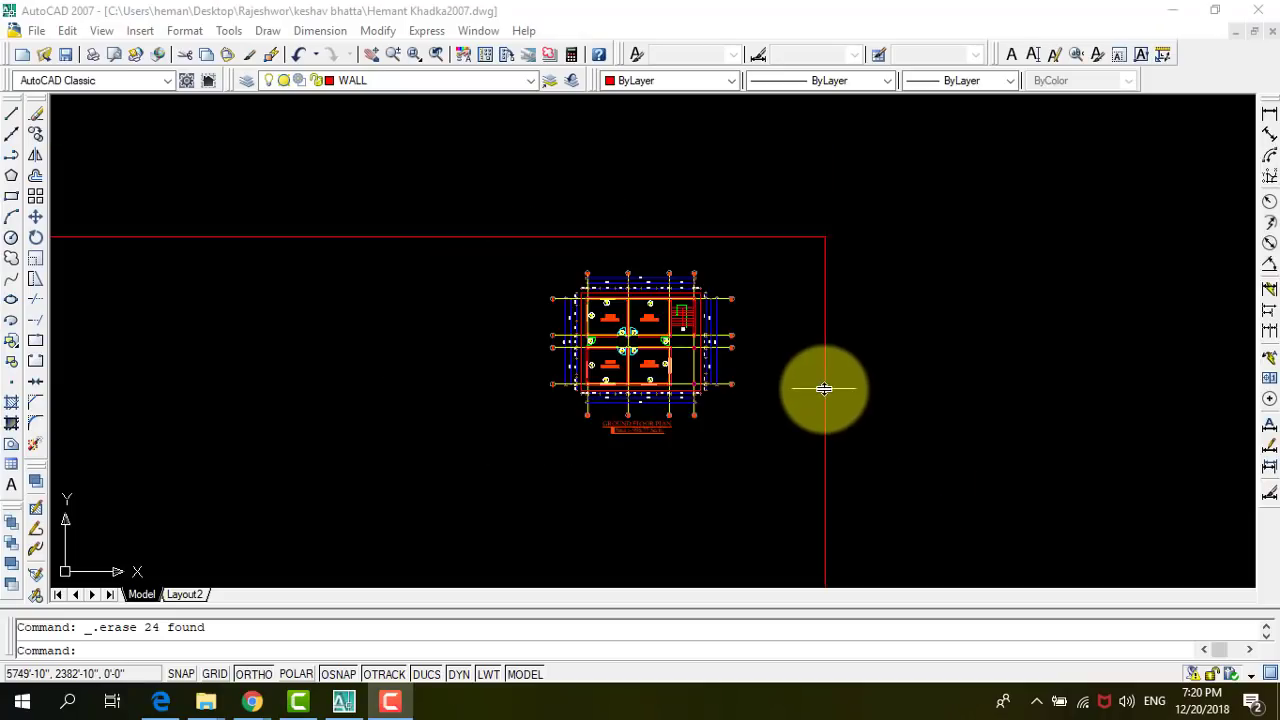
Zoom across the drawing sheets and close in on the ground floor plan until its area label and dimensions are legible.
scroll(840, 390, down, 3)
scroll(820, 405, down, 2)
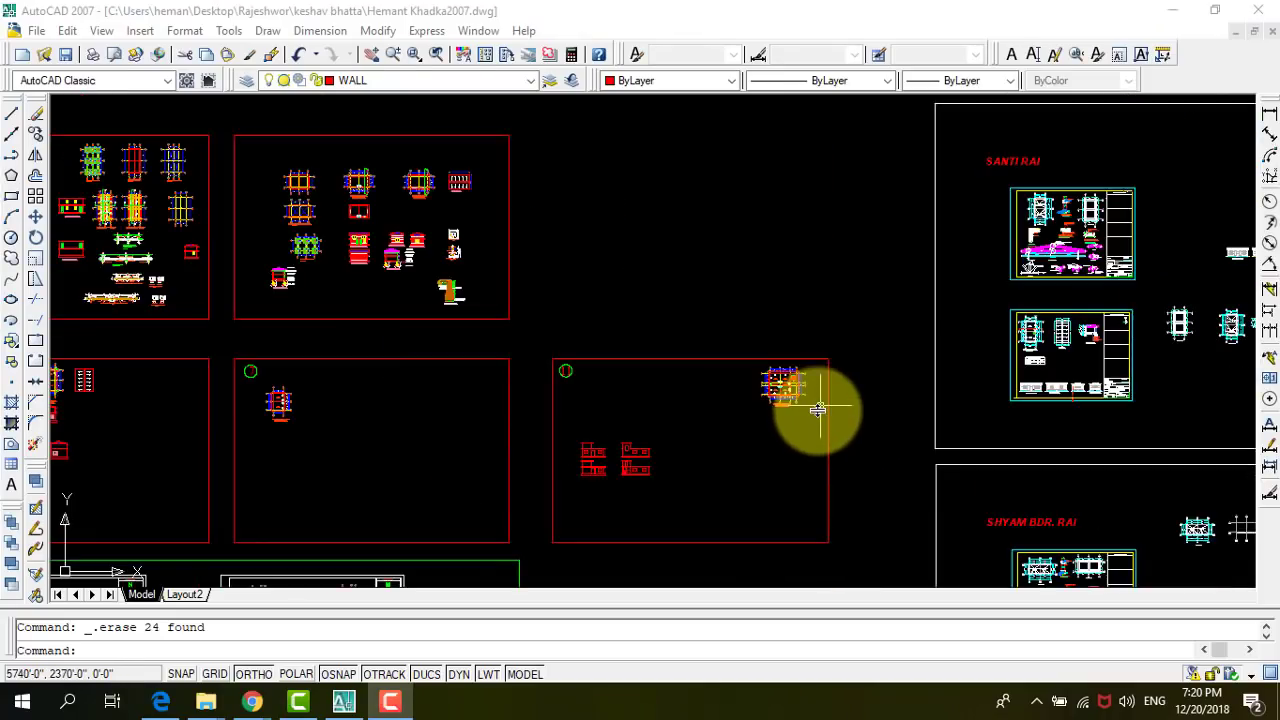
scroll(814, 409, up, 2)
scroll(815, 417, up, 2)
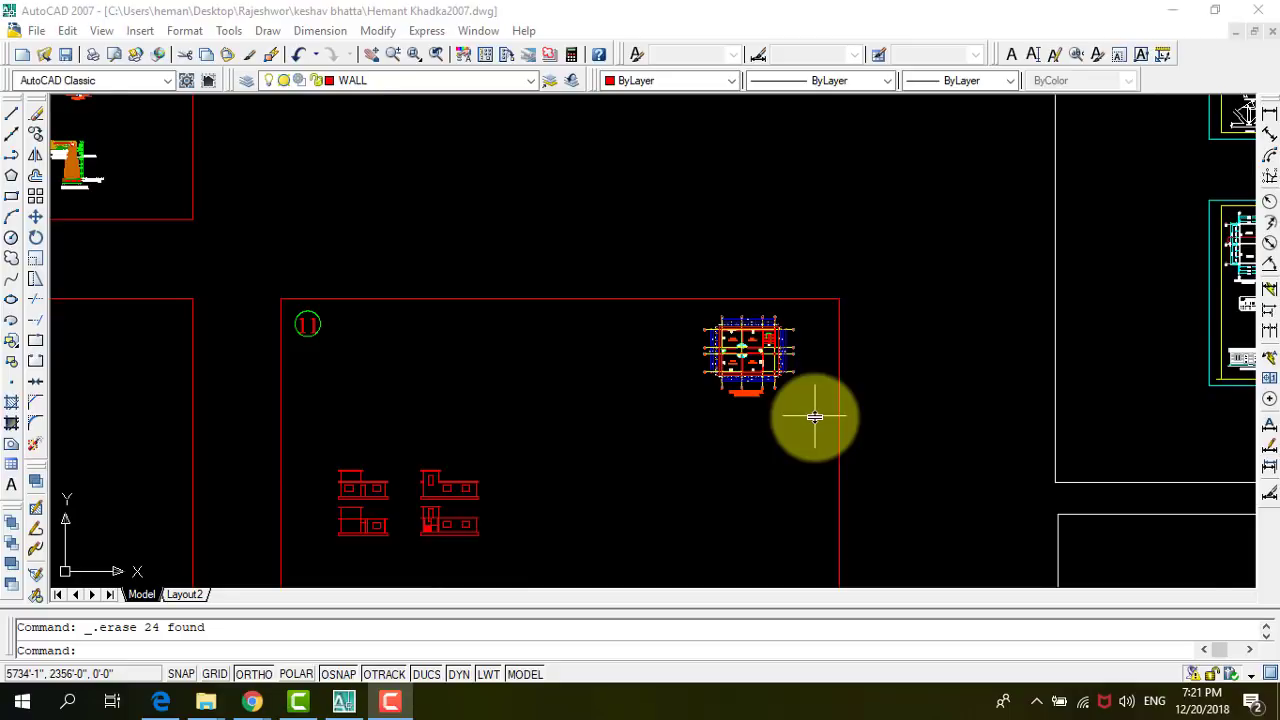
scroll(815, 417, down, 2)
scroll(663, 491, down, 2)
scroll(663, 484, up, 4)
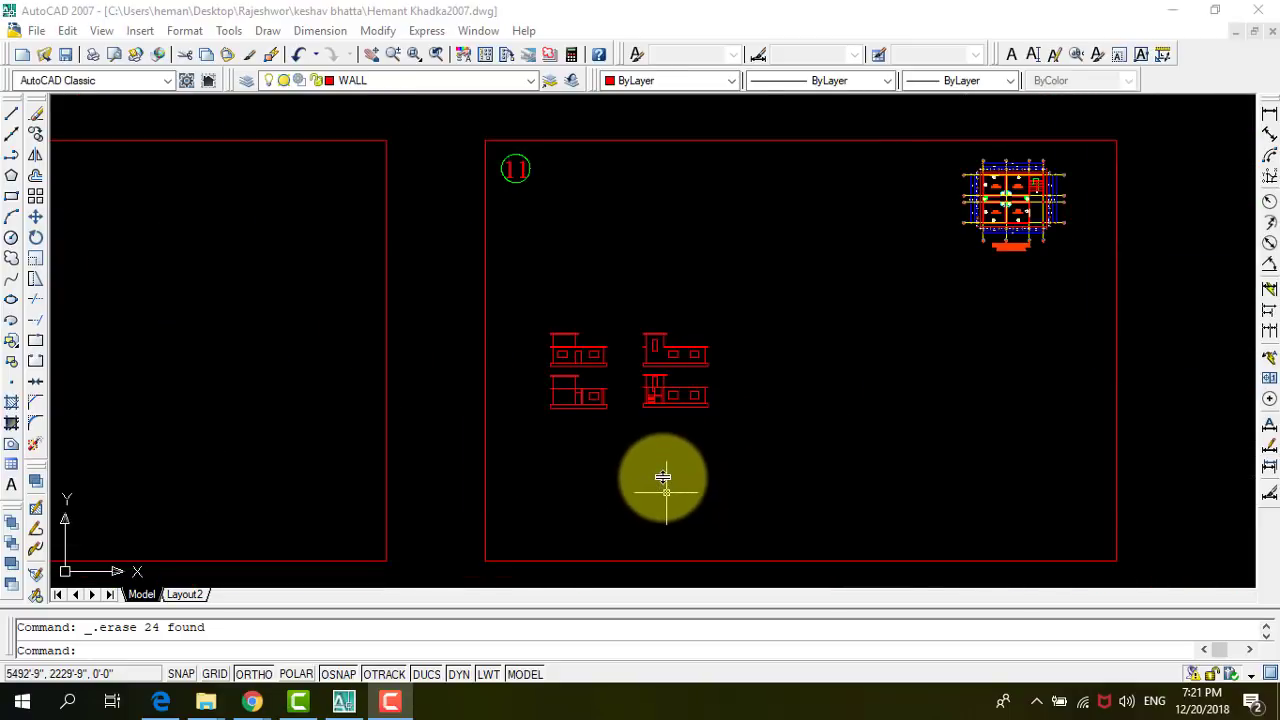
scroll(572, 437, up, 3)
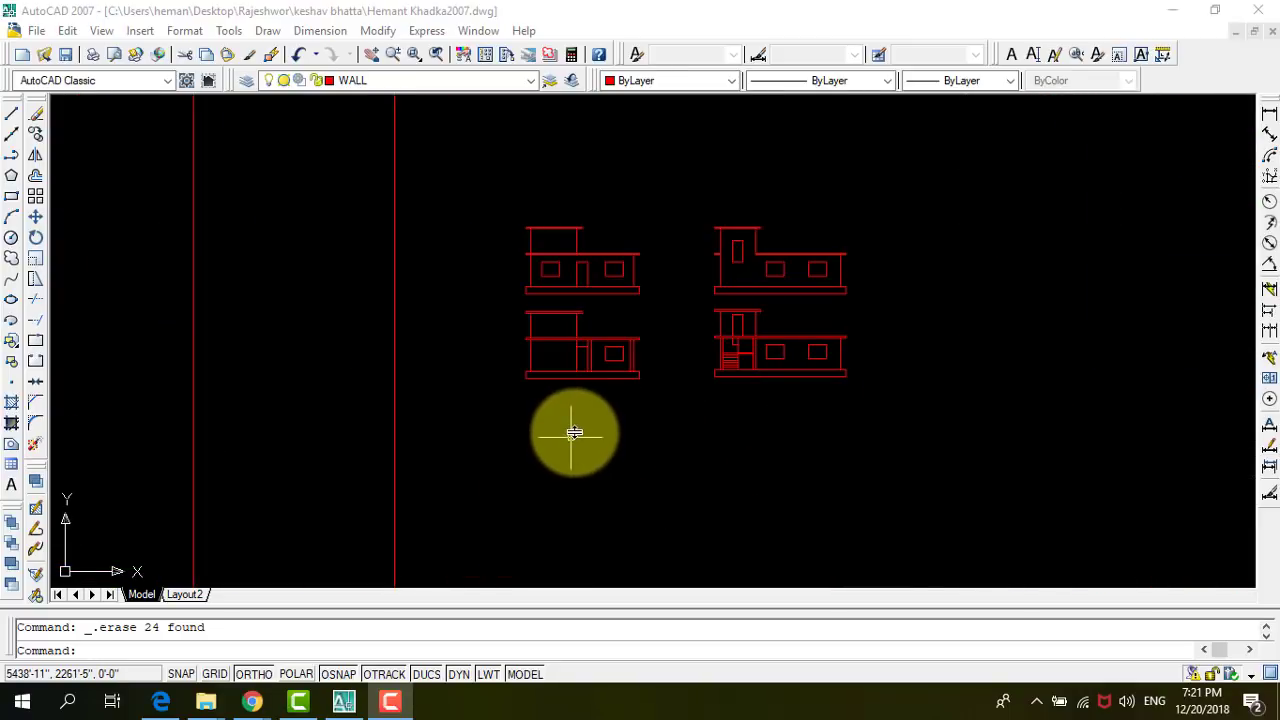
scroll(570, 434, down, 3)
scroll(580, 409, up, 2)
scroll(534, 423, up, 1)
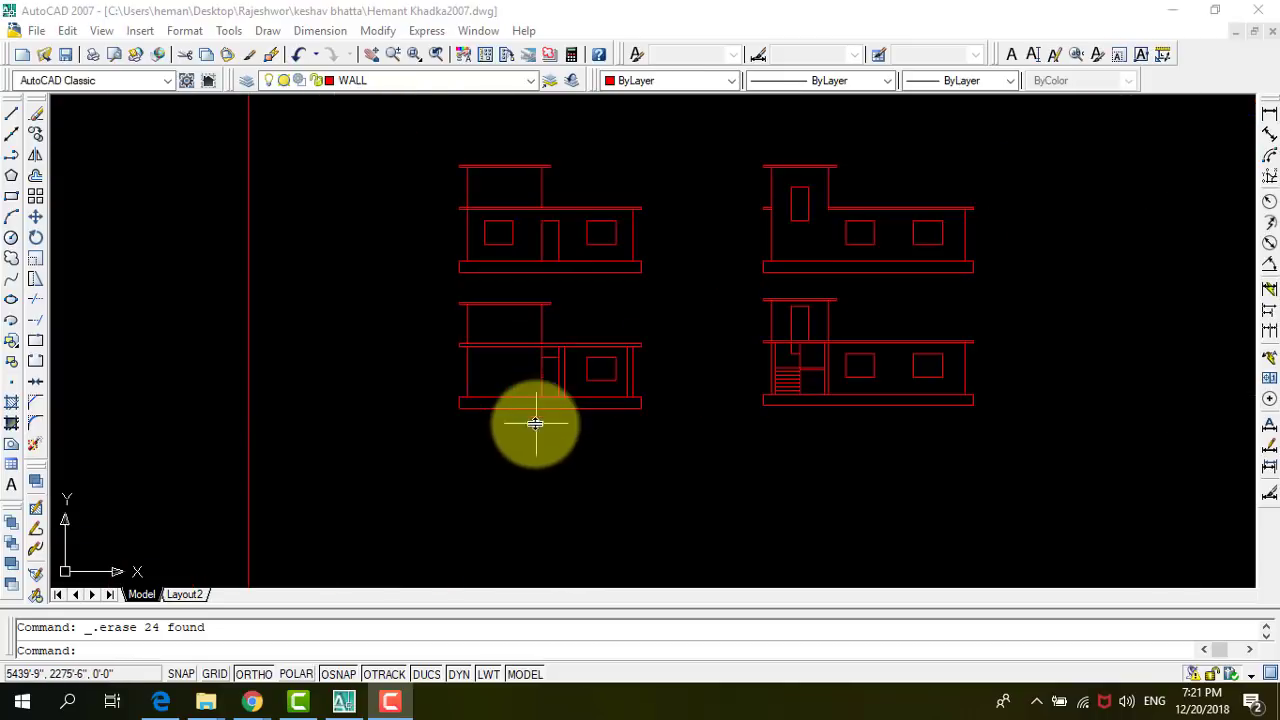
scroll(442, 431, down, 2)
scroll(820, 272, up, 2)
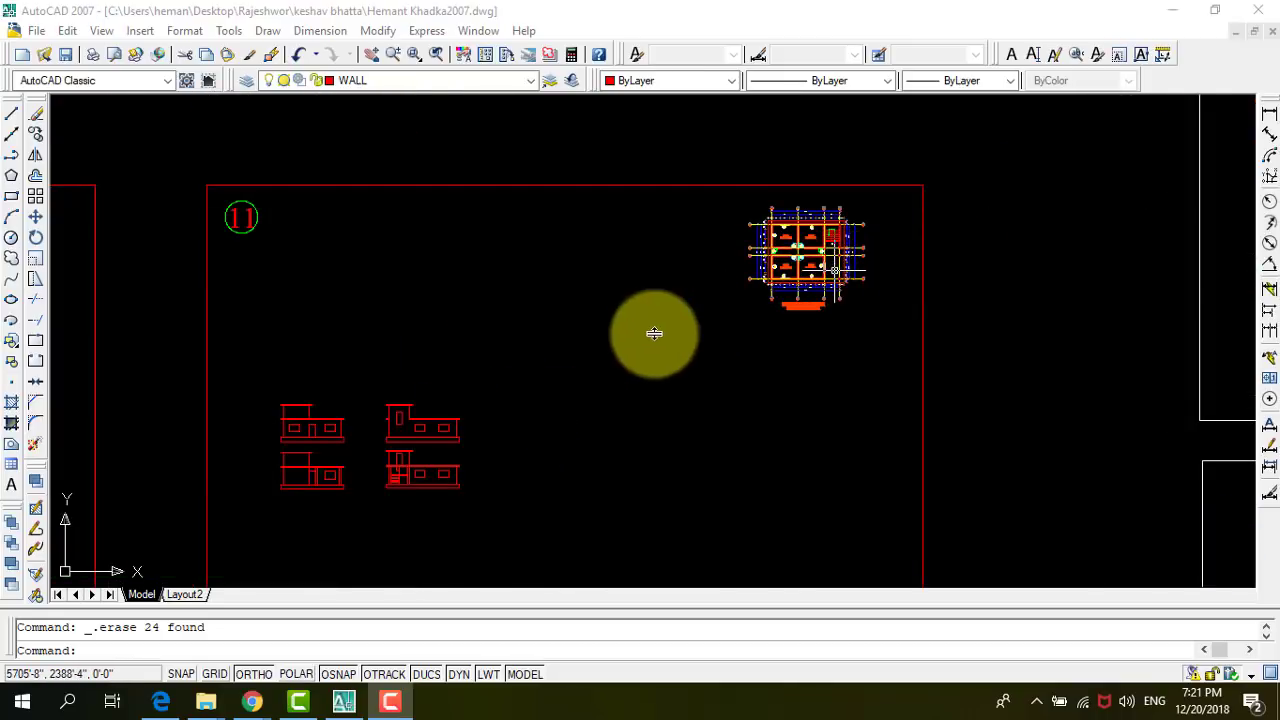
scroll(632, 346, down, 2)
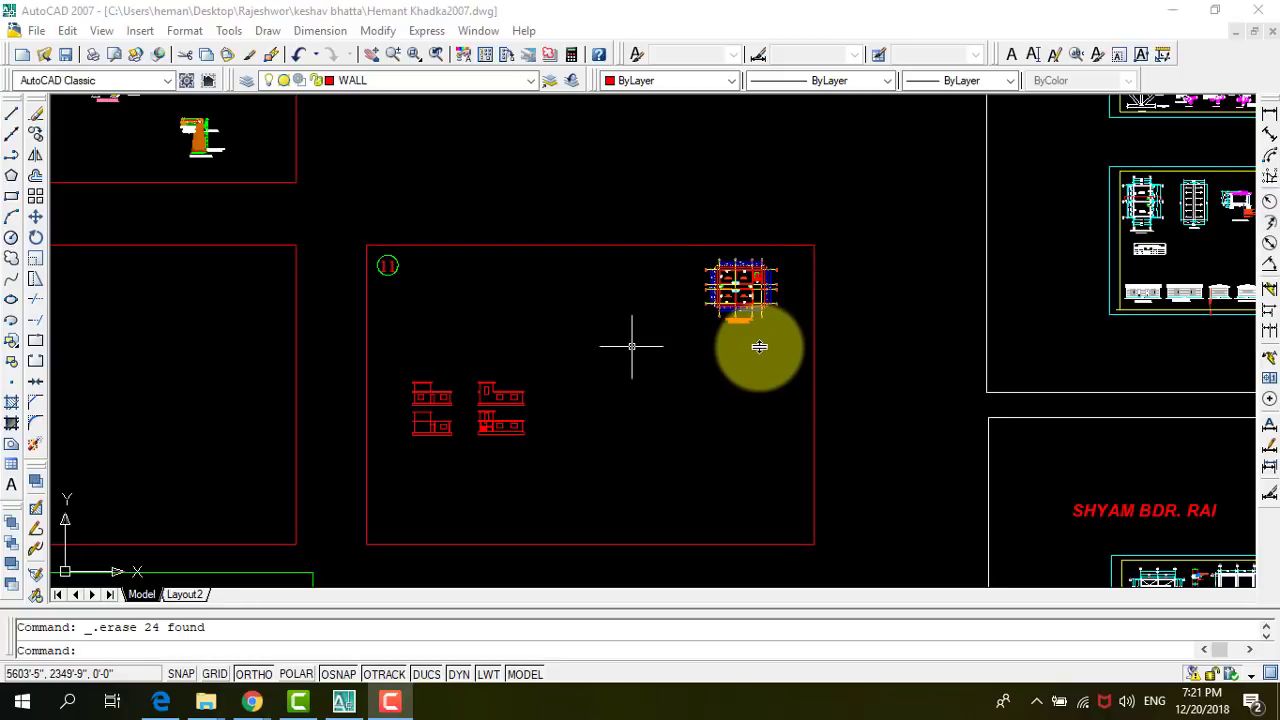
scroll(759, 347, up, 2)
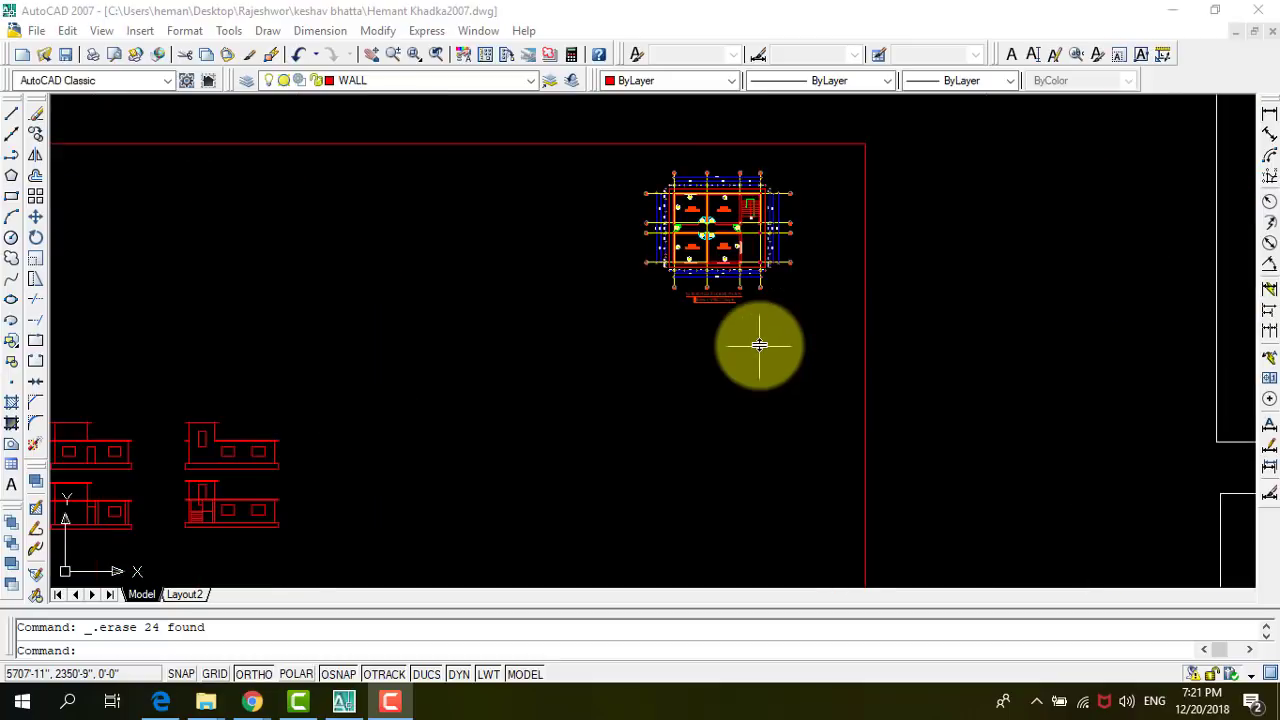
scroll(758, 346, down, 3)
scroll(758, 344, up, 2)
scroll(758, 344, up, 2)
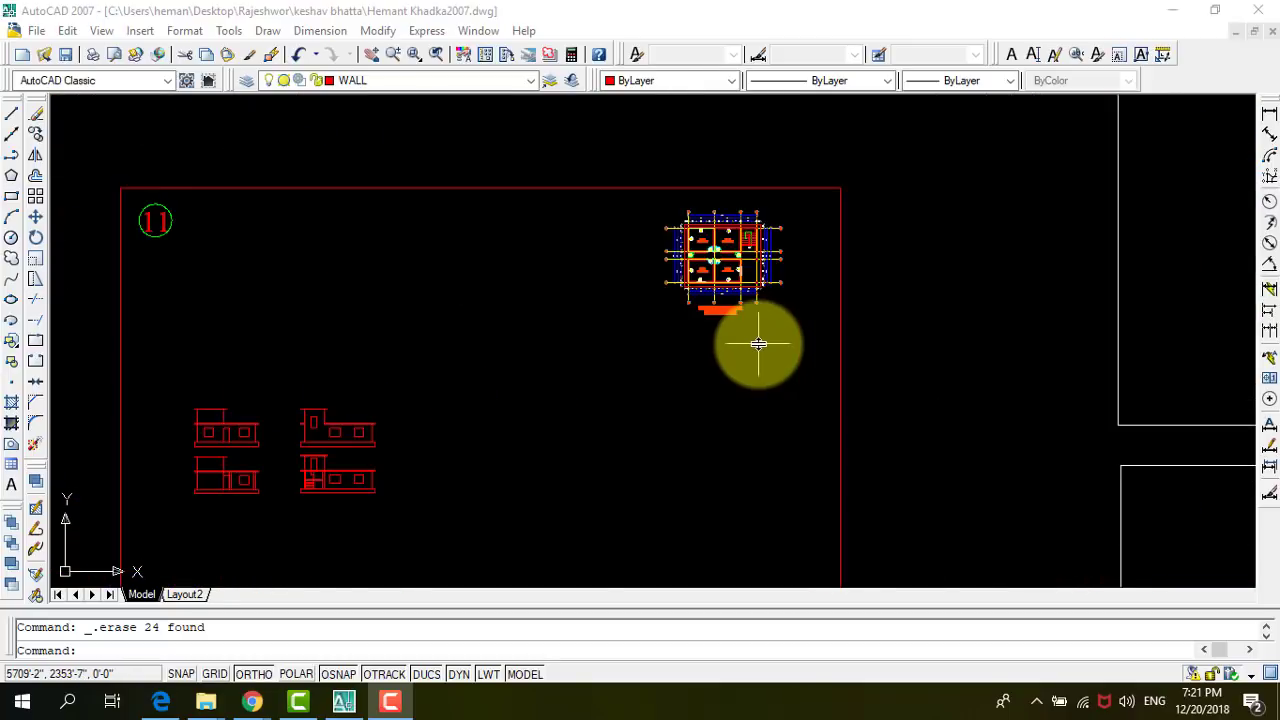
scroll(758, 344, down, 2)
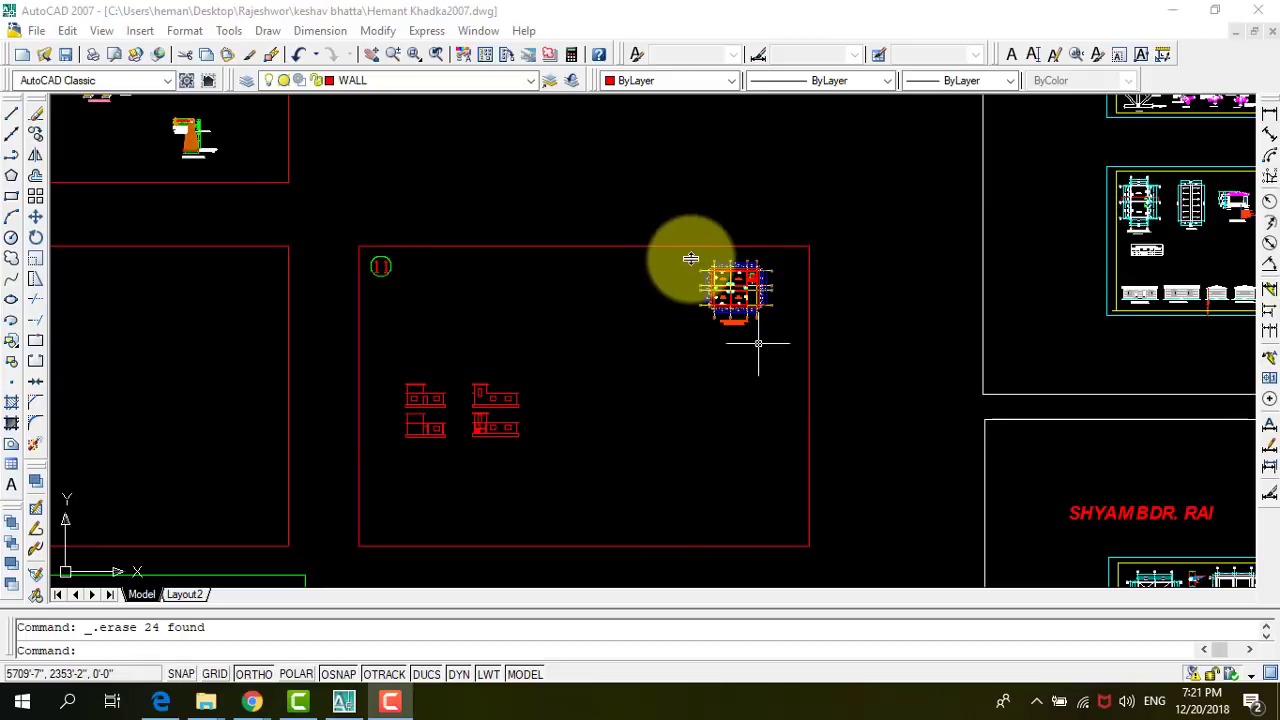
scroll(760, 350, down, 2)
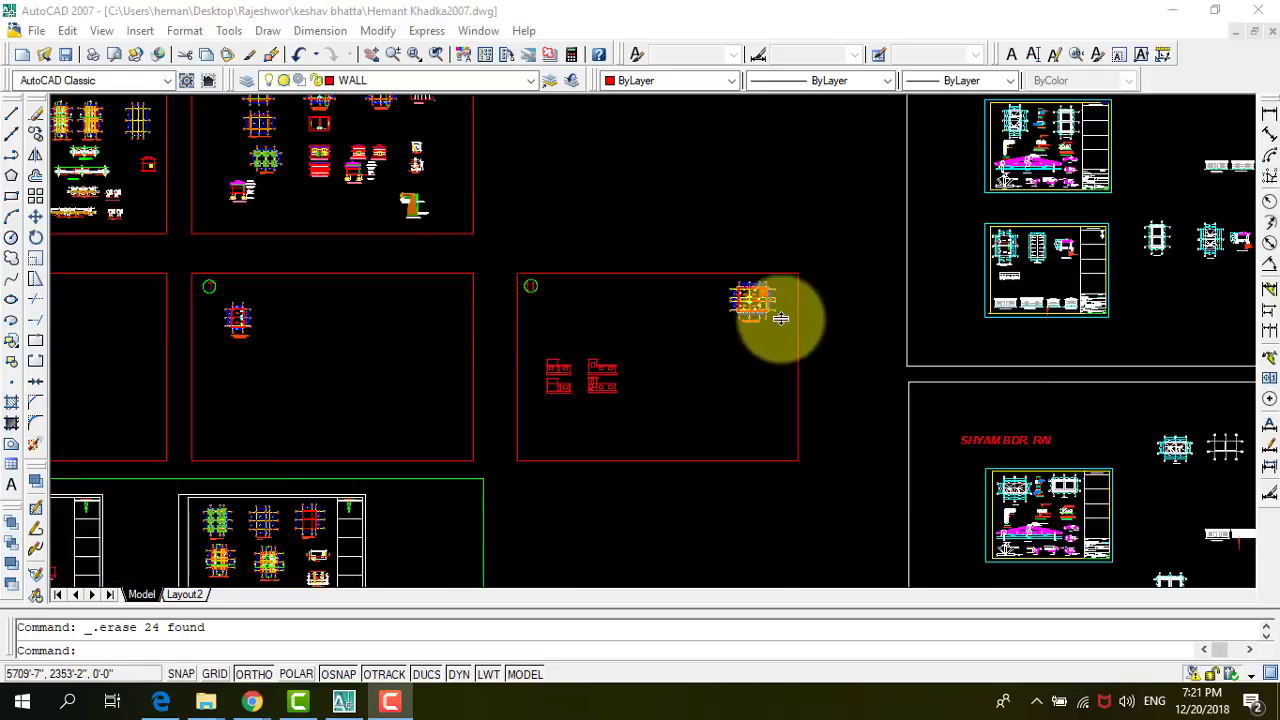
scroll(775, 320, down, 2)
scroll(750, 335, up, 2)
scroll(760, 300, up, 2)
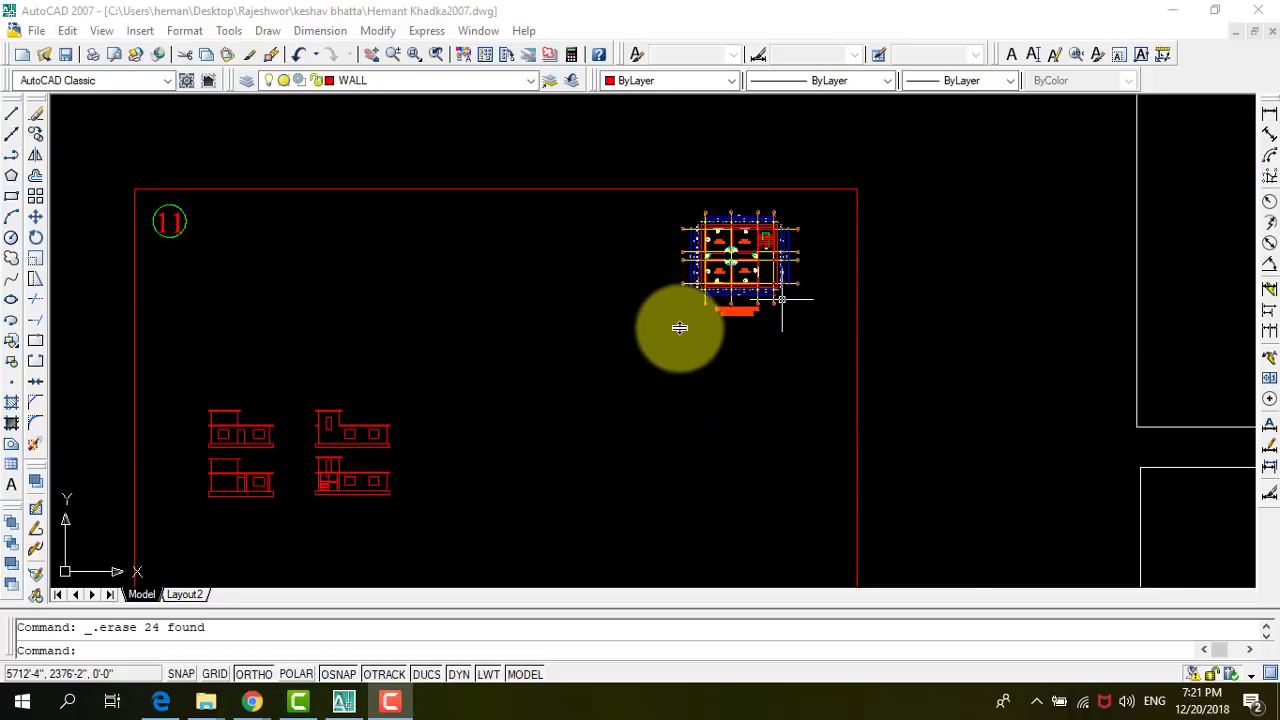
scroll(690, 318, down, 2)
scroll(715, 298, up, 3)
scroll(740, 290, down, 2)
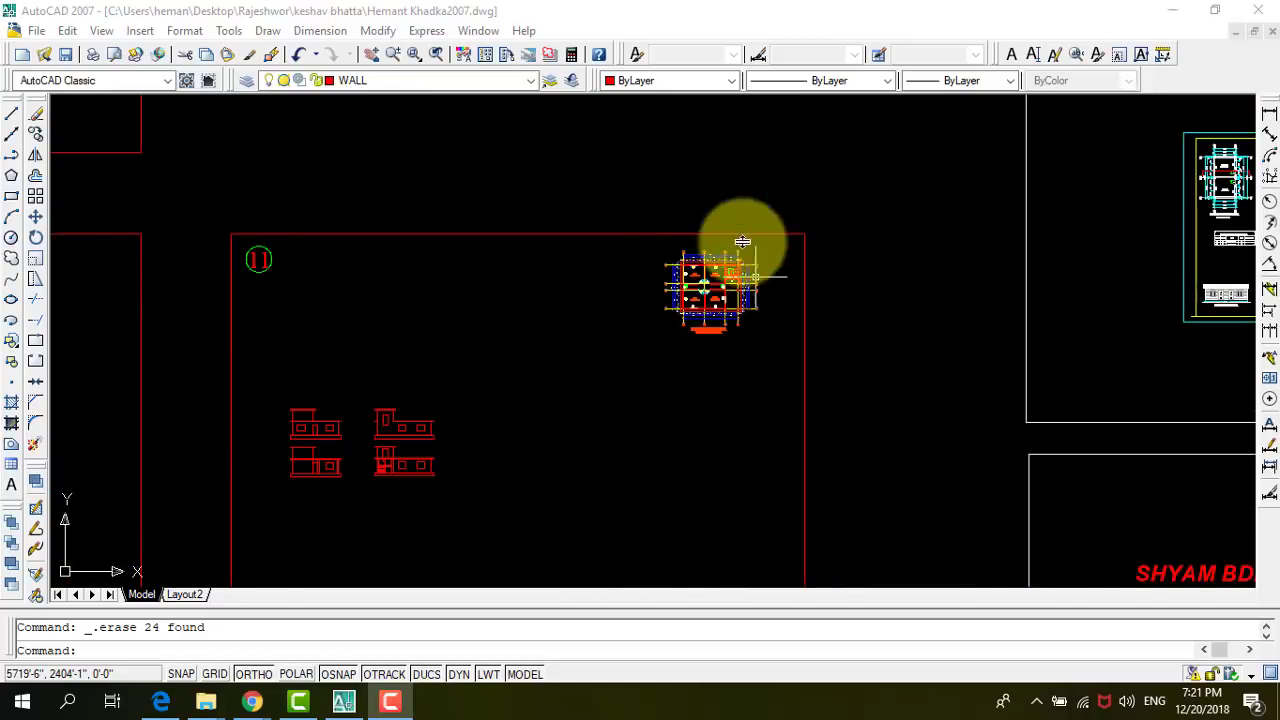
scroll(705, 318, down, 2)
scroll(740, 275, up, 3)
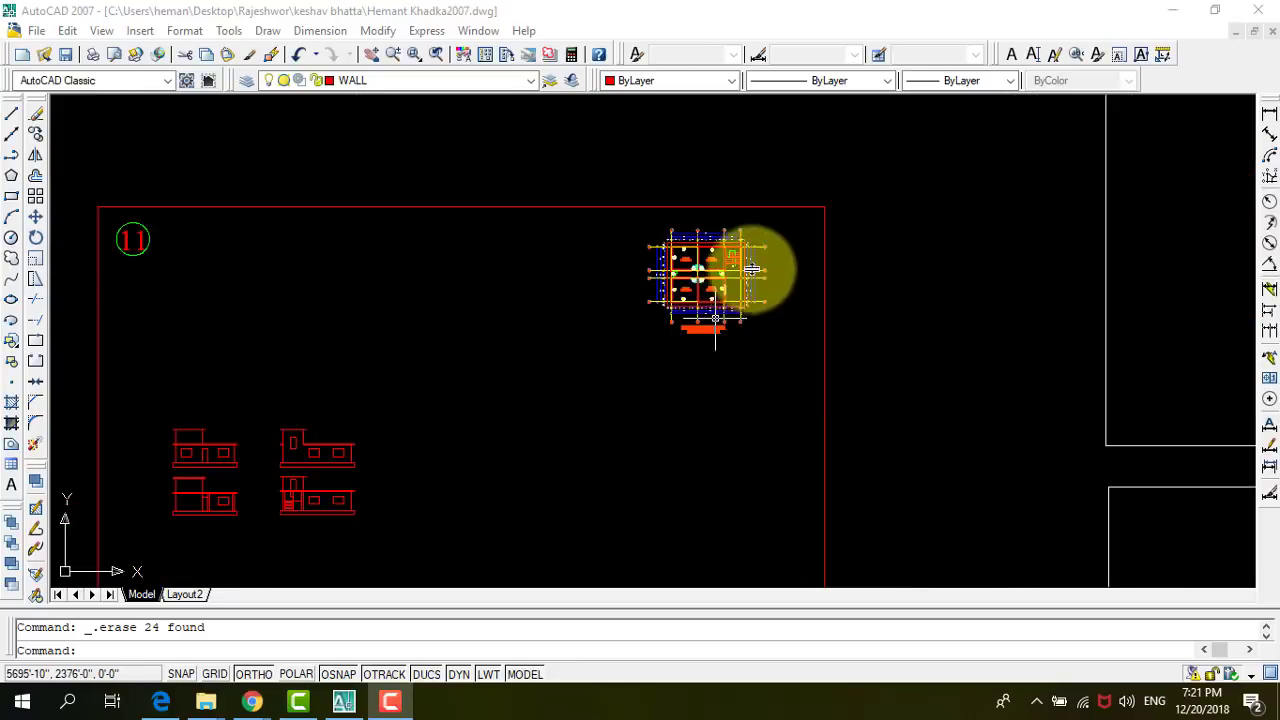
scroll(750, 266, up, 3)
scroll(676, 272, up, 1)
scroll(640, 275, down, 2)
scroll(614, 314, down, 1)
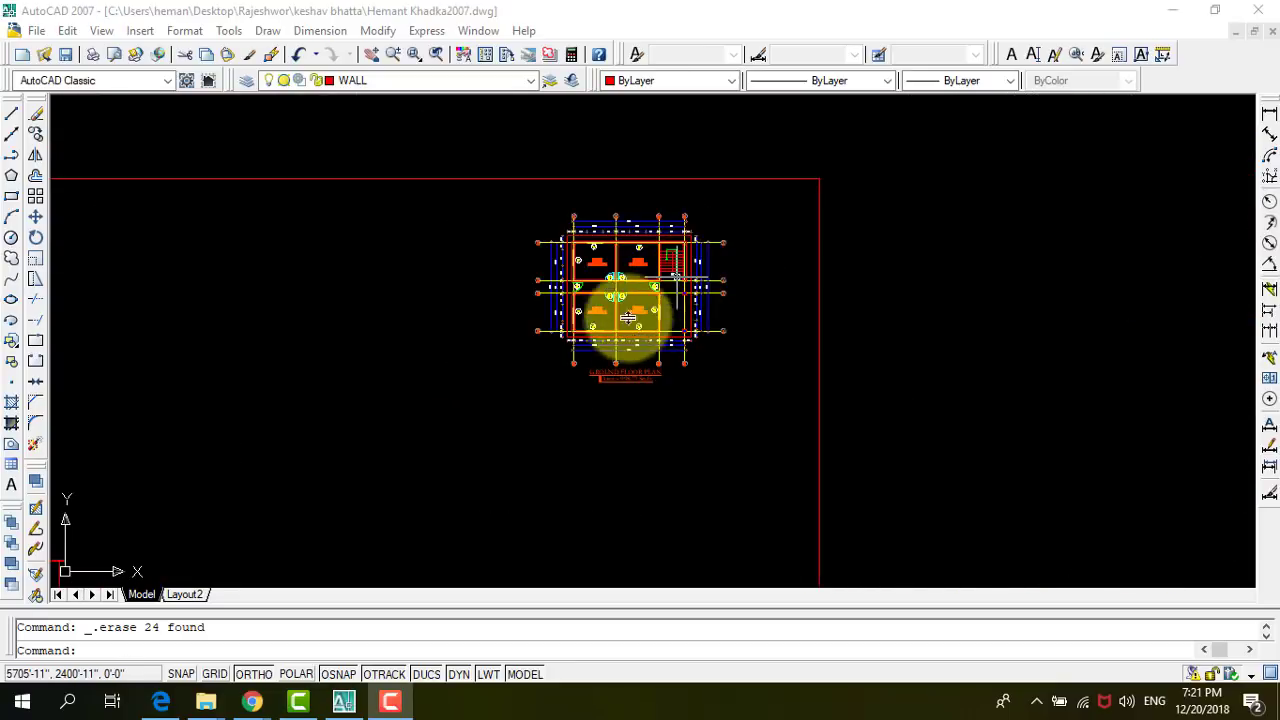
scroll(798, 245, down, 2)
scroll(798, 245, down, 2)
scroll(700, 250, down, 2)
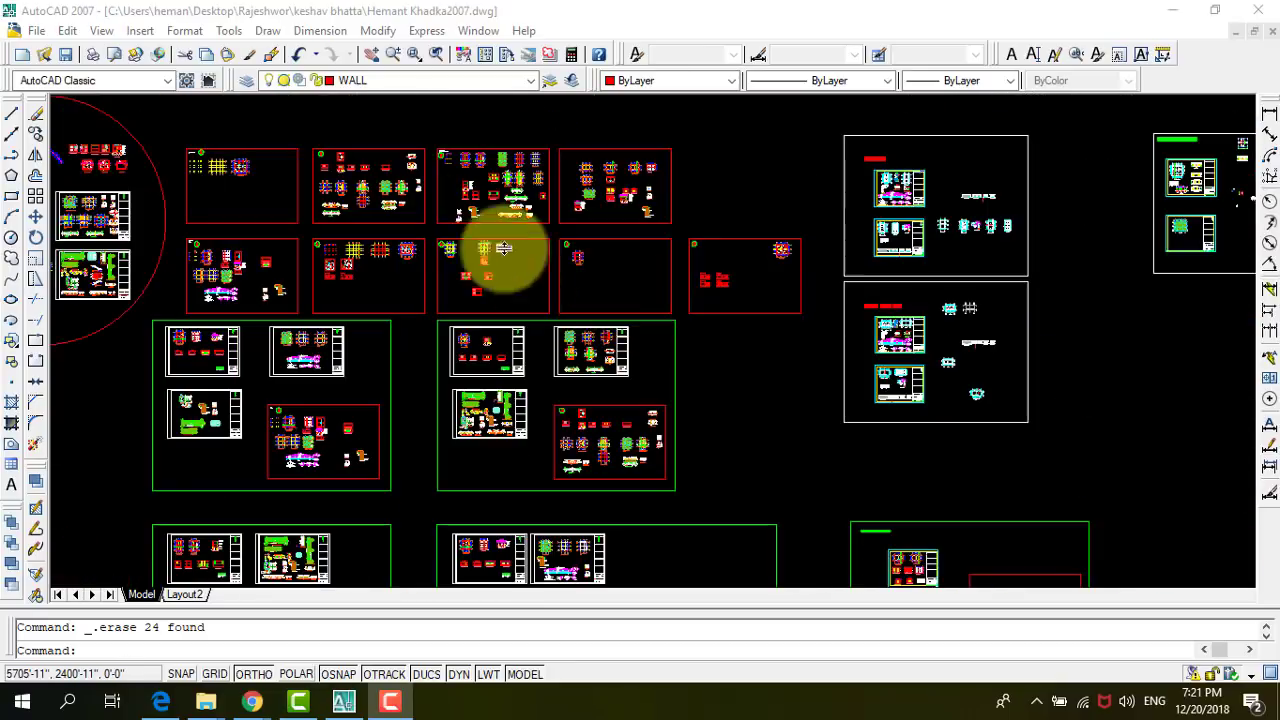
scroll(541, 268, down, 1)
scroll(430, 345, down, 2)
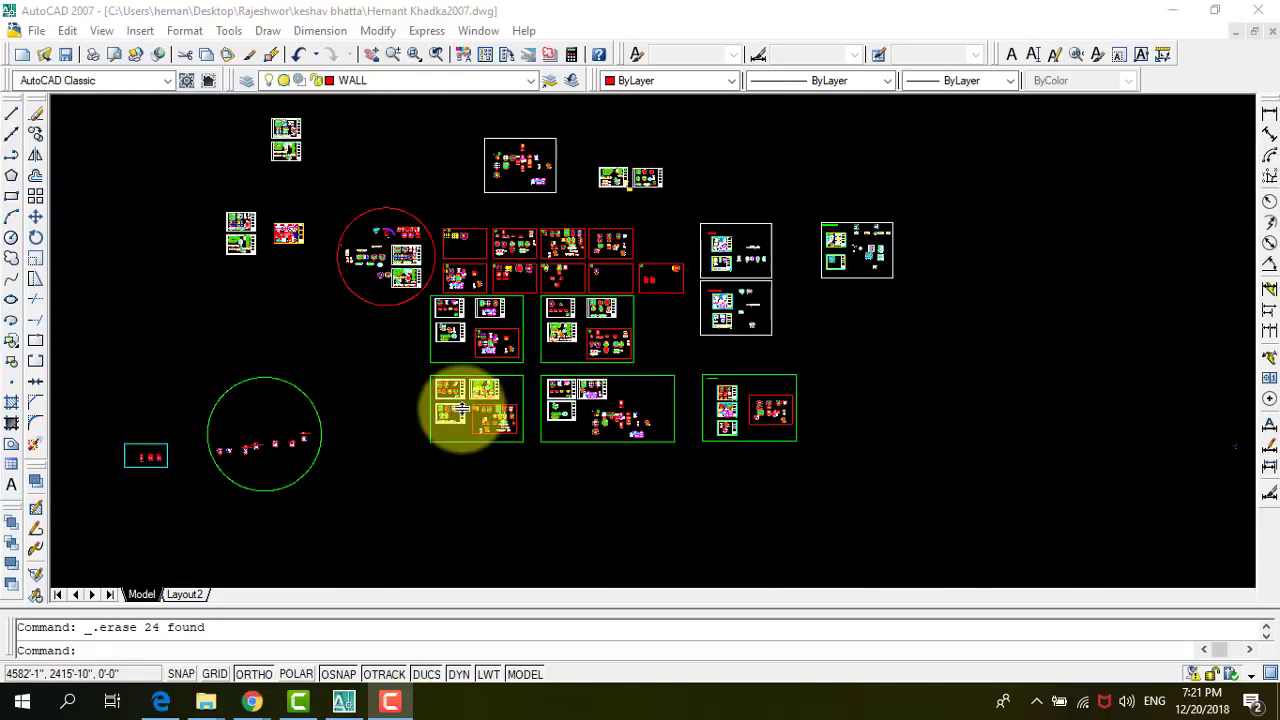
scroll(470, 330, up, 1)
scroll(418, 286, up, 3)
scroll(429, 229, up, 2)
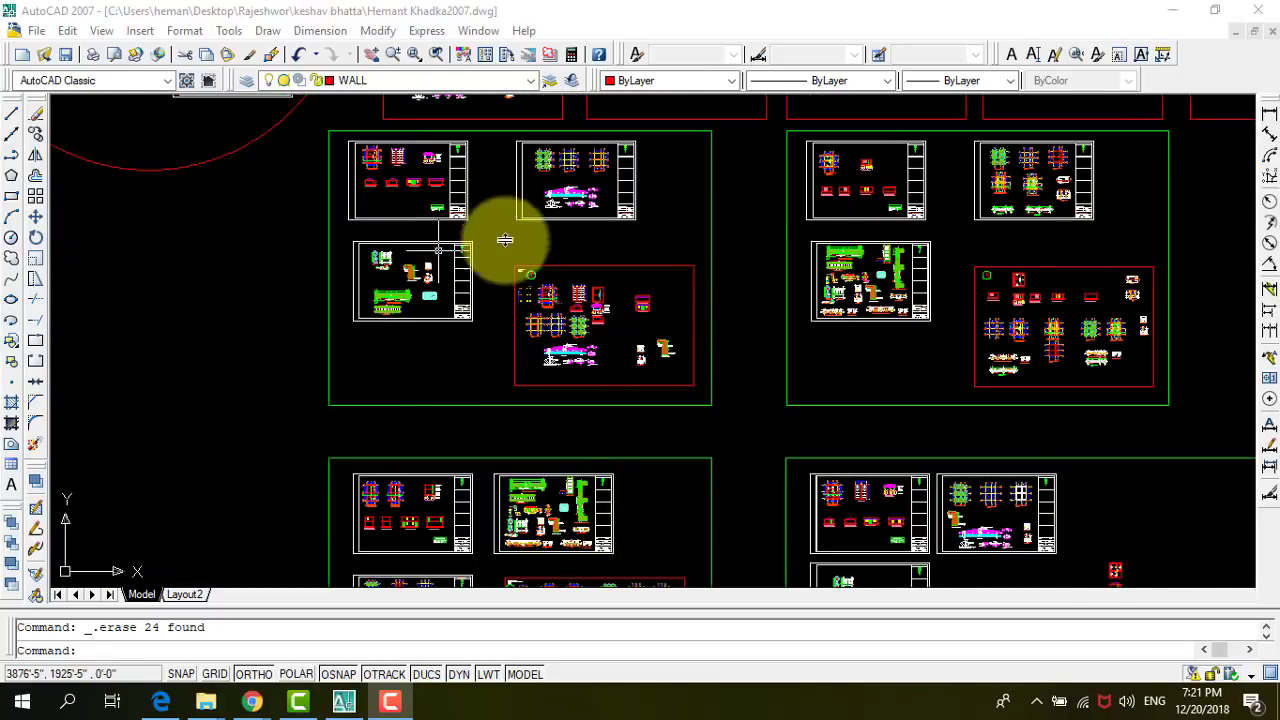
scroll(470, 235, down, 2)
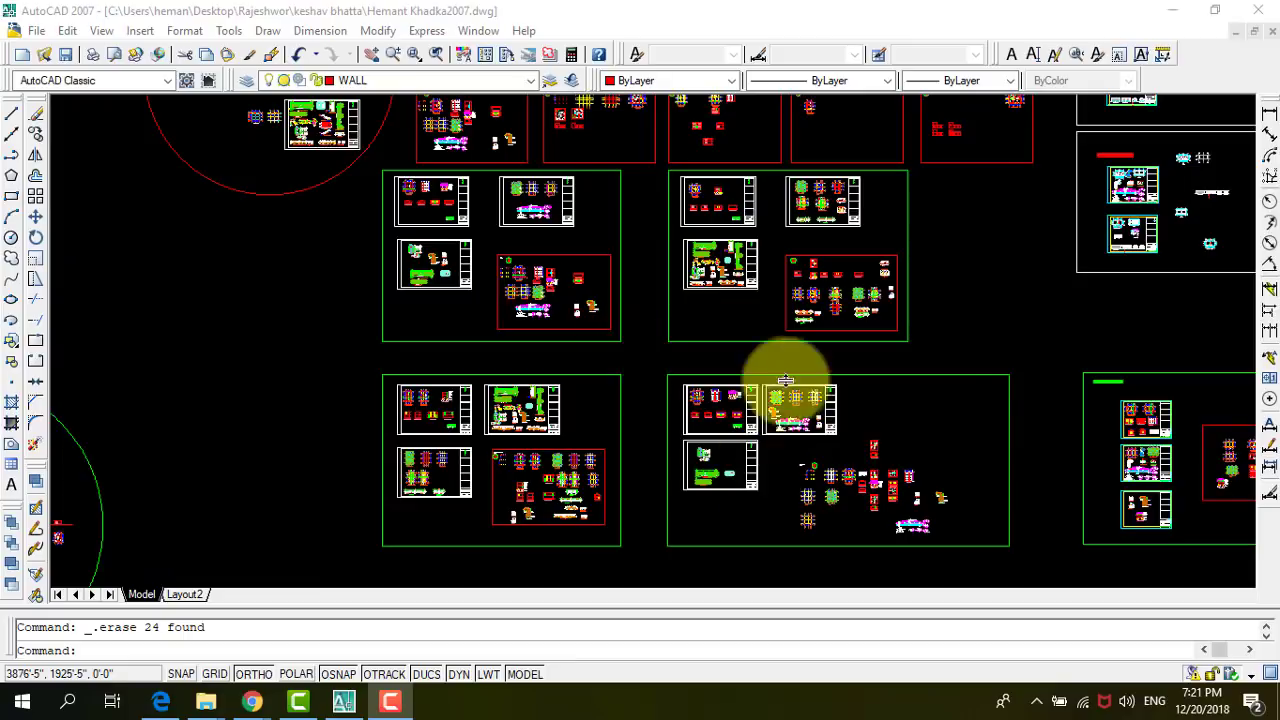
scroll(570, 330, down, 2)
scroll(710, 280, up, 3)
scroll(686, 243, up, 2)
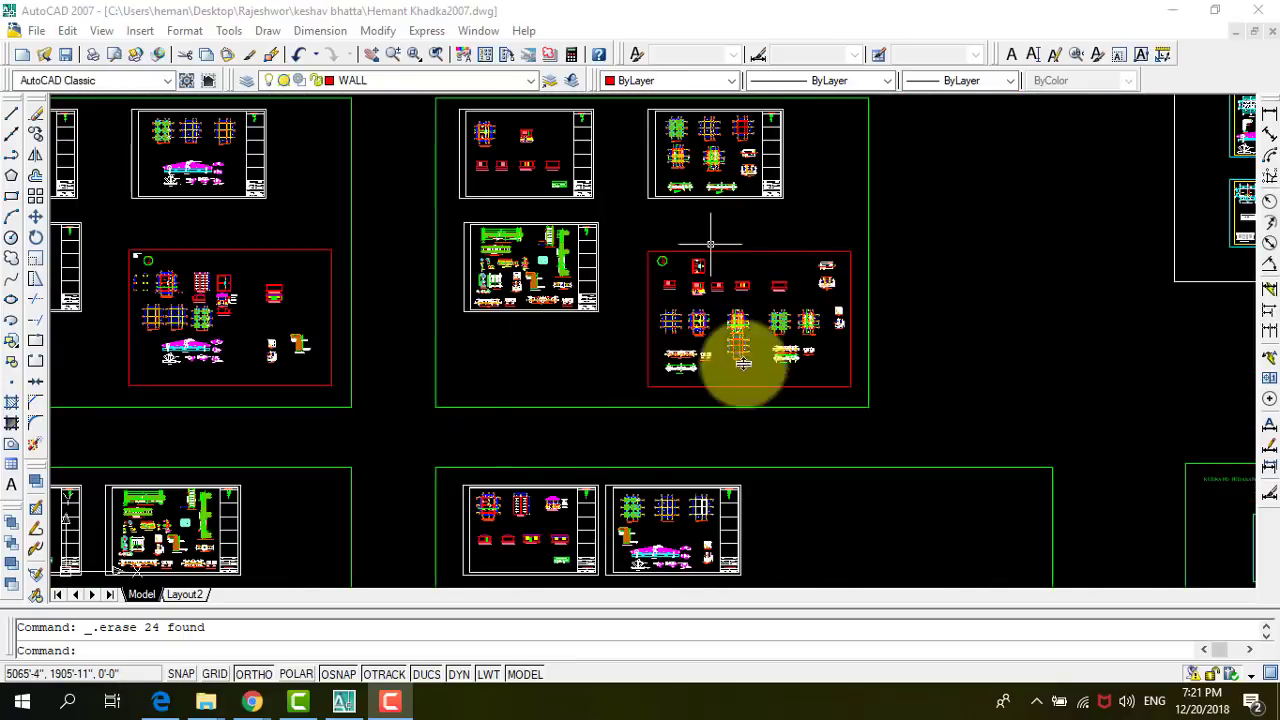
scroll(470, 355, down, 2)
scroll(440, 340, down, 2)
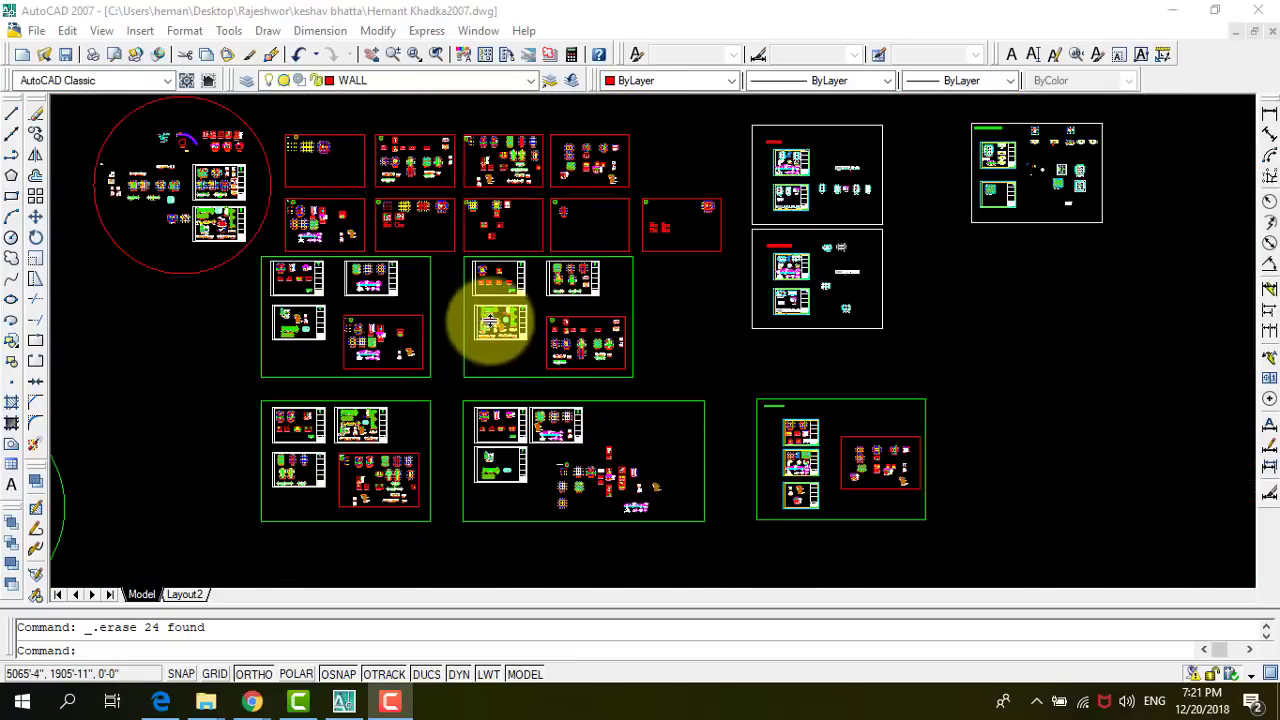
scroll(495, 320, down, 2)
scroll(480, 328, down, 2)
scroll(478, 330, up, 2)
scroll(457, 329, up, 2)
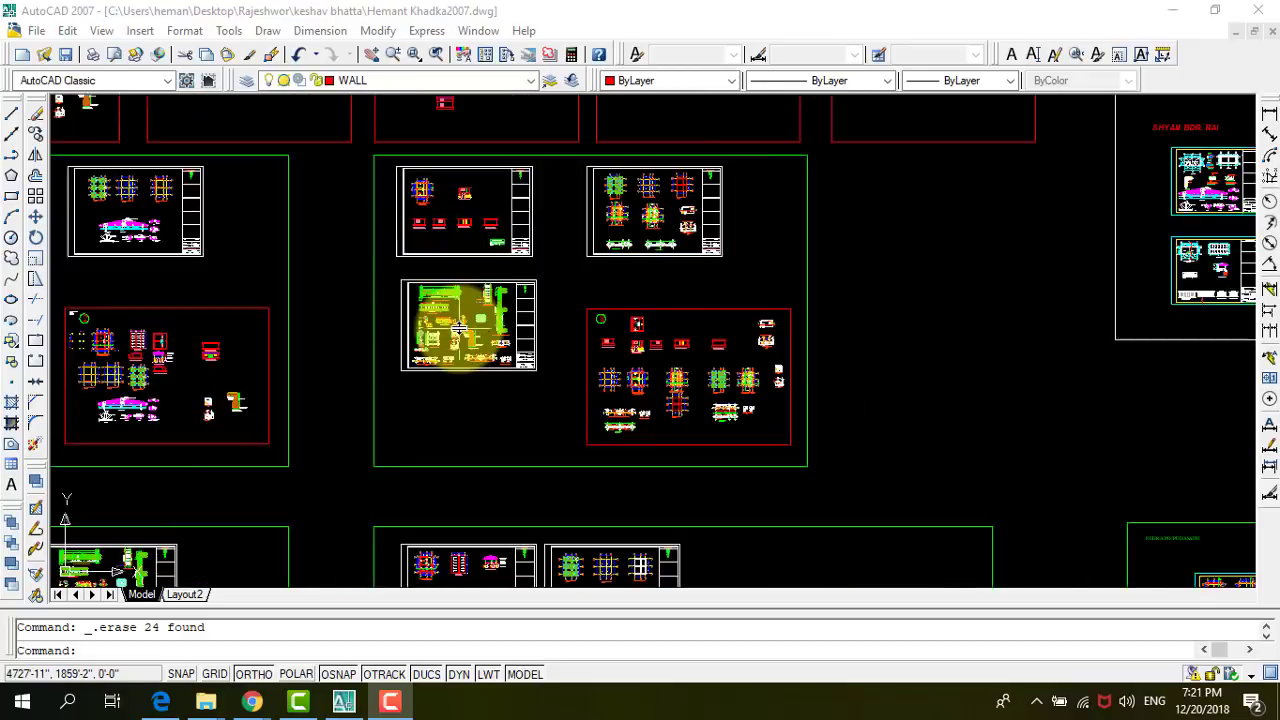
scroll(449, 314, up, 2)
scroll(440, 296, down, 2)
scroll(370, 360, down, 2)
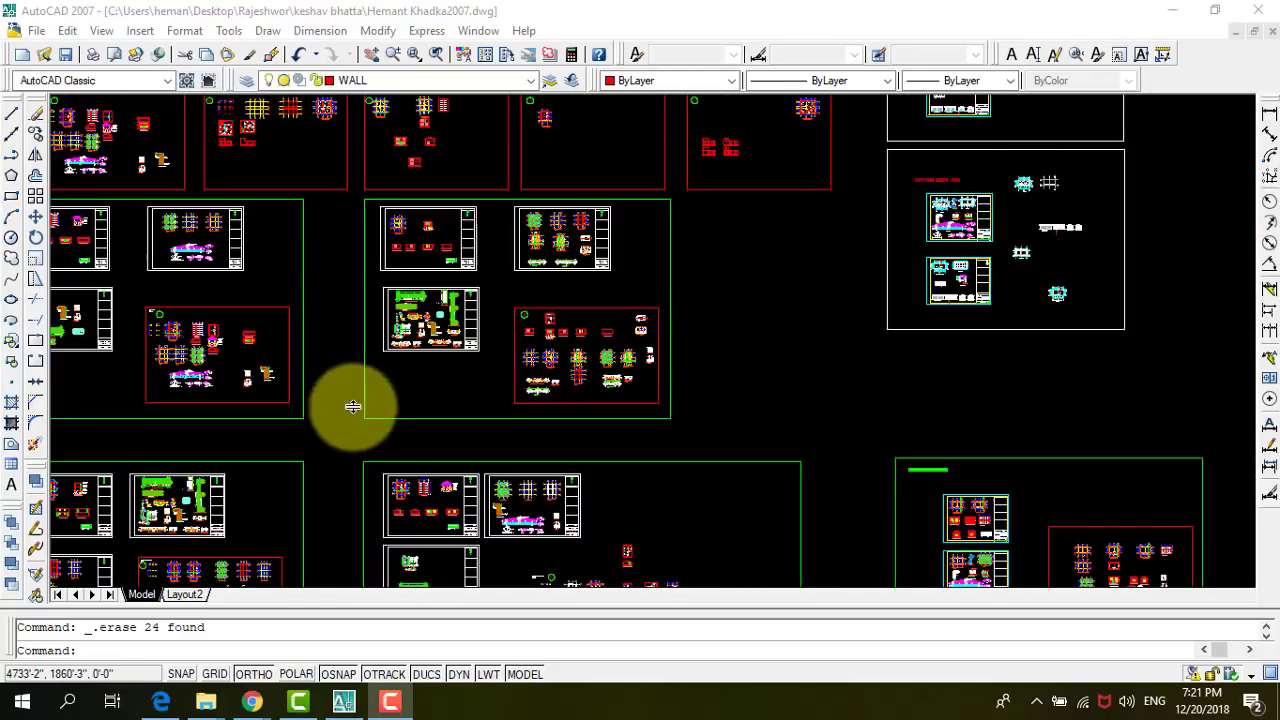
scroll(397, 382, down, 1)
scroll(794, 214, down, 3)
scroll(709, 286, down, 1)
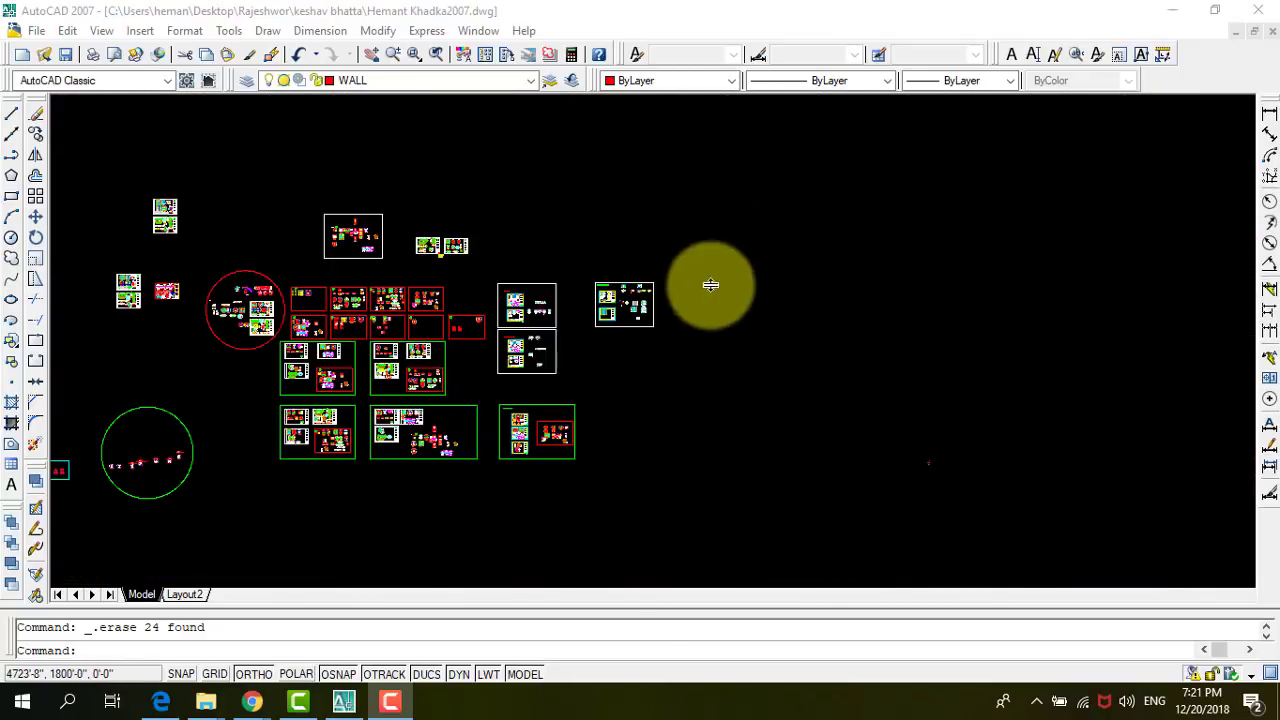
scroll(509, 457, up, 1)
scroll(289, 426, up, 2)
scroll(215, 335, up, 3)
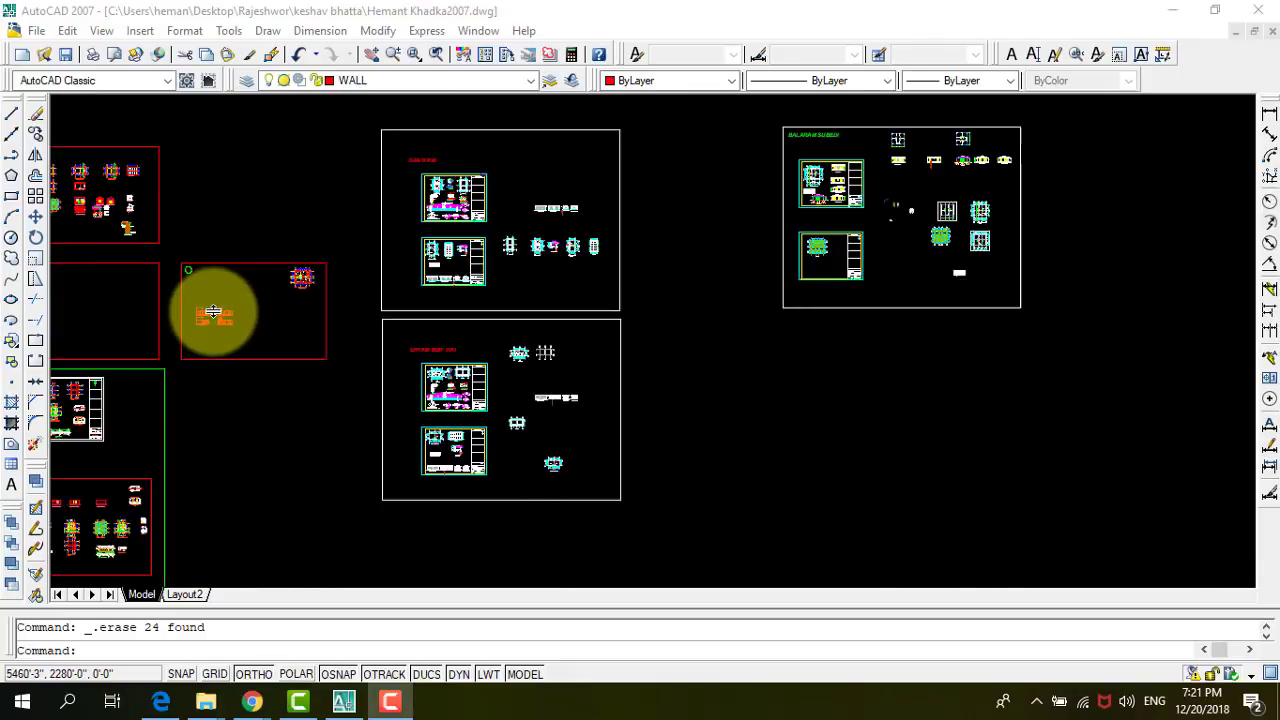
scroll(480, 280, up, 4)
scroll(409, 289, down, 4)
scroll(470, 275, up, 3)
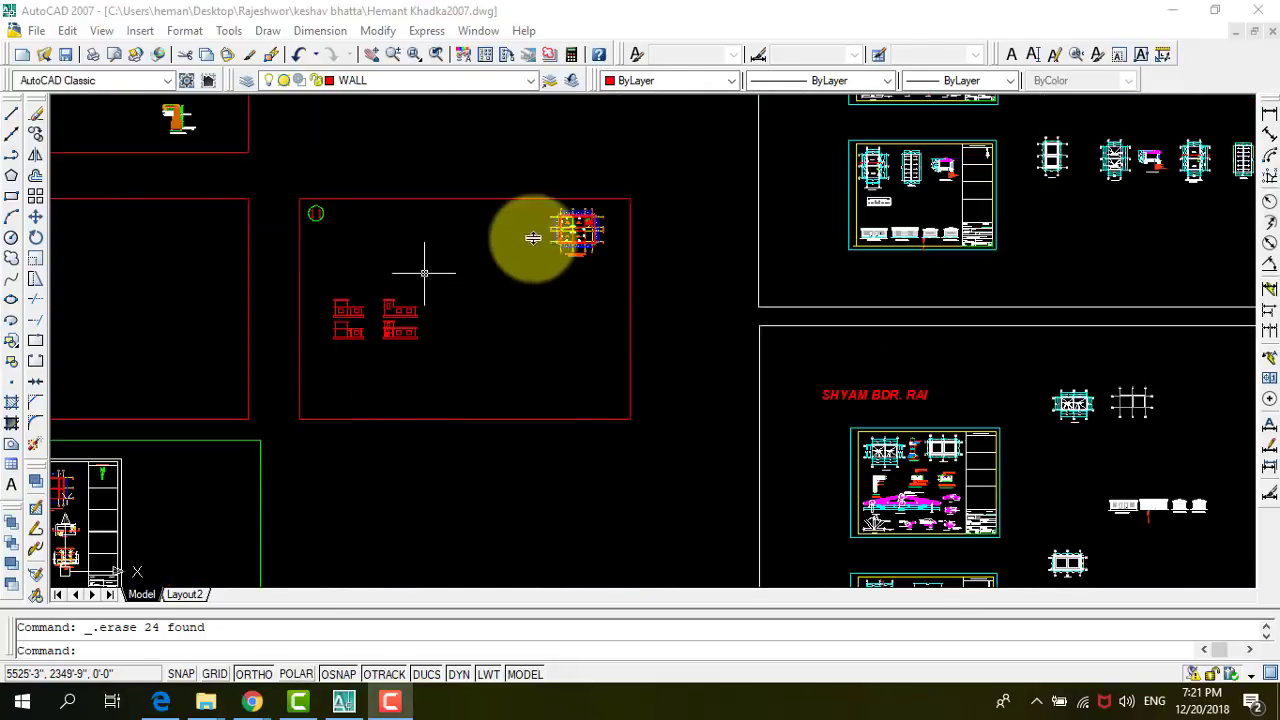
scroll(585, 277, up, 3)
scroll(571, 251, up, 3)
scroll(534, 243, down, 2)
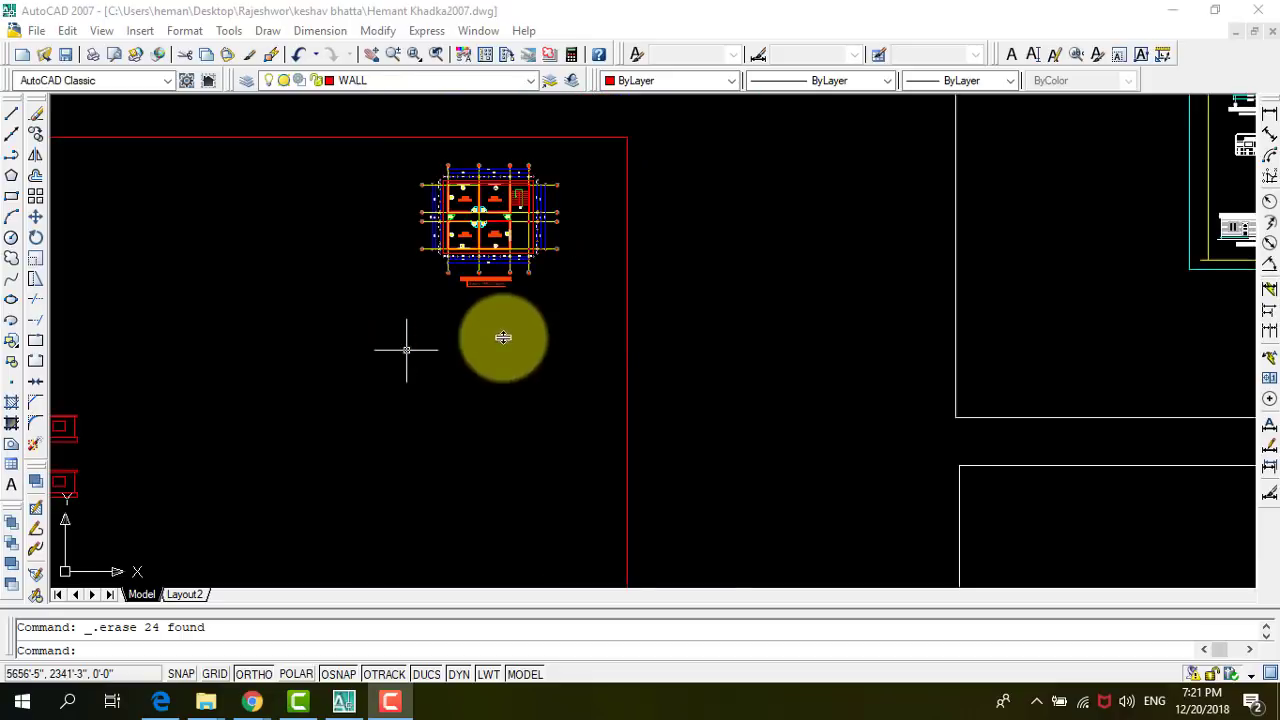
scroll(503, 337, down, 4)
scroll(526, 338, up, 3)
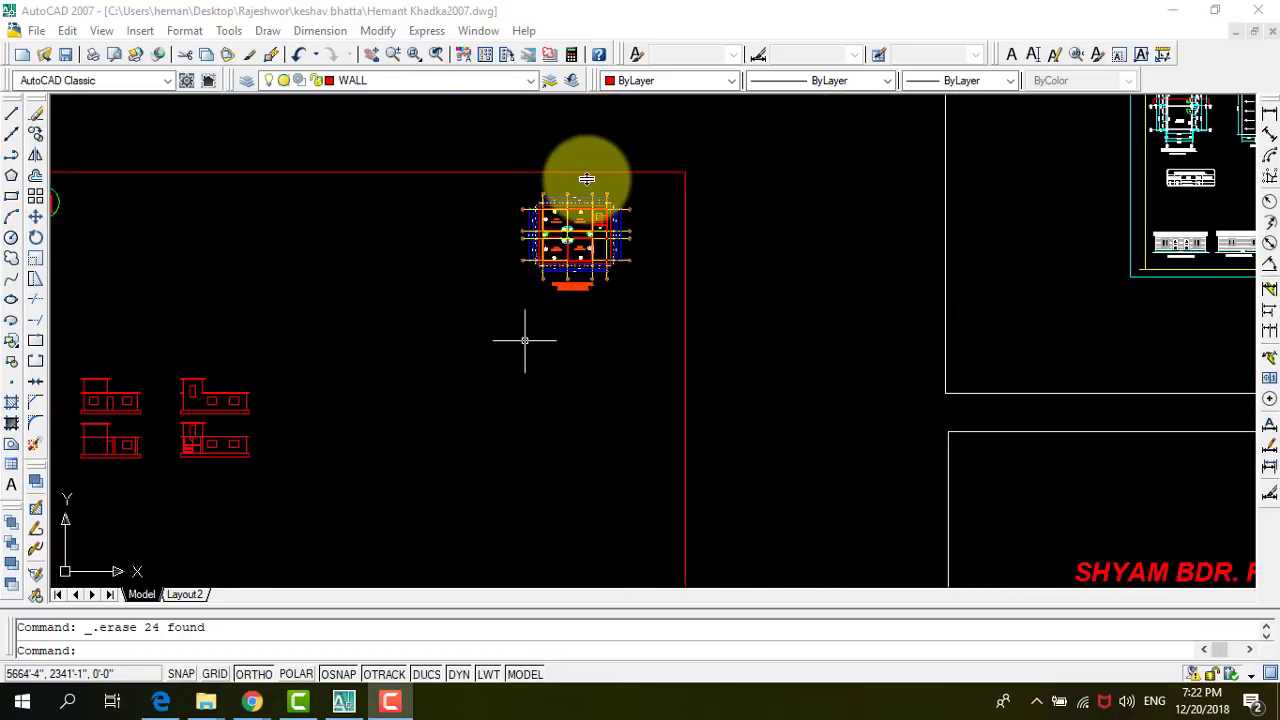
scroll(587, 179, up, 3)
scroll(557, 268, down, 2)
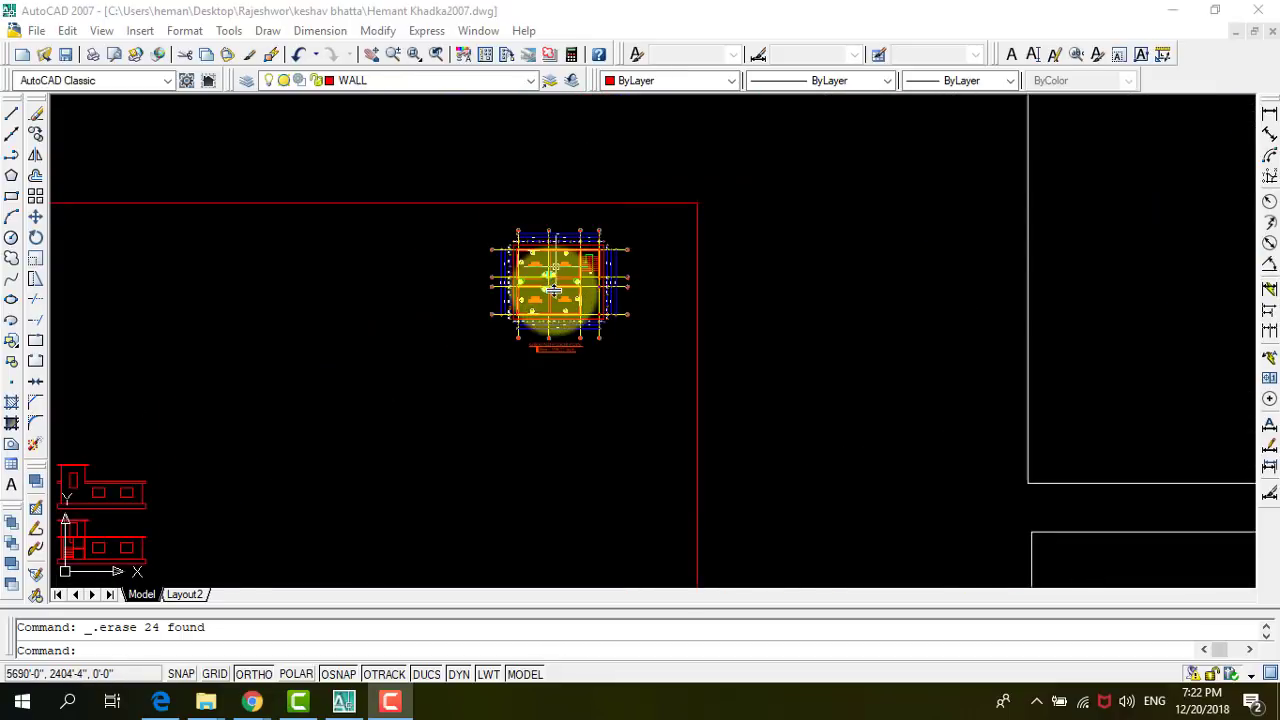
scroll(556, 282, up, 3)
scroll(579, 301, down, 2)
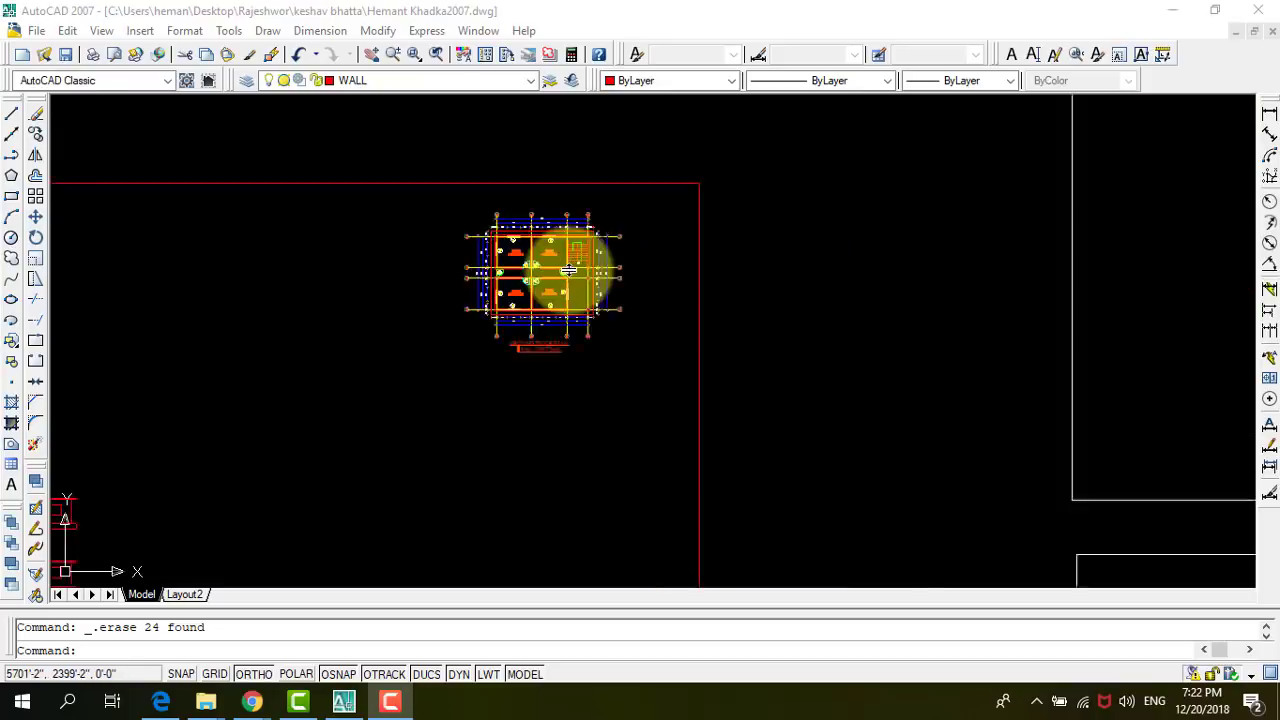
scroll(557, 277, up, 3)
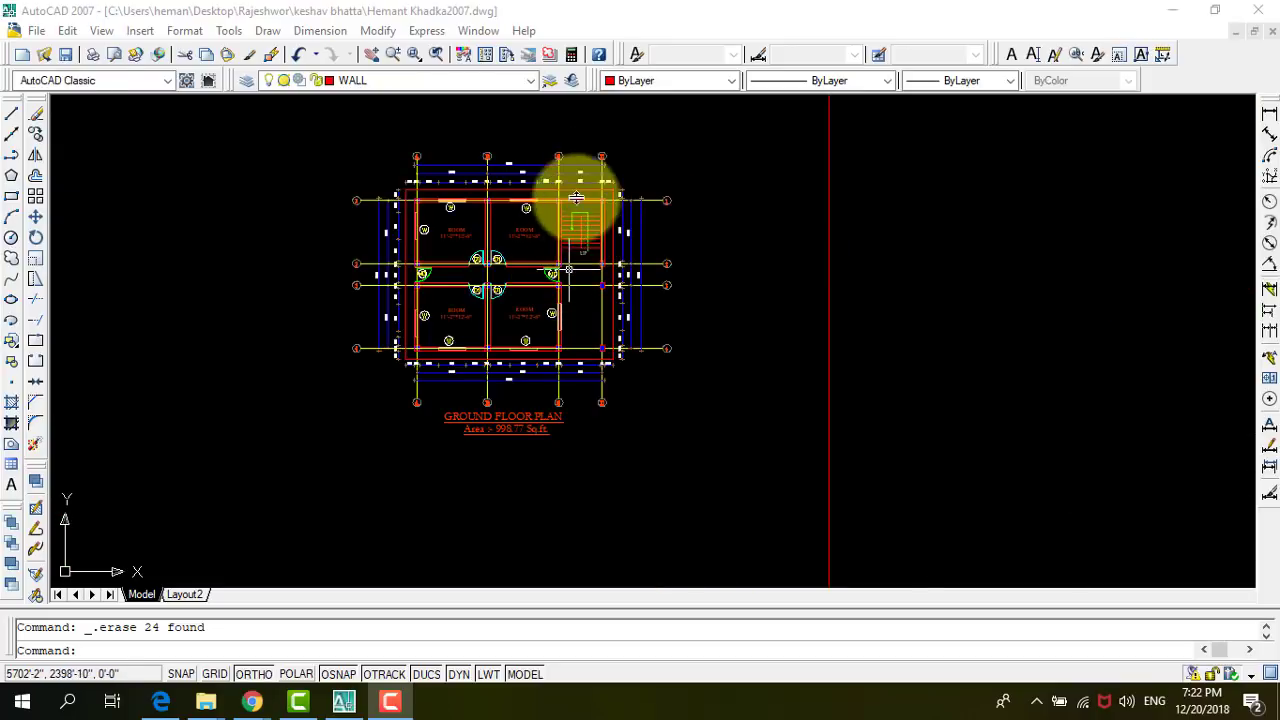
Browse the other sheets in model space, picking out the GROUND FLOOR PLAN title along the way.
scroll(576, 197, up, 3)
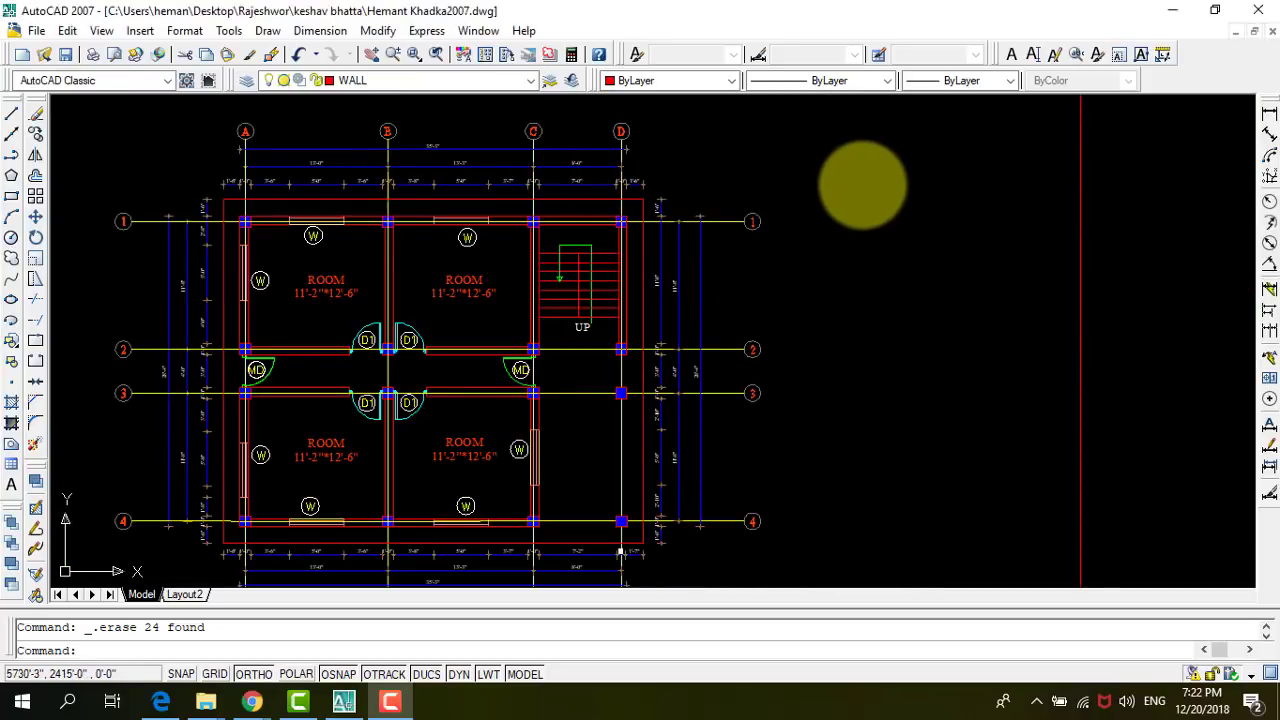
scroll(583, 292, up, 5)
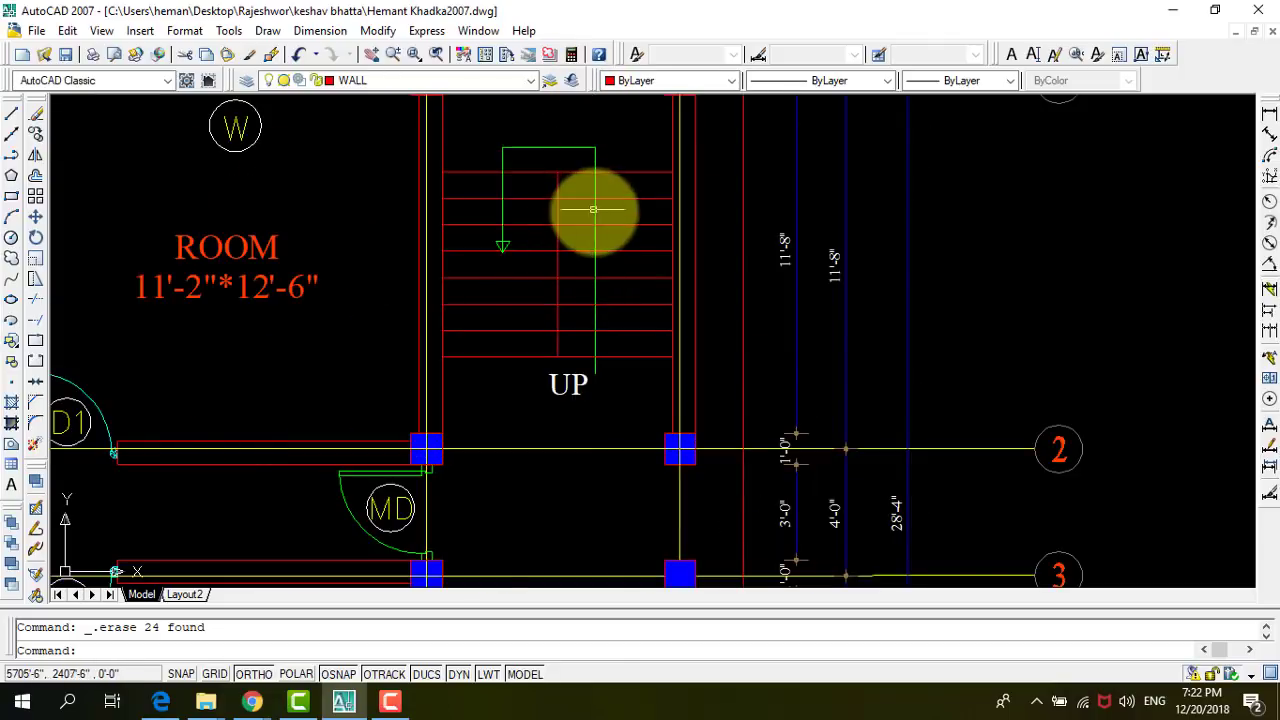
scroll(593, 209, down, 4)
scroll(568, 280, down, 2)
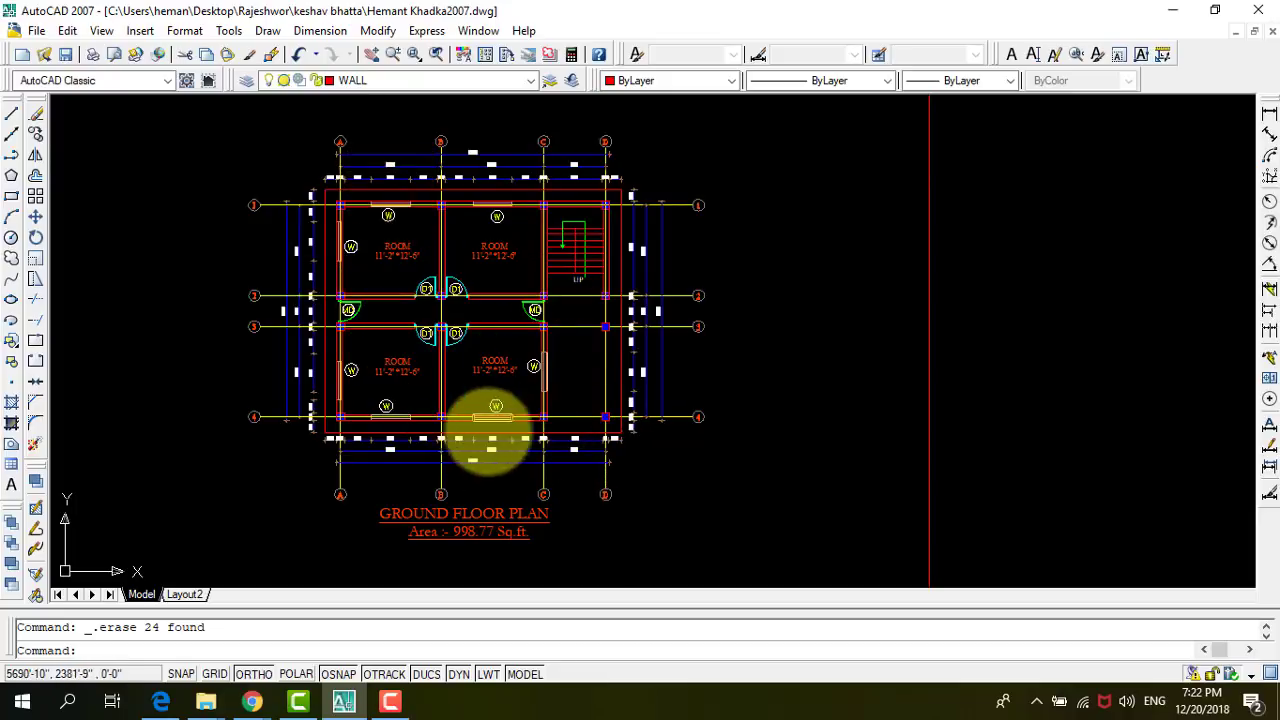
scroll(600, 383, down, 2)
scroll(579, 293, up, 3)
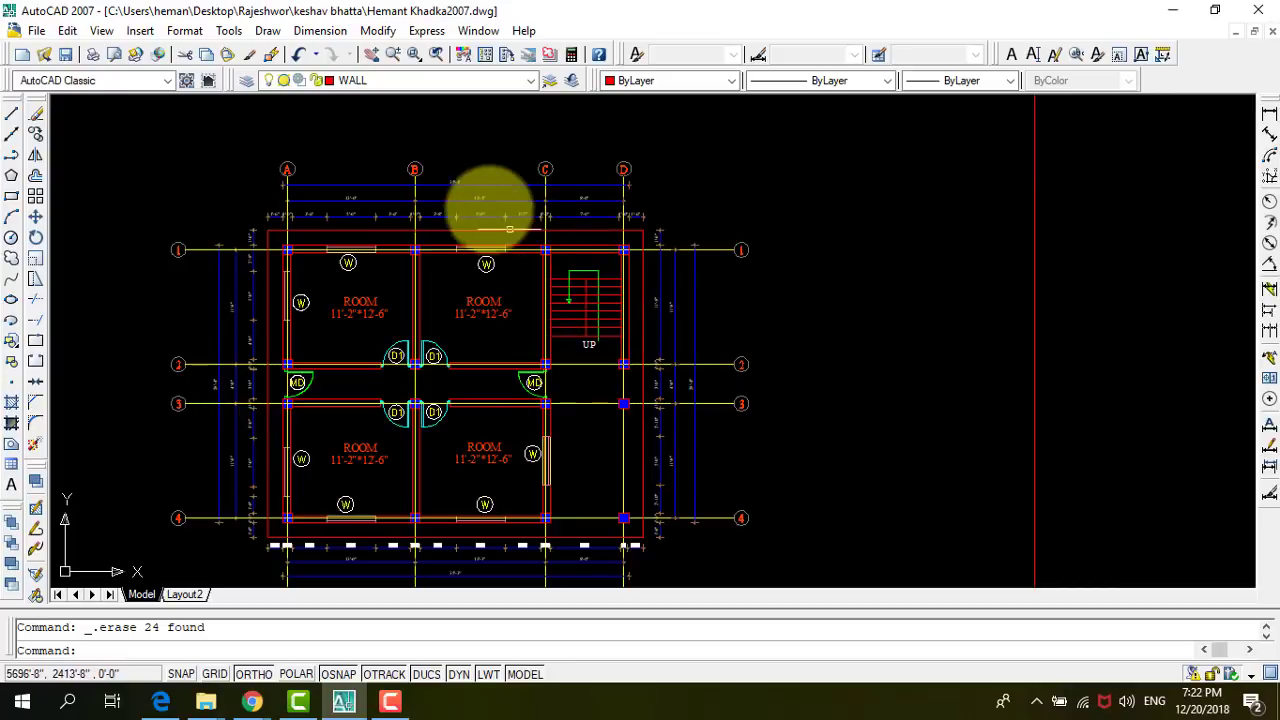
scroll(516, 266, down, 2)
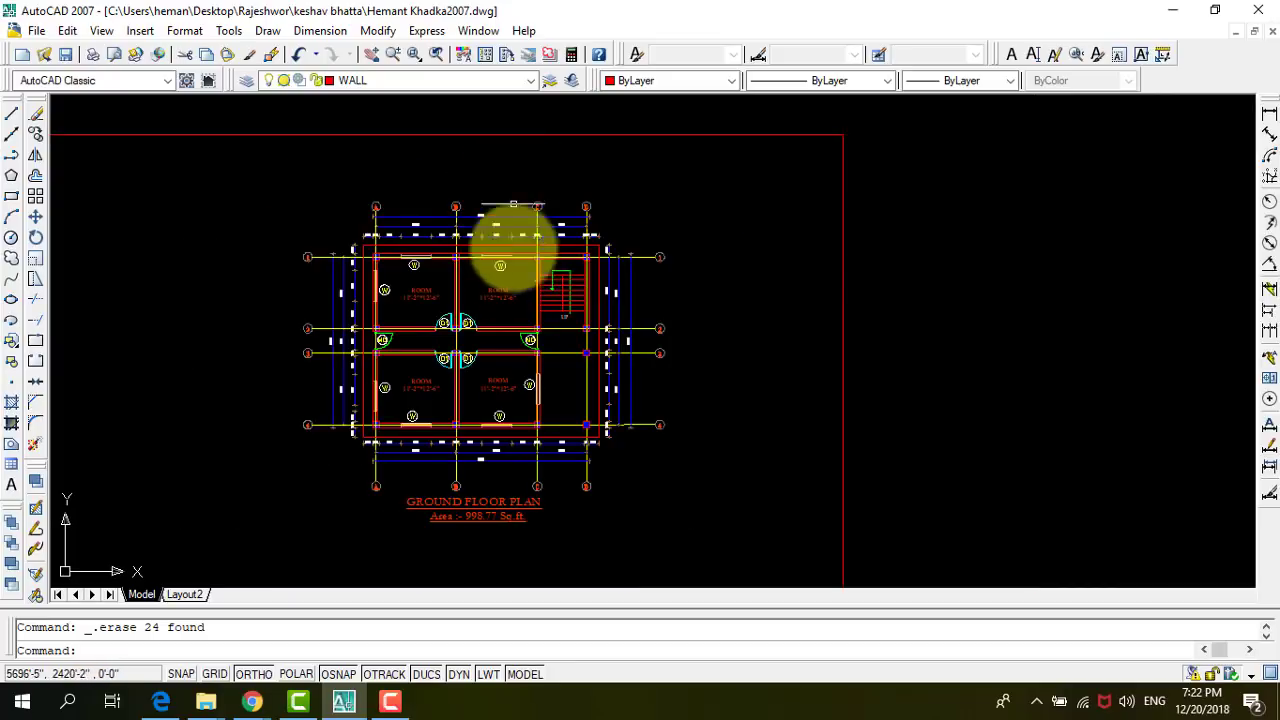
click(474, 505)
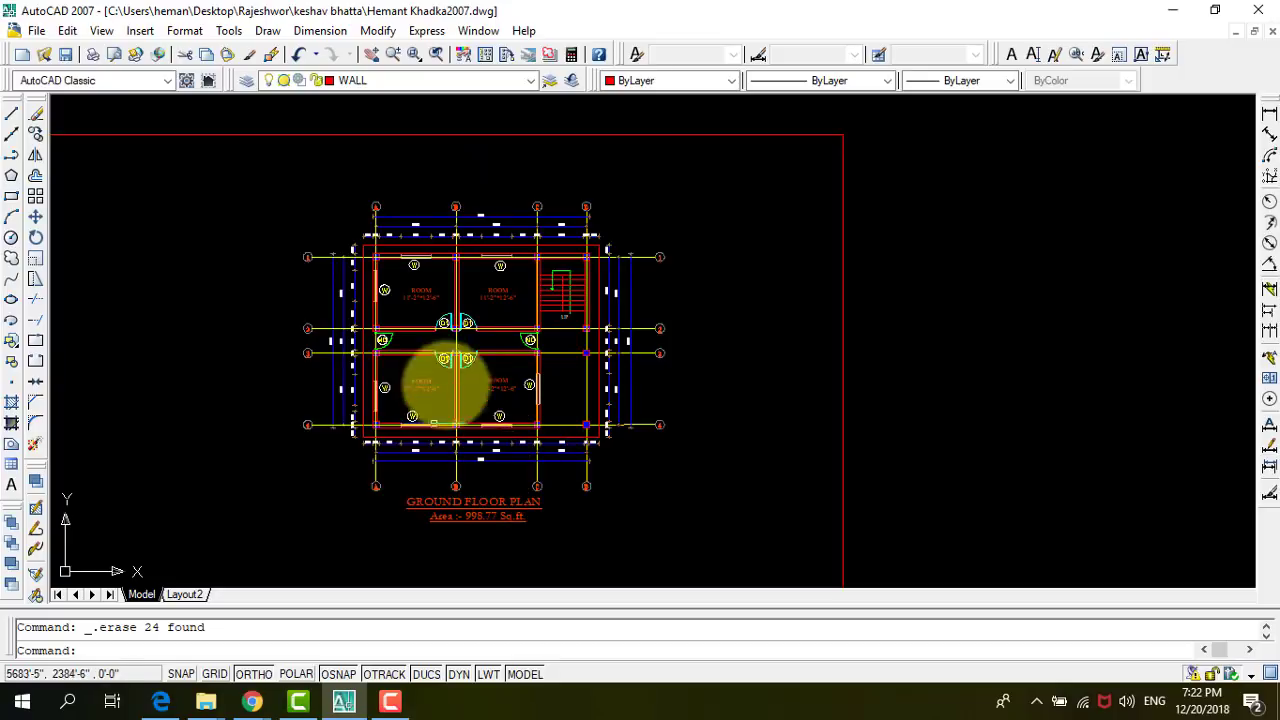
scroll(720, 192, down, 2)
scroll(735, 205, down, 1)
scroll(742, 216, down, 3)
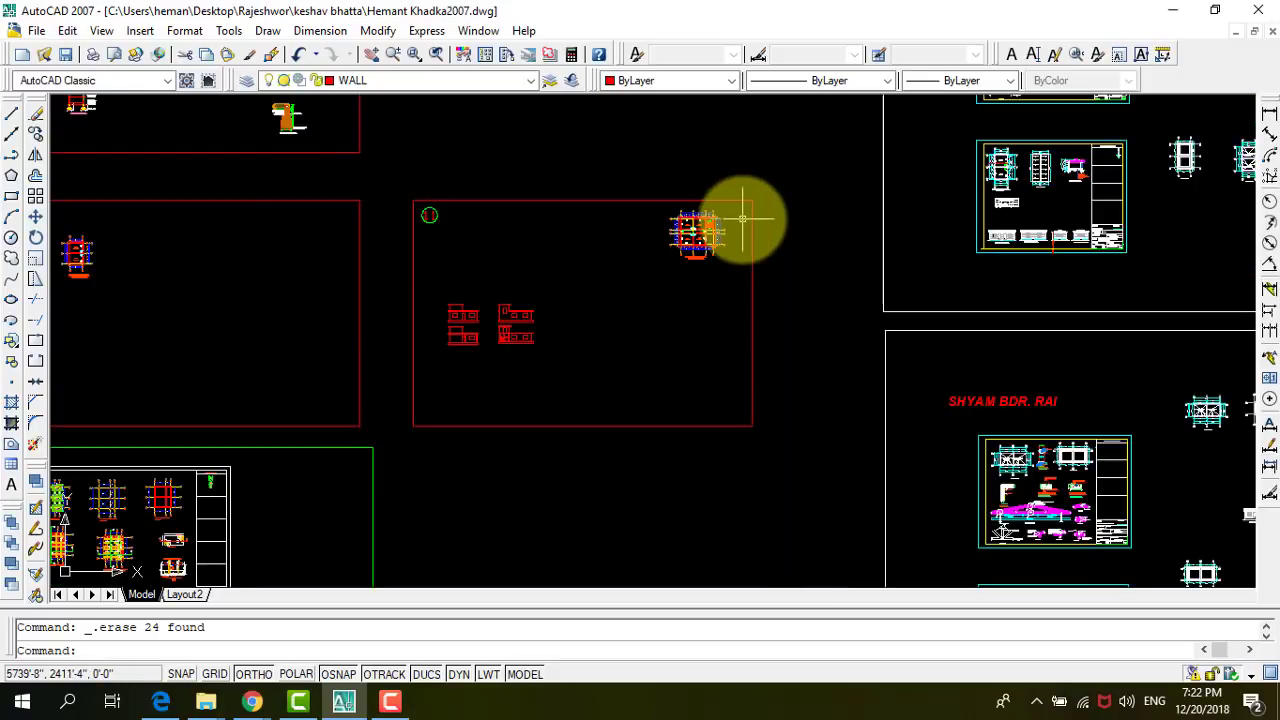
scroll(740, 220, down, 1)
scroll(715, 262, down, 2)
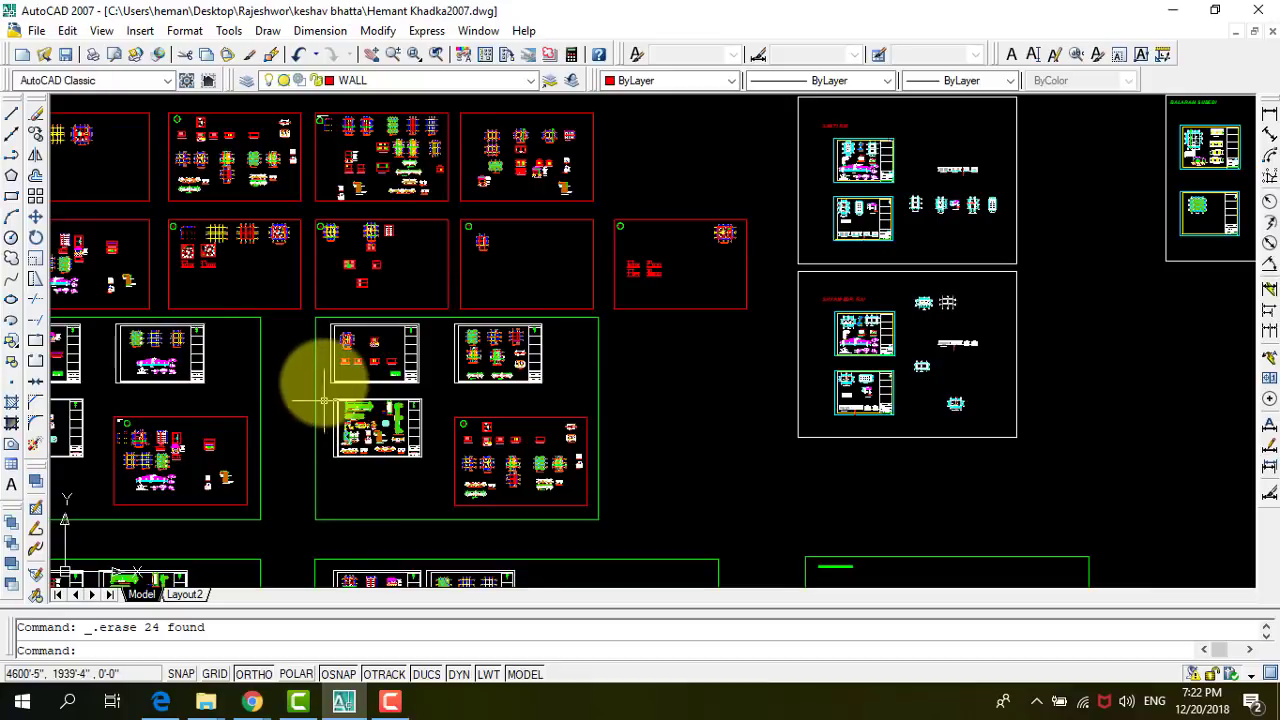
scroll(325, 373, up, 5)
scroll(350, 258, up, 4)
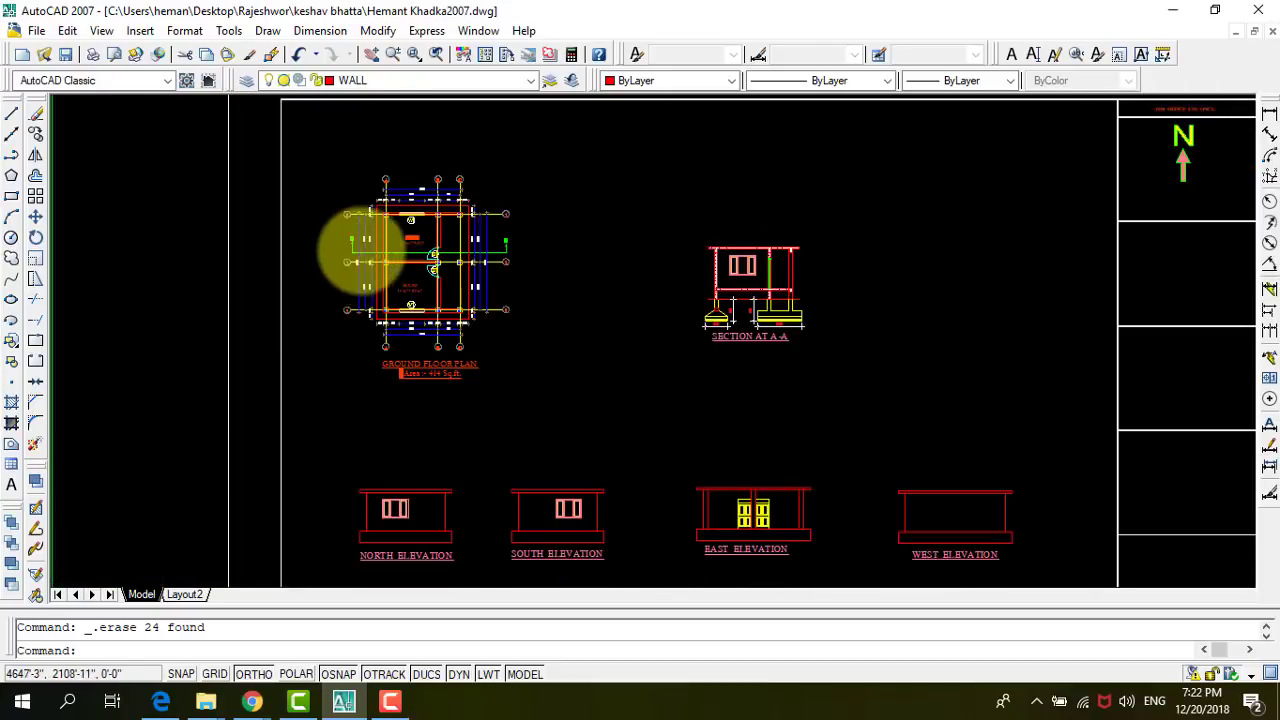
scroll(357, 243, up, 4)
scroll(329, 249, up, 5)
scroll(314, 357, down, 10)
scroll(457, 400, down, 3)
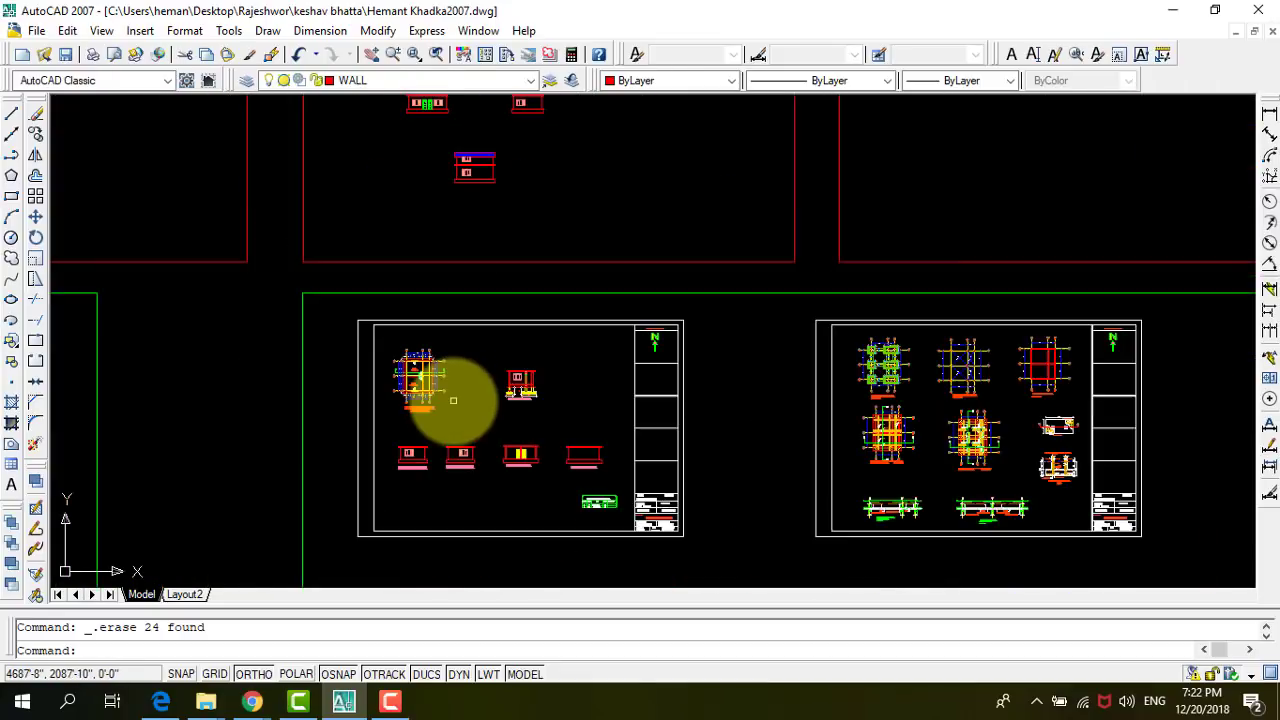
scroll(457, 400, down, 2)
scroll(657, 457, down, 2)
scroll(650, 385, up, 3)
scroll(640, 395, up, 3)
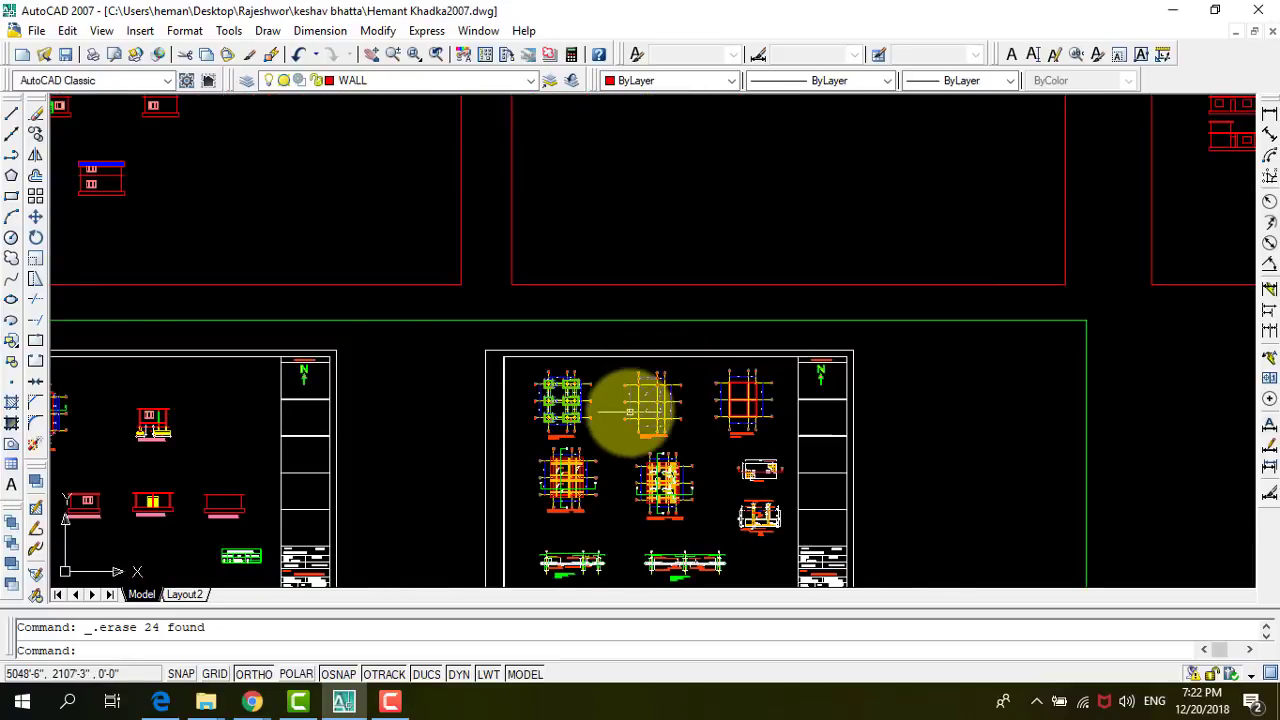
scroll(660, 385, up, 2)
scroll(710, 400, down, 4)
scroll(720, 425, down, 2)
scroll(703, 425, up, 2)
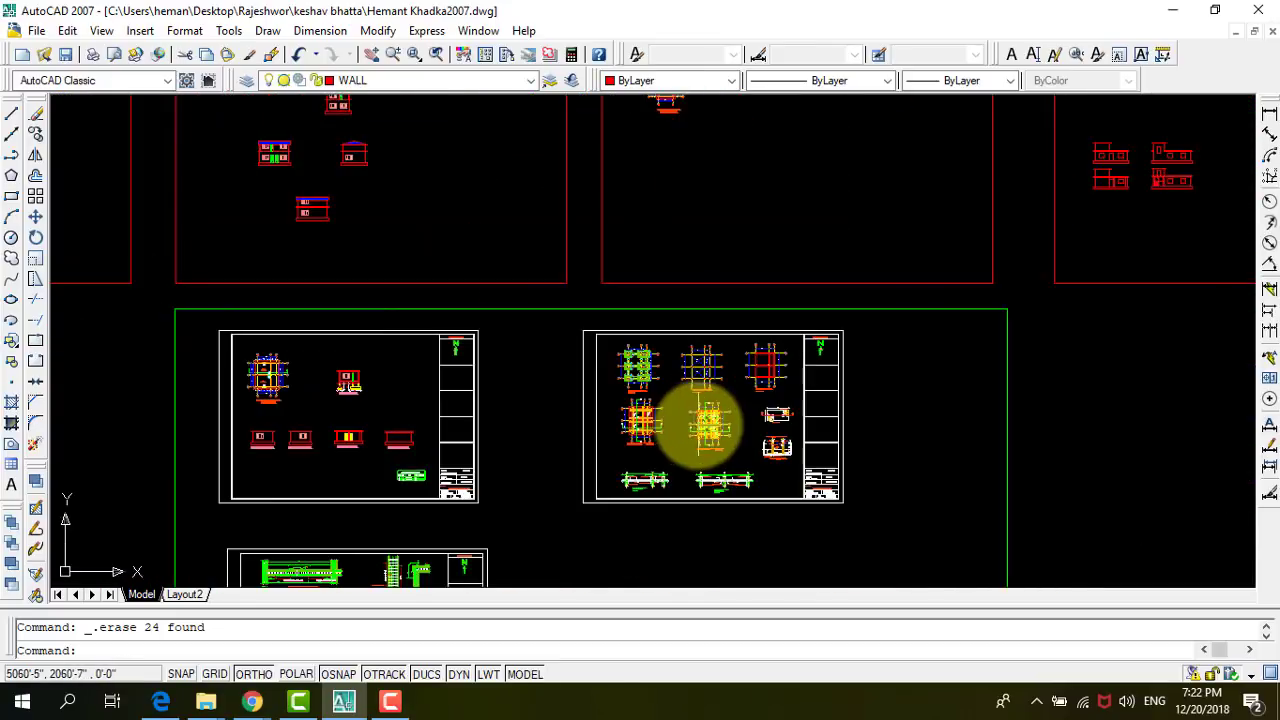
scroll(680, 490, up, 3)
scroll(640, 525, up, 3)
scroll(694, 382, down, 2)
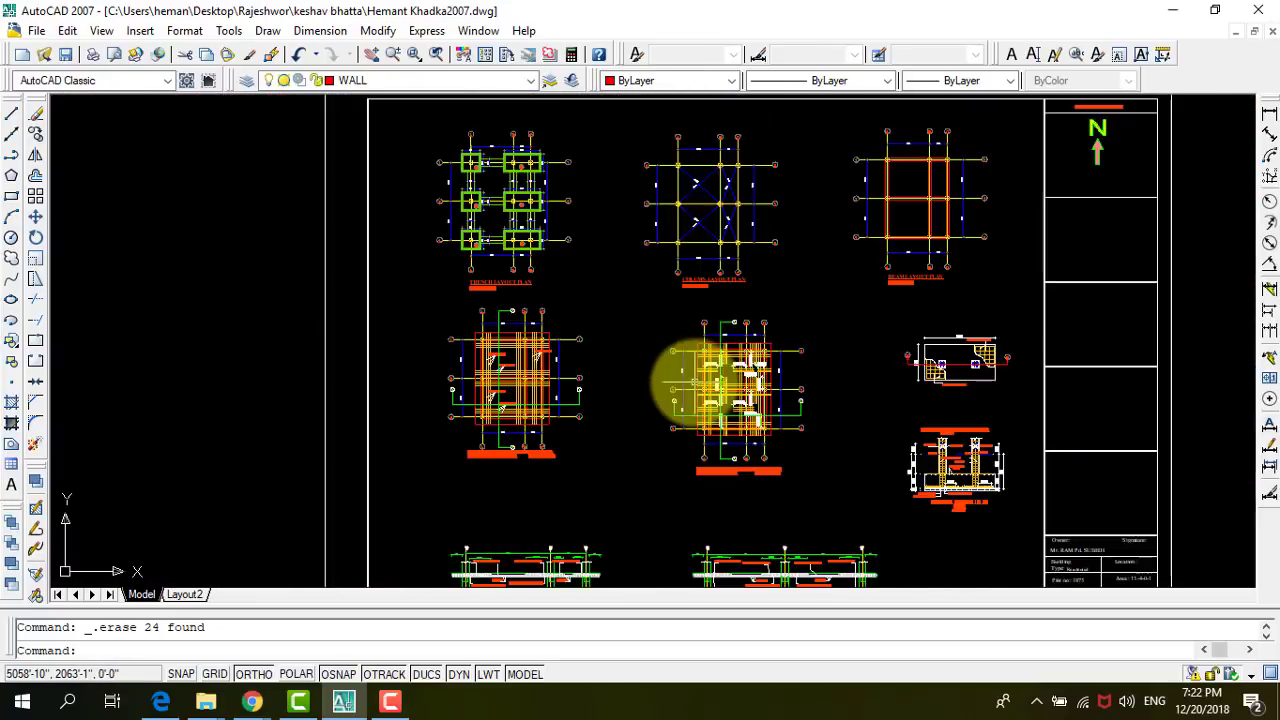
scroll(694, 380, down, 2)
scroll(640, 430, down, 2)
scroll(587, 465, down, 1)
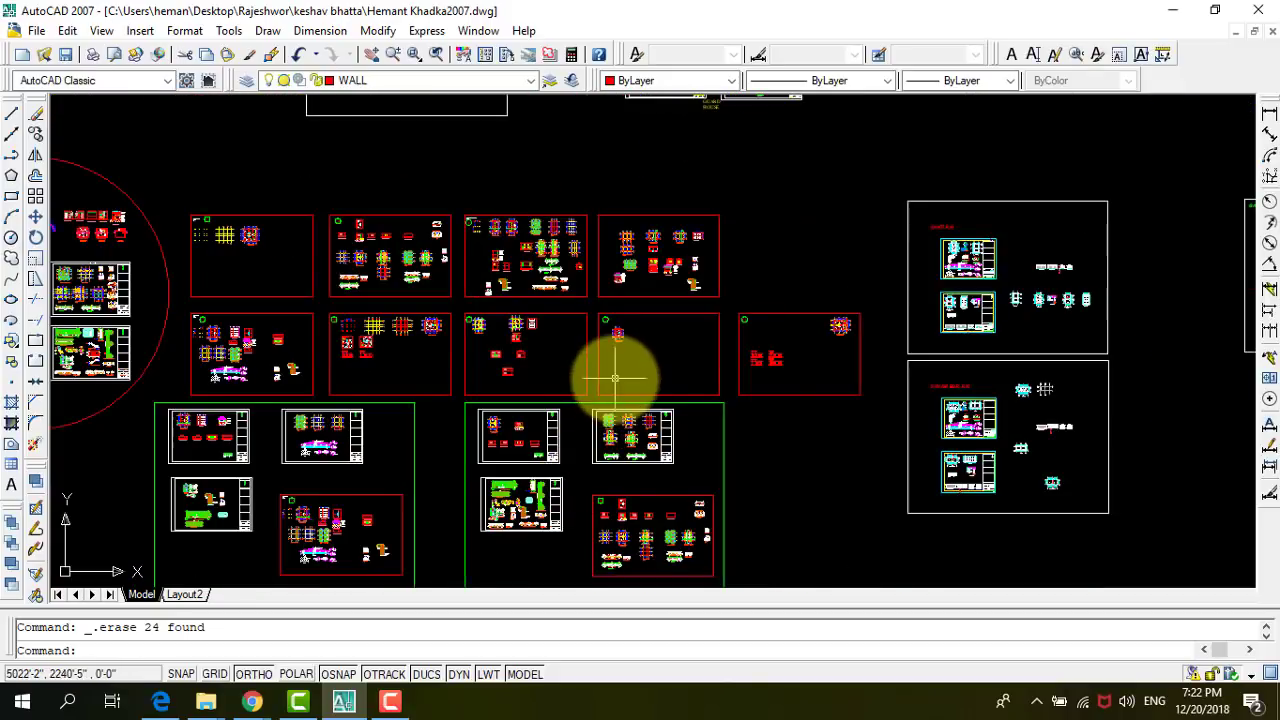
scroll(665, 378, down, 2)
scroll(663, 365, down, 2)
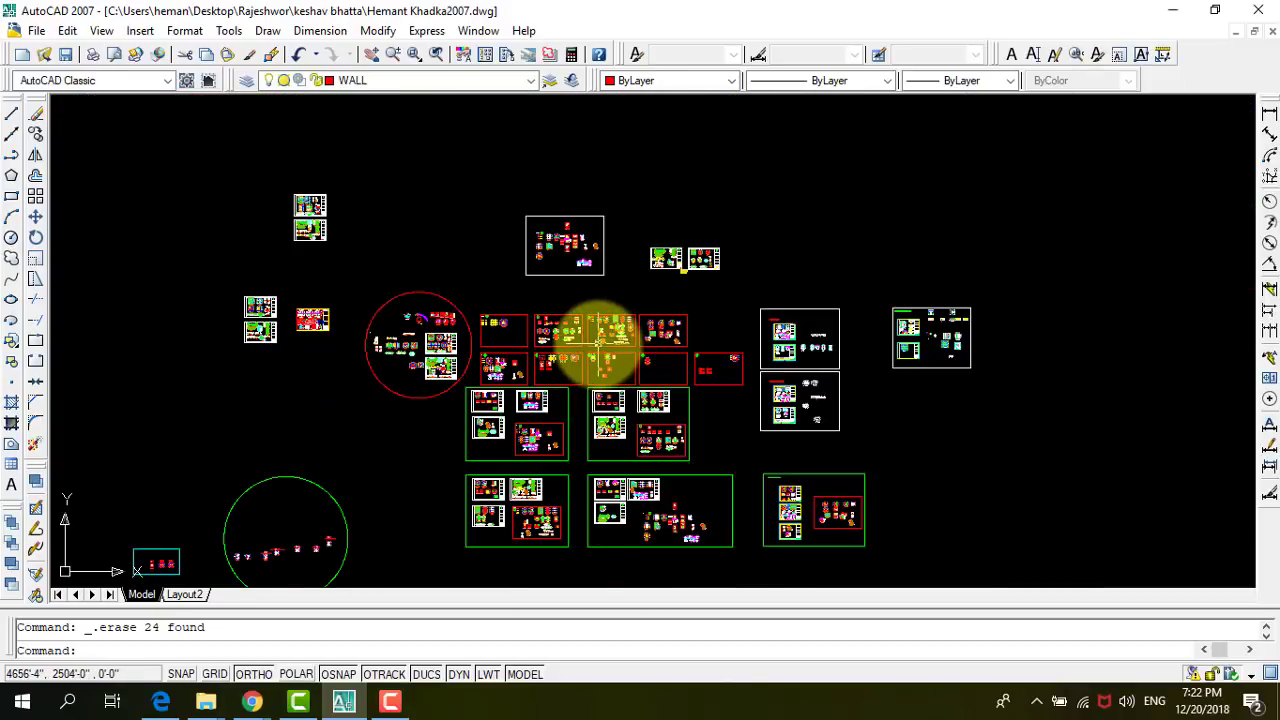
scroll(607, 327, up, 1)
scroll(607, 328, up, 1)
scroll(606, 332, up, 2)
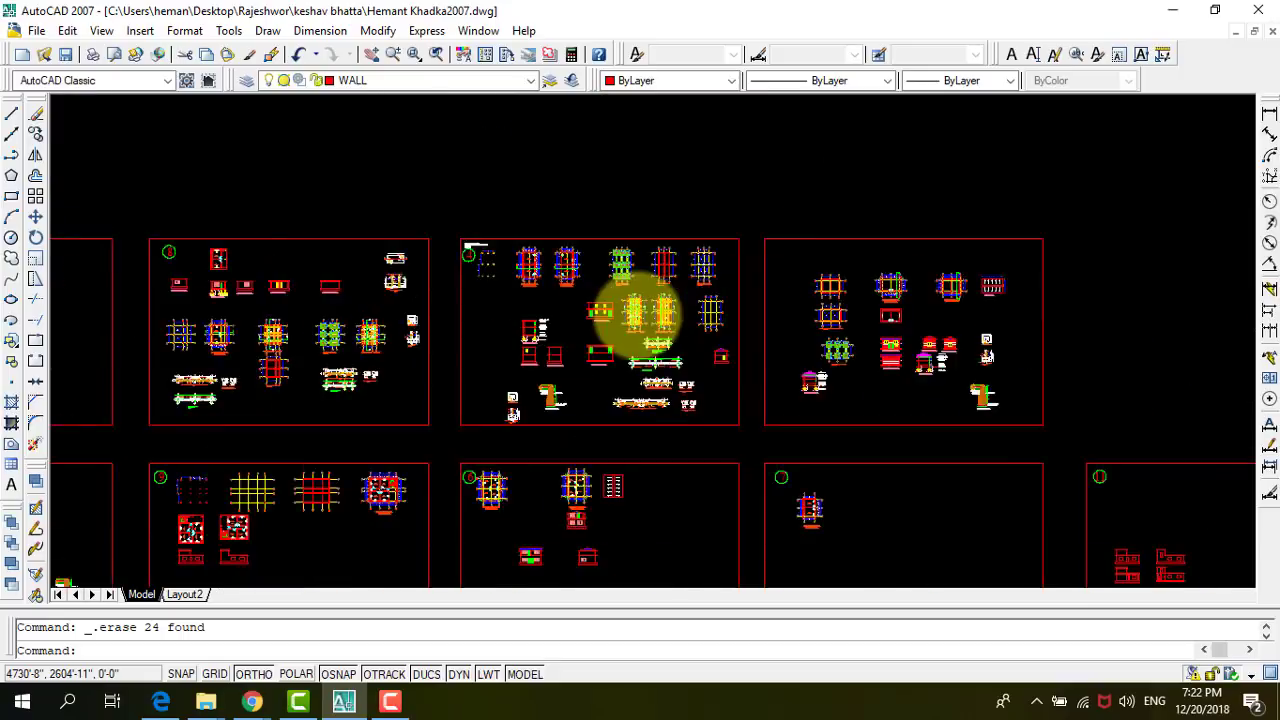
scroll(605, 338, up, 1)
scroll(491, 352, down, 2)
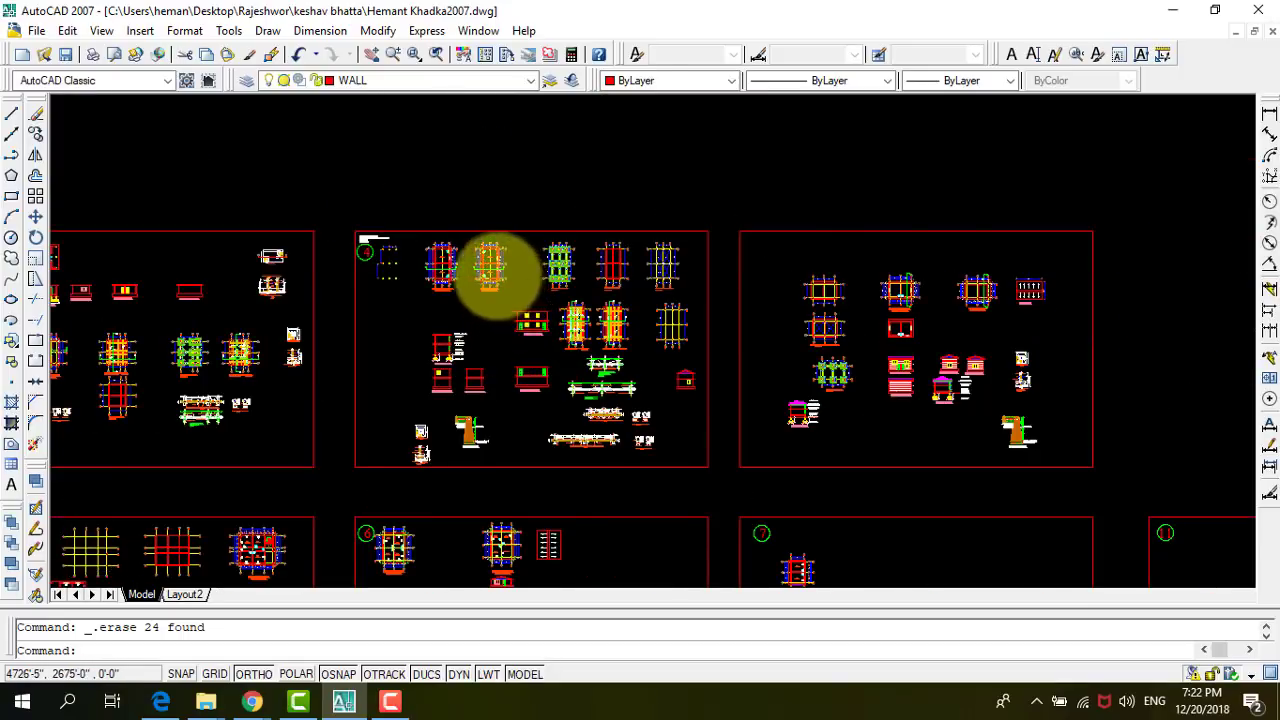
scroll(478, 290, up, 1)
scroll(473, 309, down, 2)
scroll(472, 326, down, 2)
scroll(477, 344, down, 2)
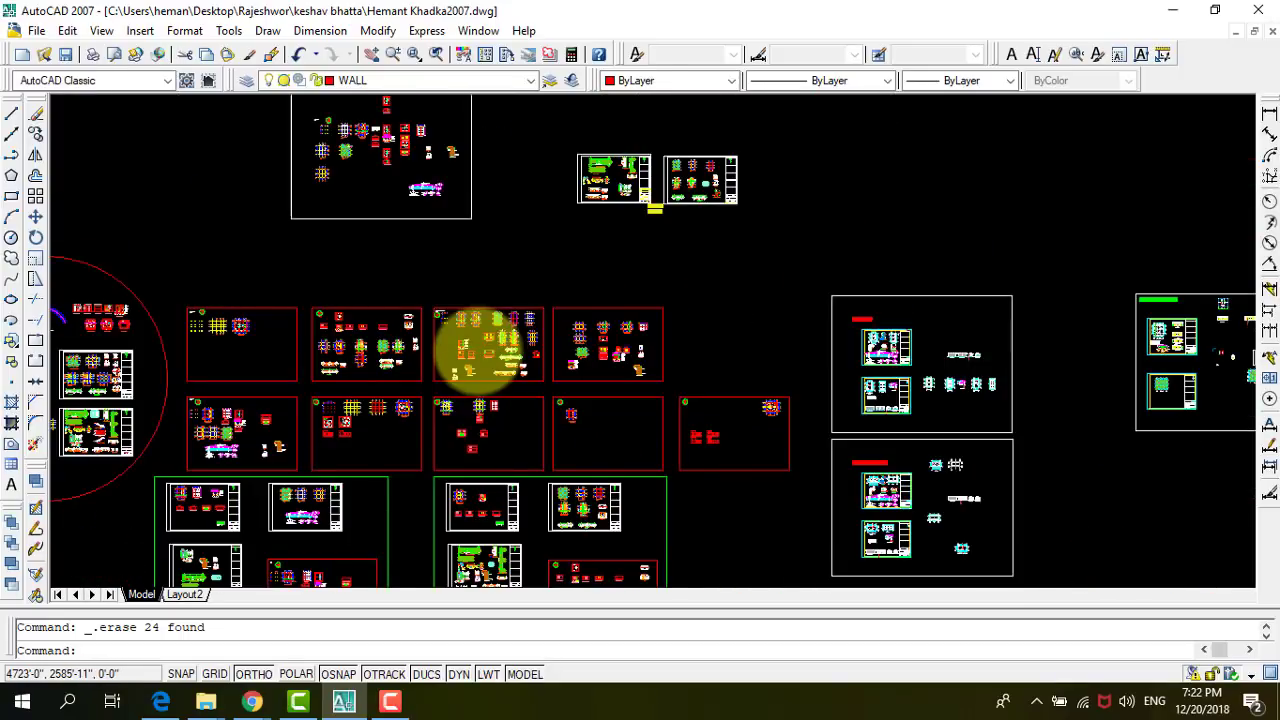
scroll(487, 345, down, 2)
scroll(575, 402, up, 2)
scroll(700, 375, up, 2)
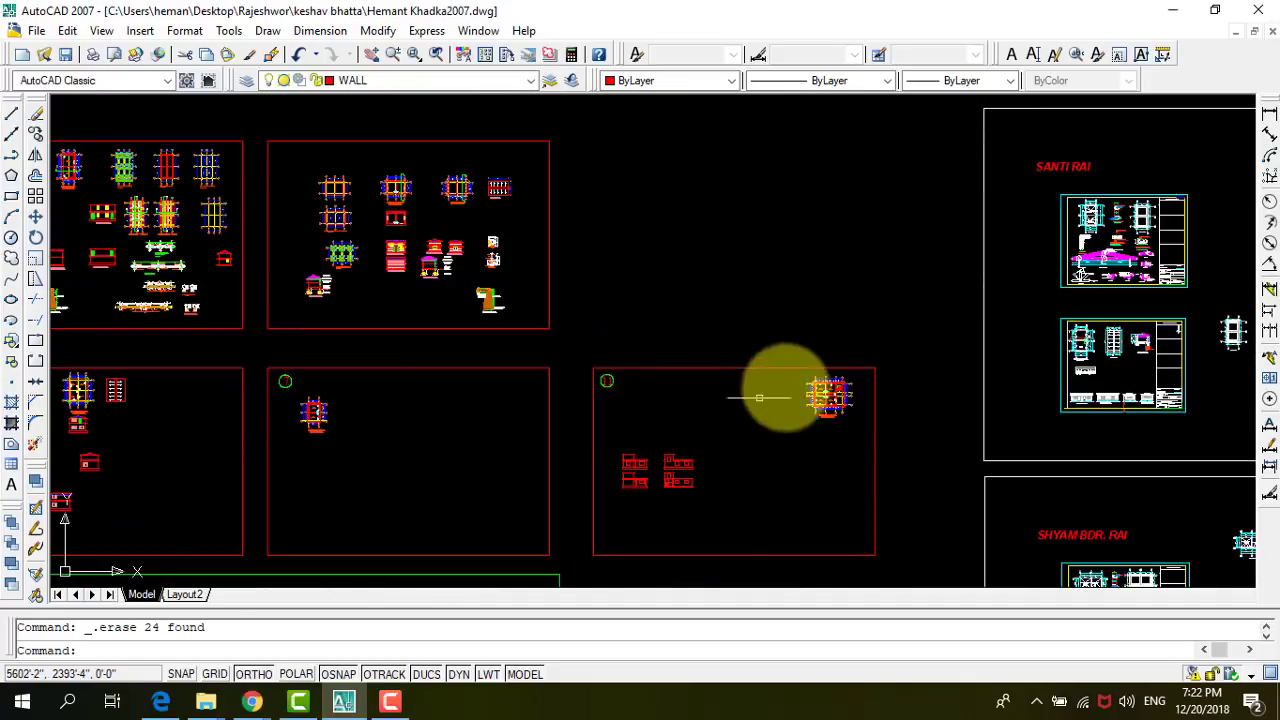
scroll(820, 383, up, 2)
scroll(790, 390, up, 2)
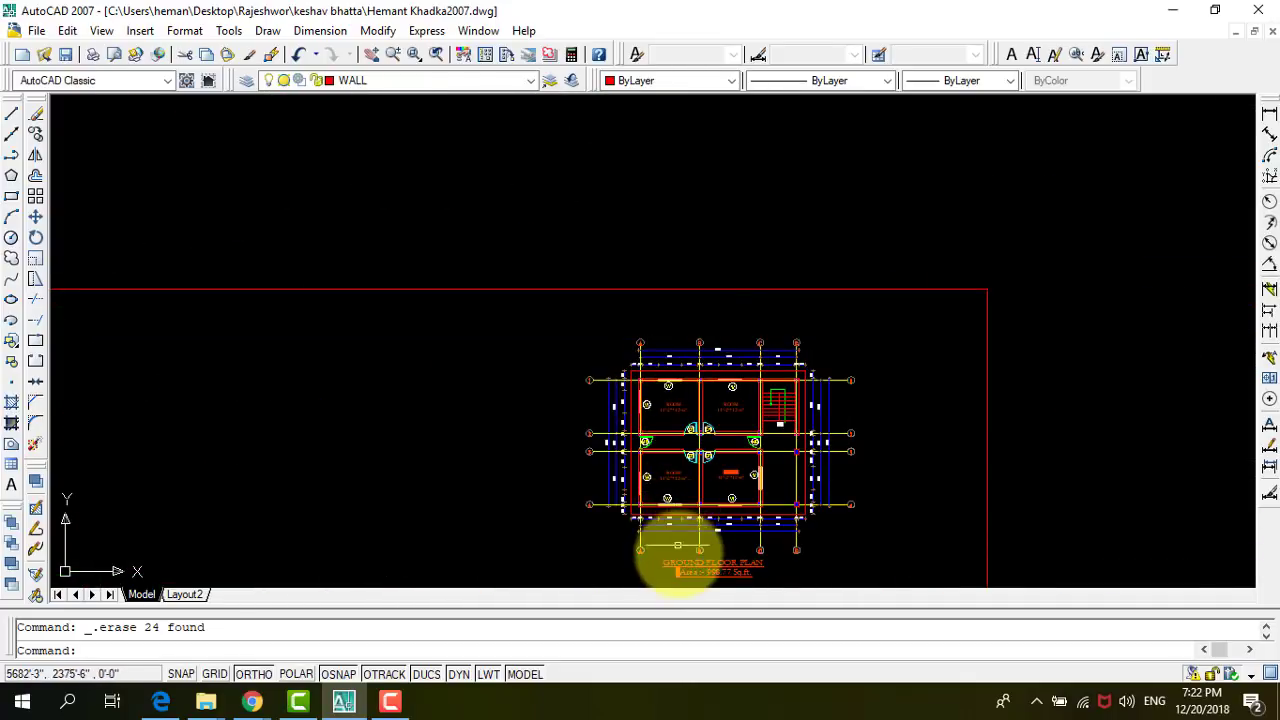
Zoom in on the footing and column layout plans, including the foundation plan gridded A–C and 1.
scroll(820, 323, down, 3)
scroll(843, 323, down, 2)
scroll(805, 338, down, 1)
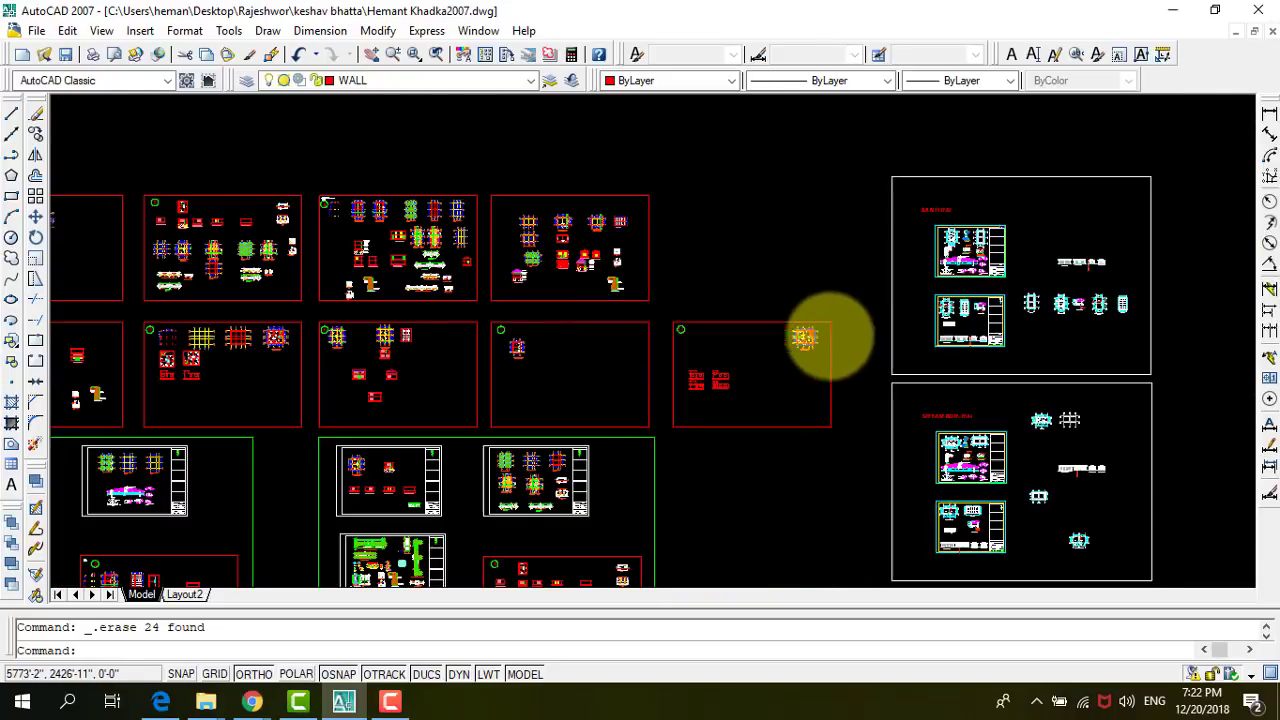
scroll(830, 325, down, 1)
scroll(420, 340, up, 1)
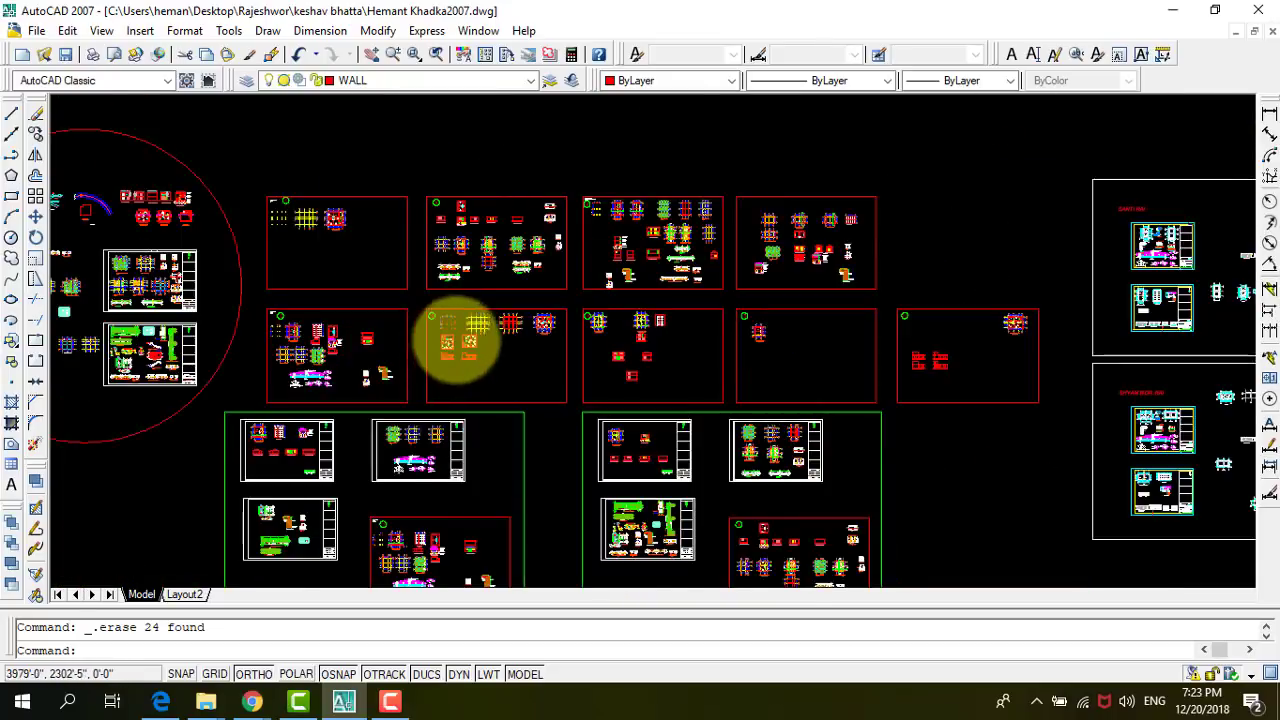
scroll(460, 332, up, 1)
scroll(520, 320, up, 1)
scroll(680, 370, up, 1)
scroll(705, 383, down, 2)
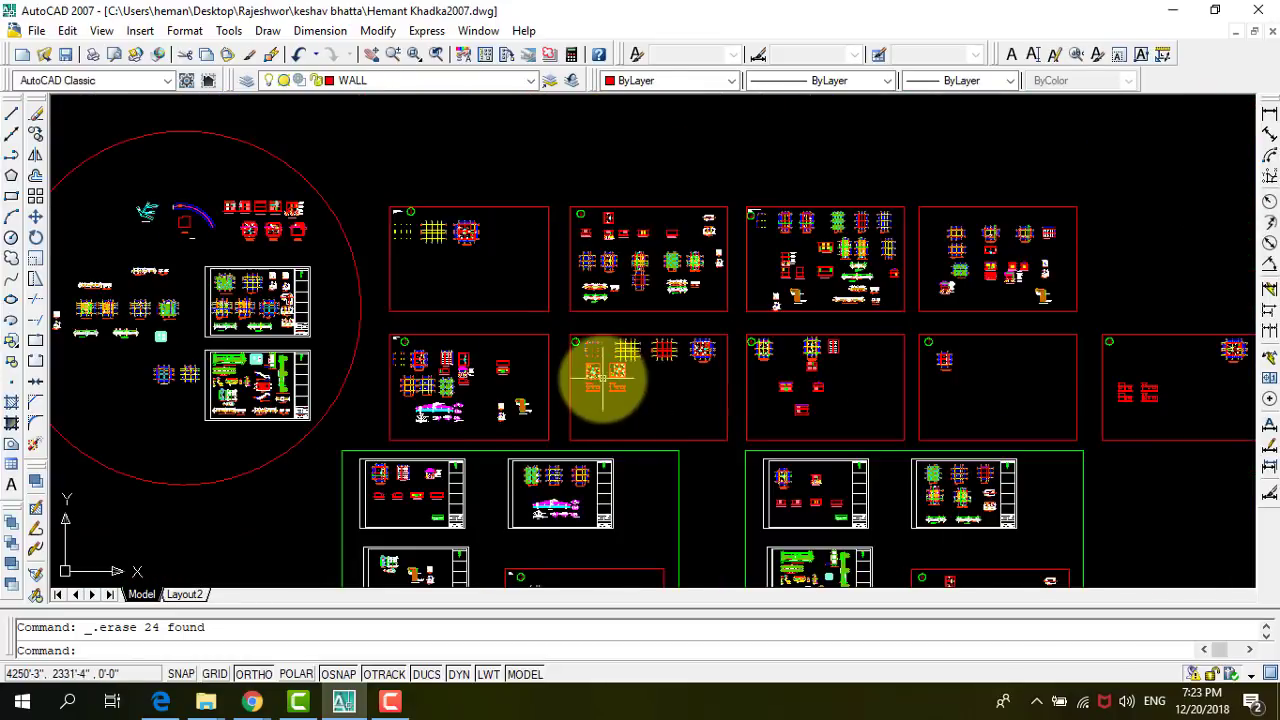
scroll(385, 520, up, 2)
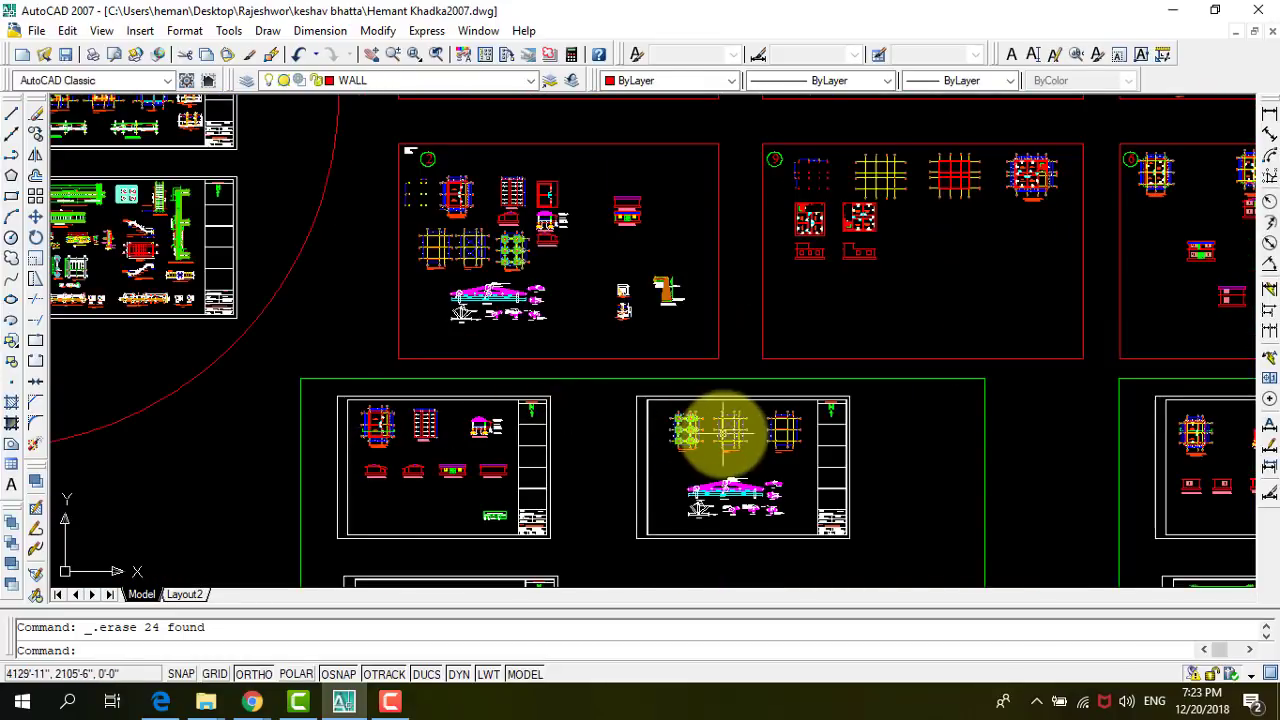
scroll(363, 394, up, 3)
scroll(347, 378, down, 4)
scroll(378, 385, down, 2)
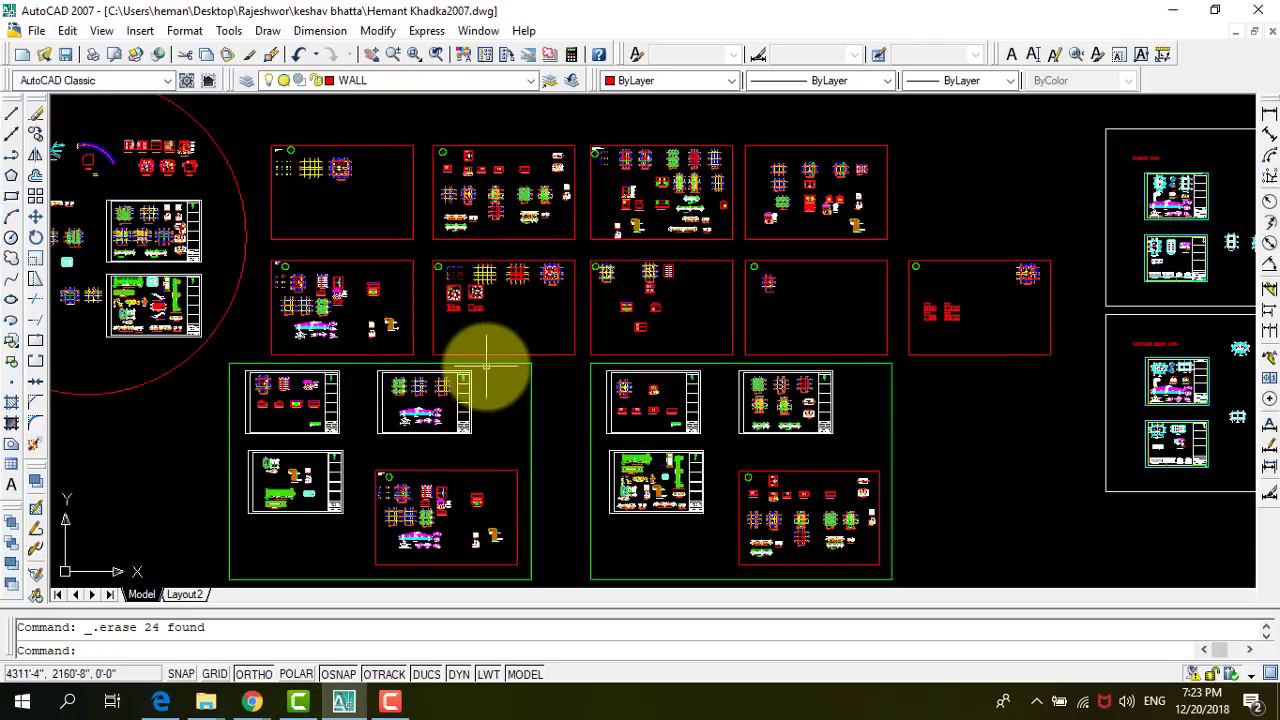
scroll(557, 403, down, 2)
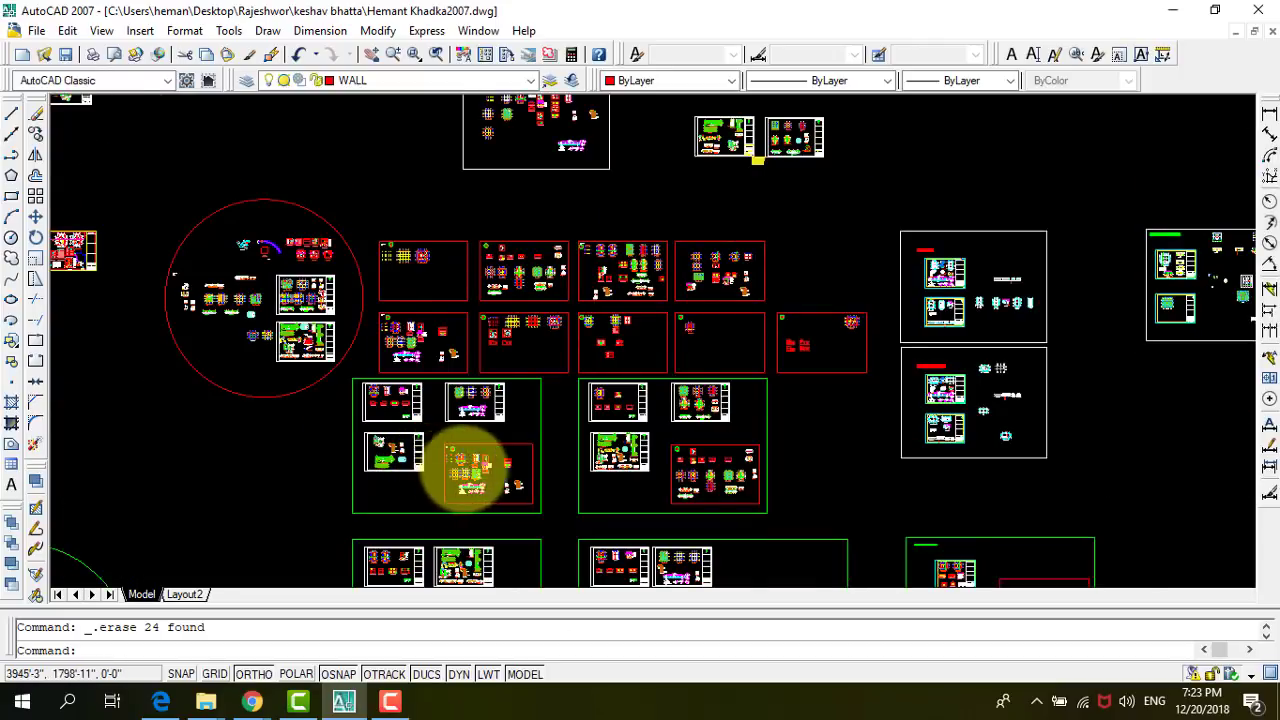
scroll(480, 460, up, 2)
scroll(470, 465, up, 2)
scroll(425, 492, up, 2)
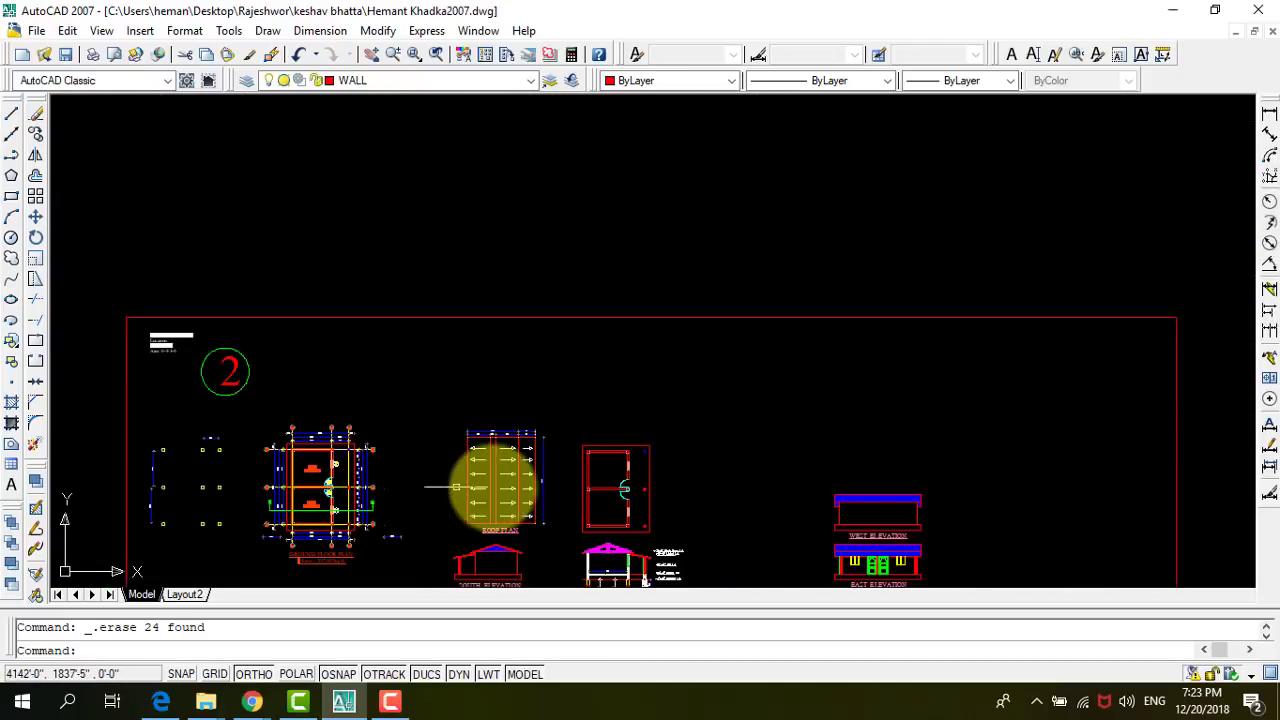
scroll(380, 520, up, 2)
scroll(450, 500, down, 1)
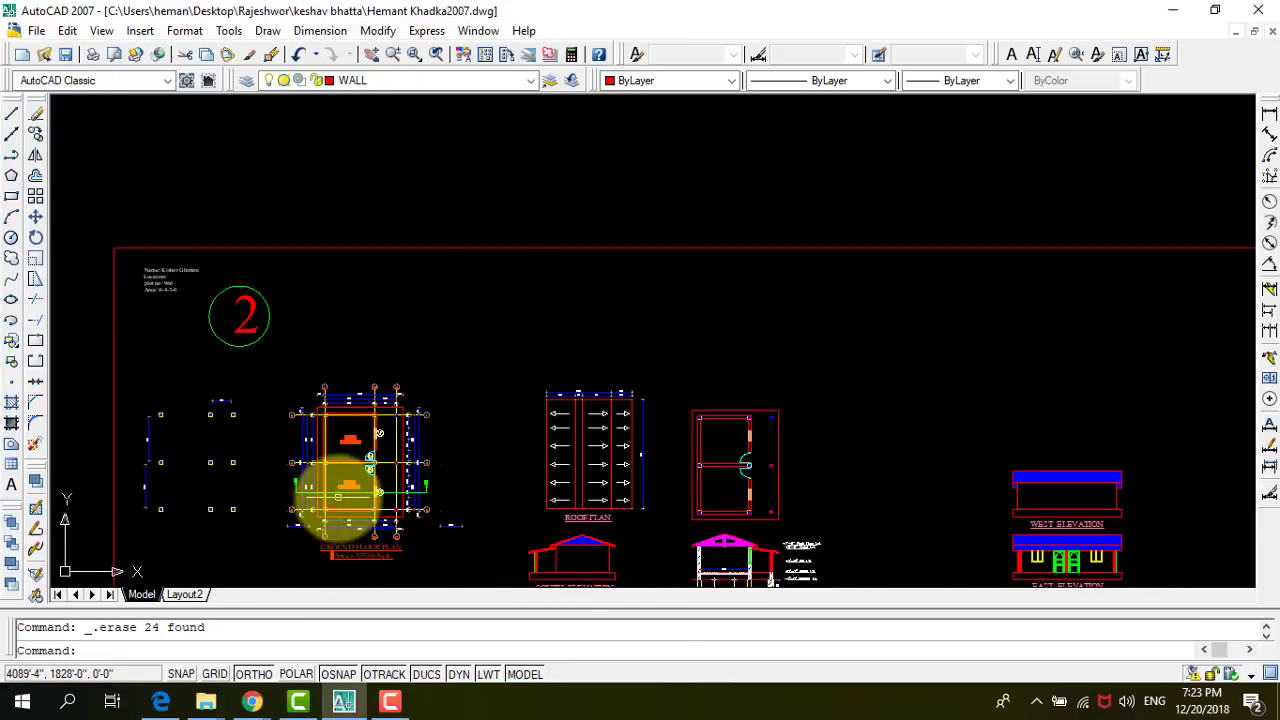
scroll(338, 497, up, 2)
scroll(510, 487, down, 1)
scroll(520, 470, down, 2)
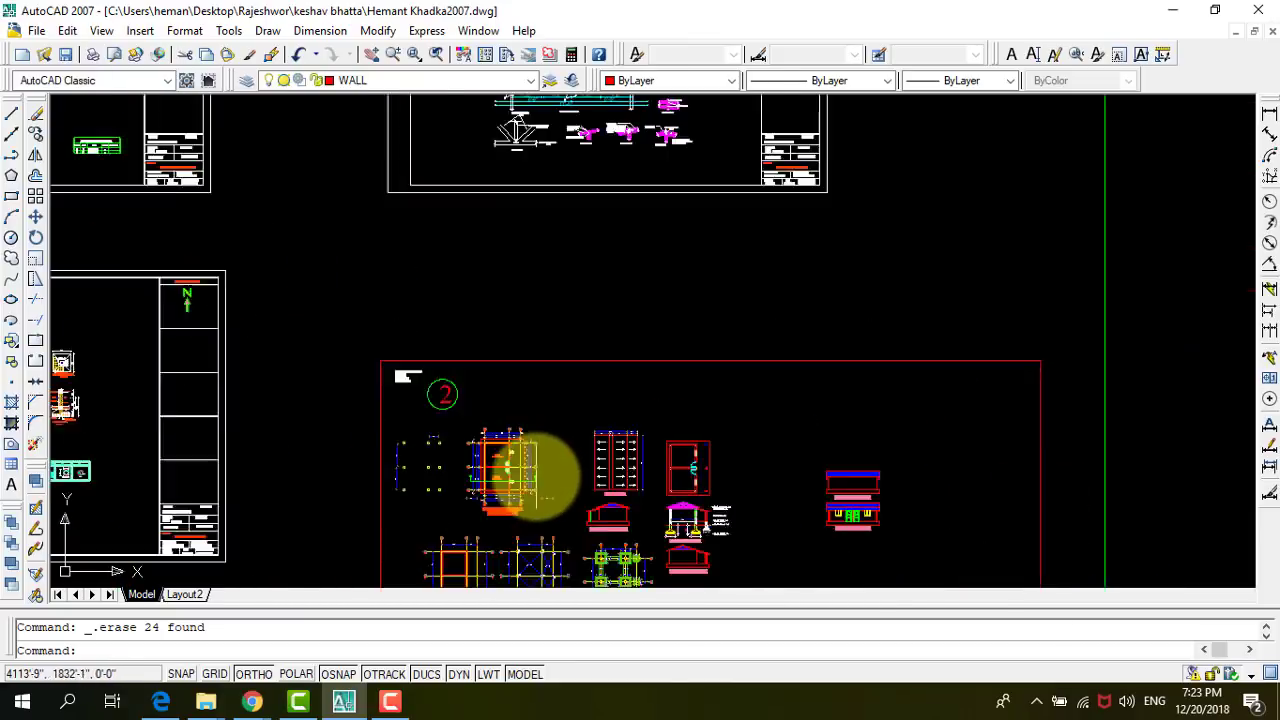
scroll(420, 475, down, 2)
scroll(440, 445, down, 1)
scroll(445, 435, down, 2)
scroll(720, 452, down, 2)
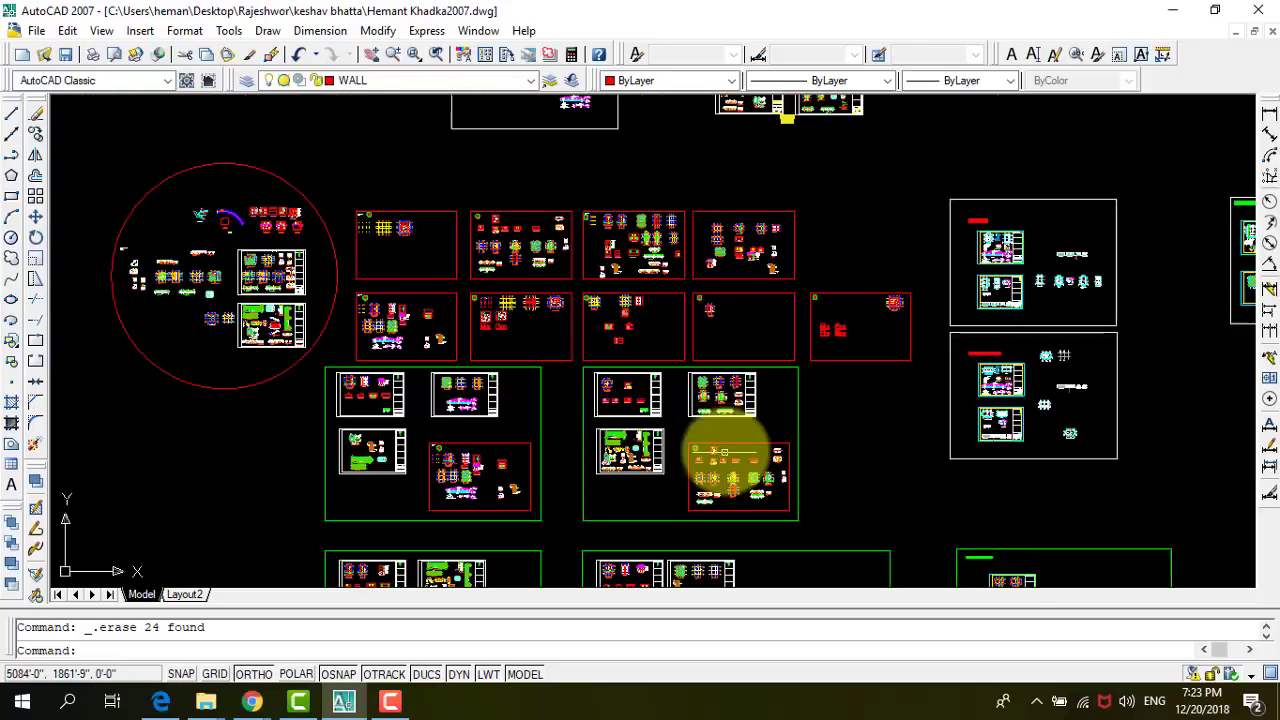
scroll(740, 462, up, 2)
scroll(760, 500, up, 2)
scroll(740, 490, up, 1)
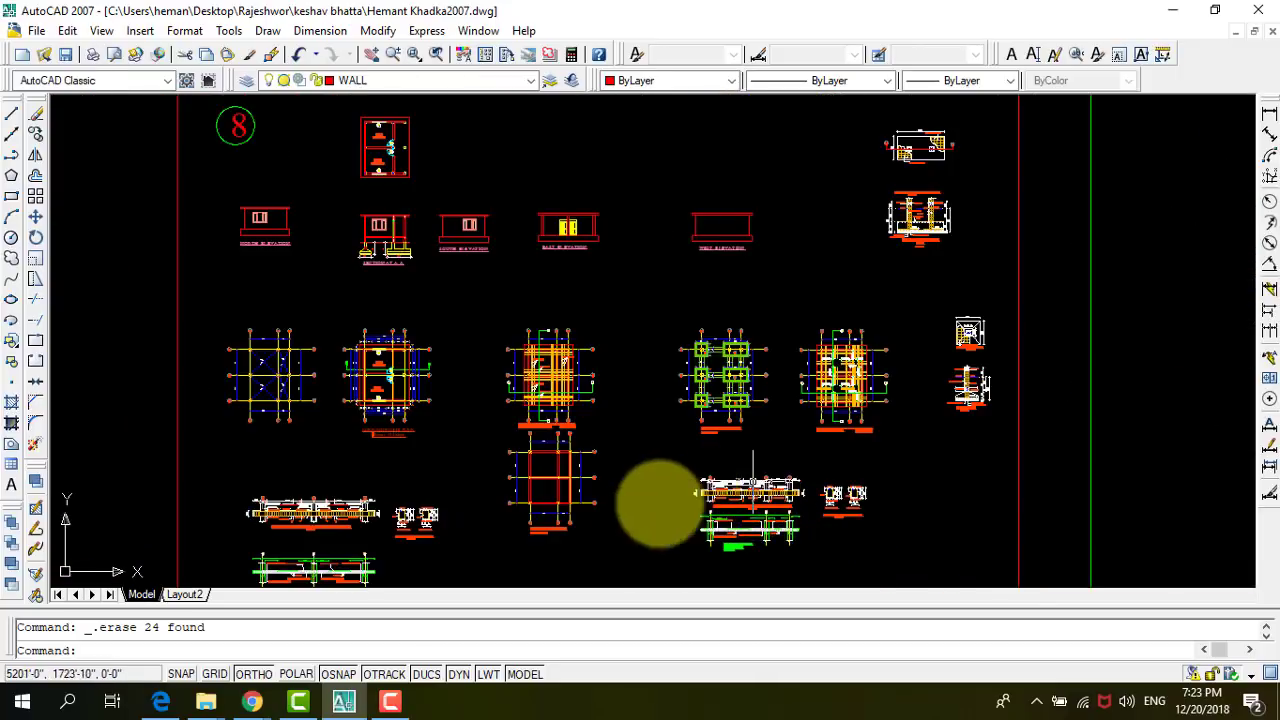
scroll(525, 505, up, 1)
scroll(525, 505, down, 2)
scroll(537, 245, up, 3)
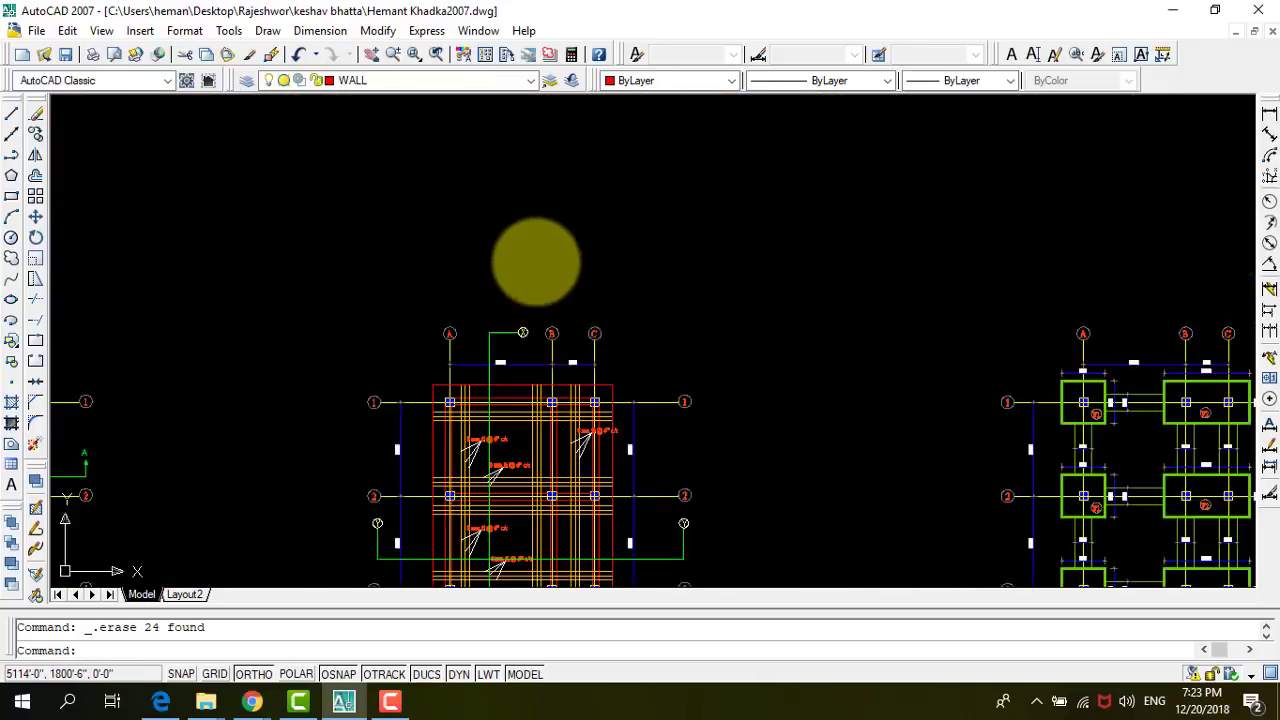
scroll(535, 300, up, 2)
Crossing-select the X grid bubble and its line on the slab reinforcement plan.
click(534, 459)
click(399, 372)
scroll(457, 303, down, 1)
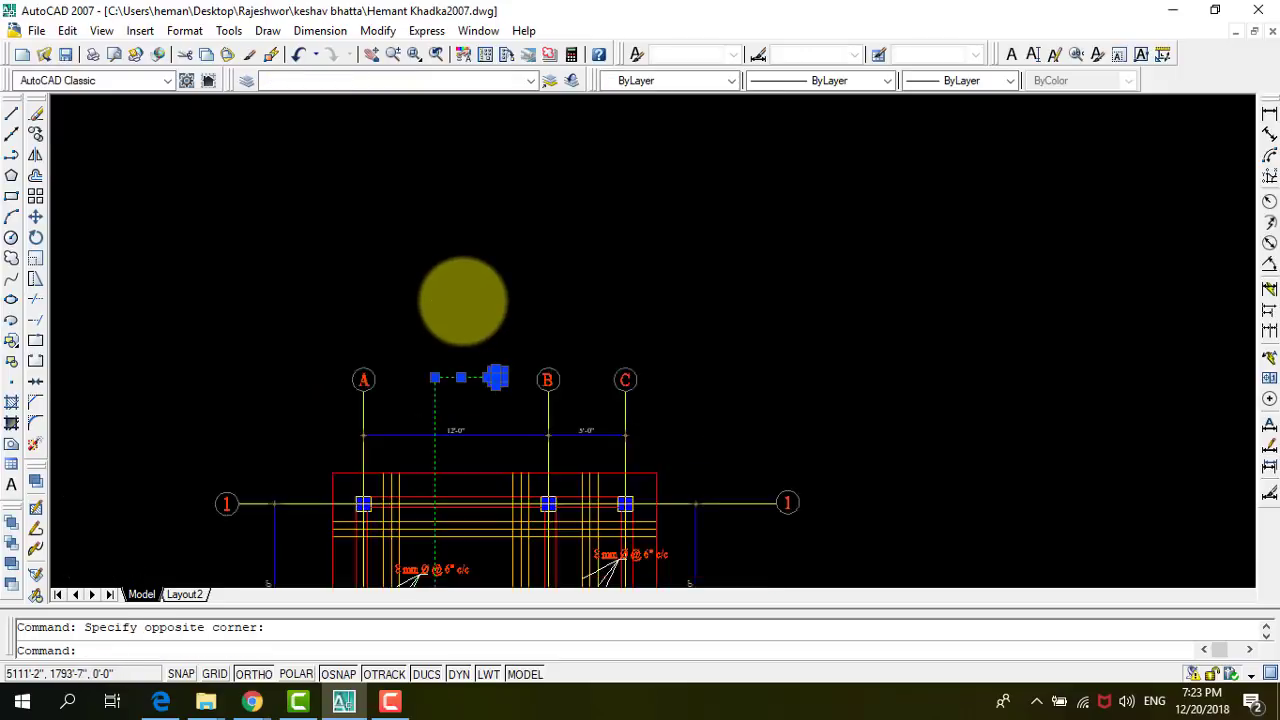
scroll(465, 420, down, 2)
scroll(475, 540, up, 2)
scroll(480, 500, down, 2)
scroll(486, 508, up, 2)
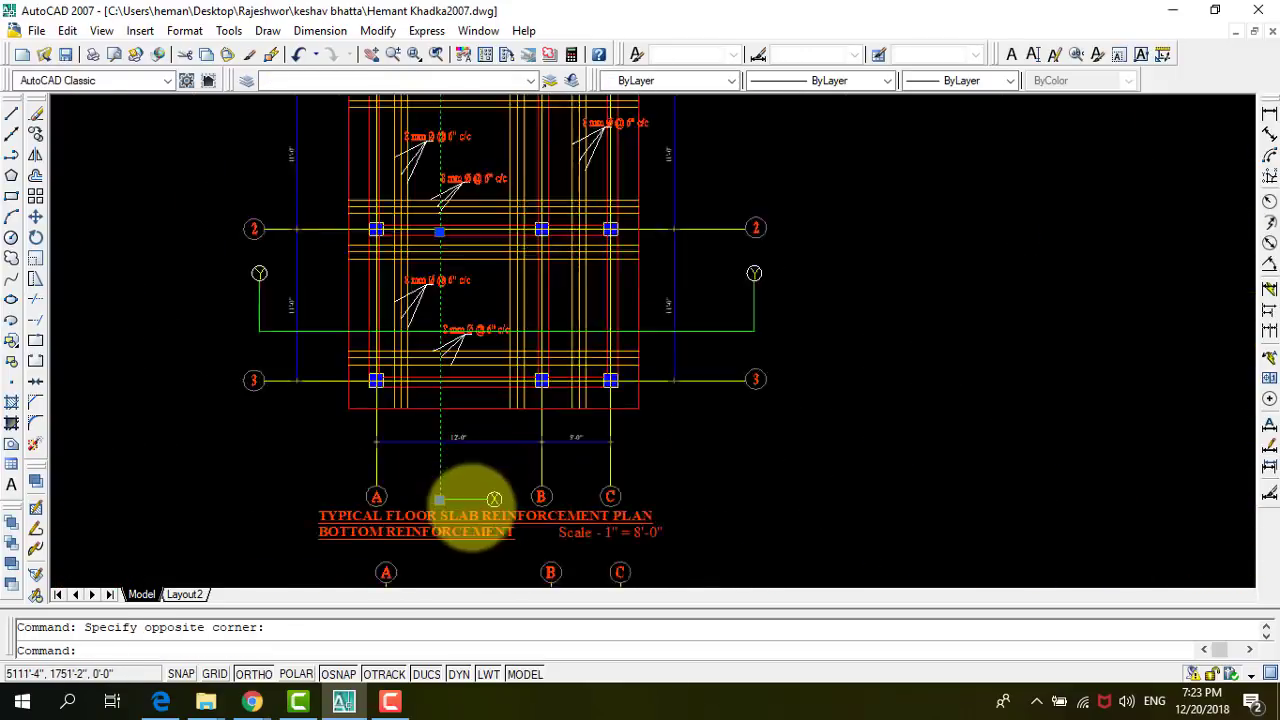
scroll(531, 490, up, 3)
click(588, 502)
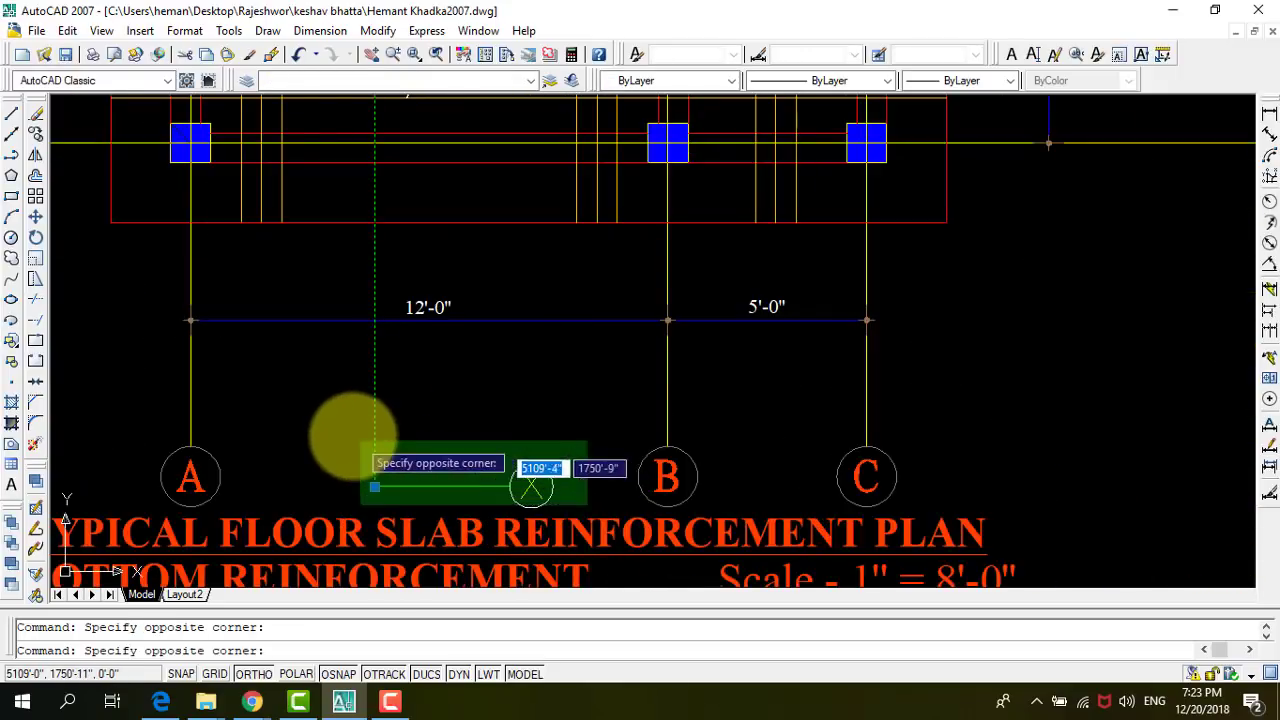
click(340, 425)
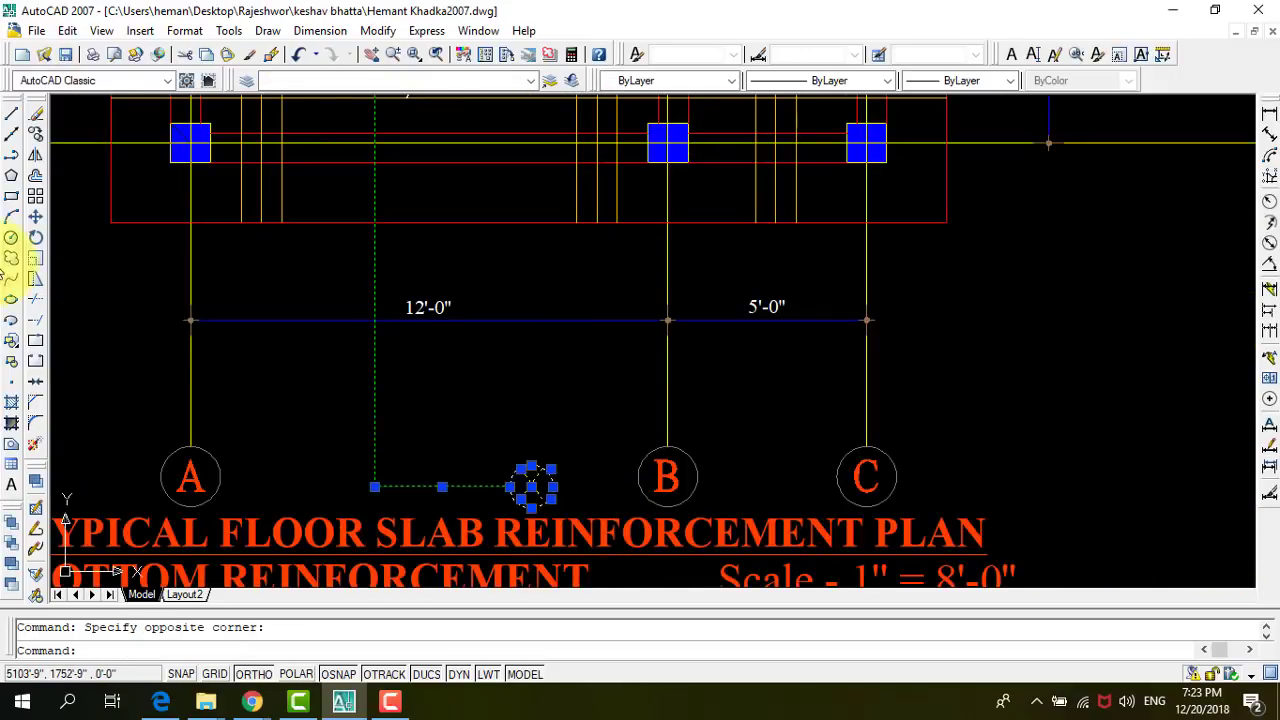
Copy the X grid objects from the grid intersection, with ORTHO off, onto the ground floor plan near grid A.
click(36, 134)
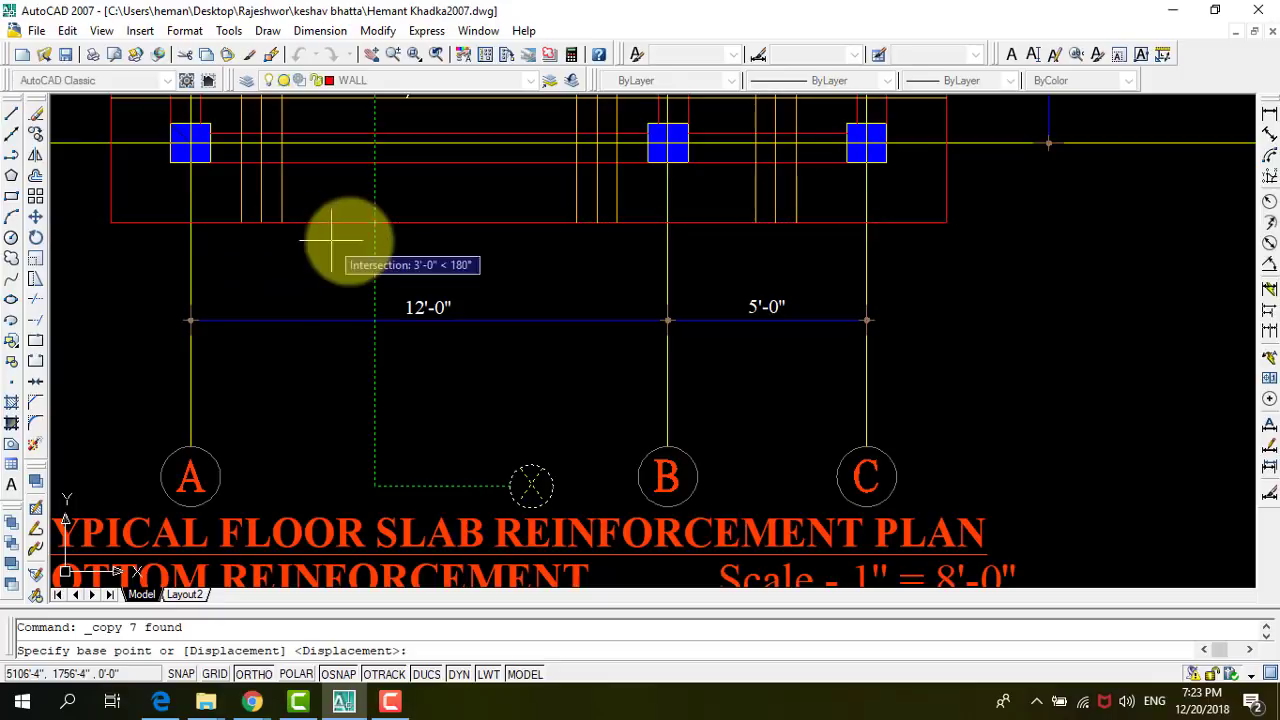
click(375, 222)
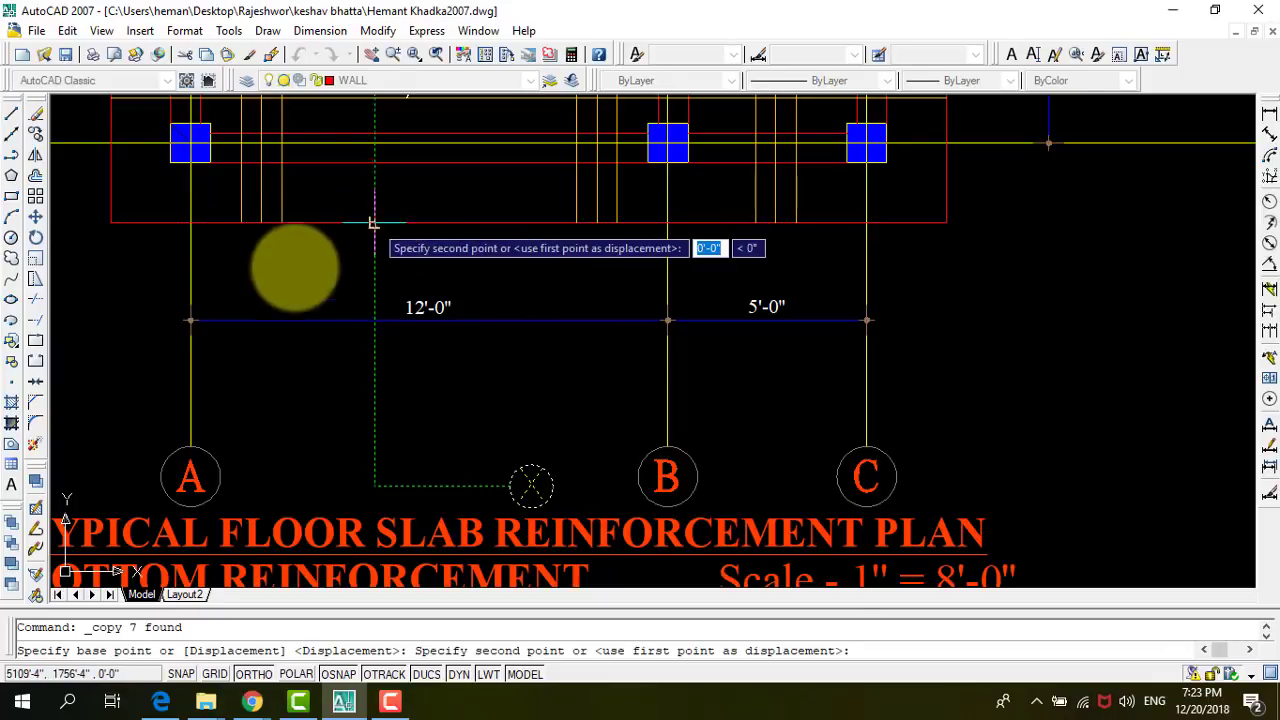
scroll(200, 343, down, 3)
scroll(243, 366, down, 2)
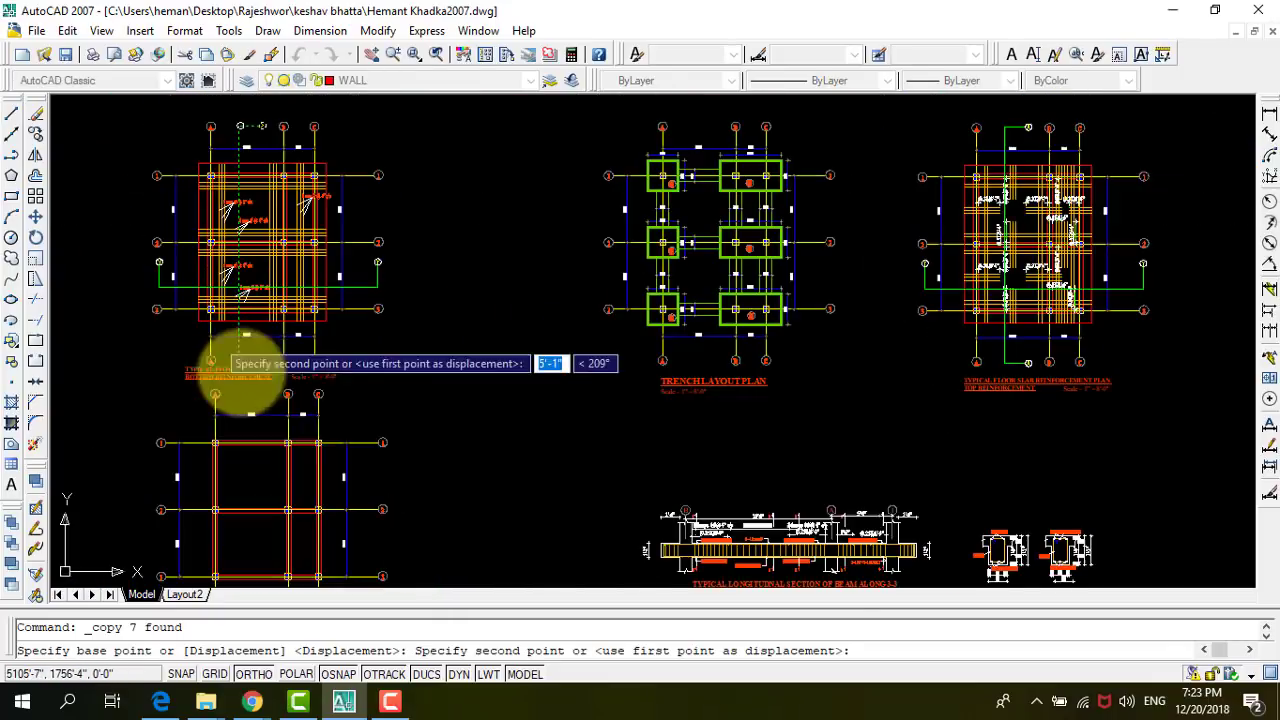
click(265, 680)
scroll(150, 363, down, 3)
scroll(130, 390, down, 2)
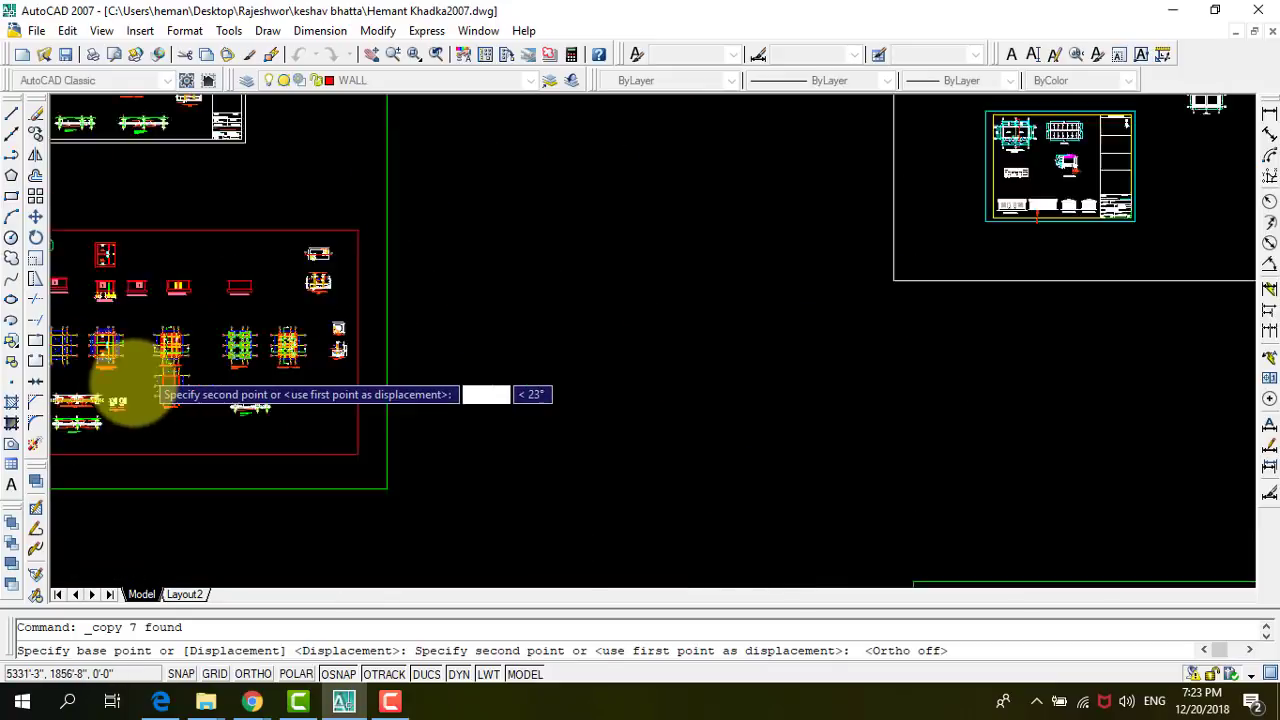
scroll(78, 340, down, 2)
scroll(210, 240, up, 2)
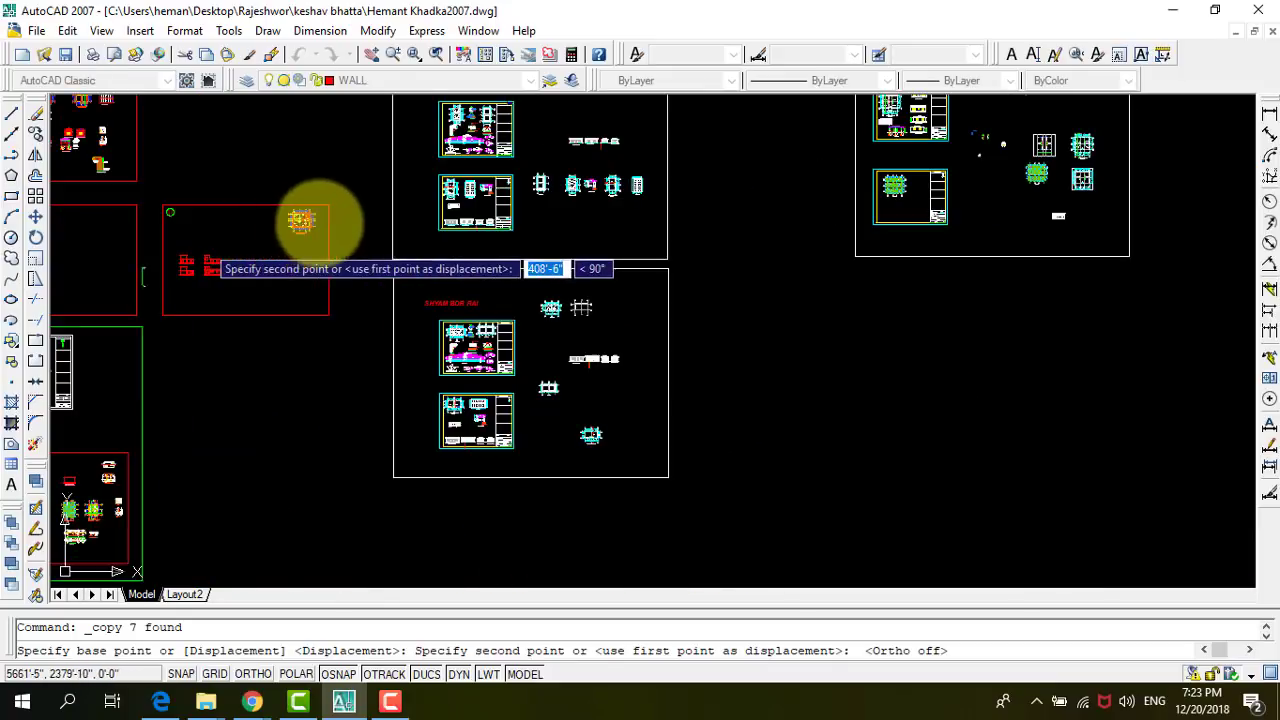
scroll(270, 227, up, 2)
scroll(320, 220, up, 3)
scroll(450, 240, down, 2)
scroll(520, 270, down, 1)
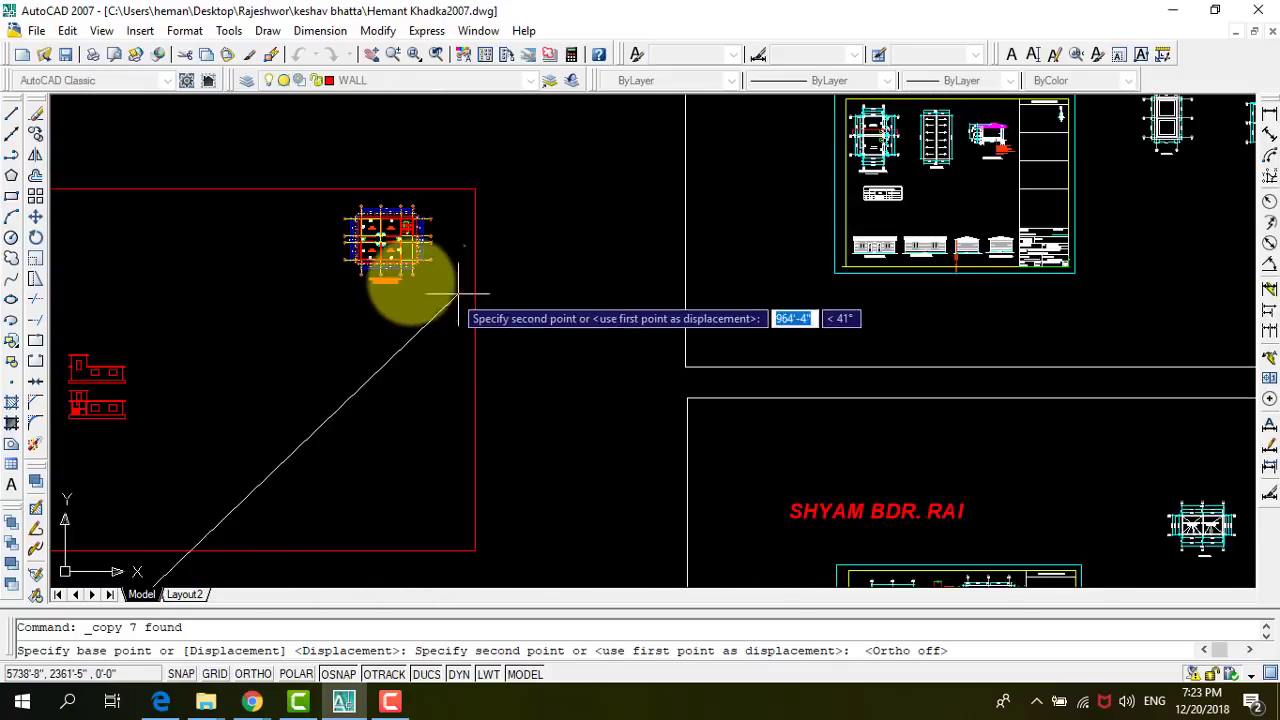
scroll(360, 240, up, 2)
scroll(330, 258, up, 3)
scroll(363, 312, up, 3)
scroll(460, 275, up, 3)
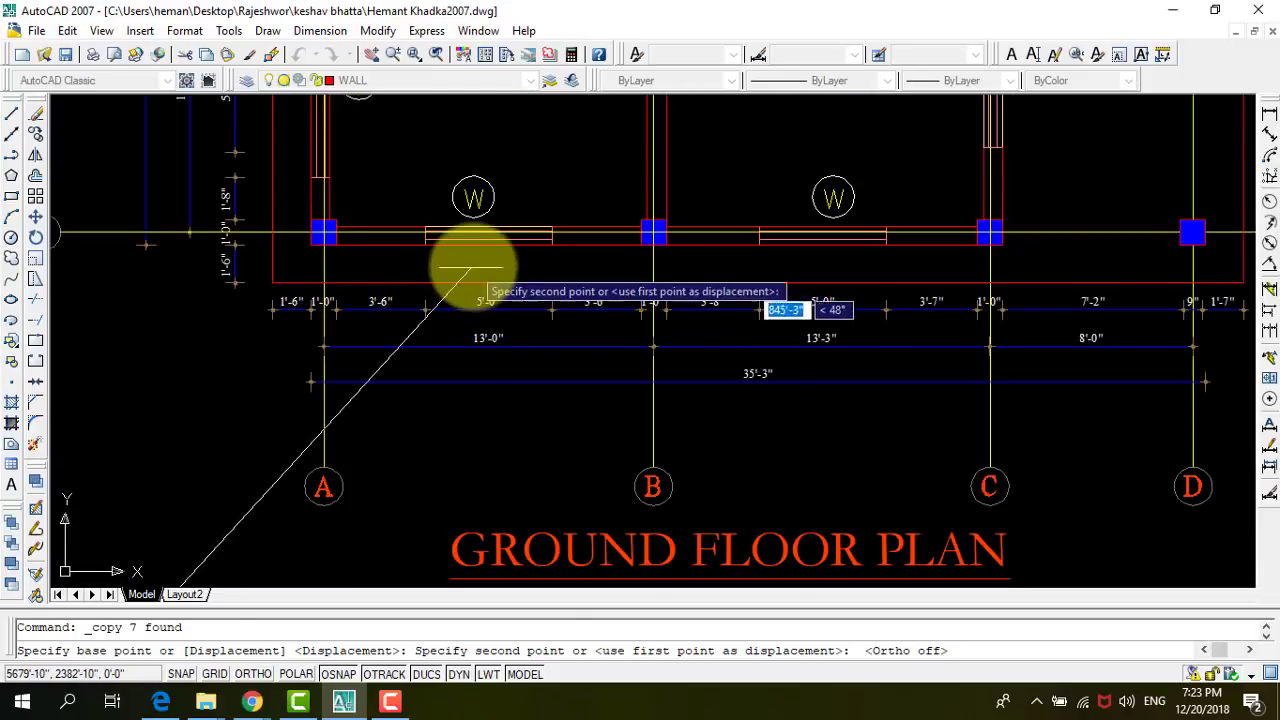
scroll(472, 258, up, 3)
click(472, 205)
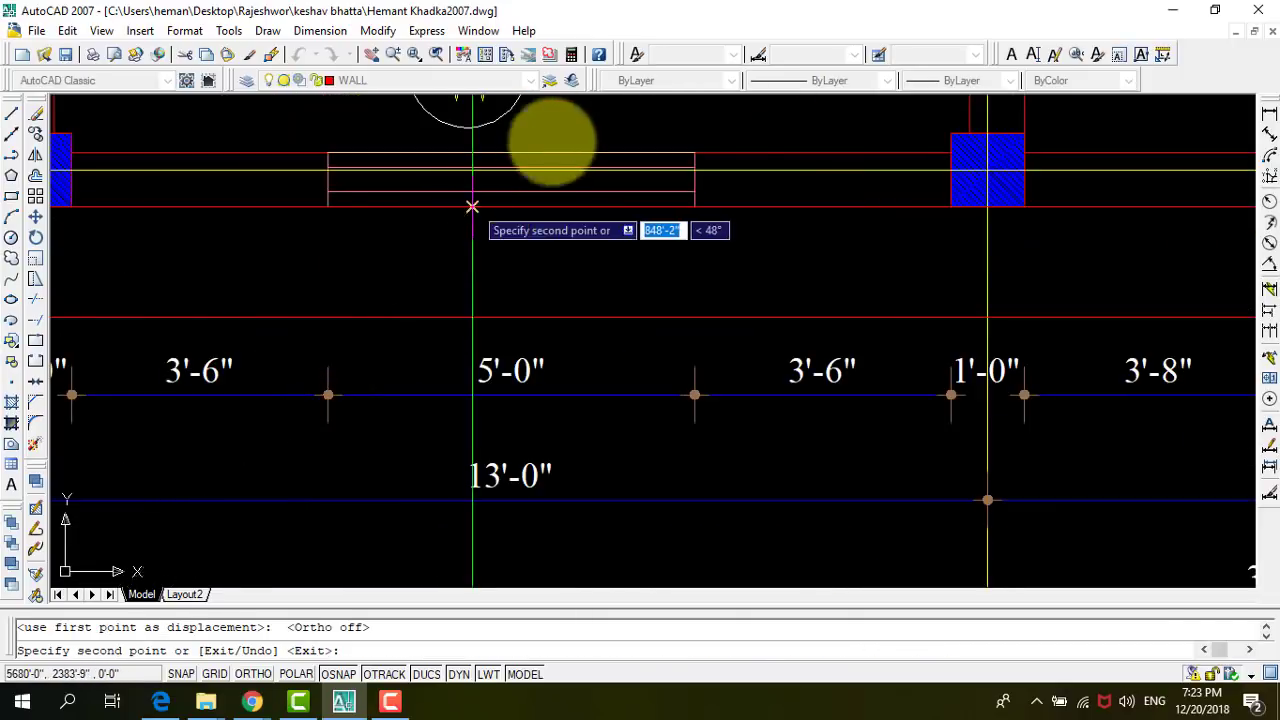
scroll(400, 235, down, 4)
scroll(343, 434, down, 3)
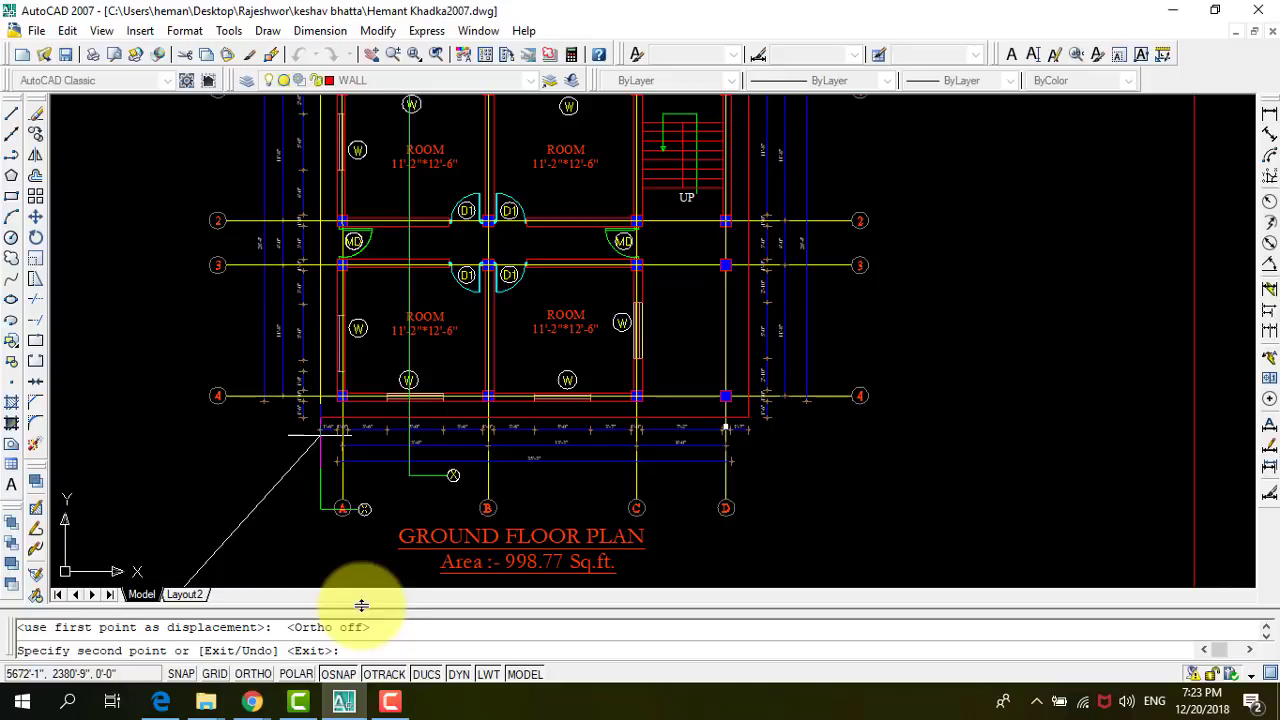
scroll(343, 528, down, 3)
scroll(400, 385, up, 2)
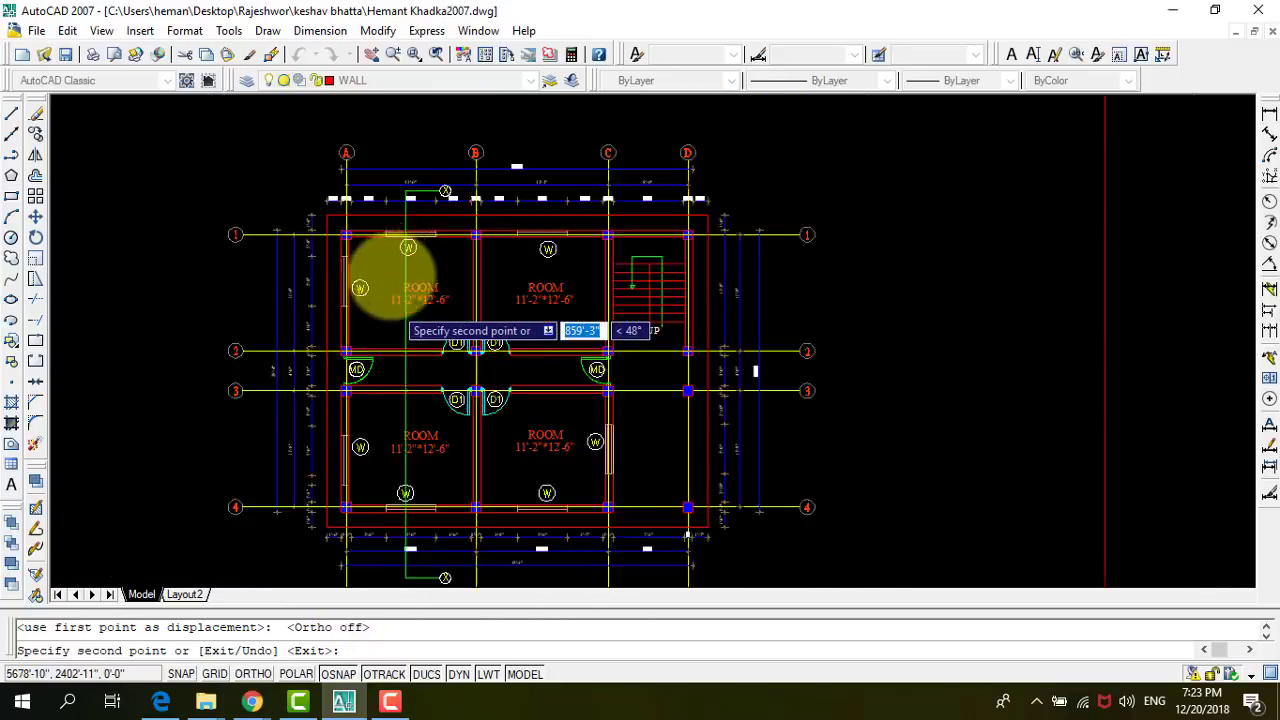
scroll(405, 260, up, 2)
scroll(410, 150, up, 3)
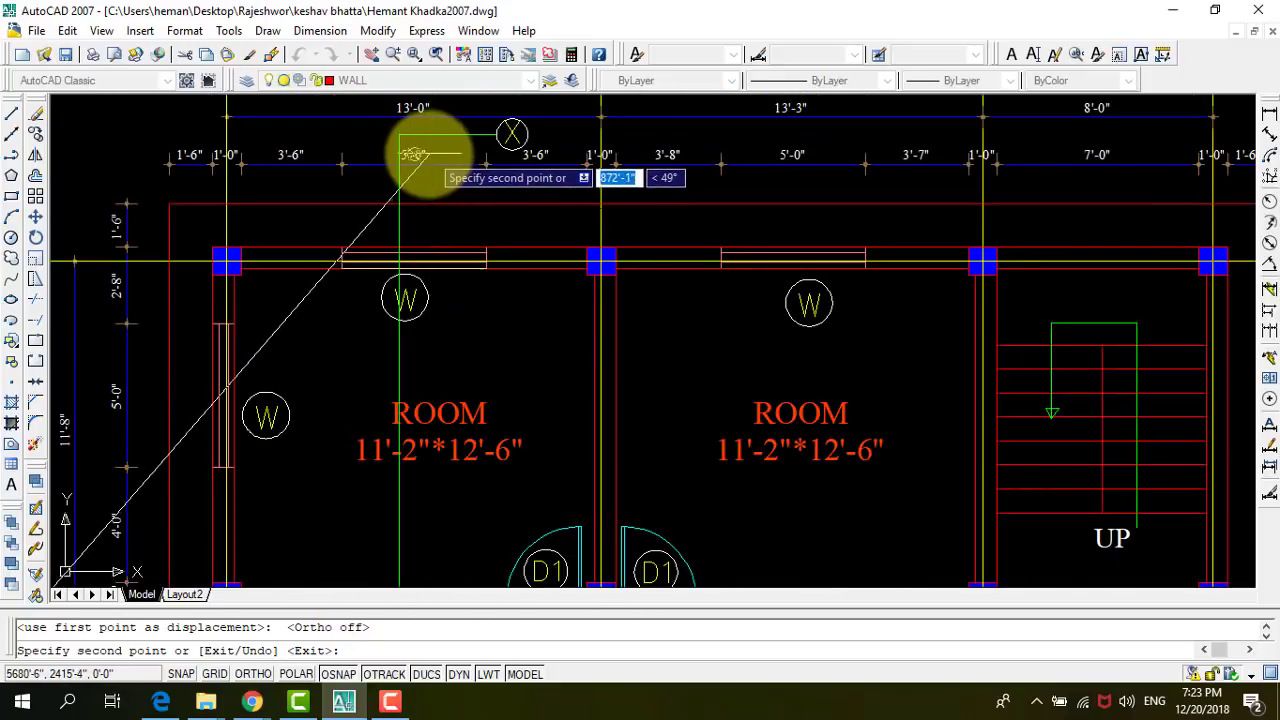
Move the copied X bubble and line straight up with ORTHO on, above the top dimension lines.
key(Escape)
scroll(466, 134, down, 3)
scroll(500, 157, up, 3)
scroll(590, 245, up, 3)
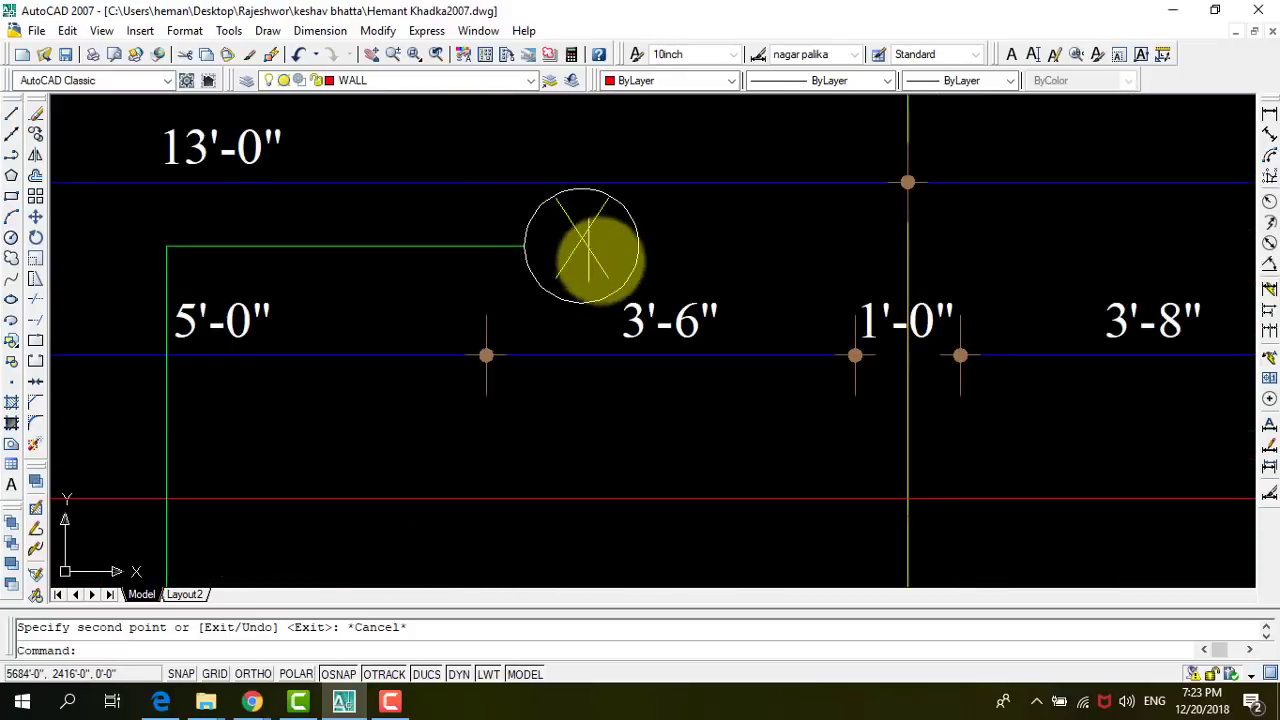
scroll(570, 275, down, 4)
text(mm)
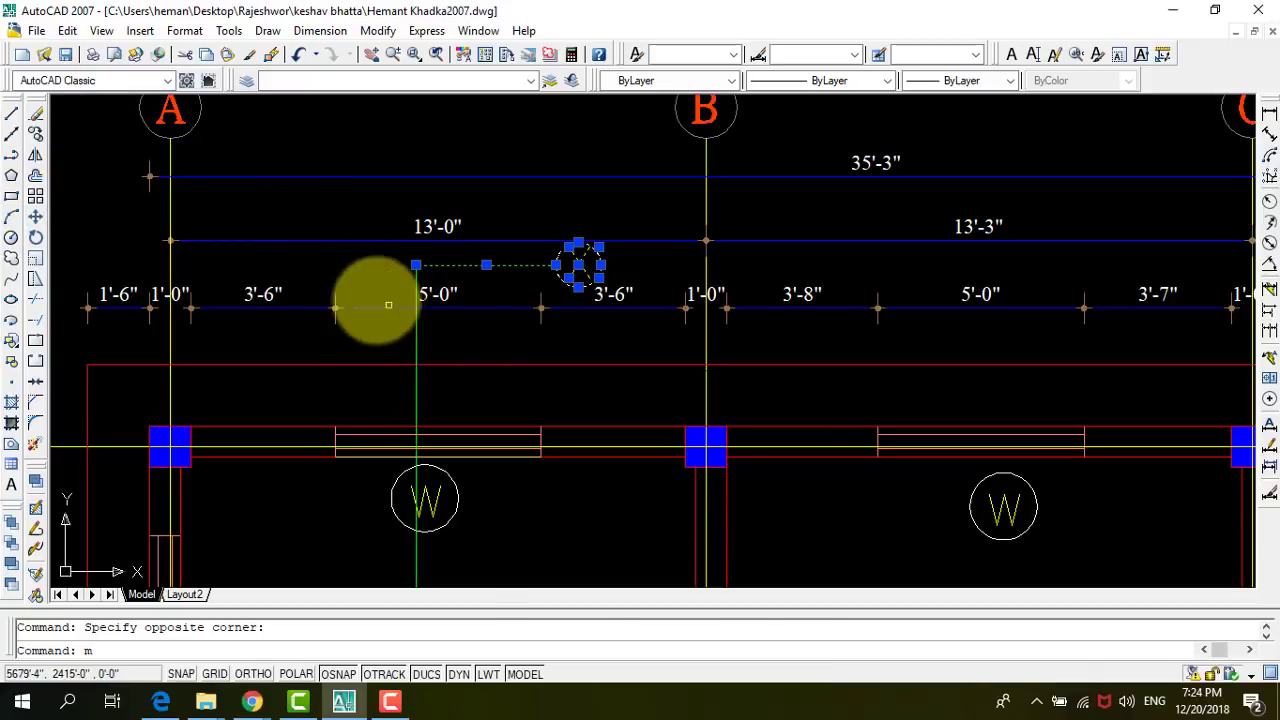
key(Return)
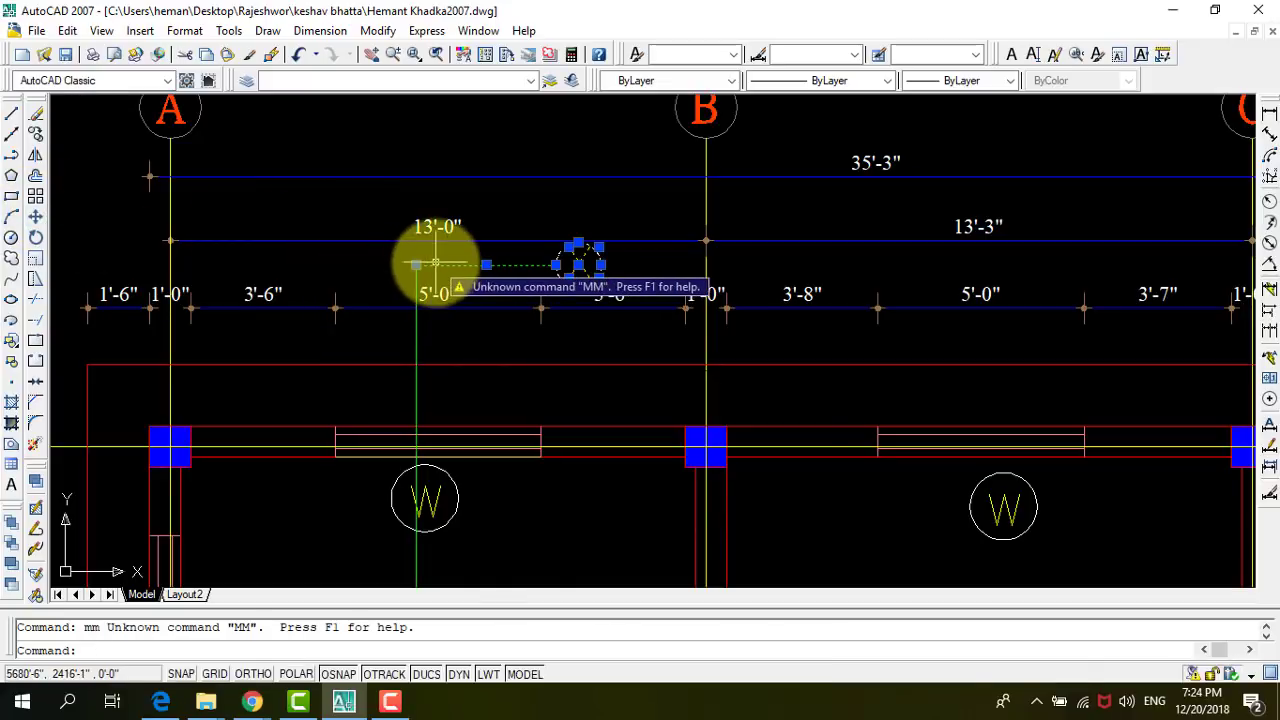
key(Escape)
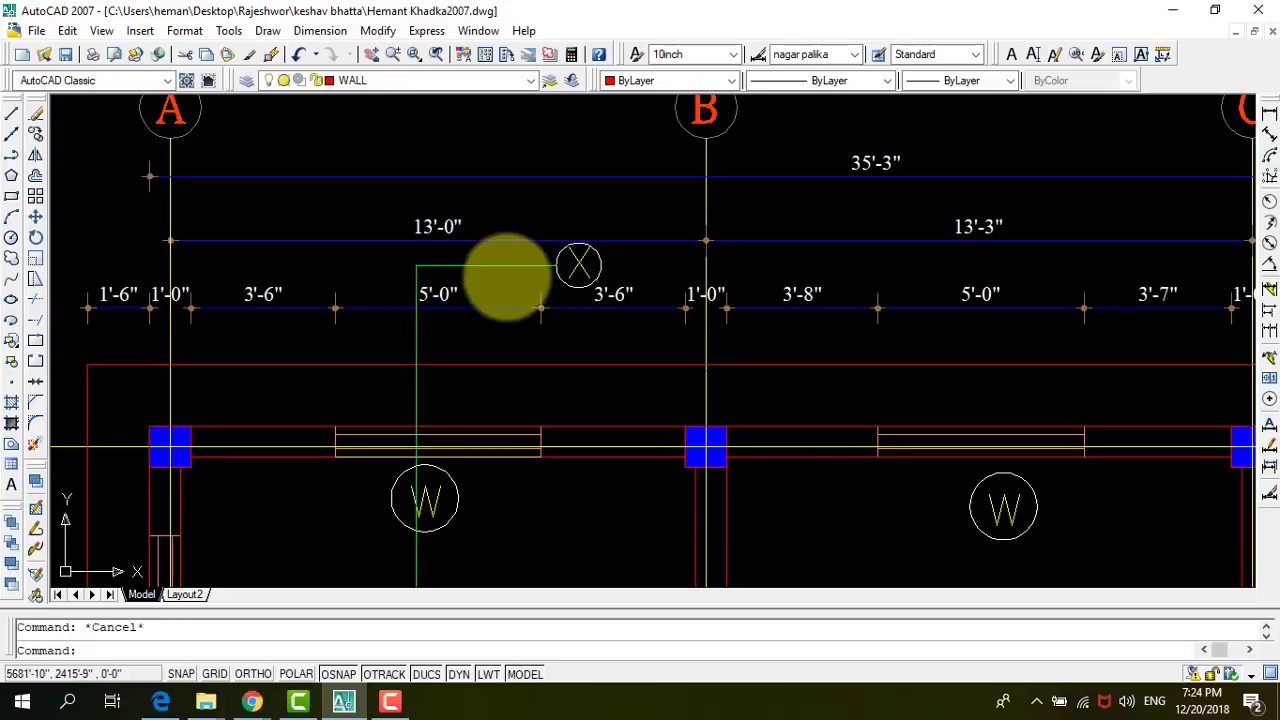
click(604, 265)
click(480, 265)
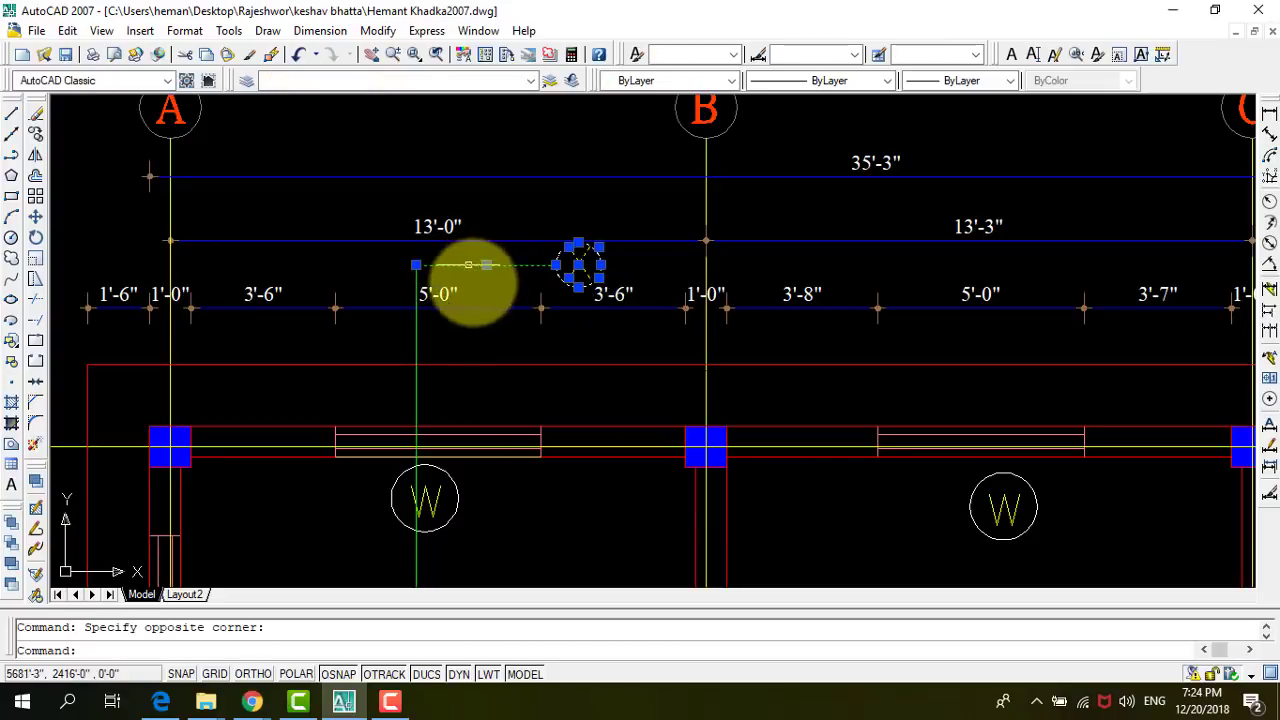
text(m)
key(Return)
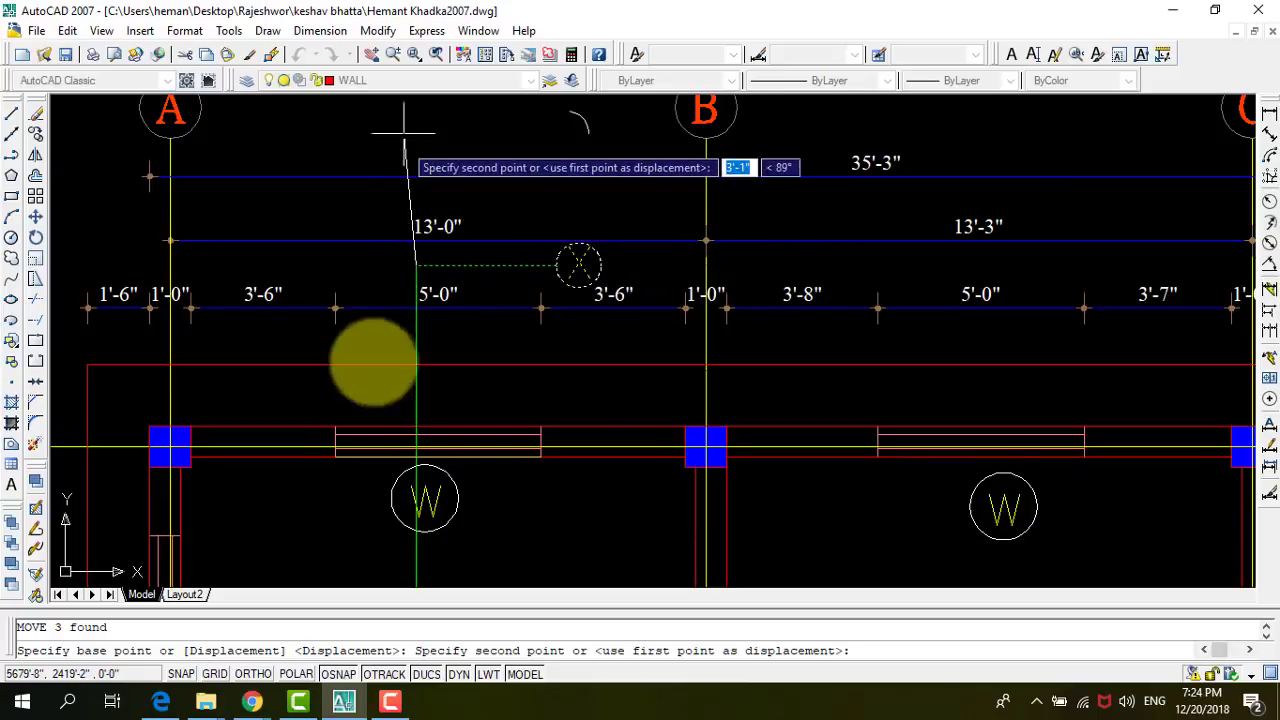
click(255, 675)
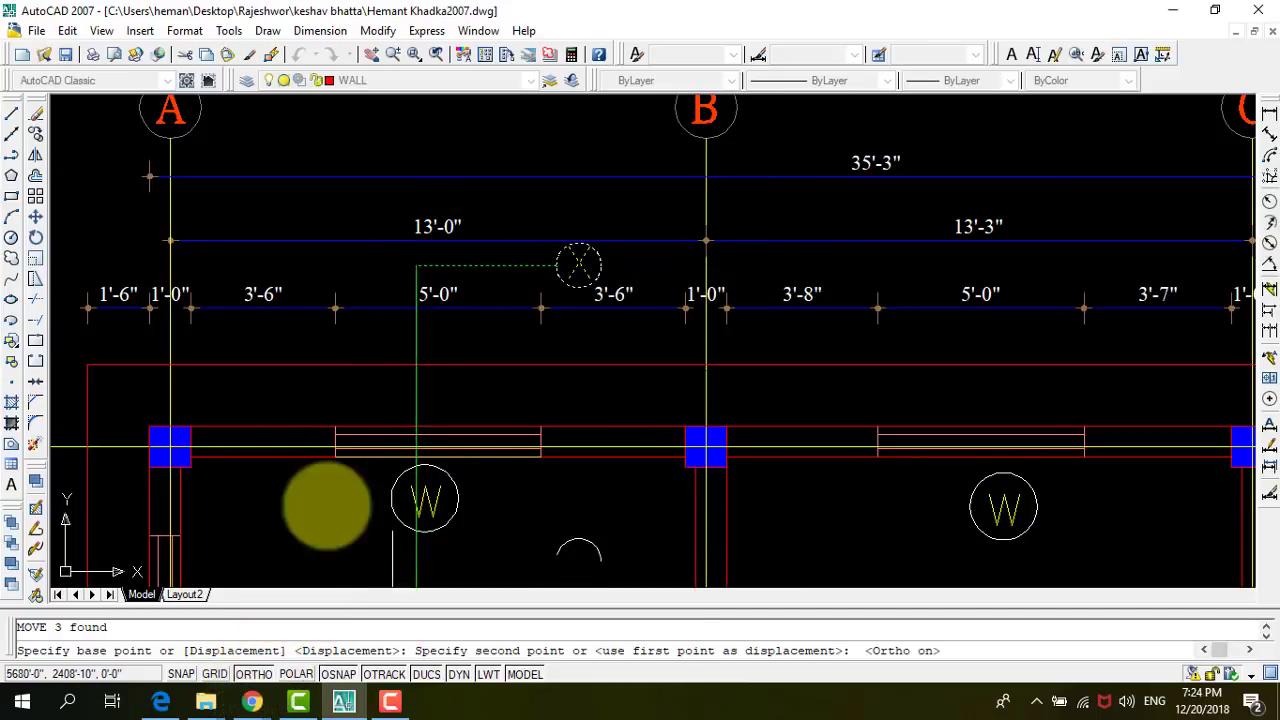
click(417, 128)
text(ex)
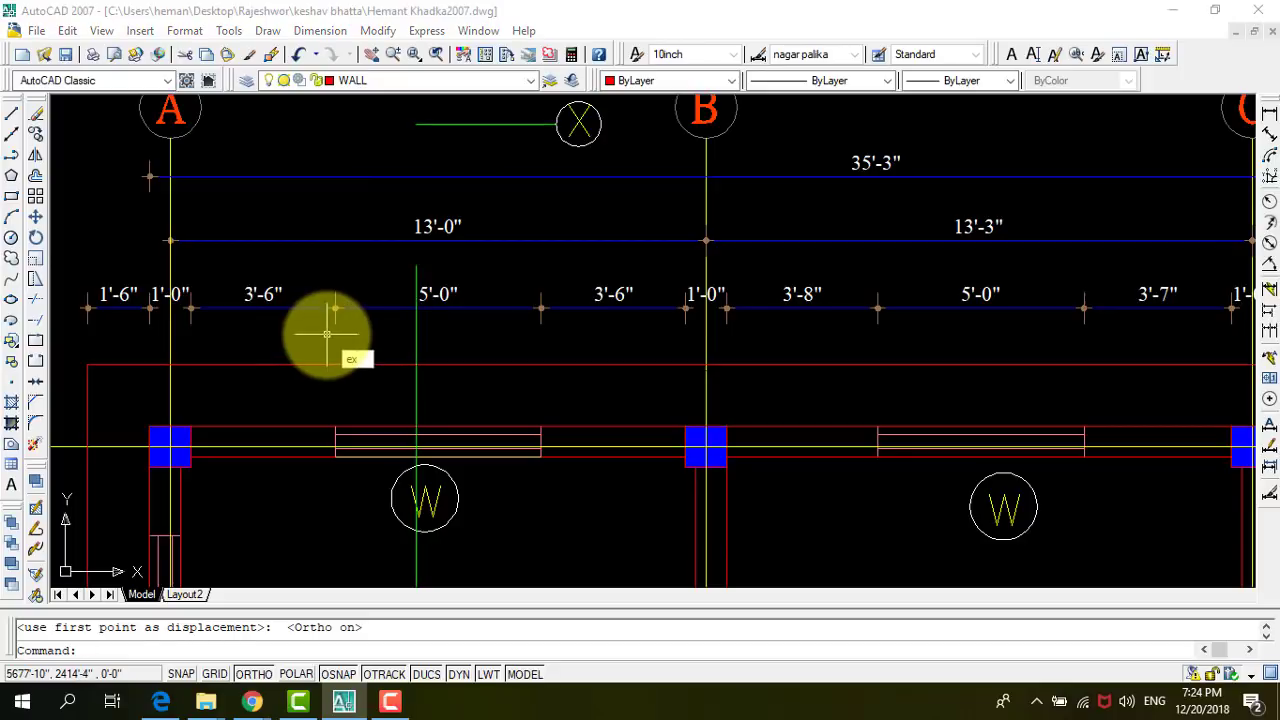
Try extending to the X bubble's line as a boundary, then cancel and undo it.
key(Return)
click(477, 126)
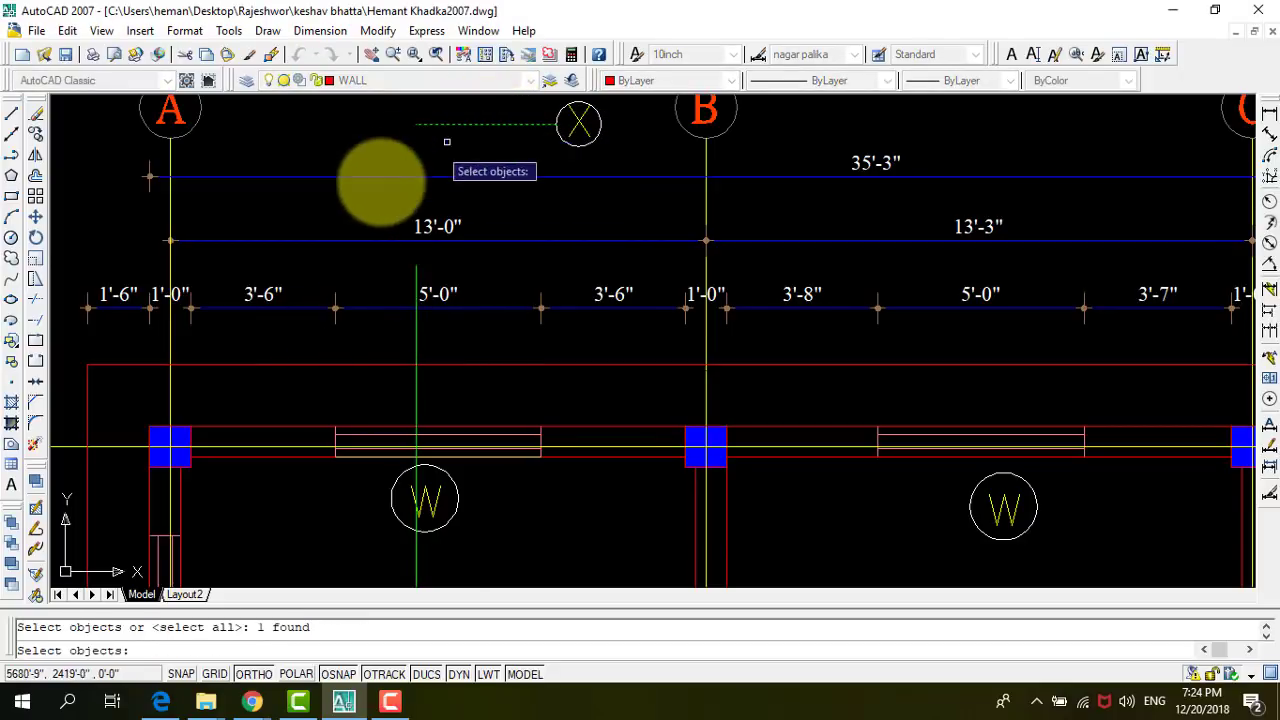
key(Return)
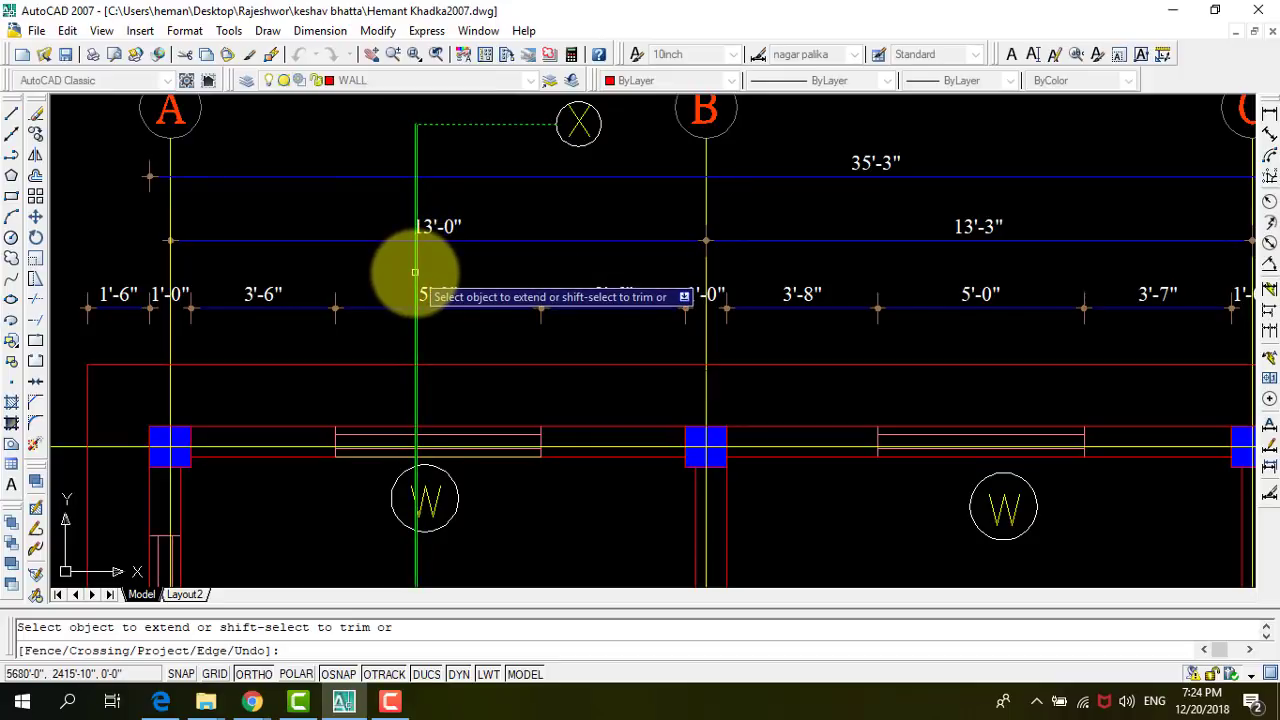
key(Escape)
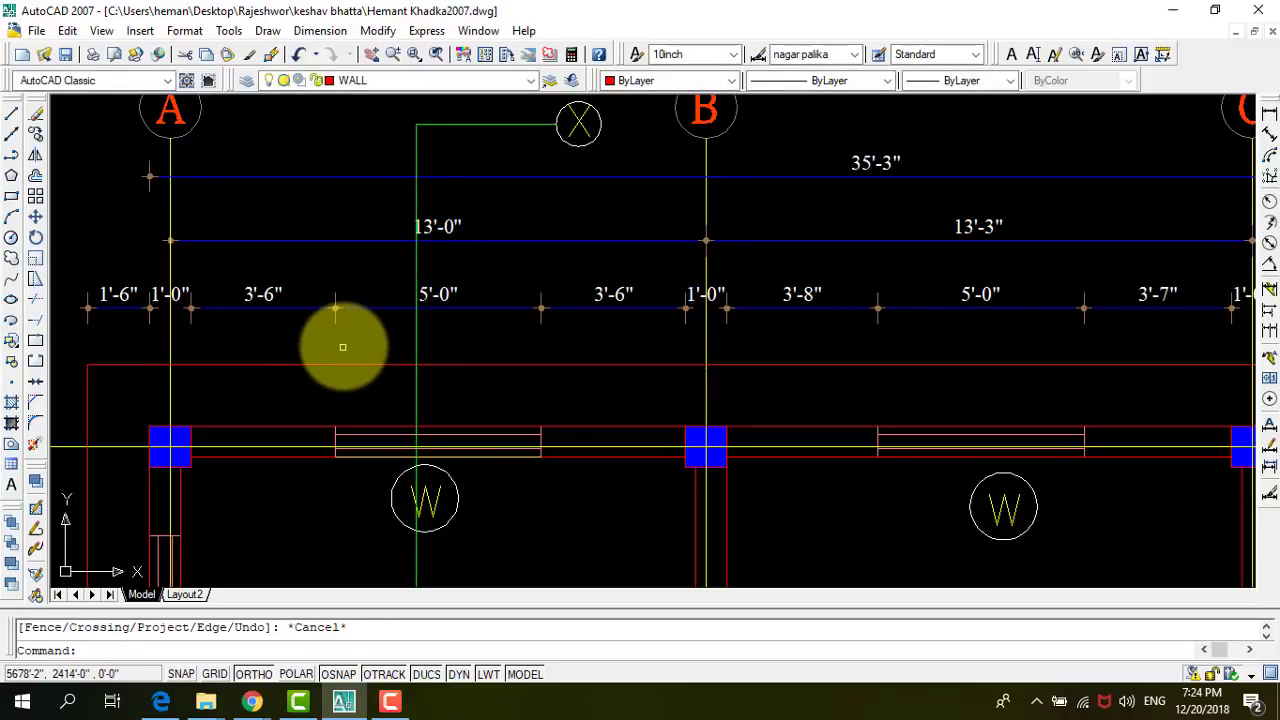
key(ctrl+z)
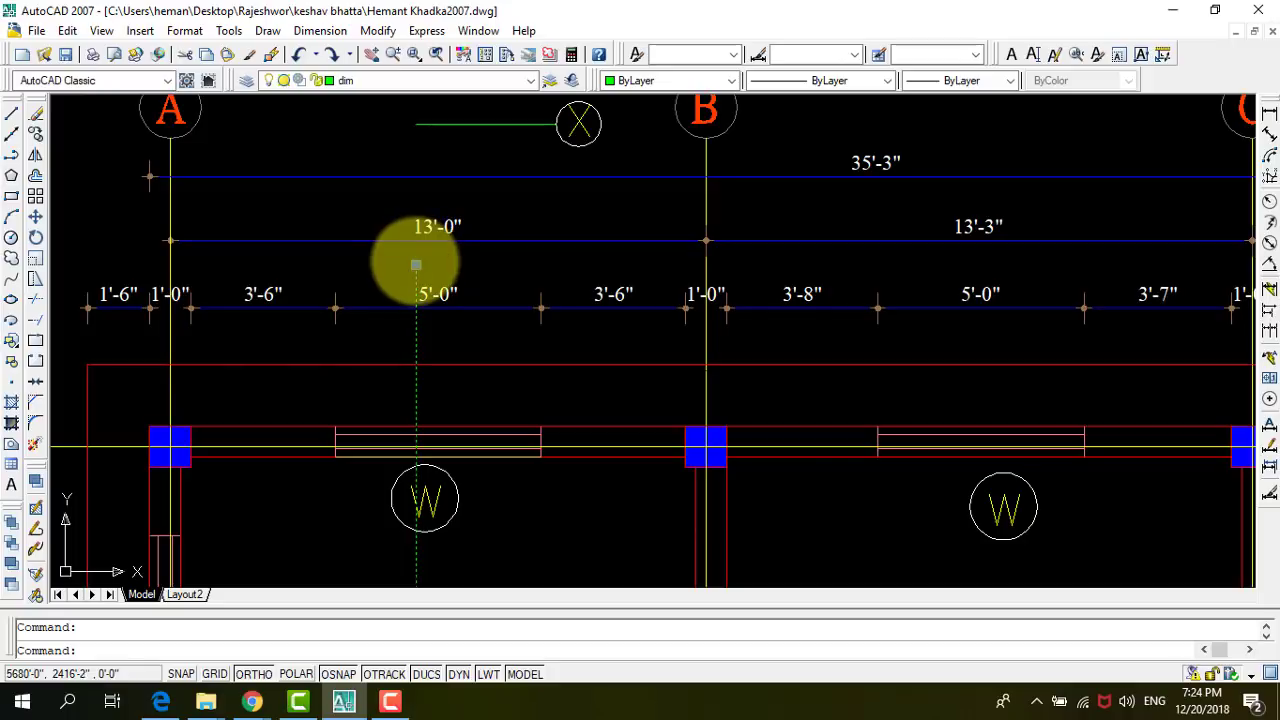
Drag the green grid line's top grip up to the X bubble's line and save the drawing.
click(416, 265)
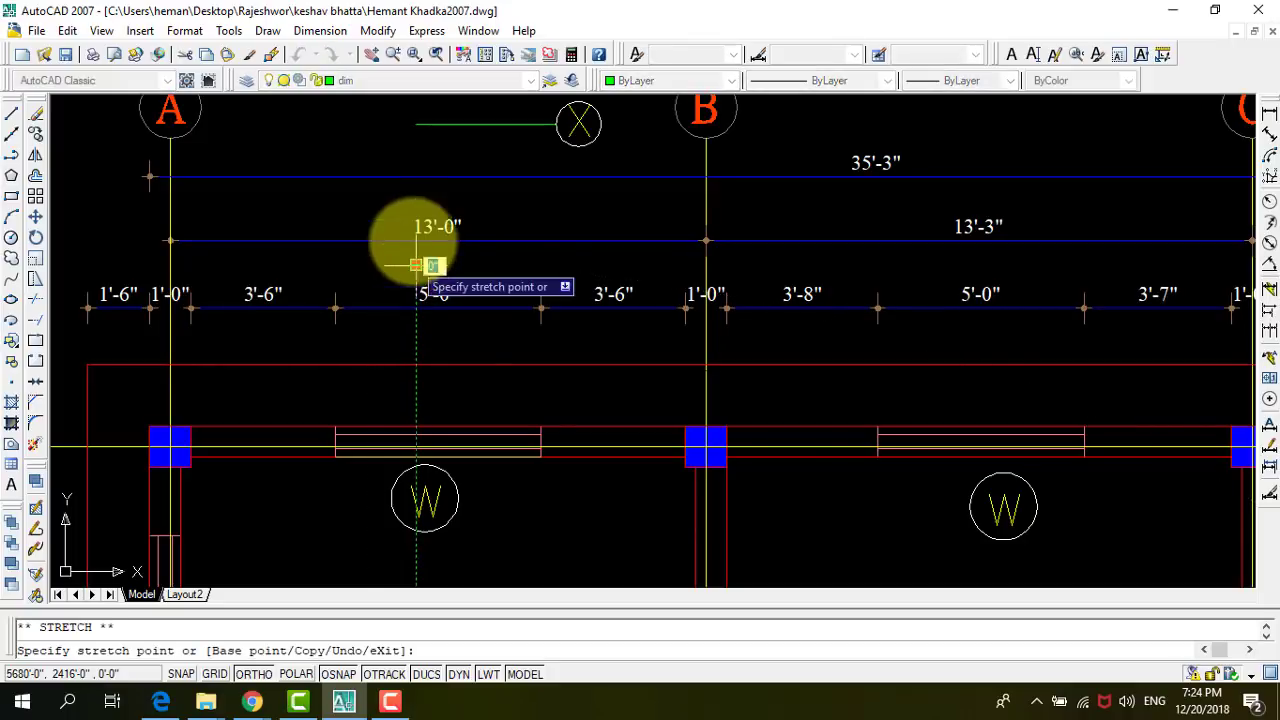
click(416, 123)
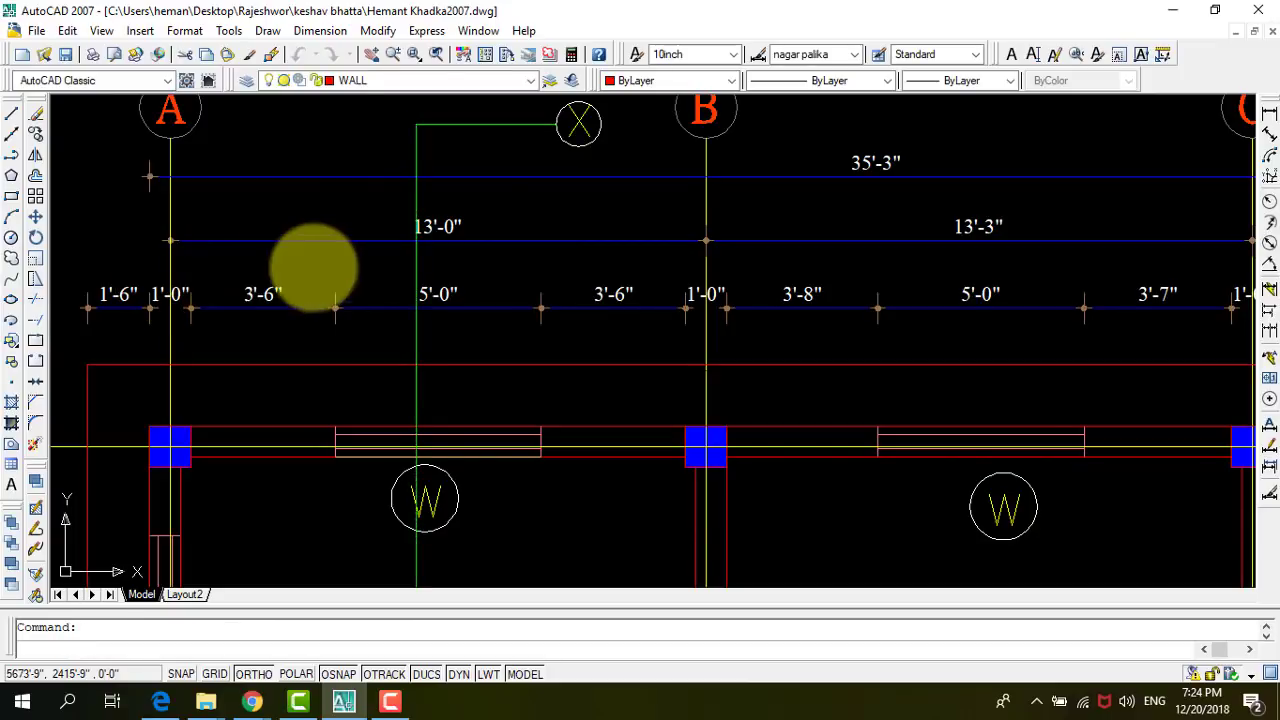
key(ctrl+s)
Crossing-select the whole ground floor plan, including its walls, grids and labels.
scroll(480, 223, down, 3)
scroll(489, 232, down, 2)
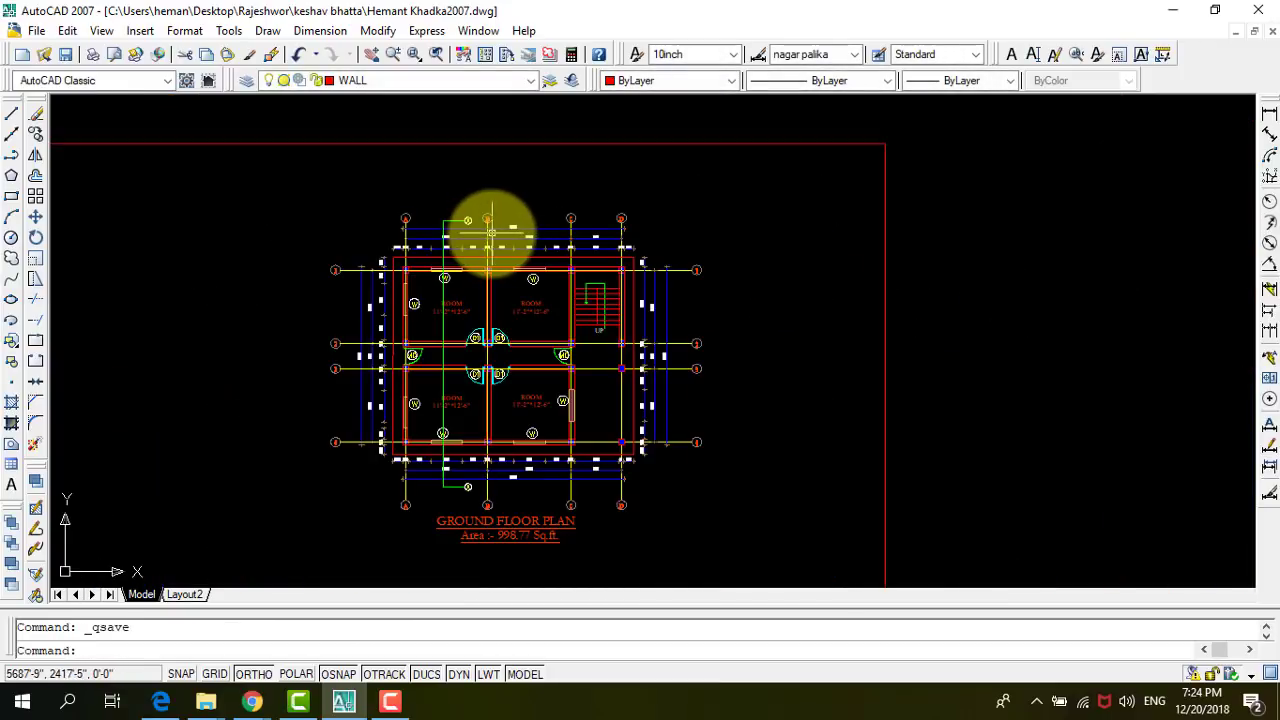
scroll(457, 470, up, 3)
scroll(486, 360, down, 4)
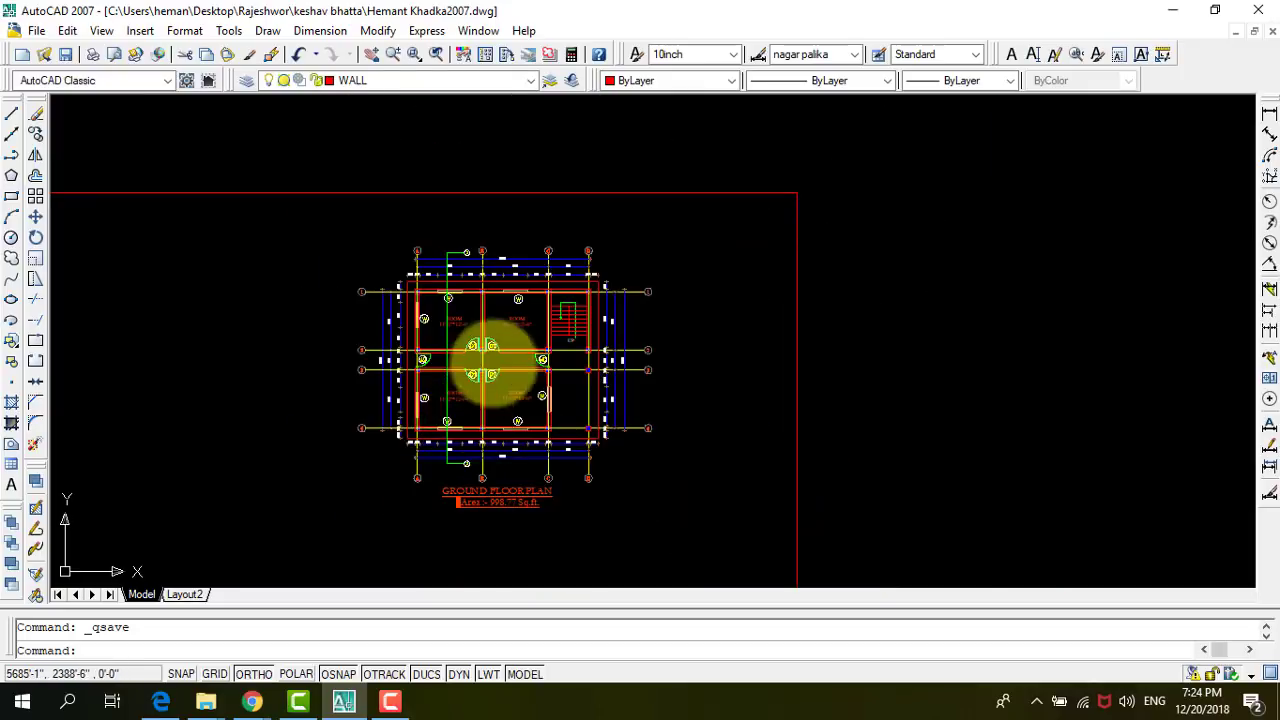
scroll(515, 295, down, 1)
scroll(486, 309, up, 2)
scroll(430, 420, up, 2)
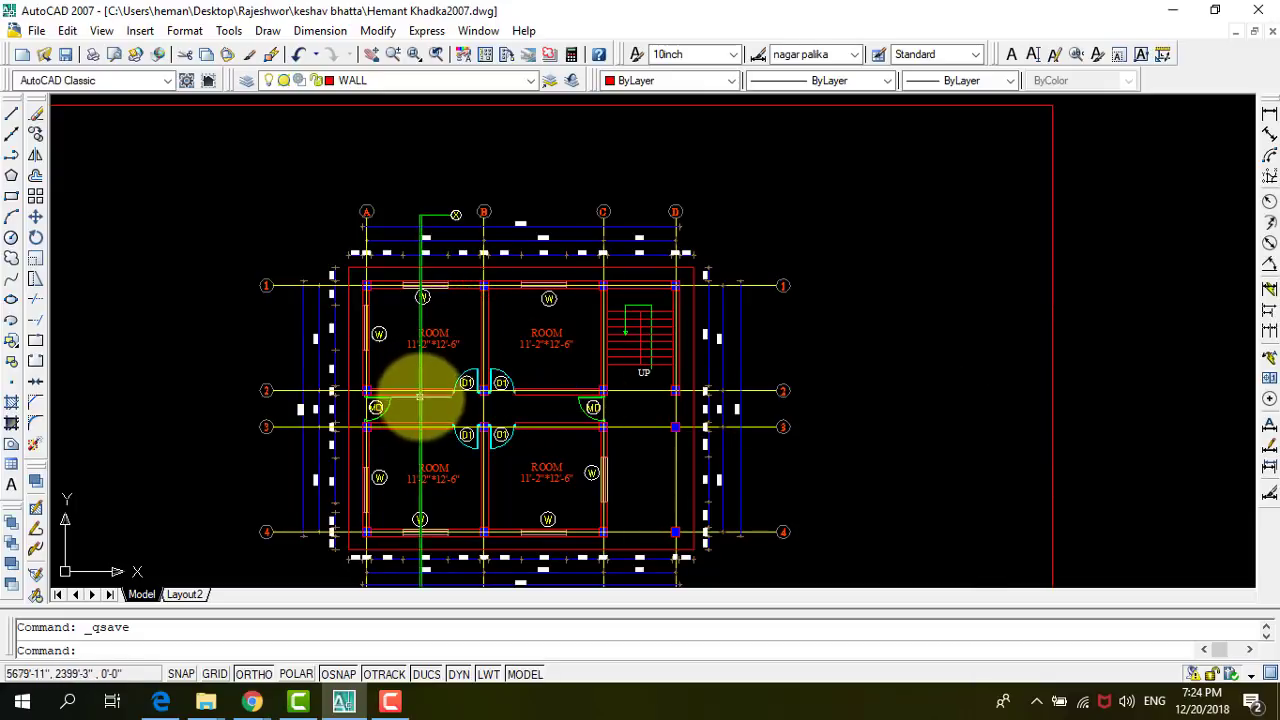
scroll(518, 282, down, 2)
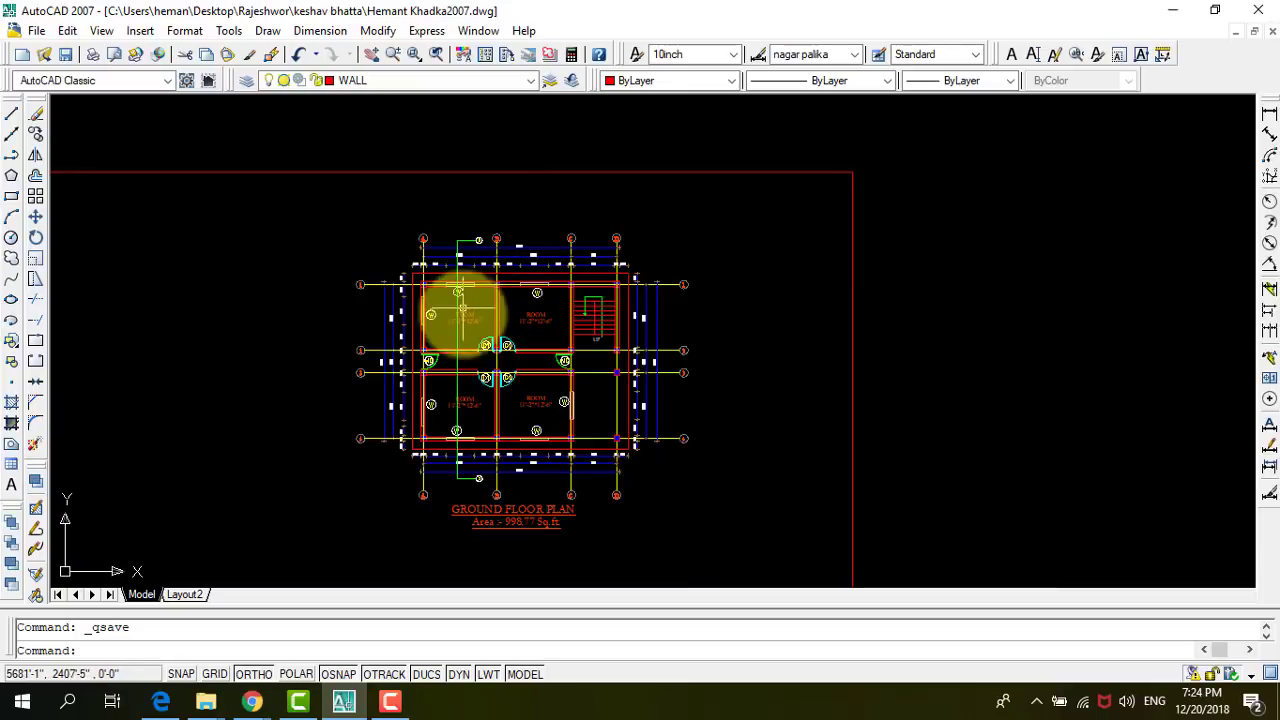
scroll(470, 285, up, 3)
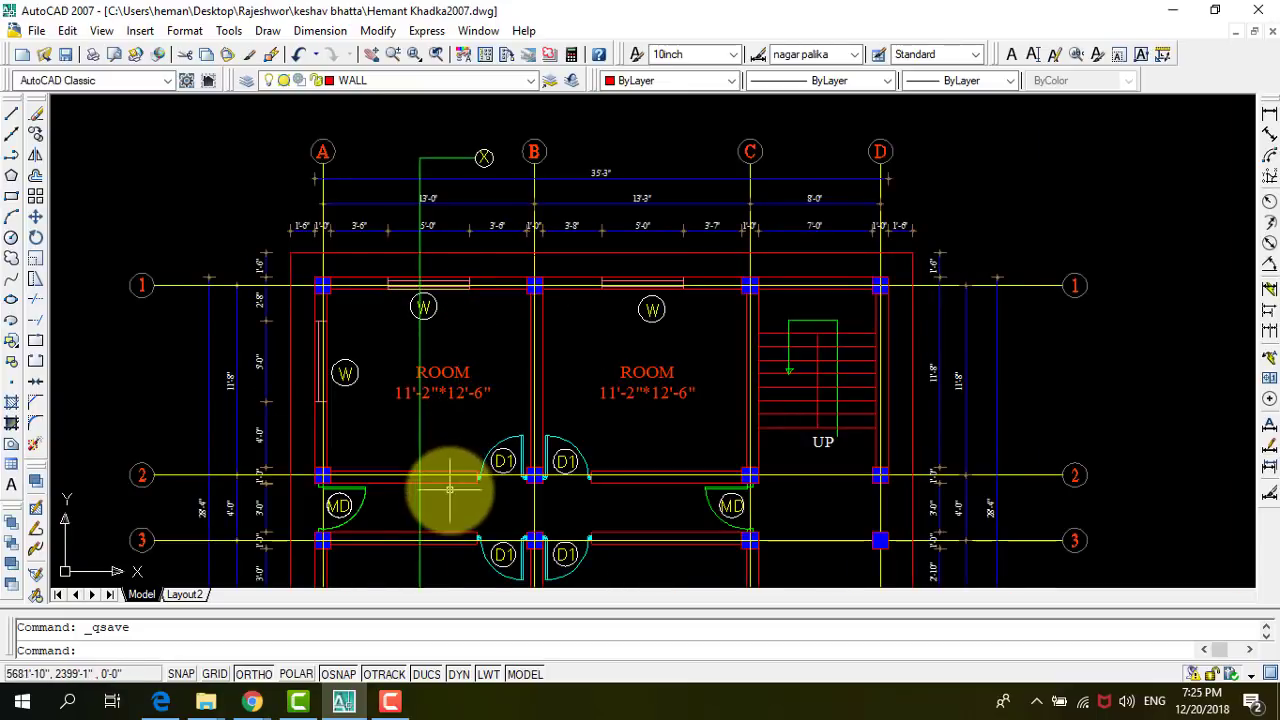
scroll(462, 480, down, 3)
scroll(472, 490, down, 1)
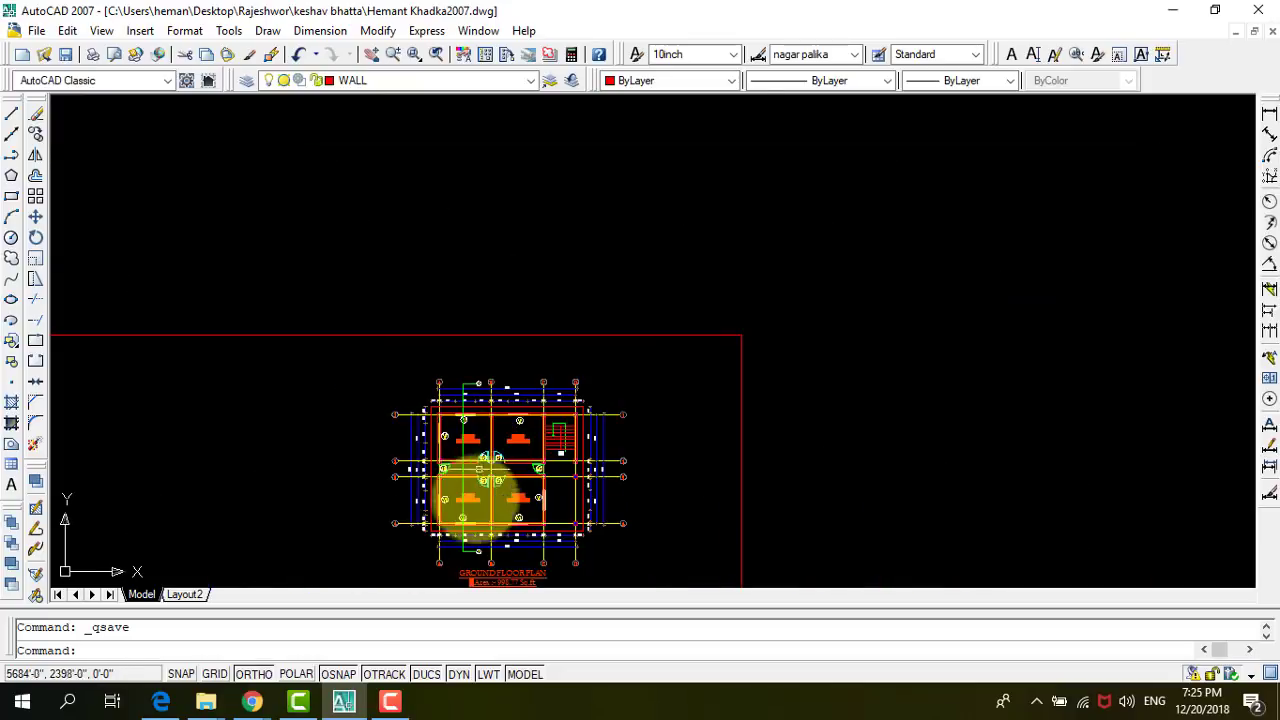
scroll(465, 545, up, 3)
scroll(472, 540, up, 3)
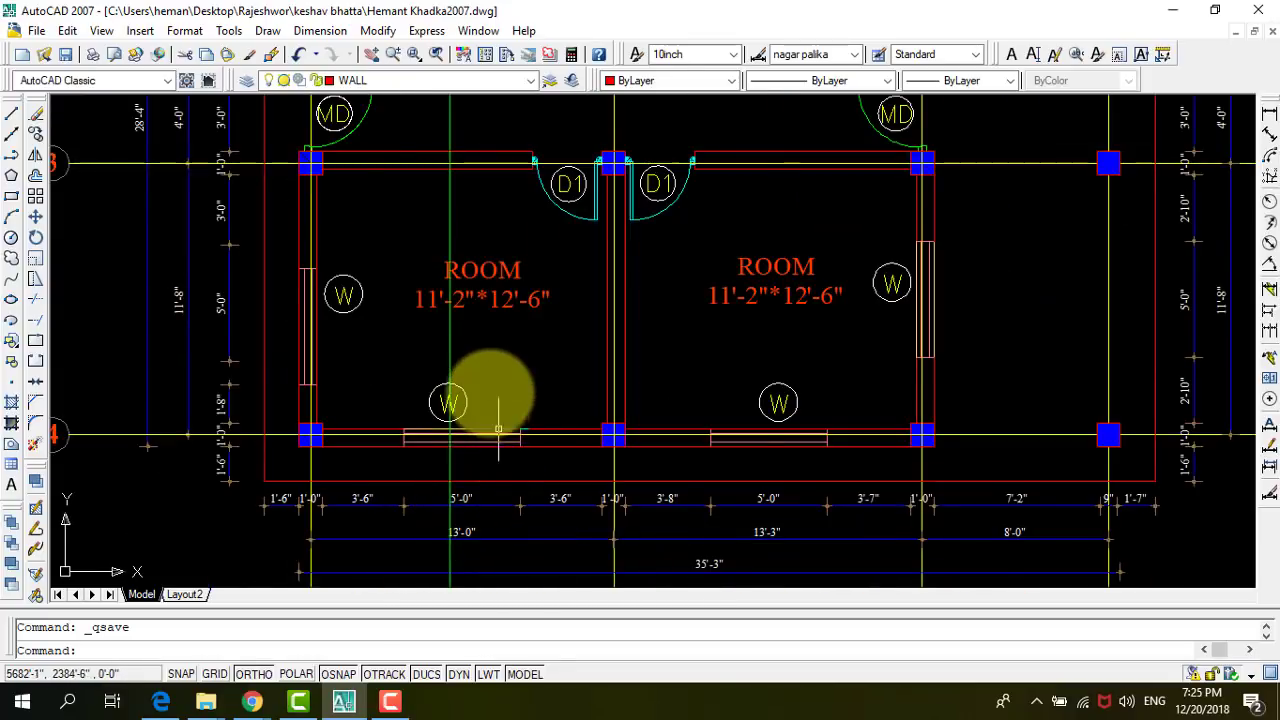
scroll(498, 428, down, 2)
scroll(455, 440, down, 2)
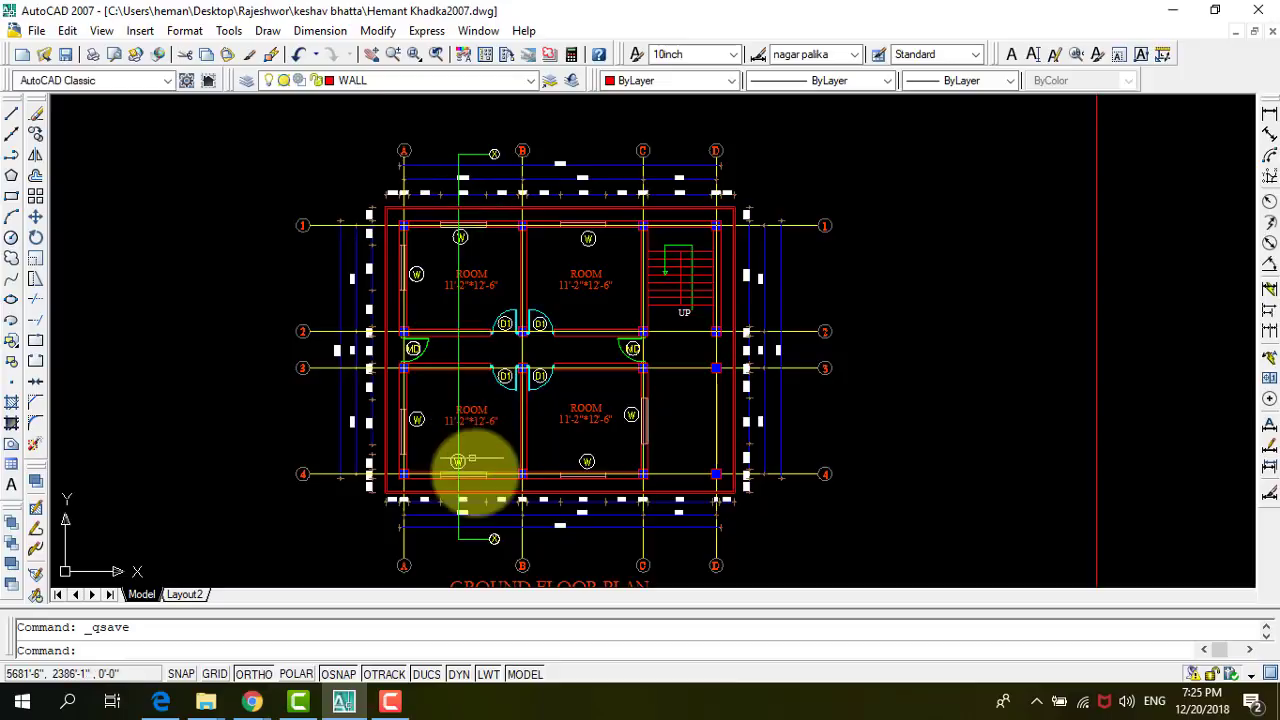
scroll(657, 282, down, 2)
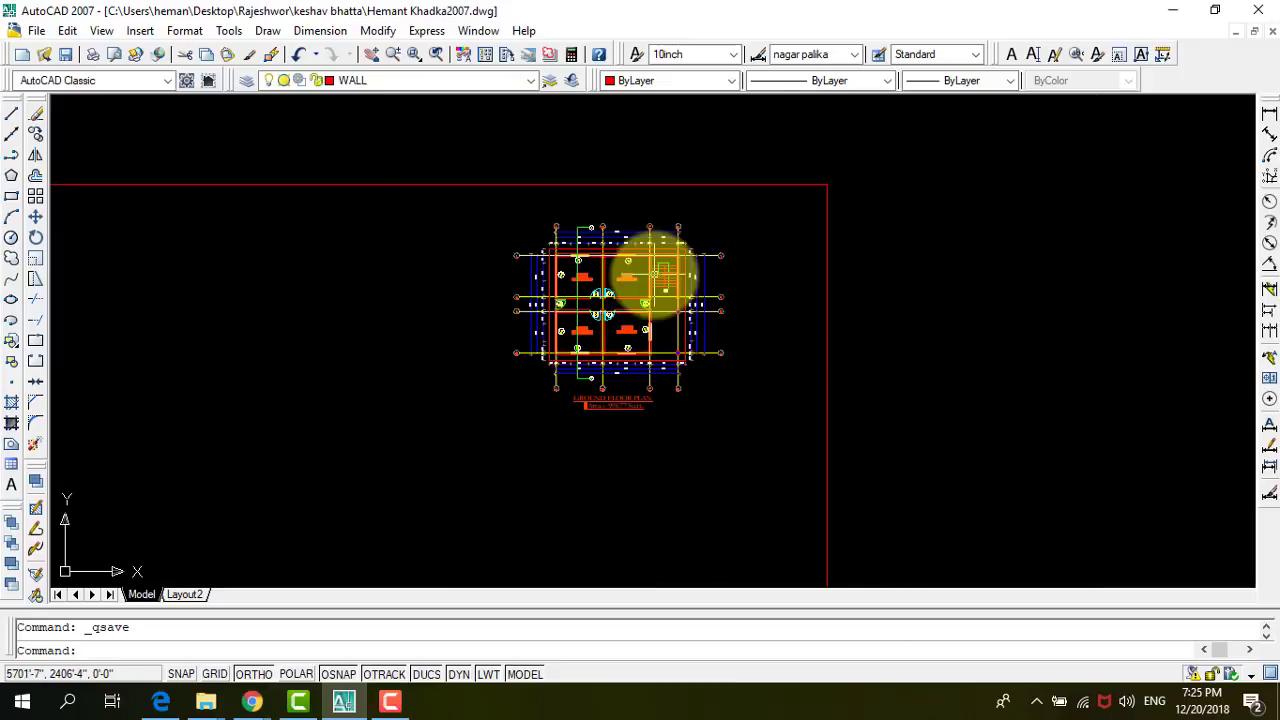
scroll(605, 375, up, 2)
scroll(628, 343, down, 2)
scroll(625, 338, up, 1)
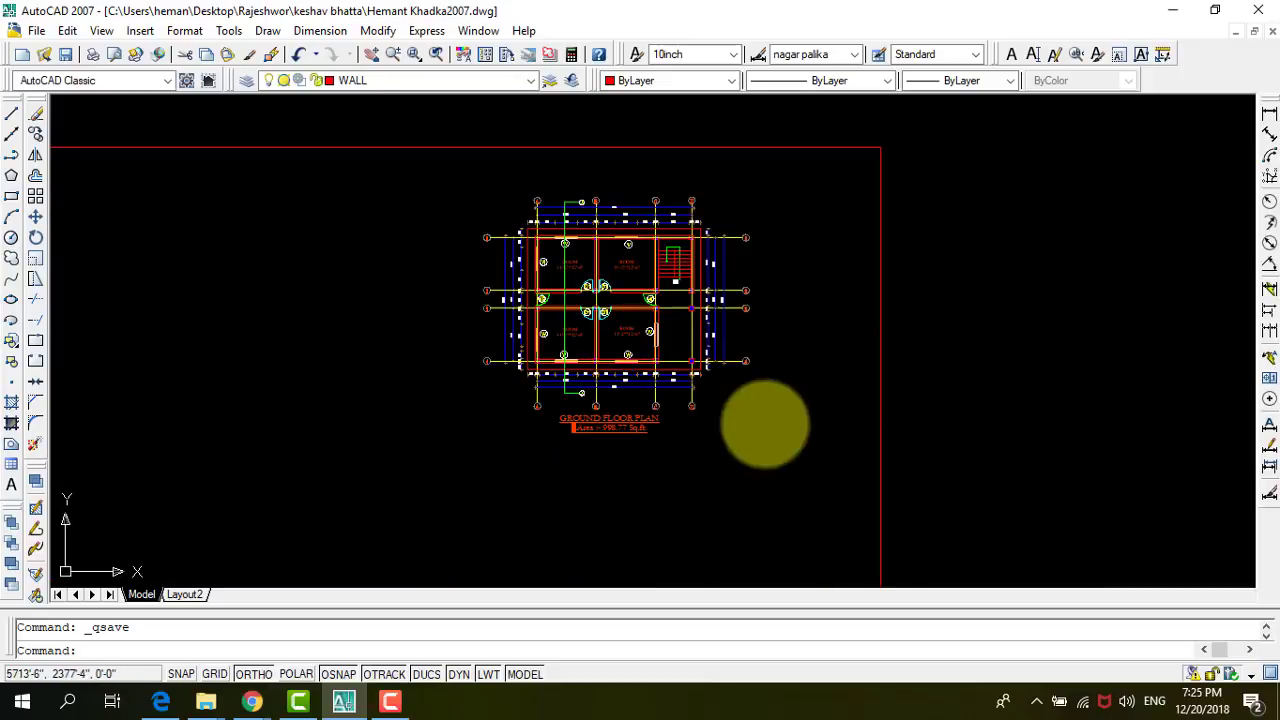
click(798, 438)
click(415, 185)
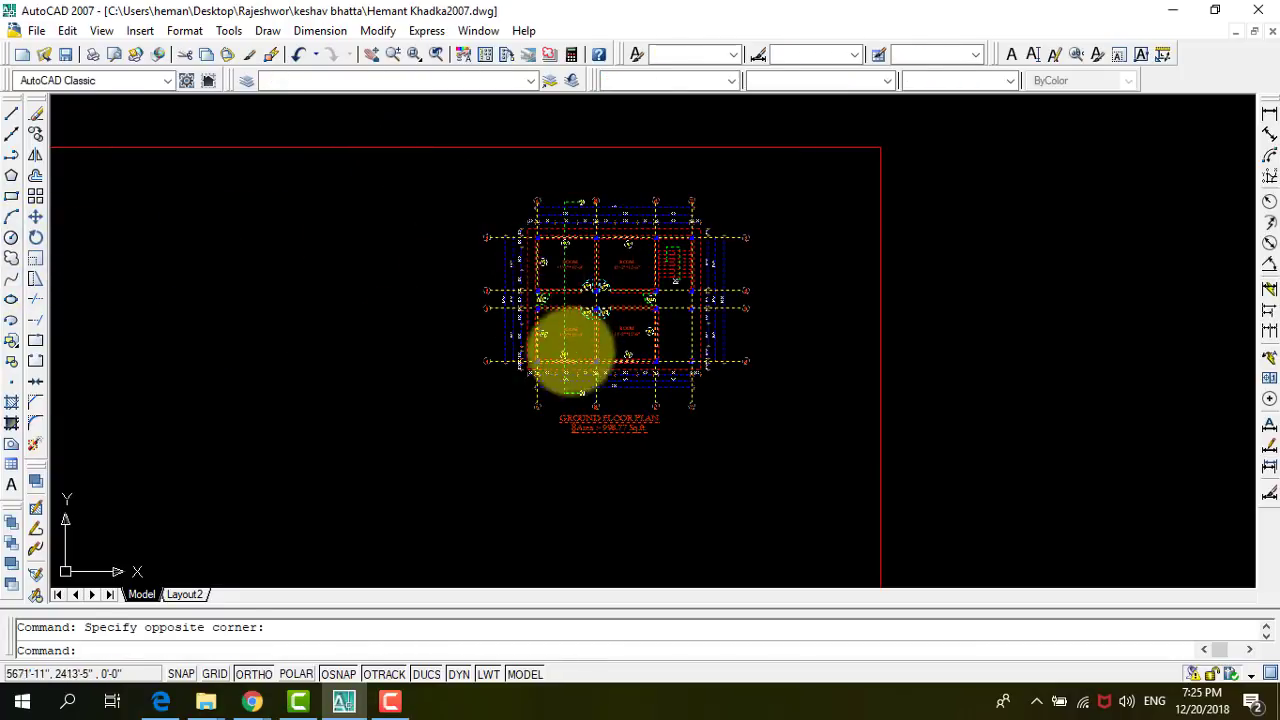
Copy the selected ground floor plan to a spot left of the original.
click(35, 136)
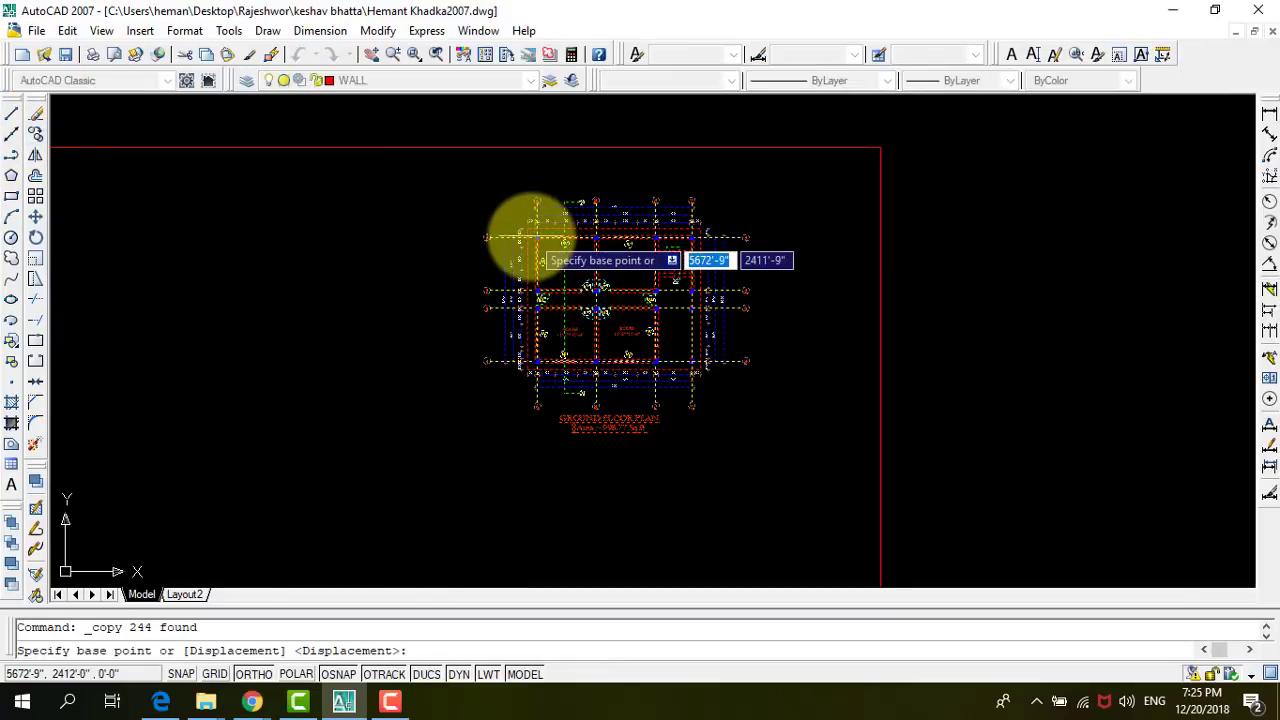
click(530, 235)
scroll(580, 222, down, 1)
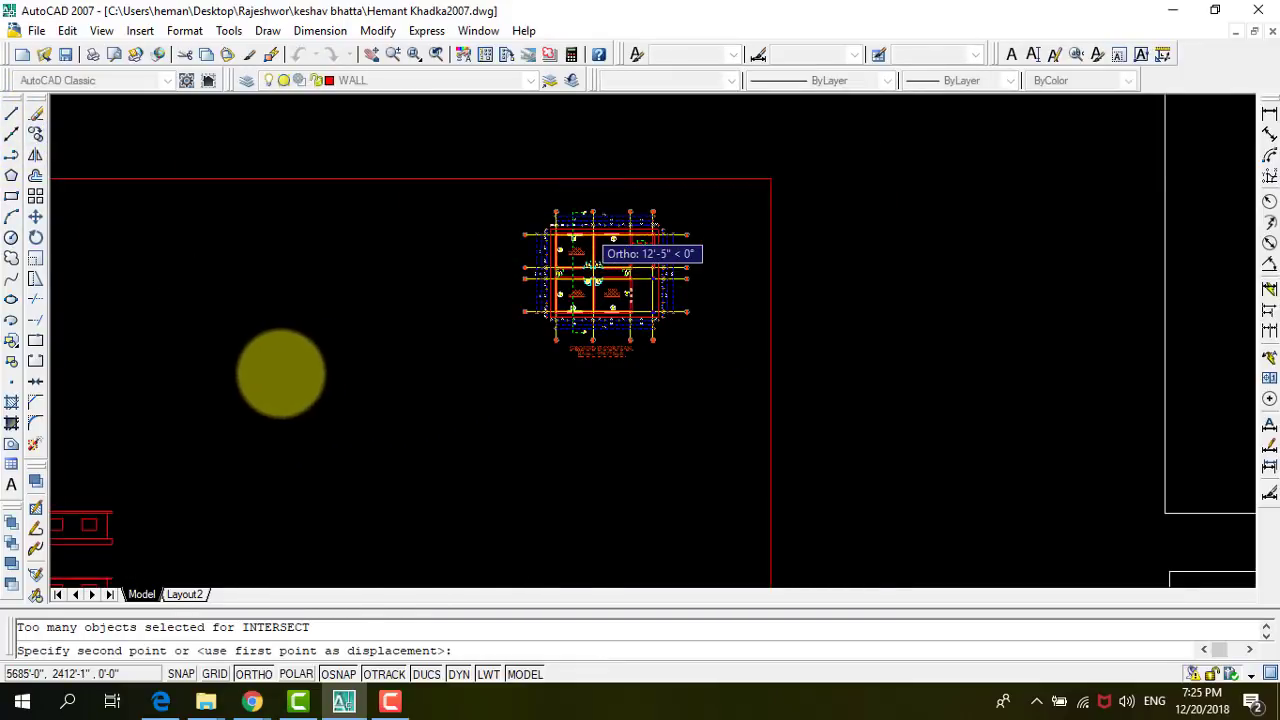
scroll(224, 402, down, 1)
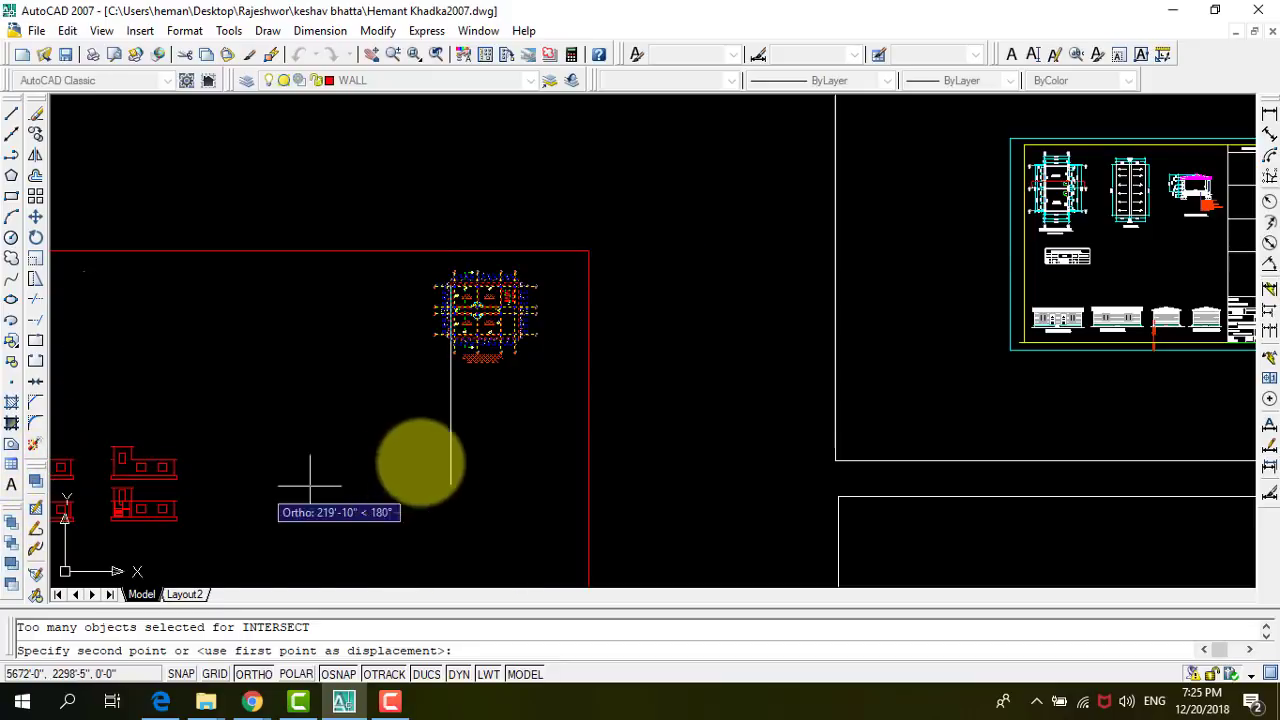
click(300, 305)
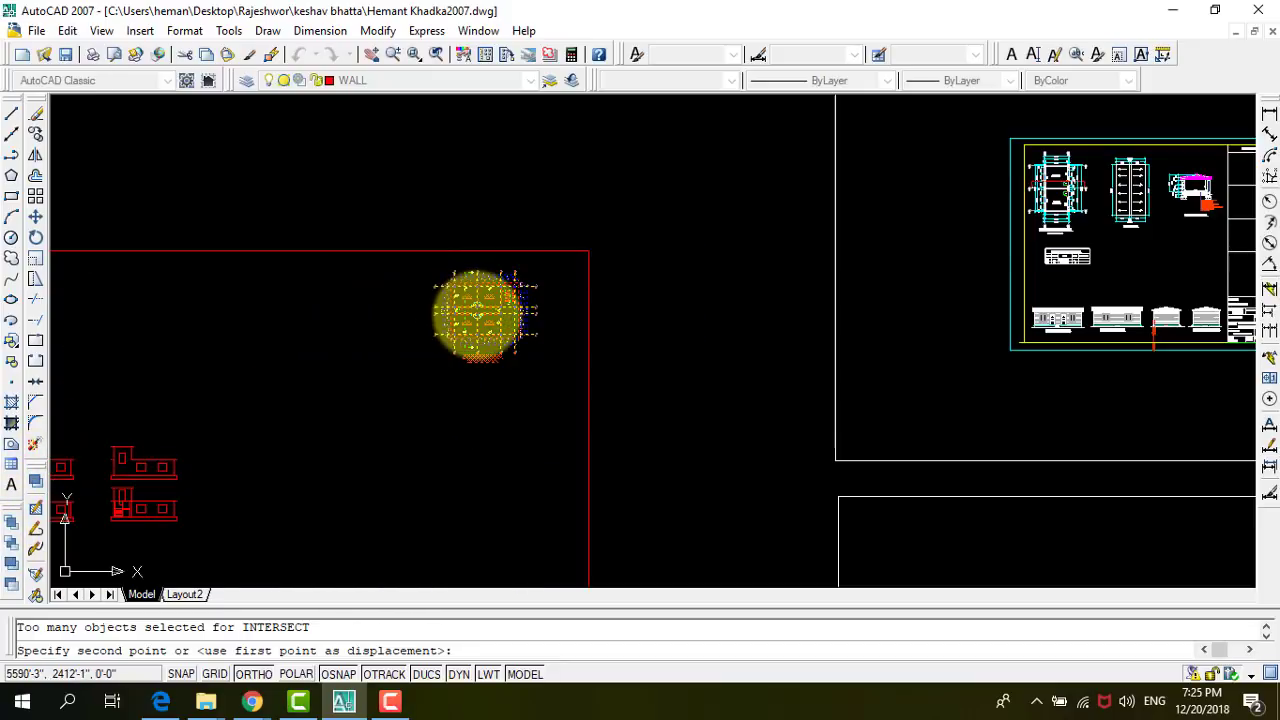
scroll(408, 366, down, 1)
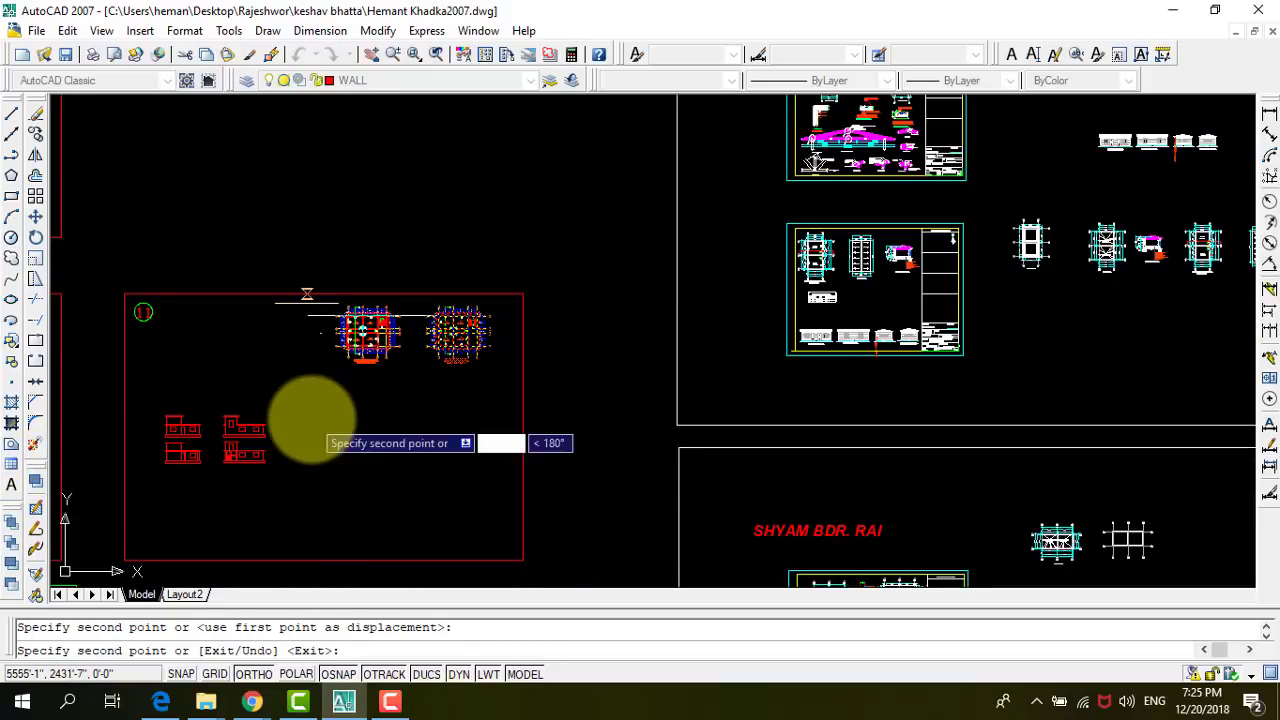
key(Escape)
Crossing-select the whole left copy of the floor plan.
scroll(295, 345, up, 3)
scroll(420, 350, up, 2)
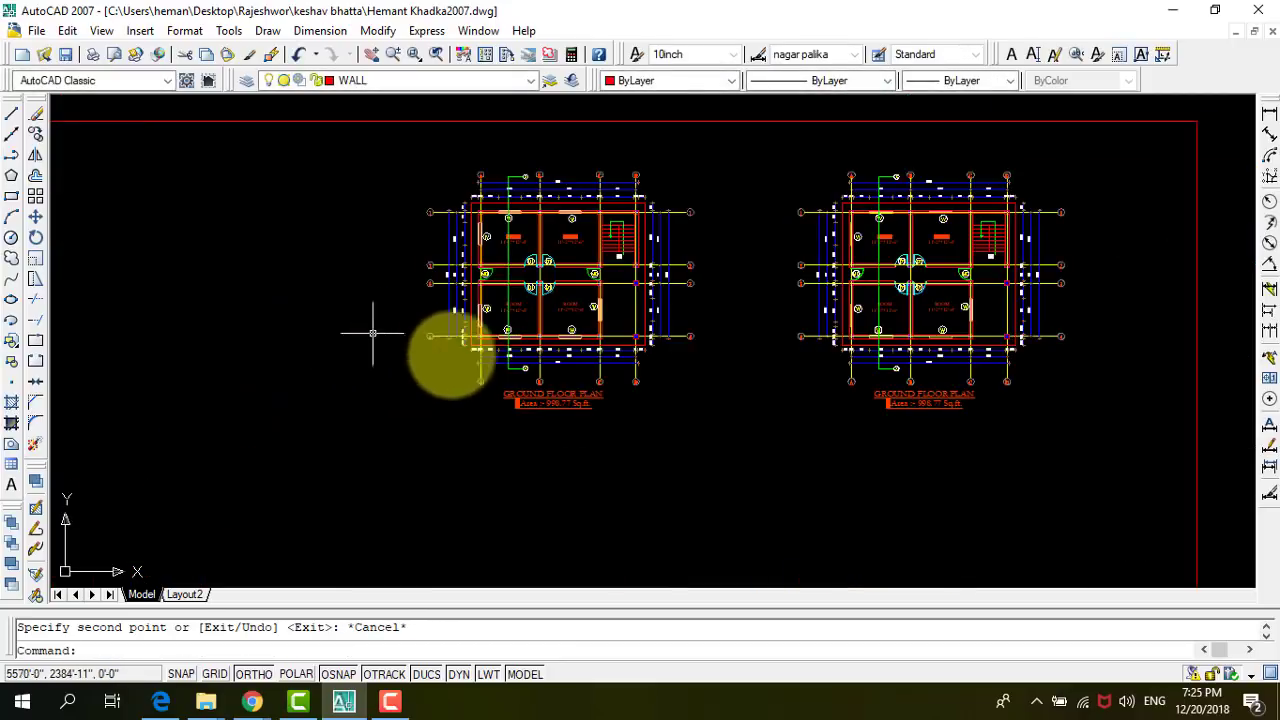
click(784, 464)
click(640, 455)
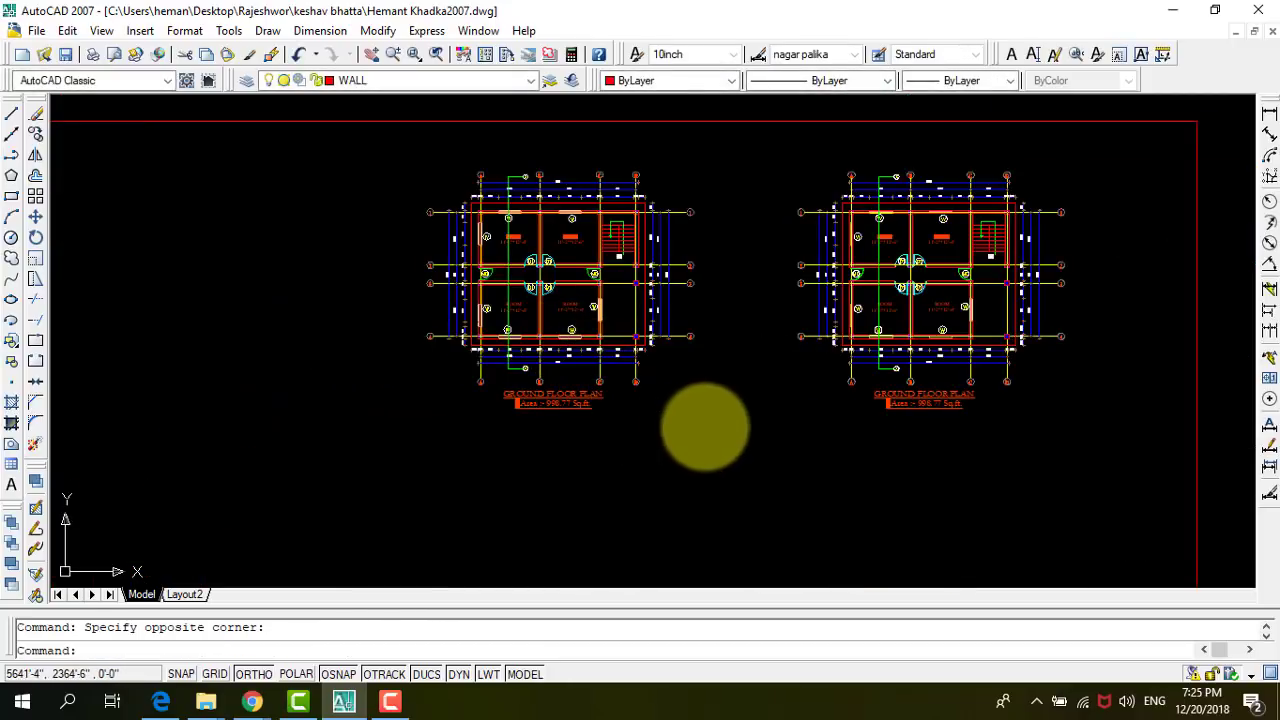
click(718, 432)
click(390, 144)
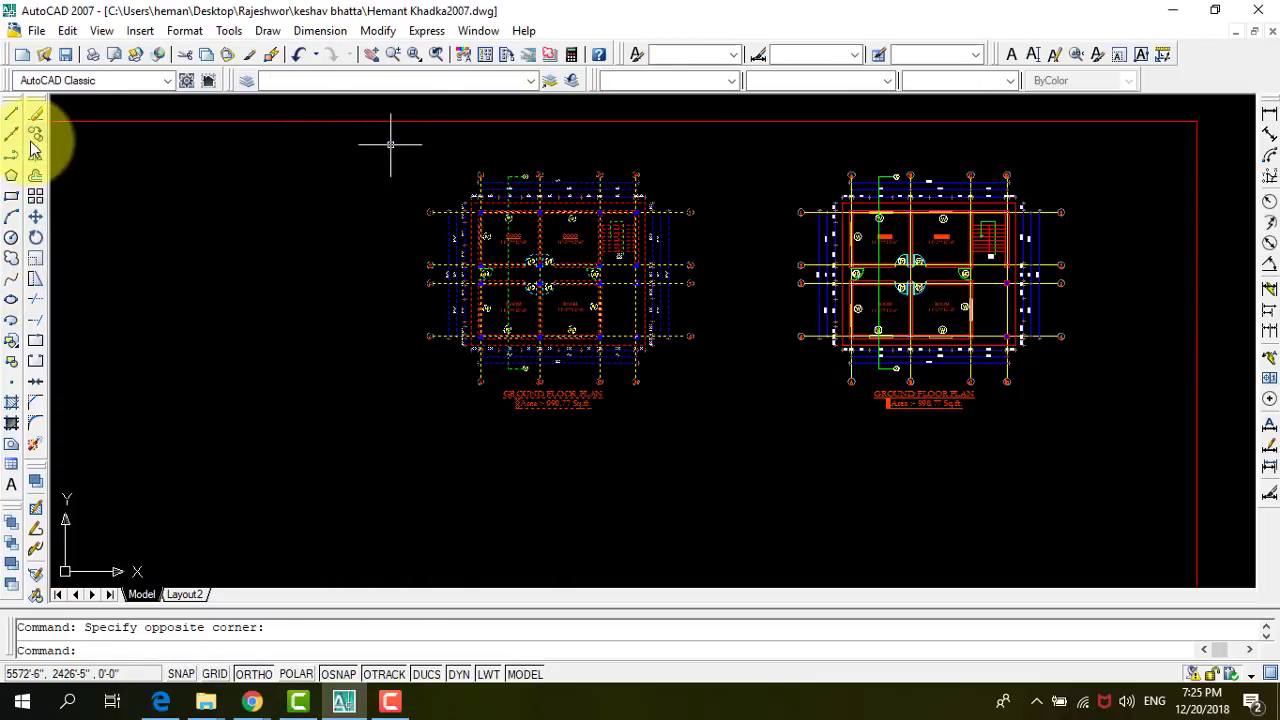
Rotate the left plan copy 90° about a picked base point using Ortho.
click(38, 242)
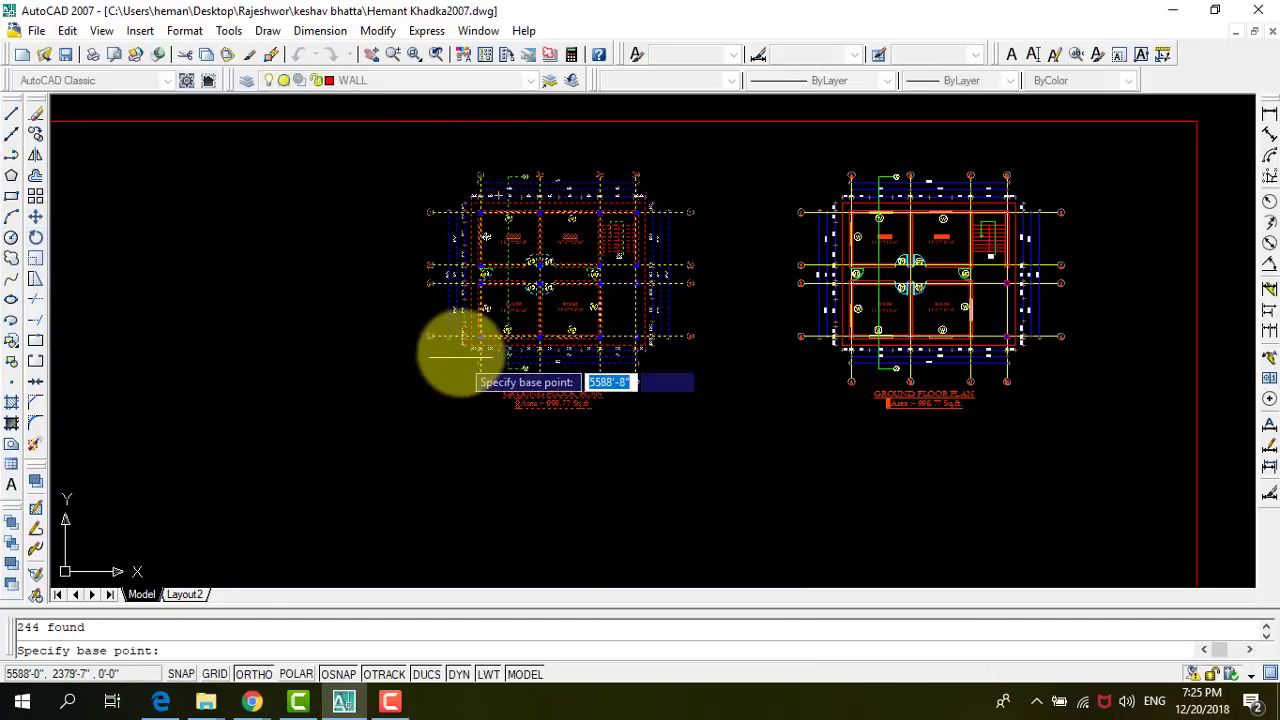
click(450, 398)
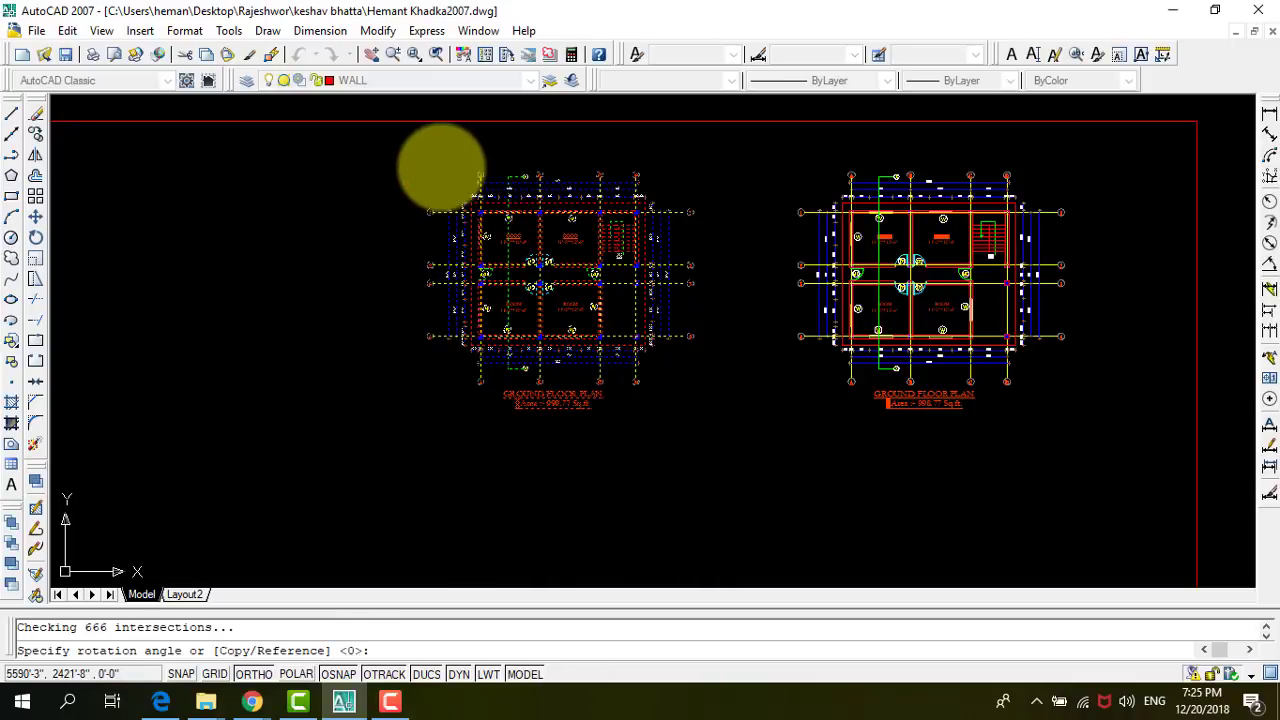
click(440, 165)
scroll(329, 343, up, 2)
scroll(360, 283, up, 1)
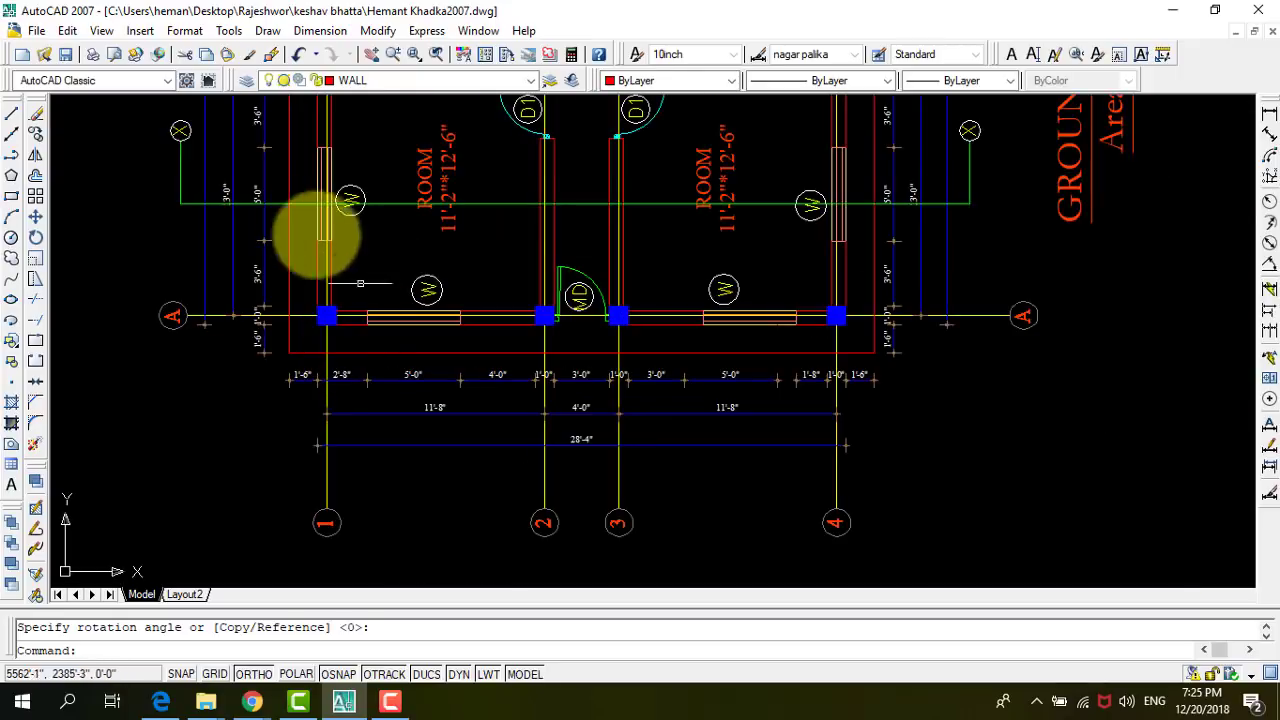
scroll(965, 263, down, 3)
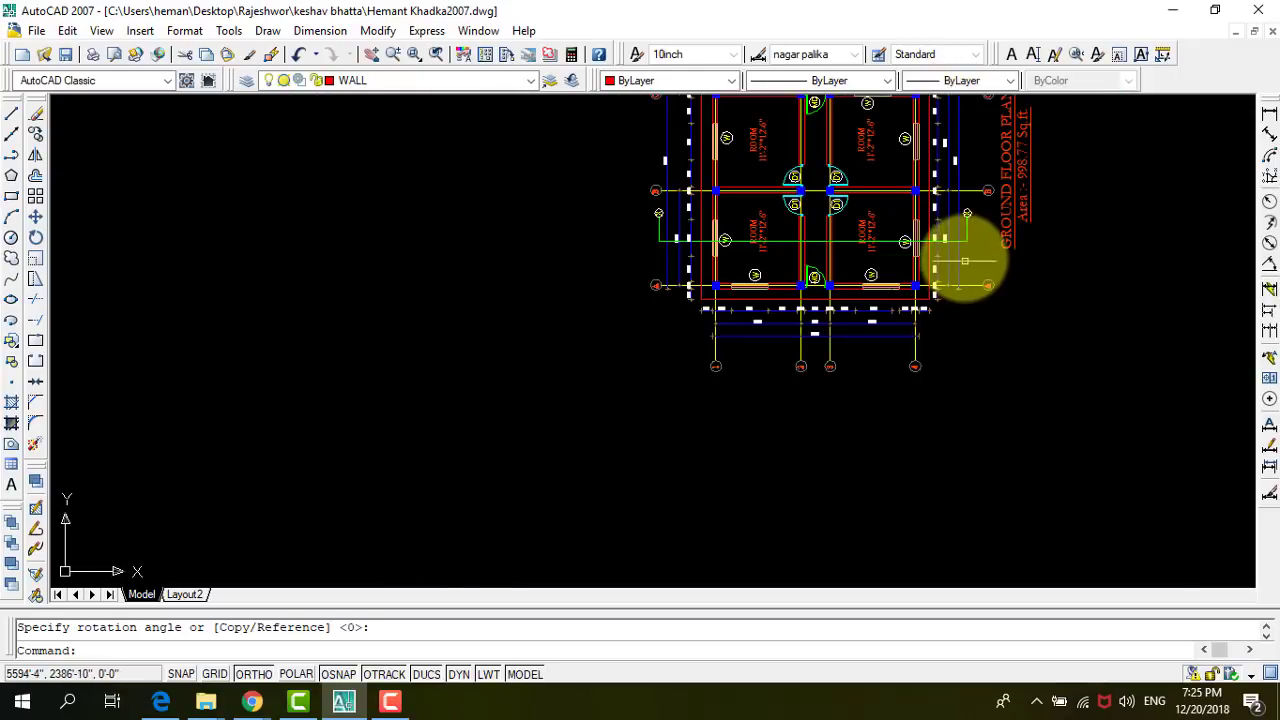
scroll(880, 286, up, 2)
scroll(820, 286, up, 2)
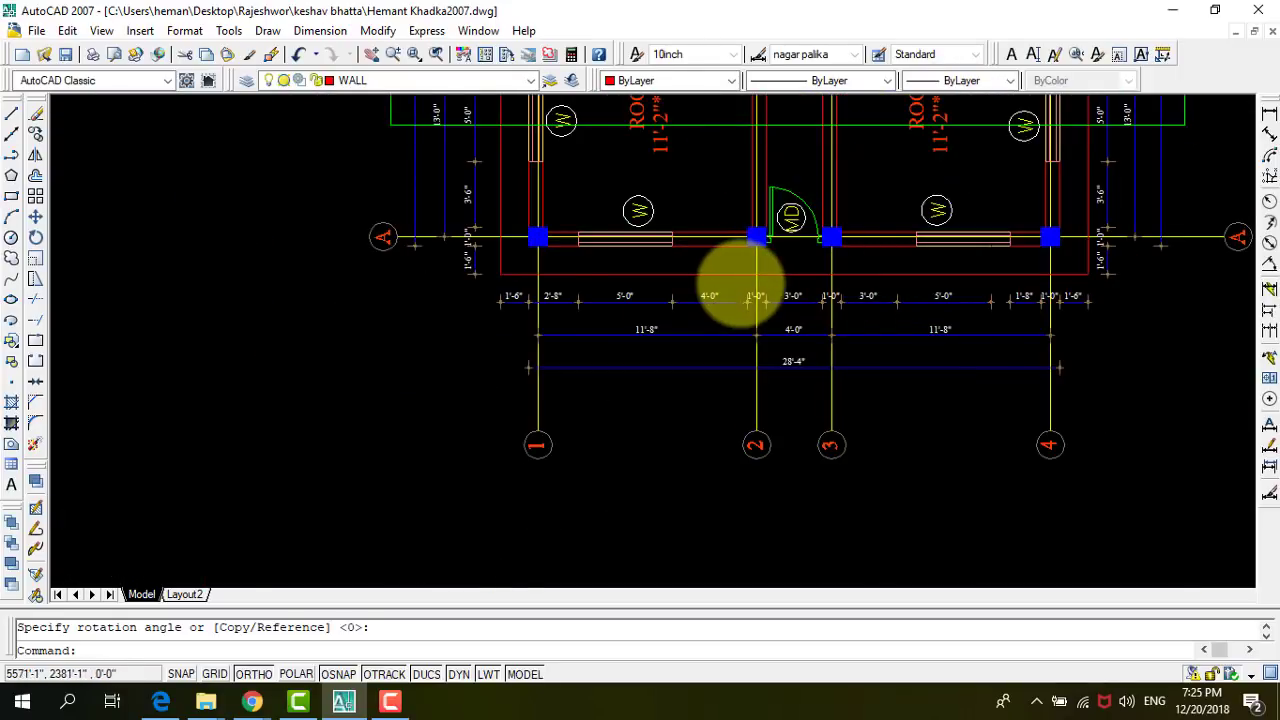
scroll(740, 285, down, 2)
scroll(760, 272, up, 3)
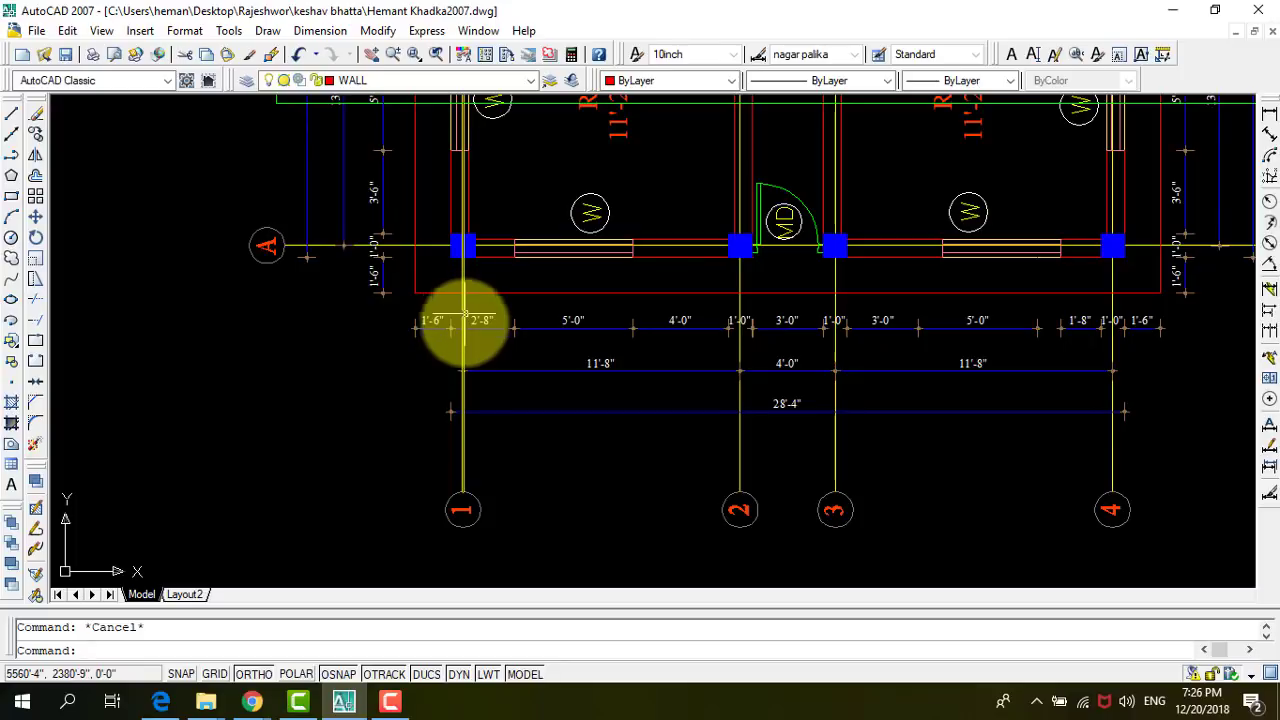
scroll(480, 257, down, 2)
scroll(651, 297, down, 3)
Copy the upper-left elevation horizontally to the right of the others with Ortho on.
scroll(614, 338, down, 2)
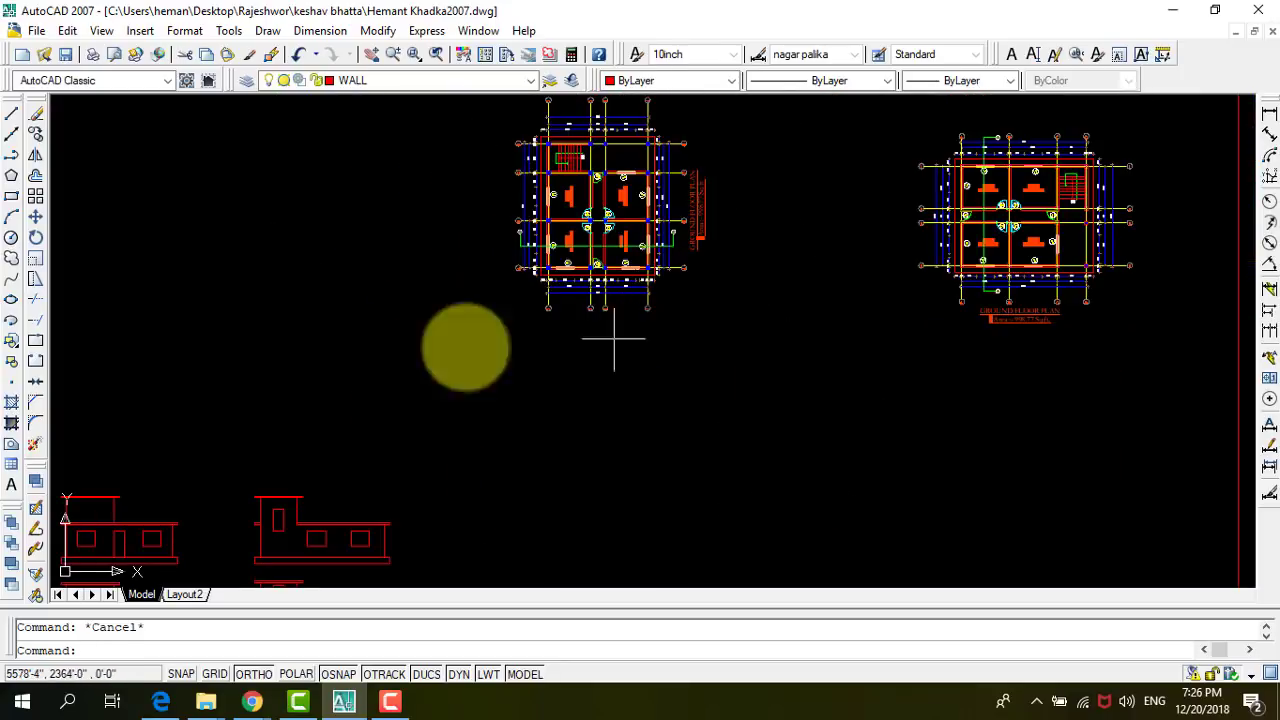
scroll(406, 306, down, 1)
scroll(189, 457, up, 2)
scroll(189, 451, up, 1)
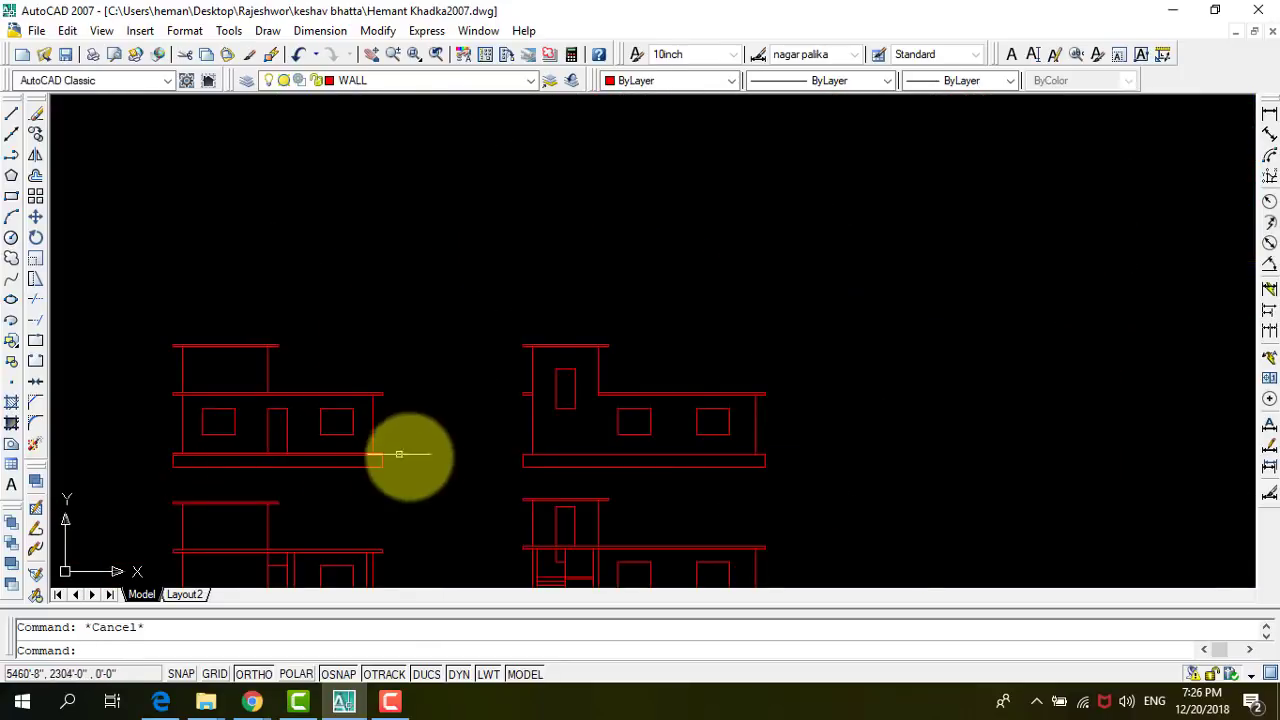
click(407, 487)
click(145, 305)
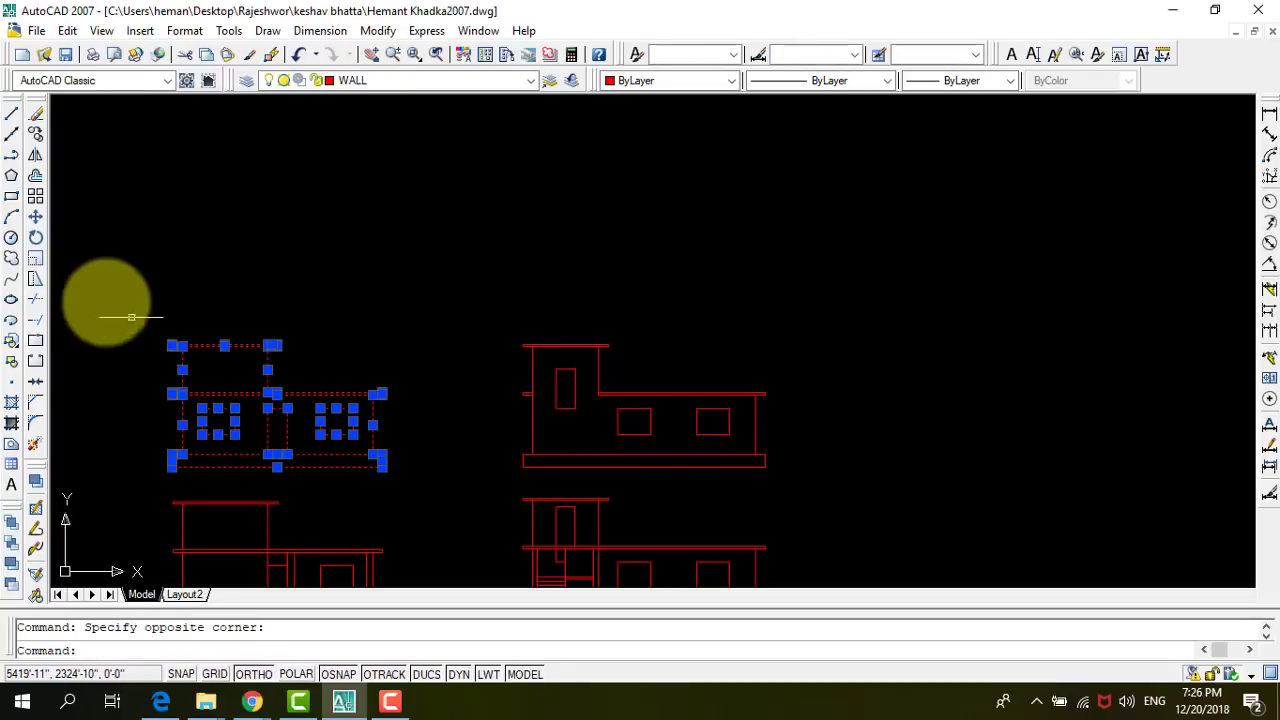
click(35, 135)
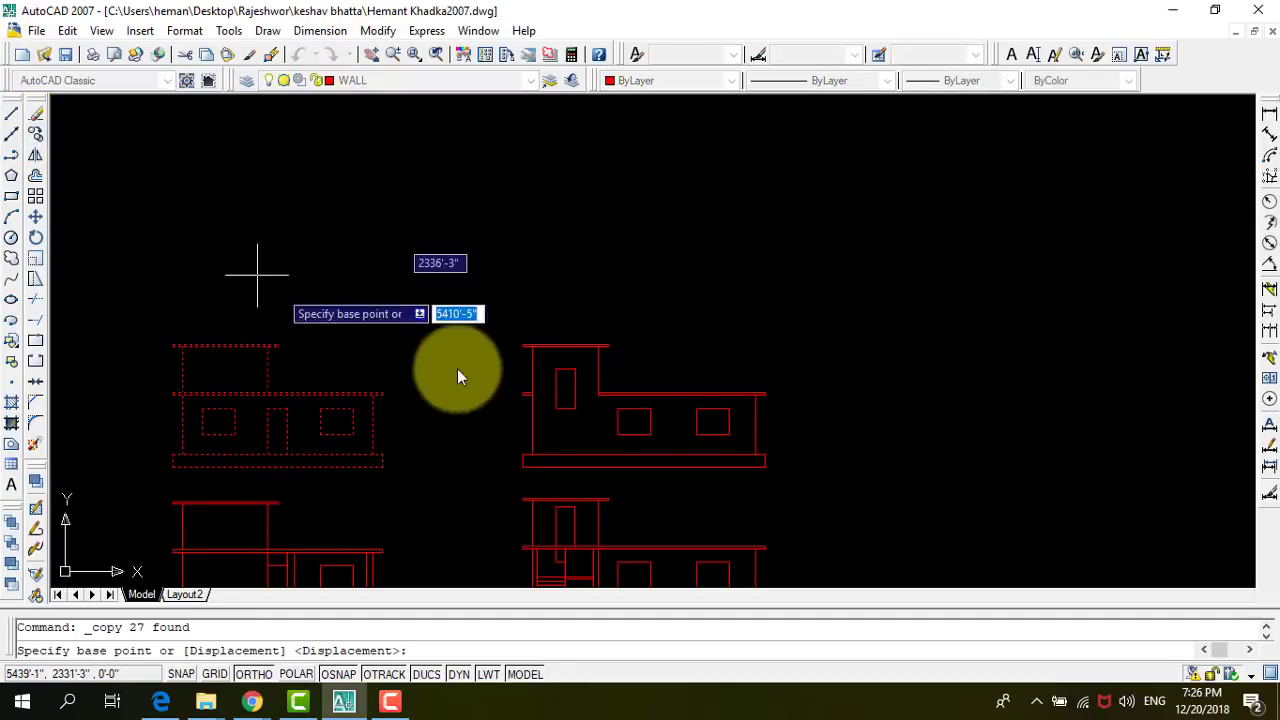
click(382, 392)
scroll(243, 374, down, 2)
scroll(417, 306, down, 2)
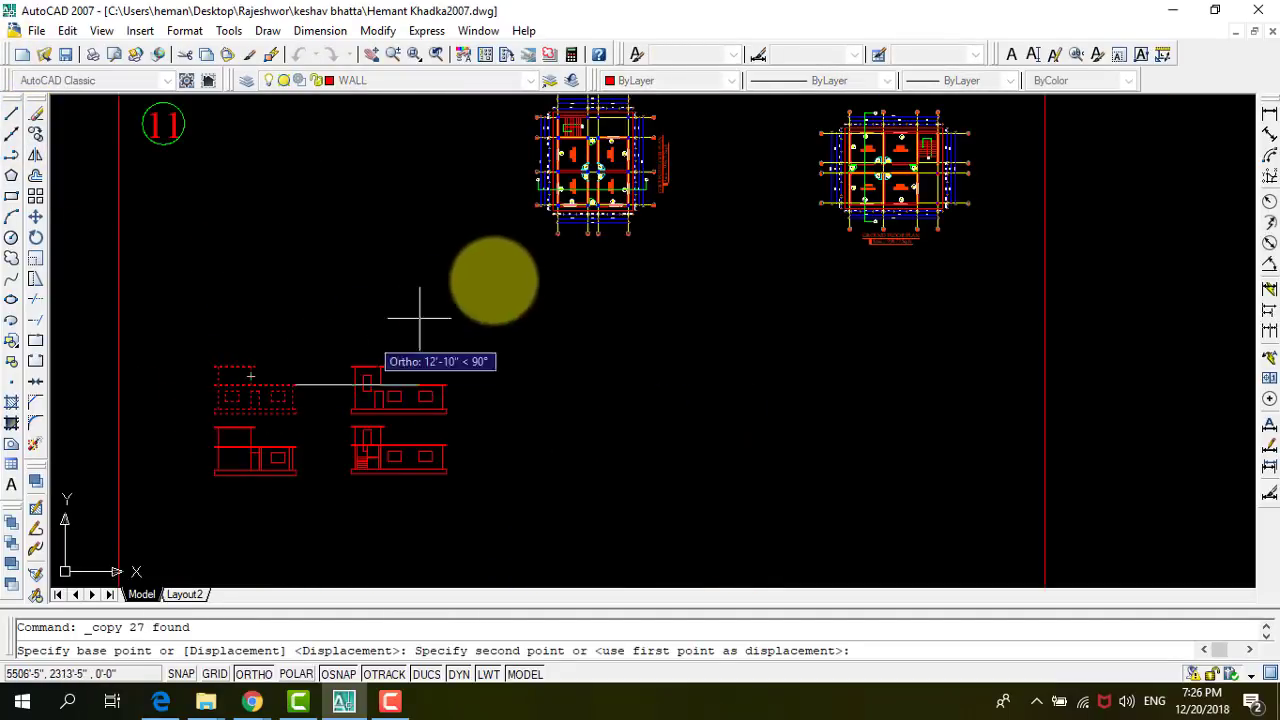
scroll(628, 236, up, 3)
scroll(628, 206, up, 2)
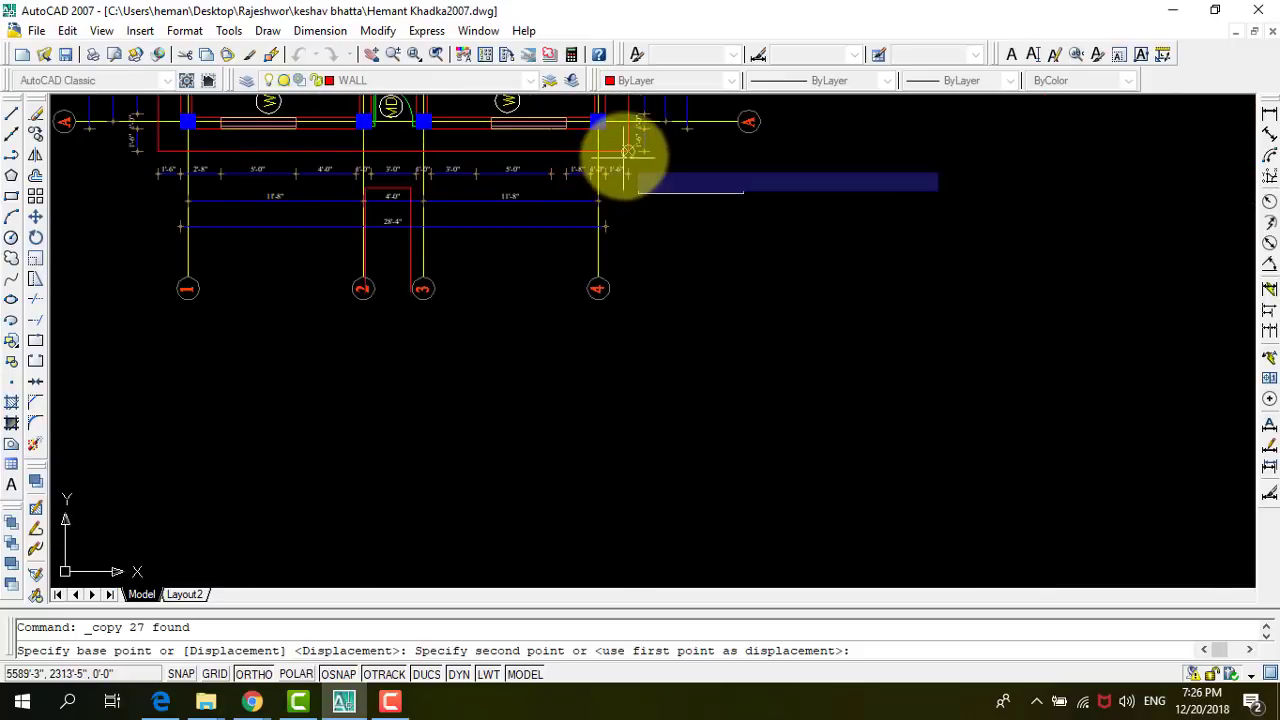
key(F8)
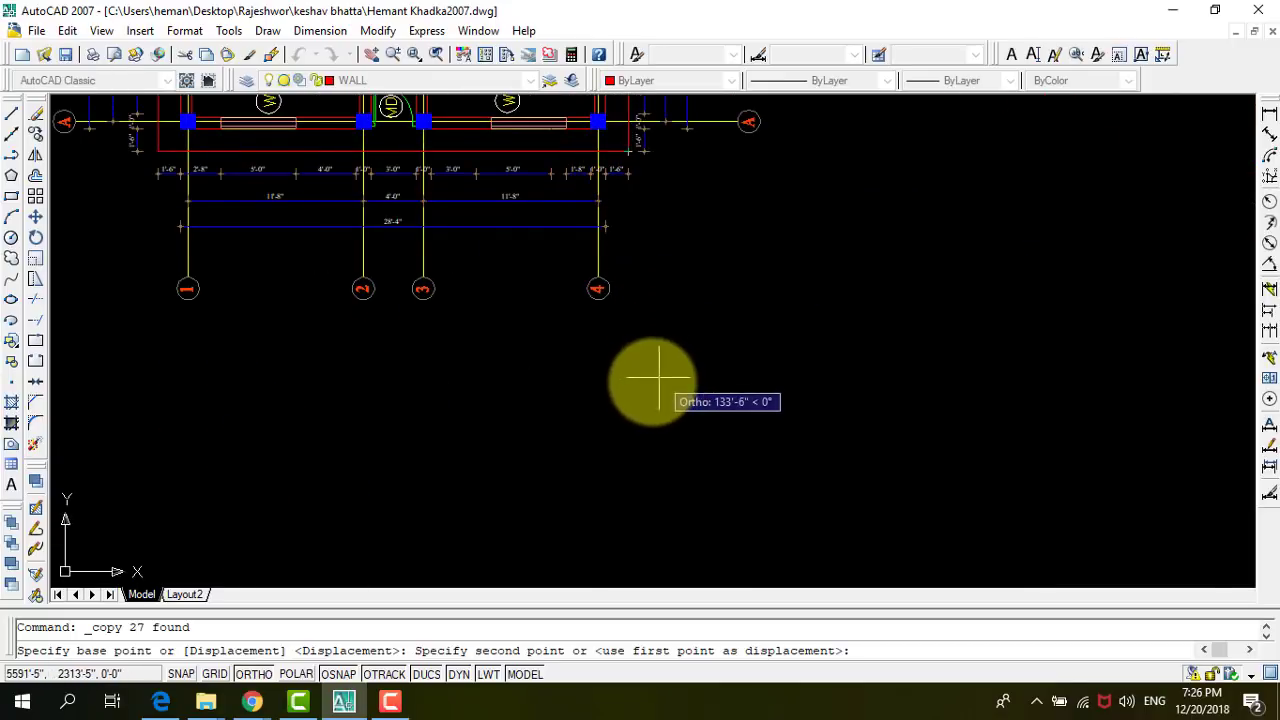
click(630, 384)
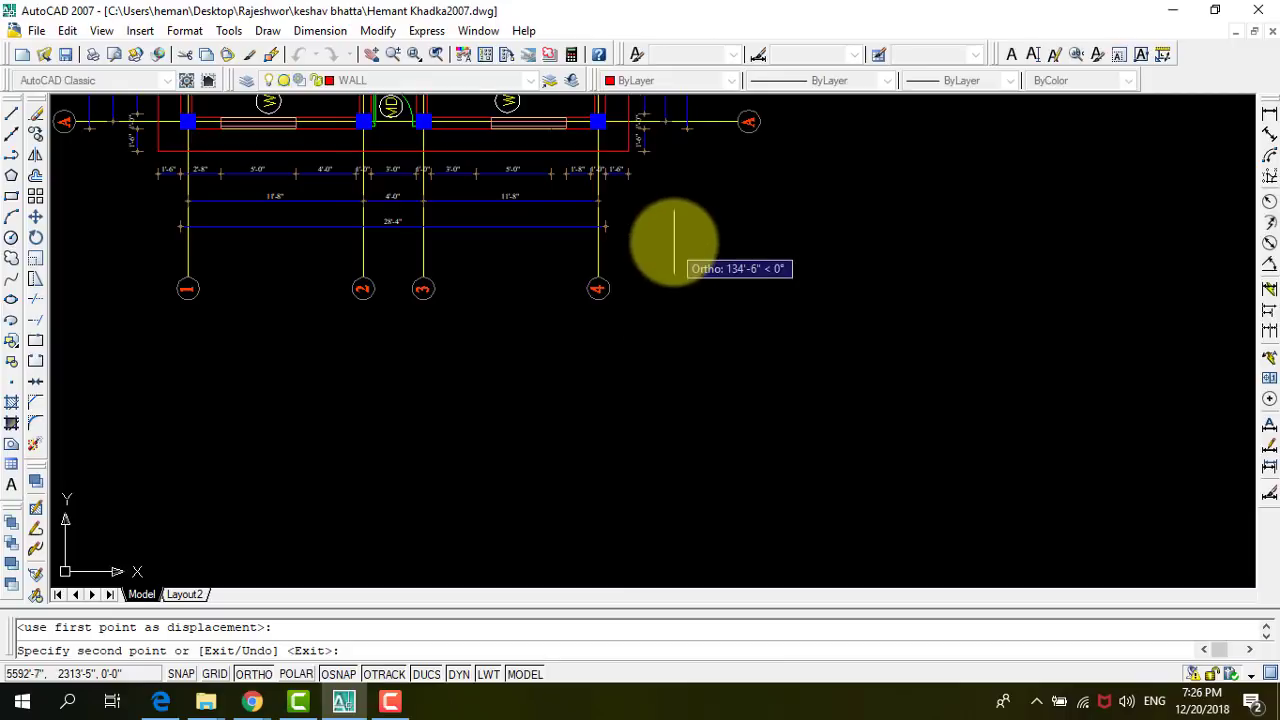
scroll(672, 240, down, 3)
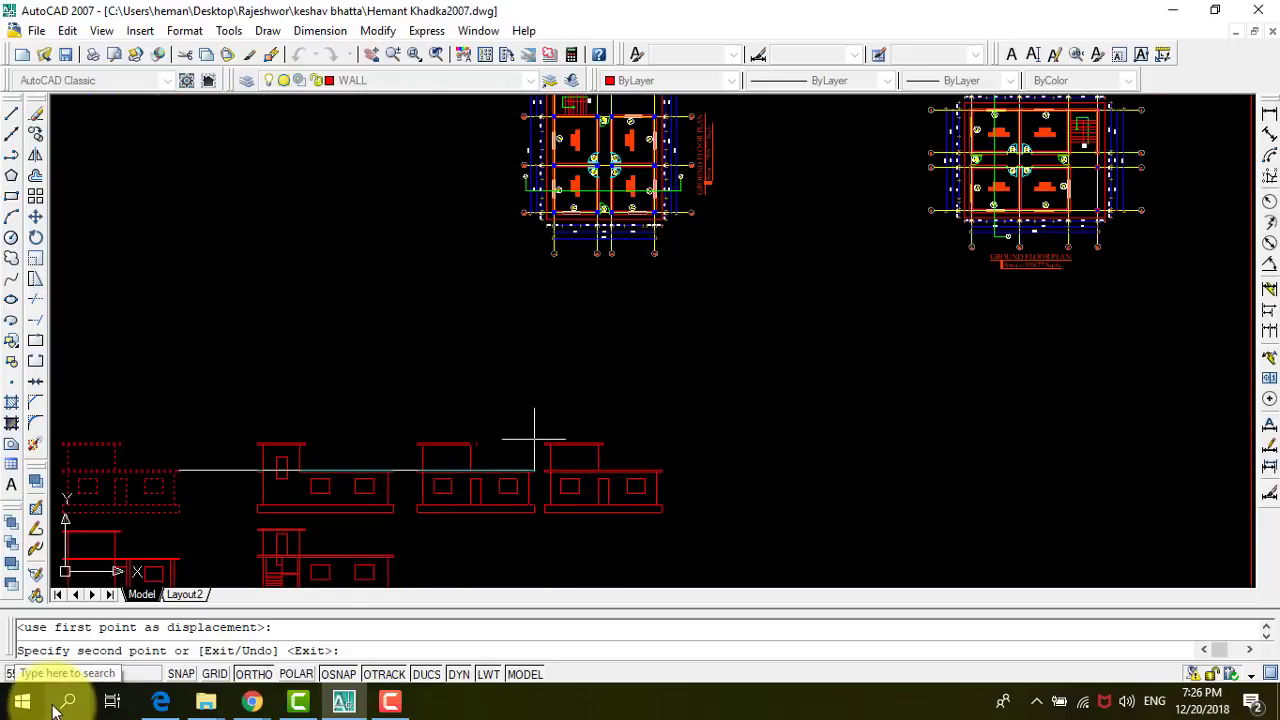
key(Escape)
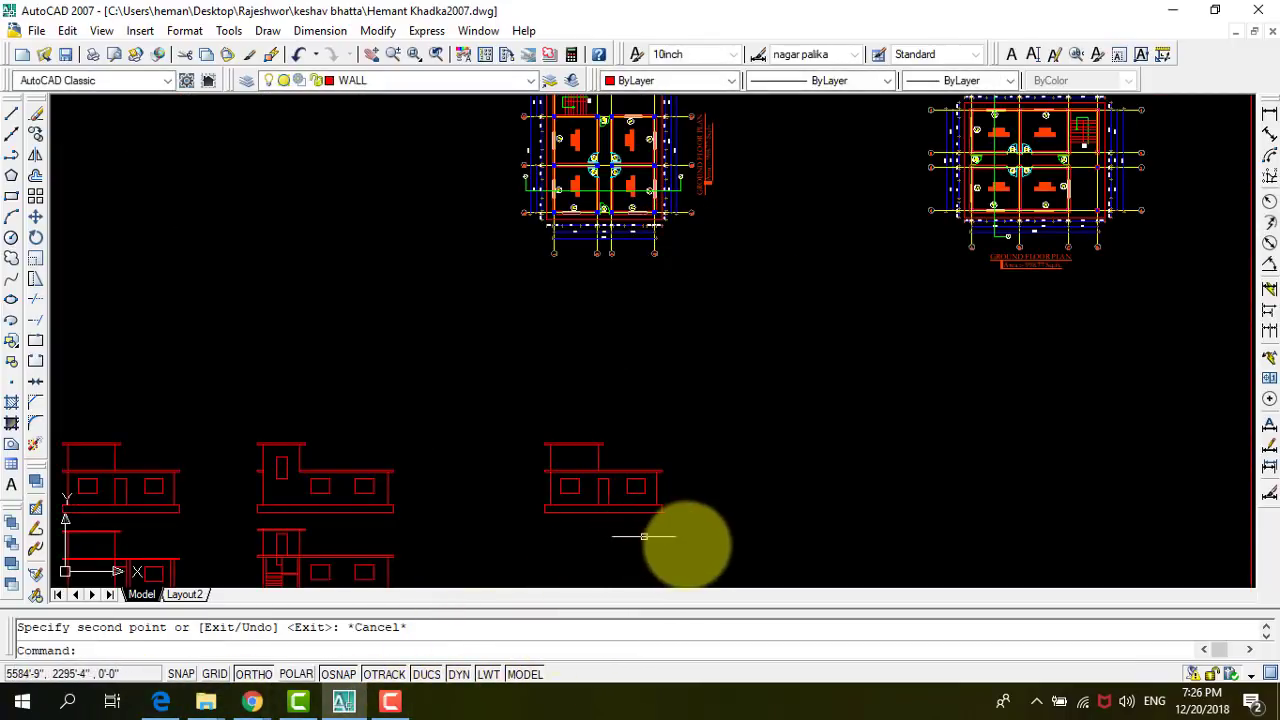
Move the middle elevation from its corner straight up to below the rotated plan.
click(686, 543)
click(470, 400)
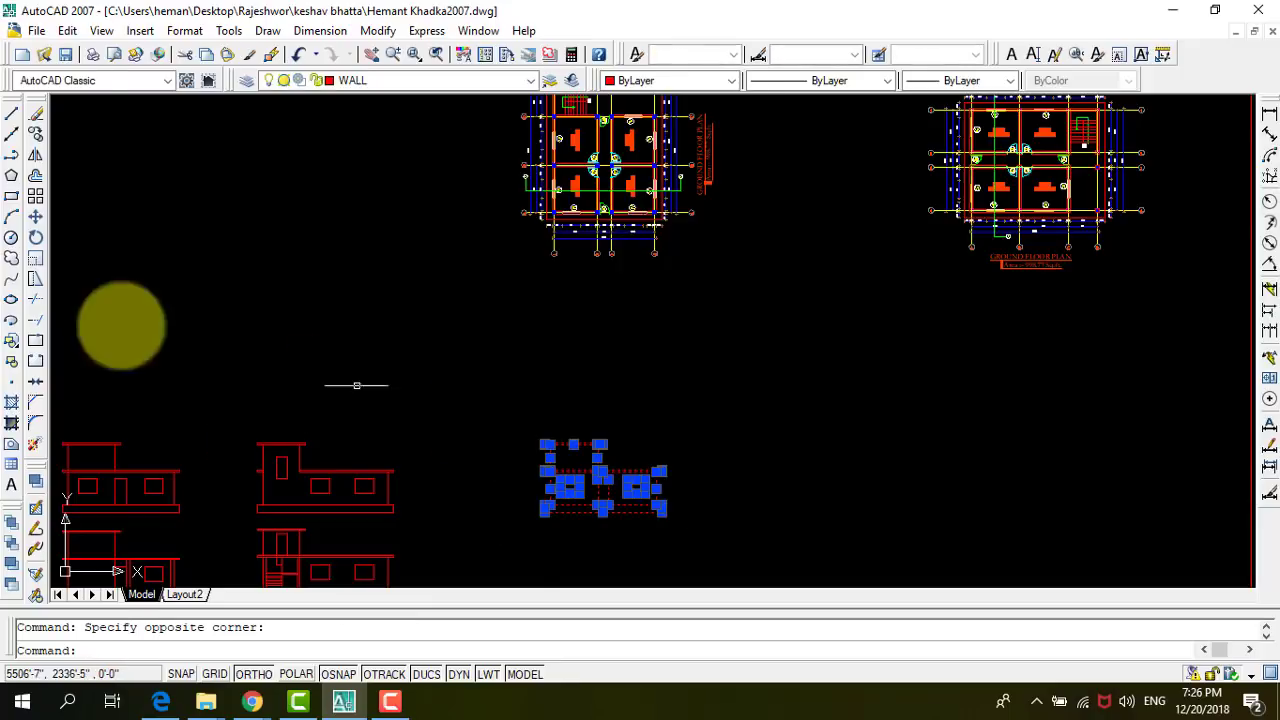
click(35, 217)
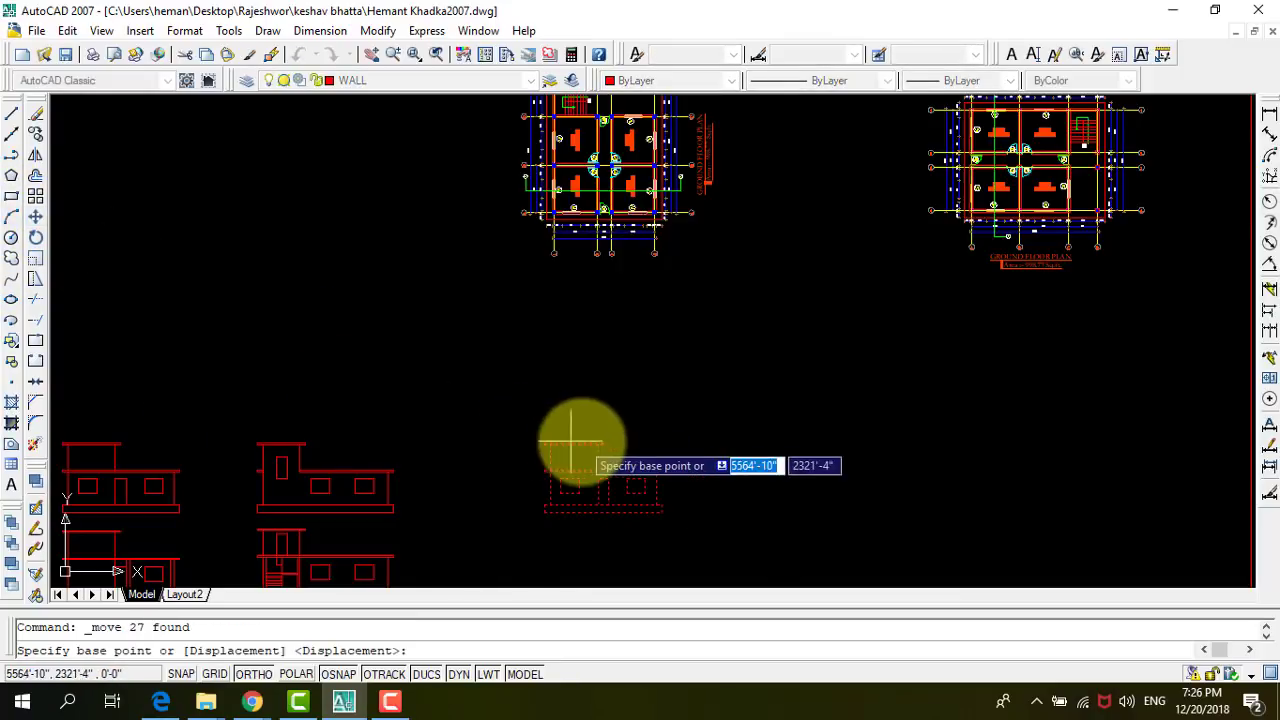
click(661, 470)
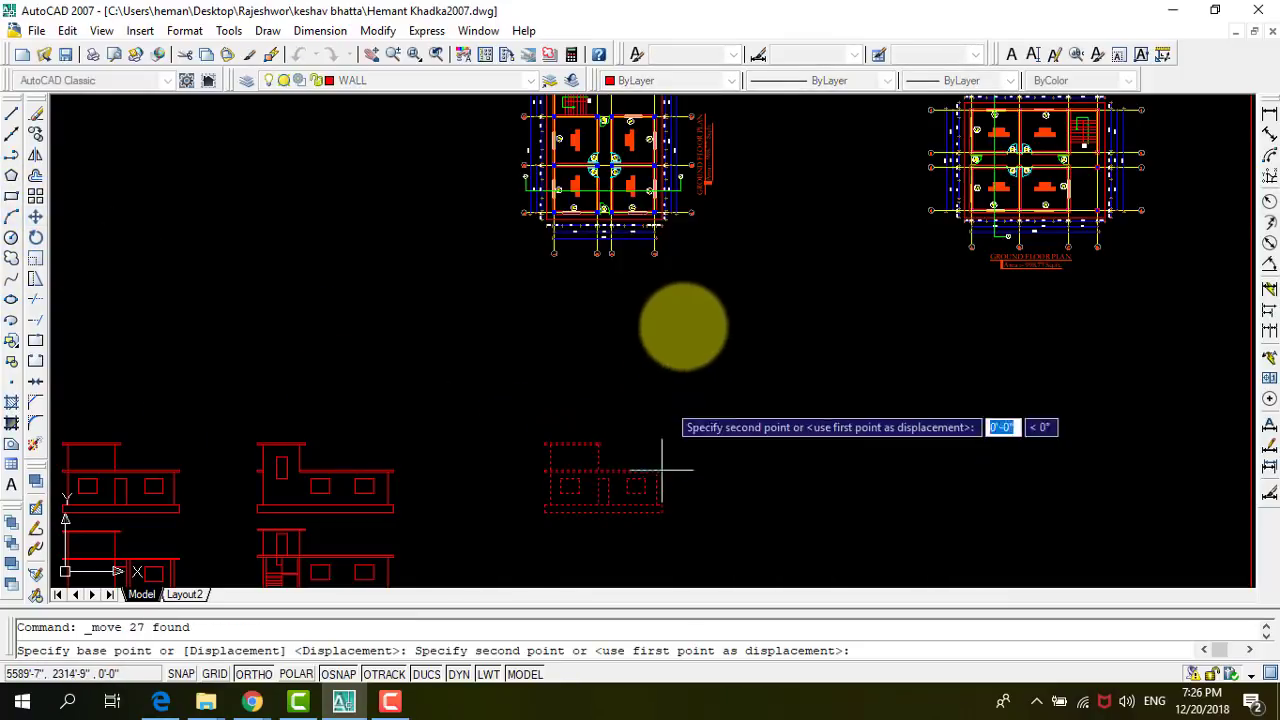
click(674, 306)
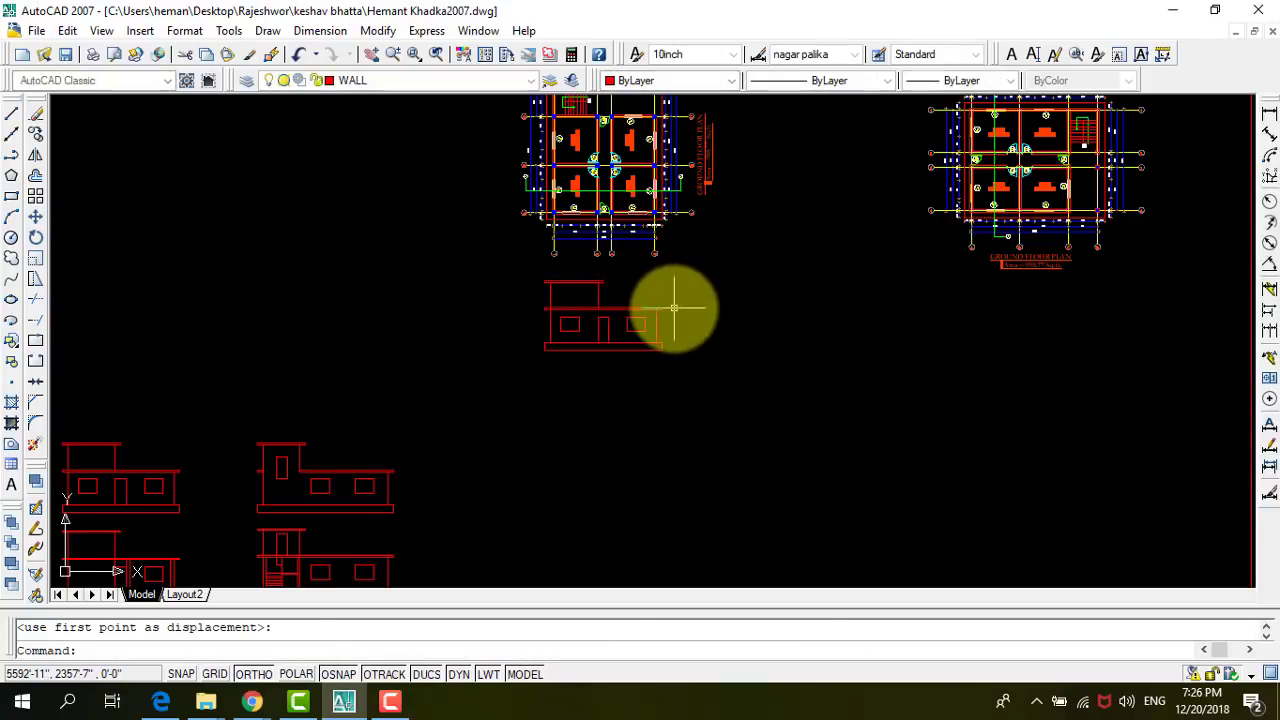
click(344, 702)
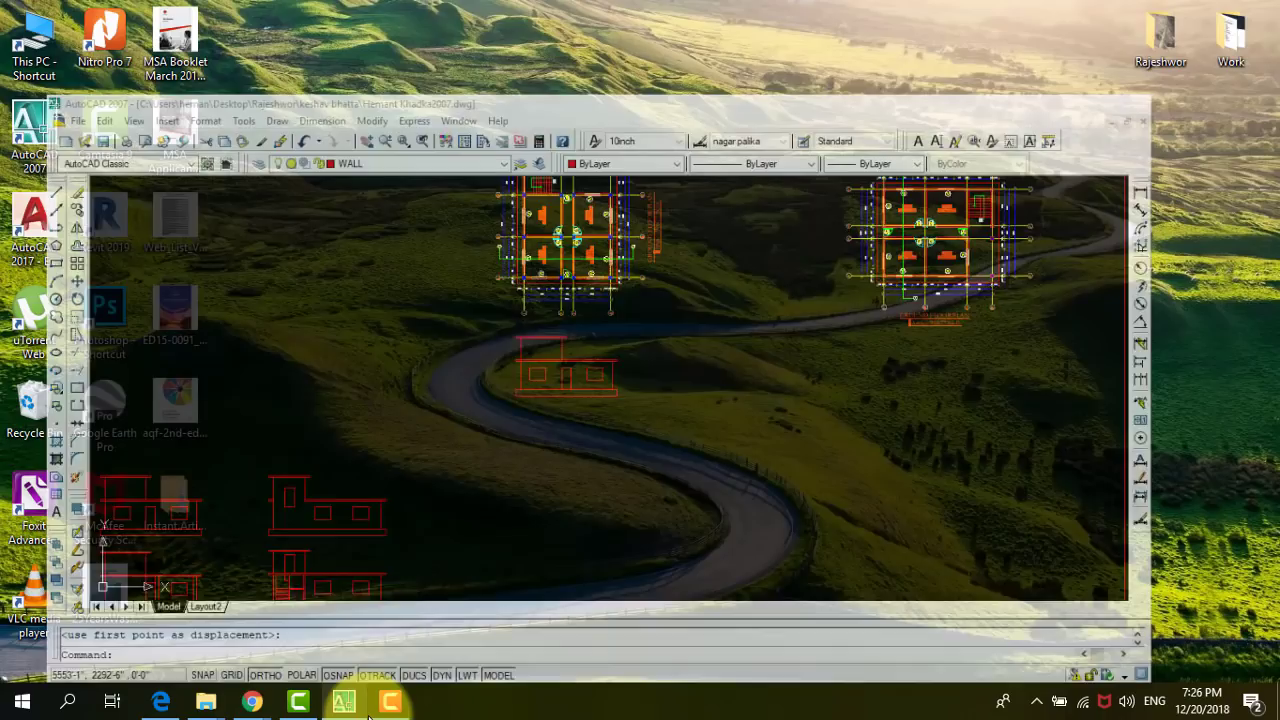
click(344, 702)
click(390, 702)
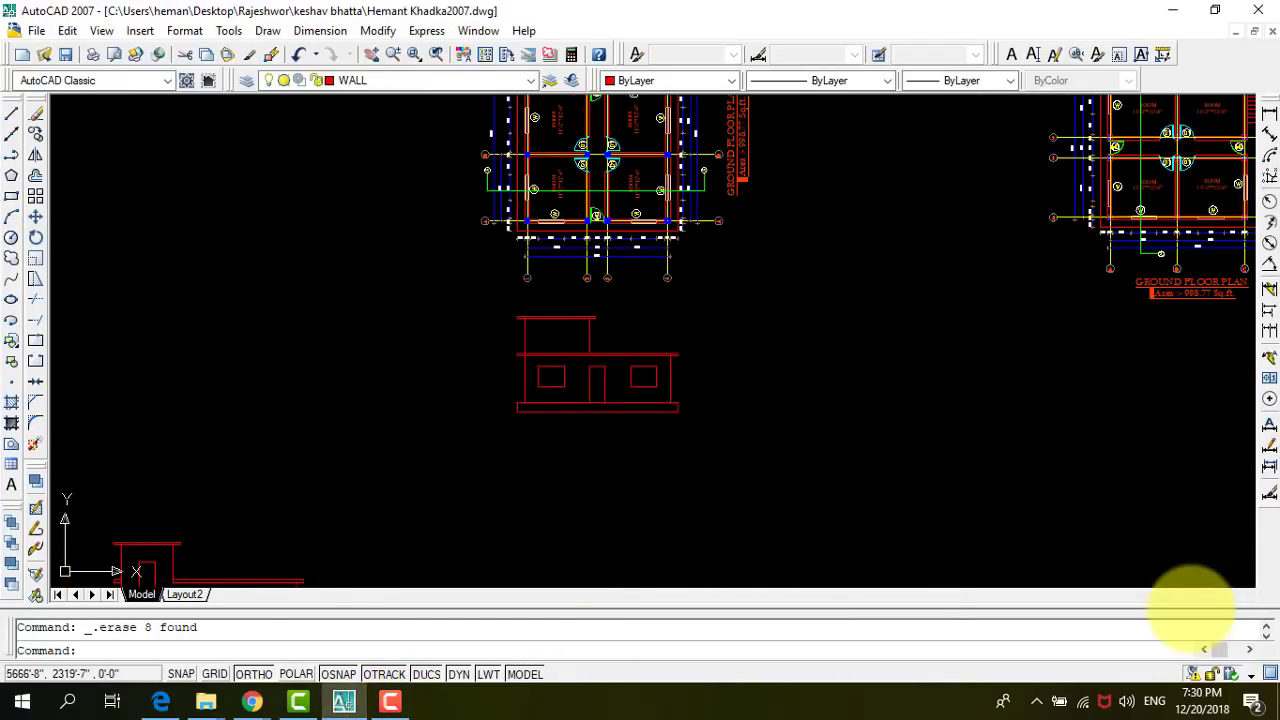
scroll(620, 458, up, 3)
scroll(585, 403, down, 2)
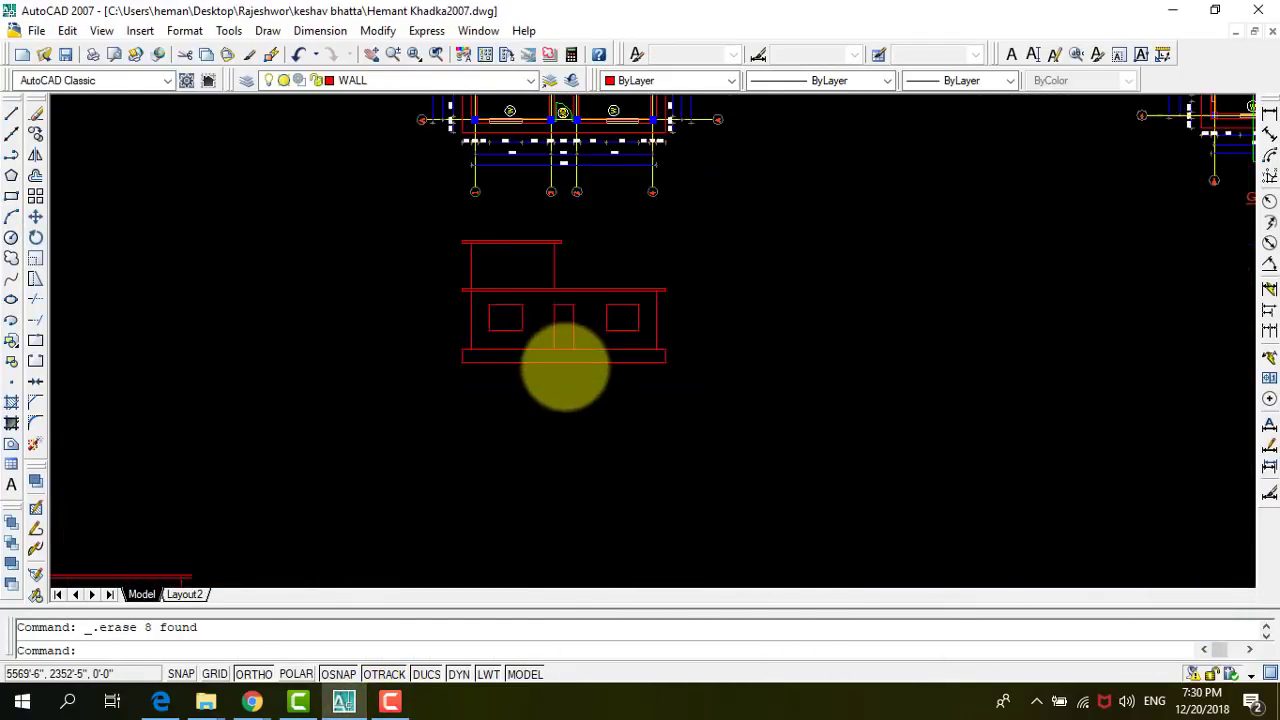
scroll(540, 280, down, 2)
scroll(512, 325, up, 2)
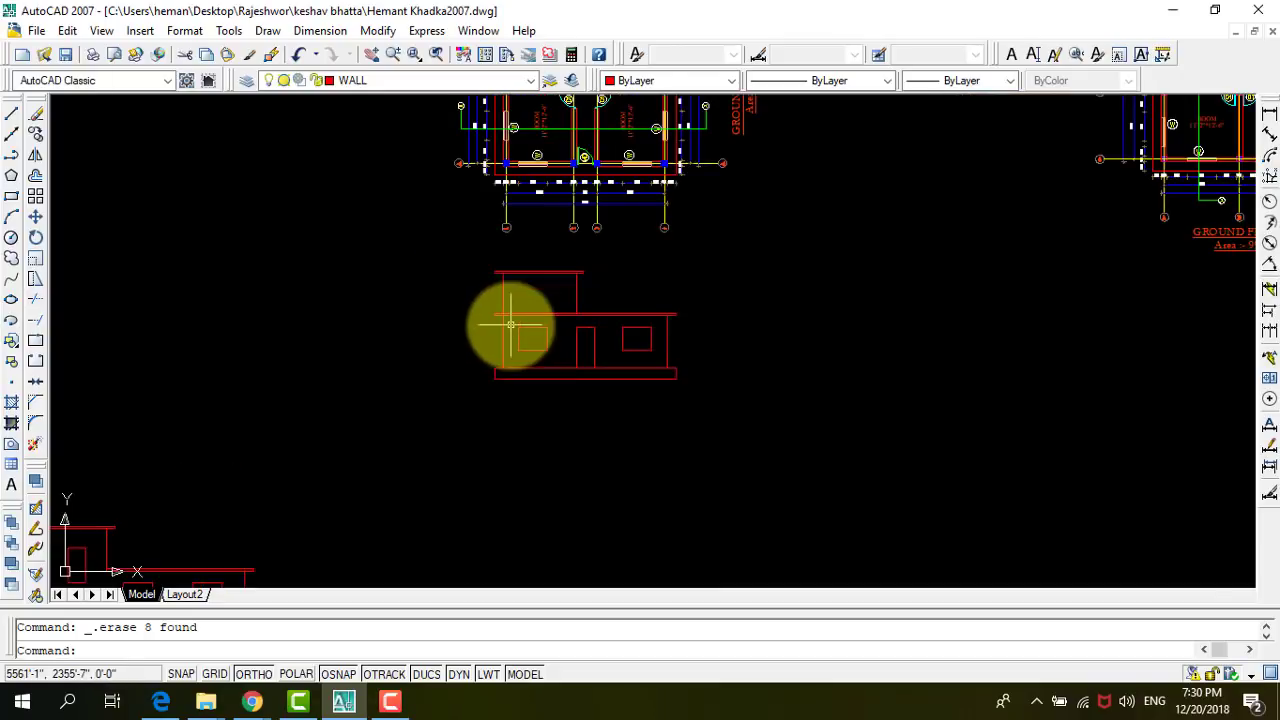
scroll(485, 115, up, 2)
scroll(500, 195, up, 2)
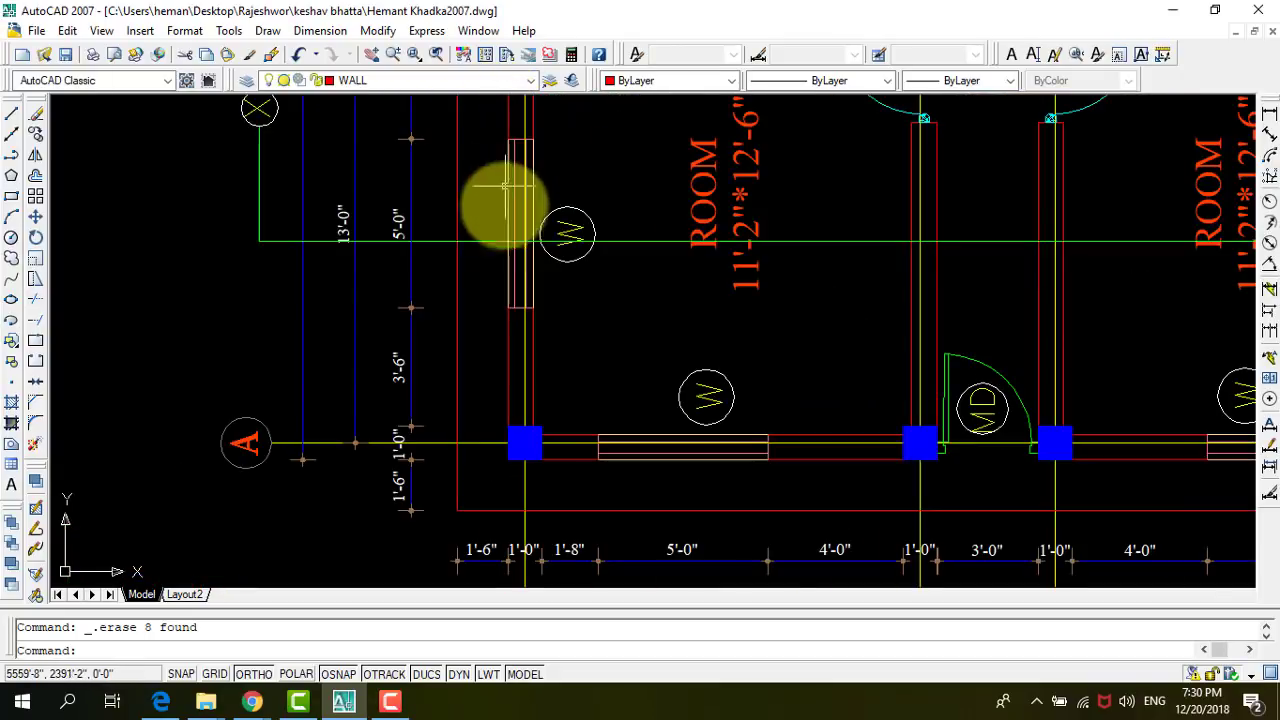
scroll(400, 260, down, 2)
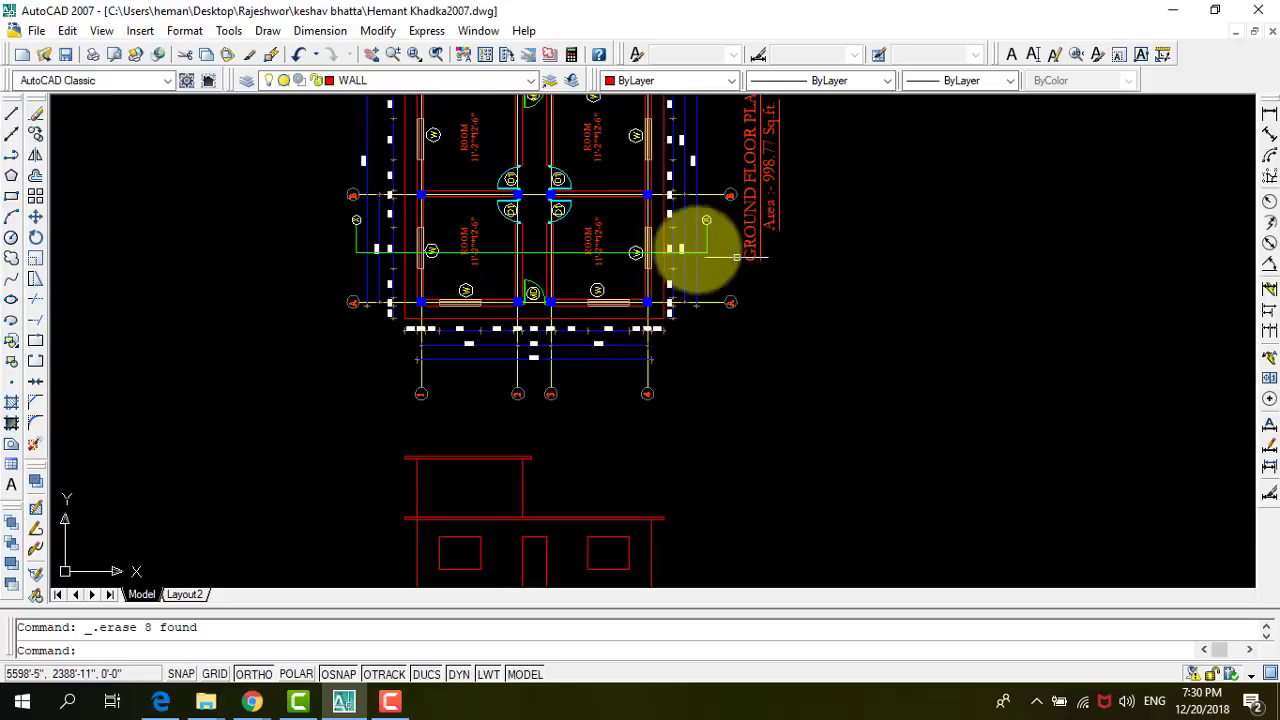
scroll(714, 250, up, 2)
scroll(545, 268, down, 2)
scroll(453, 205, down, 1)
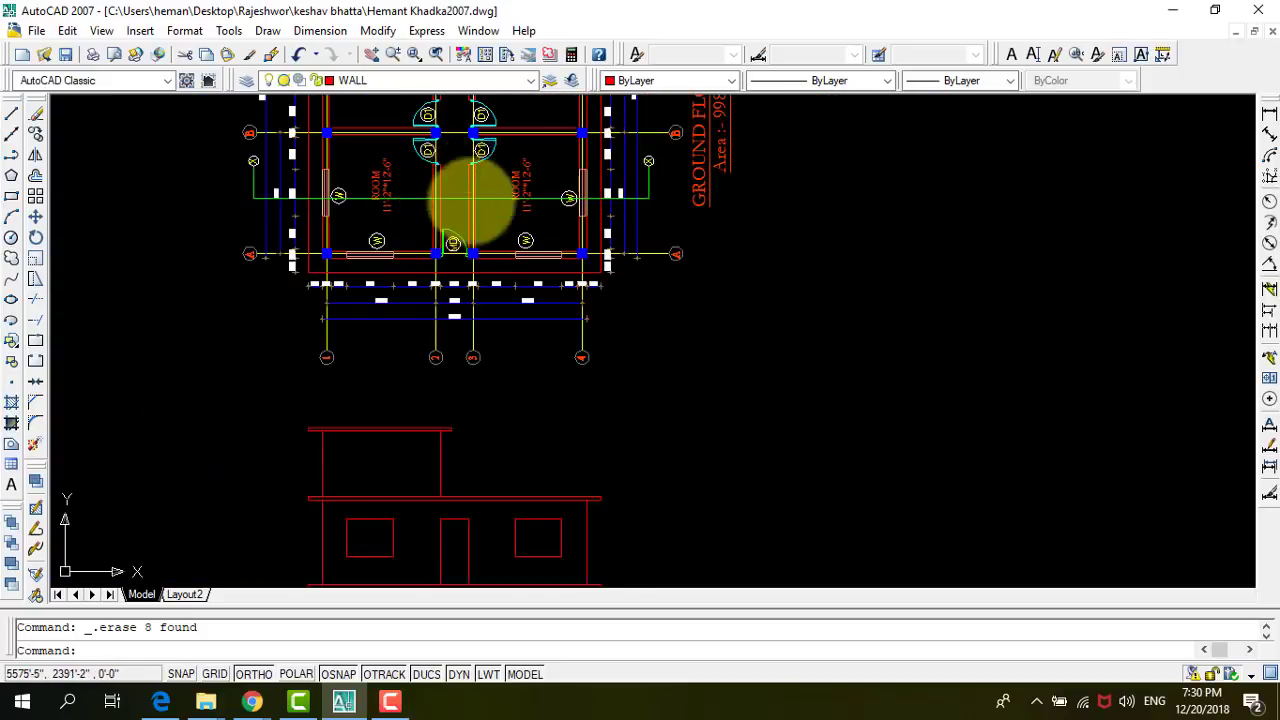
scroll(460, 245, down, 2)
scroll(430, 250, up, 3)
scroll(718, 293, down, 2)
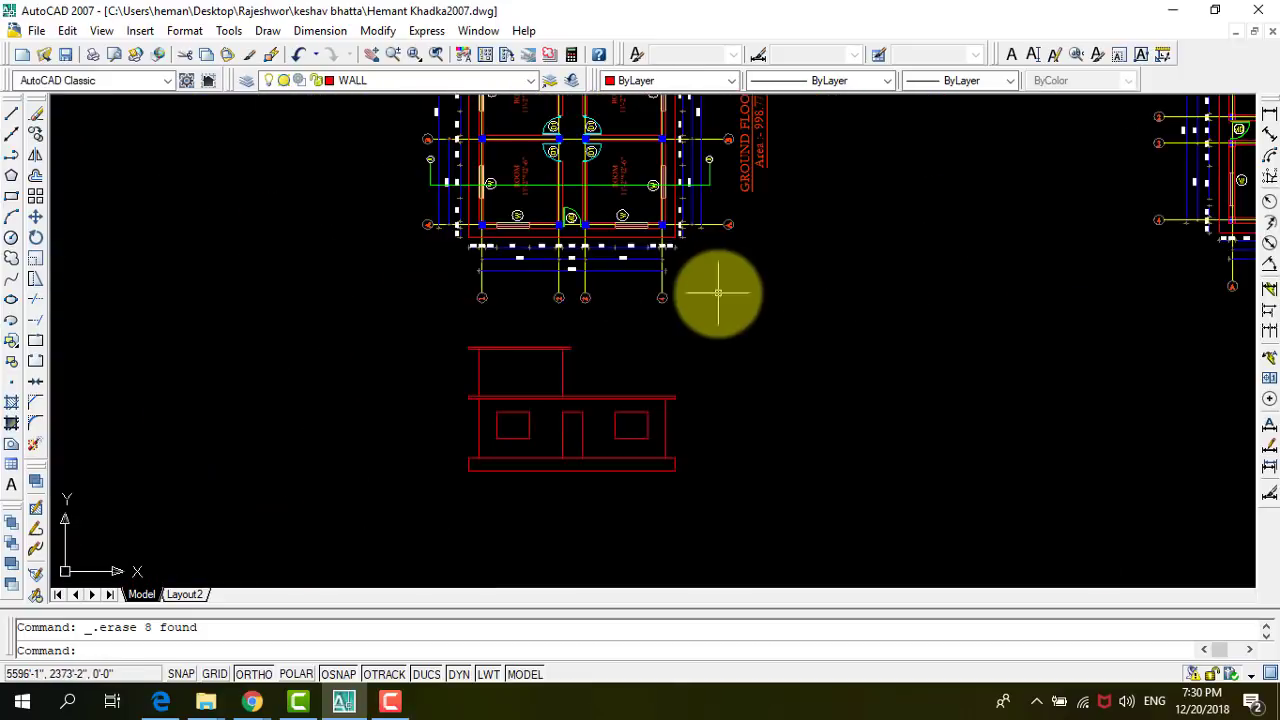
scroll(543, 349, up, 1)
scroll(529, 214, down, 2)
scroll(538, 301, up, 3)
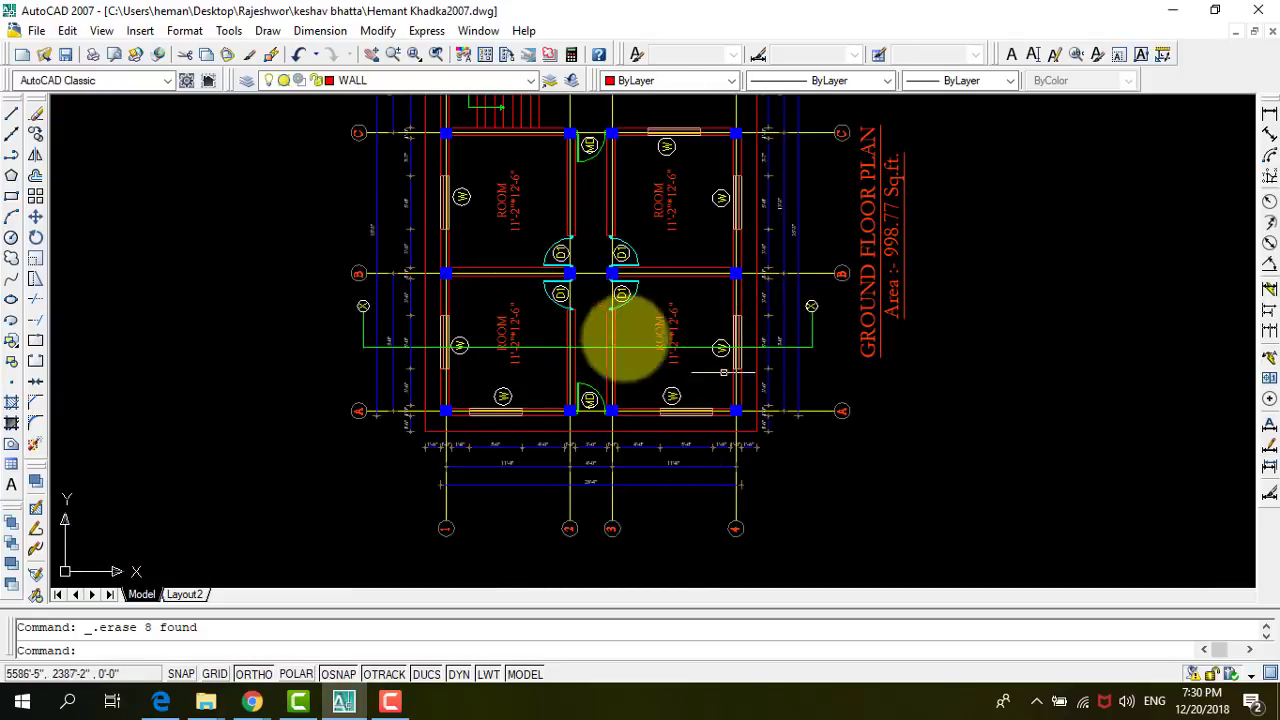
scroll(717, 255, down, 2)
scroll(651, 457, down, 2)
scroll(651, 449, up, 3)
scroll(651, 437, up, 1)
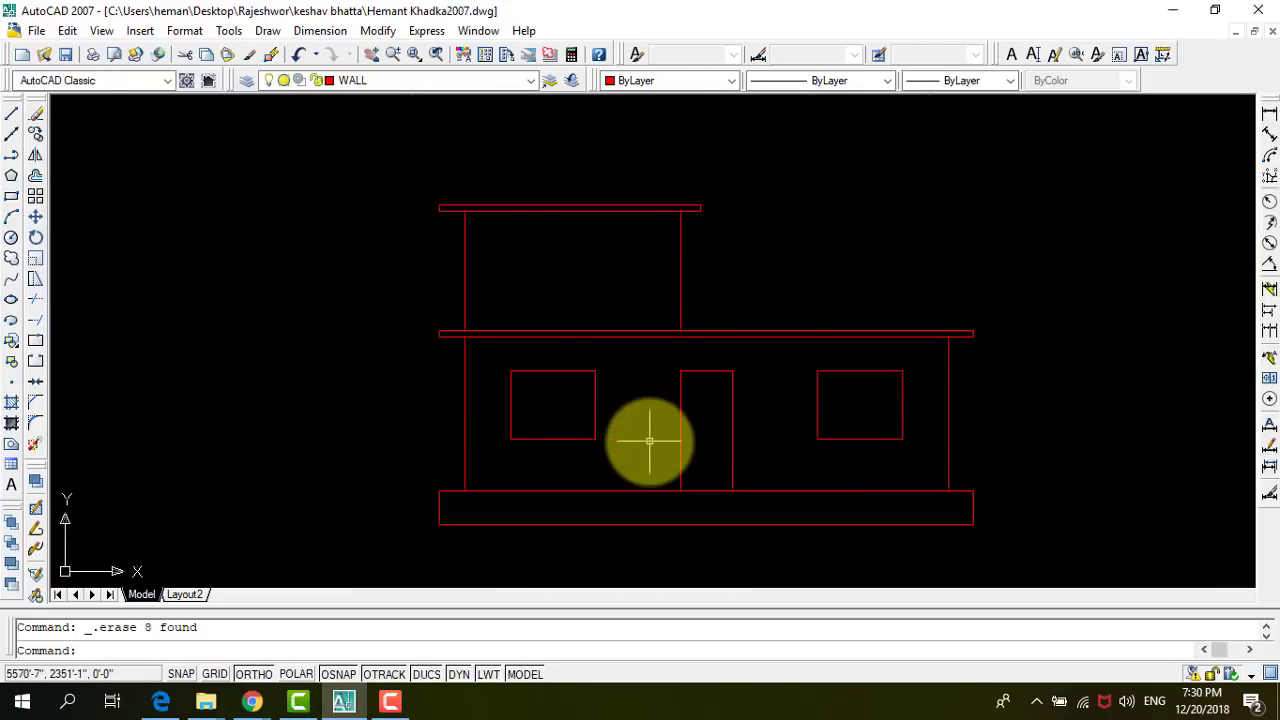
scroll(443, 414, down, 2)
scroll(440, 410, down, 2)
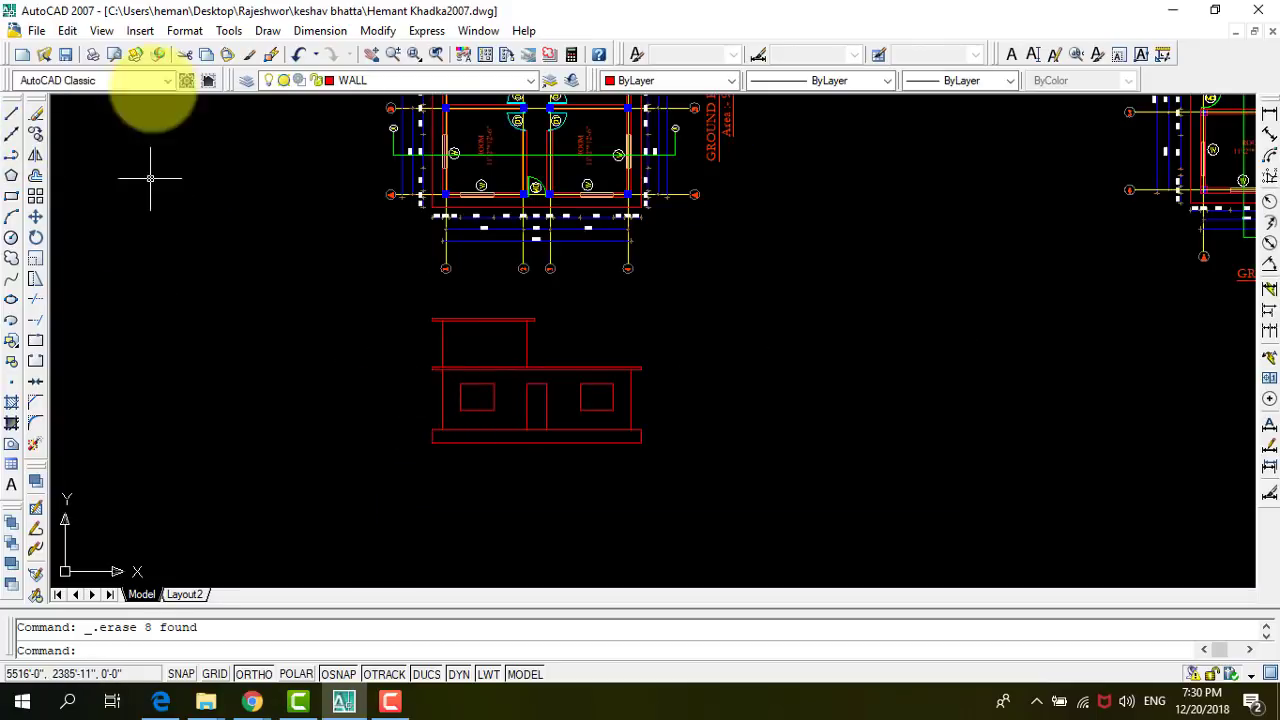
Make the construction line layer current.
click(358, 80)
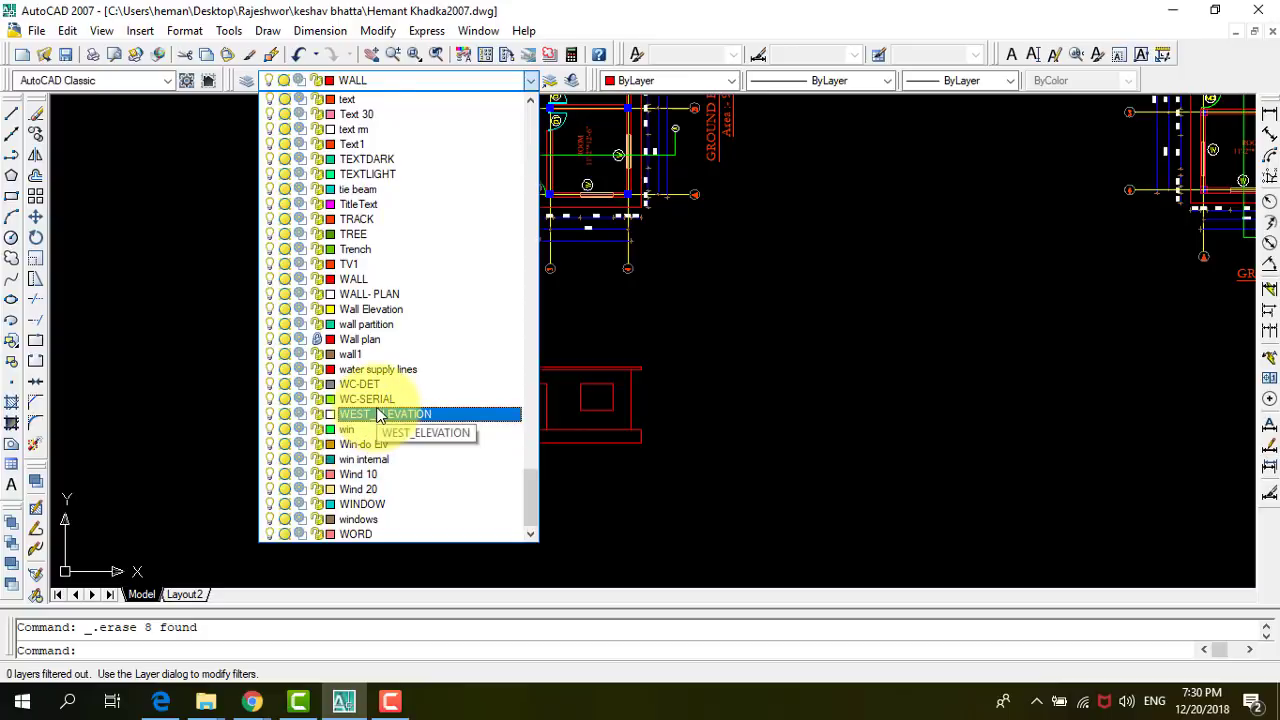
scroll(378, 416, up, 10)
click(362, 388)
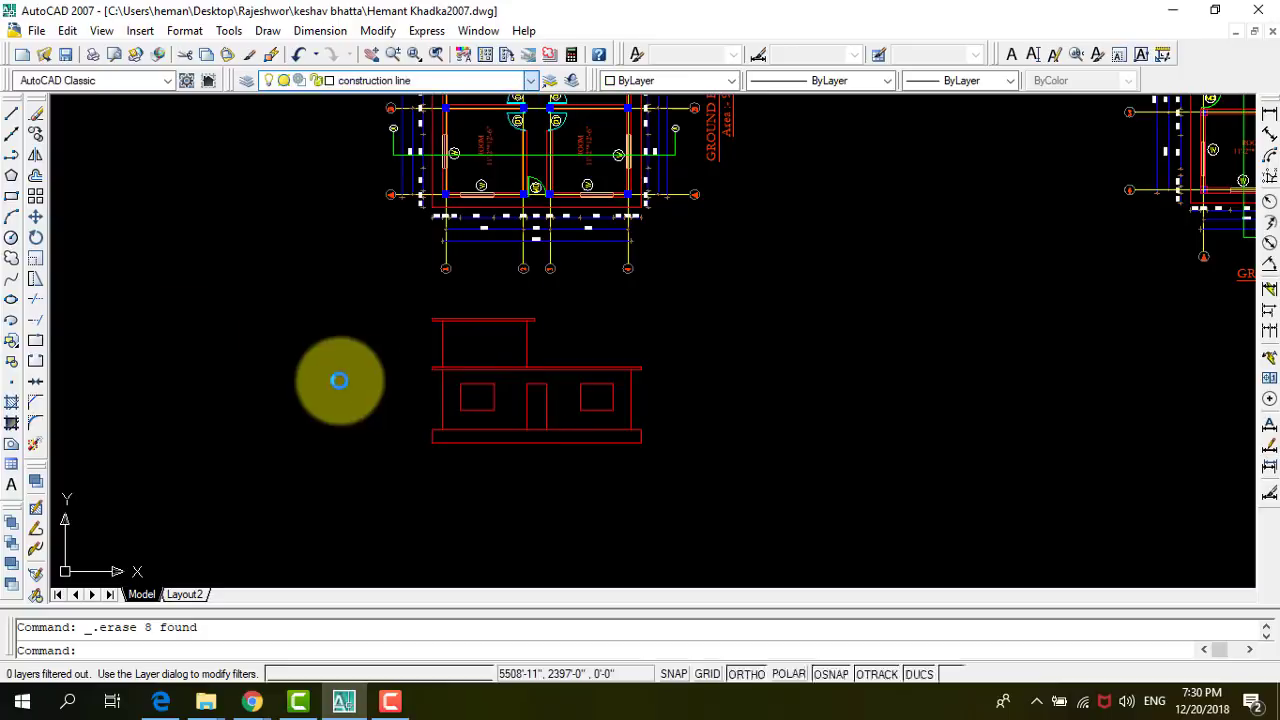
Draw vertical construction lines through both edges of the first column.
click(11, 137)
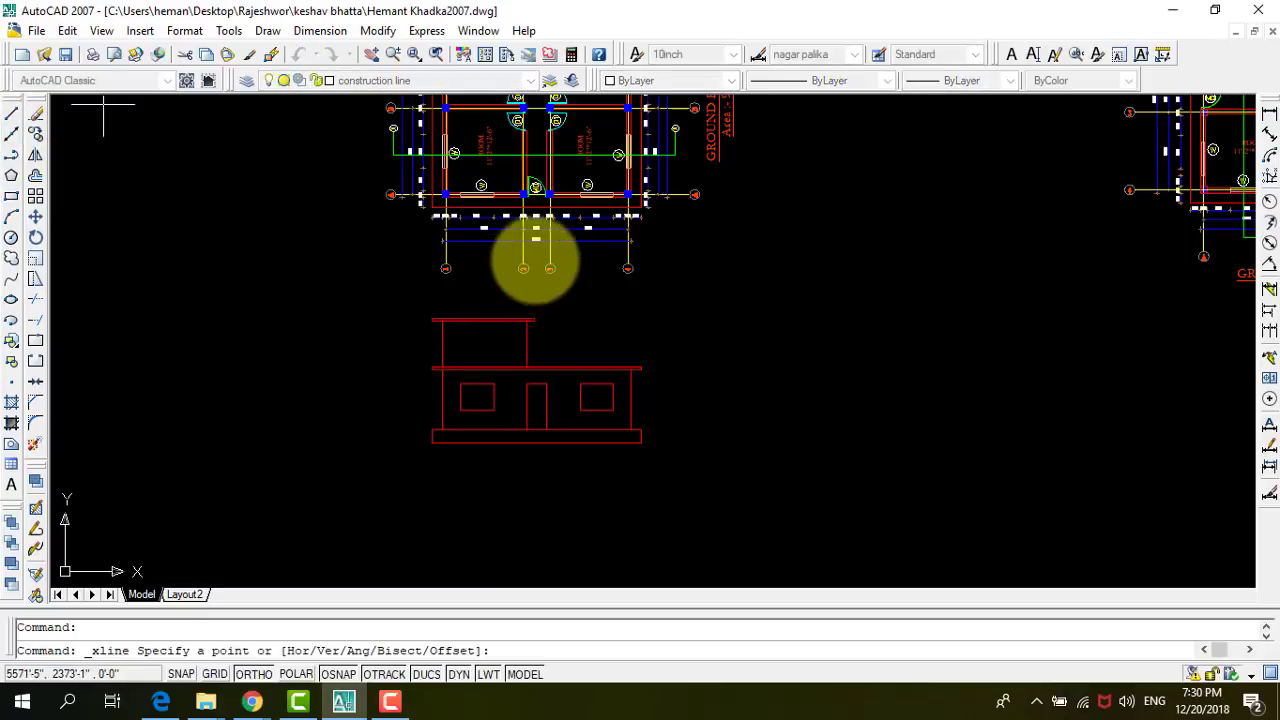
scroll(415, 195, up, 3)
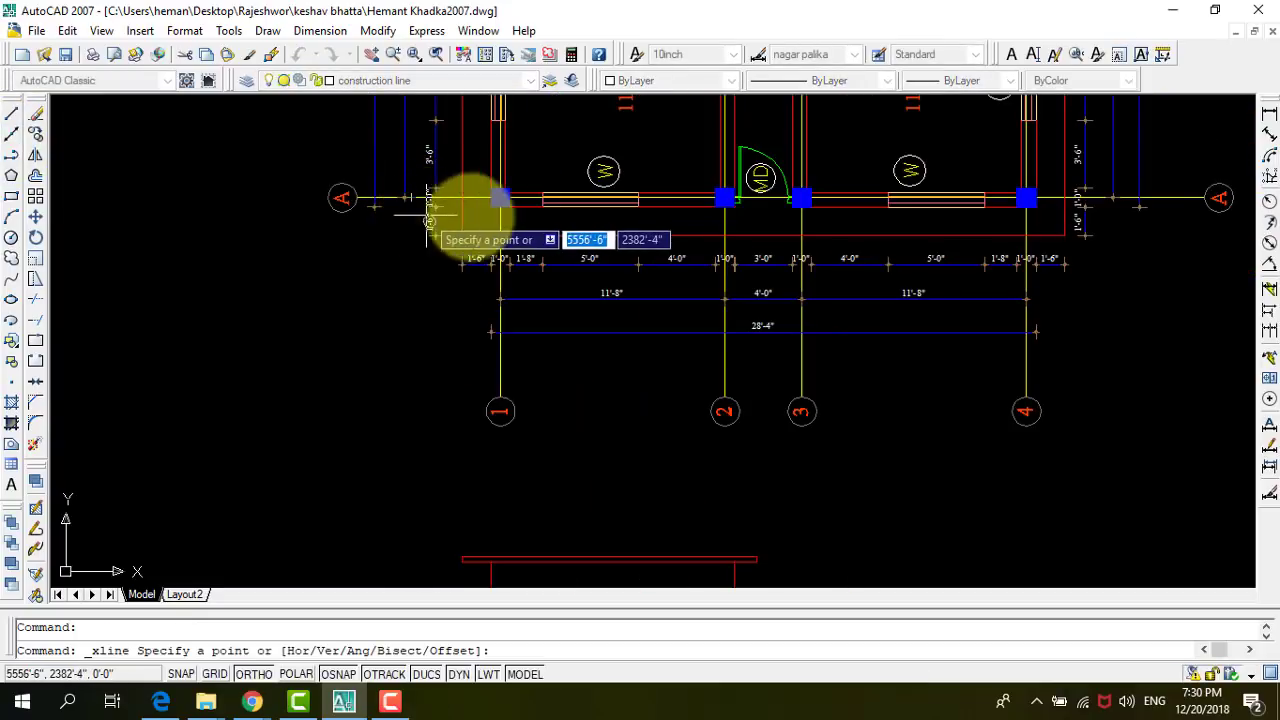
scroll(486, 206, up, 3)
click(494, 210)
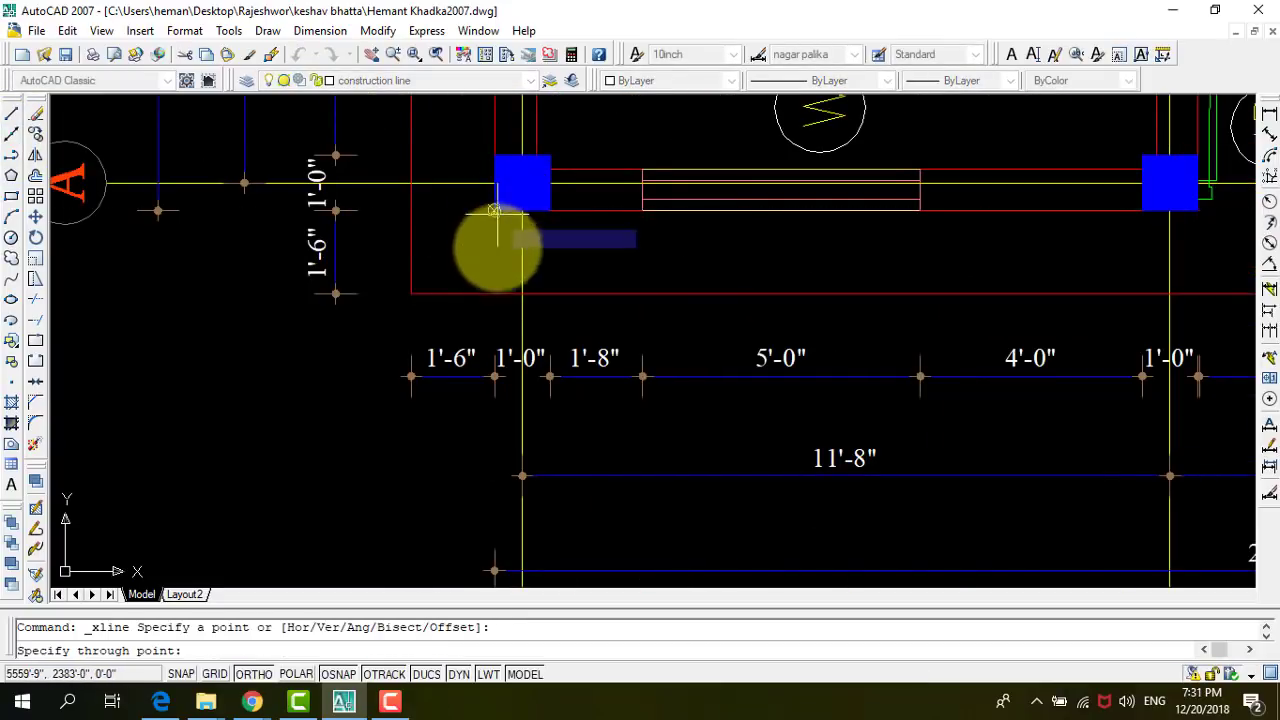
click(494, 265)
key(Return)
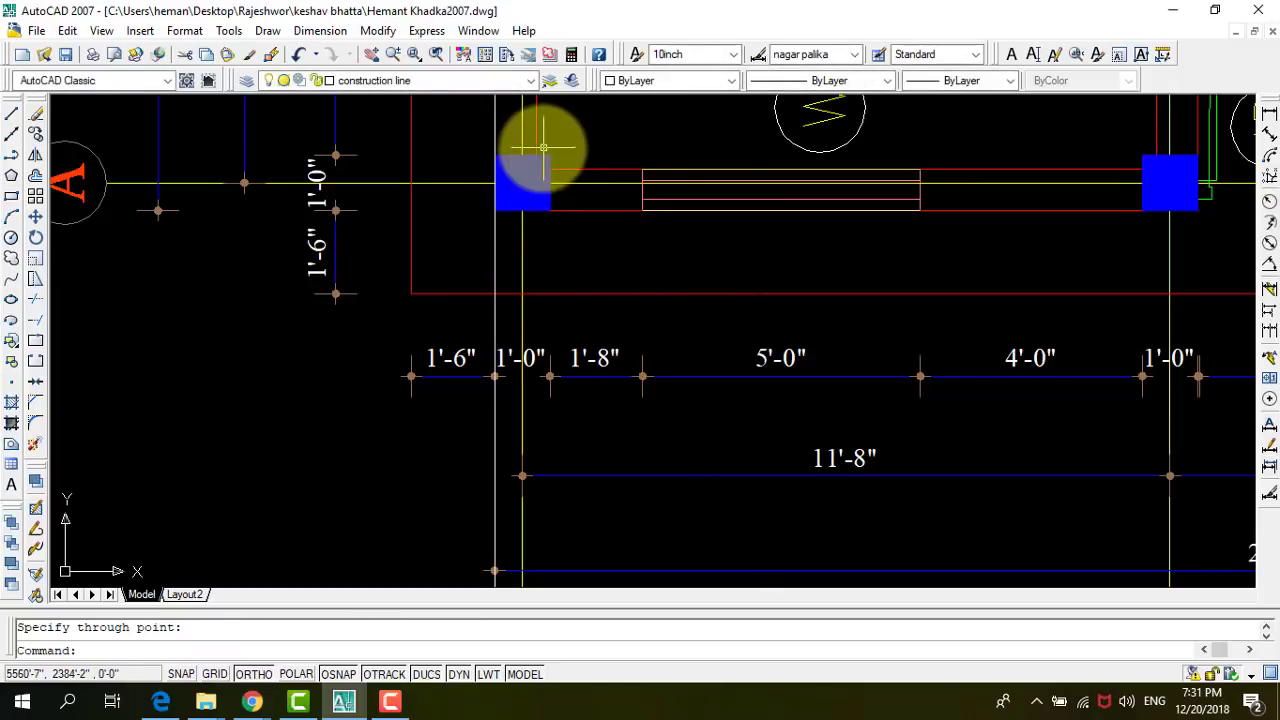
key(Return)
click(537, 153)
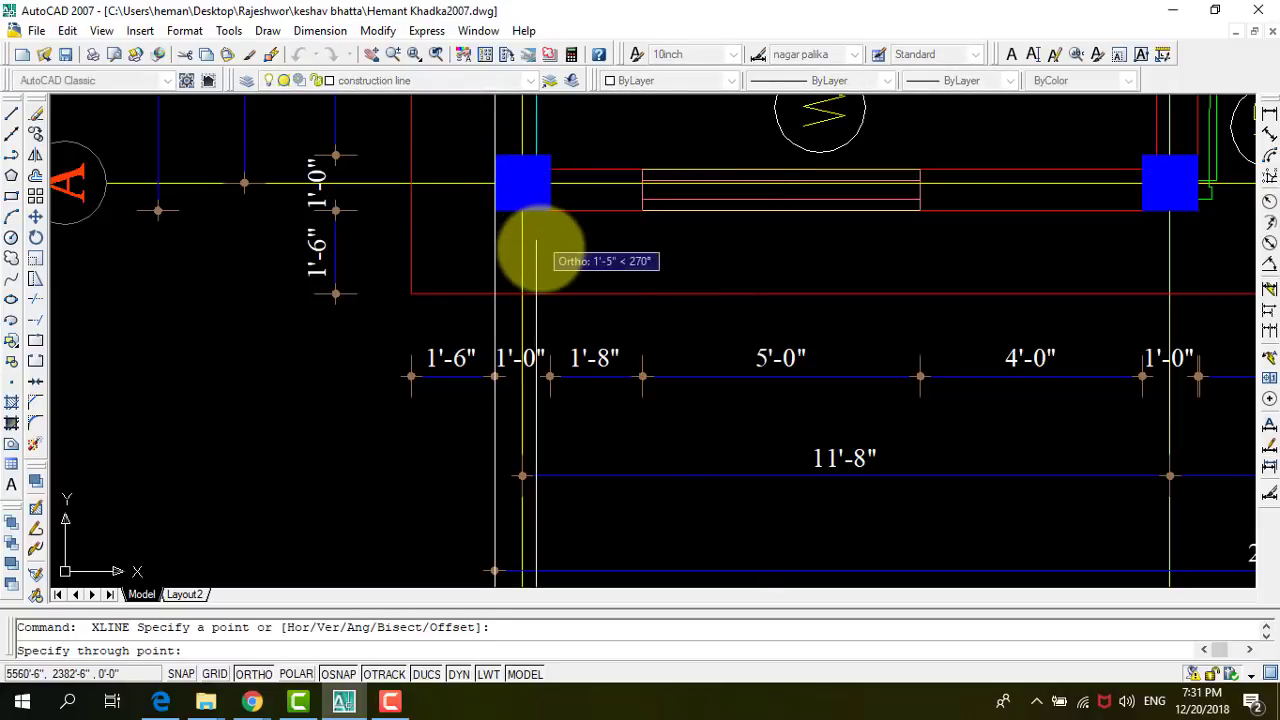
key(Return)
scroll(509, 229, down, 3)
scroll(514, 220, up, 2)
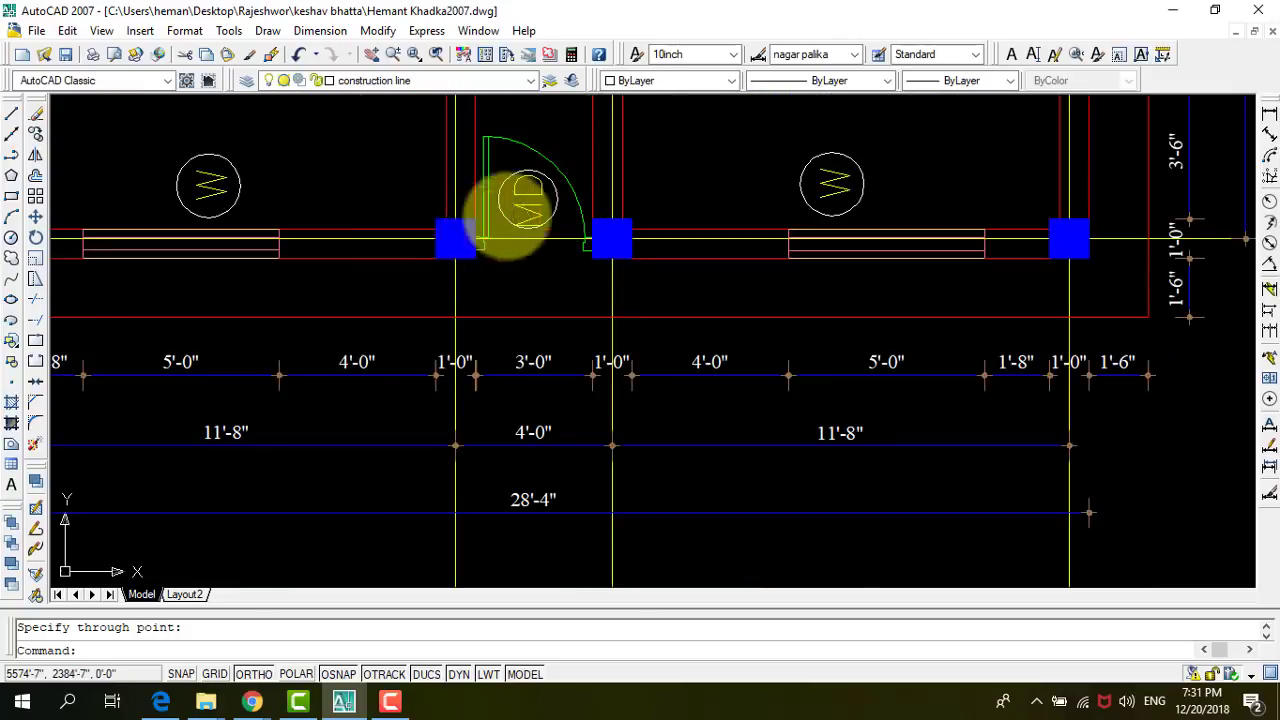
scroll(398, 230, up, 2)
Add vertical construction lines through the next column edge and the column beside the door.
key(Return)
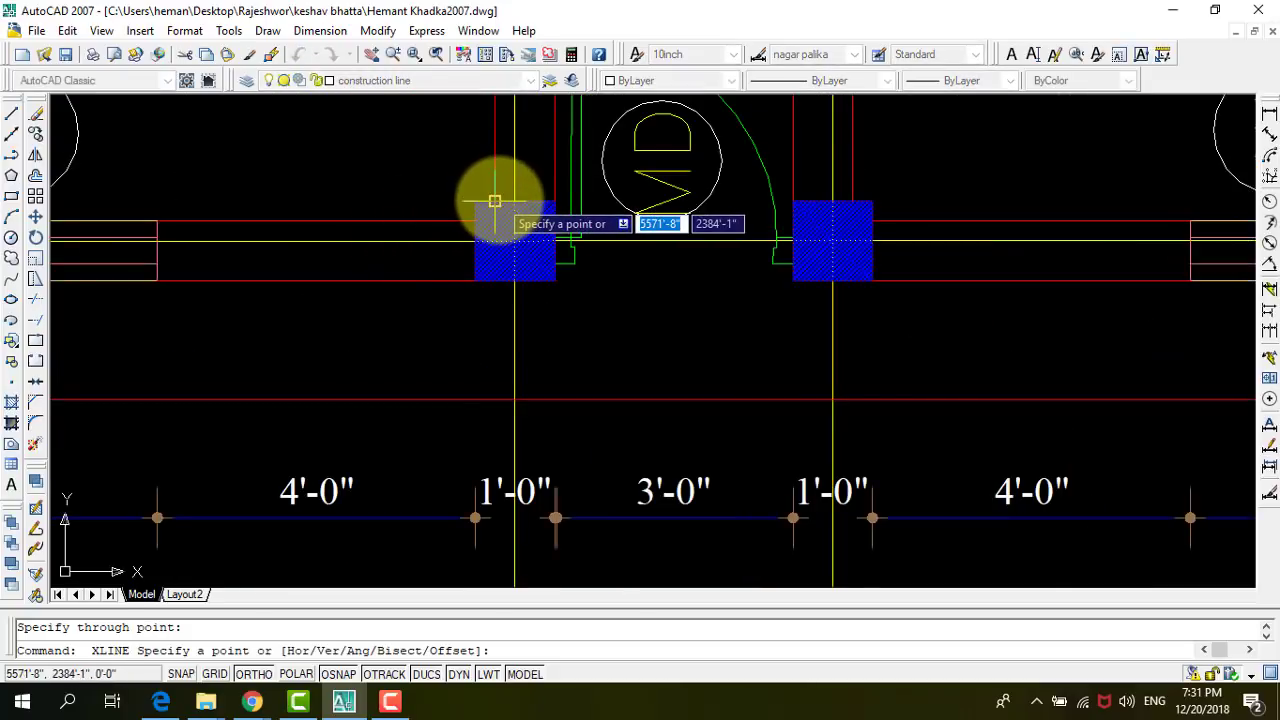
click(494, 201)
key(Return)
key(Return)
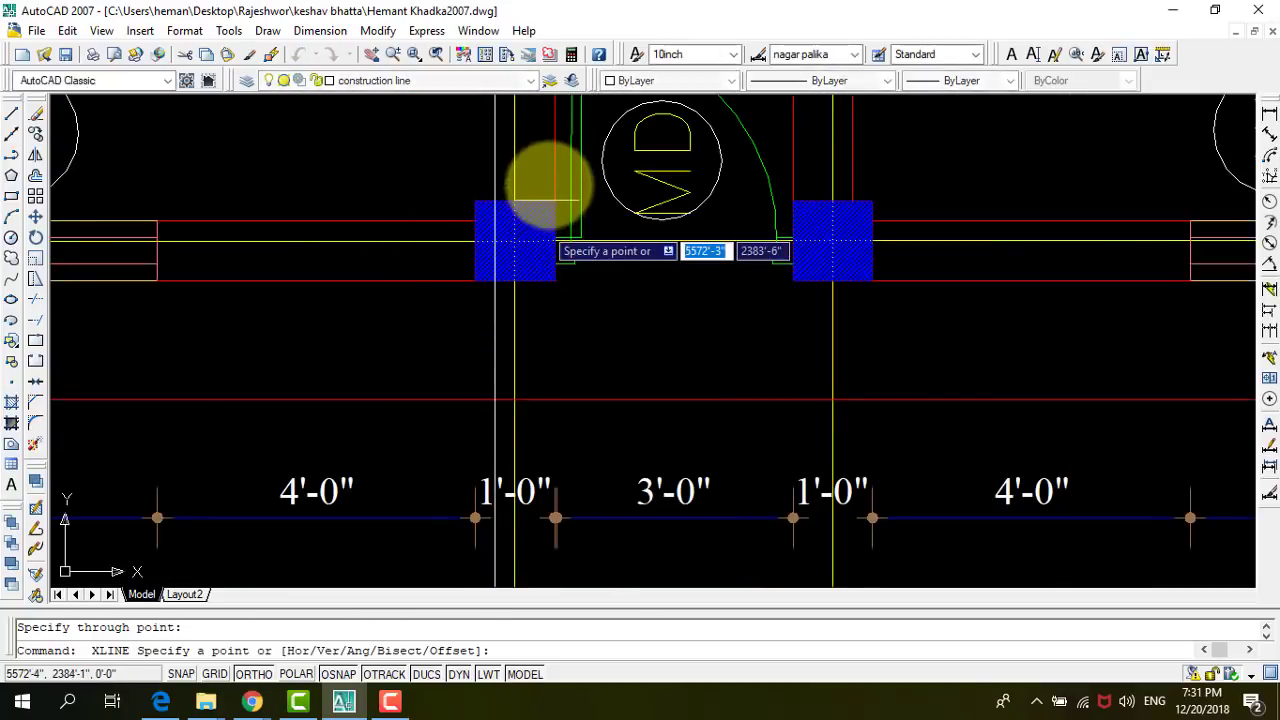
click(557, 329)
click(386, 277)
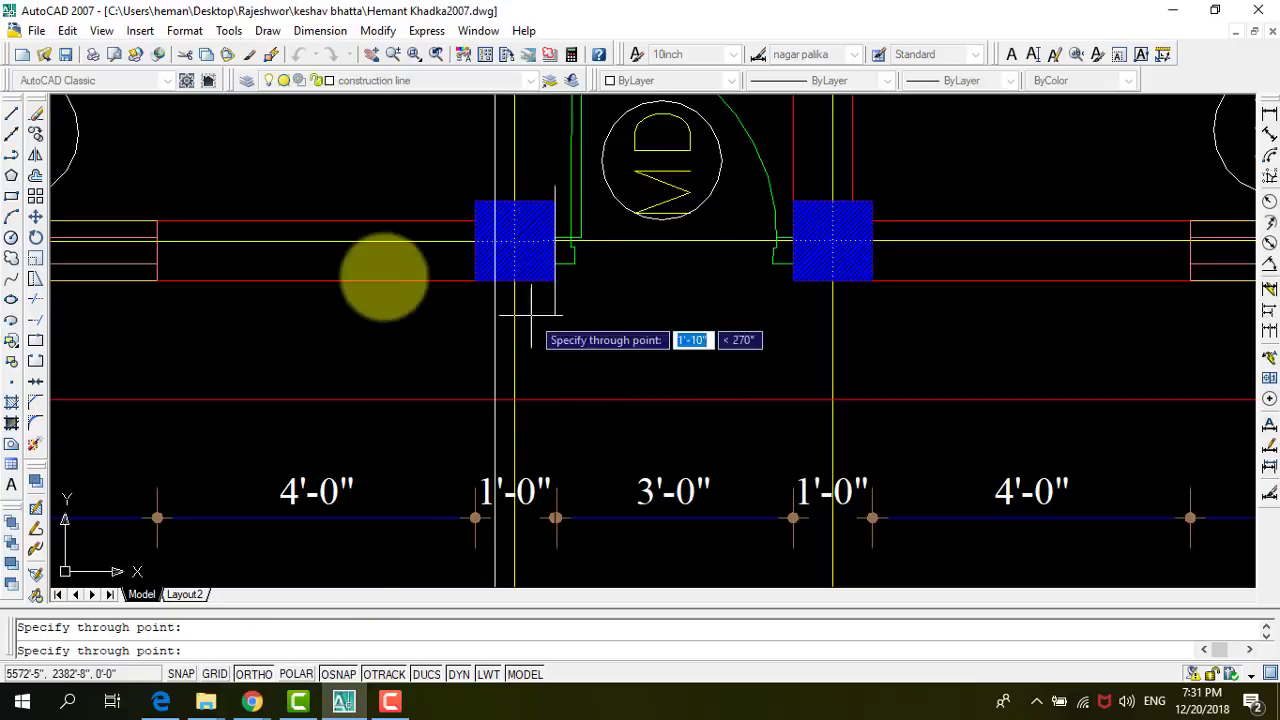
scroll(290, 280, down, 4)
key(Return)
scroll(515, 228, up, 4)
key(Return)
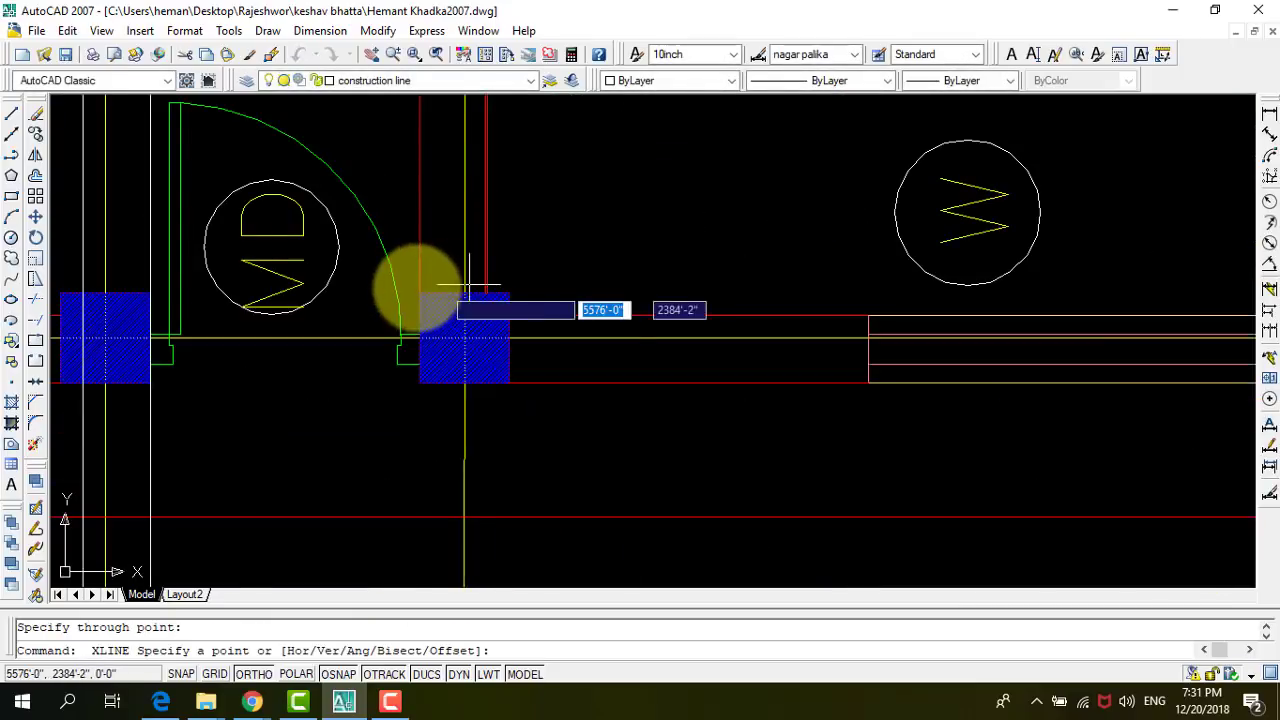
click(418, 293)
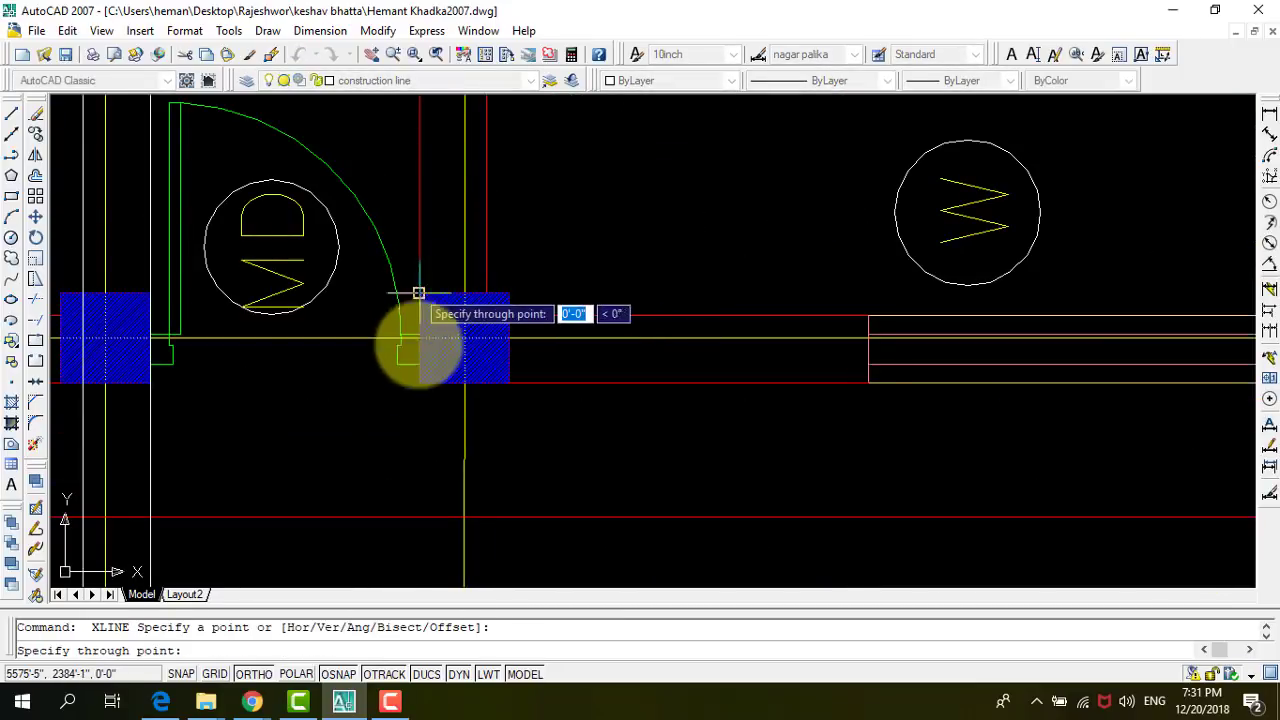
click(429, 414)
key(Return)
Add vertical construction lines through the far column edge, the right column and the blue column.
key(Return)
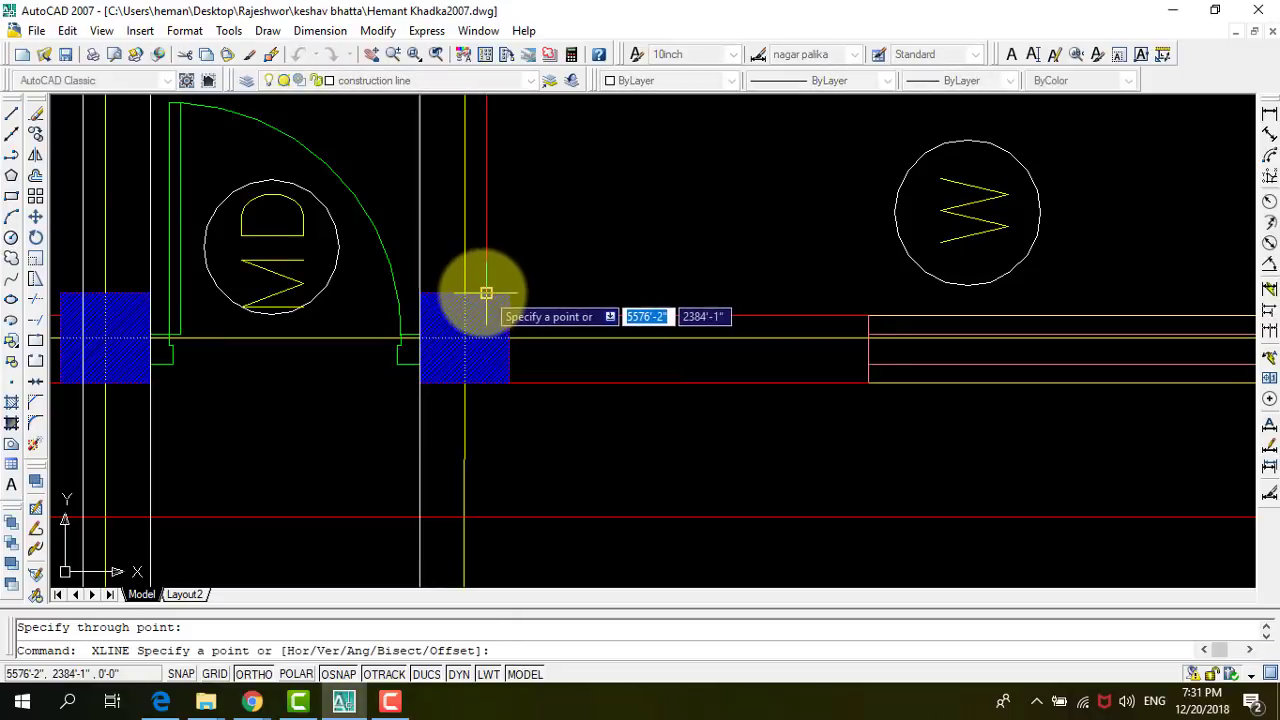
click(486, 293)
click(477, 423)
scroll(296, 331, down, 2)
key(Return)
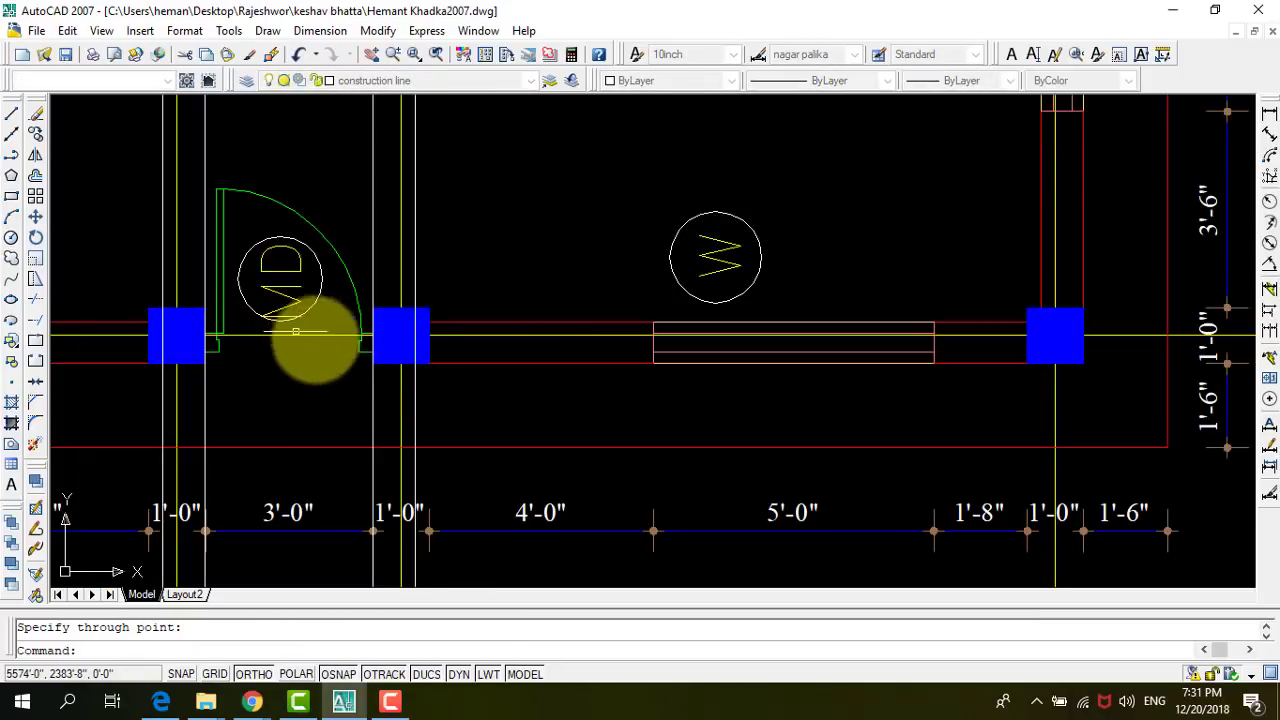
scroll(583, 357, down, 2)
scroll(634, 329, up, 2)
key(Return)
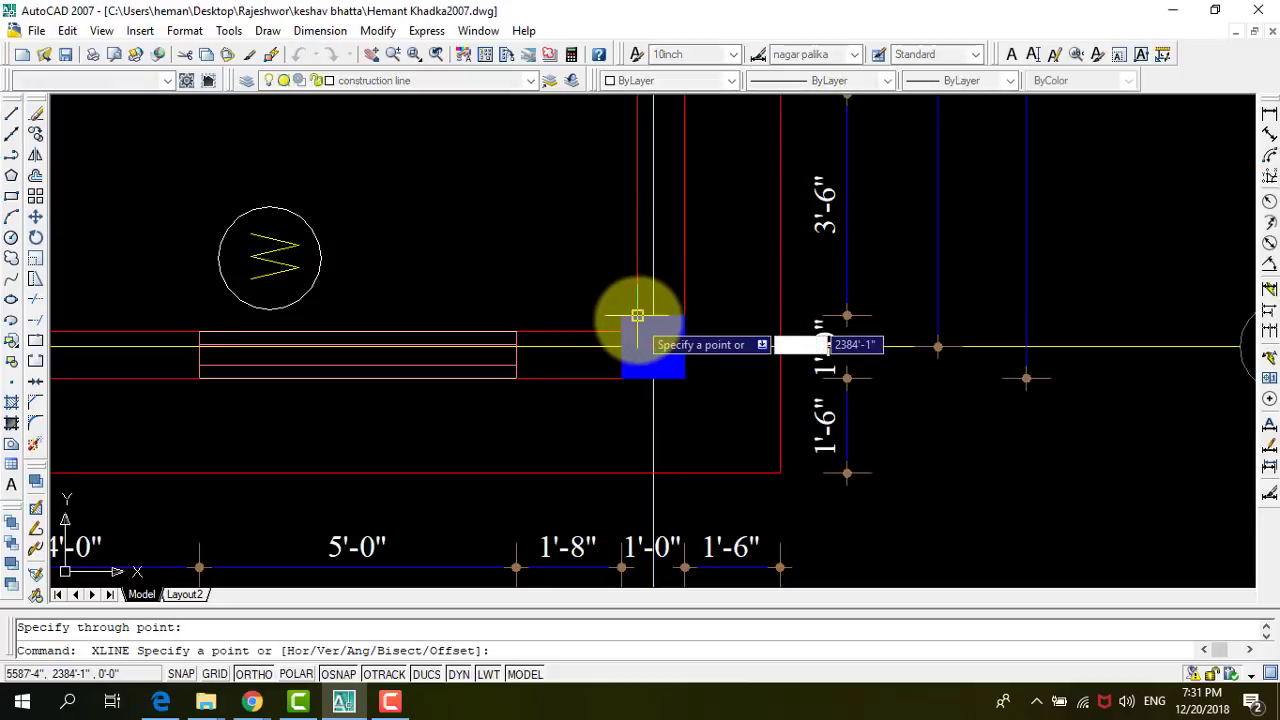
click(637, 316)
click(640, 412)
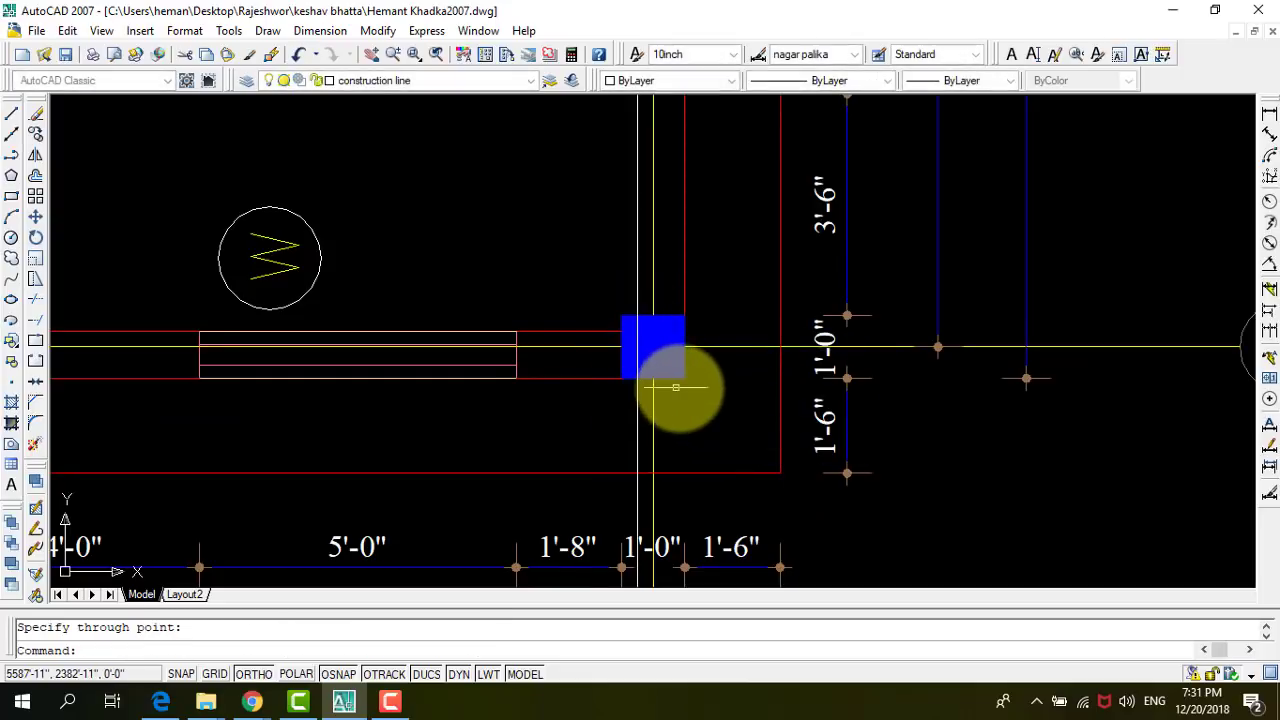
key(Return)
key(Return)
click(684, 380)
click(686, 452)
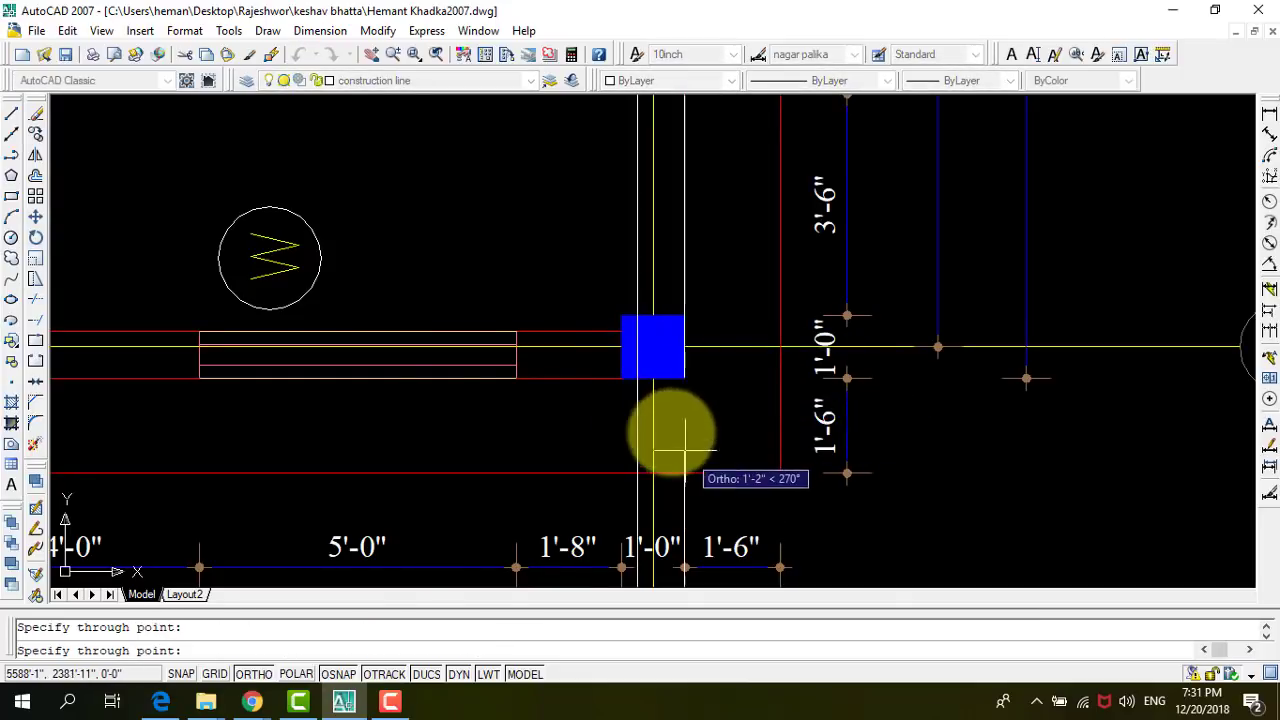
key(Return)
scroll(665, 220, down, 1)
scroll(834, 249, down, 2)
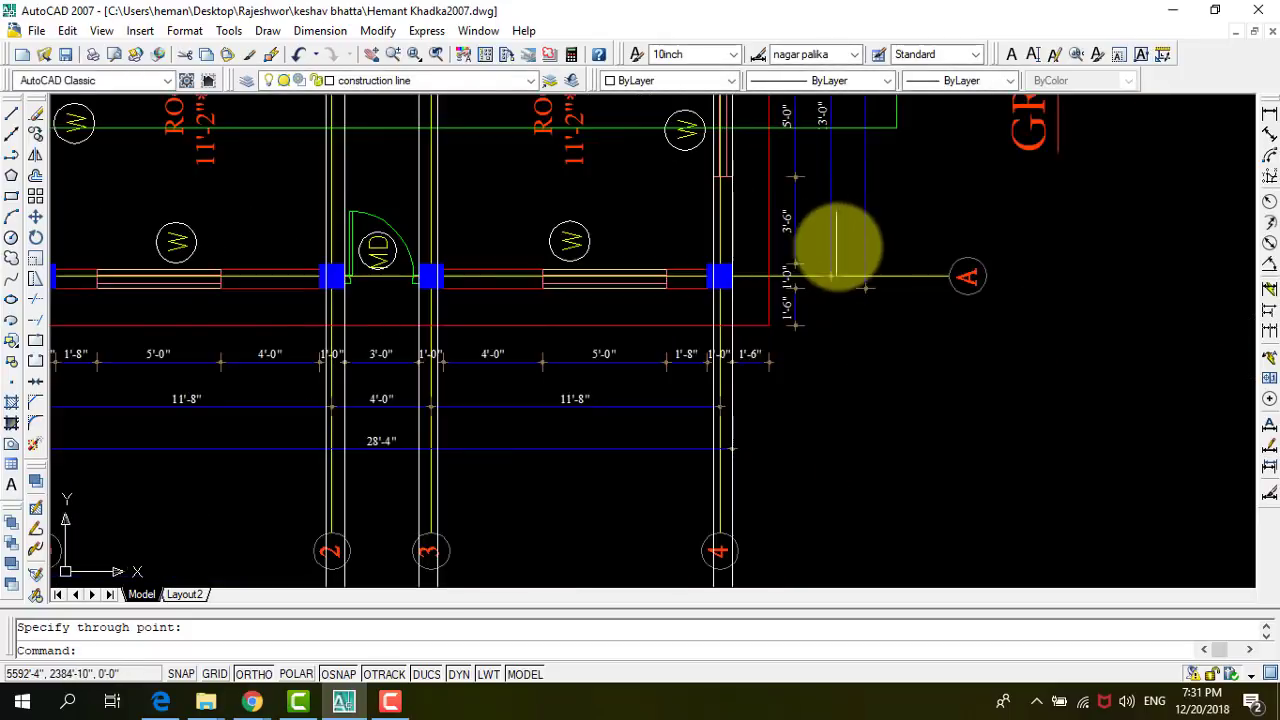
scroll(806, 271, down, 2)
scroll(737, 257, down, 2)
scroll(780, 460, up, 5)
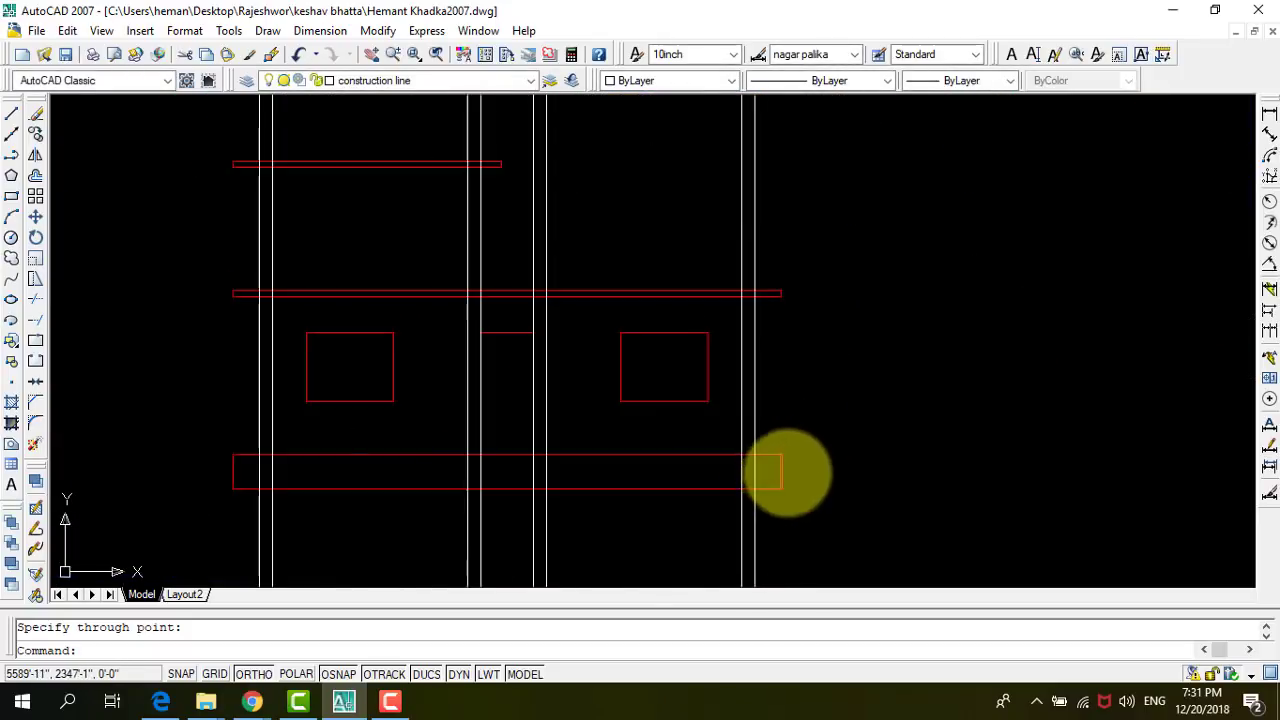
scroll(888, 363, up, 3)
scroll(672, 460, down, 6)
scroll(615, 455, up, 2)
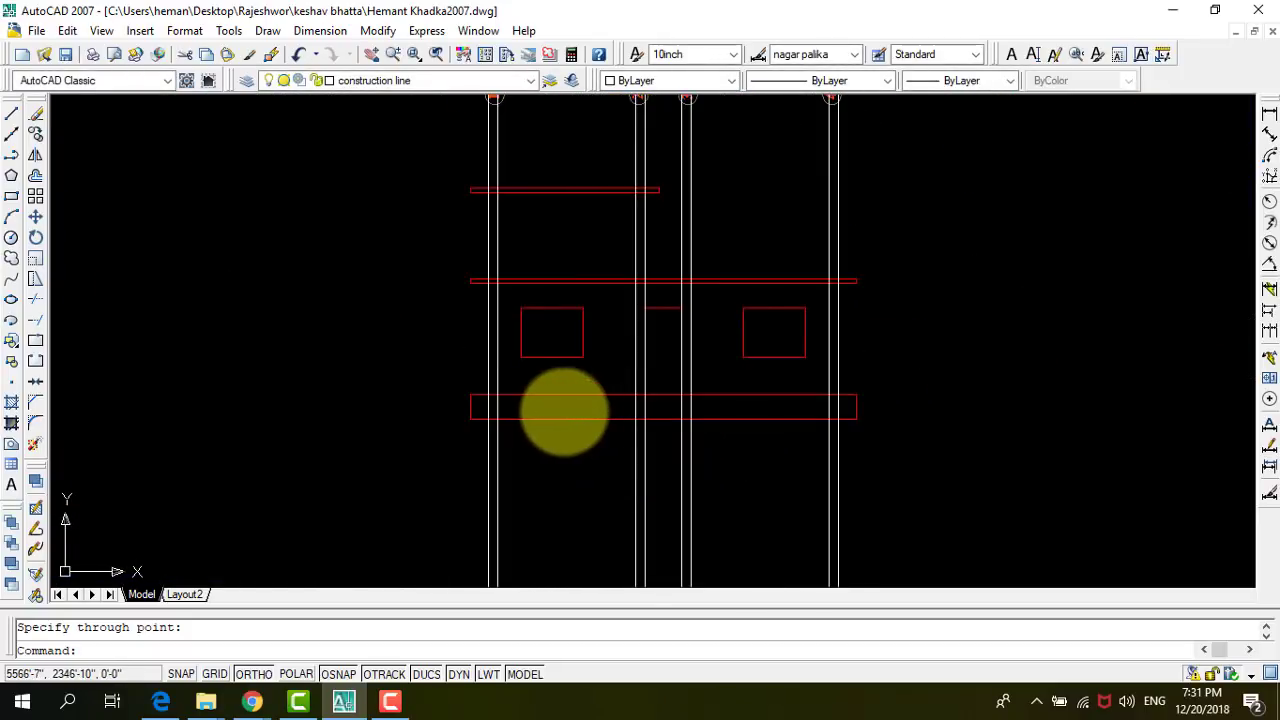
scroll(563, 409, up, 2)
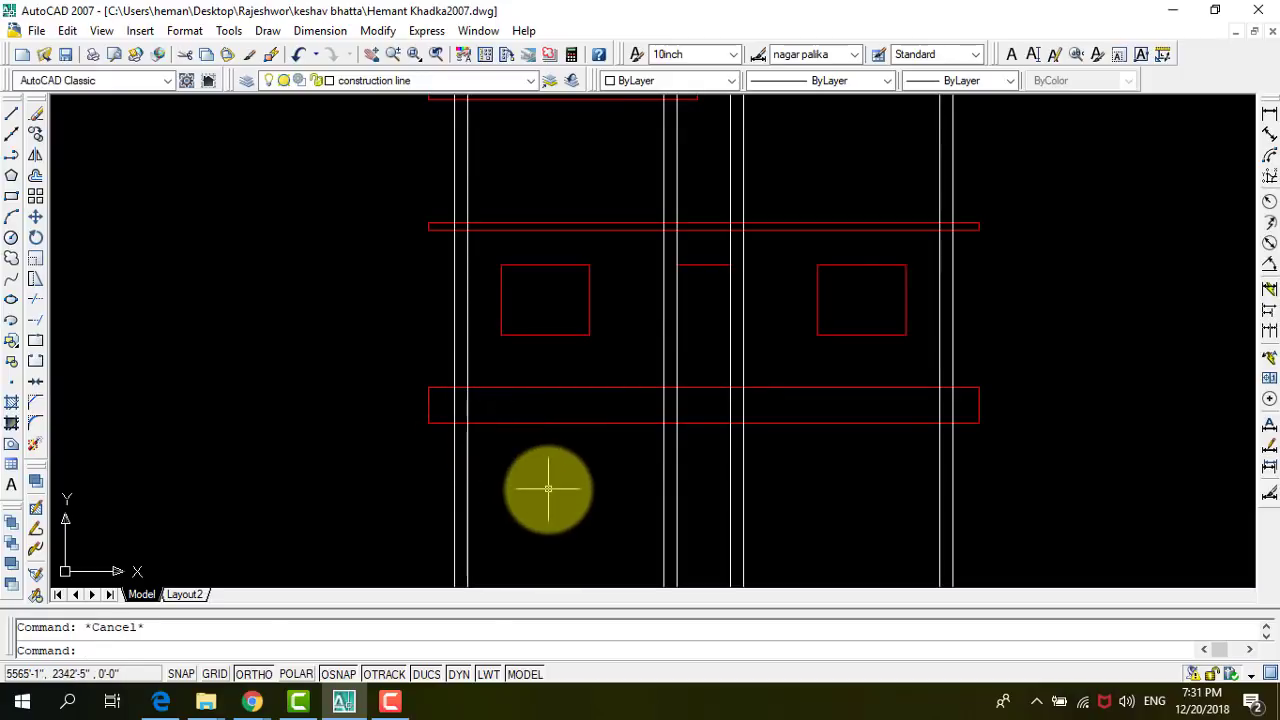
scroll(545, 486, down, 2)
scroll(480, 340, up, 2)
scroll(478, 338, up, 2)
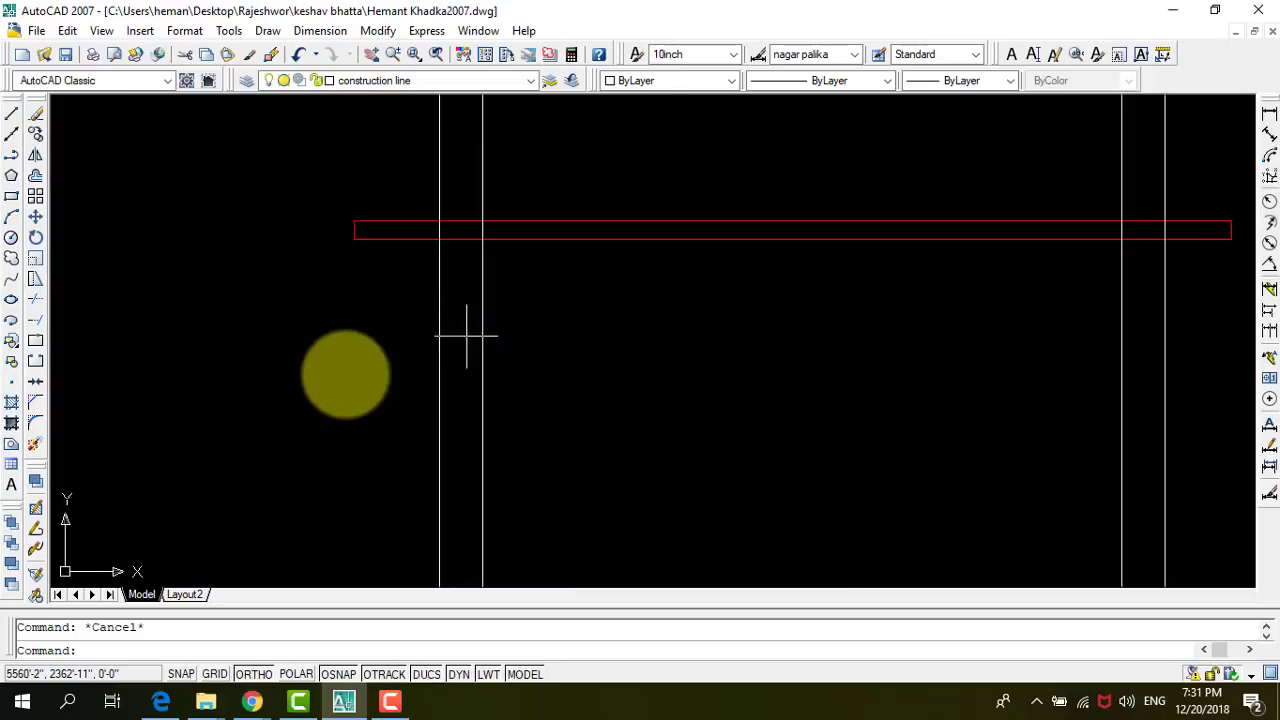
scroll(314, 380, down, 3)
scroll(475, 297, down, 2)
scroll(597, 316, up, 3)
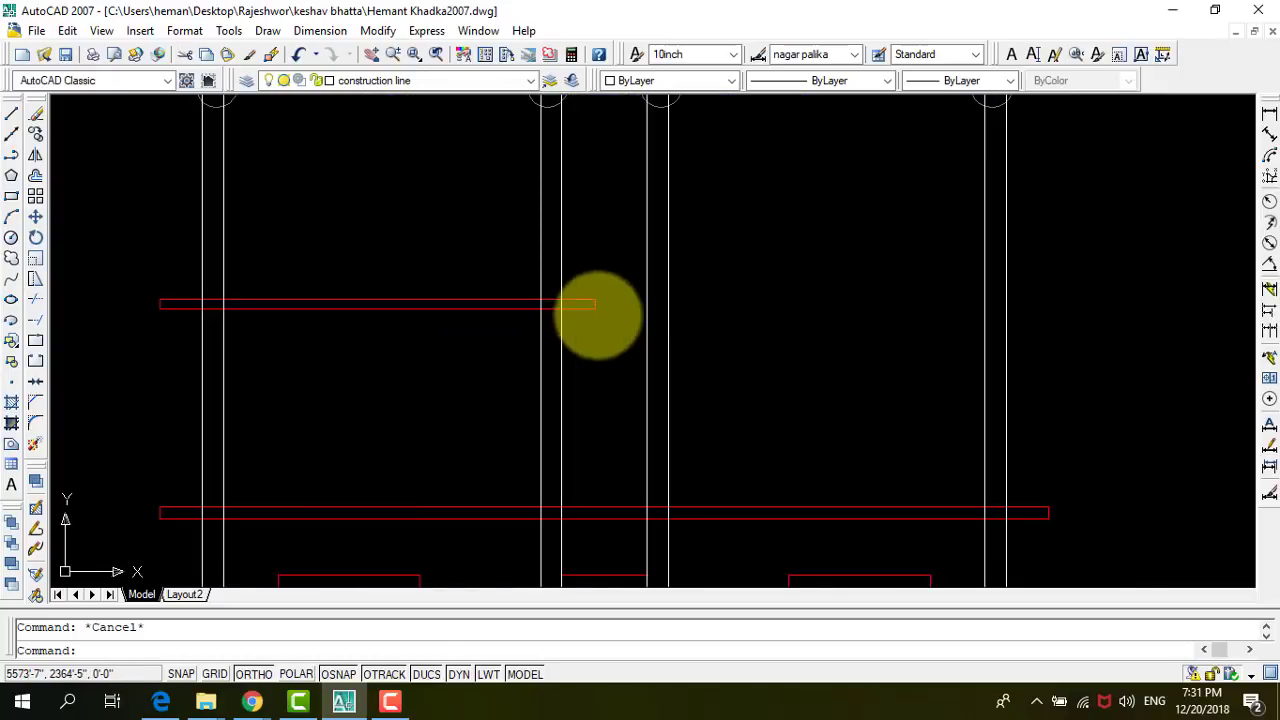
scroll(692, 291, down, 2)
scroll(609, 366, down, 1)
scroll(603, 343, up, 1)
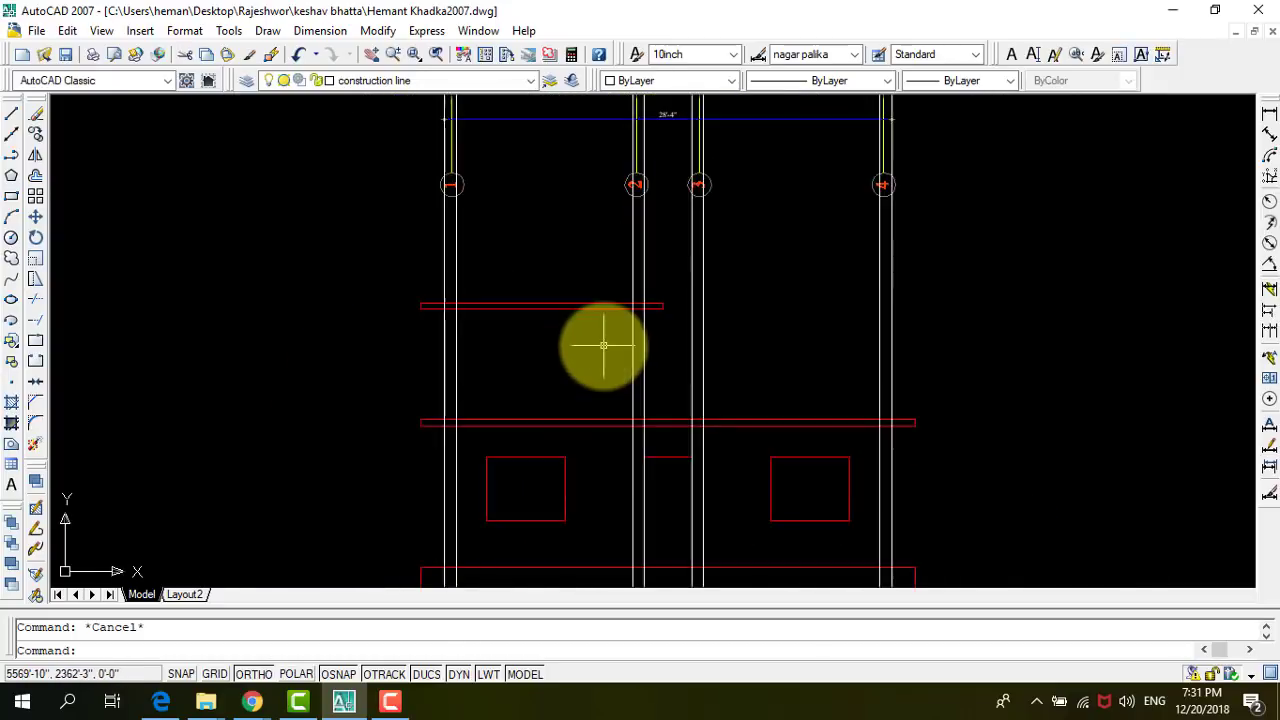
scroll(594, 346, up, 2)
scroll(595, 349, down, 2)
text(tr)
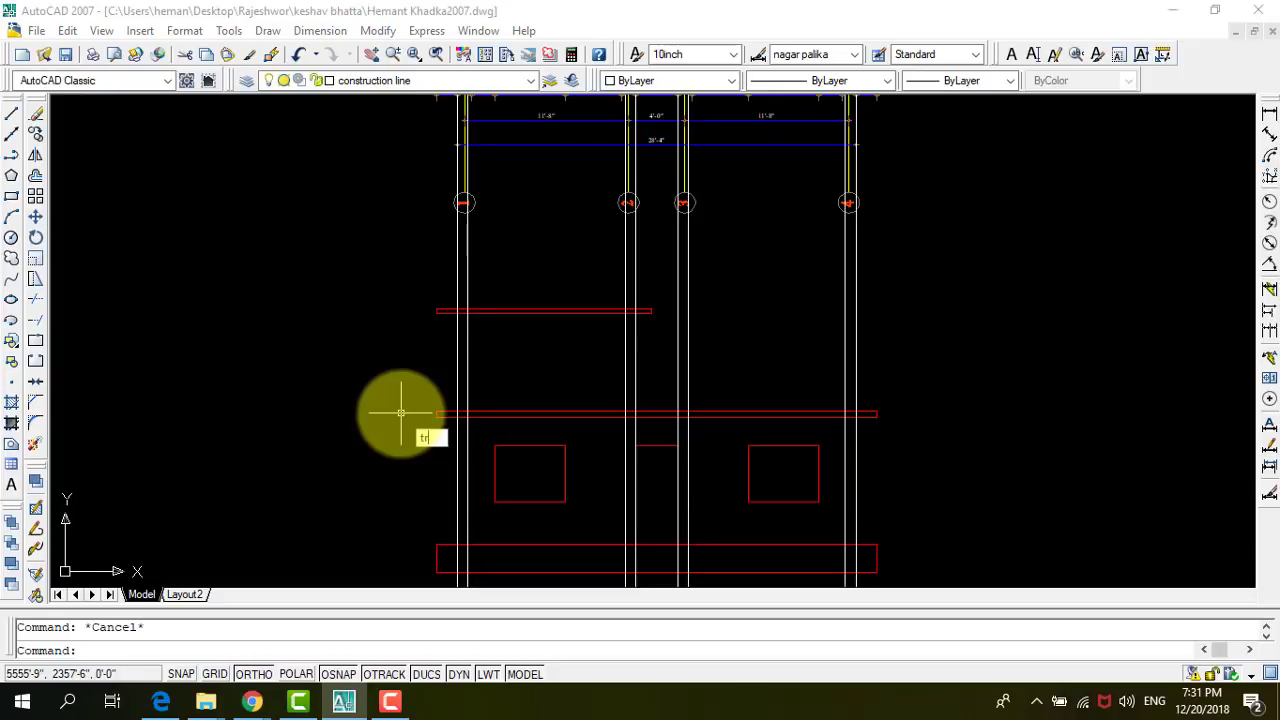
Pick the two red roof lines and the bottom band as trim cutting edges.
key(Return)
scroll(609, 286, up, 1)
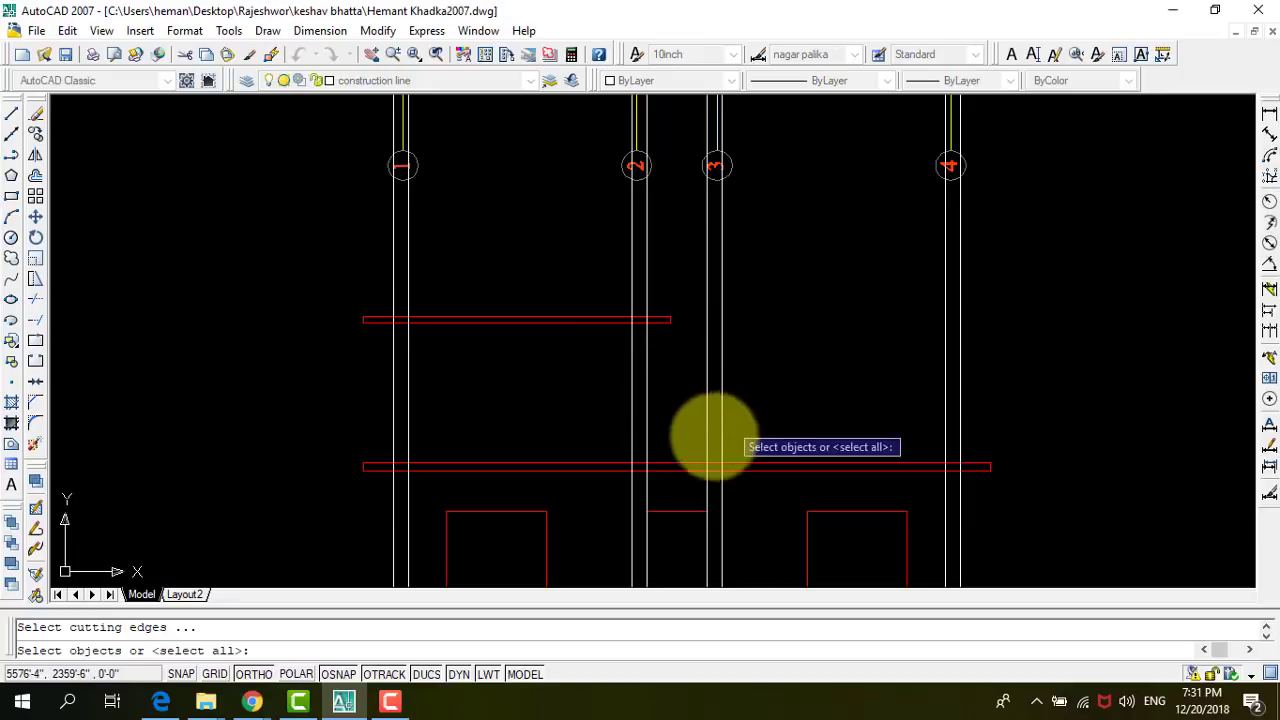
click(676, 462)
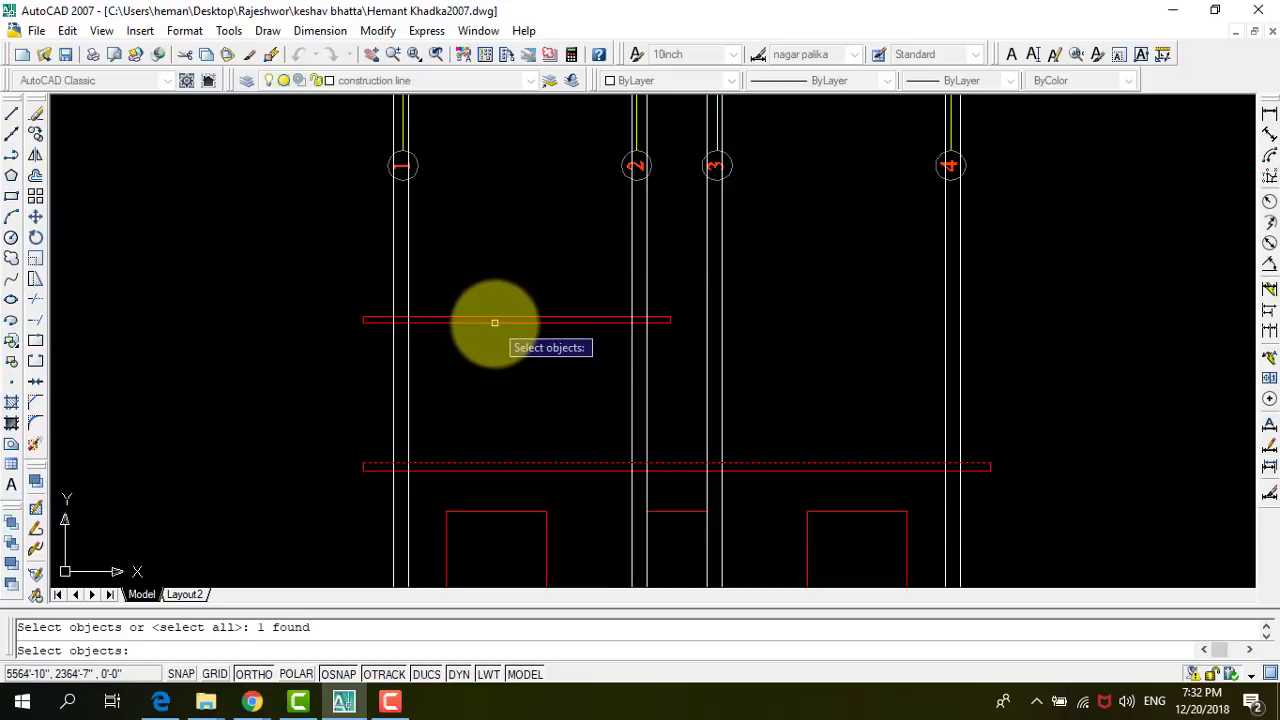
click(494, 322)
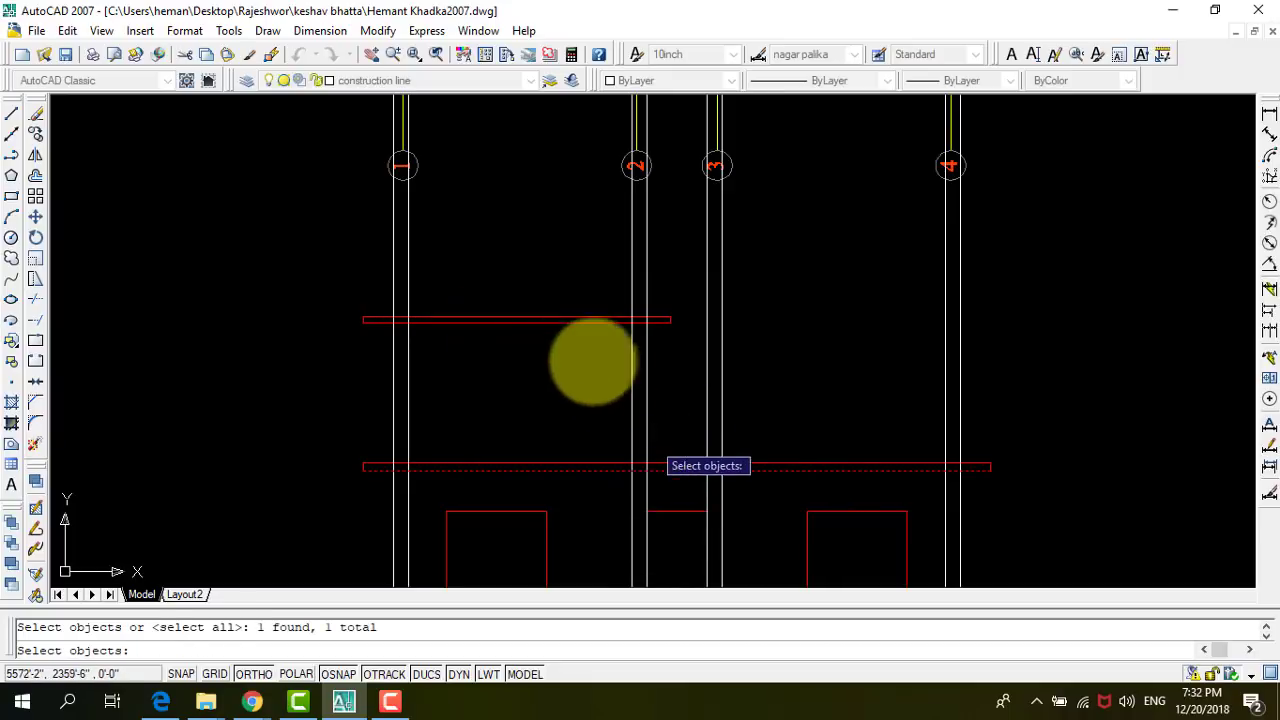
click(568, 321)
scroll(563, 290, down, 5)
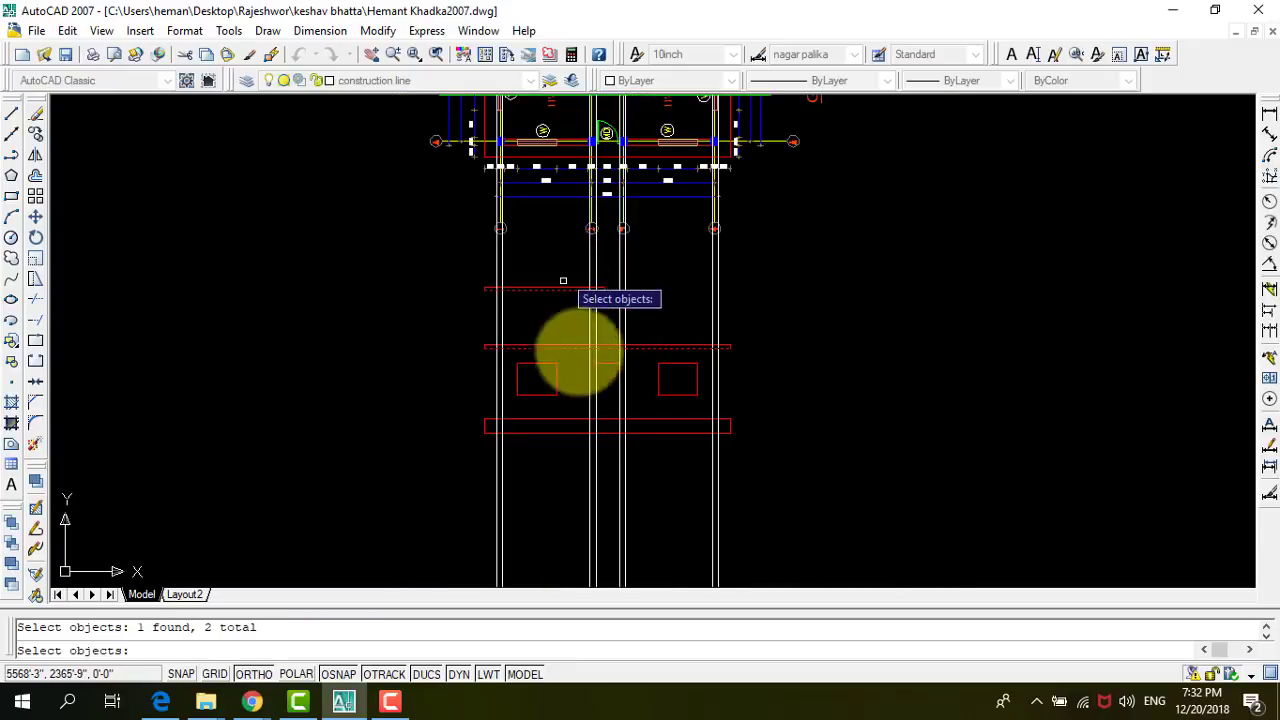
scroll(580, 440, up, 6)
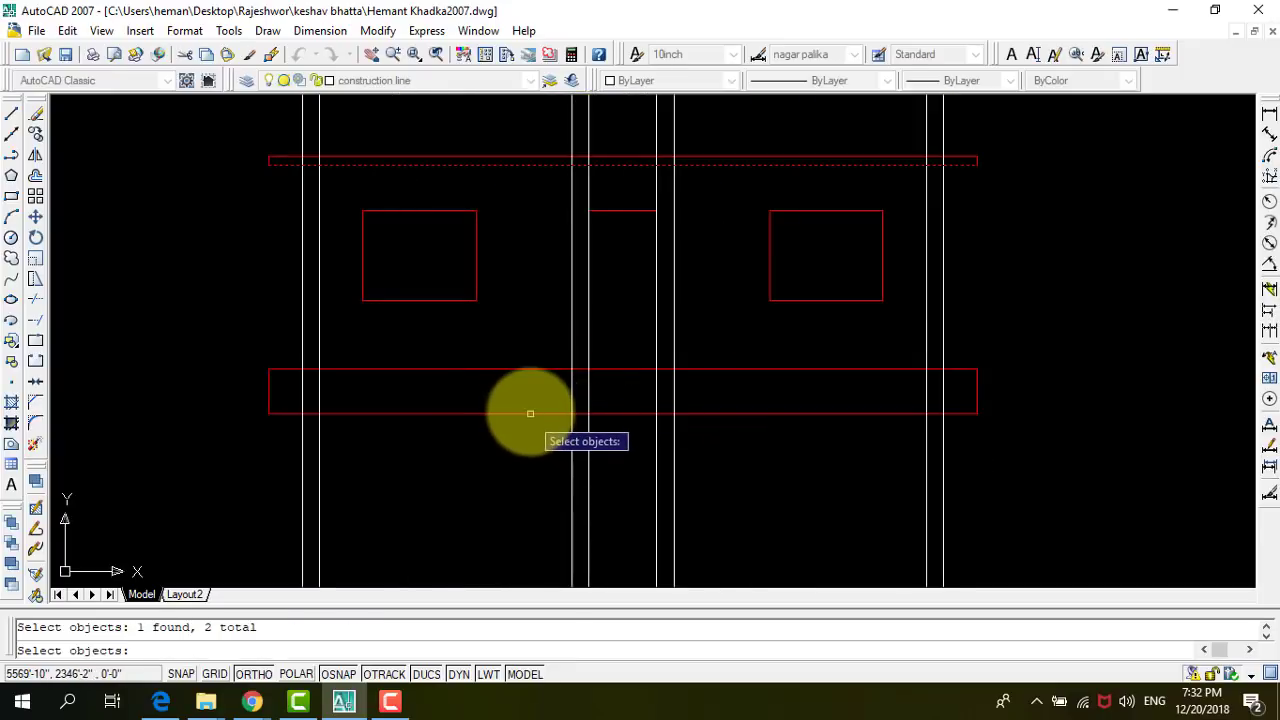
key(Return)
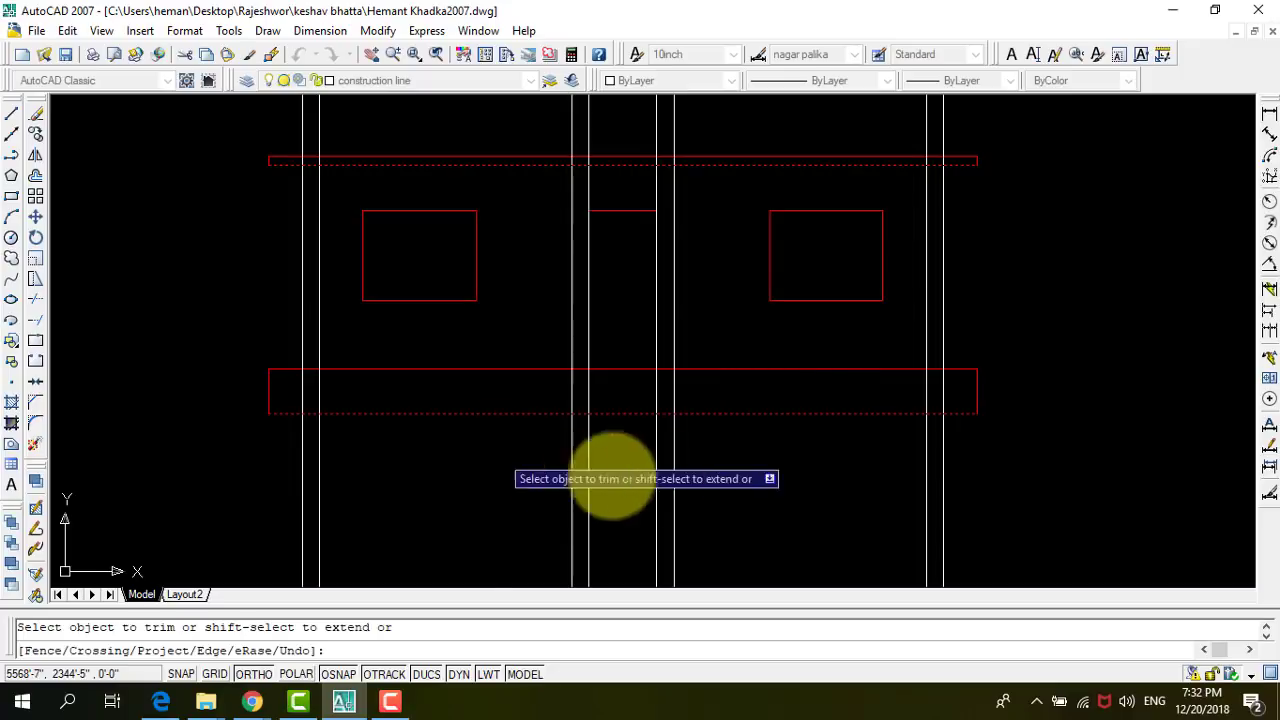
Trim the column lines below the base band and above the roof slabs.
scroll(608, 477, down, 2)
click(979, 518)
click(447, 451)
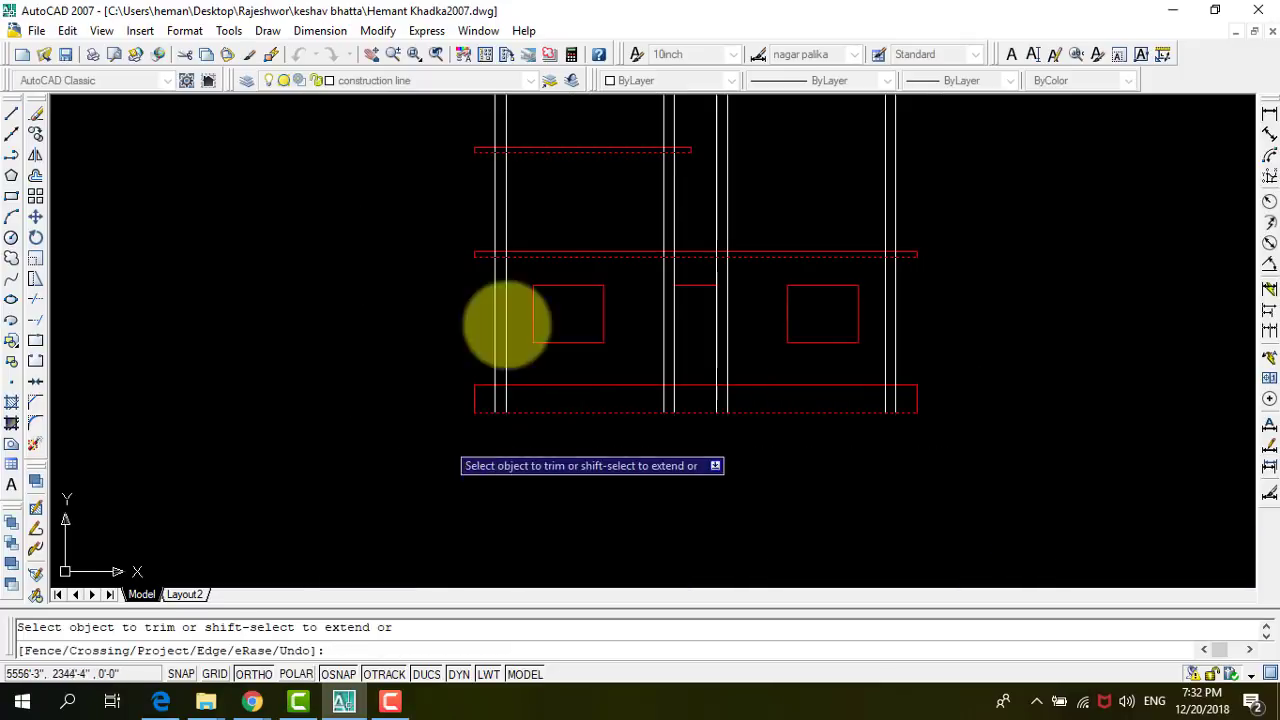
scroll(620, 220, down, 1)
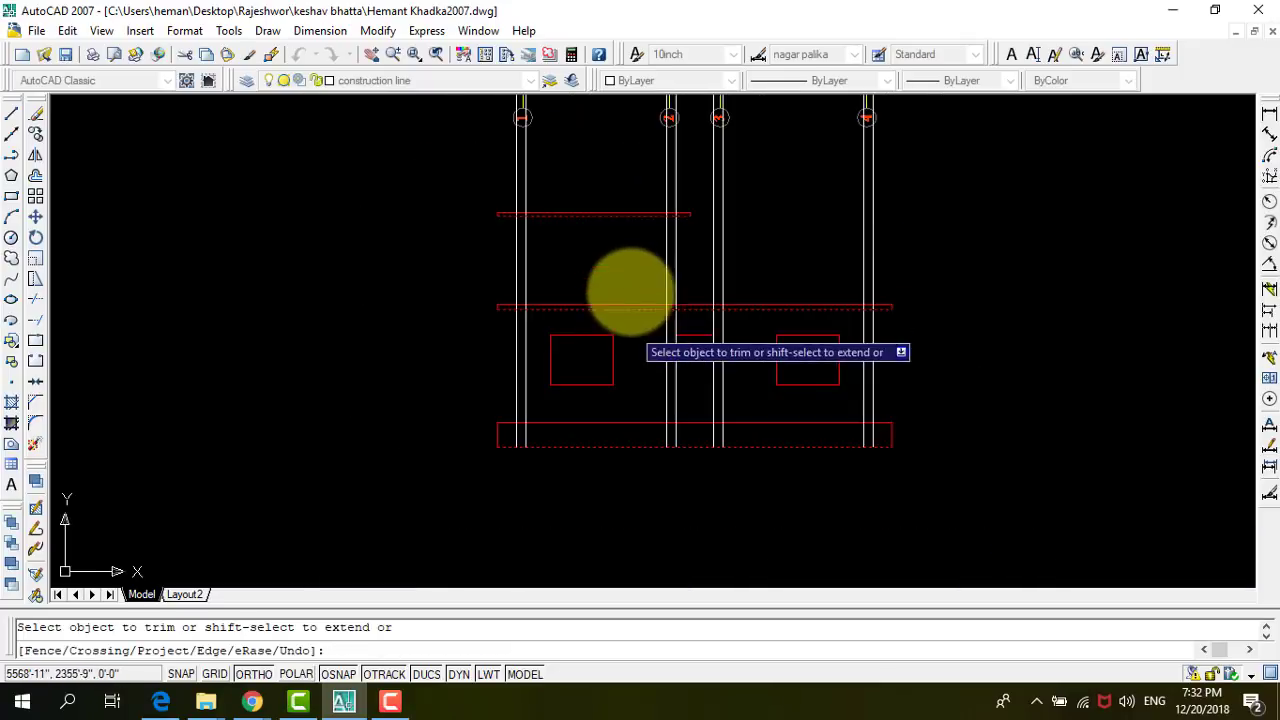
click(690, 181)
click(414, 177)
click(908, 158)
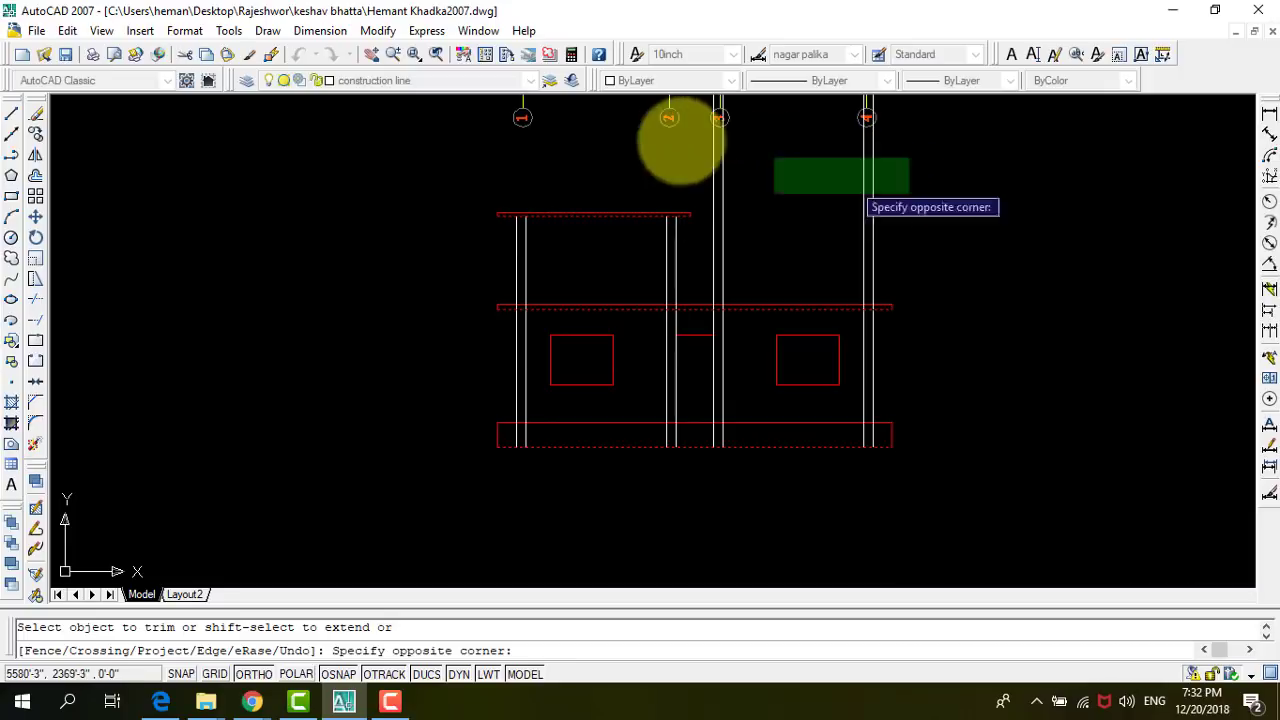
click(672, 140)
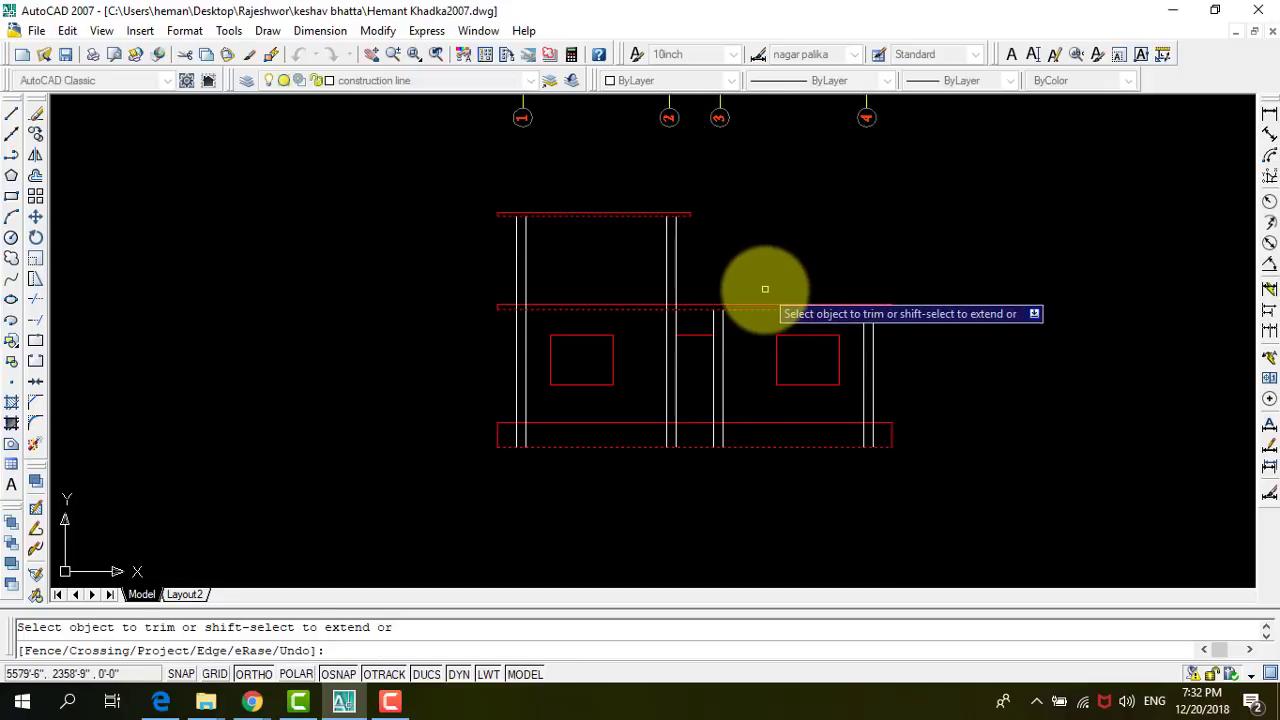
key(Escape)
Delete the bottom edge of the elevation's base band.
click(560, 432)
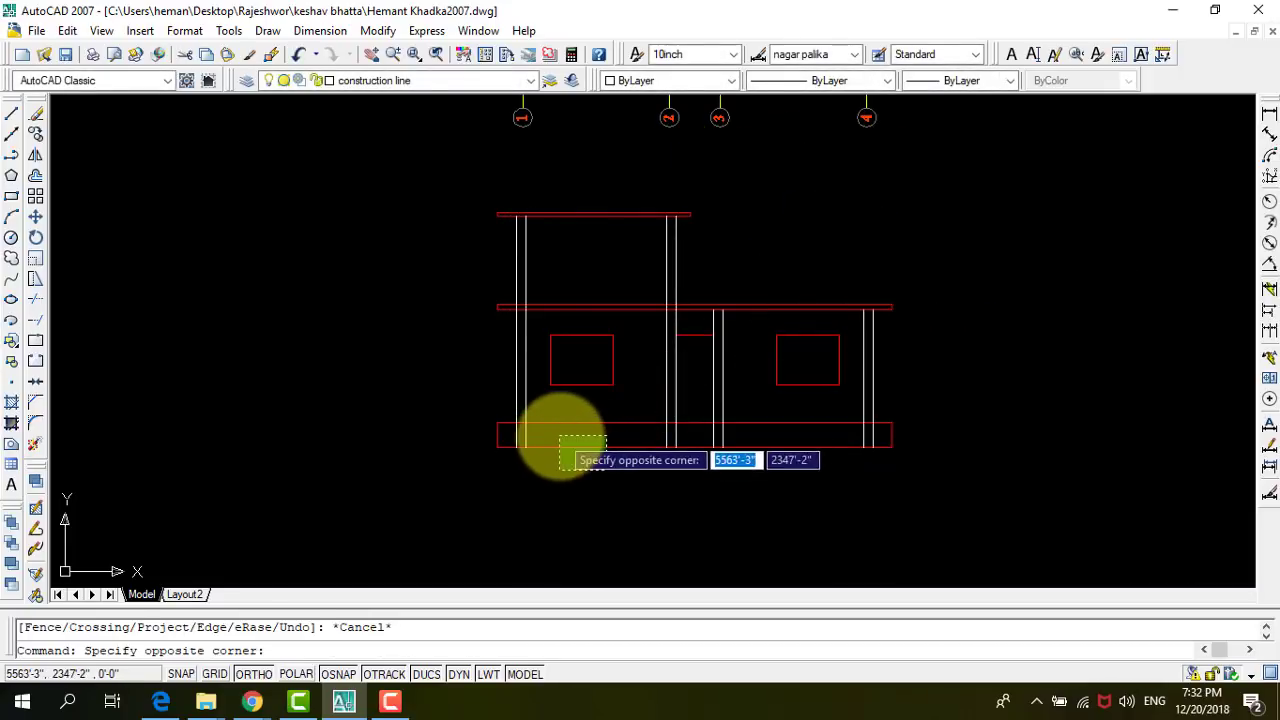
click(435, 516)
key(Delete)
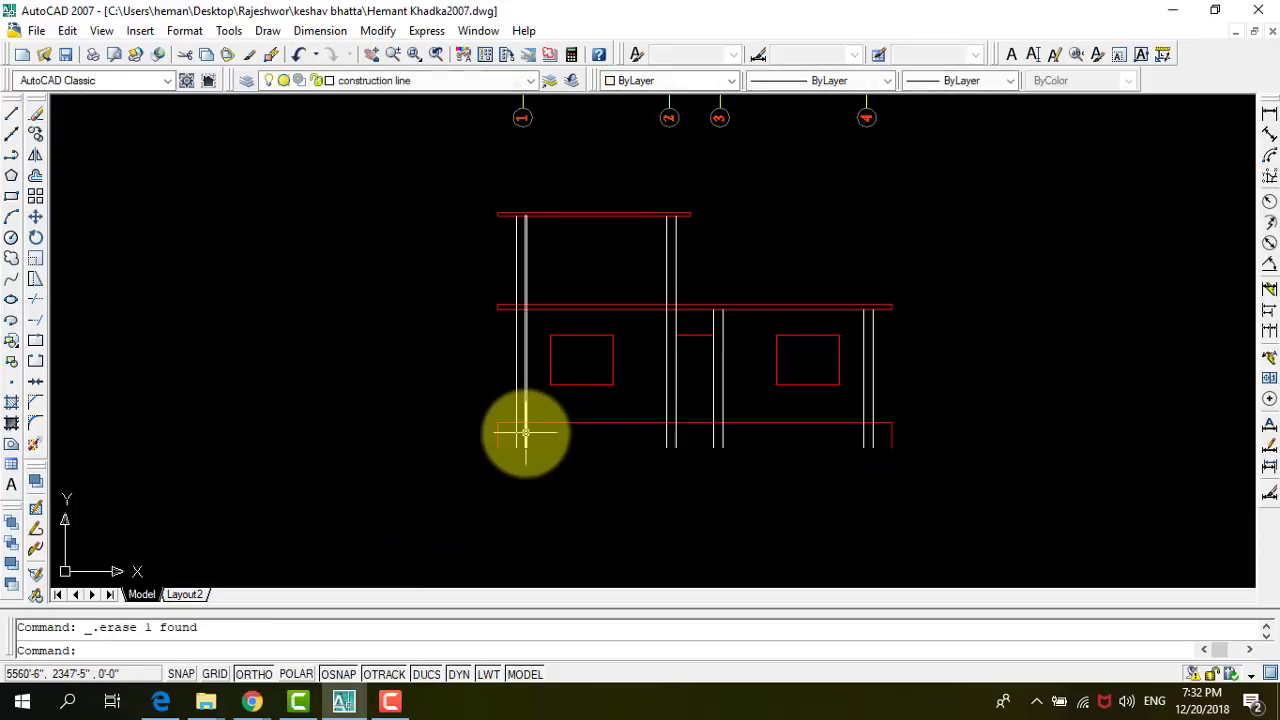
scroll(510, 430, up, 3)
Remove the band's short left and right end lines.
click(480, 443)
click(437, 440)
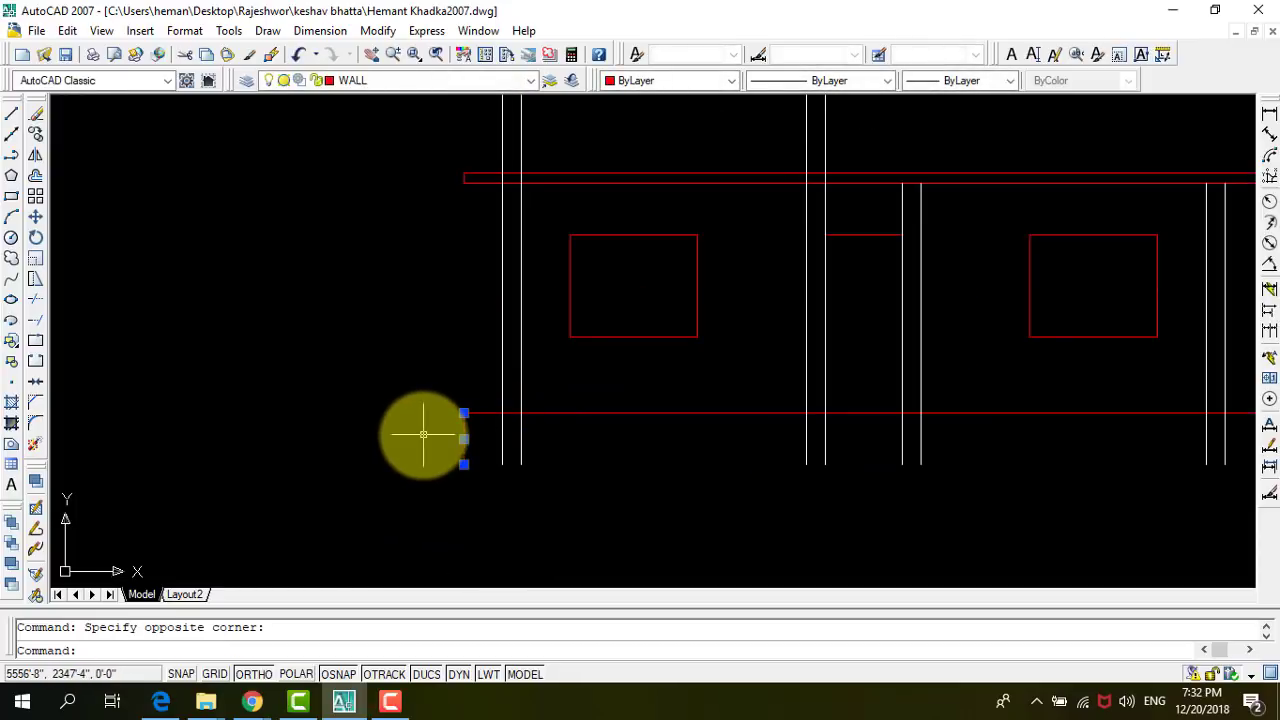
scroll(540, 451, down, 3)
scroll(770, 445, up, 3)
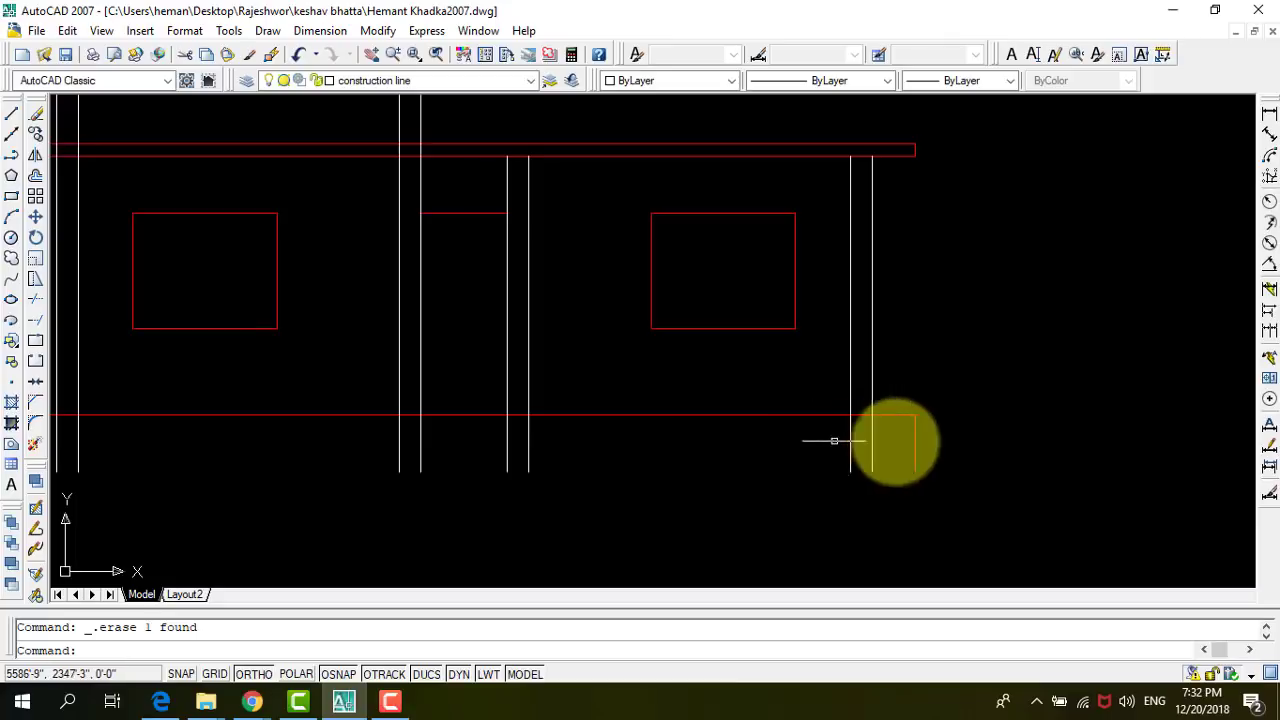
click(963, 456)
click(887, 440)
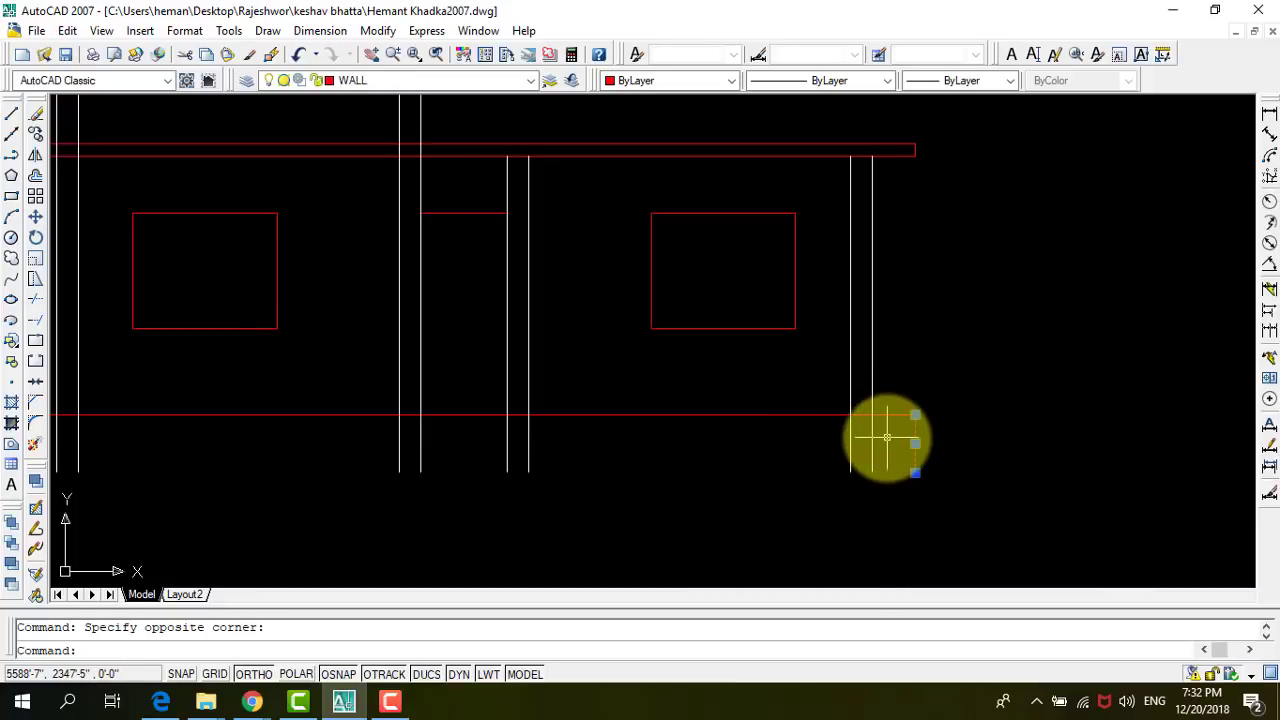
key(Delete)
Zoom around the elevation to check that only the single ground line remains.
scroll(1008, 423, down, 2)
scroll(708, 480, up, 2)
scroll(619, 440, down, 2)
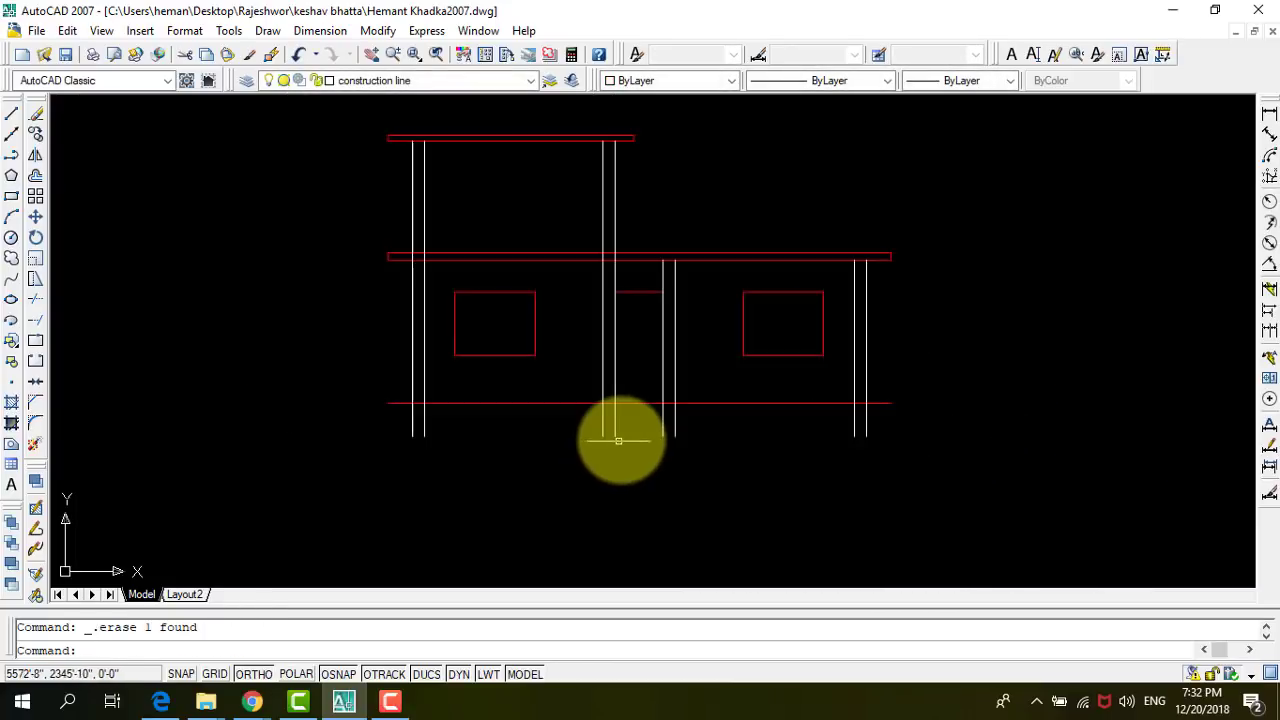
scroll(619, 440, down, 2)
scroll(608, 434, down, 1)
scroll(608, 405, up, 2)
scroll(557, 371, up, 3)
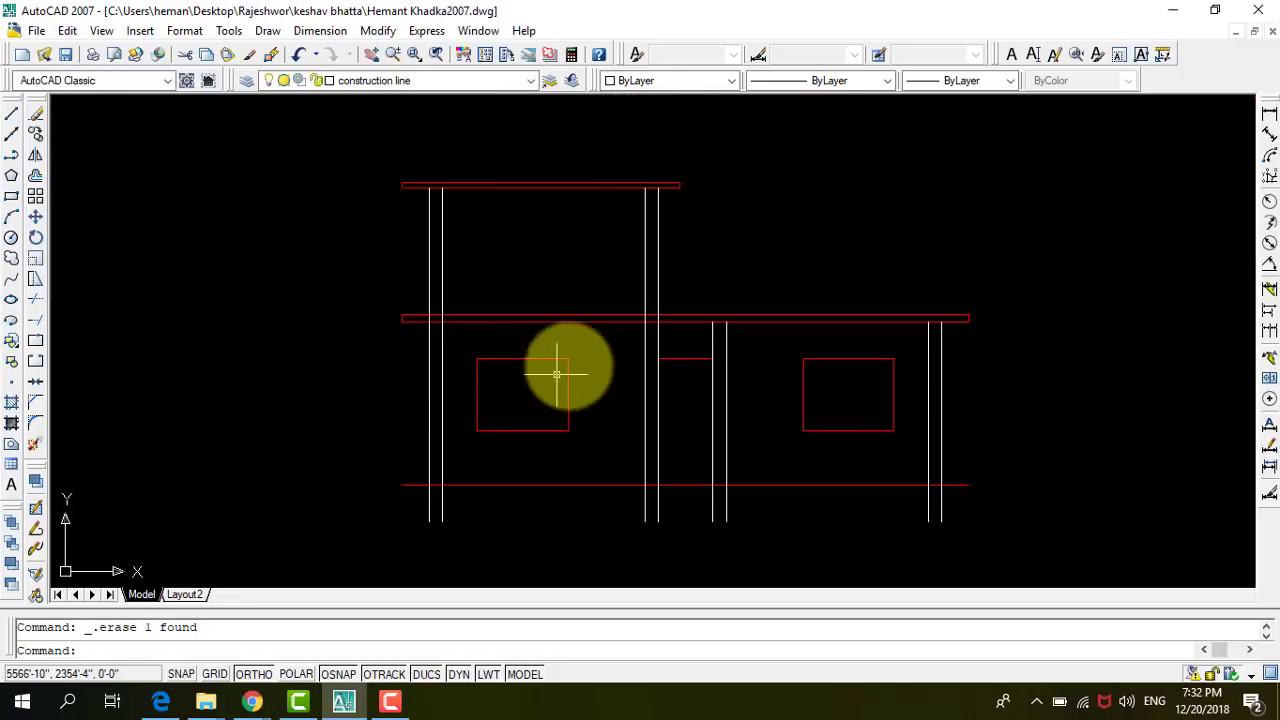
scroll(600, 317, up, 3)
scroll(691, 289, down, 4)
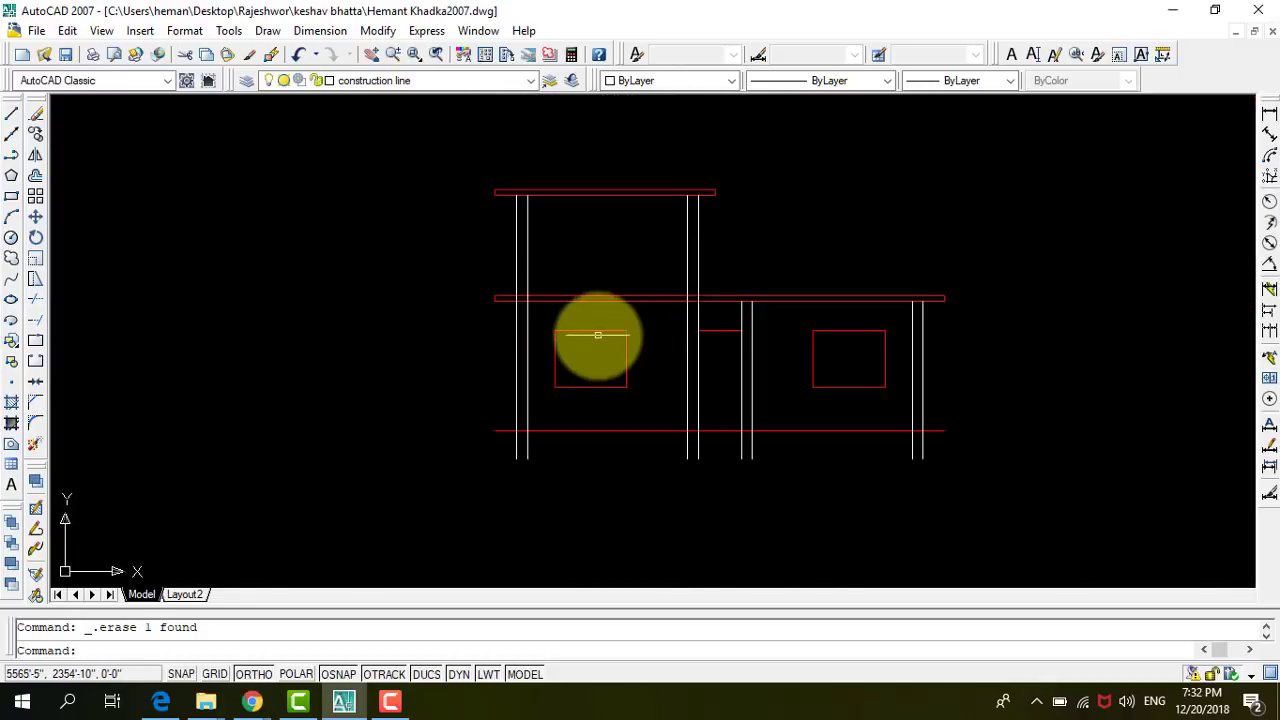
scroll(597, 335, up, 3)
scroll(430, 260, up, 4)
scroll(440, 318, down, 3)
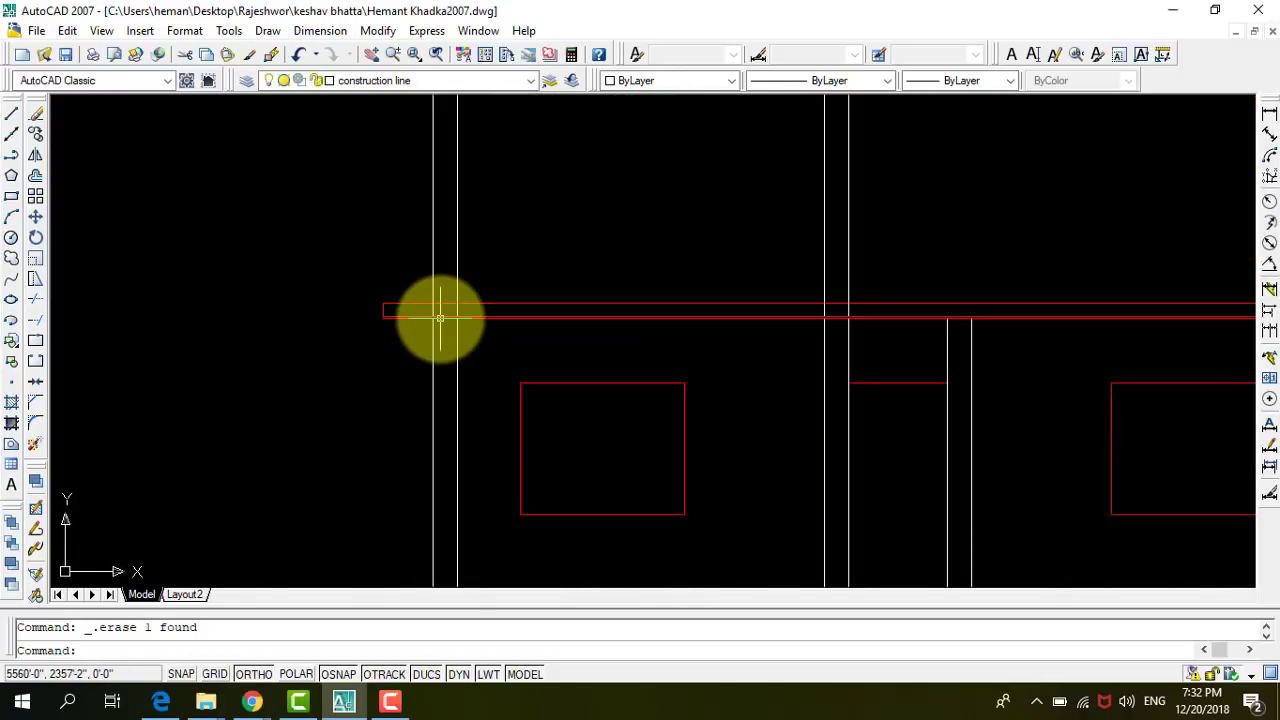
scroll(440, 318, up, 2)
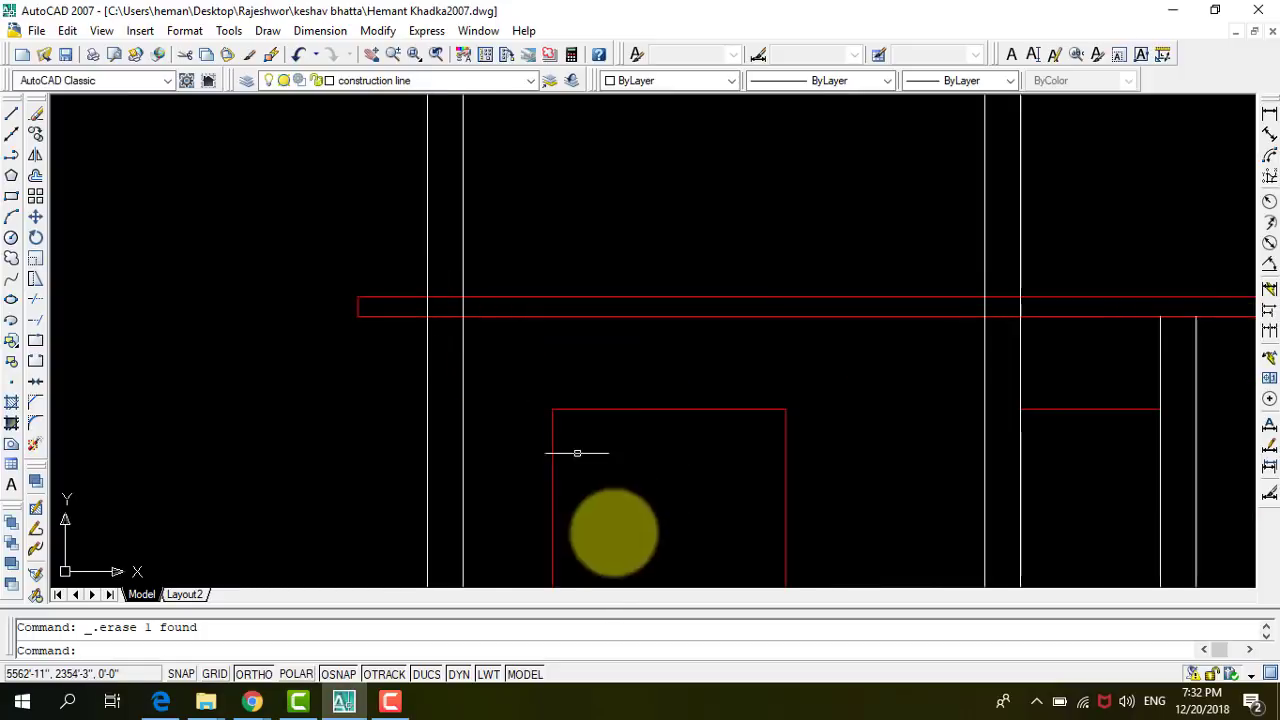
click(388, 704)
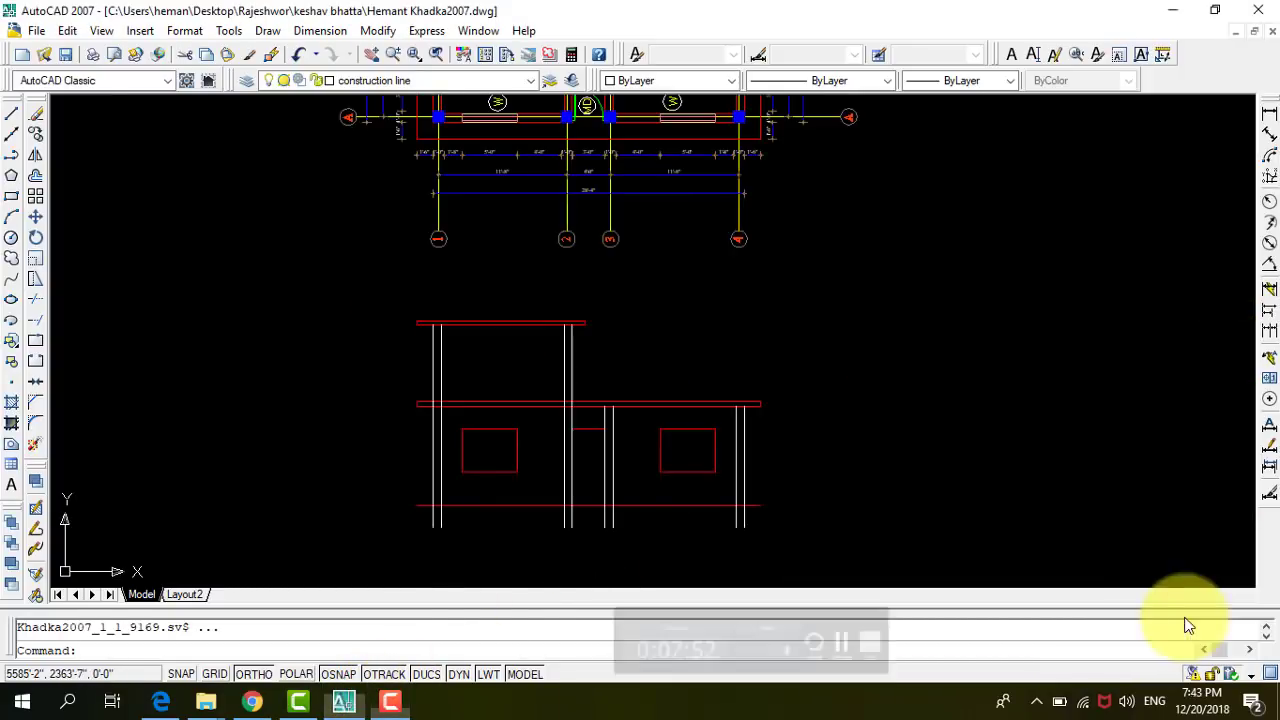
Zoom the view in on Section A-A.
scroll(963, 318, down, 3)
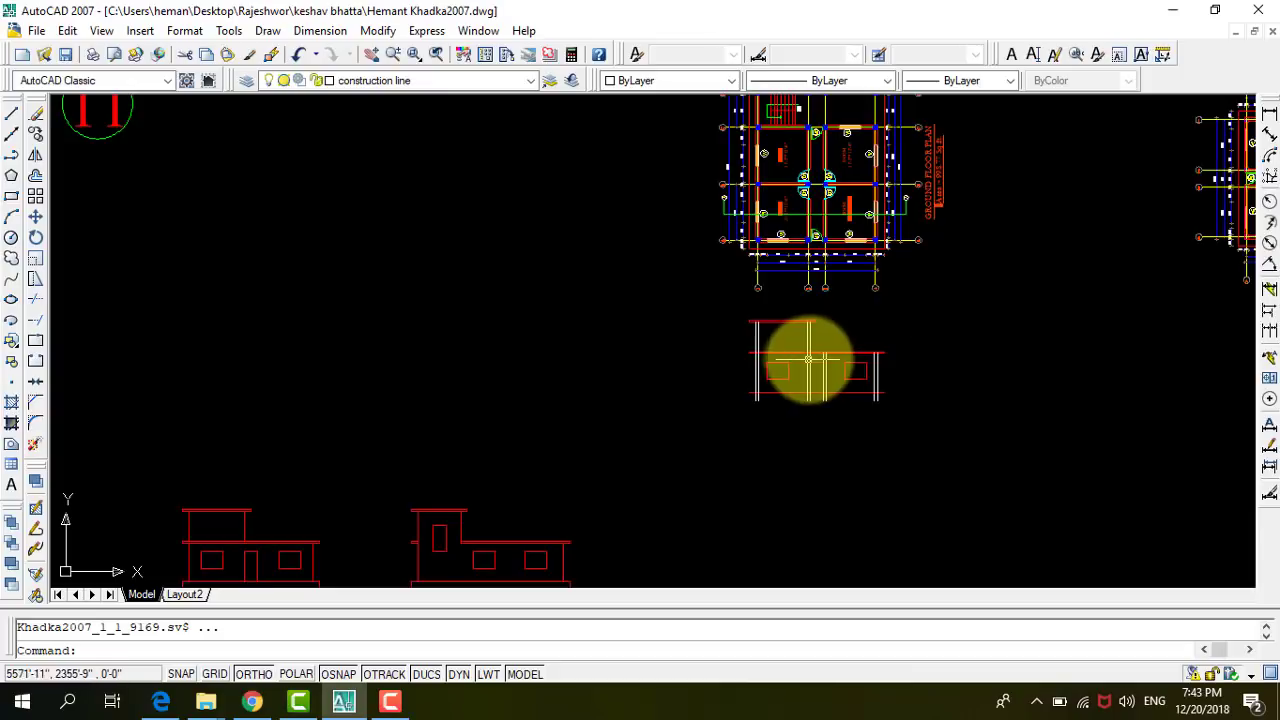
scroll(808, 357, down, 2)
scroll(971, 329, down, 3)
scroll(966, 337, down, 3)
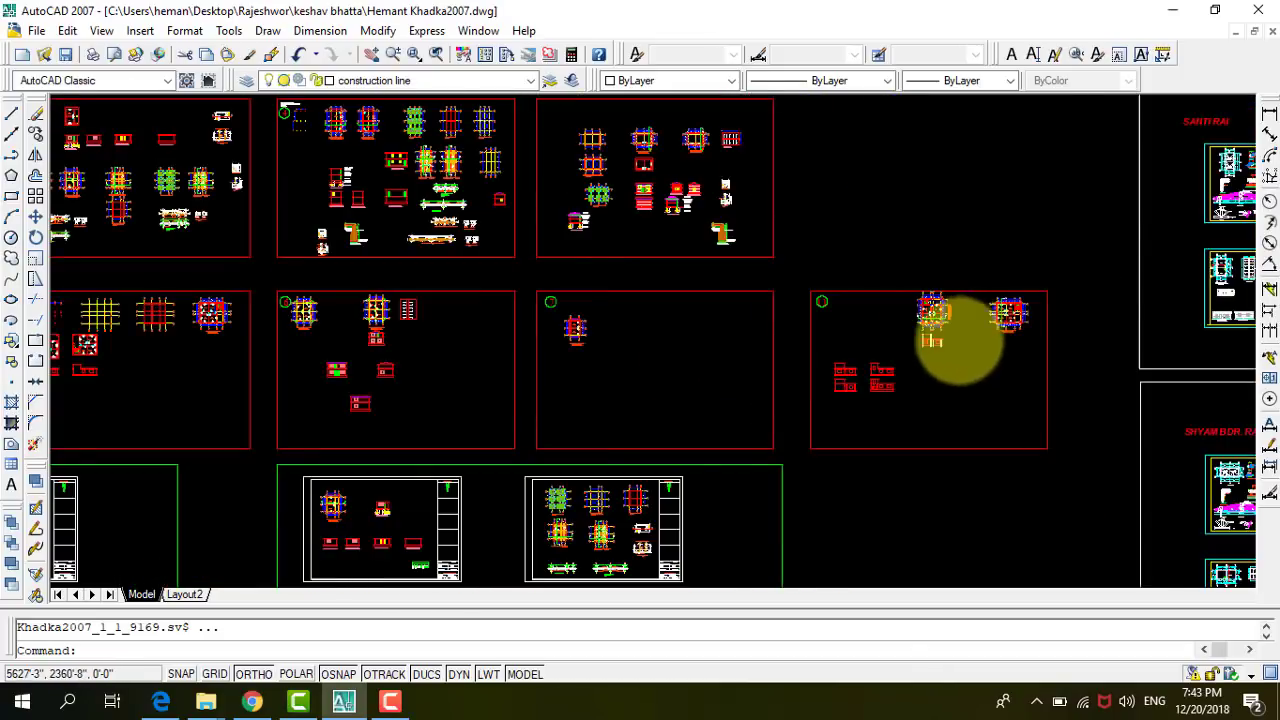
scroll(963, 334, down, 2)
scroll(430, 230, up, 3)
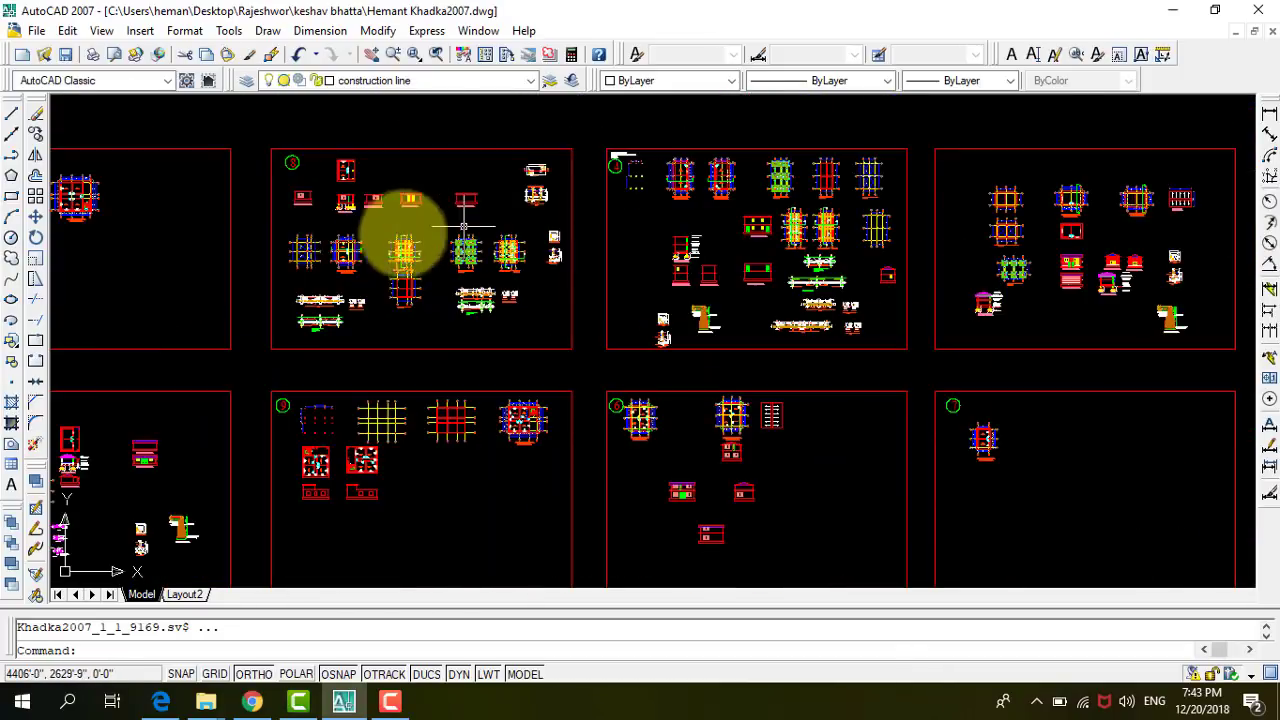
scroll(330, 250, up, 2)
scroll(400, 260, down, 3)
scroll(381, 279, up, 2)
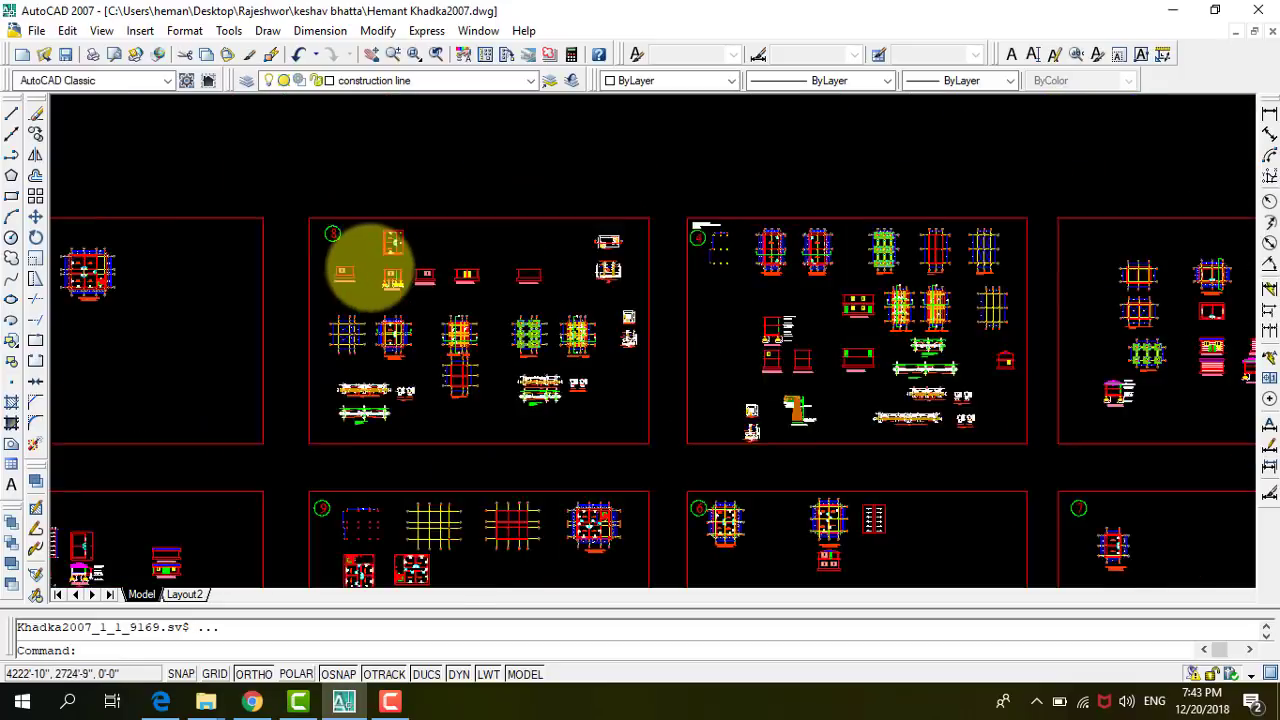
scroll(430, 330, up, 4)
scroll(530, 400, up, 3)
scroll(423, 229, down, 4)
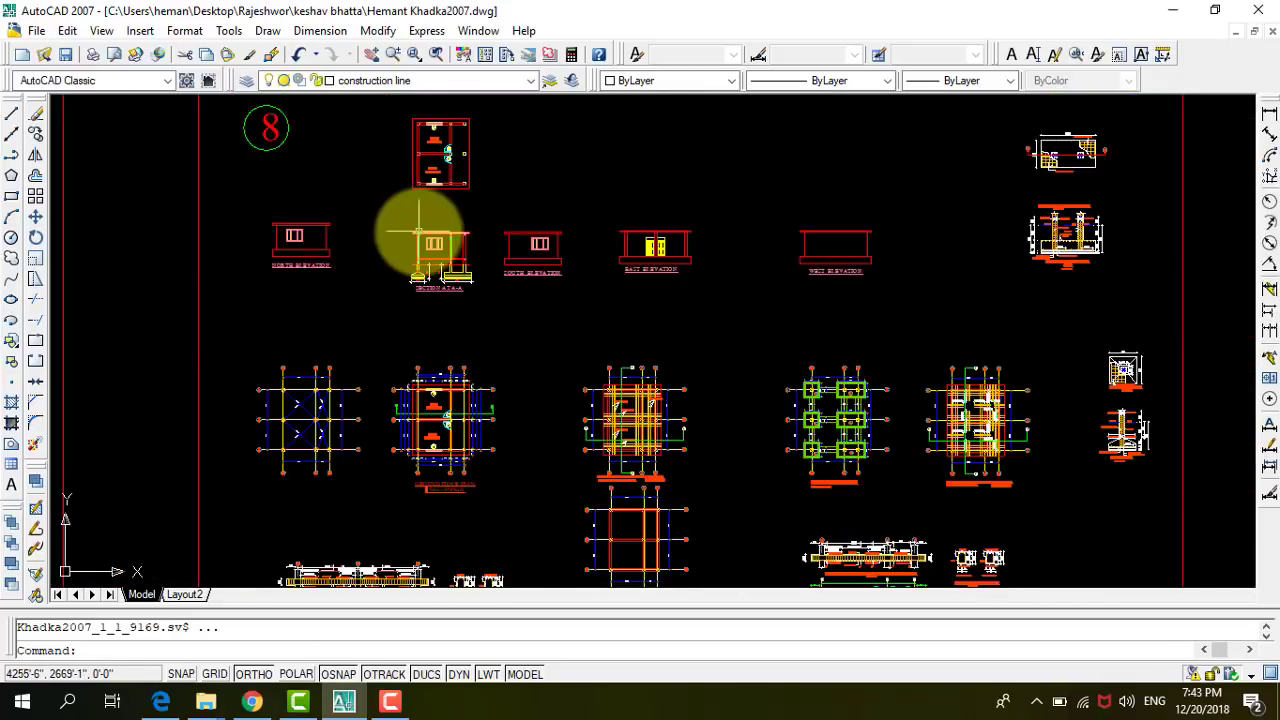
scroll(422, 212, down, 3)
scroll(600, 277, down, 2)
scroll(614, 286, up, 2)
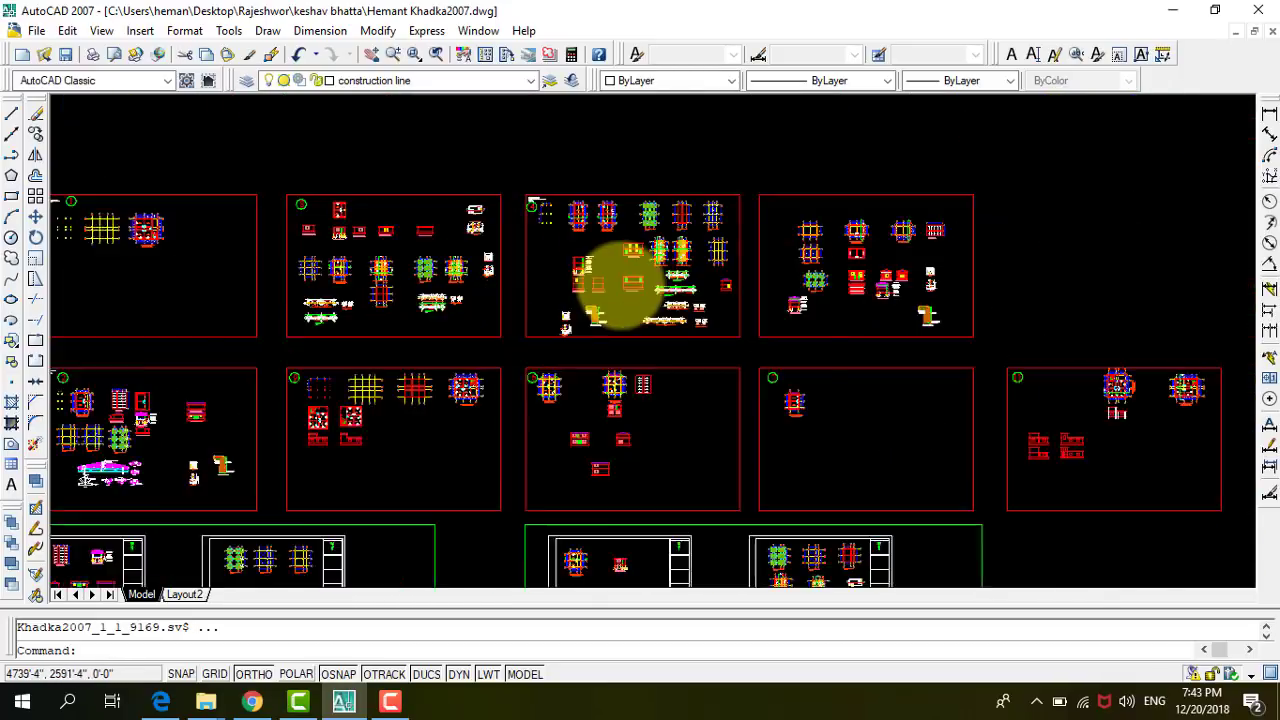
scroll(614, 286, up, 3)
scroll(500, 214, up, 2)
scroll(457, 271, up, 4)
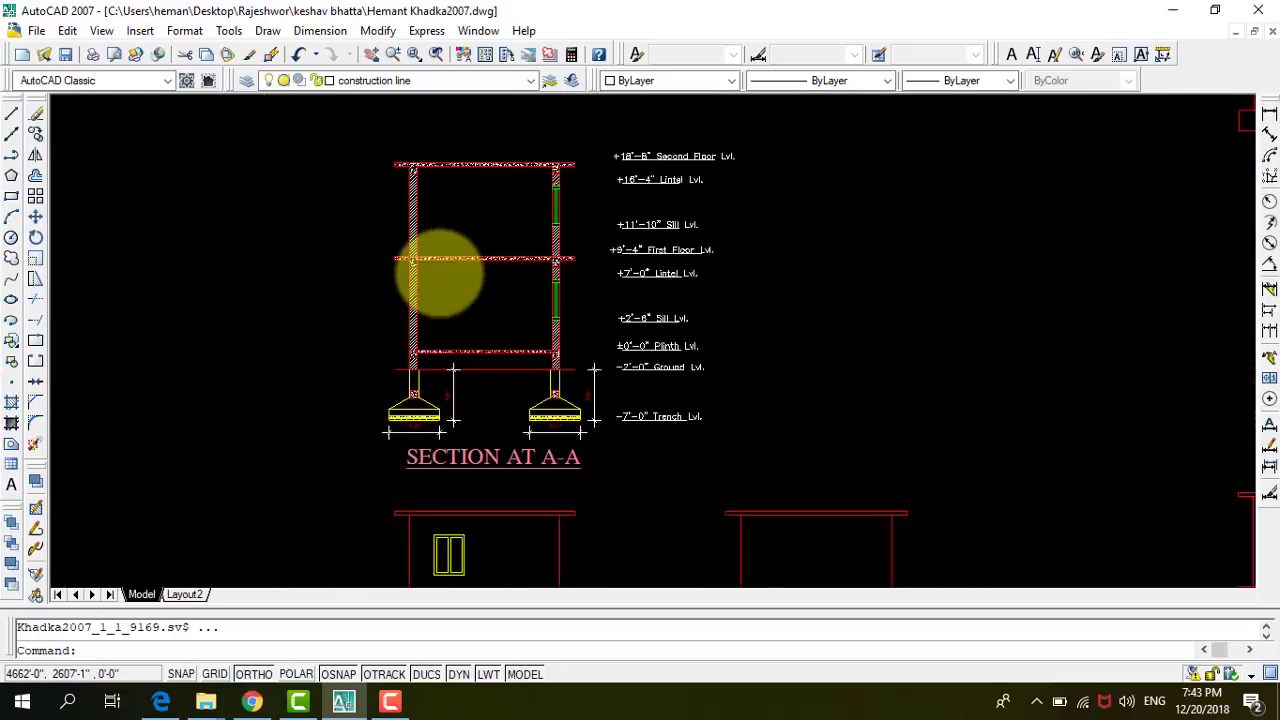
scroll(514, 306, down, 2)
scroll(592, 380, down, 2)
scroll(592, 378, up, 3)
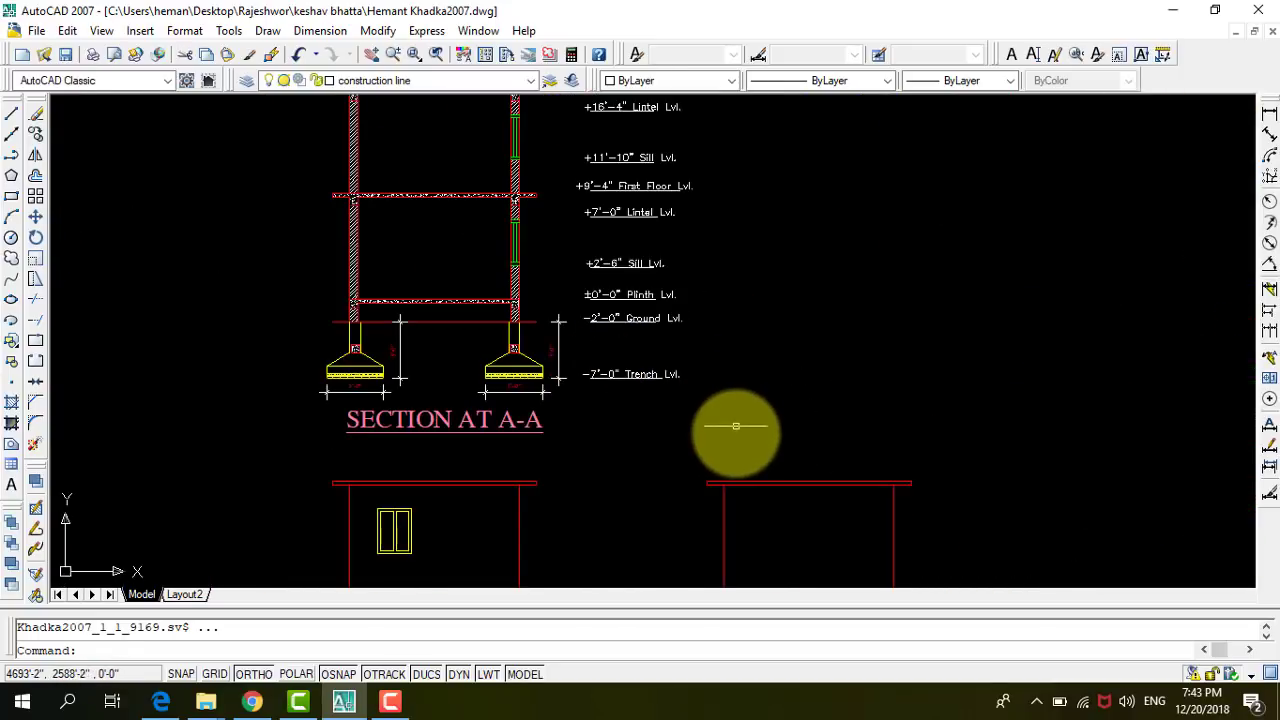
Crossing-window the whole Section A-A with its footings, dimensions and level labels.
click(736, 440)
scroll(500, 350, down, 4)
click(408, 196)
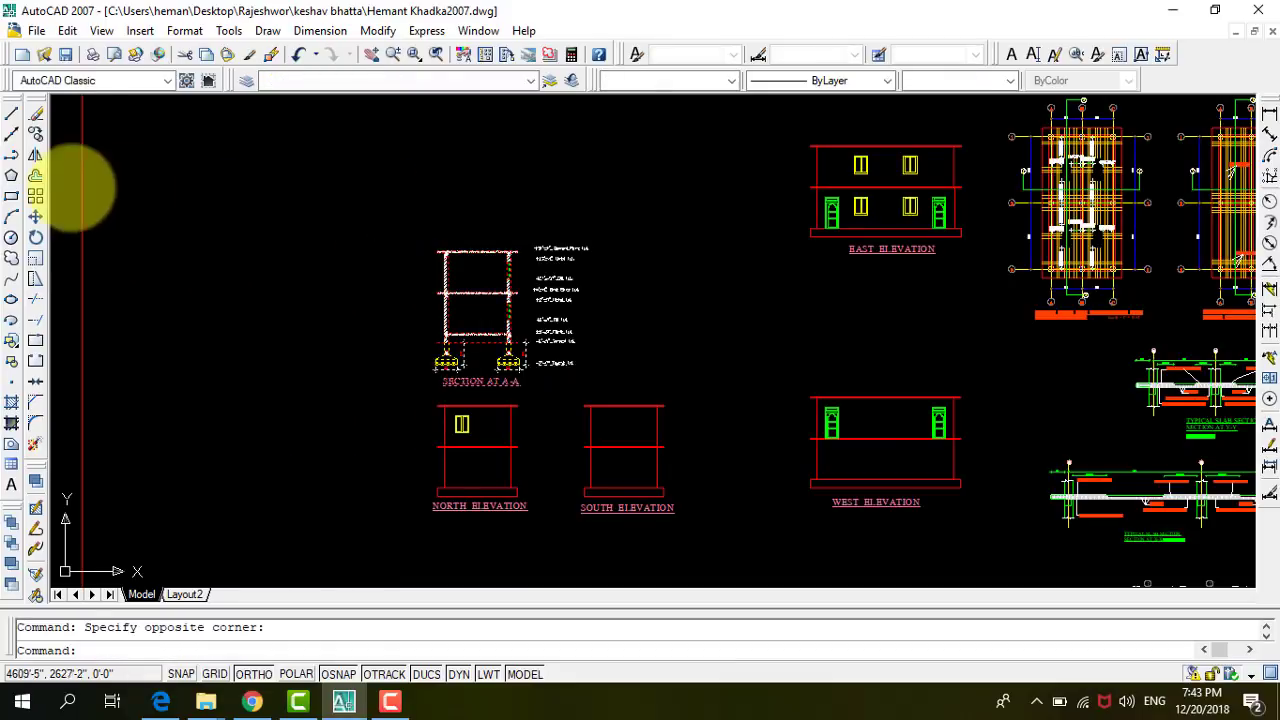
Copy the 114-object Section A-A with Ortho off and place it beside the house elevation.
click(36, 220)
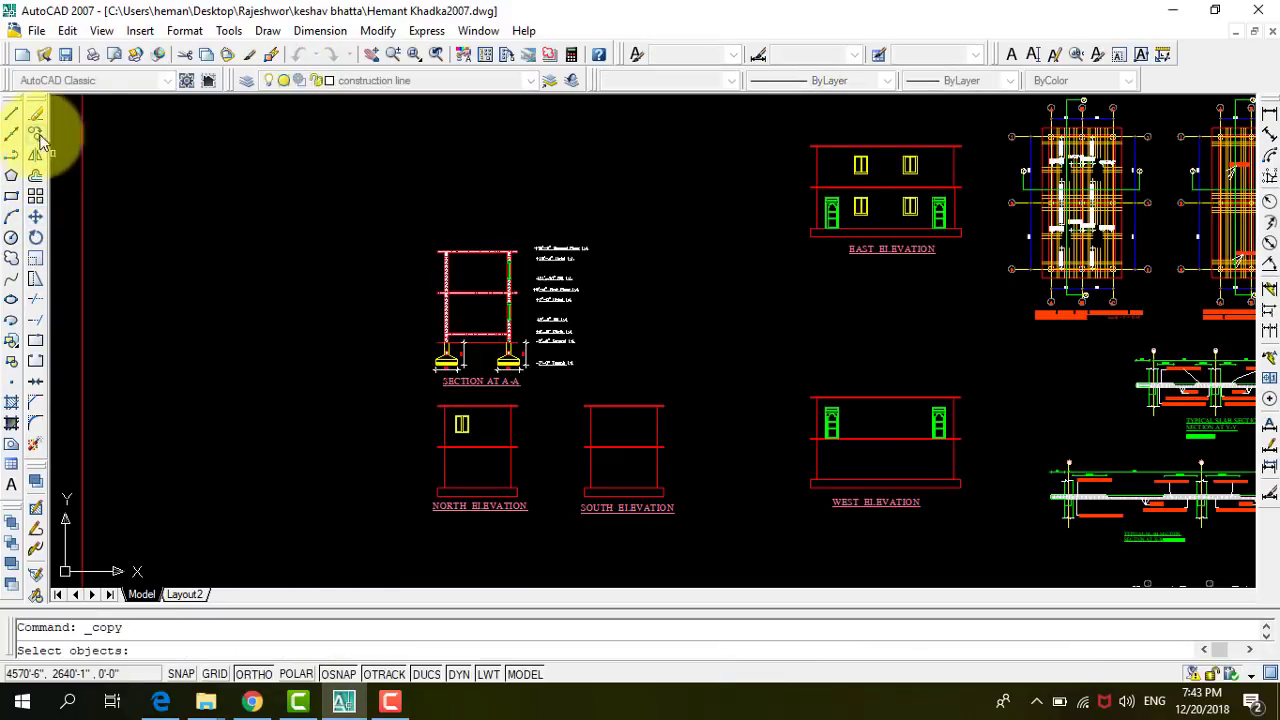
click(606, 387)
click(391, 211)
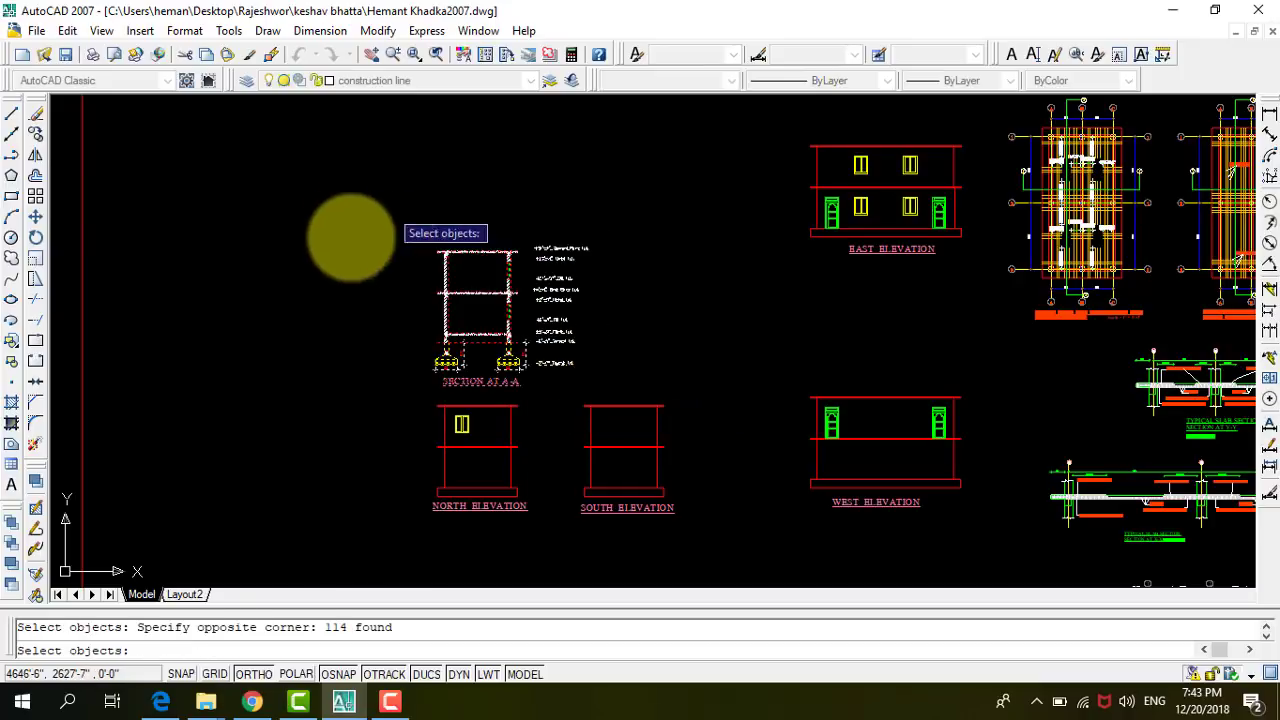
key(Return)
click(430, 258)
scroll(320, 251, down, 2)
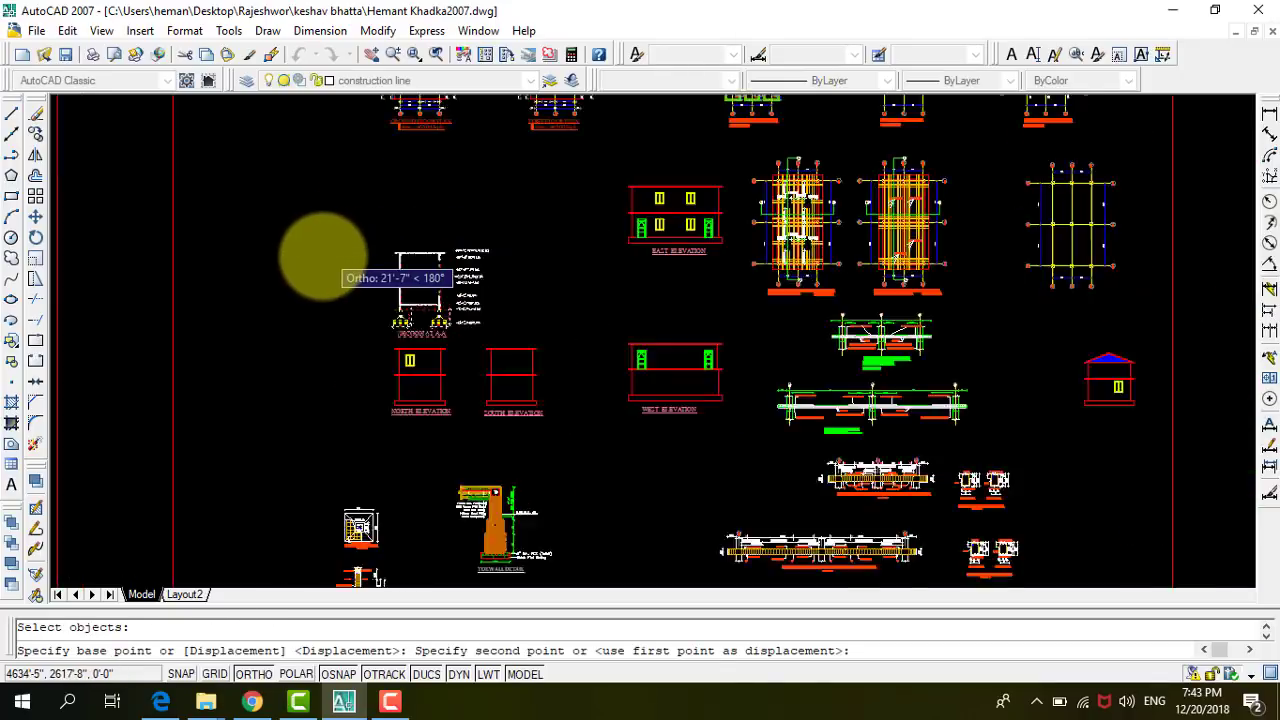
scroll(314, 271, down, 2)
scroll(314, 271, down, 1)
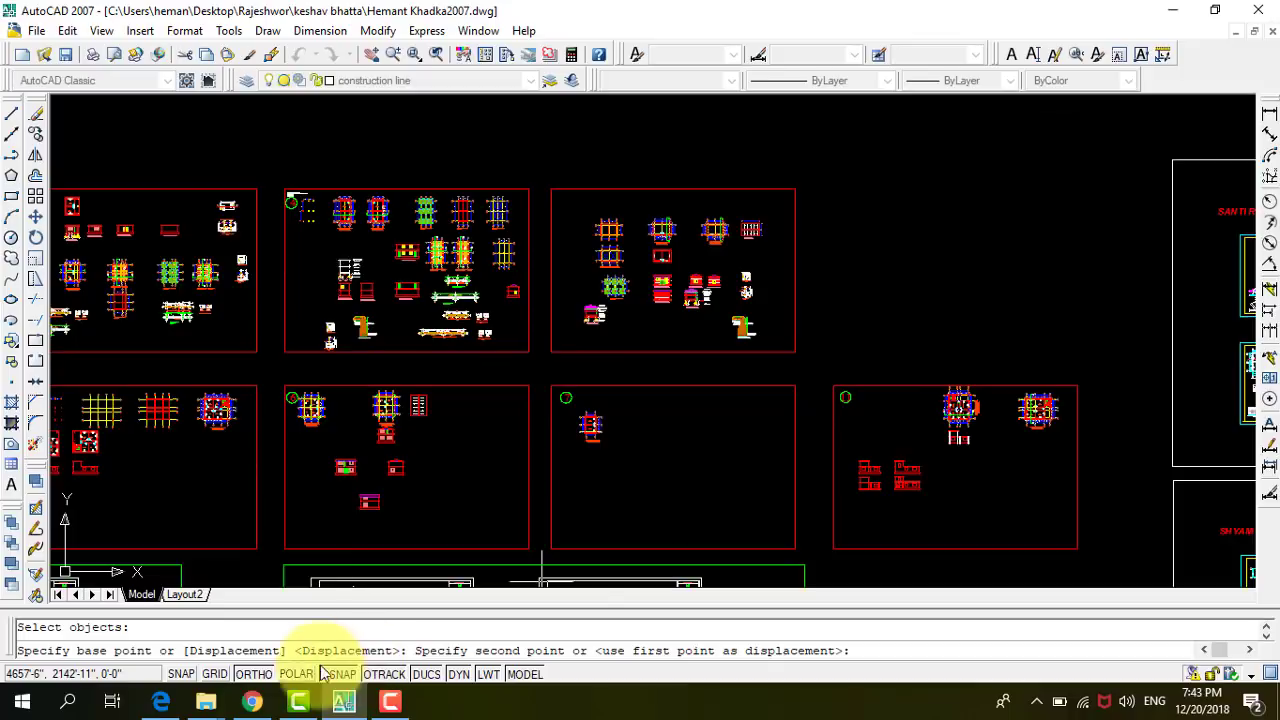
click(263, 680)
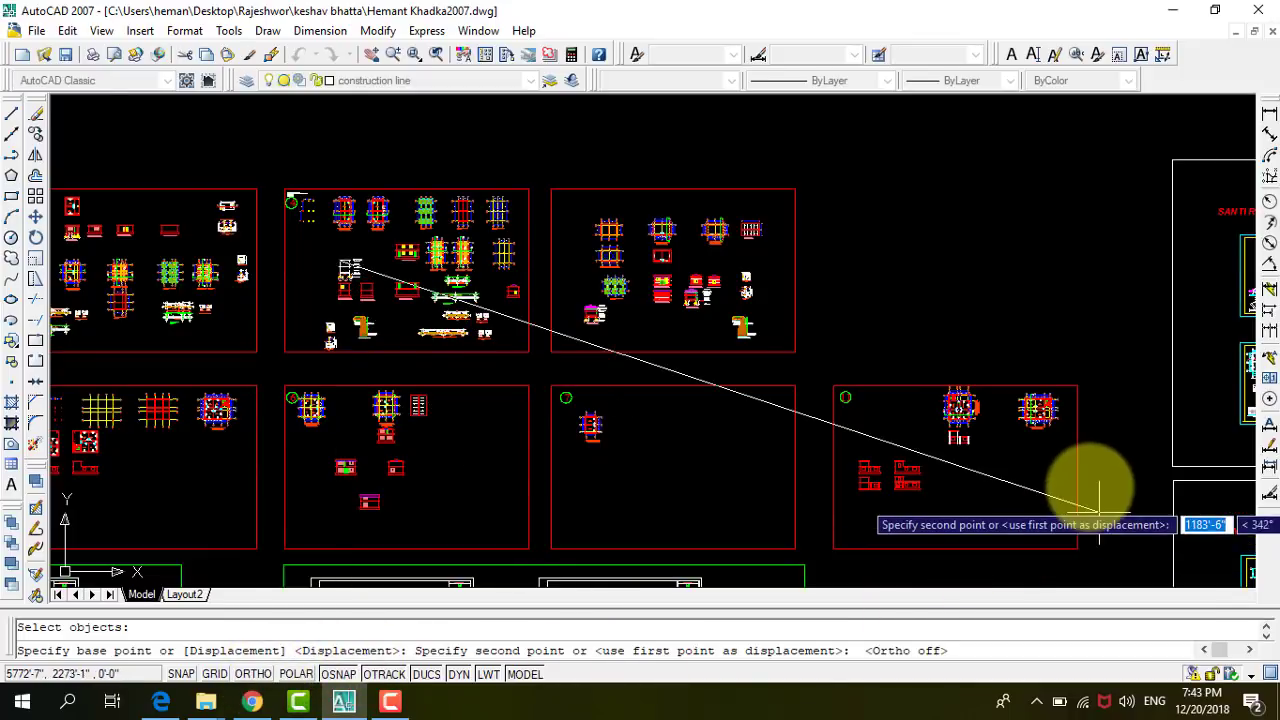
scroll(1094, 488, up, 2)
scroll(750, 390, up, 2)
scroll(390, 290, up, 2)
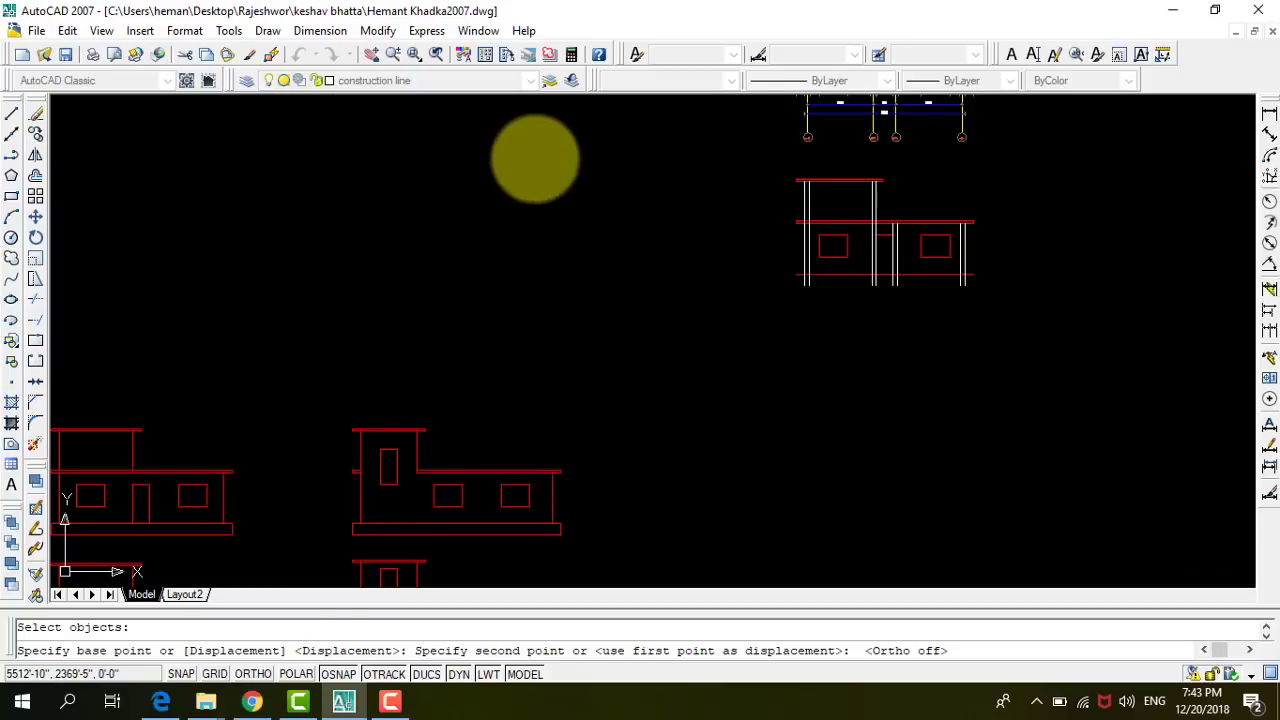
click(434, 354)
End the section copy and crossing-select the left 5'-0" footing with its dimensions.
key(Escape)
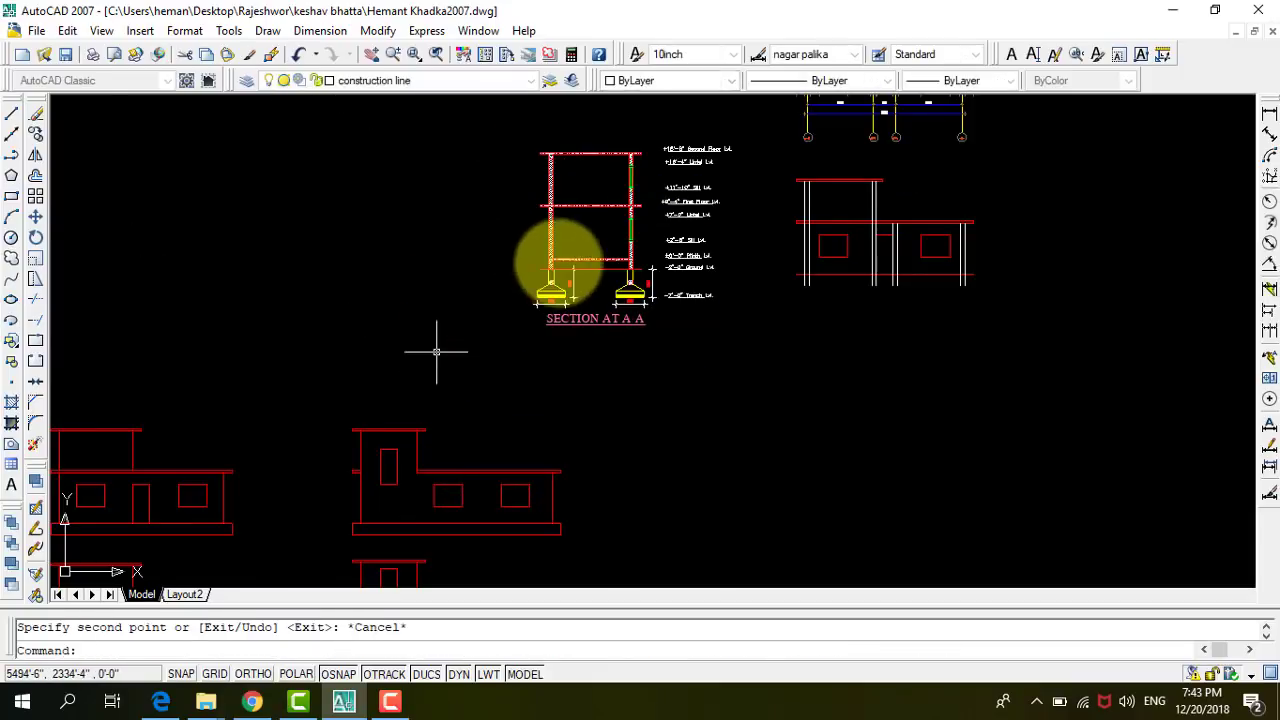
scroll(590, 215, up, 3)
scroll(360, 325, down, 2)
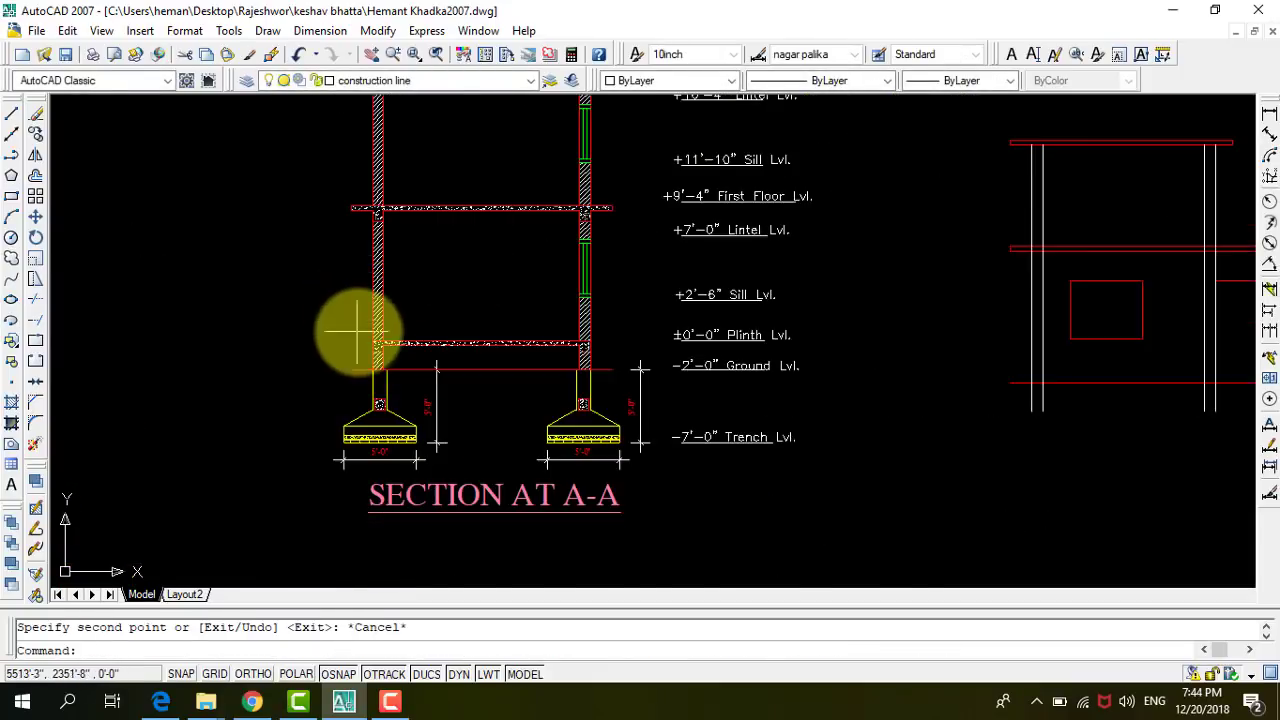
scroll(250, 370, up, 3)
scroll(414, 400, down, 3)
scroll(490, 410, down, 1)
scroll(490, 418, up, 4)
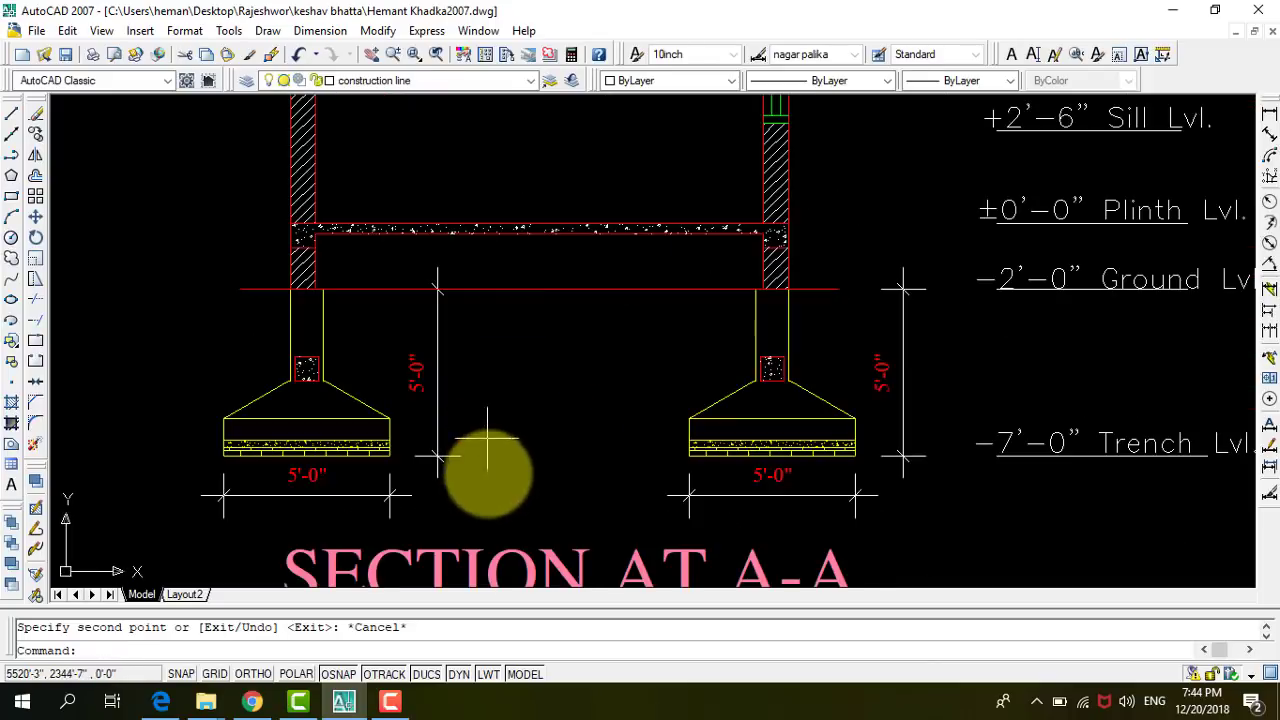
scroll(486, 457, down, 3)
click(514, 497)
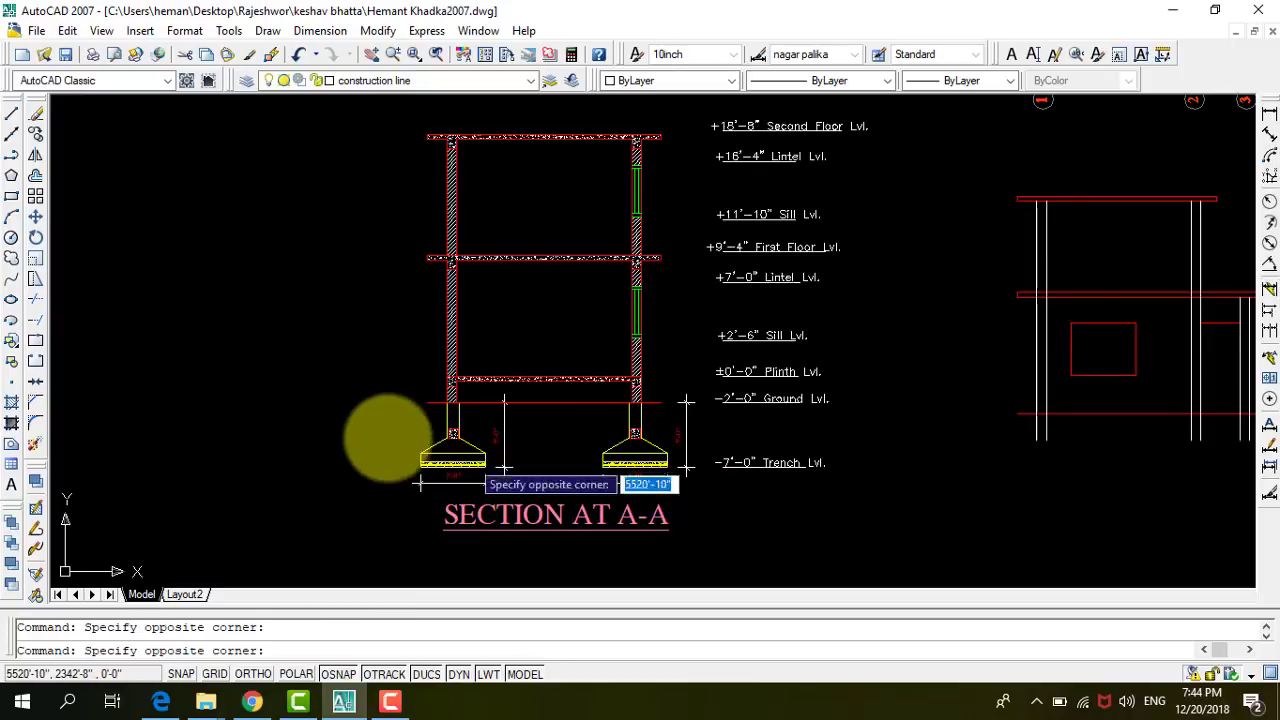
click(357, 414)
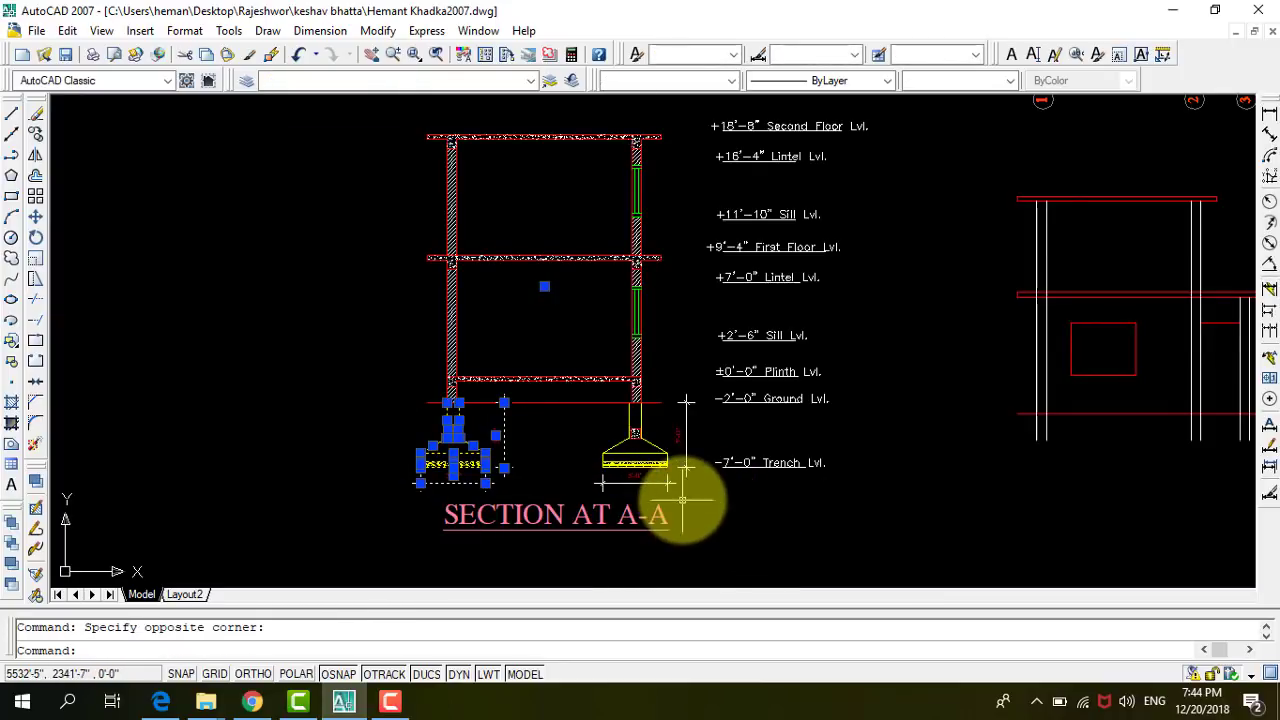
Copy the 18-object footing from a ground-line base point to beneath the elevation's left column.
click(37, 140)
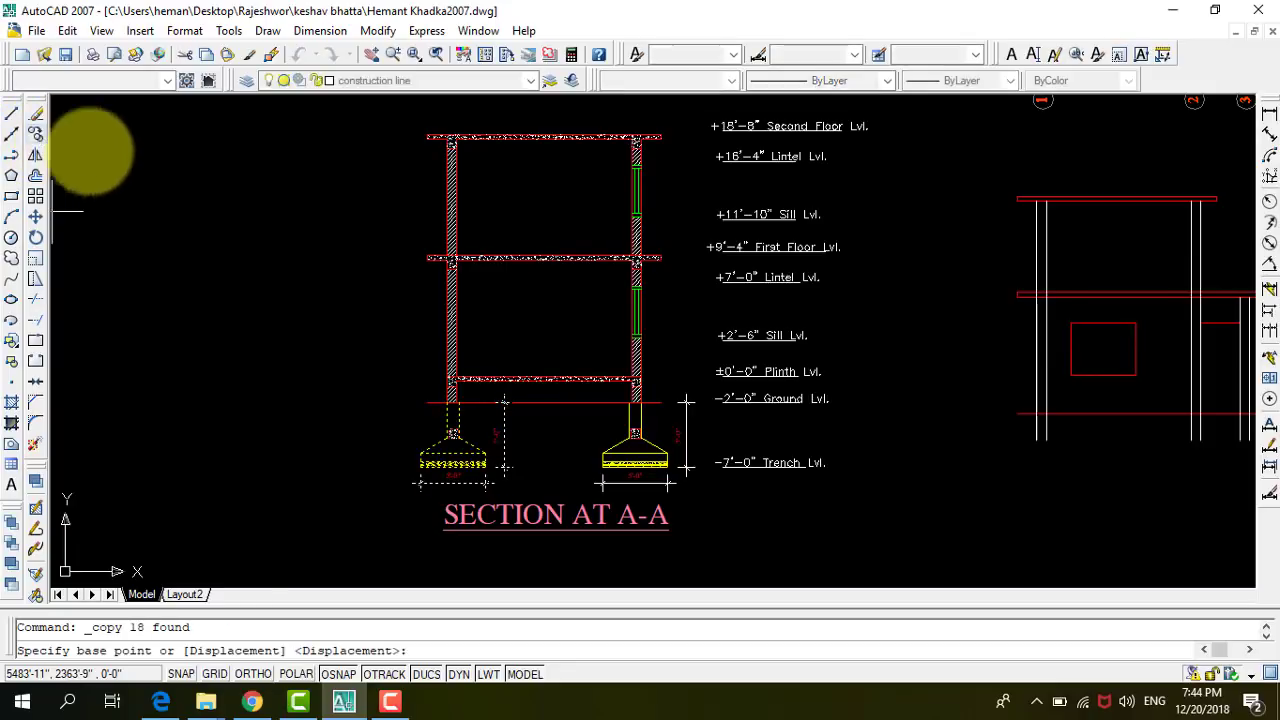
scroll(615, 400, up, 3)
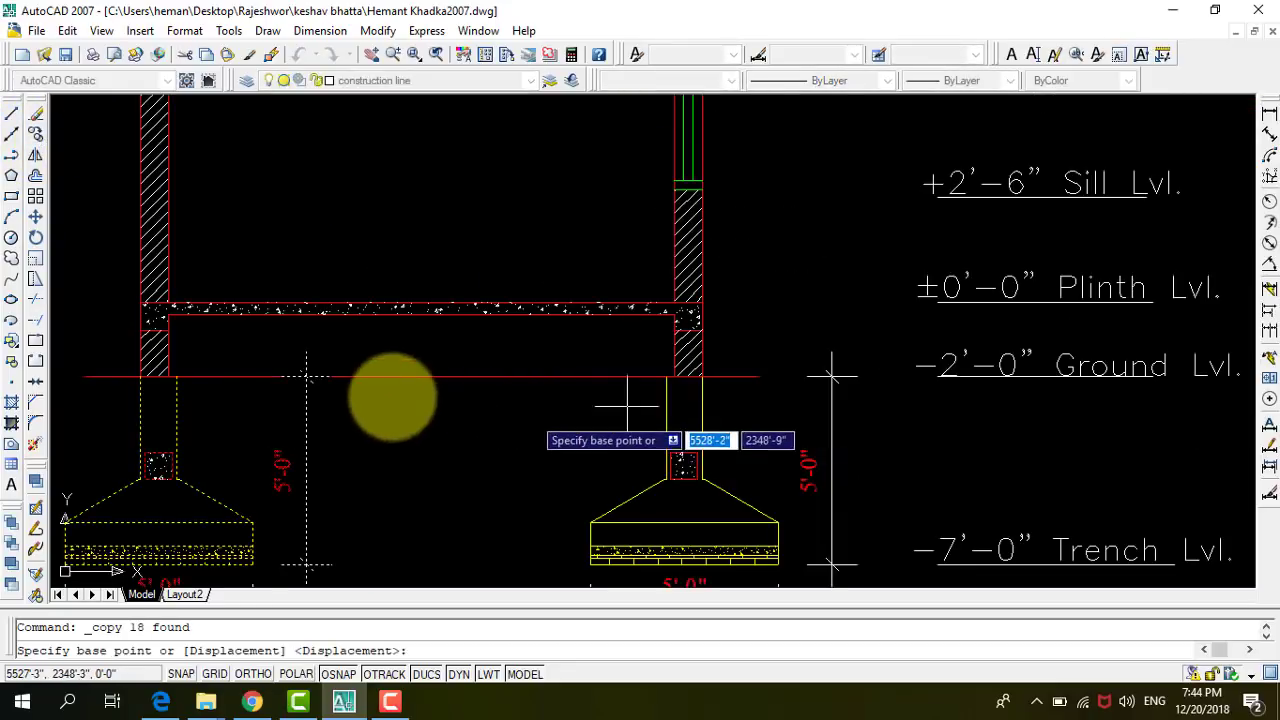
click(140, 377)
scroll(214, 429, down, 3)
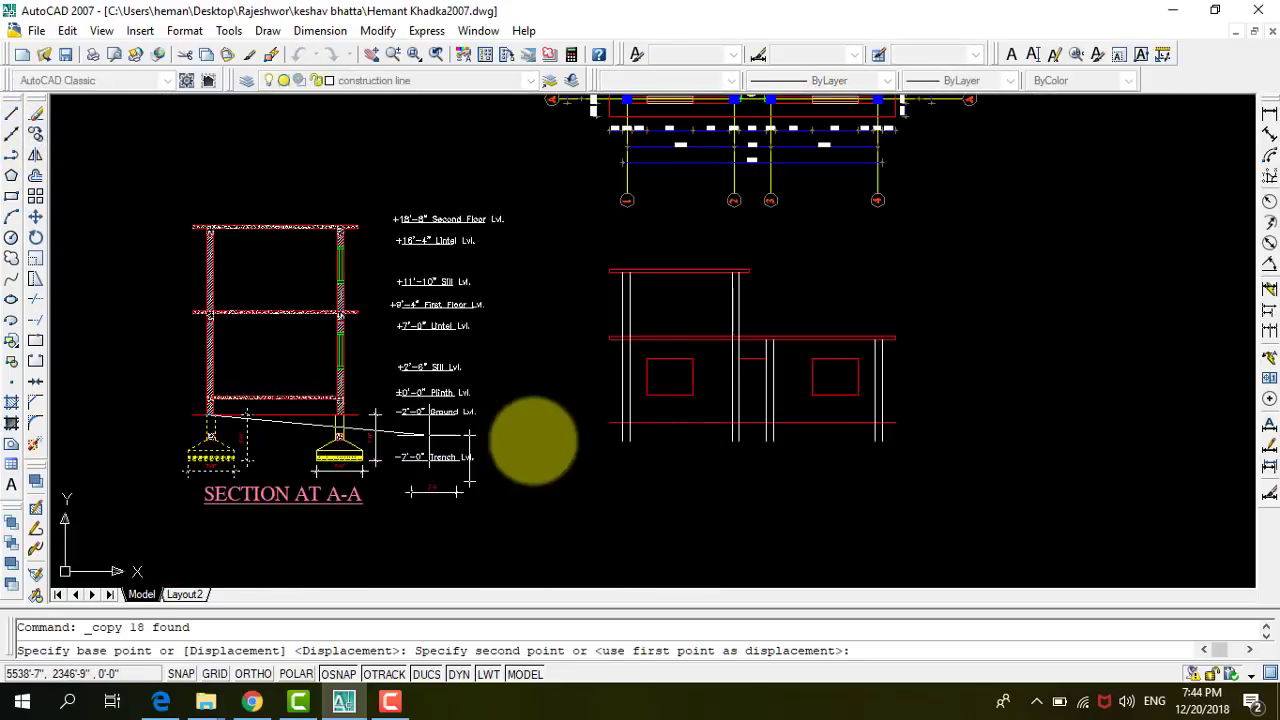
scroll(583, 440, up, 2)
scroll(808, 486, up, 3)
scroll(766, 466, up, 2)
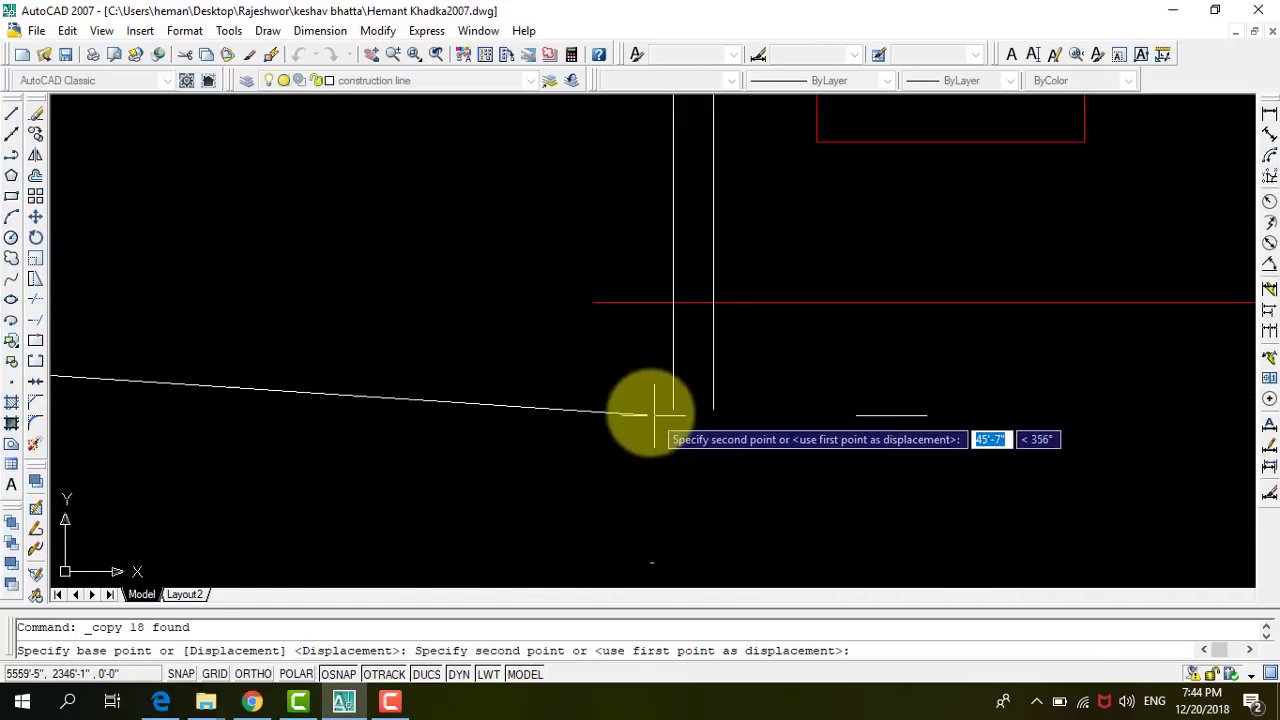
scroll(673, 408, down, 1)
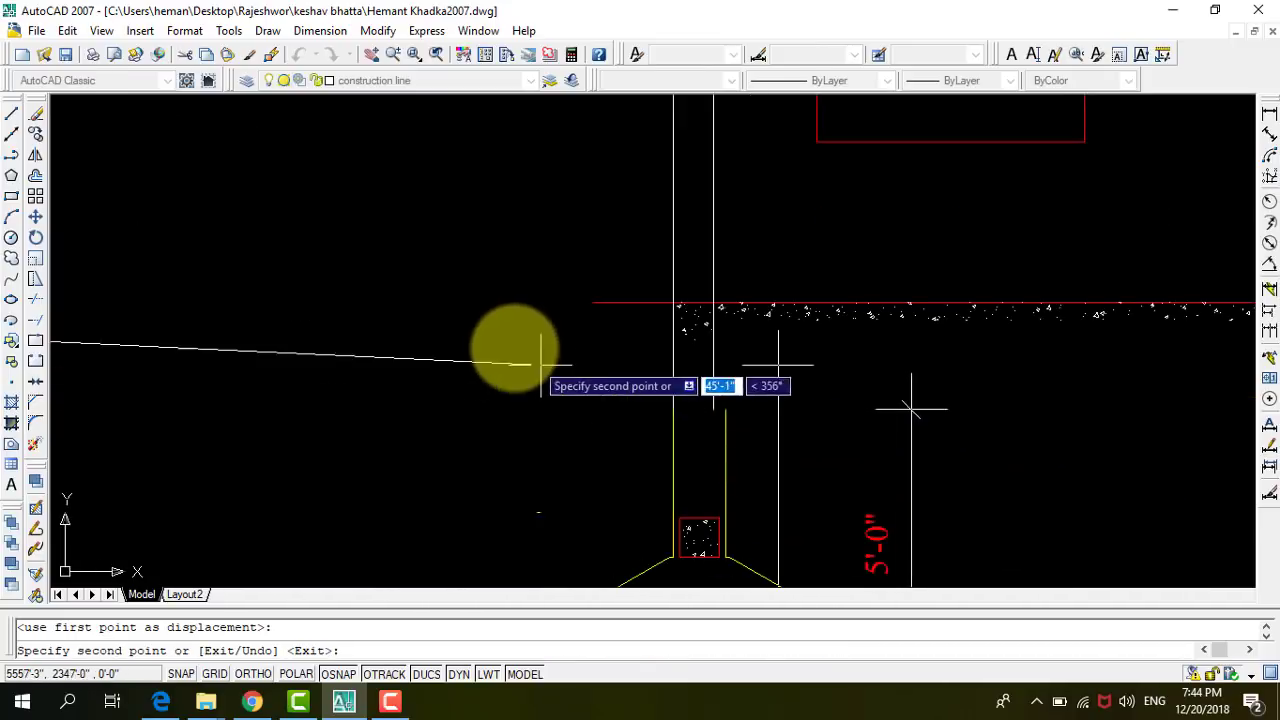
scroll(514, 349, down, 1)
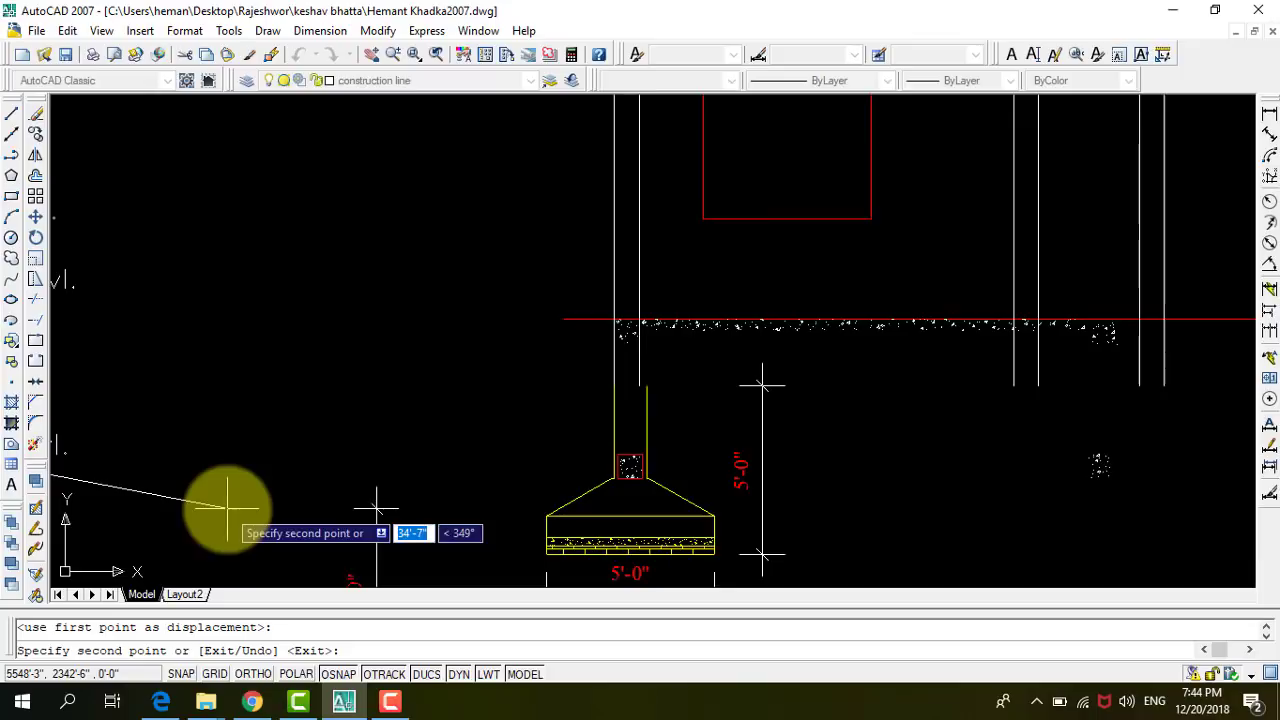
key(Escape)
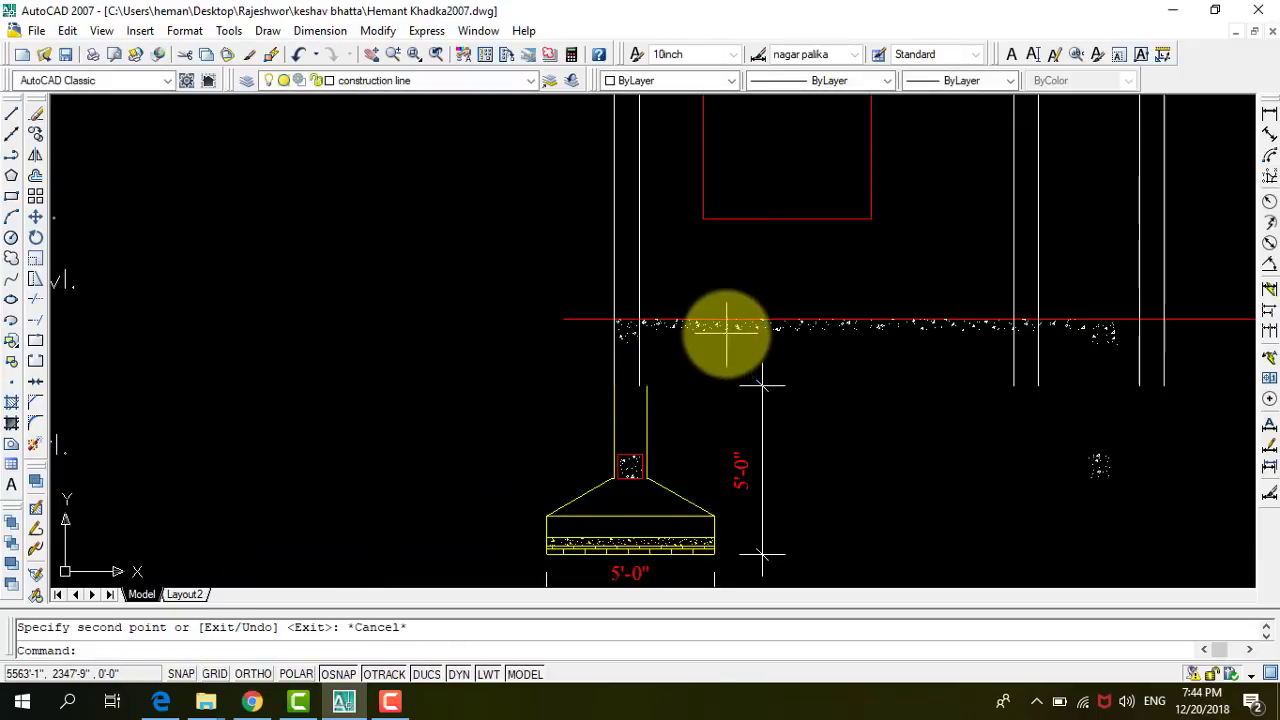
key(Escape)
key(Escape)
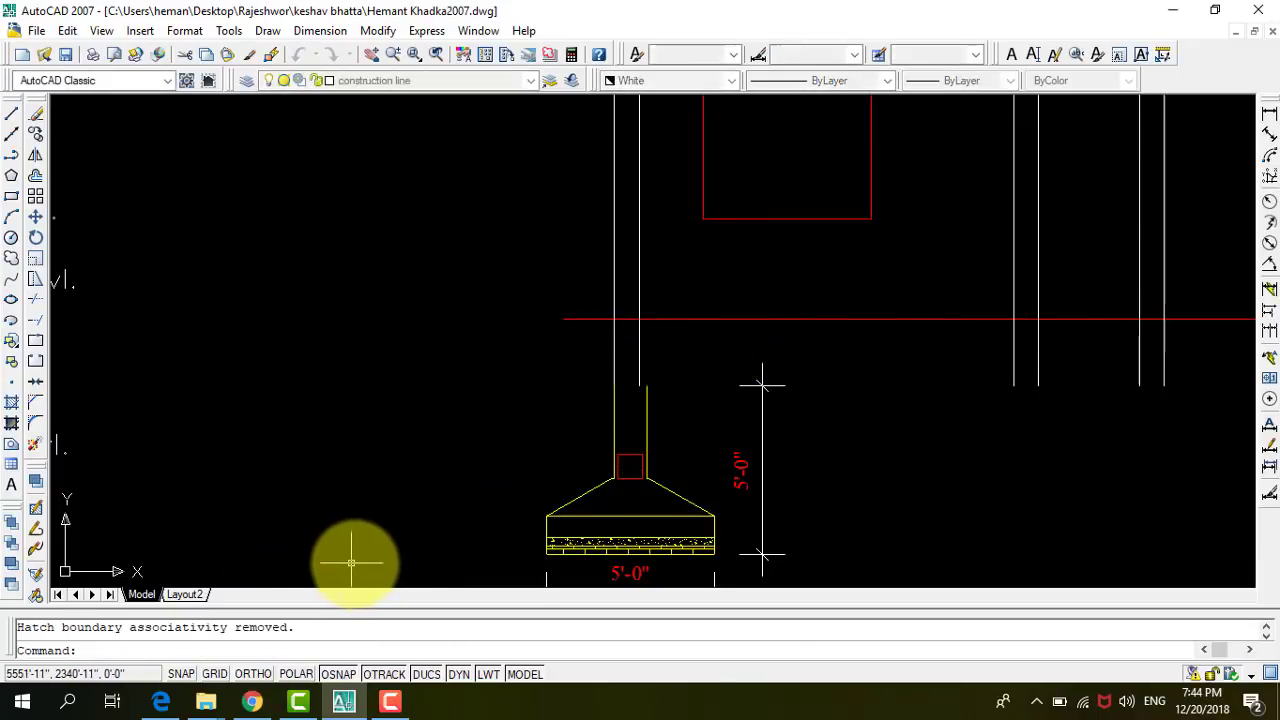
scroll(556, 410, down, 1)
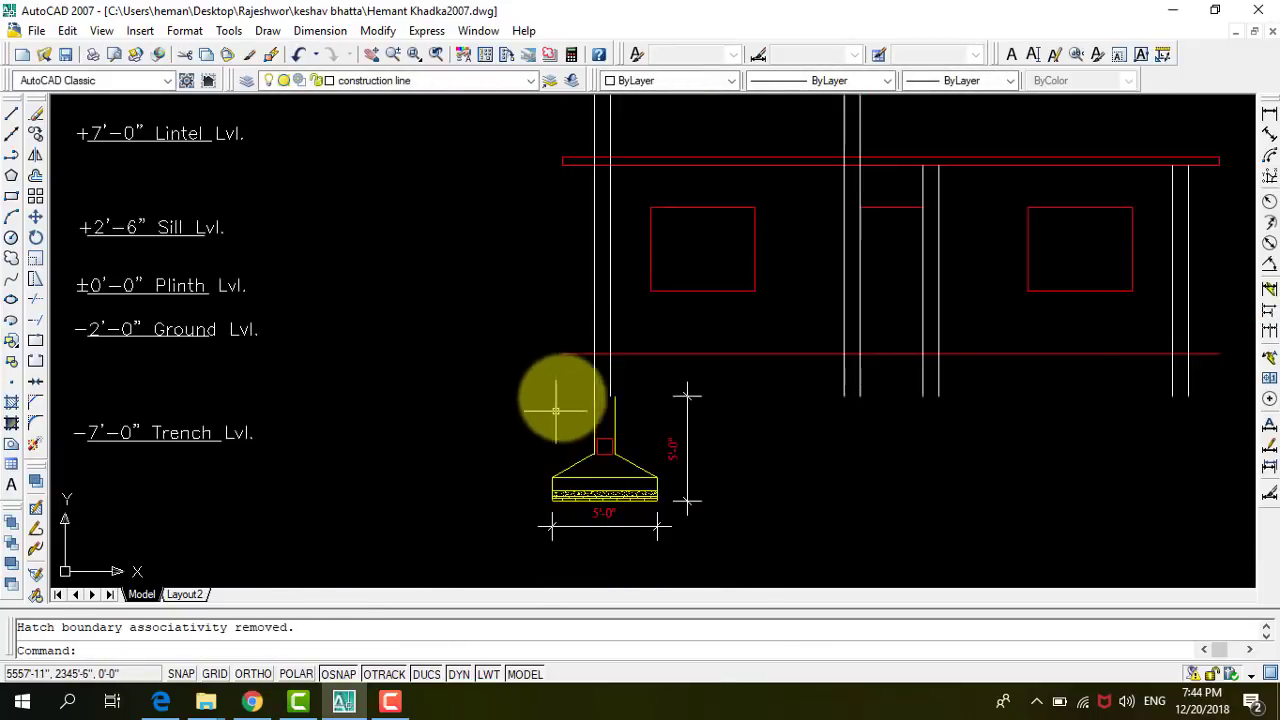
Move the elevation's red ground line down to its new level.
click(568, 356)
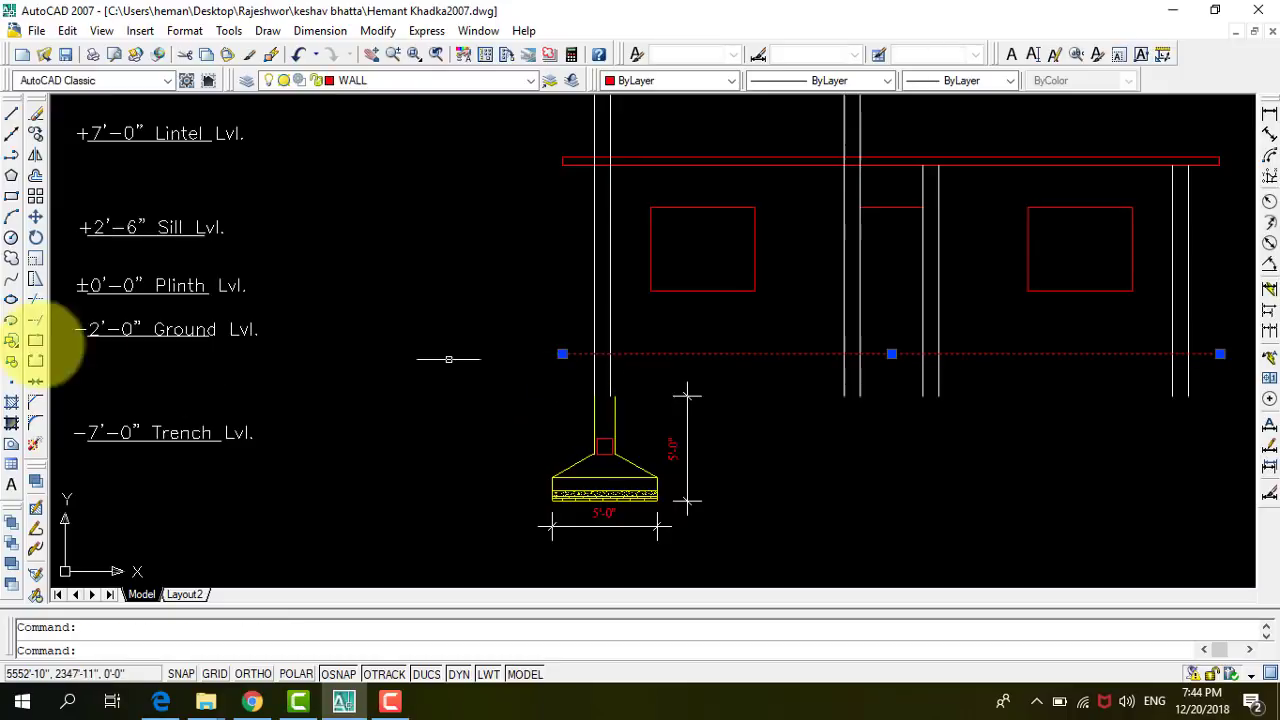
click(36, 224)
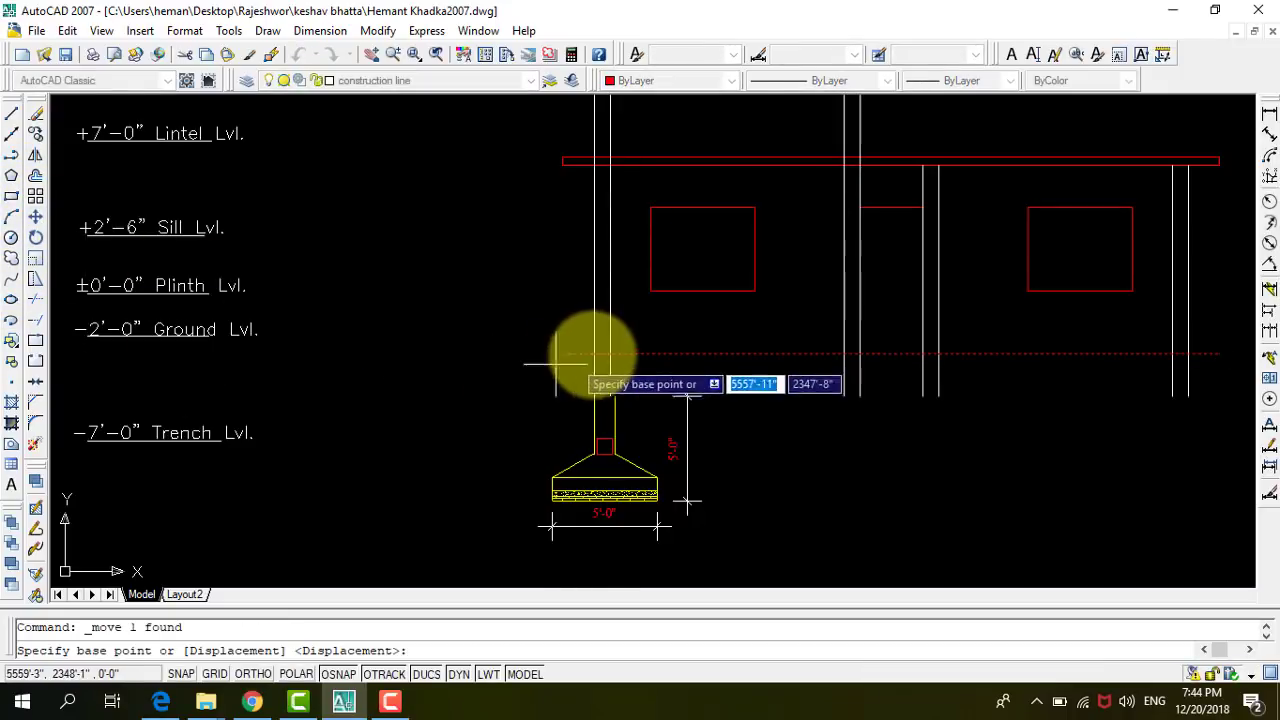
scroll(612, 355, up, 1)
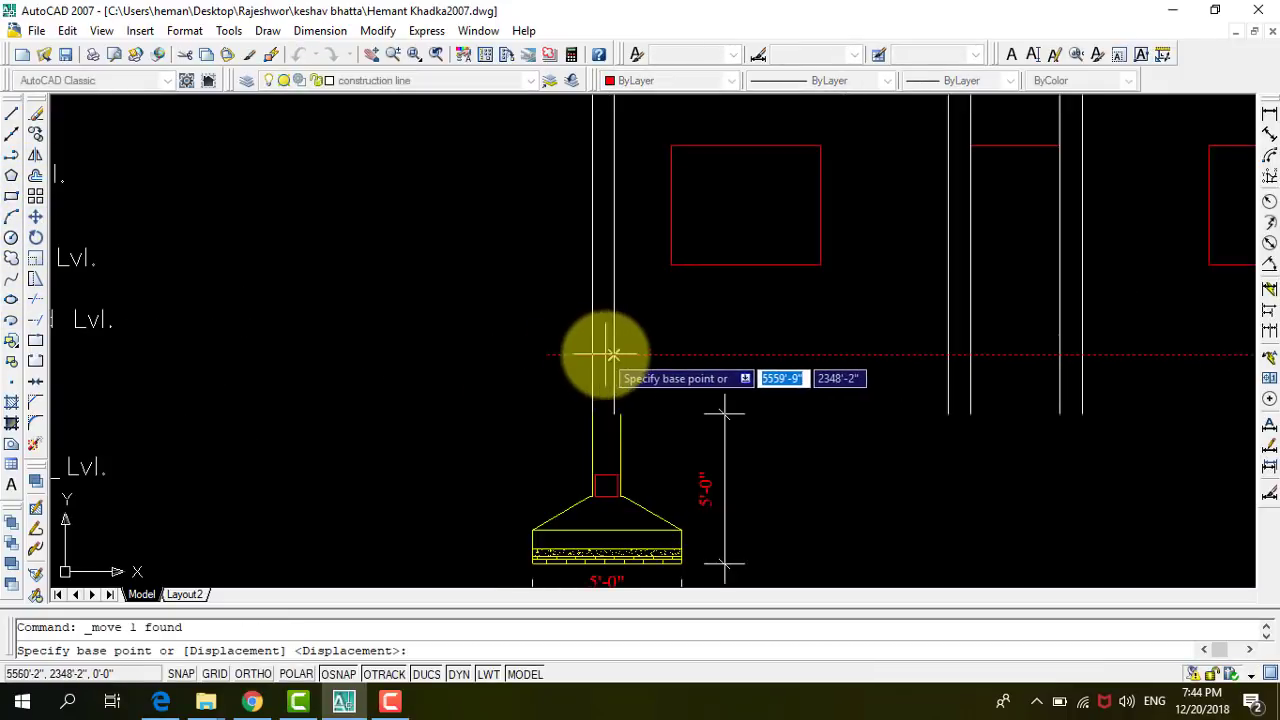
click(592, 412)
scroll(557, 395, down, 5)
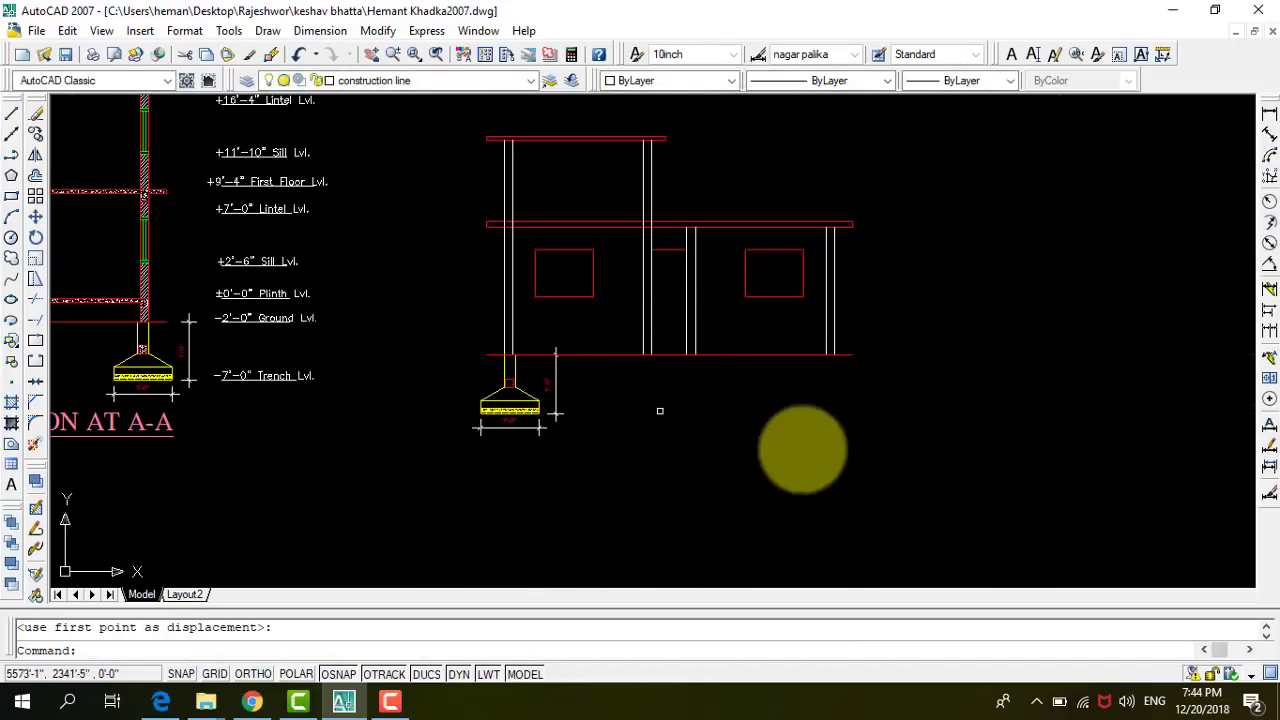
scroll(805, 452, down, 2)
scroll(894, 371, up, 1)
scroll(914, 371, down, 2)
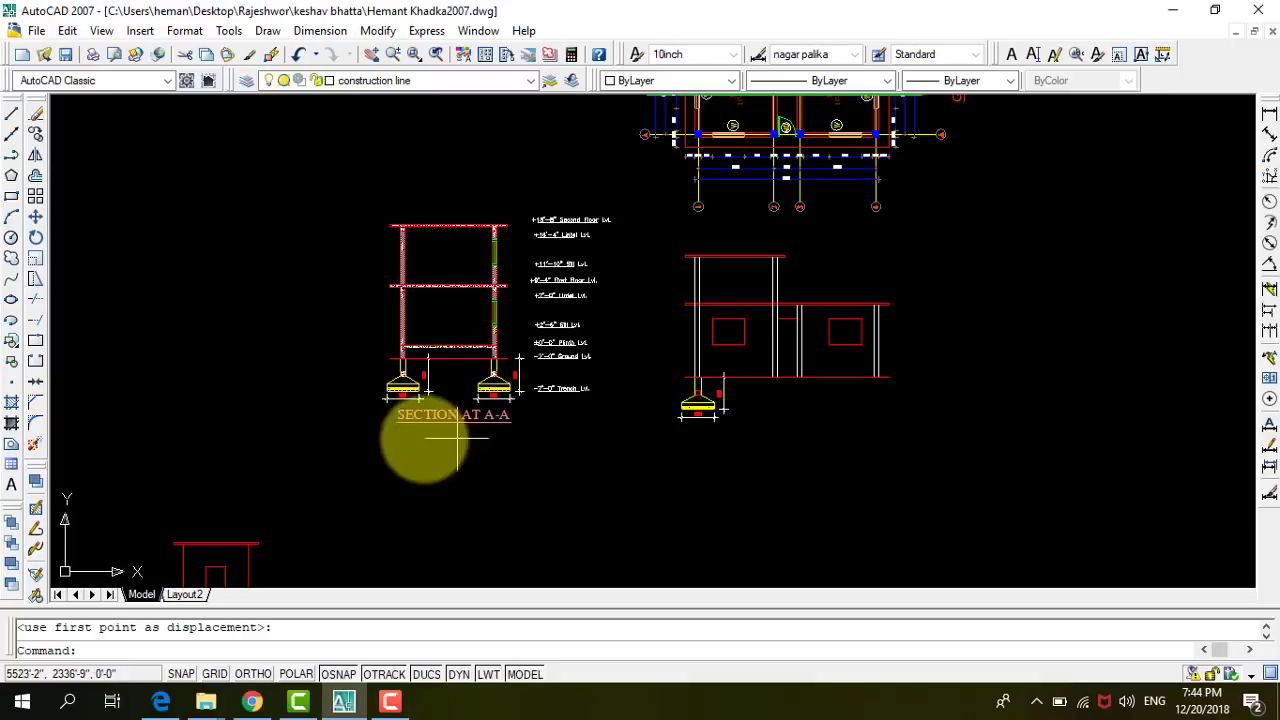
scroll(405, 352, up, 2)
scroll(329, 357, down, 1)
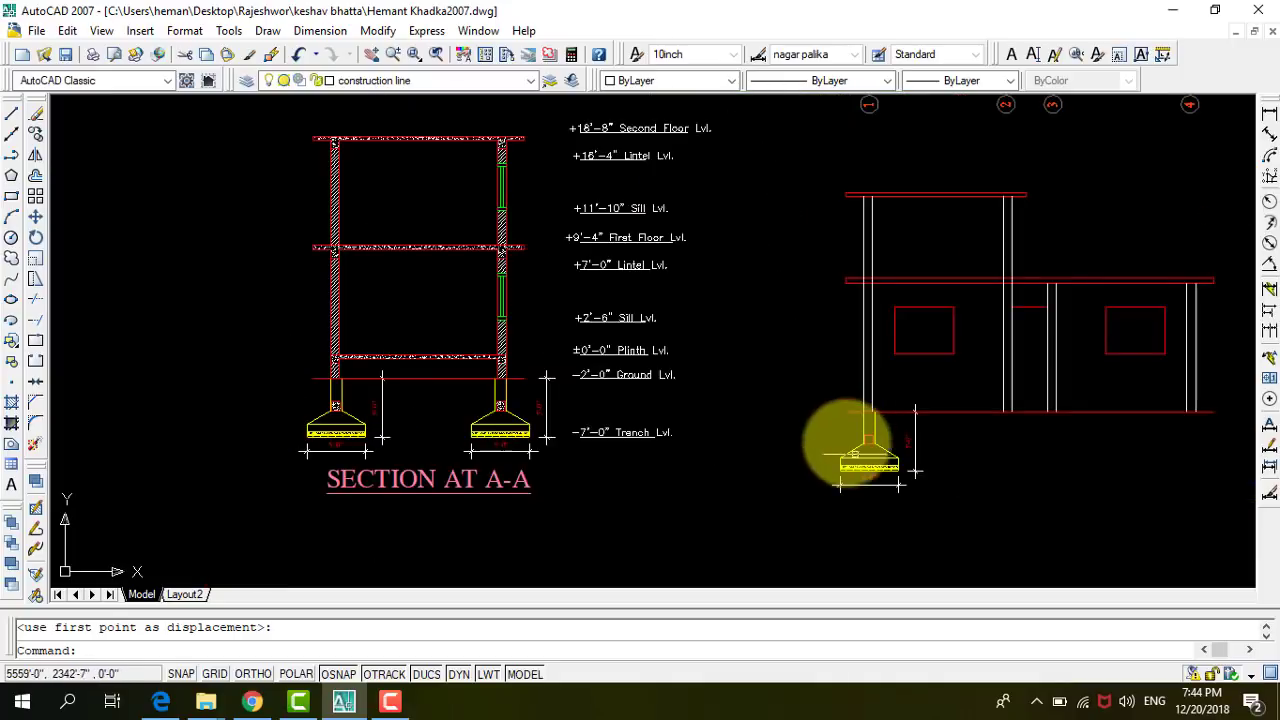
scroll(786, 463, up, 4)
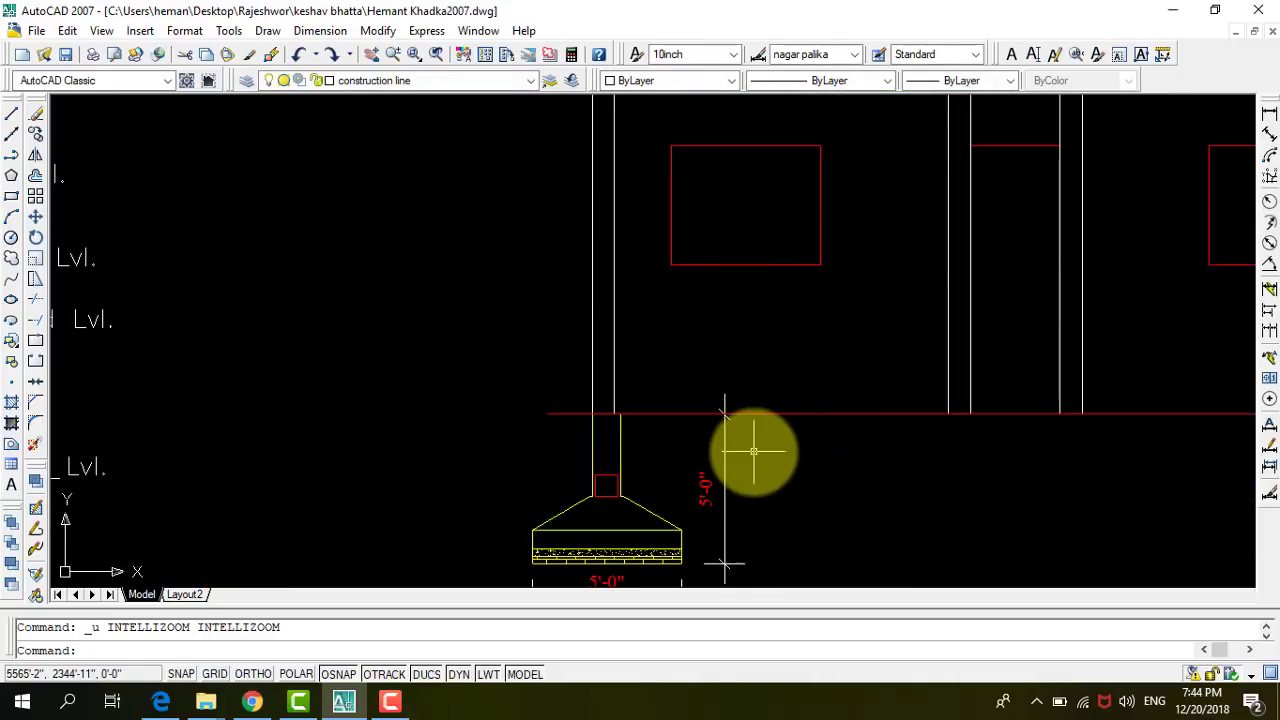
scroll(700, 380, down, 2)
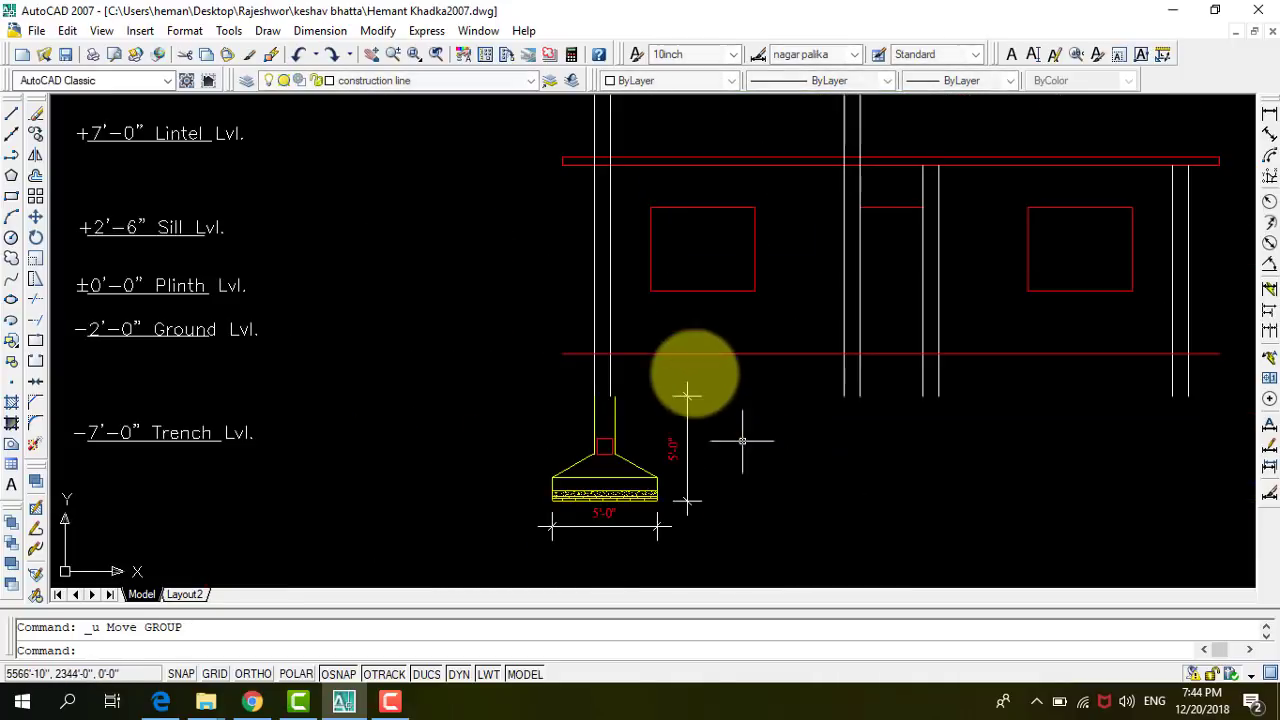
Copy the red ground line to create a parallel plinth line.
click(677, 354)
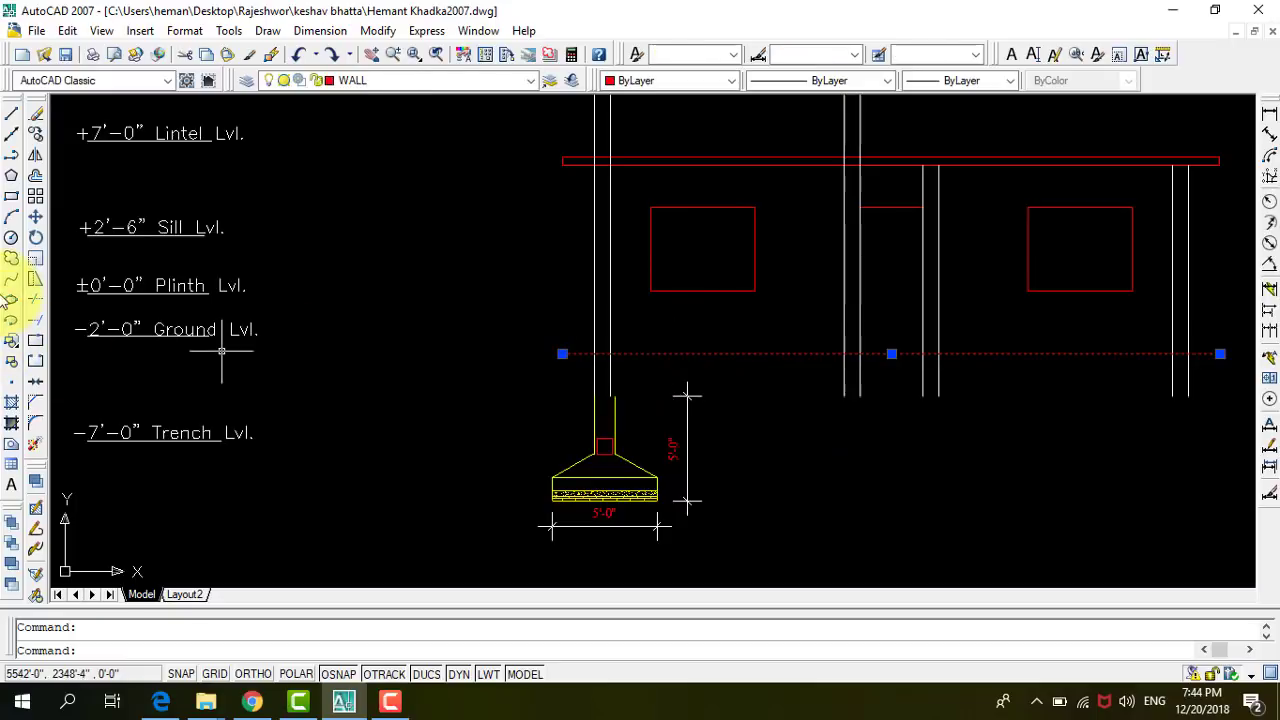
click(36, 137)
scroll(650, 410, up, 2)
scroll(590, 360, up, 1)
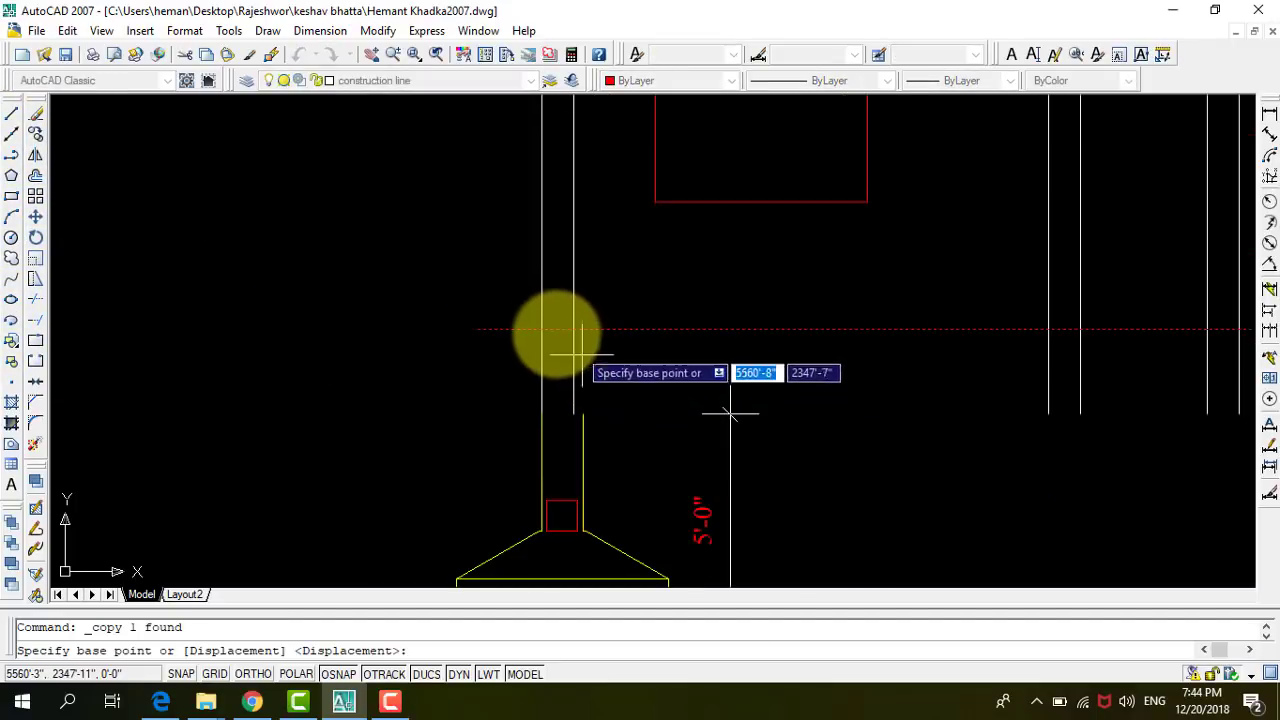
click(541, 329)
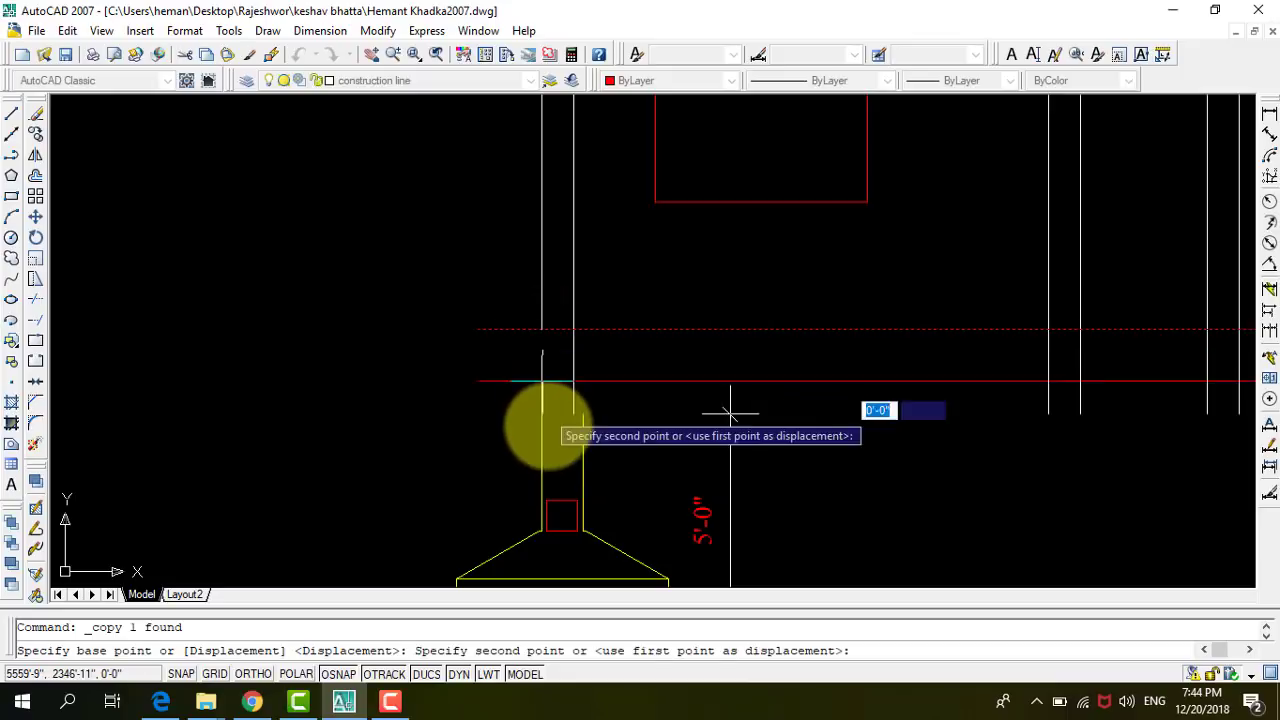
scroll(541, 413, down, 2)
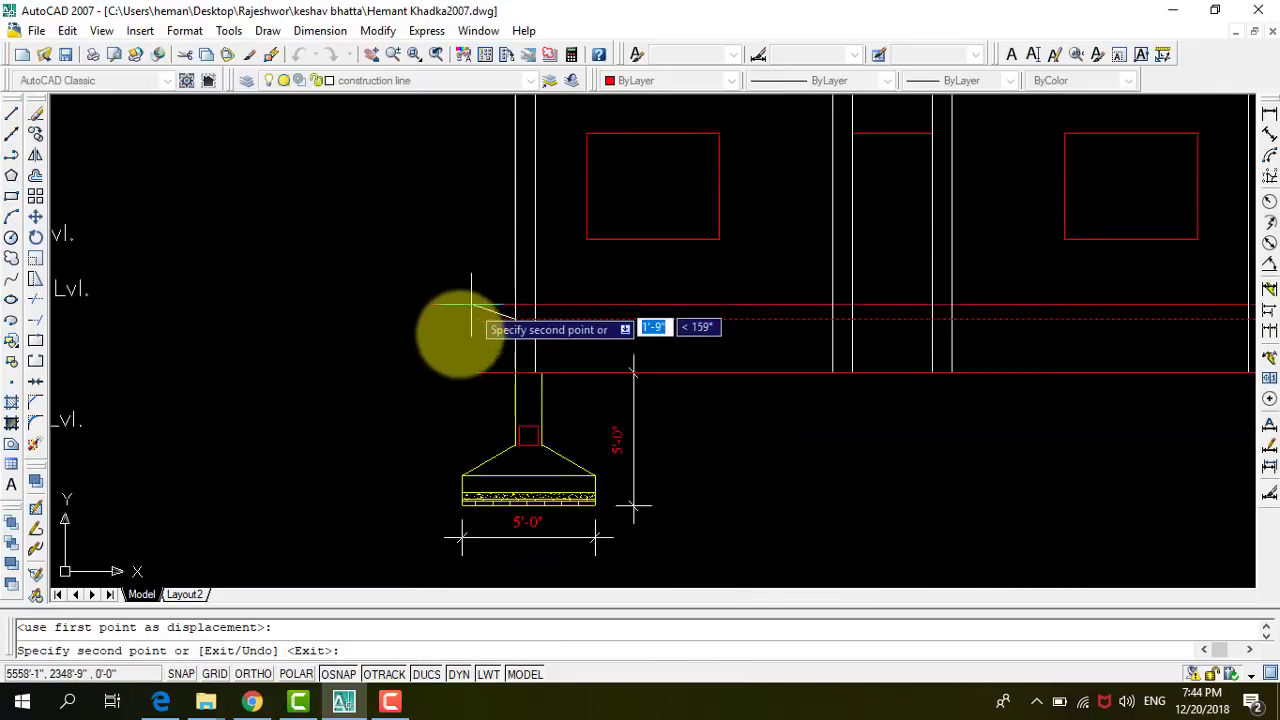
key(Escape)
scroll(486, 363, down, 4)
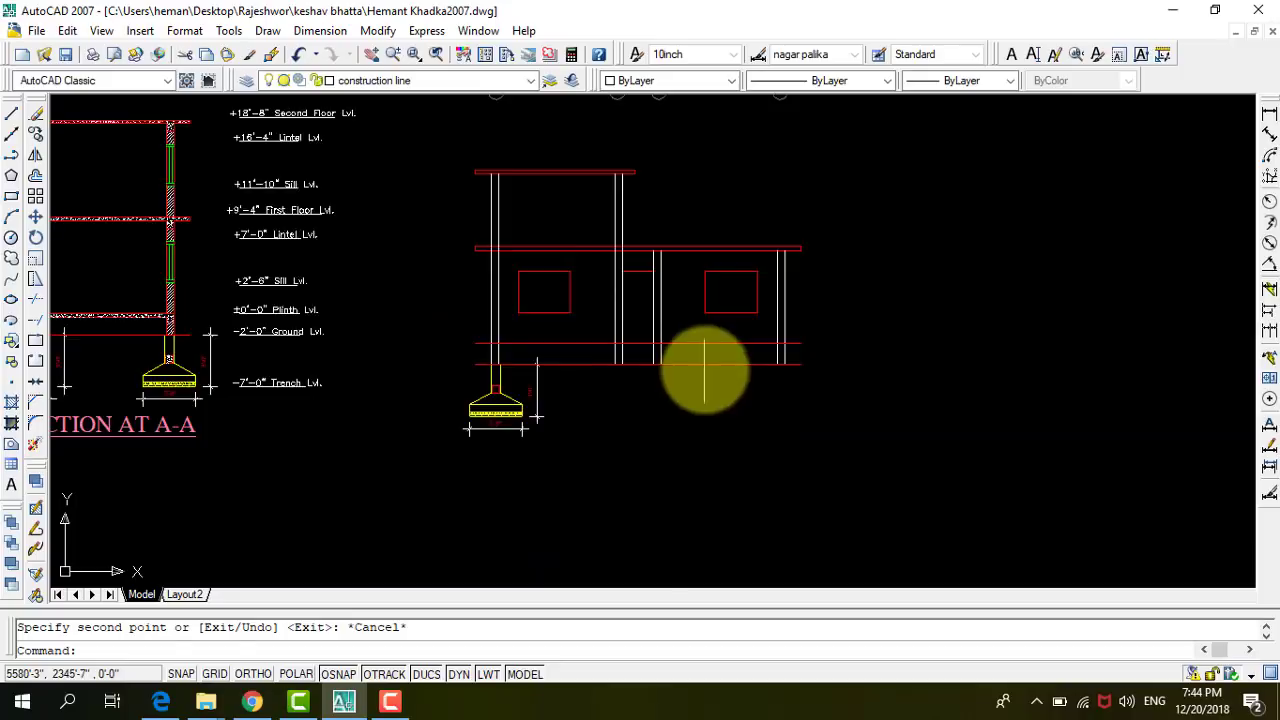
scroll(513, 366, up, 3)
scroll(330, 300, up, 2)
scroll(500, 340, up, 2)
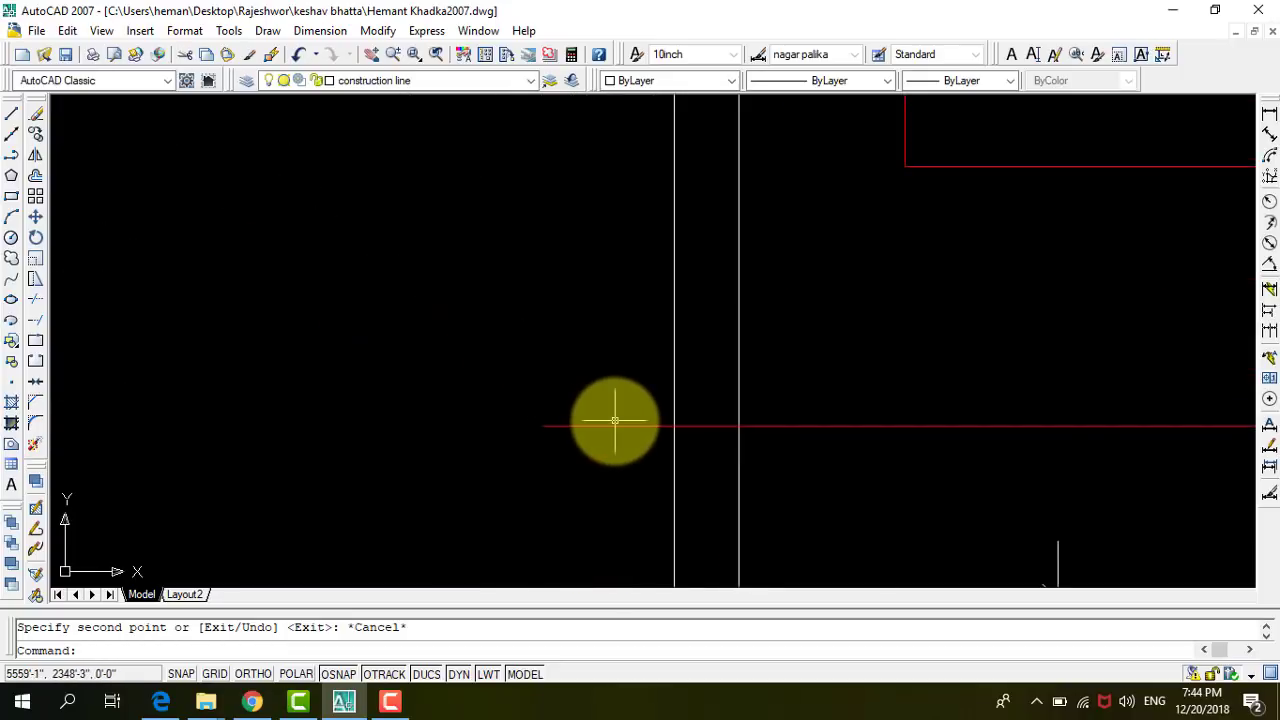
Stretch the plinth line's left end onto the left outer wall line.
click(543, 426)
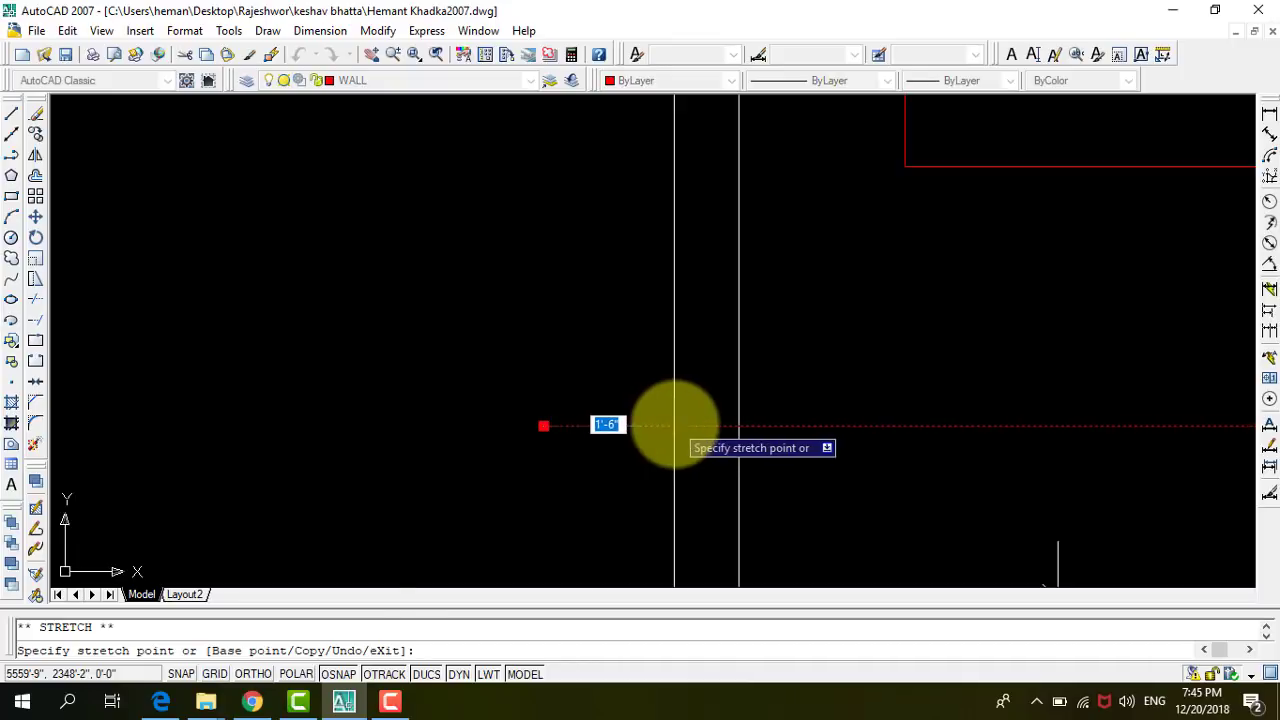
click(416, 420)
scroll(309, 424, down, 5)
scroll(1048, 418, up, 3)
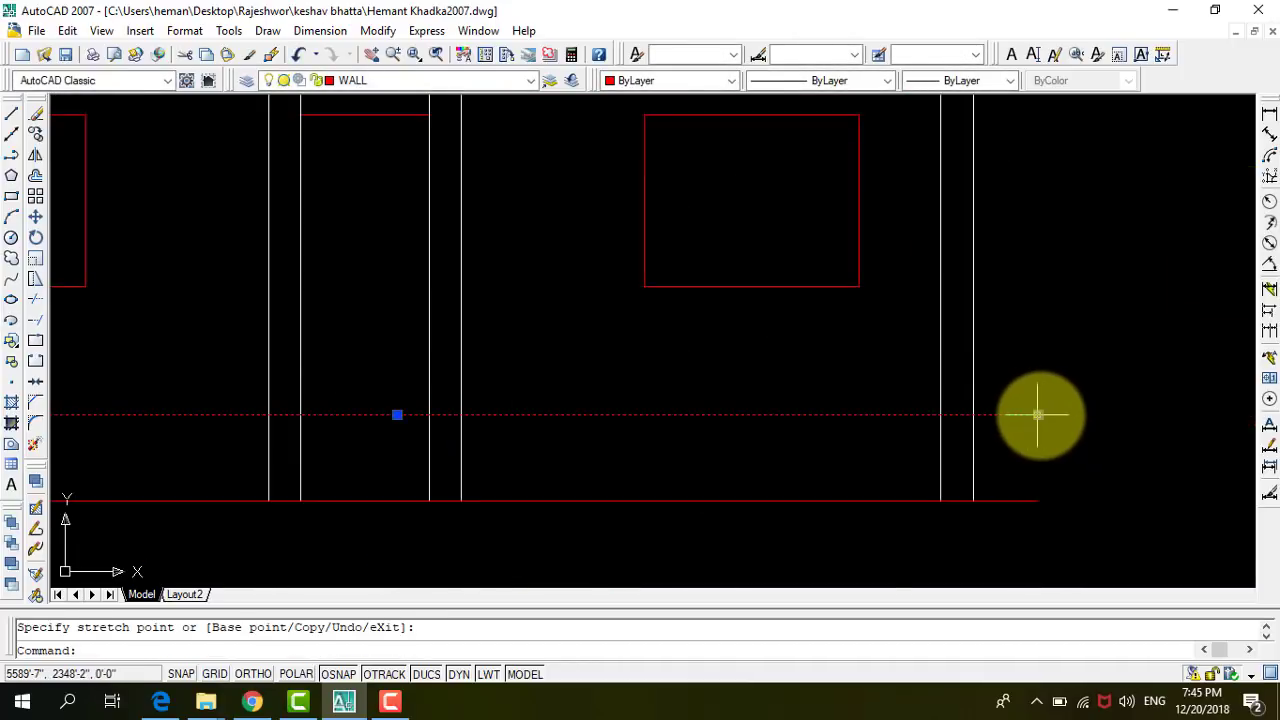
Stretch the plinth line's right end onto the right outer wall line.
click(1037, 414)
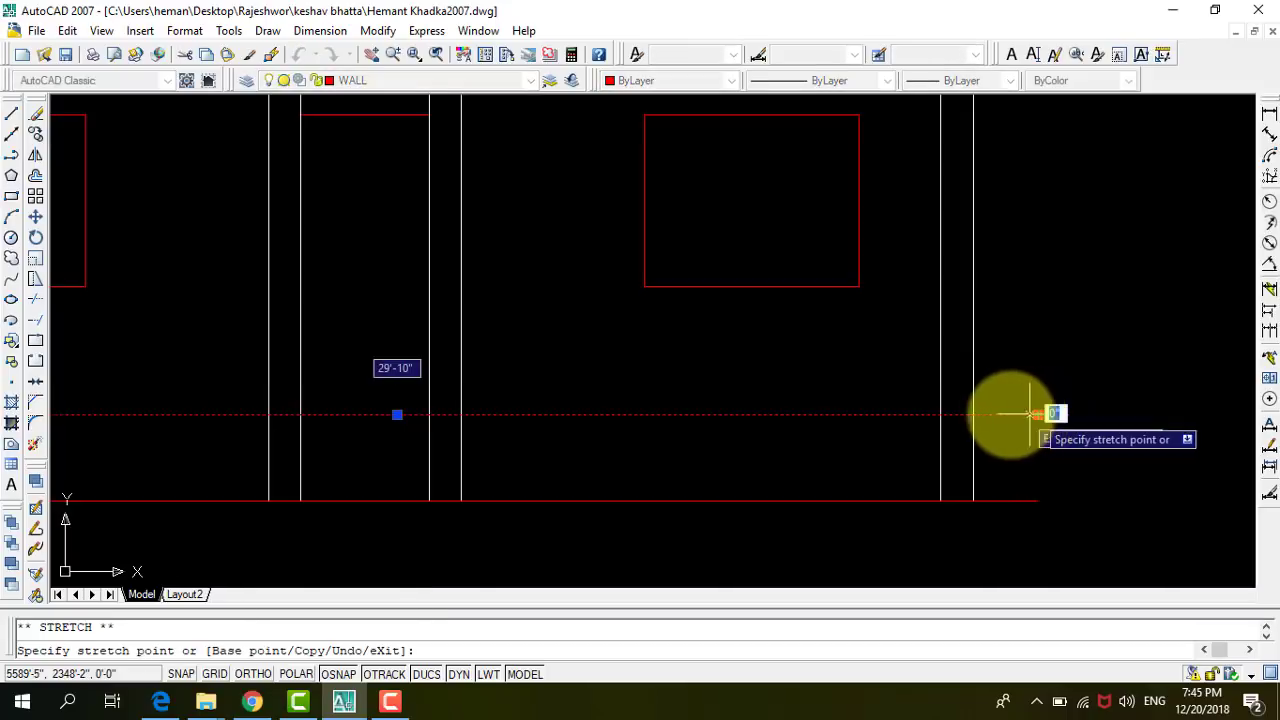
click(972, 414)
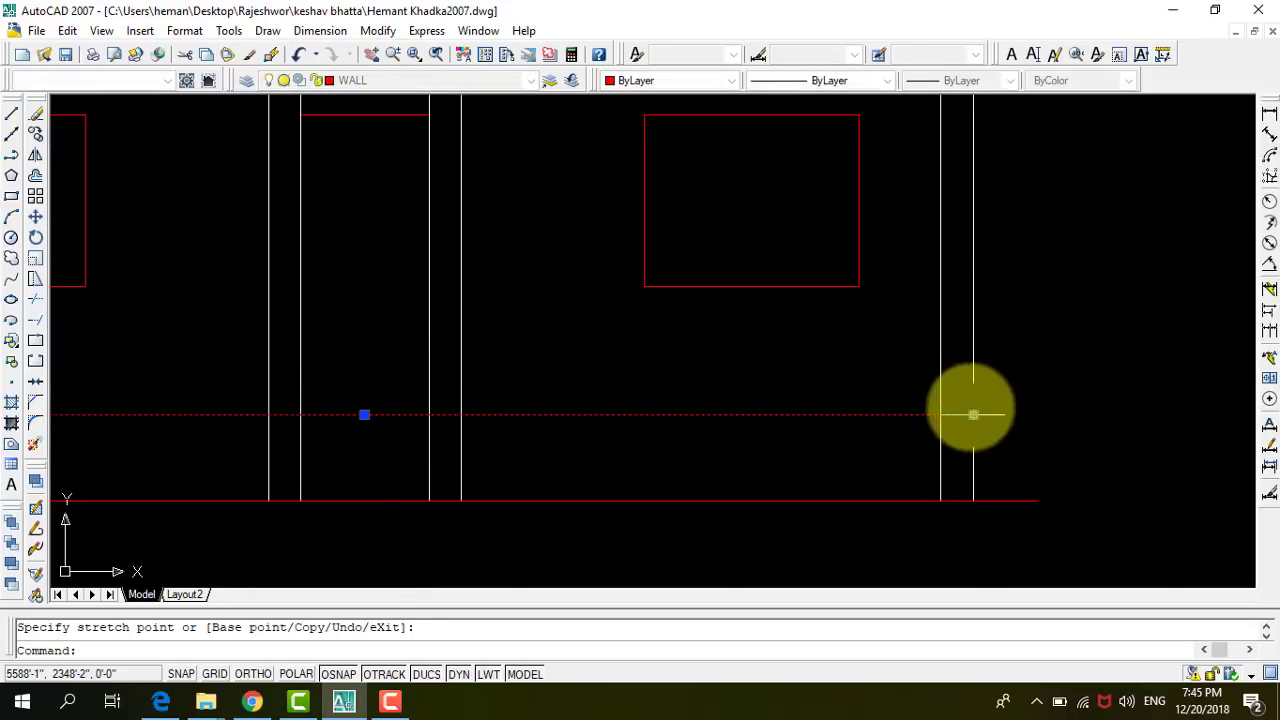
scroll(1040, 414, down, 3)
scroll(772, 345, up, 4)
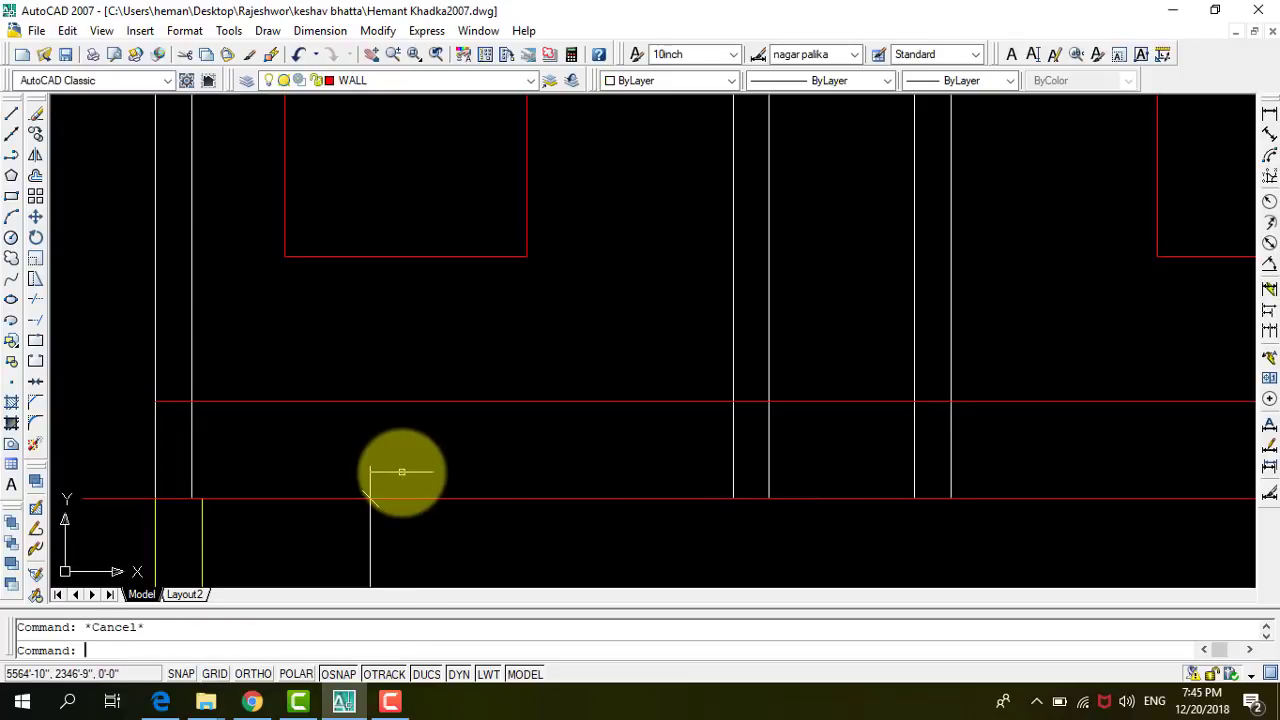
scroll(543, 351, down, 3)
scroll(643, 409, down, 2)
scroll(531, 517, up, 3)
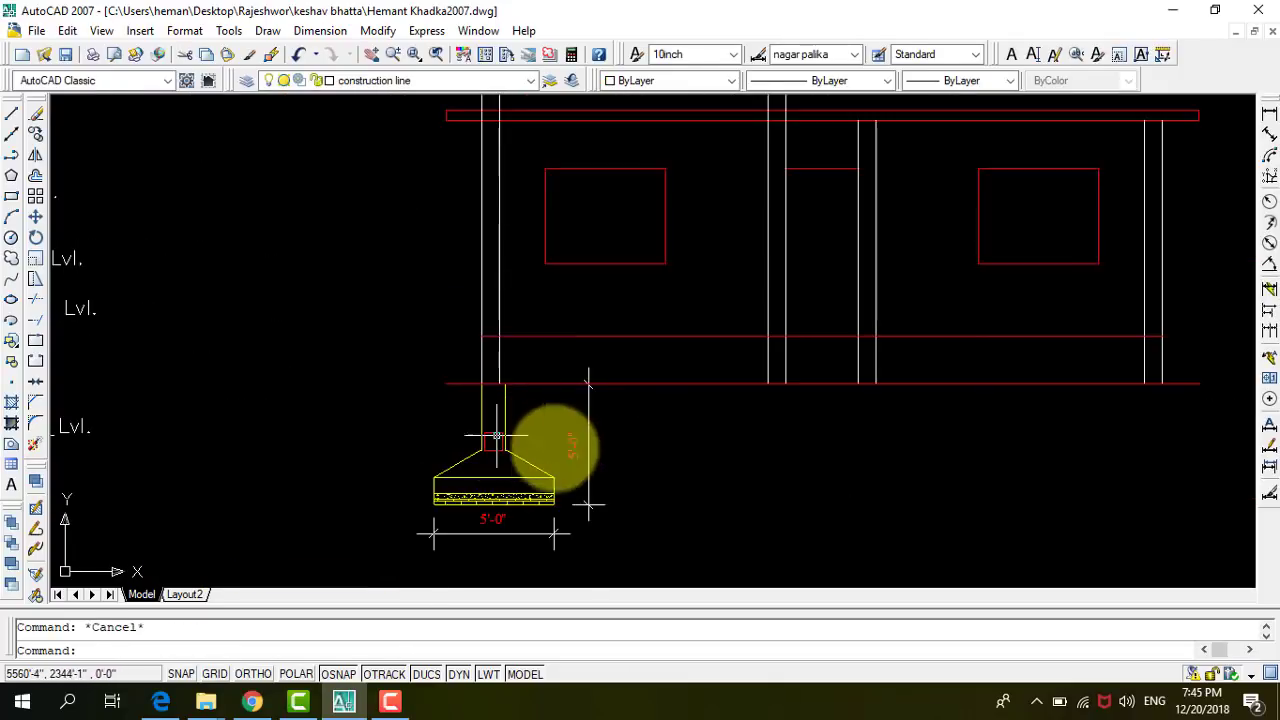
scroll(588, 500, down, 2)
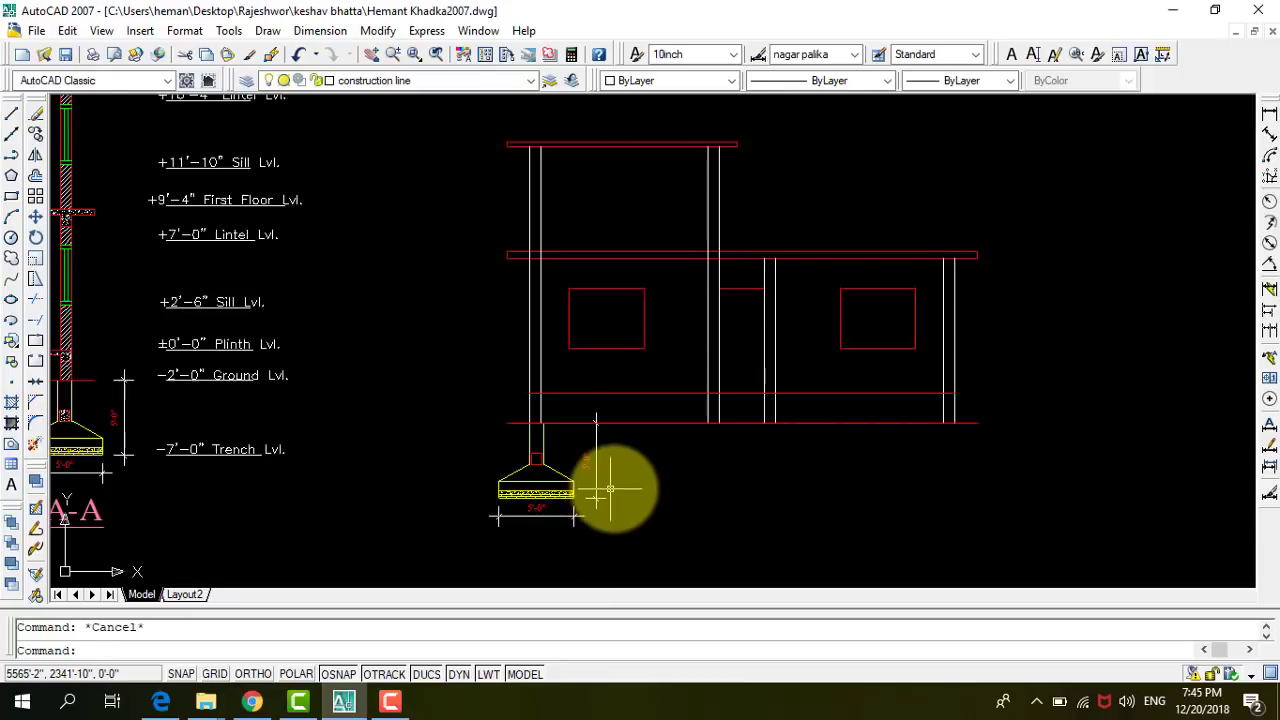
scroll(612, 490, down, 2)
scroll(601, 494, up, 2)
Window-select the 5'-0" footing and its dimensions and copy it from the column base.
click(602, 536)
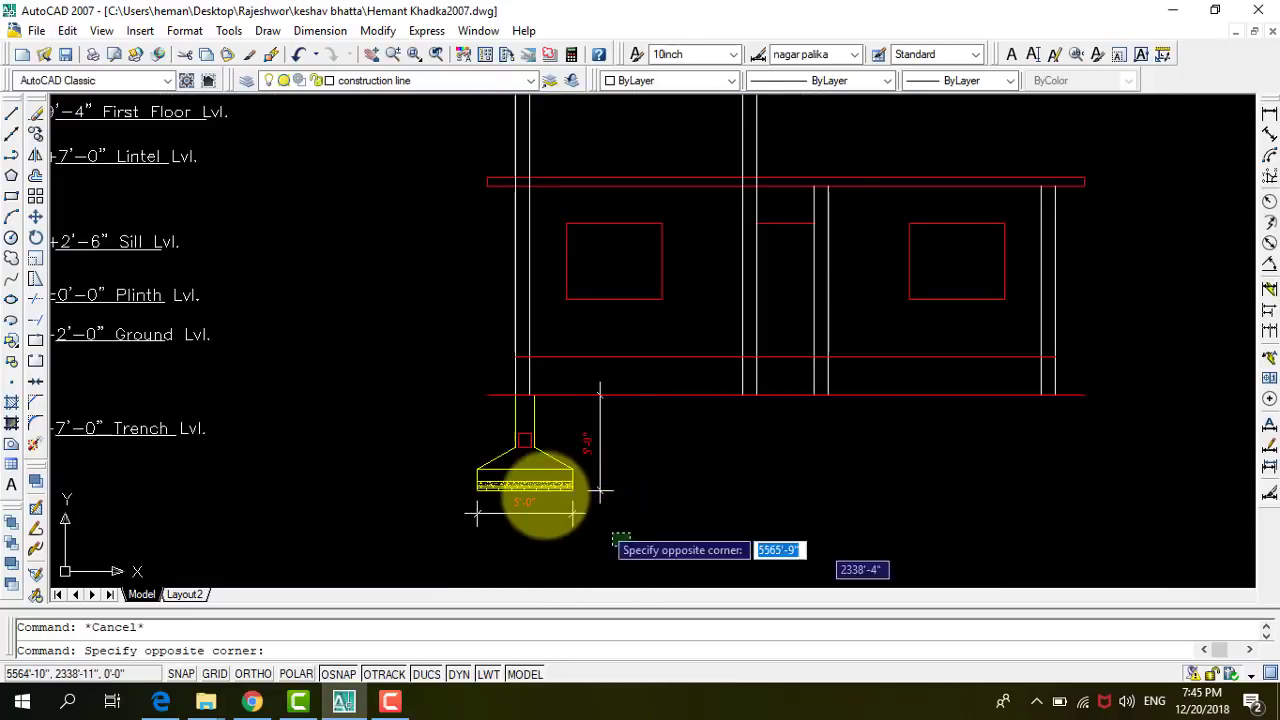
click(420, 423)
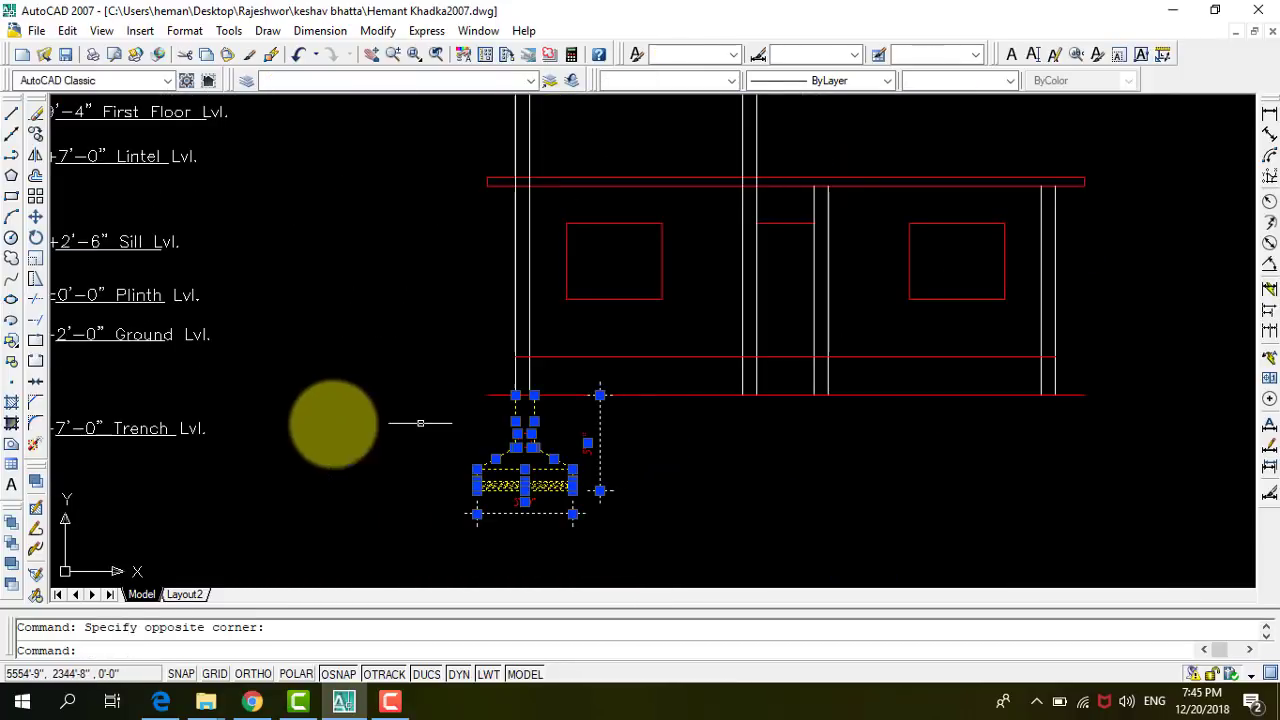
click(35, 133)
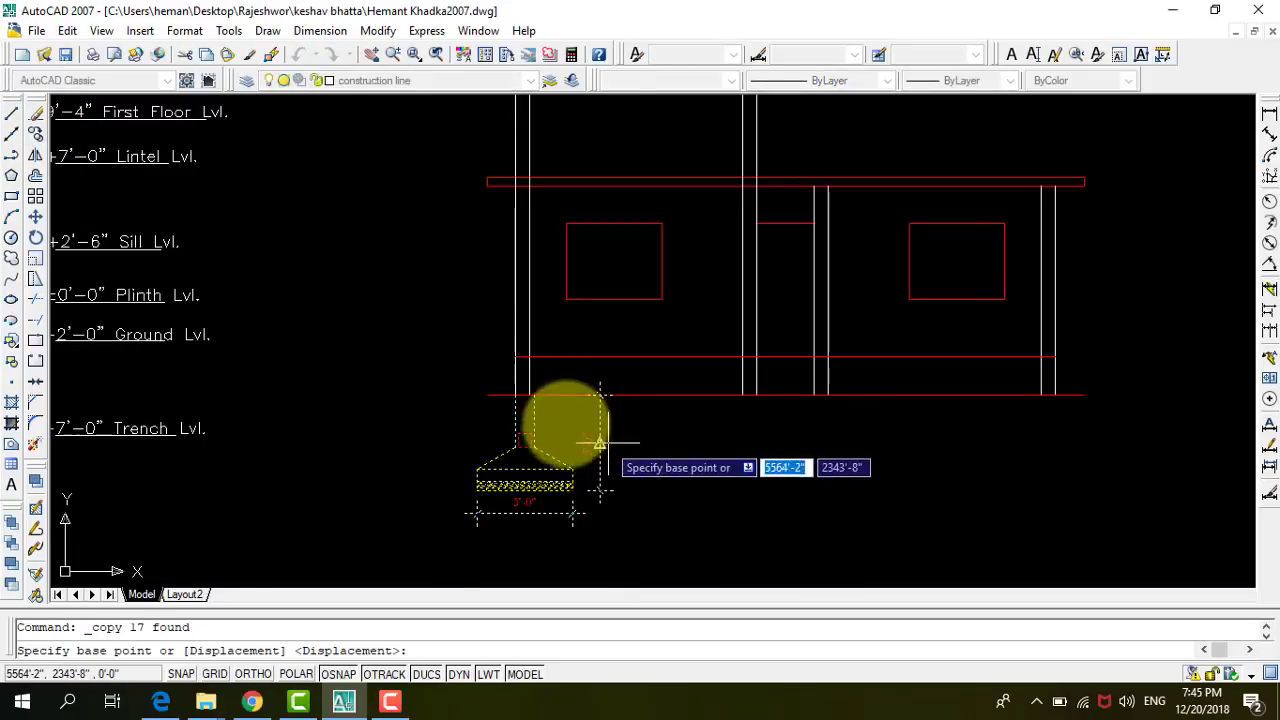
scroll(560, 430, up, 3)
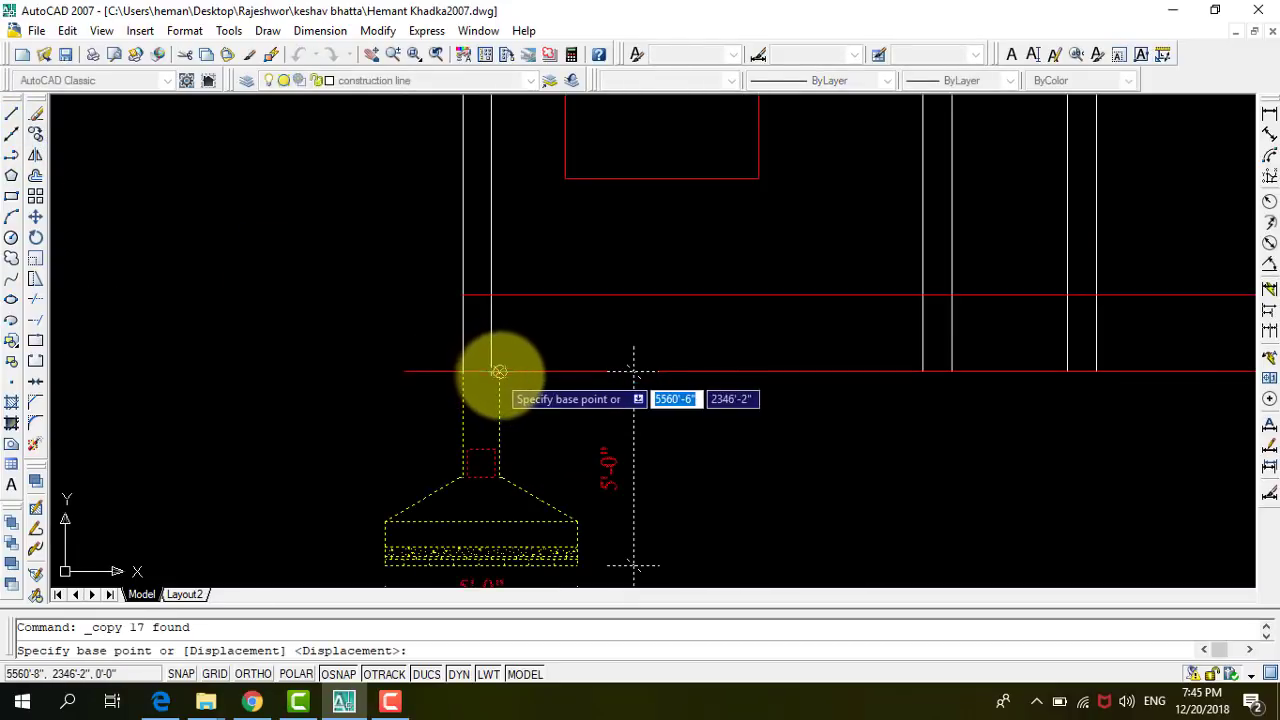
click(499, 372)
Place footing copies beneath the right-hand and middle columns along the ground line.
scroll(400, 420, down, 3)
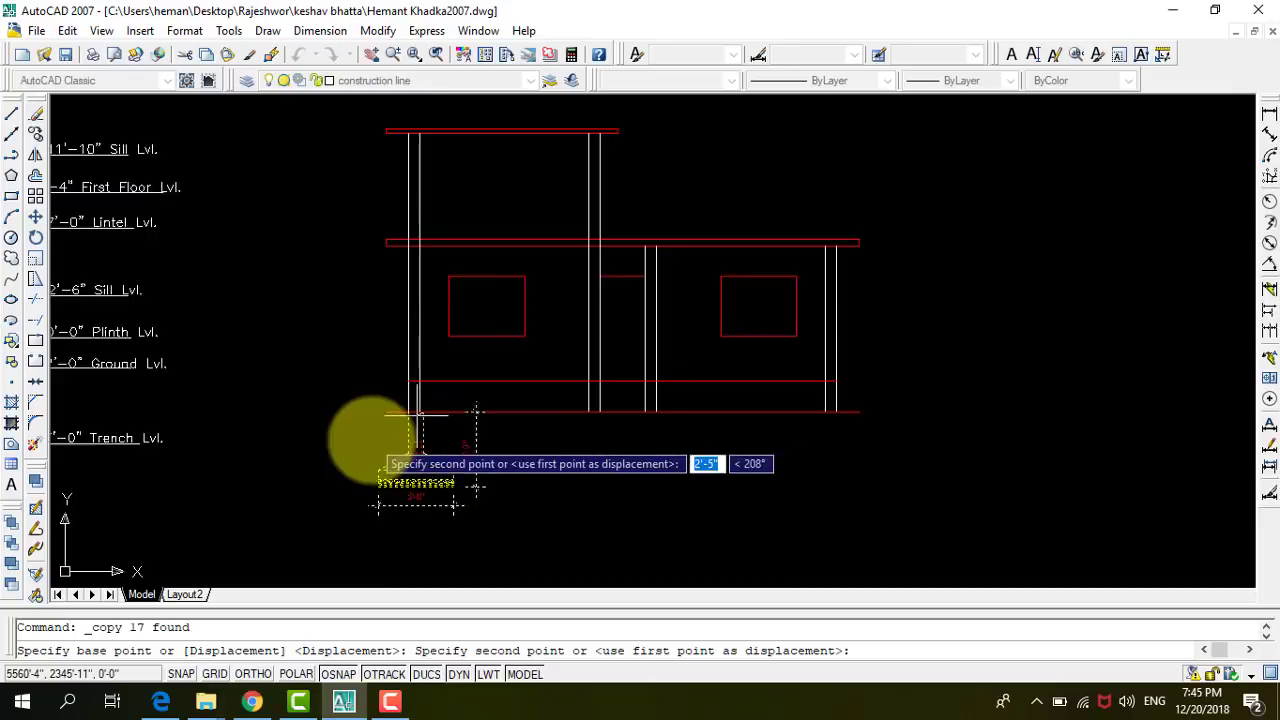
scroll(385, 440, down, 2)
scroll(657, 420, up, 4)
scroll(668, 424, up, 1)
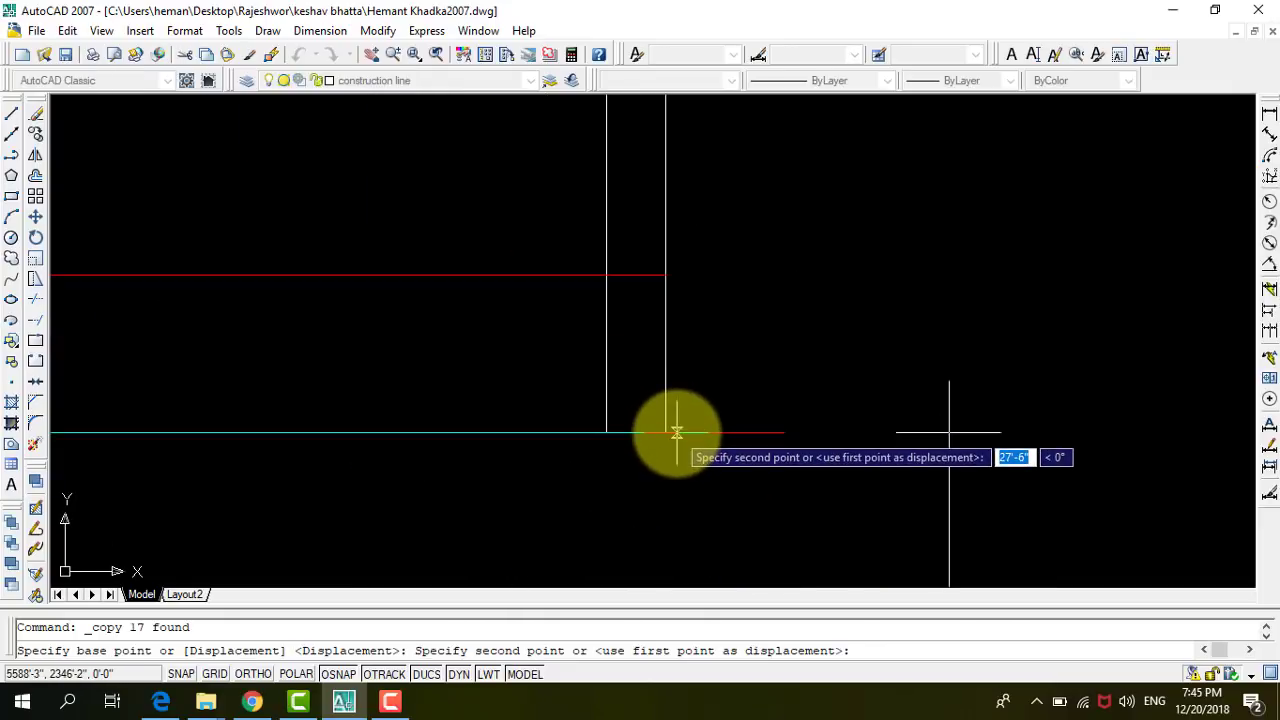
click(665, 433)
scroll(743, 277, down, 2)
scroll(514, 457, down, 2)
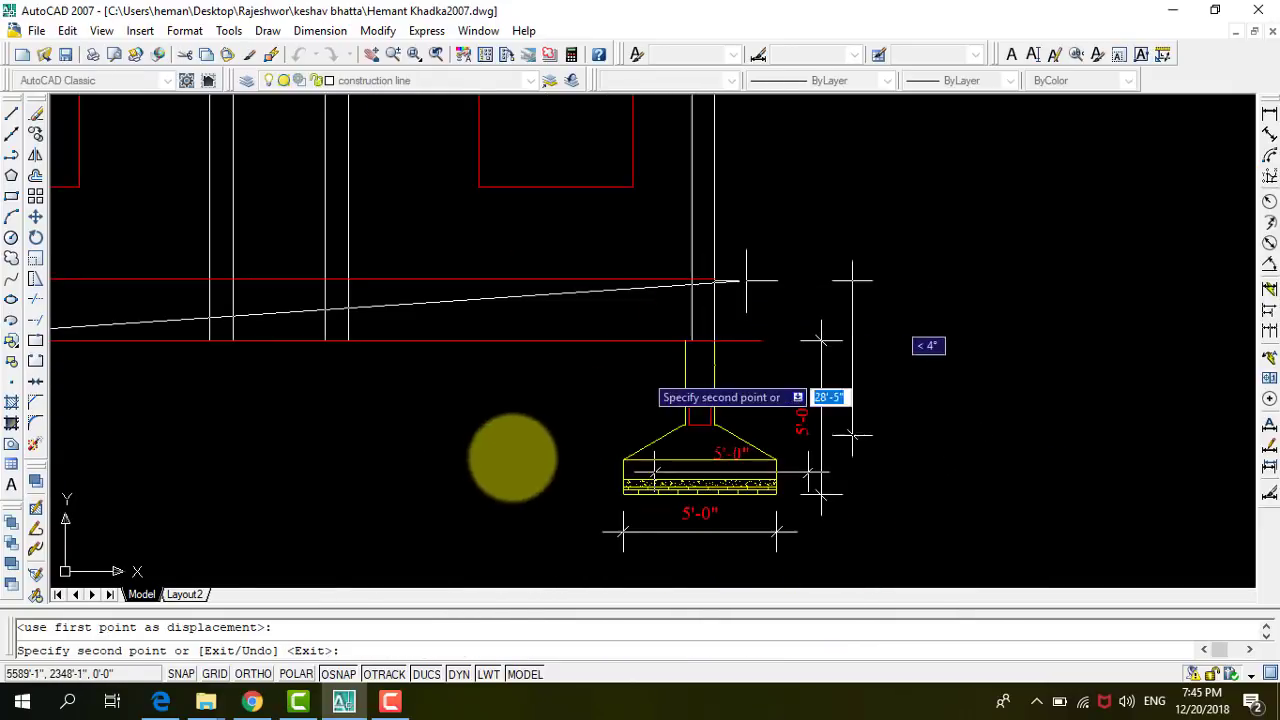
scroll(503, 462, down, 1)
scroll(366, 377, up, 1)
scroll(409, 371, up, 1)
scroll(429, 394, up, 1)
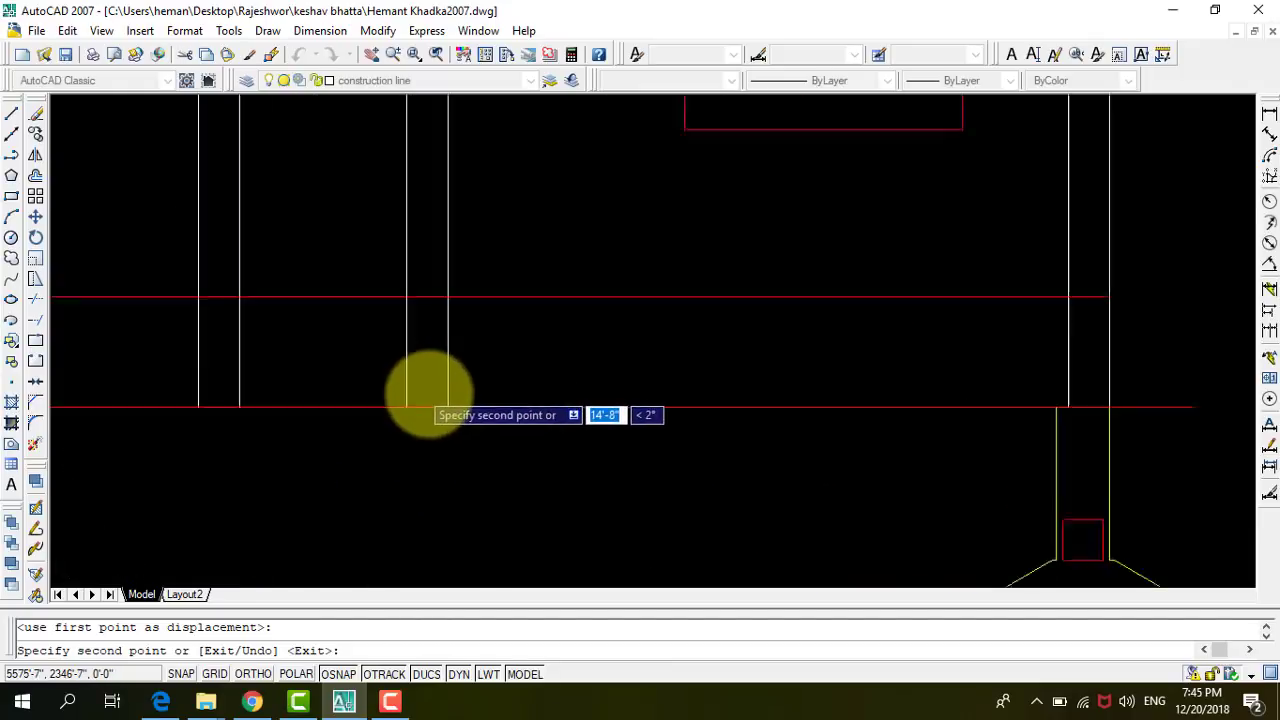
scroll(460, 402, up, 1)
click(457, 414)
scroll(530, 320, down, 3)
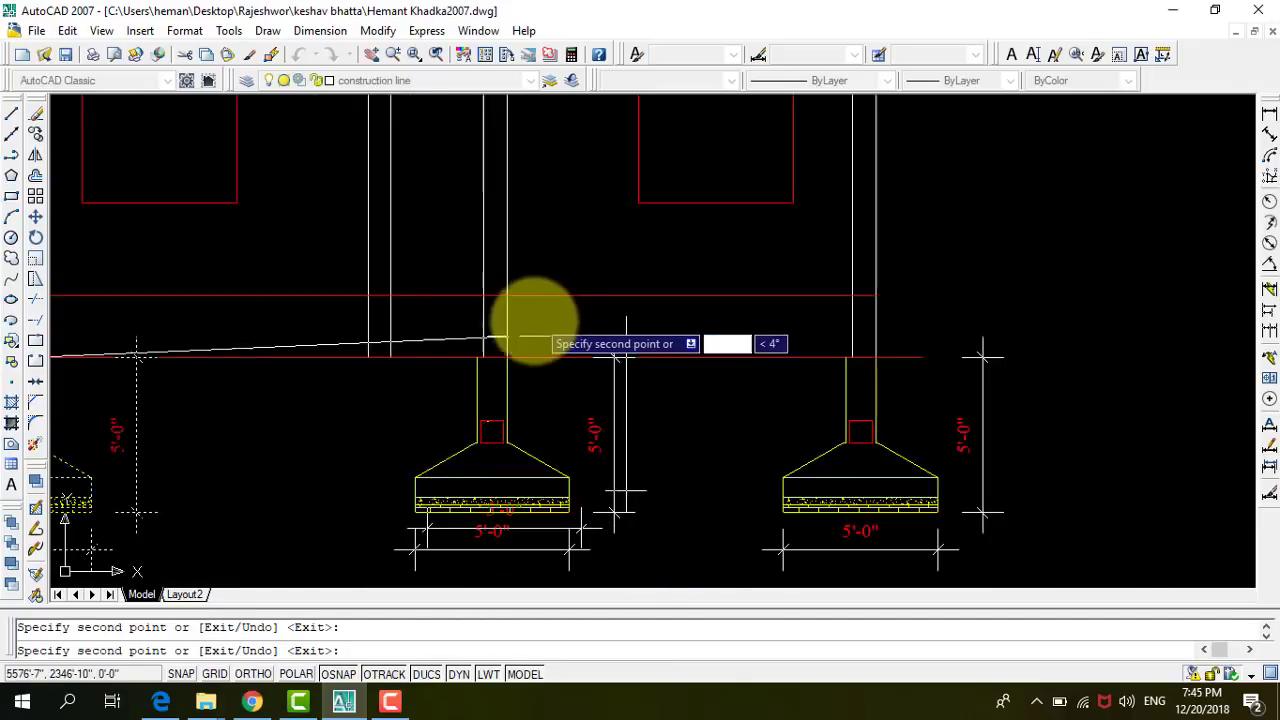
scroll(320, 420, down, 1)
key(Escape)
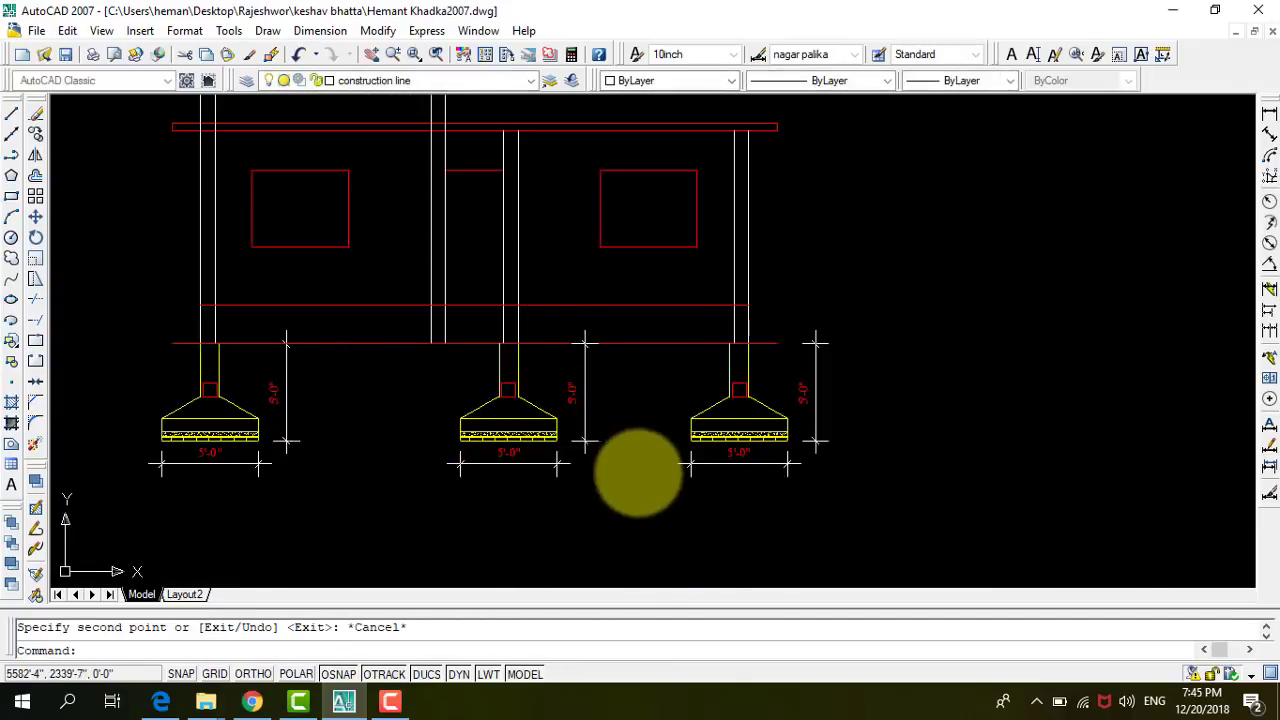
click(637, 491)
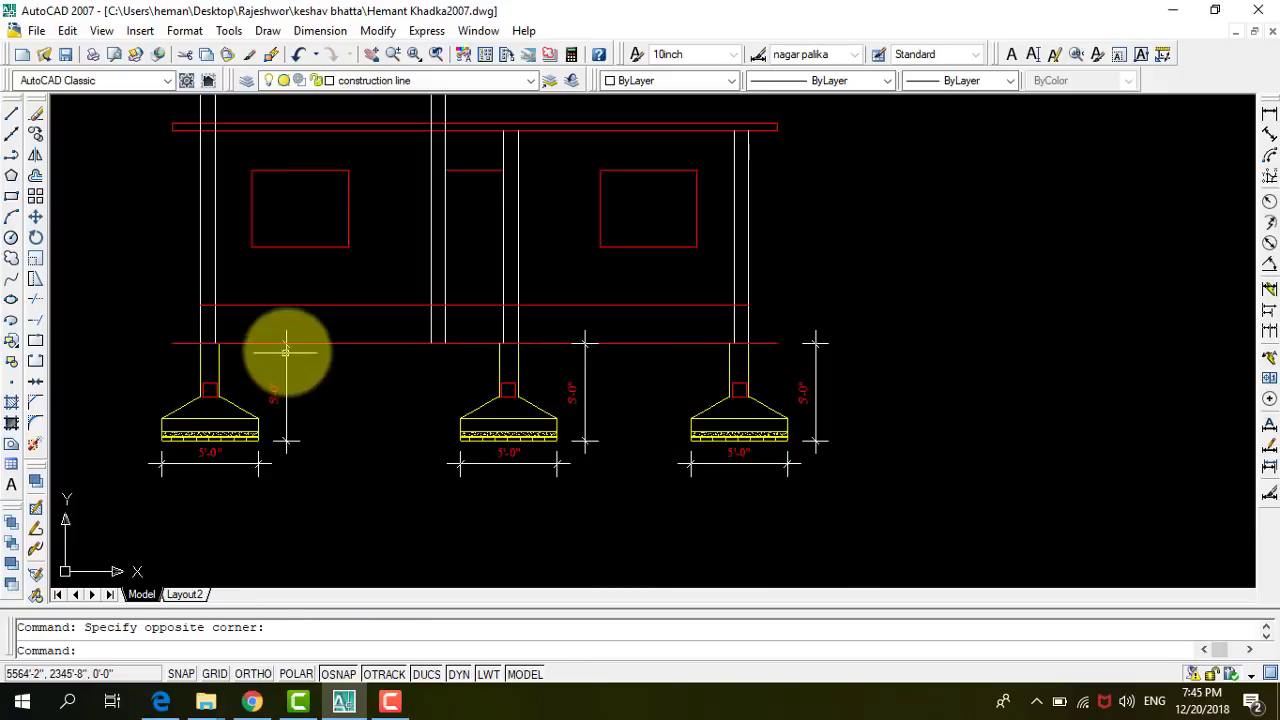
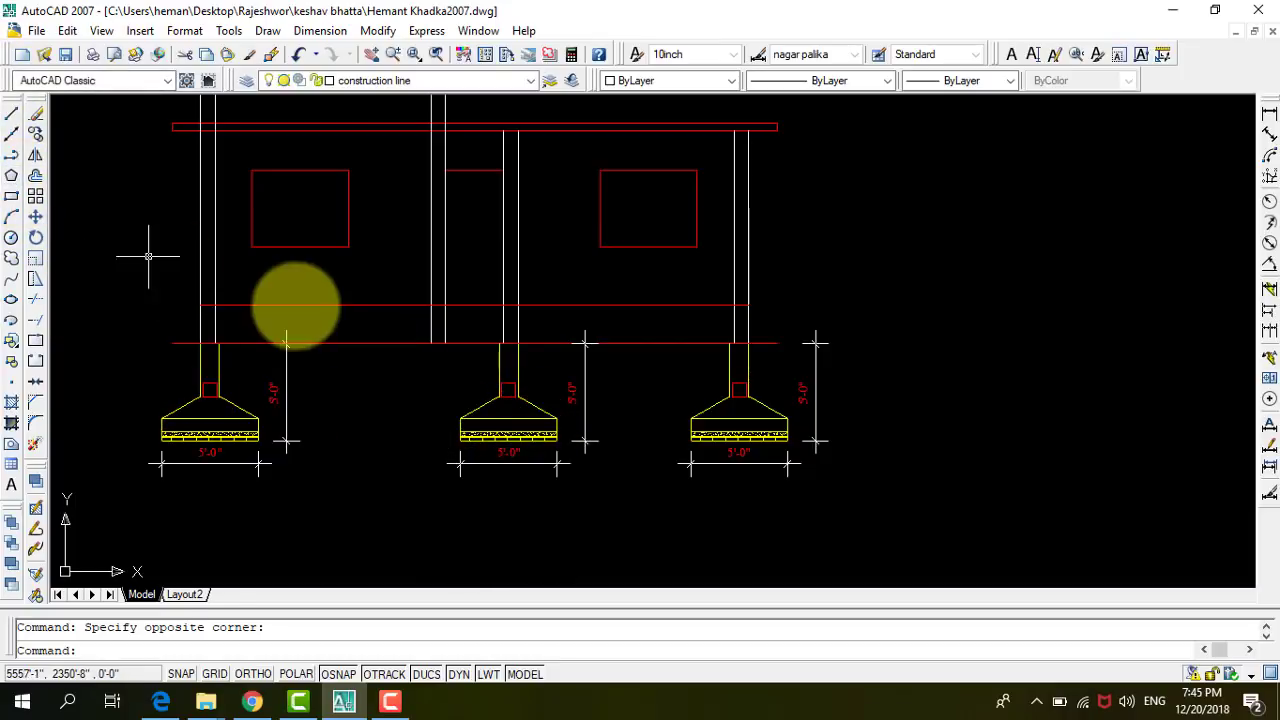
Copy the left footing from its column base onto the middle footing so they overlap.
click(336, 488)
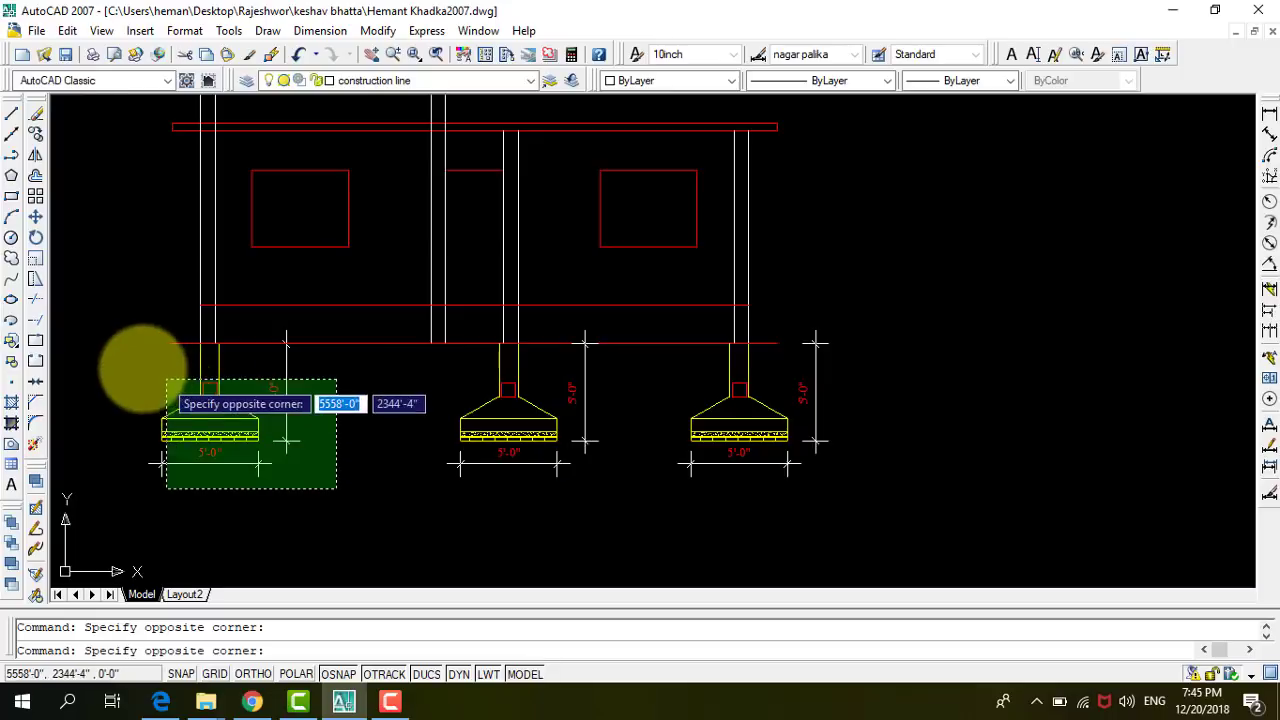
click(80, 337)
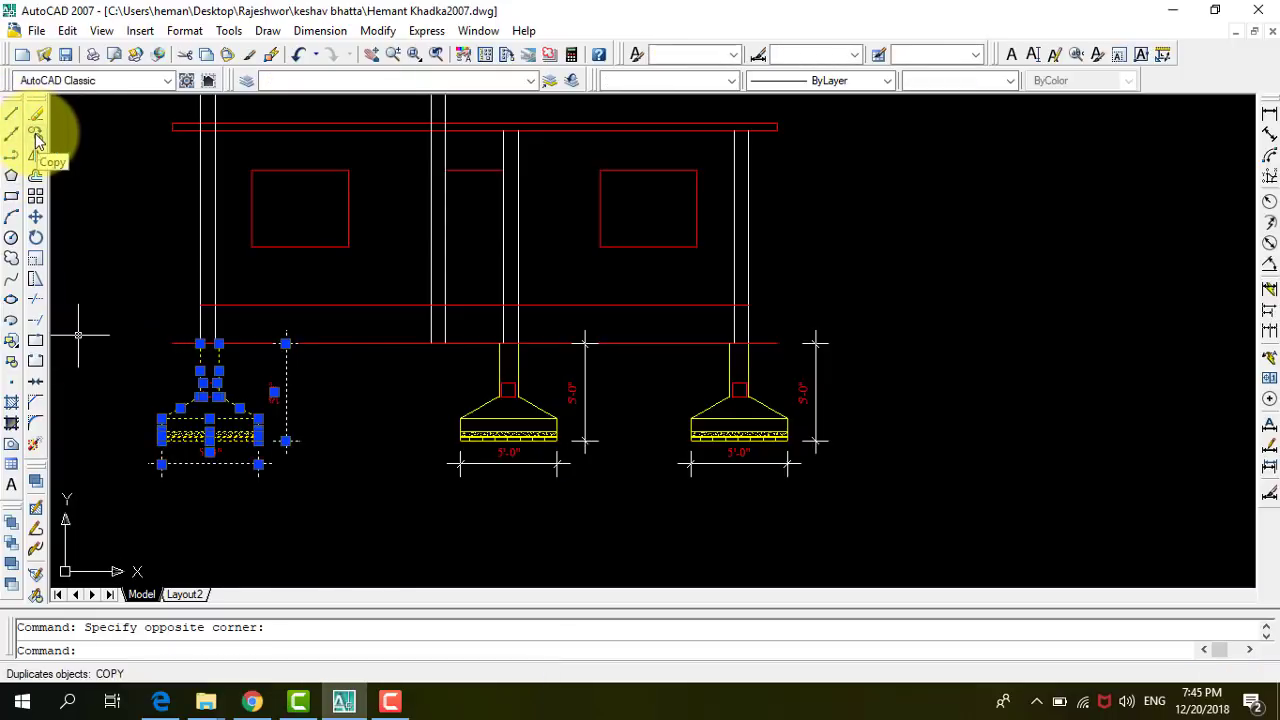
click(36, 218)
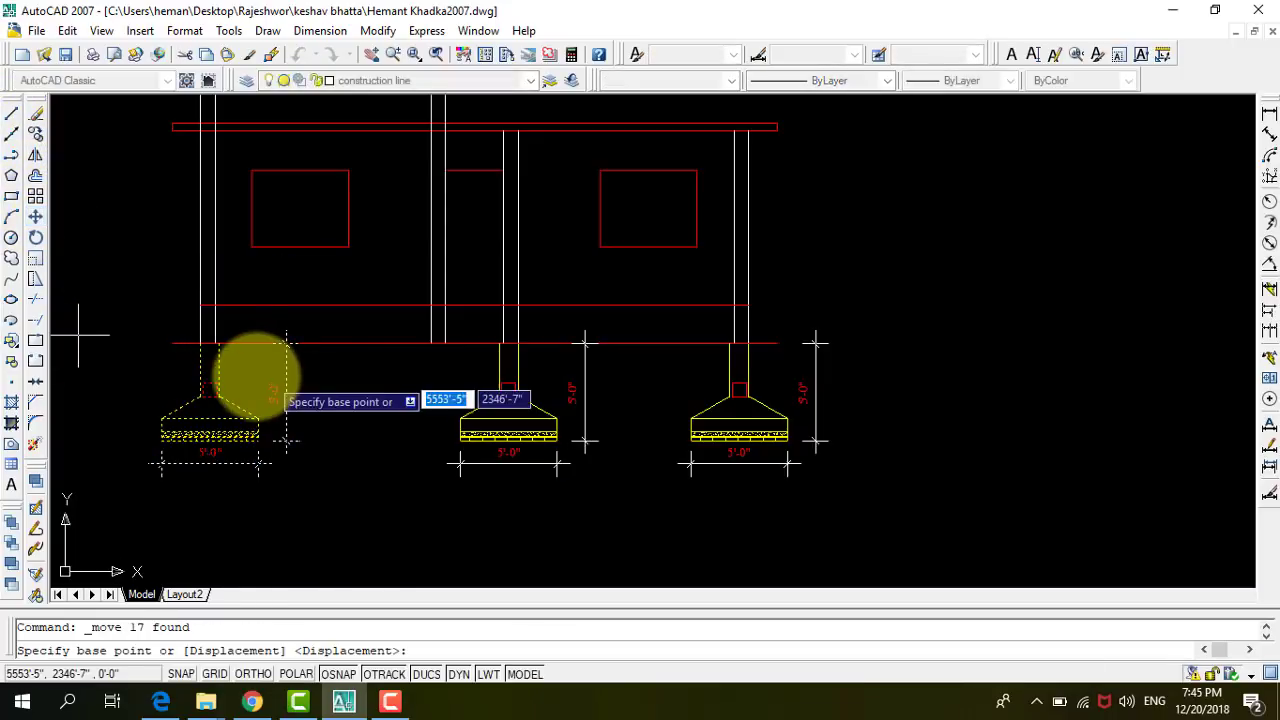
click(36, 140)
click(362, 520)
click(150, 372)
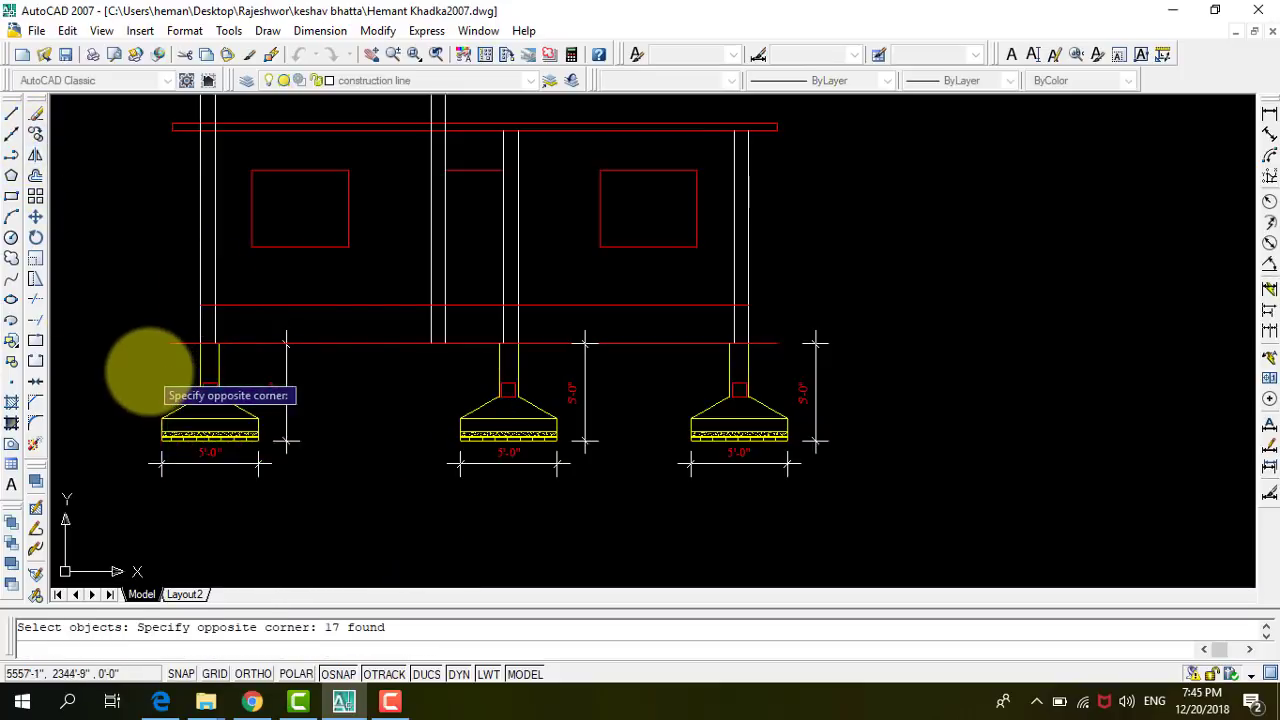
key(Return)
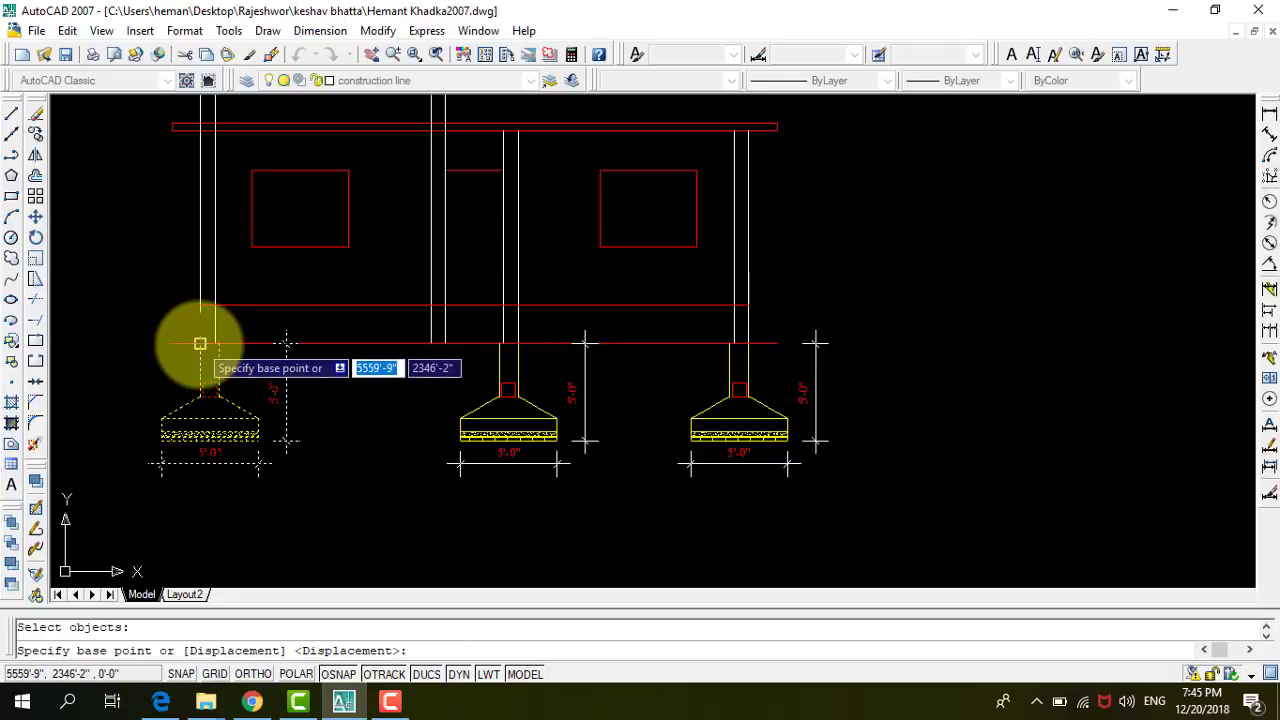
click(313, 344)
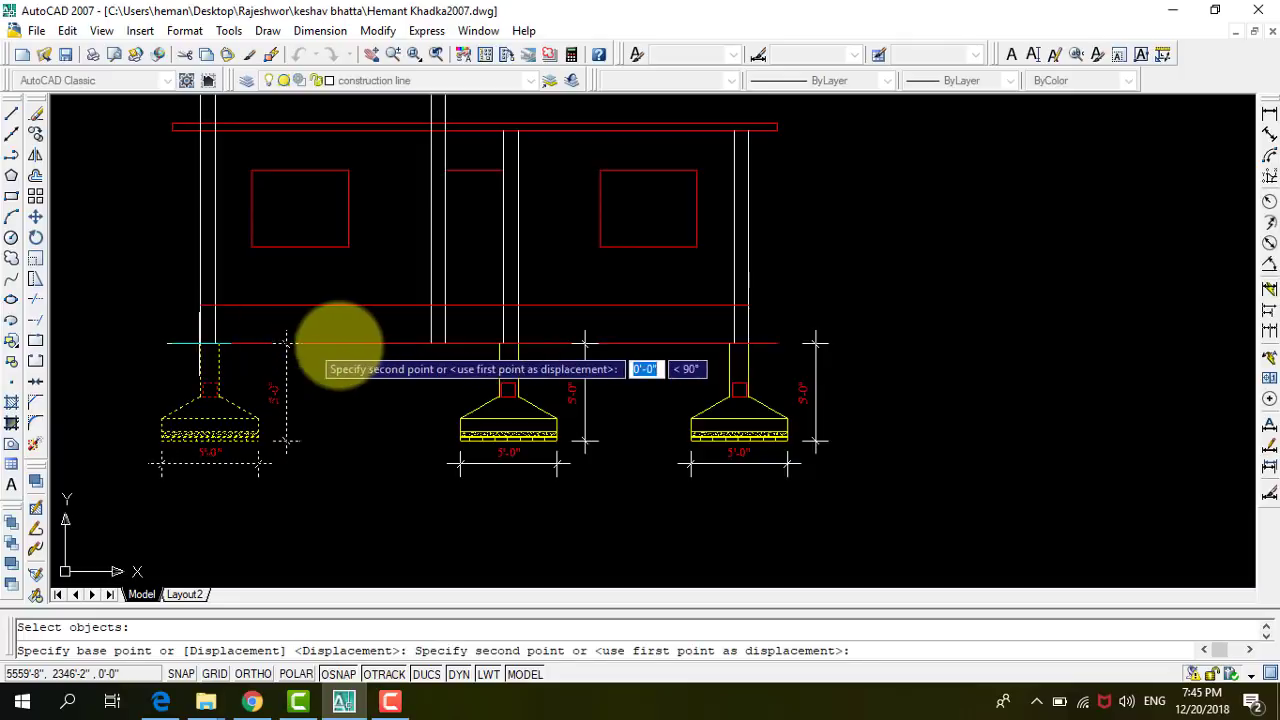
click(430, 343)
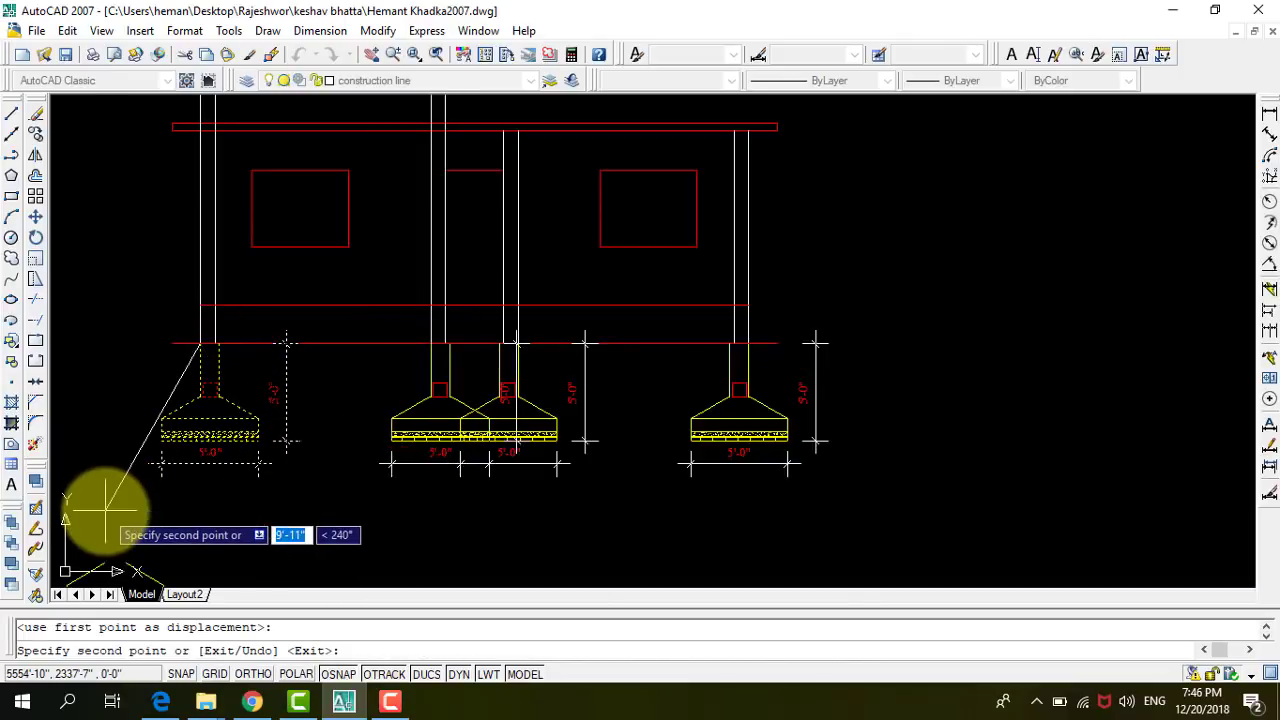
key(Escape)
Delete the vertical 5'-0" dimension between the two footings.
scroll(480, 420, up, 4)
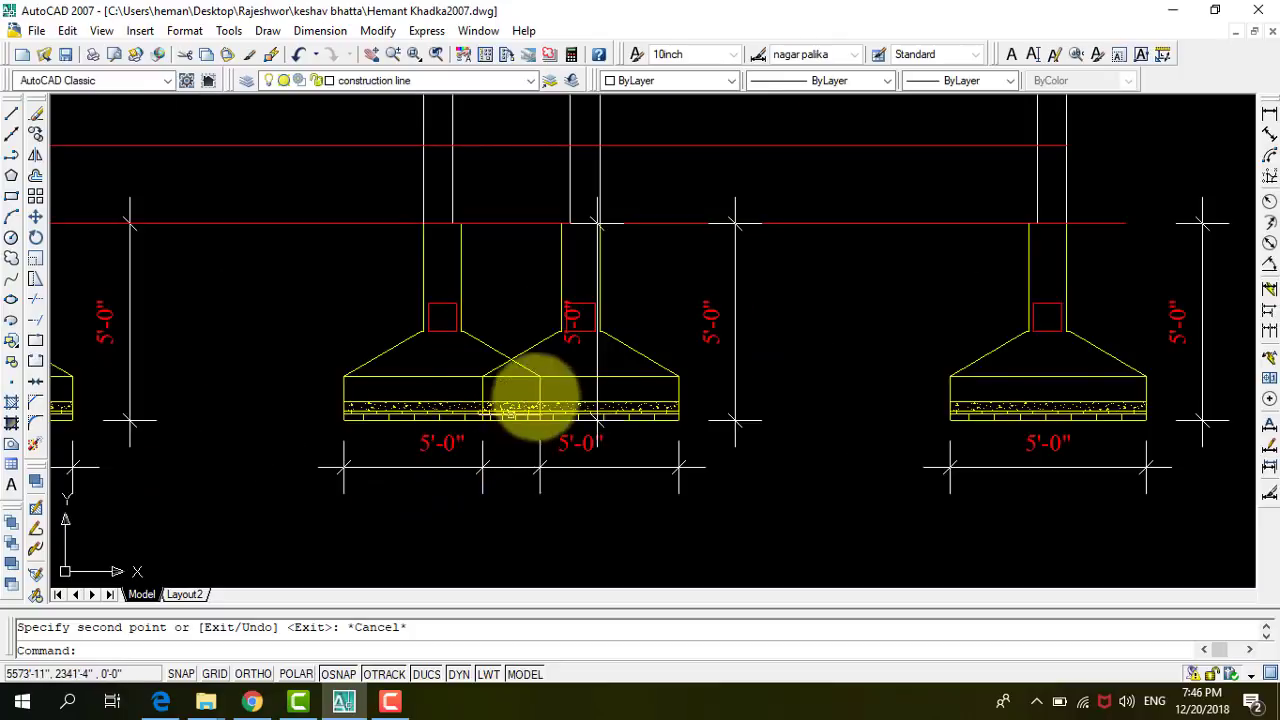
scroll(560, 360, up, 2)
drag(640, 386, 571, 351)
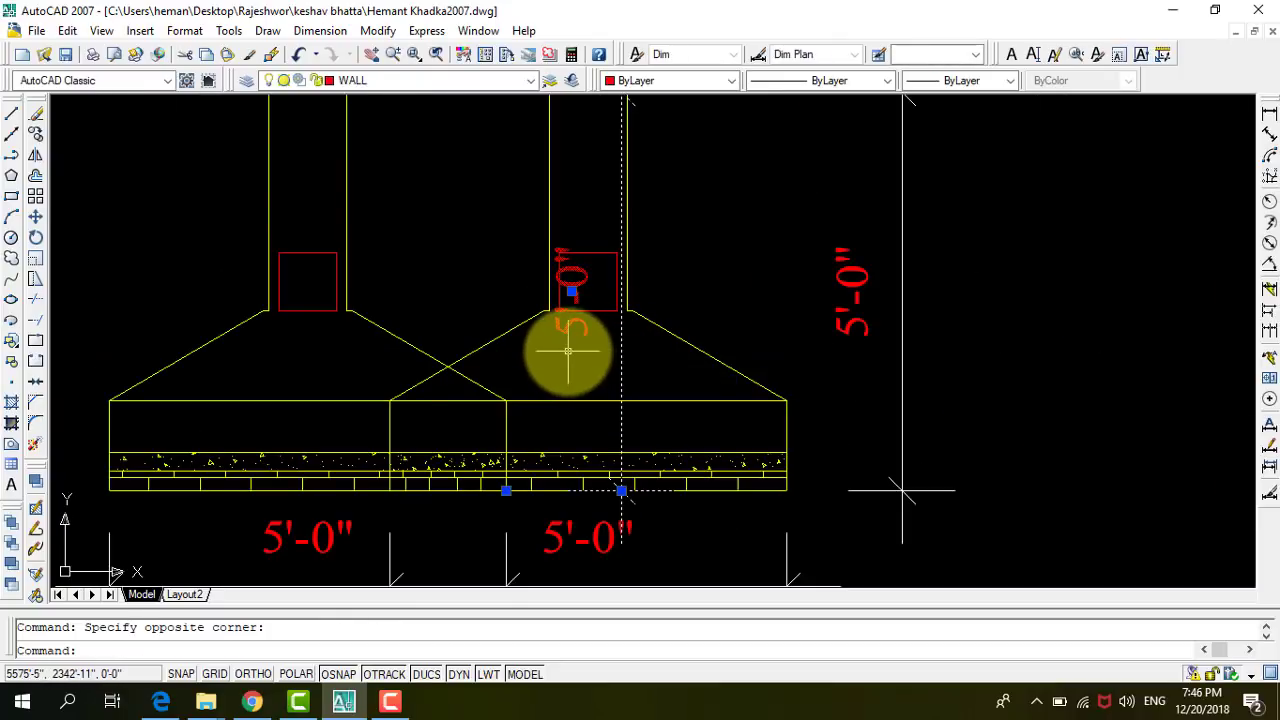
key(Delete)
Delete the two crossing inner sloped lines between the footings.
scroll(571, 343, down, 2)
scroll(575, 350, up, 1)
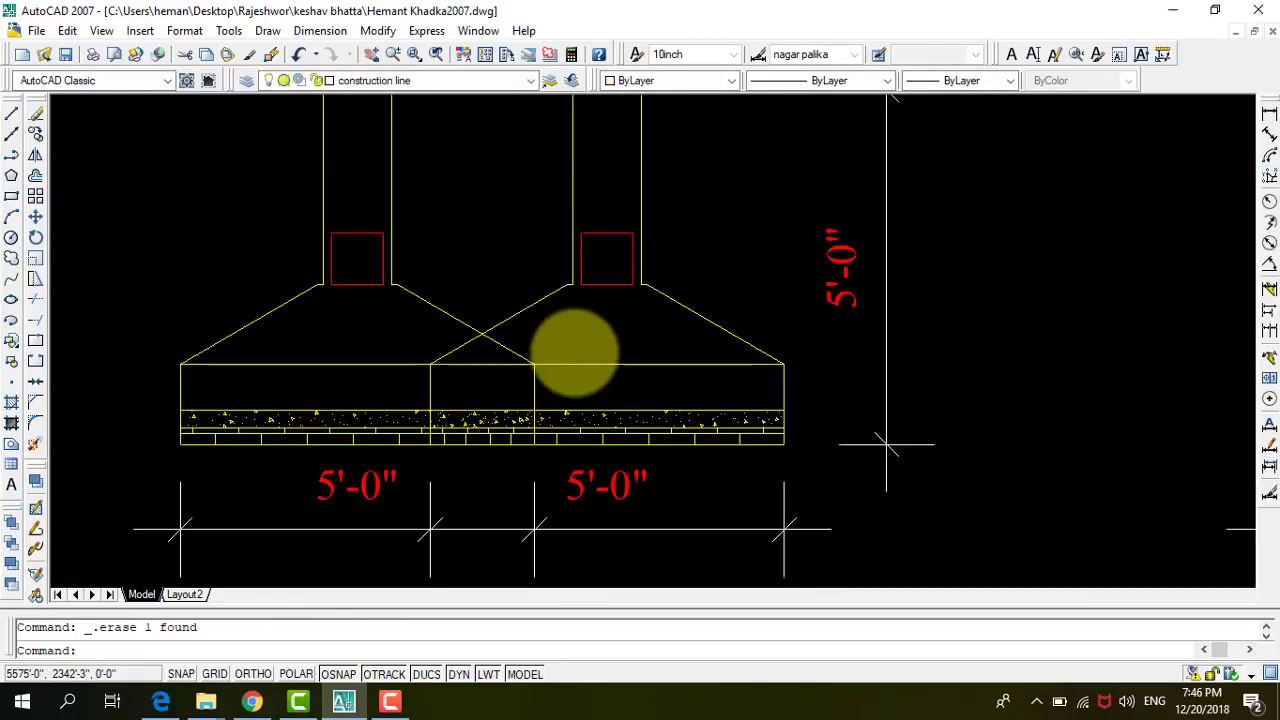
scroll(540, 310, down, 1)
scroll(450, 310, up, 1)
scroll(440, 325, up, 2)
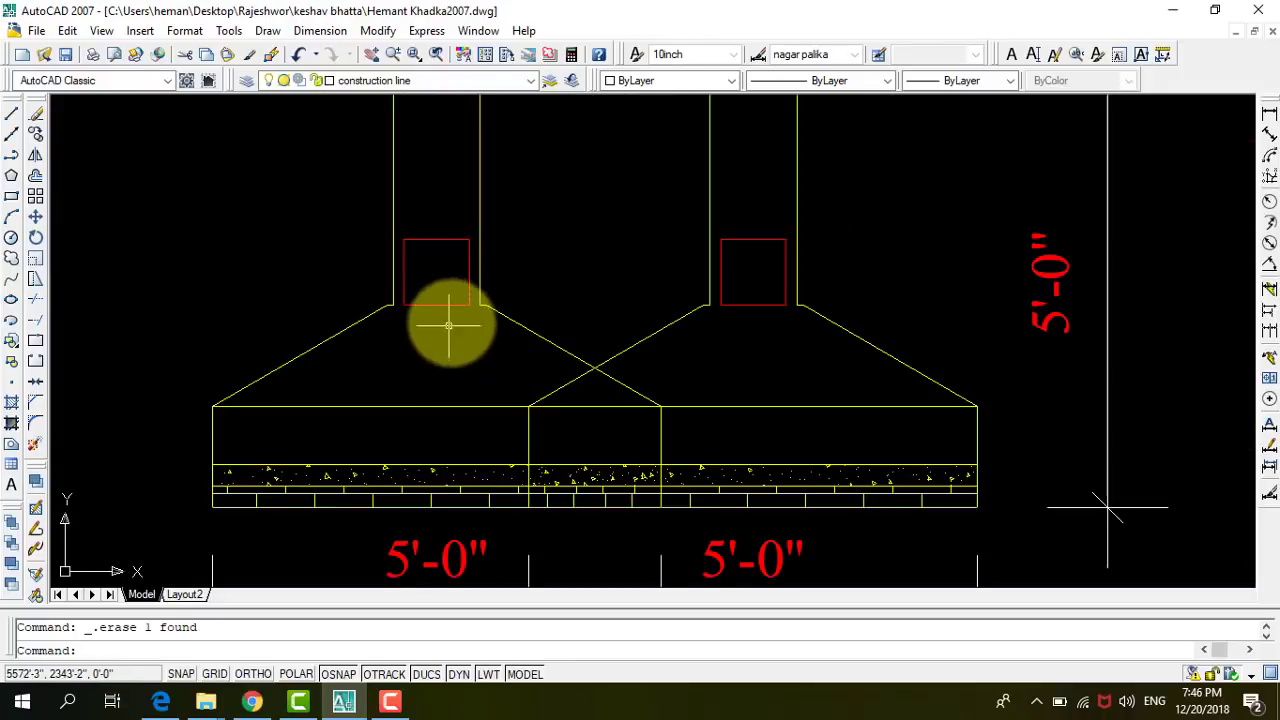
scroll(455, 320, down, 1)
click(452, 322)
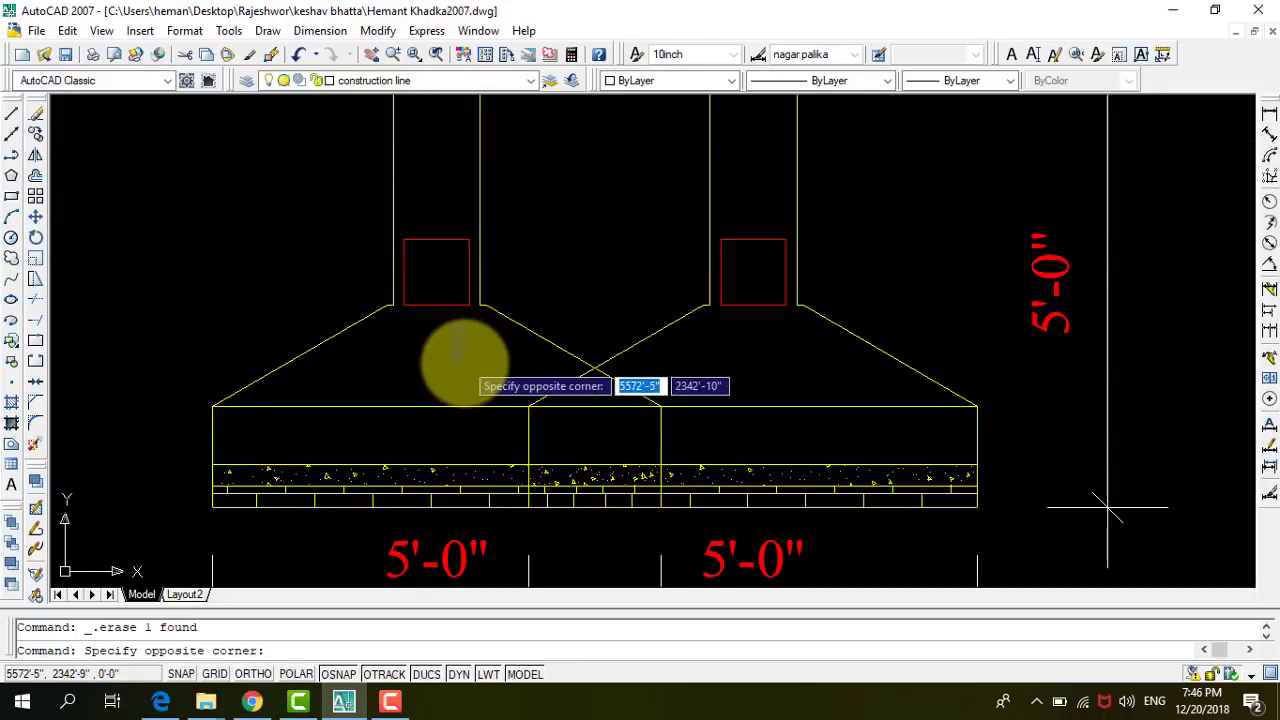
click(598, 362)
click(638, 374)
click(580, 325)
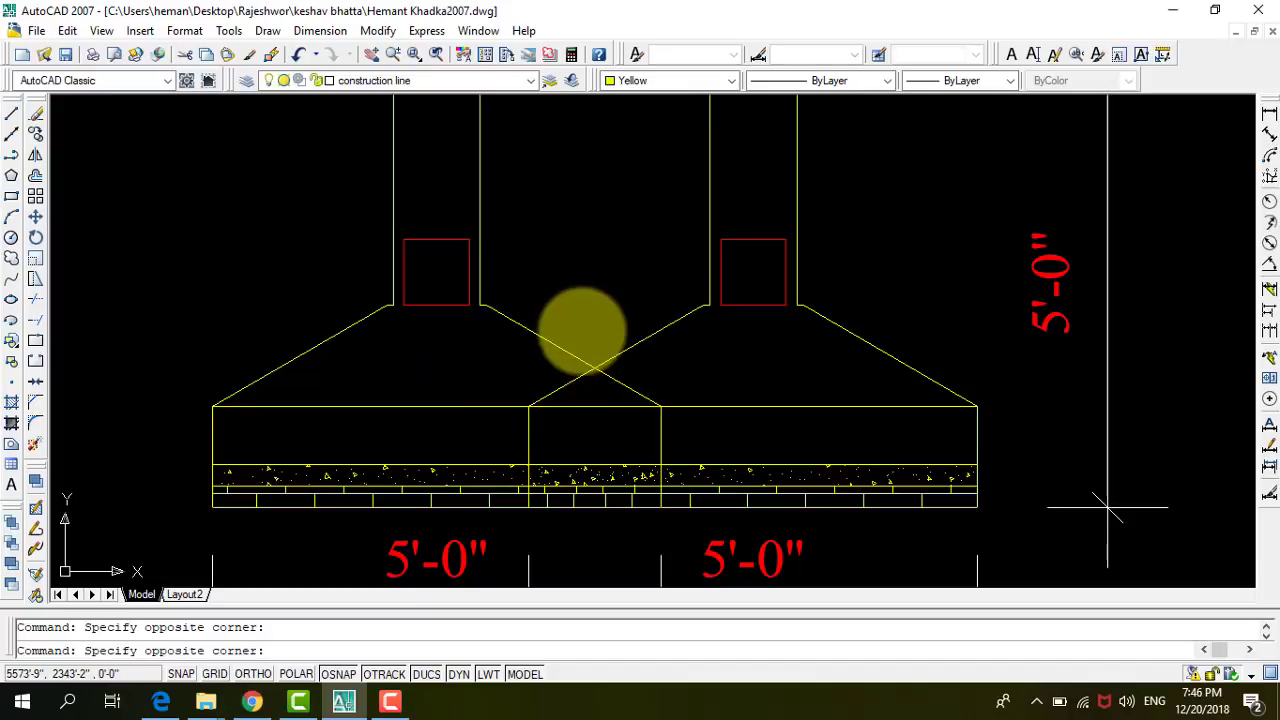
key(Delete)
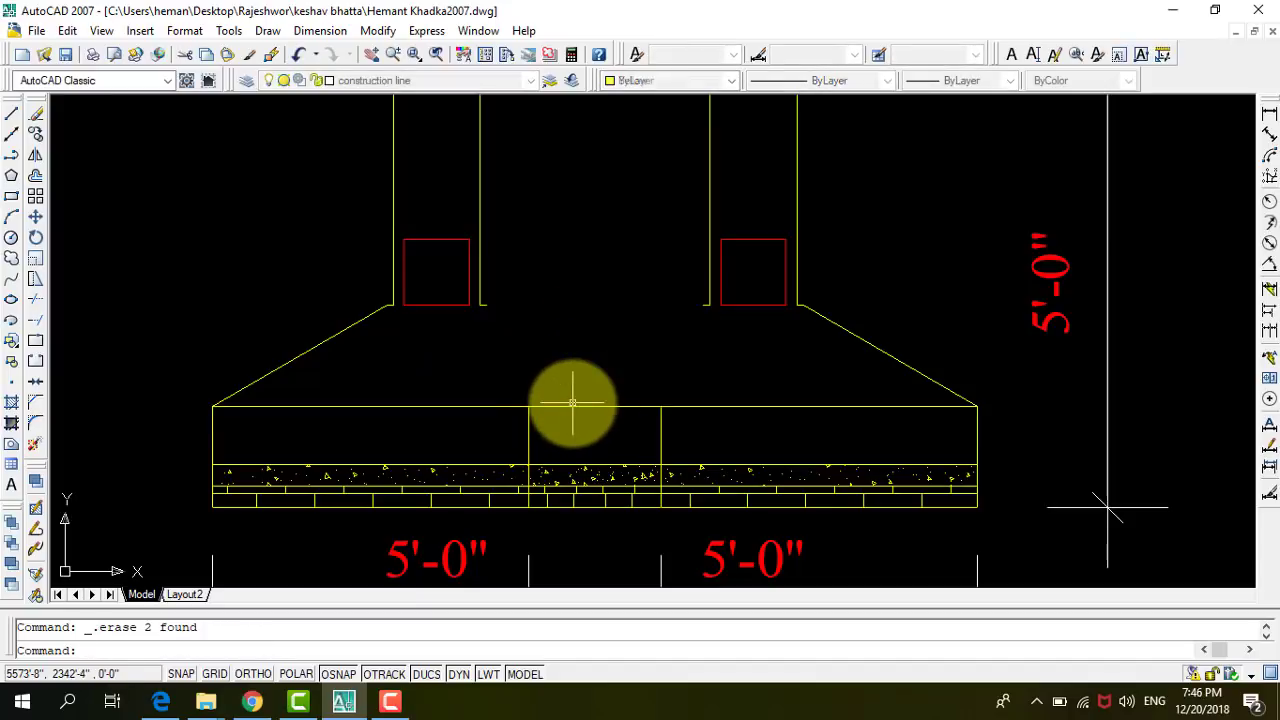
Delete the leftover line stubs beside the left and right columns.
scroll(492, 318, up, 2)
click(491, 335)
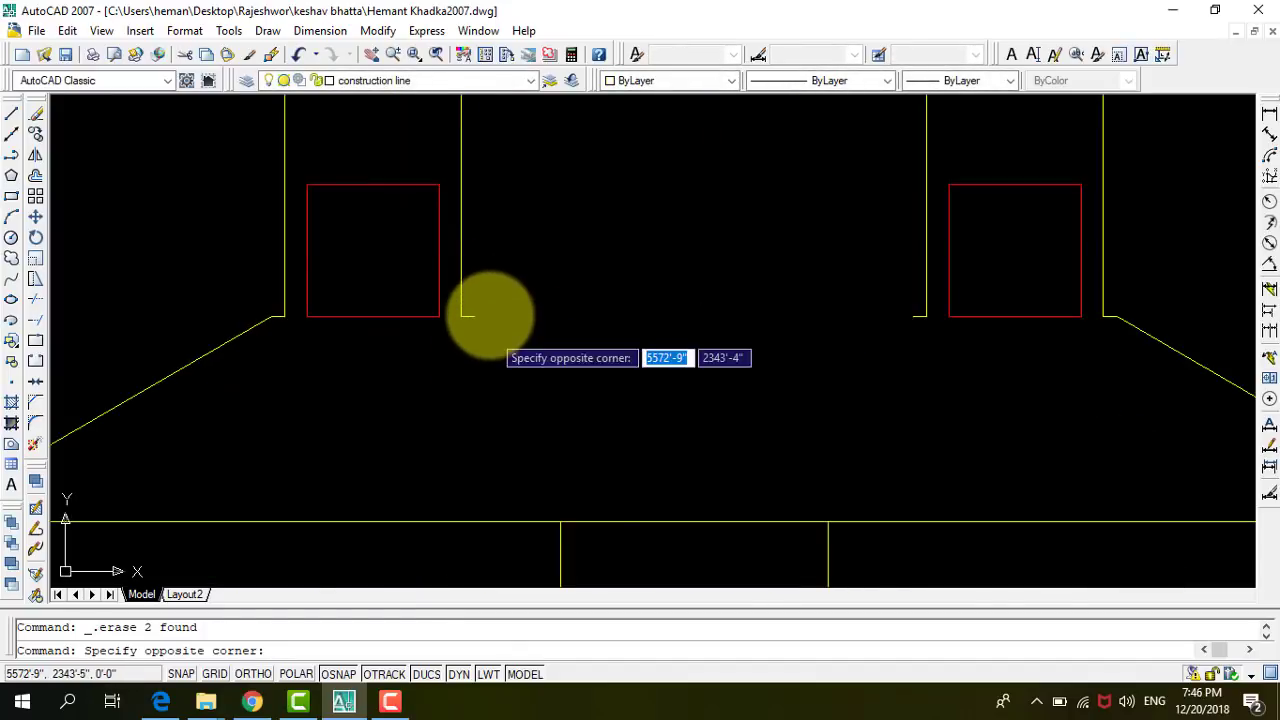
click(475, 296)
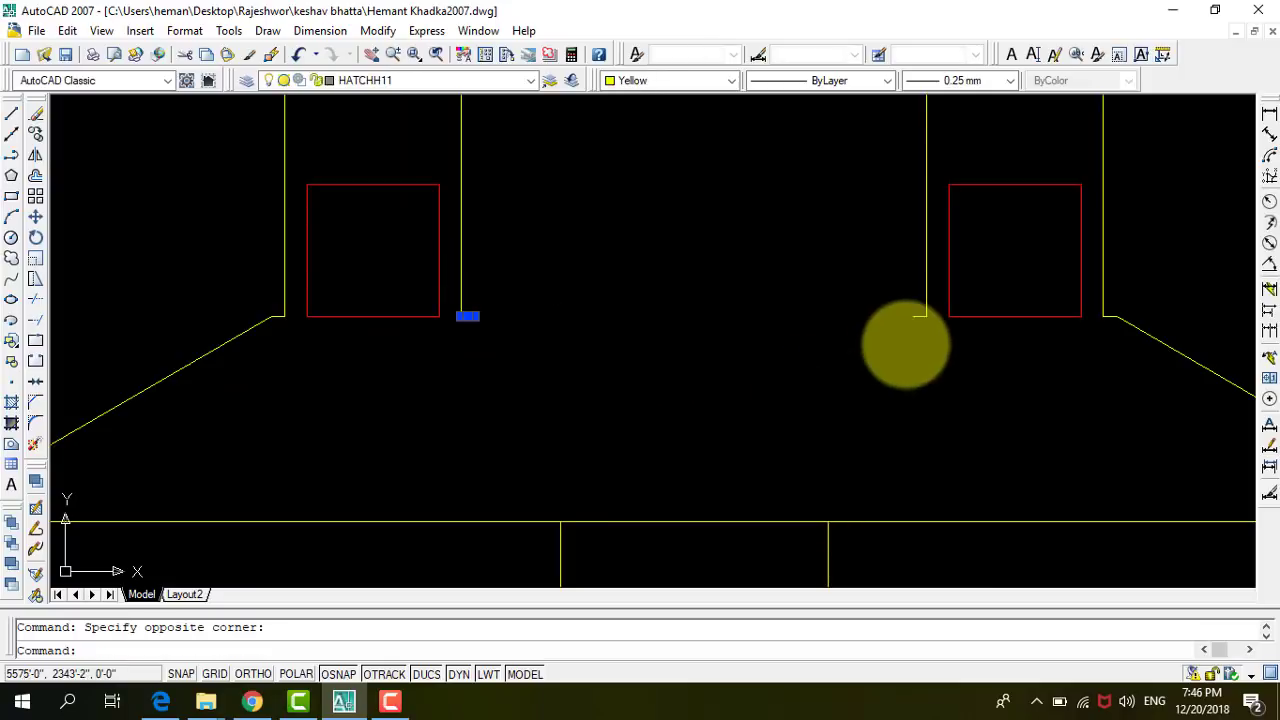
click(923, 321)
click(896, 307)
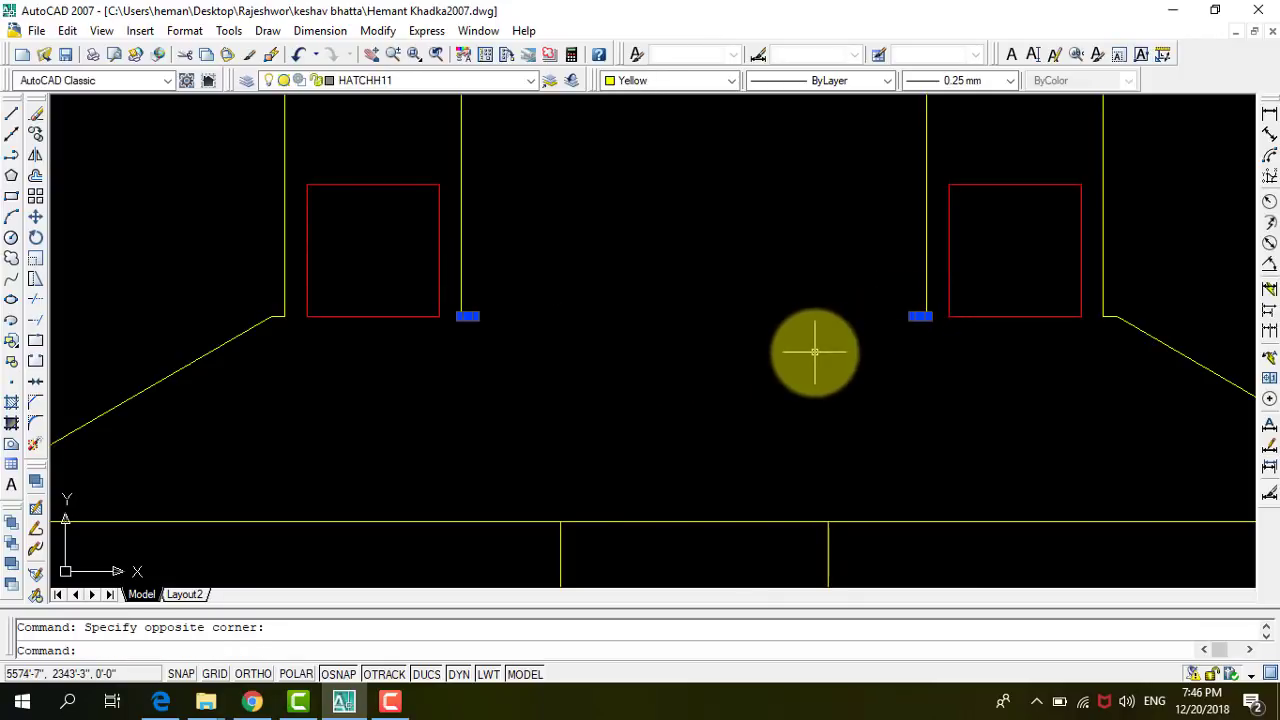
key(Delete)
Remove the left and right outer sloped lines of the combined footing.
scroll(850, 270, down, 4)
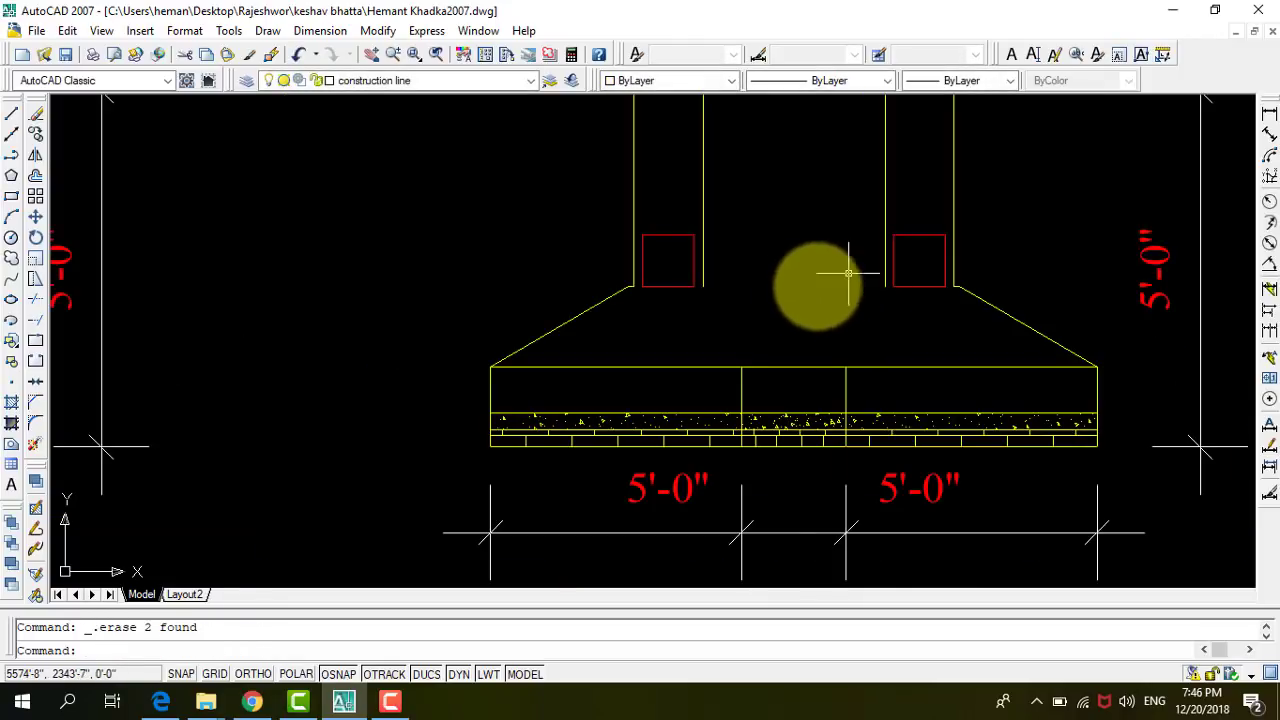
click(605, 322)
click(557, 271)
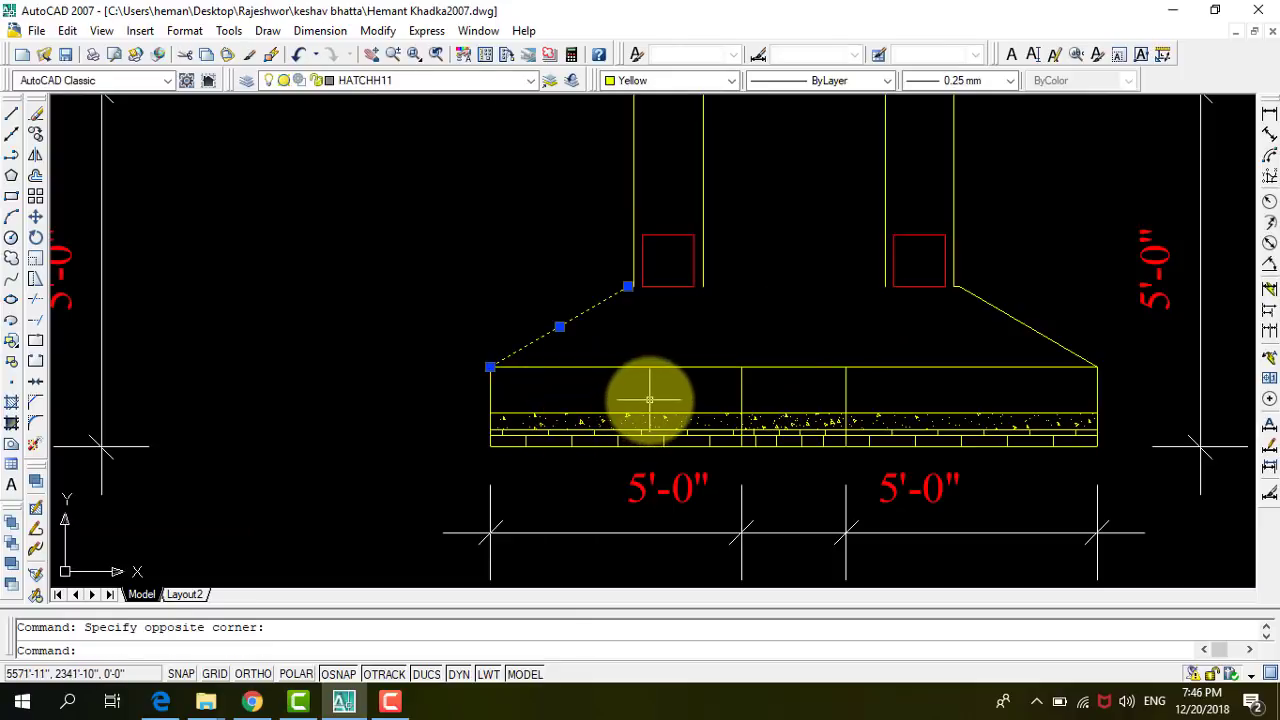
key(Delete)
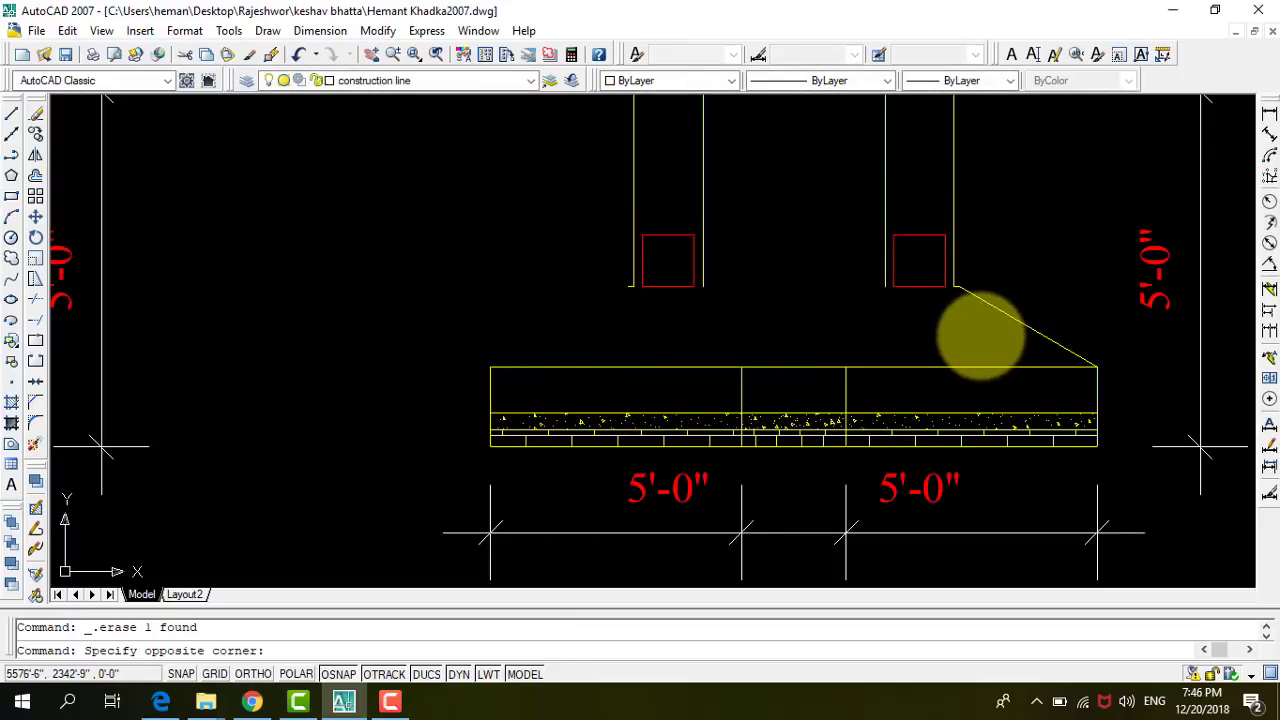
click(1008, 272)
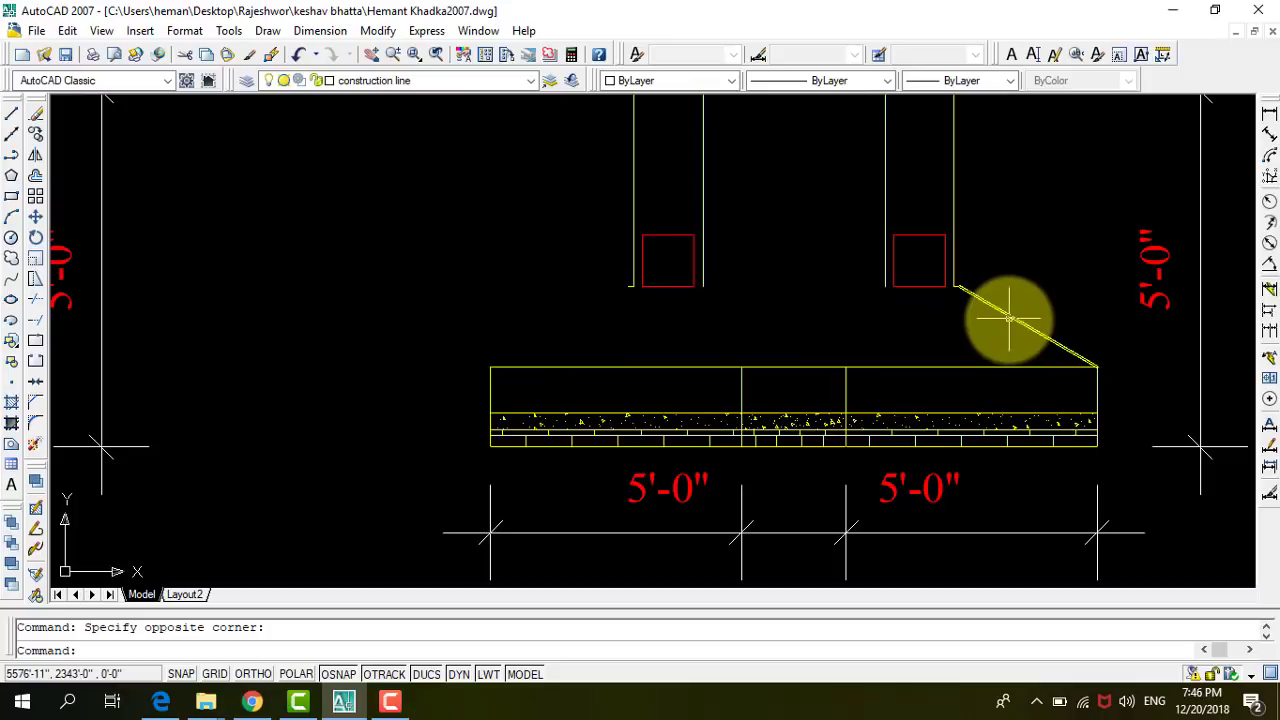
key(Escape)
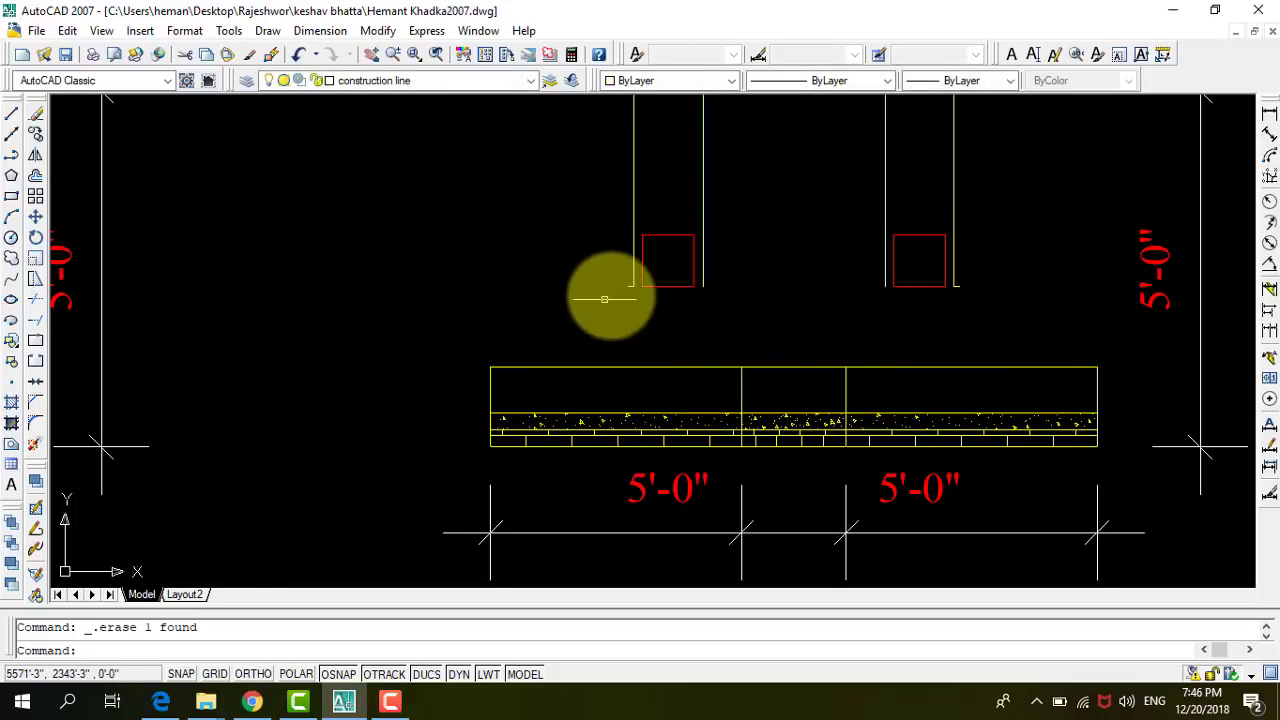
scroll(462, 379, up, 5)
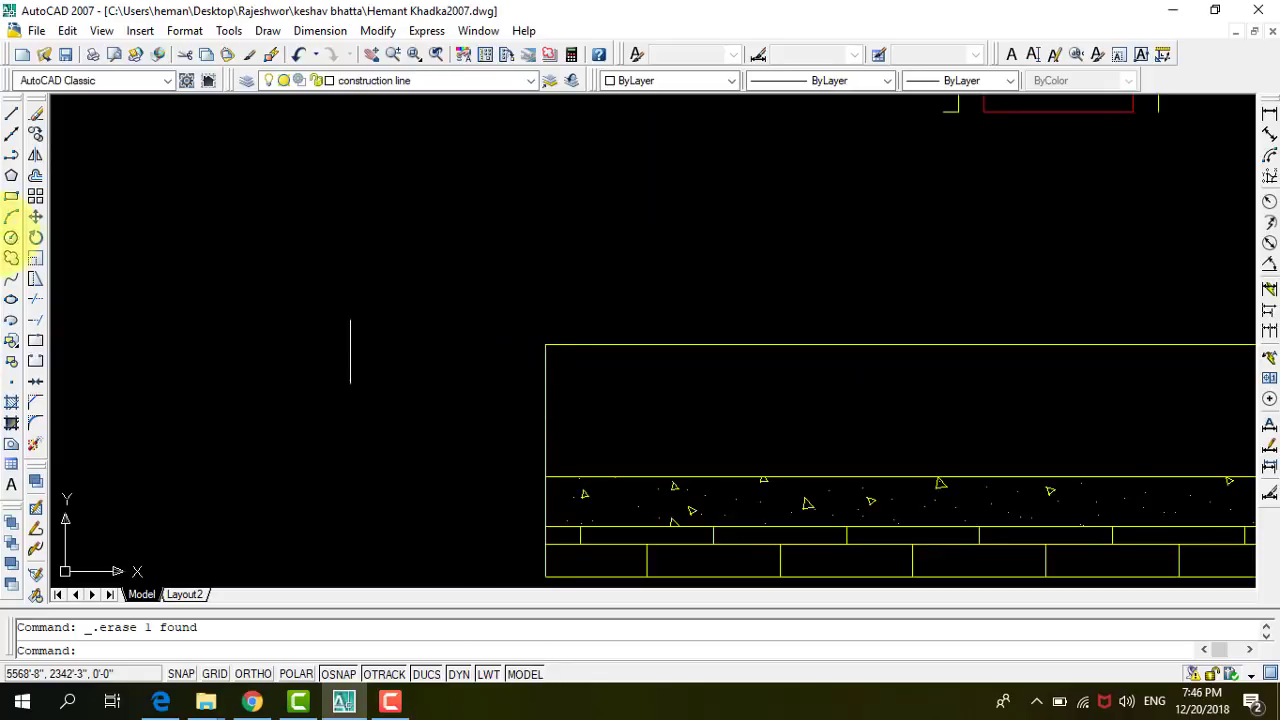
Chamfer the column edge and the base's left side into a closed corner.
click(36, 405)
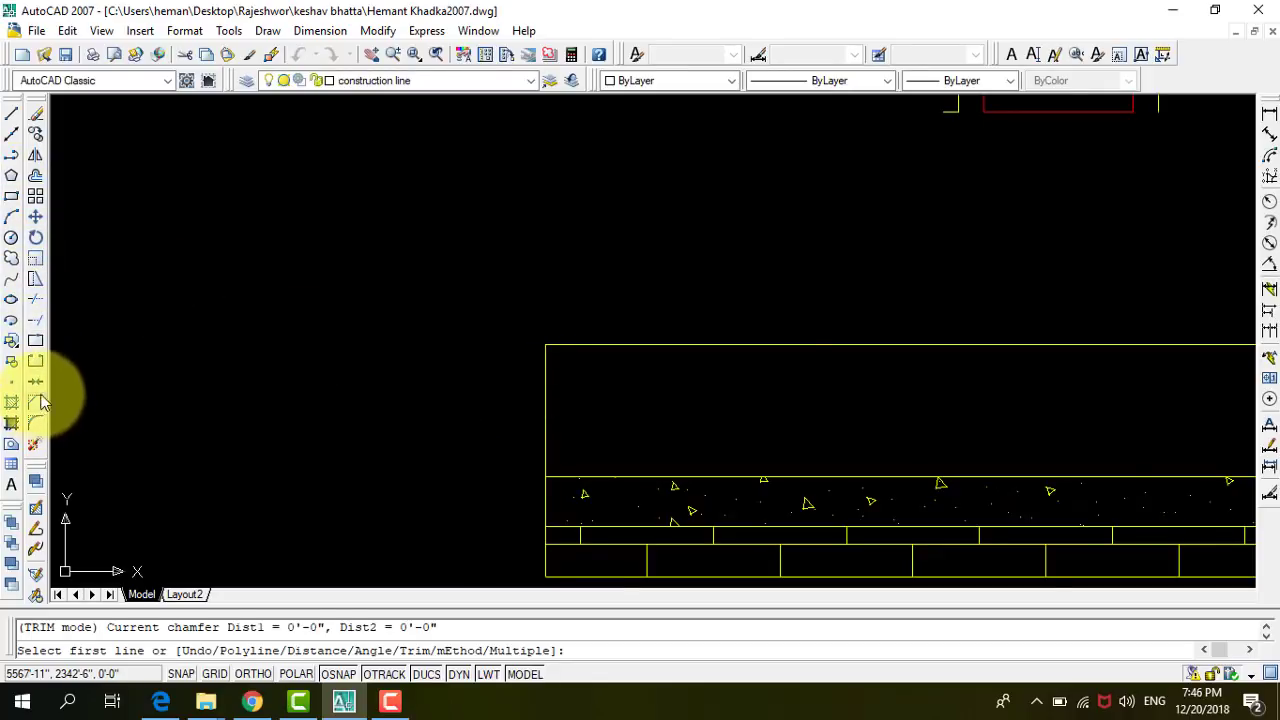
click(948, 111)
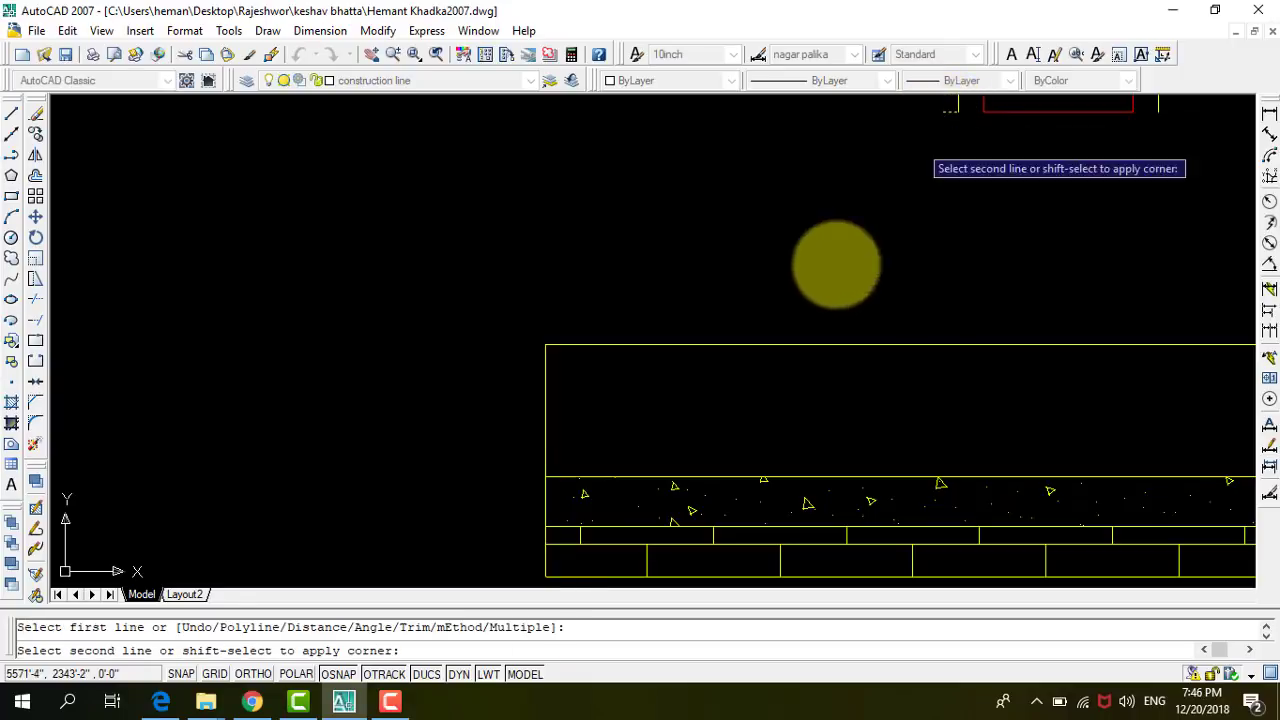
click(543, 357)
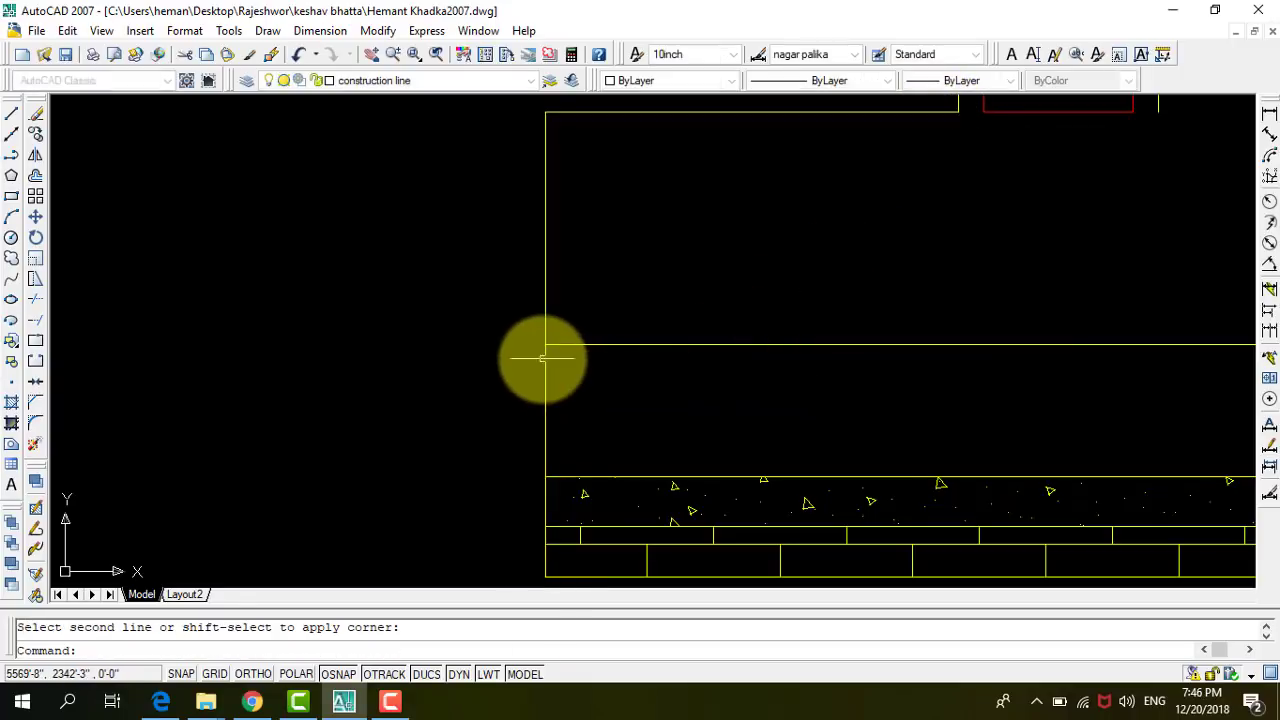
scroll(400, 366, down, 3)
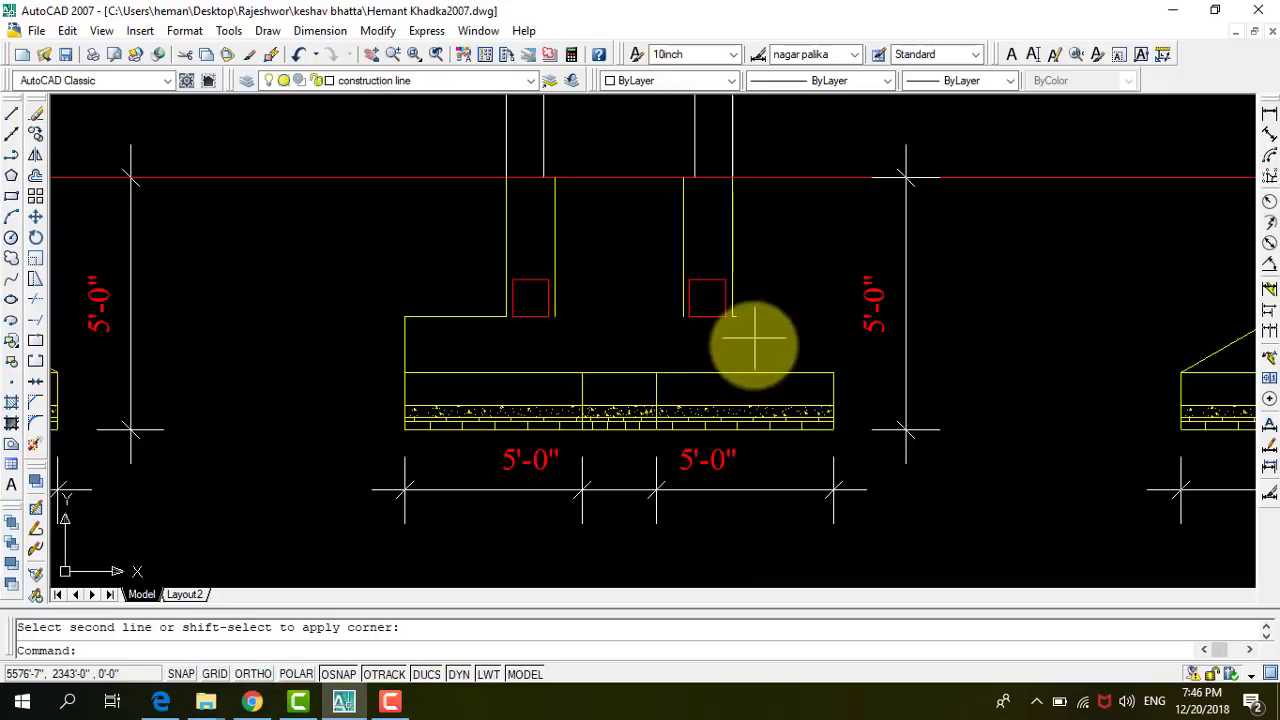
Chamfer the horizontal line and the right vertical line into a square corner.
key(Return)
scroll(750, 328, up, 5)
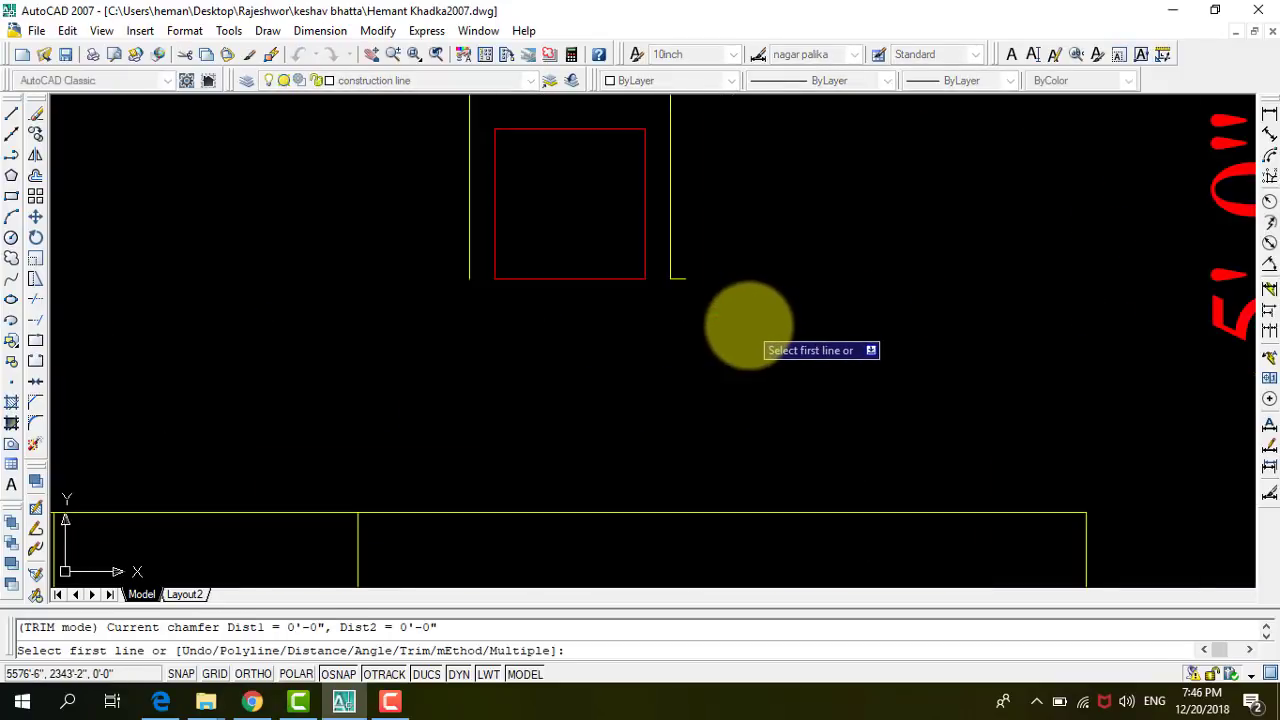
click(681, 277)
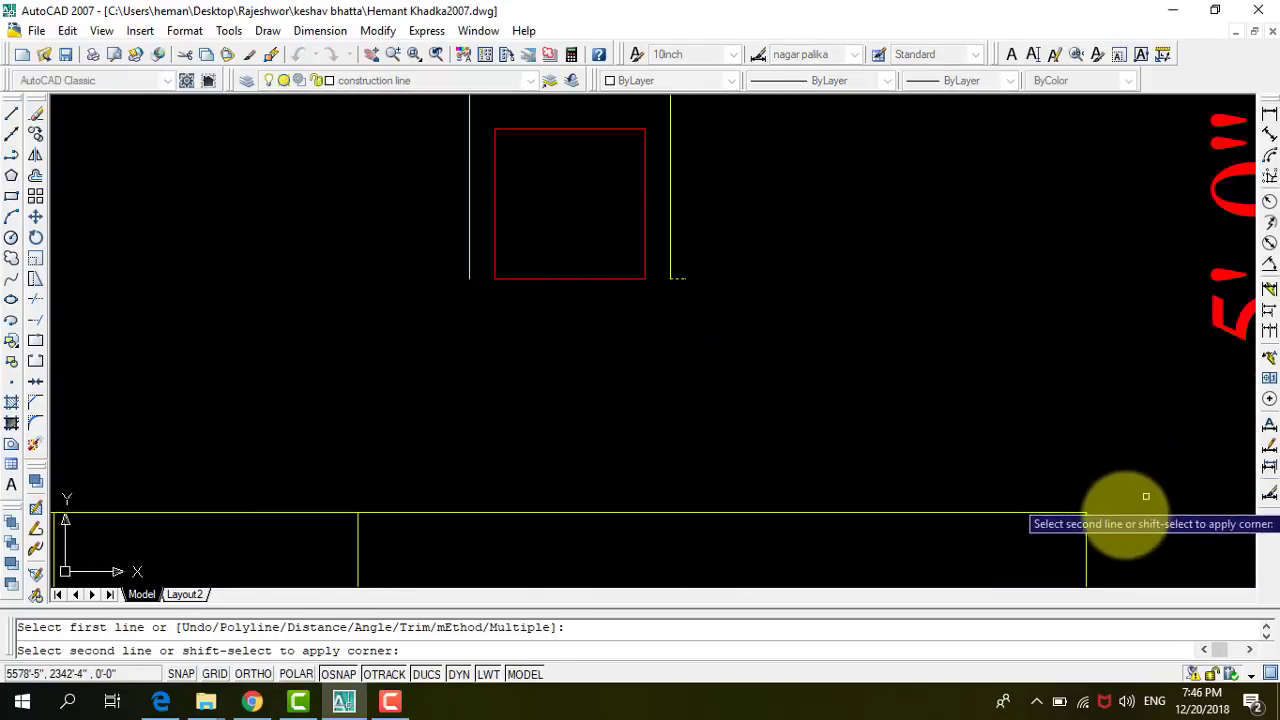
click(1087, 527)
scroll(874, 271, down, 5)
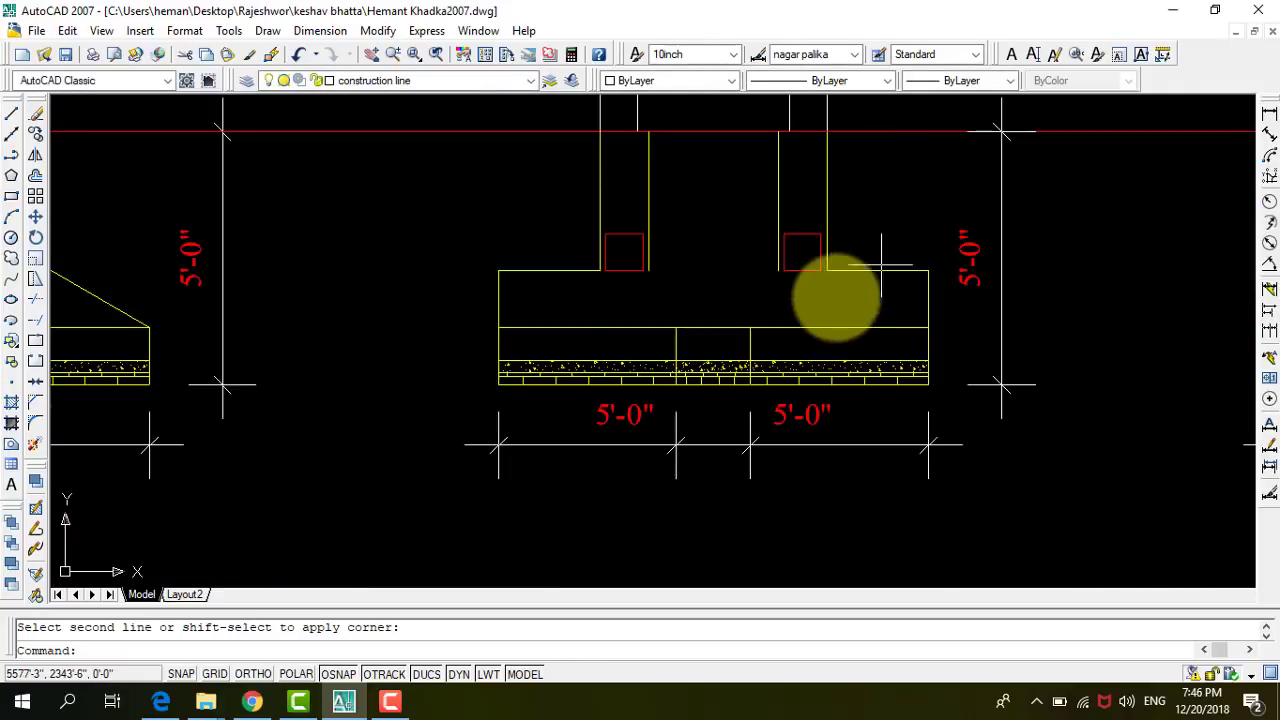
scroll(644, 260, up, 1)
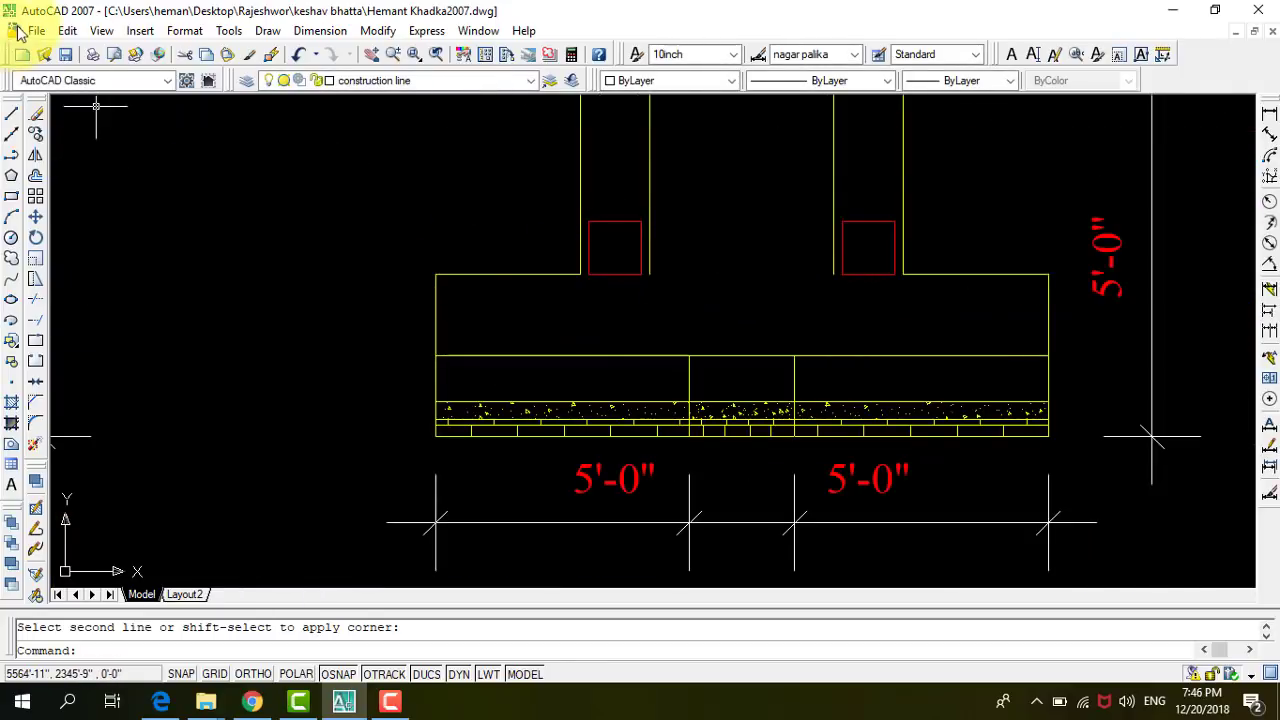
Draw a horizontal line from the right pedestal base to the left pedestal base.
click(12, 115)
scroll(855, 306, up, 3)
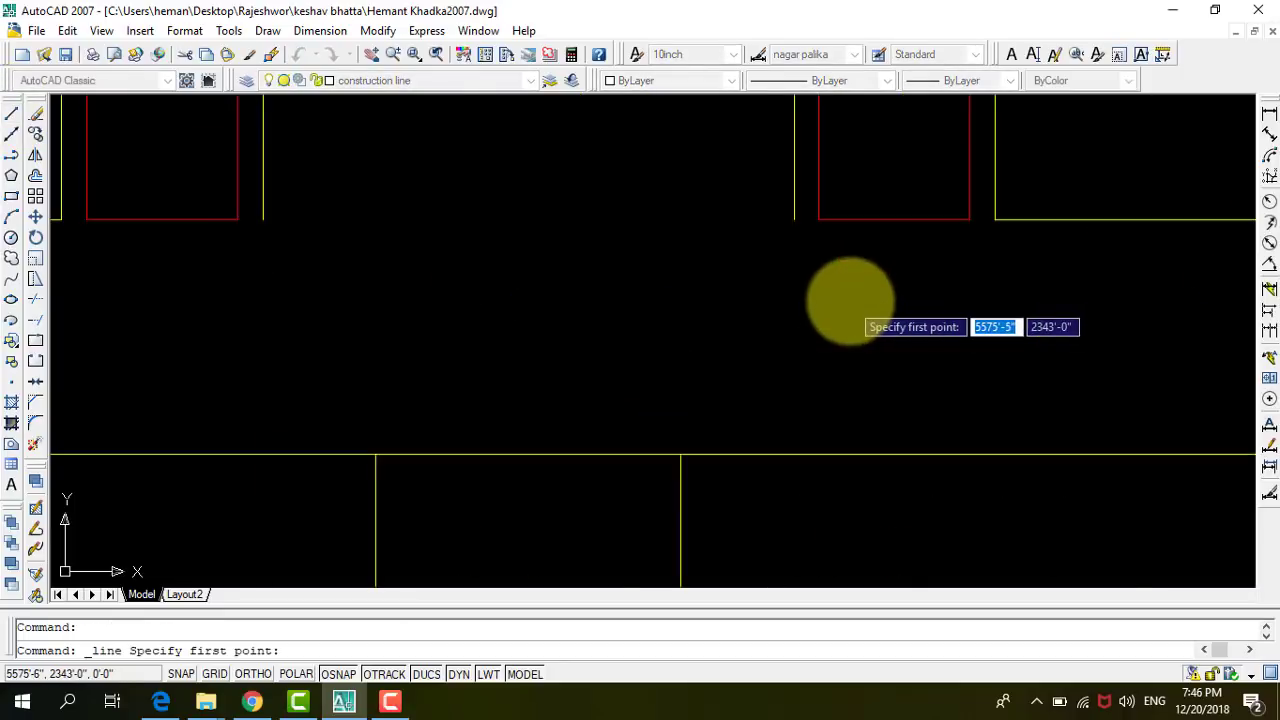
click(794, 219)
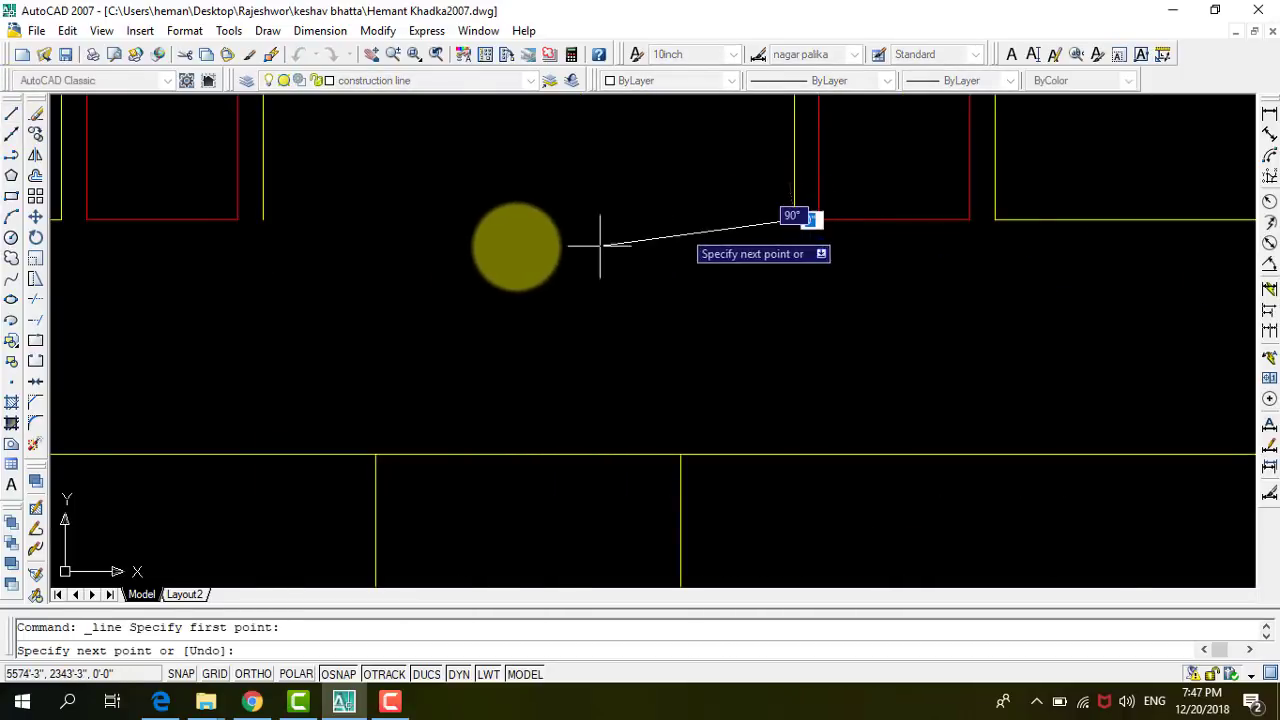
click(260, 219)
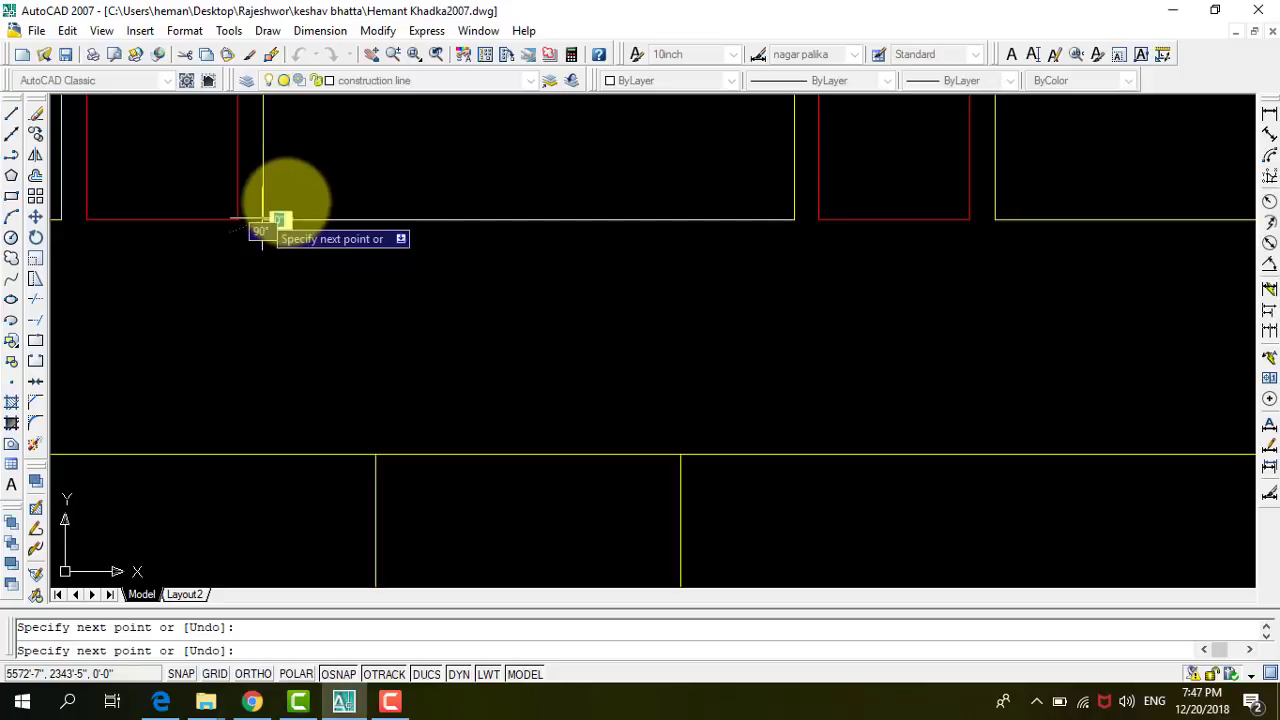
key(Return)
scroll(500, 200, down, 3)
text(ma)
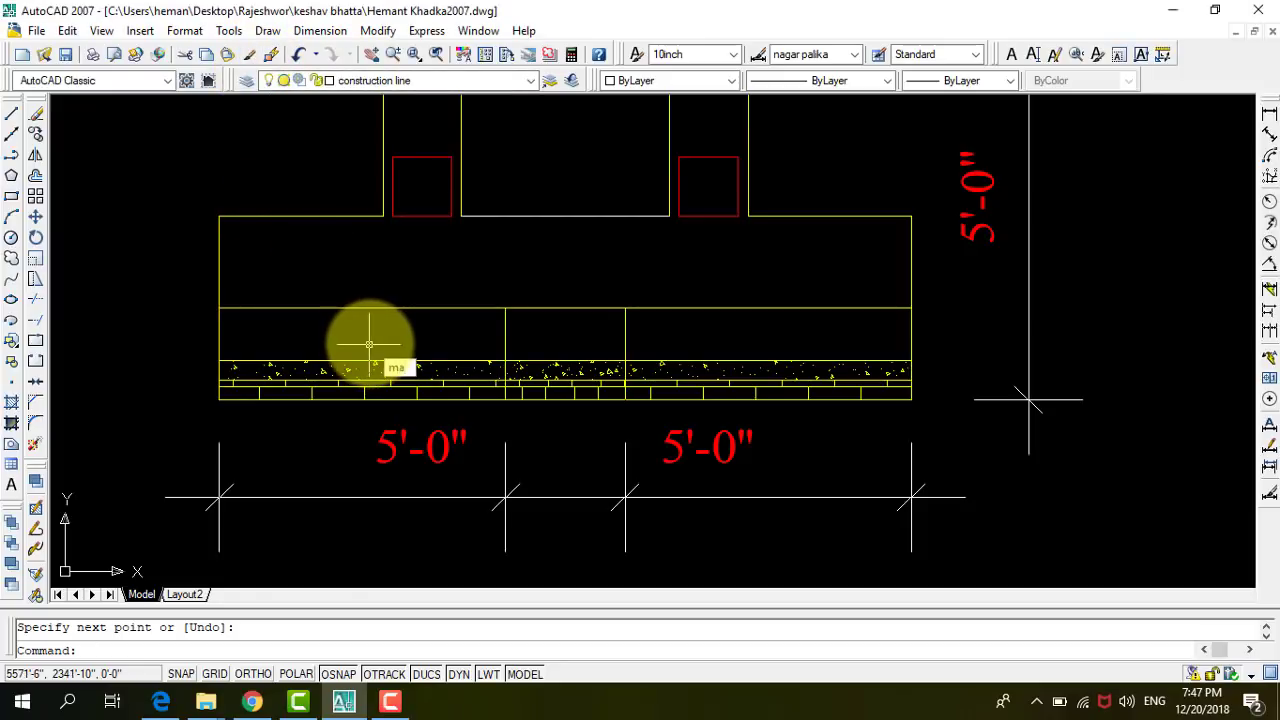
key(Return)
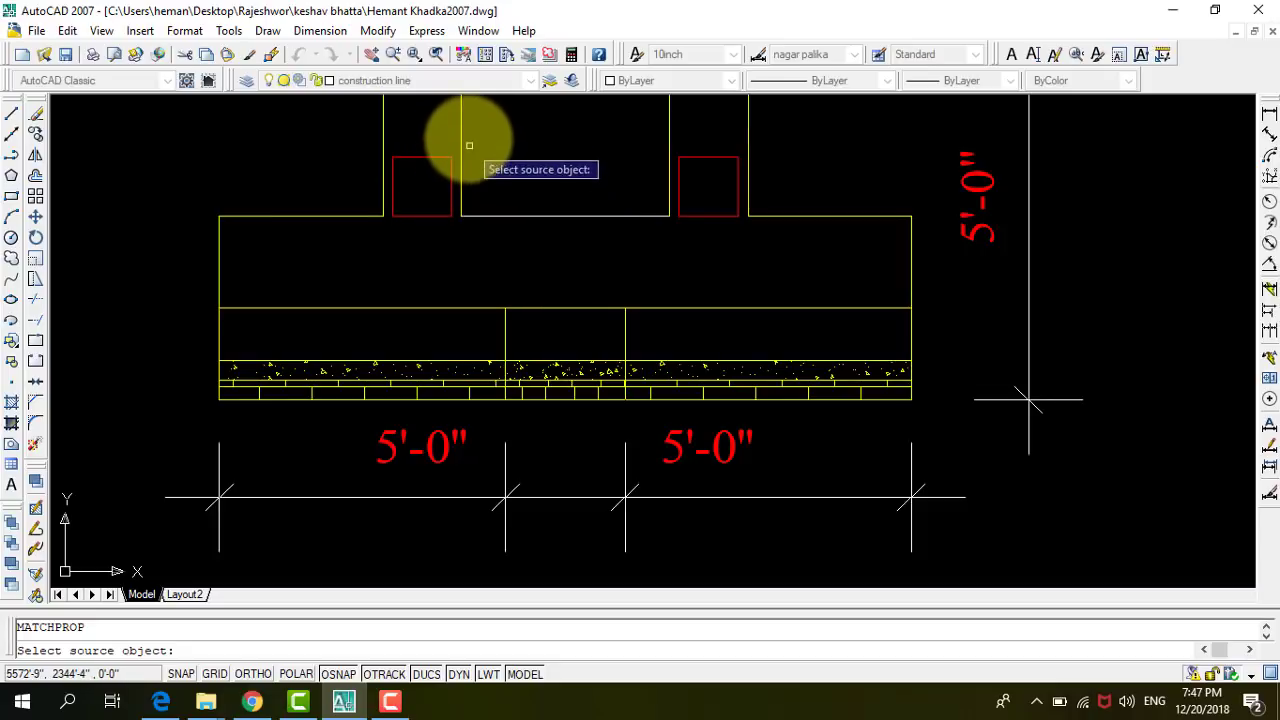
Give the new line the existing line's properties and save the drawing.
click(461, 120)
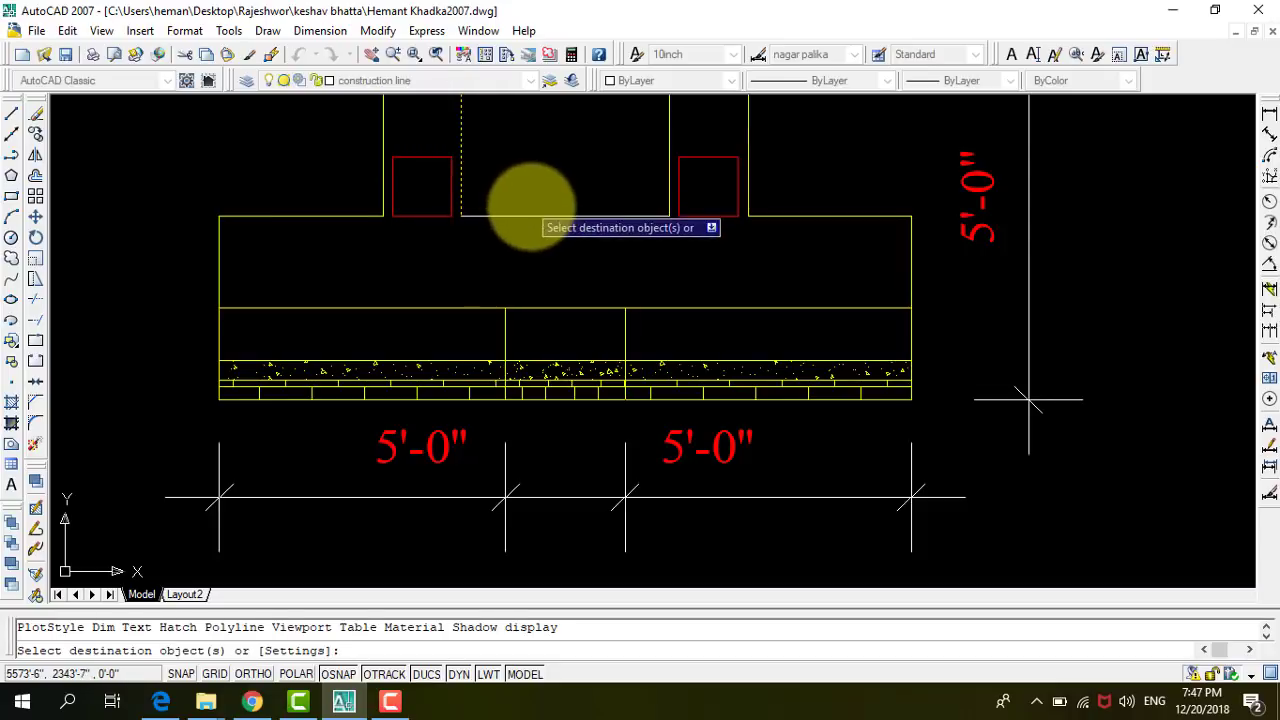
click(536, 214)
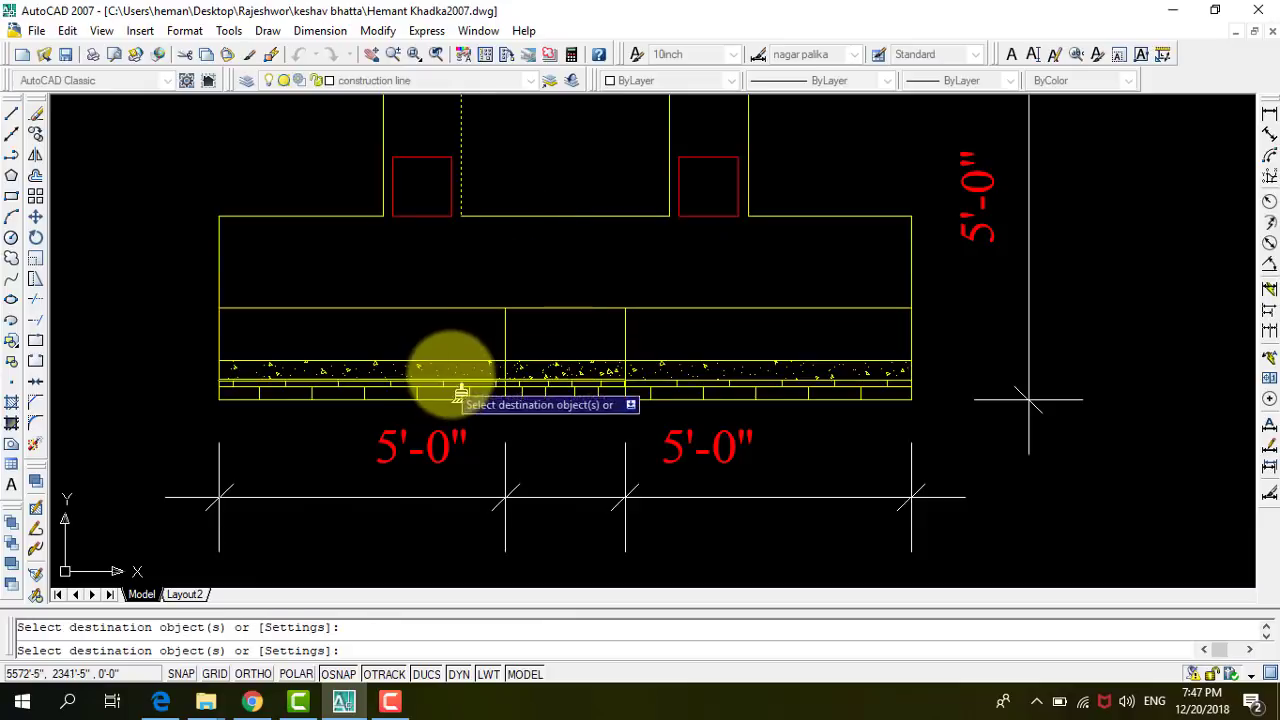
key(Escape)
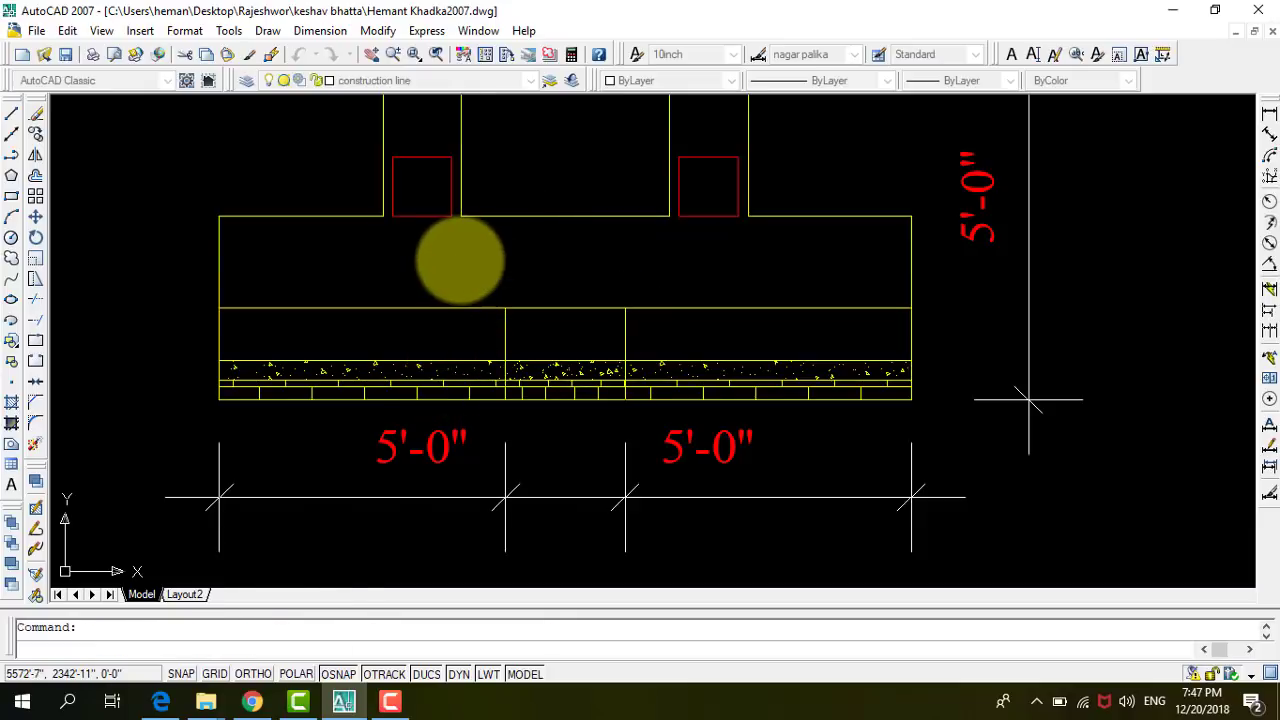
key(ctrl+s)
Erase the two interior vertical lines inside the combined footing and save.
scroll(541, 259, down, 2)
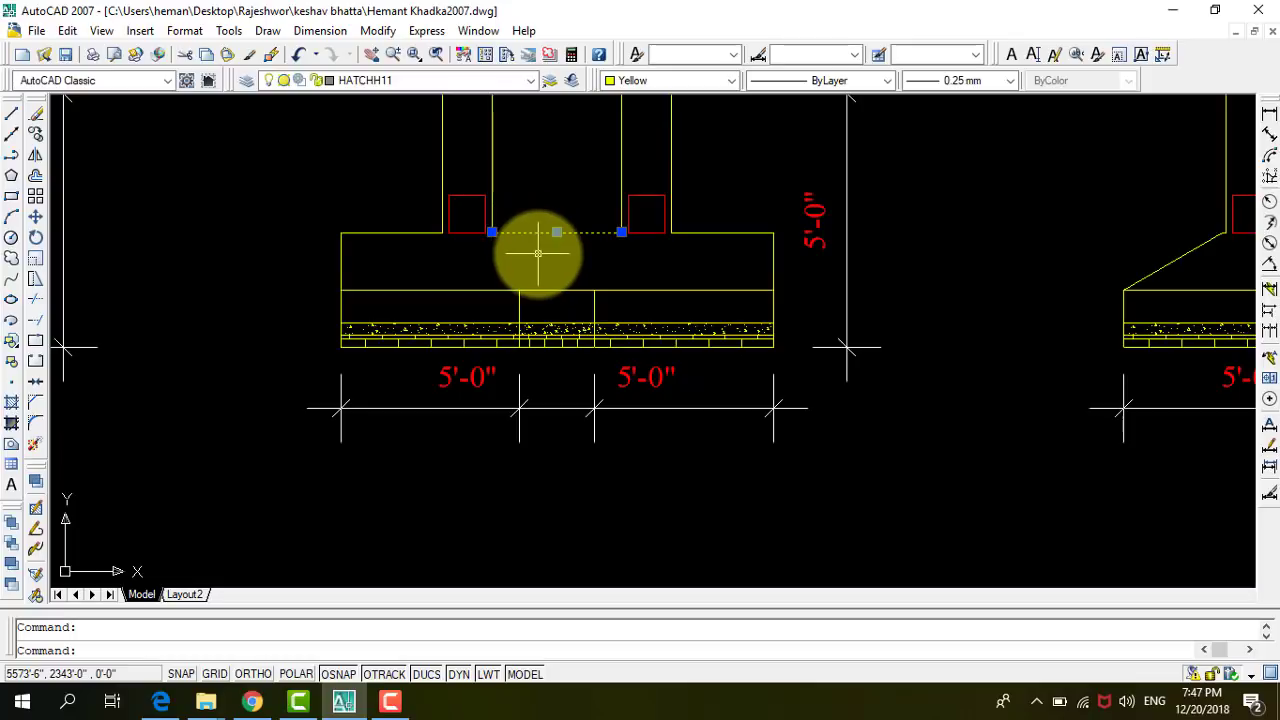
scroll(571, 305, down, 2)
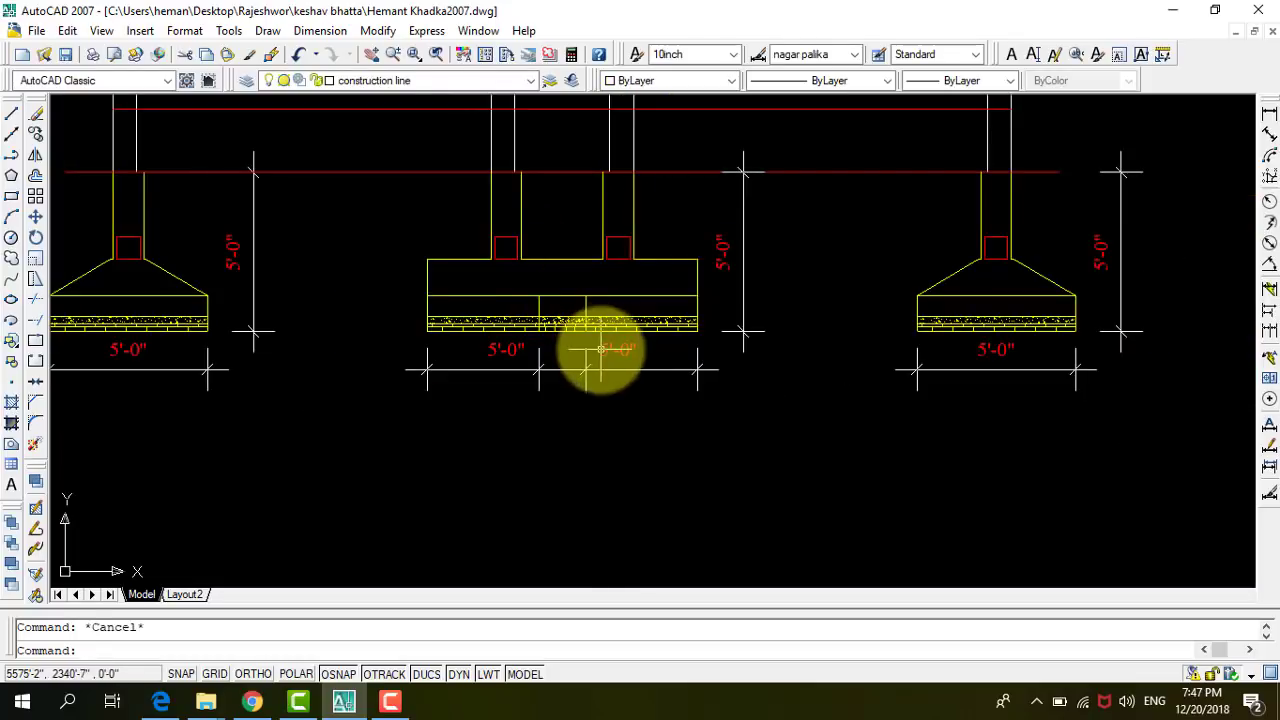
scroll(601, 349, up, 2)
scroll(569, 294, up, 2)
click(603, 288)
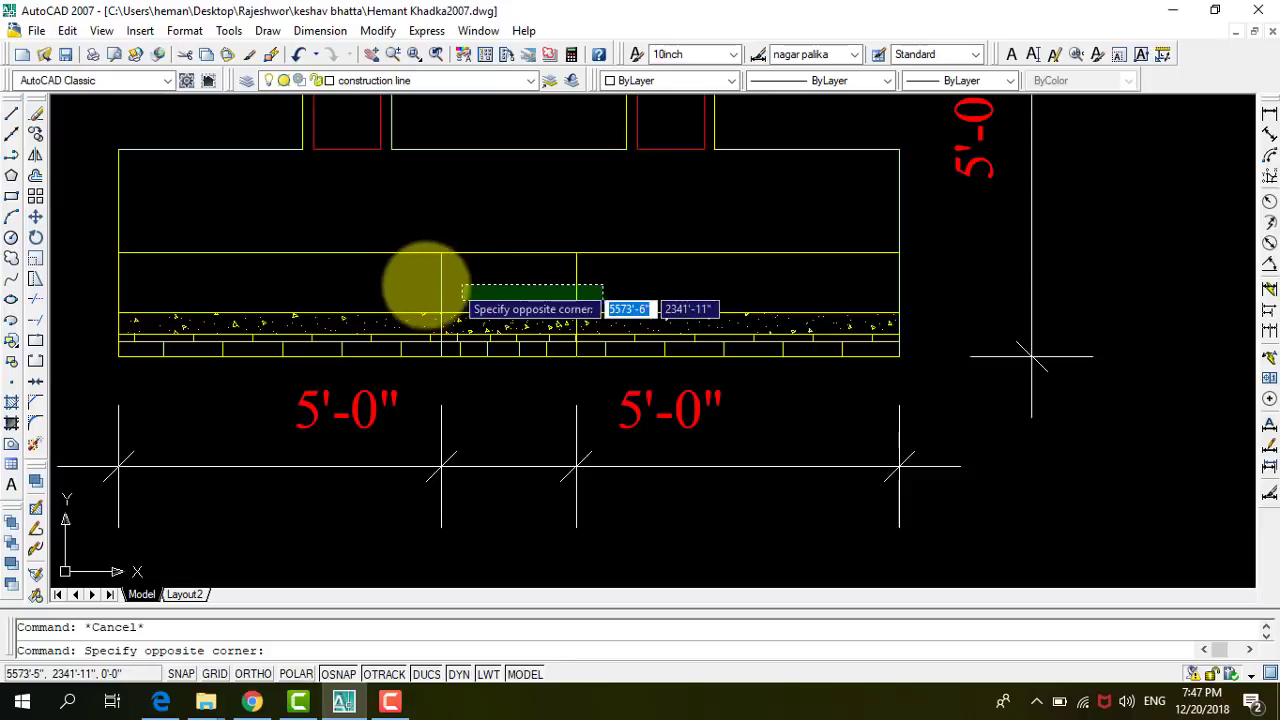
click(420, 288)
key(Delete)
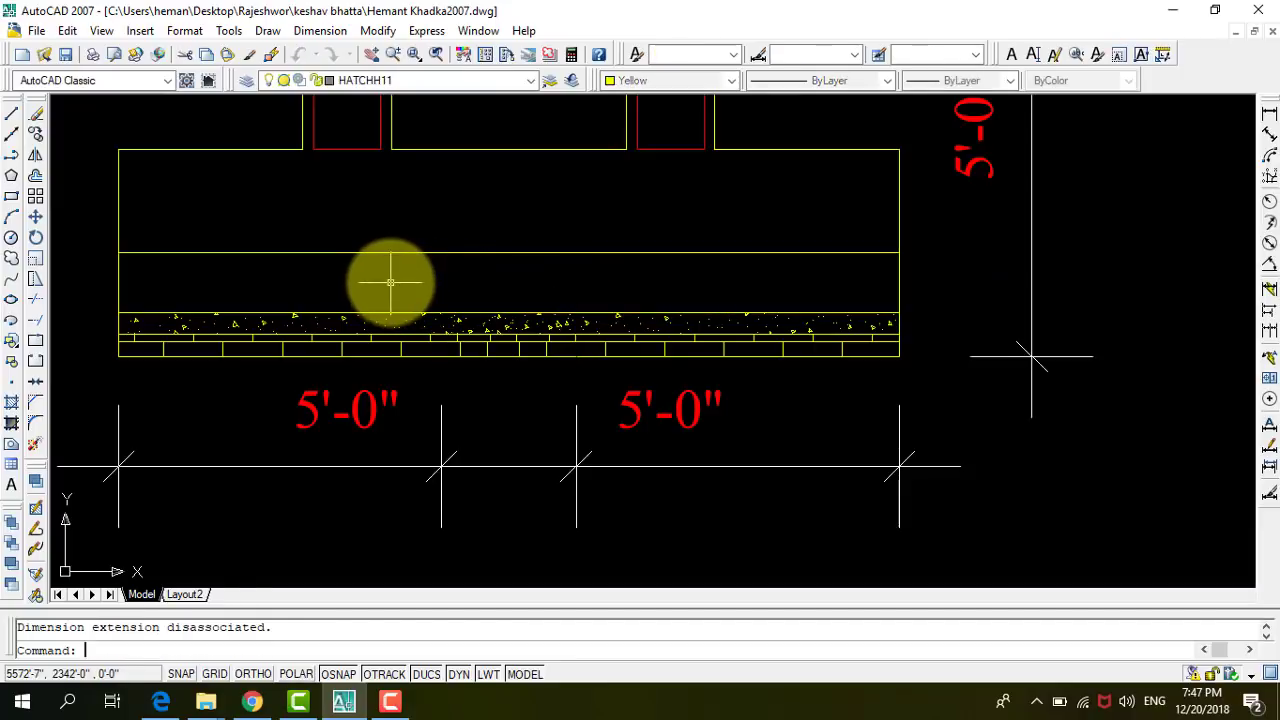
key(ctrl+s)
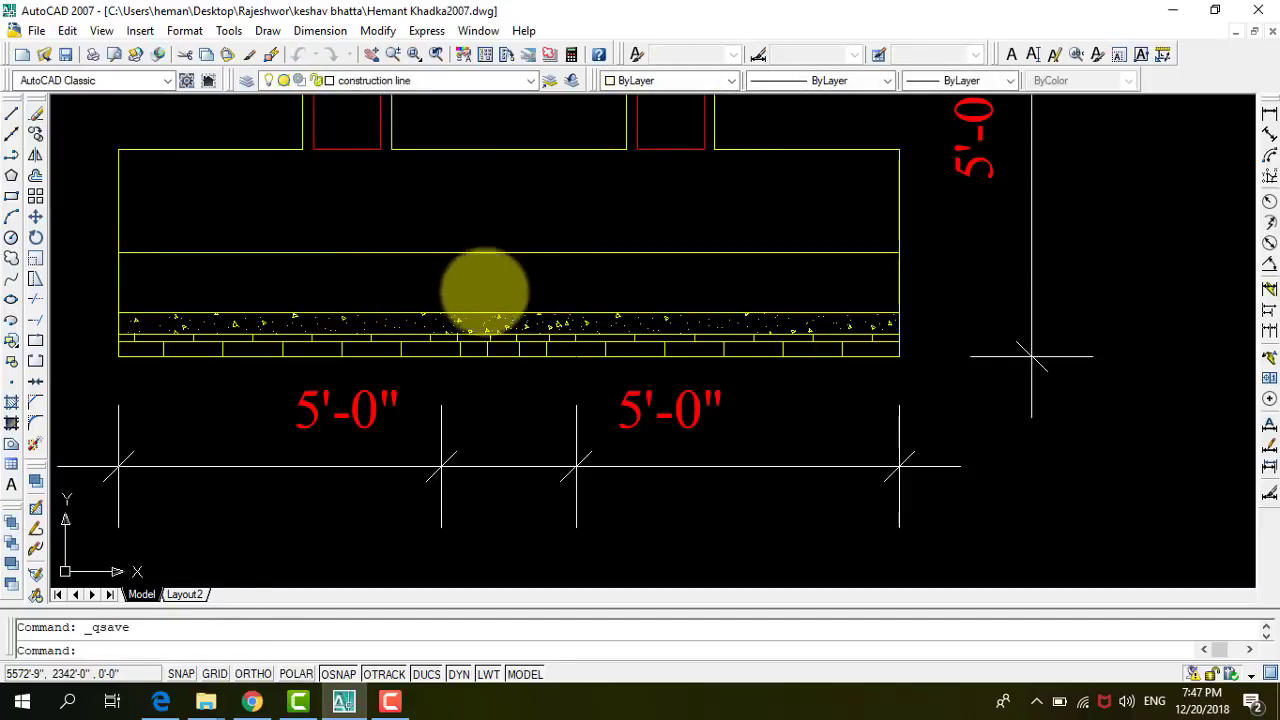
Window-select the footing's dimensions.
scroll(528, 337, down, 2)
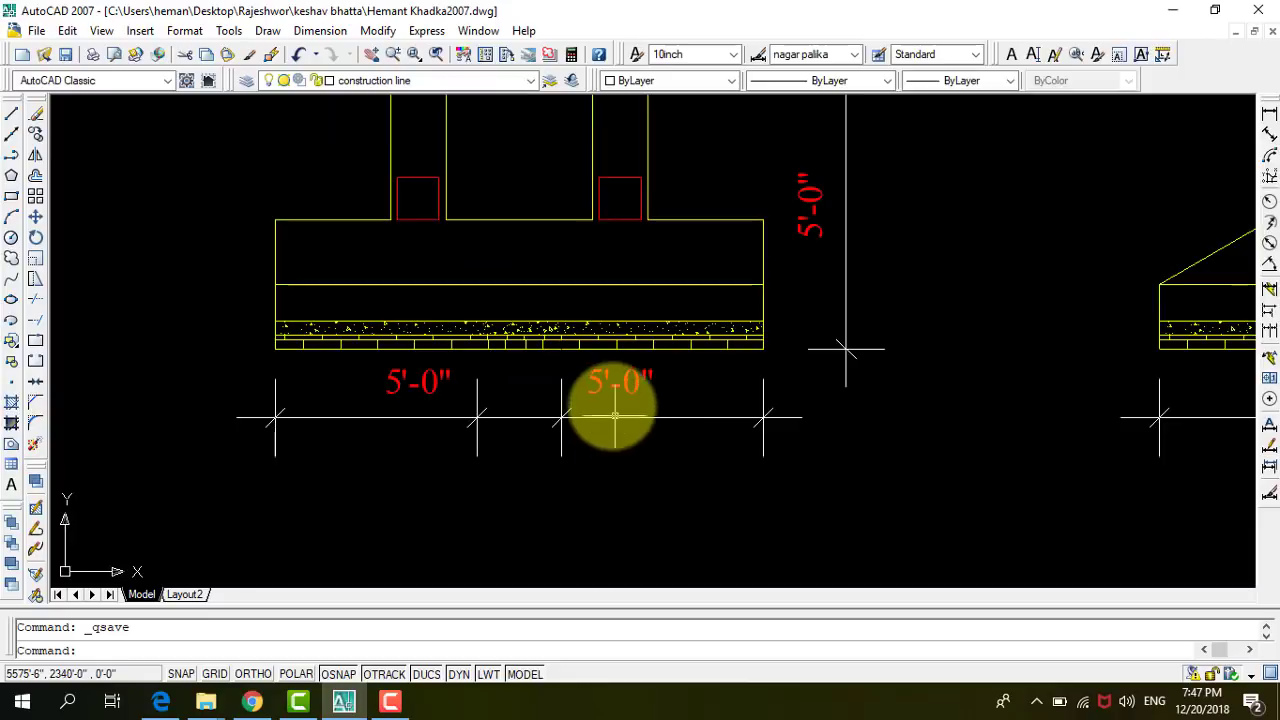
click(455, 423)
click(415, 375)
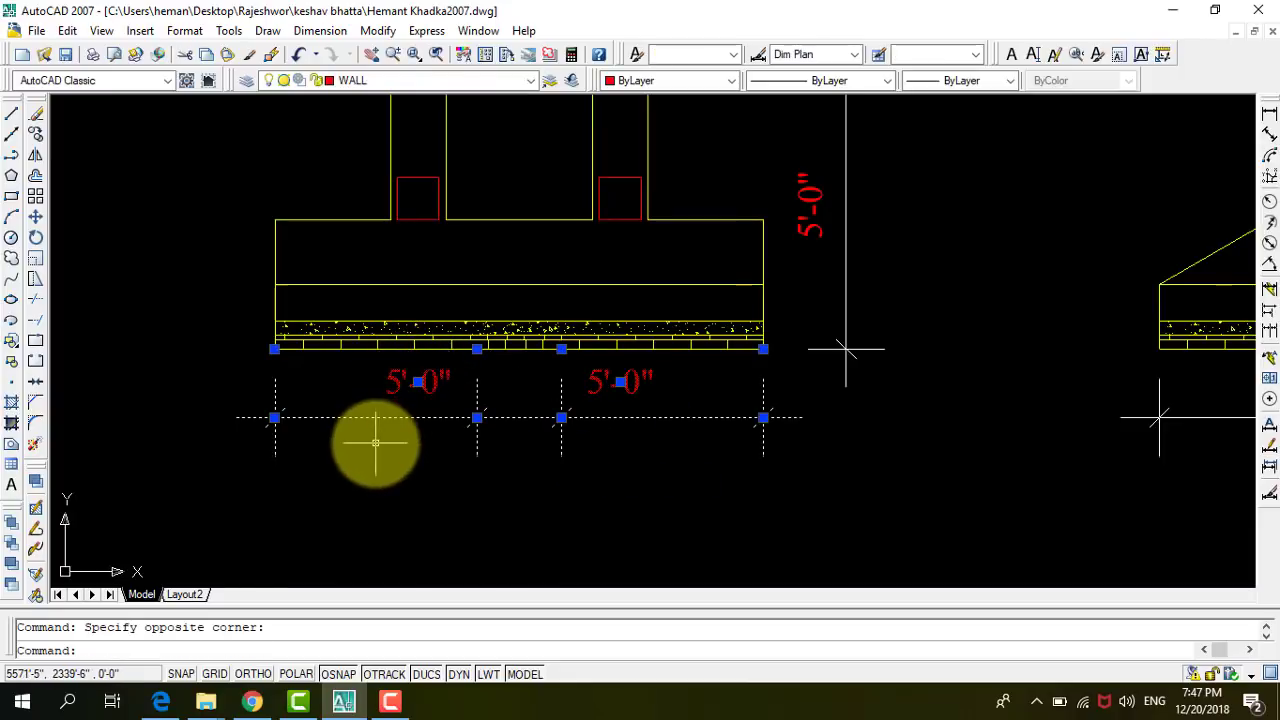
Delete the left 5'-0" dimension, stretch the right one to 8'-6" across the footing, and save.
key(Escape)
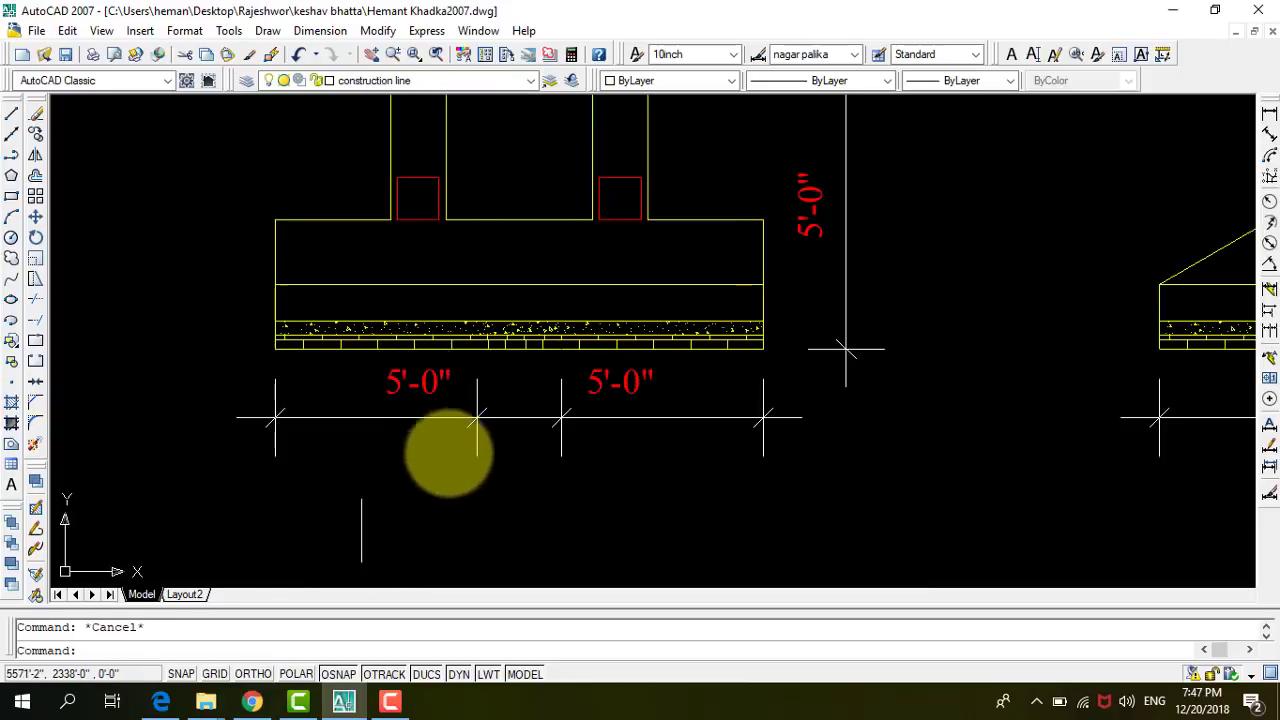
click(437, 380)
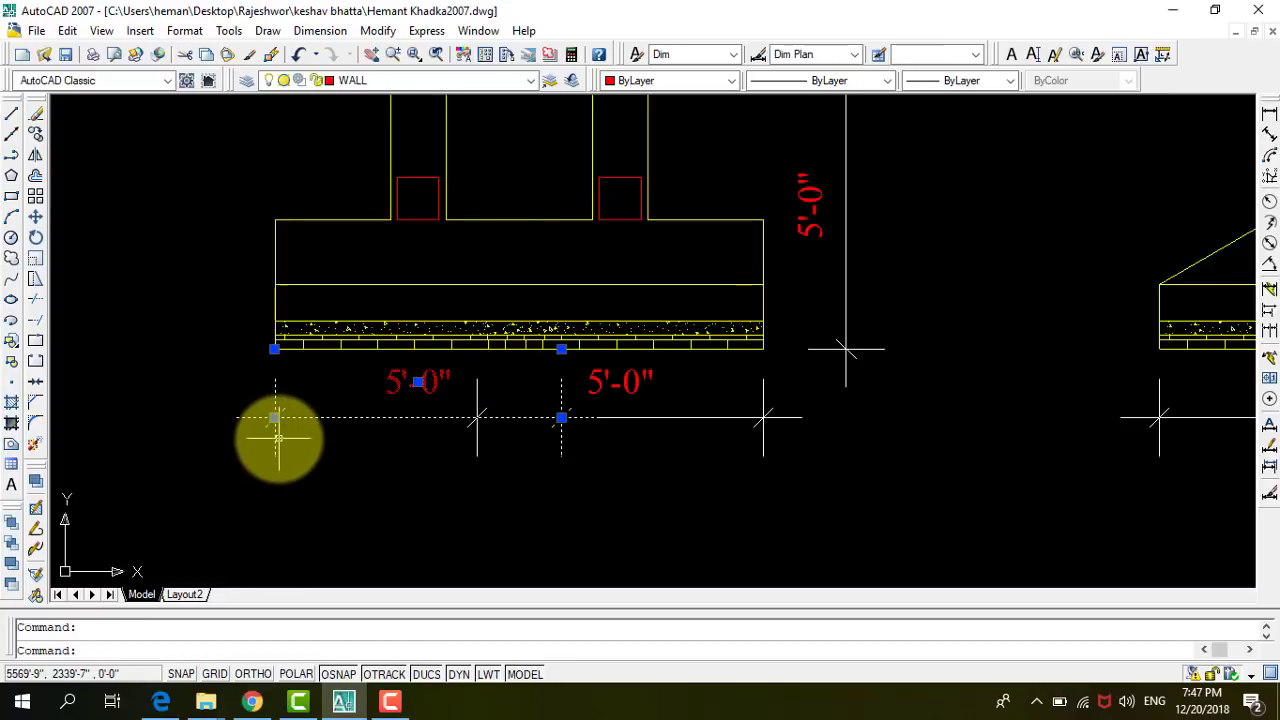
key(Delete)
click(586, 418)
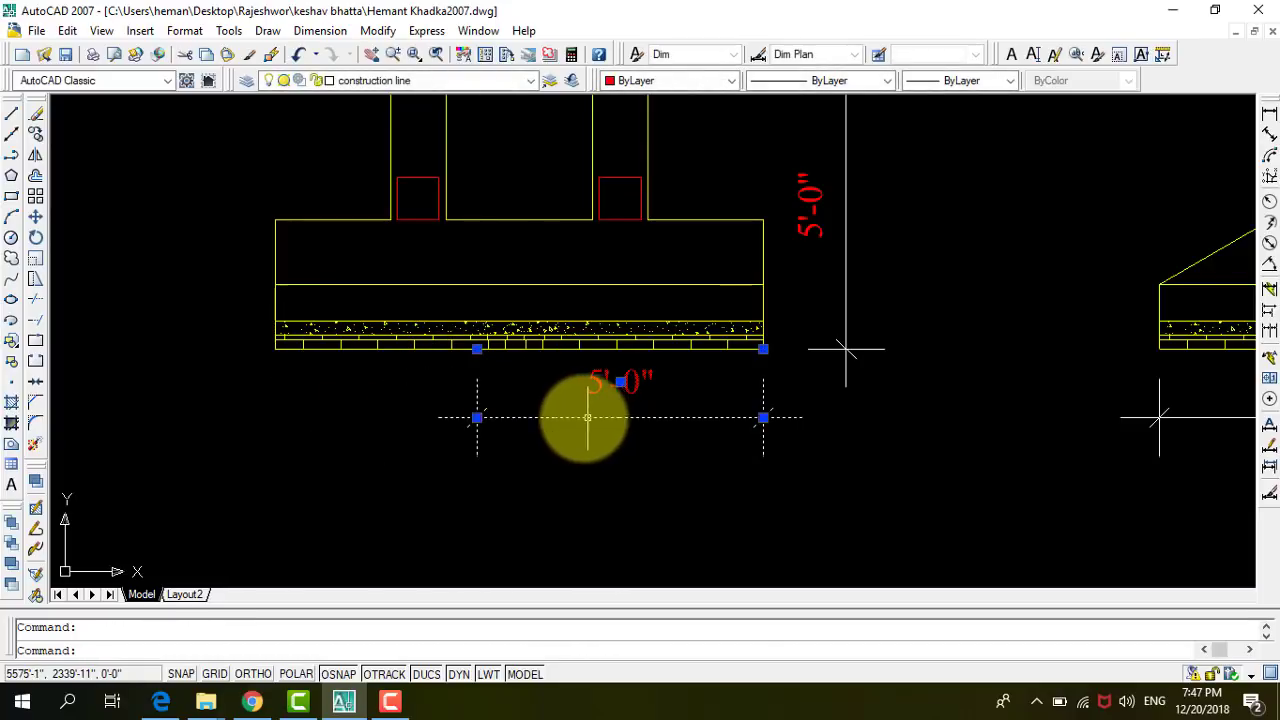
click(477, 348)
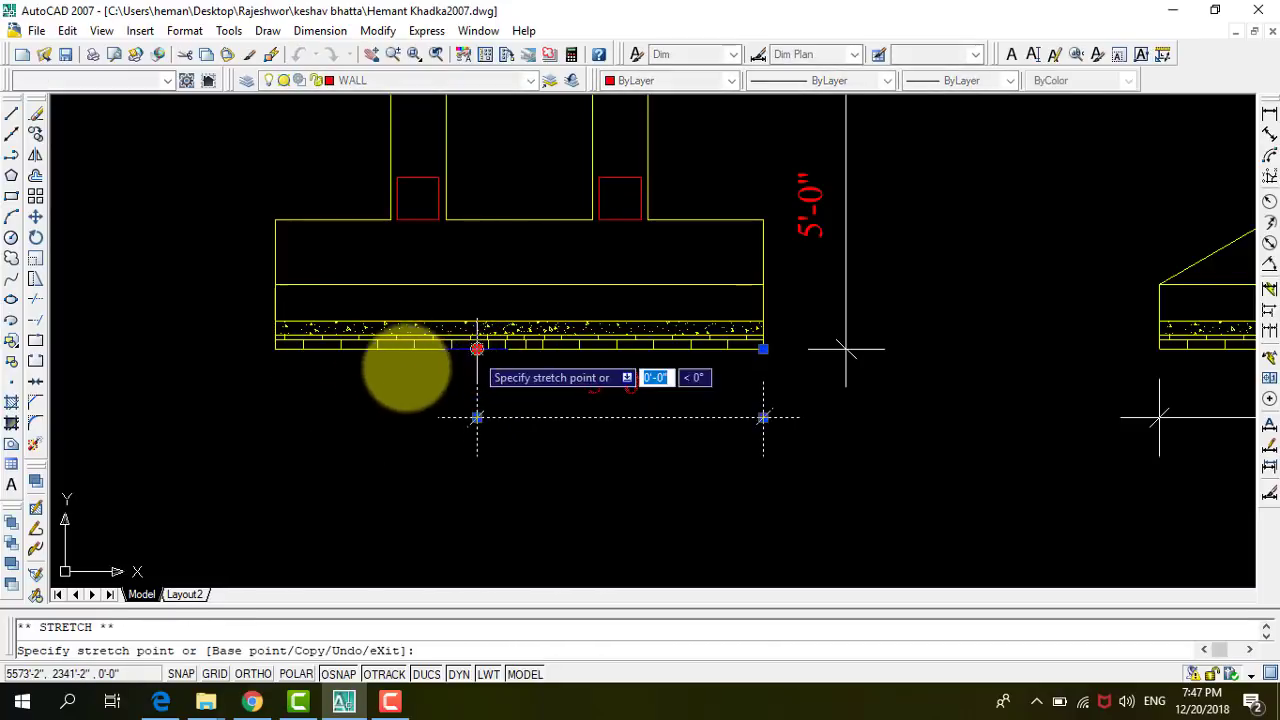
click(274, 349)
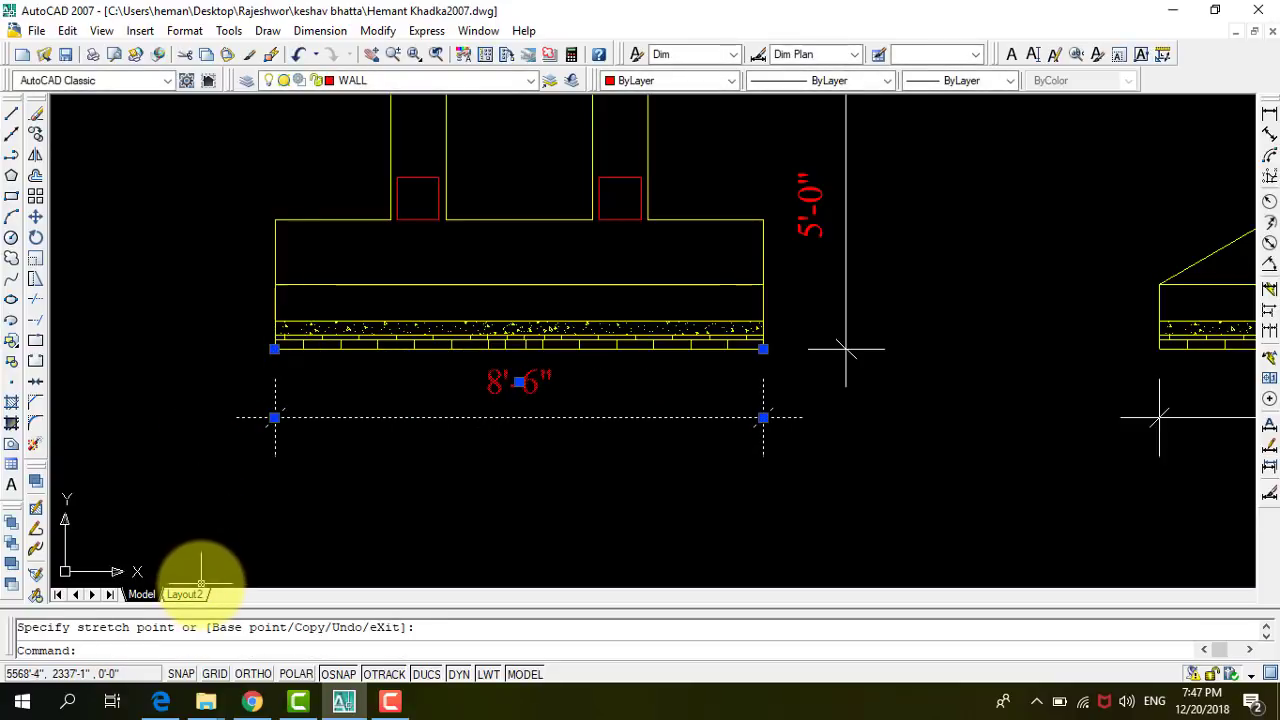
key(ctrl+s)
scroll(560, 500, down, 2)
Zoom and pan onto the plinth area of the section.
scroll(565, 490, down, 2)
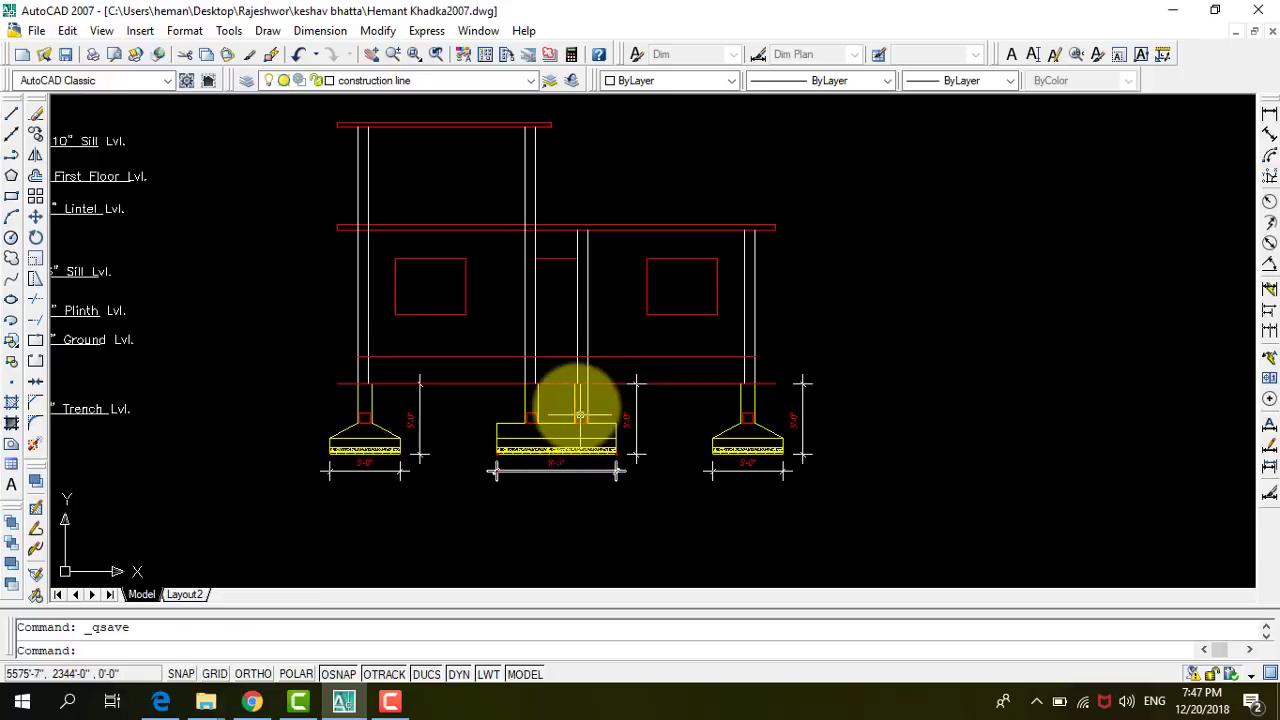
scroll(571, 430, up, 5)
scroll(651, 423, down, 6)
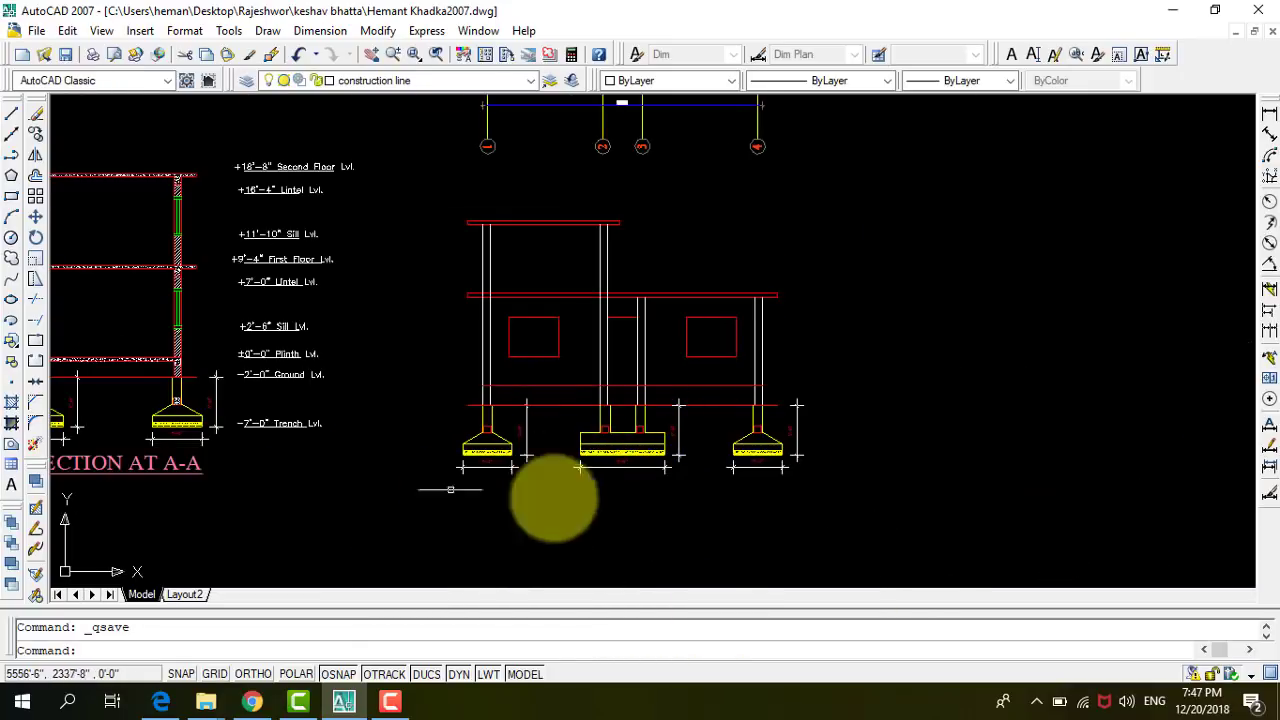
scroll(608, 360, up, 4)
scroll(650, 410, up, 4)
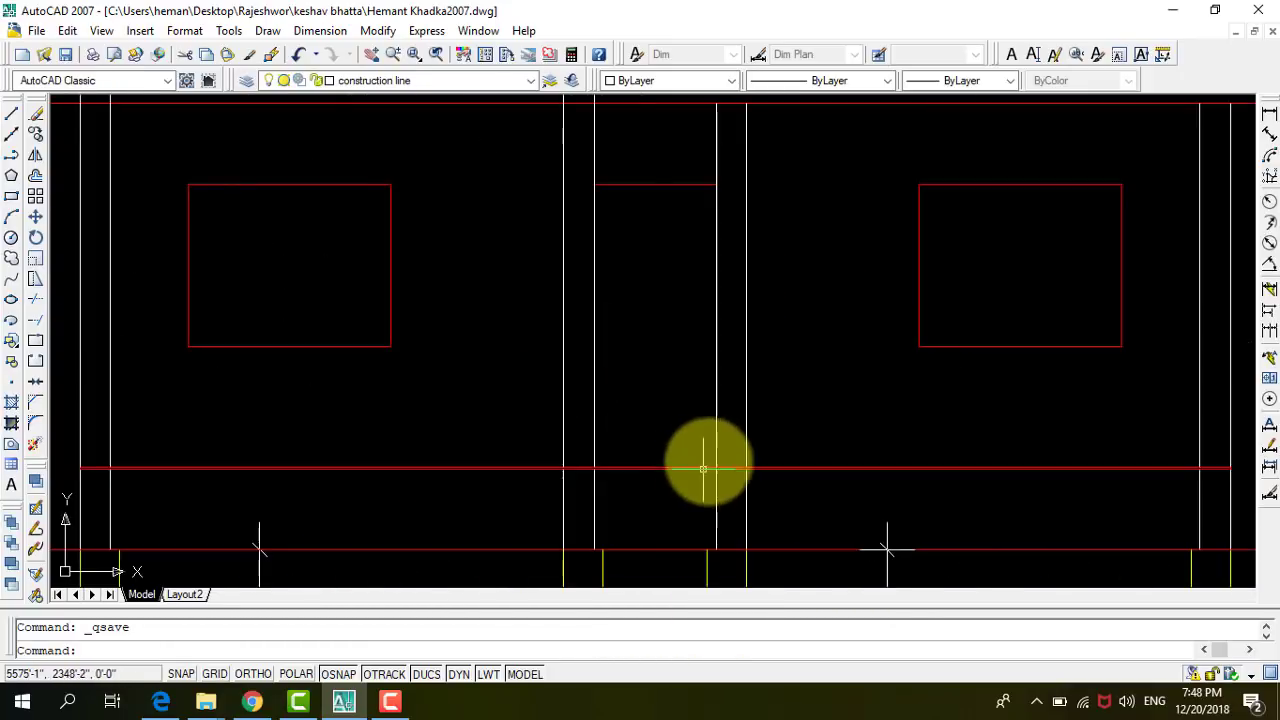
scroll(571, 543, down, 7)
scroll(516, 461, up, 6)
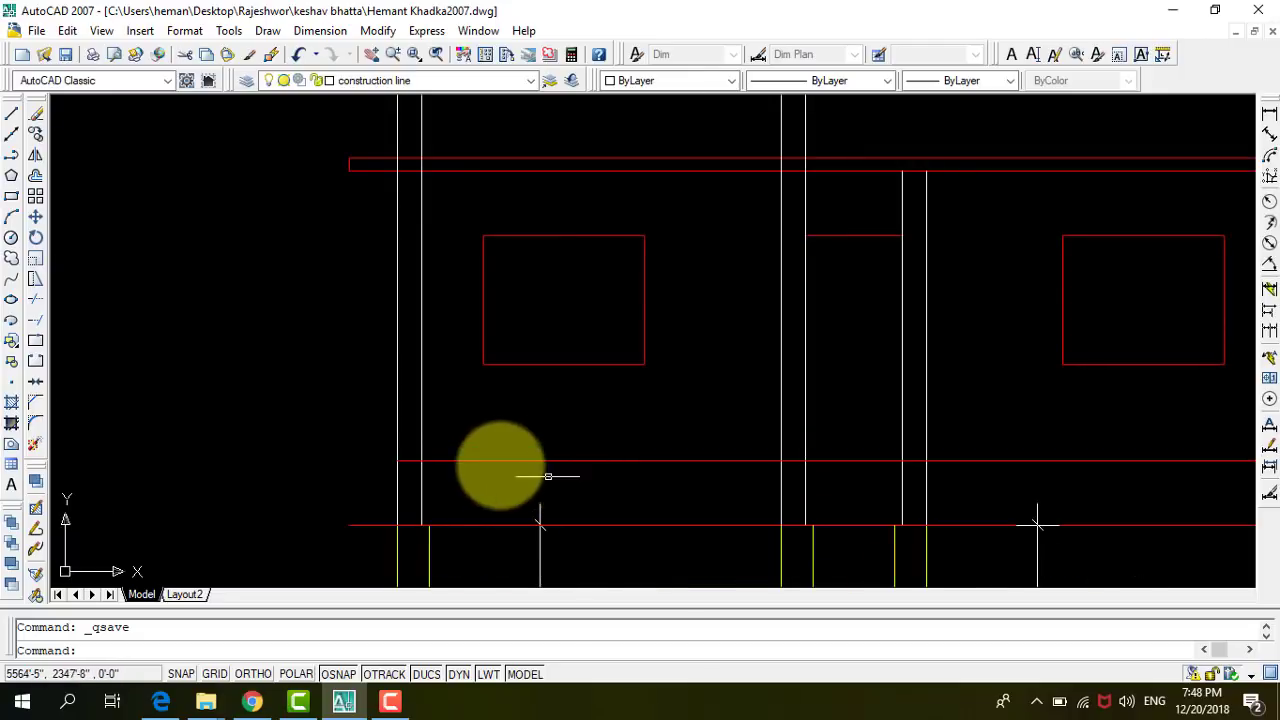
scroll(430, 478, up, 3)
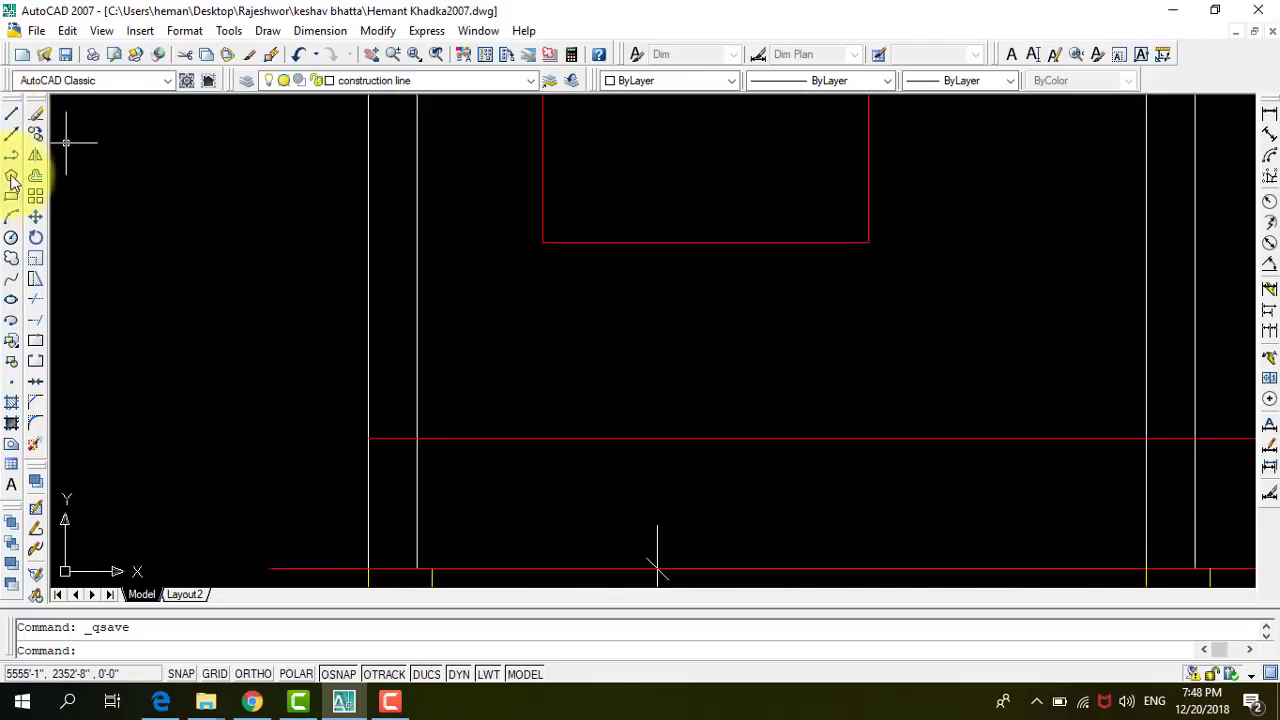
scroll(298, 460, up, 2)
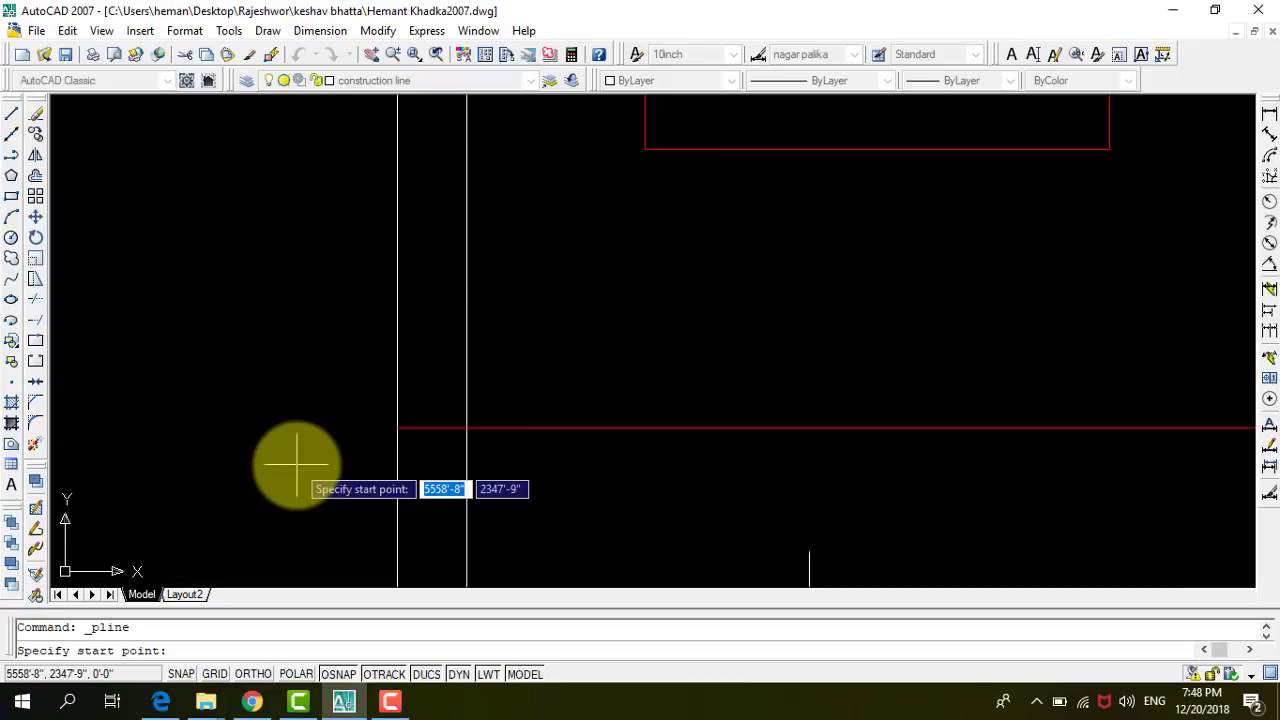
scroll(340, 408, down, 3)
scroll(360, 418, up, 4)
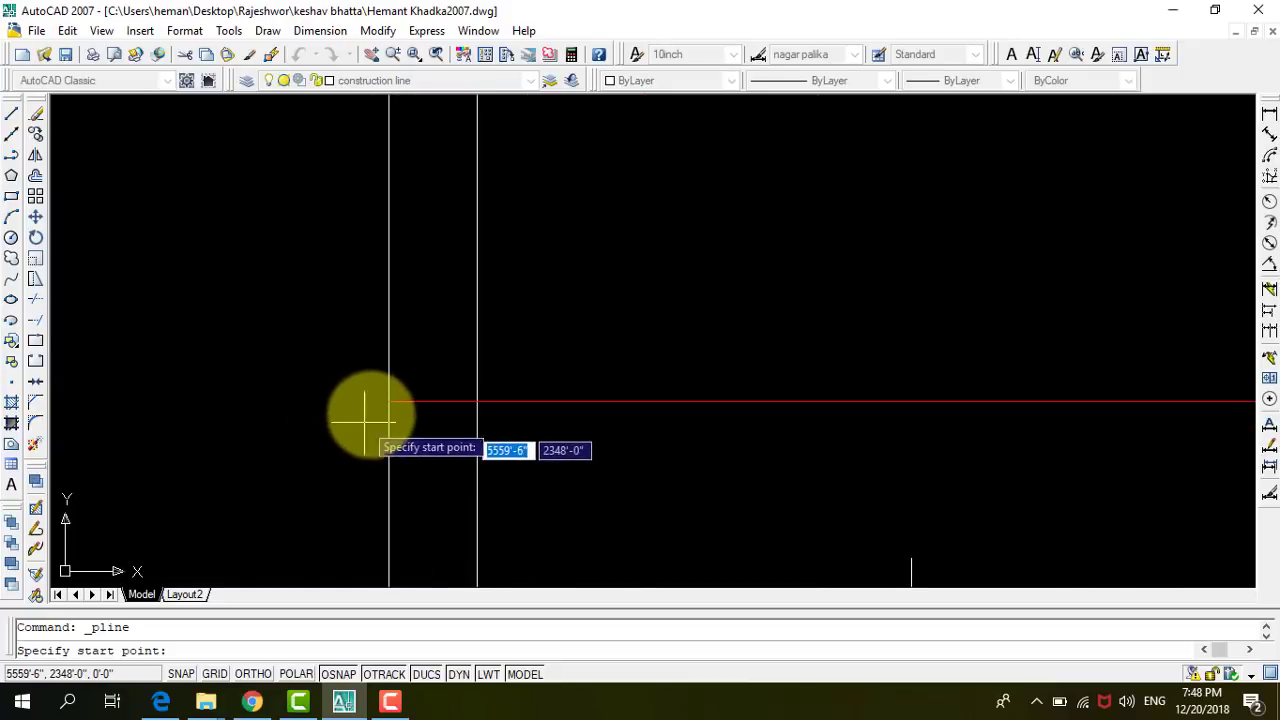
Start the plinth polyline at the line intersection with segments of 9, 5, 5 and 5.
click(389, 401)
text(9)
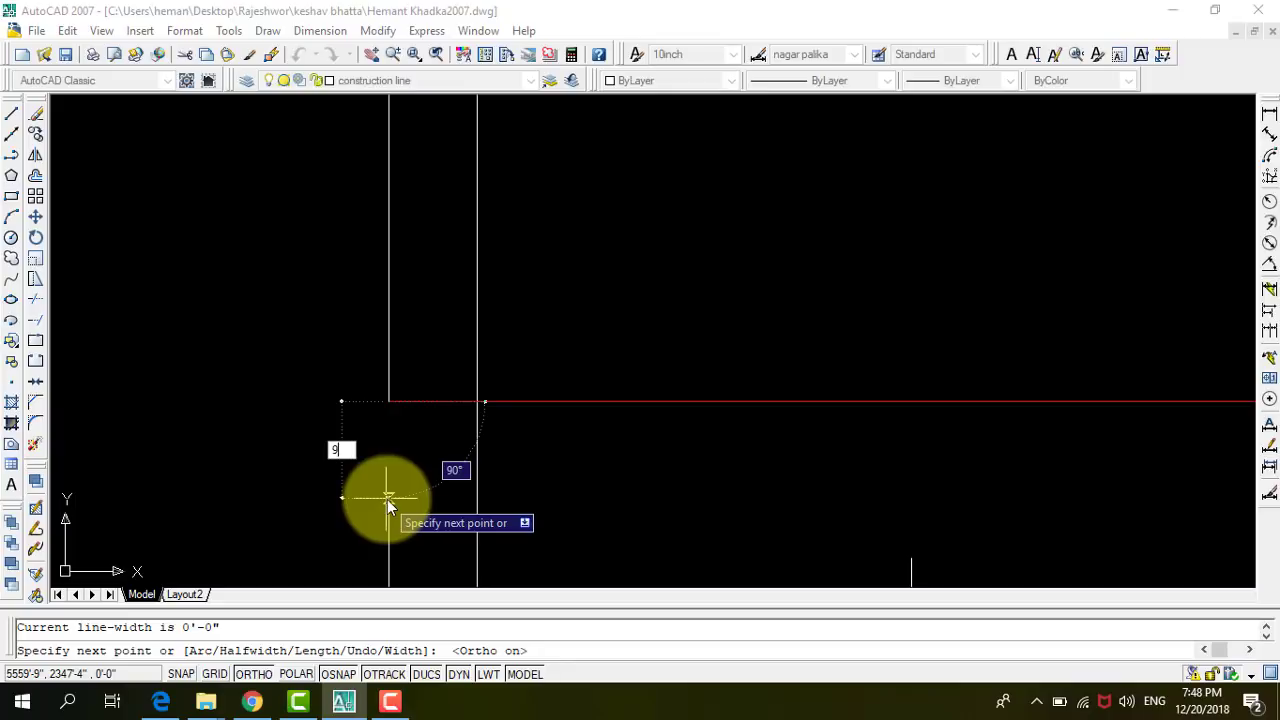
key(Return)
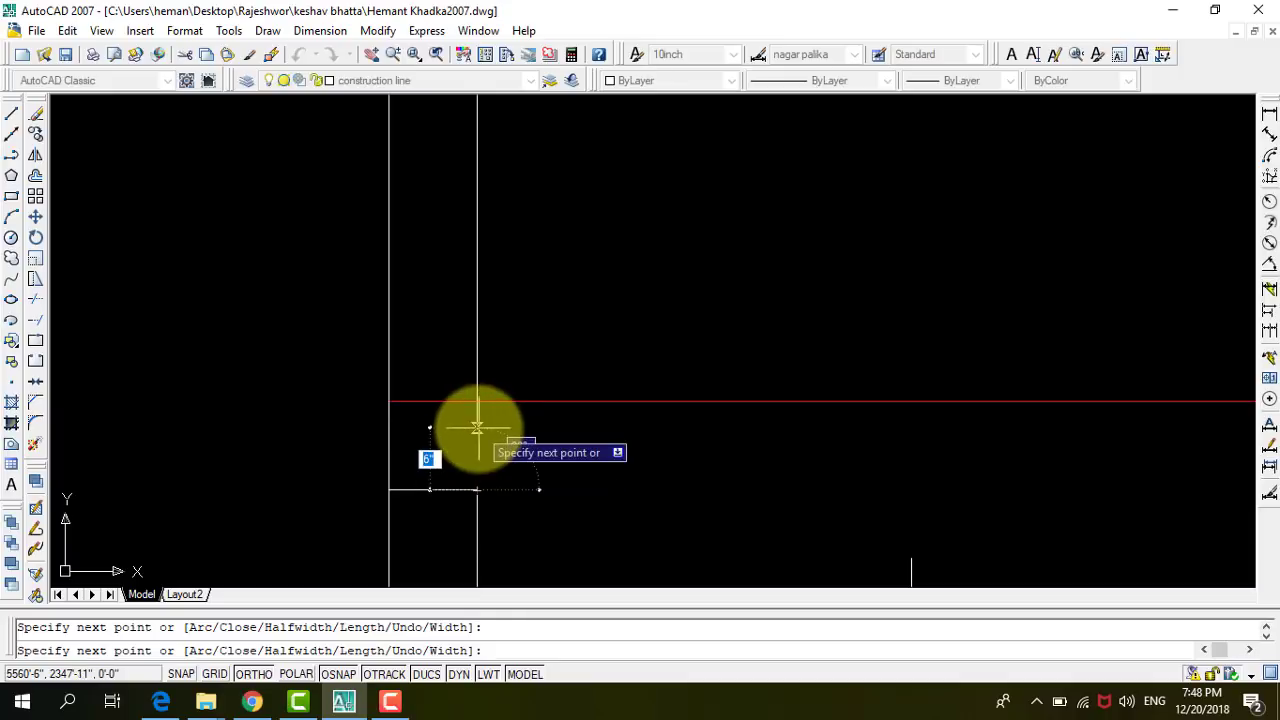
key(Return)
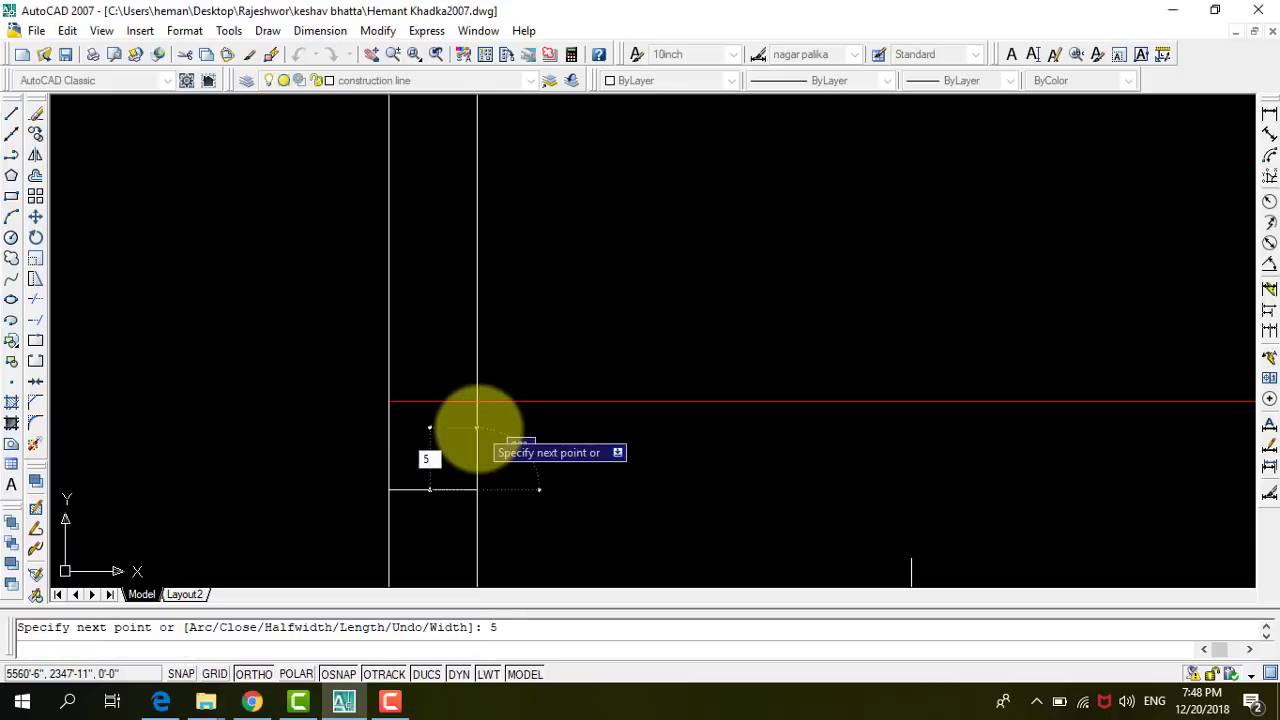
scroll(386, 480, down, 5)
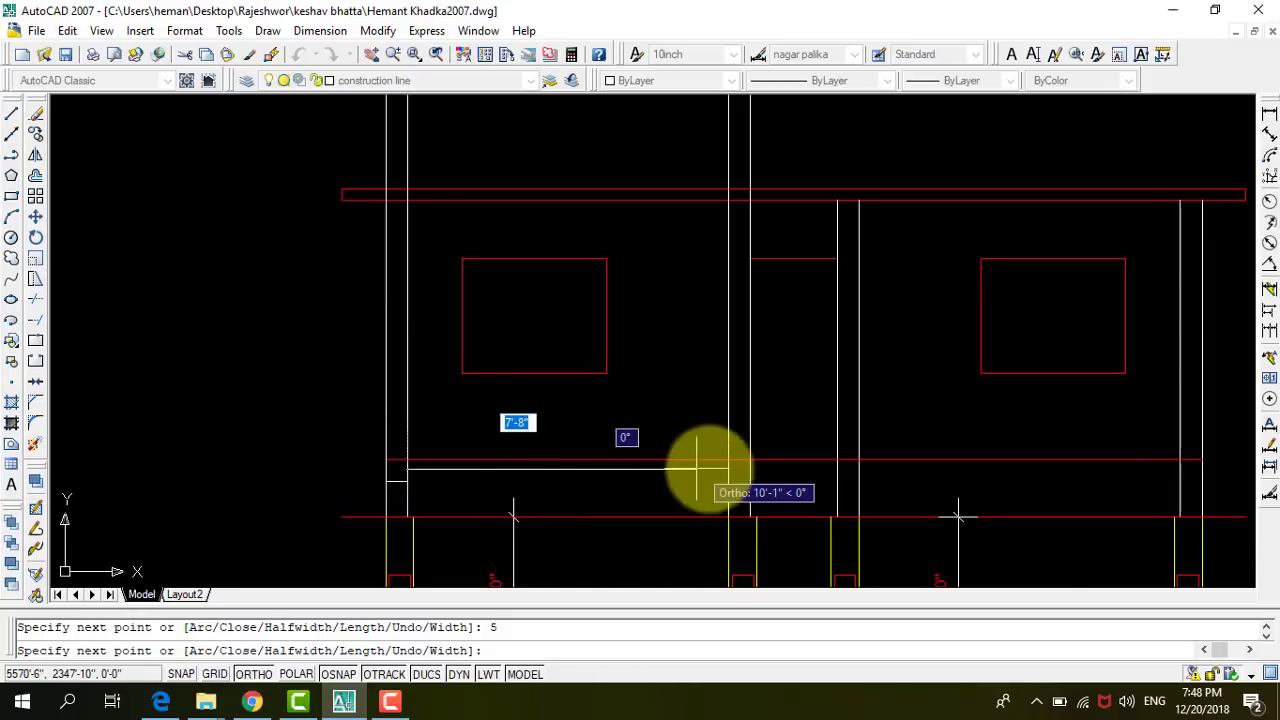
scroll(710, 466, up, 5)
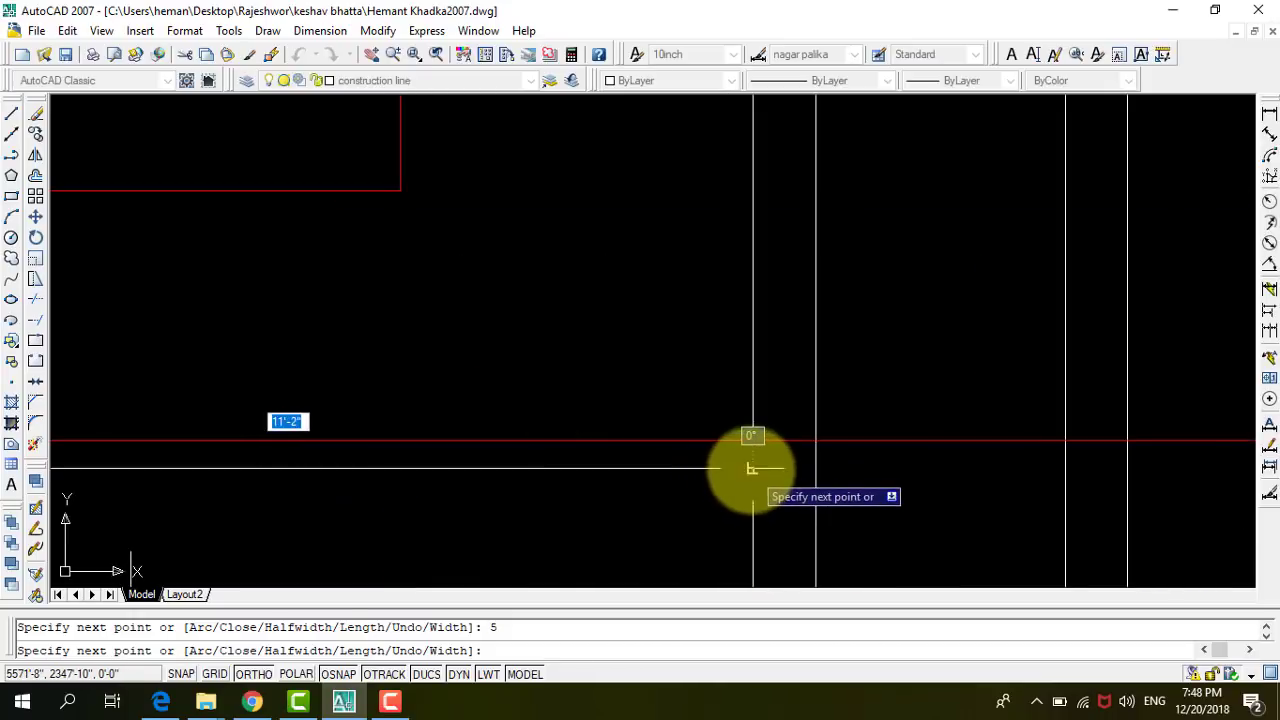
scroll(722, 485, up, 2)
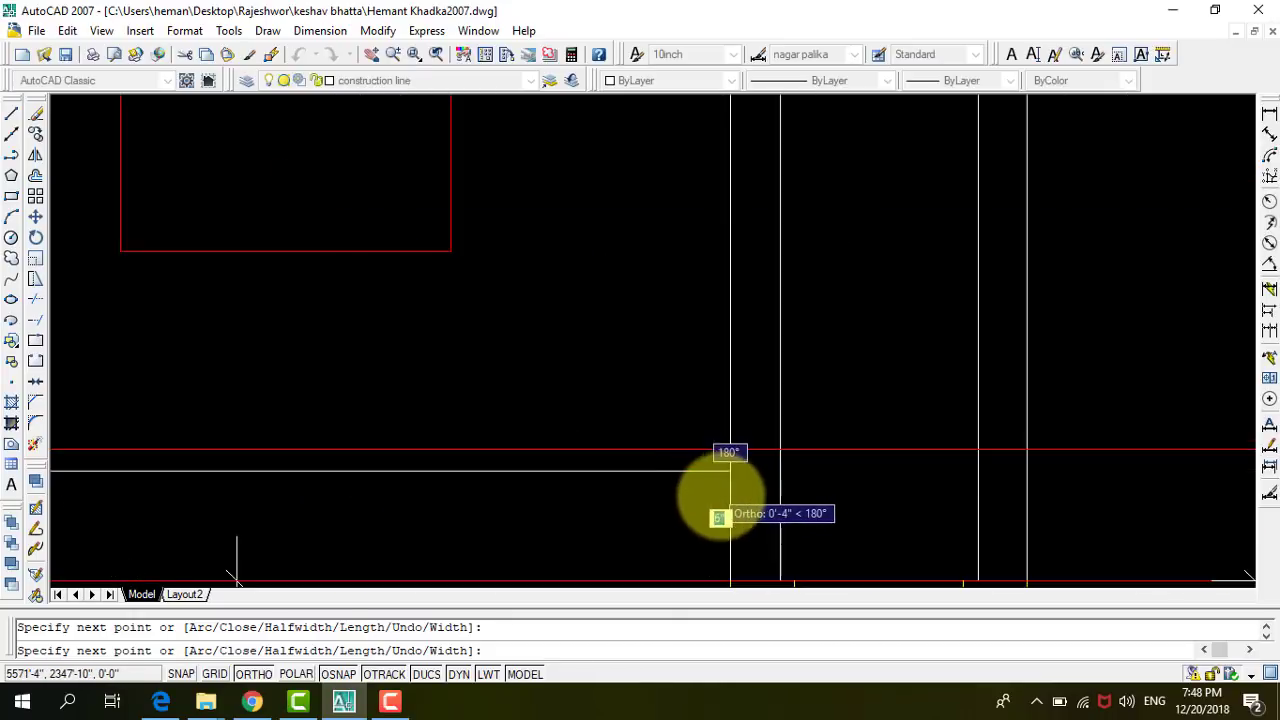
scroll(716, 500, up, 2)
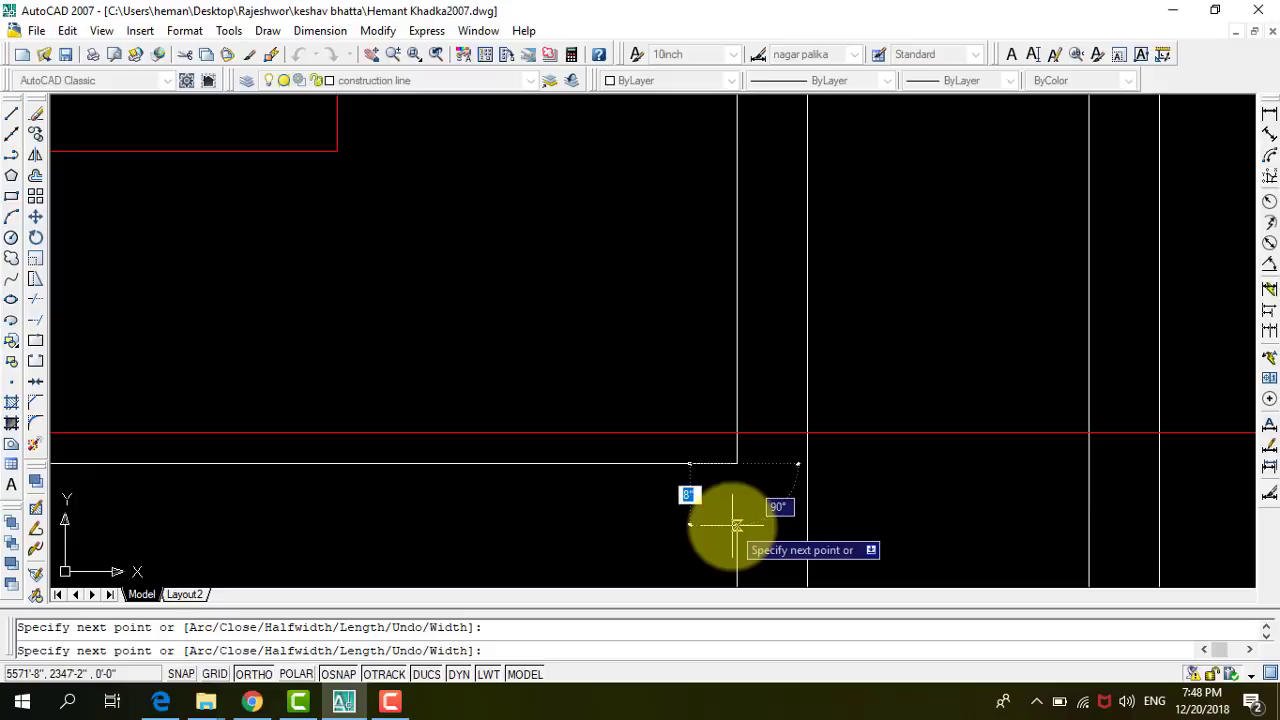
text(5)
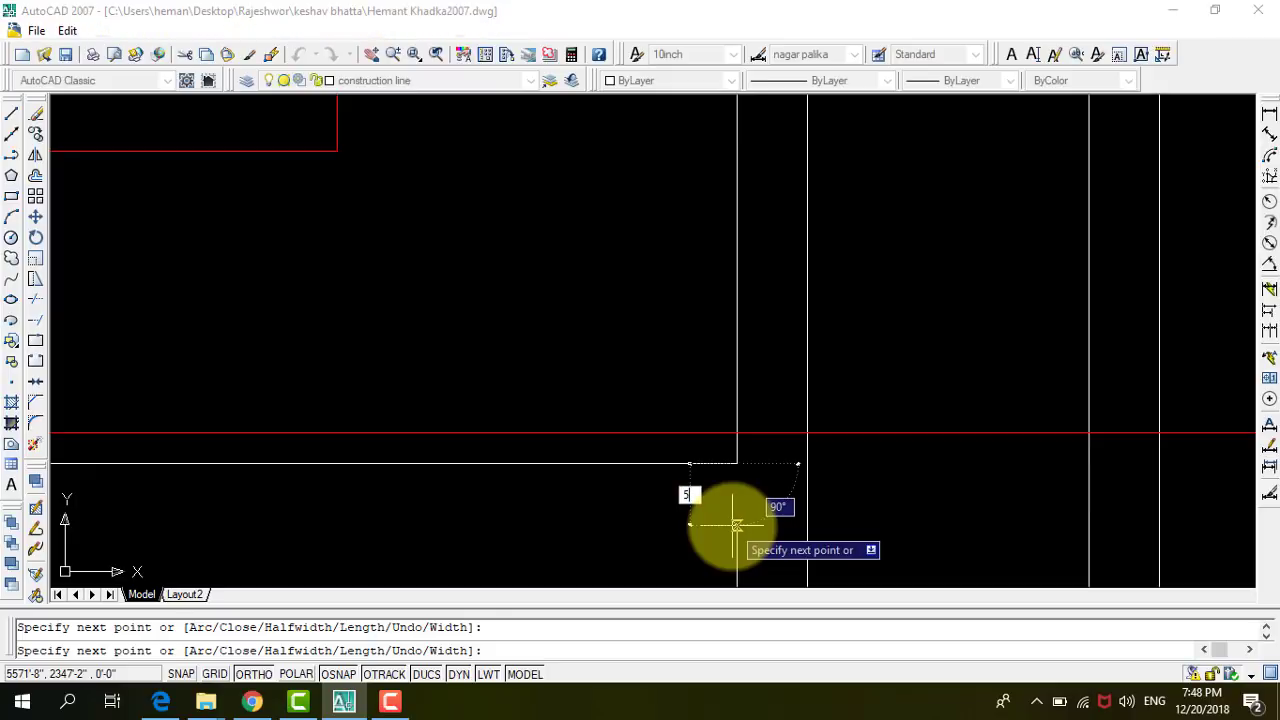
key(Return)
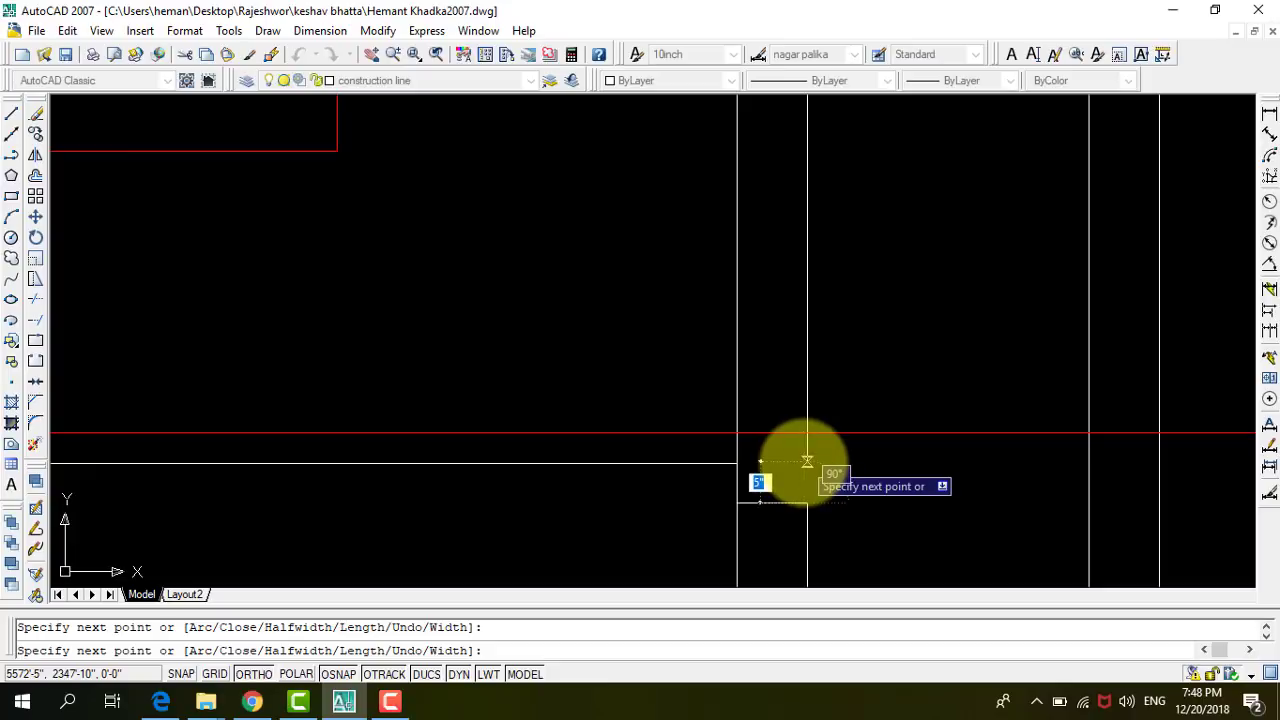
text(5)
key(Return)
scroll(795, 475, down, 2)
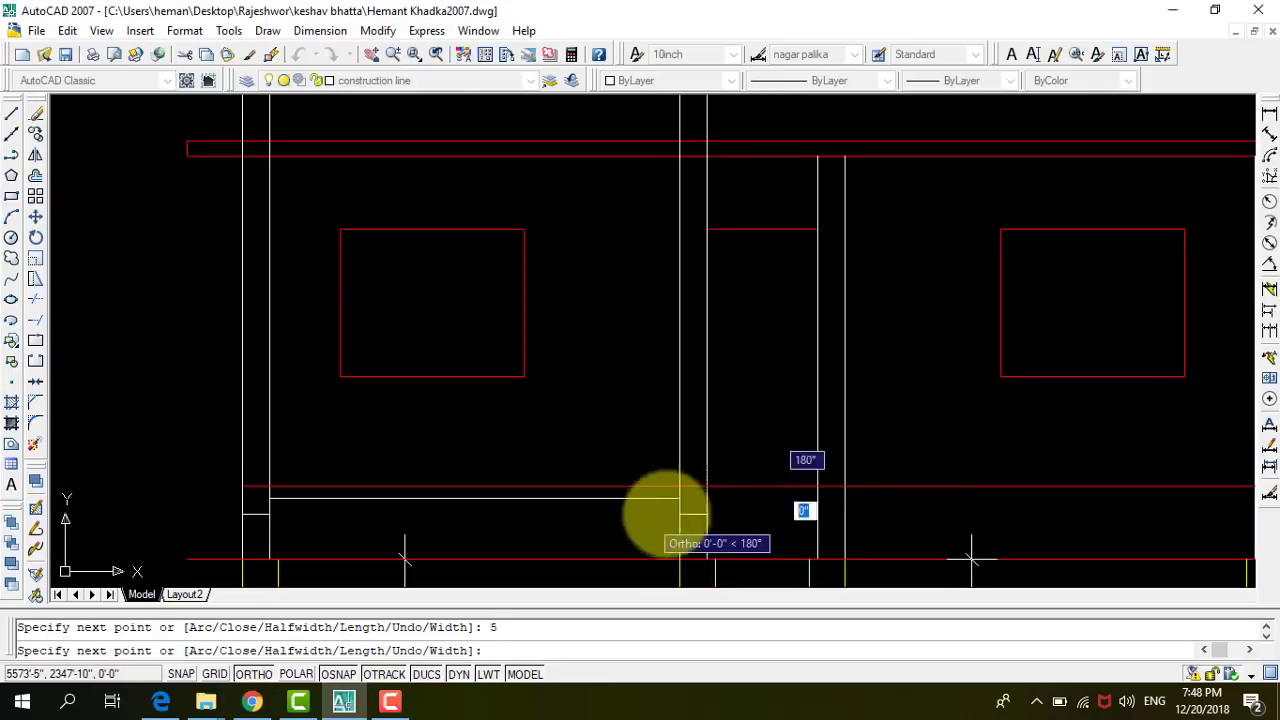
scroll(843, 470, up, 2)
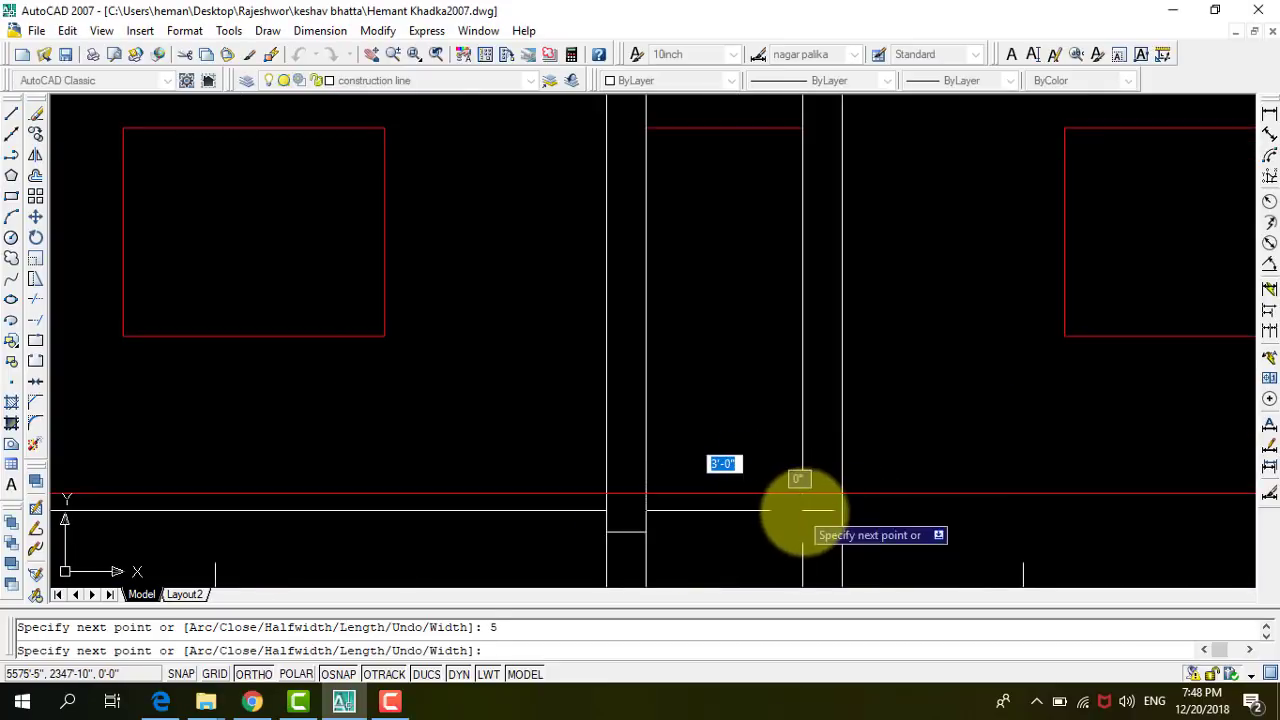
Continue the polyline from the column face with four more 5-unit segments, notching around columns.
click(802, 510)
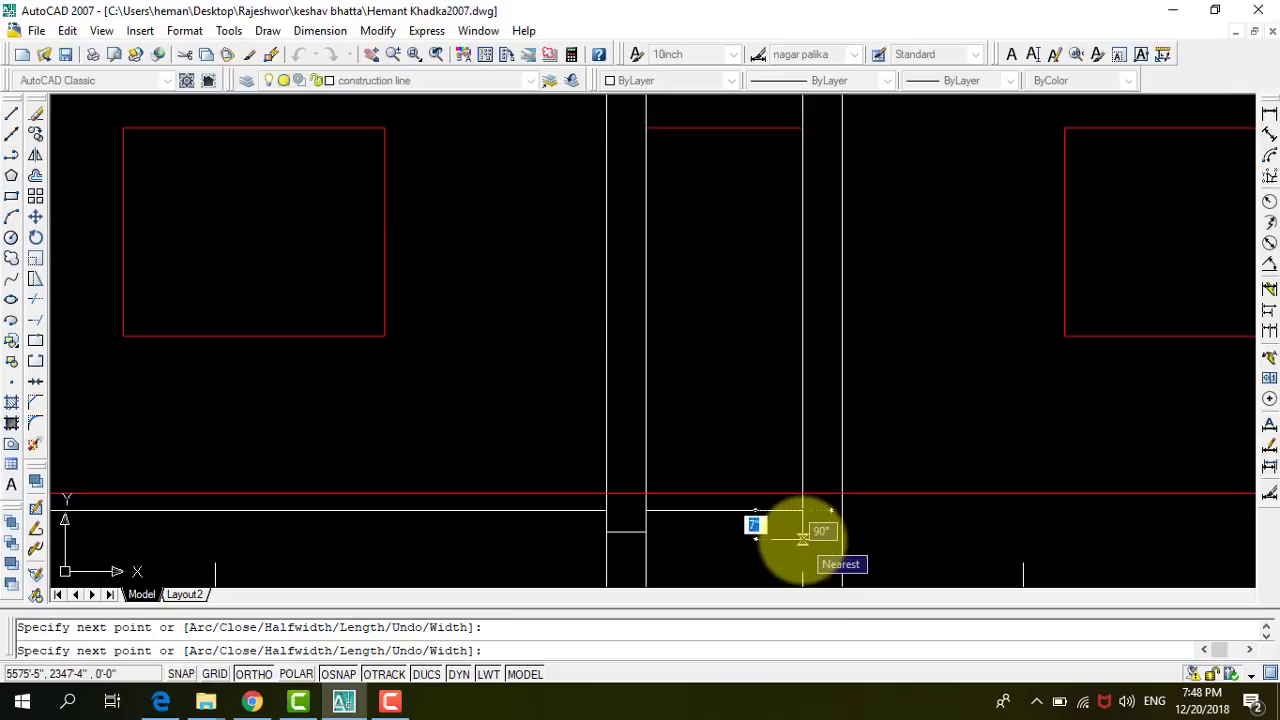
text(5)
key(Return)
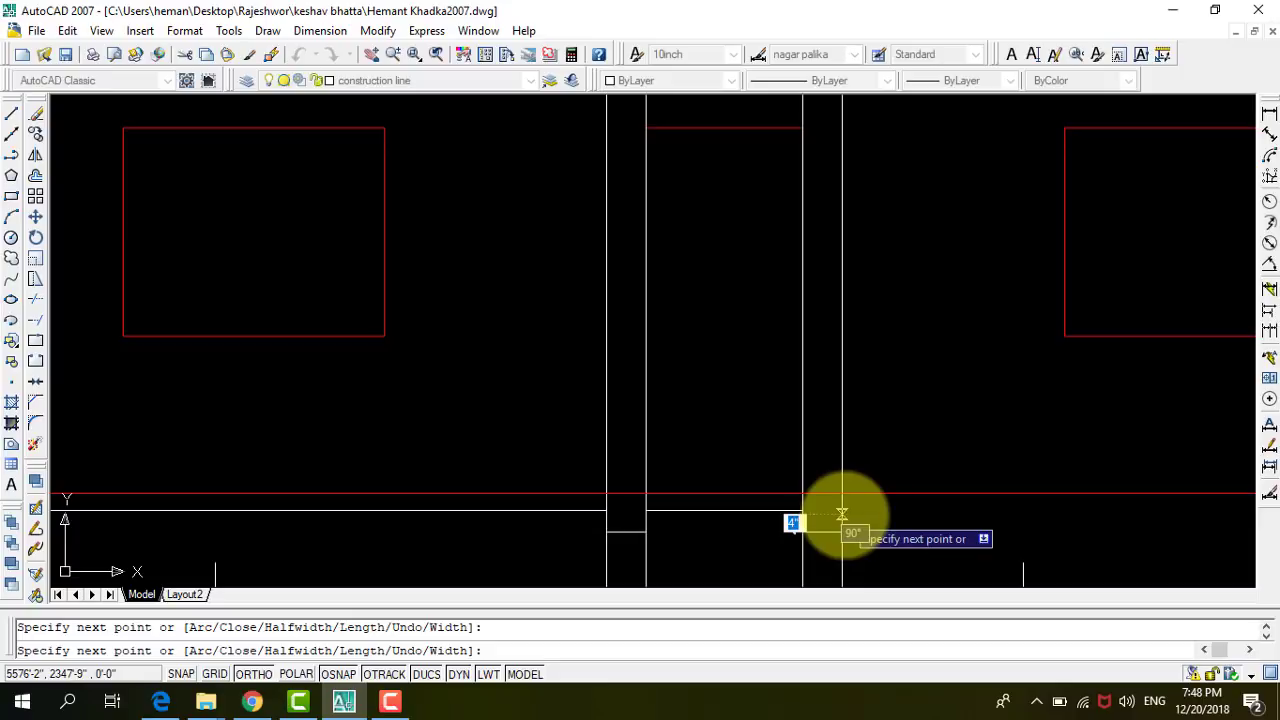
text(5)
key(Return)
scroll(590, 534, down, 2)
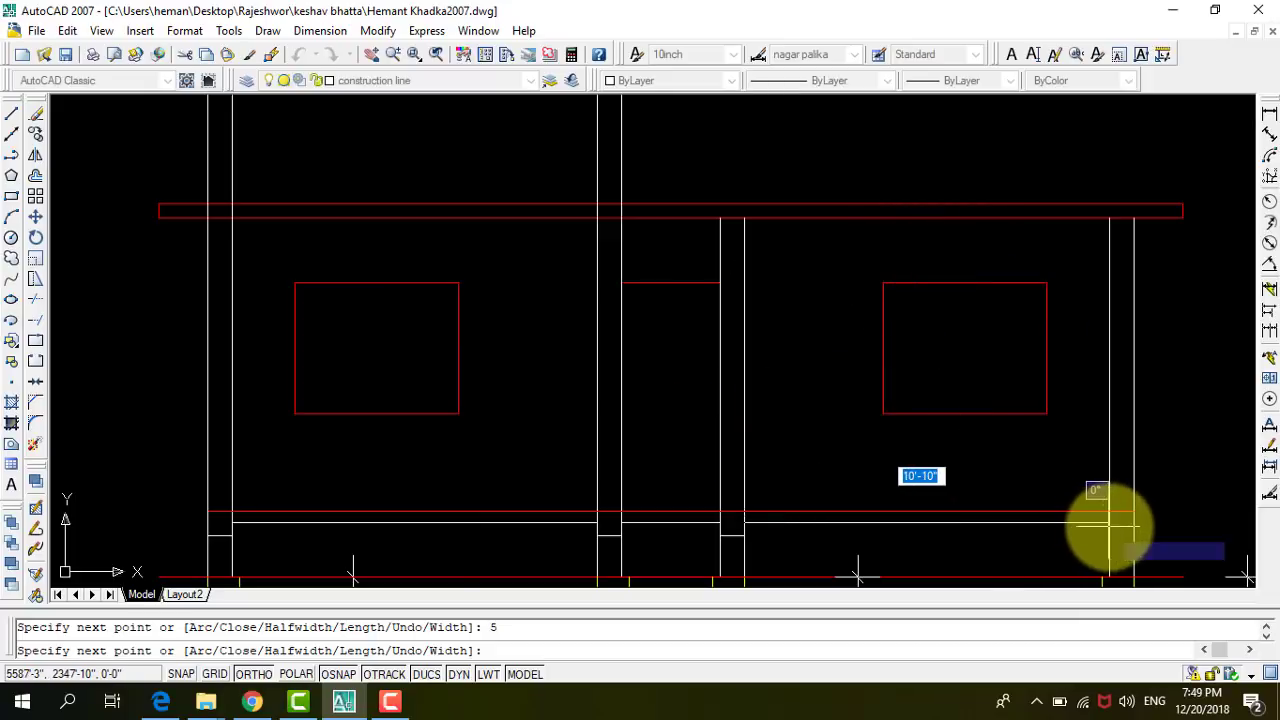
key(Return)
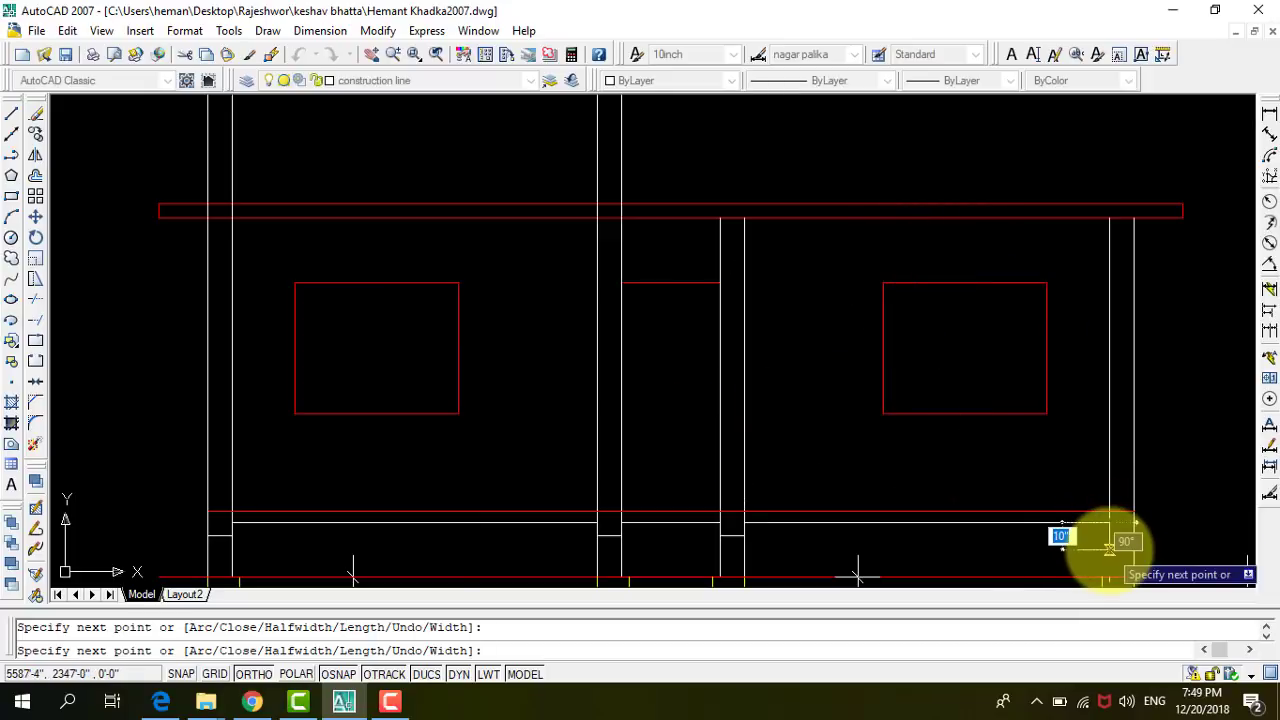
text(5)
key(Return)
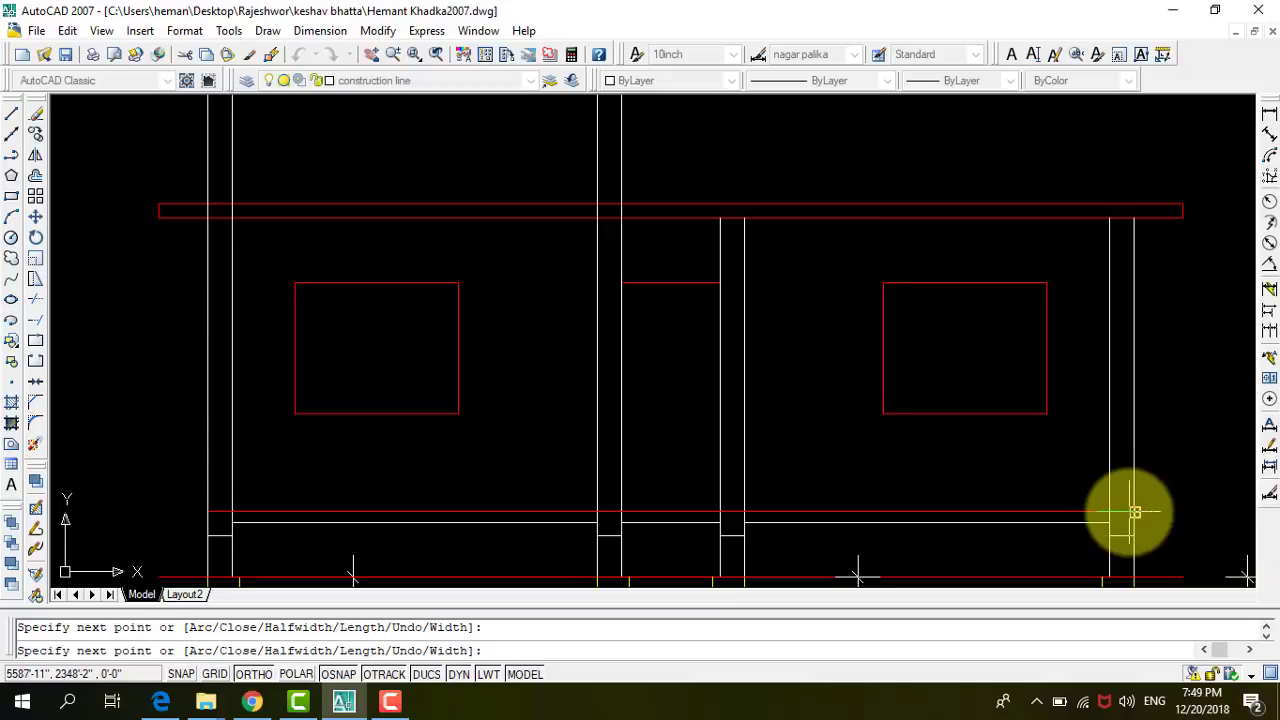
key(Escape)
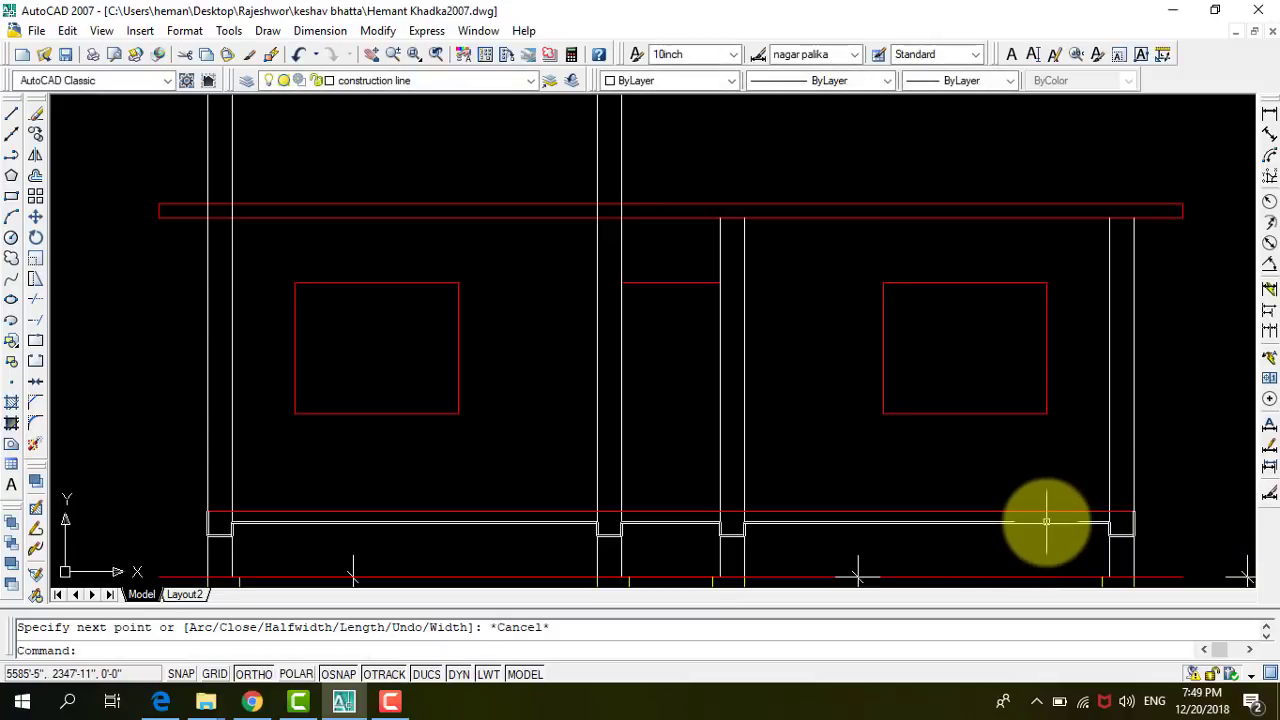
Review the new stepped plinth polyline, then launch Match Properties from the Standard toolbar.
click(880, 522)
scroll(830, 410, down, 1)
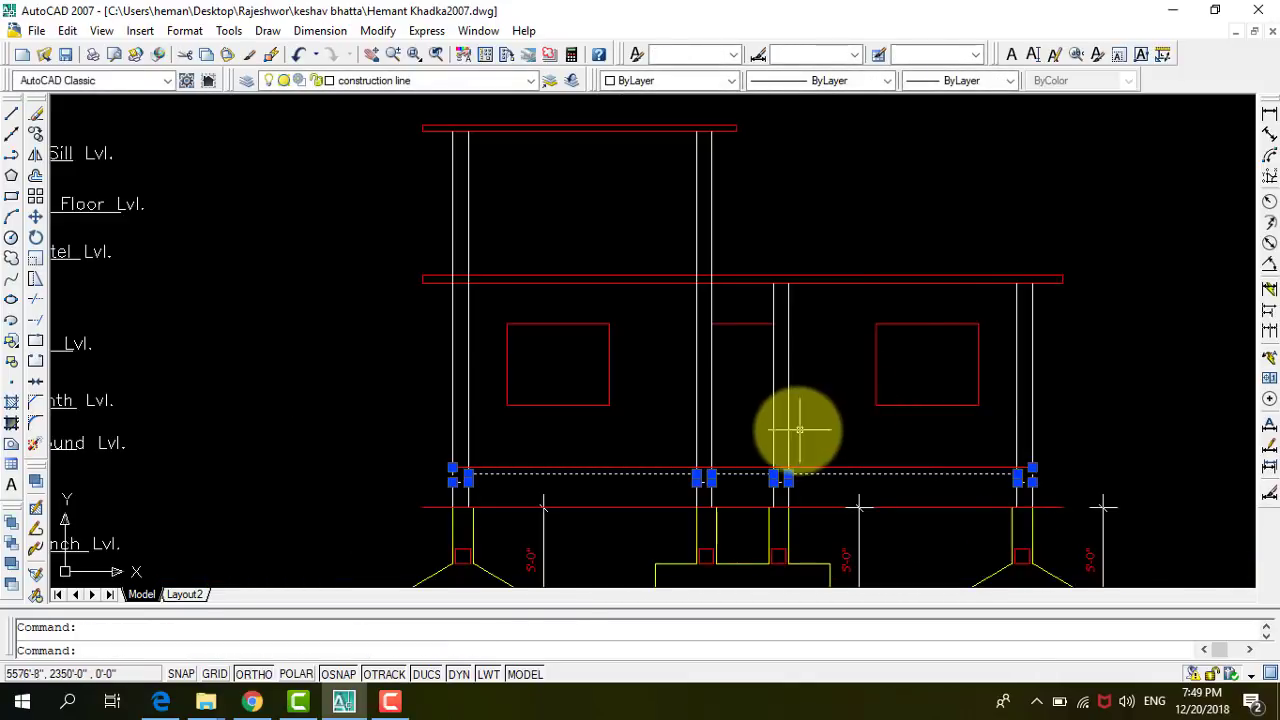
scroll(760, 450, up, 2)
key(Escape)
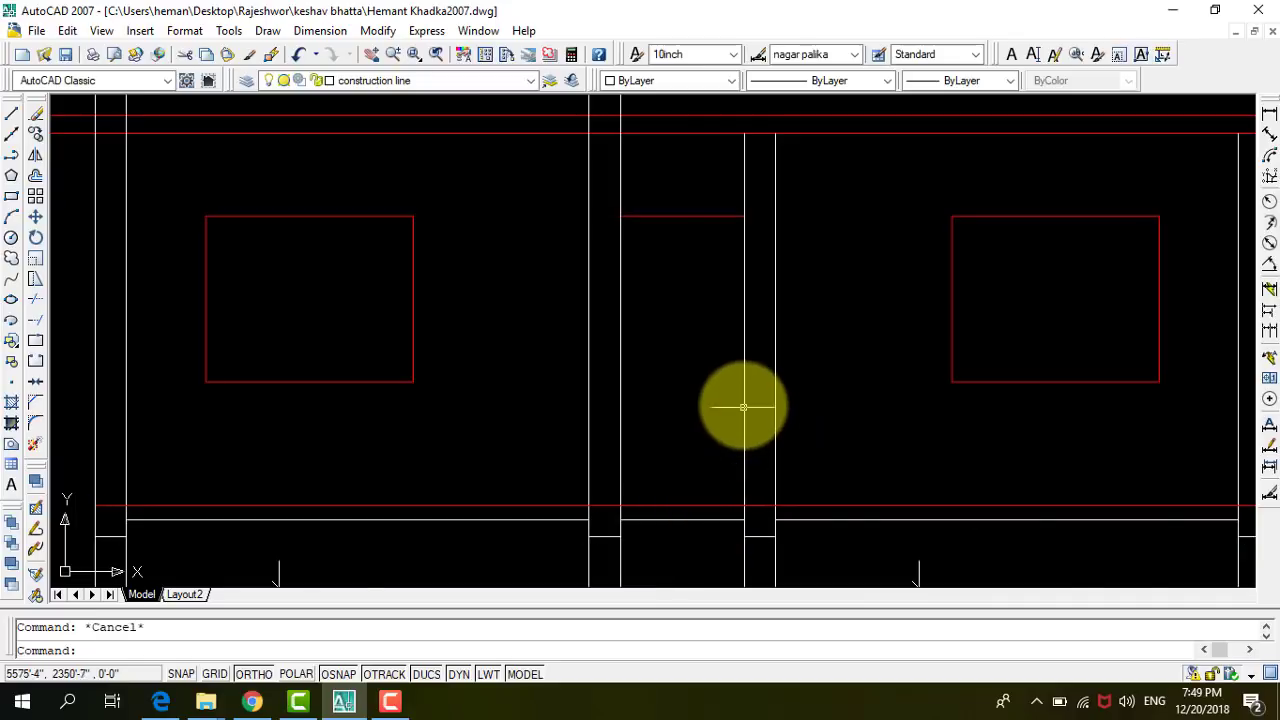
scroll(743, 405, down, 3)
scroll(686, 443, up, 3)
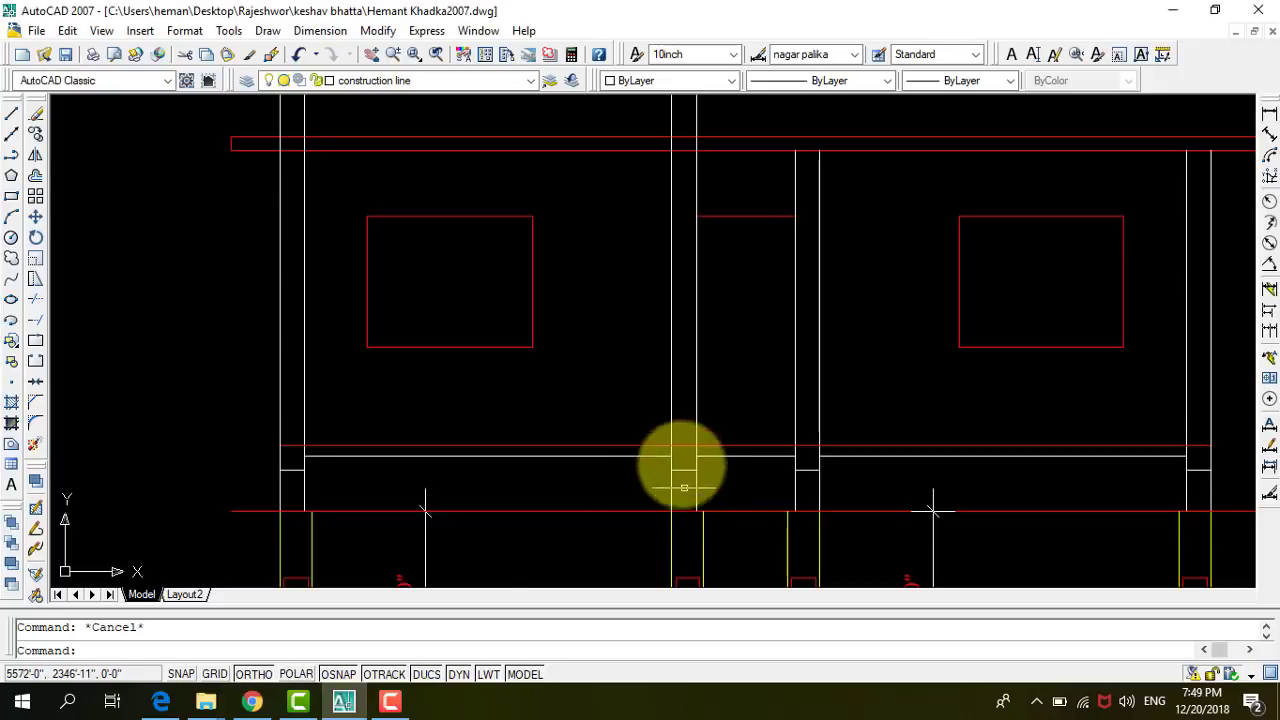
scroll(643, 417, down, 2)
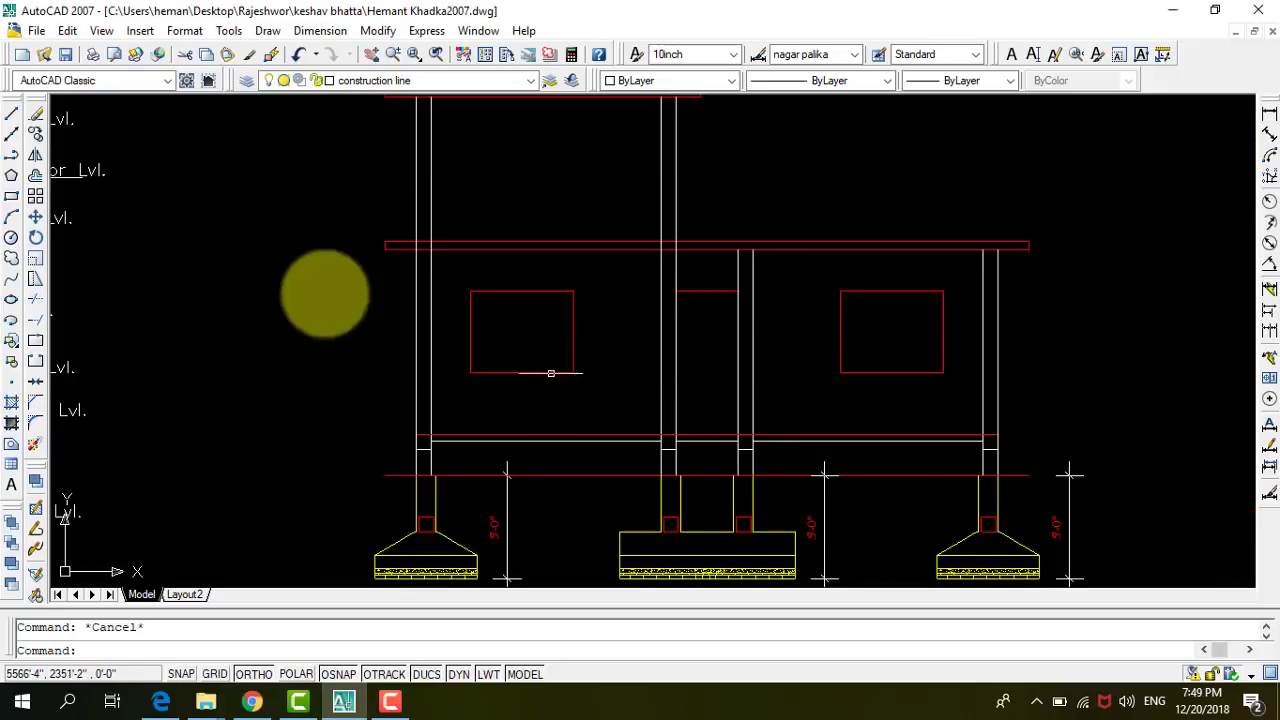
click(252, 58)
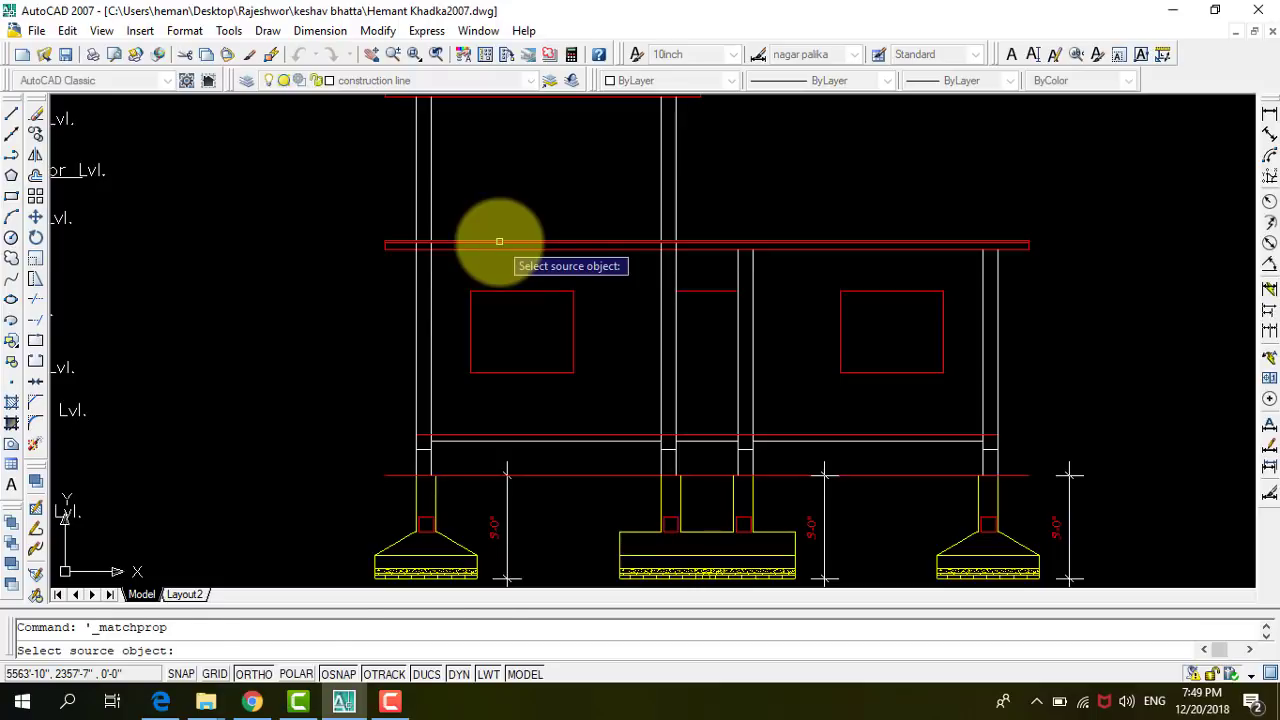
Use the red roof beam as the source and window-select lines above the section.
click(499, 241)
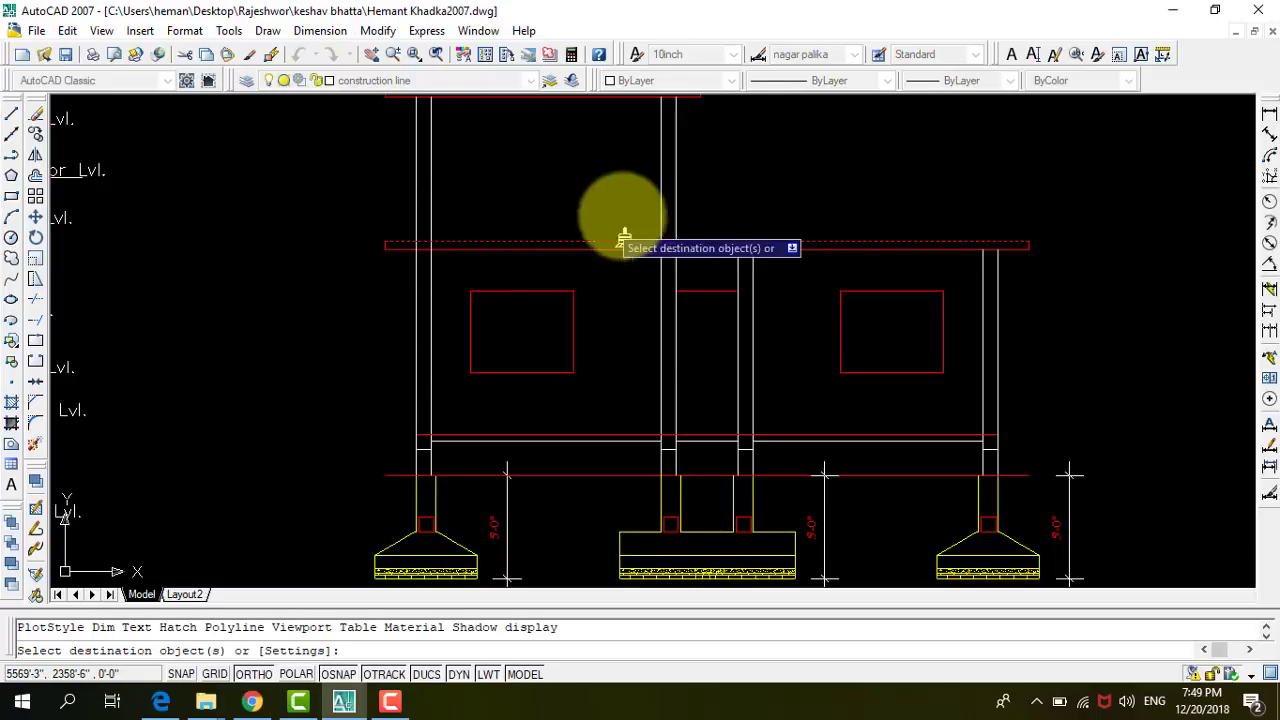
right_click(697, 213)
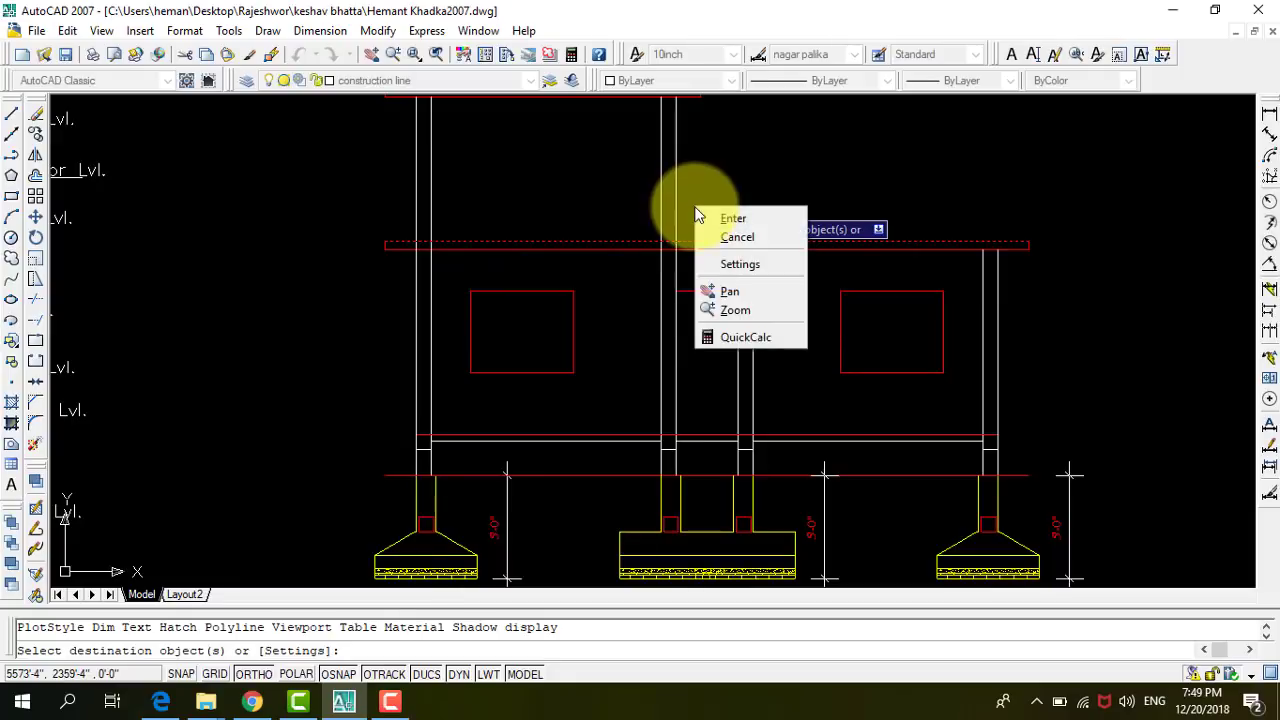
click(690, 195)
click(403, 178)
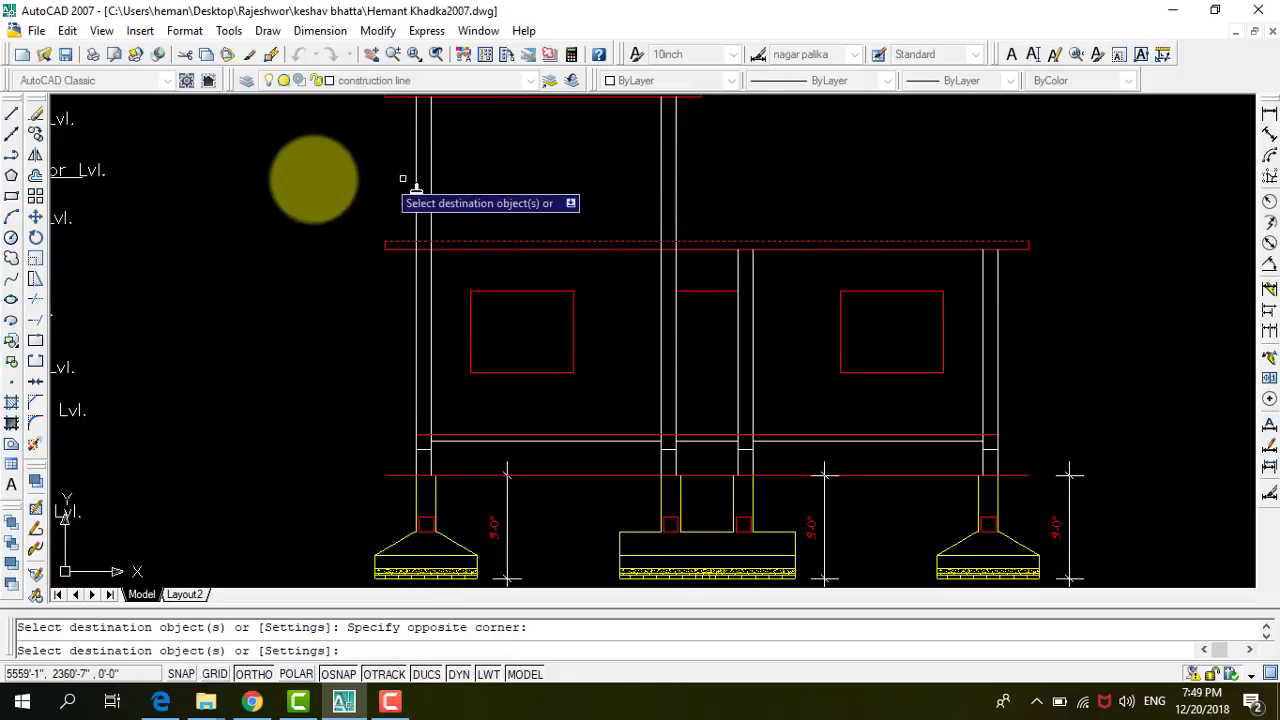
click(720, 205)
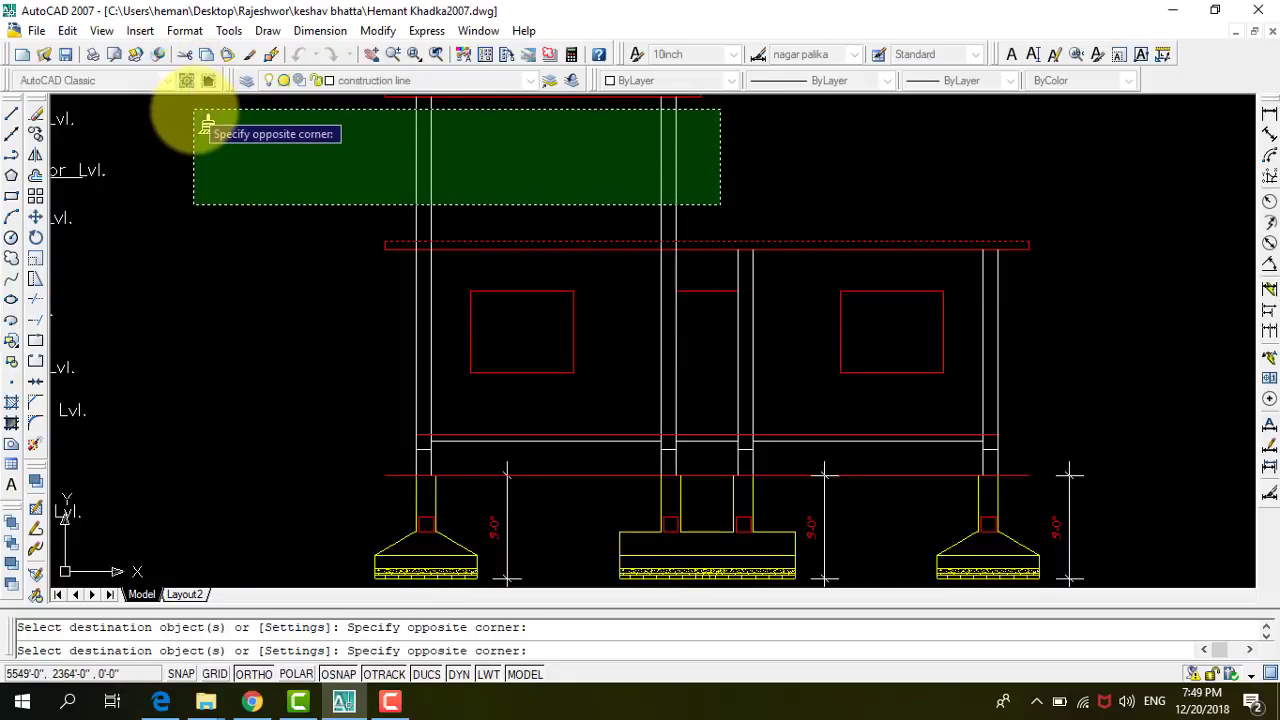
click(194, 110)
scroll(537, 229, down, 2)
scroll(551, 386, up, 2)
scroll(579, 348, up, 2)
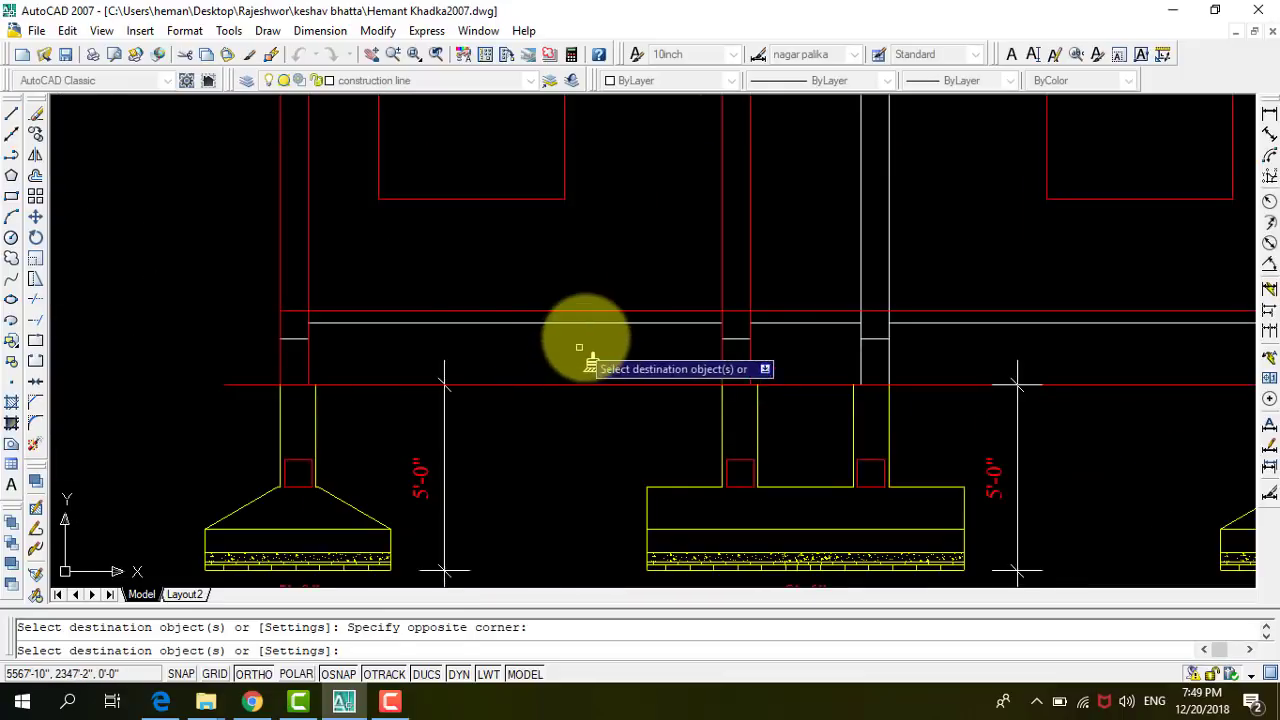
Turn the plinth polyline and the white ground-level lines red.
click(584, 338)
click(357, 357)
scroll(450, 335, down, 3)
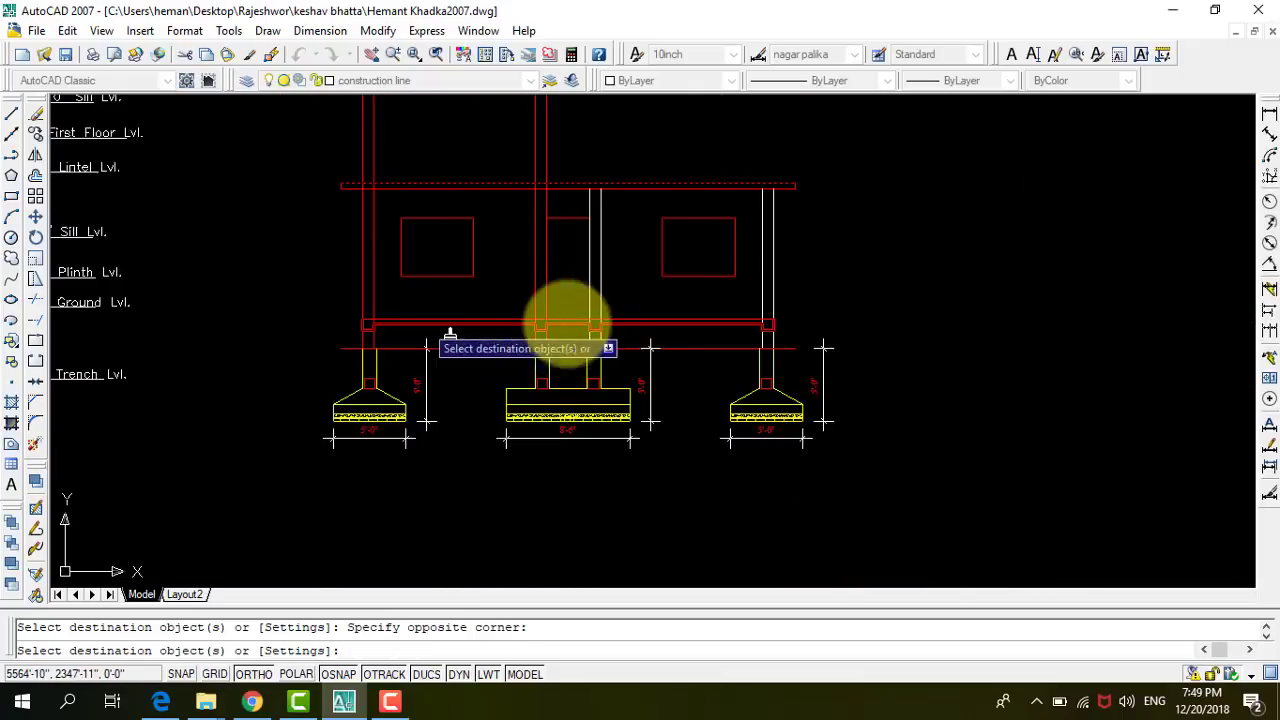
click(818, 289)
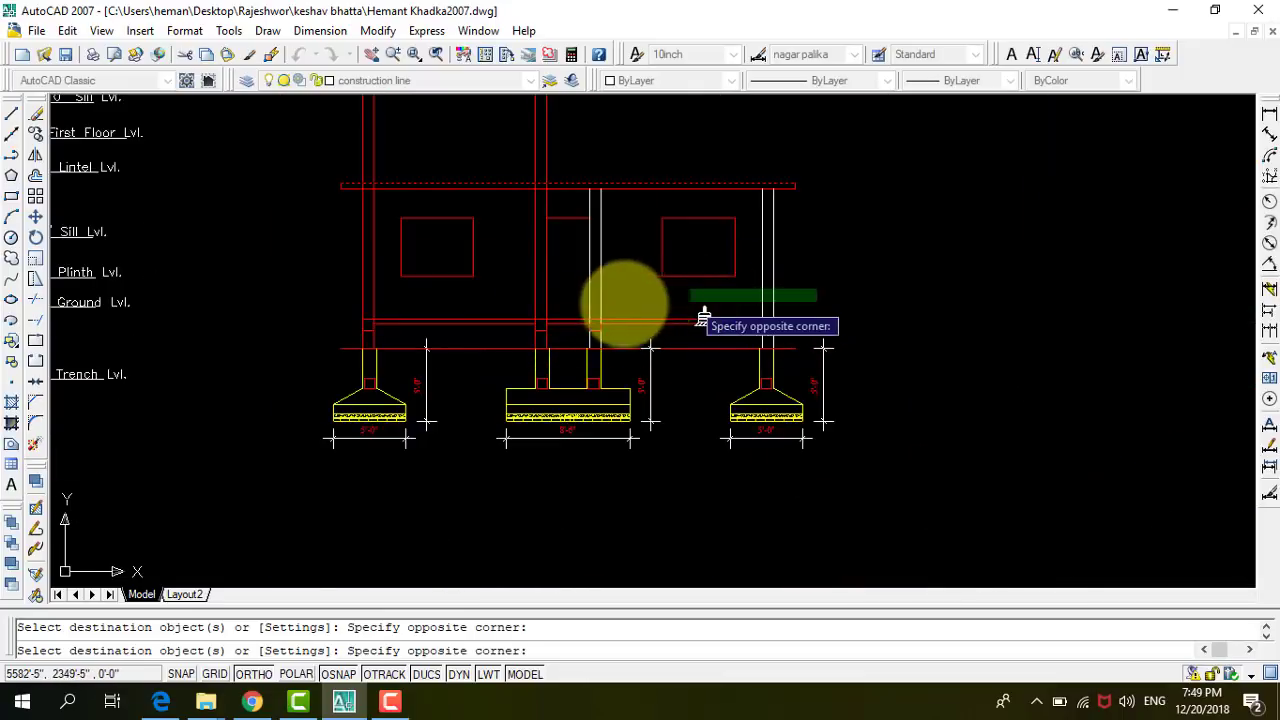
click(584, 321)
Trim the overlapping line segment inside the left column where the beam meets it.
key(Escape)
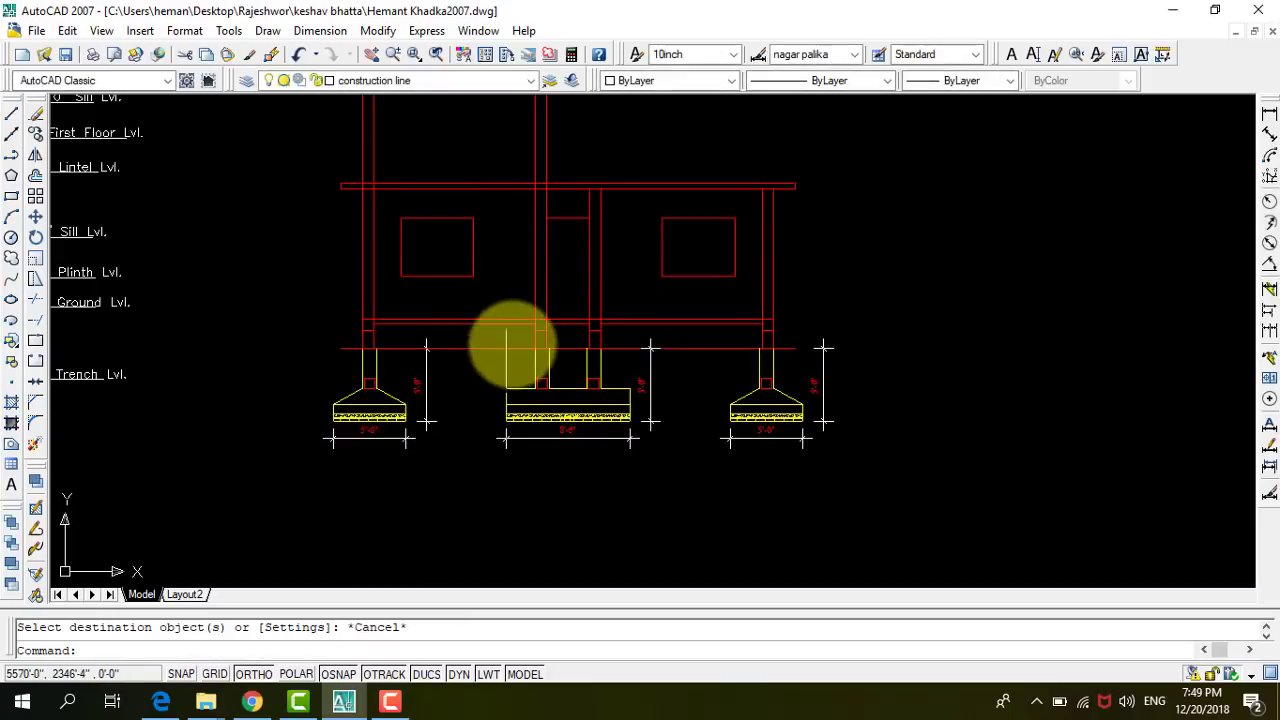
scroll(523, 327, up, 3)
text(tr)
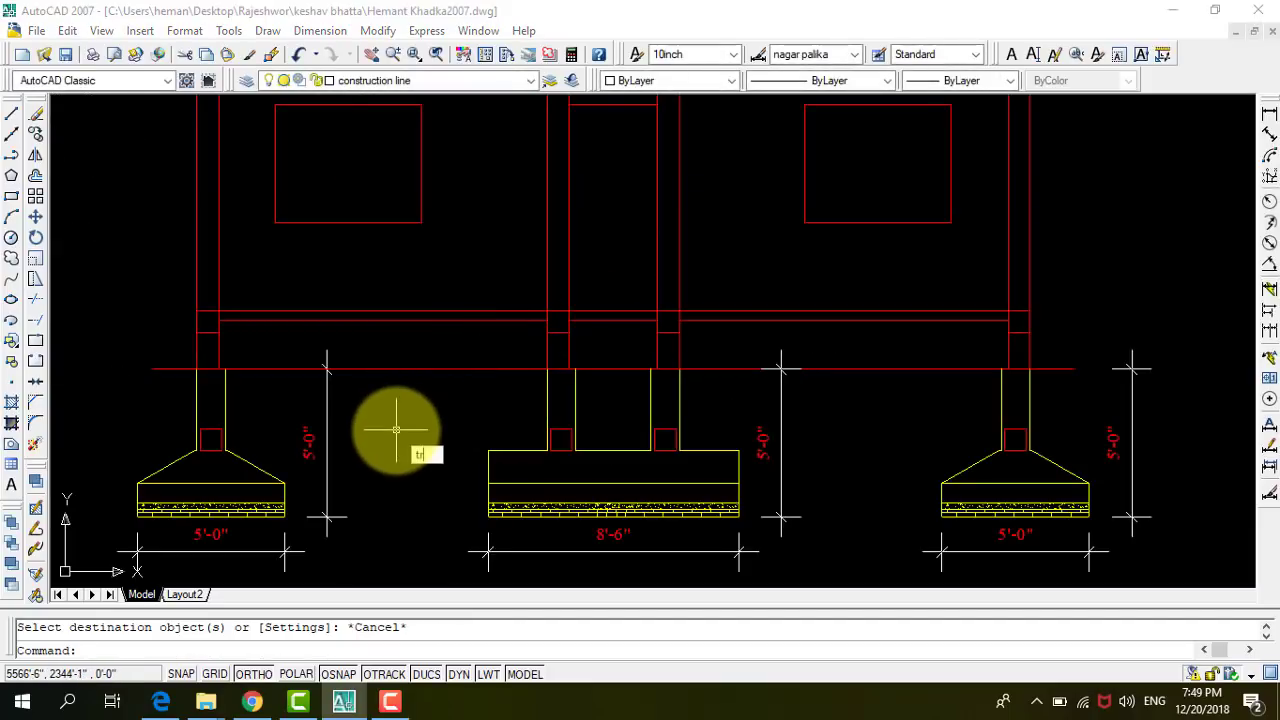
key(Return)
key(Return)
scroll(240, 318, up, 2)
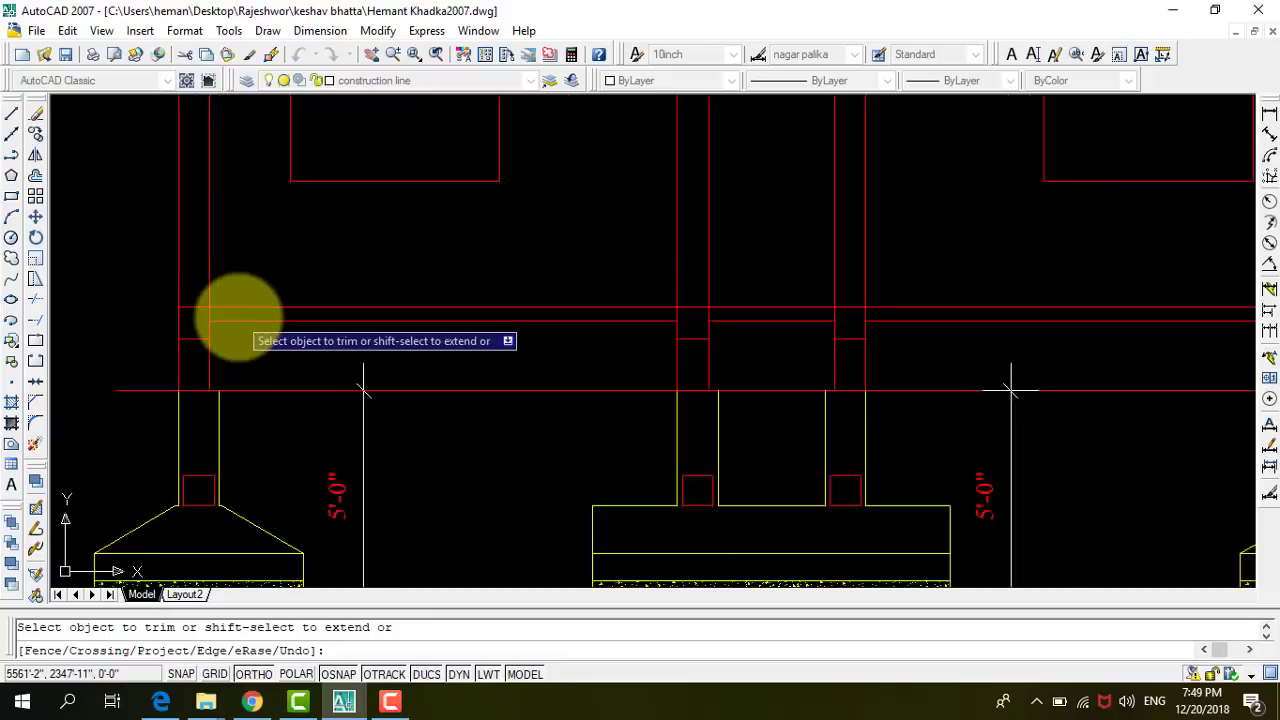
scroll(242, 316, down, 2)
scroll(551, 320, down, 3)
scroll(400, 320, up, 3)
scroll(394, 320, up, 4)
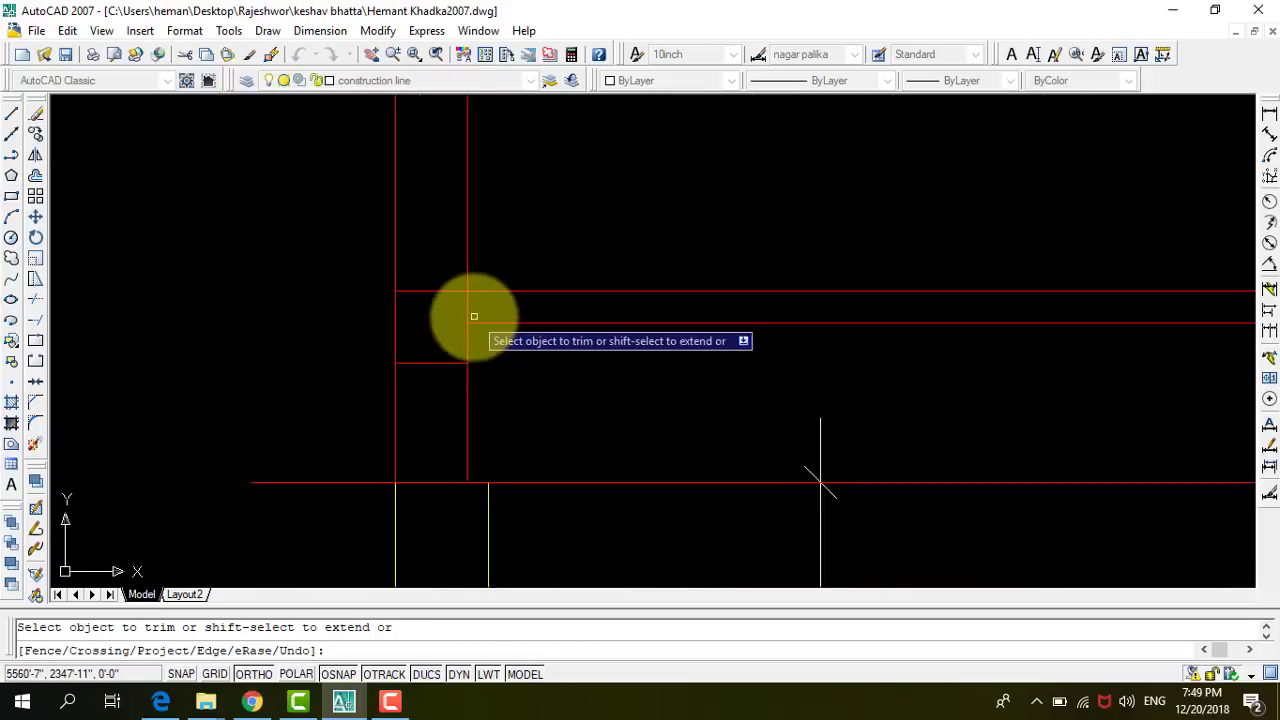
scroll(474, 316, up, 2)
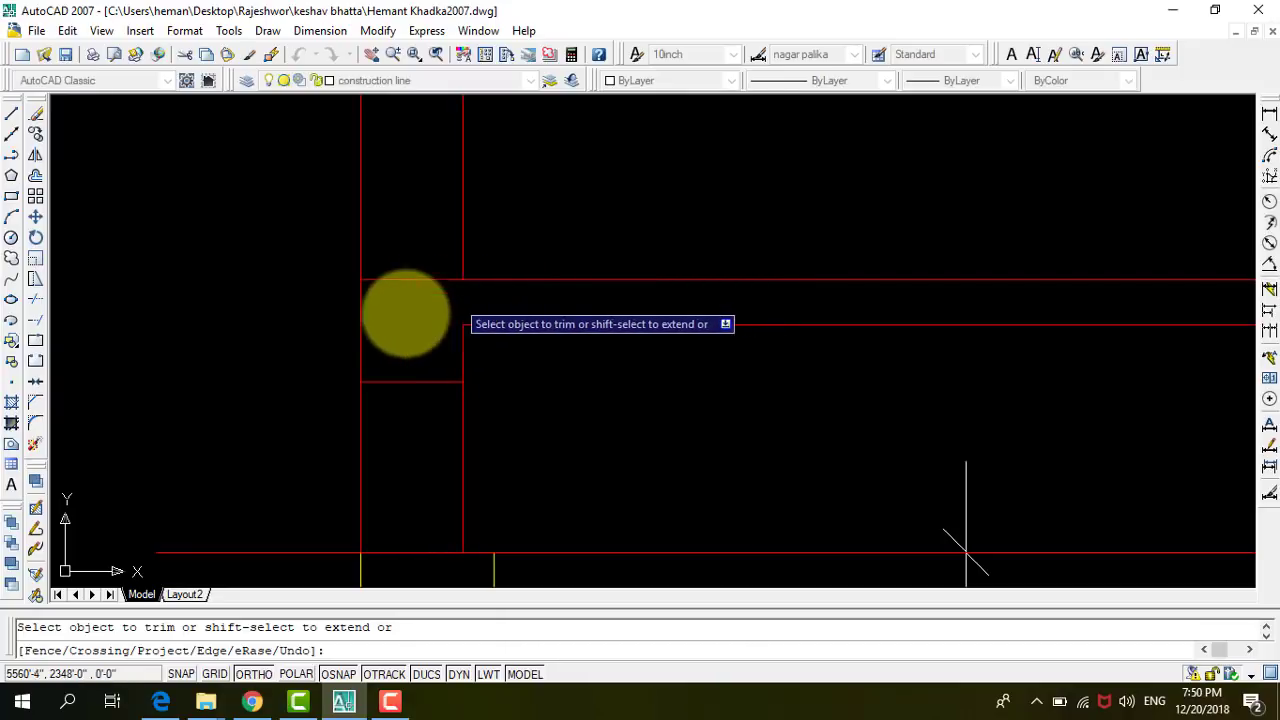
scroll(534, 337, down, 3)
scroll(576, 344, down, 2)
scroll(576, 344, up, 3)
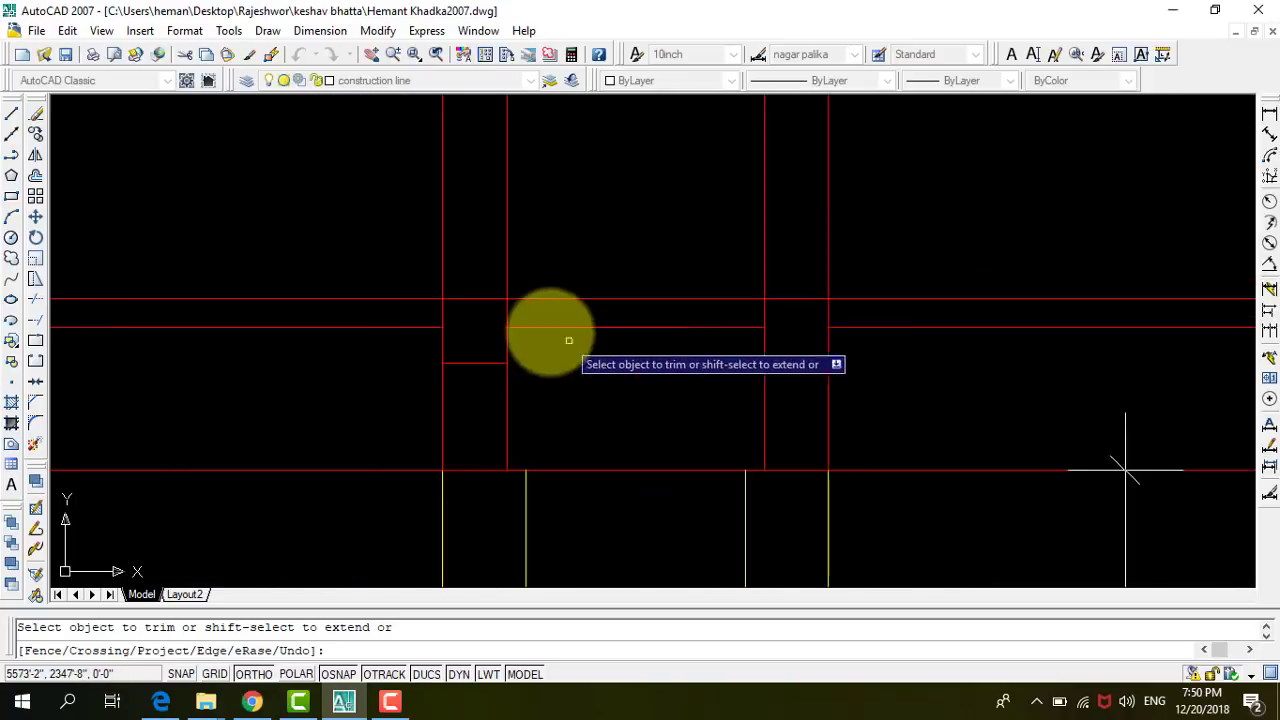
click(534, 311)
click(288, 313)
Trim the short vertical segment between the beam lines at the next junction and save the drawing.
scroll(288, 313, down, 2)
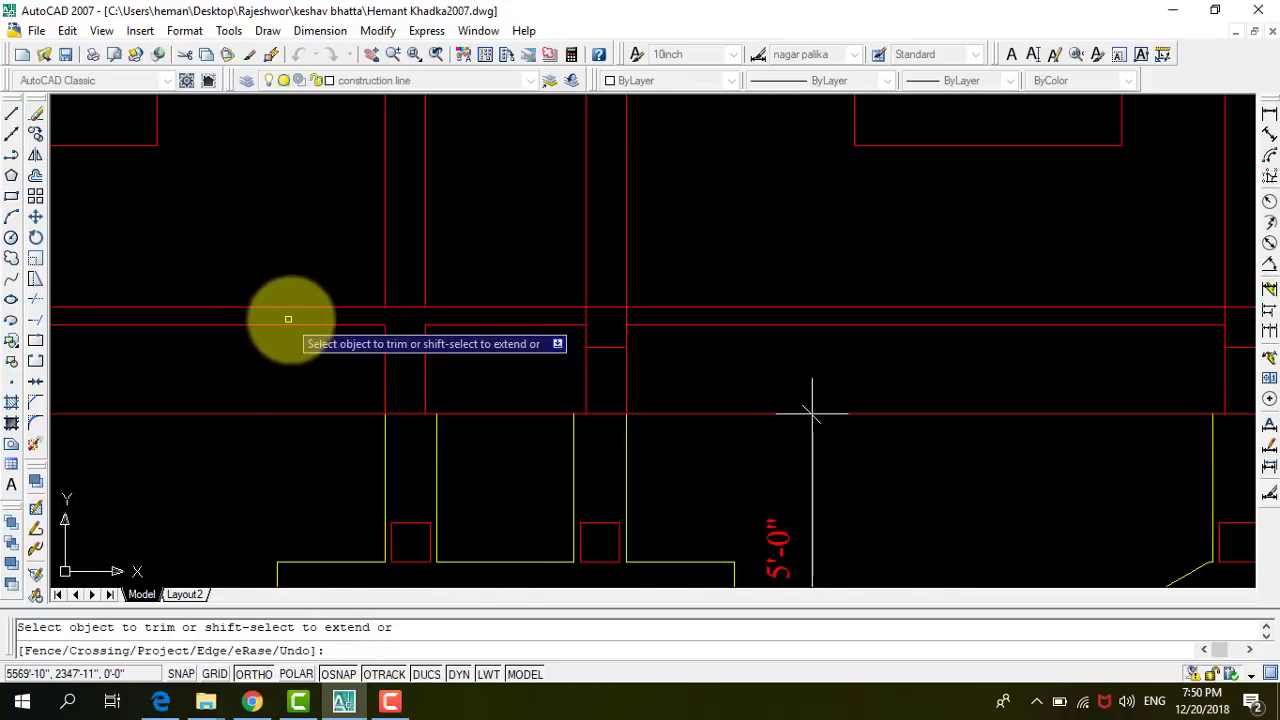
scroll(640, 313, up, 3)
click(645, 311)
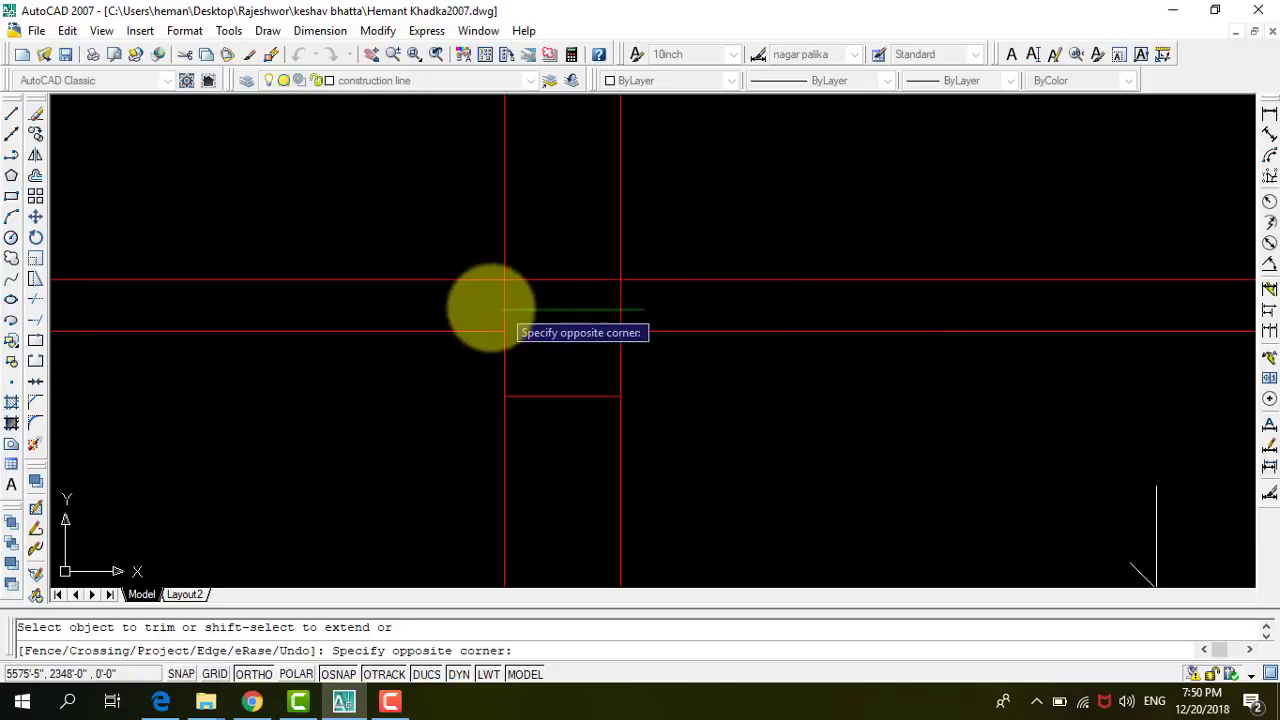
scroll(361, 301, down, 3)
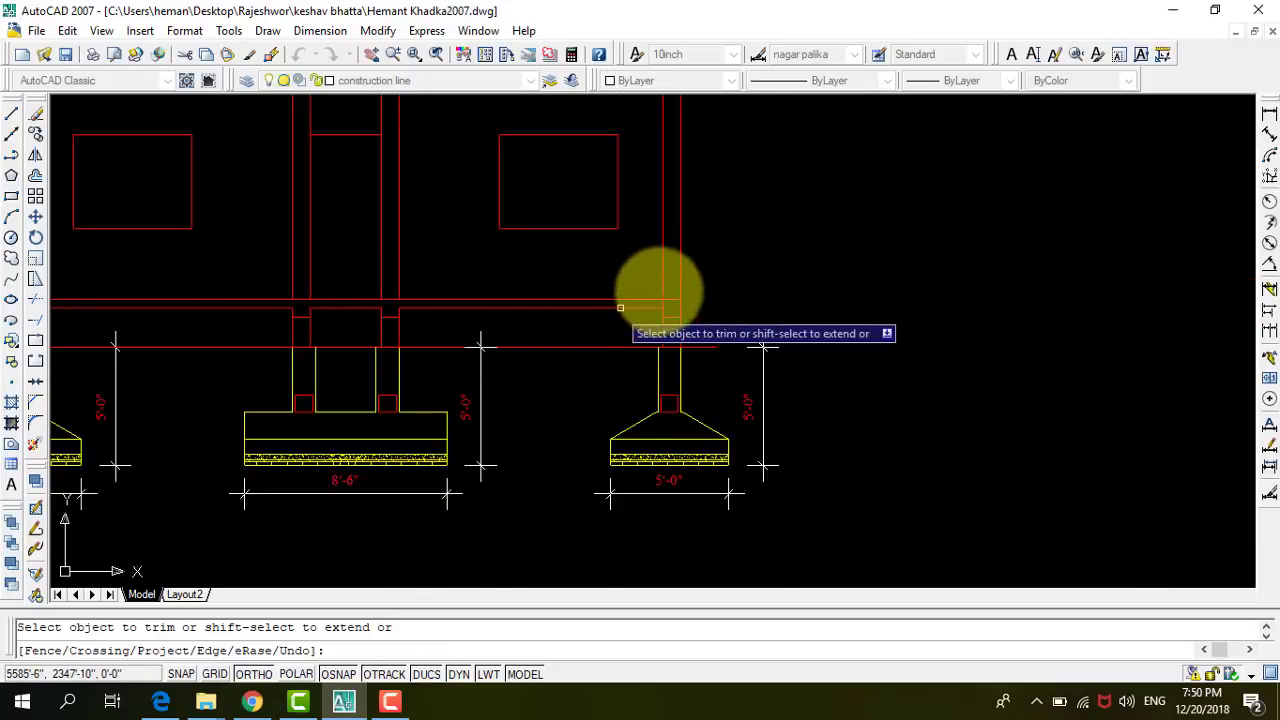
scroll(686, 297, up, 1)
scroll(660, 330, up, 2)
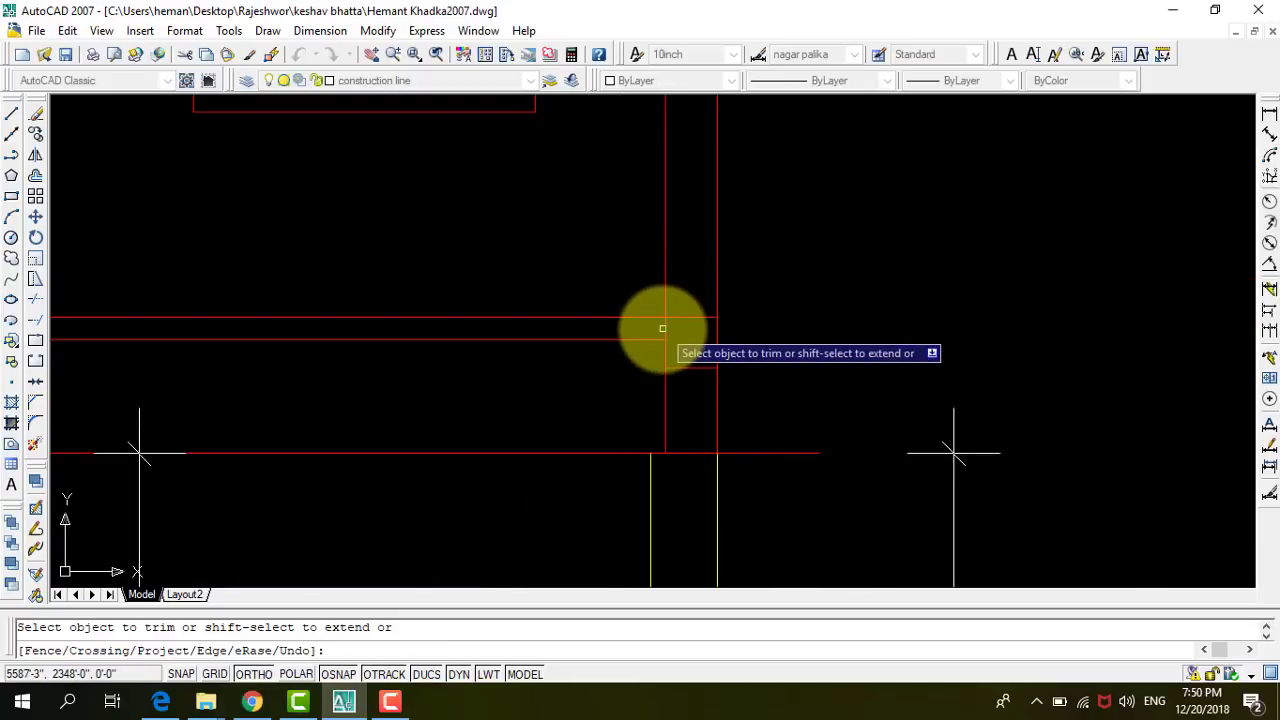
click(666, 329)
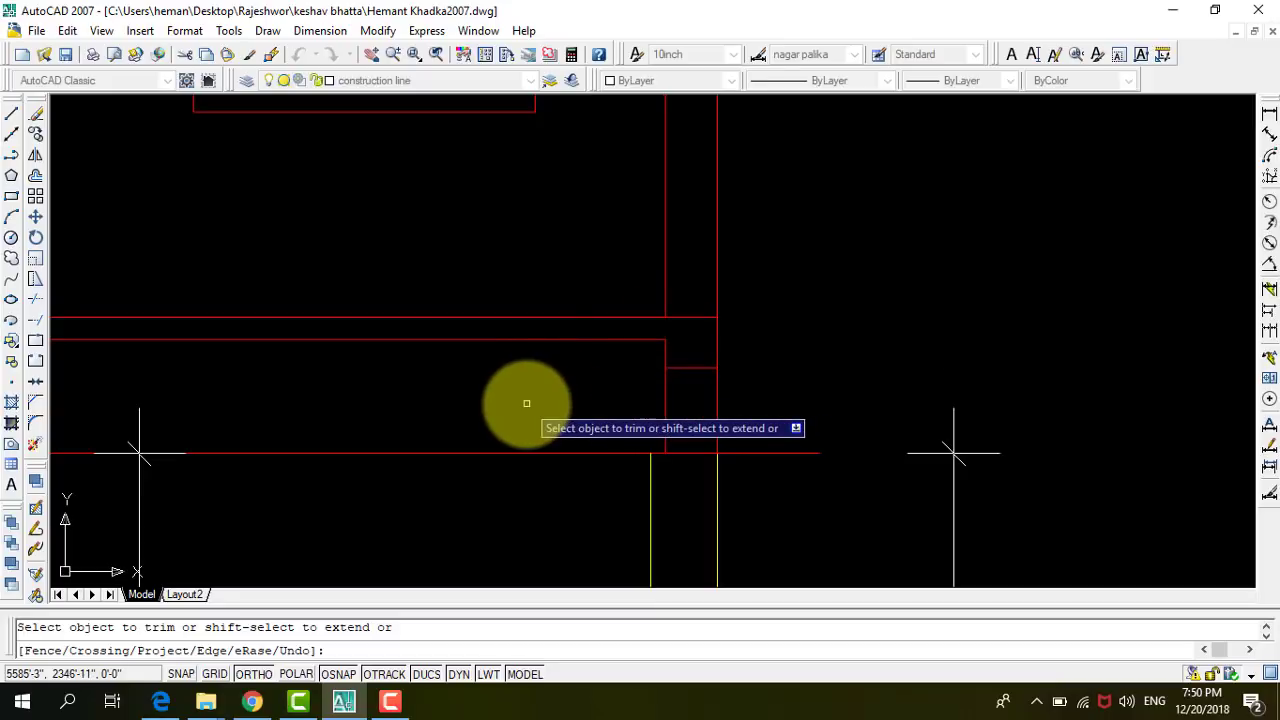
key(Return)
key(ctrl+s)
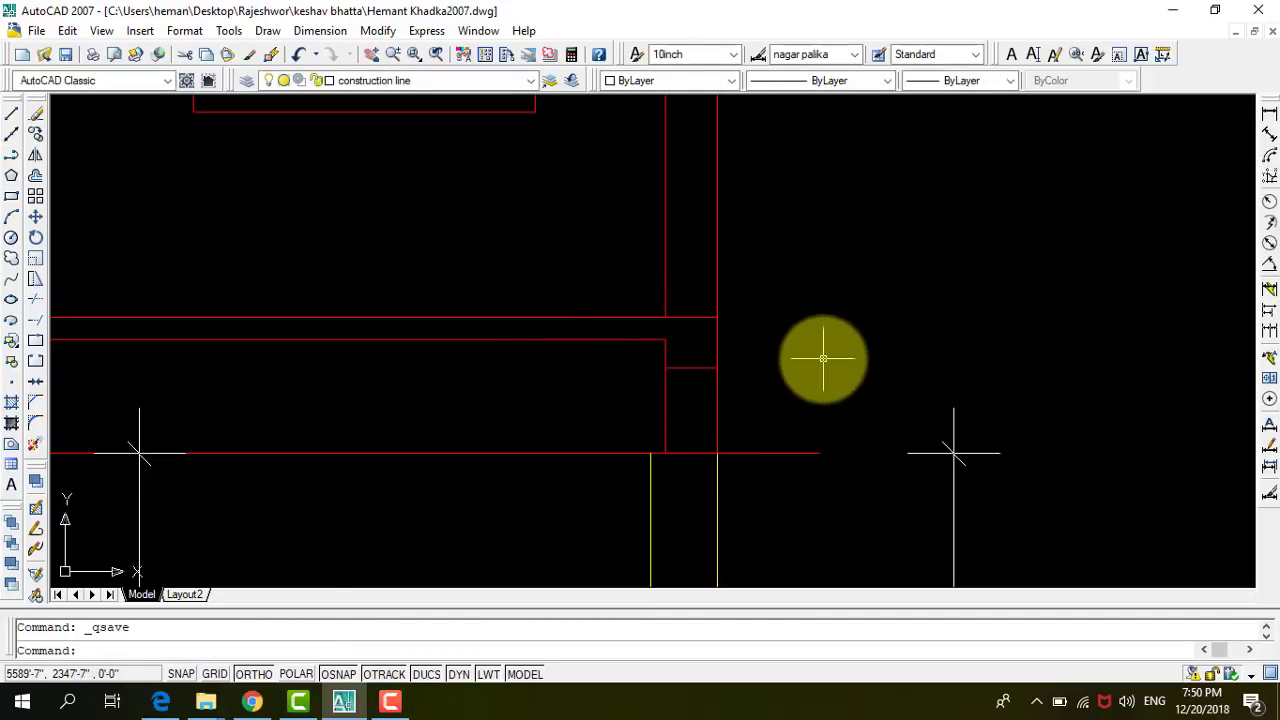
Trim the vertical and column lines lying inside the plinth beam band in the elevation.
scroll(822, 358, down, 2)
scroll(822, 358, down, 2)
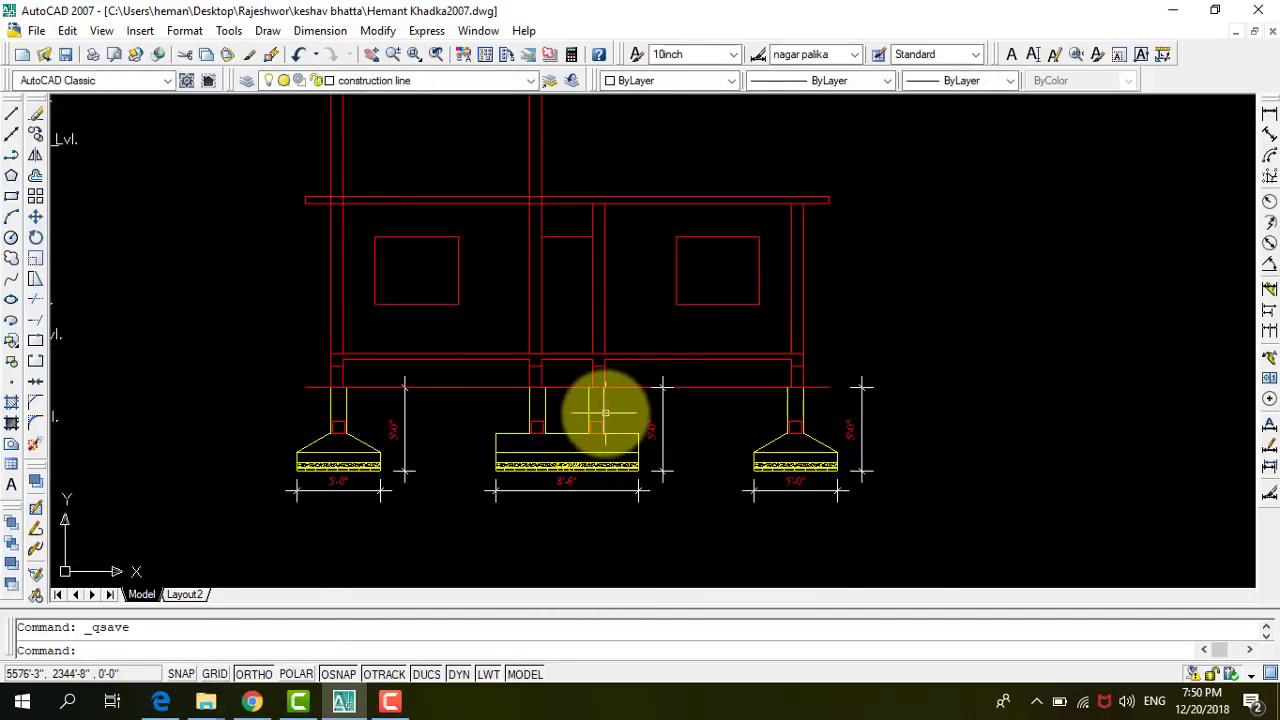
scroll(605, 412, up, 2)
scroll(583, 357, down, 3)
scroll(571, 323, up, 4)
scroll(571, 303, down, 1)
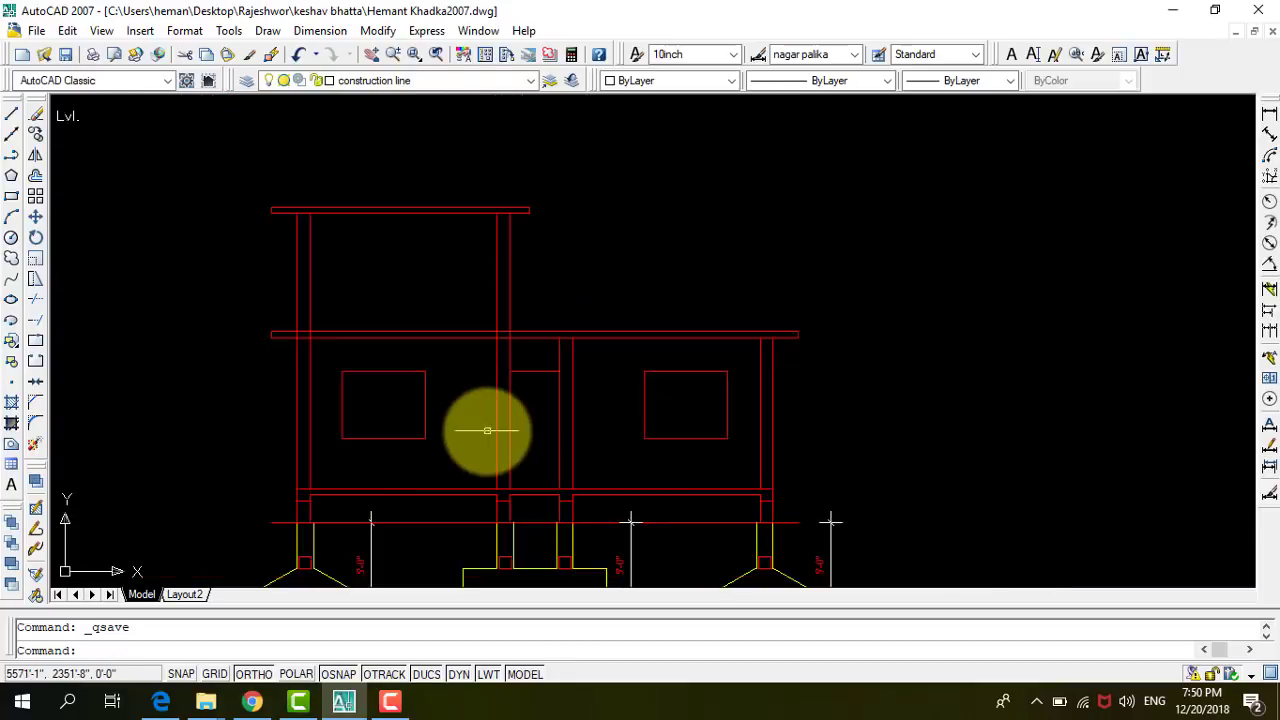
scroll(487, 430, down, 2)
scroll(523, 357, up, 3)
scroll(477, 400, up, 2)
scroll(534, 320, down, 1)
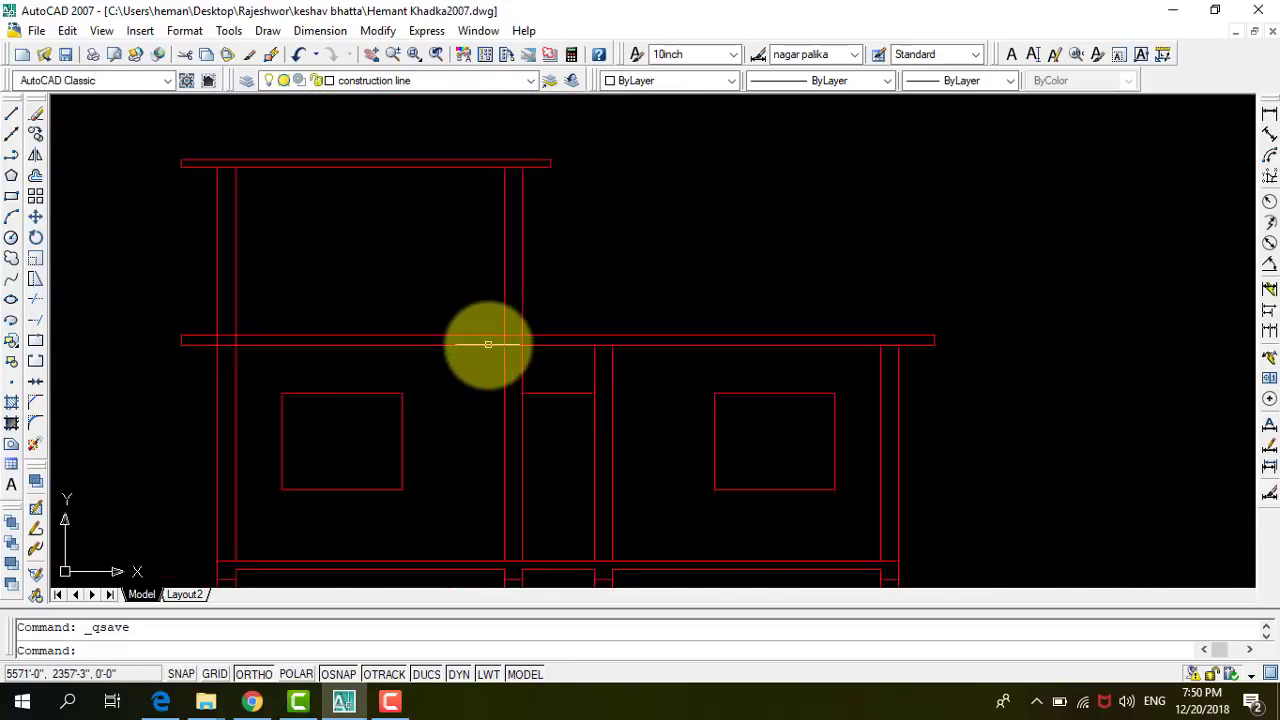
scroll(488, 344, up, 2)
text(tr)
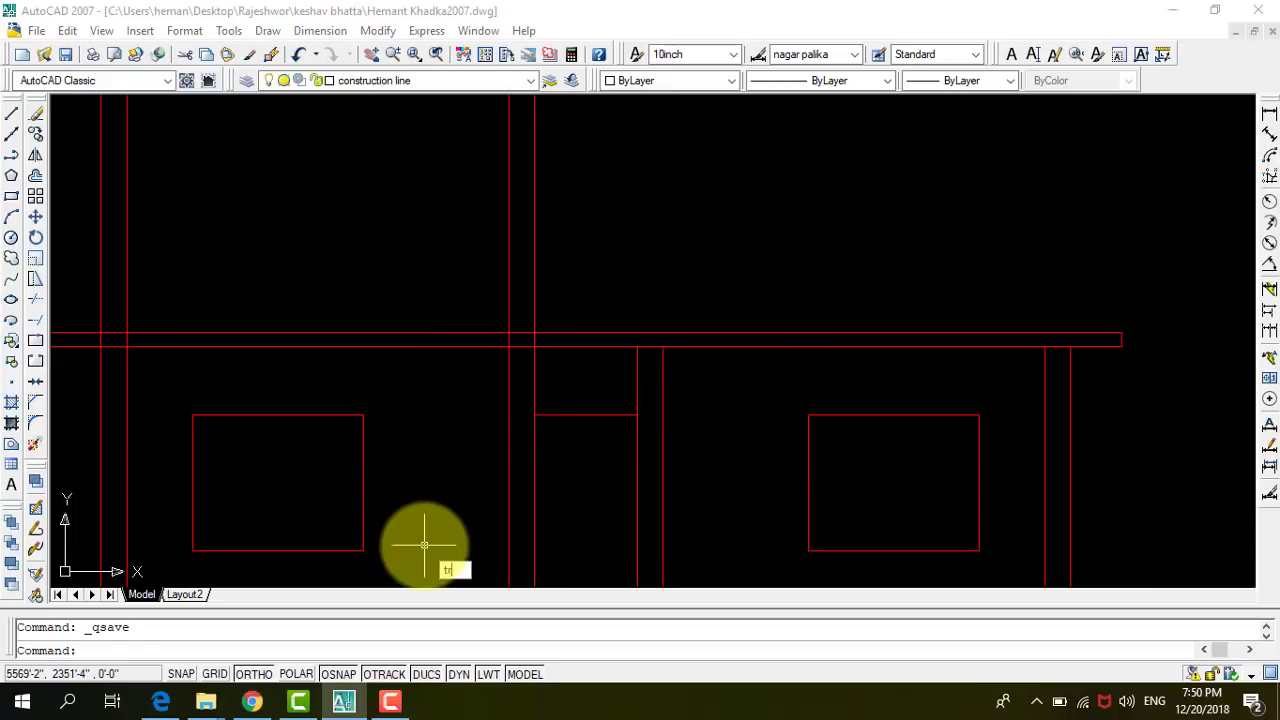
key(Return)
key(Return)
scroll(530, 350, up, 5)
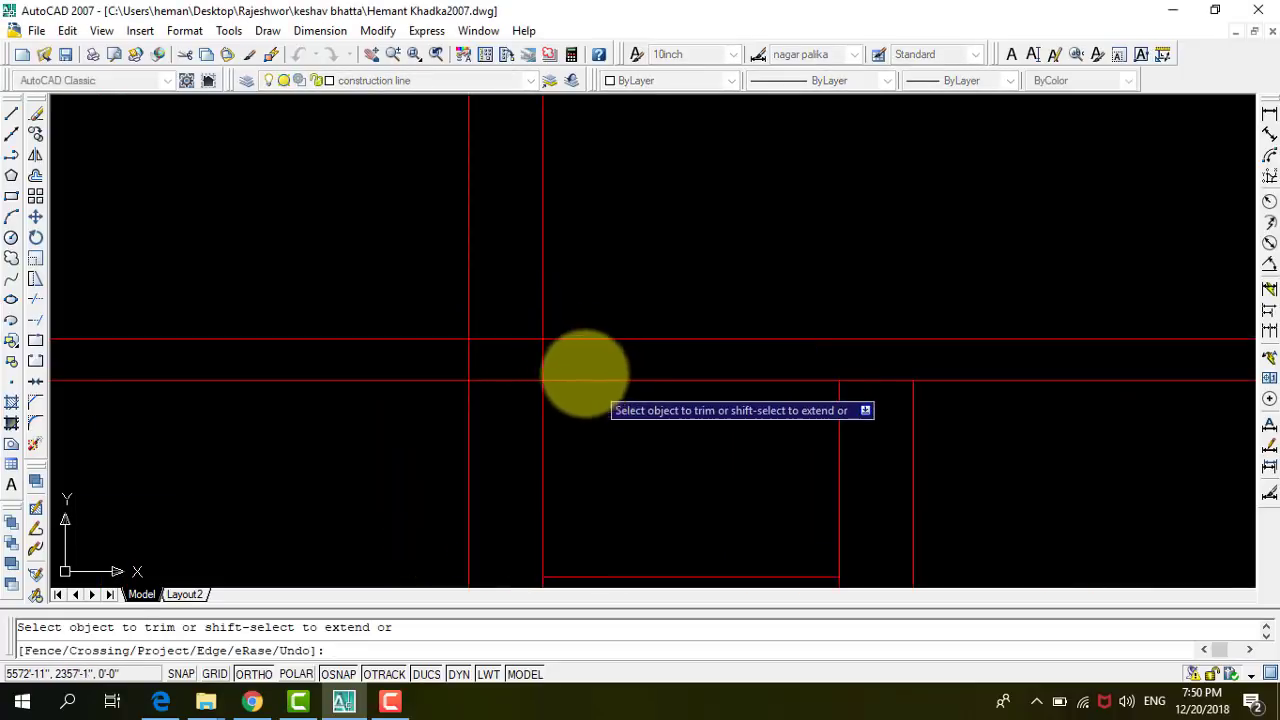
click(571, 360)
click(451, 357)
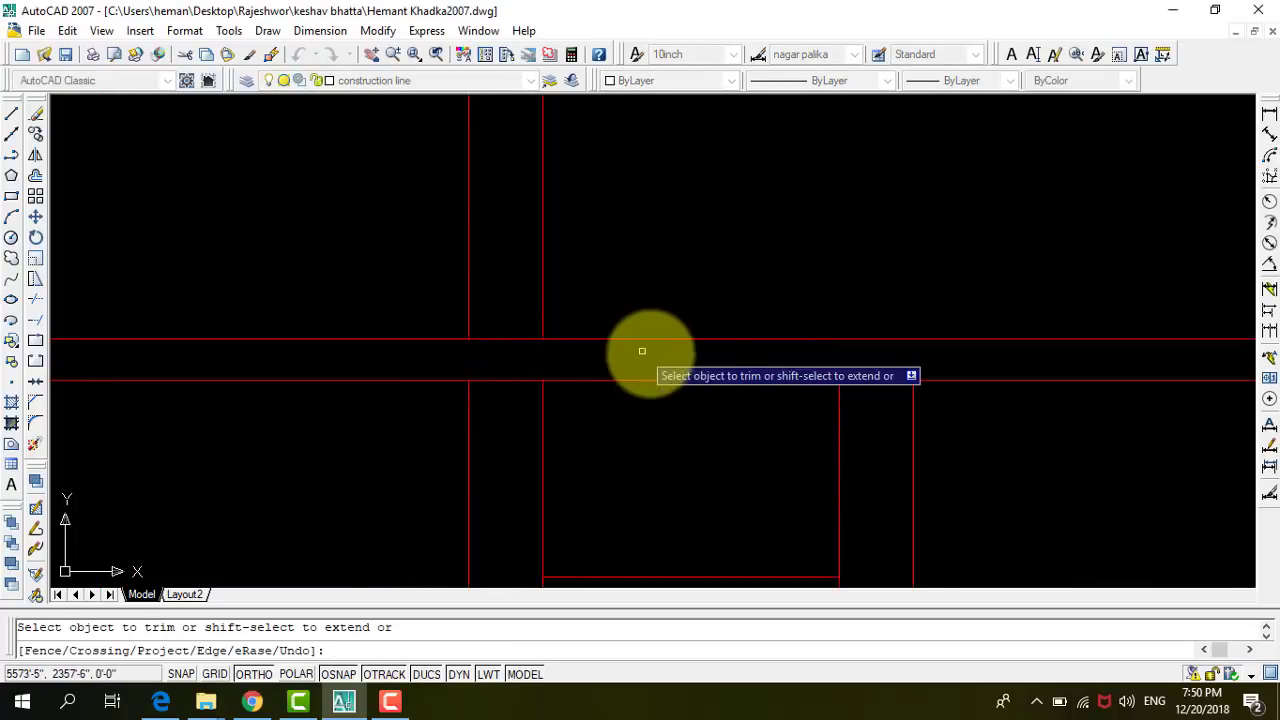
scroll(642, 351, down, 5)
scroll(337, 349, up, 5)
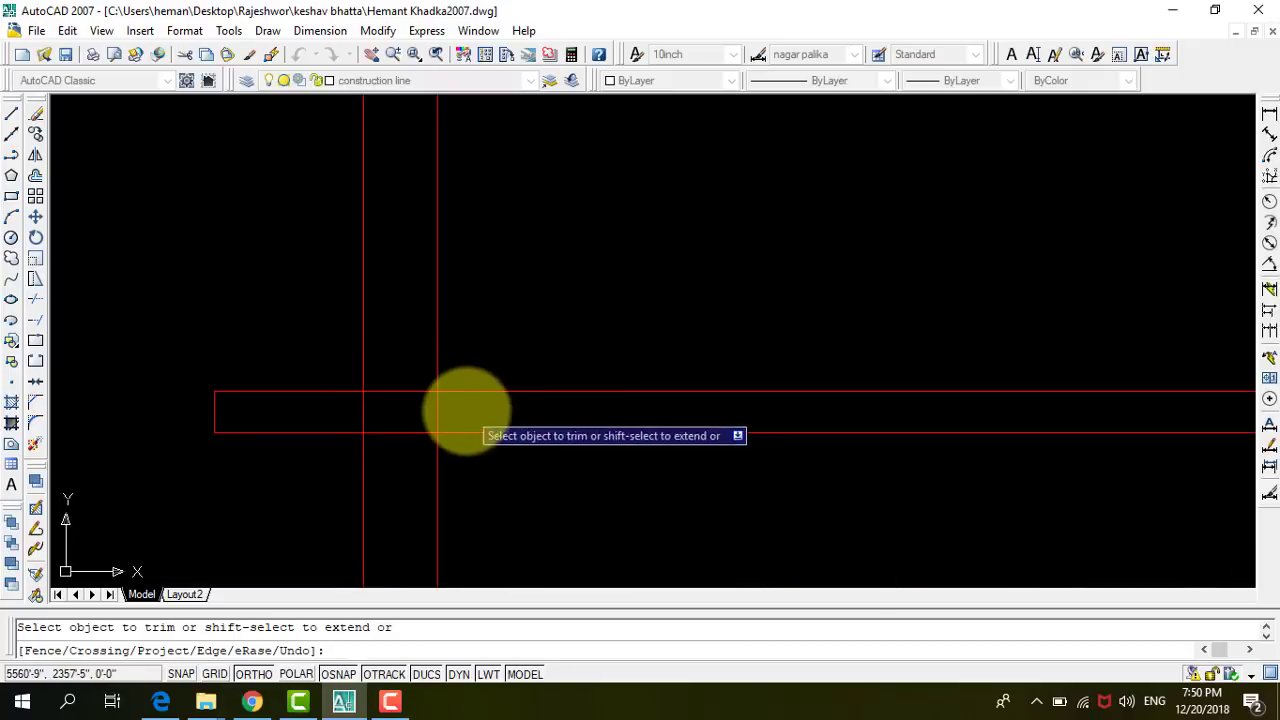
click(465, 410)
click(347, 400)
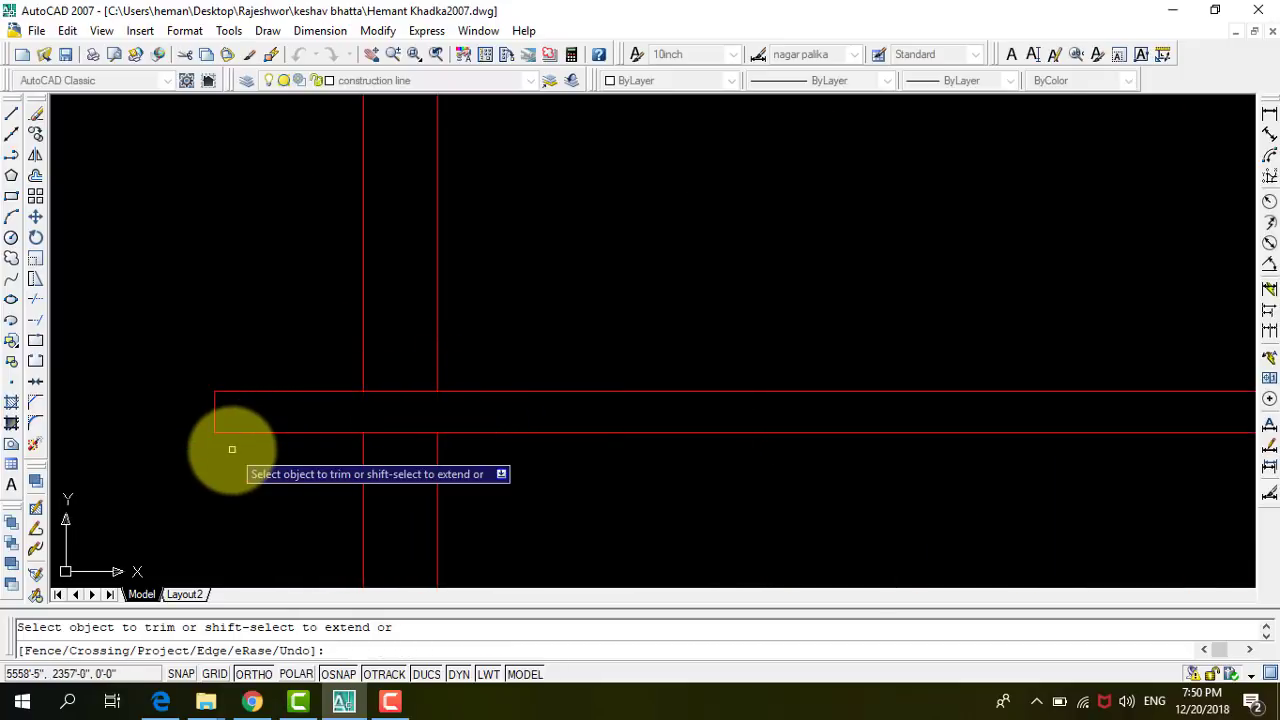
click(395, 452)
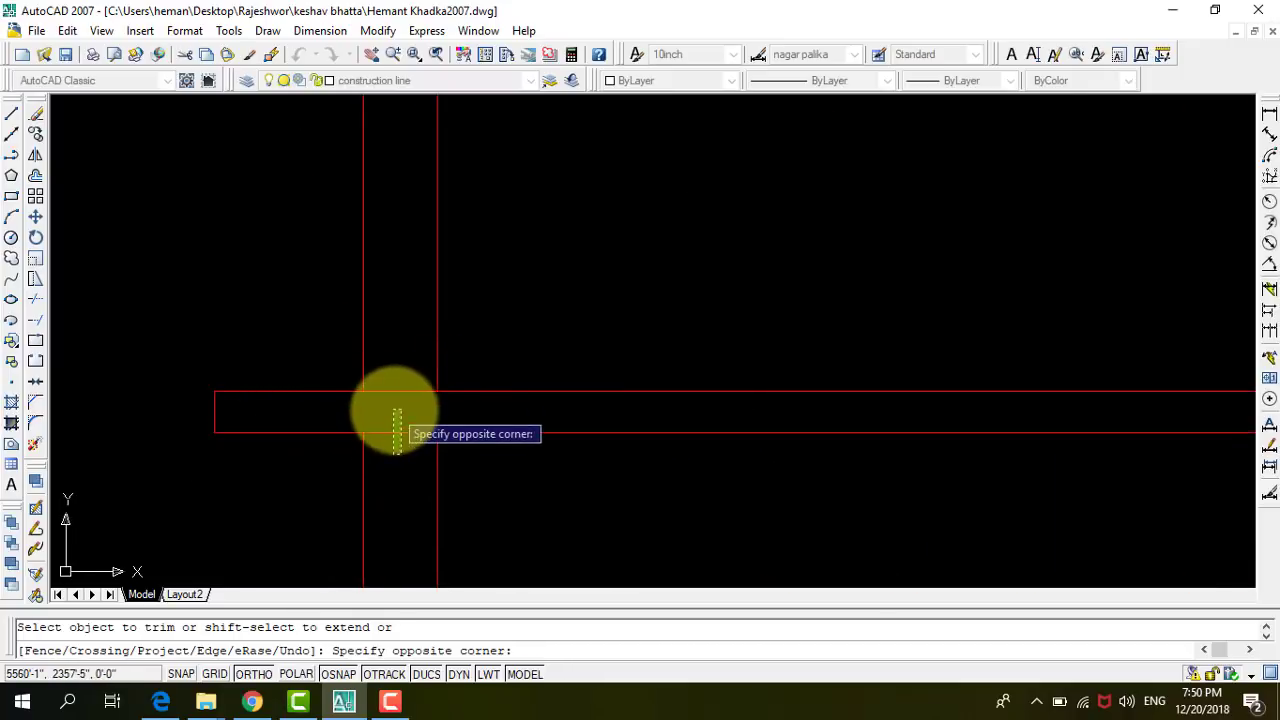
click(397, 410)
Trim the overlapping lines and the horizontal segment between the two verticals.
scroll(270, 455, down, 2)
scroll(520, 471, up, 1)
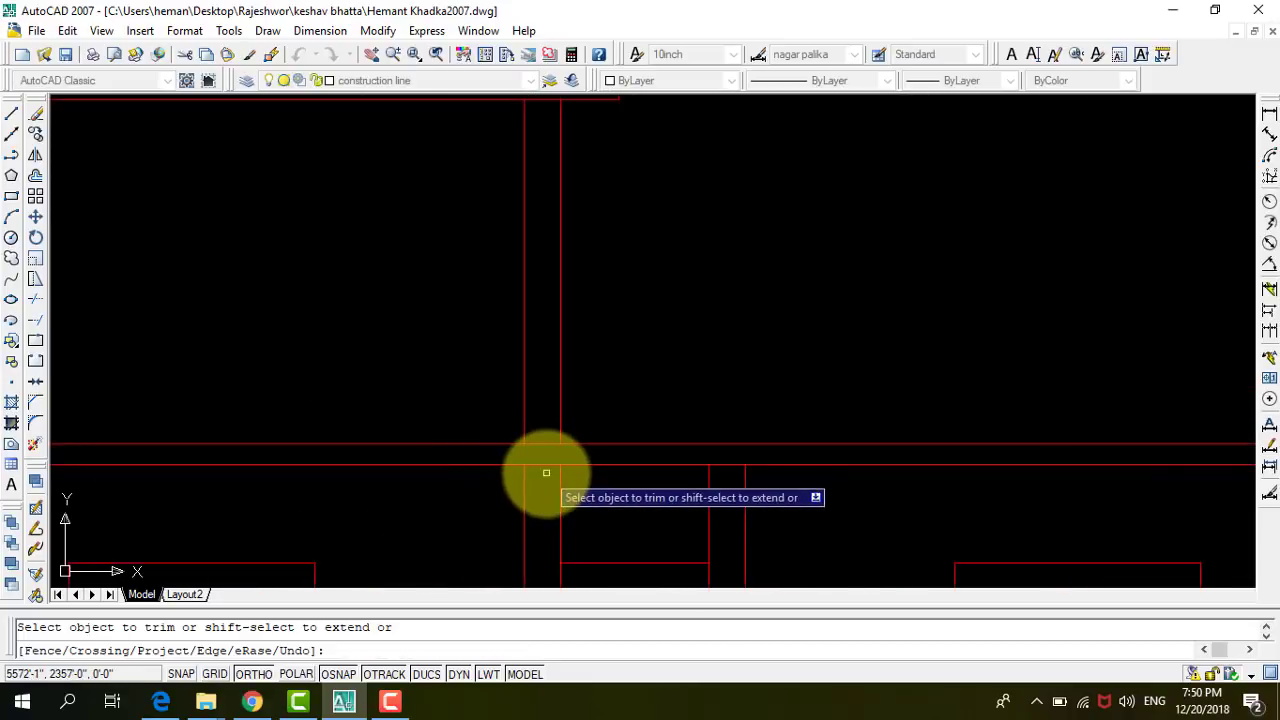
click(546, 472)
click(390, 490)
scroll(270, 510, down, 2)
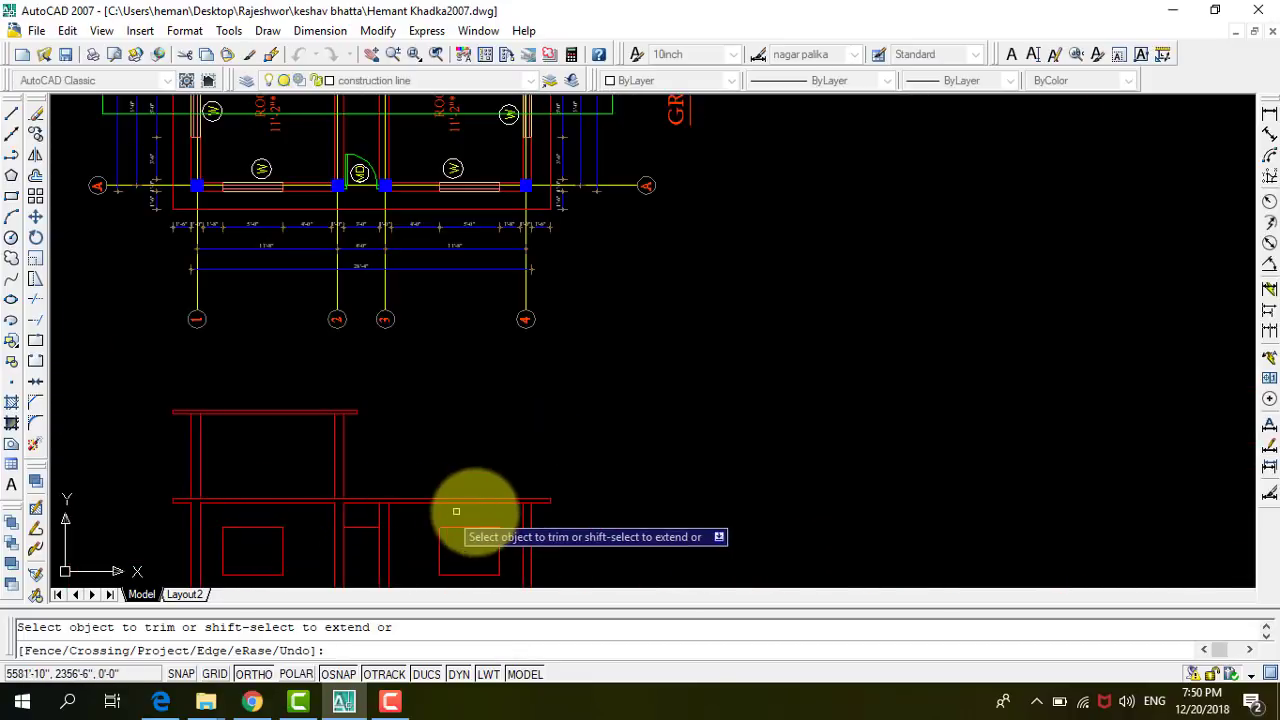
scroll(470, 510, up, 3)
click(576, 490)
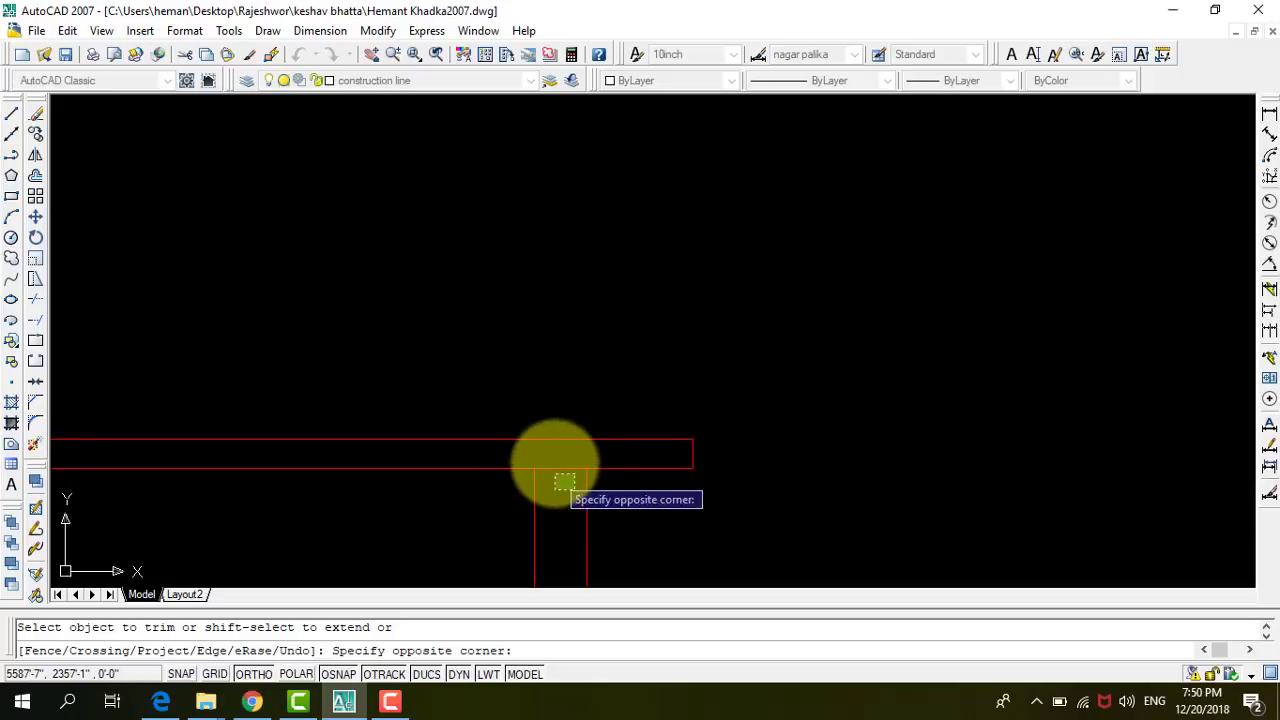
click(482, 494)
key(Escape)
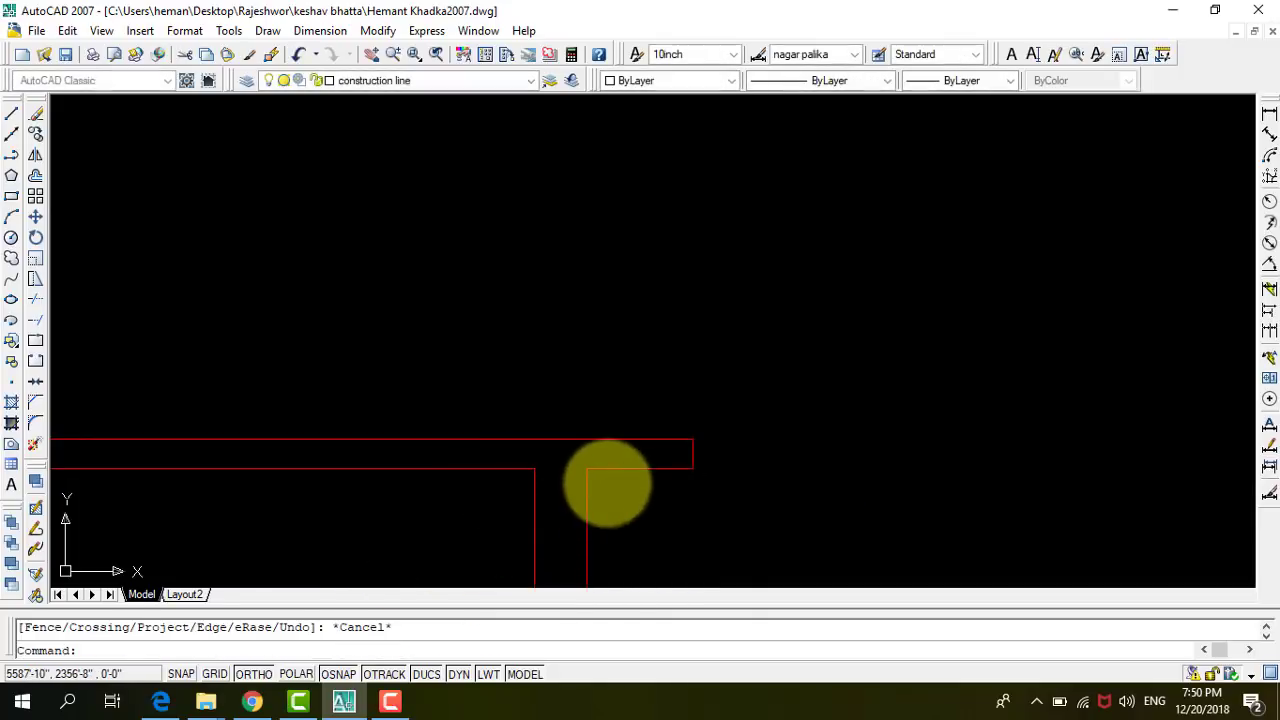
Trim the remaining horizontal segment at the beam junction, using all lines as cutting edges.
scroll(600, 485, down, 2)
scroll(600, 485, down, 3)
scroll(402, 514, up, 3)
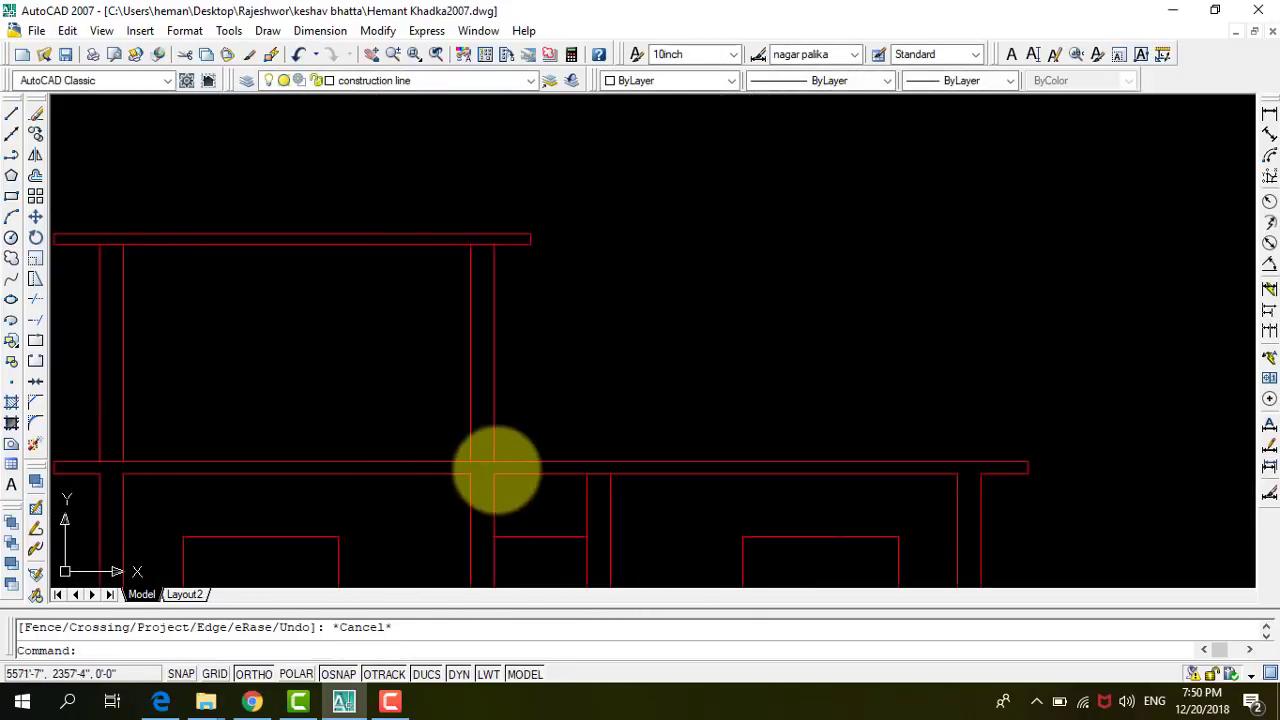
scroll(491, 466, up, 3)
text(r)
key(Return)
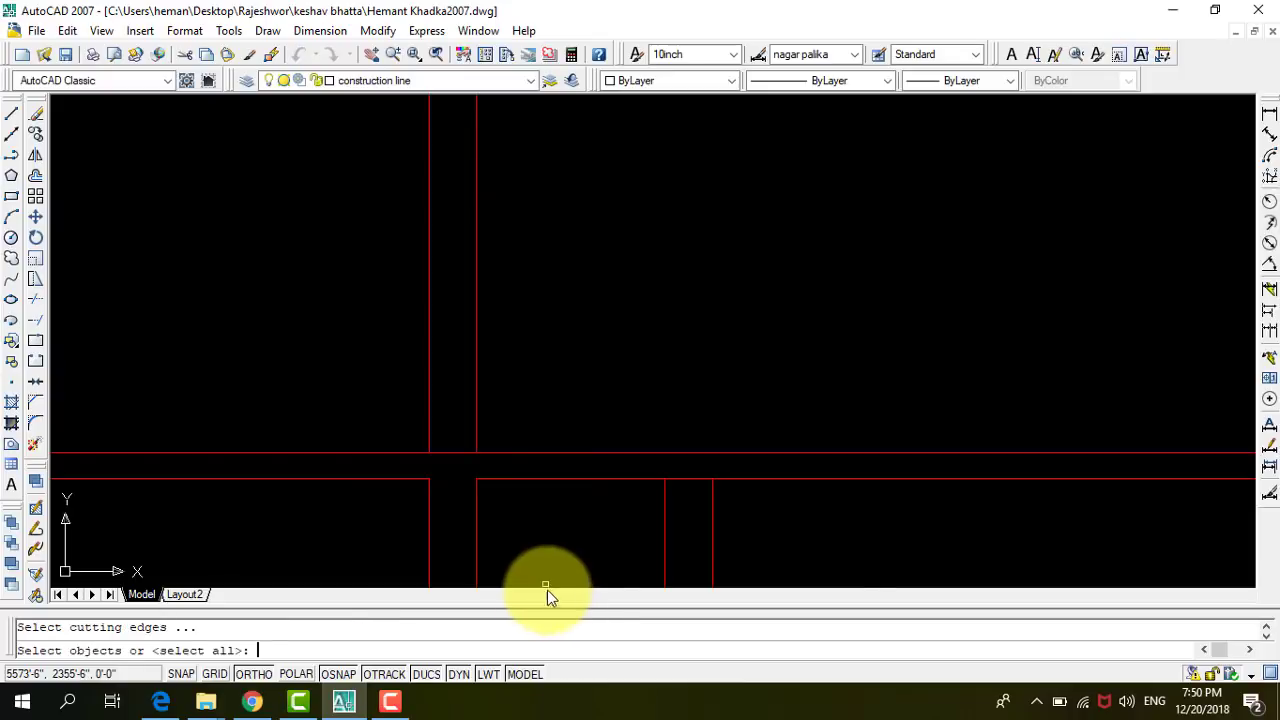
key(Return)
click(686, 488)
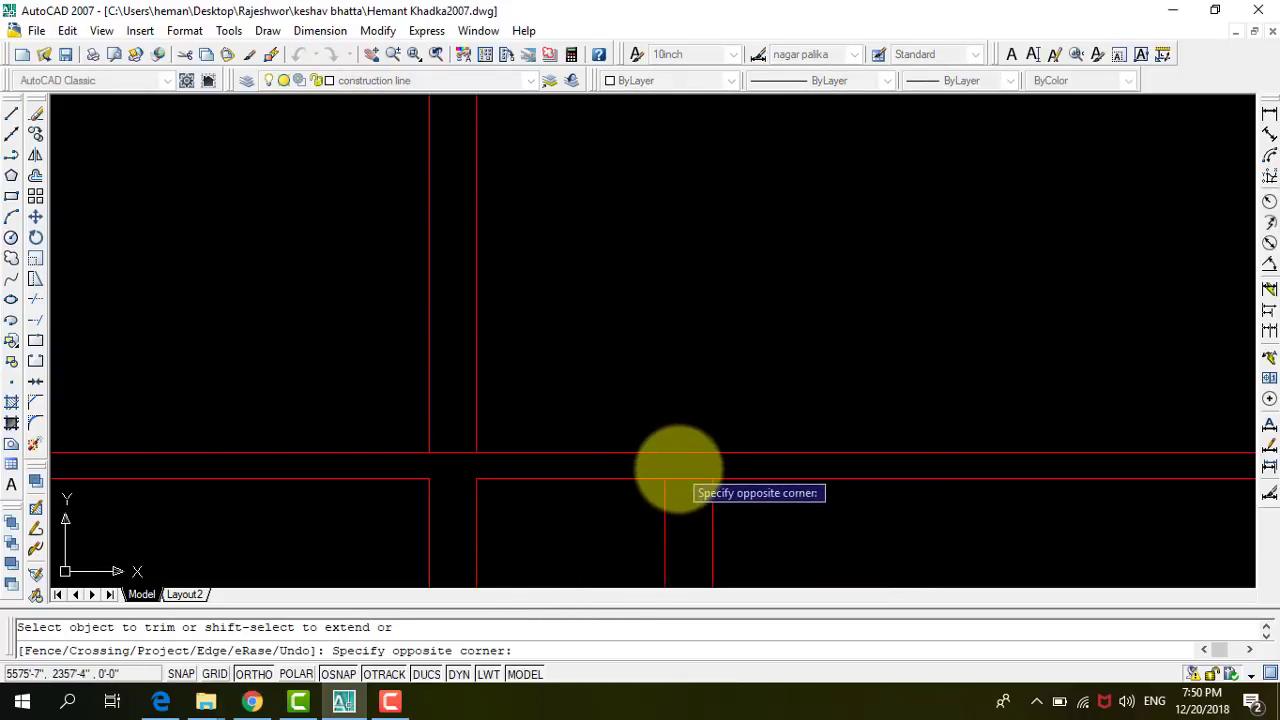
click(678, 468)
key(Escape)
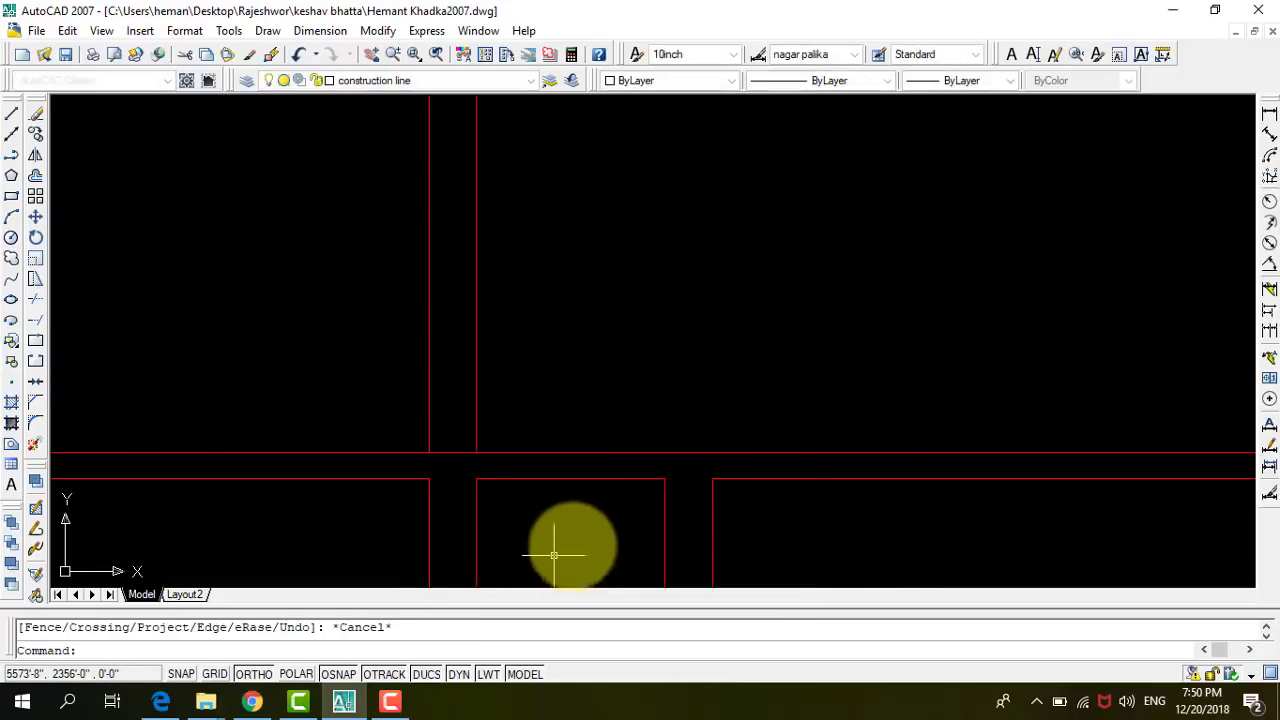
scroll(566, 543, down, 3)
scroll(666, 477, down, 1)
scroll(351, 457, up, 2)
scroll(300, 475, up, 2)
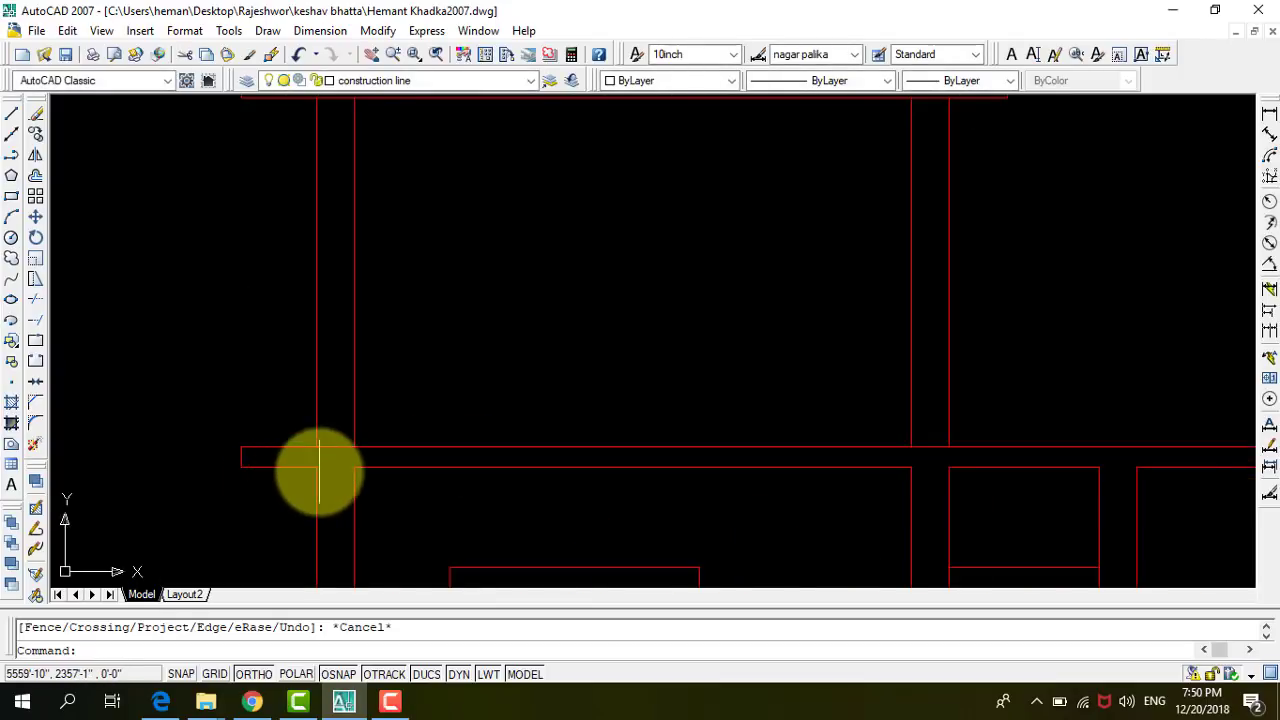
scroll(320, 517, up, 1)
scroll(309, 477, down, 1)
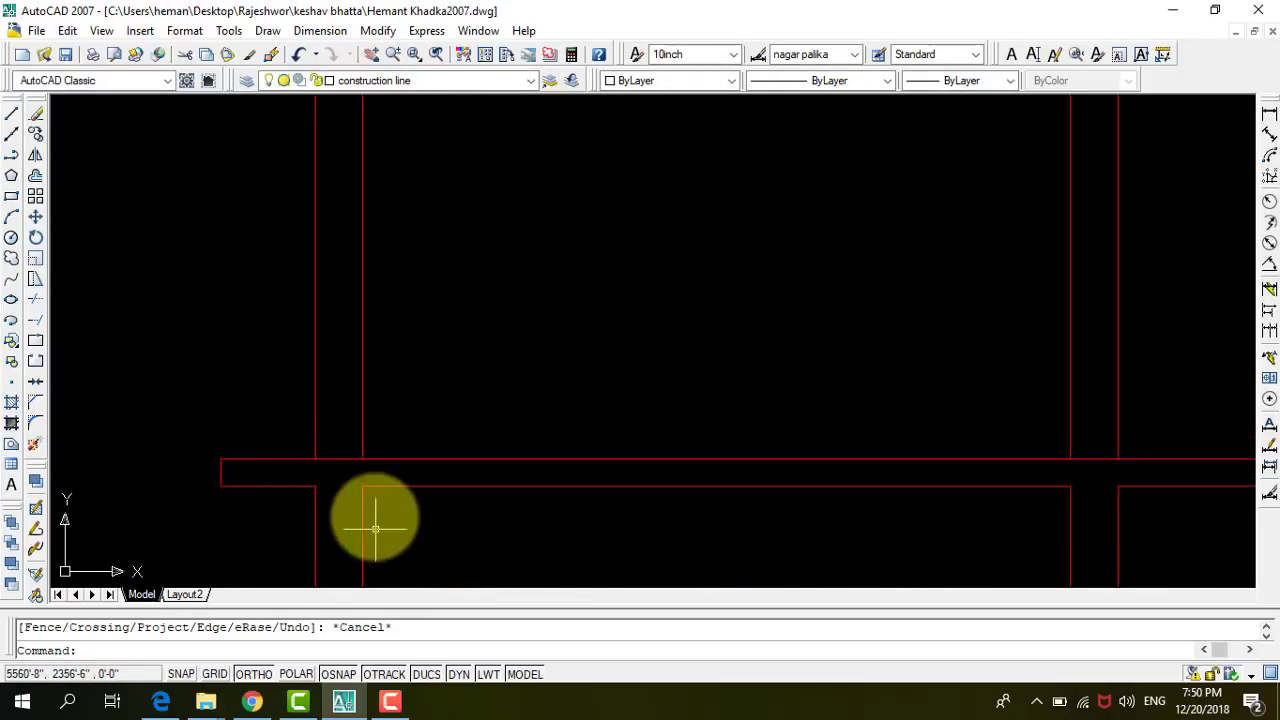
scroll(257, 571, down, 1)
scroll(306, 545, down, 1)
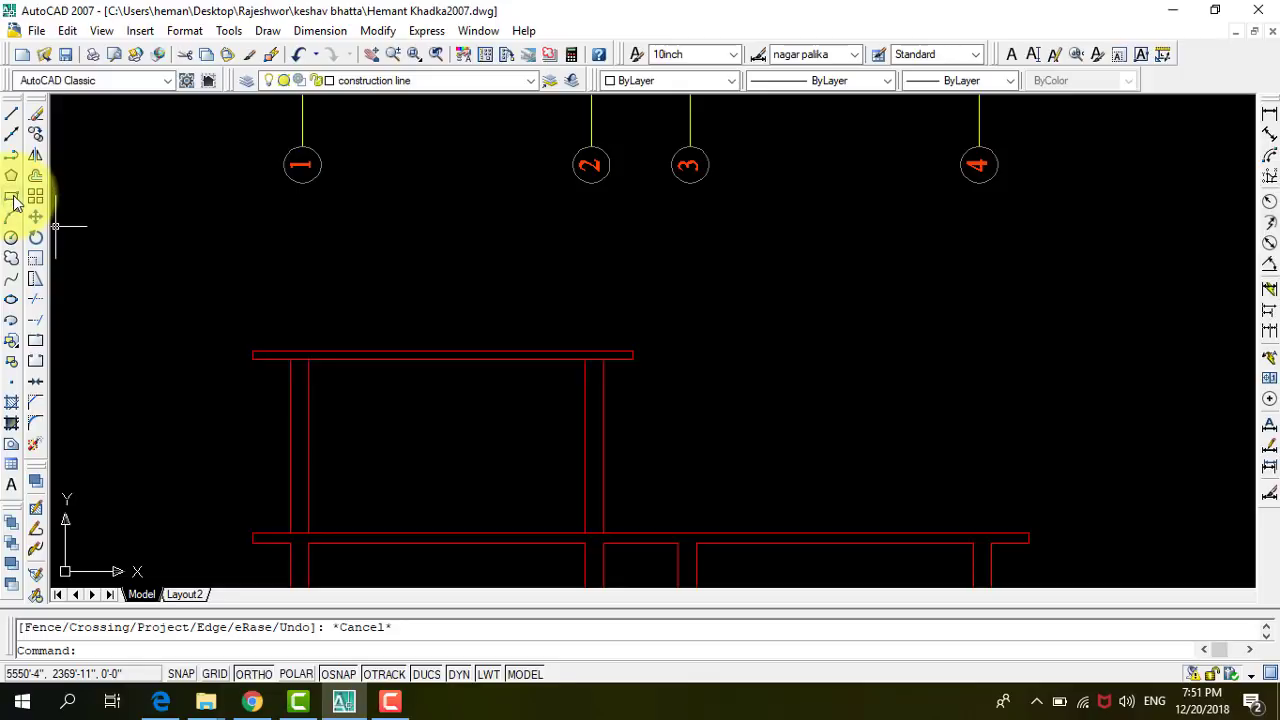
Draw a U-shaped polyline 9 units deep below the beam, from the beam-column corner across the column.
click(11, 155)
scroll(323, 163, down, 1)
scroll(318, 315, down, 1)
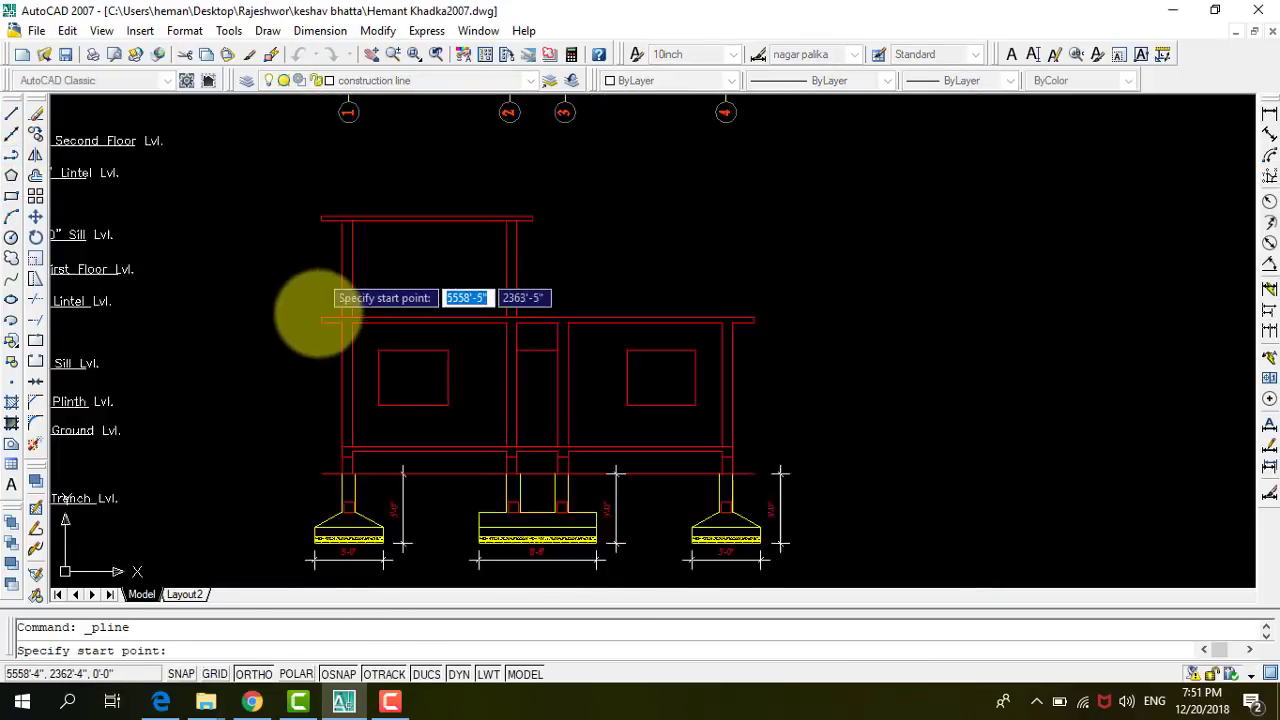
scroll(318, 315, up, 2)
scroll(340, 343, up, 5)
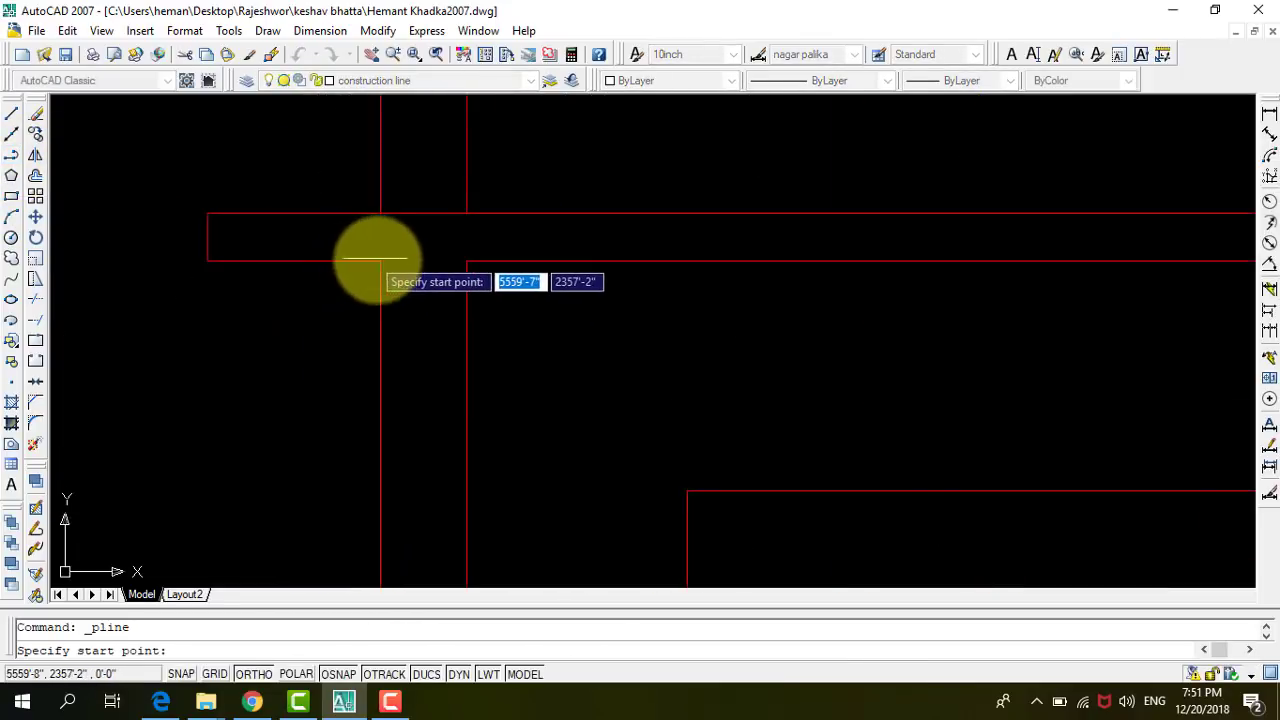
click(380, 261)
text(9)
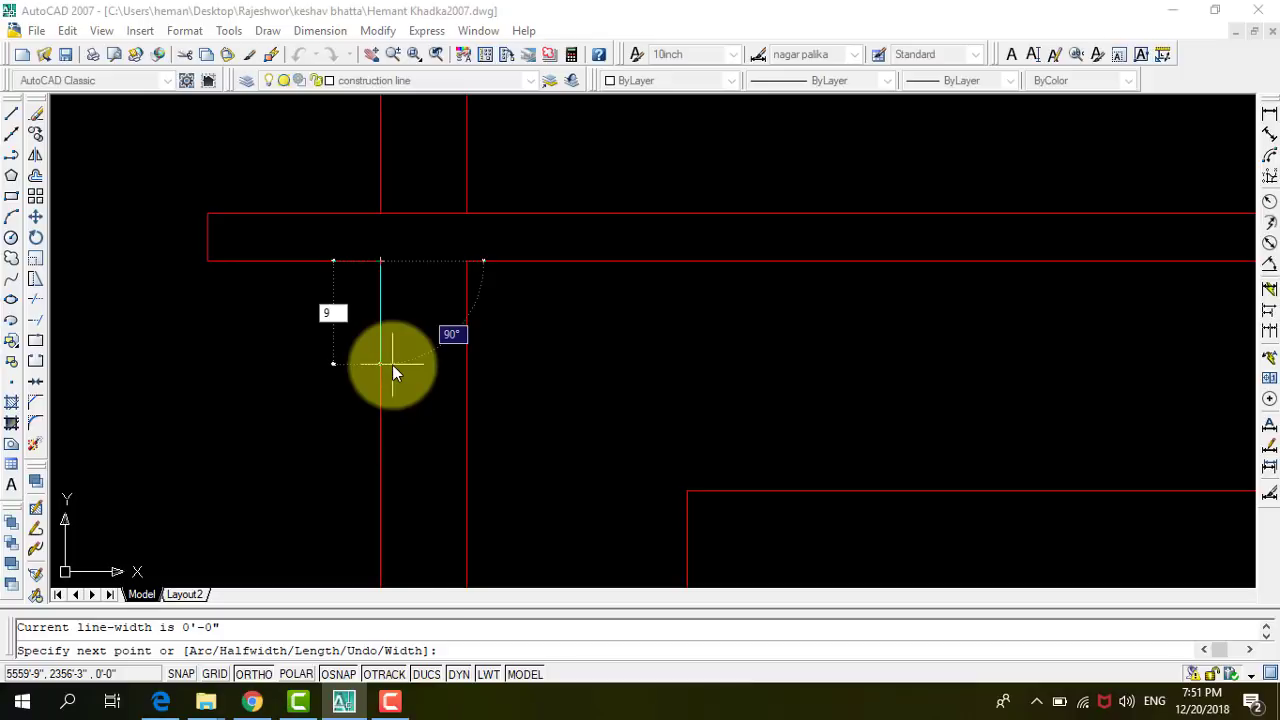
key(Return)
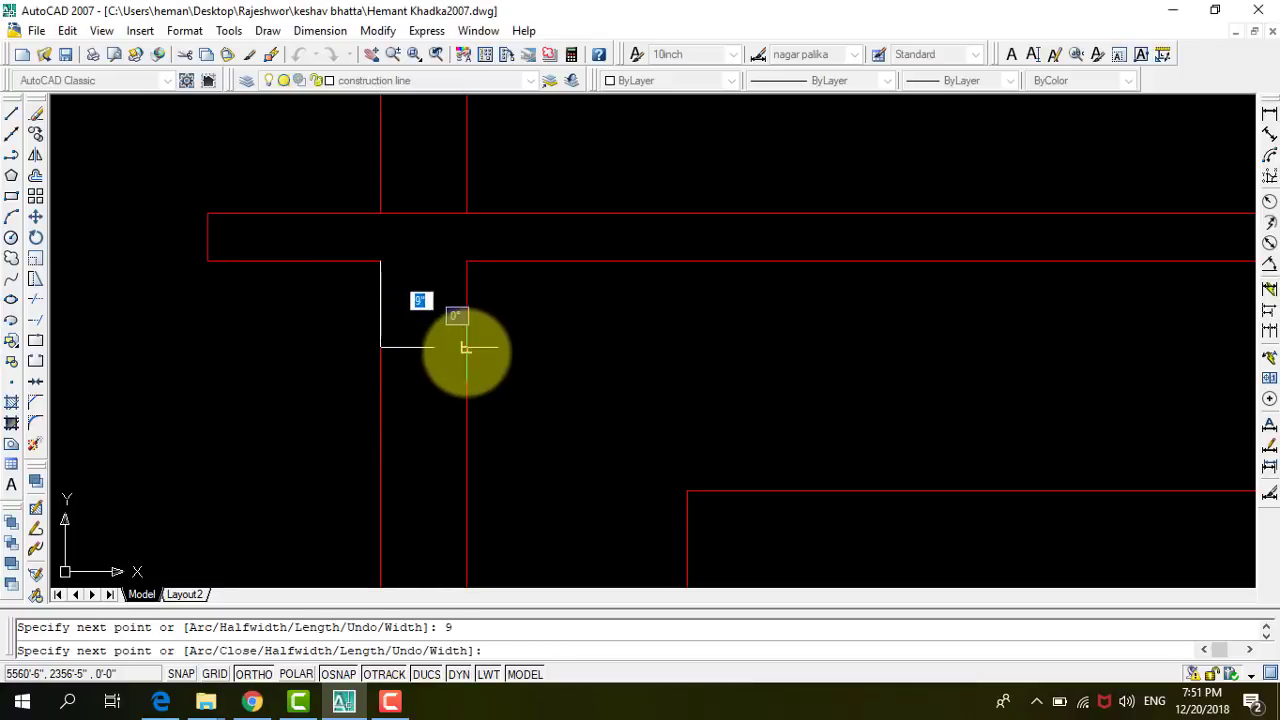
click(468, 348)
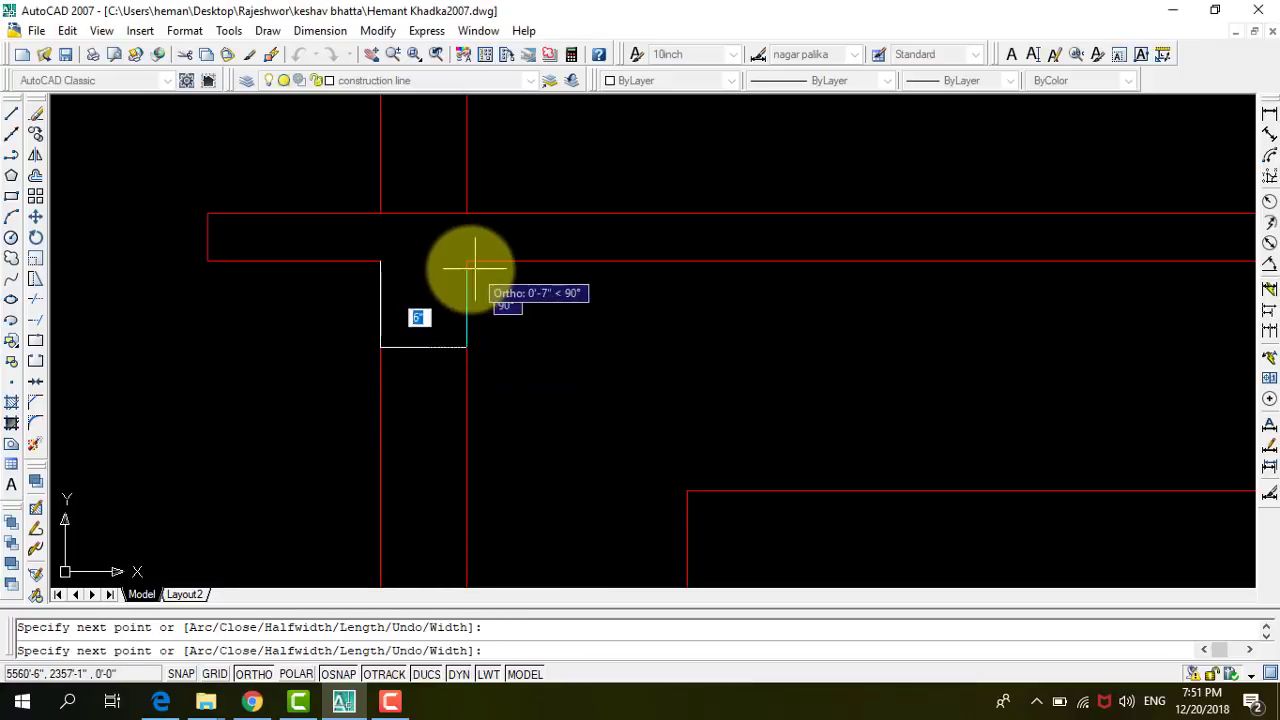
click(466, 261)
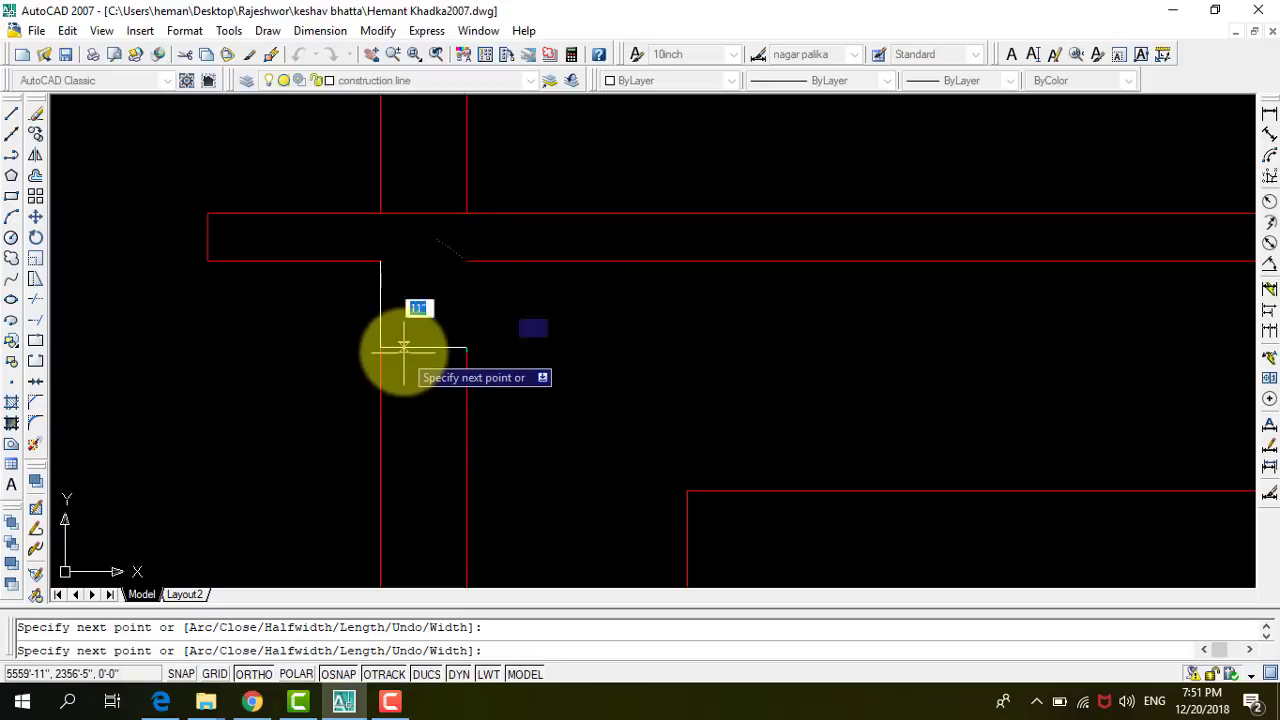
key(Escape)
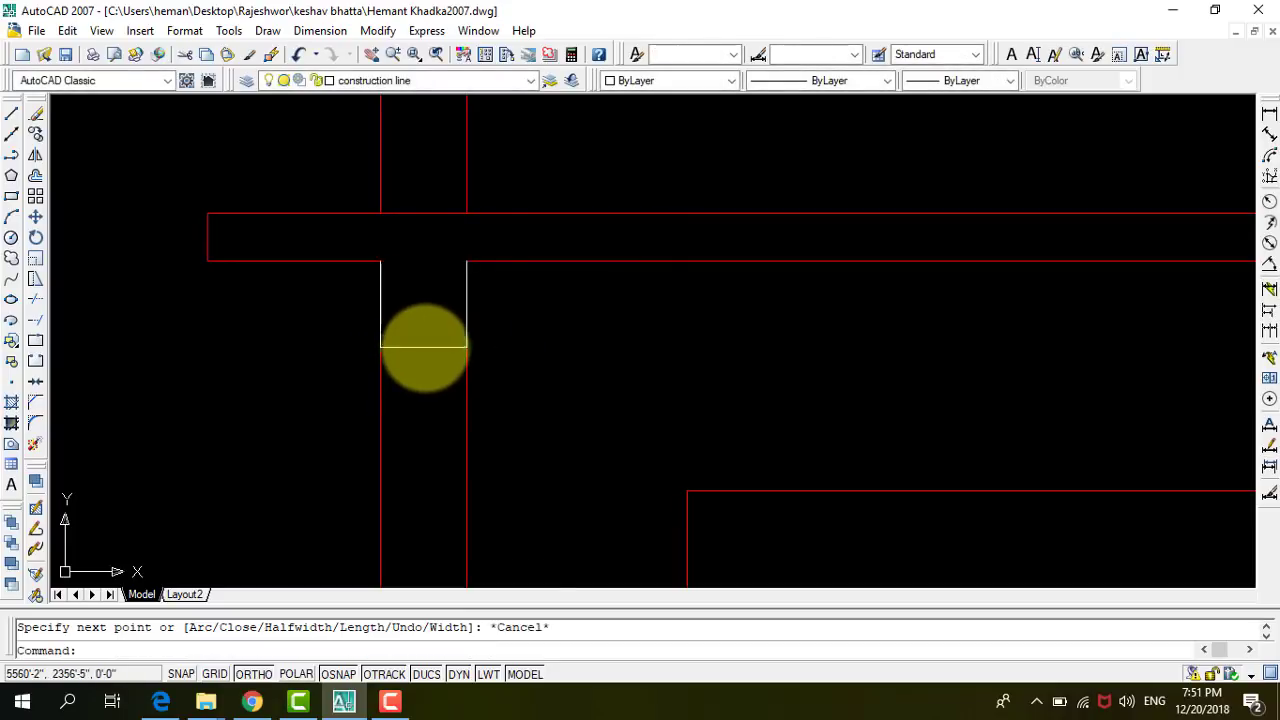
click(424, 347)
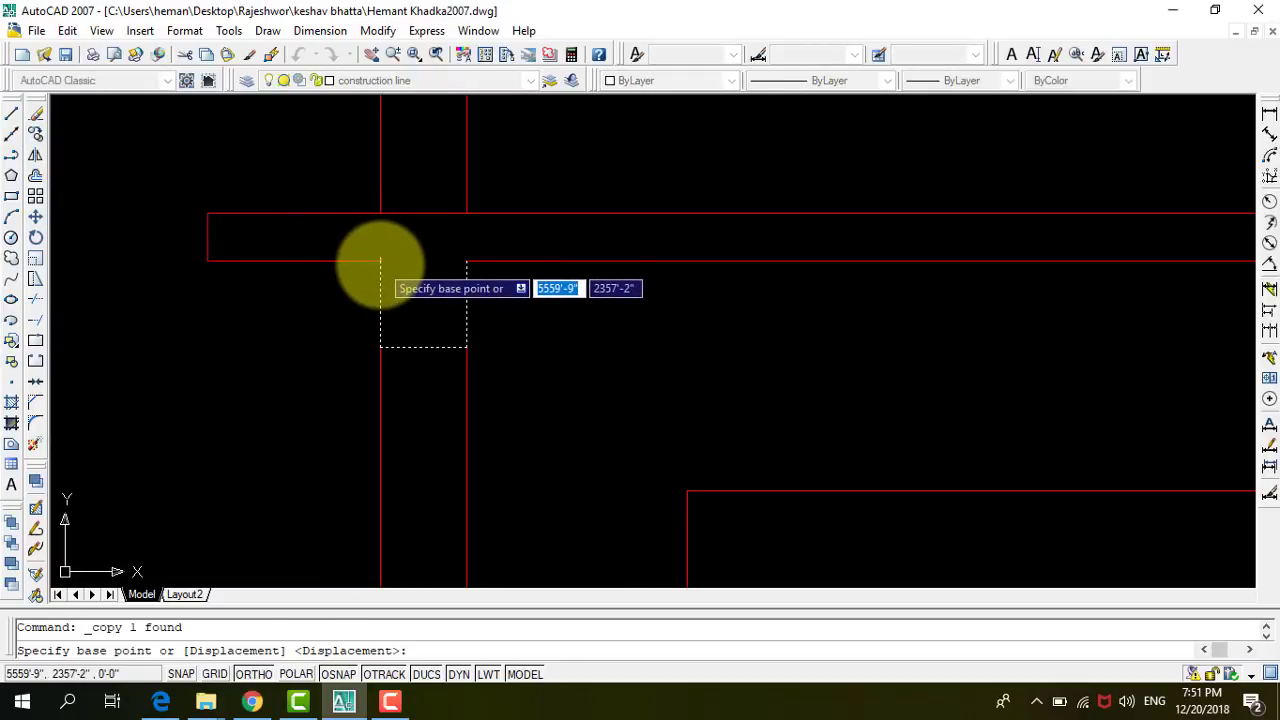
Copy the column-stub outline from the beam corner to three other beam-column joints.
click(380, 261)
scroll(149, 331, down, 3)
scroll(785, 322, up, 3)
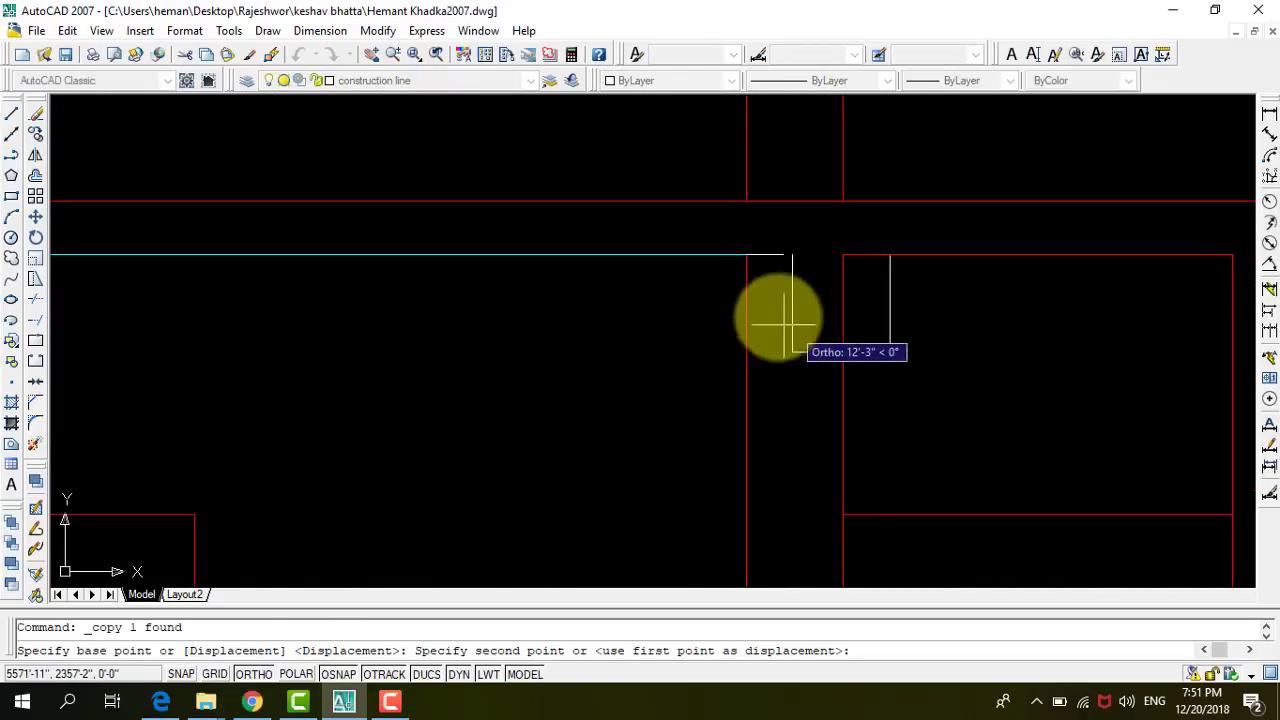
click(749, 254)
scroll(560, 335, down, 3)
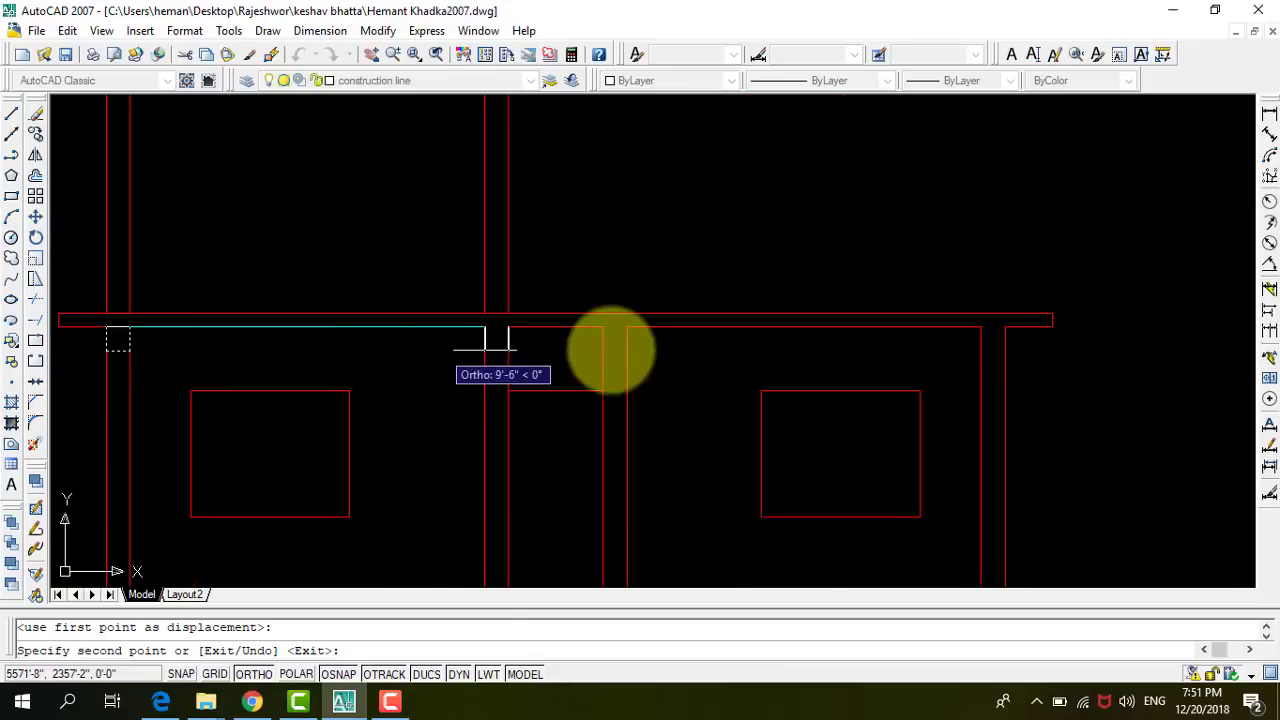
scroll(605, 335, up, 3)
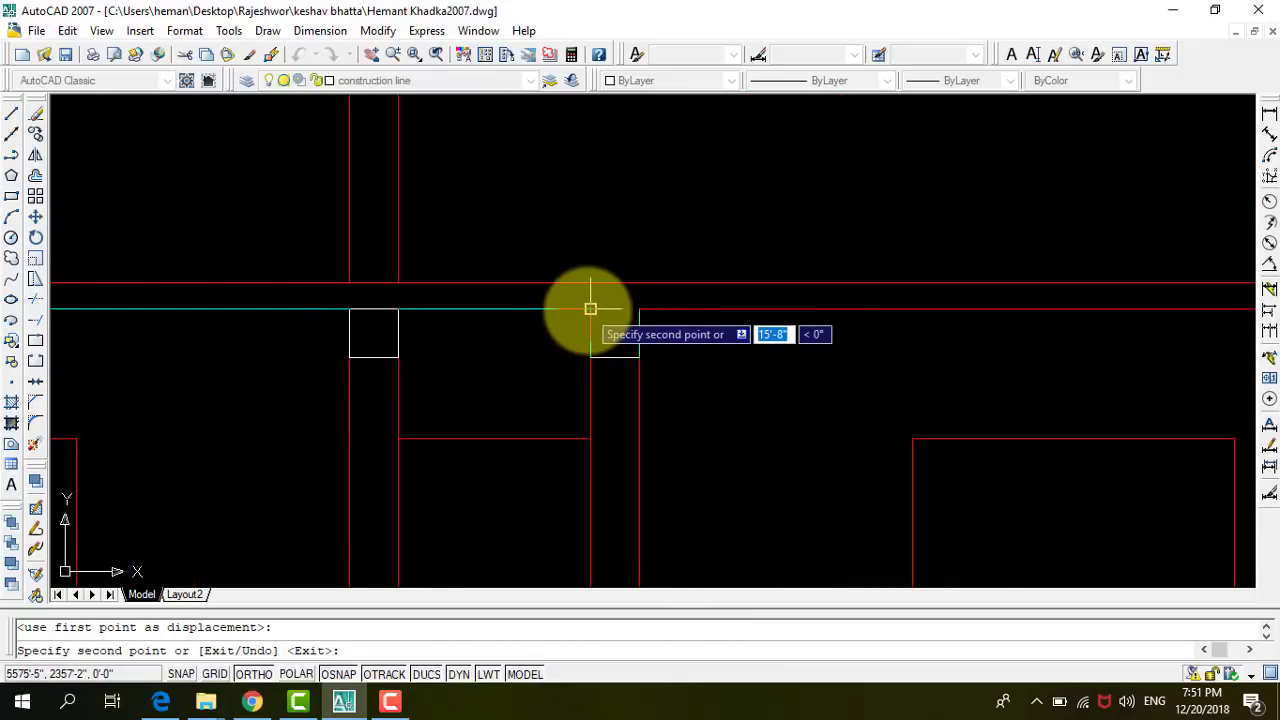
click(590, 309)
scroll(590, 309, down, 3)
scroll(457, 357, up, 3)
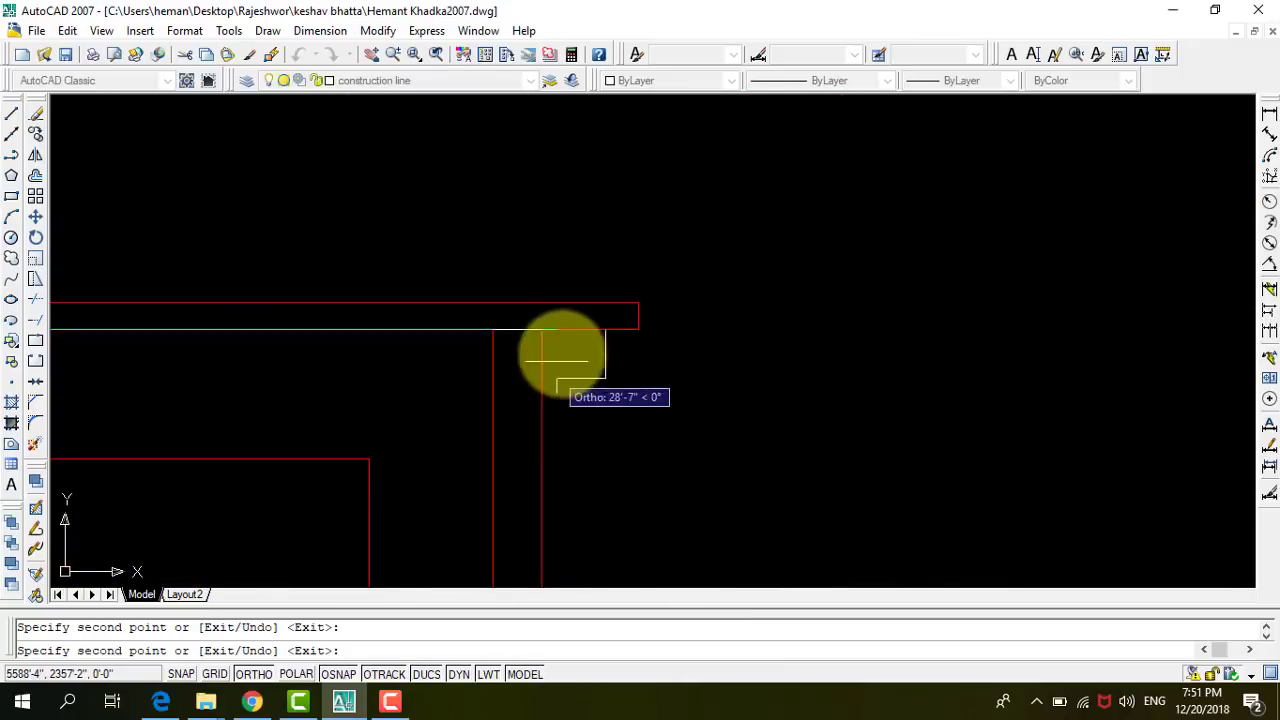
click(492, 329)
key(Escape)
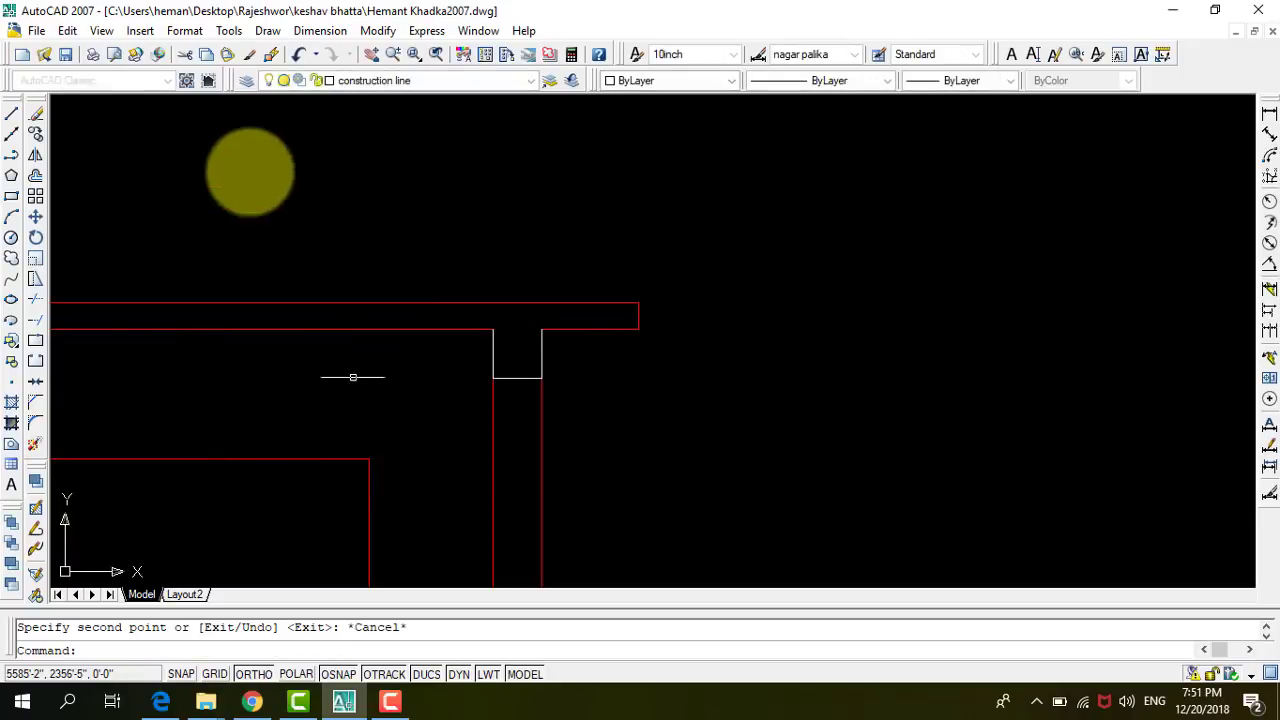
click(270, 55)
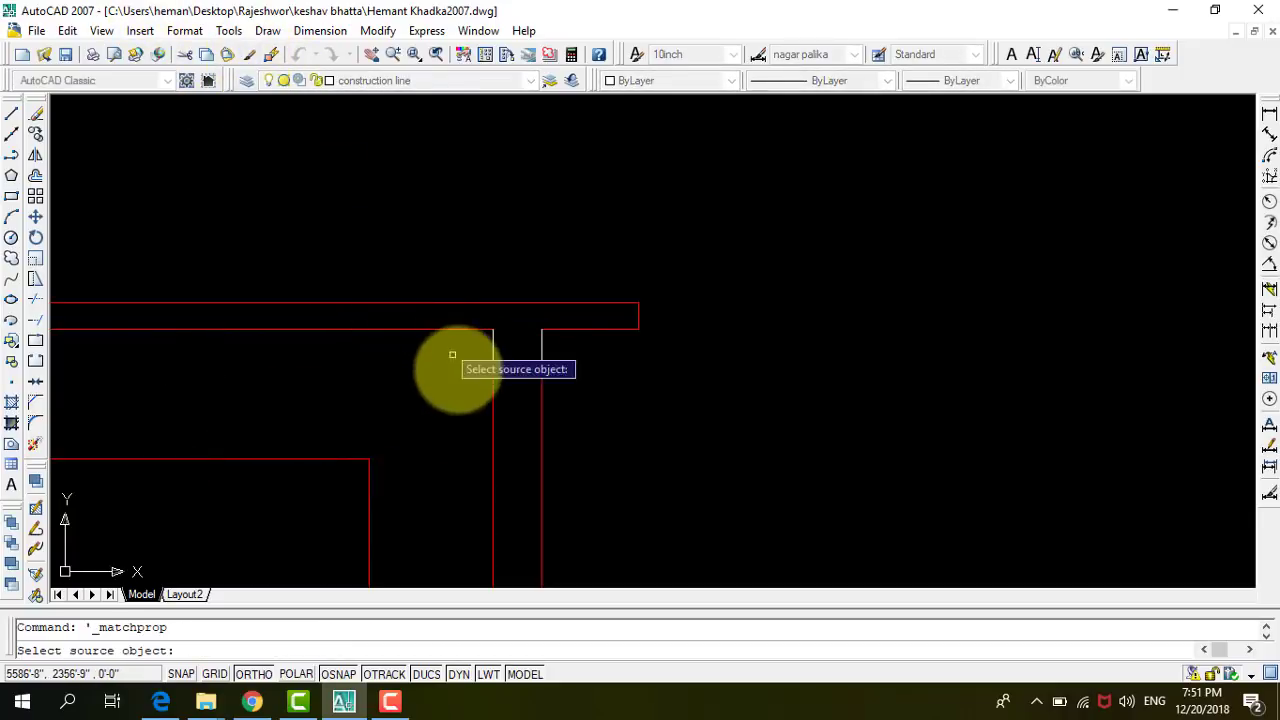
Give the new column-stub outlines the red column line's properties with Match Properties.
click(540, 407)
right_click(676, 392)
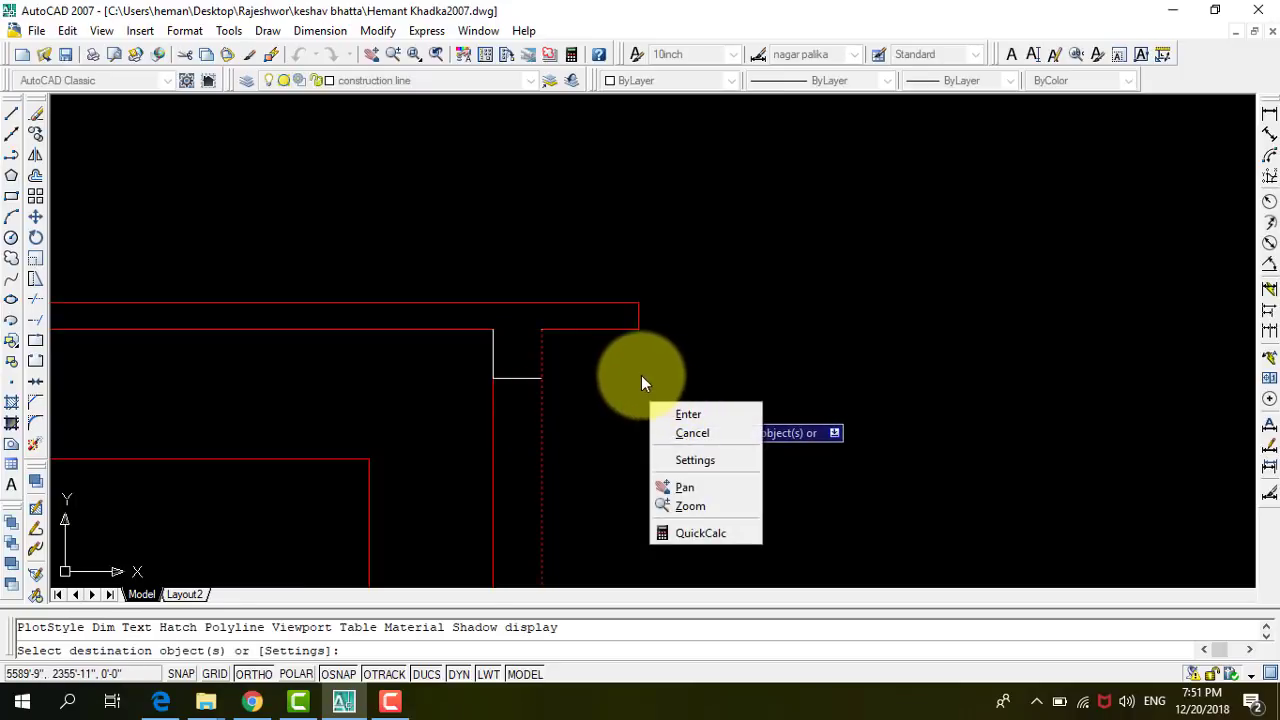
click(641, 376)
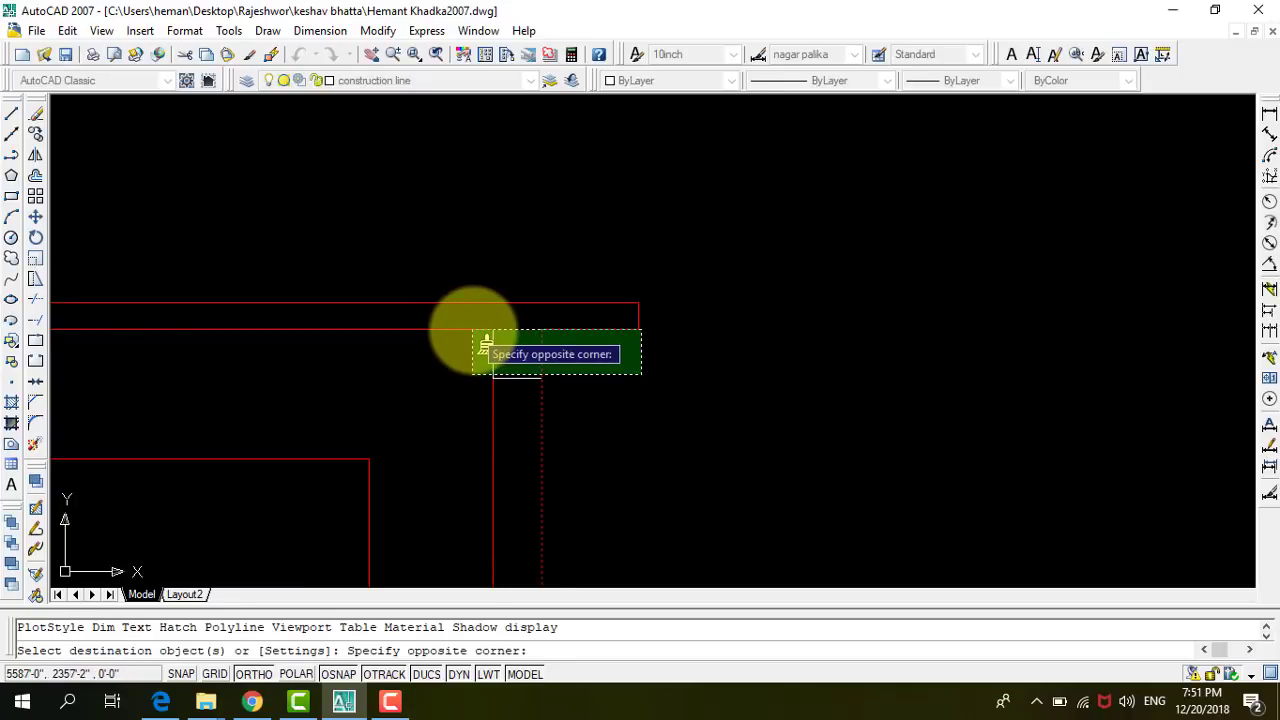
scroll(466, 328, down, 2)
scroll(466, 329, down, 2)
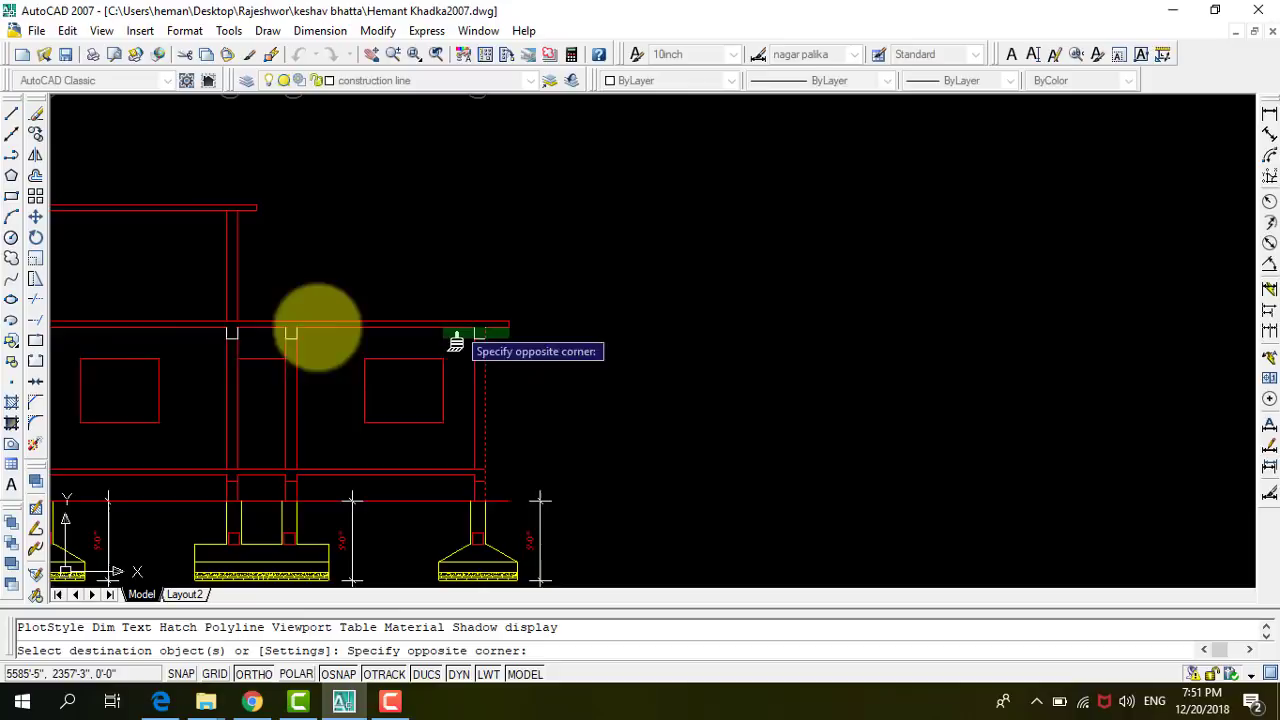
scroll(100, 310, down, 2)
click(82, 316)
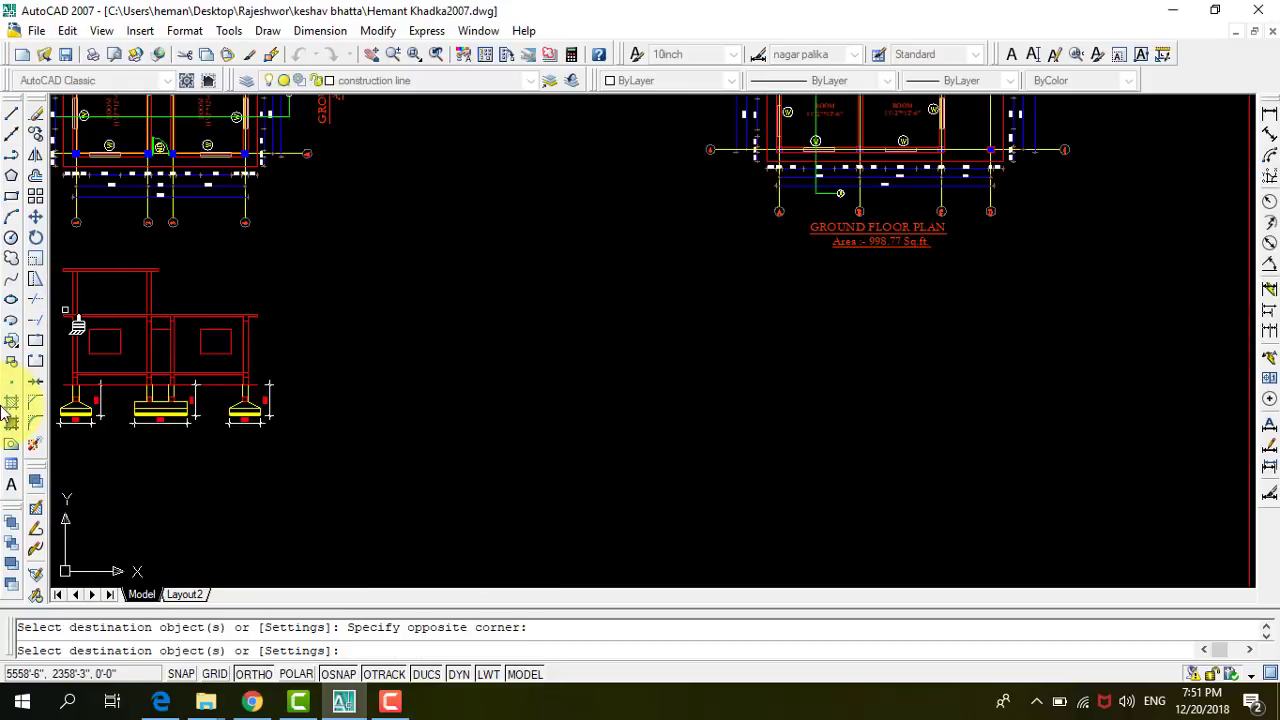
key(Escape)
Delete the wall rectangle below the beam.
scroll(449, 320, up, 2)
scroll(371, 323, down, 4)
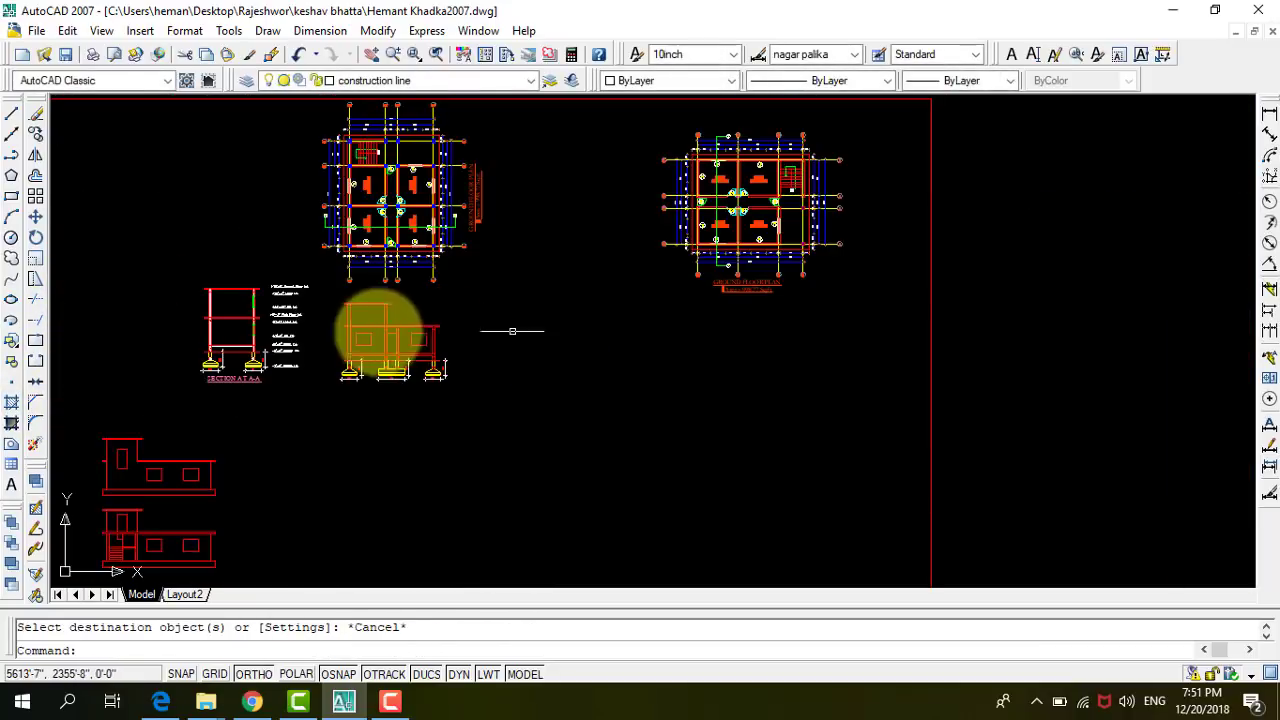
scroll(320, 313, up, 3)
scroll(320, 313, up, 4)
scroll(423, 309, down, 2)
scroll(474, 317, up, 1)
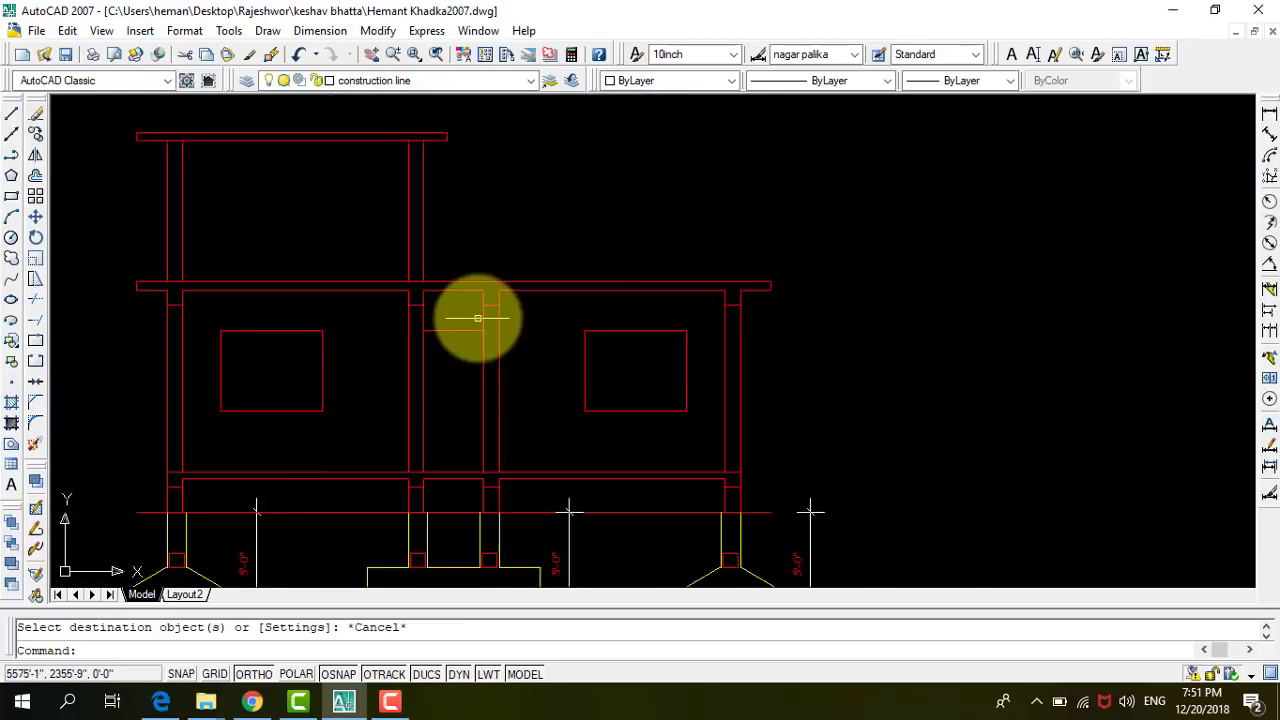
scroll(460, 311, up, 4)
scroll(460, 311, up, 2)
scroll(423, 310, up, 3)
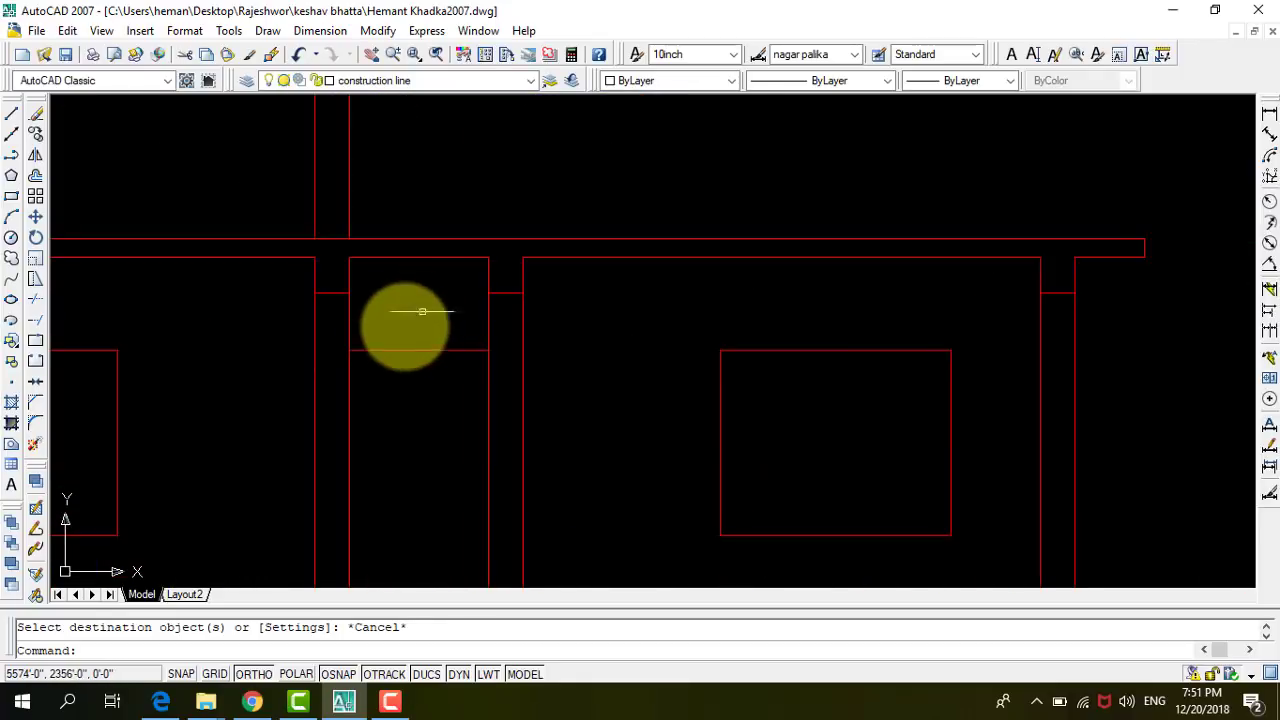
click(400, 322)
click(307, 472)
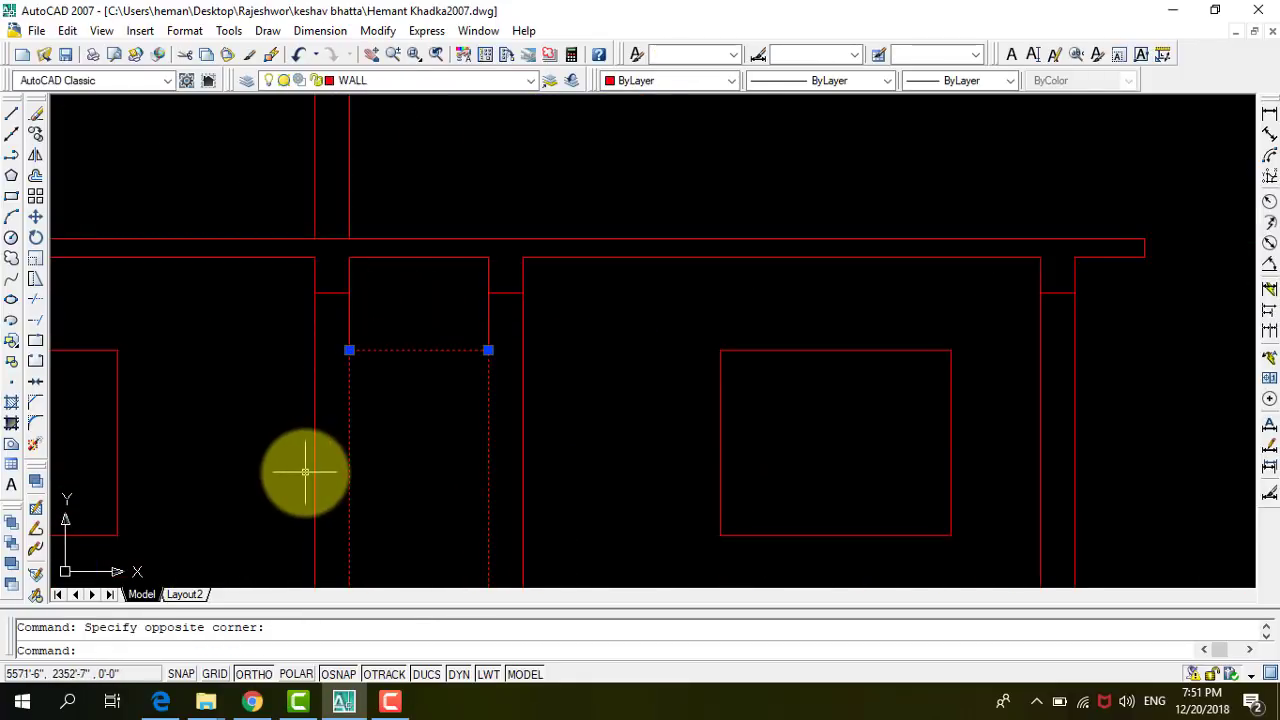
key(Delete)
Undo the rectangle deletion and the previous erase, then save the drawing.
scroll(486, 449, down, 5)
scroll(443, 400, down, 3)
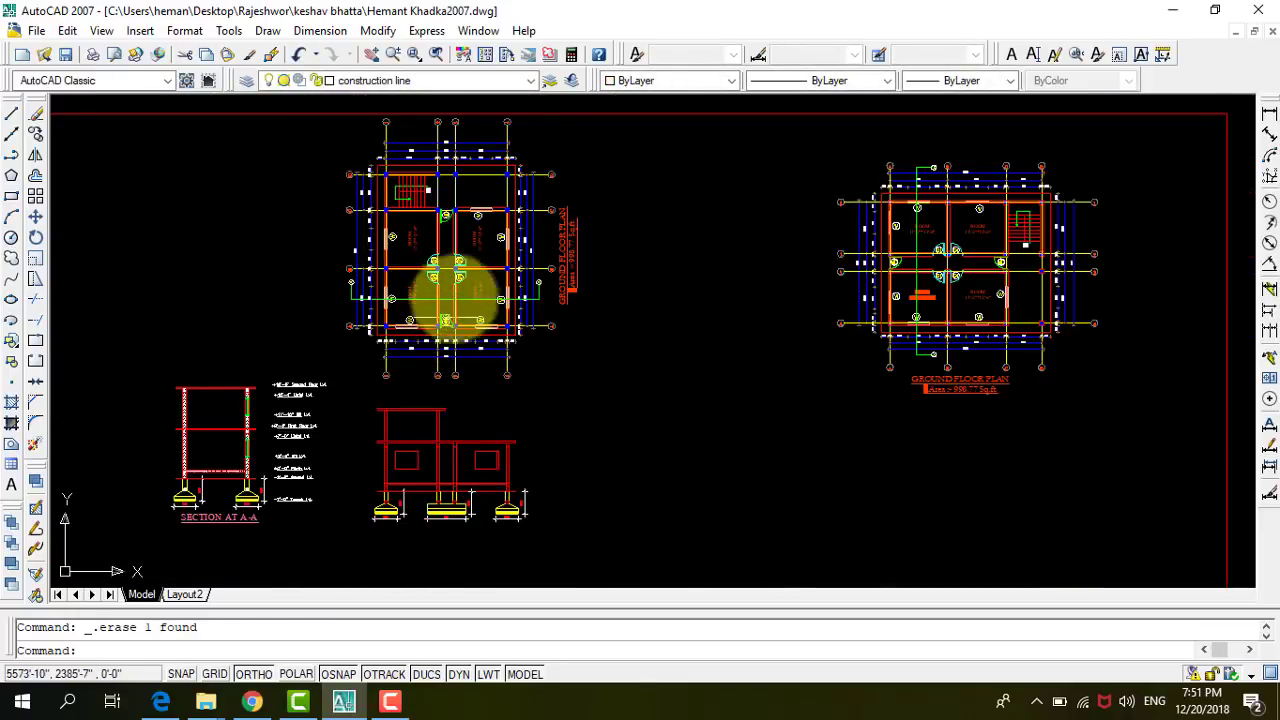
scroll(435, 255, up, 5)
scroll(443, 175, down, 4)
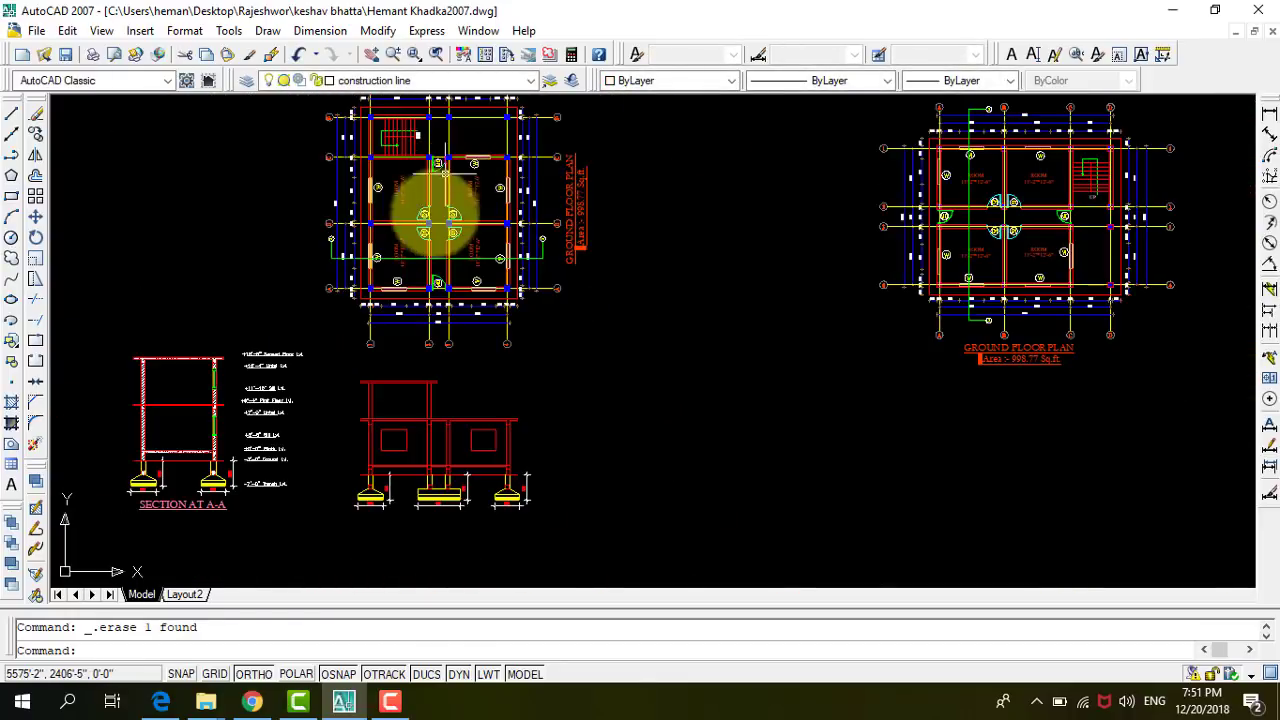
scroll(440, 215, up, 3)
scroll(443, 243, up, 2)
key(ctrl+z)
scroll(160, 428, up, 3)
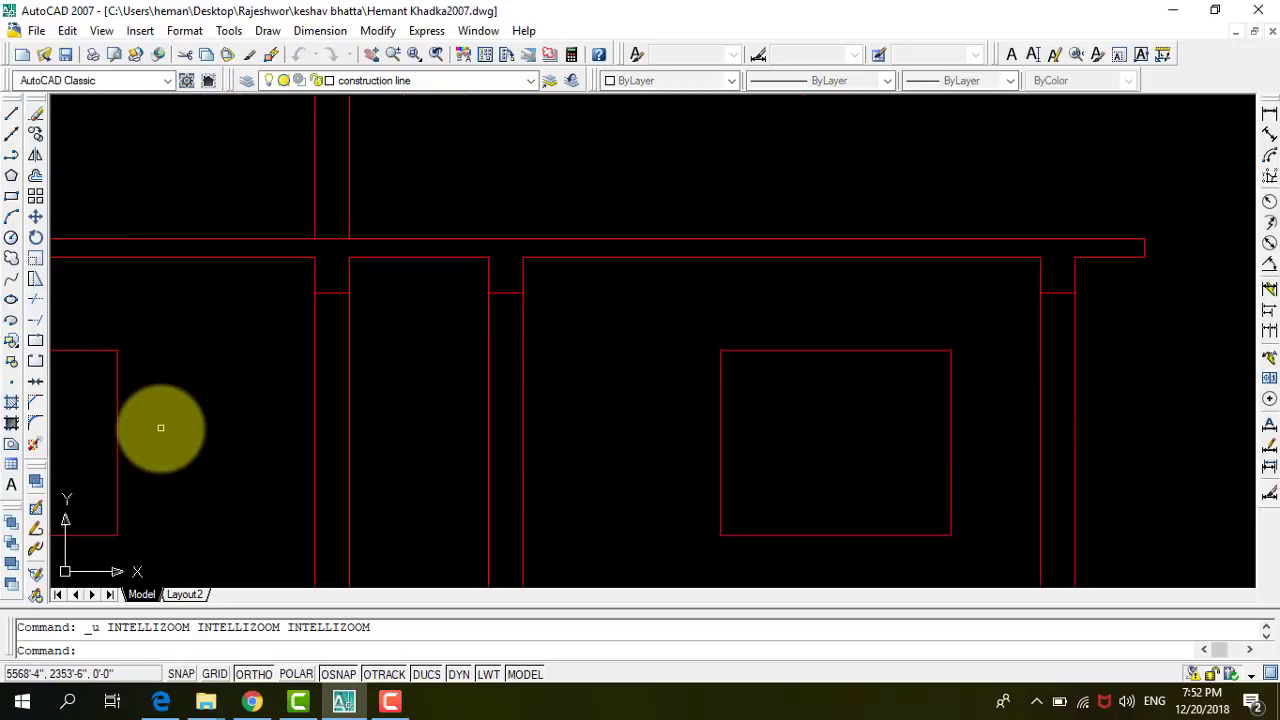
key(ctrl+z)
scroll(383, 290, down, 5)
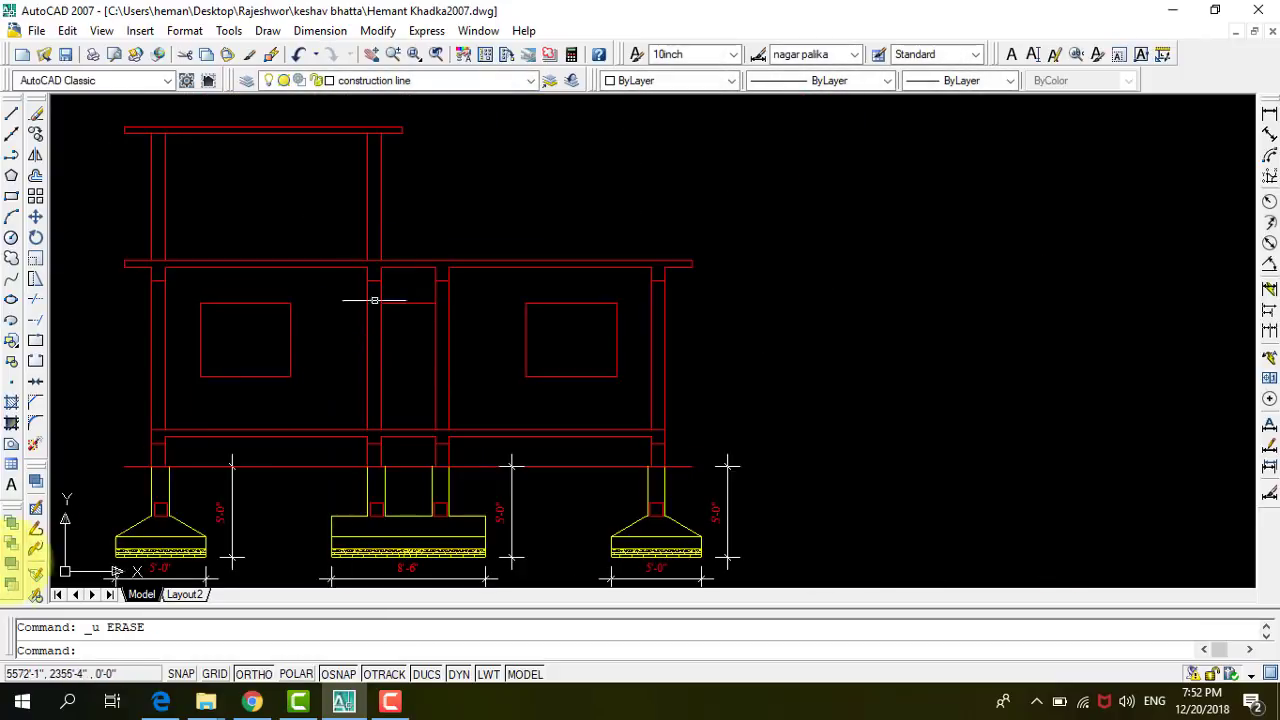
key(ctrl+s)
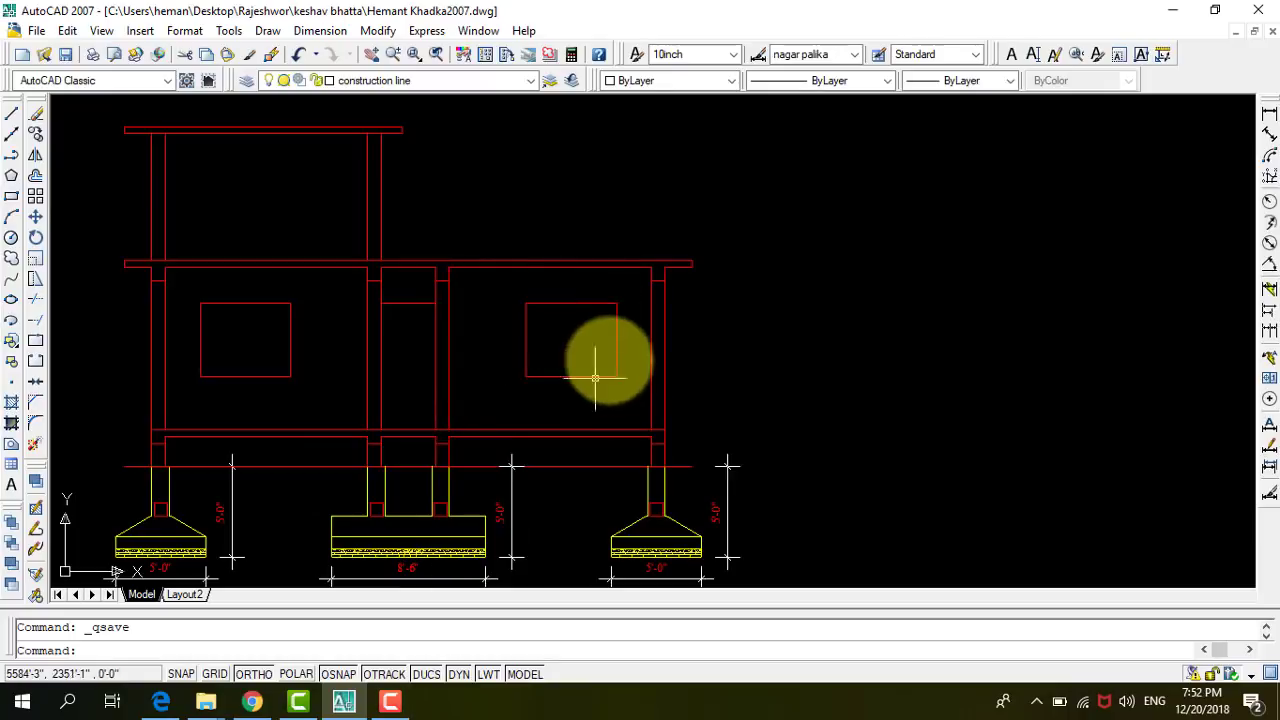
Zoom out to the sheet overview, then zoom in on the two-storey front elevation with the arched green door.
scroll(714, 363, down, 2)
scroll(594, 348, up, 3)
scroll(509, 297, up, 1)
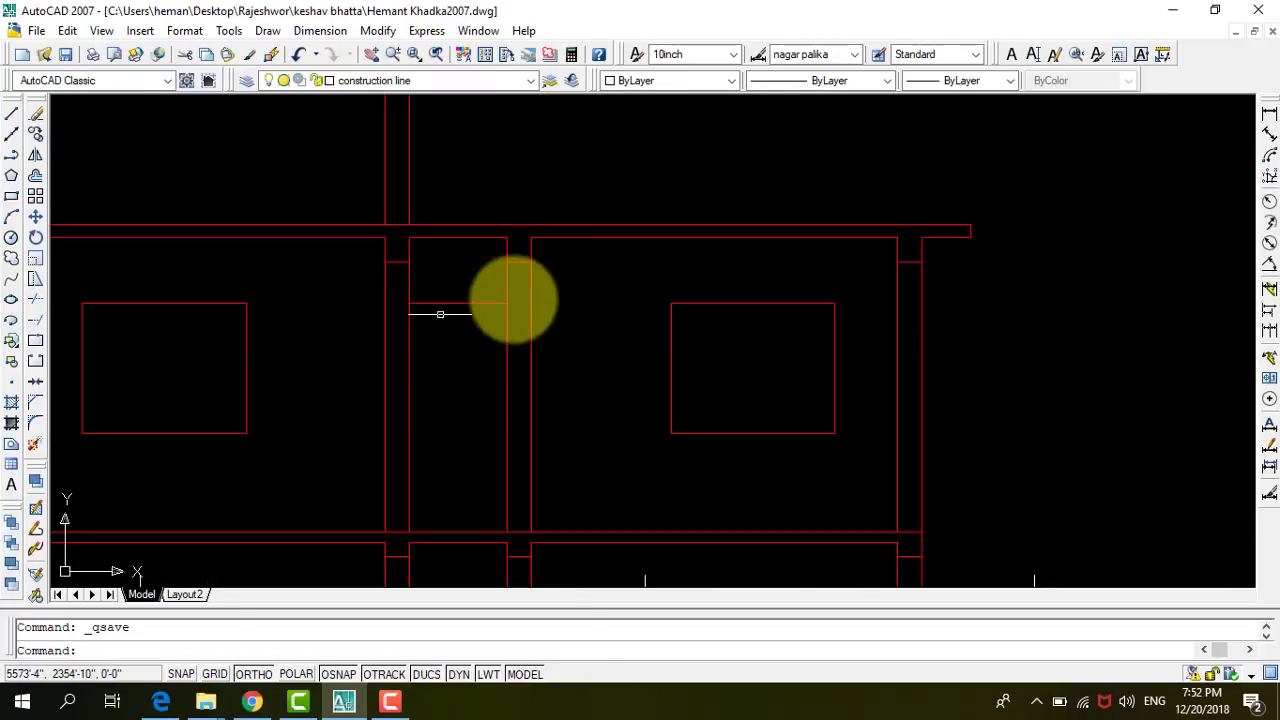
scroll(634, 297, down, 4)
scroll(594, 318, down, 2)
scroll(580, 322, down, 4)
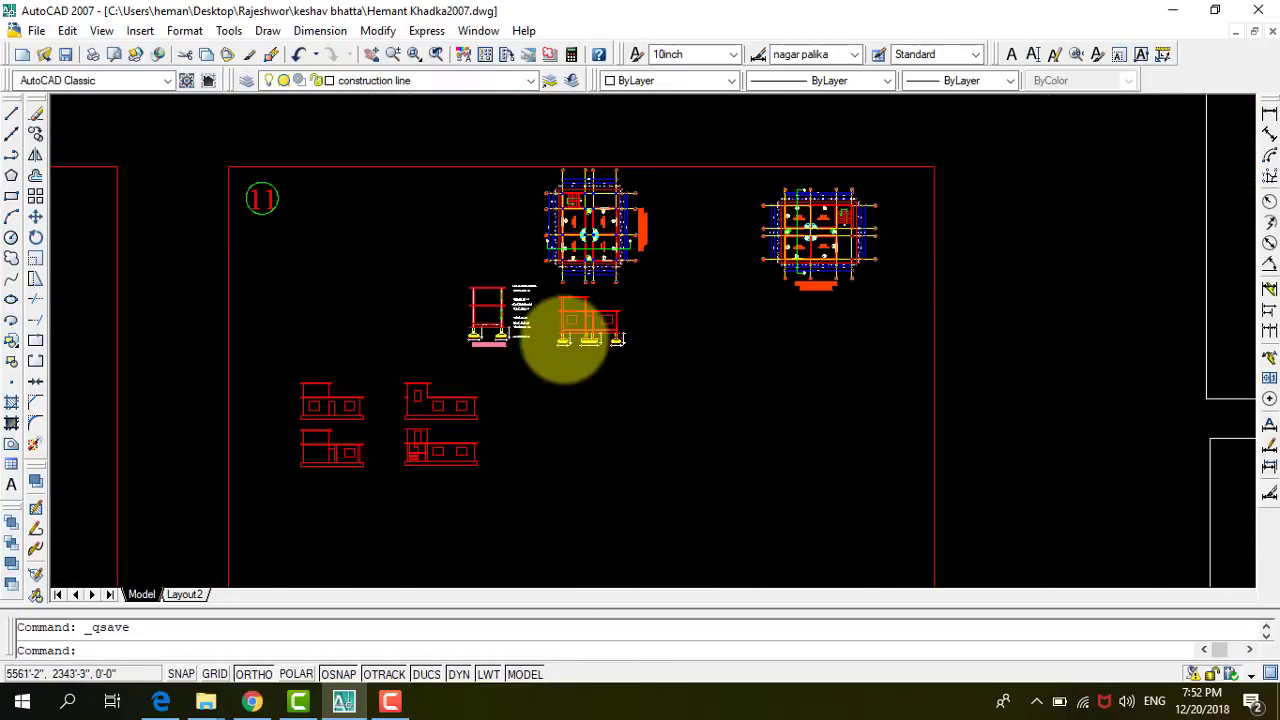
scroll(563, 338, up, 1)
scroll(565, 339, down, 1)
scroll(570, 330, down, 1)
scroll(560, 335, up, 4)
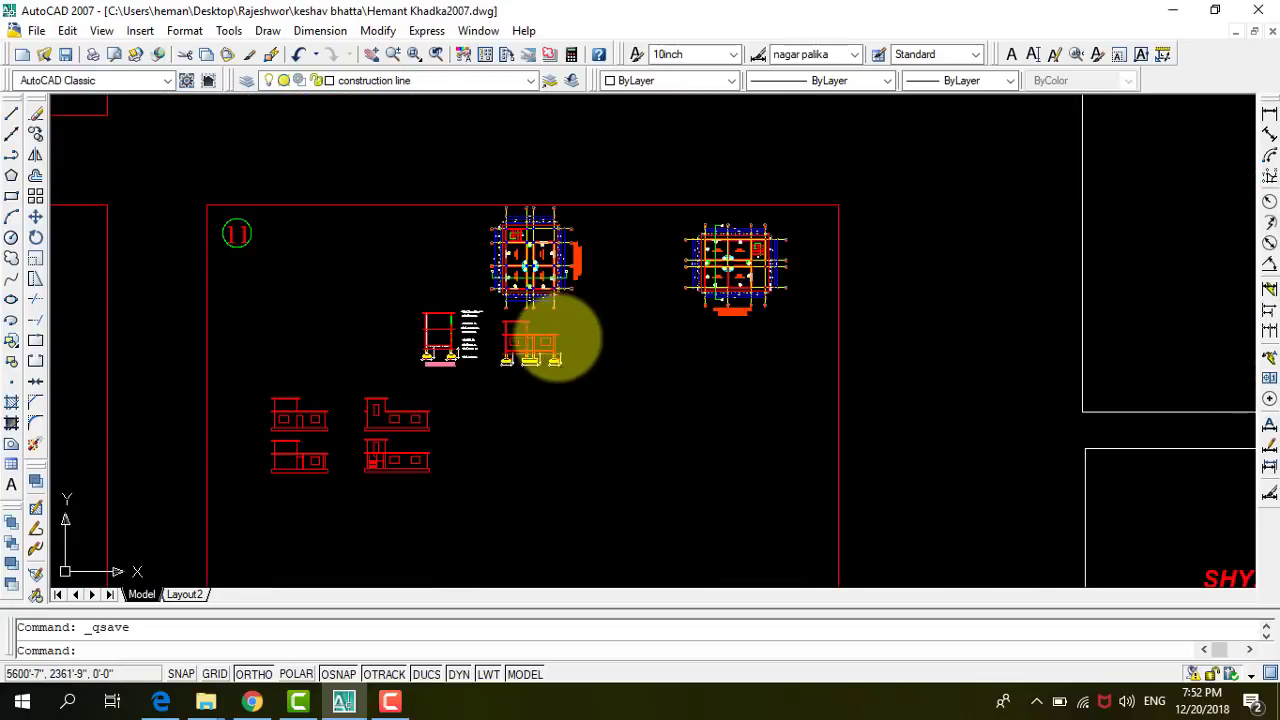
scroll(525, 330, up, 2)
scroll(629, 320, up, 2)
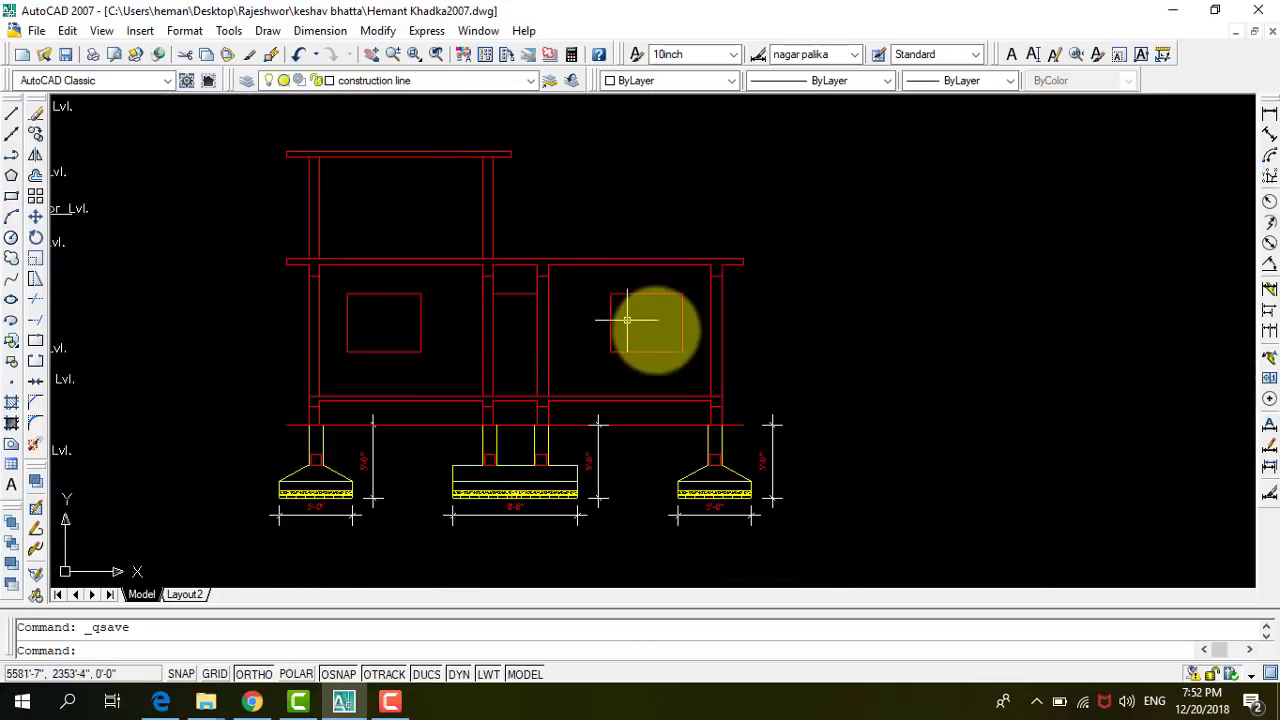
scroll(666, 357, down, 4)
scroll(665, 362, down, 2)
scroll(665, 362, up, 3)
scroll(651, 349, up, 2)
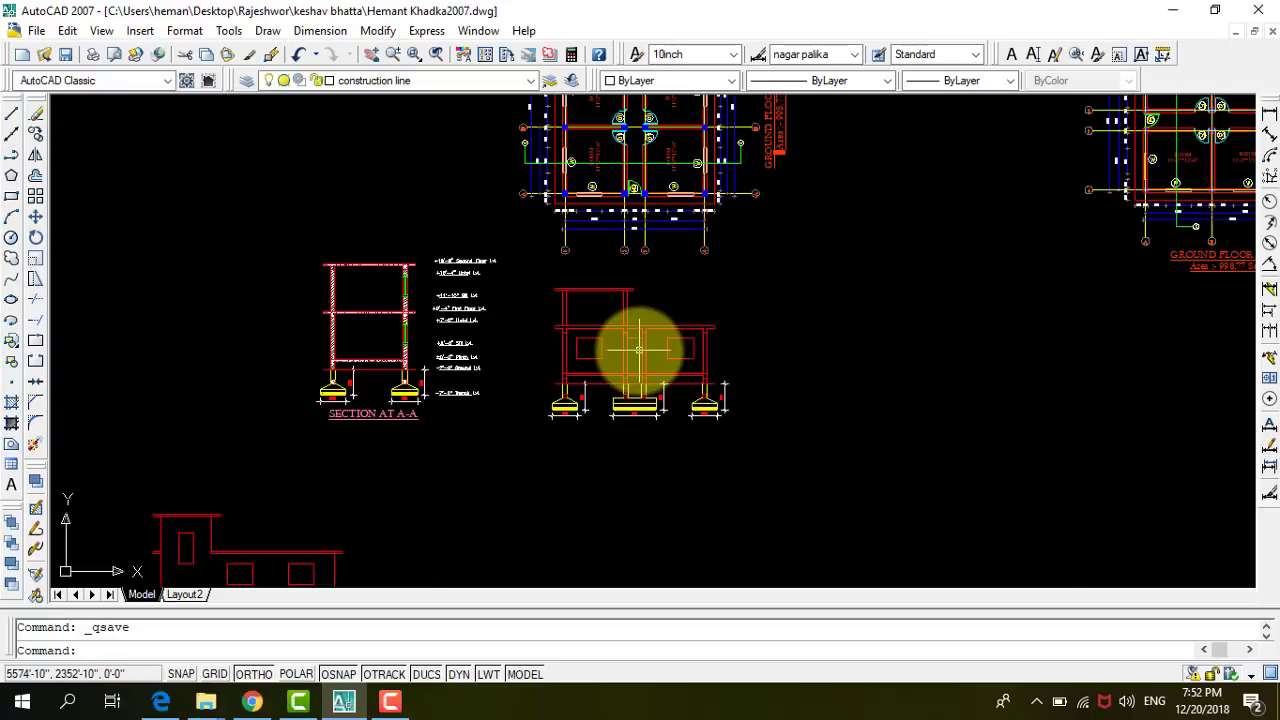
scroll(641, 332, up, 4)
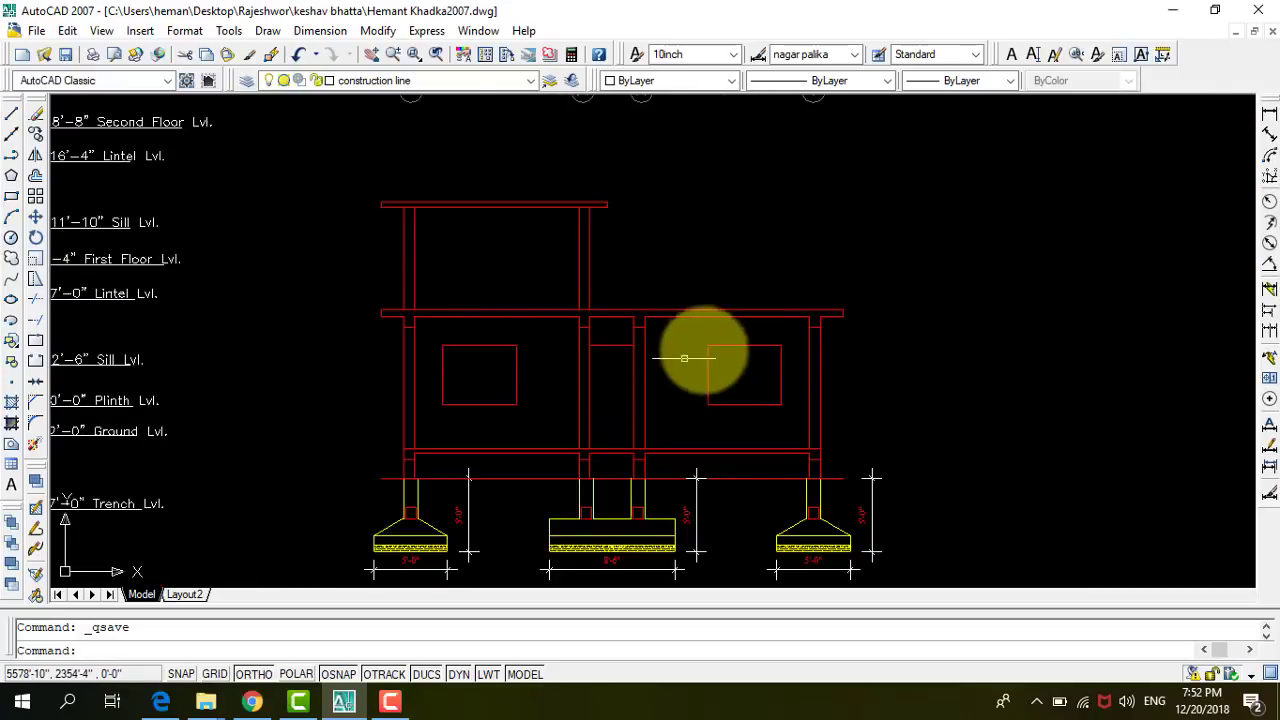
scroll(729, 354, down, 2)
scroll(730, 355, down, 3)
scroll(729, 357, down, 2)
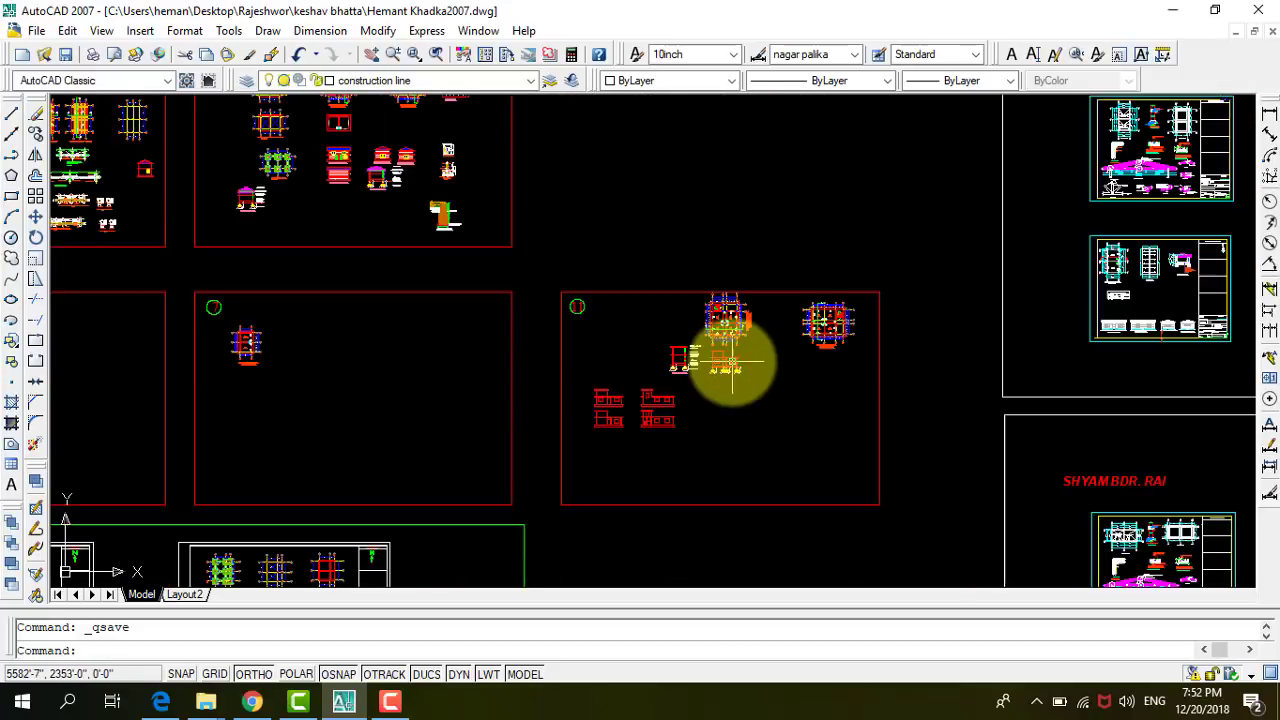
scroll(735, 357, down, 2)
scroll(515, 371, down, 2)
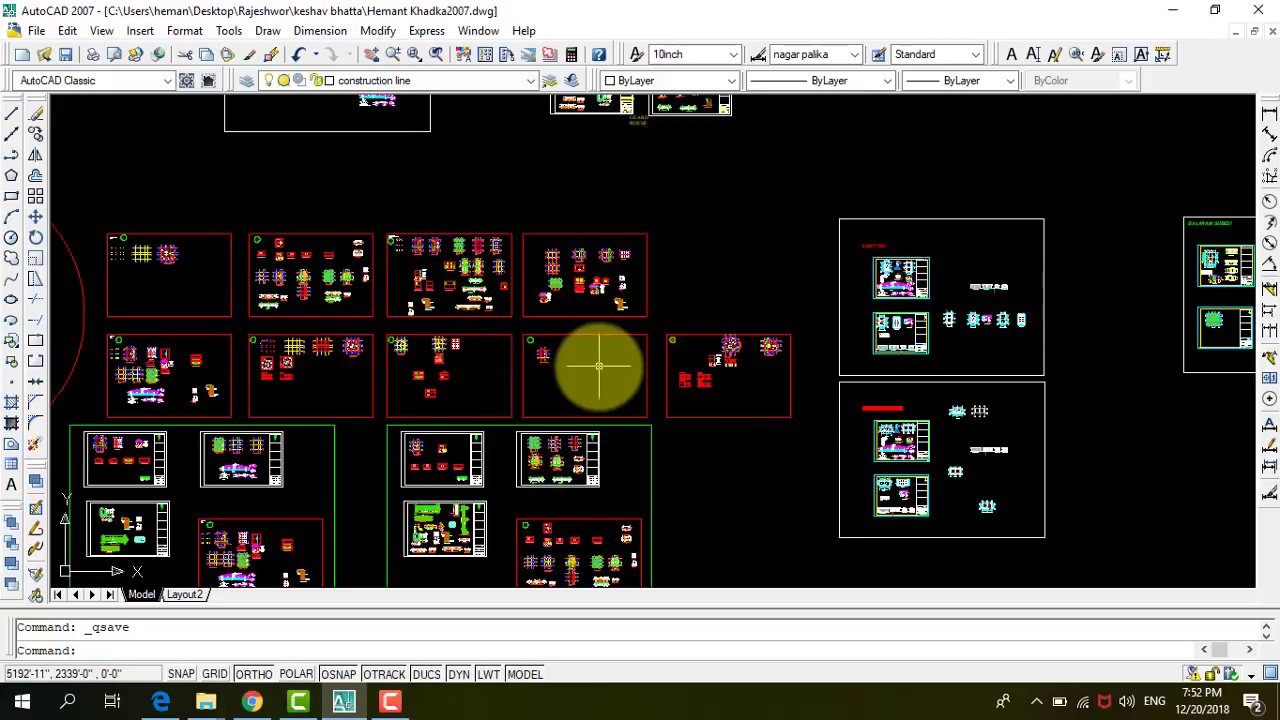
scroll(598, 367, down, 2)
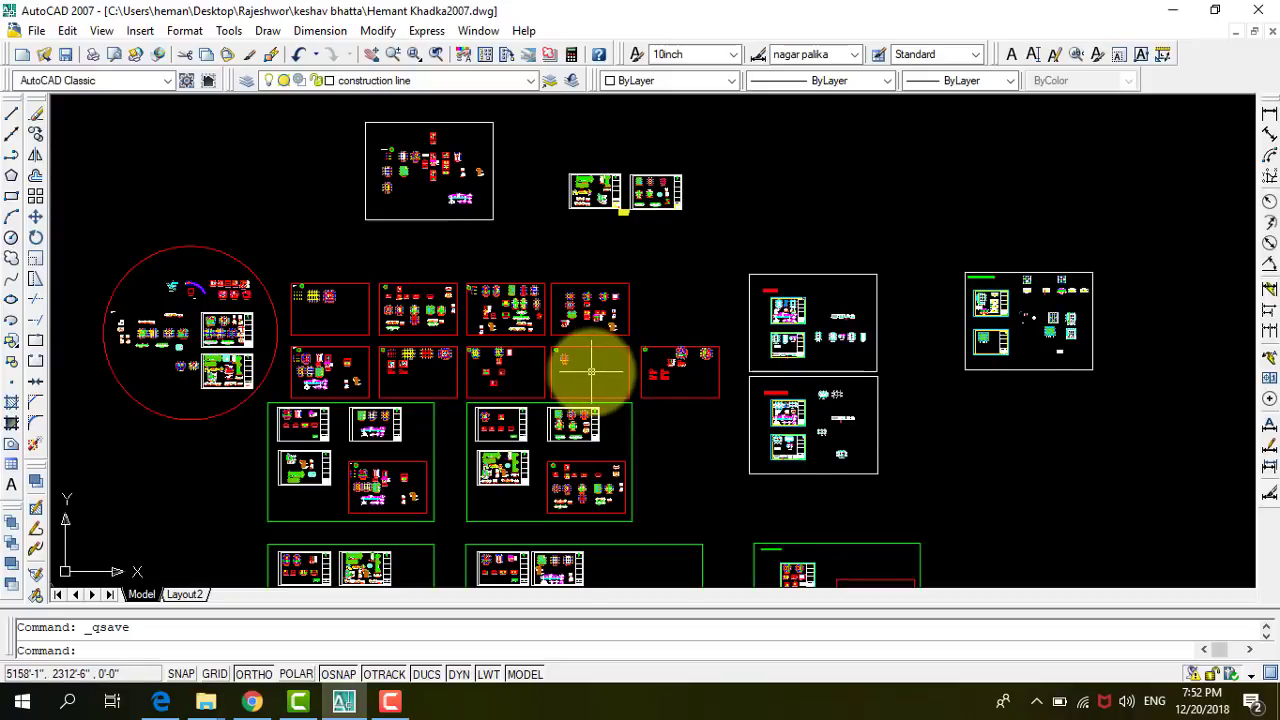
scroll(486, 349, up, 1)
scroll(357, 320, up, 2)
scroll(329, 306, up, 3)
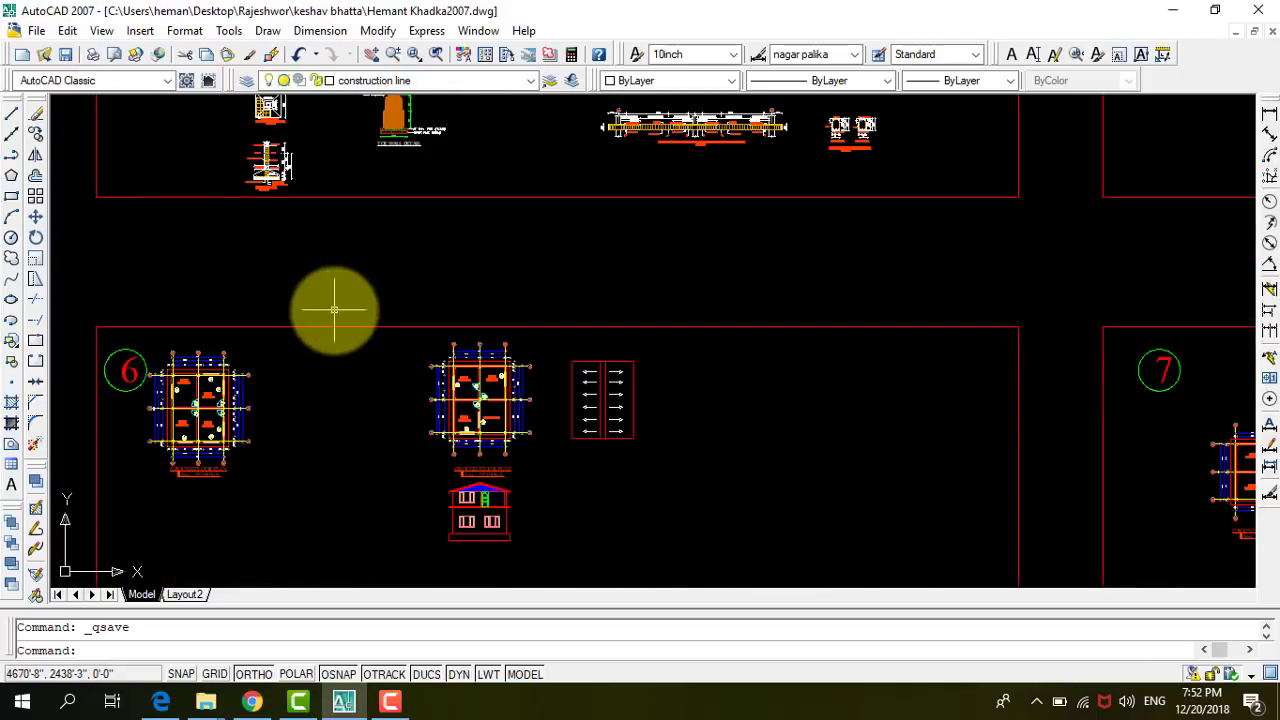
scroll(598, 425, down, 1)
scroll(598, 425, down, 1)
scroll(480, 471, up, 3)
scroll(609, 429, up, 2)
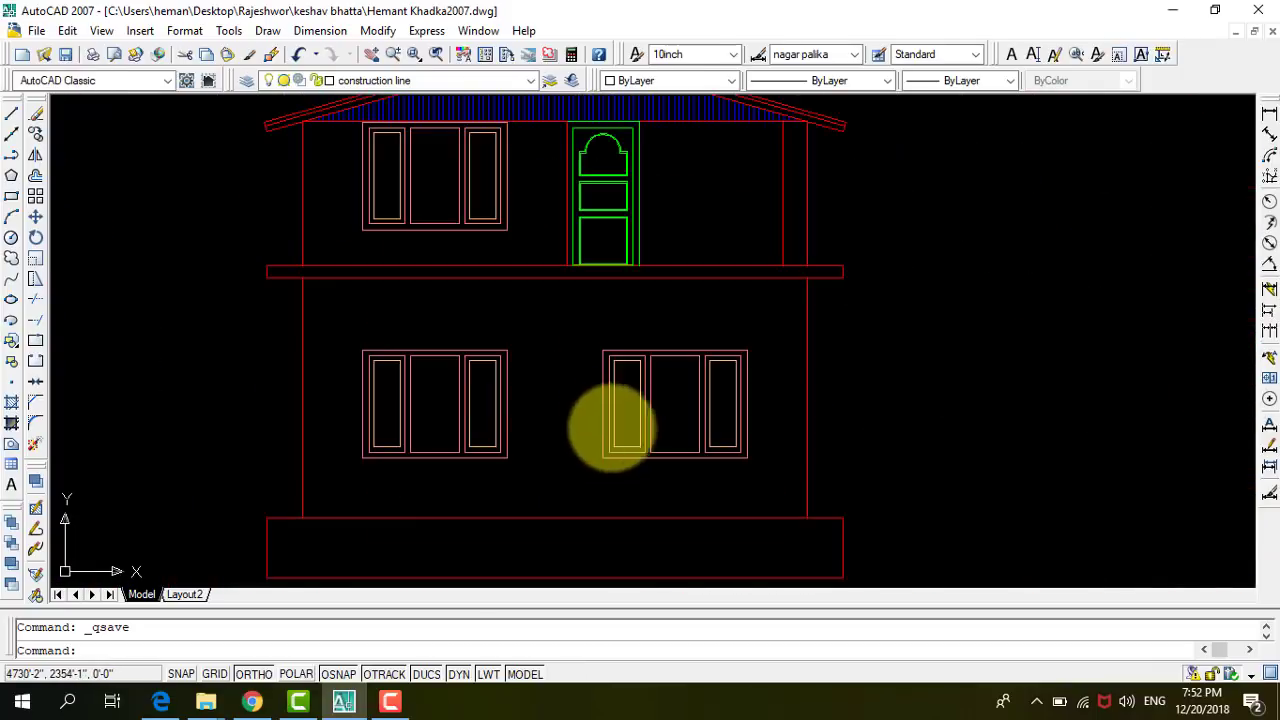
Draw a trial 4'-6" linear dimension beside the lower-left window's height.
click(1269, 114)
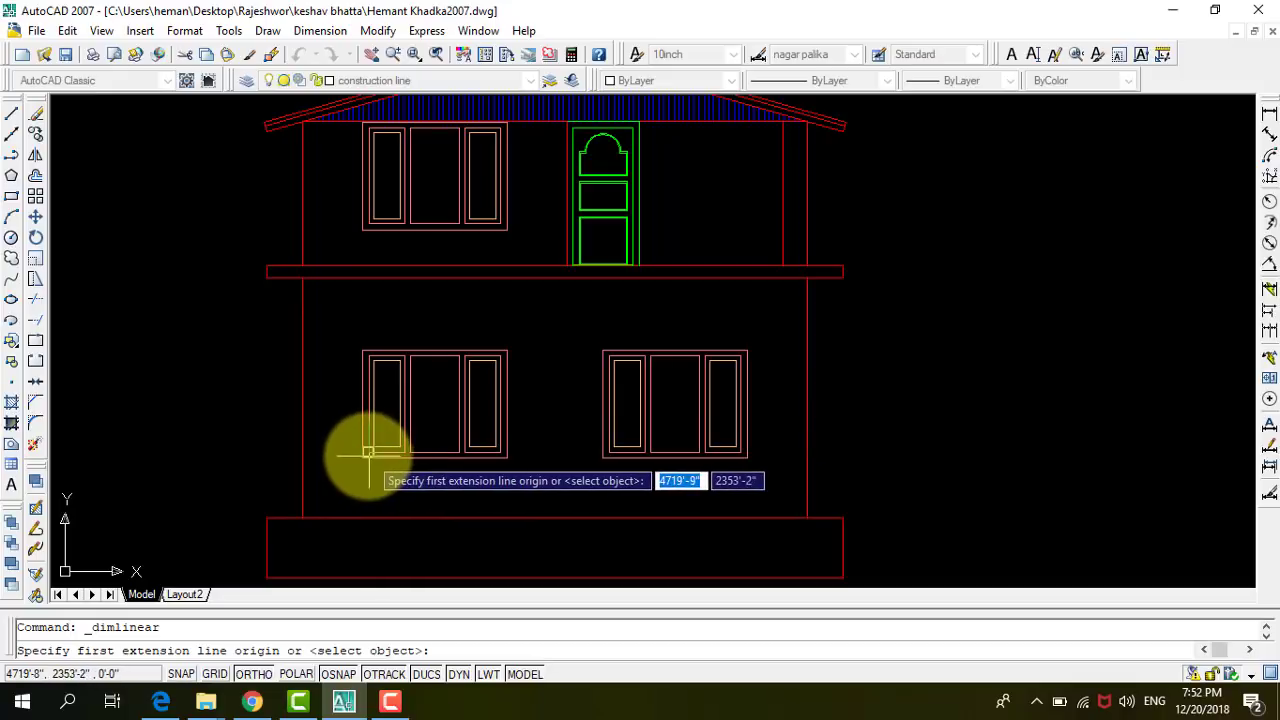
scroll(363, 452, up, 3)
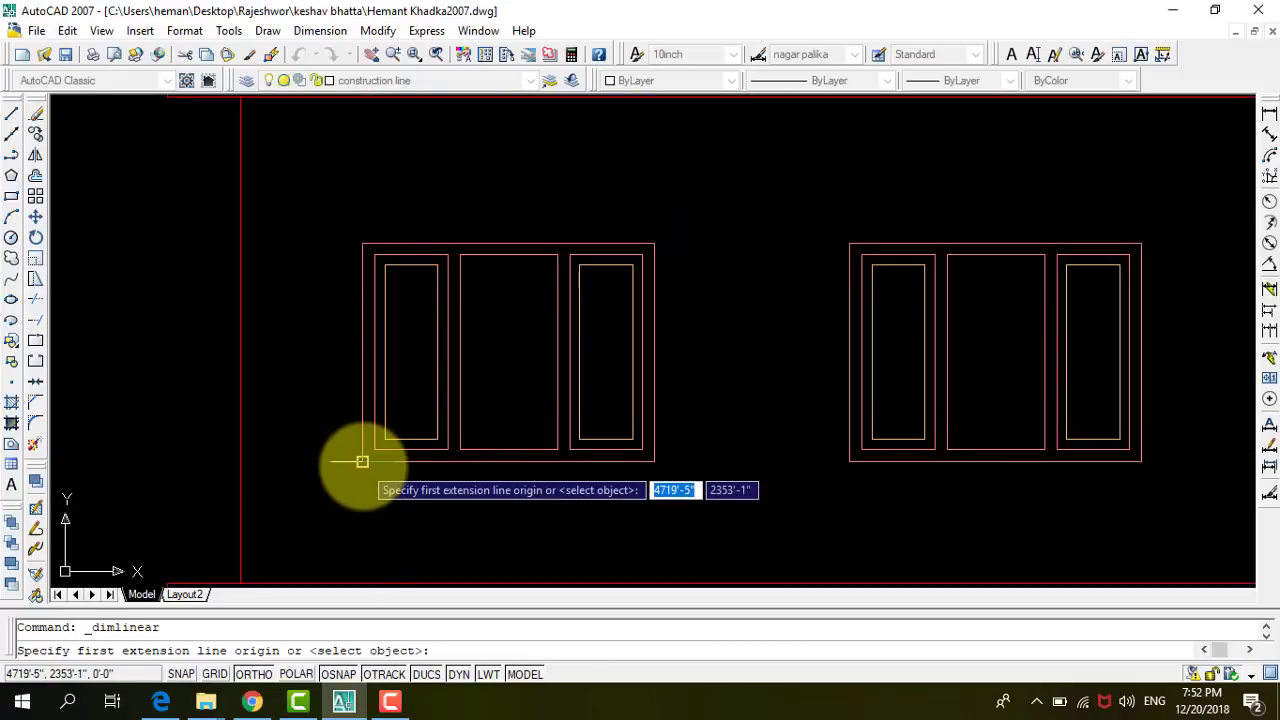
click(362, 461)
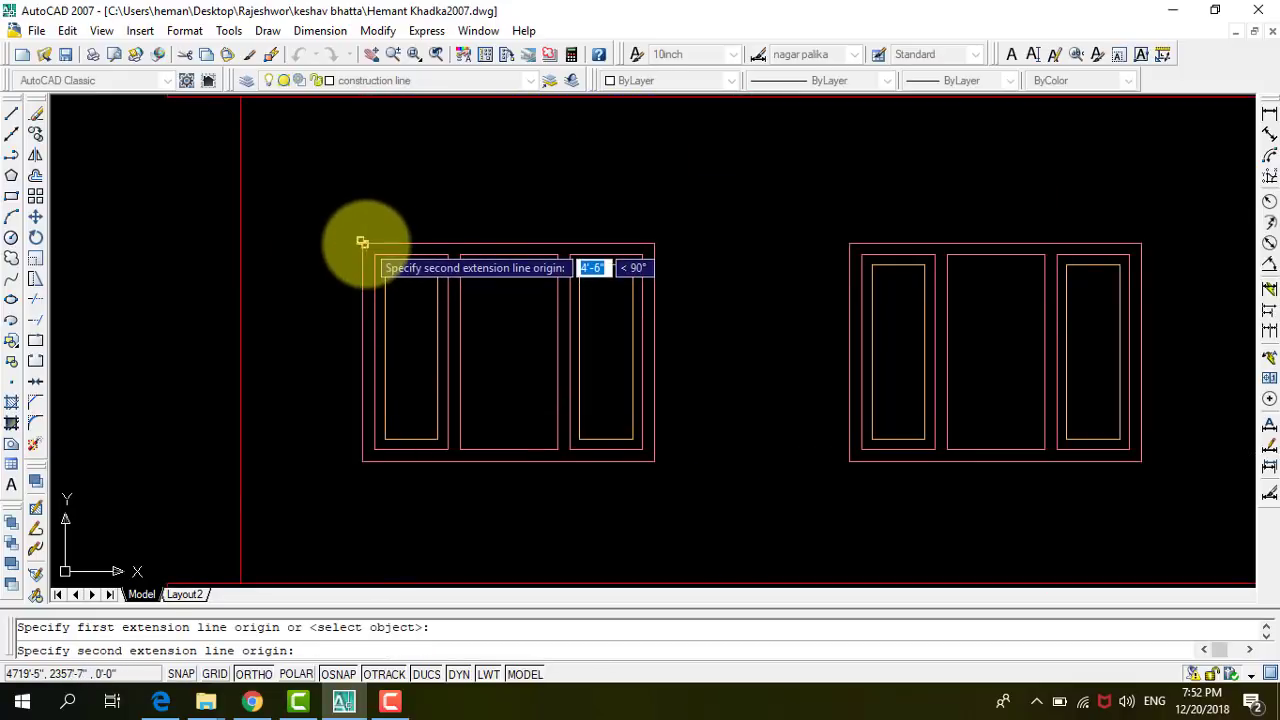
click(363, 249)
click(271, 252)
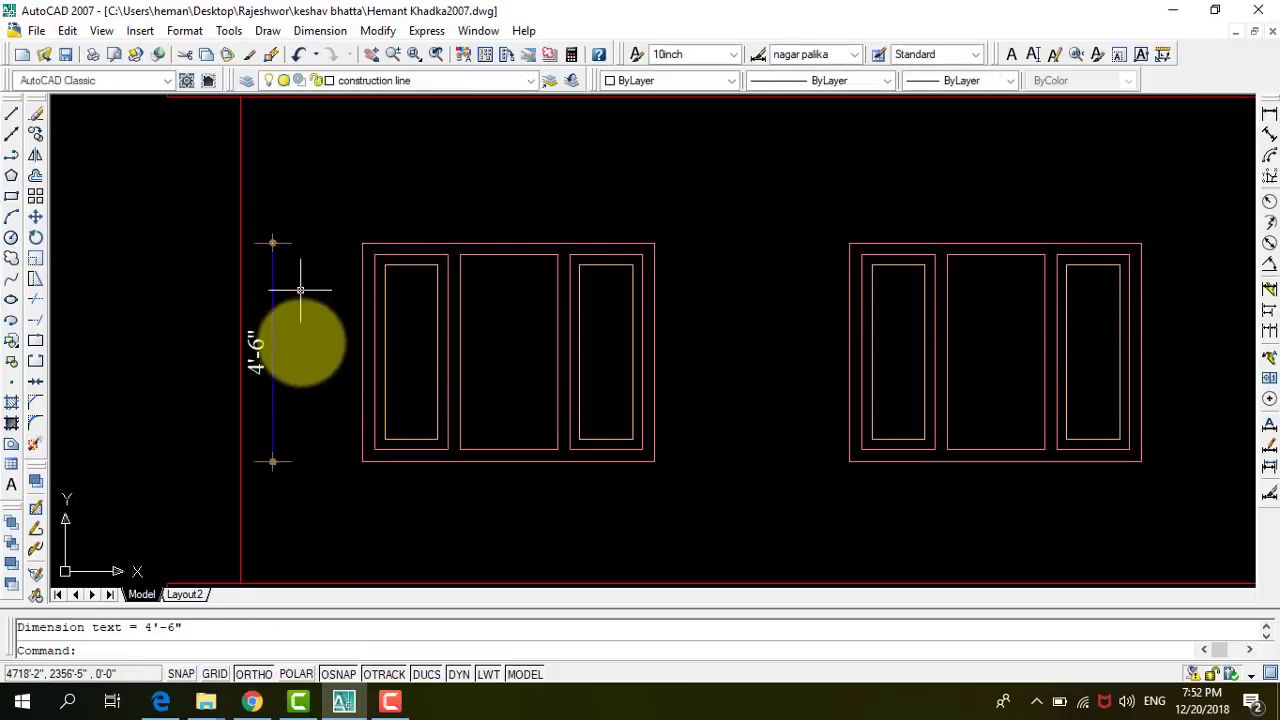
Erase the trial window-height dimension and zoom back out to the sheet overview.
click(303, 406)
click(260, 291)
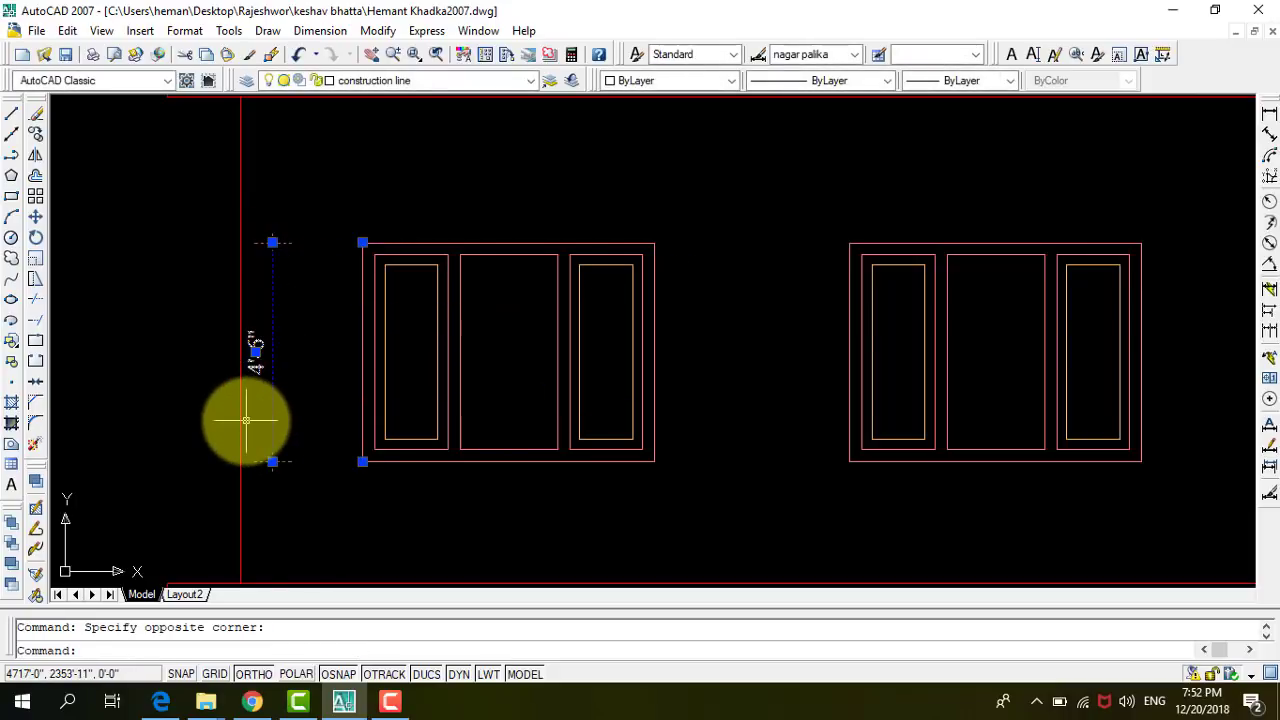
key(Delete)
scroll(286, 357, down, 3)
scroll(271, 320, down, 2)
Start a BLOCK definition and choose the existing D 3-7 ele block name.
scroll(272, 327, down, 2)
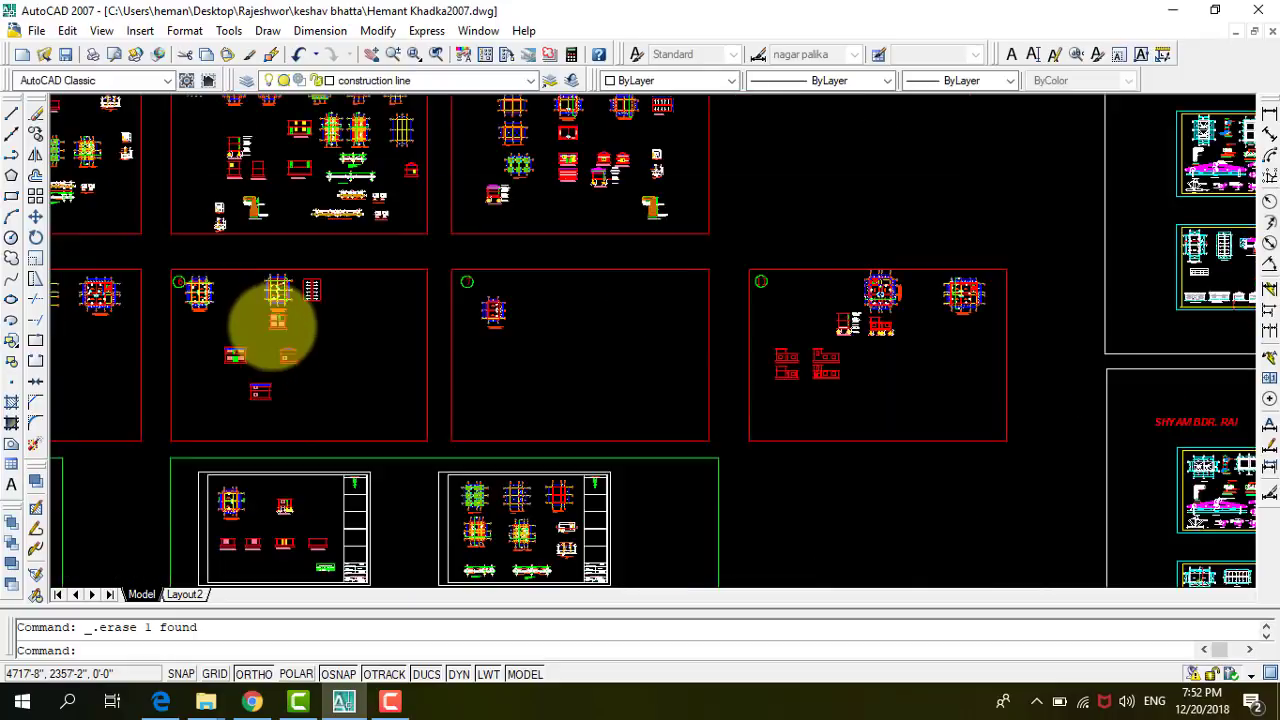
scroll(272, 325, down, 1)
scroll(675, 360, up, 2)
scroll(660, 368, up, 2)
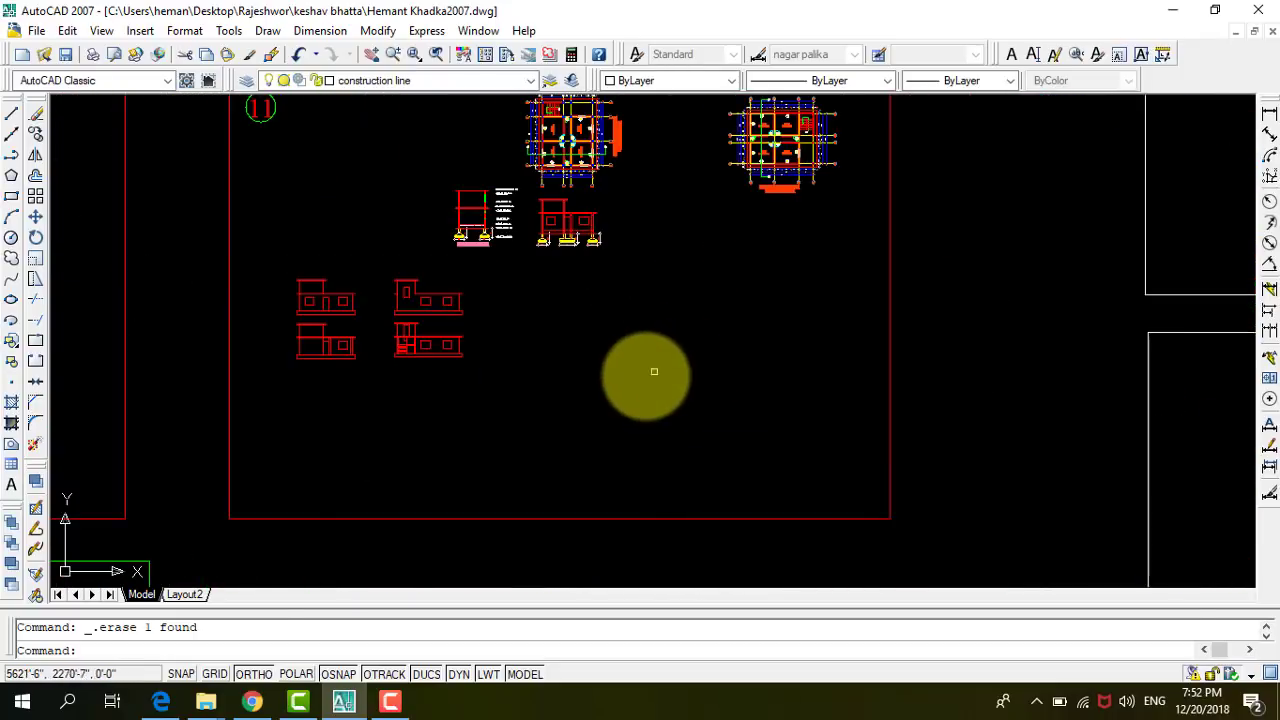
text(b)
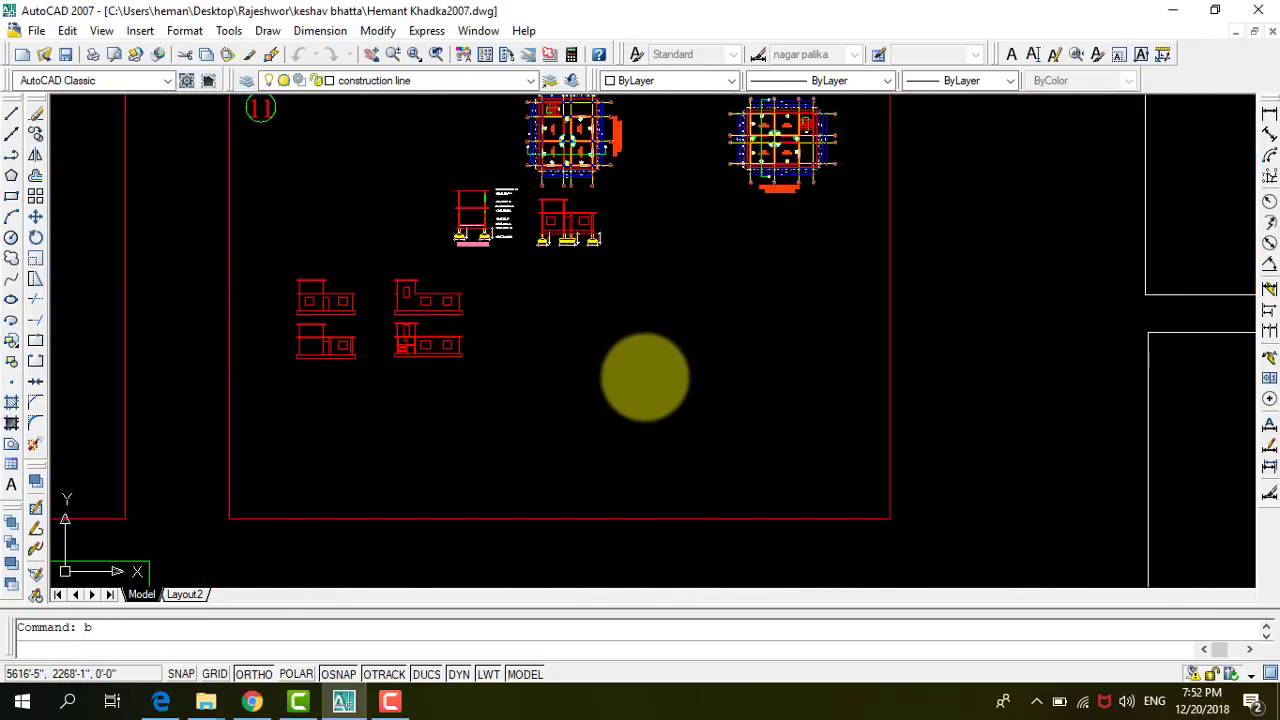
key(Return)
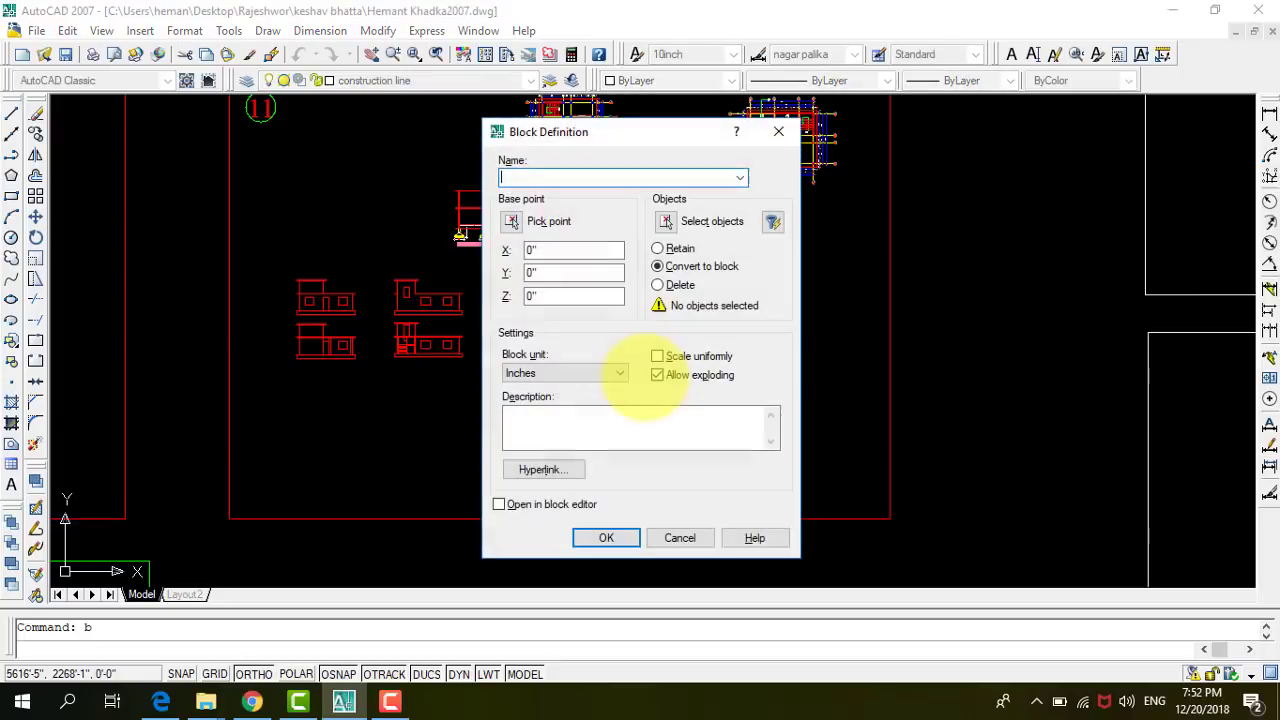
click(741, 180)
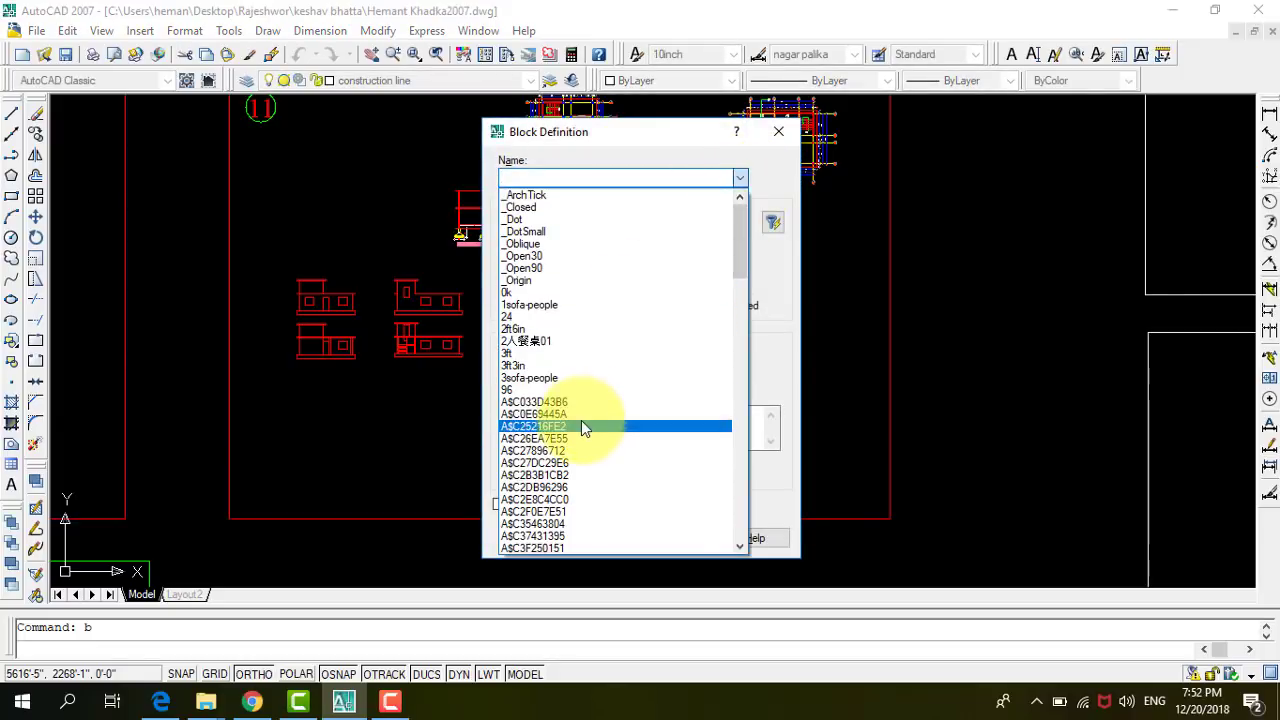
scroll(592, 295, down, 2)
scroll(592, 295, down, 2)
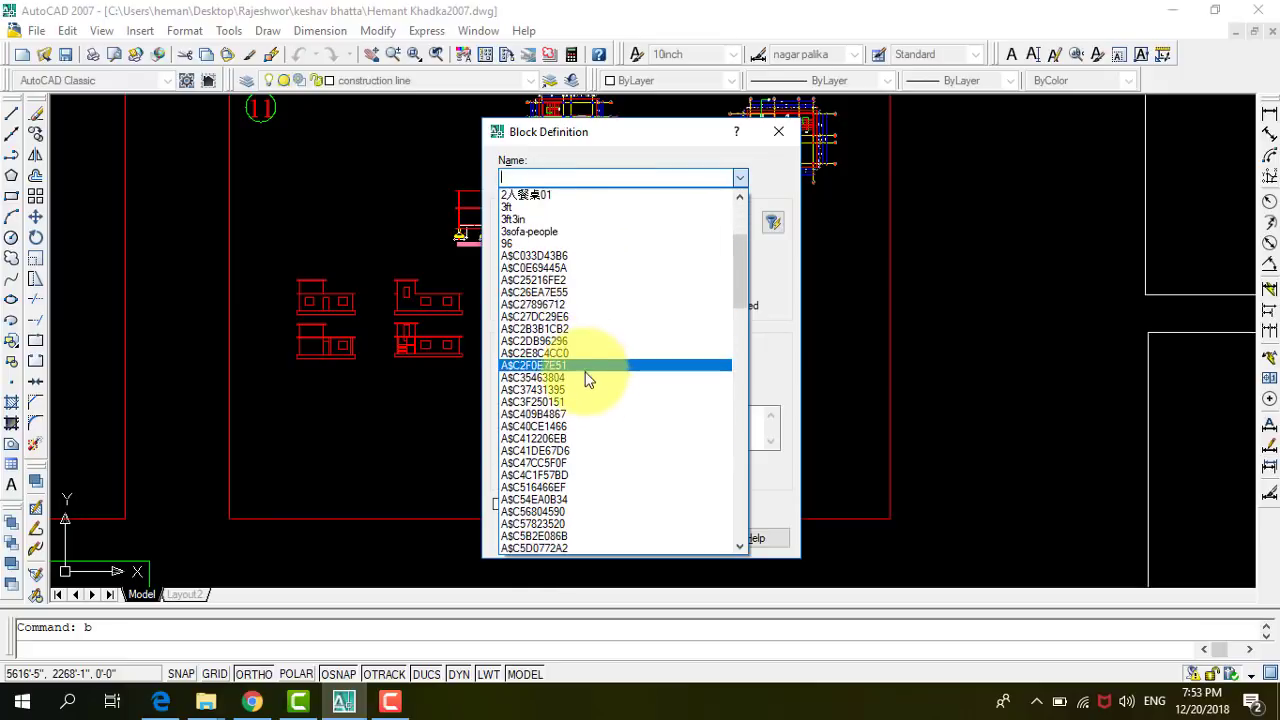
text(d)
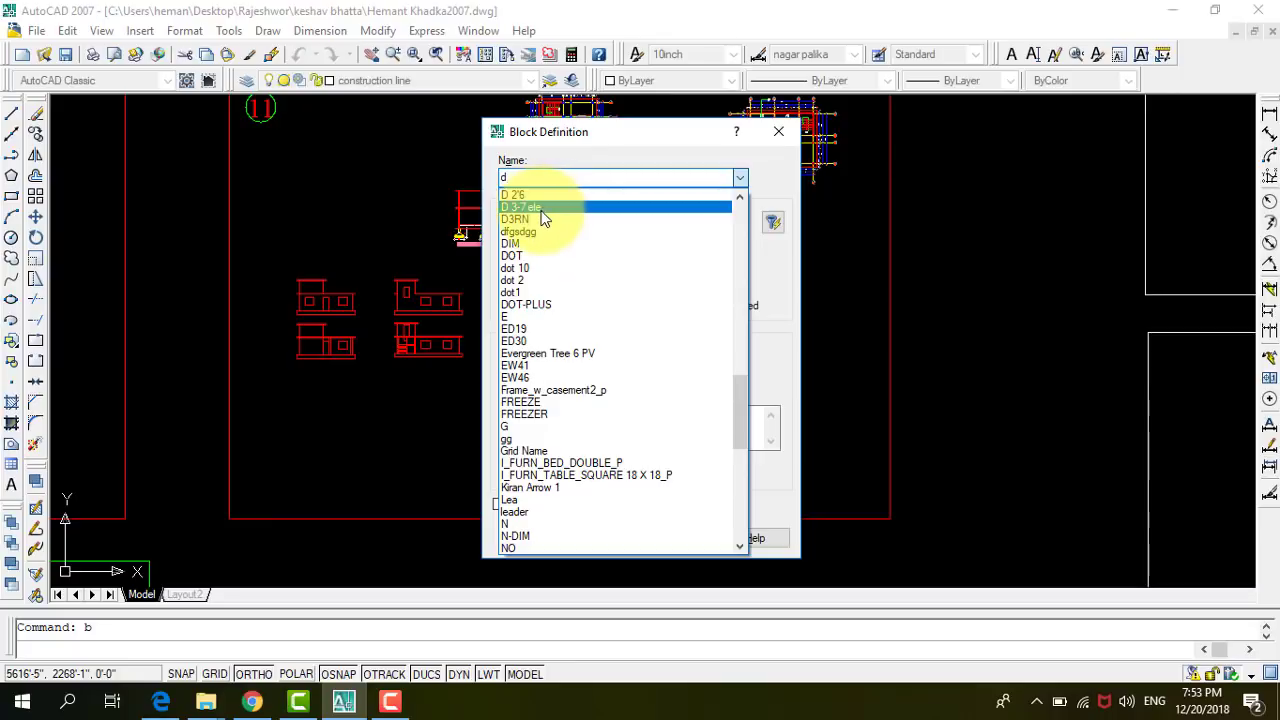
key(Return)
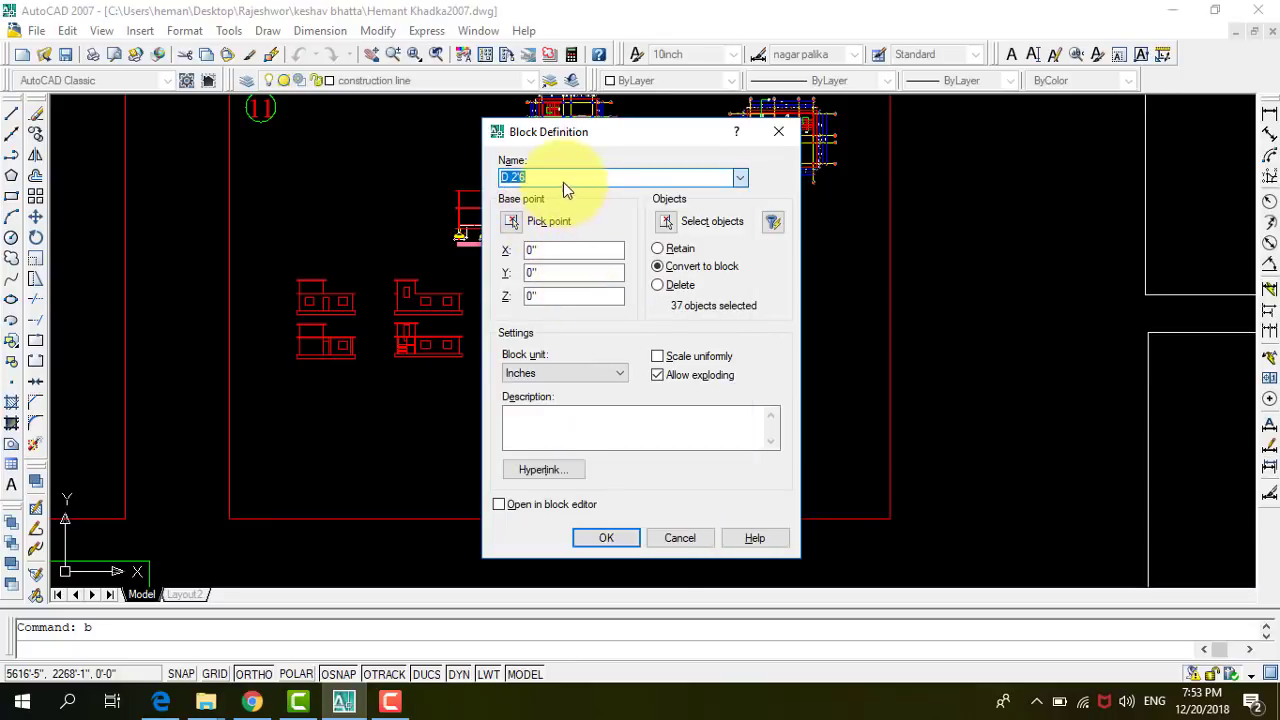
key(Down)
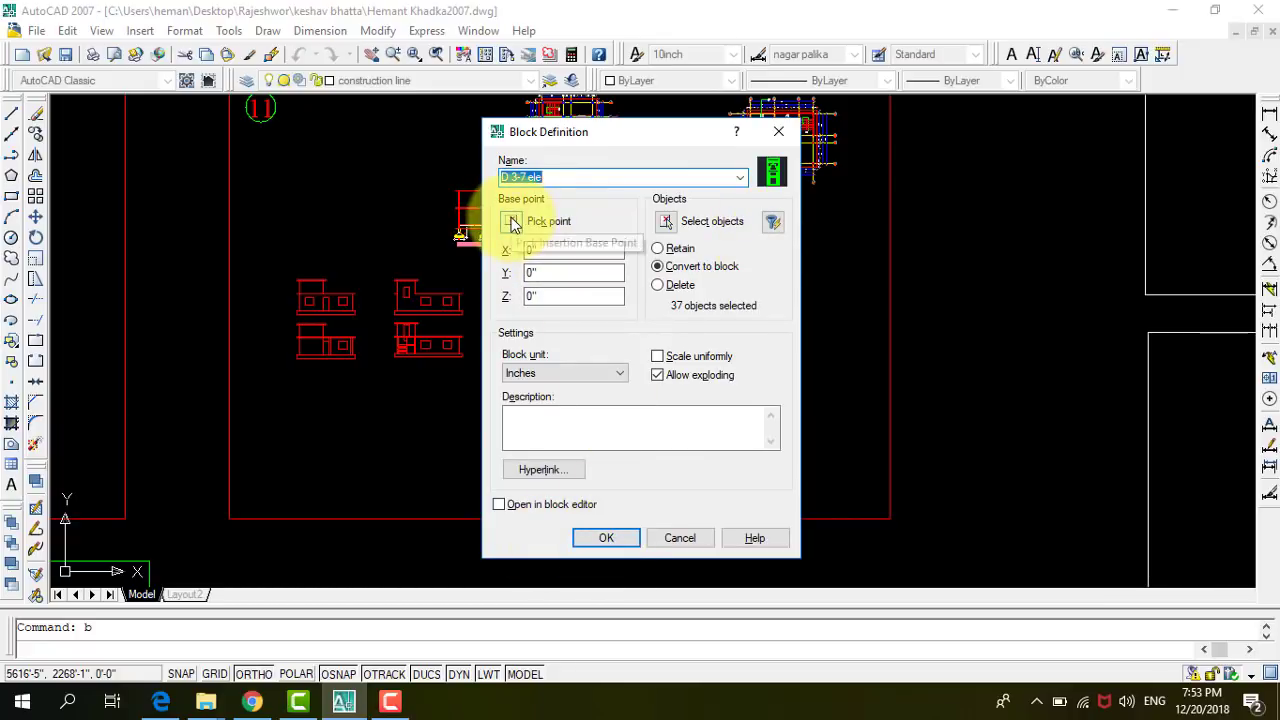
Pick a new base point on the drawing and redefine D 3-7 ele, updating all references.
click(607, 538)
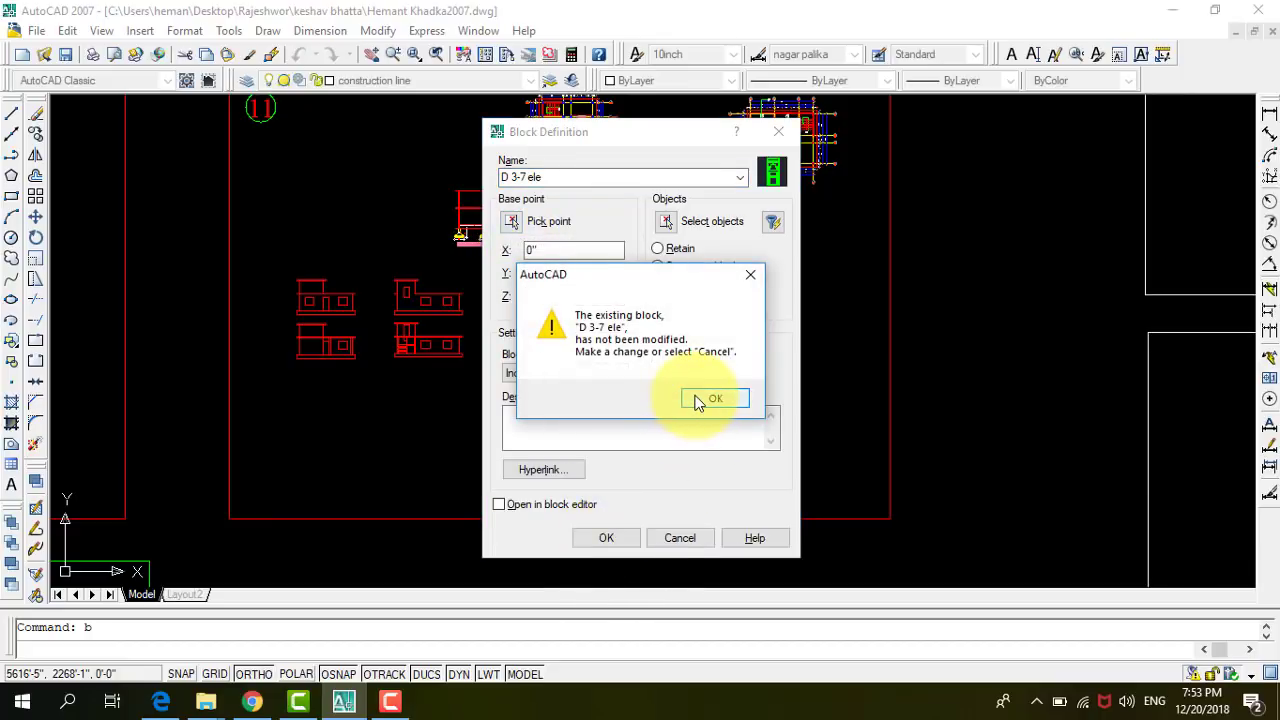
click(697, 400)
click(514, 224)
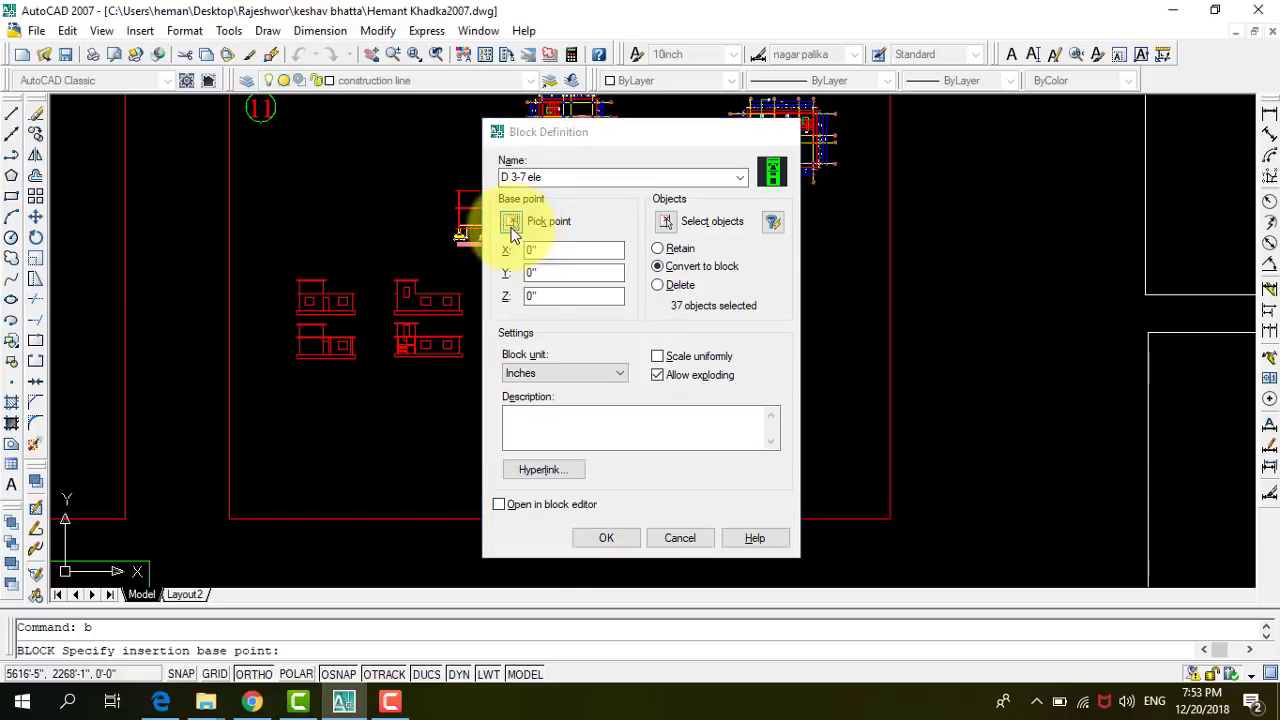
click(561, 327)
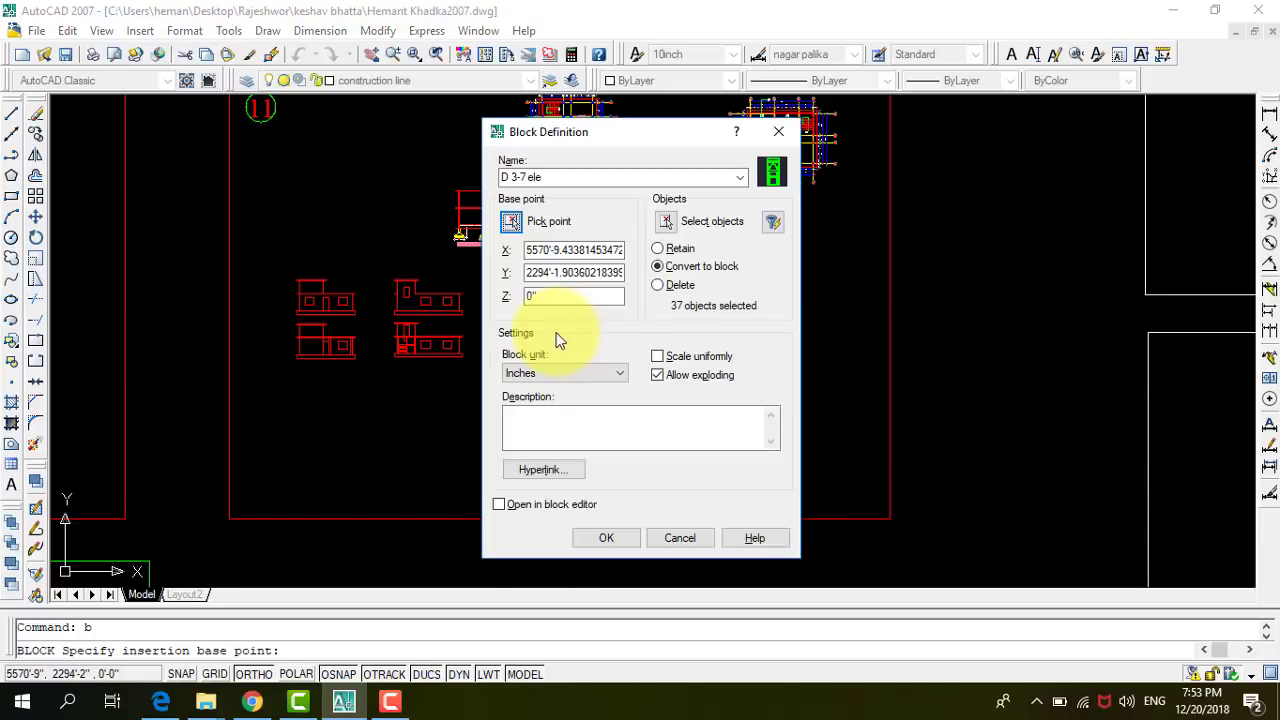
click(612, 534)
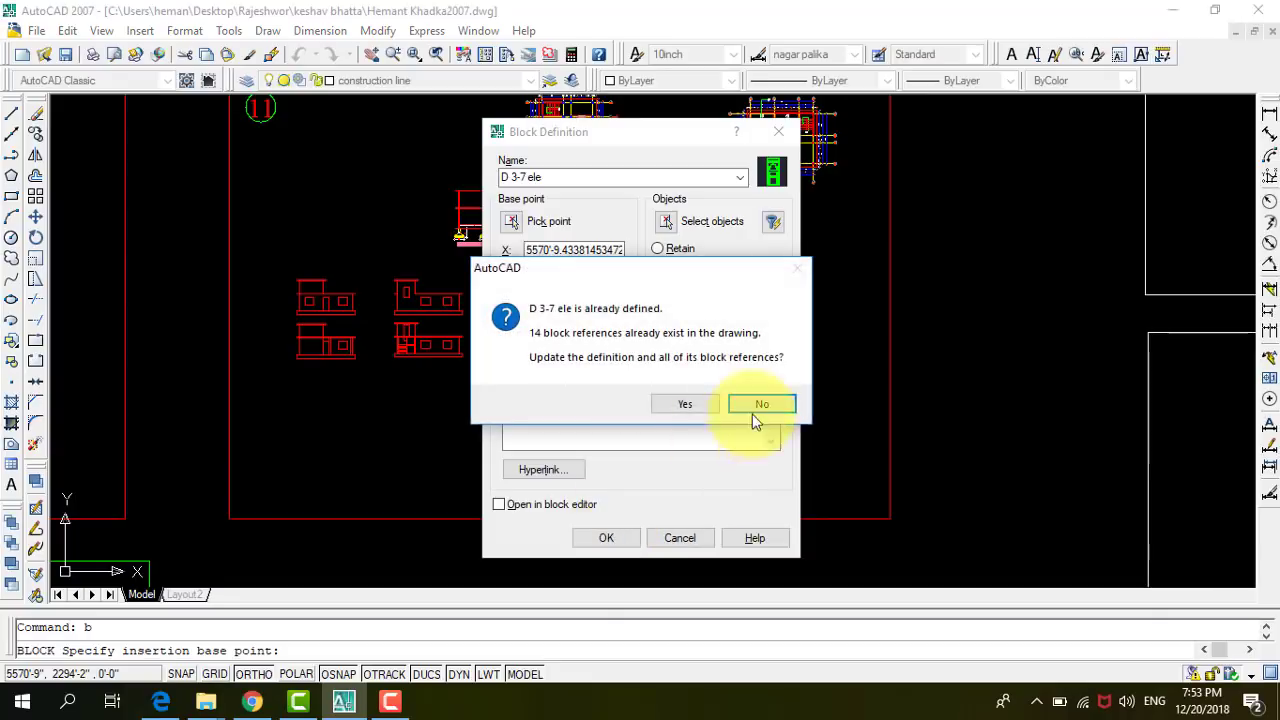
click(690, 406)
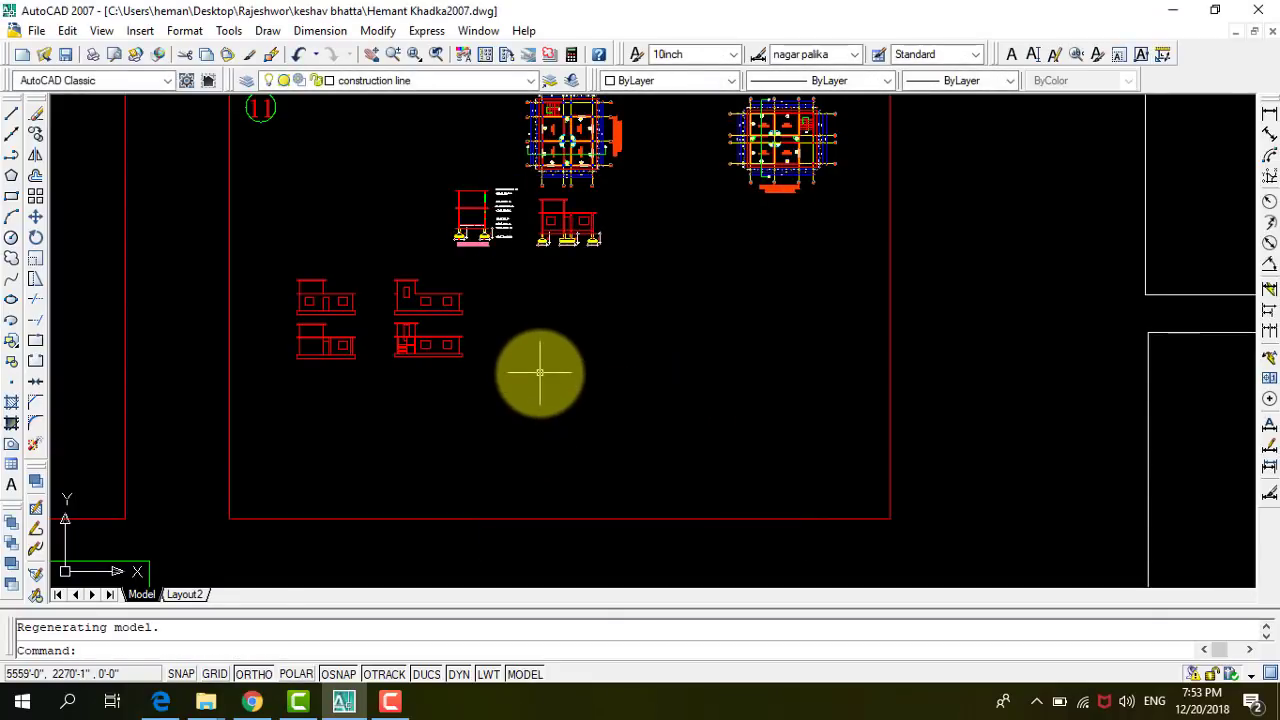
Insert the D 3-7 ele door block into the footing elevation.
click(389, 705)
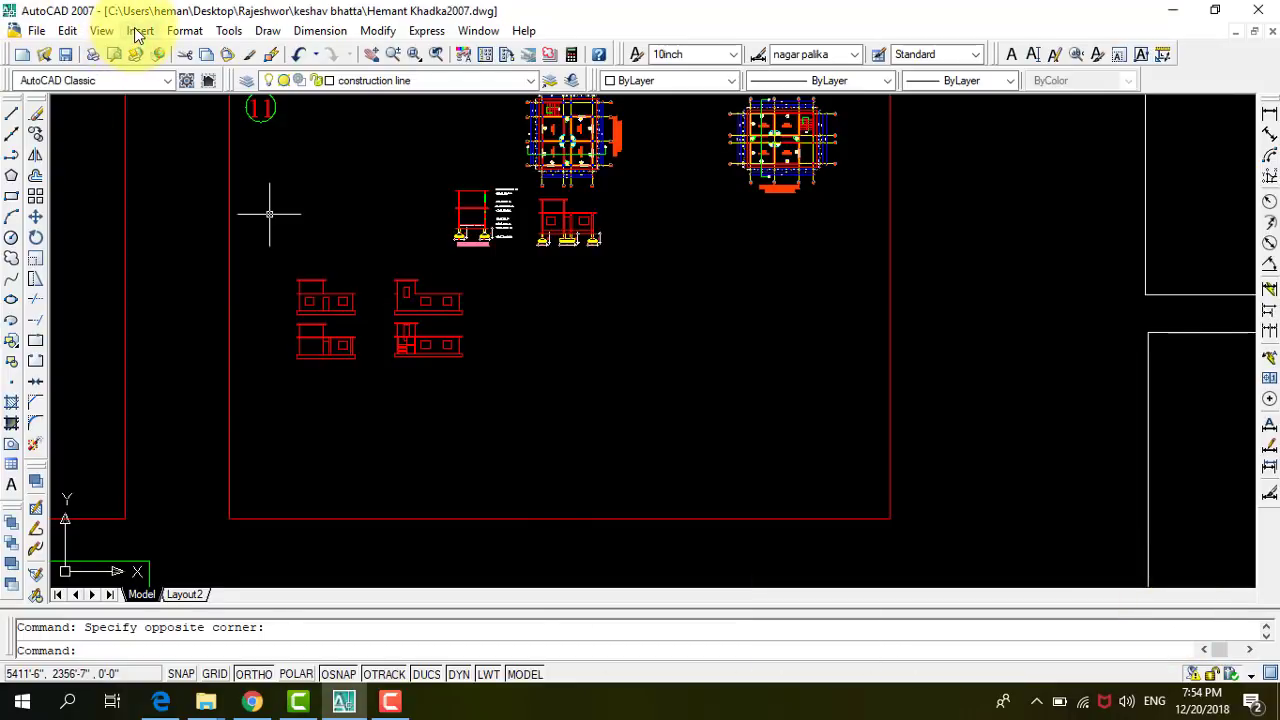
click(139, 32)
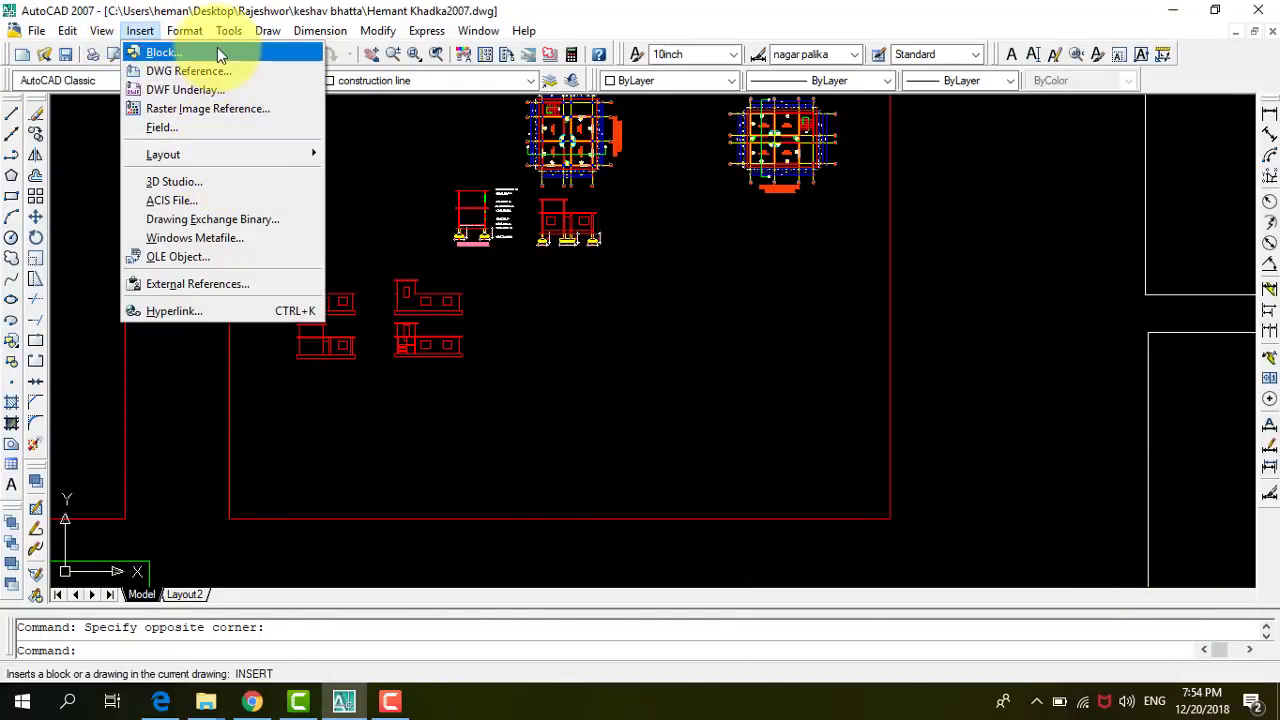
click(210, 58)
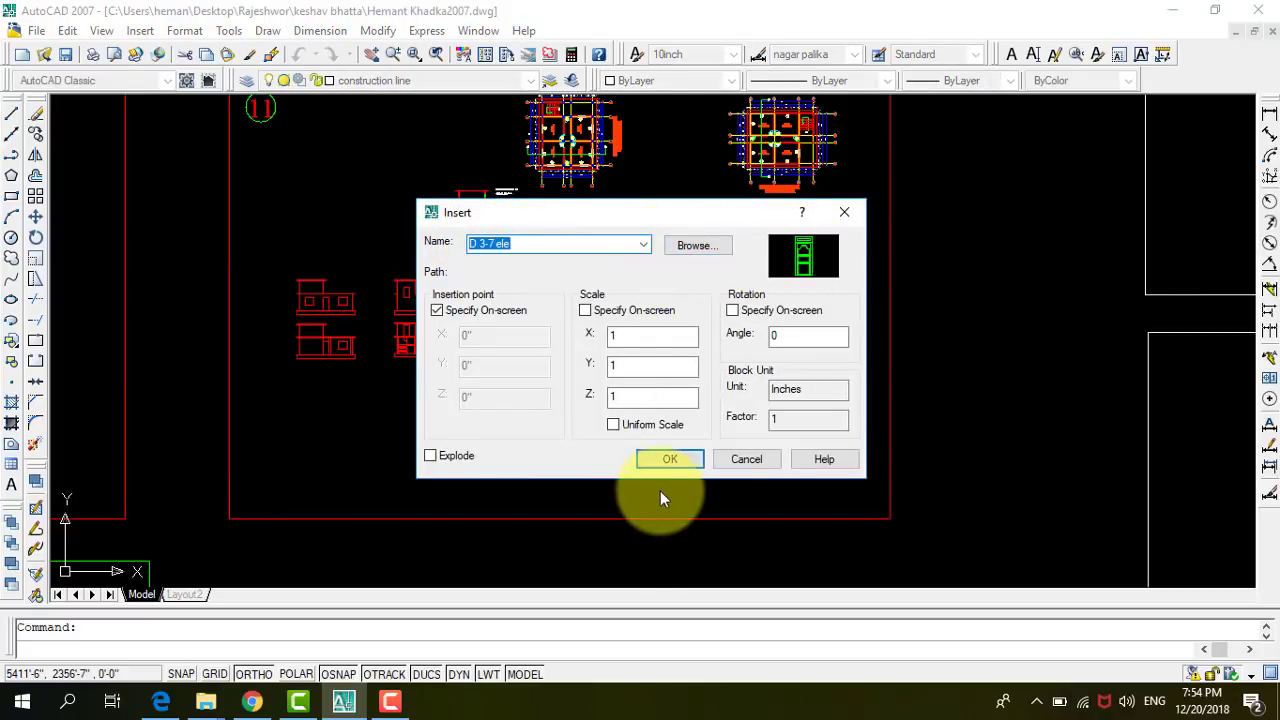
click(671, 456)
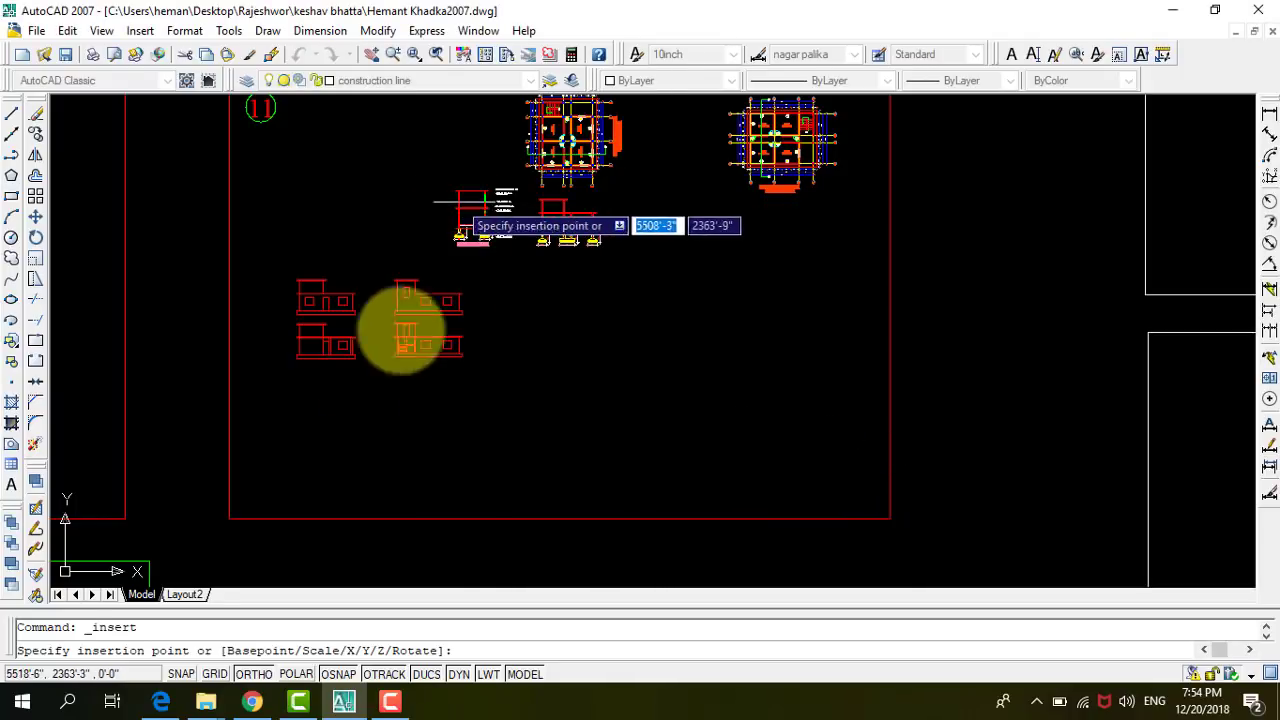
scroll(540, 250, up, 2)
scroll(570, 220, up, 2)
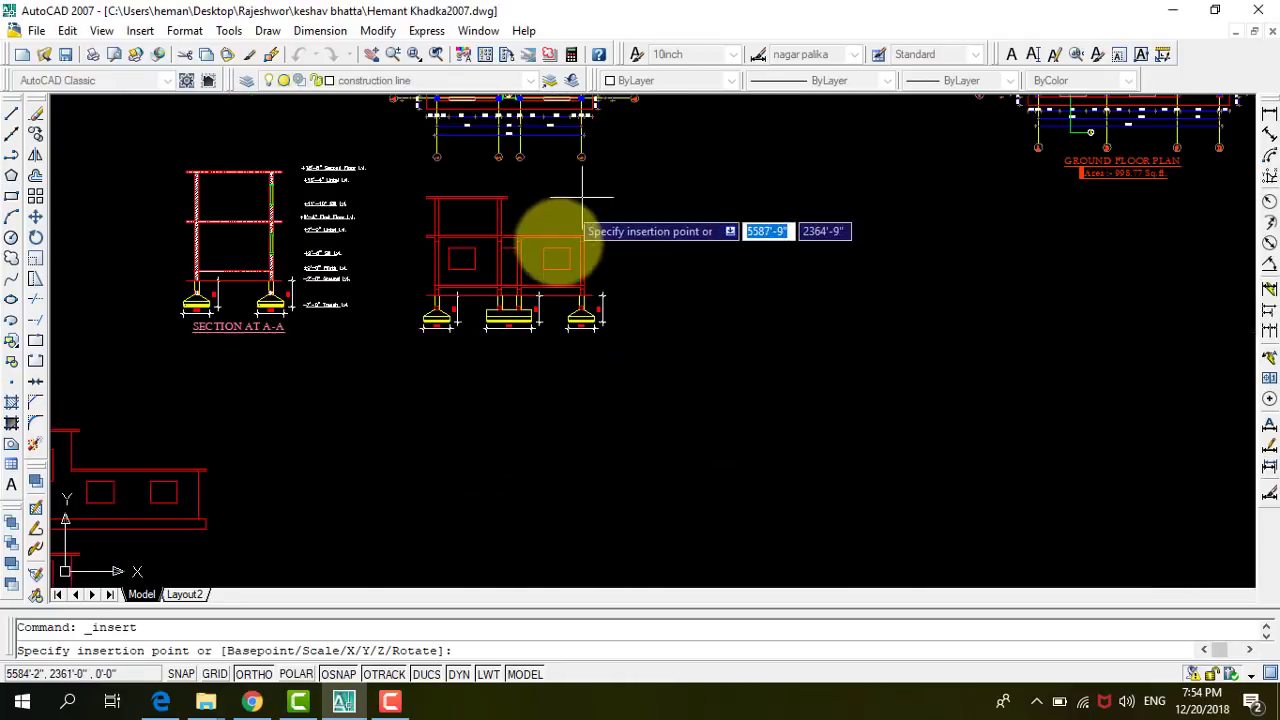
scroll(535, 265, up, 2)
scroll(460, 325, up, 2)
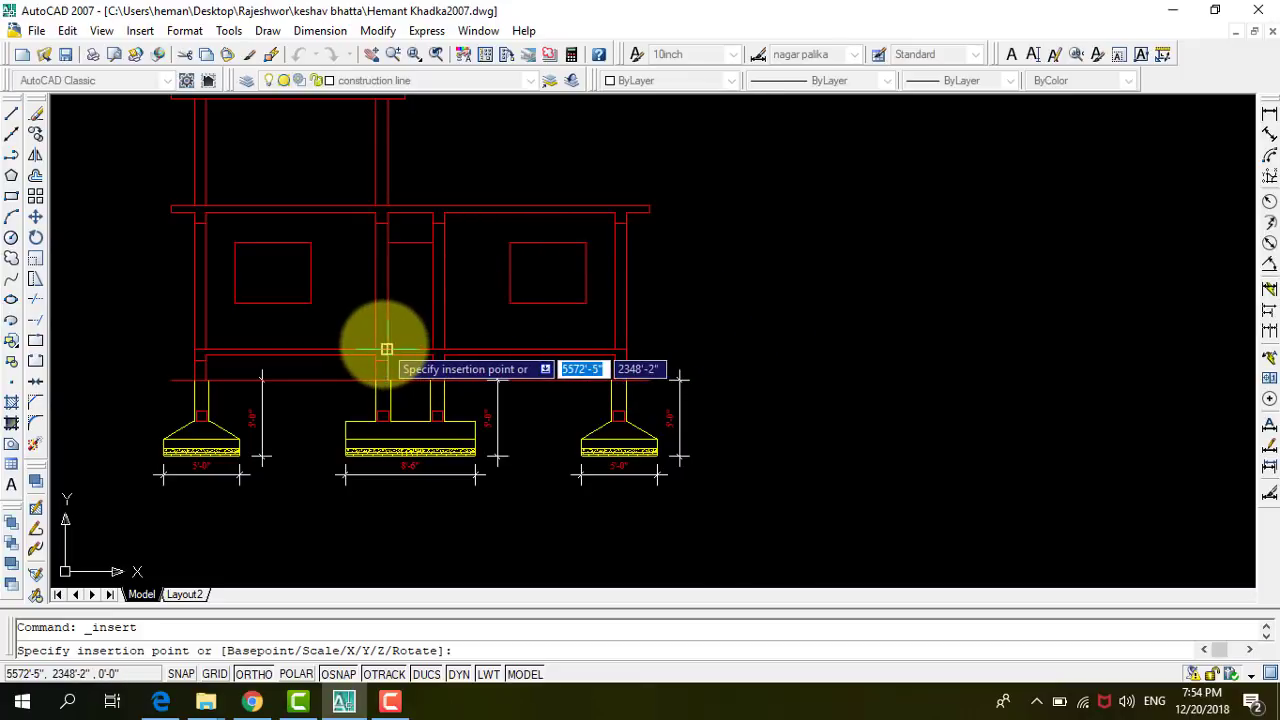
click(386, 349)
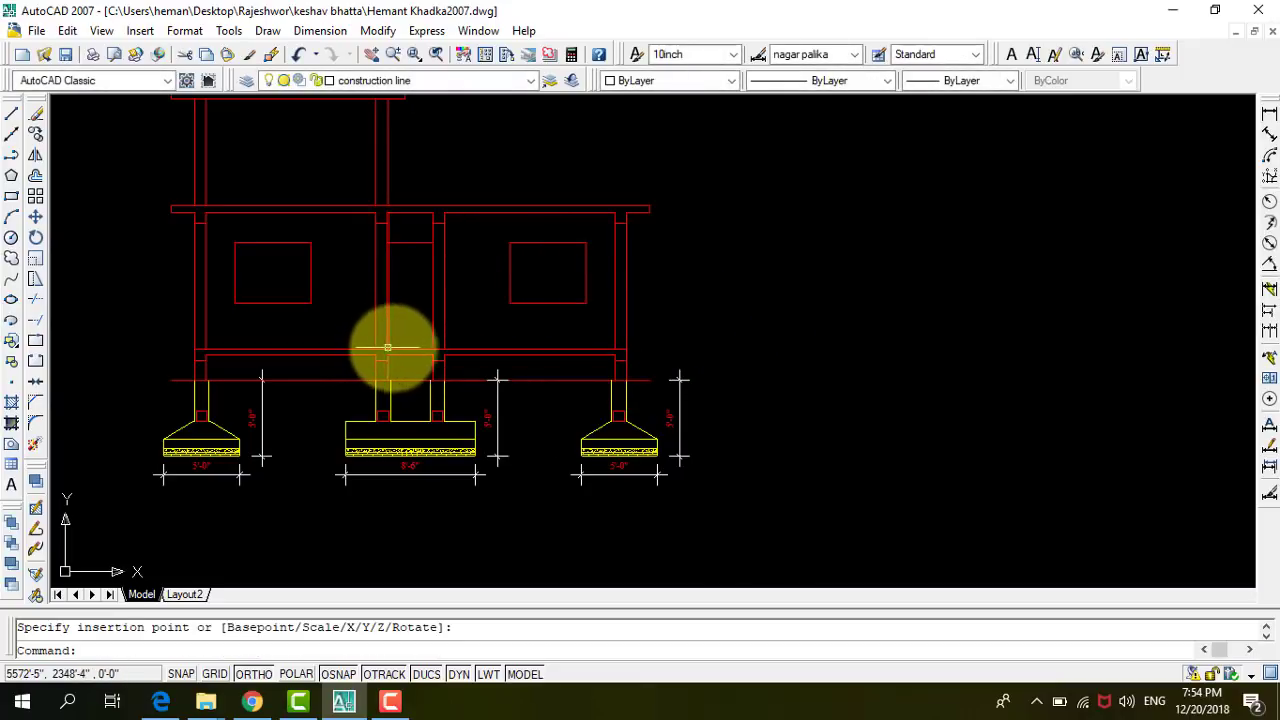
Reopen the Insert dialog with D 3-7 ele set to scale 1, rotation 0.
scroll(557, 323, down, 3)
scroll(571, 323, down, 2)
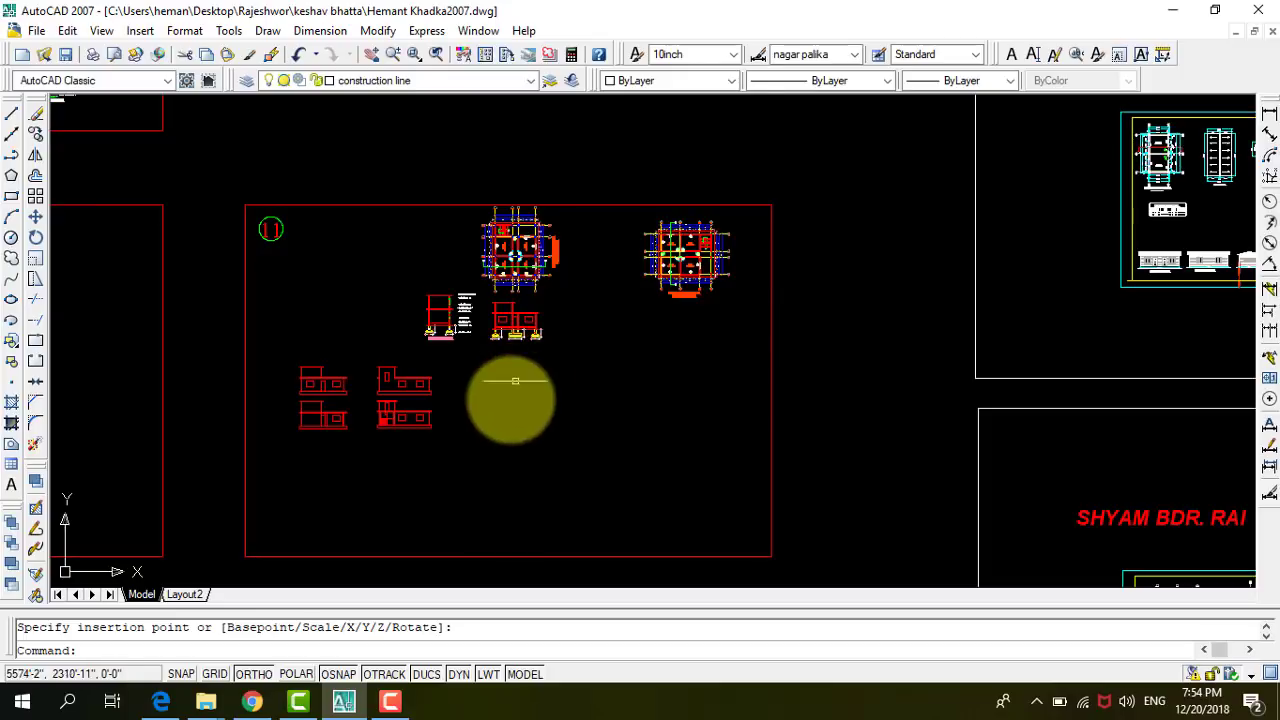
scroll(512, 390, up, 2)
scroll(512, 215, up, 6)
scroll(503, 246, down, 8)
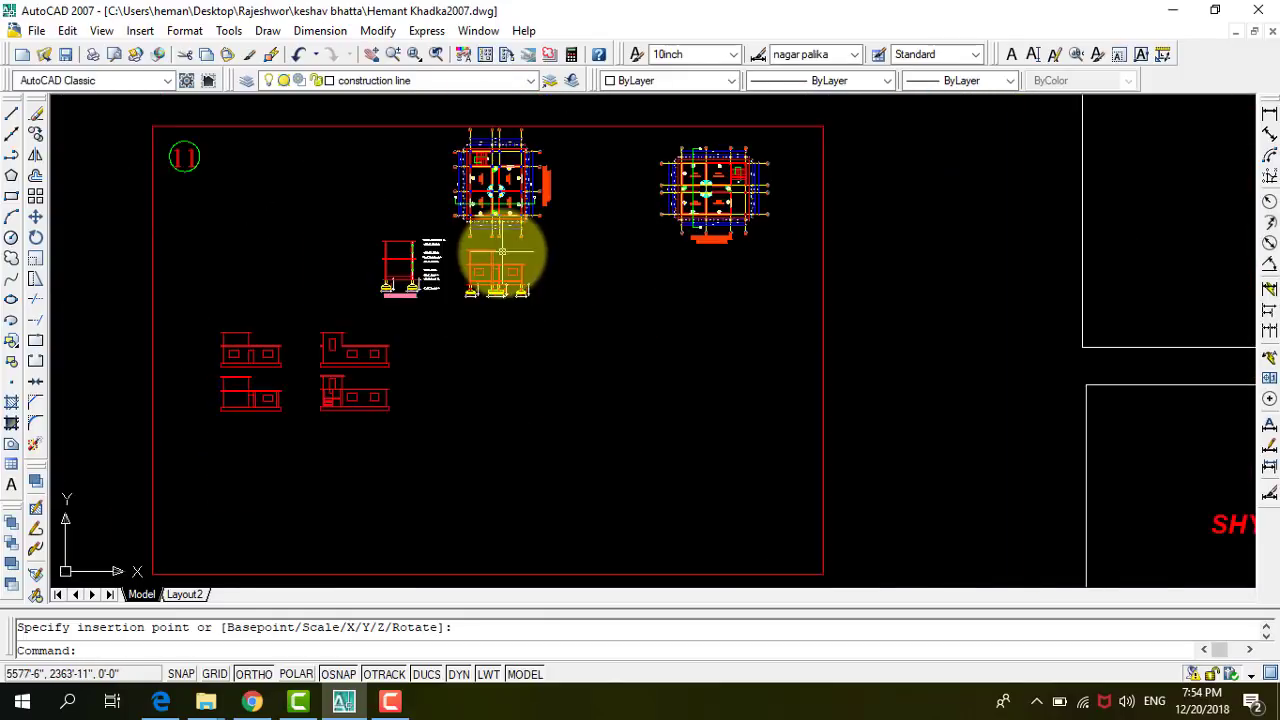
scroll(501, 280, down, 6)
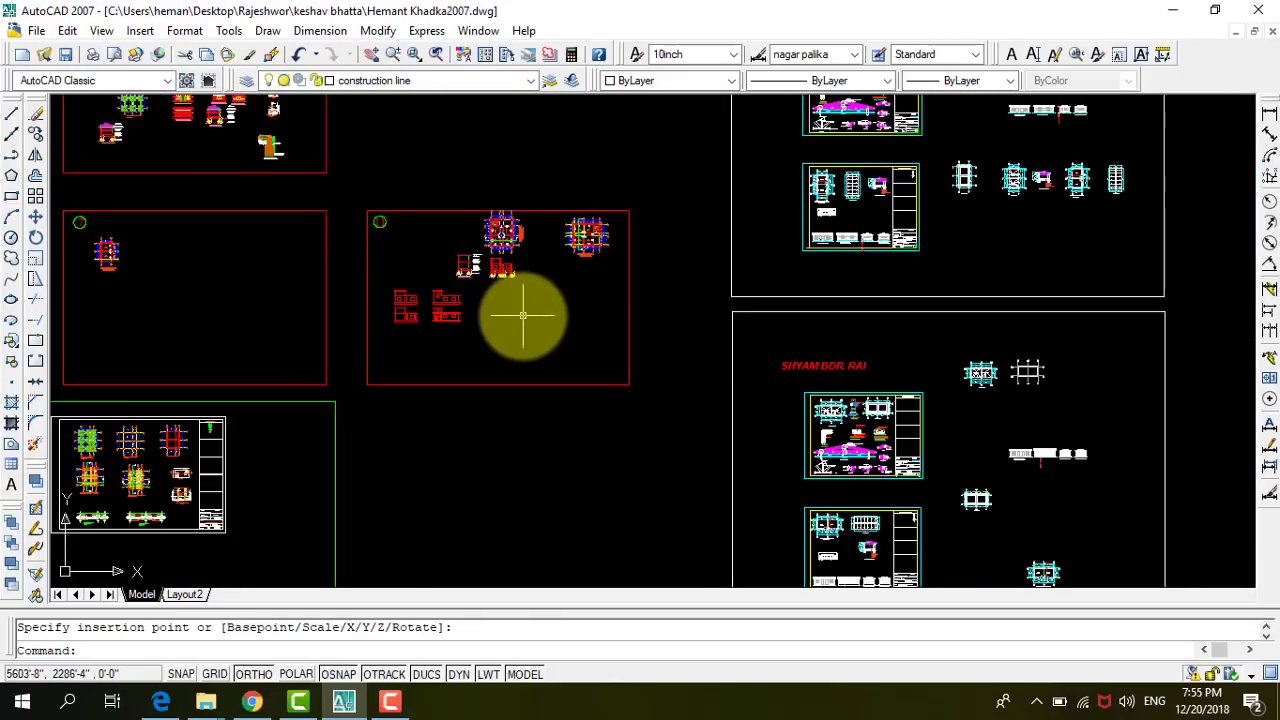
scroll(480, 166, up, 3)
scroll(463, 314, up, 3)
scroll(477, 366, up, 3)
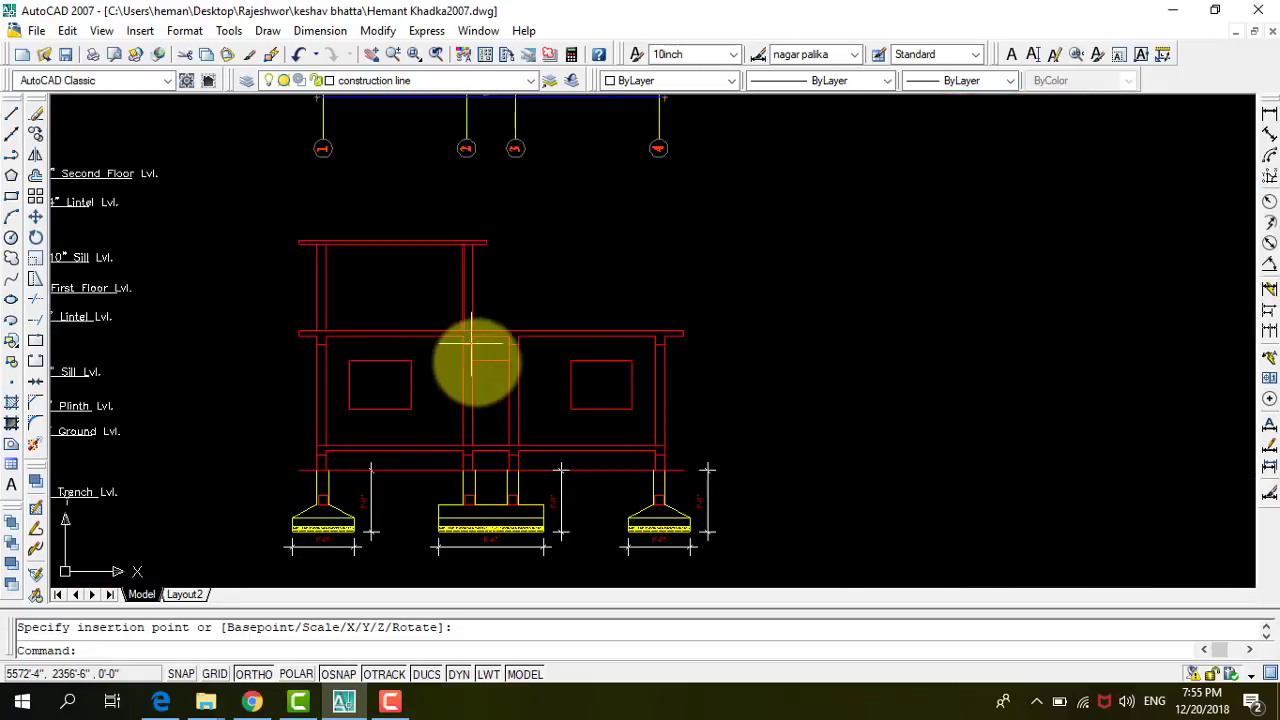
scroll(462, 377, down, 3)
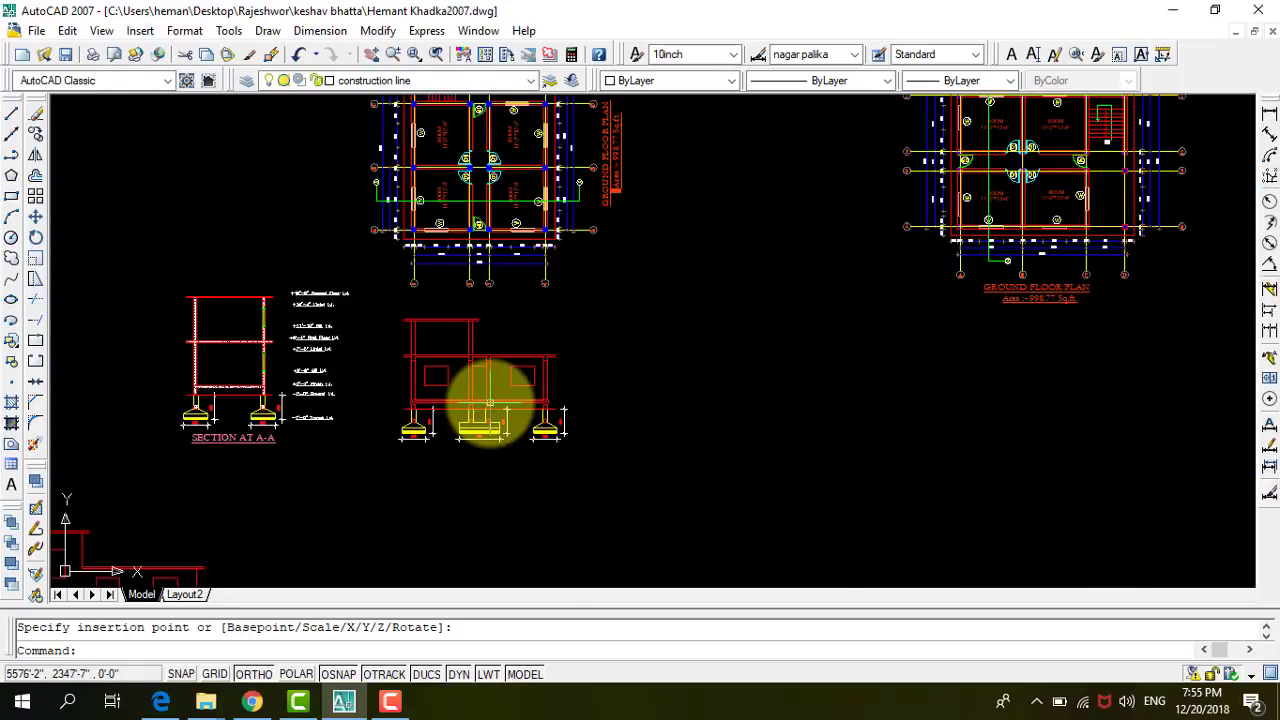
key(Return)
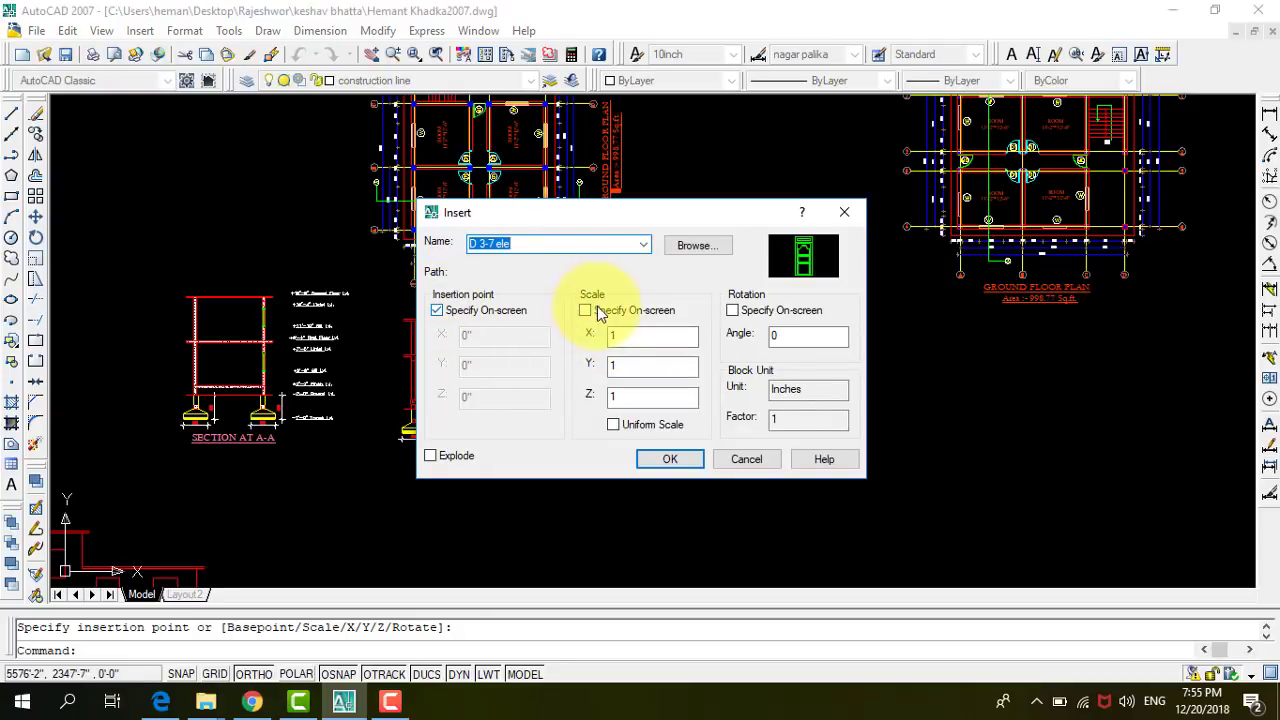
Insert another copy of the D 3-7 ele door block at the chosen point.
click(670, 462)
click(661, 452)
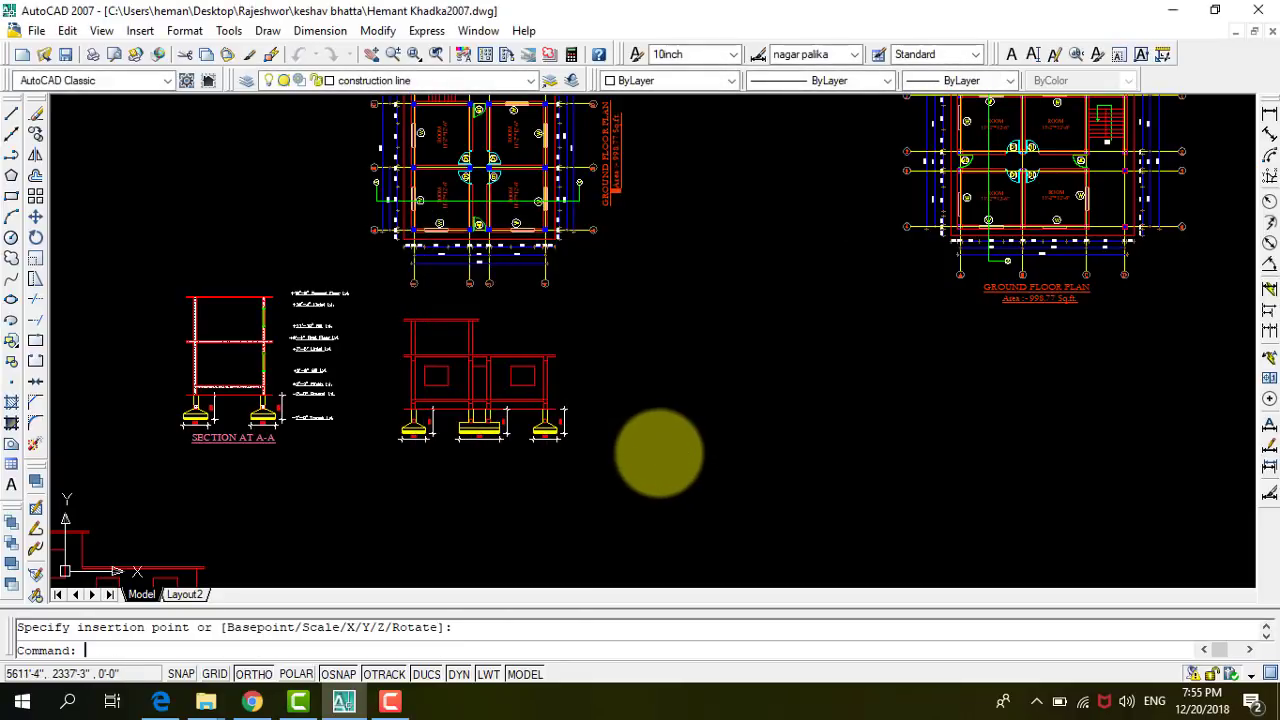
key(Return)
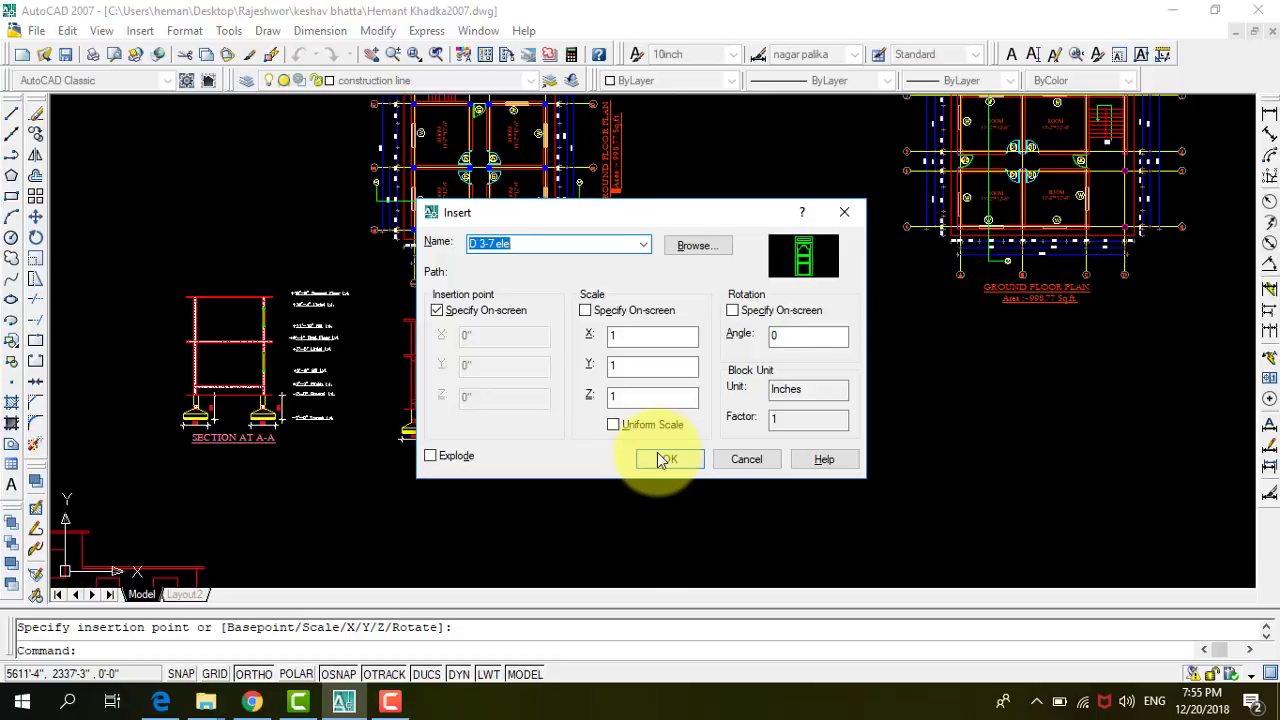
click(657, 452)
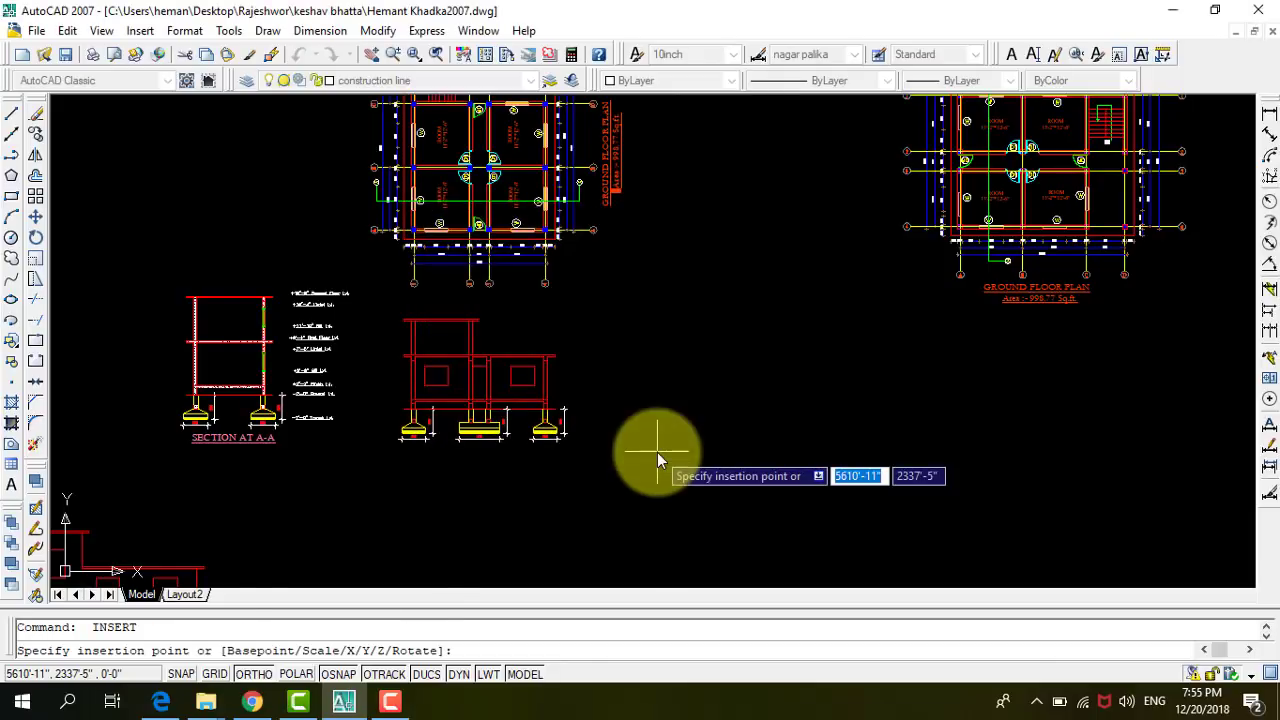
key(Return)
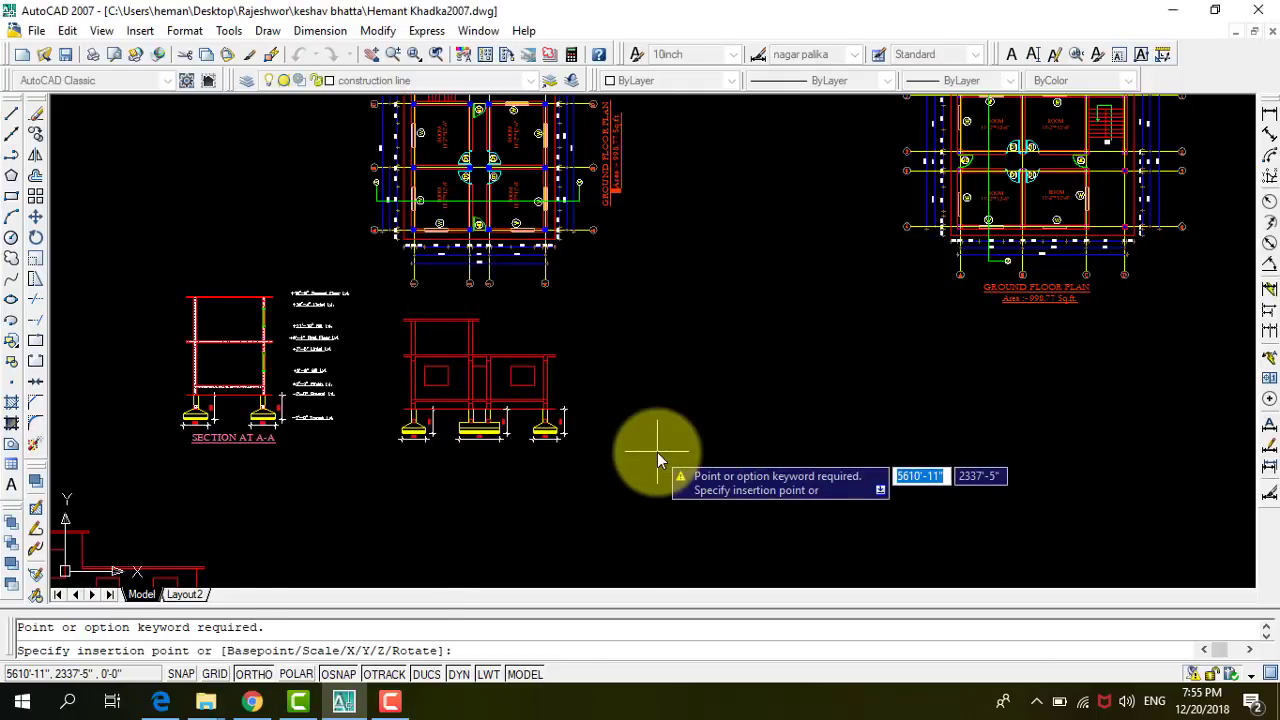
click(654, 476)
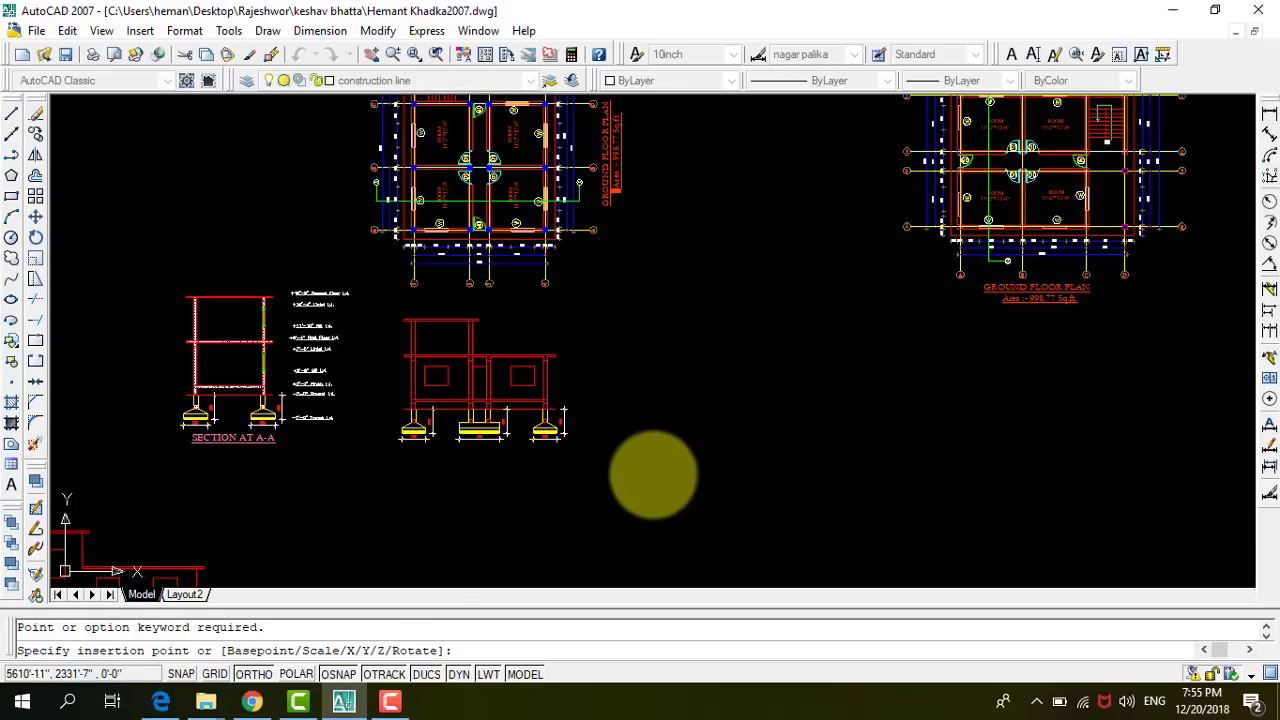
Zoom out and back in to the green door-elevation blocks lying near the origin.
scroll(652, 472, down, 8)
scroll(652, 472, up, 3)
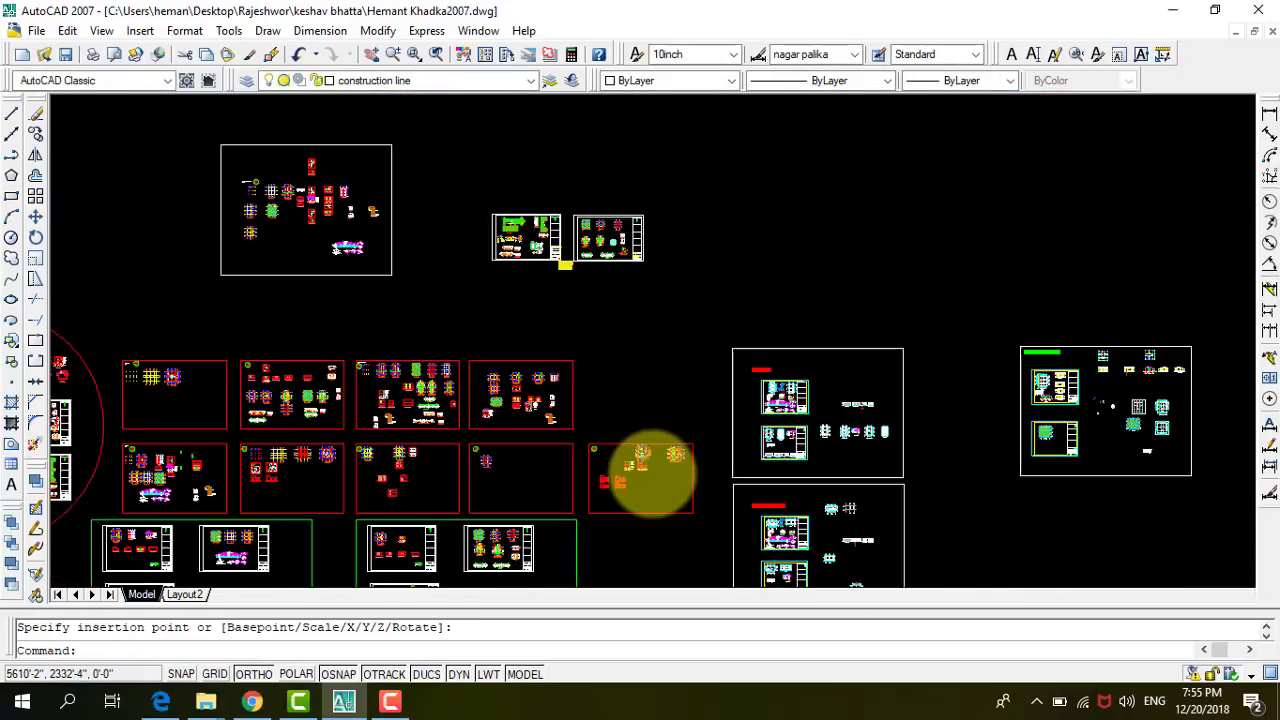
scroll(677, 277, down, 2)
scroll(677, 277, down, 2)
scroll(677, 277, down, 2)
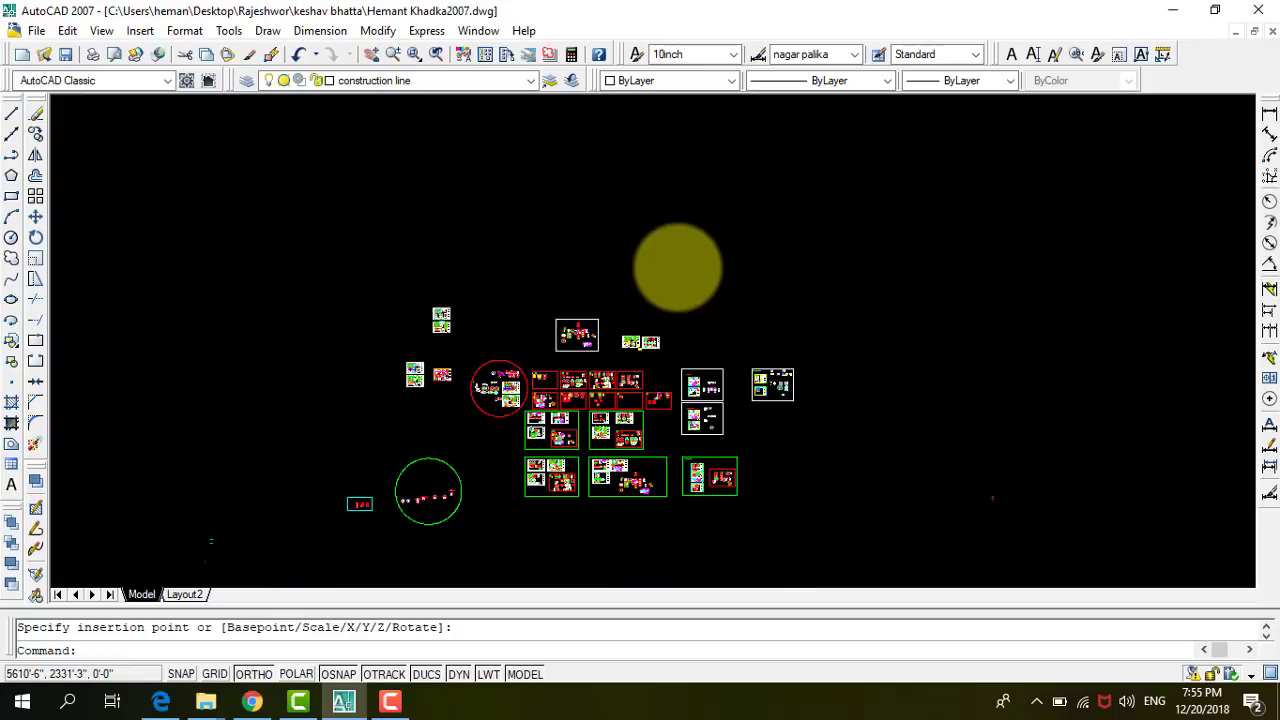
scroll(616, 300, down, 1)
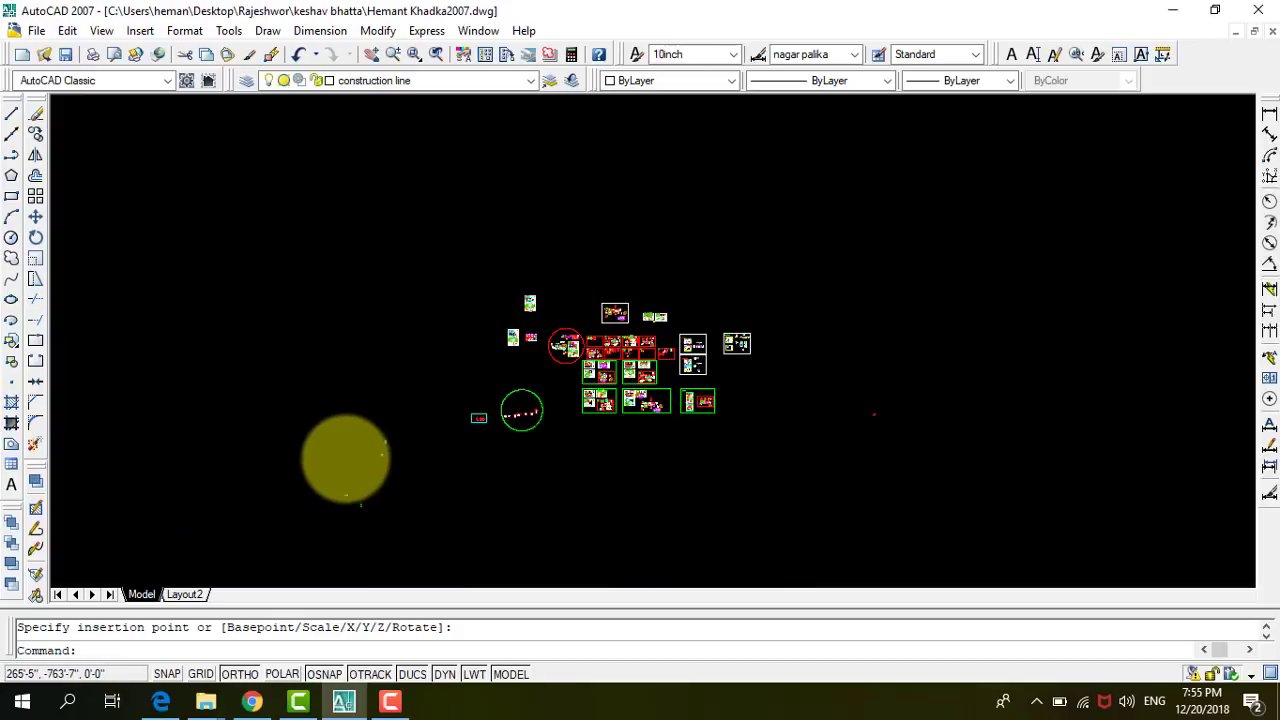
scroll(340, 455, up, 1)
scroll(340, 455, up, 1)
scroll(345, 385, up, 3)
scroll(351, 366, up, 2)
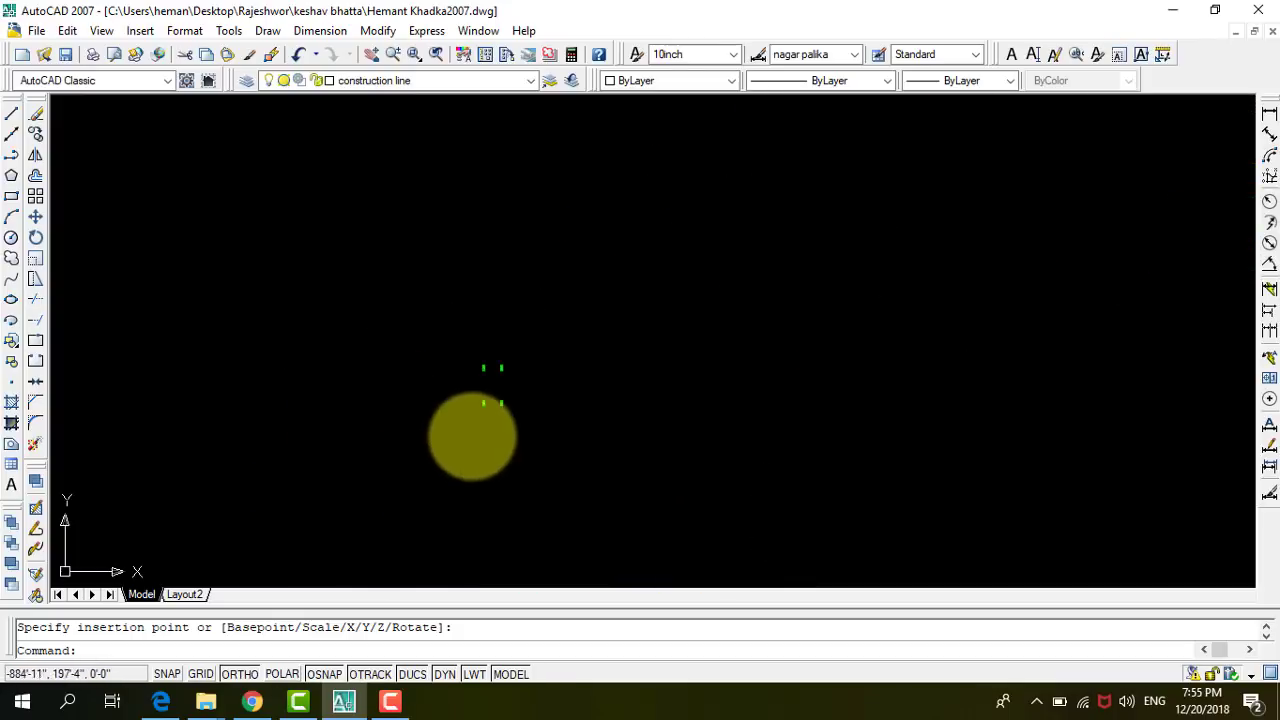
scroll(540, 344, up, 4)
scroll(399, 480, up, 3)
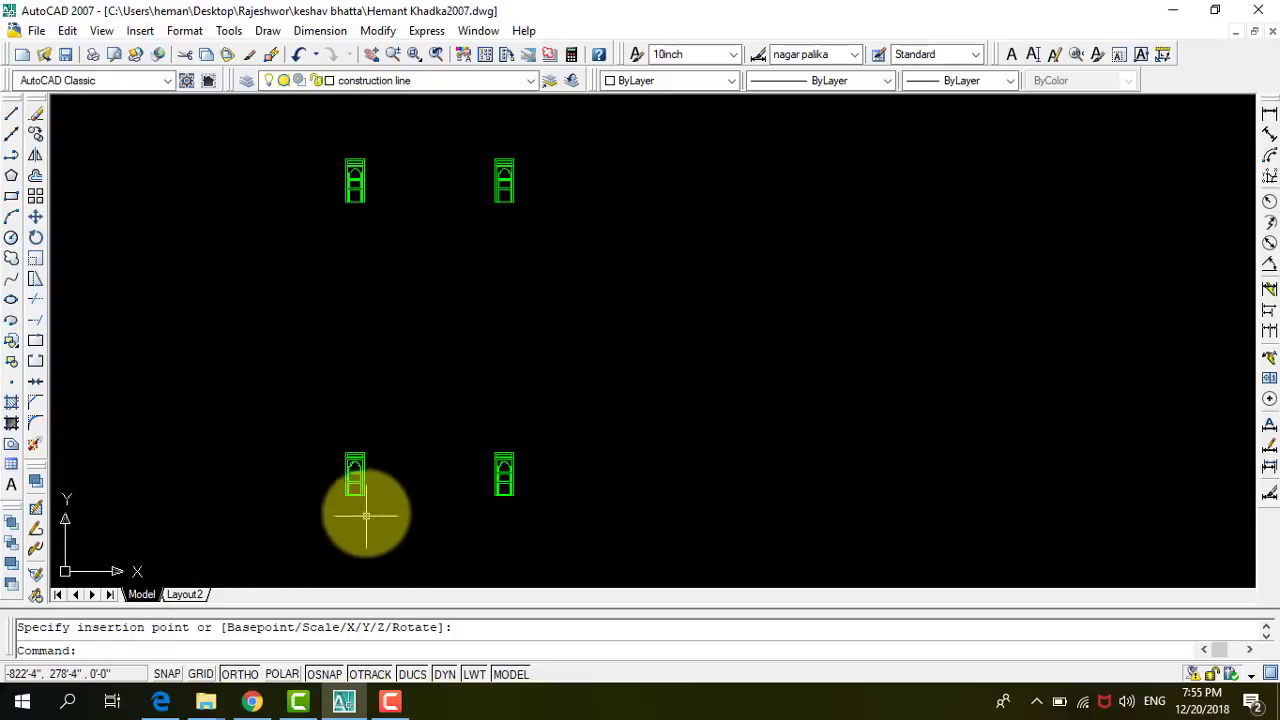
scroll(340, 465, up, 5)
scroll(551, 409, down, 2)
scroll(551, 409, down, 2)
Select the left green door block and start moving it from a base point, with Ortho off.
click(516, 487)
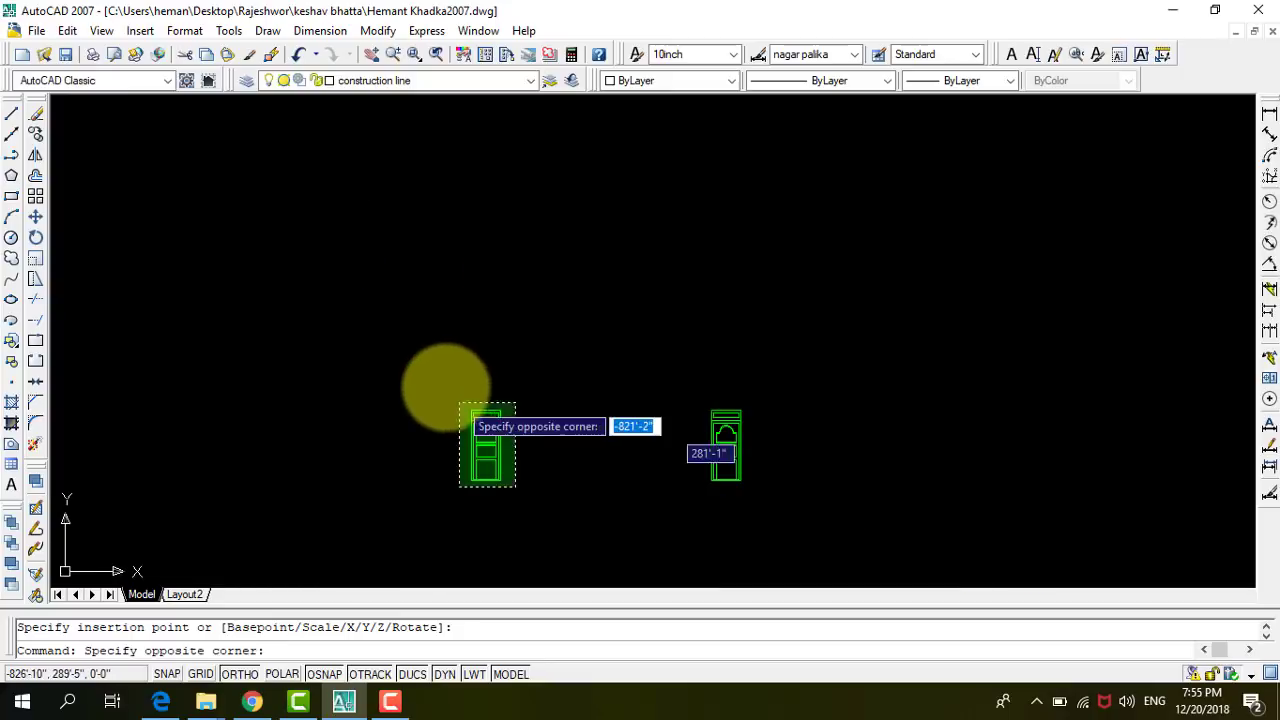
click(459, 403)
click(35, 217)
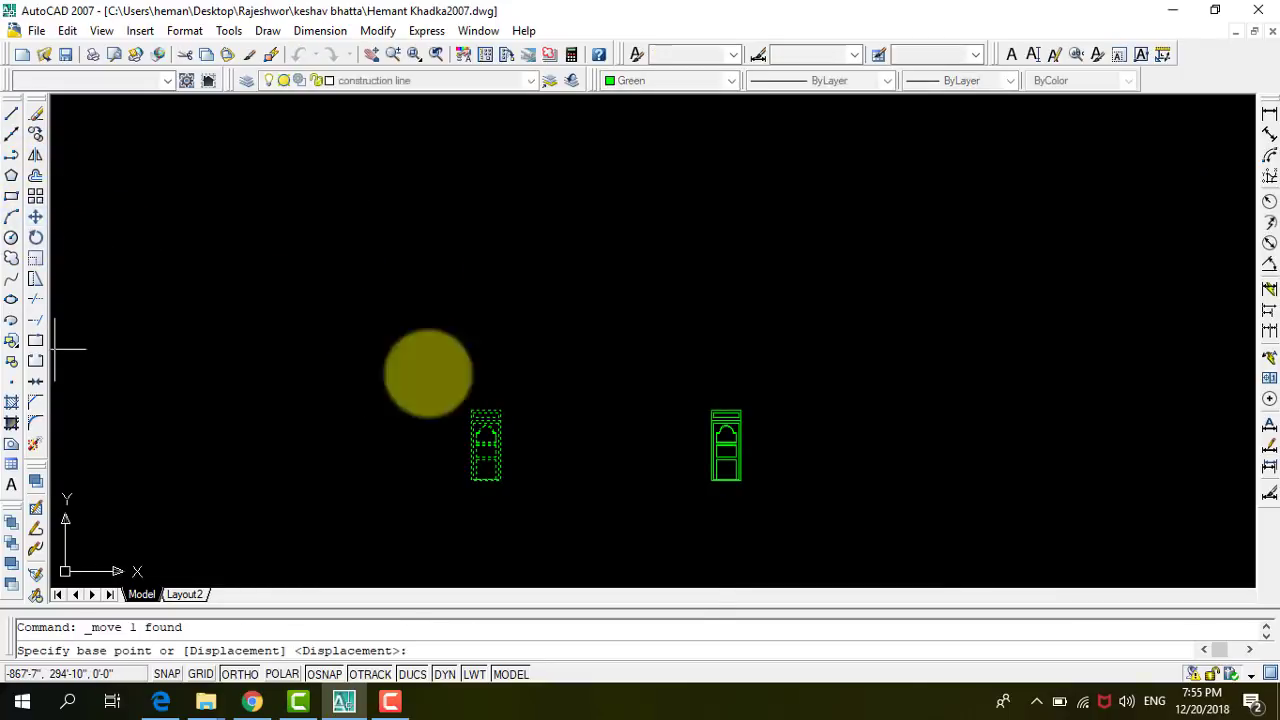
click(484, 463)
scroll(274, 529, down, 3)
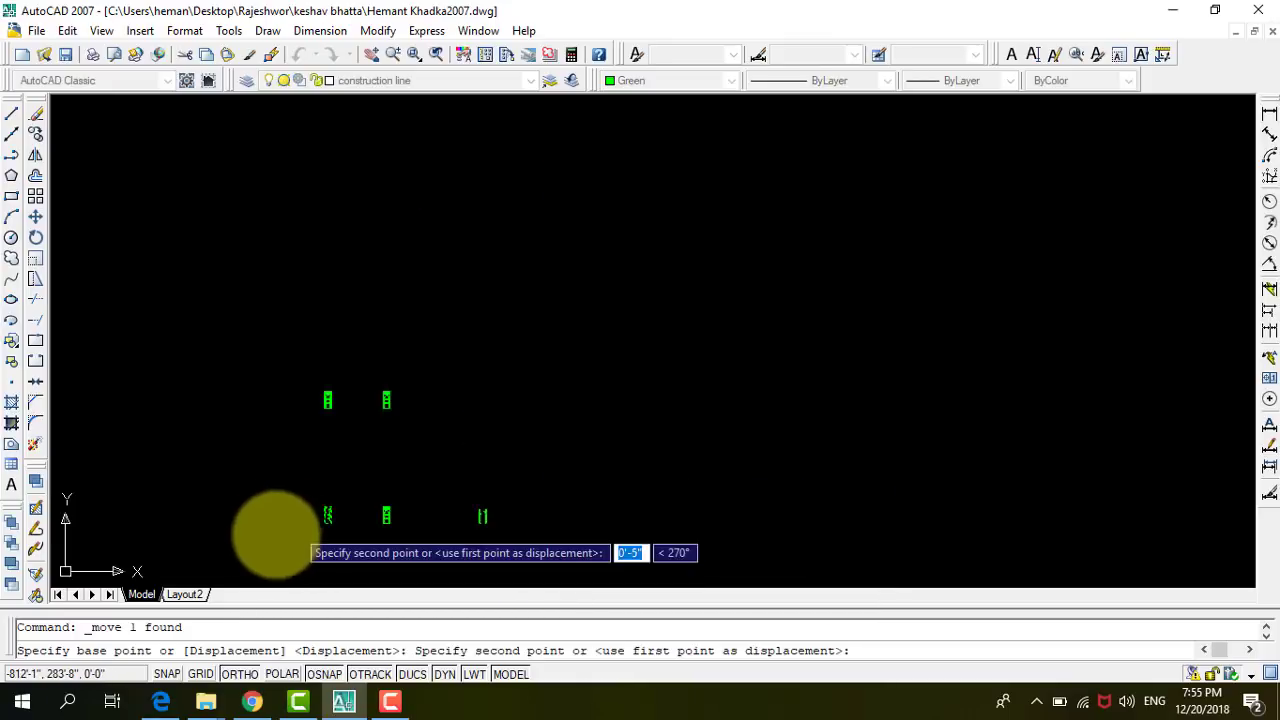
scroll(263, 491, down, 2)
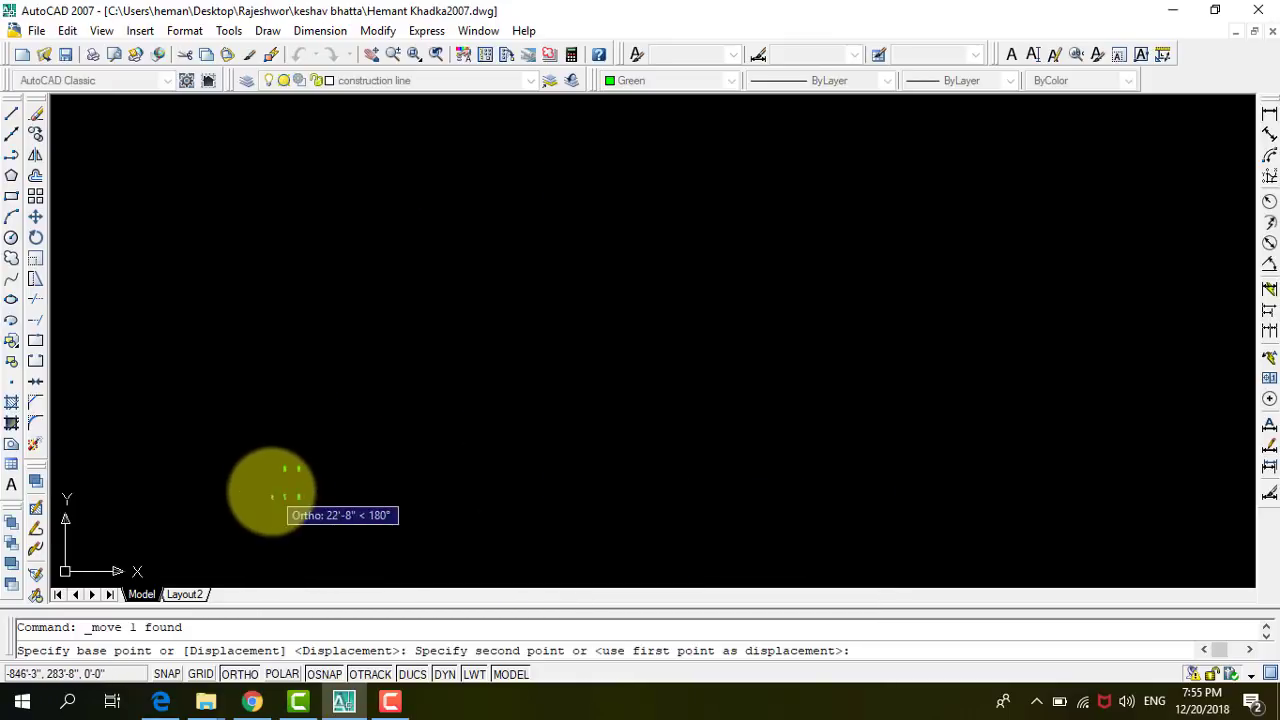
click(252, 674)
Drop the door block just below the section drawings, beside the red house elevations.
scroll(251, 411, up, 3)
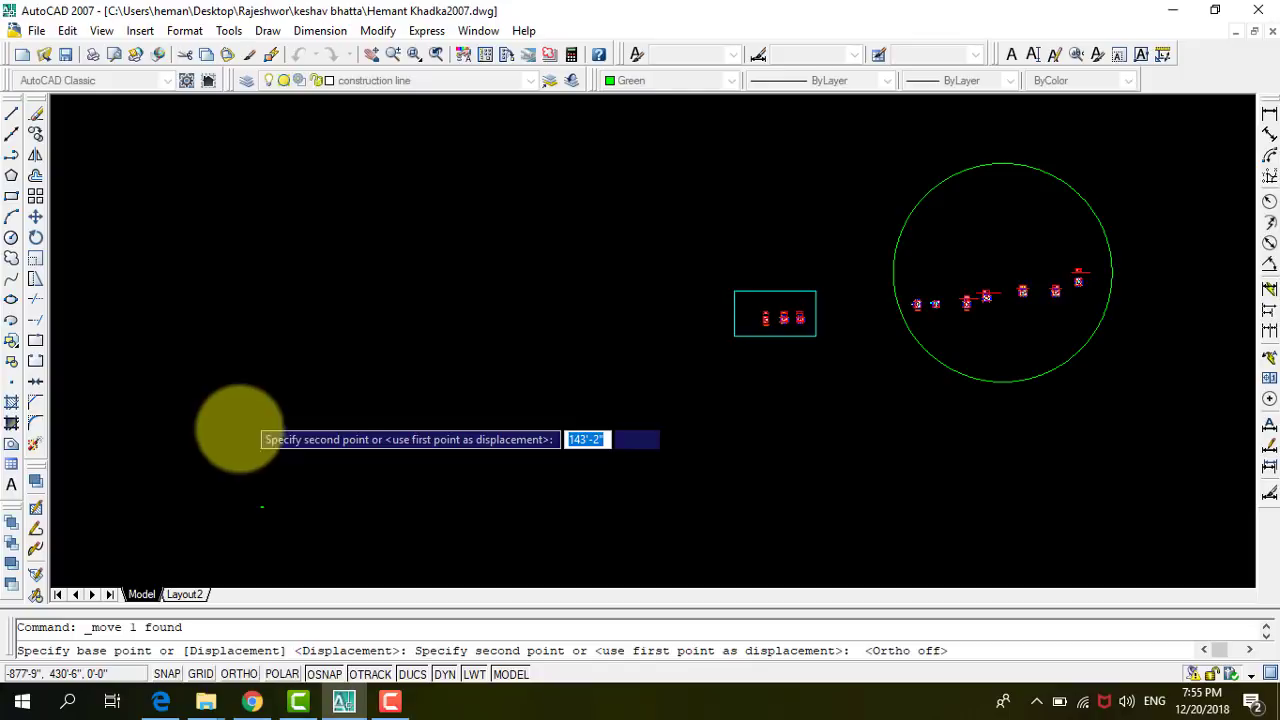
scroll(245, 430, down, 1)
scroll(255, 439, down, 2)
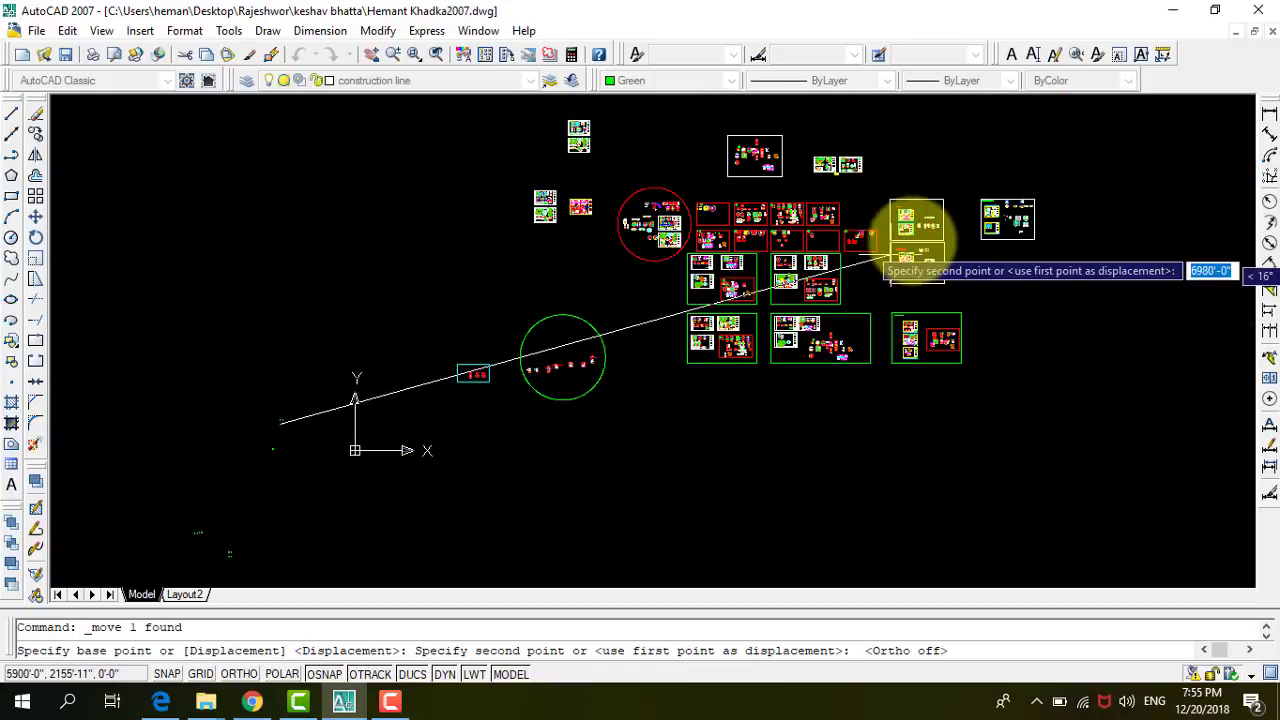
scroll(865, 240, up, 1)
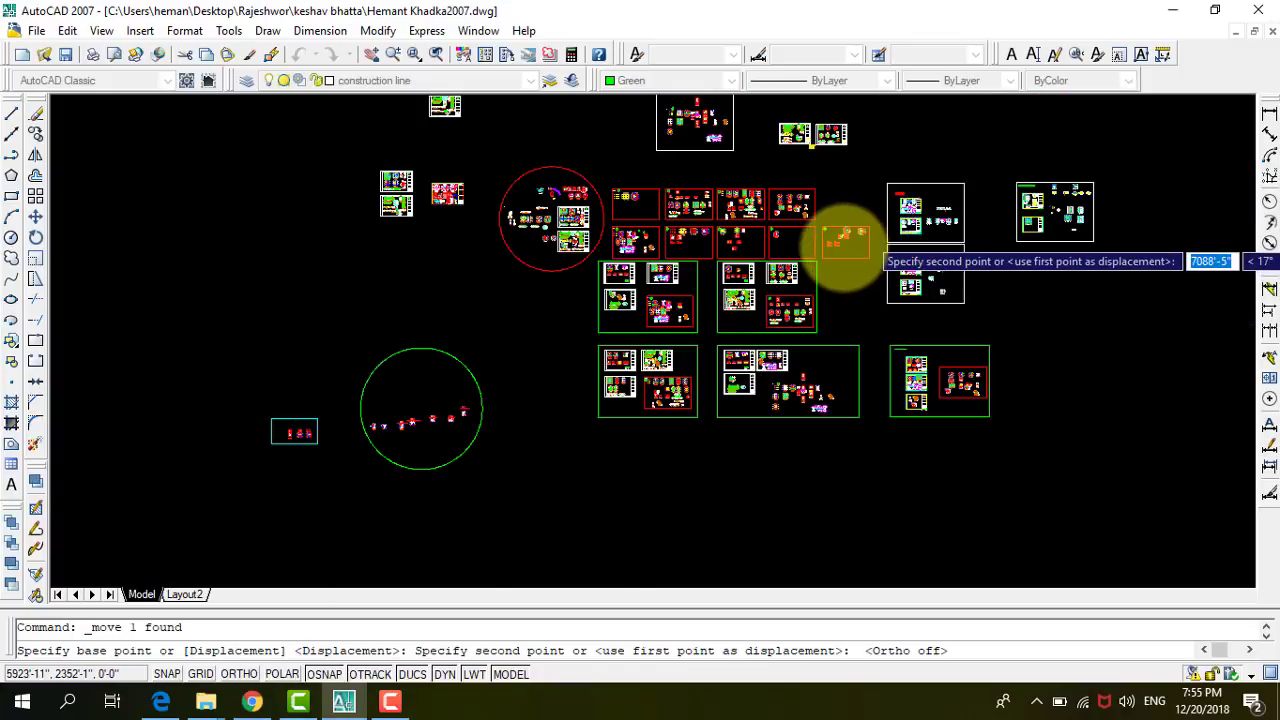
scroll(800, 248, up, 1)
scroll(790, 251, up, 2)
scroll(770, 251, up, 2)
scroll(763, 252, up, 2)
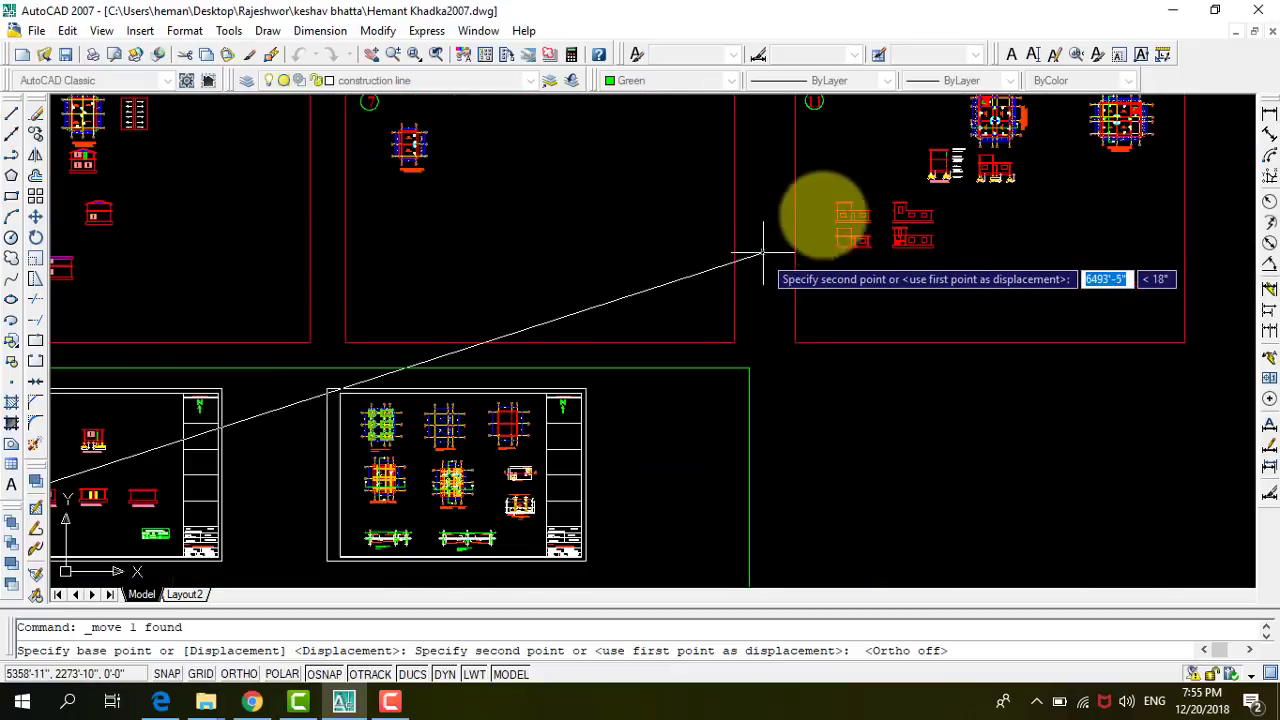
scroll(763, 252, up, 2)
scroll(880, 200, up, 2)
scroll(900, 250, up, 2)
scroll(832, 345, up, 2)
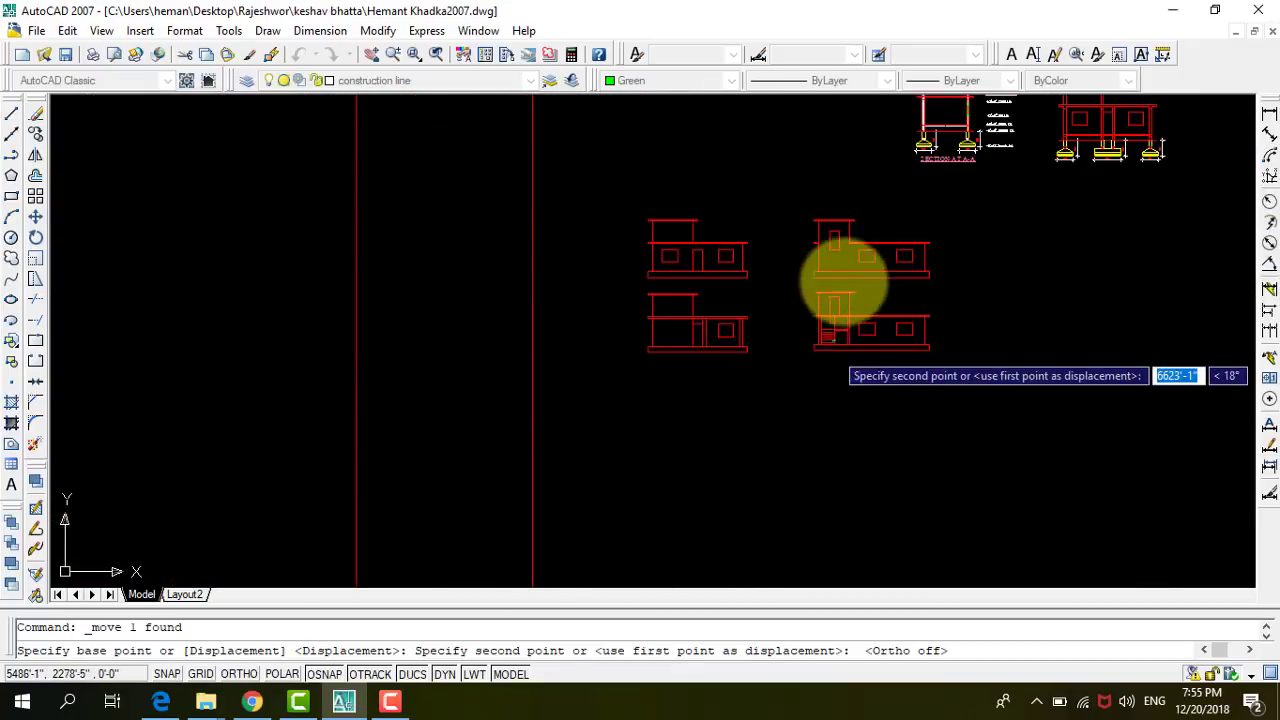
scroll(871, 200, up, 1)
scroll(829, 177, up, 1)
scroll(886, 166, up, 1)
scroll(978, 113, up, 3)
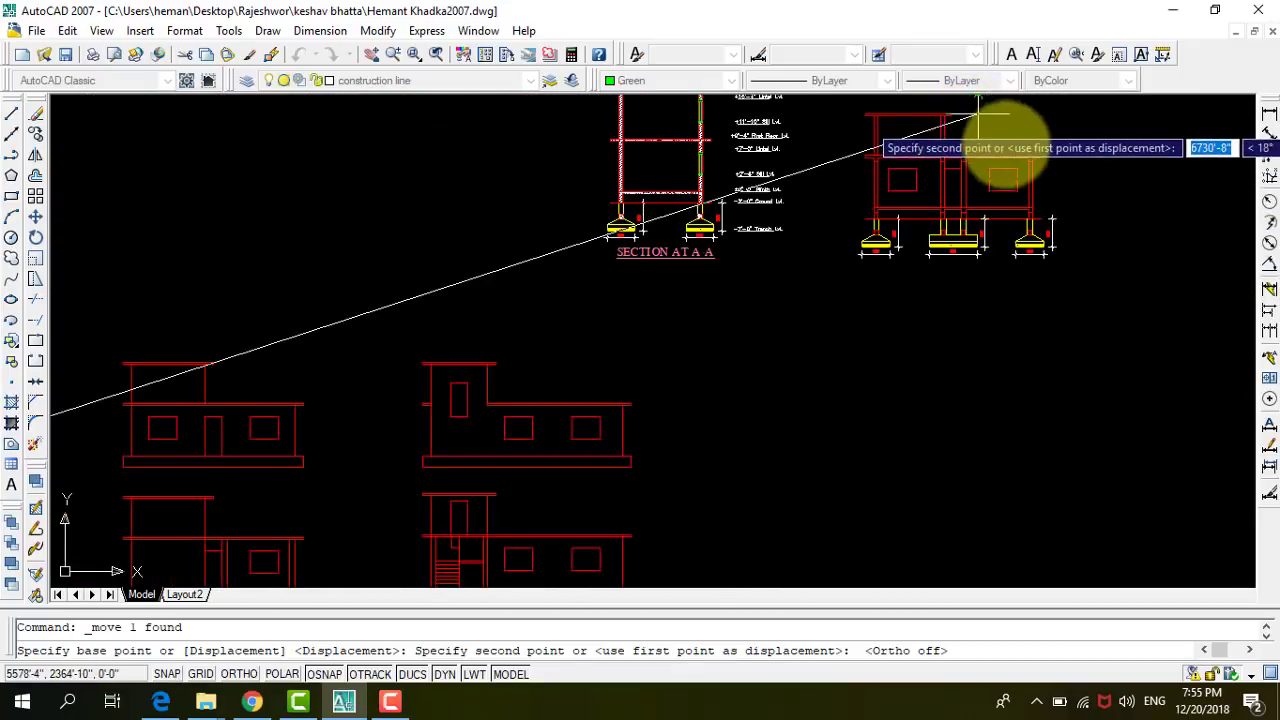
scroll(990, 120, up, 3)
scroll(943, 206, up, 3)
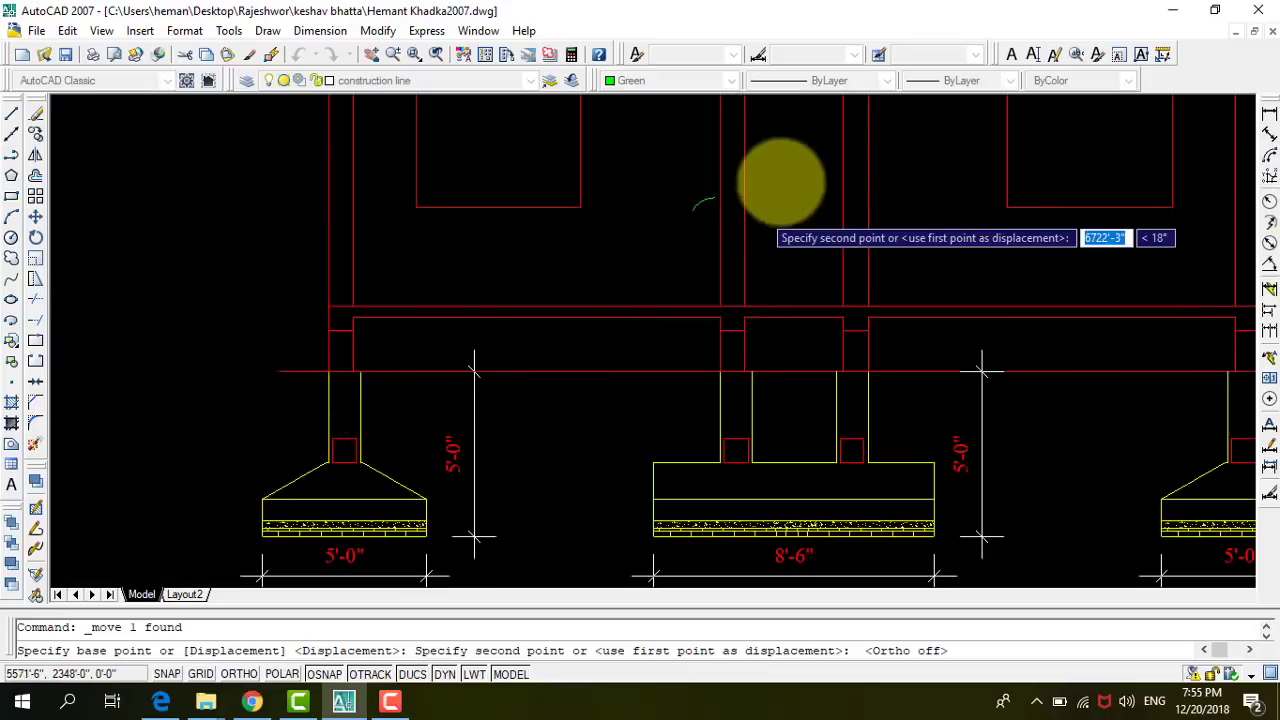
scroll(782, 182, down, 3)
scroll(766, 157, down, 2)
click(757, 316)
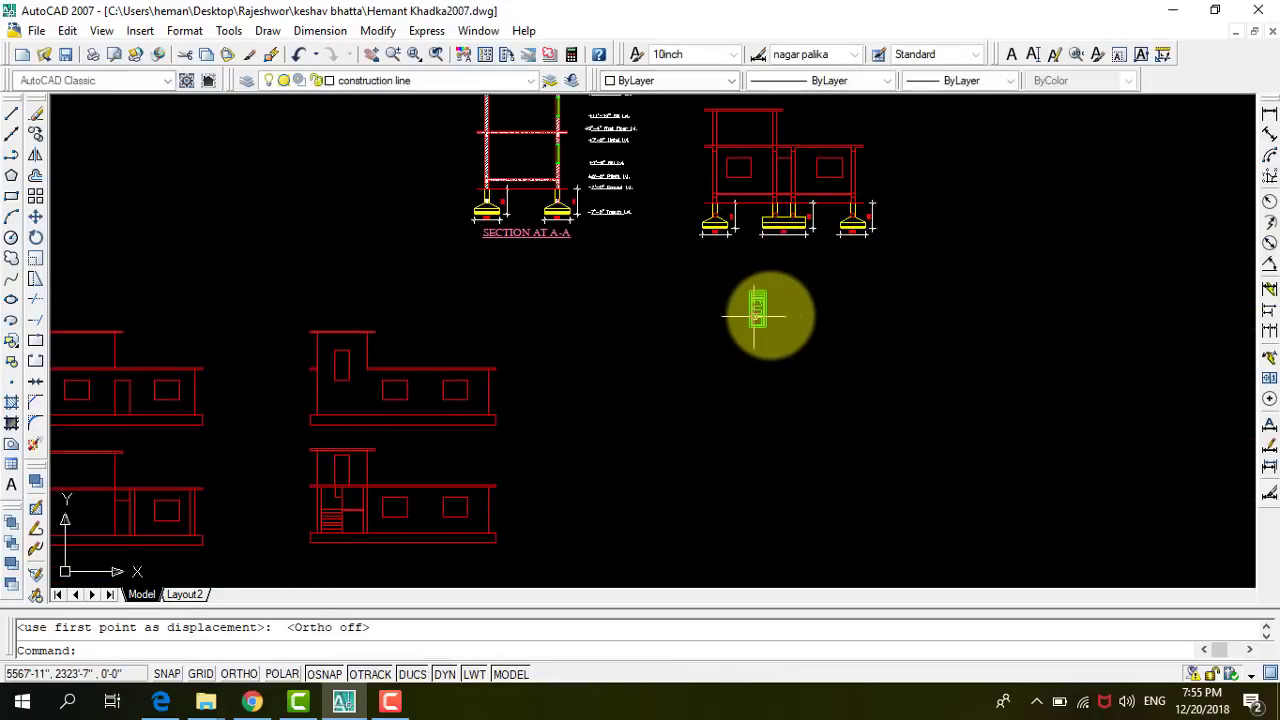
Window-select the green door block and copy it from its bottom-left corner.
scroll(763, 330, up, 5)
click(725, 424)
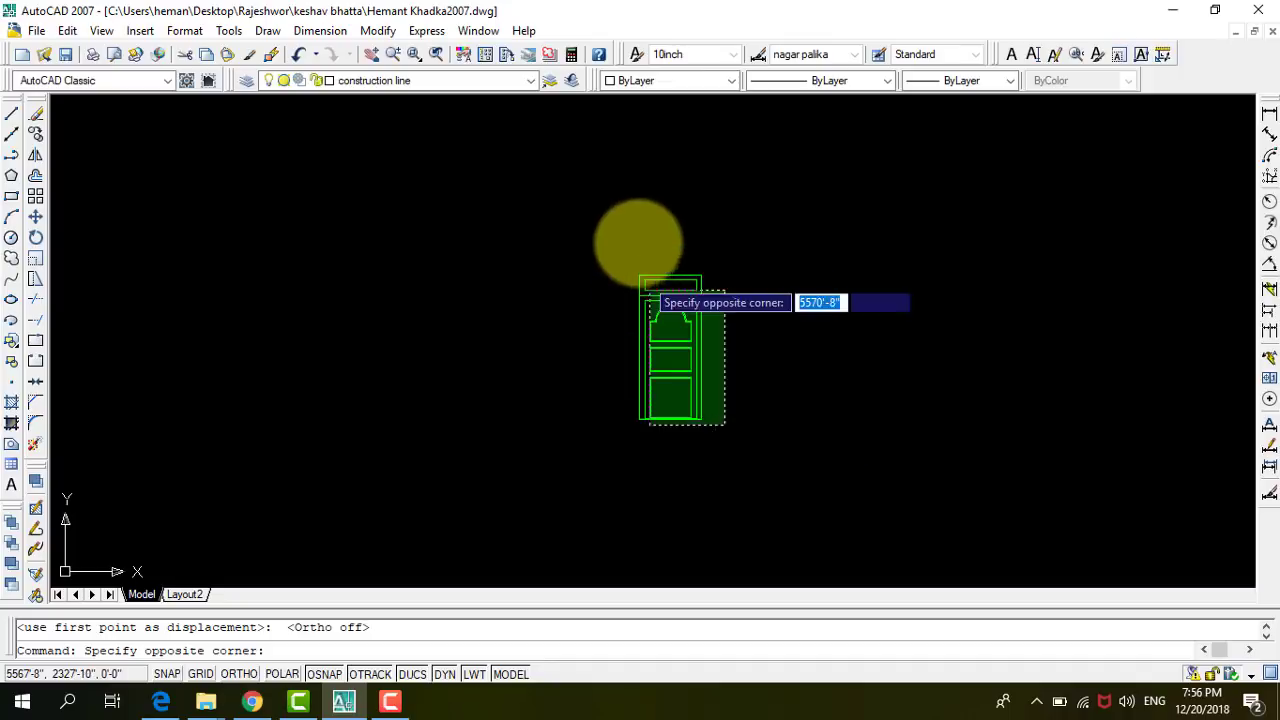
click(640, 277)
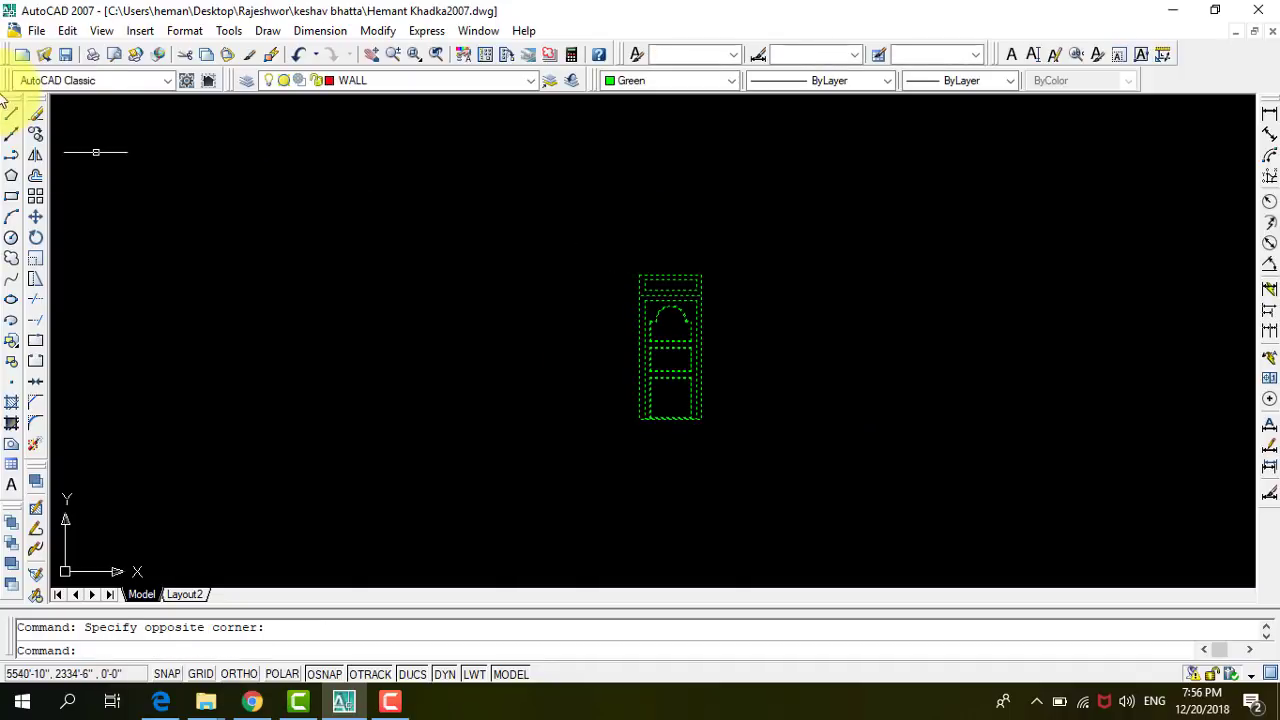
click(35, 135)
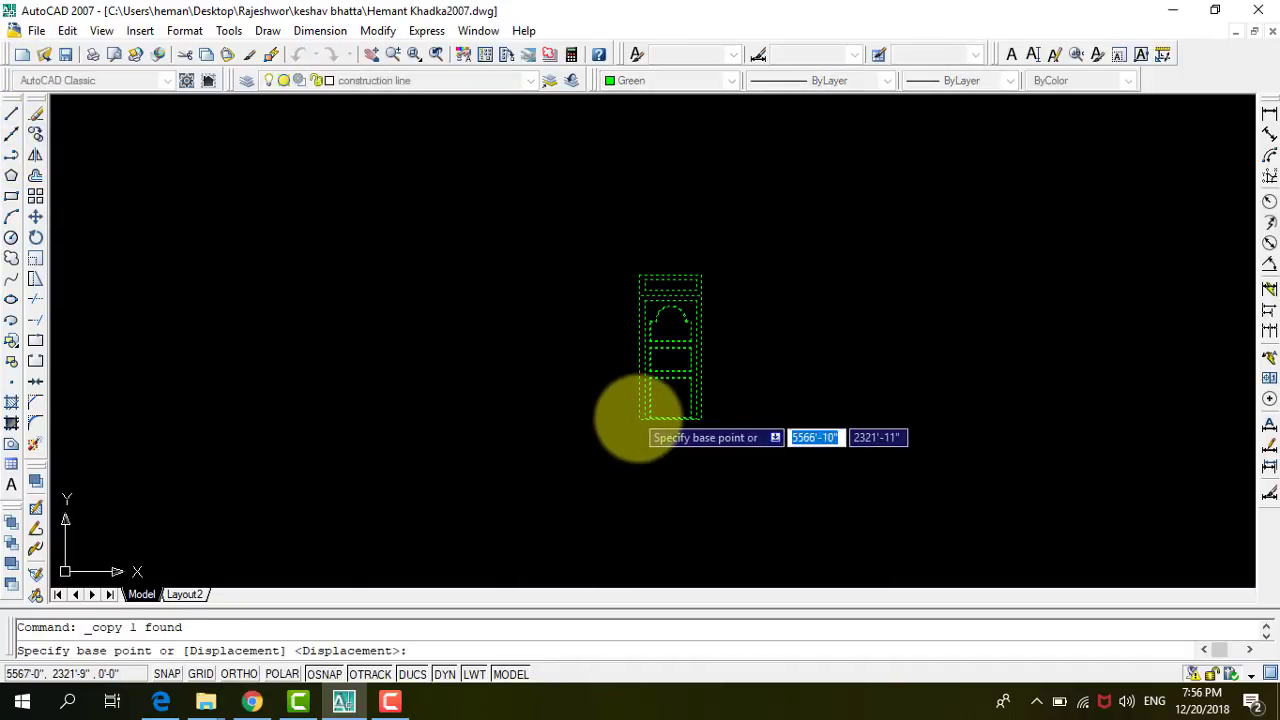
click(640, 418)
Drop door copies into the upper front and other left-hand elevations, then end copying.
scroll(505, 470, down, 4)
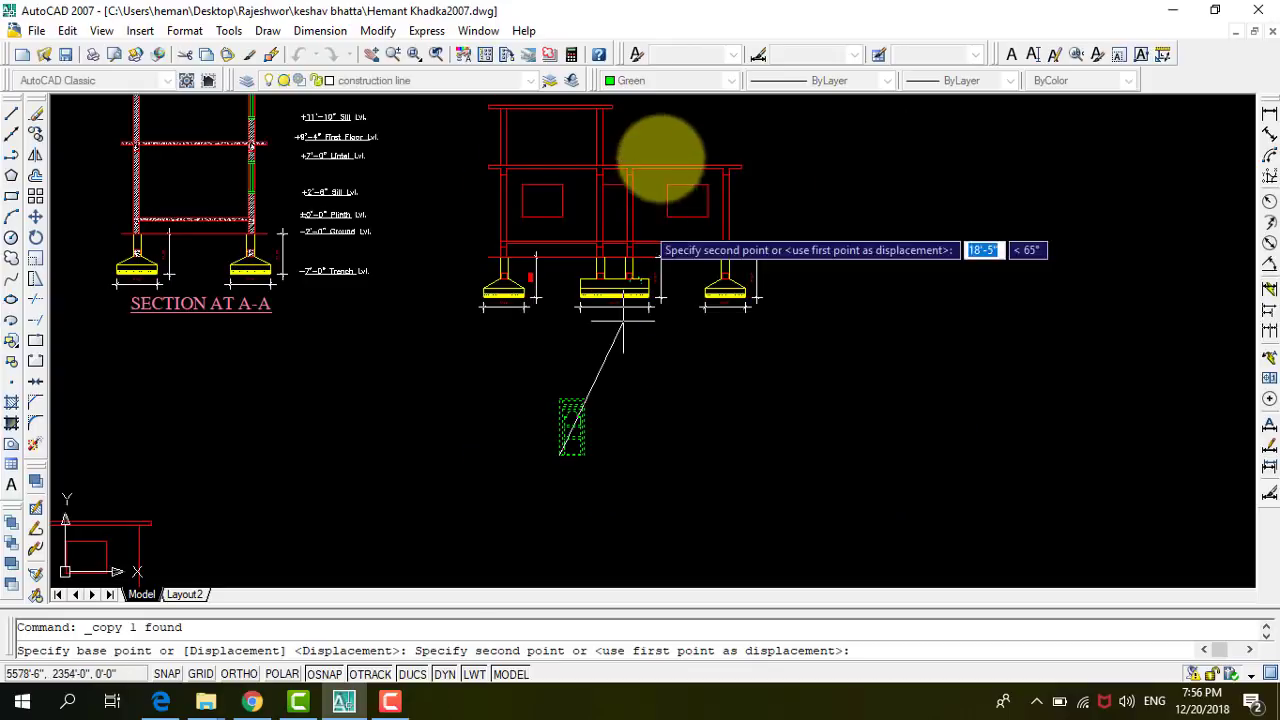
scroll(643, 157, up, 2)
scroll(557, 286, up, 2)
scroll(457, 414, up, 2)
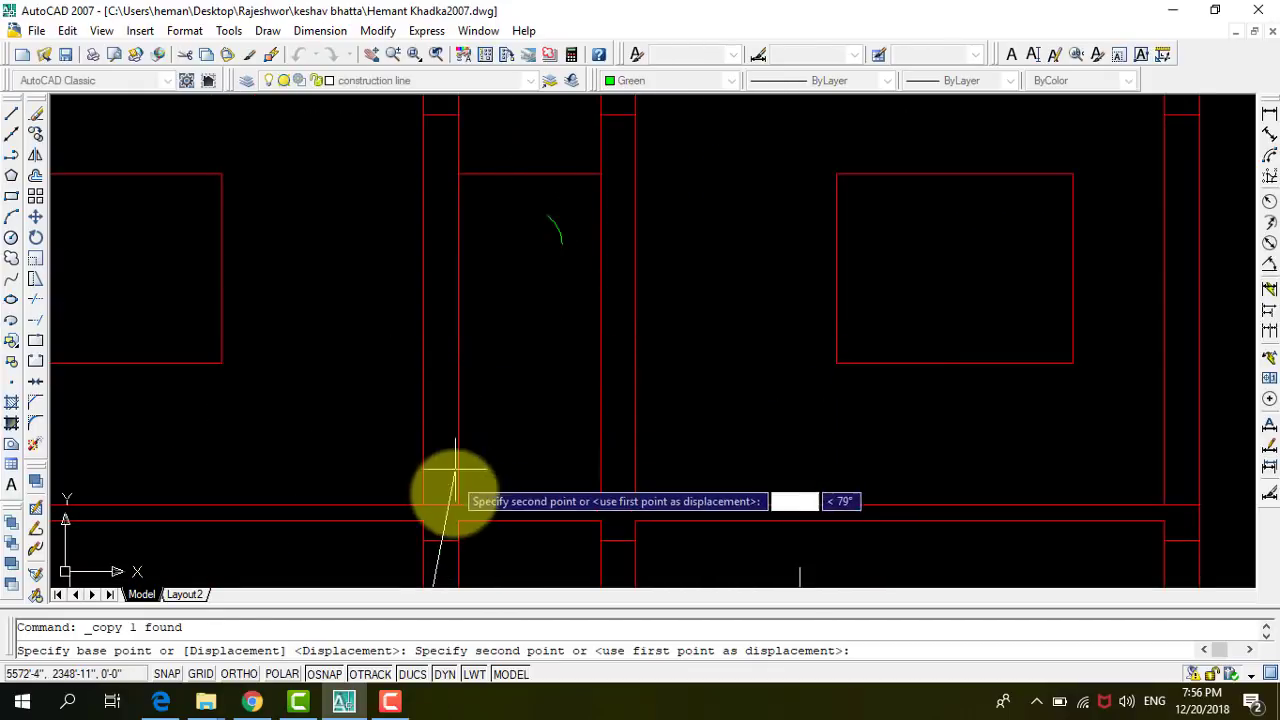
scroll(540, 370, down, 2)
scroll(634, 257, down, 3)
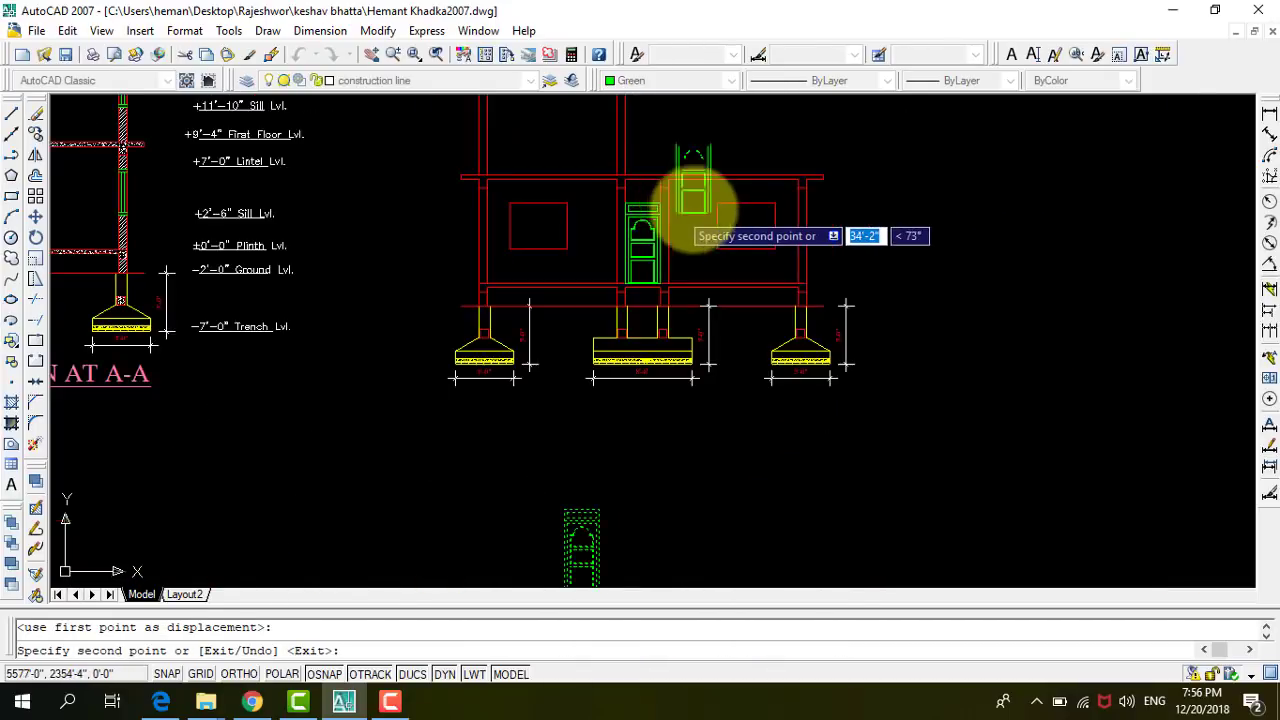
scroll(693, 196, down, 3)
scroll(470, 310, up, 2)
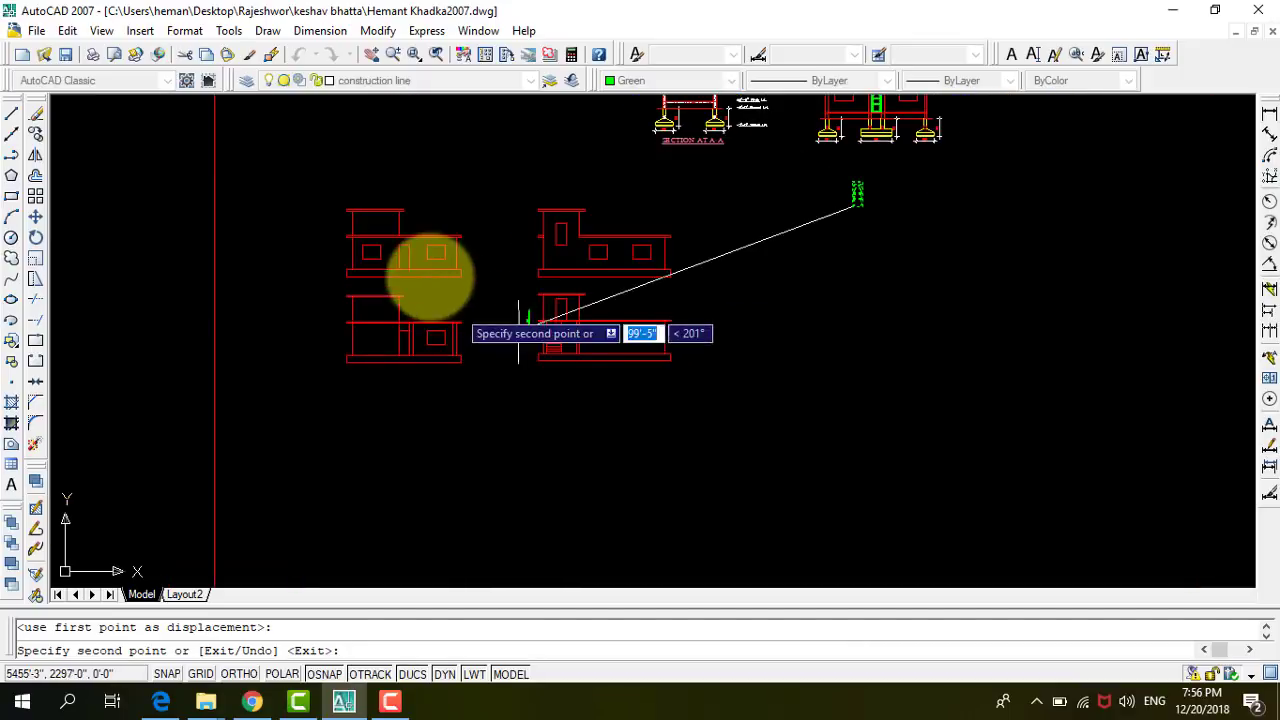
scroll(368, 292, up, 3)
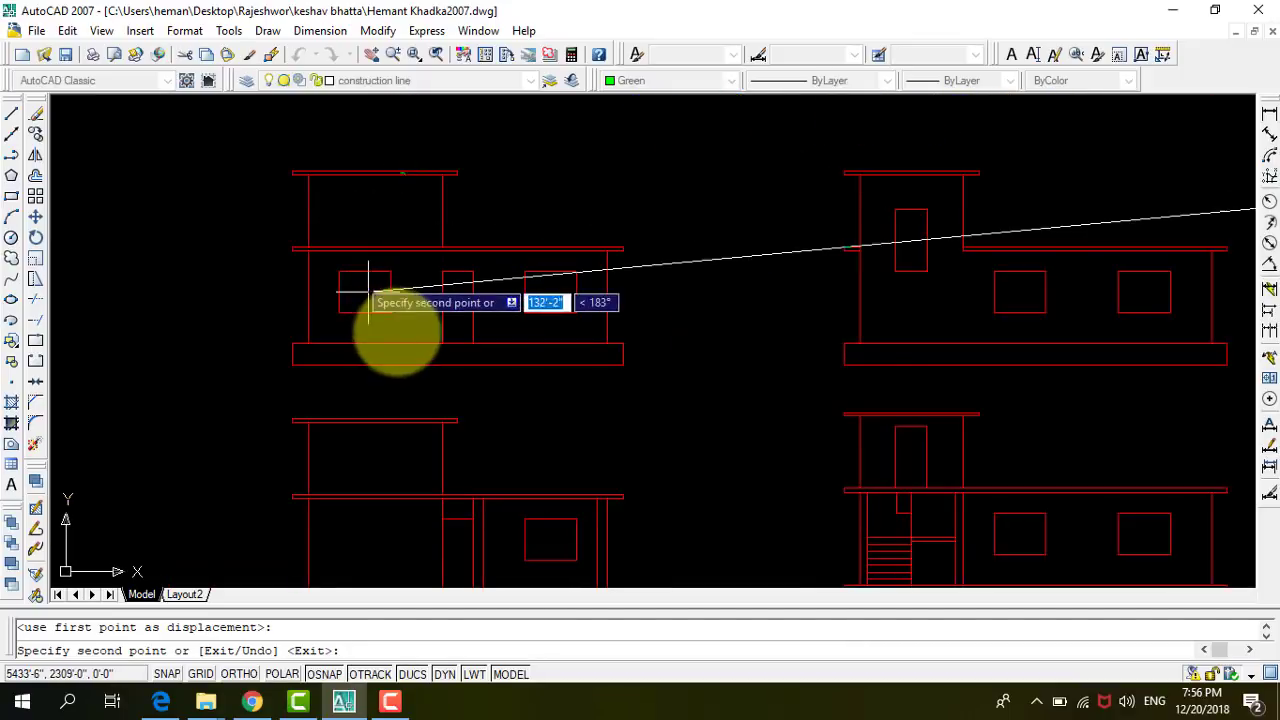
click(442, 344)
scroll(414, 234, down, 4)
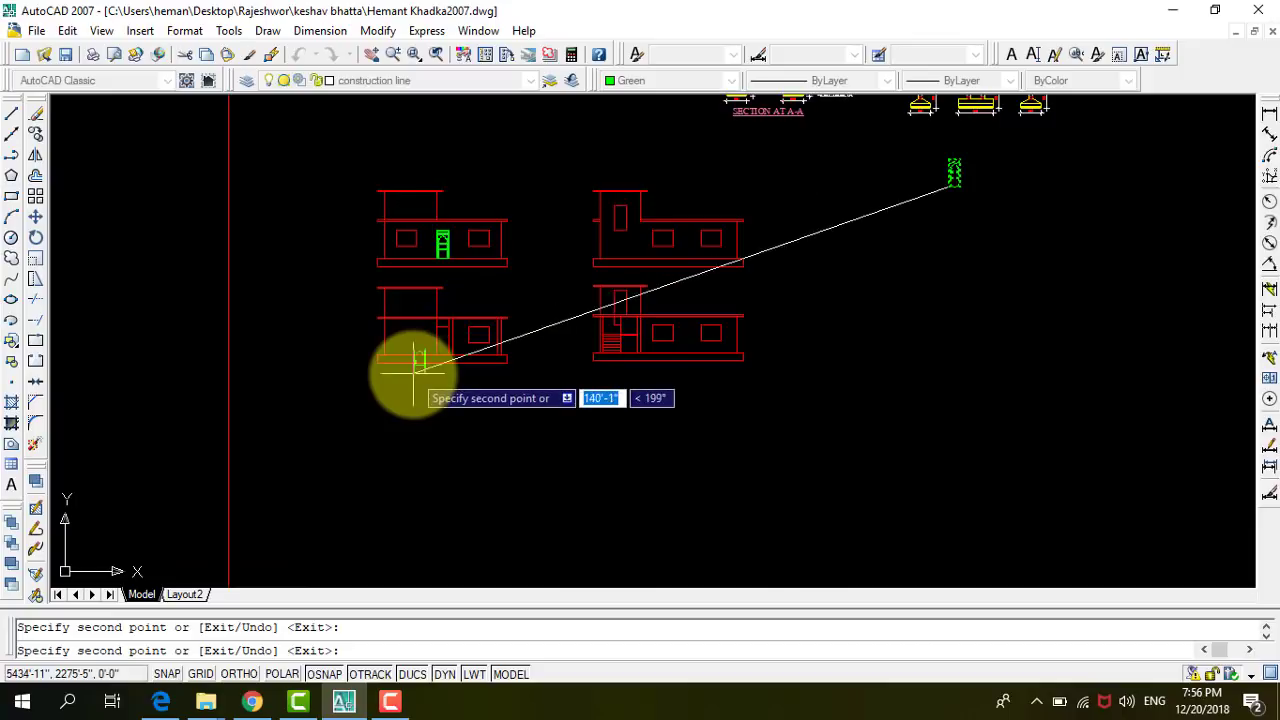
scroll(413, 373, up, 5)
scroll(413, 373, up, 4)
scroll(486, 300, up, 2)
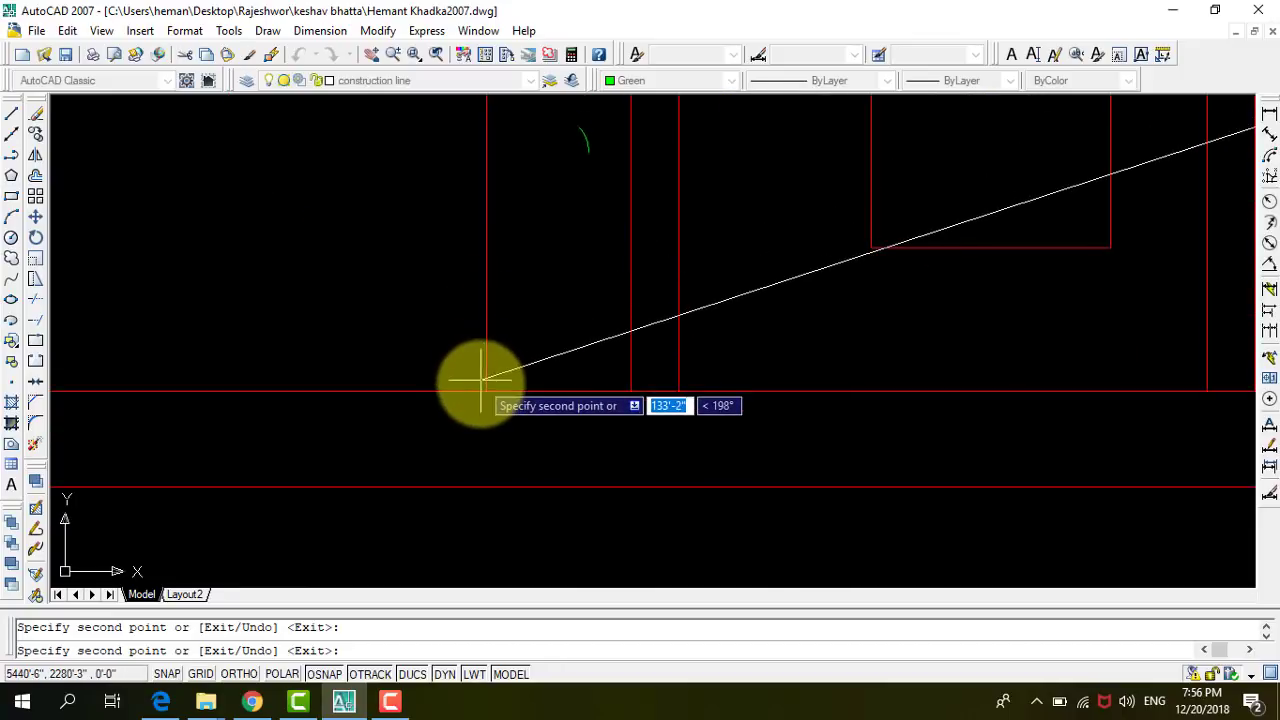
scroll(329, 371, down, 2)
scroll(300, 394, down, 2)
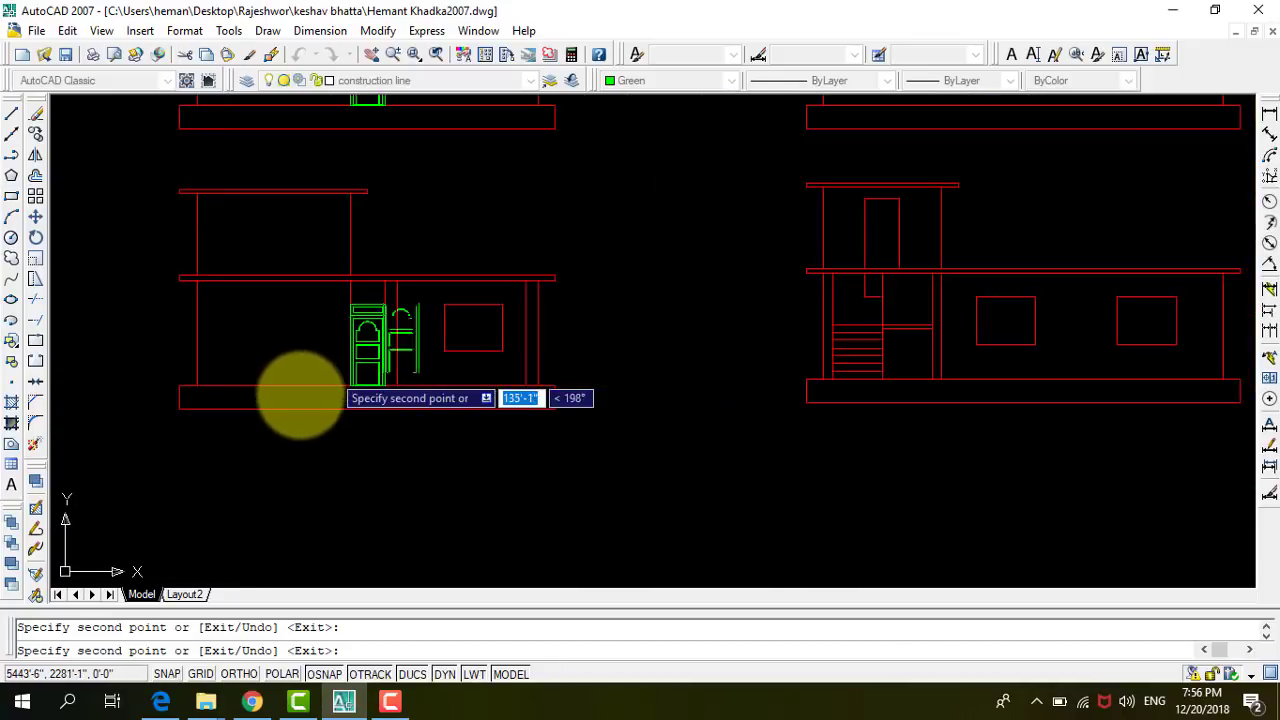
scroll(296, 402, down, 1)
scroll(320, 390, down, 3)
scroll(605, 215, up, 5)
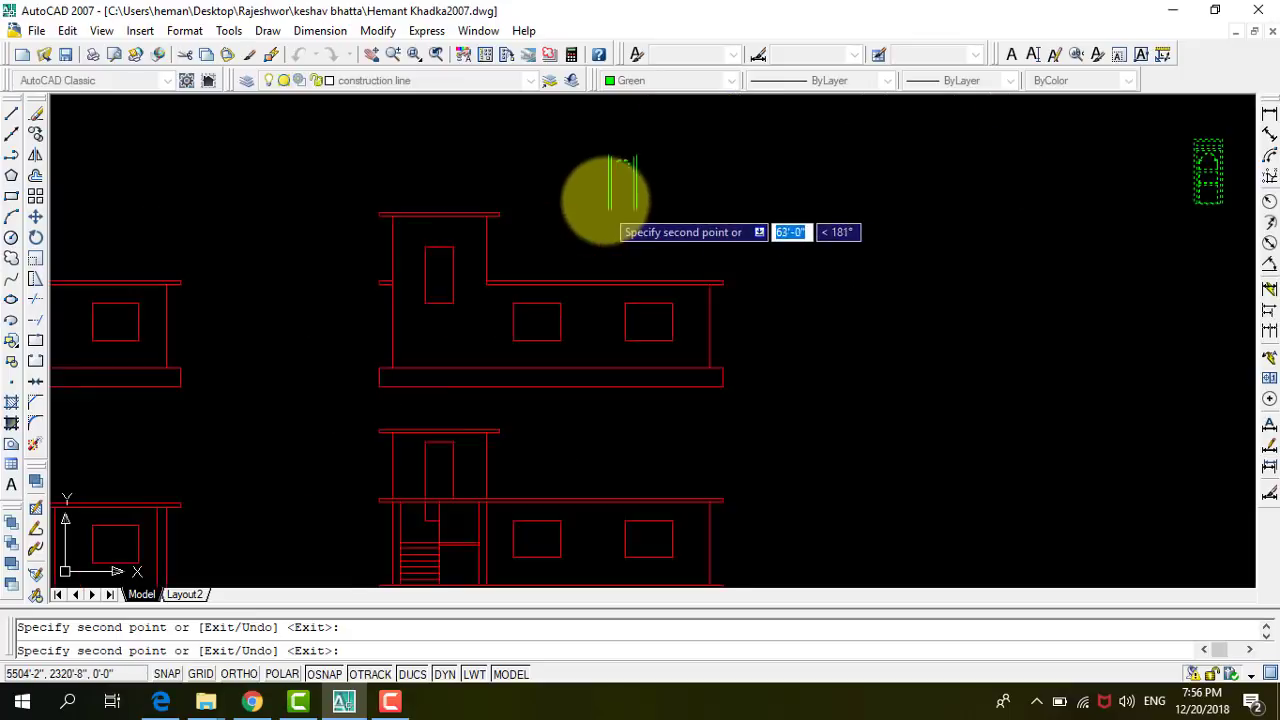
scroll(700, 240, up, 2)
key(Escape)
scroll(671, 271, down, 4)
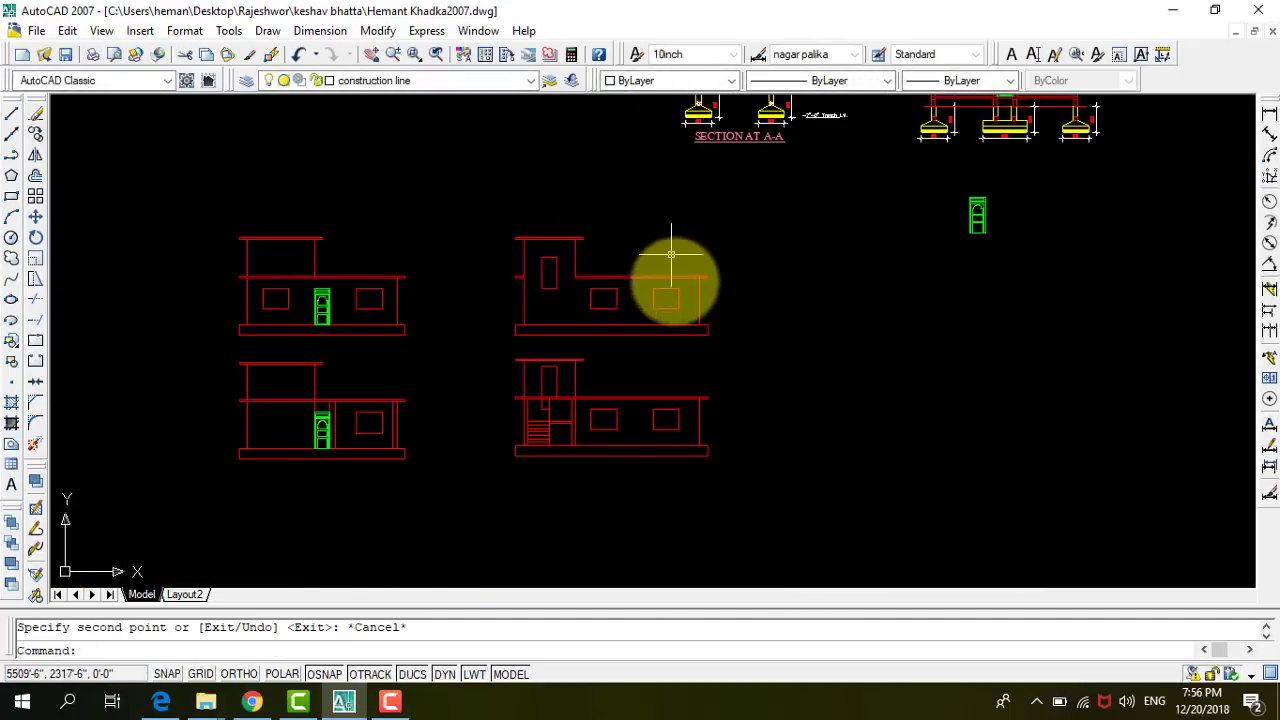
scroll(674, 277, up, 4)
scroll(684, 253, up, 2)
scroll(760, 265, down, 2)
scroll(440, 331, down, 3)
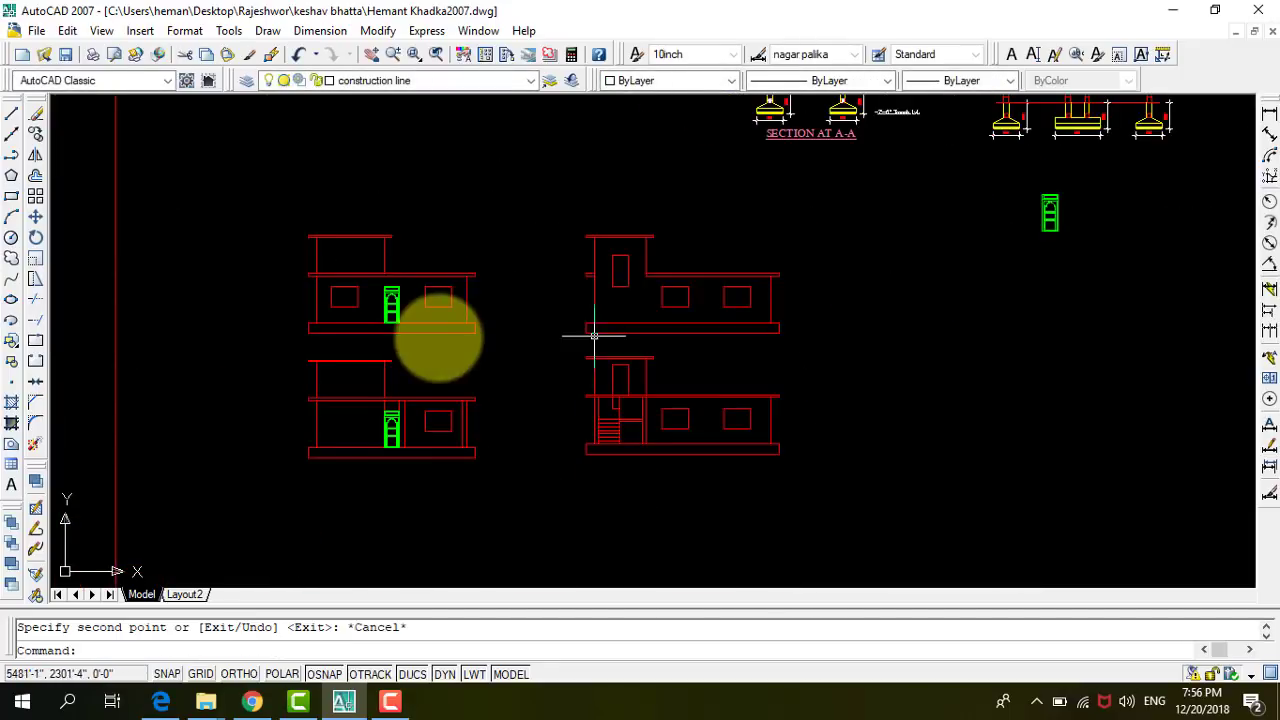
scroll(380, 286, down, 2)
scroll(352, 286, up, 3)
scroll(437, 311, up, 2)
scroll(129, 363, down, 4)
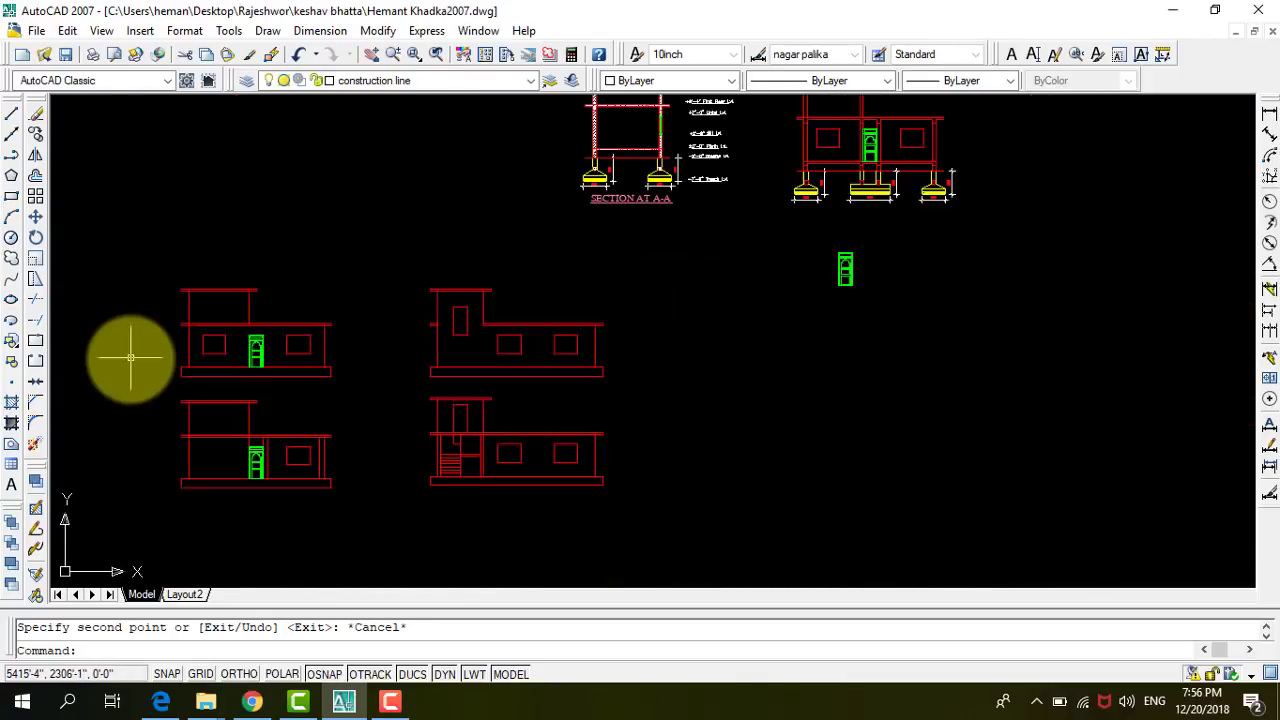
scroll(295, 309, down, 2)
scroll(400, 290, up, 4)
scroll(340, 365, up, 2)
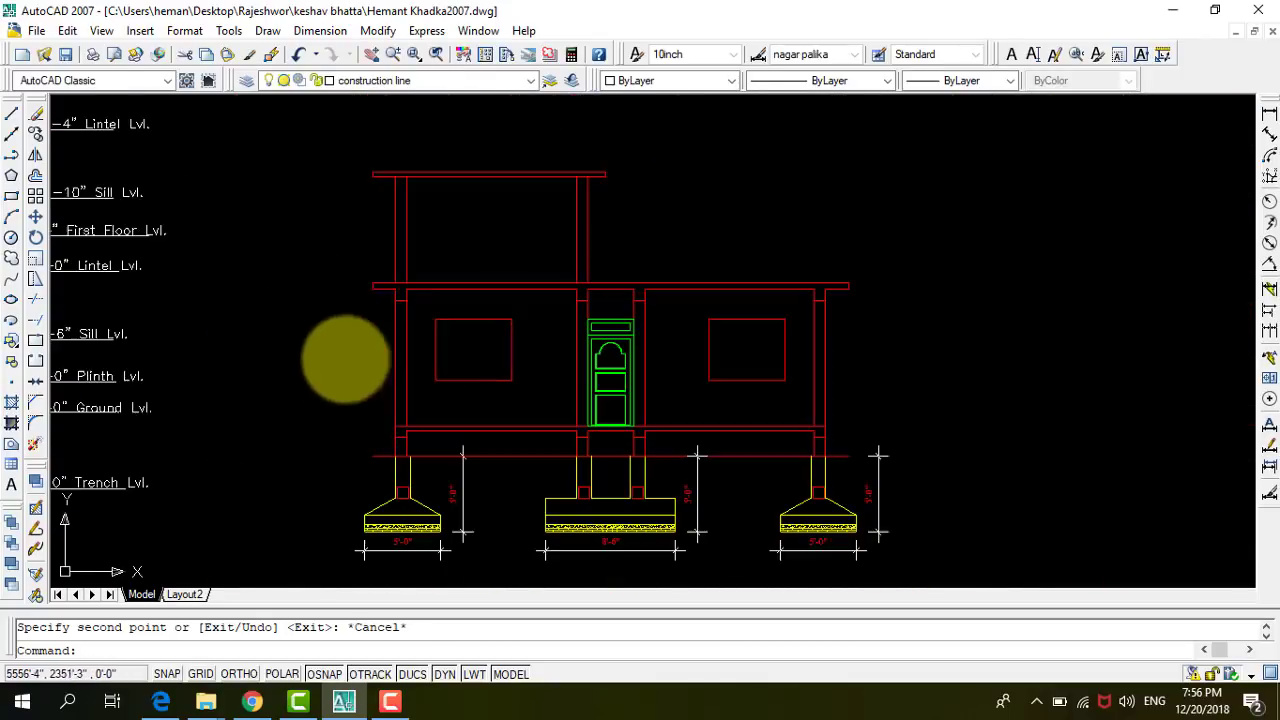
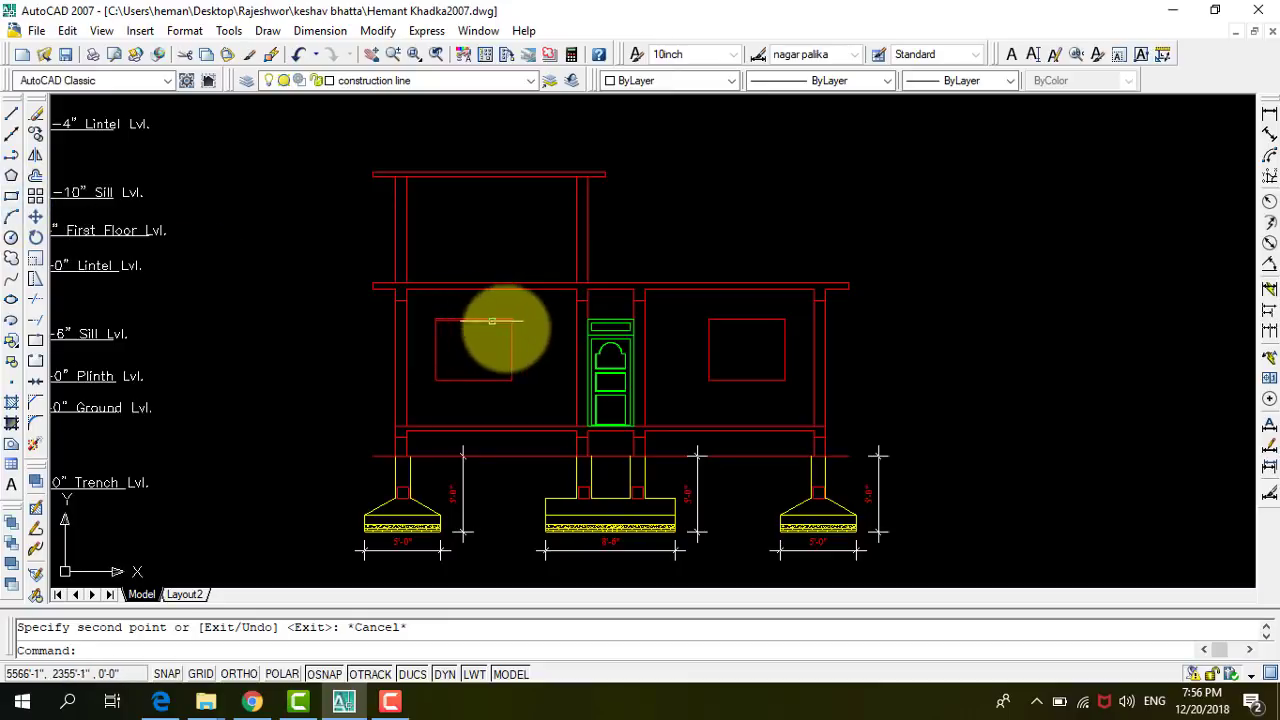
Draw a rectangle over the left window's outline.
click(11, 197)
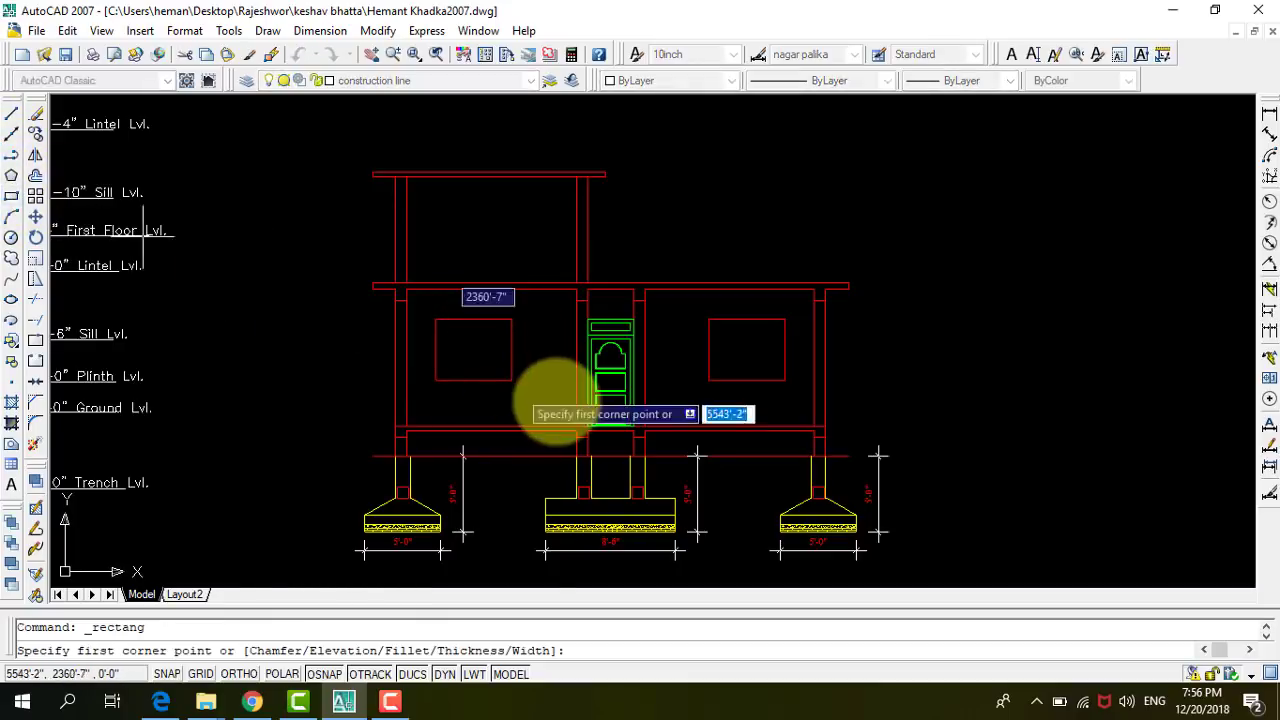
click(435, 320)
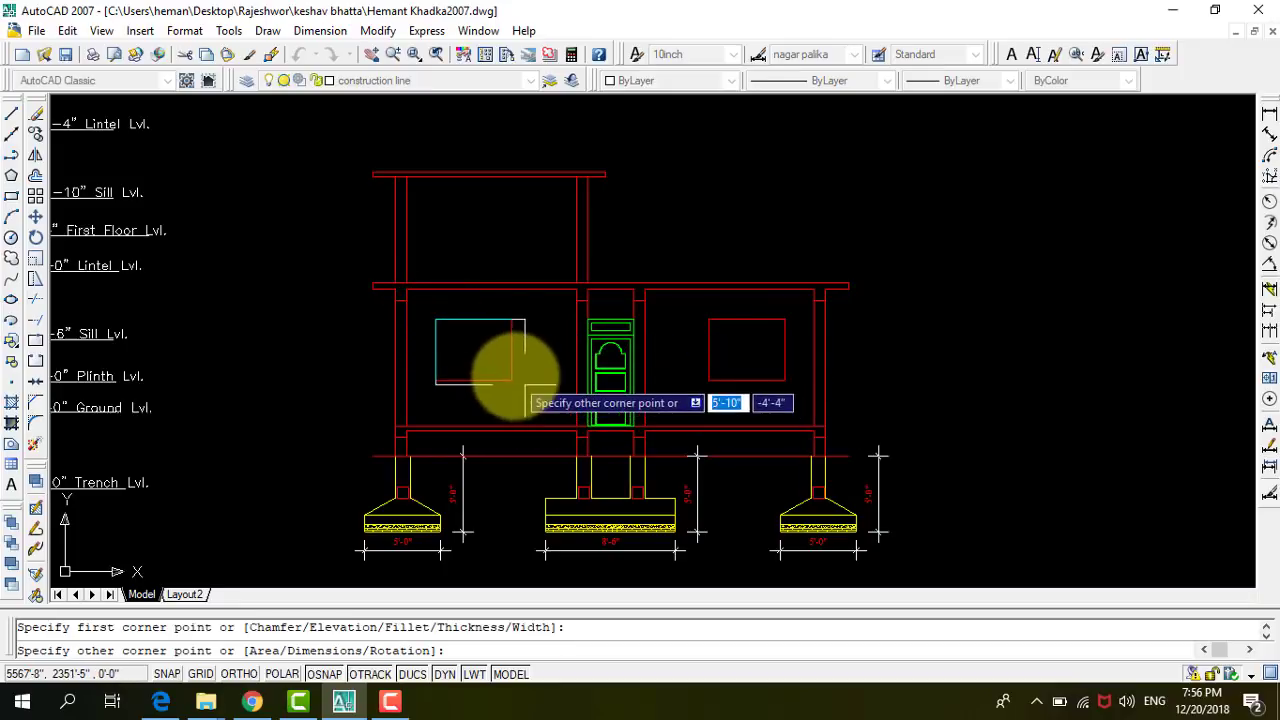
click(511, 380)
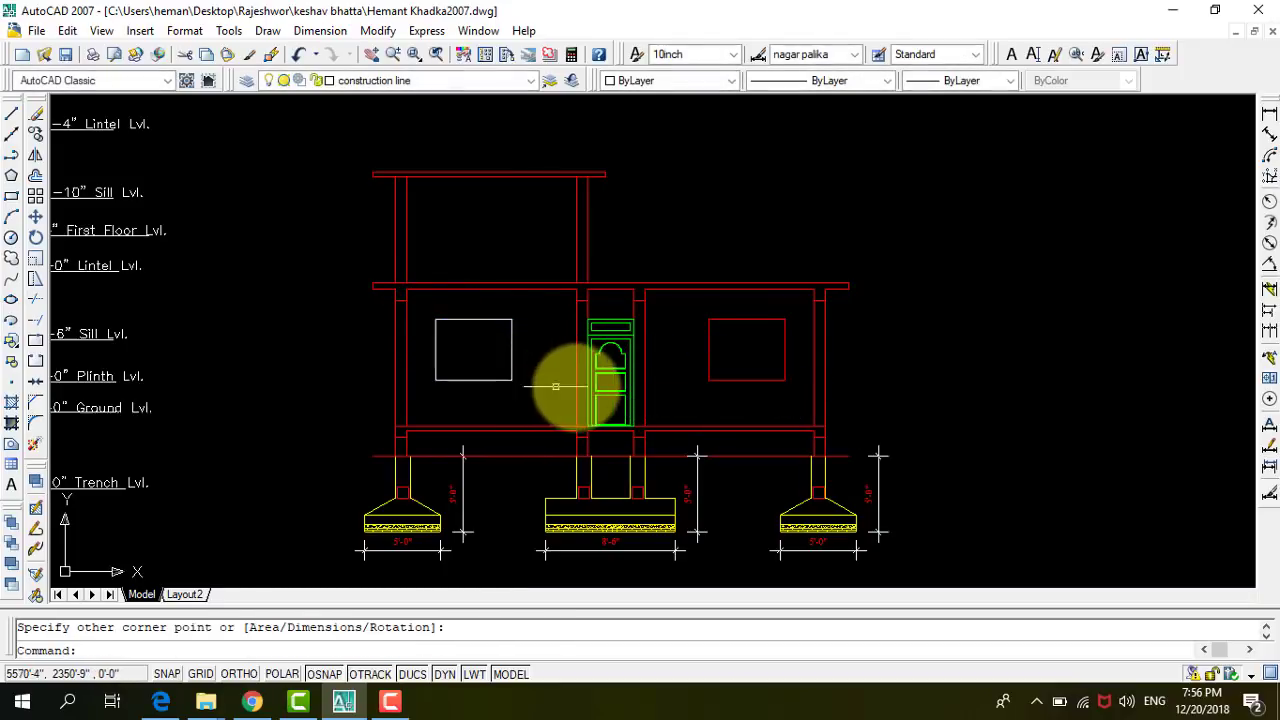
scroll(462, 341, up, 5)
scroll(465, 363, up, 3)
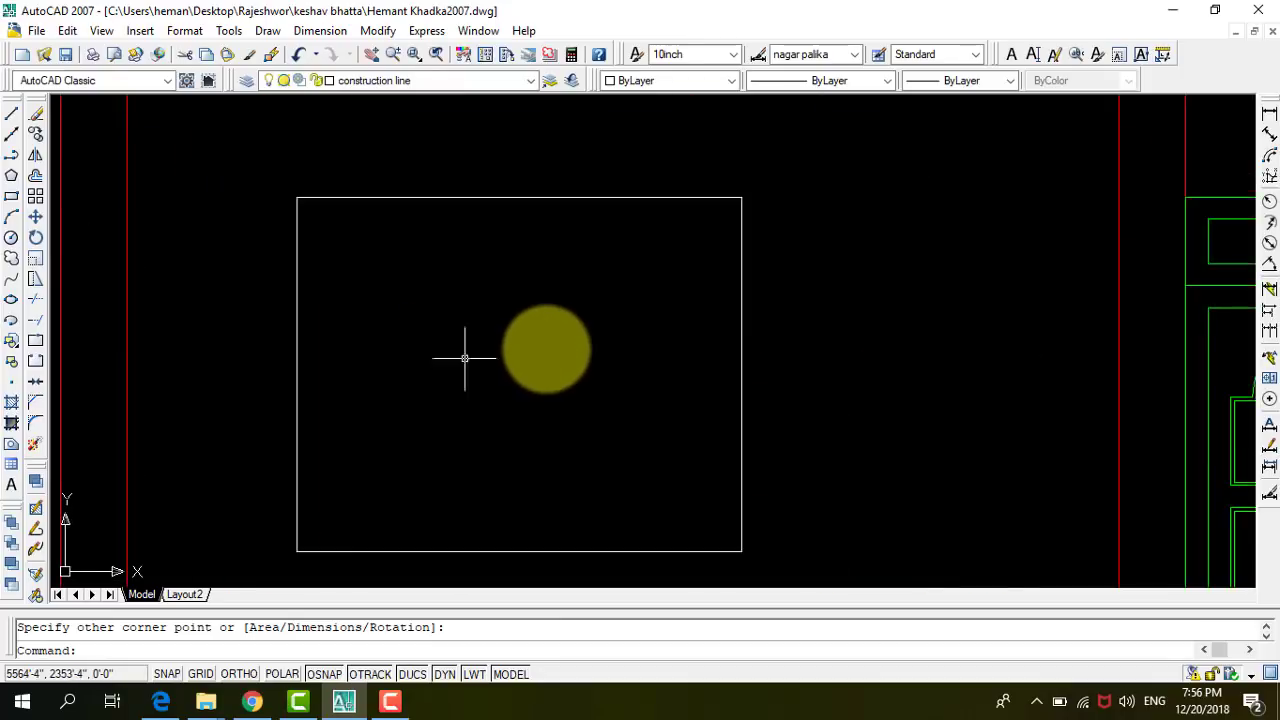
scroll(624, 347, down, 2)
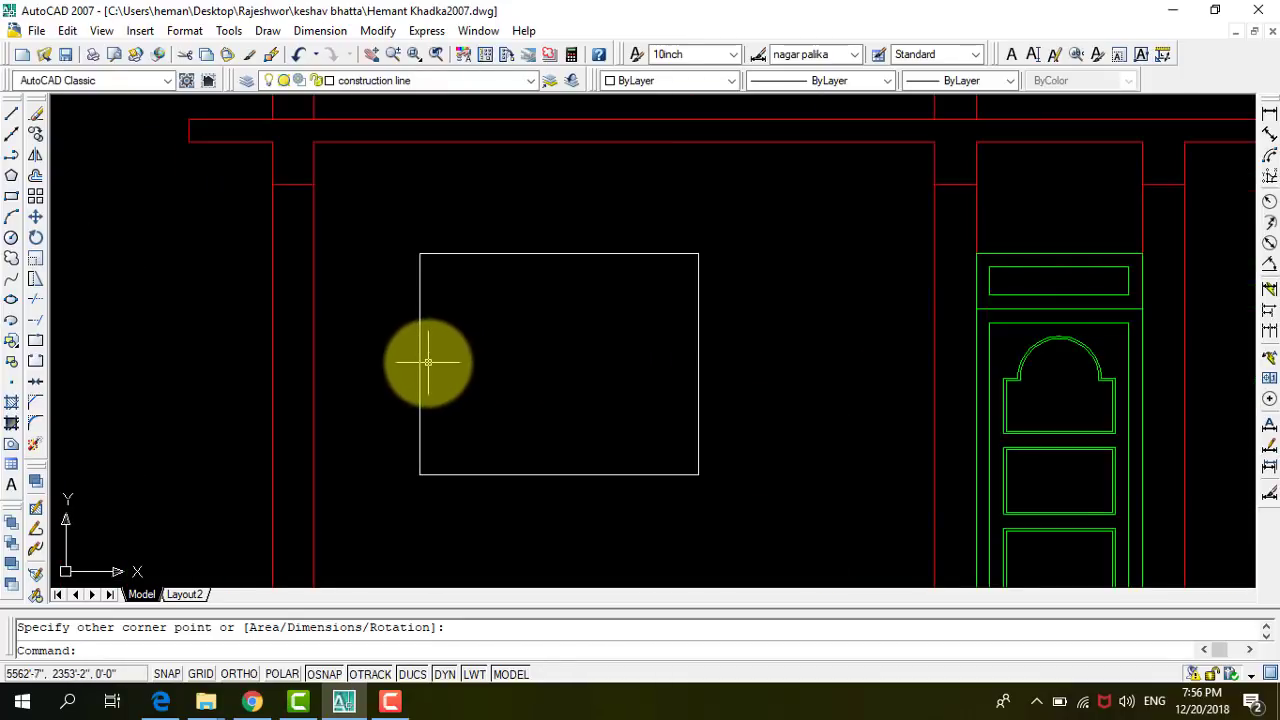
text(c)
Offset the window rectangle 3 units inward to form an inner outline.
key(Return)
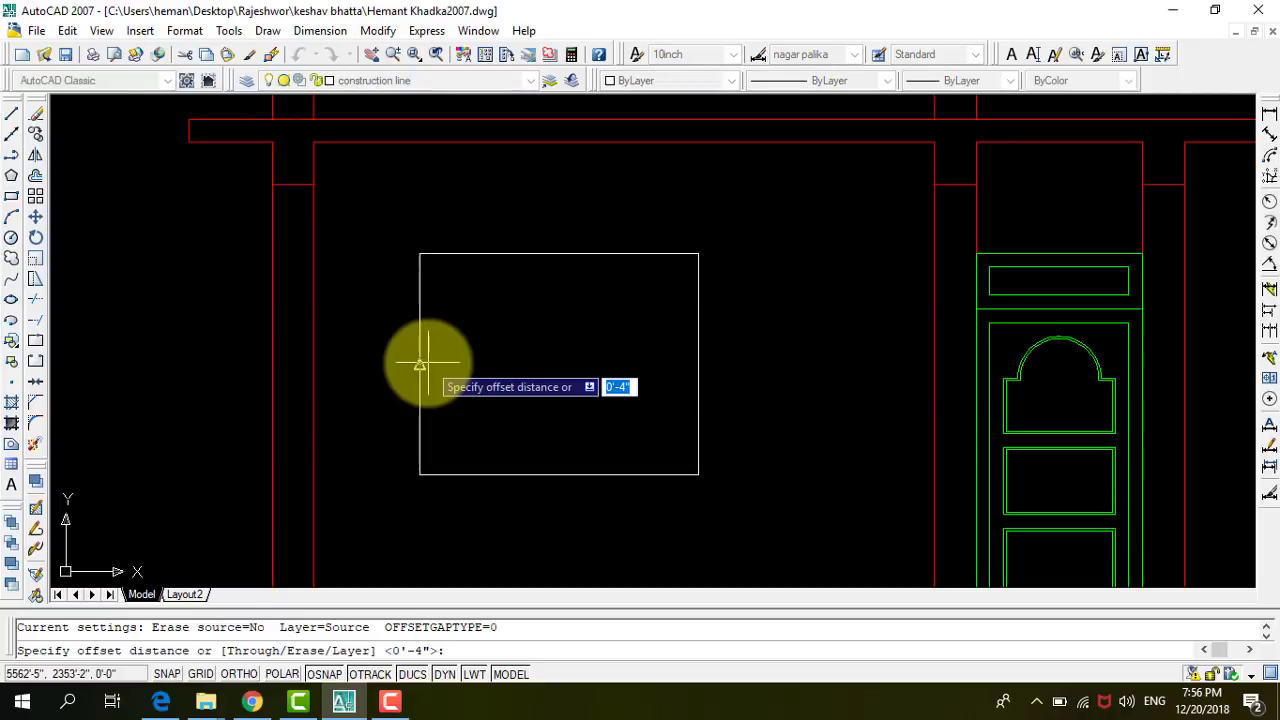
key(Return)
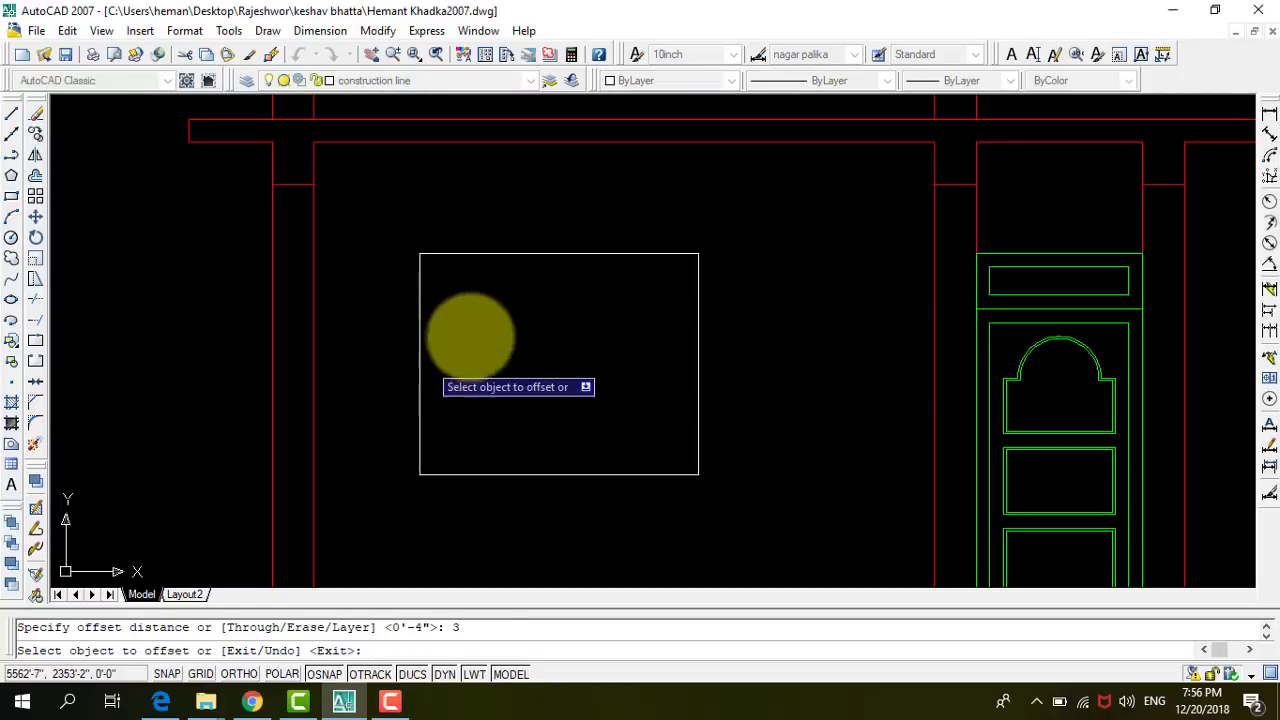
click(558, 254)
click(557, 314)
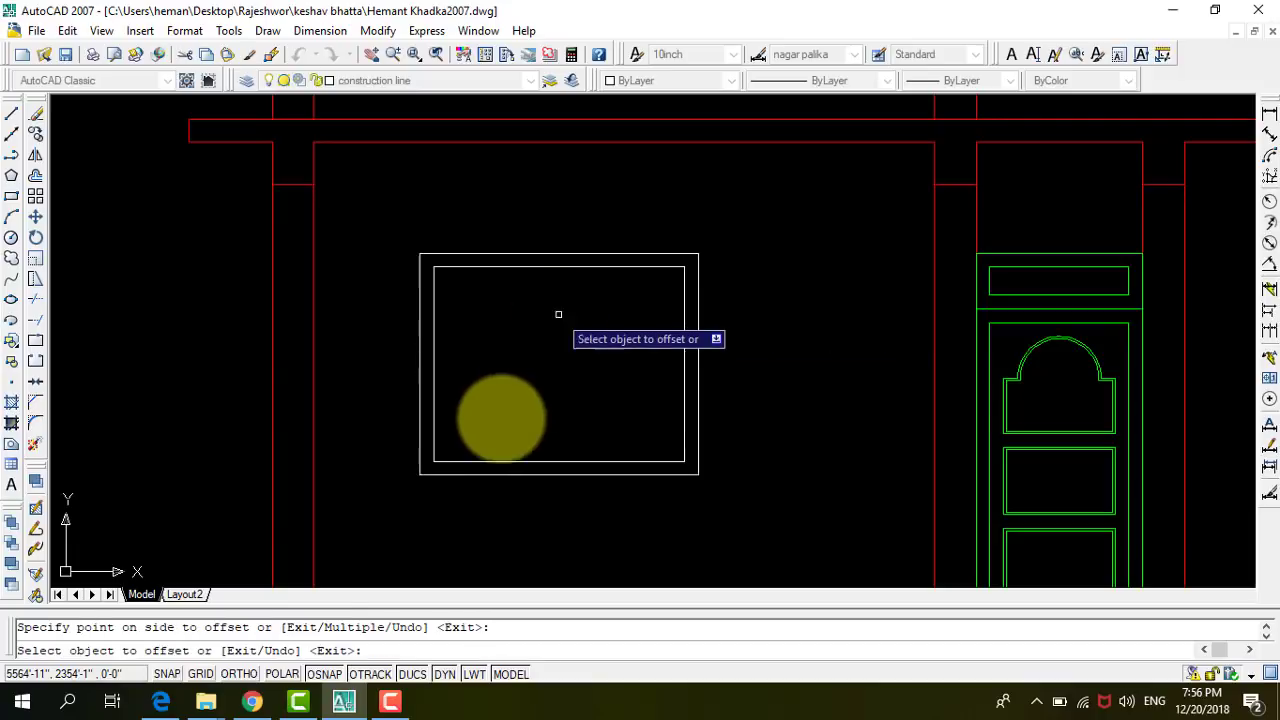
key(Escape)
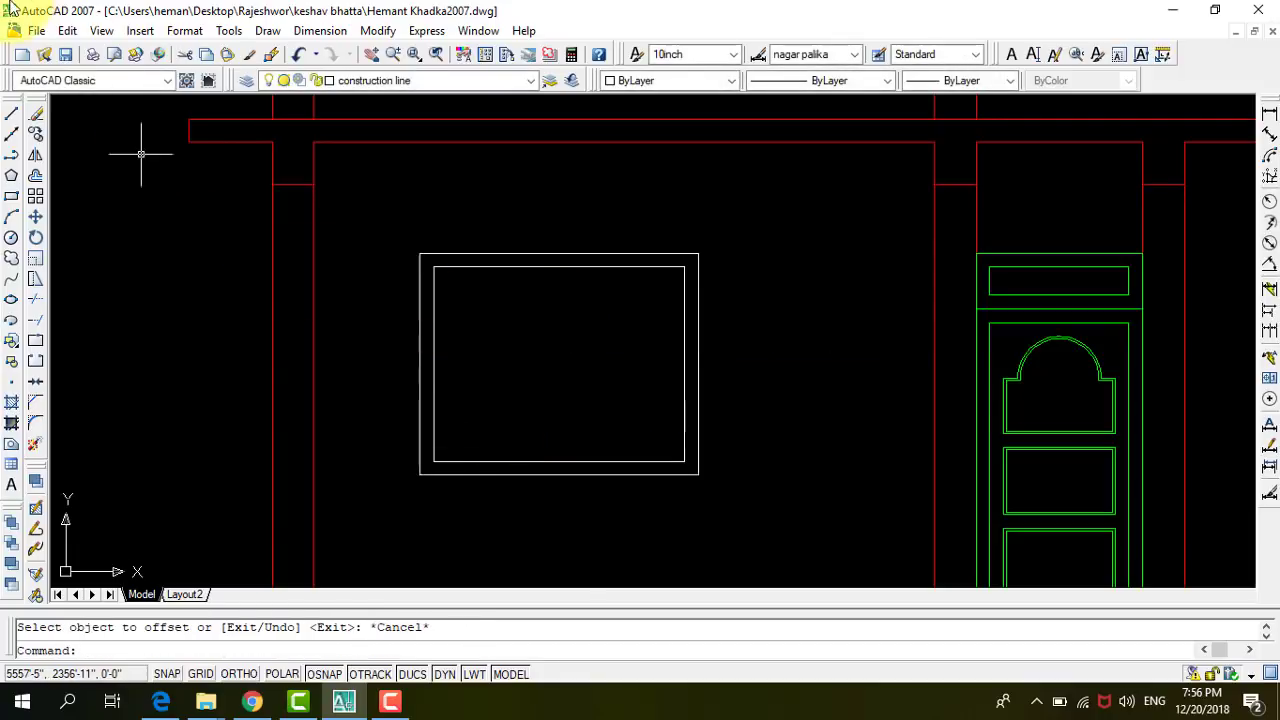
Draw a vertical divider from the inner top midpoint to the bottom midpoint.
click(12, 118)
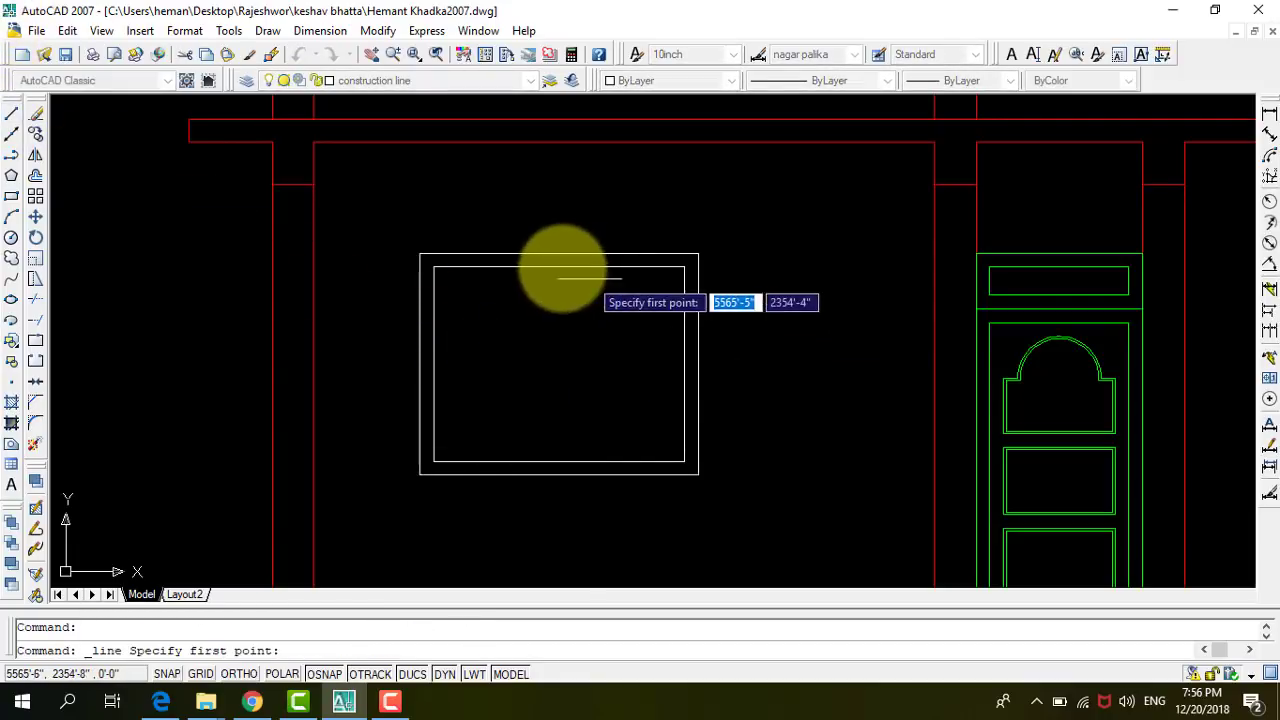
click(558, 266)
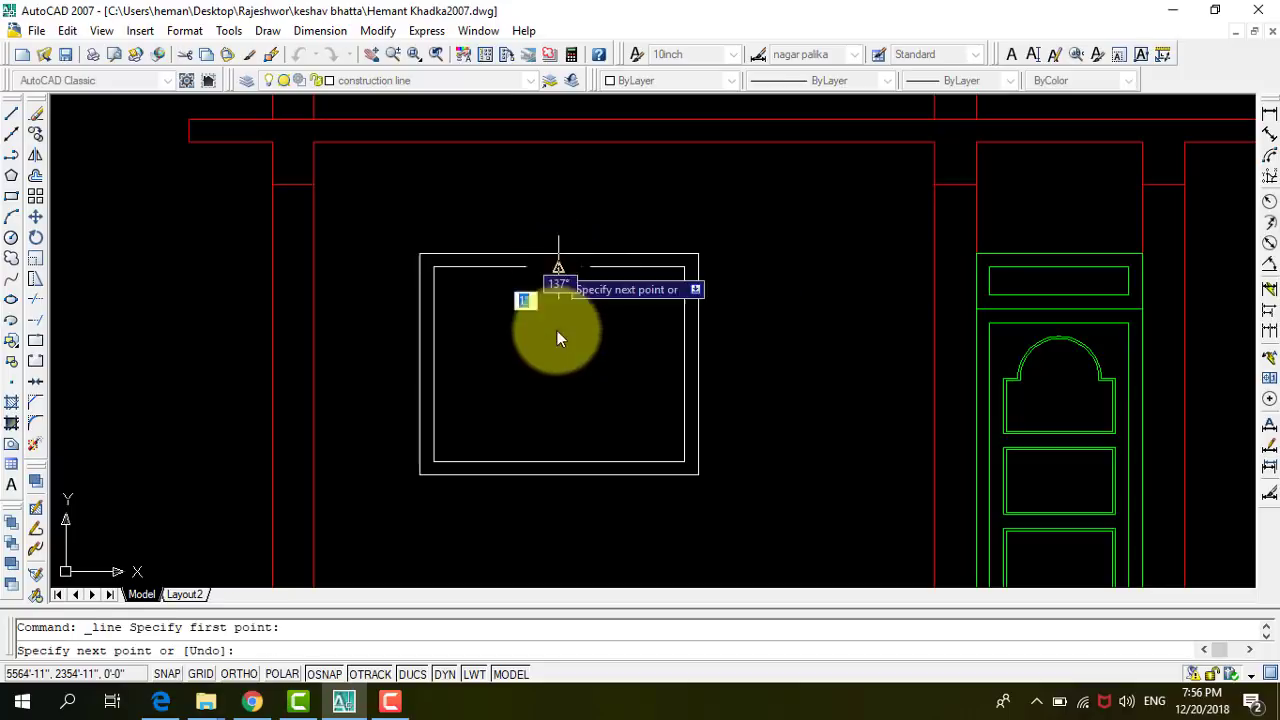
click(558, 462)
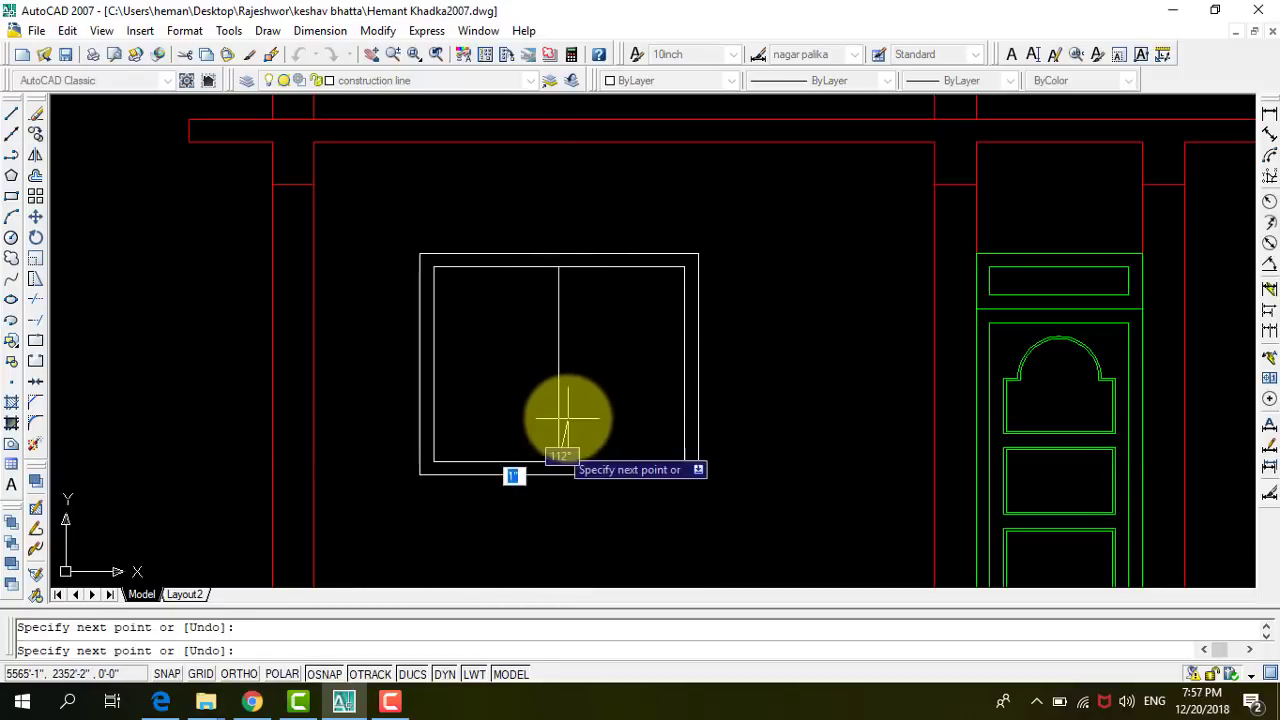
key(Return)
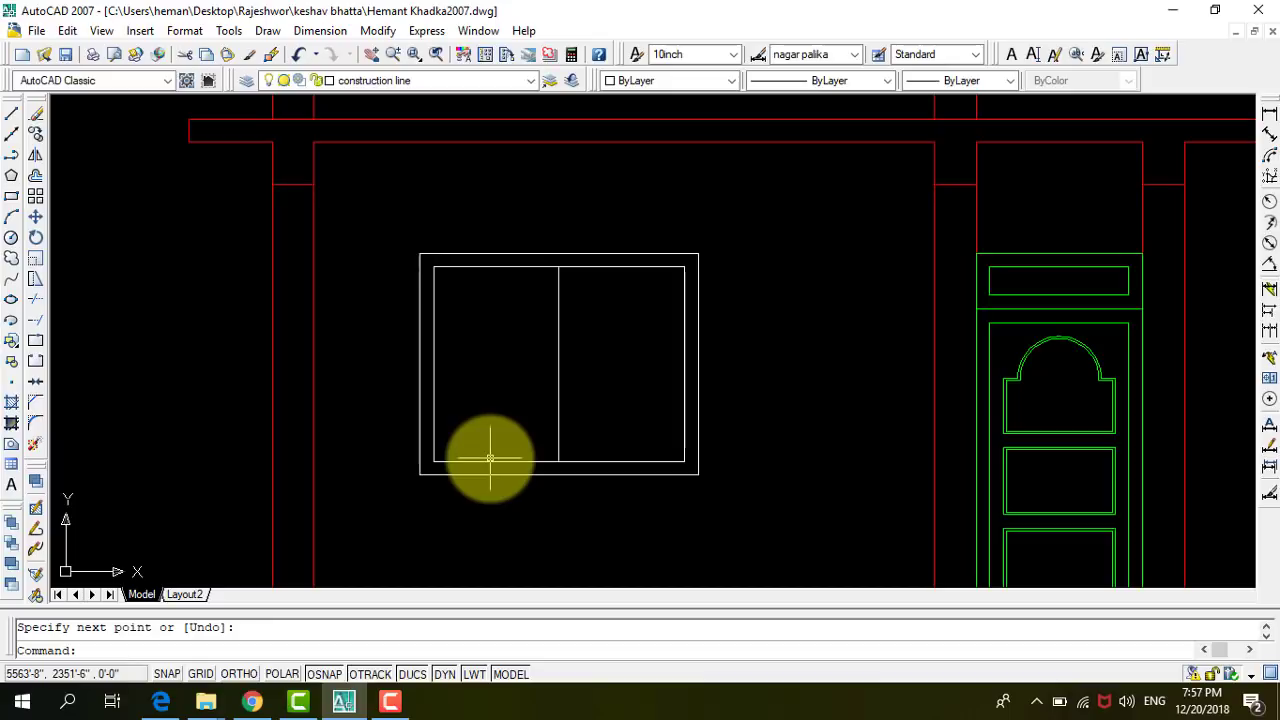
text(o)
Offset the centre divider 1.5 to each side, then delete the original divider.
key(Return)
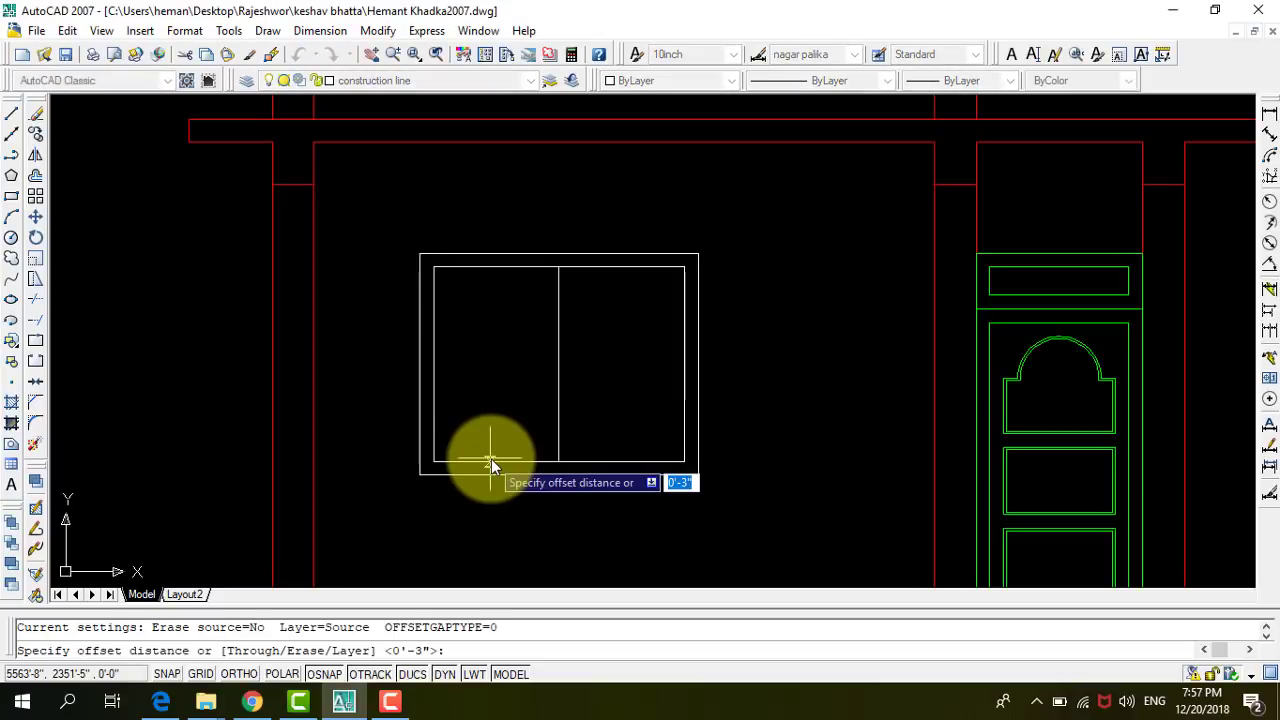
text(1.5)
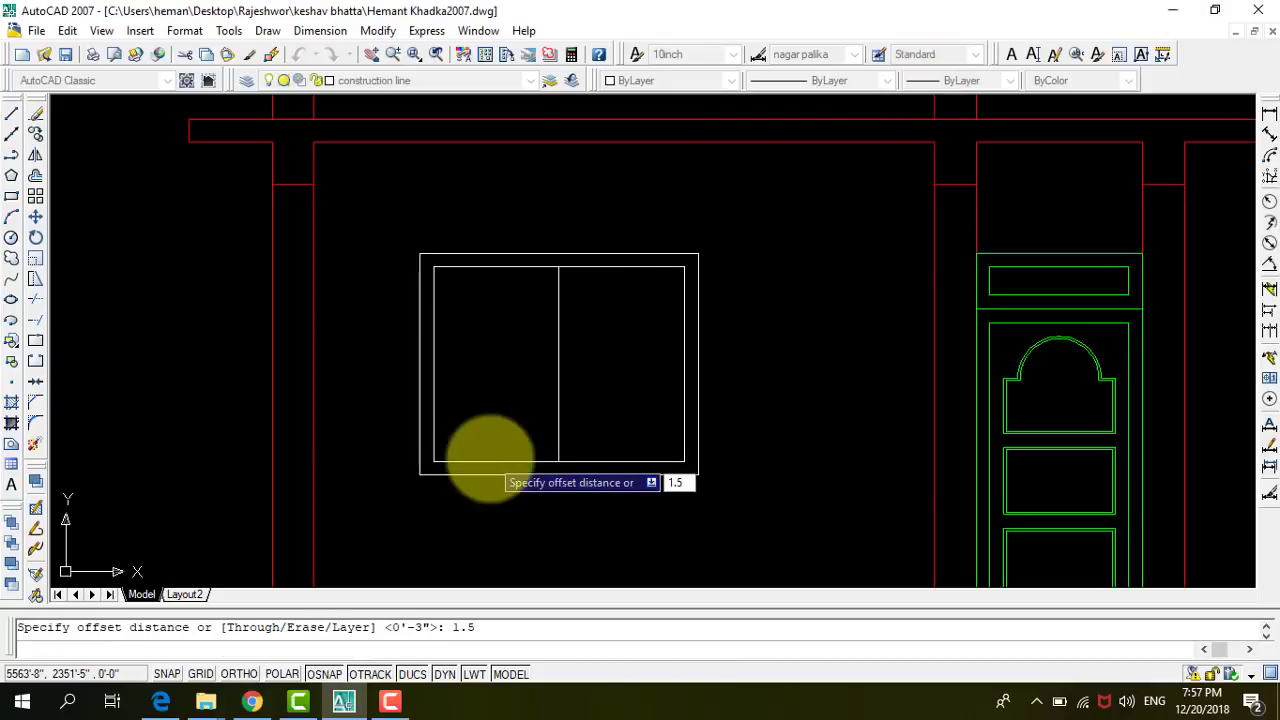
key(Return)
click(558, 397)
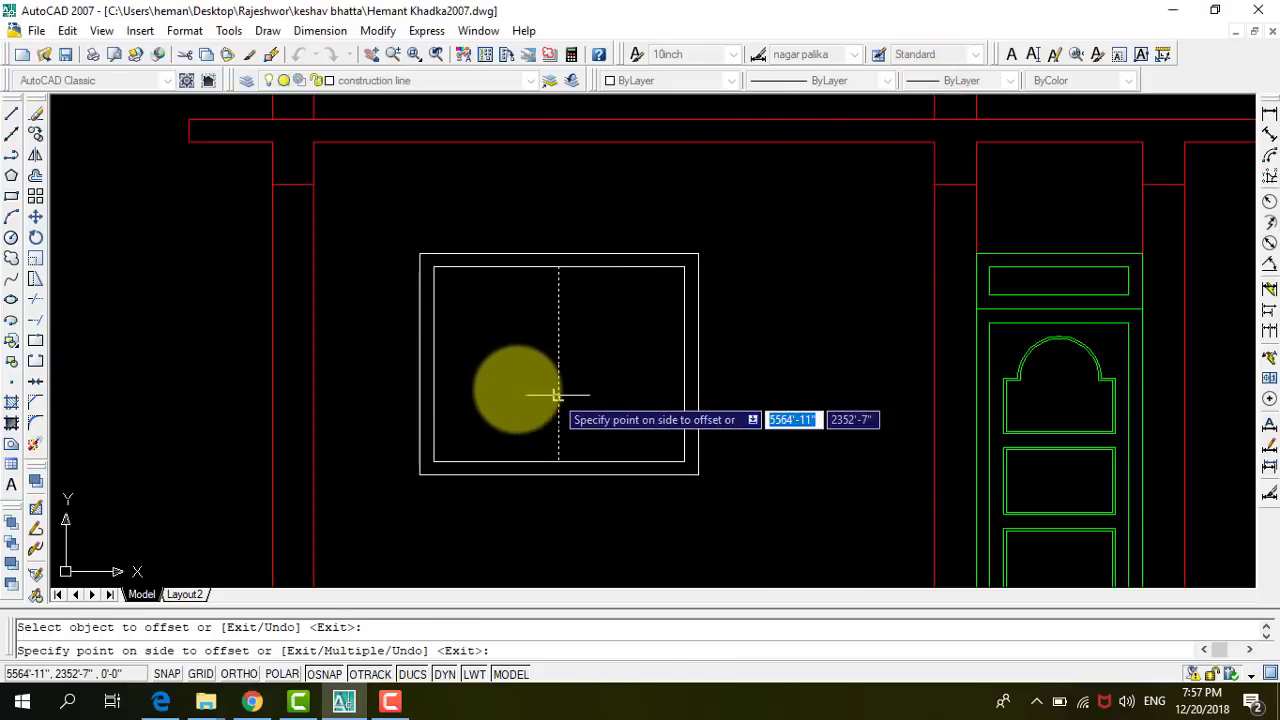
click(517, 385)
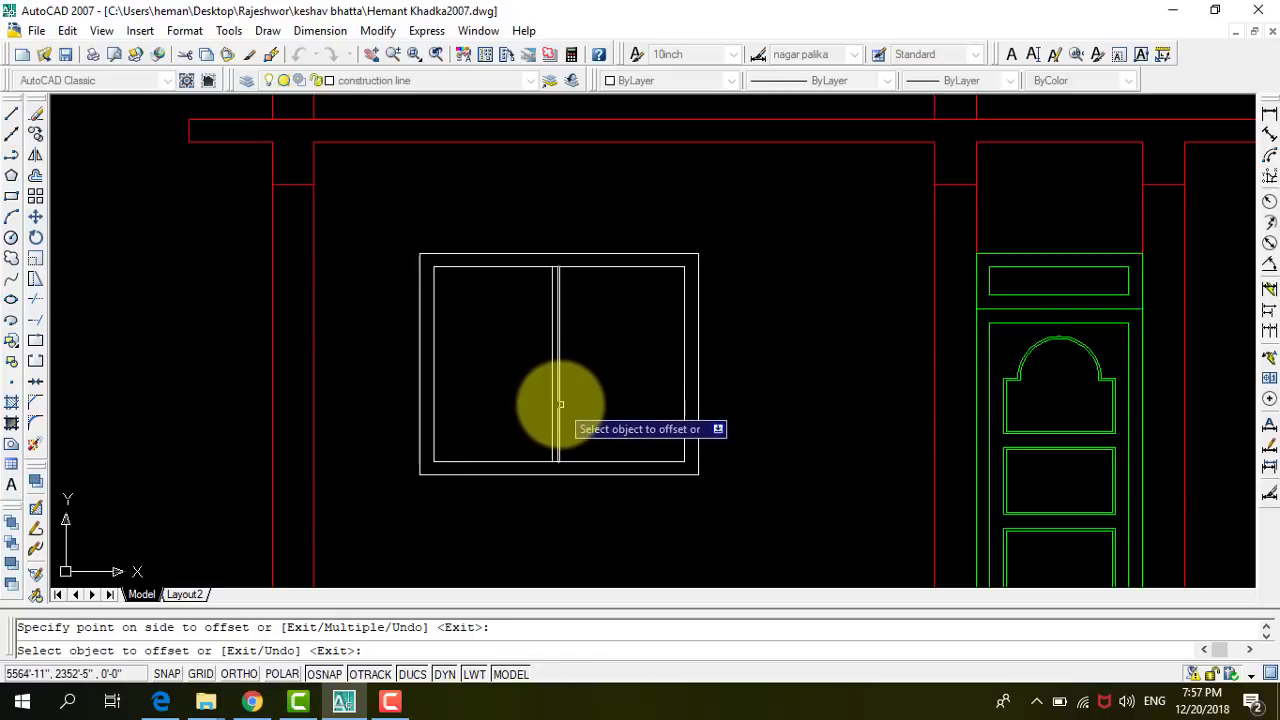
click(561, 404)
click(577, 407)
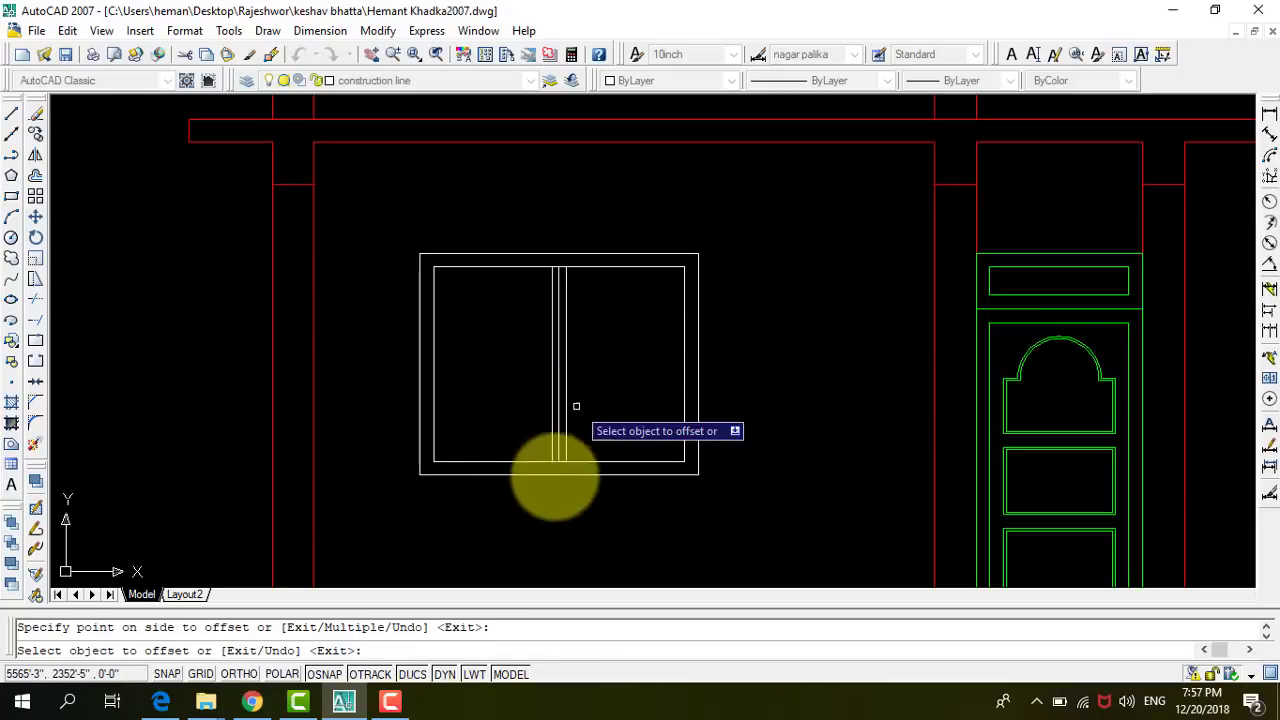
key(Escape)
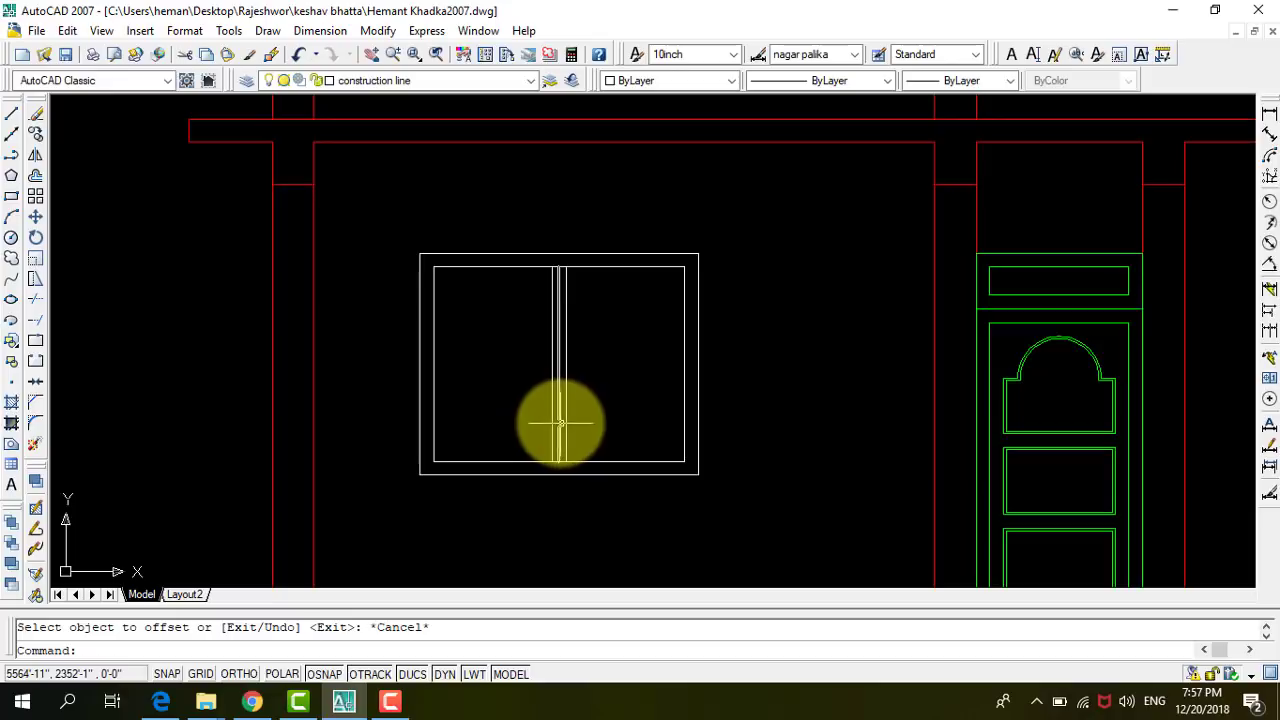
click(561, 424)
key(Delete)
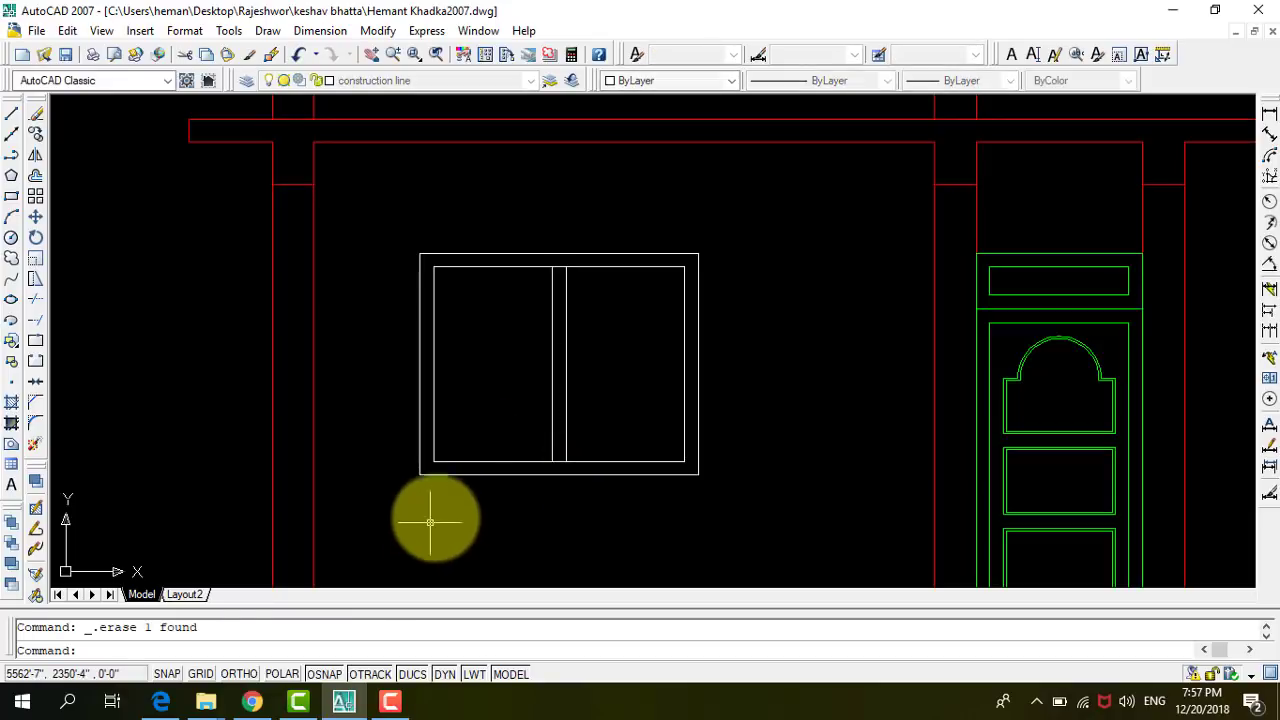
text(tr)
Trim the inner top and bottom edges between the two mullion lines.
key(Return)
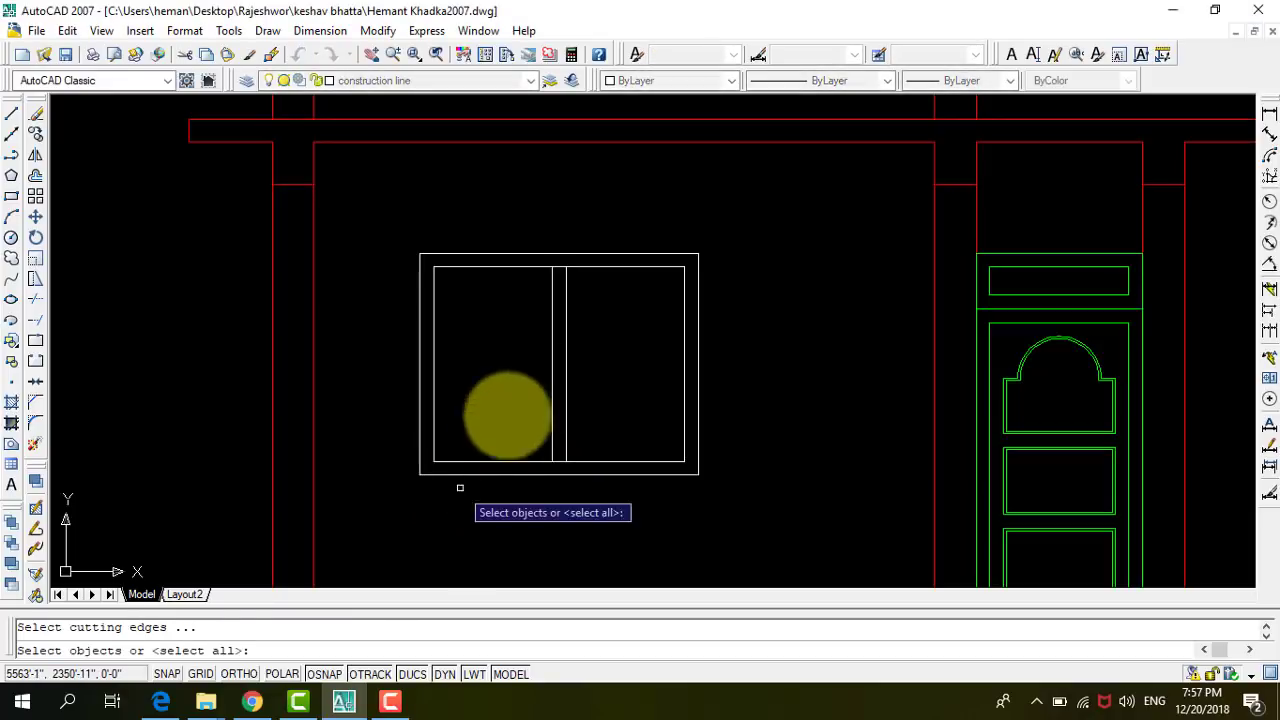
click(561, 268)
key(Escape)
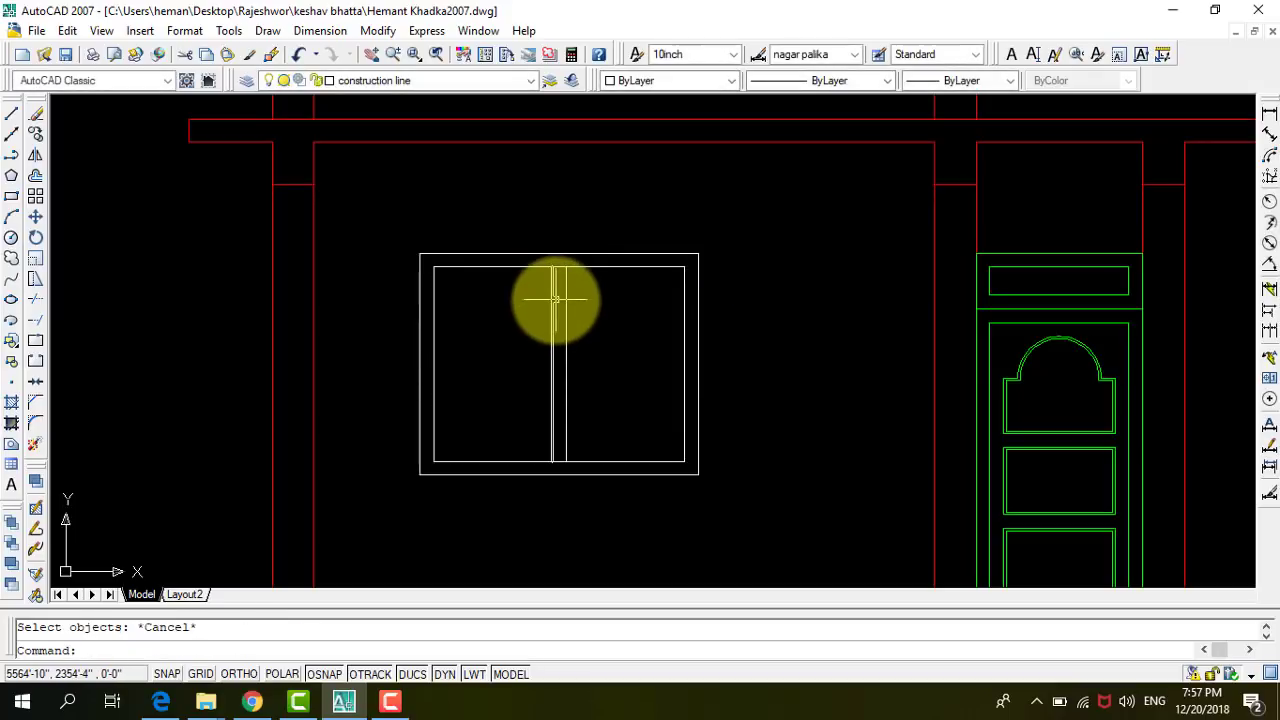
text(tr)
key(Return)
key(Return)
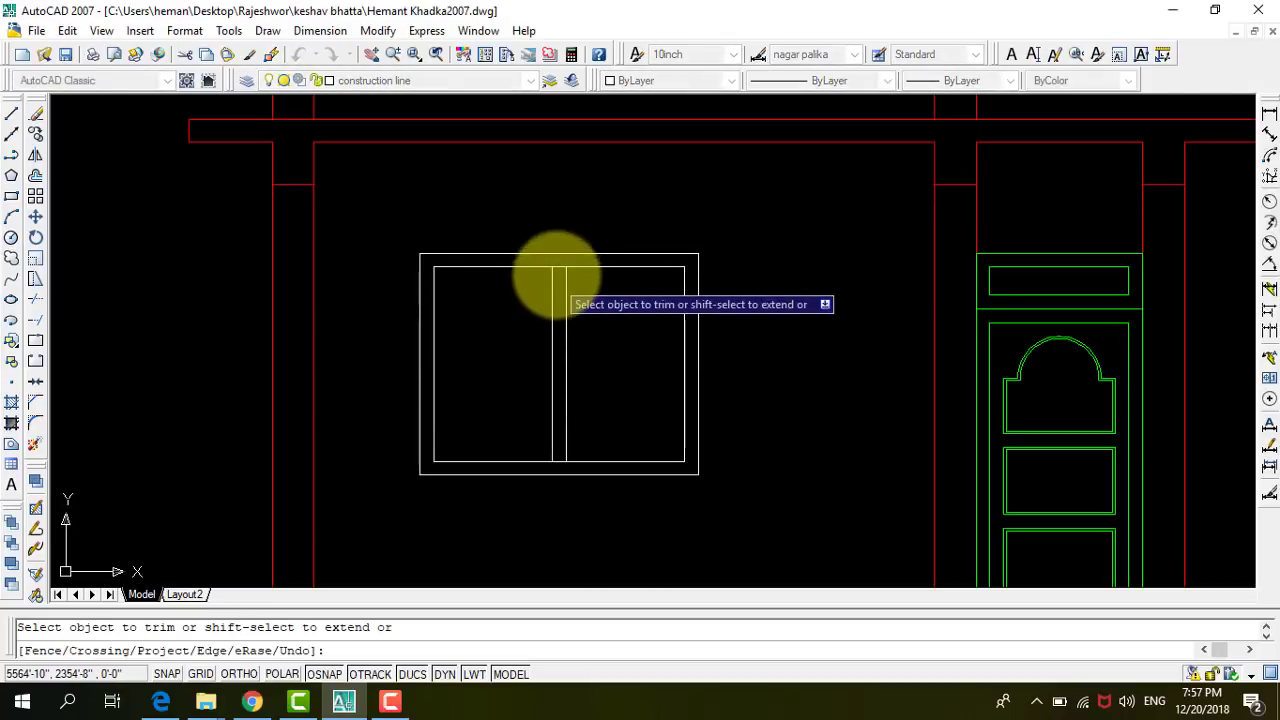
click(559, 267)
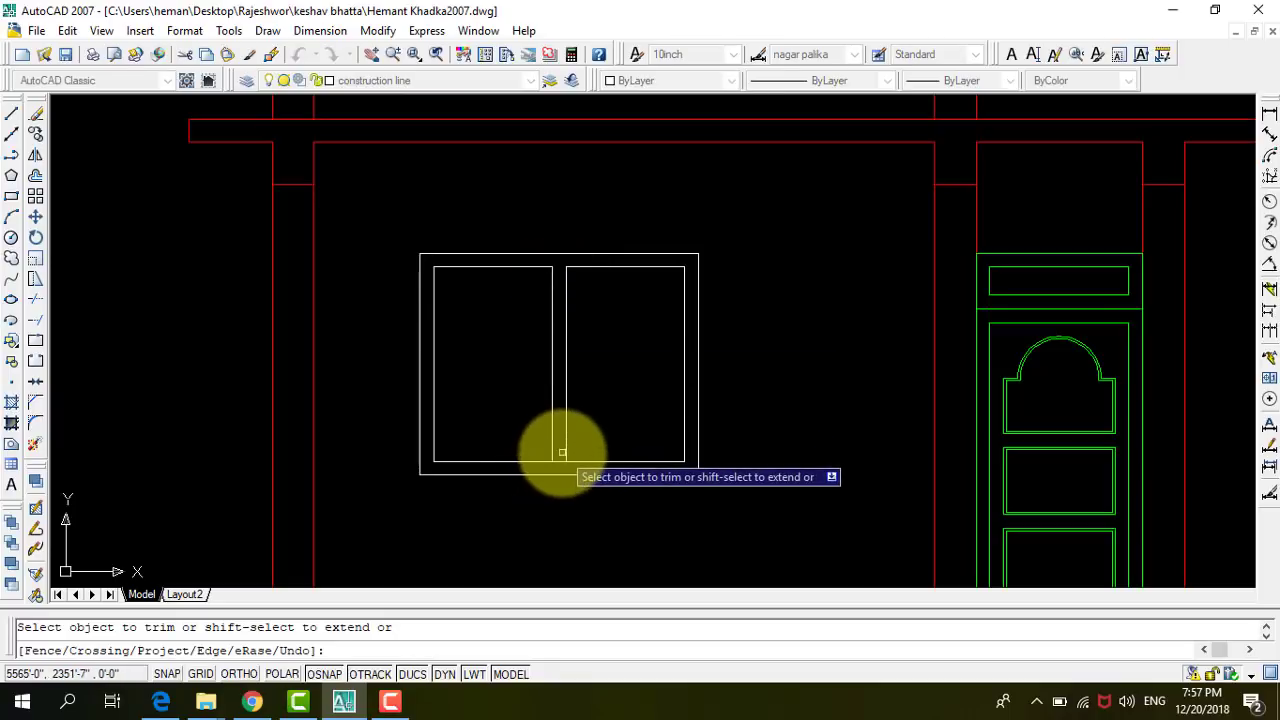
click(559, 462)
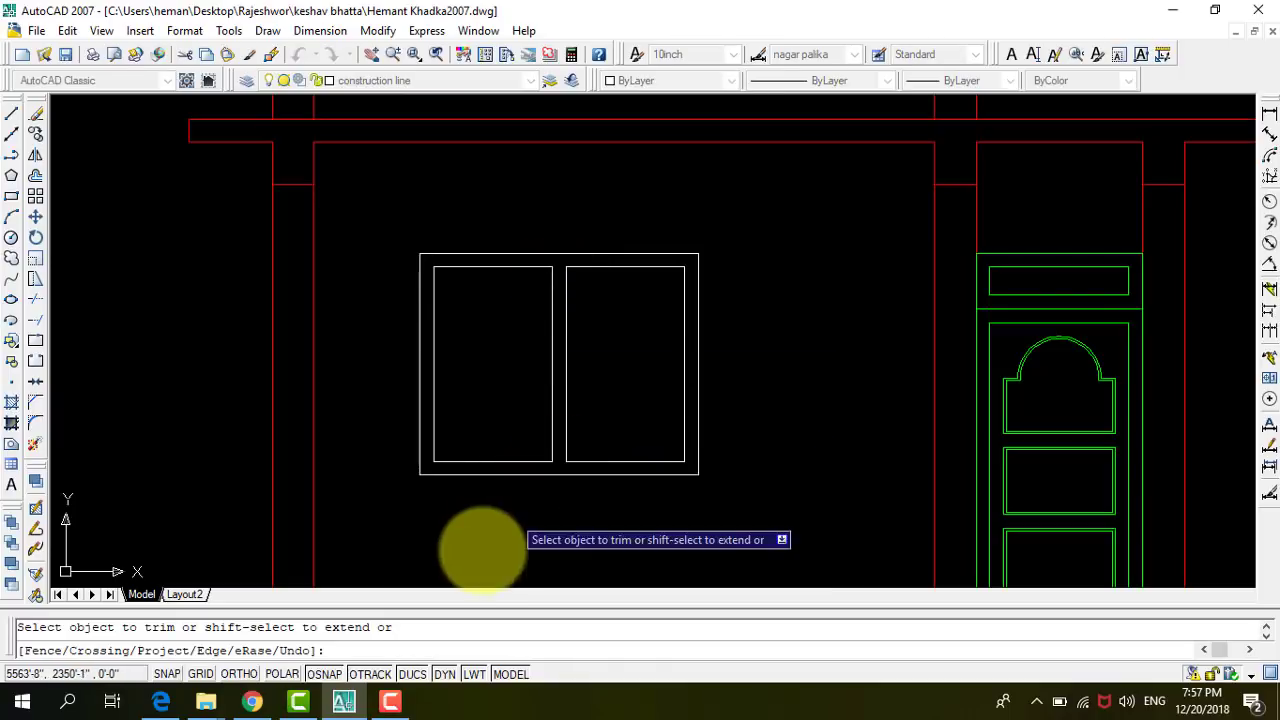
key(Escape)
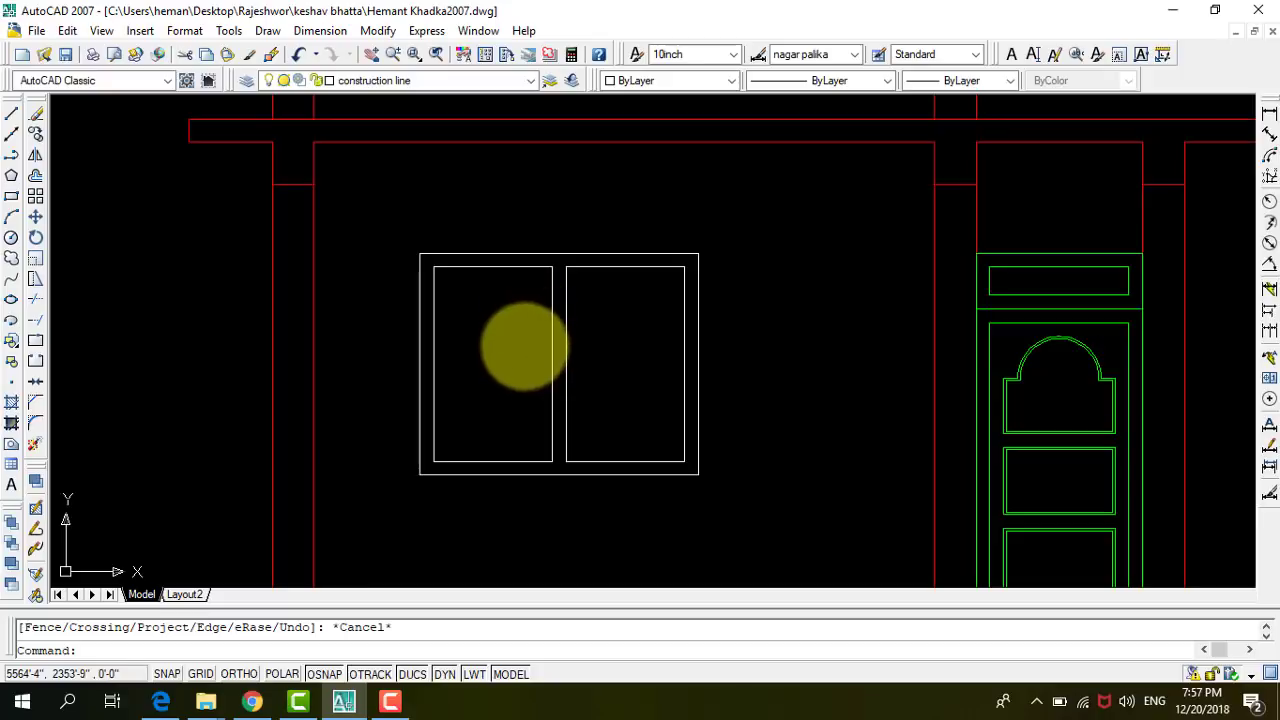
scroll(525, 345, down, 4)
scroll(540, 335, up, 3)
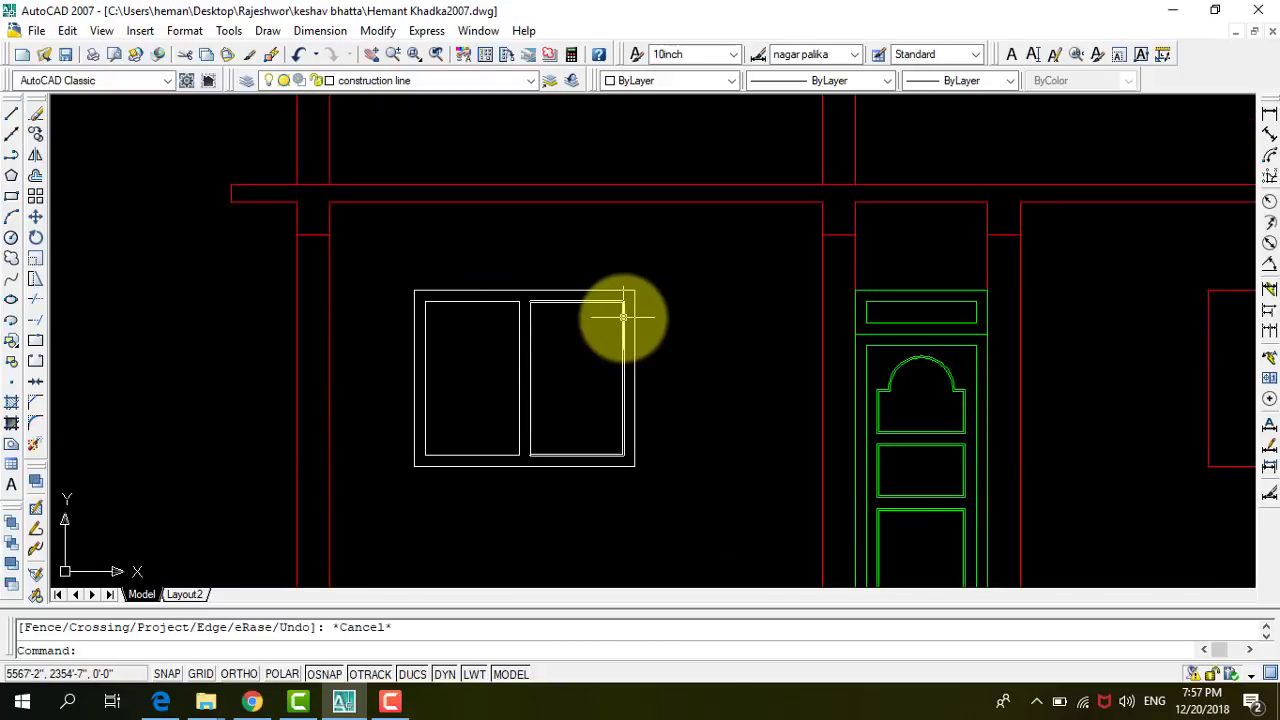
scroll(540, 335, down, 2)
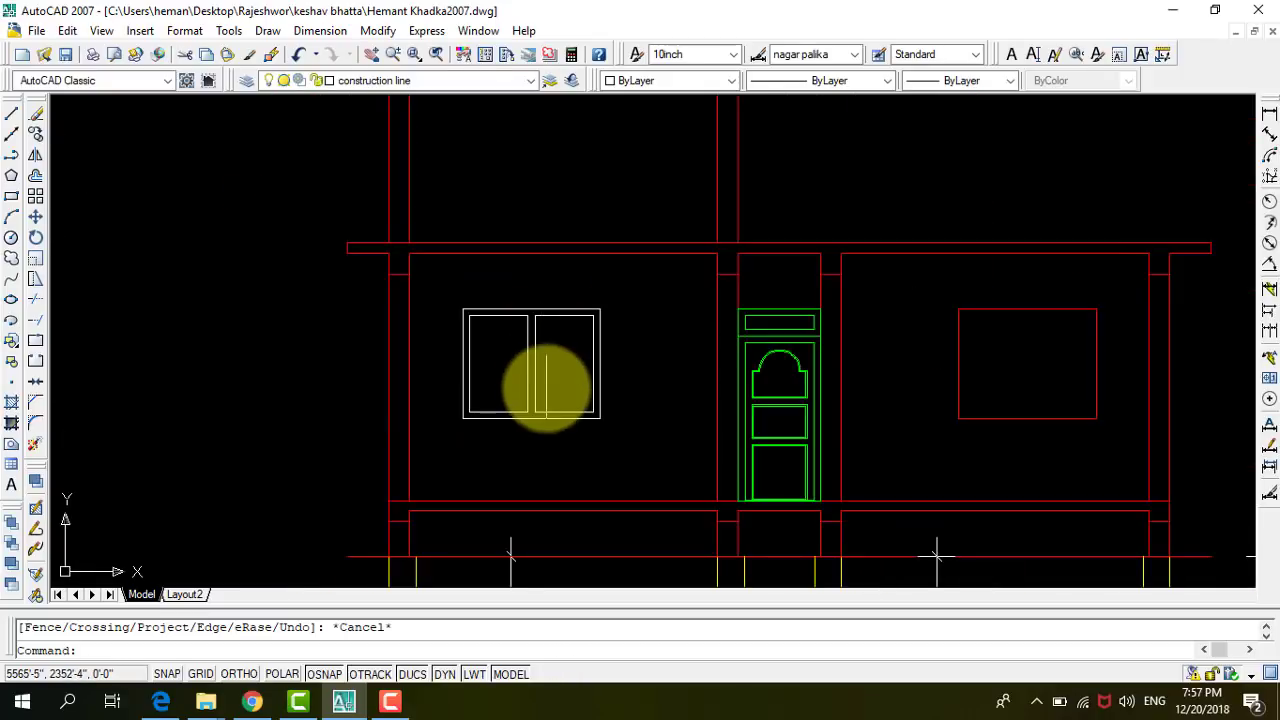
scroll(543, 386, up, 2)
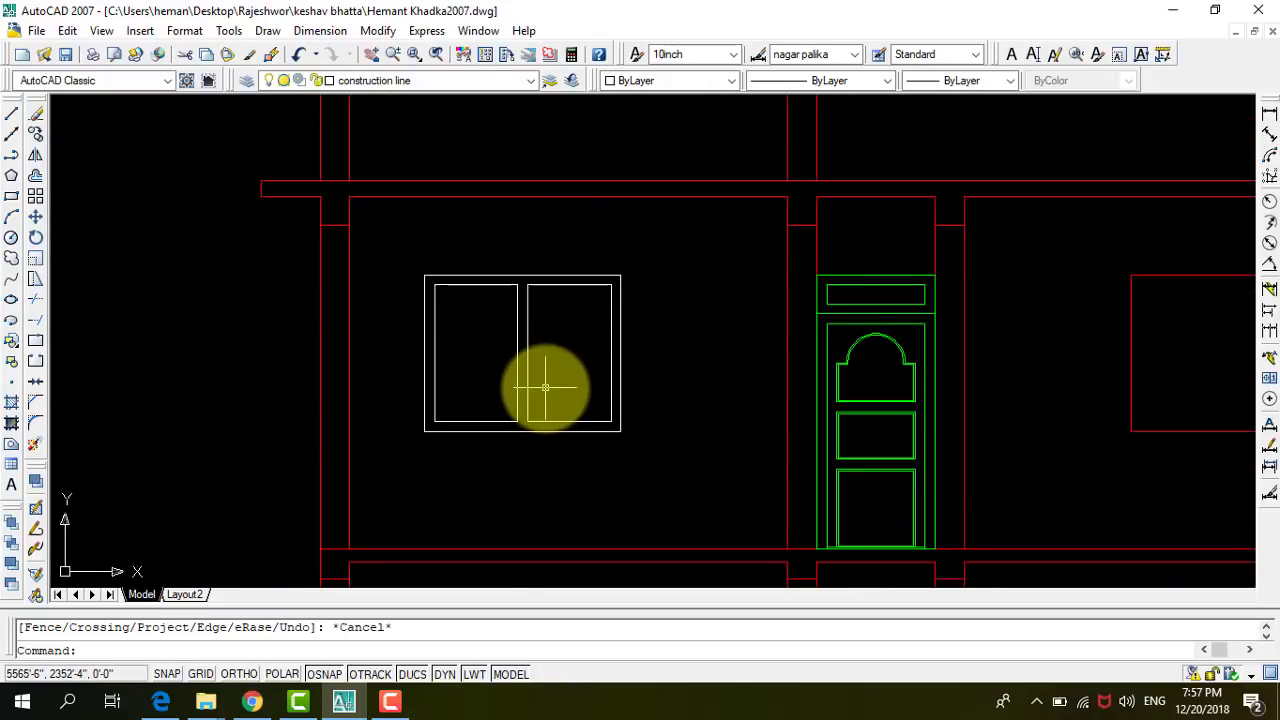
Match the window lines to the door's green properties.
click(250, 56)
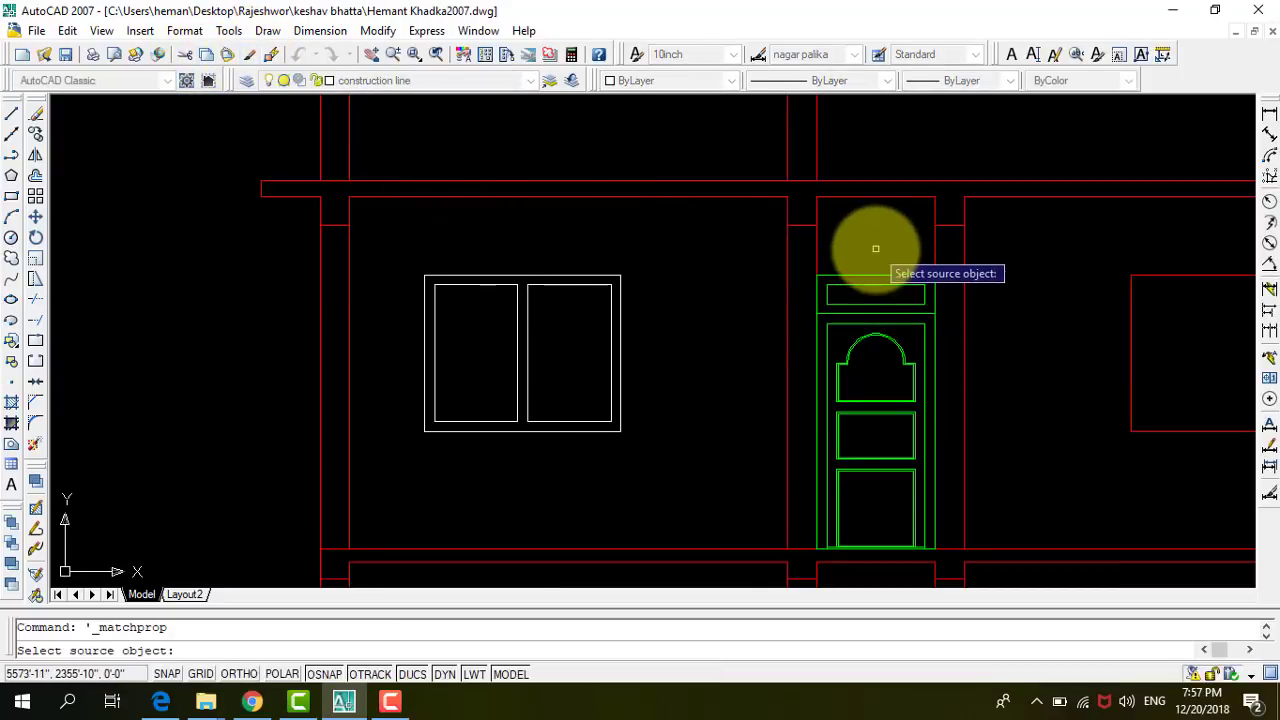
click(876, 293)
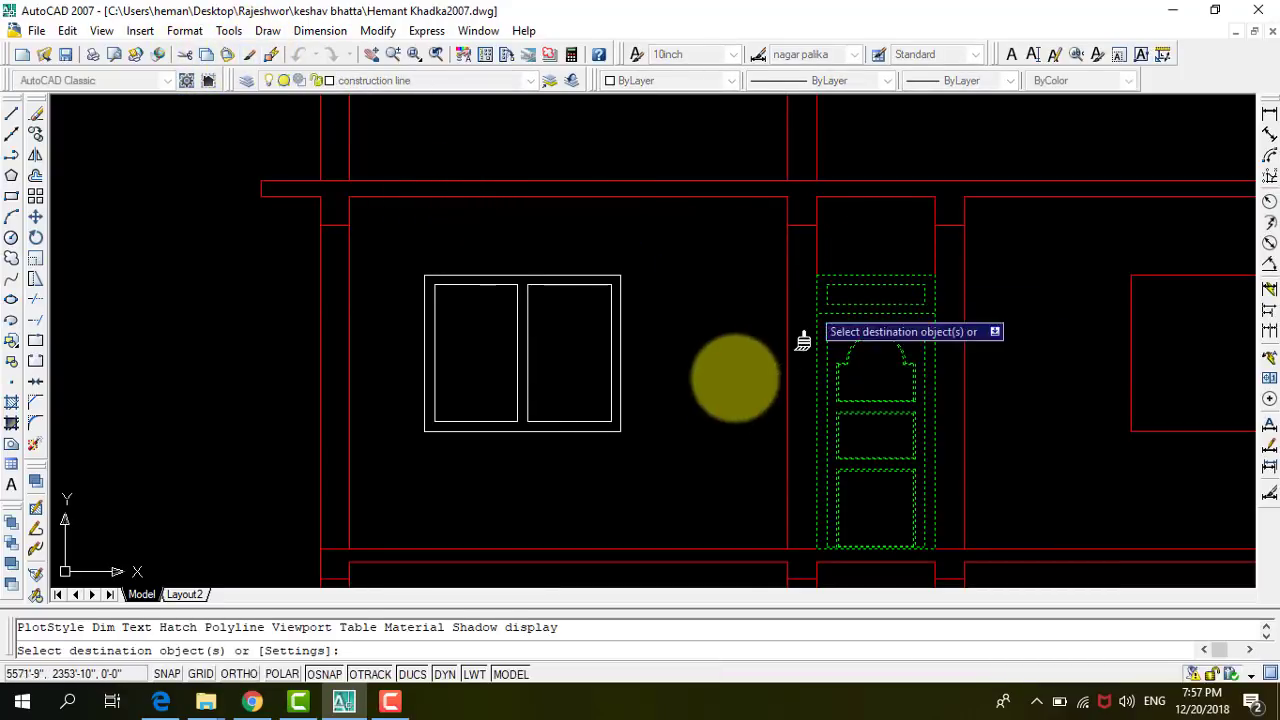
click(698, 455)
click(420, 232)
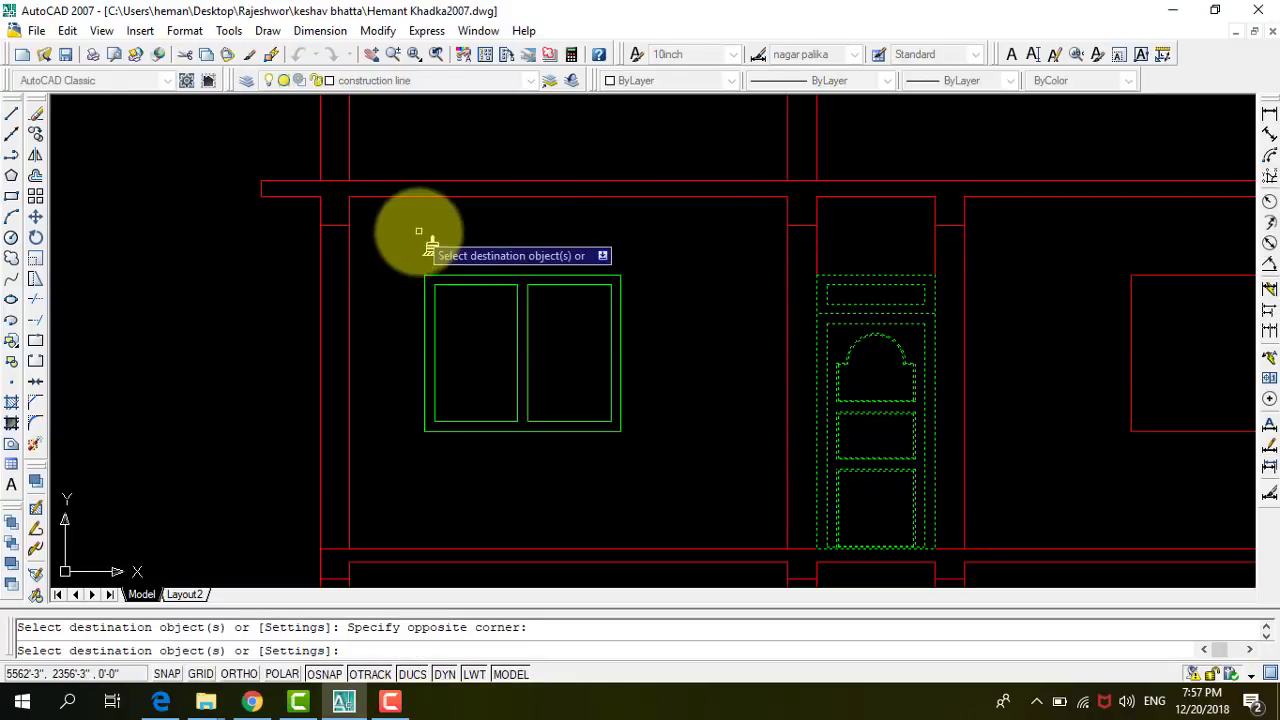
key(Escape)
Copy the green two-pane window into the first two elevation window openings.
click(661, 460)
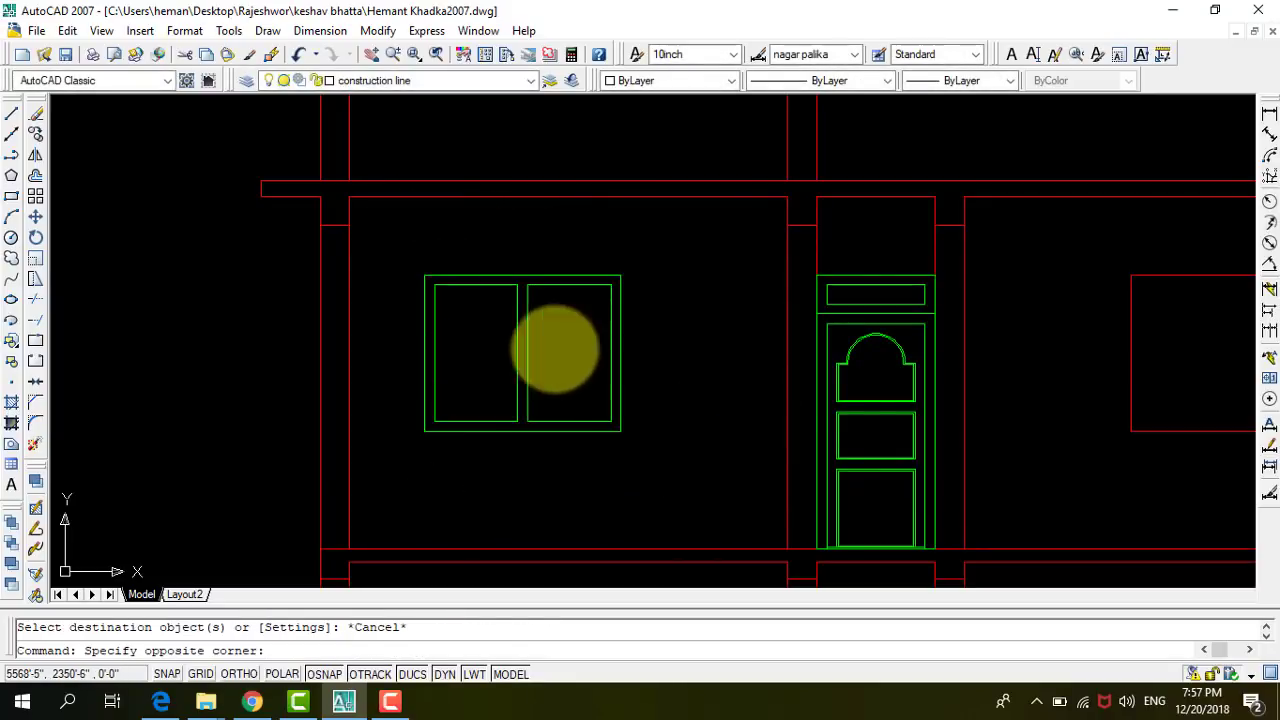
click(395, 229)
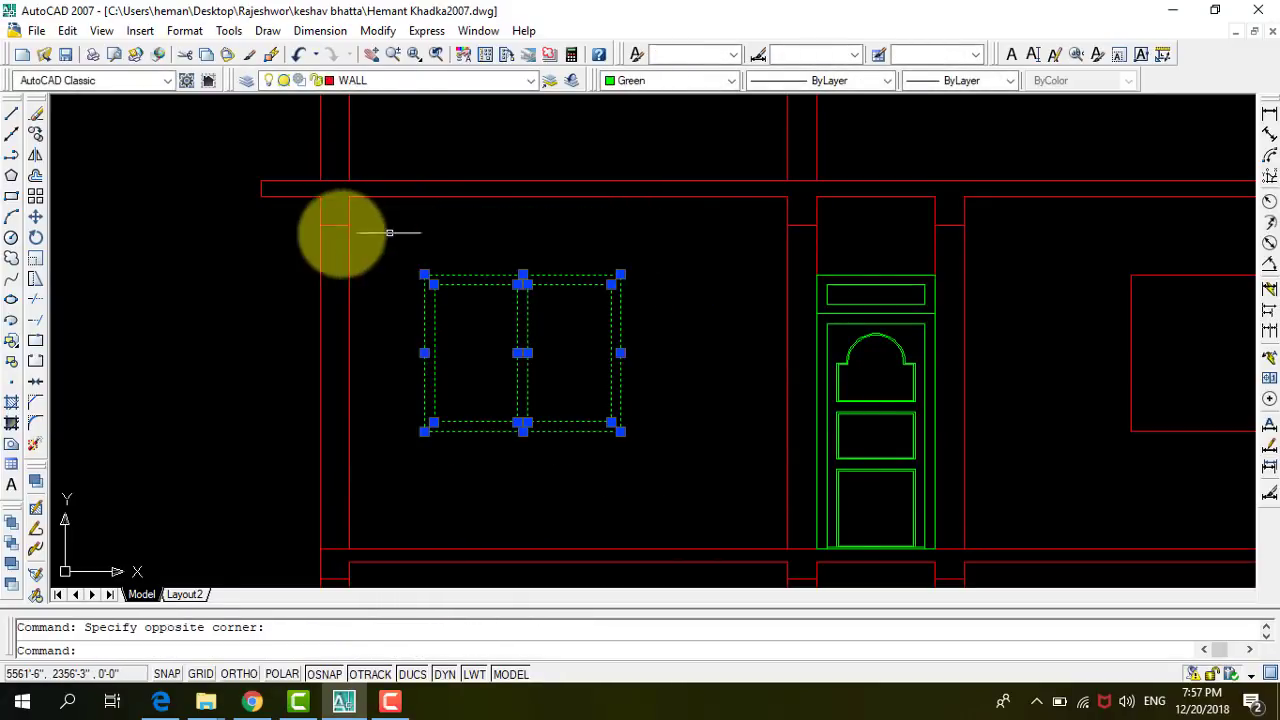
click(34, 135)
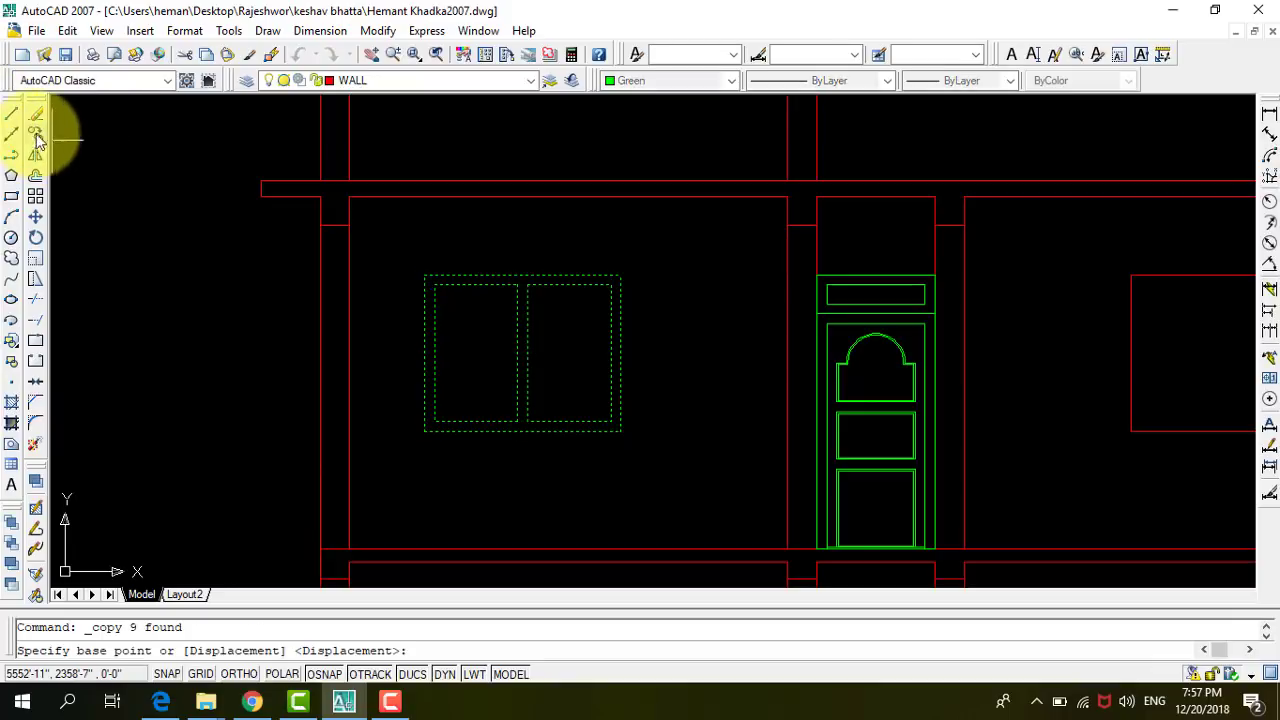
click(425, 277)
scroll(400, 320, down, 3)
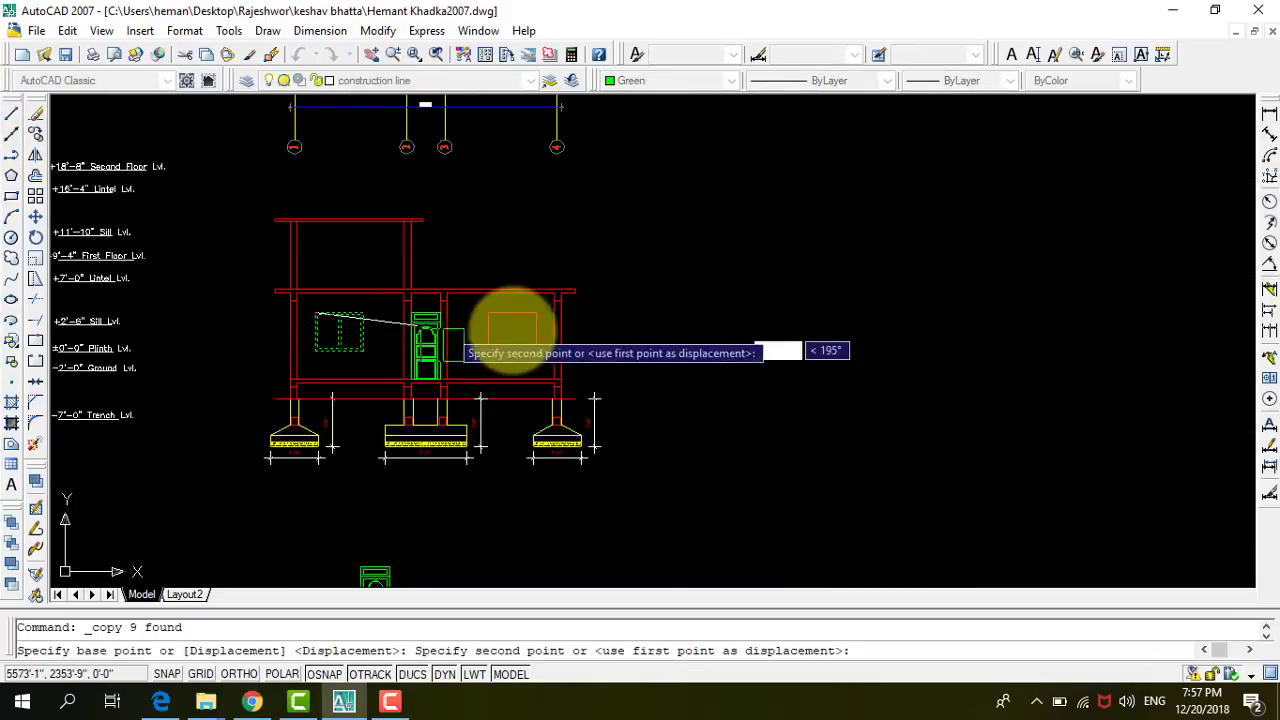
scroll(512, 321, up, 2)
scroll(480, 300, up, 2)
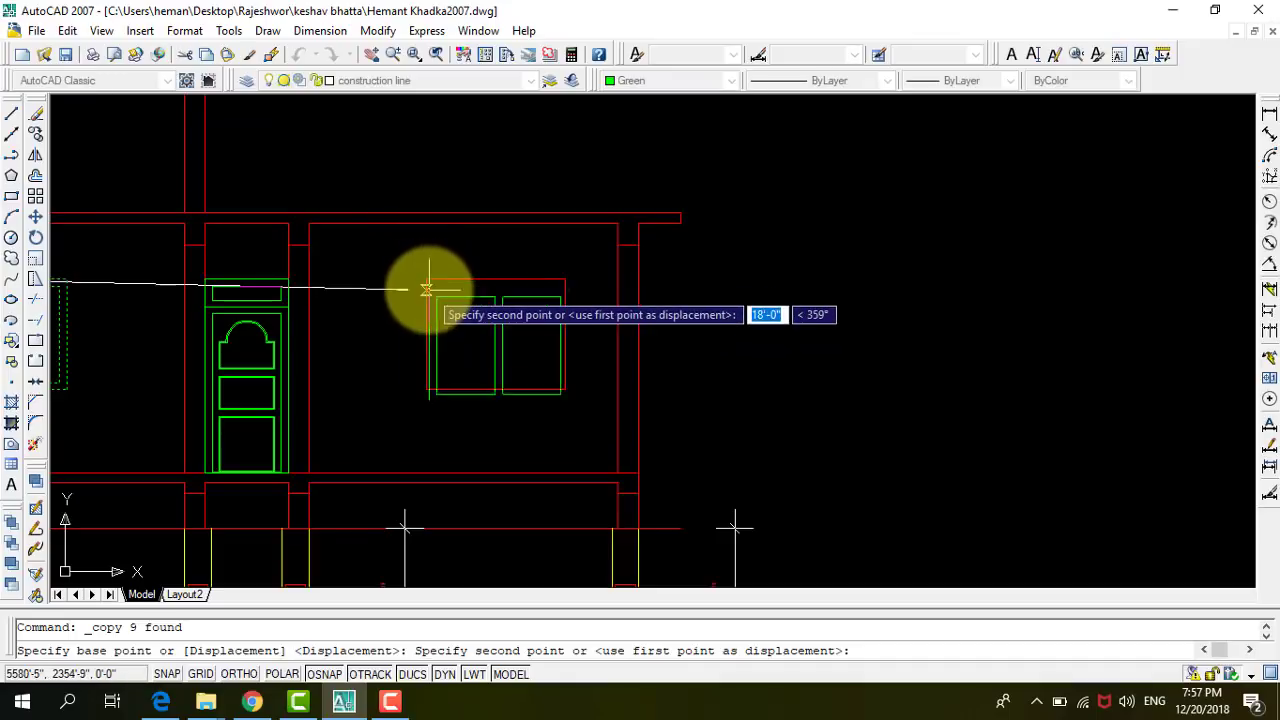
click(427, 280)
scroll(427, 277, down, 3)
scroll(663, 229, down, 3)
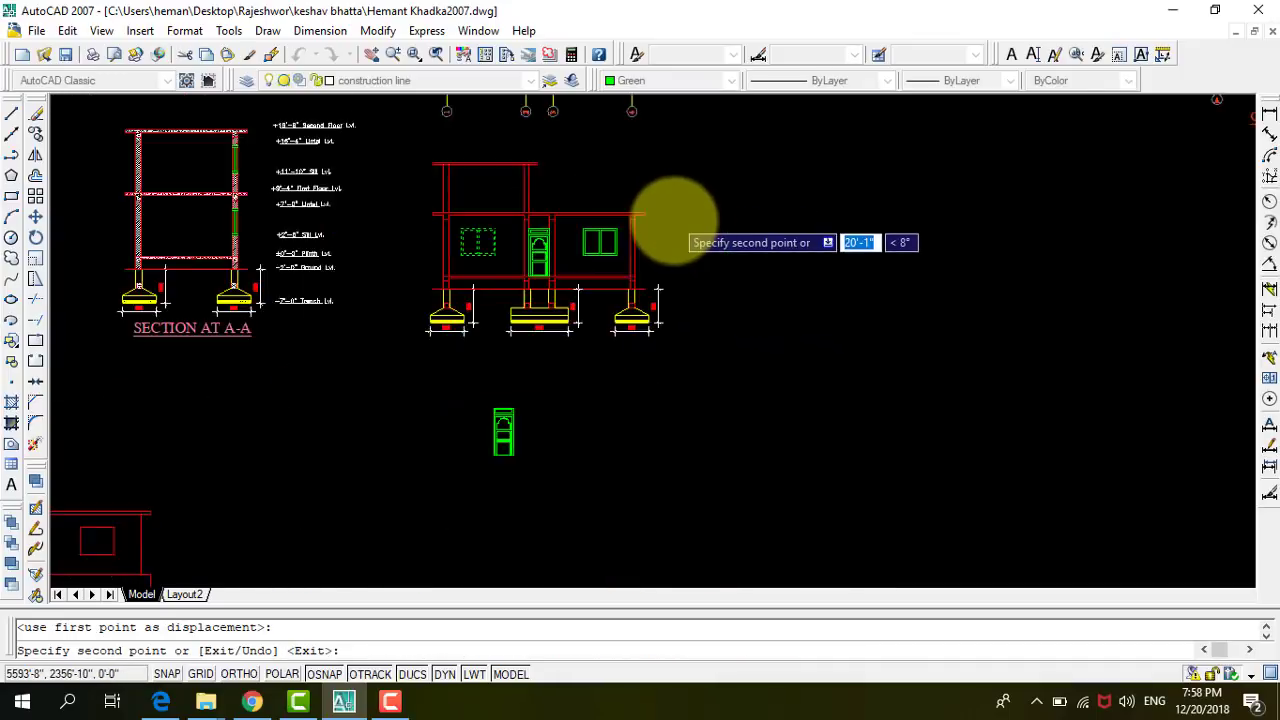
scroll(671, 214, down, 2)
scroll(528, 286, up, 3)
scroll(508, 349, up, 3)
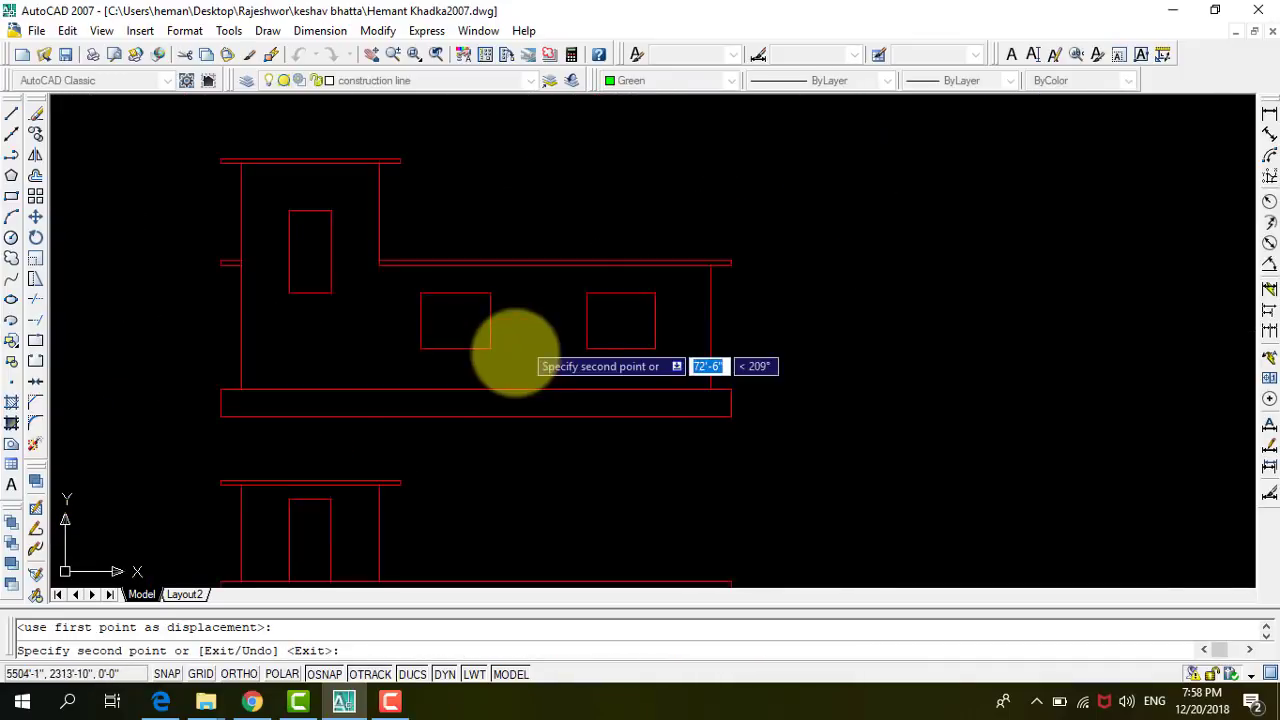
scroll(377, 306, up, 1)
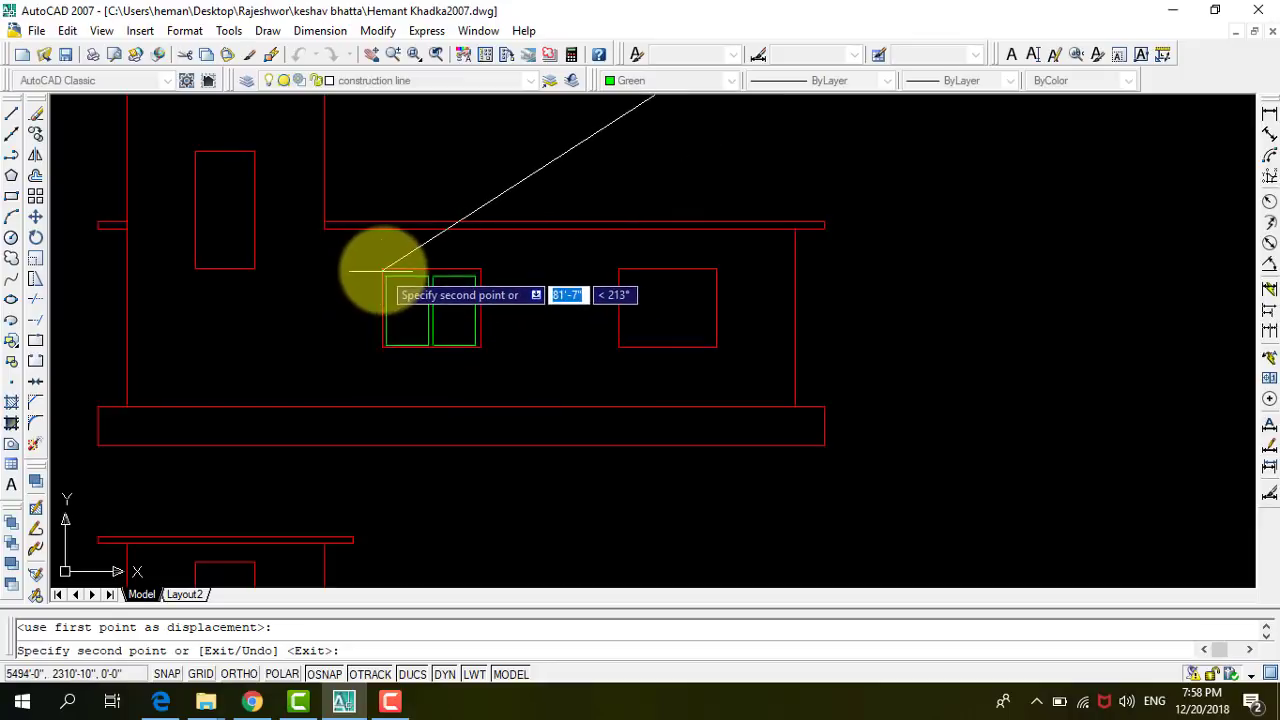
click(380, 268)
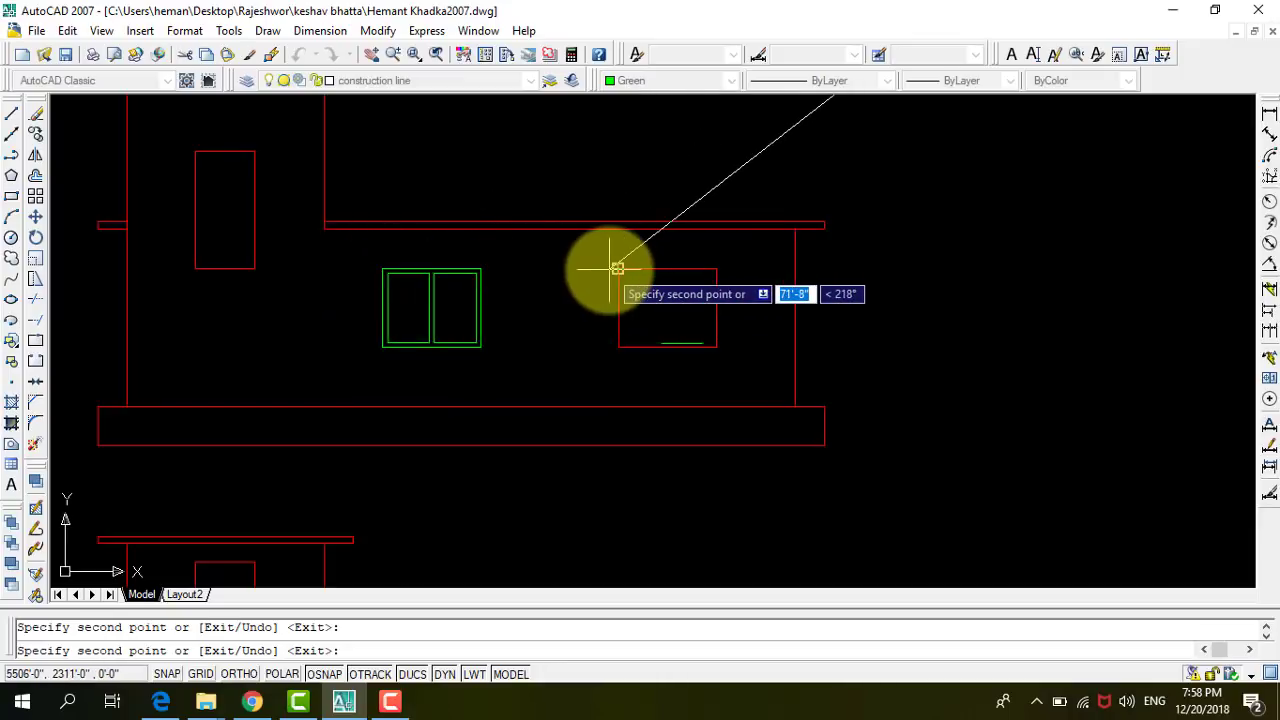
Place two more window copies in the remaining left openings.
scroll(514, 229, down, 4)
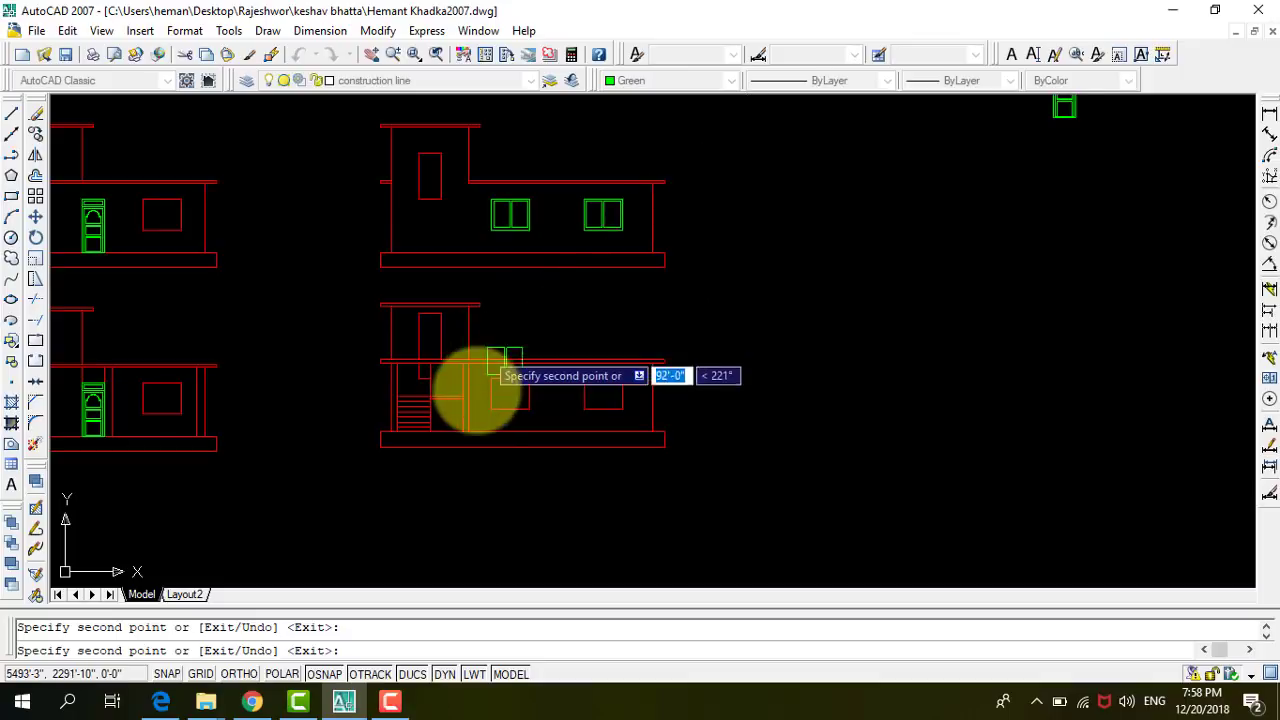
scroll(497, 385, up, 6)
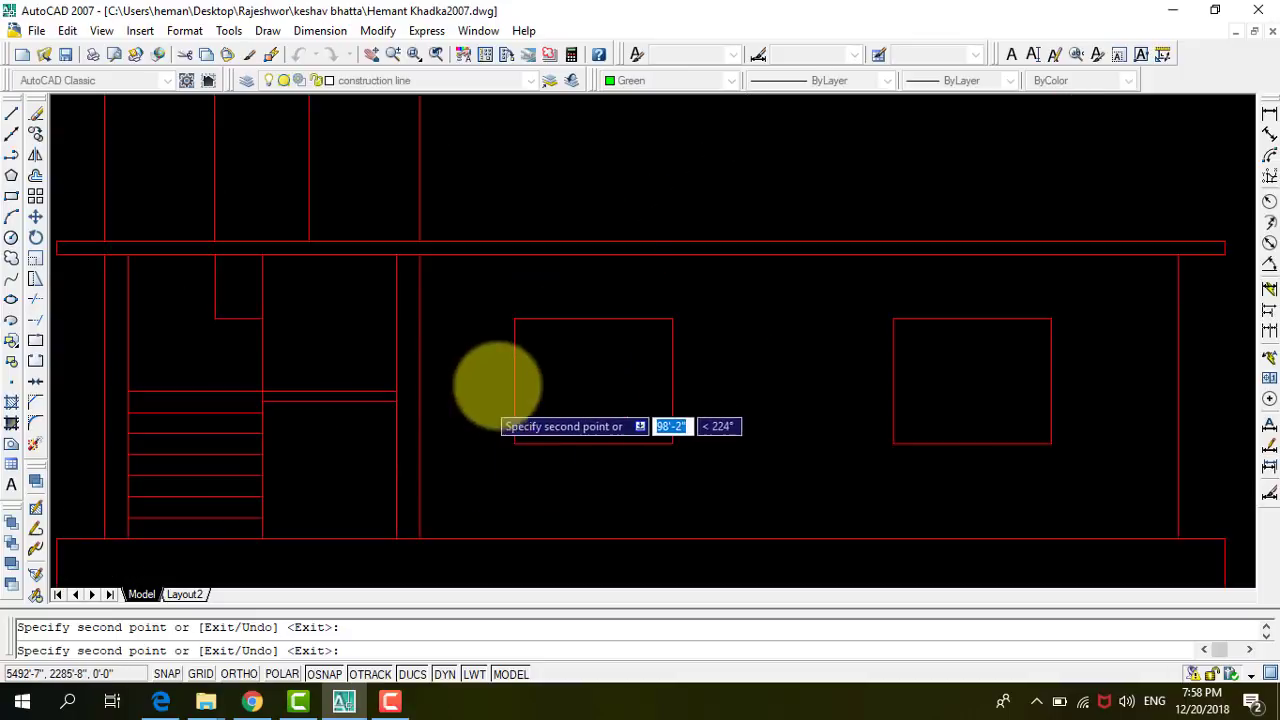
click(514, 319)
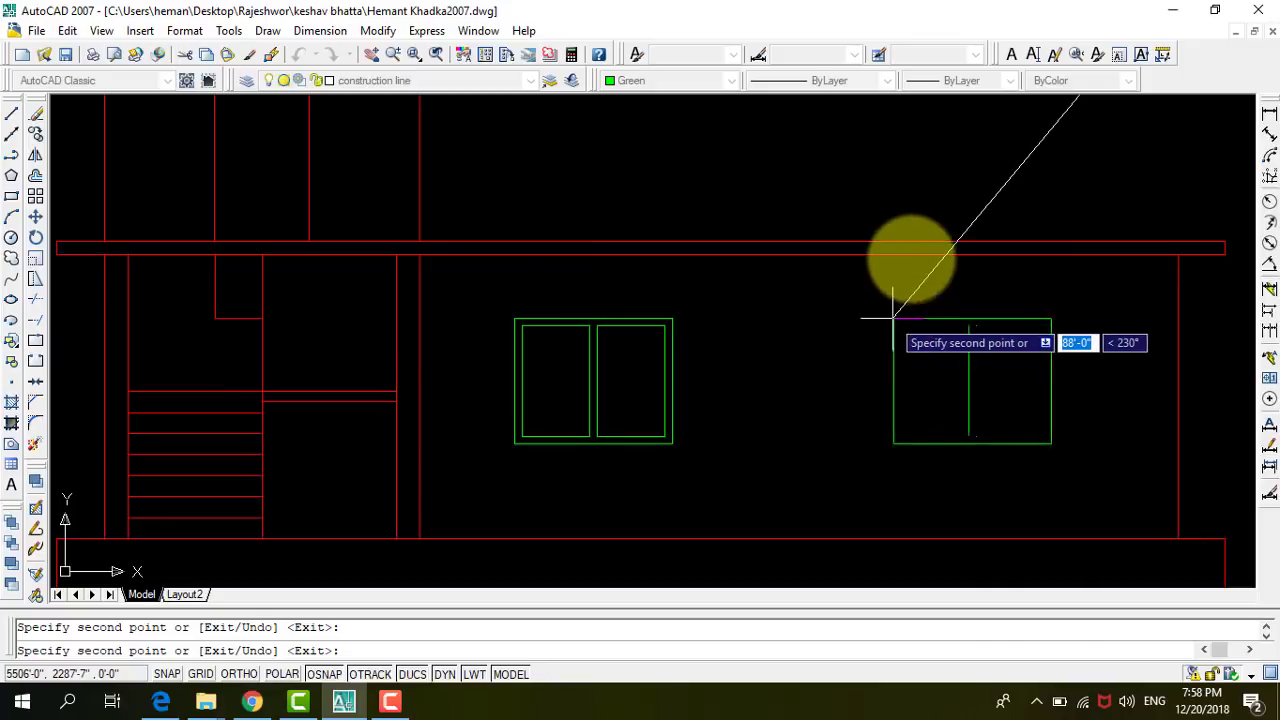
scroll(905, 265, down, 8)
scroll(700, 177, up, 3)
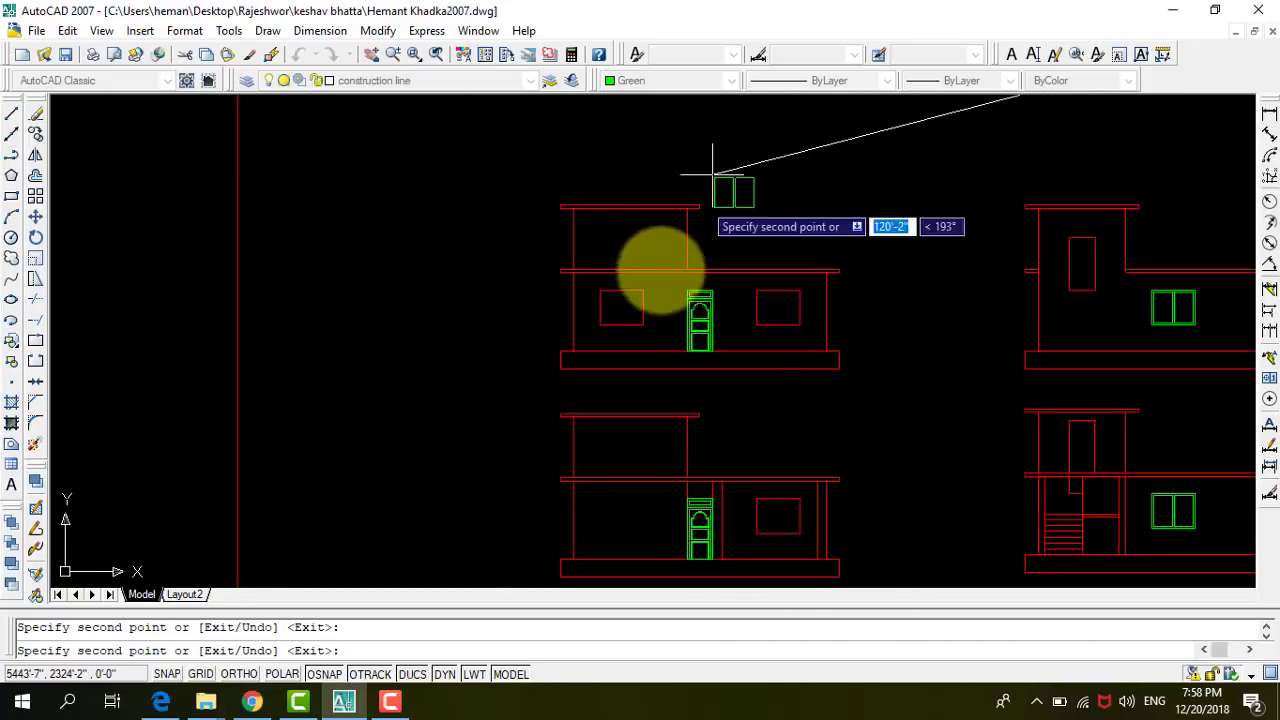
scroll(671, 251, up, 3)
scroll(484, 300, up, 3)
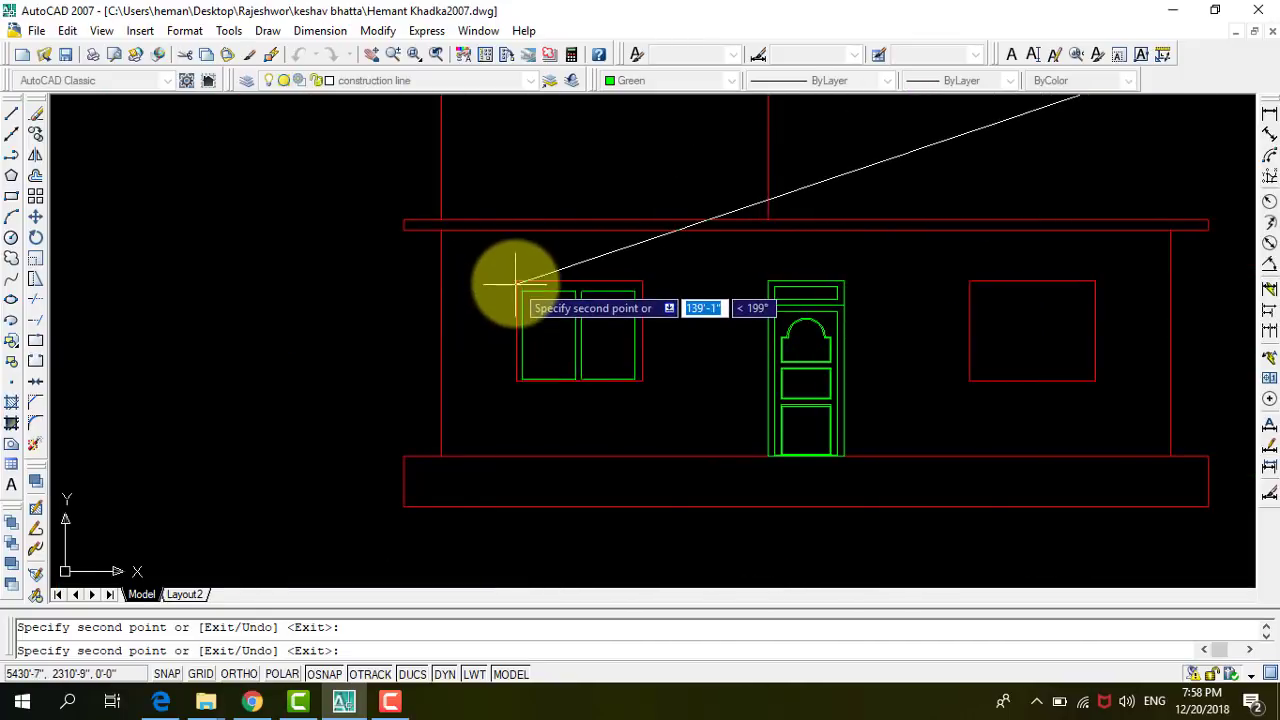
click(517, 281)
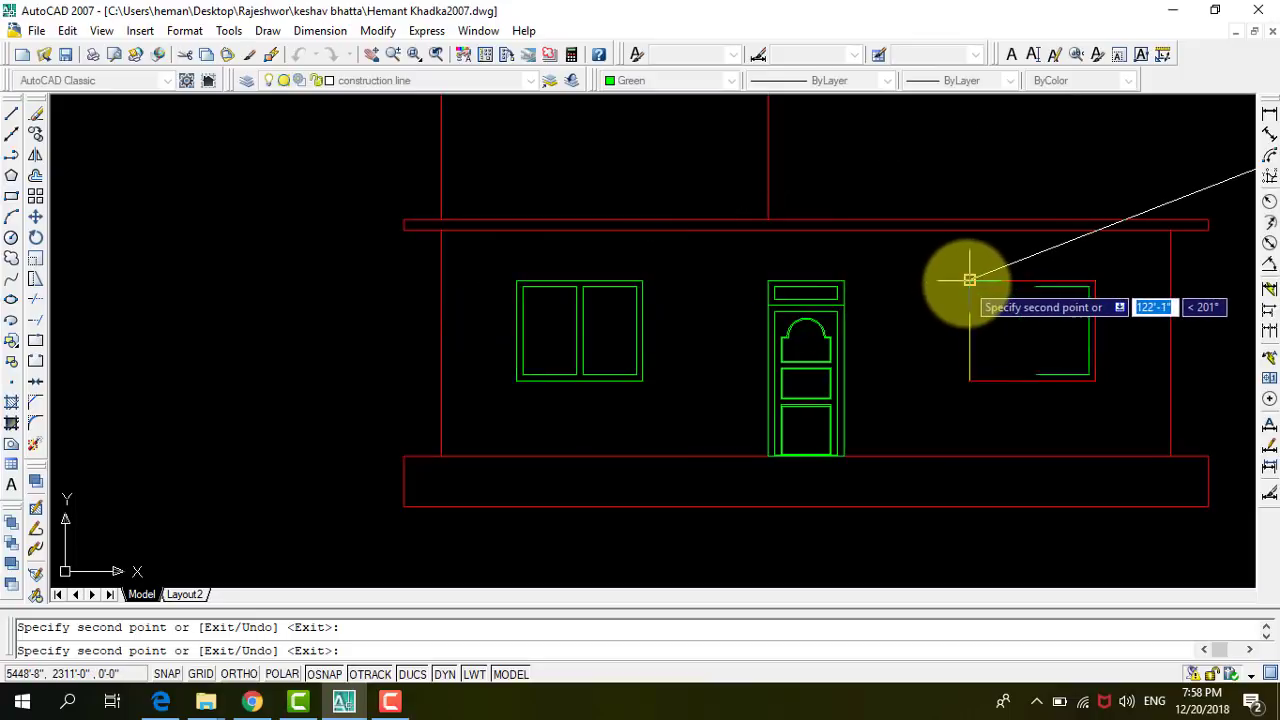
scroll(849, 186, down, 3)
scroll(820, 240, up, 2)
scroll(851, 283, up, 1)
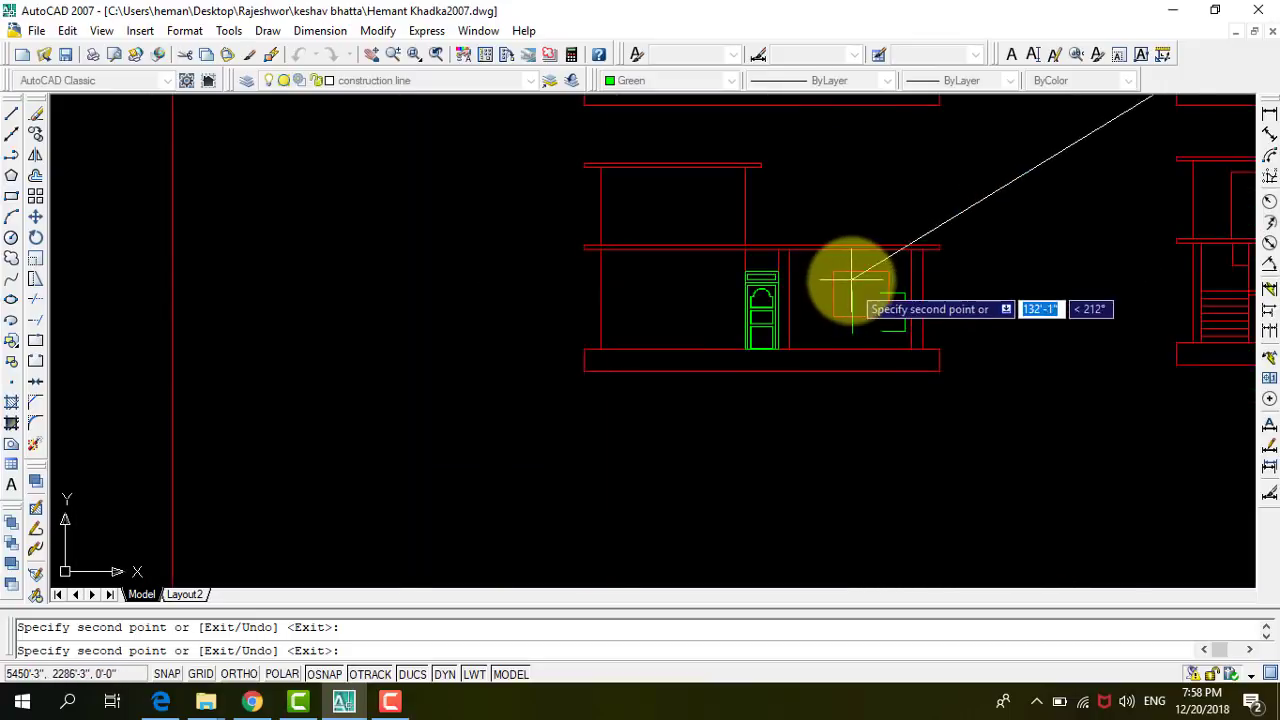
scroll(851, 283, up, 3)
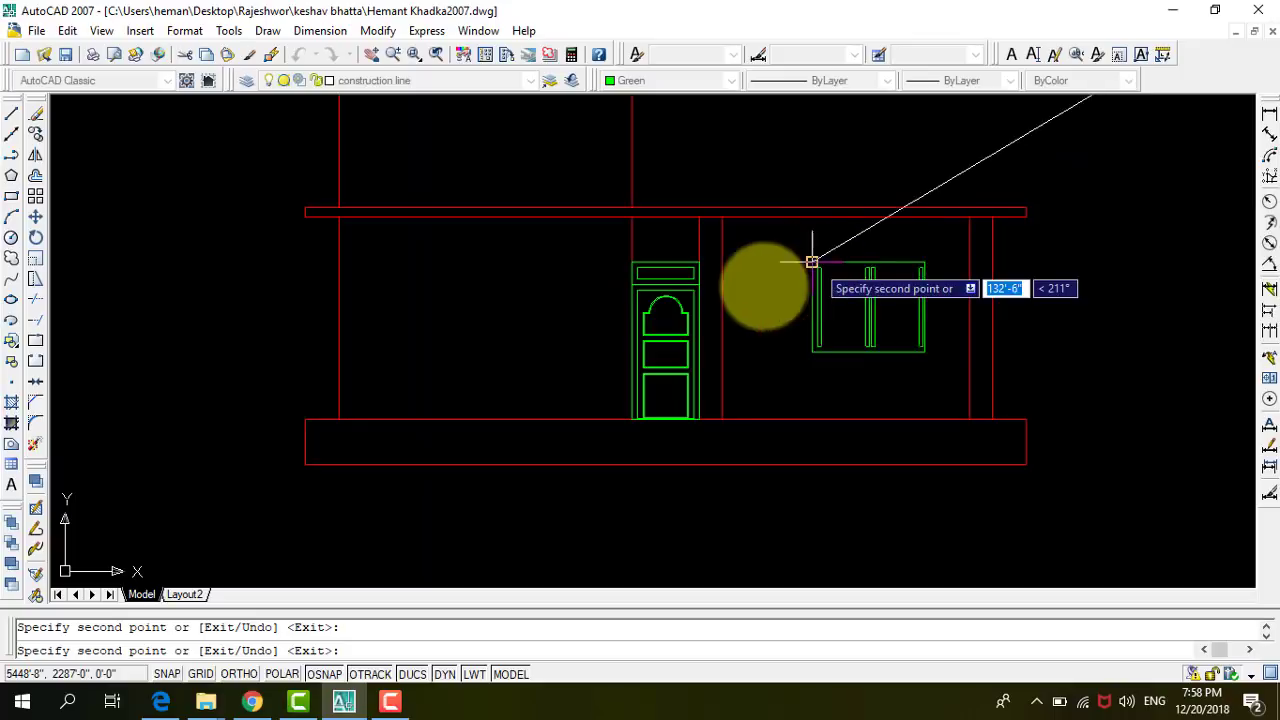
key(Escape)
scroll(507, 355, down, 5)
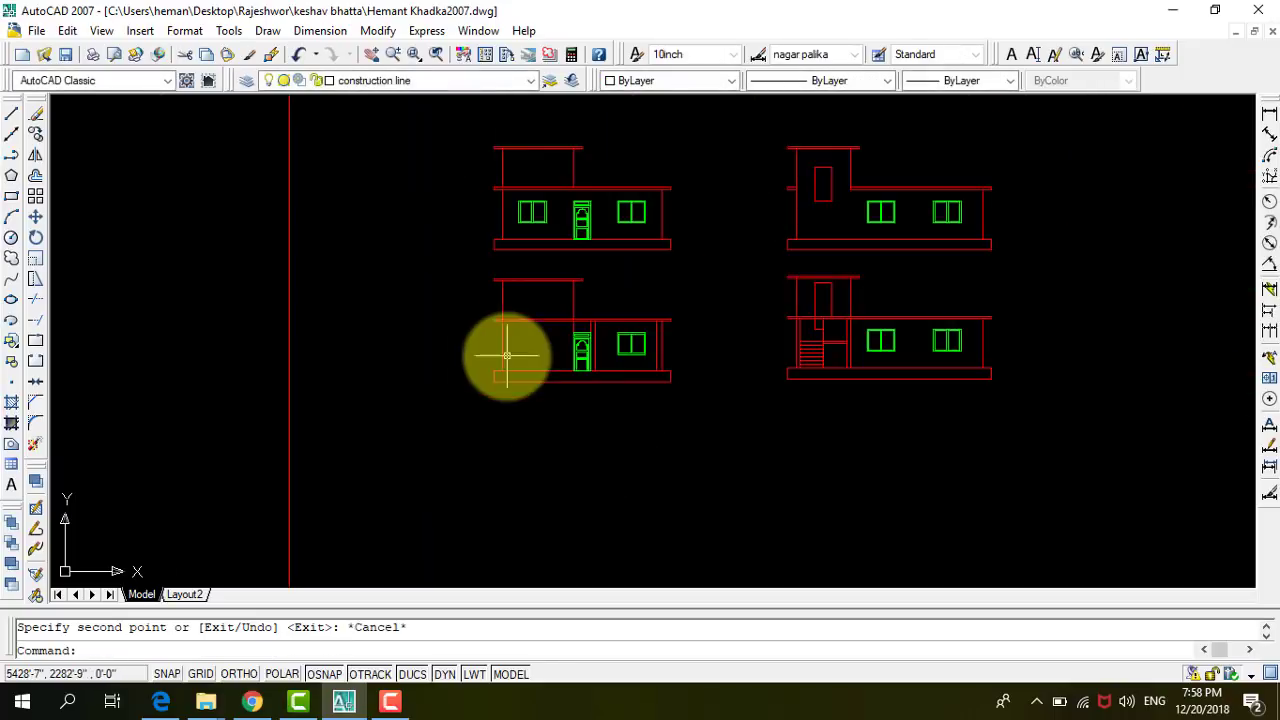
scroll(507, 355, down, 2)
scroll(620, 277, up, 2)
scroll(500, 374, up, 2)
scroll(480, 370, up, 3)
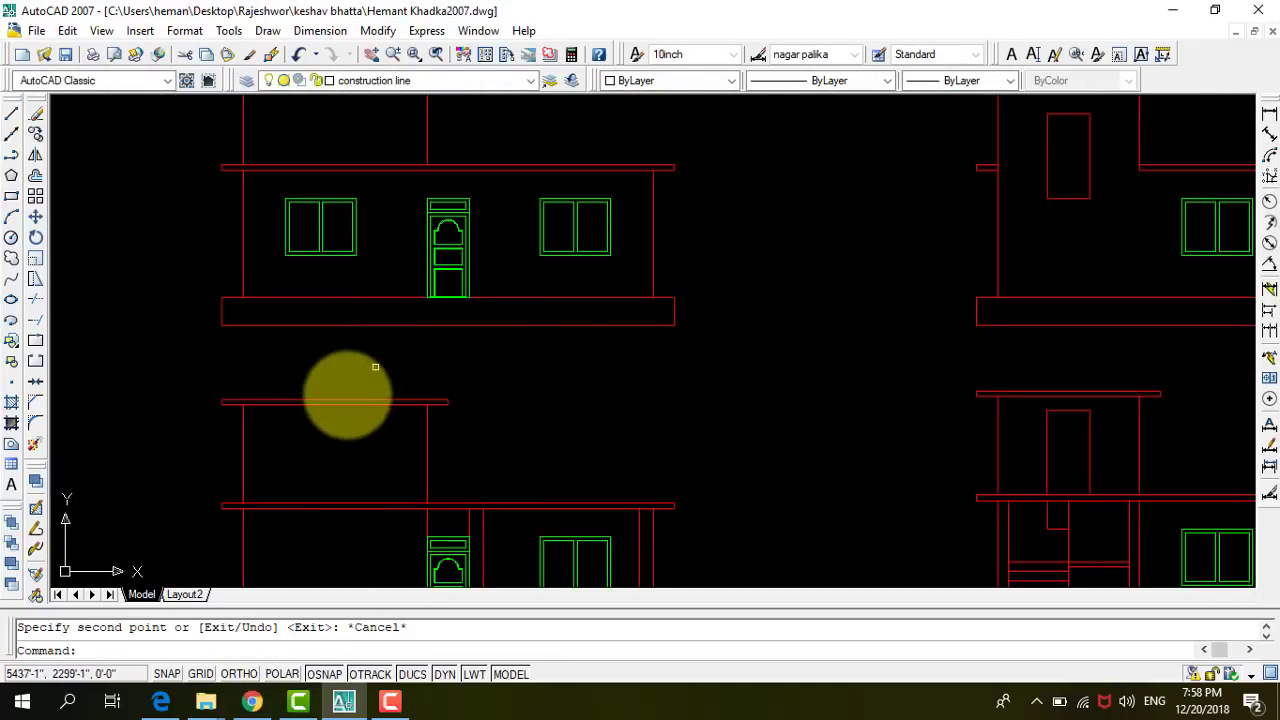
scroll(500, 320, down, 4)
scroll(629, 286, up, 3)
scroll(634, 314, up, 2)
scroll(584, 347, up, 2)
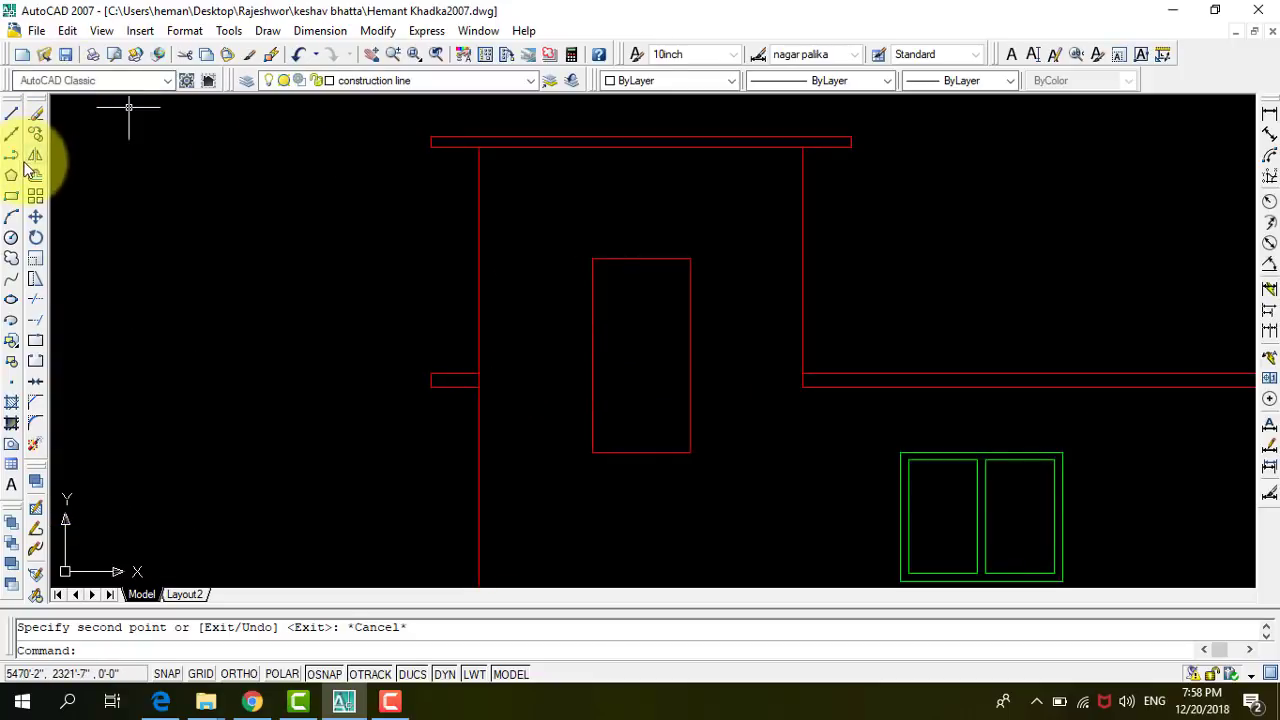
Rectangle the tall opening corner to corner and offset it 3 inside as a frame.
click(11, 197)
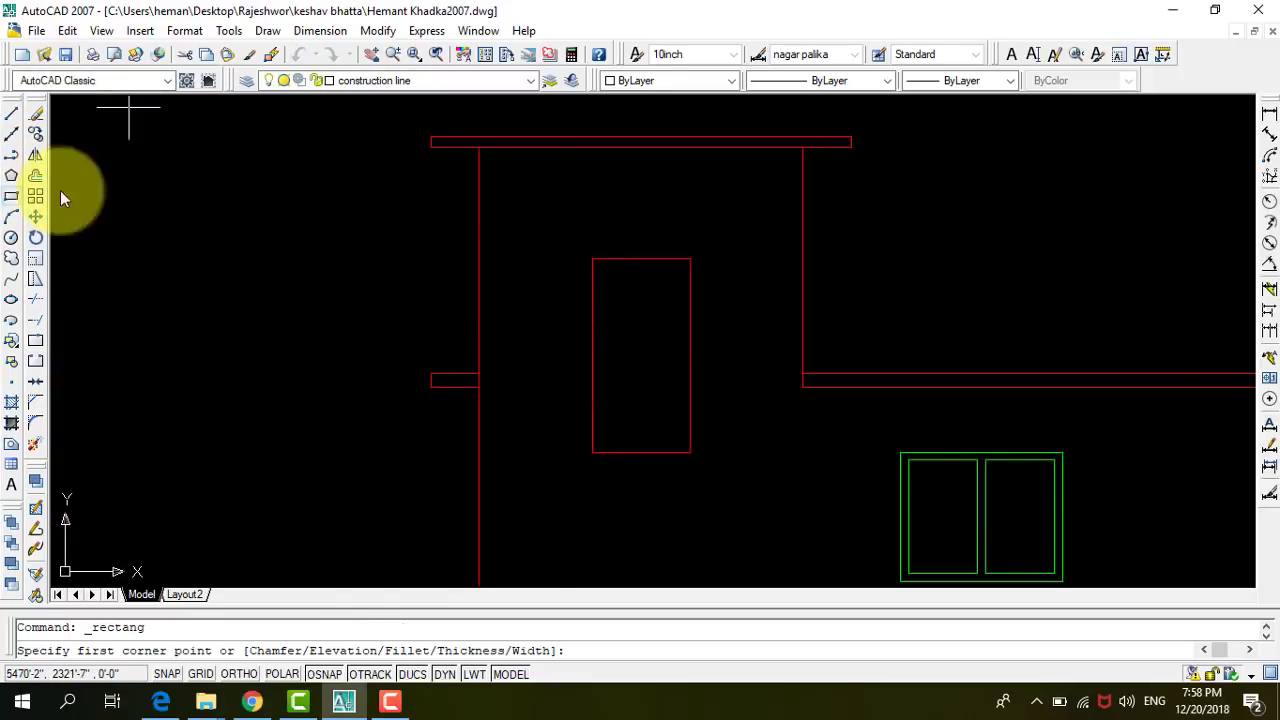
click(592, 258)
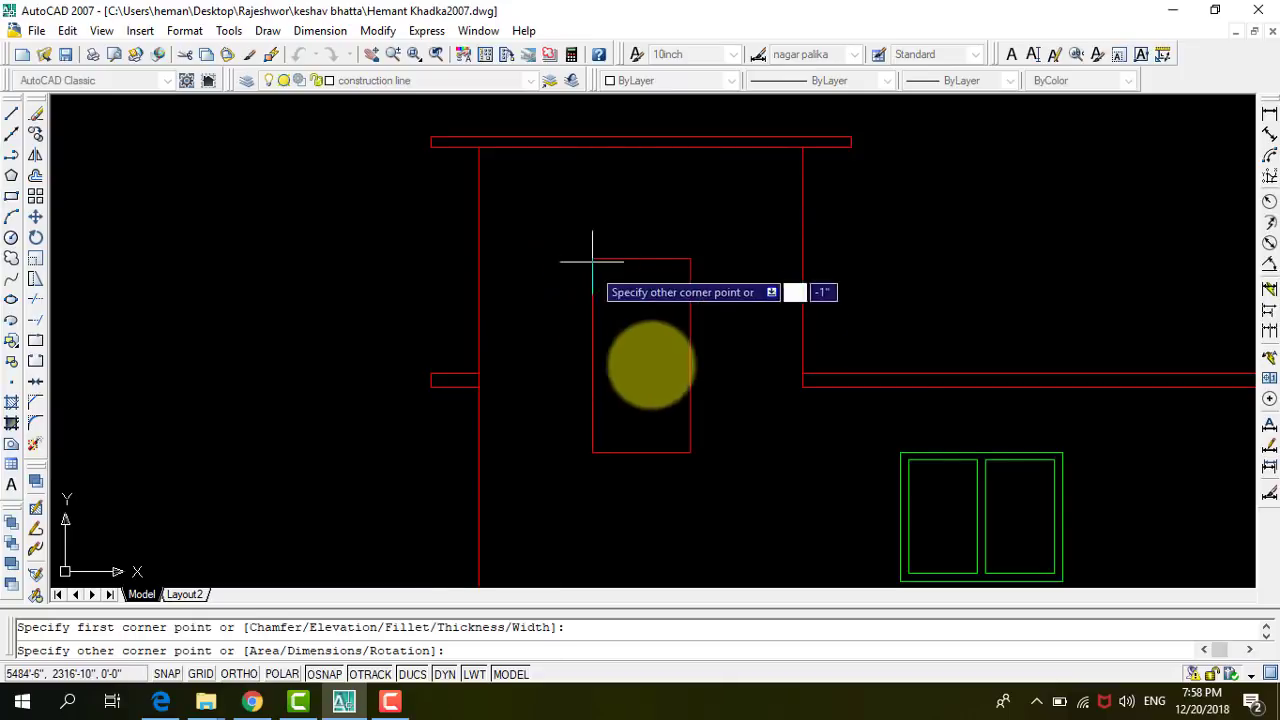
click(690, 453)
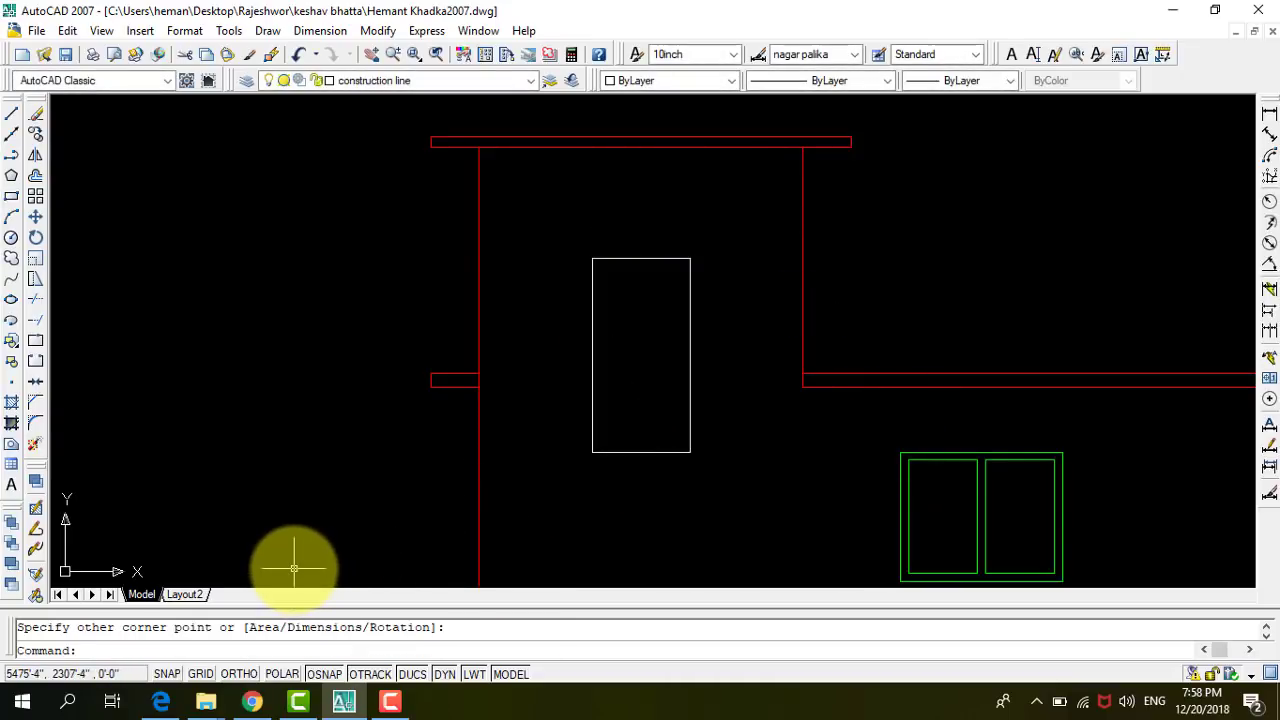
text(o)
key(Return)
text(3)
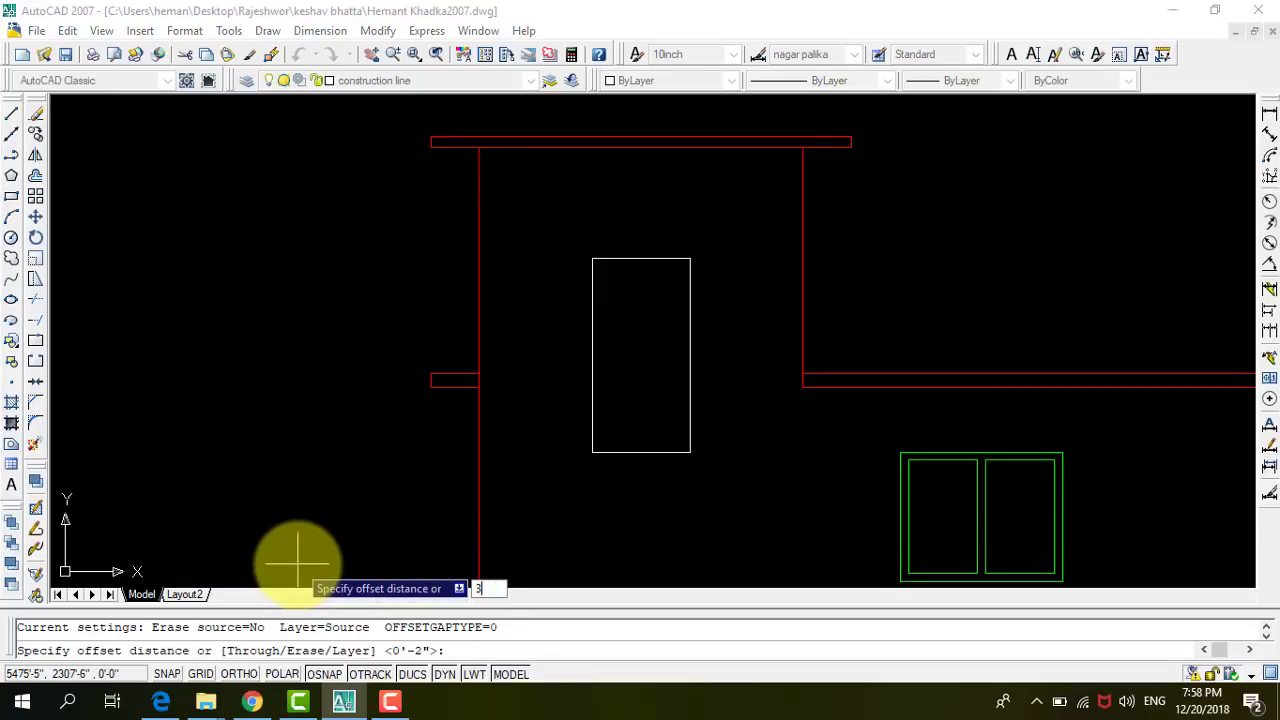
key(Return)
click(593, 300)
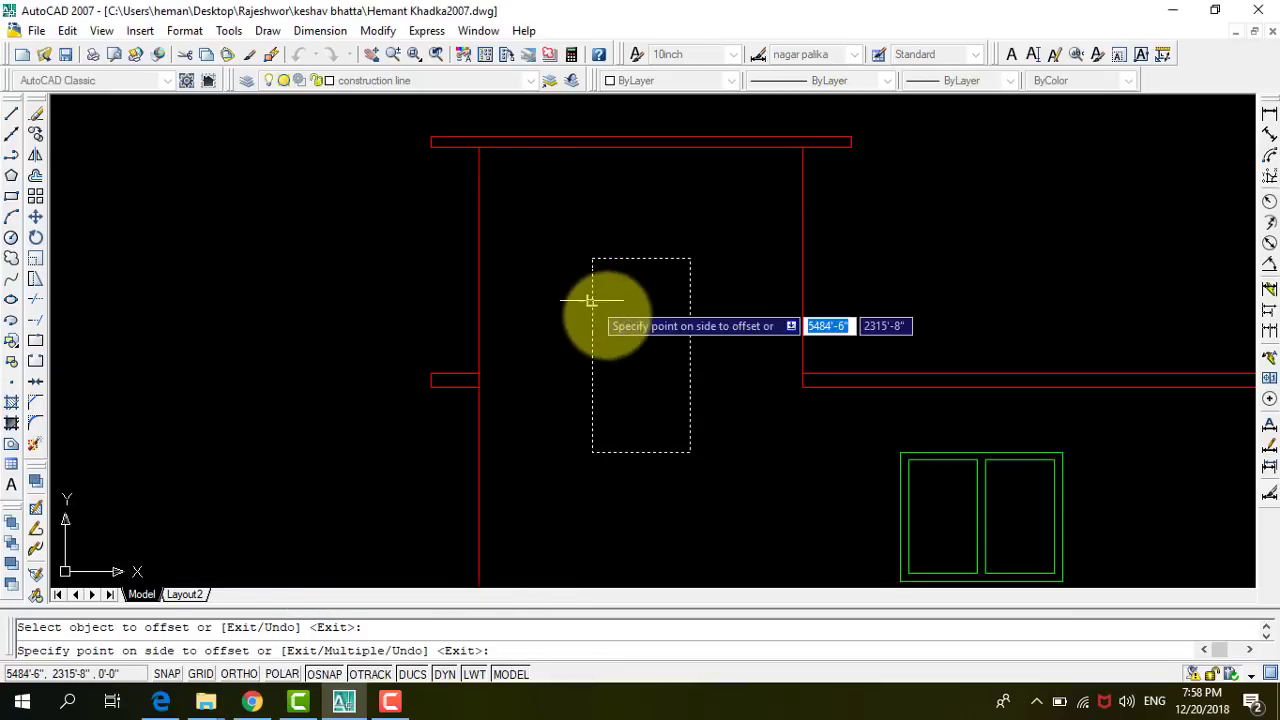
click(620, 310)
scroll(603, 371, up, 3)
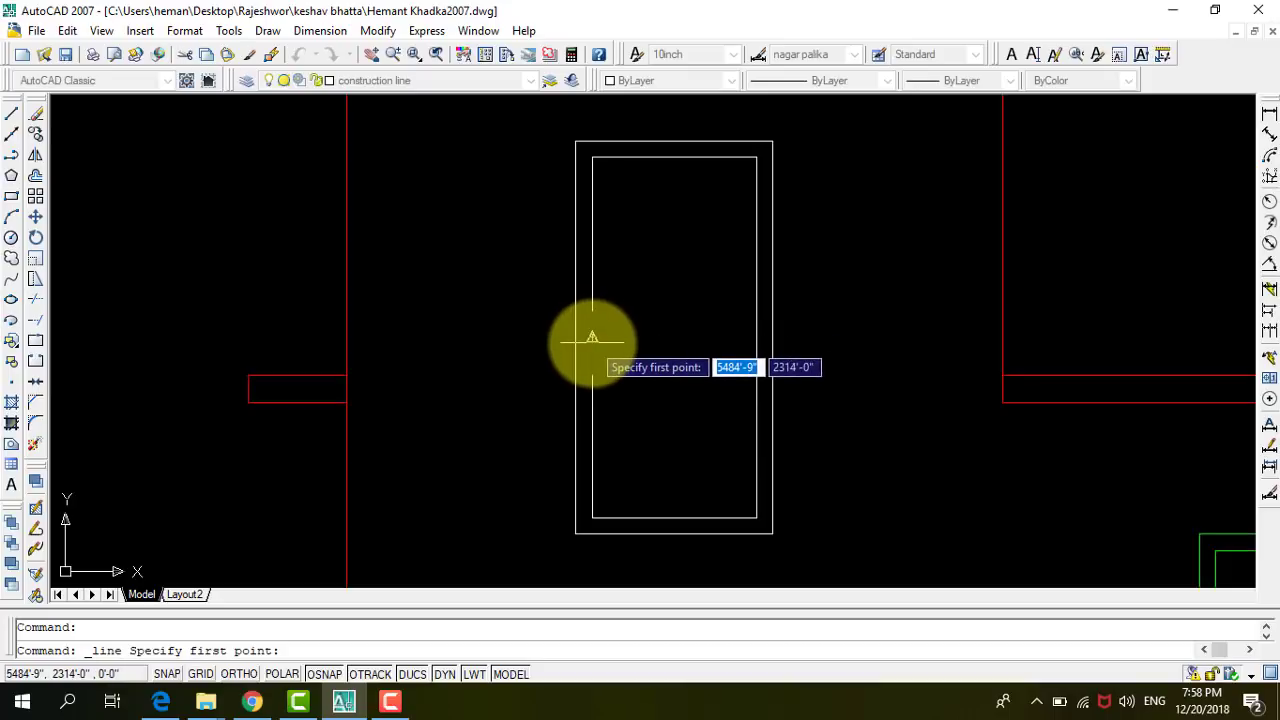
Draw a horizontal line across the window and offset it 1.5 above and below.
click(592, 337)
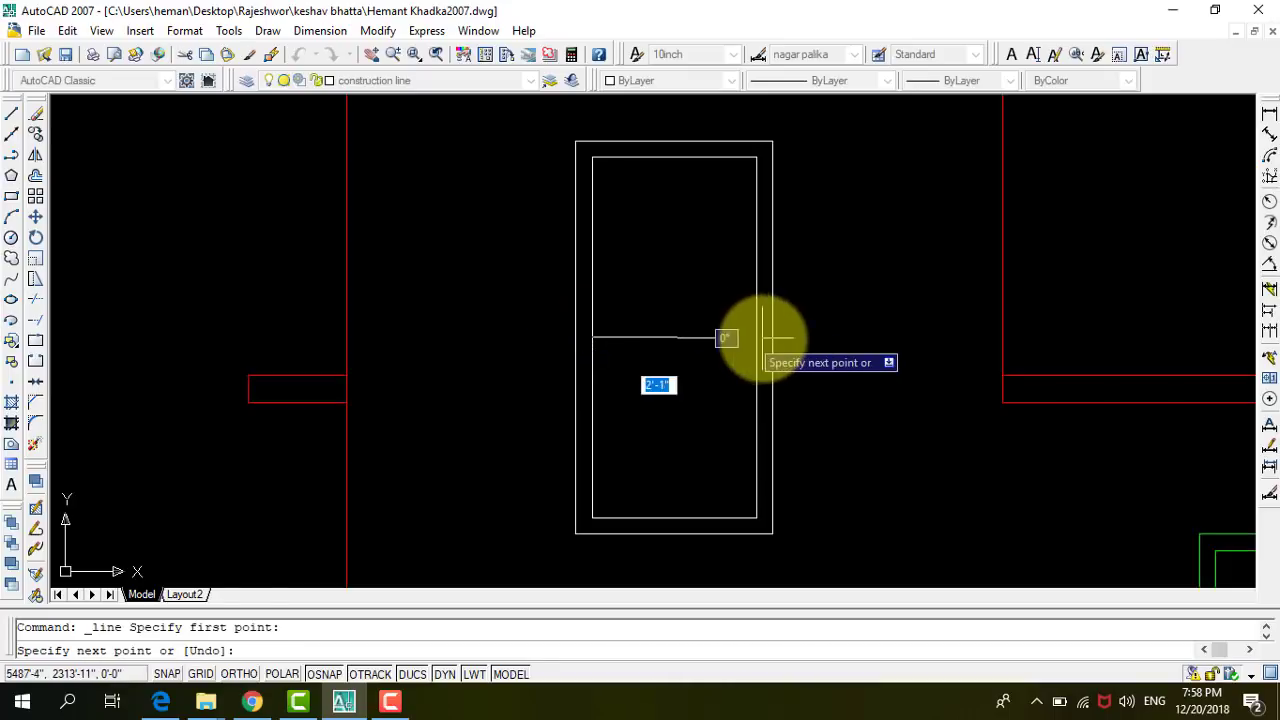
click(757, 337)
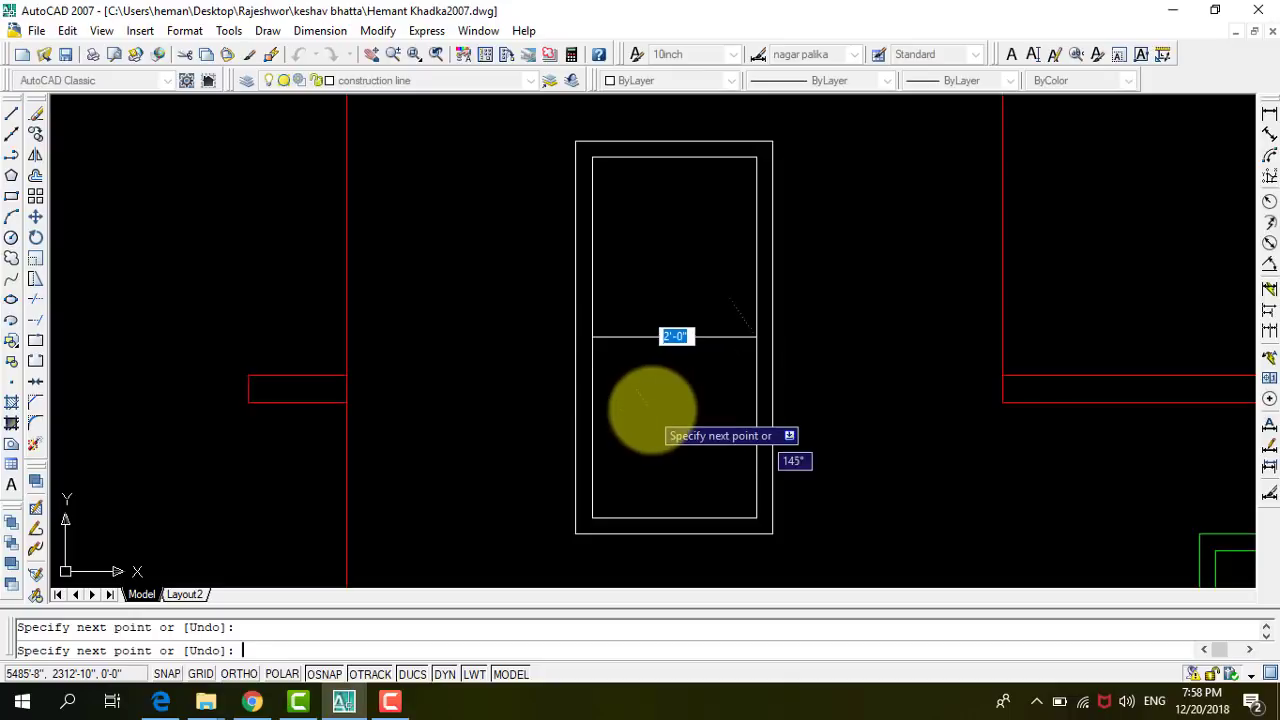
key(Return)
text(o)
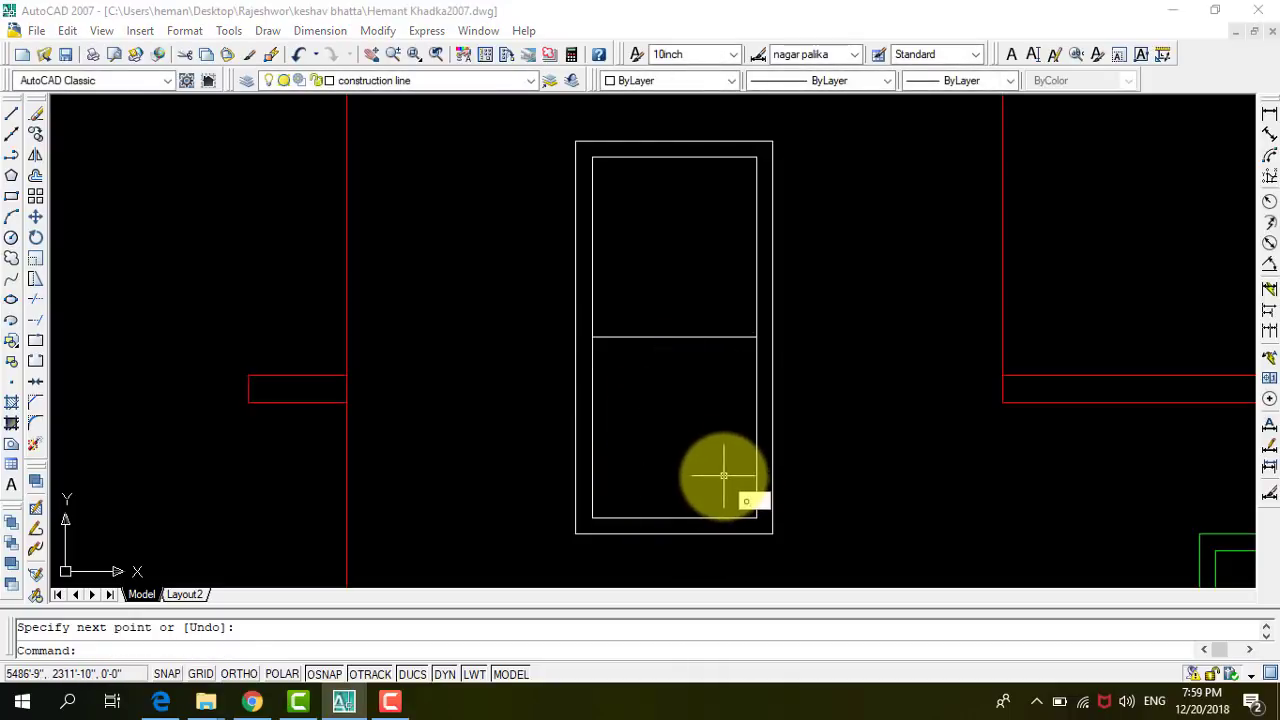
key(Return)
text(1.5)
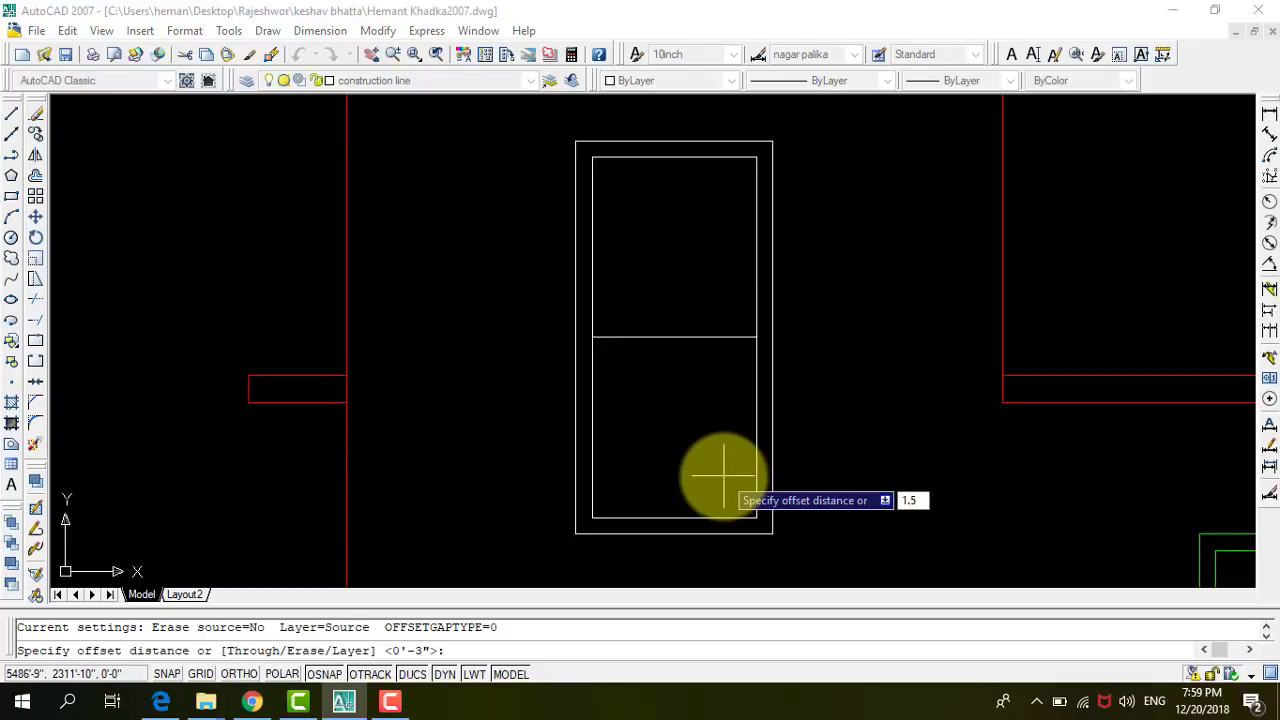
key(Return)
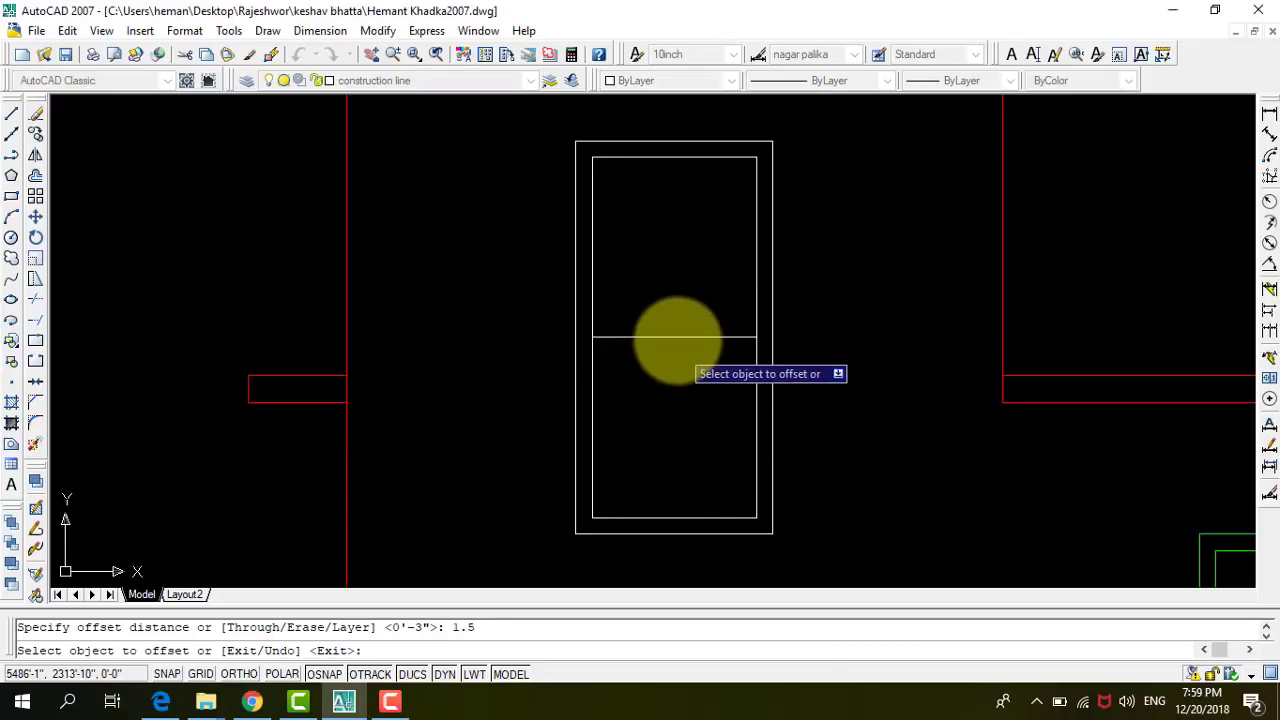
click(676, 339)
click(680, 312)
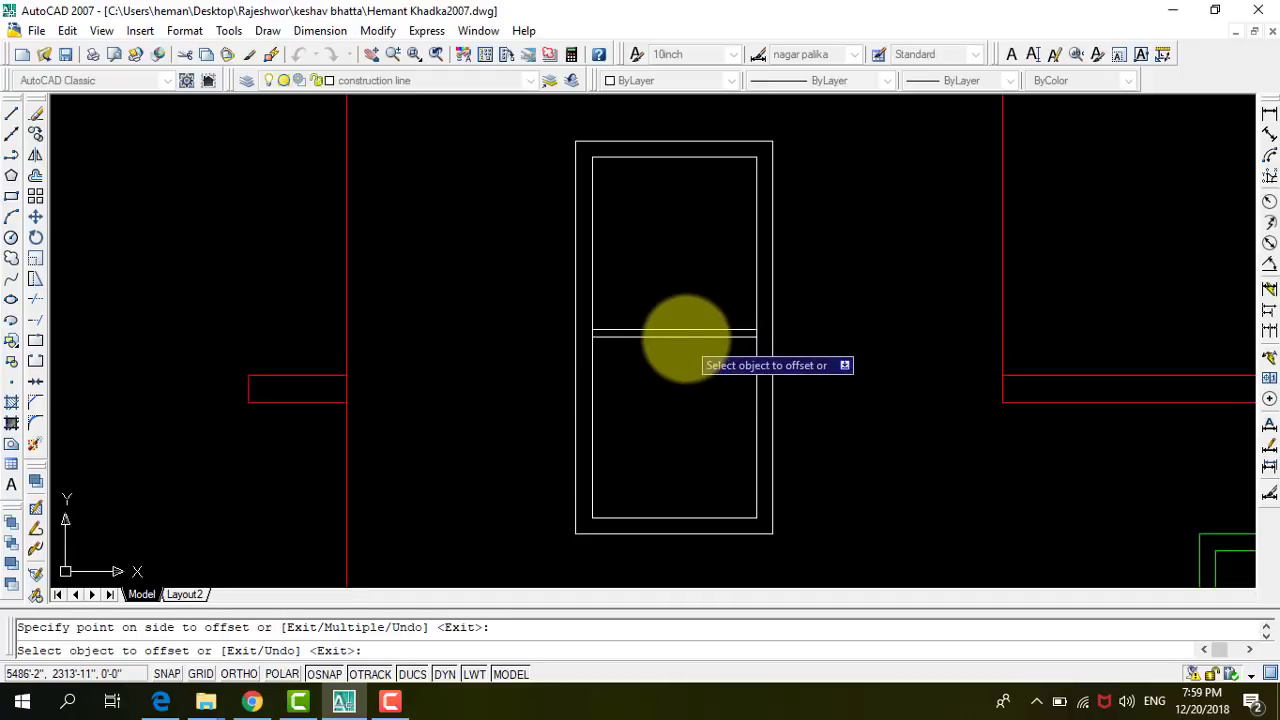
click(686, 336)
click(684, 381)
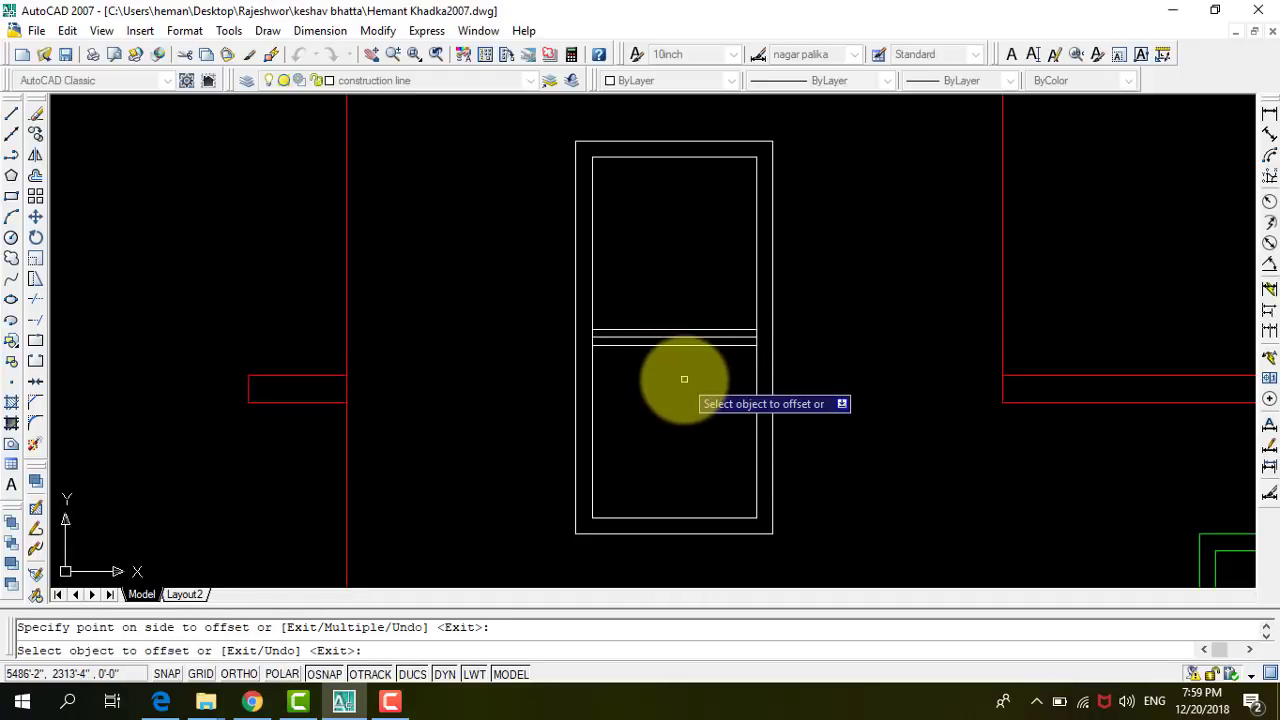
key(Escape)
Remove the middle line and trim the frame edge between the two new lines.
click(685, 337)
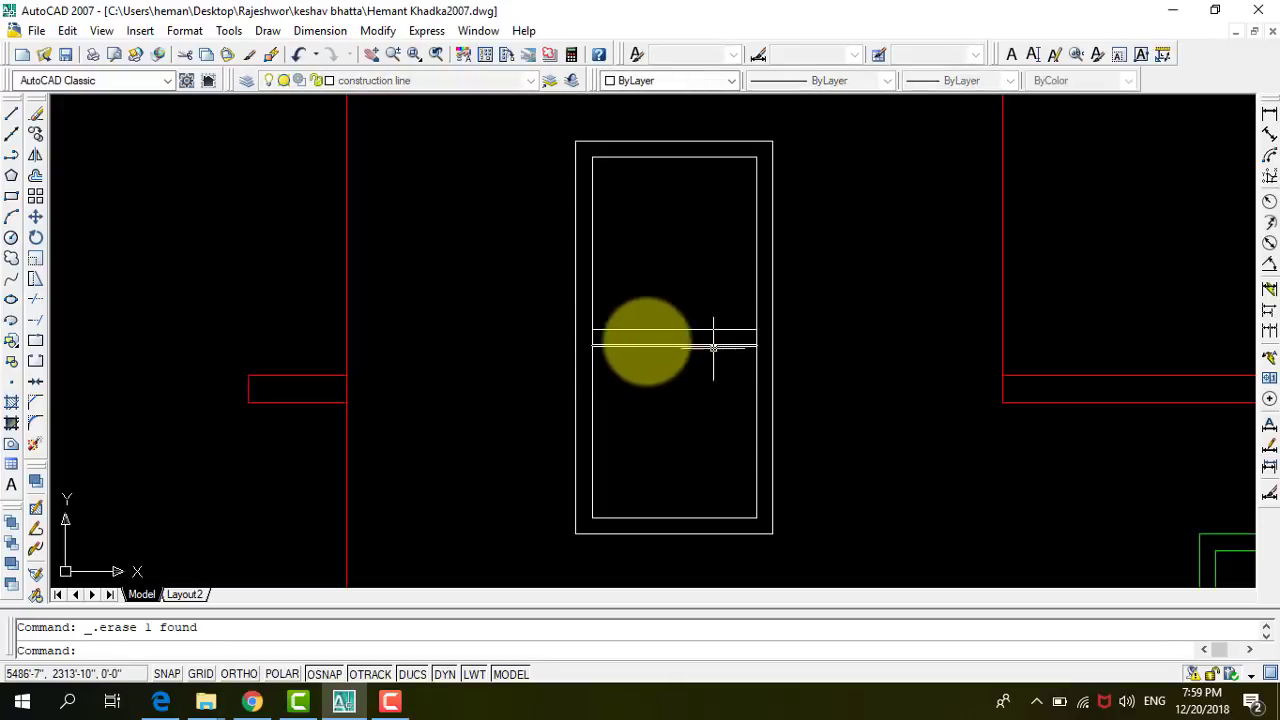
text(tr)
key(Return)
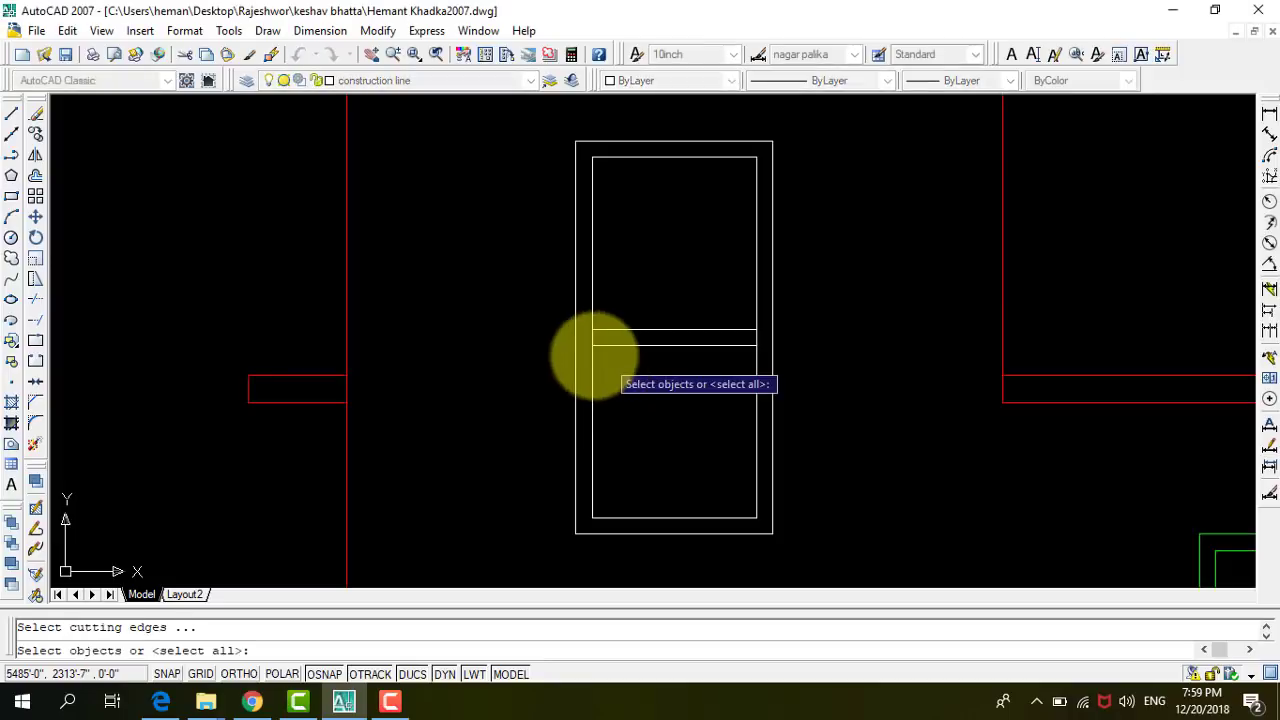
scroll(597, 351, up, 5)
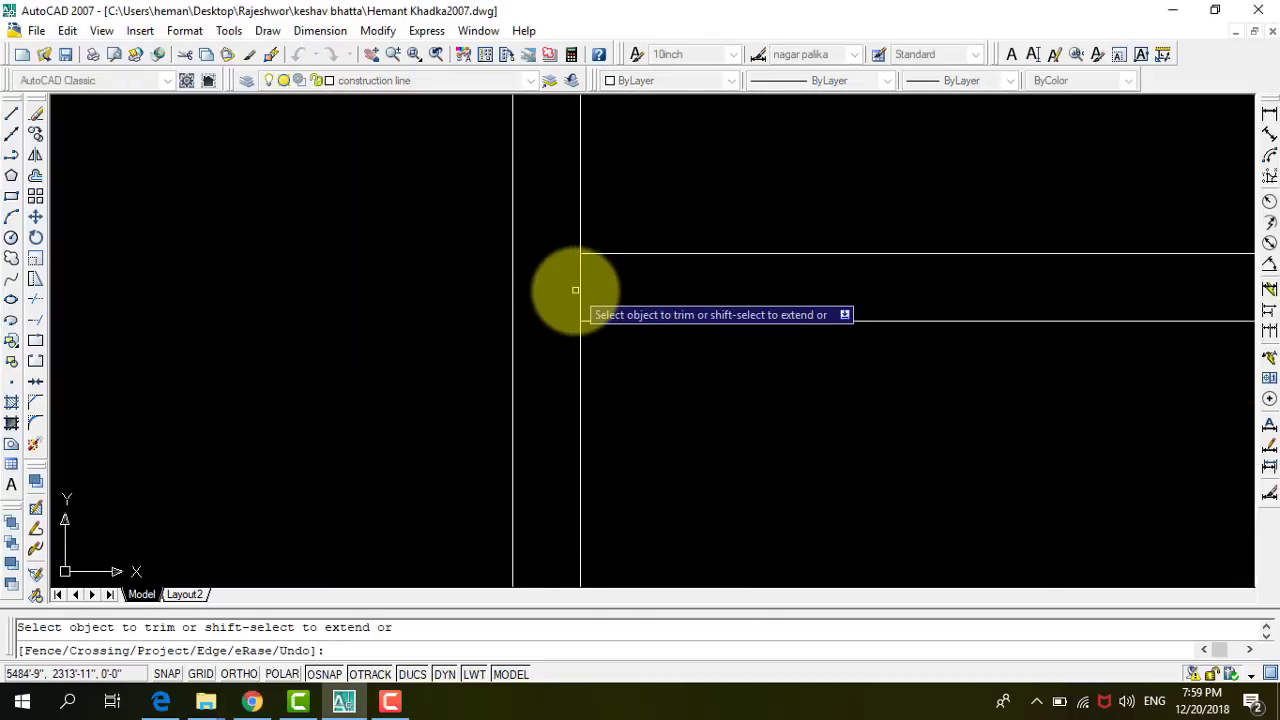
scroll(651, 323, down, 4)
scroll(588, 315, up, 4)
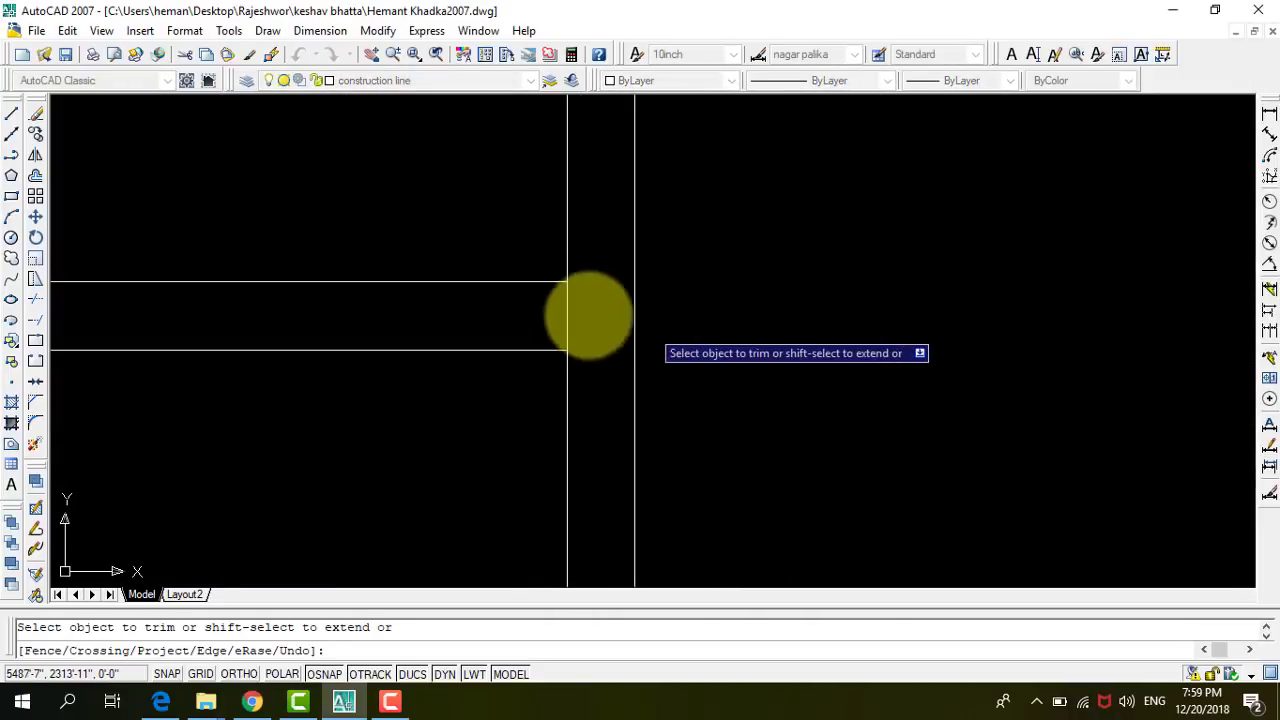
click(567, 305)
scroll(712, 303, down, 3)
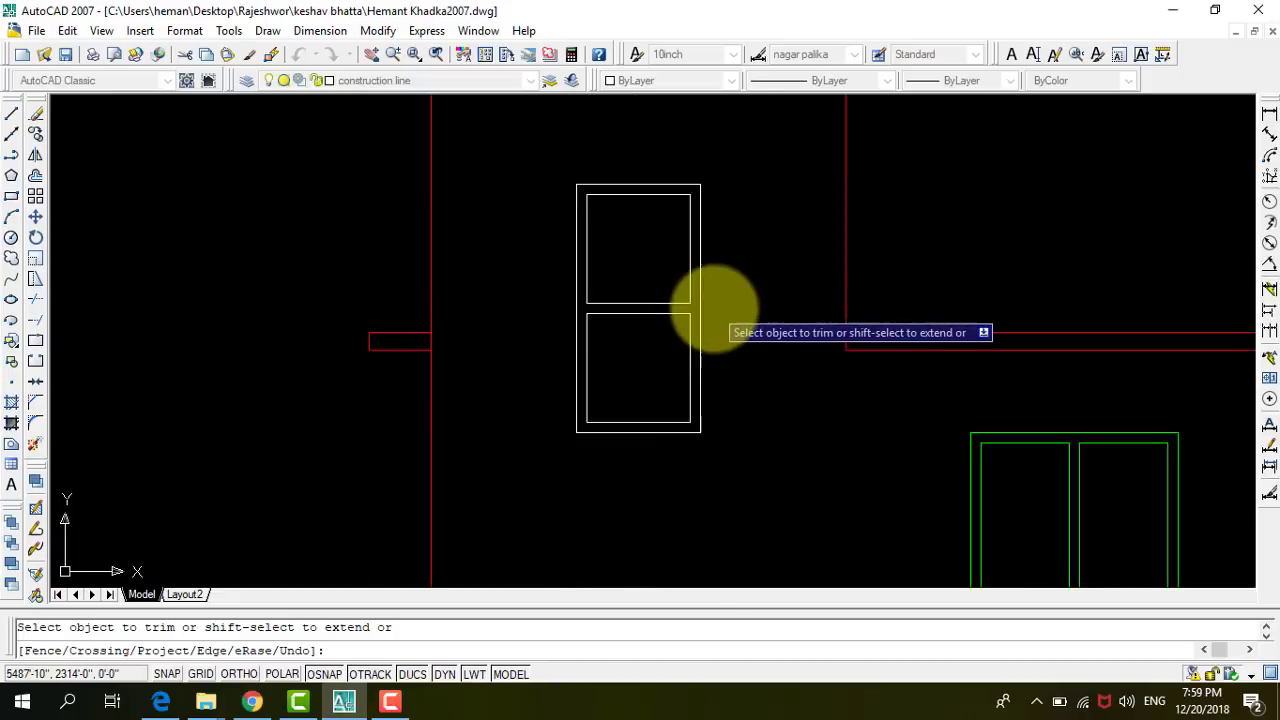
key(Escape)
scroll(497, 413, down, 4)
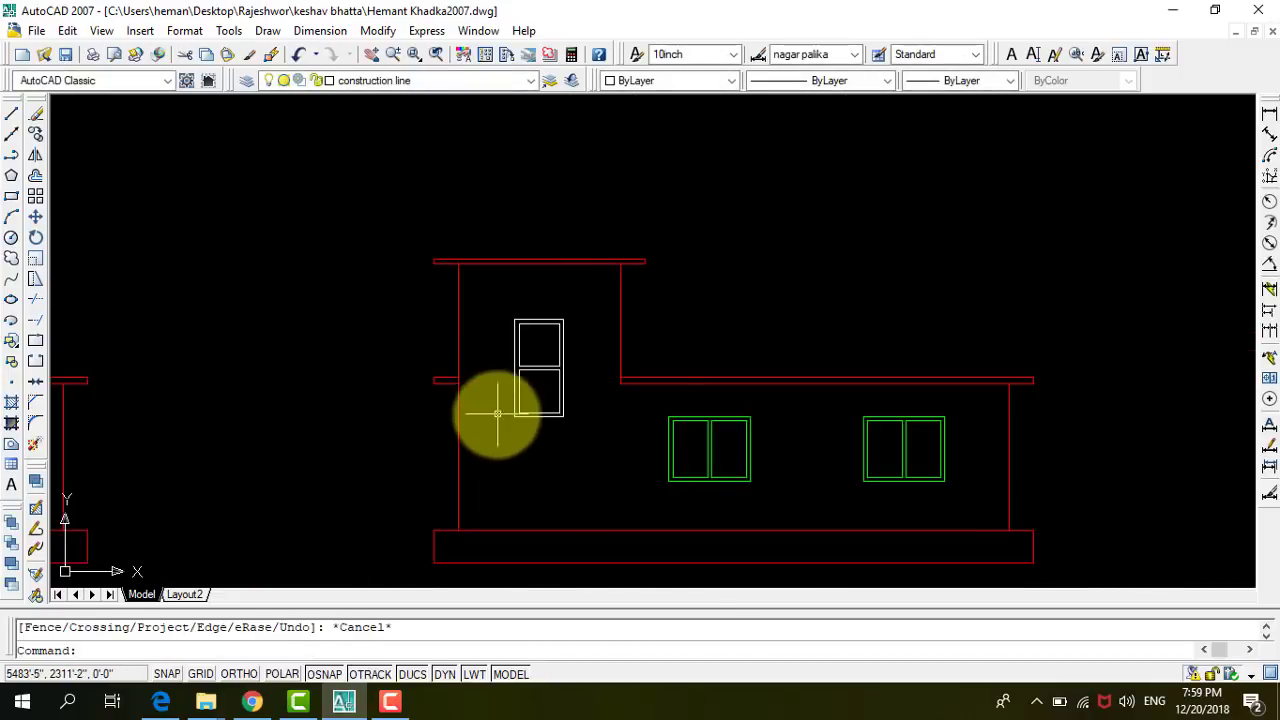
scroll(480, 400, up, 2)
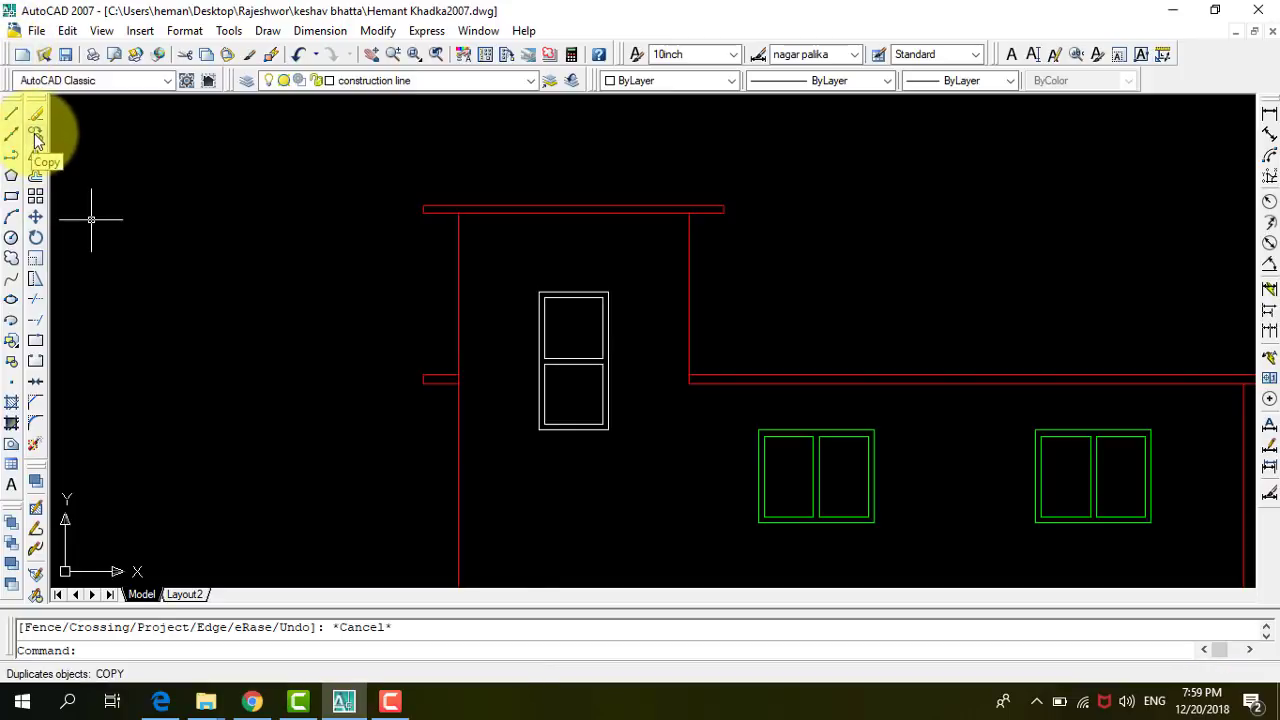
scroll(240, 213, down, 2)
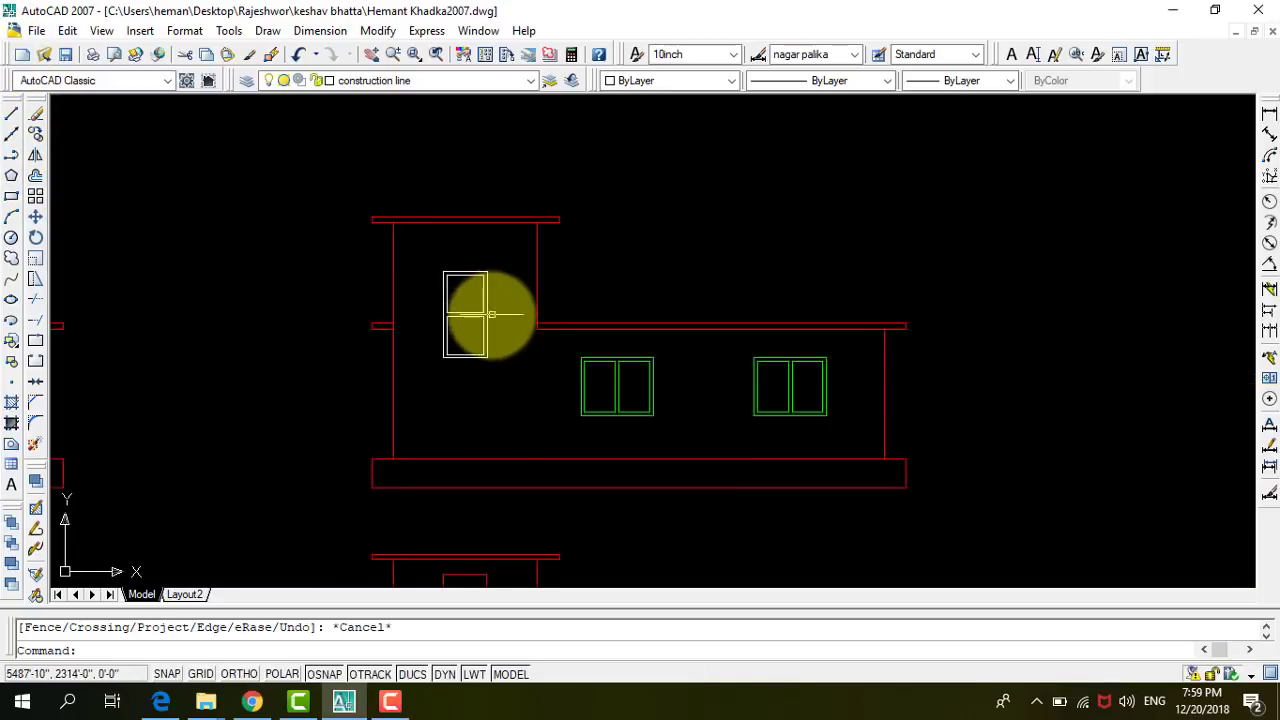
Draw three short diagonal glass lines in the upper pane.
click(12, 118)
scroll(543, 300, up, 4)
scroll(580, 306, up, 3)
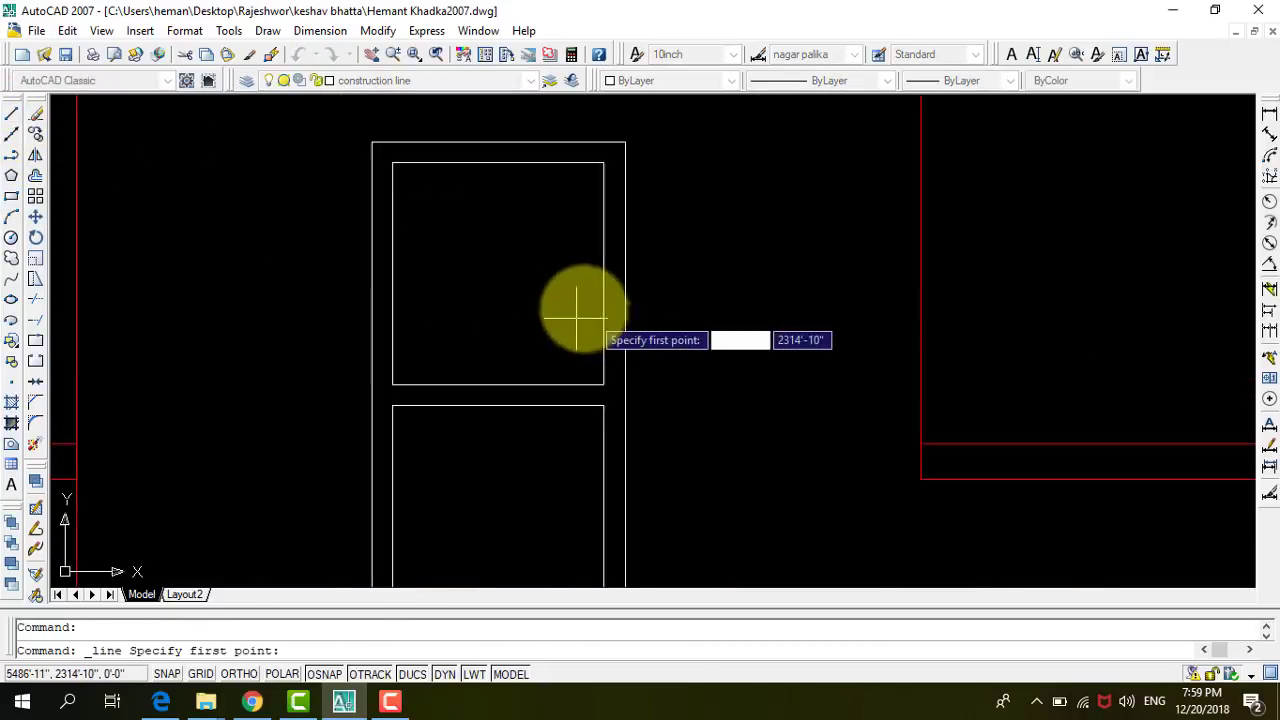
scroll(547, 230, up, 1)
click(532, 180)
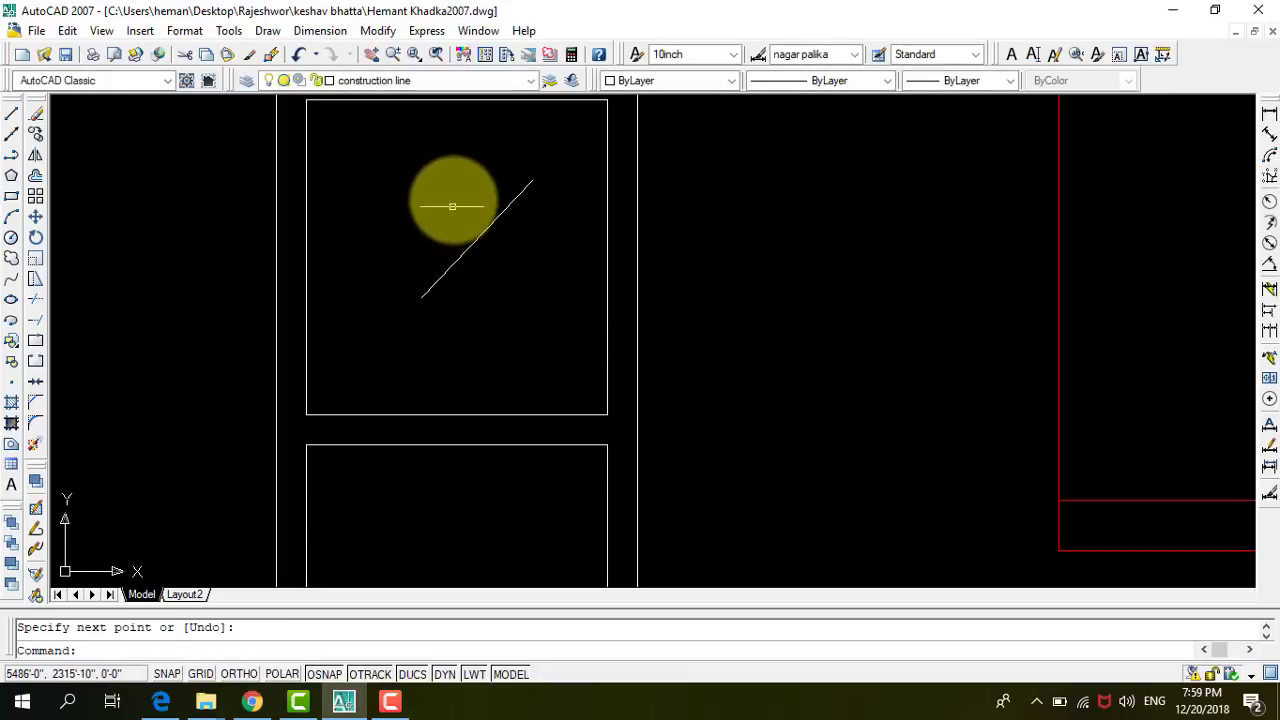
key(Return)
click(436, 215)
click(466, 185)
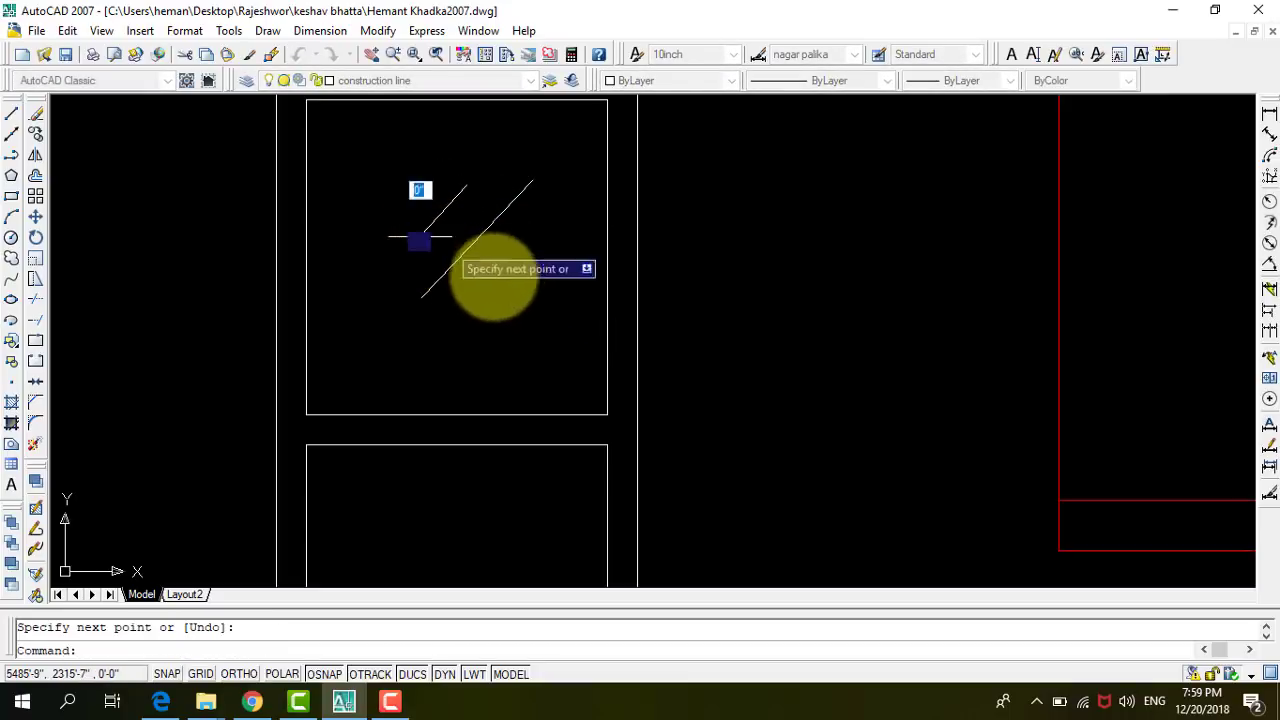
key(Return)
click(536, 243)
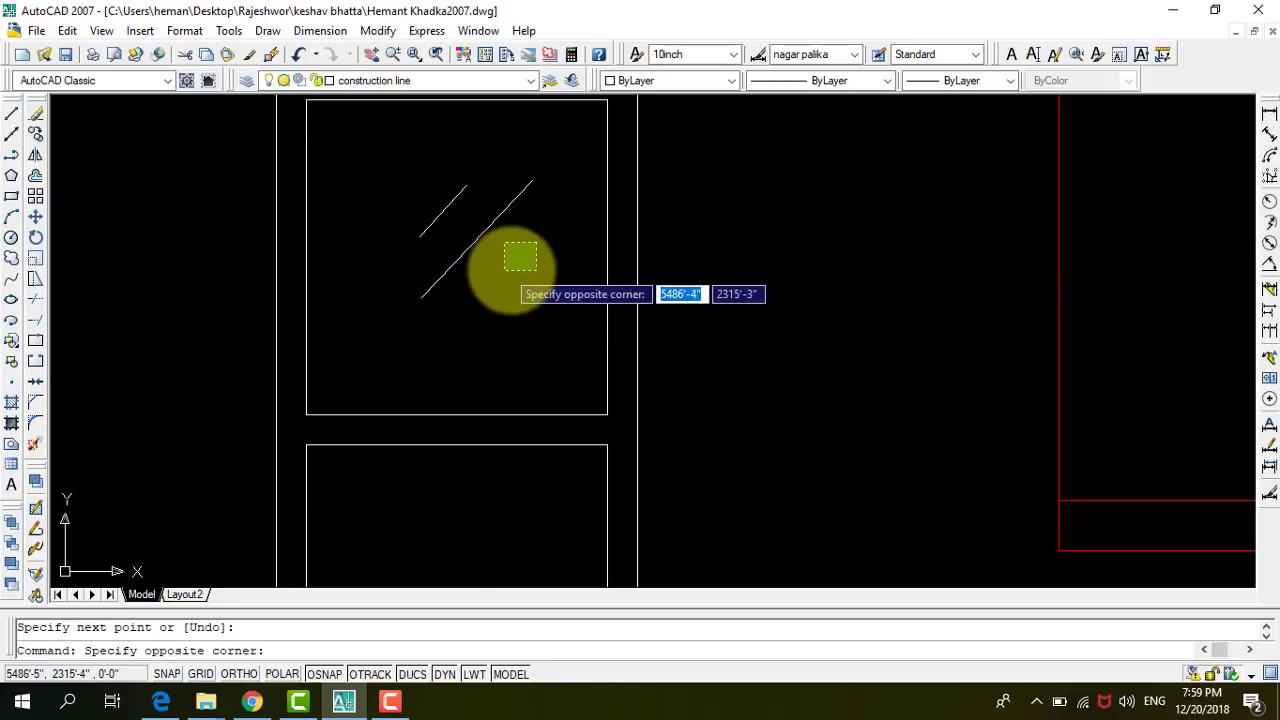
click(518, 266)
key(Return)
click(532, 240)
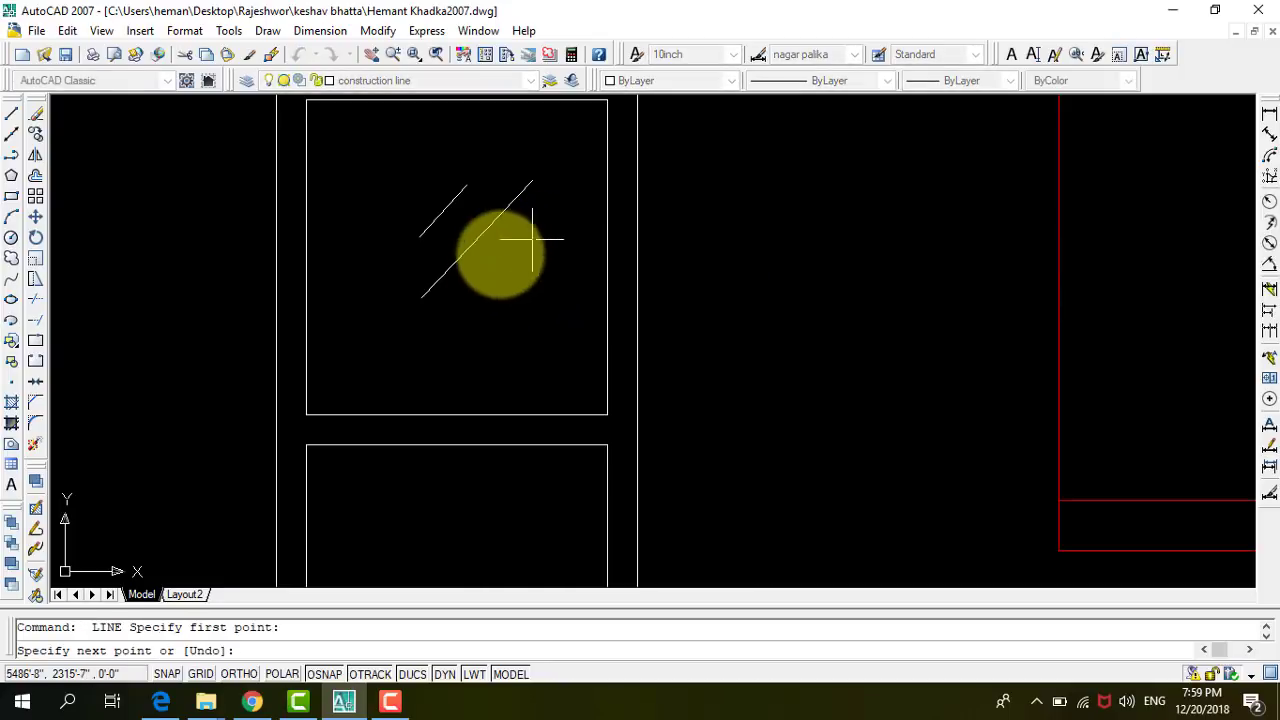
click(486, 290)
key(Return)
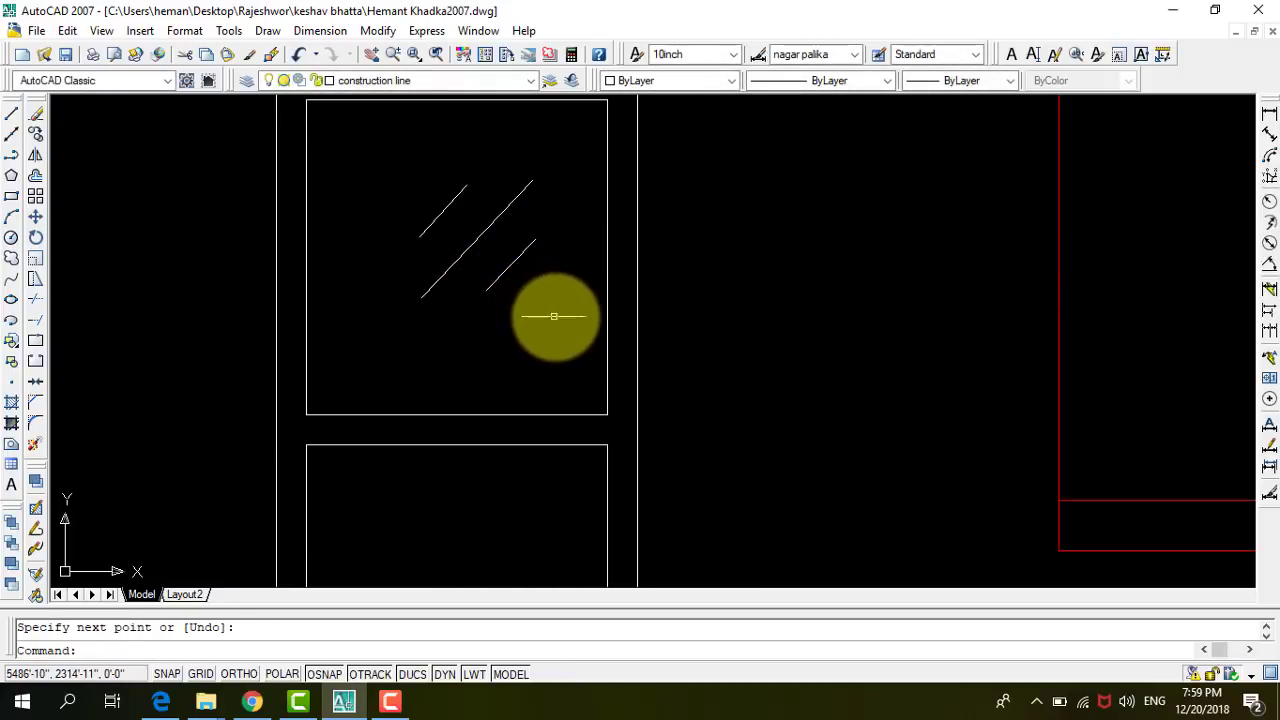
Copy the three diagonal glass lines down into the lower pane.
click(553, 300)
click(405, 177)
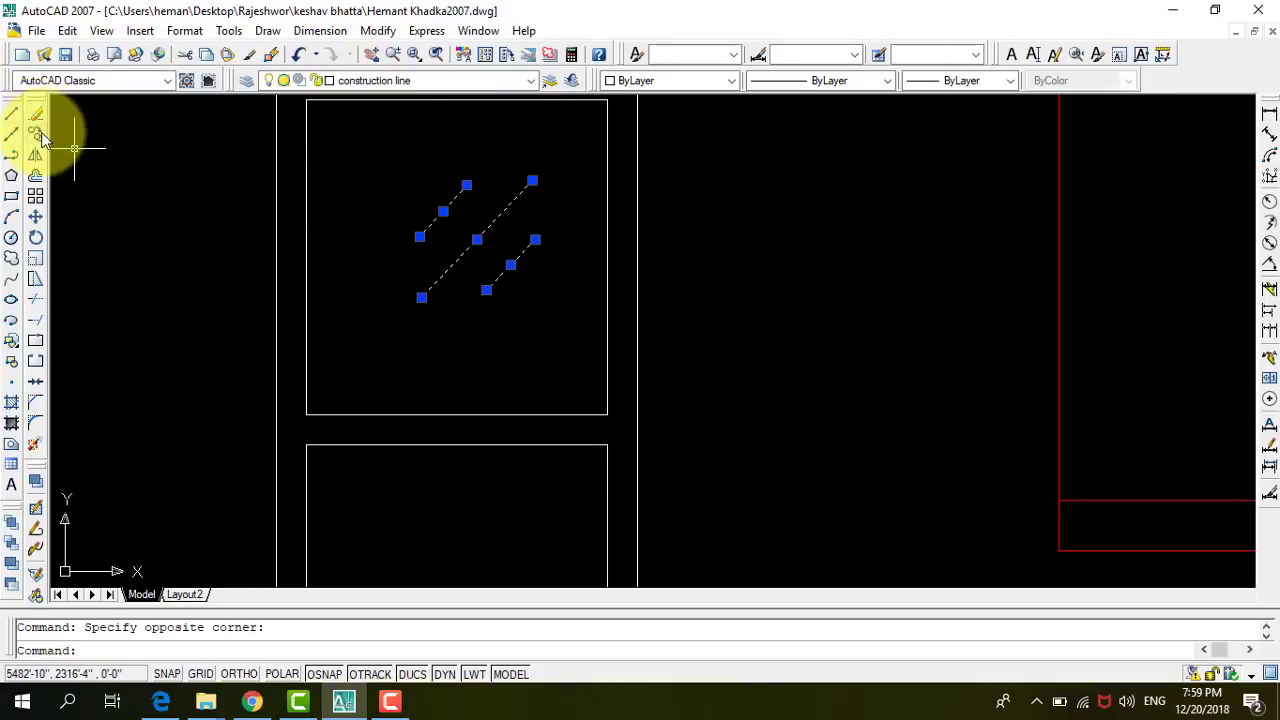
click(36, 134)
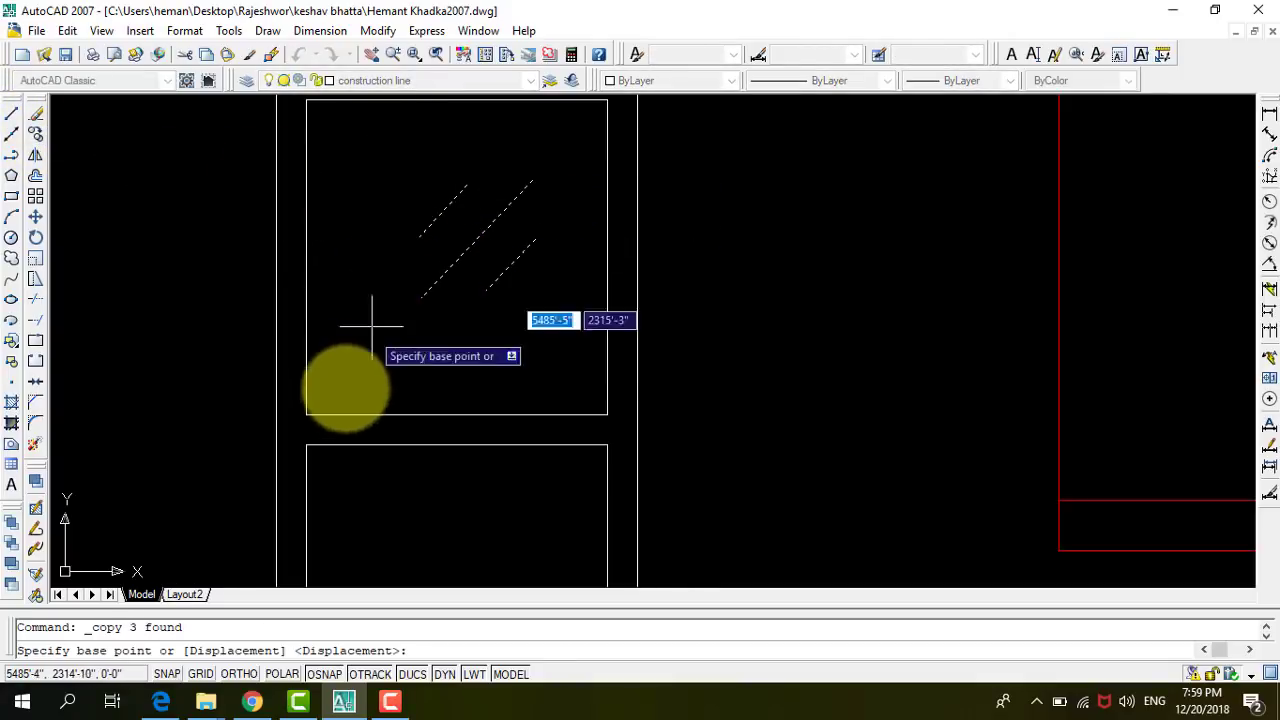
click(306, 414)
scroll(334, 366, down, 3)
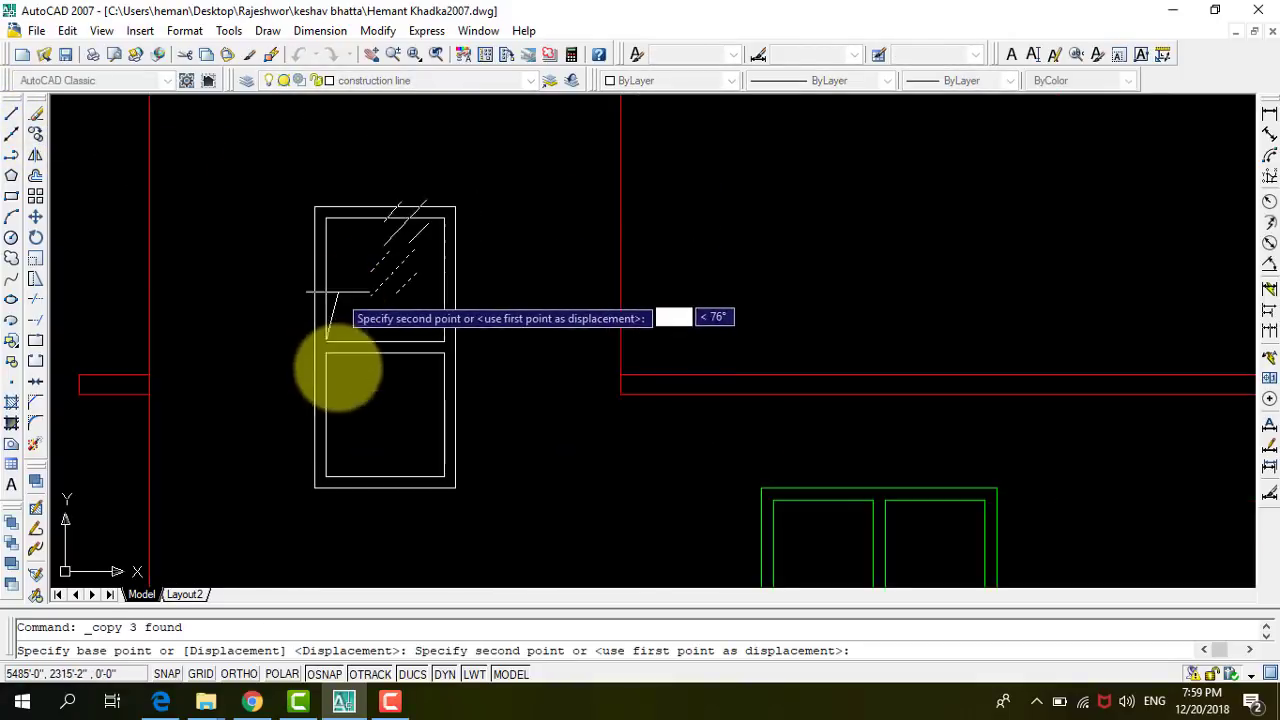
scroll(330, 480, up, 5)
scroll(306, 429, down, 1)
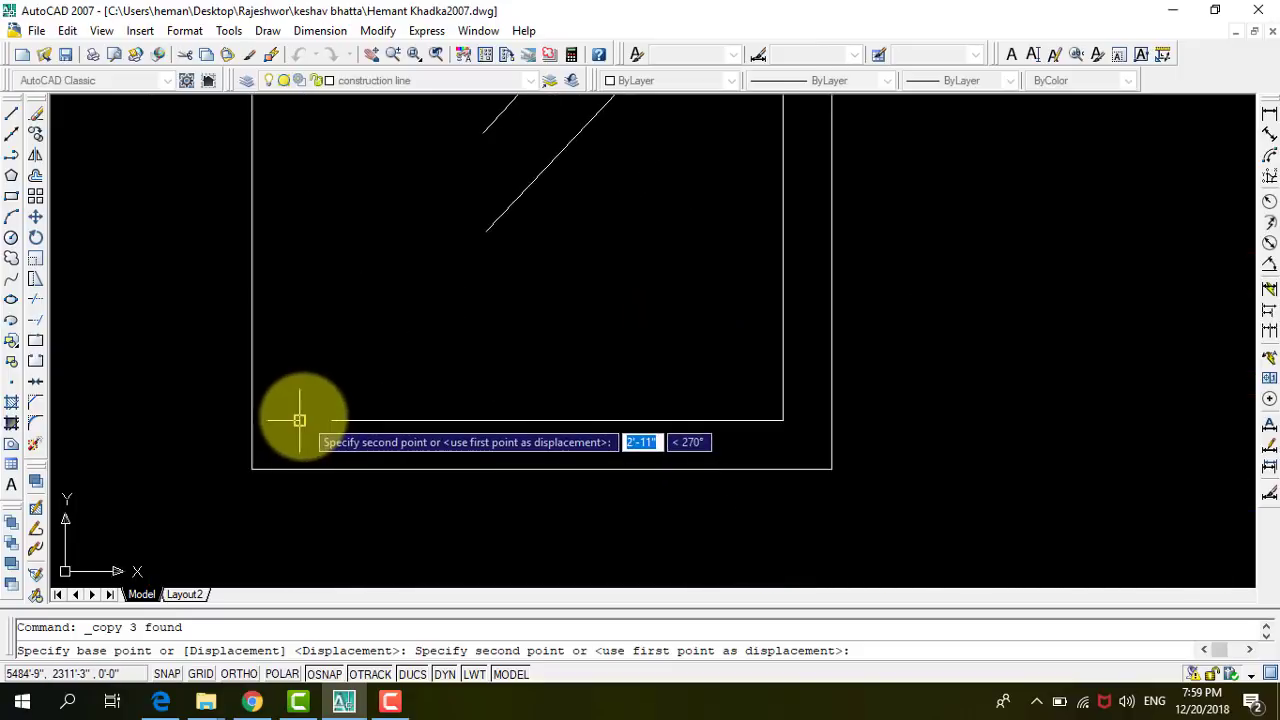
click(290, 425)
scroll(275, 447, down, 4)
key(Escape)
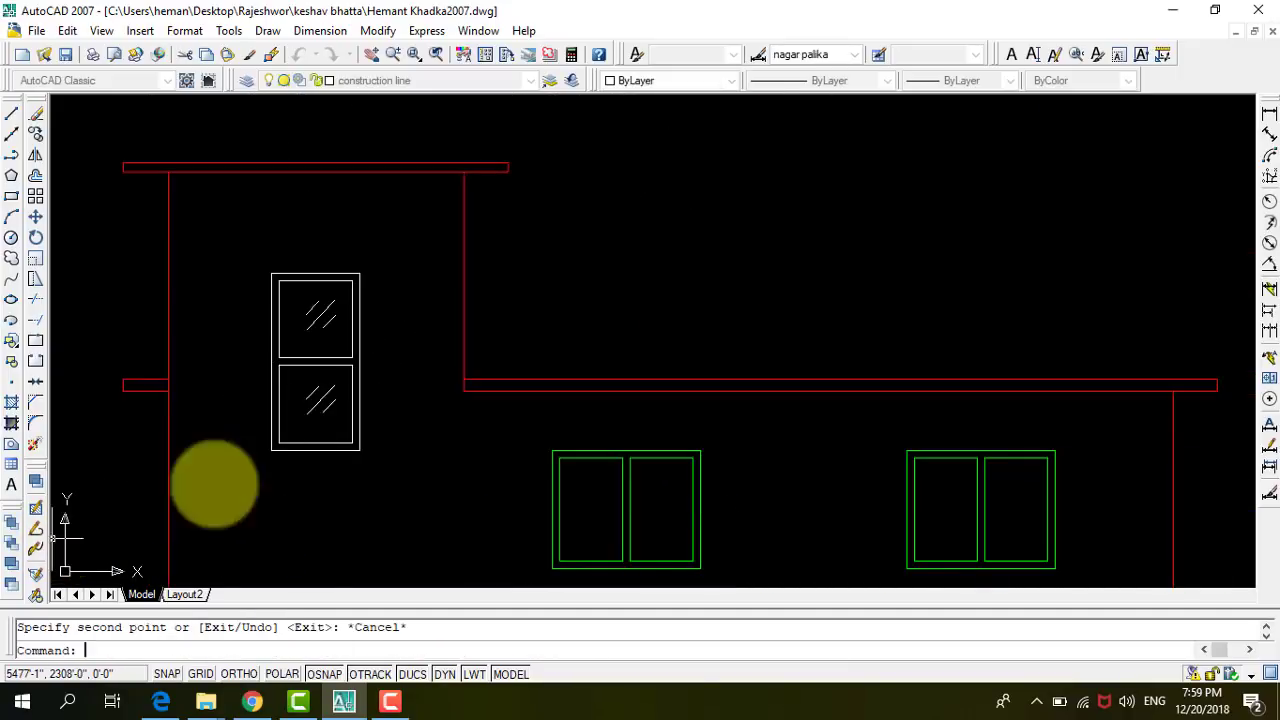
scroll(479, 377, down, 4)
scroll(432, 392, up, 5)
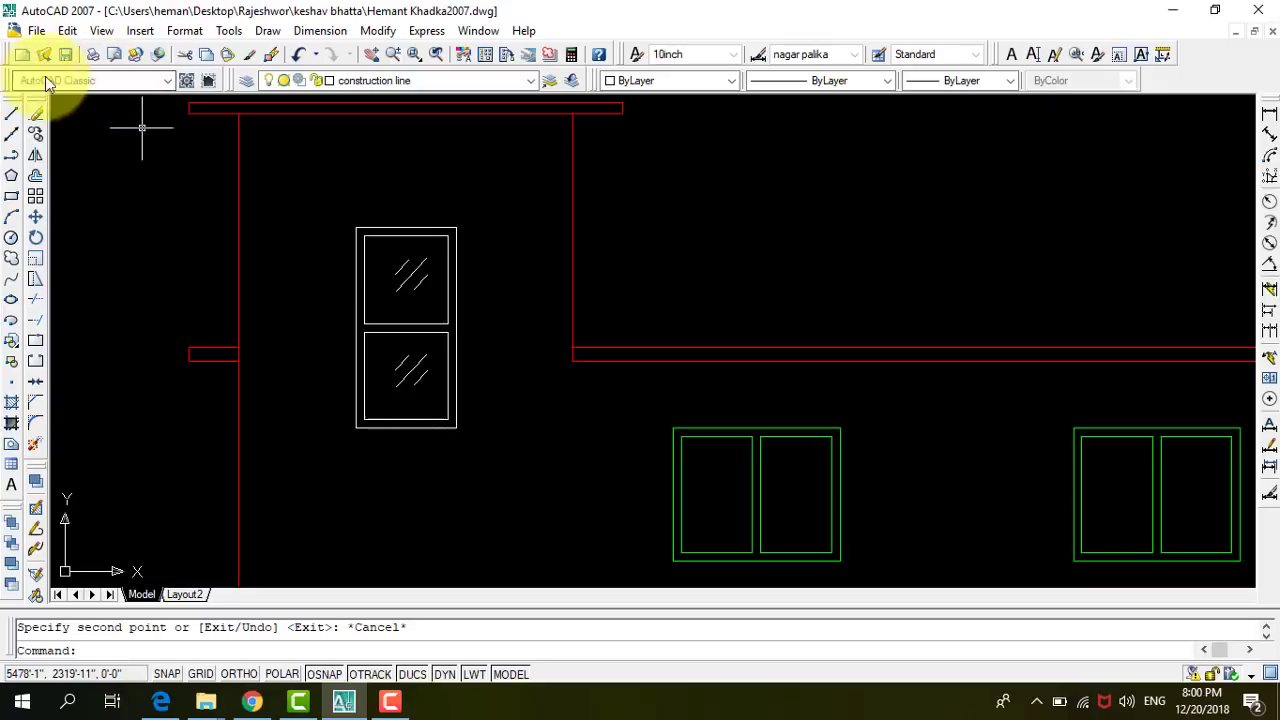
Match the green window's properties onto the white tall two-pane window.
click(270, 55)
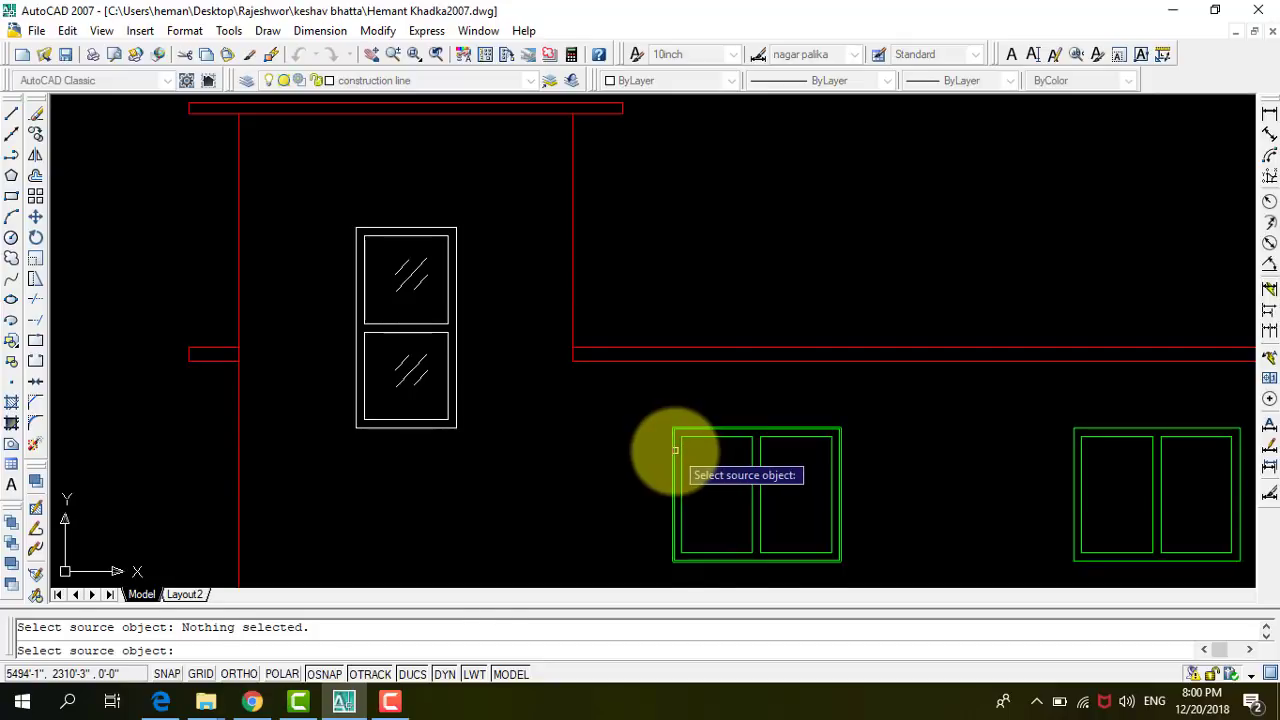
click(676, 450)
right_click(516, 450)
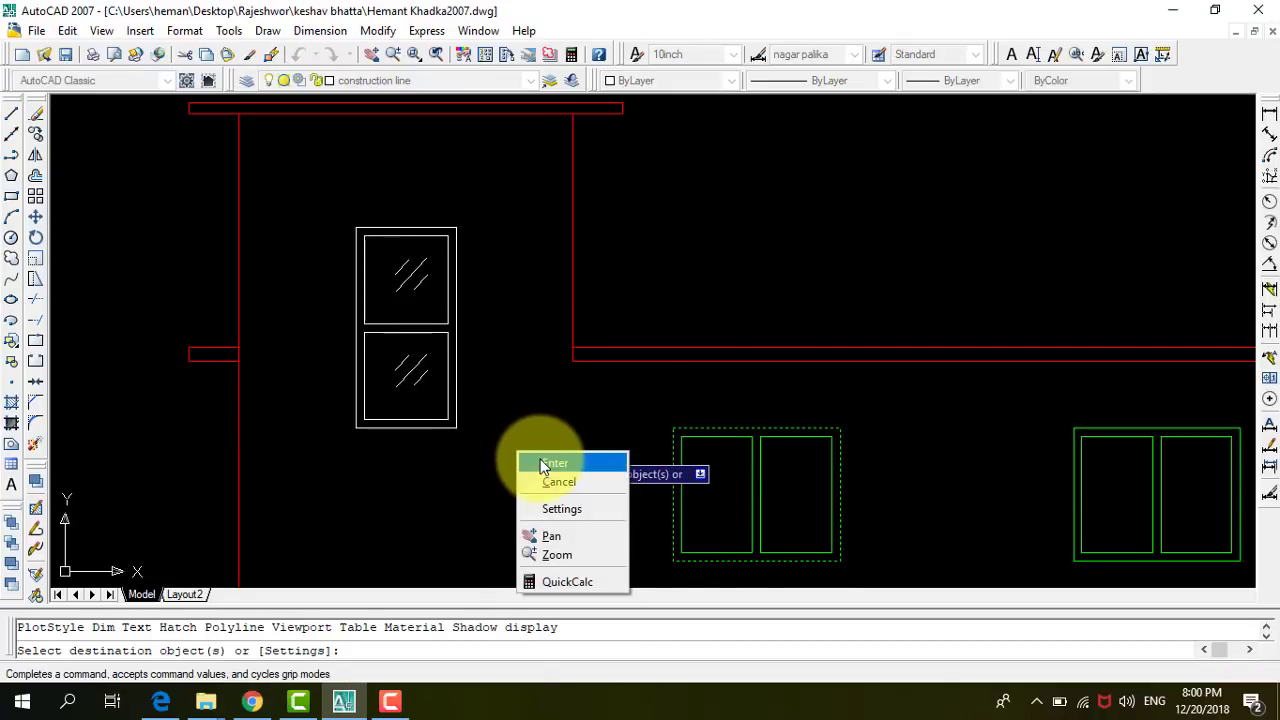
click(541, 463)
text(m)
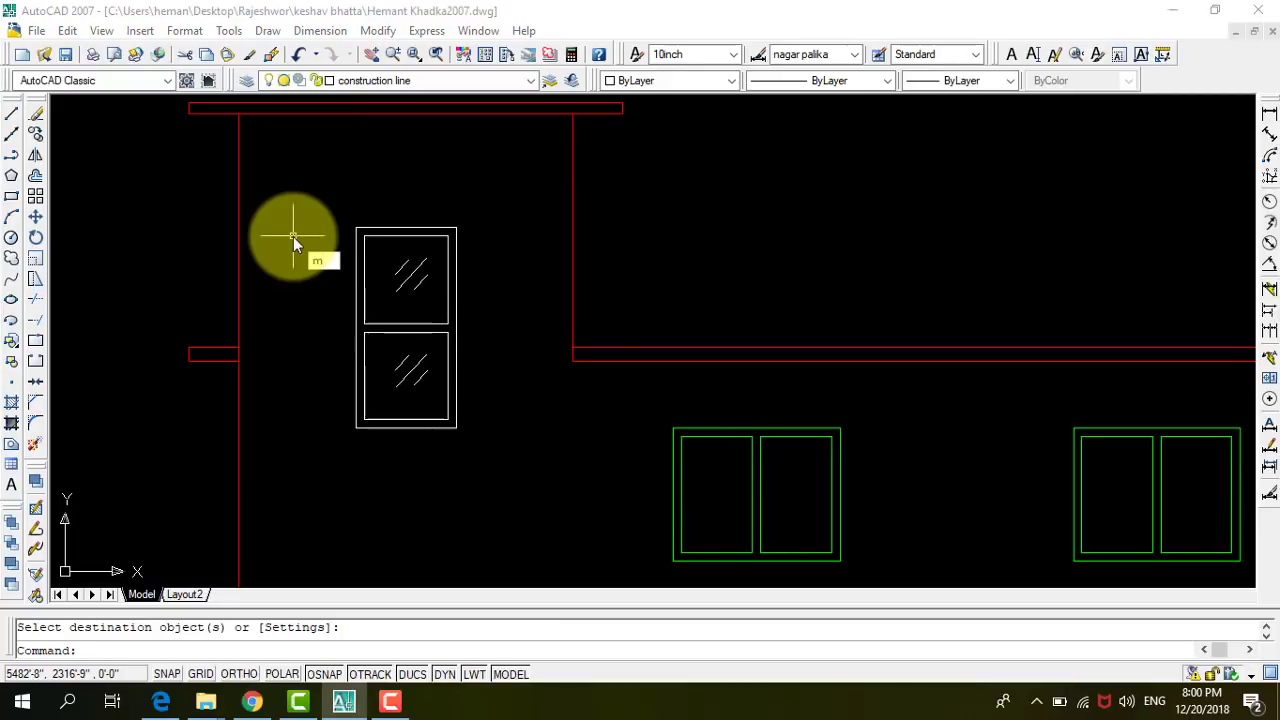
text(a)
key(Return)
click(706, 533)
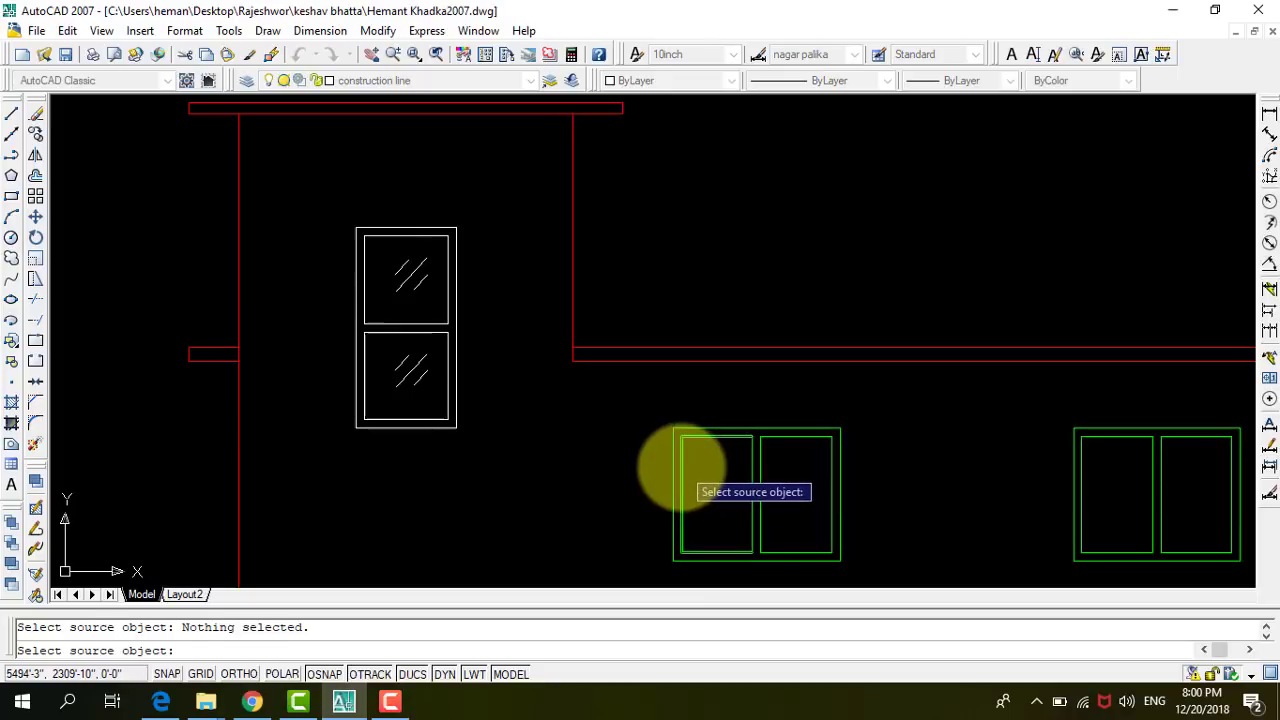
click(681, 467)
click(504, 440)
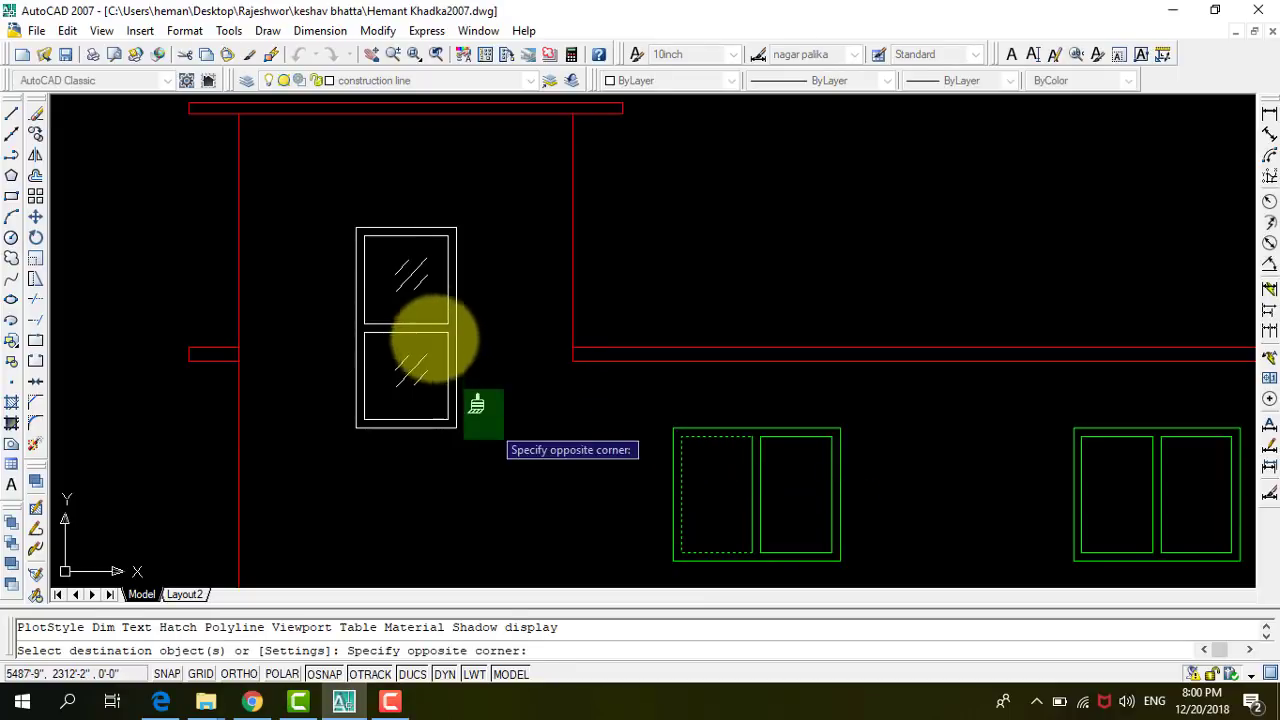
click(330, 208)
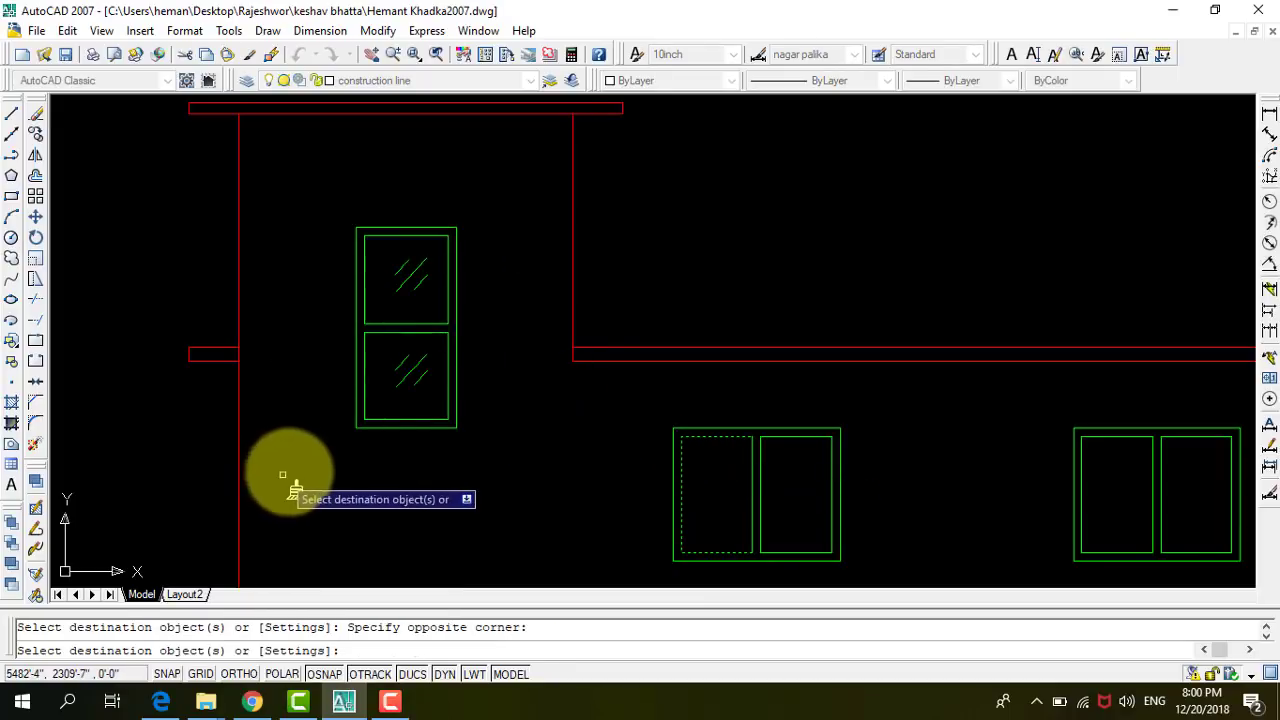
key(Escape)
Select the tall two-pane window and start the COPY command.
scroll(508, 343, down, 2)
scroll(500, 357, down, 1)
scroll(560, 434, up, 2)
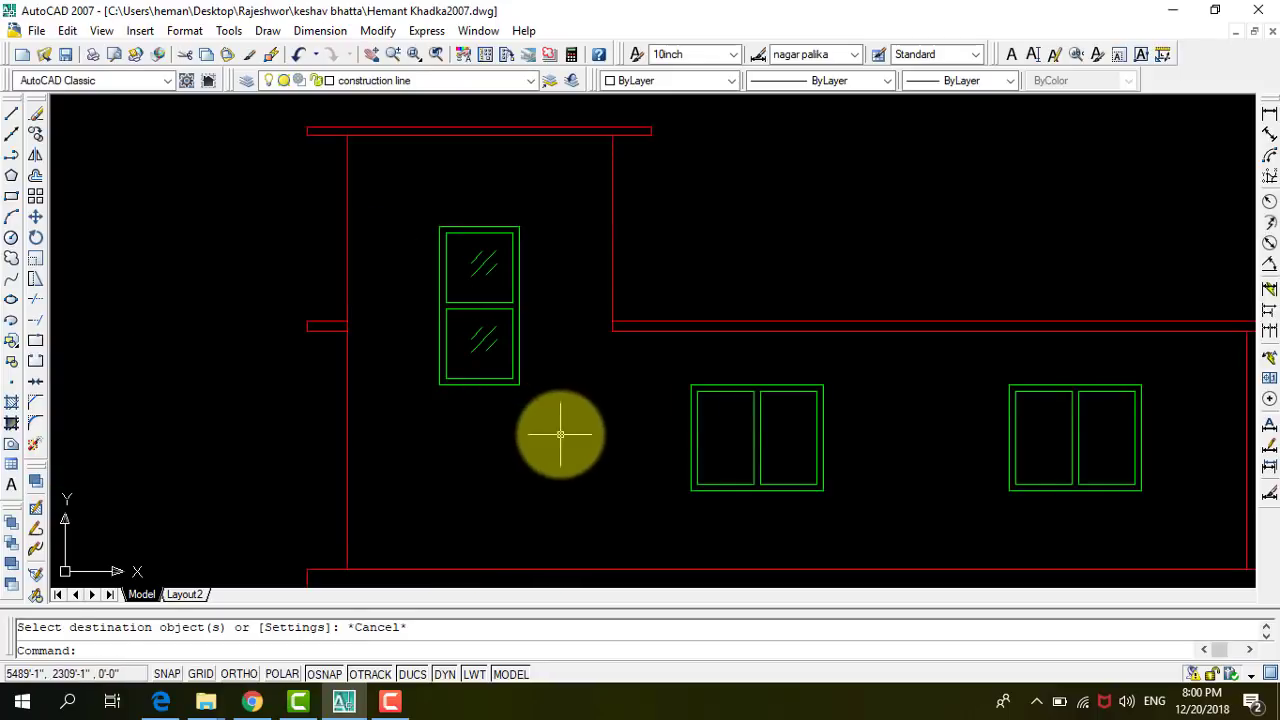
click(560, 434)
click(418, 200)
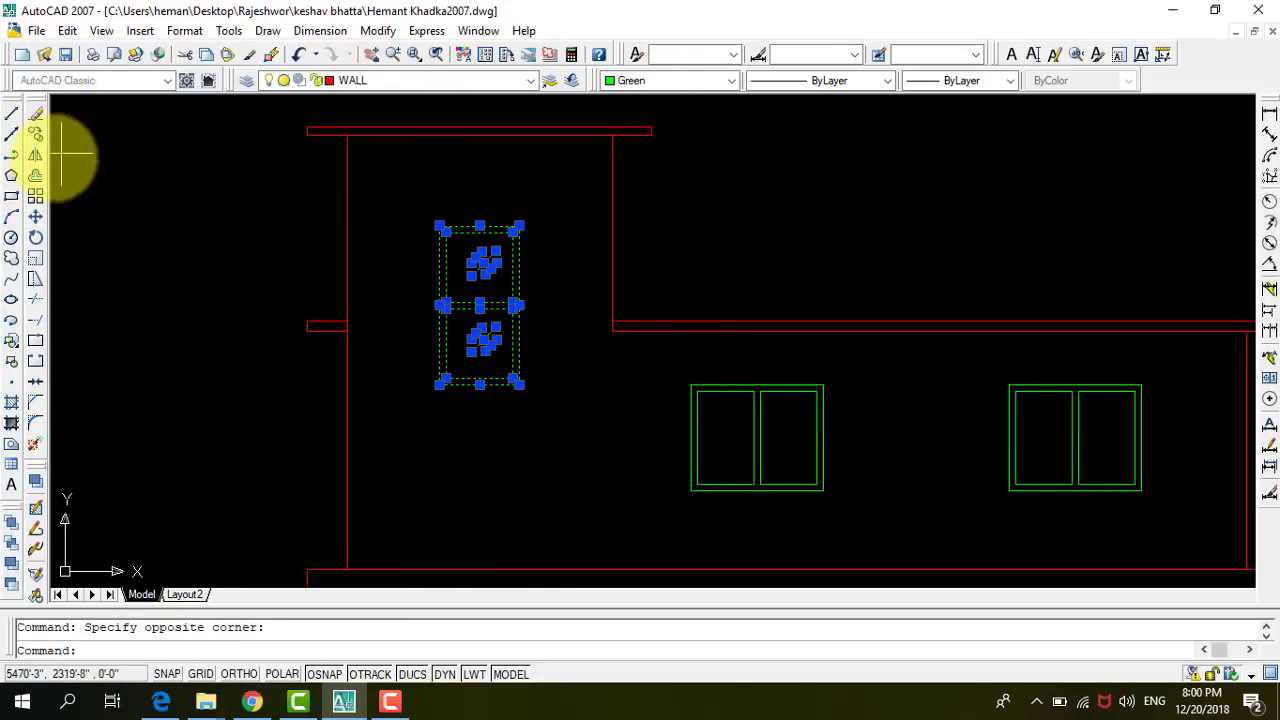
click(35, 135)
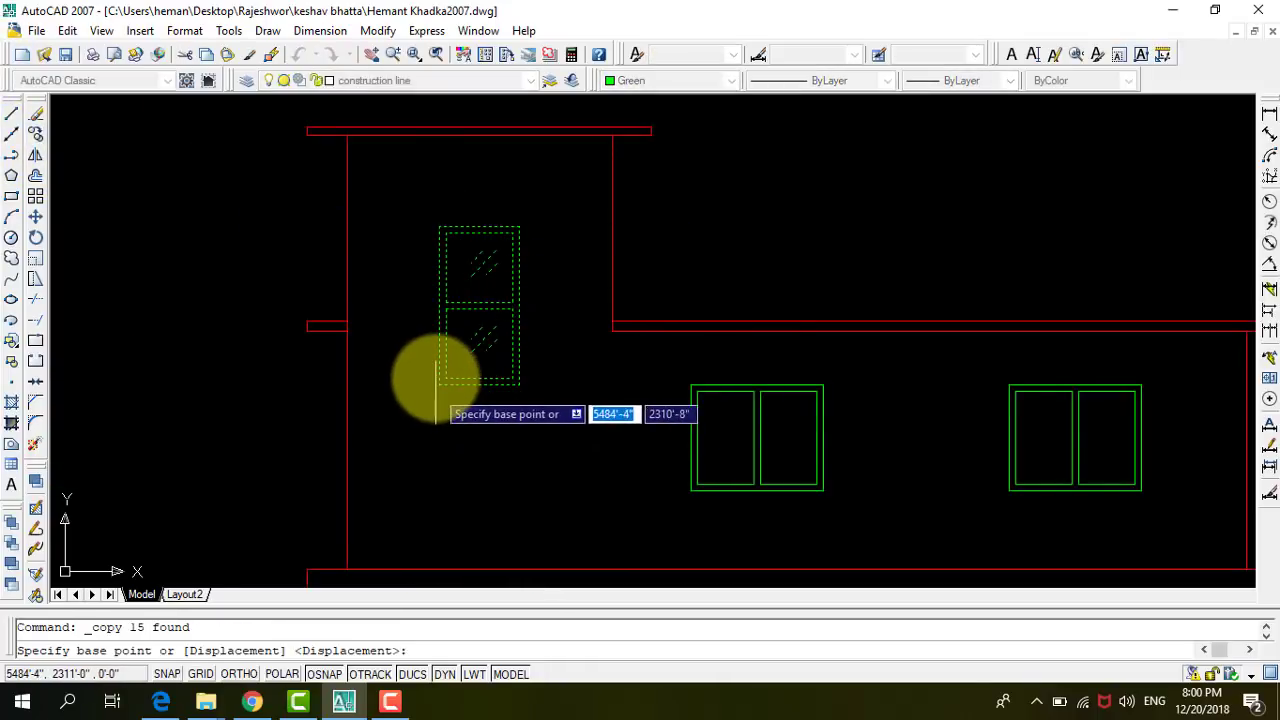
Copy the tall two-pane window into the other elevation's tall opening, straddling the floor slab.
click(439, 384)
scroll(466, 200, down, 3)
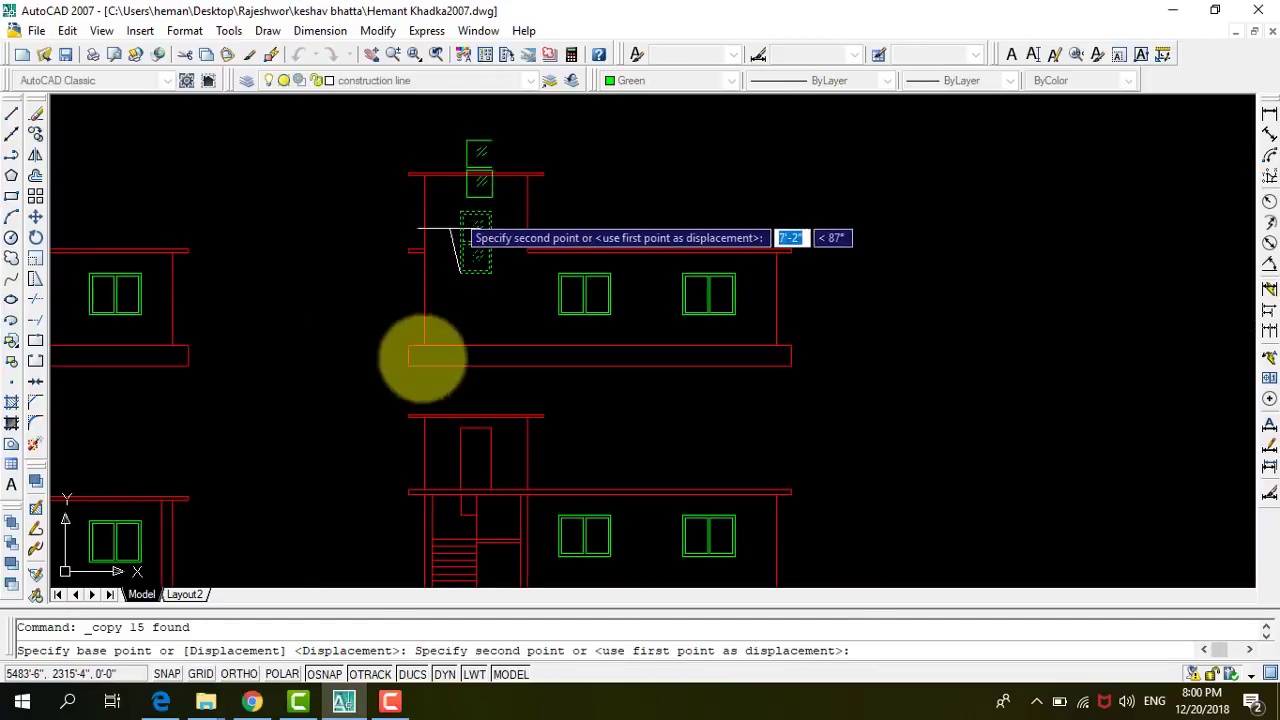
scroll(430, 490, up, 3)
scroll(491, 509, up, 2)
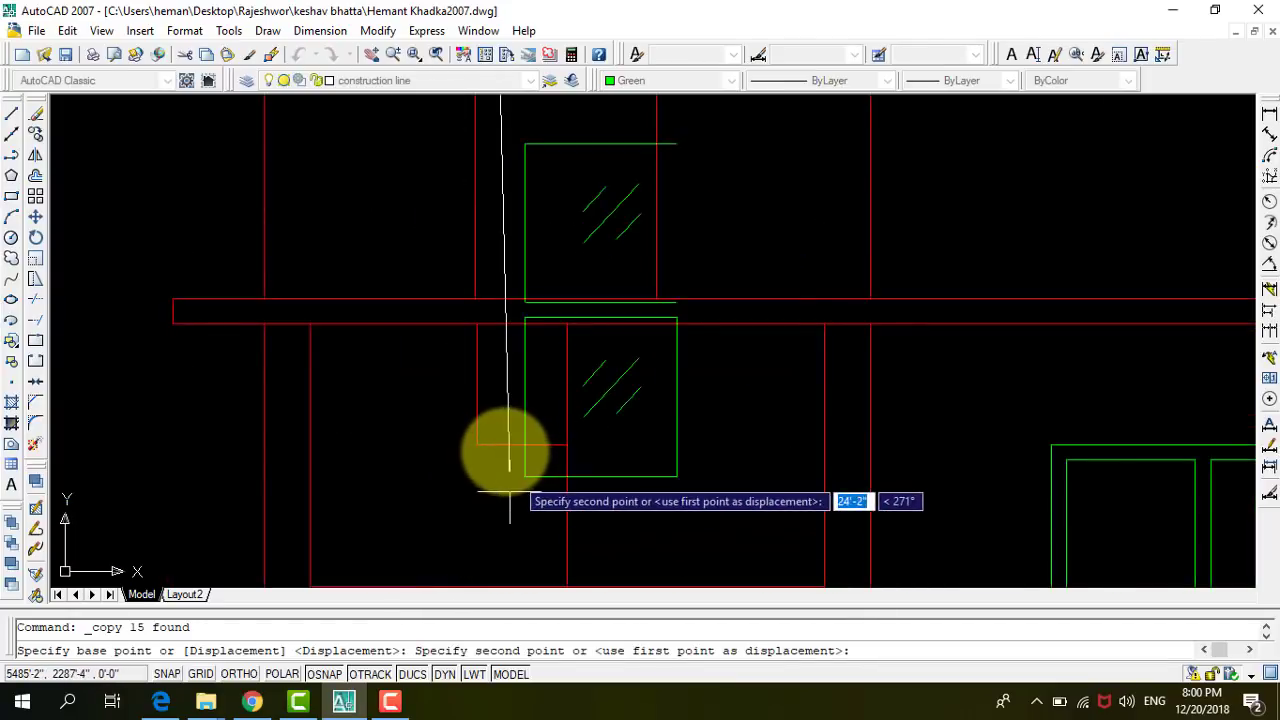
click(476, 448)
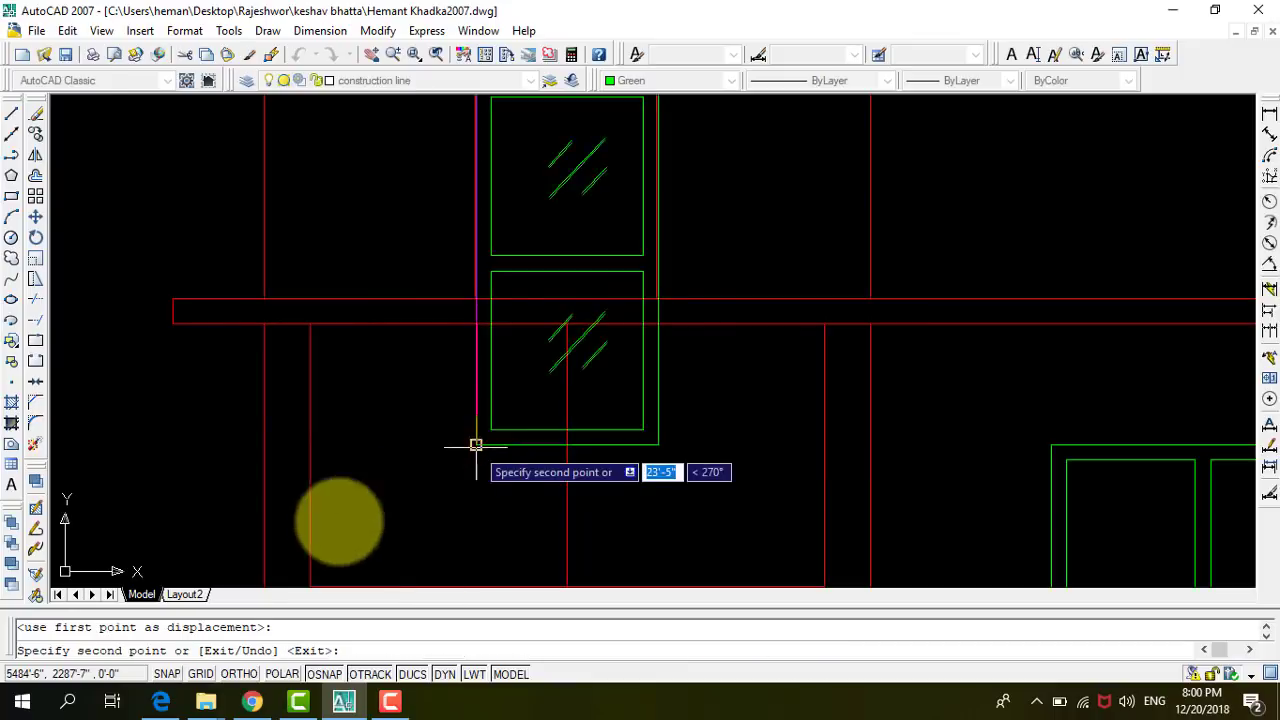
key(Escape)
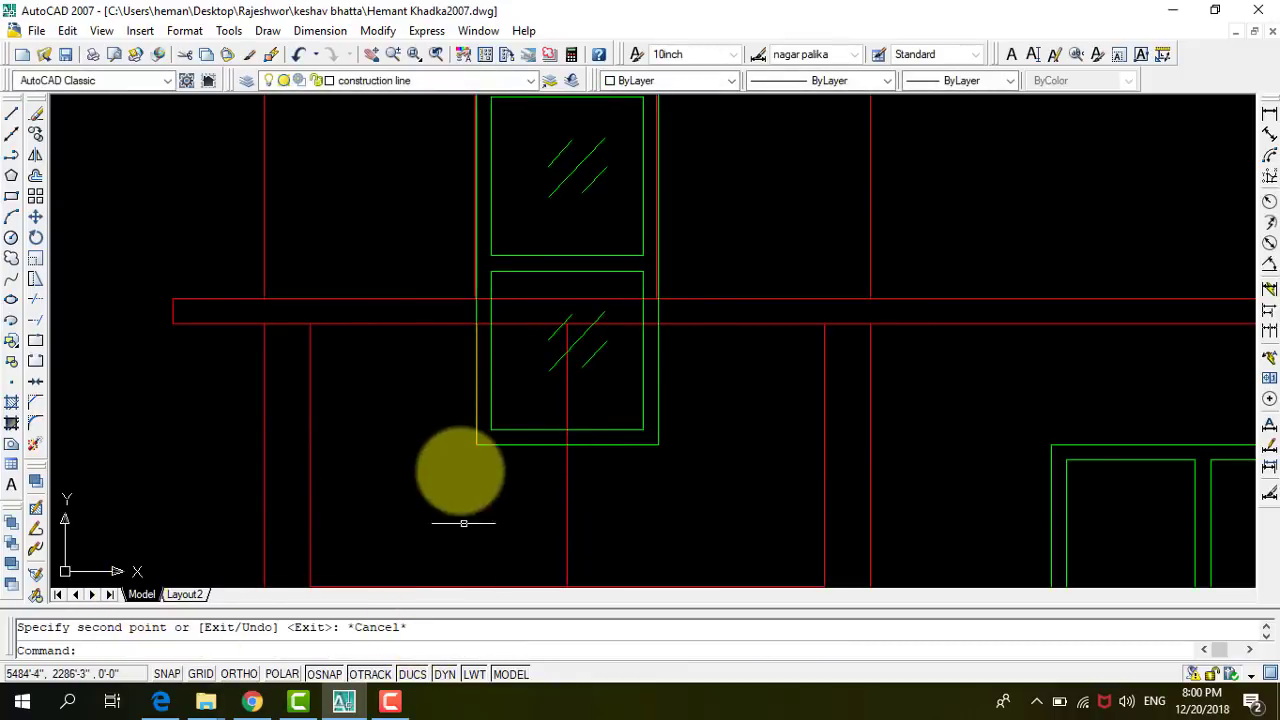
scroll(575, 540, down, 4)
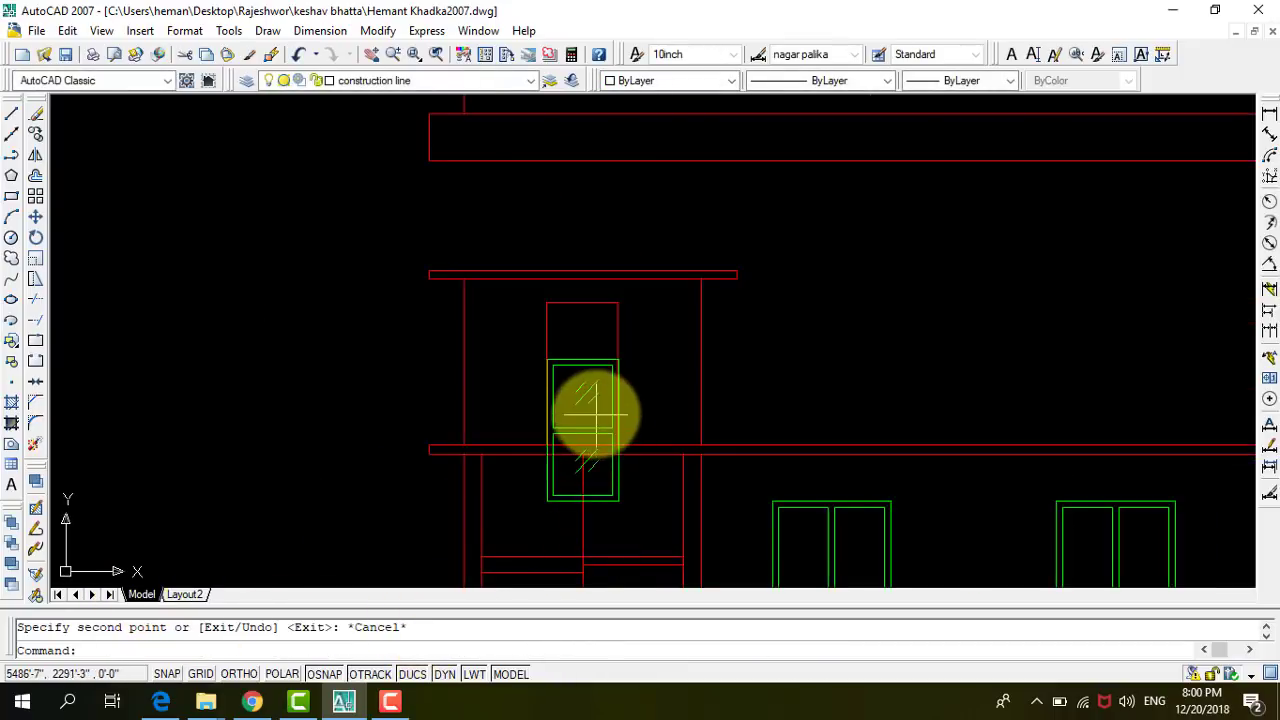
scroll(586, 414, up, 2)
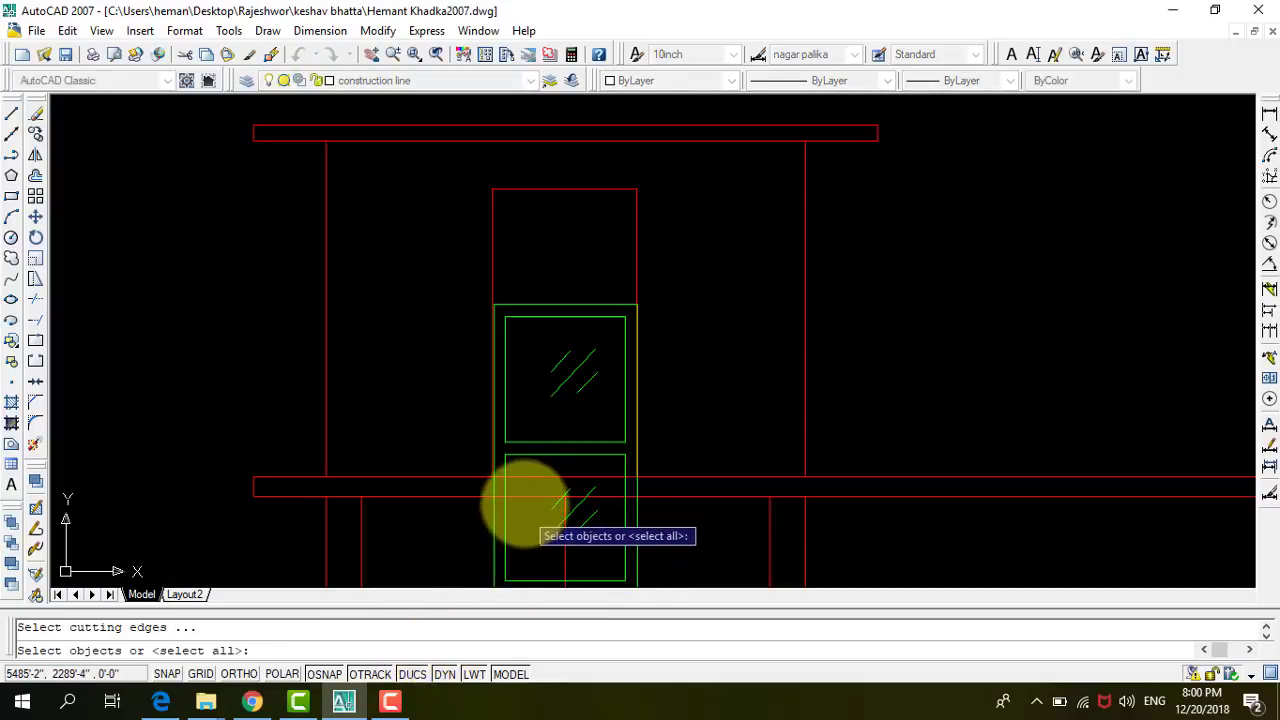
Trim the copied window's lines at the floor slab line.
click(524, 496)
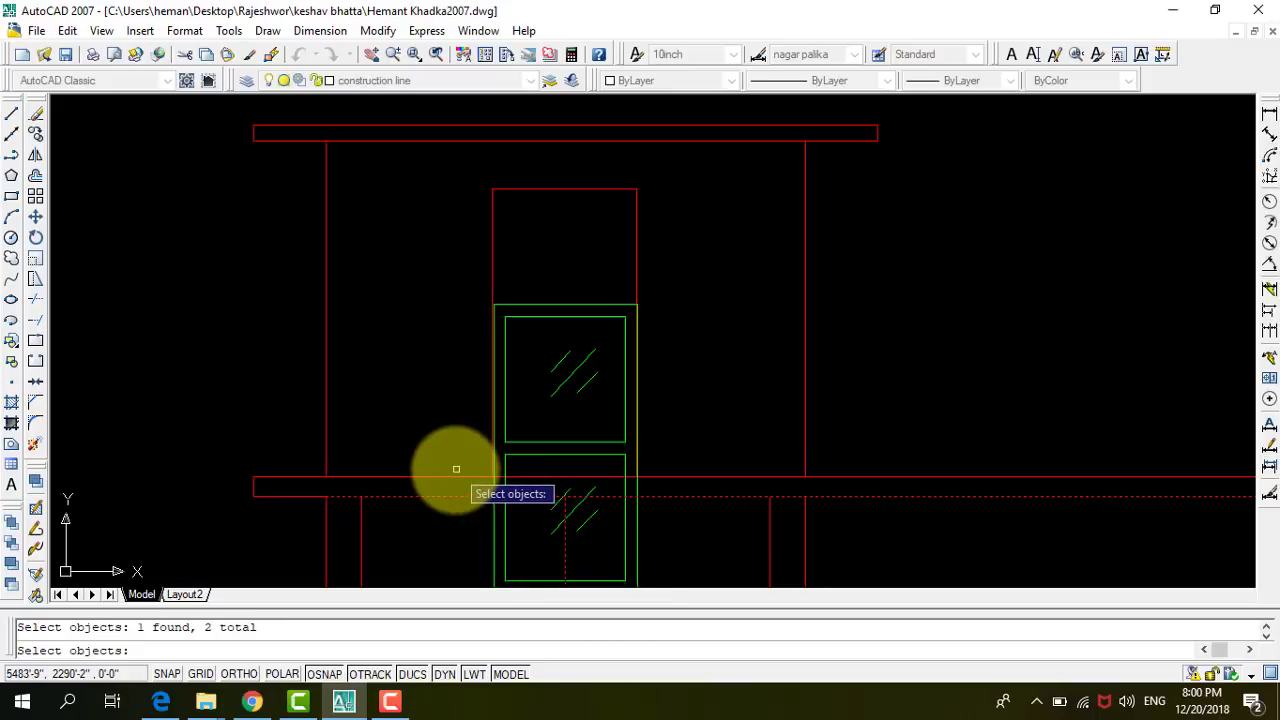
key(Return)
scroll(535, 395, down, 2)
click(613, 540)
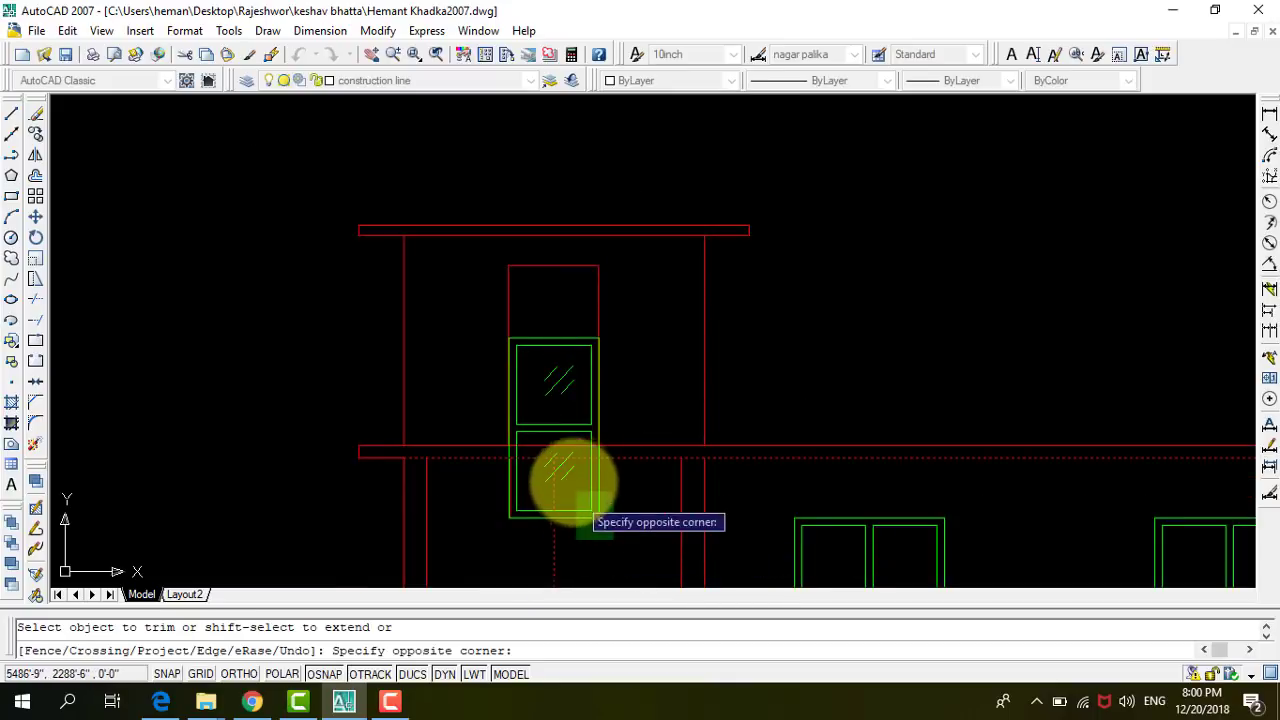
click(557, 495)
scroll(553, 480, up, 3)
scroll(620, 400, up, 3)
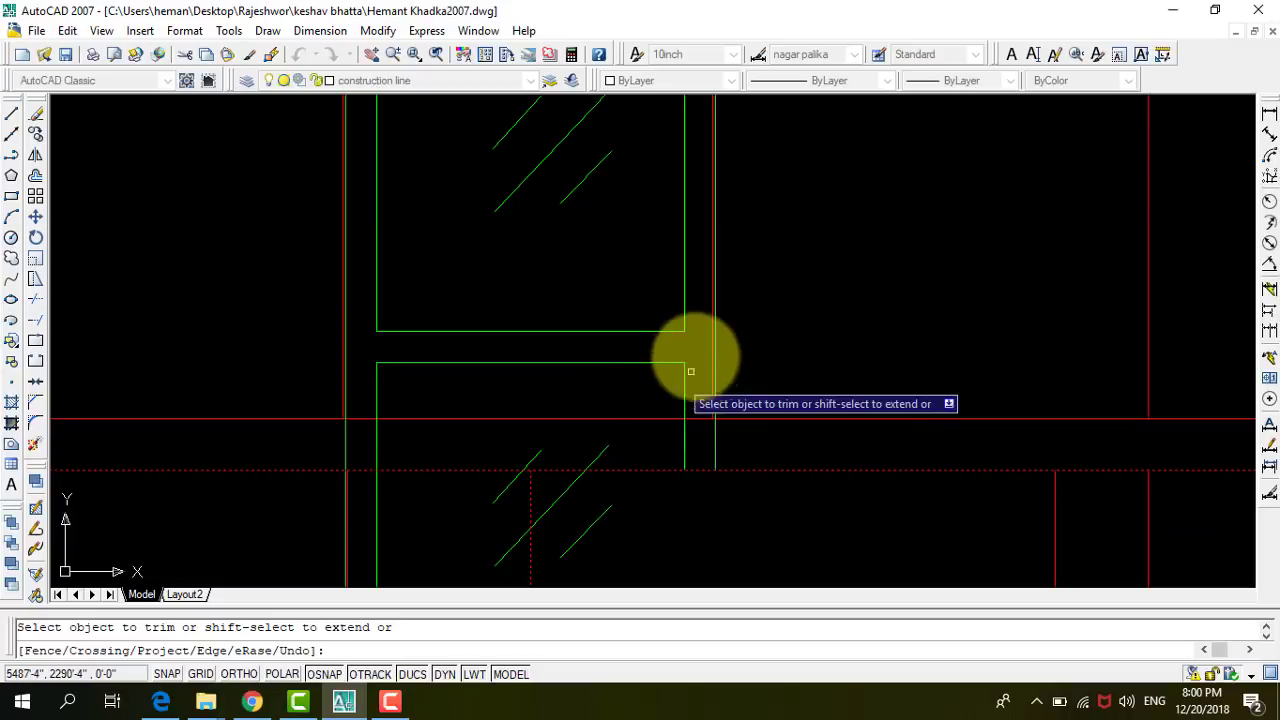
click(611, 396)
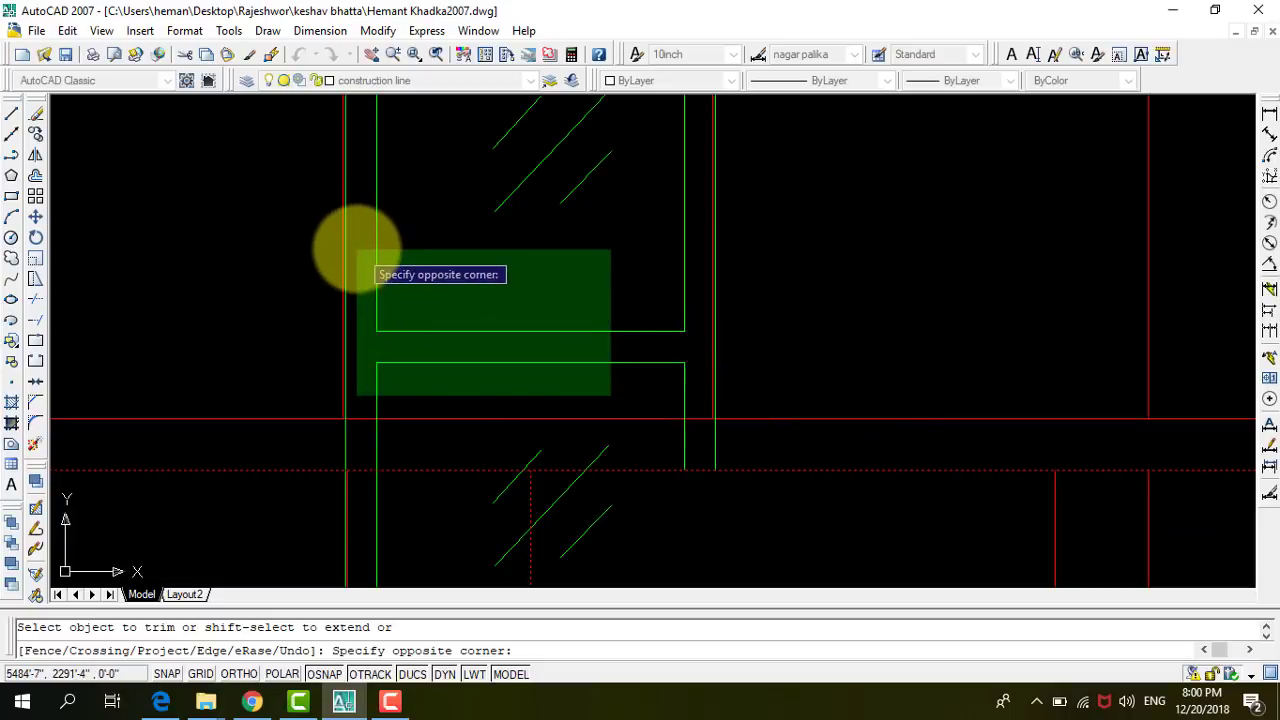
click(305, 230)
scroll(390, 335, down, 2)
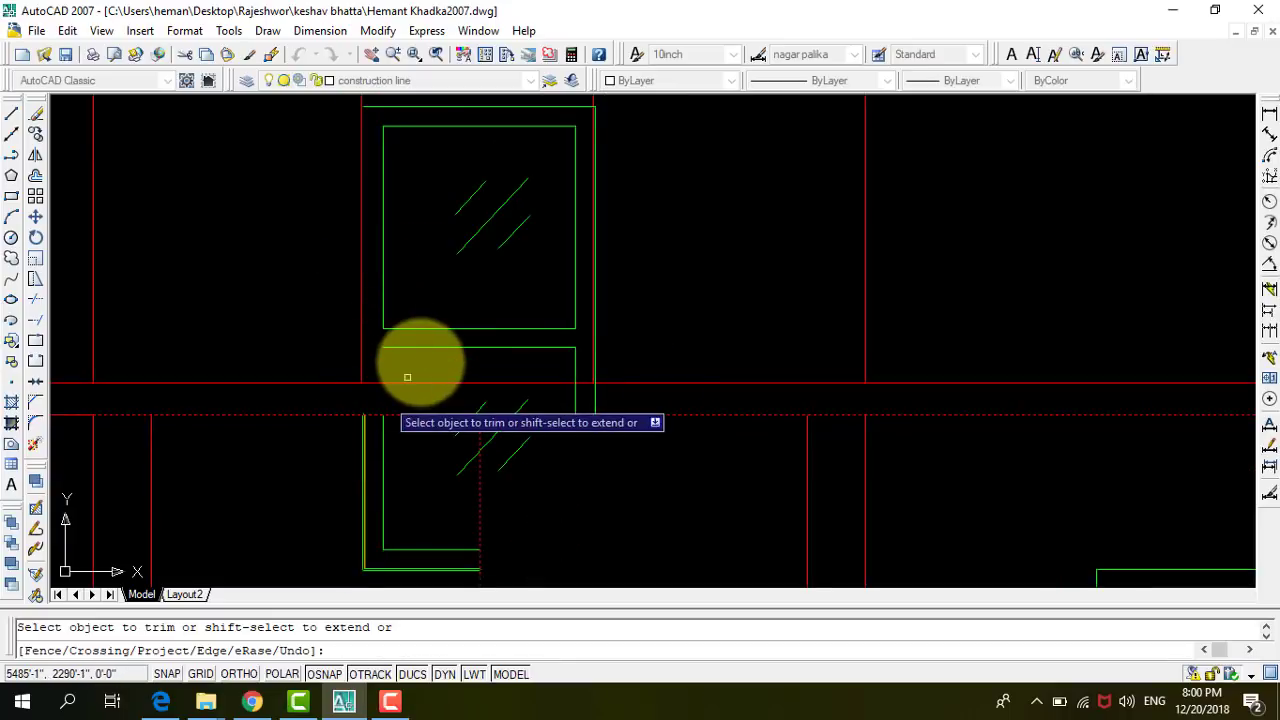
key(Escape)
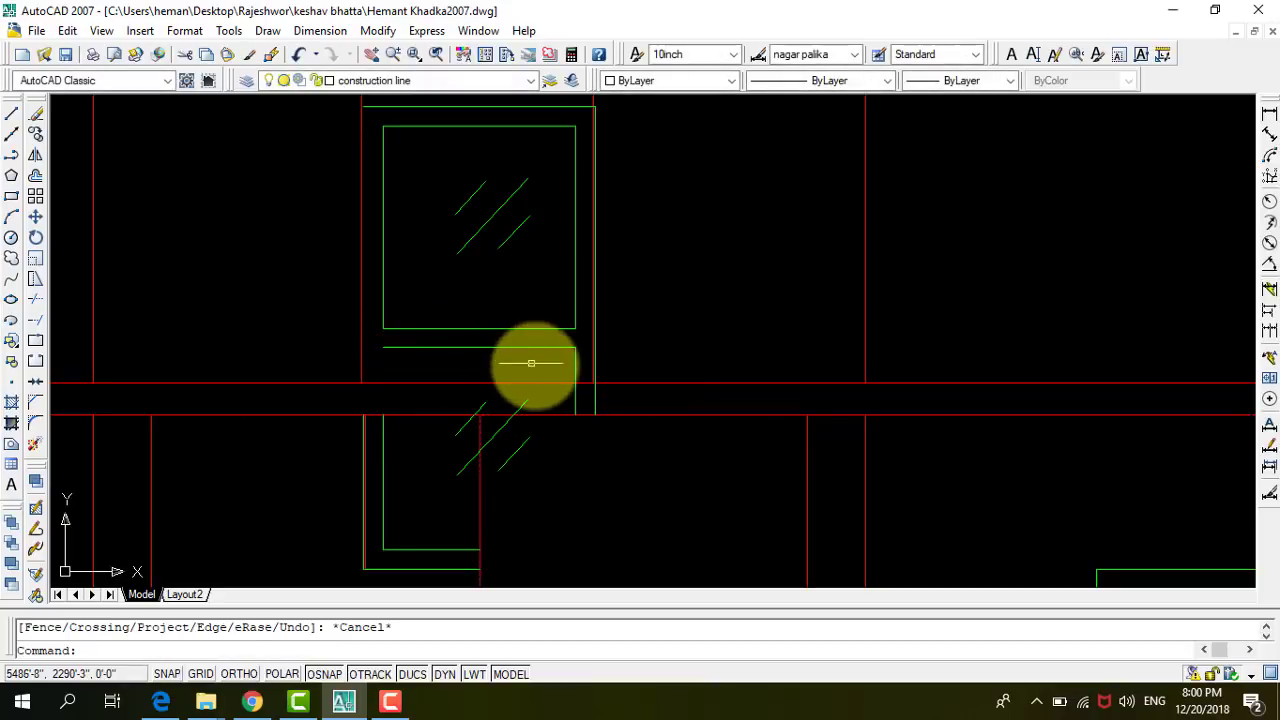
Delete the copied window's upper pane, diagonal glazing lines and short vertical frame lines.
click(529, 365)
scroll(510, 340, down, 2)
click(486, 210)
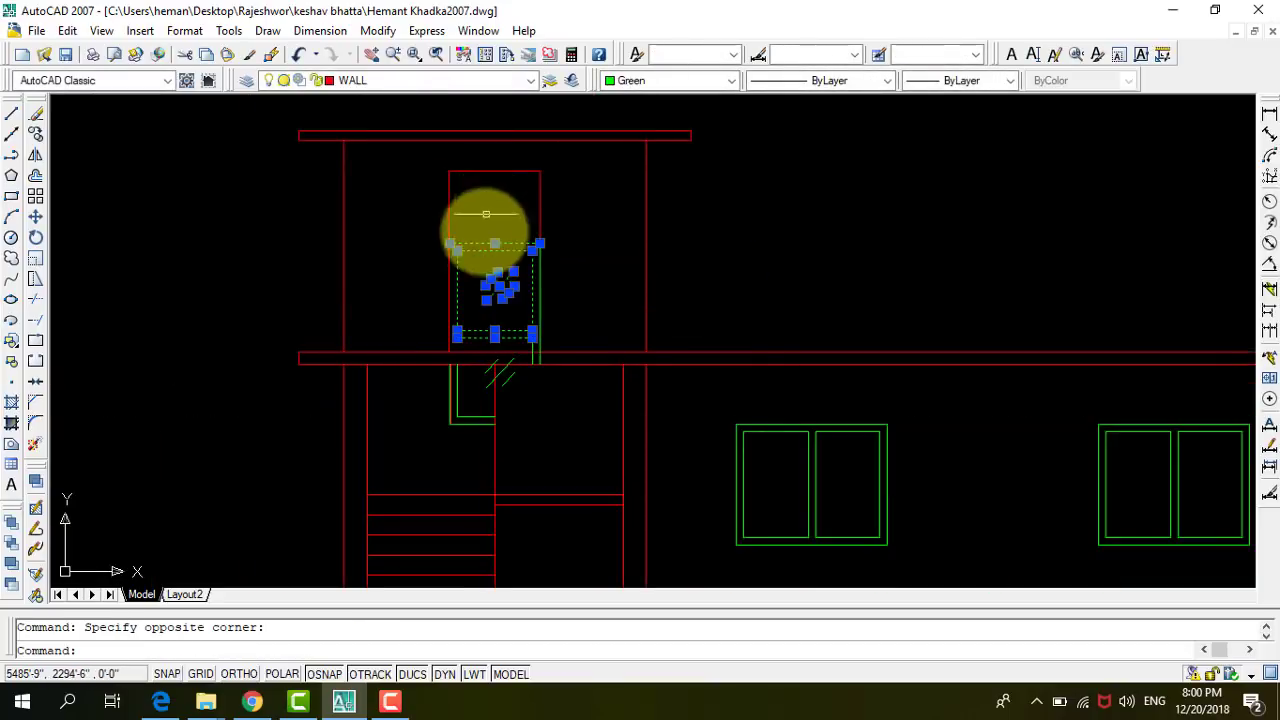
scroll(528, 385, up, 3)
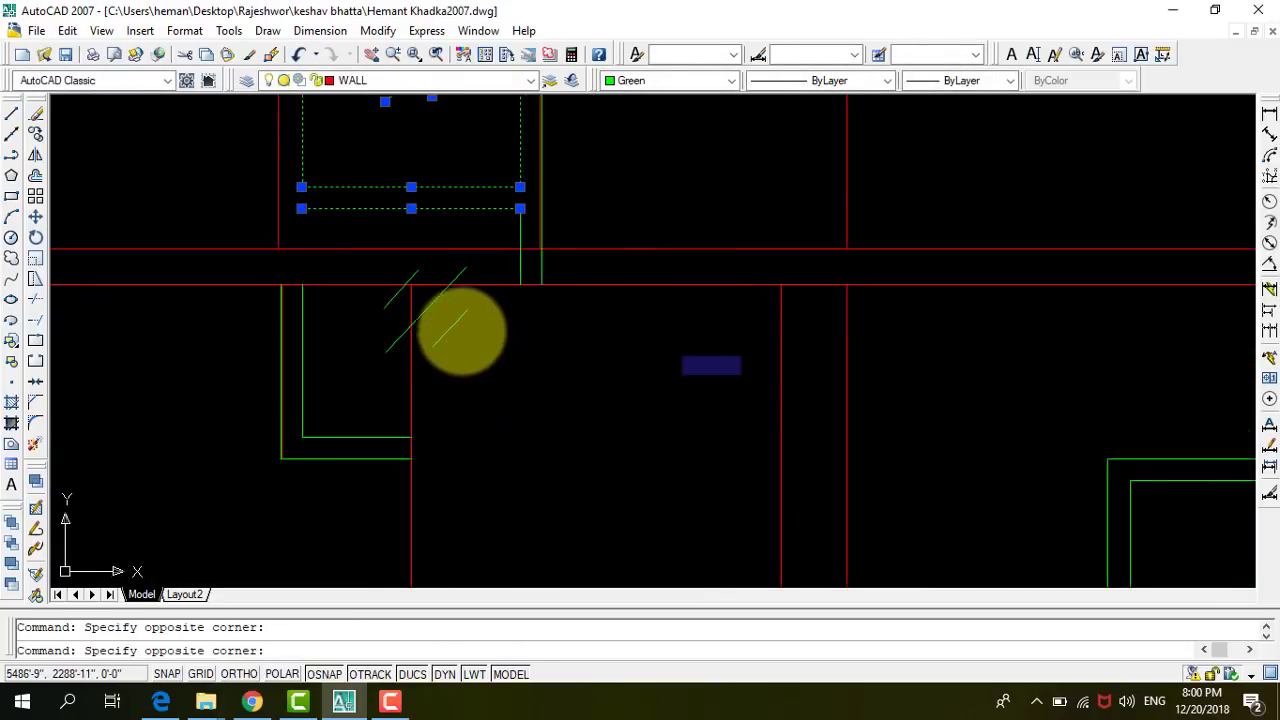
click(474, 340)
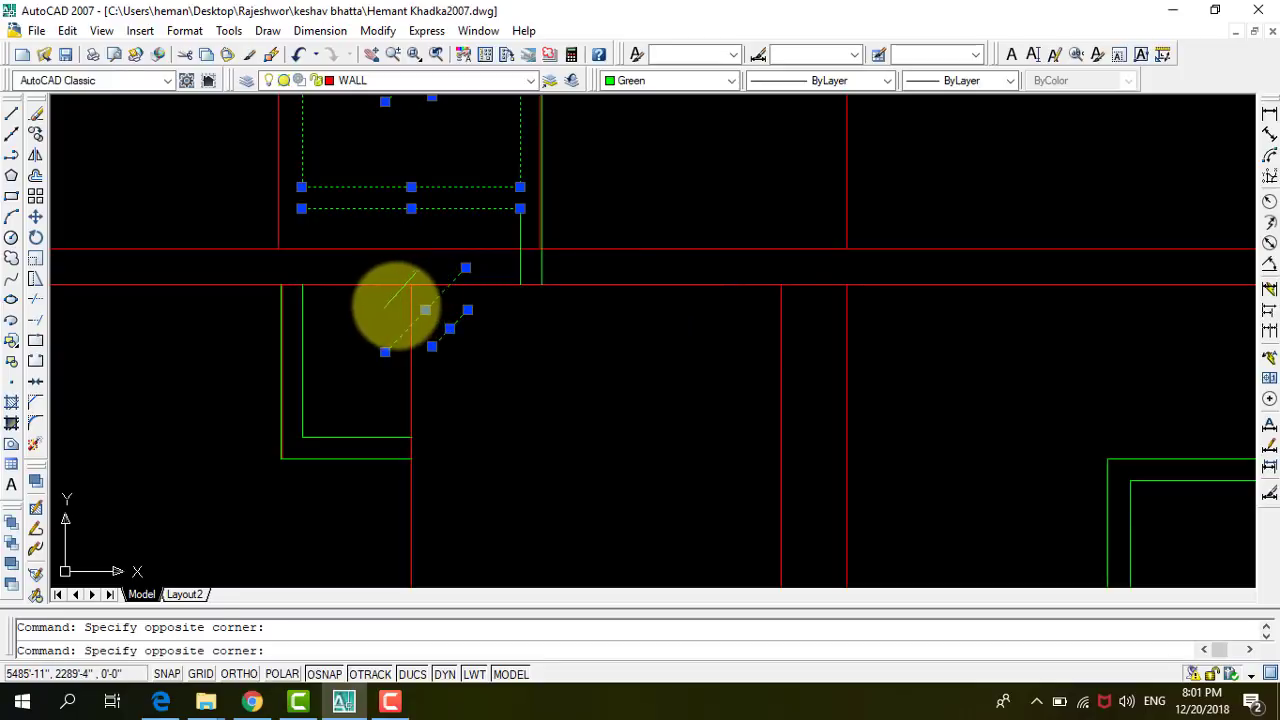
click(390, 302)
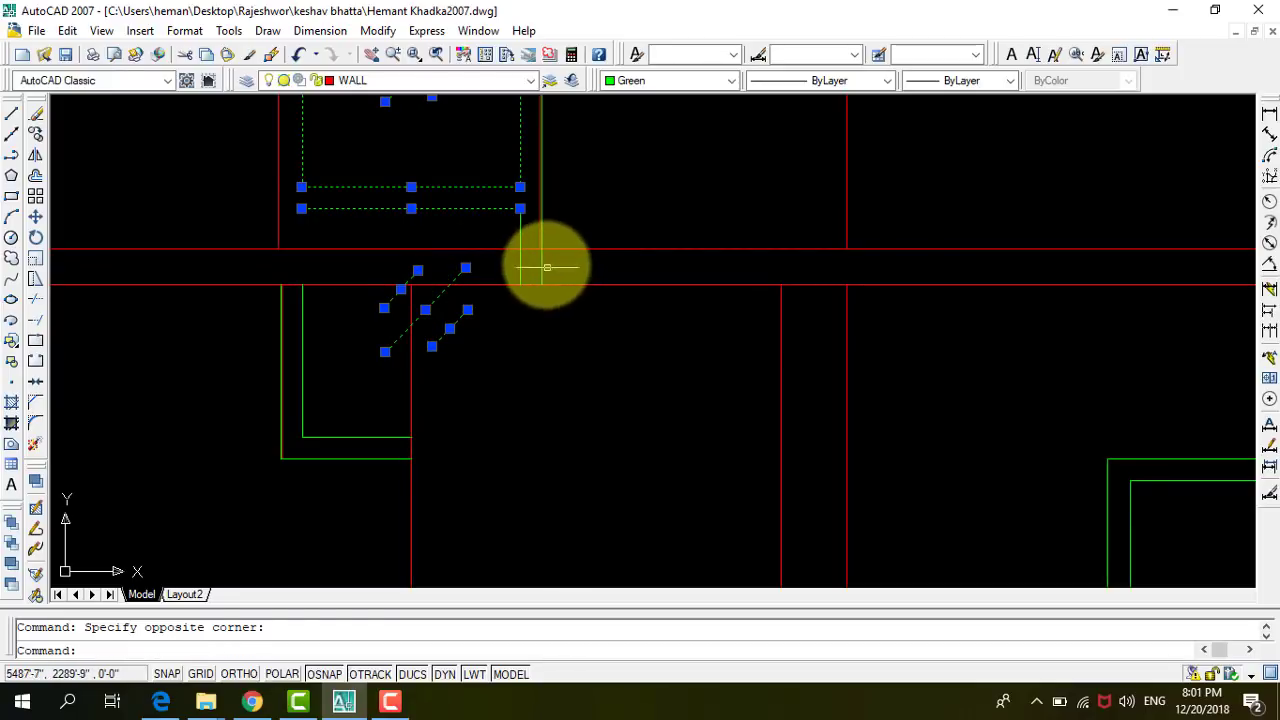
click(404, 321)
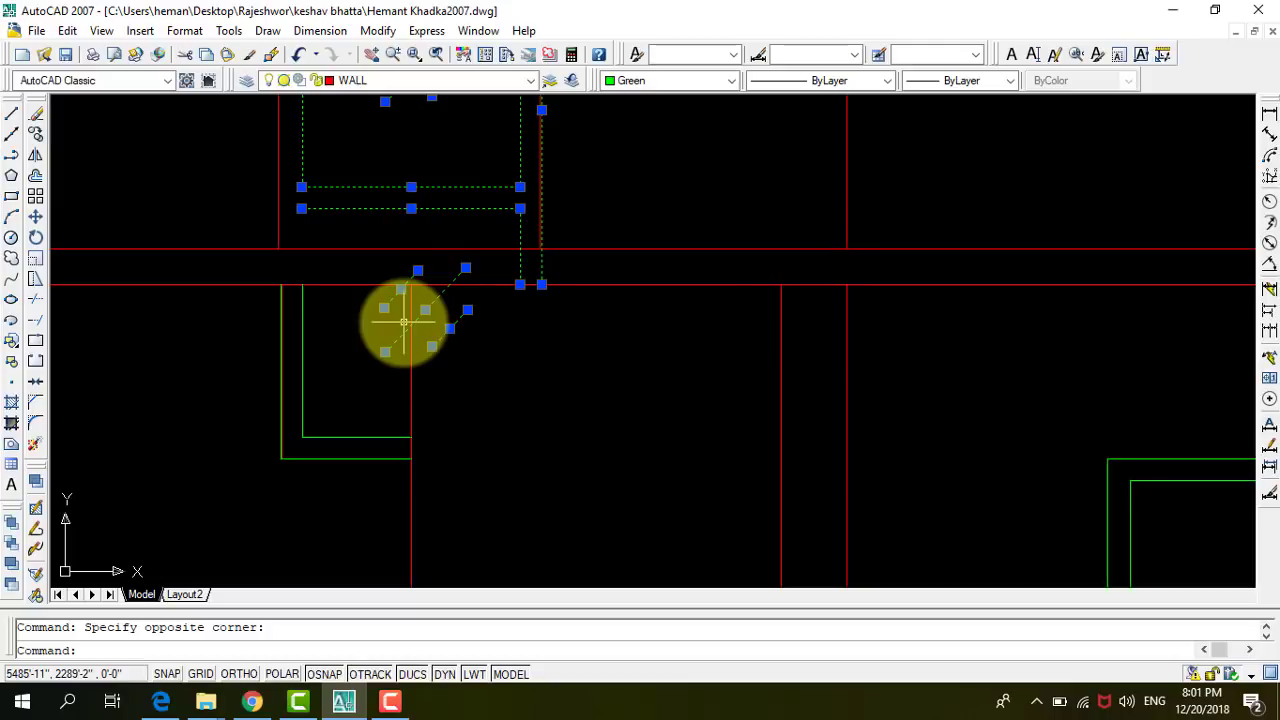
key(Delete)
Delete the stray leftover dashed red line.
scroll(560, 442, down, 3)
scroll(440, 425, up, 5)
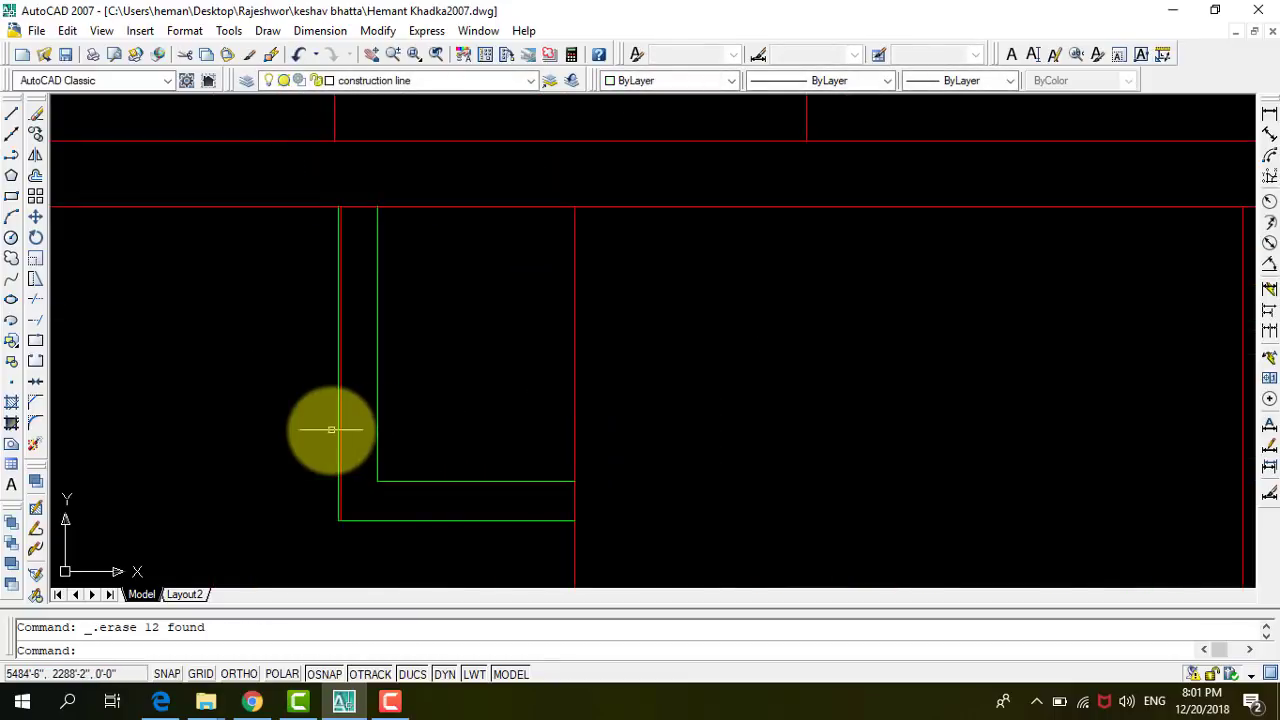
scroll(338, 430, up, 3)
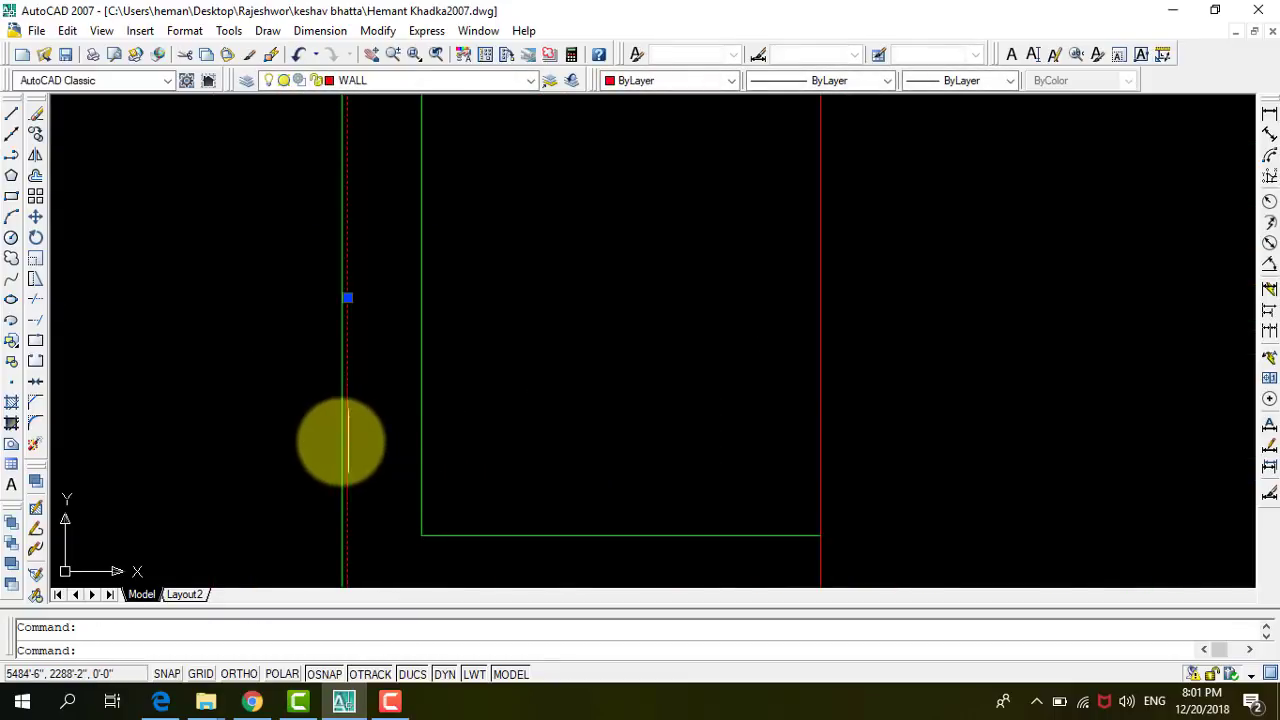
key(Delete)
scroll(498, 477, down, 2)
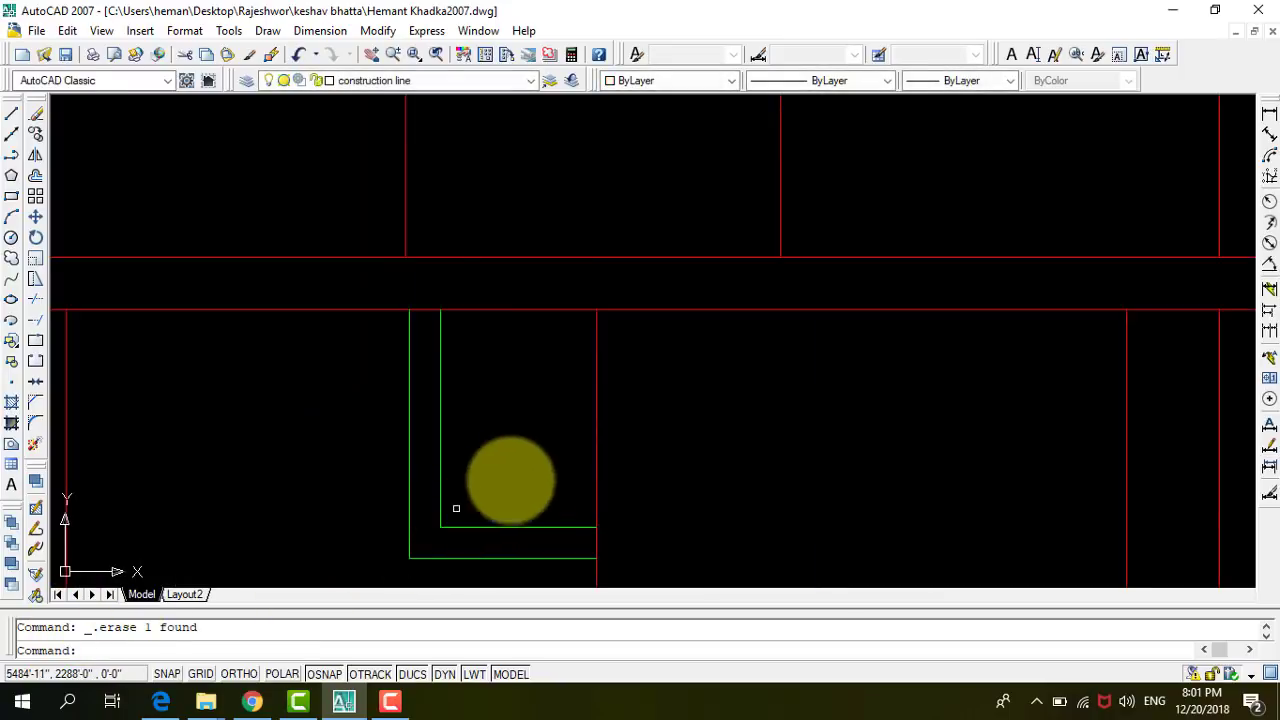
scroll(517, 451, down, 2)
scroll(504, 451, down, 2)
scroll(506, 425, down, 1)
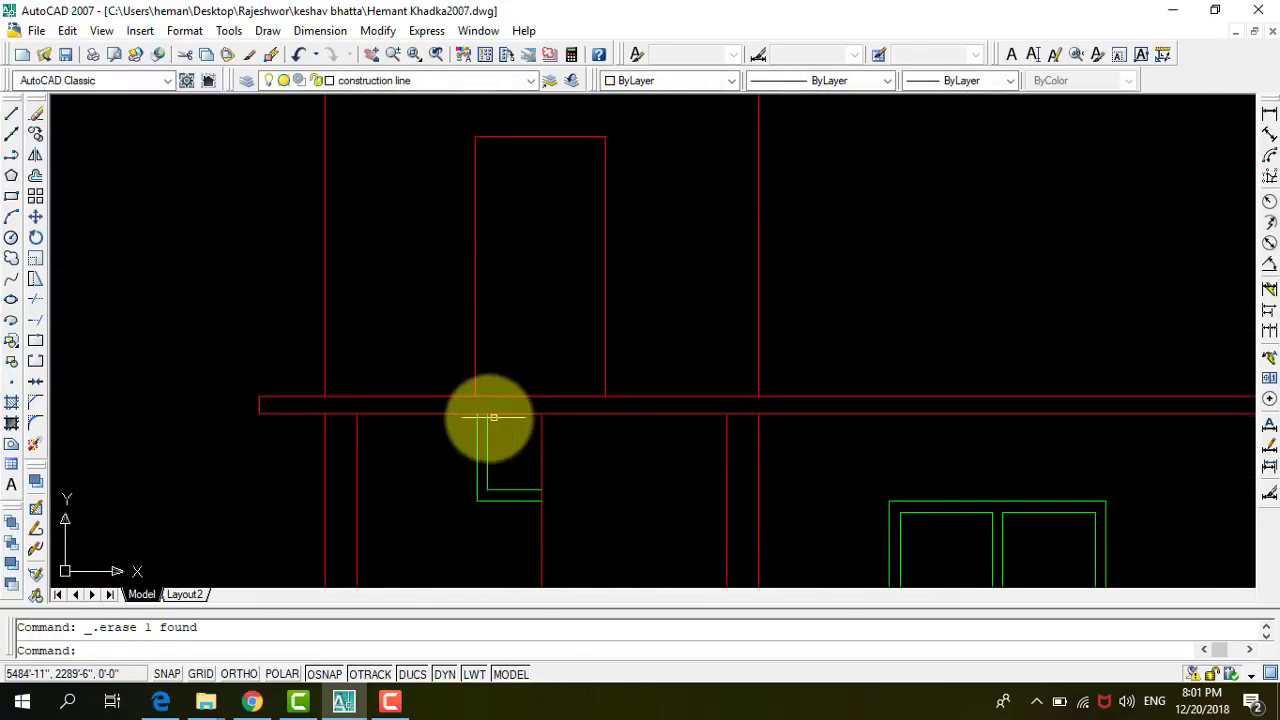
scroll(486, 423, down, 1)
scroll(480, 366, up, 2)
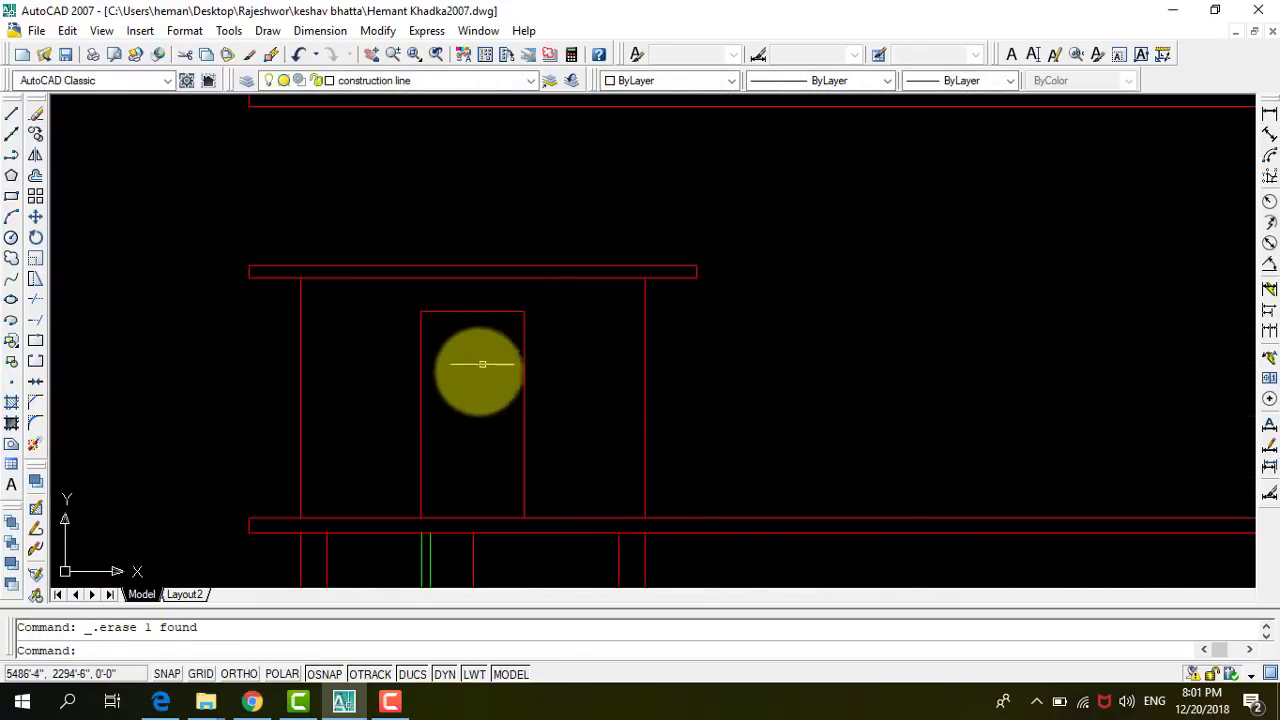
scroll(417, 286, down, 3)
scroll(430, 245, down, 1)
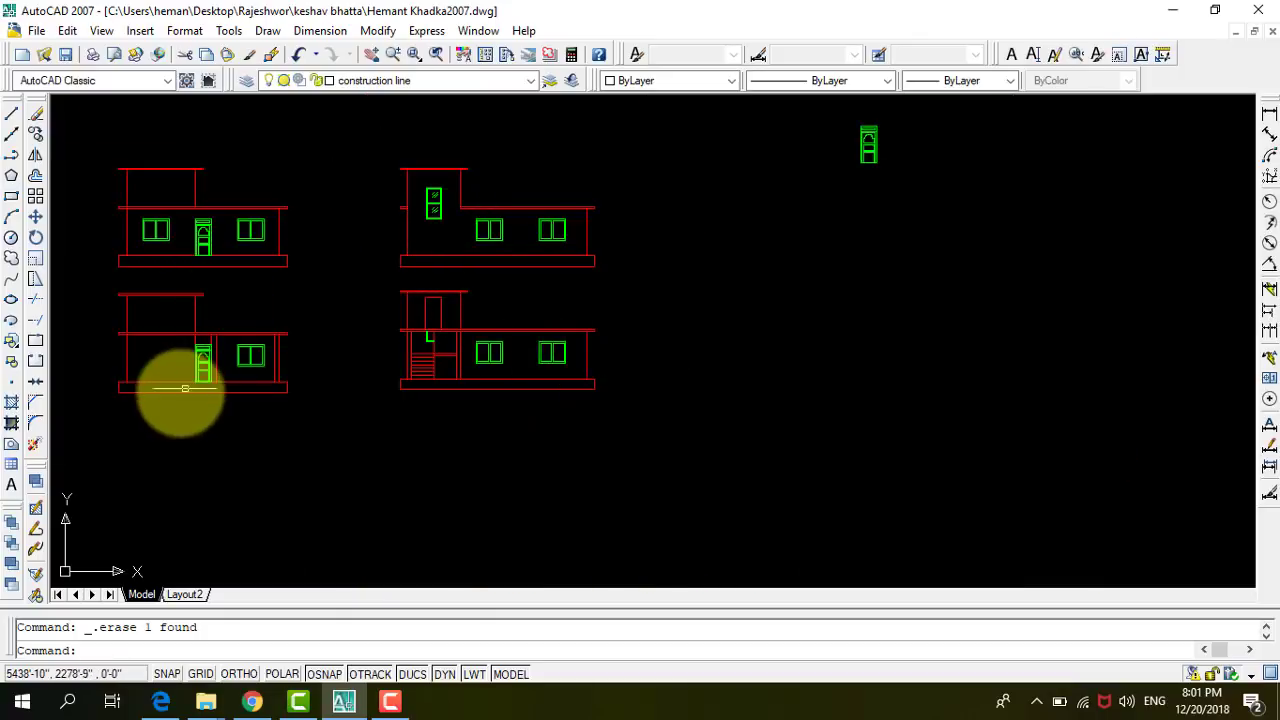
scroll(186, 390, up, 4)
scroll(235, 250, up, 4)
scroll(302, 325, down, 2)
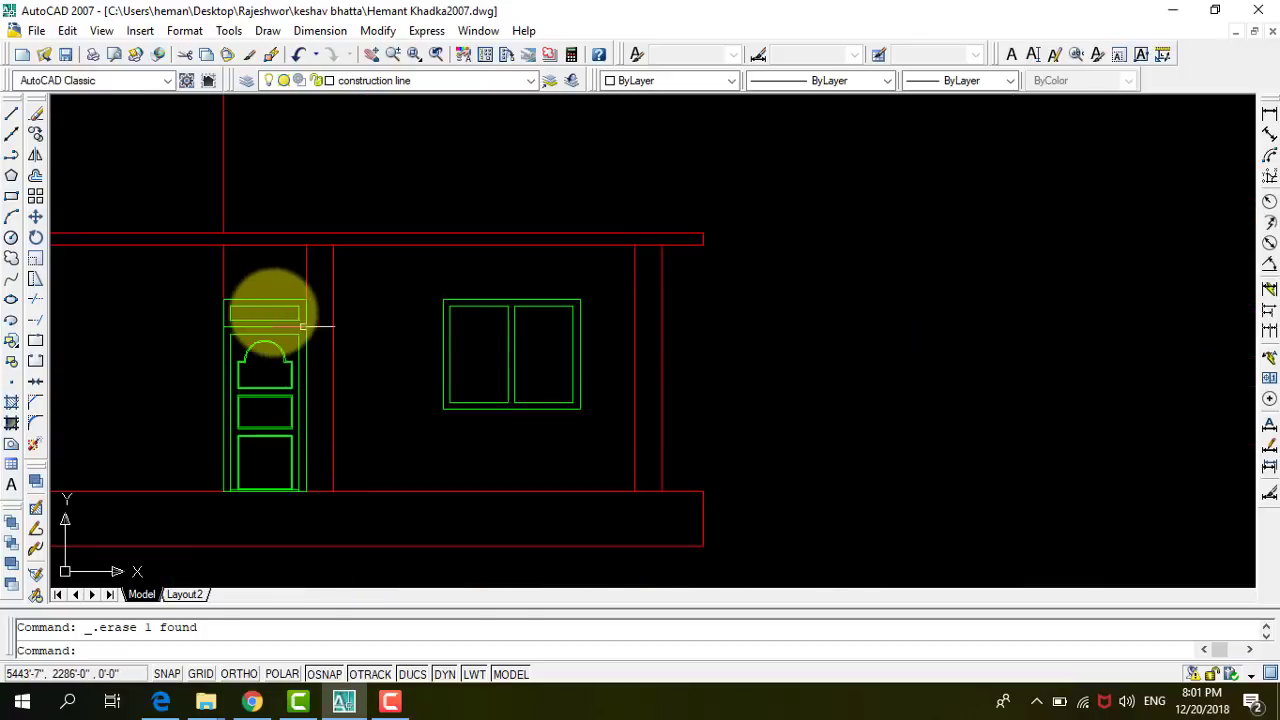
Copy the arched door from the lower-left elevation into the upper-floor opening.
click(269, 306)
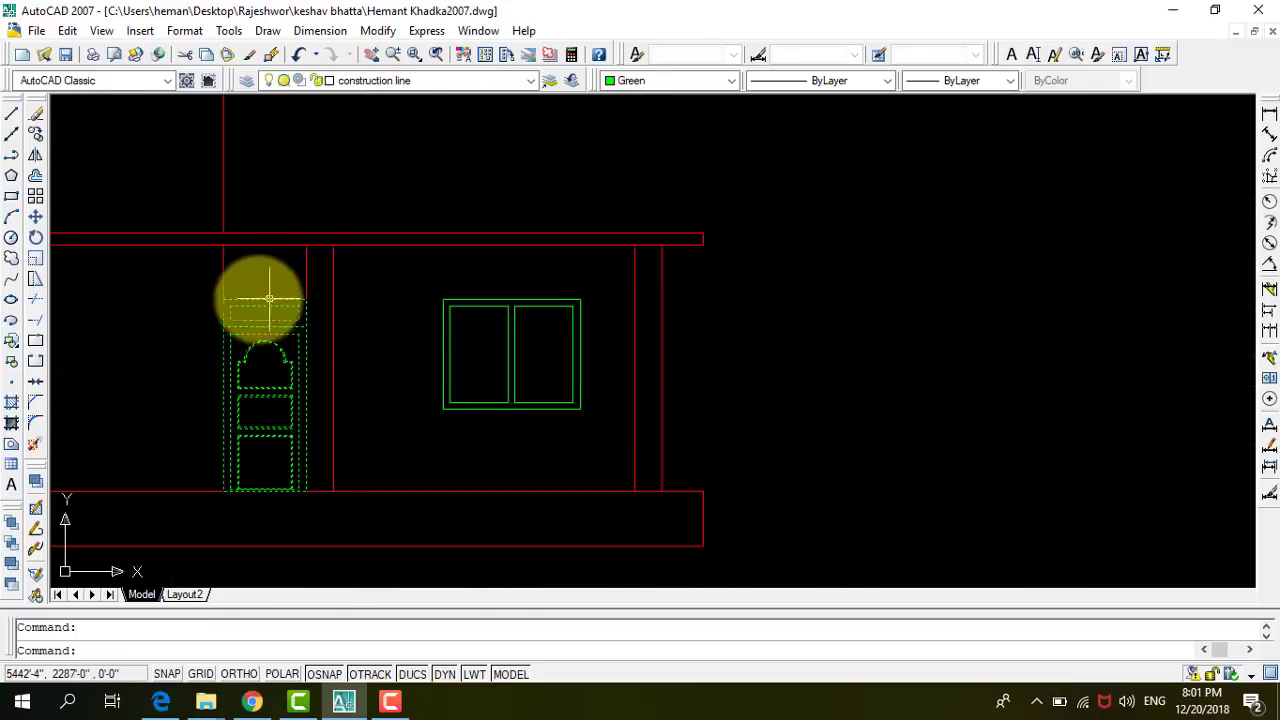
click(35, 136)
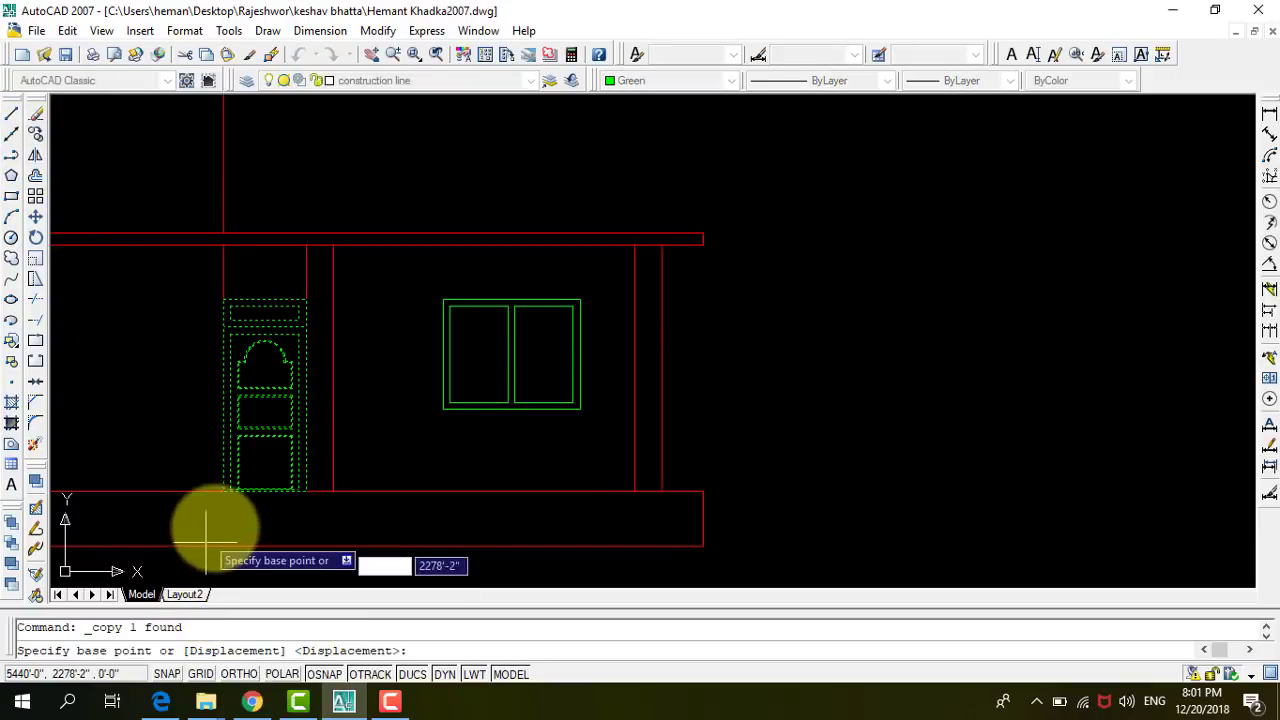
click(224, 492)
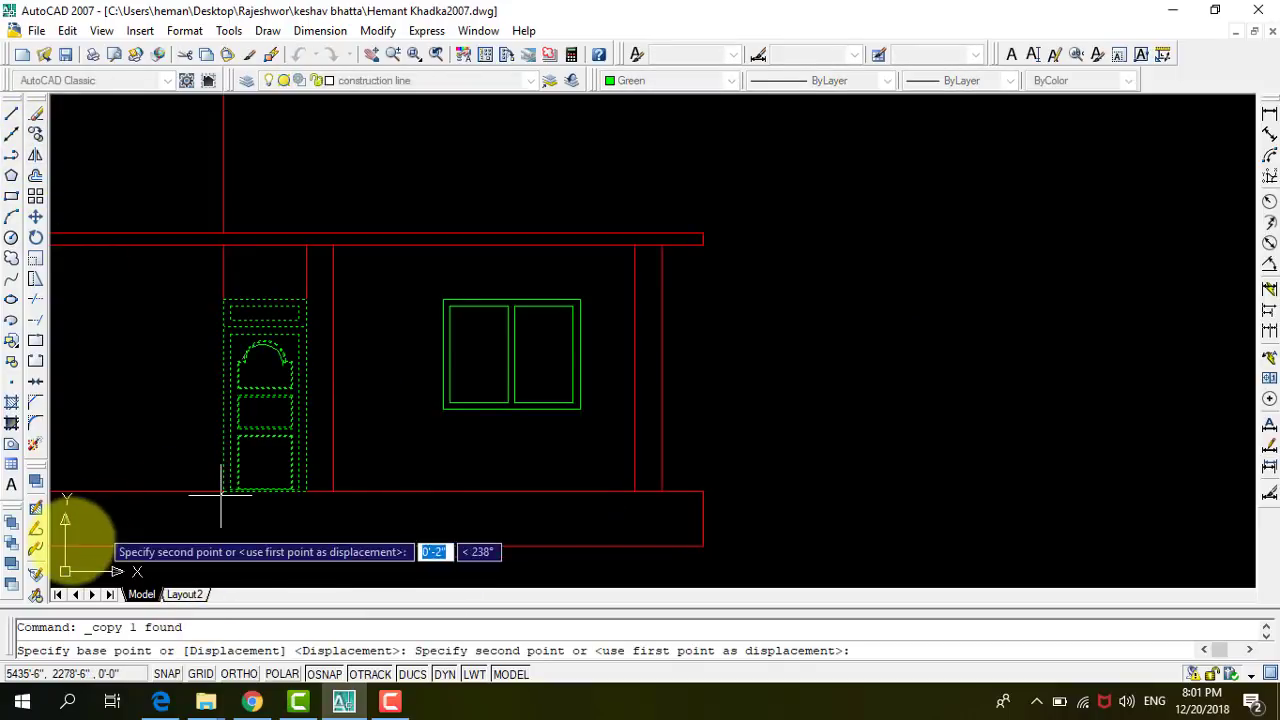
scroll(240, 530, down, 2)
scroll(400, 480, up, 3)
scroll(380, 455, up, 3)
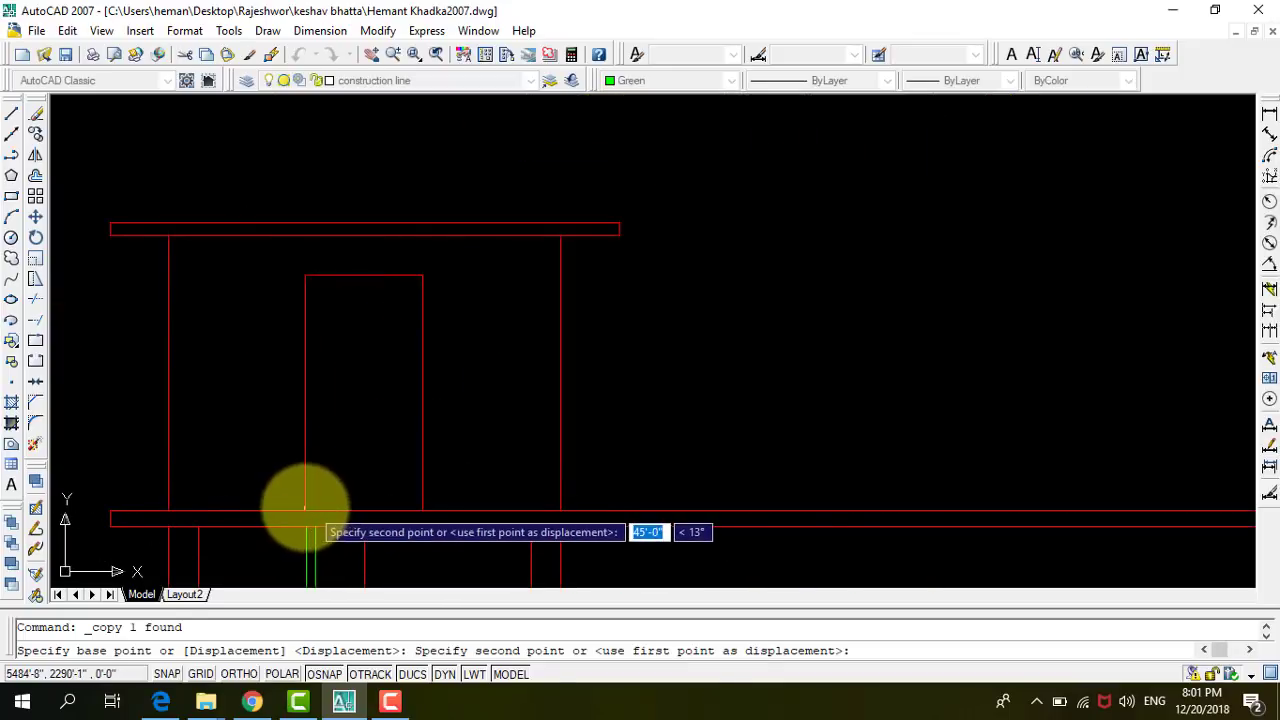
click(305, 508)
key(Escape)
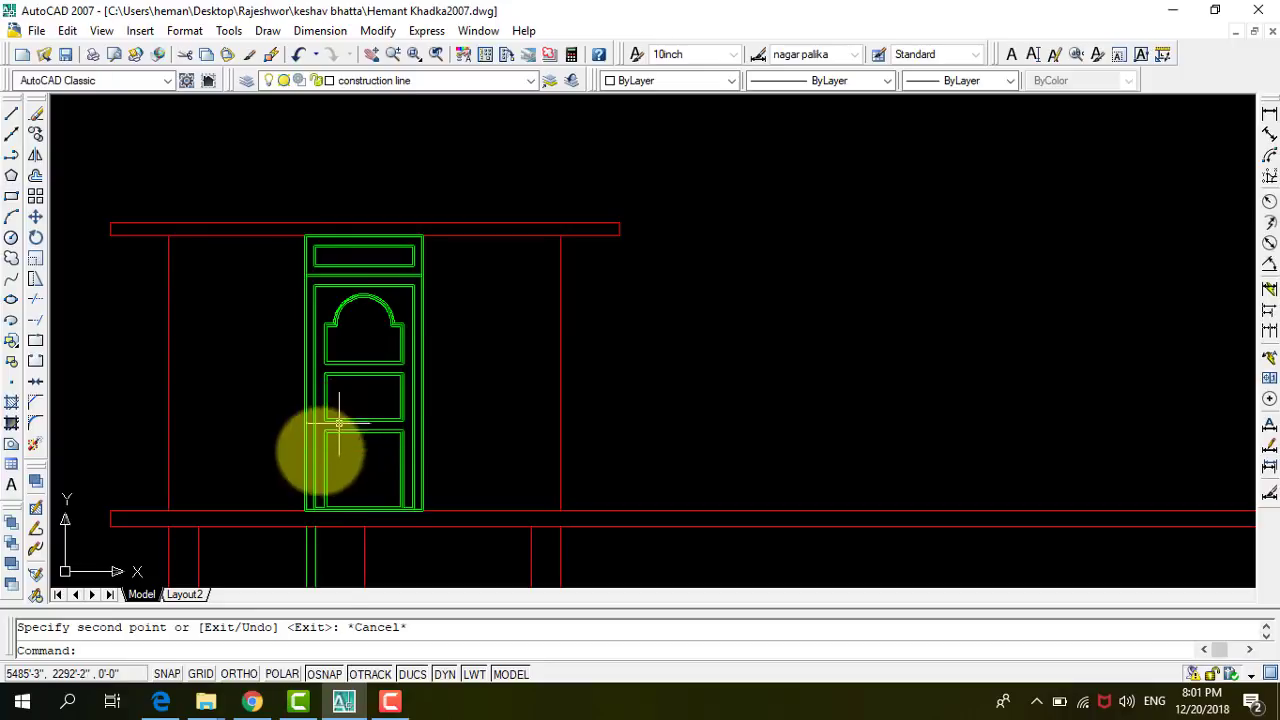
Explode the copied upper-floor door and delete its top ventilator panel.
click(370, 288)
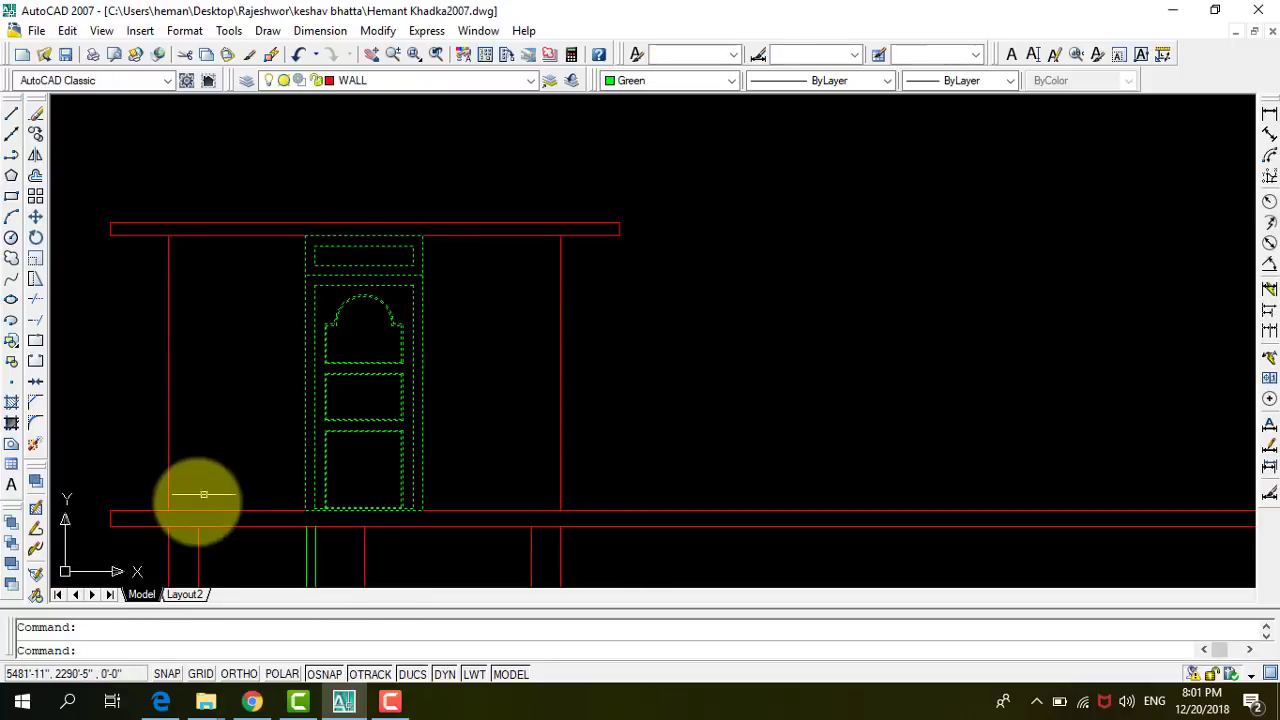
click(35, 446)
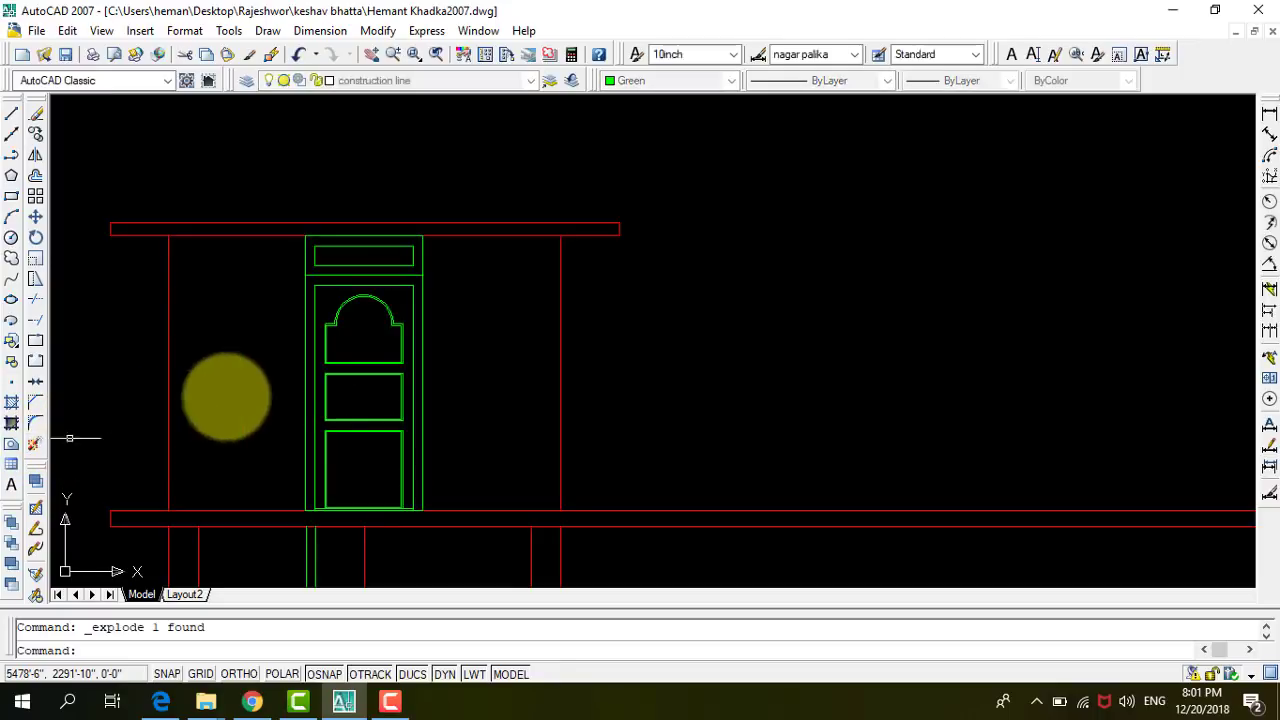
scroll(374, 265, up, 5)
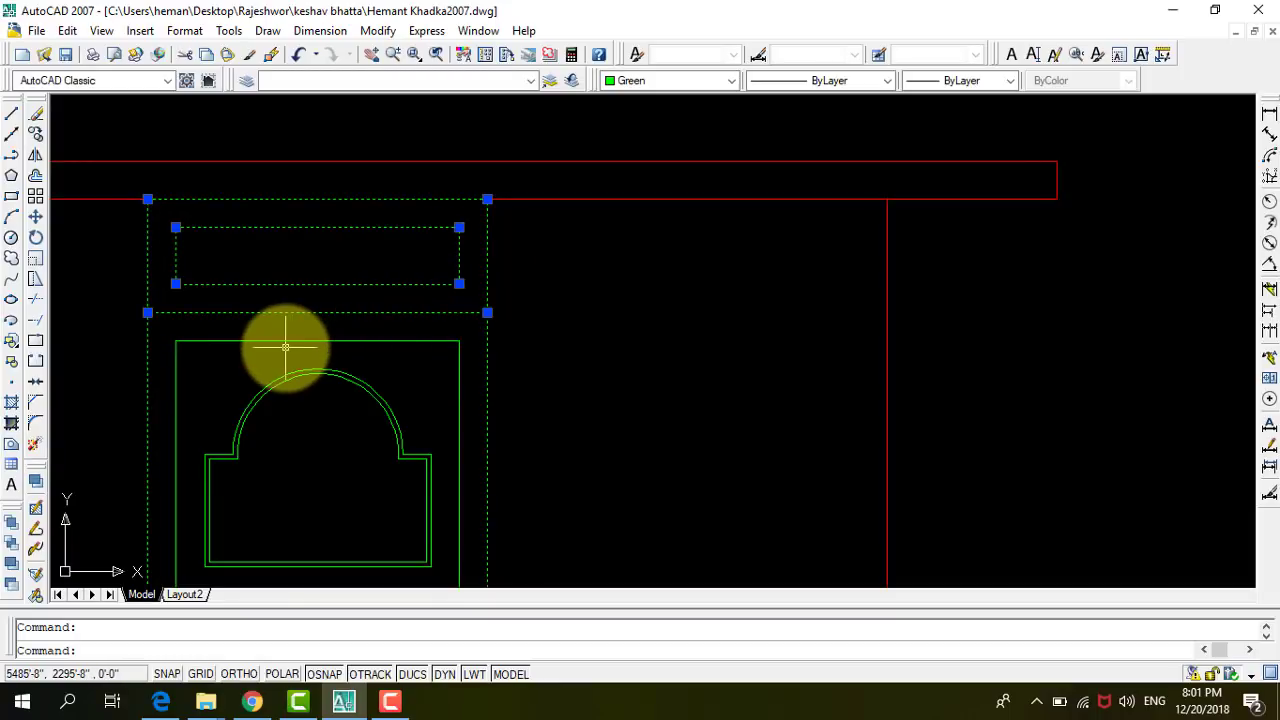
key(Delete)
scroll(400, 290, down, 5)
Save the drawing with Ctrl+S and zoom to the full front elevation with its level labels.
scroll(515, 240, down, 3)
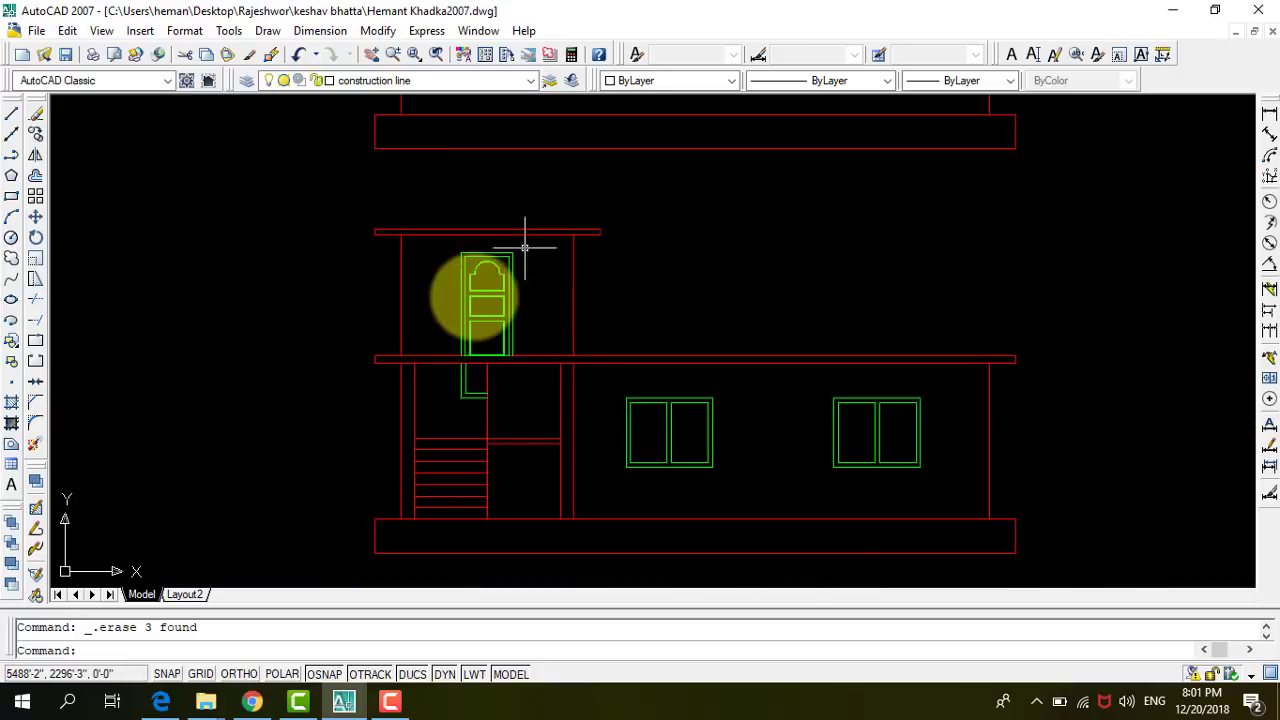
scroll(310, 440, up, 4)
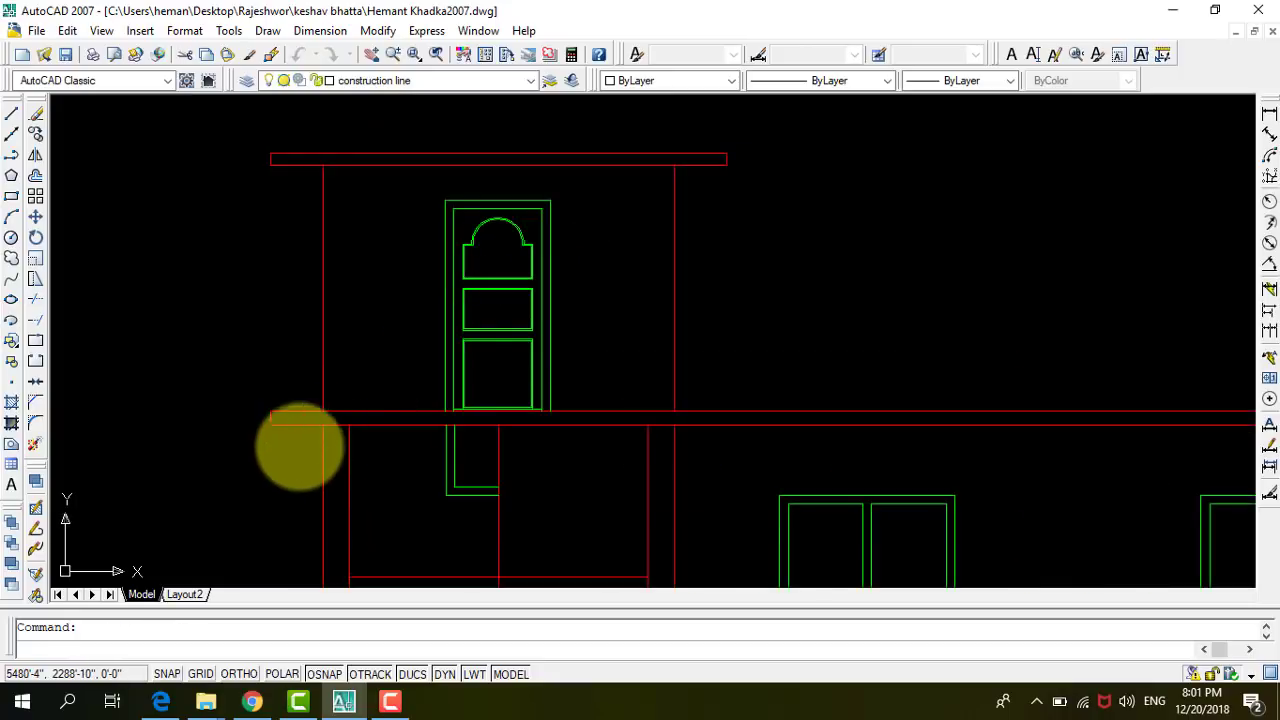
key(ctrl+s)
scroll(371, 294, down, 4)
scroll(342, 320, down, 2)
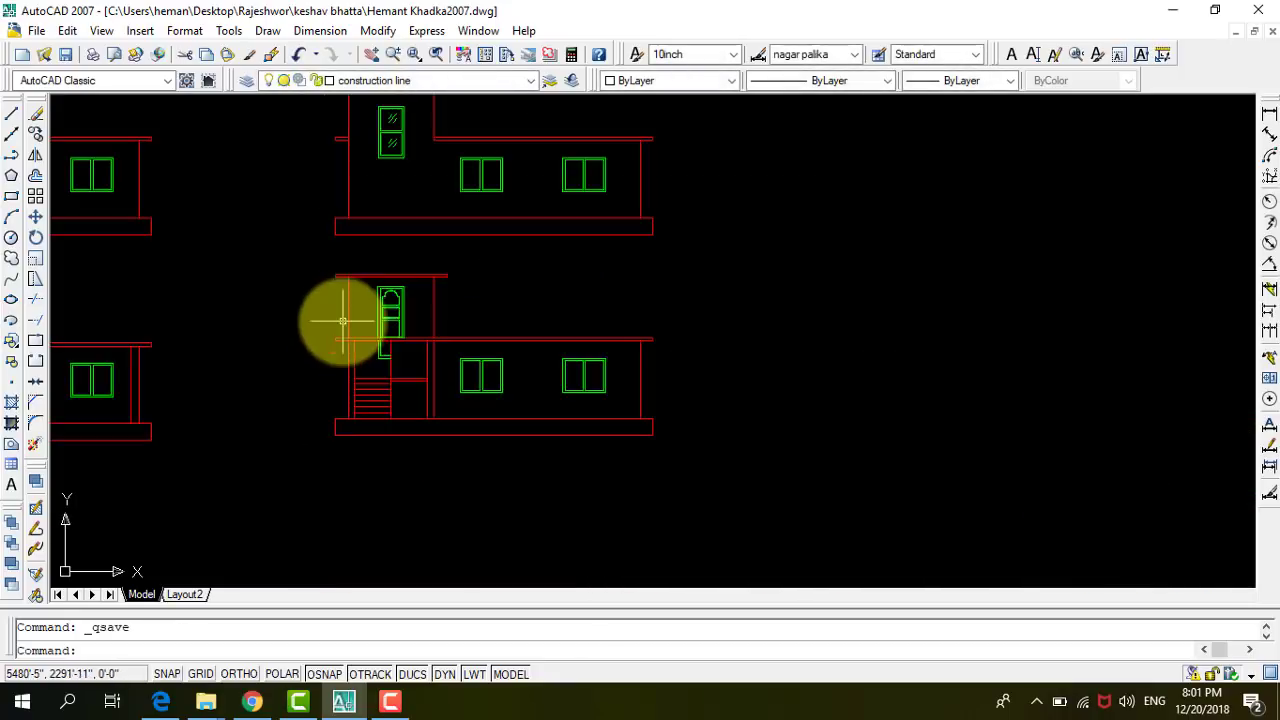
scroll(463, 443, down, 2)
scroll(463, 443, down, 4)
scroll(746, 245, up, 4)
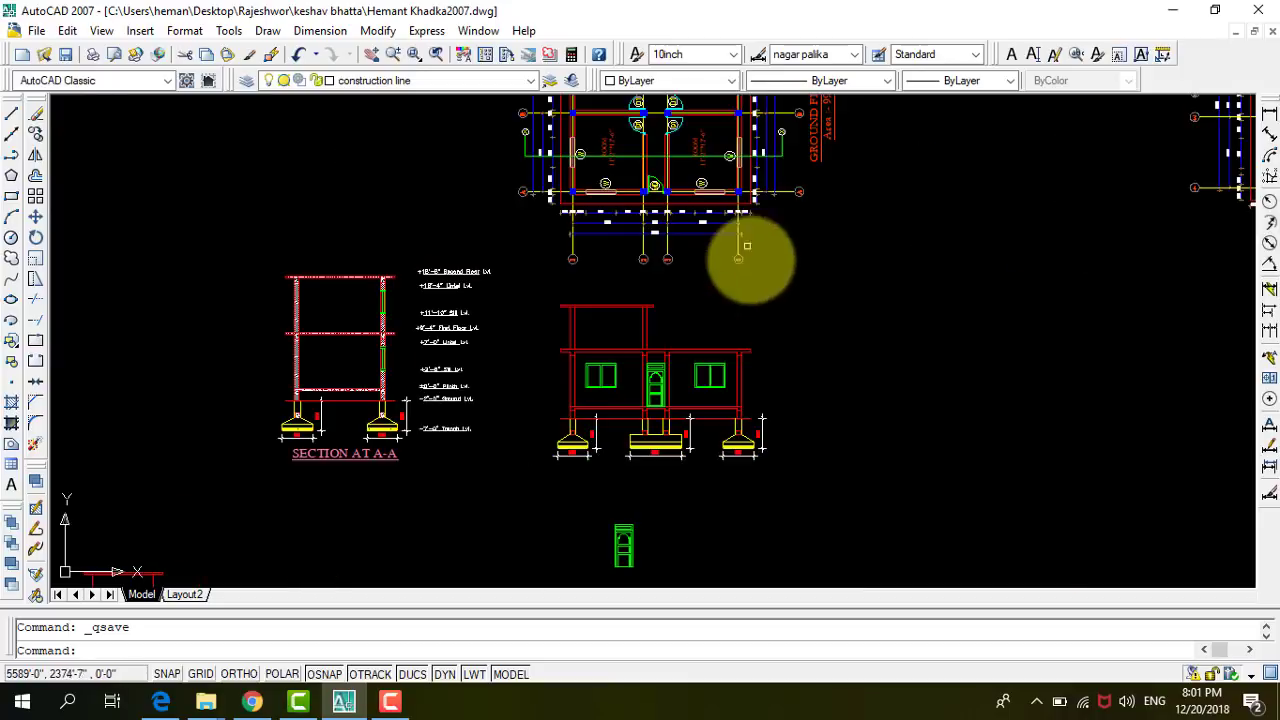
scroll(729, 357, up, 2)
scroll(746, 349, up, 4)
scroll(823, 274, down, 4)
scroll(746, 333, up, 3)
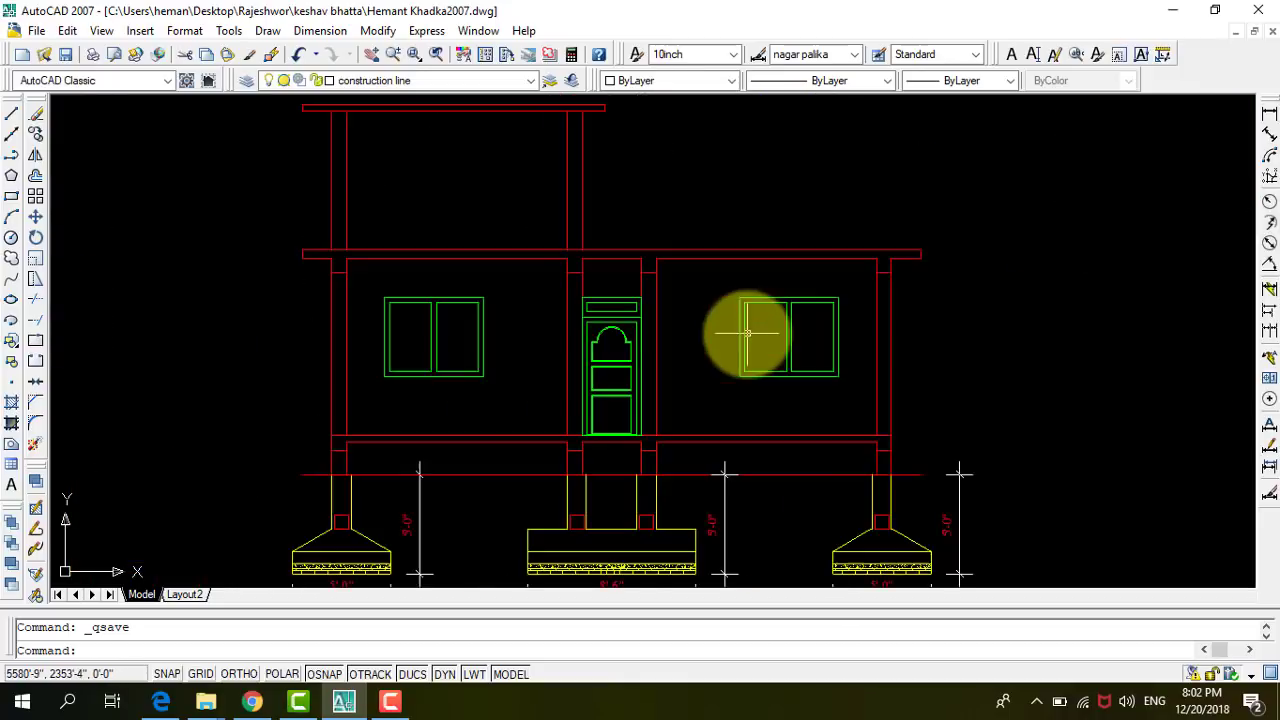
scroll(746, 333, down, 2)
scroll(490, 412, up, 2)
text(h)
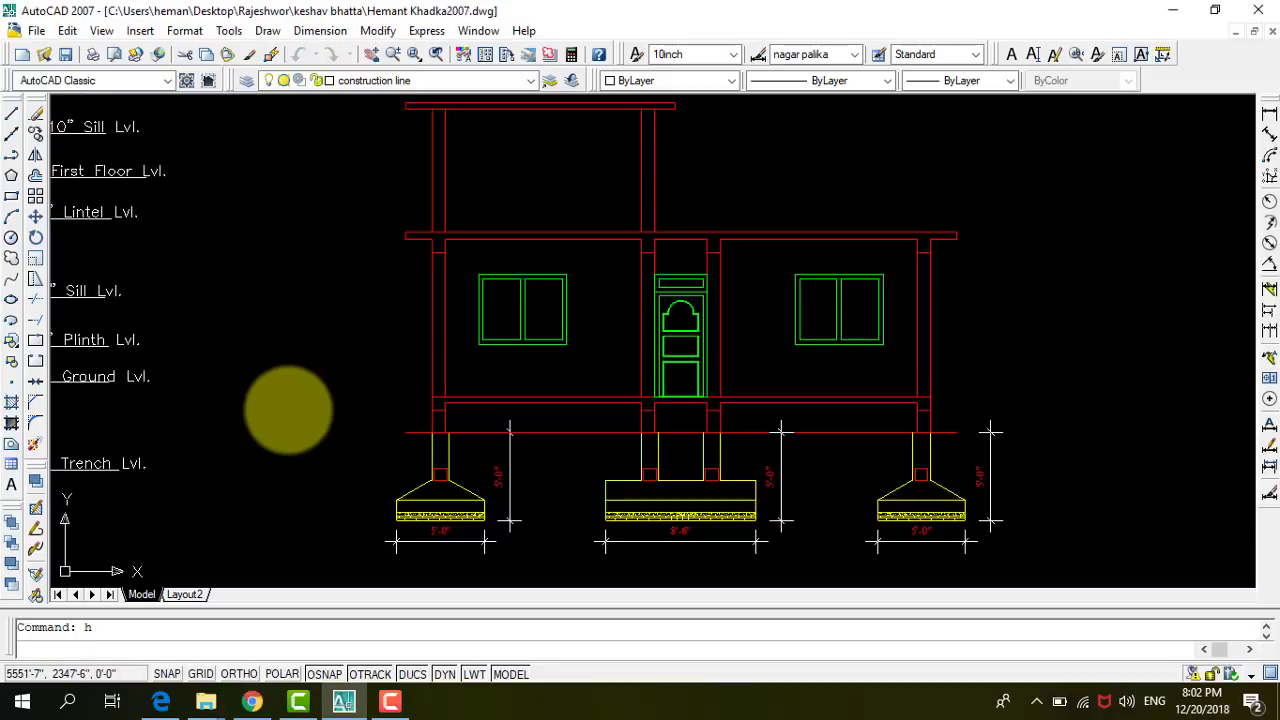
Pick the four wall columns for ANSI31 hatching at scale 20: upper-left, both door sides, right end.
key(Return)
text(20)
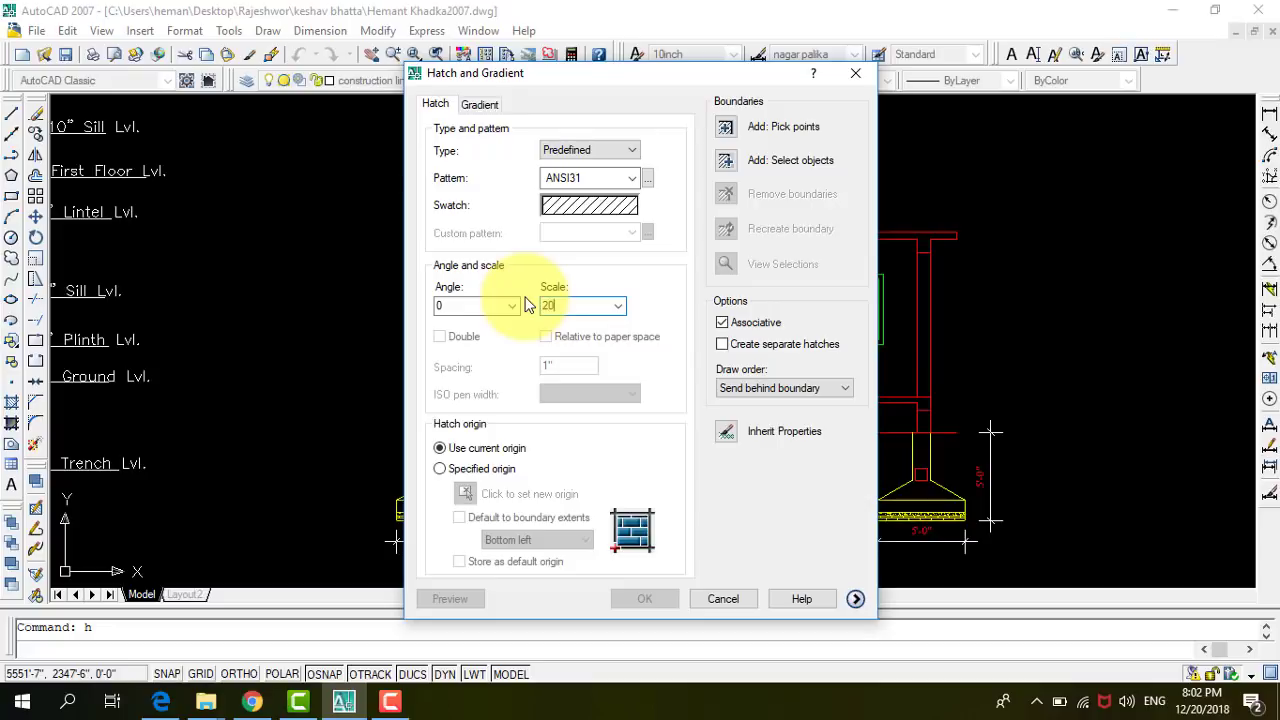
click(725, 130)
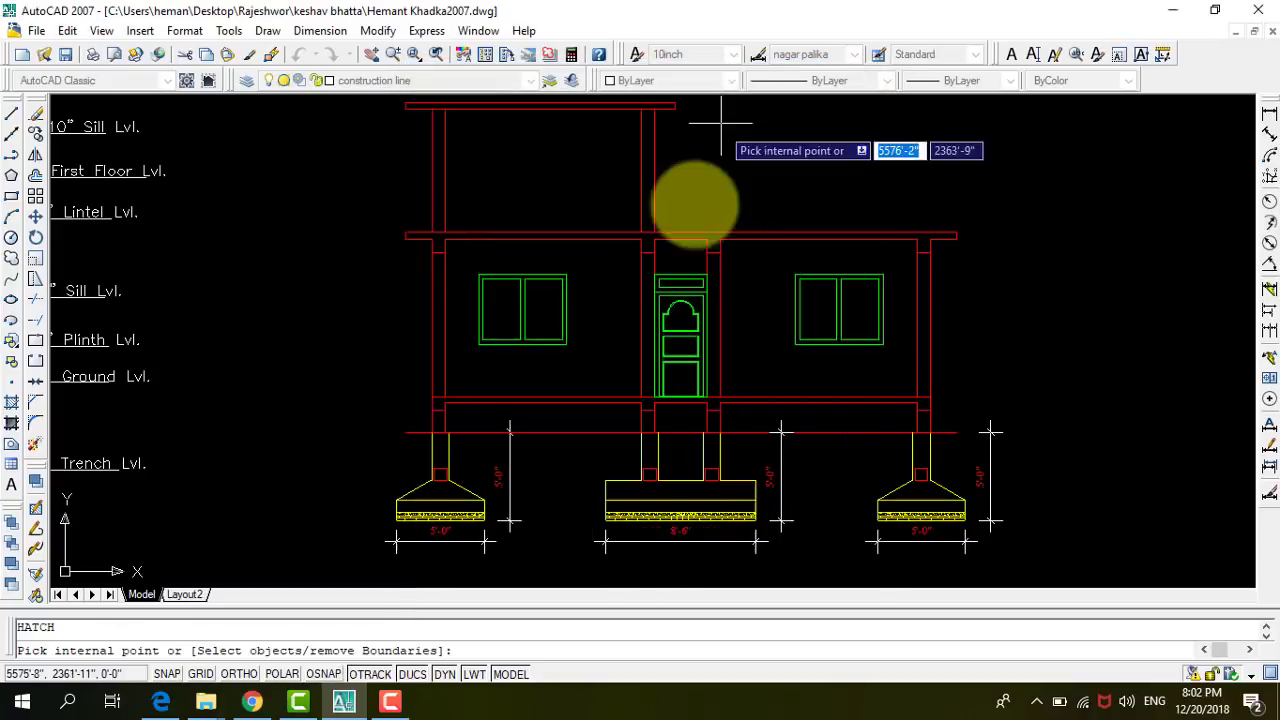
click(435, 330)
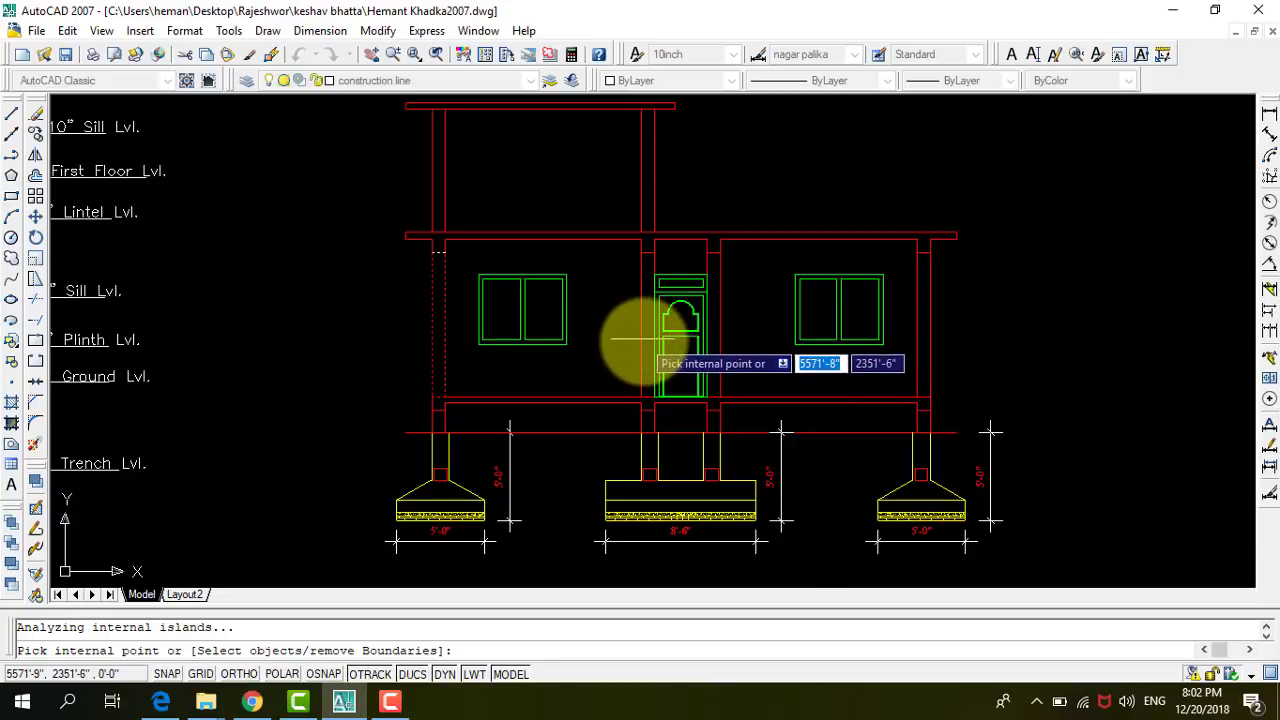
click(440, 172)
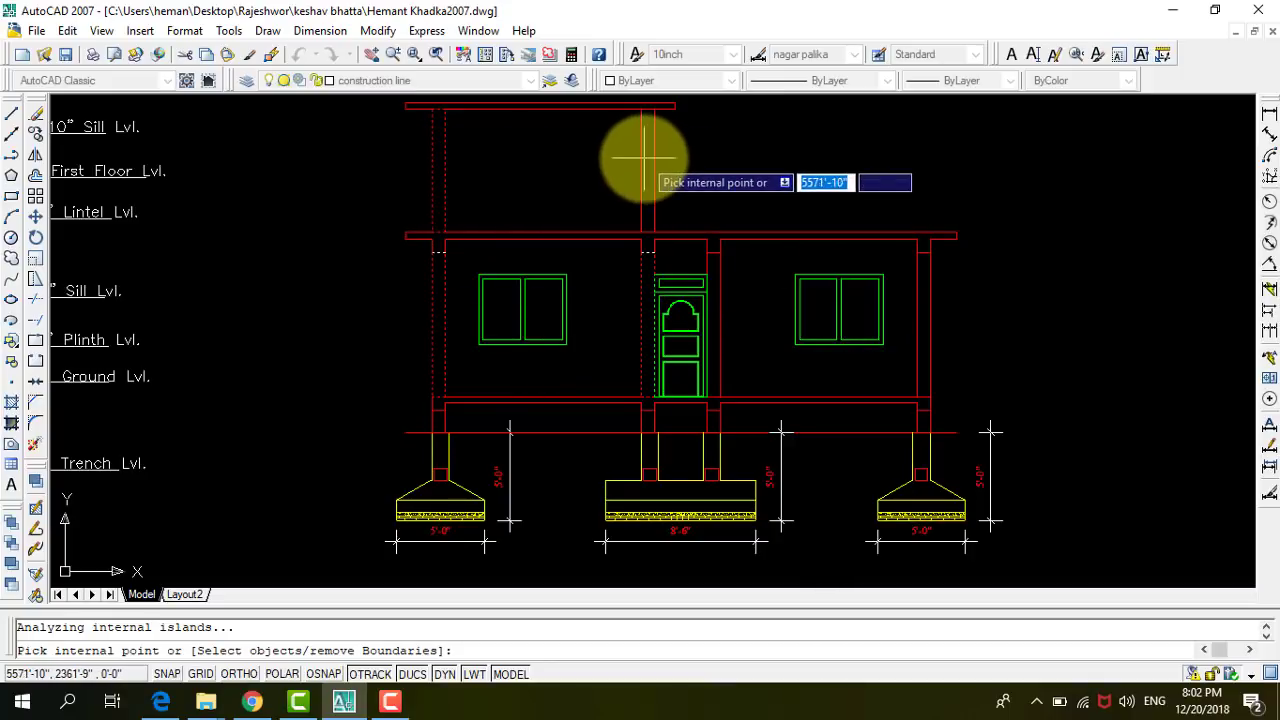
click(710, 323)
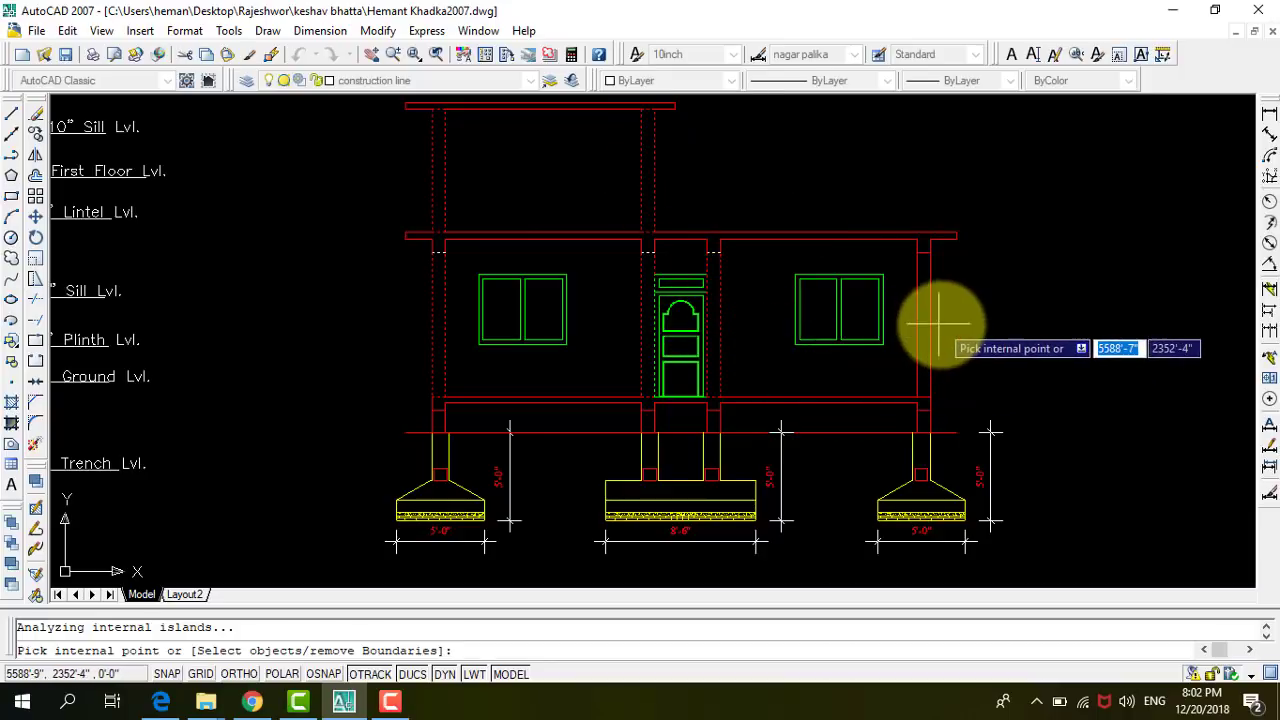
click(925, 318)
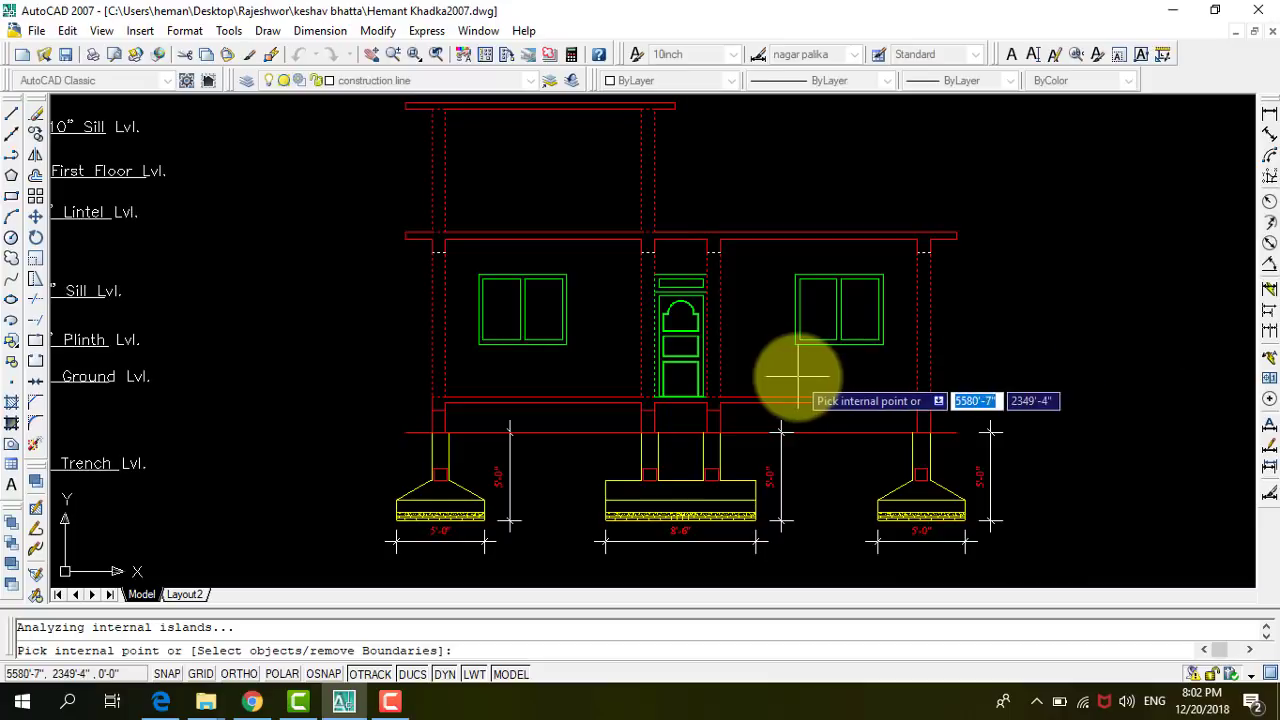
Apply the ANSI31 hatch to the picked wall columns and check the result.
scroll(716, 433, up, 6)
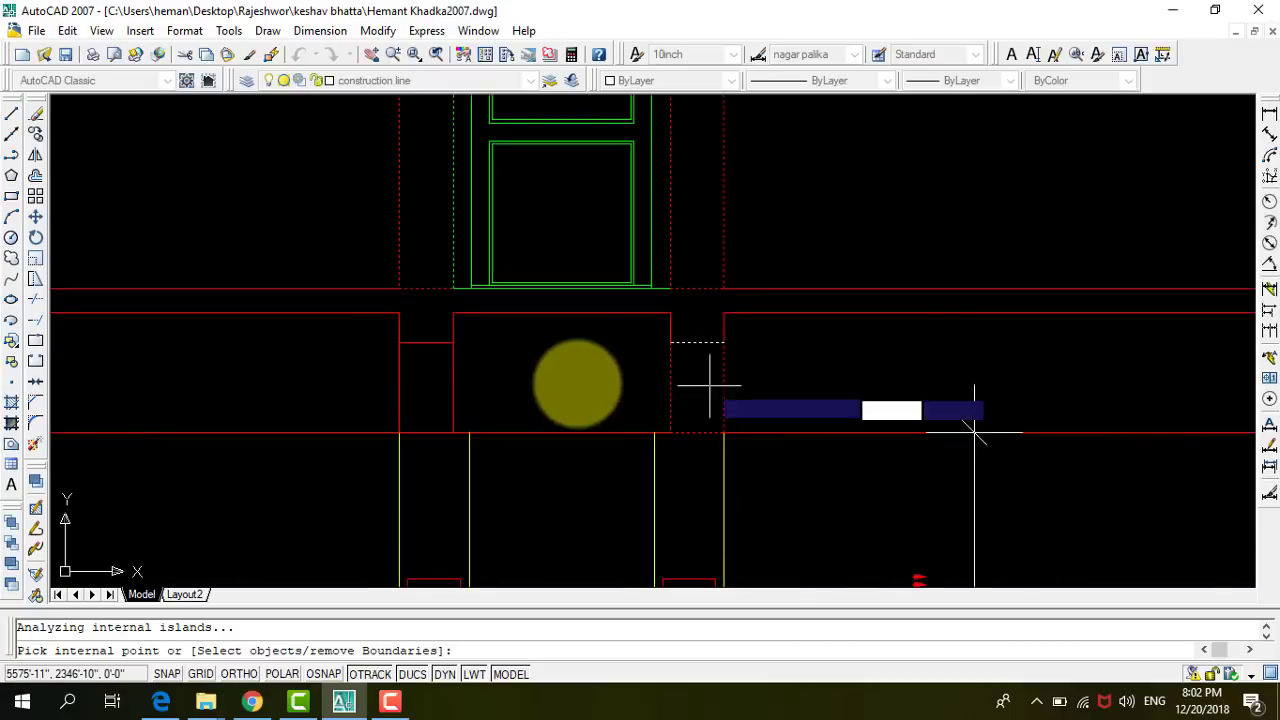
scroll(851, 343, down, 5)
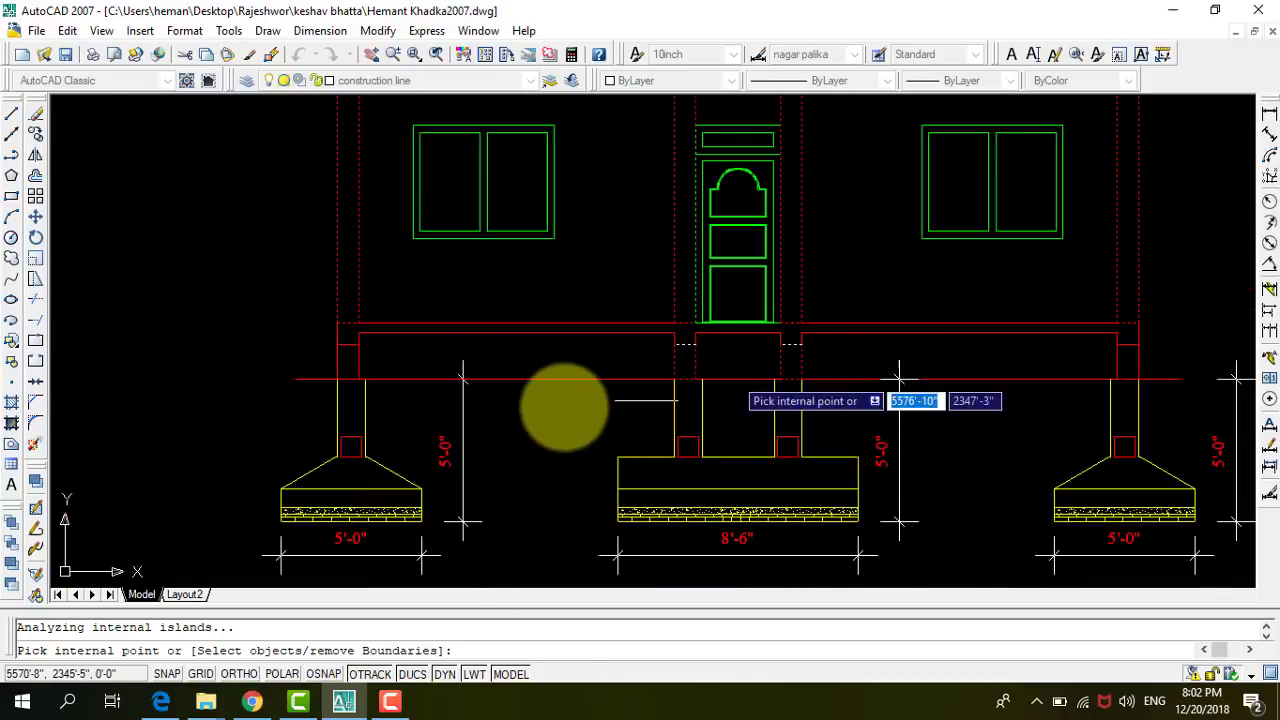
scroll(563, 397, up, 4)
scroll(394, 371, up, 4)
scroll(650, 275, down, 3)
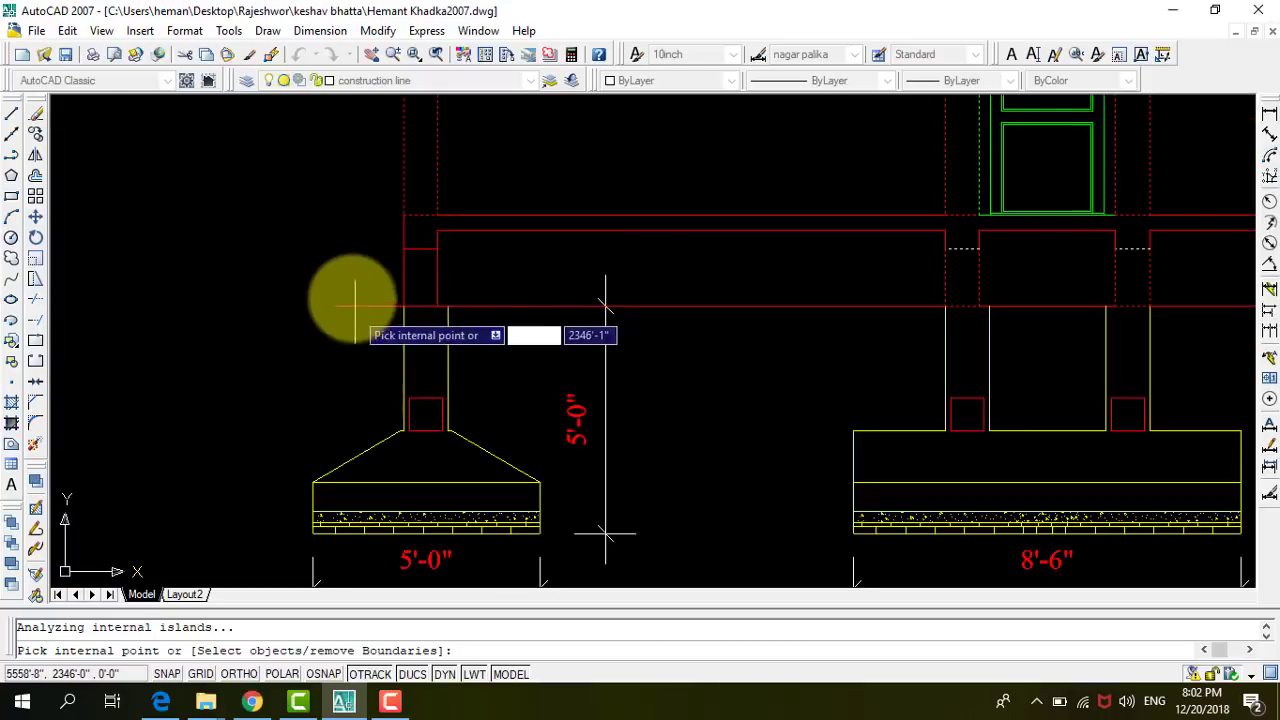
scroll(405, 330, down, 3)
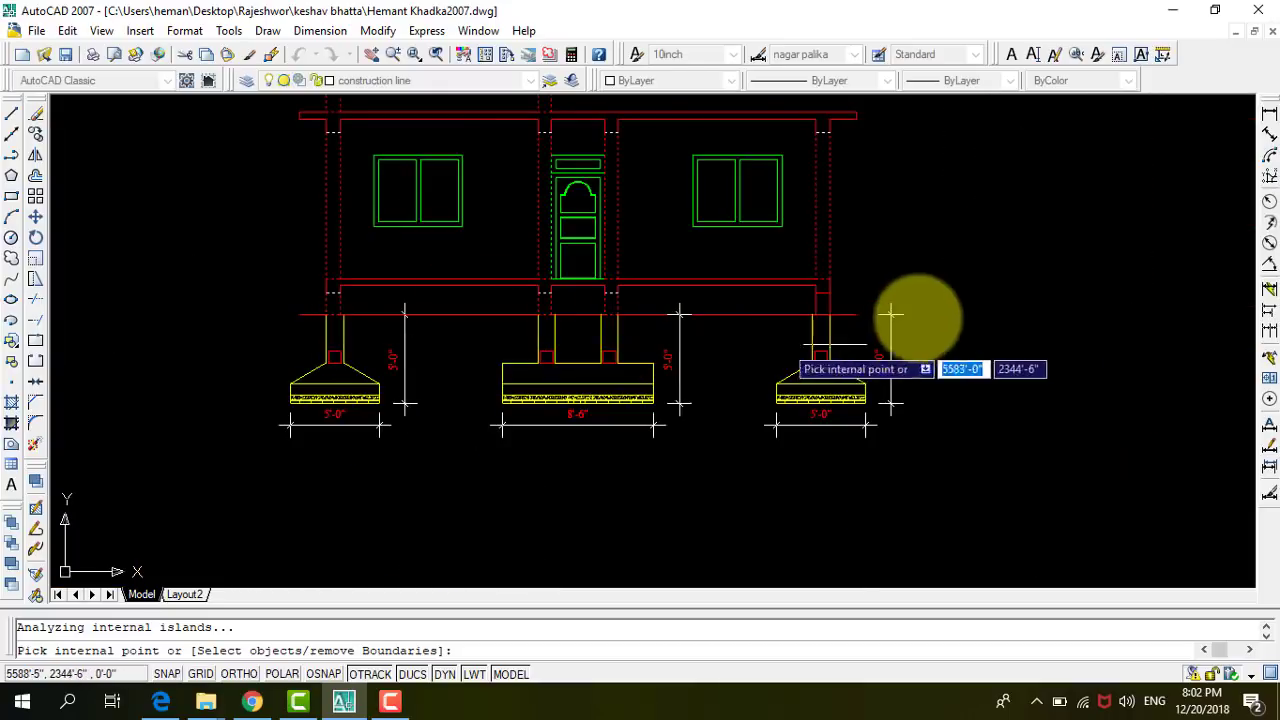
scroll(905, 310, up, 3)
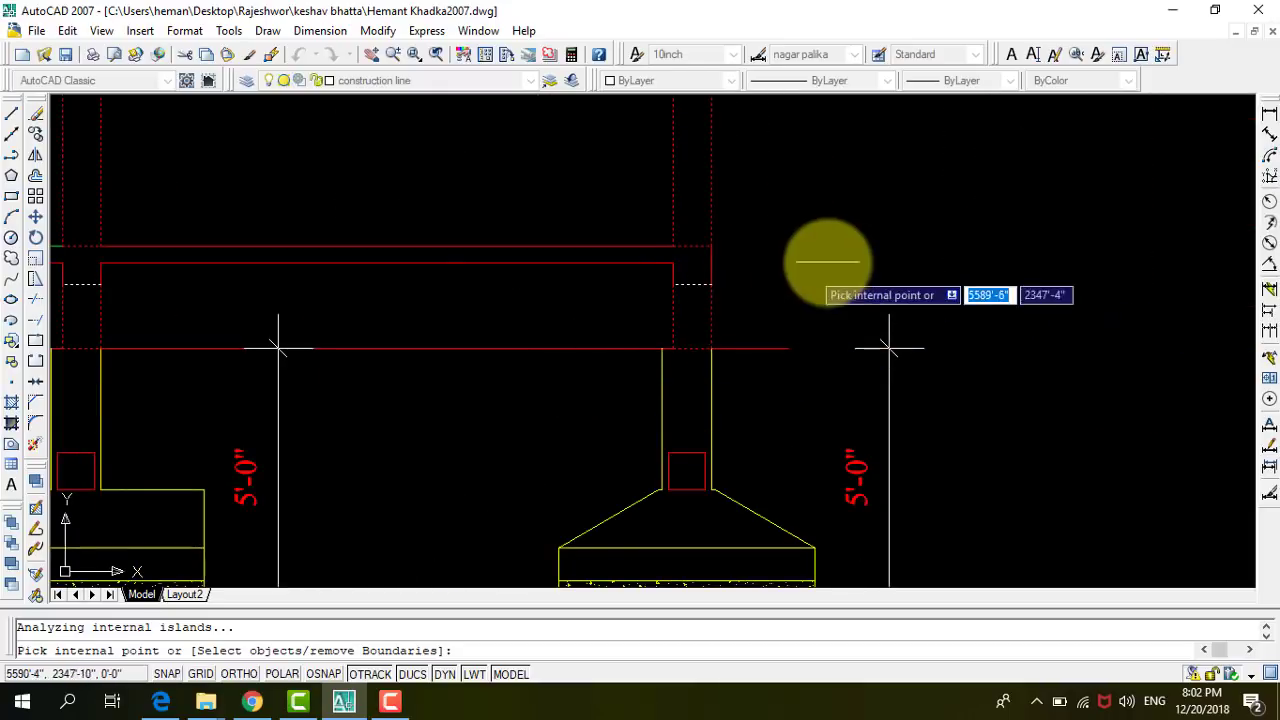
scroll(835, 258, down, 3)
key(Return)
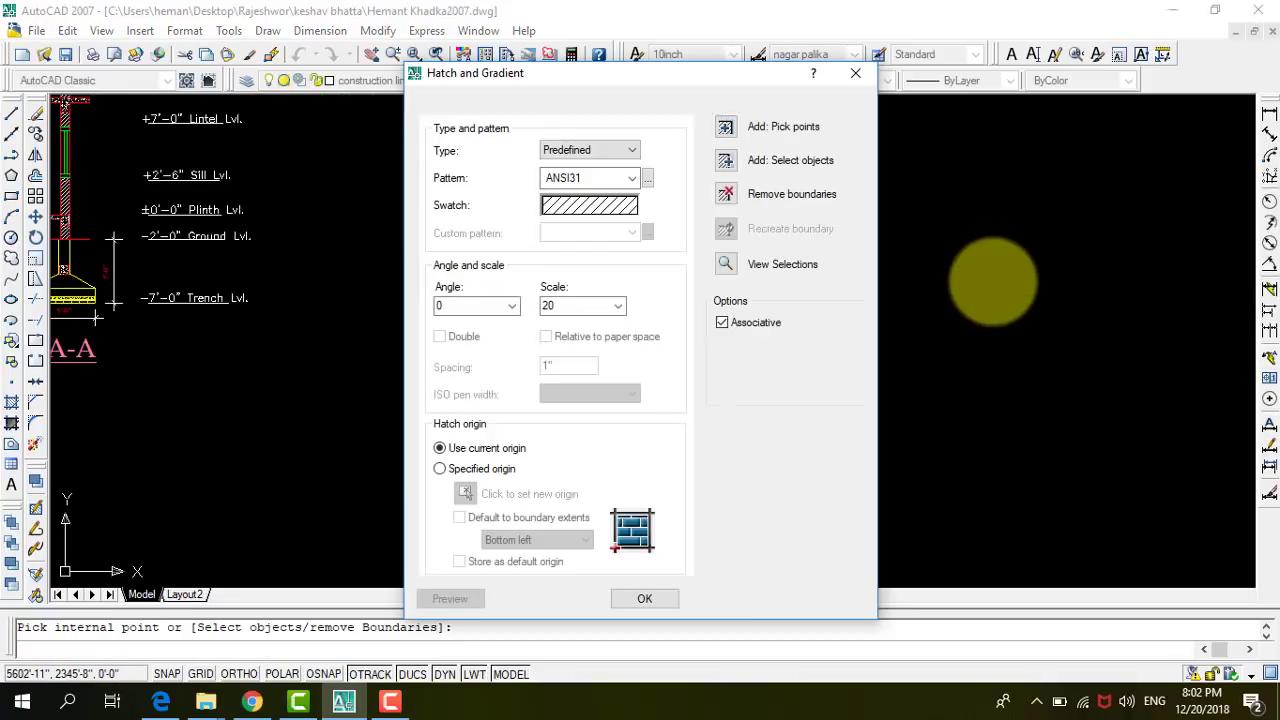
key(Return)
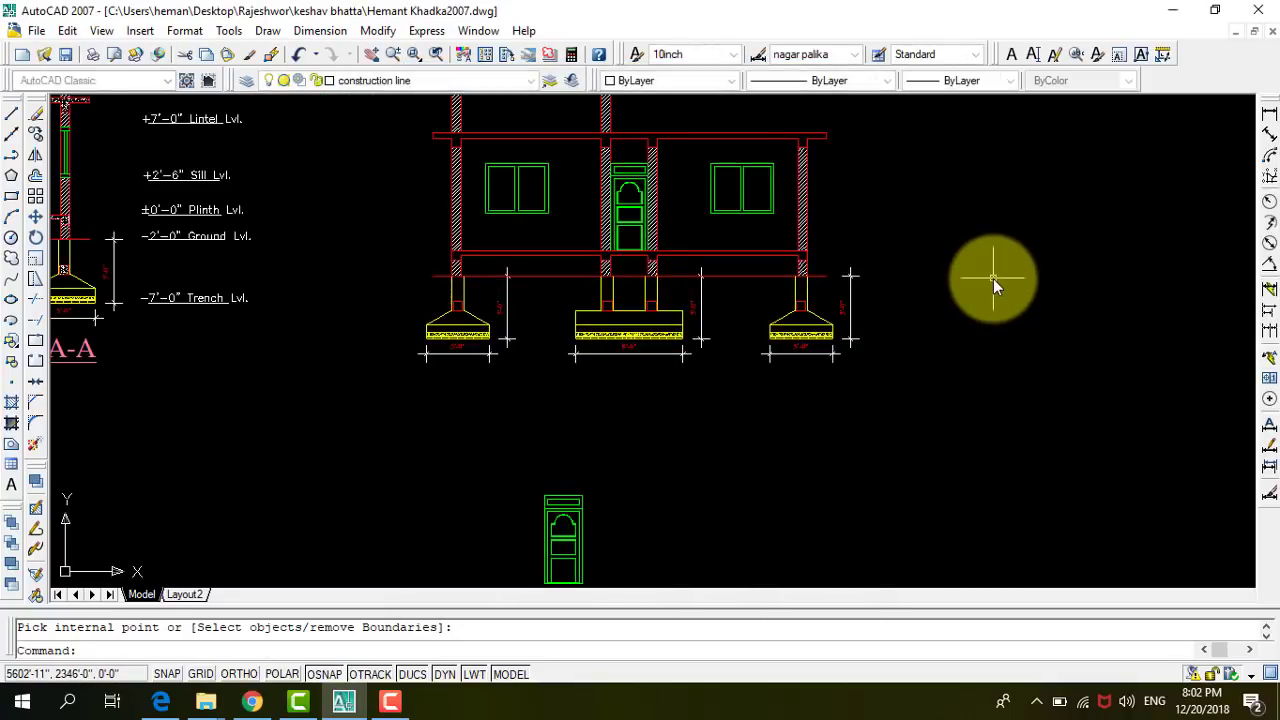
scroll(800, 210, up, 3)
scroll(757, 318, down, 3)
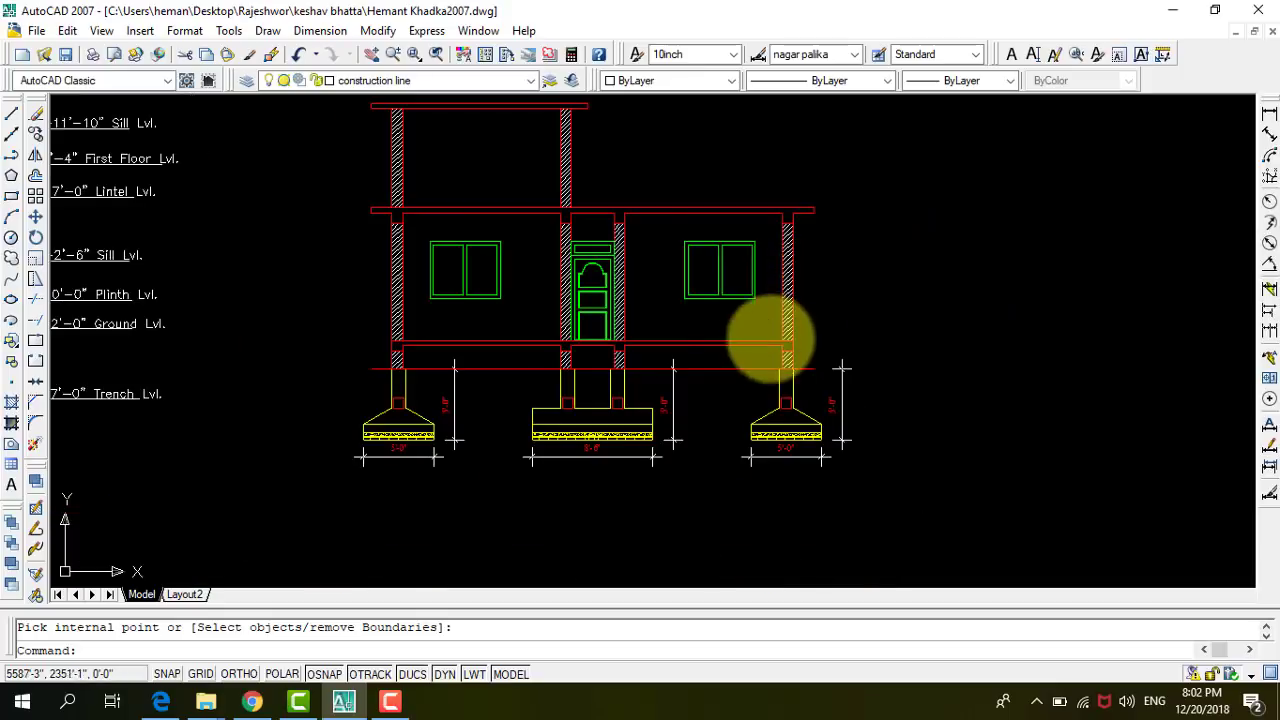
scroll(680, 309, down, 2)
scroll(509, 171, up, 1)
scroll(565, 318, up, 2)
scroll(565, 318, up, 3)
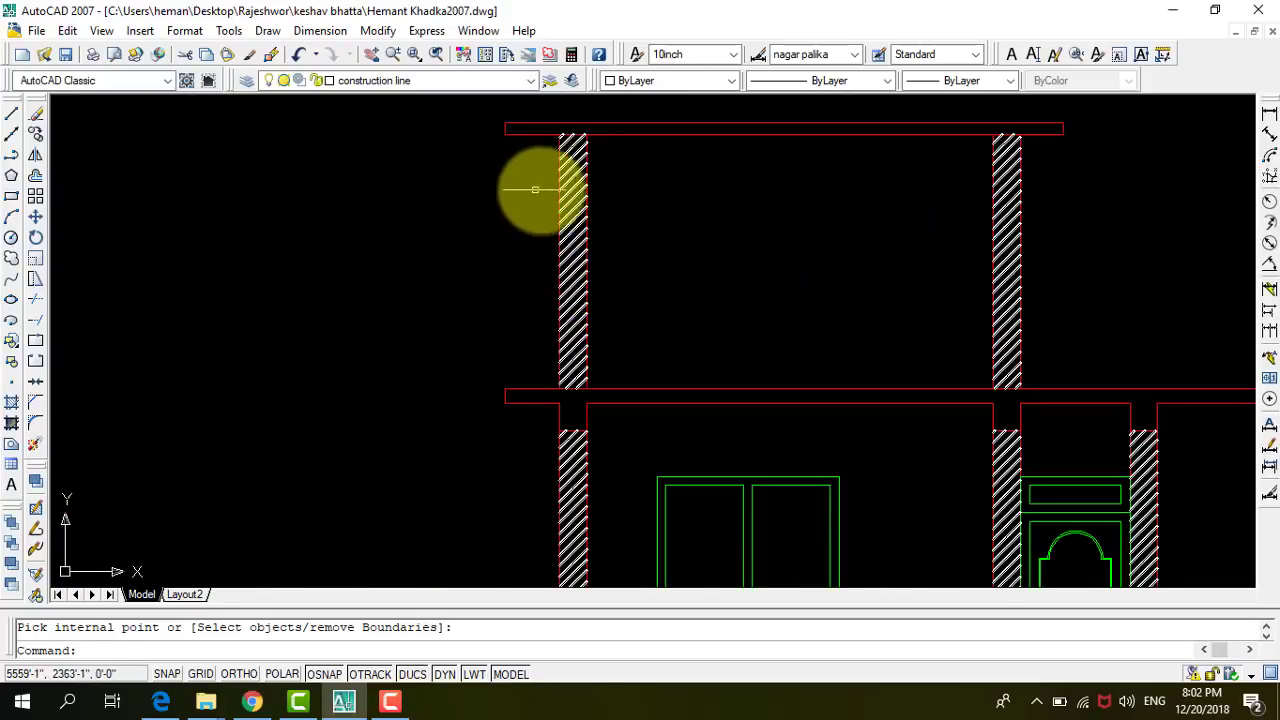
scroll(571, 220, up, 3)
scroll(557, 352, down, 3)
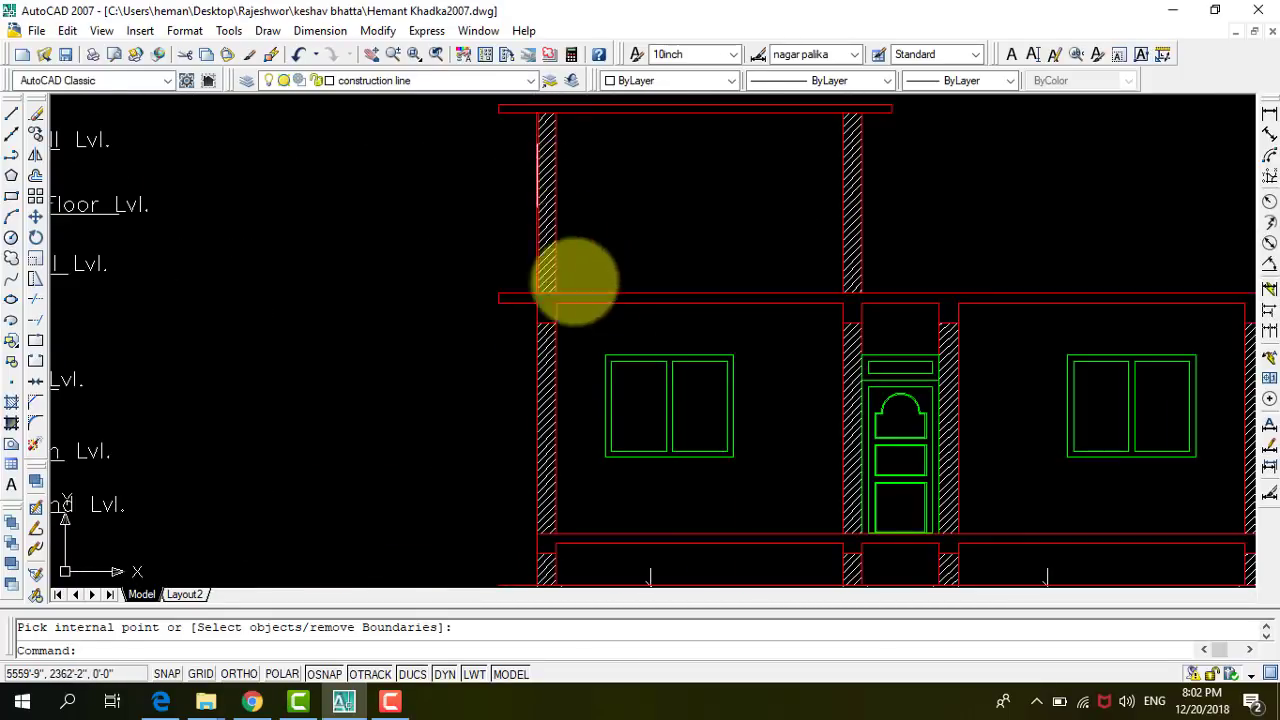
scroll(571, 277, down, 2)
scroll(640, 200, up, 1)
scroll(640, 200, up, 1)
text(h)
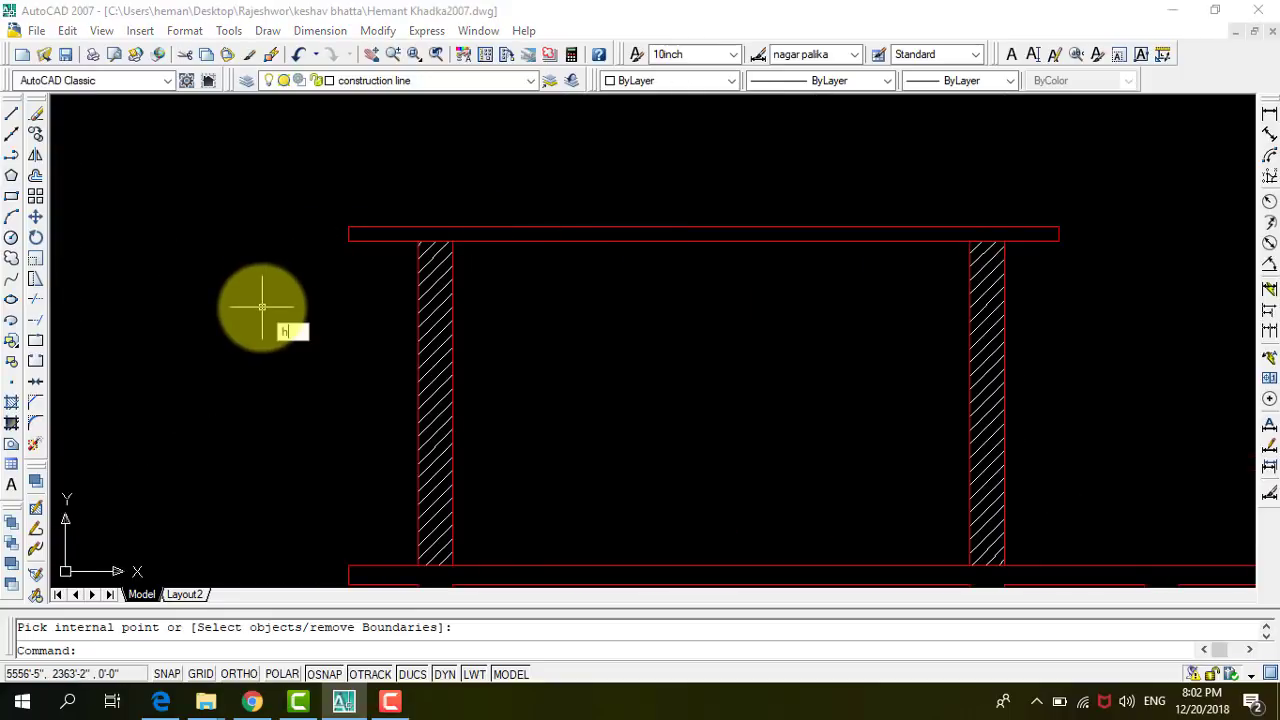
Start a new hatch using the AR-CONC pattern with scale changed from 20 to 1.
key(Return)
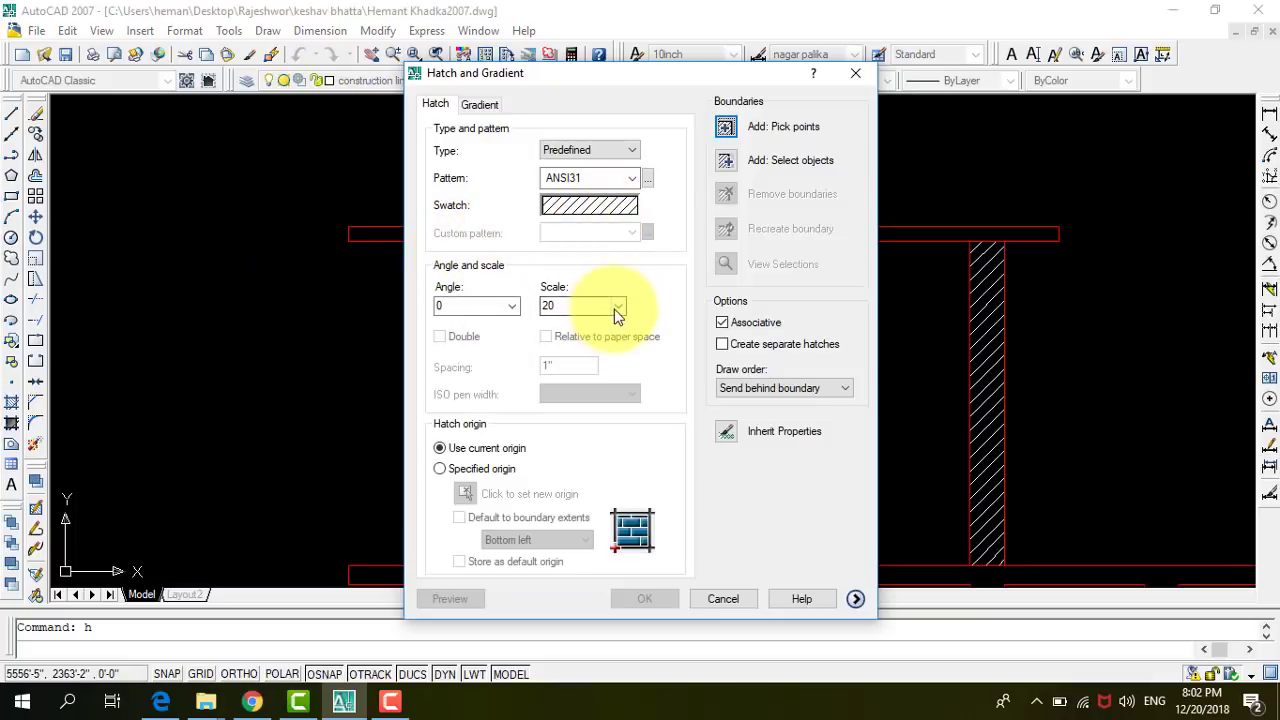
click(632, 179)
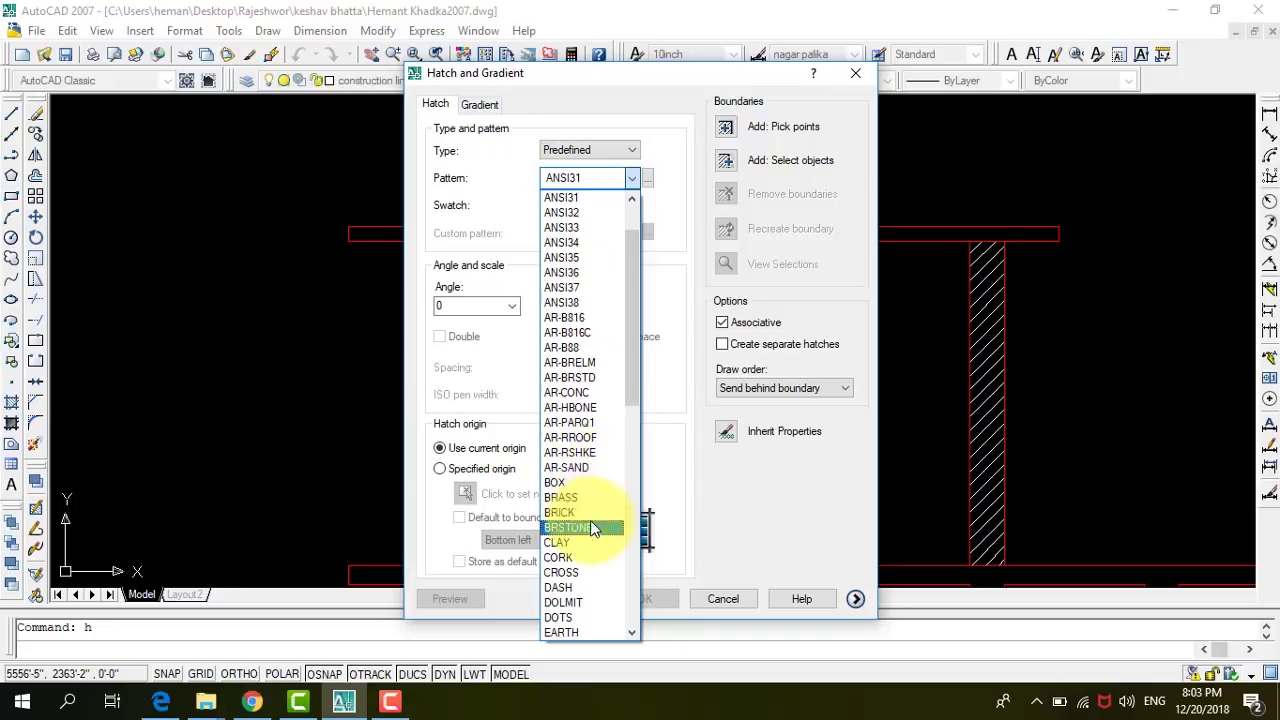
drag(632, 295, 632, 348)
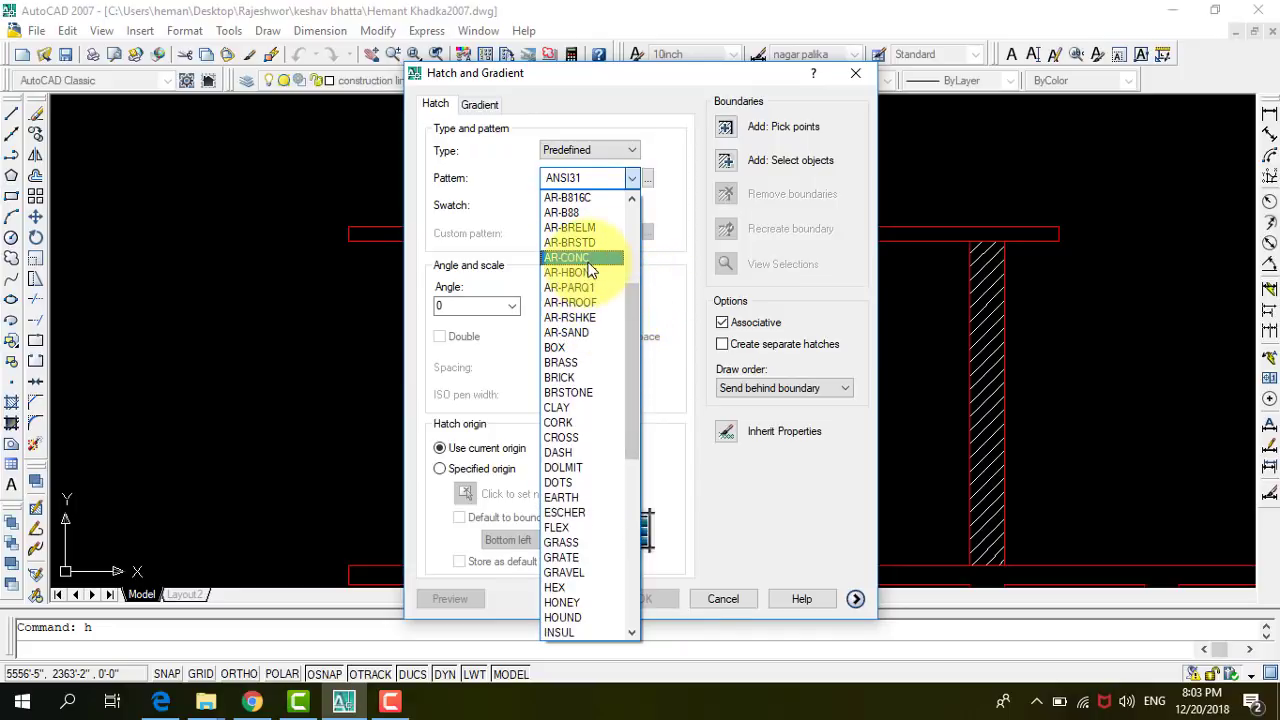
click(586, 259)
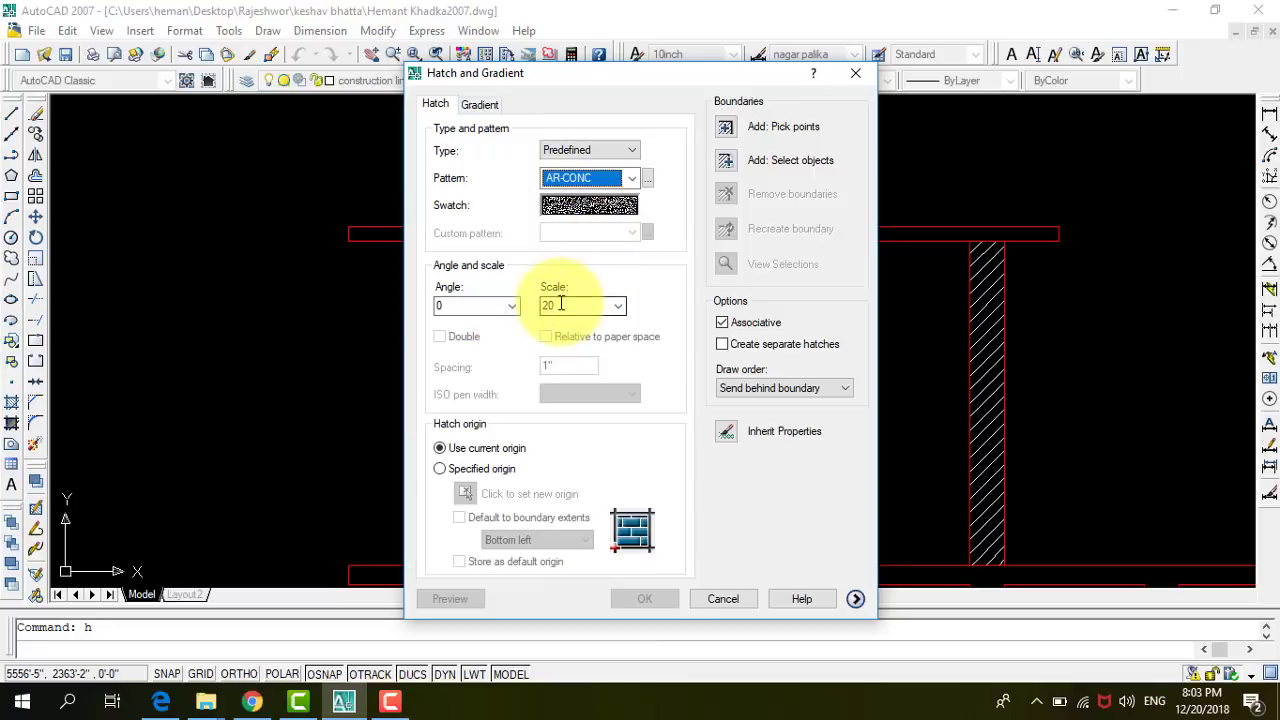
double_click(560, 305)
text(1)
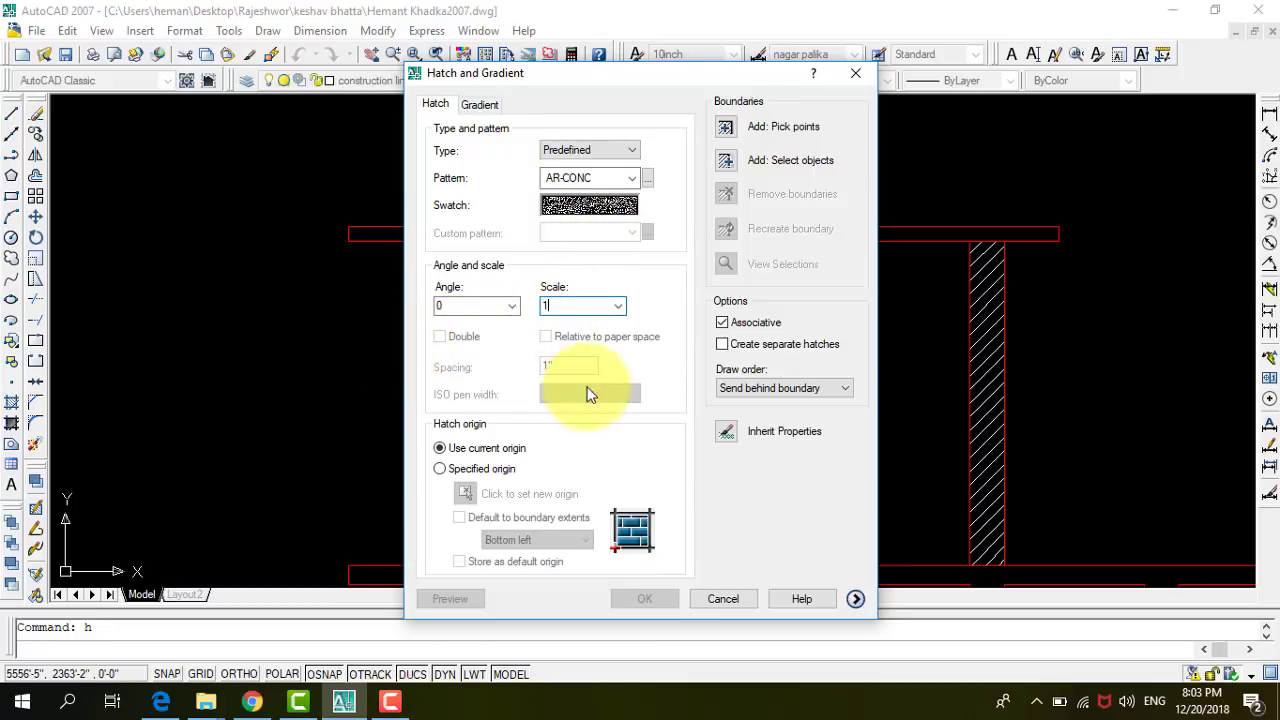
click(727, 130)
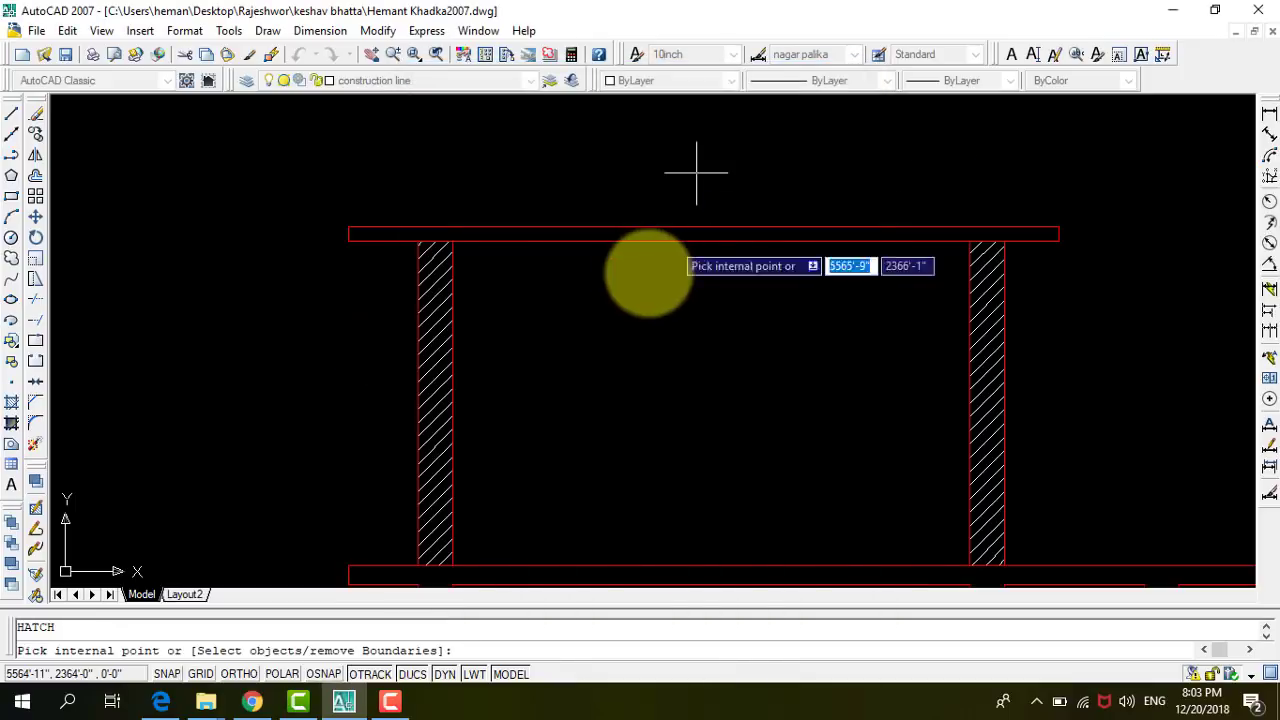
Pick the top slab as the first area for the AR-CONC hatch.
click(652, 230)
scroll(653, 230, down, 3)
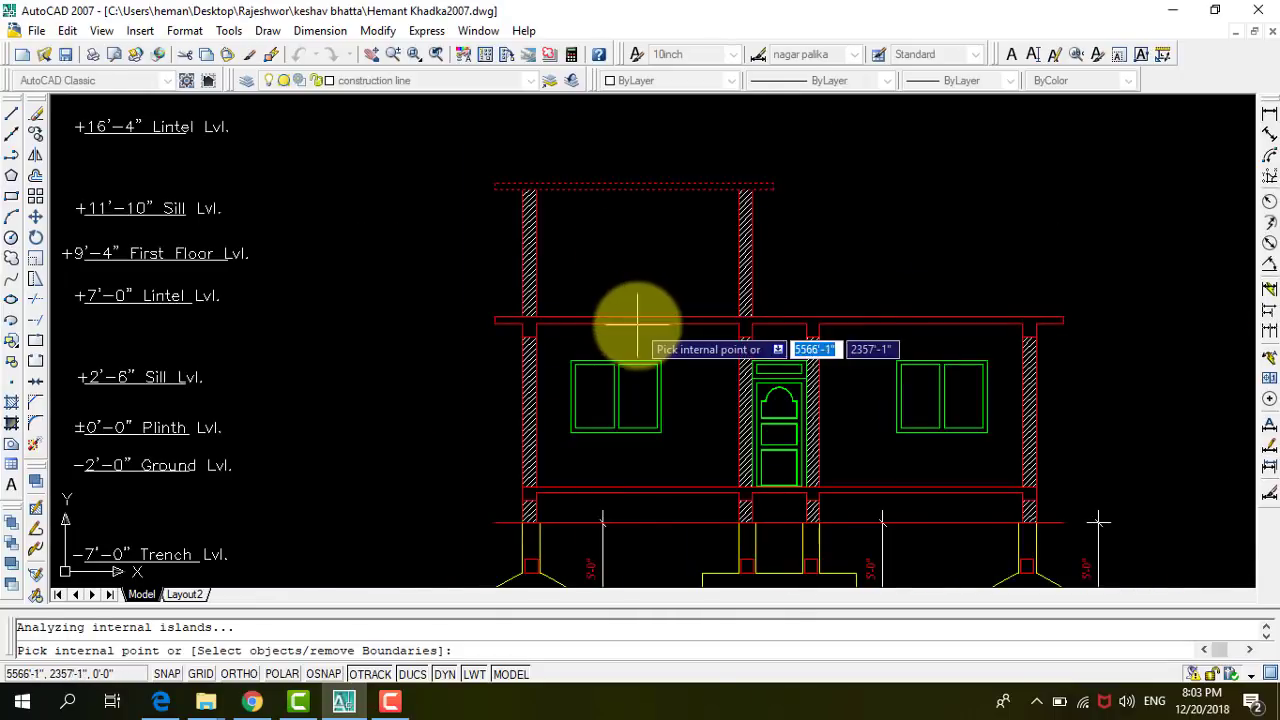
scroll(636, 312, up, 3)
scroll(523, 200, down, 3)
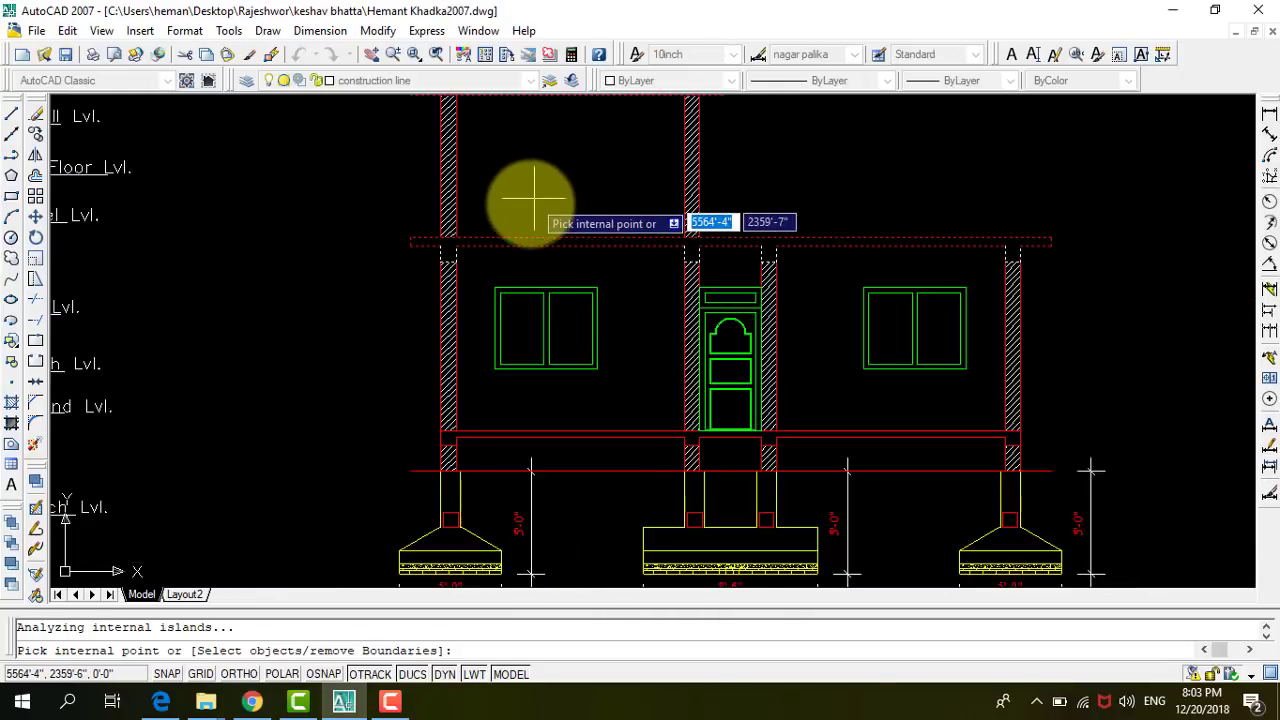
scroll(512, 472, up, 3)
scroll(512, 472, up, 2)
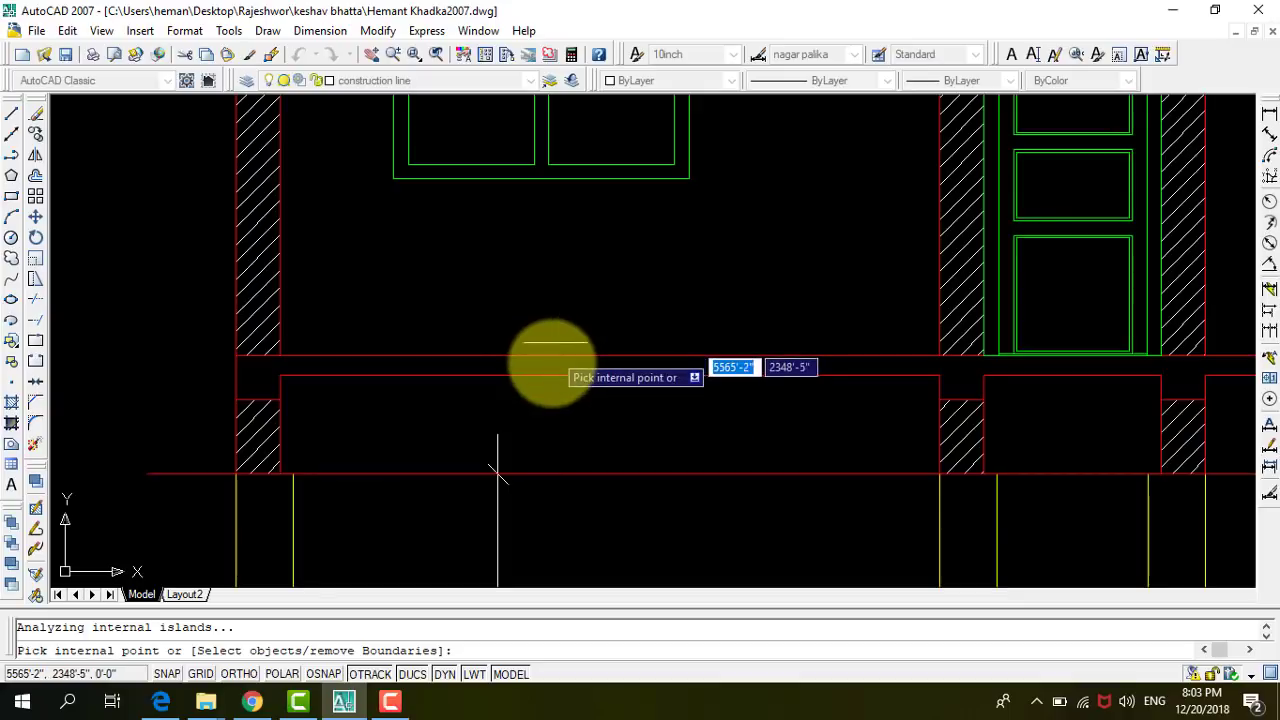
scroll(466, 234, down, 3)
scroll(543, 320, up, 2)
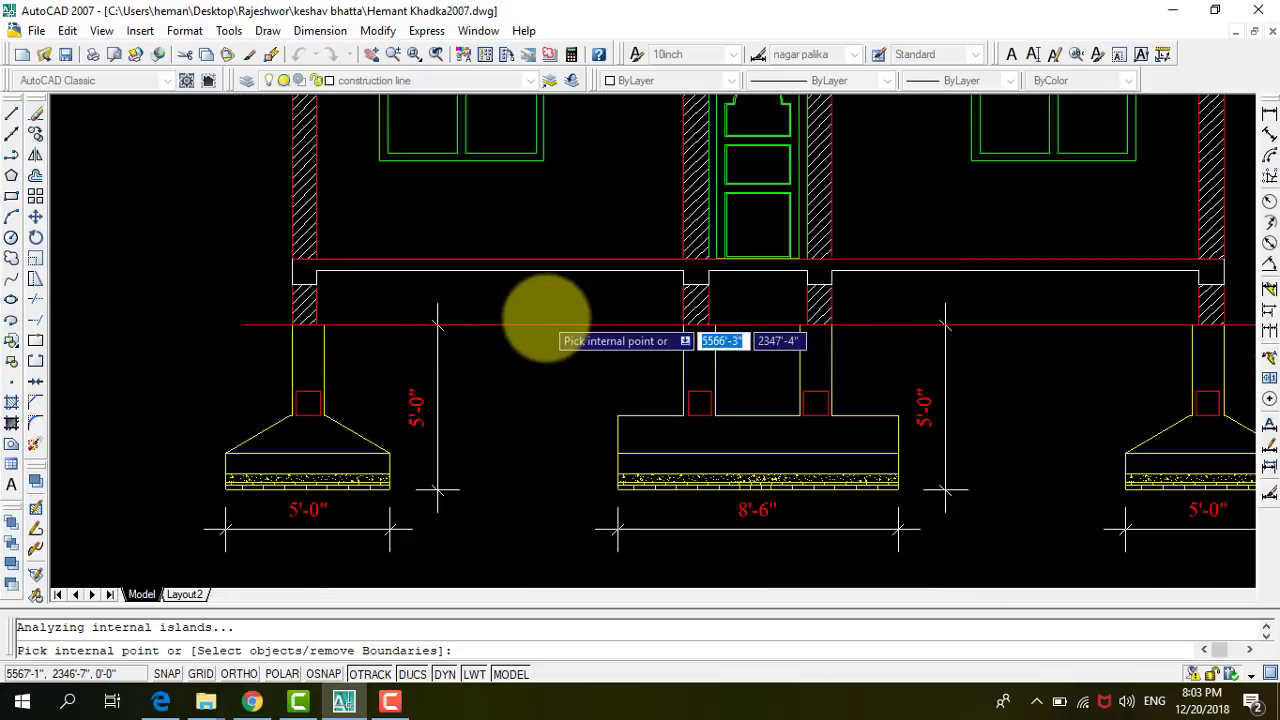
scroll(348, 408, down, 2)
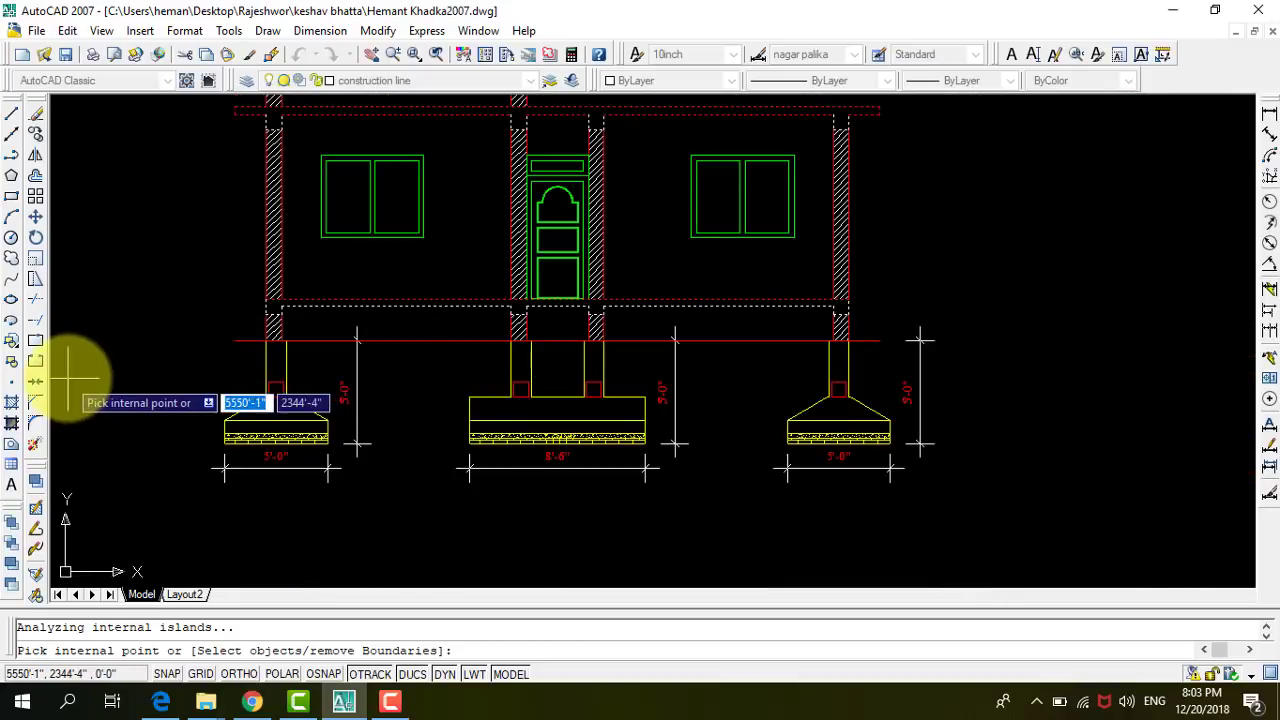
scroll(236, 381, up, 3)
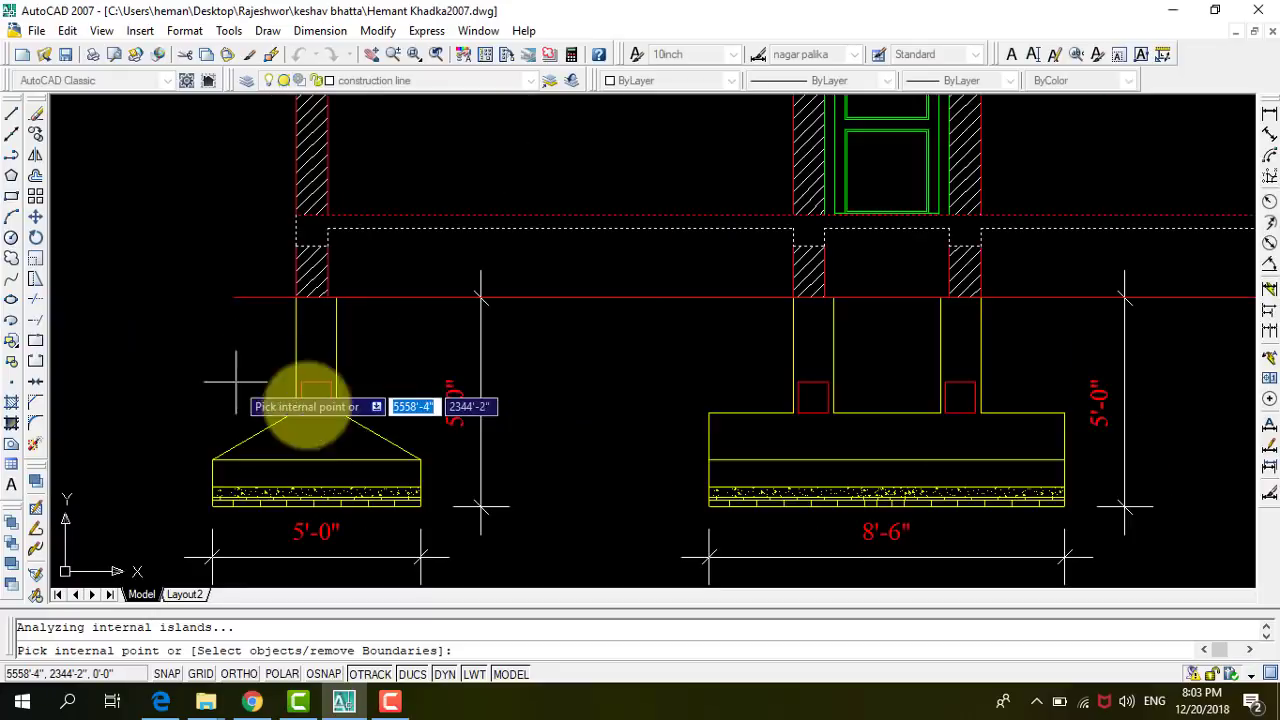
Add the left footing's column square and both 8'-6" footing squares, then apply the hatch.
click(316, 398)
click(813, 397)
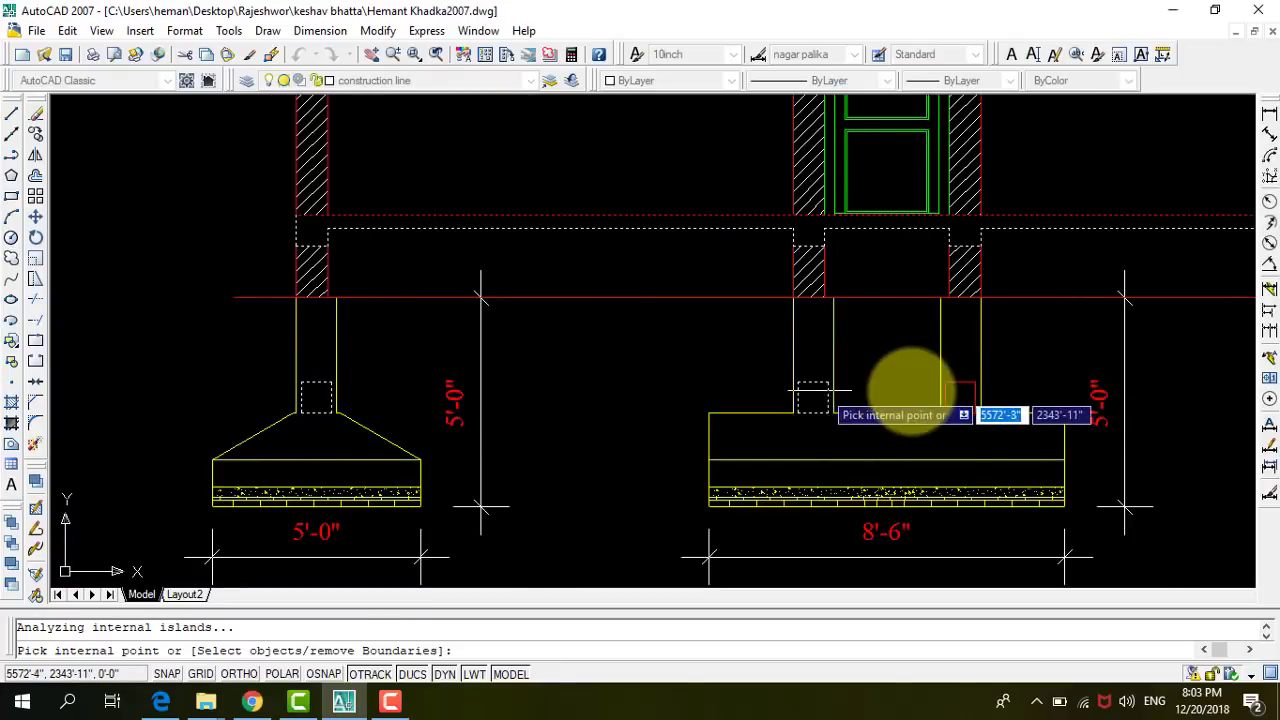
scroll(584, 438, down, 5)
click(736, 430)
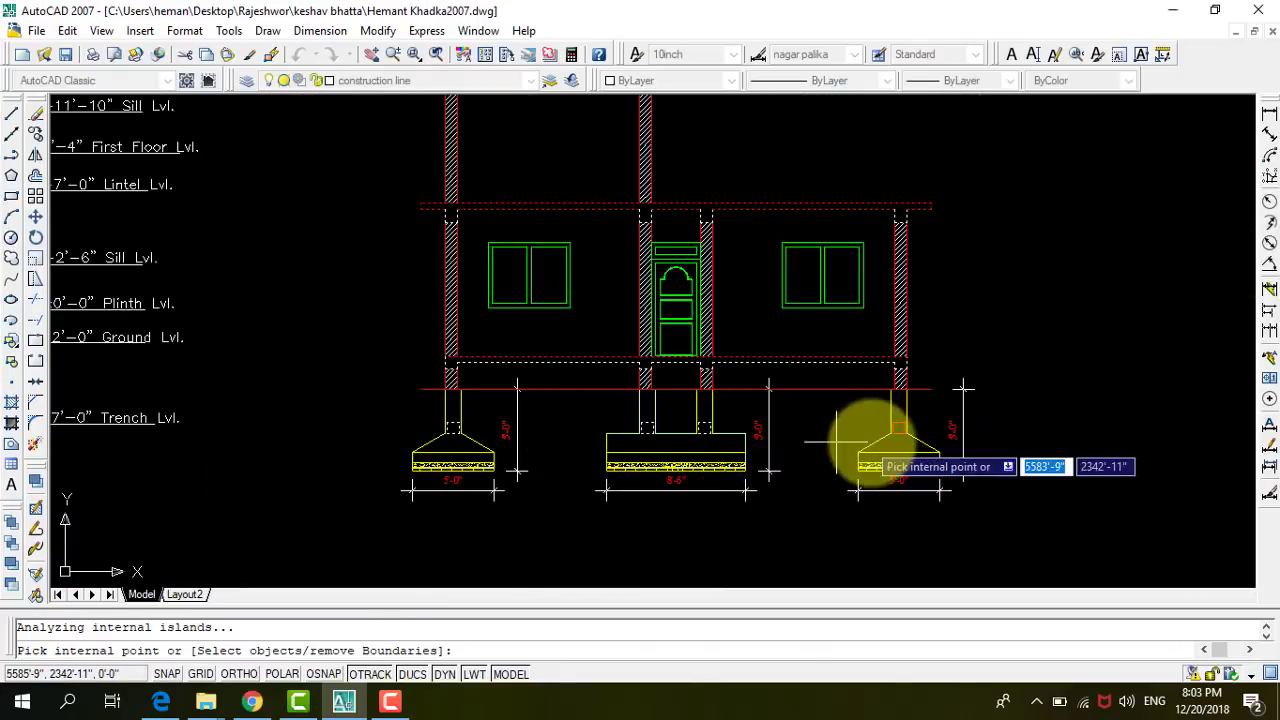
scroll(857, 443, up, 5)
scroll(777, 382, down, 3)
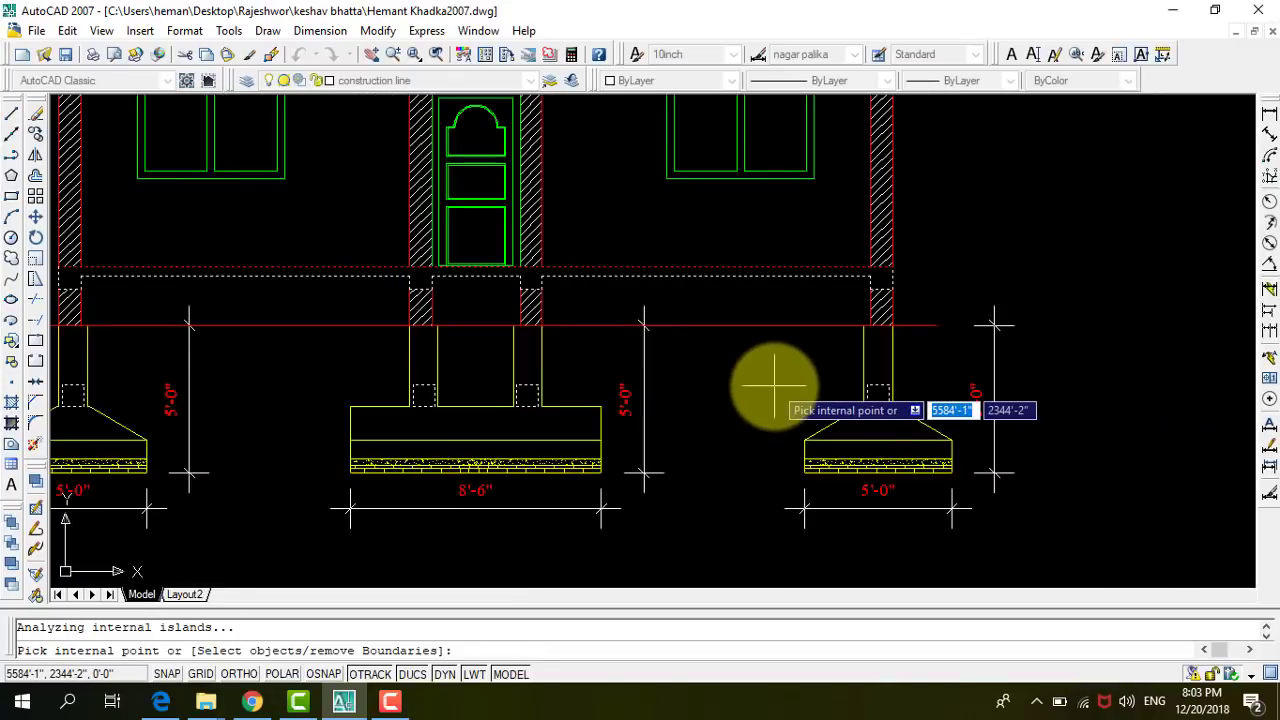
scroll(706, 423, down, 3)
key(Return)
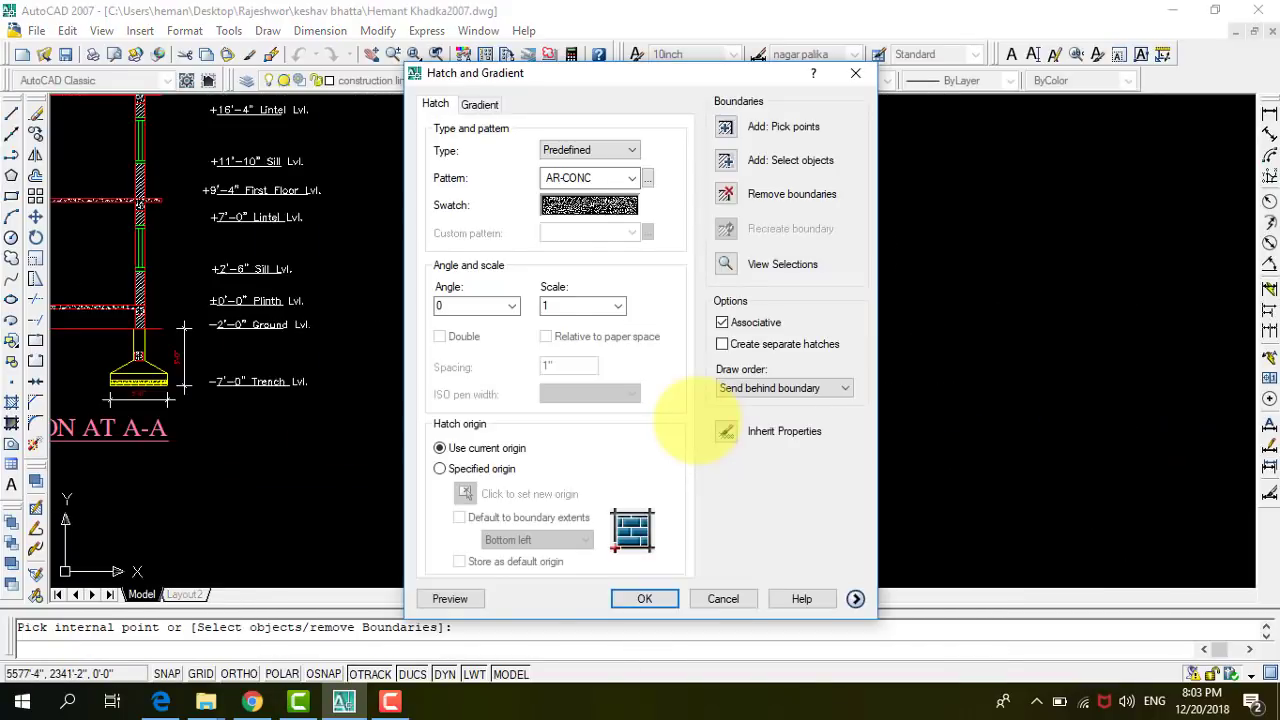
key(Return)
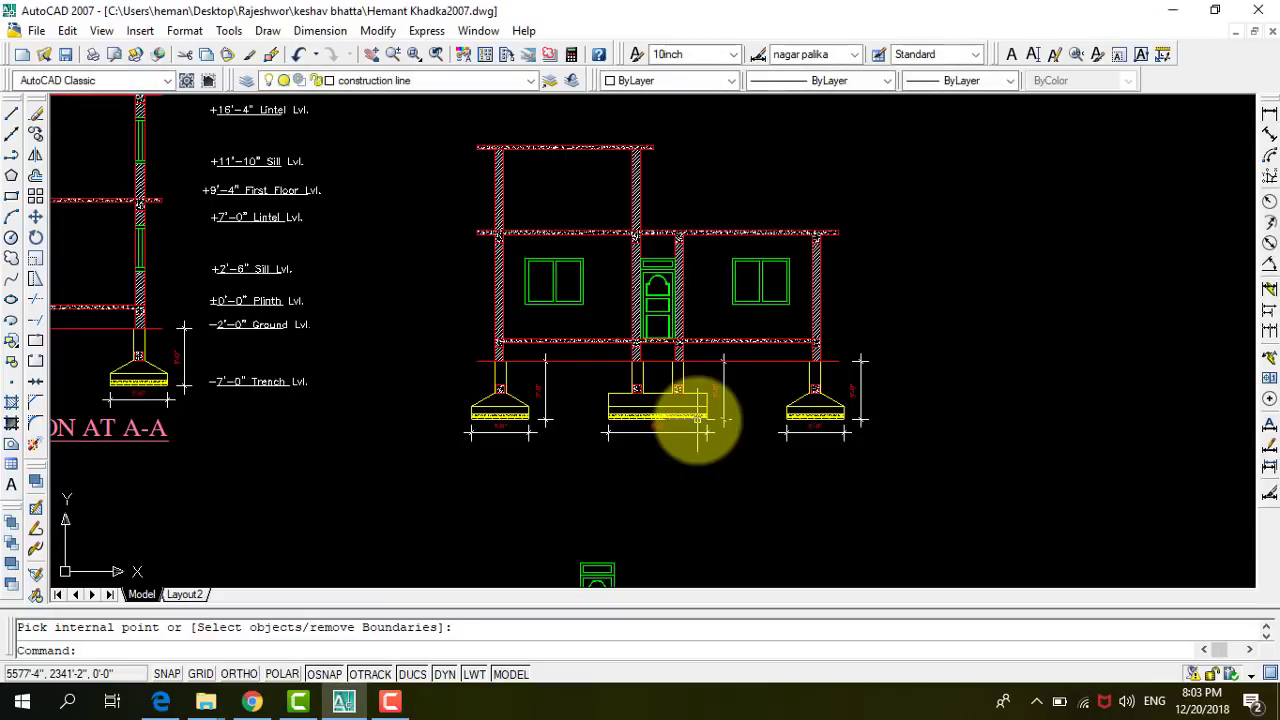
scroll(680, 325, up, 3)
scroll(672, 320, up, 2)
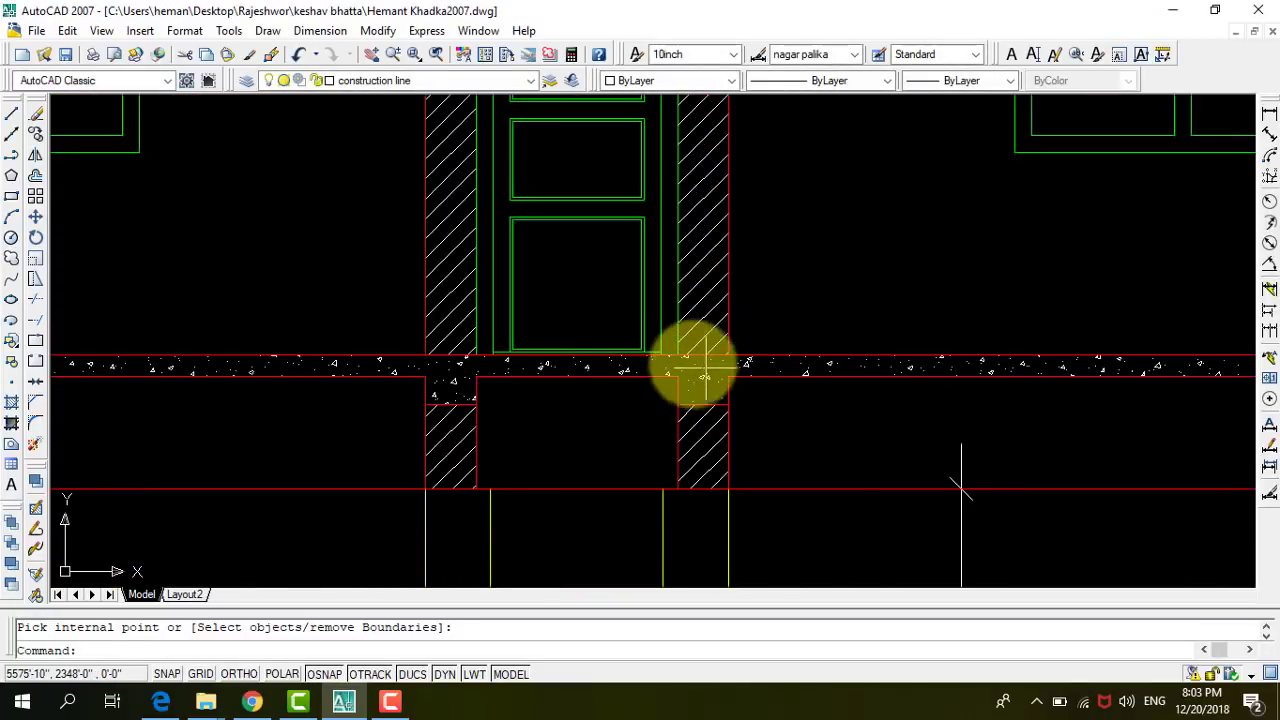
scroll(762, 325, down, 4)
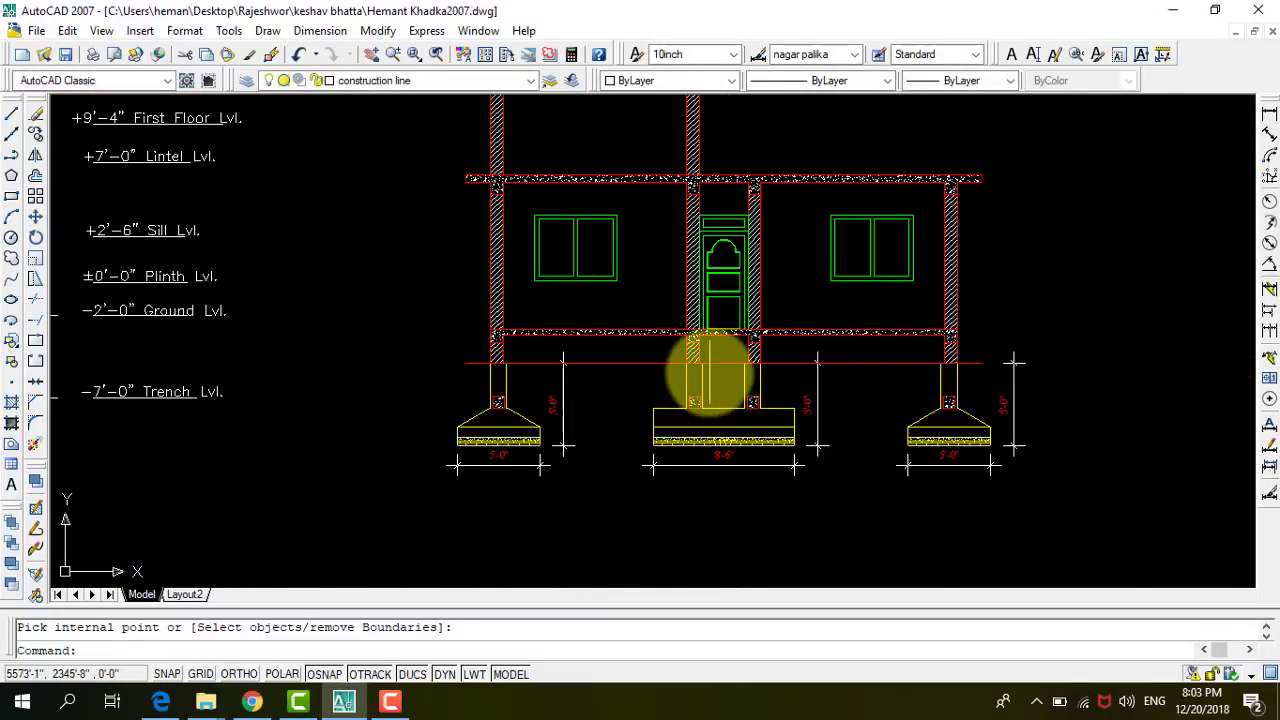
scroll(710, 372, up, 3)
scroll(571, 406, down, 4)
scroll(540, 200, up, 1)
scroll(555, 215, up, 4)
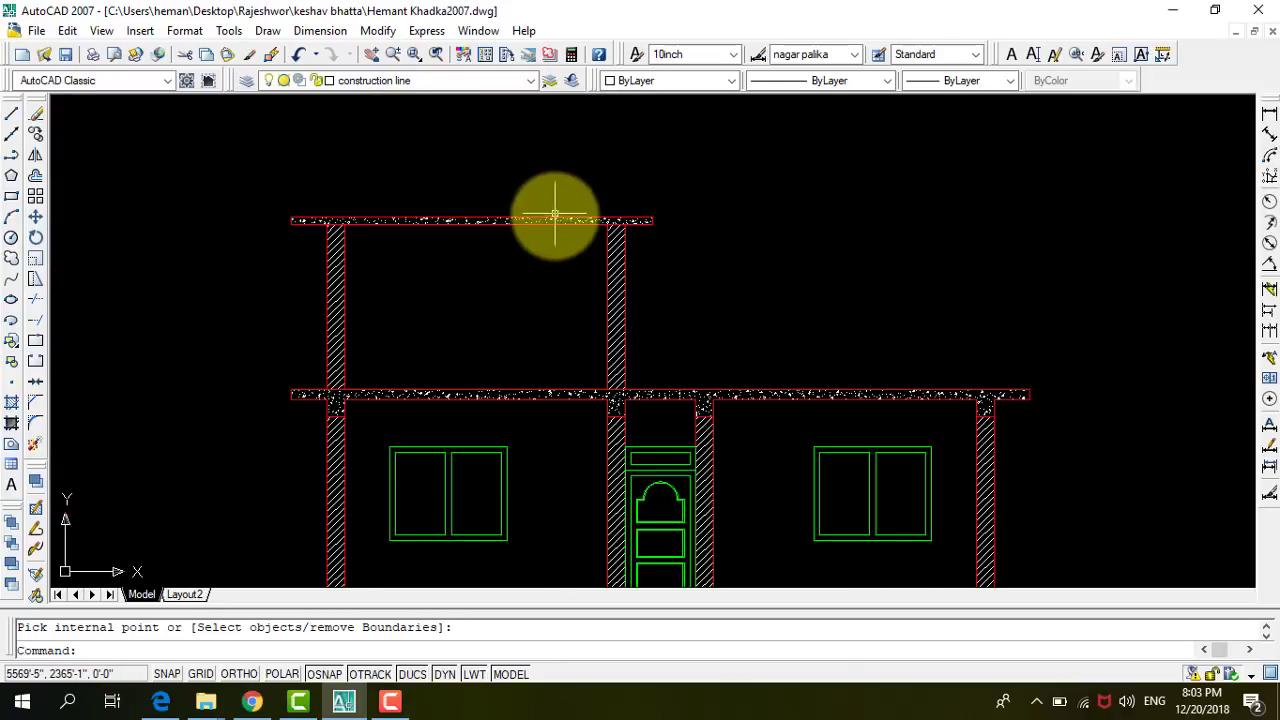
scroll(563, 218, down, 3)
scroll(515, 320, down, 2)
scroll(480, 300, down, 2)
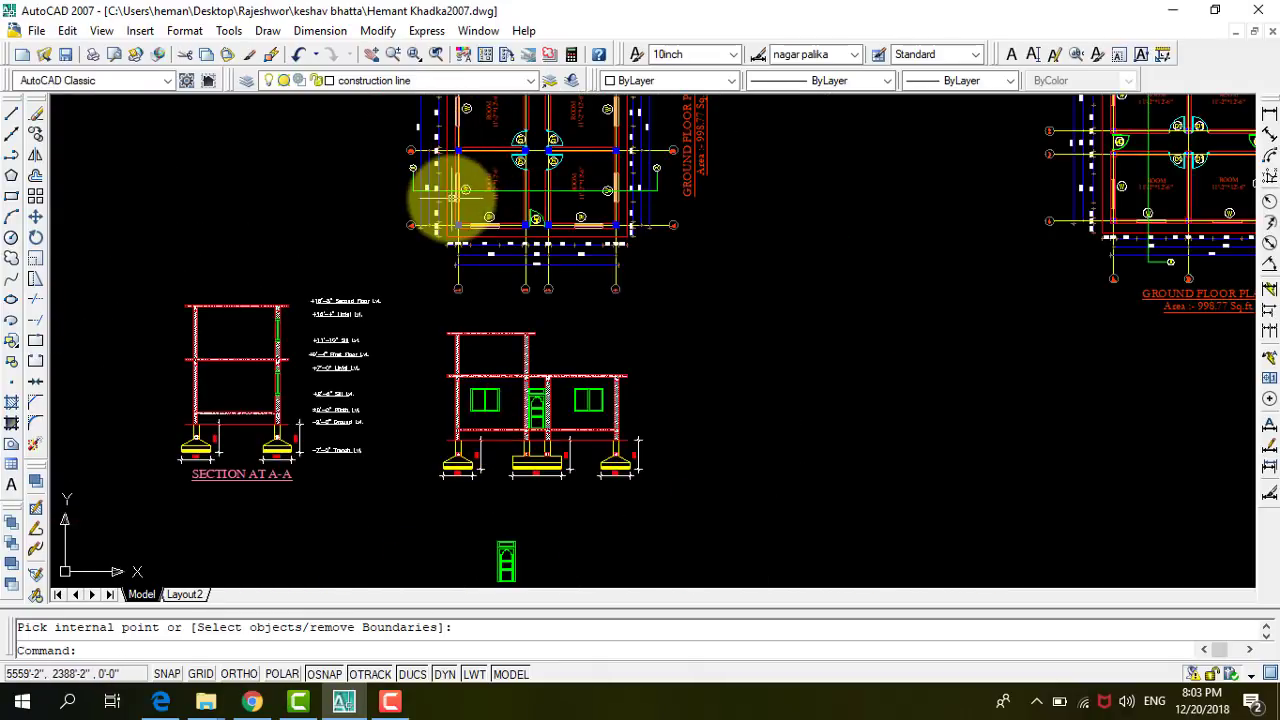
scroll(463, 165, up, 3)
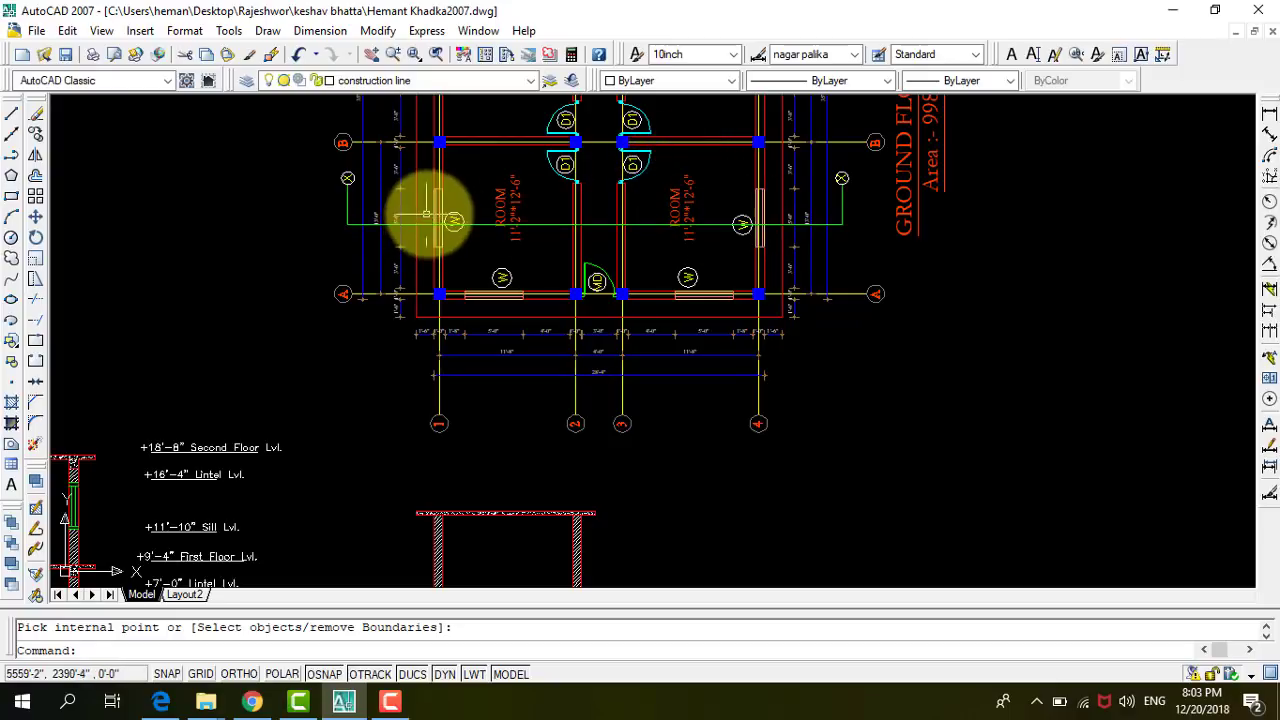
scroll(497, 128, down, 4)
scroll(497, 128, down, 2)
scroll(466, 277, up, 3)
scroll(514, 149, up, 2)
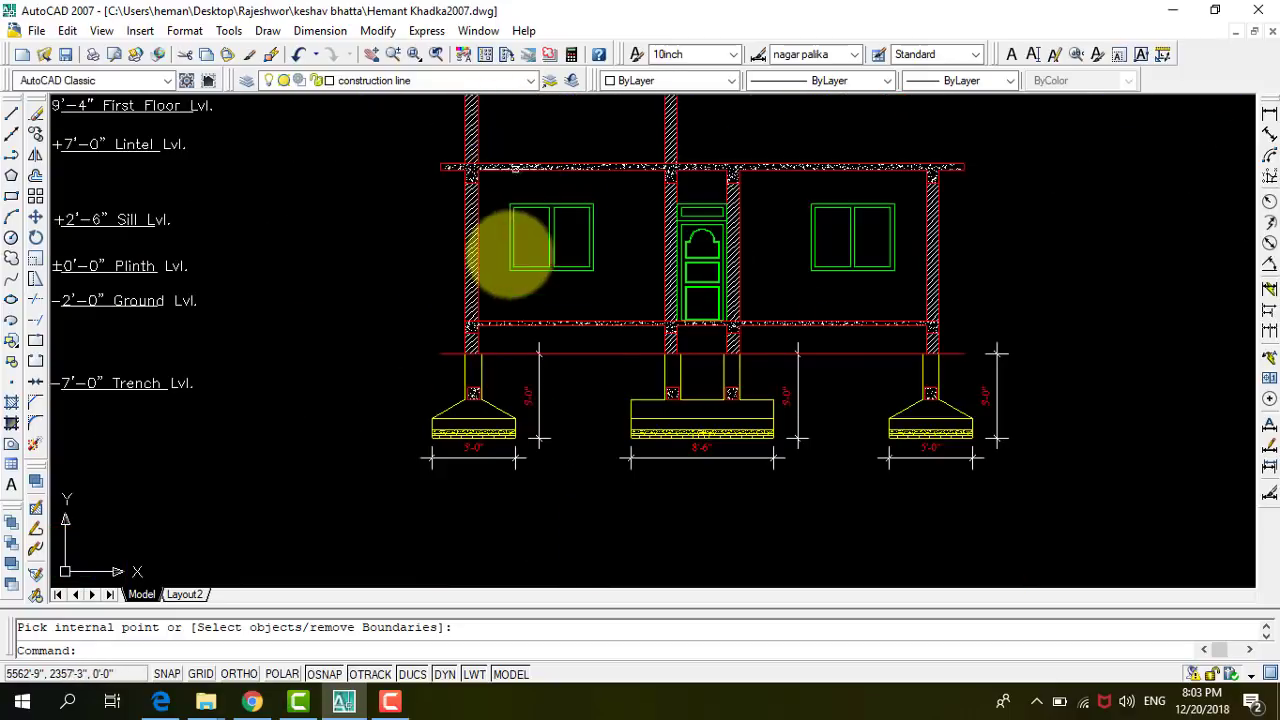
scroll(477, 403, down, 4)
scroll(509, 149, up, 3)
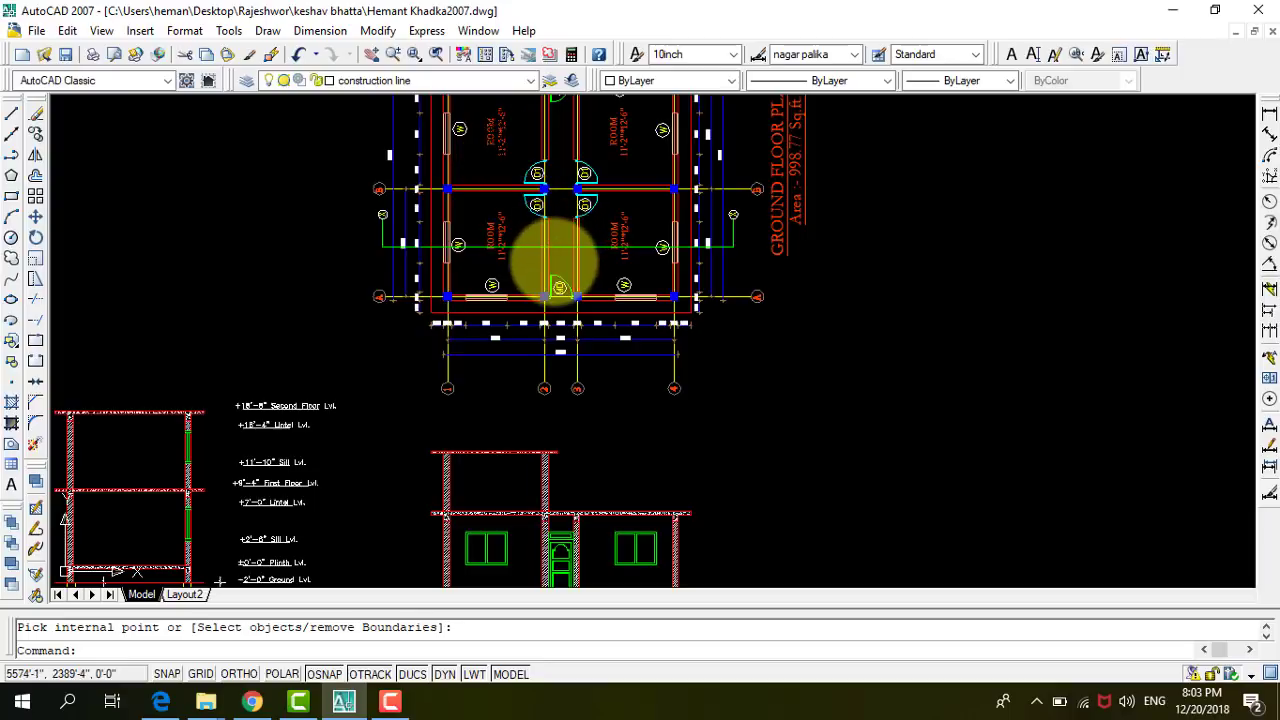
scroll(449, 251, up, 3)
scroll(514, 229, down, 2)
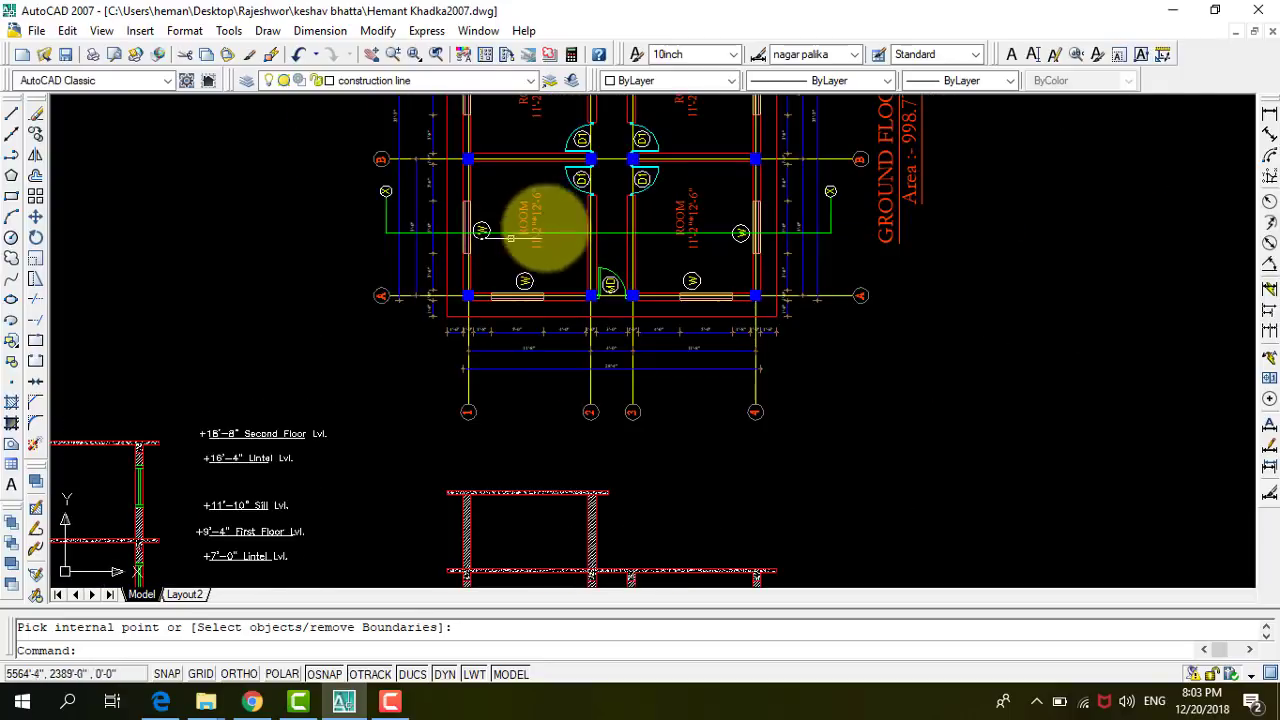
scroll(543, 229, down, 2)
scroll(560, 205, up, 2)
scroll(558, 210, up, 3)
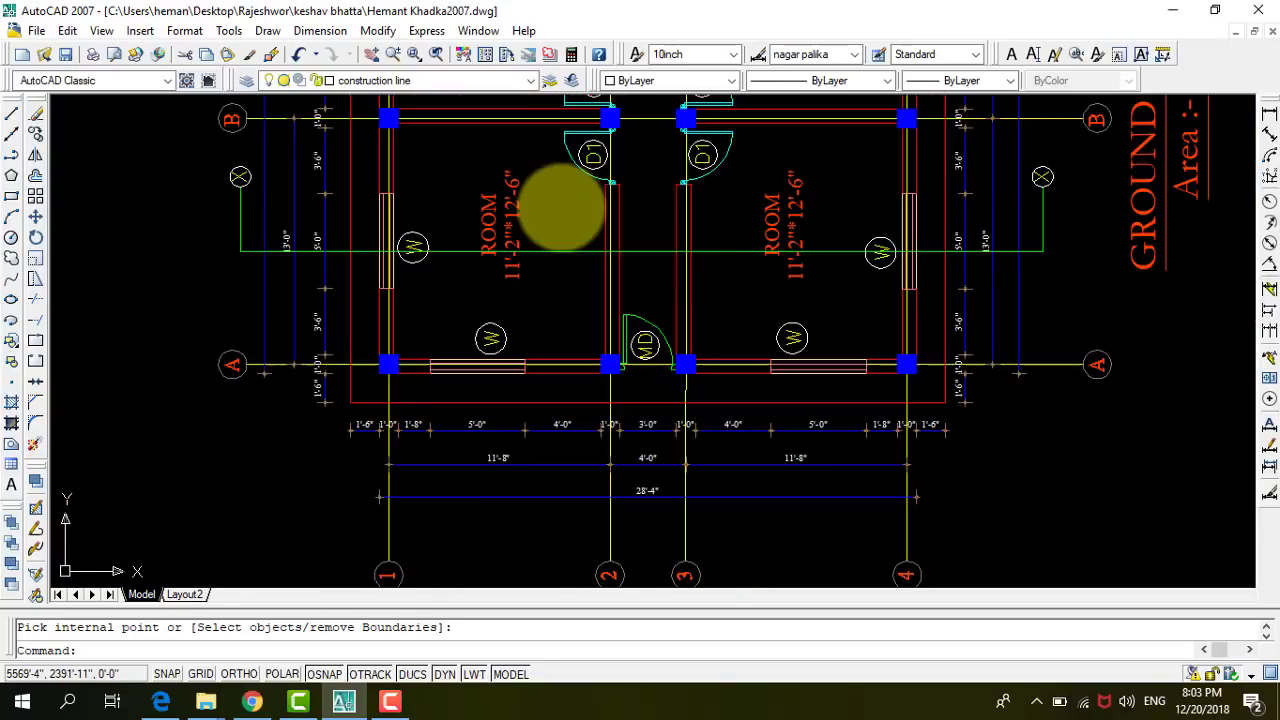
Window-select the left and right section marker lines and mirror them, erasing the source objects.
click(1065, 245)
click(1029, 166)
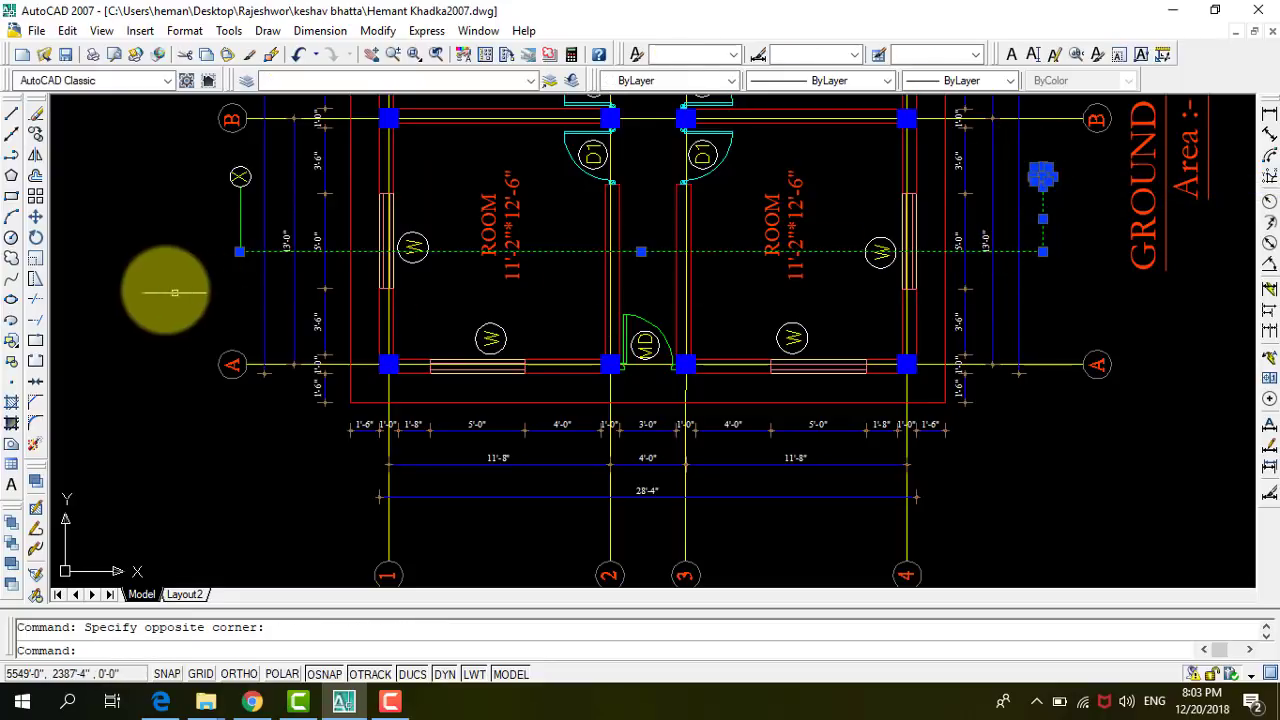
click(242, 262)
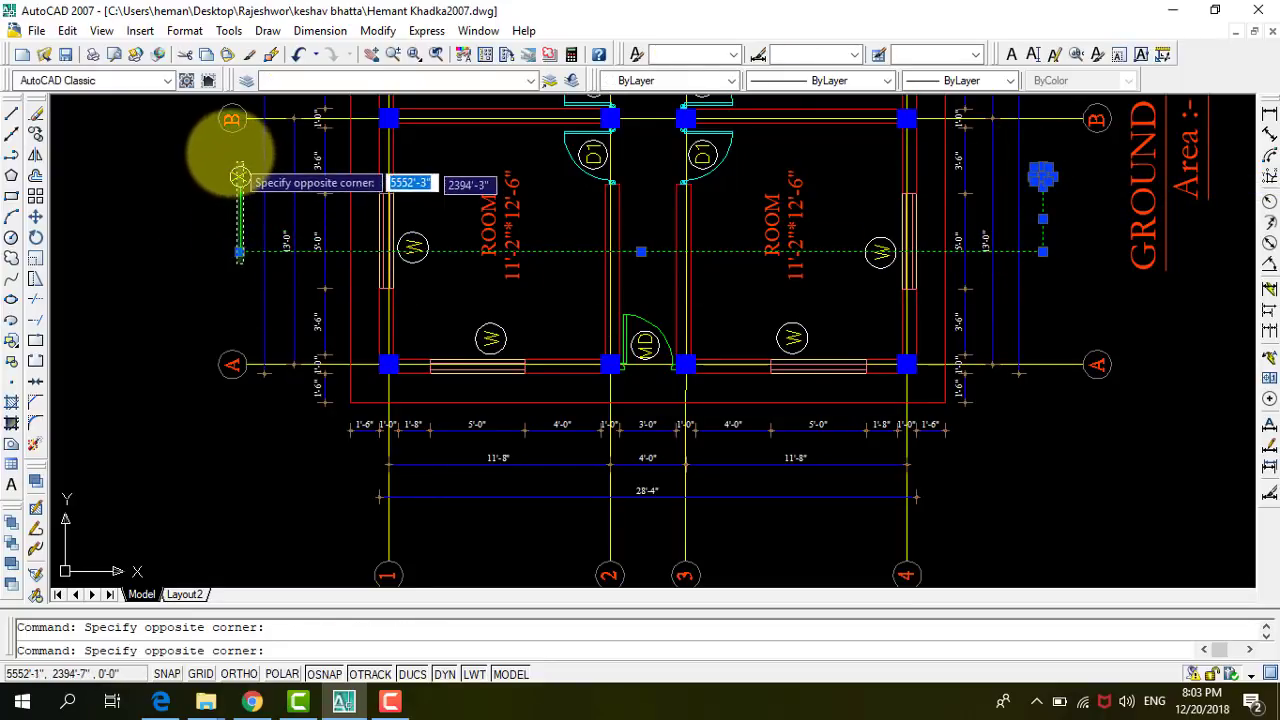
click(226, 165)
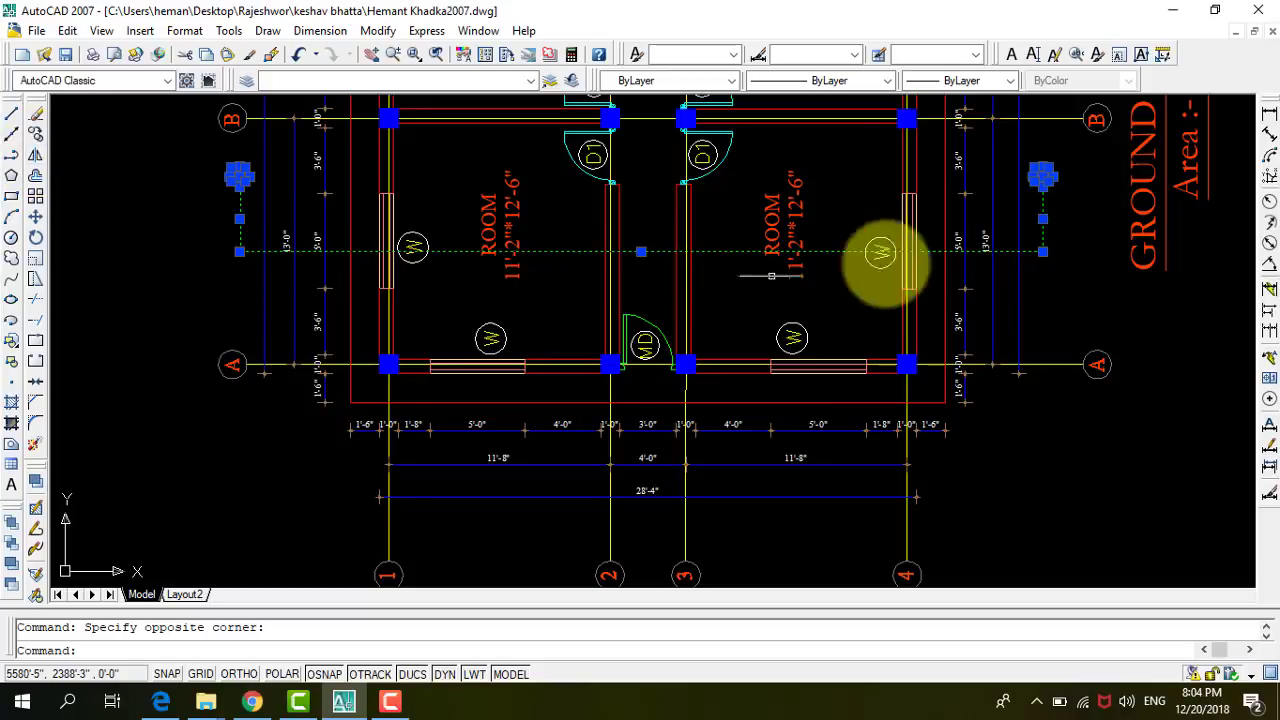
click(35, 160)
text(y)
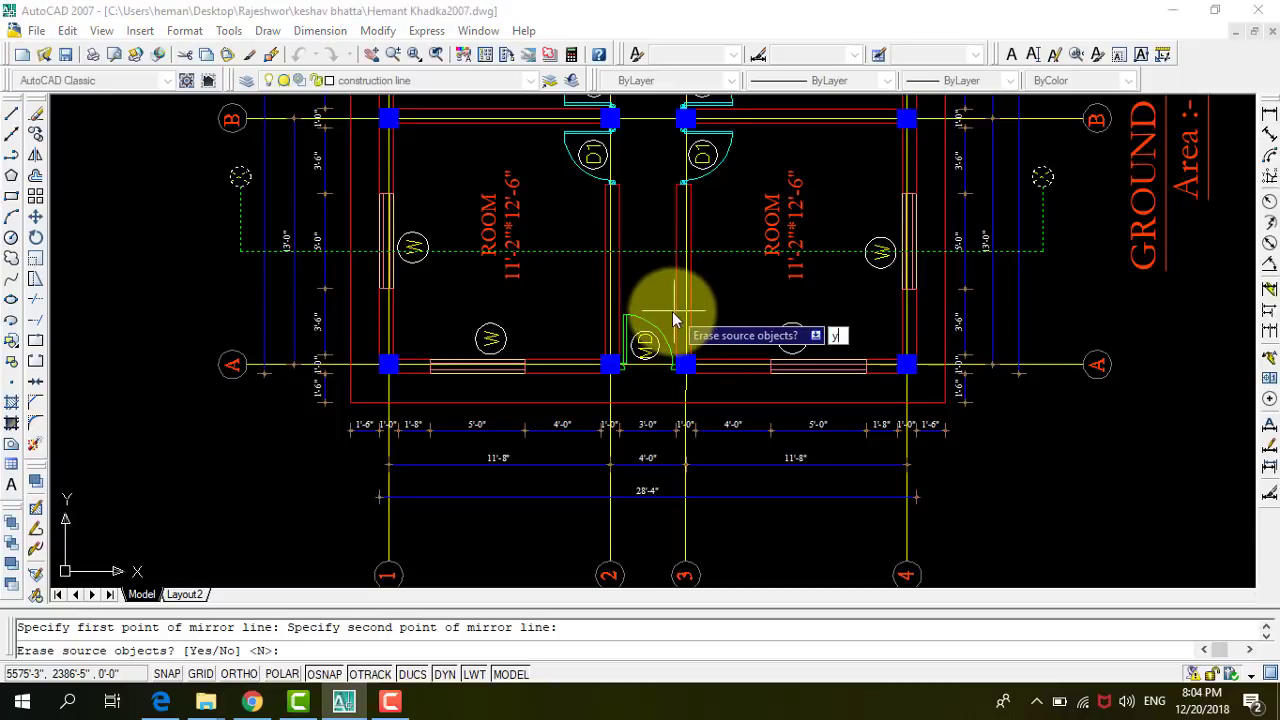
key(Return)
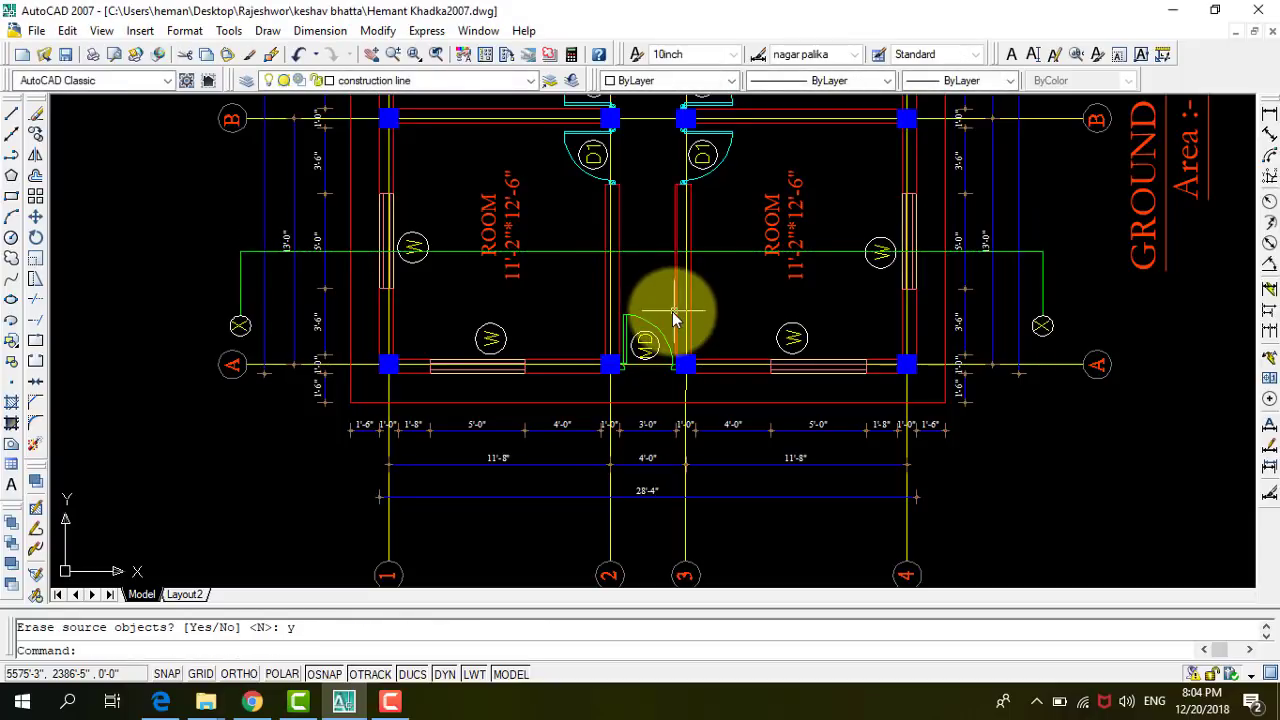
Select the top and bottom section markers together with their section line.
scroll(628, 214, down, 3)
scroll(551, 257, down, 2)
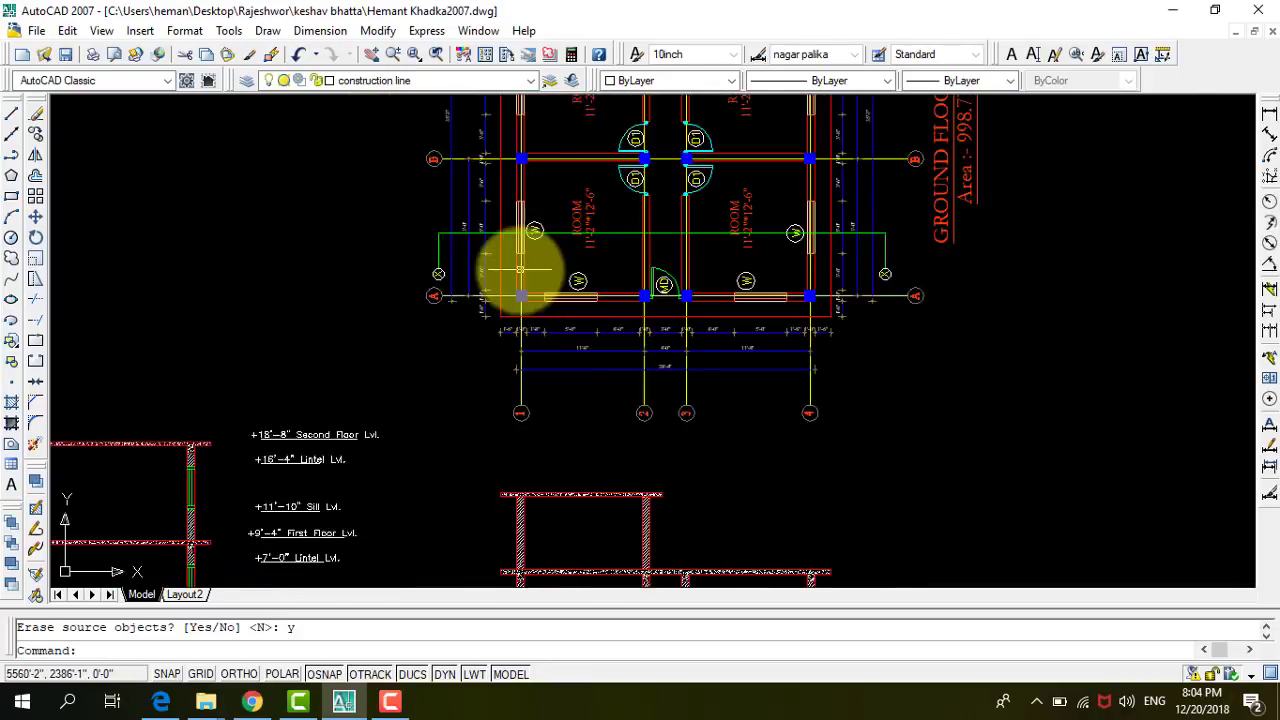
scroll(520, 270, up, 2)
scroll(337, 257, down, 6)
scroll(594, 243, down, 2)
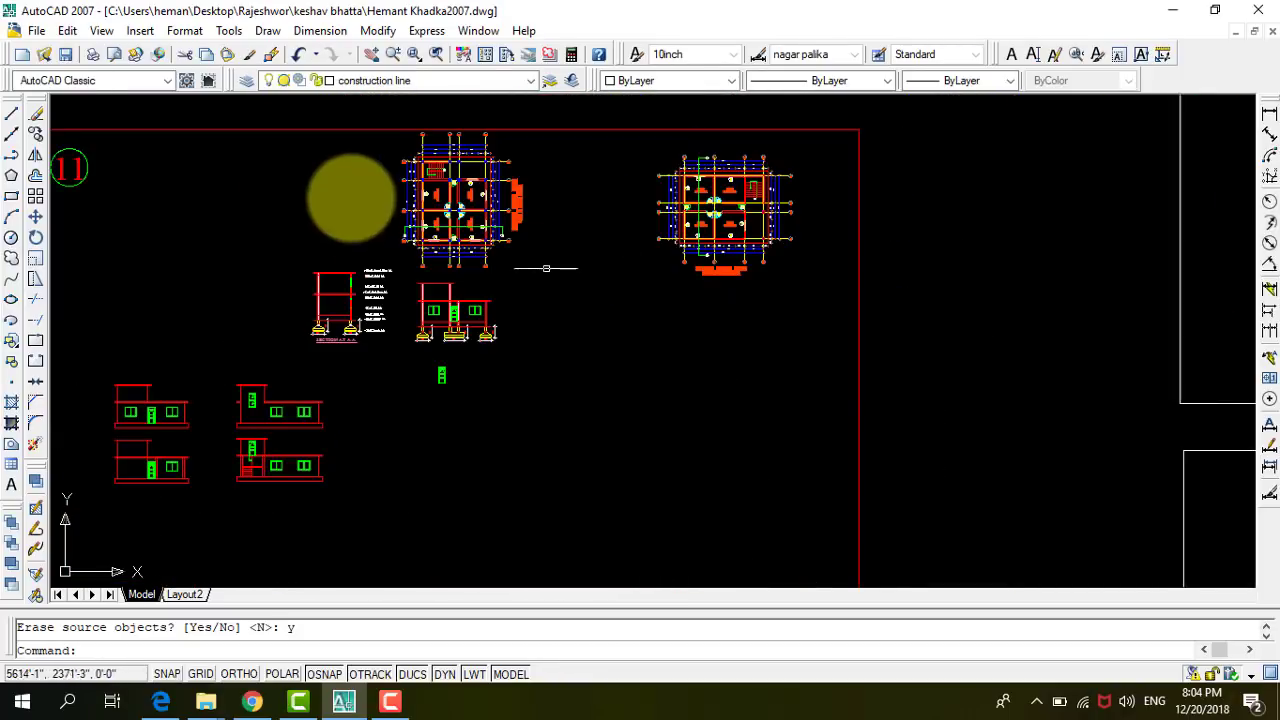
scroll(400, 215, up, 5)
scroll(457, 234, down, 5)
scroll(557, 234, up, 4)
scroll(571, 243, up, 1)
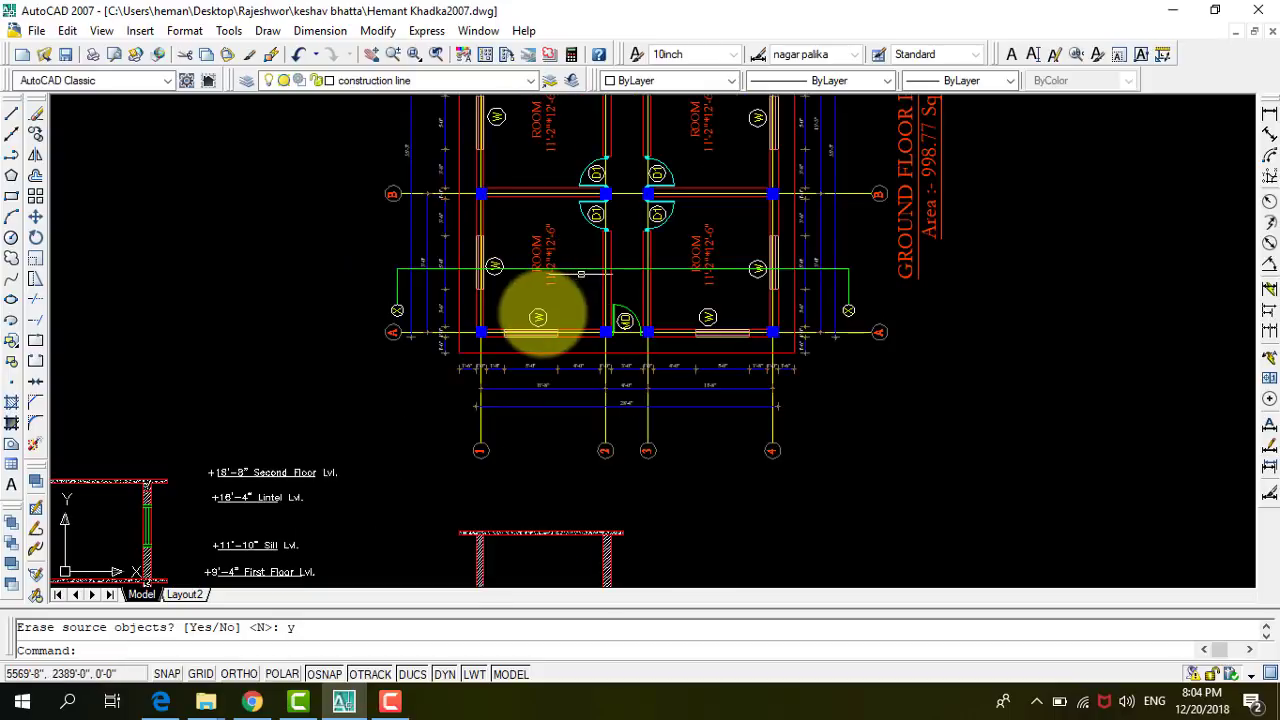
scroll(535, 315, up, 3)
scroll(523, 191, down, 4)
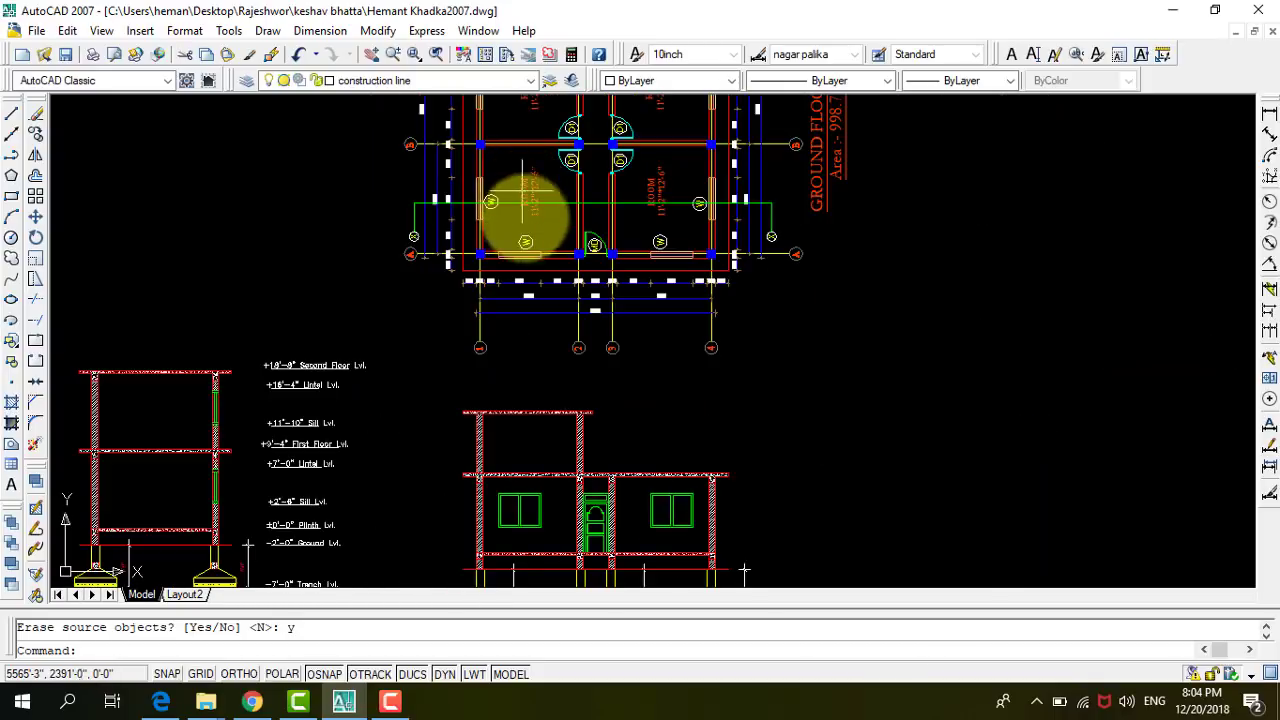
scroll(518, 230, down, 3)
scroll(449, 296, down, 2)
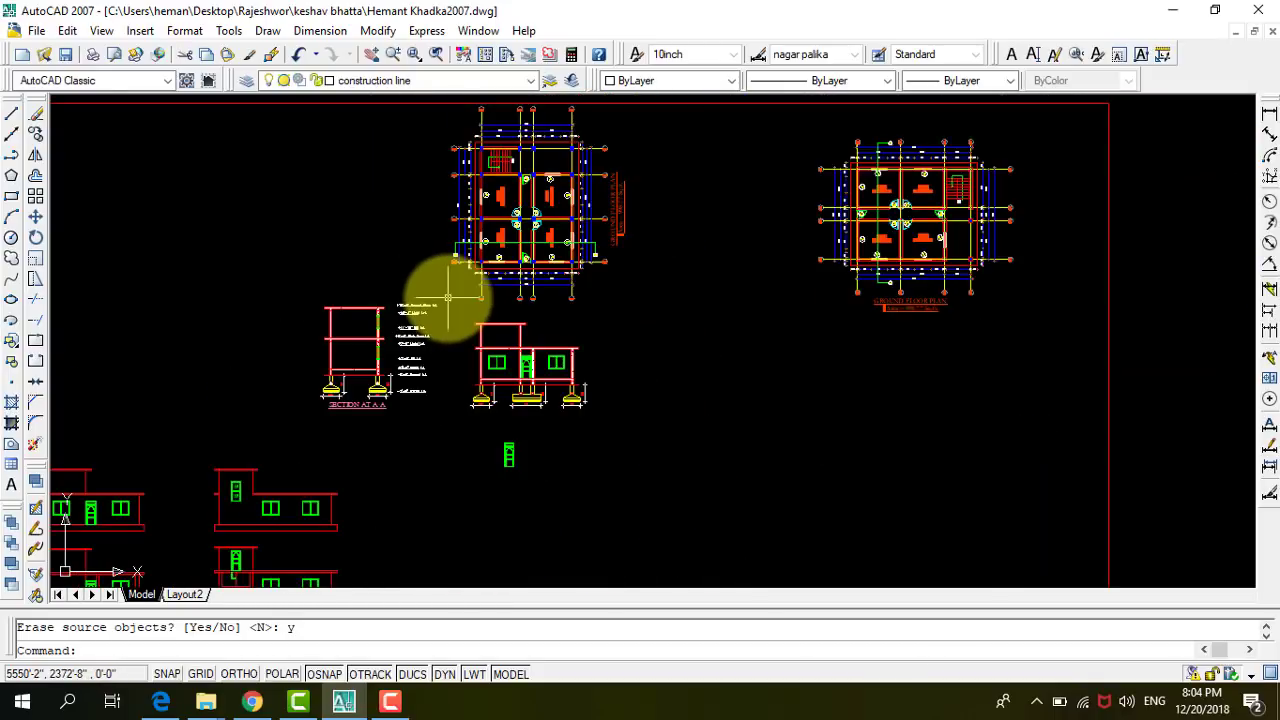
scroll(900, 134, up, 4)
scroll(840, 155, up, 3)
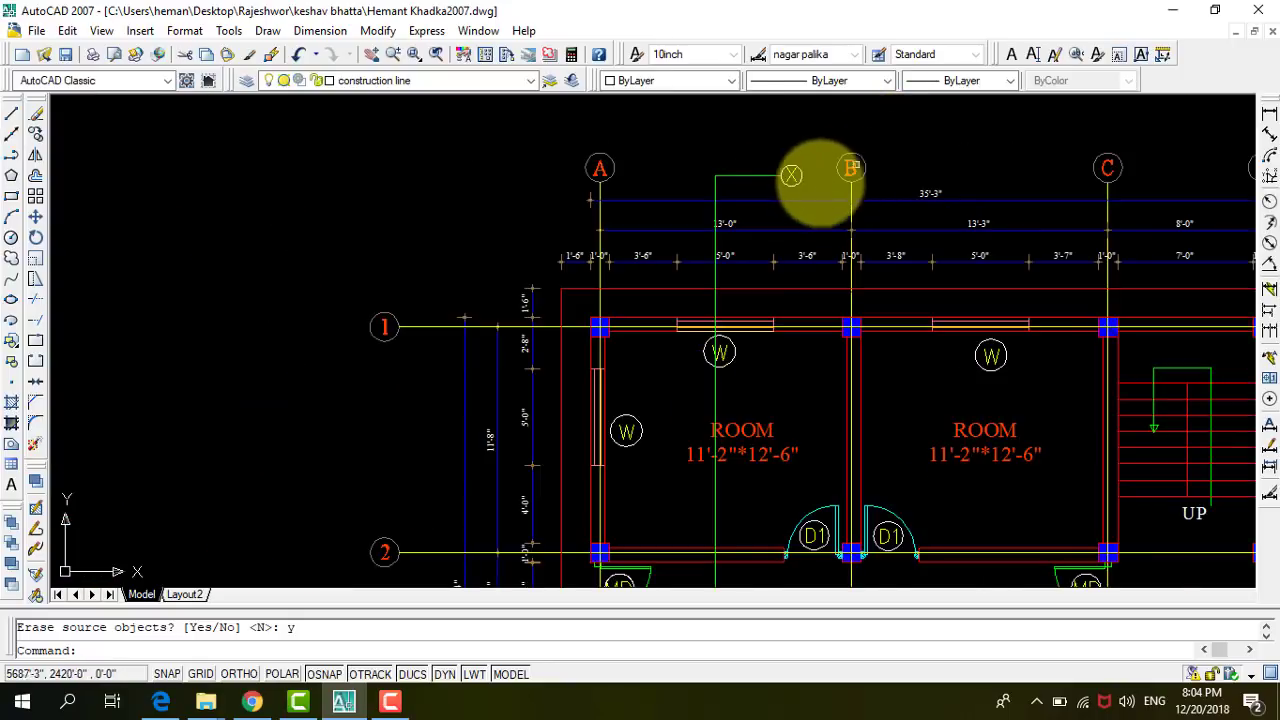
scroll(813, 184, up, 3)
click(610, 165)
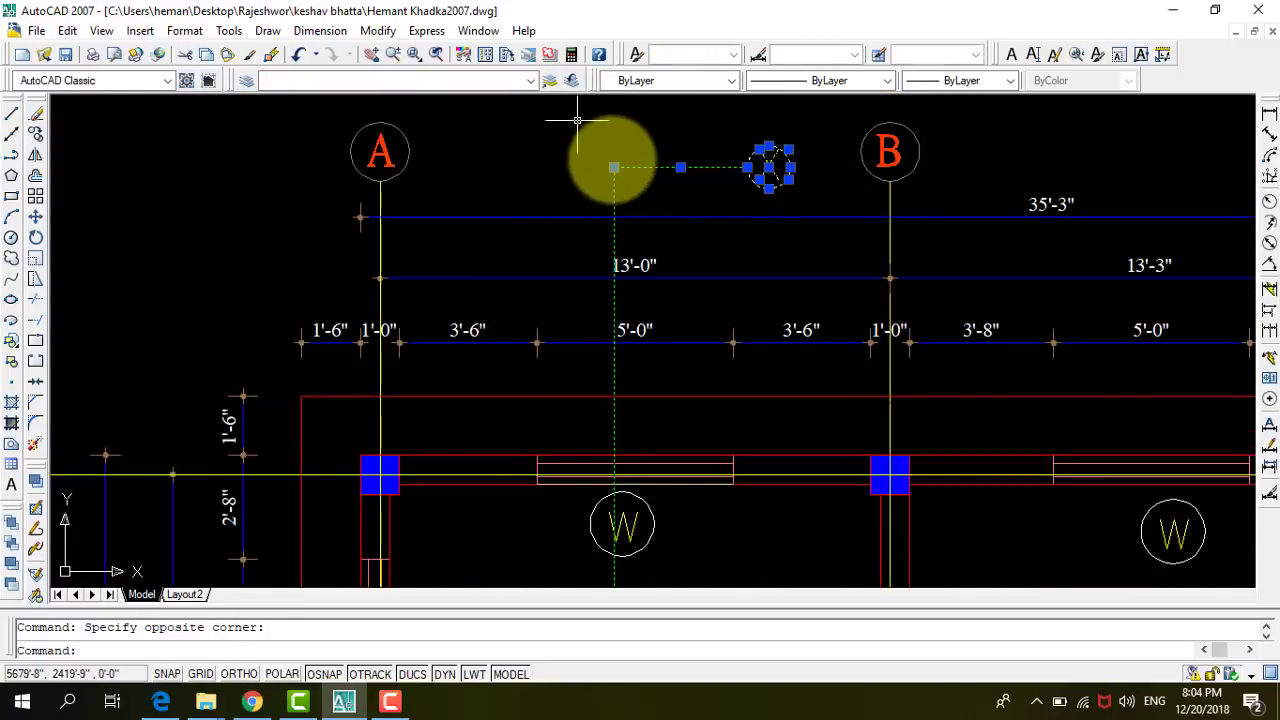
scroll(620, 170, down, 5)
scroll(665, 500, down, 3)
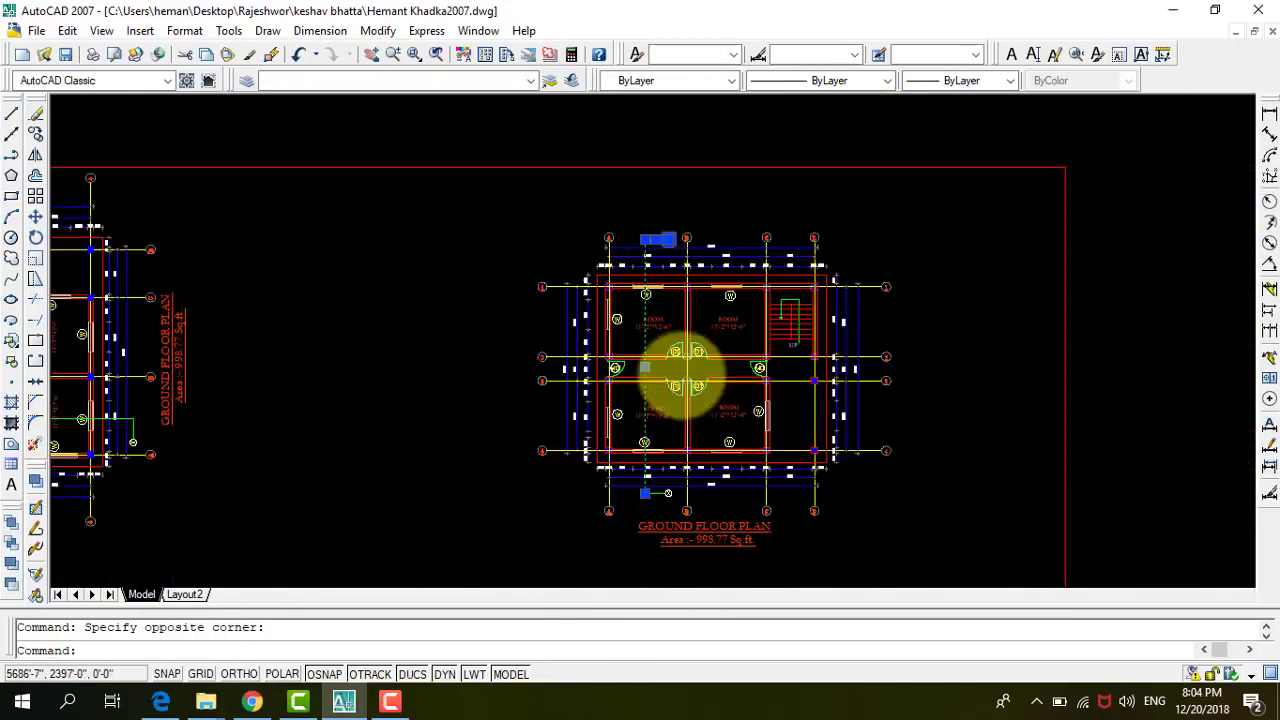
scroll(677, 470, up, 1)
scroll(675, 470, up, 5)
click(650, 318)
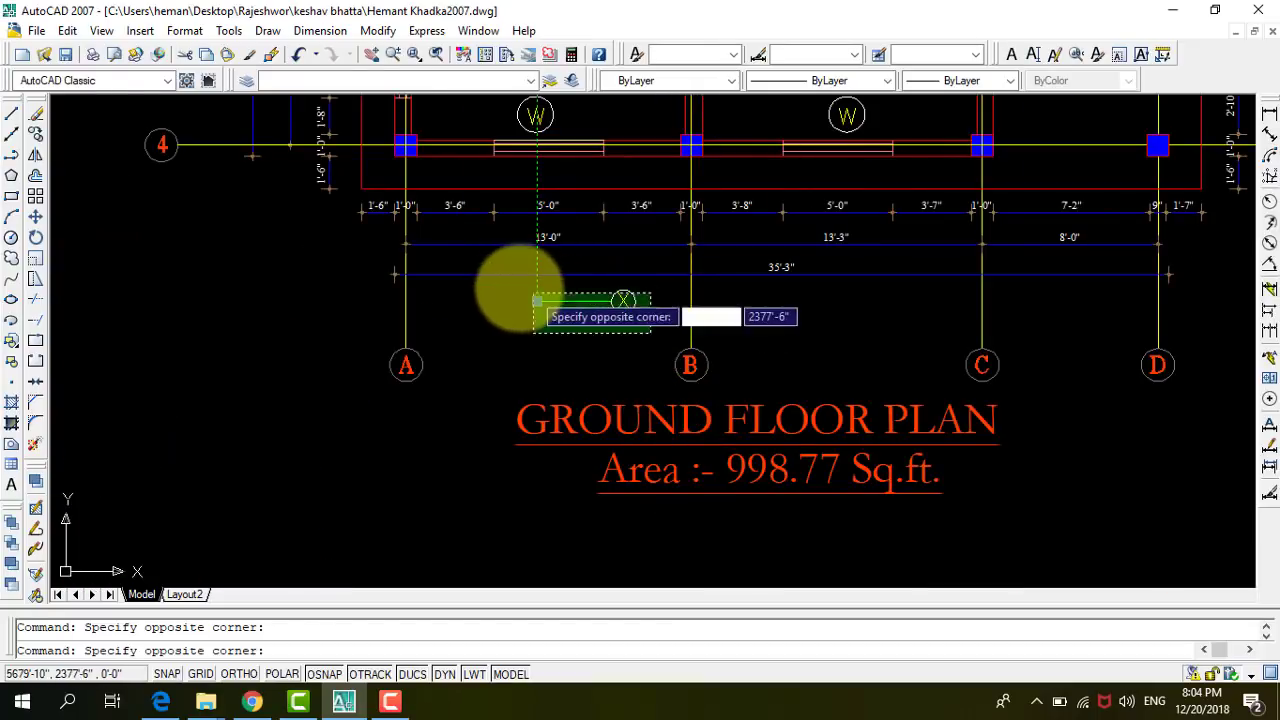
click(500, 292)
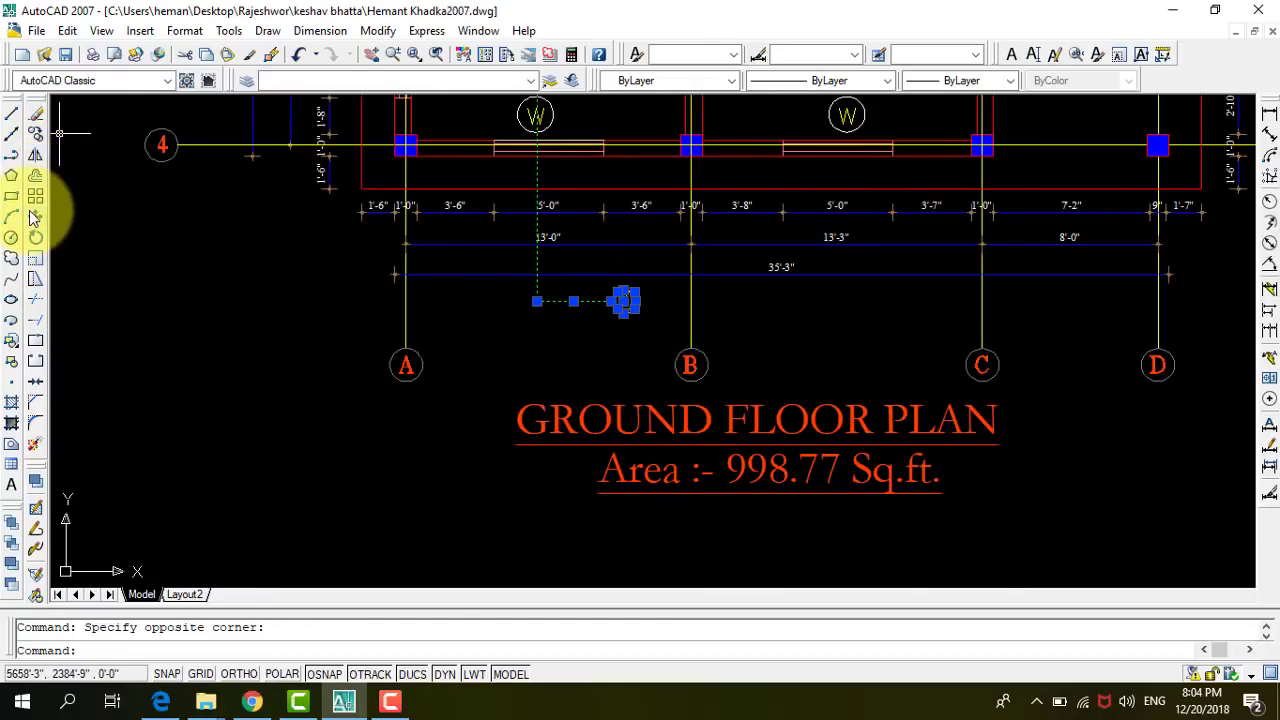
Mirror them about a vertical axis along the section line, erasing the originals.
click(35, 155)
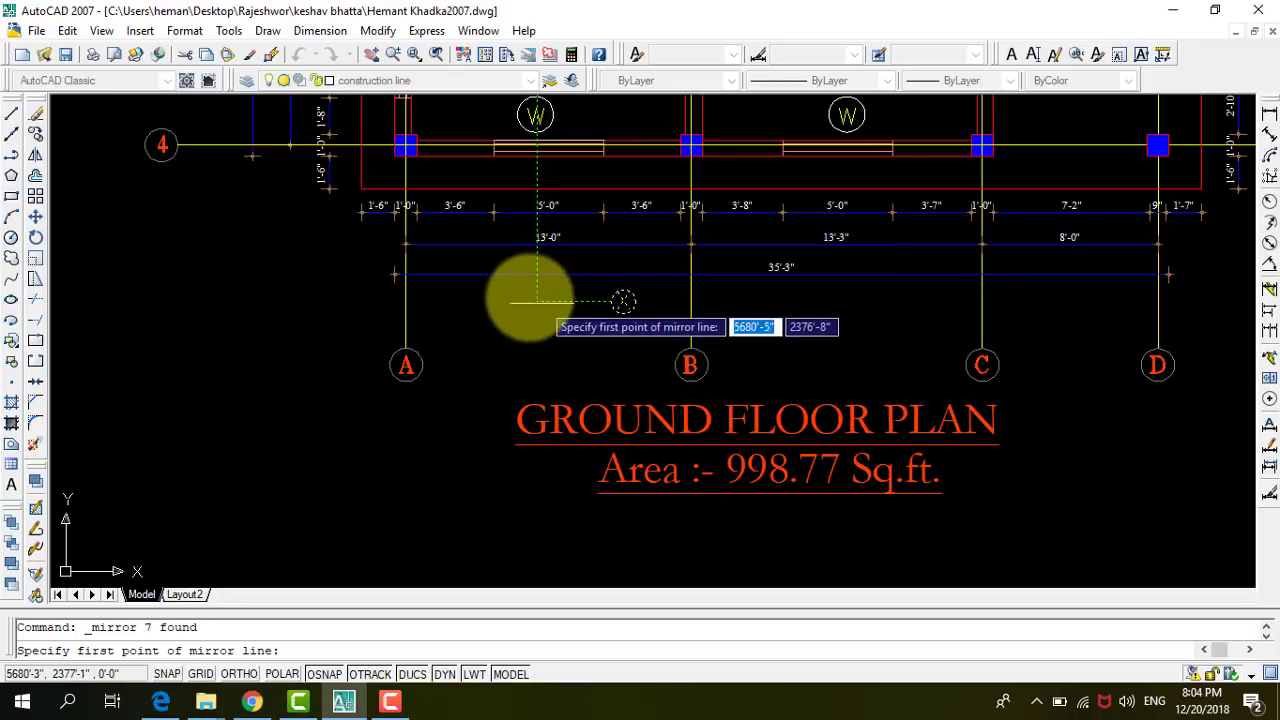
click(537, 301)
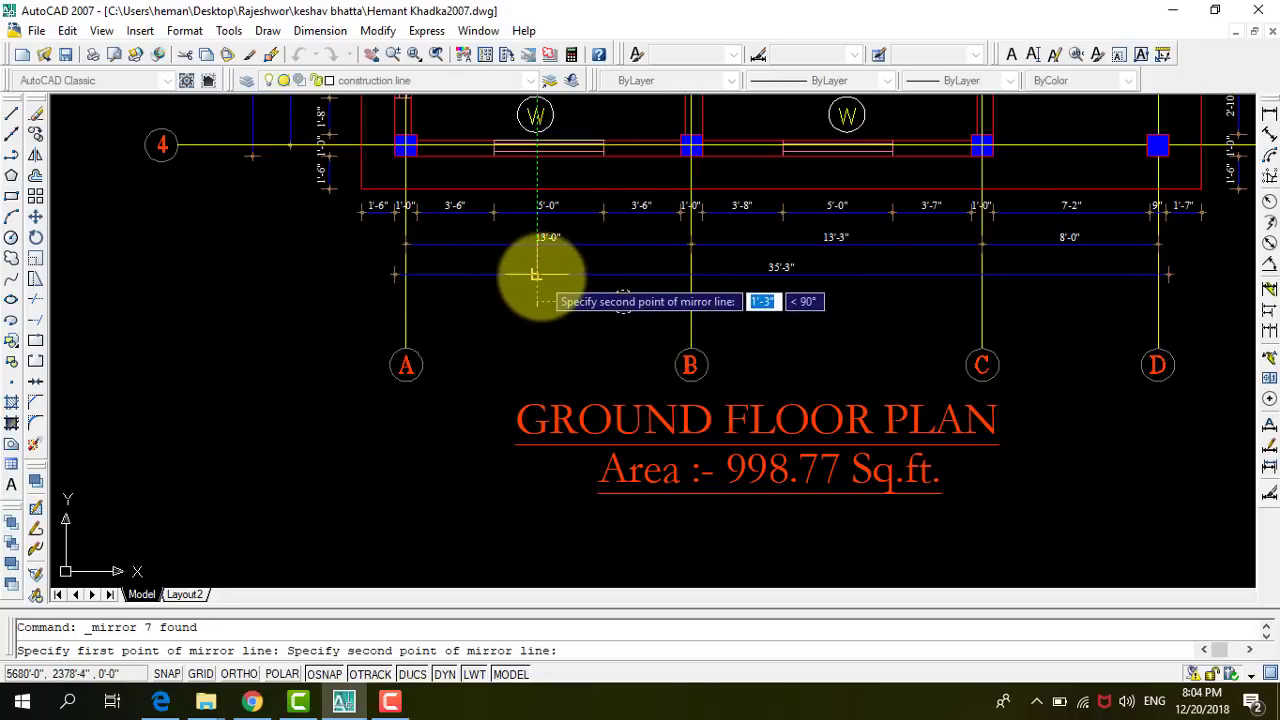
click(535, 272)
text(y)
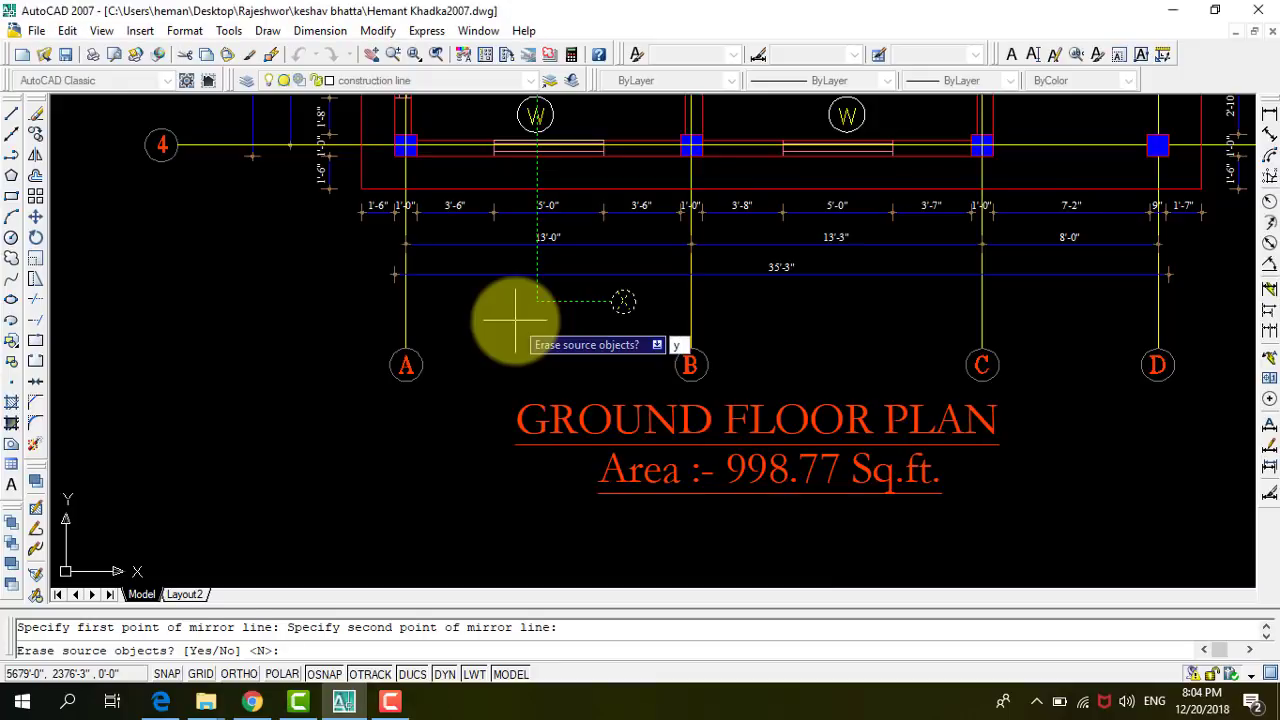
key(Return)
Zoom in on the front elevation's window and door, clear the selection, and start the Line tool.
scroll(580, 366, down, 3)
scroll(591, 400, down, 2)
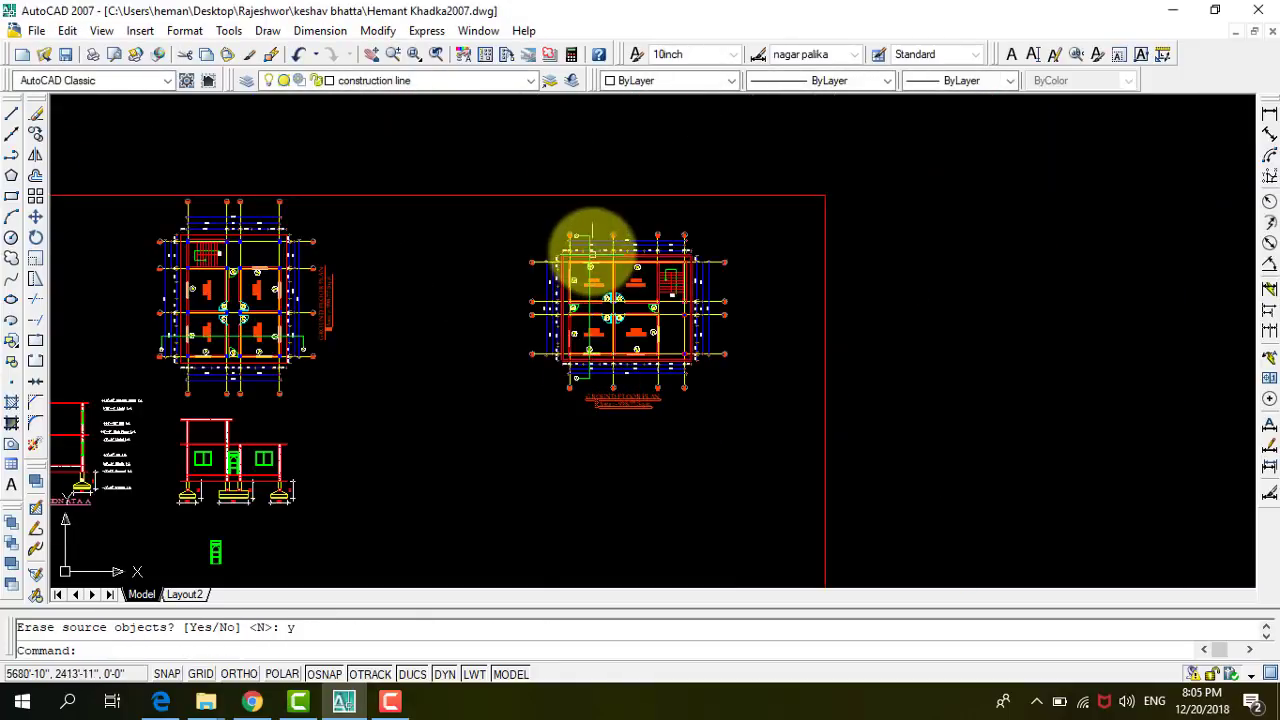
scroll(580, 215, up, 3)
scroll(560, 230, down, 5)
scroll(430, 270, up, 3)
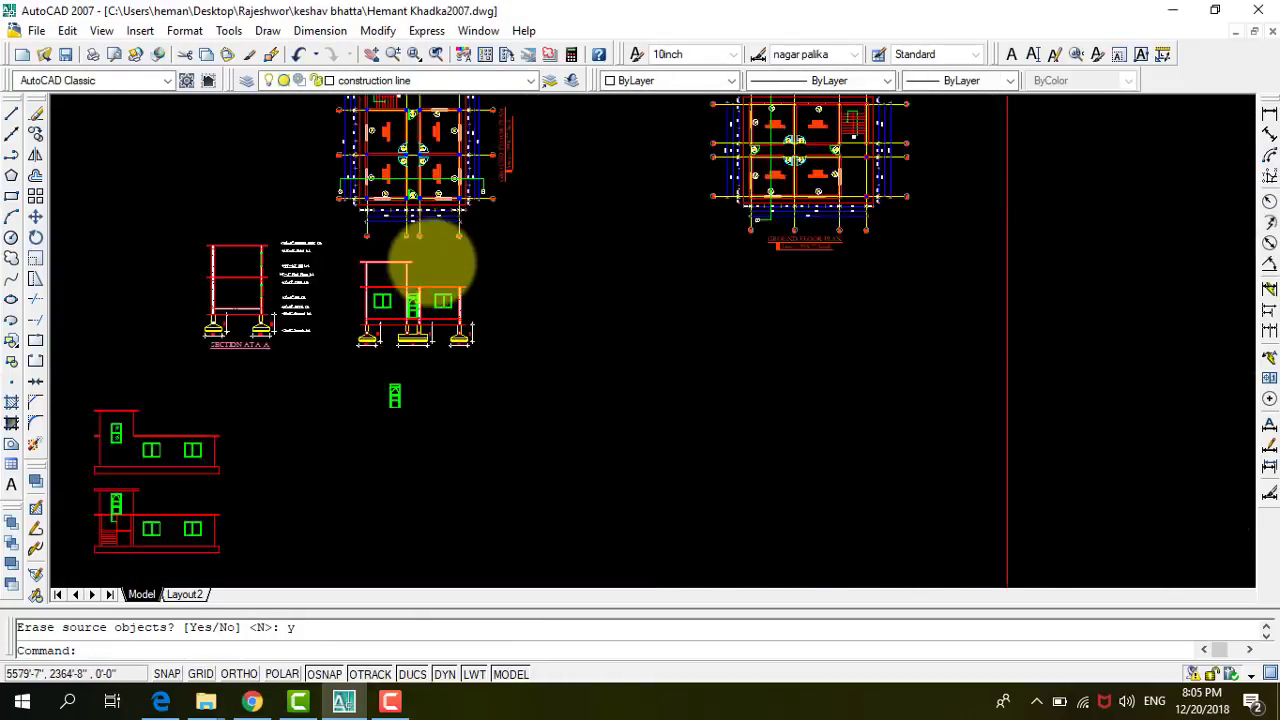
scroll(435, 263, up, 3)
scroll(400, 363, down, 3)
scroll(251, 423, up, 1)
scroll(366, 366, up, 3)
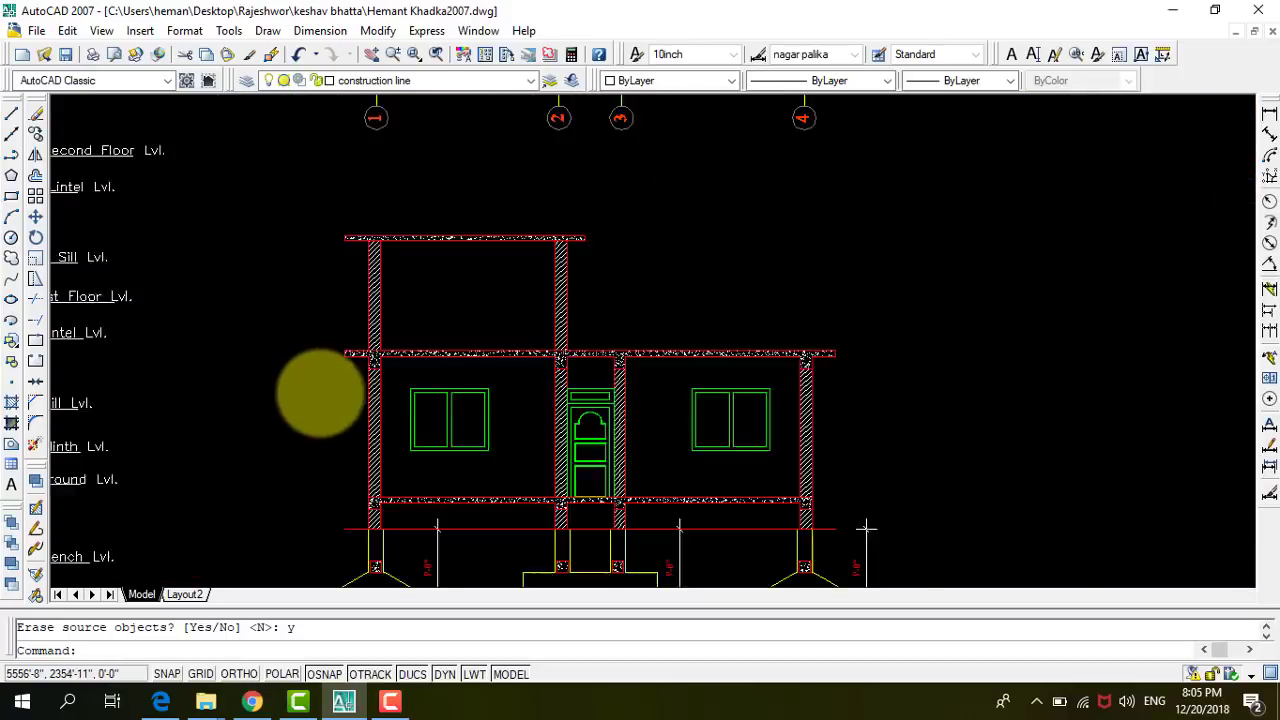
scroll(322, 392, up, 3)
scroll(432, 396, down, 2)
key(Escape)
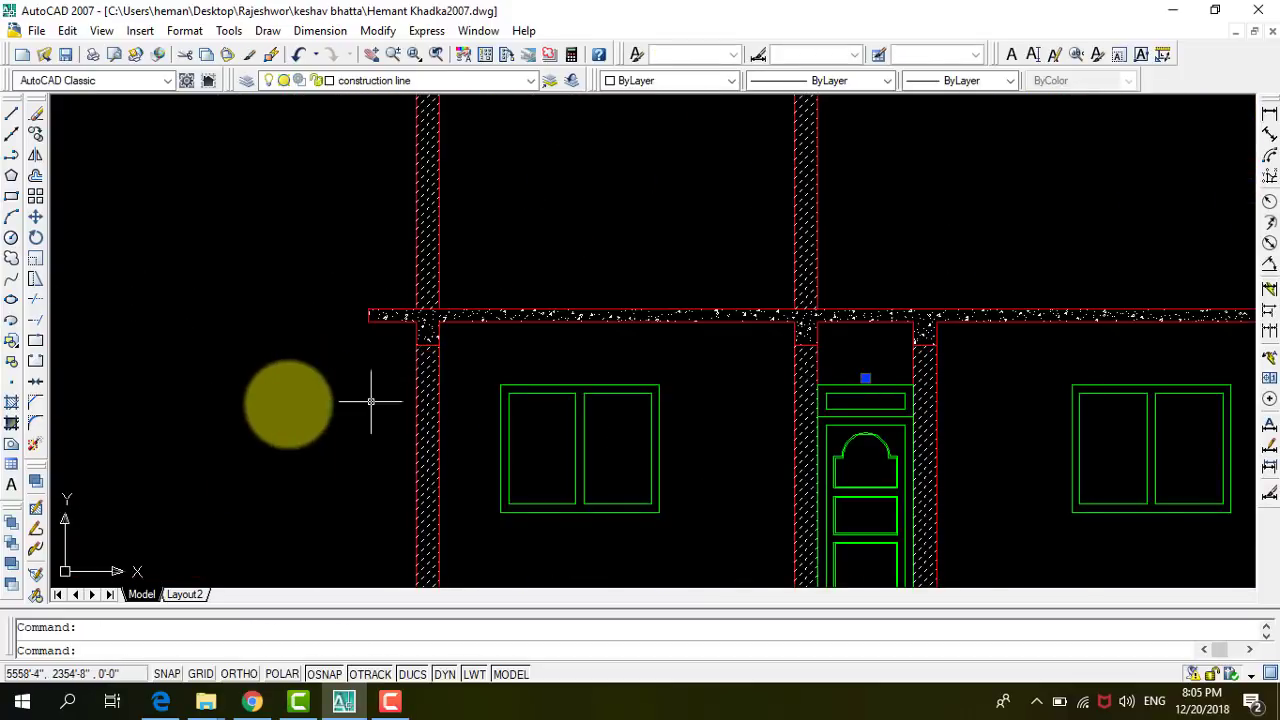
scroll(371, 400, down, 3)
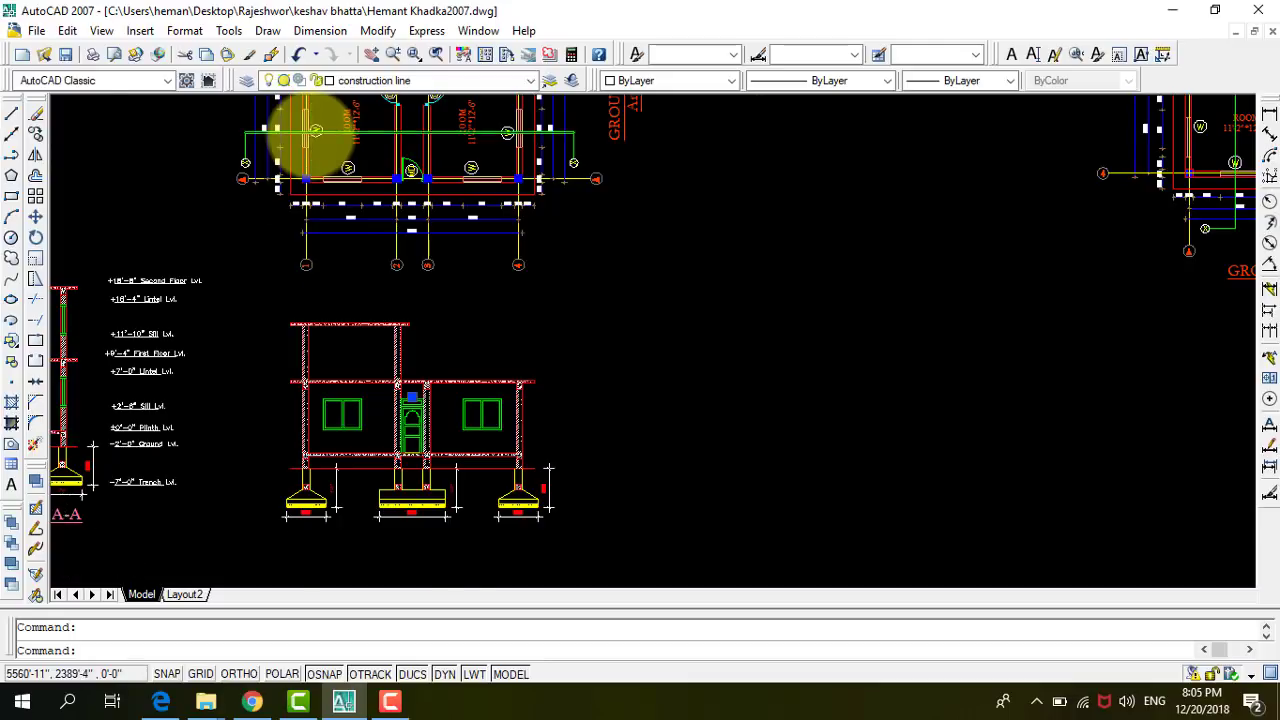
scroll(314, 130, up, 4)
scroll(495, 303, down, 3)
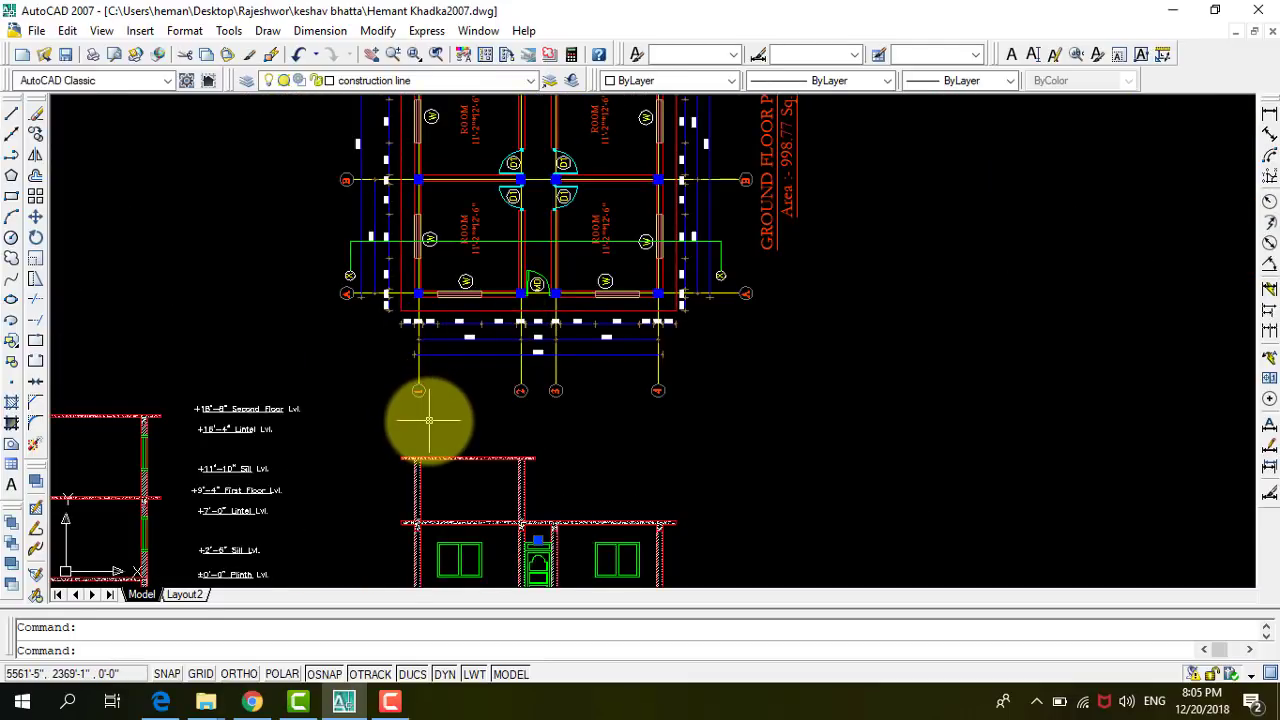
scroll(586, 391, down, 5)
scroll(514, 514, up, 3)
scroll(535, 365, up, 2)
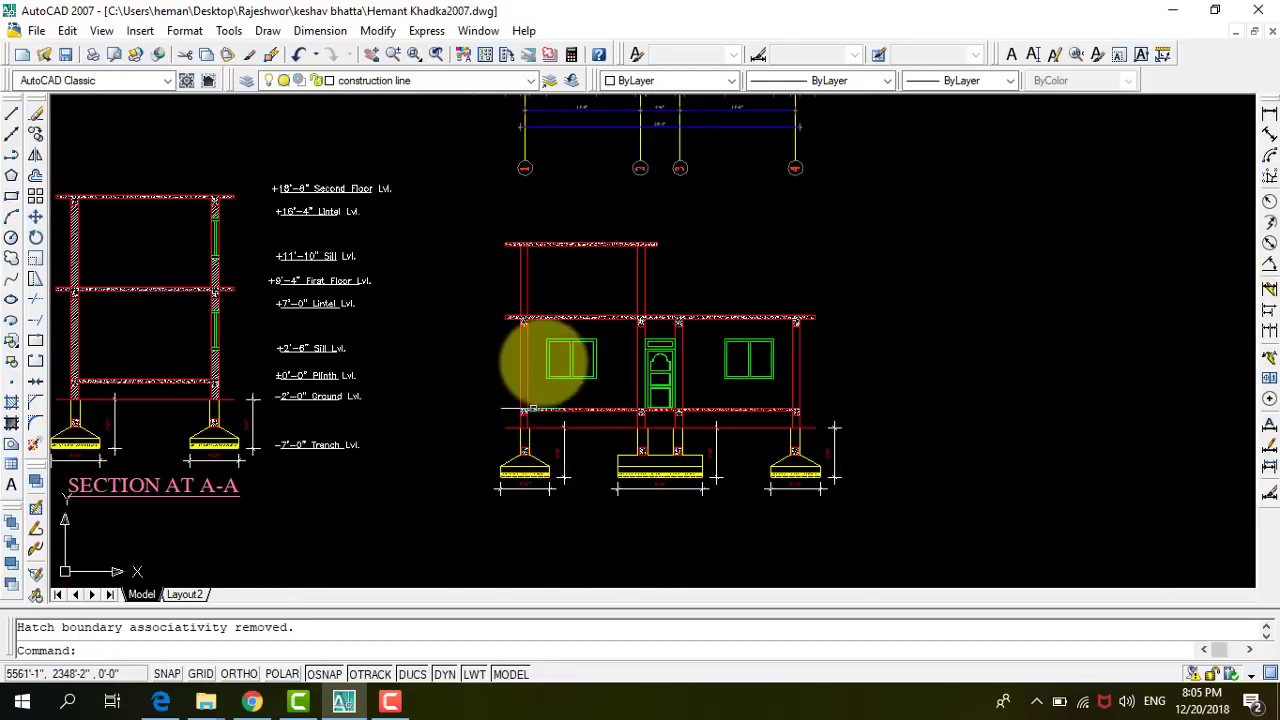
scroll(480, 380, up, 4)
scroll(410, 364, up, 1)
scroll(440, 340, down, 4)
scroll(490, 325, up, 4)
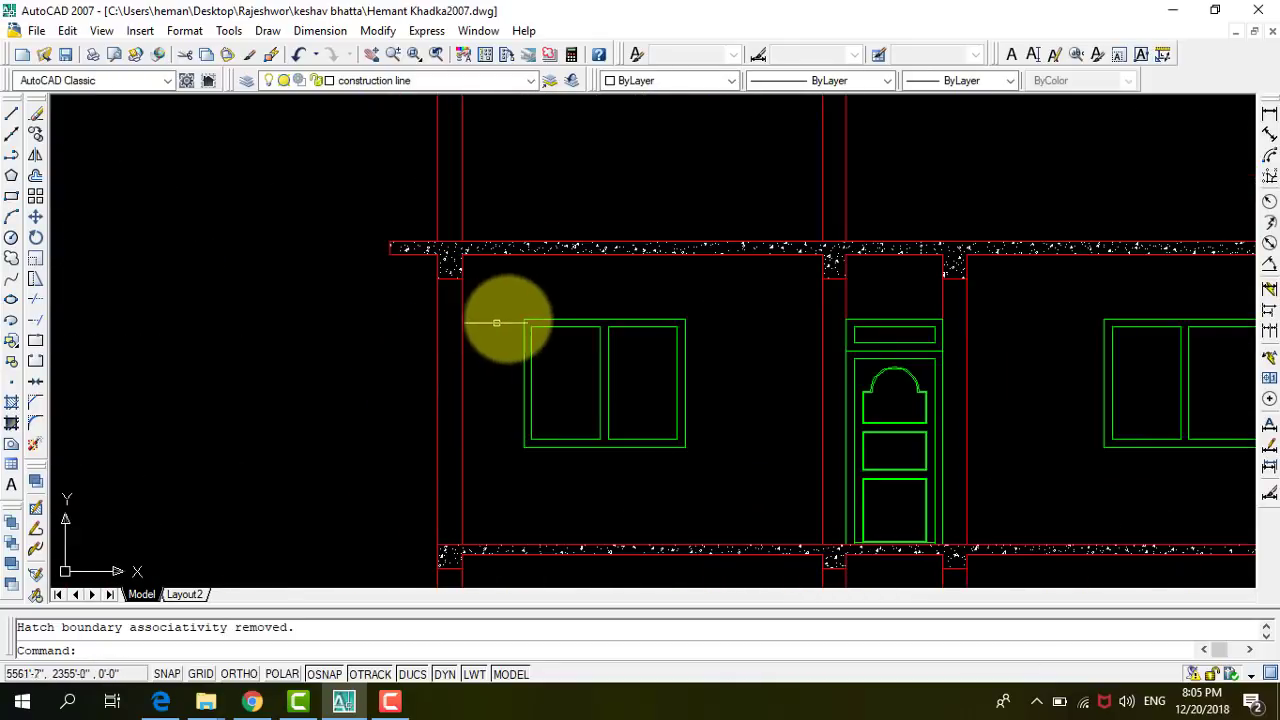
click(13, 119)
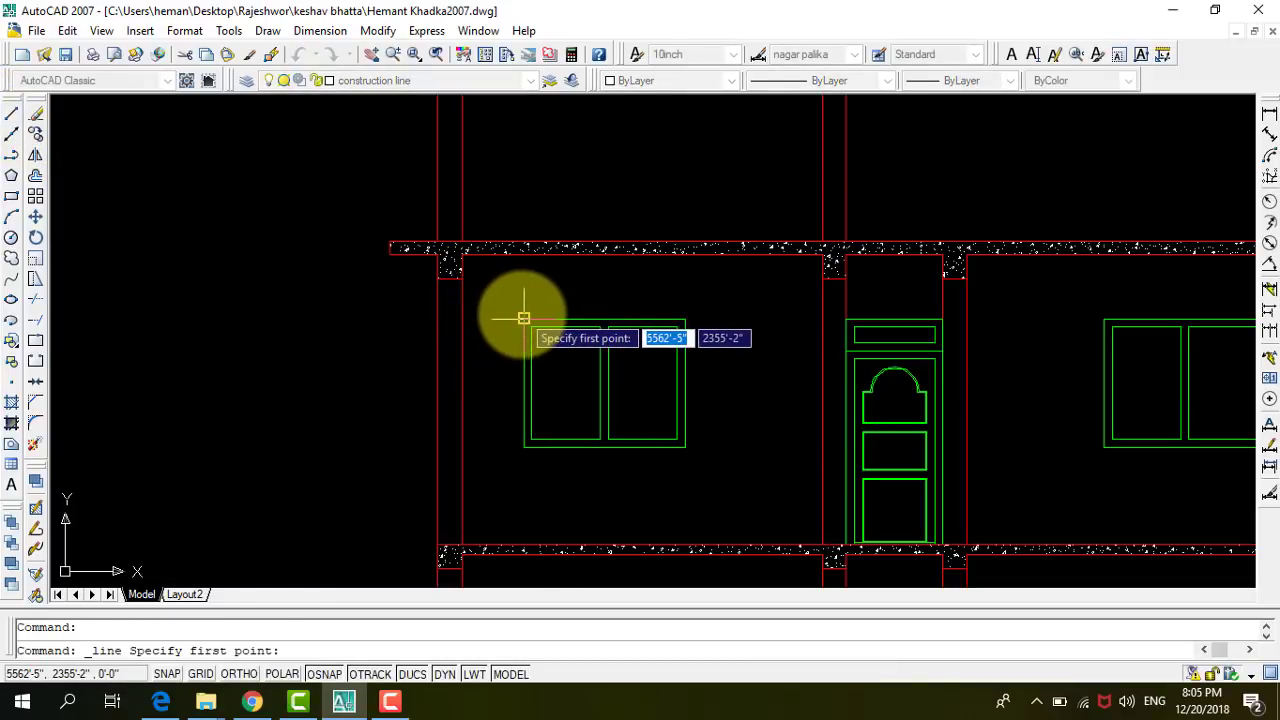
Draw horizontal construction lines along the window's top and bottom edges.
click(13, 138)
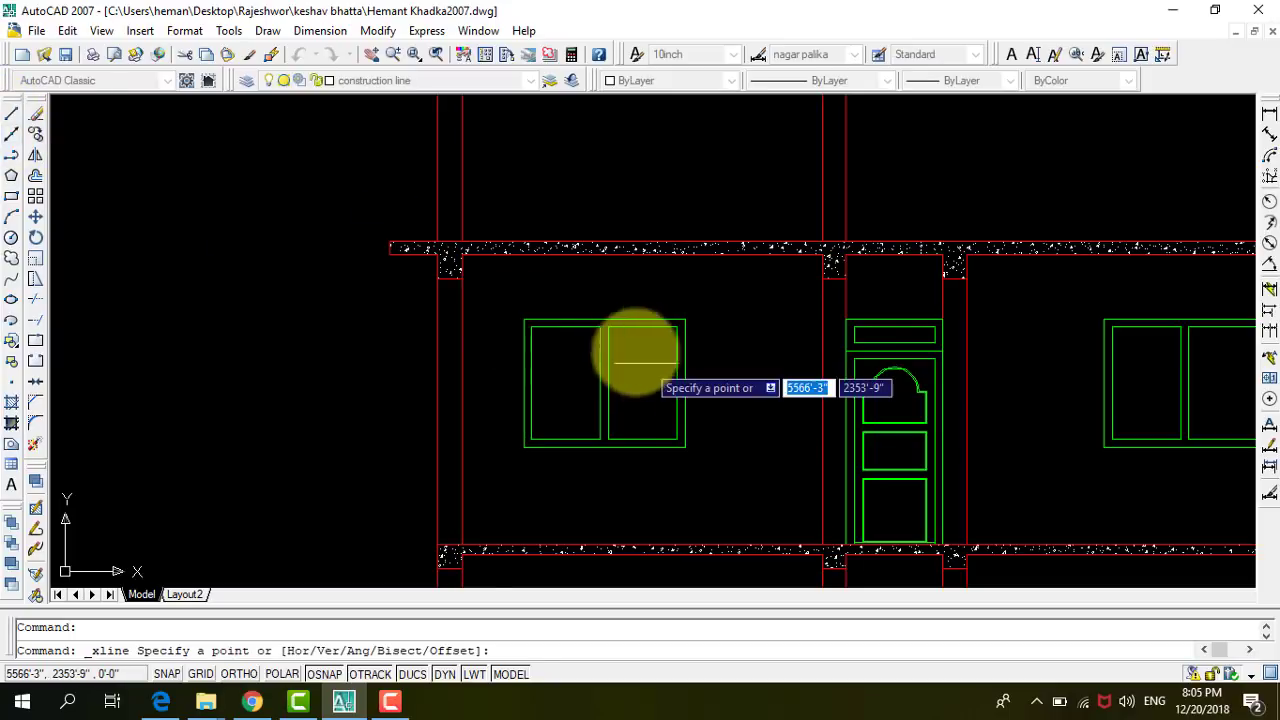
click(520, 320)
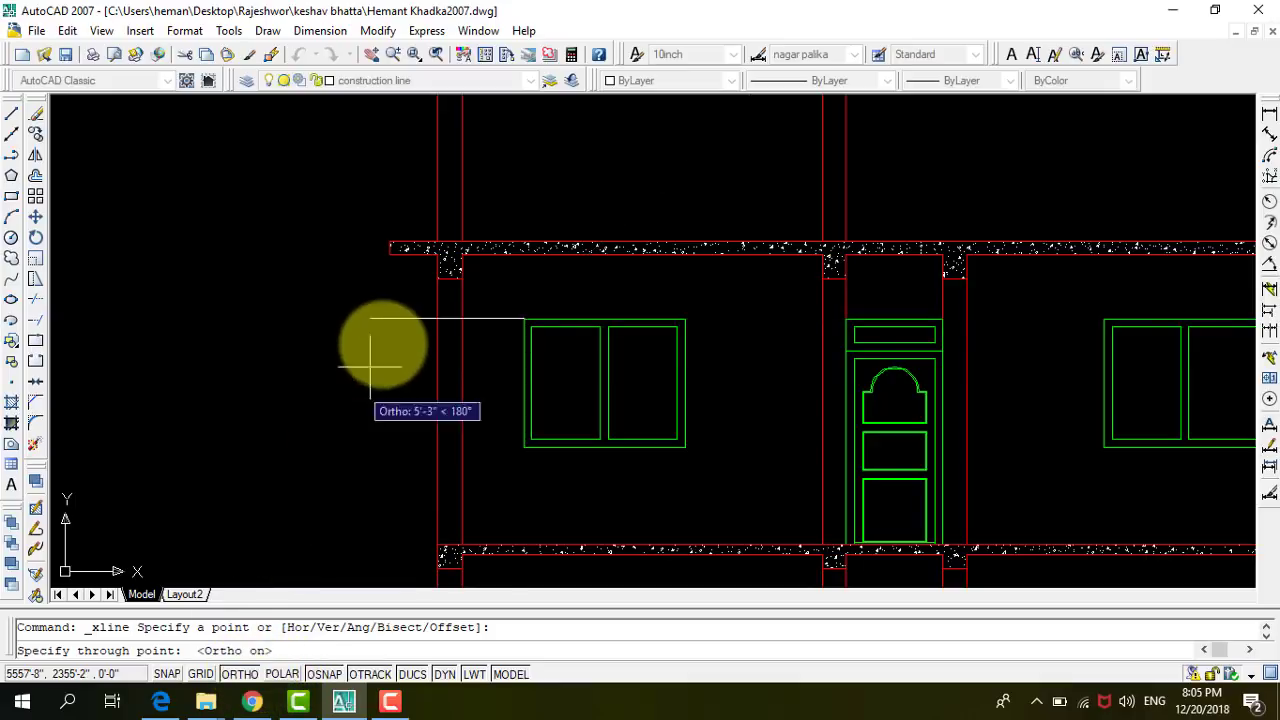
click(350, 323)
key(Return)
key(Return)
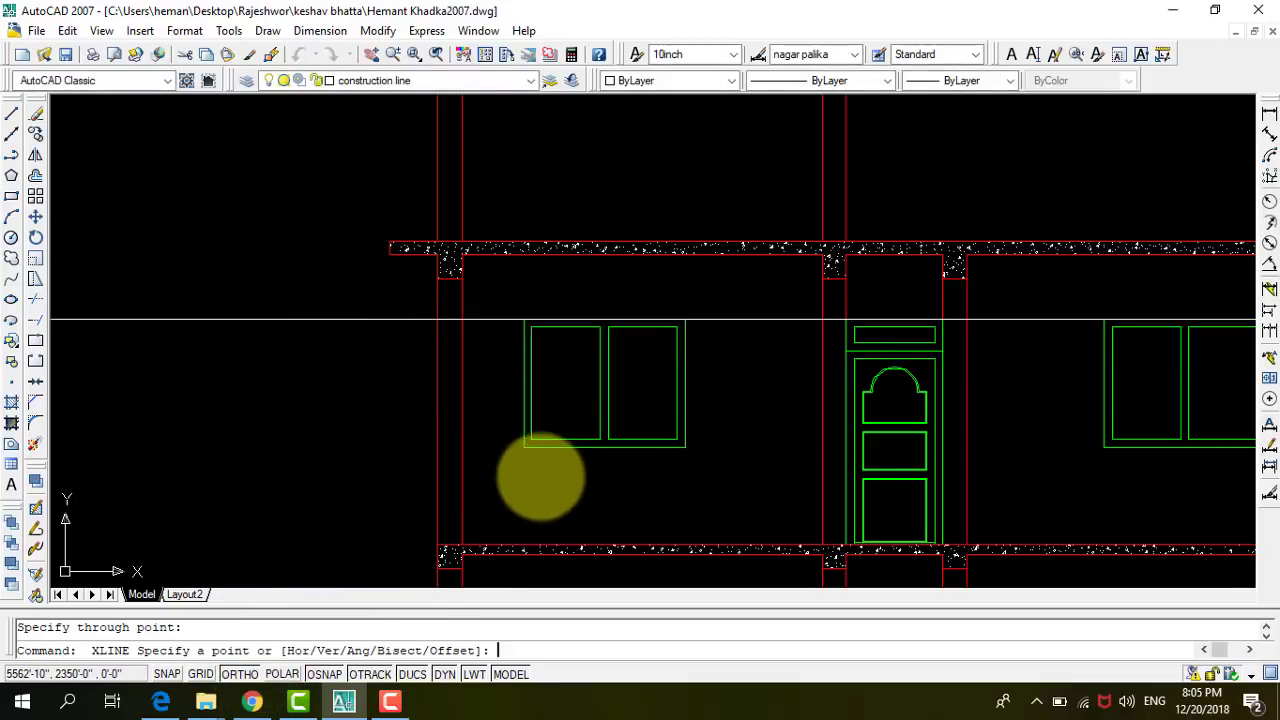
click(523, 447)
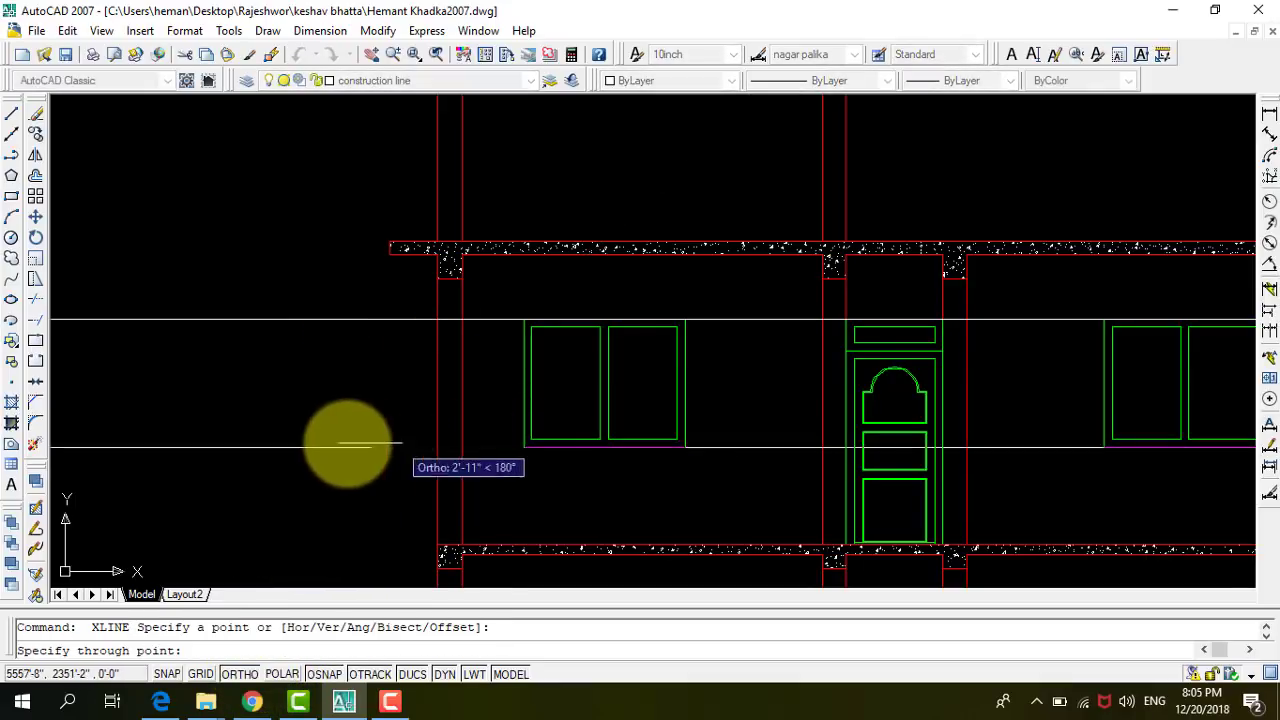
click(343, 443)
key(Return)
scroll(545, 441, up, 2)
Add horizontal construction lines along the window frame's bottom and top, then zoom out.
key(Return)
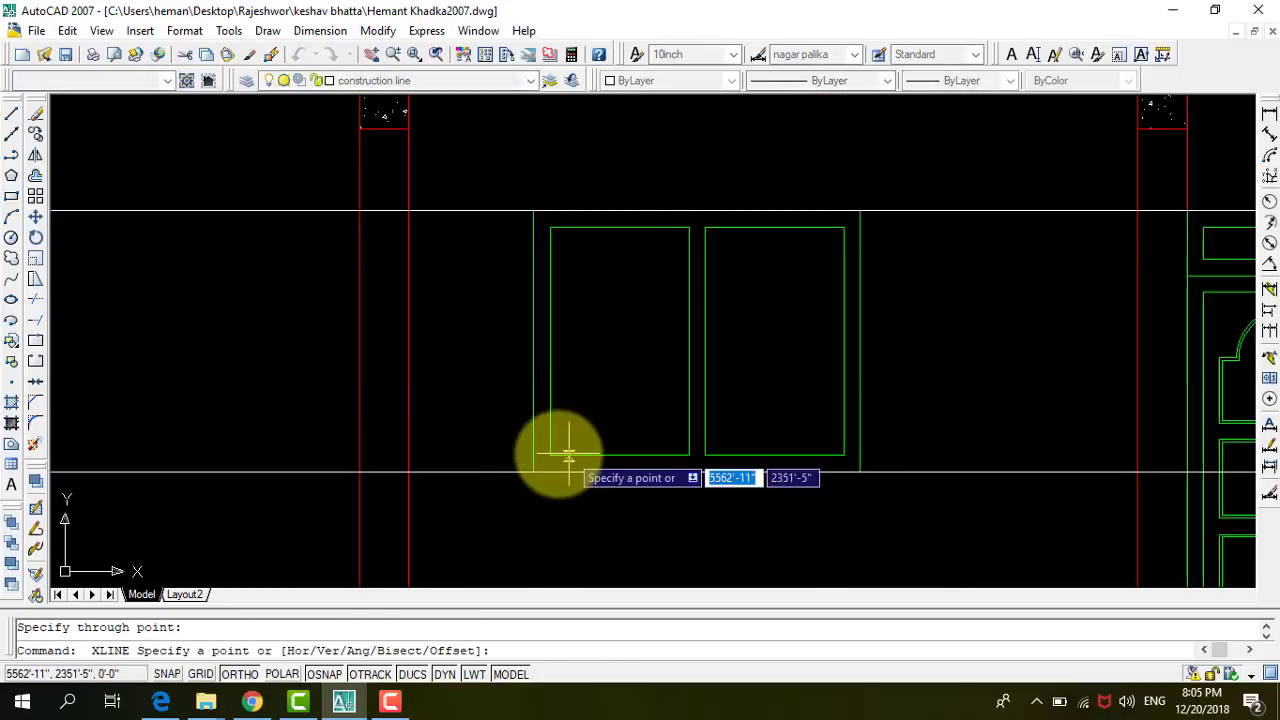
click(550, 455)
click(290, 430)
key(Return)
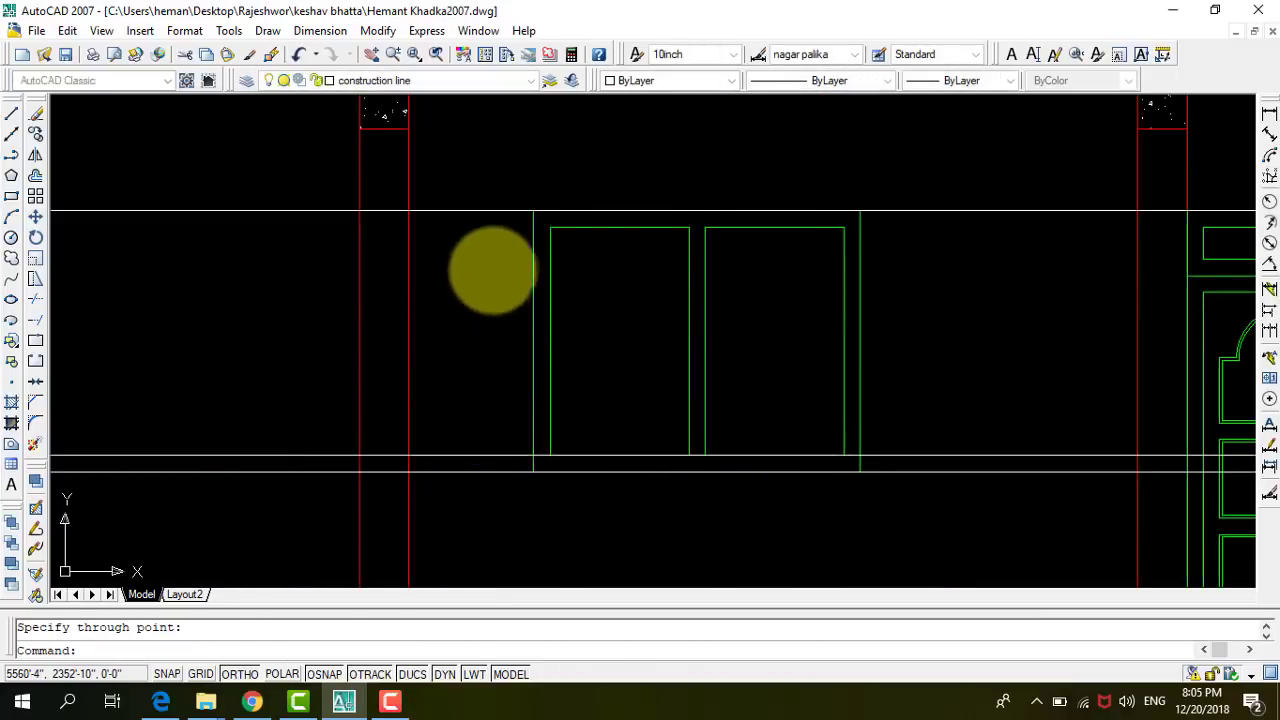
key(Return)
click(550, 227)
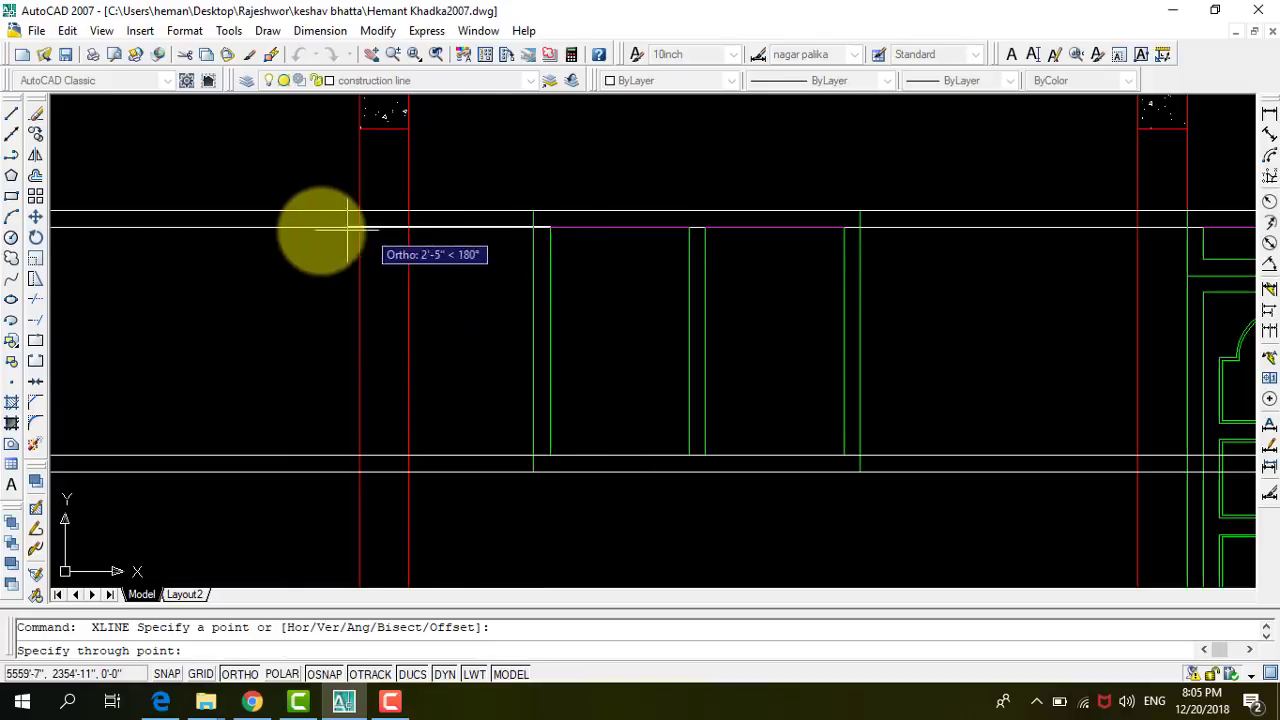
click(314, 228)
key(Return)
scroll(288, 300, down, 3)
scroll(288, 300, up, 1)
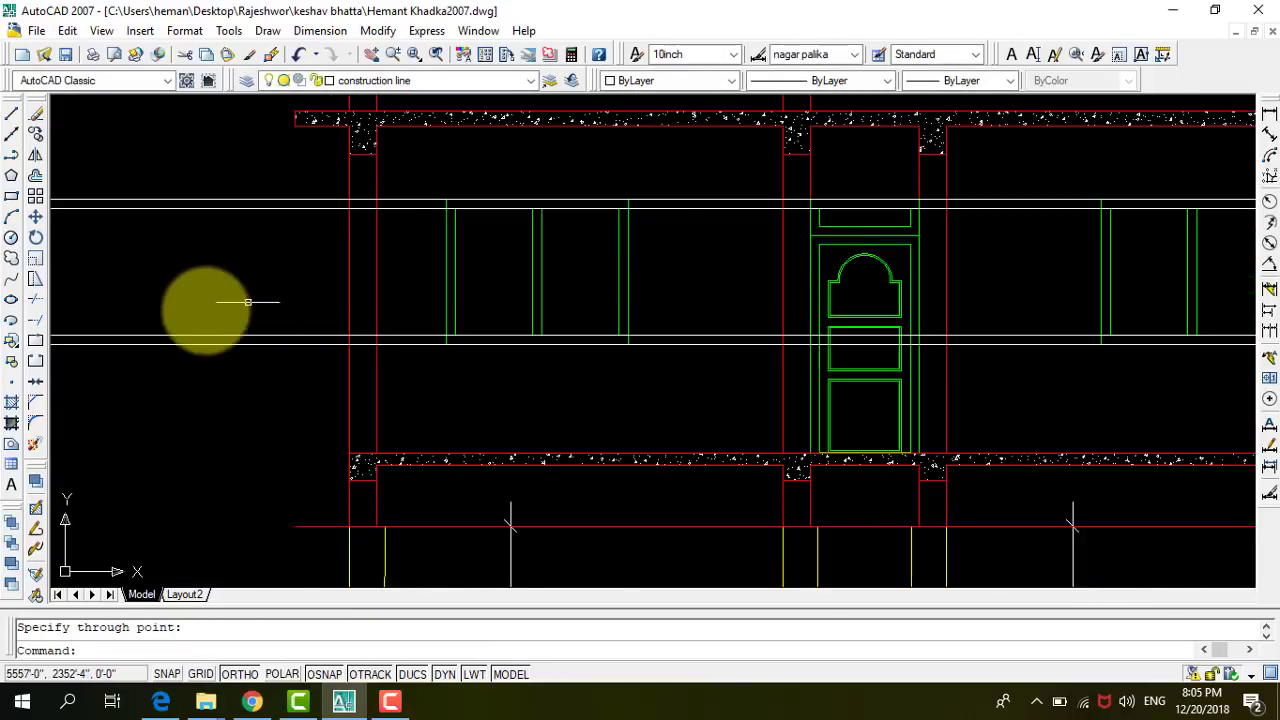
scroll(200, 315, down, 2)
scroll(225, 292, up, 1)
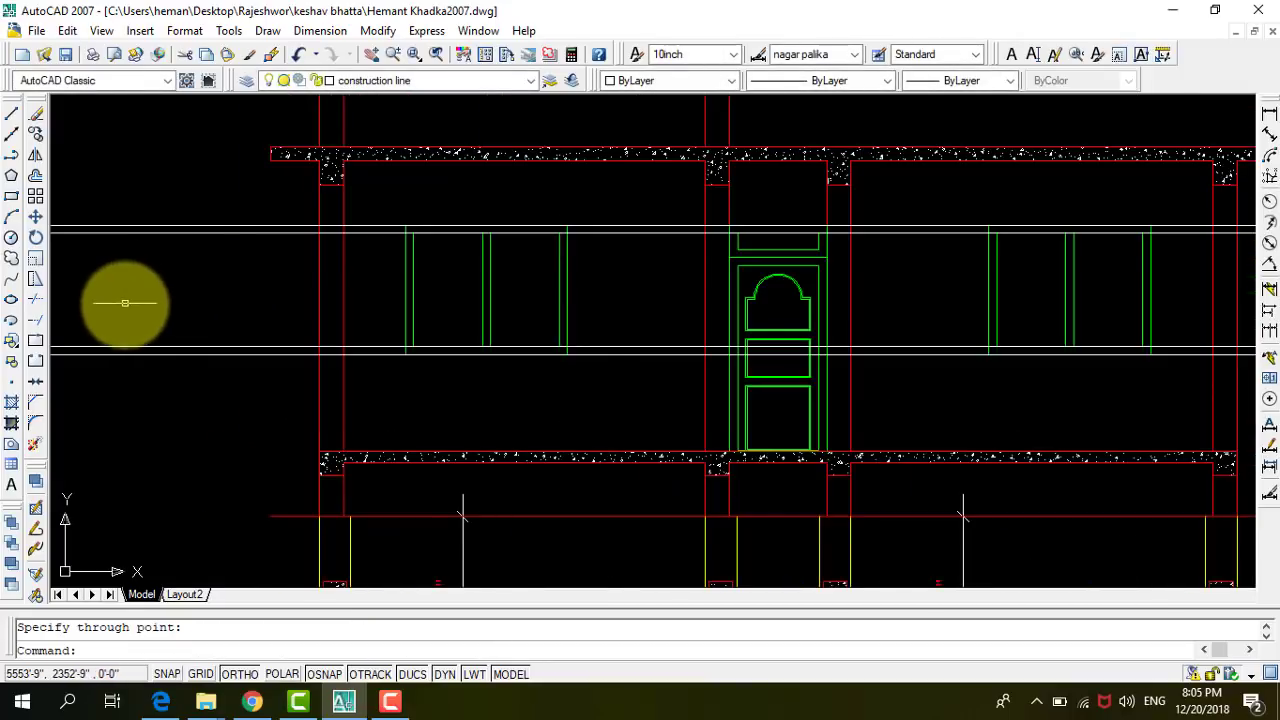
scroll(126, 297, down, 2)
scroll(872, 236, up, 2)
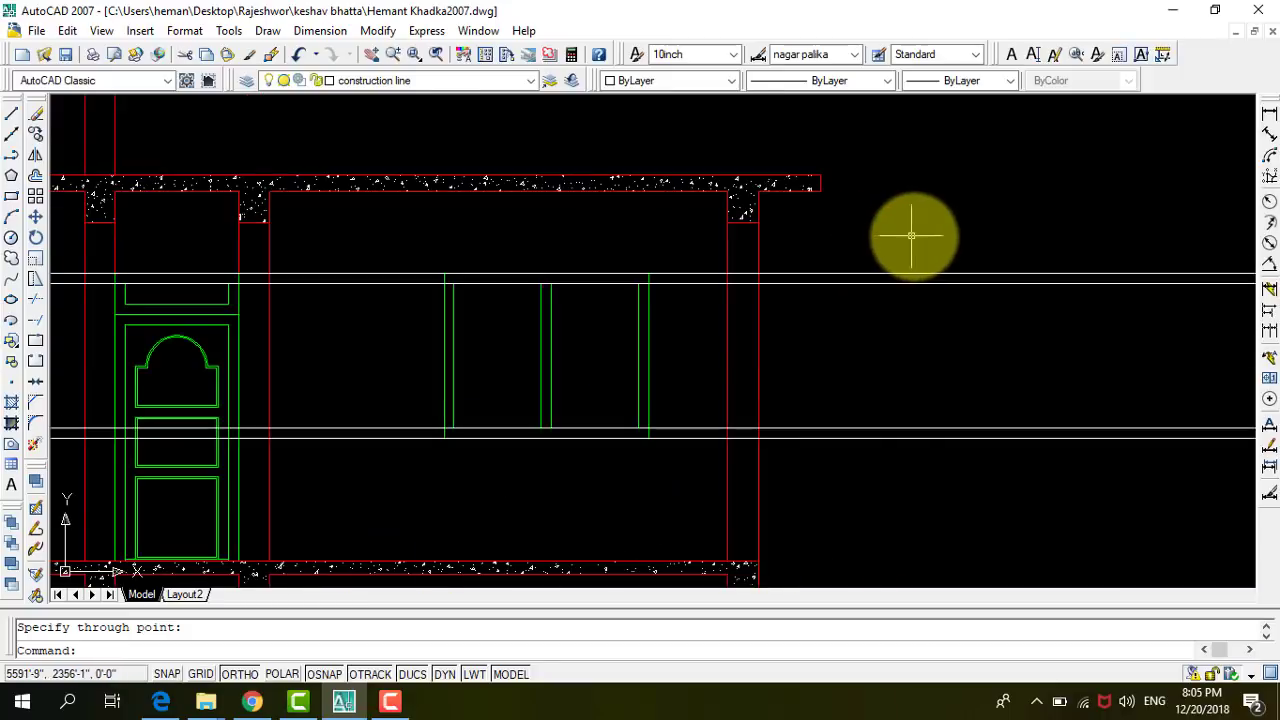
scroll(908, 260, down, 2)
scroll(800, 280, down, 1)
scroll(423, 186, up, 3)
scroll(421, 186, up, 1)
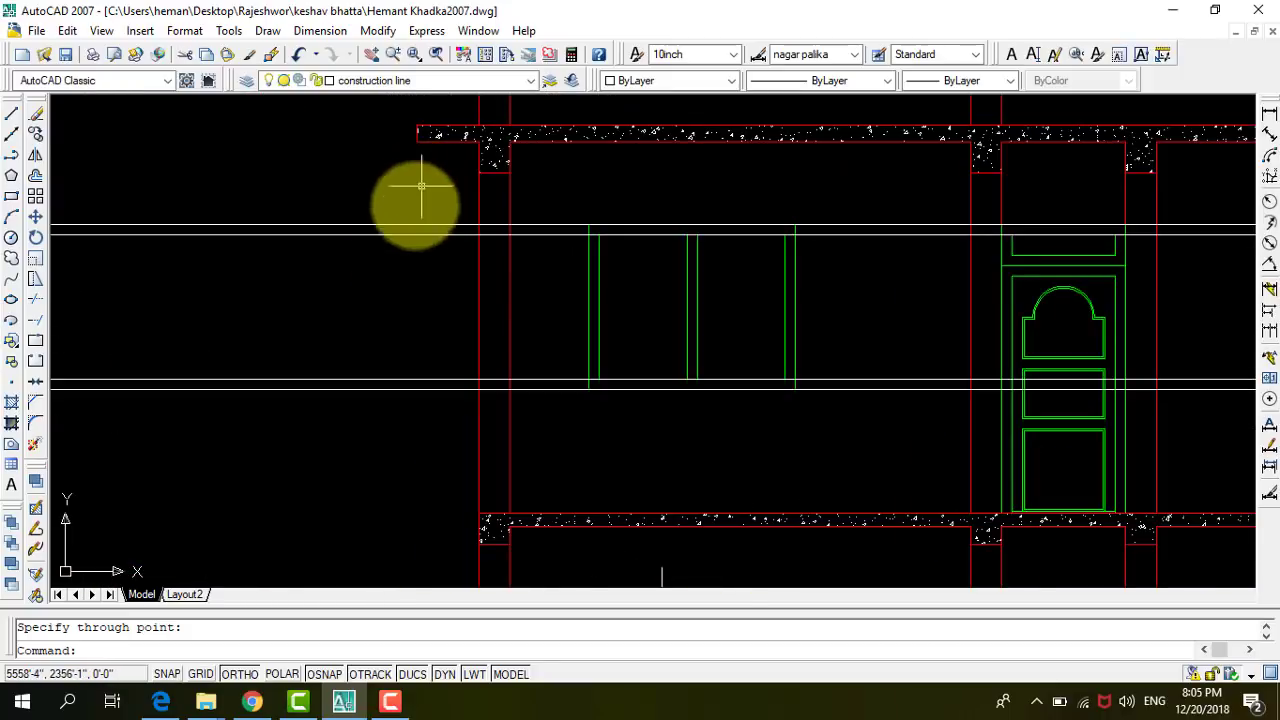
scroll(390, 265, up, 1)
text(tr)
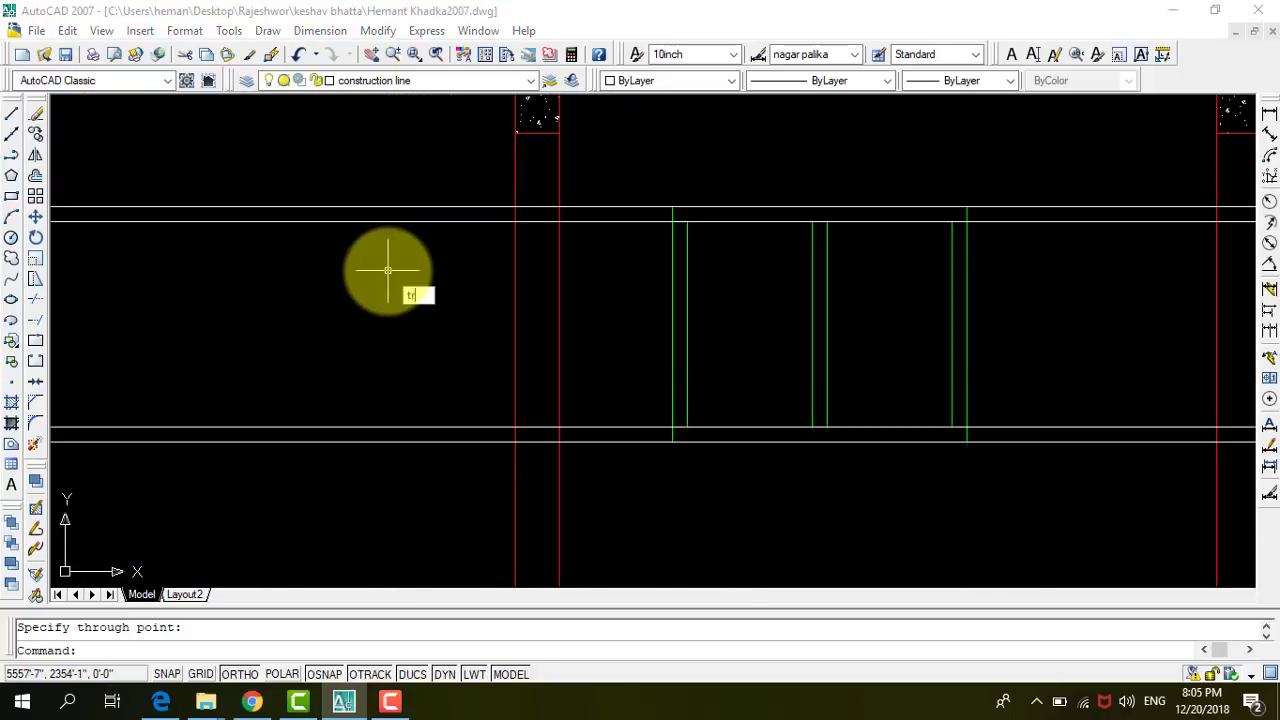
Start TRIM with the left and right column edges as cutting boundaries.
key(Return)
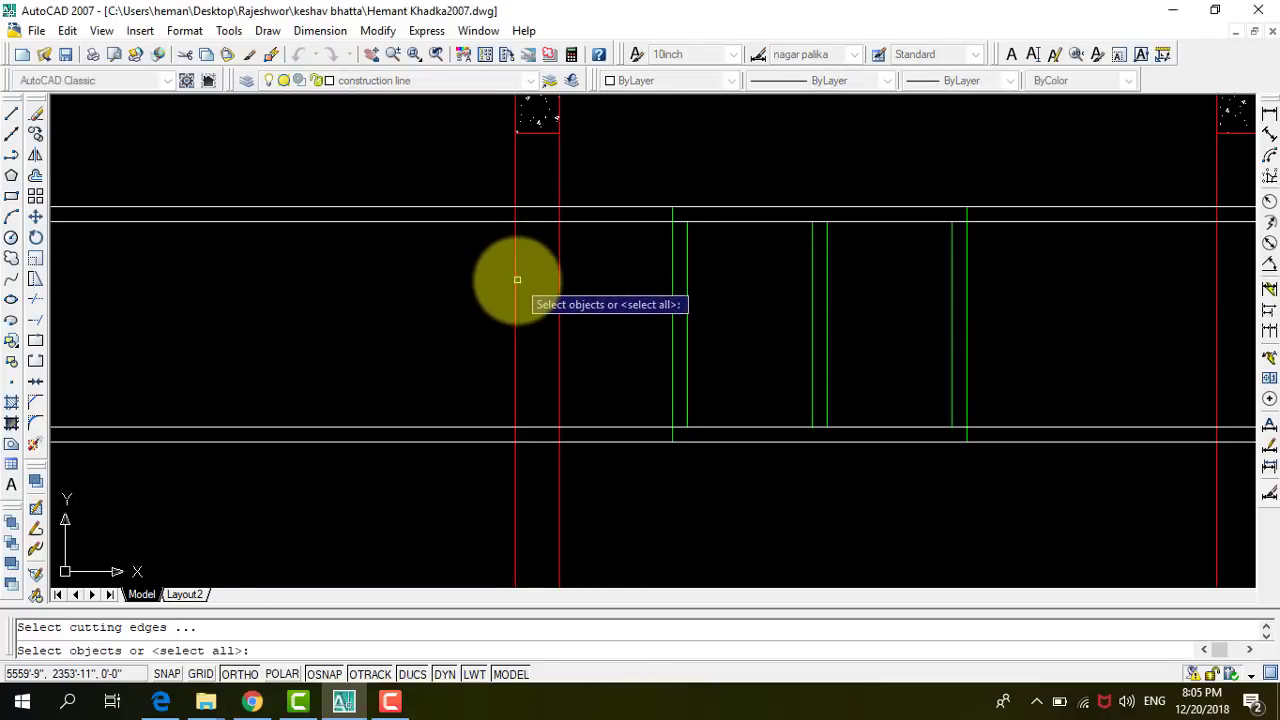
click(561, 284)
scroll(606, 314, down, 2)
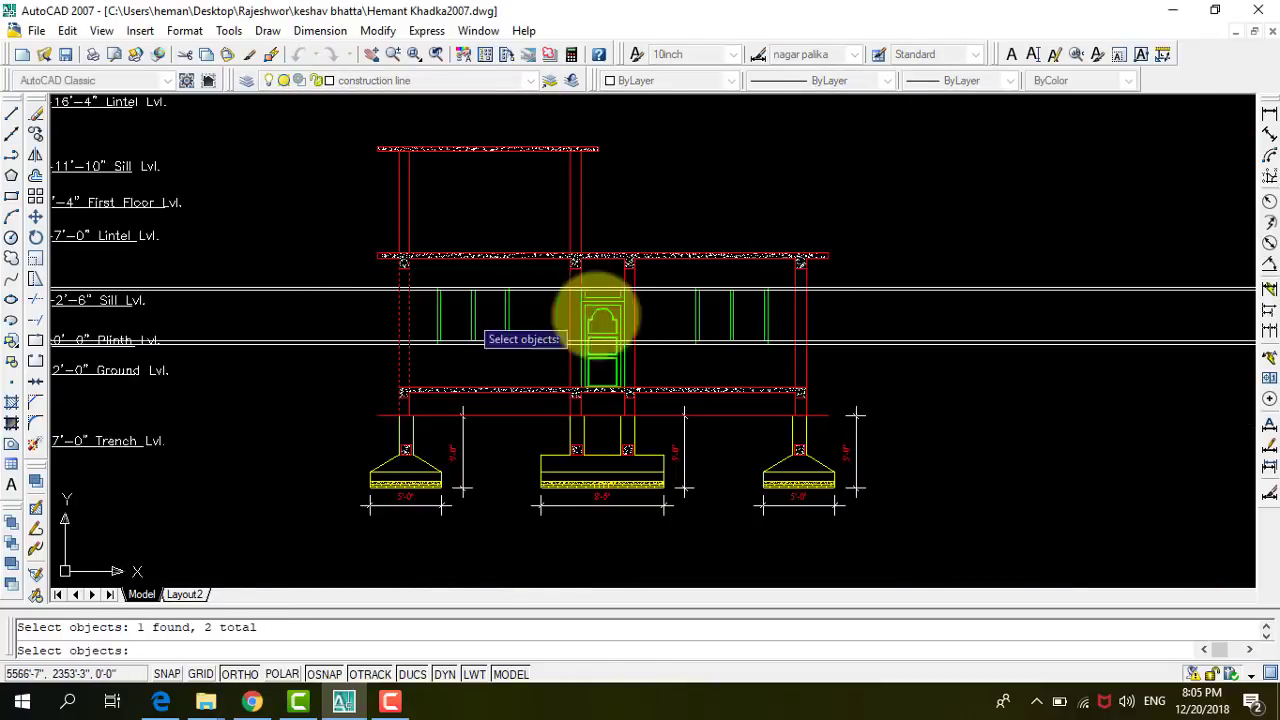
scroll(775, 313, up, 1)
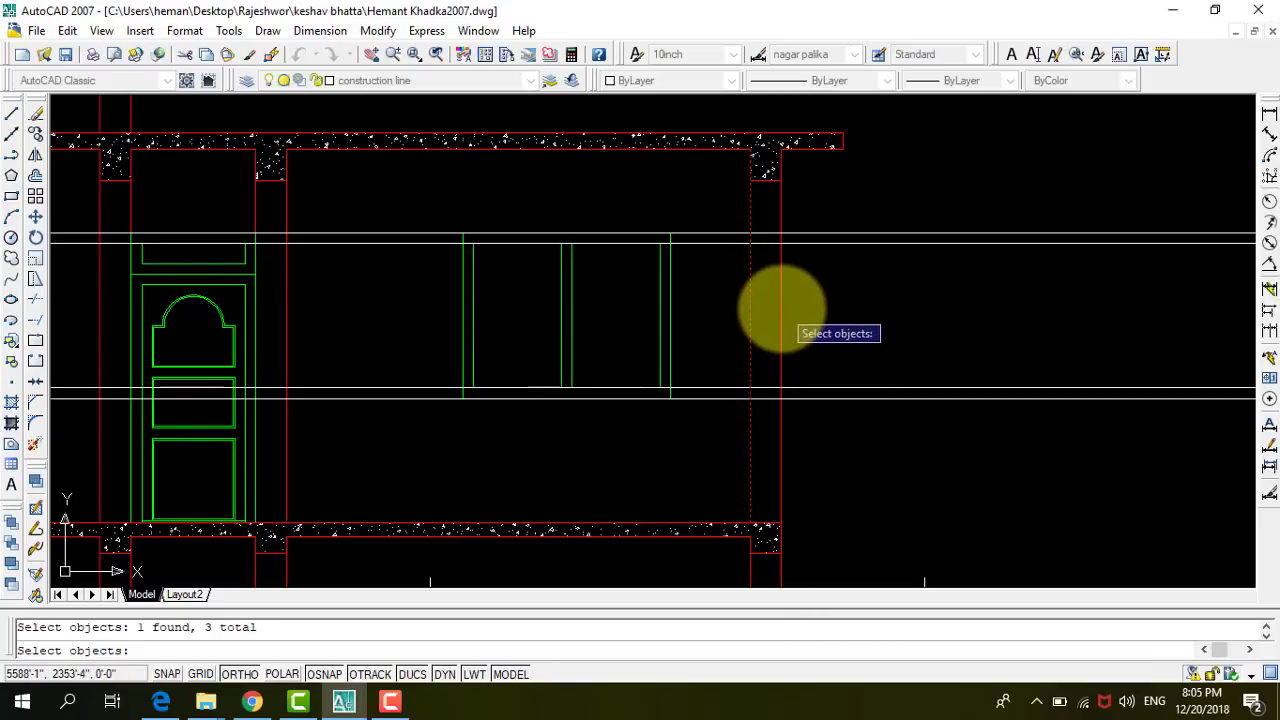
click(781, 308)
scroll(850, 310, down, 3)
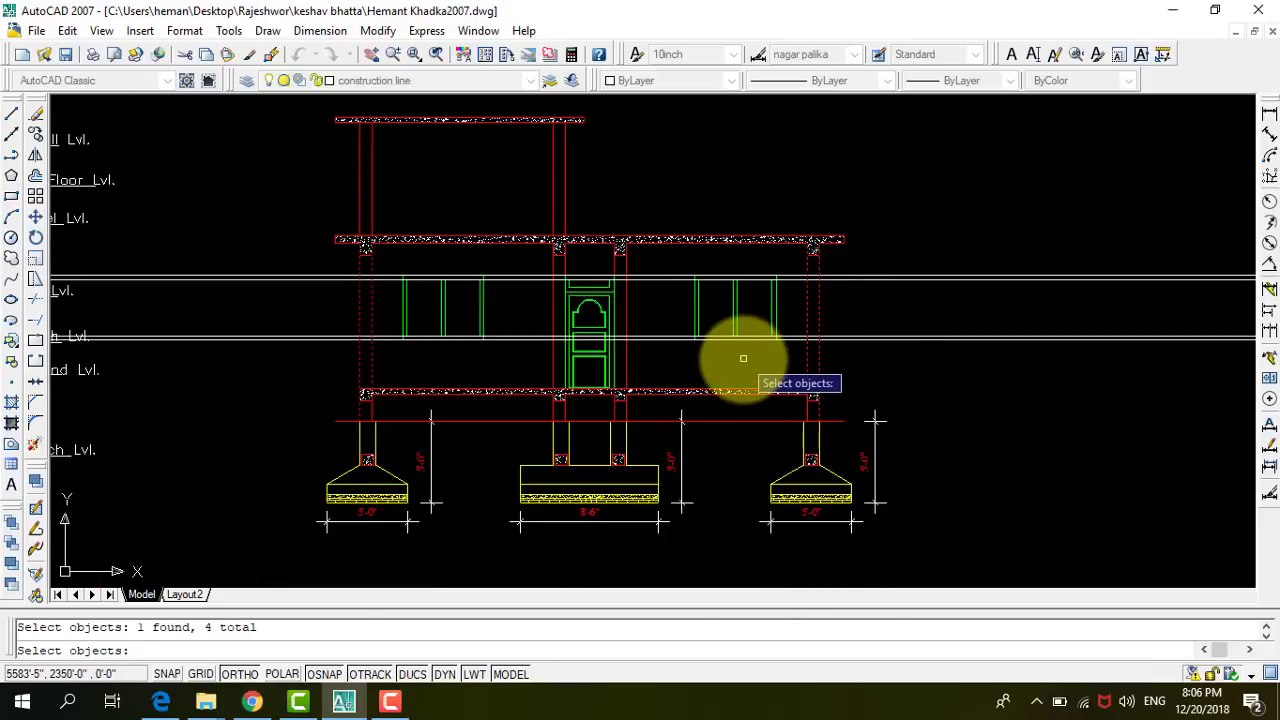
key(Return)
Trim the construction lines right of, between, and left of the wall columns.
click(880, 350)
click(871, 250)
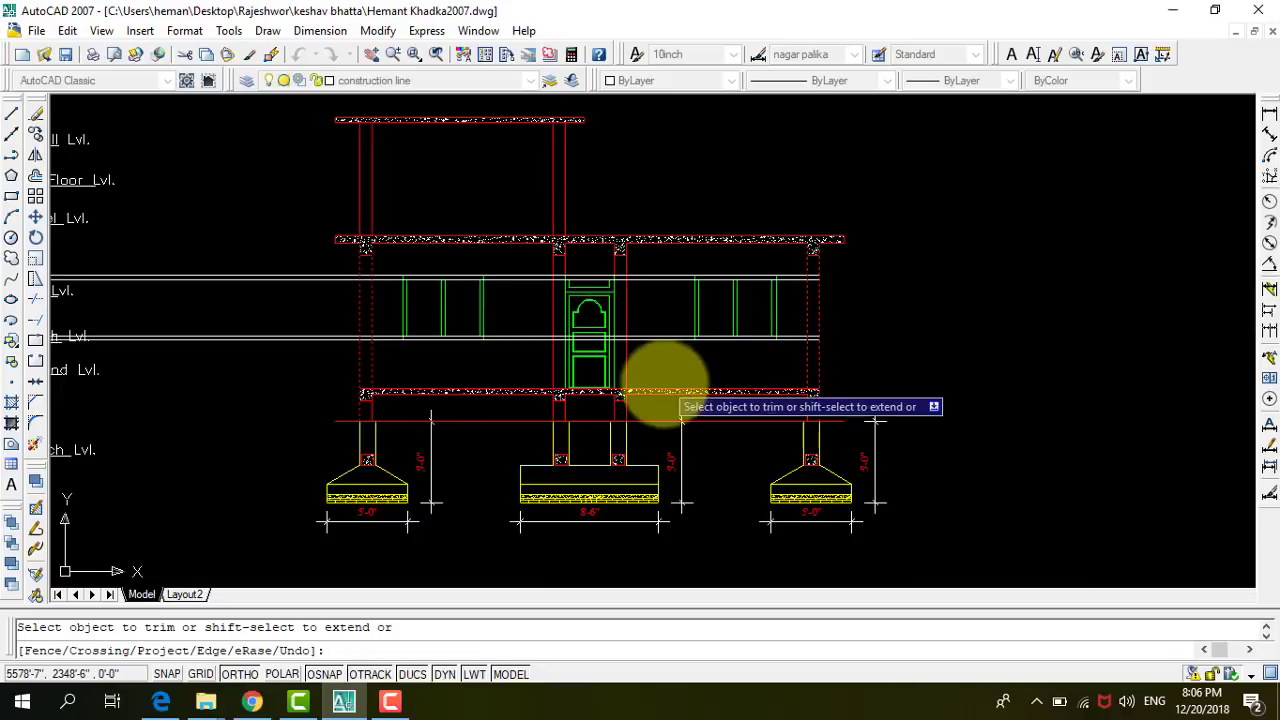
click(651, 258)
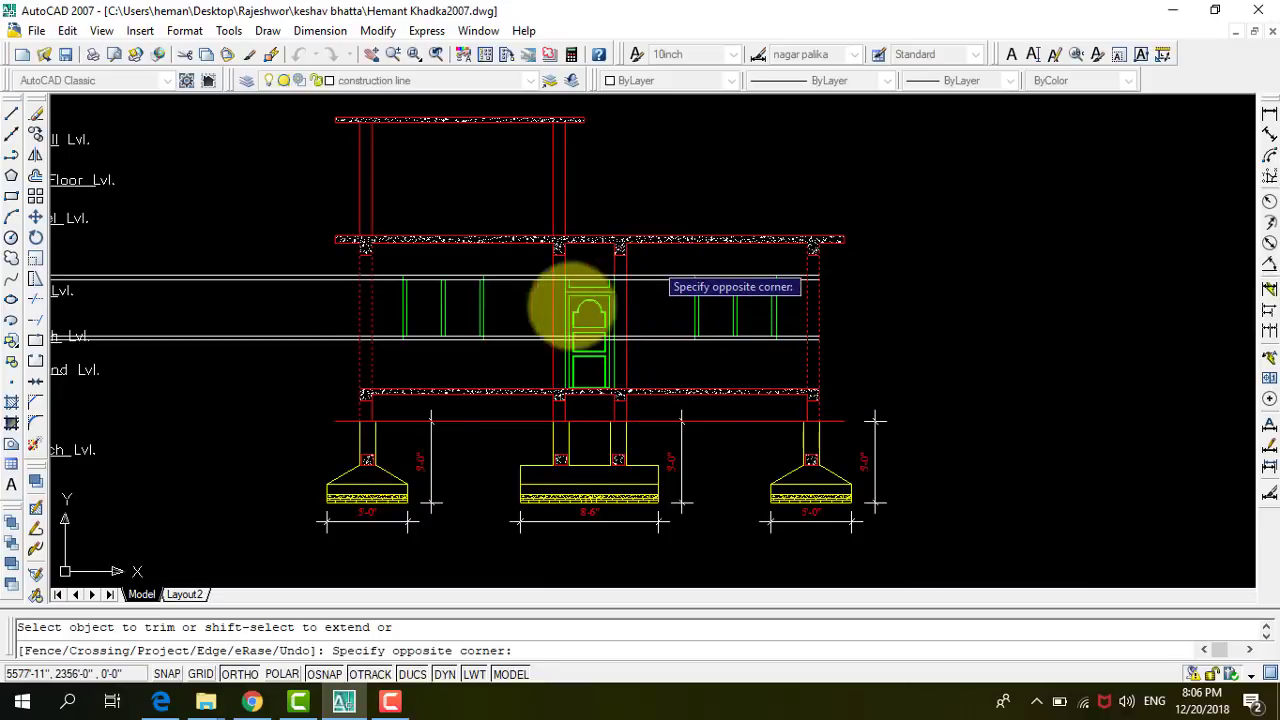
click(355, 340)
click(286, 363)
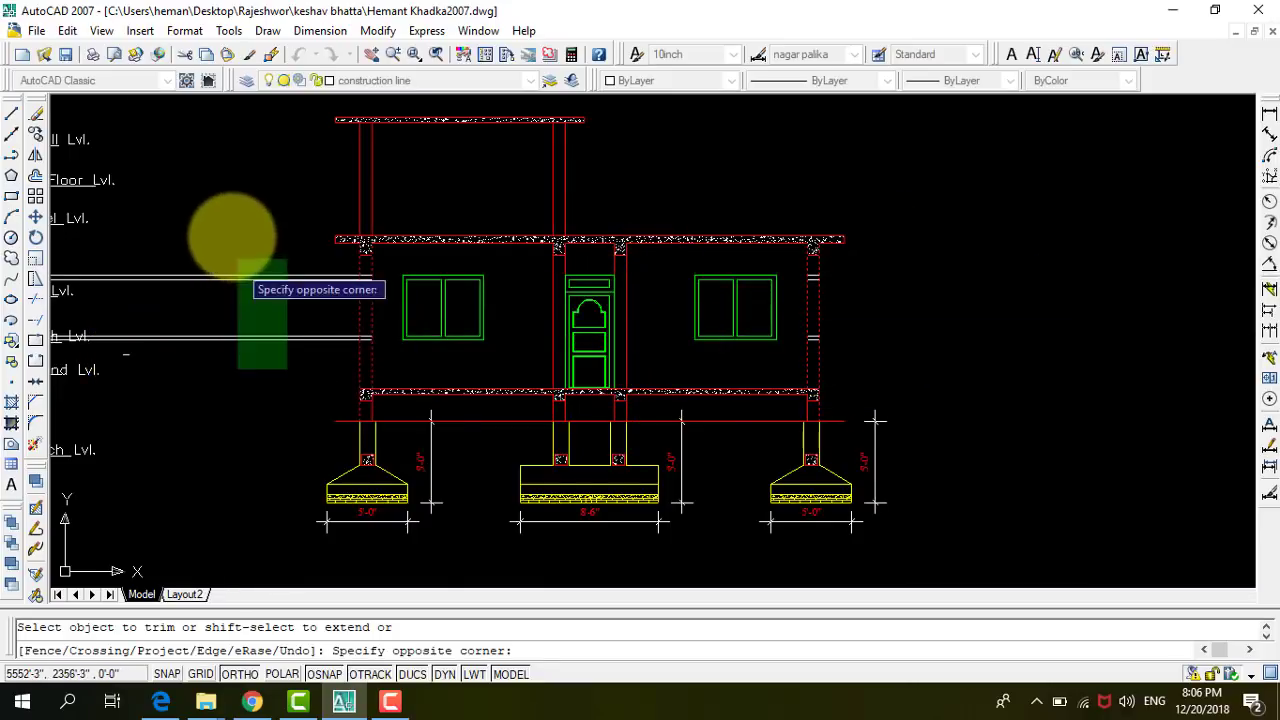
click(229, 238)
key(Escape)
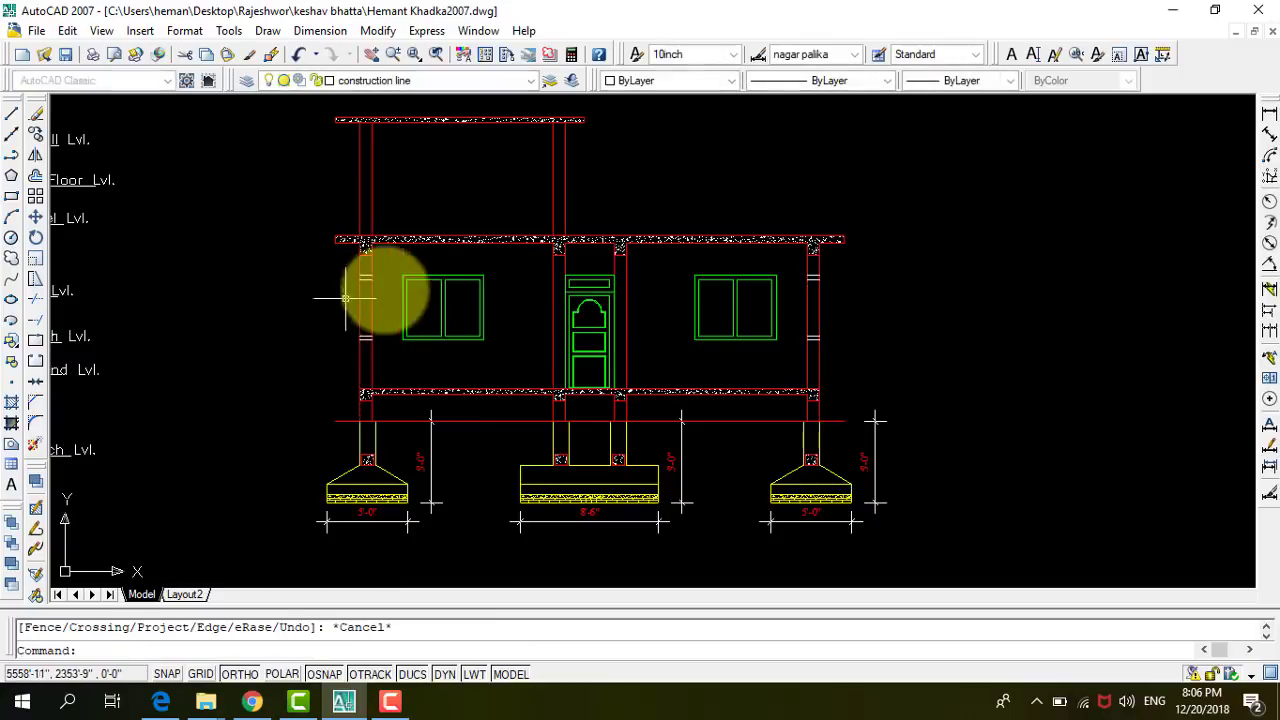
scroll(340, 285, up, 5)
scroll(300, 278, up, 4)
scroll(400, 277, down, 5)
scroll(380, 278, up, 2)
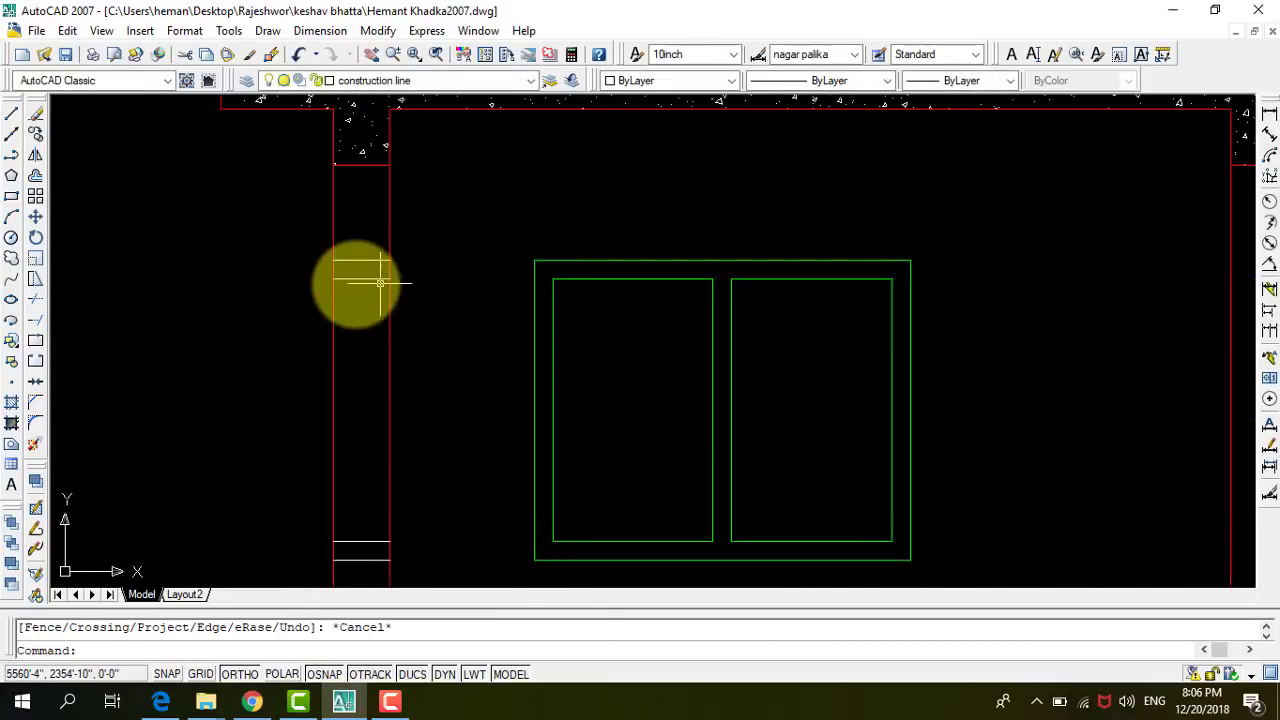
scroll(350, 278, up, 4)
text(o)
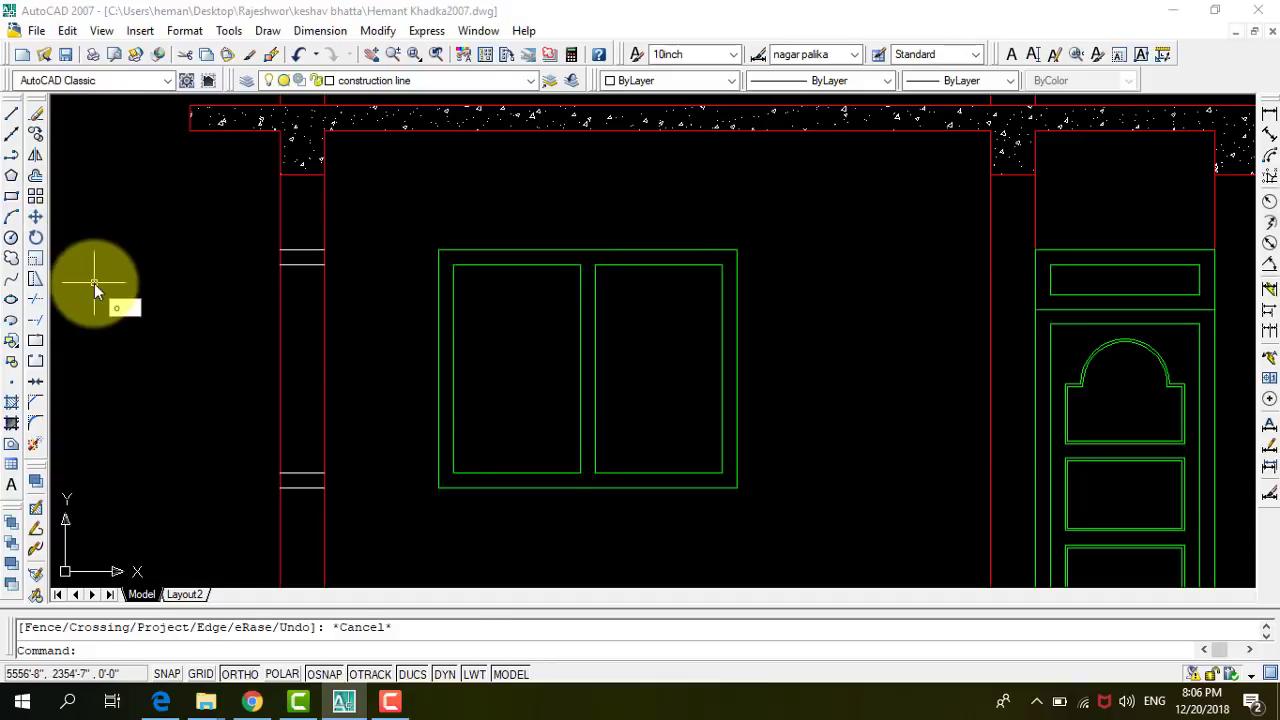
Offset the left column's band line 6 units upward.
key(Return)
text(5)
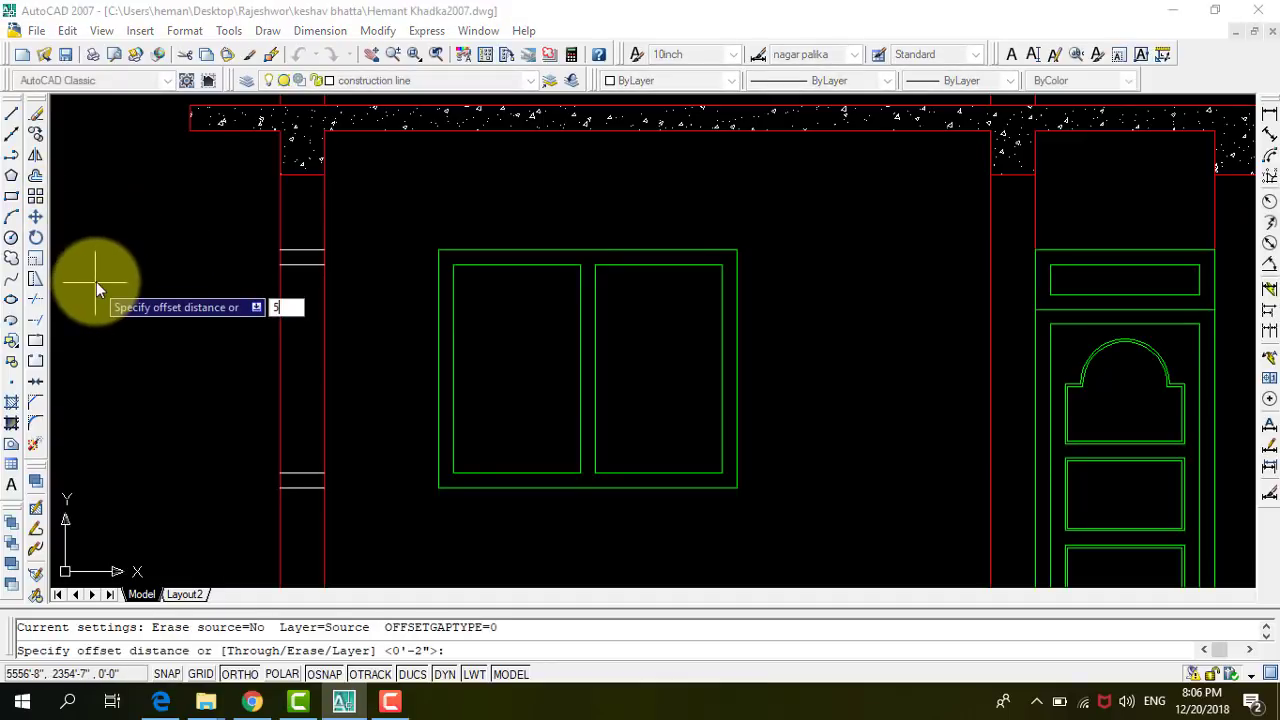
key(BackSpace)
text(6)
key(Return)
scroll(283, 236, up, 3)
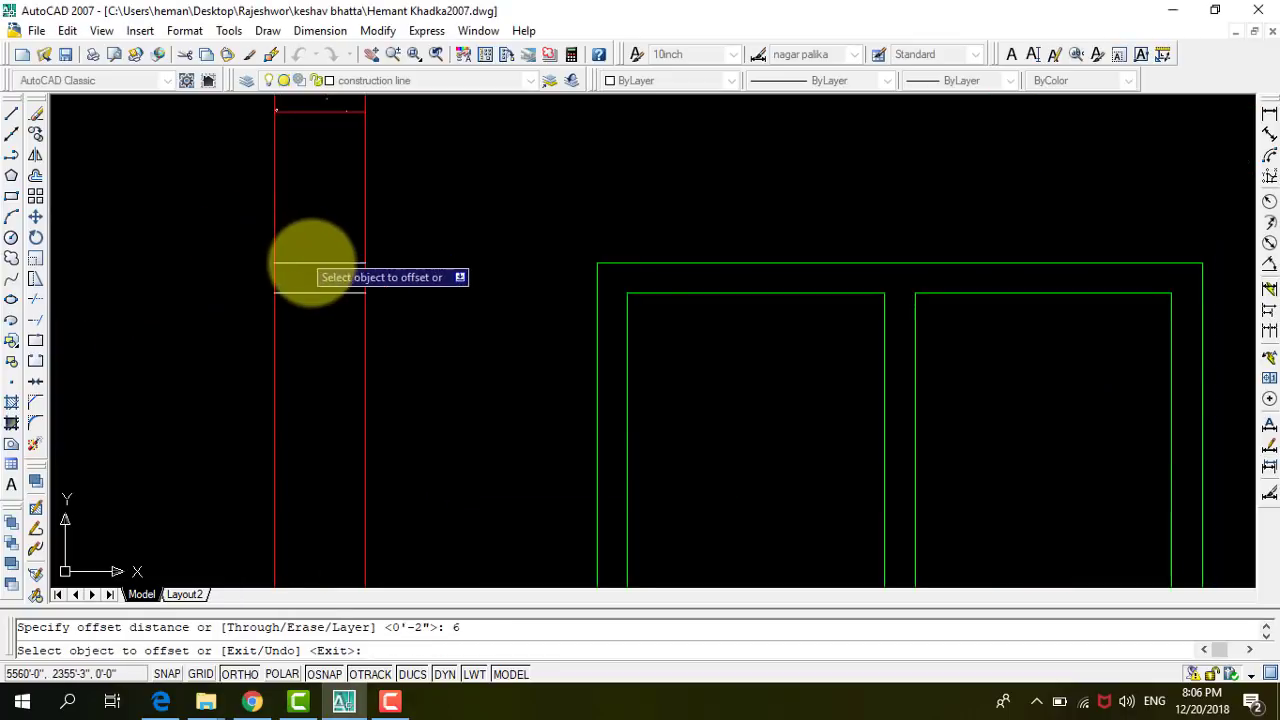
click(313, 262)
click(323, 217)
Offset the right column's band line 6 units upward as well.
scroll(80, 251, down, 3)
scroll(110, 300, down, 1)
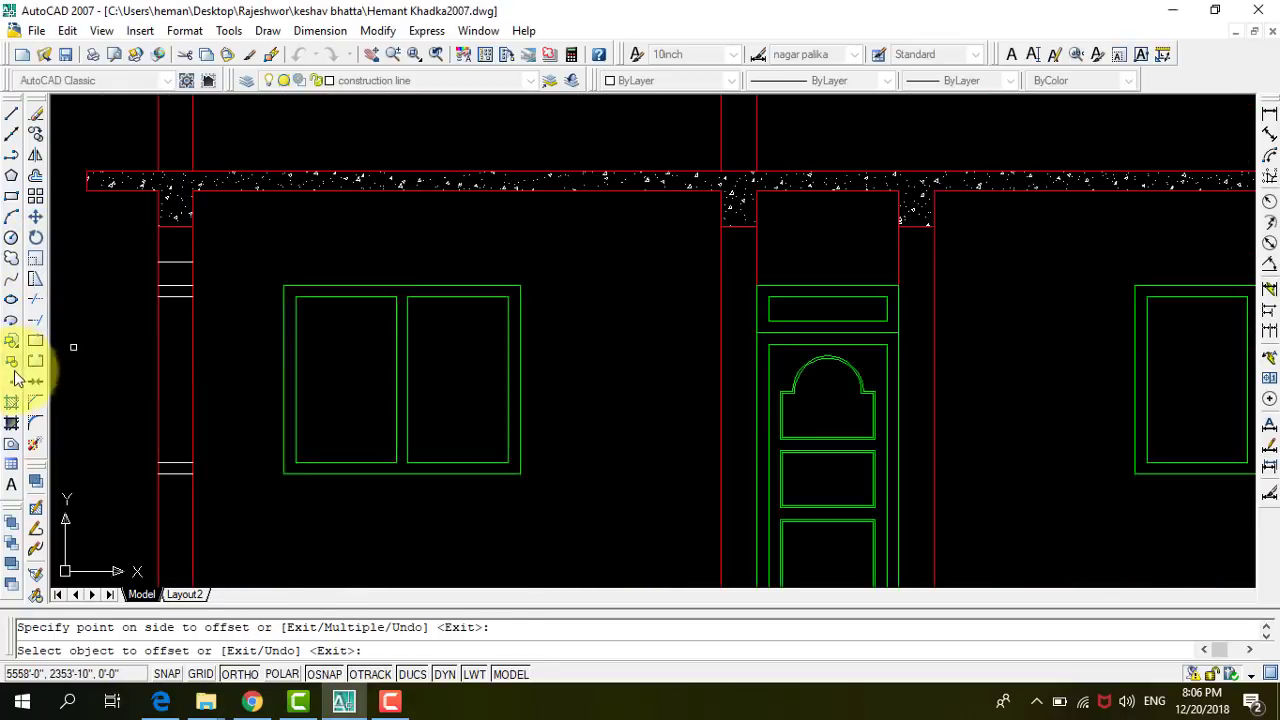
scroll(108, 375, down, 2)
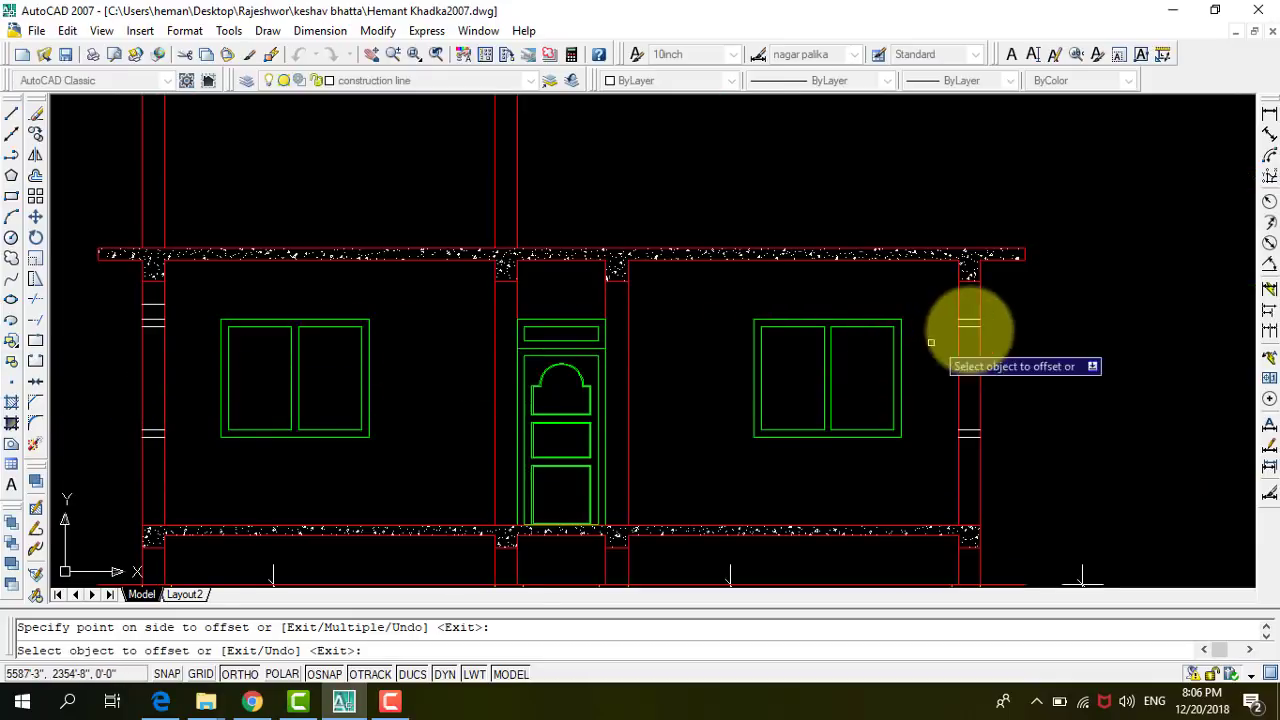
scroll(930, 342, up, 4)
scroll(920, 330, up, 1)
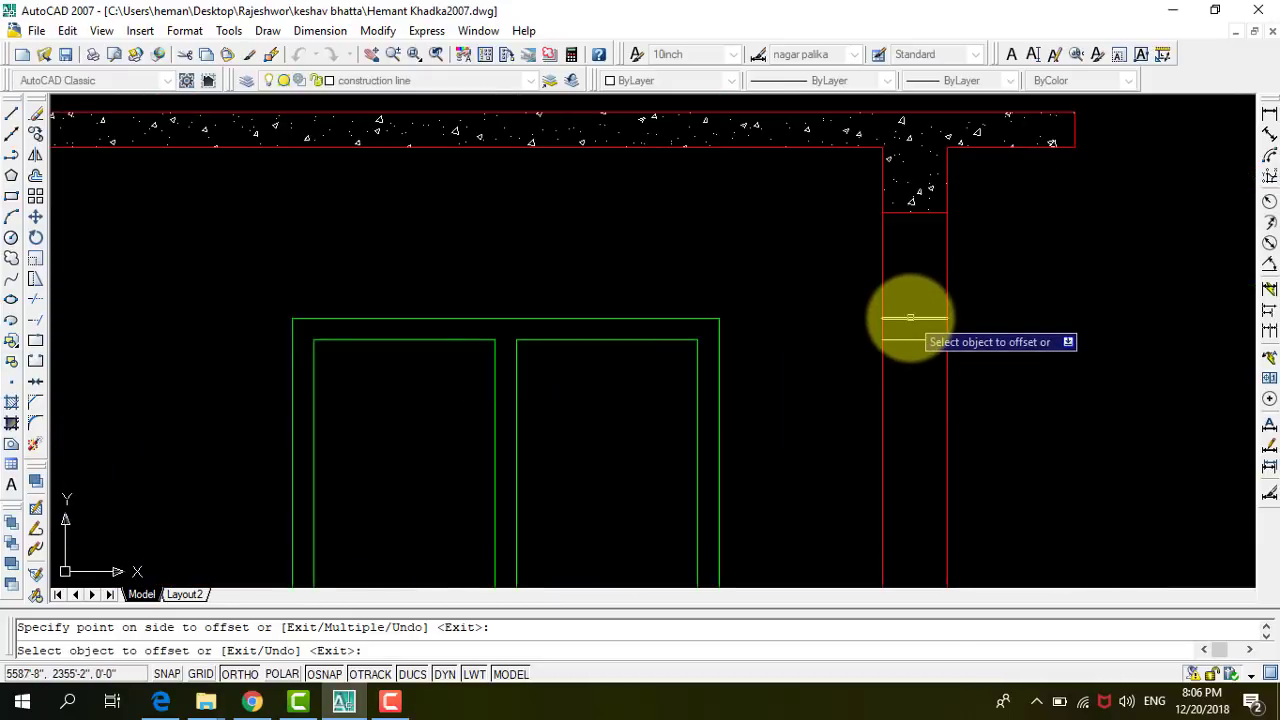
click(910, 318)
click(894, 289)
scroll(820, 318, down, 2)
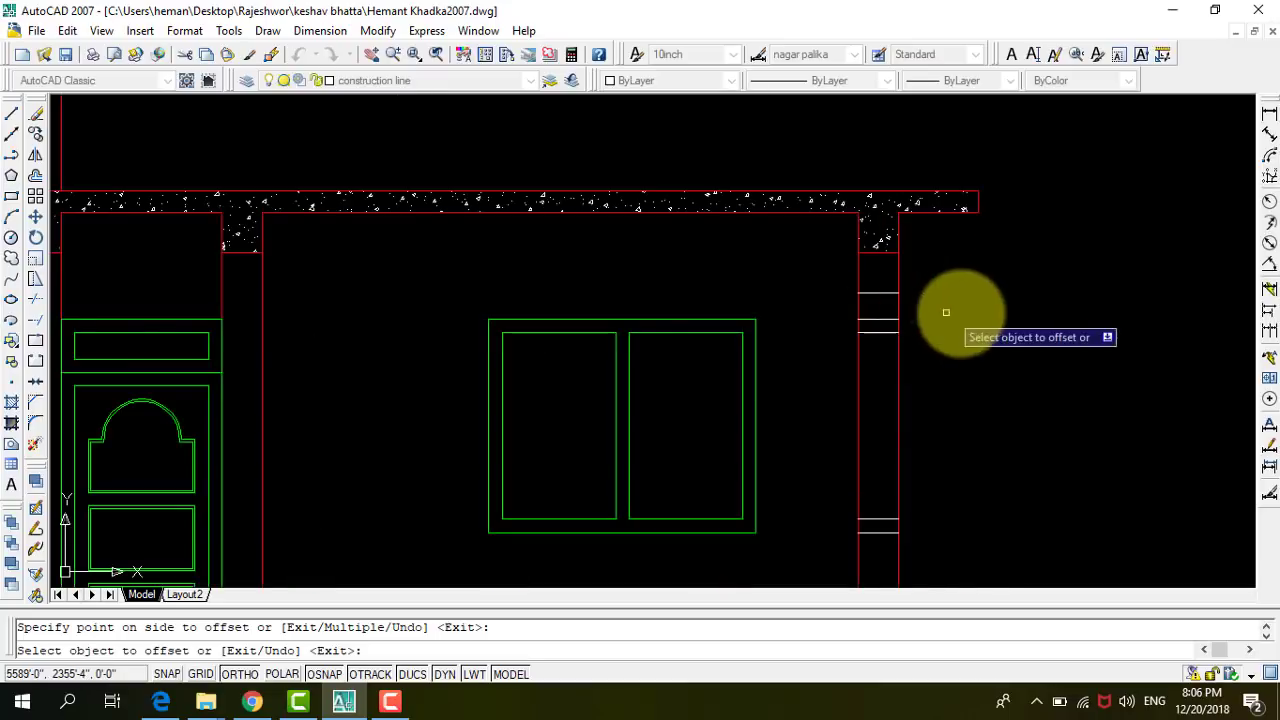
scroll(930, 330, down, 5)
scroll(334, 316, up, 4)
scroll(314, 325, up, 2)
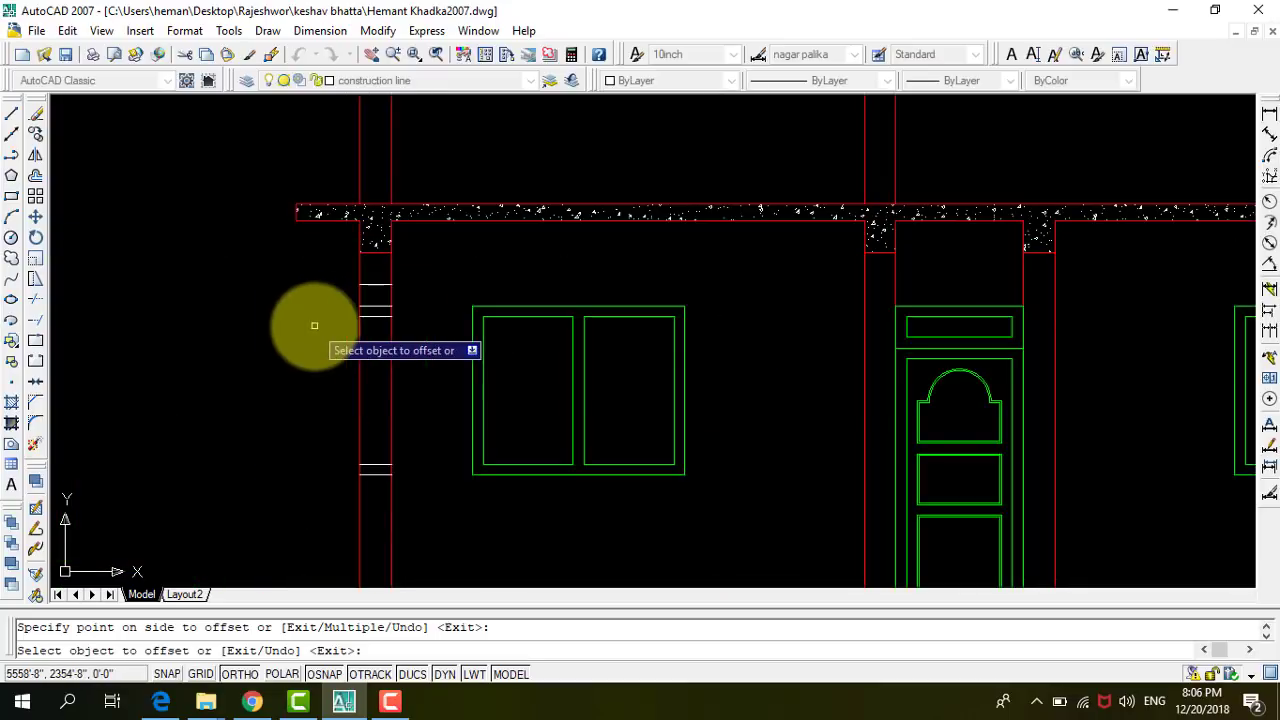
key(Escape)
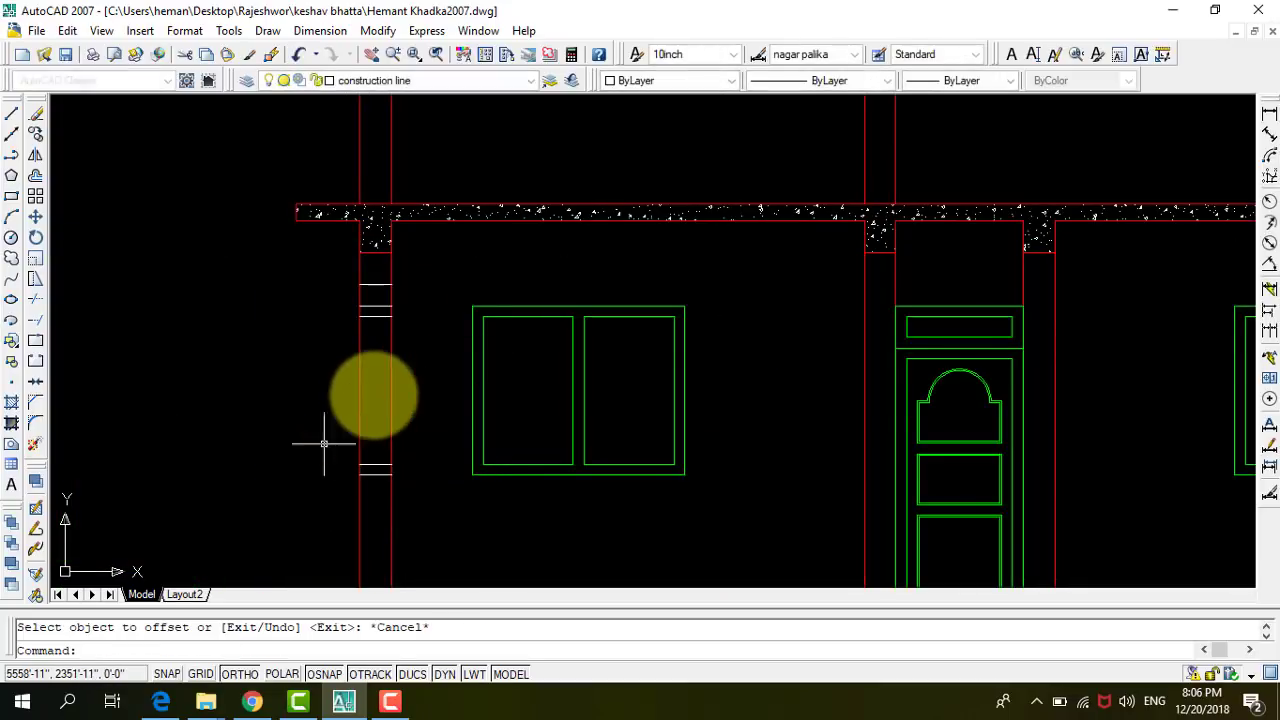
scroll(388, 310, up, 2)
scroll(388, 325, up, 2)
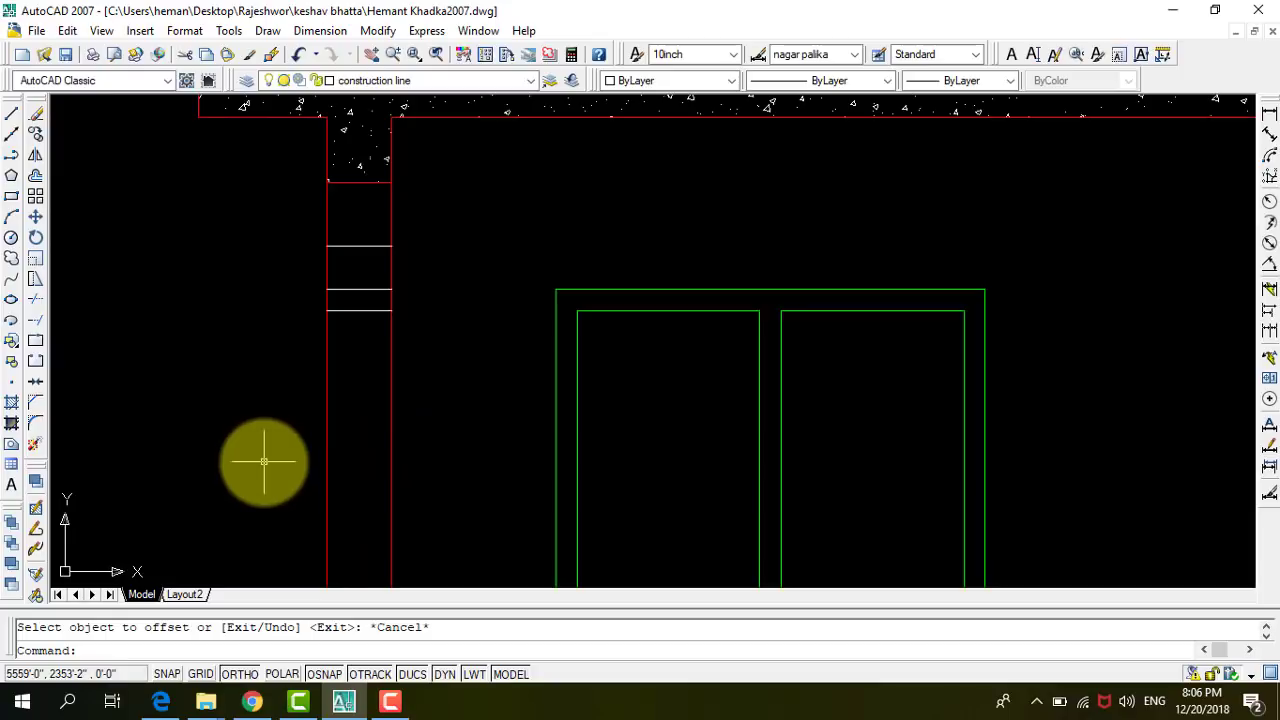
scroll(329, 371, down, 4)
scroll(330, 380, up, 3)
scroll(334, 347, down, 2)
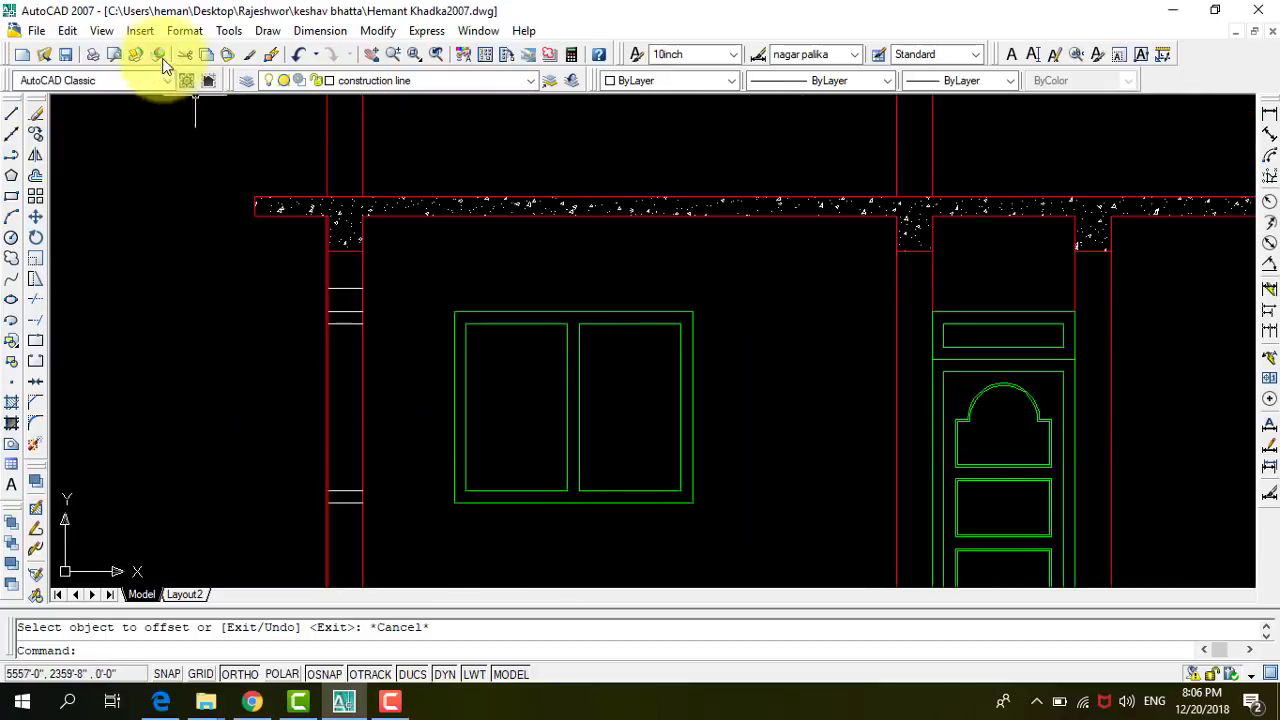
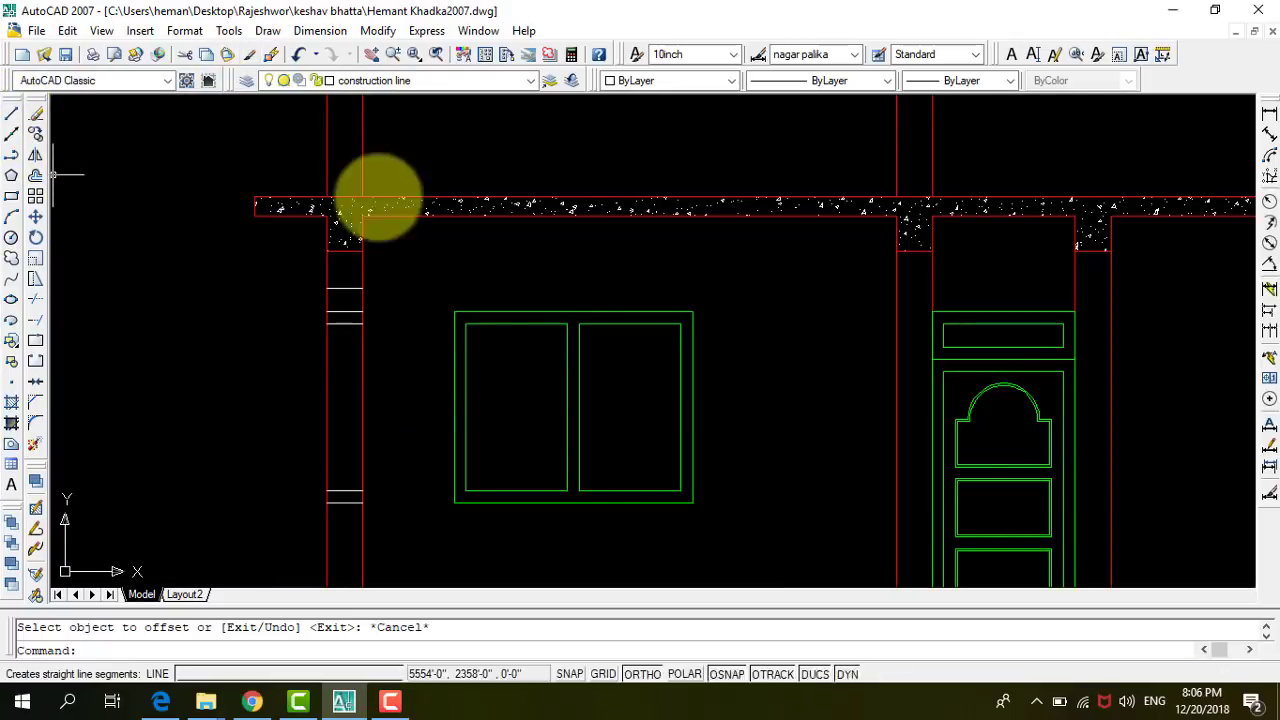
Start a line on the left column, then abandon it.
click(14, 118)
scroll(368, 378, up, 4)
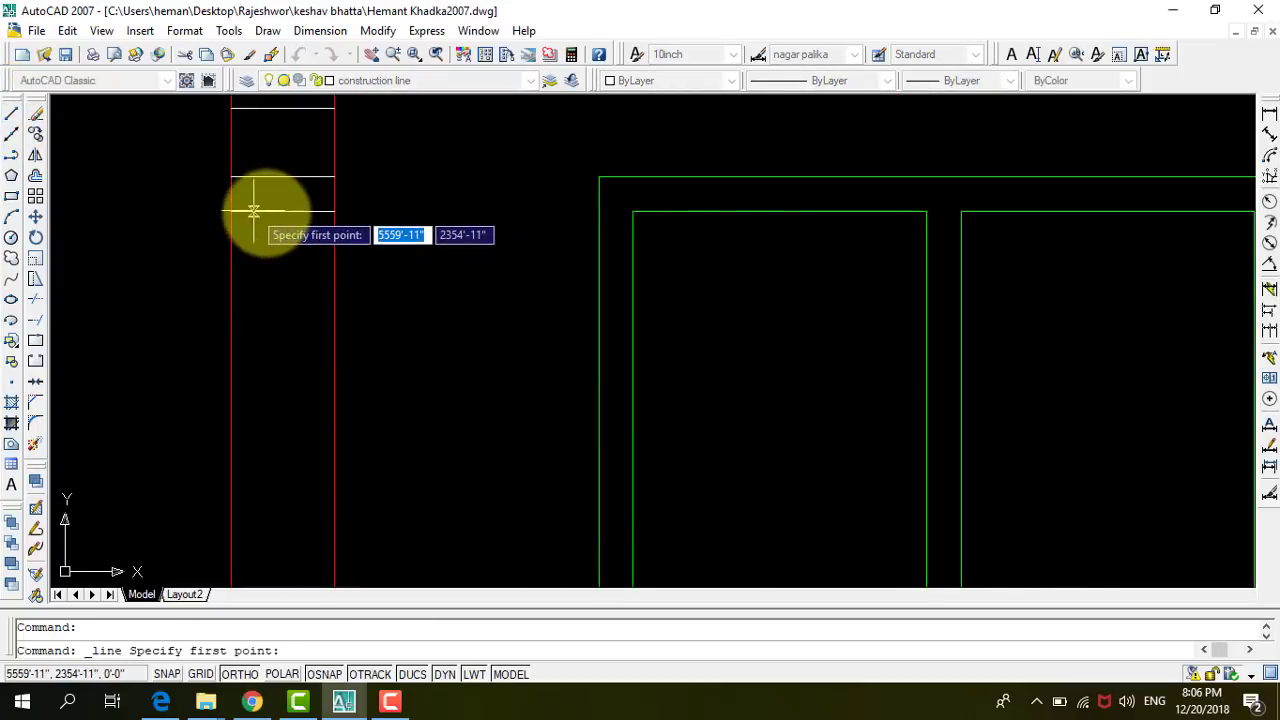
click(281, 212)
scroll(330, 280, down, 4)
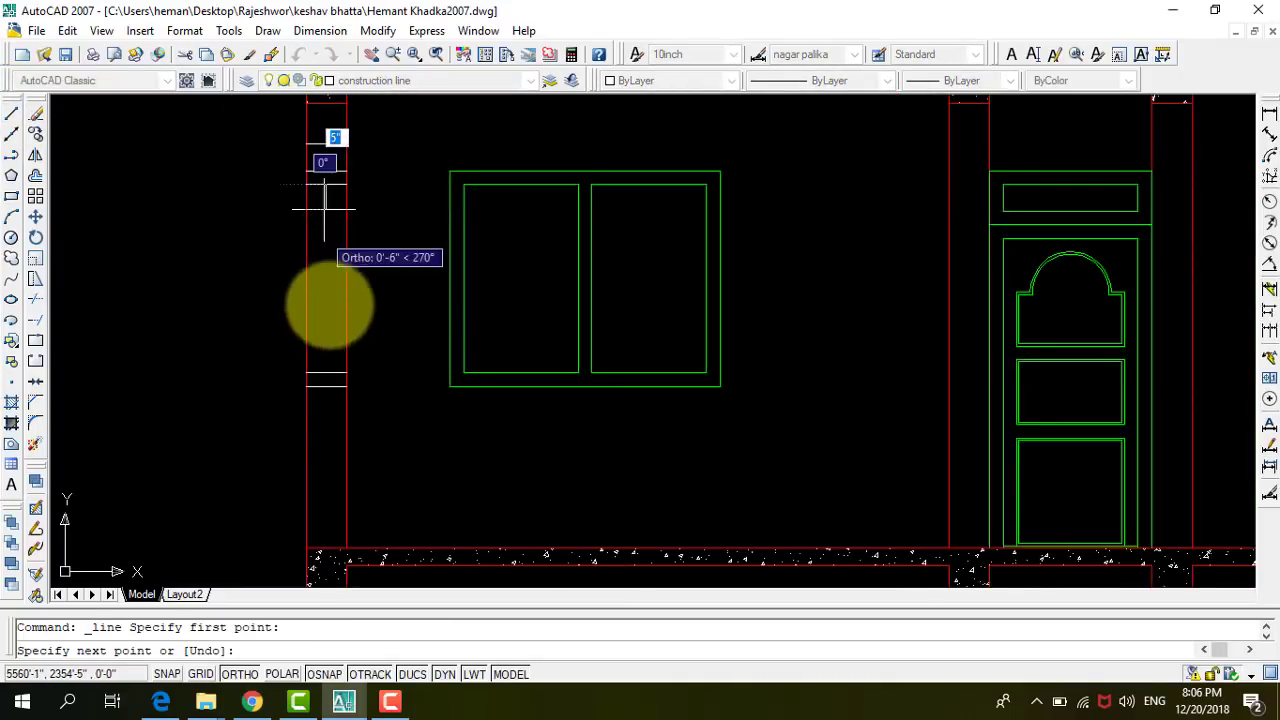
scroll(328, 390, up, 4)
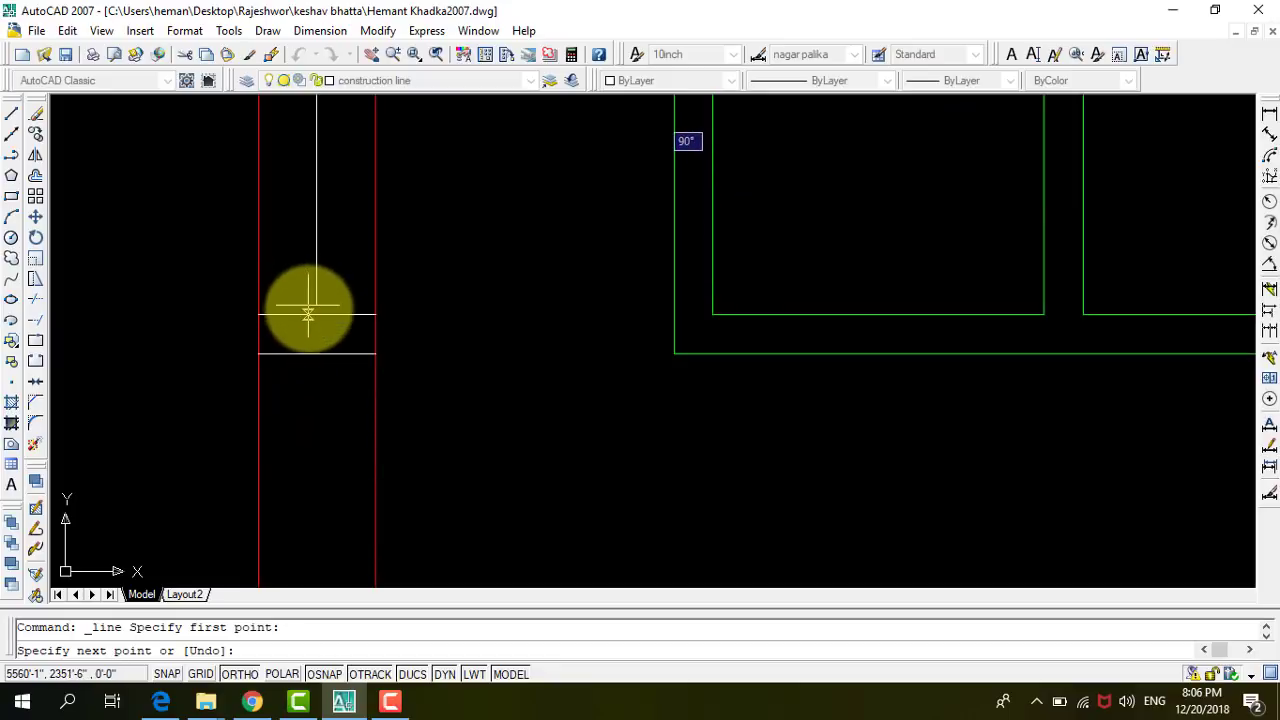
key(Escape)
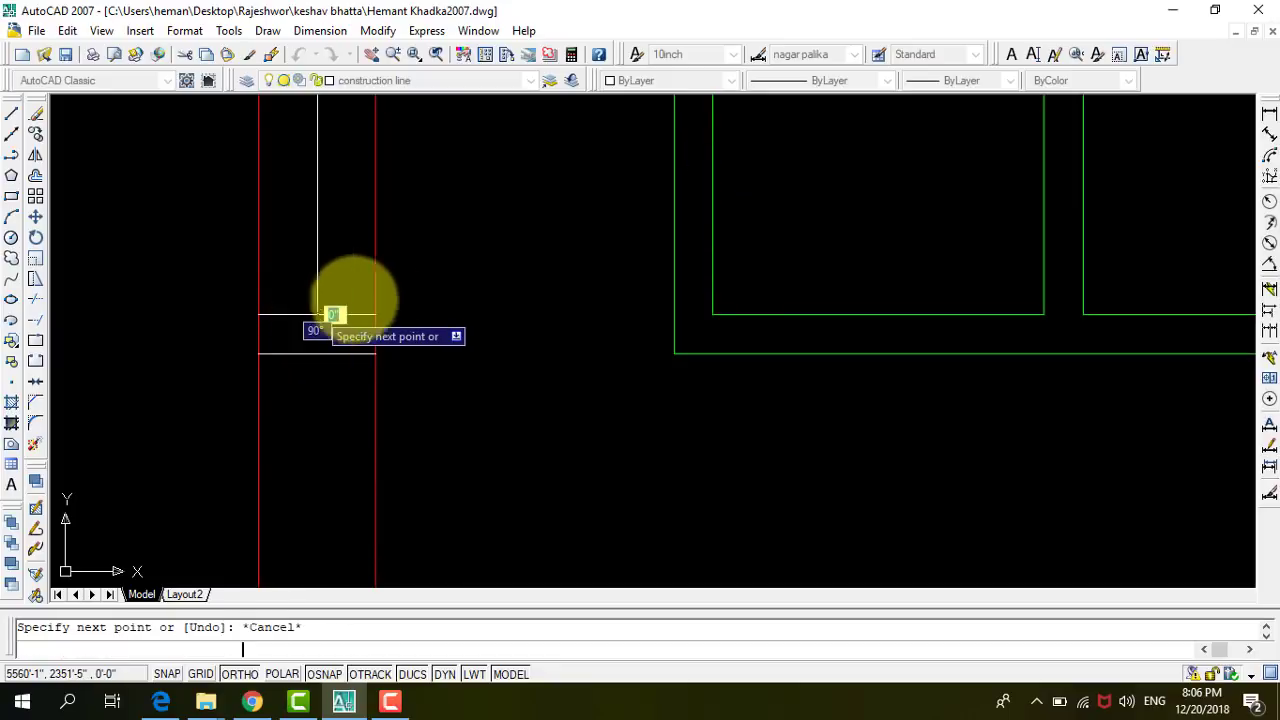
scroll(489, 366, down, 2)
scroll(406, 224, down, 2)
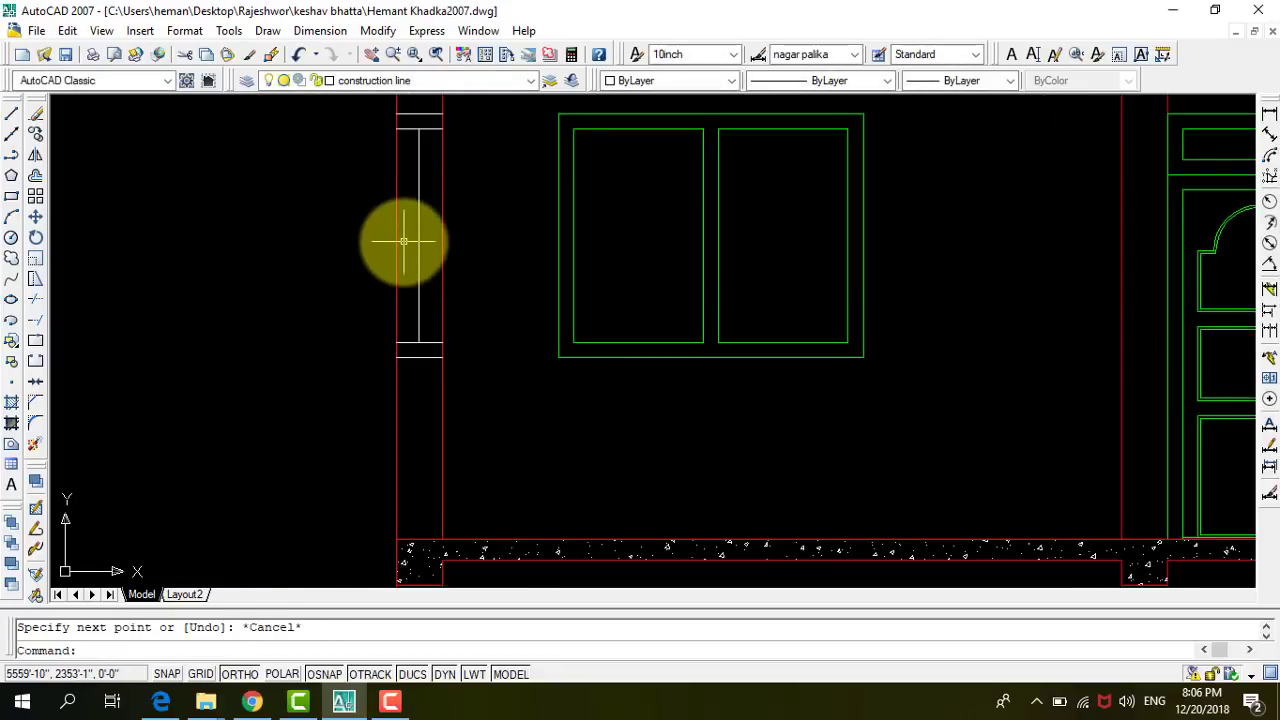
text(o)
Offset the left column's centre line 1.5 to both the left and right sides.
key(Return)
text(1.5)
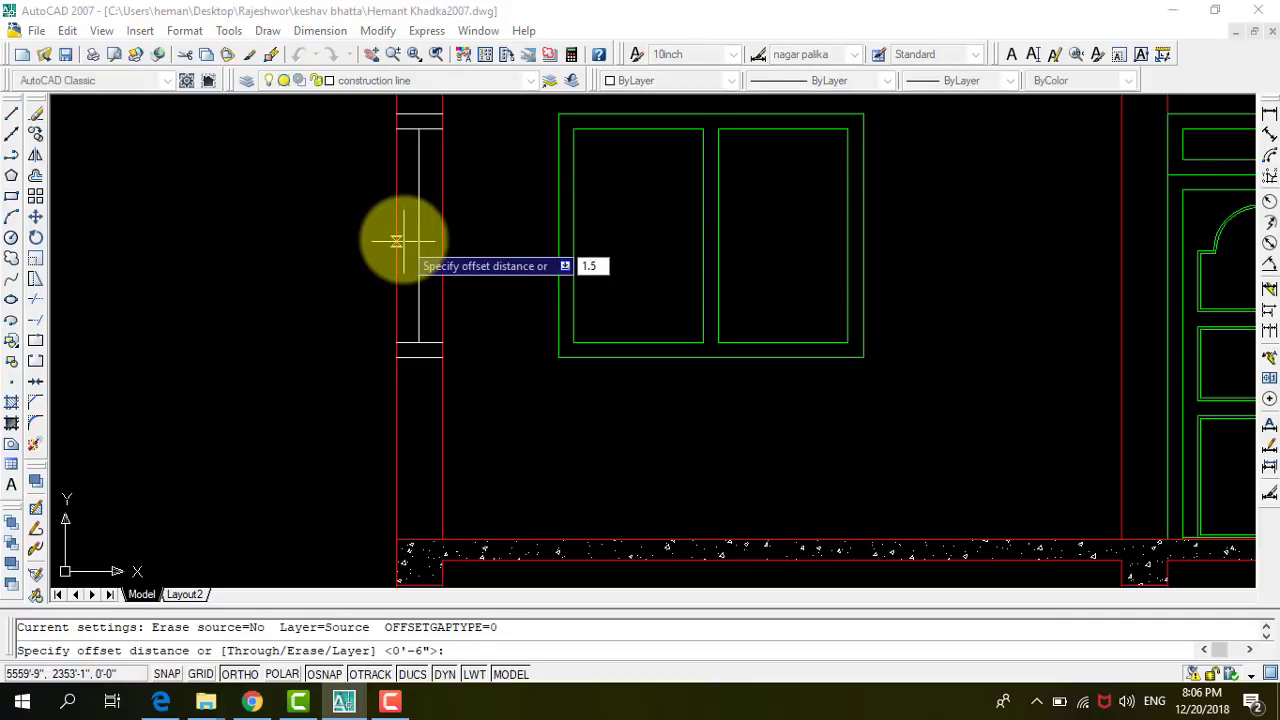
key(Return)
click(419, 240)
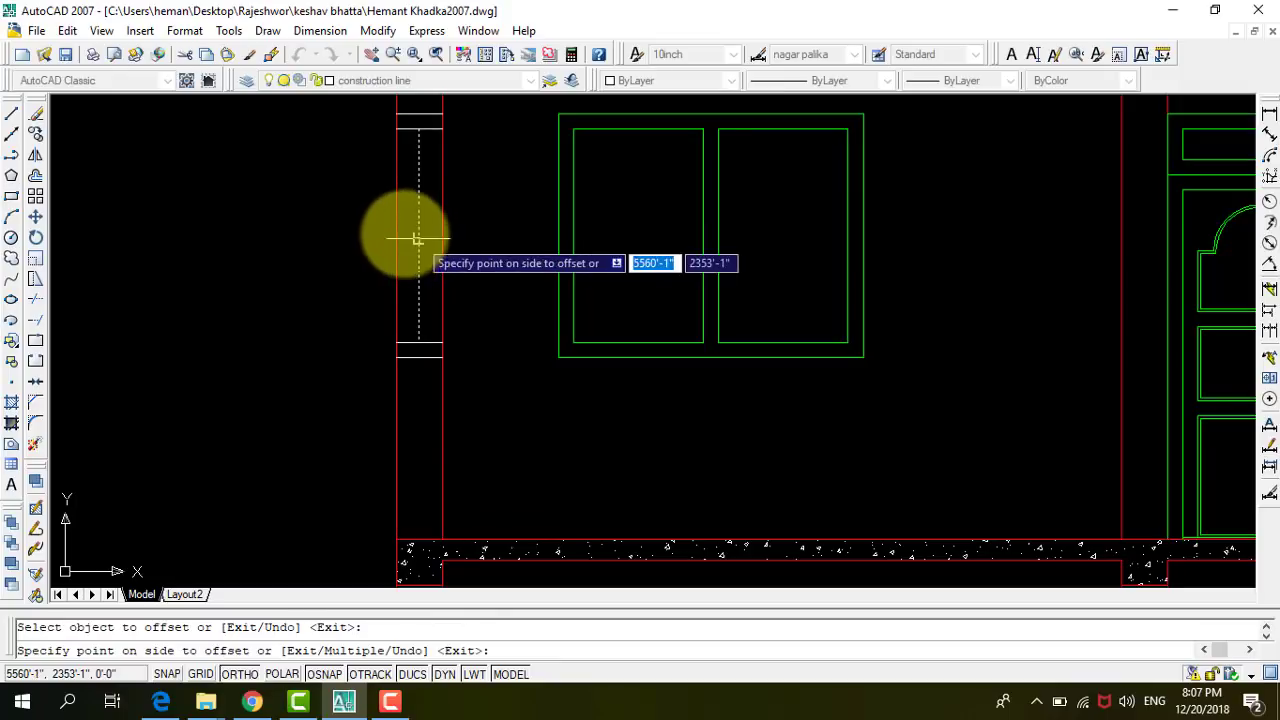
click(413, 236)
click(419, 240)
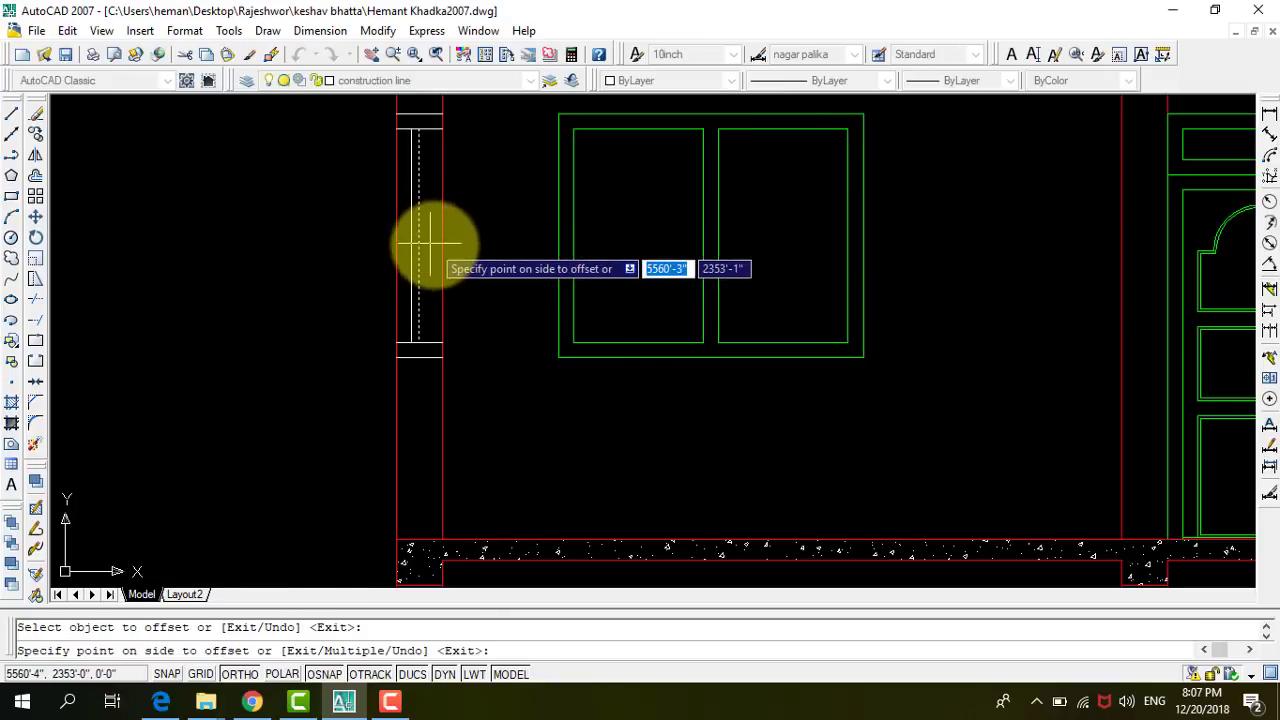
click(423, 250)
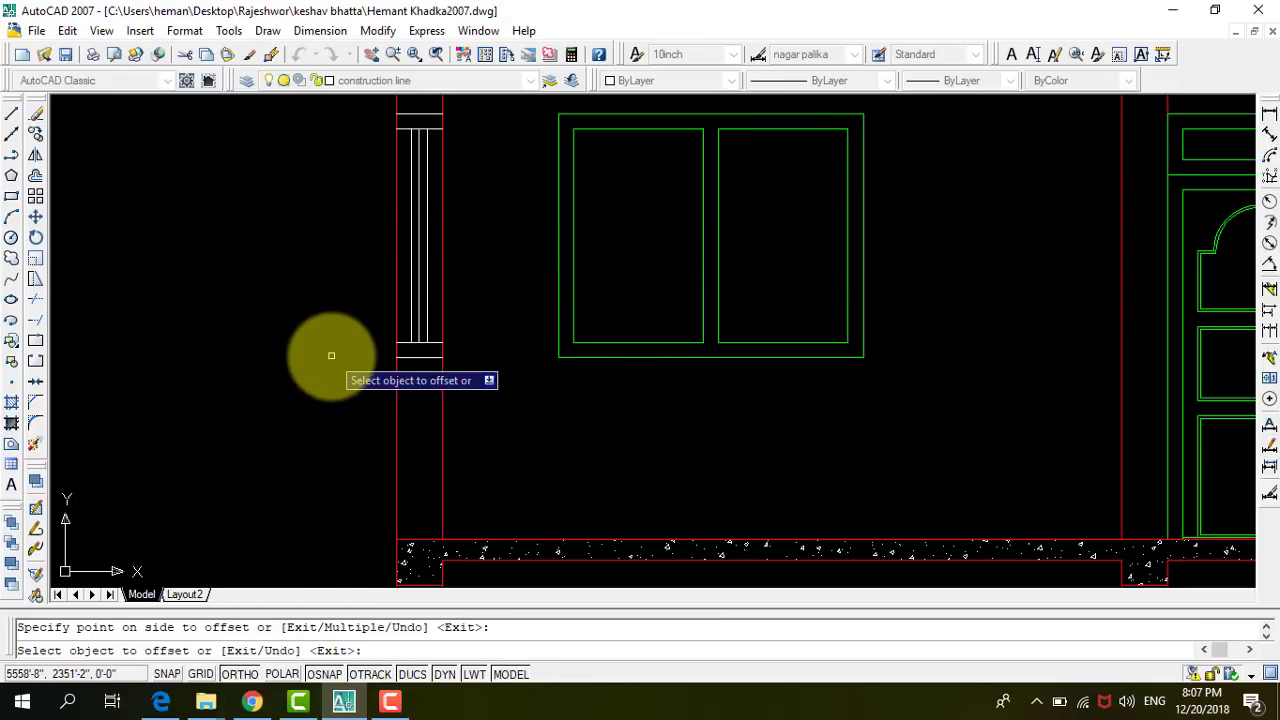
key(Escape)
Delete the column's centre line and give the two flanking lines the green window frame's properties.
click(419, 270)
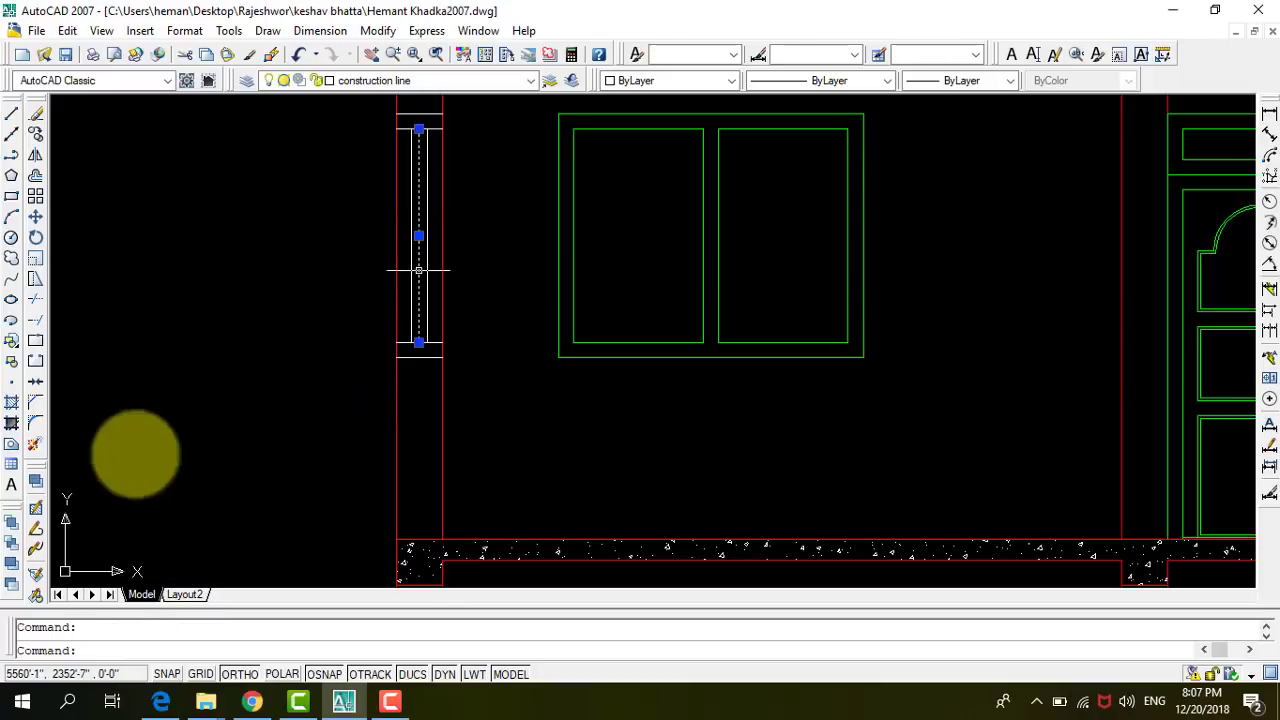
key(Delete)
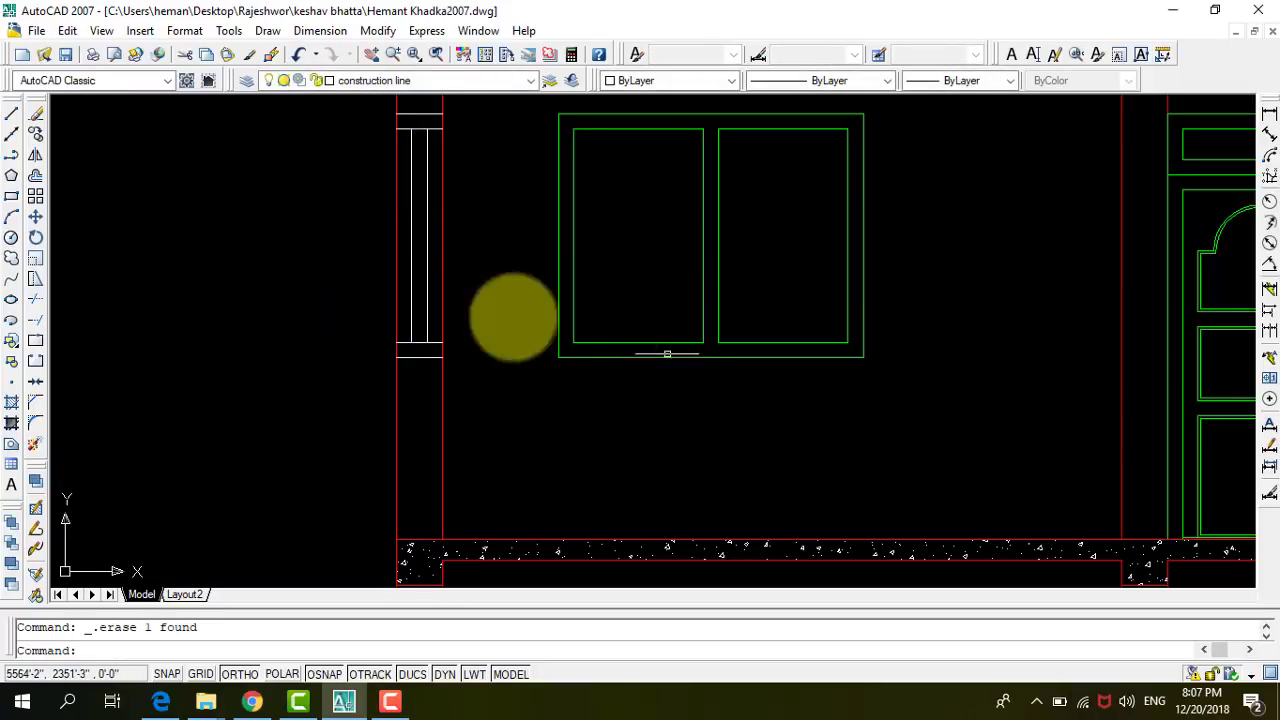
click(262, 55)
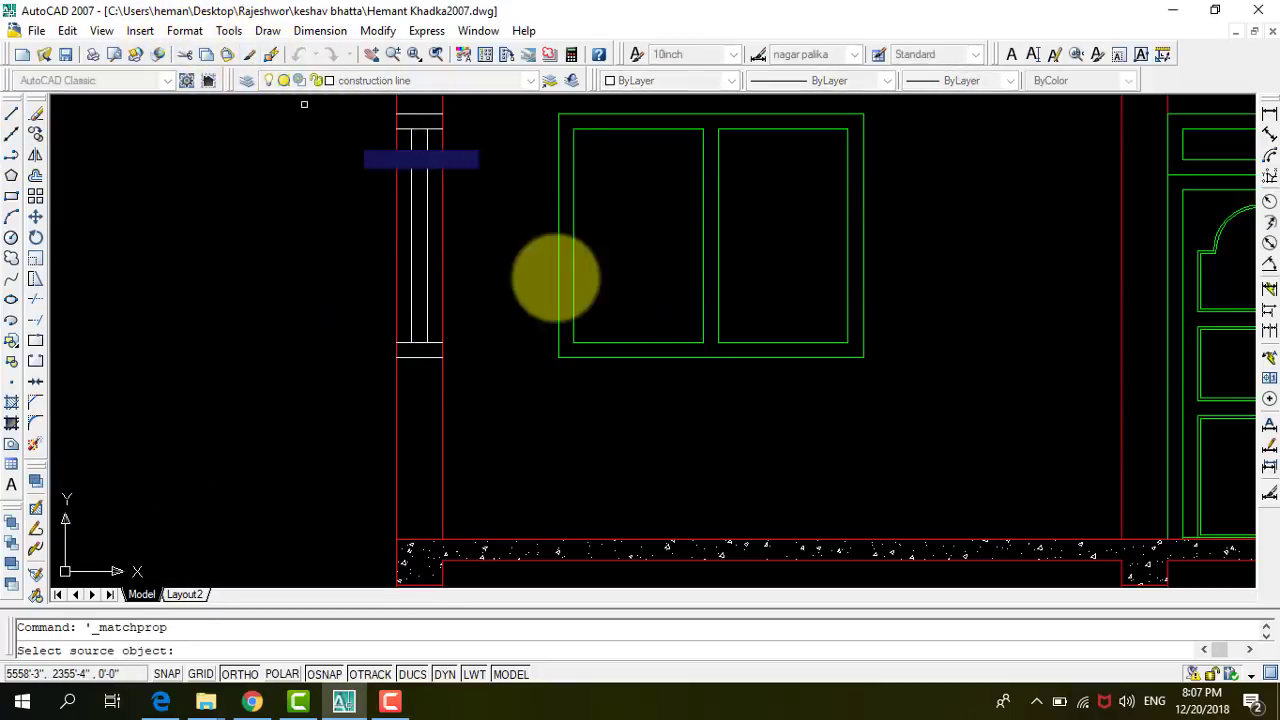
click(558, 277)
click(428, 371)
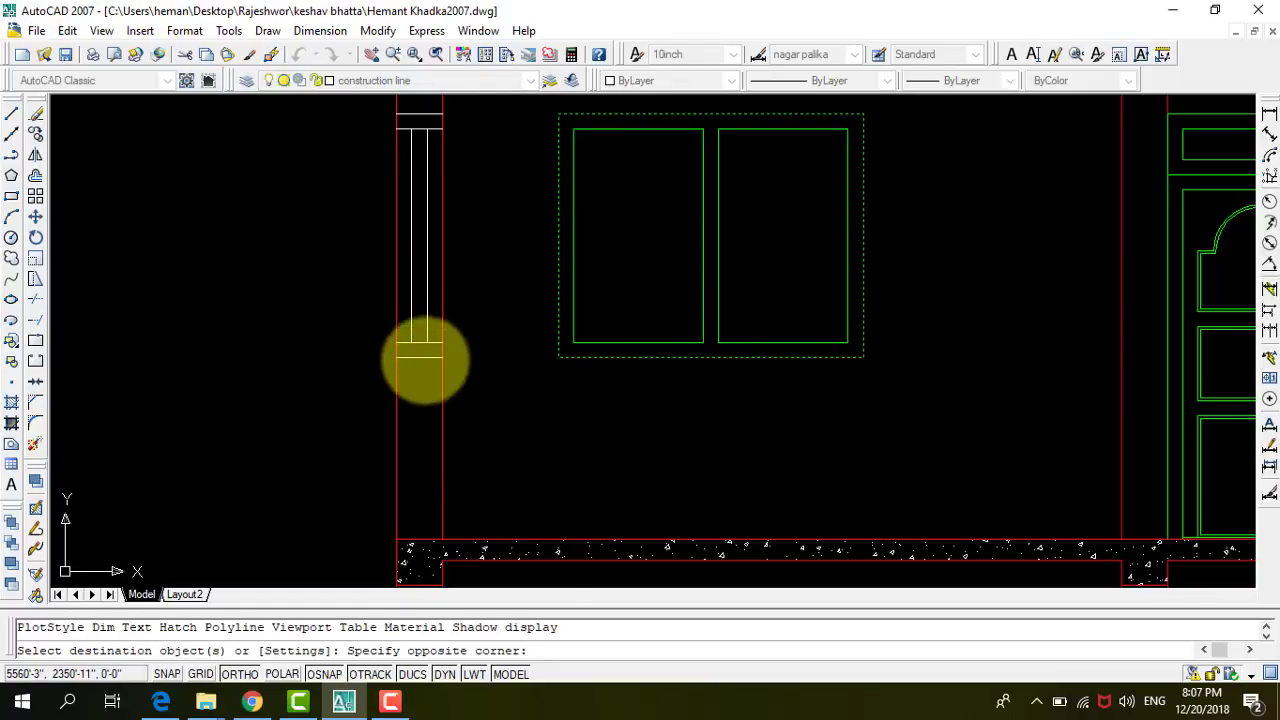
click(432, 120)
scroll(470, 470, down, 2)
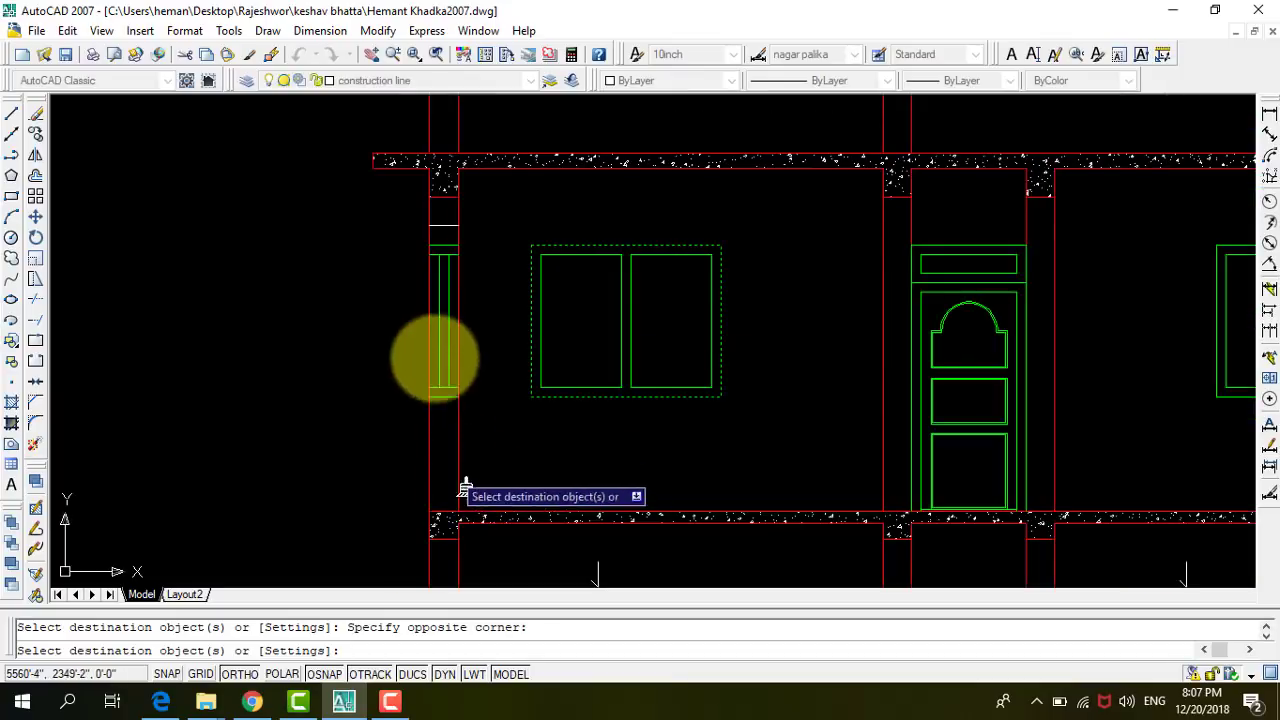
key(Escape)
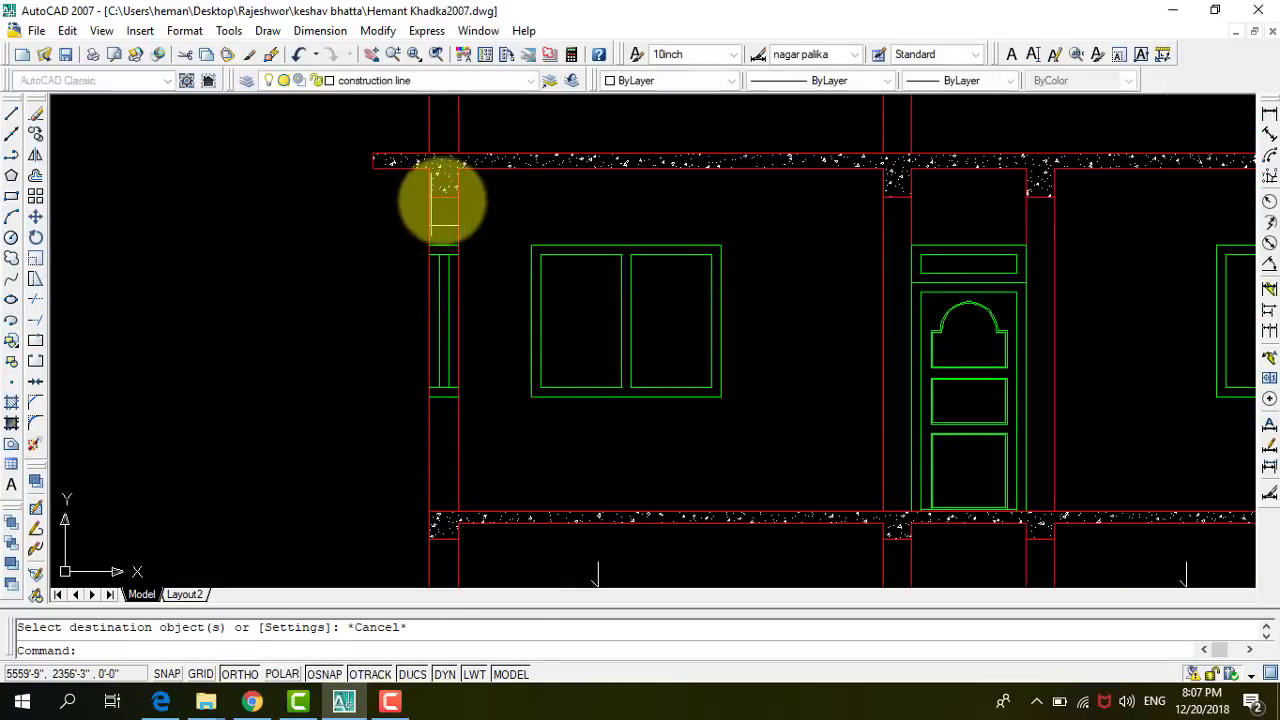
Restart and cancel Match Properties, then select the two green column lines.
click(249, 58)
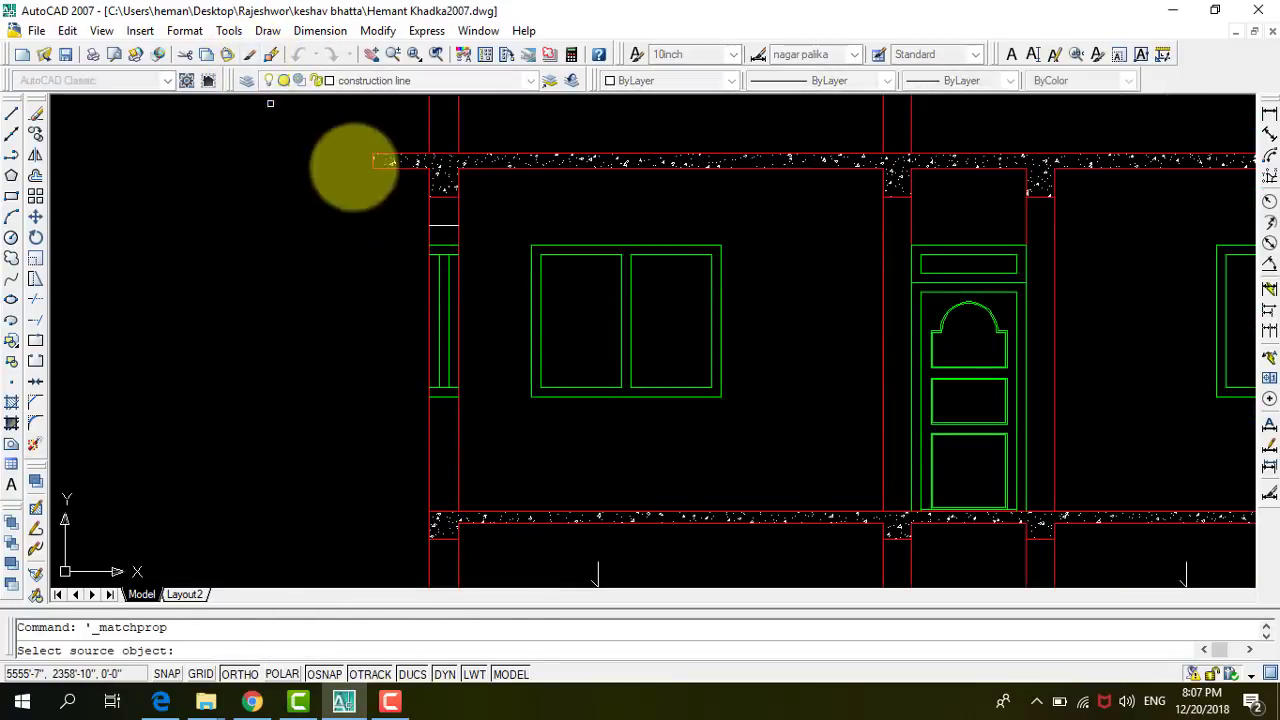
scroll(432, 185, up, 3)
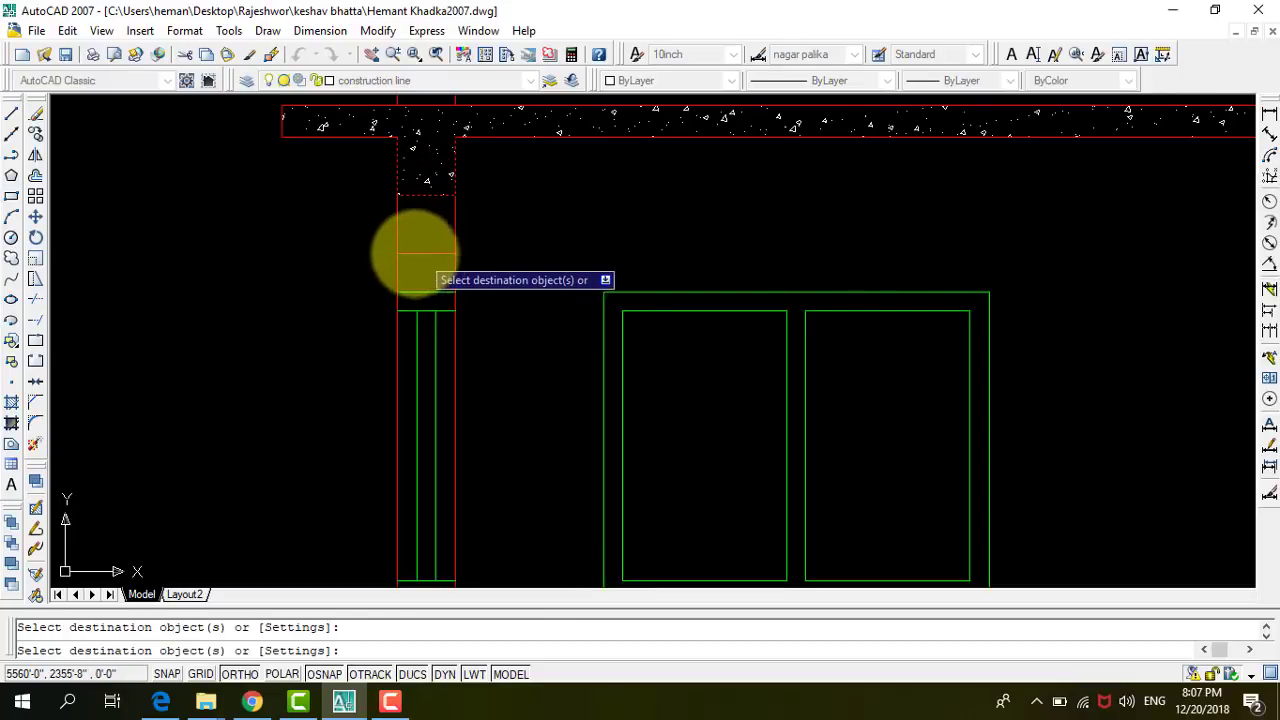
key(Escape)
scroll(414, 400, down, 2)
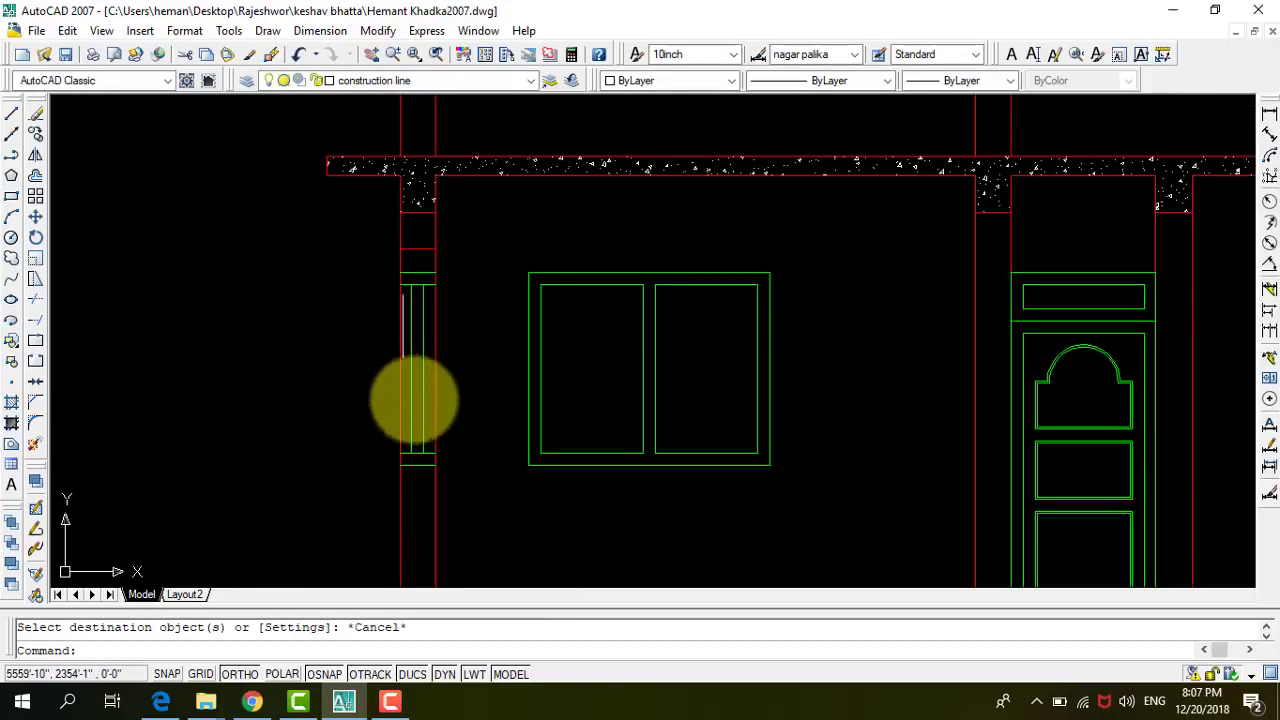
scroll(413, 468, up, 2)
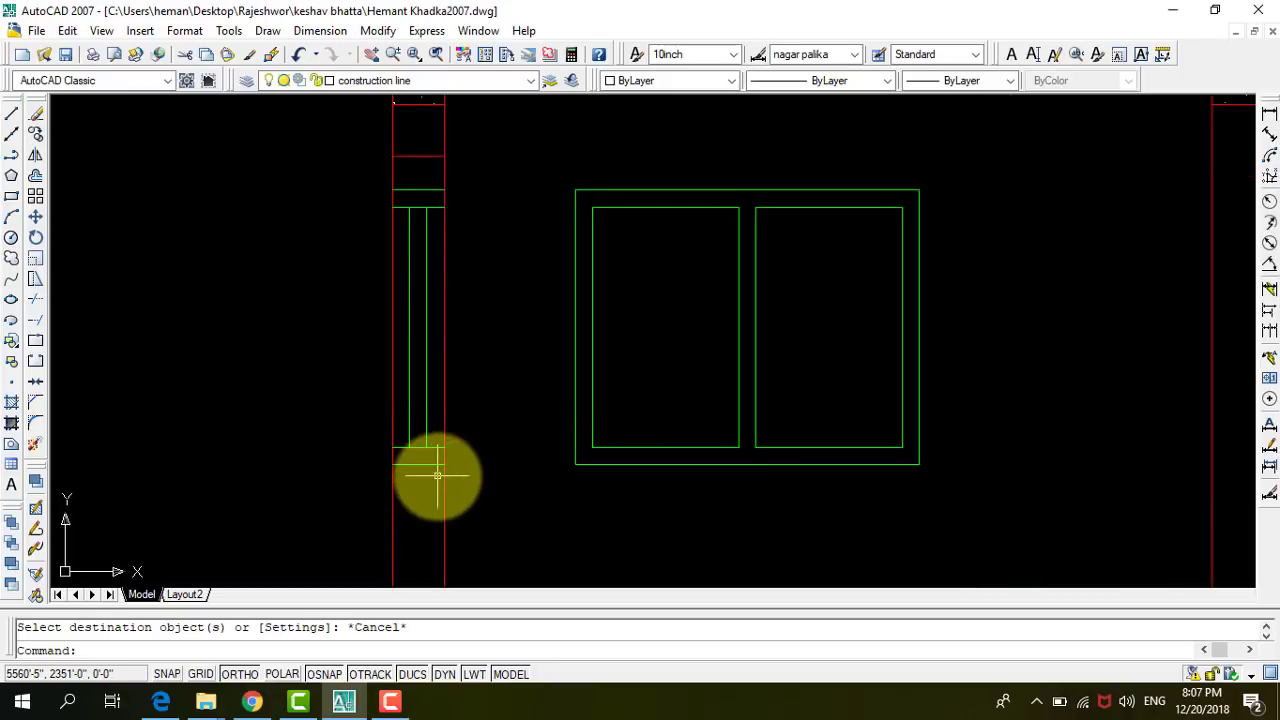
scroll(300, 440, down, 3)
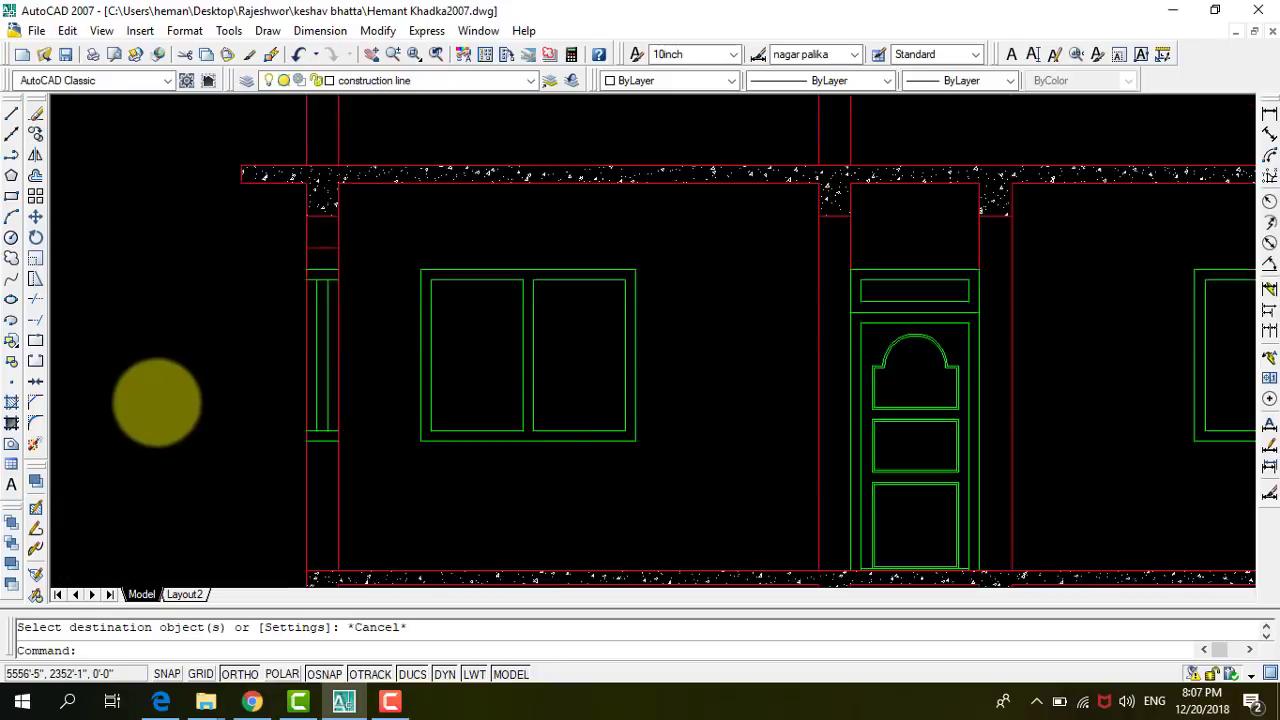
scroll(180, 400, down, 3)
scroll(690, 370, up, 2)
scroll(556, 410, up, 3)
scroll(608, 420, down, 2)
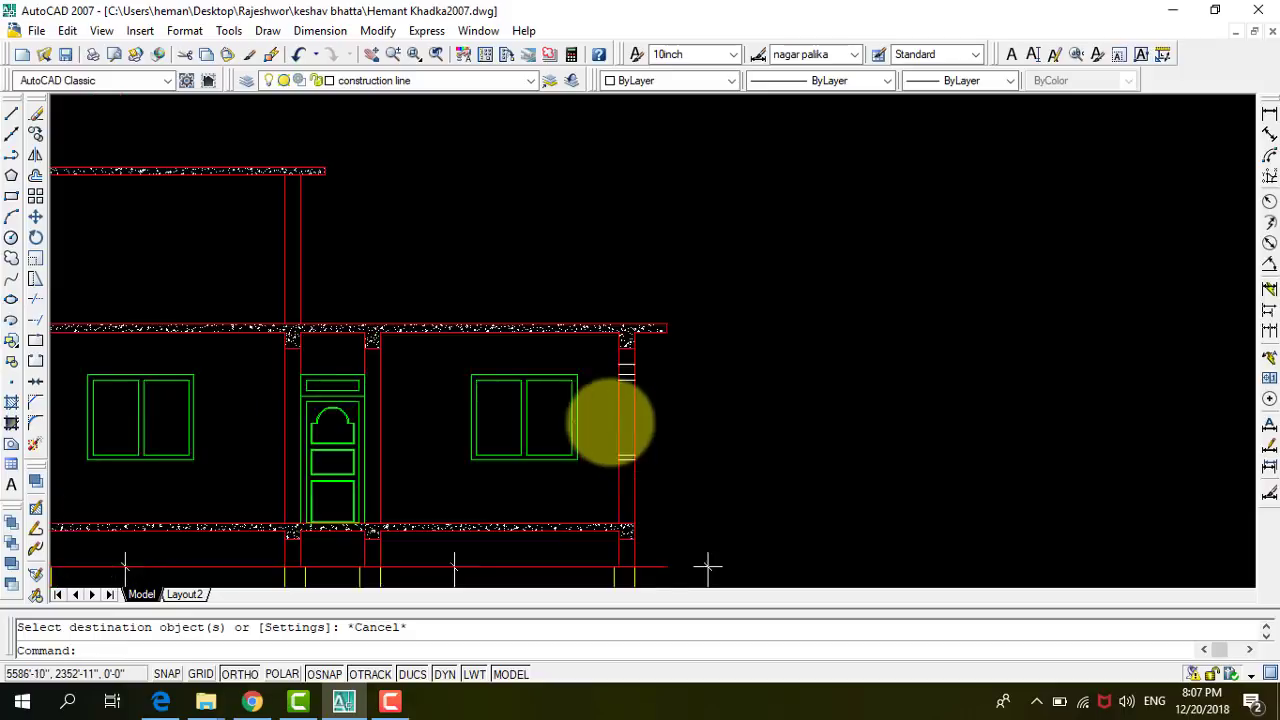
scroll(334, 543, down, 3)
scroll(443, 357, up, 3)
scroll(400, 365, up, 3)
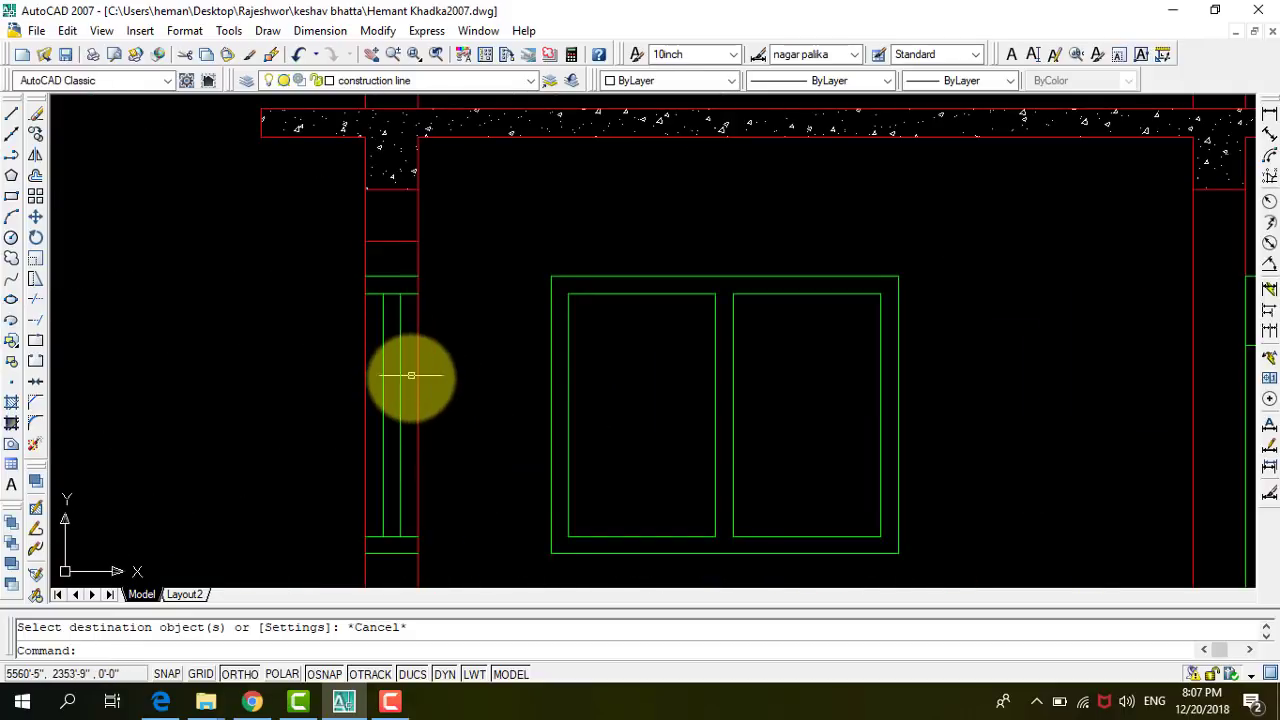
click(320, 325)
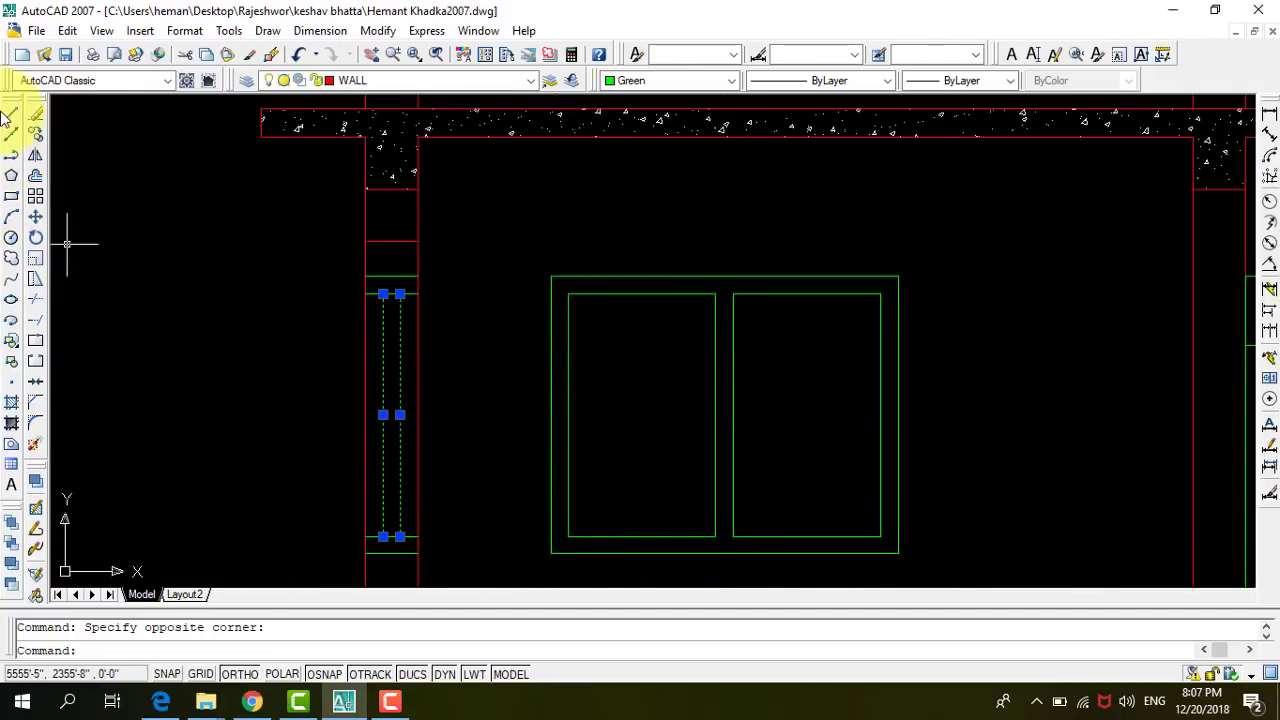
Copy the two green column lines into the right column.
click(35, 134)
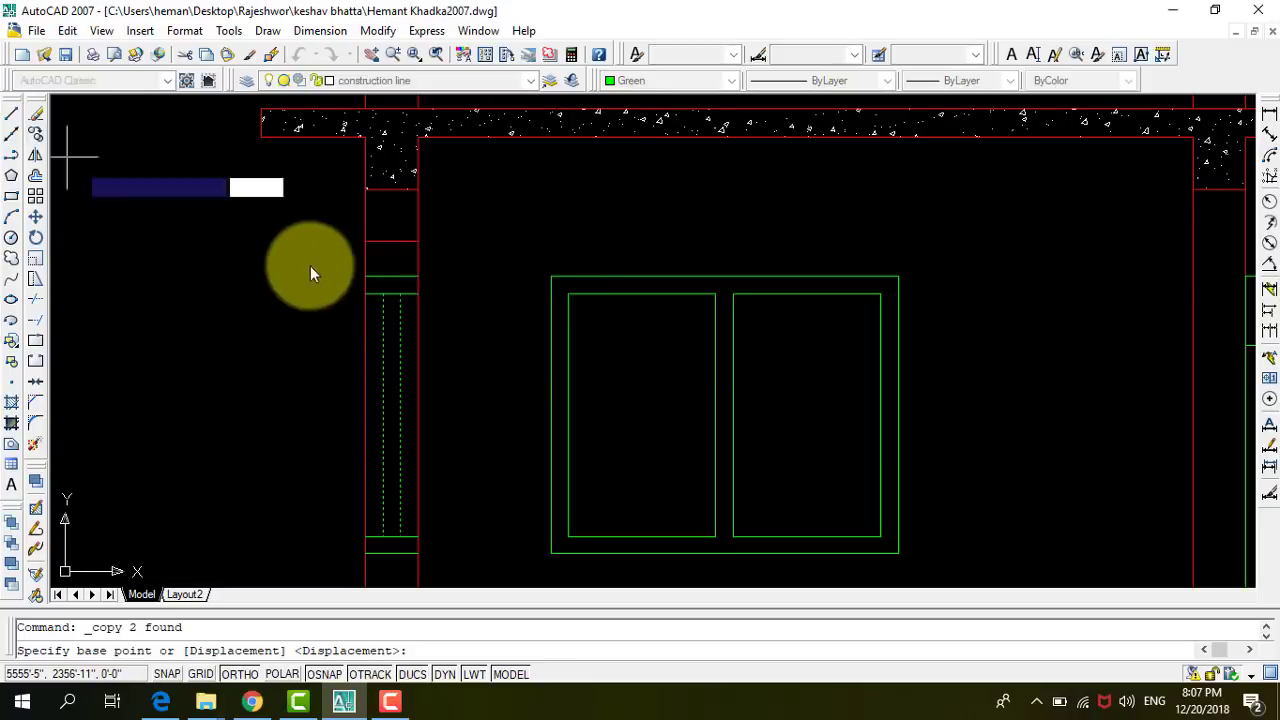
click(363, 294)
scroll(163, 363, down, 3)
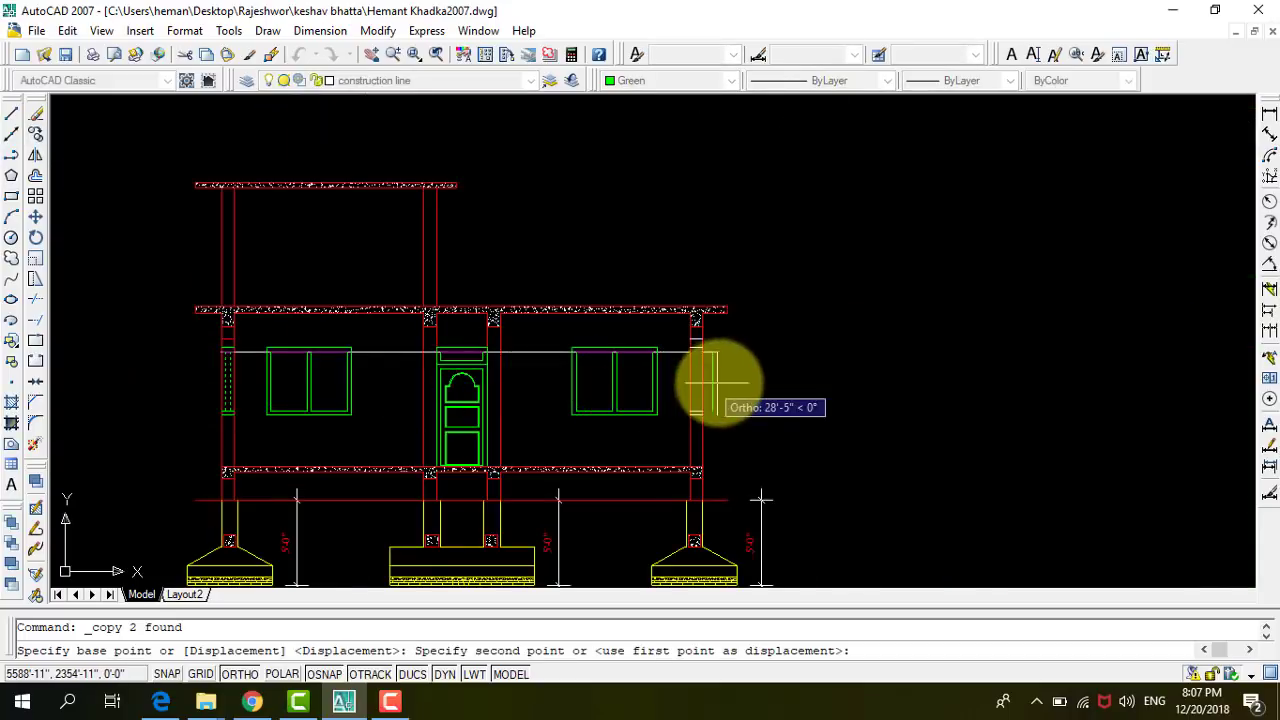
scroll(596, 318, up, 3)
scroll(596, 318, up, 3)
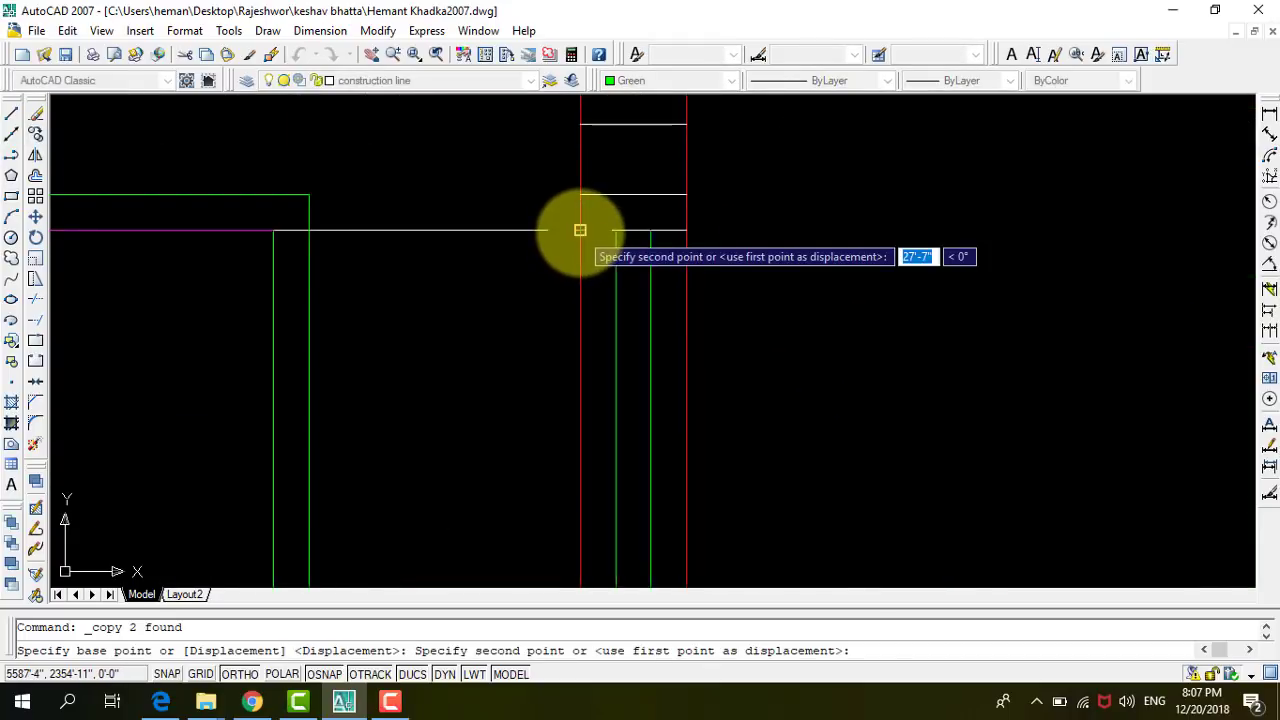
click(546, 237)
scroll(484, 310, down, 3)
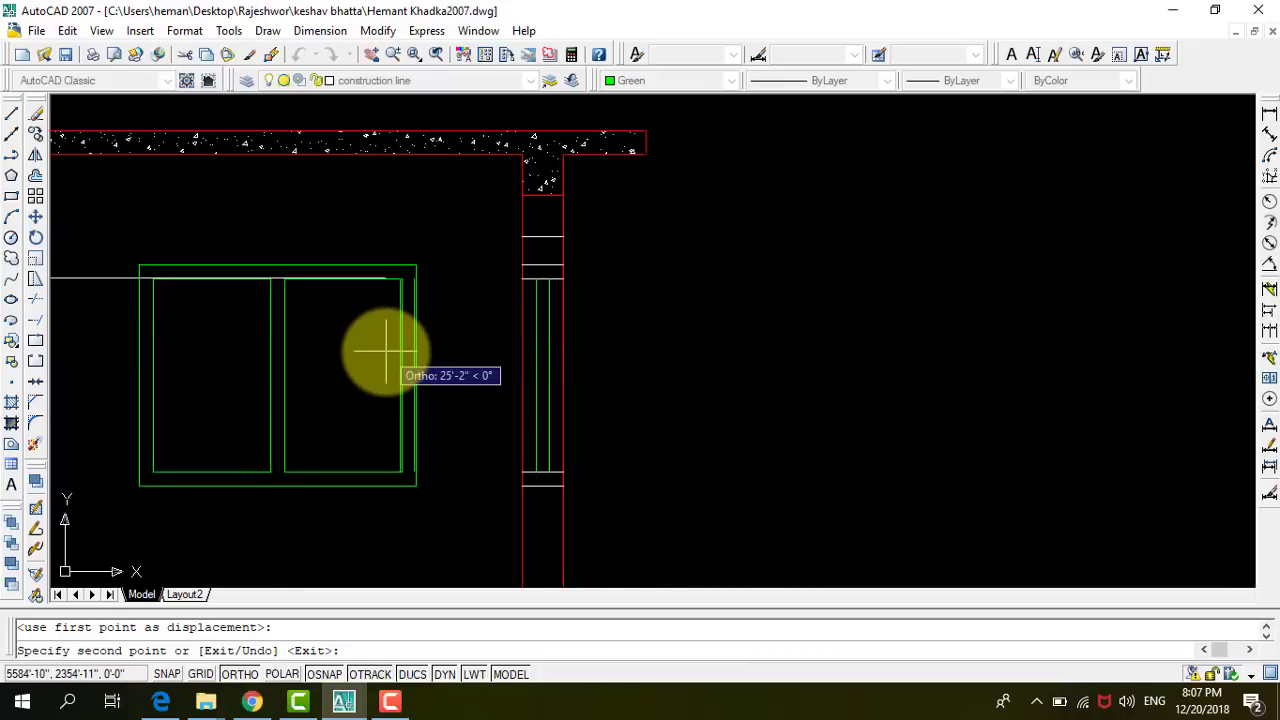
key(Escape)
scroll(566, 269, up, 1)
scroll(529, 277, up, 2)
scroll(540, 271, up, 4)
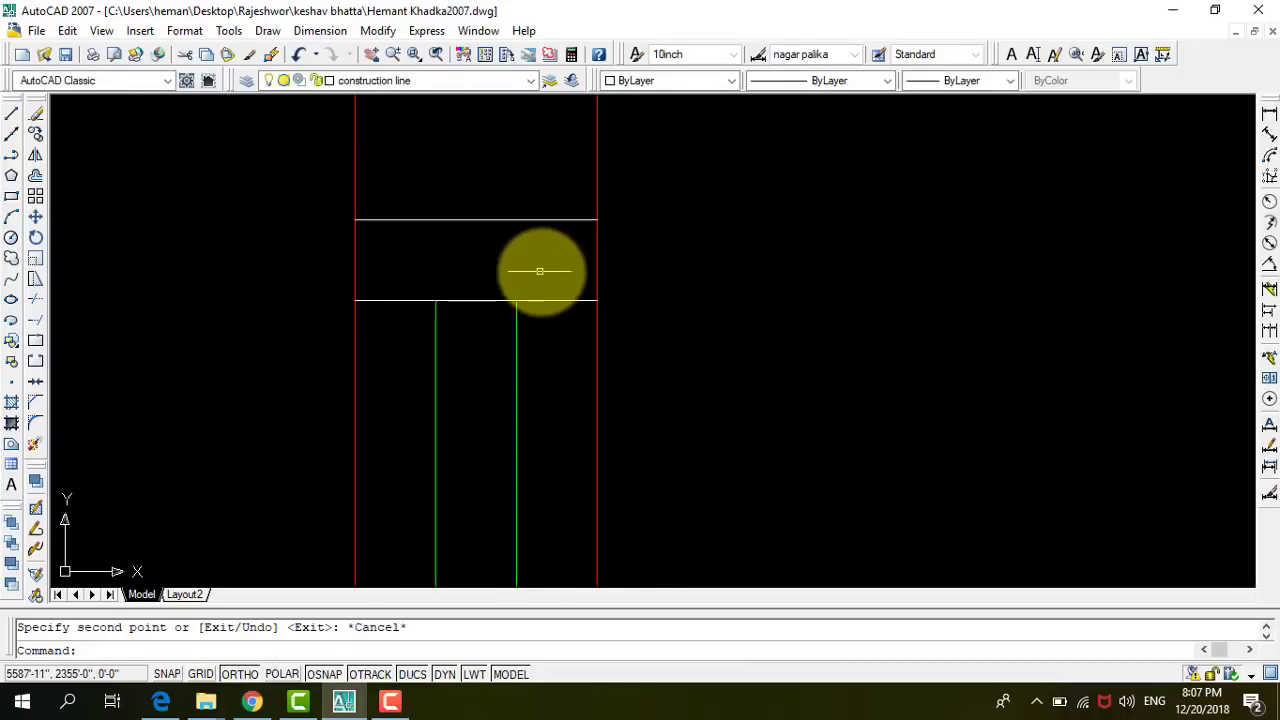
scroll(540, 271, down, 4)
scroll(533, 271, down, 2)
scroll(580, 240, down, 1)
scroll(569, 265, down, 1)
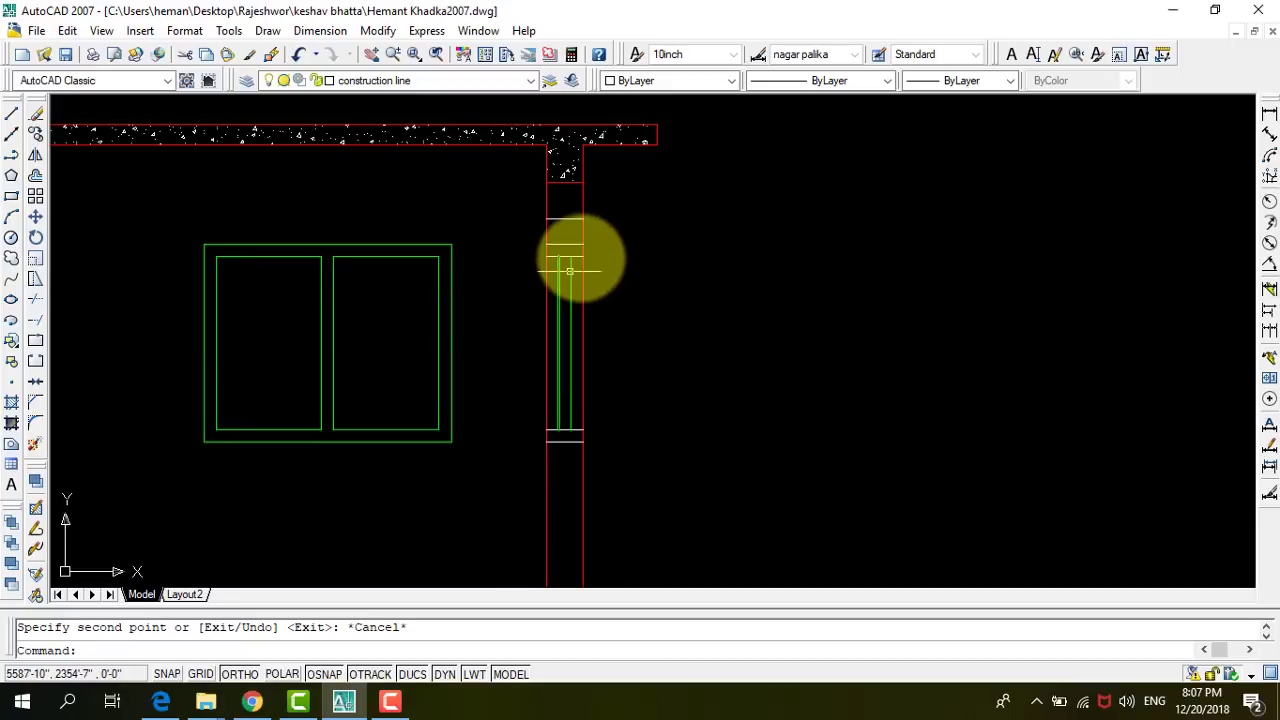
scroll(564, 300, up, 2)
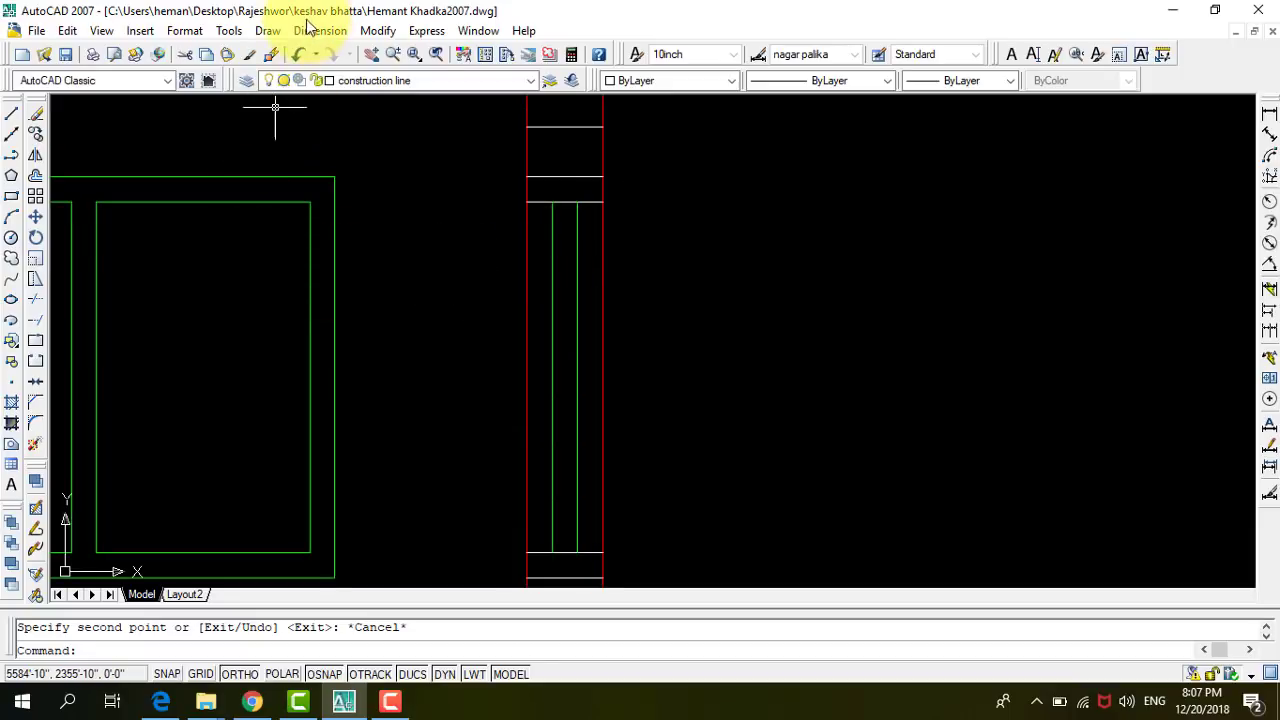
Match the short white lines inside the columns to the green line's properties.
click(250, 58)
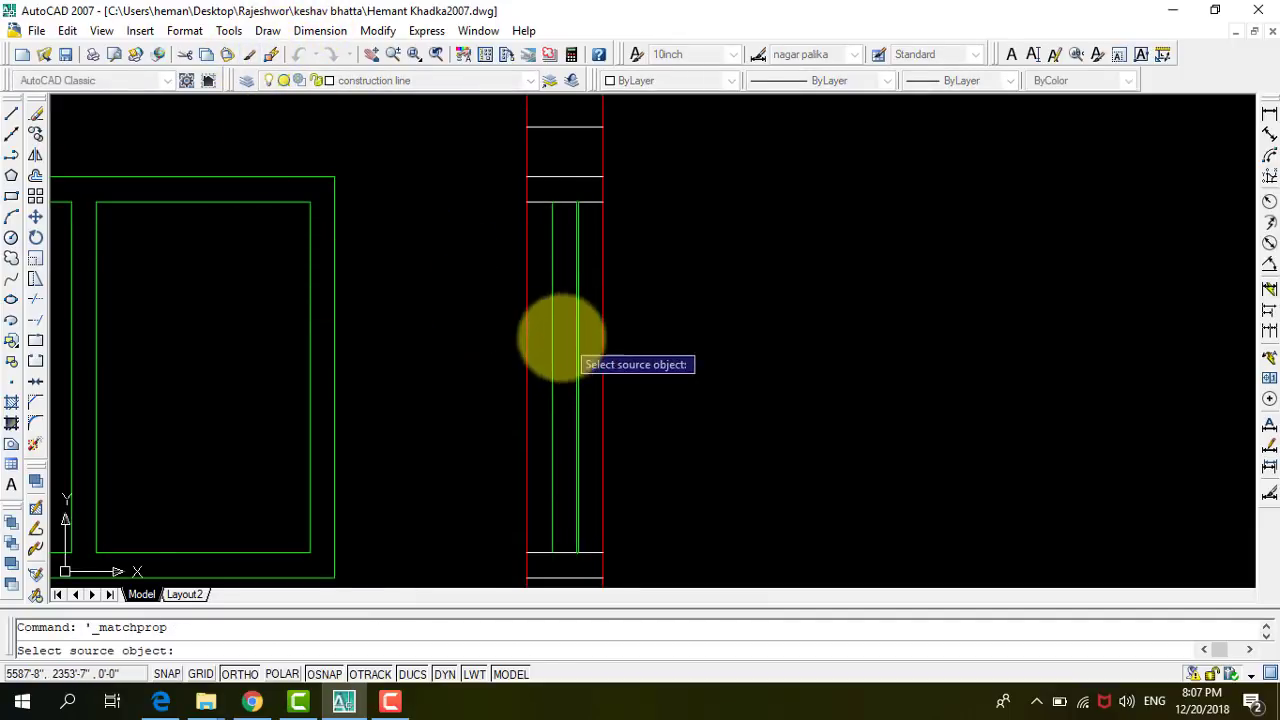
click(556, 335)
click(565, 190)
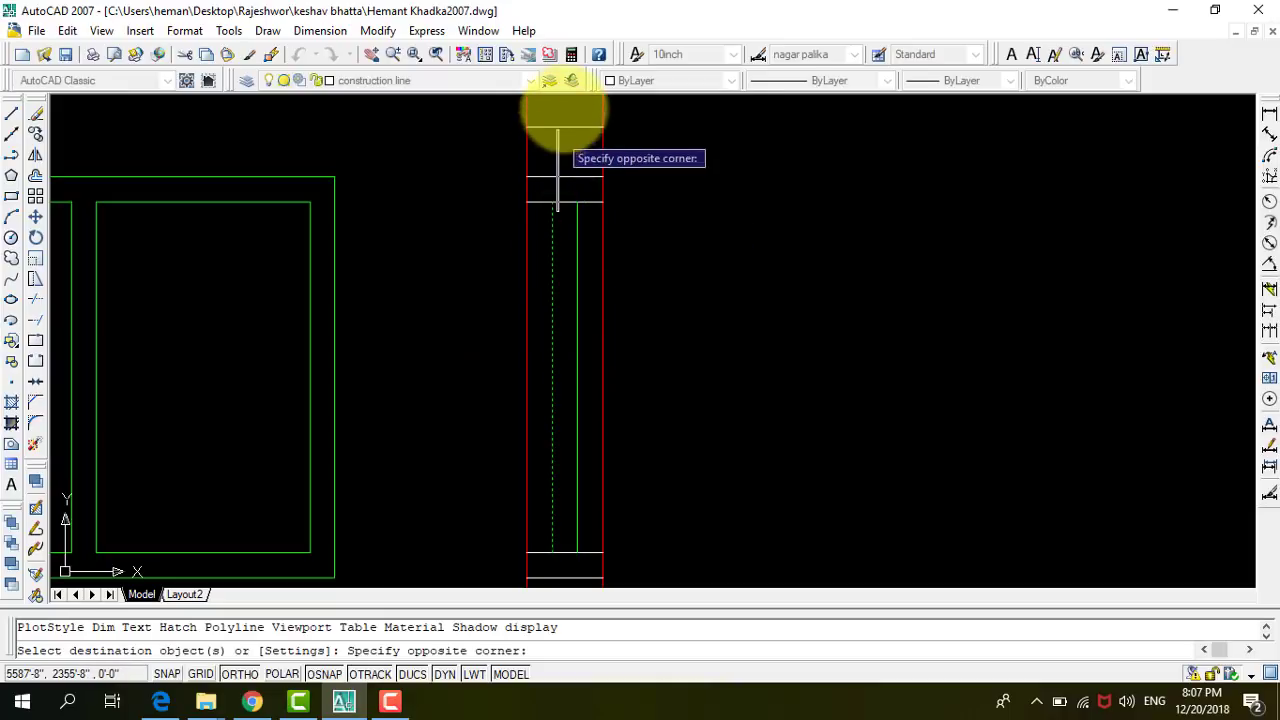
click(584, 180)
click(553, 202)
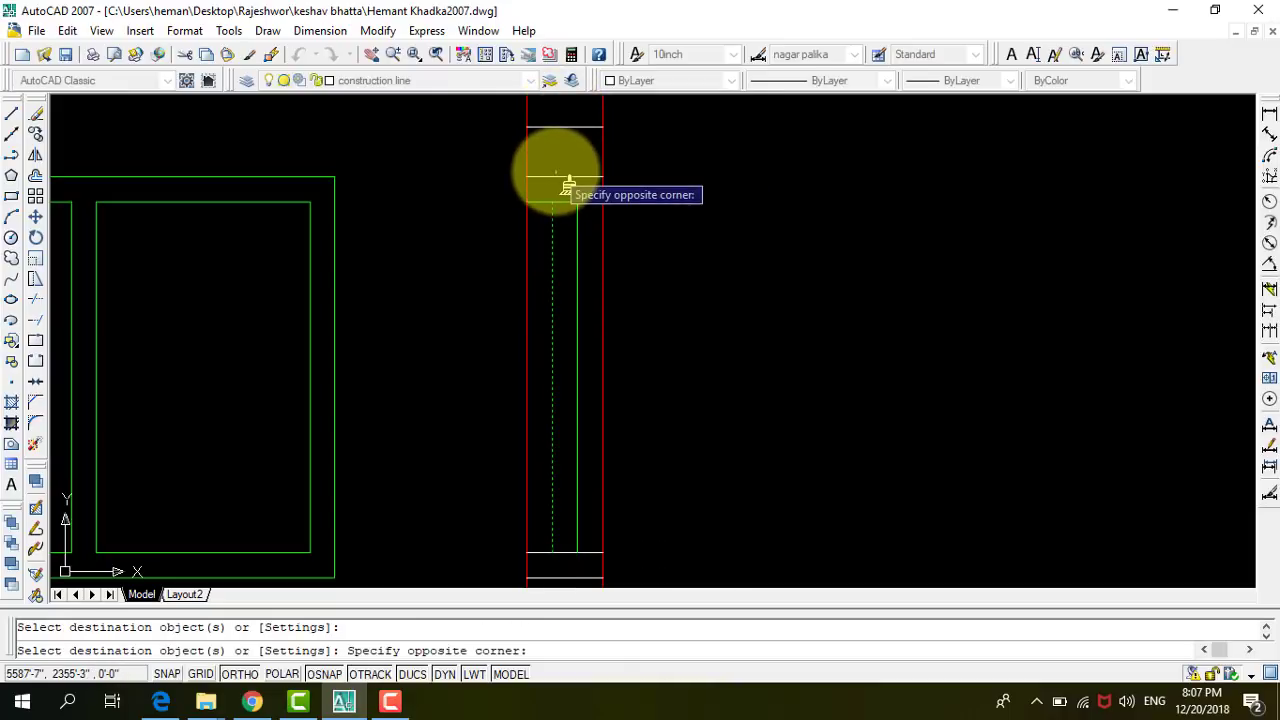
click(583, 191)
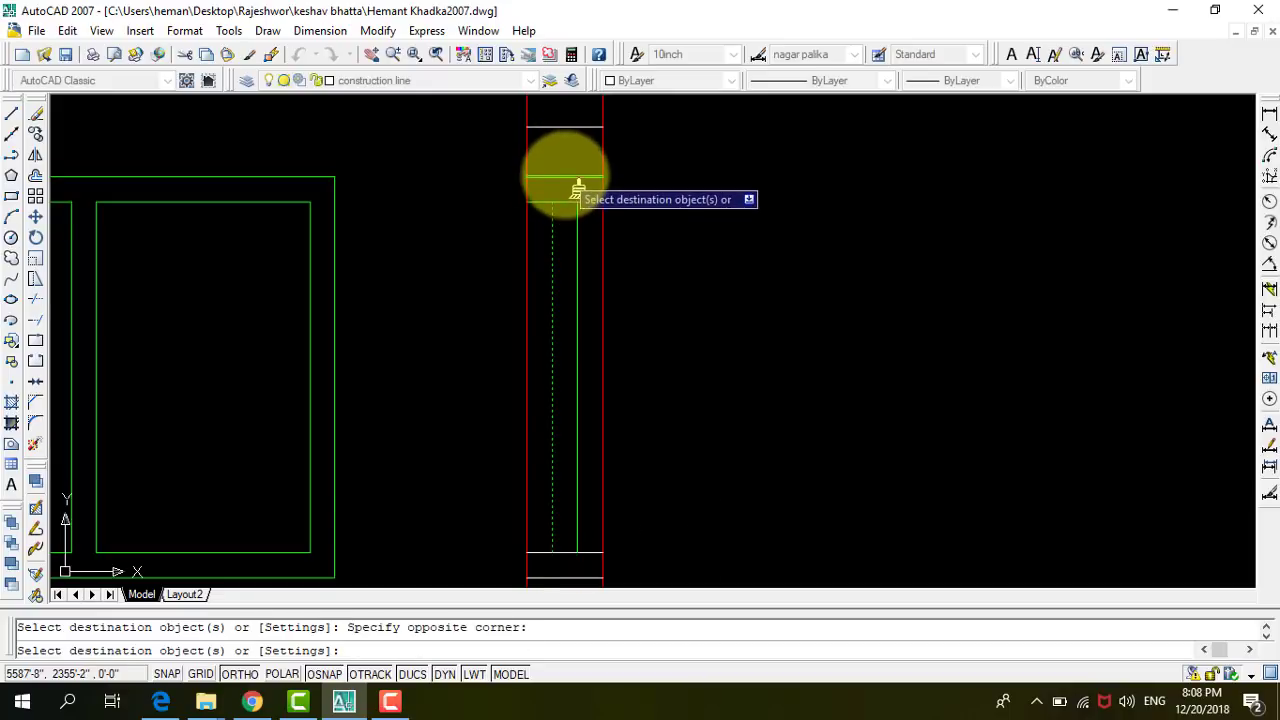
scroll(578, 188, down, 3)
scroll(571, 309, up, 3)
click(575, 226)
click(552, 201)
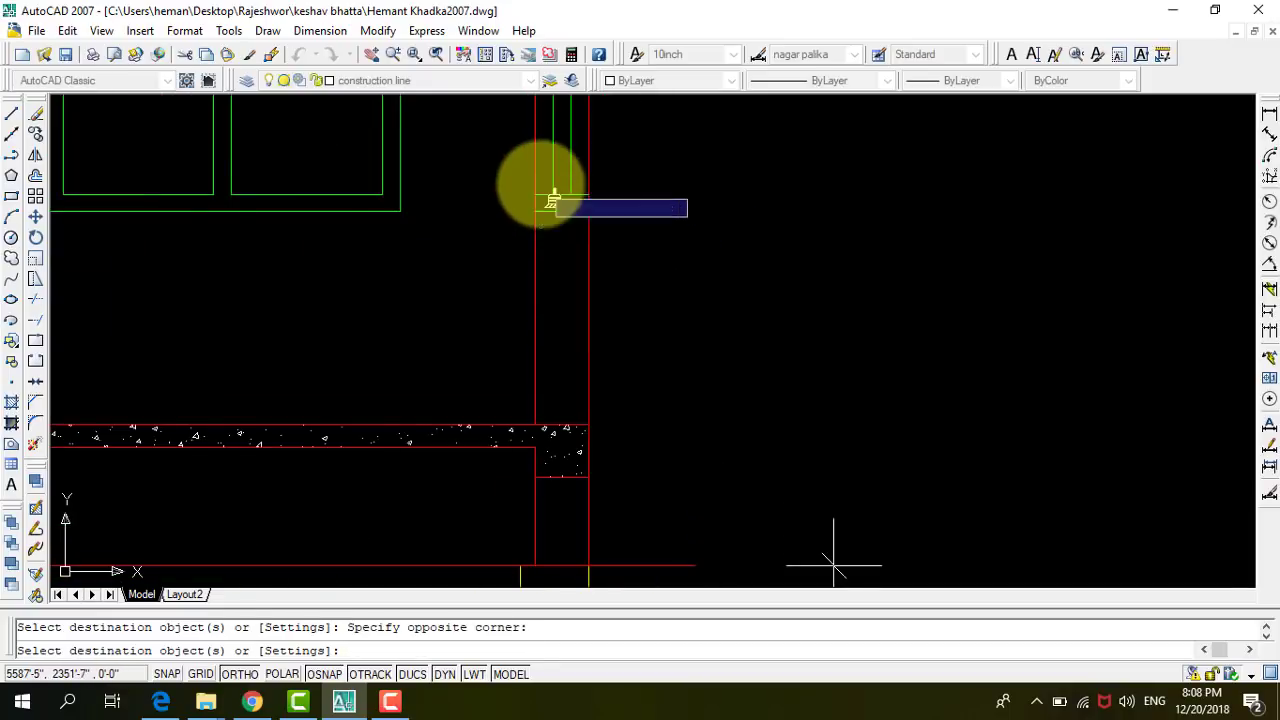
scroll(563, 329, down, 3)
key(Return)
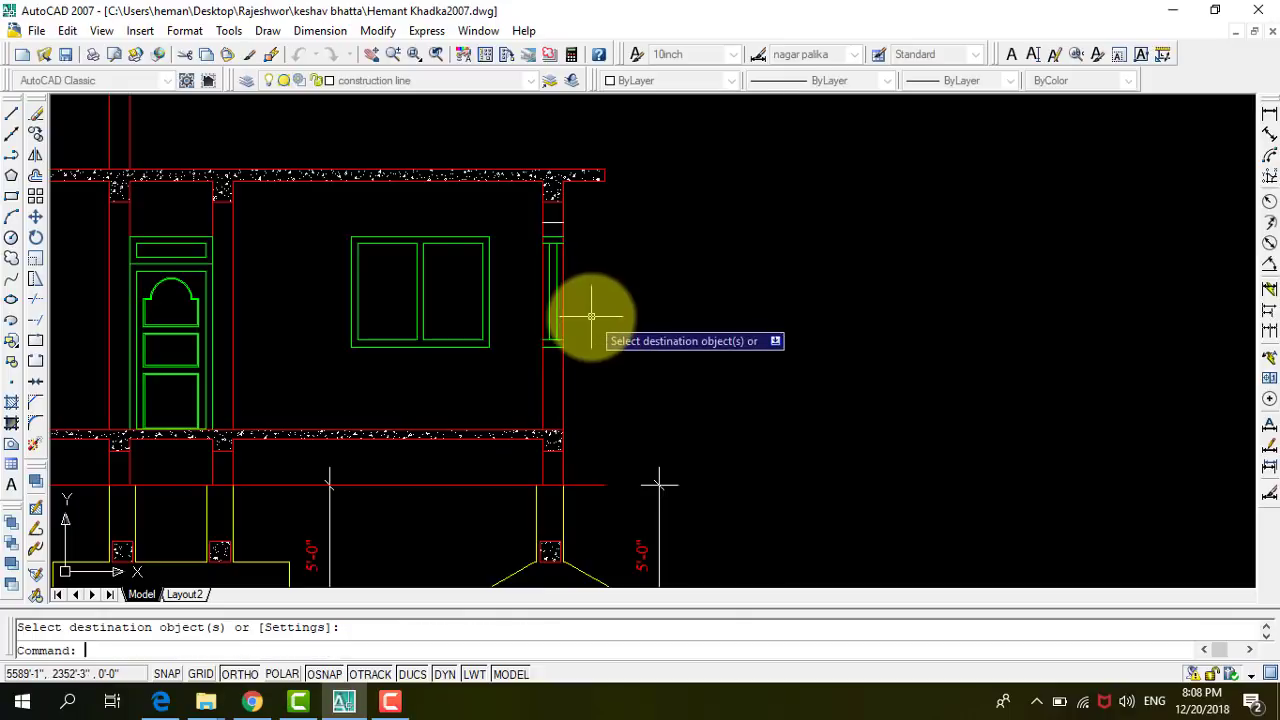
Rerun Match Properties with MA and apply it to the remaining element beside the column.
text(ma)
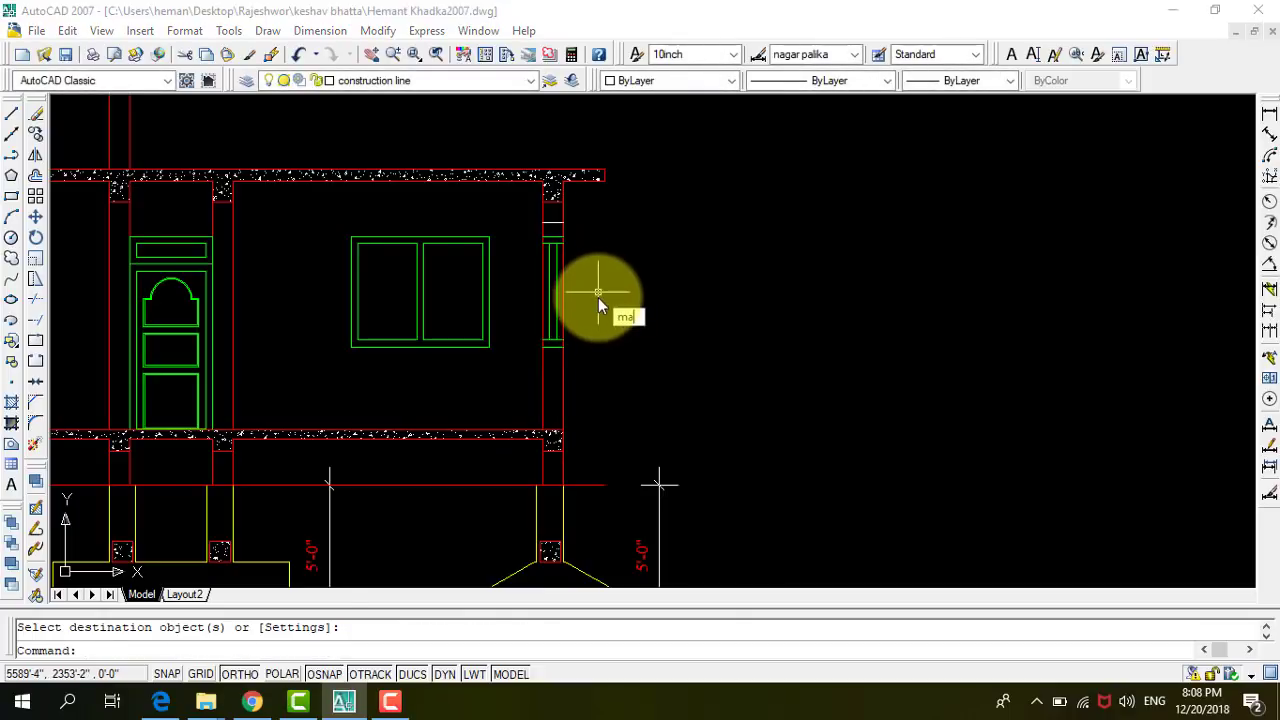
key(Return)
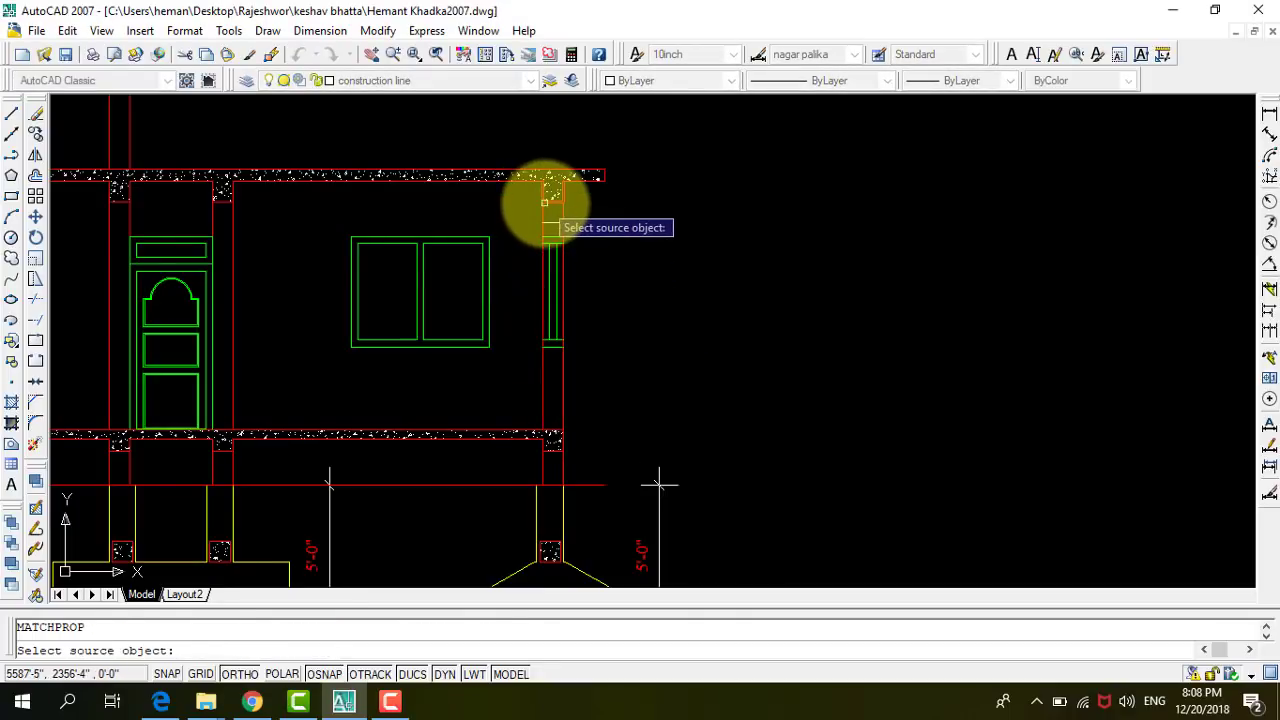
click(553, 229)
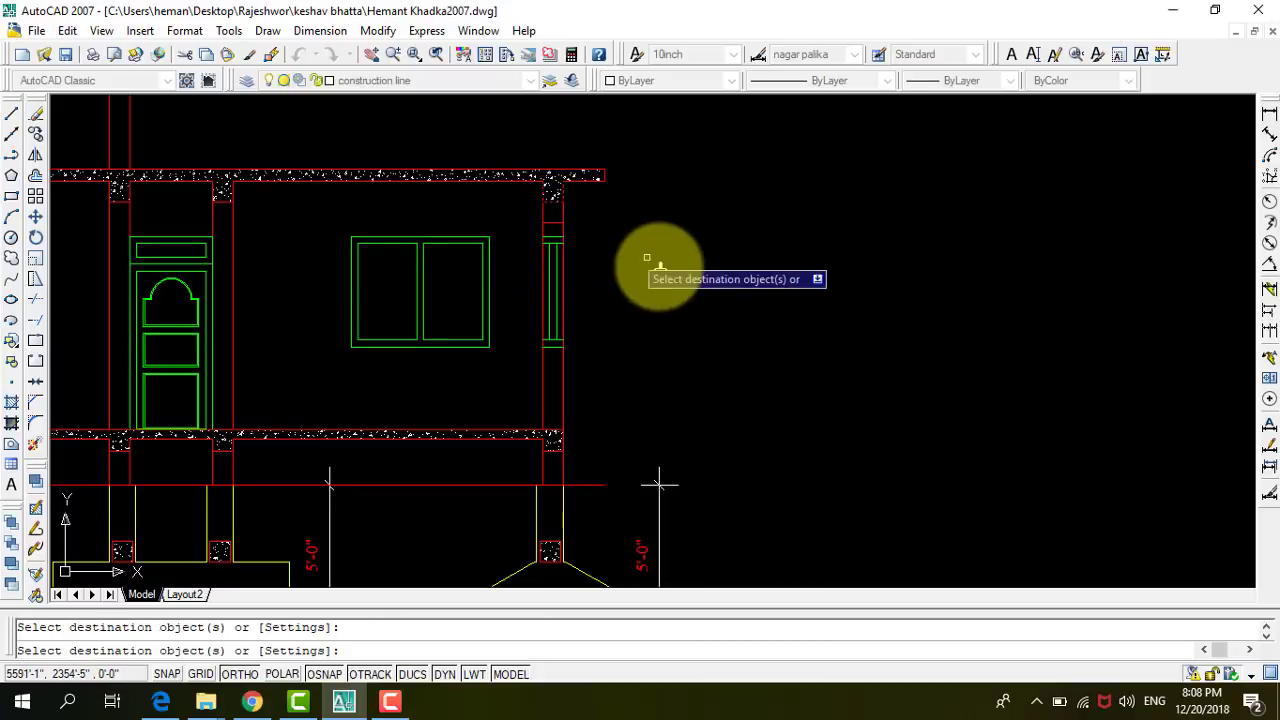
key(Escape)
scroll(659, 268, down, 3)
scroll(606, 251, up, 2)
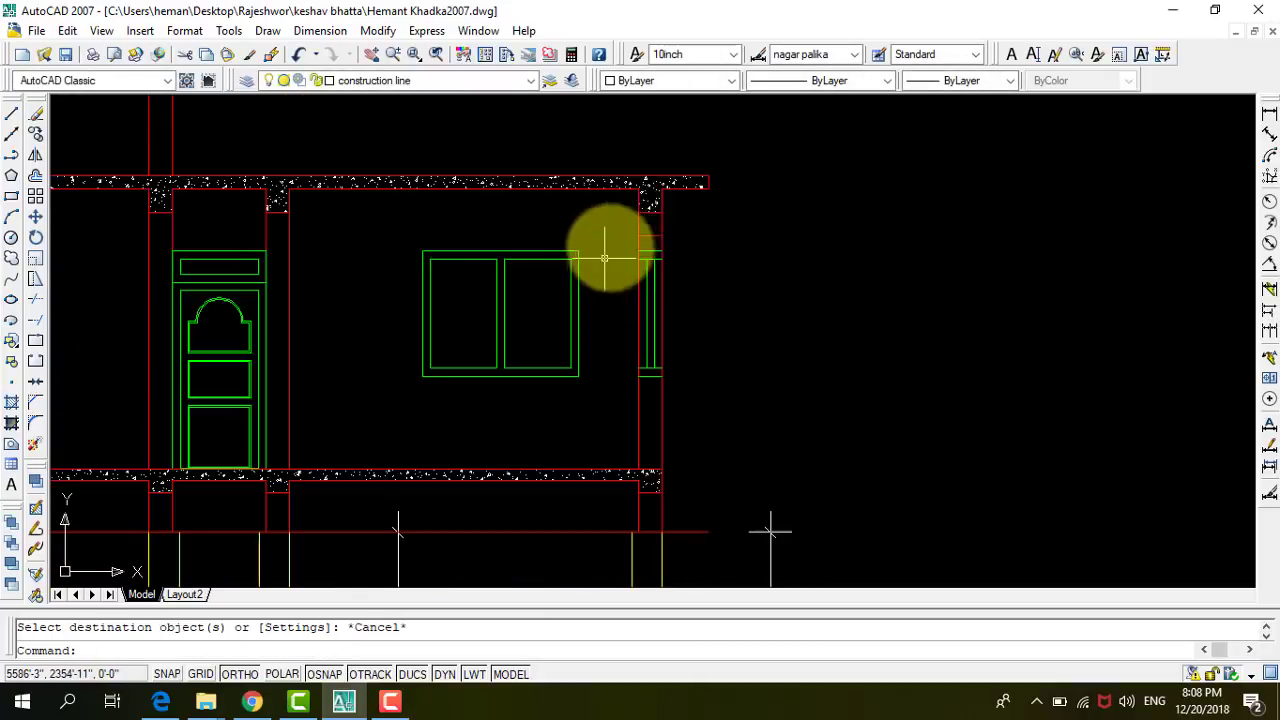
scroll(700, 230, up, 2)
scroll(700, 214, down, 3)
scroll(597, 343, up, 2)
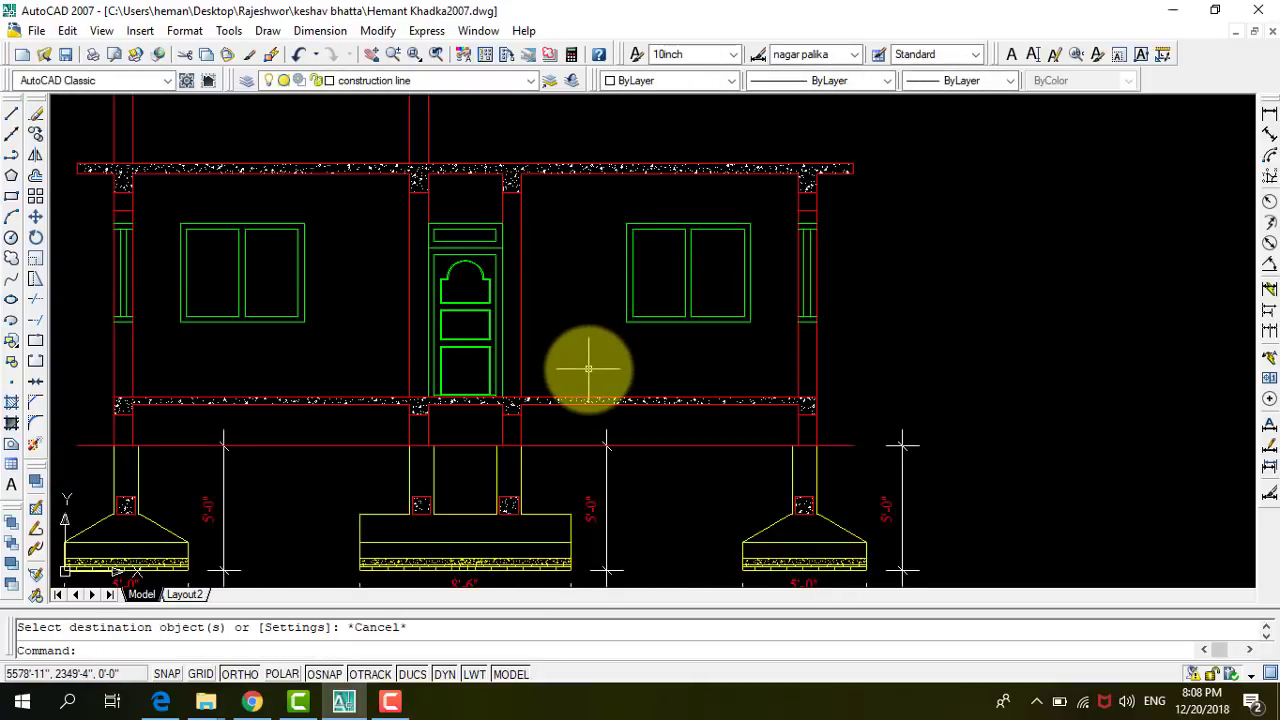
text(h)
Fill the column segment just under the top slab with the AR-CONC concrete hatch.
key(Return)
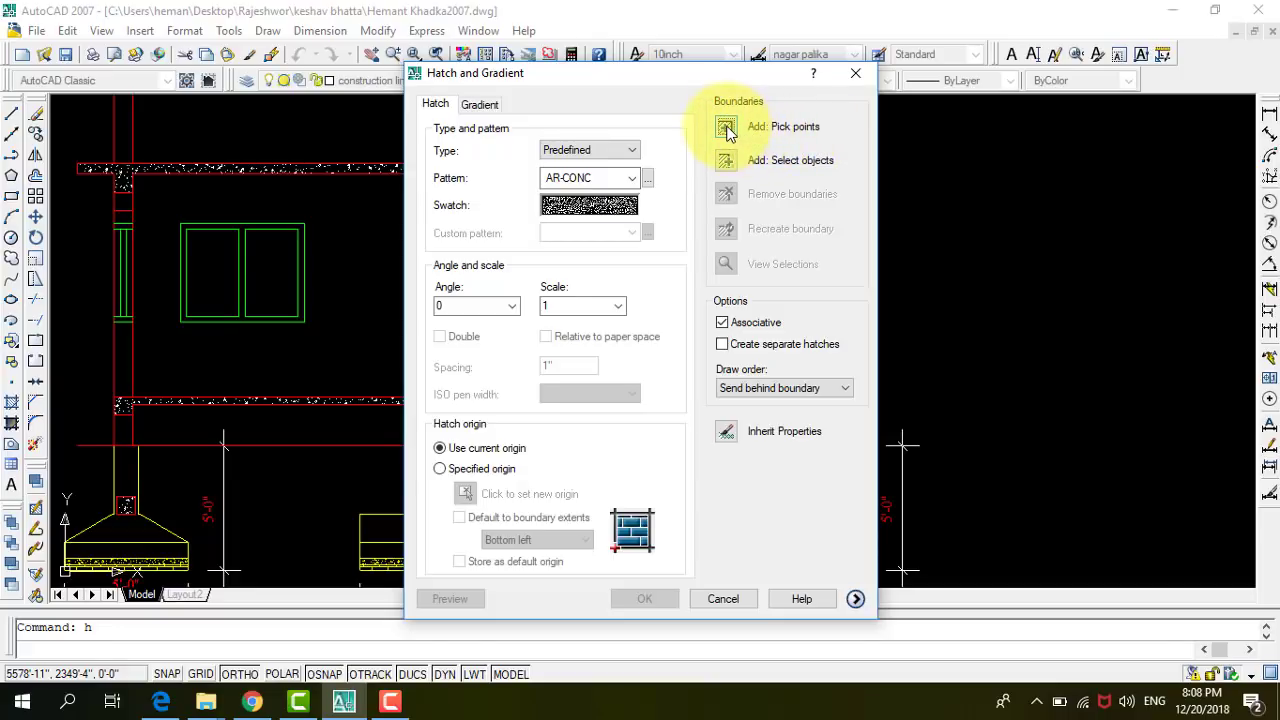
click(727, 130)
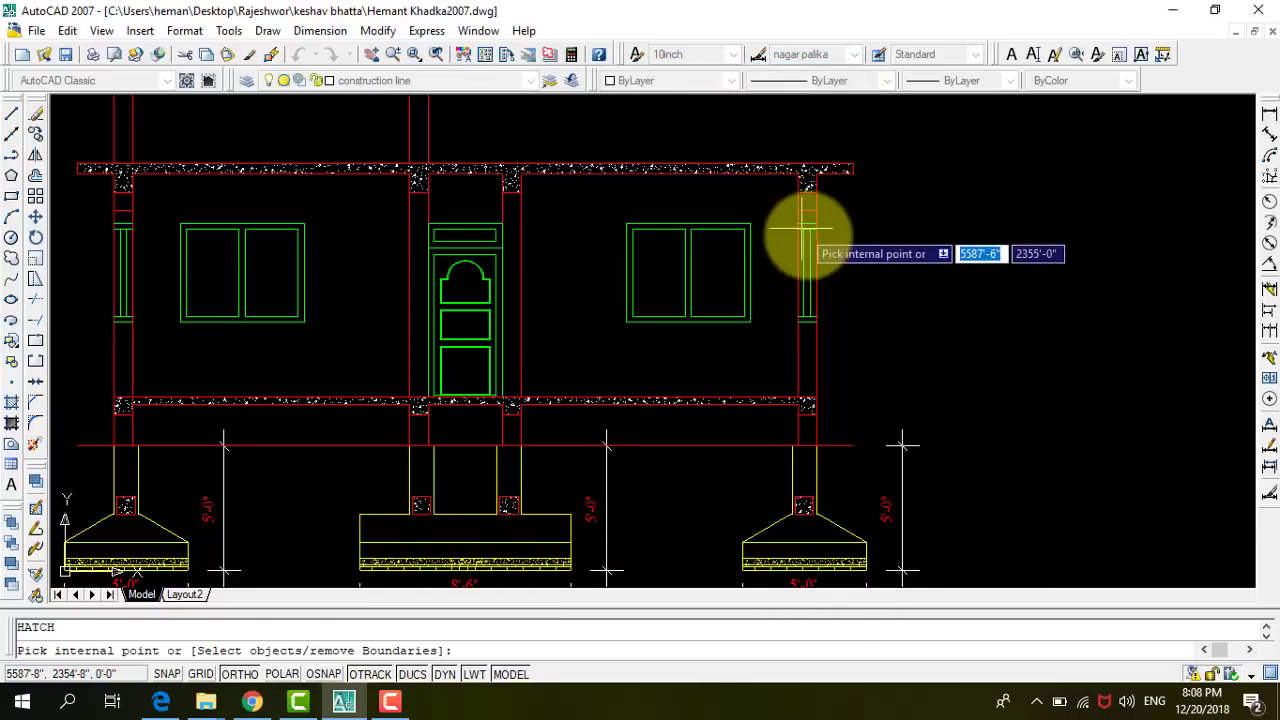
scroll(808, 218, up, 3)
scroll(808, 228, up, 2)
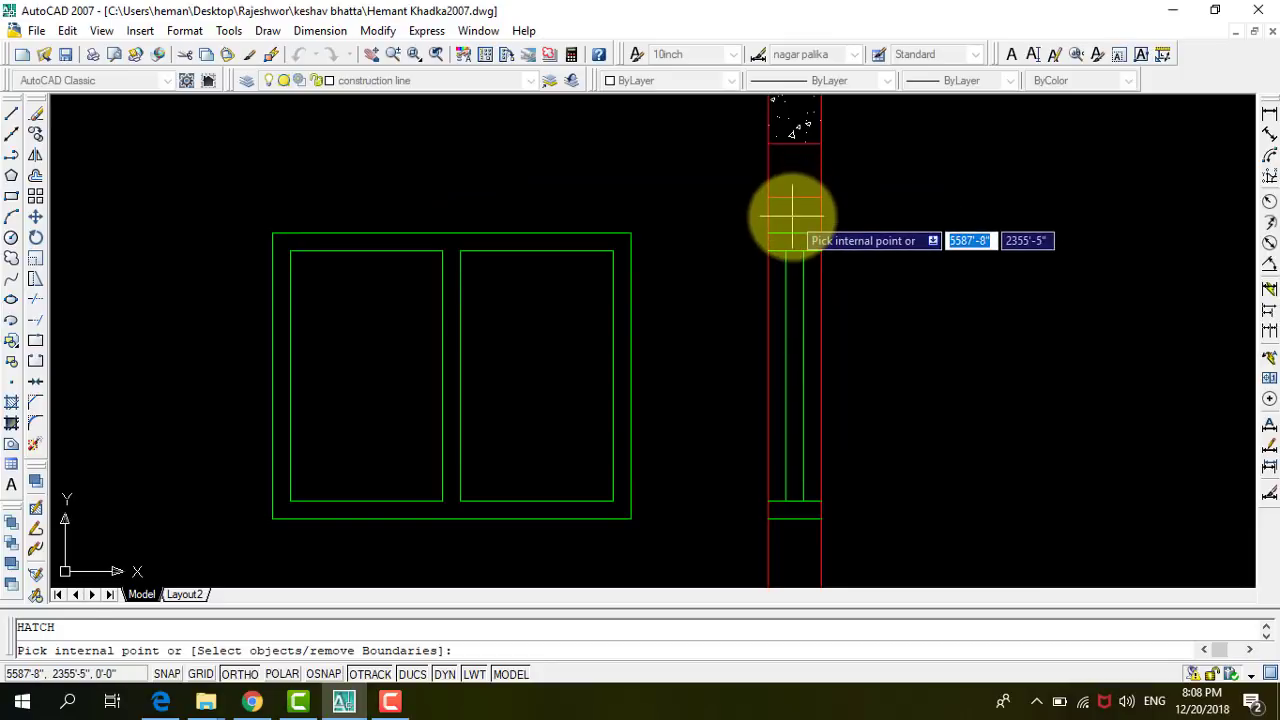
click(792, 213)
scroll(790, 205, down, 3)
scroll(910, 203, down, 2)
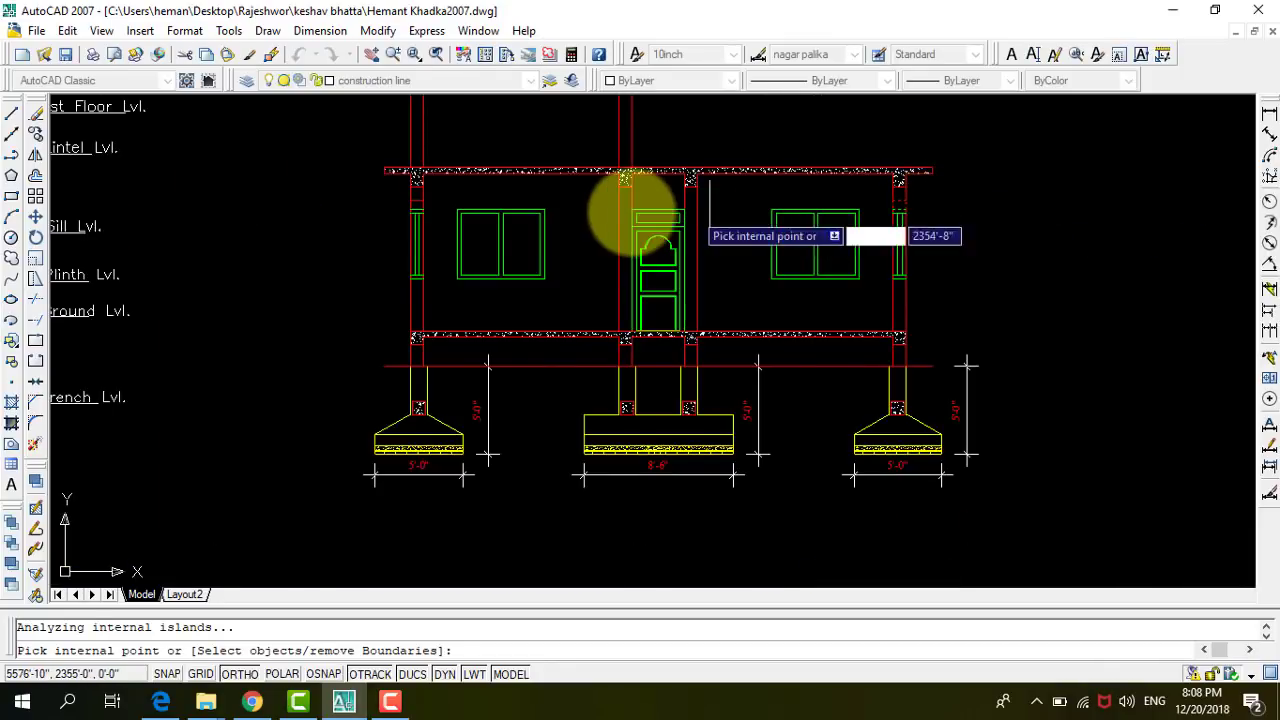
scroll(560, 200, up, 1)
scroll(275, 188, up, 3)
scroll(288, 190, up, 2)
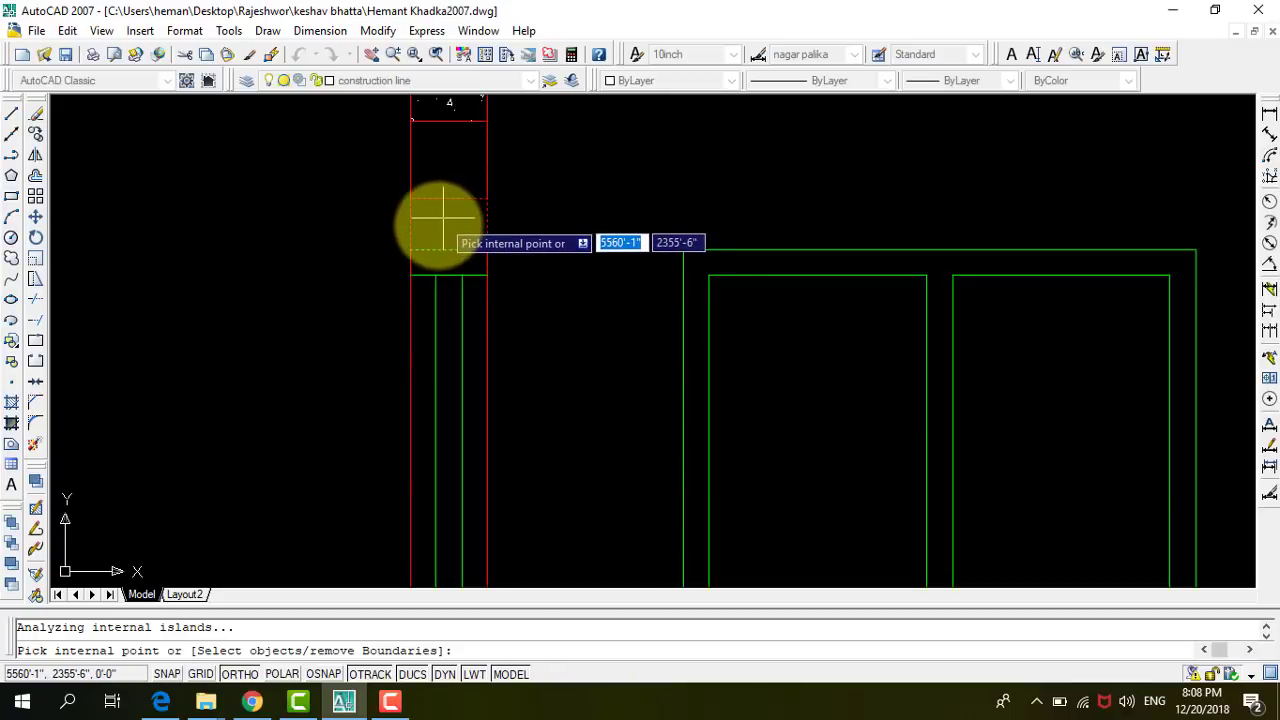
key(Return)
key(Return)
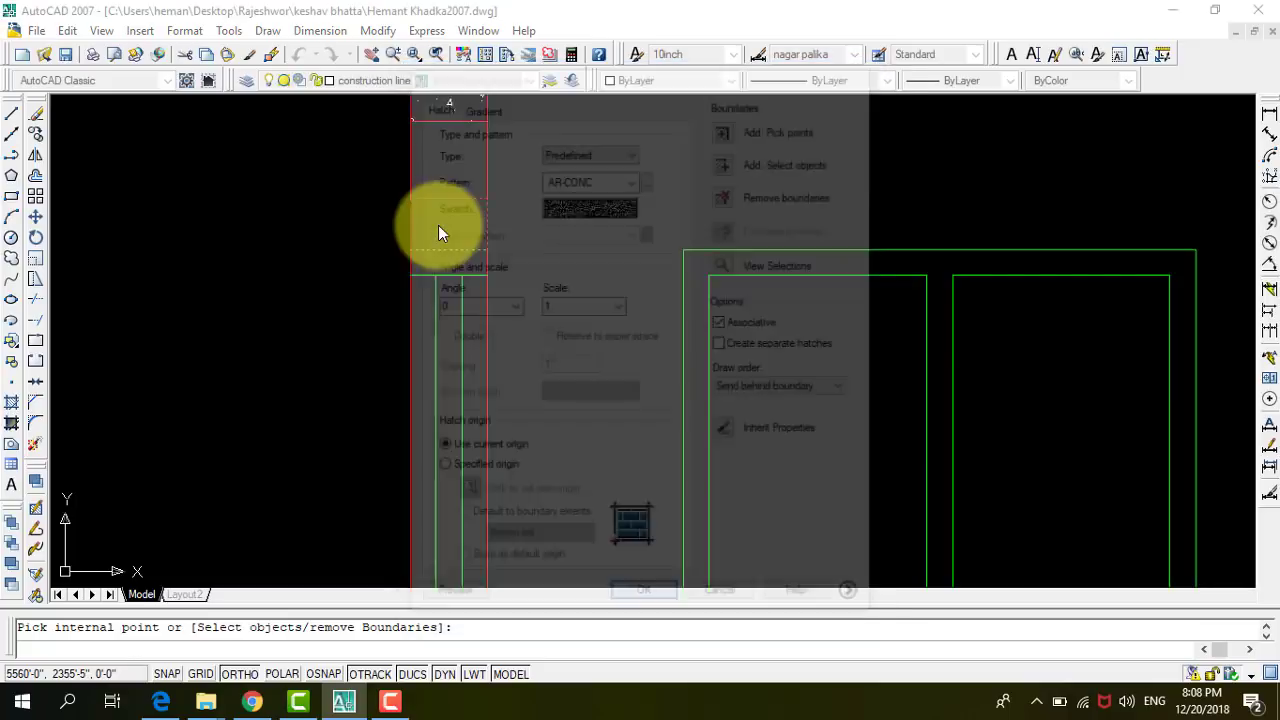
scroll(340, 255, down, 5)
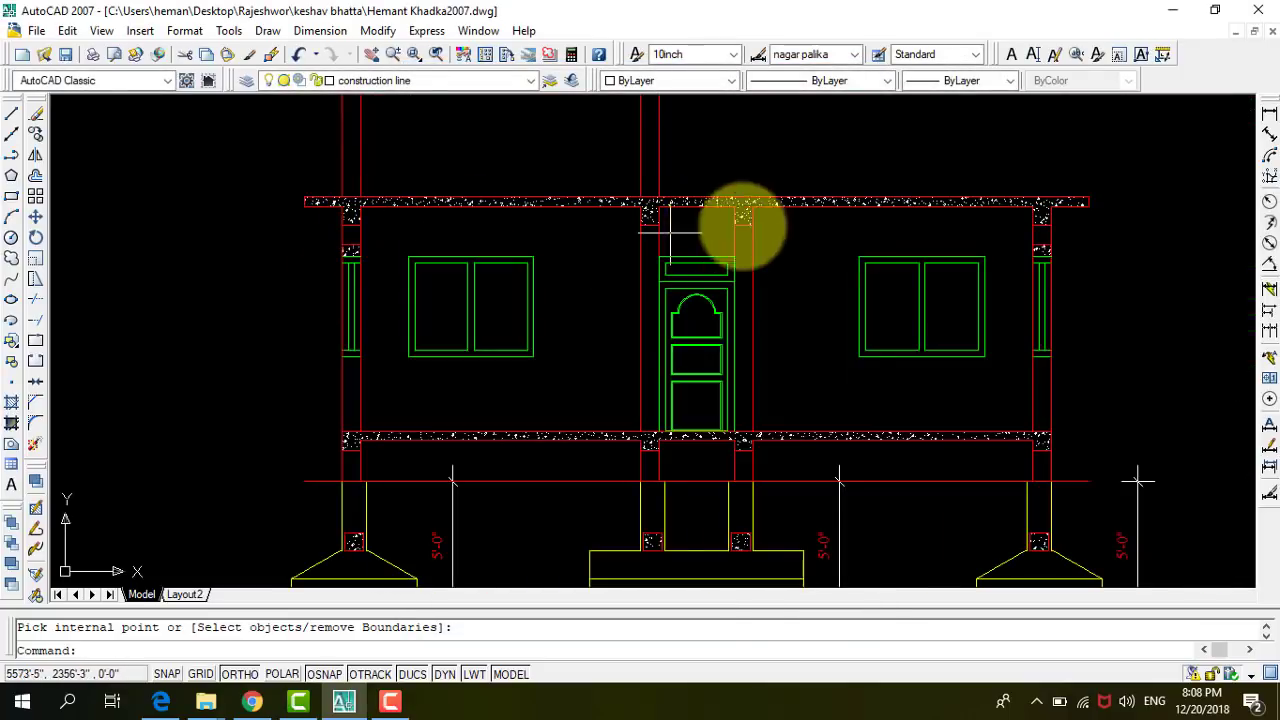
scroll(1024, 224, up, 2)
scroll(779, 277, down, 3)
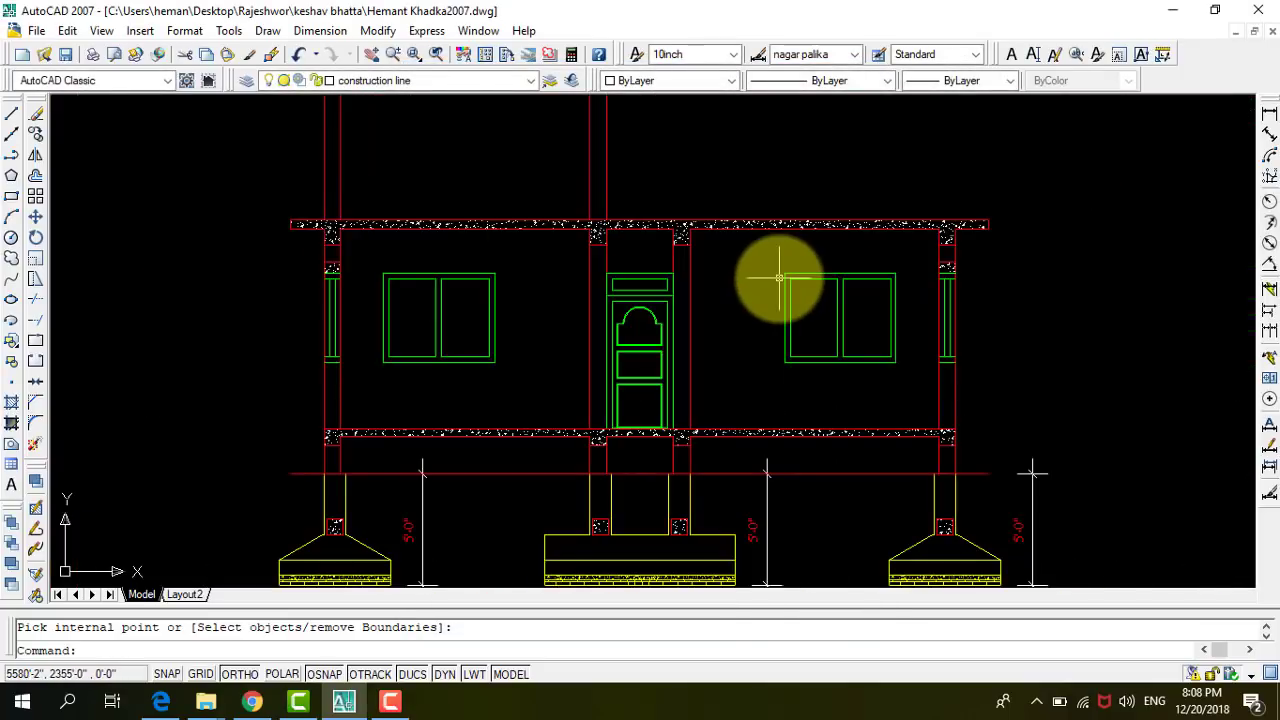
Start a new hatch with the ANSI31 pattern at scale 20, ready to pick points.
text(h)
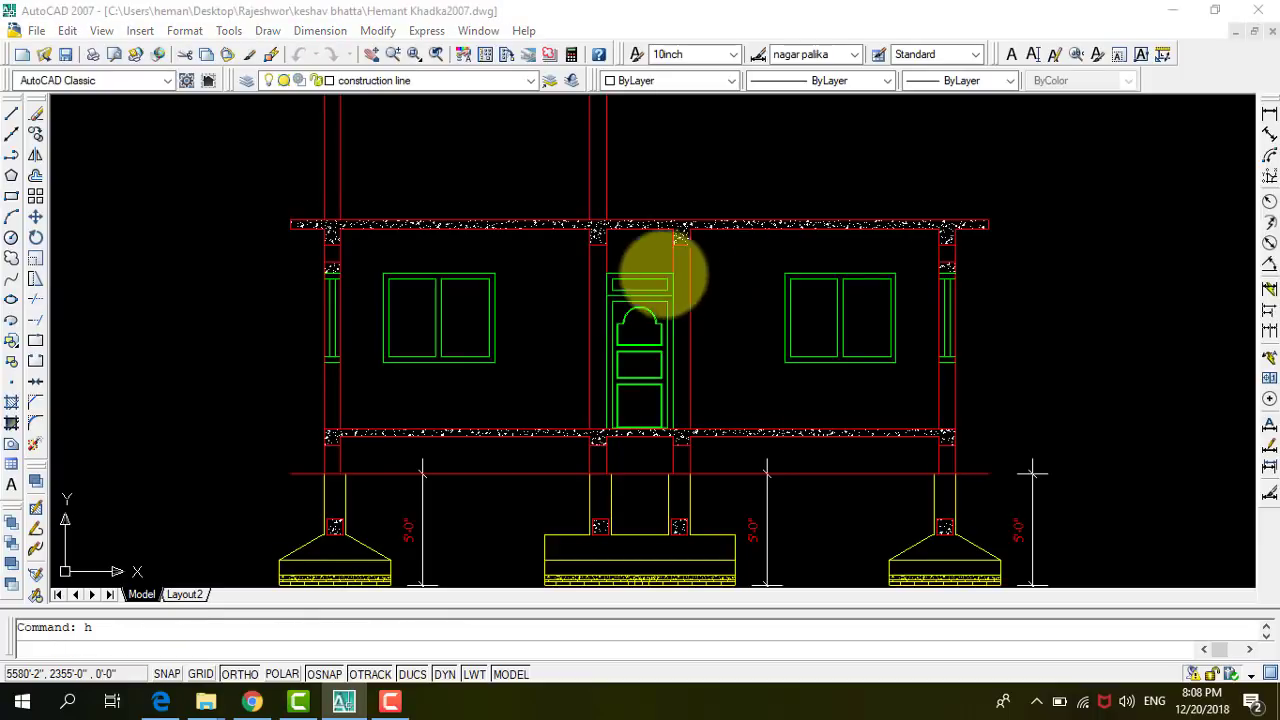
key(Return)
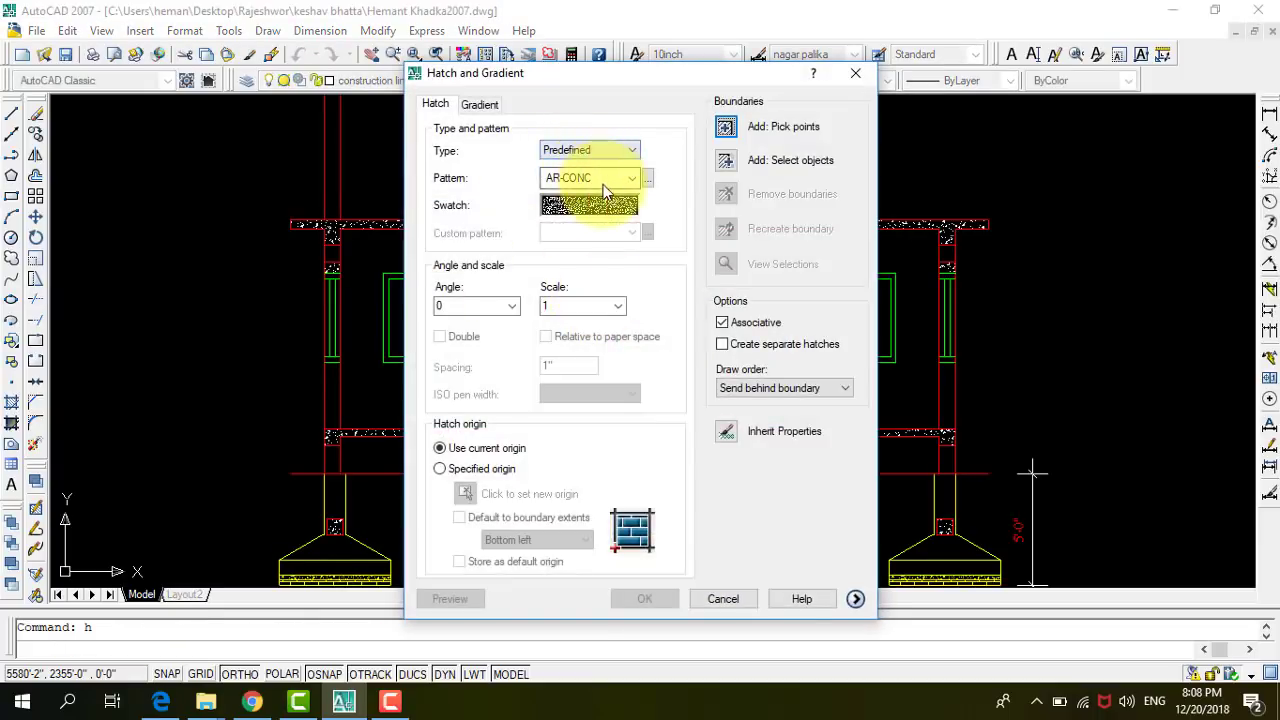
click(600, 178)
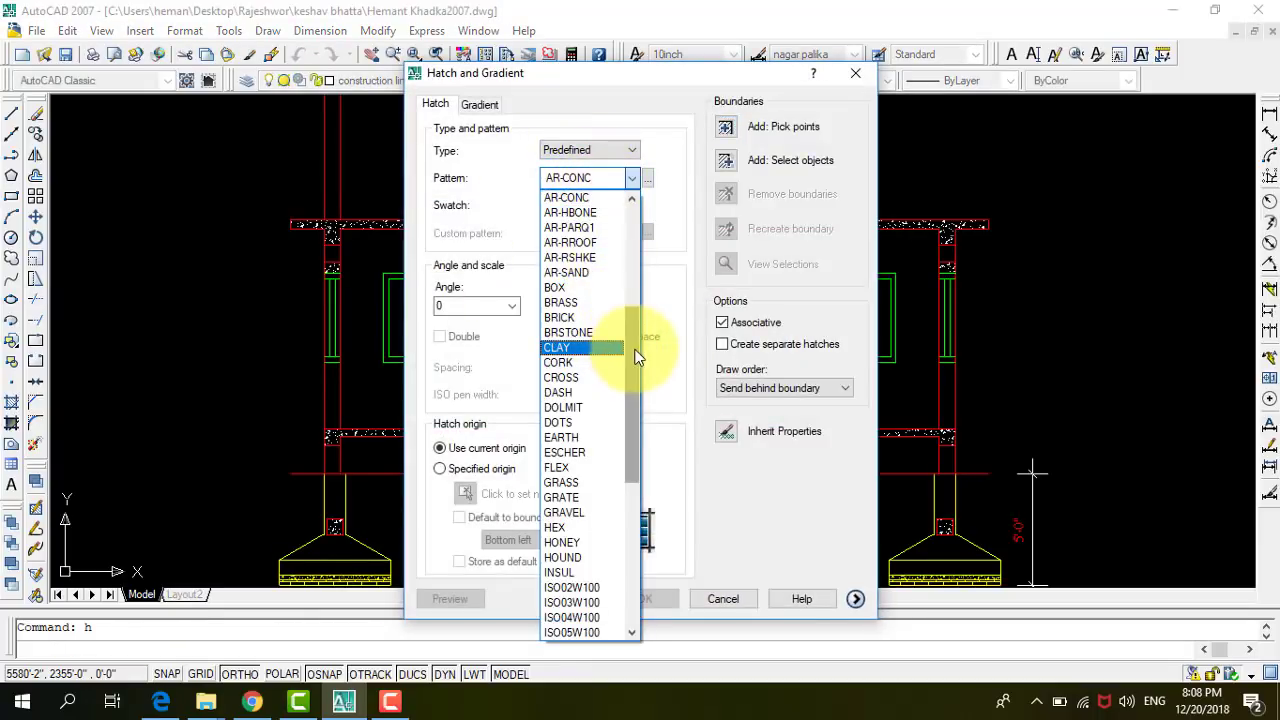
scroll(645, 300, up, 4)
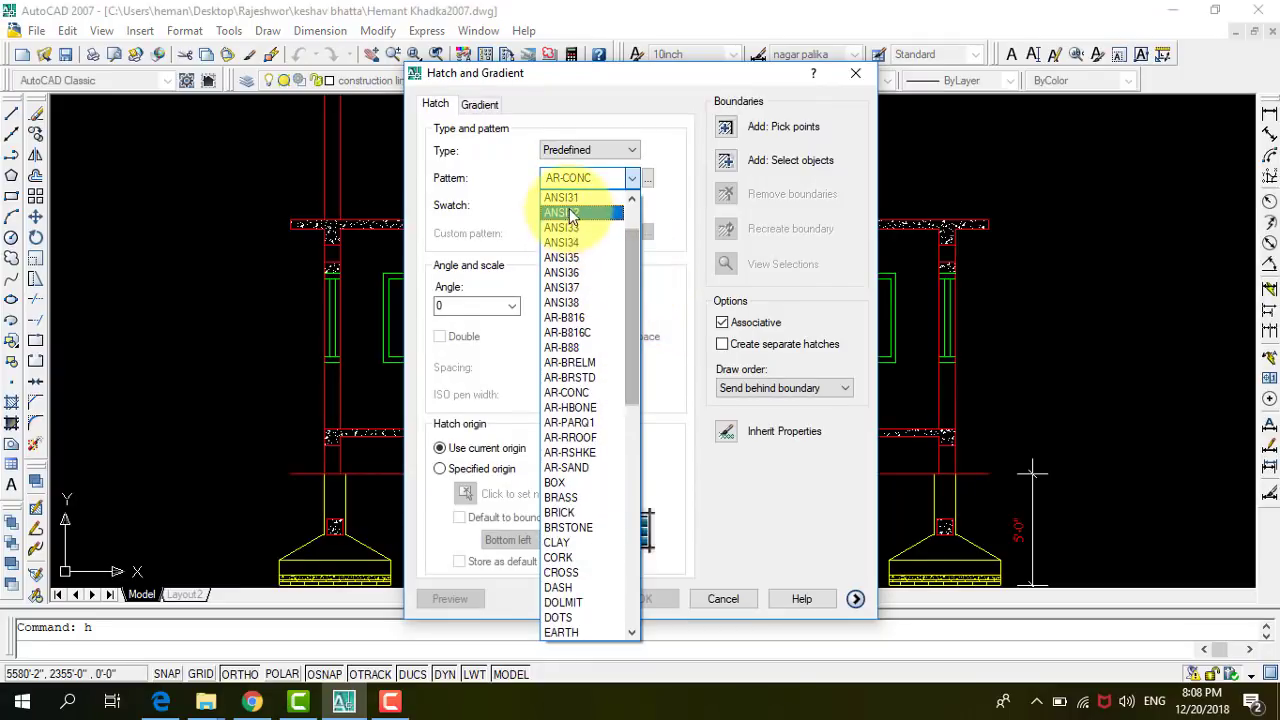
scroll(625, 272, up, 2)
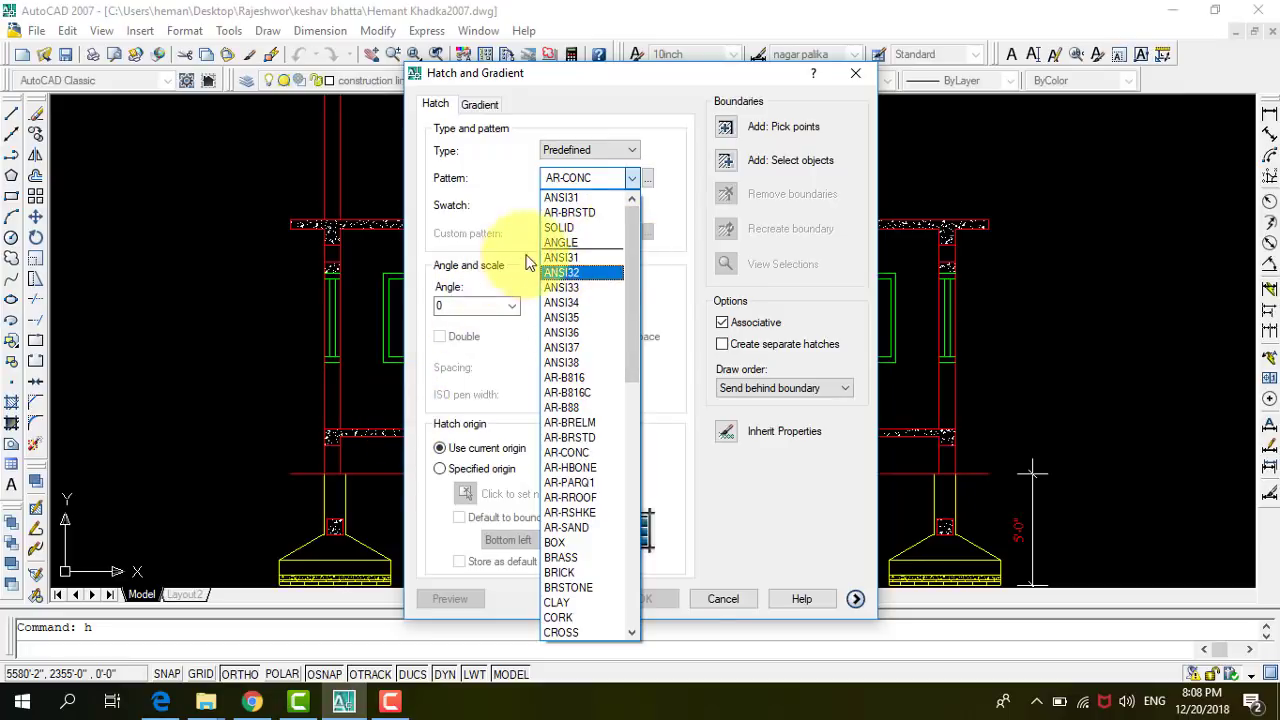
click(570, 259)
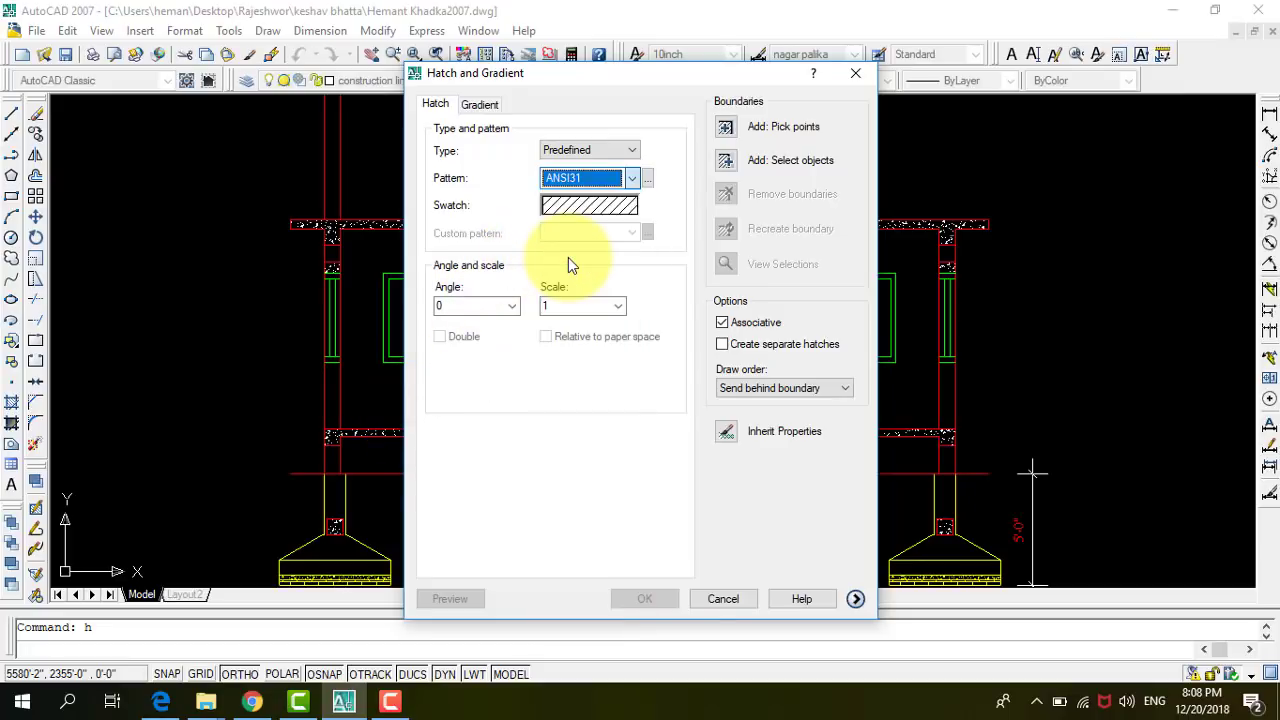
click(546, 305)
text(20)
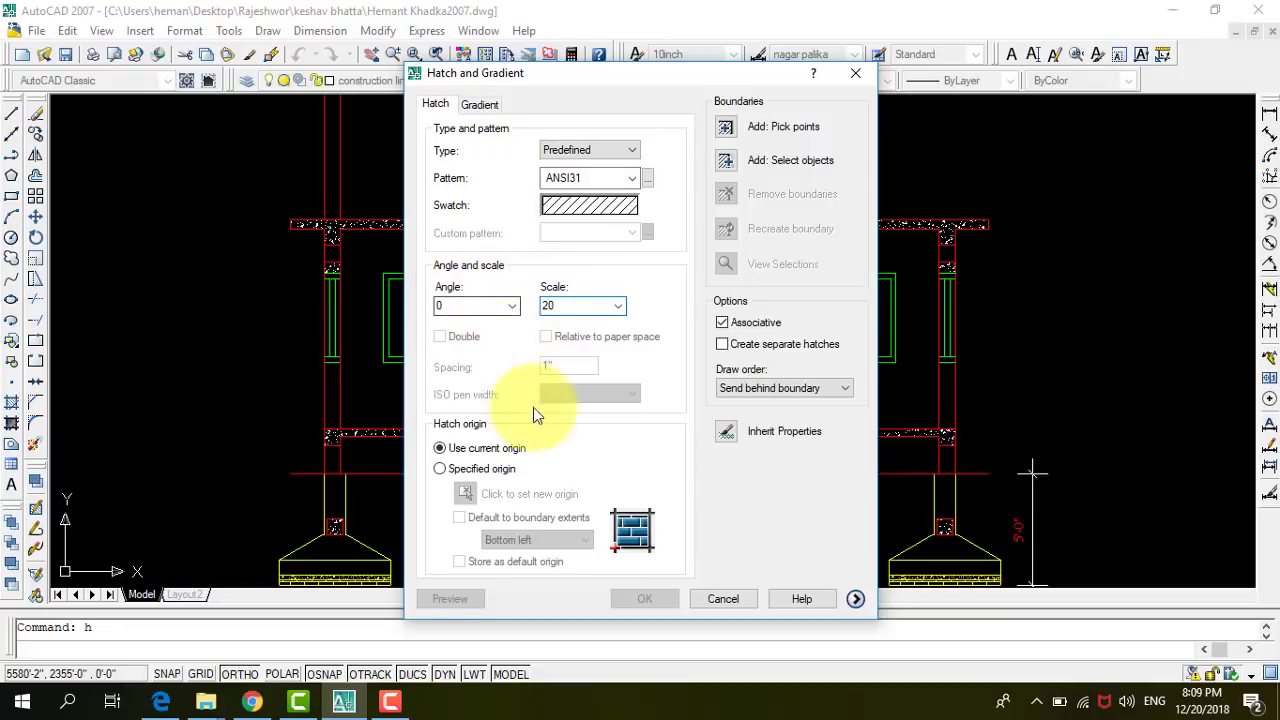
click(726, 128)
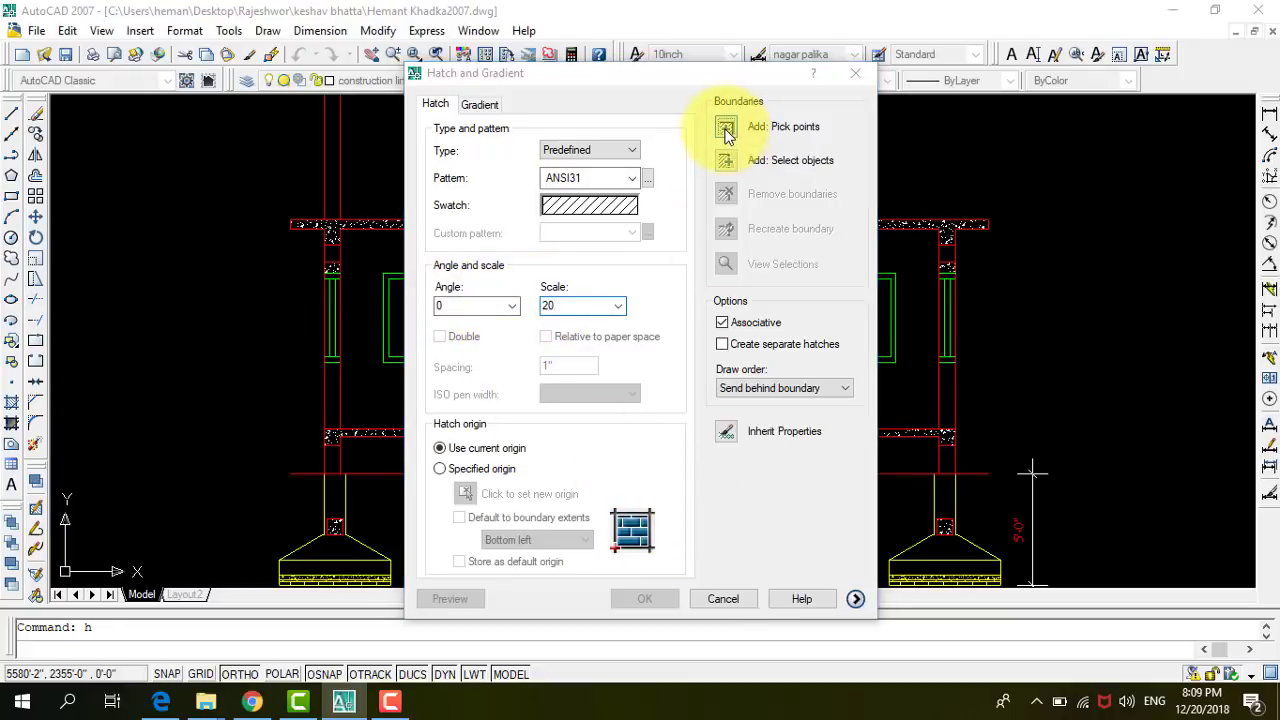
Hatch the left column and the column segments between the beams with ANSI31.
click(338, 157)
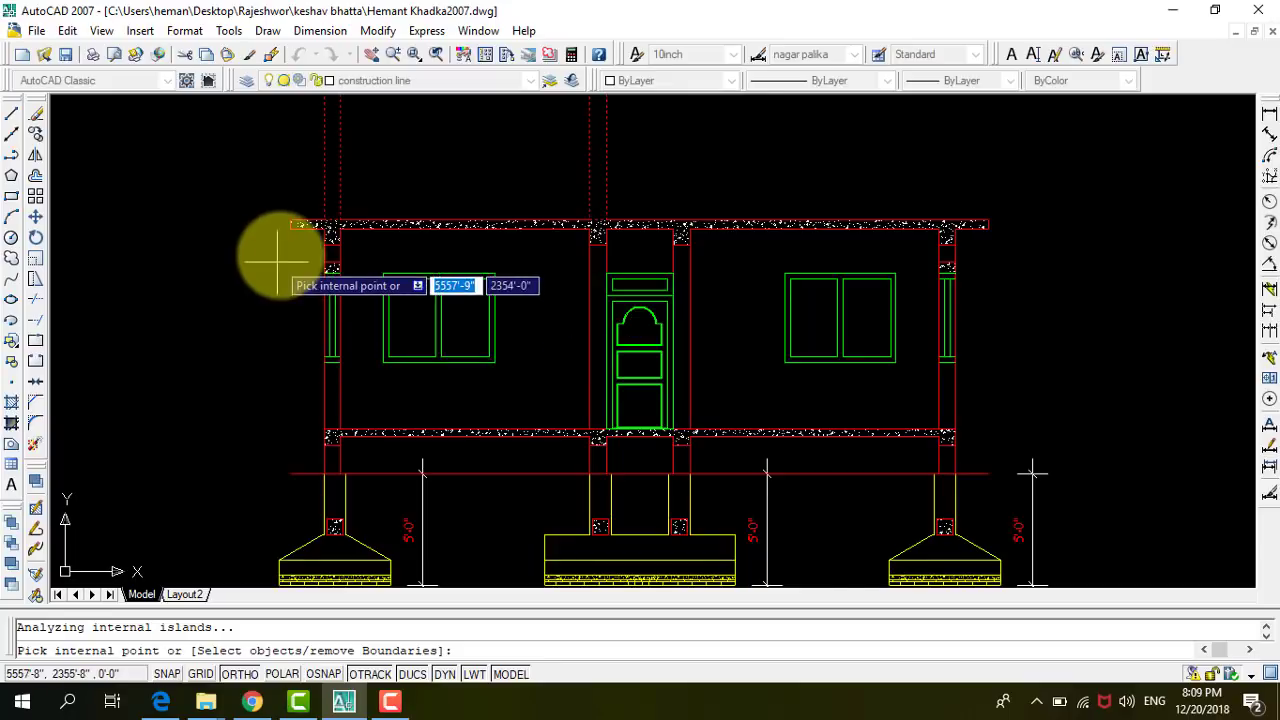
scroll(280, 255, up, 3)
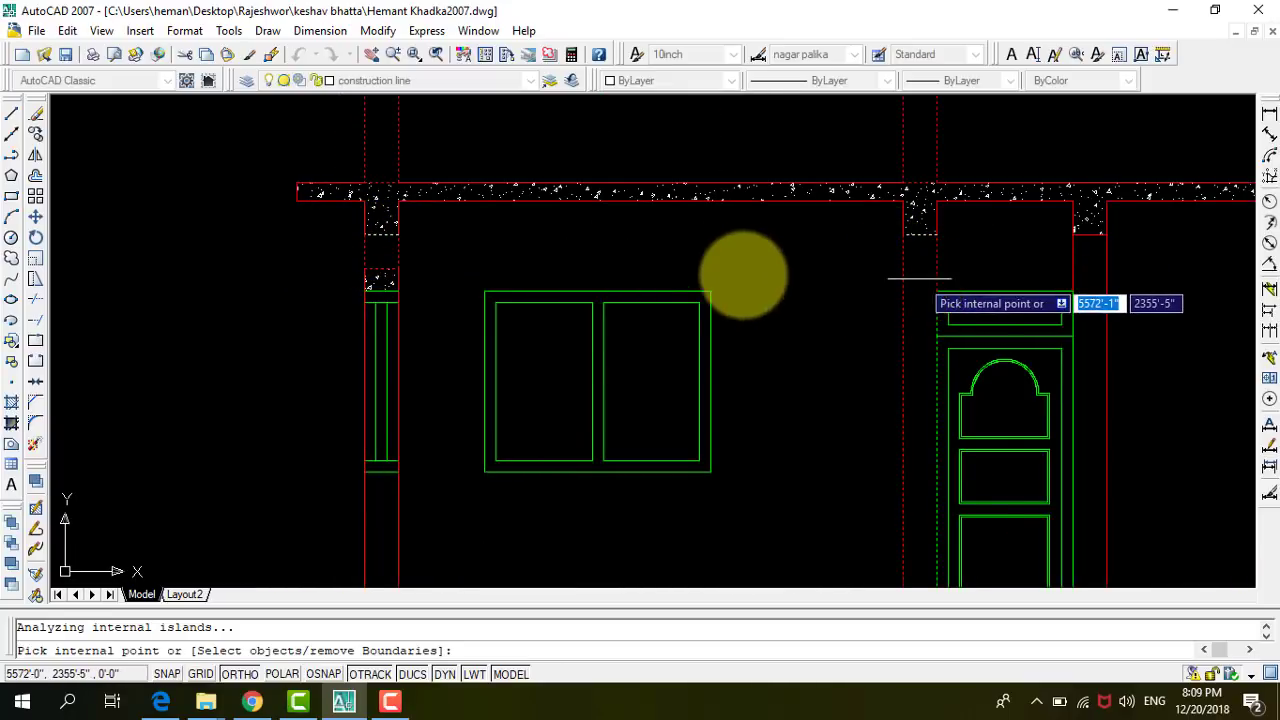
scroll(669, 260, down, 2)
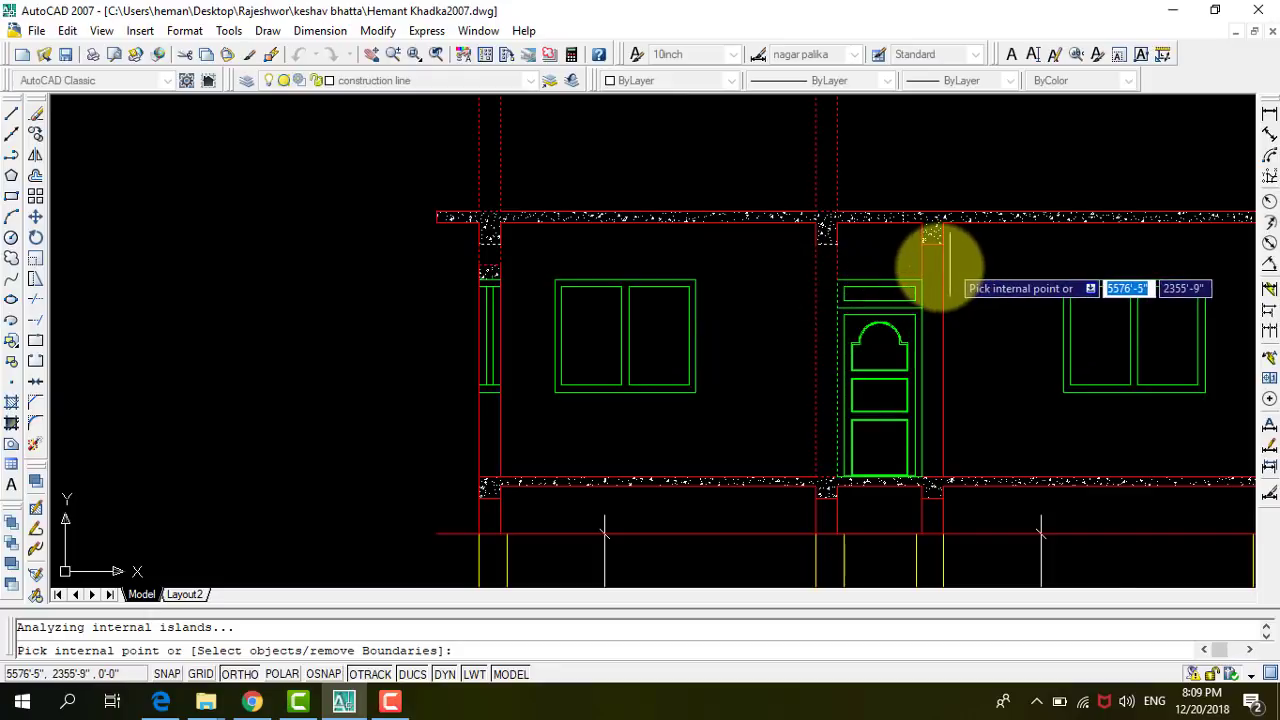
scroll(740, 280, down, 2)
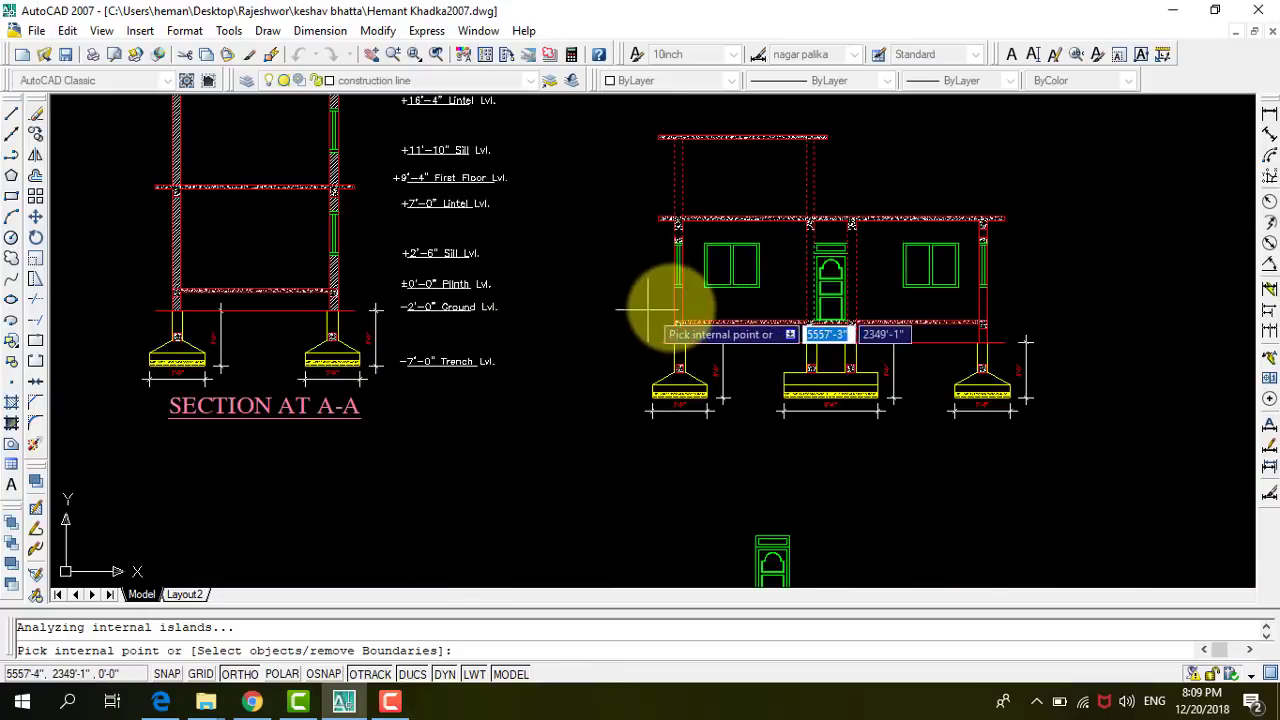
scroll(680, 295, up, 3)
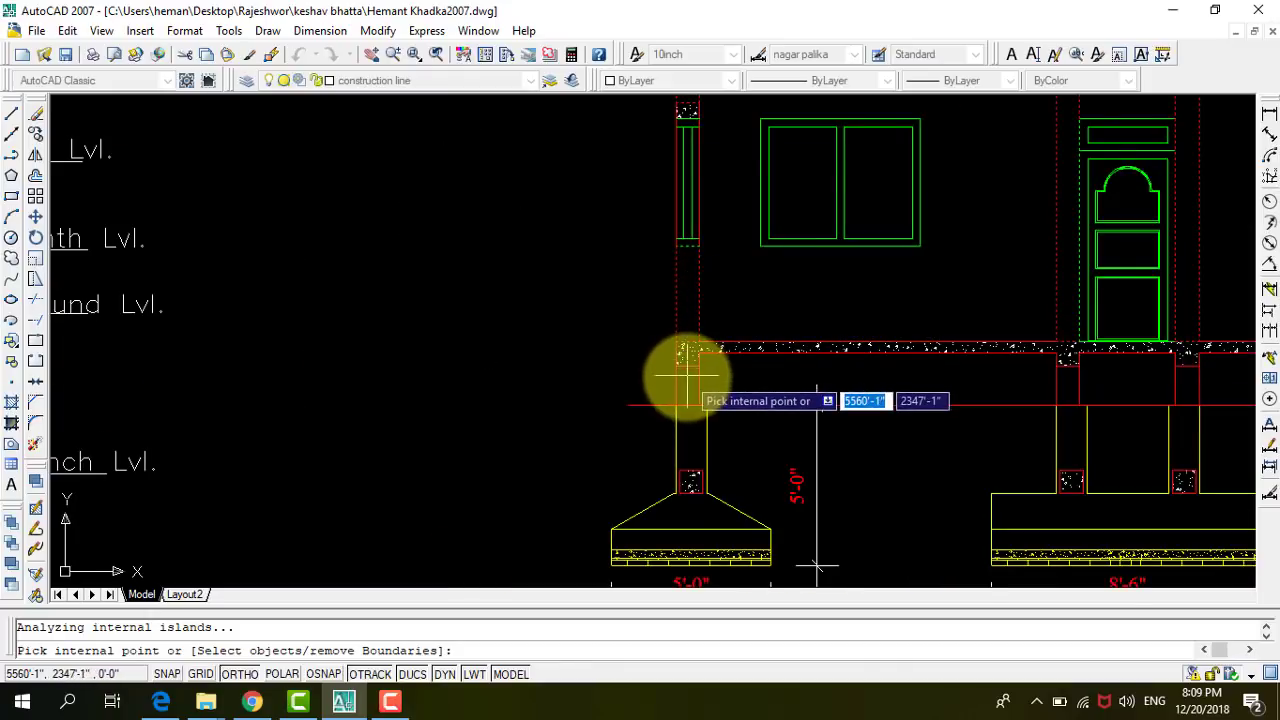
scroll(766, 329, down, 2)
scroll(814, 366, up, 3)
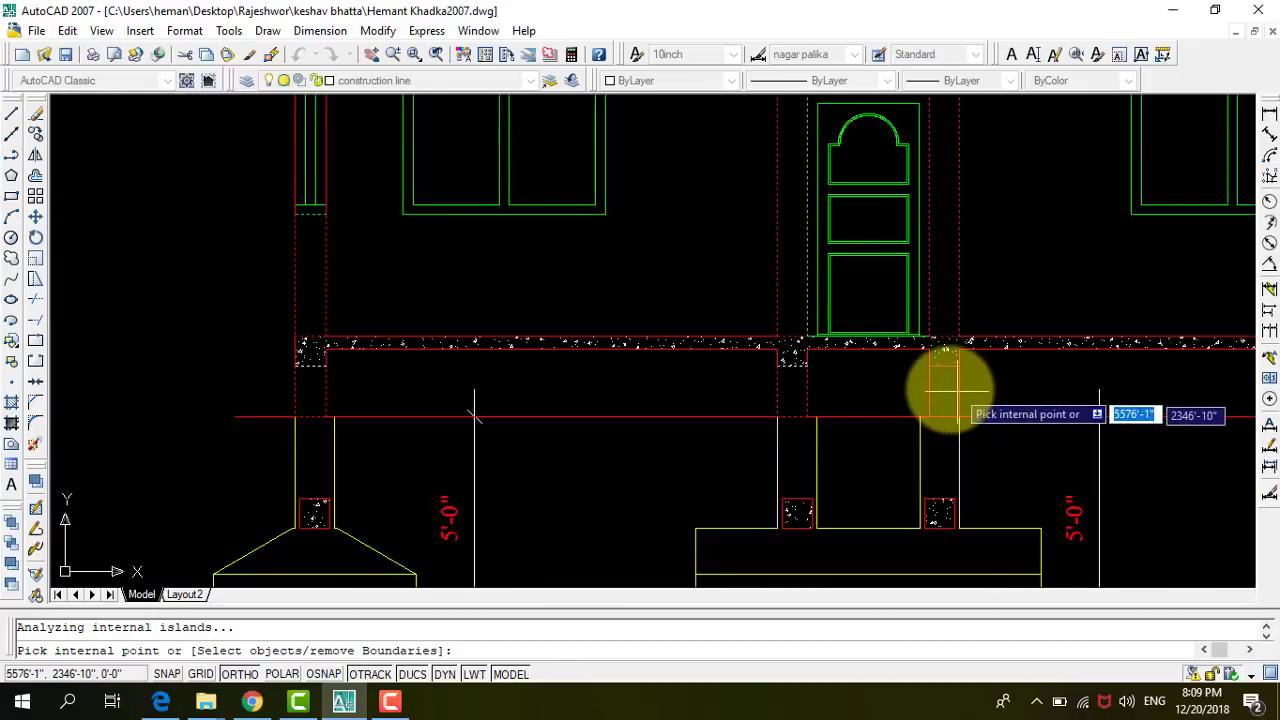
scroll(500, 400, down, 3)
scroll(380, 400, up, 1)
scroll(546, 400, up, 1)
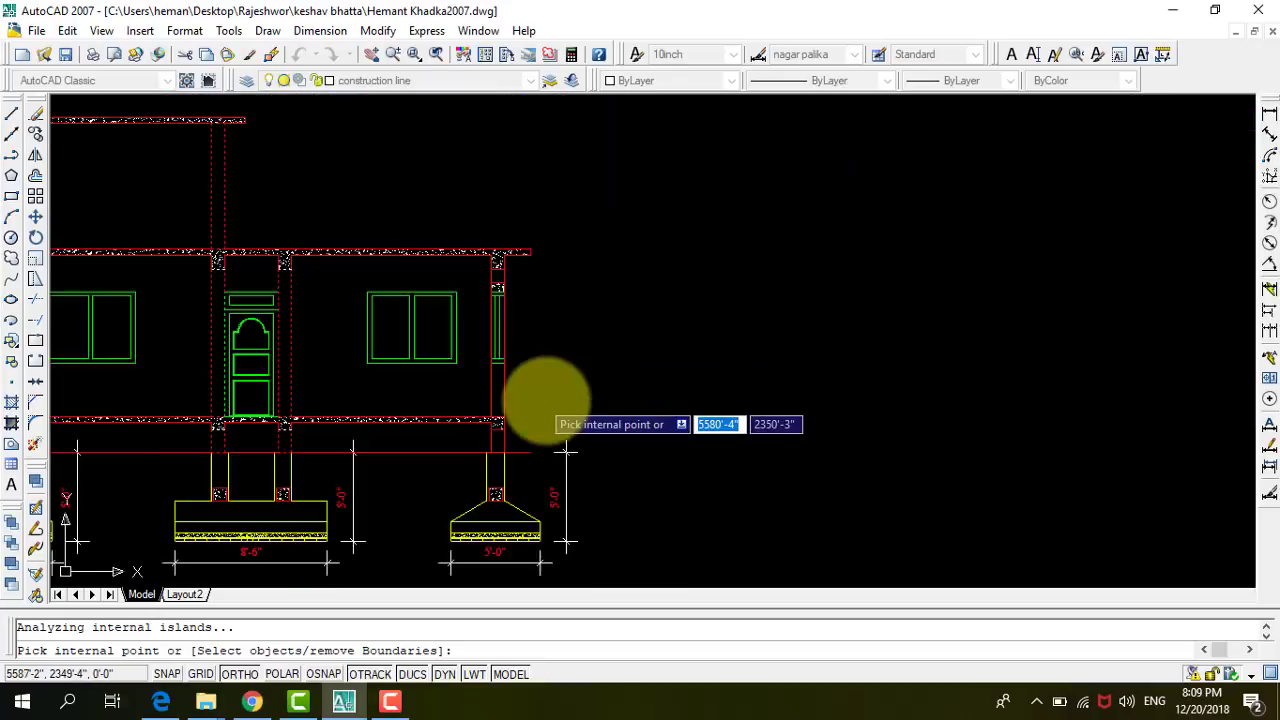
scroll(497, 400, up, 1)
click(471, 386)
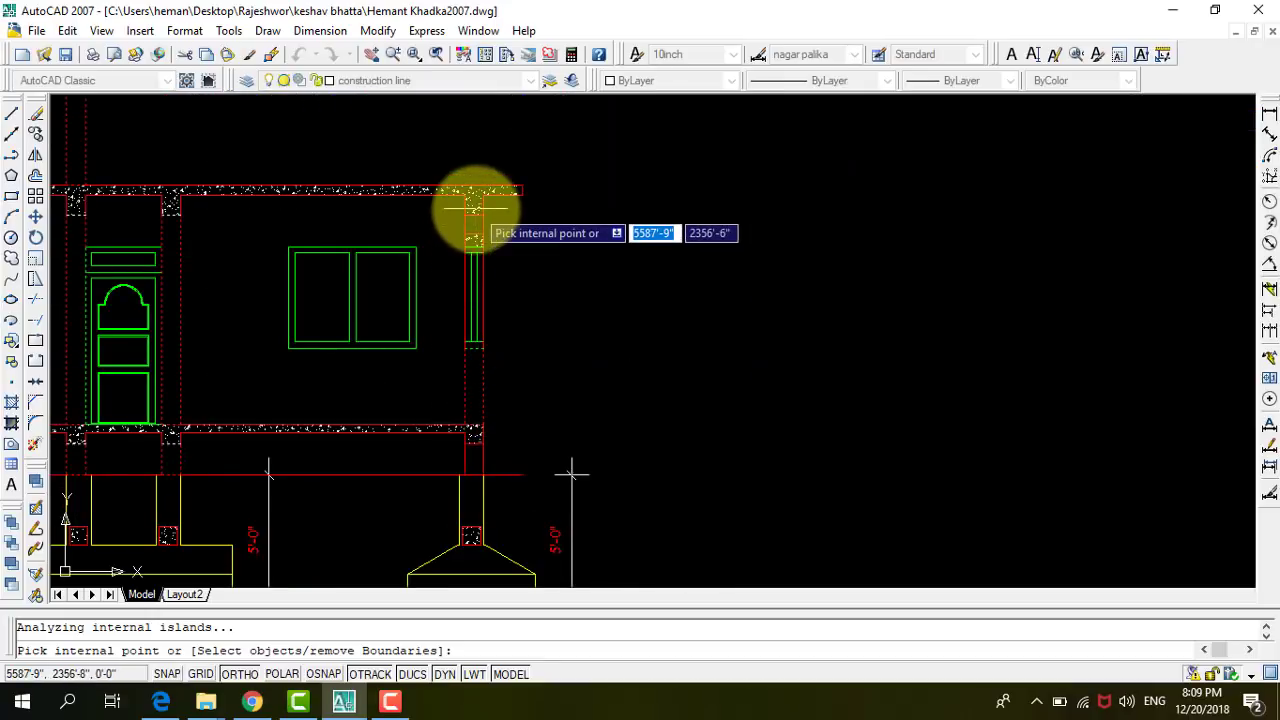
click(472, 224)
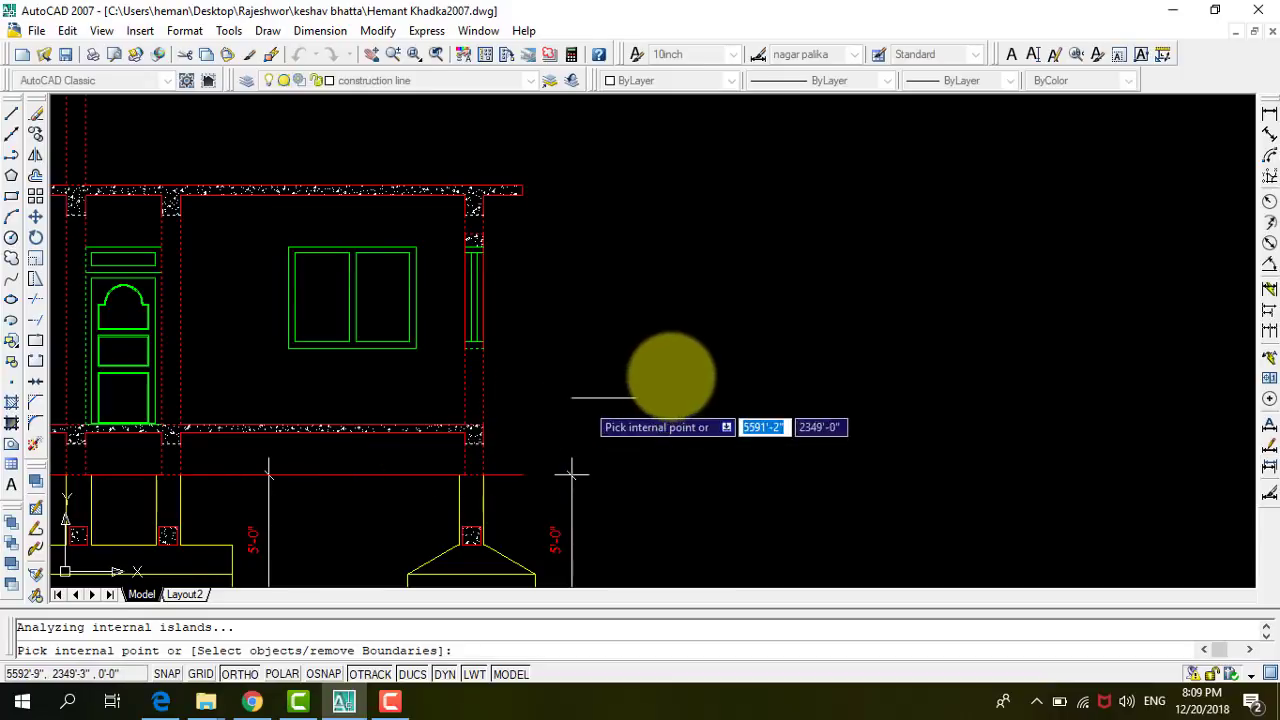
key(Return)
key(Return)
scroll(572, 474, down, 2)
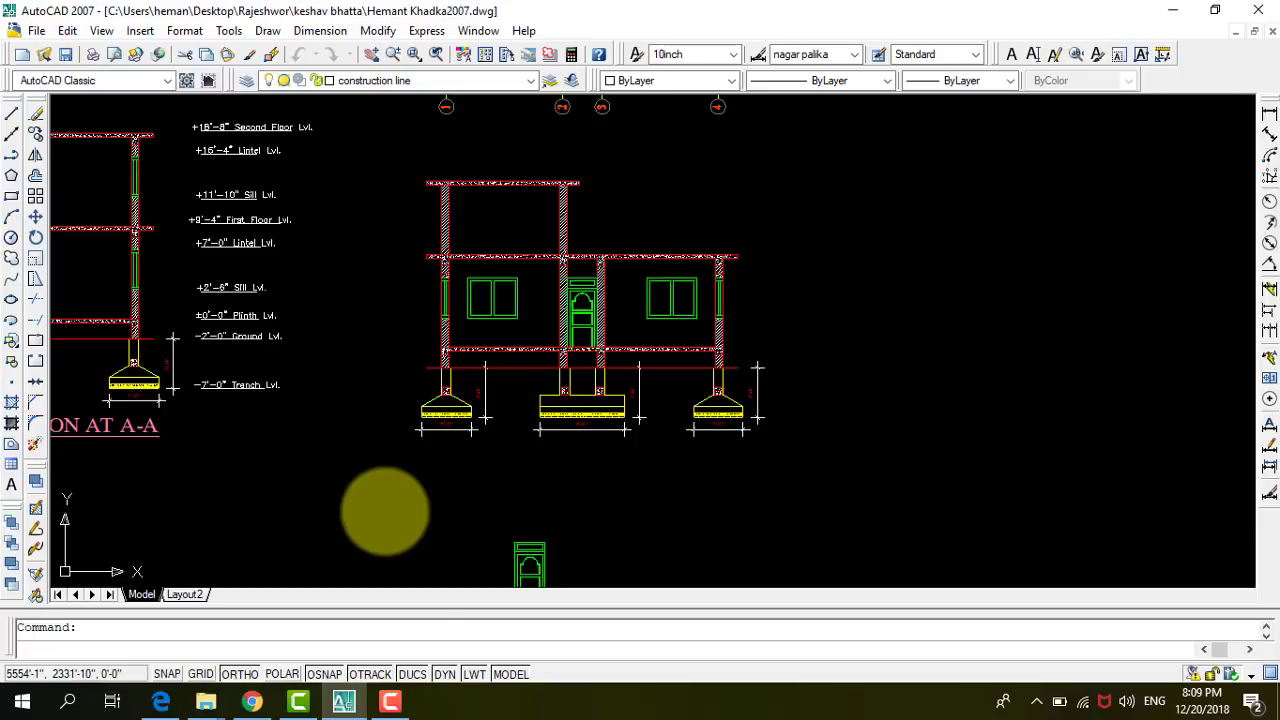
Save the drawing and delete the stray door below the elevation.
key(ctrl+s)
scroll(757, 277, up, 1)
scroll(766, 271, down, 1)
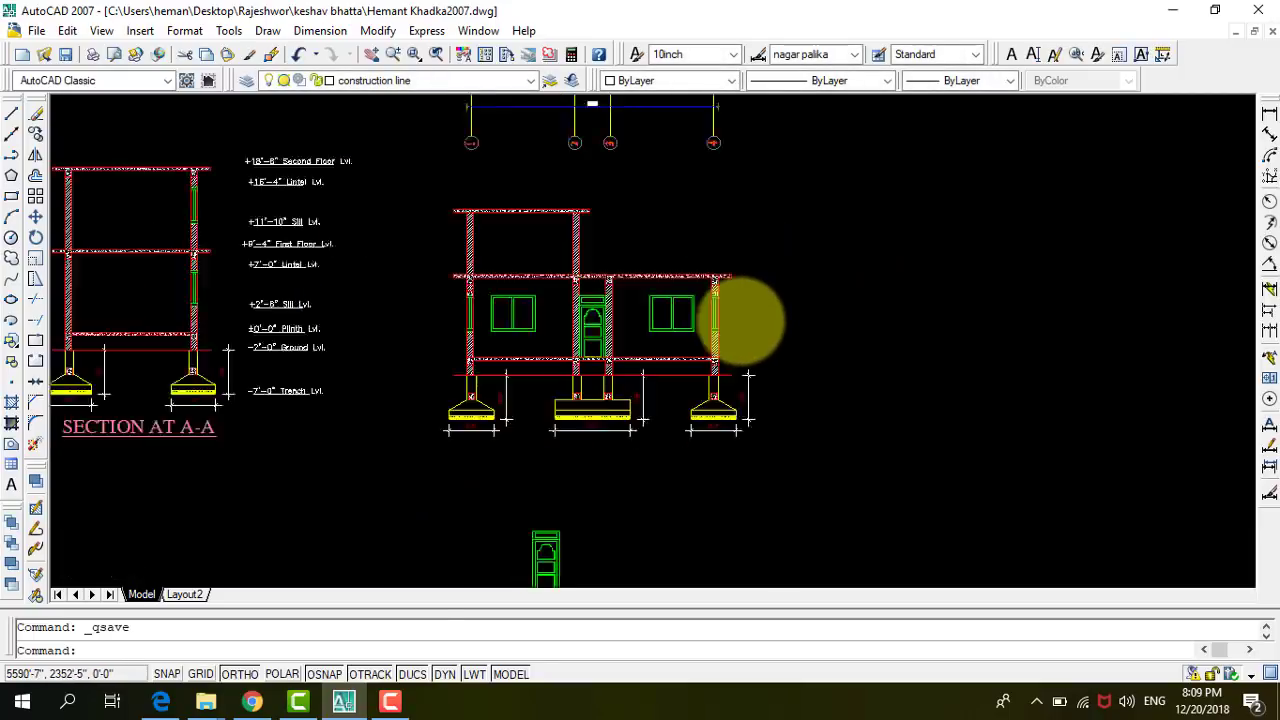
scroll(745, 320, down, 1)
scroll(650, 500, up, 1)
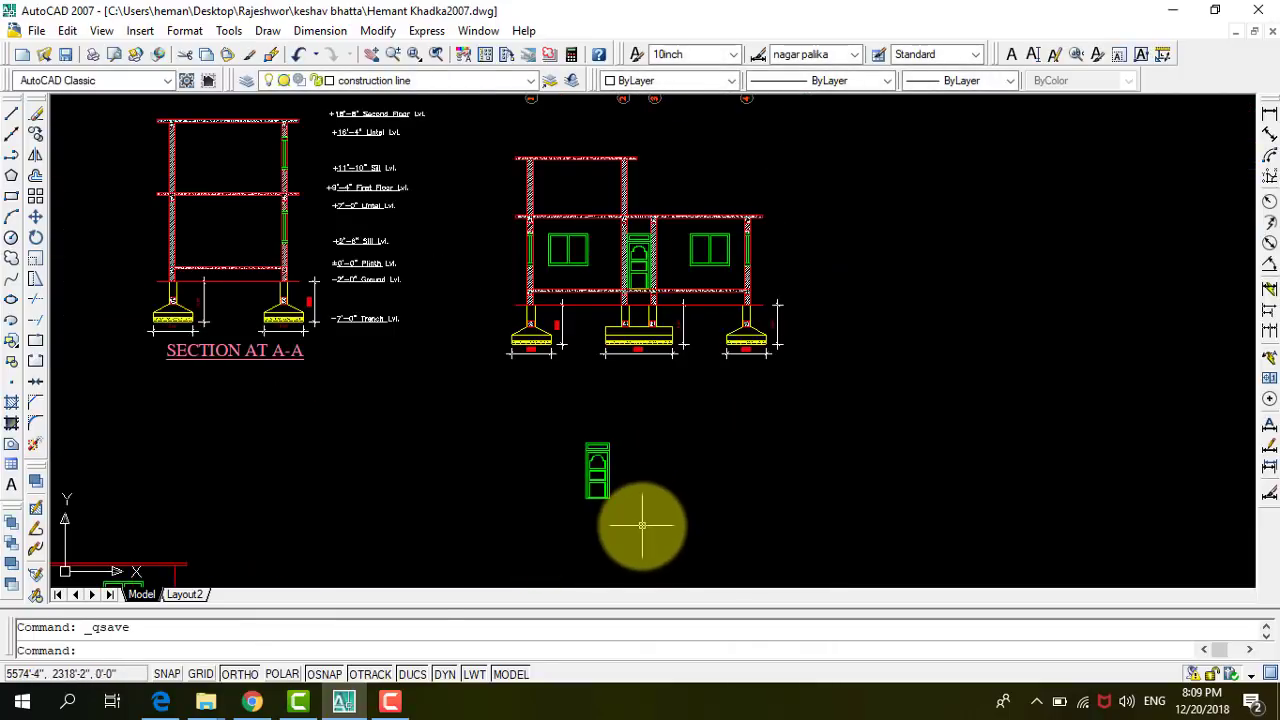
click(642, 525)
click(551, 443)
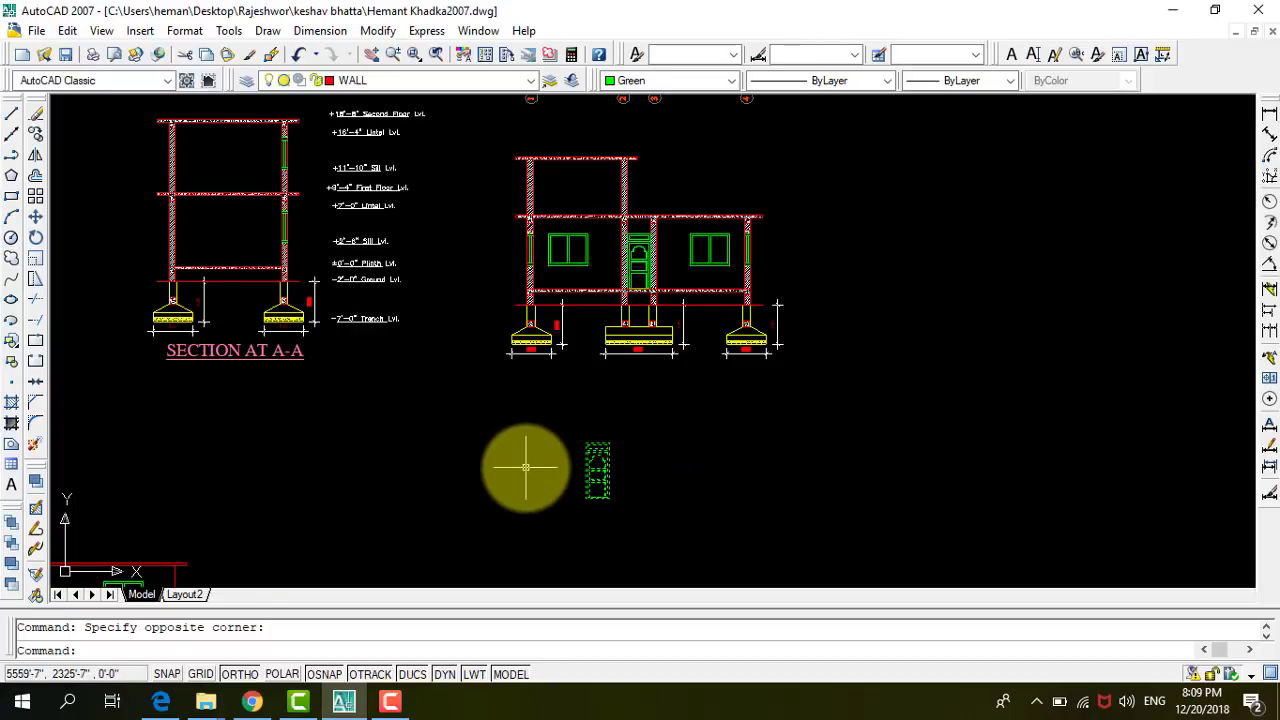
key(Delete)
Copy the section's level labels, Ground Lvl through Lintel Lvl, beside the front elevation.
scroll(660, 449, down, 1)
scroll(526, 223, up, 2)
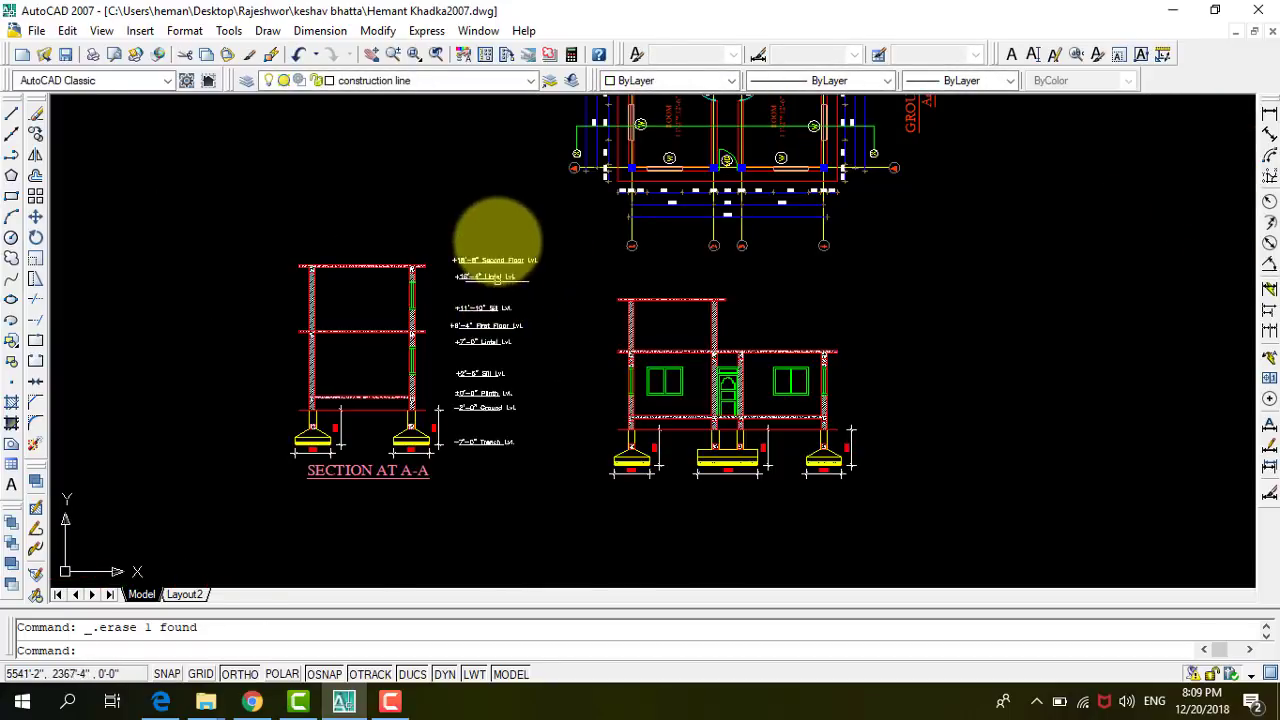
scroll(466, 458, up, 3)
click(597, 454)
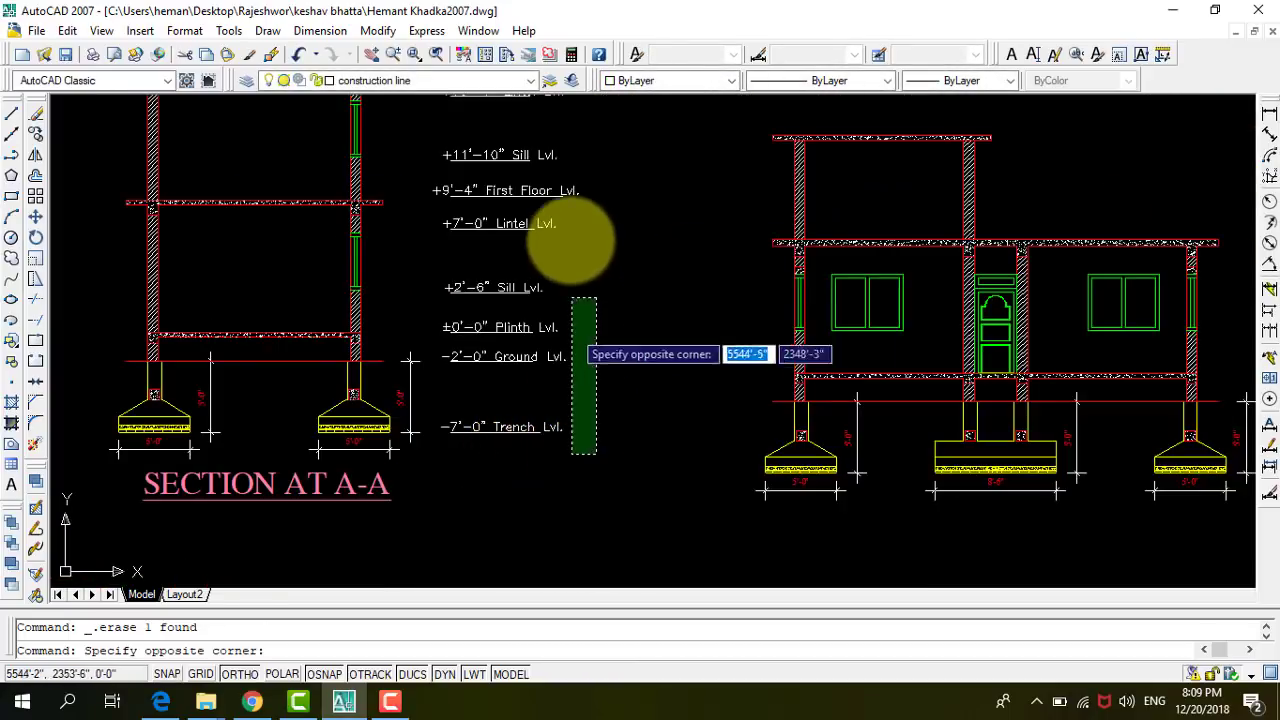
scroll(567, 200, down, 2)
click(535, 145)
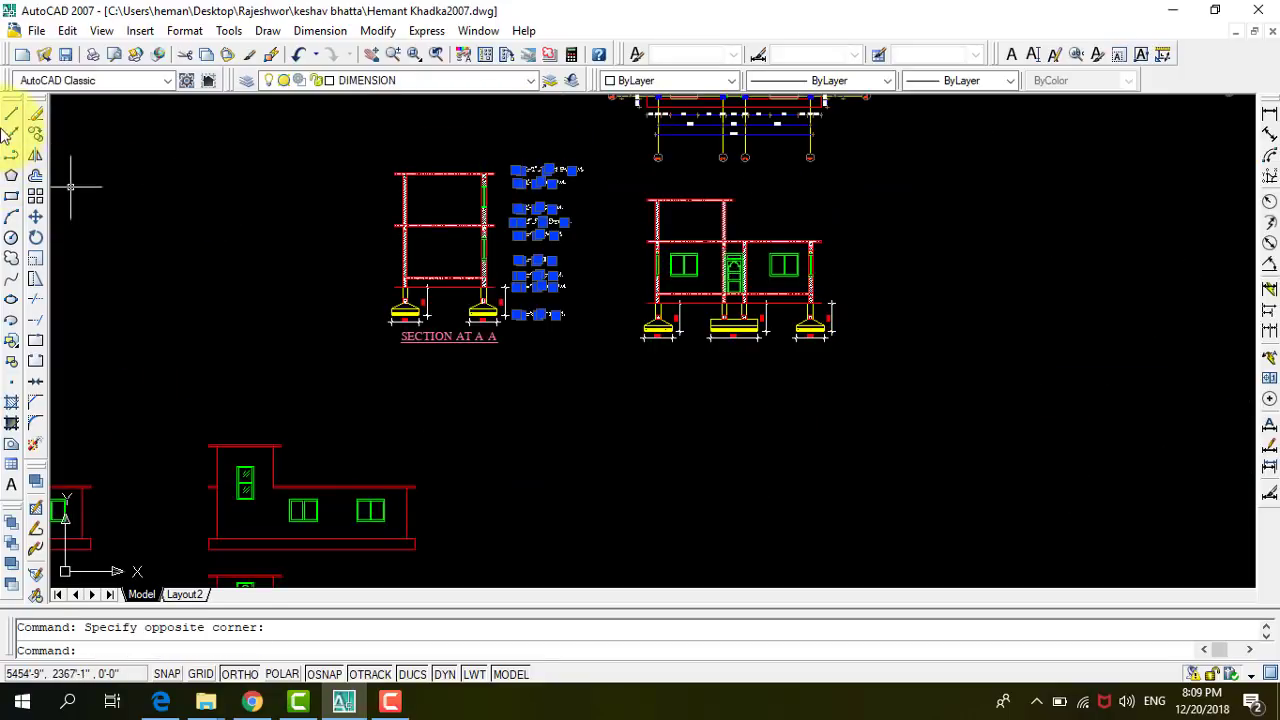
click(36, 140)
scroll(486, 300, up, 2)
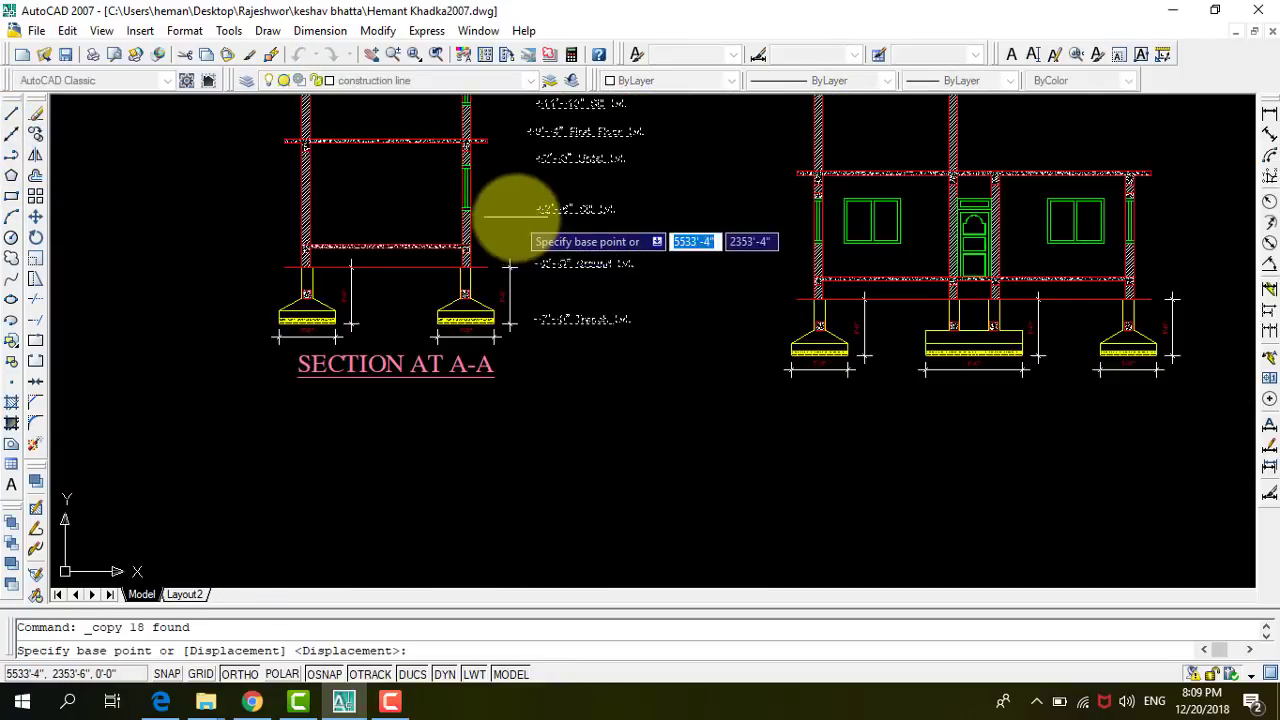
scroll(500, 250, up, 2)
click(457, 317)
scroll(400, 340, down, 3)
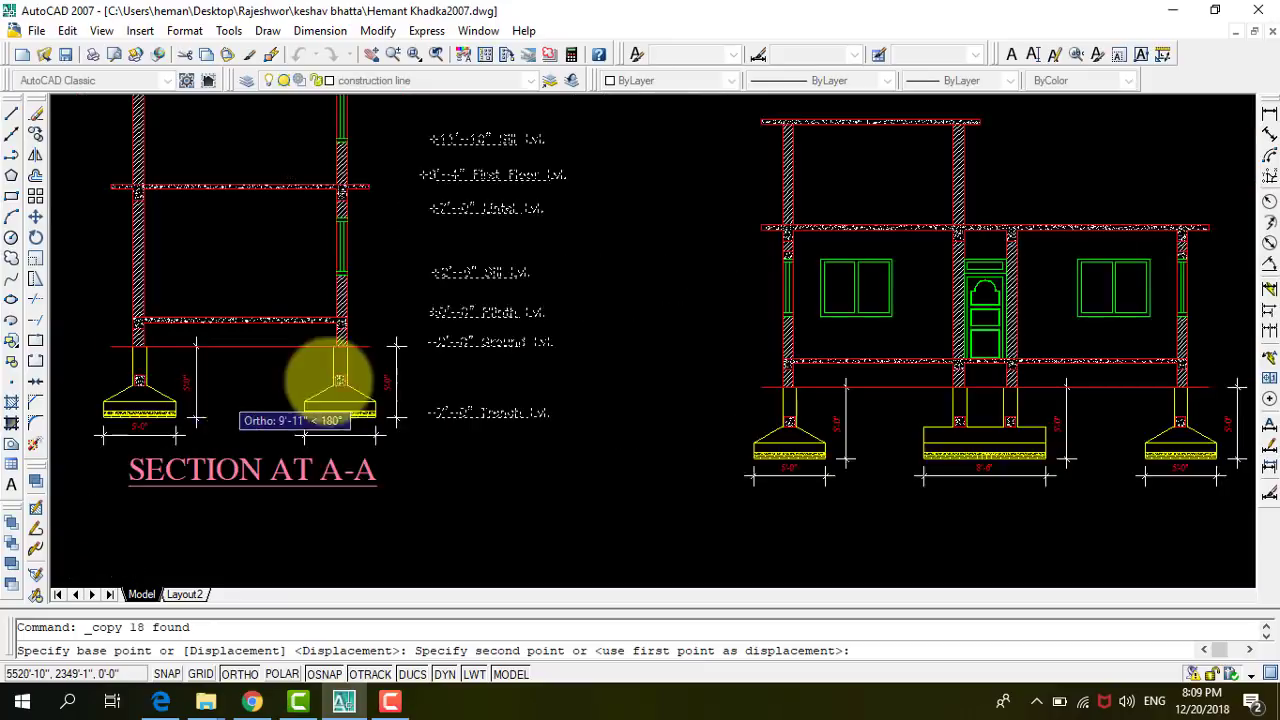
scroll(334, 371, down, 2)
scroll(845, 392, up, 4)
scroll(782, 397, up, 1)
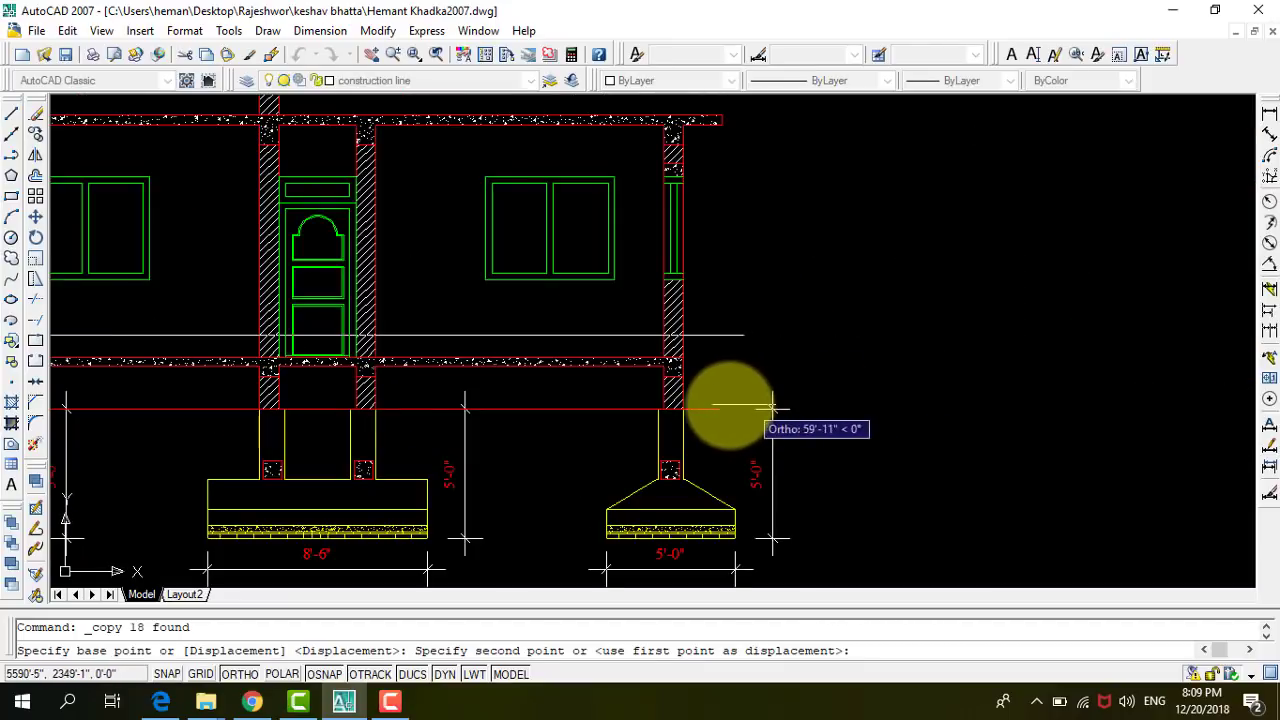
click(722, 409)
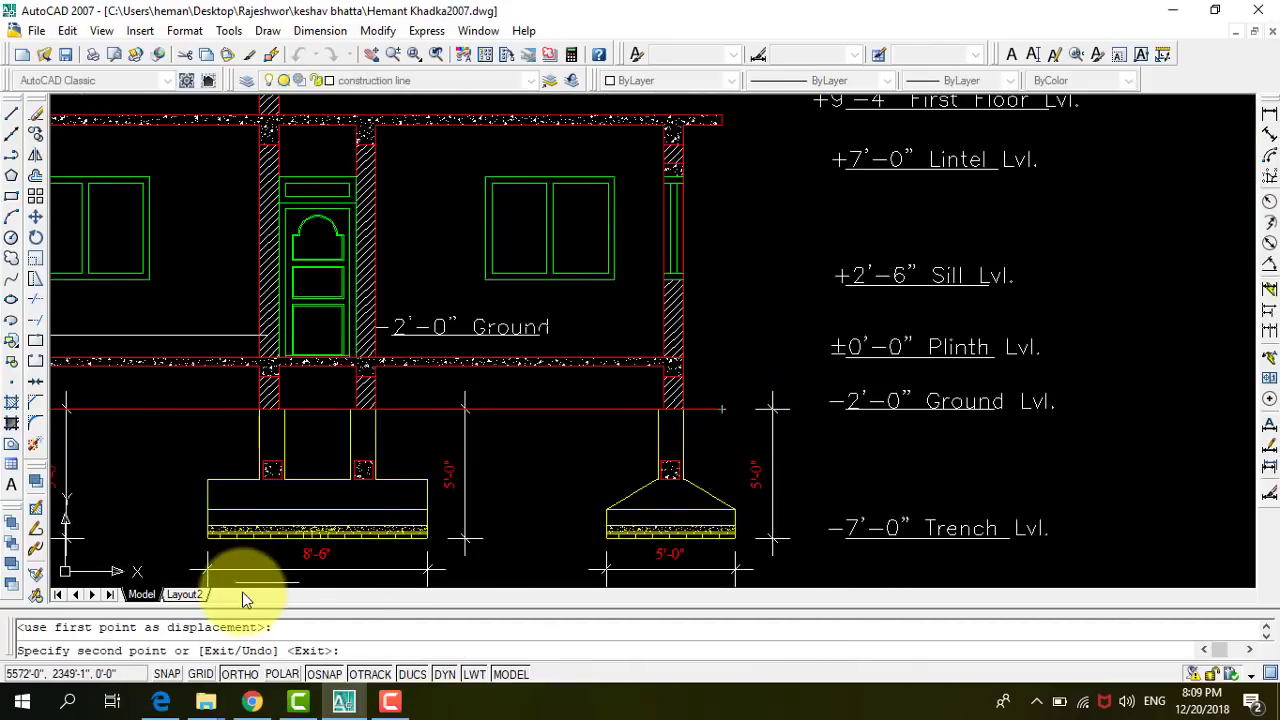
key(Escape)
scroll(486, 491, down, 3)
scroll(692, 412, up, 3)
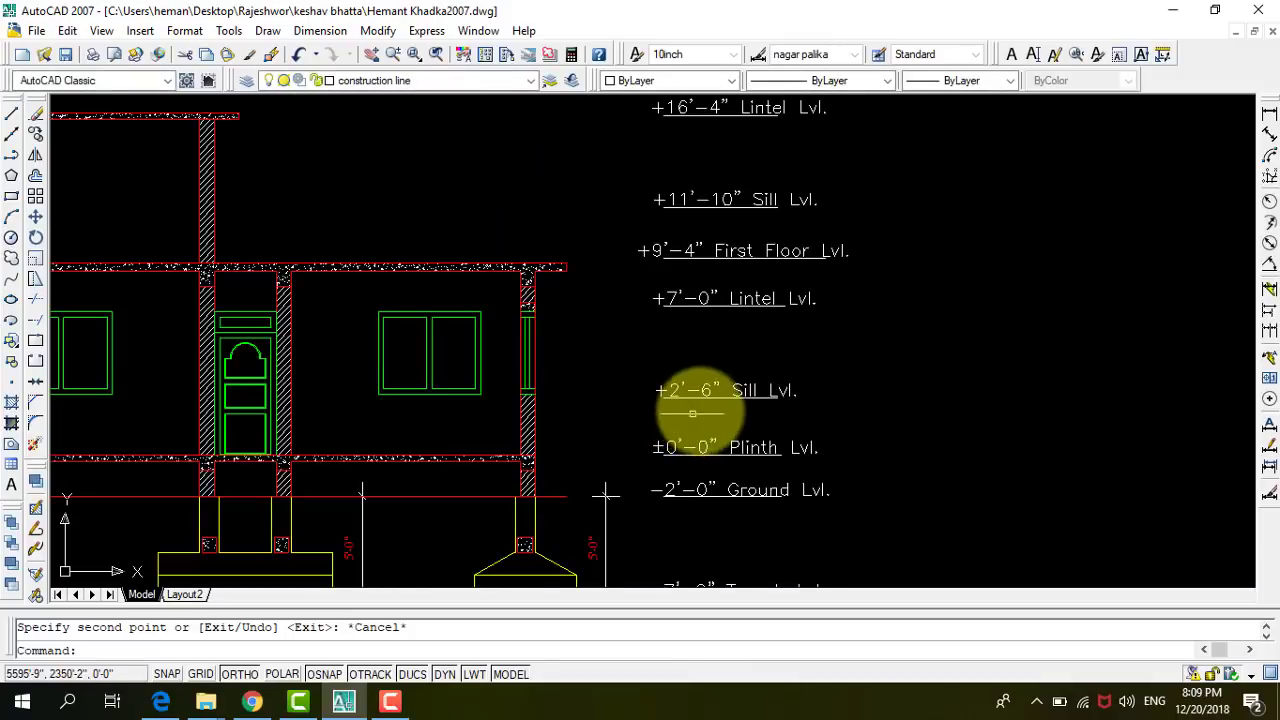
scroll(692, 412, up, 2)
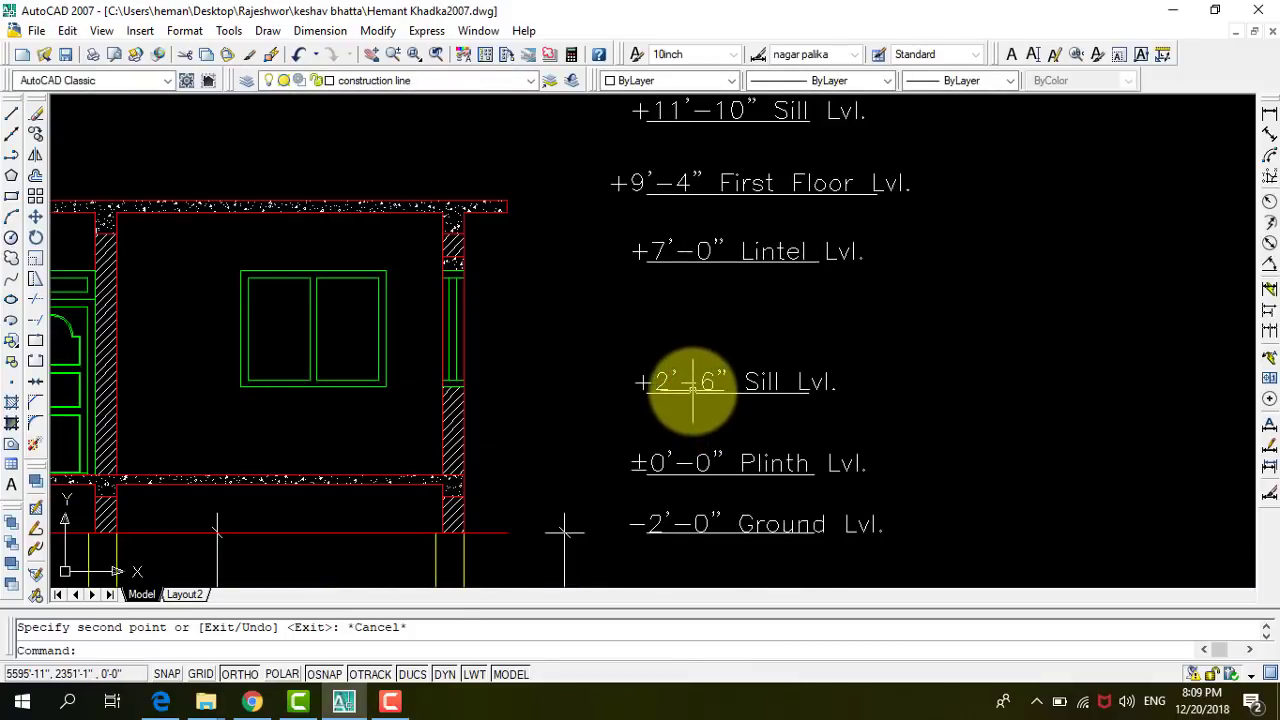
Add a 3'-0" linear dimension beside the wall, measured from the wall corner.
click(1268, 116)
scroll(466, 405, up, 3)
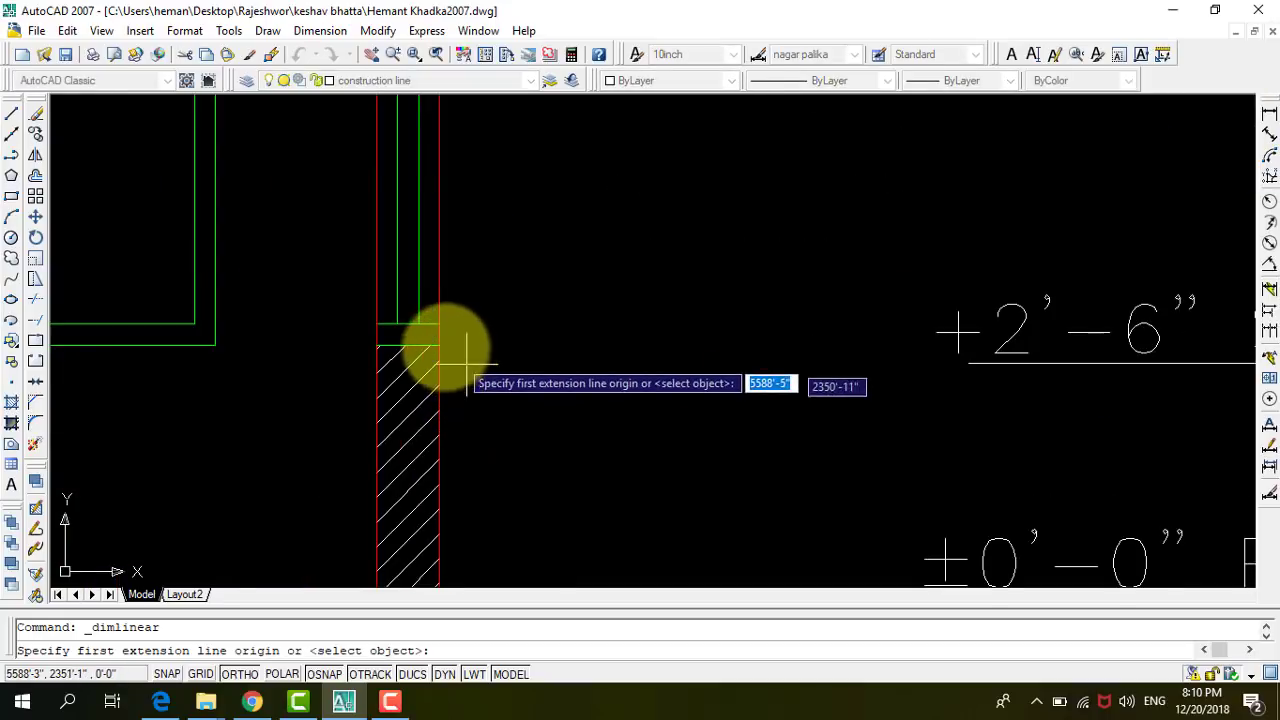
click(439, 345)
scroll(458, 291, down, 3)
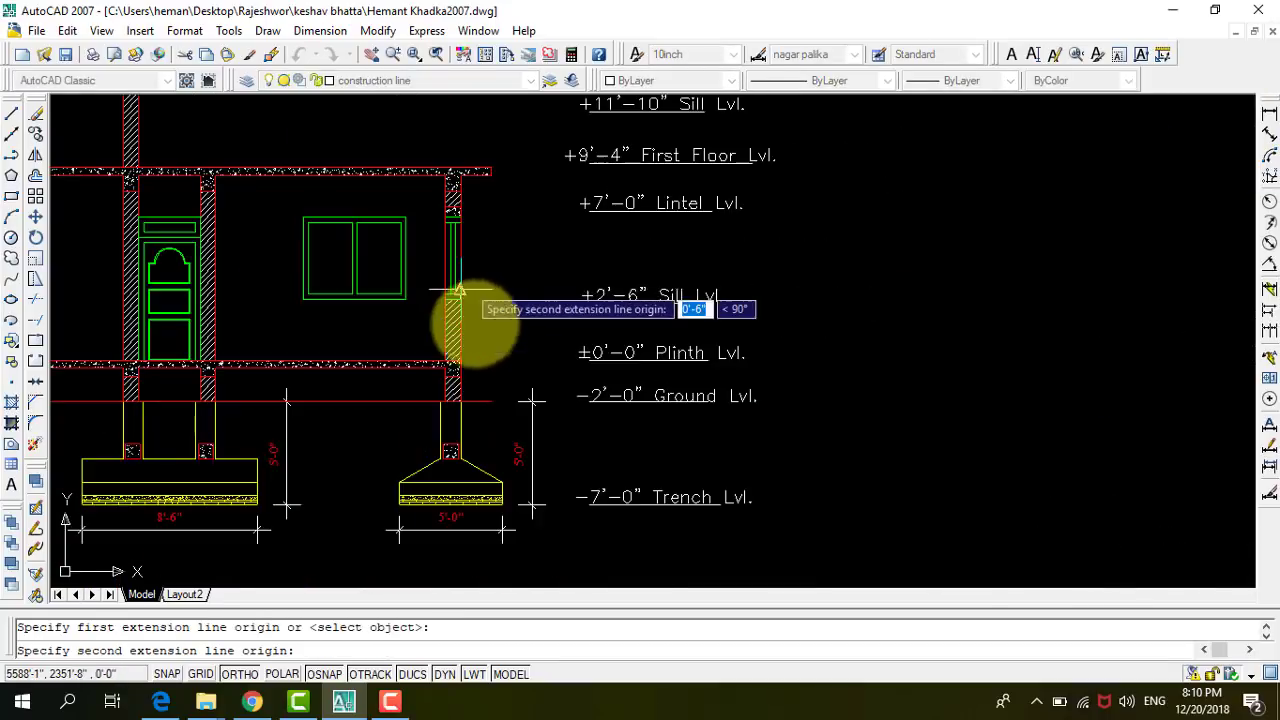
scroll(466, 349, up, 4)
click(400, 378)
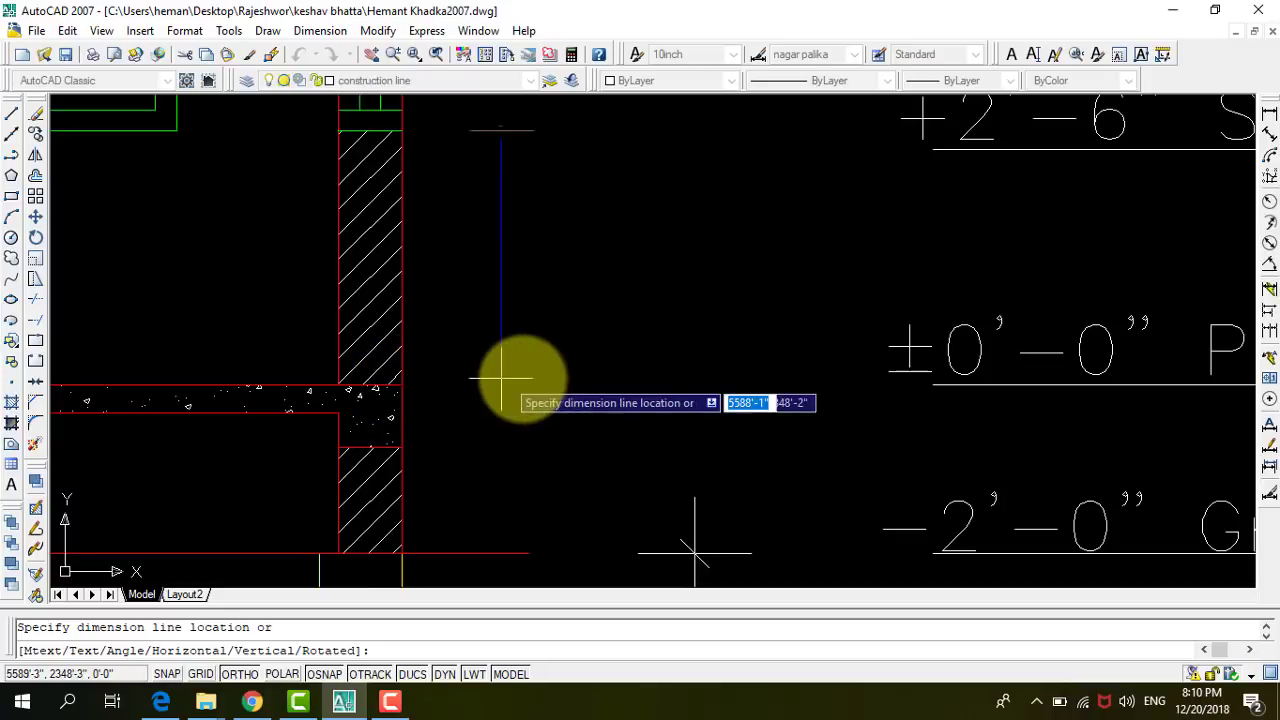
click(526, 380)
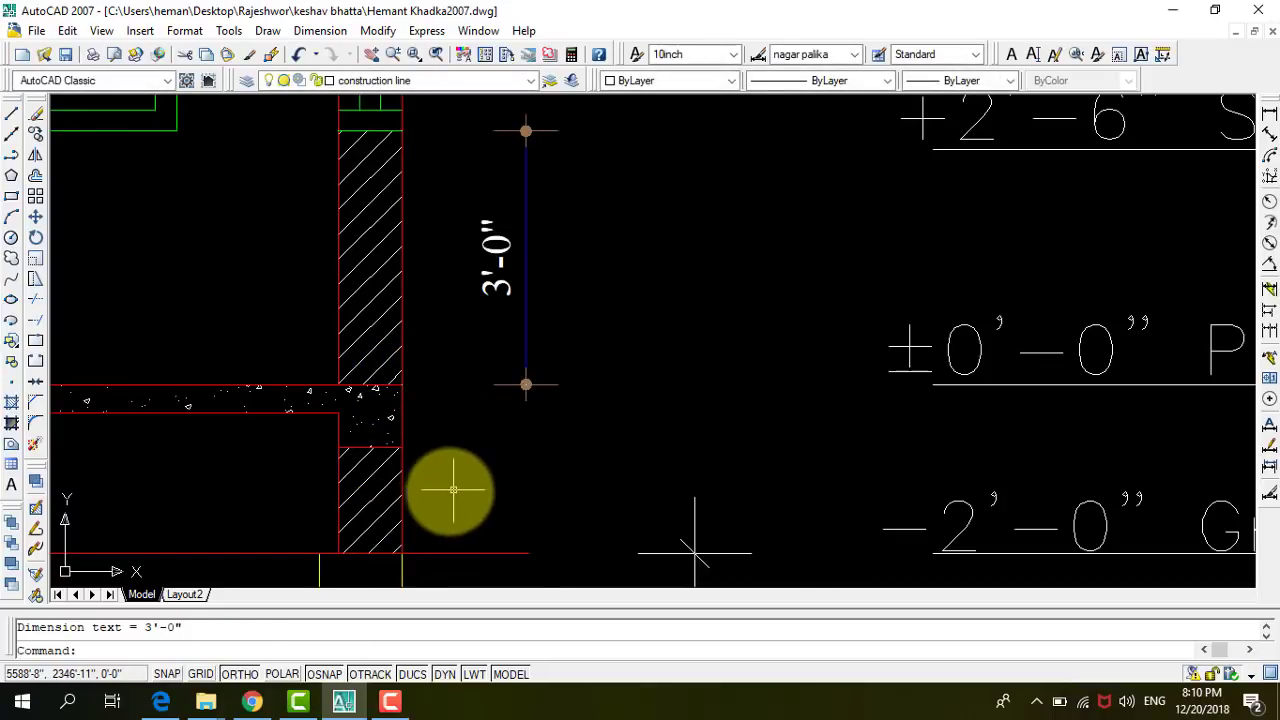
Move the Sill Lvl label and its line level with the top of the new dimension.
scroll(453, 490, down, 3)
scroll(714, 420, up, 3)
click(710, 380)
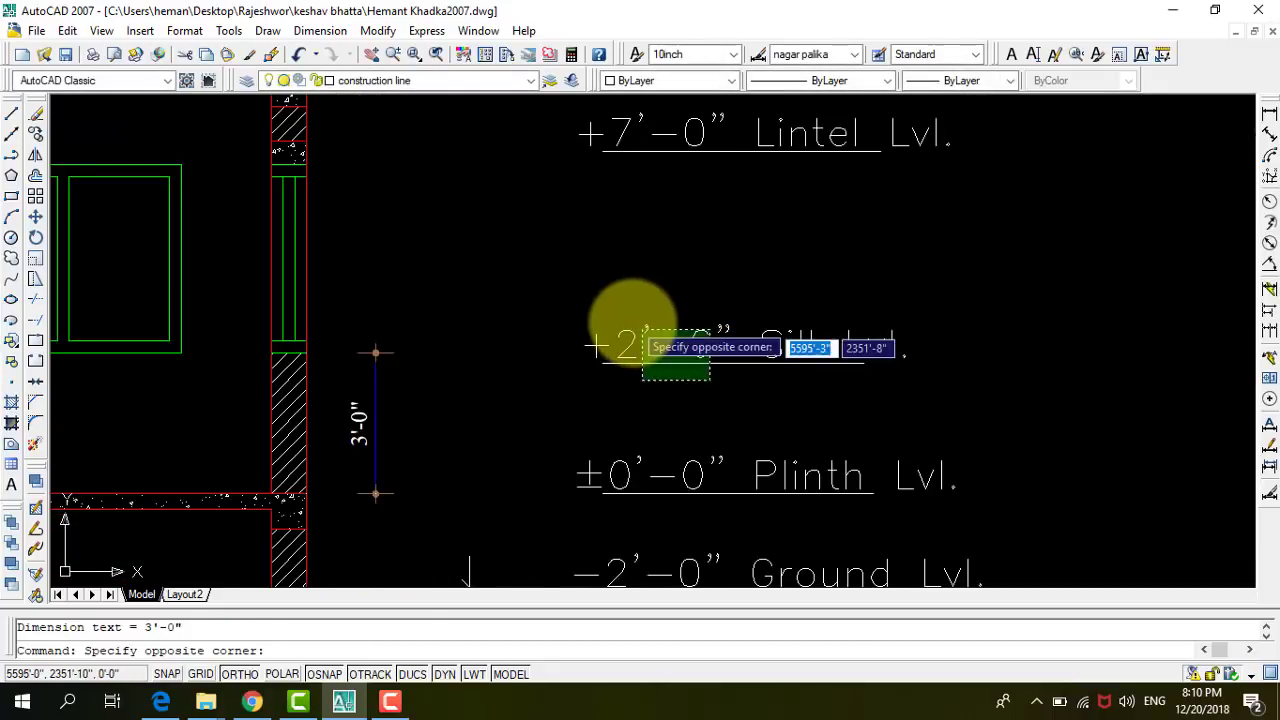
click(643, 330)
click(36, 218)
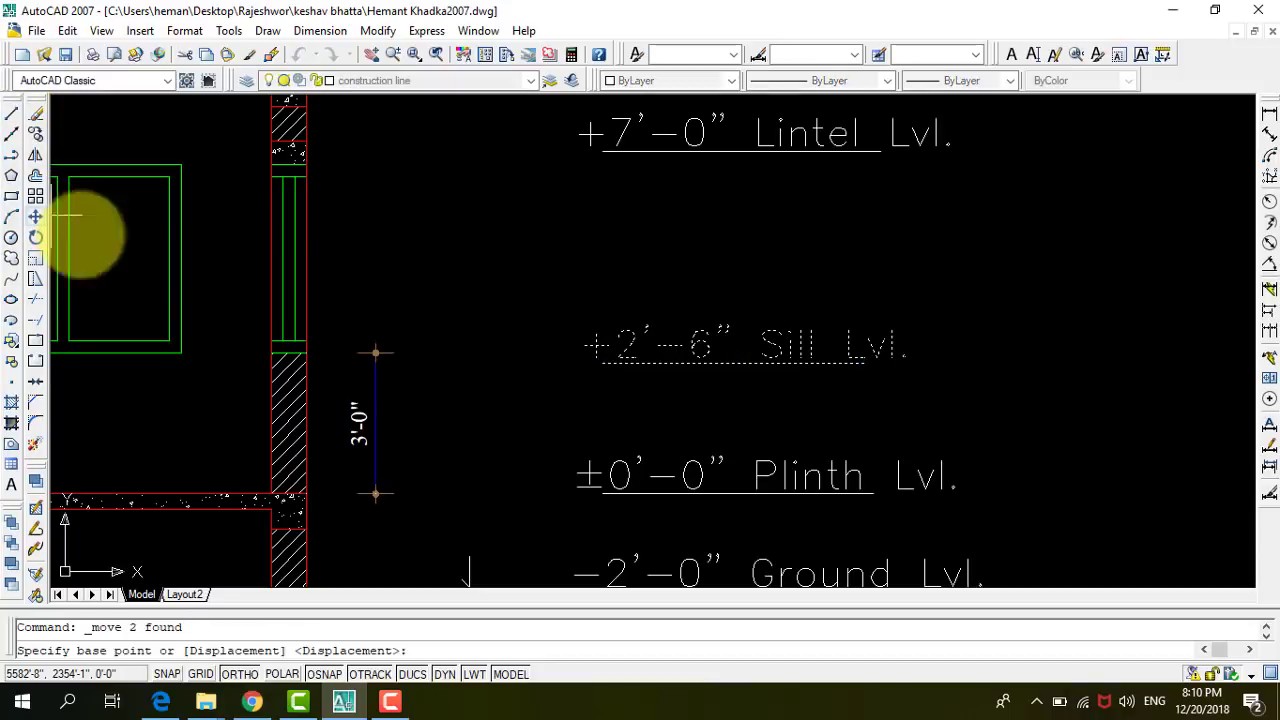
click(588, 352)
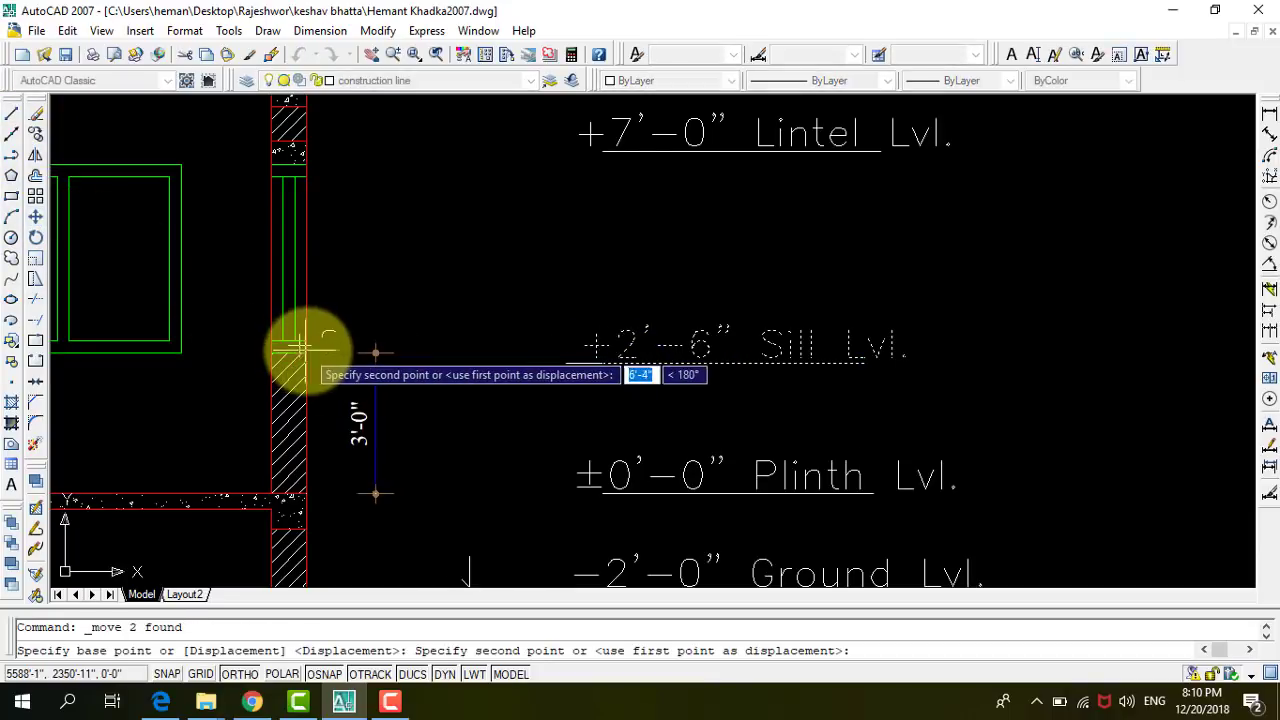
click(600, 345)
Edit the Sill Lvl label from +2'-6" to +3'-0".
scroll(654, 348, up, 3)
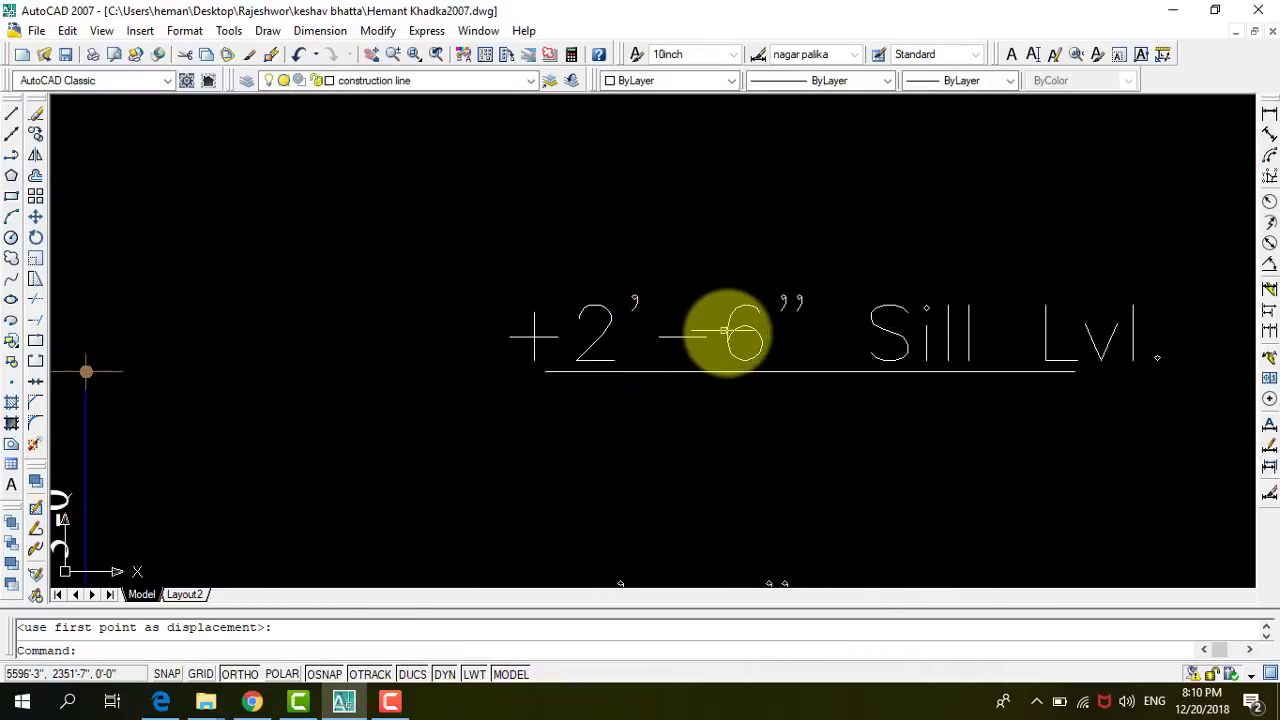
click(731, 332)
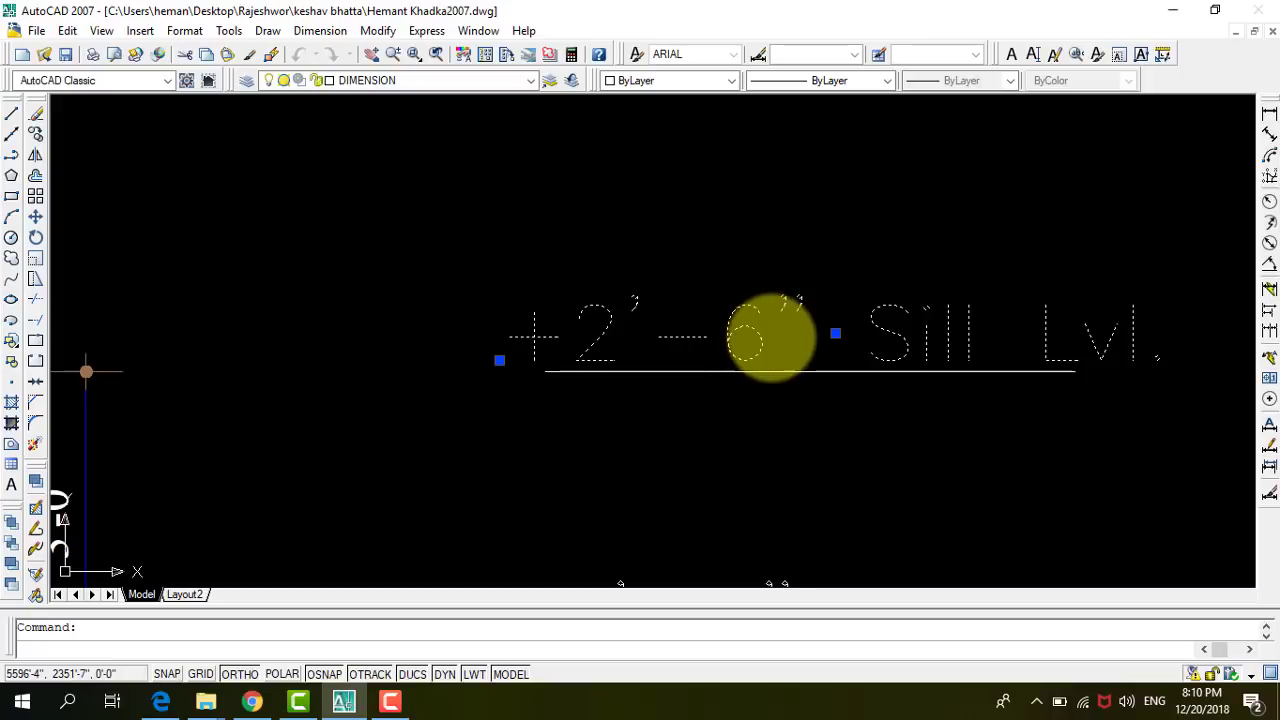
double_click(775, 338)
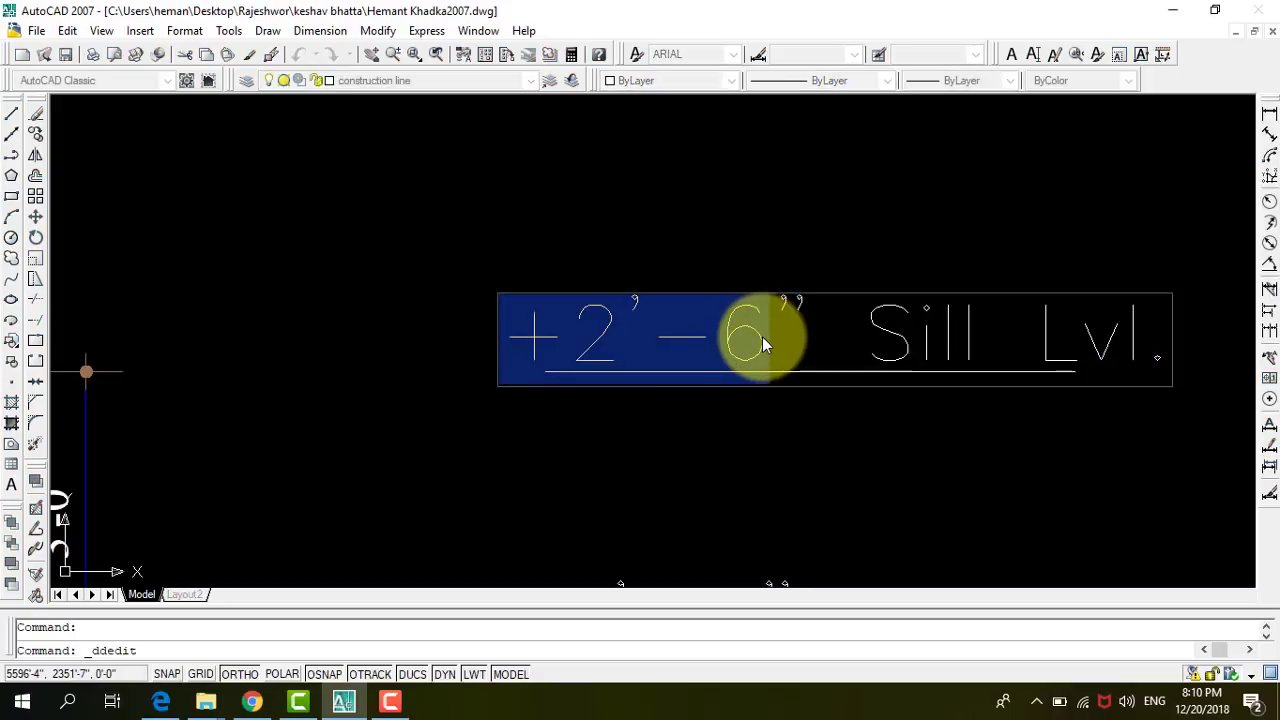
click(764, 337)
key(BackSpace)
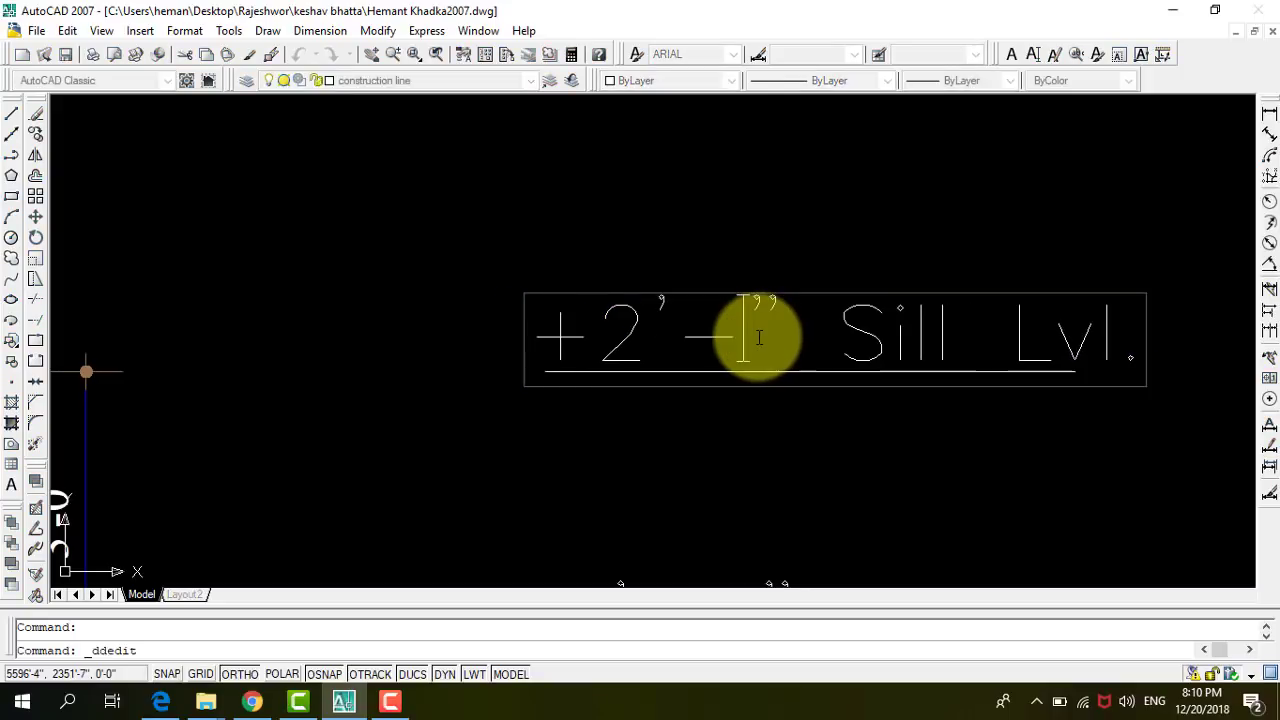
text(0)
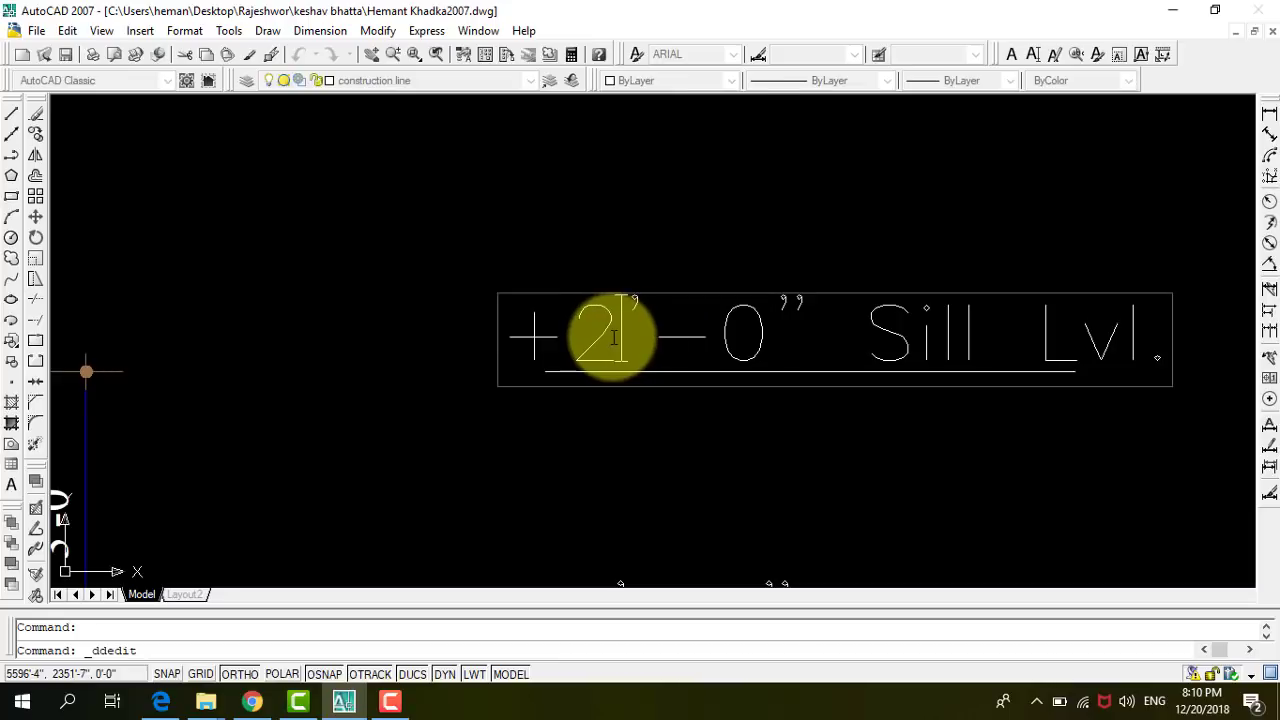
key(BackSpace)
text(3)
click(512, 455)
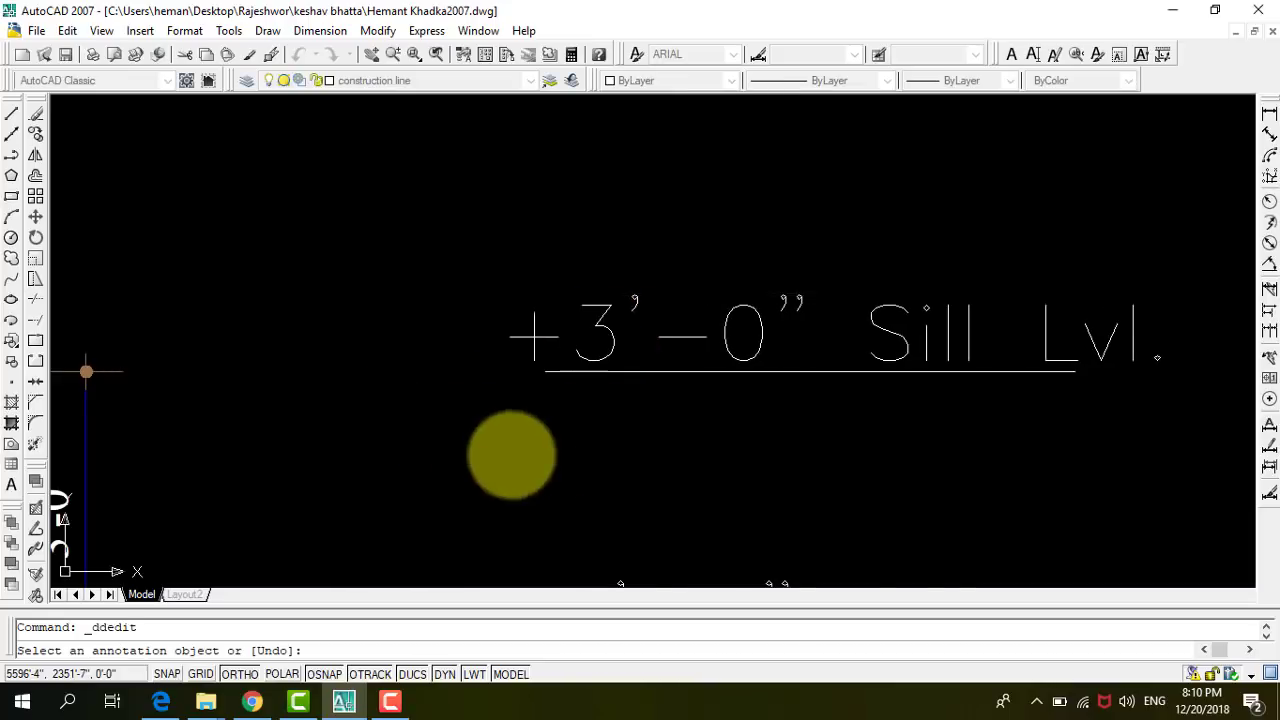
scroll(520, 470, down, 3)
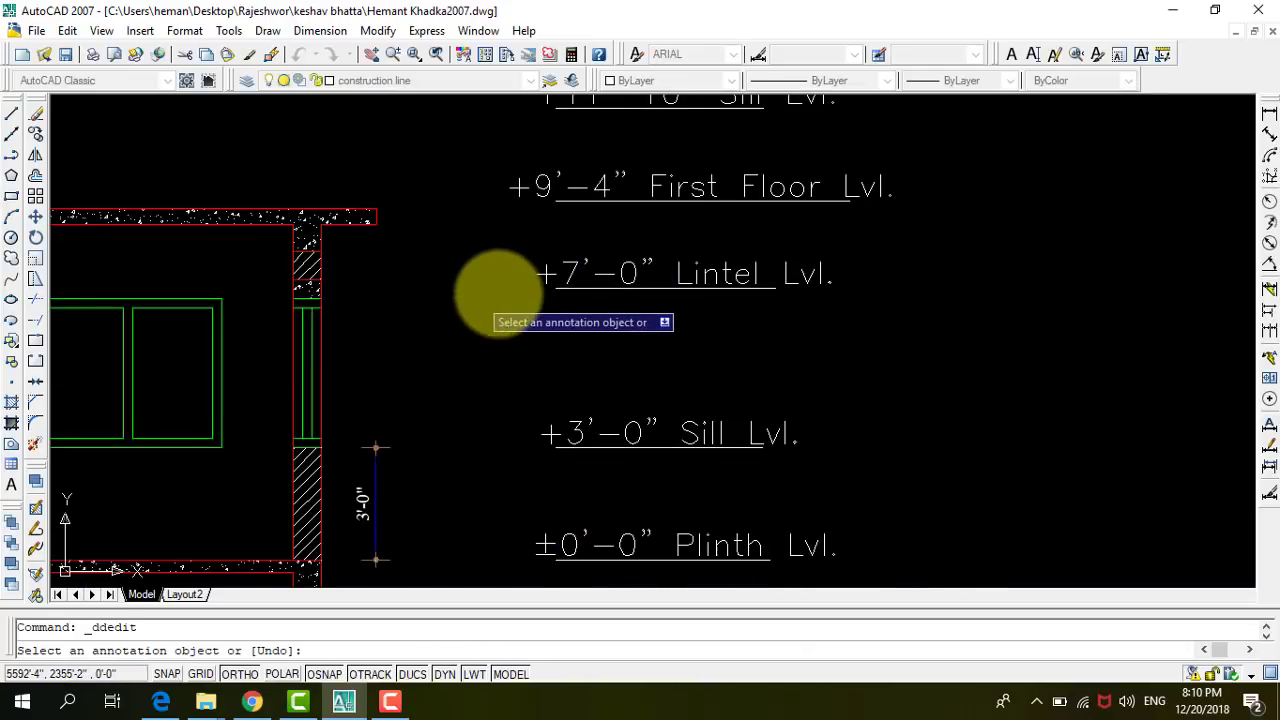
scroll(620, 282, up, 3)
scroll(628, 313, down, 4)
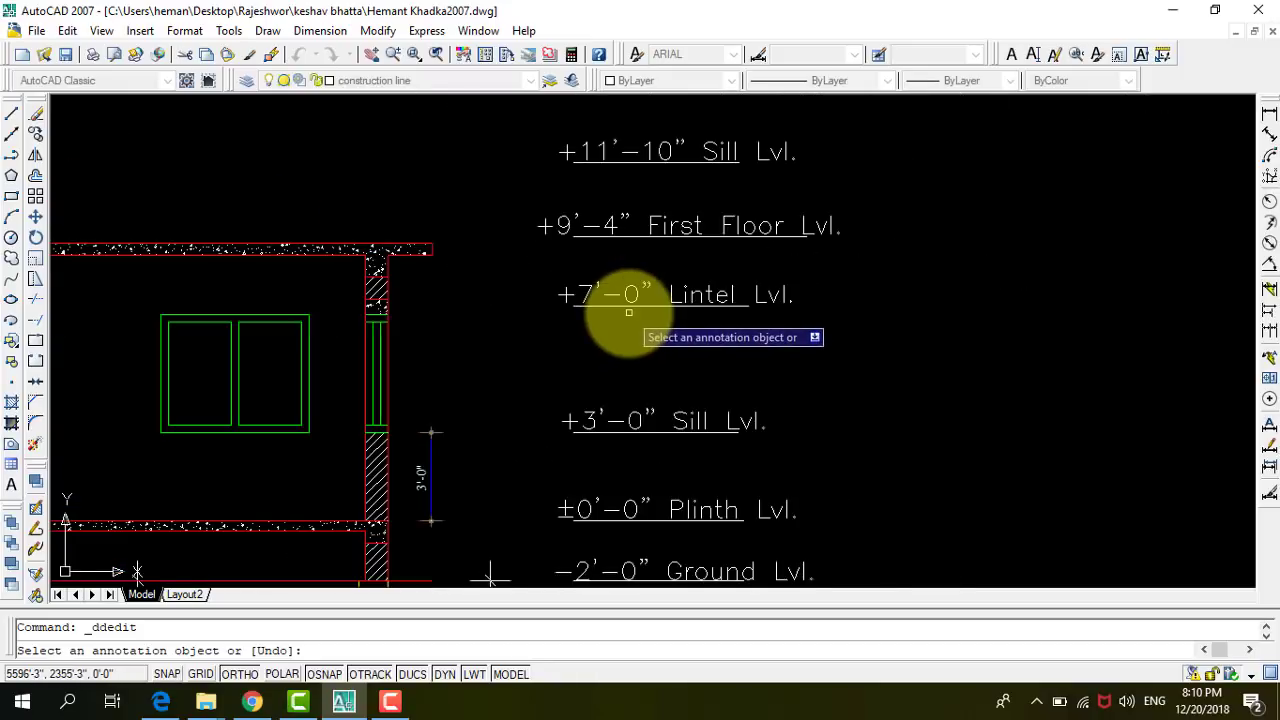
scroll(540, 271, up, 2)
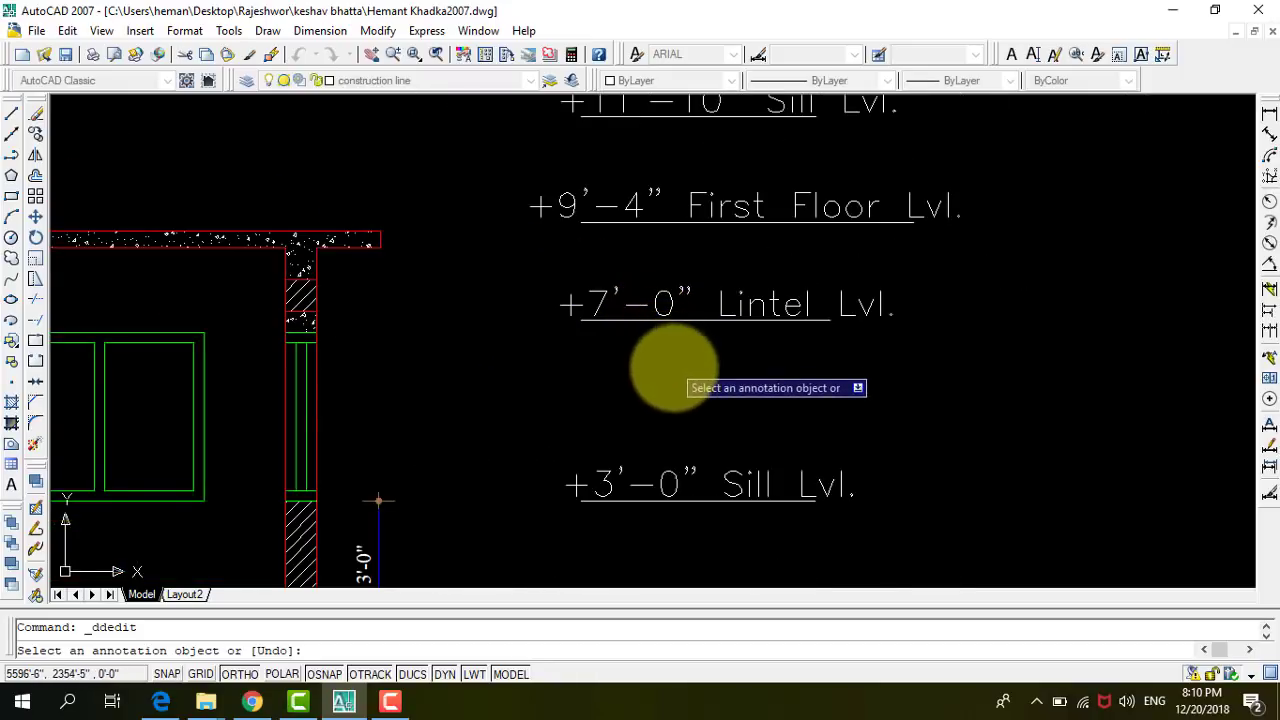
click(748, 347)
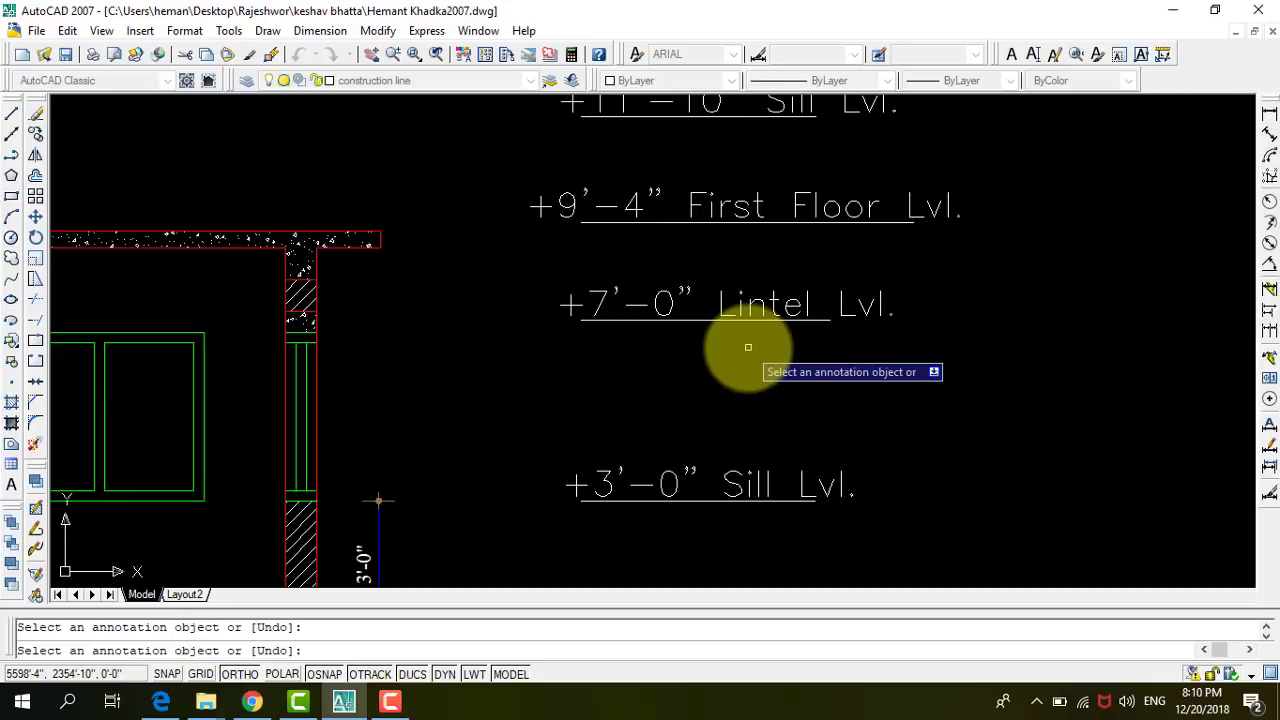
key(Escape)
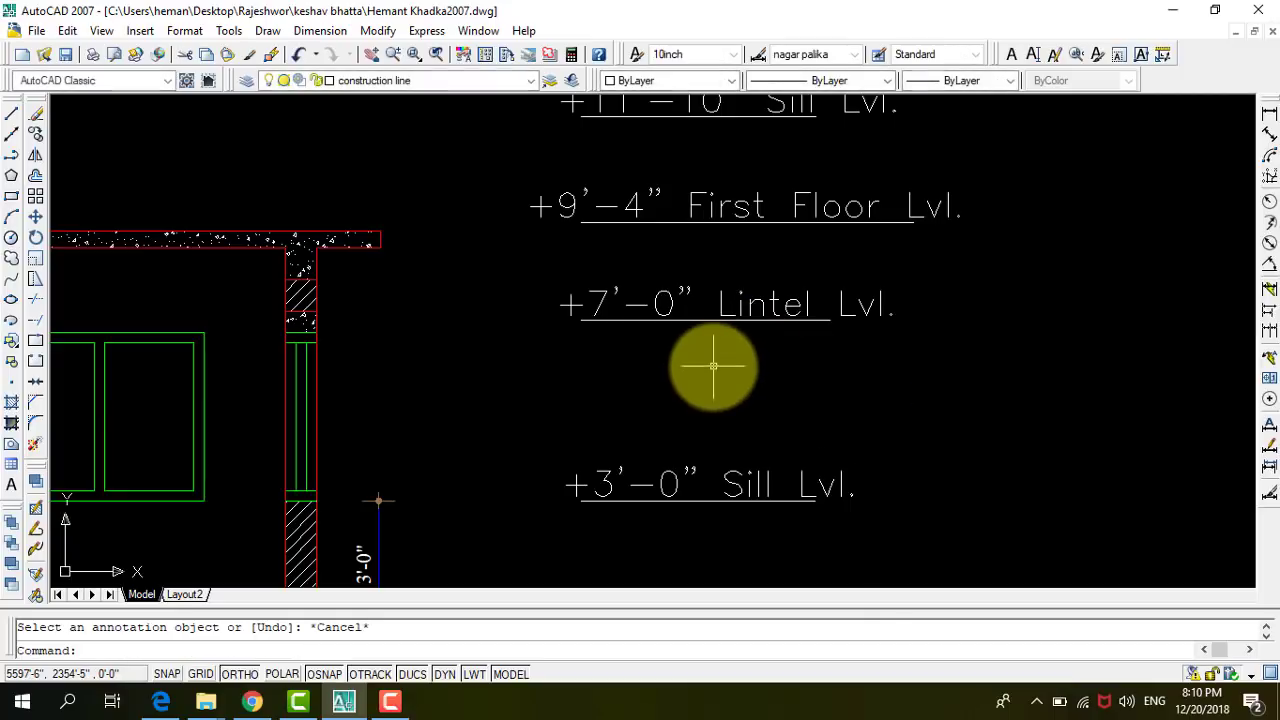
Move the +7'-0" Lintel Lvl label down onto its level line.
click(606, 348)
click(570, 290)
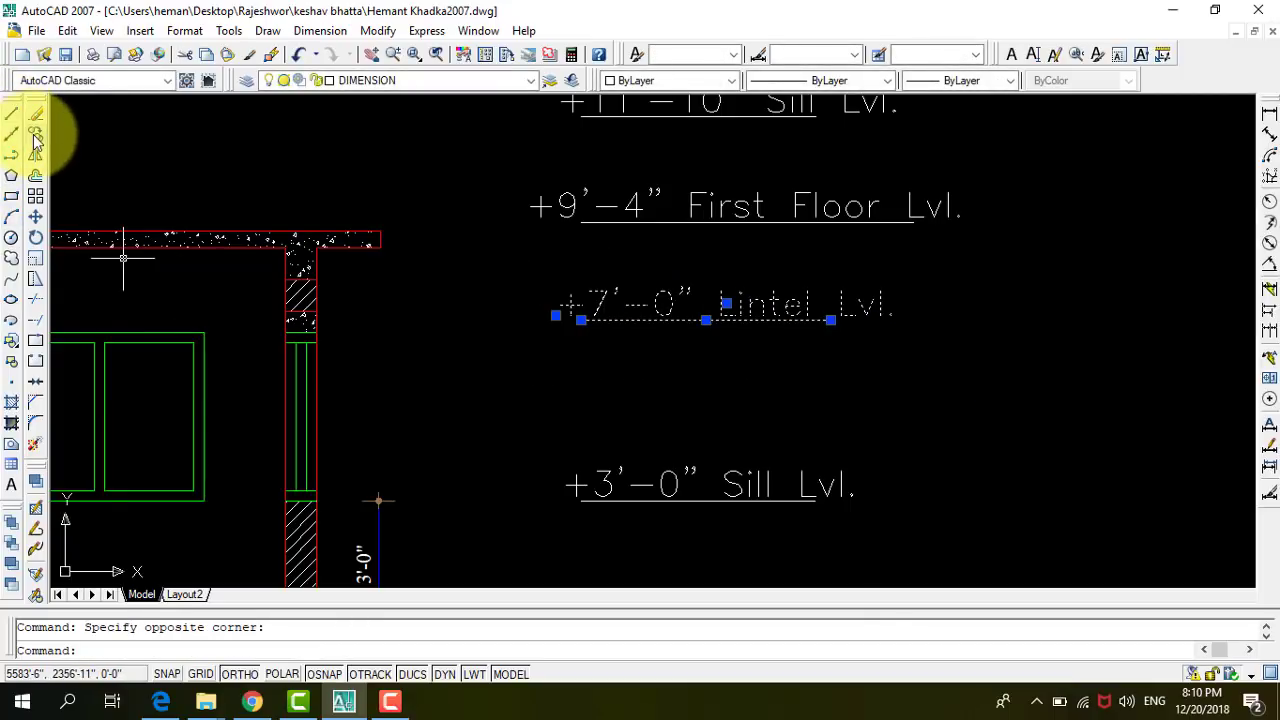
click(37, 216)
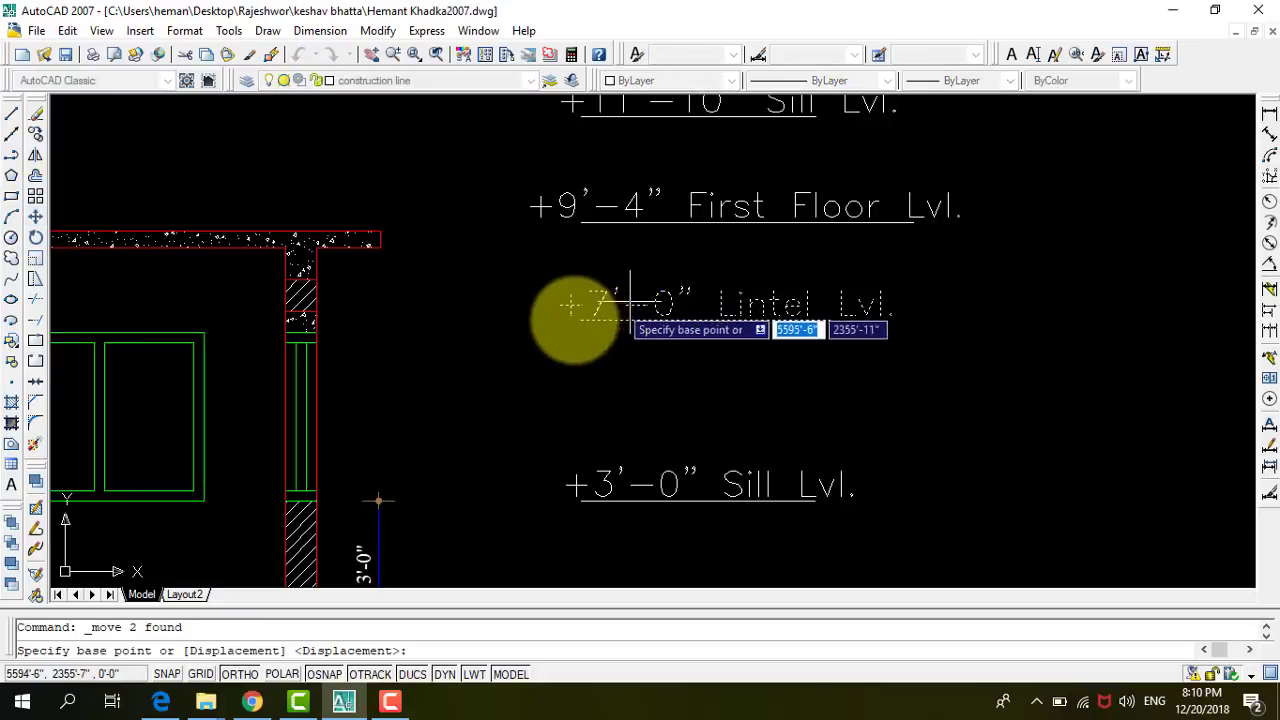
click(560, 316)
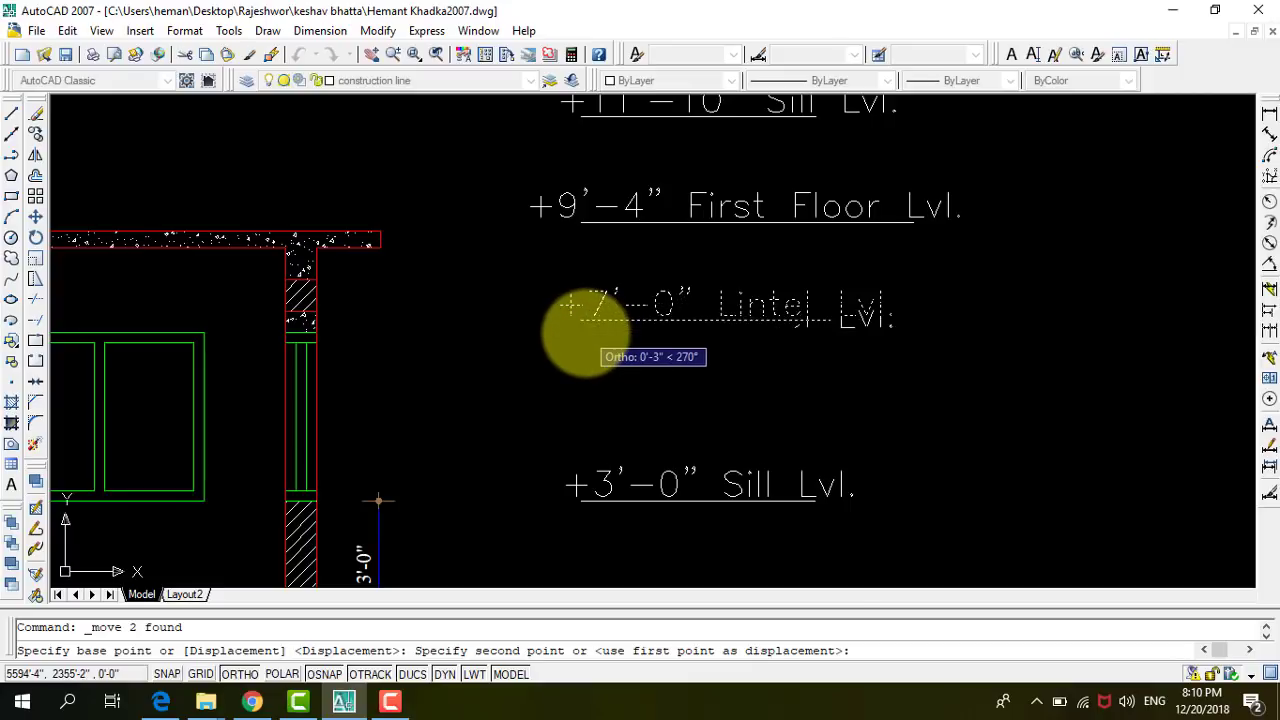
click(585, 333)
scroll(828, 400, down, 1)
scroll(676, 266, up, 2)
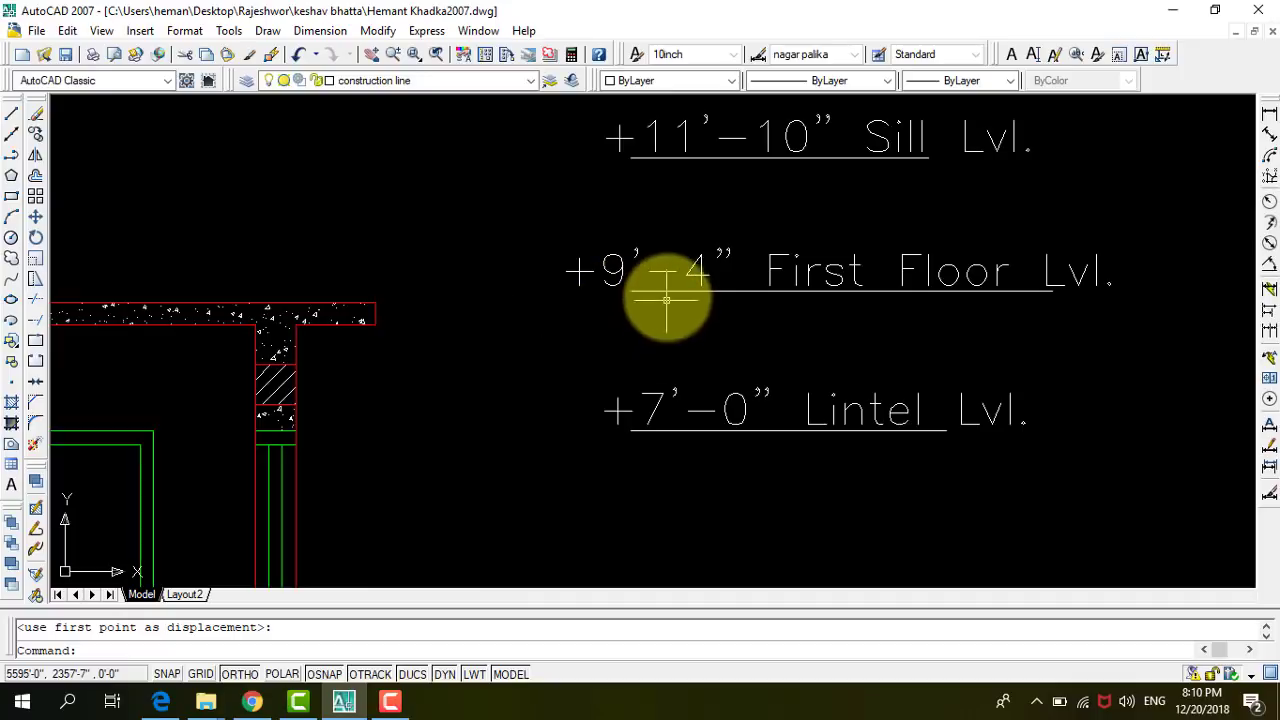
click(698, 267)
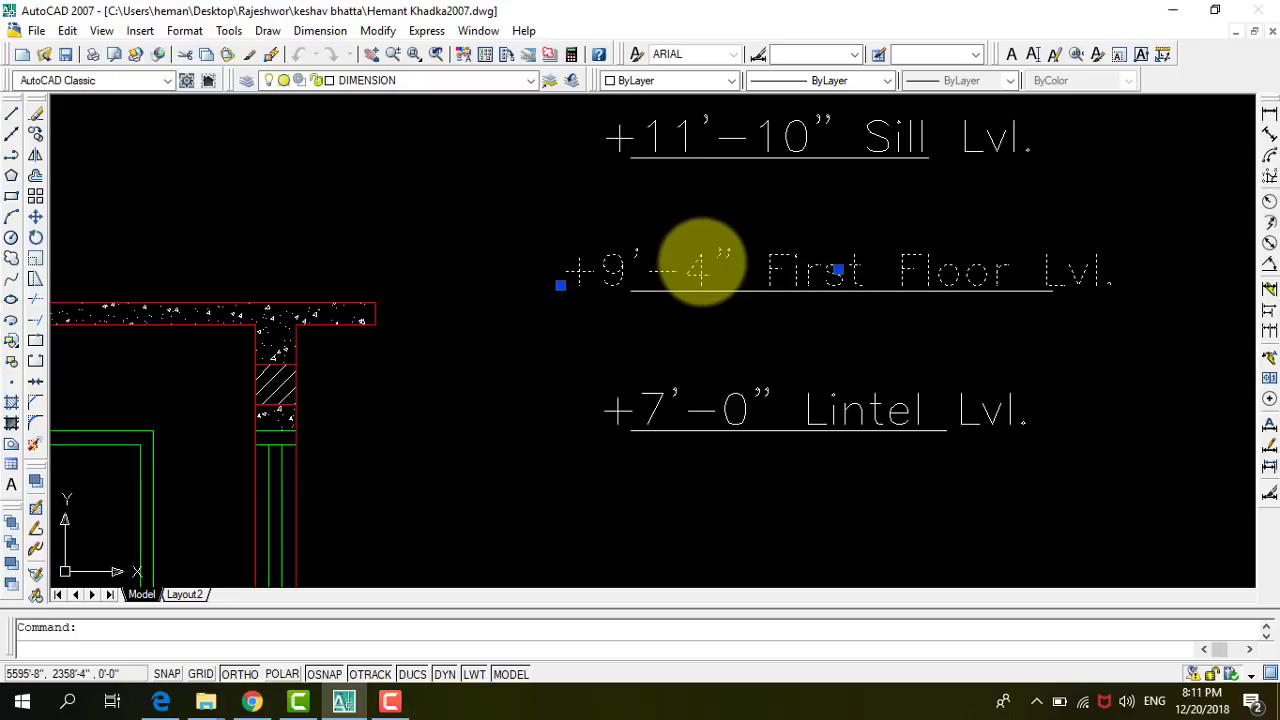
Edit the First Floor Lvl text, replacing the 4 with 5 so it reads +9'-5".
double_click(700, 265)
click(706, 267)
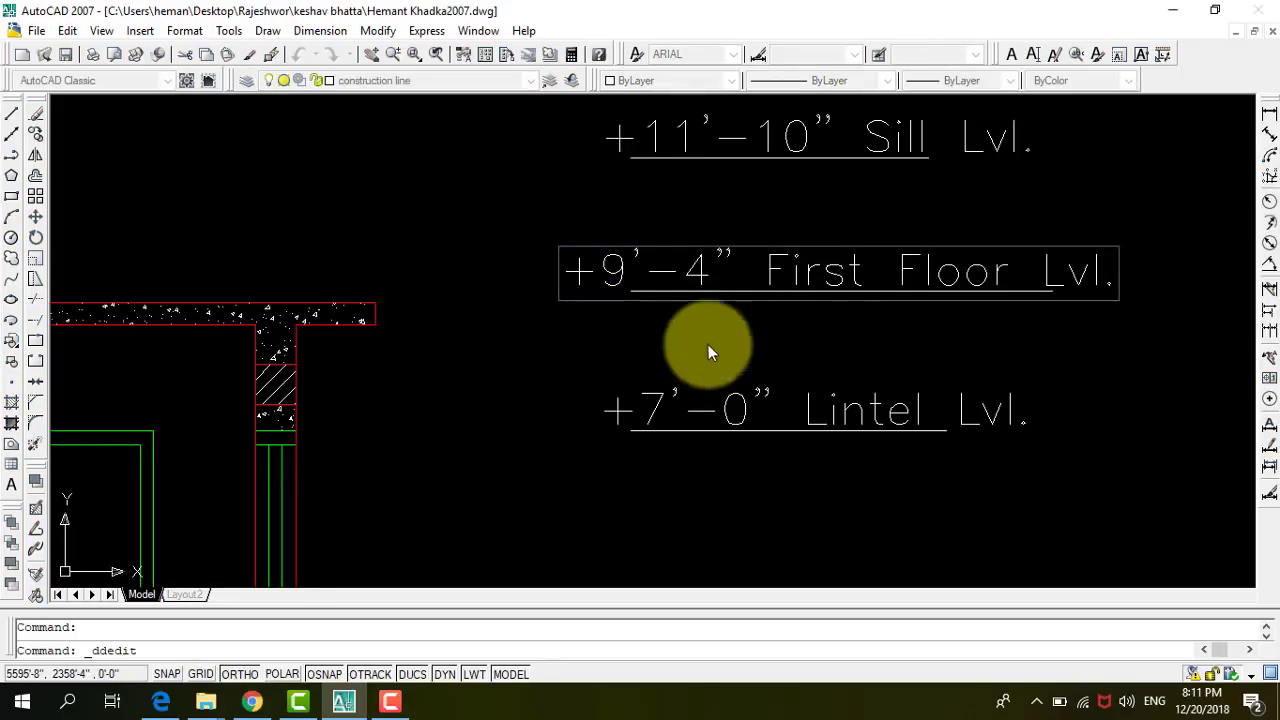
key(BackSpace)
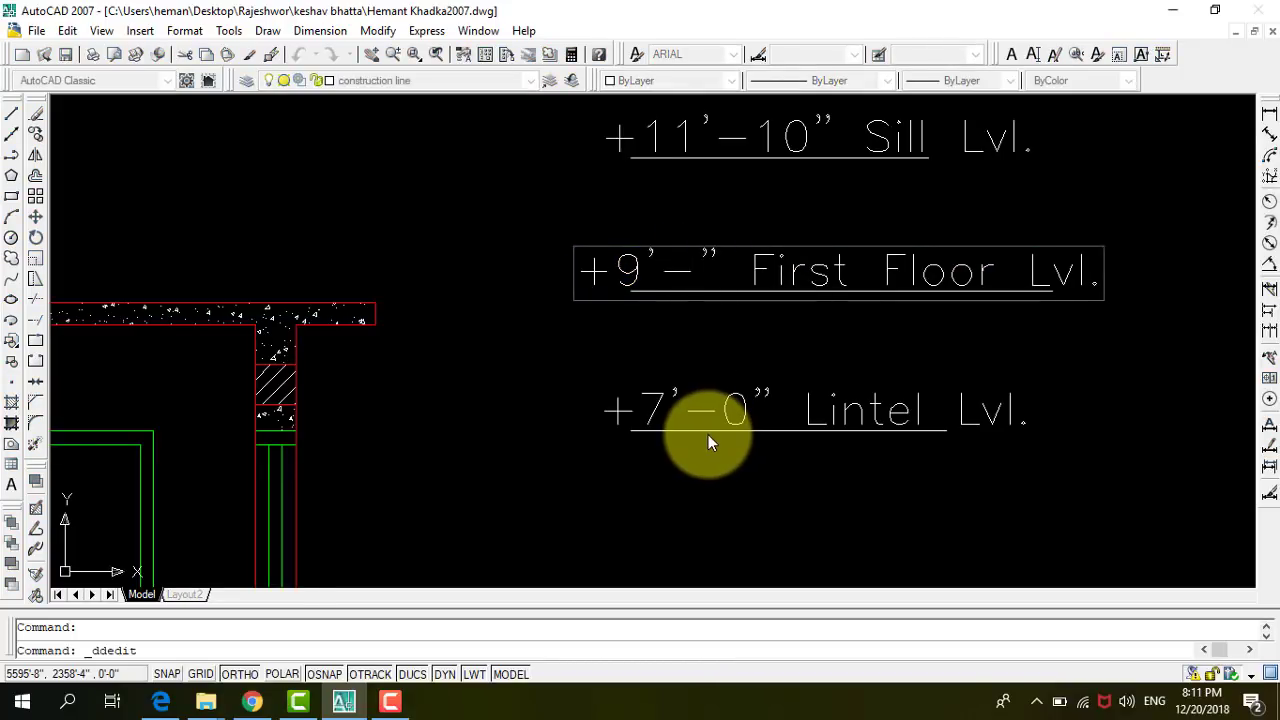
text(5)
key(Return)
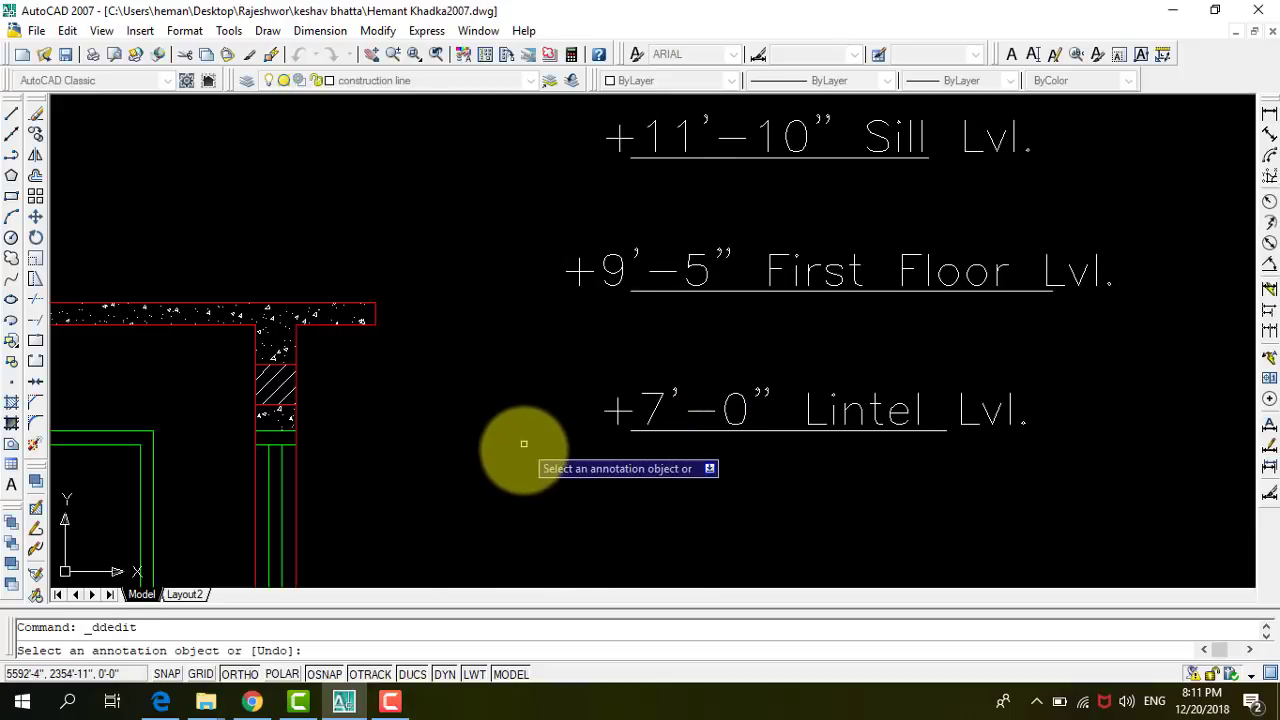
scroll(555, 358, down, 4)
scroll(557, 343, up, 3)
scroll(749, 366, down, 3)
scroll(760, 357, down, 3)
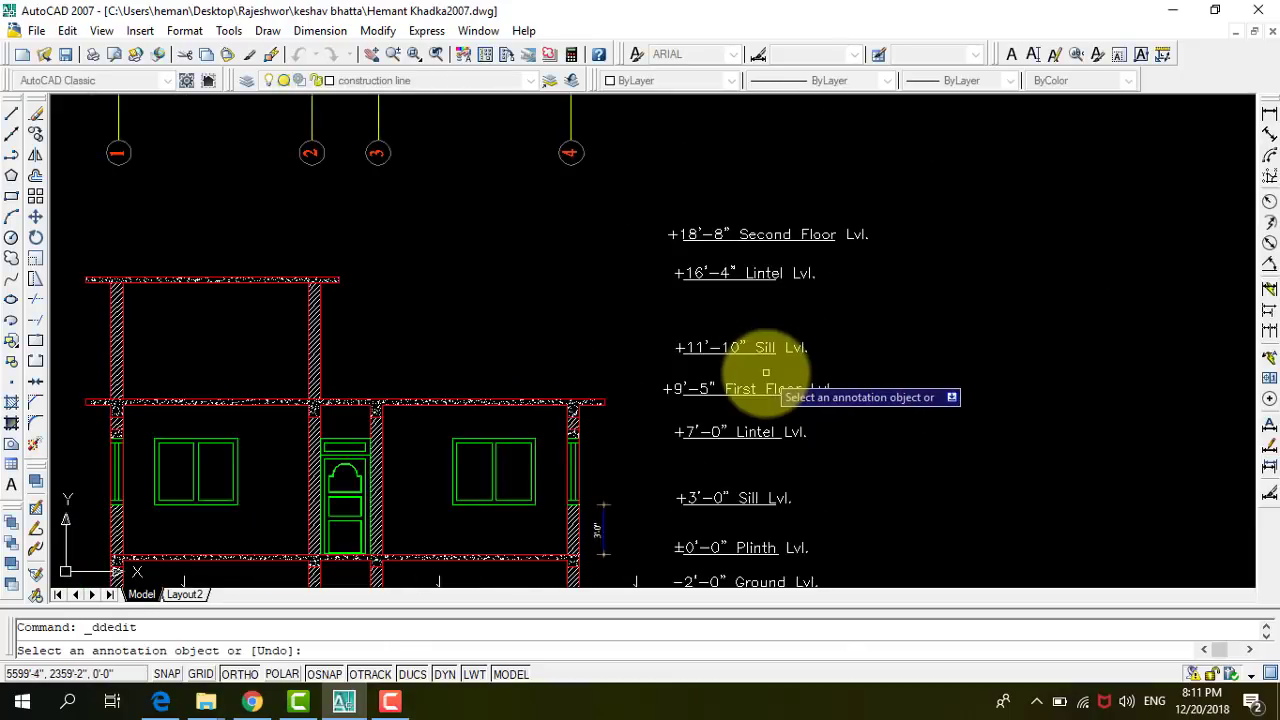
scroll(808, 355, up, 1)
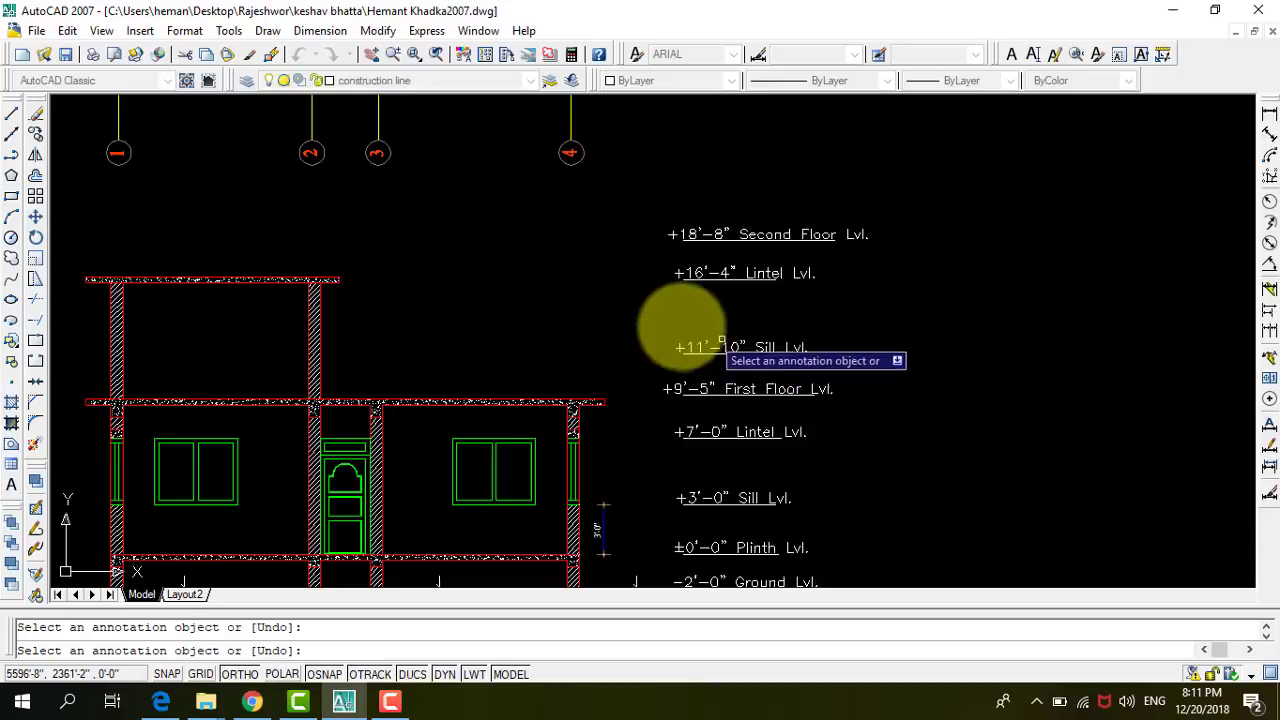
key(Escape)
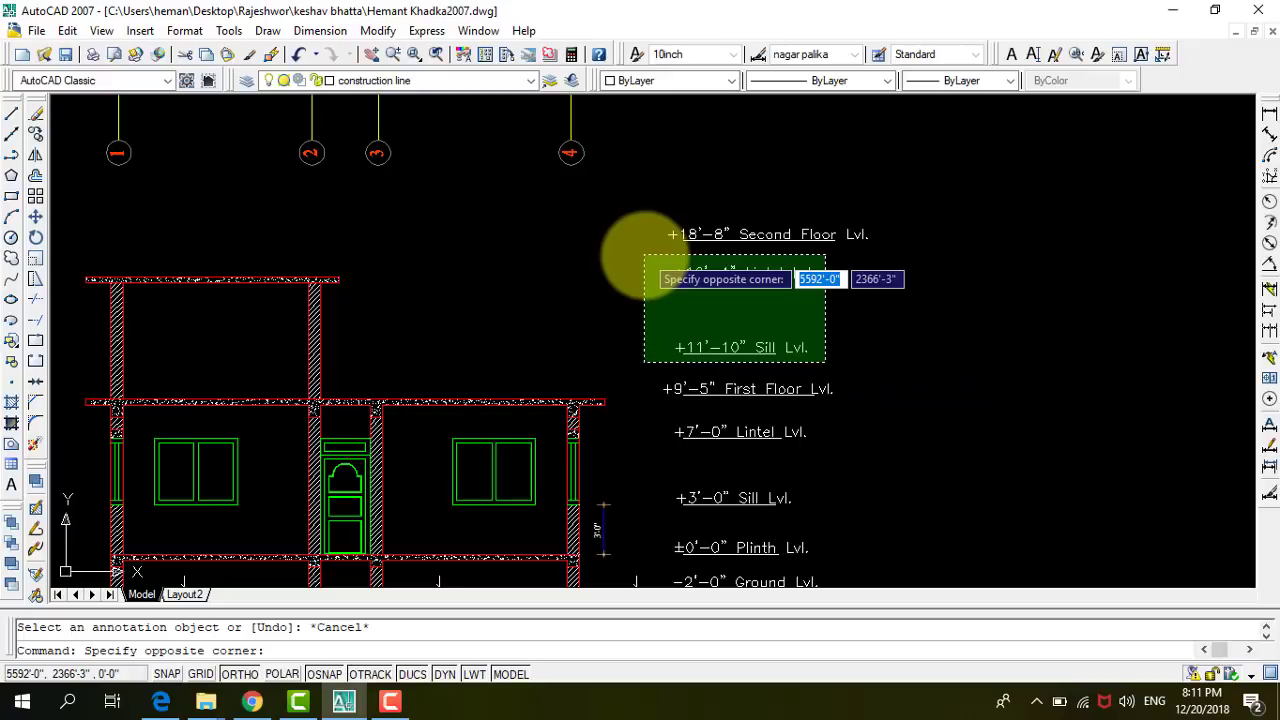
Erase the +16'-4" Lintel and +11'-10" Sill labels, then move the +18'-8" Second Floor label onto the top slab level.
click(644, 256)
key(Delete)
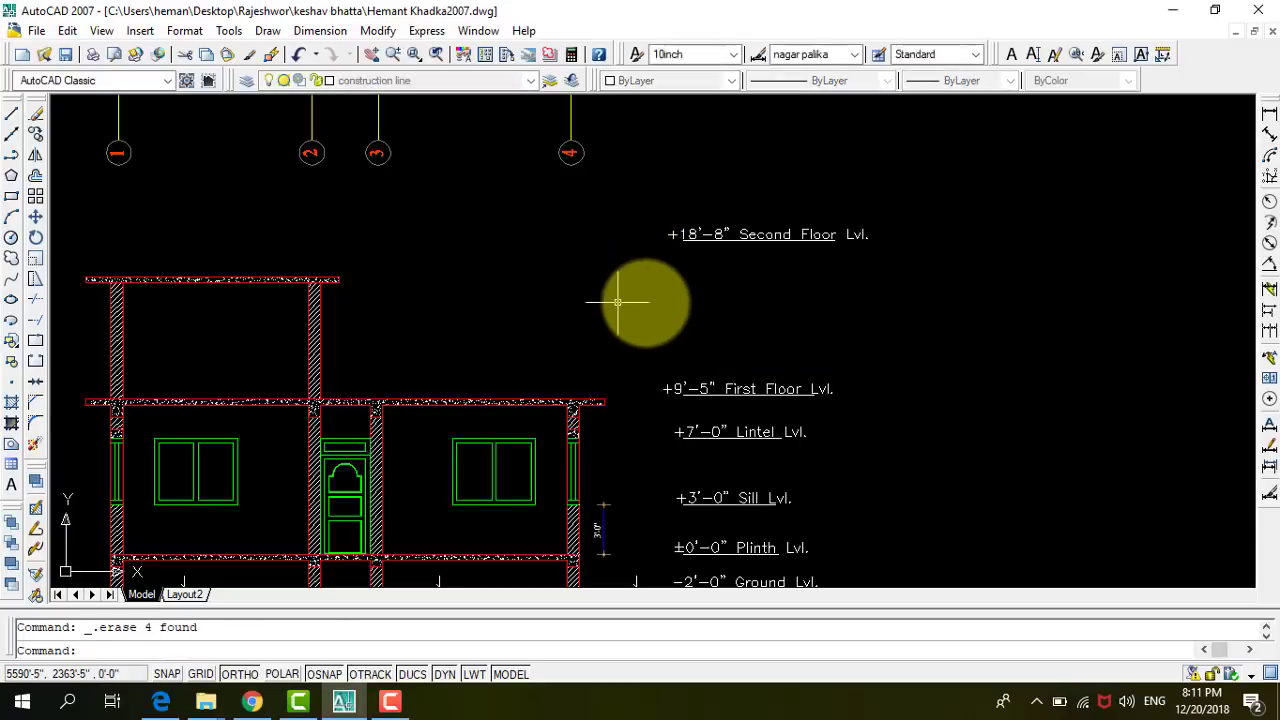
click(935, 276)
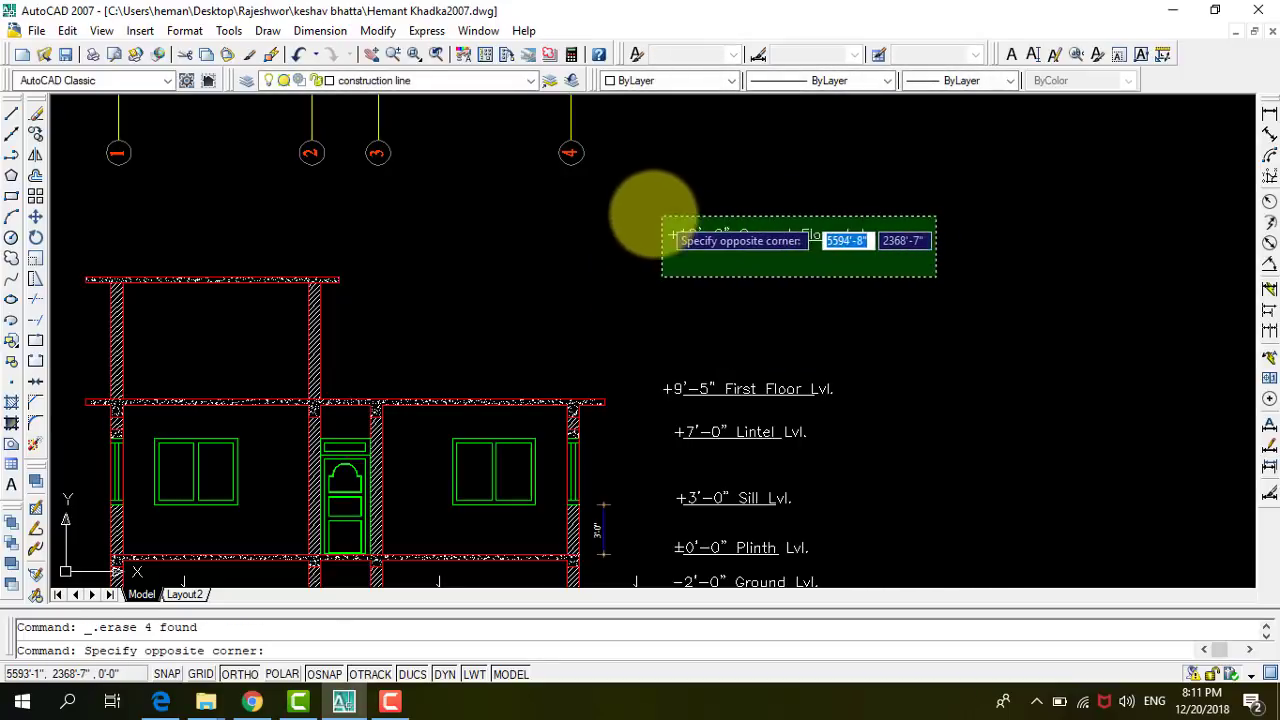
click(651, 214)
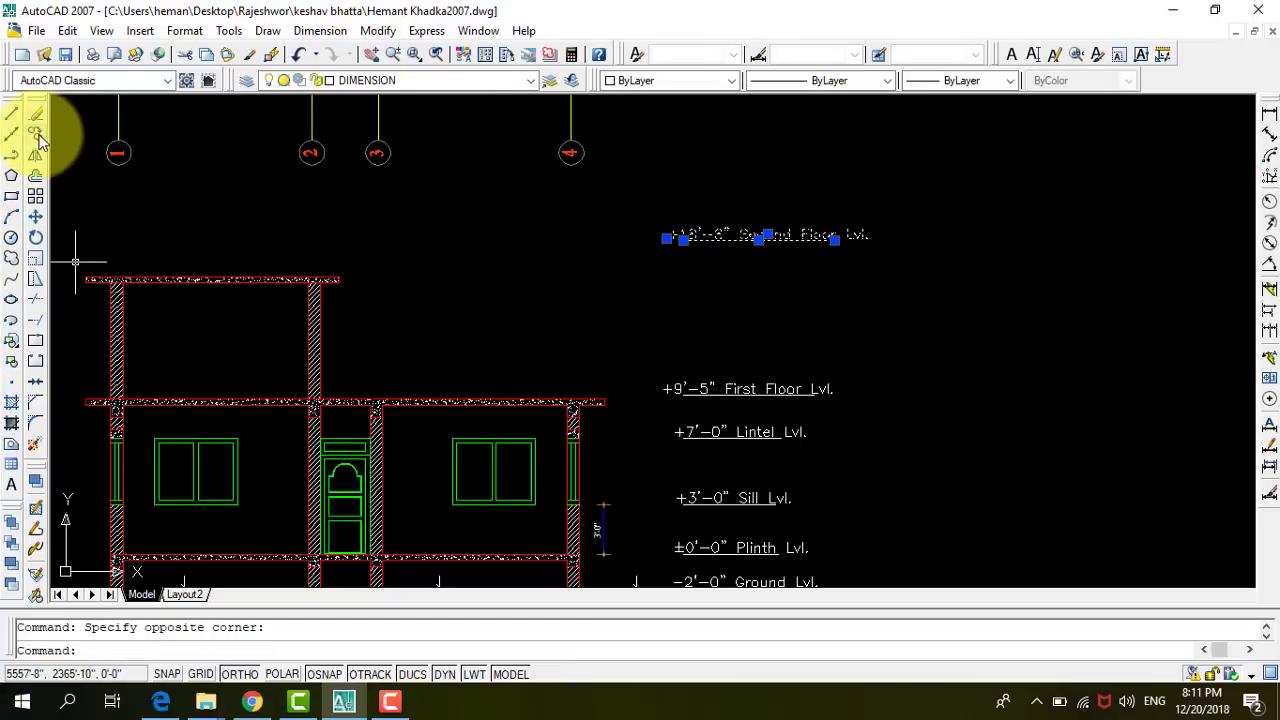
click(35, 217)
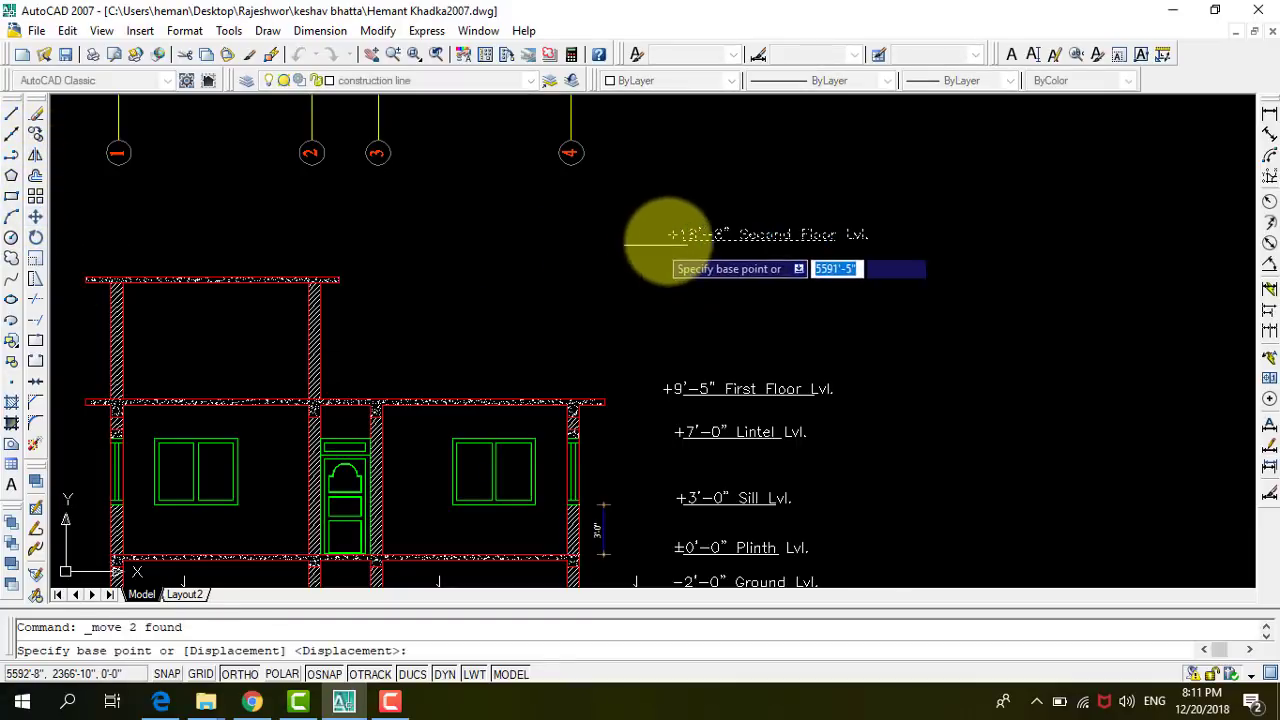
click(677, 238)
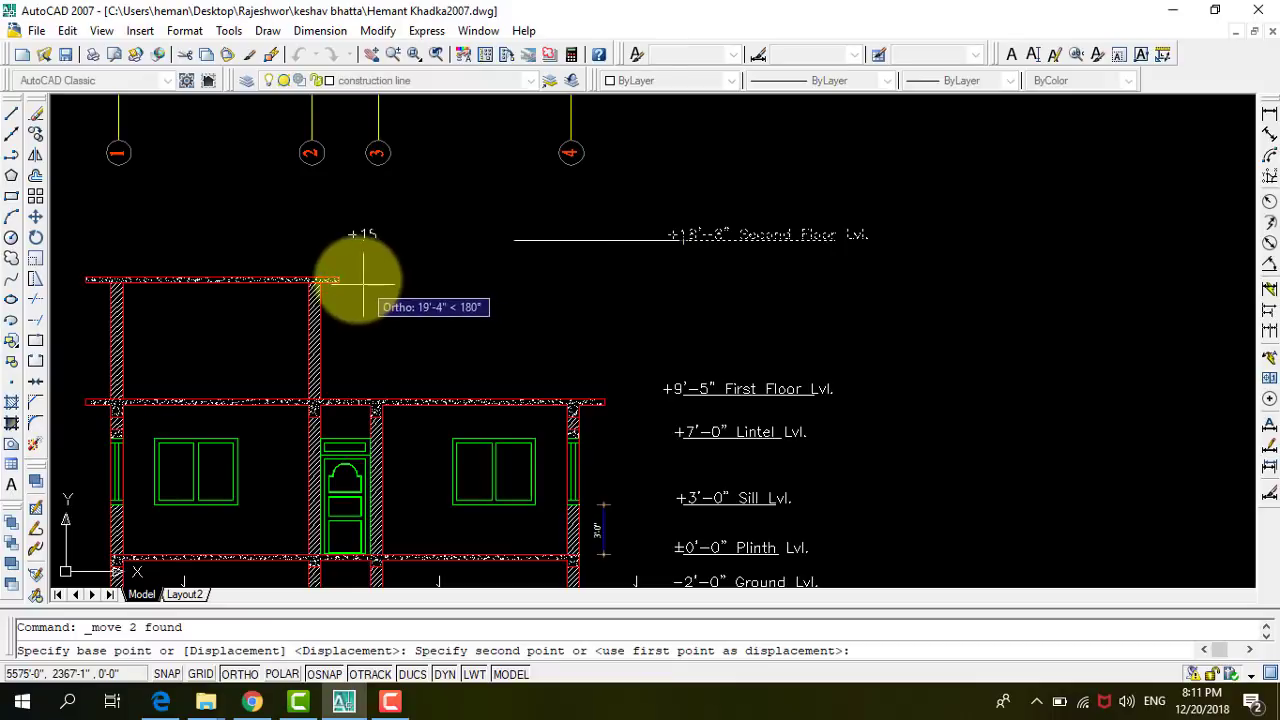
click(684, 270)
scroll(660, 268, up, 3)
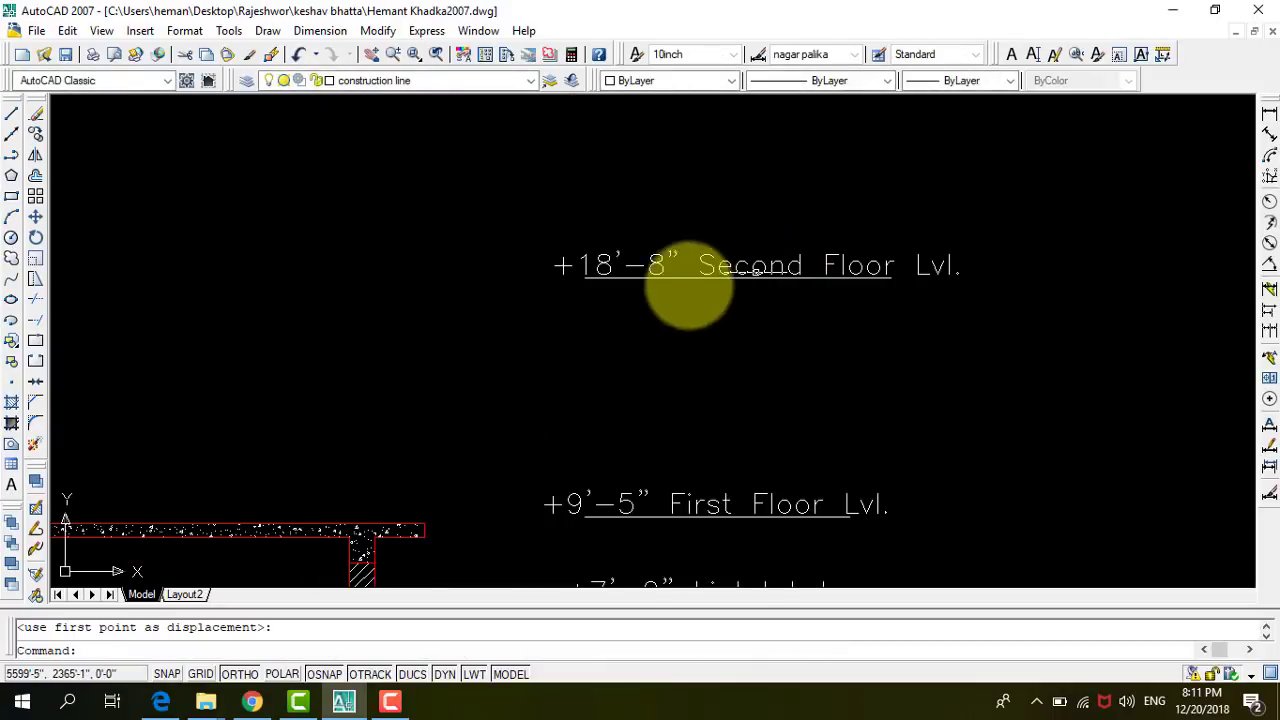
click(650, 262)
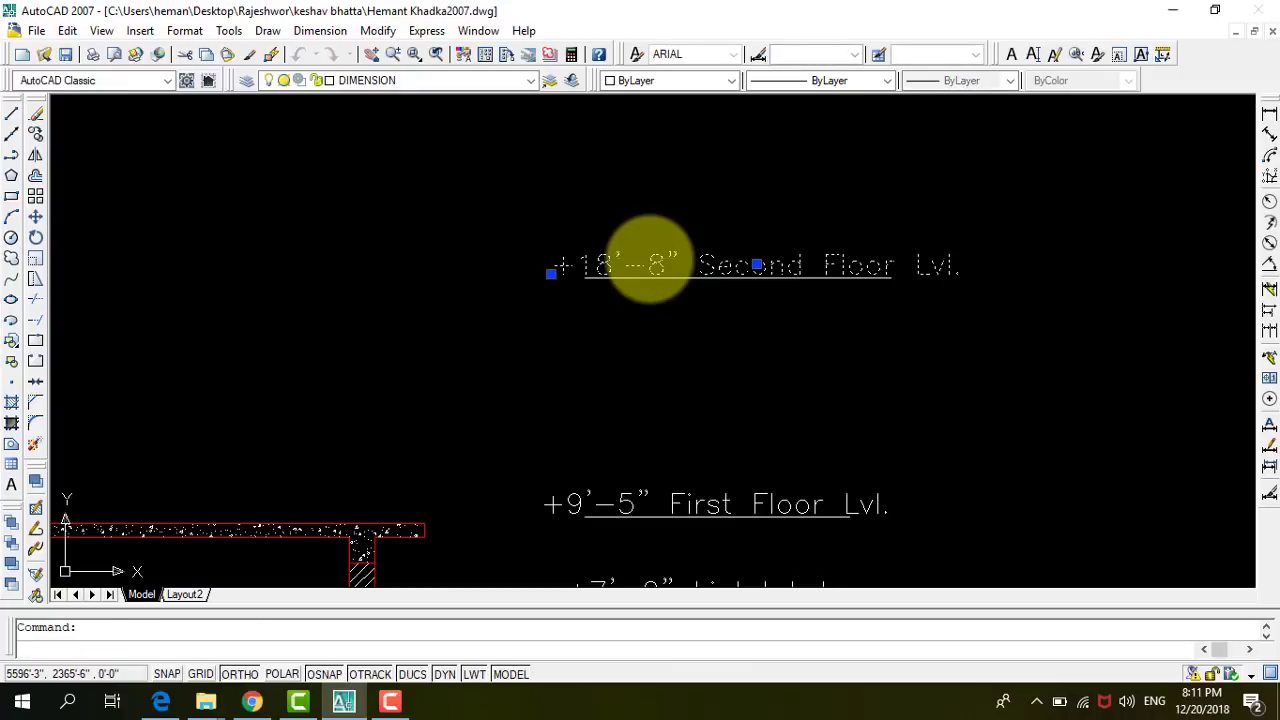
Change the Second Floor label's level value from +18'-8" to +16'-9".
double_click(650, 264)
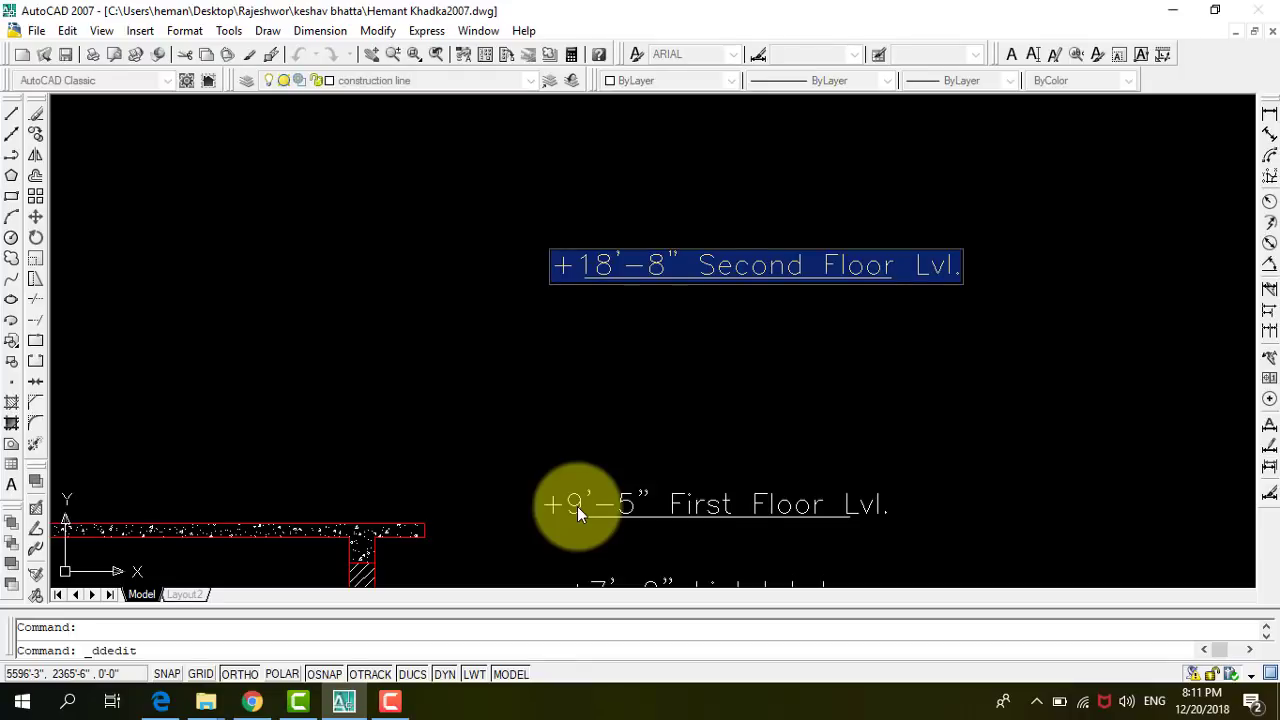
click(612, 263)
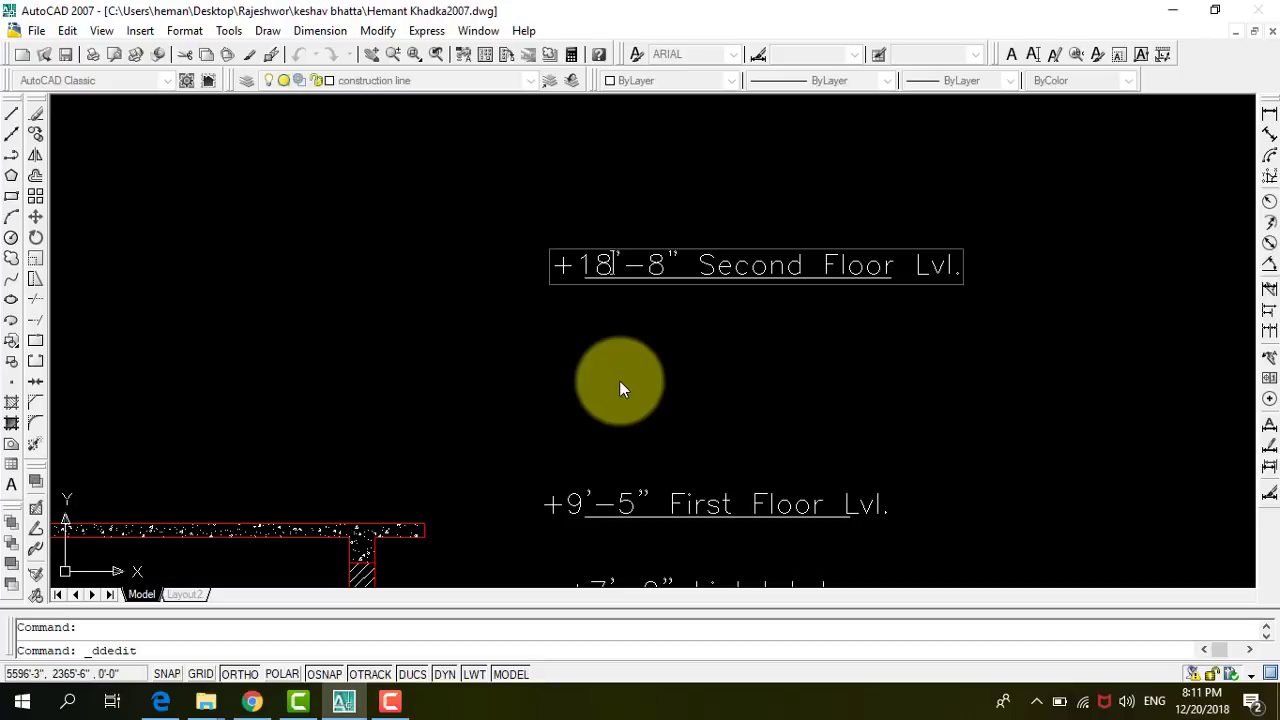
key(BackSpace)
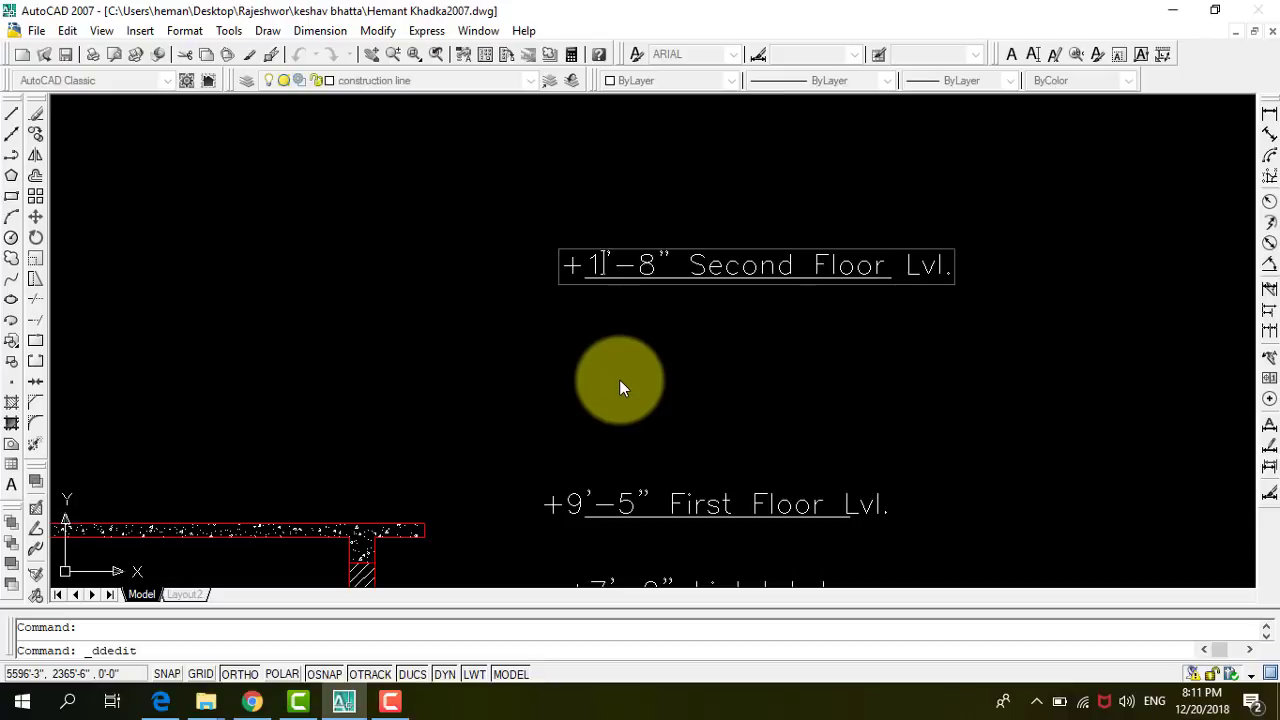
text(6)
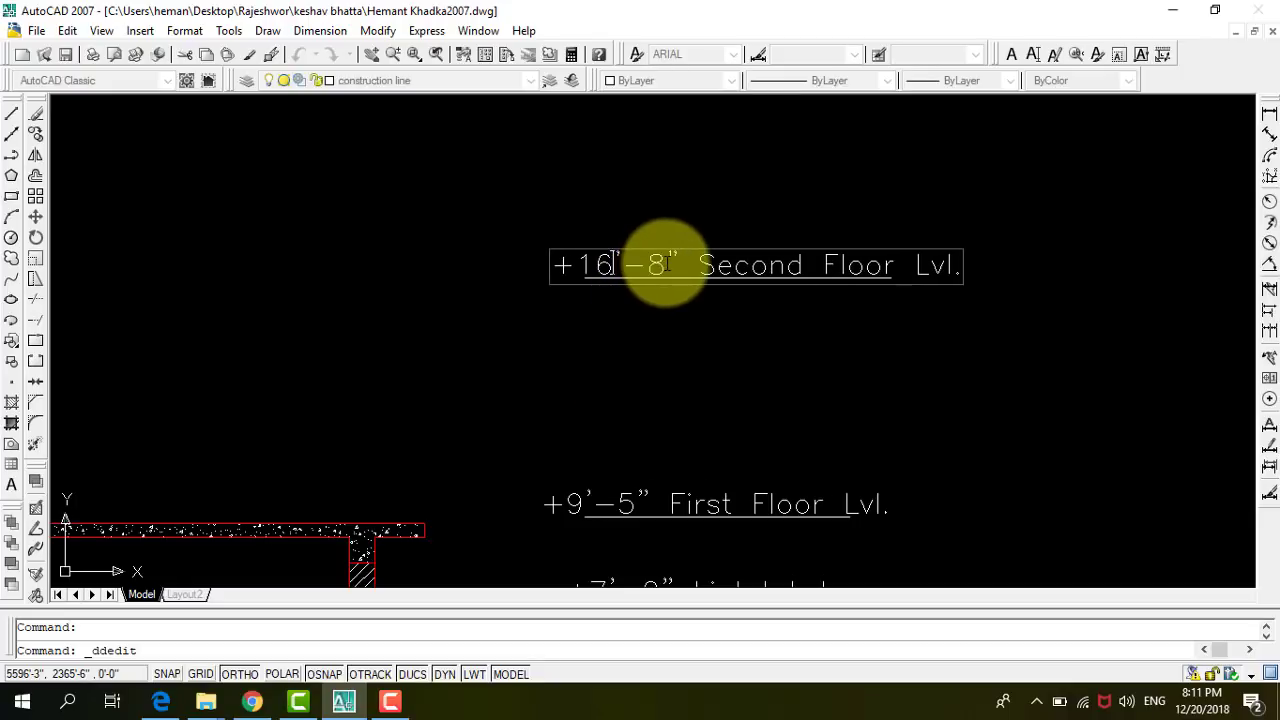
key(BackSpace)
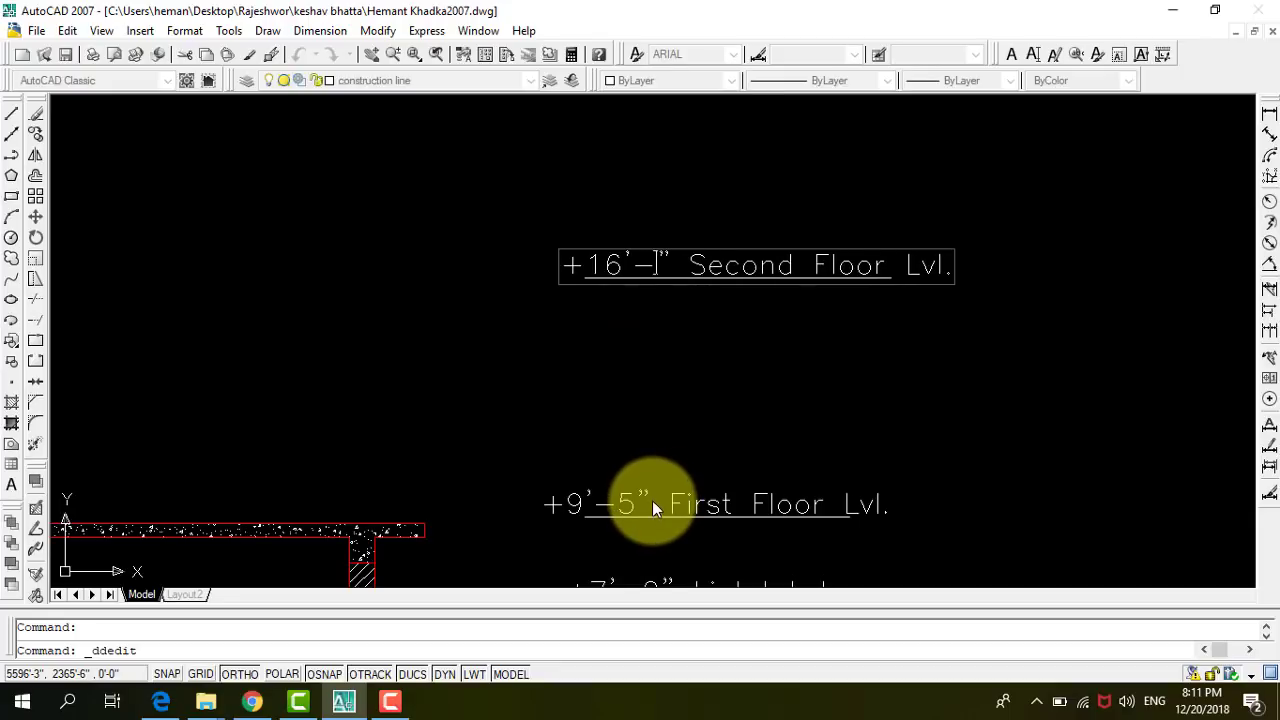
text(9)
click(614, 449)
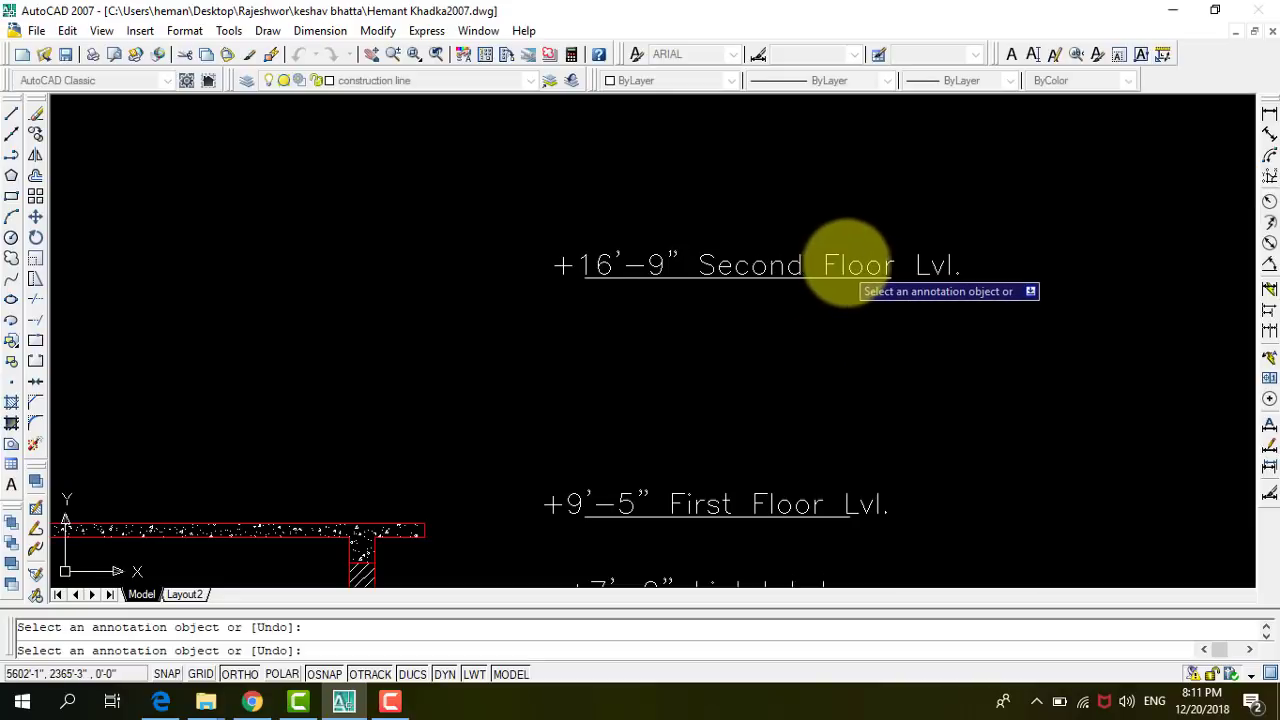
Replace the words Second Floor with staircase cover in the label, then save the drawing.
click(852, 258)
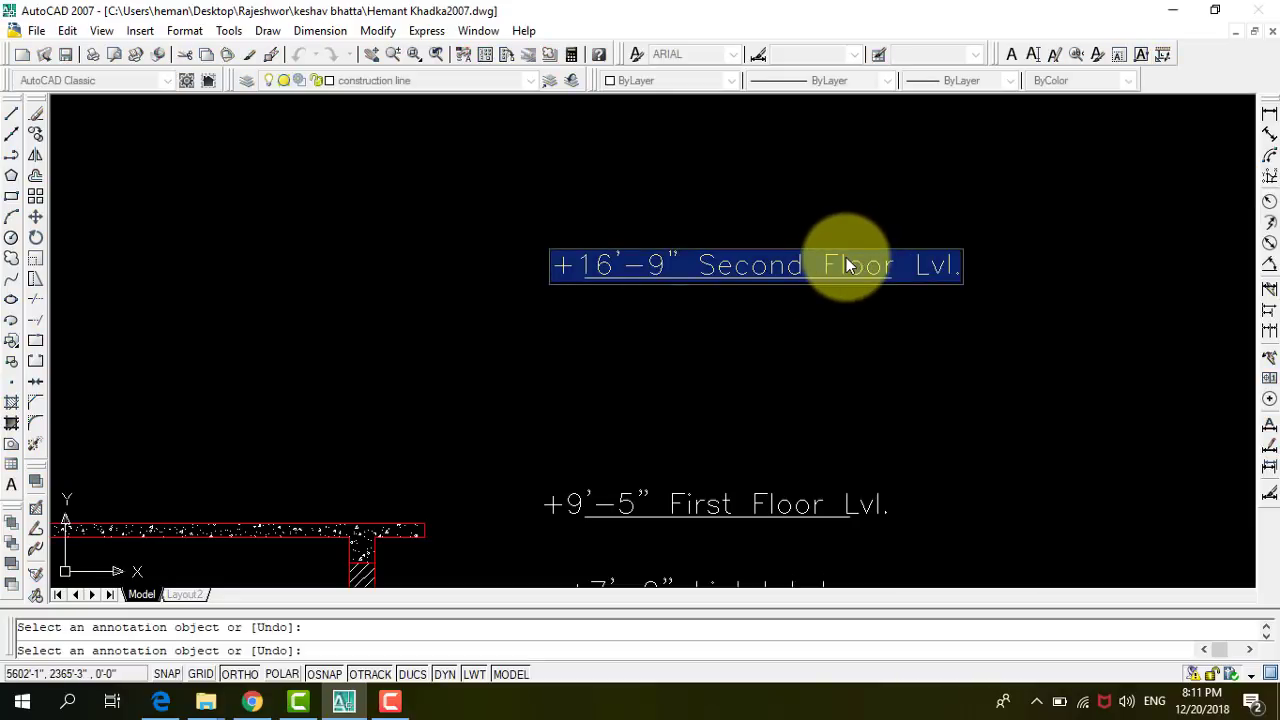
click(846, 257)
drag(845, 266, 720, 262)
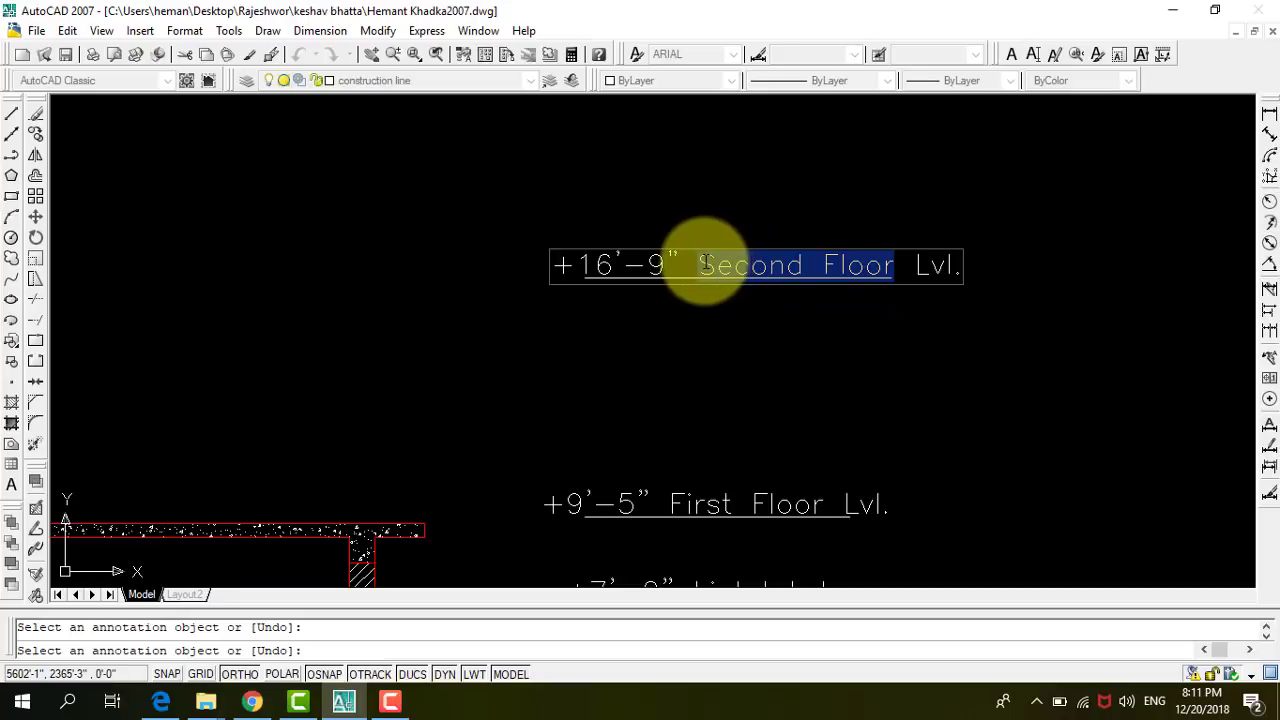
text(s)
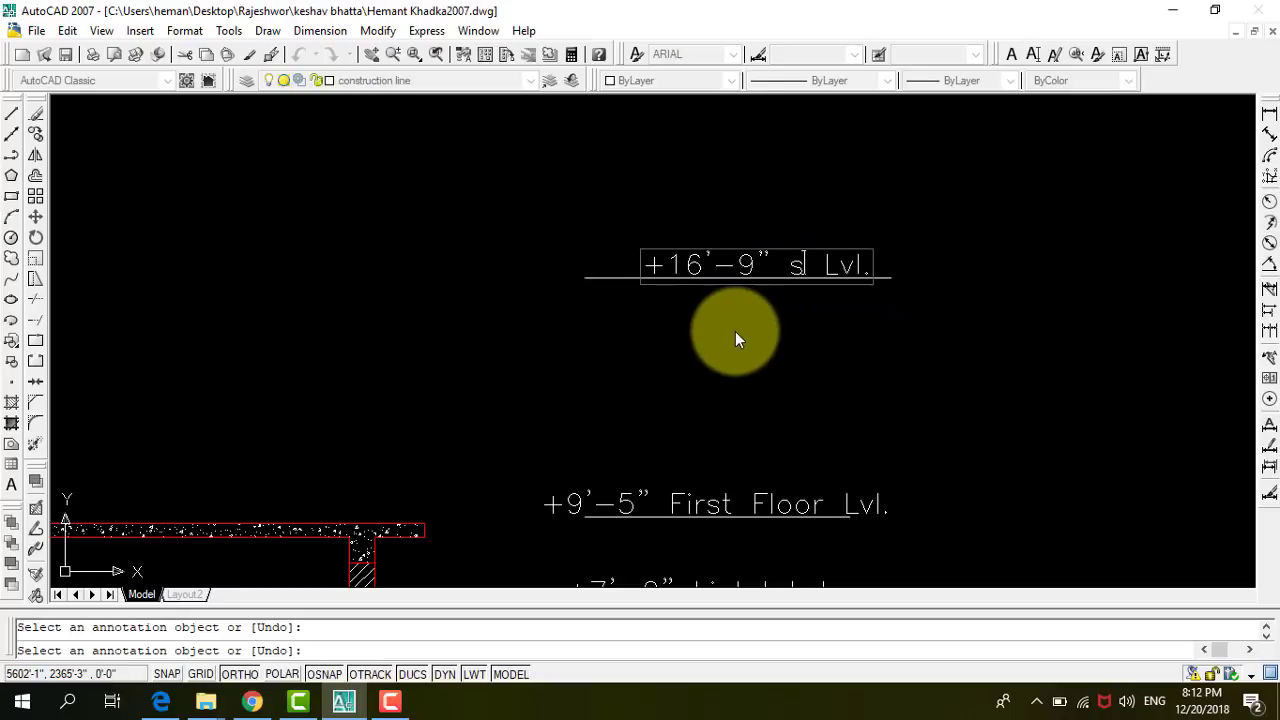
text(tdi)
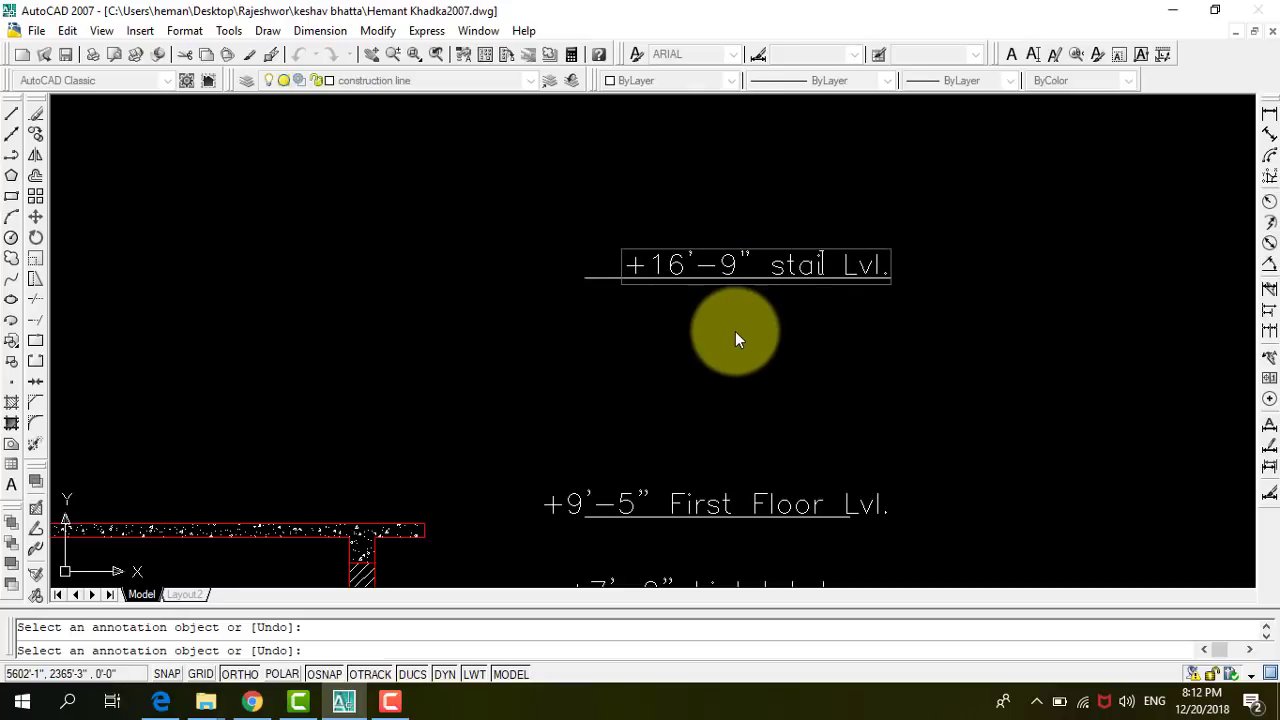
text(r)
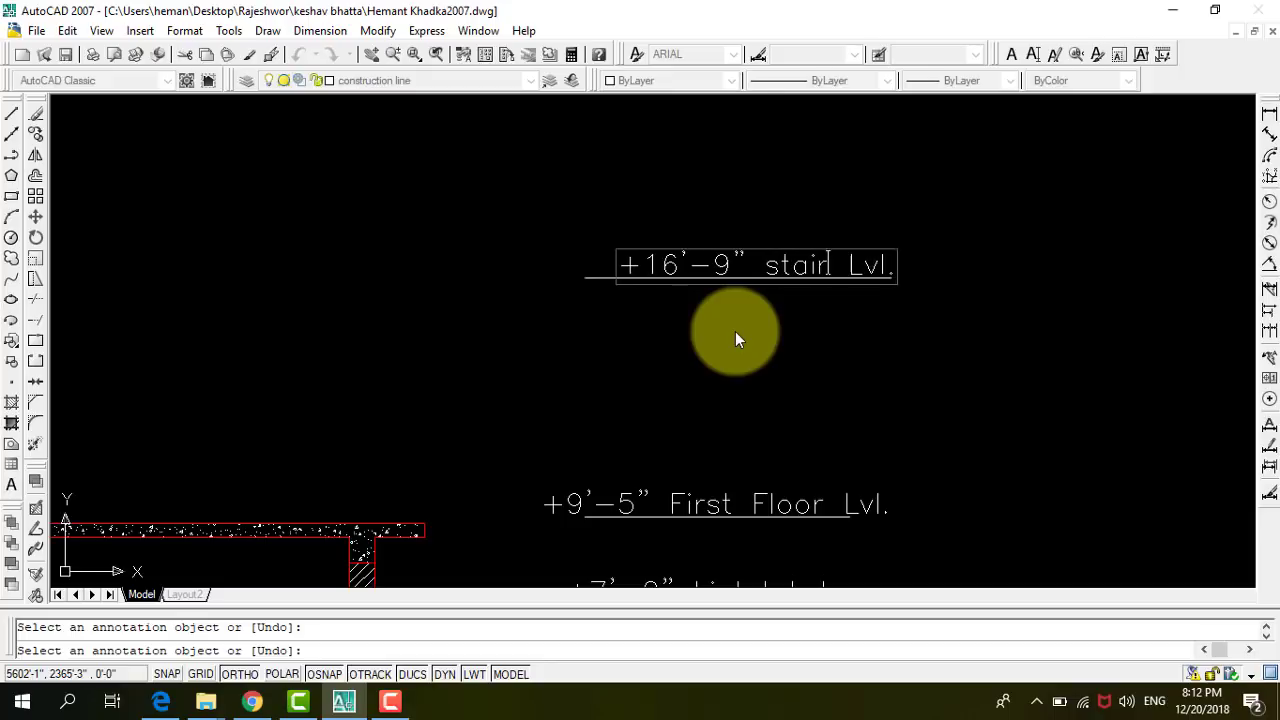
text(case c)
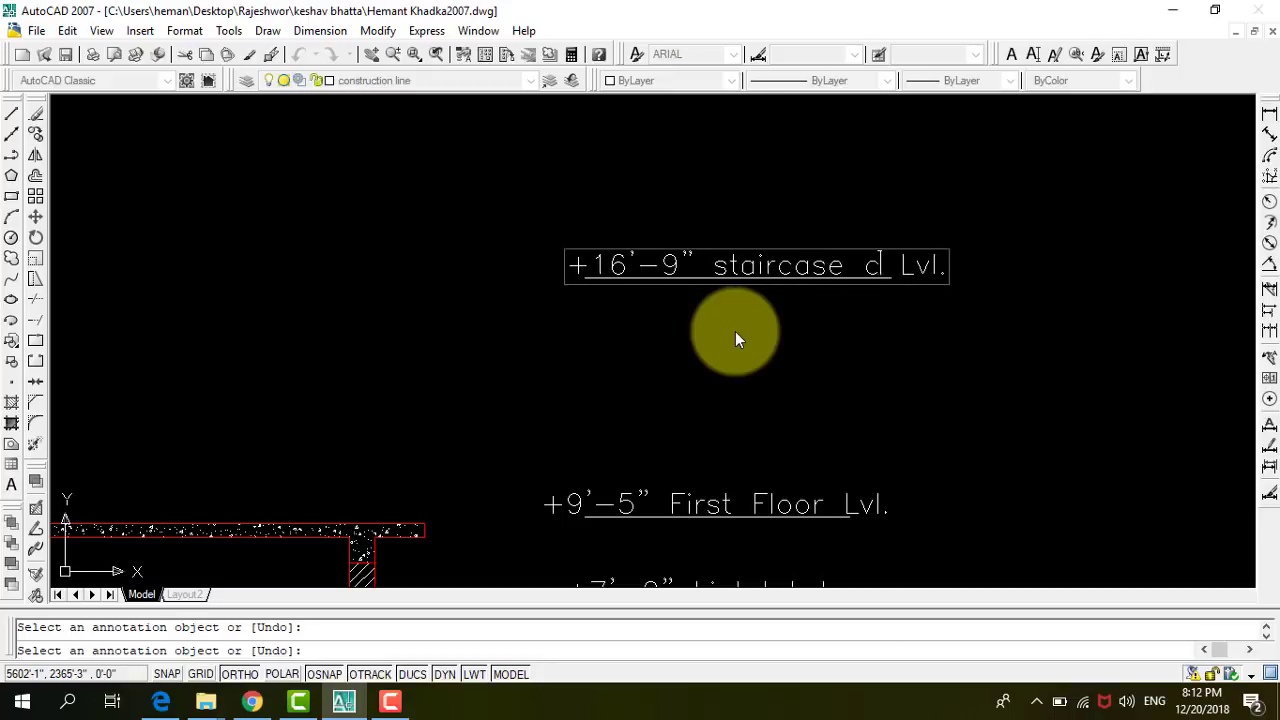
text(over)
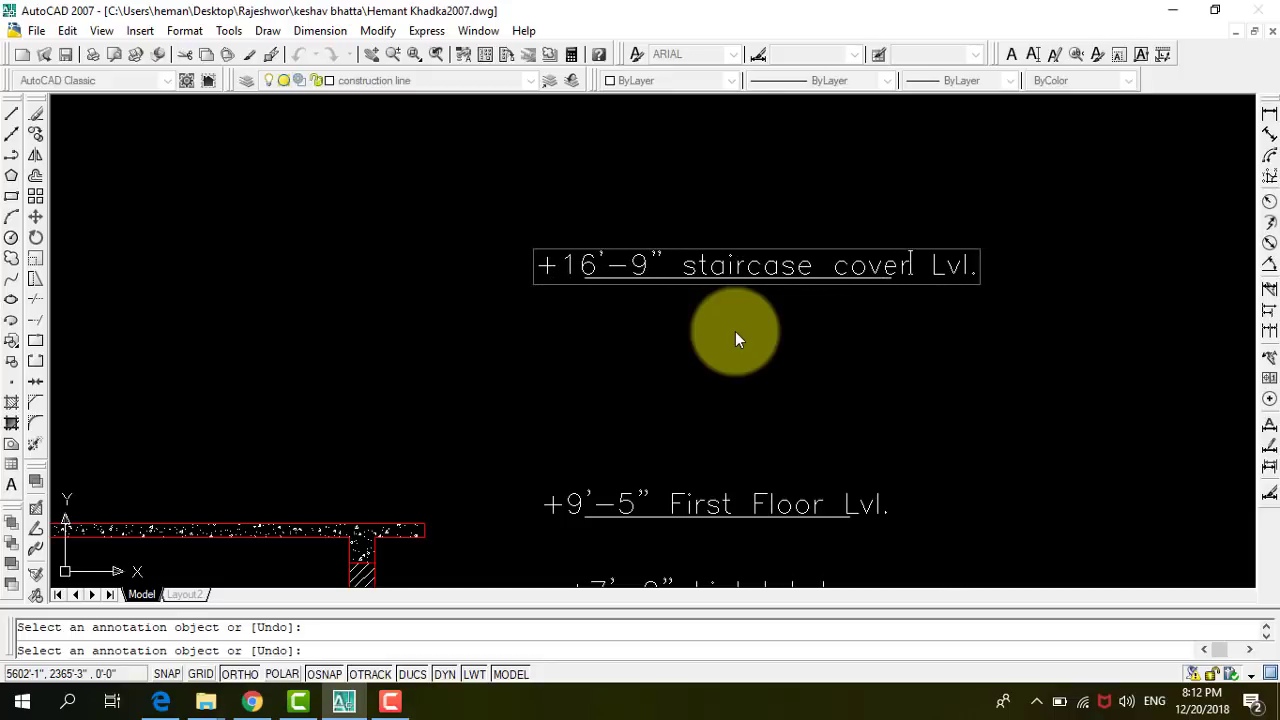
key(Return)
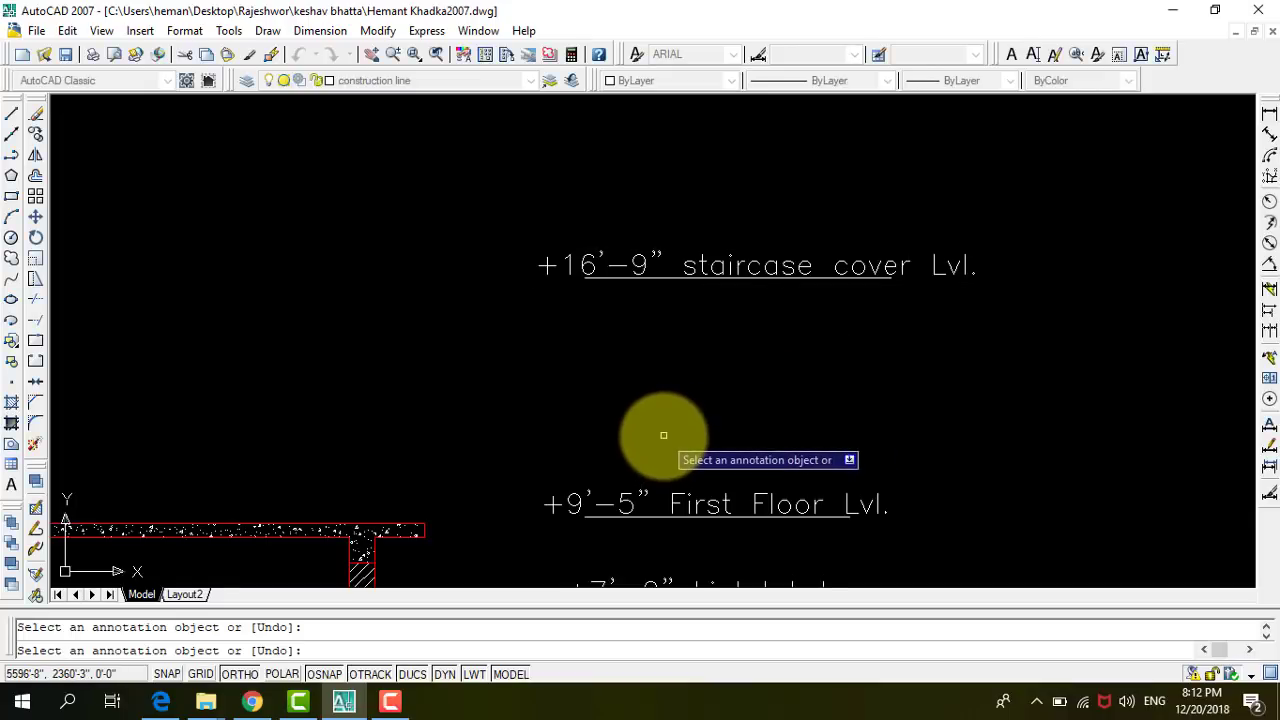
key(ctrl+s)
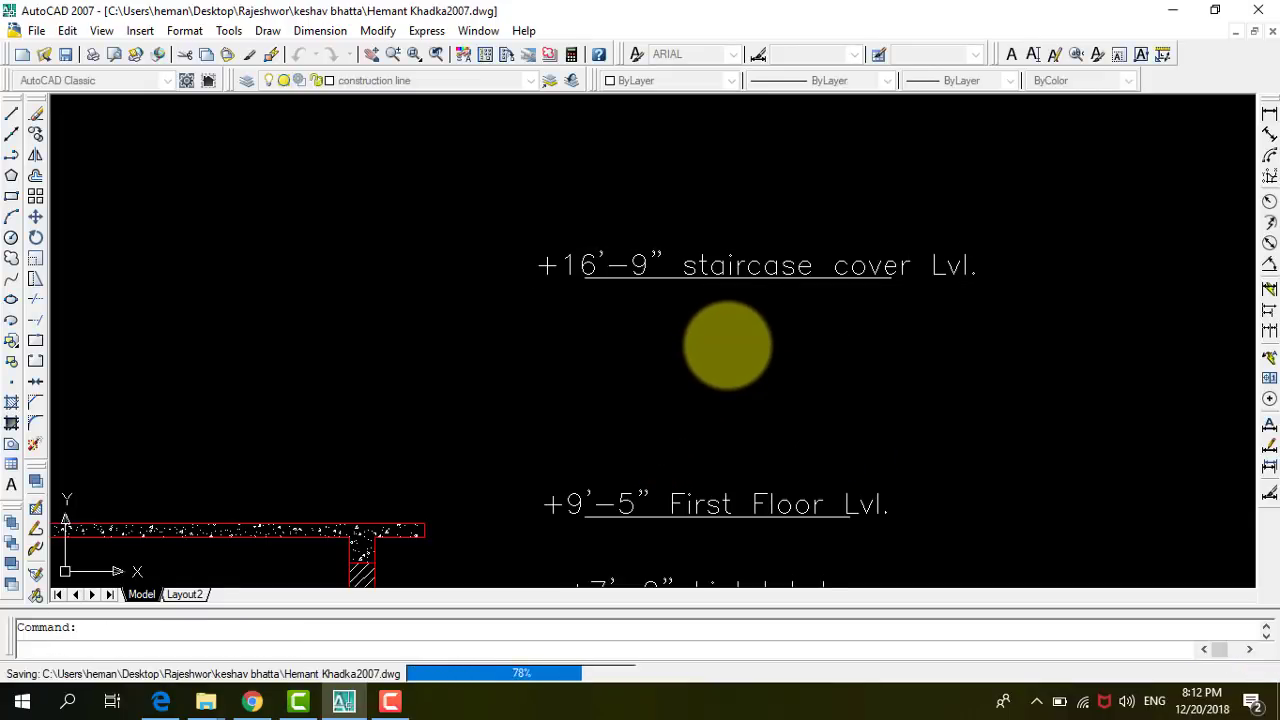
scroll(951, 260, down, 2)
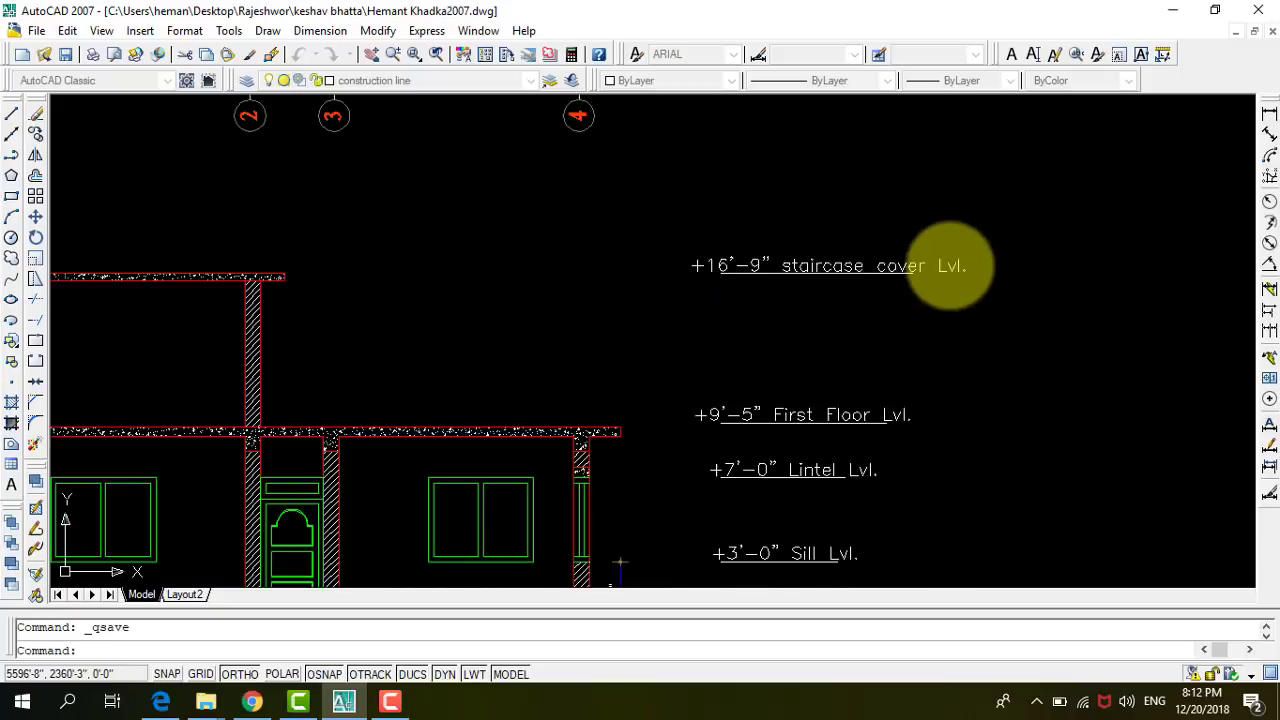
scroll(829, 354, down, 6)
scroll(848, 350, up, 4)
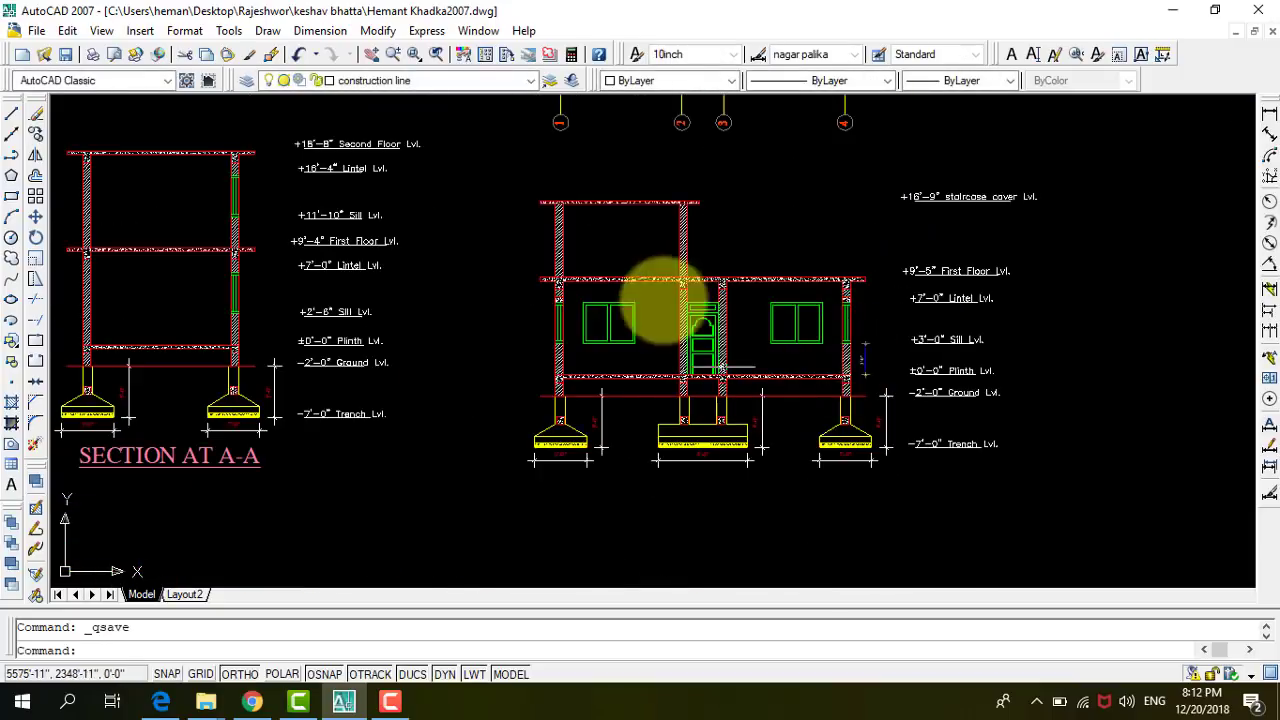
scroll(960, 400, up, 2)
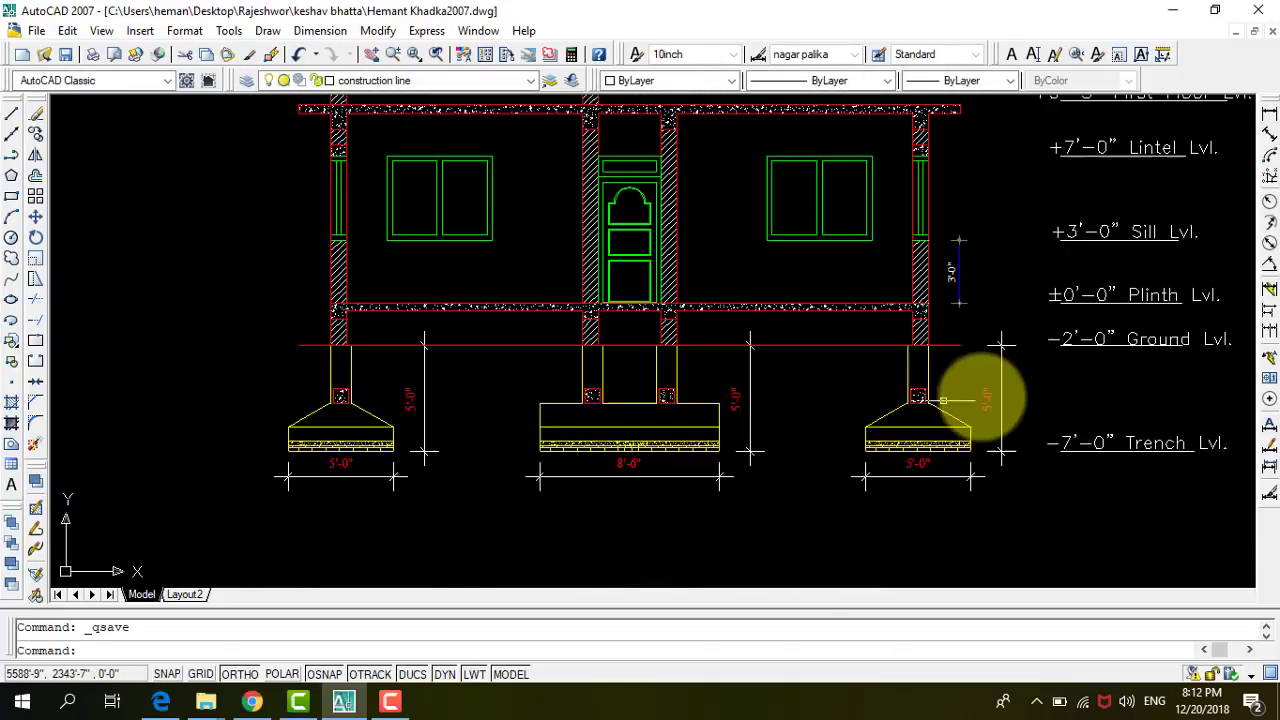
scroll(851, 386, down, 3)
scroll(505, 400, down, 2)
scroll(470, 432, up, 3)
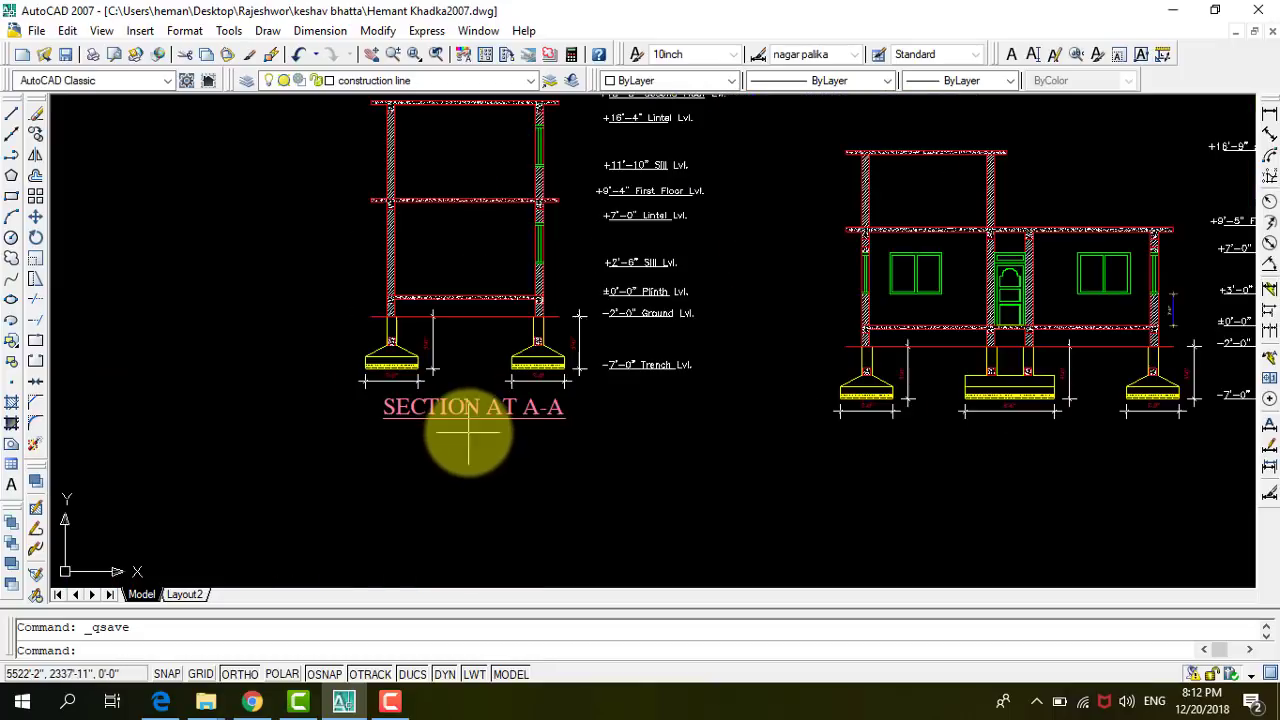
Copy the SECTION AT A-A title and place it freely, with Ortho off, beneath the right-hand section.
click(472, 405)
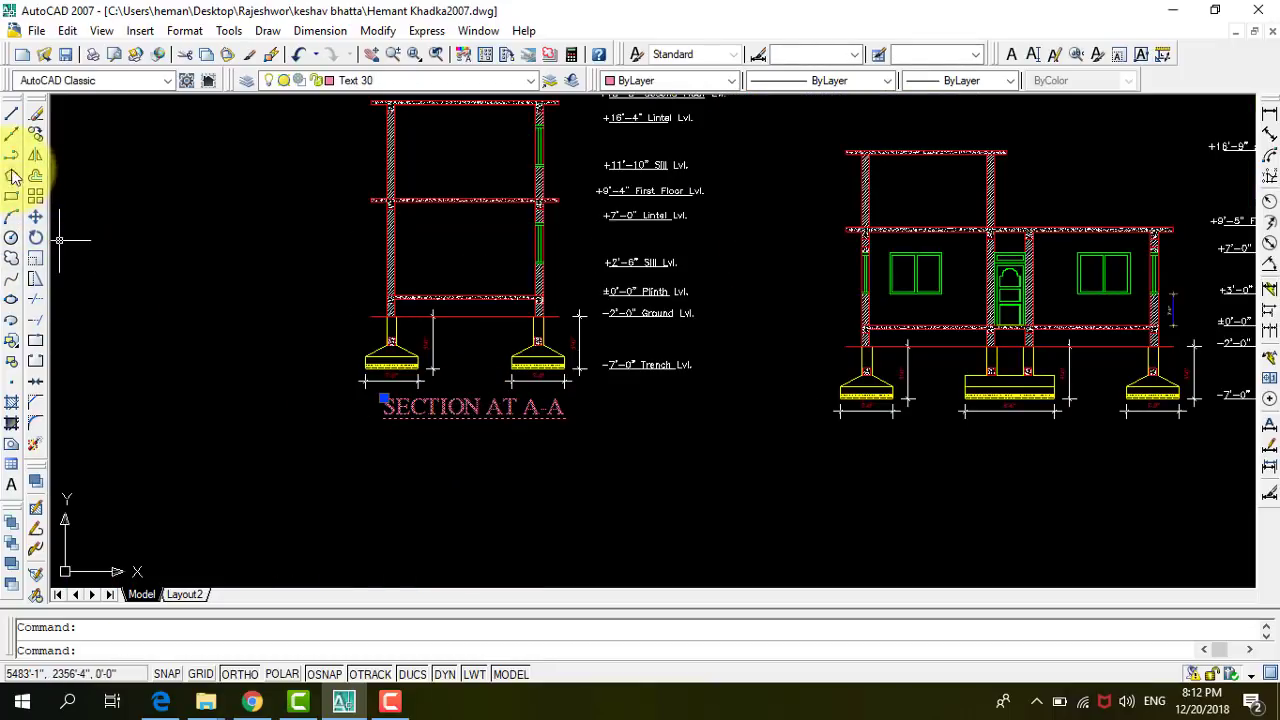
click(343, 402)
scroll(229, 466, down, 2)
click(615, 480)
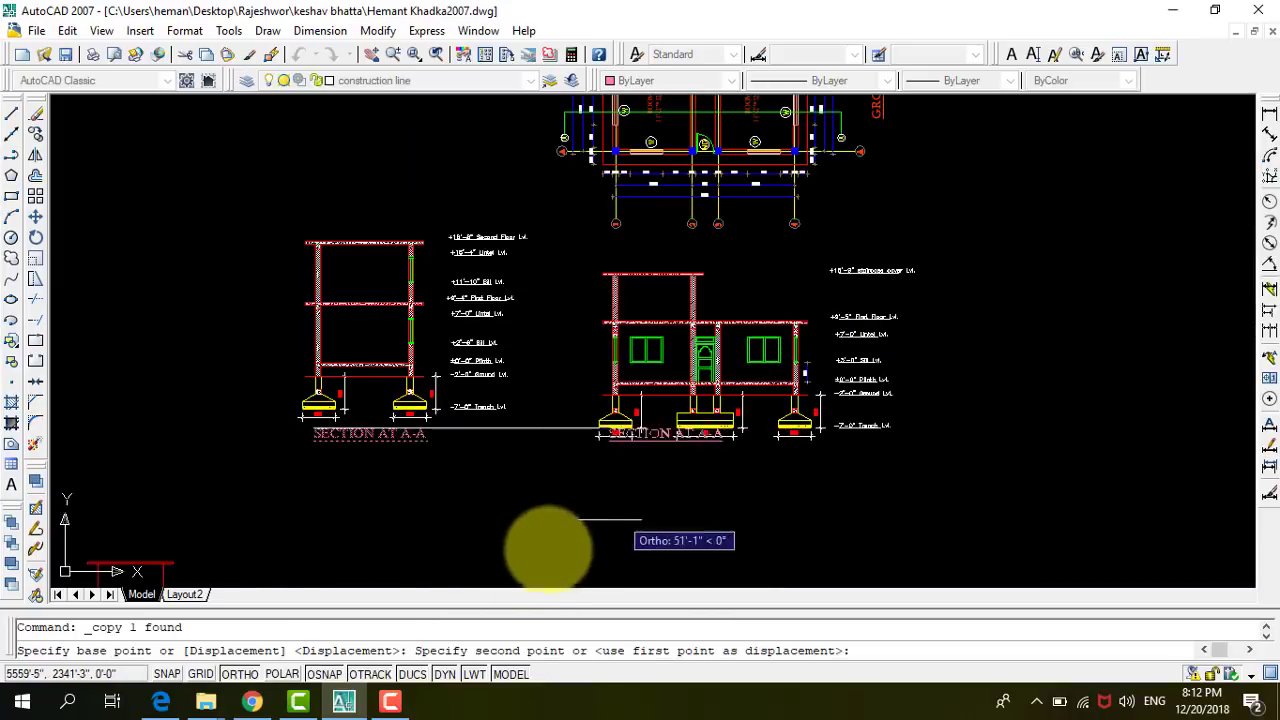
click(255, 674)
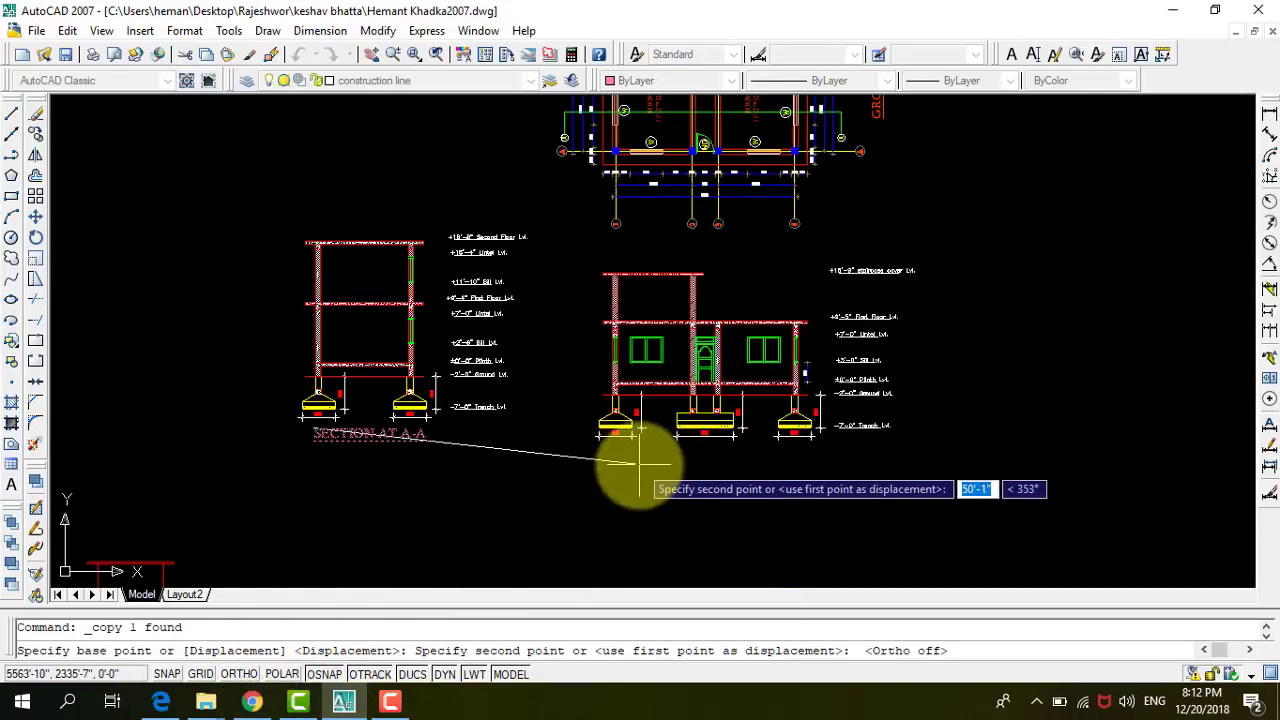
scroll(634, 445, up, 4)
click(665, 432)
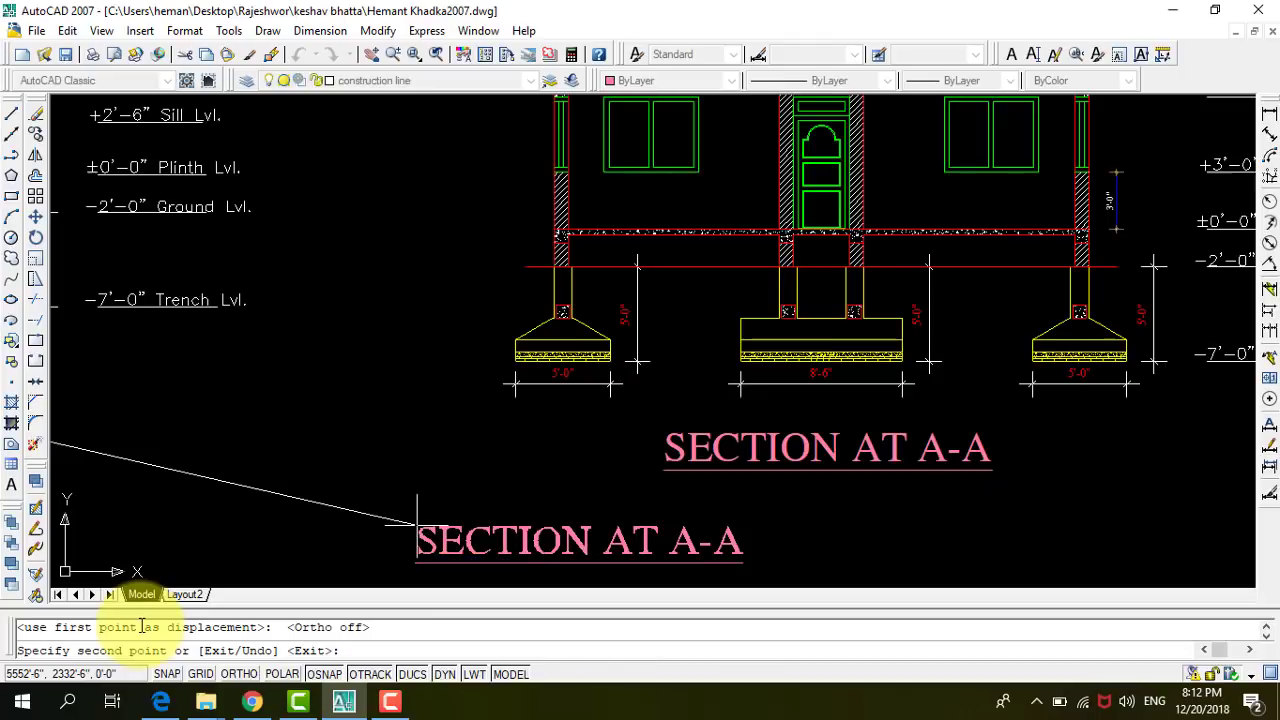
key(Escape)
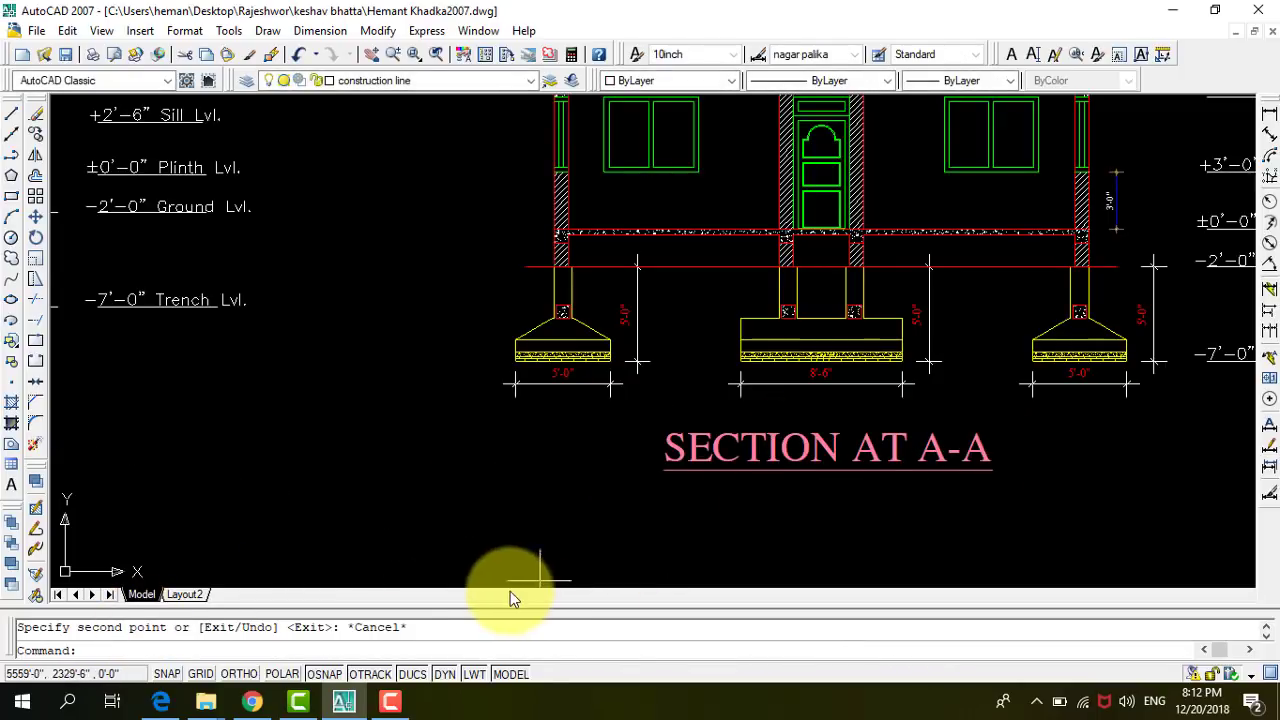
scroll(594, 434, down, 4)
scroll(600, 285, down, 3)
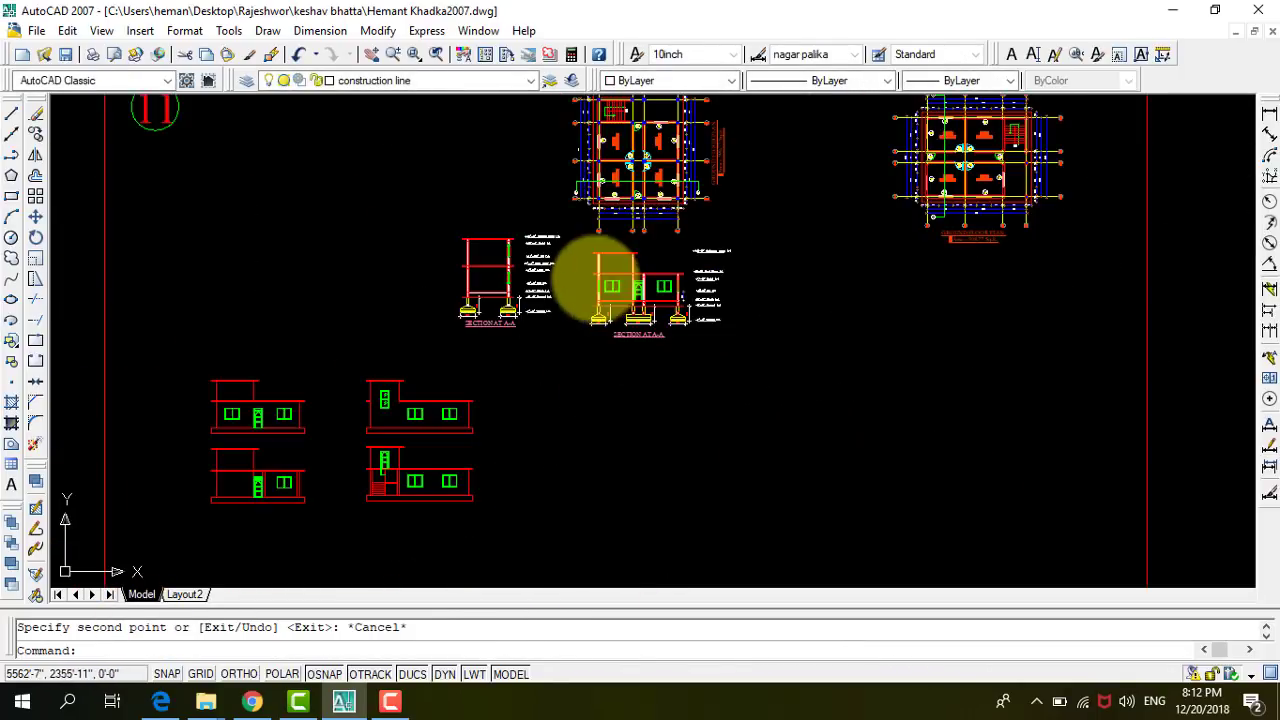
scroll(522, 190, up, 4)
scroll(522, 190, up, 2)
Change the copied title's A-A to X-X so it reads SECTION AT X-X, then save.
scroll(486, 180, down, 3)
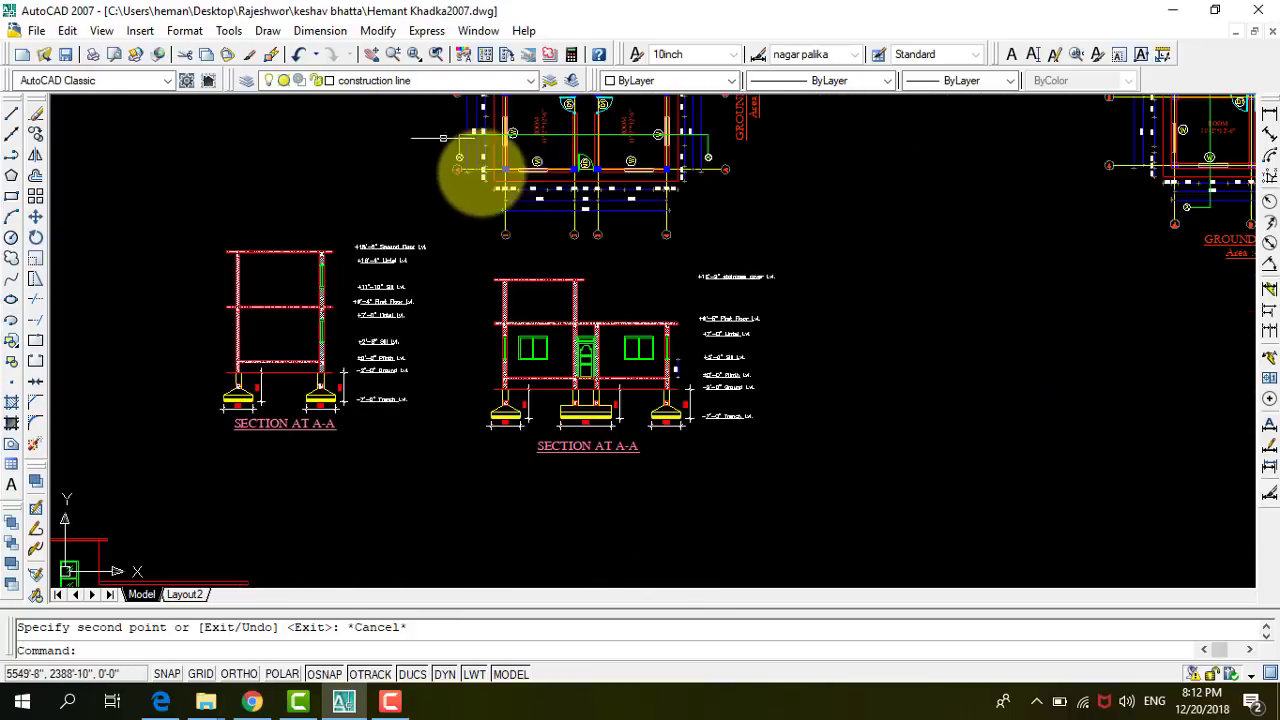
scroll(545, 360, up, 1)
scroll(650, 385, up, 4)
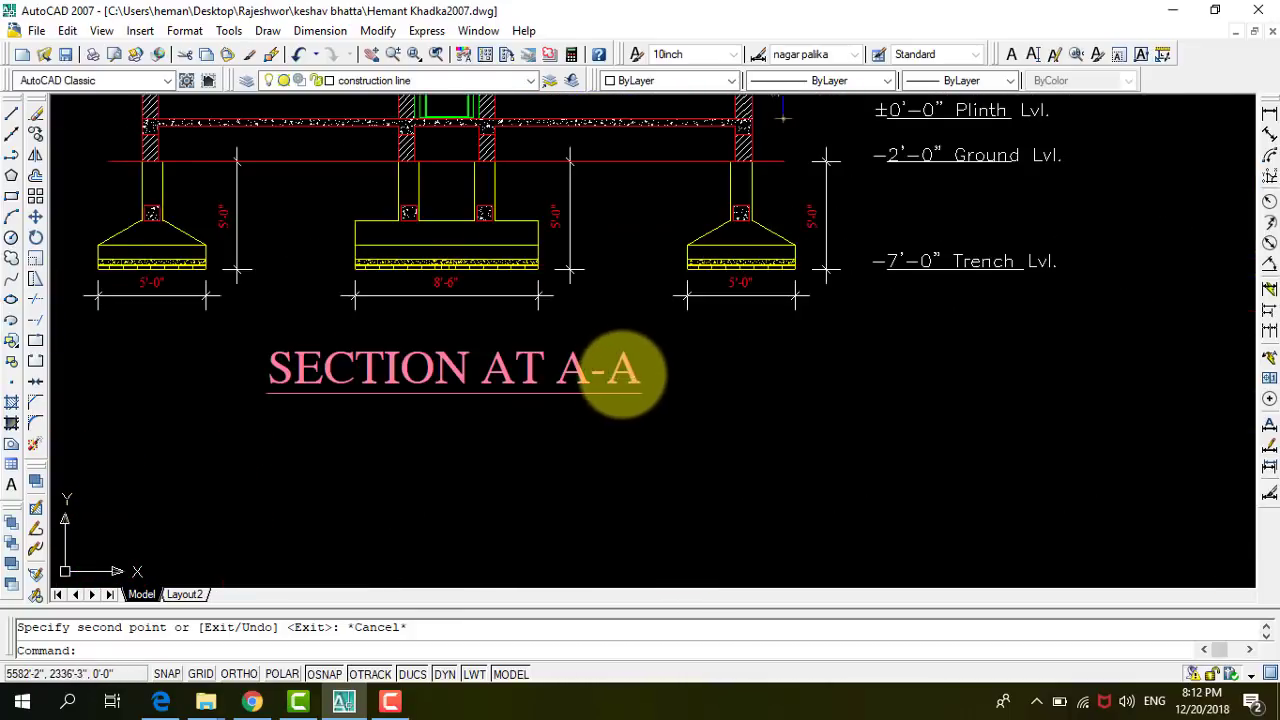
click(626, 368)
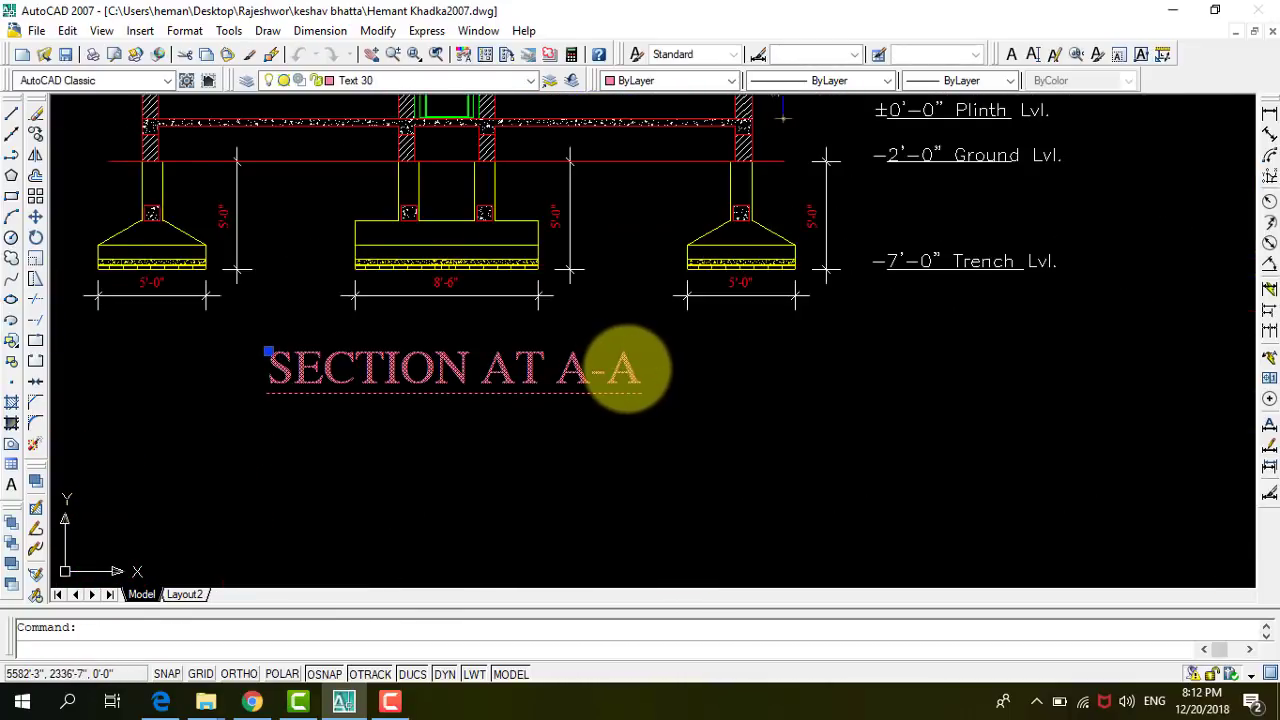
double_click(626, 368)
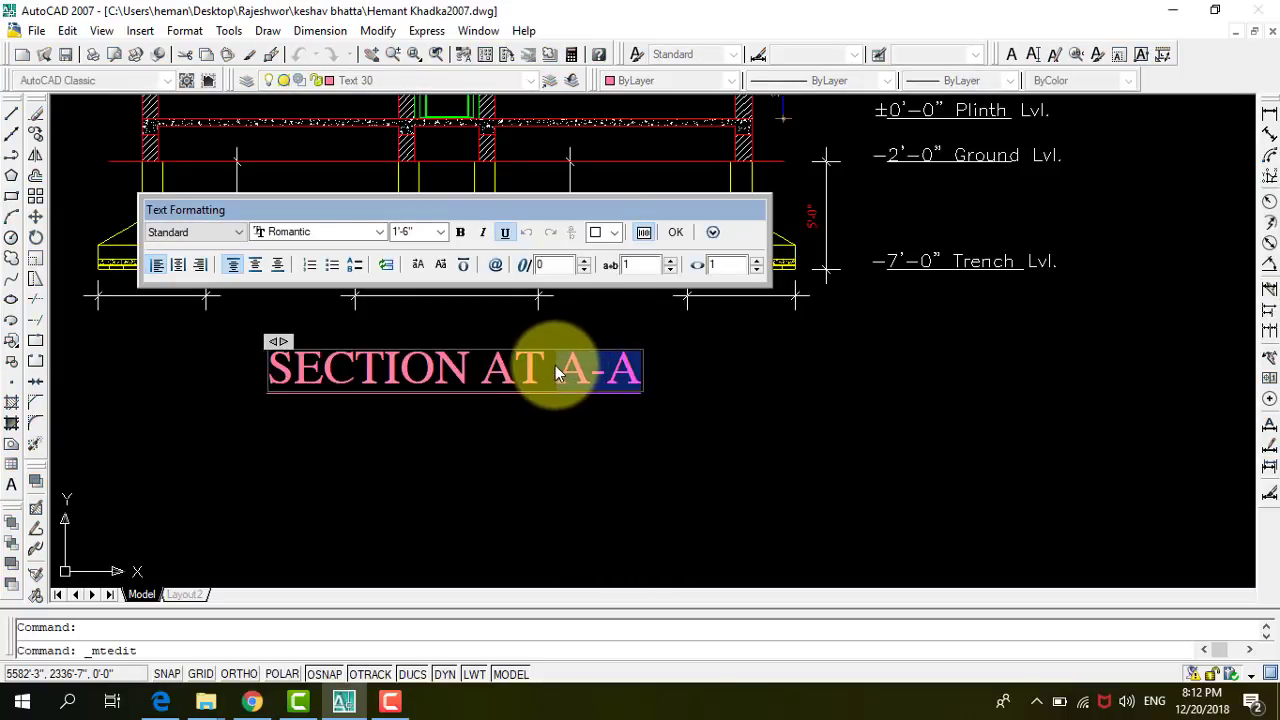
text(X-)
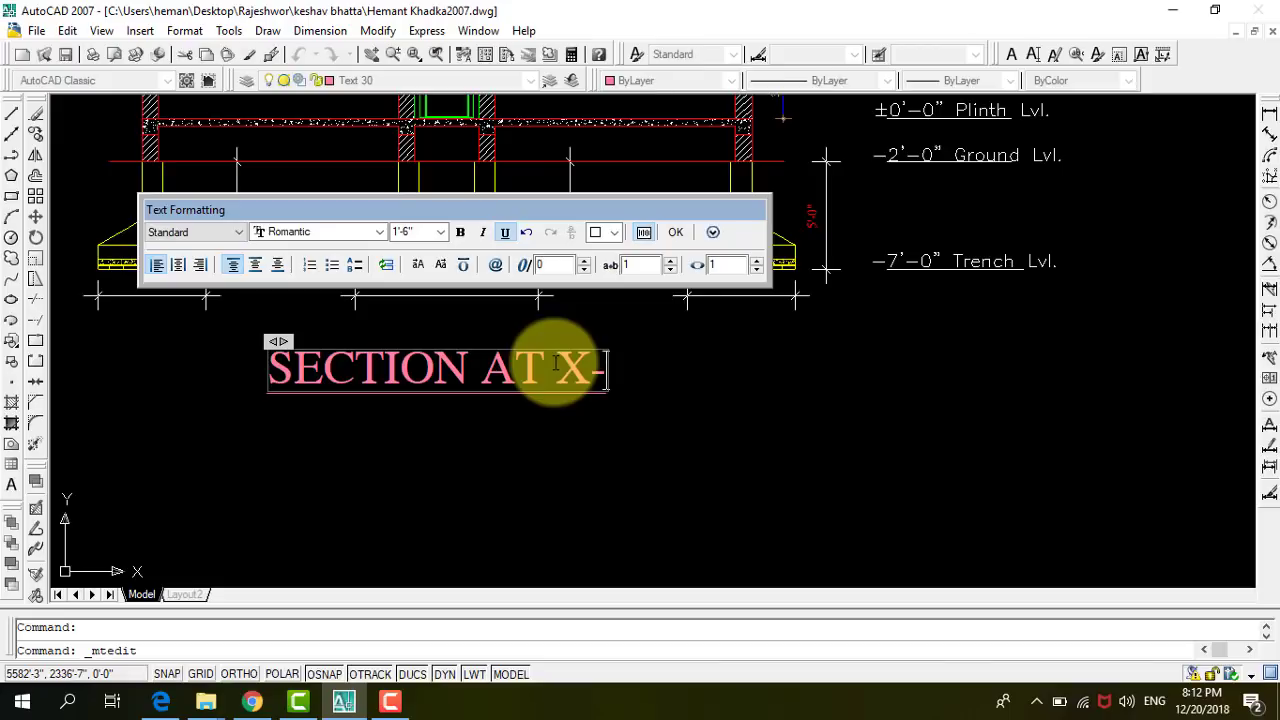
text(X)
click(540, 460)
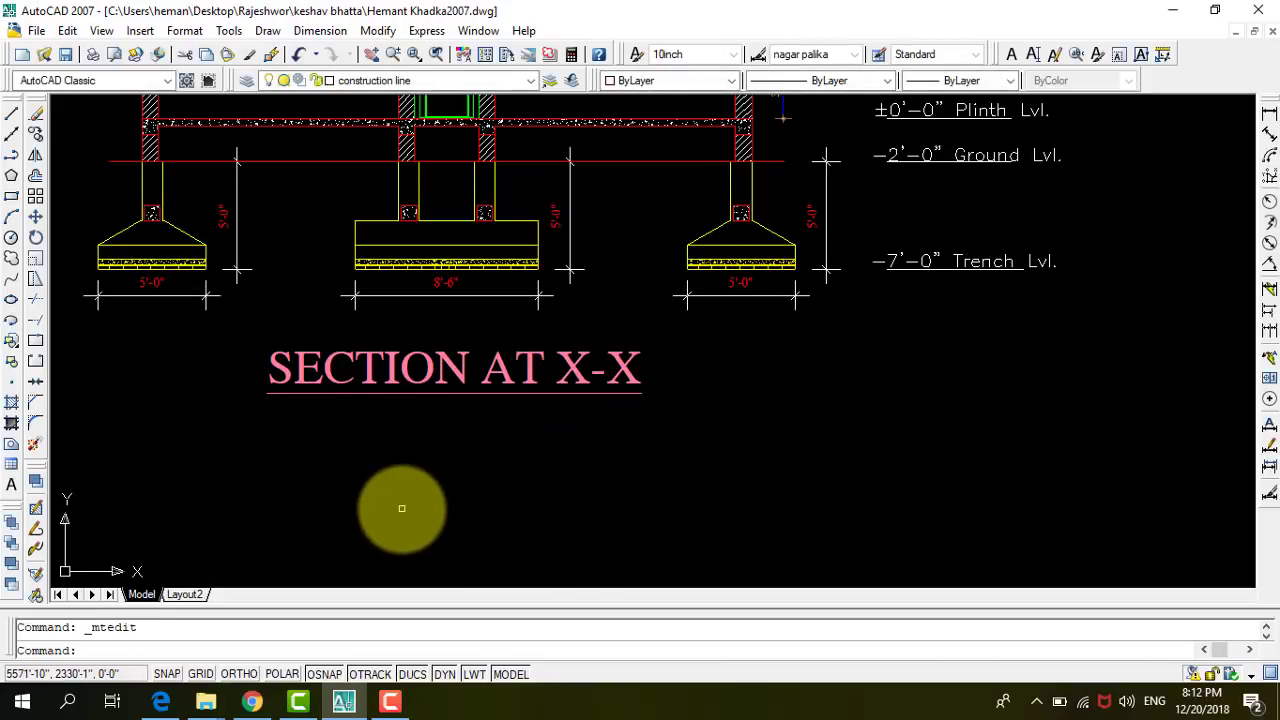
key(ctrl+s)
scroll(430, 525, down, 3)
scroll(420, 505, down, 2)
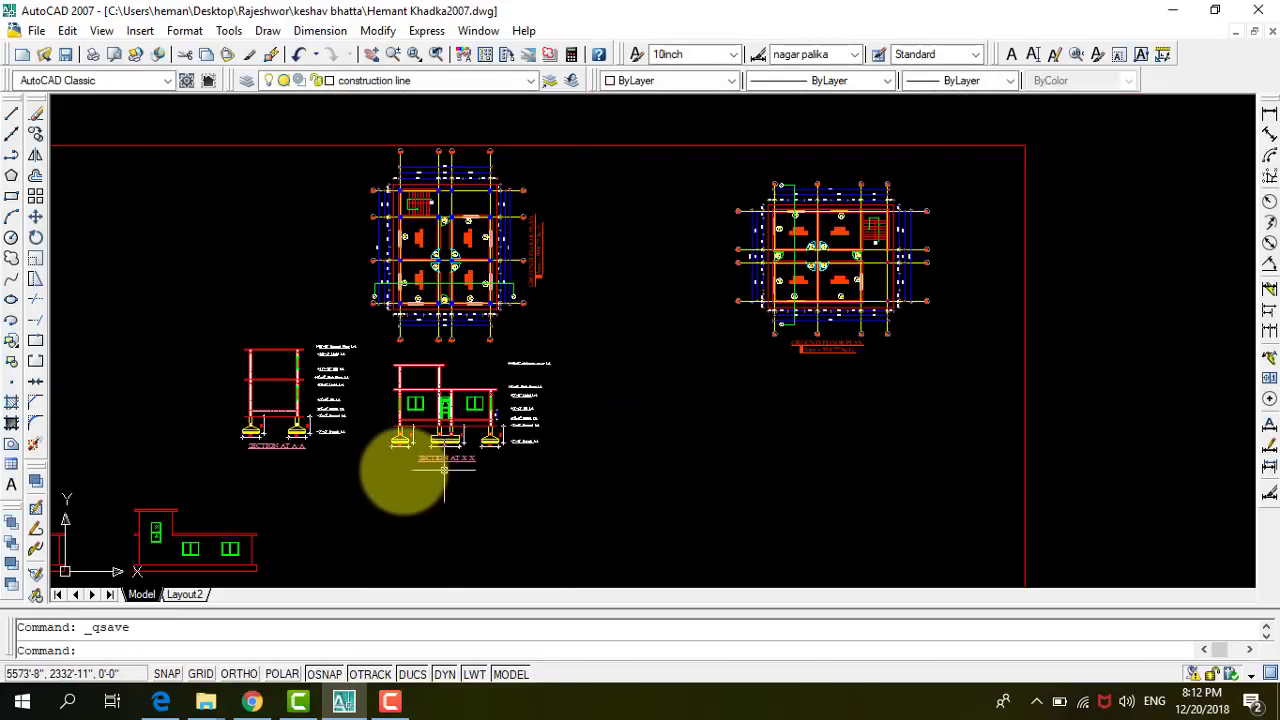
Erase the left A-A section and the lower-left elevation with a crossing window.
click(356, 460)
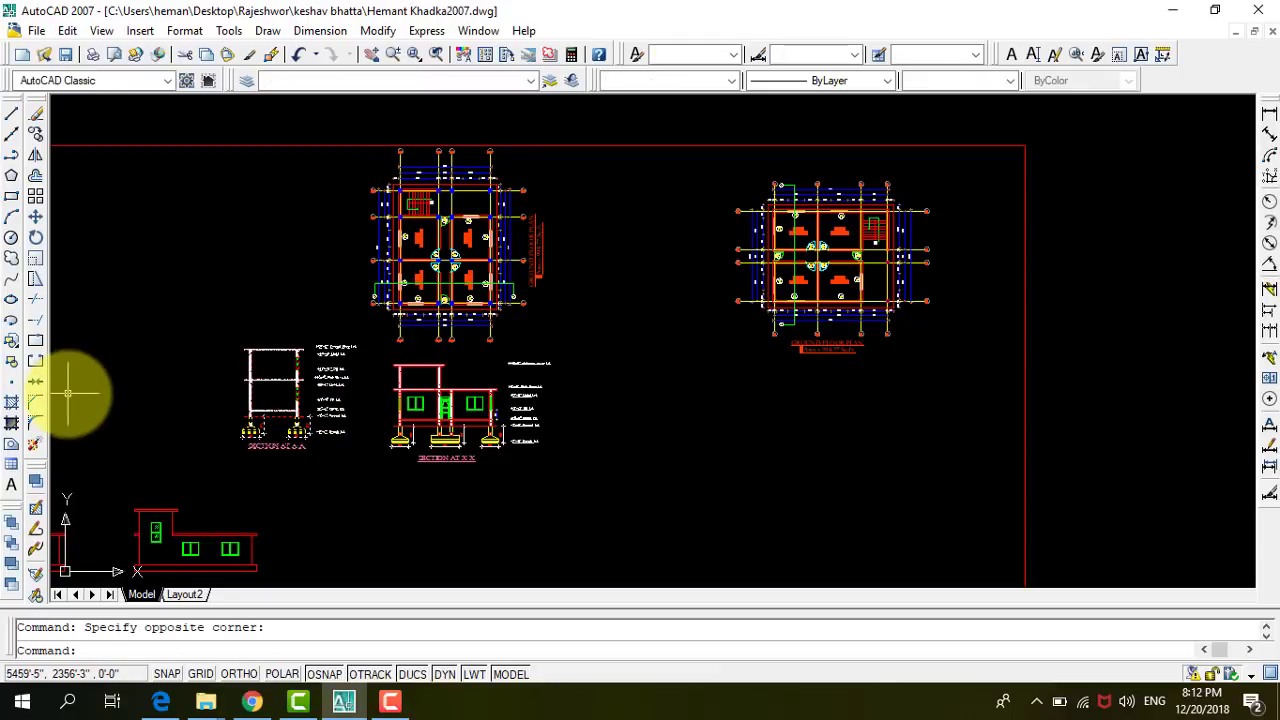
key(Delete)
scroll(651, 366, down, 2)
scroll(640, 340, up, 3)
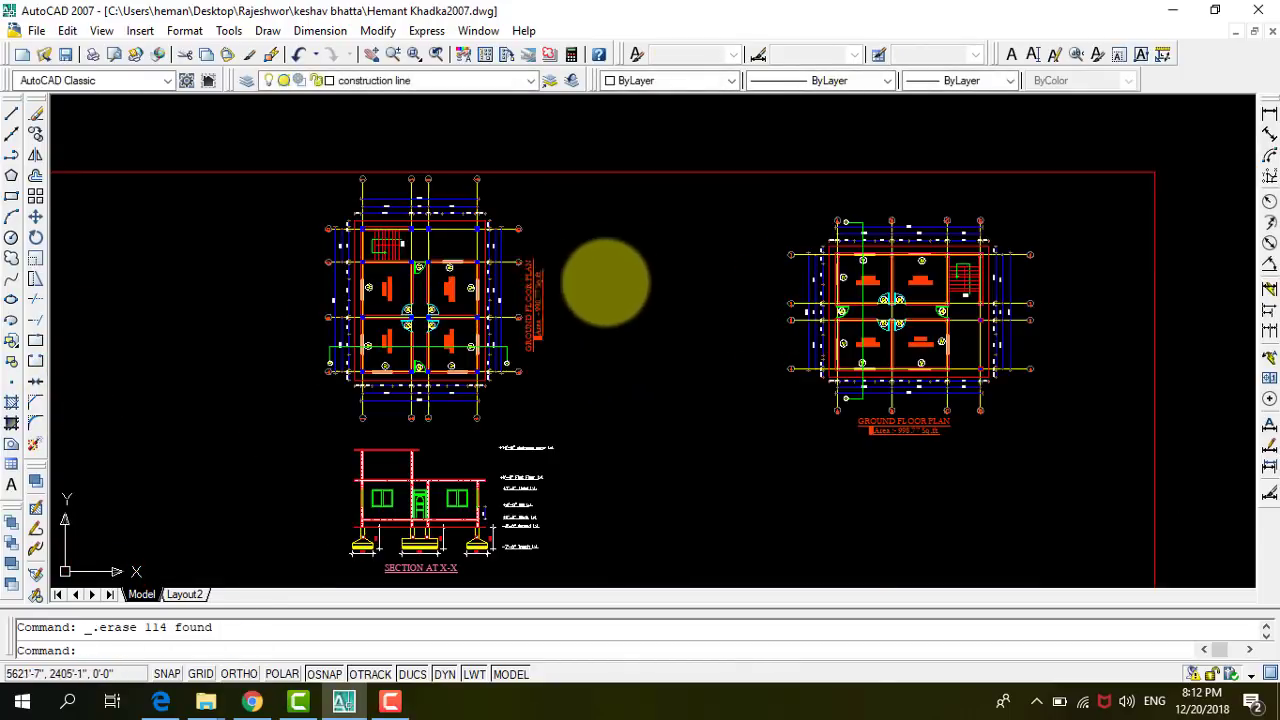
scroll(560, 285, up, 2)
scroll(640, 310, down, 1)
scroll(651, 410, down, 2)
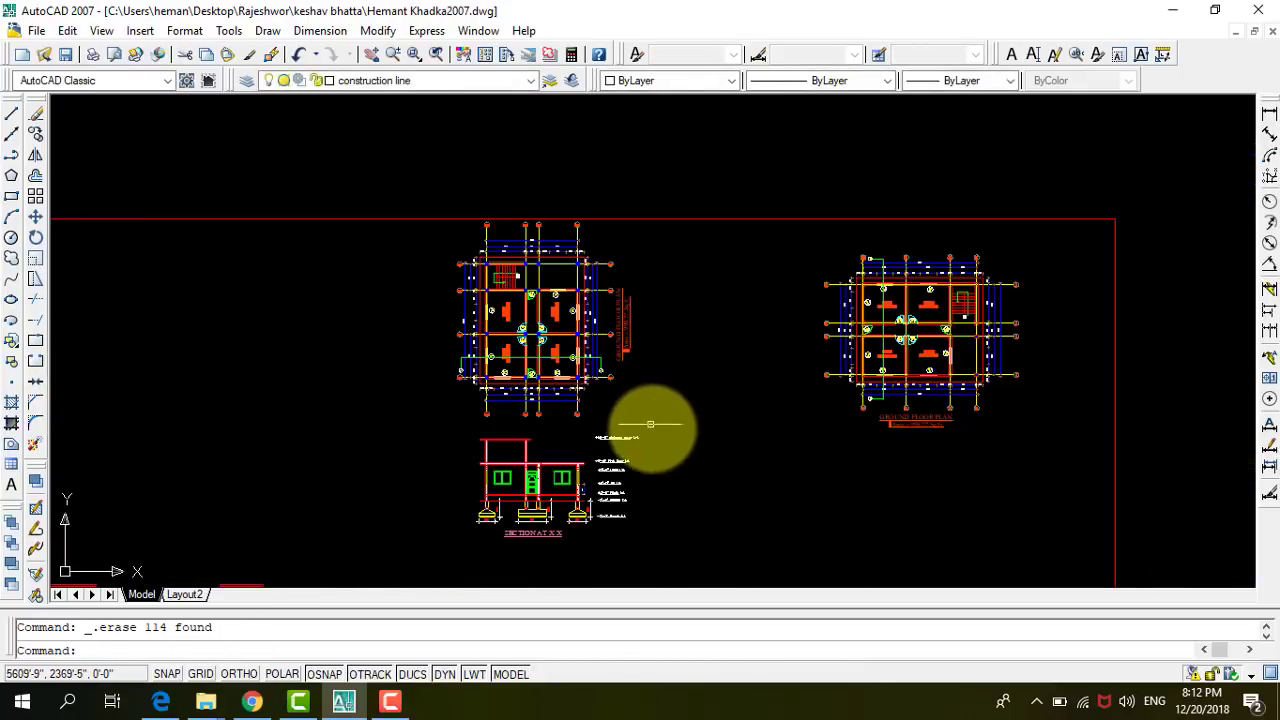
Window-select the left floor plan for removal.
click(649, 420)
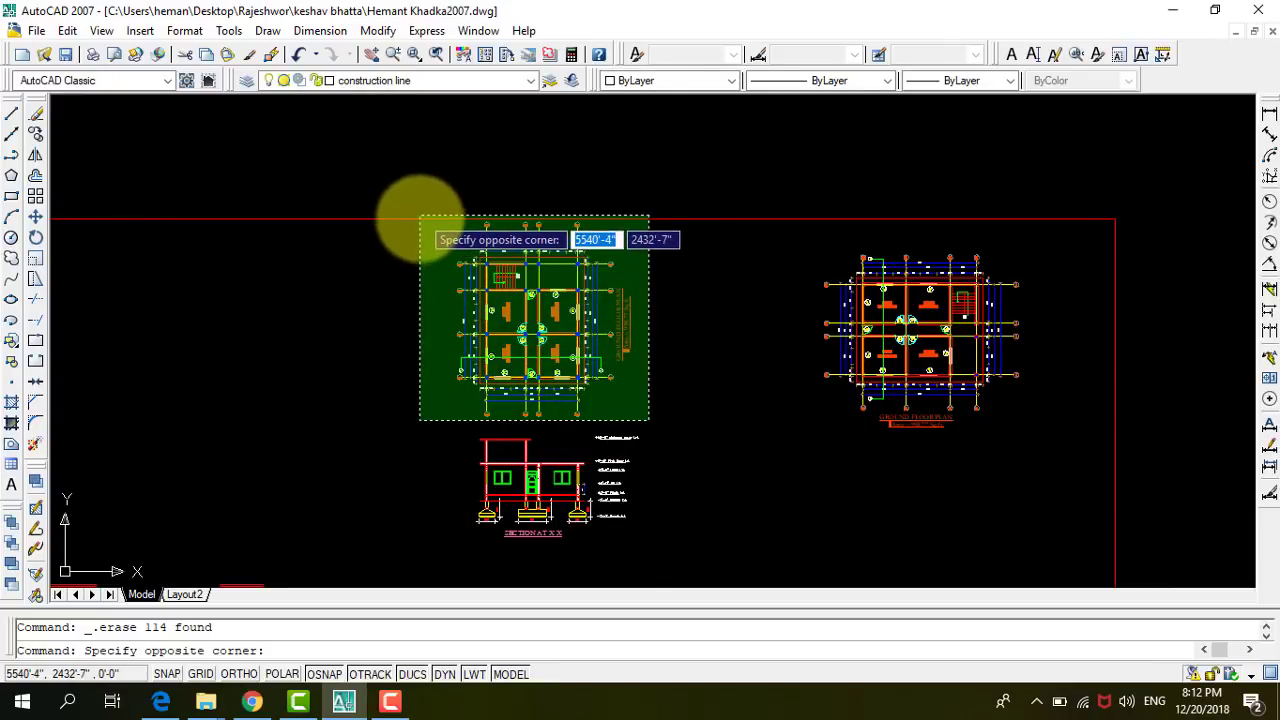
click(418, 222)
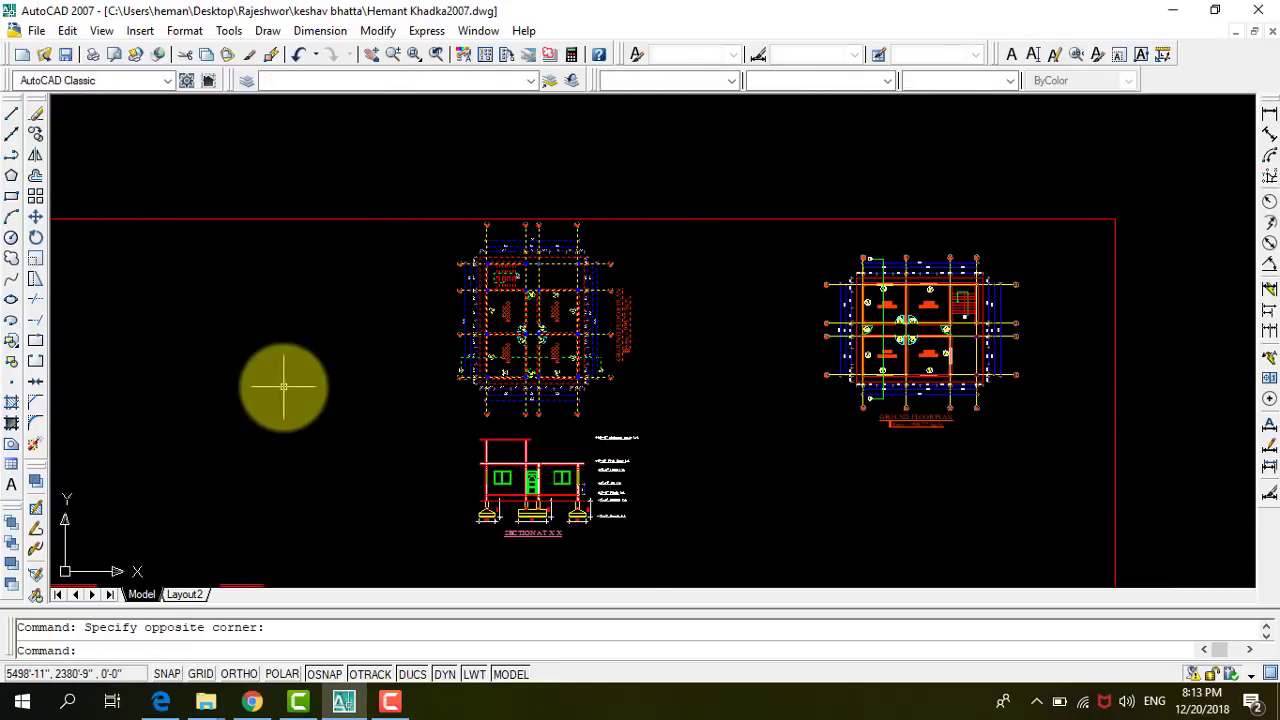
scroll(829, 337, down, 2)
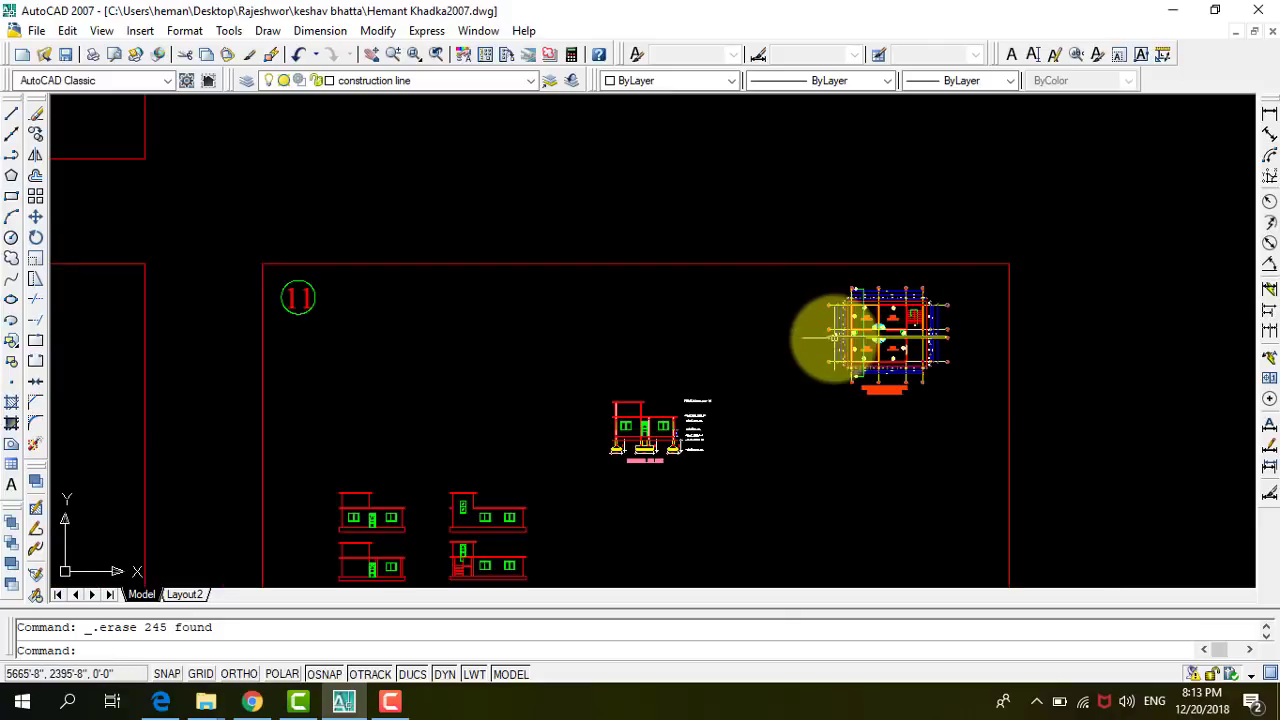
scroll(715, 445, down, 1)
scroll(571, 400, up, 3)
scroll(714, 363, down, 5)
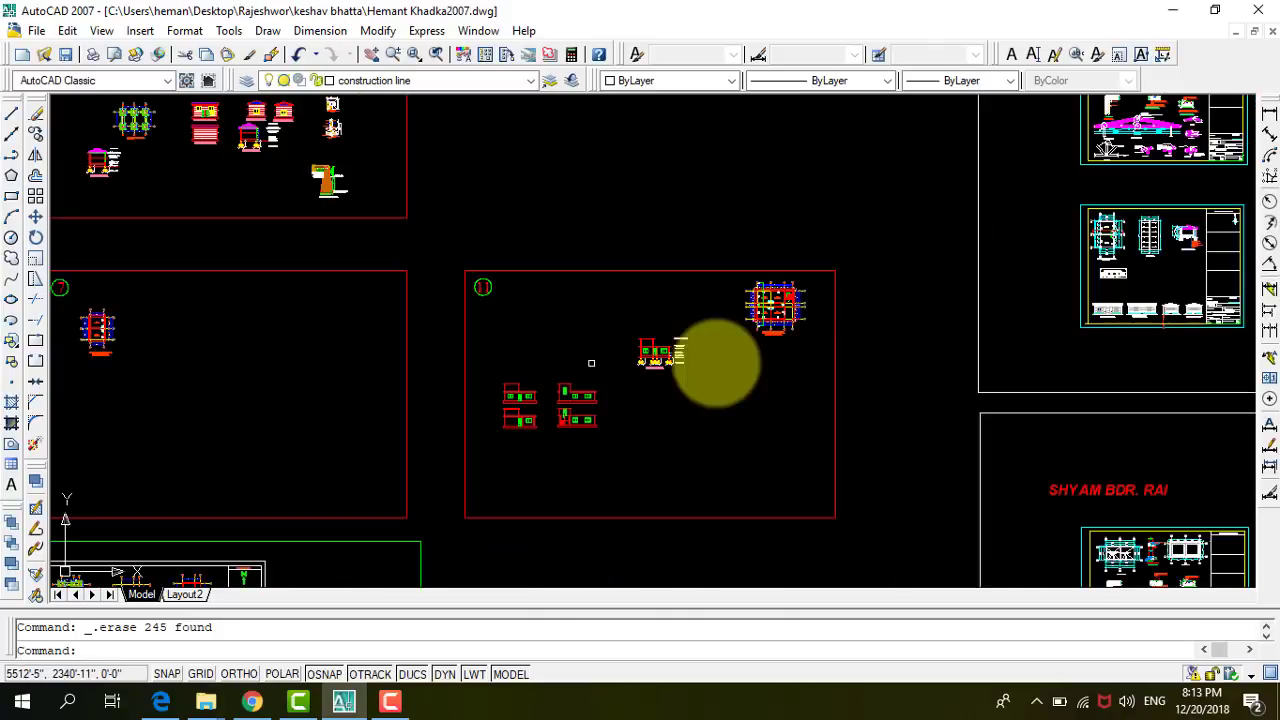
scroll(737, 361, up, 2)
scroll(691, 376, down, 1)
Move the X-X section drawing lower-left, beneath the four small elevations.
click(660, 393)
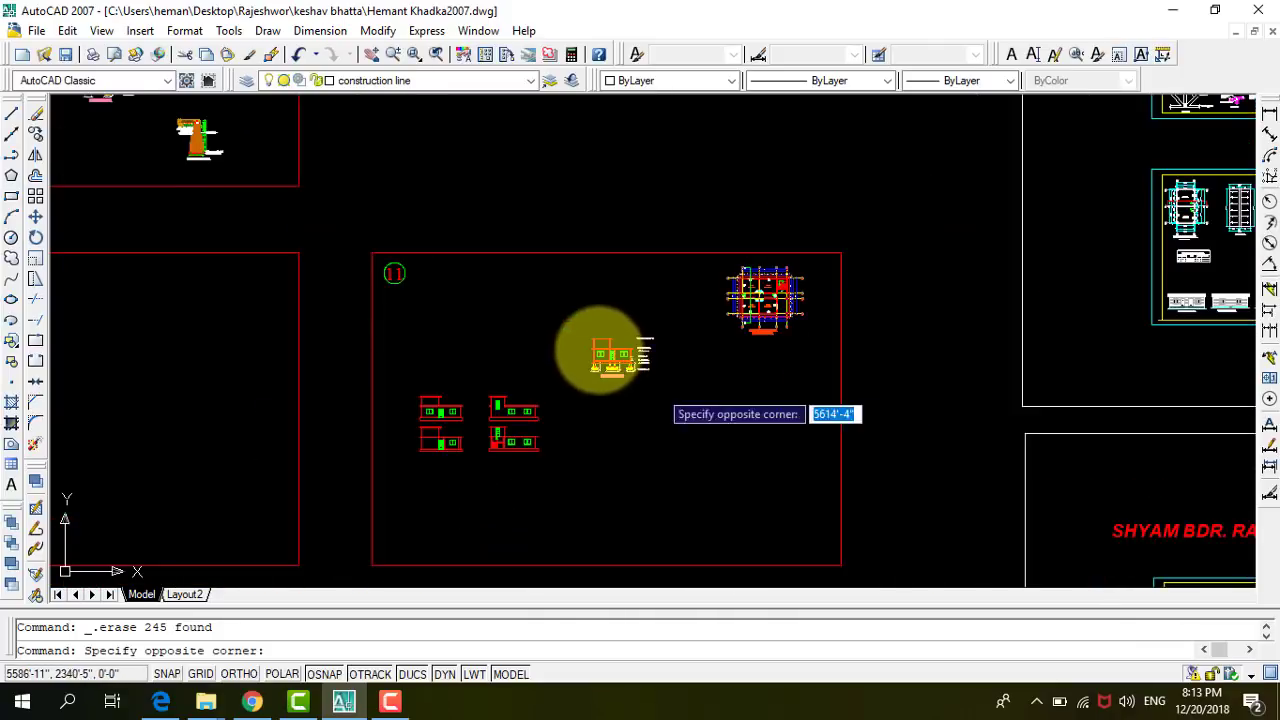
click(565, 302)
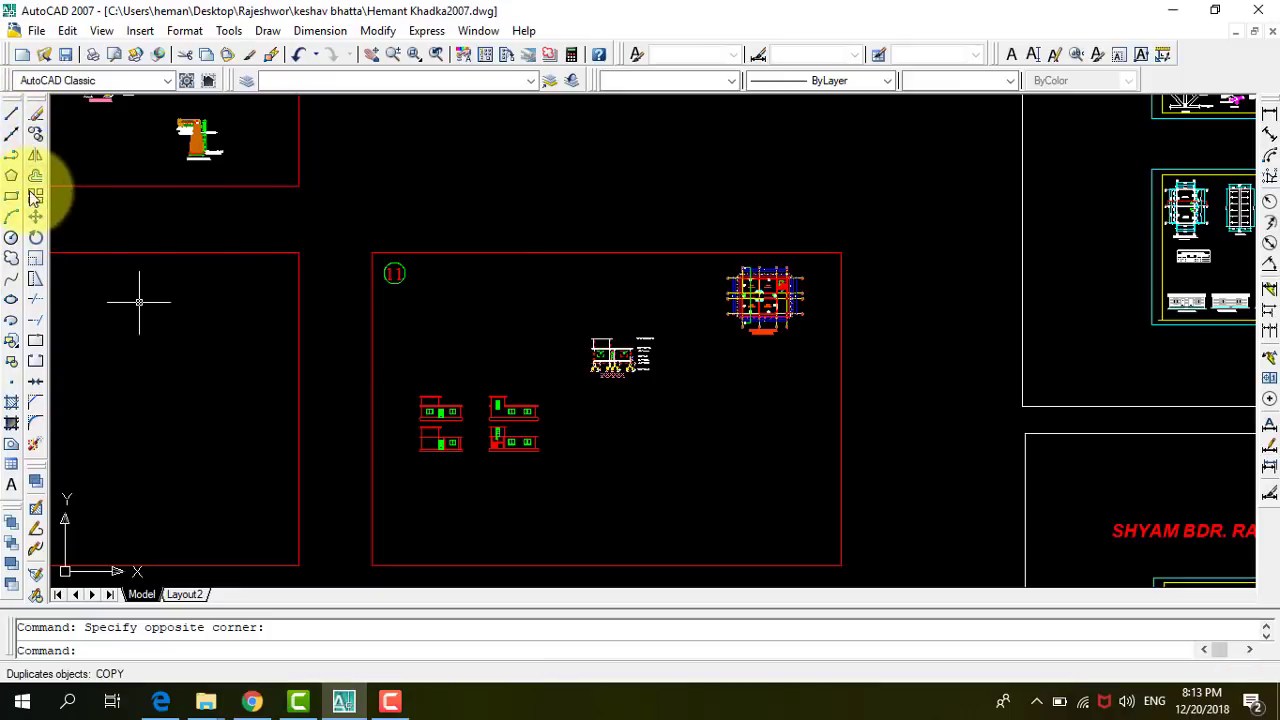
click(36, 222)
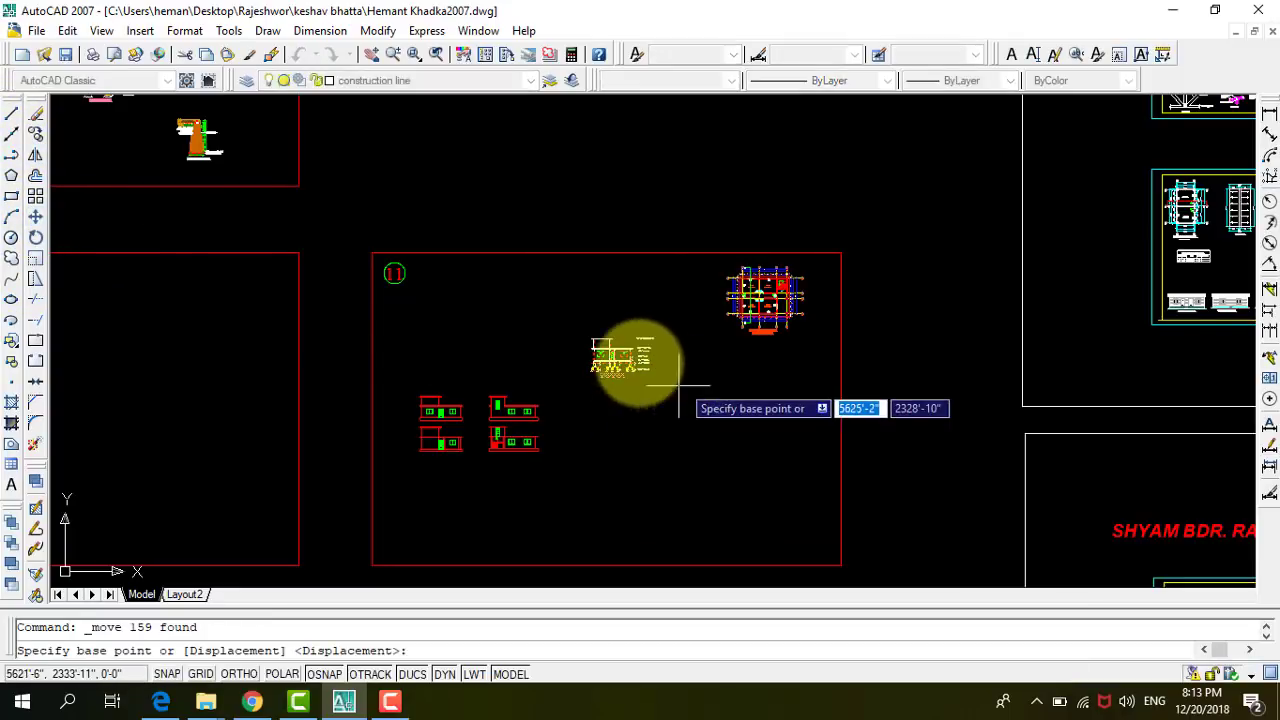
click(599, 344)
scroll(572, 319, down, 3)
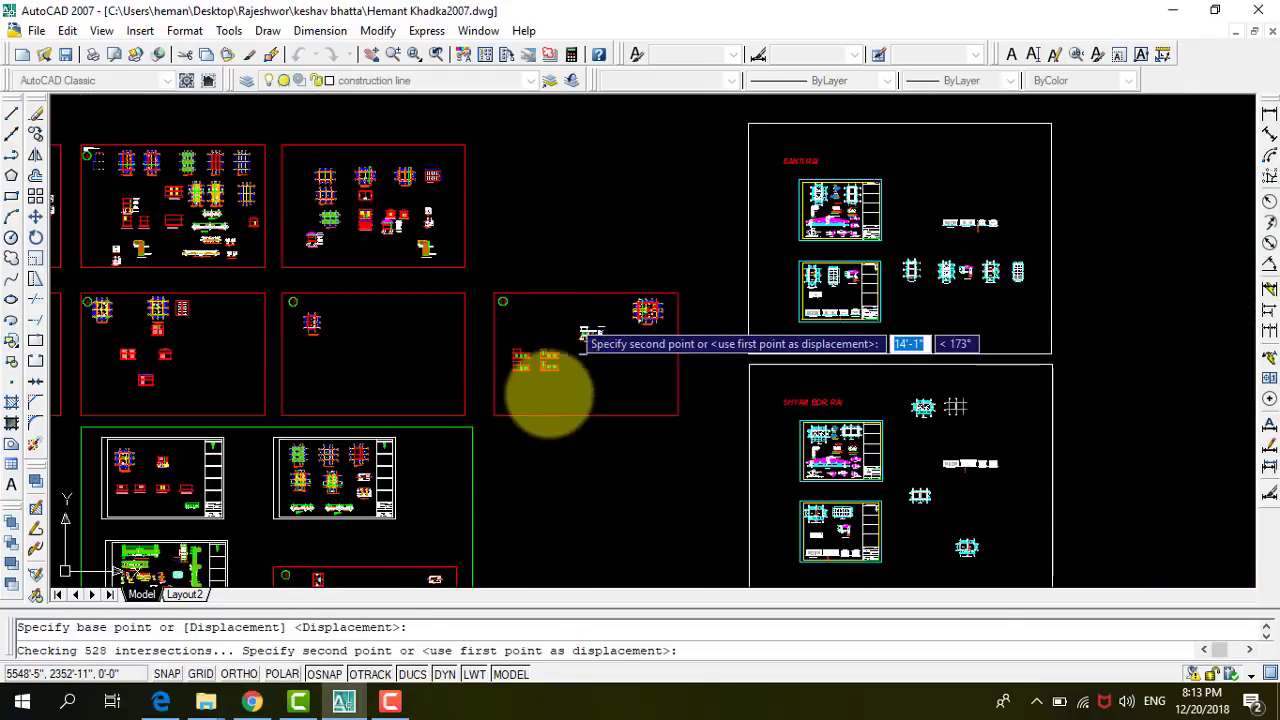
scroll(545, 397, up, 3)
scroll(500, 386, up, 3)
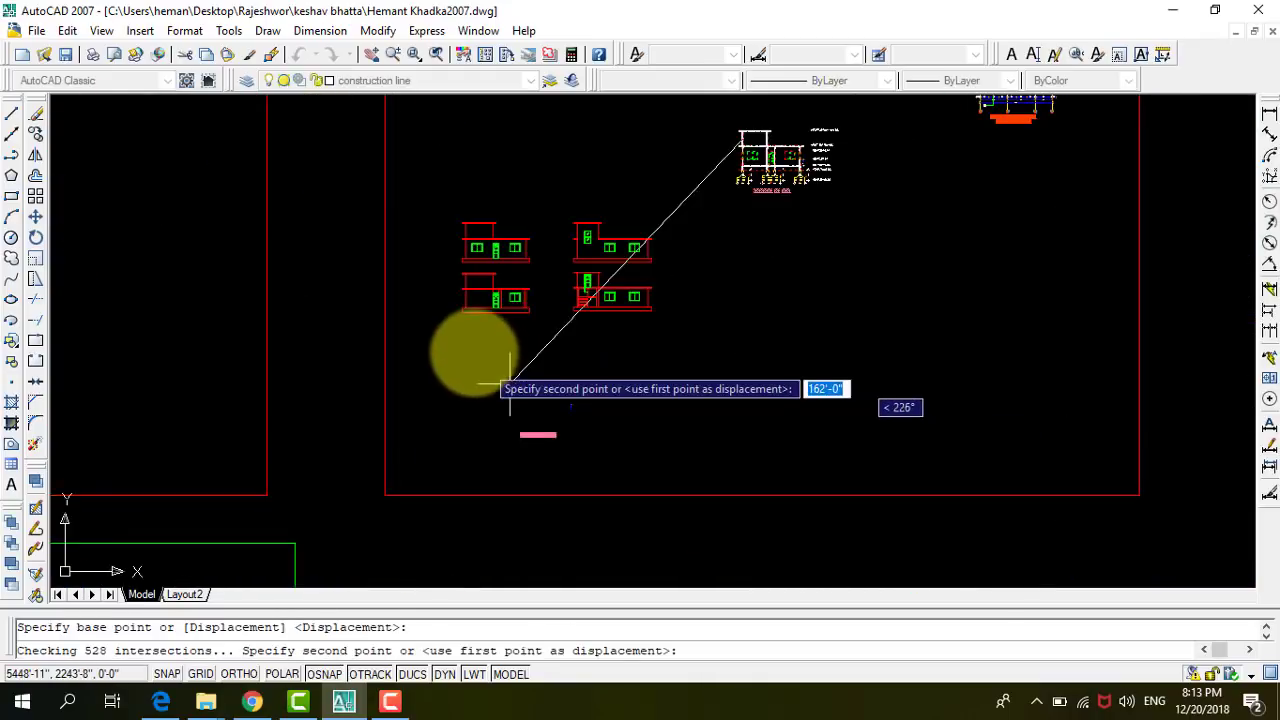
click(470, 348)
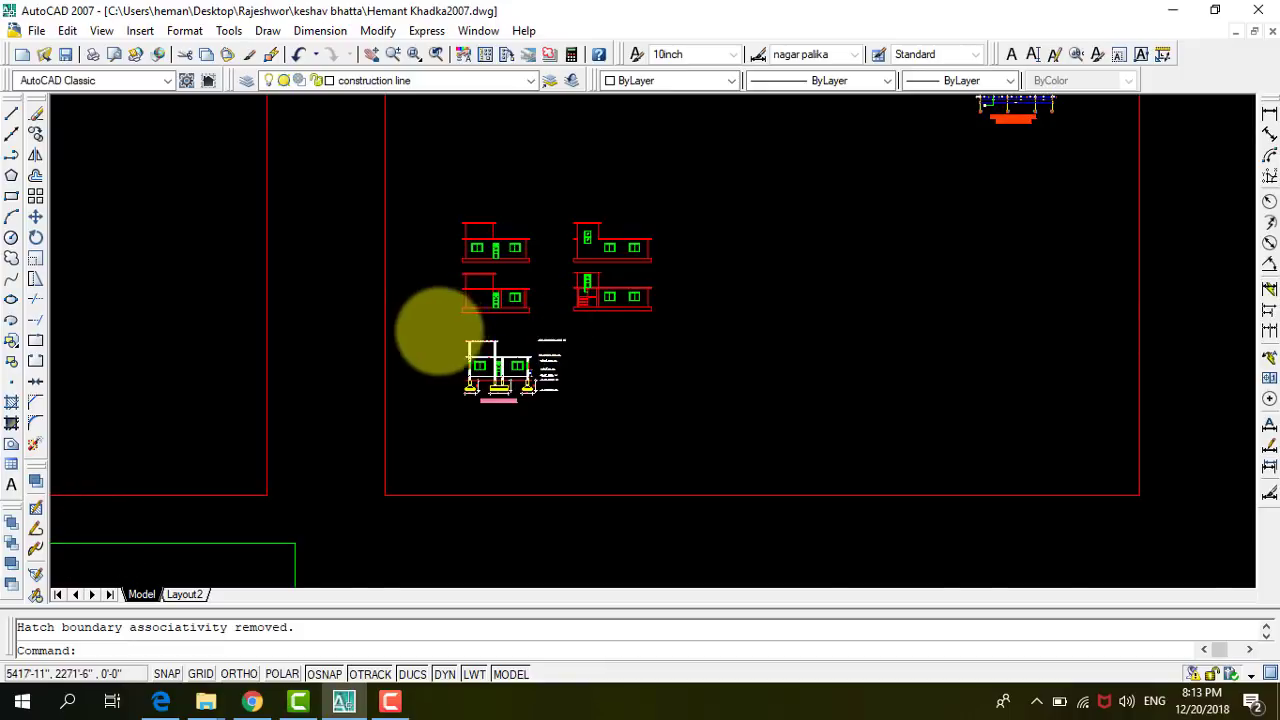
Zoom out from the elevations and zoom in on the ground floor plan's A–D, 1–4 grid.
scroll(429, 329, down, 3)
scroll(529, 294, up, 2)
scroll(423, 392, down, 2)
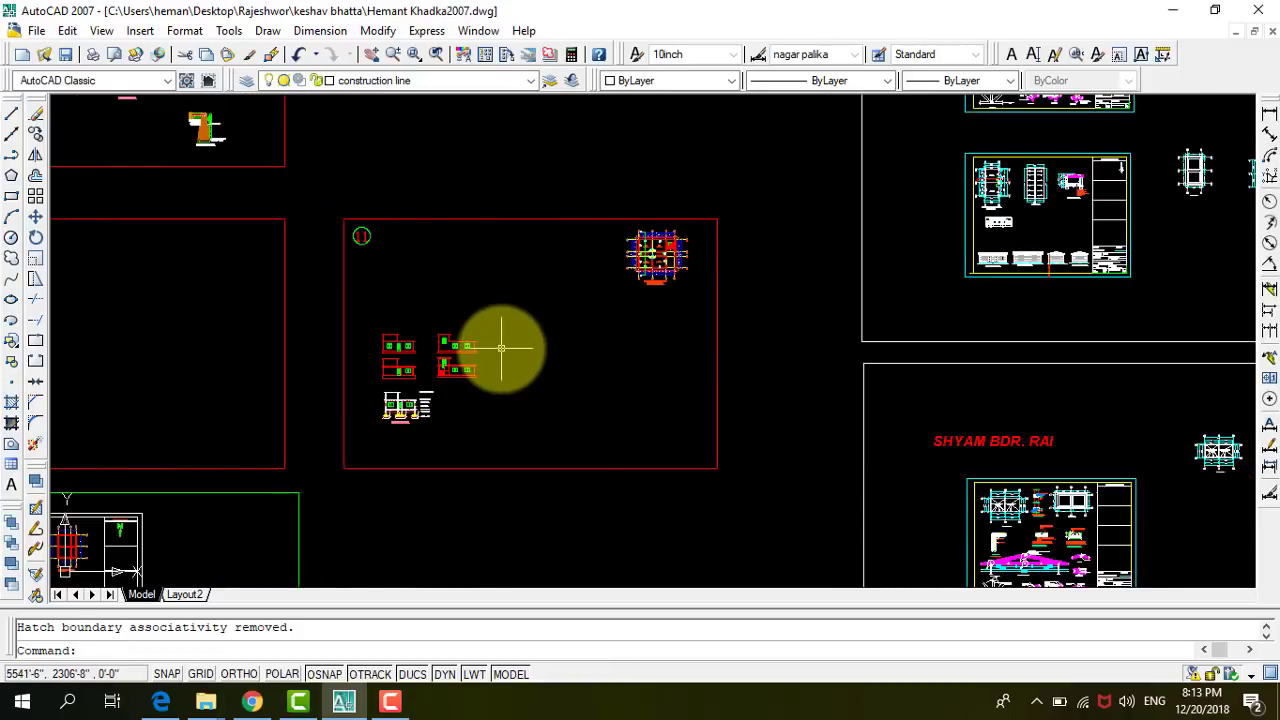
scroll(501, 350, down, 3)
scroll(495, 362, up, 2)
scroll(475, 385, up, 3)
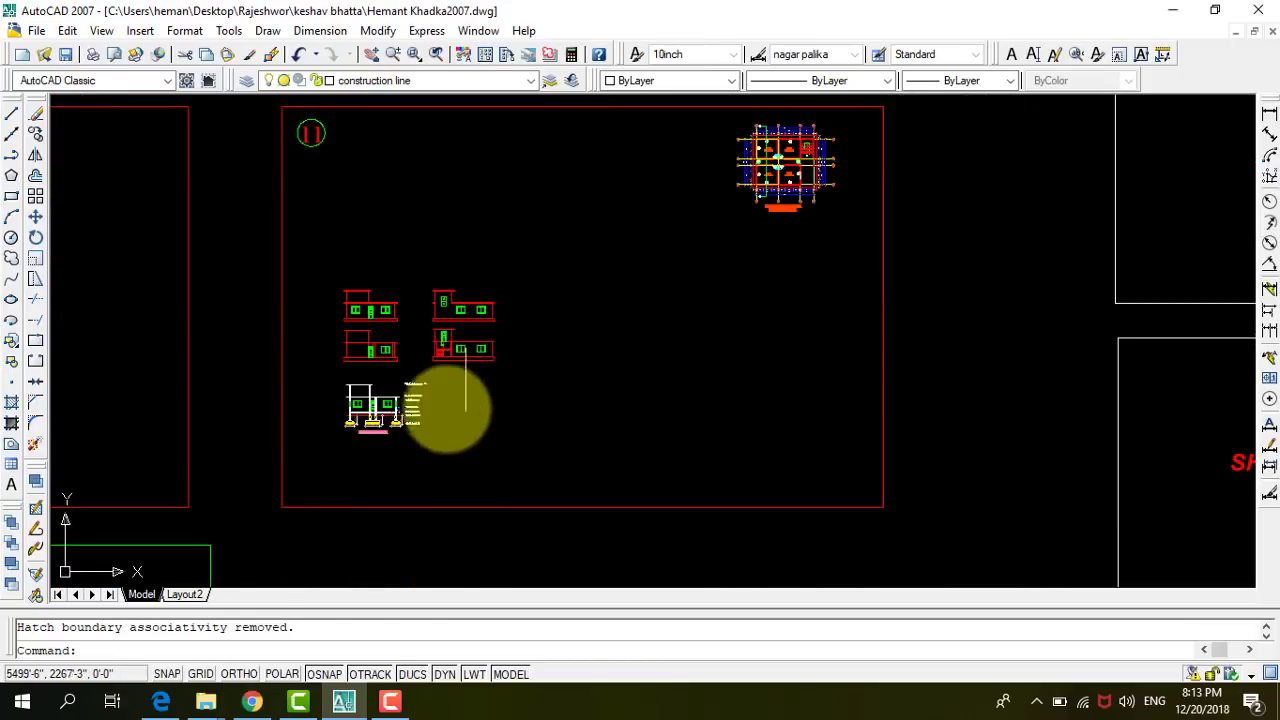
scroll(455, 395, down, 2)
scroll(600, 251, up, 1)
scroll(380, 408, up, 4)
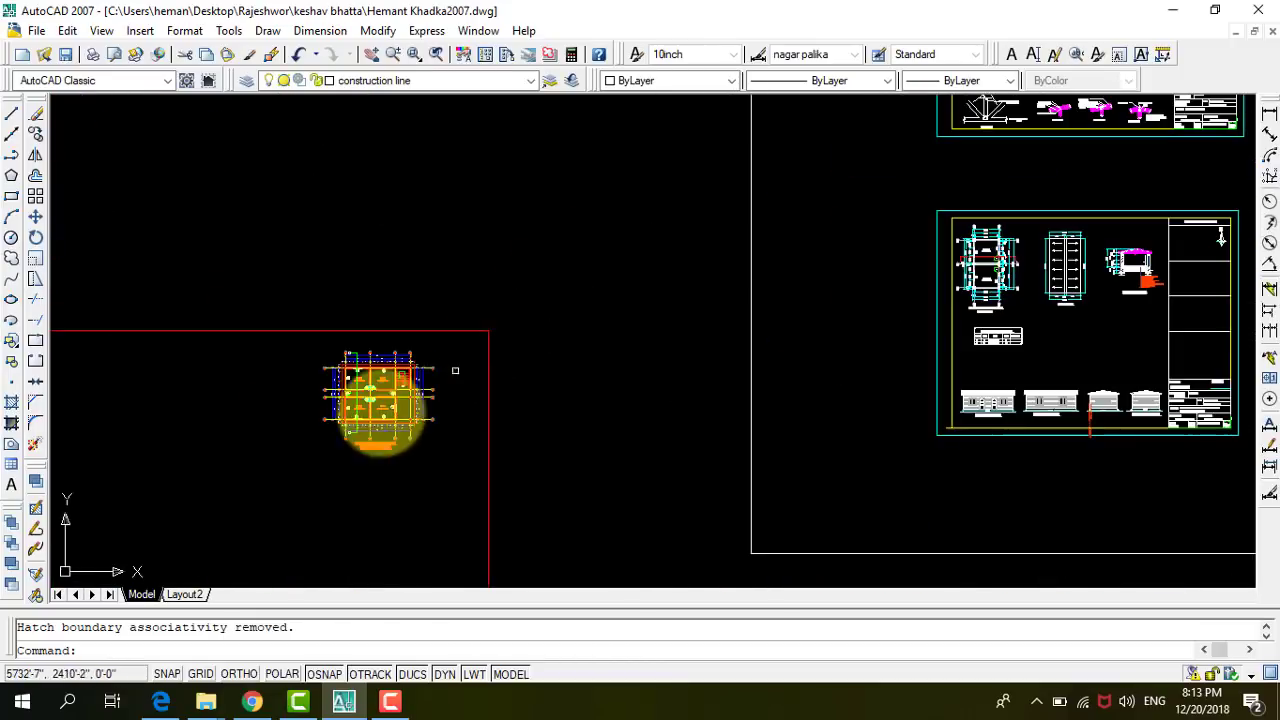
scroll(377, 395, up, 1)
scroll(578, 332, down, 1)
scroll(543, 309, up, 1)
scroll(545, 325, up, 1)
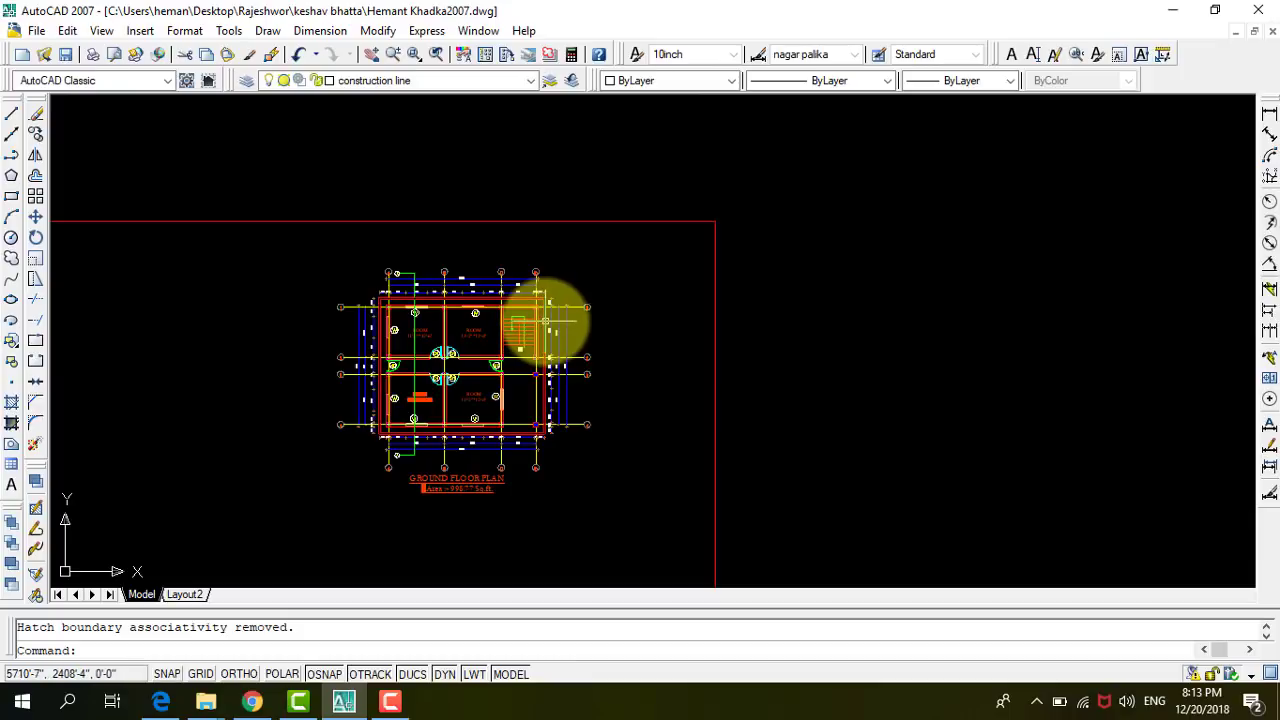
scroll(545, 320, down, 1)
scroll(670, 340, down, 2)
scroll(523, 457, down, 2)
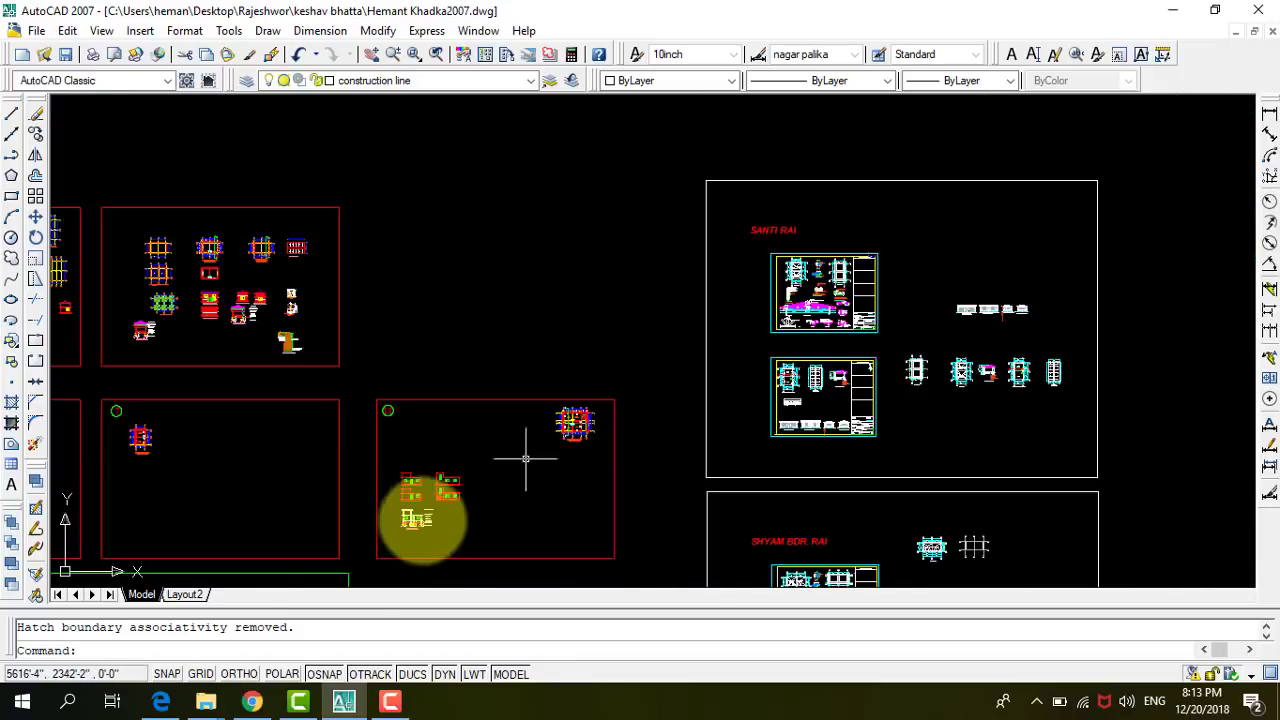
scroll(410, 525, up, 4)
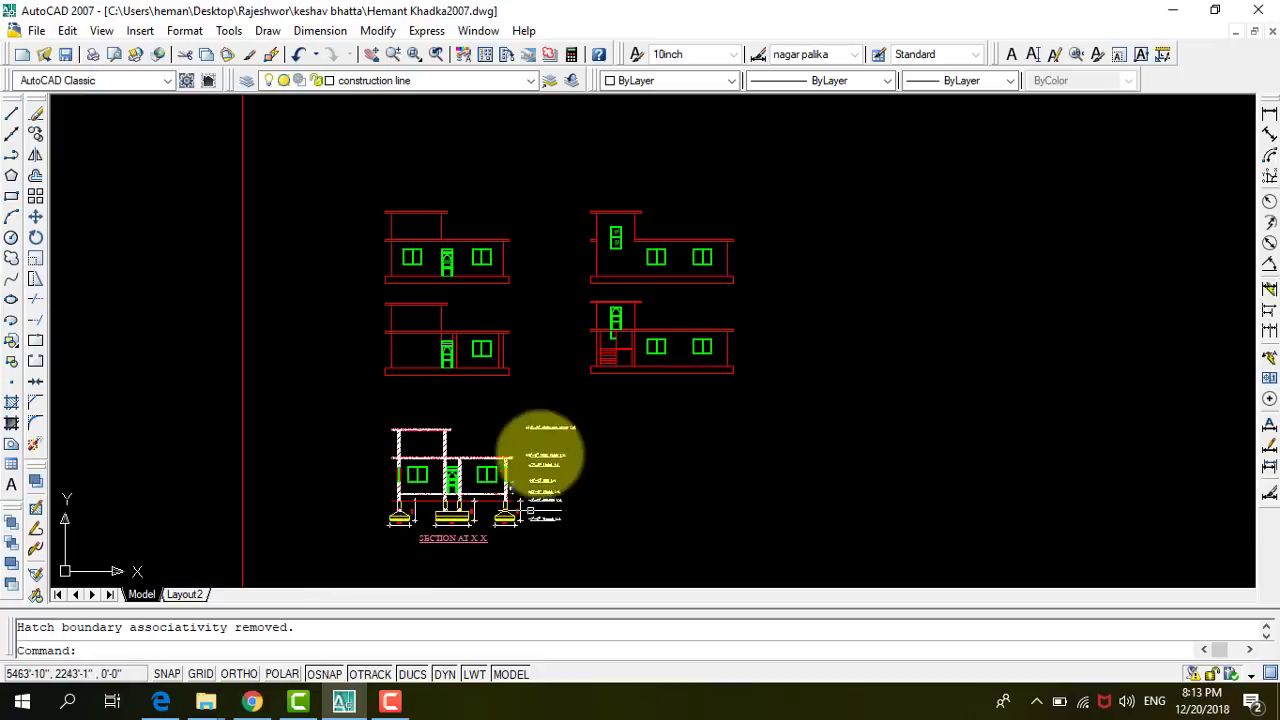
scroll(450, 500, up, 2)
scroll(415, 440, down, 2)
scroll(366, 443, down, 1)
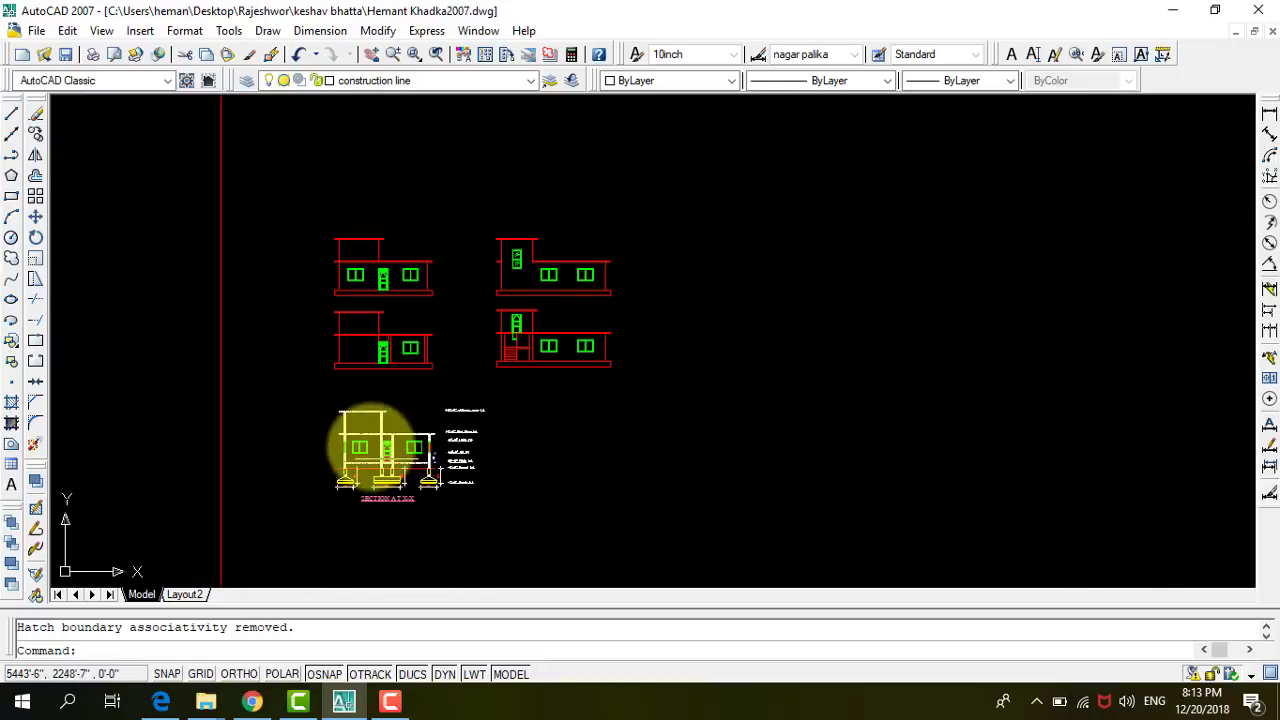
scroll(600, 360, down, 2)
scroll(623, 301, up, 2)
scroll(394, 406, up, 1)
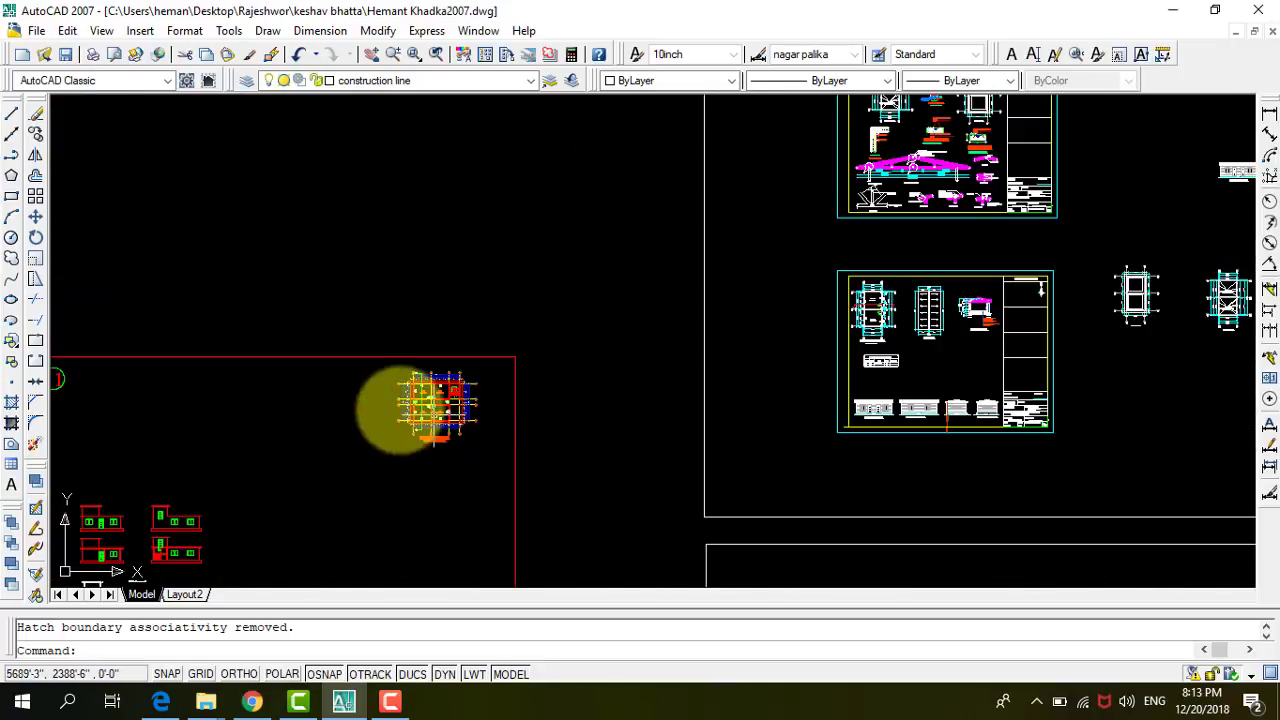
scroll(400, 380, up, 1)
scroll(517, 377, up, 2)
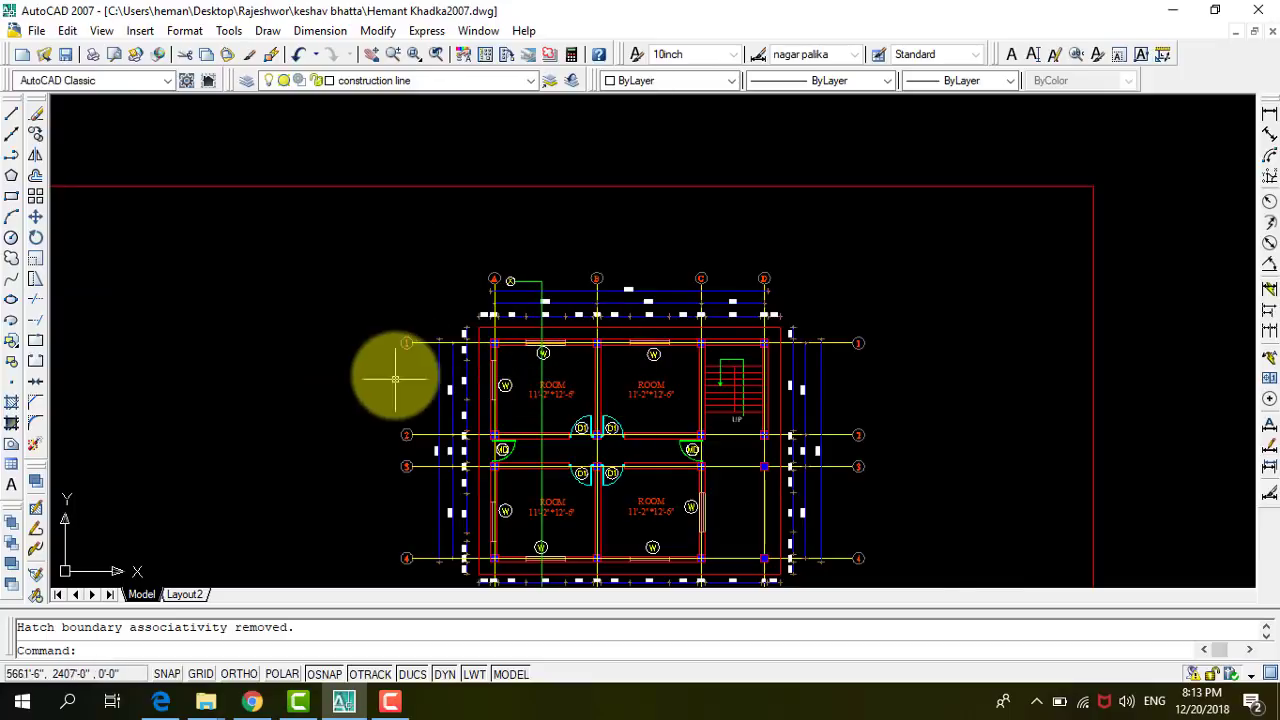
scroll(400, 340, up, 2)
scroll(417, 380, down, 3)
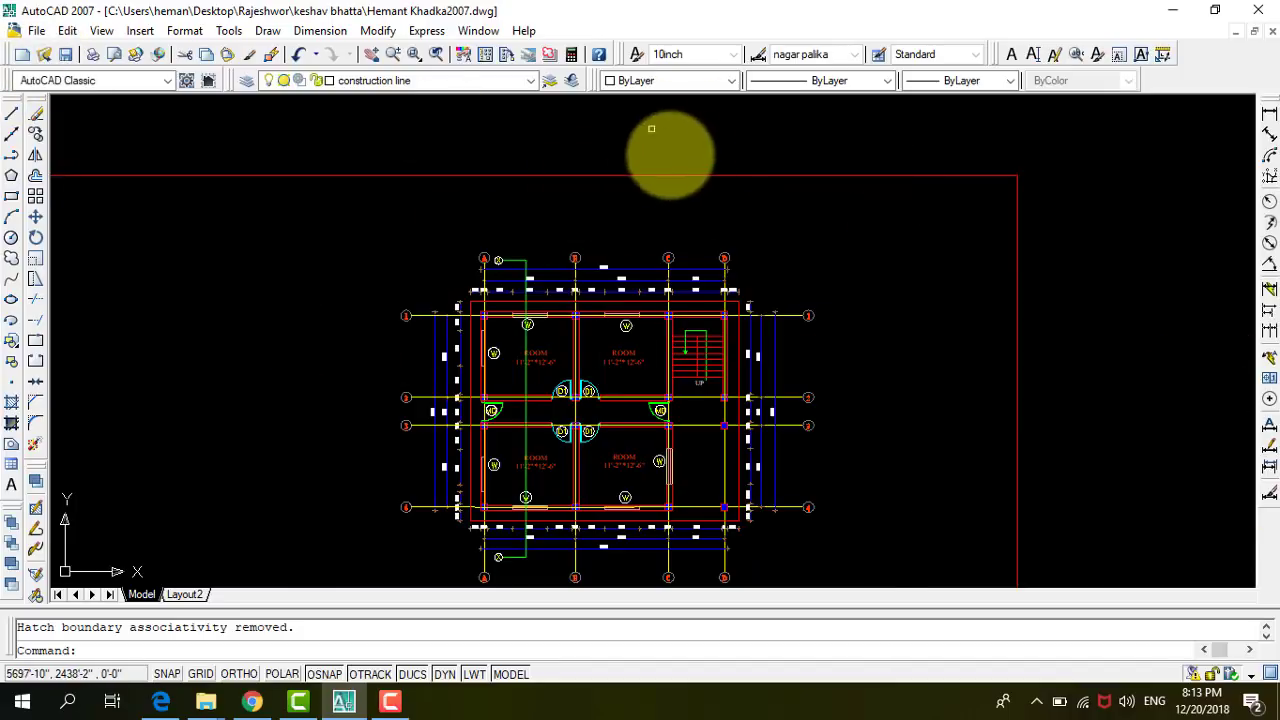
scroll(672, 175, down, 2)
scroll(640, 212, up, 1)
scroll(700, 210, up, 3)
scroll(760, 205, up, 2)
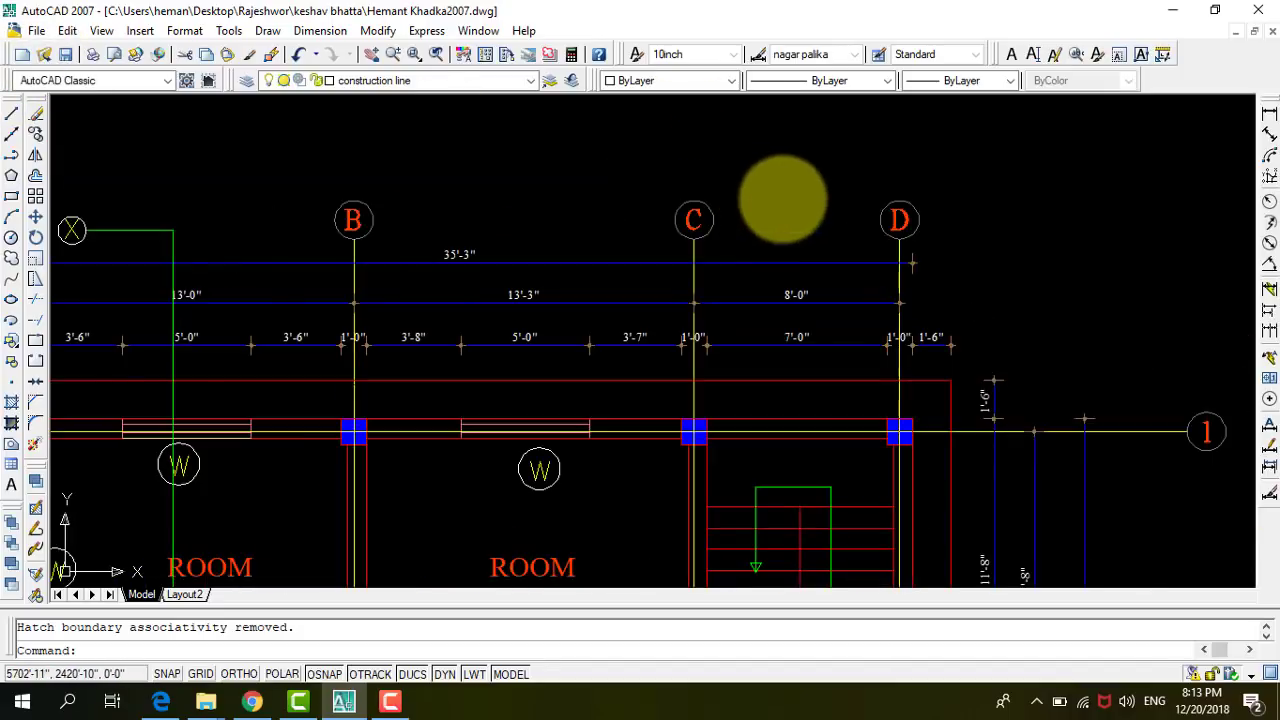
scroll(900, 218, down, 2)
scroll(880, 225, down, 3)
scroll(780, 243, up, 1)
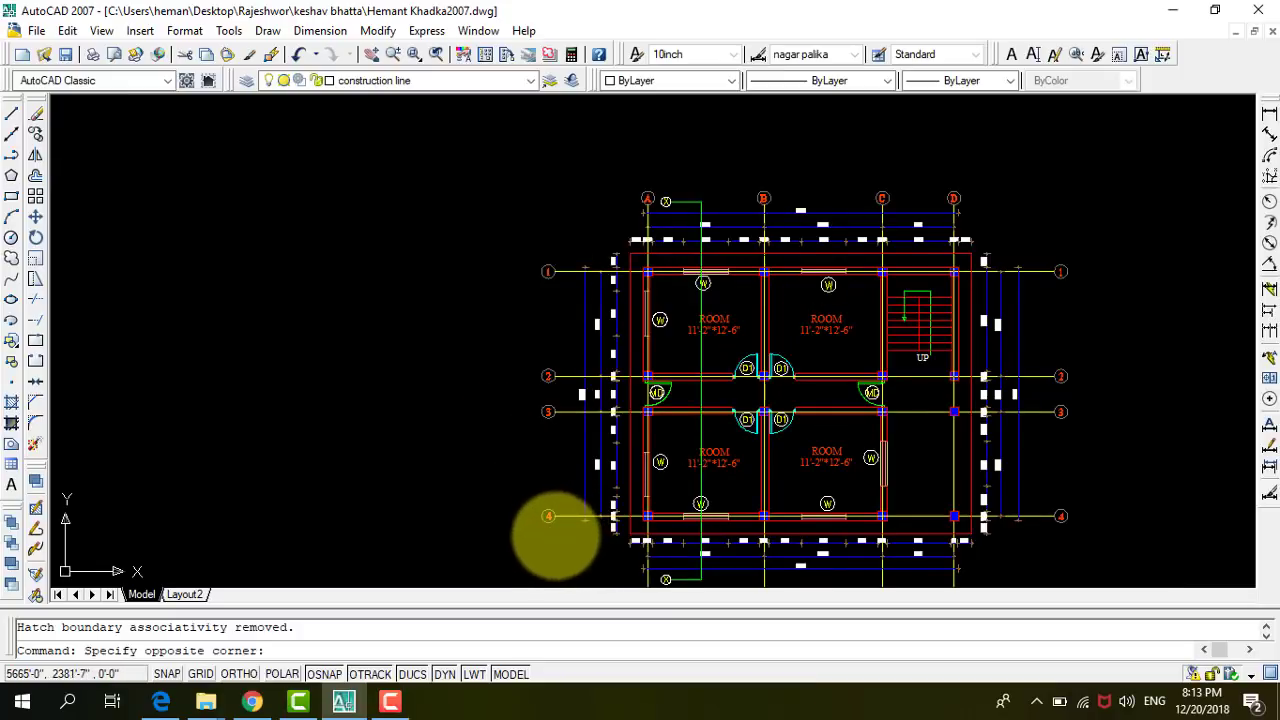
Select grid lines 1–4 and B–D along with their bottom and right-hand grid bubbles.
click(450, 245)
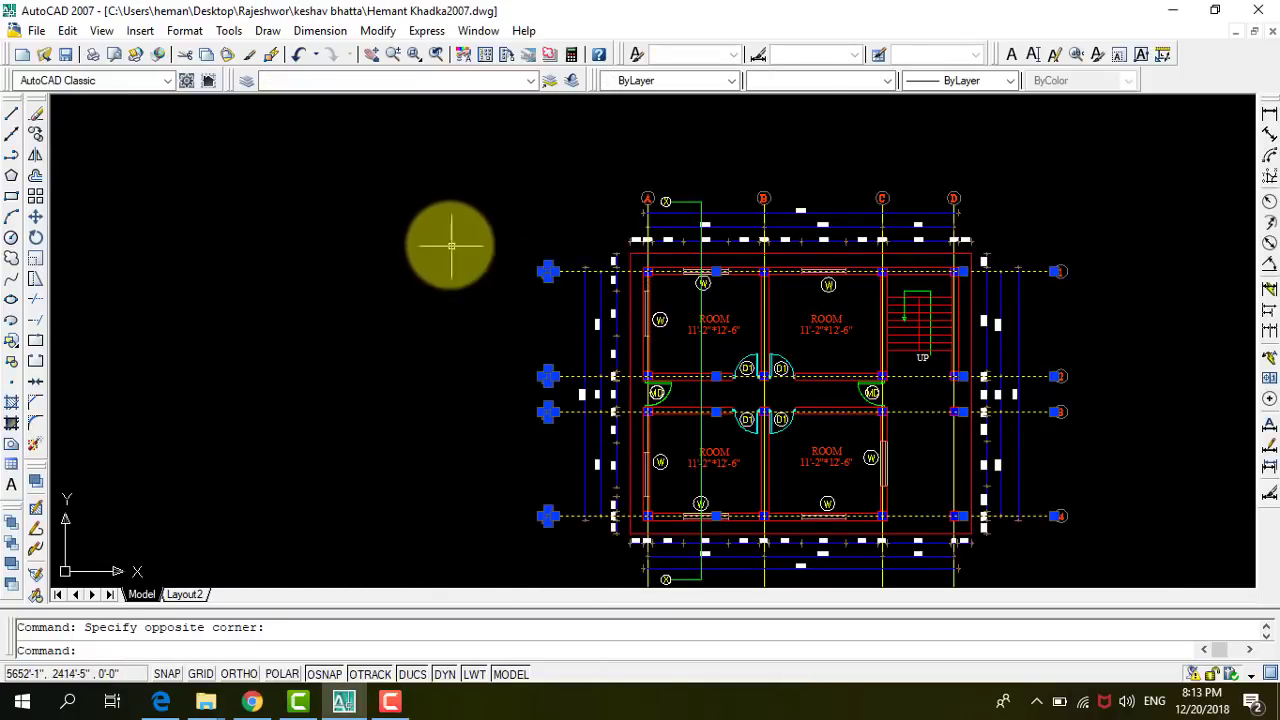
click(970, 203)
click(648, 155)
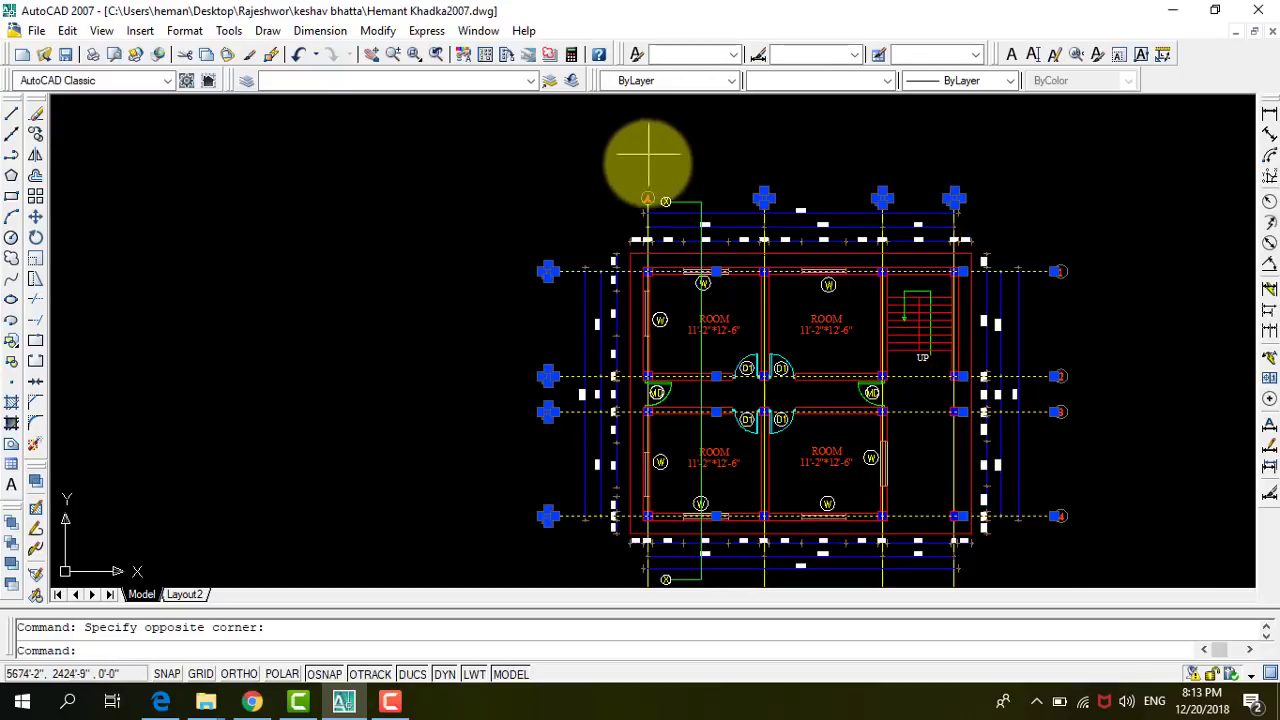
scroll(645, 205, up, 5)
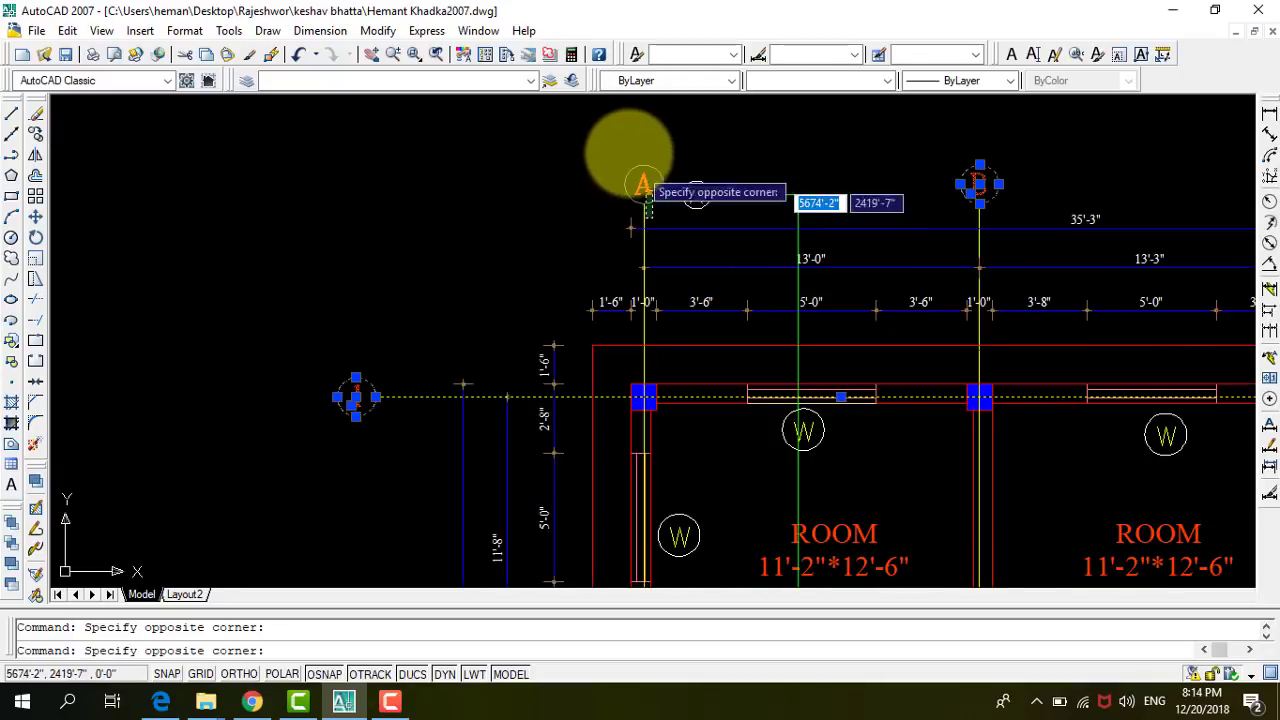
scroll(645, 100, down, 5)
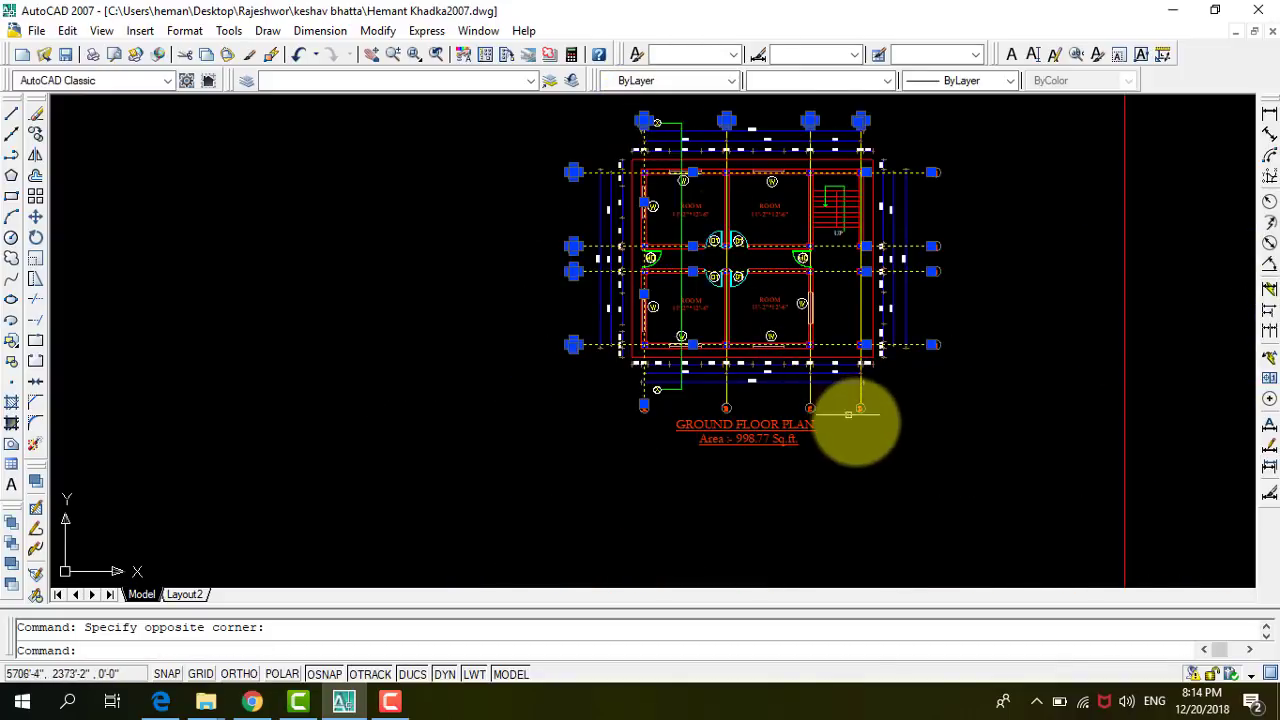
scroll(860, 422, up, 2)
scroll(900, 420, up, 1)
click(905, 418)
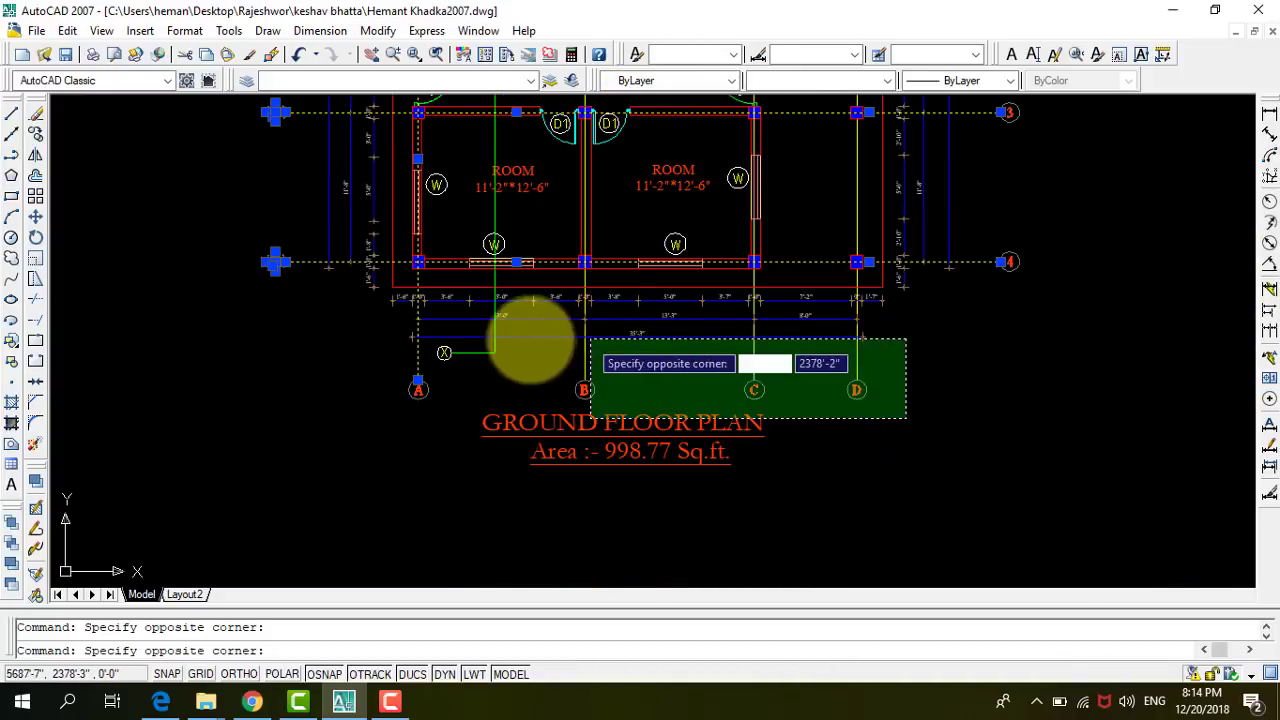
click(915, 430)
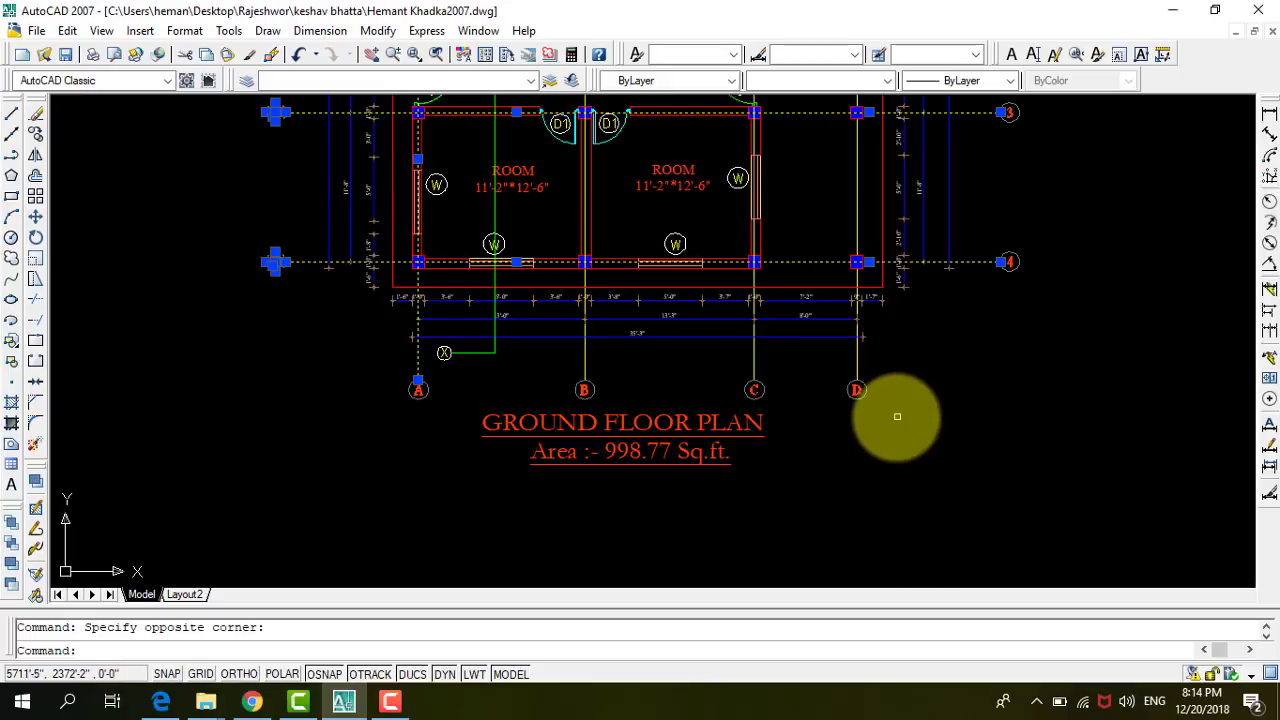
click(897, 416)
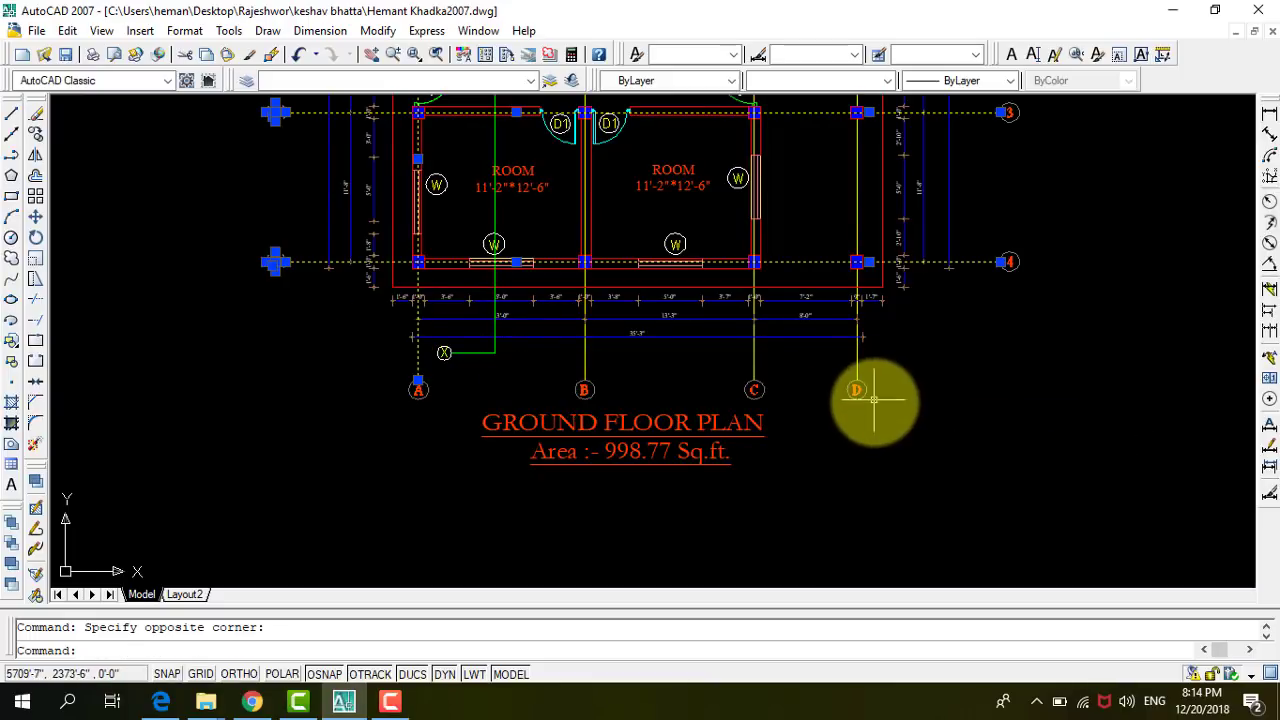
click(874, 398)
click(364, 369)
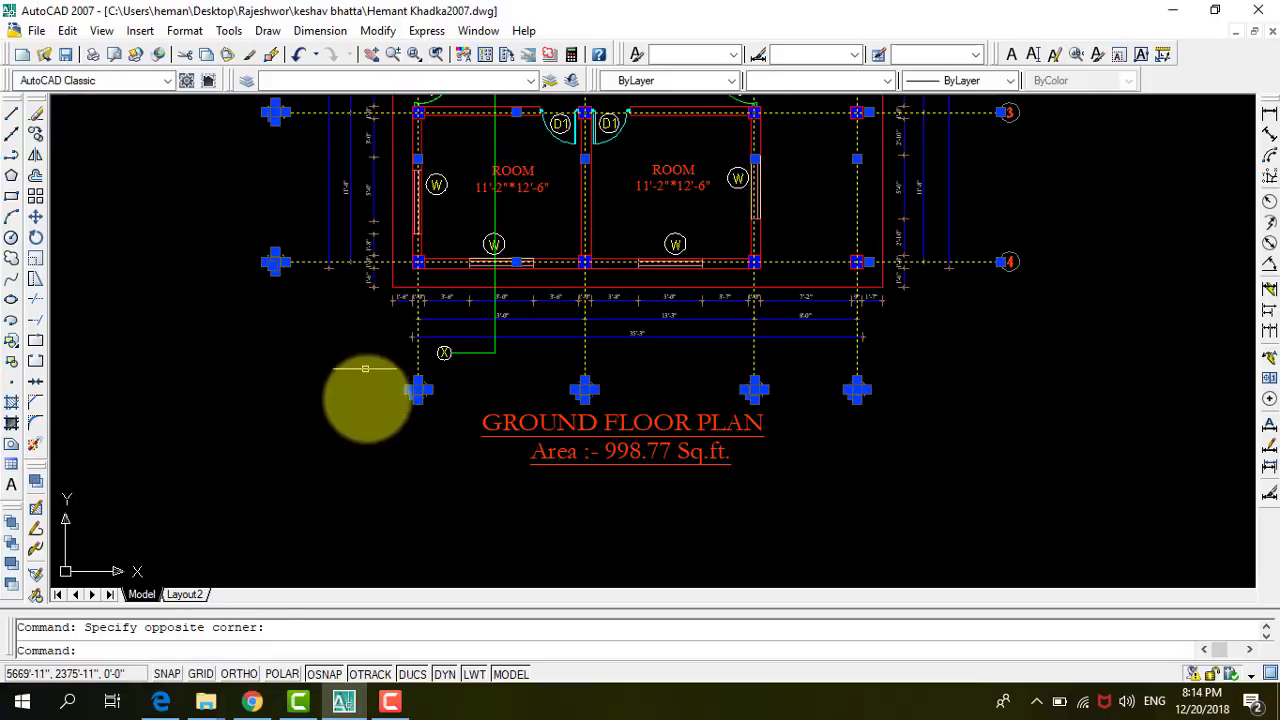
scroll(357, 400, down, 2)
scroll(357, 423, down, 3)
scroll(770, 380, up, 5)
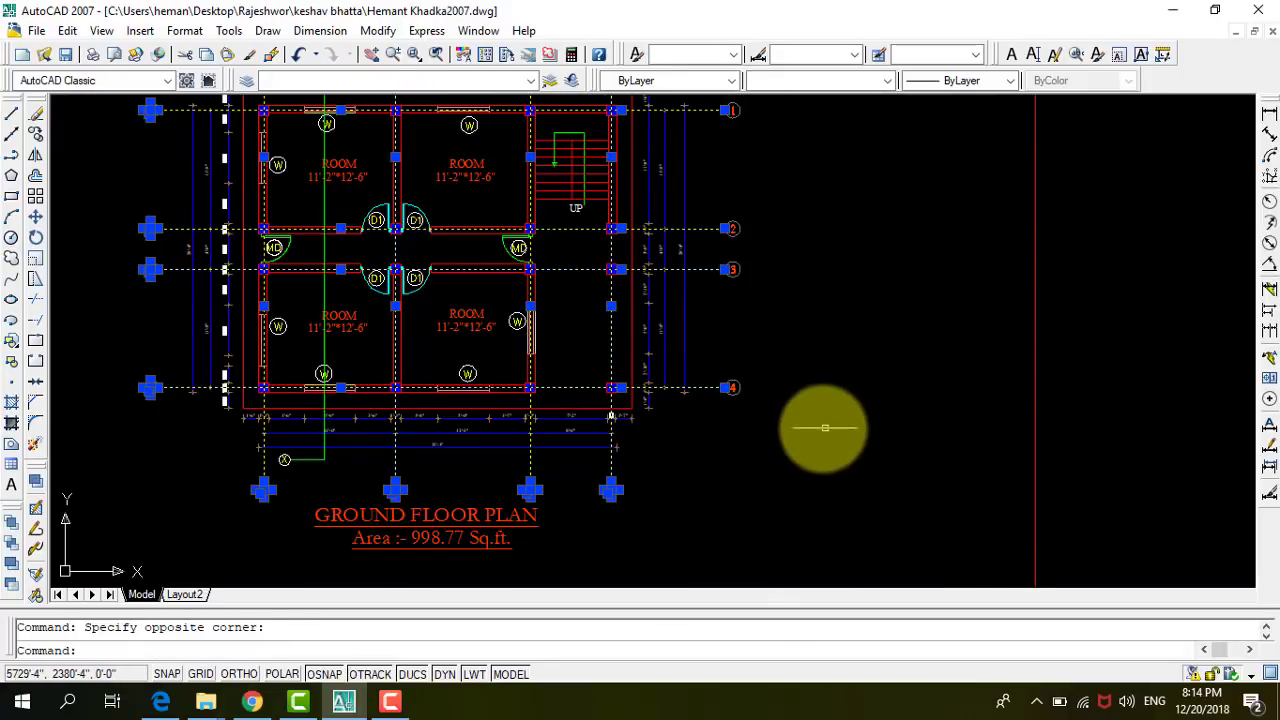
click(785, 415)
scroll(780, 410, down, 2)
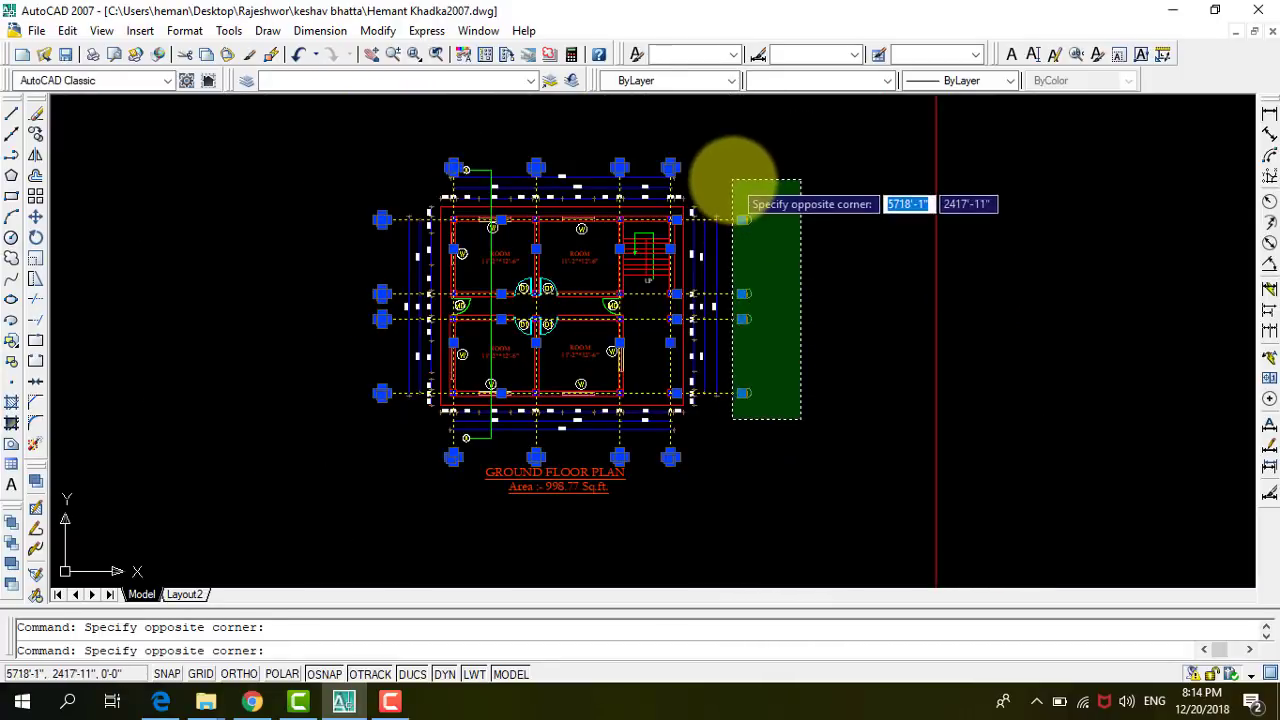
click(722, 205)
scroll(611, 232, up, 6)
scroll(611, 232, up, 5)
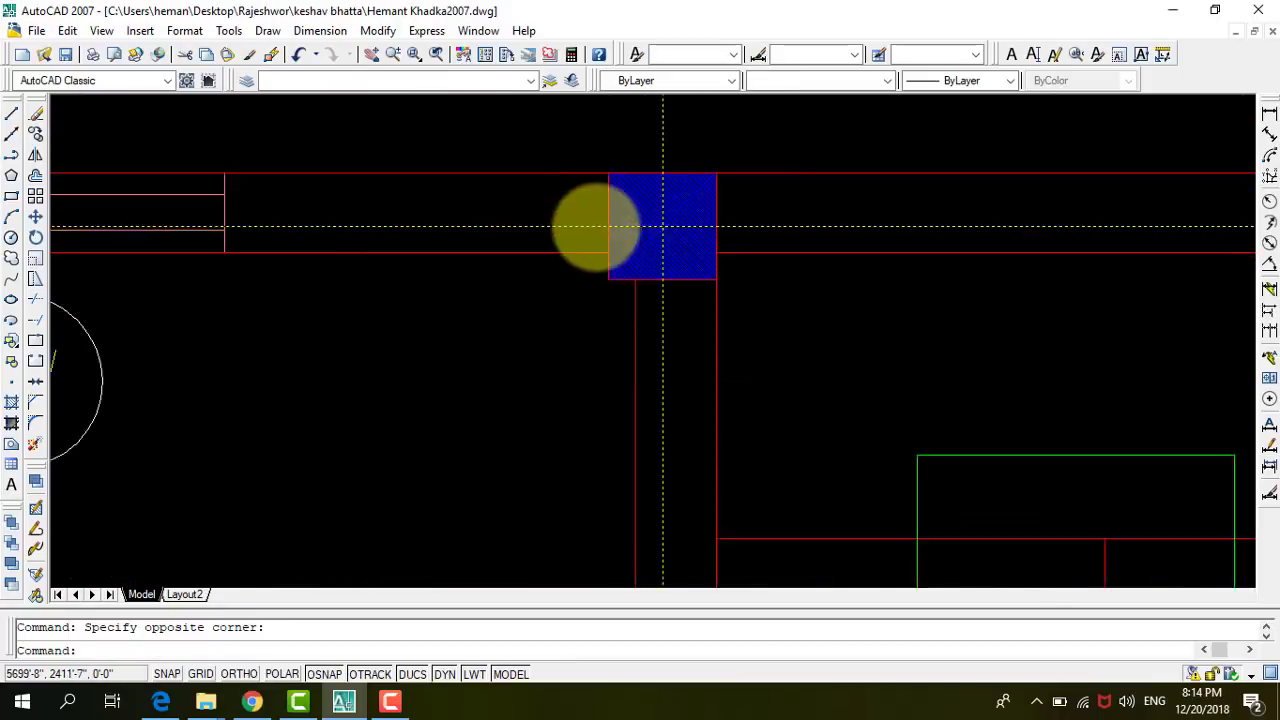
scroll(600, 229, up, 2)
Add the upper hatched columns and the right-hand column with its footing to the selection.
click(632, 194)
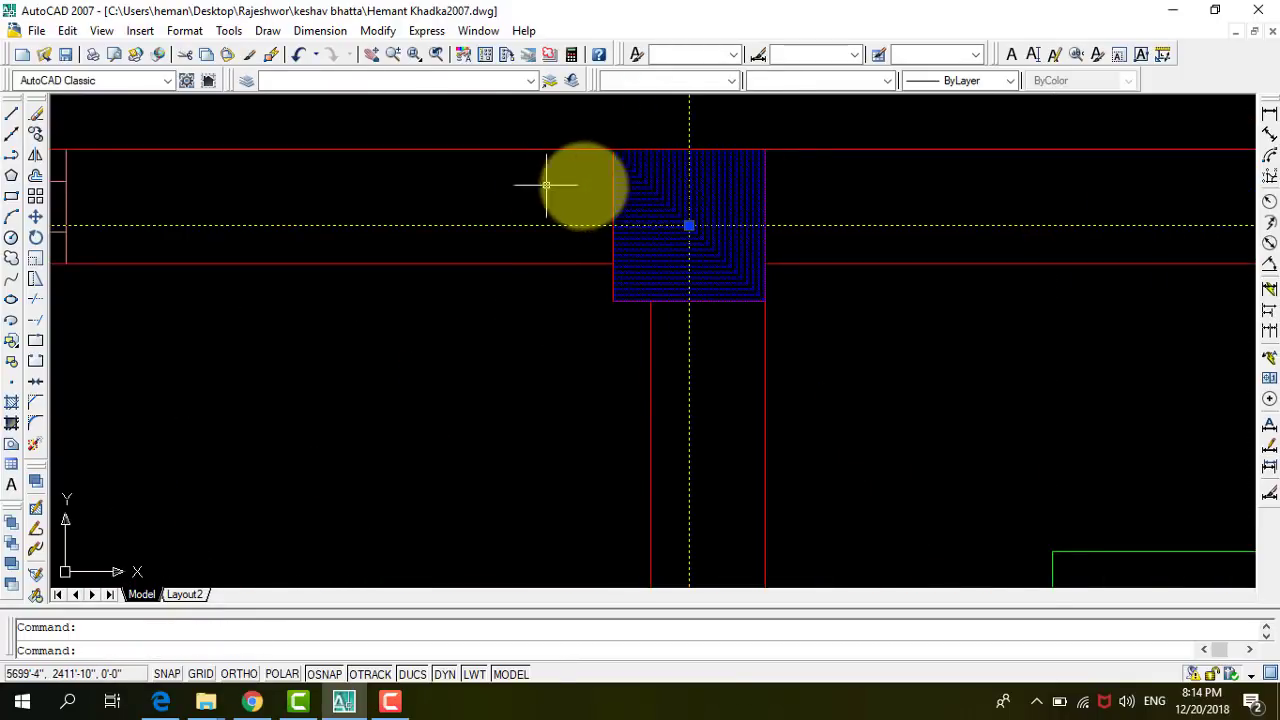
click(732, 316)
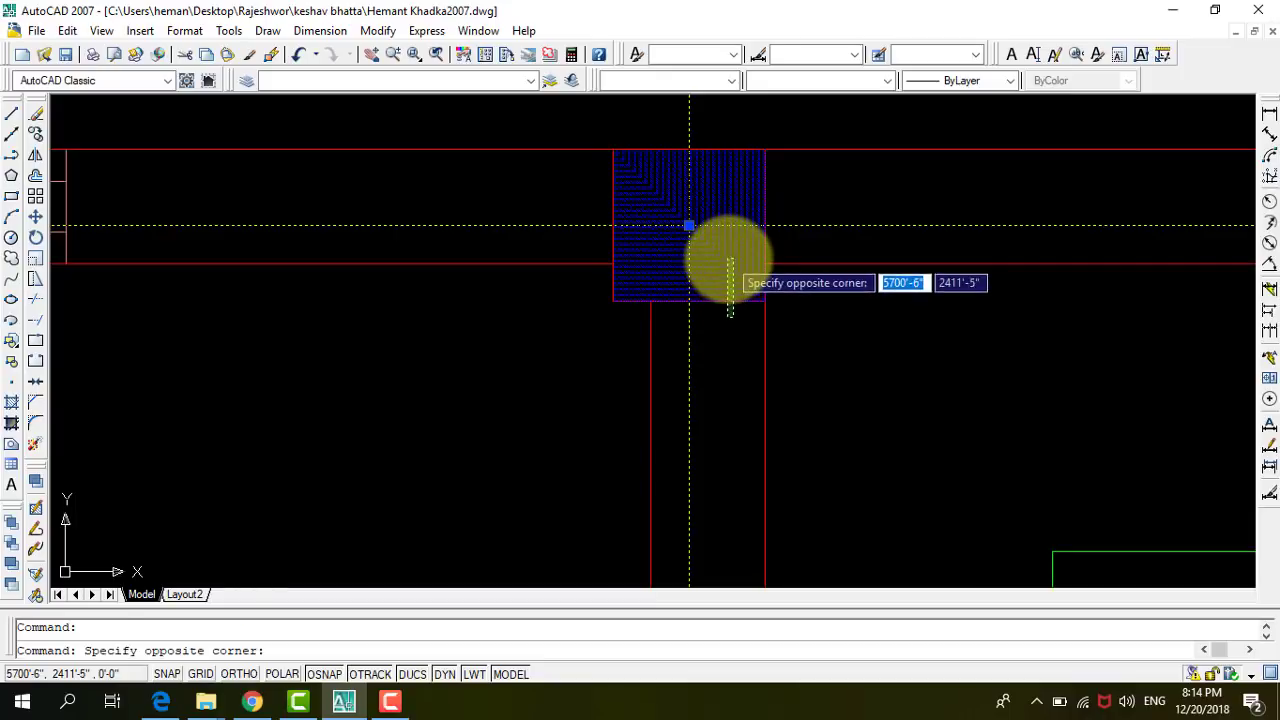
click(534, 314)
scroll(826, 329, down, 5)
scroll(893, 305, up, 3)
scroll(893, 305, up, 2)
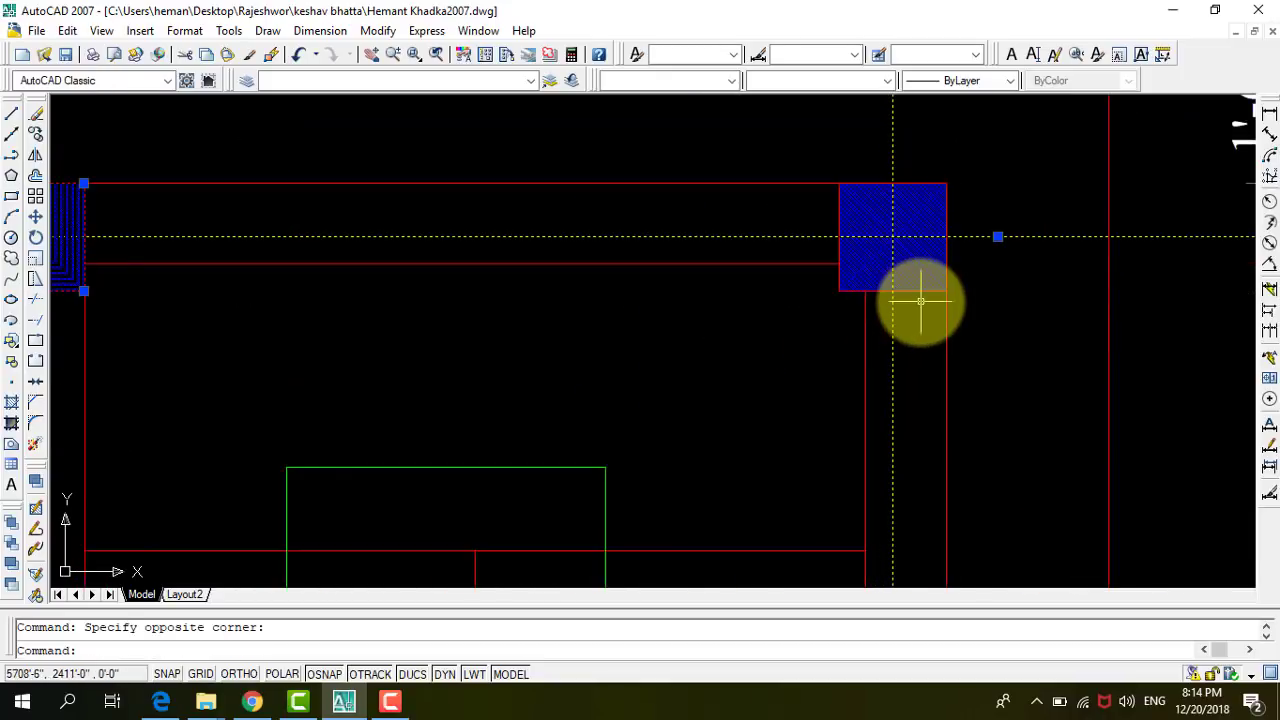
click(916, 296)
scroll(800, 209, down, 3)
scroll(809, 206, down, 3)
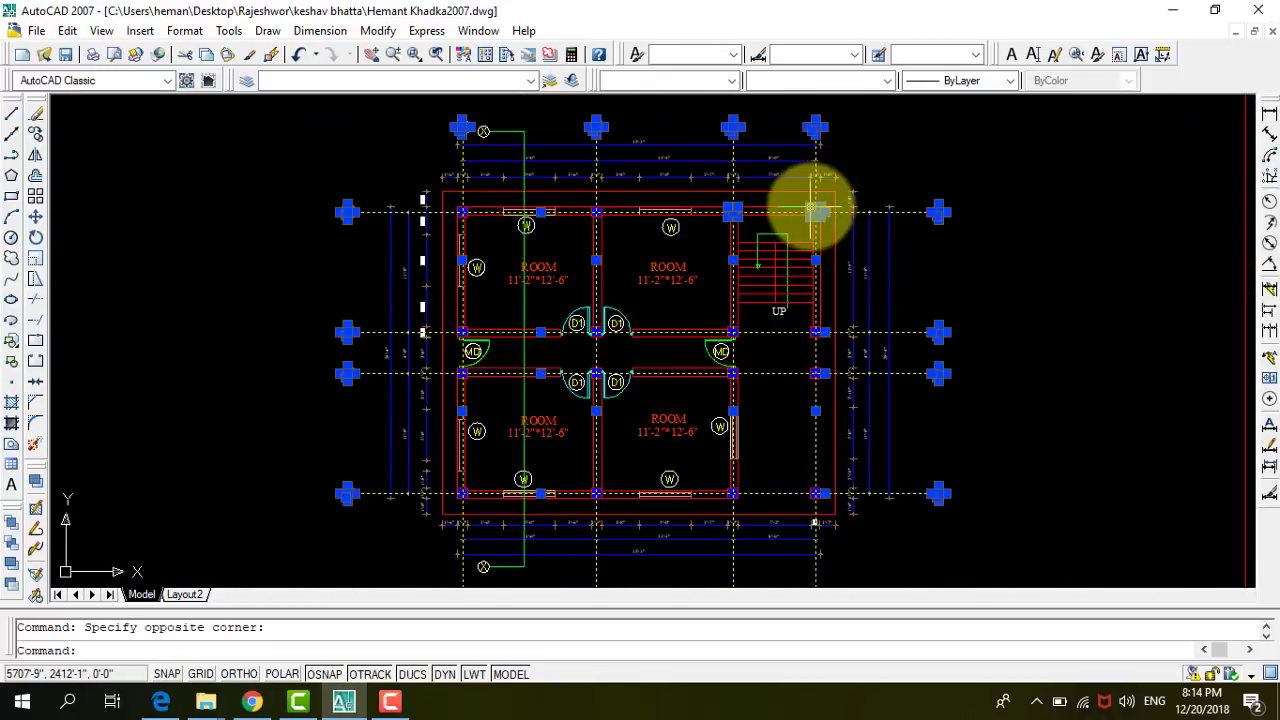
scroll(808, 372, up, 3)
scroll(830, 235, up, 3)
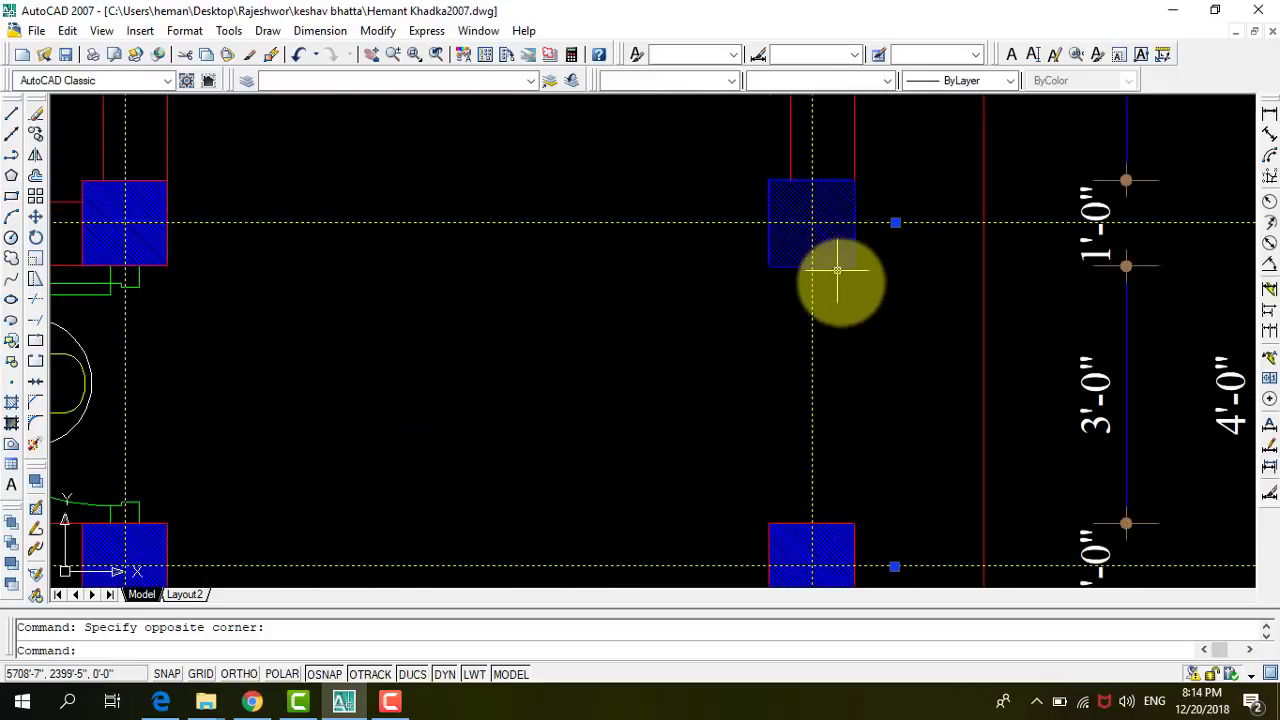
scroll(818, 226, down, 3)
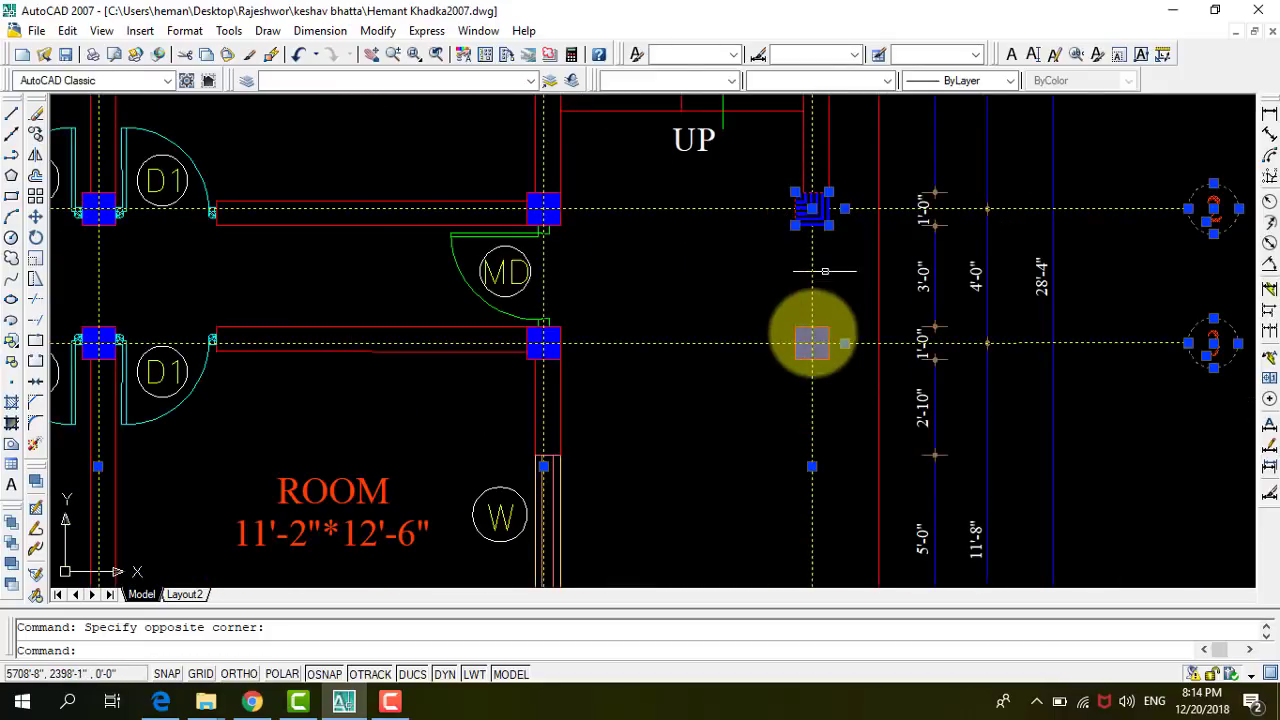
scroll(814, 334, up, 3)
scroll(763, 183, down, 2)
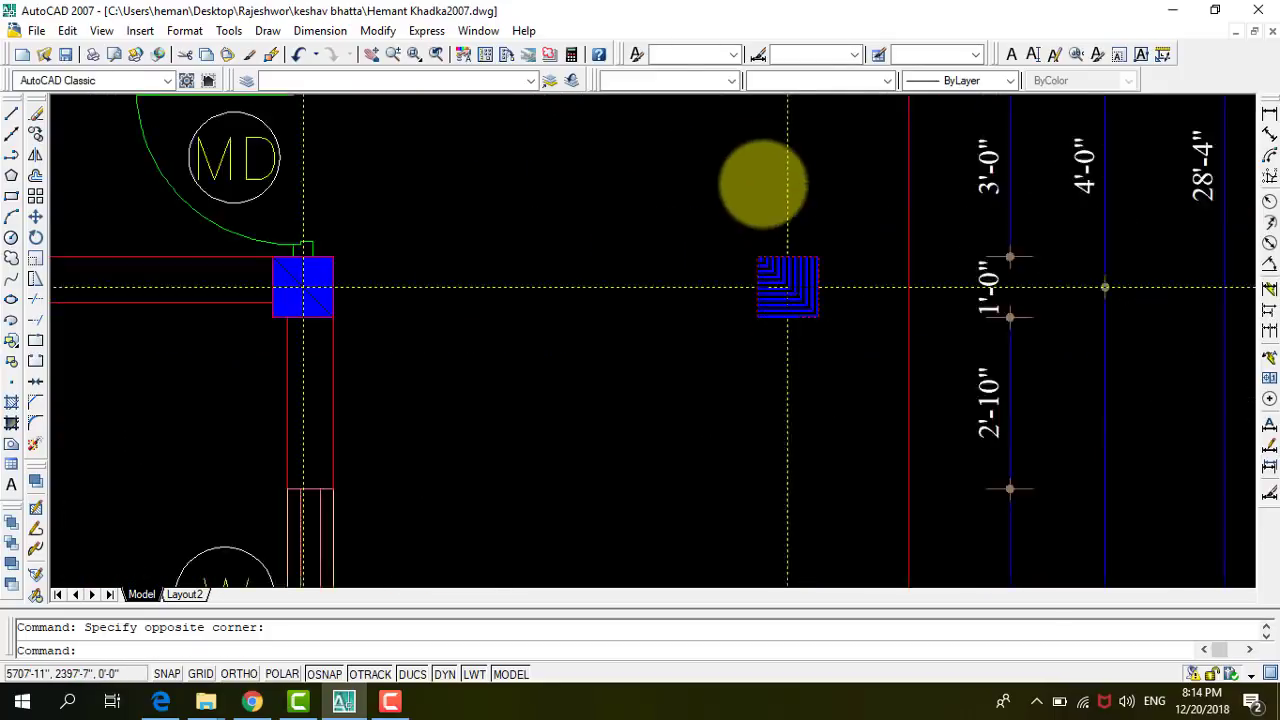
scroll(777, 371, down, 2)
scroll(786, 490, up, 3)
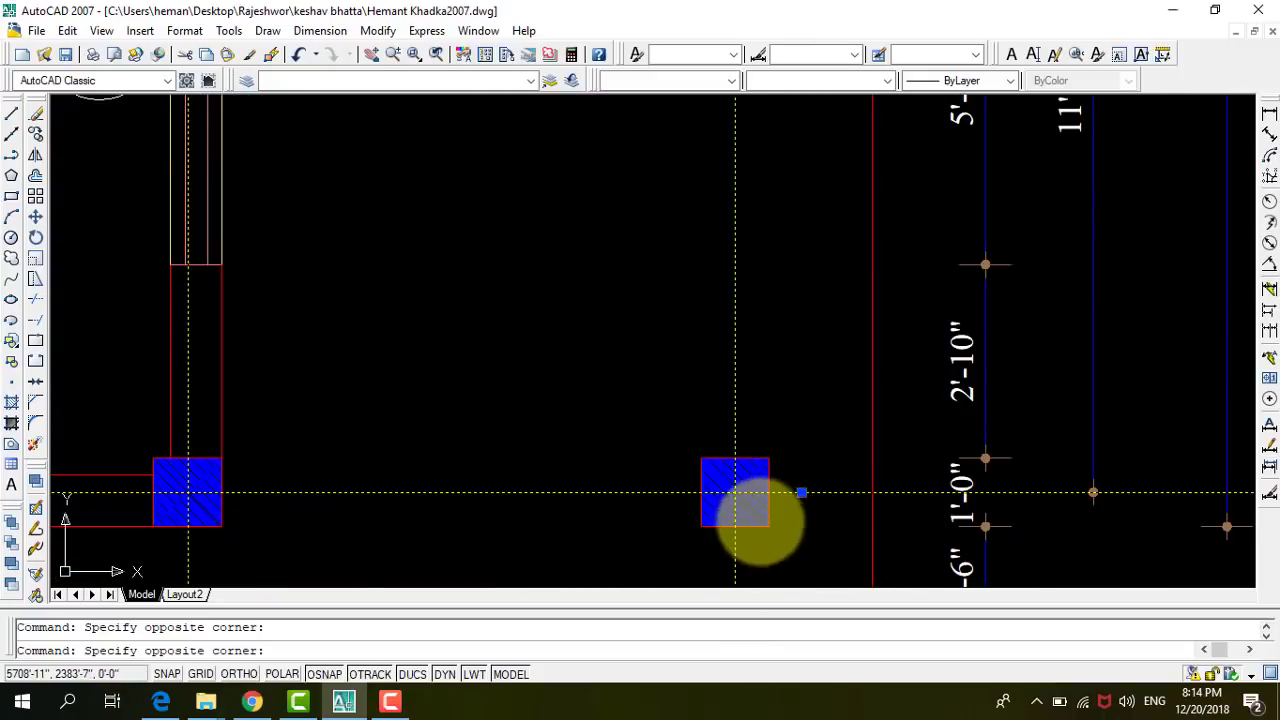
click(800, 492)
Add the remaining column hatches beside and below the MD door and between the doors.
scroll(800, 450, down, 3)
scroll(560, 410, up, 2)
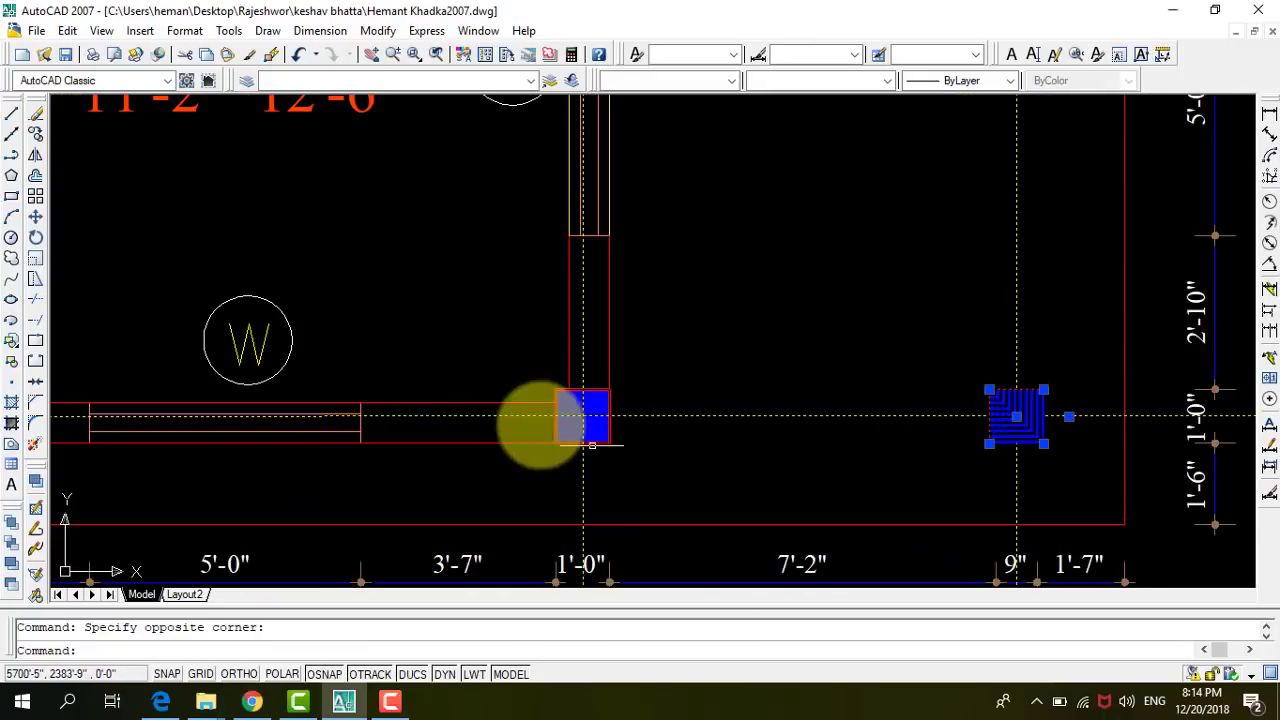
scroll(520, 375, up, 1)
scroll(520, 375, up, 3)
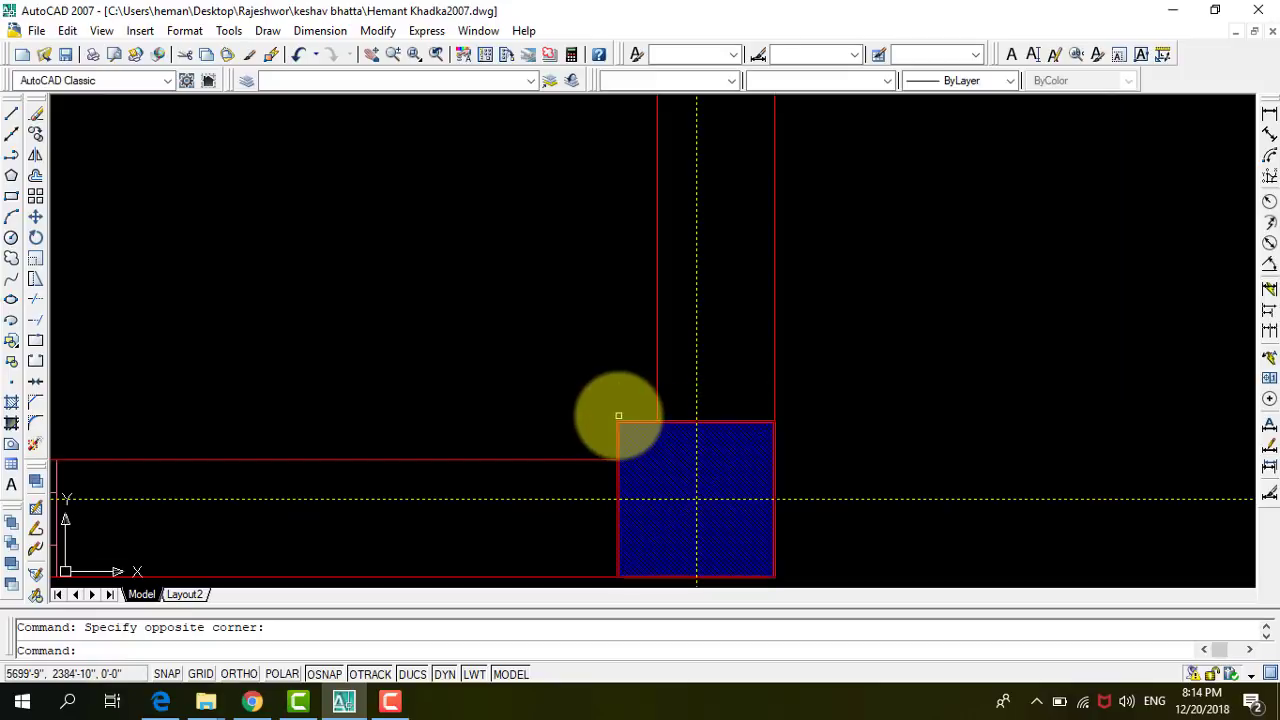
scroll(645, 366, down, 4)
scroll(646, 366, up, 5)
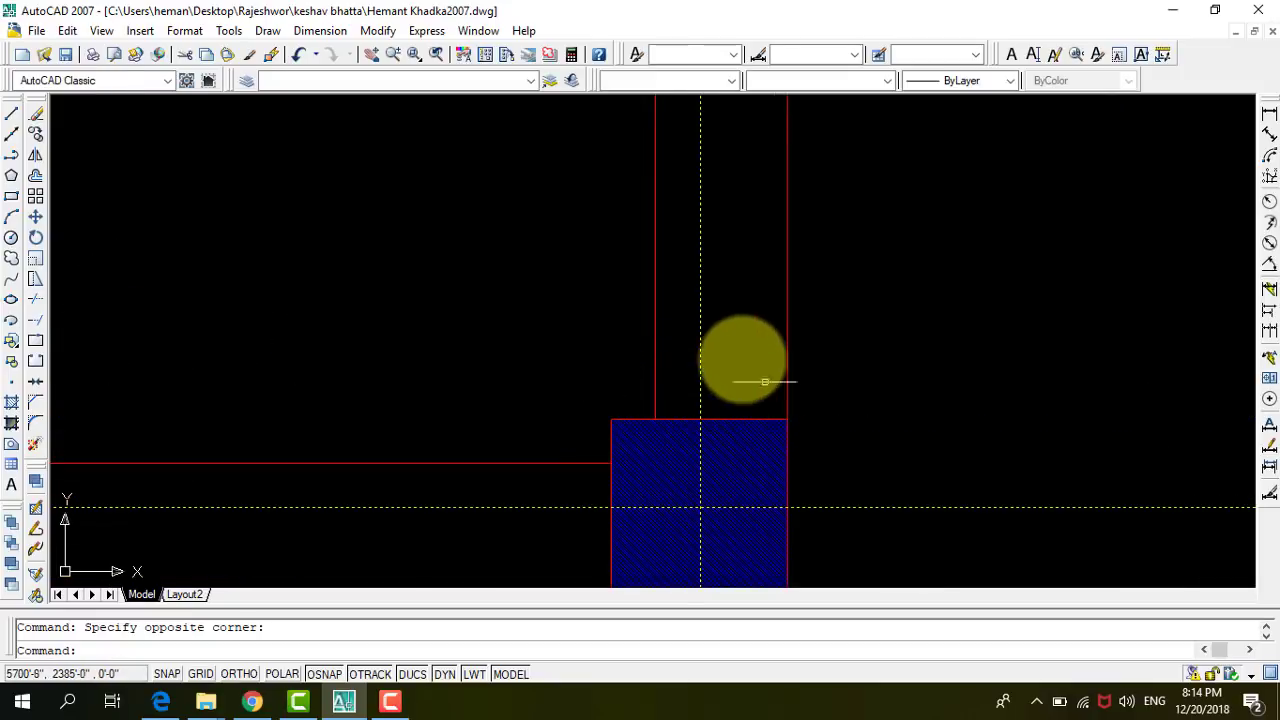
scroll(745, 380, down, 2)
scroll(706, 382, down, 2)
scroll(740, 420, up, 3)
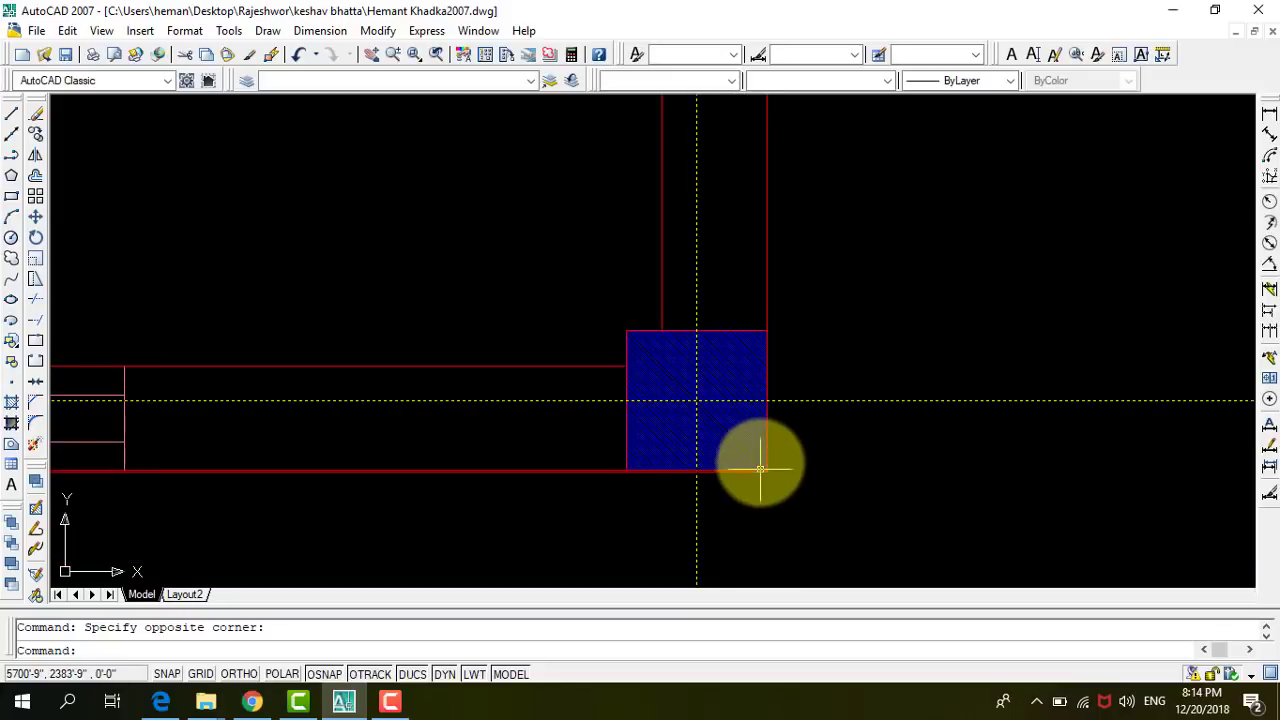
click(751, 438)
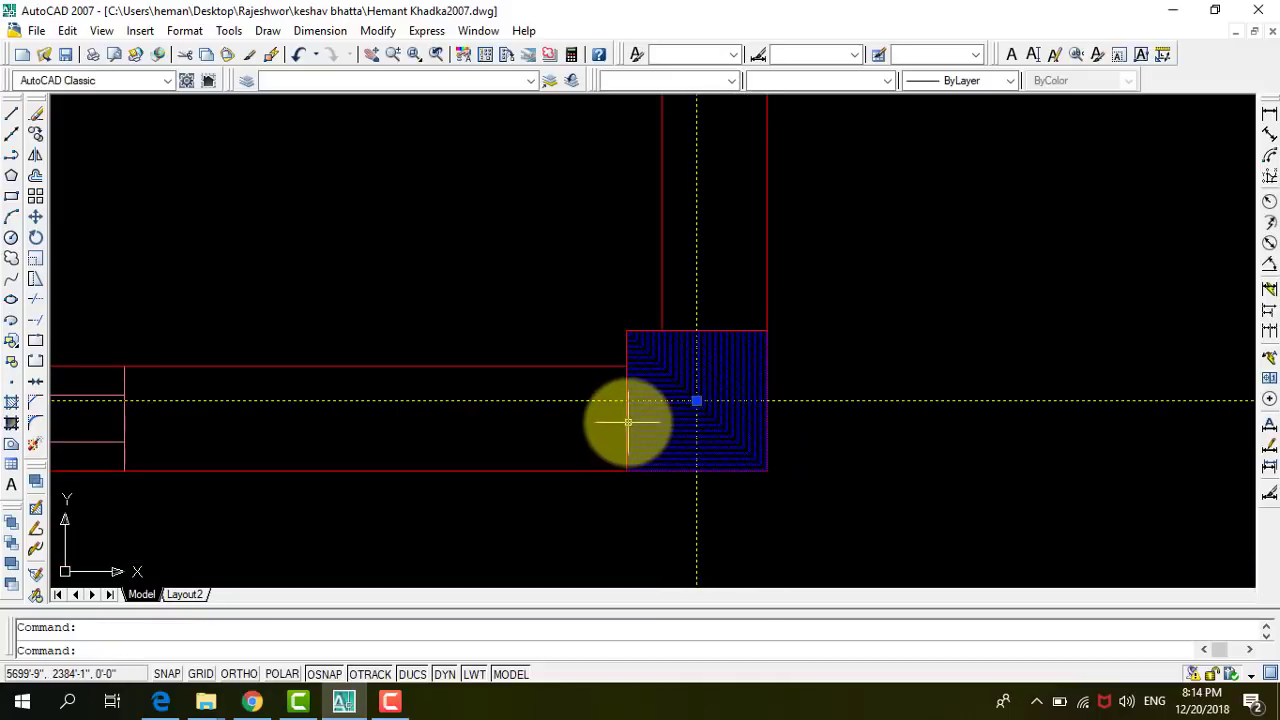
scroll(576, 485, down, 3)
scroll(620, 520, down, 2)
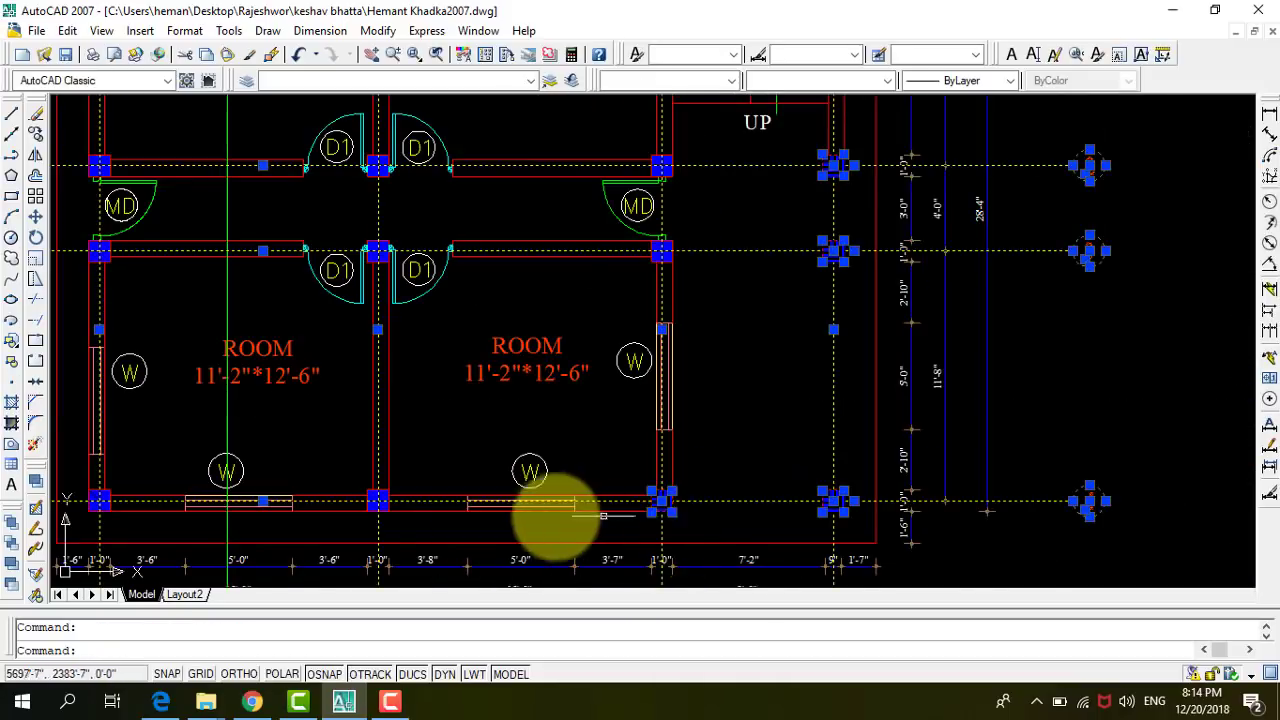
scroll(480, 540, up, 2)
scroll(350, 520, up, 4)
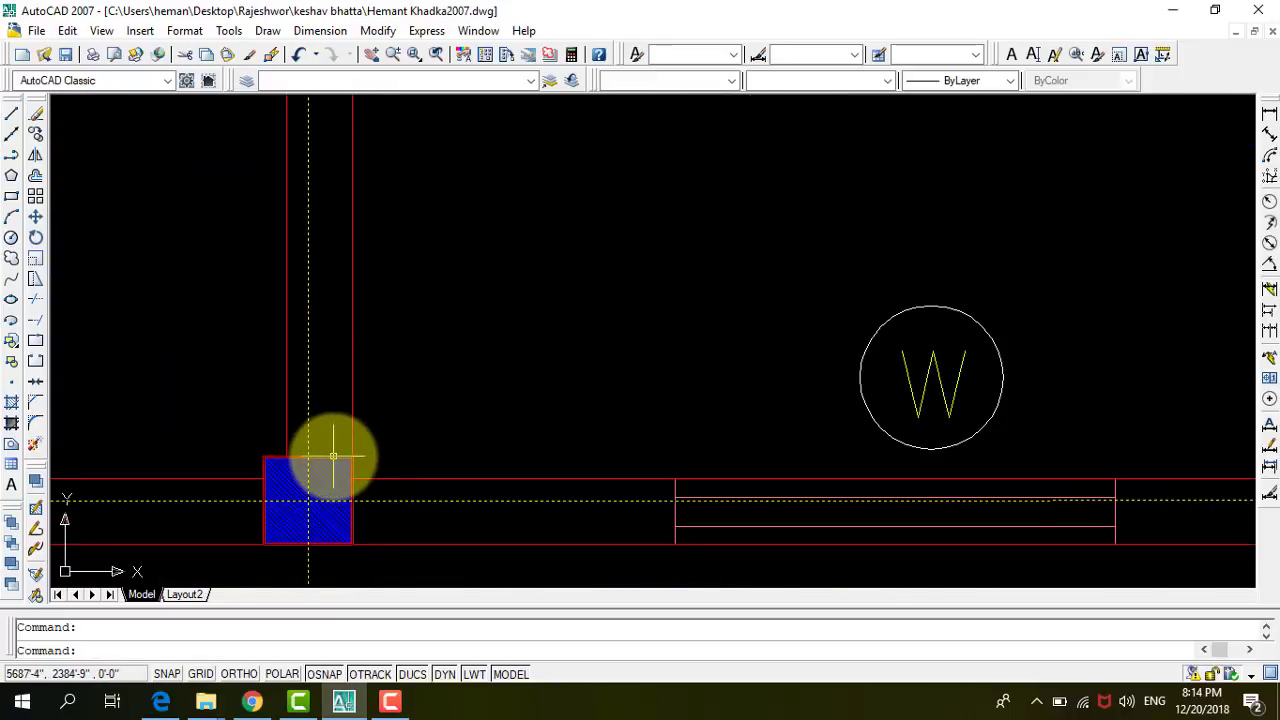
scroll(494, 468, down, 3)
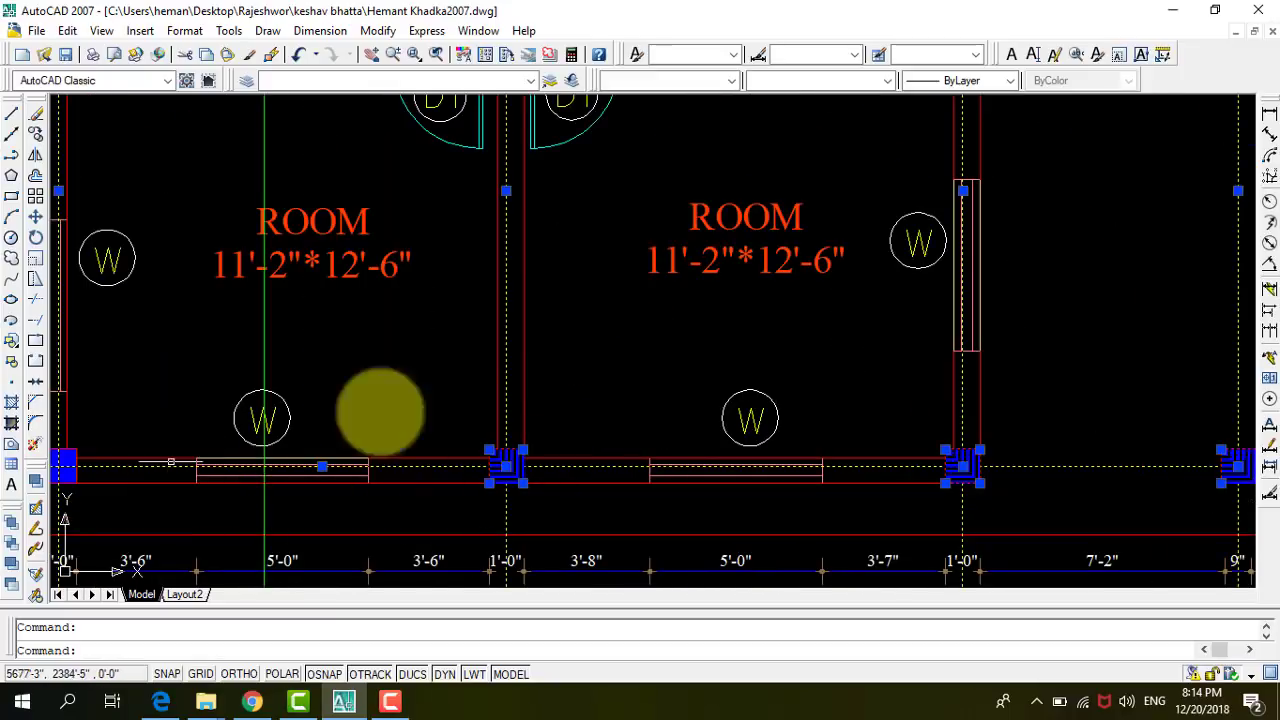
scroll(594, 412, down, 4)
scroll(594, 412, up, 4)
scroll(500, 440, up, 2)
scroll(420, 445, up, 3)
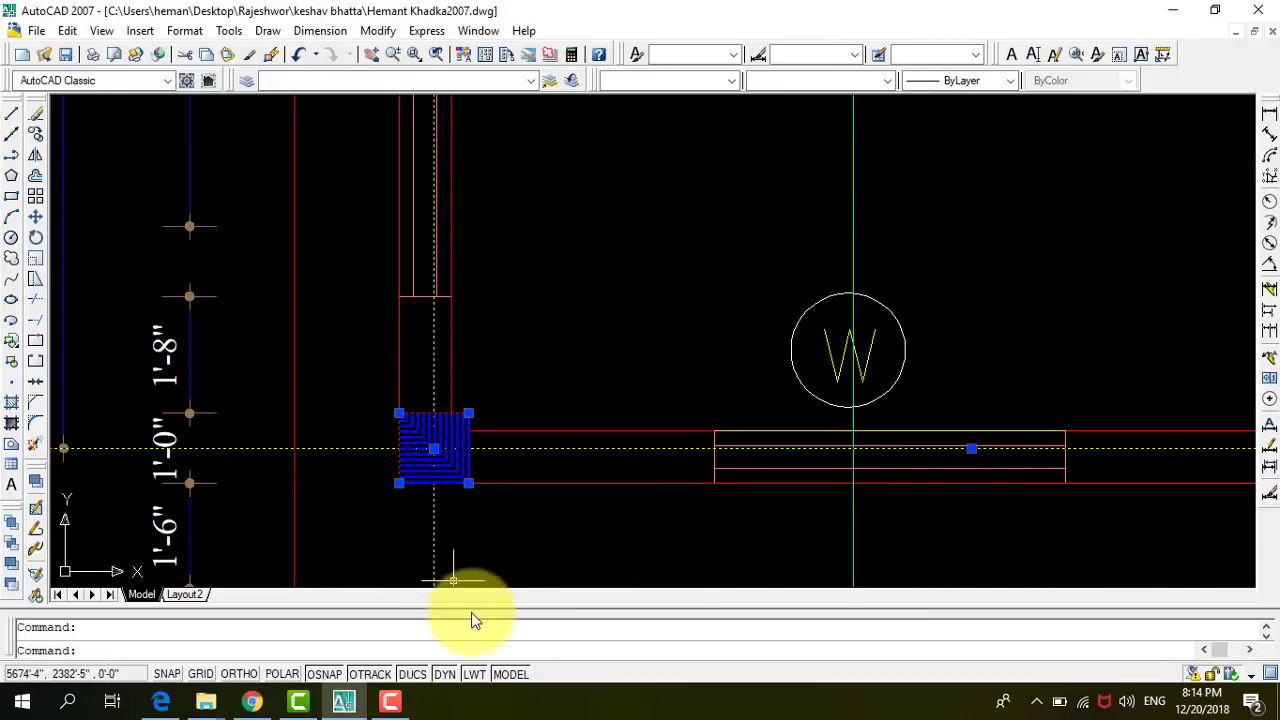
scroll(508, 402, down, 4)
scroll(429, 229, down, 4)
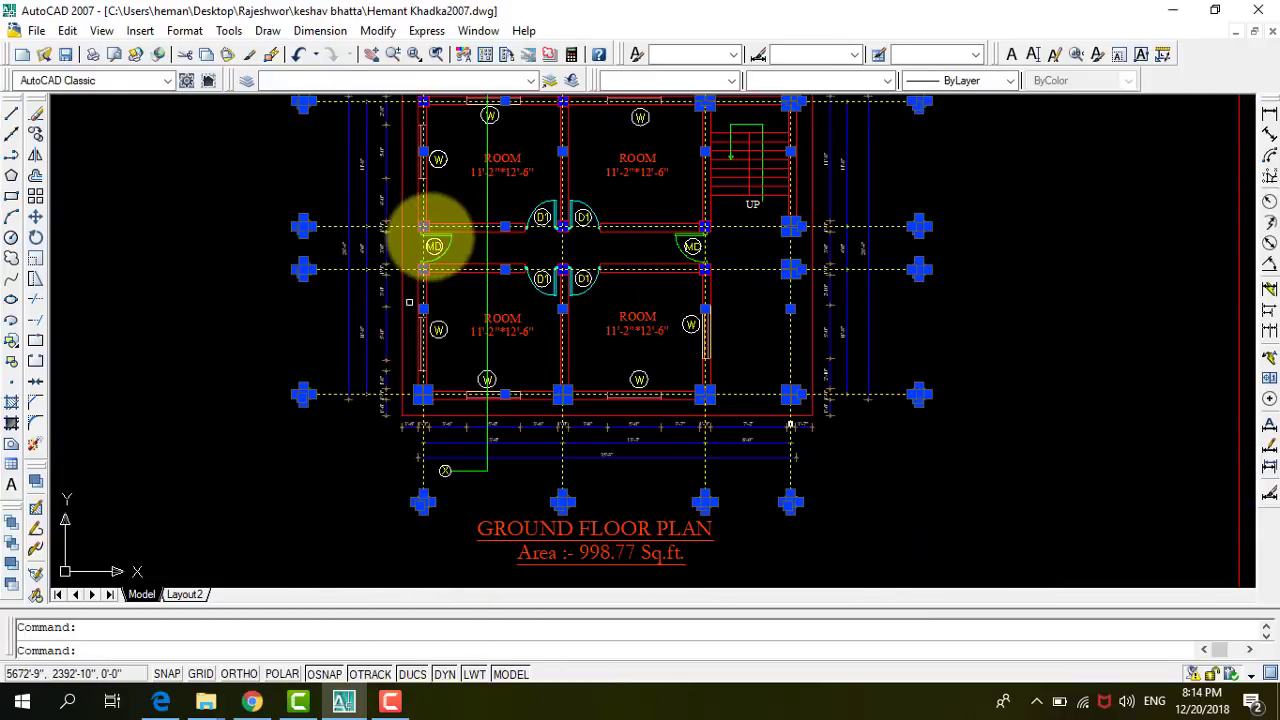
scroll(400, 257, up, 3)
scroll(371, 323, up, 3)
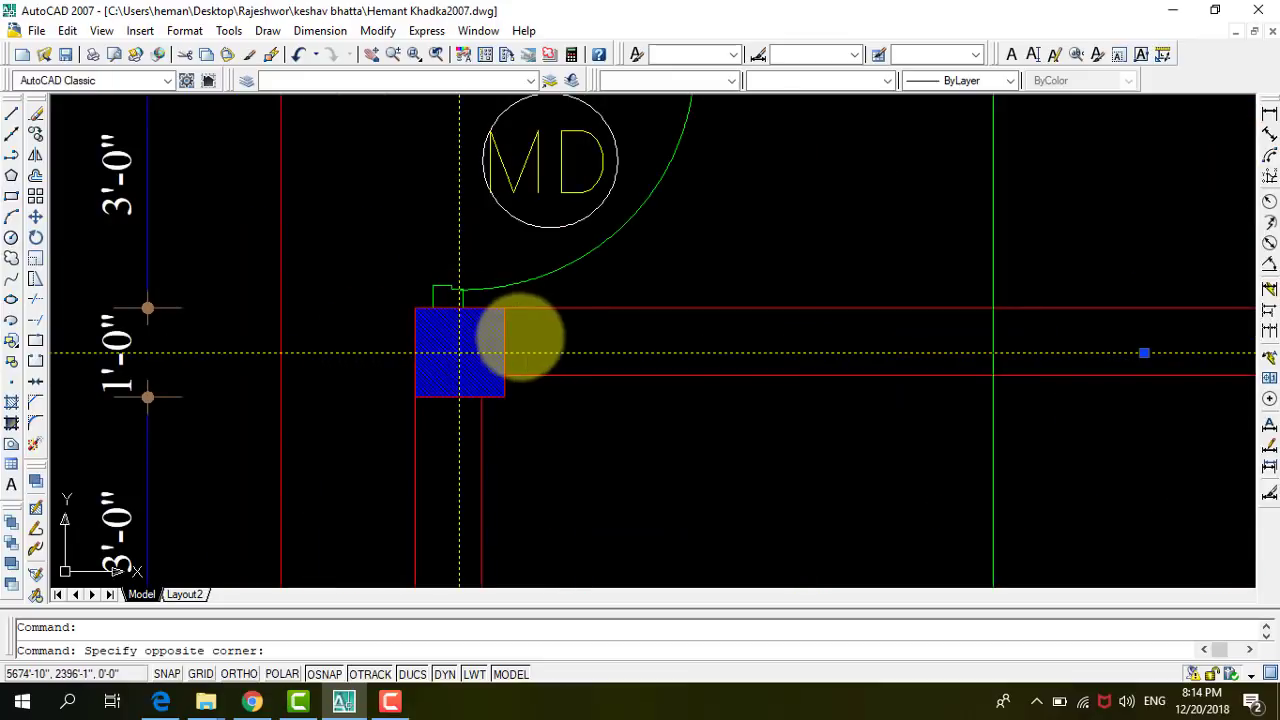
click(337, 371)
scroll(337, 371, down, 3)
scroll(630, 360, up, 3)
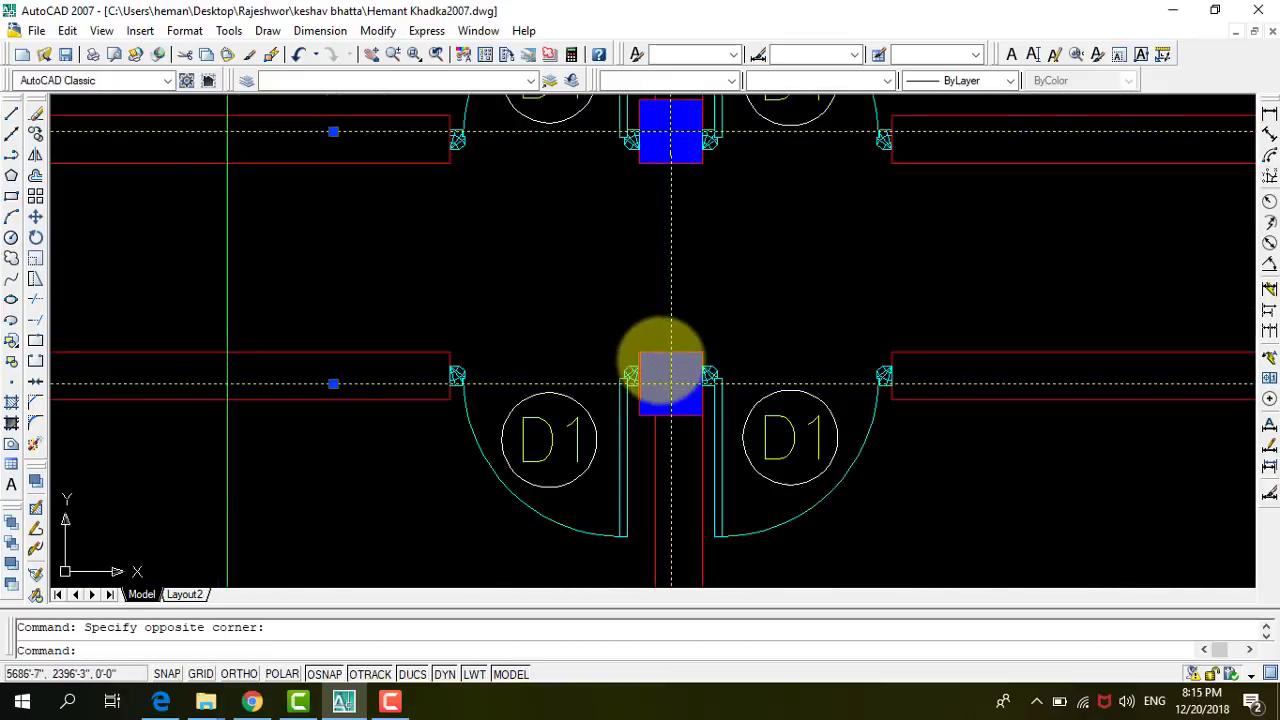
scroll(672, 355, up, 3)
click(747, 353)
click(471, 300)
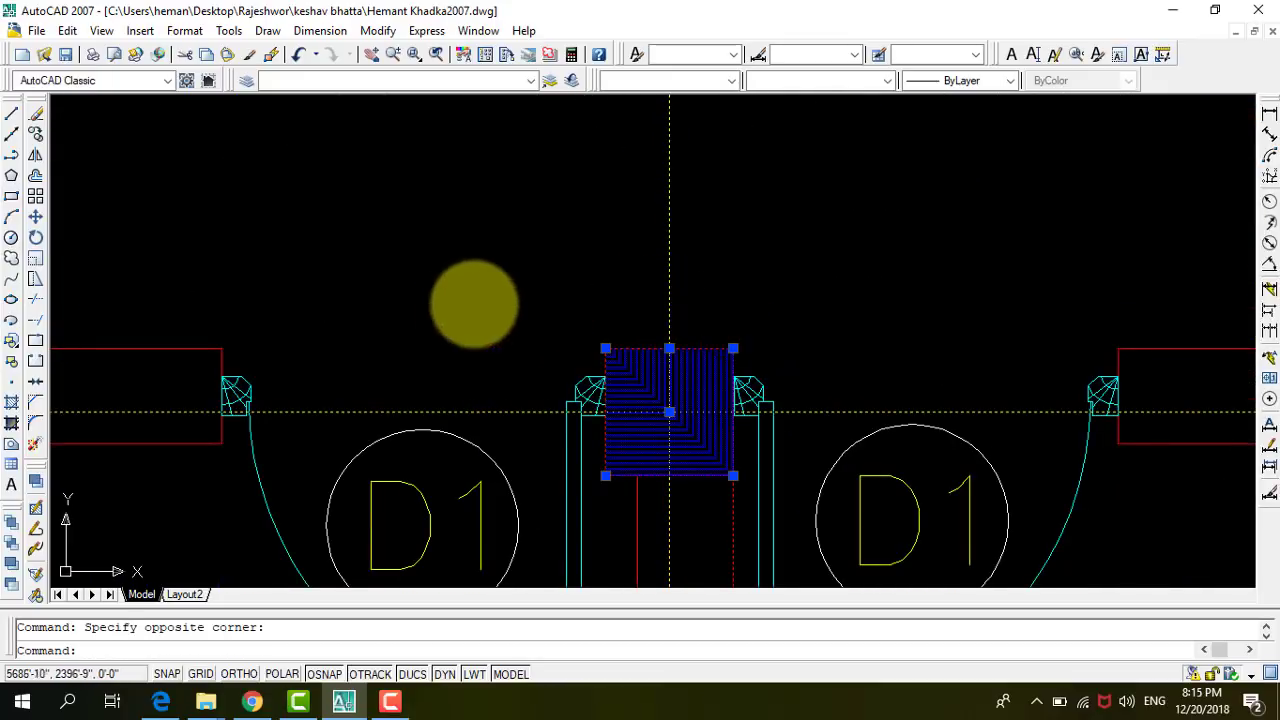
scroll(600, 310, down, 3)
scroll(988, 318, up, 5)
scroll(795, 400, up, 2)
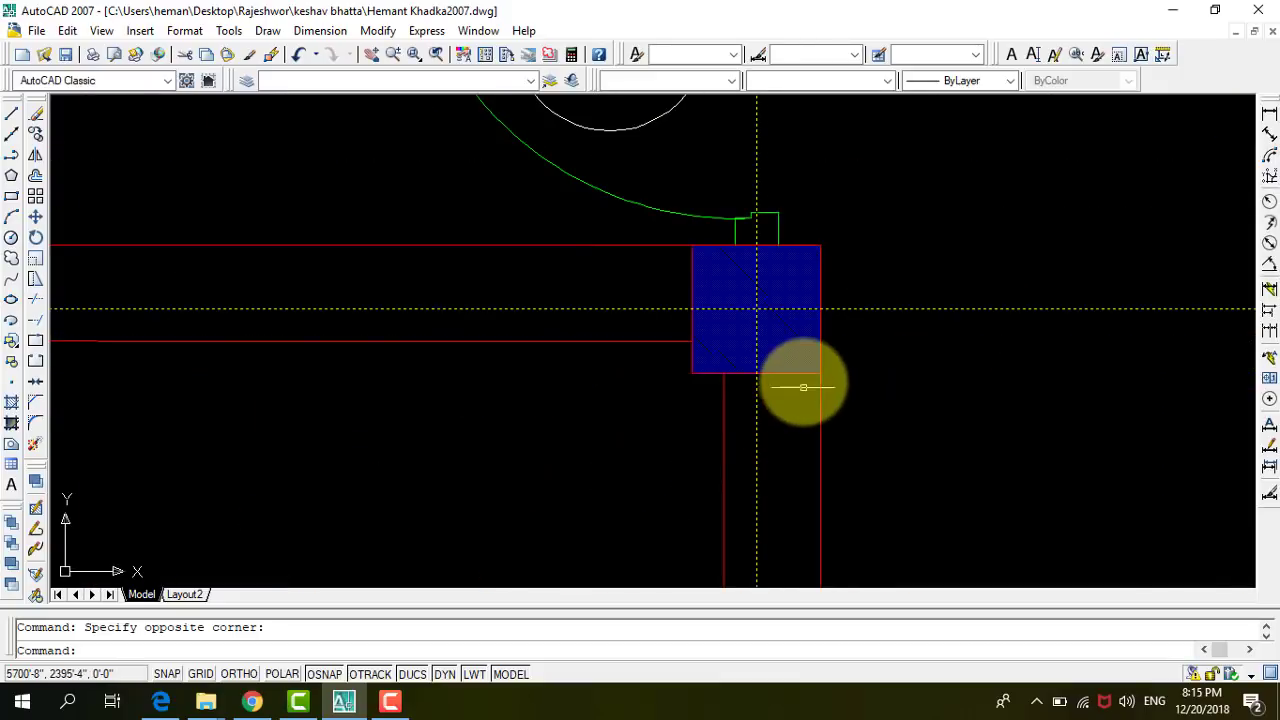
click(750, 418)
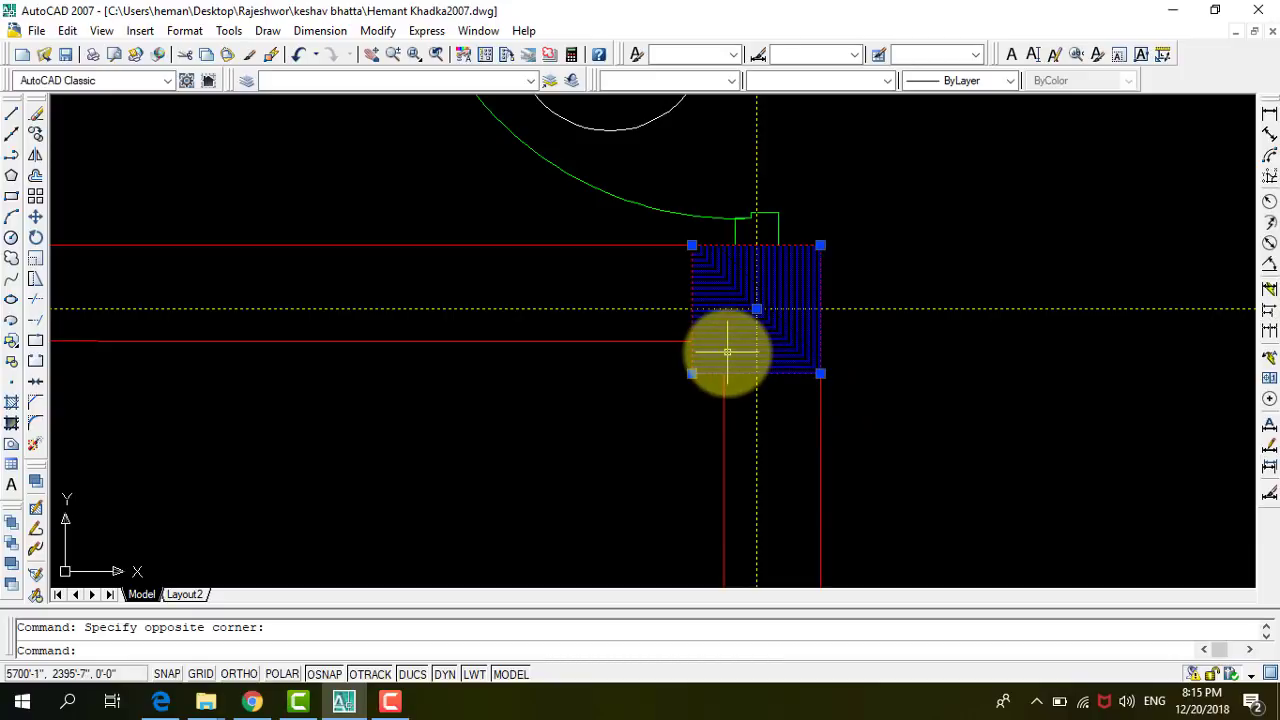
Window-select the edge column and the column between the D1 doors.
scroll(791, 445, down, 3)
scroll(791, 448, down, 3)
scroll(800, 358, up, 3)
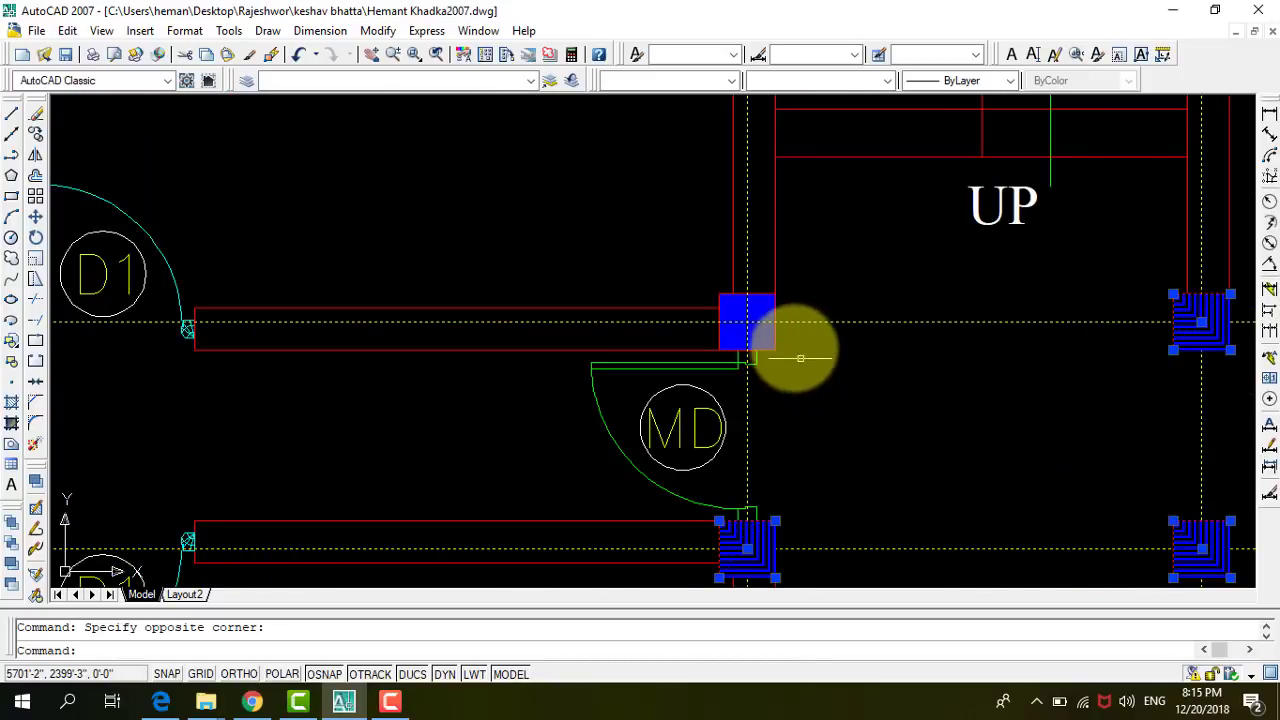
scroll(800, 358, up, 1)
scroll(771, 340, up, 2)
click(766, 384)
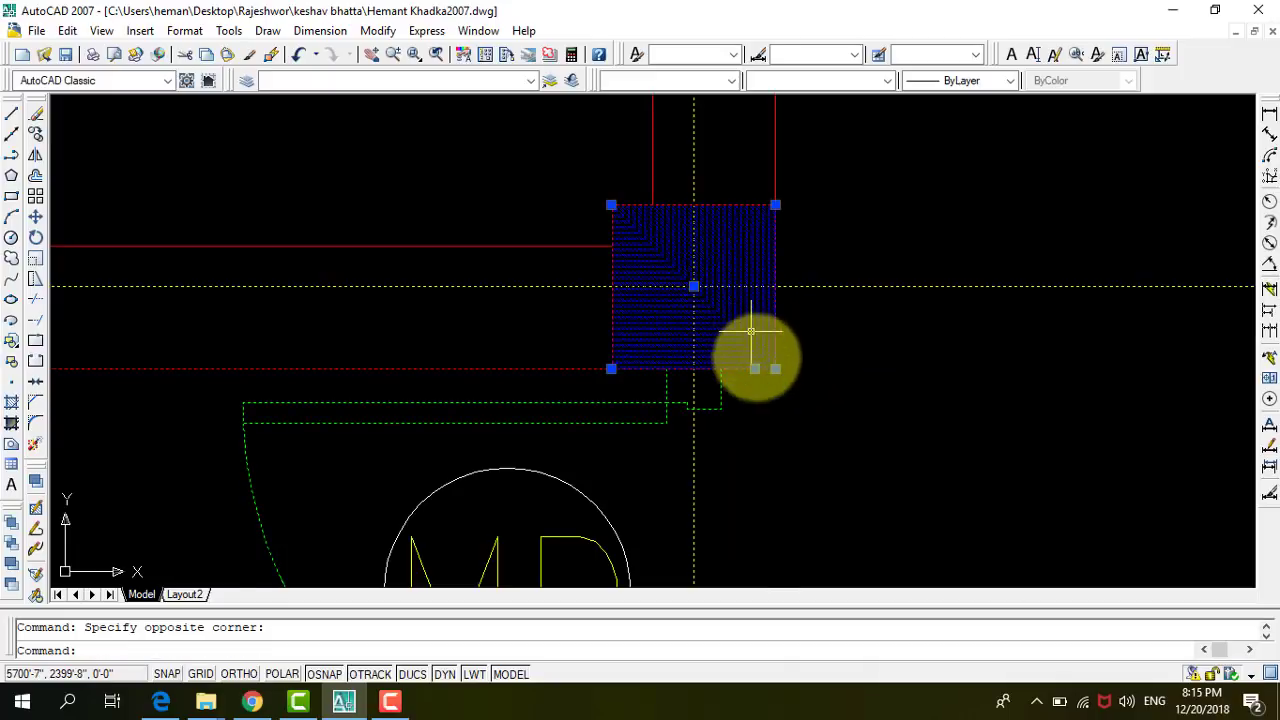
scroll(757, 423, down, 3)
scroll(749, 417, down, 2)
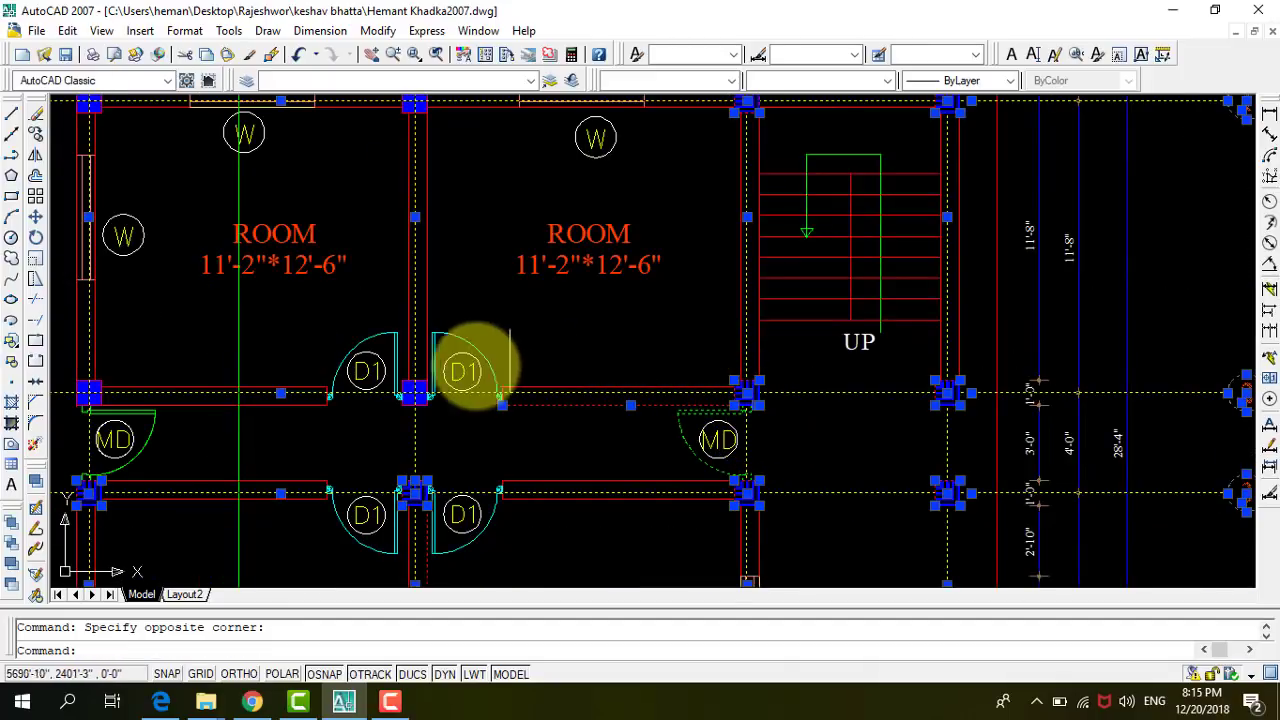
scroll(428, 375, up, 3)
scroll(405, 390, up, 2)
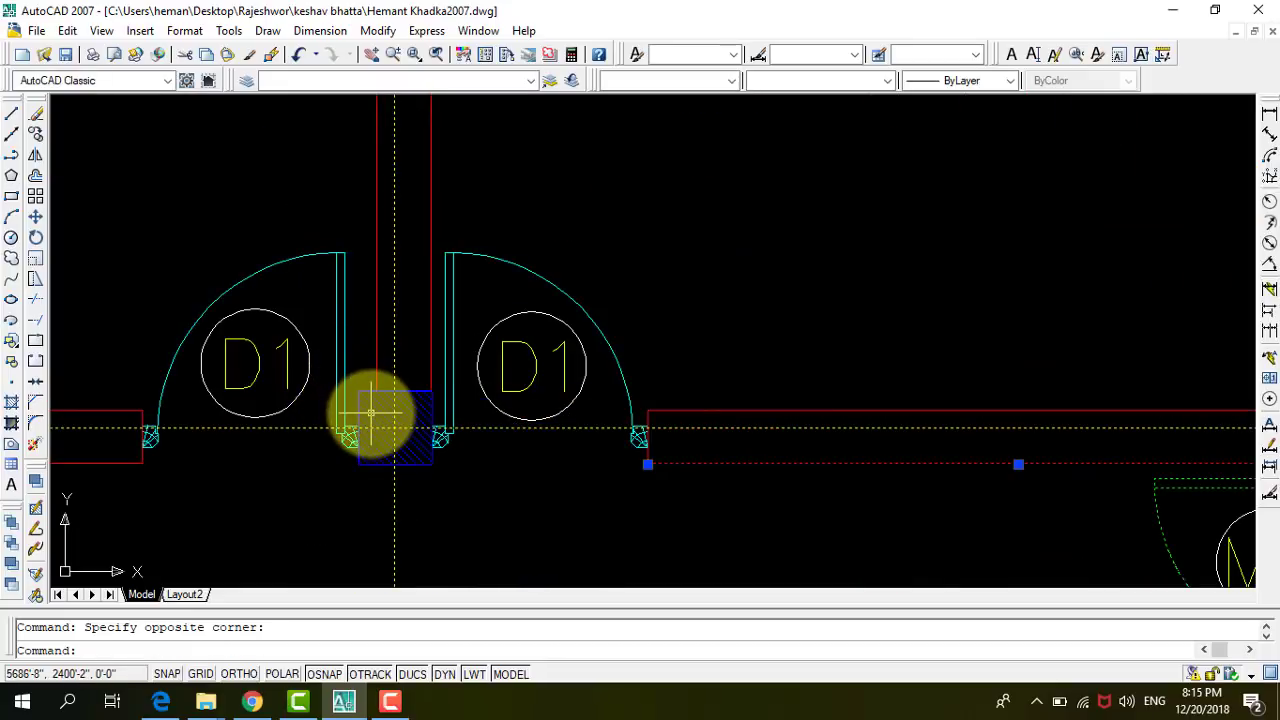
click(371, 413)
click(410, 487)
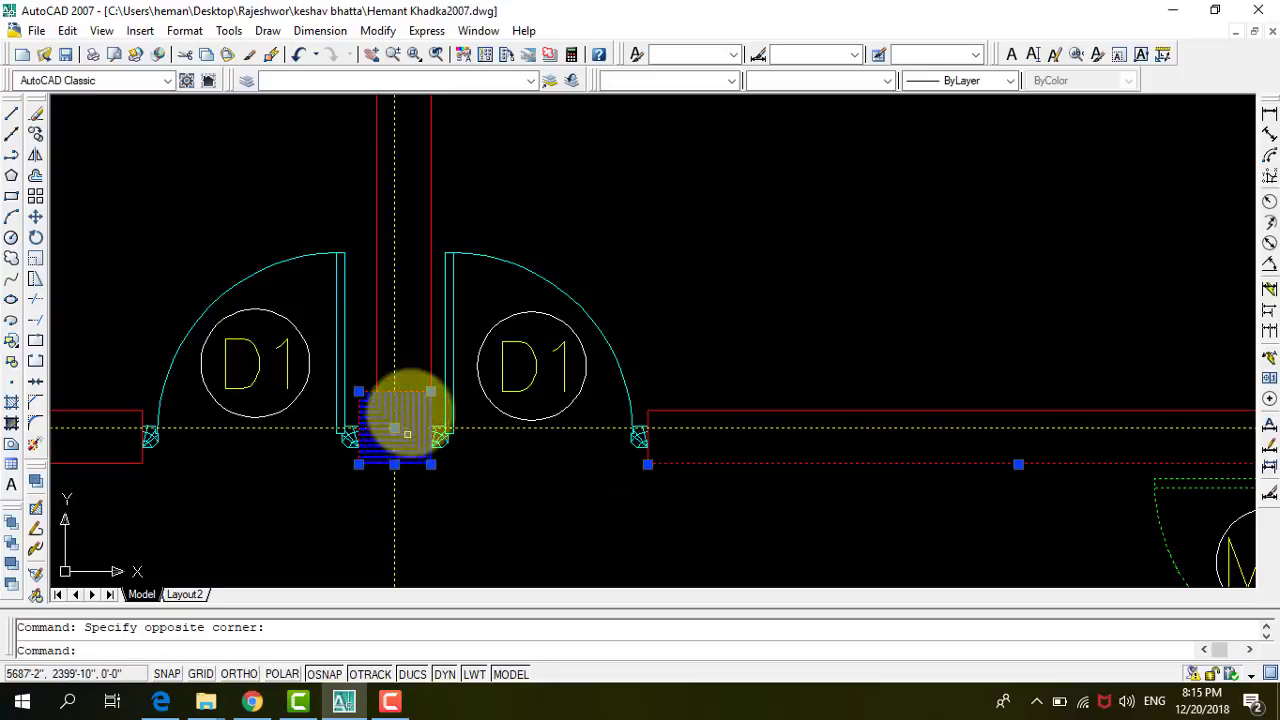
Add the top, top-left and left column hatches to the selection.
scroll(528, 347, down, 3)
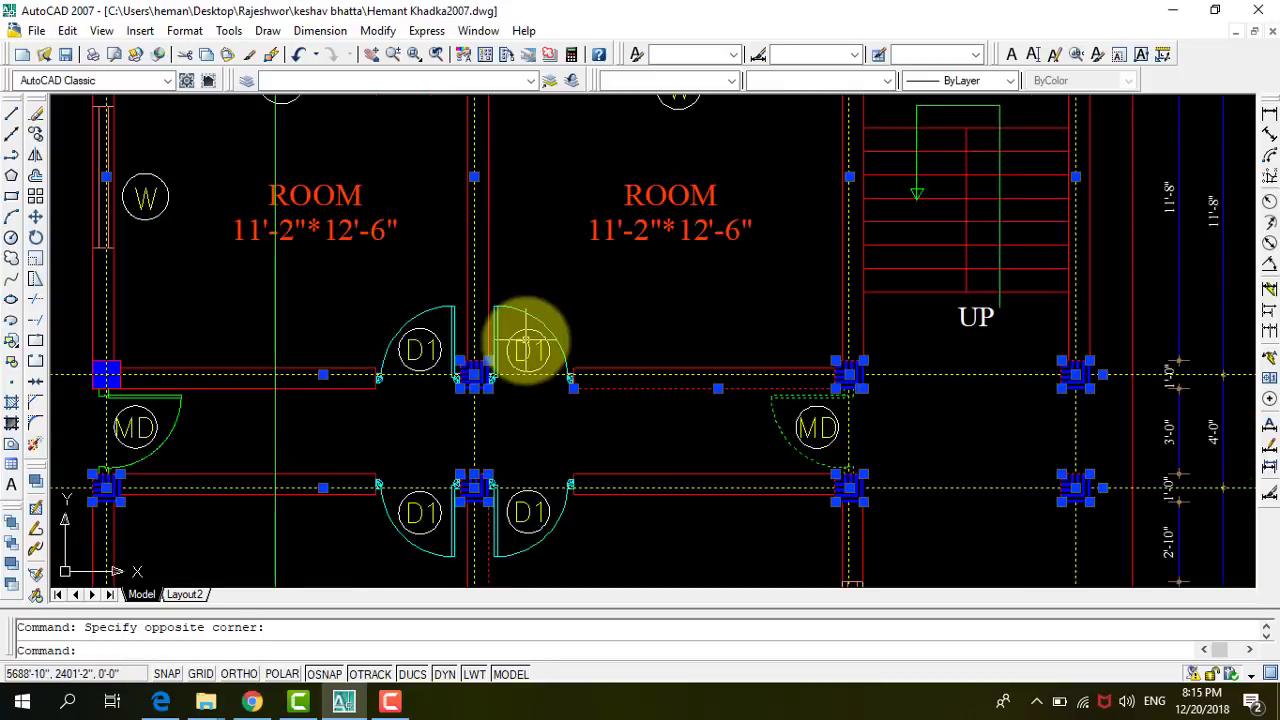
scroll(380, 371, down, 2)
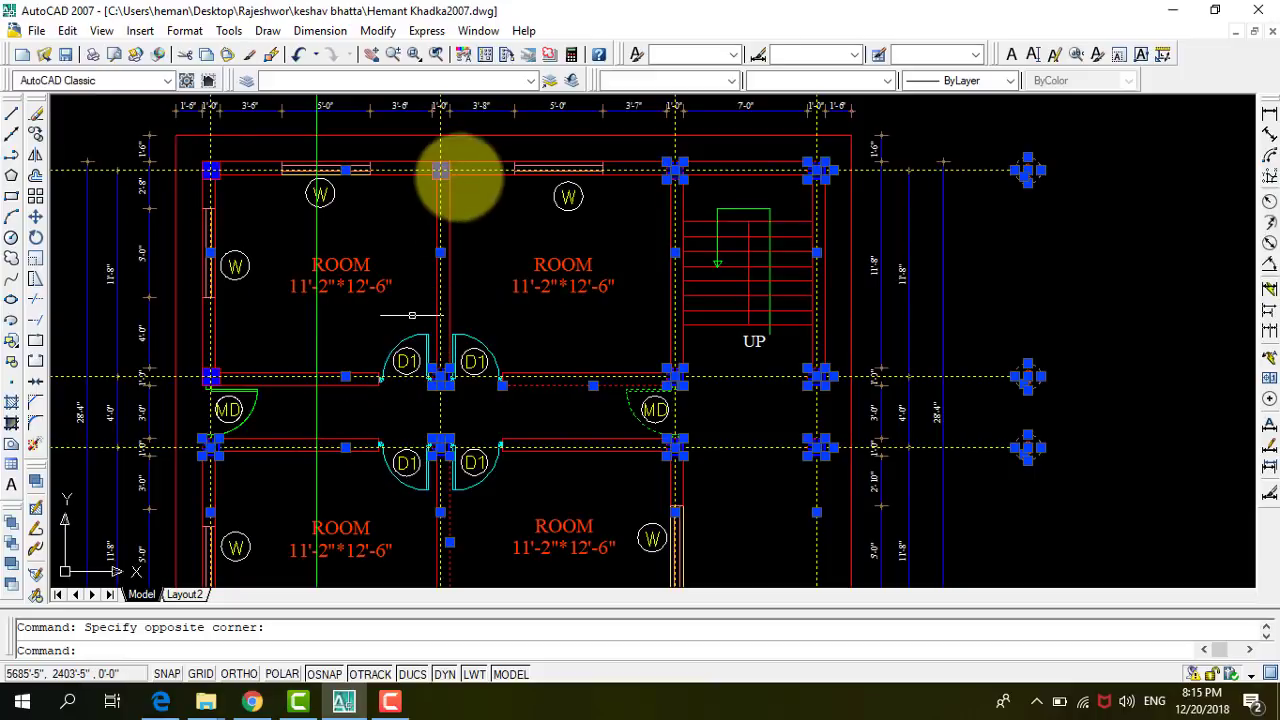
scroll(445, 172, up, 3)
scroll(334, 137, up, 3)
scroll(340, 135, up, 1)
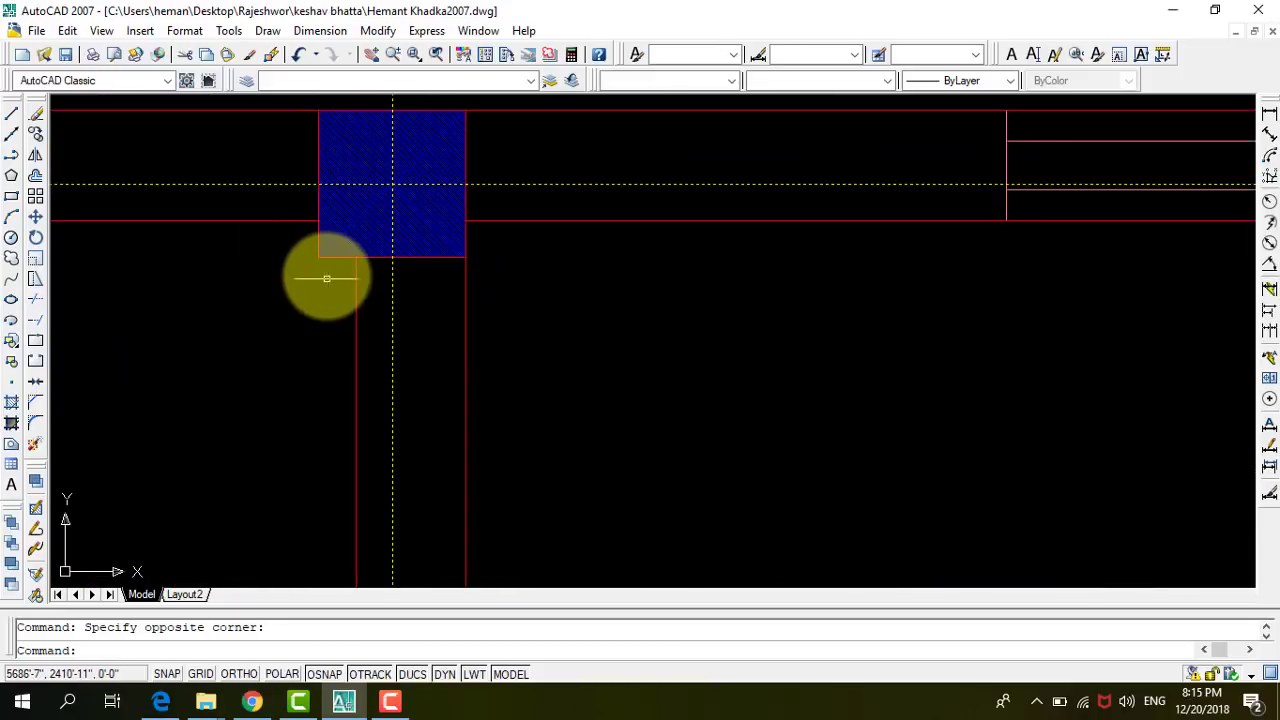
click(326, 278)
click(306, 247)
scroll(737, 314, down, 5)
scroll(715, 287, down, 2)
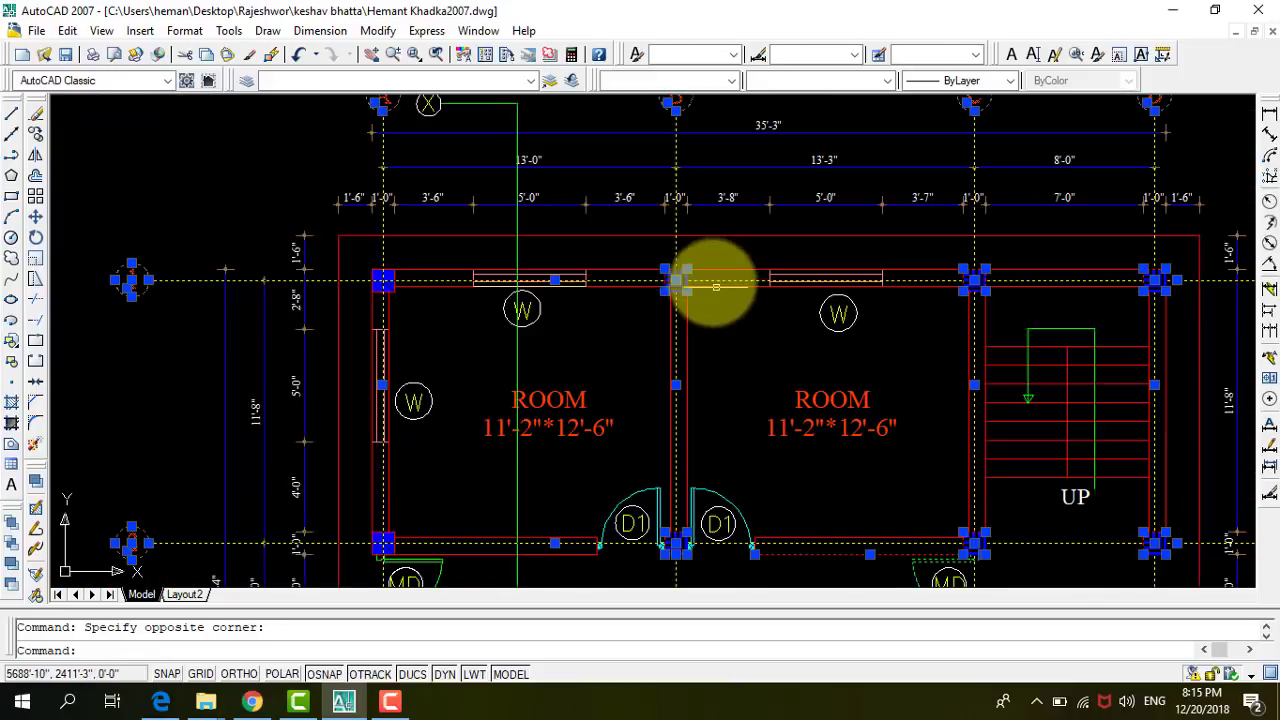
scroll(386, 286, up, 3)
scroll(386, 286, up, 3)
scroll(400, 290, up, 3)
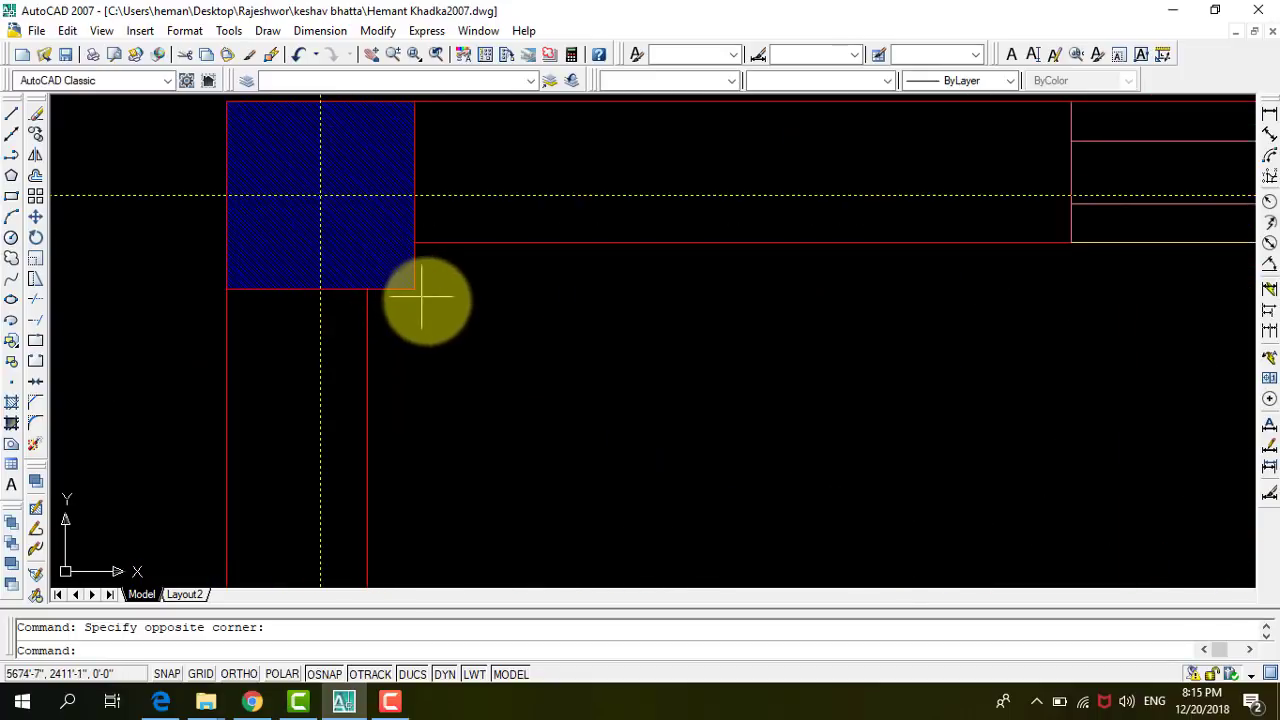
click(415, 290)
click(392, 268)
scroll(392, 268, down, 3)
scroll(390, 240, down, 2)
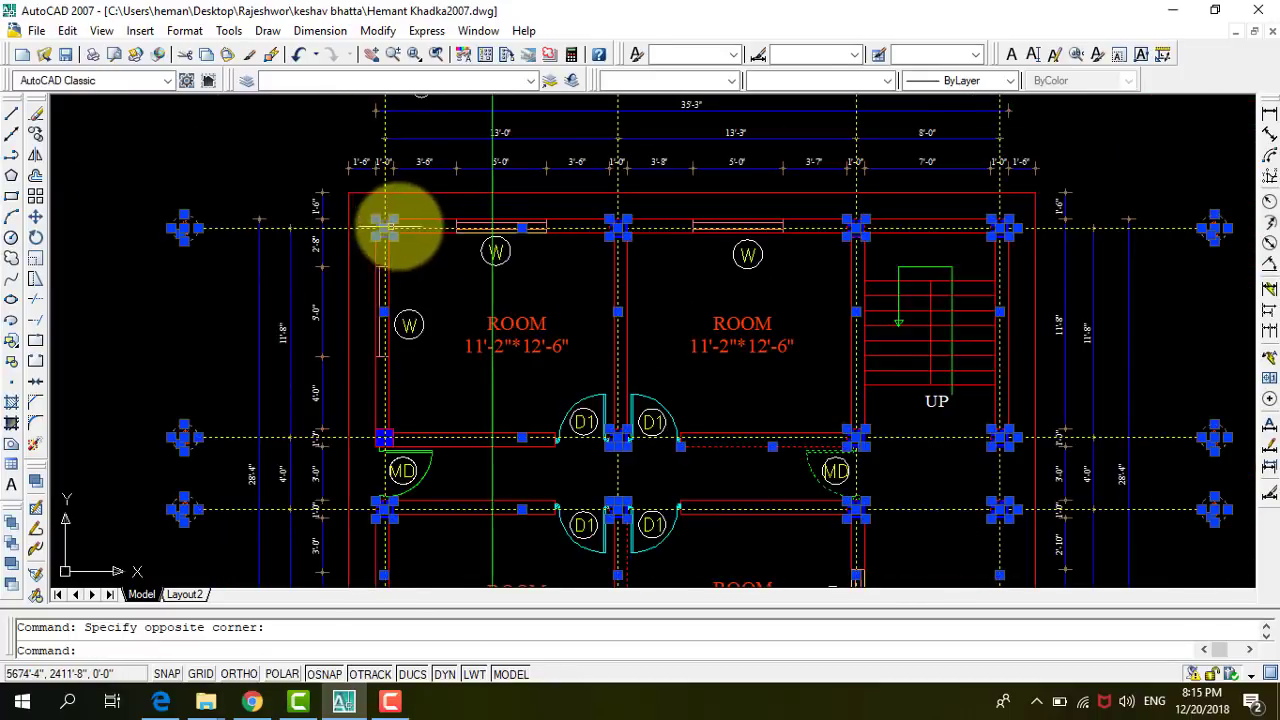
scroll(363, 391, up, 4)
scroll(365, 357, up, 2)
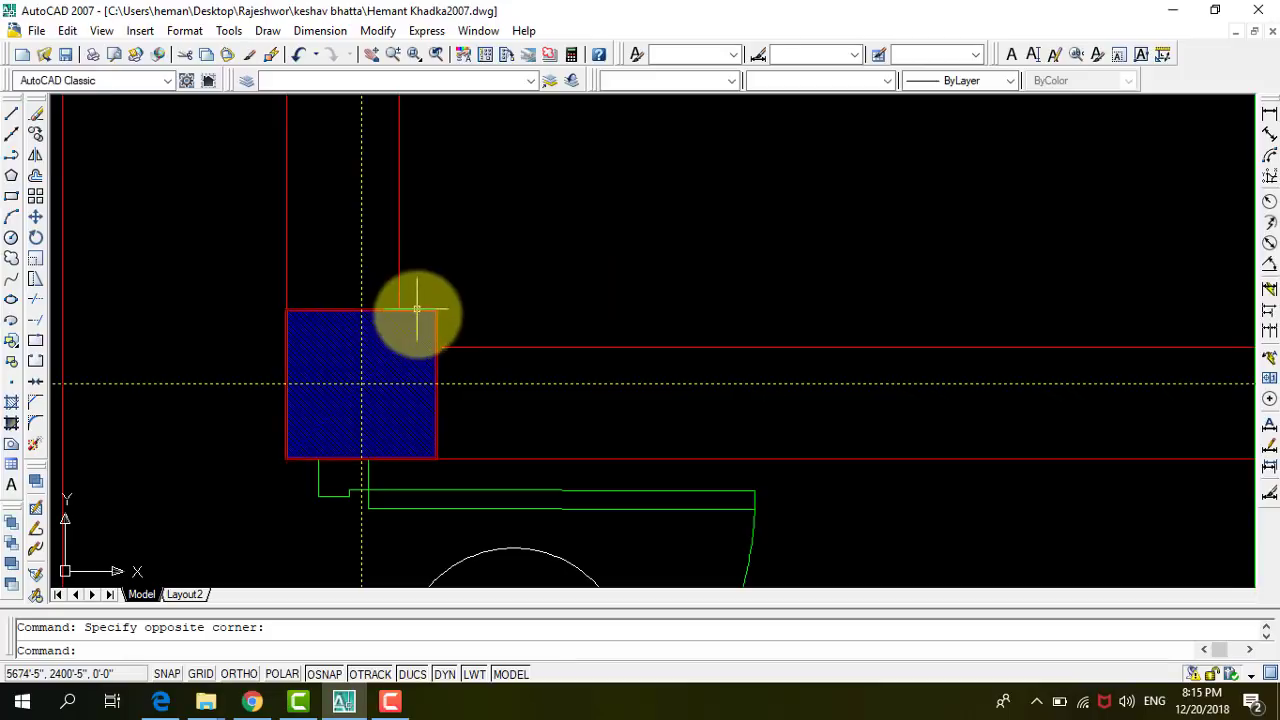
click(452, 329)
click(423, 281)
scroll(449, 217, down, 3)
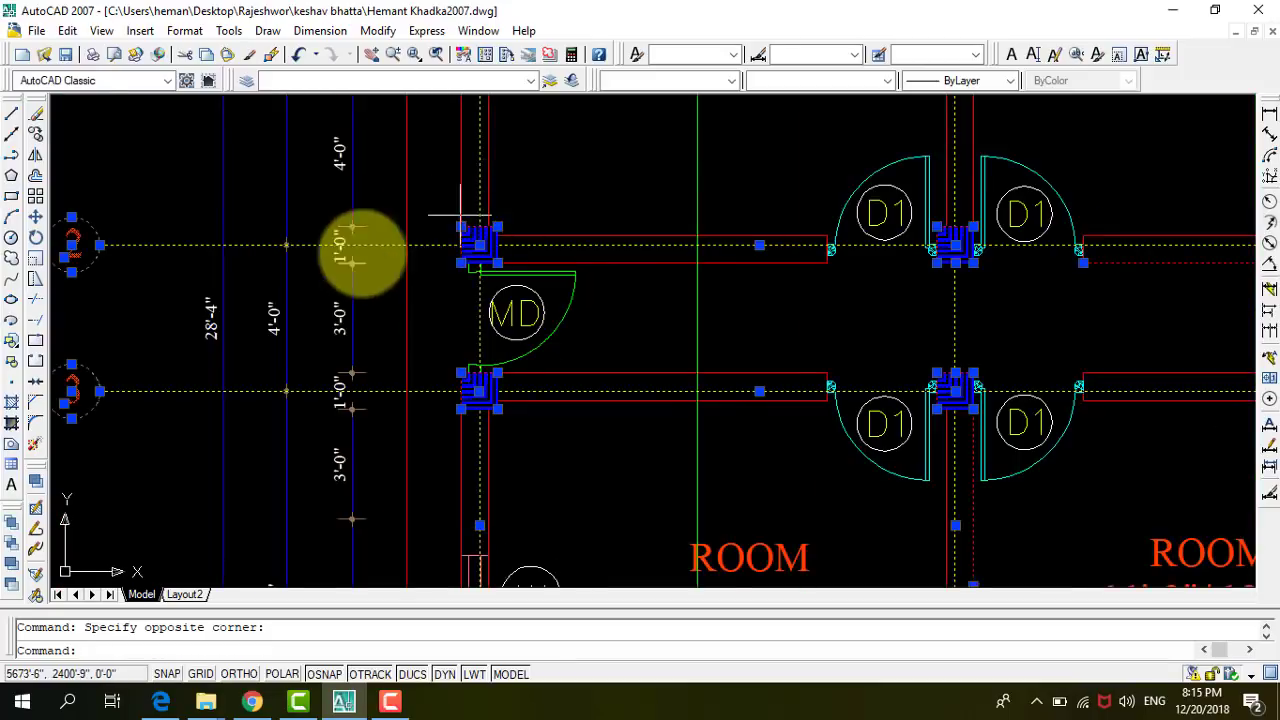
scroll(328, 278, down, 2)
scroll(447, 300, down, 1)
scroll(571, 363, down, 2)
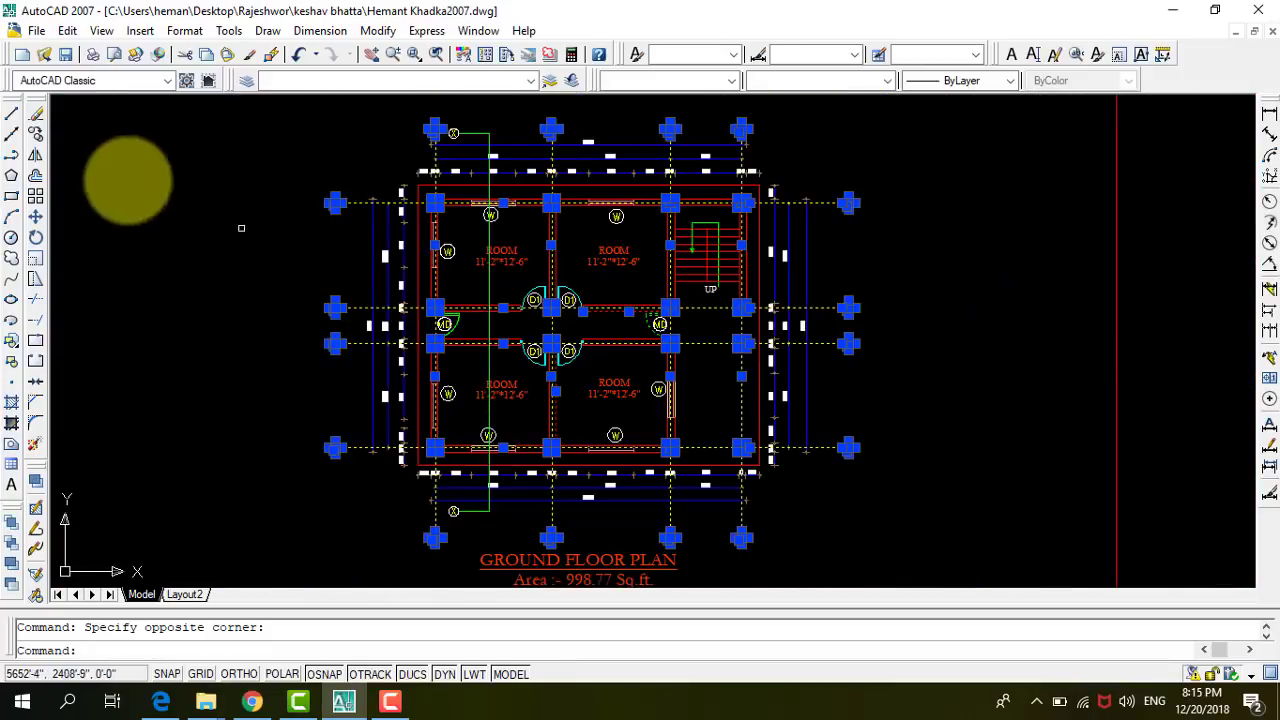
Copy the selected grids, bubbles and columns from a grid corner to the plan's left, ending with Esc.
click(35, 140)
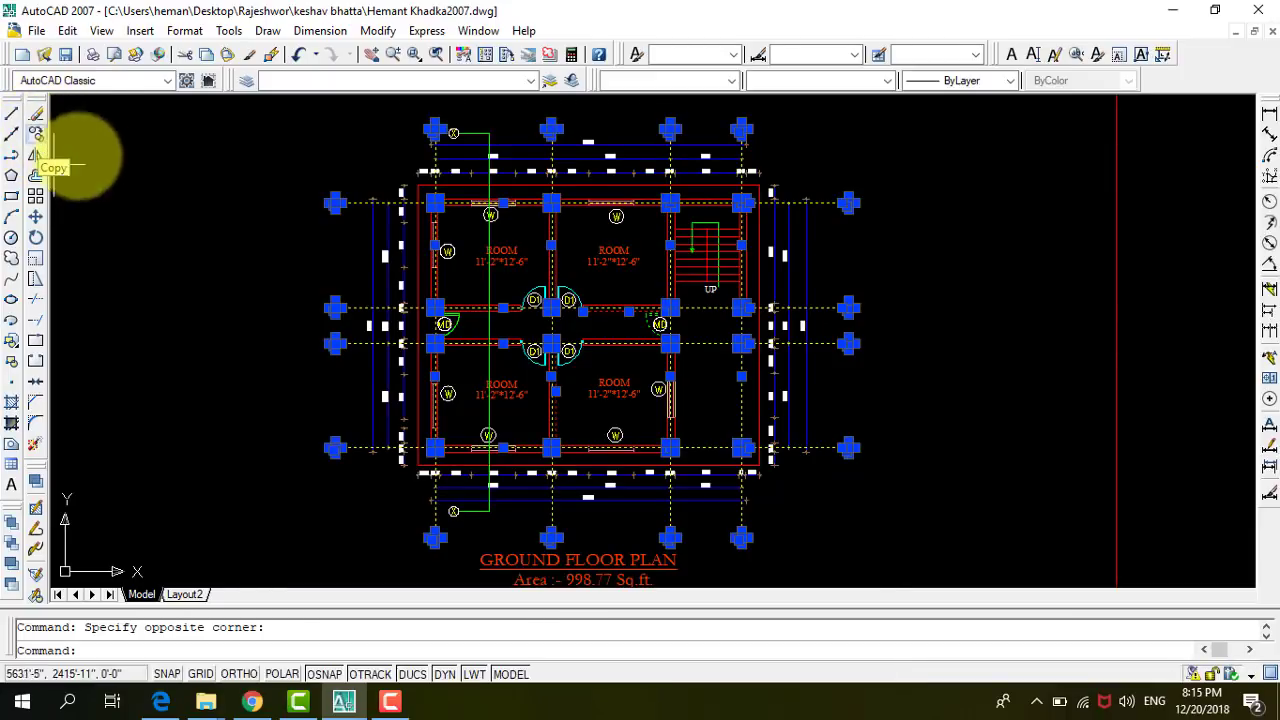
scroll(413, 194, up, 2)
scroll(420, 195, up, 1)
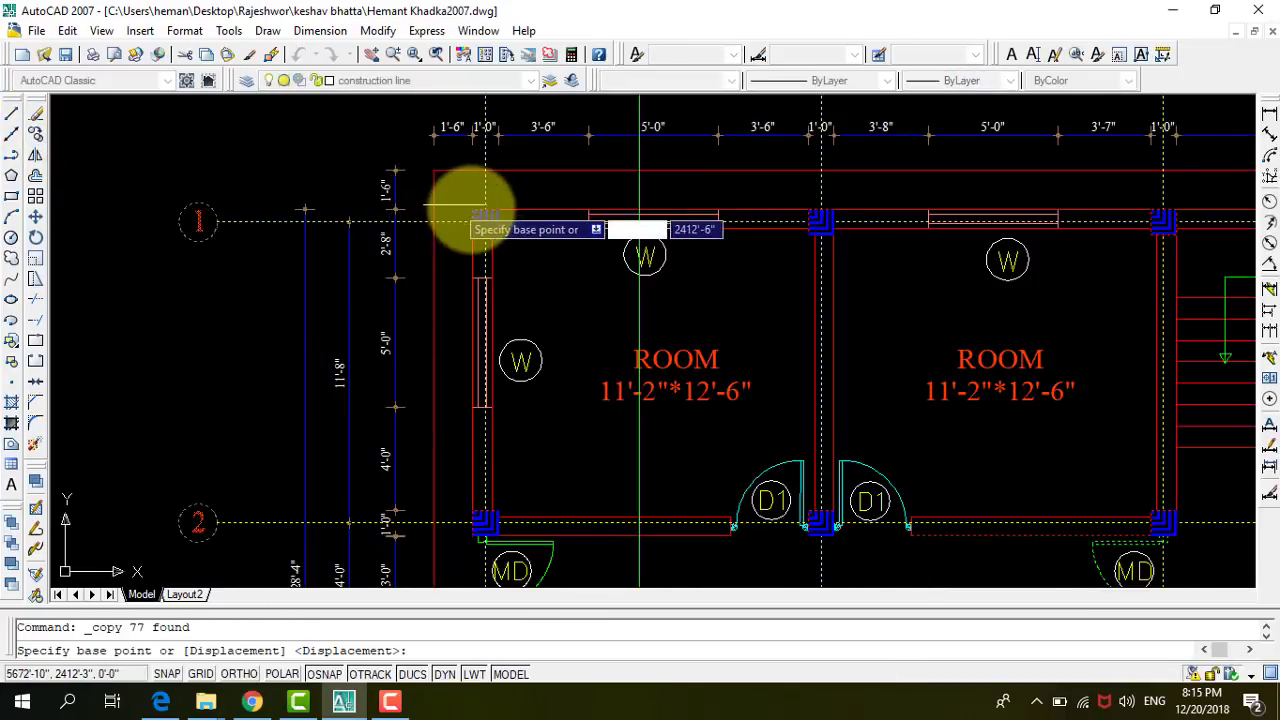
click(473, 210)
scroll(654, 190, down, 1)
scroll(663, 178, down, 2)
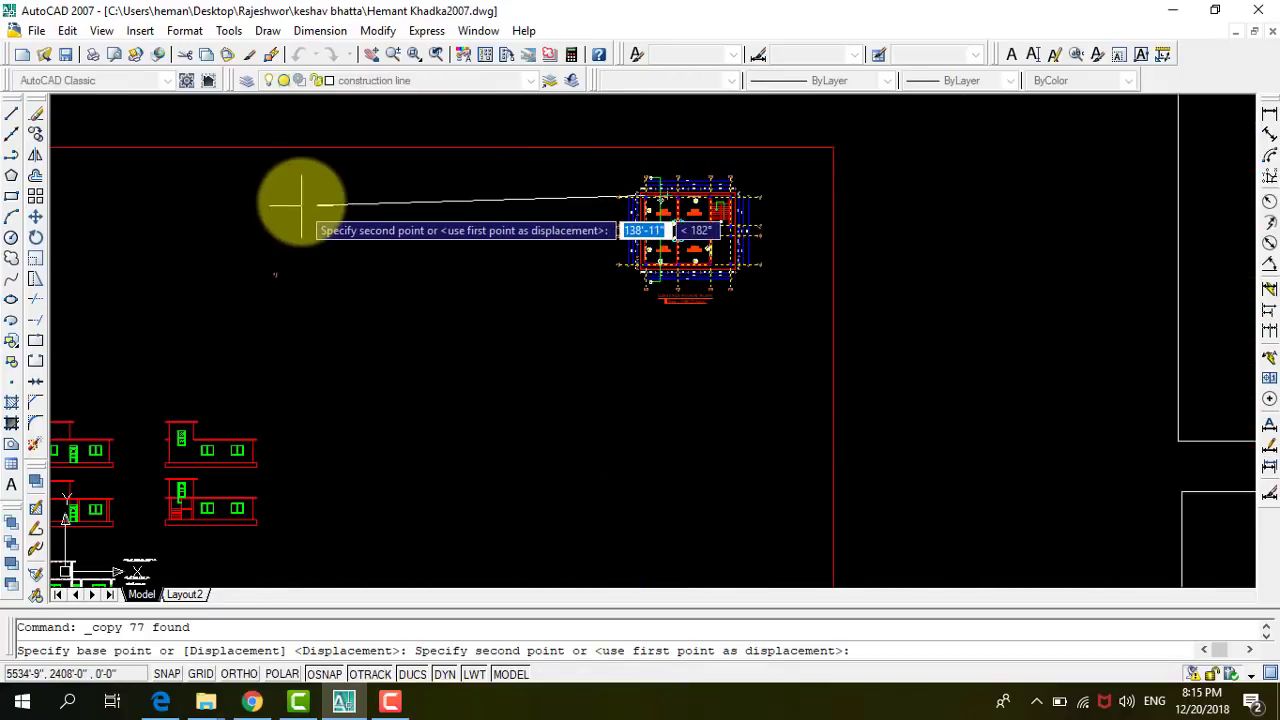
scroll(301, 205, up, 2)
click(315, 165)
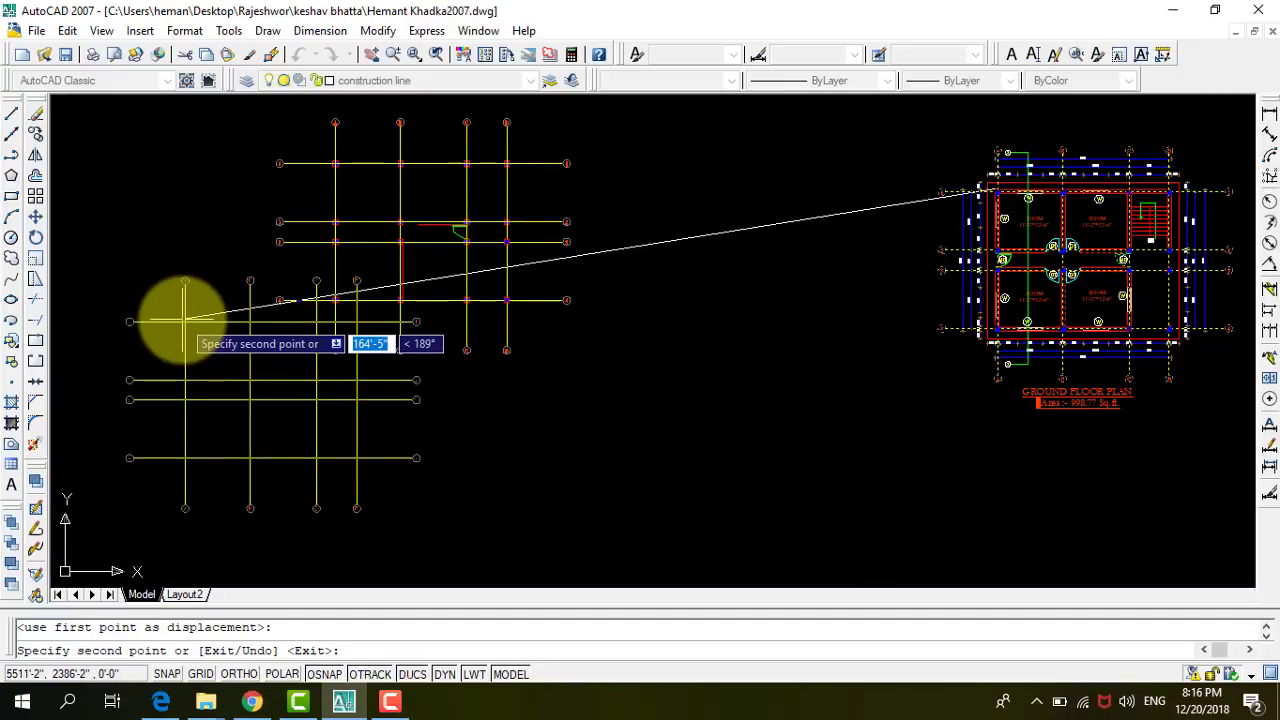
key(Escape)
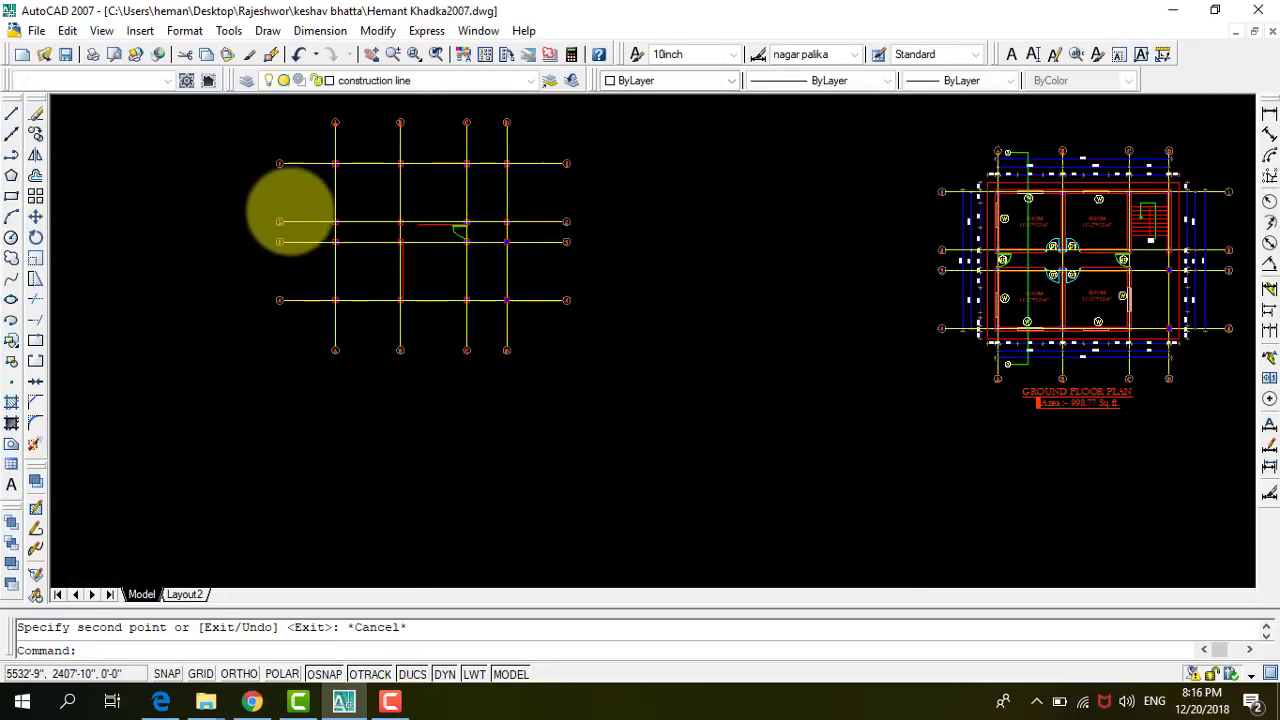
Window-select the stray red wall line and door arc on the copied column grid.
scroll(291, 206, up, 3)
scroll(625, 364, up, 2)
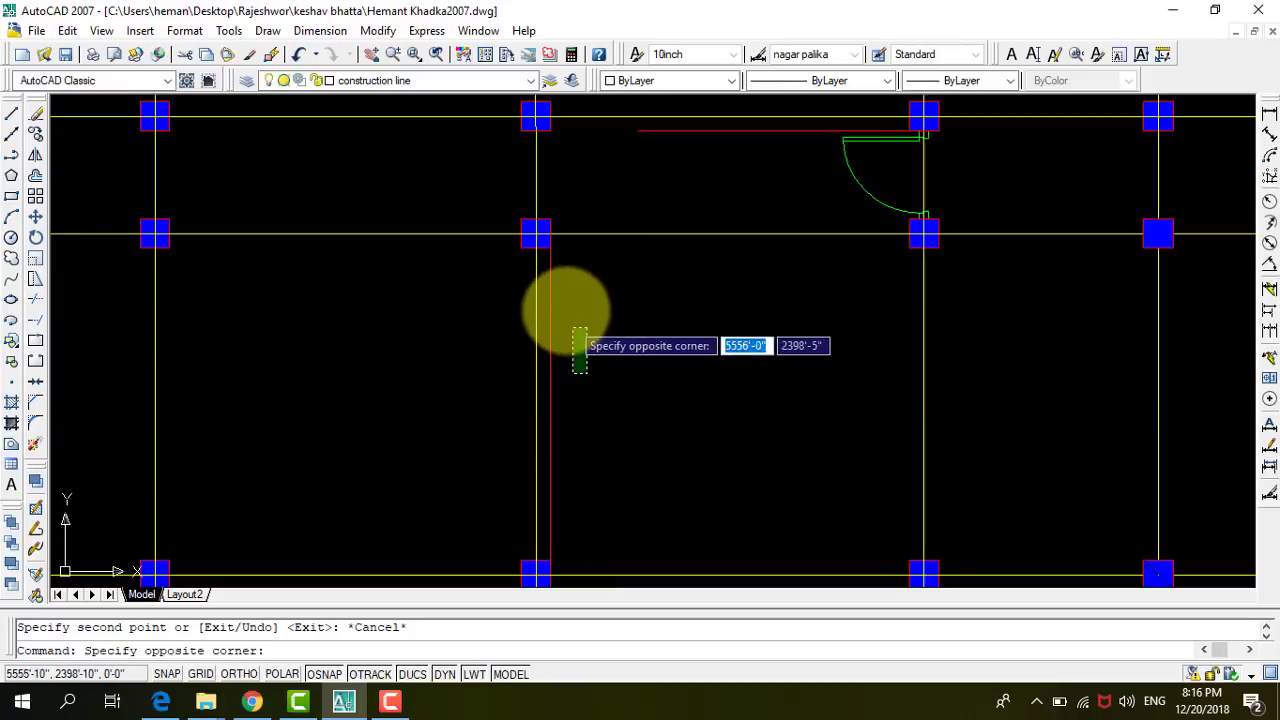
click(546, 310)
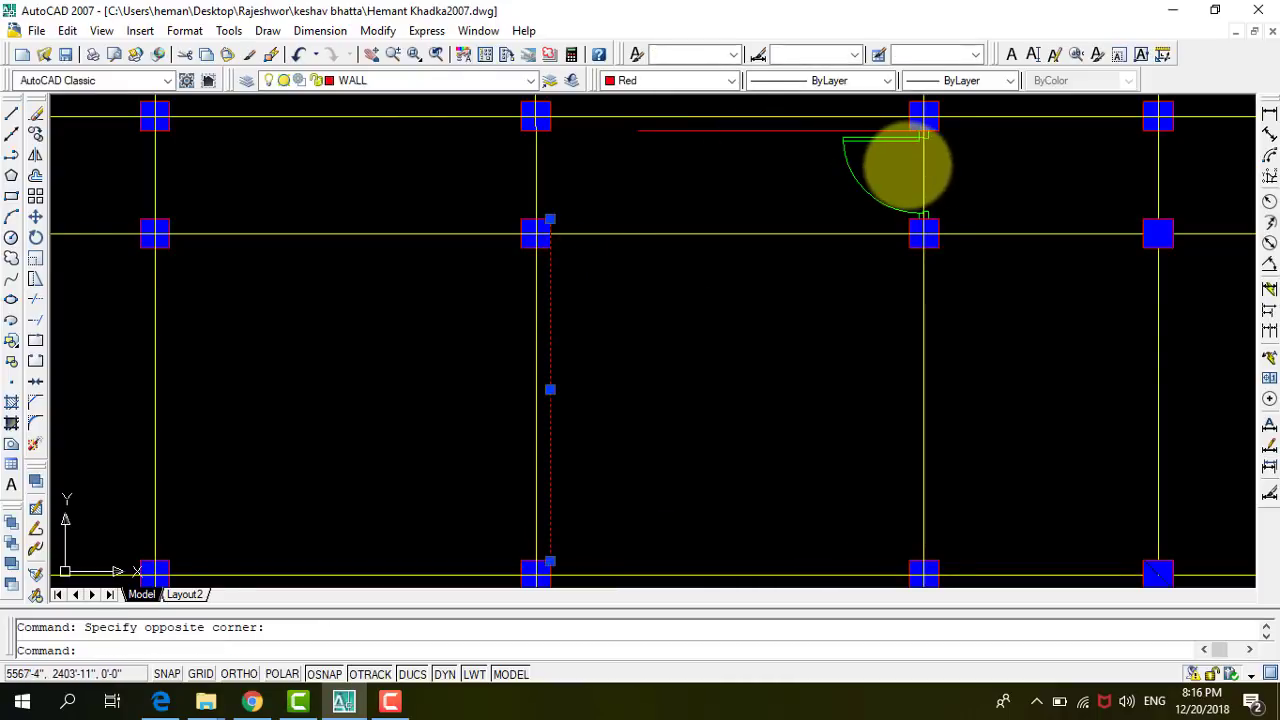
click(831, 131)
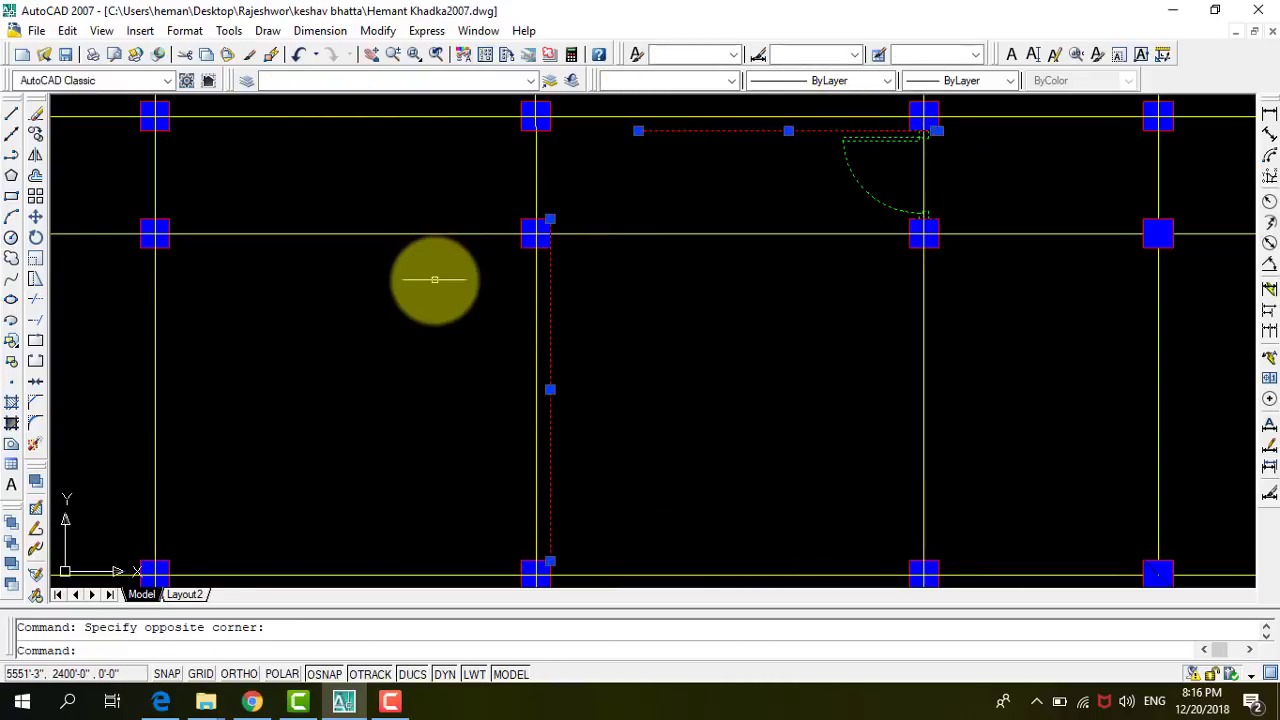
scroll(745, 352, down, 8)
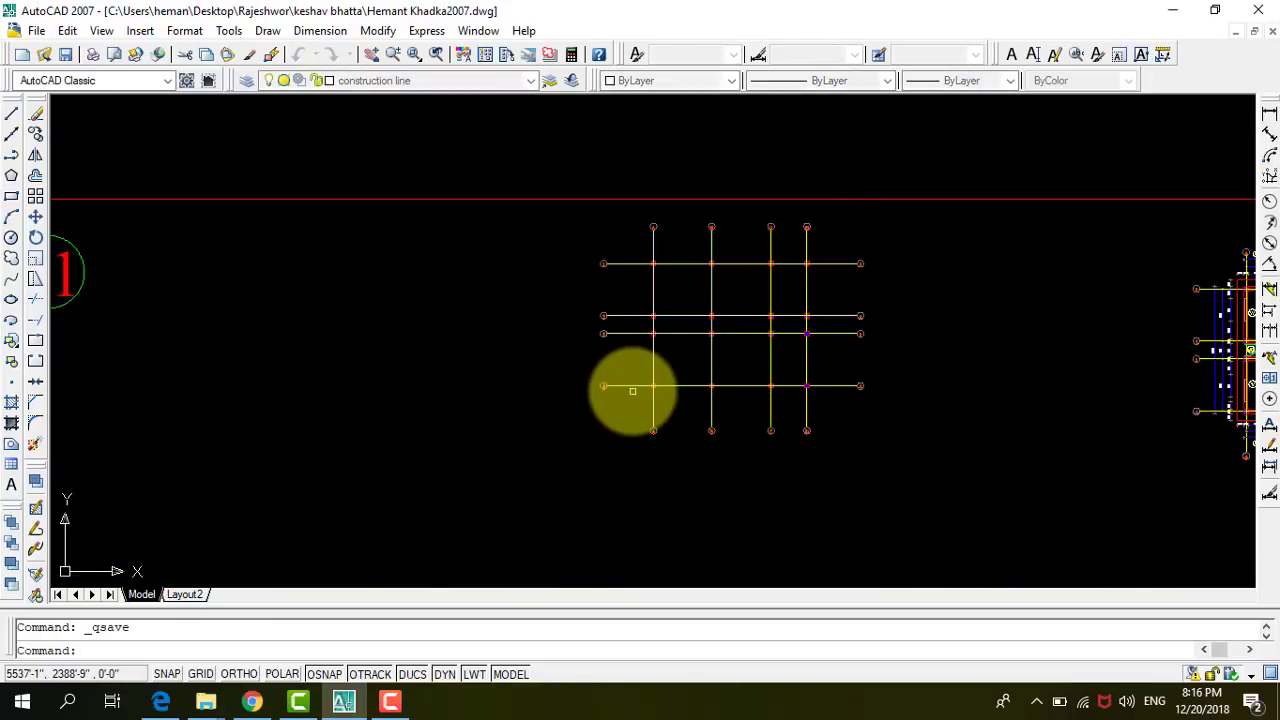
scroll(600, 382, up, 4)
scroll(245, 384, down, 8)
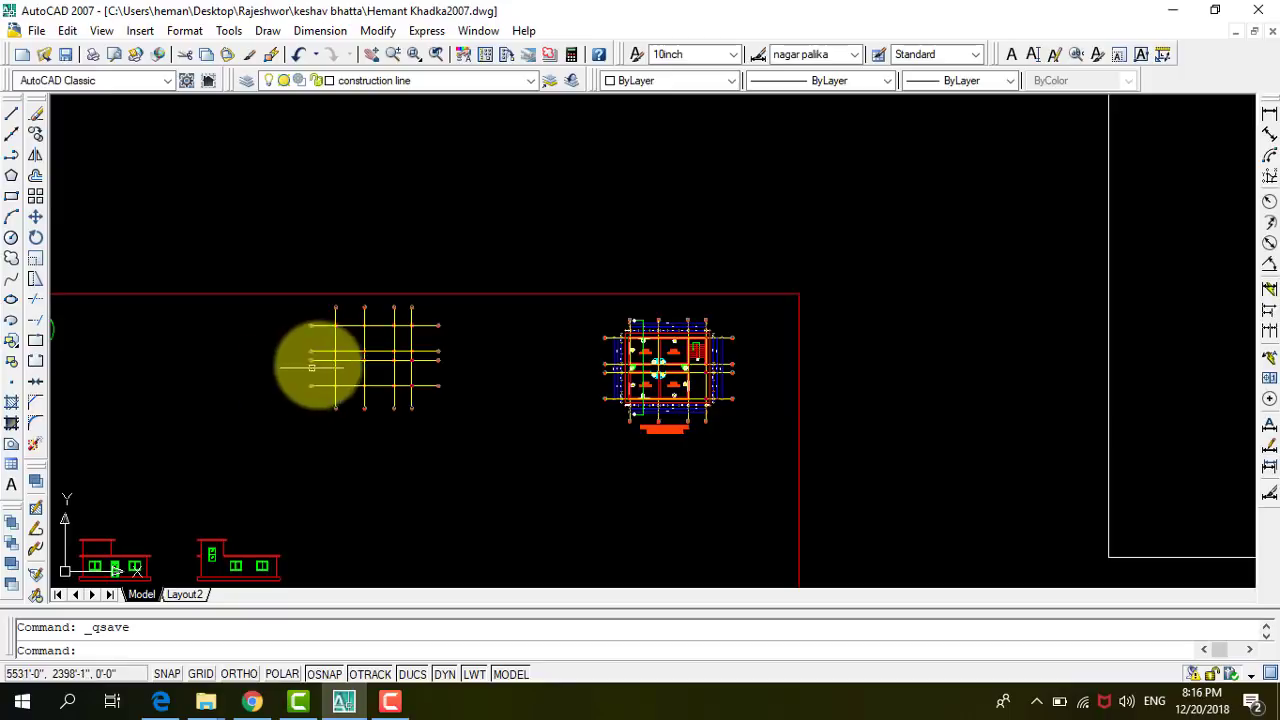
scroll(312, 367, up, 5)
scroll(329, 391, down, 3)
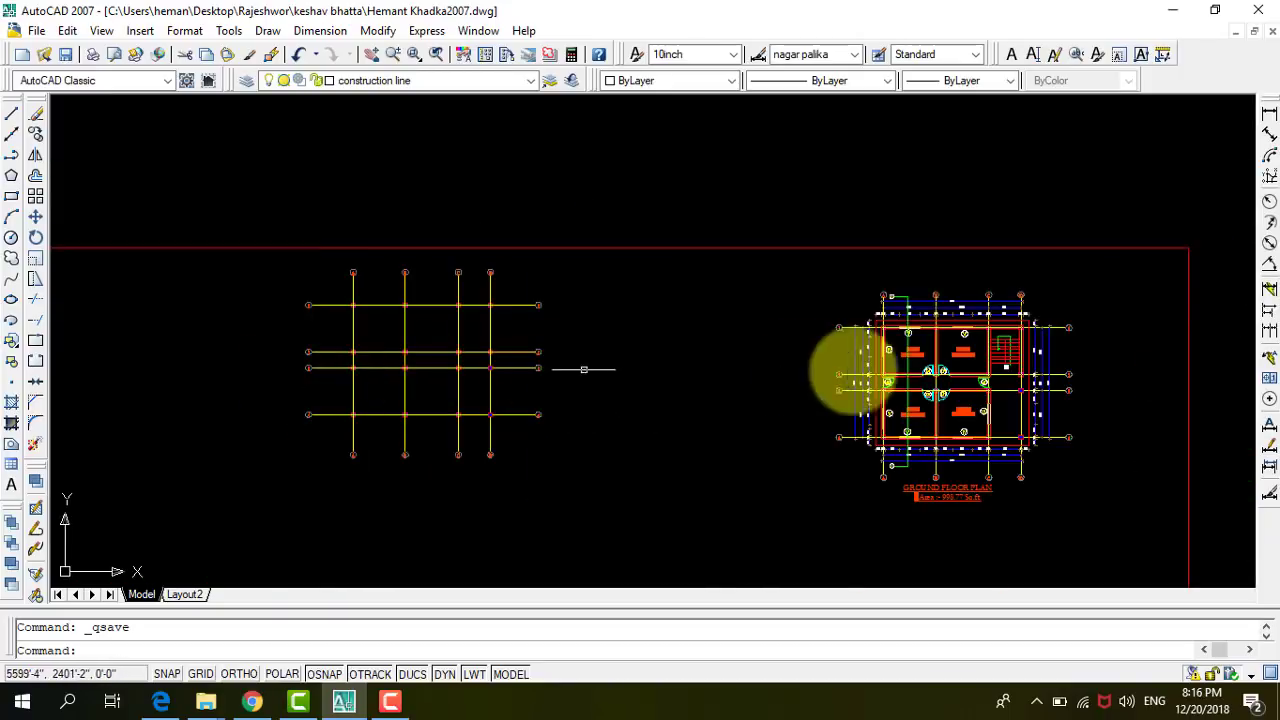
Select the dimension strings above the plan, including the 13'-0" dimension.
scroll(948, 304, up, 8)
scroll(840, 315, down, 2)
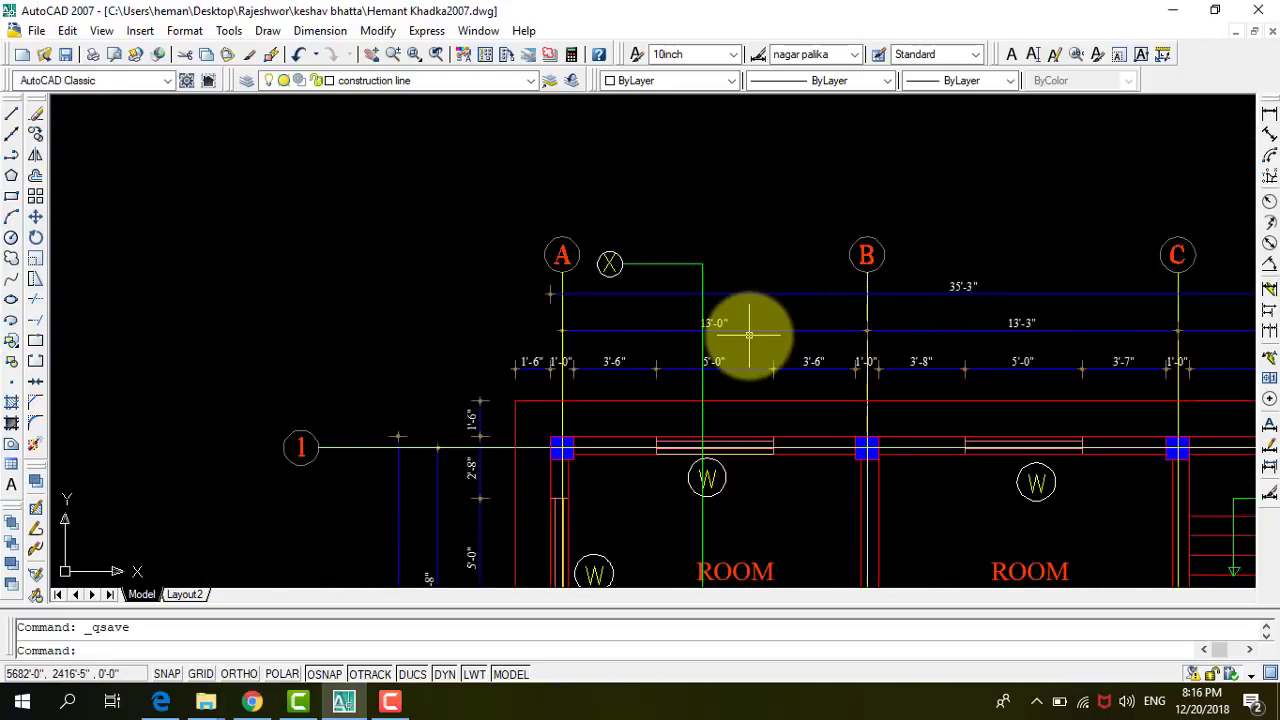
click(753, 327)
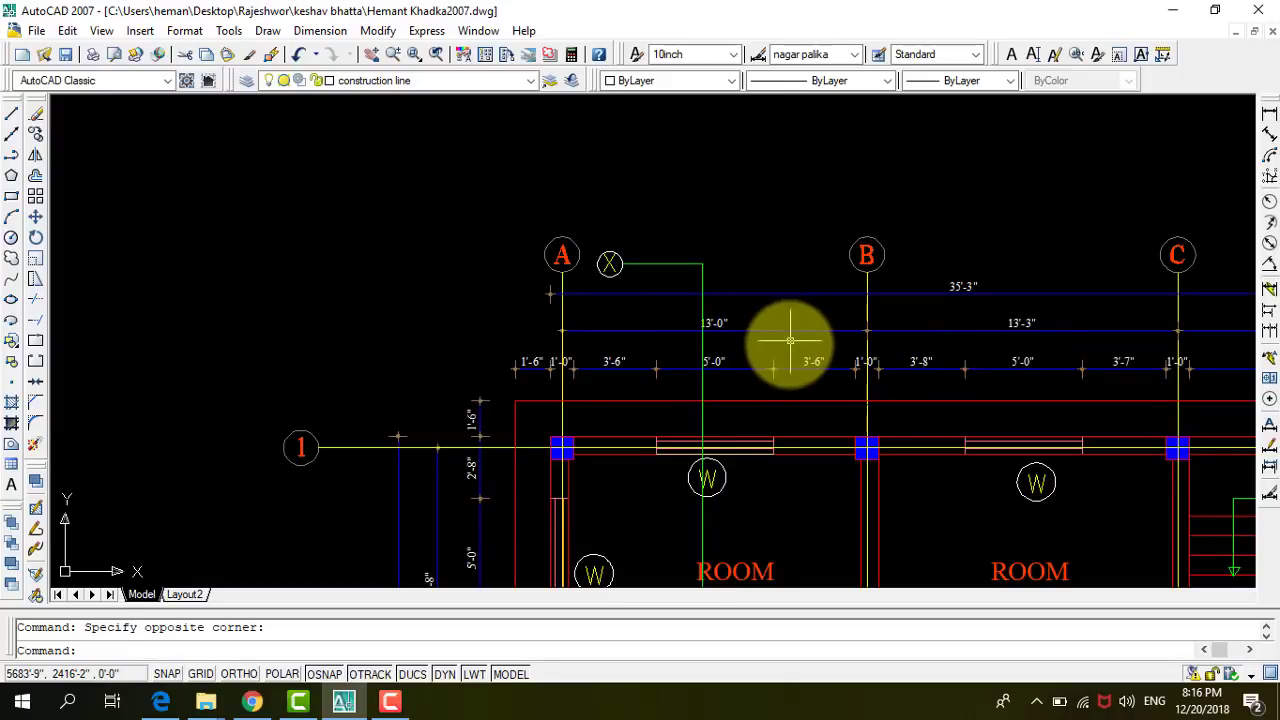
click(790, 341)
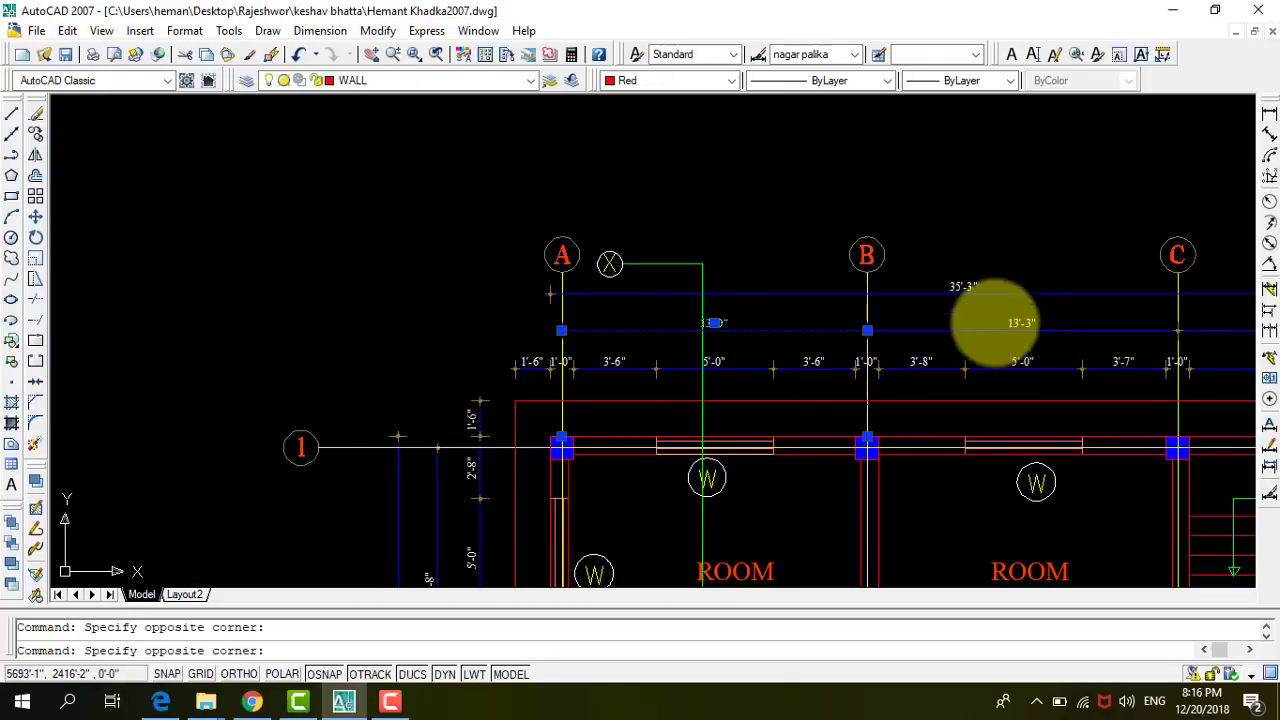
click(661, 370)
scroll(661, 370, down, 1)
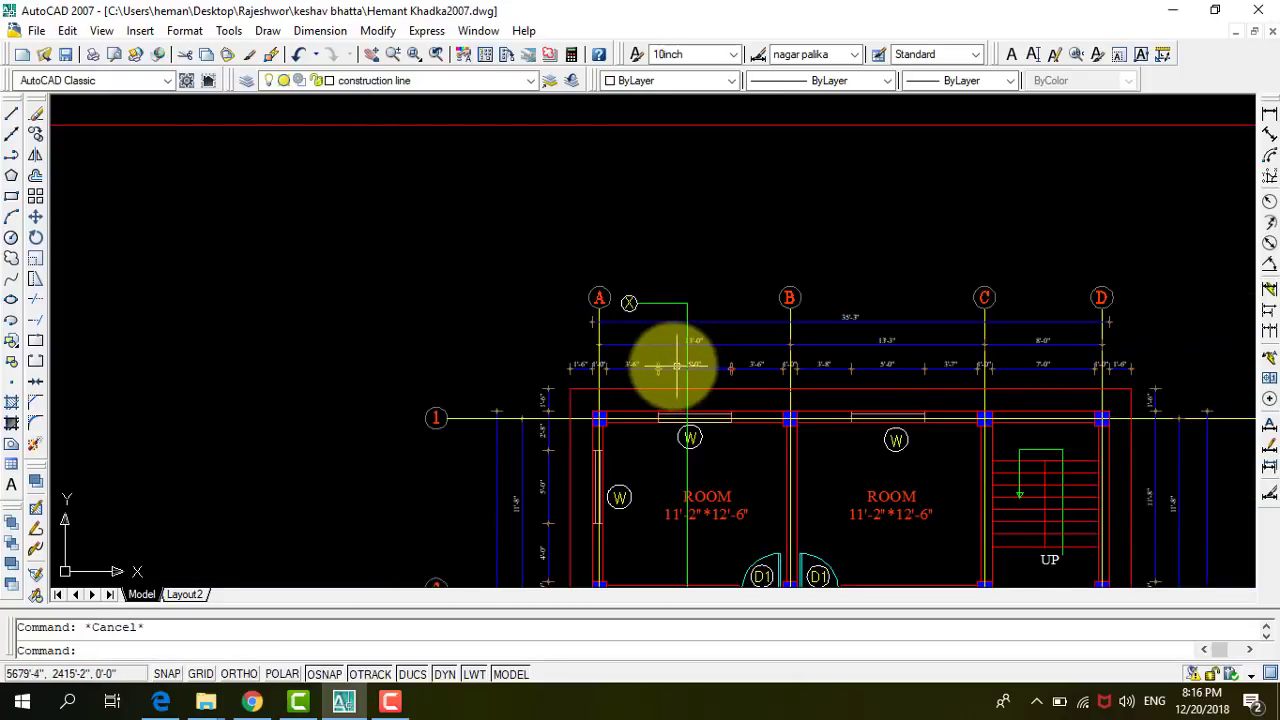
scroll(713, 353, up, 5)
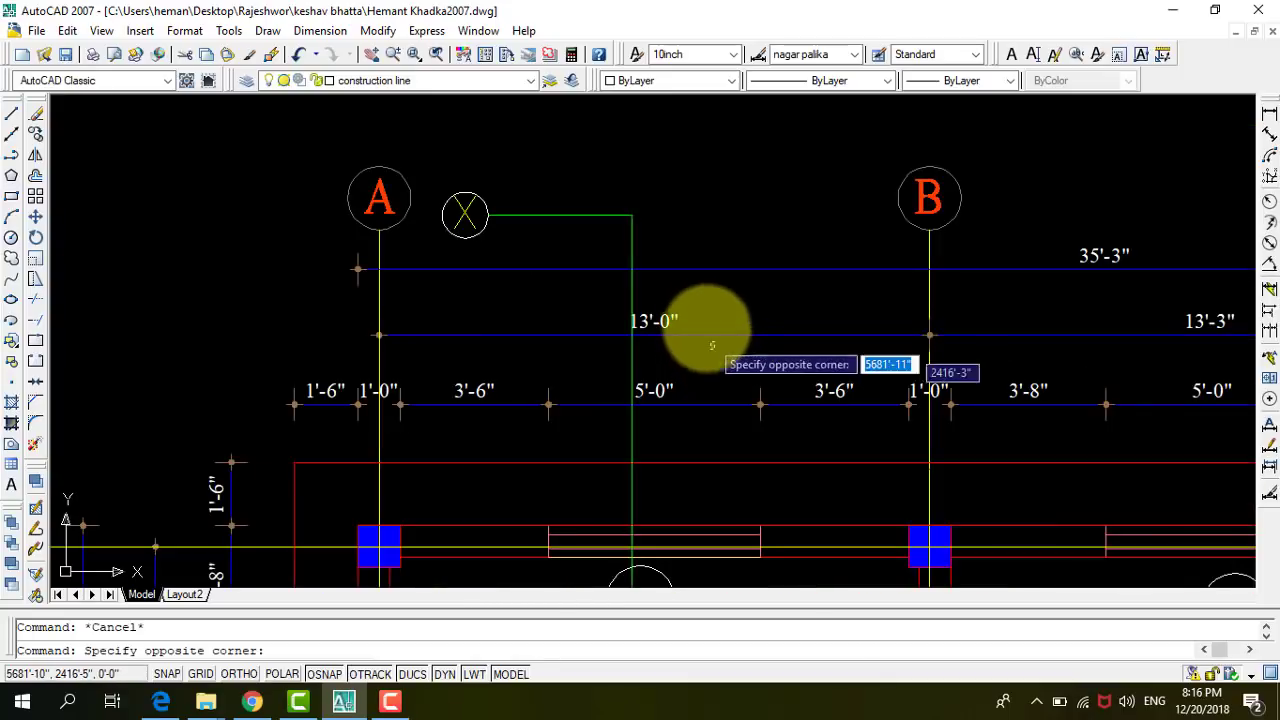
click(714, 322)
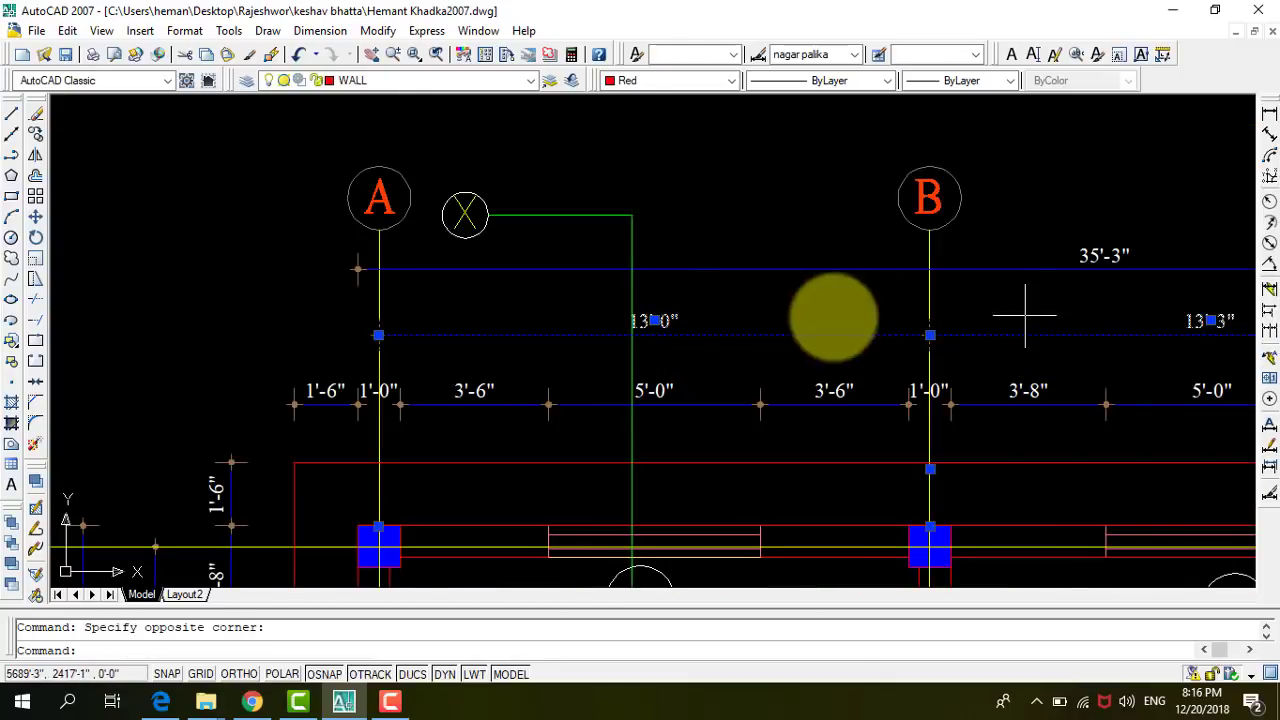
Add the dimension strings below the plan to the selection.
scroll(831, 314, down, 3)
scroll(737, 366, up, 2)
scroll(863, 354, up, 2)
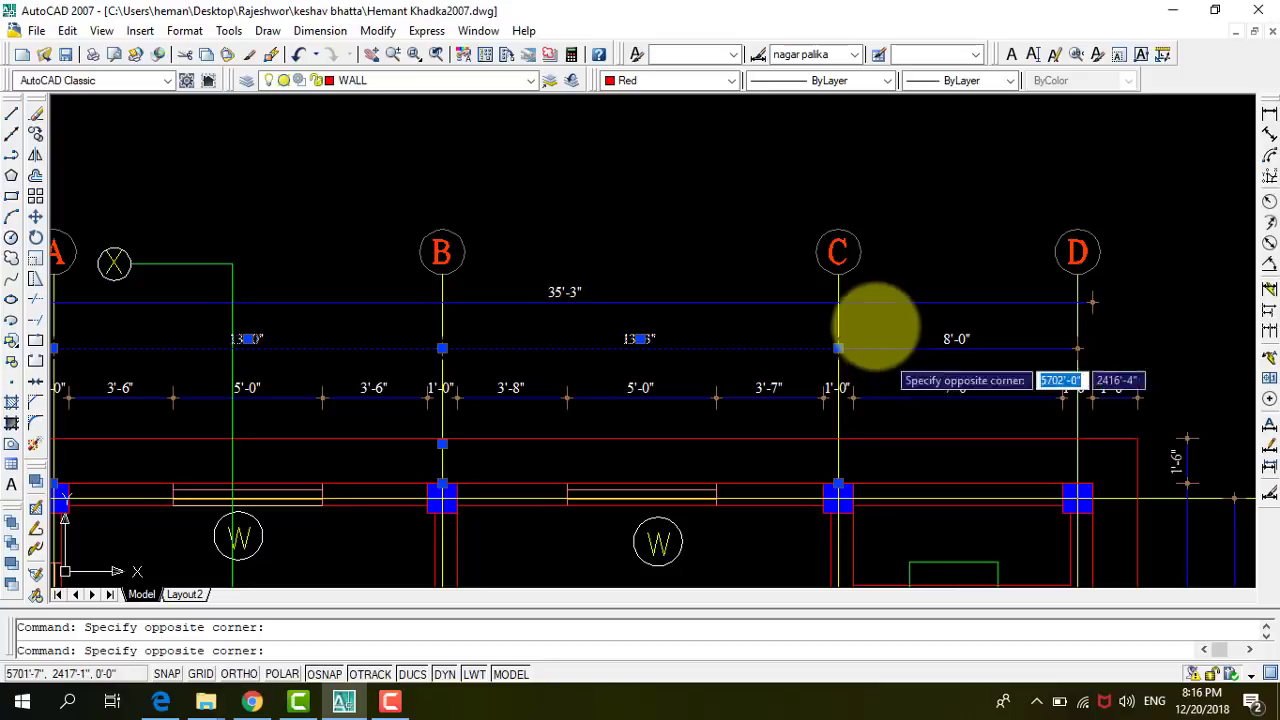
scroll(834, 320, down, 3)
scroll(683, 385, up, 1)
scroll(683, 385, up, 1)
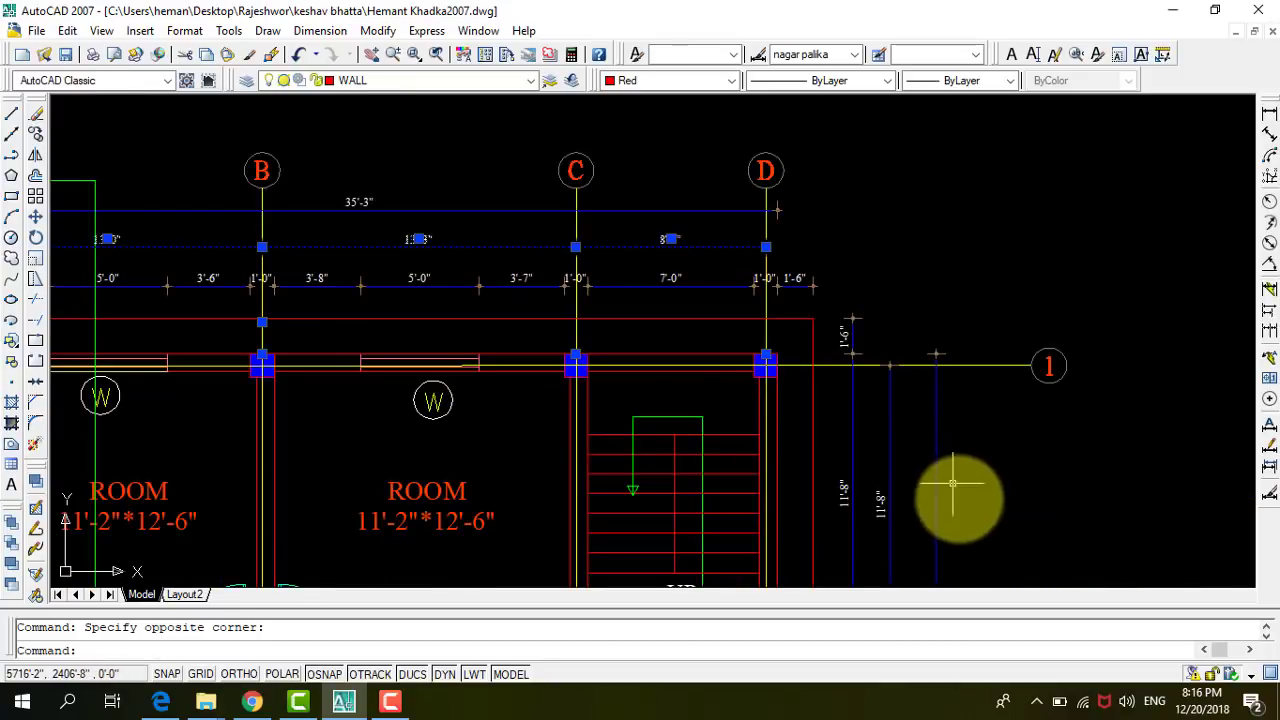
scroll(880, 410, down, 3)
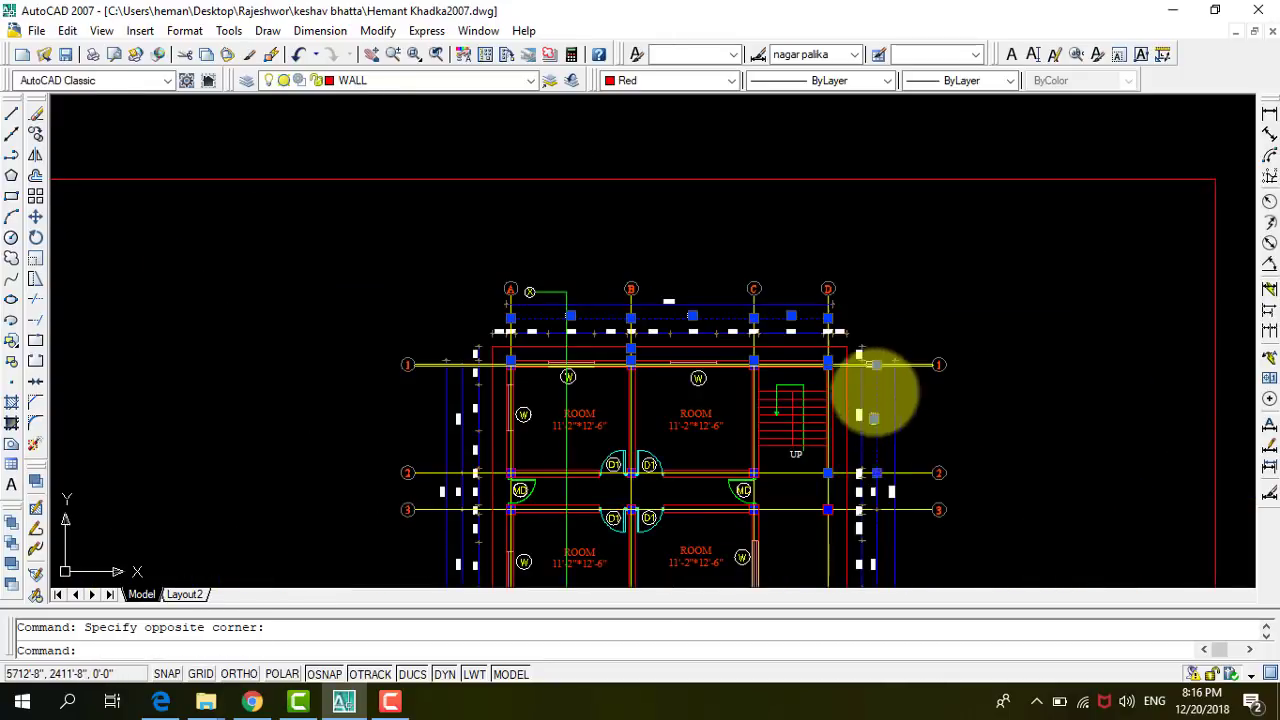
scroll(877, 522, up, 3)
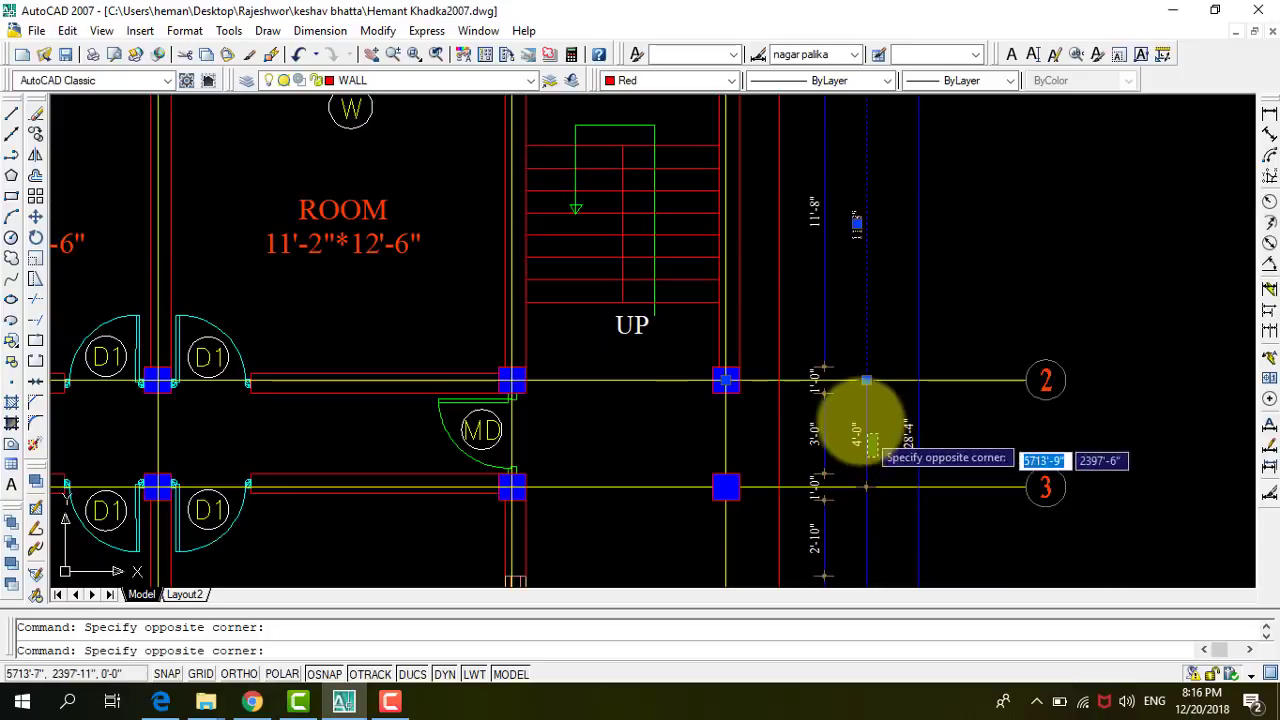
scroll(845, 380, down, 2)
scroll(851, 430, up, 2)
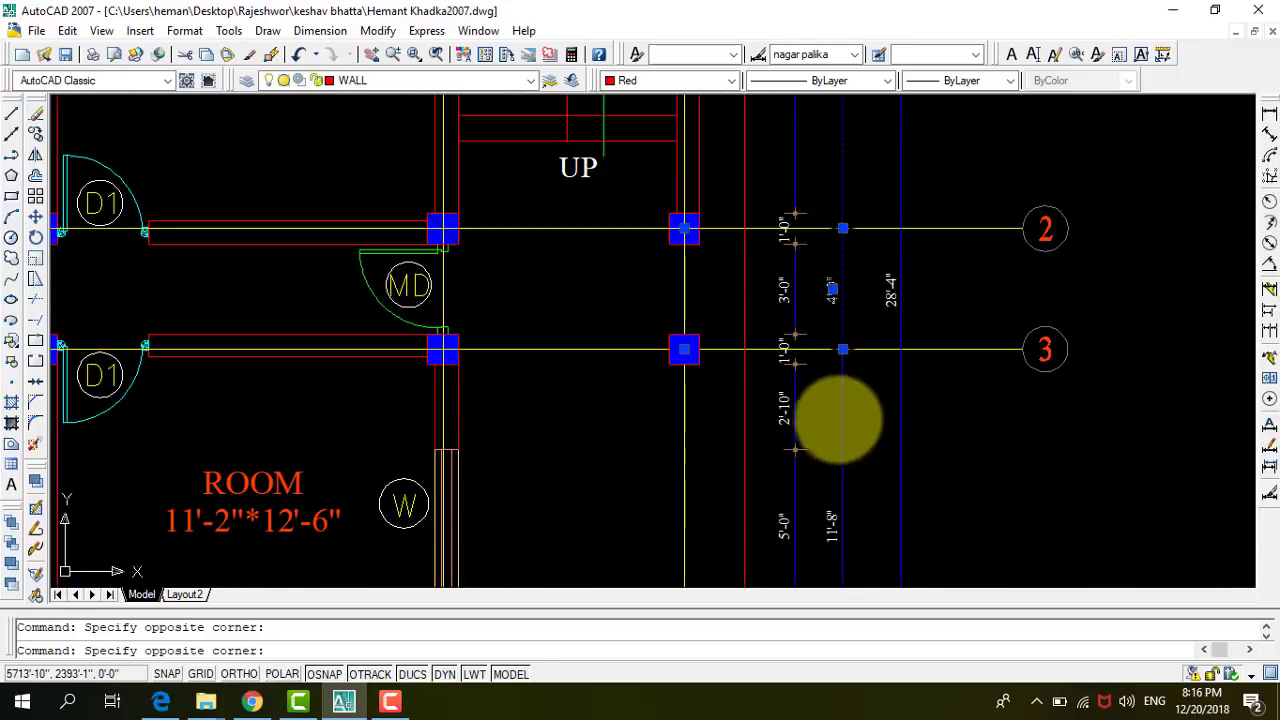
scroll(860, 370, down, 3)
scroll(764, 525, up, 3)
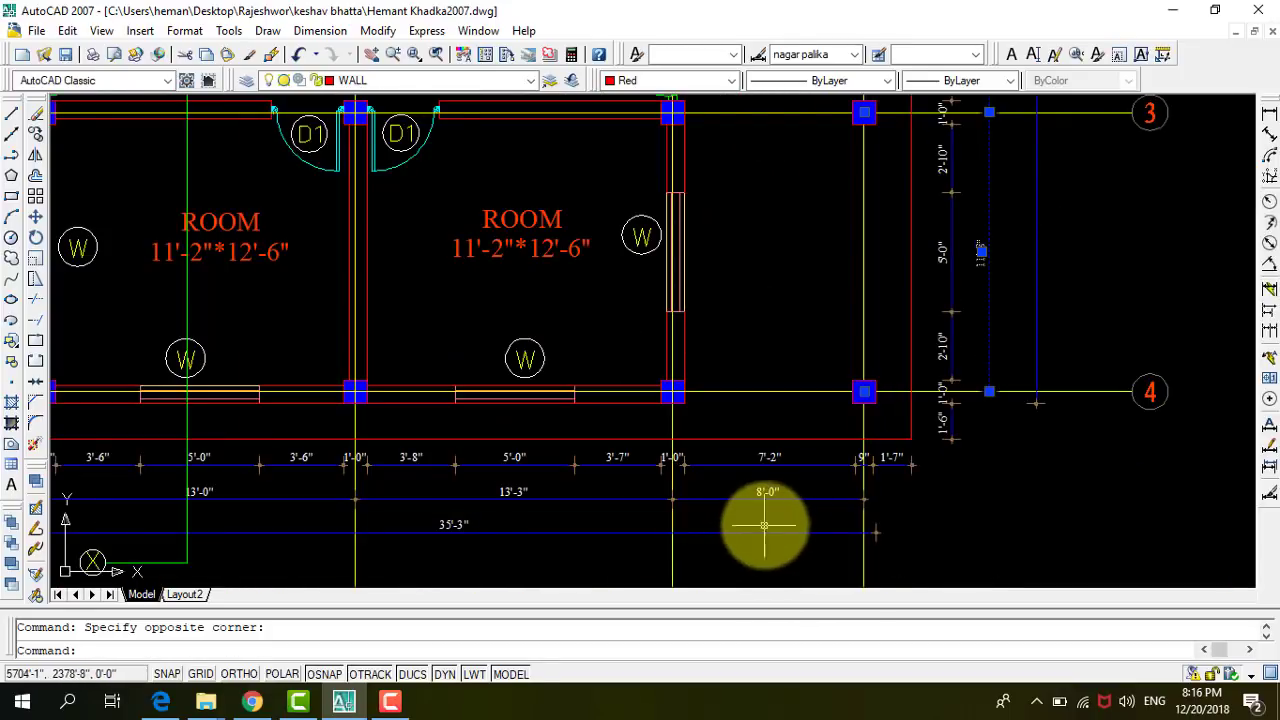
click(517, 497)
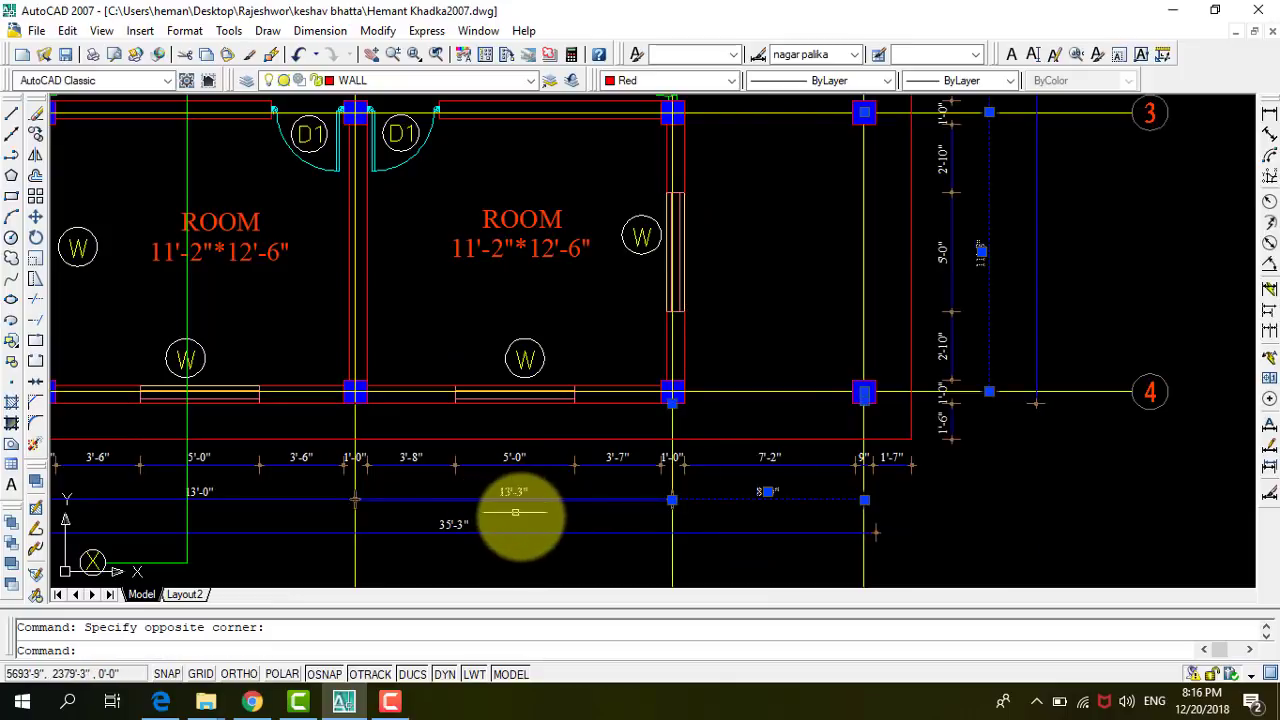
click(513, 505)
scroll(490, 512, down, 3)
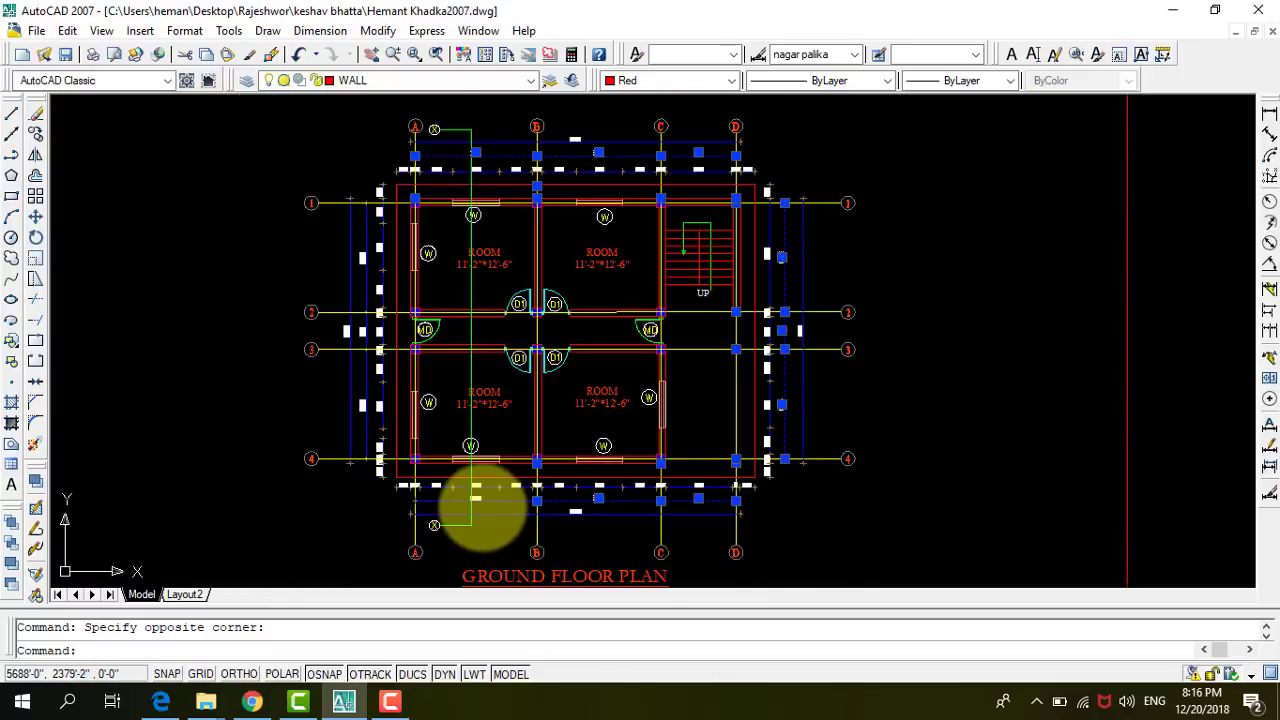
scroll(500, 505, up, 3)
click(495, 492)
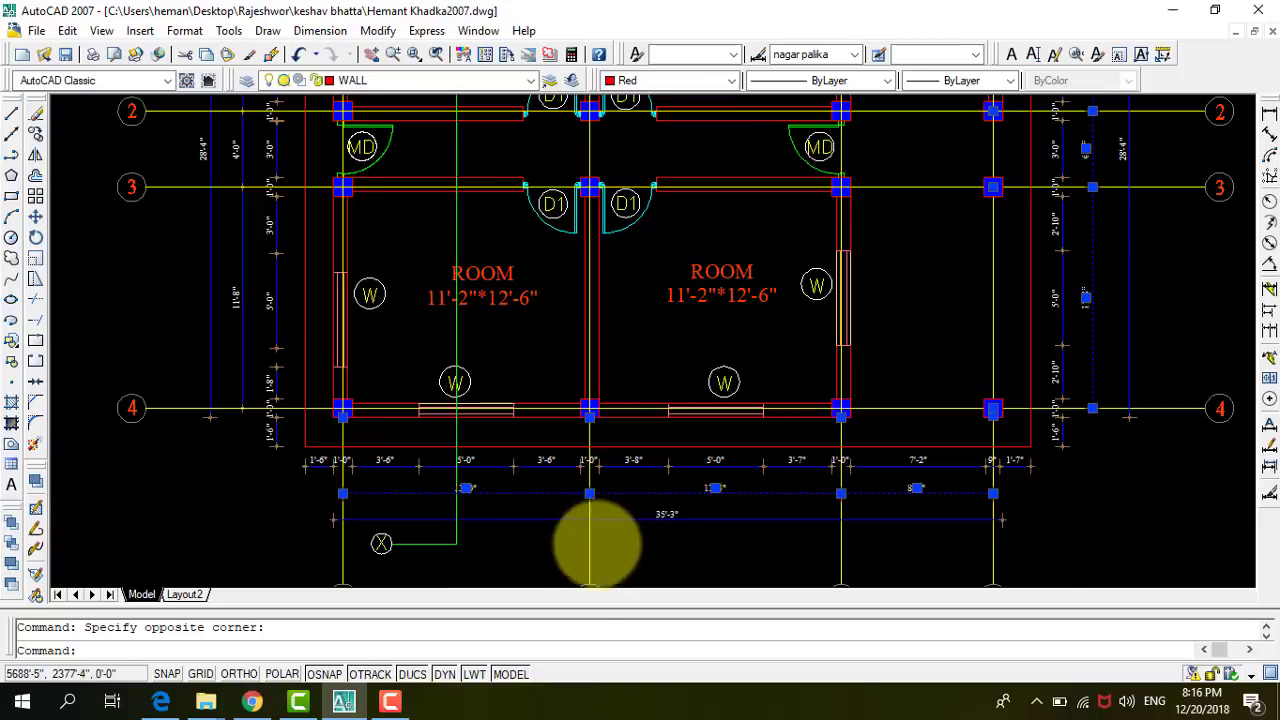
scroll(457, 443, down, 3)
scroll(450, 445, up, 2)
Add the left-side dimensions, including the one between grids 2 and 3.
click(437, 462)
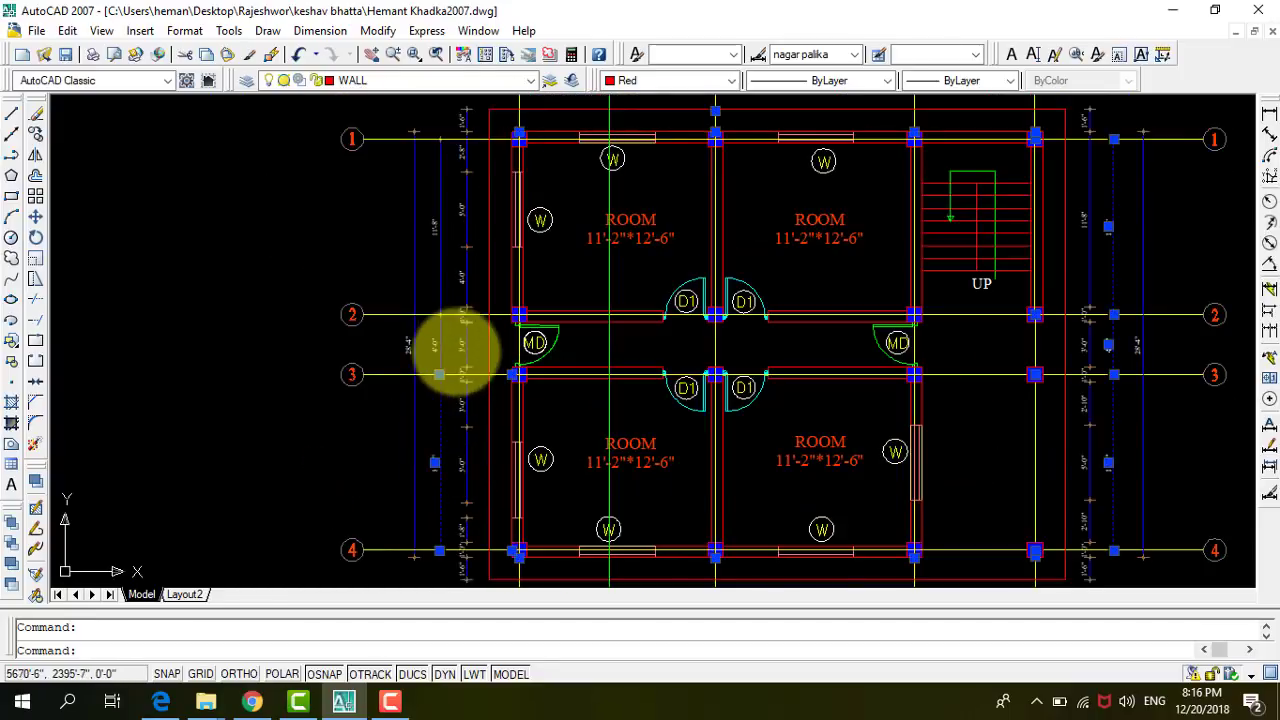
click(440, 340)
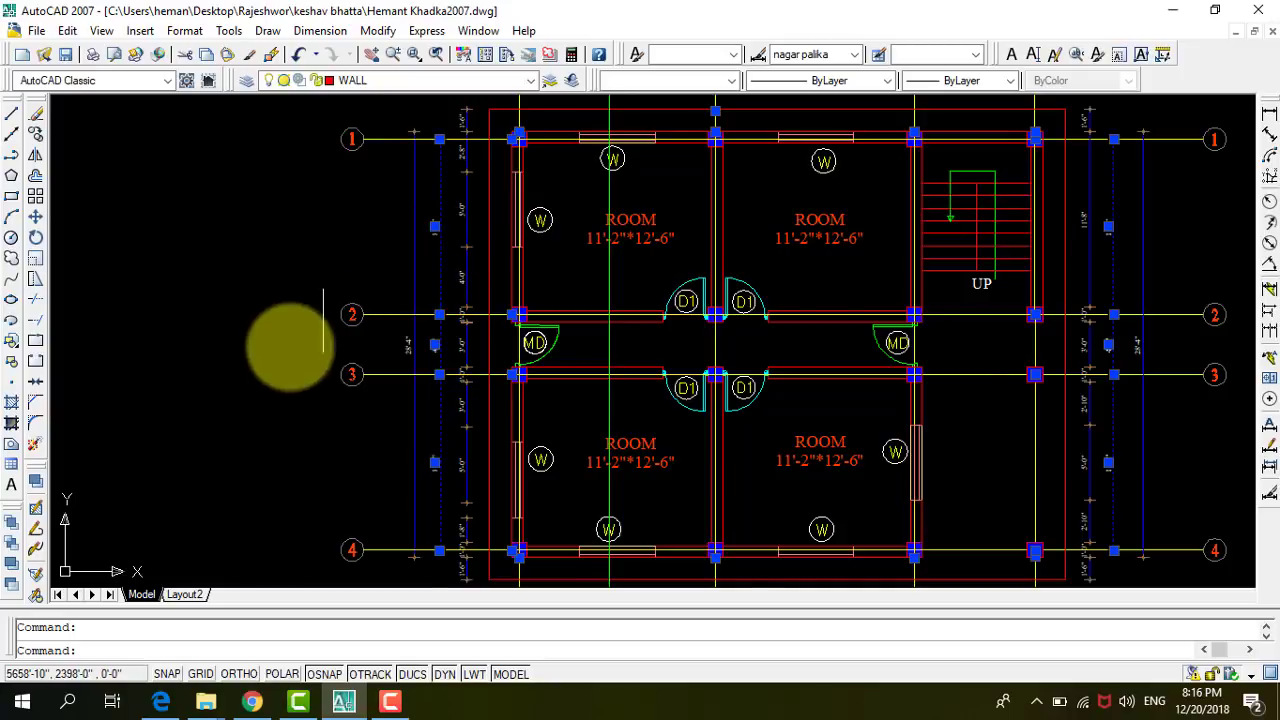
scroll(310, 340, down, 3)
scroll(400, 229, up, 2)
scroll(615, 270, up, 1)
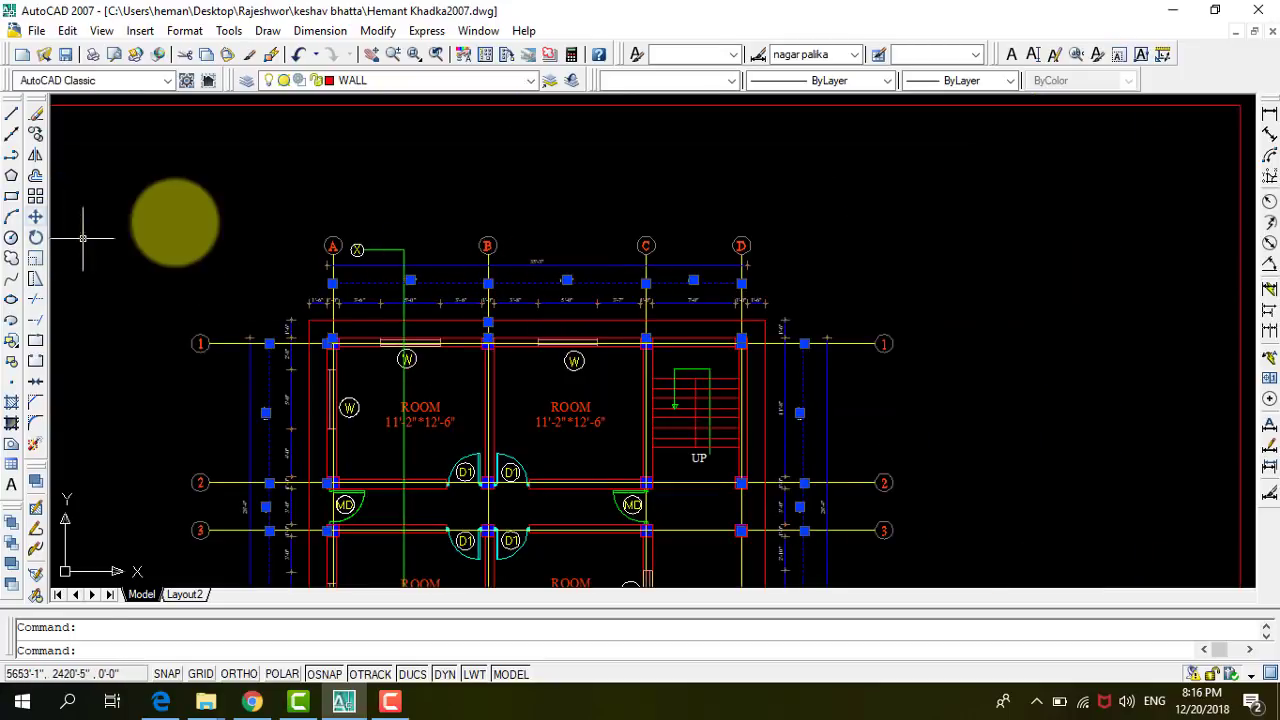
Copy the 12 selected dimensions from grid A/1 onto the new grid's A/1 corner.
click(33, 136)
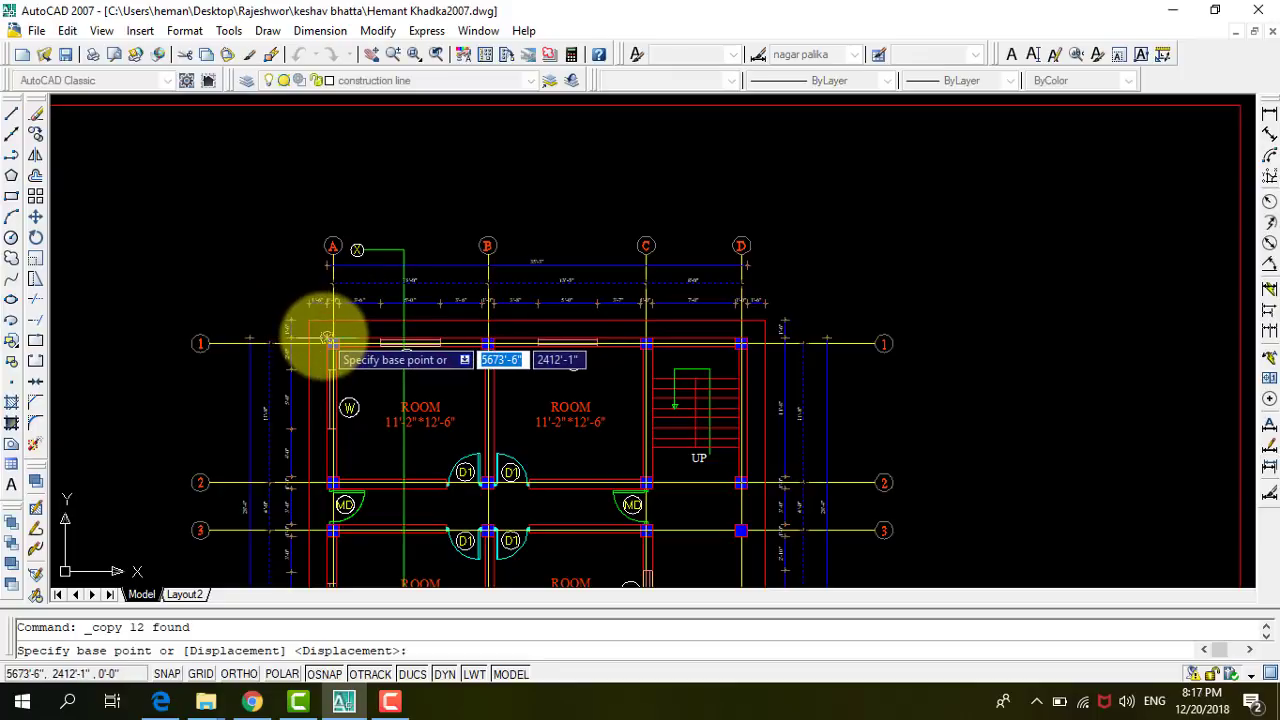
click(327, 337)
scroll(586, 314, down, 2)
scroll(623, 314, down, 2)
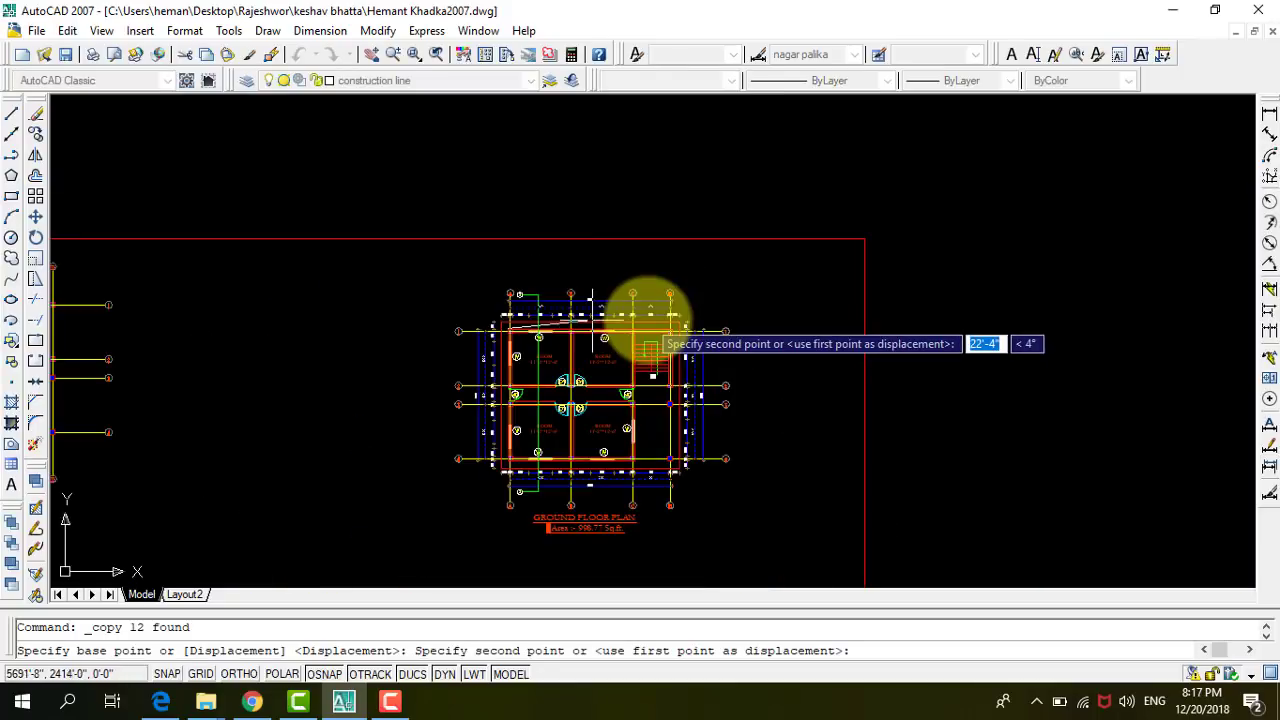
scroll(643, 309, down, 1)
scroll(100, 300, up, 3)
scroll(129, 306, up, 2)
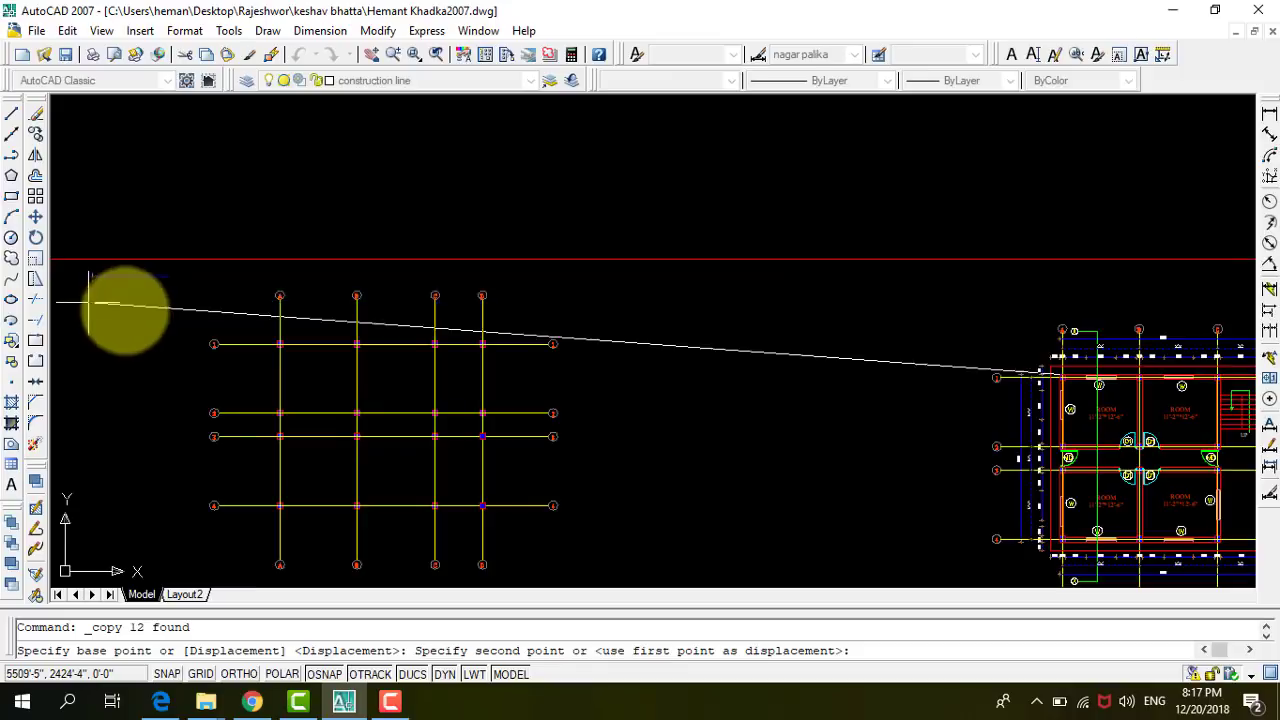
scroll(288, 352, up, 3)
scroll(571, 405, up, 5)
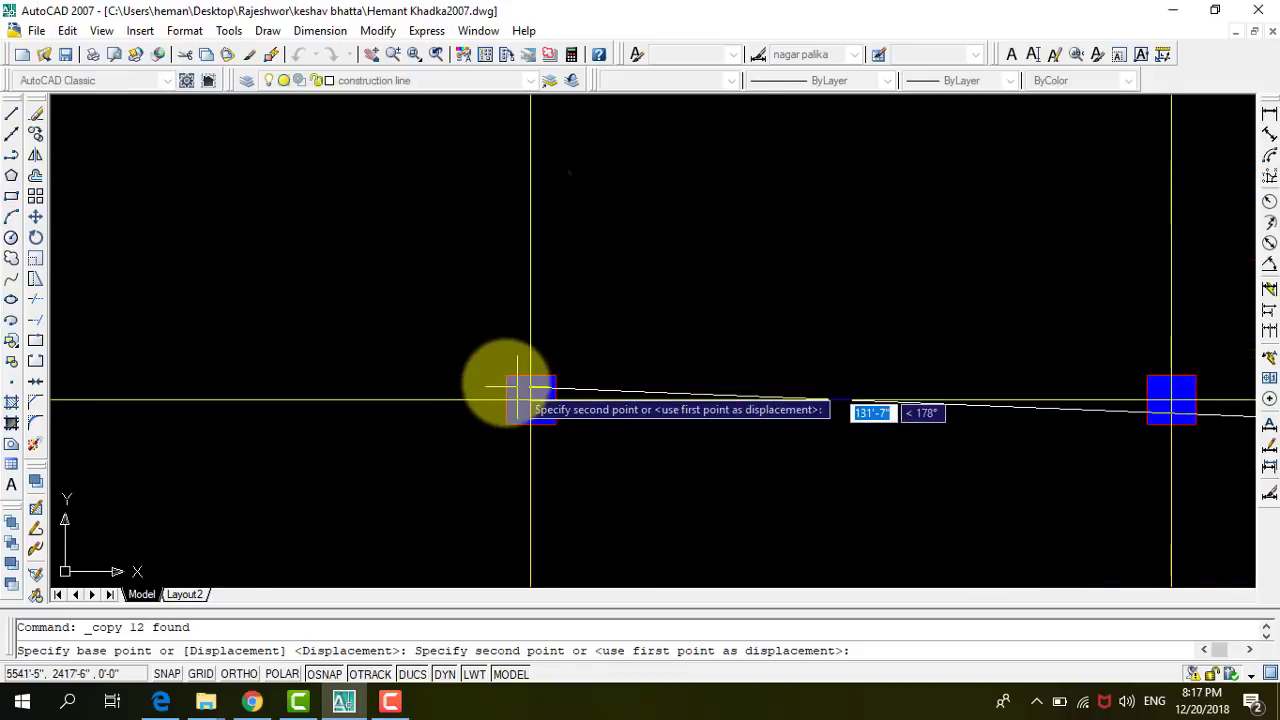
click(530, 401)
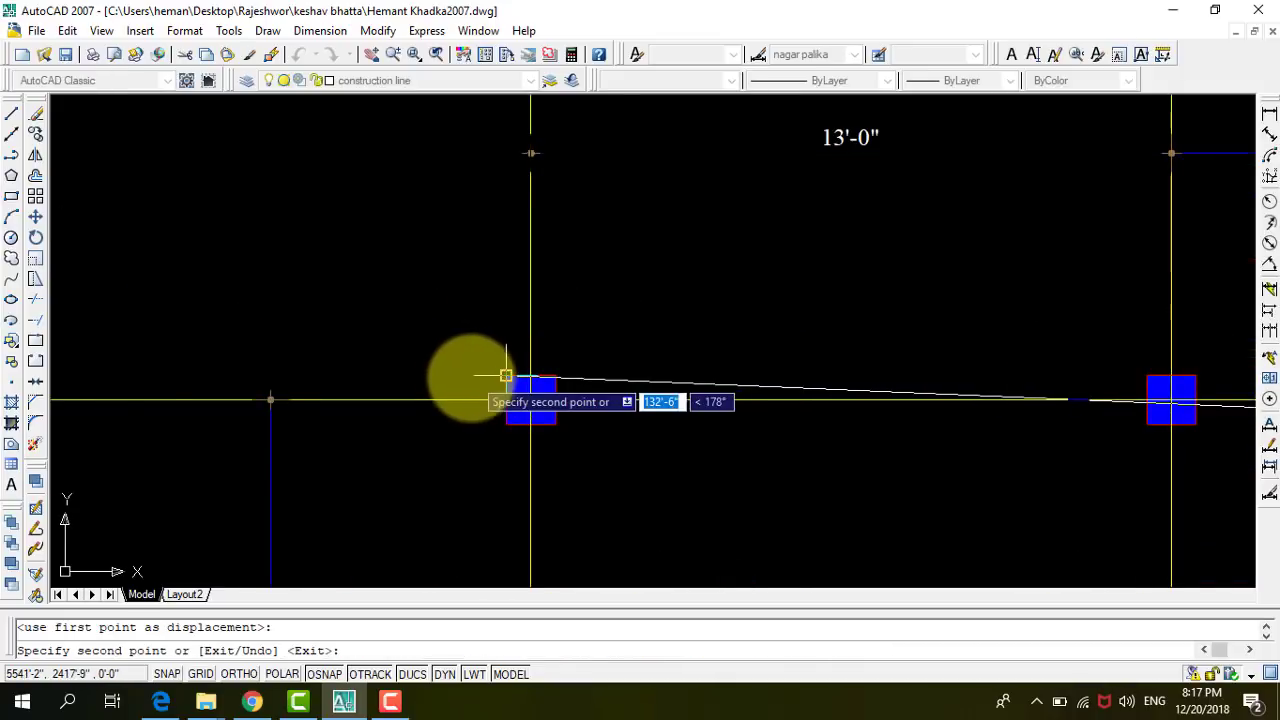
key(Return)
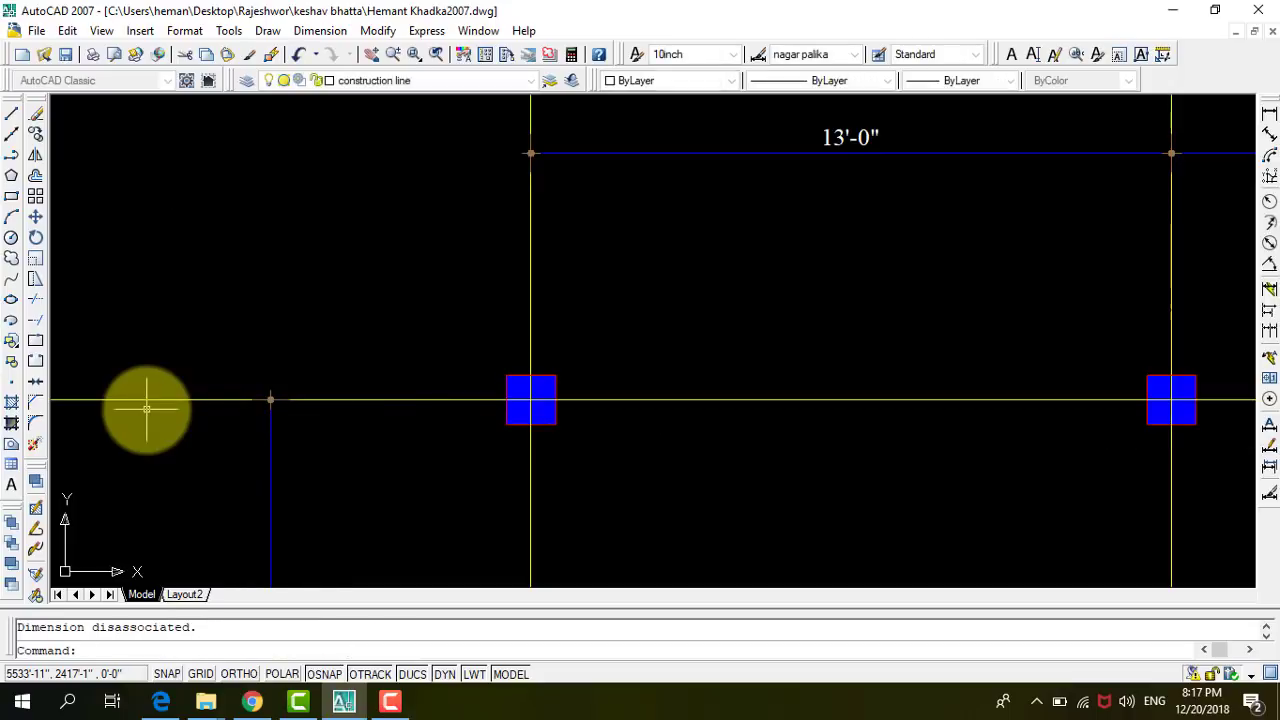
Save the drawing with Ctrl+S and zoom out to view the whole new grid.
key(ctrl+s)
scroll(300, 360, down, 2)
scroll(386, 290, down, 2)
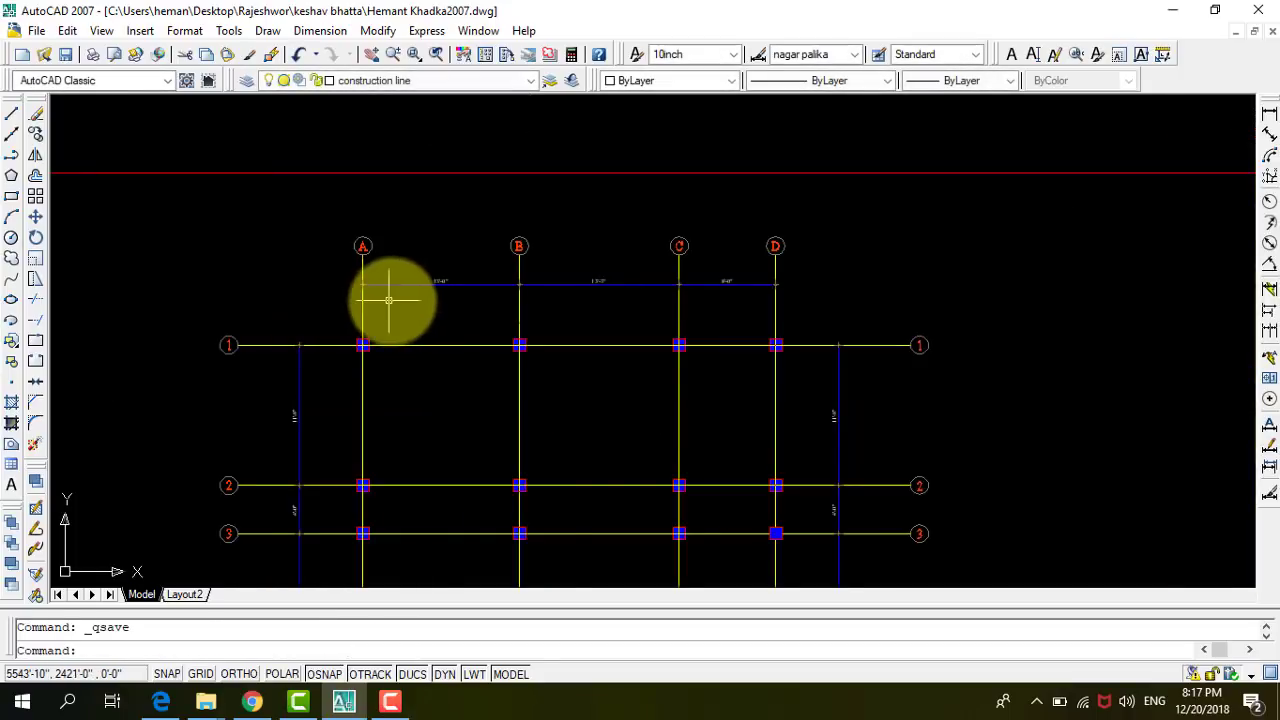
scroll(586, 351, down, 1)
scroll(632, 385, down, 1)
scroll(632, 385, up, 3)
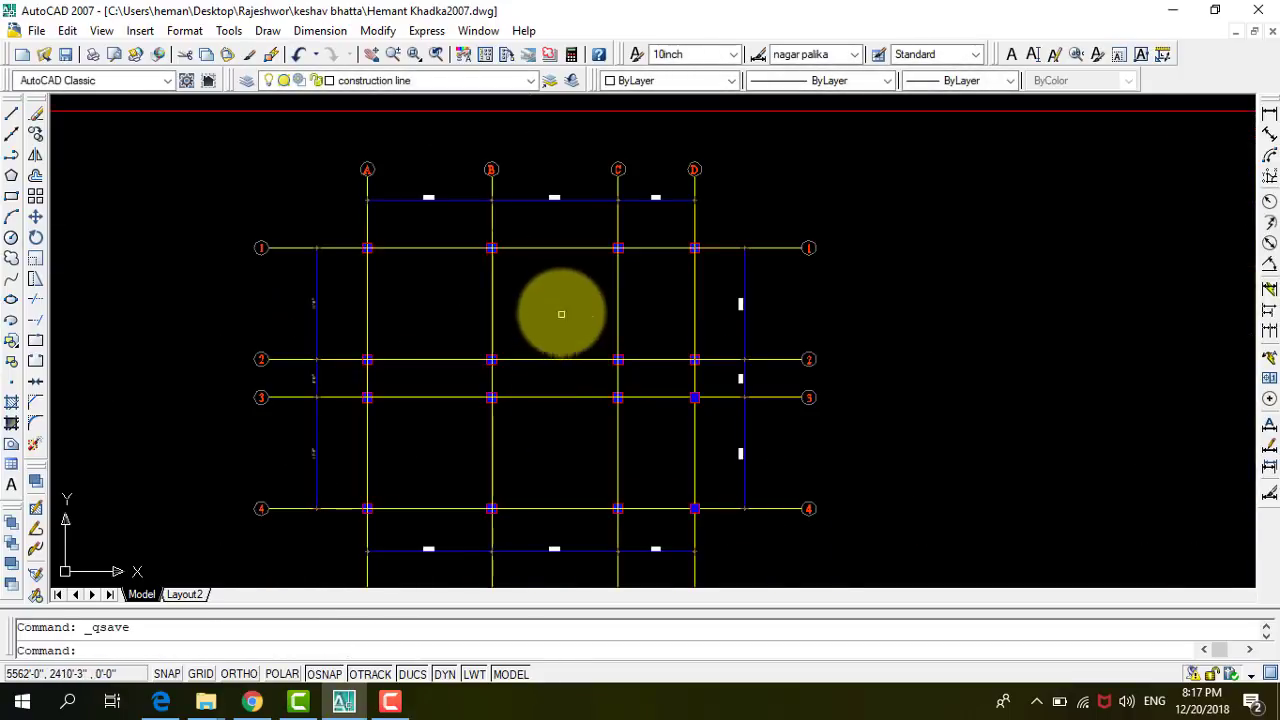
scroll(577, 289, down, 2)
scroll(686, 271, down, 3)
scroll(706, 277, down, 2)
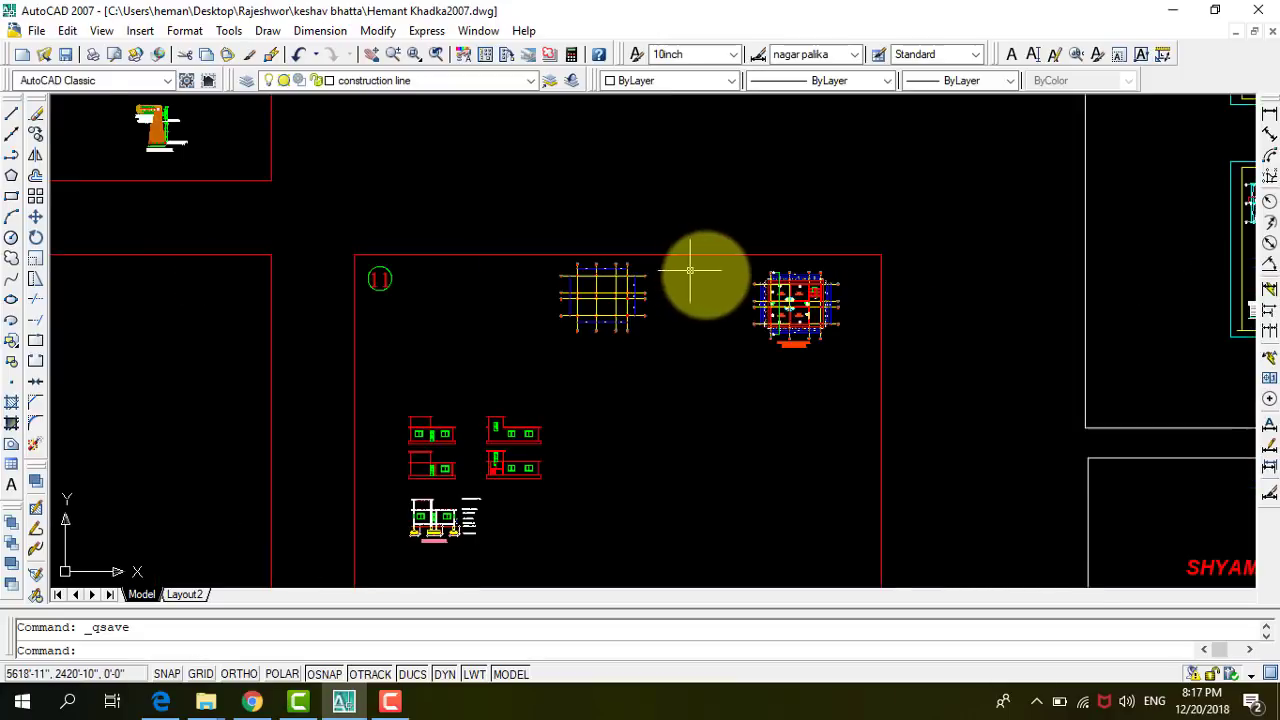
scroll(723, 294, down, 1)
scroll(723, 301, down, 1)
scroll(723, 301, down, 2)
scroll(690, 315, down, 1)
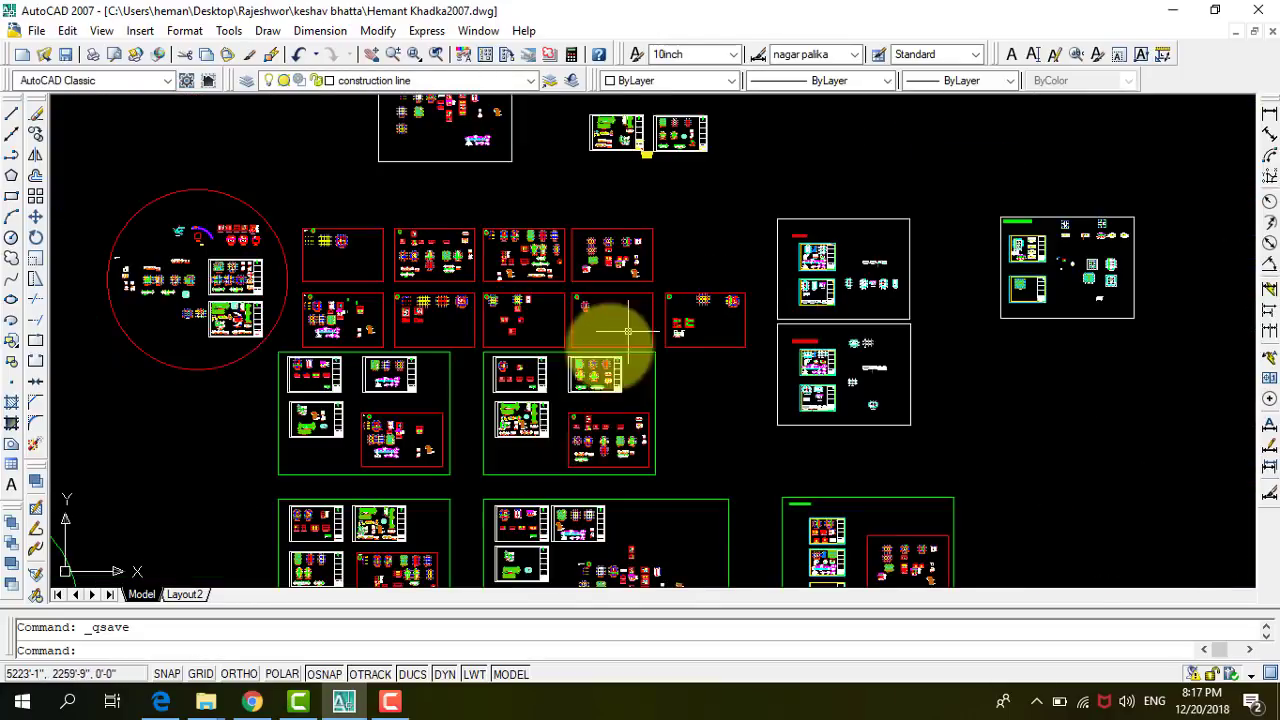
scroll(591, 375, up, 1)
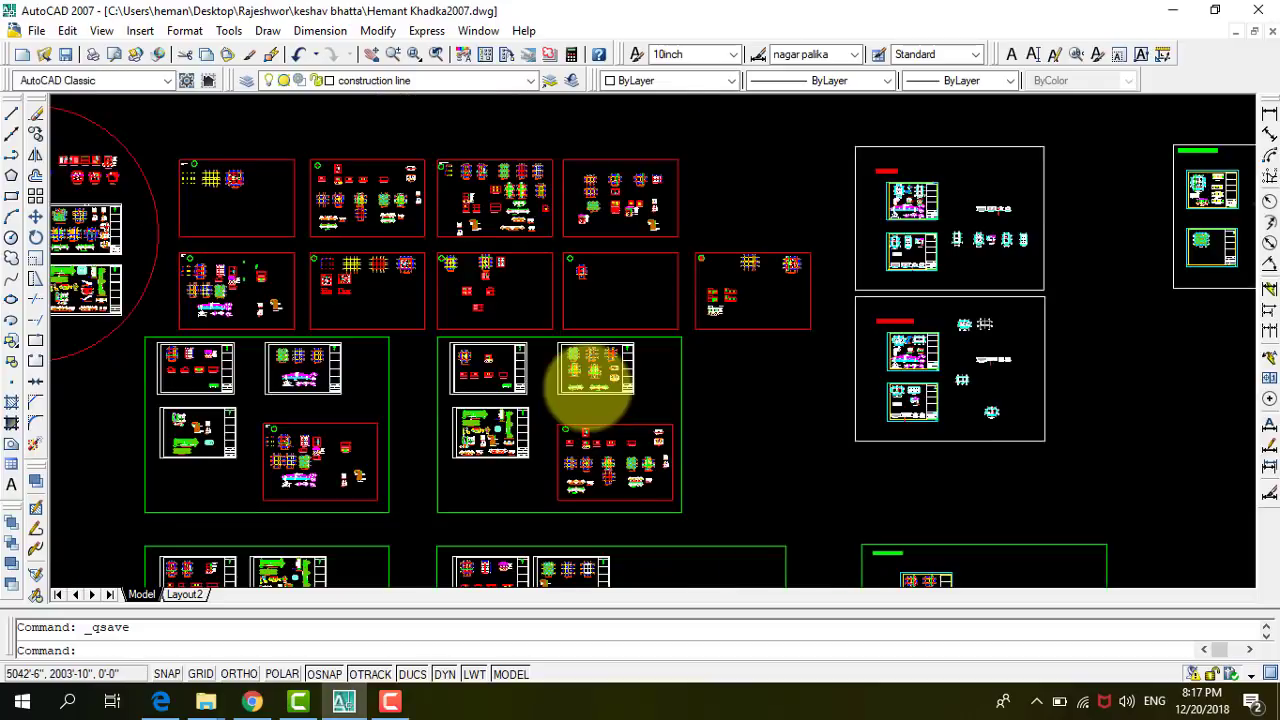
scroll(477, 384, up, 2)
scroll(595, 358, up, 3)
scroll(603, 380, up, 2)
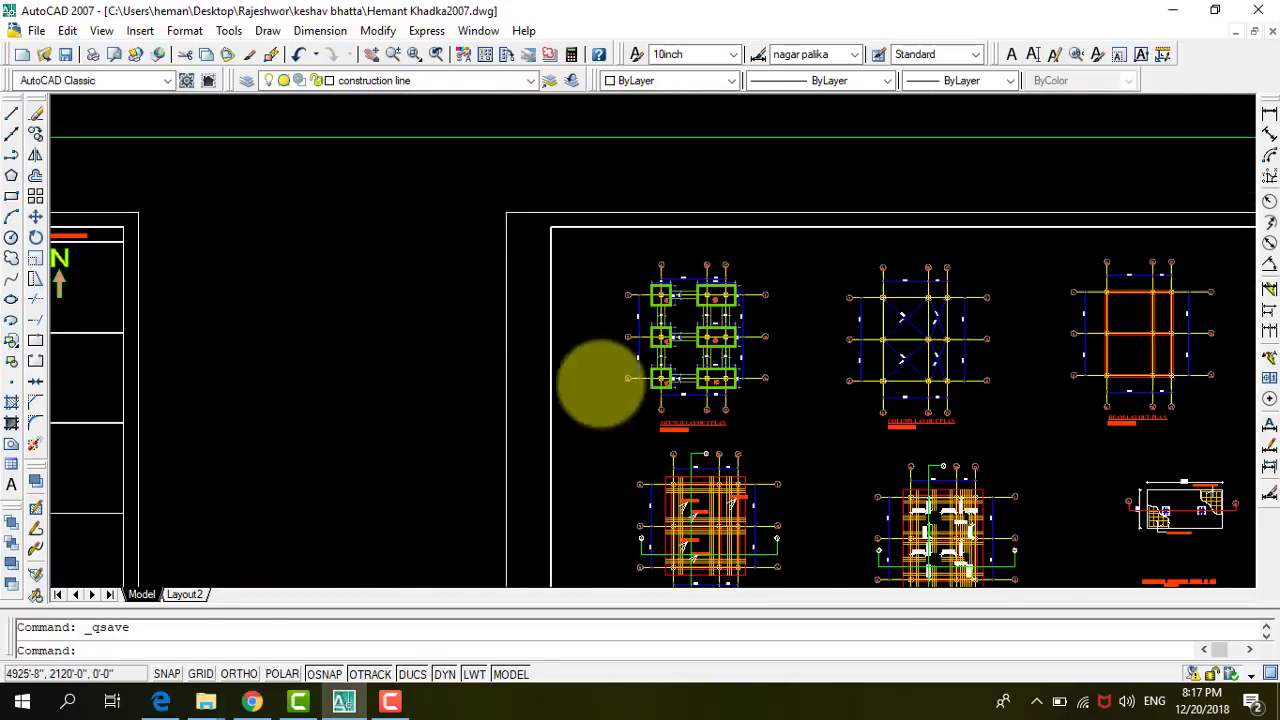
scroll(677, 403, up, 1)
scroll(660, 390, up, 2)
scroll(440, 392, down, 2)
scroll(457, 434, up, 1)
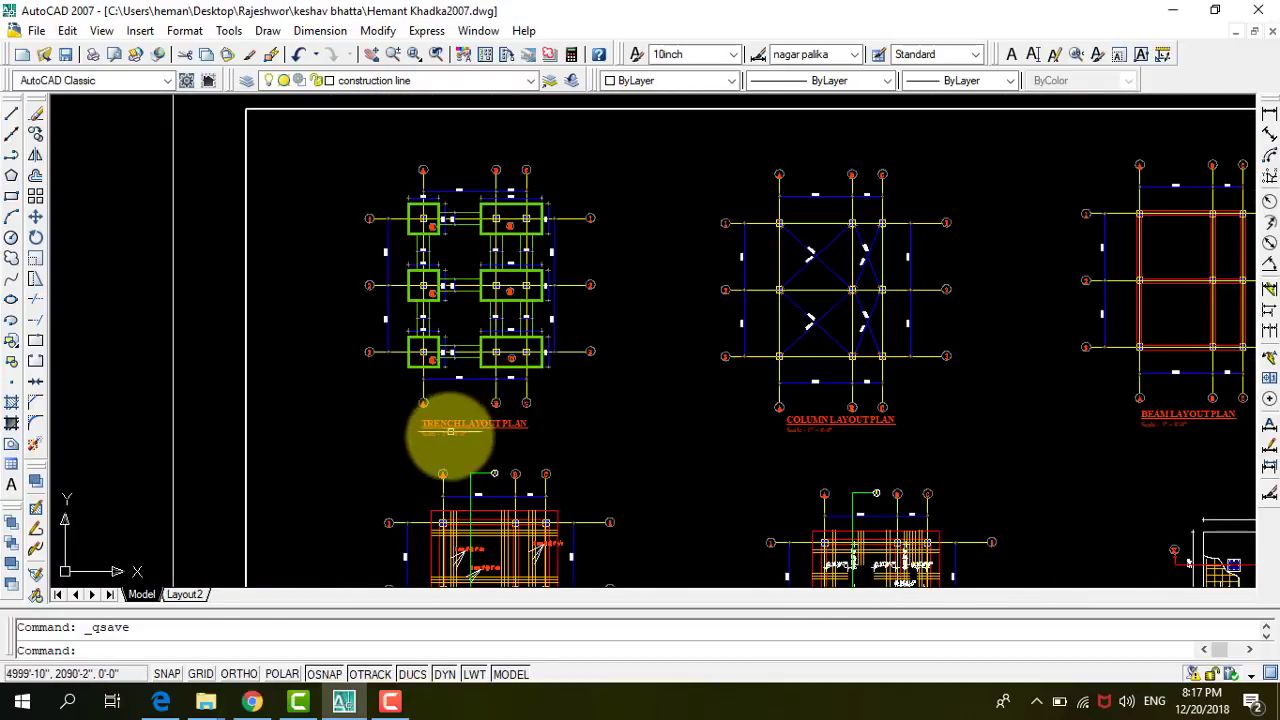
scroll(463, 386, up, 2)
scroll(500, 250, down, 1)
scroll(399, 455, up, 1)
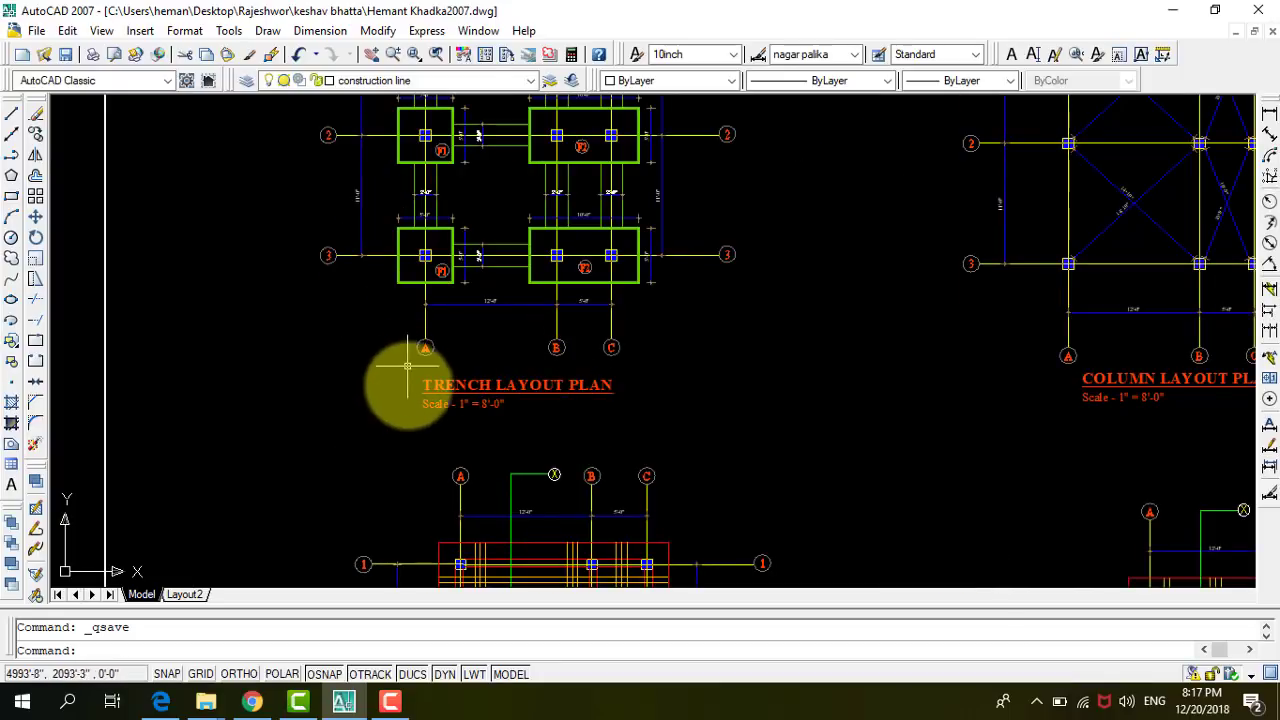
scroll(286, 412, down, 2)
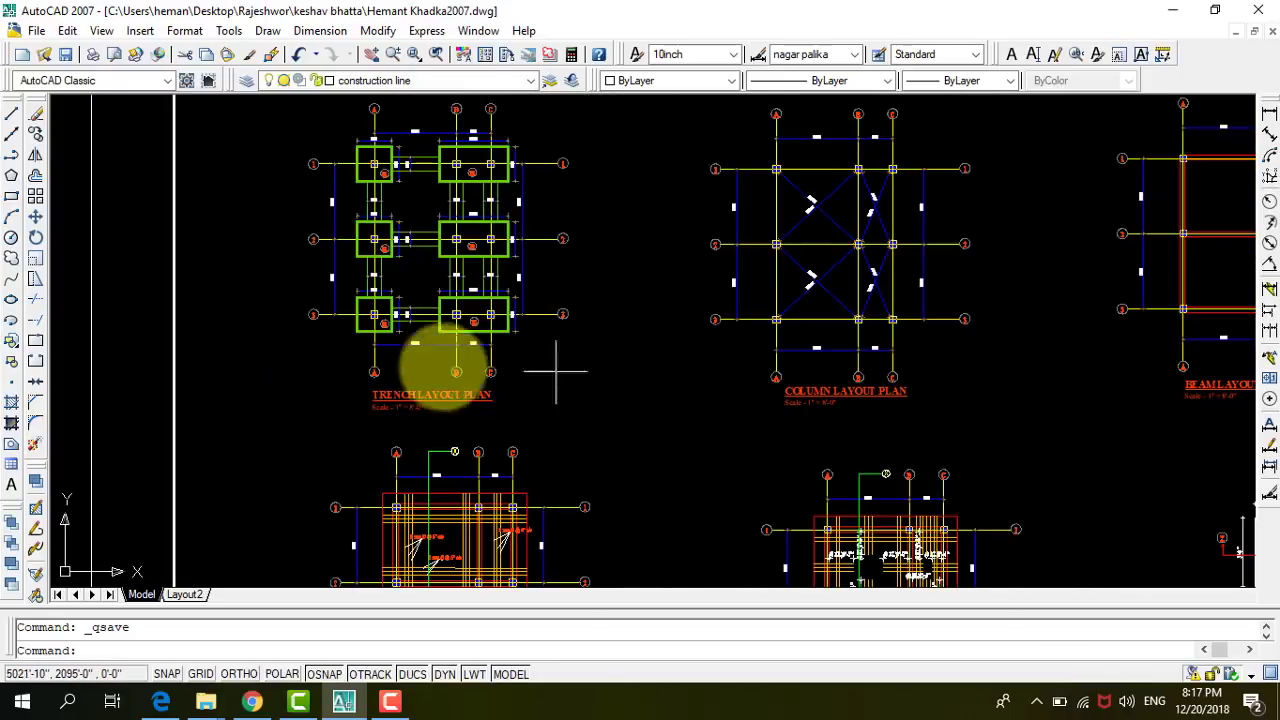
scroll(400, 394, down, 2)
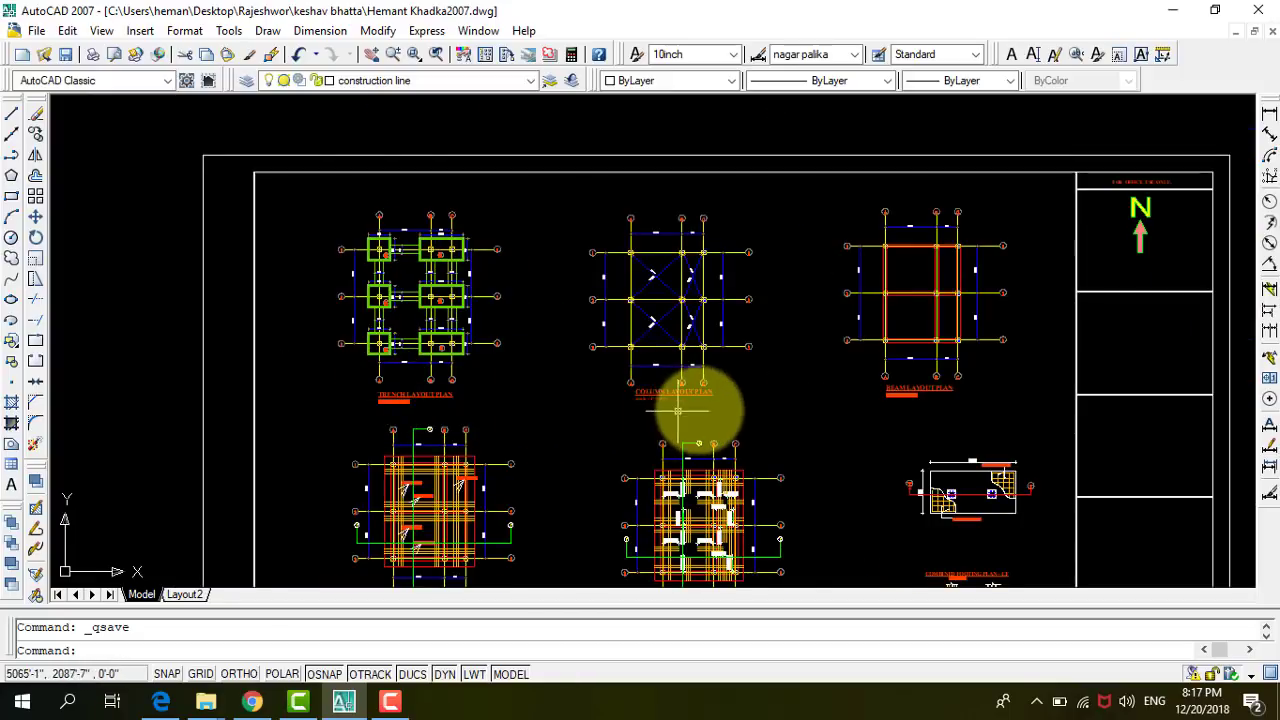
scroll(686, 405, up, 5)
scroll(306, 383, down, 2)
scroll(777, 363, up, 2)
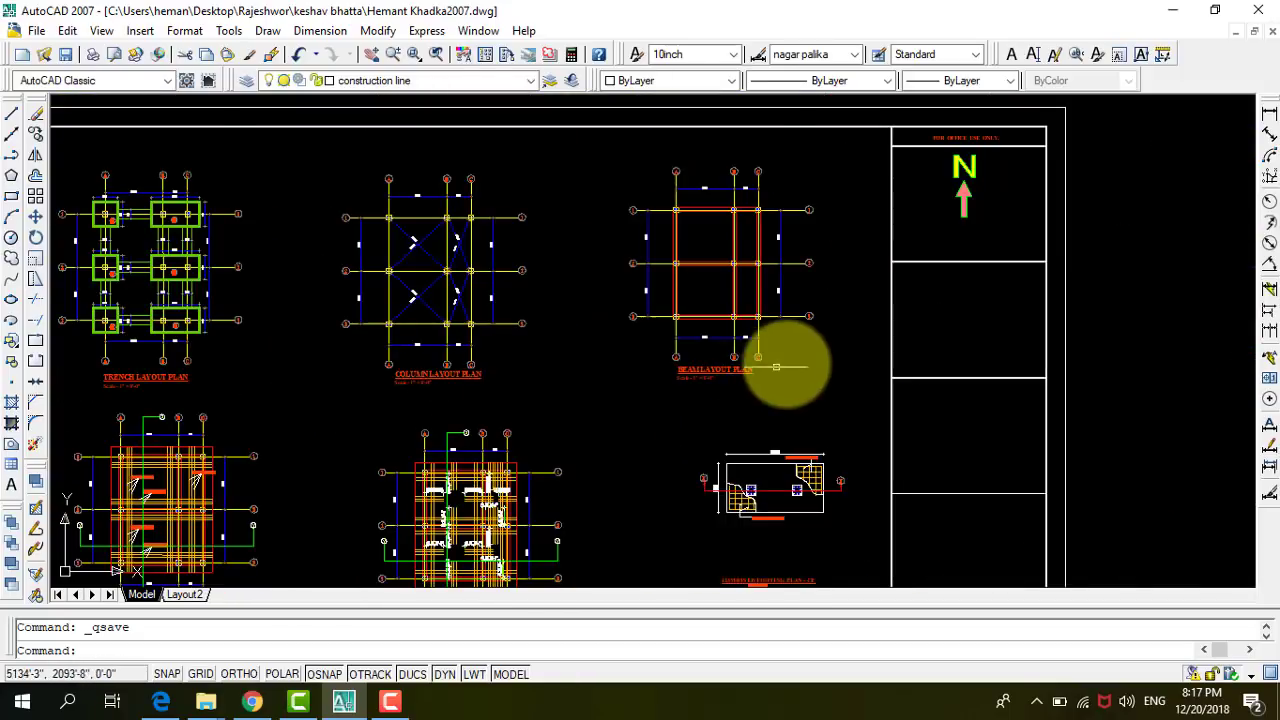
scroll(636, 395, up, 2)
scroll(800, 300, down, 3)
scroll(820, 280, down, 2)
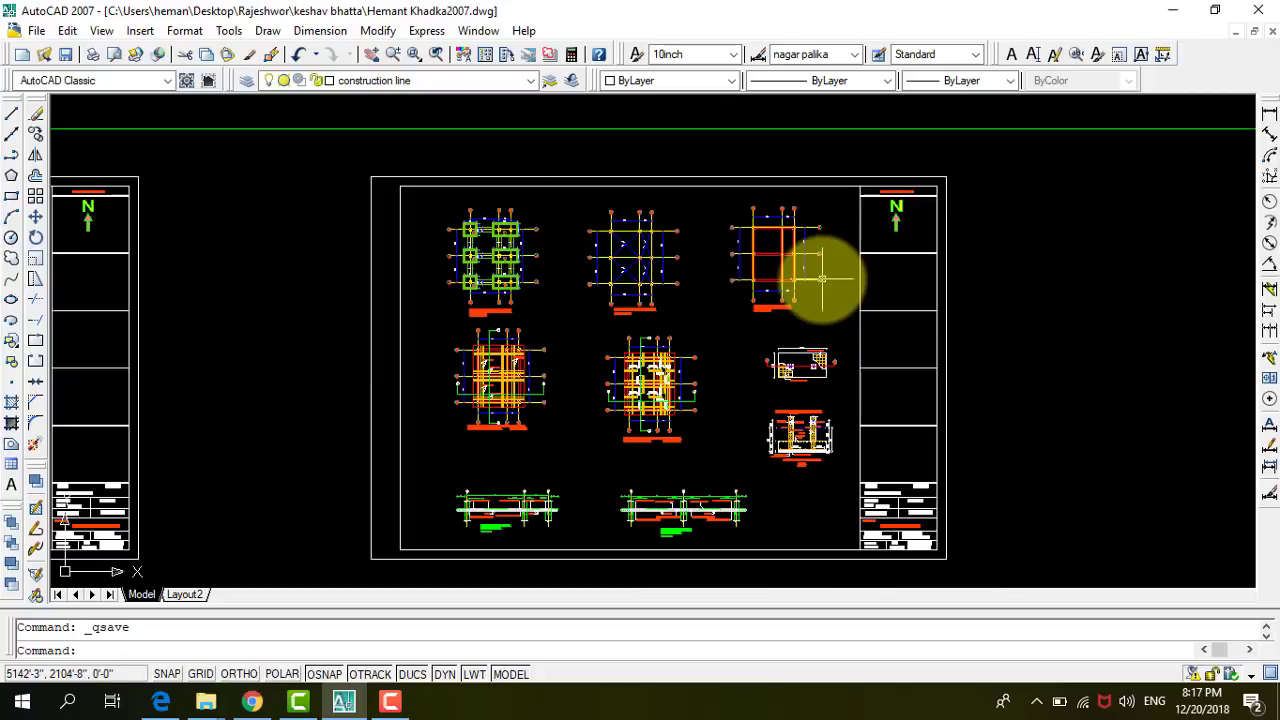
scroll(470, 430, up, 3)
scroll(470, 430, up, 3)
scroll(470, 435, up, 2)
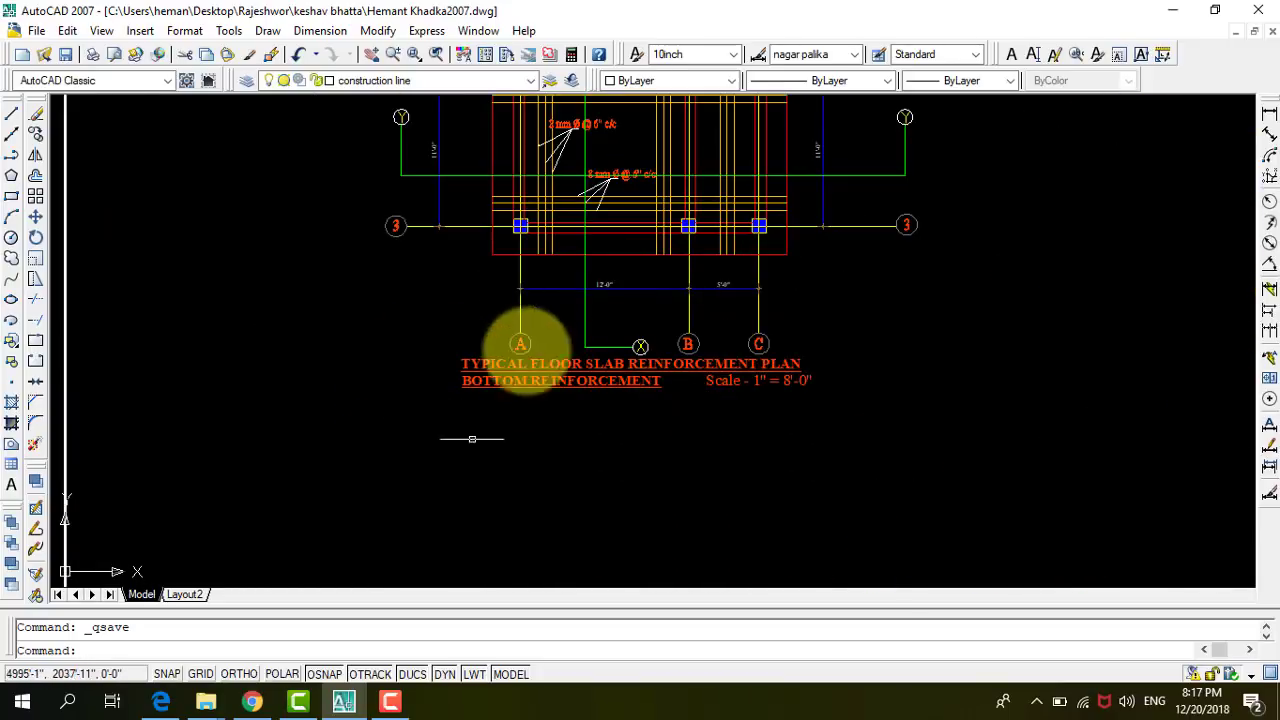
scroll(500, 357, down, 2)
scroll(500, 360, down, 2)
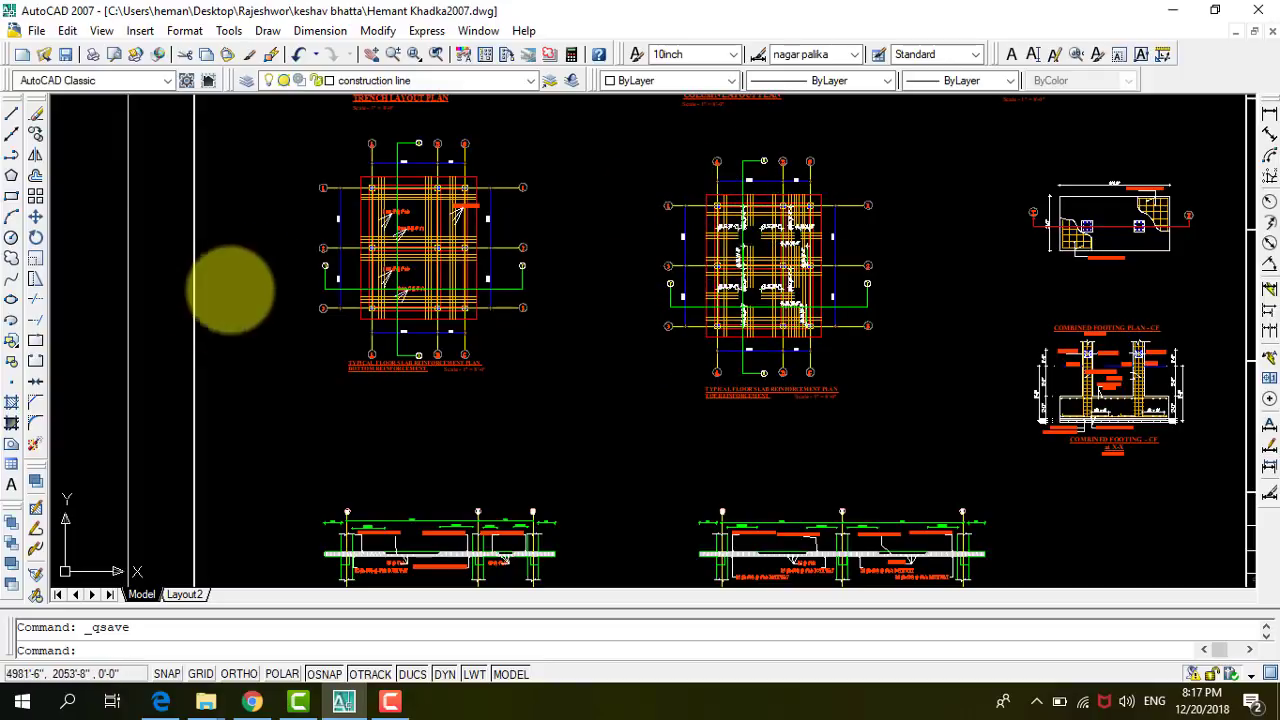
scroll(288, 226, up, 1)
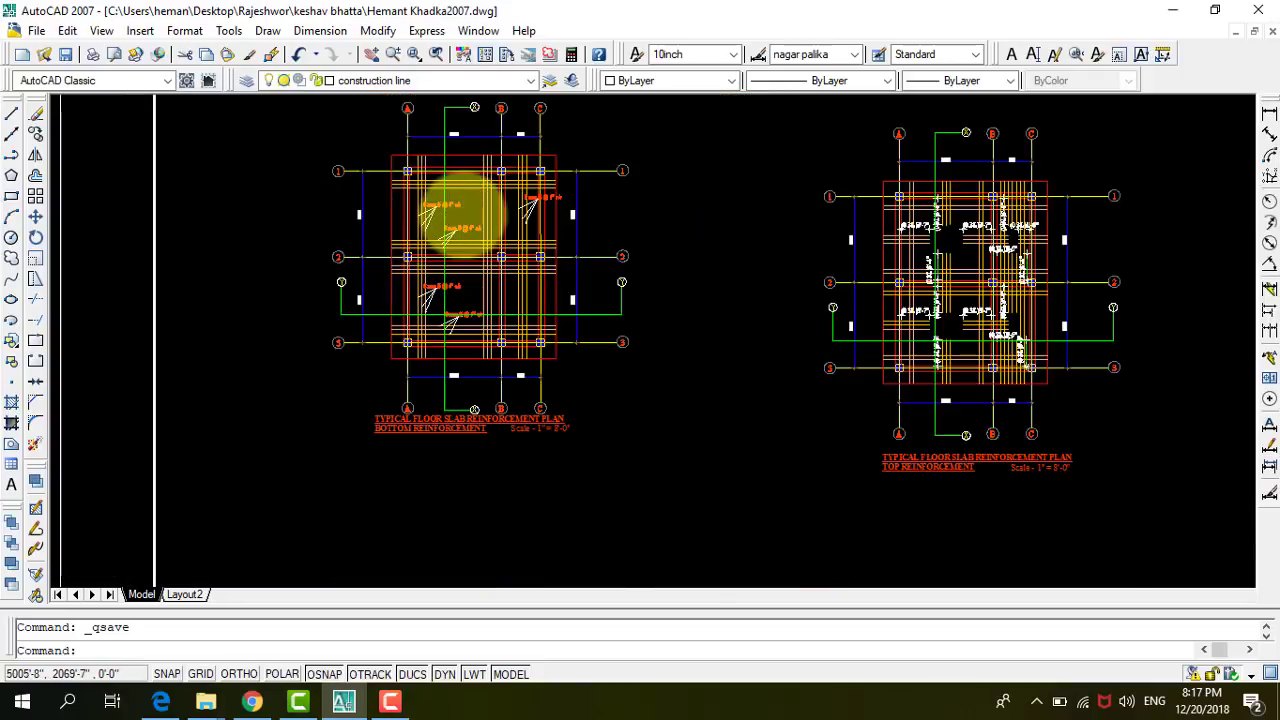
scroll(440, 205, up, 3)
scroll(400, 188, up, 2)
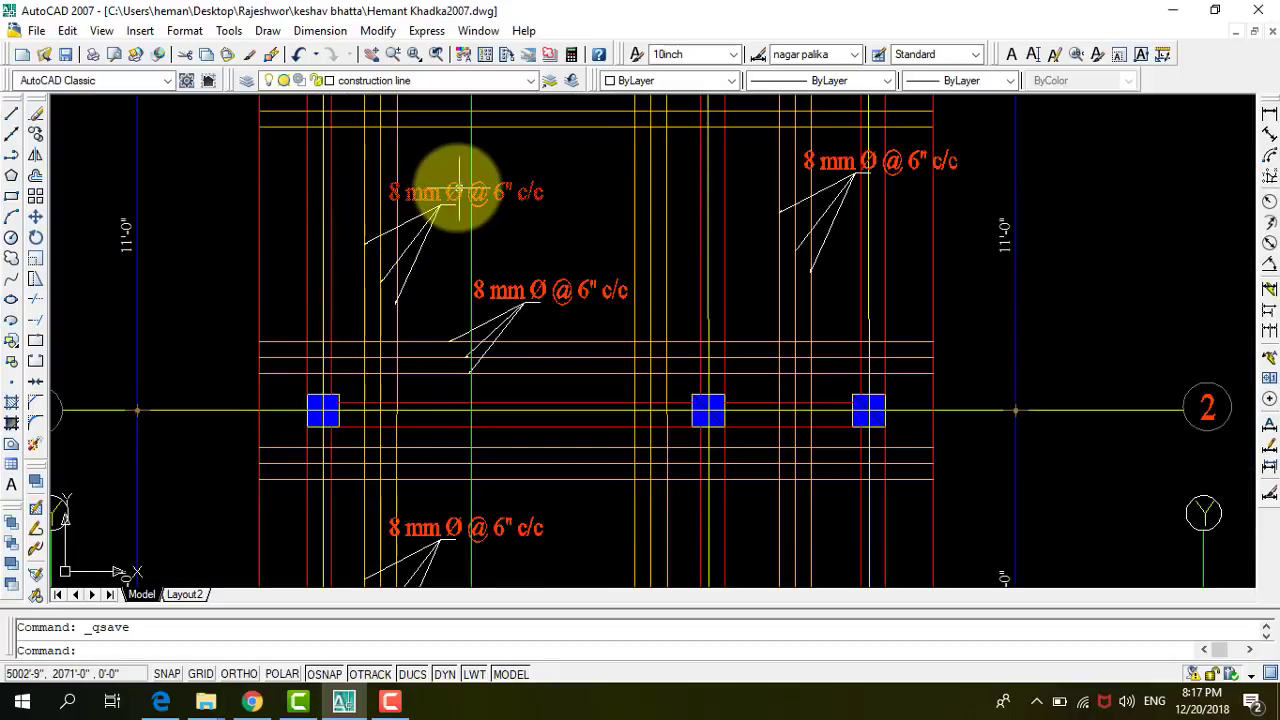
scroll(458, 190, down, 6)
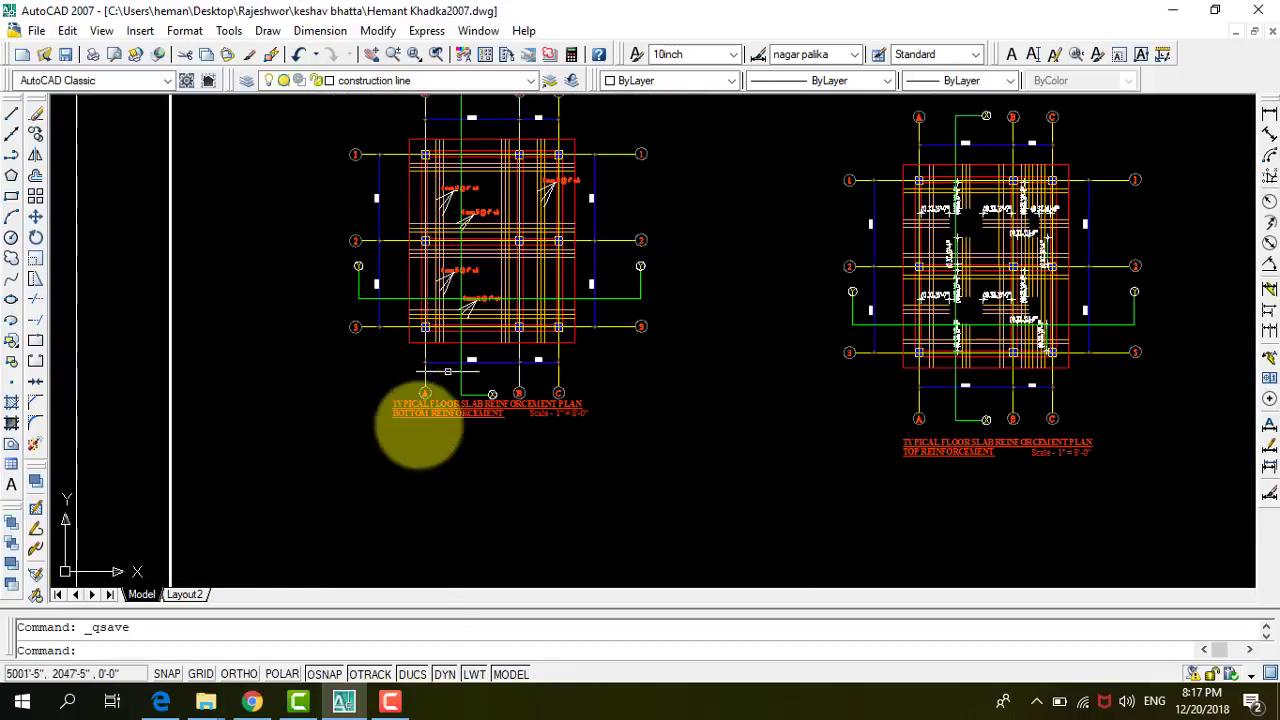
scroll(448, 418, up, 3)
scroll(329, 451, down, 5)
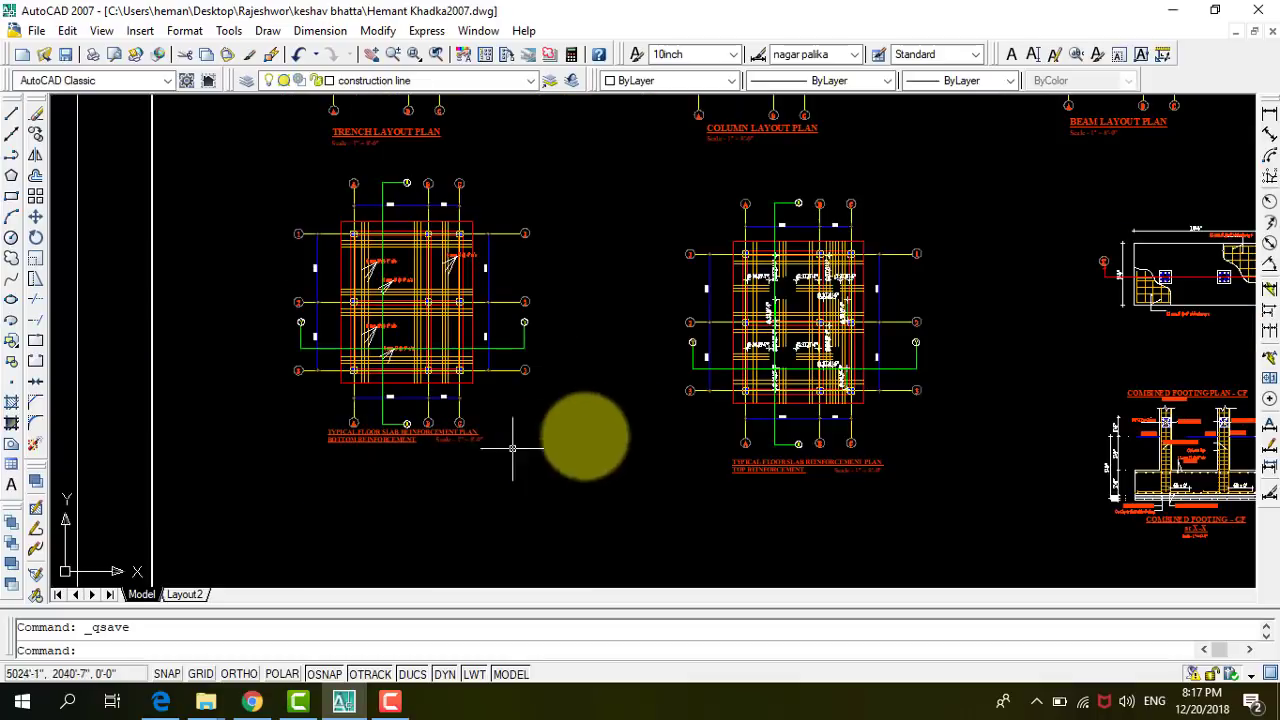
scroll(480, 486, down, 5)
scroll(723, 386, up, 4)
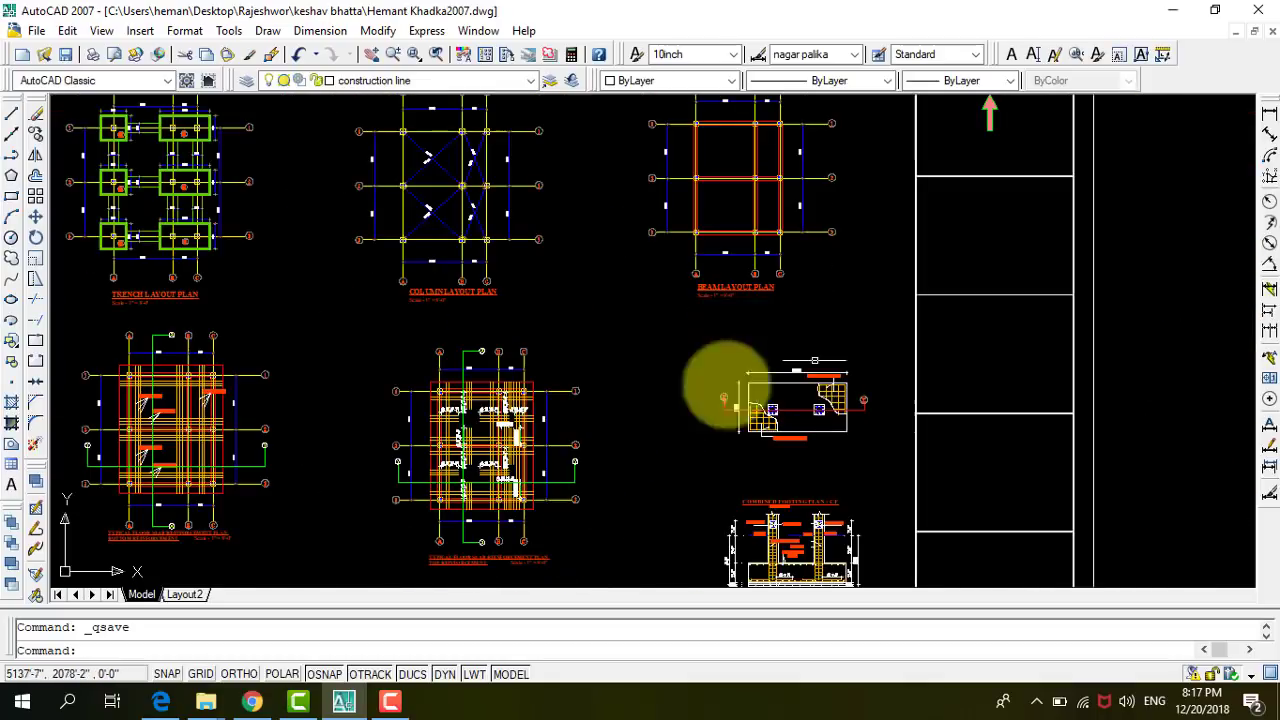
scroll(755, 395, down, 4)
scroll(765, 405, up, 3)
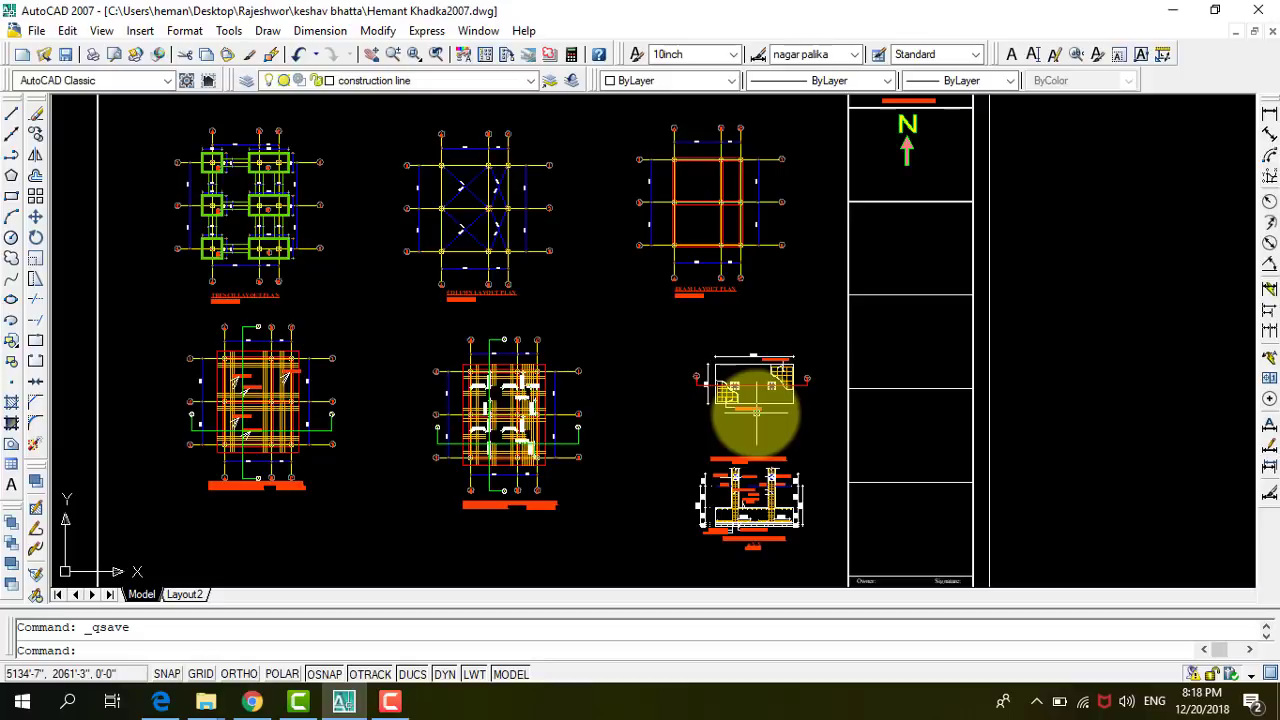
scroll(756, 415, down, 4)
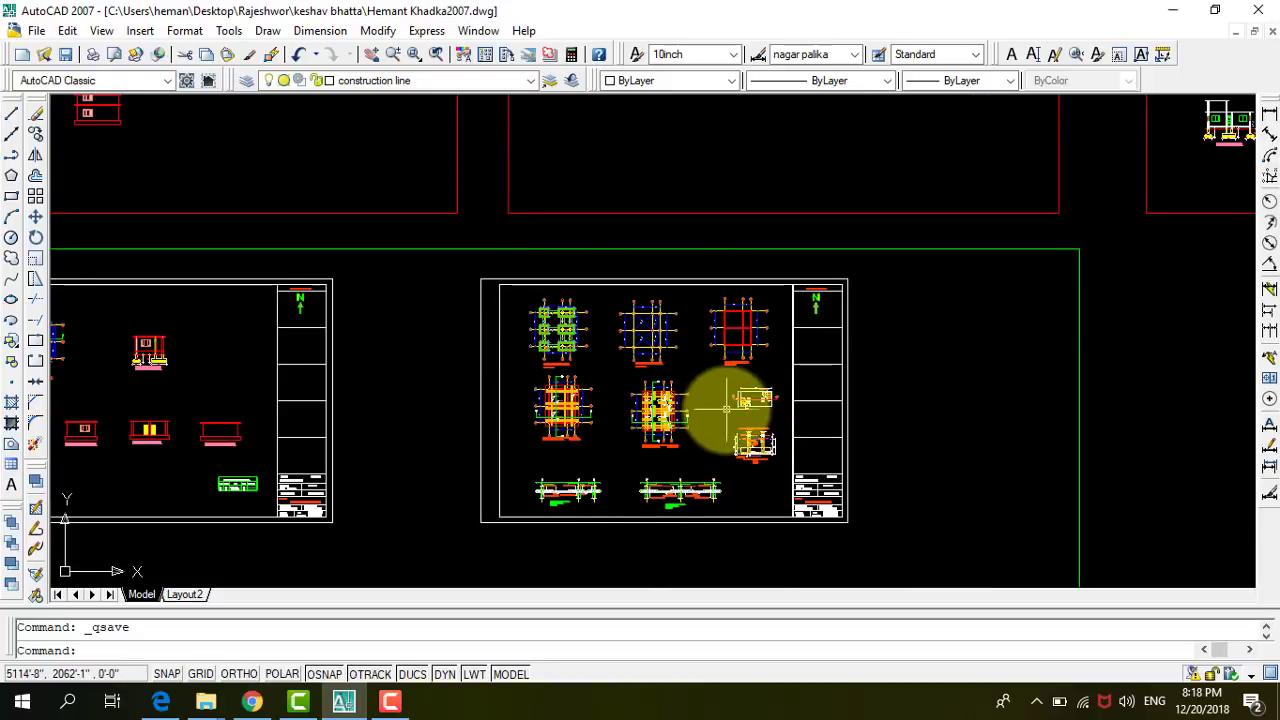
scroll(726, 407, up, 2)
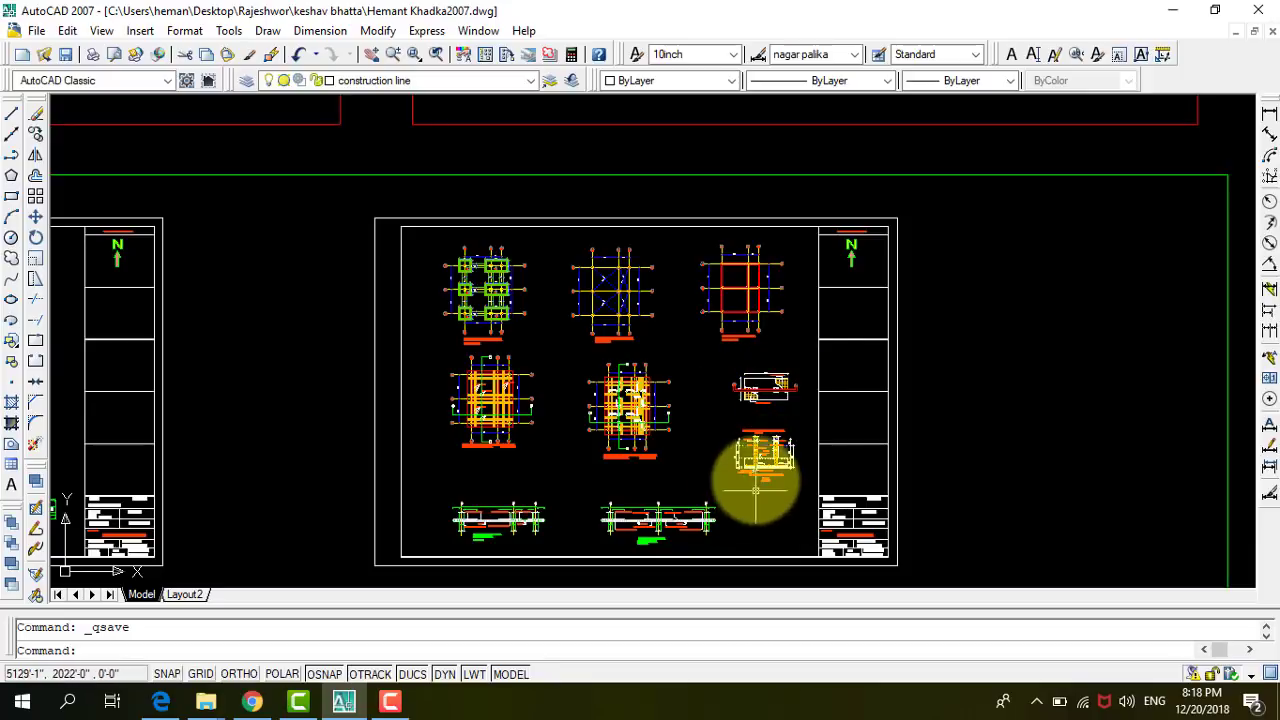
scroll(778, 440, down, 2)
scroll(690, 500, up, 2)
scroll(528, 523, up, 2)
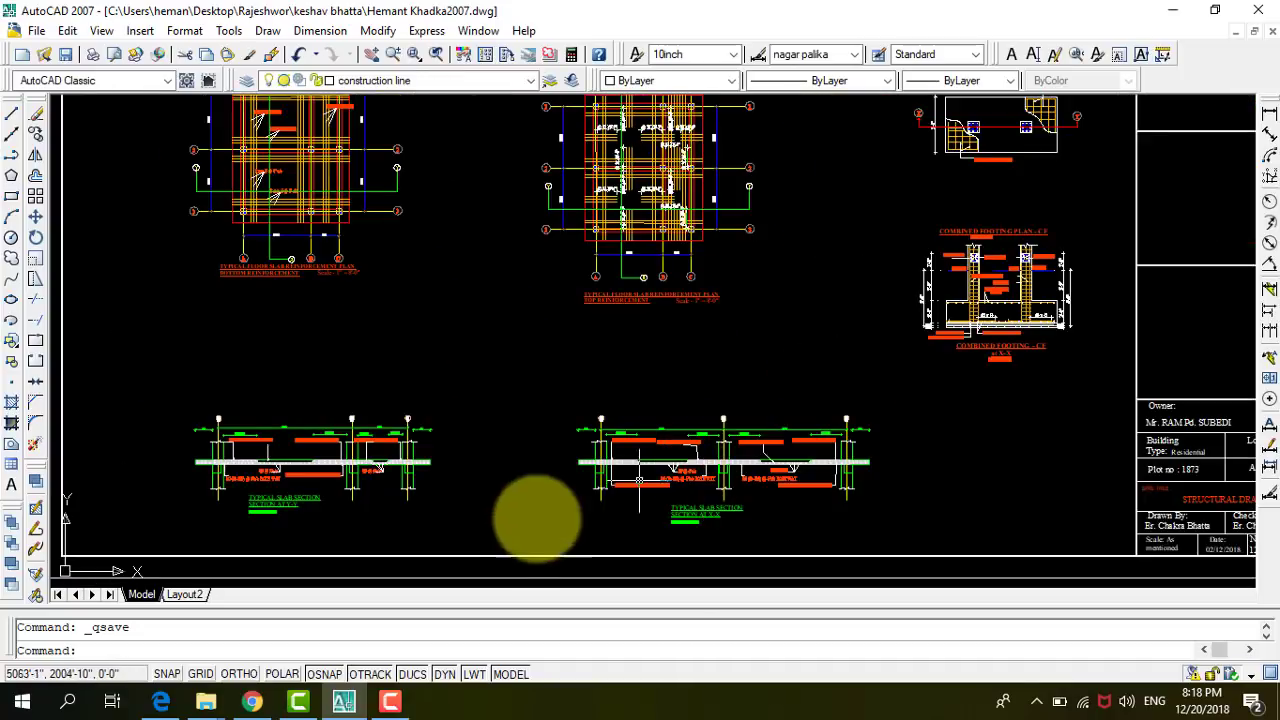
scroll(735, 462, down, 3)
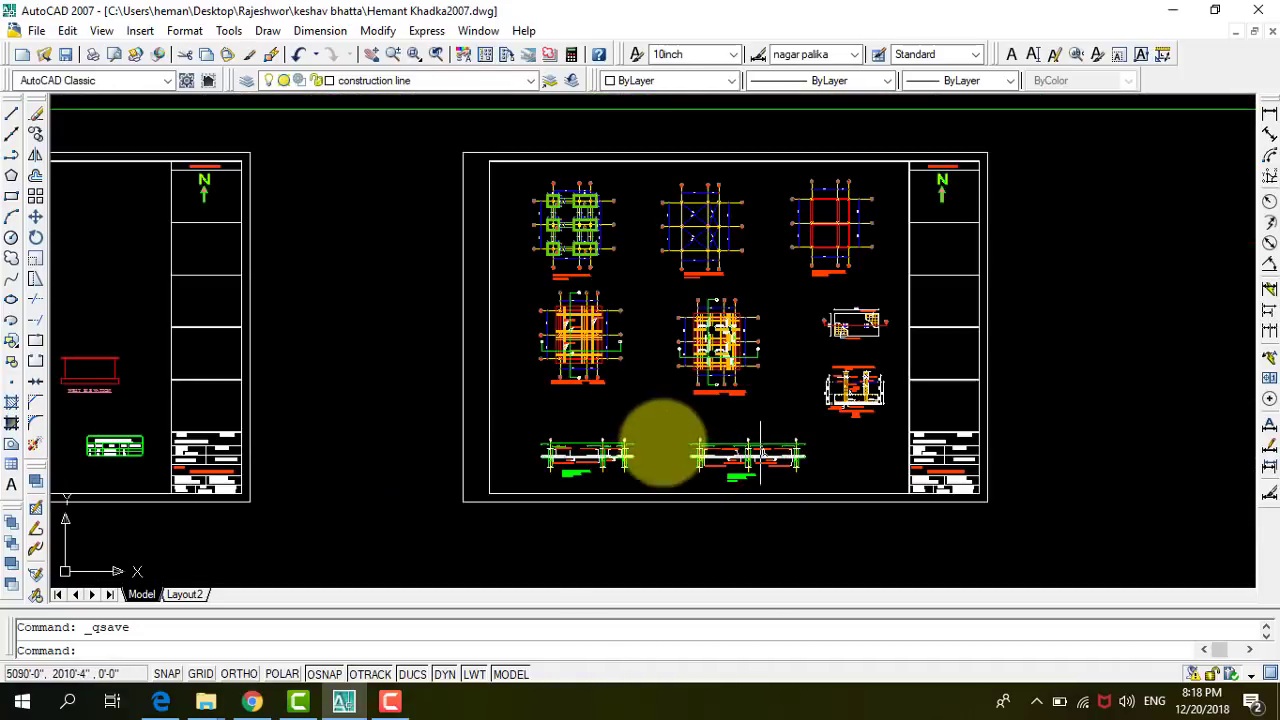
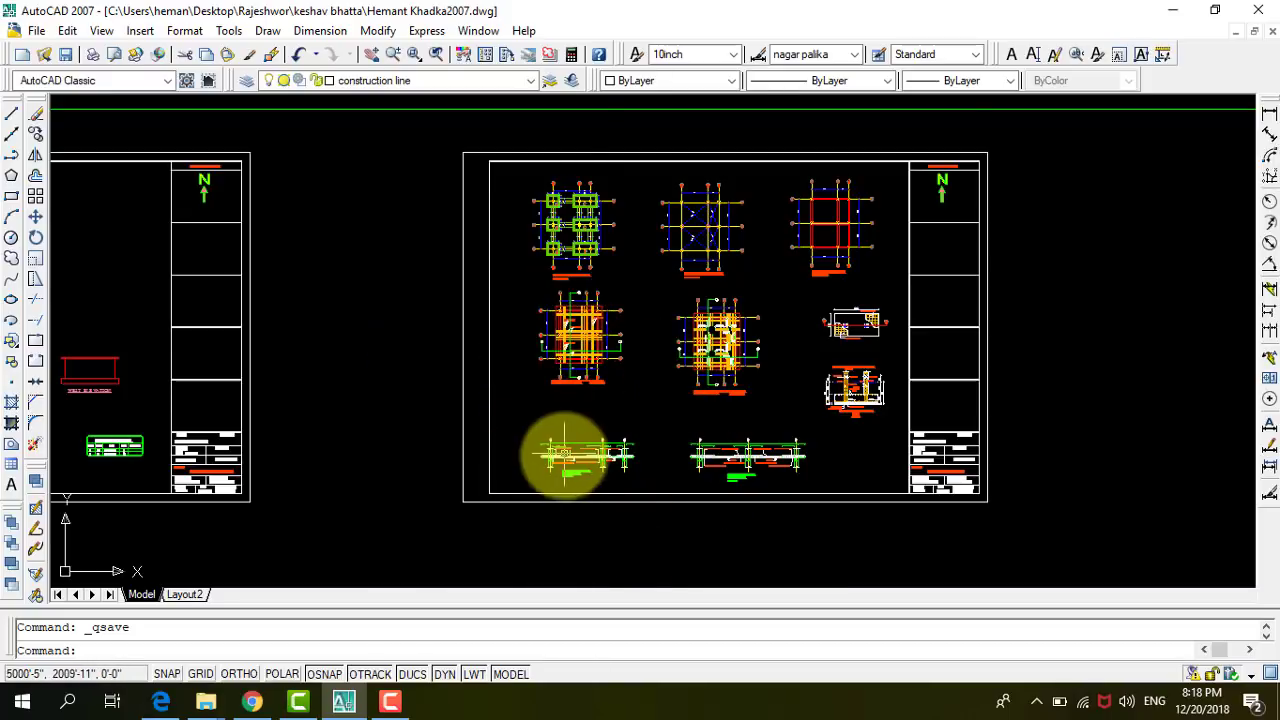
Zoom from the multi-sheet overview into the F1/F2 footing layout on grids A–C and 1–2.
scroll(571, 457, up, 3)
scroll(486, 529, up, 3)
scroll(668, 462, up, 3)
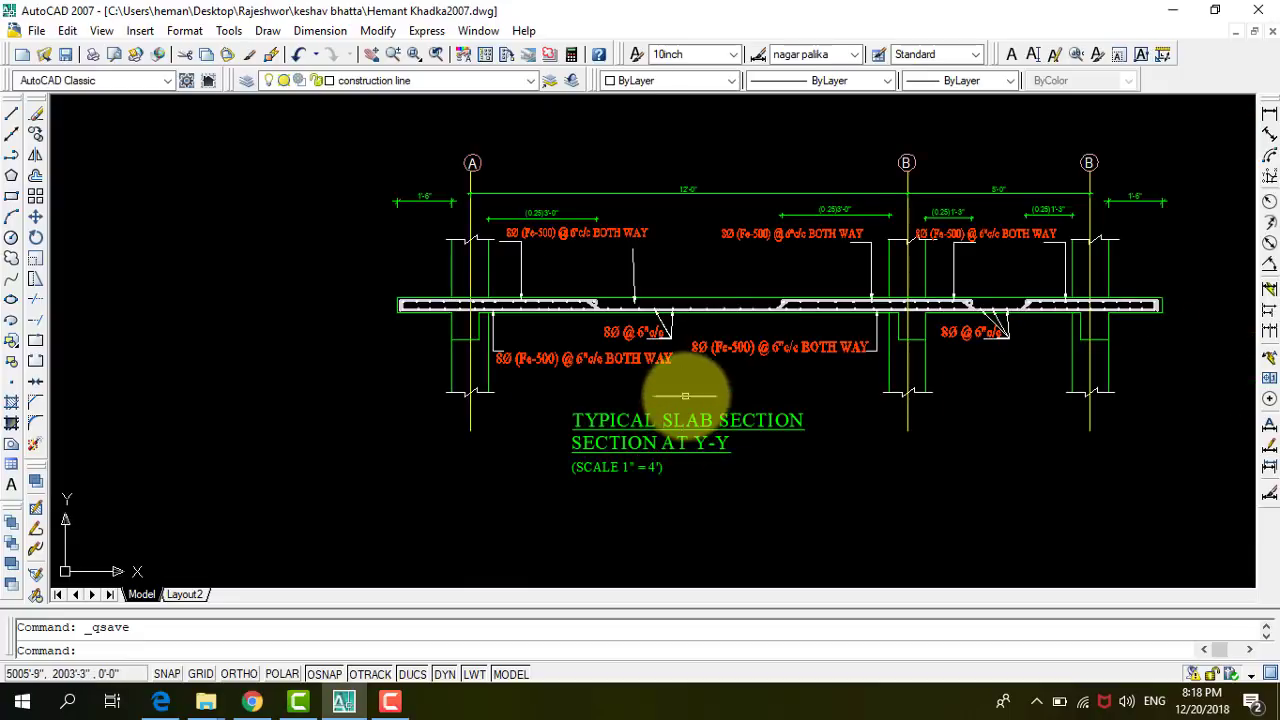
scroll(435, 420, down, 4)
scroll(757, 429, down, 3)
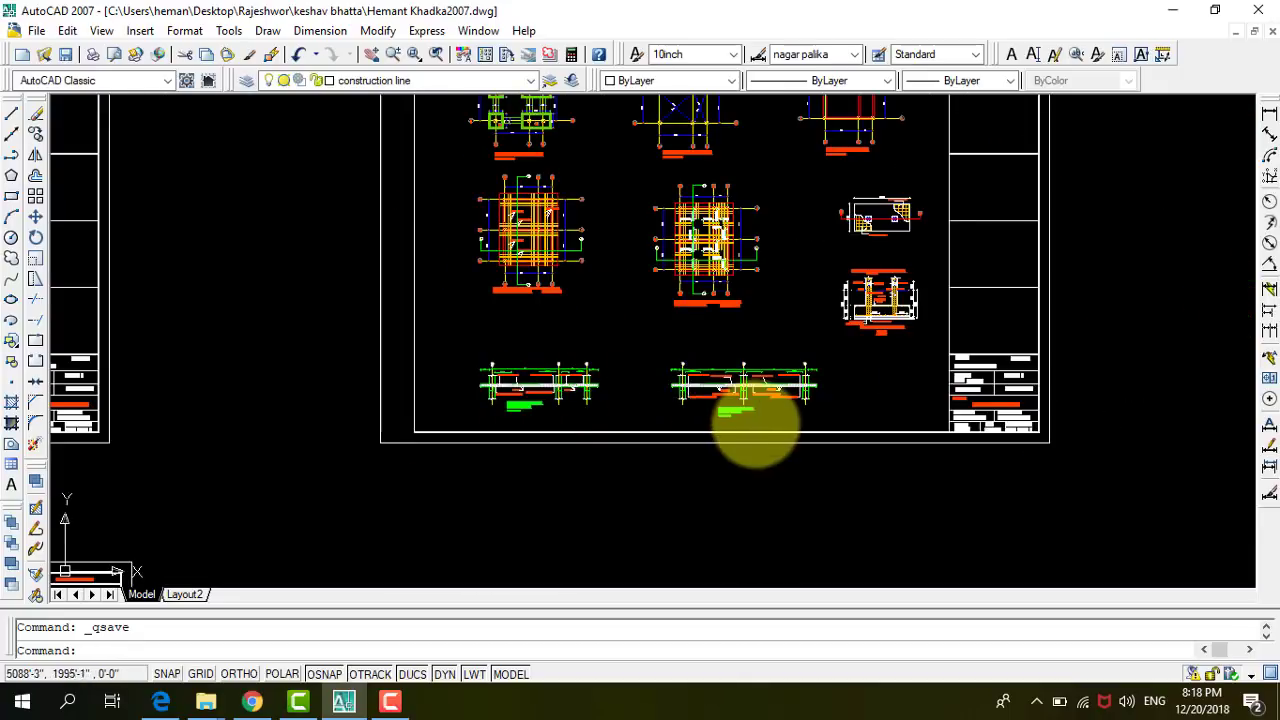
scroll(757, 420, up, 3)
scroll(771, 414, up, 2)
scroll(905, 345, down, 4)
scroll(905, 345, down, 2)
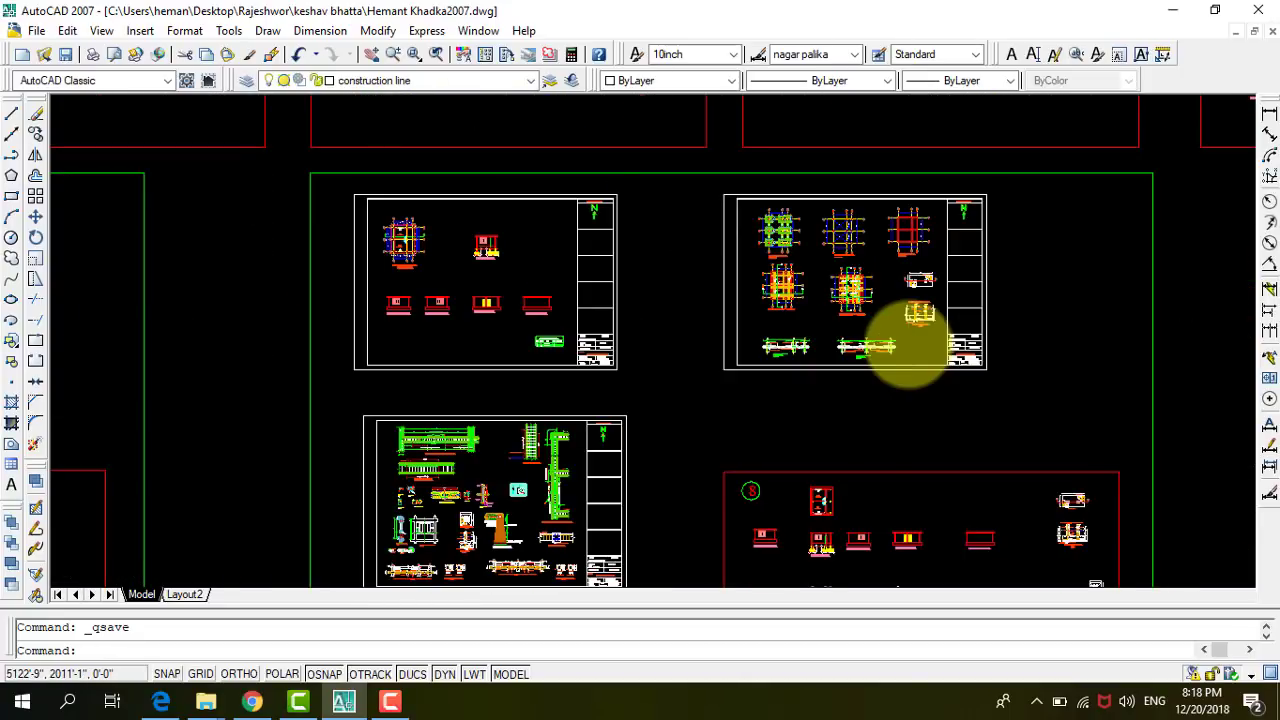
scroll(610, 460, down, 2)
scroll(600, 485, up, 1)
scroll(600, 460, up, 2)
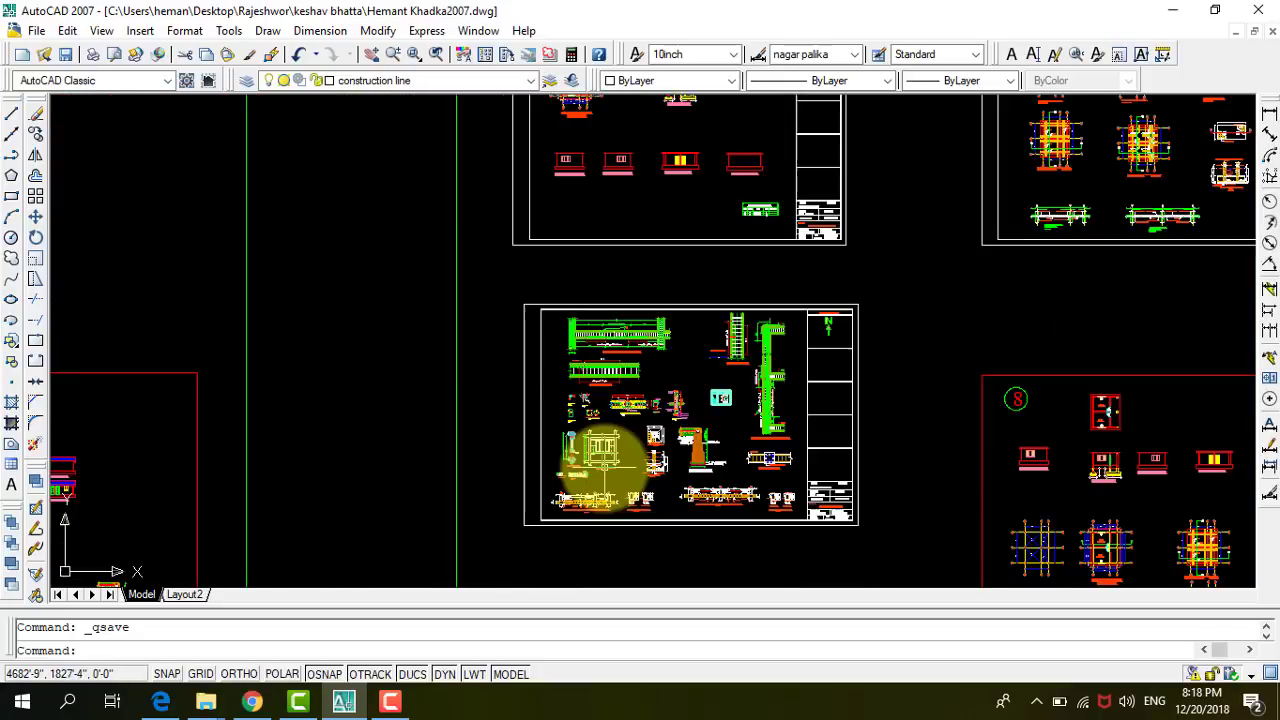
scroll(586, 457, up, 1)
scroll(588, 400, up, 1)
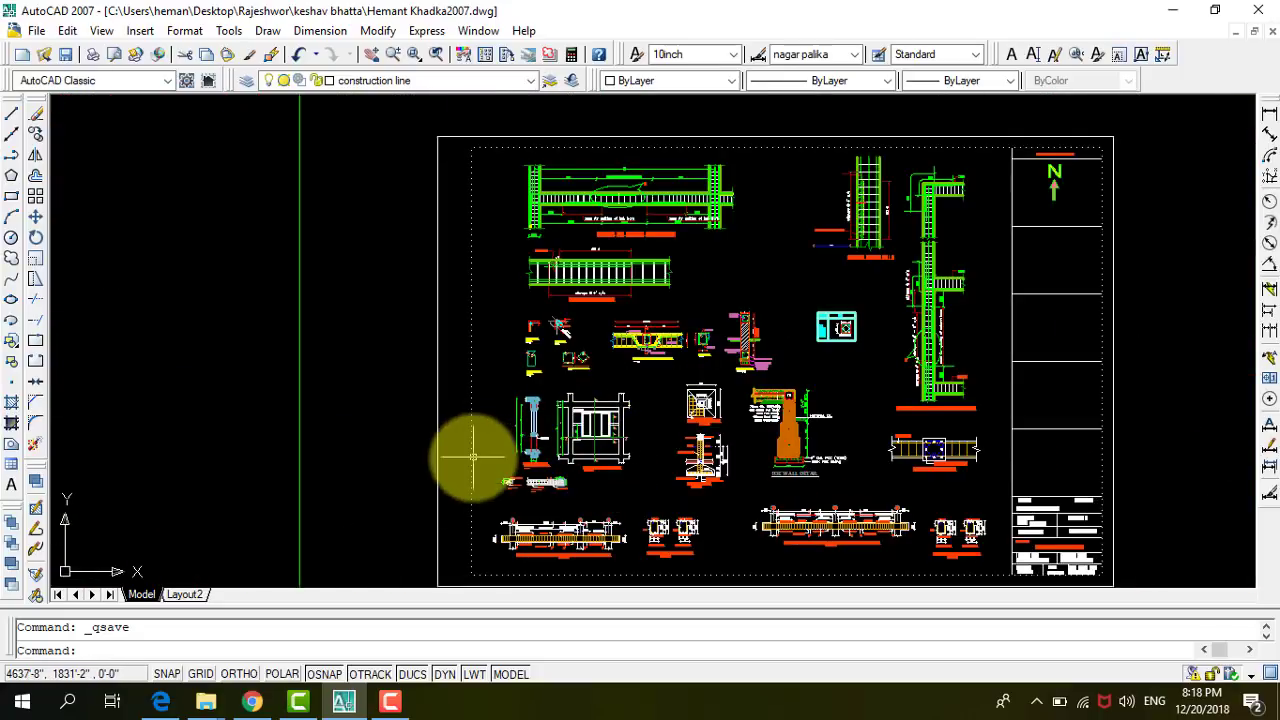
scroll(586, 386, up, 2)
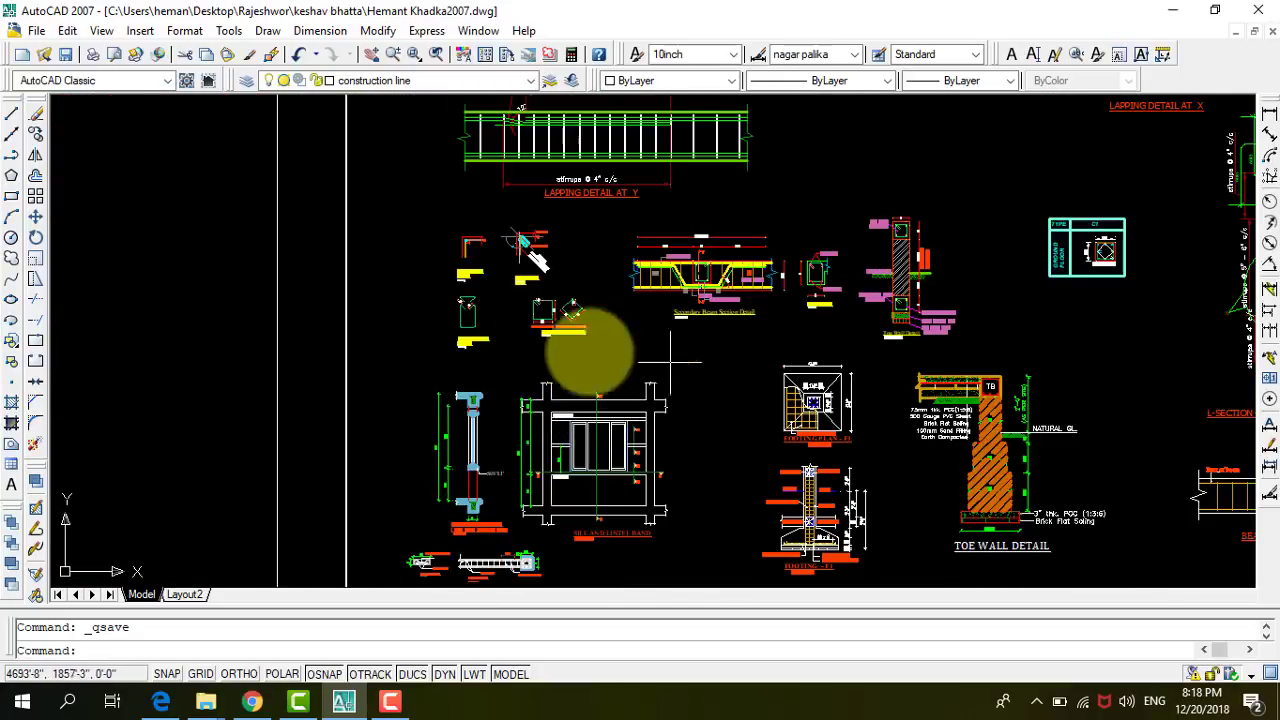
scroll(595, 365, down, 2)
scroll(663, 371, up, 1)
scroll(694, 386, up, 1)
scroll(718, 400, down, 2)
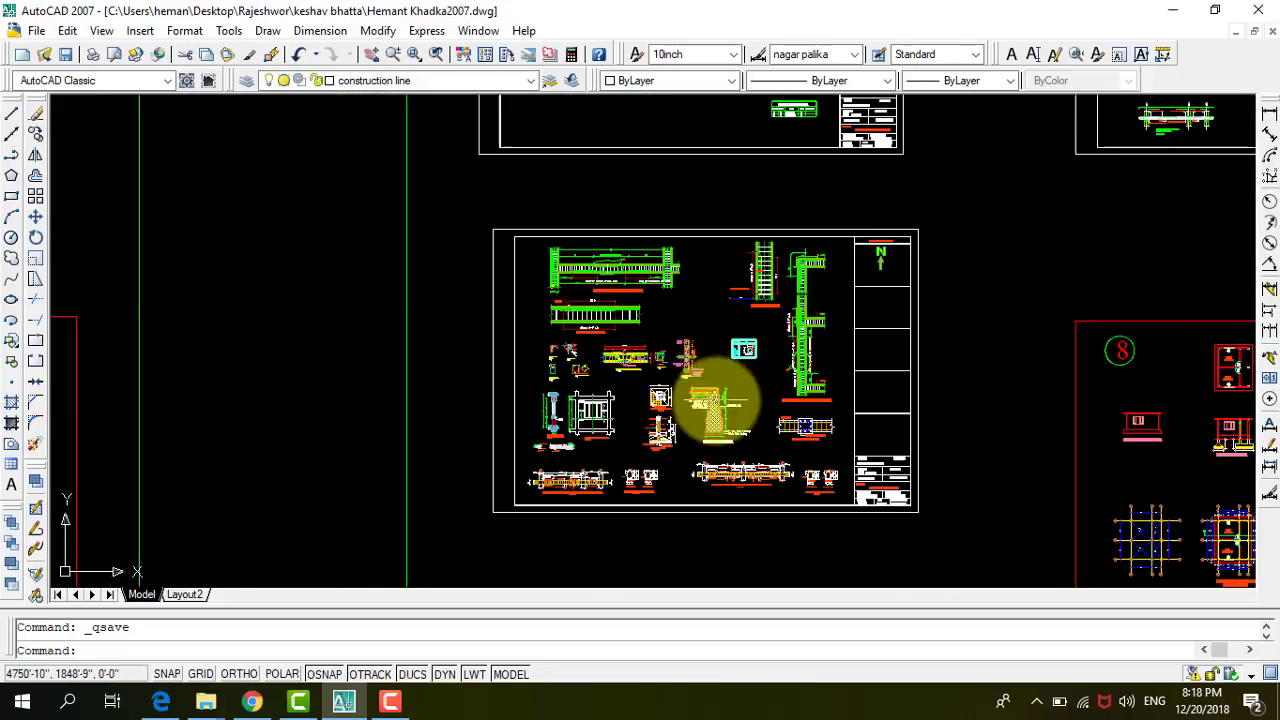
scroll(660, 405, up, 2)
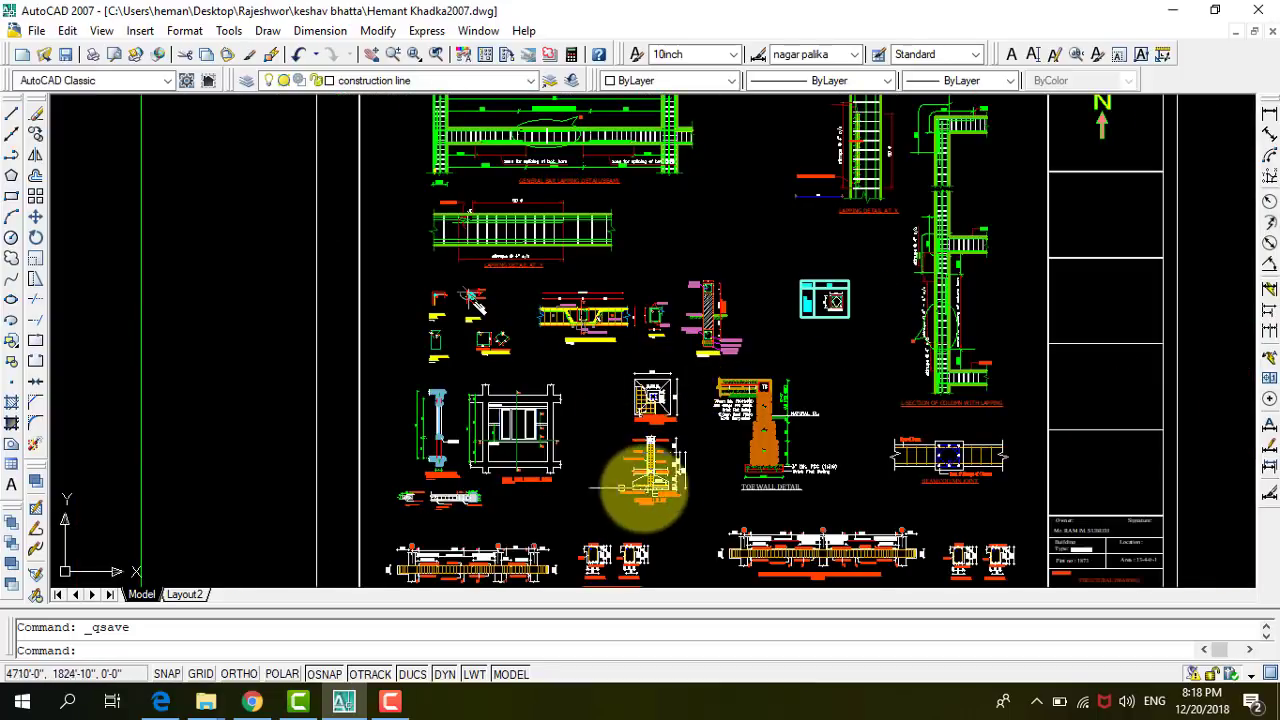
scroll(700, 386, down, 2)
scroll(540, 445, up, 3)
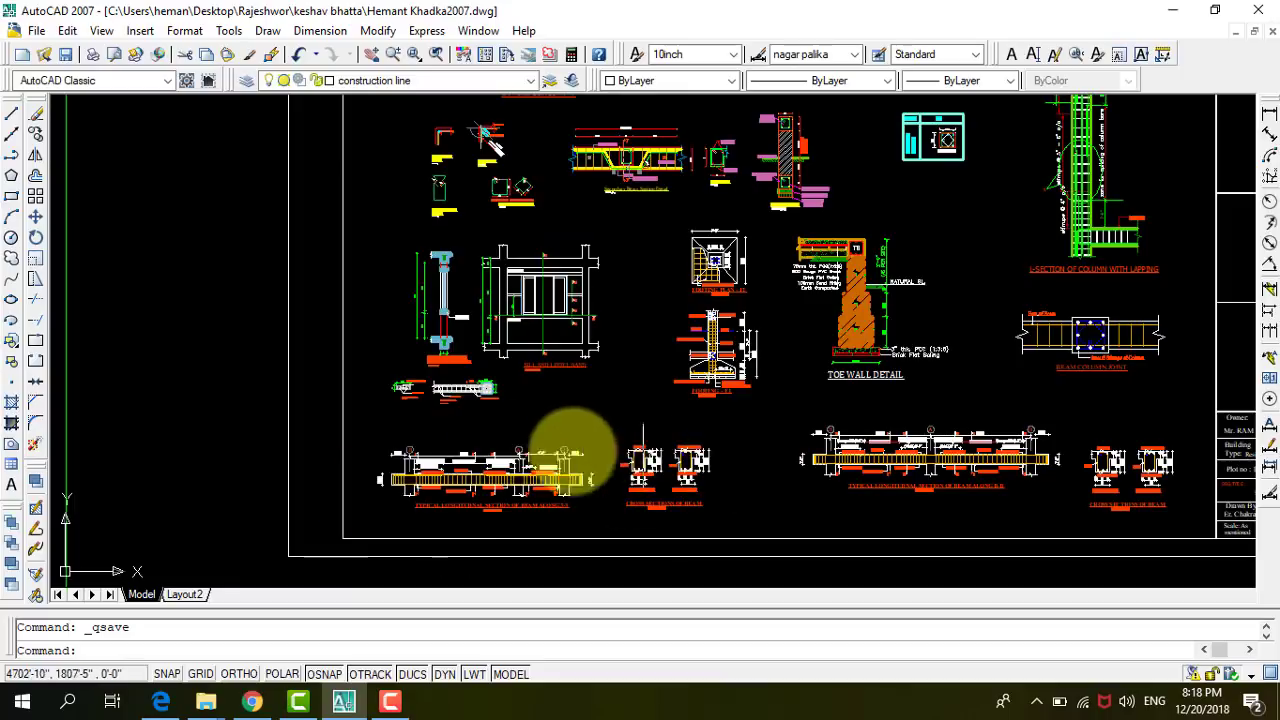
scroll(540, 505, down, 1)
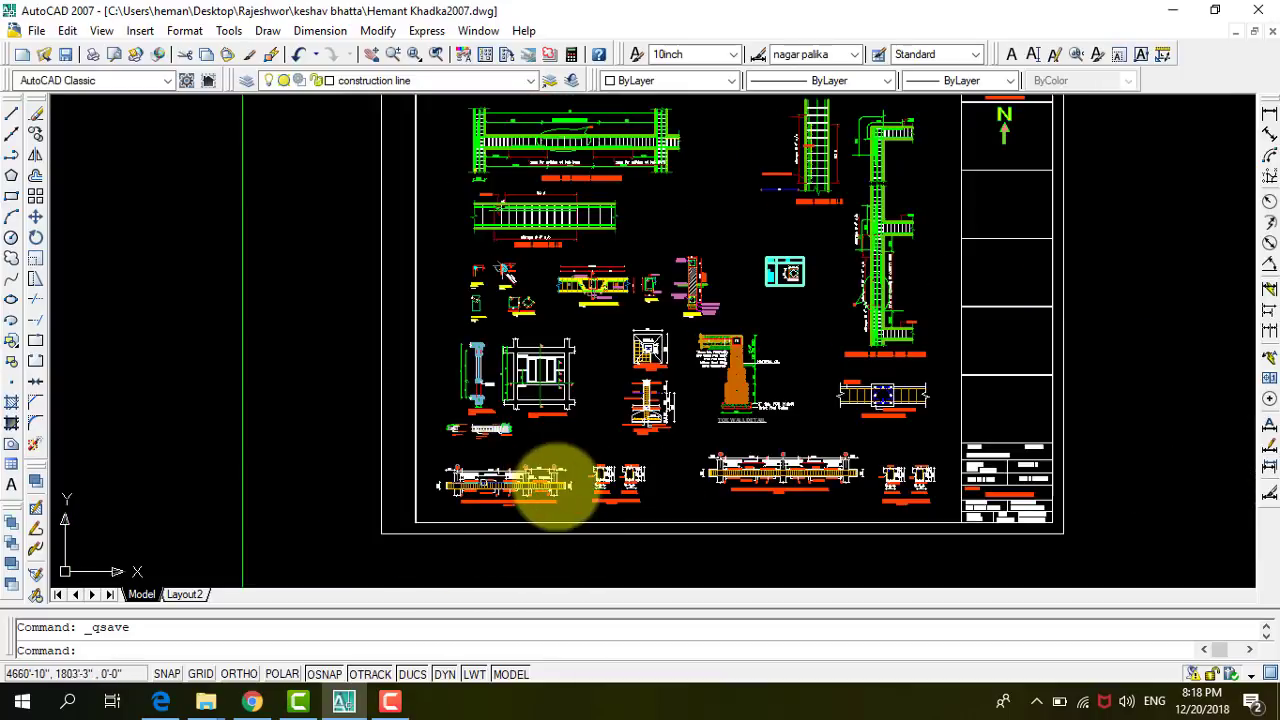
scroll(533, 485, up, 3)
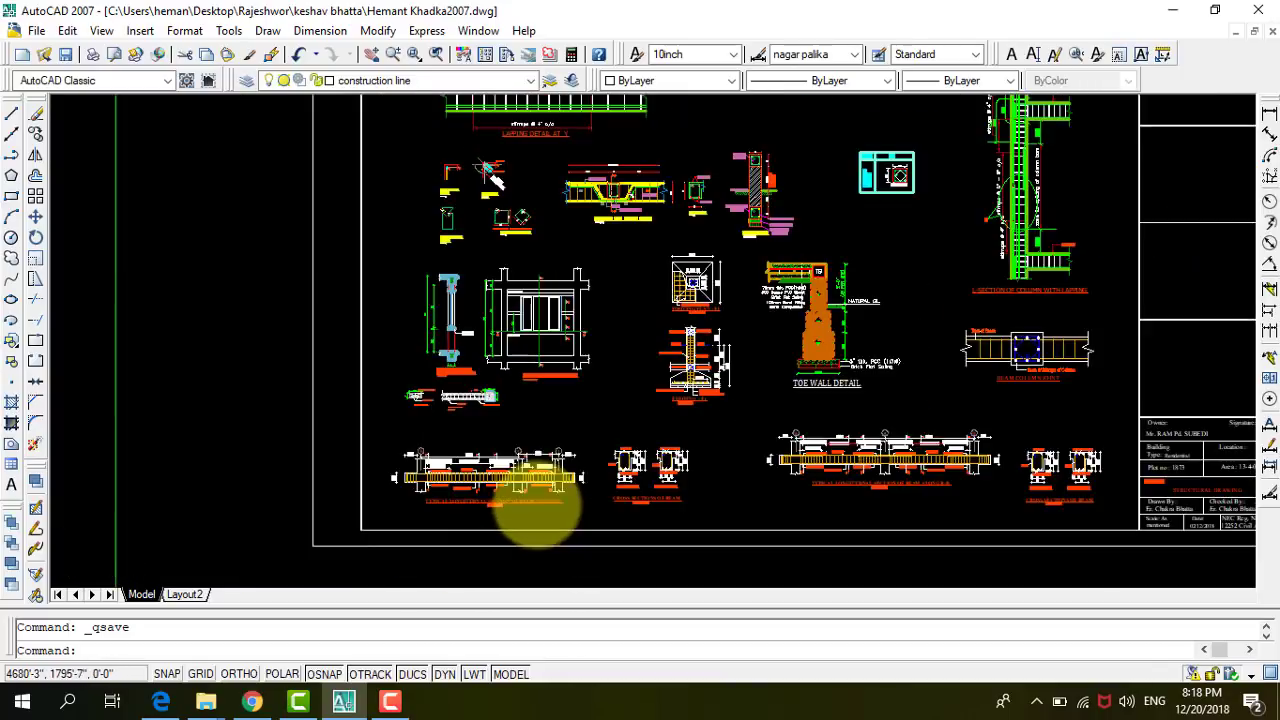
scroll(550, 505, down, 2)
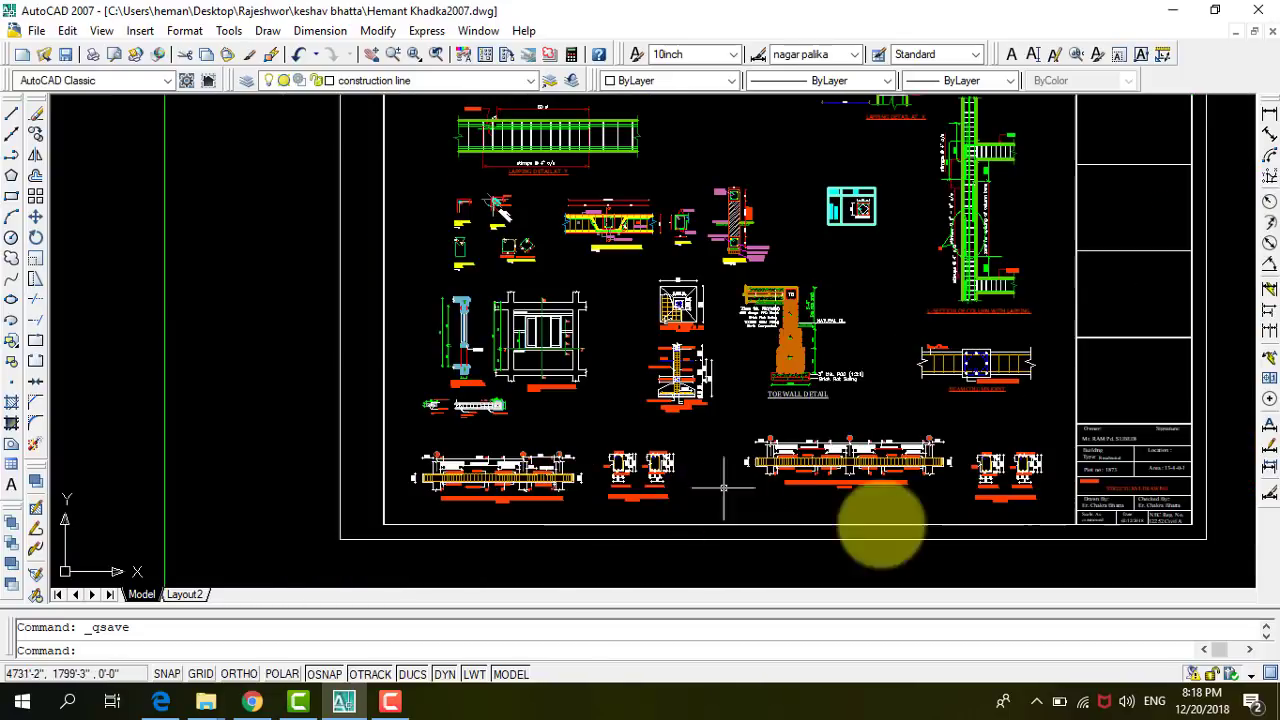
scroll(660, 495, down, 2)
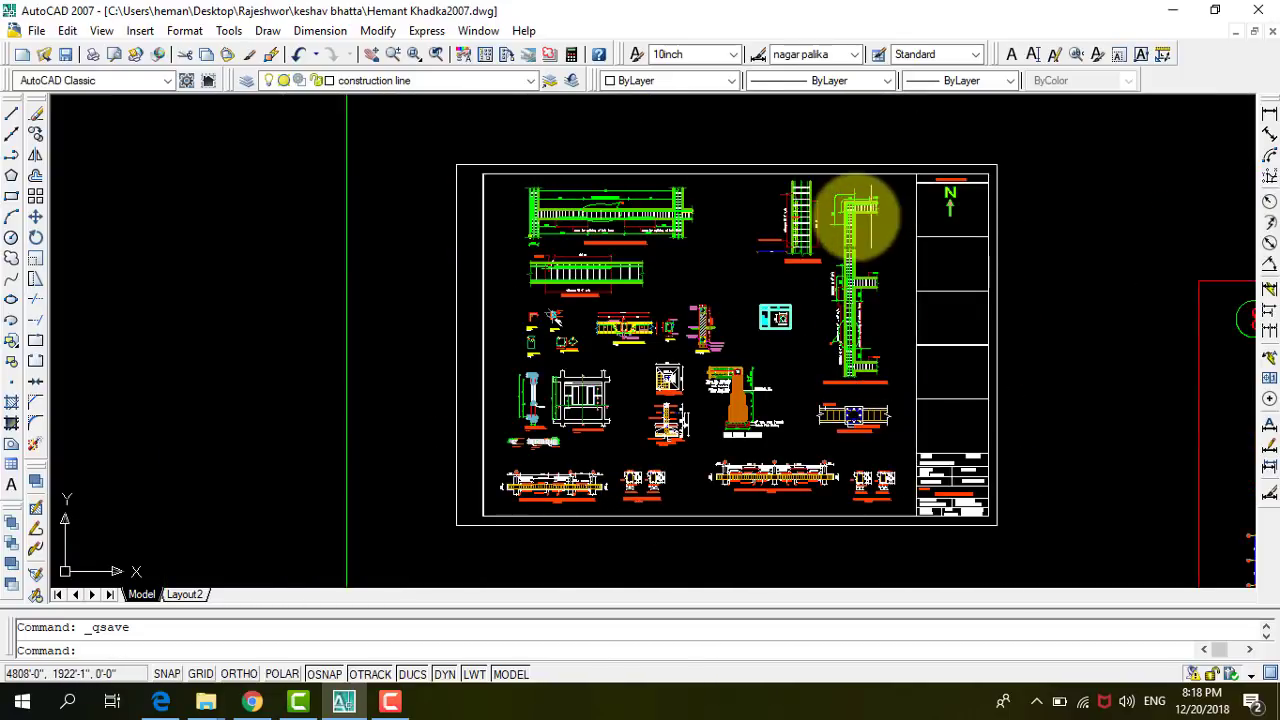
scroll(571, 243, up, 2)
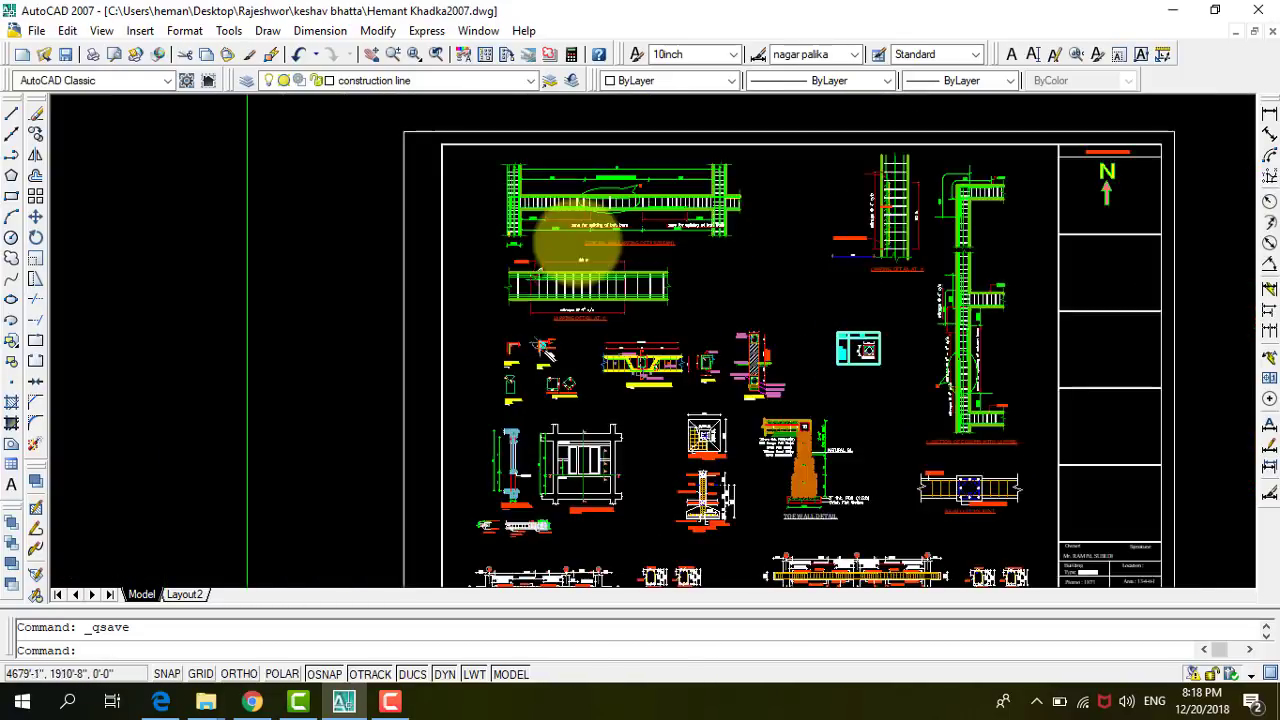
scroll(634, 229, up, 2)
scroll(578, 258, up, 2)
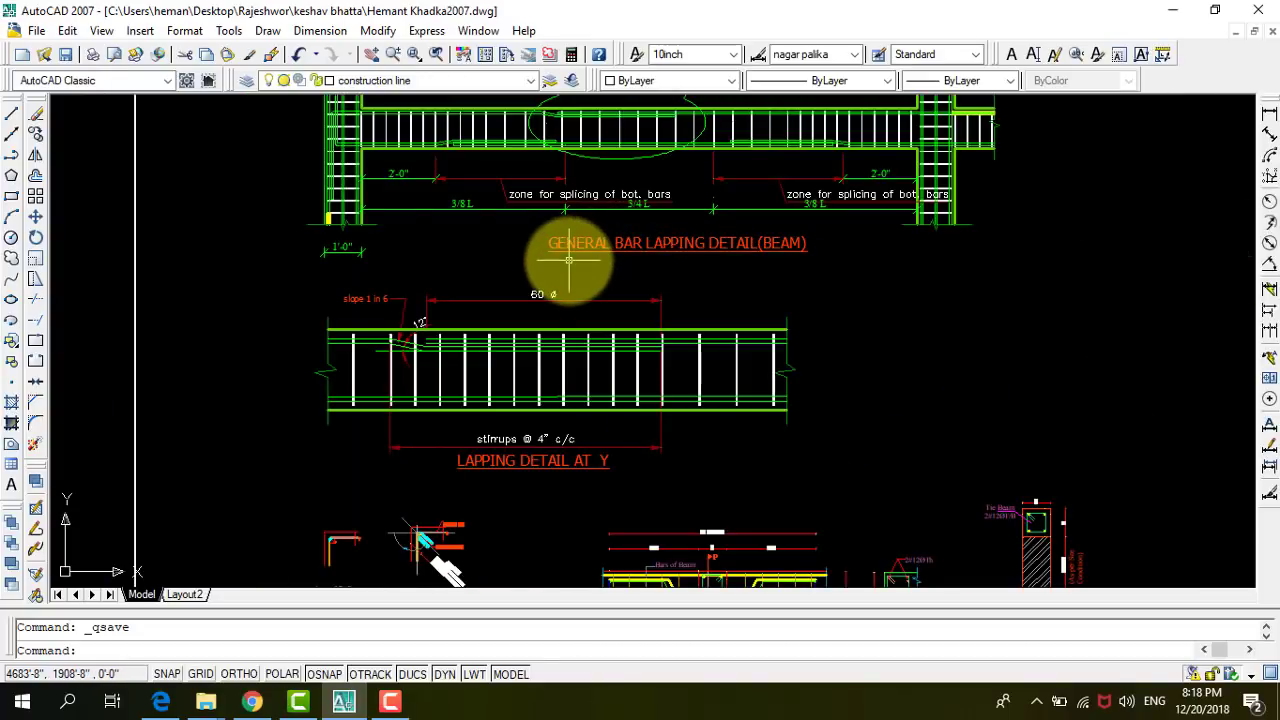
scroll(494, 449, down, 2)
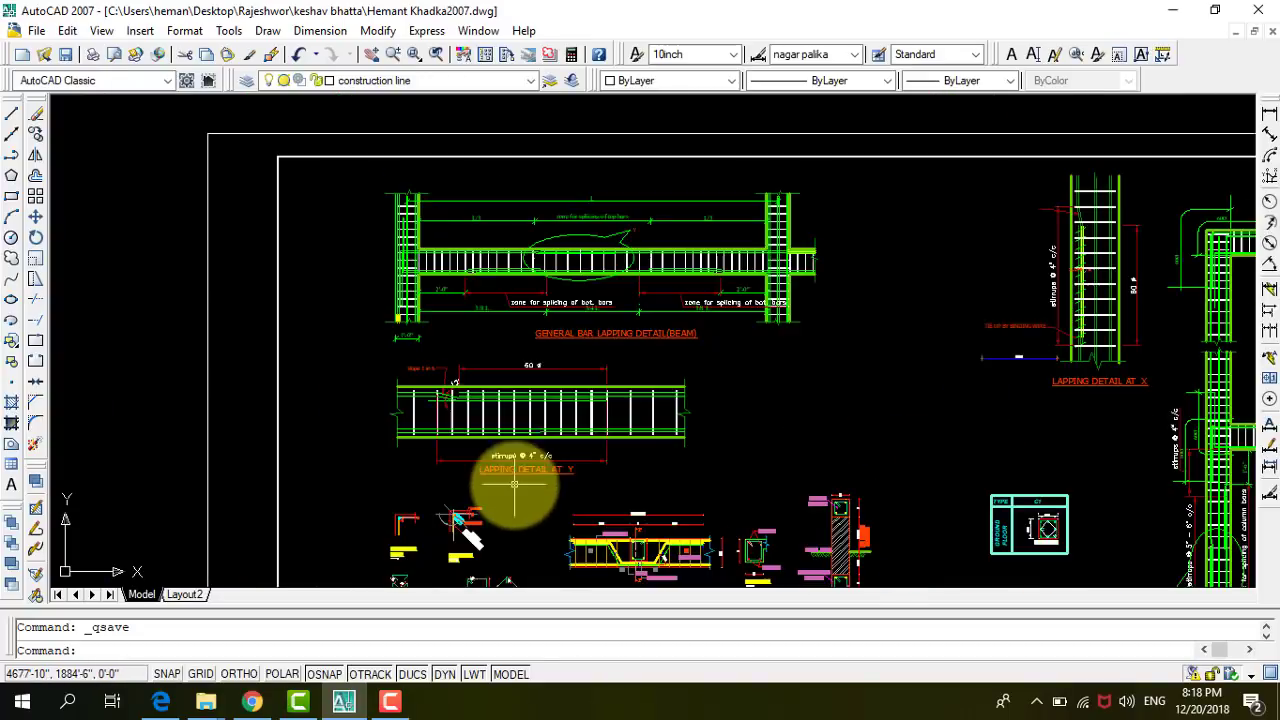
scroll(529, 357, down, 1)
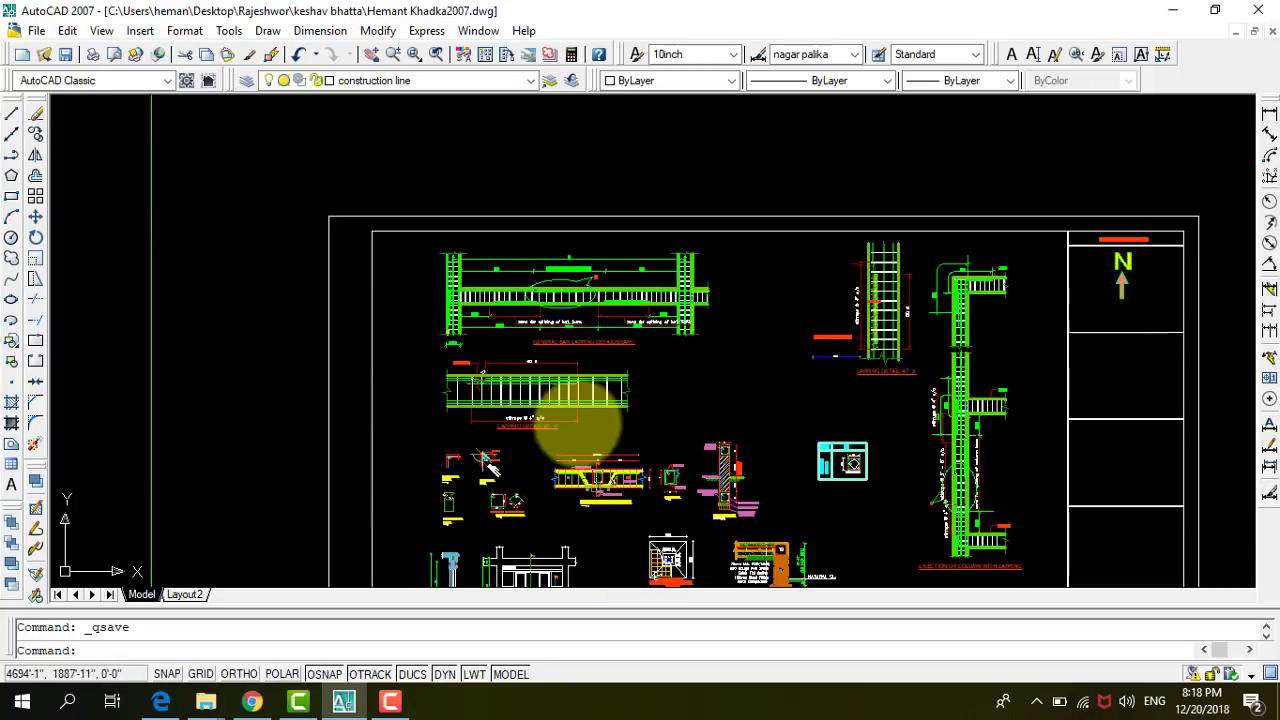
scroll(572, 425, down, 2)
scroll(560, 330, up, 3)
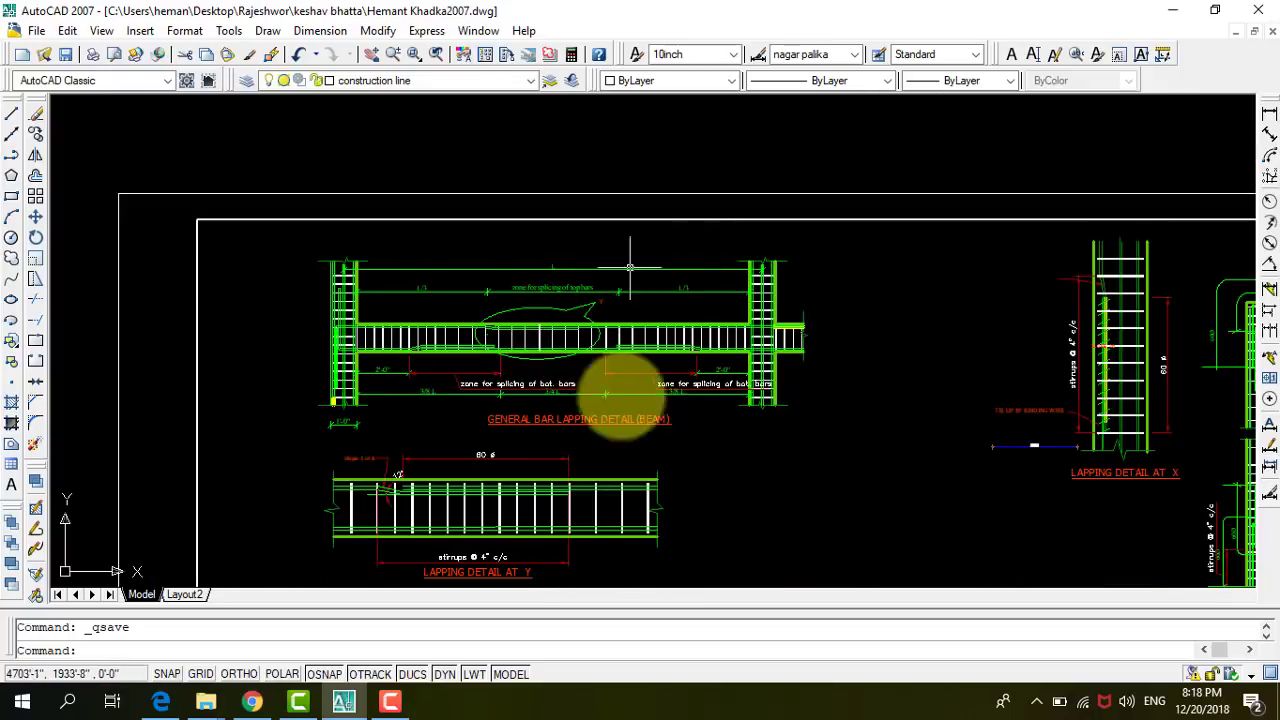
scroll(640, 360, down, 3)
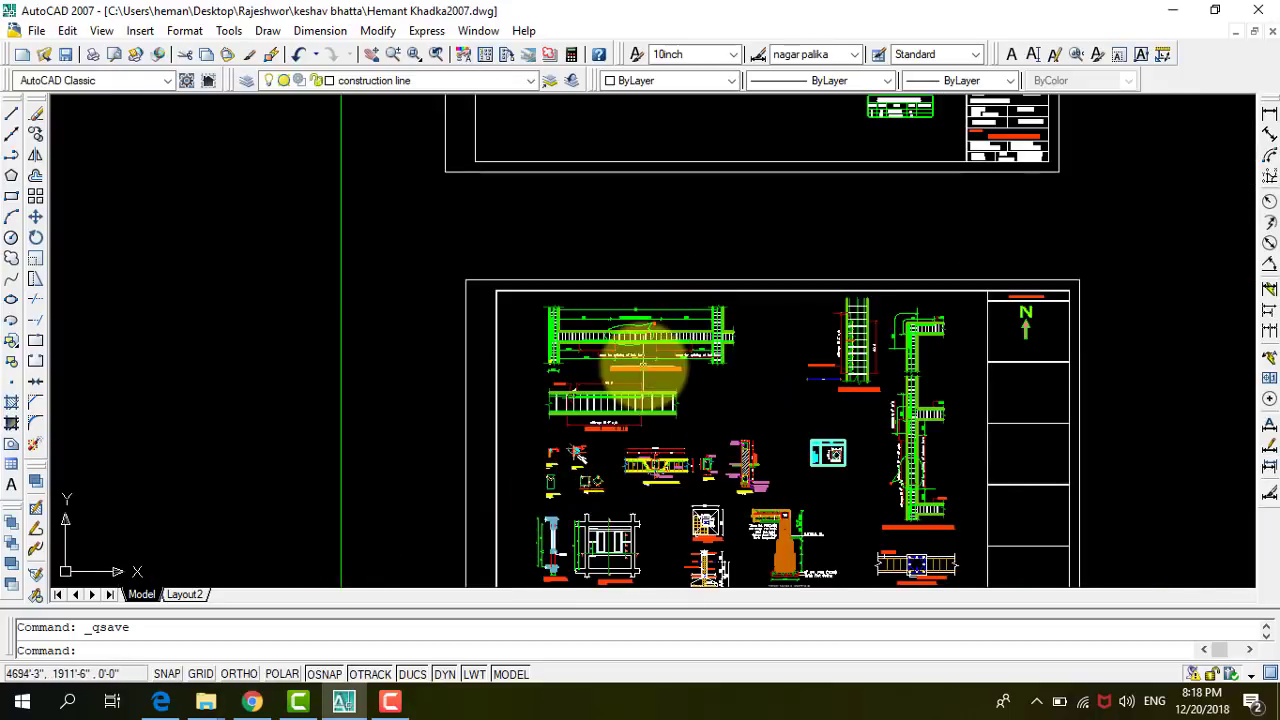
scroll(580, 470, down, 2)
scroll(620, 450, up, 3)
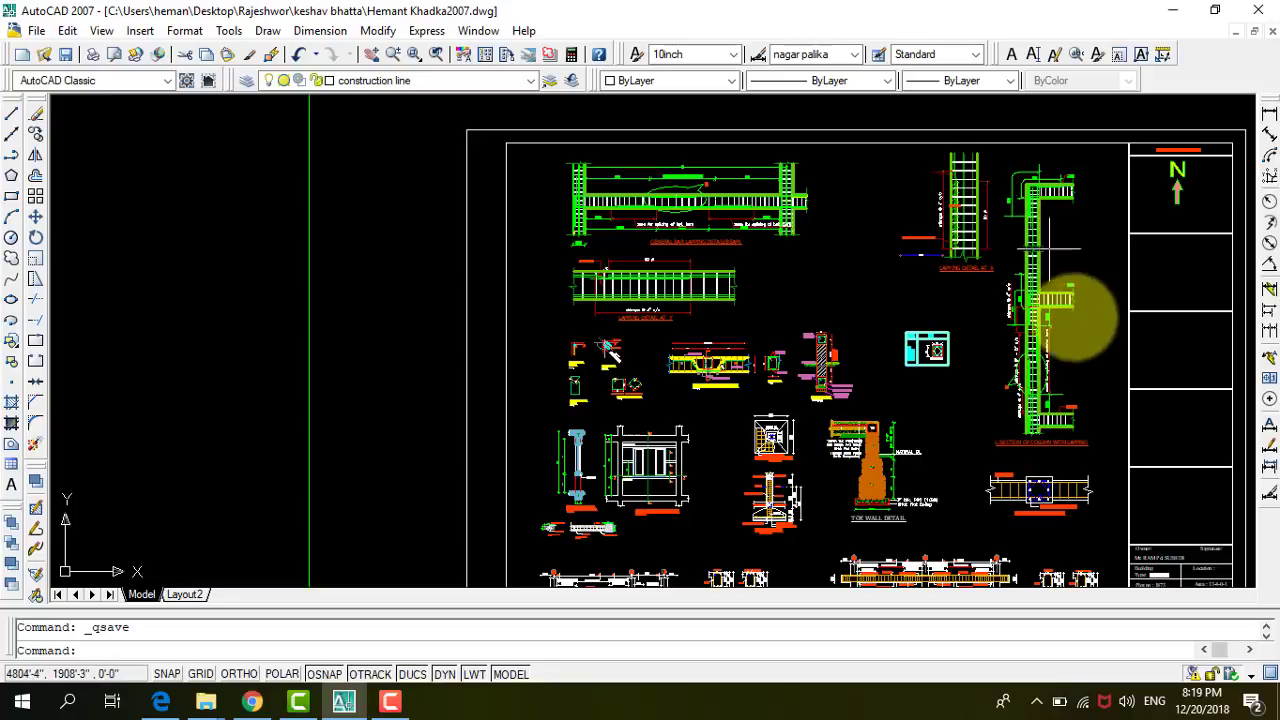
scroll(1003, 208, down, 2)
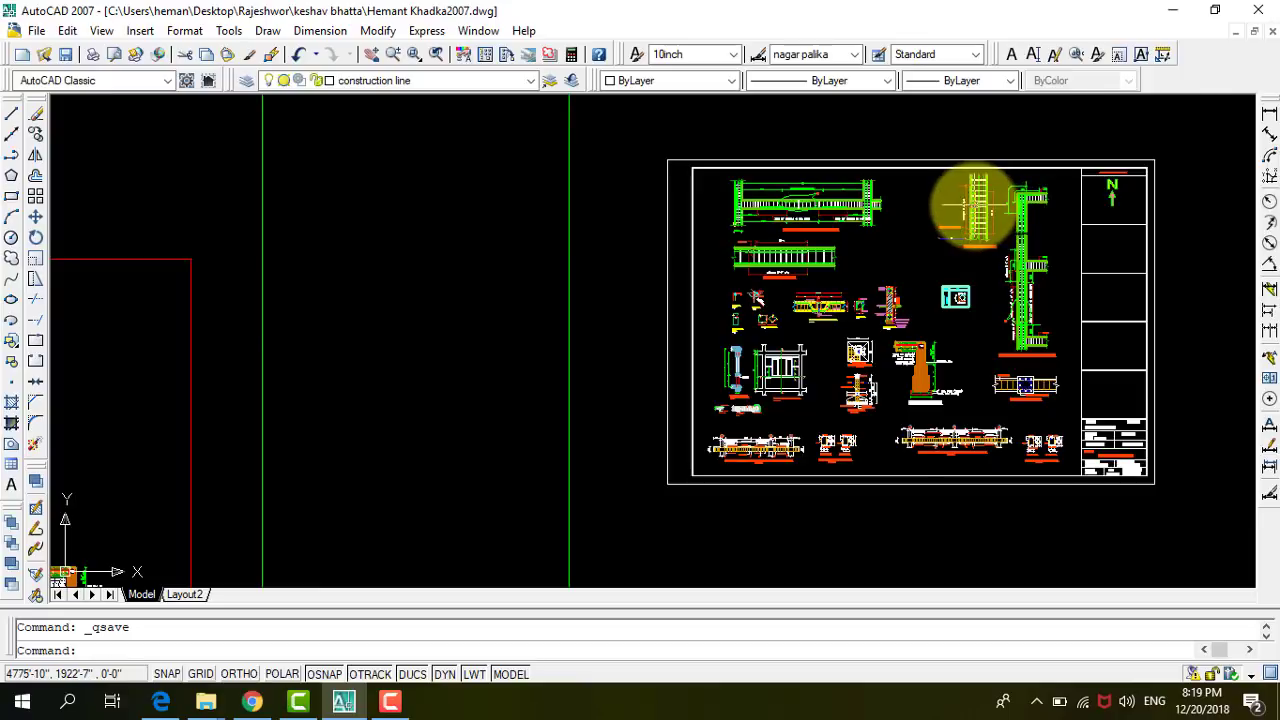
scroll(971, 205, up, 1)
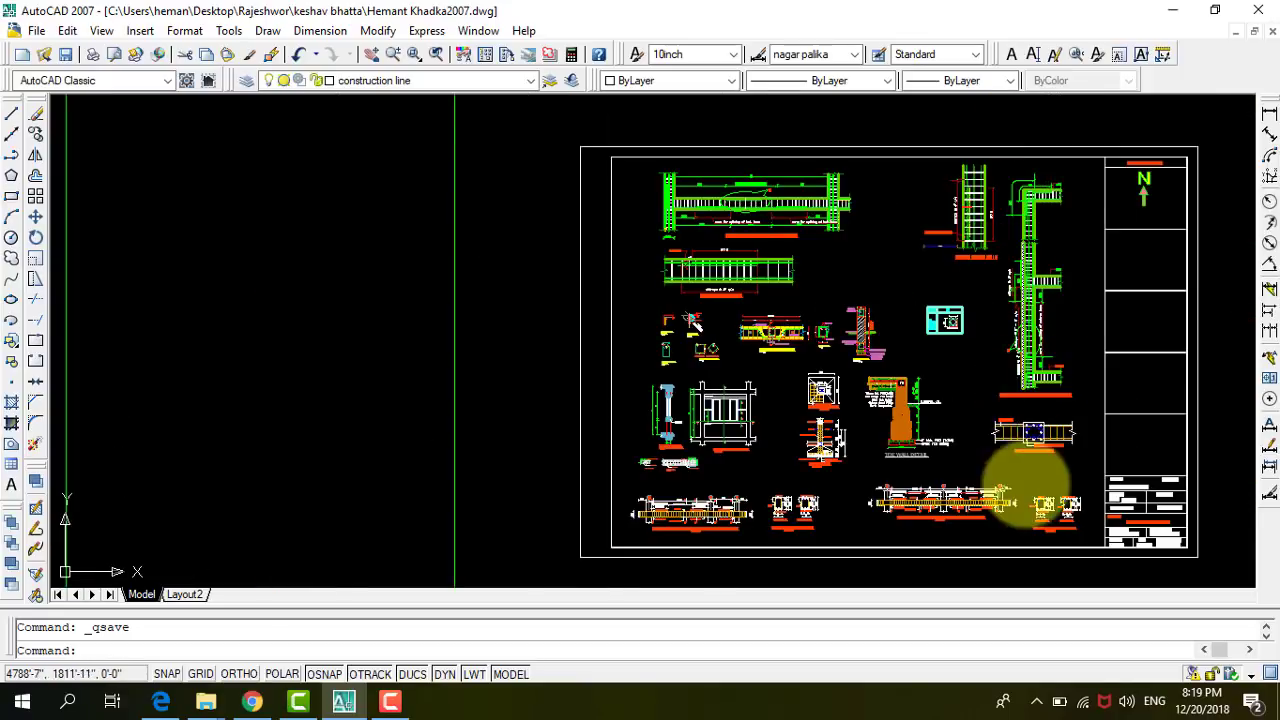
scroll(1040, 410, up, 1)
scroll(1003, 346, down, 1)
scroll(945, 395, up, 1)
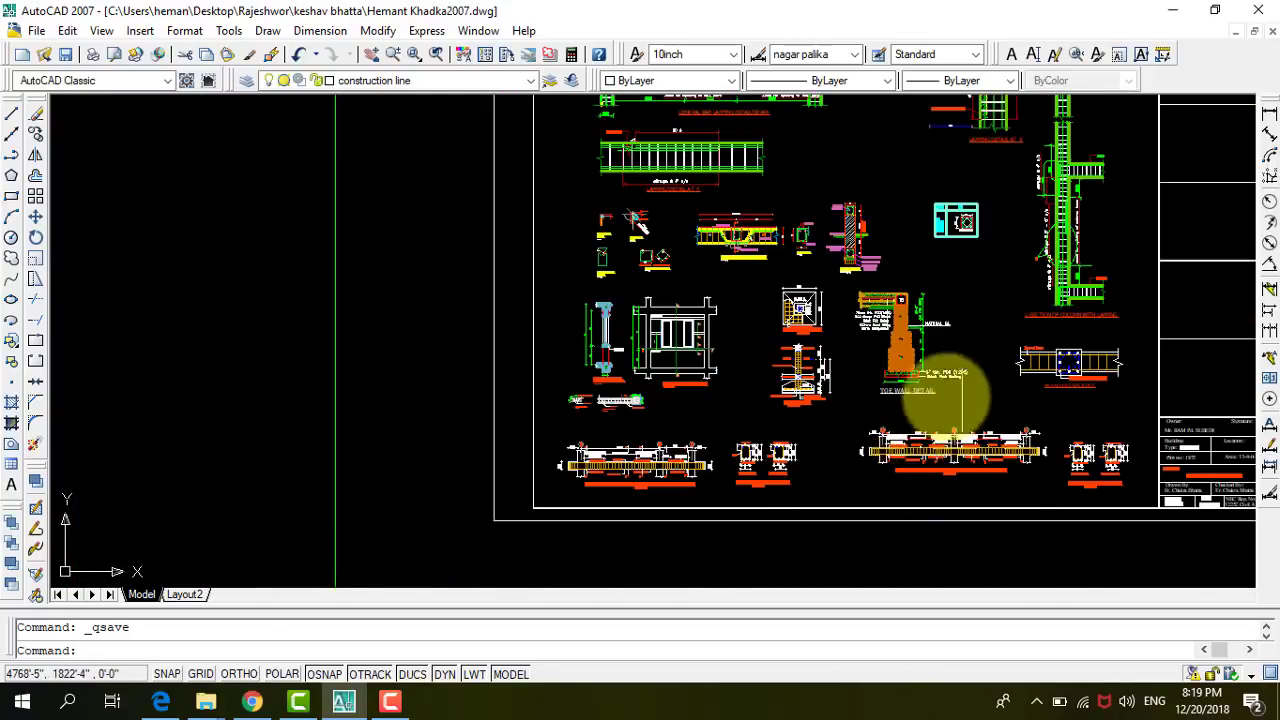
scroll(492, 514, down, 2)
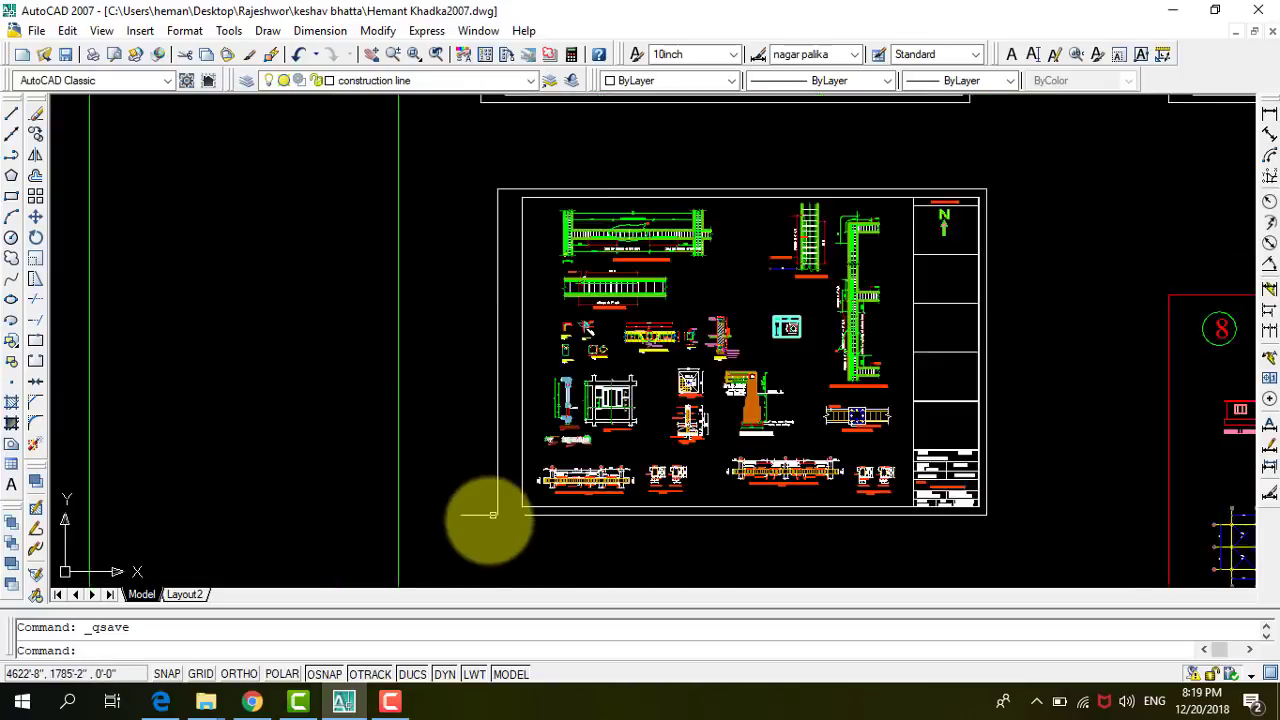
scroll(482, 518, down, 2)
scroll(505, 513, down, 2)
scroll(800, 300, up, 2)
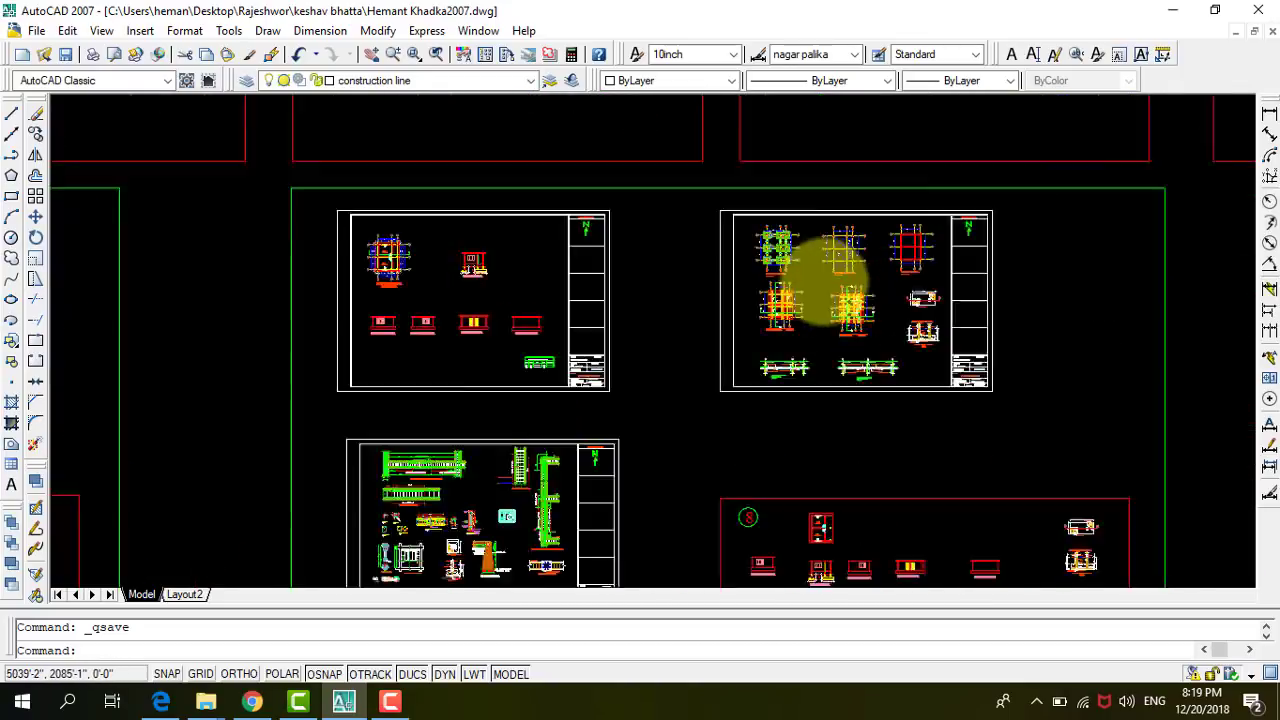
scroll(835, 285, up, 1)
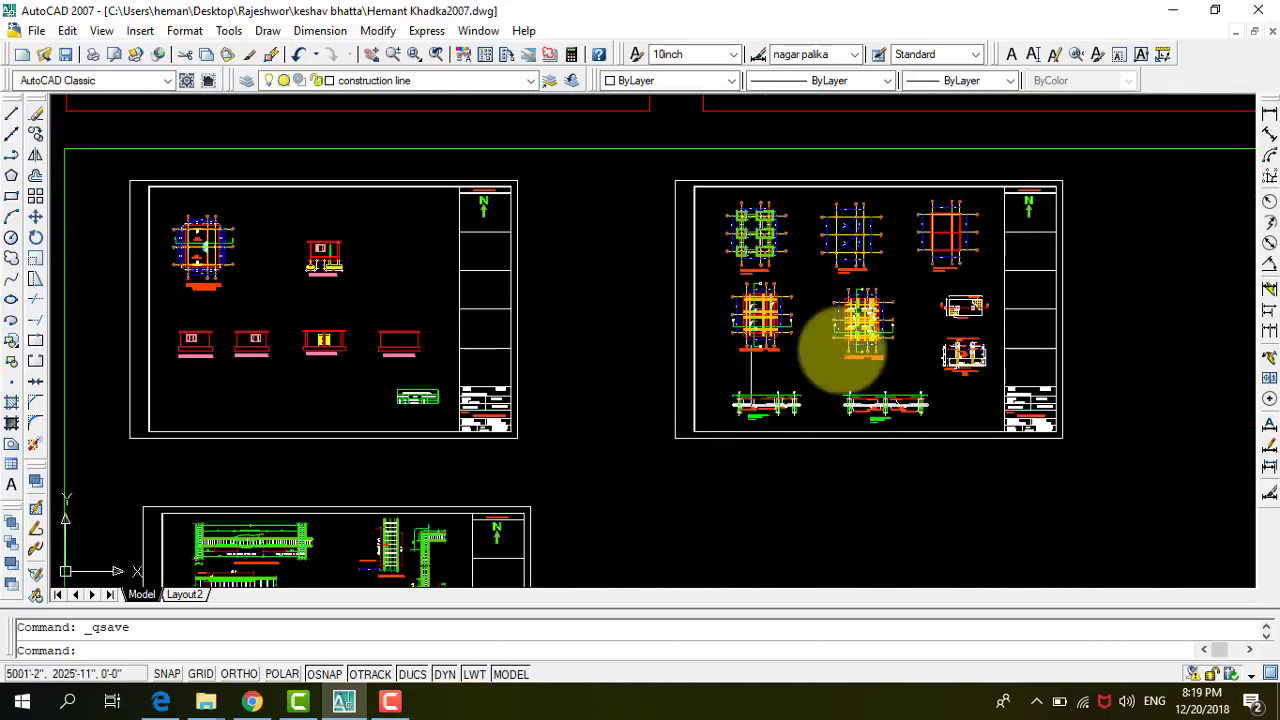
scroll(785, 390, down, 2)
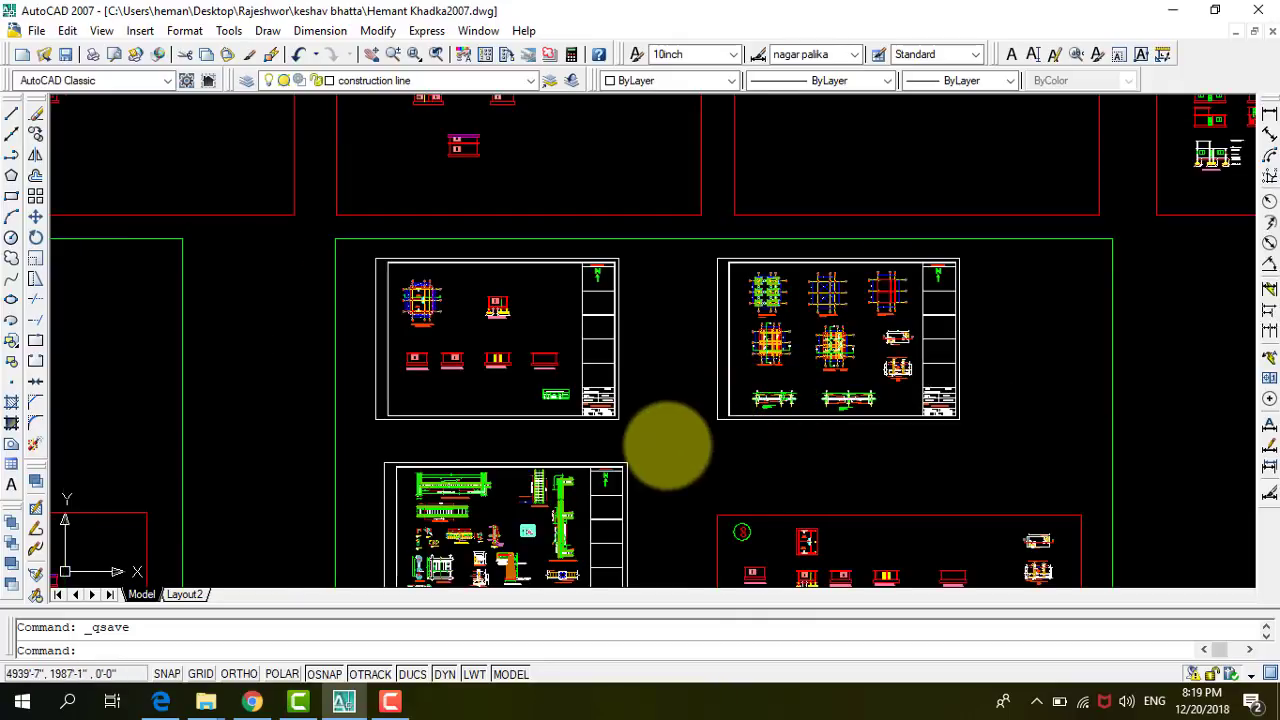
scroll(666, 443, down, 1)
scroll(471, 443, up, 2)
scroll(590, 440, up, 1)
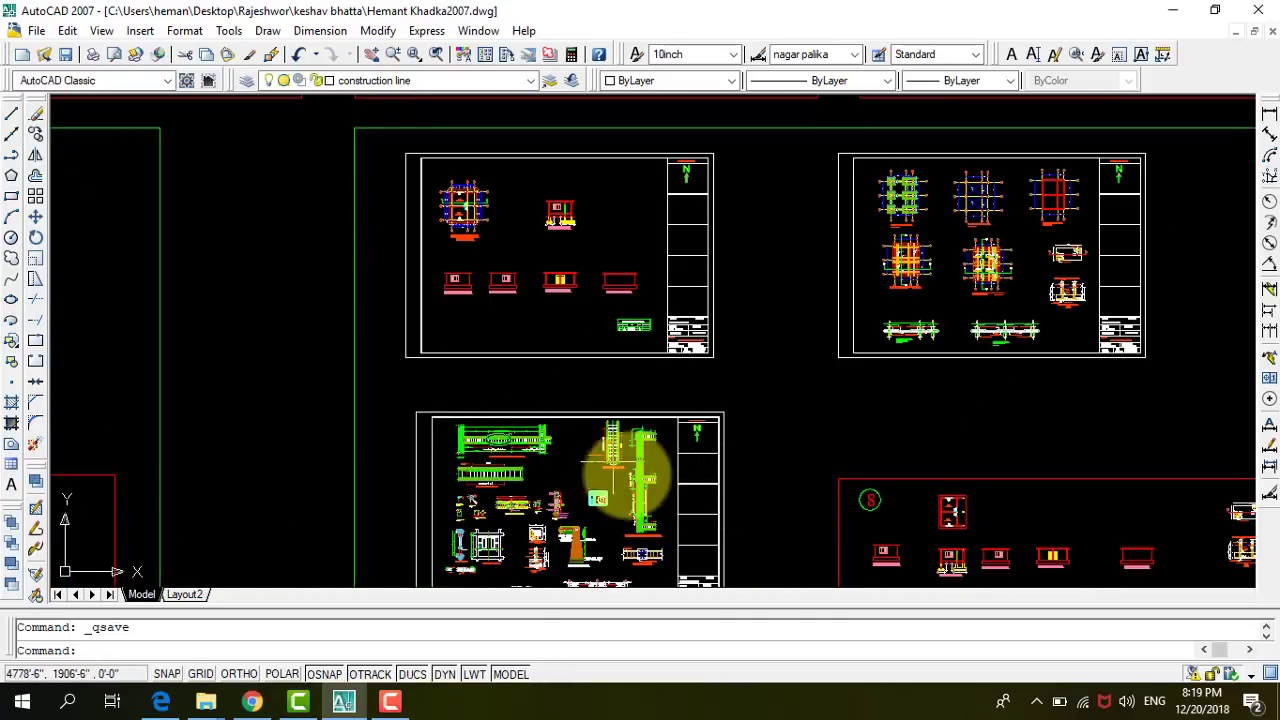
scroll(543, 428, down, 3)
scroll(530, 428, up, 4)
scroll(500, 430, up, 4)
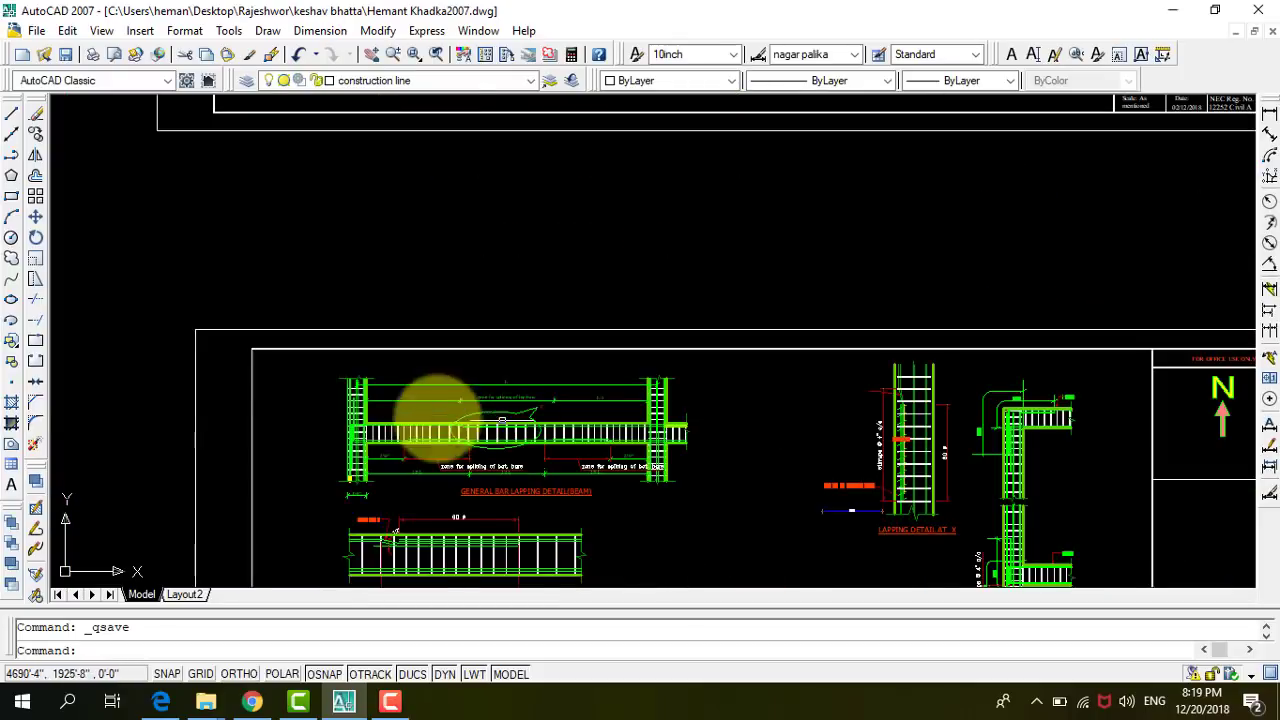
scroll(477, 425, down, 4)
scroll(475, 435, down, 2)
scroll(470, 440, down, 2)
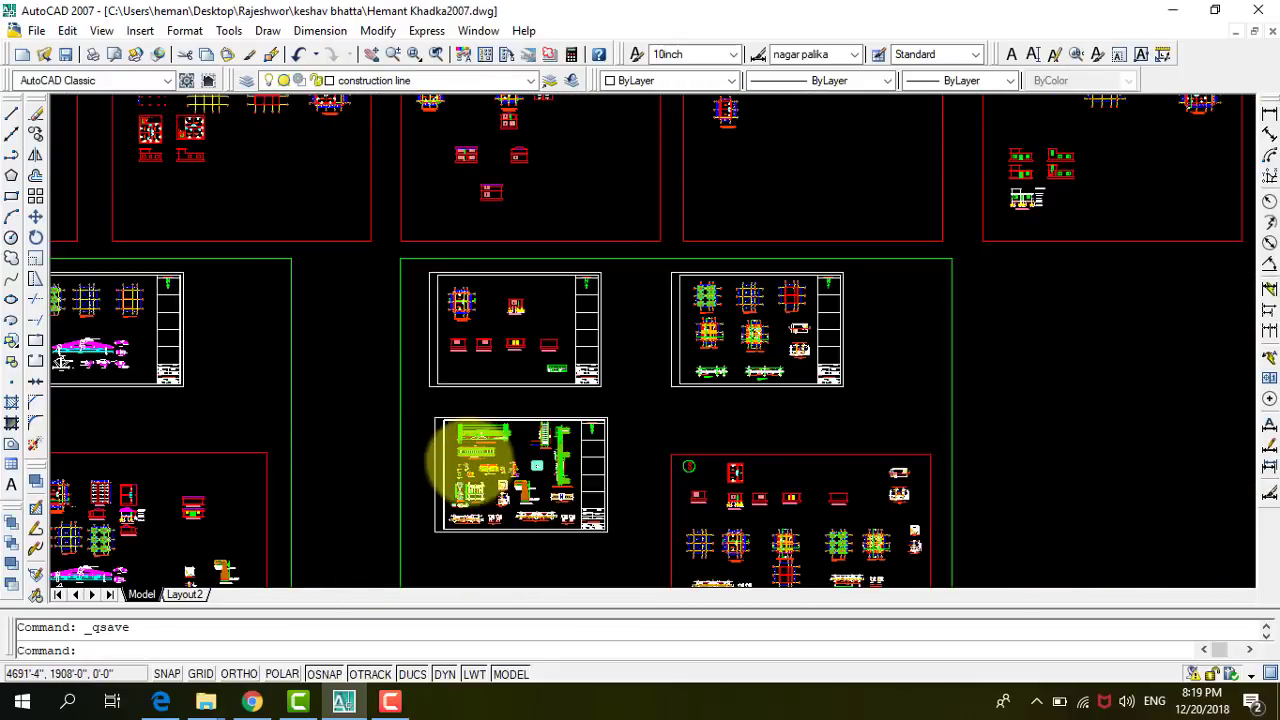
scroll(471, 457, down, 1)
scroll(457, 457, down, 1)
scroll(463, 463, up, 1)
scroll(665, 342, up, 2)
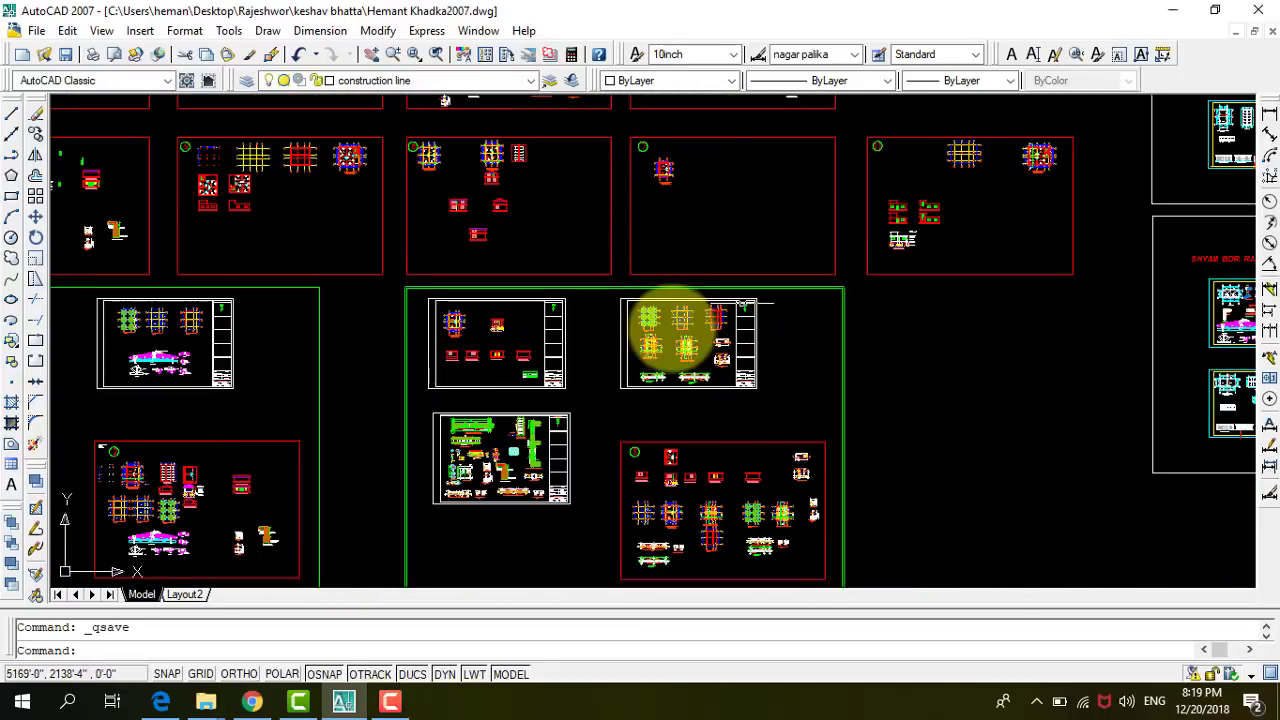
scroll(648, 290, up, 4)
scroll(629, 329, up, 3)
Crossing-select the F1 footing outline, its 5'-0" dimensions and the F1 tag.
scroll(674, 377, up, 3)
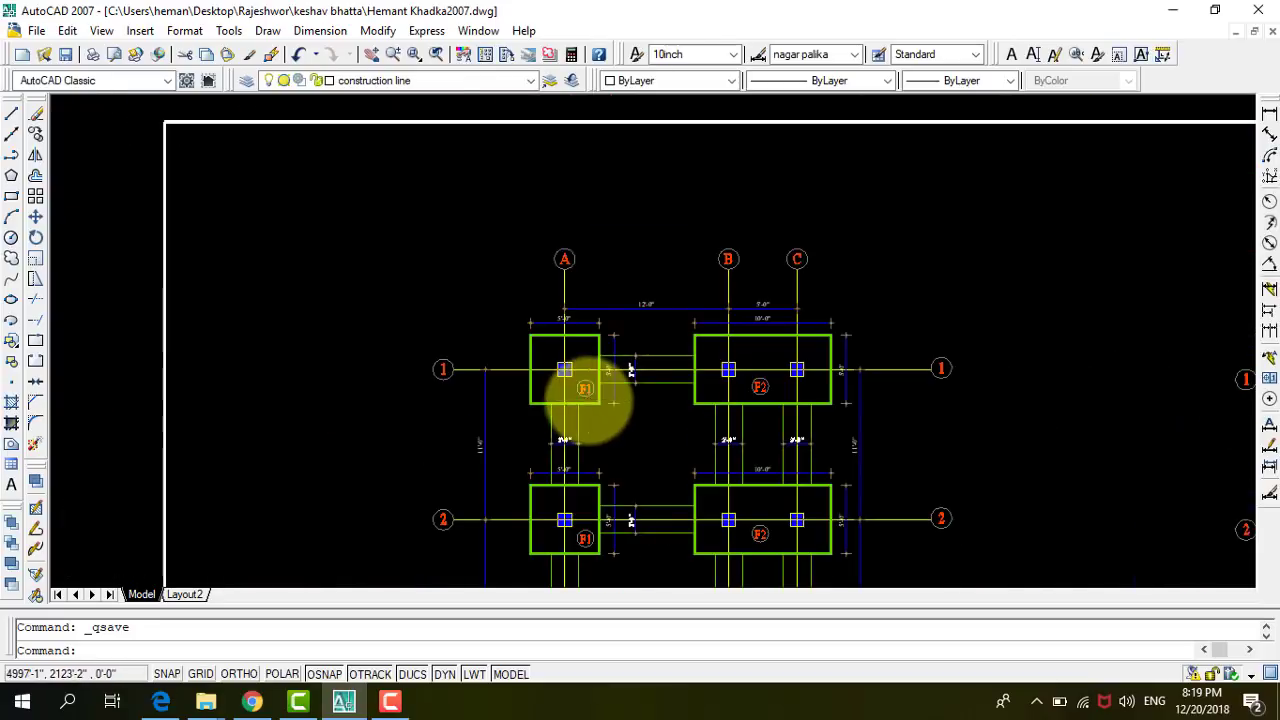
scroll(580, 400, up, 2)
scroll(580, 395, up, 3)
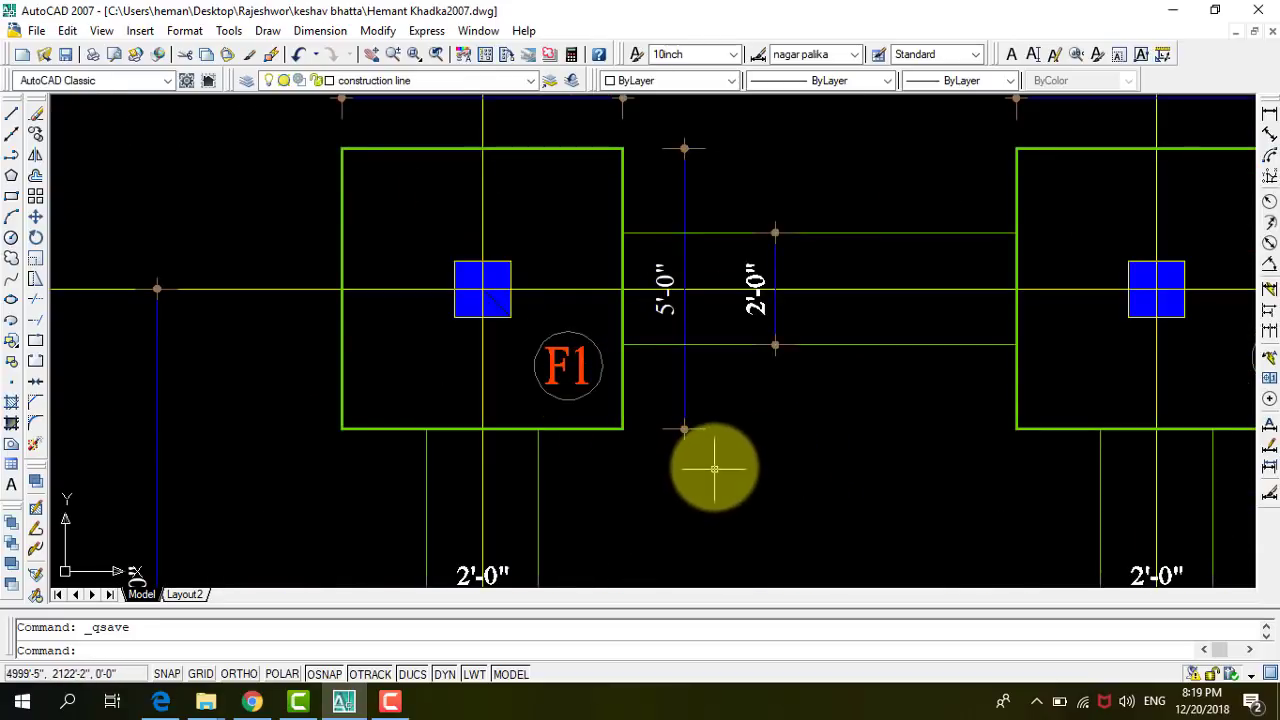
scroll(622, 482, down, 2)
scroll(603, 262, up, 3)
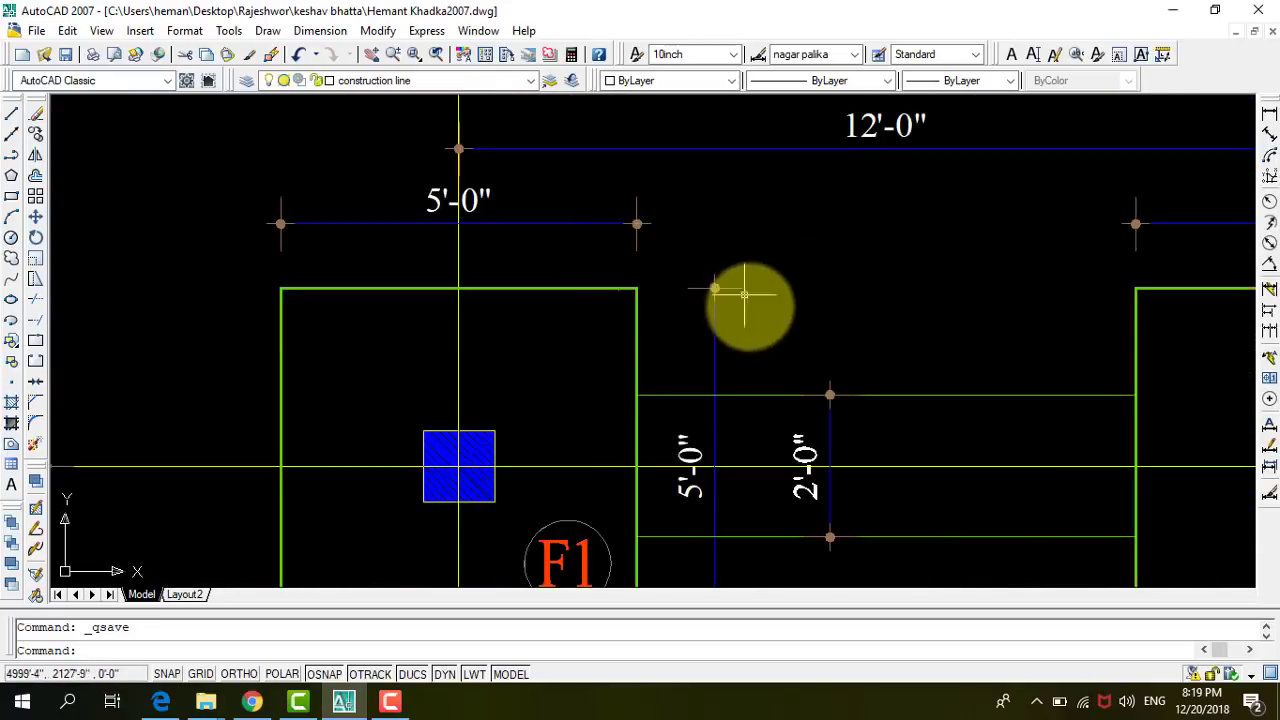
click(600, 214)
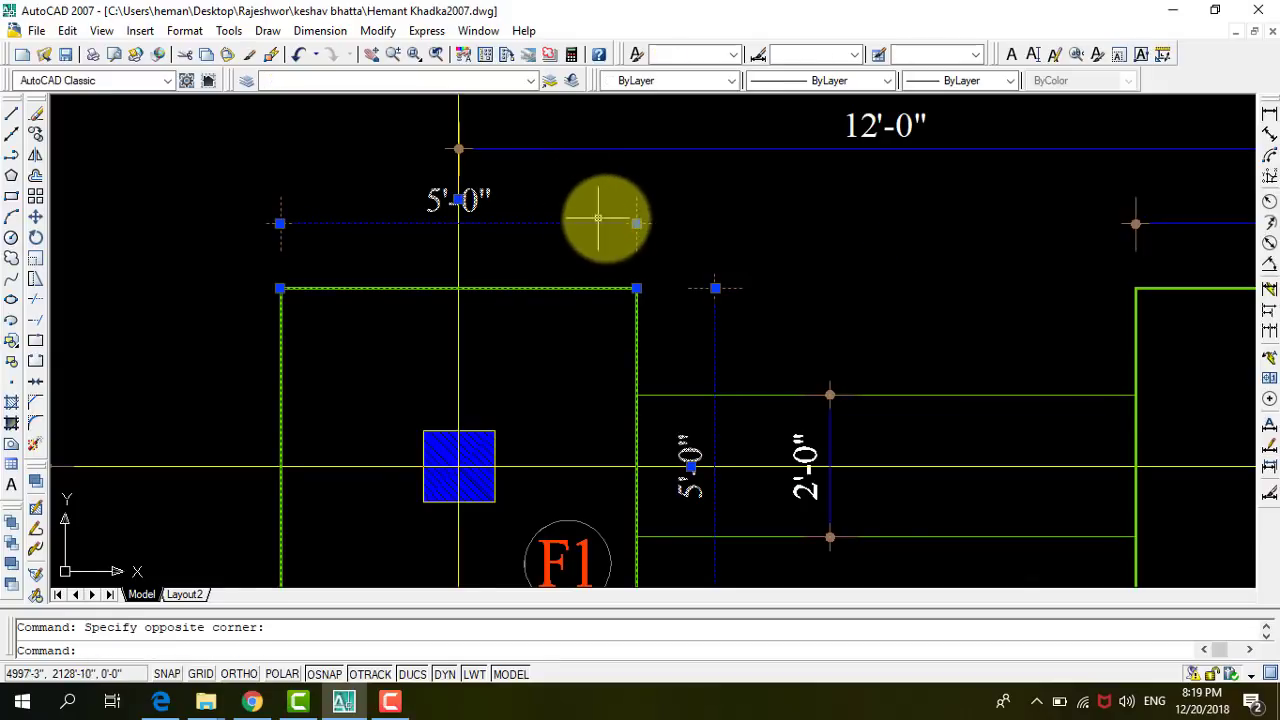
scroll(600, 214, down, 4)
scroll(624, 369, up, 5)
click(555, 383)
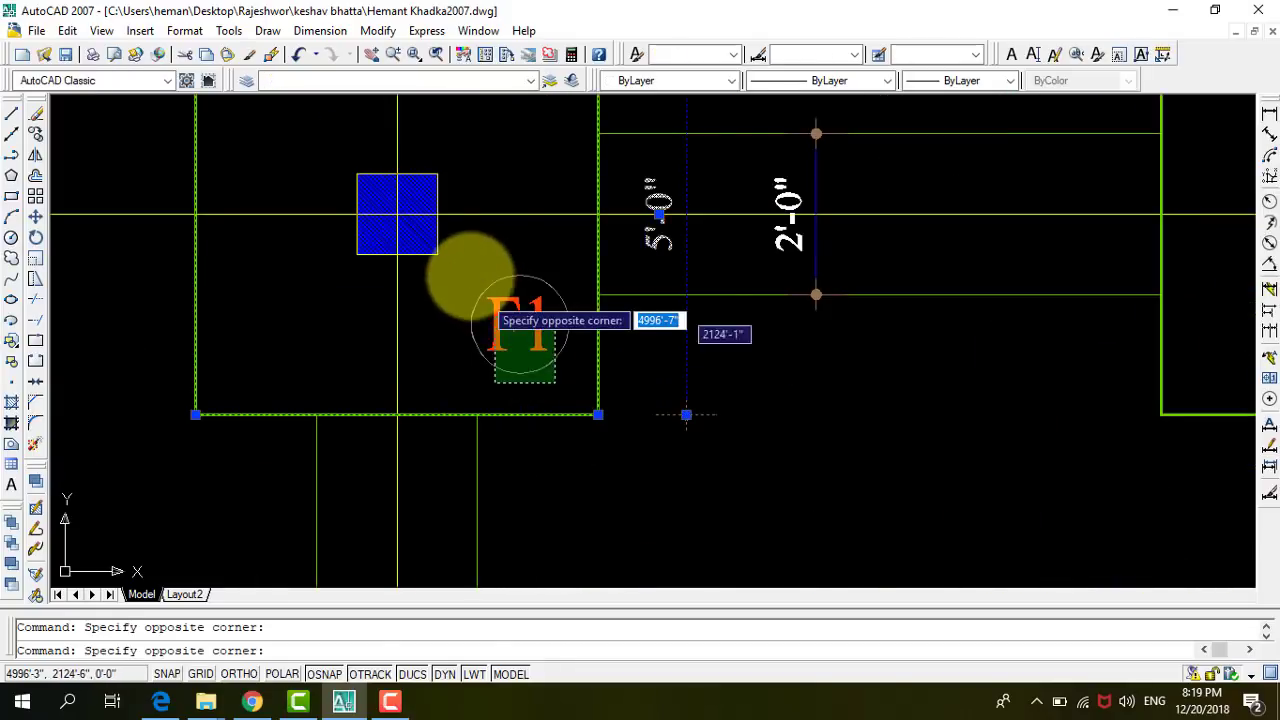
click(505, 308)
Add the upper and lower tie-beam lines and the 2'-0" dimension to the selection.
scroll(786, 522, down, 3)
scroll(614, 475, up, 3)
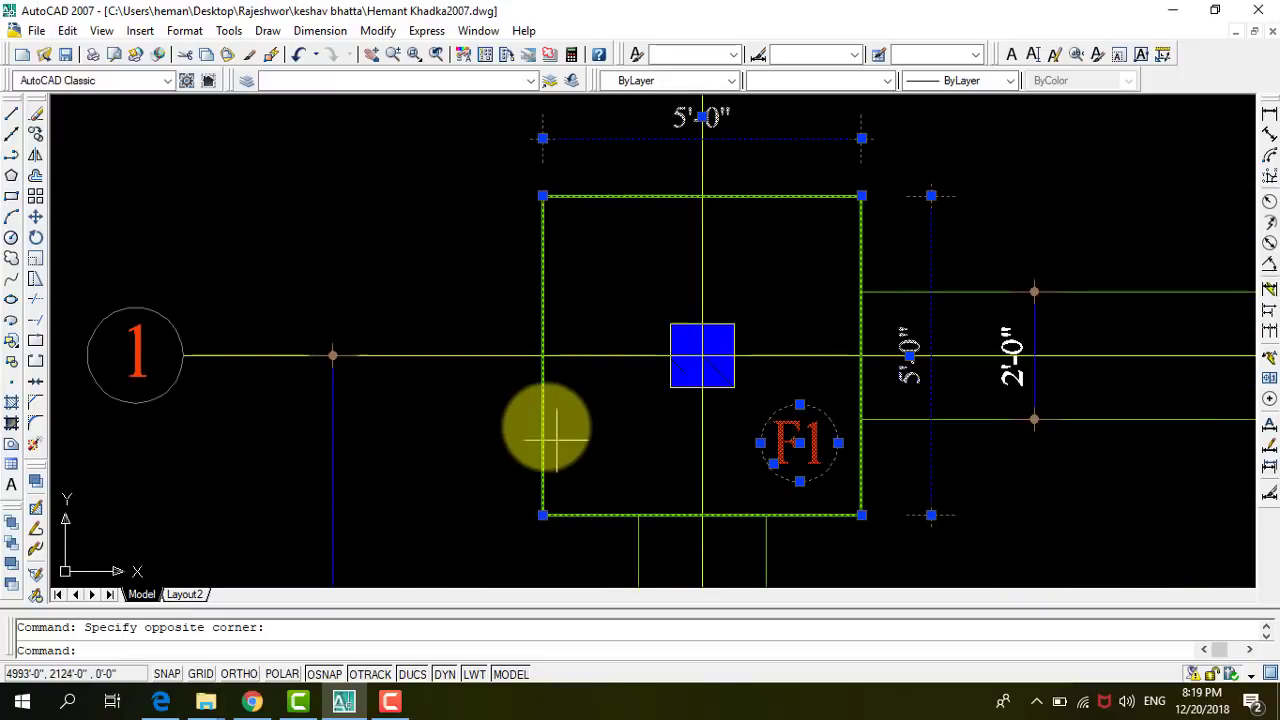
scroll(543, 423, down, 2)
scroll(851, 421, up, 2)
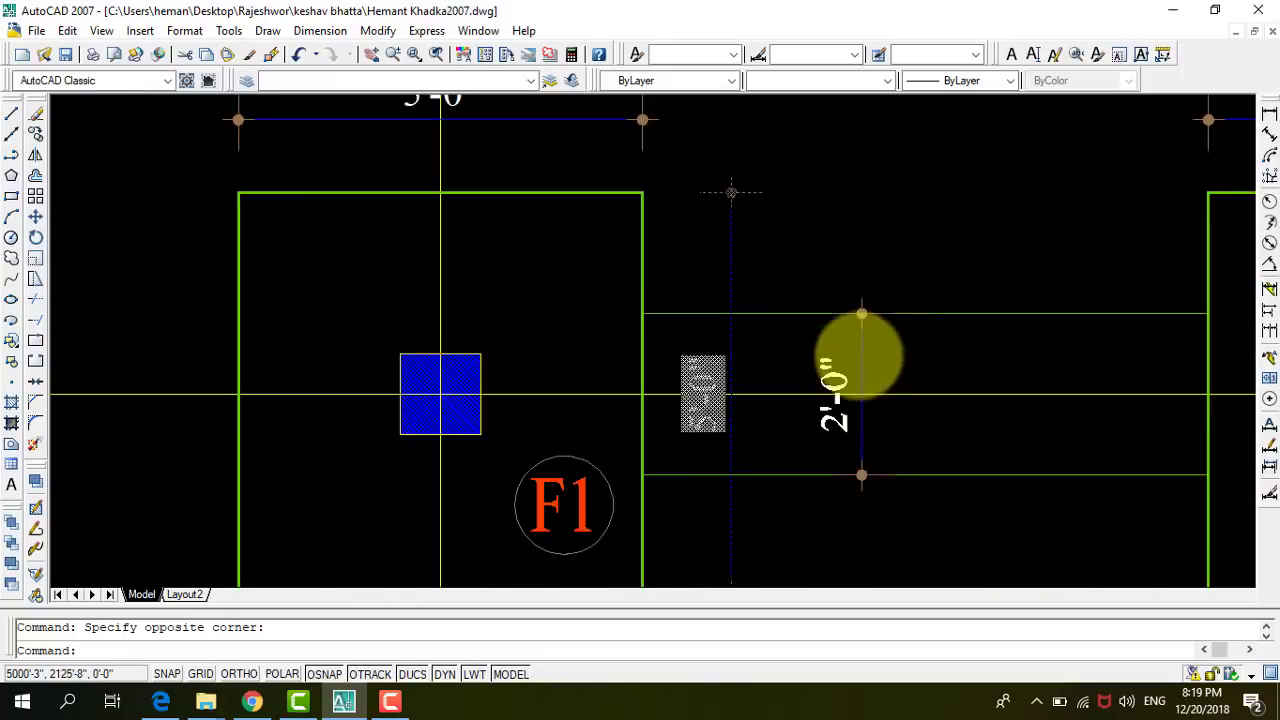
click(905, 333)
click(800, 282)
click(863, 470)
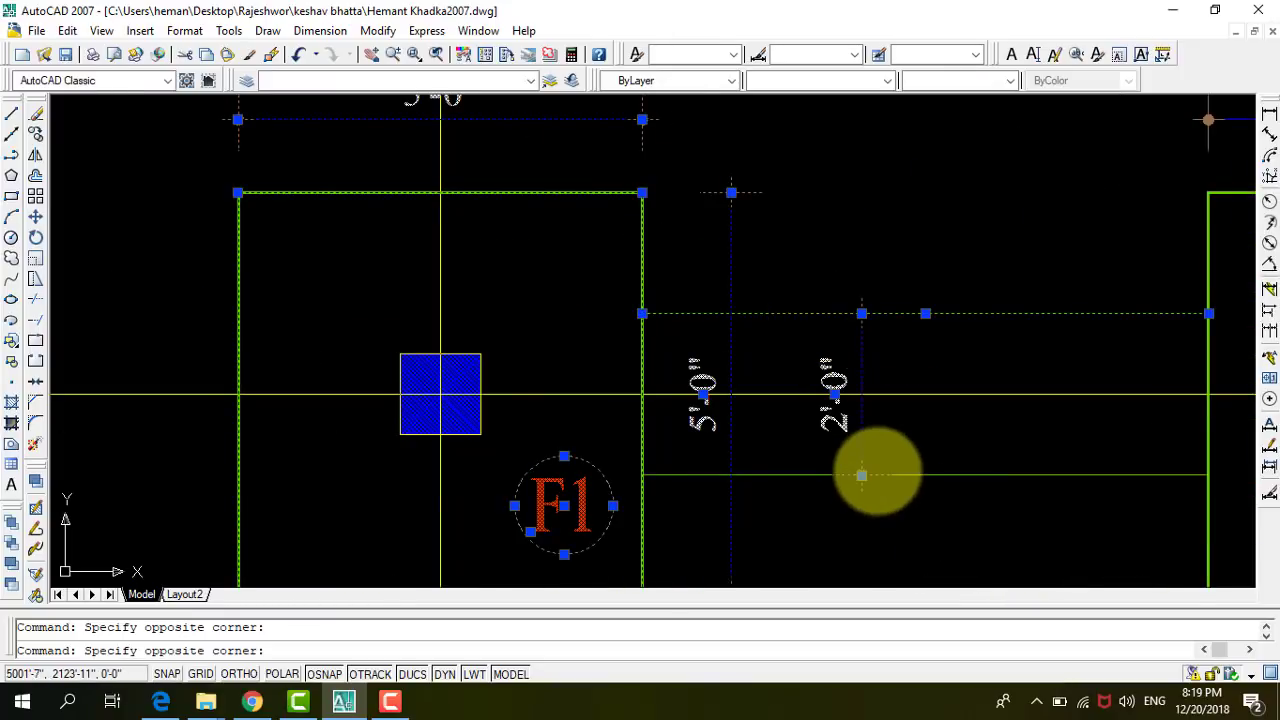
click(870, 465)
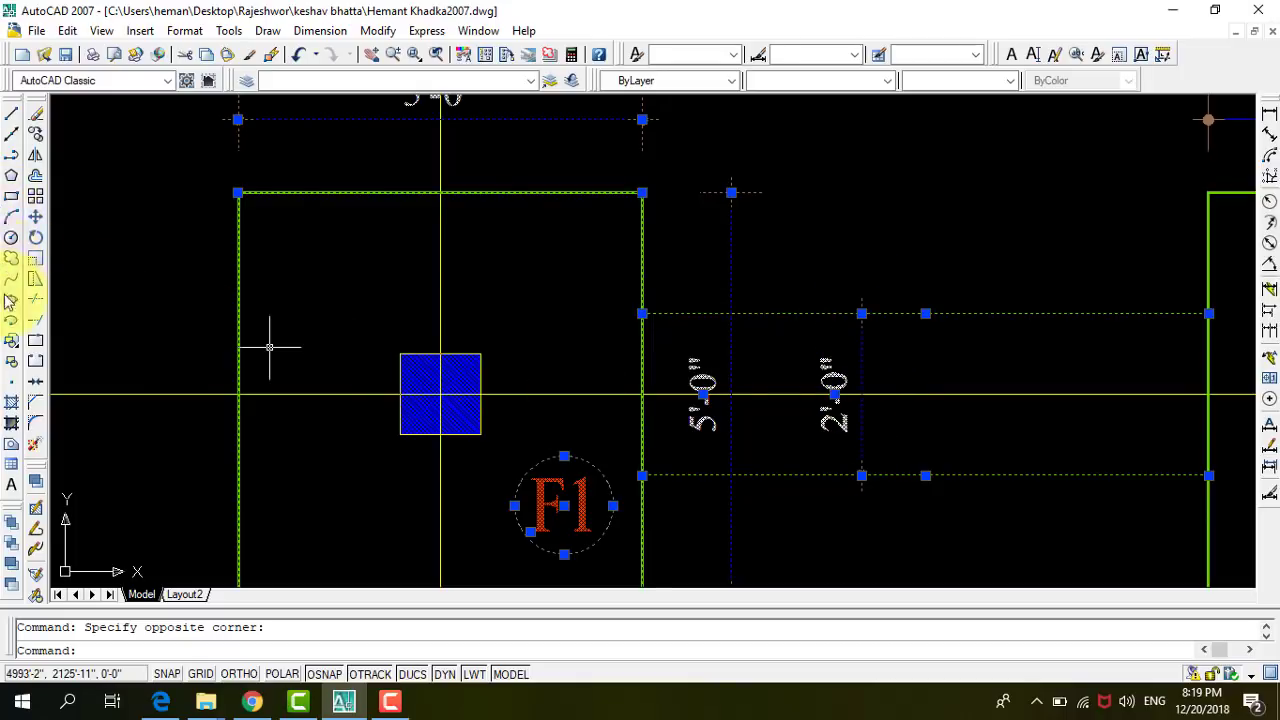
Start copying the F1 footing group from its column, then cancel that copy.
click(35, 133)
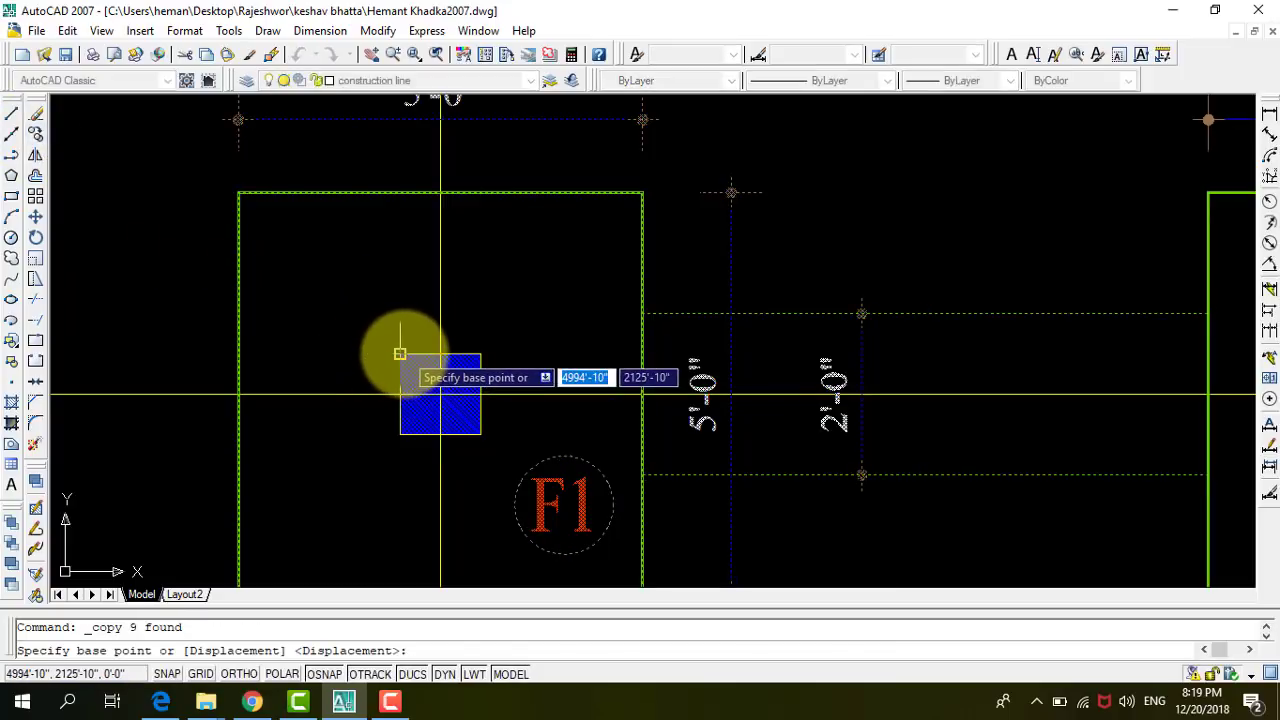
click(399, 353)
scroll(86, 390, down, 2)
scroll(86, 395, down, 2)
scroll(88, 395, down, 2)
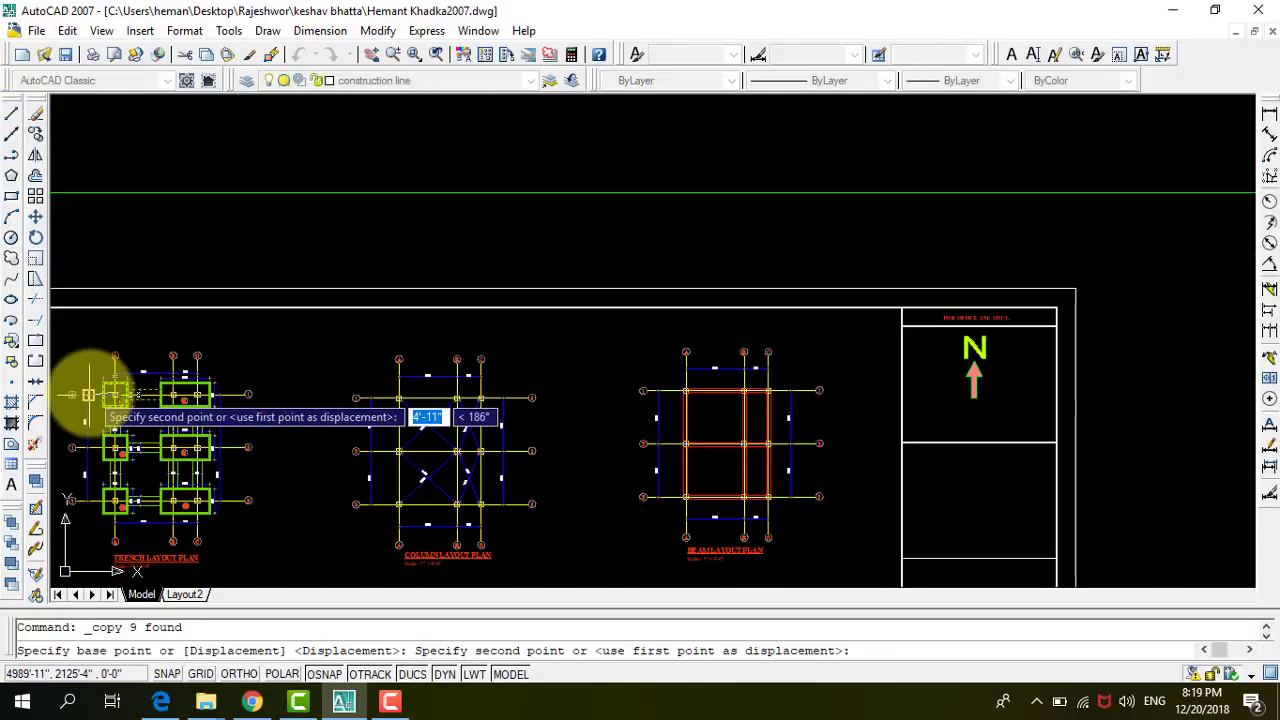
scroll(88, 393, down, 2)
scroll(157, 391, down, 2)
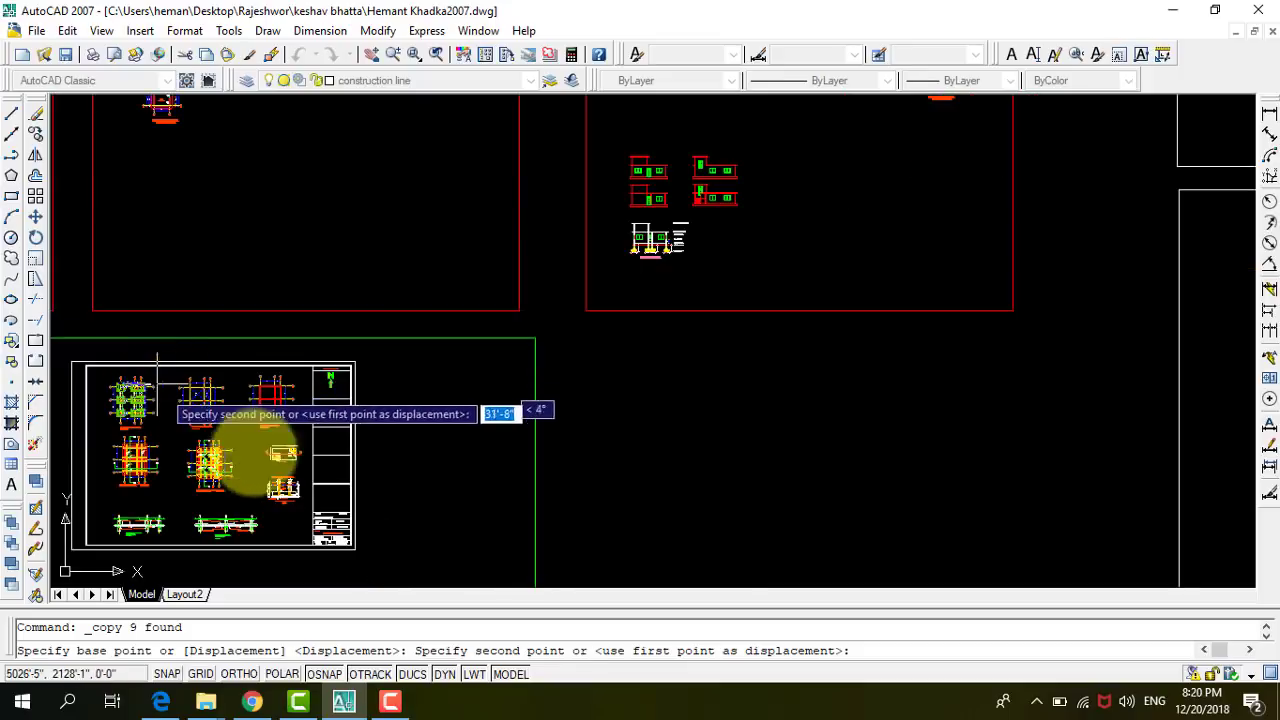
scroll(686, 549, down, 2)
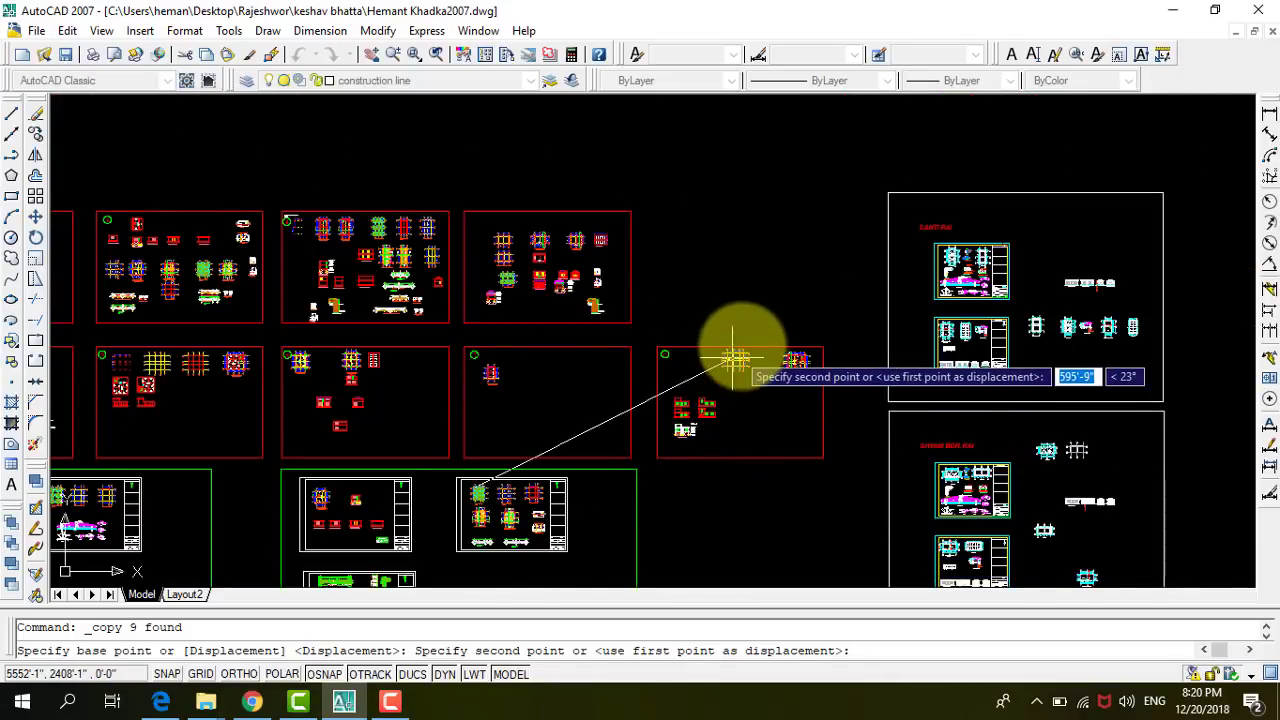
scroll(790, 360, up, 3)
scroll(700, 386, up, 3)
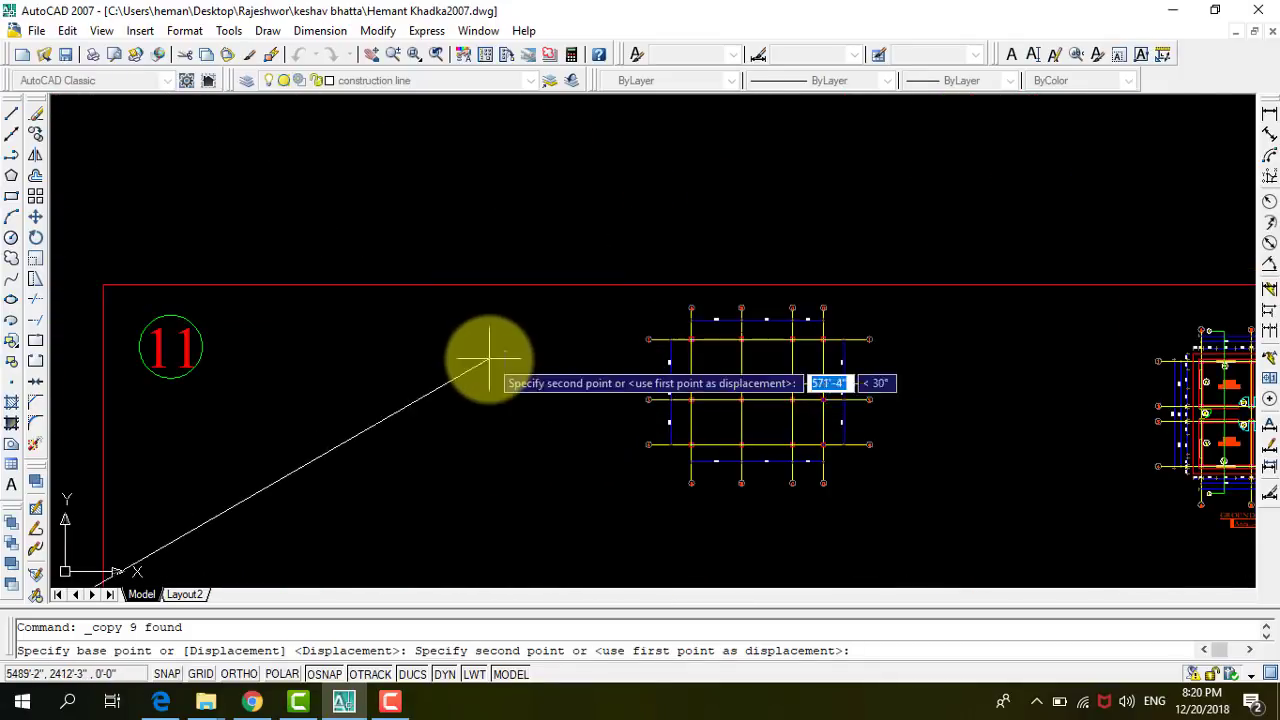
key(Escape)
Crossing-select the whole column grid plan in sheet 11.
scroll(700, 350, down, 2)
scroll(757, 371, up, 3)
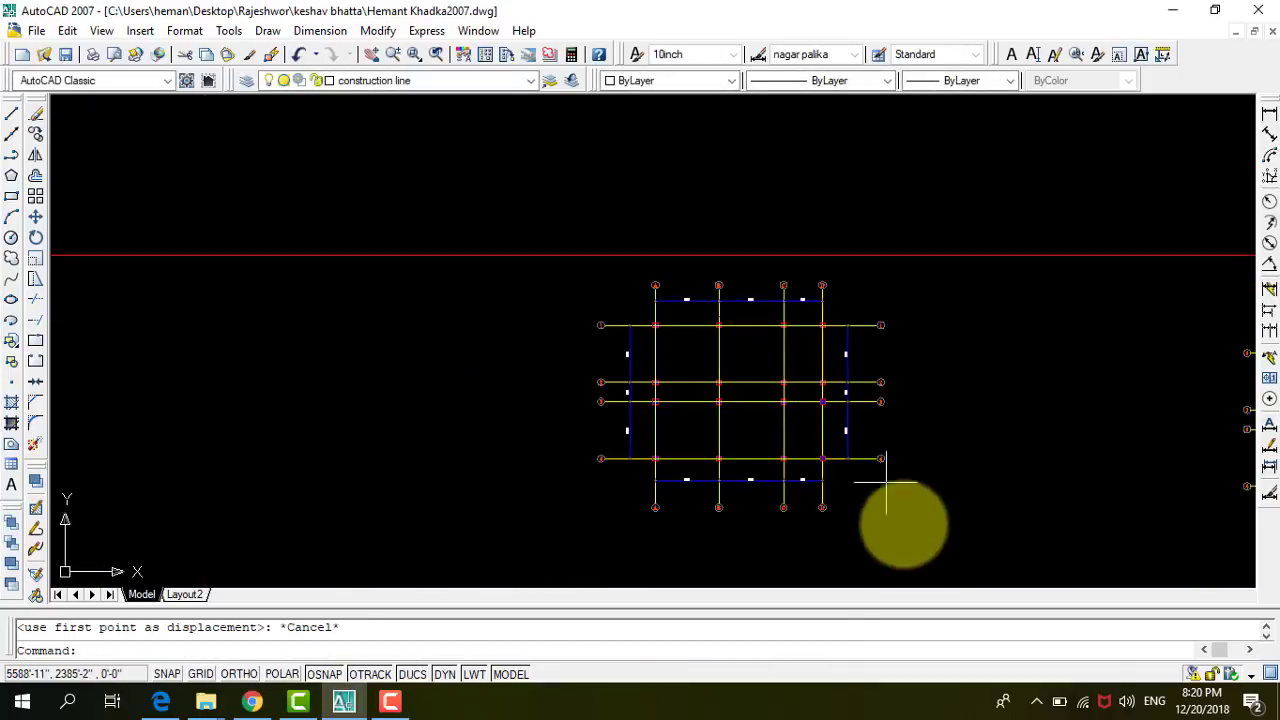
click(925, 545)
click(571, 272)
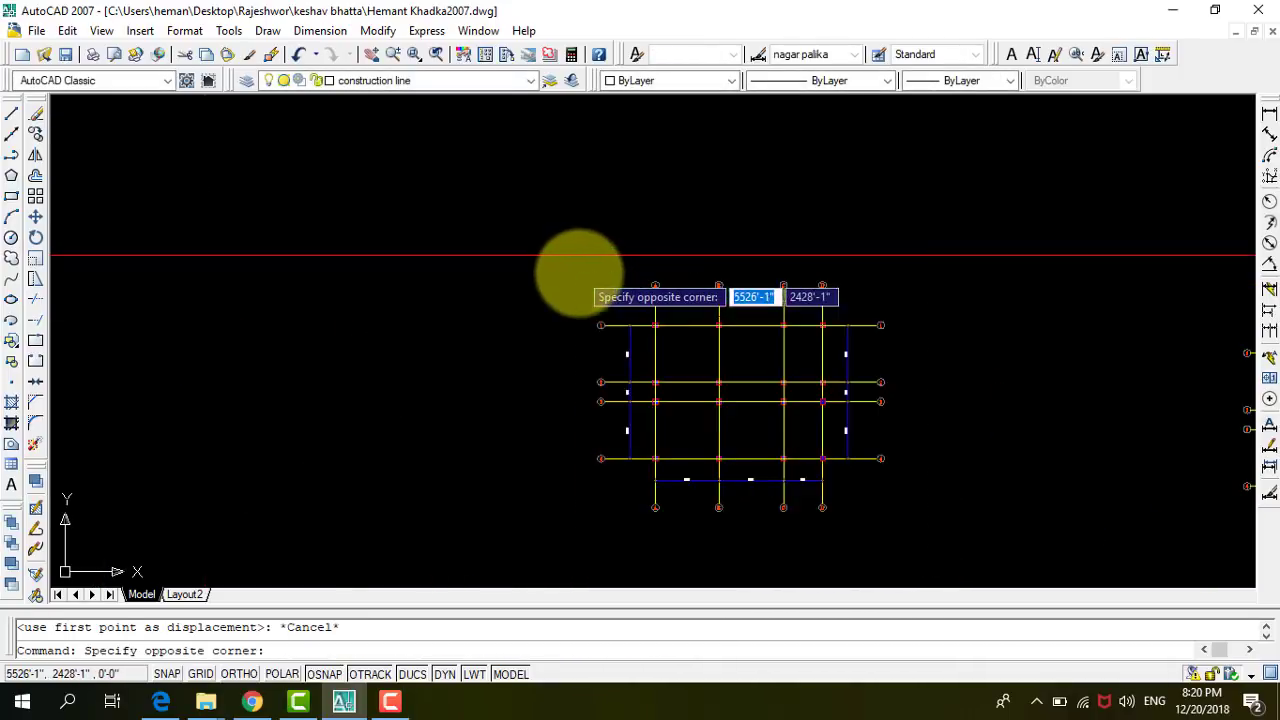
Copy the grid plan and place the duplicate just below the original.
click(35, 134)
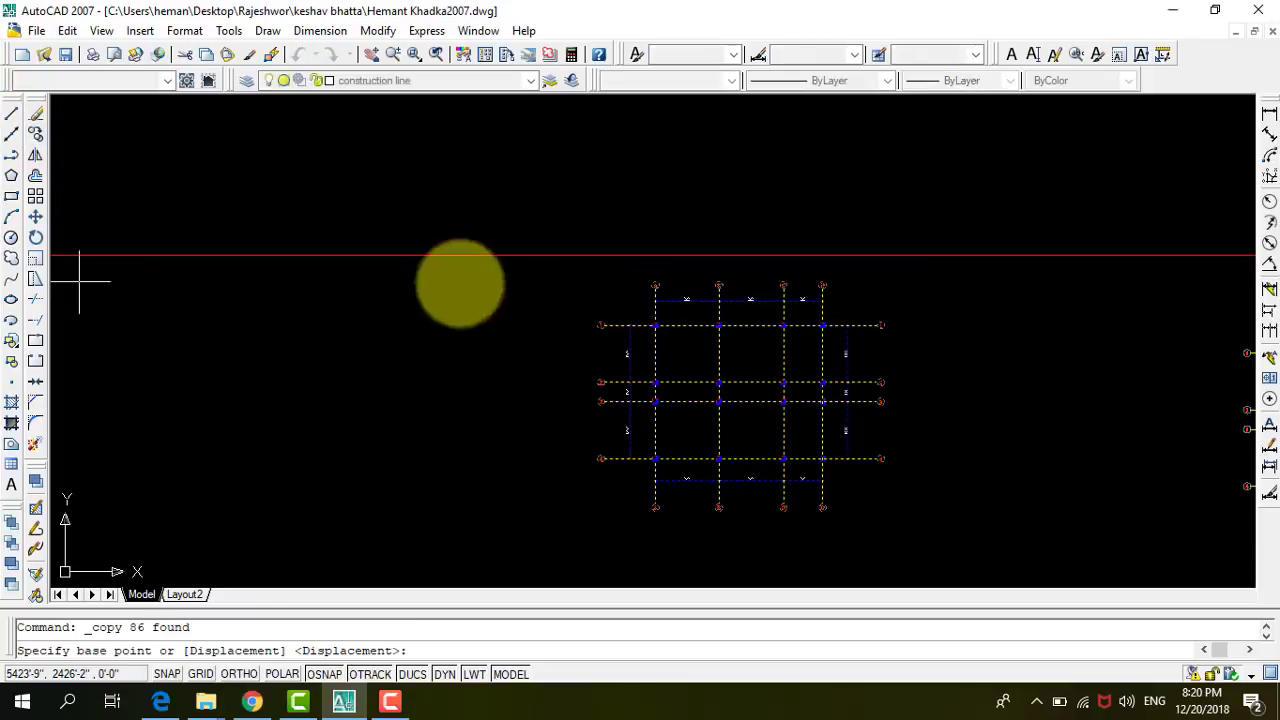
click(652, 327)
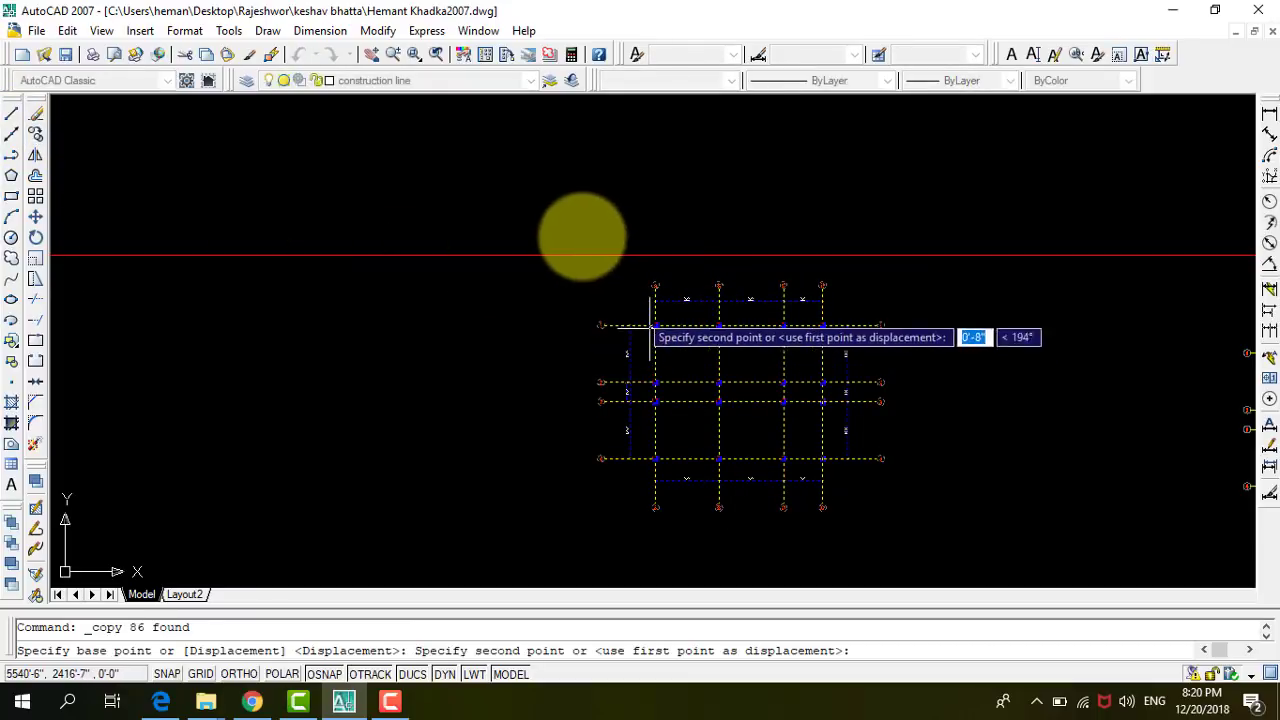
scroll(585, 232, down, 2)
click(656, 468)
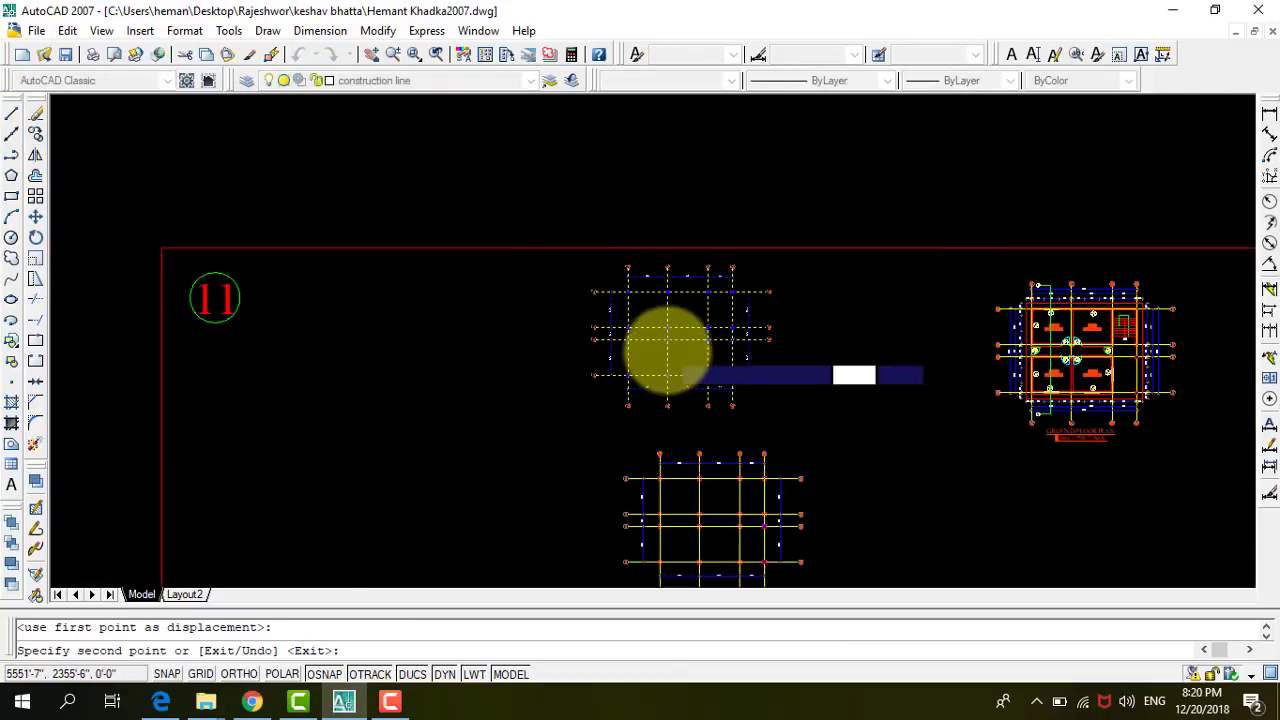
scroll(720, 457, down, 4)
key(Escape)
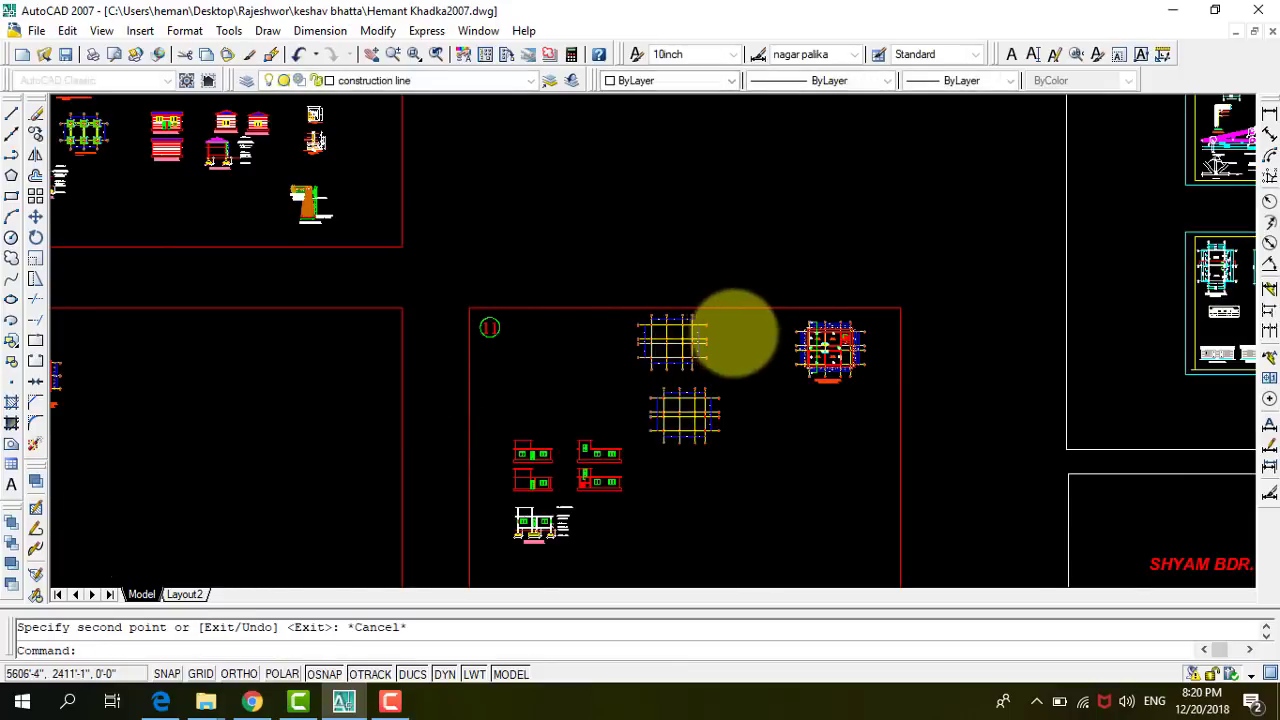
Zoom in and crossing-select footing F1, its adjacent tie-beam lines and the F1 tag.
scroll(914, 329, down, 3)
scroll(490, 480, up, 2)
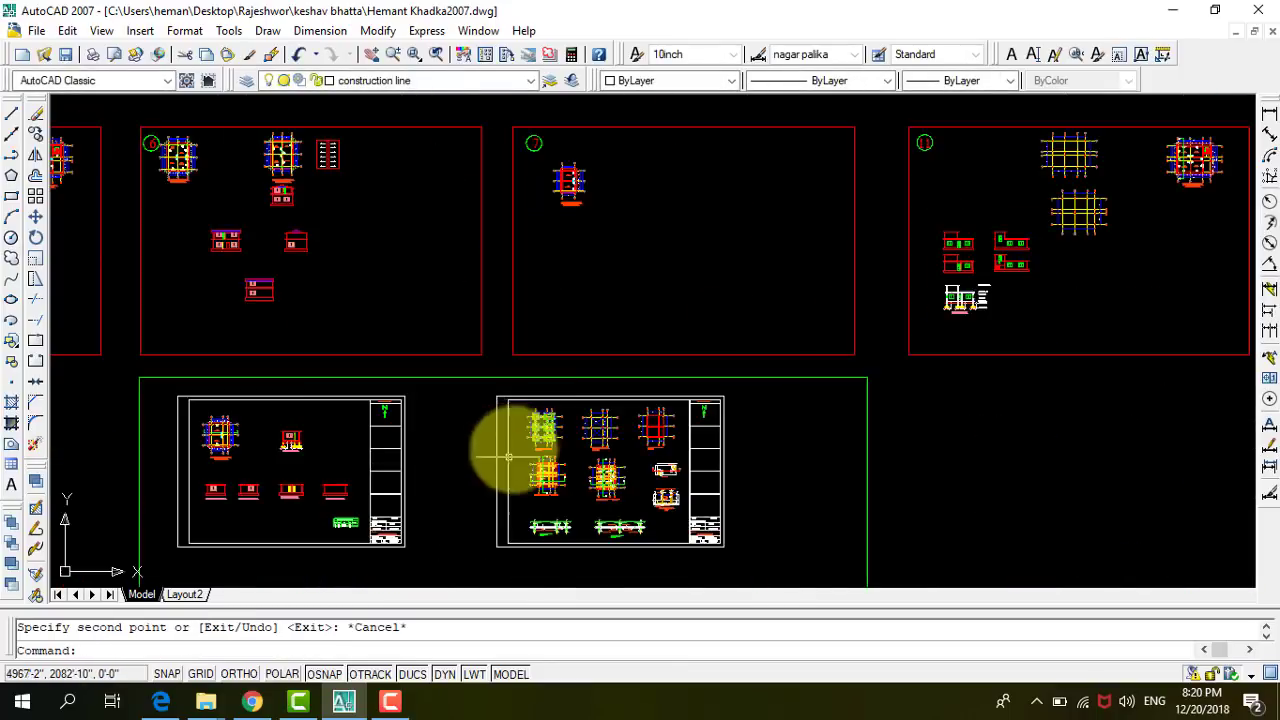
scroll(509, 449, up, 2)
scroll(571, 386, up, 2)
scroll(563, 371, up, 2)
scroll(505, 412, up, 5)
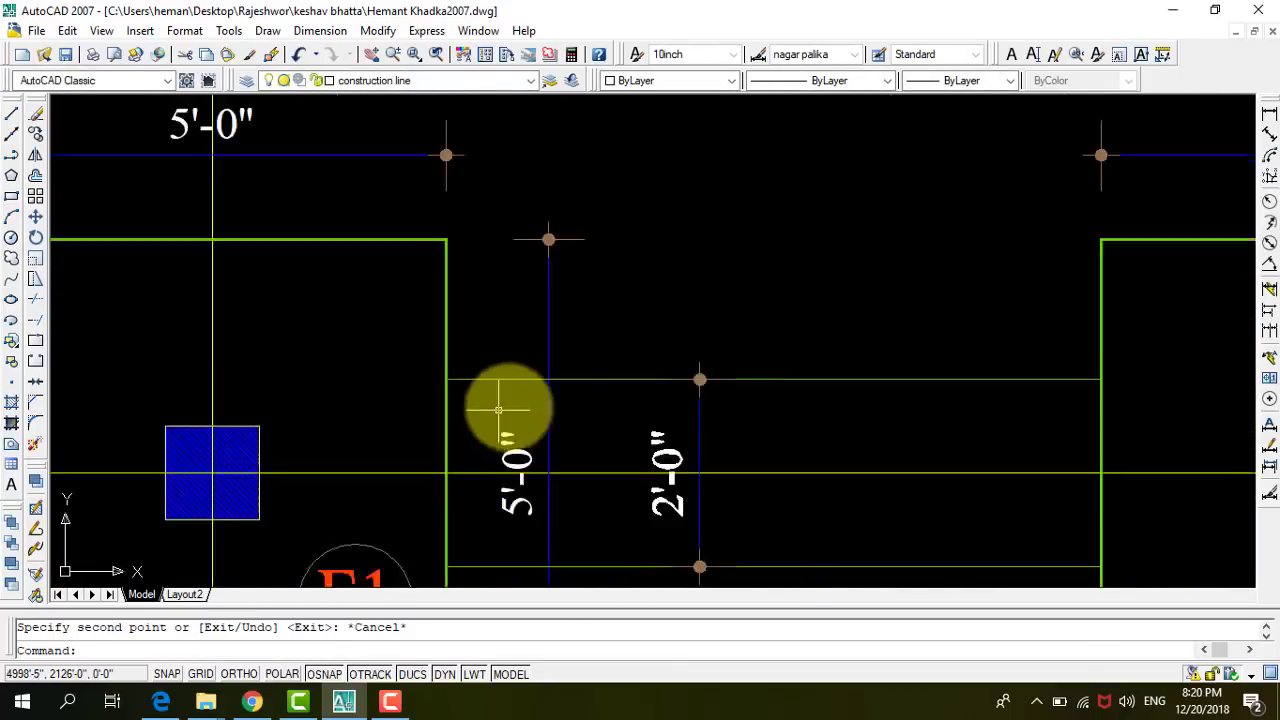
scroll(737, 433, down, 5)
click(659, 402)
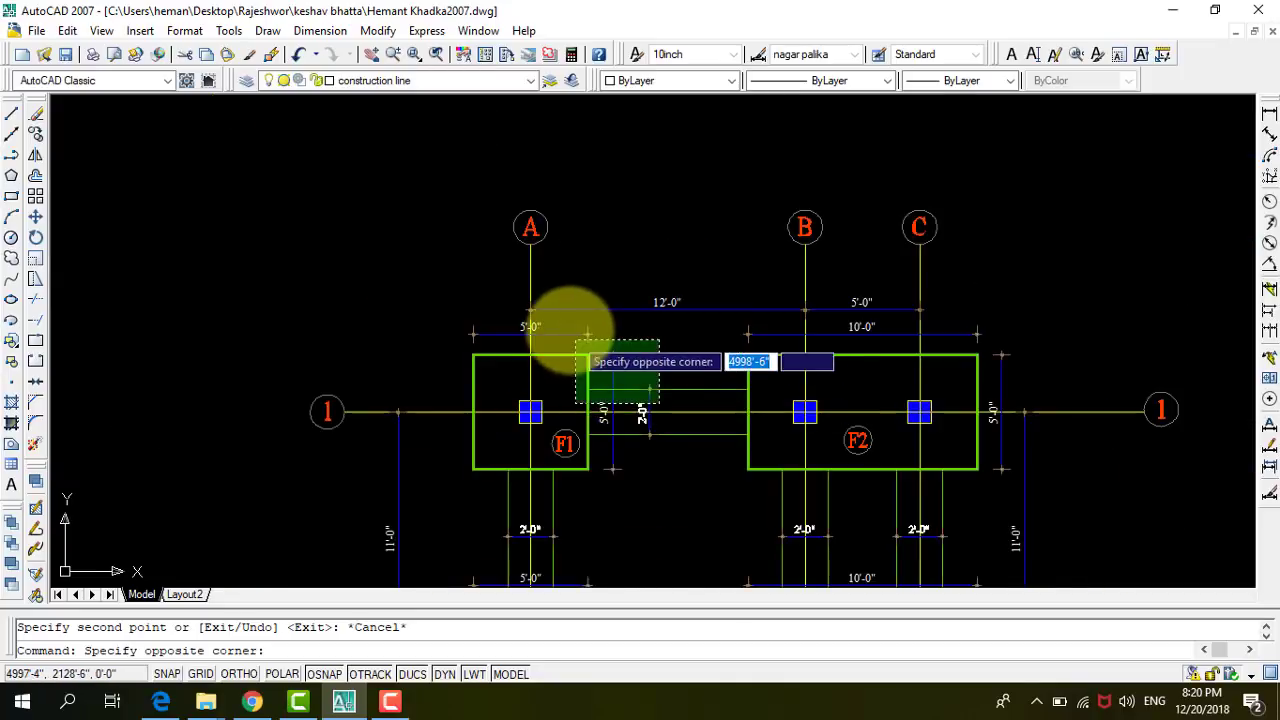
click(575, 459)
scroll(575, 459, up, 2)
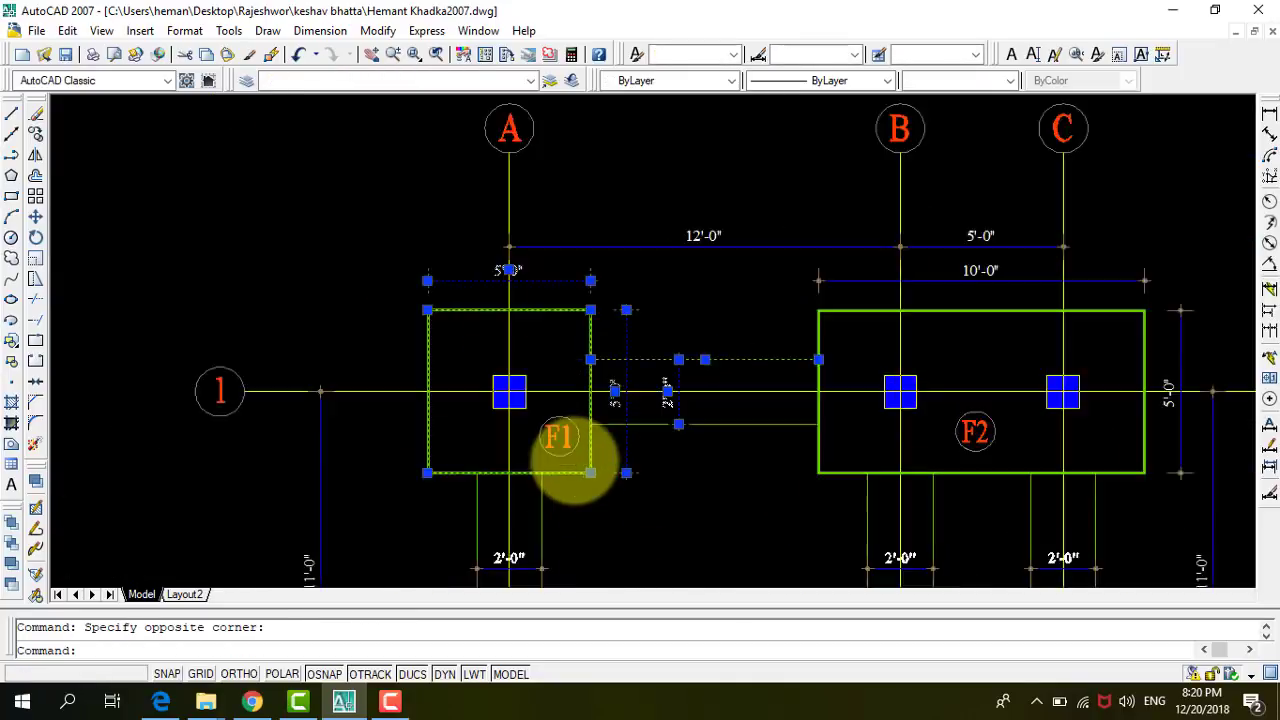
scroll(568, 457, up, 3)
click(571, 457)
click(518, 425)
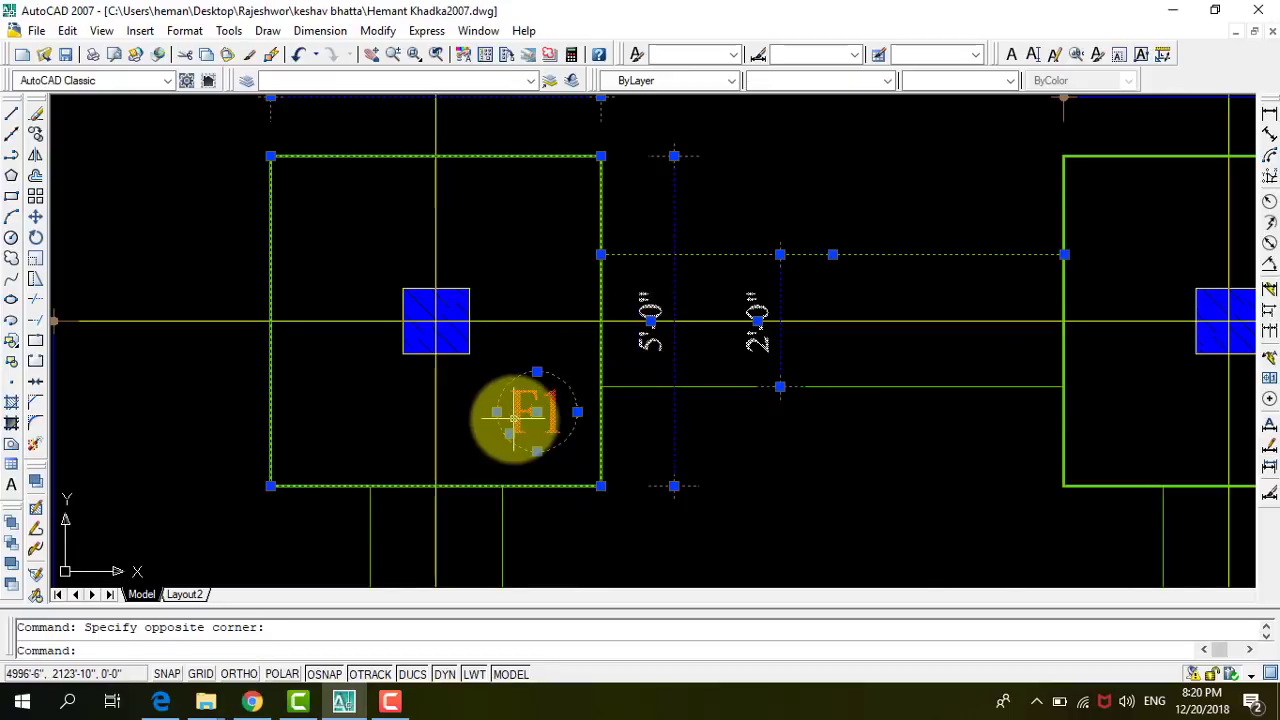
Add the 2'-0" dimension and both vertical tie-beam lines below F1, then start copying the 11 objects.
scroll(513, 418, down, 2)
scroll(440, 400, down, 3)
scroll(537, 451, up, 4)
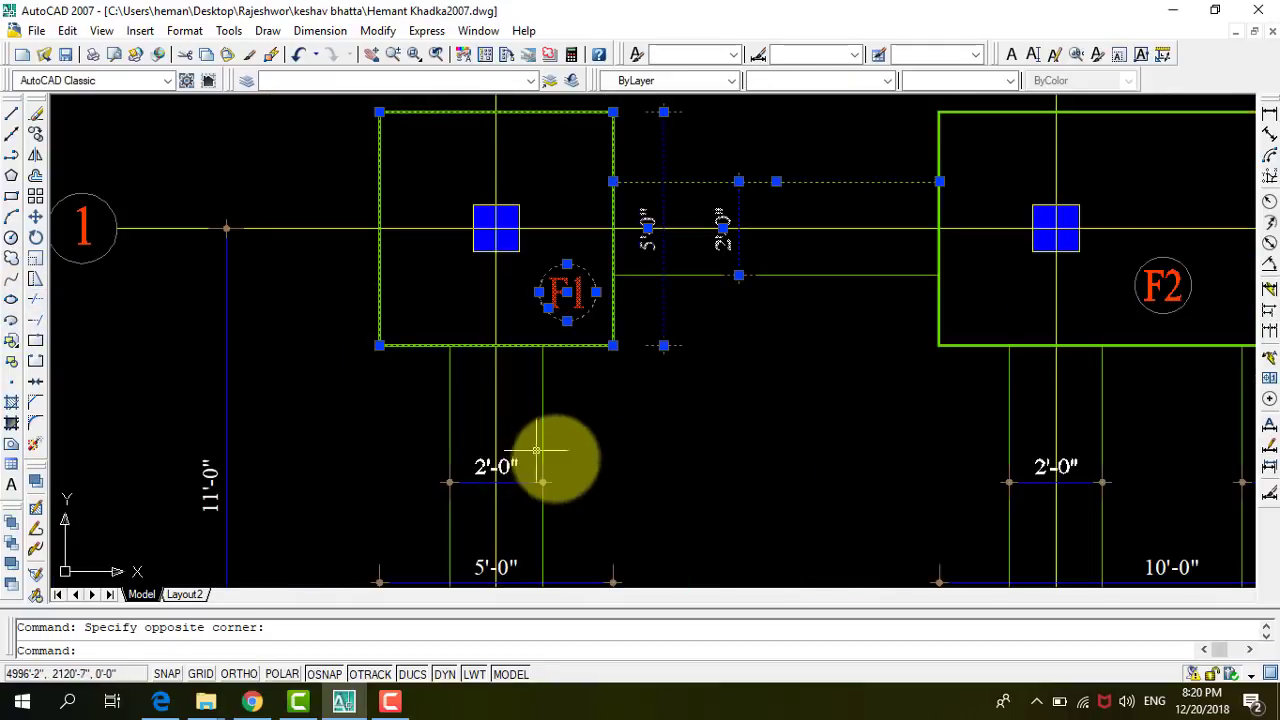
click(585, 500)
click(482, 332)
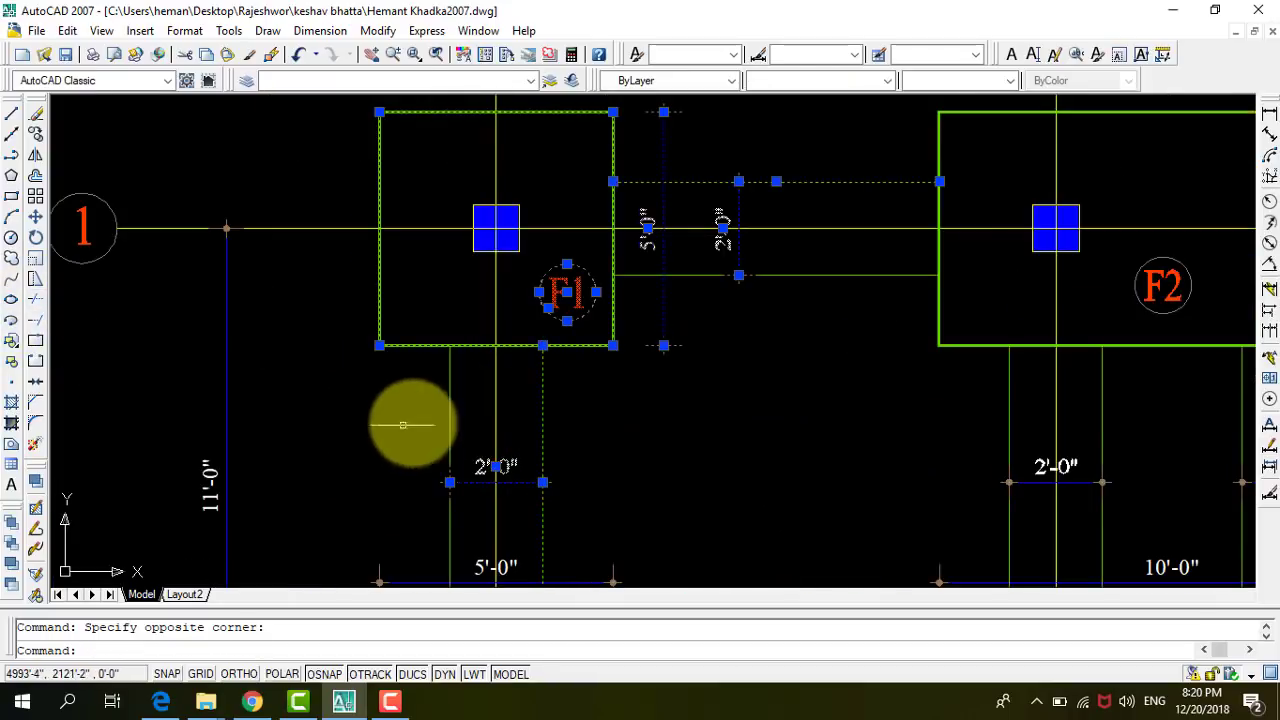
click(450, 416)
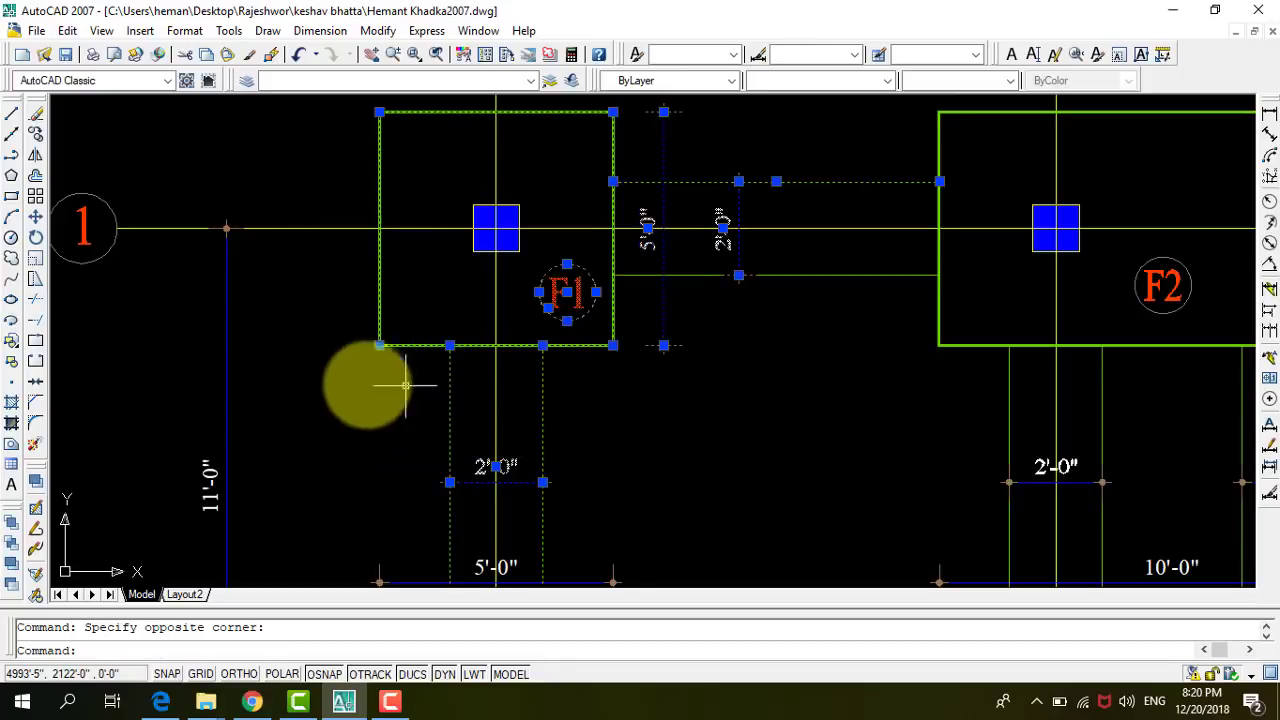
click(35, 138)
Try to copy the F1 footing and its dimensions to the grid B column on gridline 1.
scroll(486, 200, down, 2)
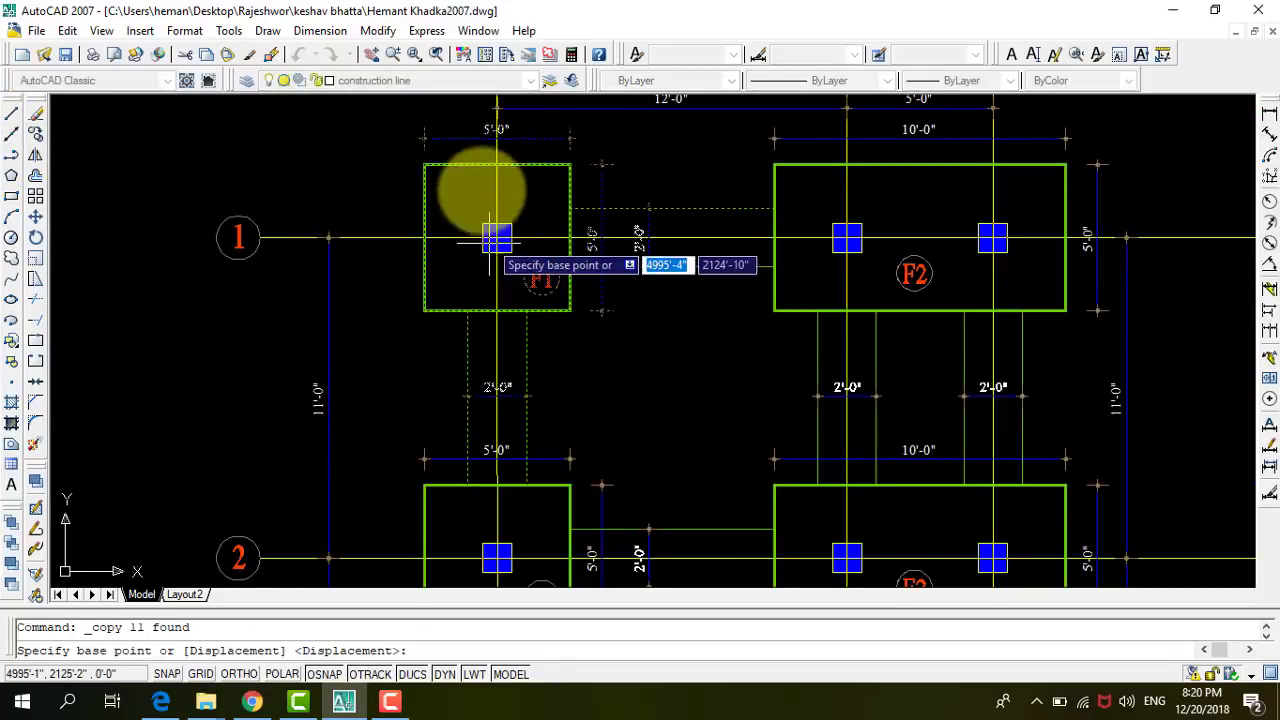
scroll(490, 145, up, 1)
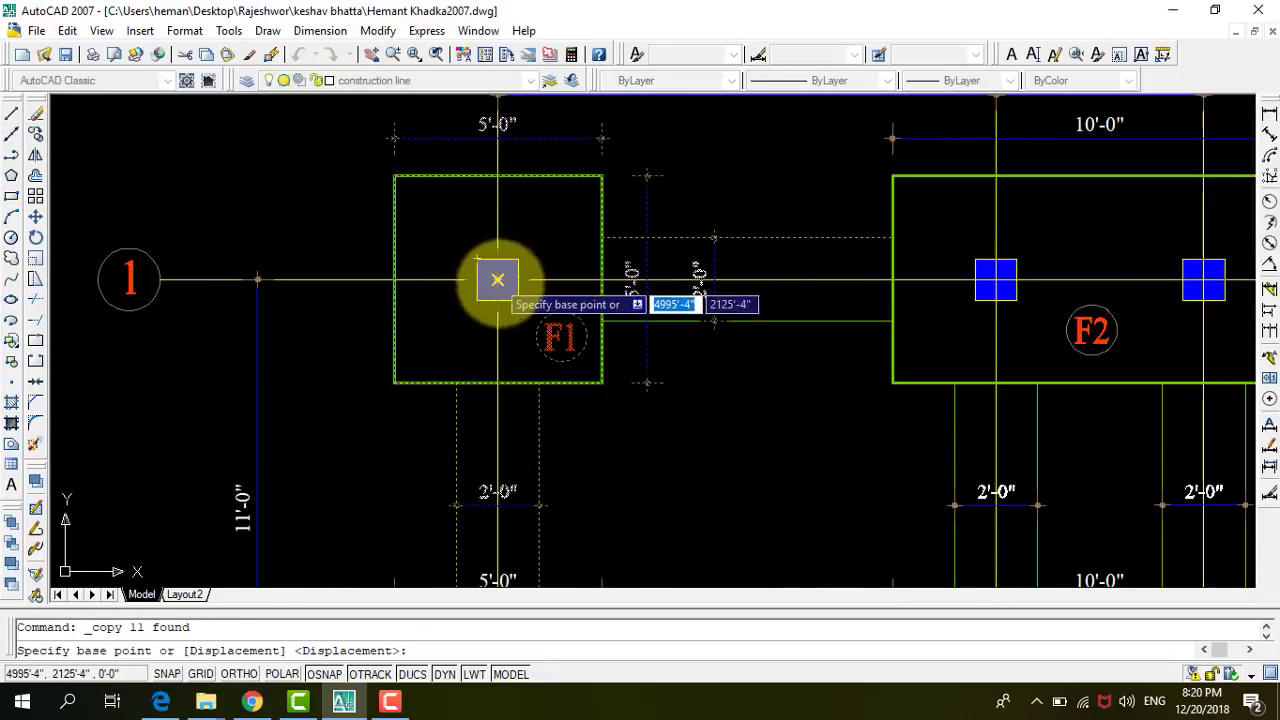
scroll(158, 357, down, 3)
scroll(158, 357, down, 2)
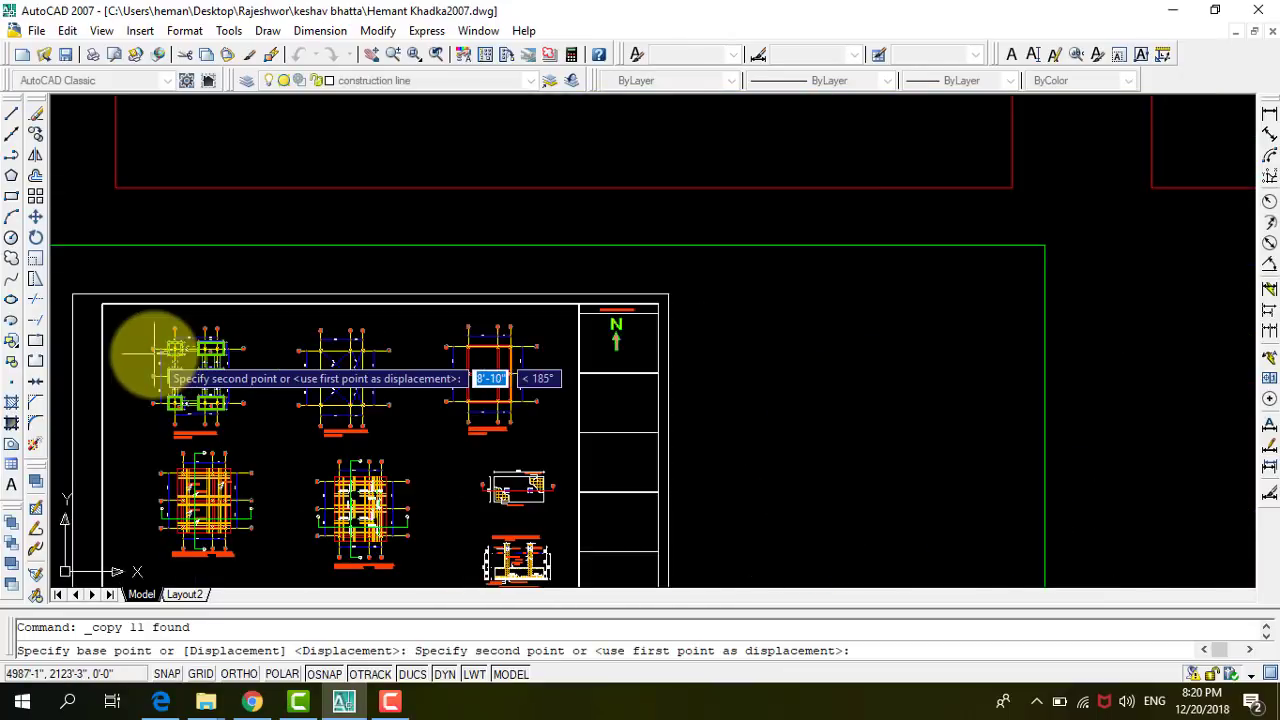
scroll(160, 355, down, 1)
scroll(160, 357, down, 2)
scroll(400, 286, up, 1)
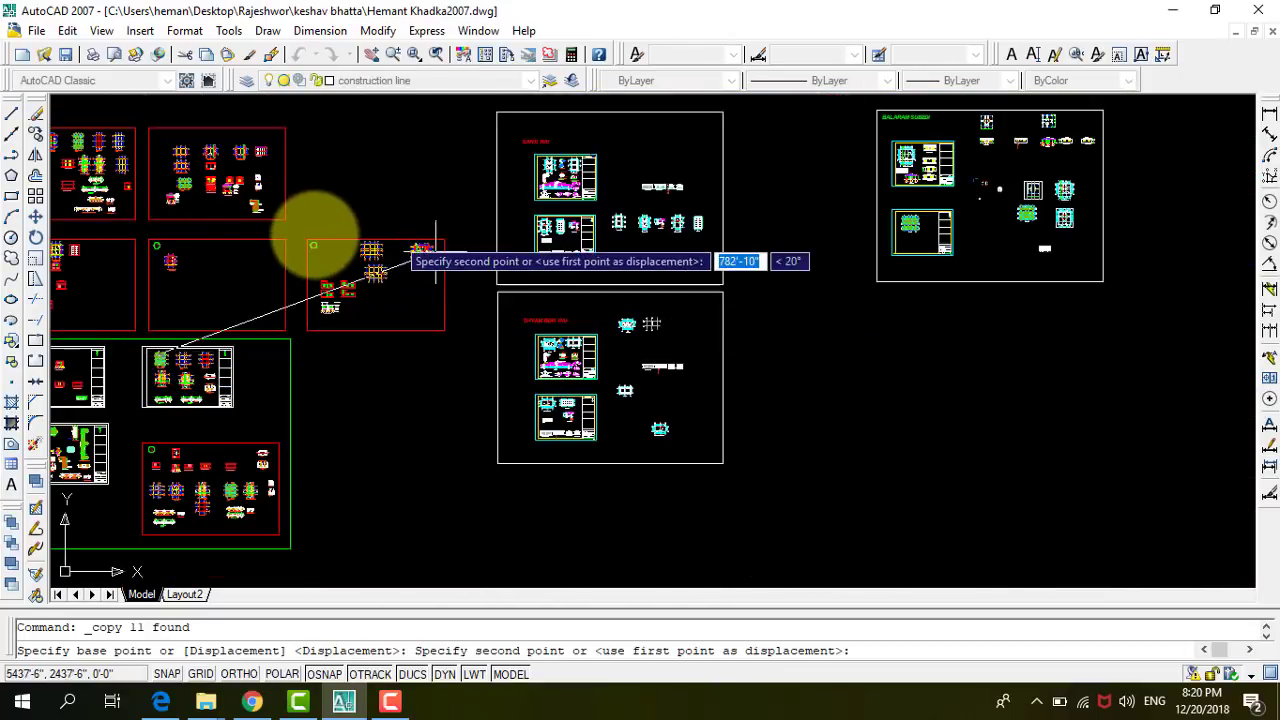
scroll(362, 290, up, 2)
scroll(380, 292, up, 1)
scroll(430, 270, up, 2)
scroll(436, 272, up, 2)
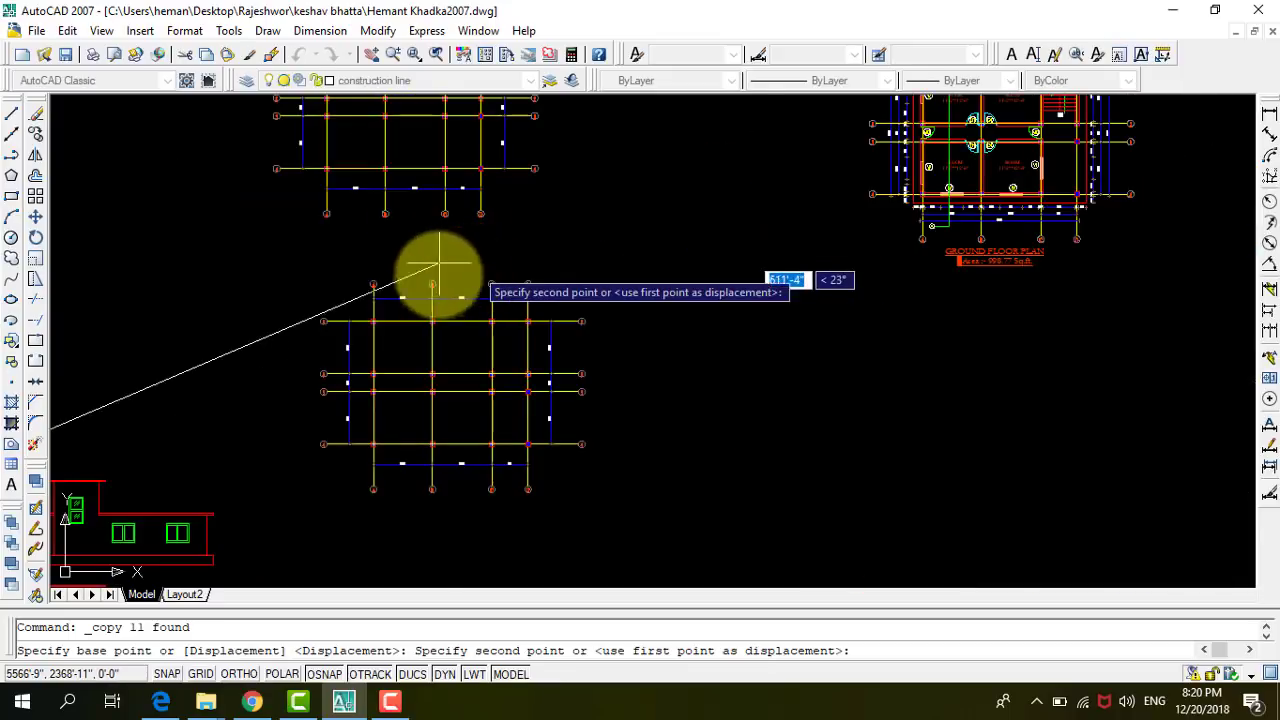
scroll(380, 310, up, 2)
scroll(360, 320, up, 2)
scroll(400, 320, up, 2)
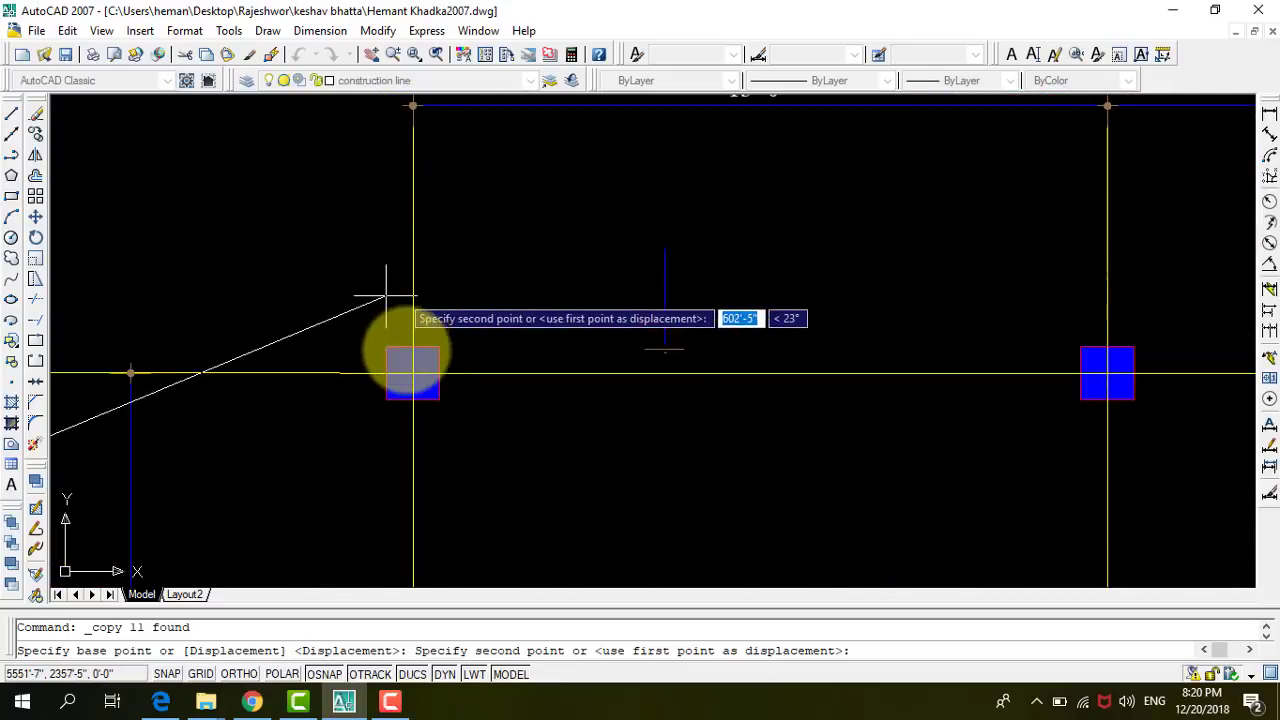
click(410, 373)
scroll(330, 320, down, 2)
scroll(340, 310, down, 2)
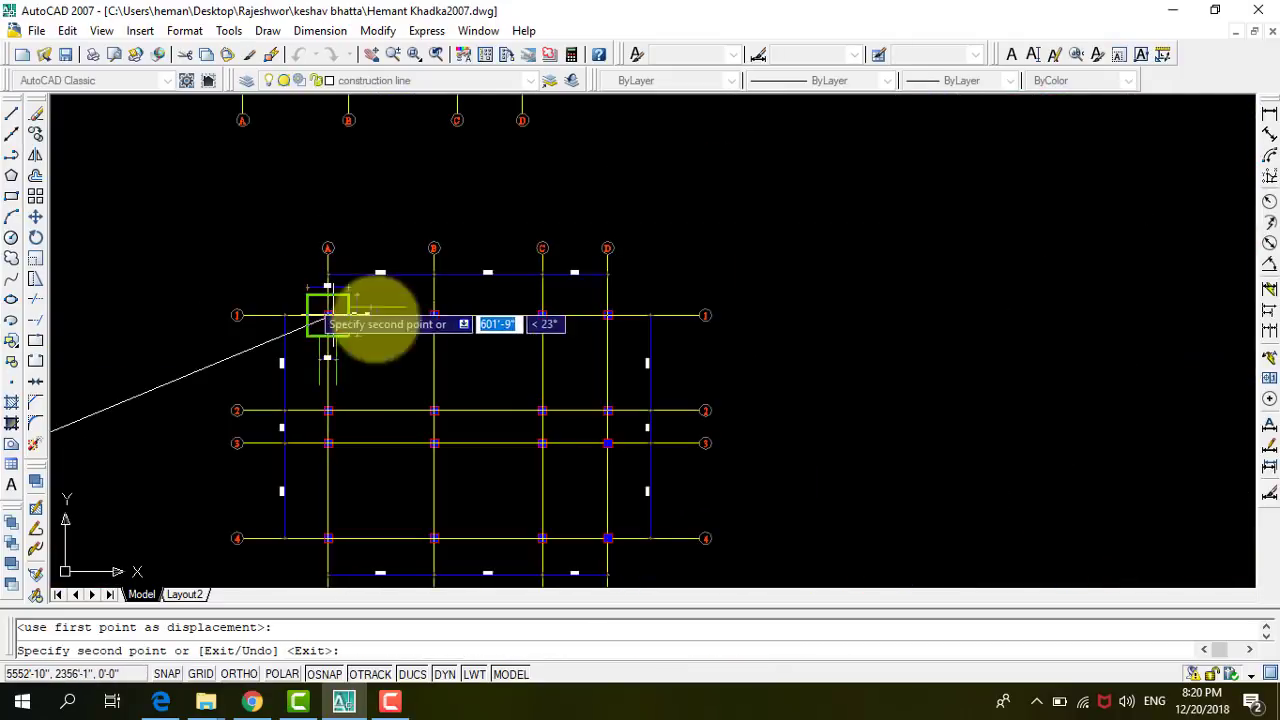
scroll(420, 316, down, 1)
scroll(418, 316, up, 2)
scroll(400, 316, up, 2)
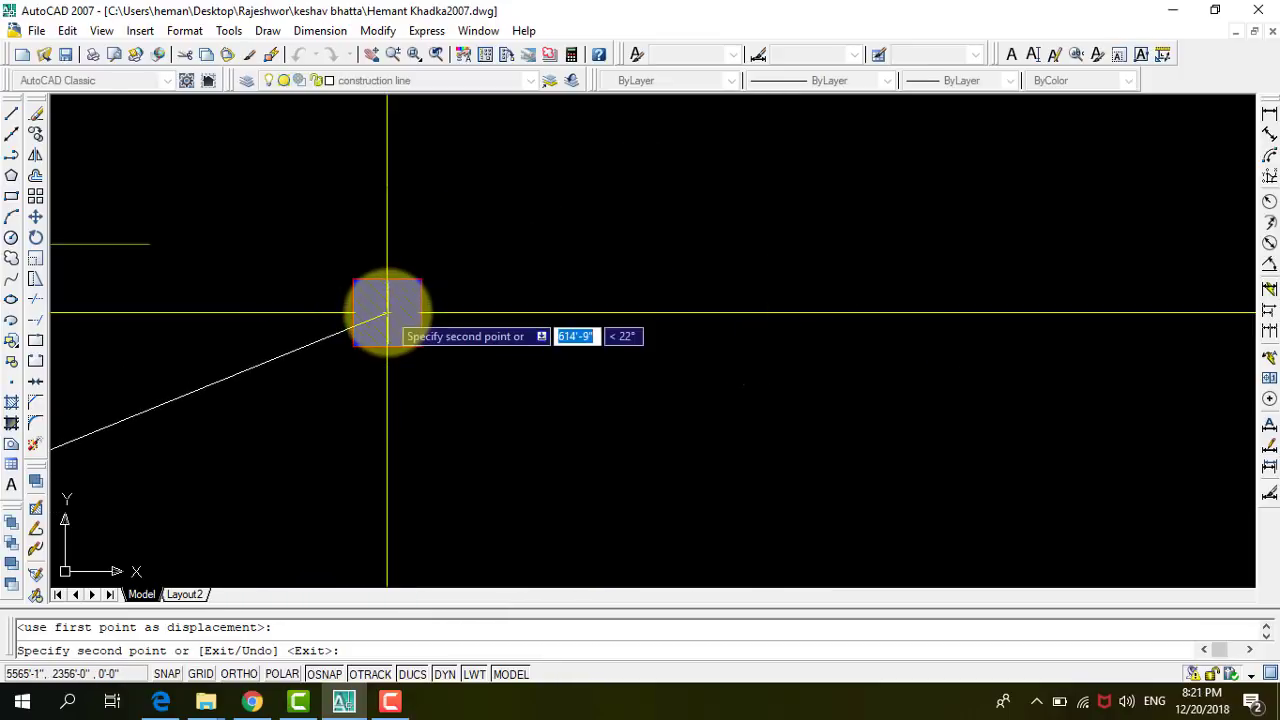
click(387, 313)
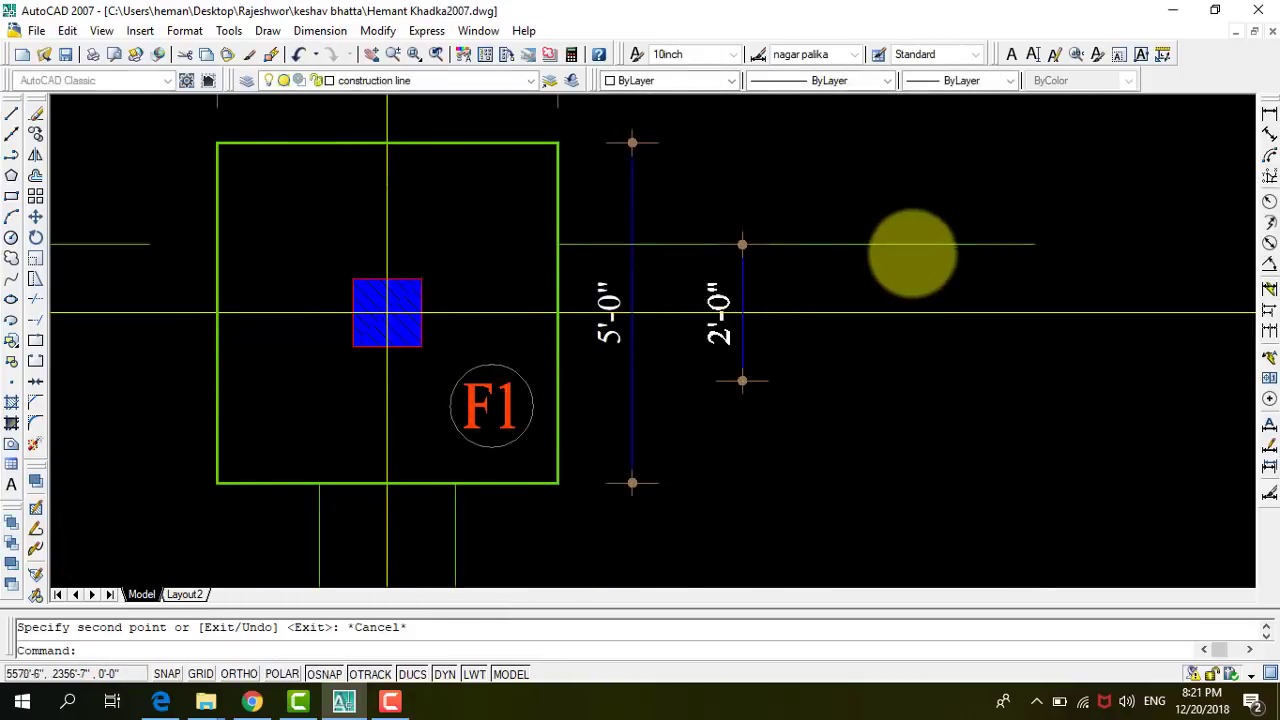
Select the tie beam edge line between the grid A and B footings on gridline 1.
scroll(911, 257, down, 5)
scroll(615, 330, up, 3)
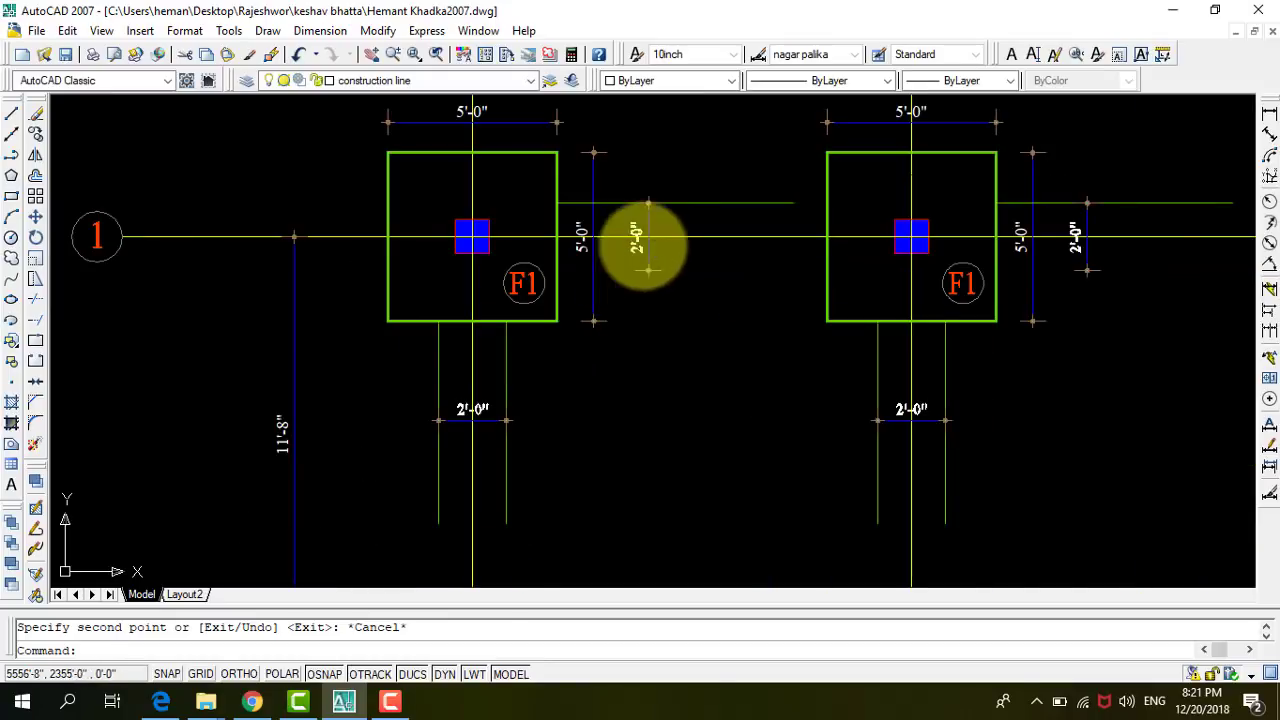
scroll(648, 268, up, 2)
scroll(663, 263, down, 4)
scroll(786, 263, up, 1)
scroll(754, 275, up, 4)
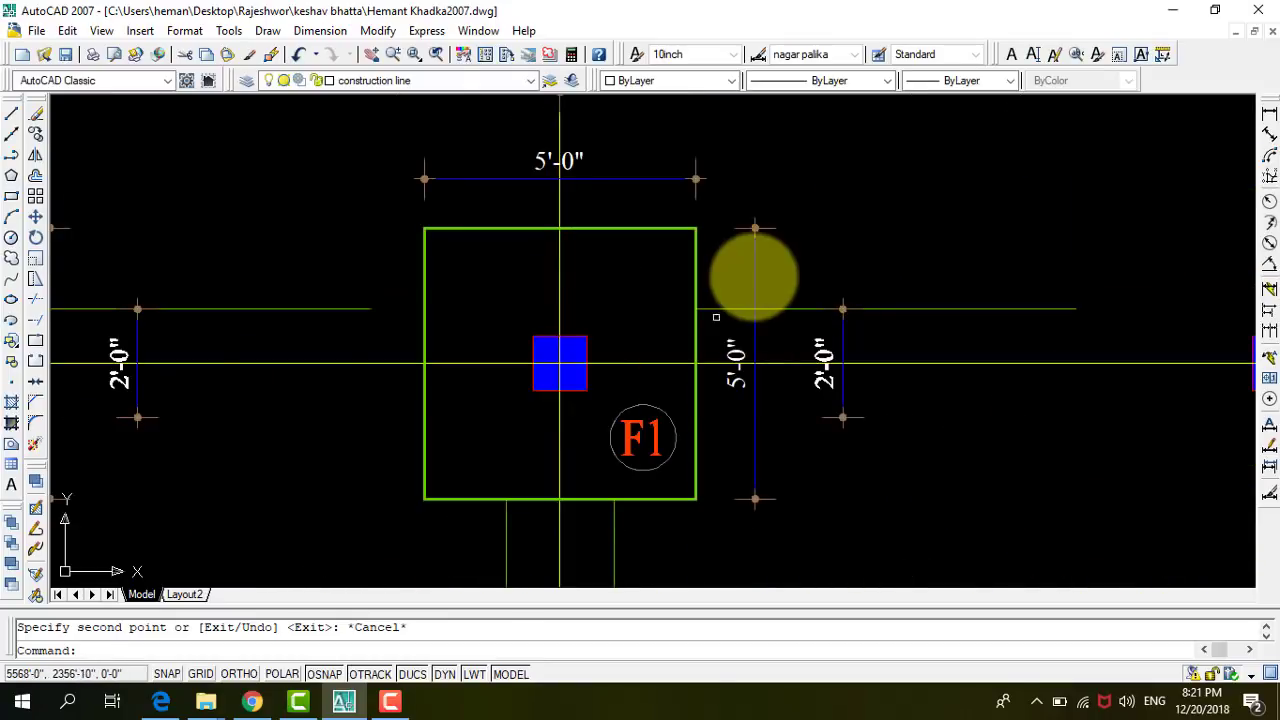
scroll(740, 310, down, 2)
scroll(735, 360, up, 2)
scroll(970, 370, down, 3)
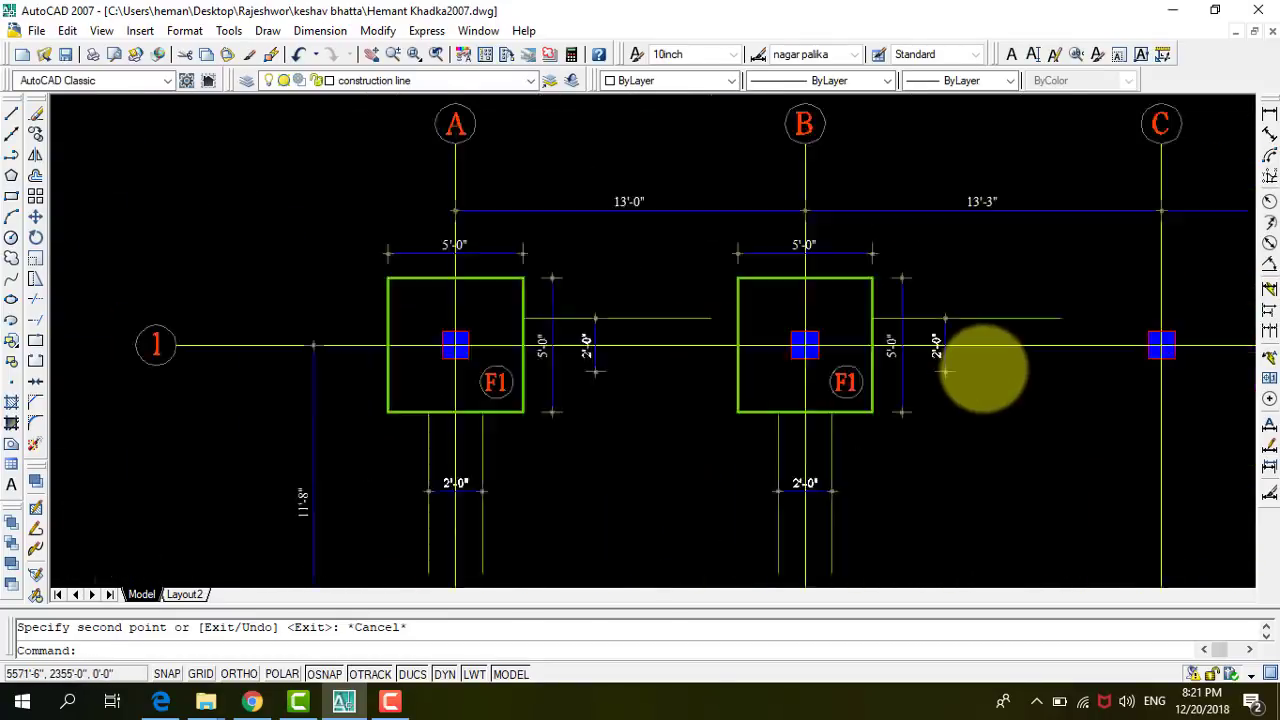
scroll(983, 368, down, 4)
scroll(874, 363, up, 3)
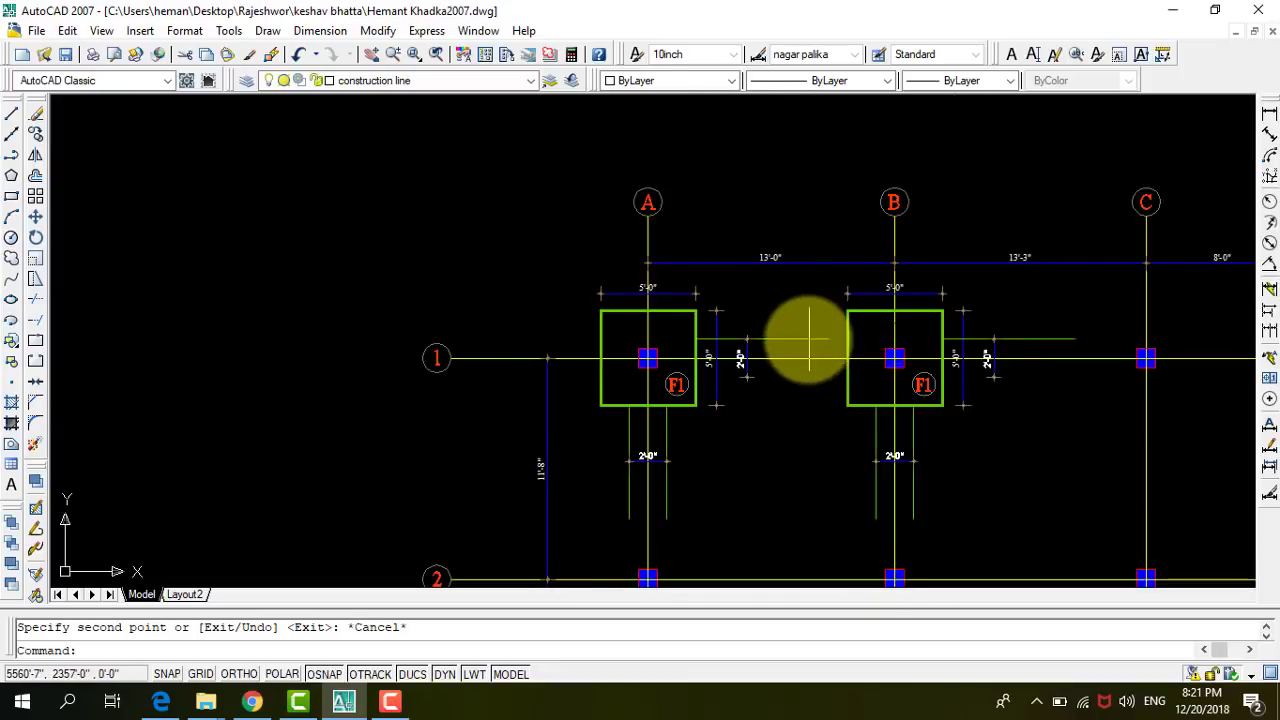
scroll(809, 339, up, 3)
click(745, 337)
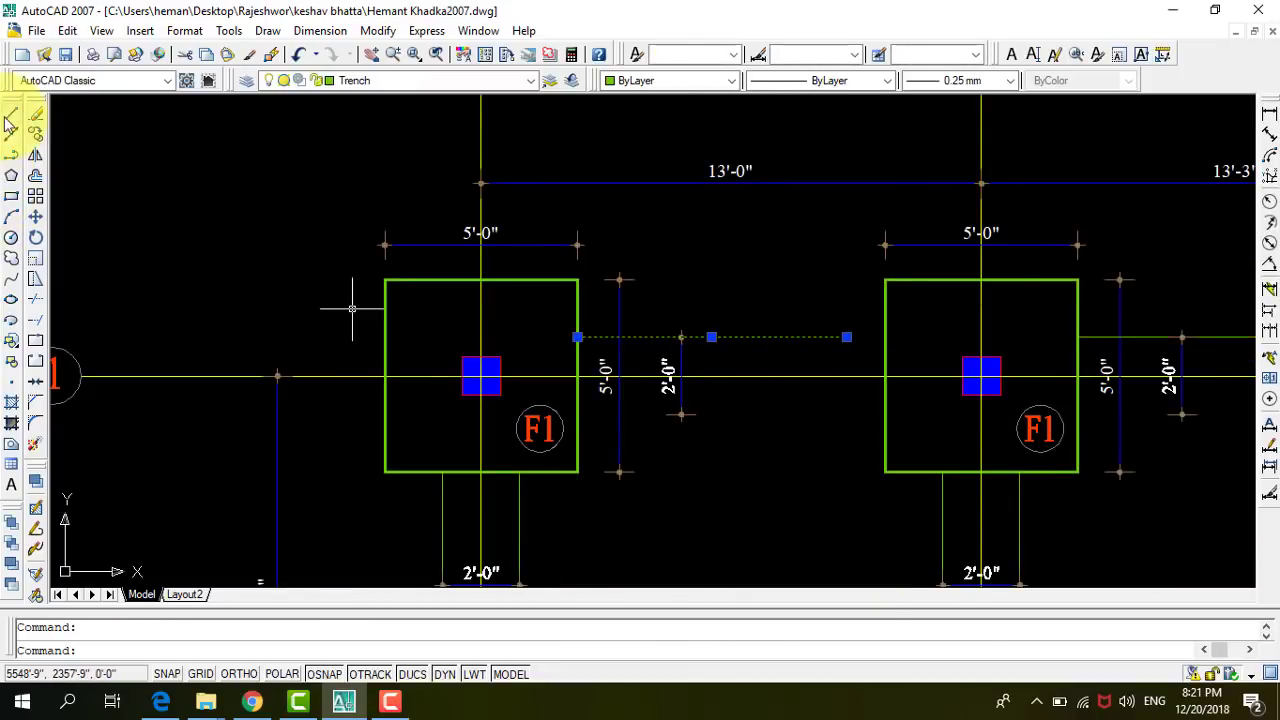
Copy the line 2'-0" lower from its endpoint to form the tie beam's second edge.
click(35, 133)
scroll(724, 340, up, 4)
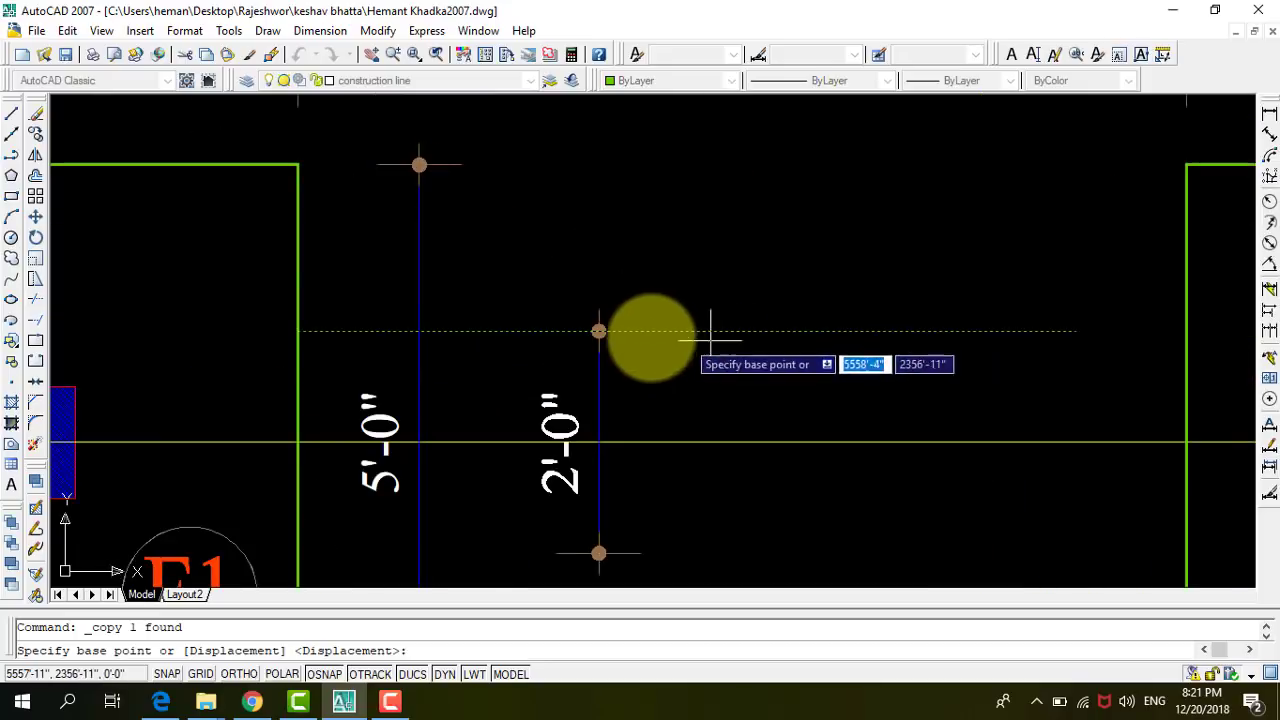
click(598, 331)
scroll(600, 271, down, 2)
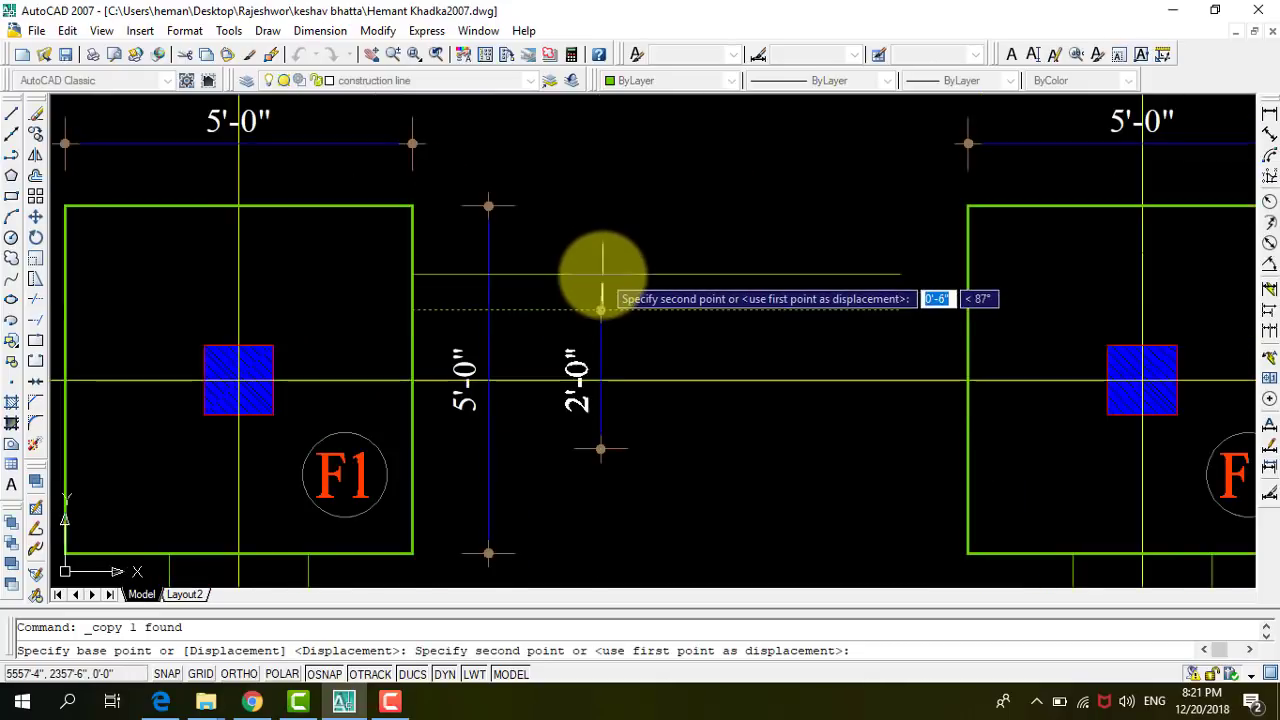
scroll(594, 449, up, 3)
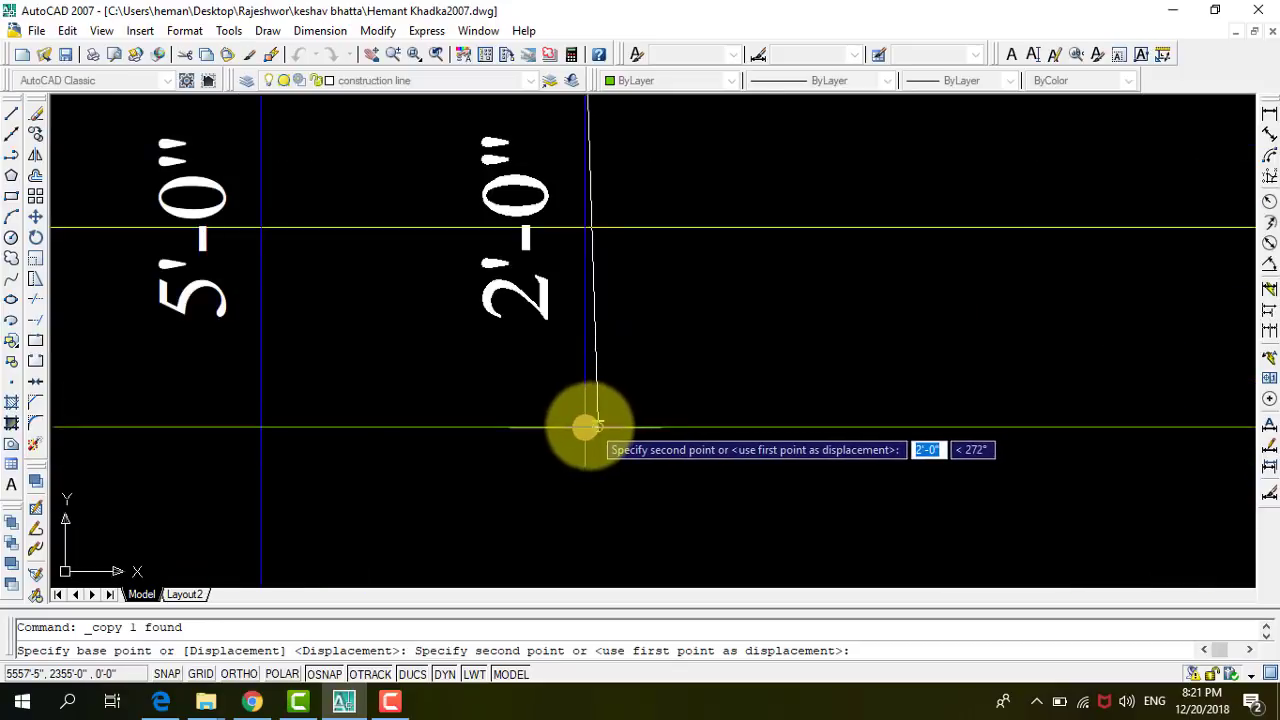
click(585, 428)
scroll(680, 286, down, 3)
scroll(680, 295, down, 2)
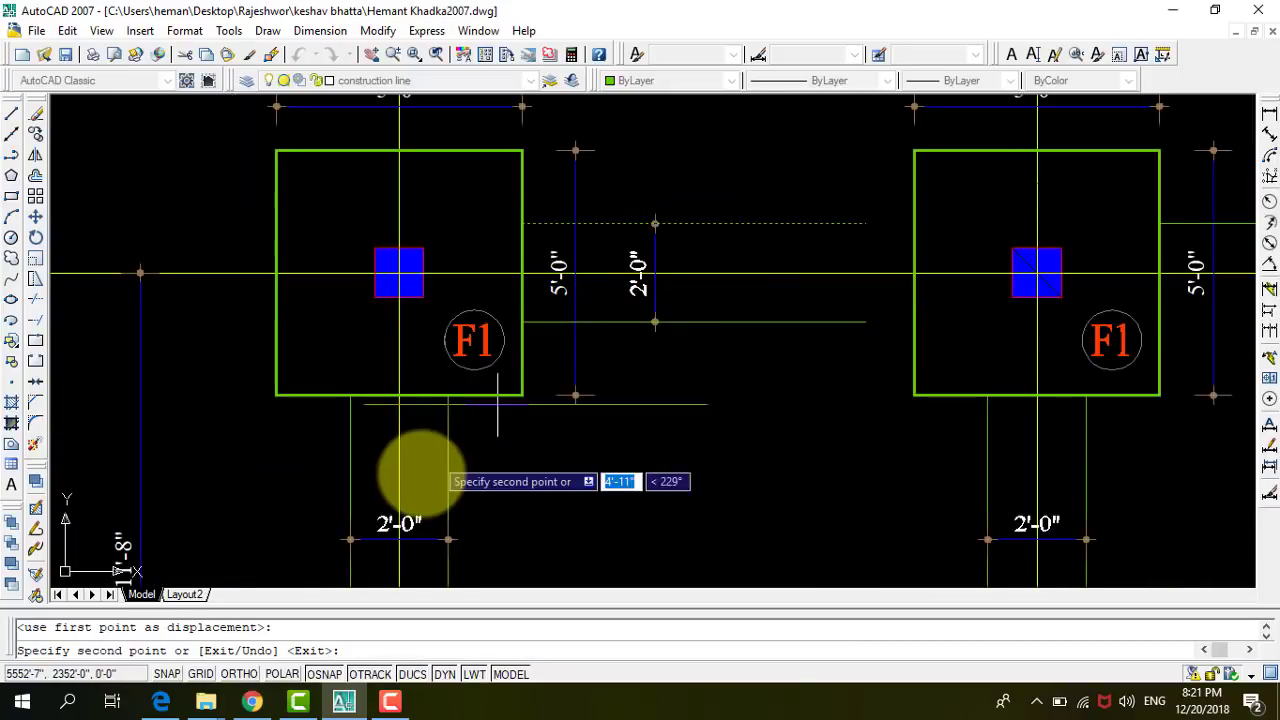
key(Escape)
Select the F1 footing, its F1 tag and both 5'-0" dimensions.
scroll(690, 320, down, 2)
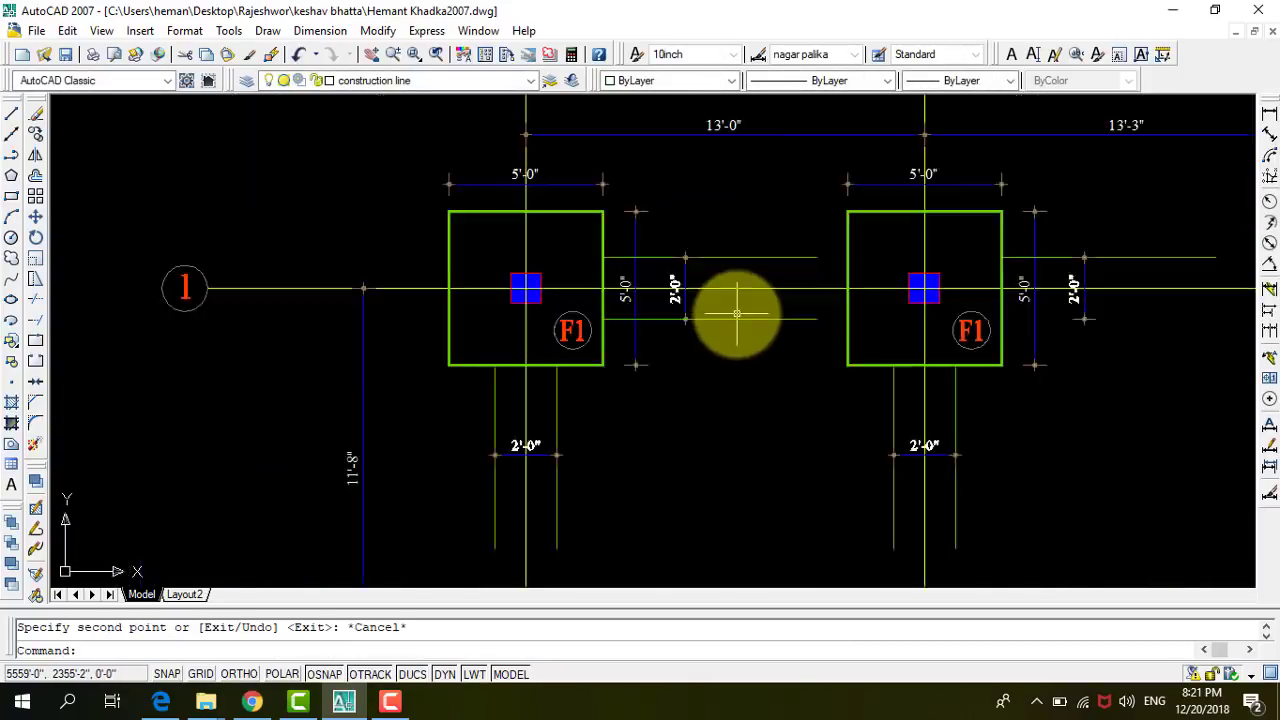
scroll(720, 310, down, 2)
scroll(660, 400, up, 1)
scroll(700, 340, down, 2)
scroll(720, 310, up, 3)
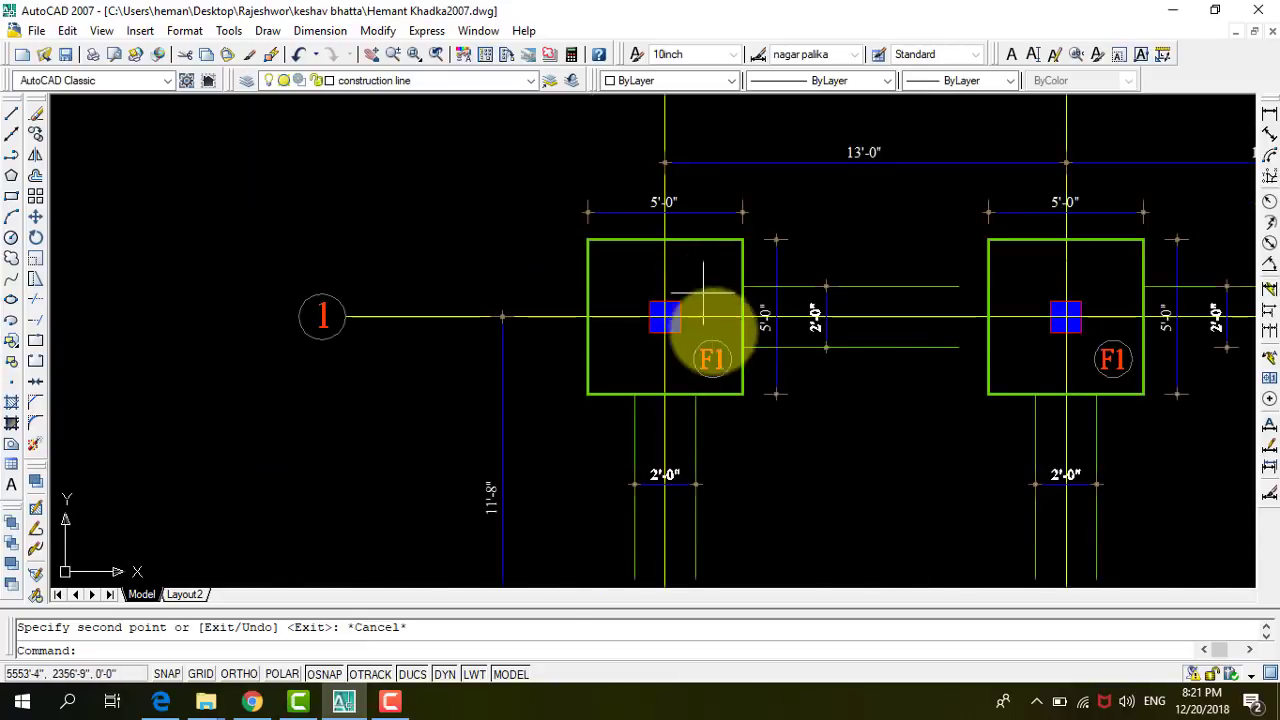
scroll(750, 400, up, 2)
click(781, 459)
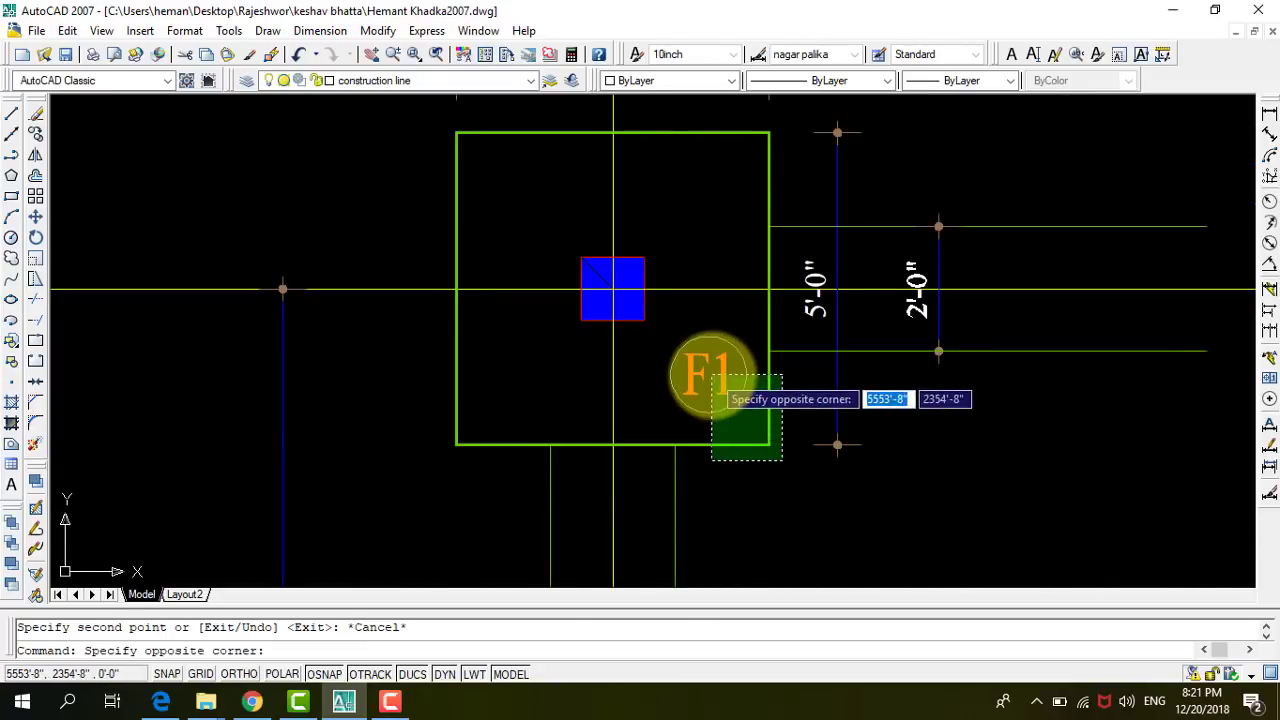
click(709, 371)
scroll(800, 490, down, 2)
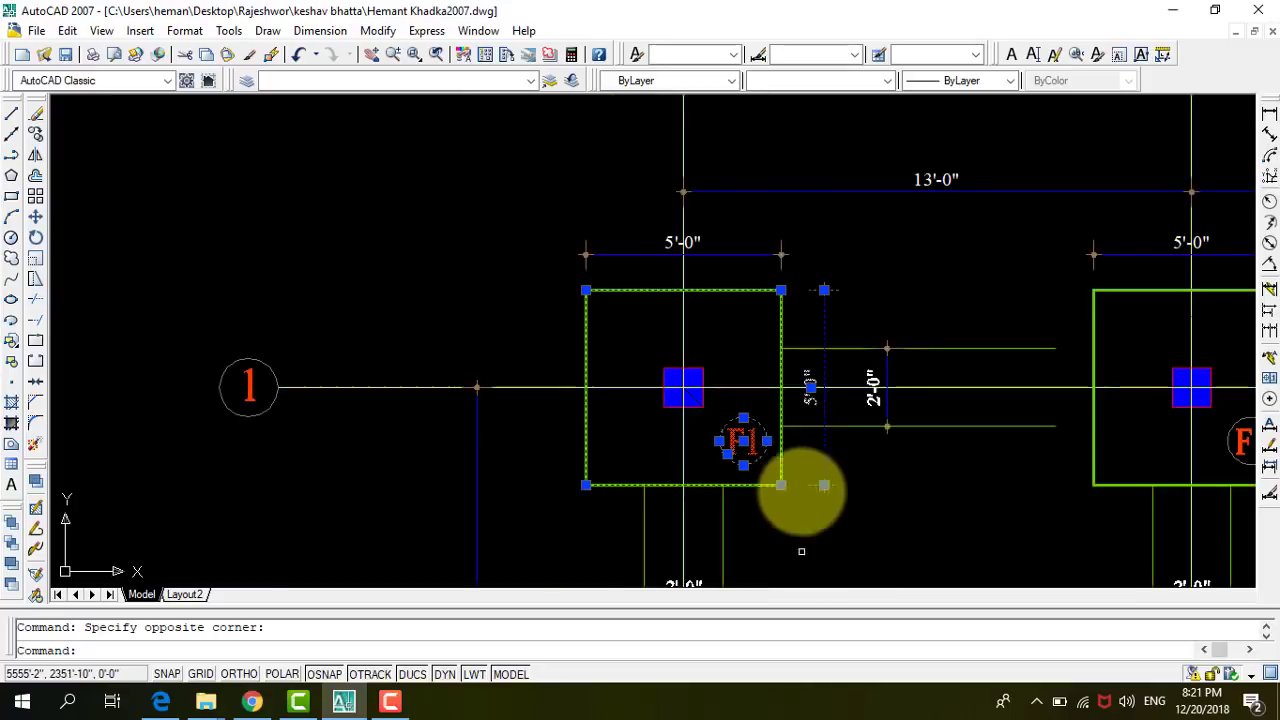
click(752, 268)
click(714, 227)
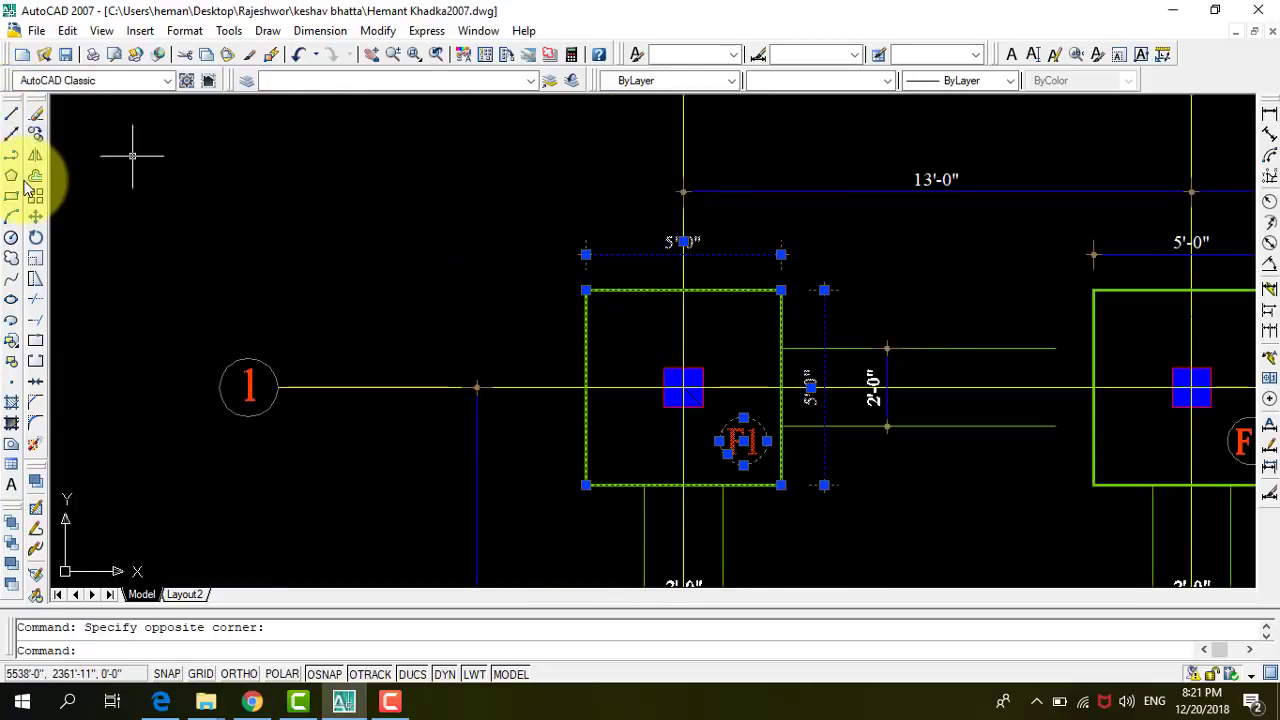
Copy the footing group from the column centre onto the other gridline 4 columns.
click(35, 135)
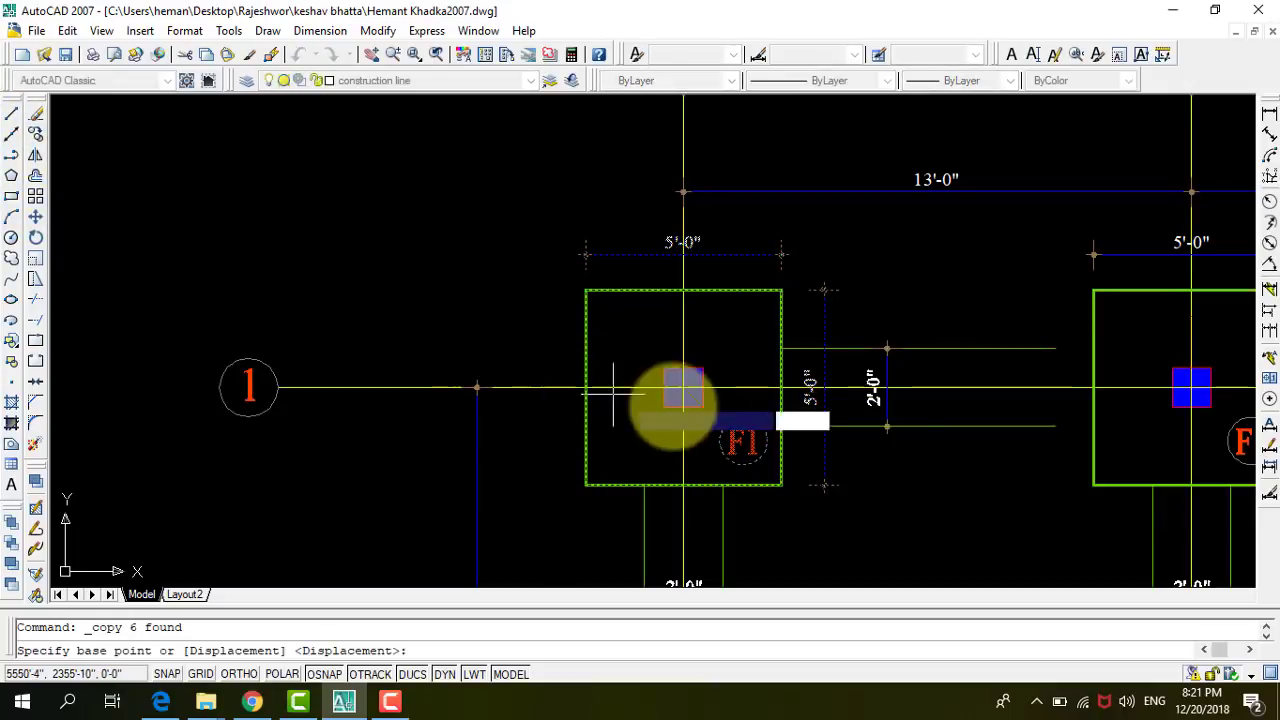
click(683, 388)
scroll(314, 386, down, 1)
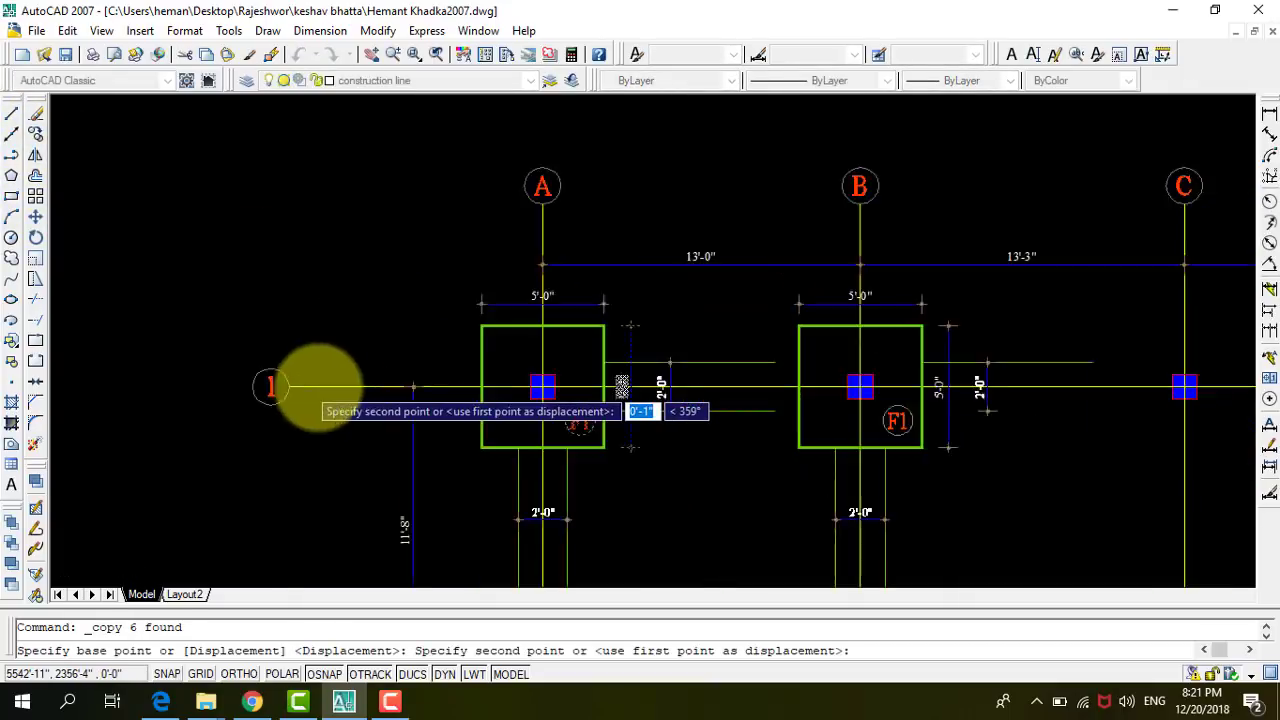
scroll(340, 388, down, 2)
scroll(860, 386, up, 2)
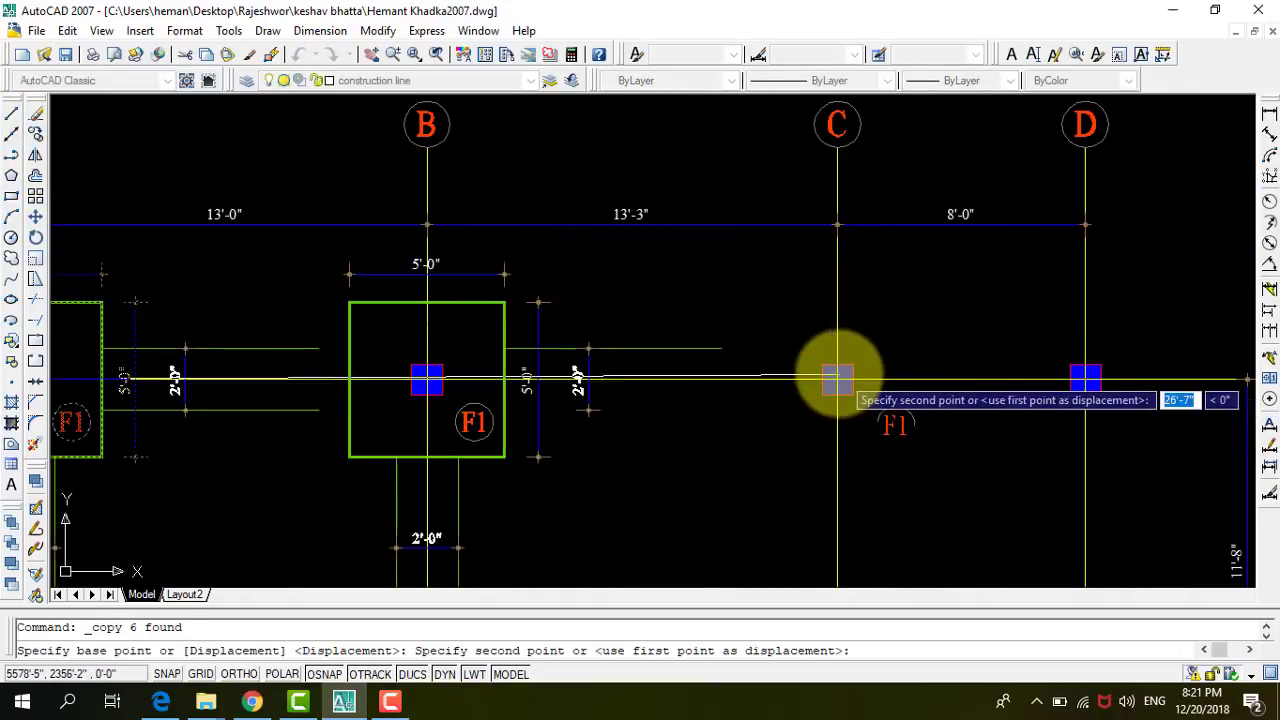
click(837, 378)
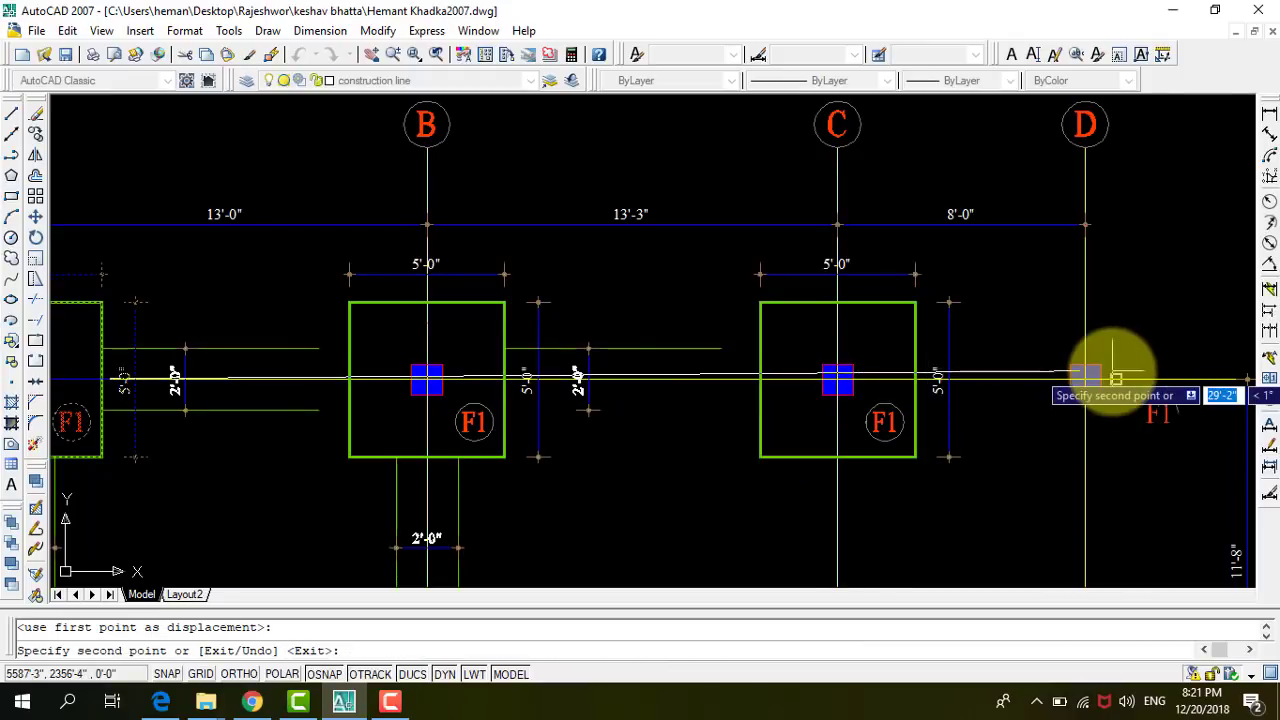
click(1085, 378)
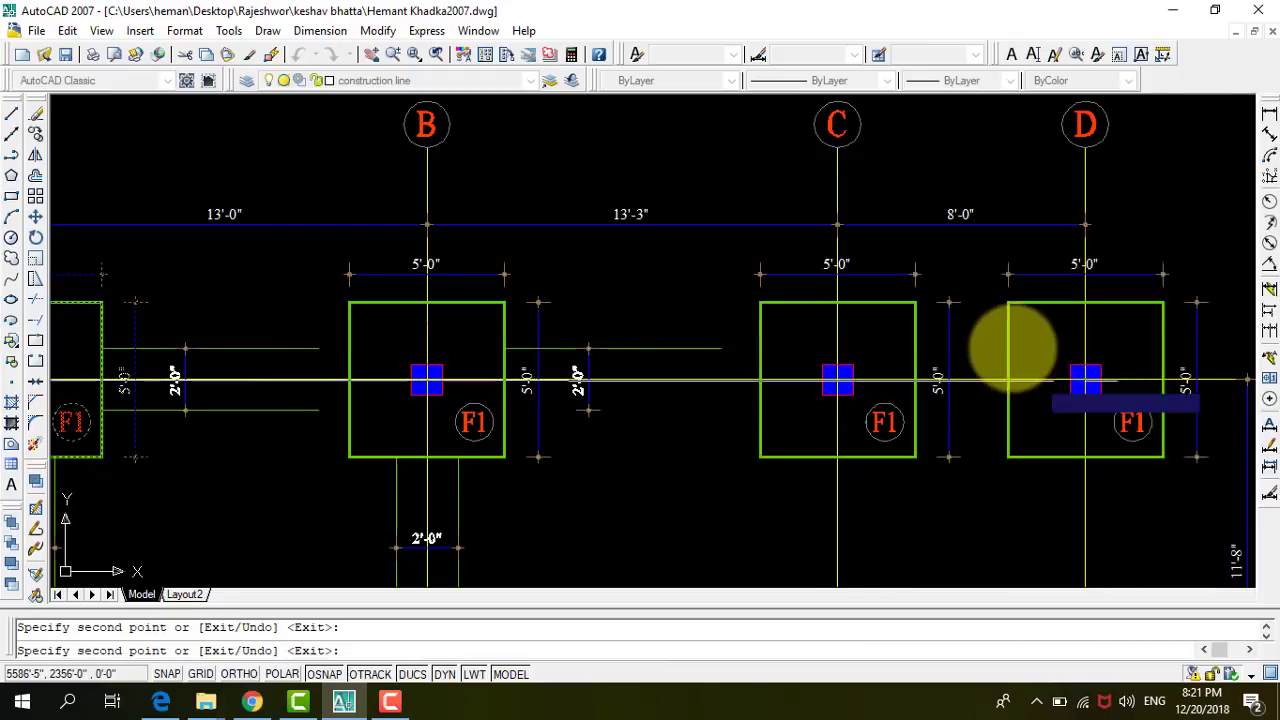
scroll(825, 272, down, 3)
scroll(531, 420, up, 2)
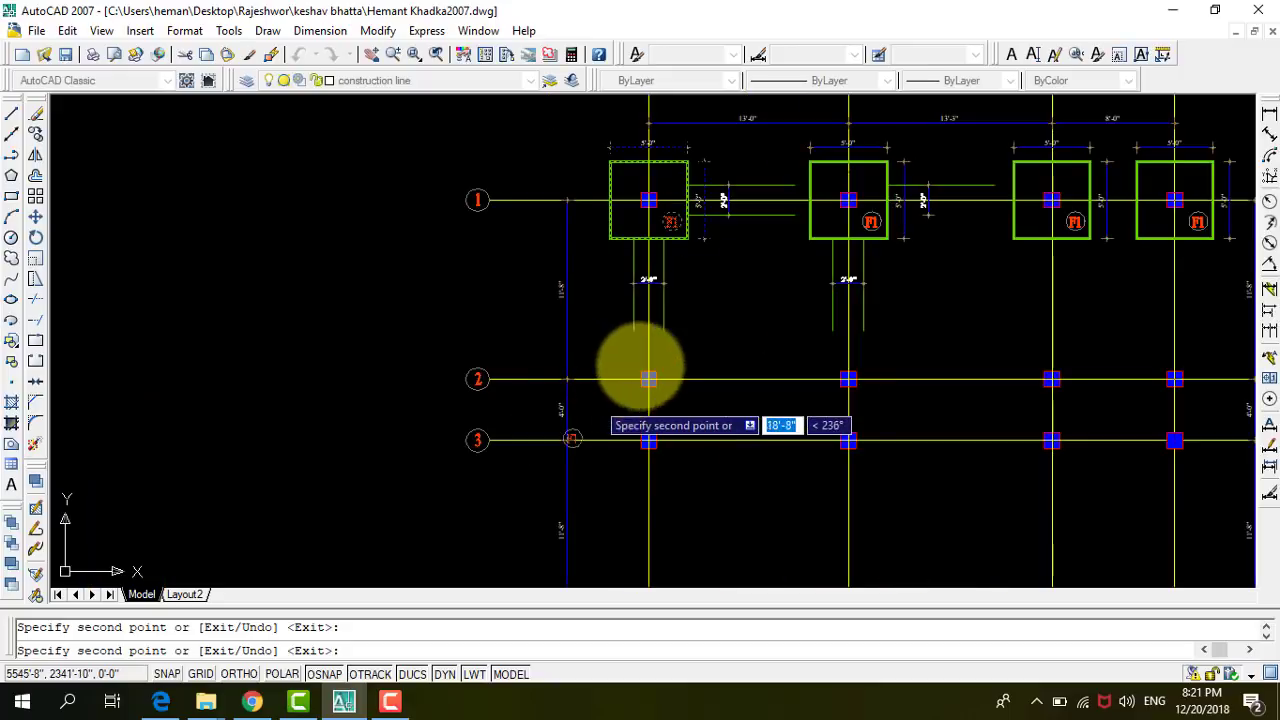
scroll(640, 363, up, 2)
scroll(640, 380, up, 1)
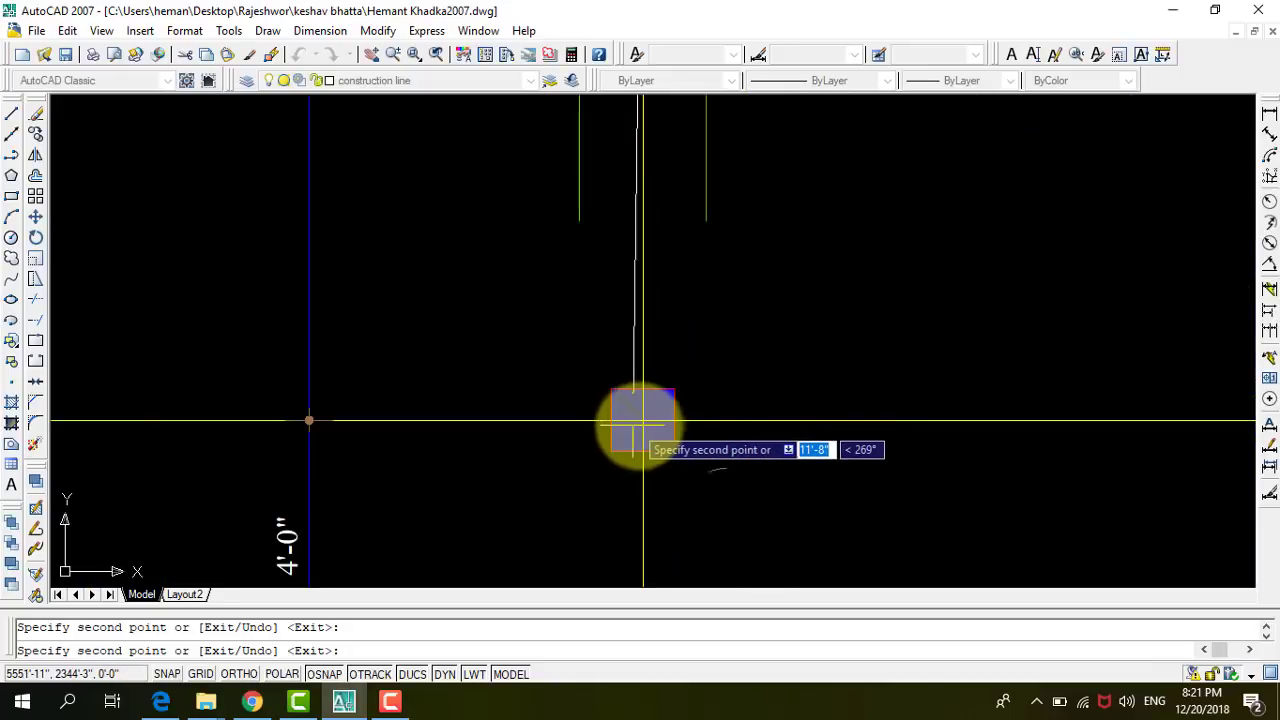
scroll(643, 420, down, 2)
scroll(586, 320, down, 2)
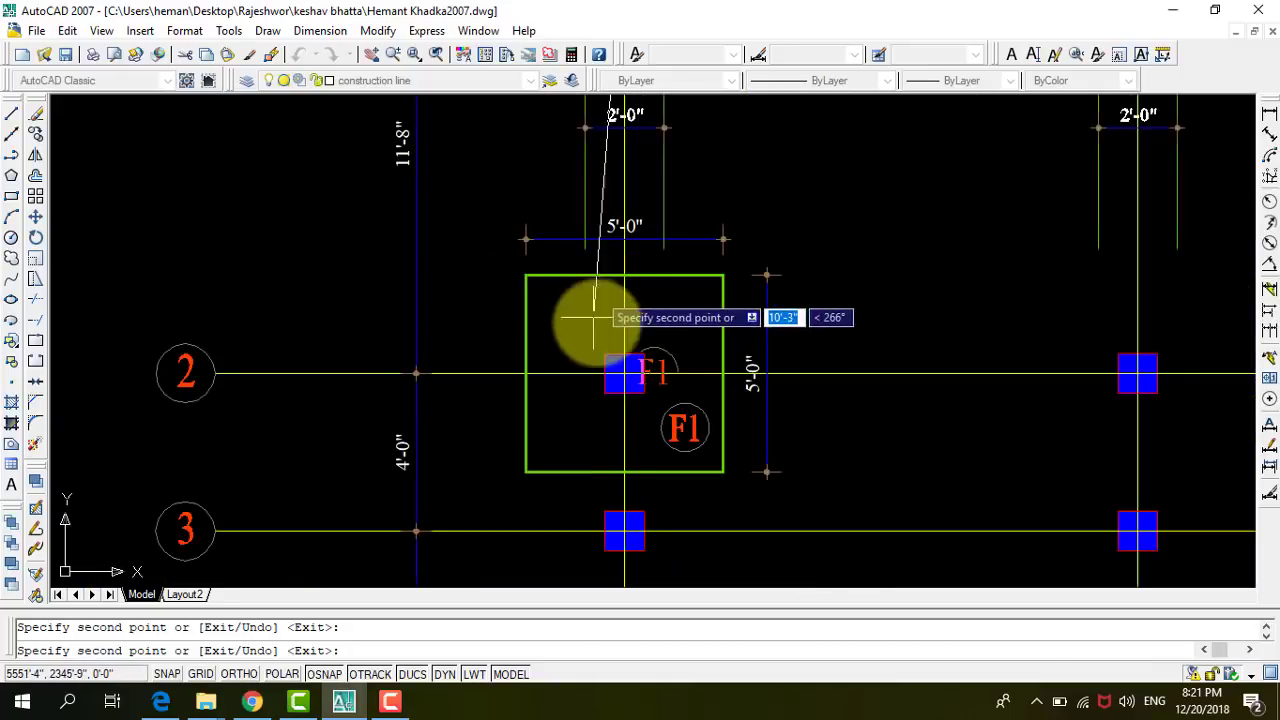
scroll(615, 530, up, 3)
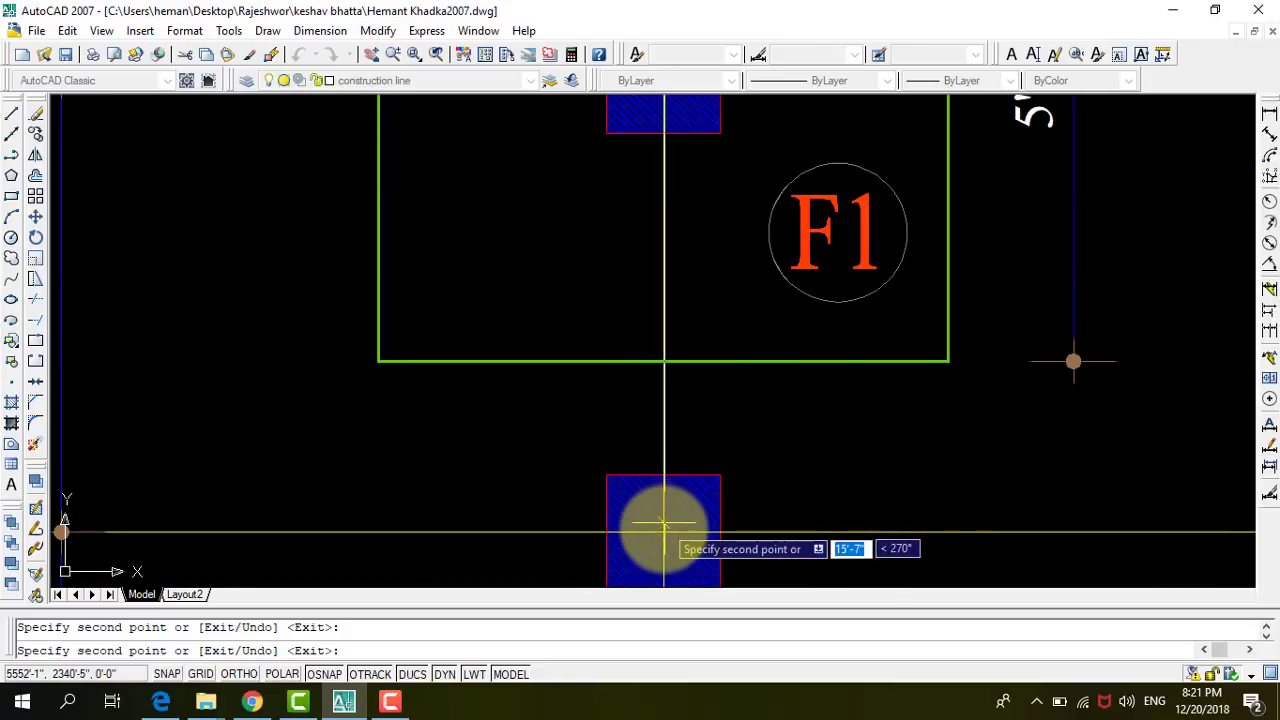
scroll(552, 266, down, 2)
scroll(551, 234, down, 2)
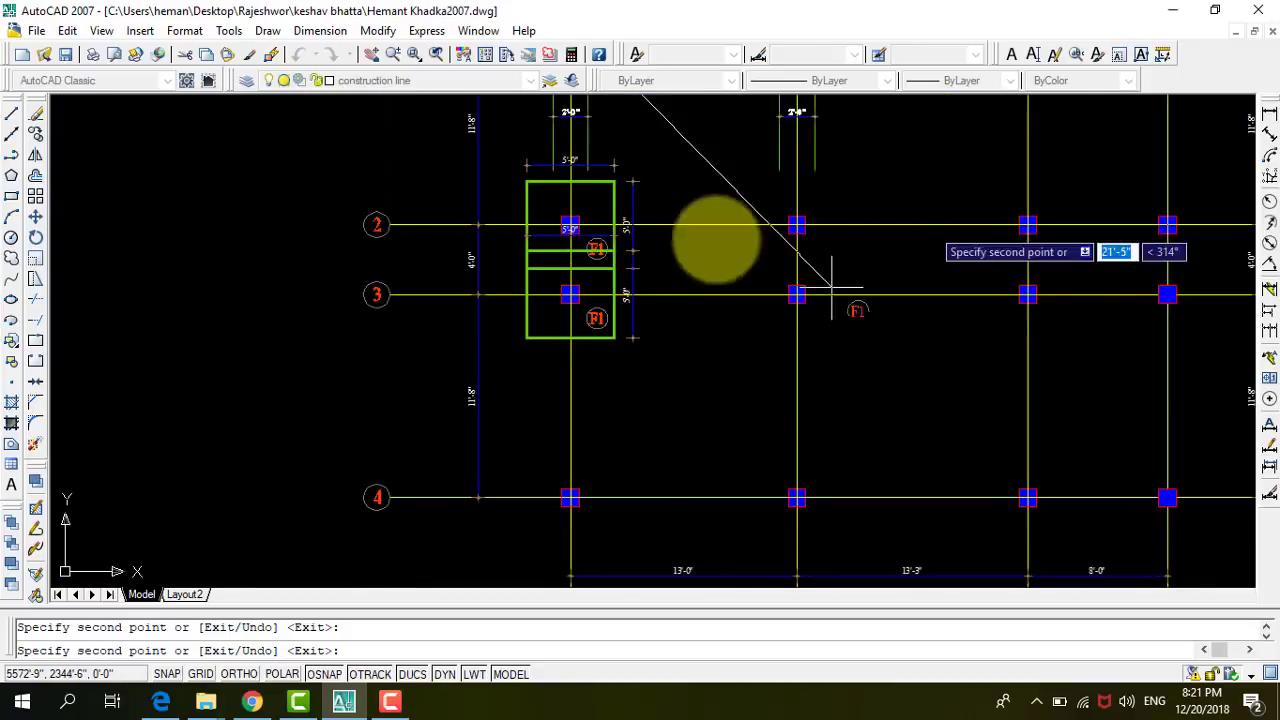
scroll(760, 210, down, 2)
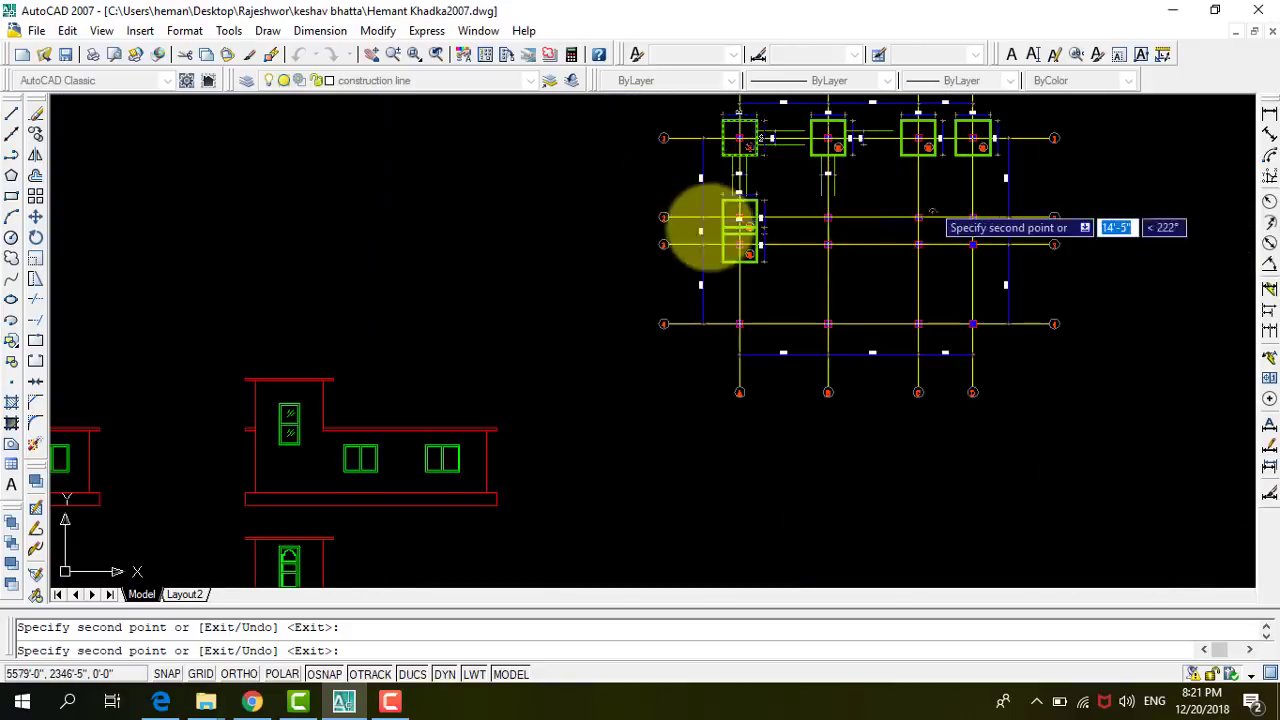
scroll(640, 285, up, 2)
scroll(671, 297, up, 2)
scroll(826, 300, up, 2)
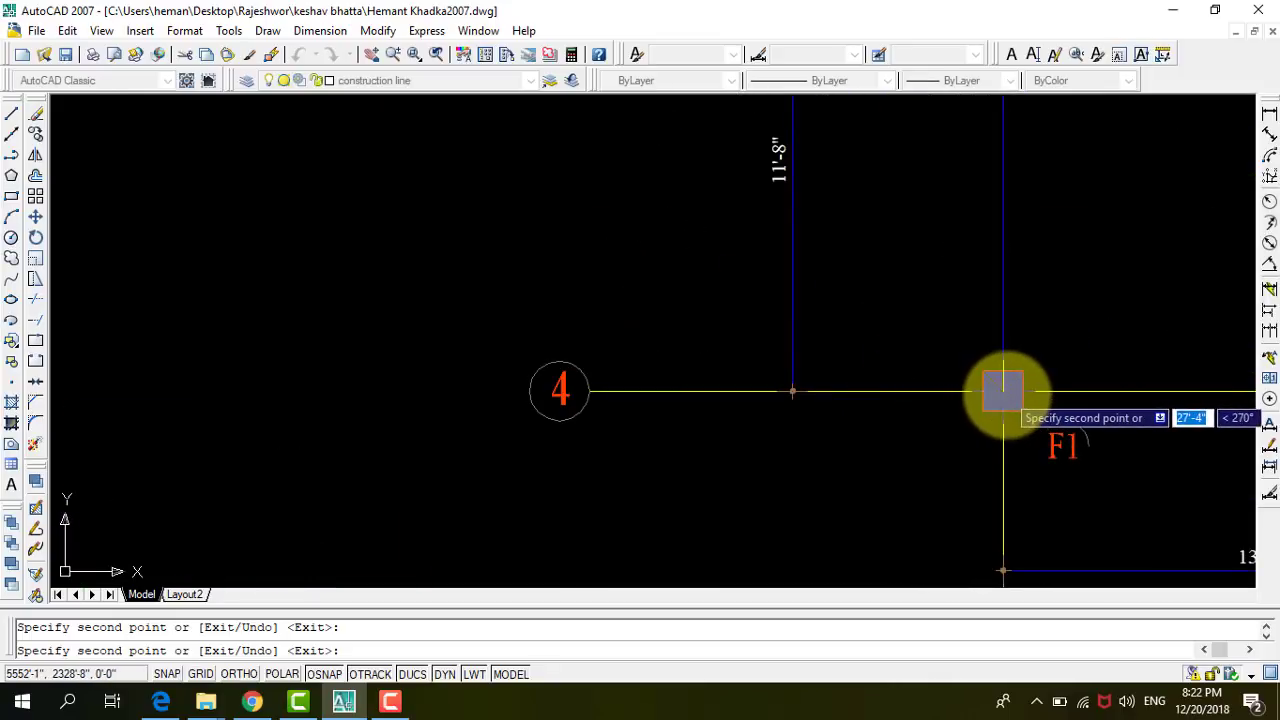
scroll(771, 391, down, 5)
scroll(790, 391, up, 3)
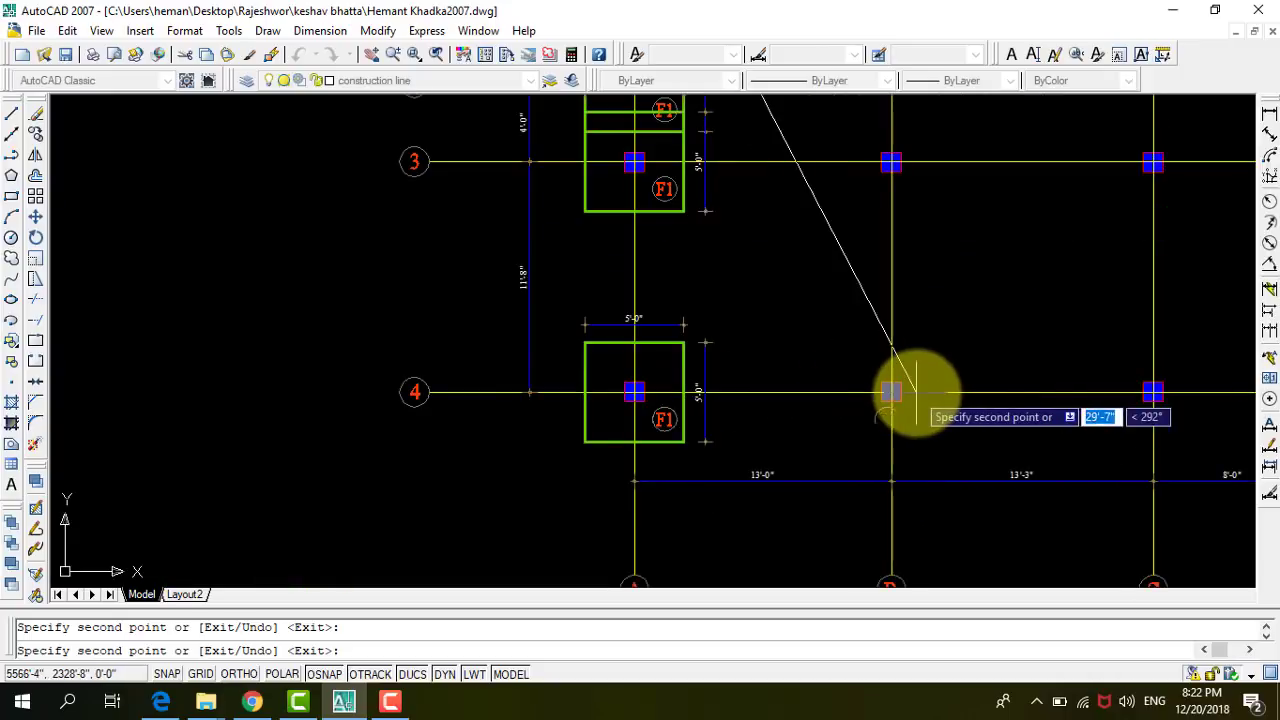
scroll(917, 390, up, 3)
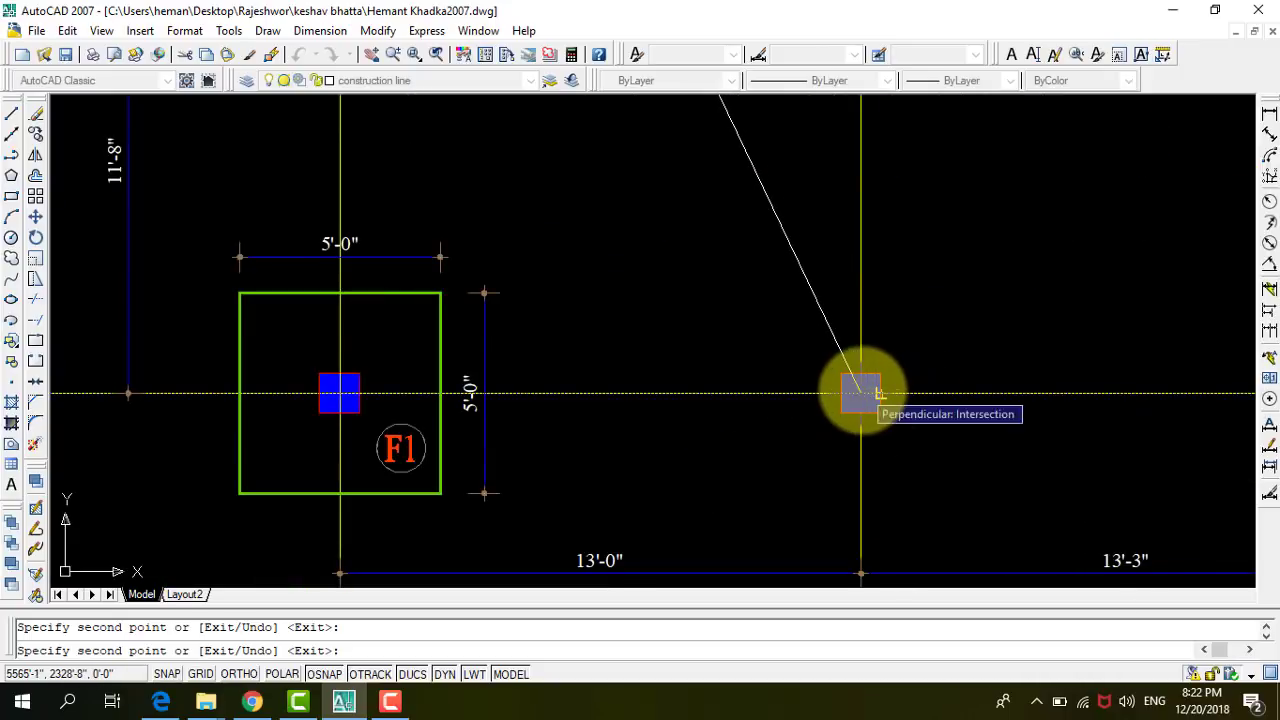
scroll(729, 400, down, 5)
scroll(866, 395, up, 5)
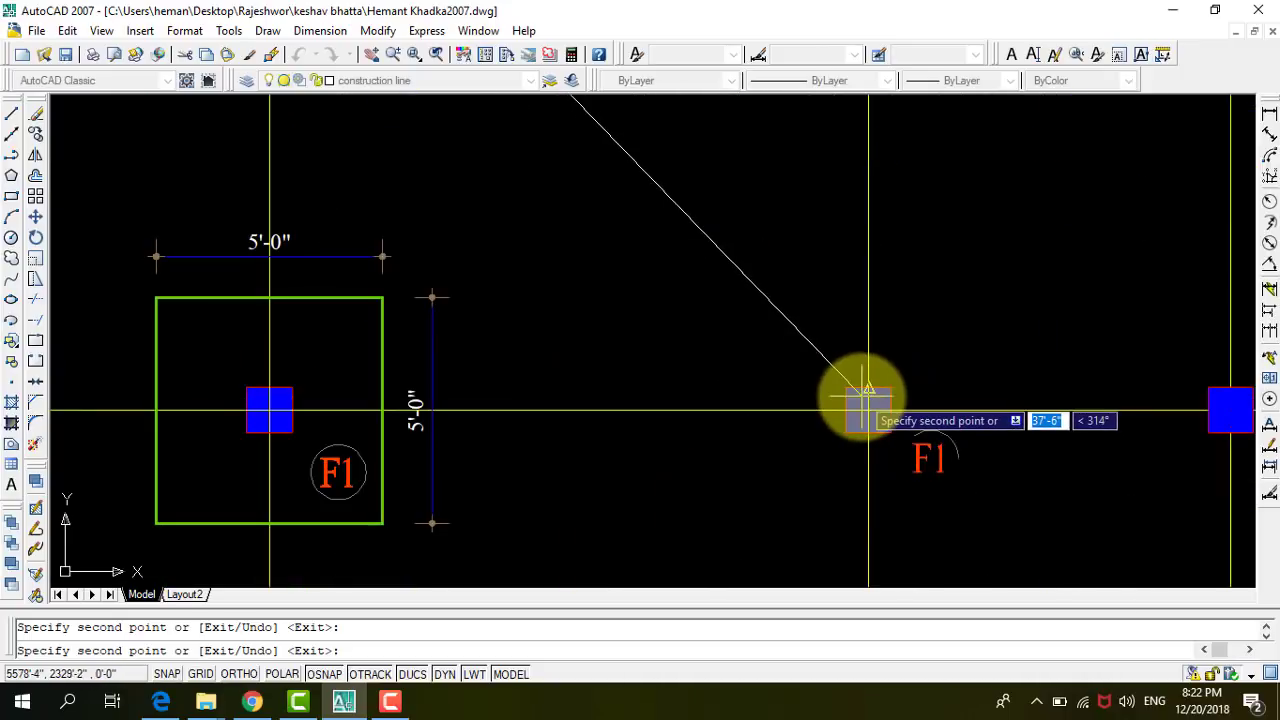
scroll(700, 394, down, 2)
scroll(700, 394, down, 2)
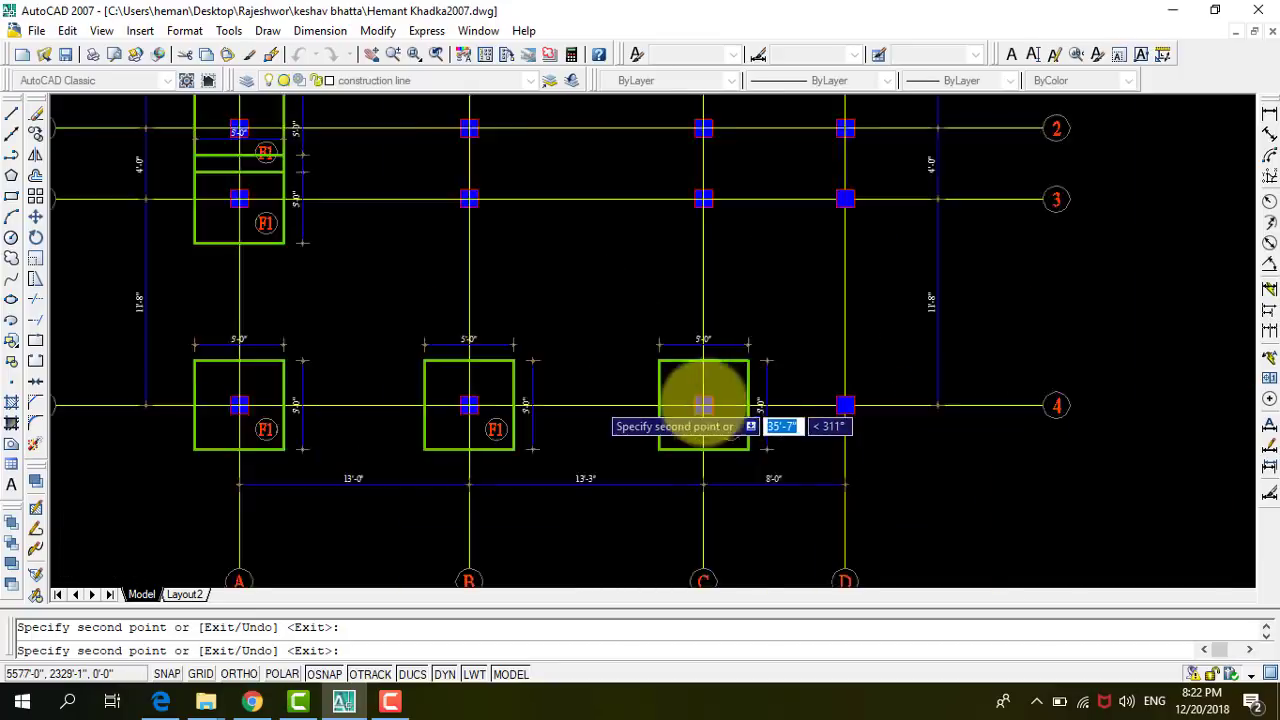
scroll(814, 400, down, 1)
scroll(692, 407, up, 2)
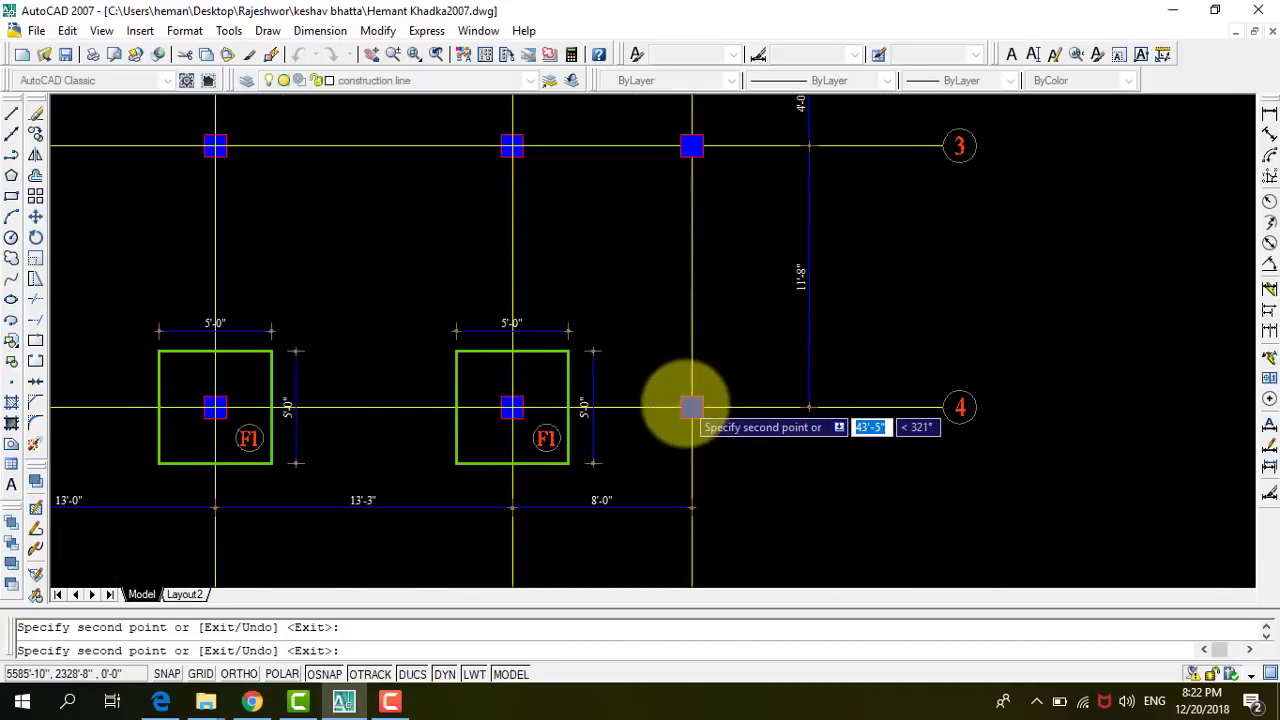
scroll(692, 407, up, 3)
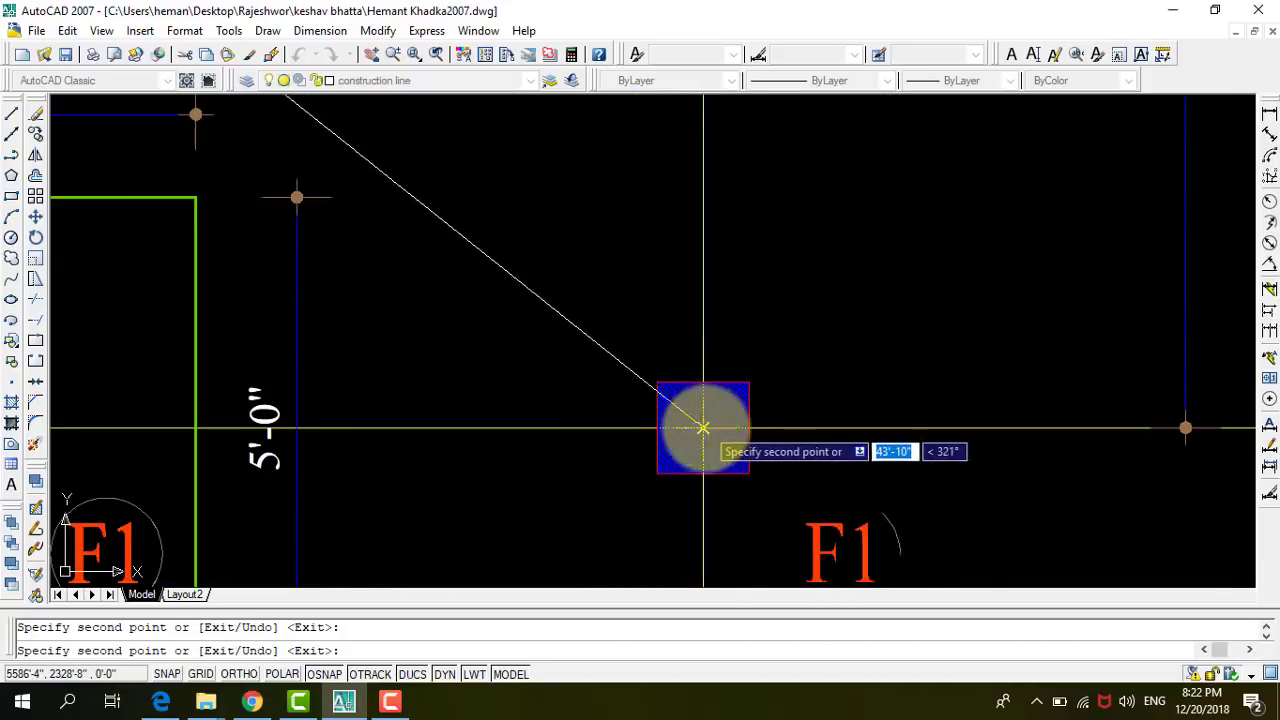
Delete the extra F1 circle and text from the combined footing.
scroll(886, 286, down, 5)
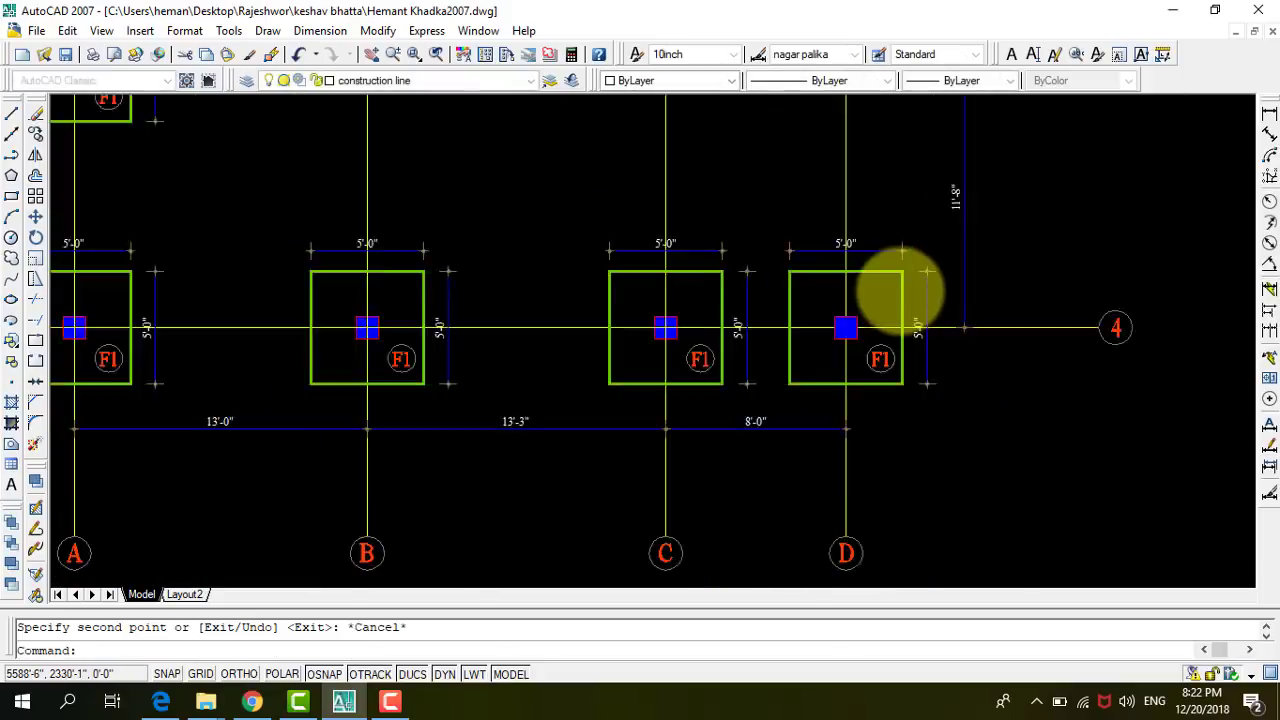
scroll(886, 286, down, 4)
scroll(843, 300, up, 3)
scroll(843, 300, up, 1)
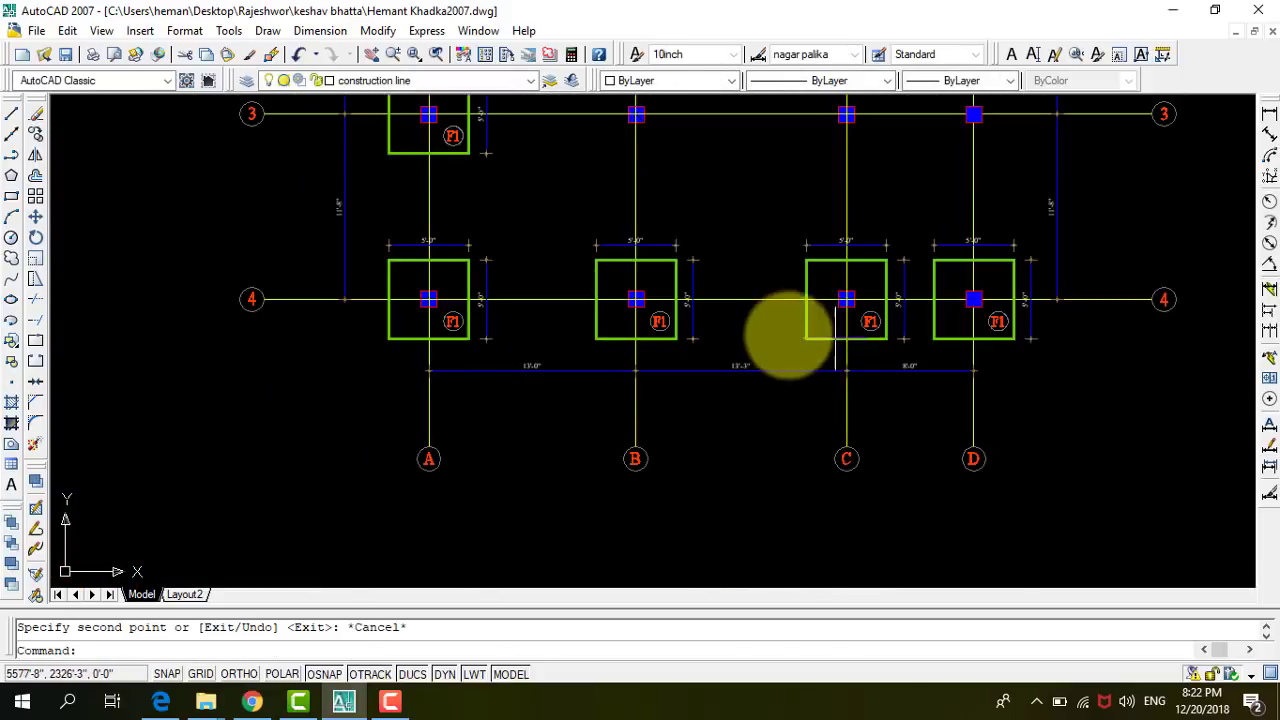
scroll(786, 337, down, 3)
scroll(709, 414, down, 2)
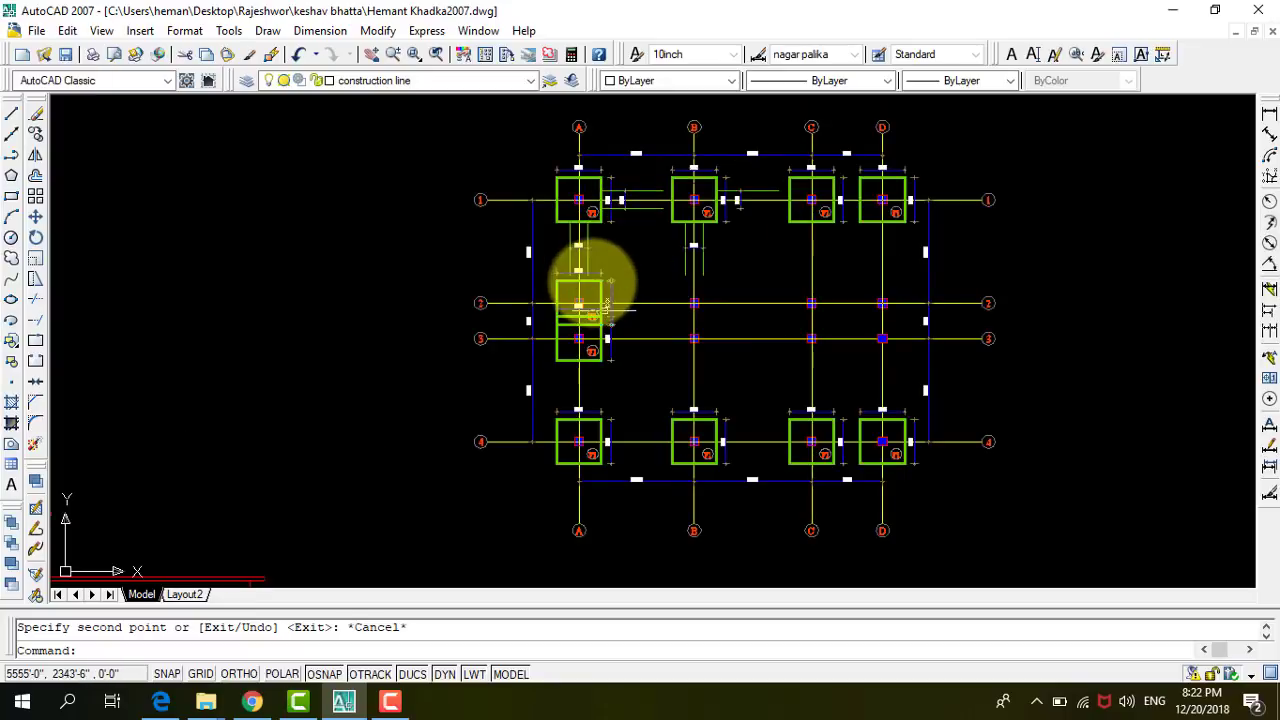
scroll(500, 400, up, 4)
scroll(700, 329, up, 4)
scroll(790, 302, up, 3)
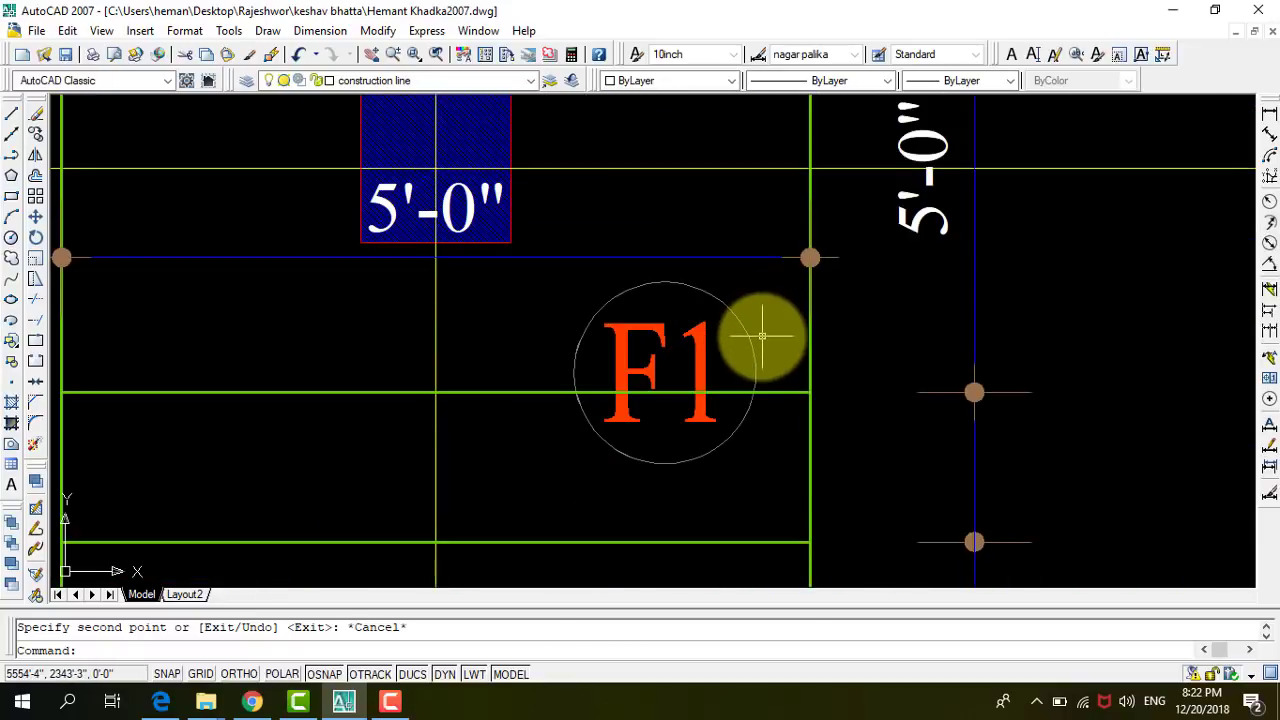
click(762, 336)
click(535, 292)
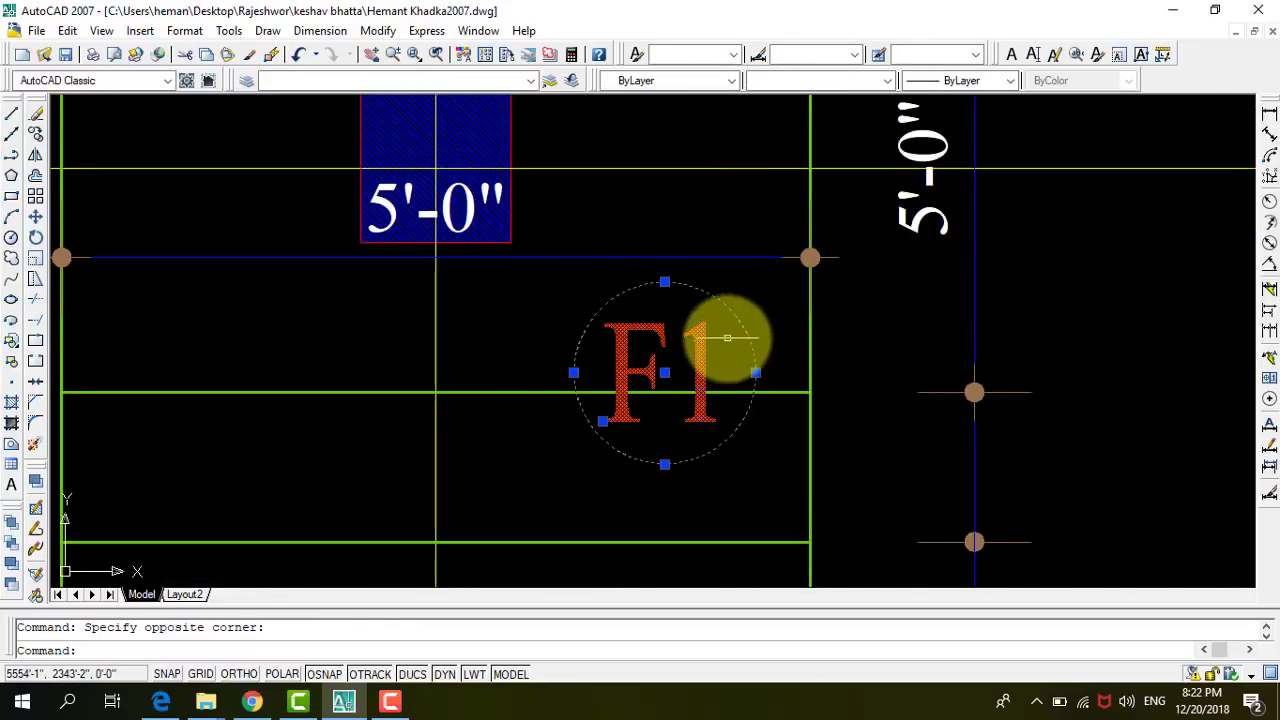
key(Delete)
Edit the remaining F1 tag text so it reads F2.
scroll(675, 260, down, 5)
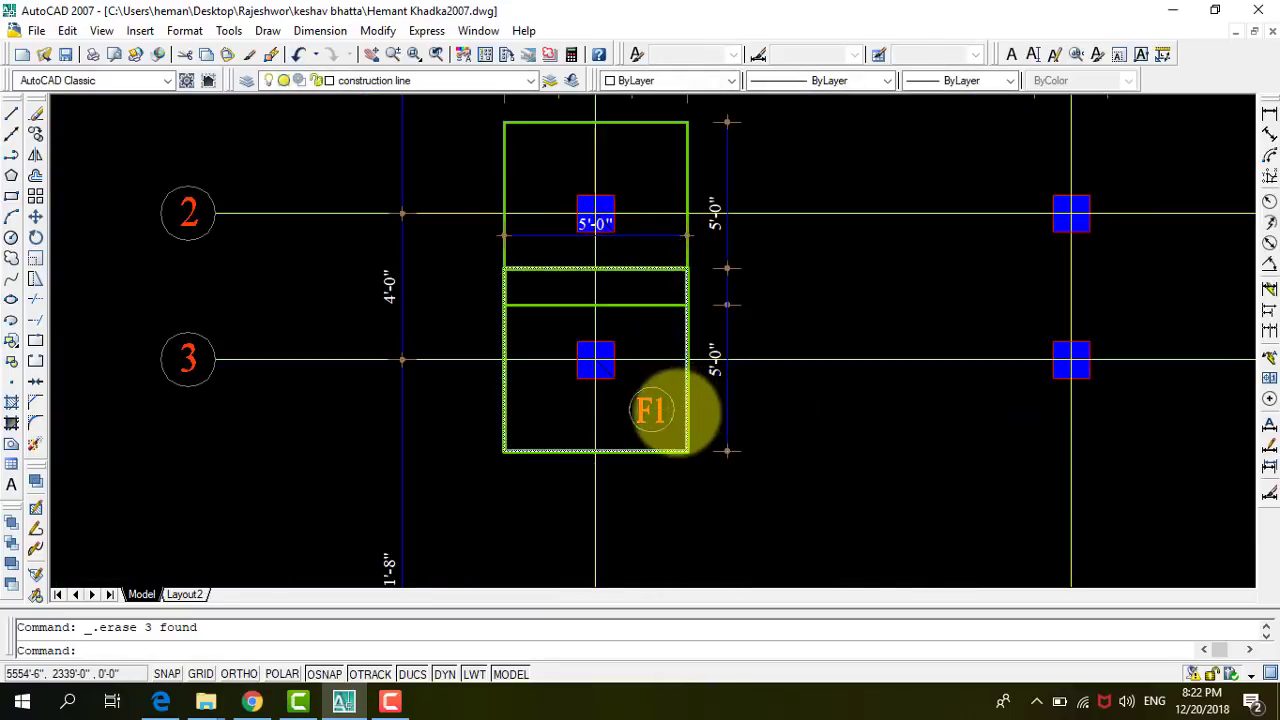
scroll(650, 405, up, 2)
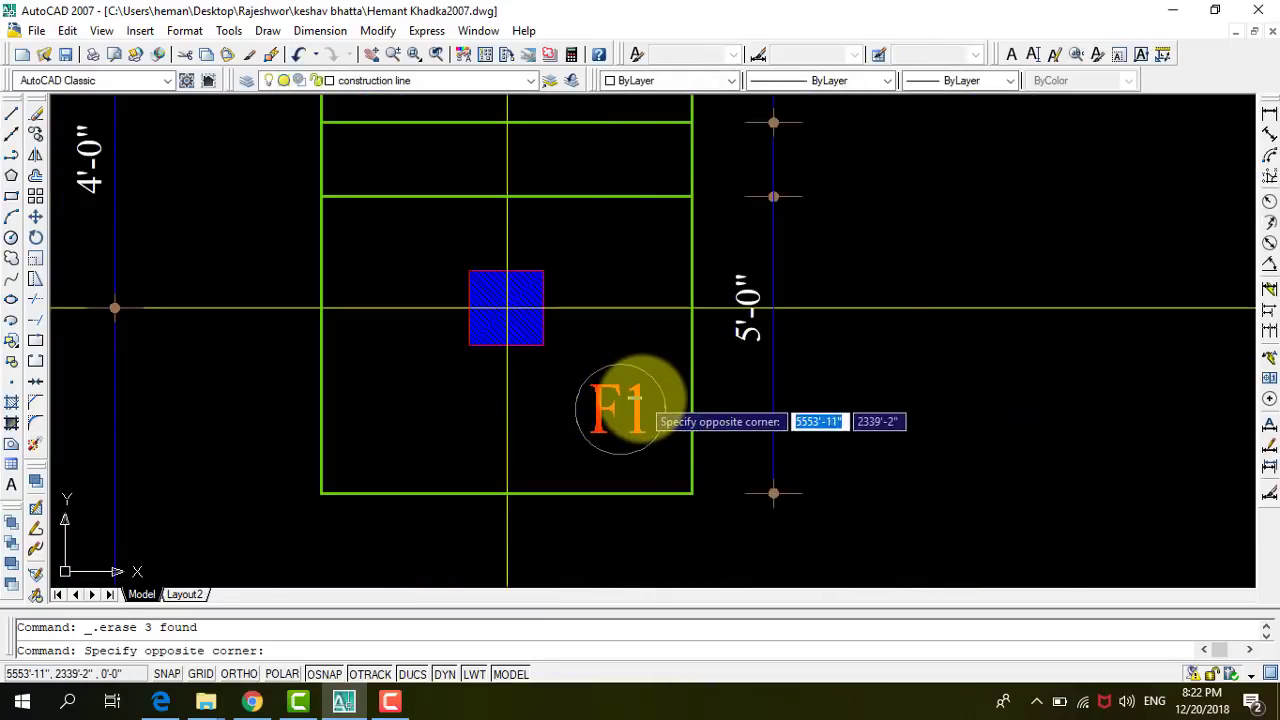
click(634, 392)
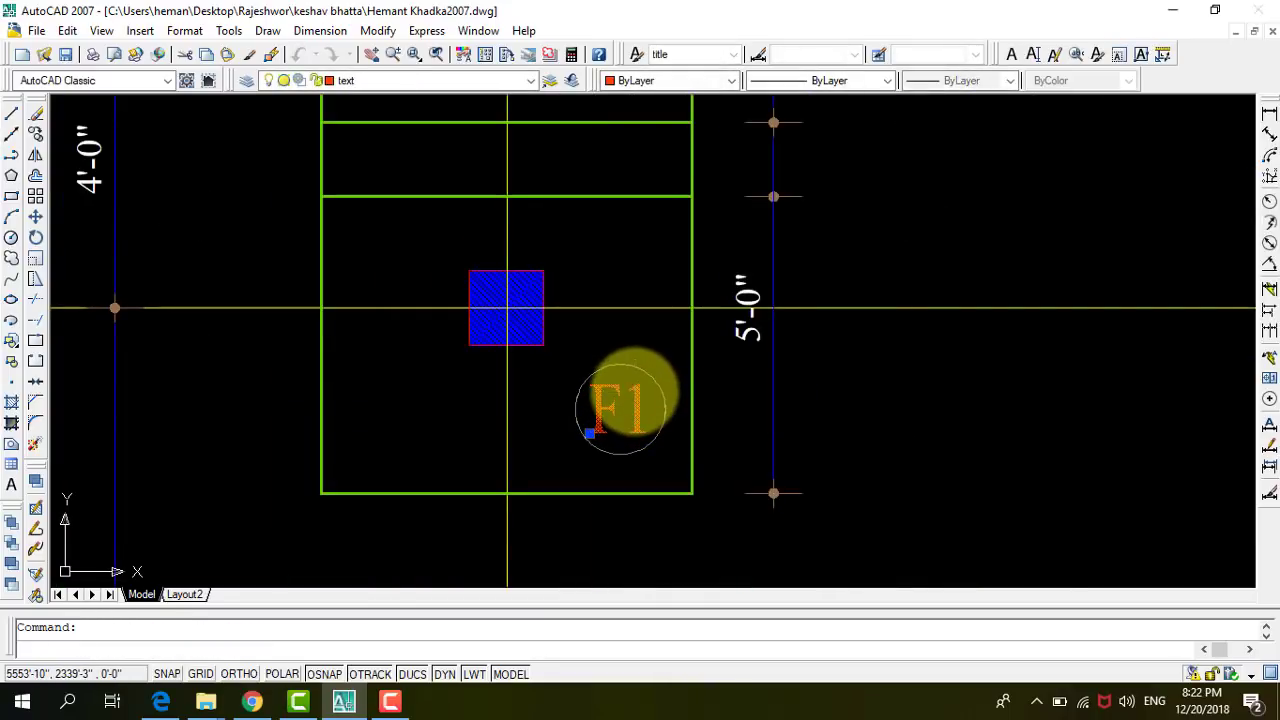
double_click(650, 399)
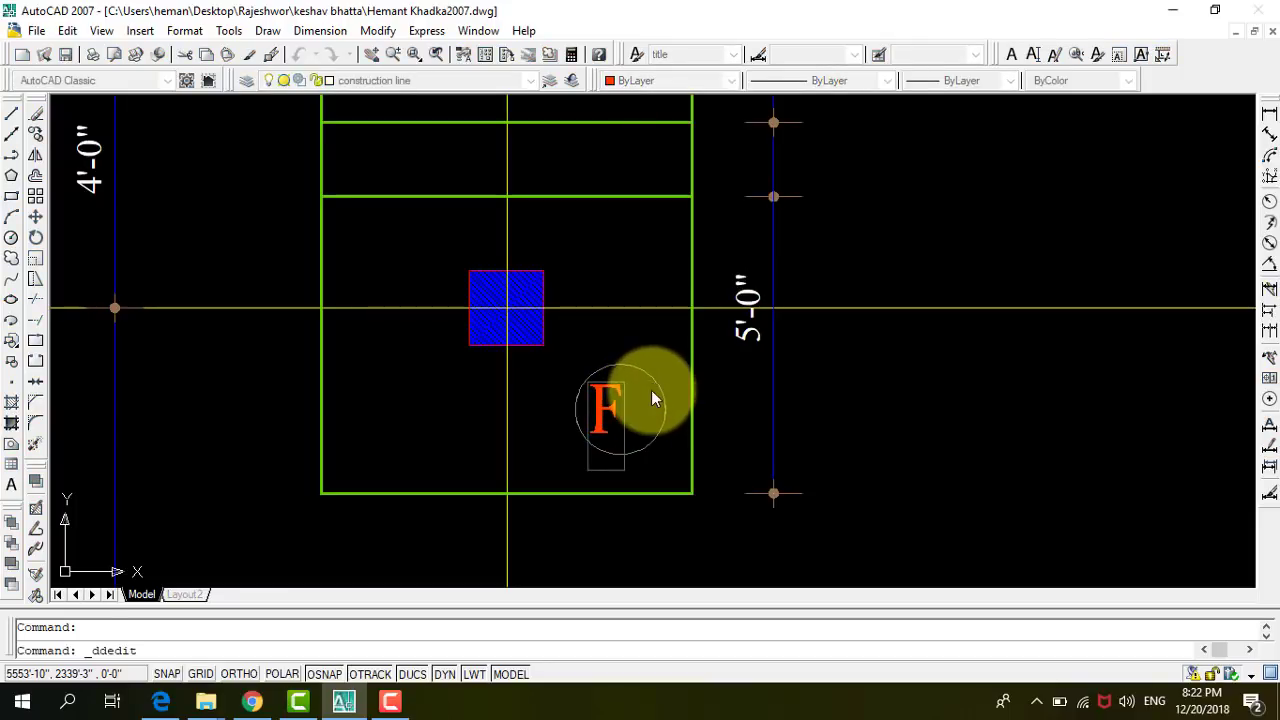
text(2)
key(Return)
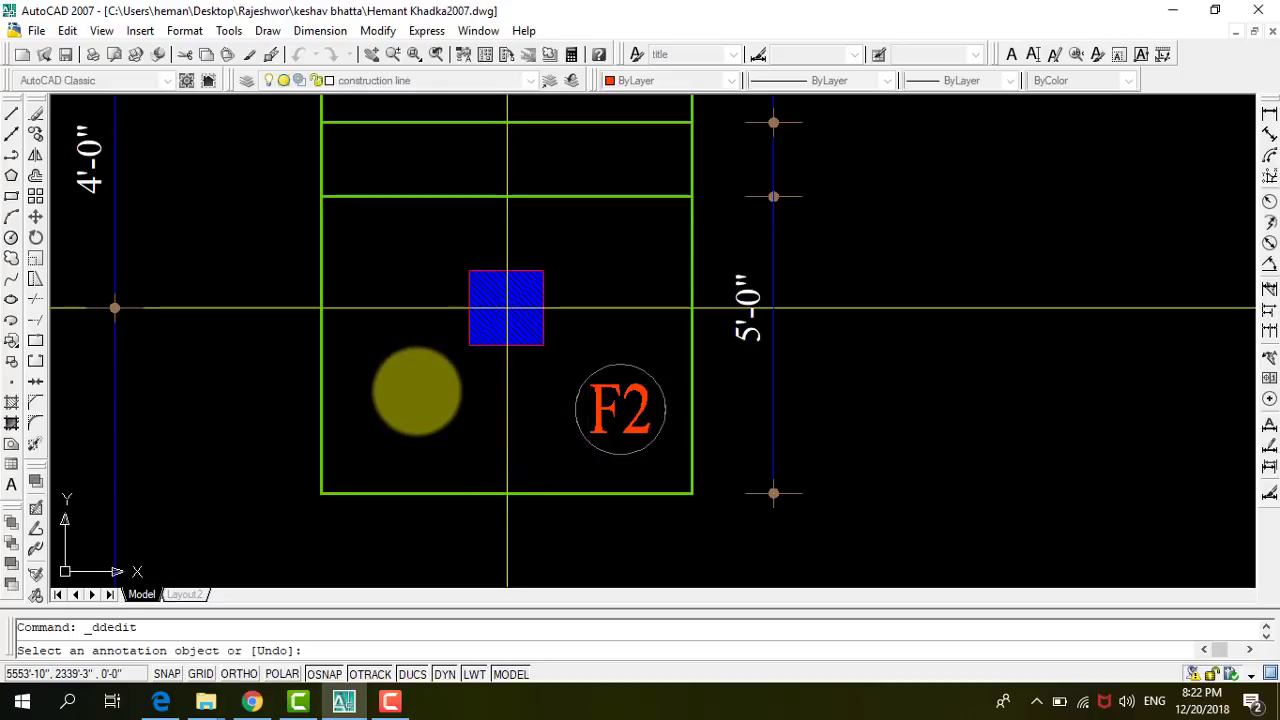
scroll(465, 380, down, 2)
scroll(500, 220, up, 1)
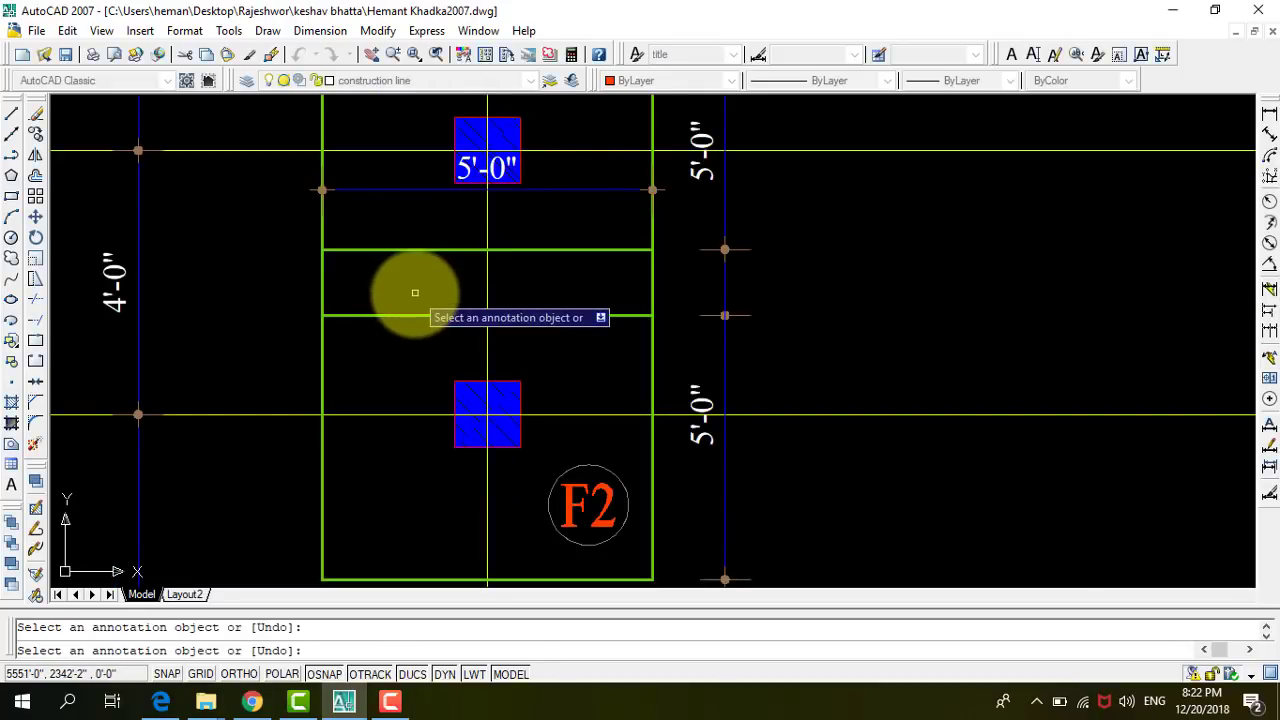
key(Escape)
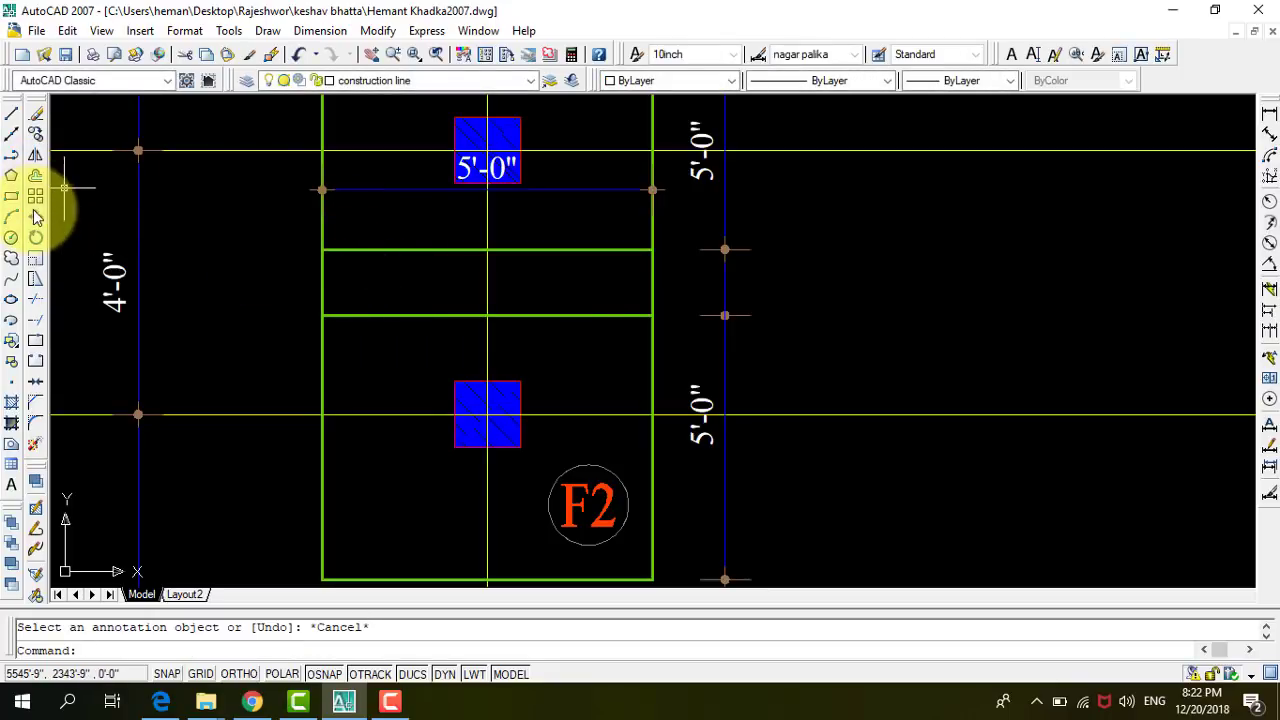
Trim away the interior dividing line of the combined footing.
click(33, 302)
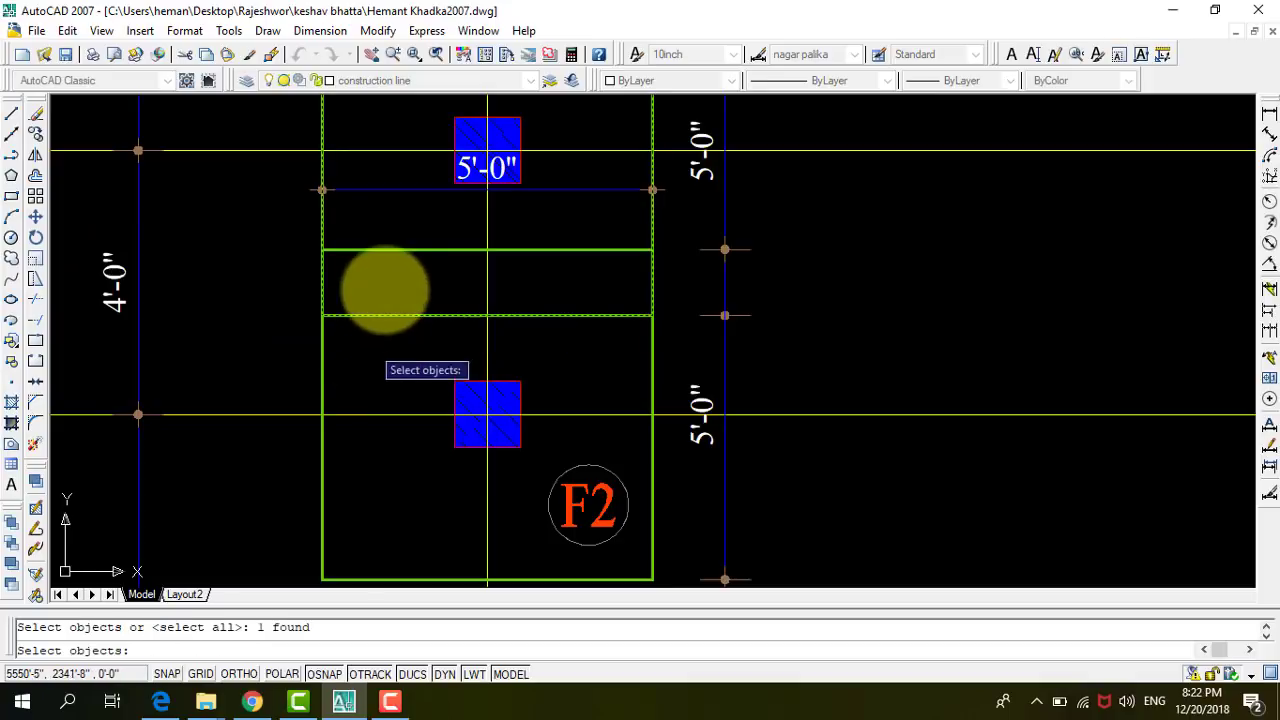
click(394, 251)
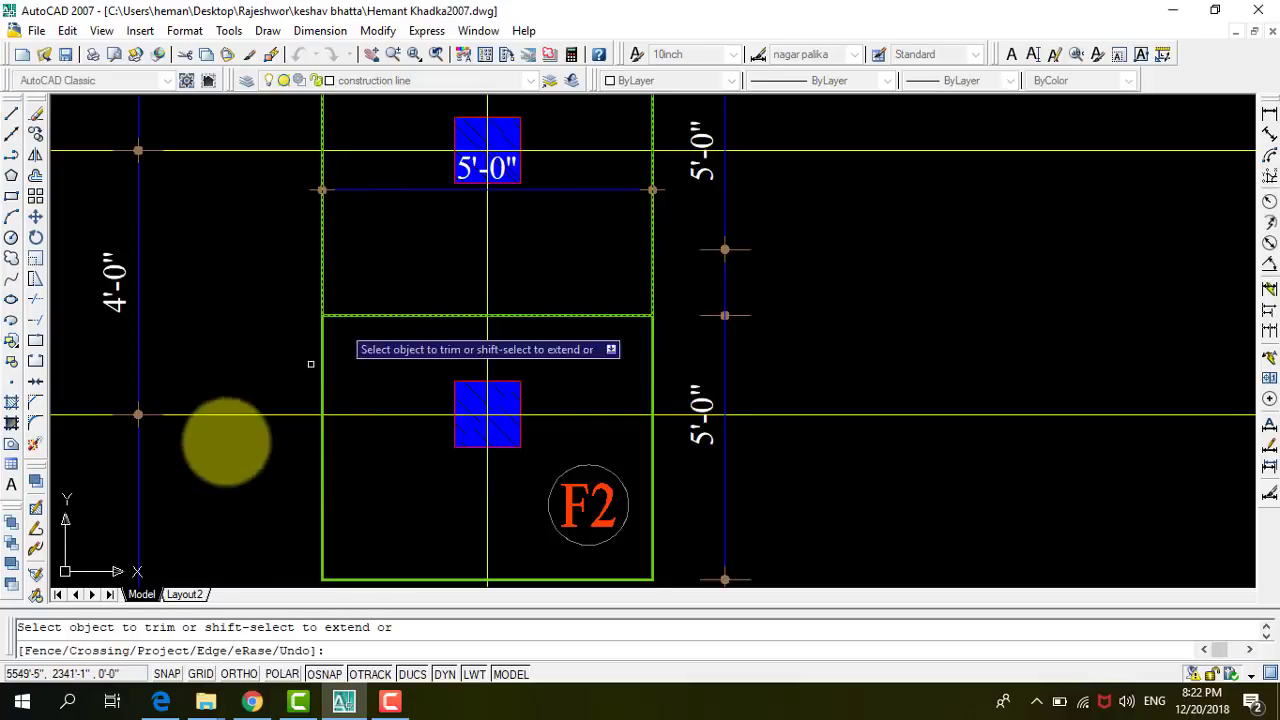
key(Escape)
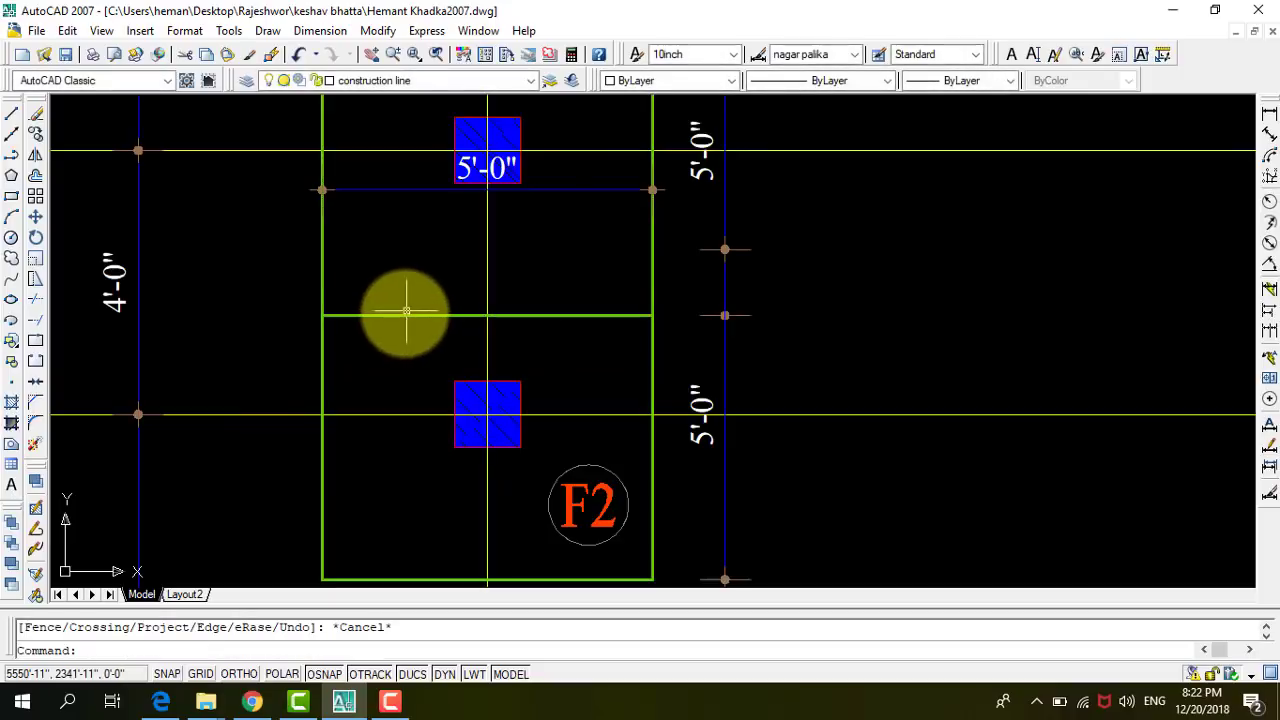
Explode the footing outline and delete the leftover interior line and two 5'-0" dimensions.
click(35, 446)
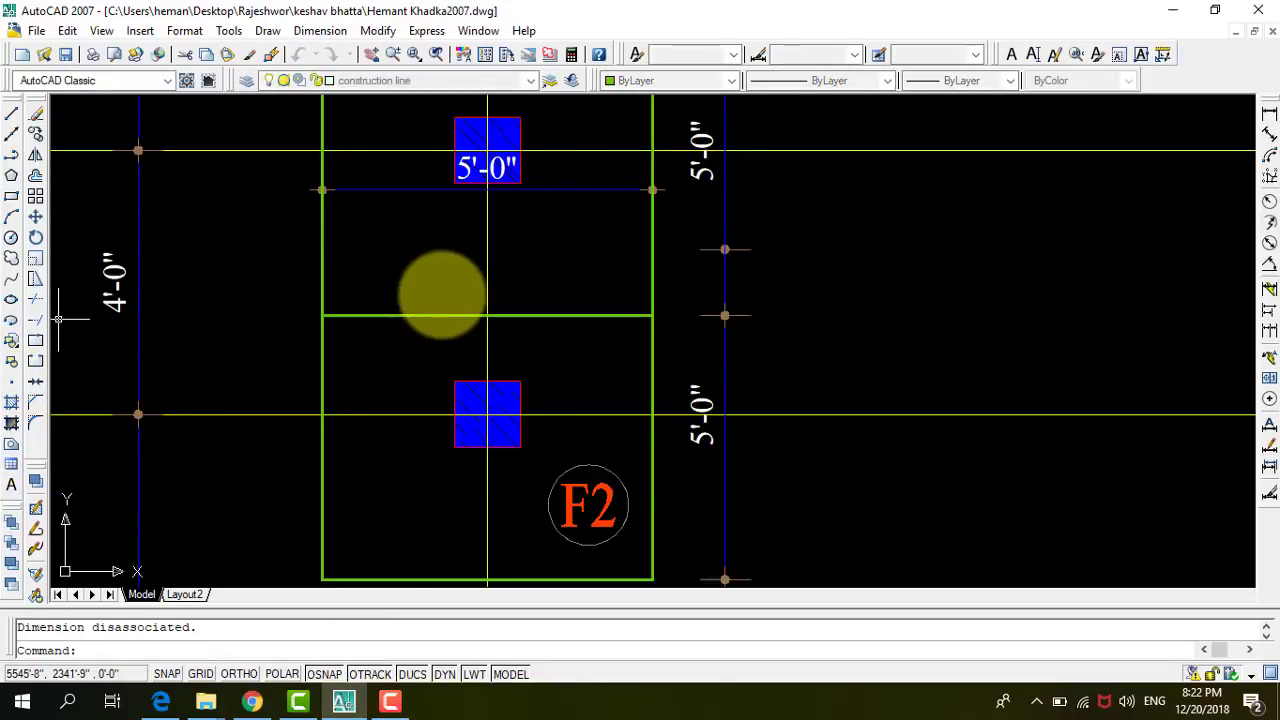
click(432, 315)
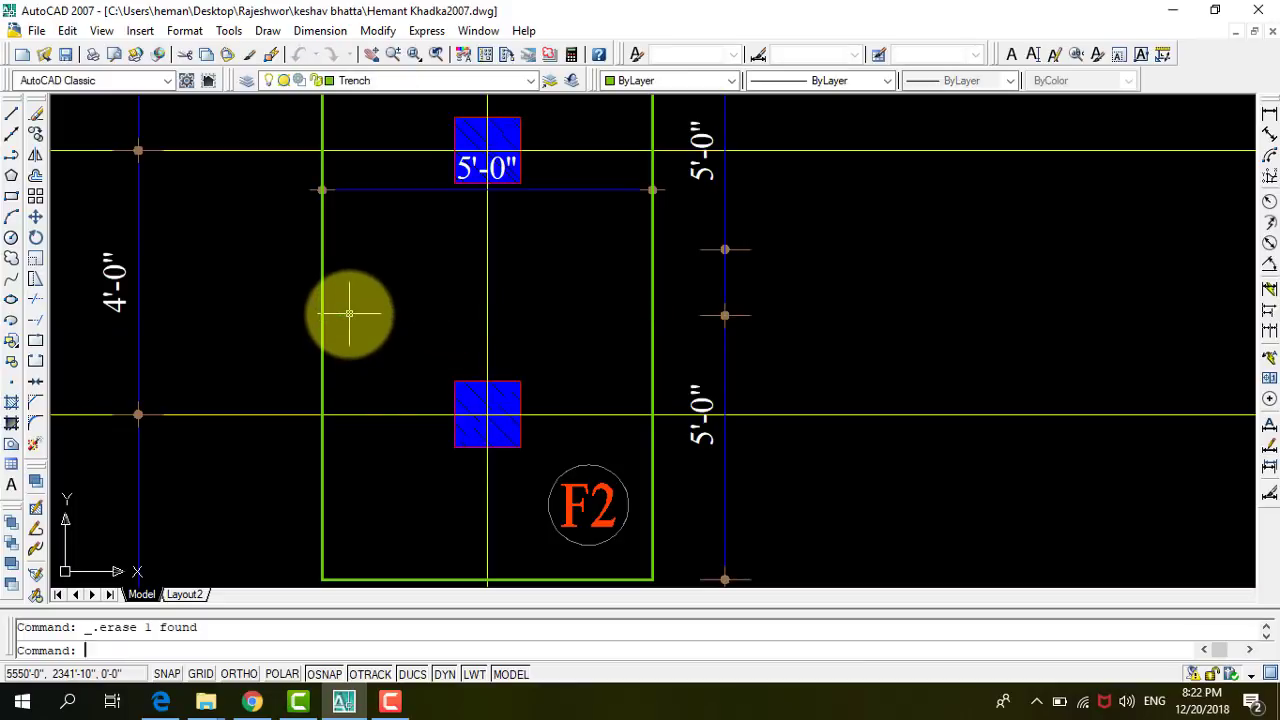
scroll(420, 312, down, 5)
scroll(445, 295, up, 1)
scroll(449, 285, up, 3)
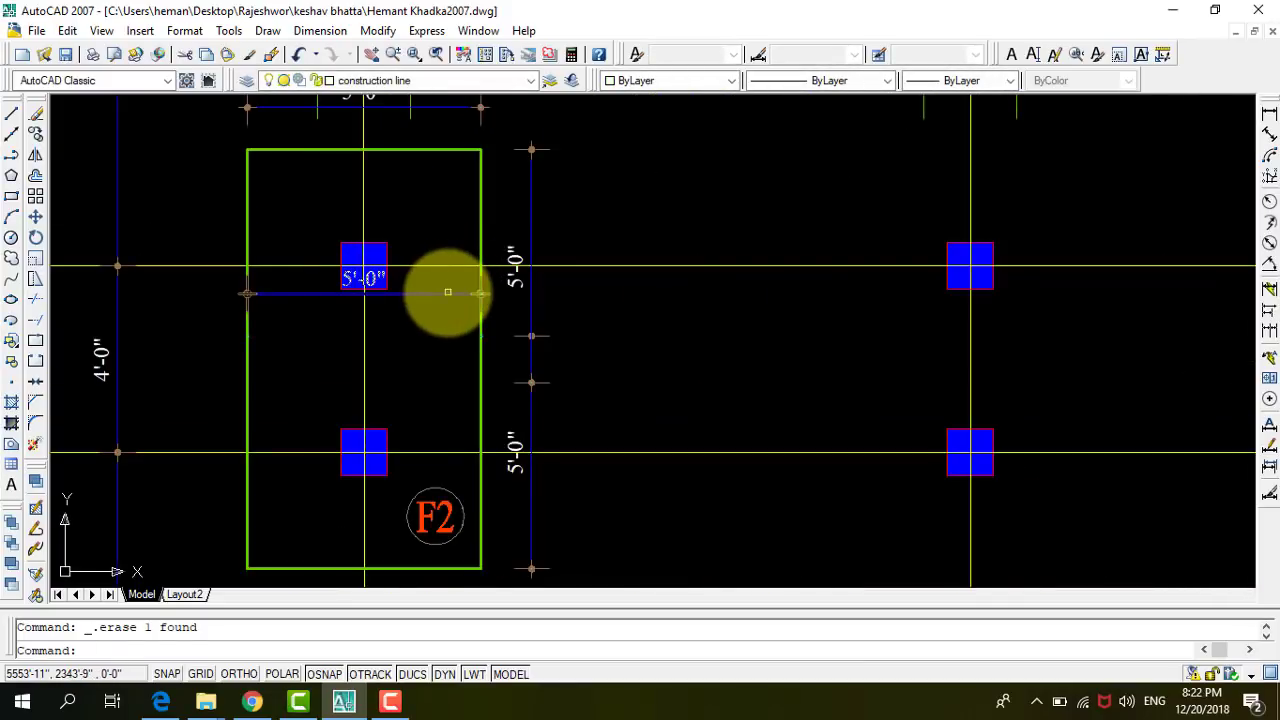
click(447, 292)
key(Delete)
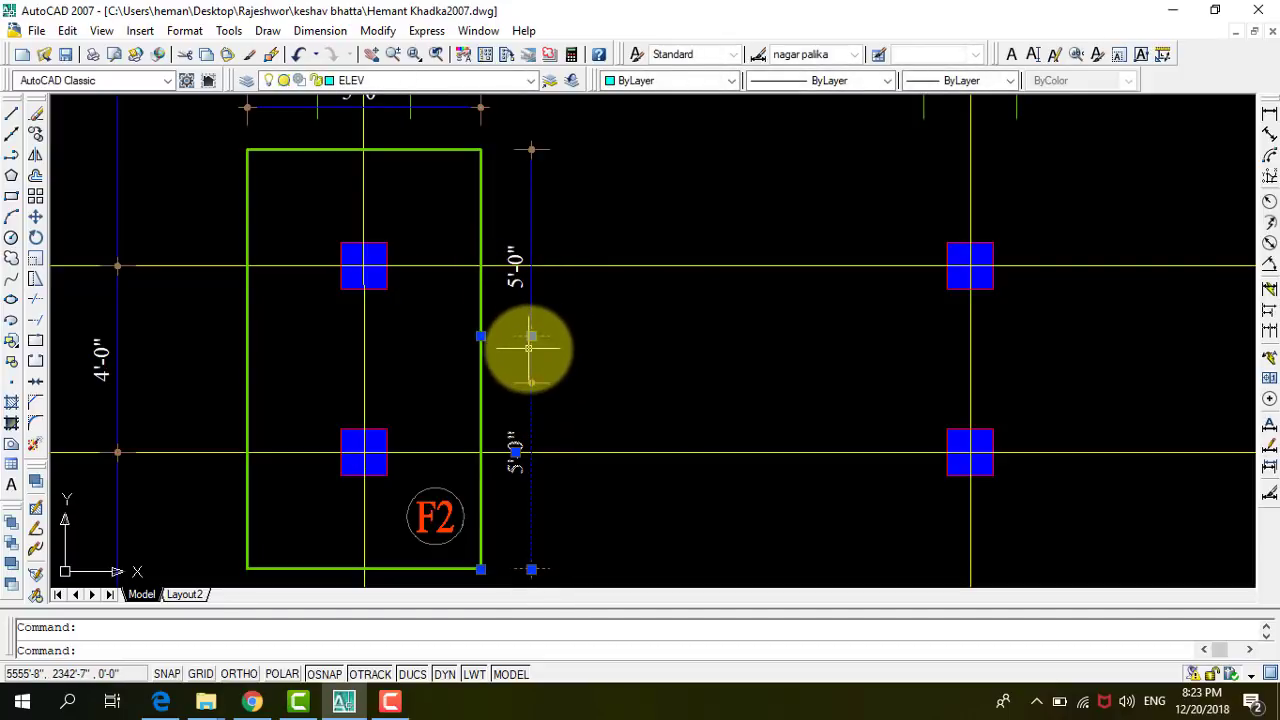
key(Delete)
Stretch the F2 footing's right edge down to the bottom corner, making its side 9'-0".
click(529, 300)
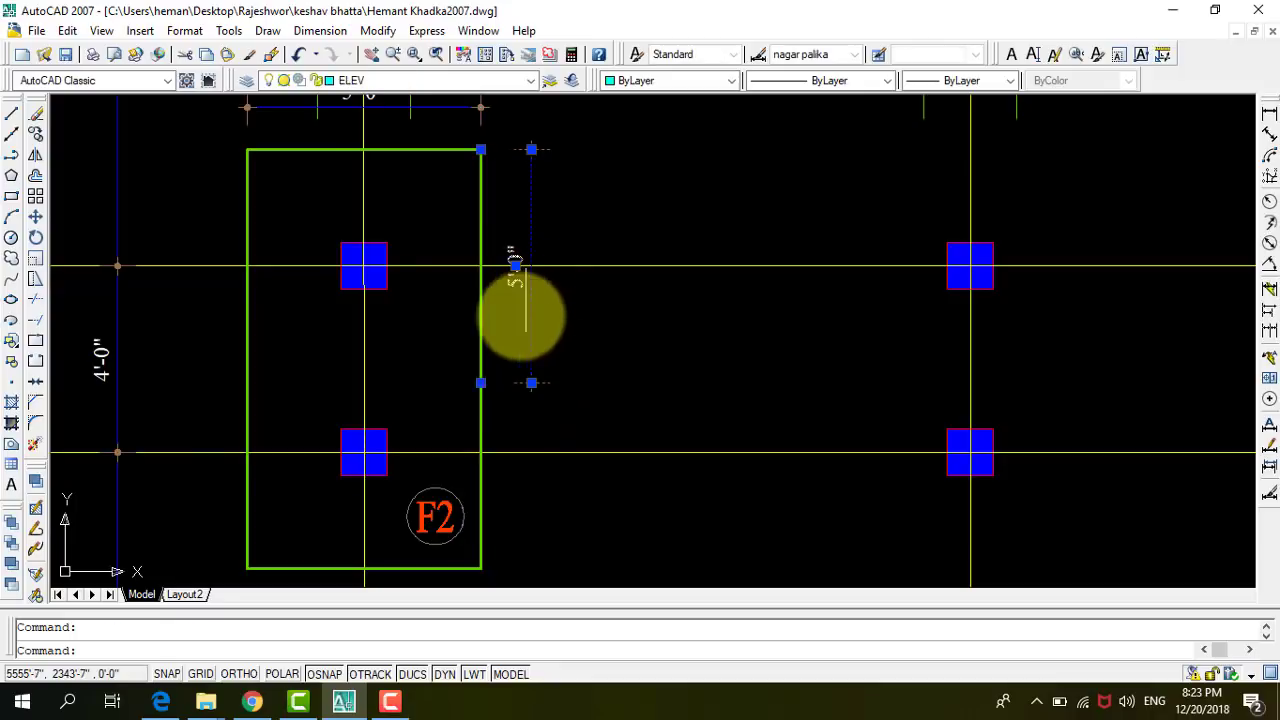
click(481, 383)
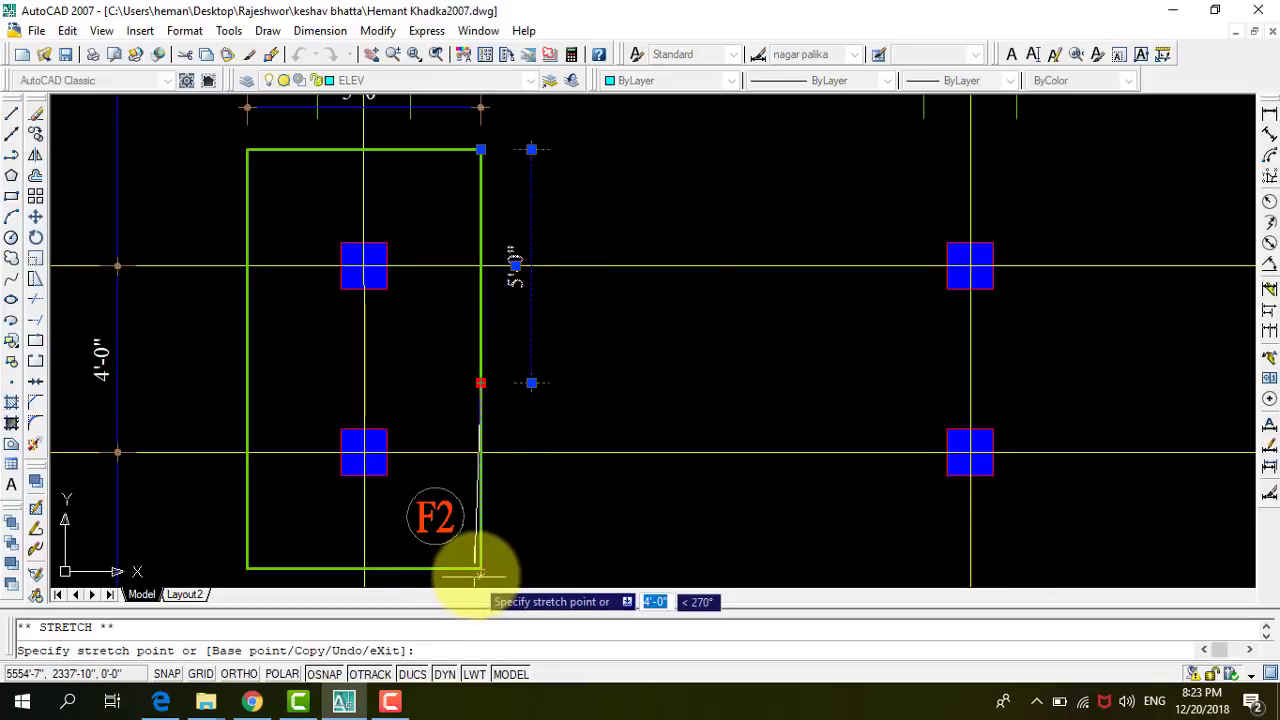
click(481, 568)
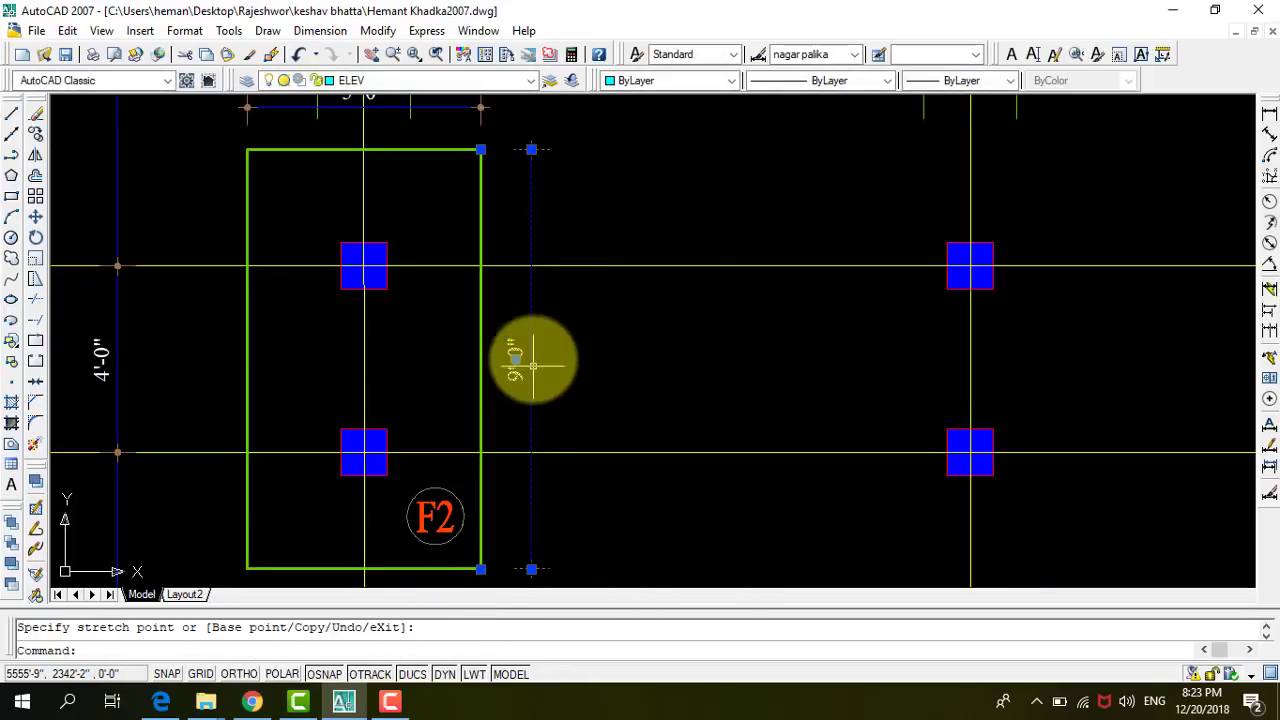
scroll(560, 364, up, 5)
scroll(560, 368, down, 3)
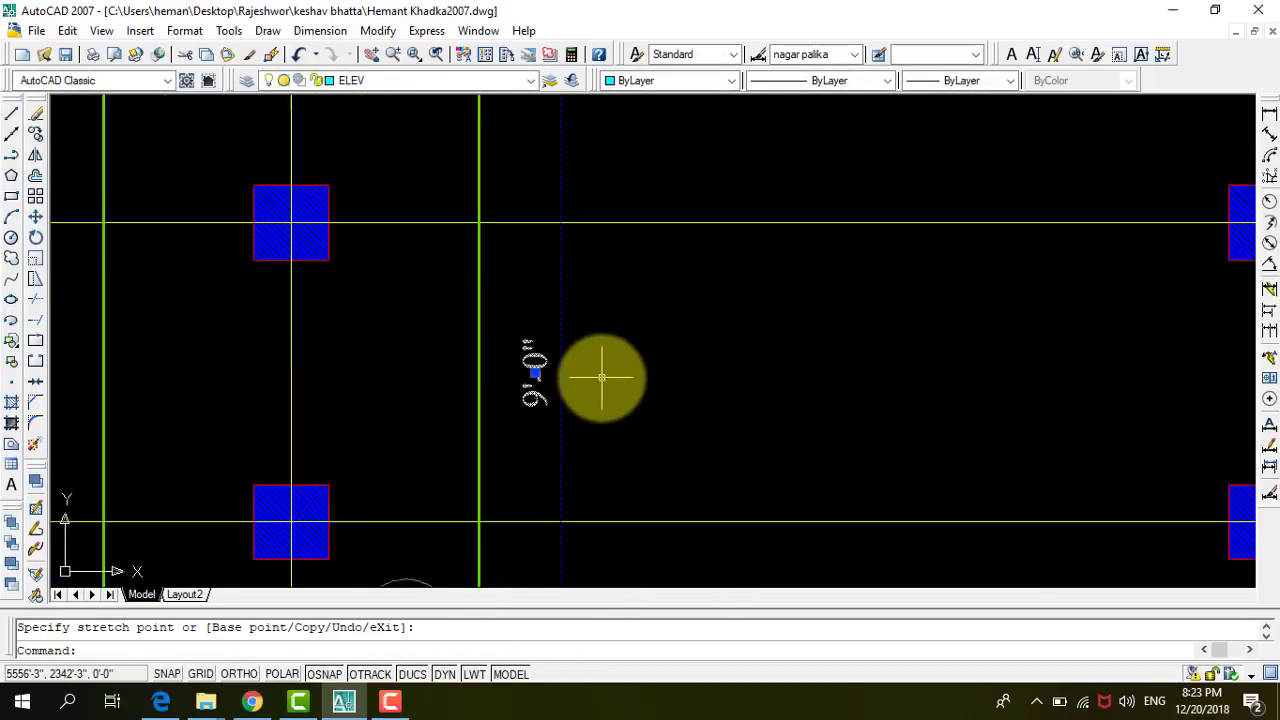
scroll(601, 377, down, 4)
scroll(461, 140, up, 3)
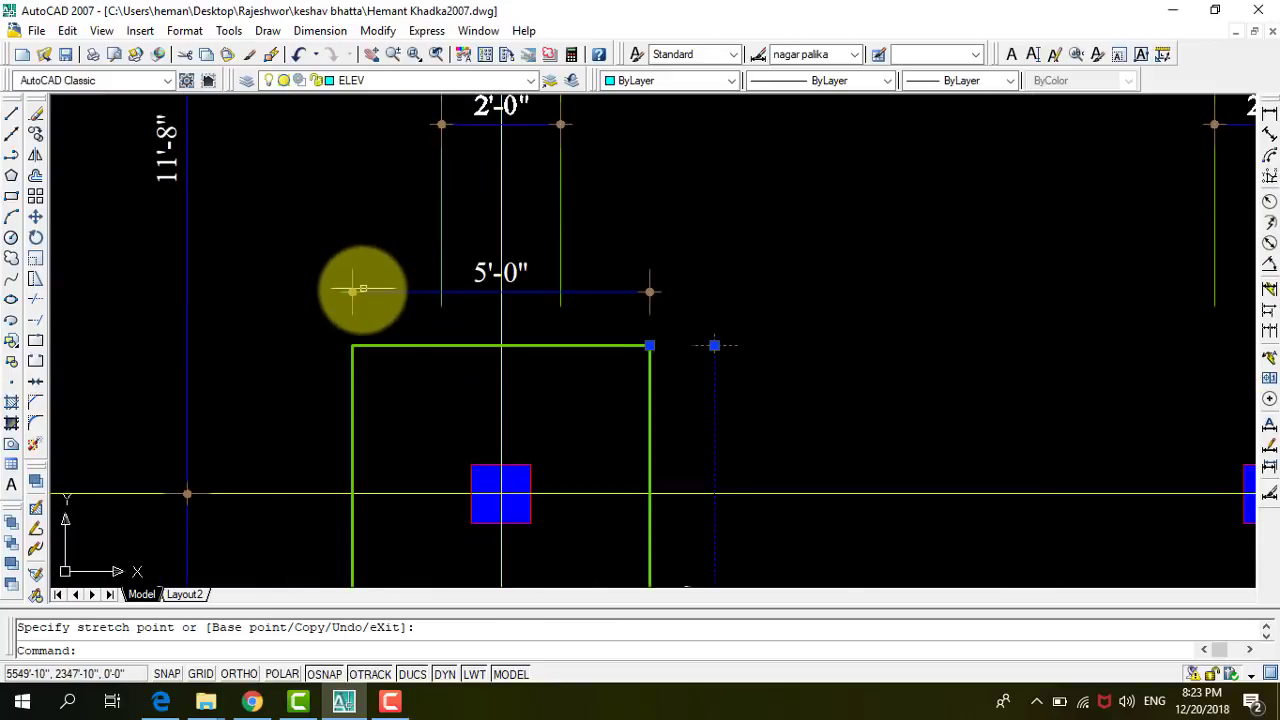
scroll(477, 280, up, 2)
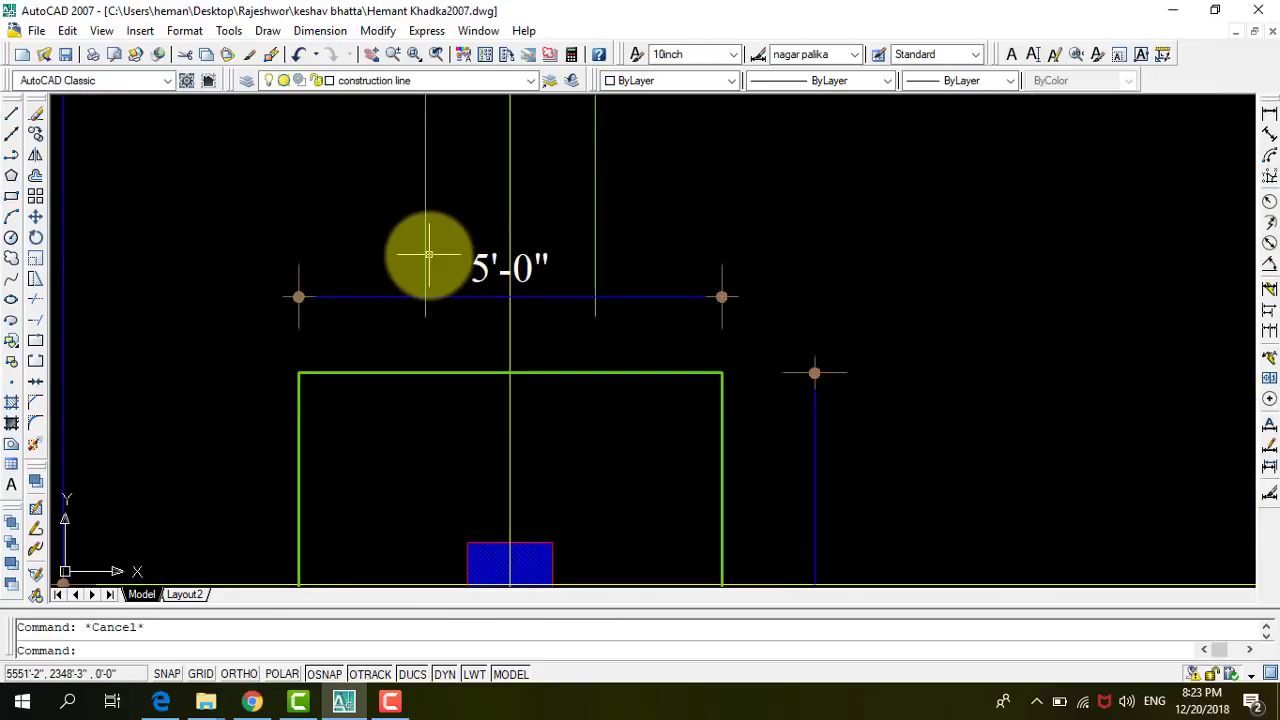
scroll(428, 252, down, 5)
scroll(423, 251, down, 3)
Zoom out to the SECTION AT X-X drawing to inspect its footings.
scroll(443, 251, down, 1)
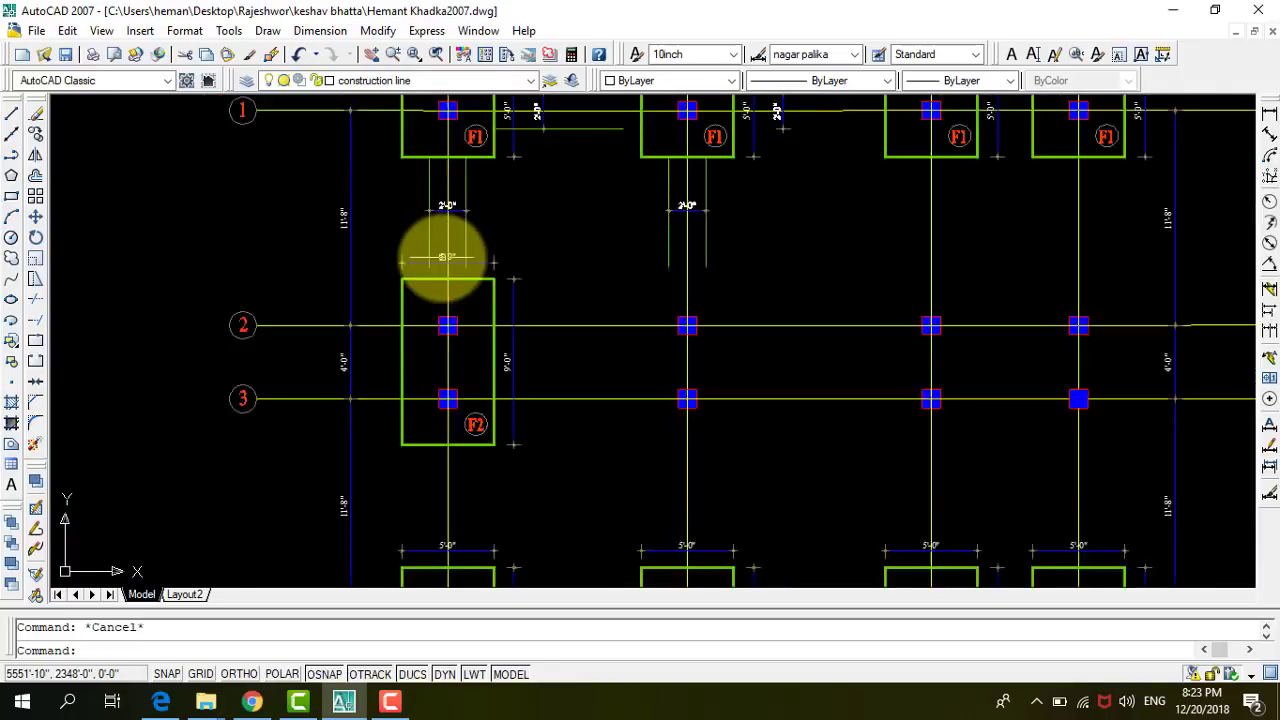
scroll(540, 232, up, 2)
scroll(545, 228, down, 3)
scroll(556, 232, down, 3)
scroll(600, 222, down, 2)
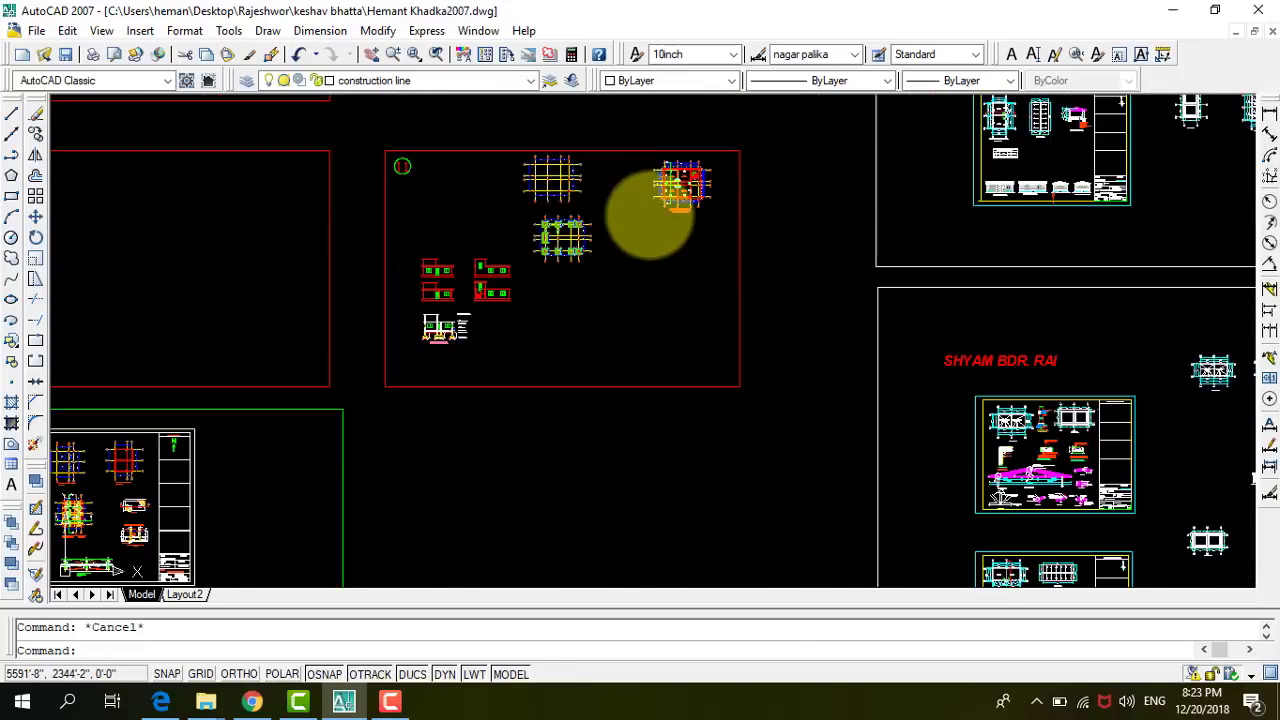
scroll(337, 363, down, 1)
scroll(380, 337, up, 2)
scroll(449, 320, up, 2)
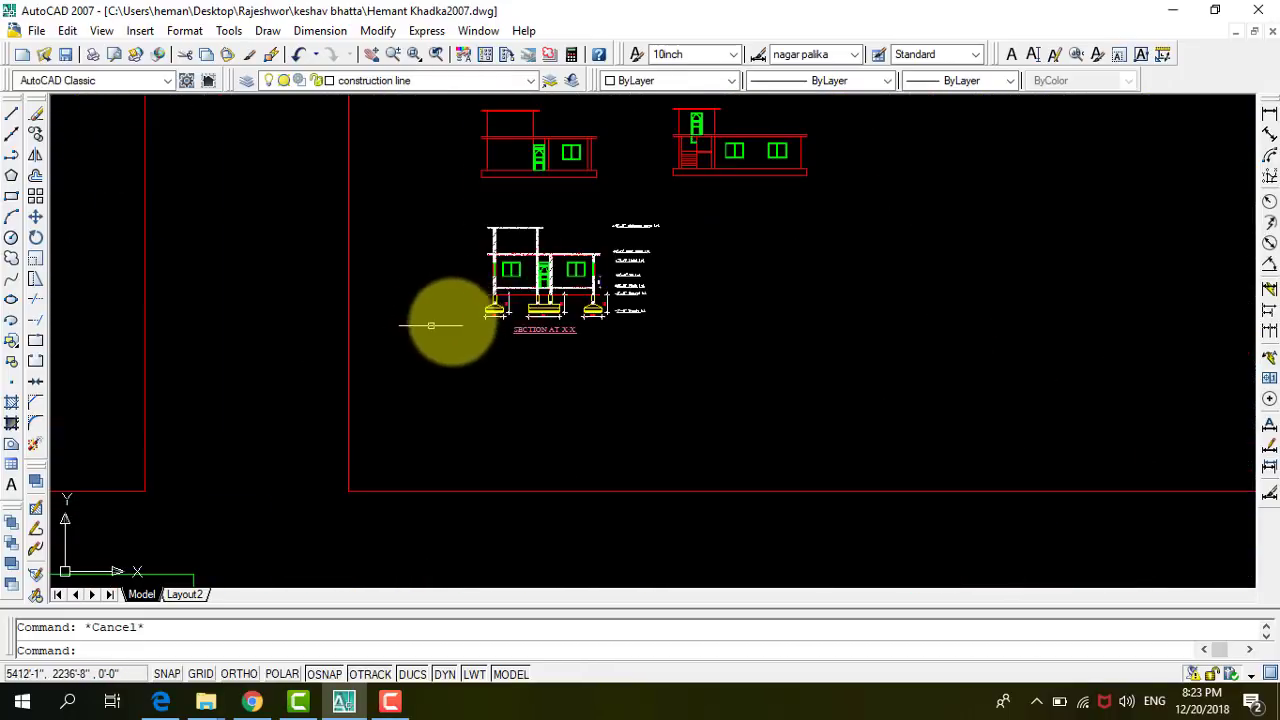
scroll(550, 325, up, 3)
scroll(505, 330, up, 2)
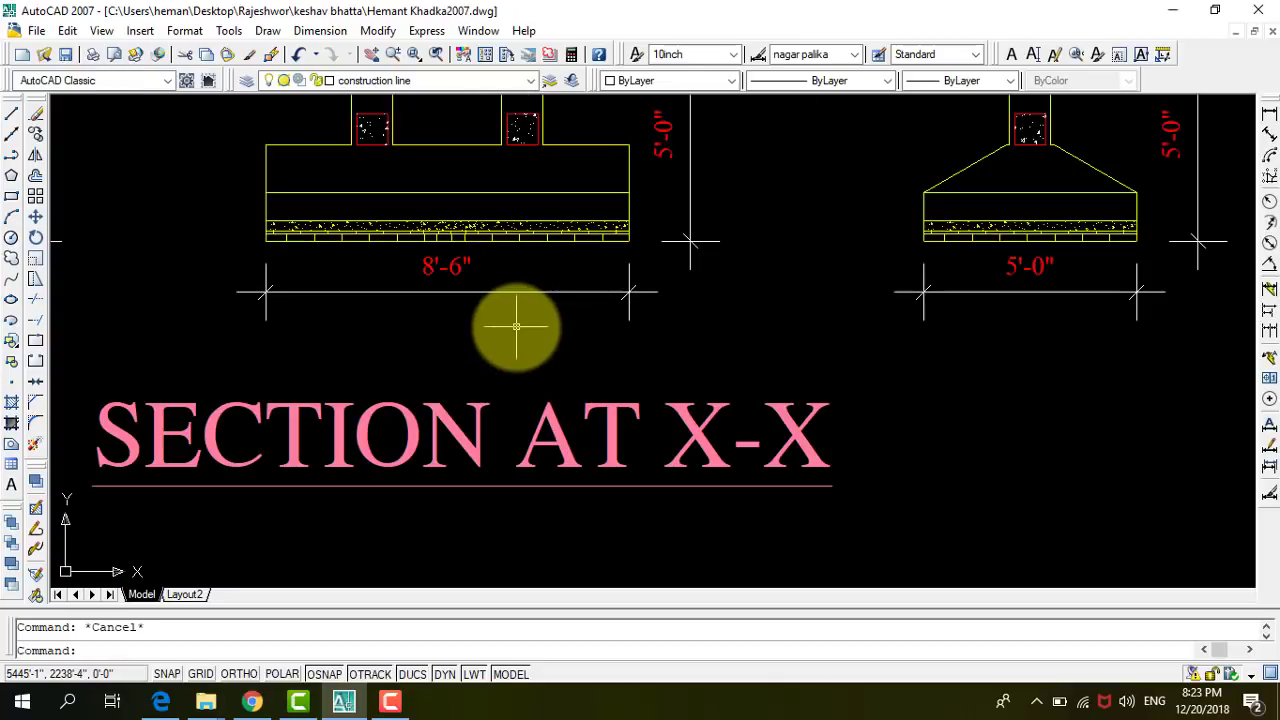
scroll(516, 326, down, 1)
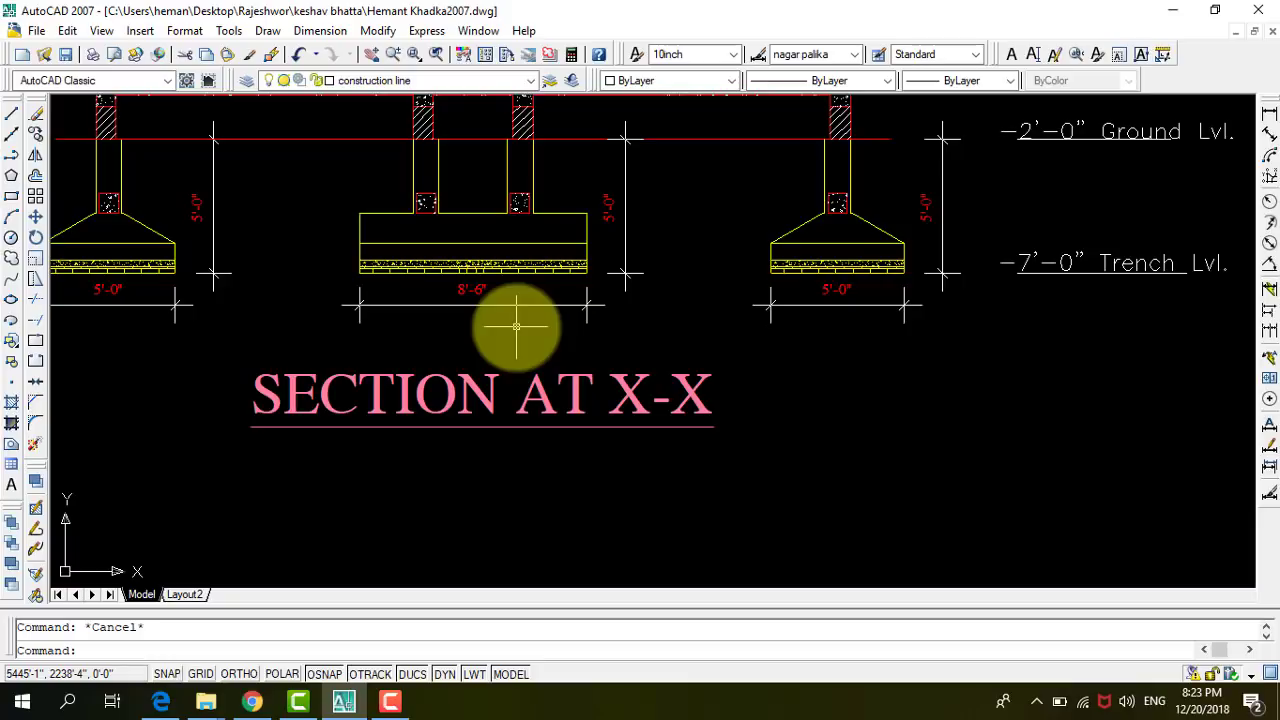
Save the drawing with Ctrl+S and zoom back to footing F2.
key(ctrl+s)
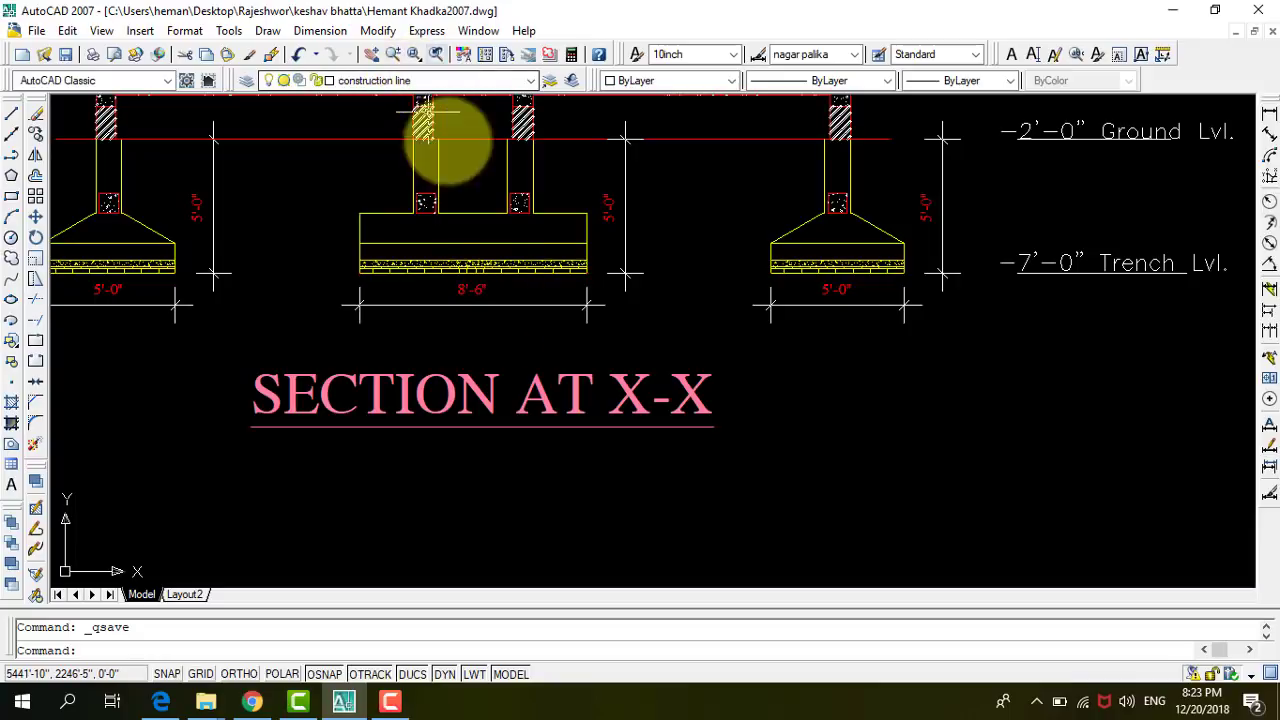
scroll(456, 204, up, 2)
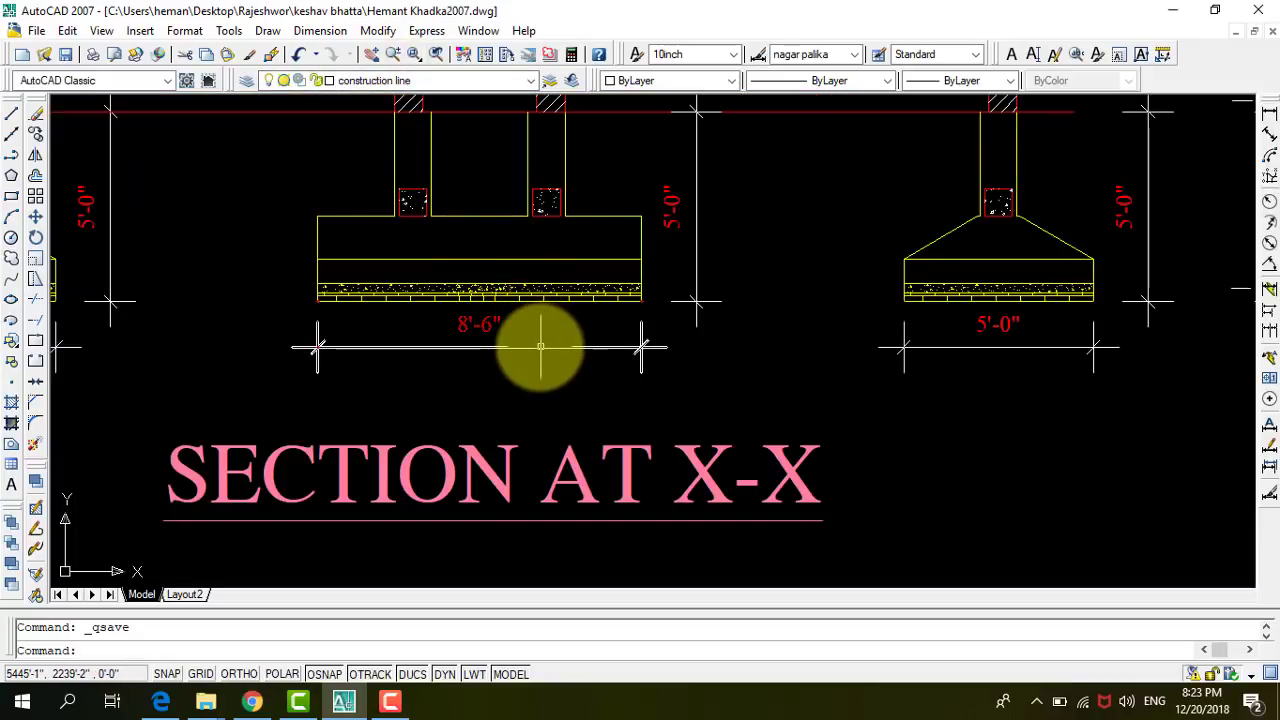
scroll(666, 294, up, 2)
scroll(666, 294, down, 3)
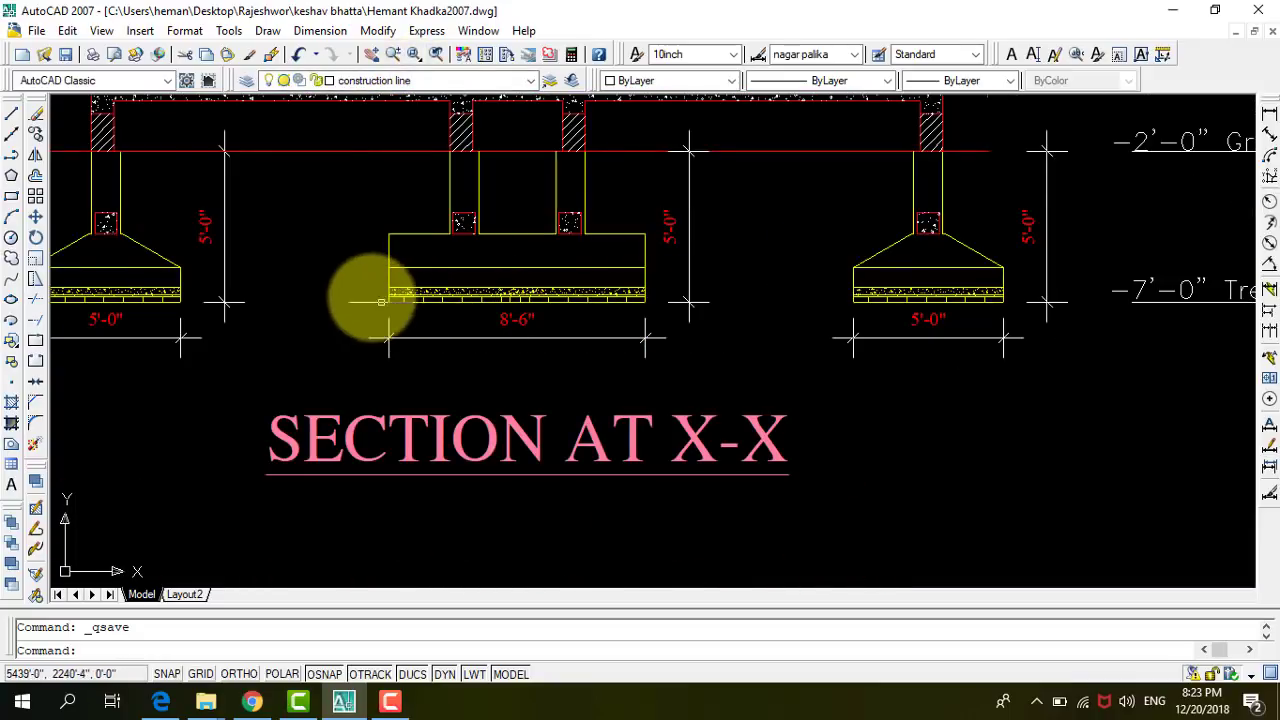
scroll(380, 300, up, 2)
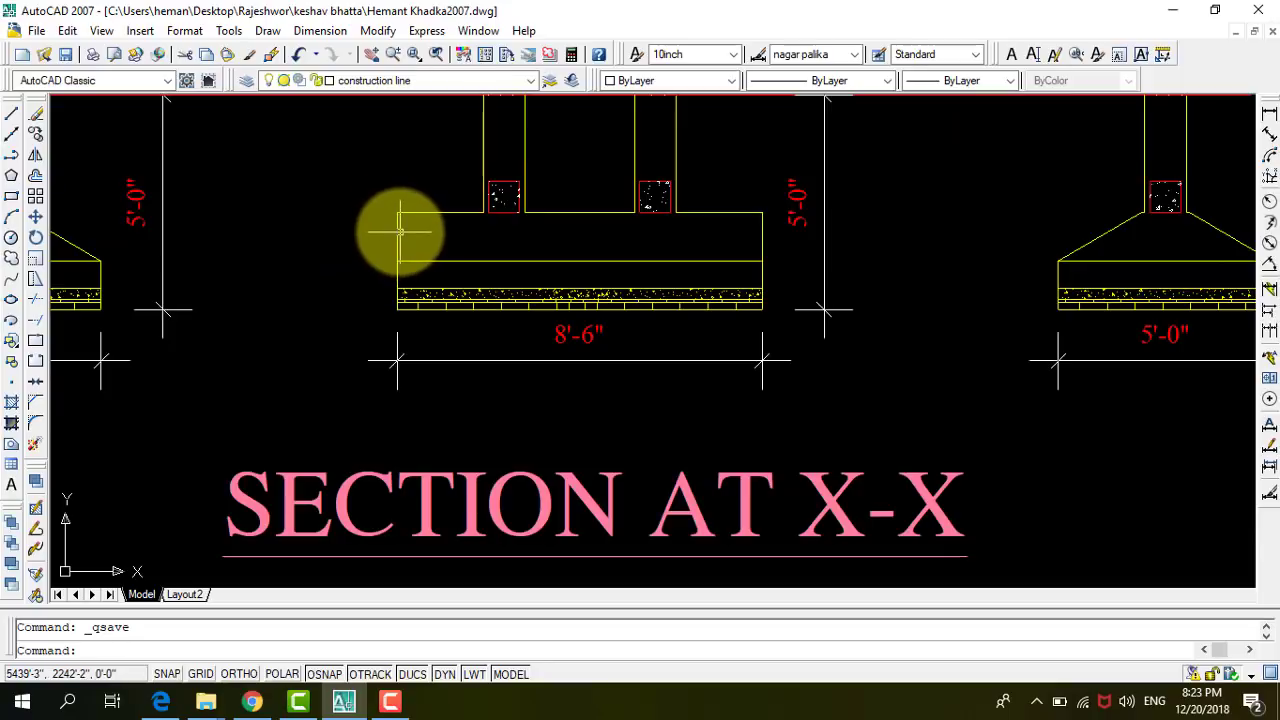
scroll(343, 243, down, 3)
scroll(471, 249, up, 1)
scroll(486, 237, down, 2)
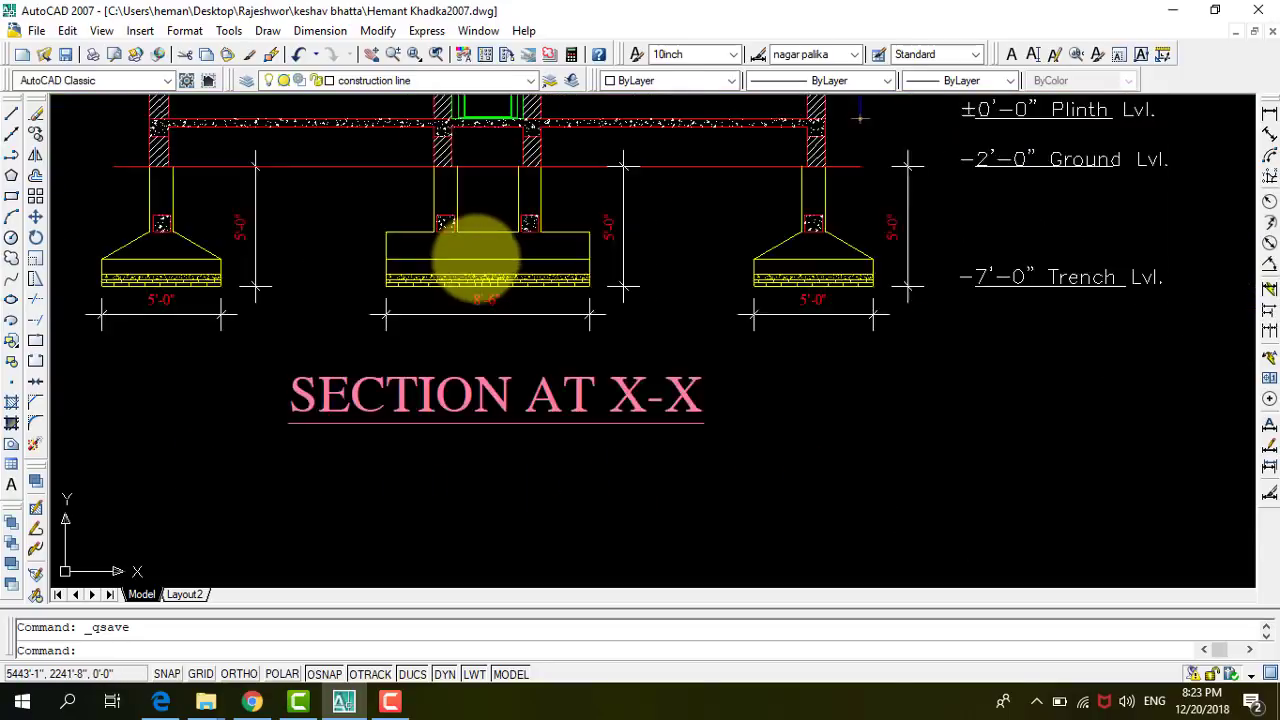
scroll(477, 258, down, 3)
scroll(357, 366, down, 1)
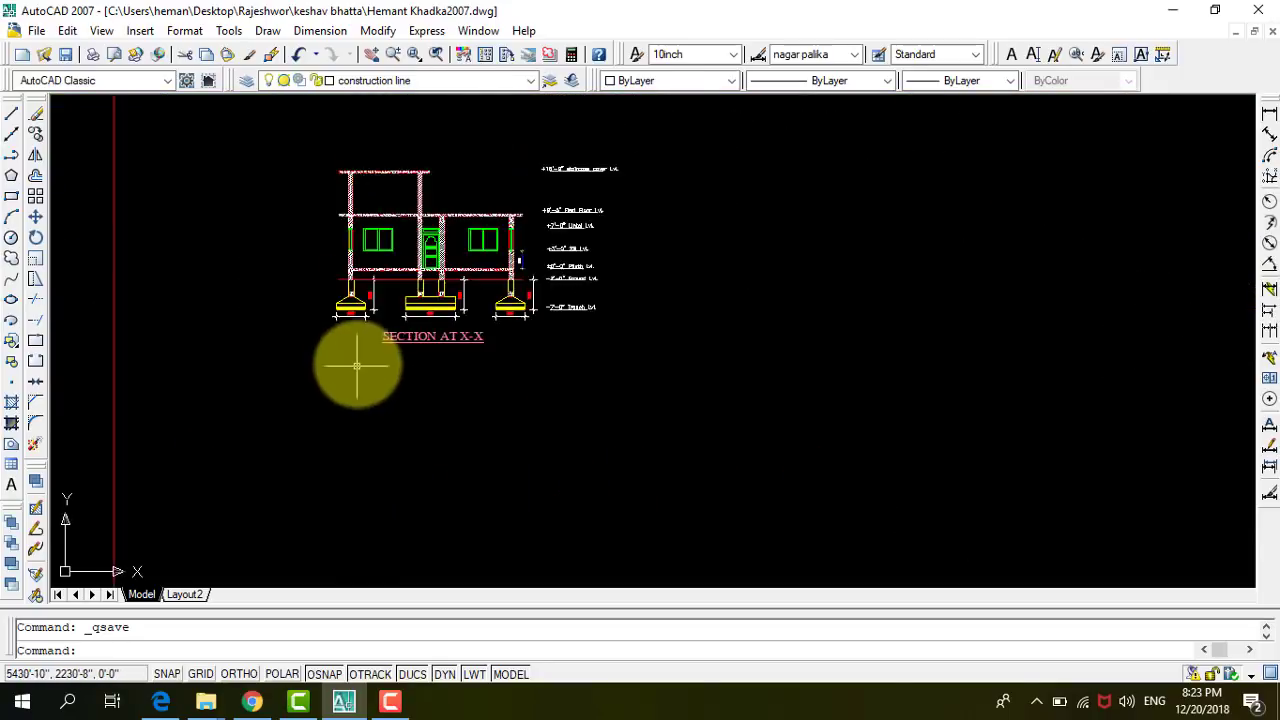
scroll(423, 289, up, 5)
scroll(429, 323, up, 4)
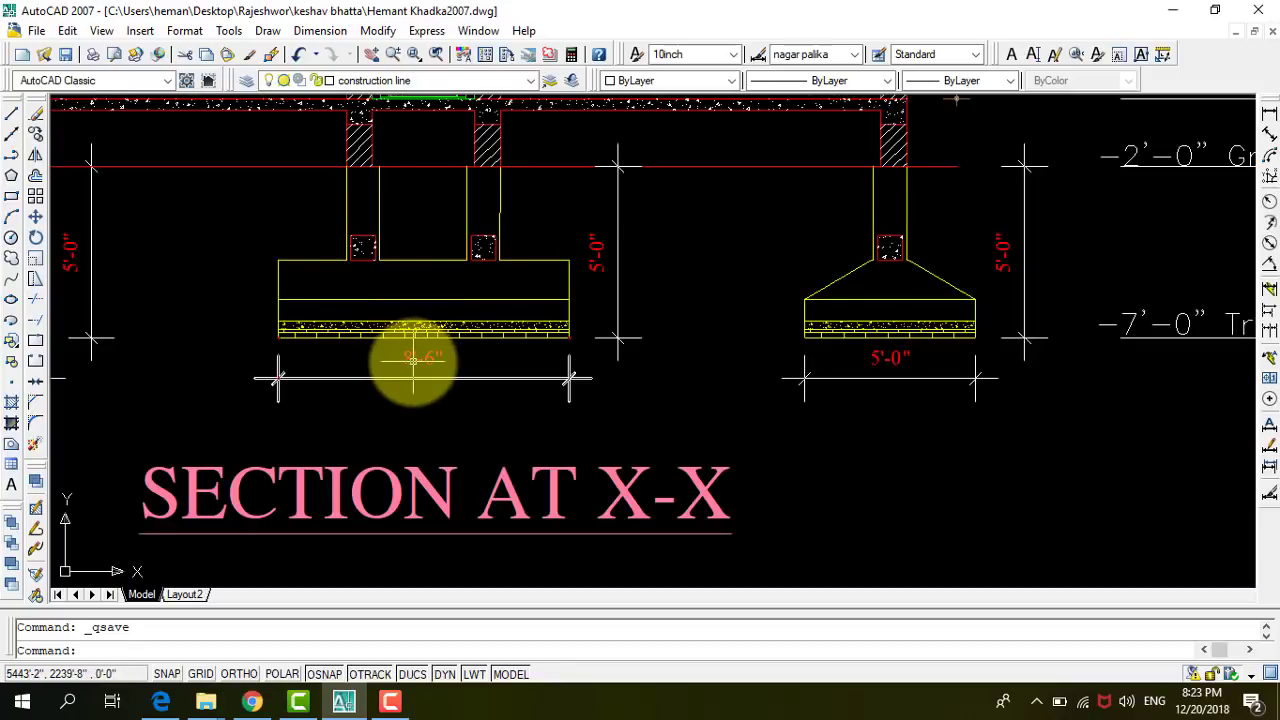
scroll(416, 360, up, 2)
scroll(413, 360, down, 3)
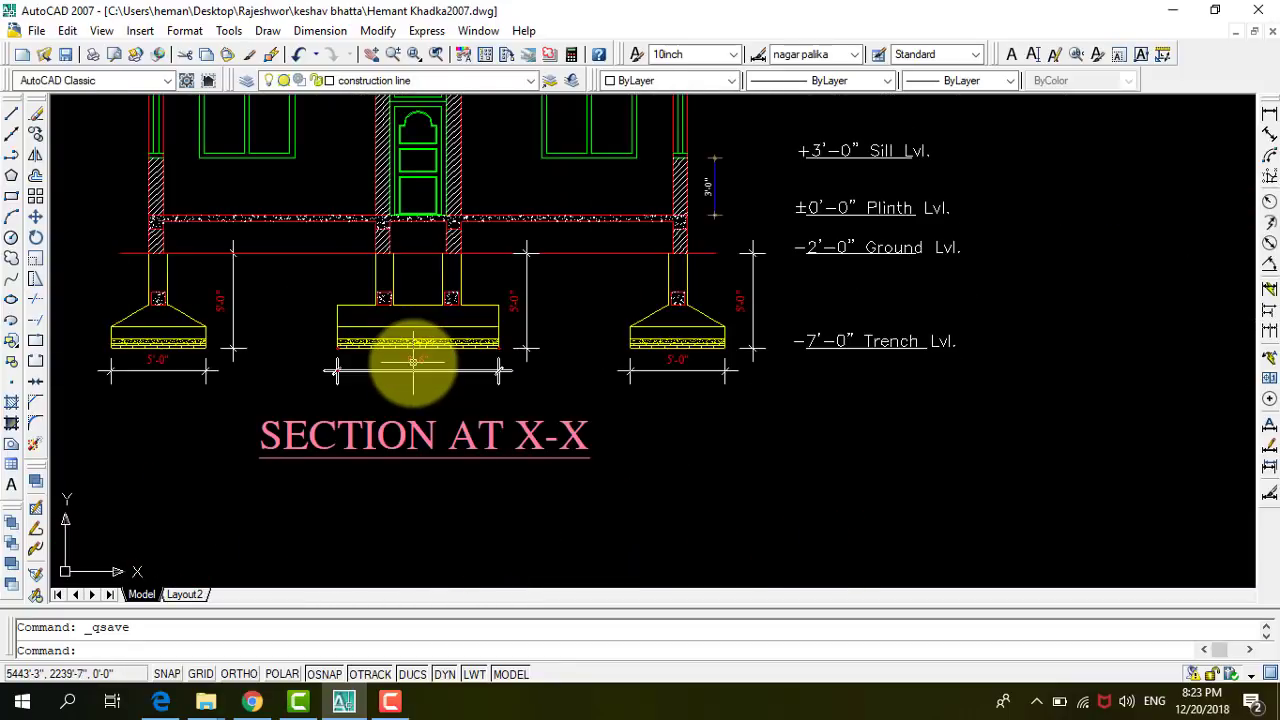
scroll(413, 362, down, 3)
scroll(420, 360, down, 3)
scroll(418, 354, down, 3)
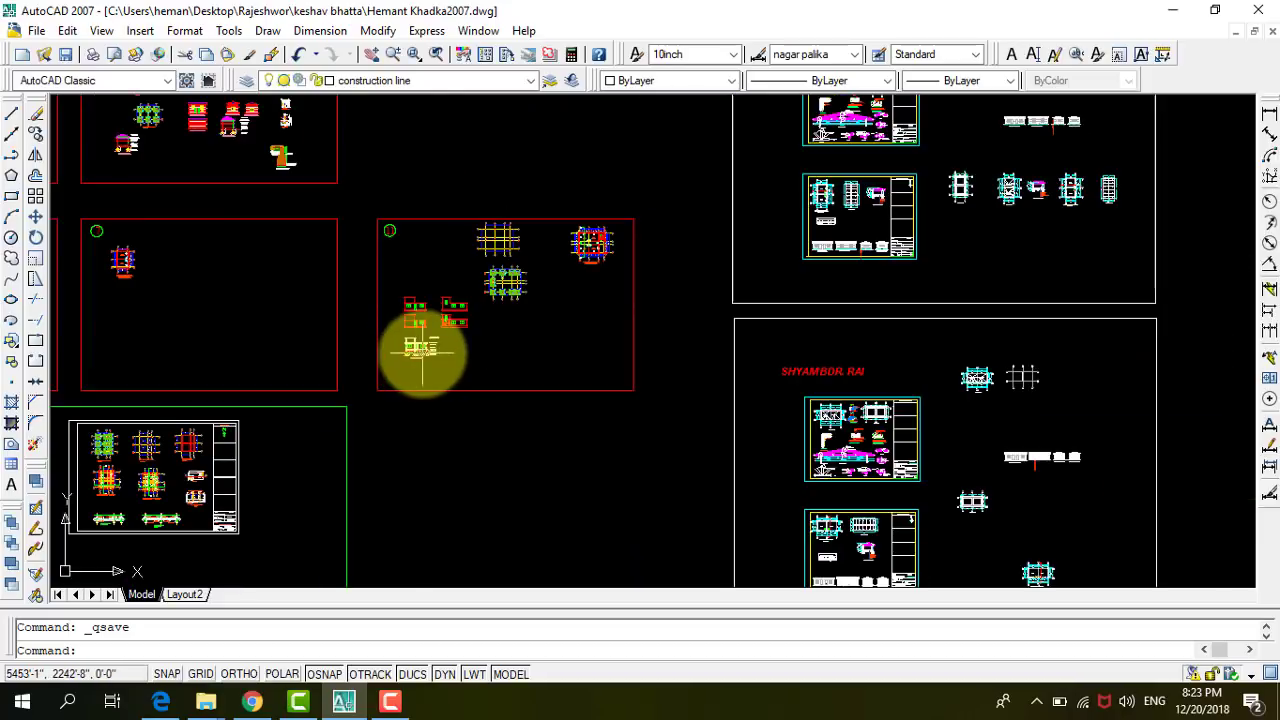
scroll(507, 287, up, 2)
scroll(471, 277, up, 2)
Move the F2 footing's bottom edge line up by 3 inches.
scroll(471, 277, up, 2)
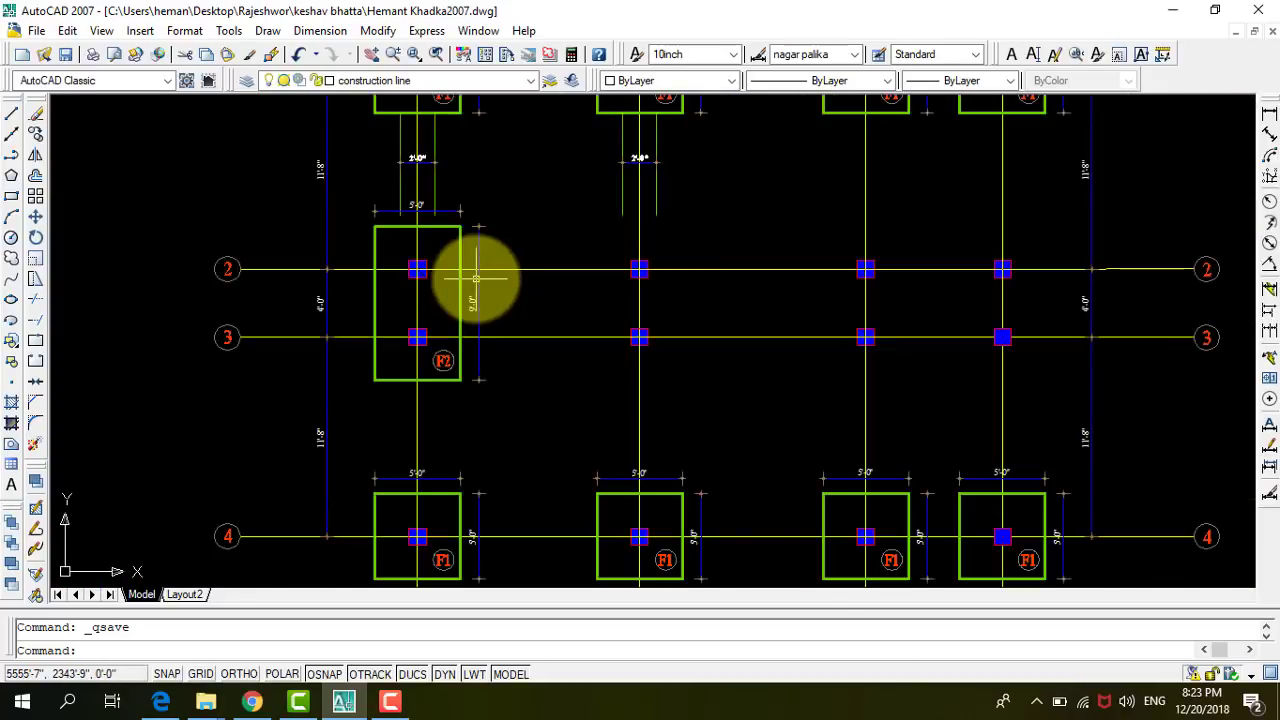
scroll(460, 240, up, 1)
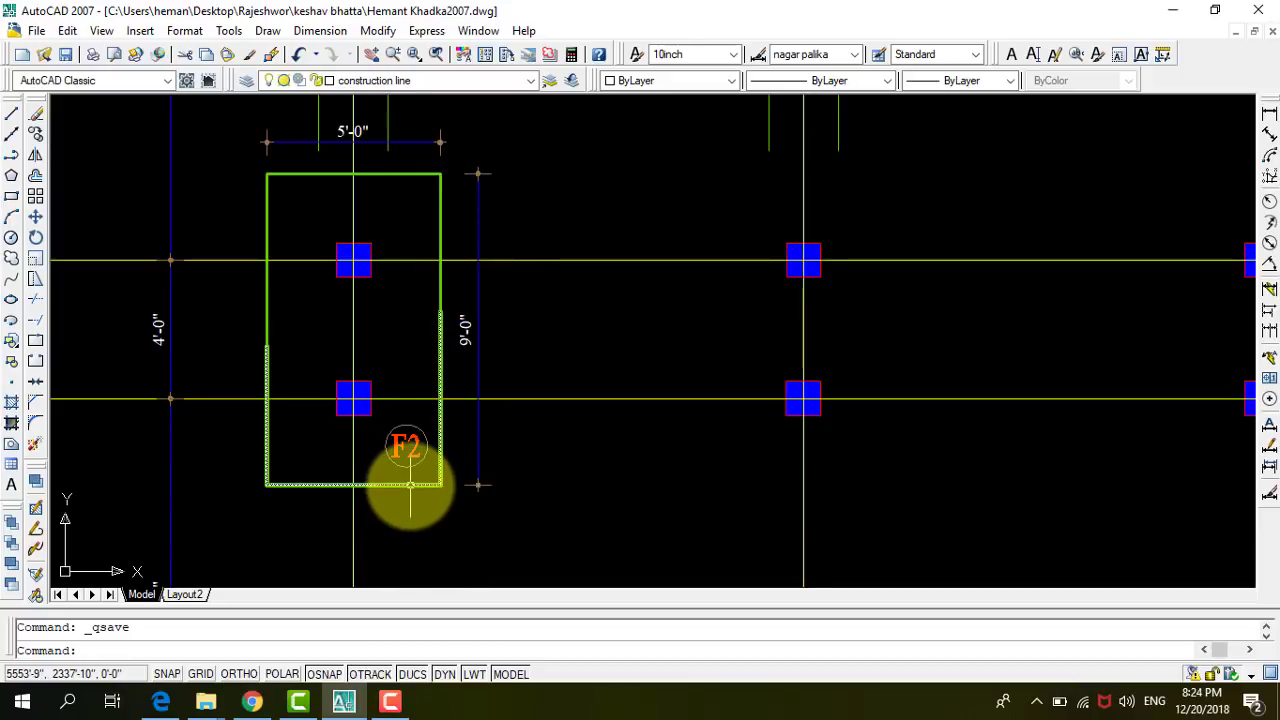
click(410, 485)
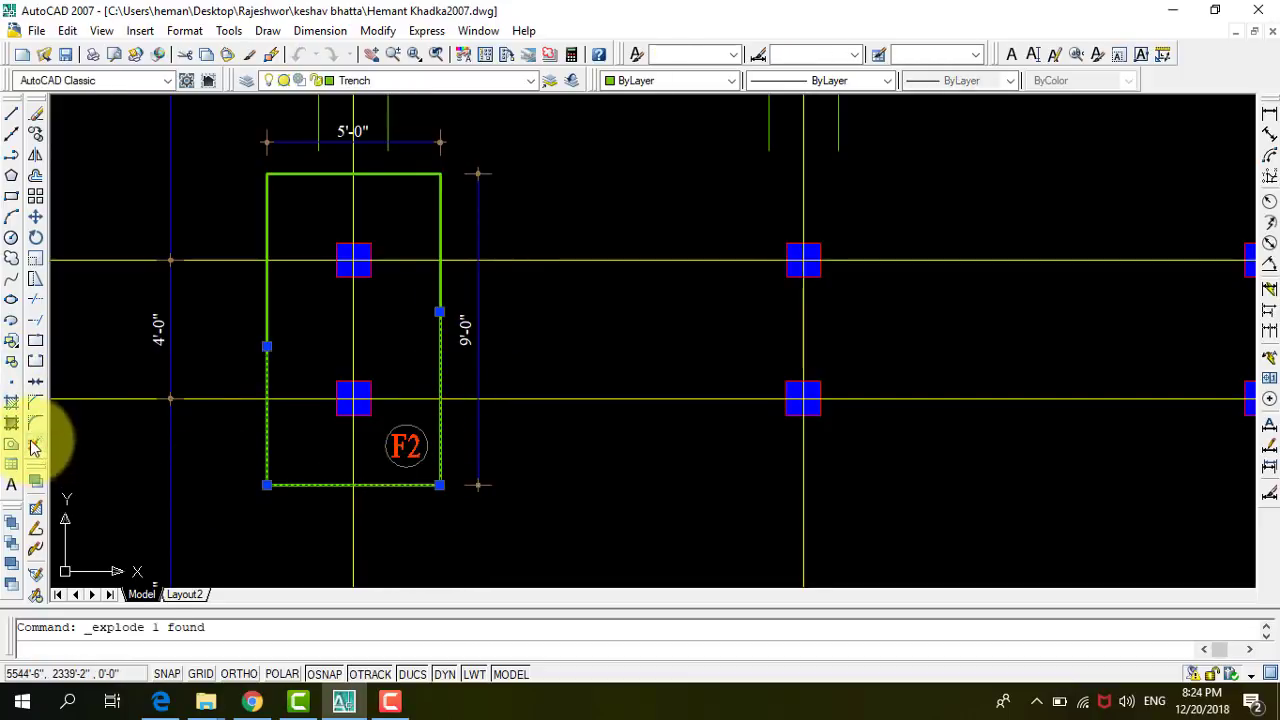
scroll(477, 485, up, 2)
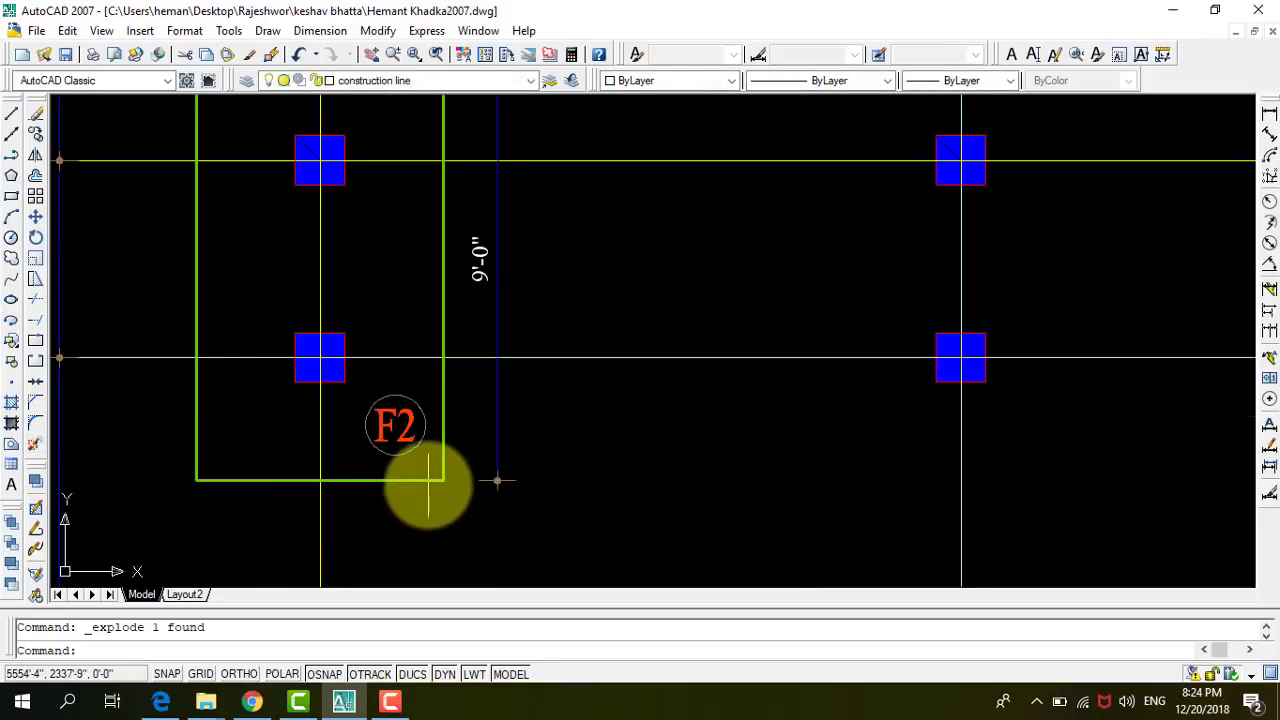
click(426, 481)
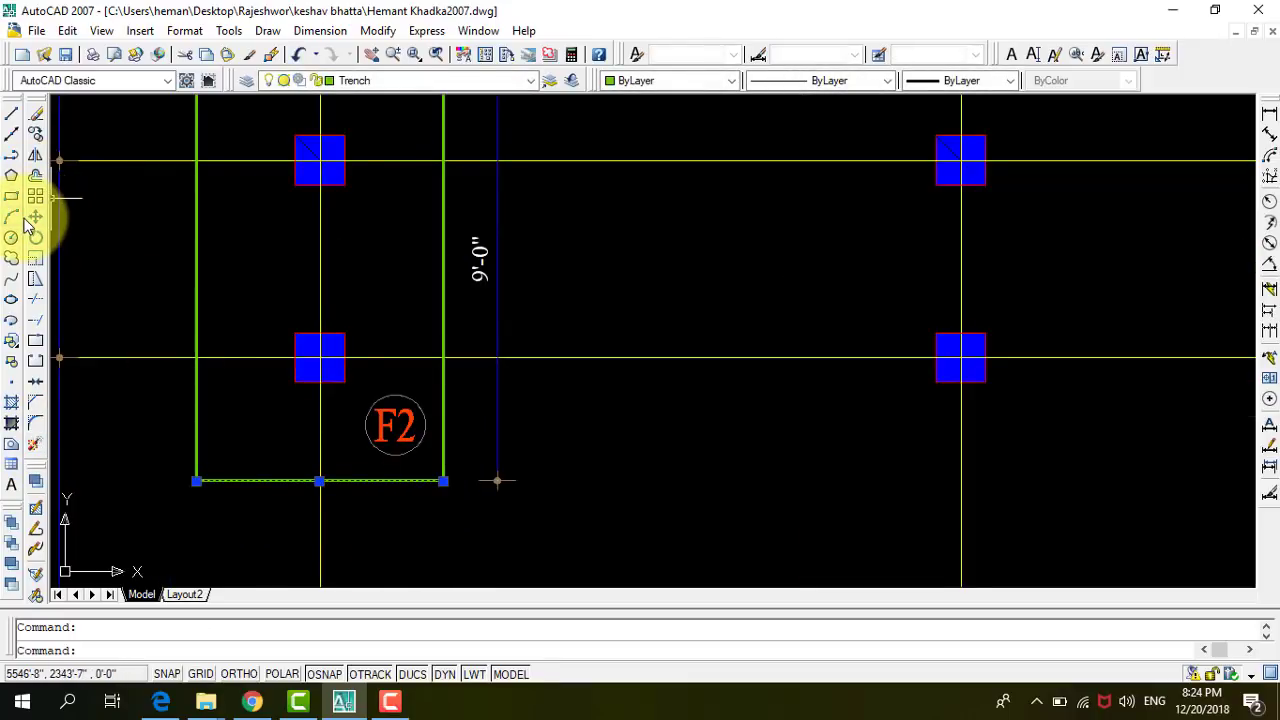
click(35, 220)
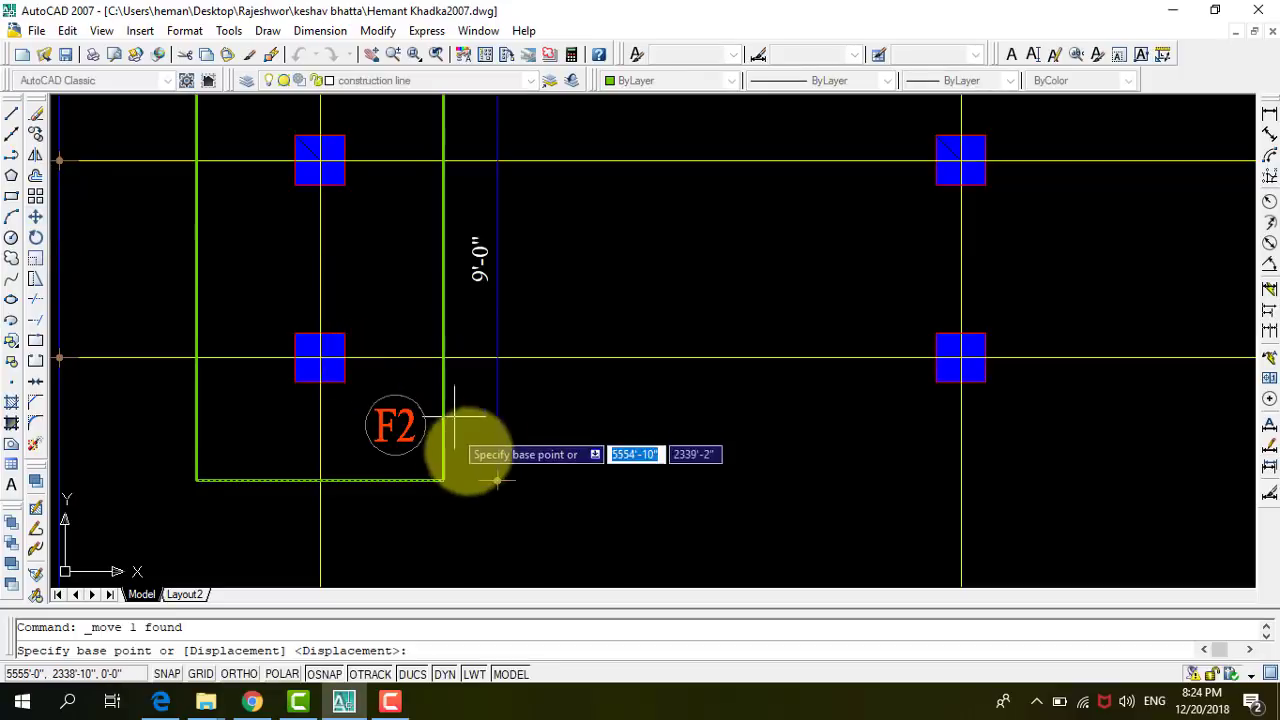
click(443, 479)
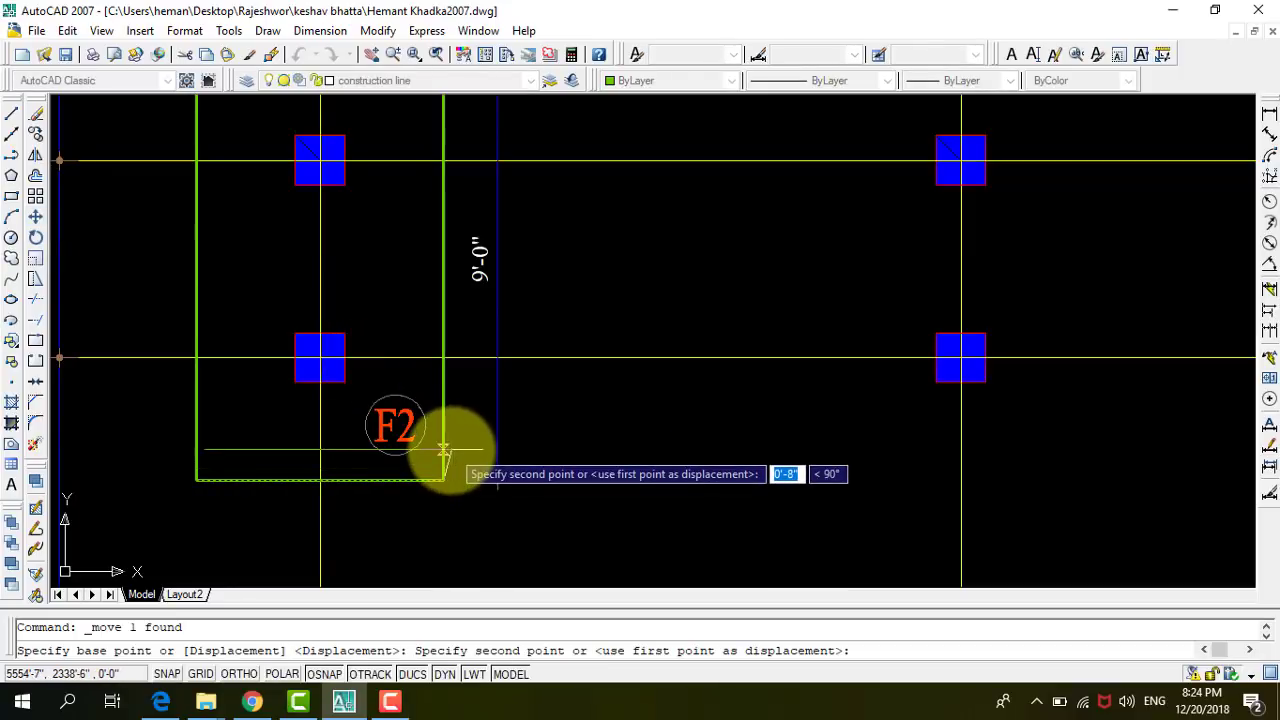
text(3)
key(Return)
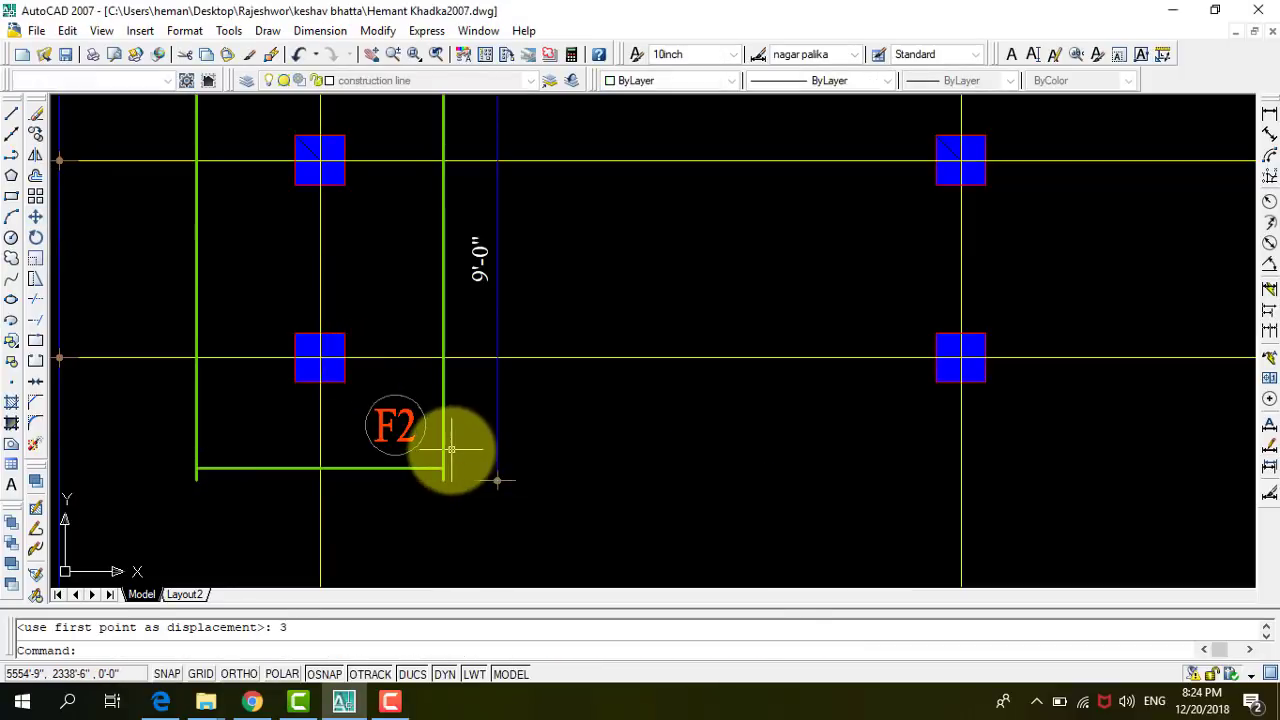
Move the F2 footing's top edge line down by 3 inches from its corner.
scroll(453, 384, down, 3)
scroll(453, 365, up, 2)
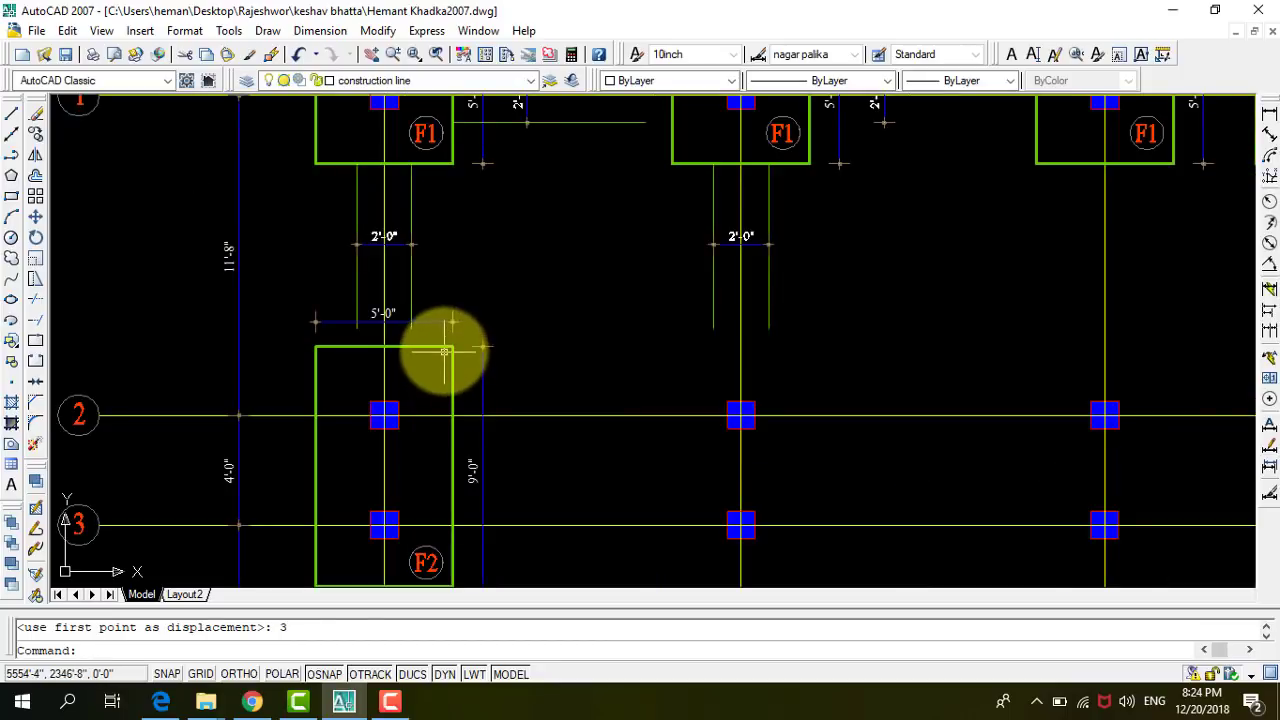
click(440, 347)
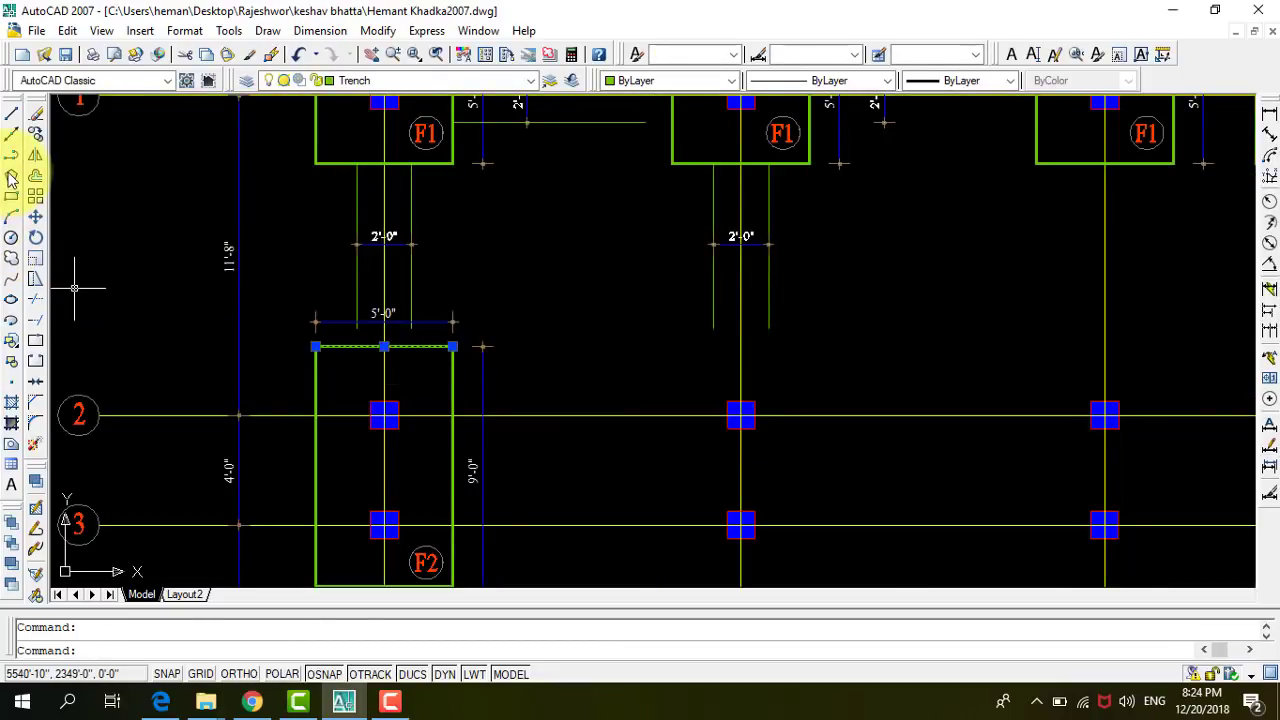
click(33, 222)
scroll(491, 371, up, 5)
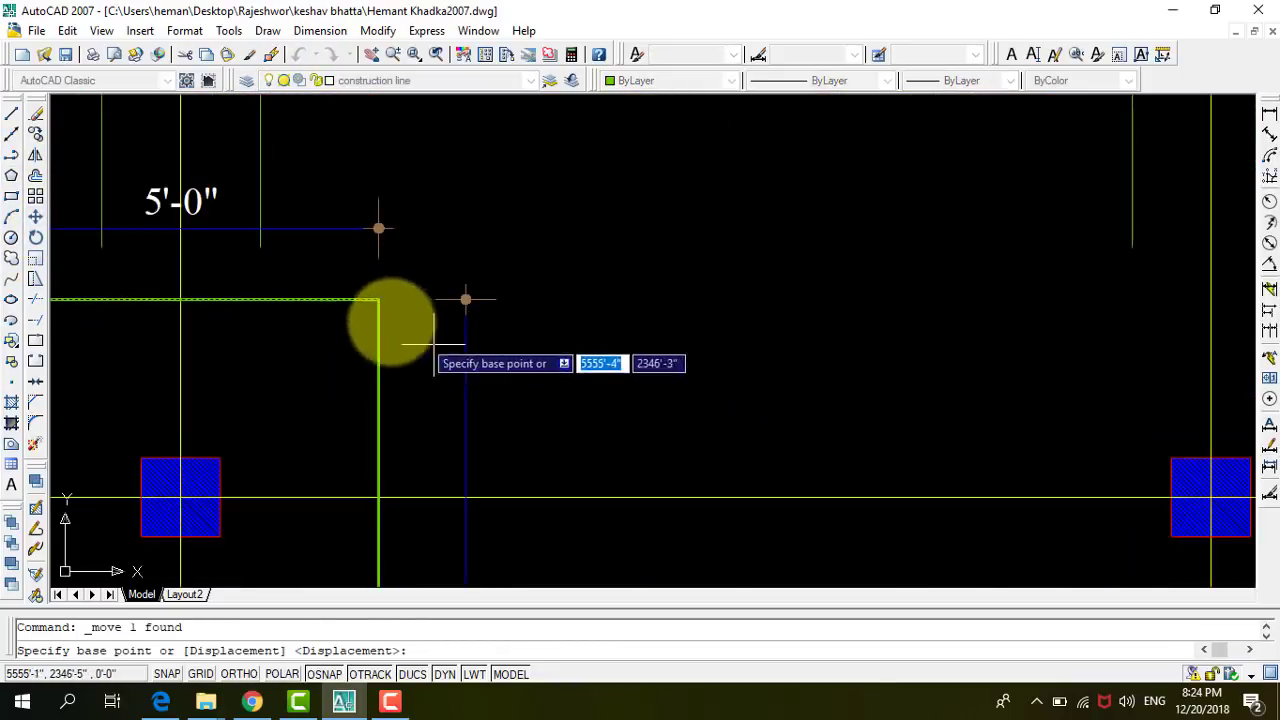
click(378, 299)
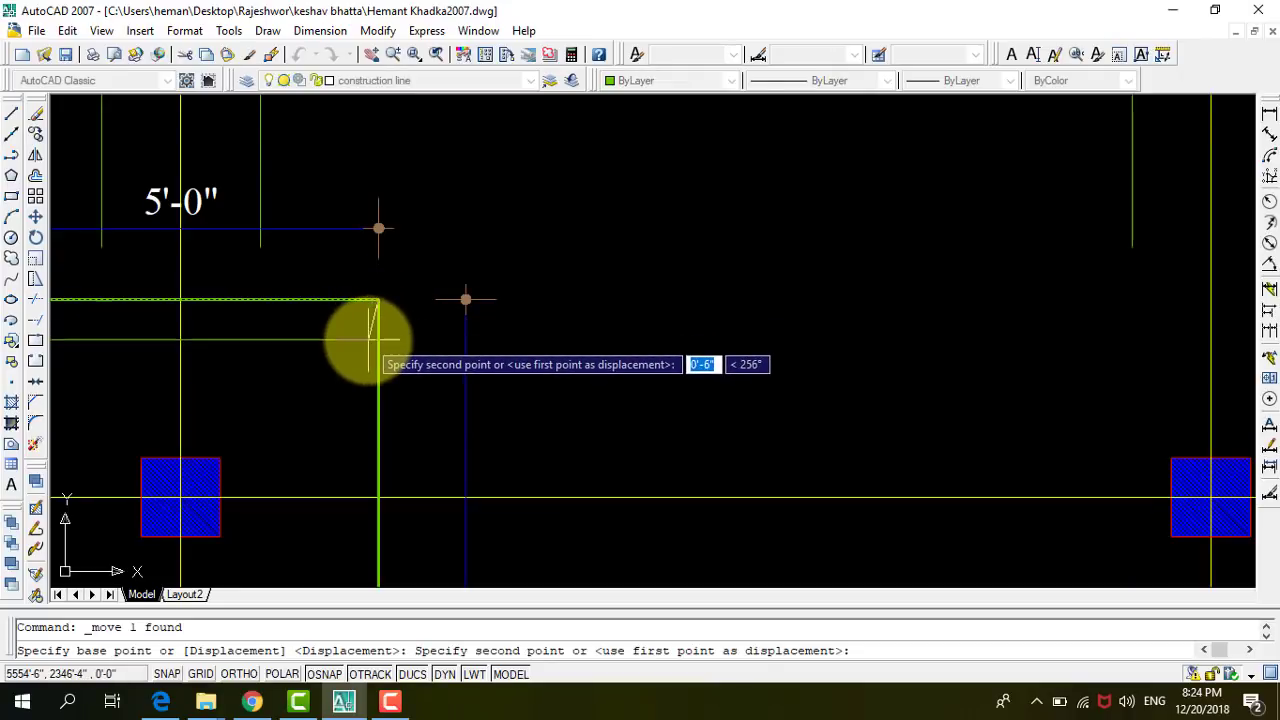
text(3)
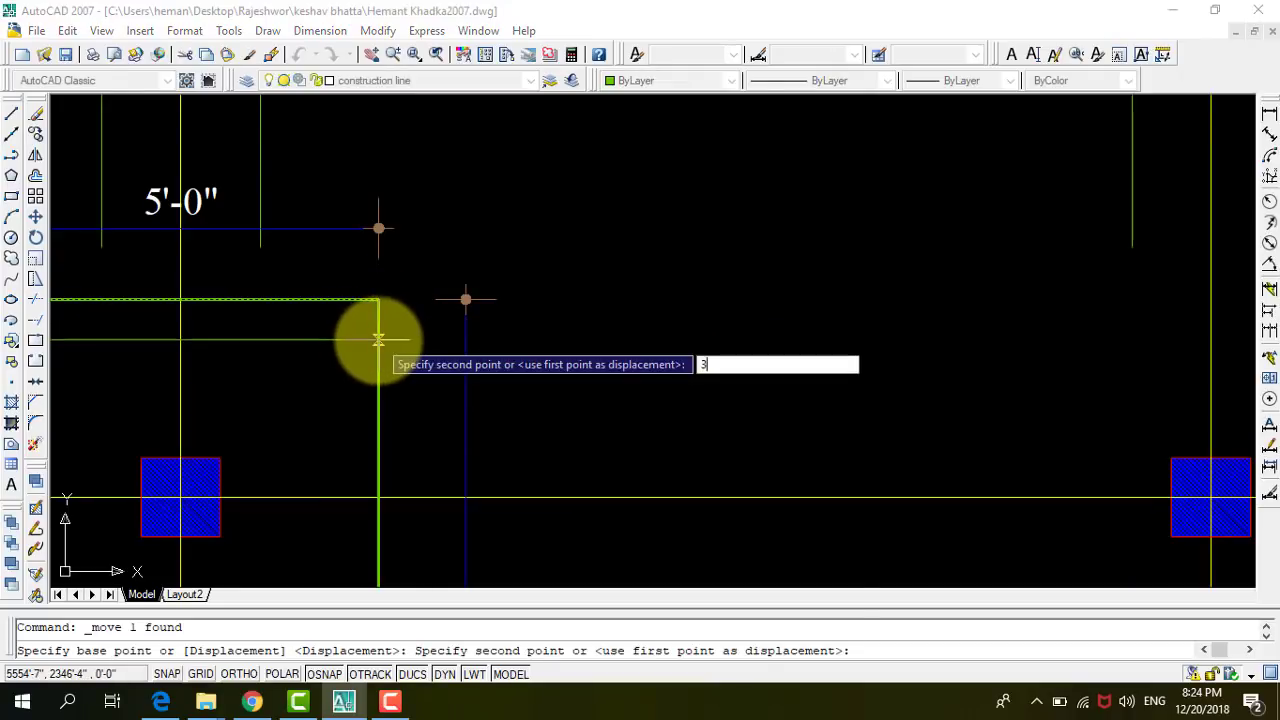
key(Return)
scroll(386, 337, down, 5)
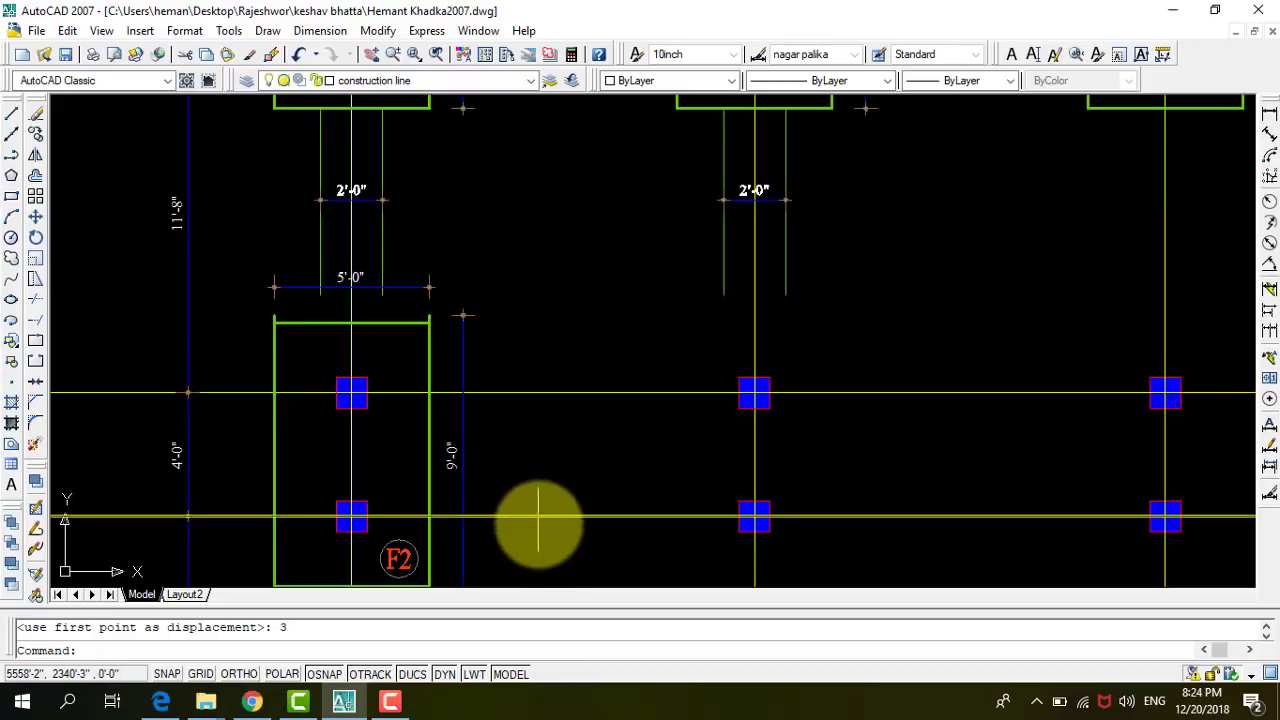
Trim with all lines as cutting edges, removing the stub above F2's top right corner.
text(tr)
key(Return)
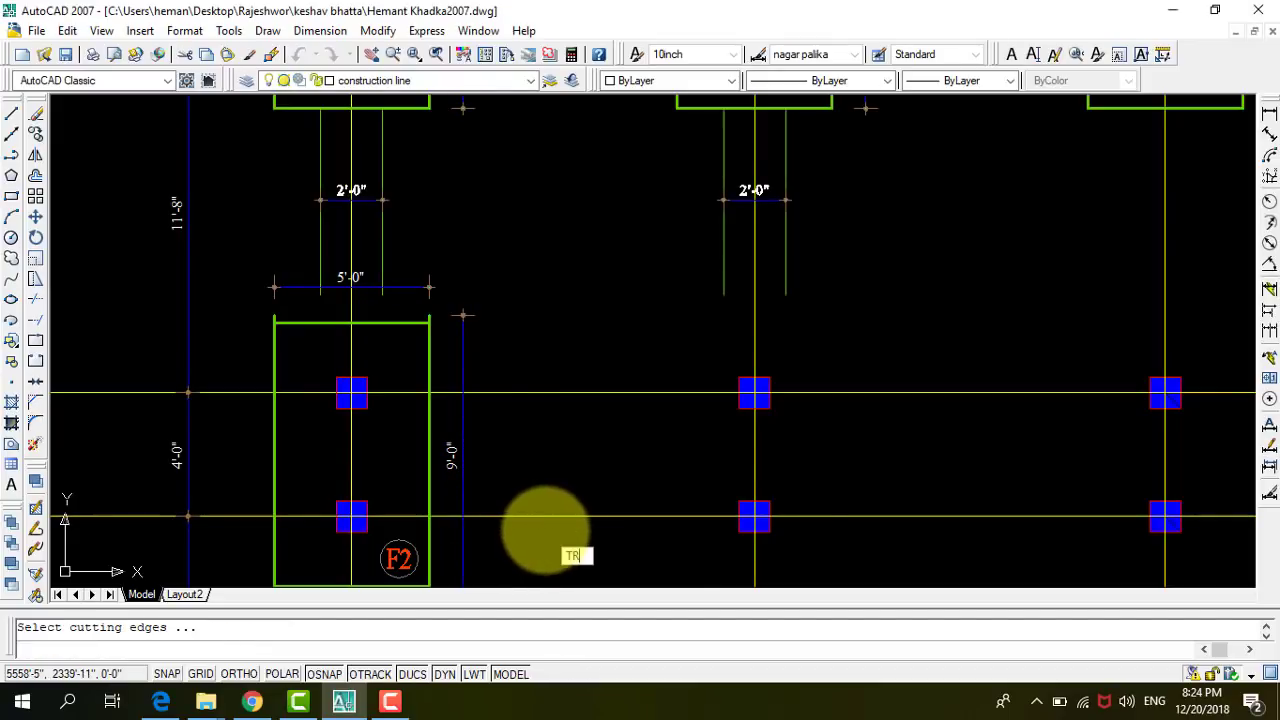
key(Return)
scroll(380, 315, up, 5)
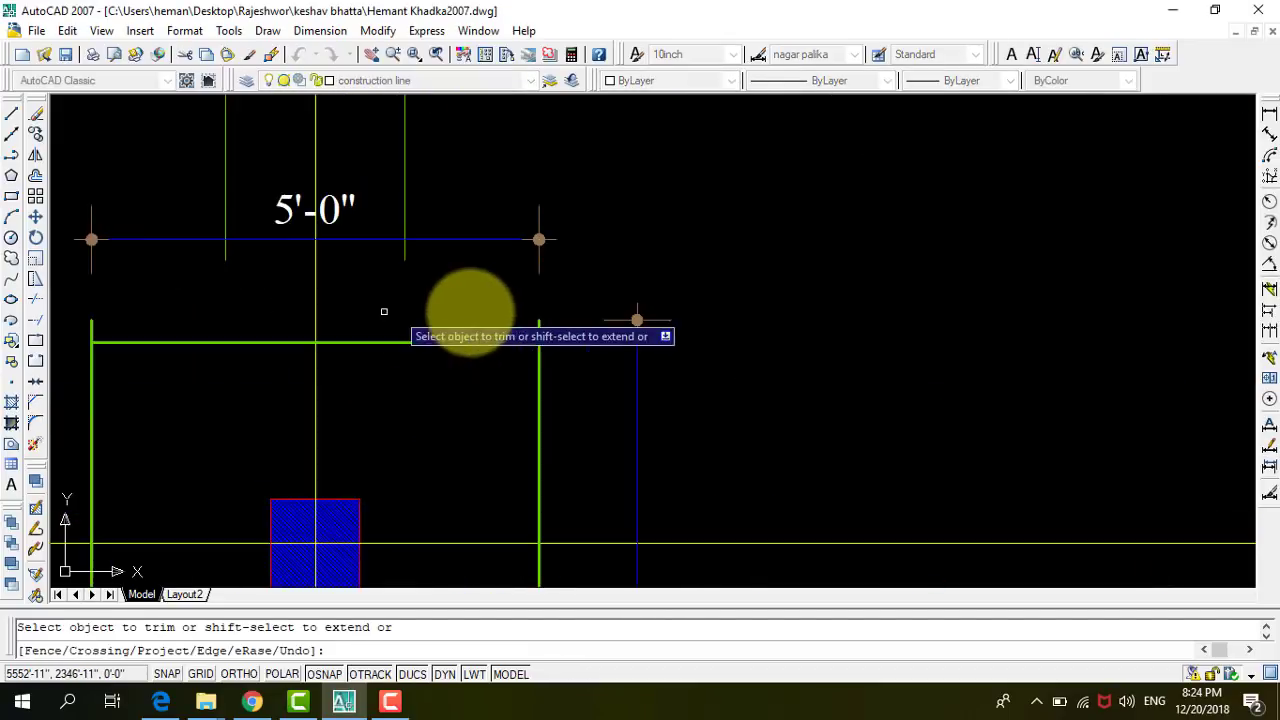
click(540, 326)
Trim the leftover stub at the footing's bottom left corner and end the trim.
scroll(563, 294, down, 2)
scroll(417, 291, down, 2)
scroll(477, 309, up, 4)
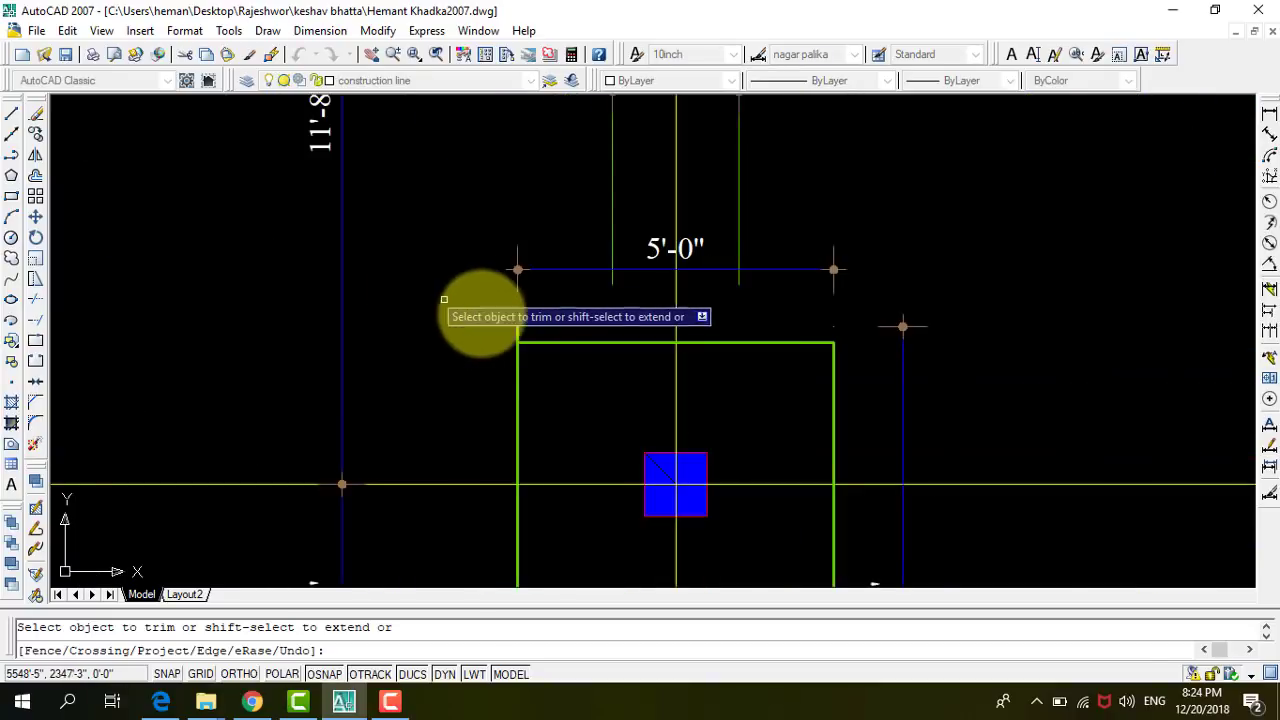
scroll(386, 240, down, 5)
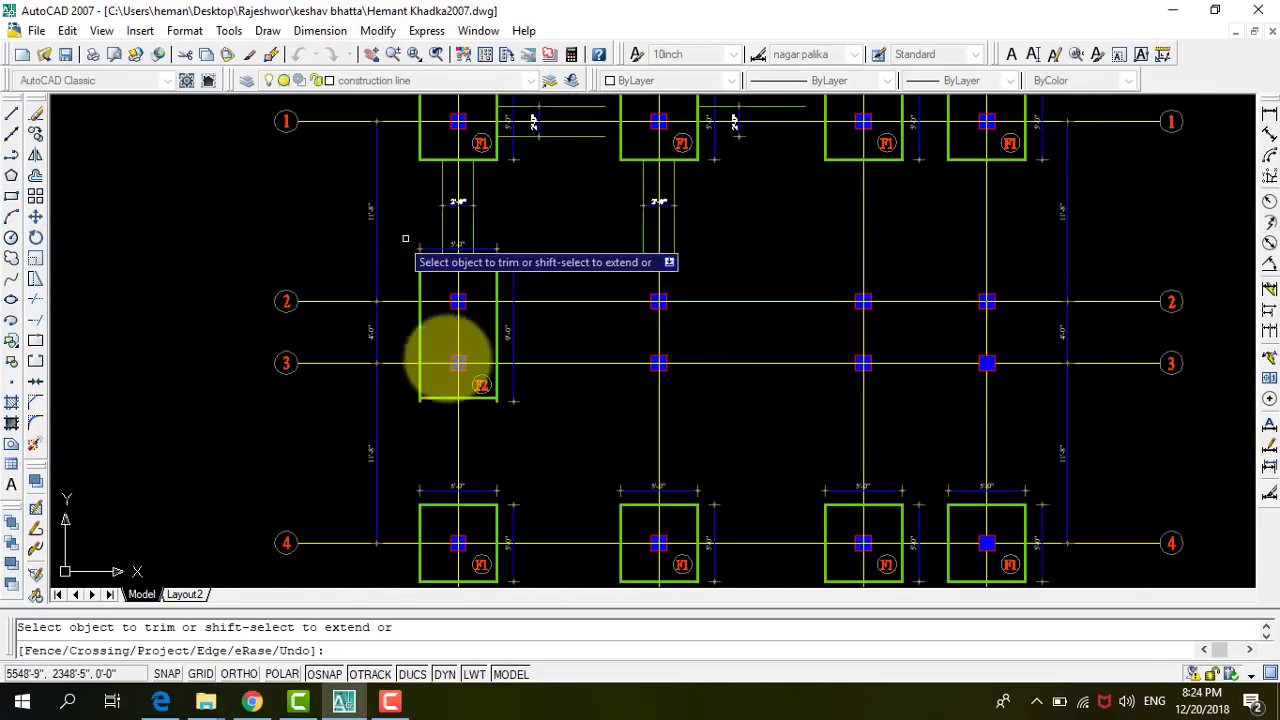
scroll(440, 450, up, 1)
scroll(436, 447, up, 3)
scroll(394, 318, up, 3)
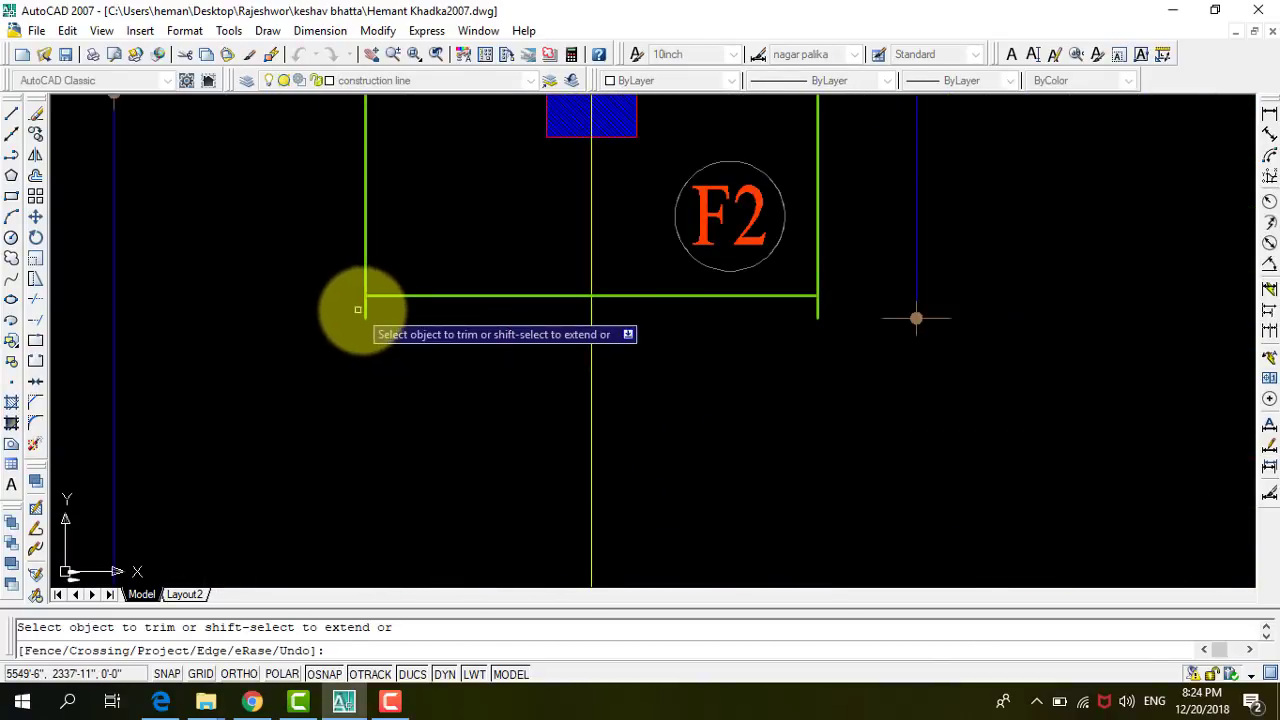
click(366, 312)
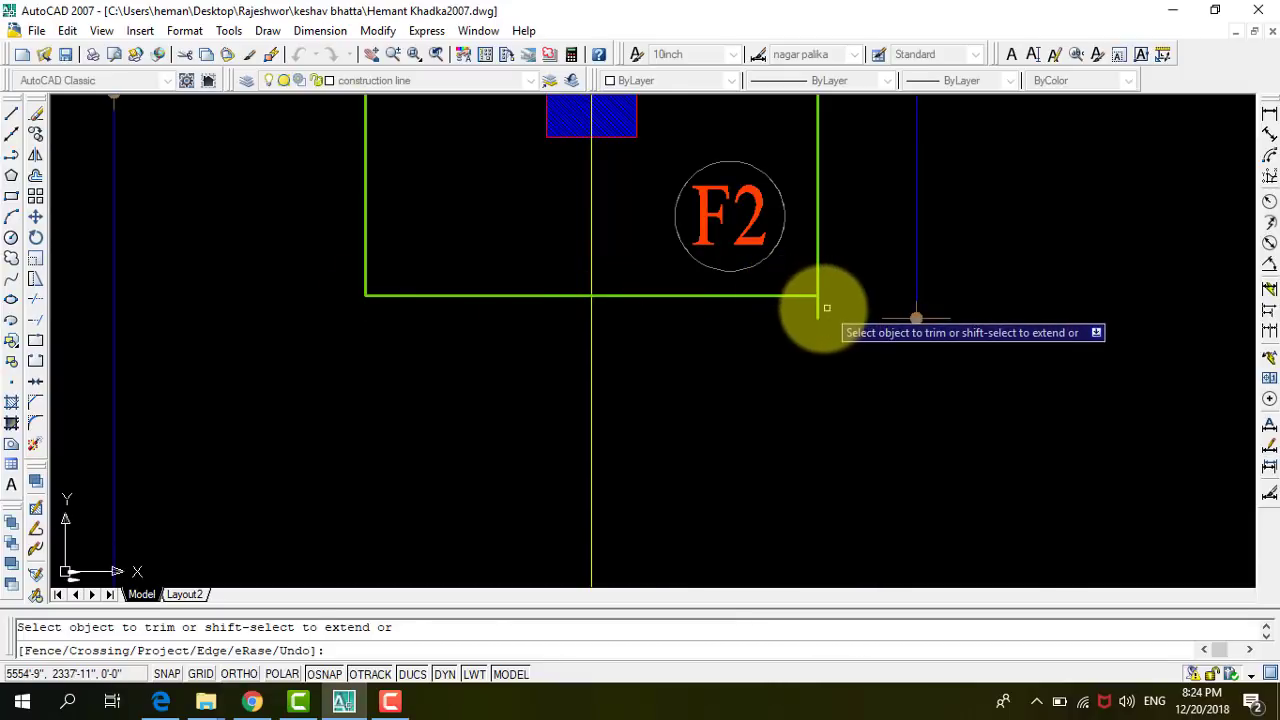
scroll(789, 434, down, 2)
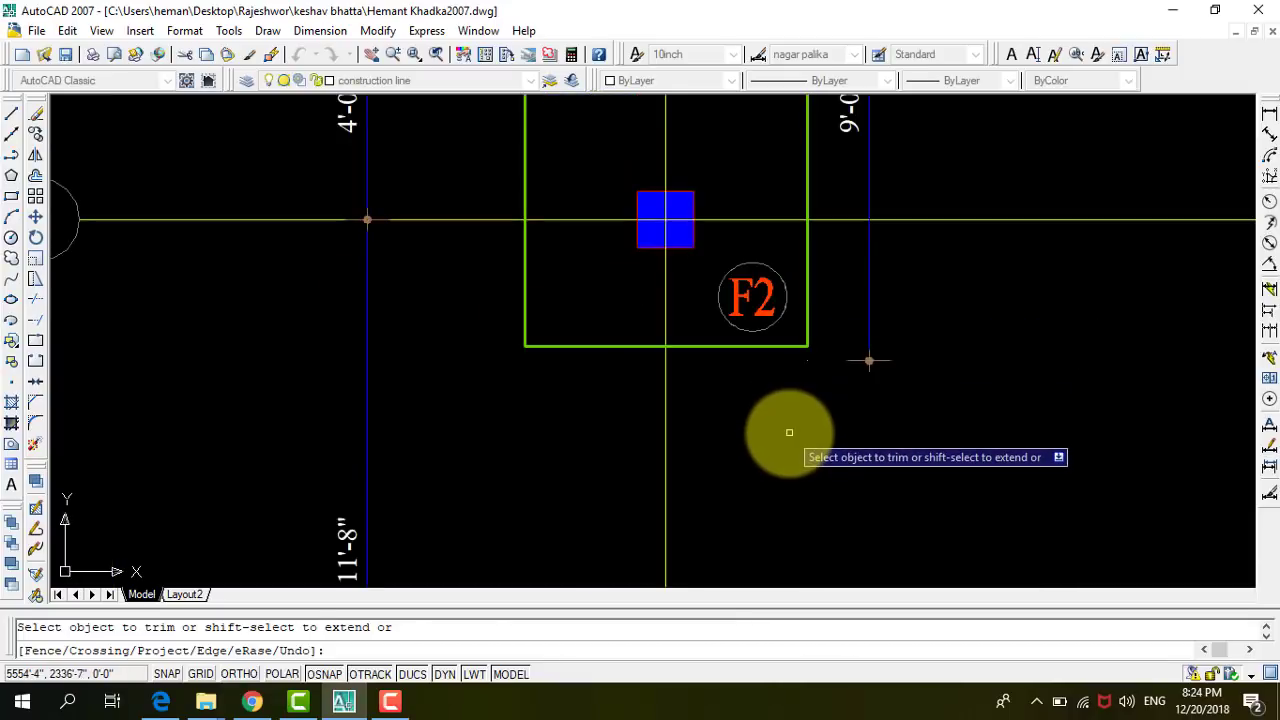
key(Escape)
scroll(789, 370, up, 2)
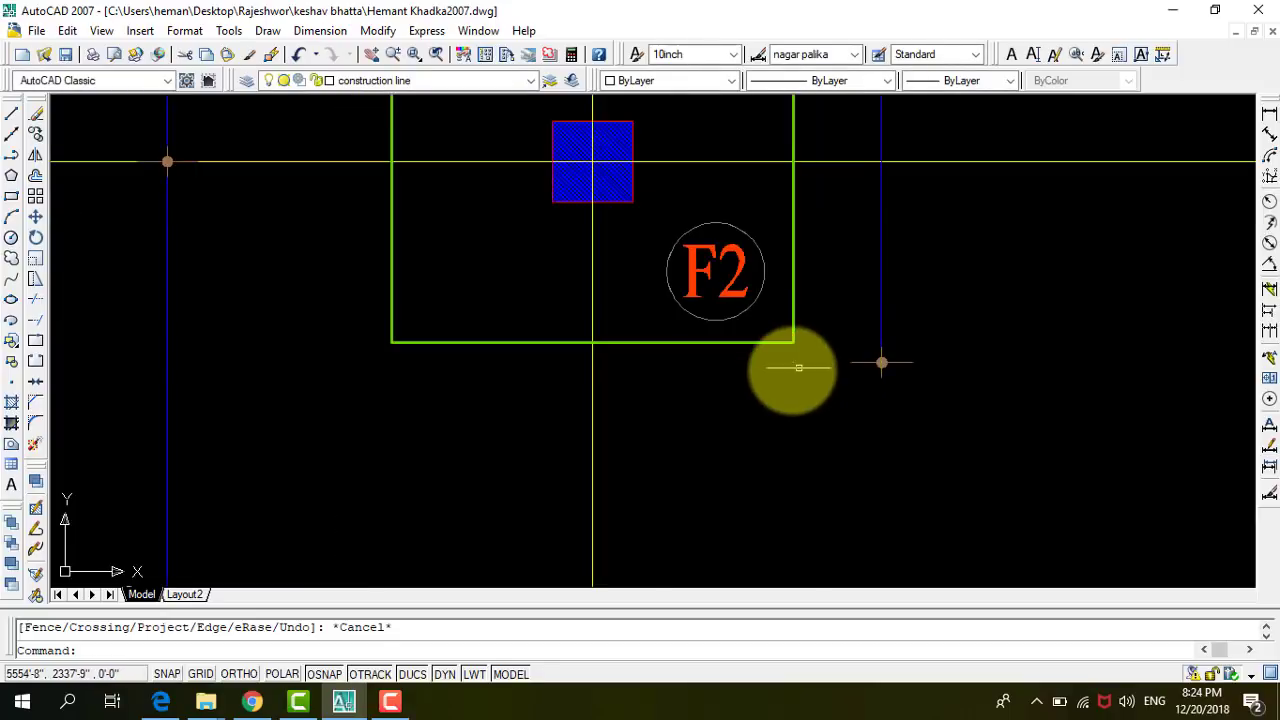
scroll(792, 370, up, 4)
click(793, 367)
Snap the side dimension's anchors to F2's right corners so it reads 8'-6".
click(1070, 330)
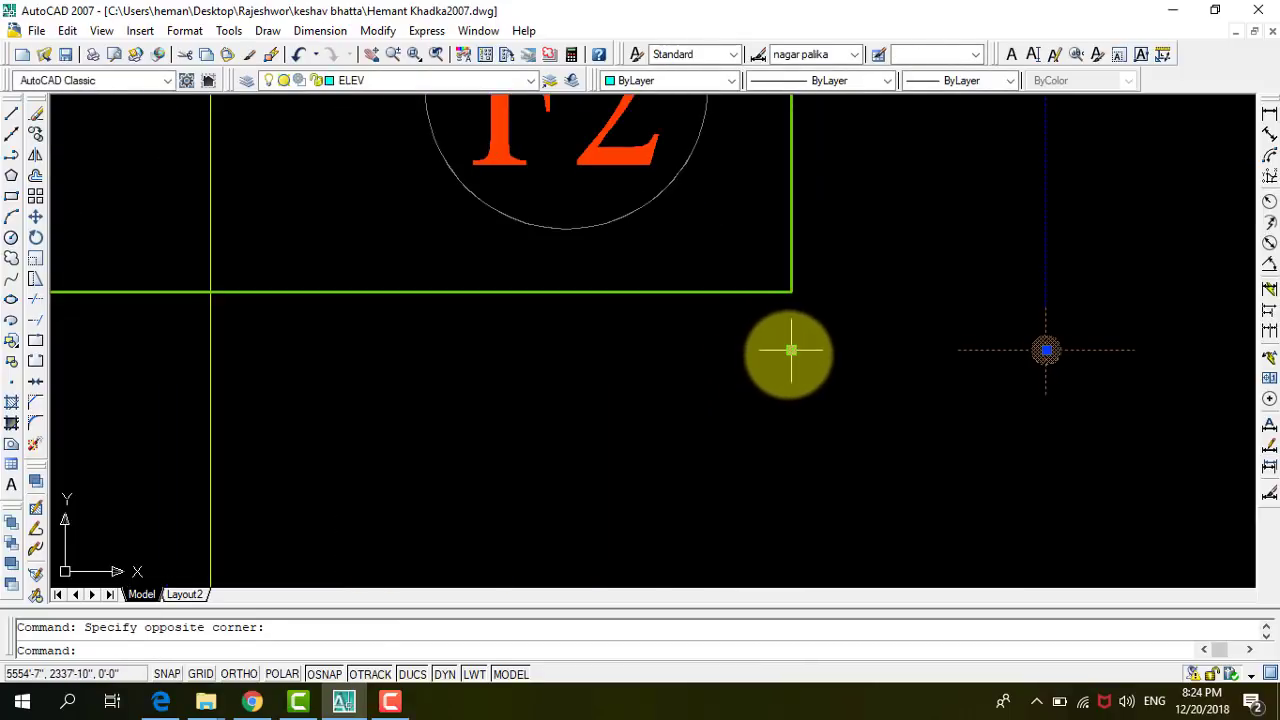
click(791, 350)
click(791, 291)
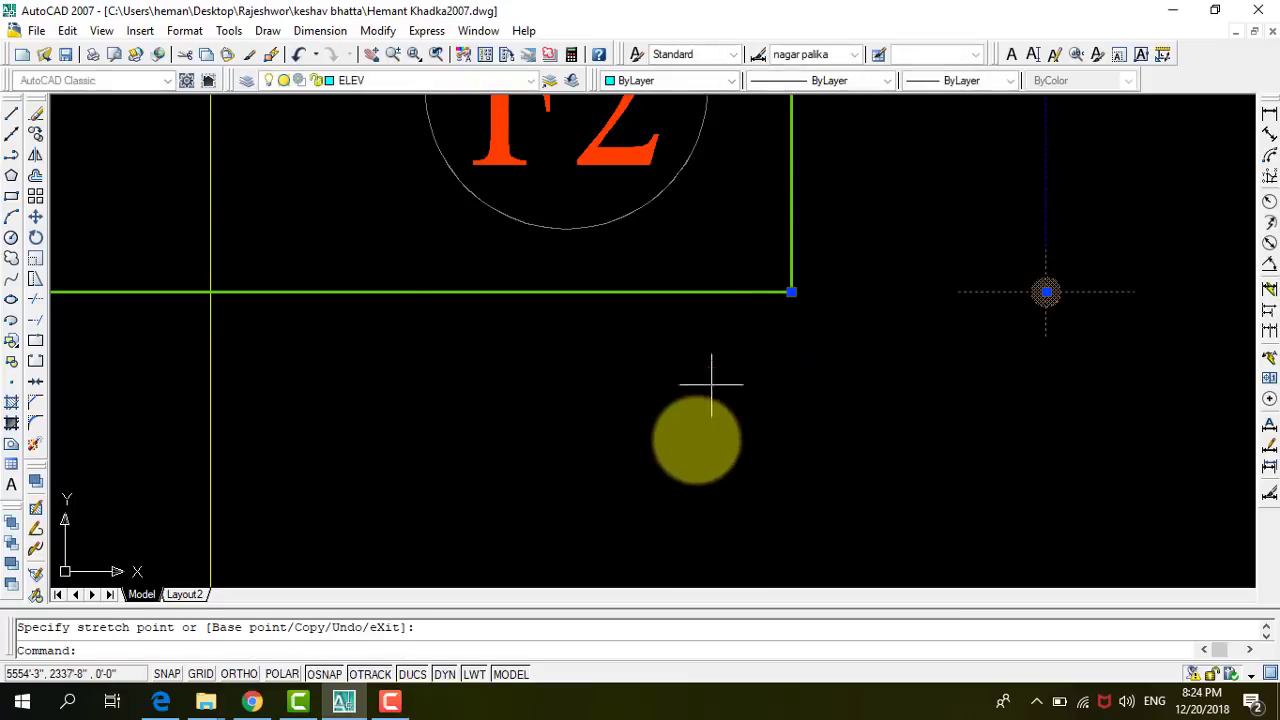
scroll(683, 523, down, 5)
scroll(711, 354, down, 1)
scroll(715, 311, up, 6)
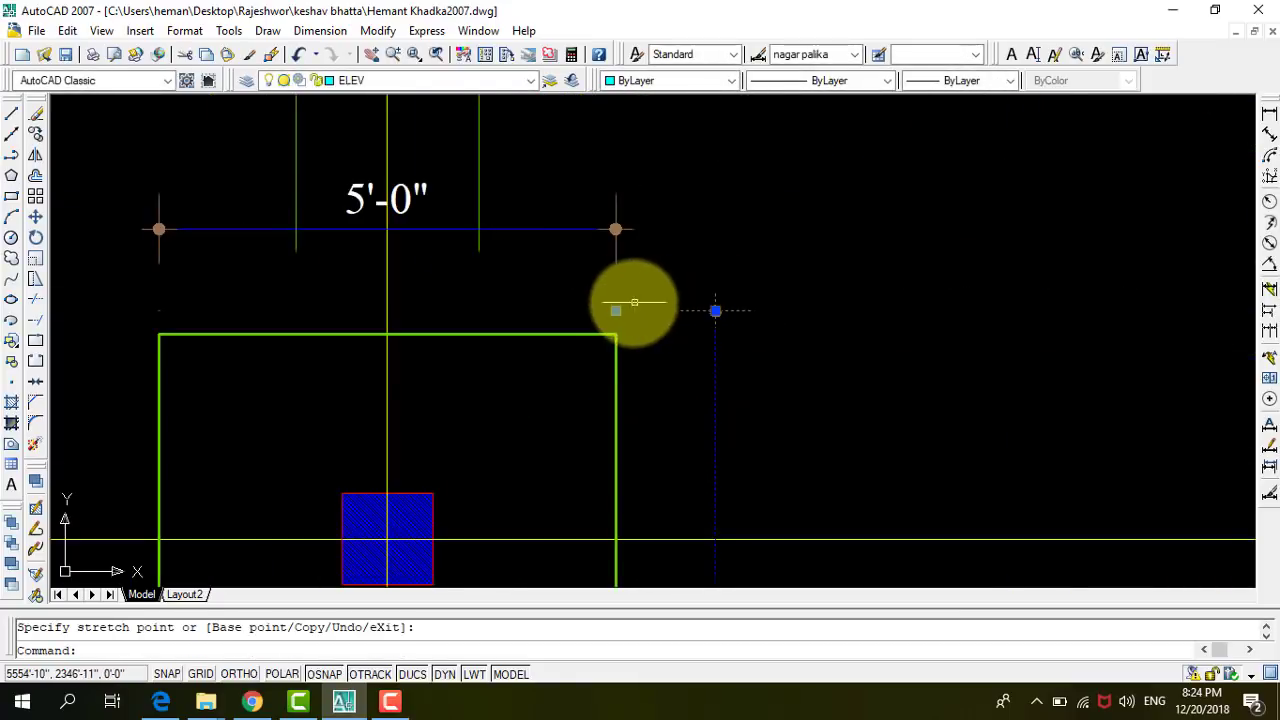
click(615, 311)
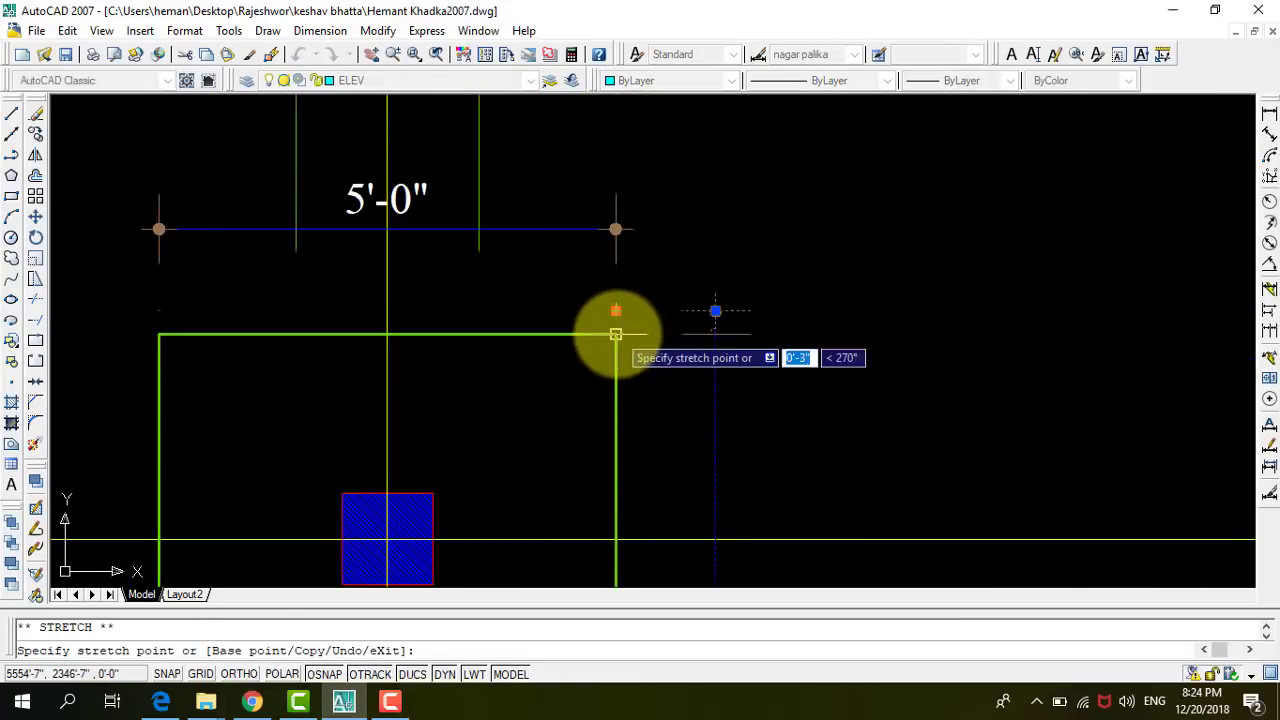
click(615, 335)
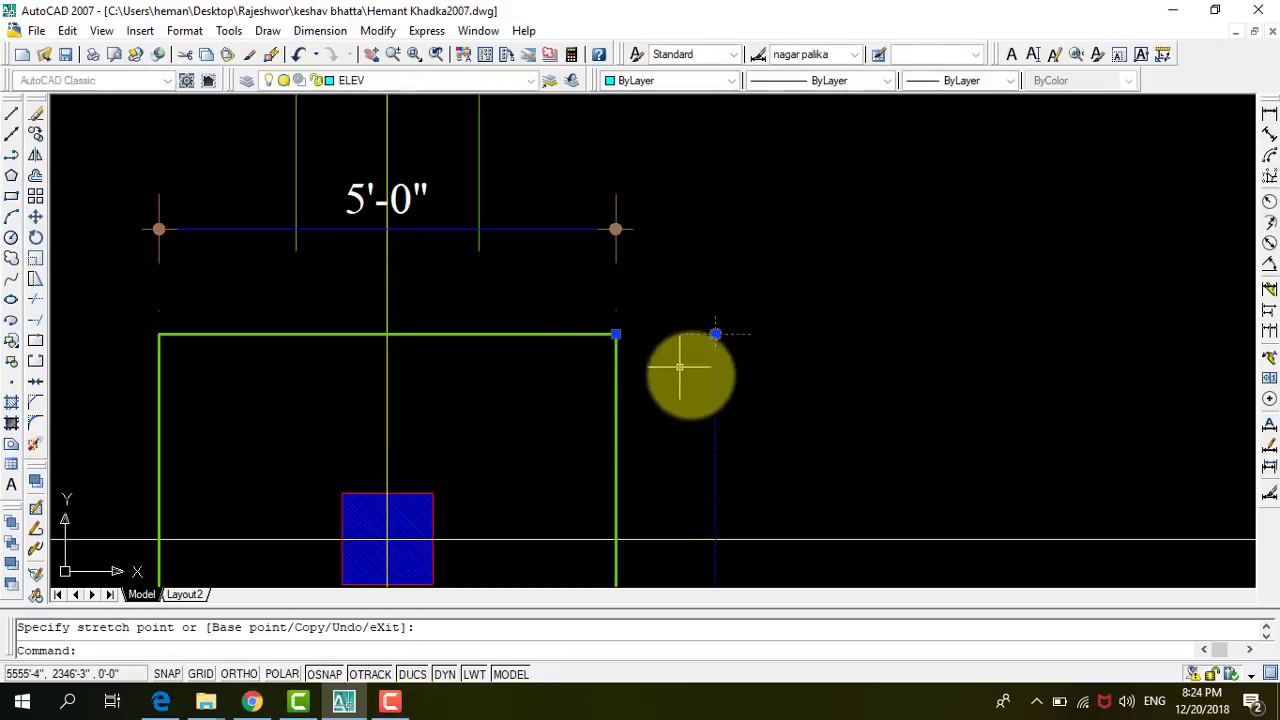
Refit the 5'-0" dimension to the footing's top corners and move its line closer.
click(615, 231)
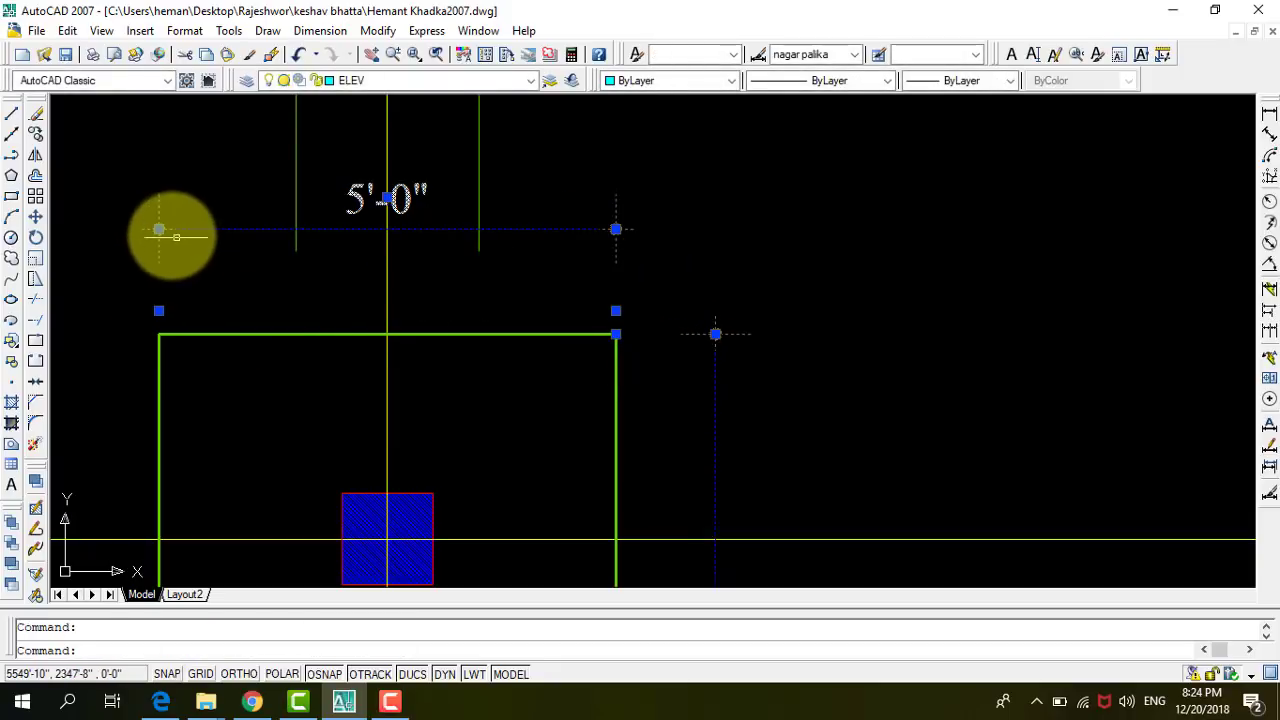
click(155, 311)
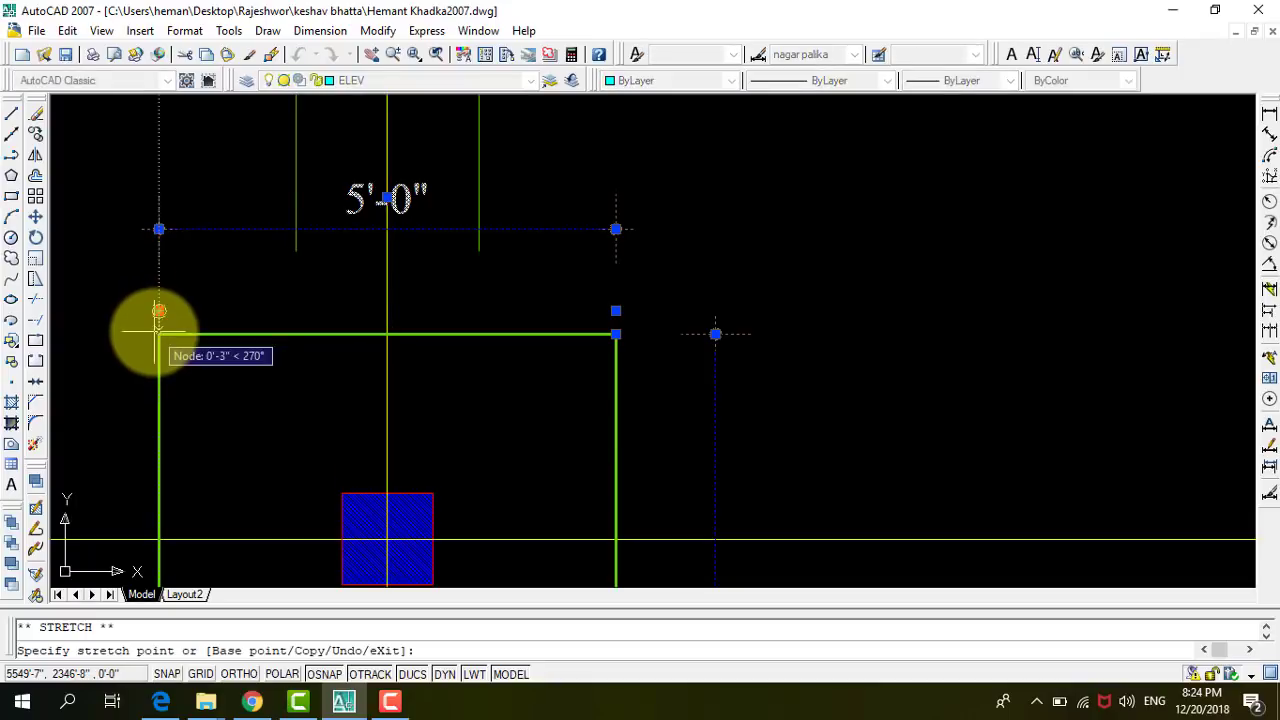
click(159, 334)
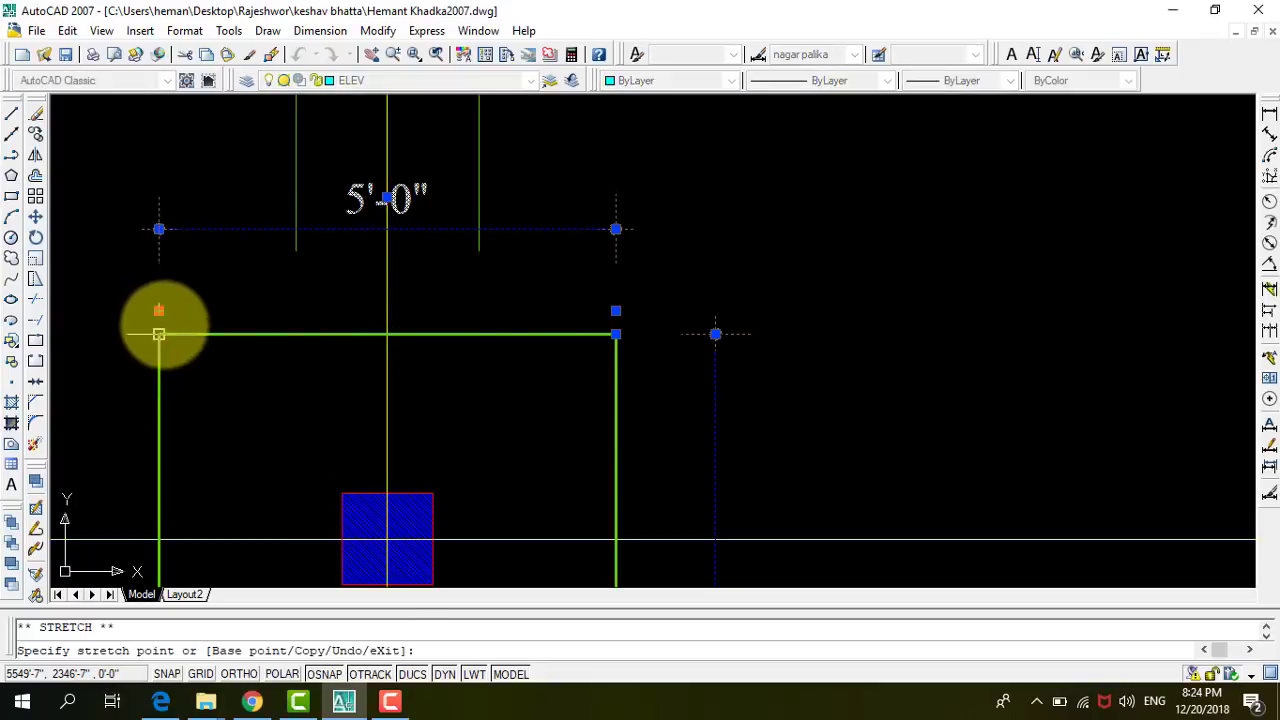
click(615, 311)
click(615, 334)
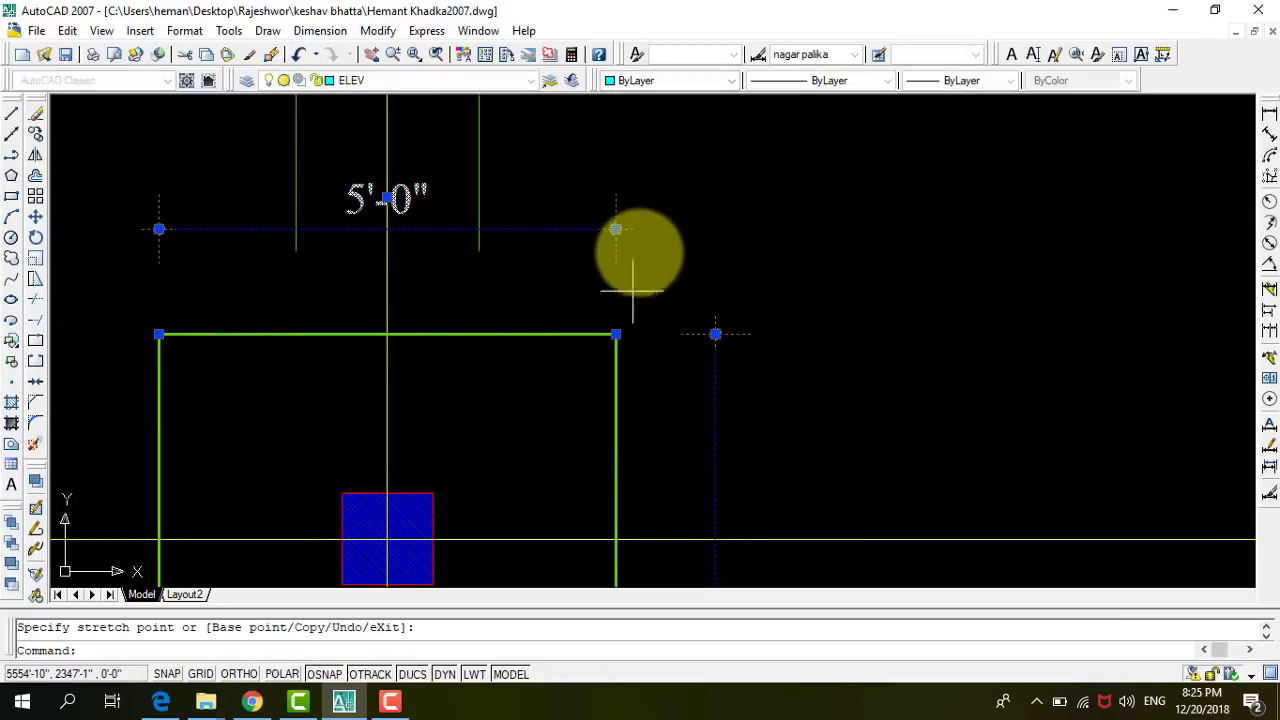
click(615, 229)
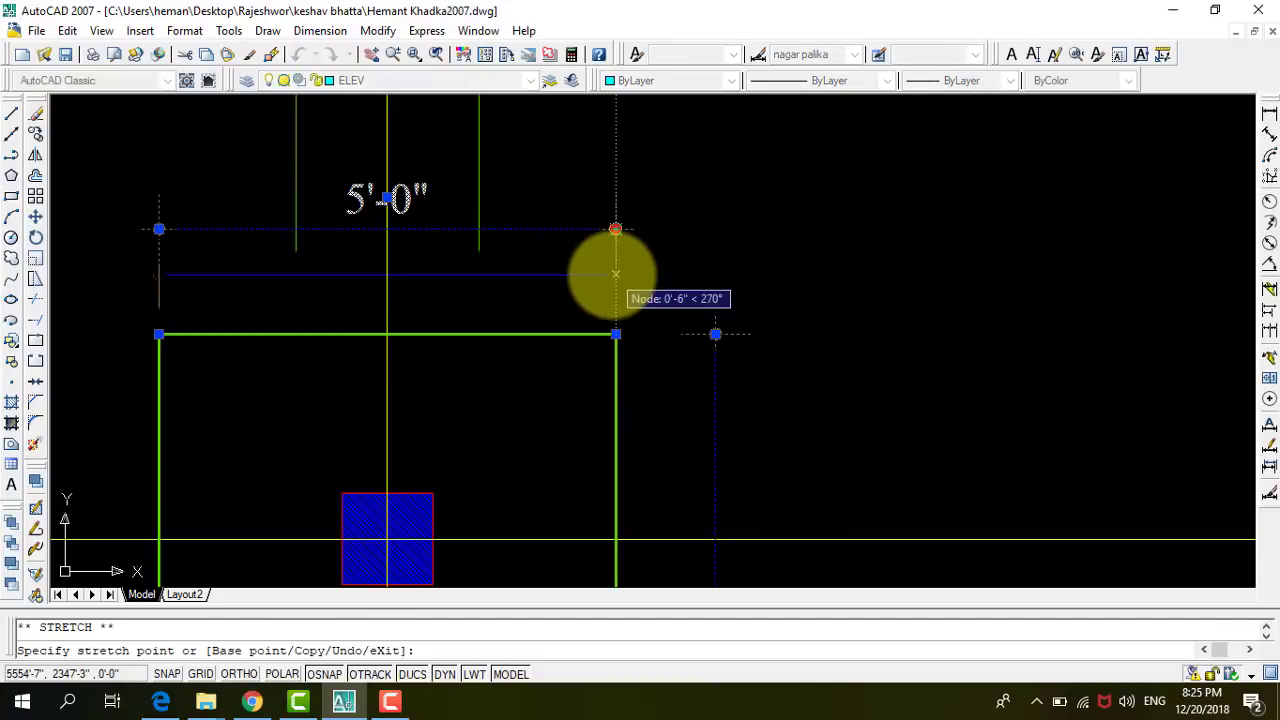
click(615, 274)
scroll(681, 222, down, 3)
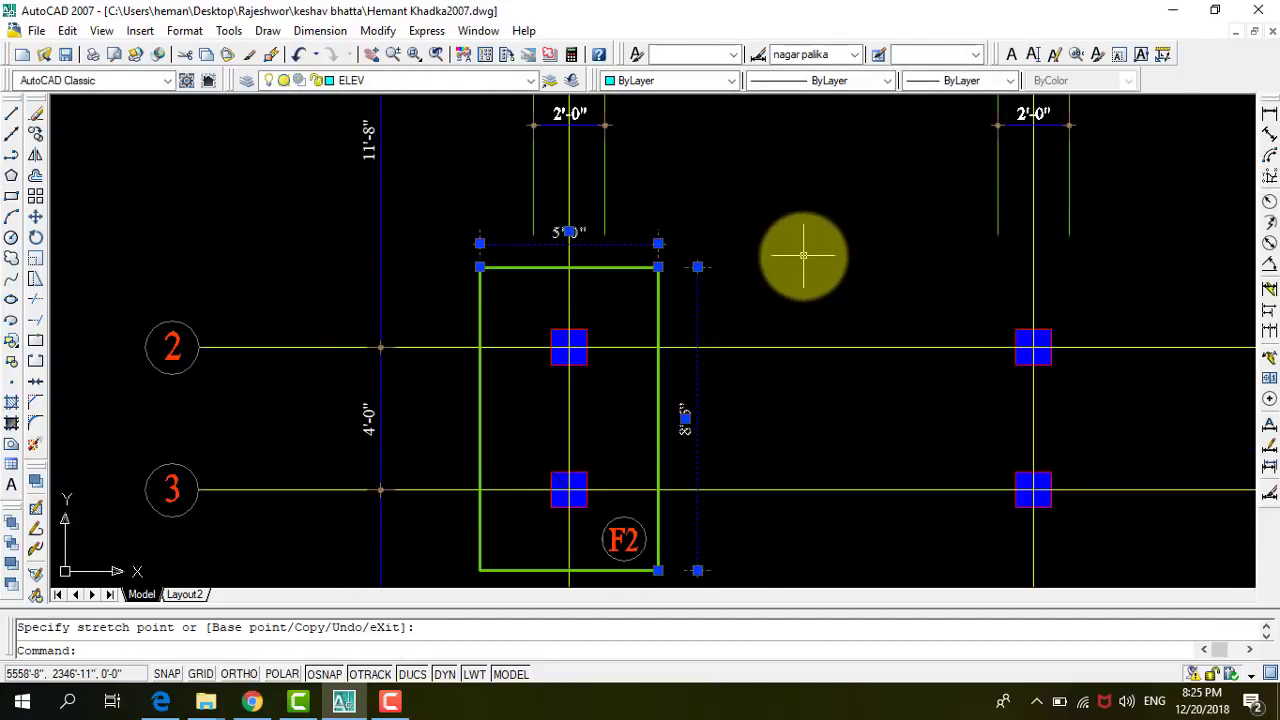
key(Escape)
scroll(688, 340, up, 2)
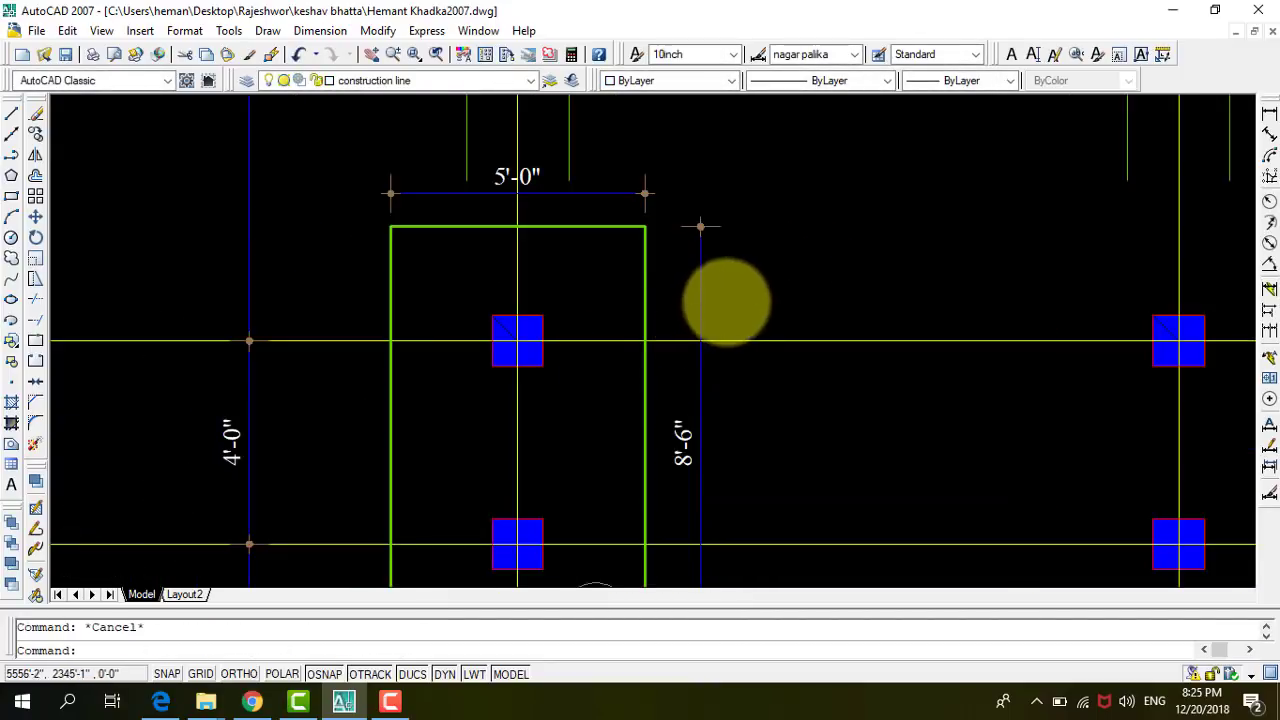
Select the F2 footing outline pieces, their dimensions and the F2 label.
scroll(726, 300, down, 2)
click(735, 297)
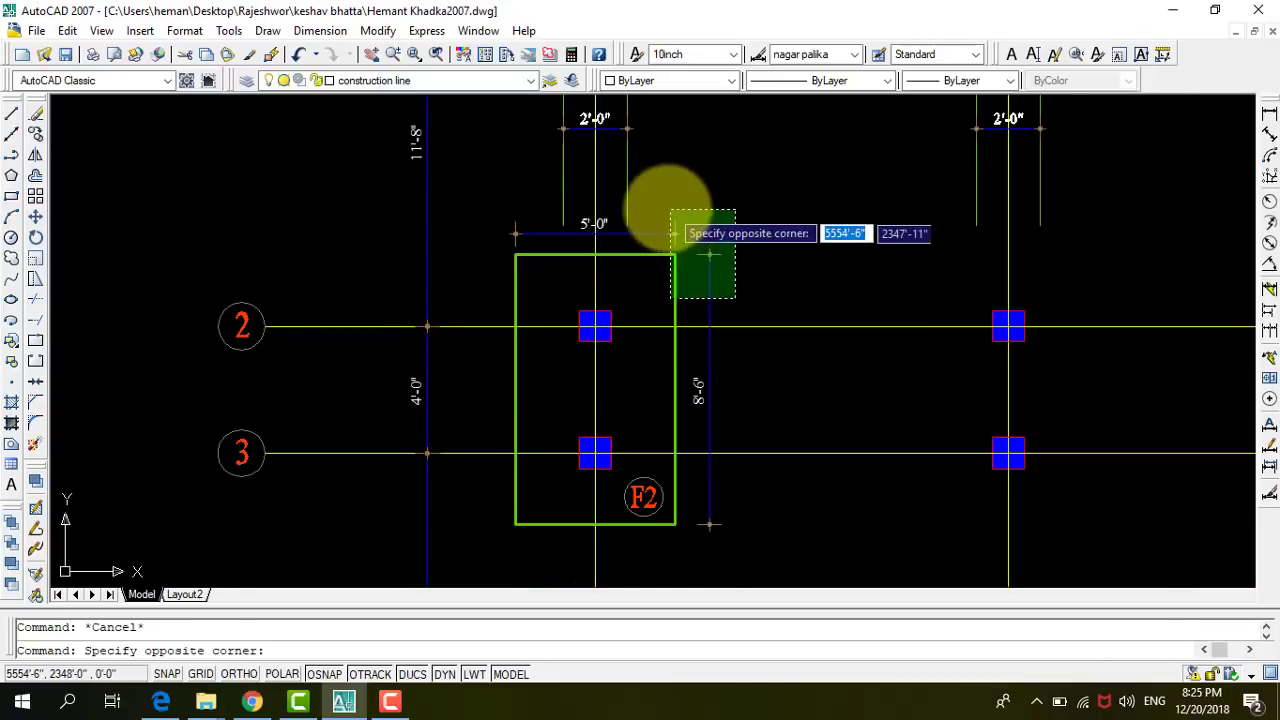
click(668, 238)
click(541, 550)
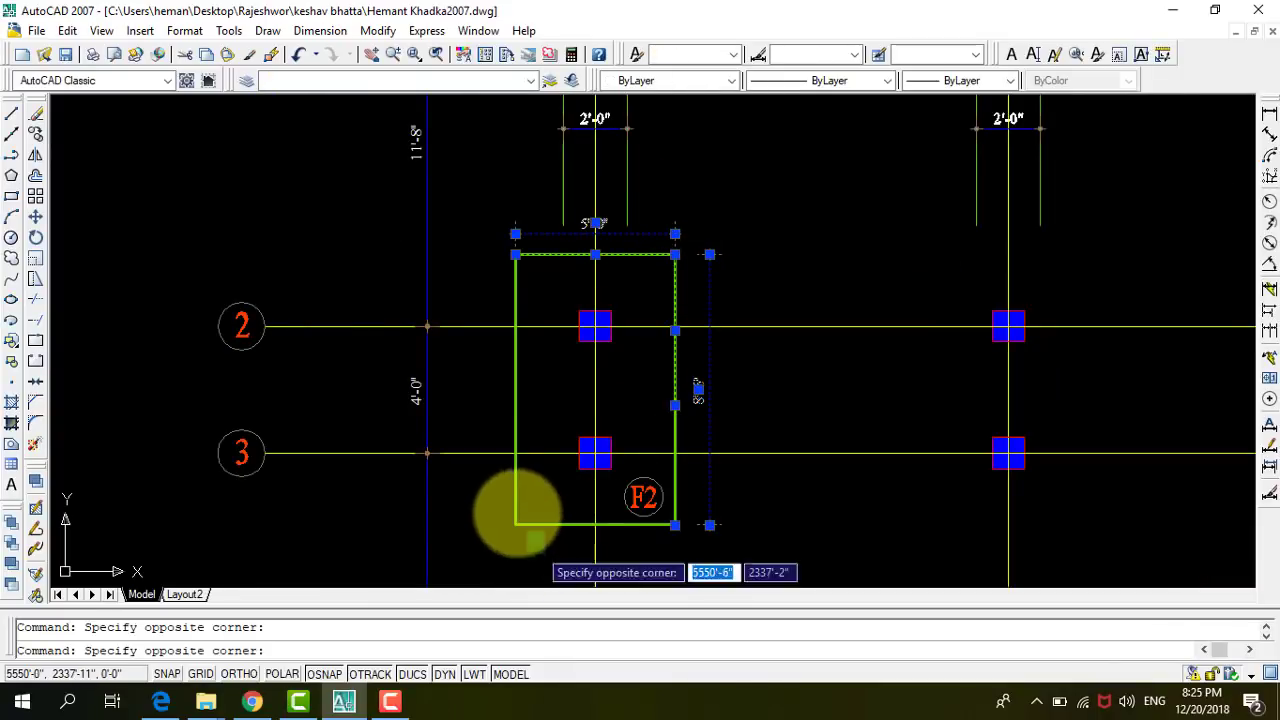
click(500, 490)
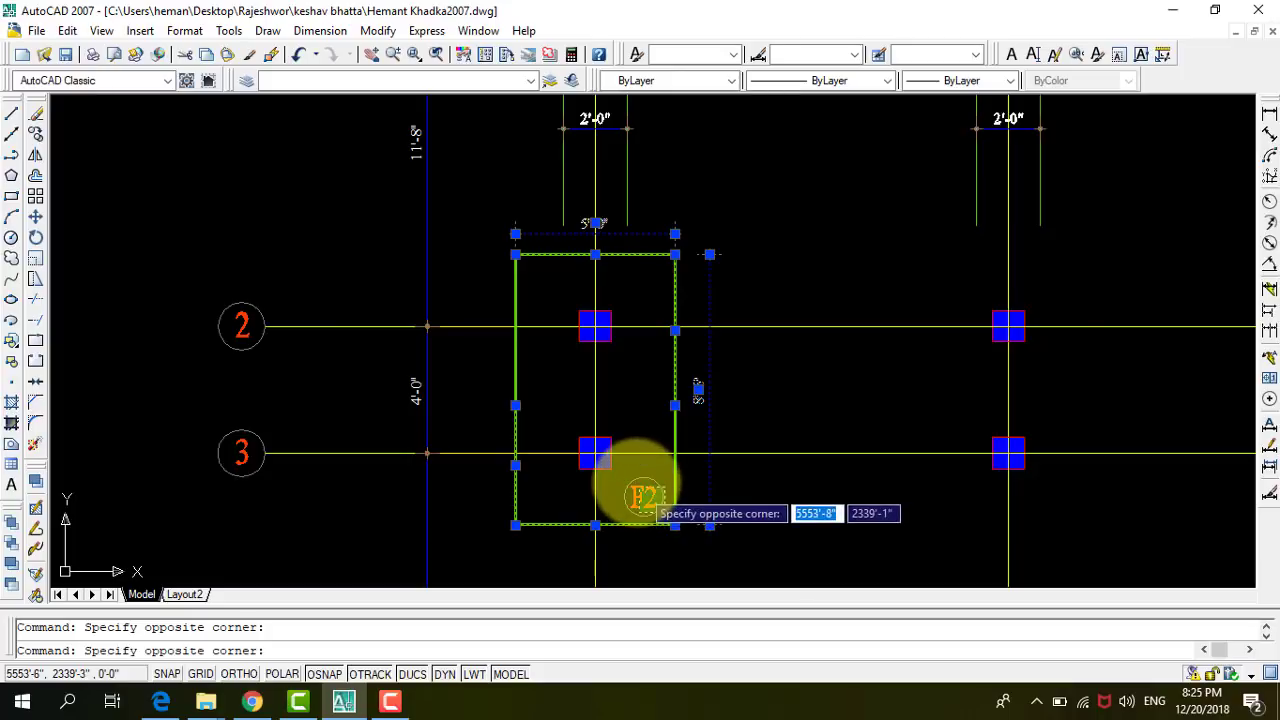
click(611, 475)
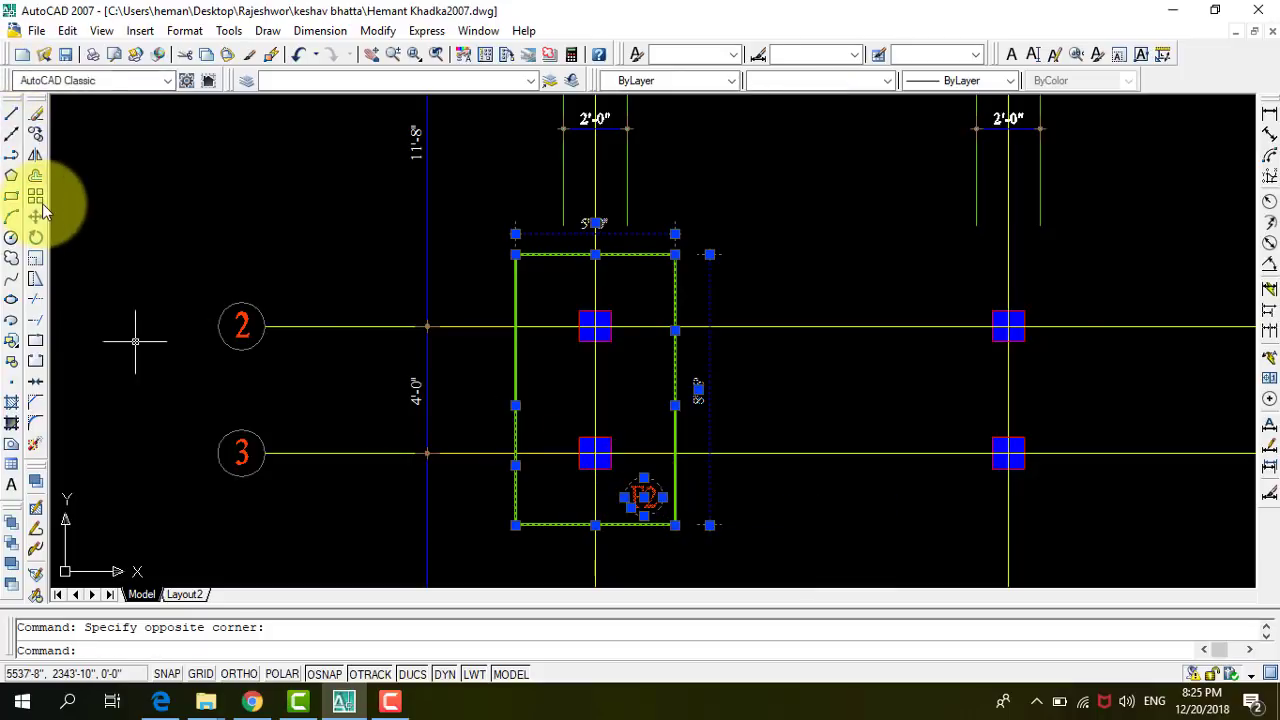
Copy the selected pieces from the column centre to column B across grids 2–3.
click(37, 136)
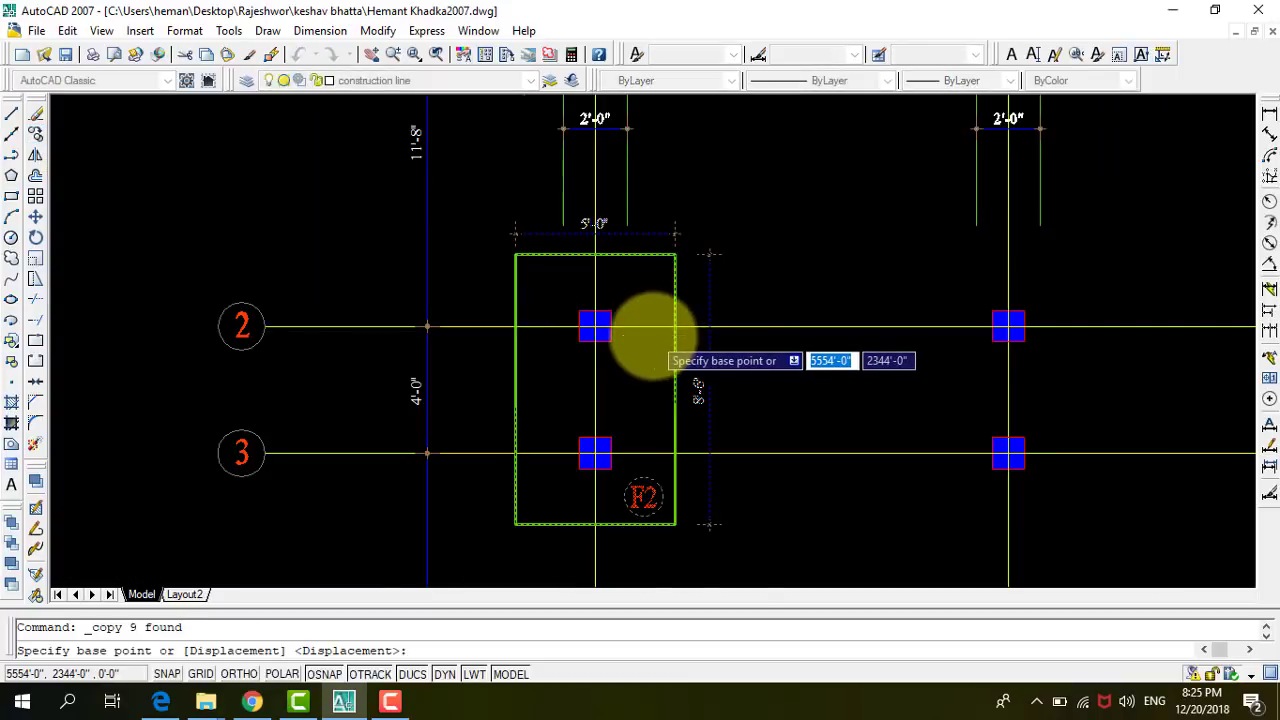
scroll(655, 336, up, 3)
click(532, 314)
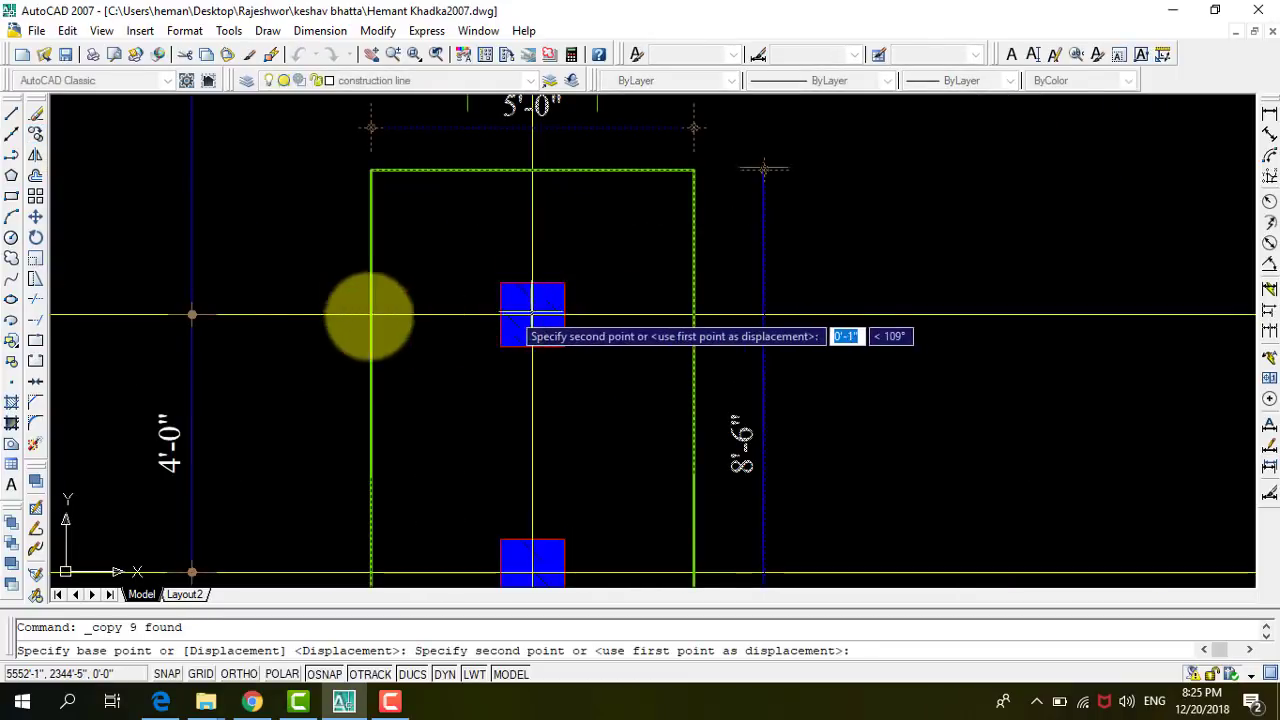
scroll(571, 323, down, 4)
scroll(771, 323, up, 3)
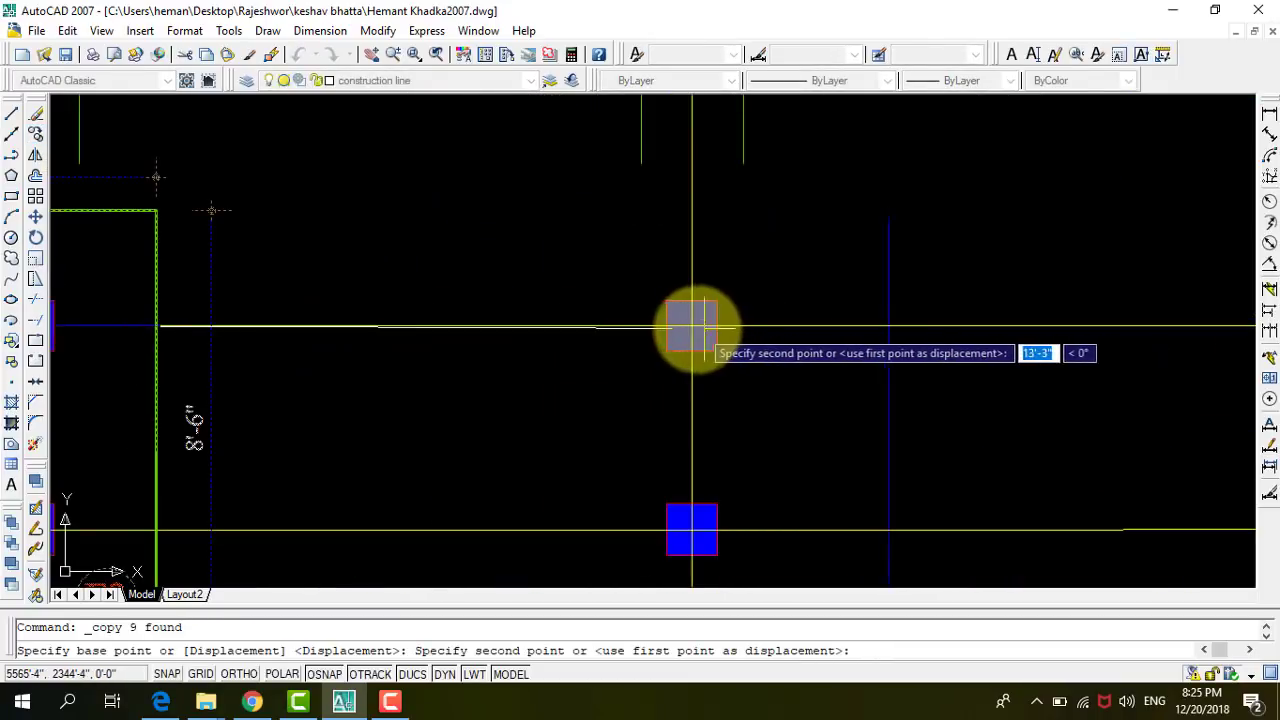
scroll(694, 323, down, 2)
scroll(523, 323, down, 3)
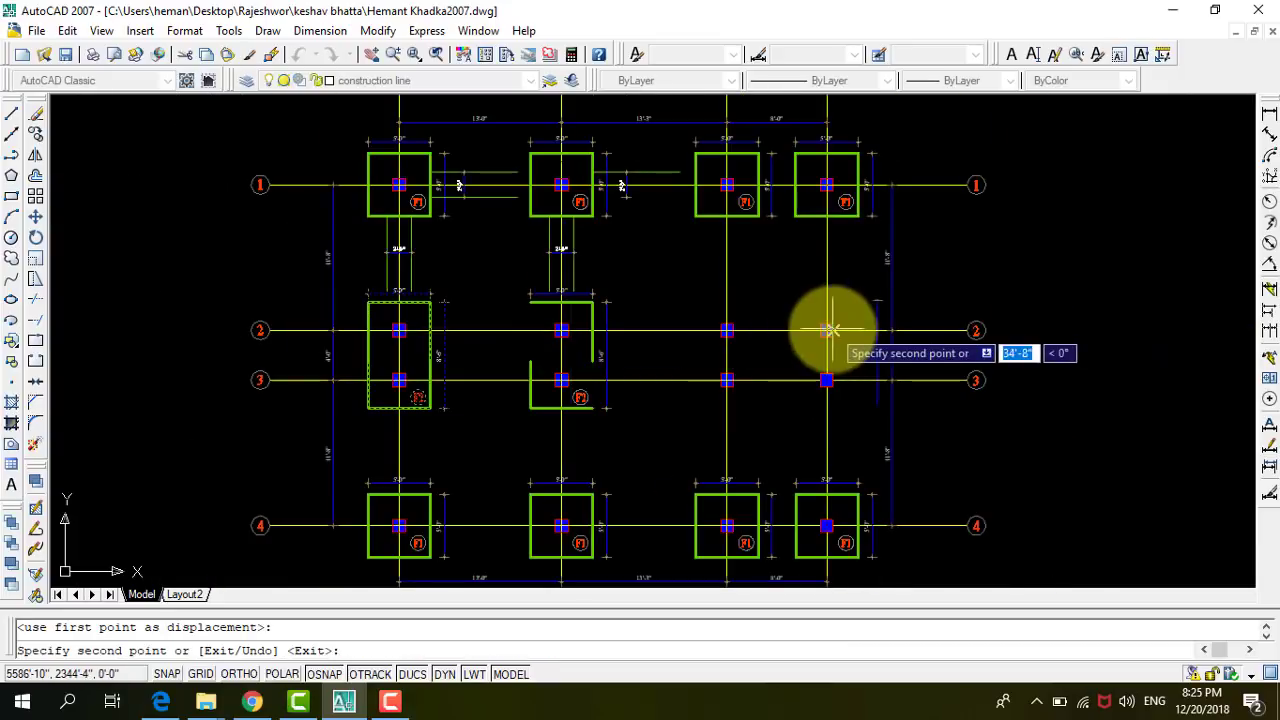
scroll(826, 337, up, 3)
scroll(762, 324, down, 3)
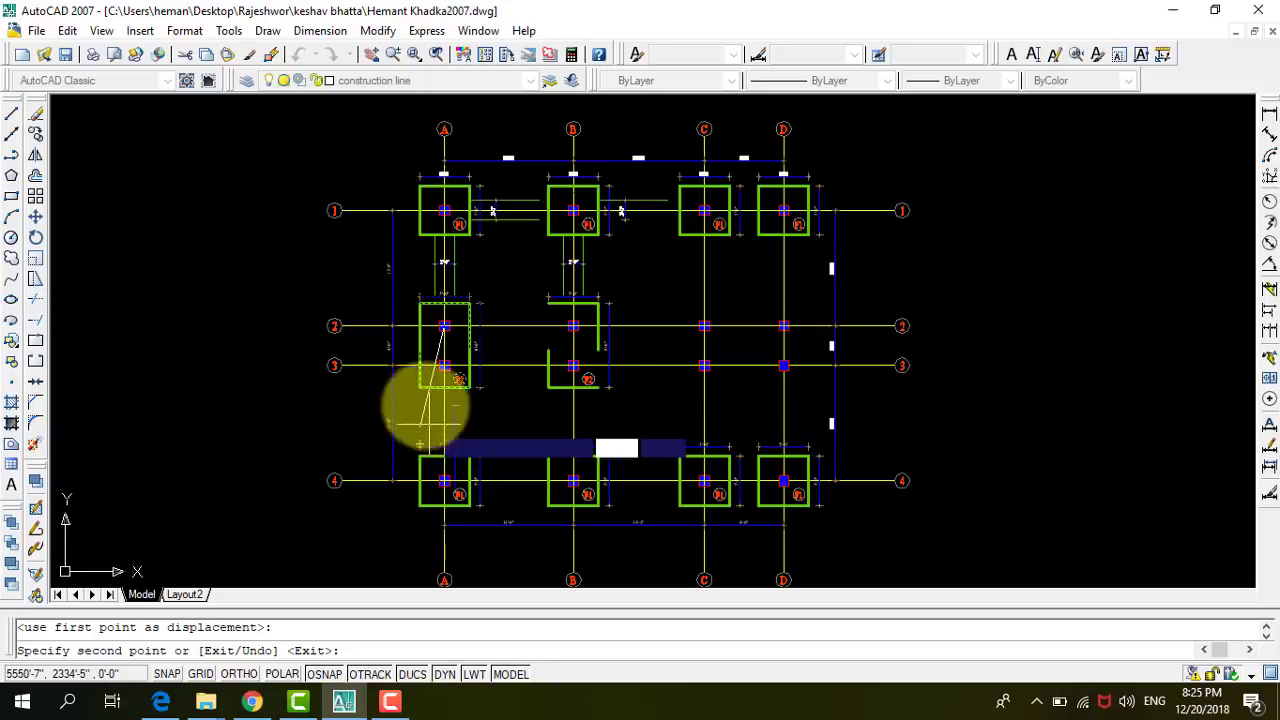
key(Escape)
scroll(425, 369, up, 2)
Select the complete F2 footing, including its left, right and top edges.
click(506, 407)
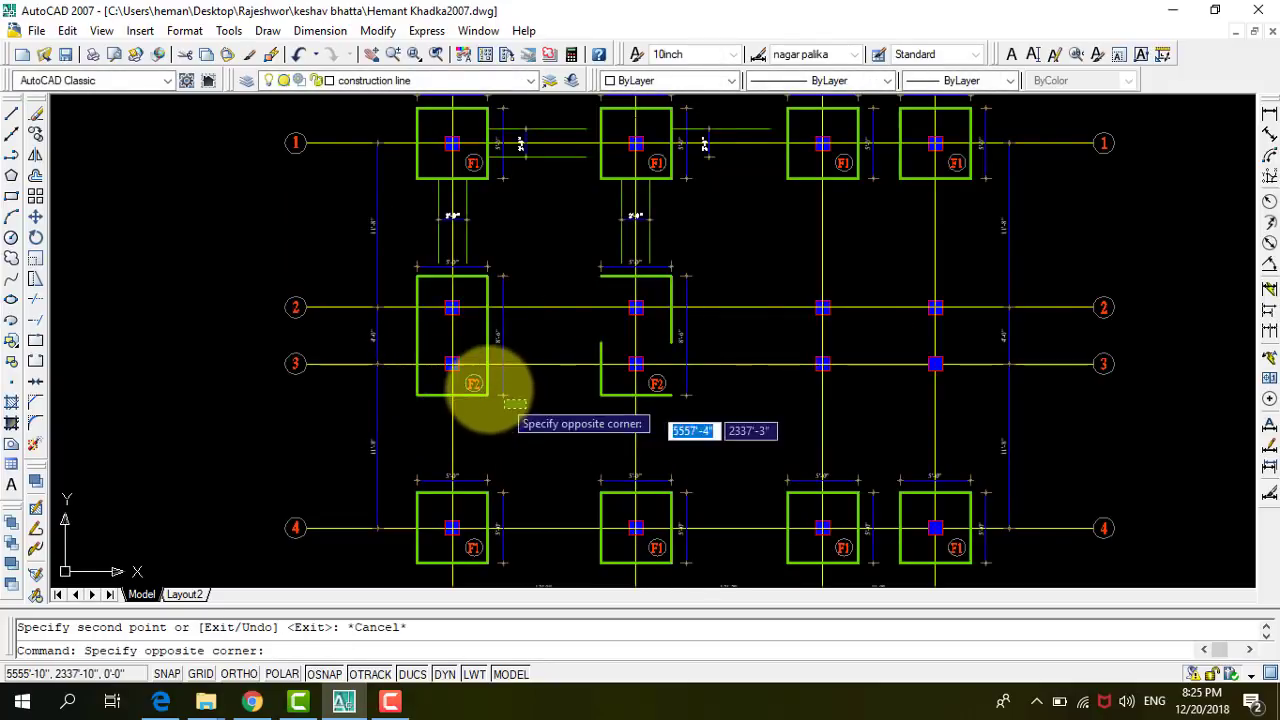
click(460, 373)
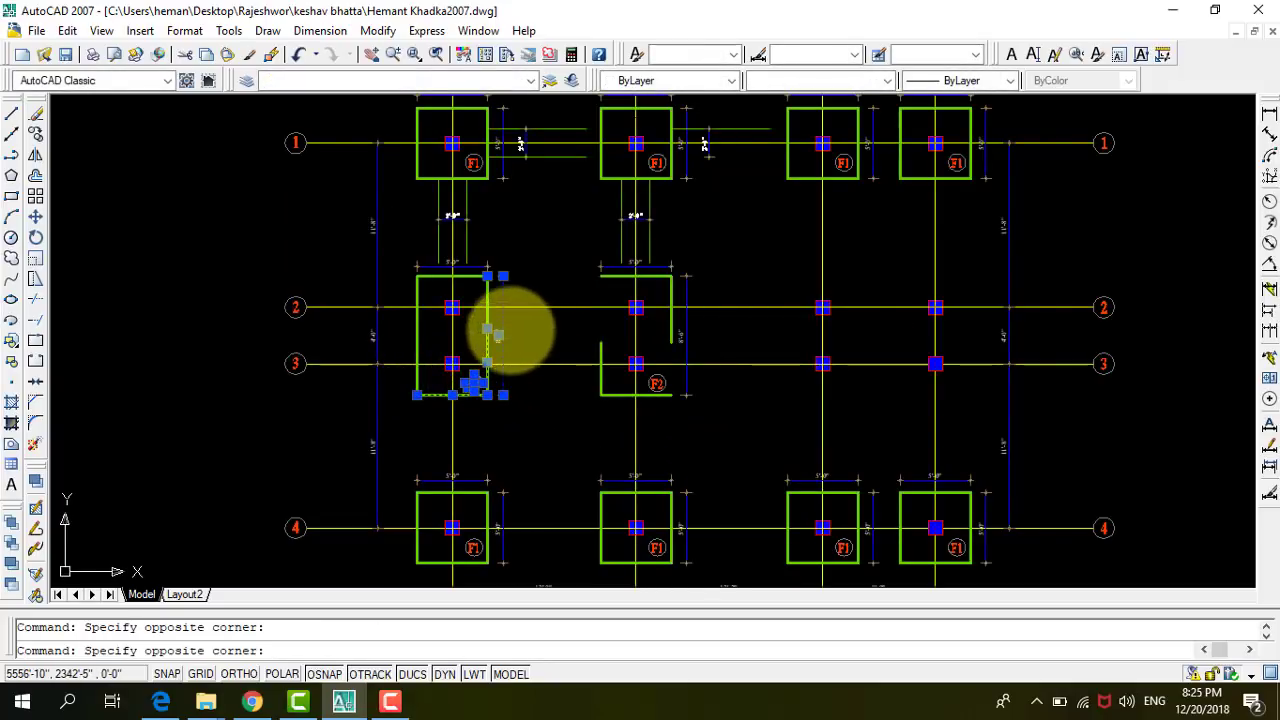
click(425, 348)
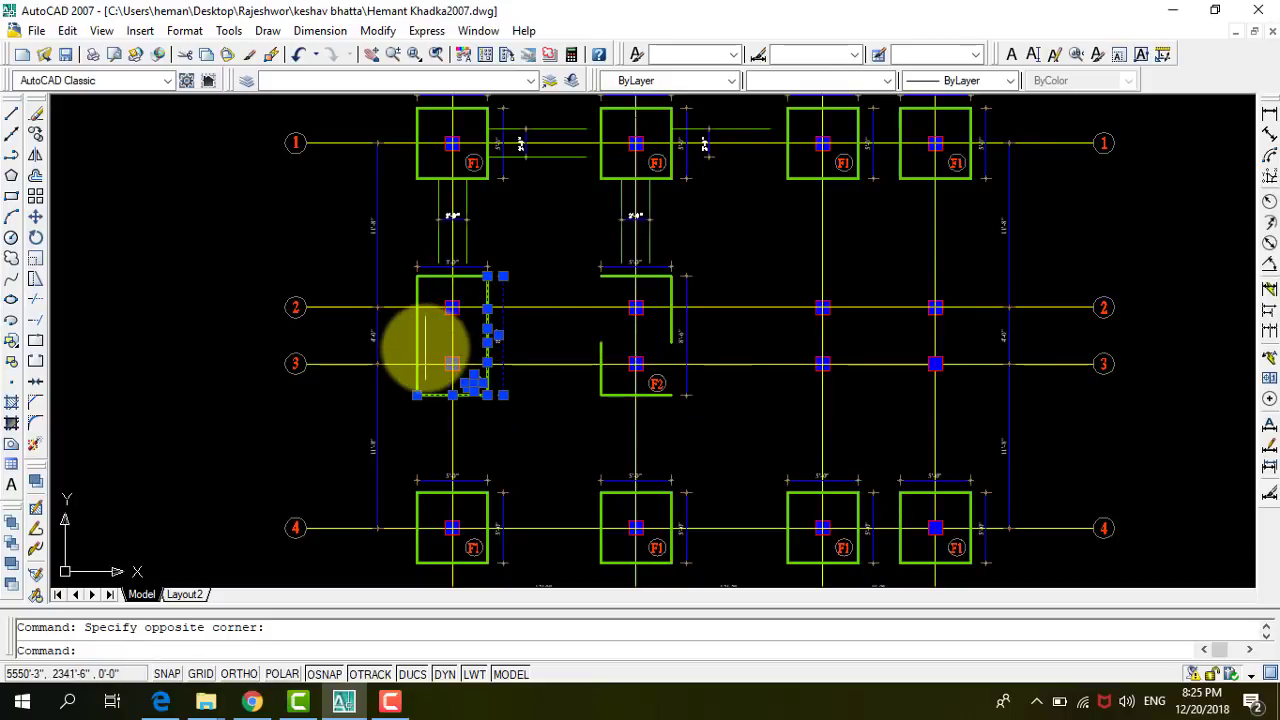
click(420, 333)
click(432, 290)
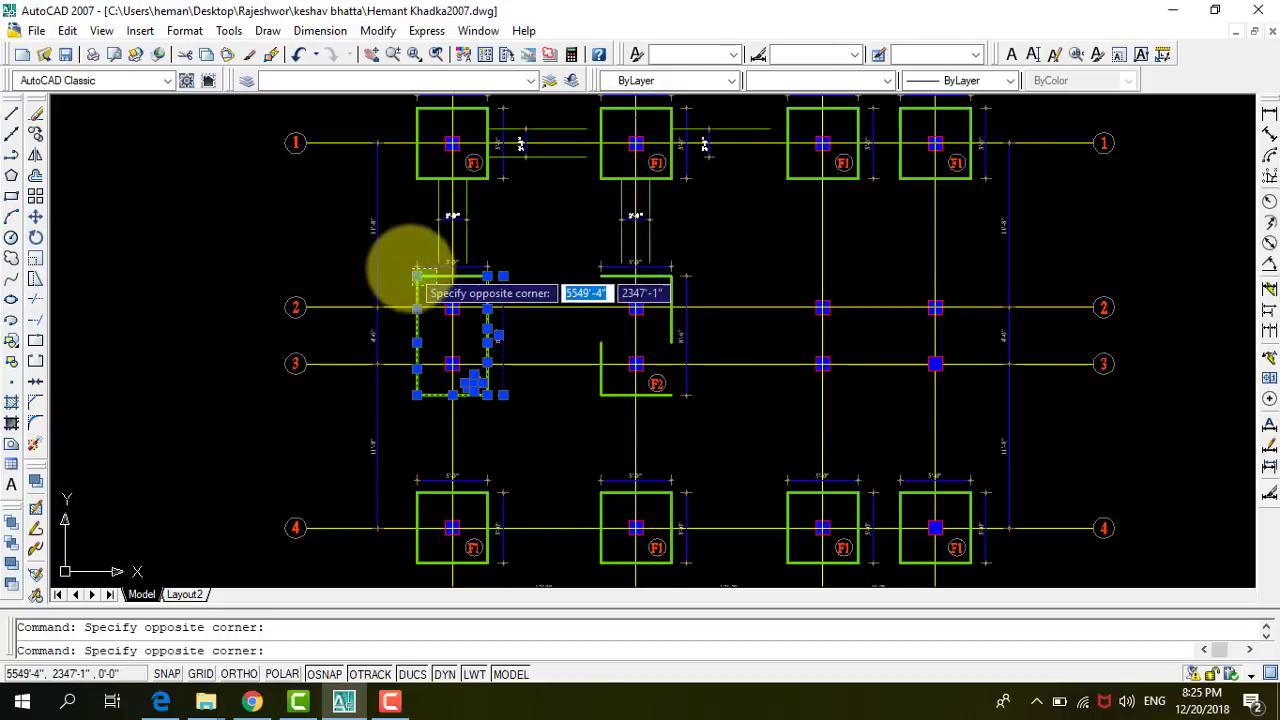
click(400, 265)
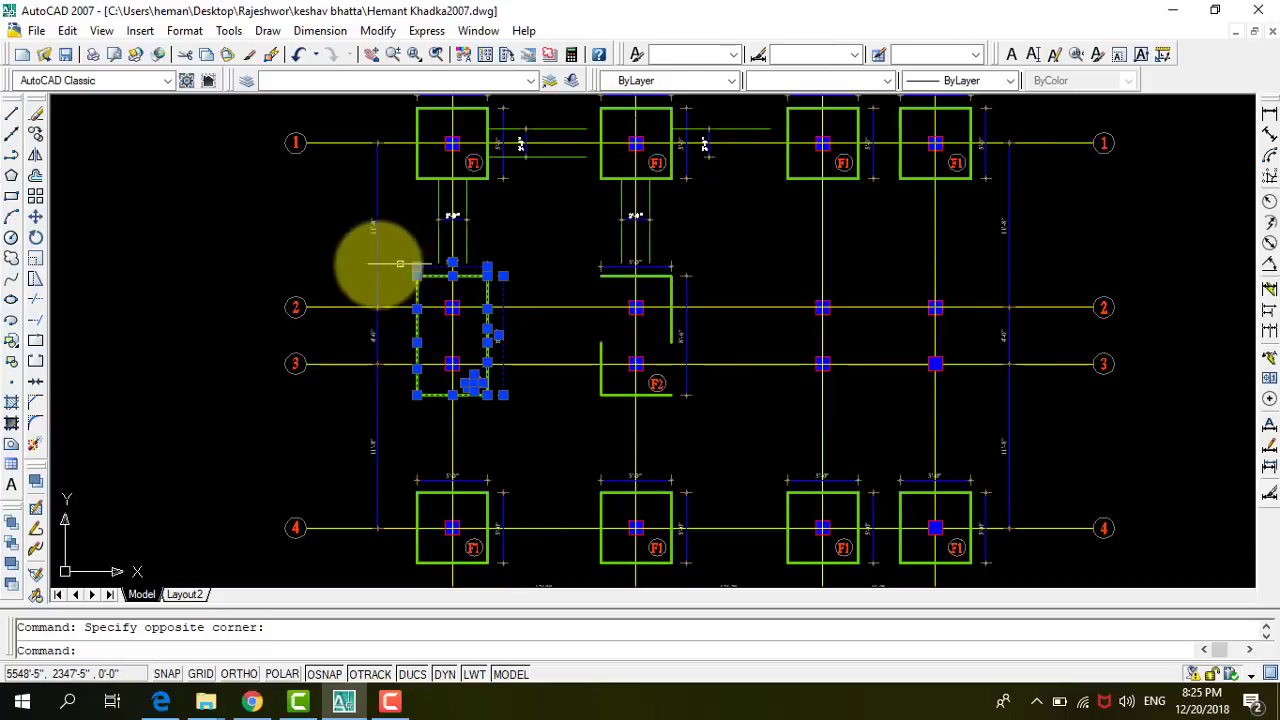
Copy the F2 footing to columns B, C and D, then save the drawing.
click(31, 139)
scroll(450, 310, up, 5)
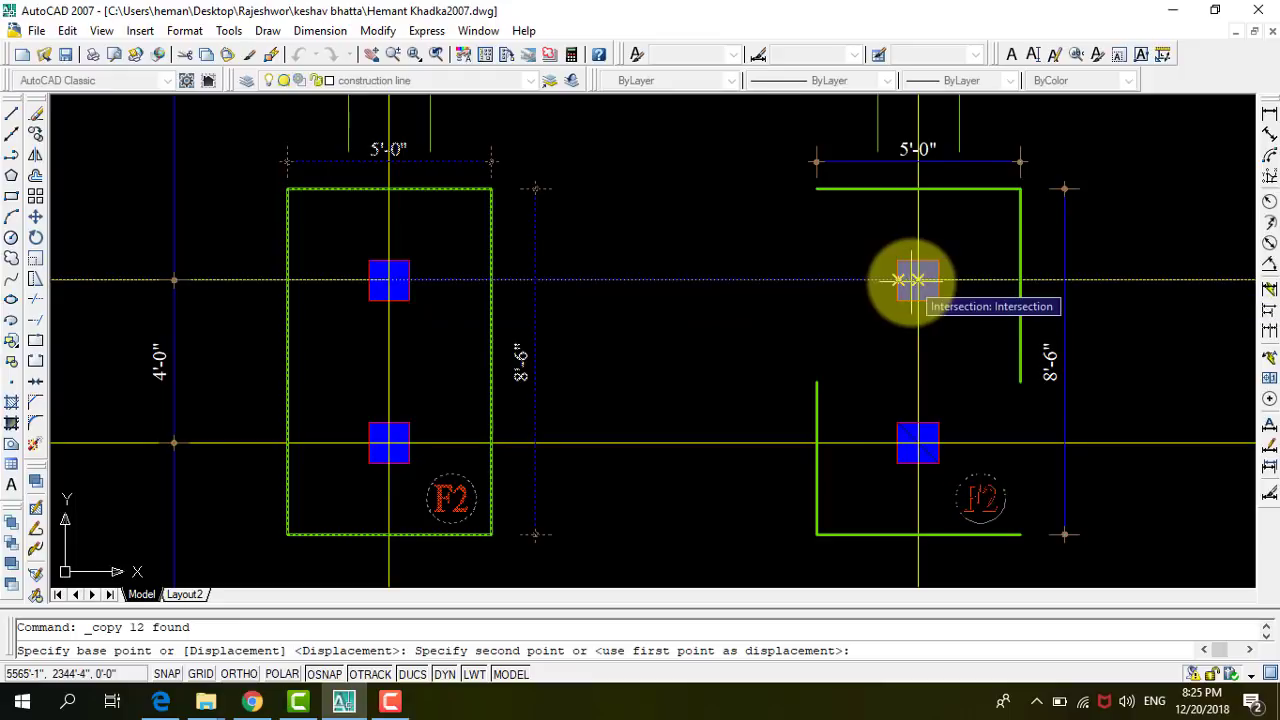
click(912, 280)
scroll(771, 309, down, 3)
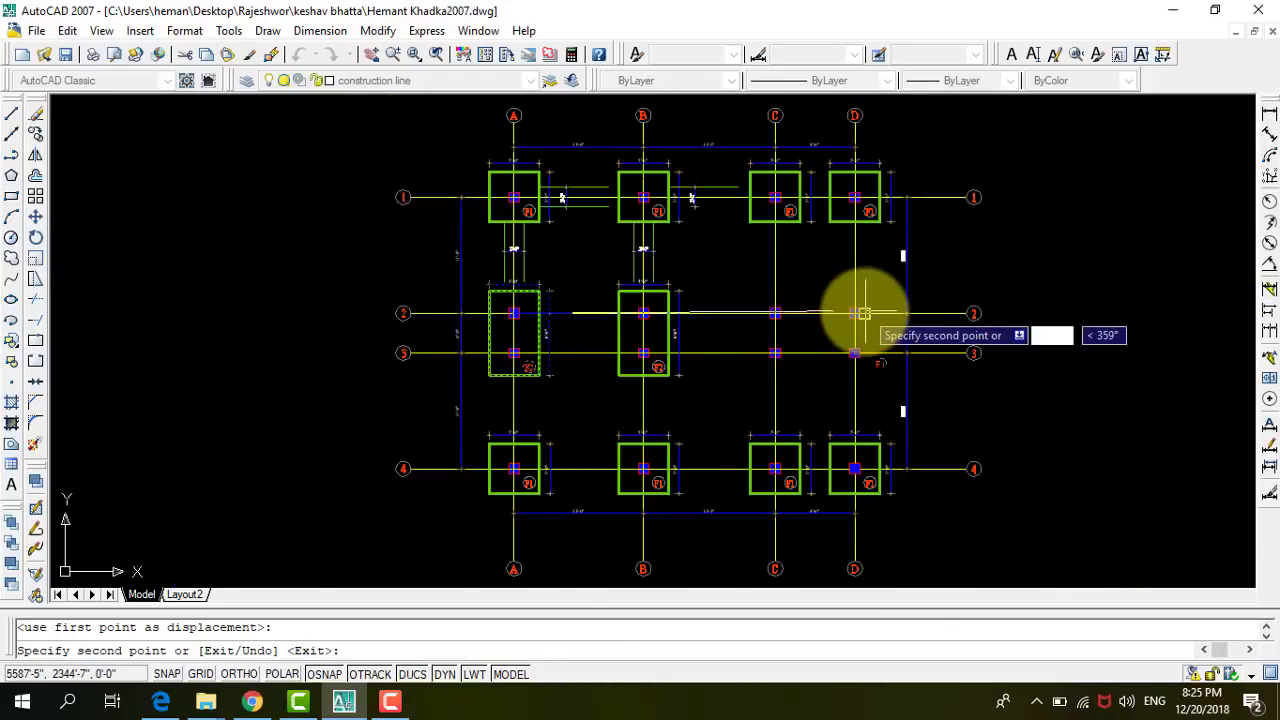
scroll(690, 330, up, 3)
scroll(690, 328, up, 4)
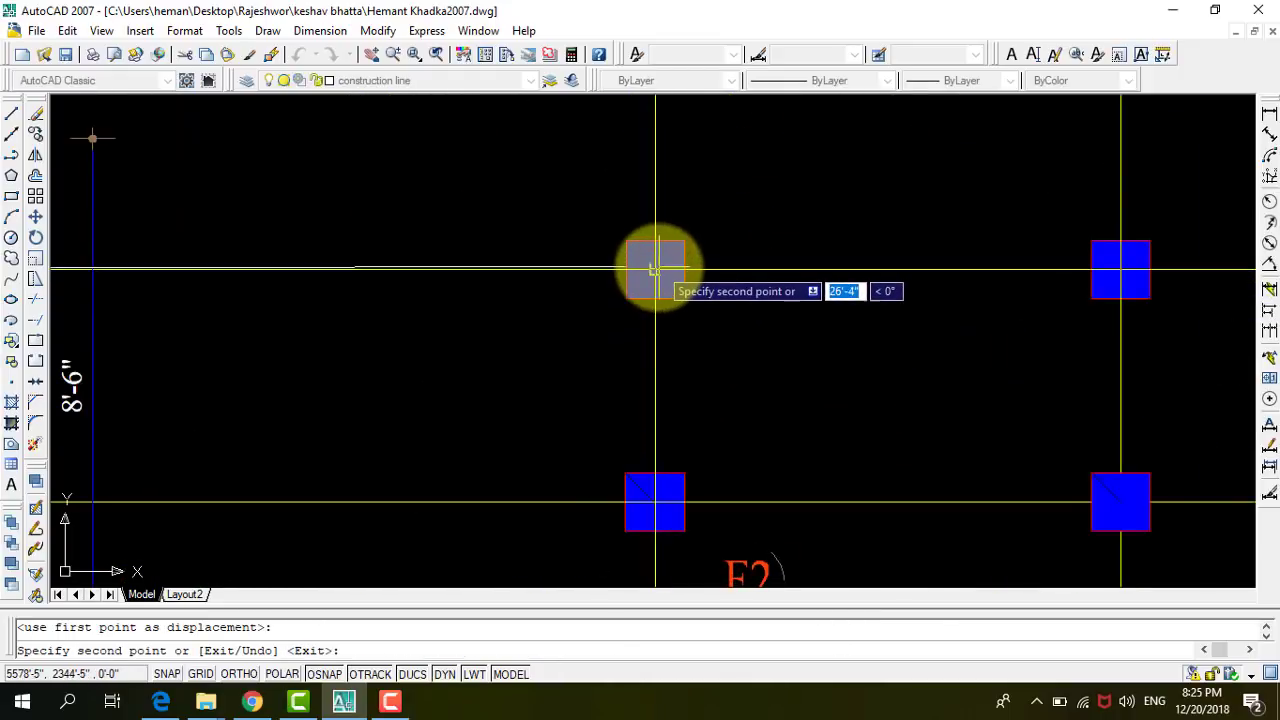
click(652, 270)
scroll(600, 277, down, 2)
scroll(700, 274, up, 3)
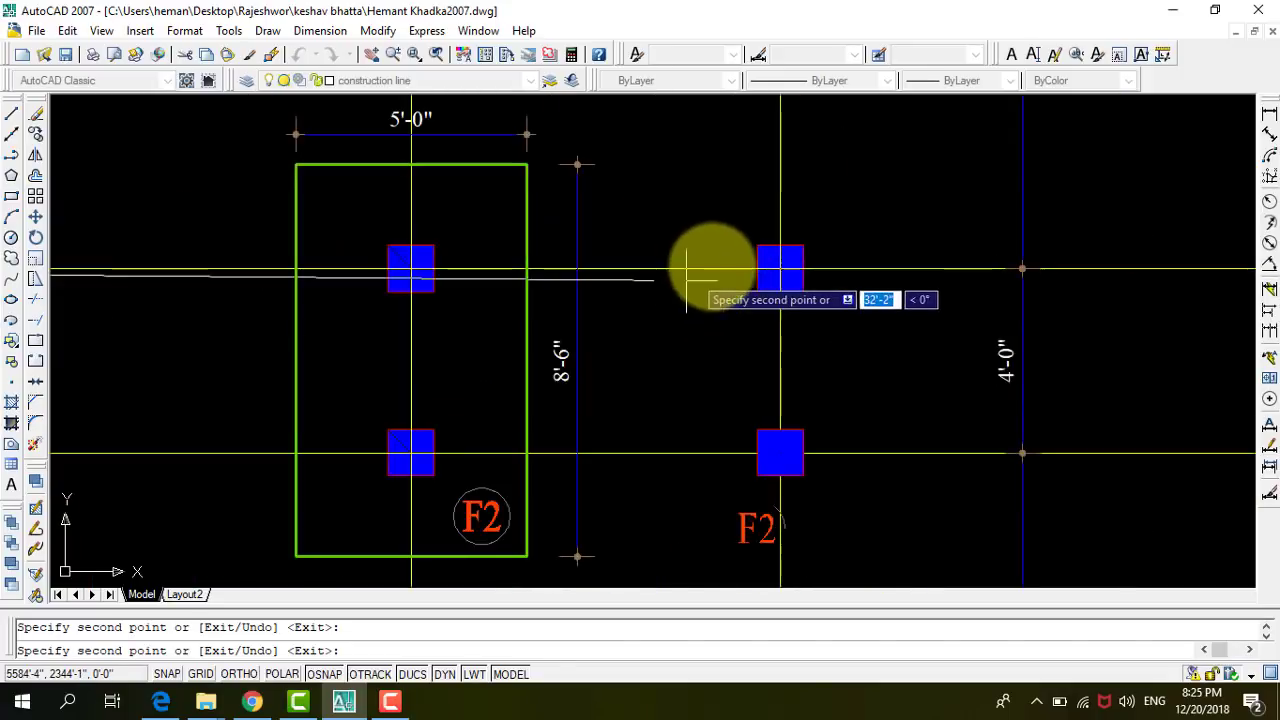
click(778, 268)
key(Escape)
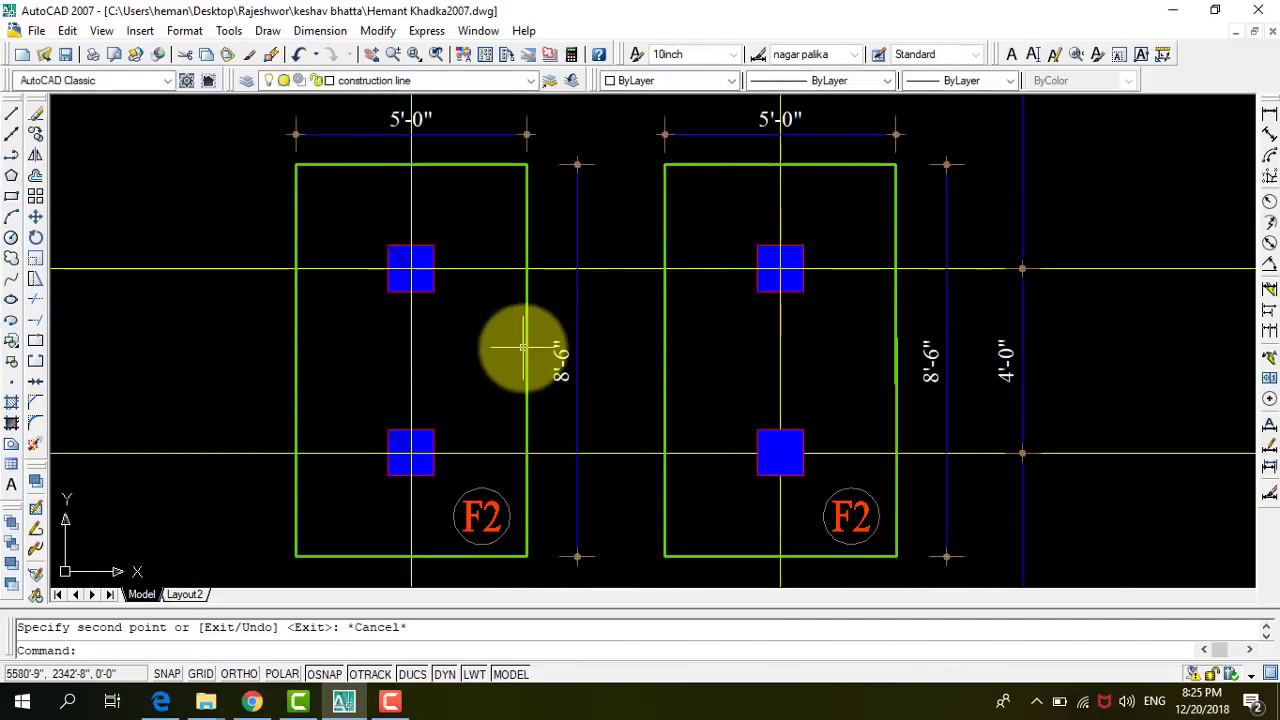
key(ctrl+s)
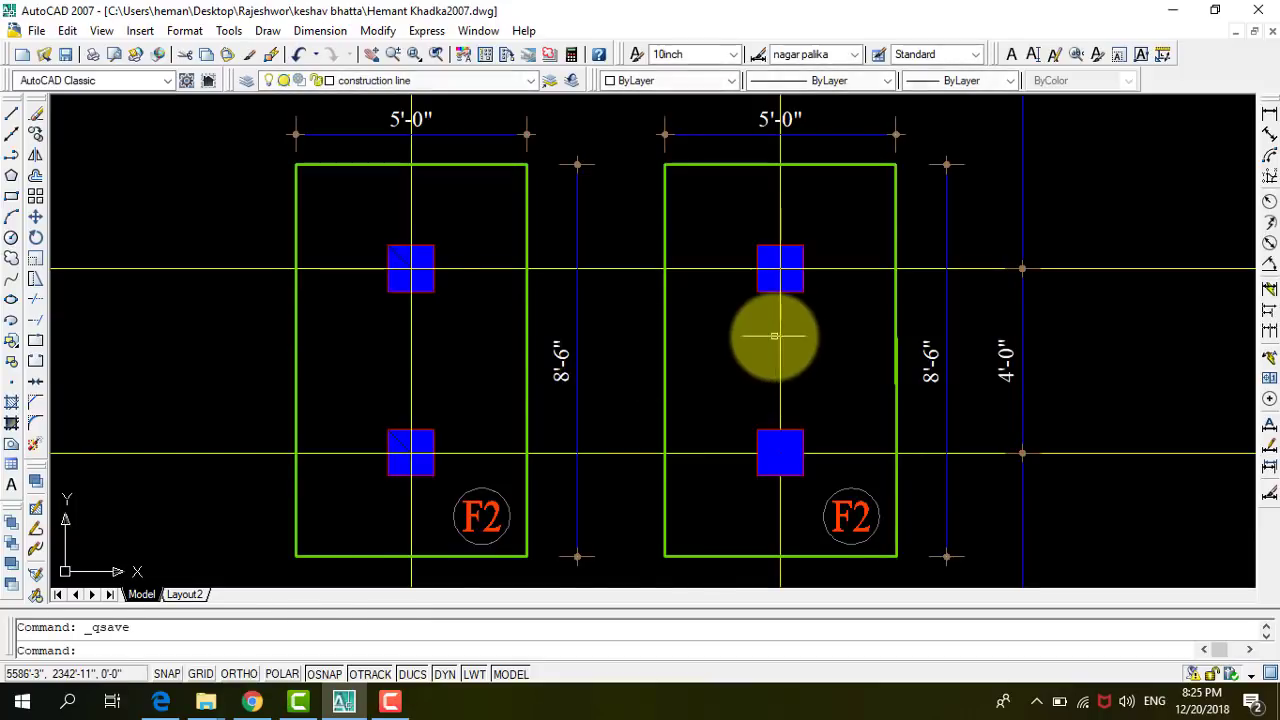
scroll(770, 334, down, 4)
Extend the upper and lower horizontal tie-beam lines to the middle F1 footing outline.
scroll(700, 334, down, 2)
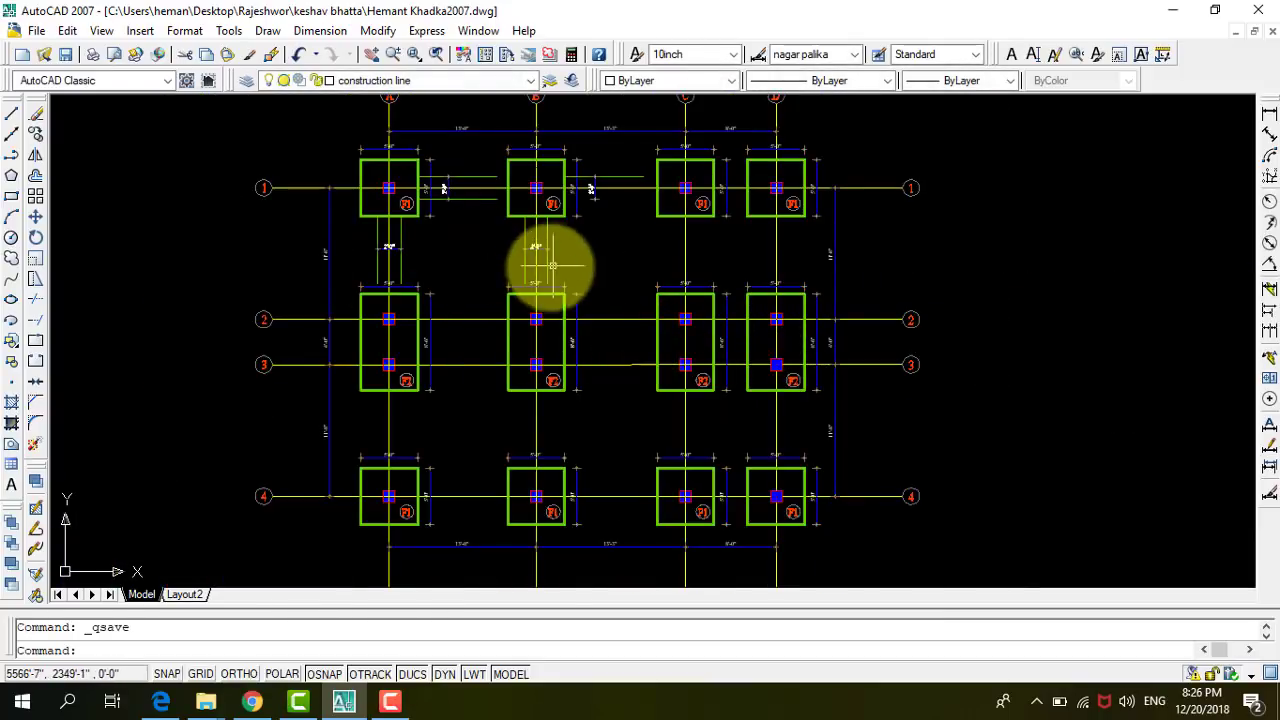
scroll(460, 125, up, 6)
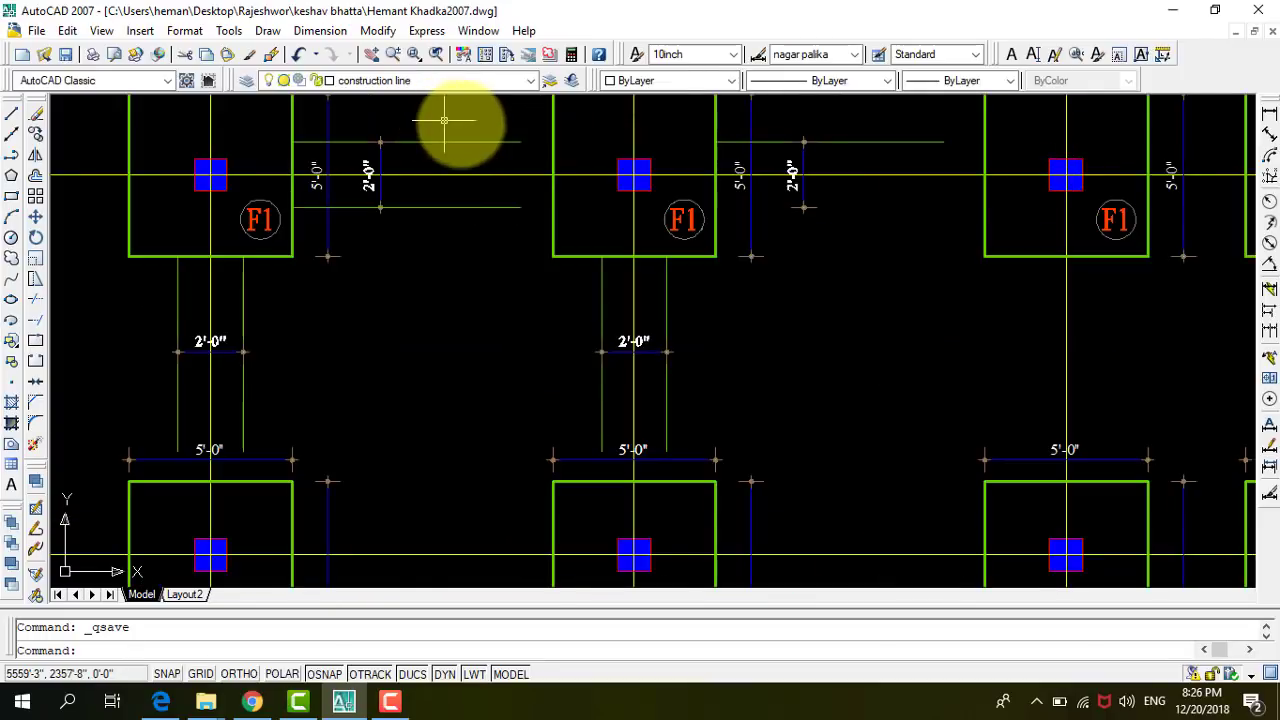
scroll(480, 145, down, 1)
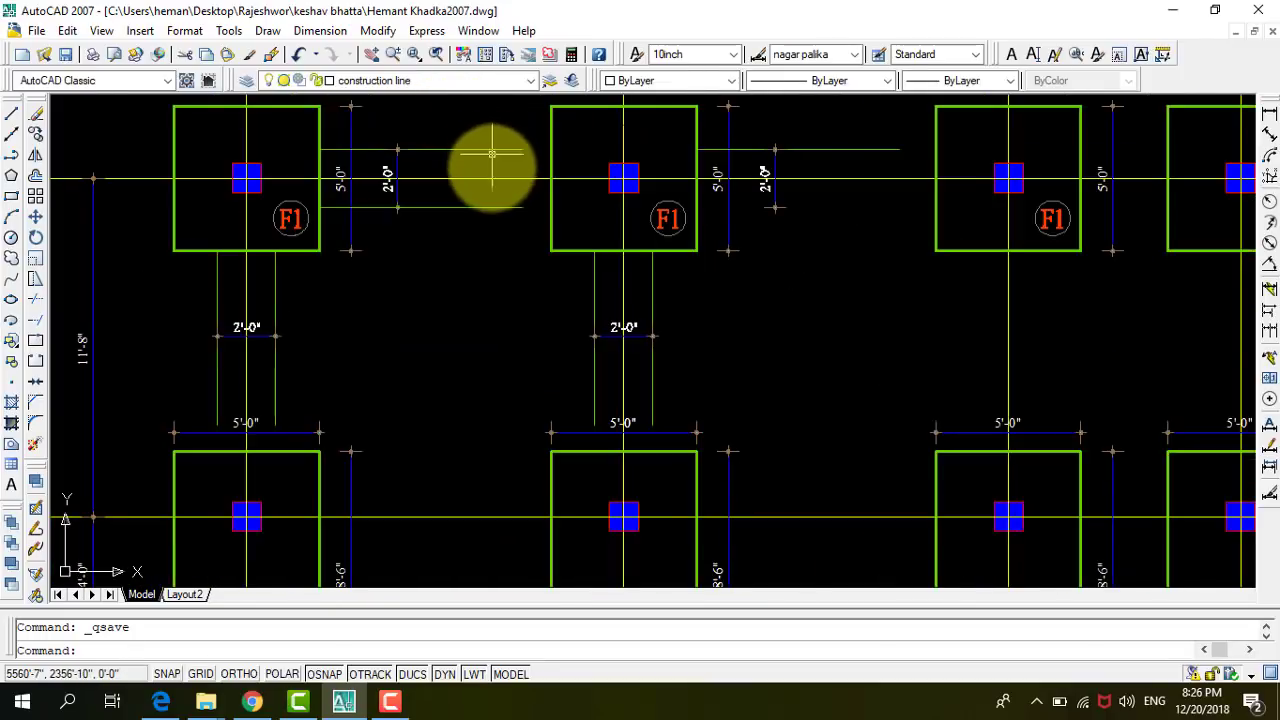
scroll(546, 136, up, 1)
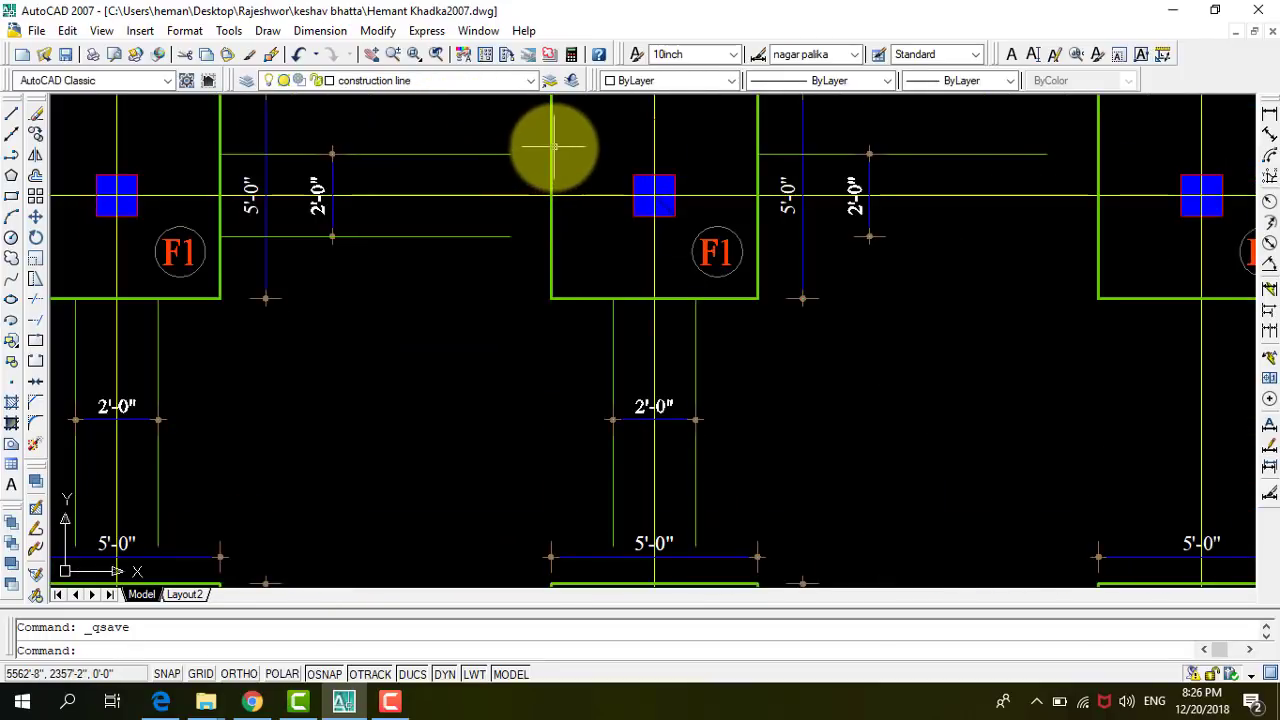
click(552, 145)
scroll(487, 316, down, 2)
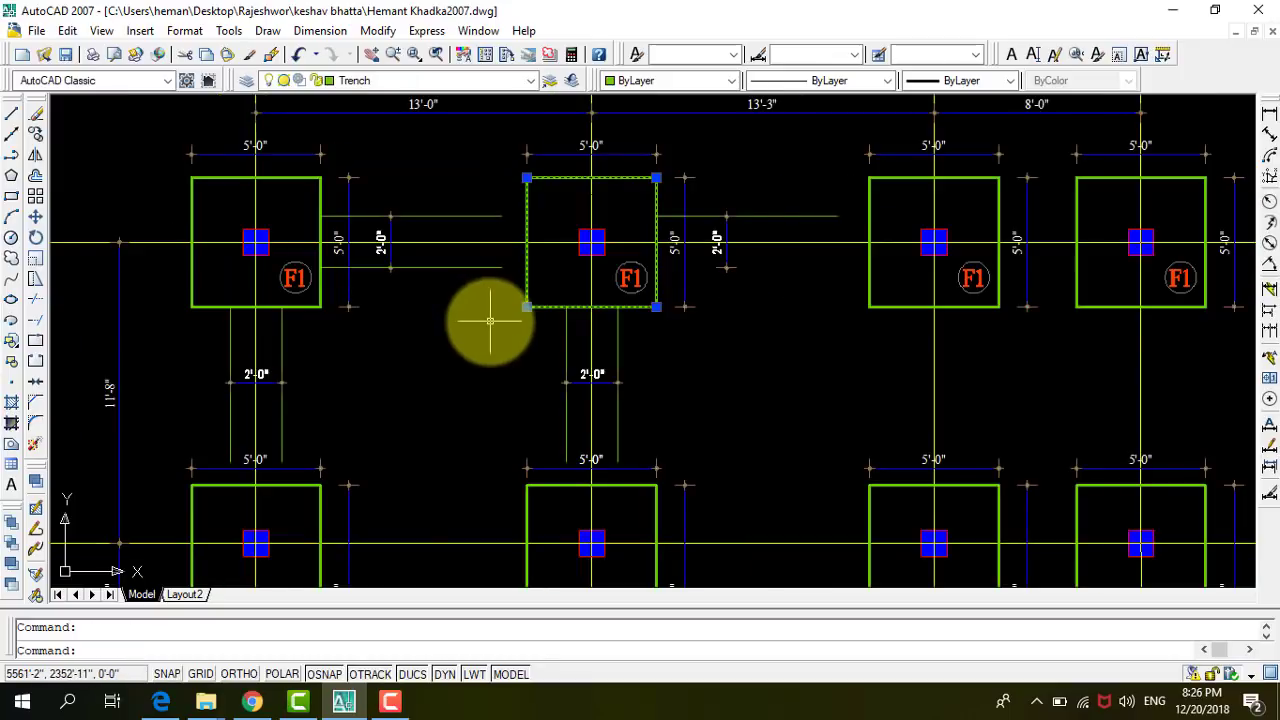
key(Escape)
scroll(499, 209, up, 2)
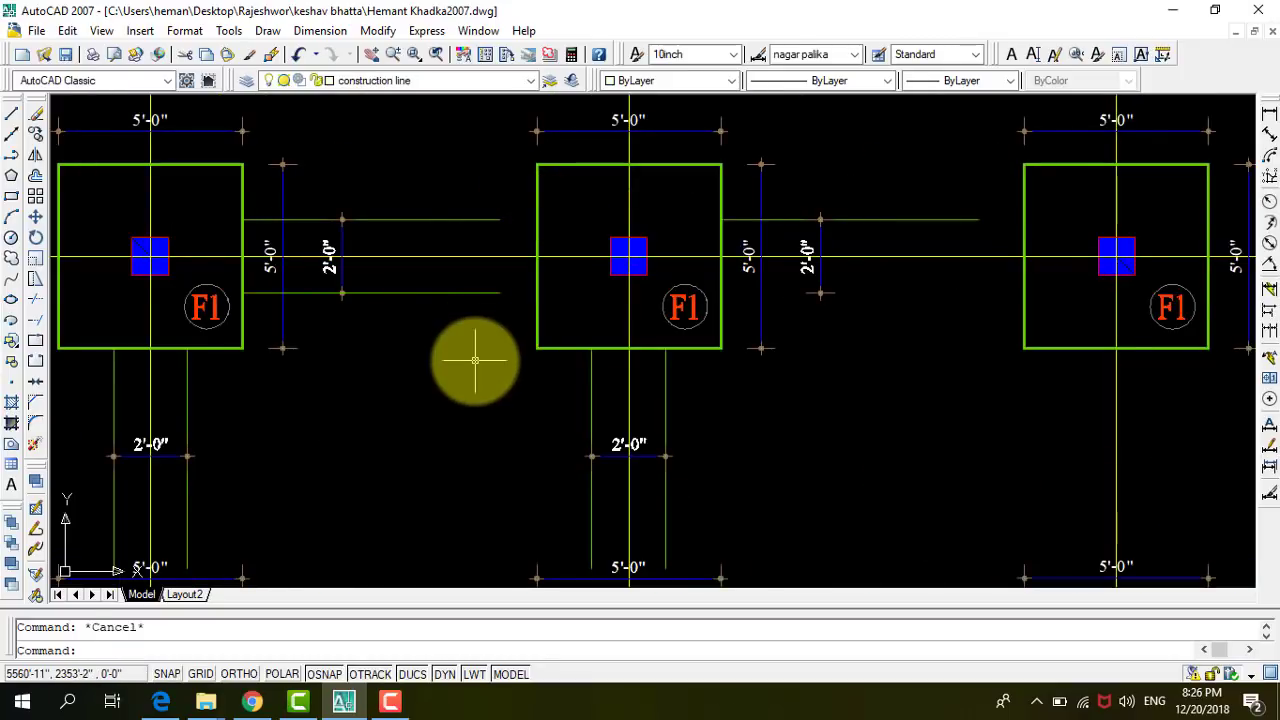
text(EX)
key(Return)
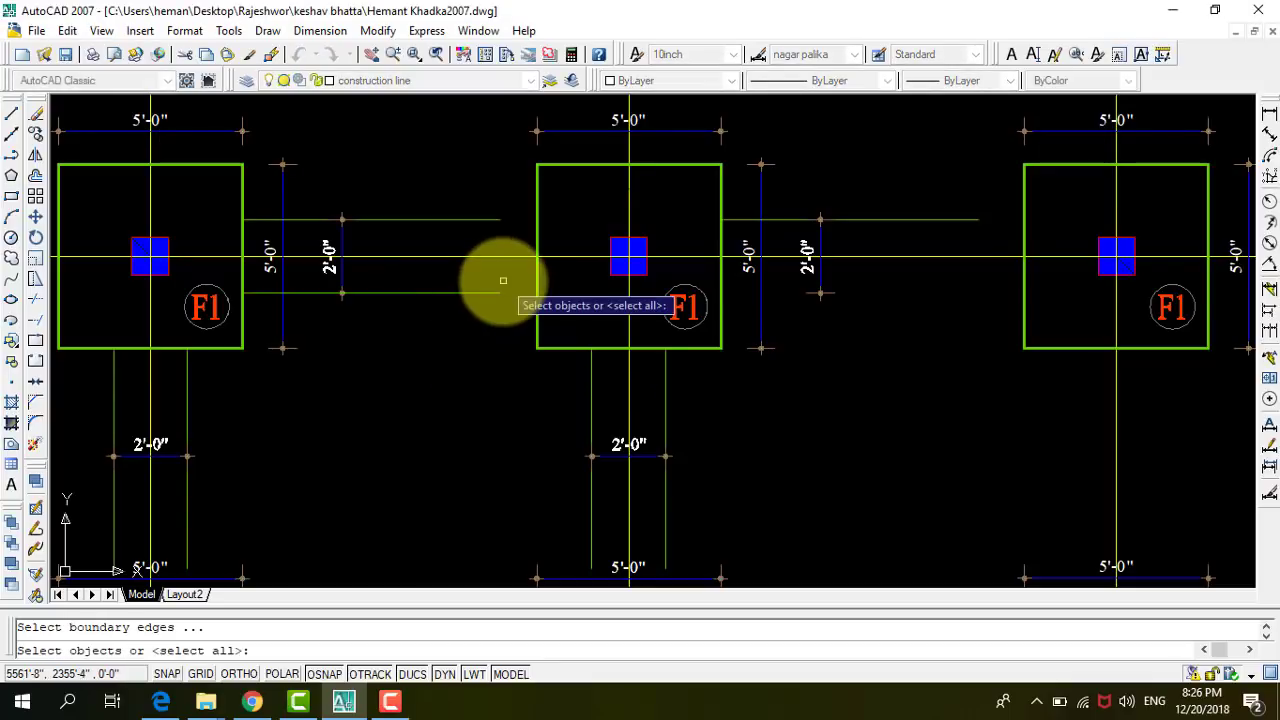
scroll(490, 280, up, 2)
scroll(483, 325, up, 1)
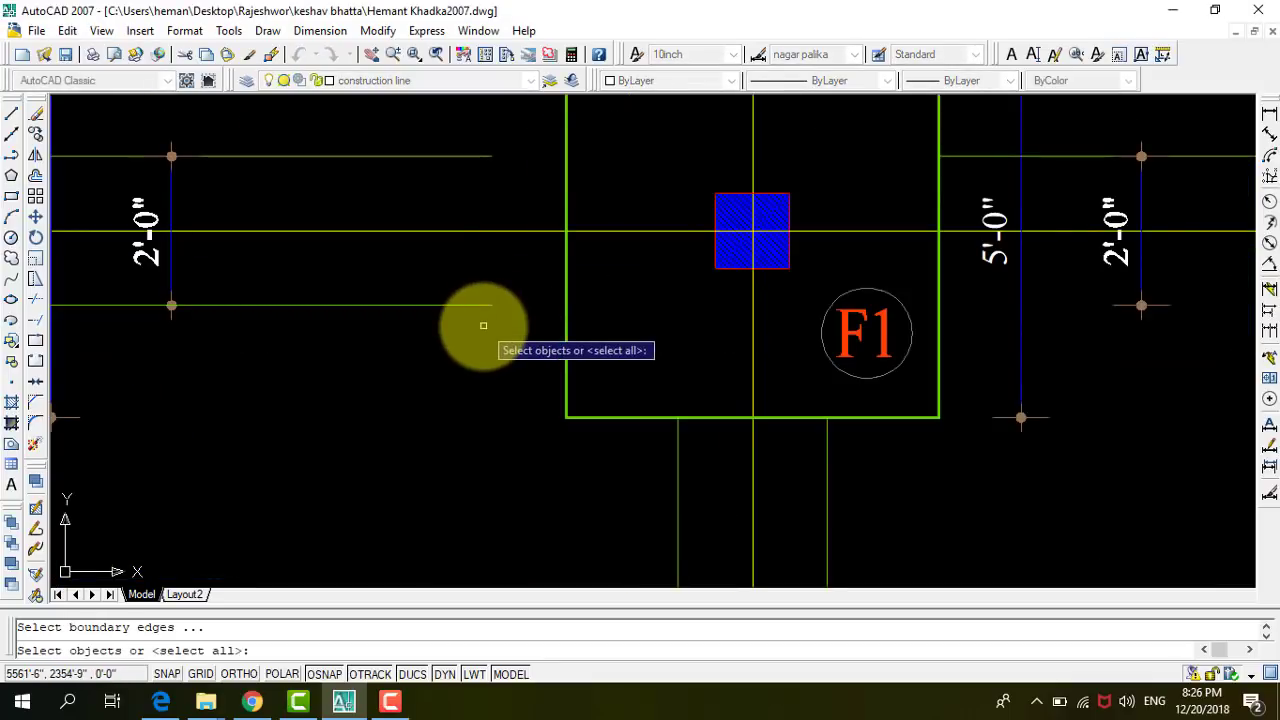
click(483, 325)
click(471, 286)
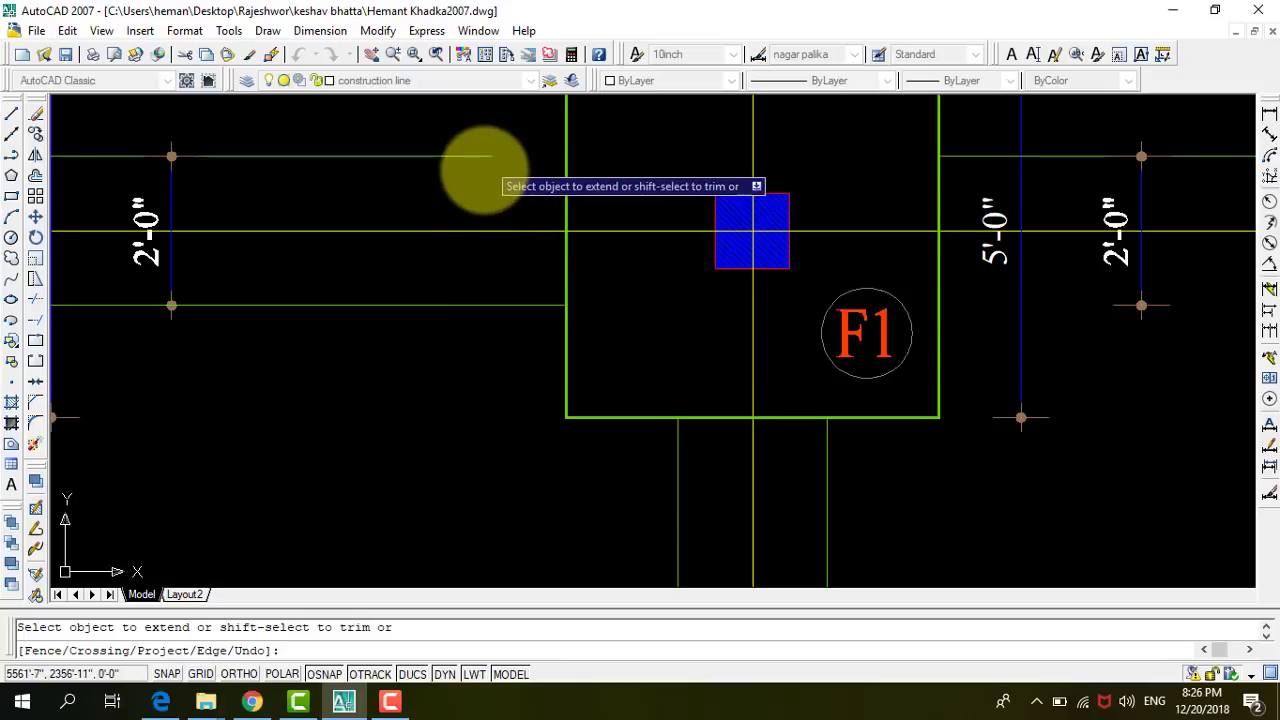
click(476, 158)
click(600, 108)
Extend the left and right vertical tie-beam lines so they meet the footing.
scroll(643, 220, down, 3)
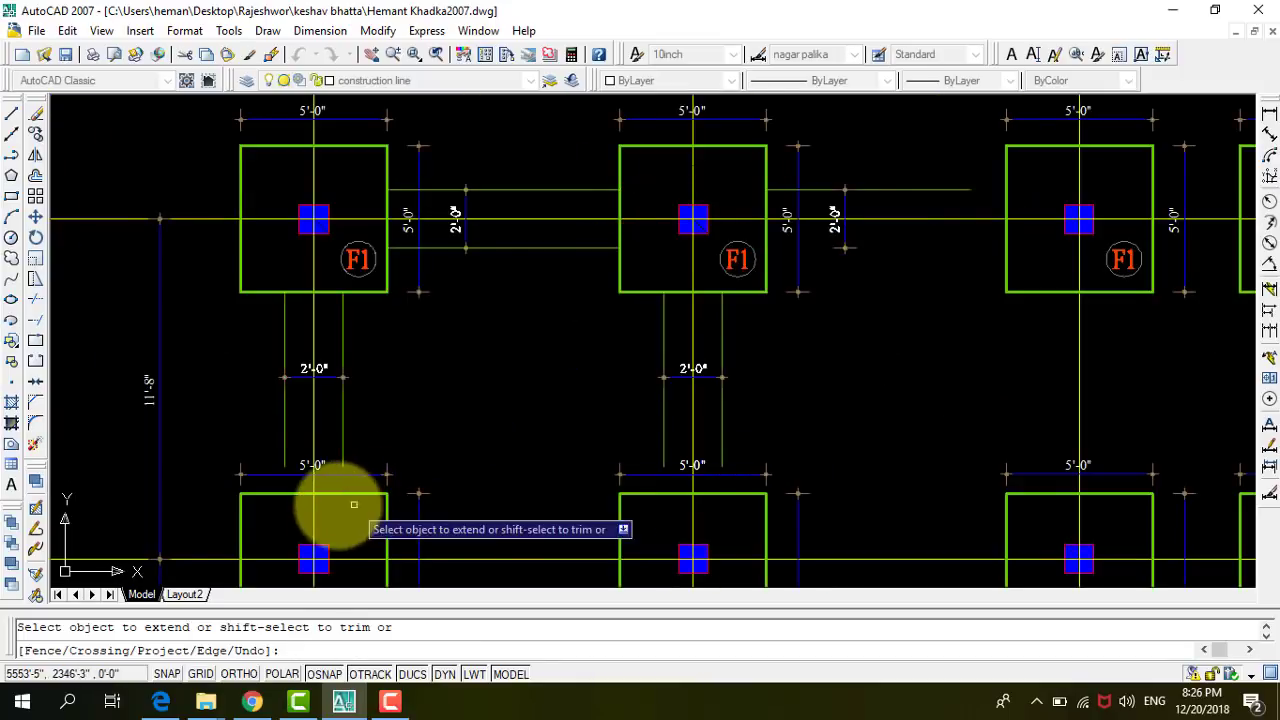
scroll(340, 464, up, 3)
click(337, 400)
click(290, 387)
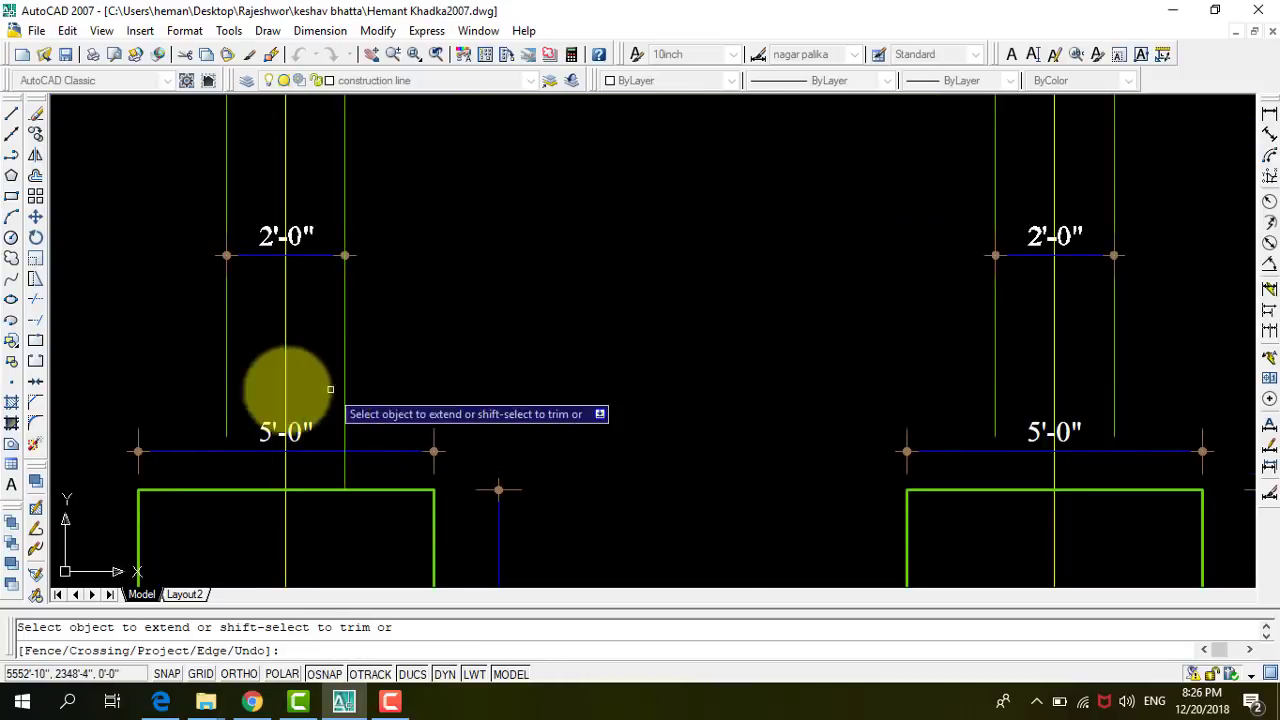
click(200, 363)
click(513, 413)
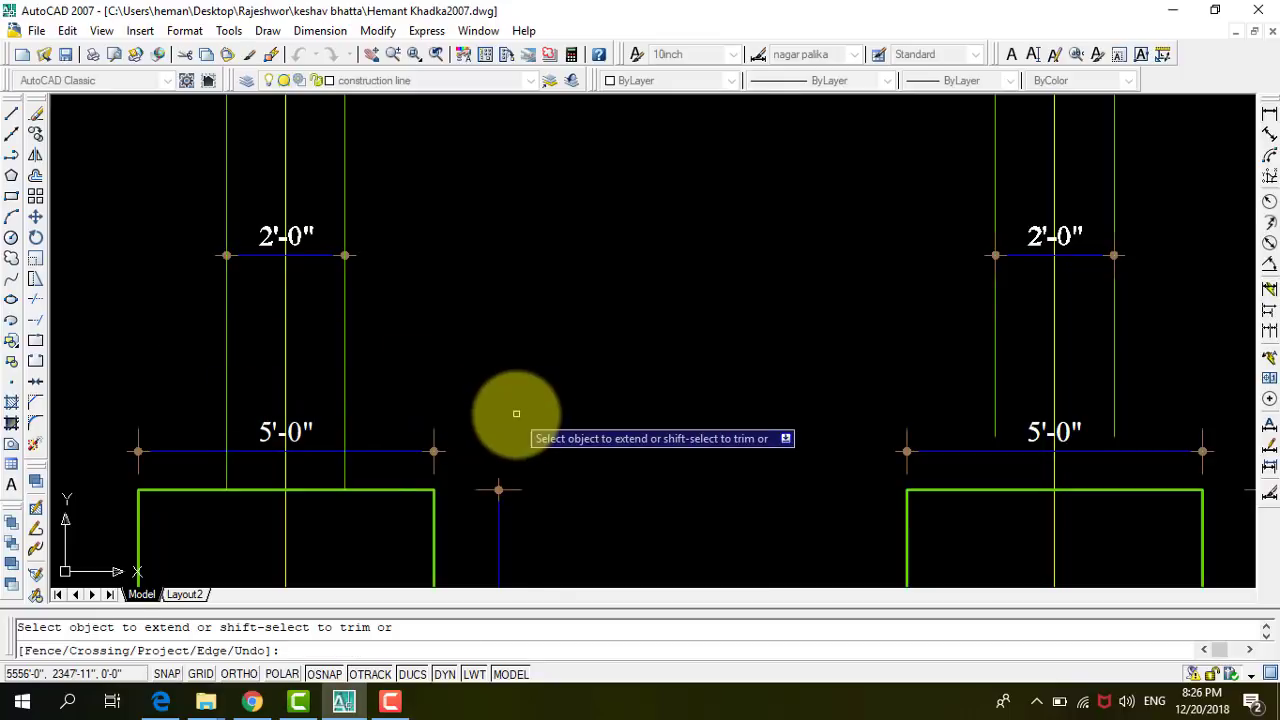
key(Escape)
scroll(520, 415, down, 3)
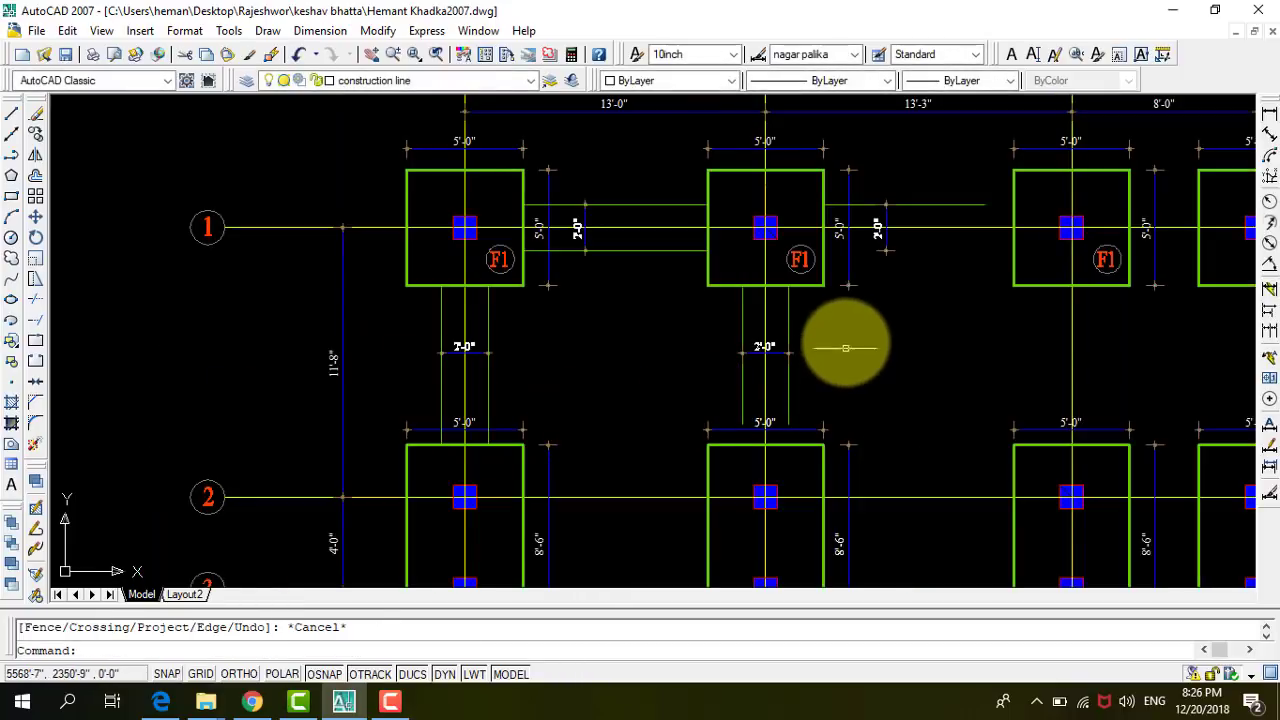
Erase the extra 2'-0" dimensions and the tie-beam line below the middle F1 footing.
scroll(930, 197, up, 3)
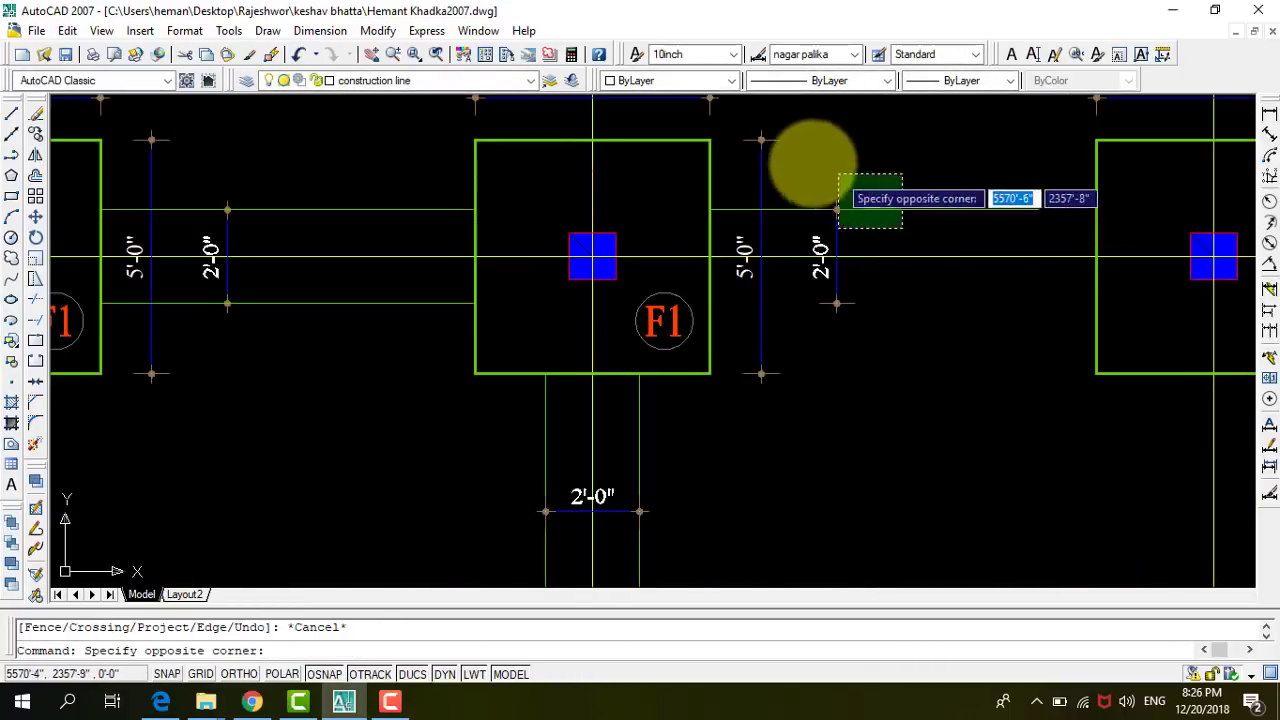
click(808, 168)
scroll(714, 394, down, 3)
scroll(683, 434, up, 3)
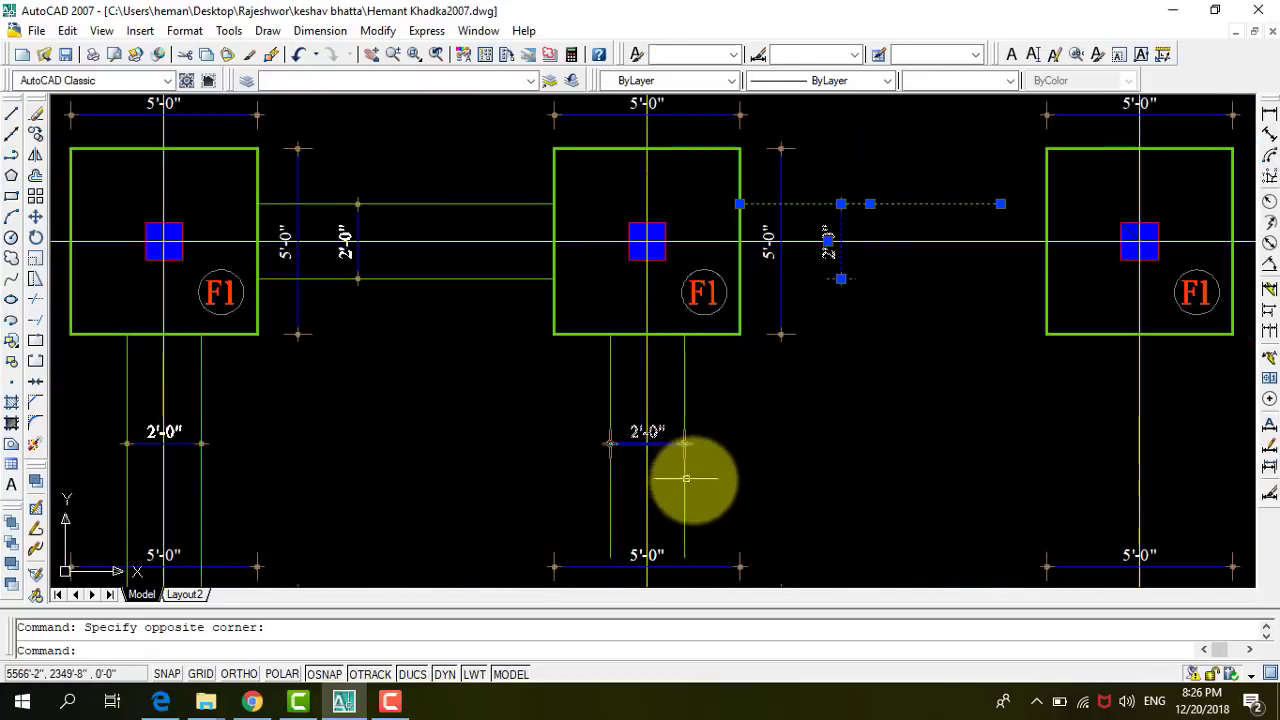
click(592, 428)
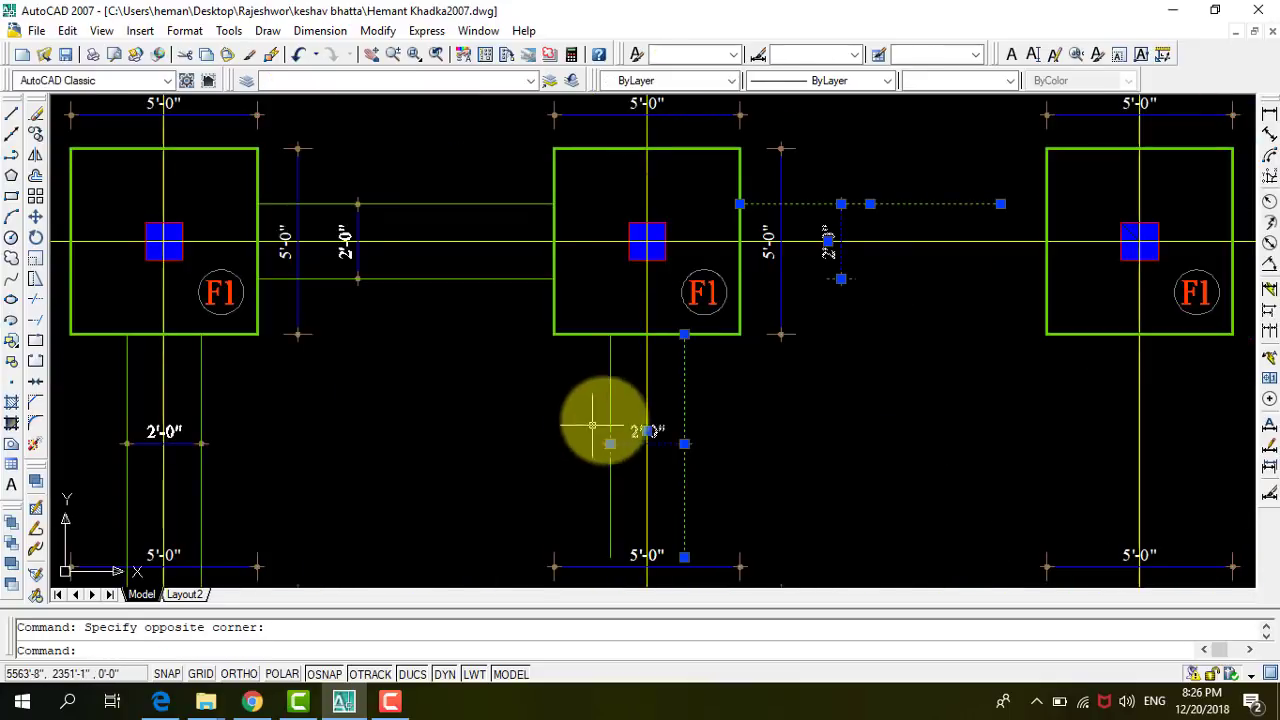
click(637, 403)
click(539, 397)
key(Delete)
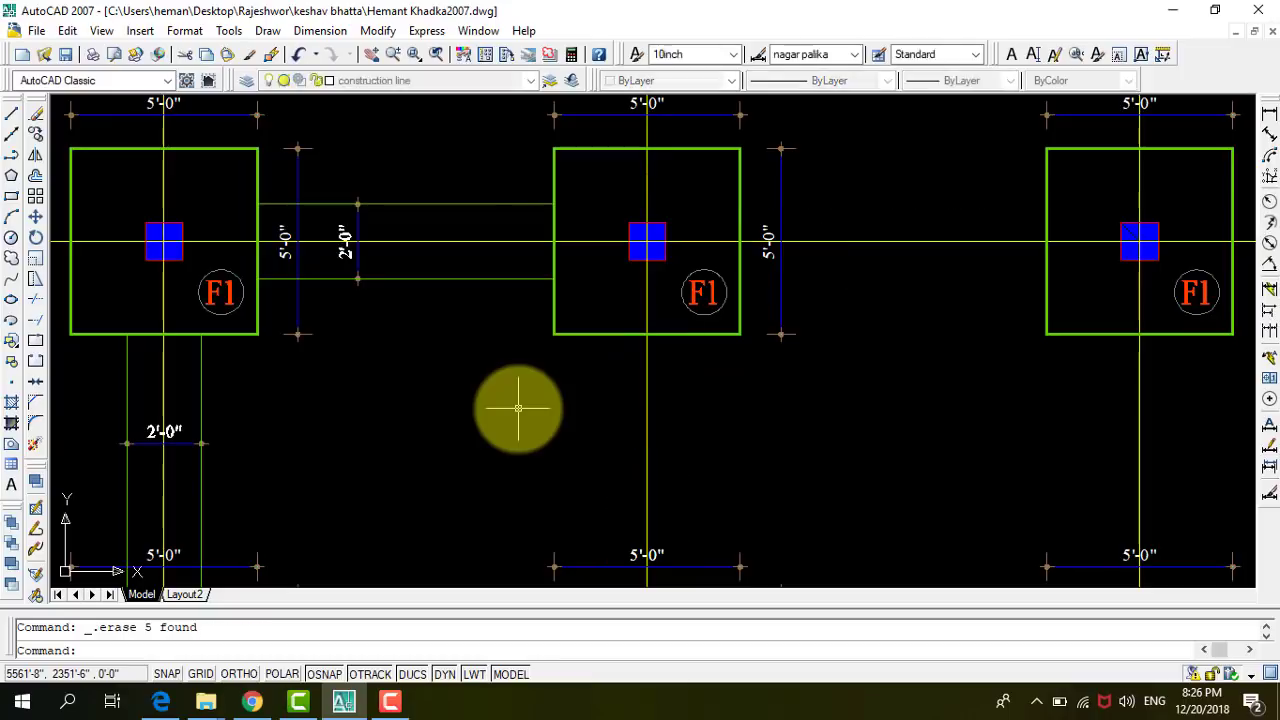
Select the remaining tie-beam lines together with their 2'-0" dimensions.
scroll(366, 209, up, 3)
click(385, 215)
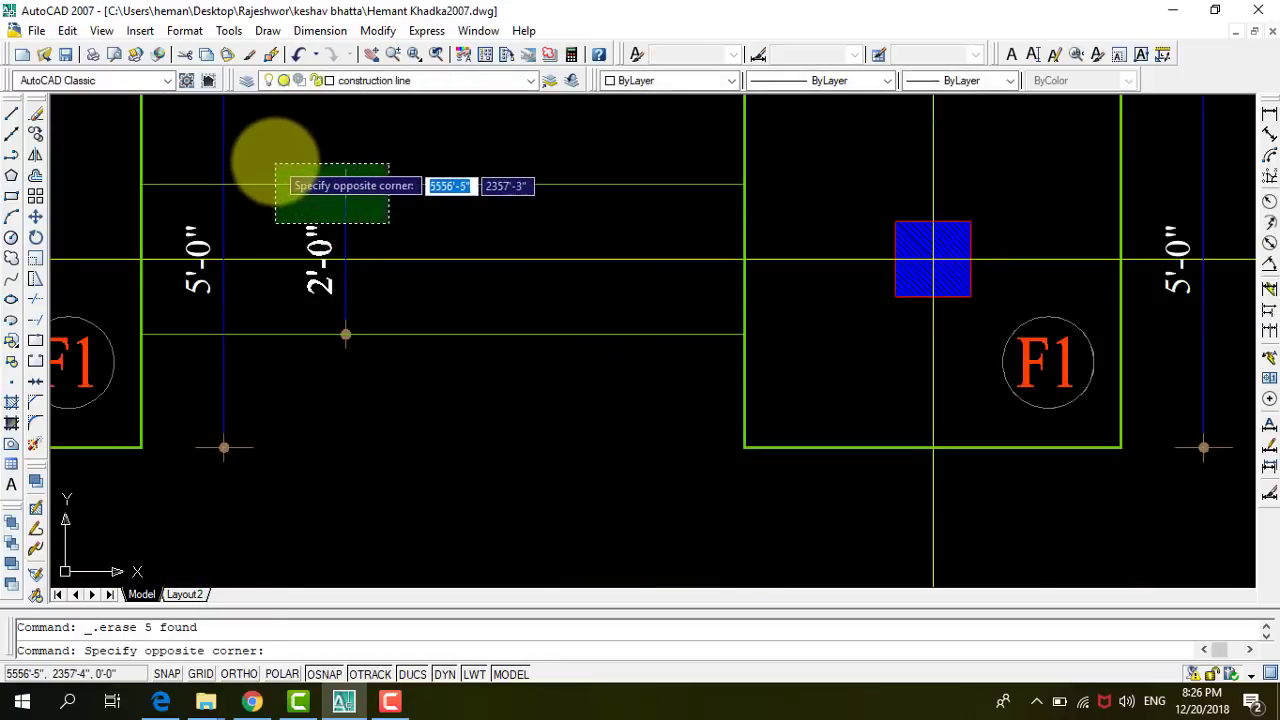
click(272, 158)
click(430, 360)
click(400, 305)
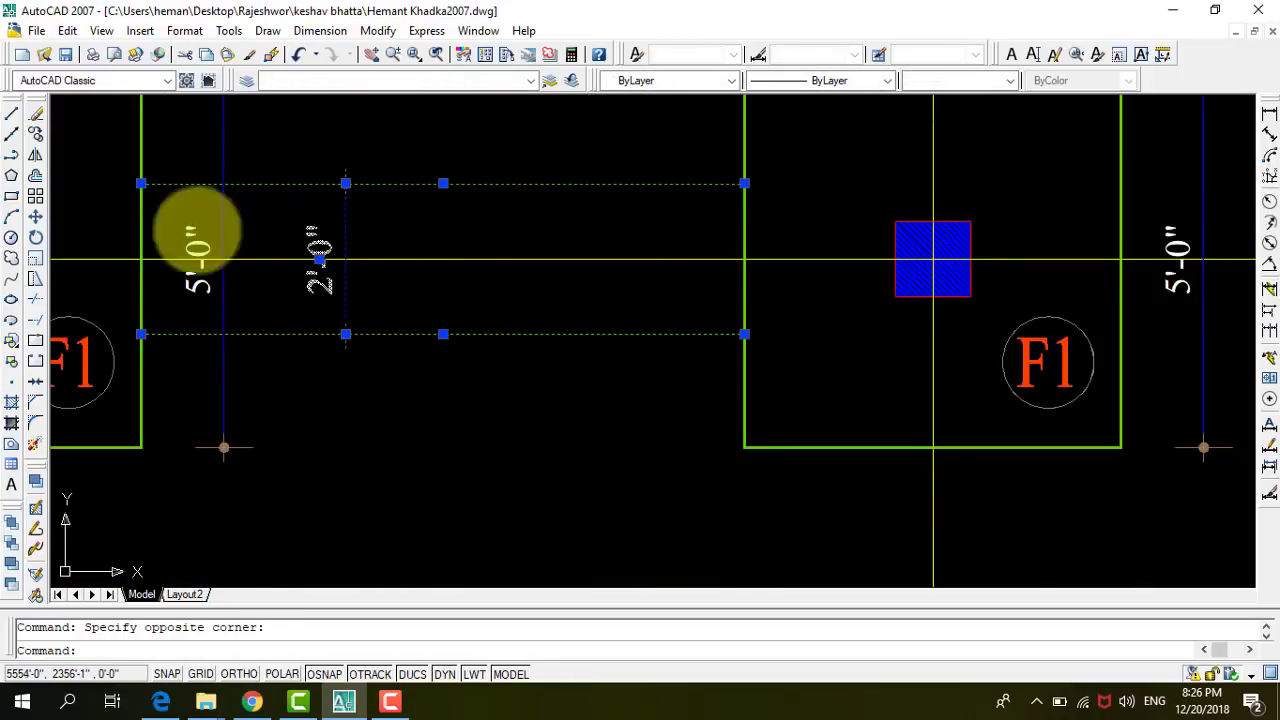
scroll(480, 225, down, 3)
scroll(345, 450, up, 3)
scroll(333, 437, up, 2)
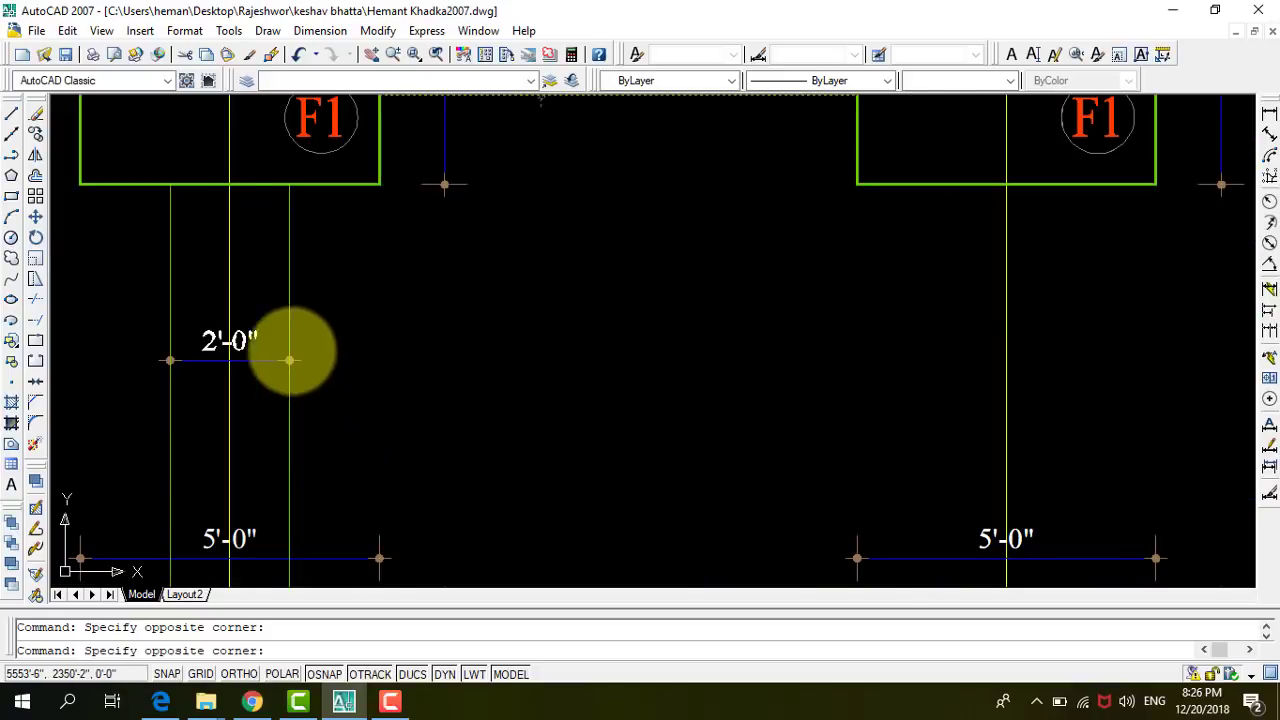
click(263, 303)
click(211, 288)
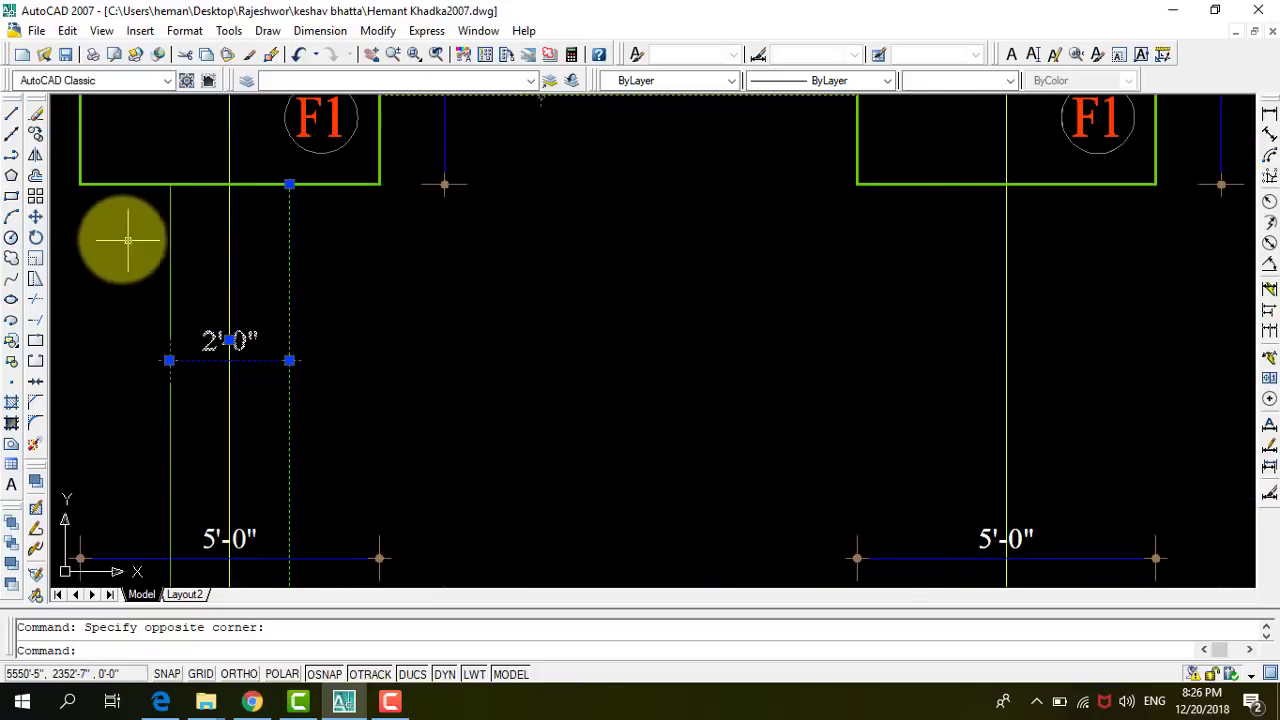
Copy the selected tie-beam lines and 2'-0" dimension from the column centre to the next F1 footing's centre.
click(35, 133)
scroll(737, 486, down, 3)
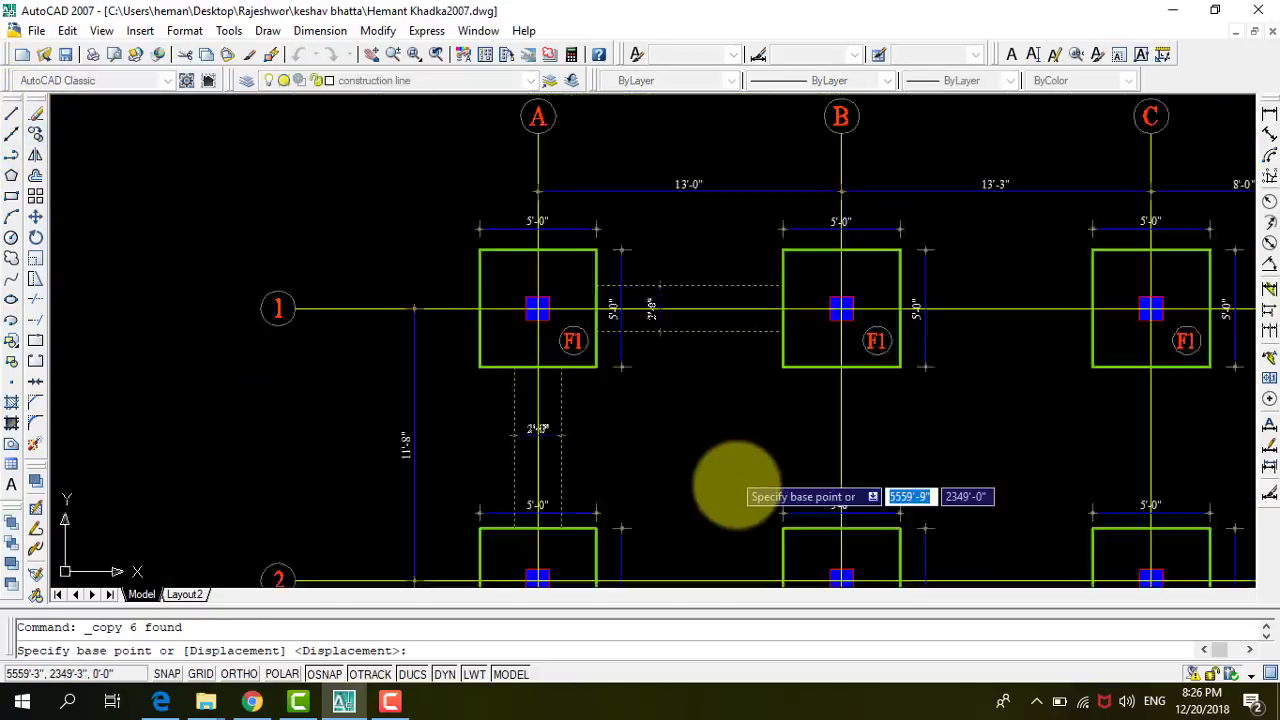
scroll(488, 245, up, 3)
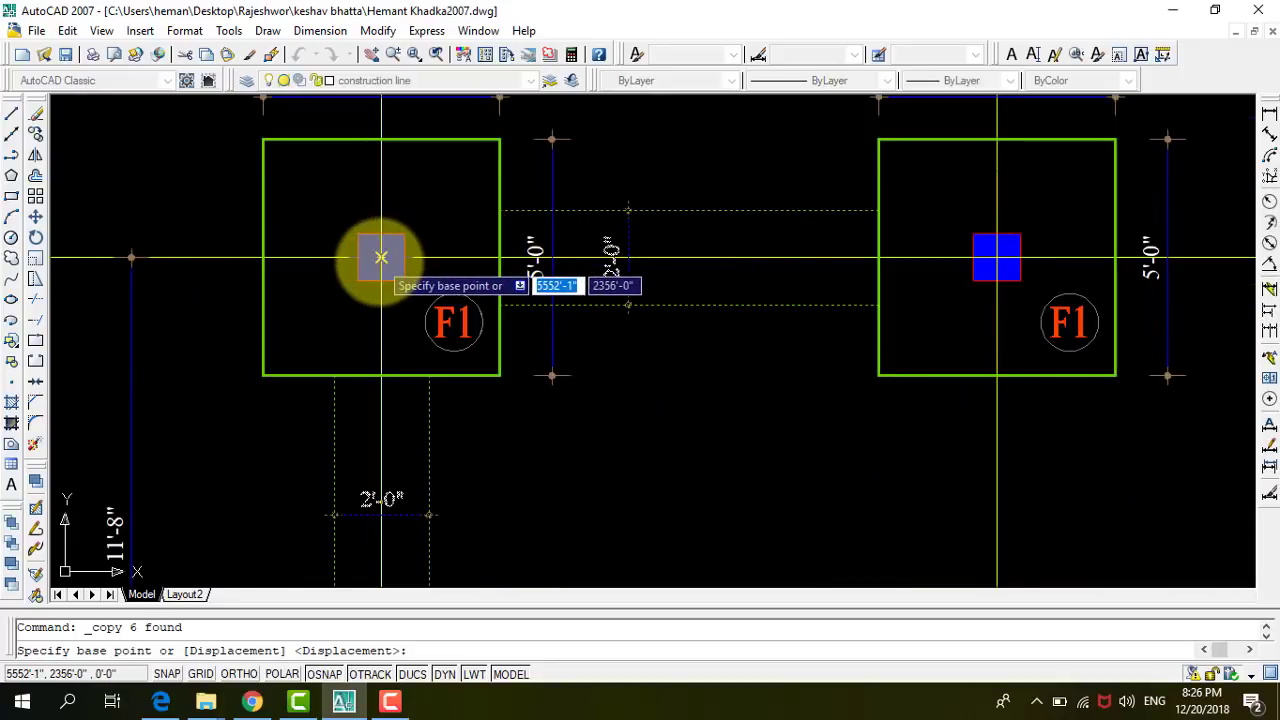
click(381, 258)
scroll(240, 334, down, 3)
scroll(690, 300, up, 2)
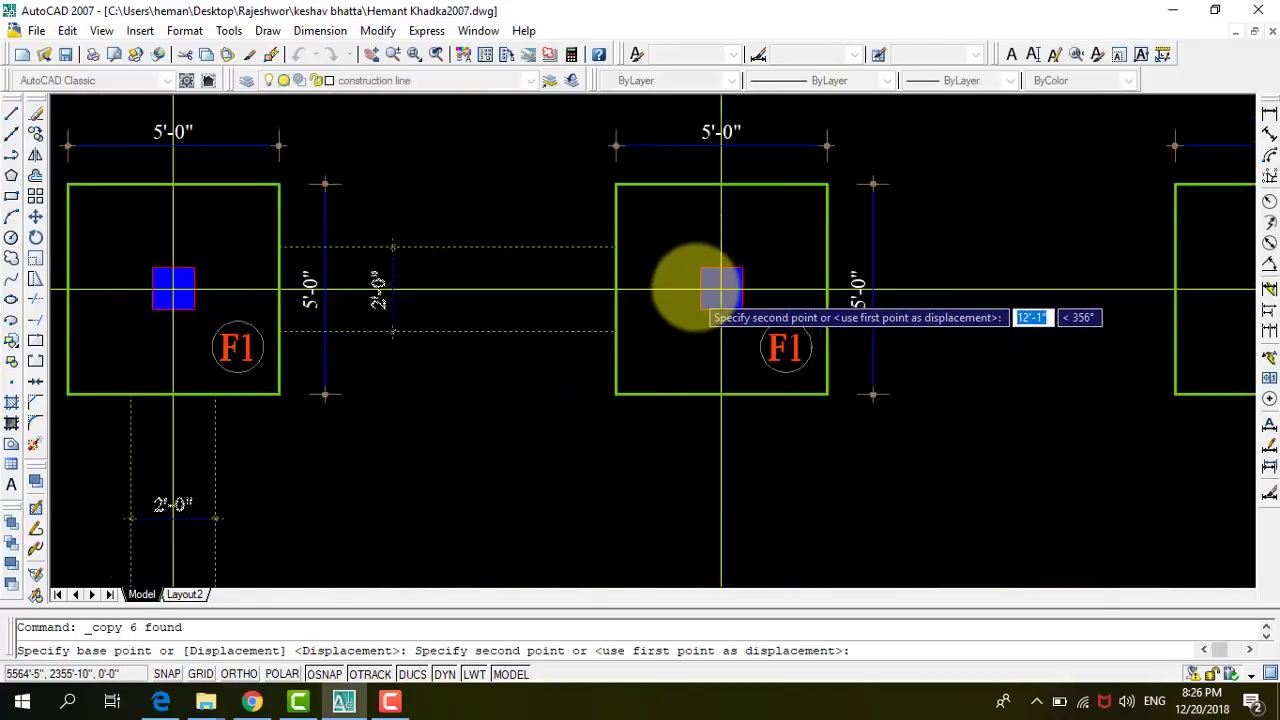
scroll(700, 290, up, 3)
click(746, 288)
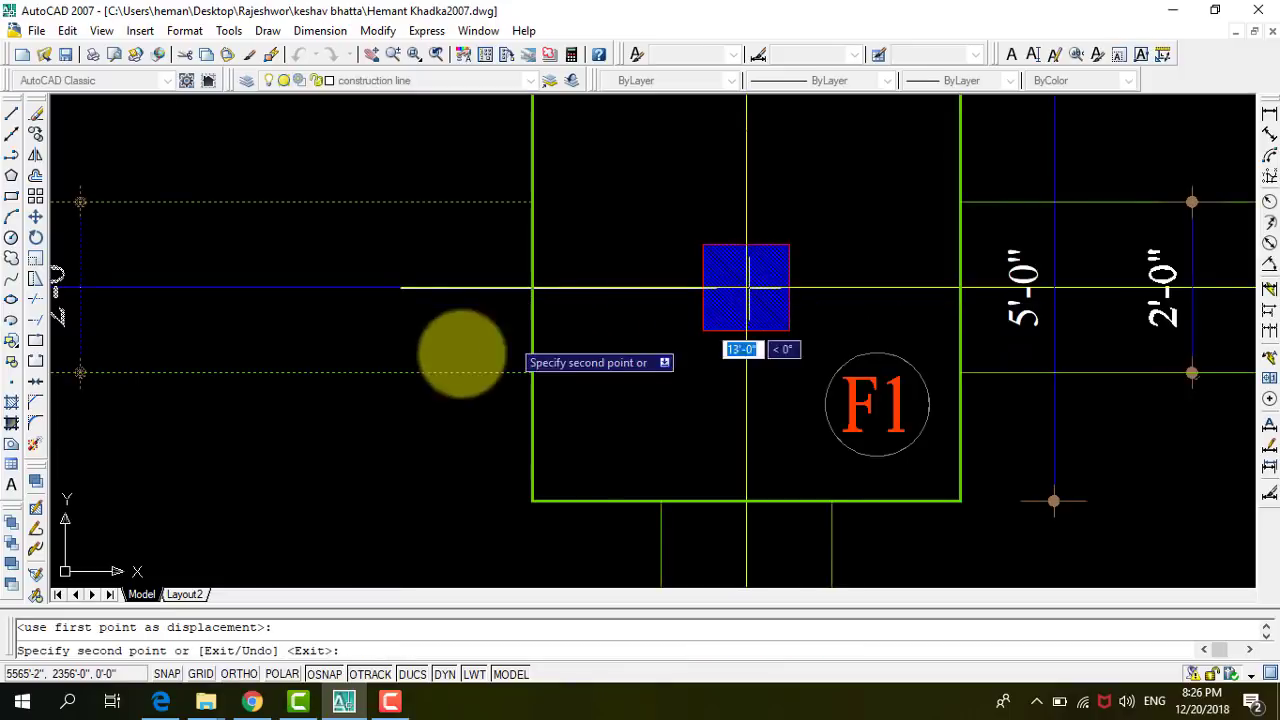
scroll(240, 408, down, 3)
scroll(245, 400, down, 1)
scroll(660, 380, up, 3)
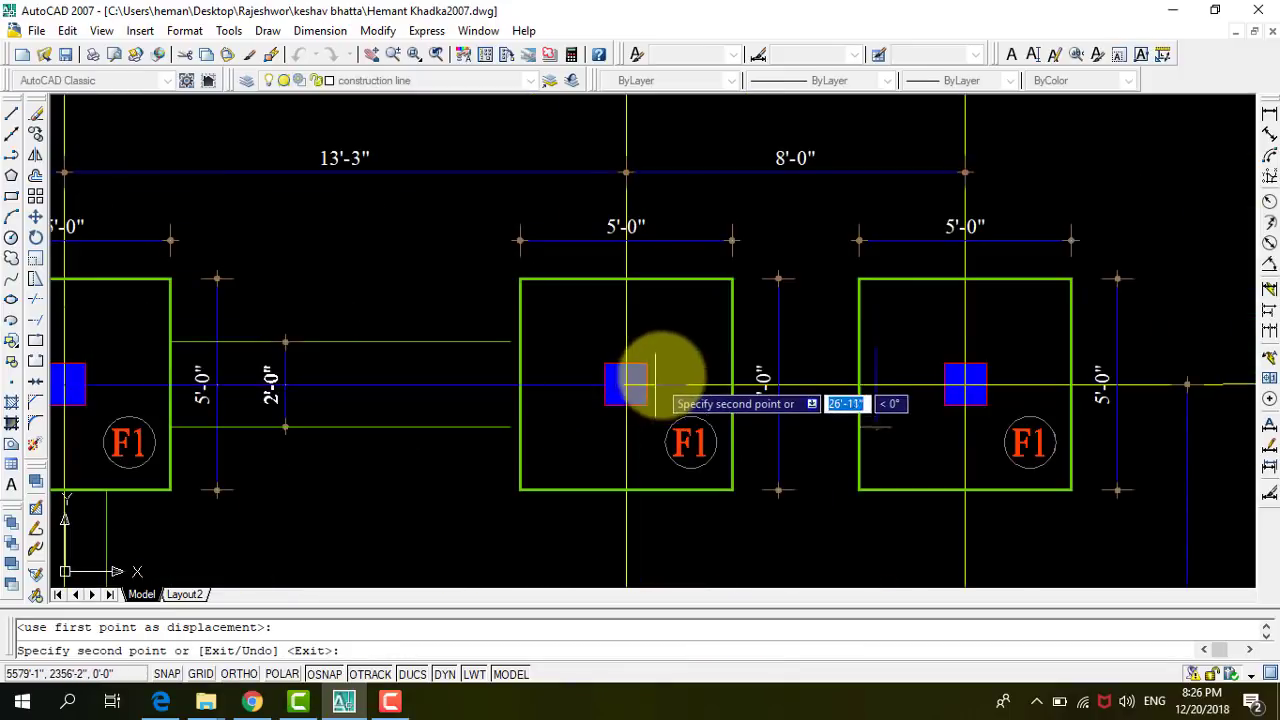
scroll(690, 320, down, 1)
scroll(465, 330, down, 2)
scroll(500, 290, down, 2)
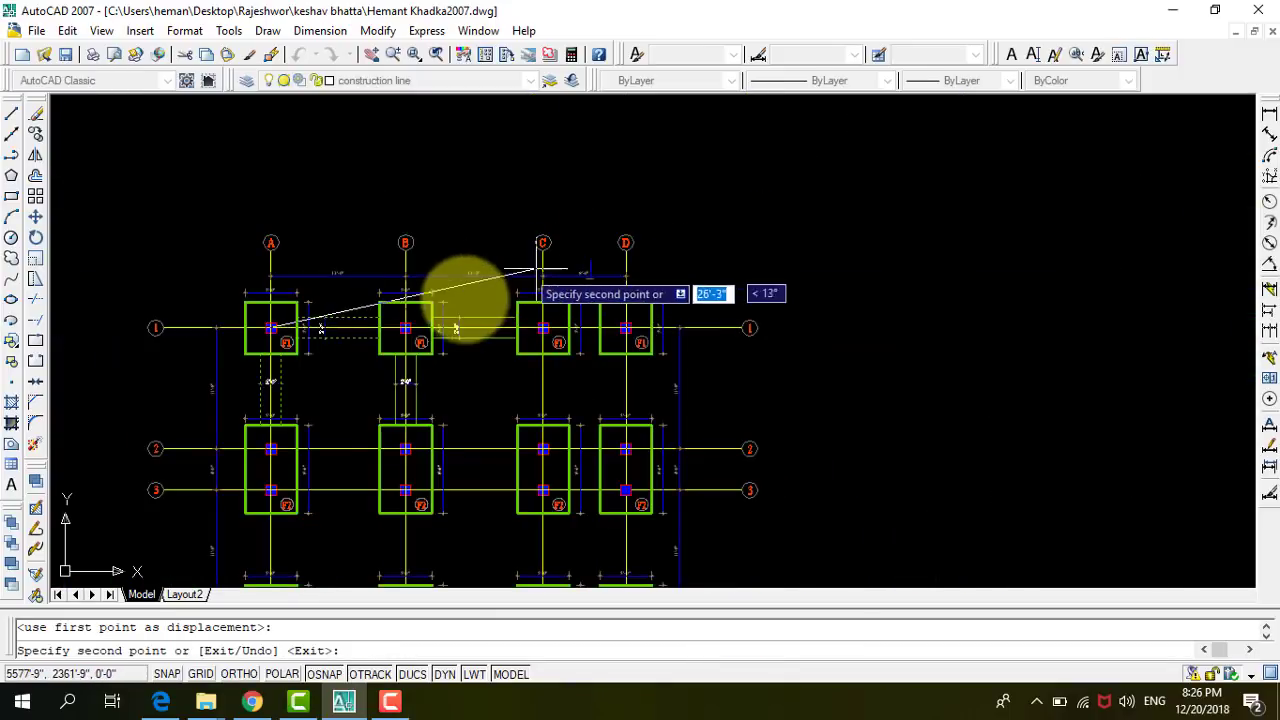
key(Escape)
scroll(557, 286, up, 4)
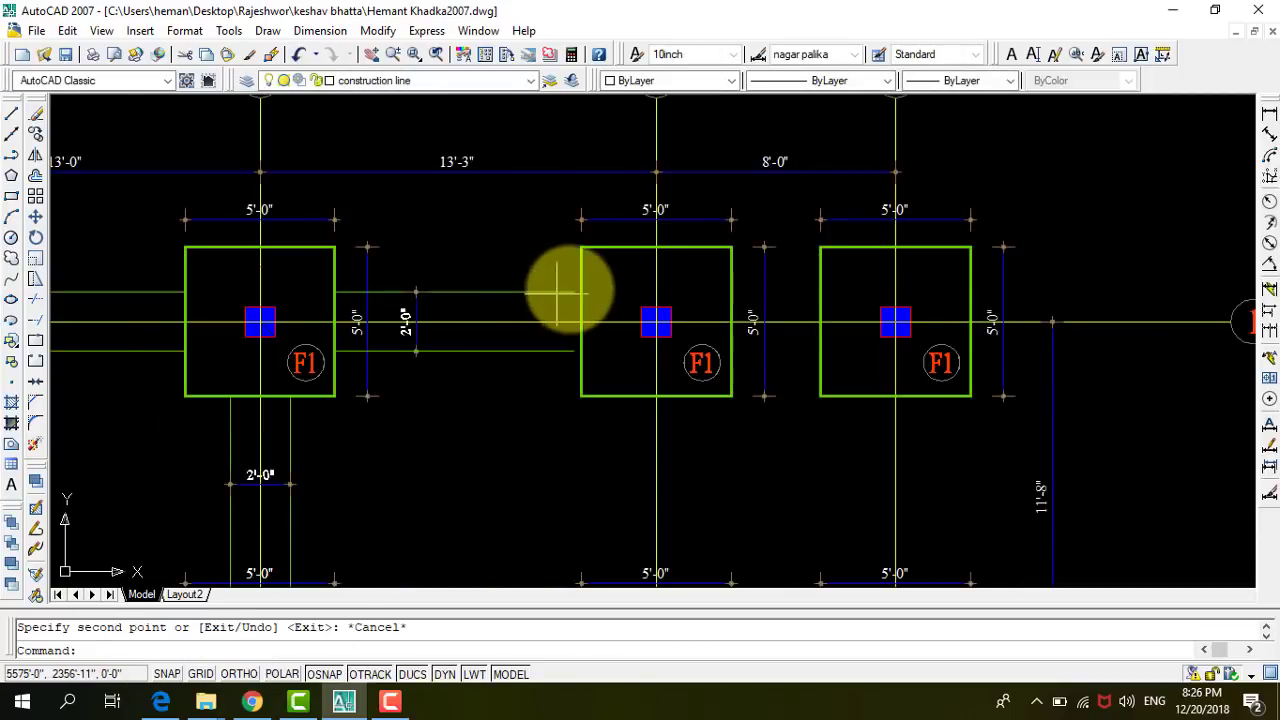
scroll(560, 286, up, 2)
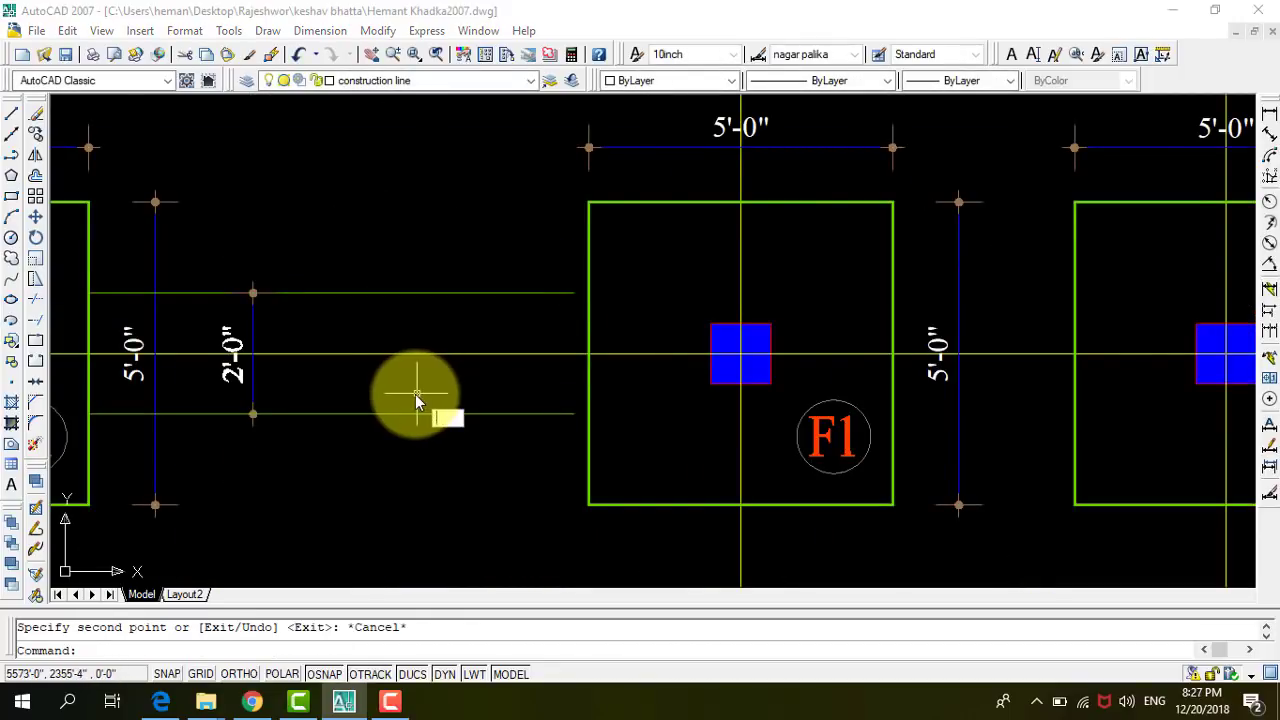
text(EX)
Extend both copied horizontal tie-beam lines up to the next F1 footing's edge.
key(Return)
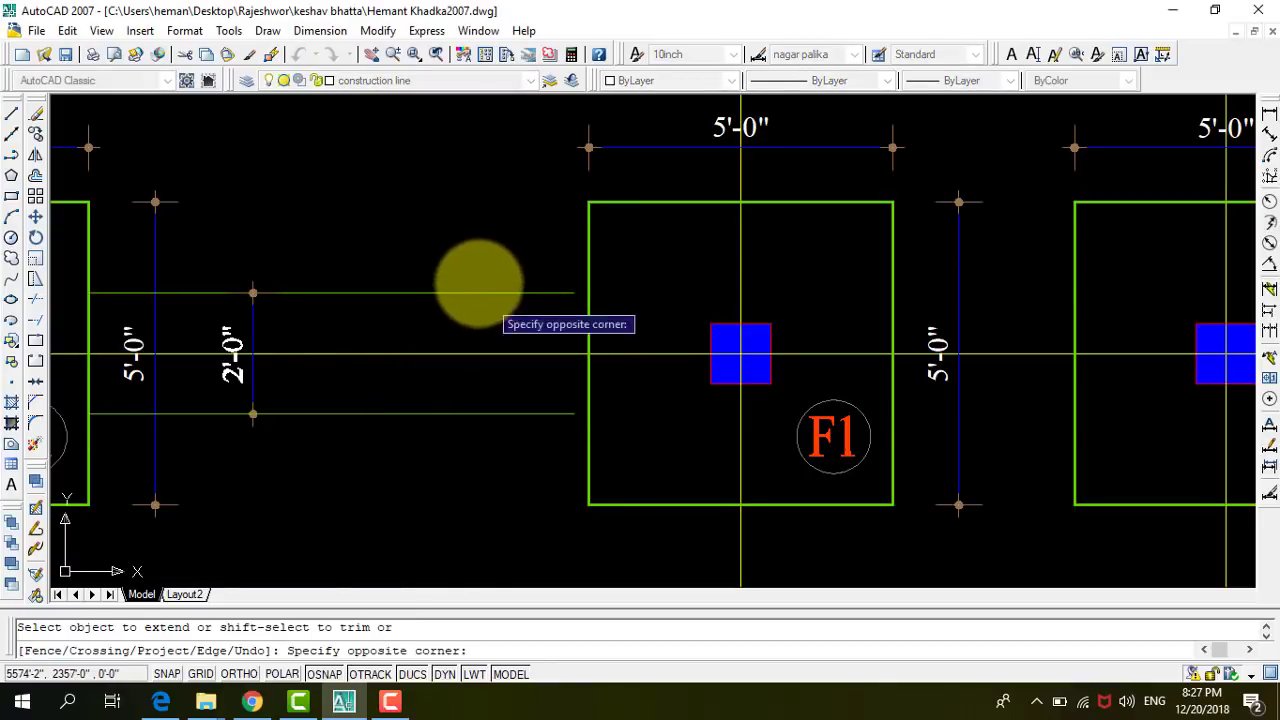
click(478, 283)
click(488, 436)
click(472, 404)
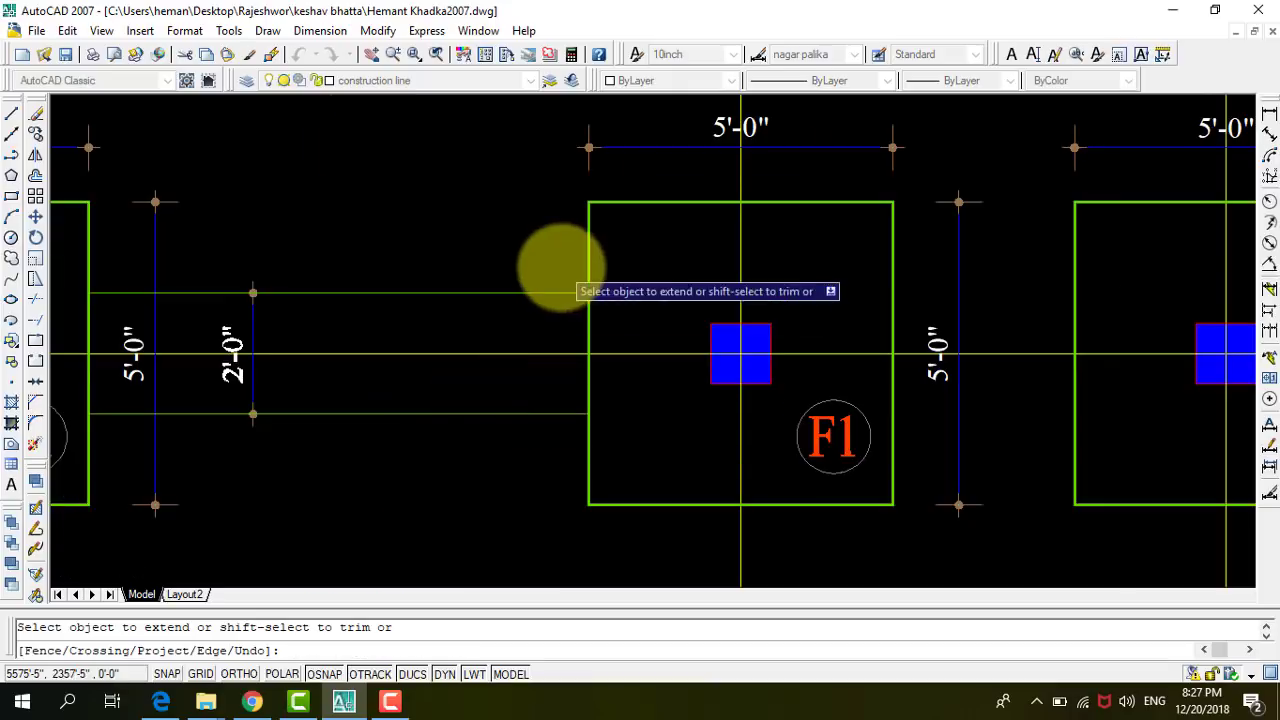
scroll(409, 429, down, 5)
scroll(609, 357, up, 4)
Select the vertical tie-beam line and its 2'-0" dimension for copying.
key(Escape)
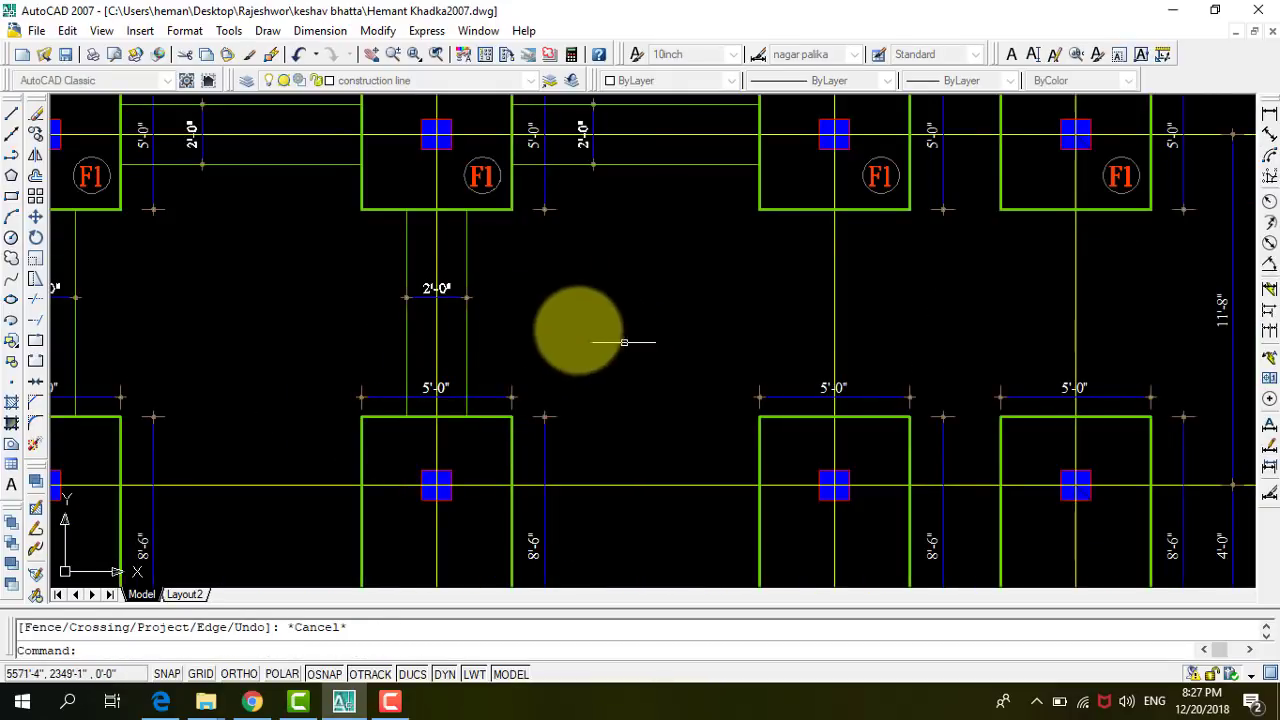
click(475, 310)
click(428, 267)
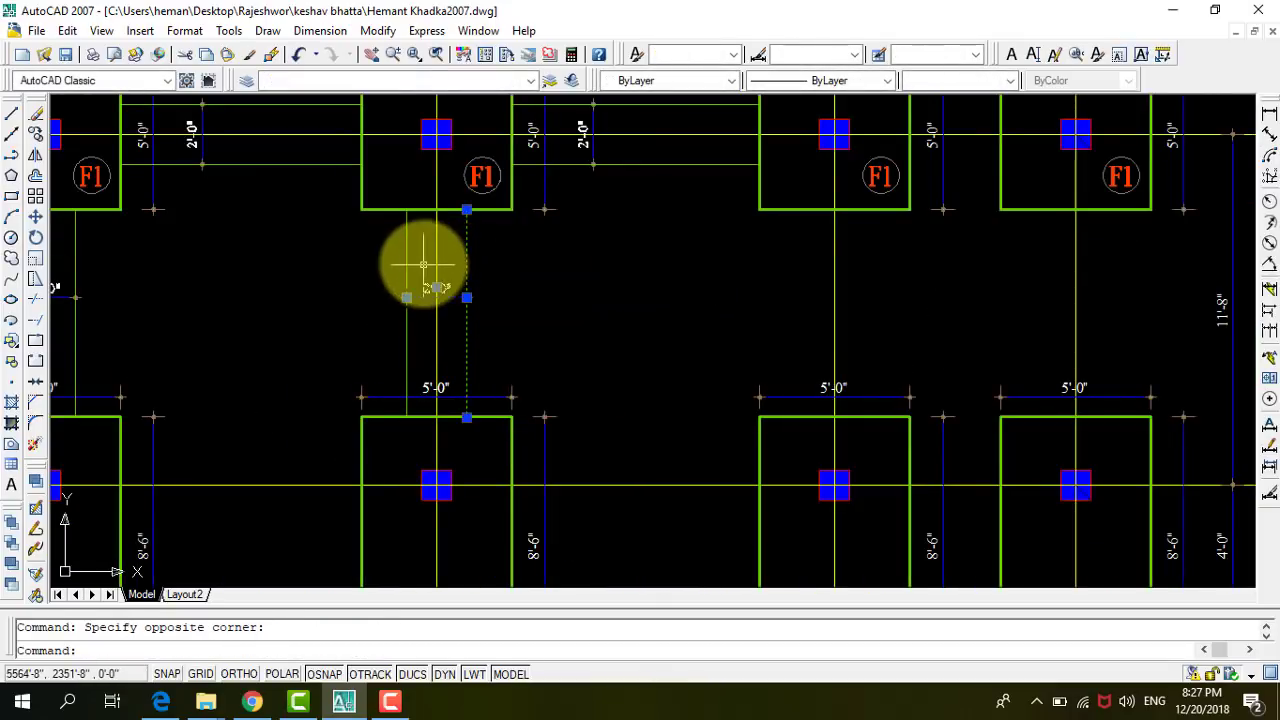
click(395, 248)
click(375, 237)
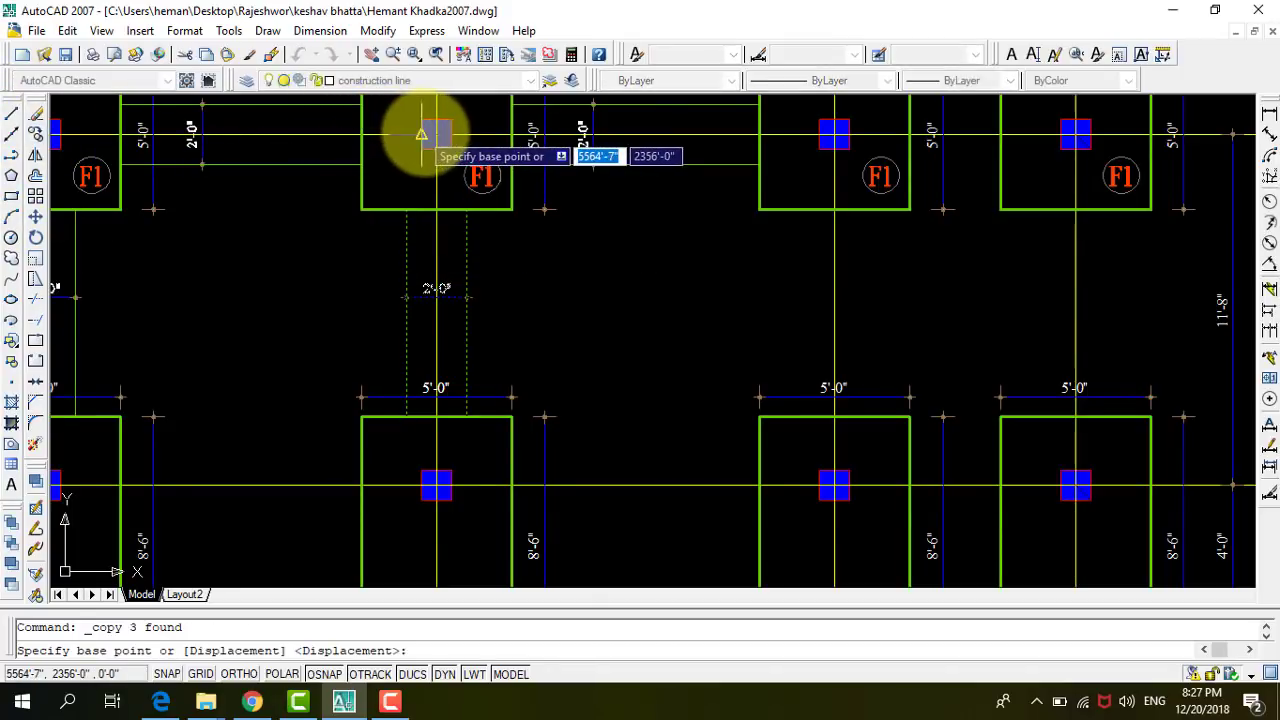
click(389, 705)
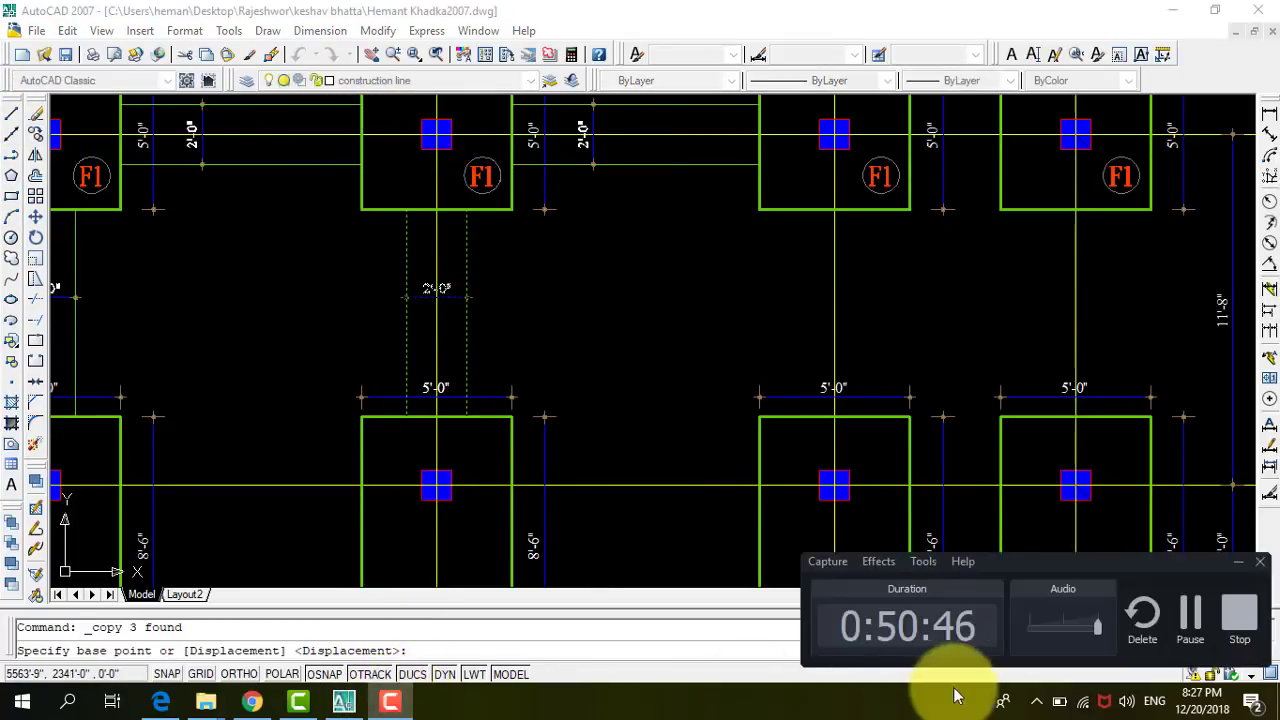
click(1189, 621)
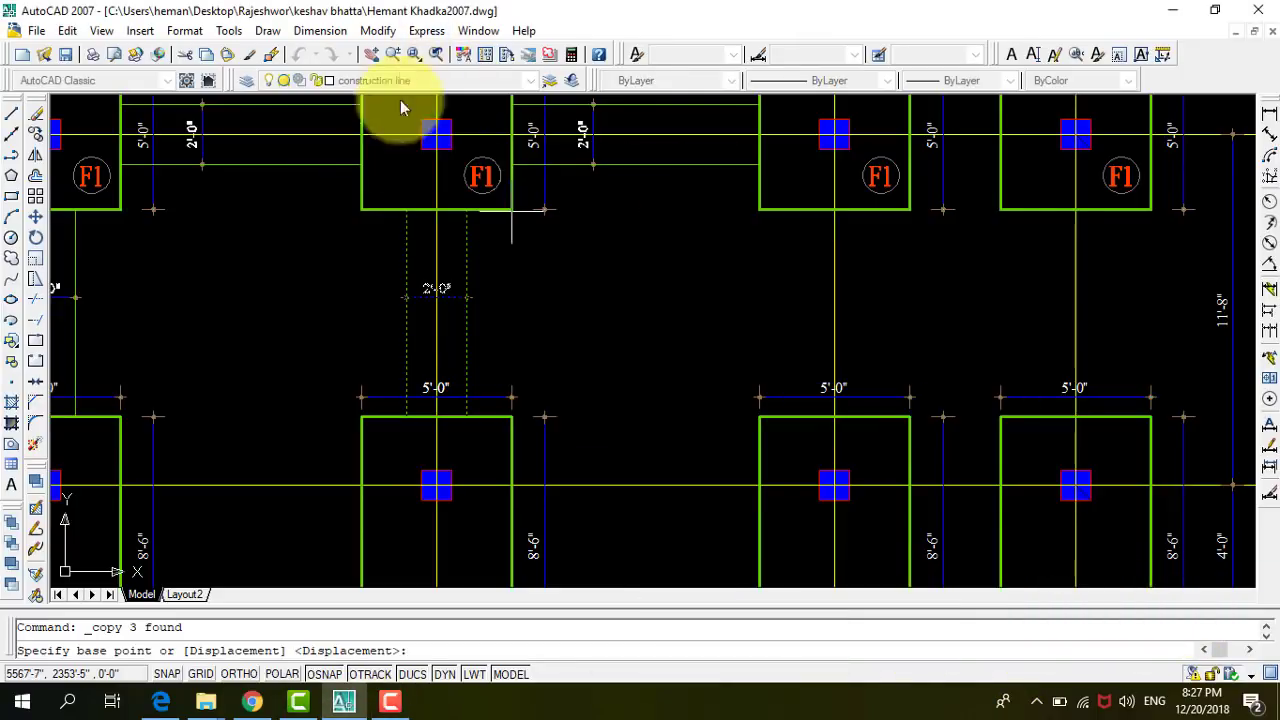
Copy the tie beam from the footing edge to below the next and right F2 footings.
click(436, 209)
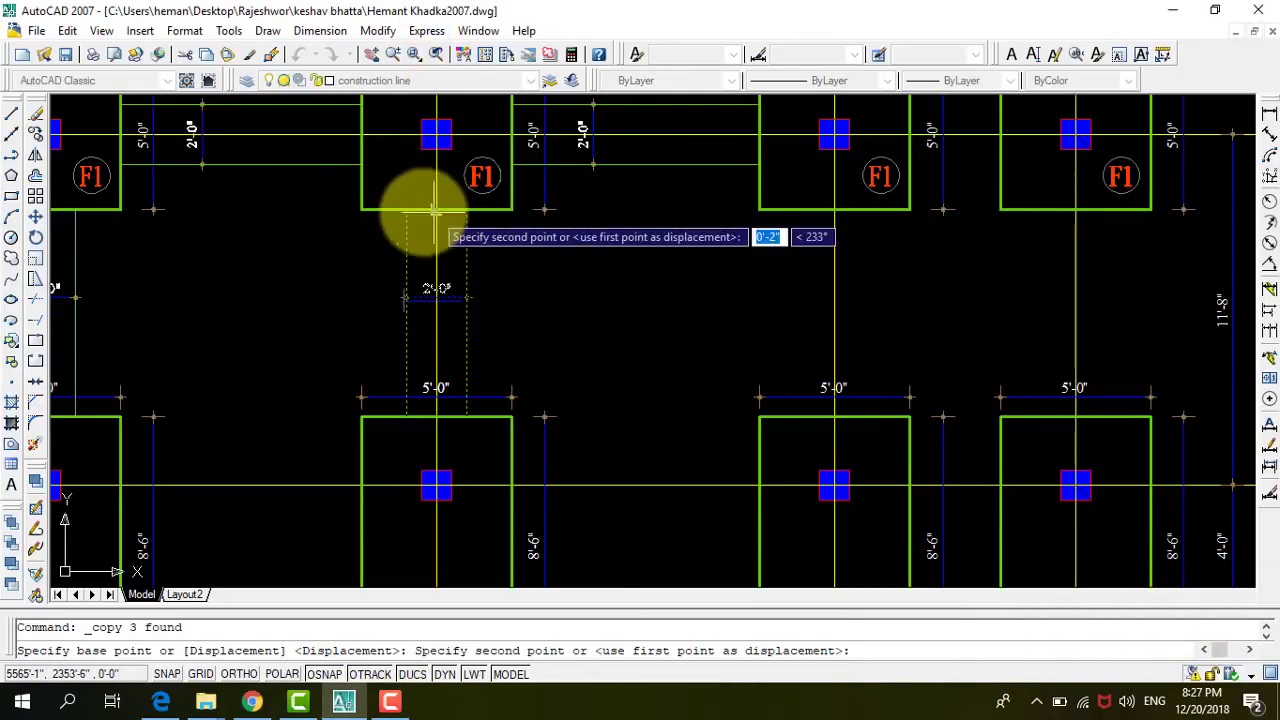
scroll(594, 266, down, 3)
scroll(506, 266, up, 4)
scroll(409, 229, up, 2)
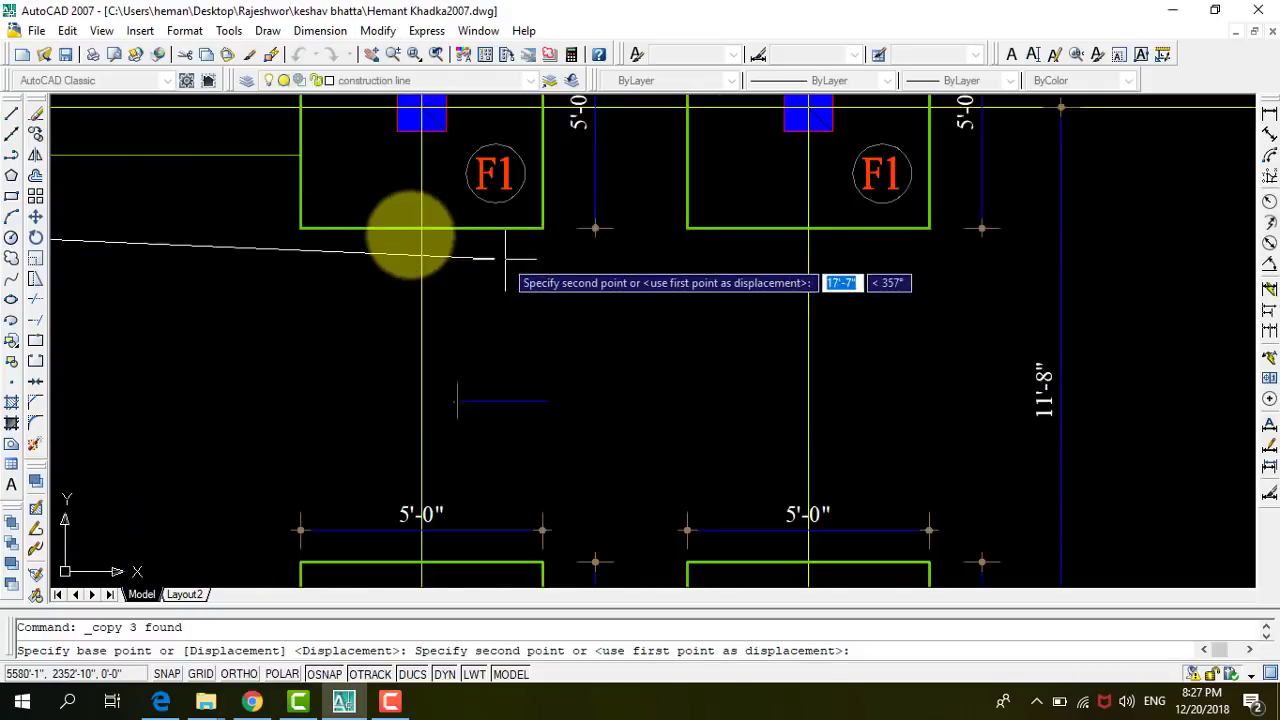
scroll(371, 206, up, 2)
click(412, 224)
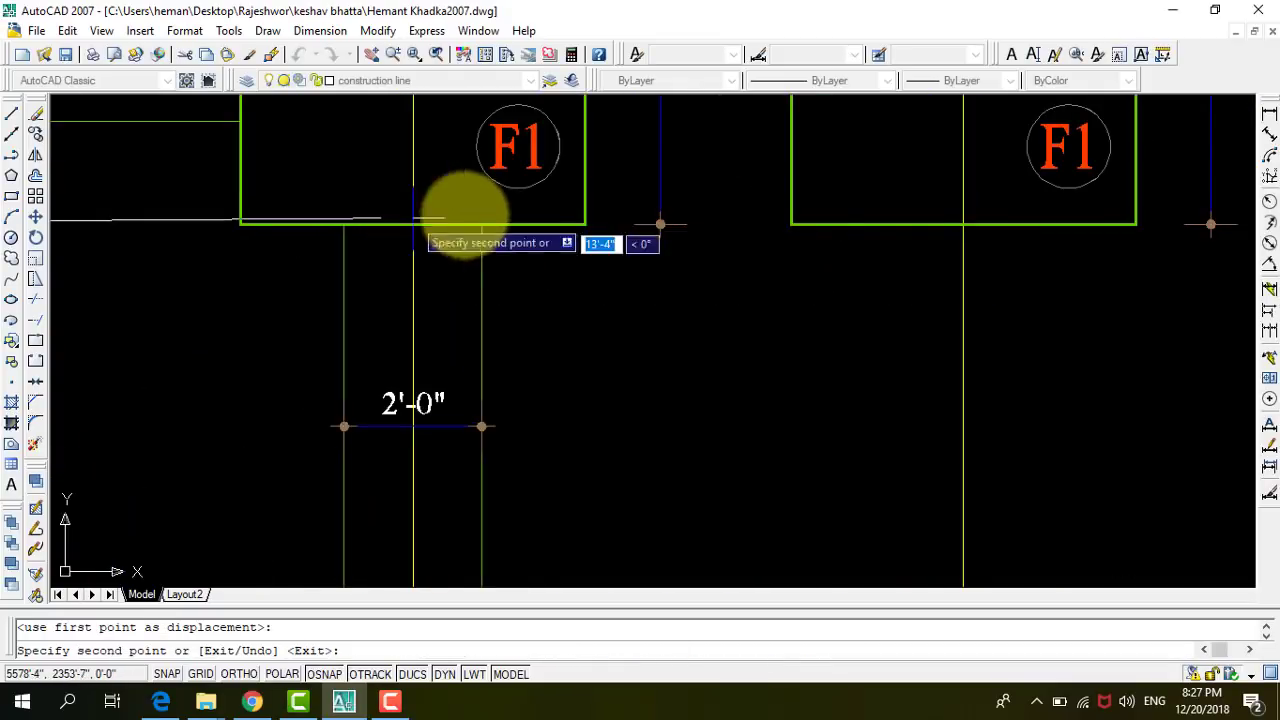
click(950, 224)
Place one more tie-beam copy below the third F2 footing and end the copy.
scroll(880, 160, down, 4)
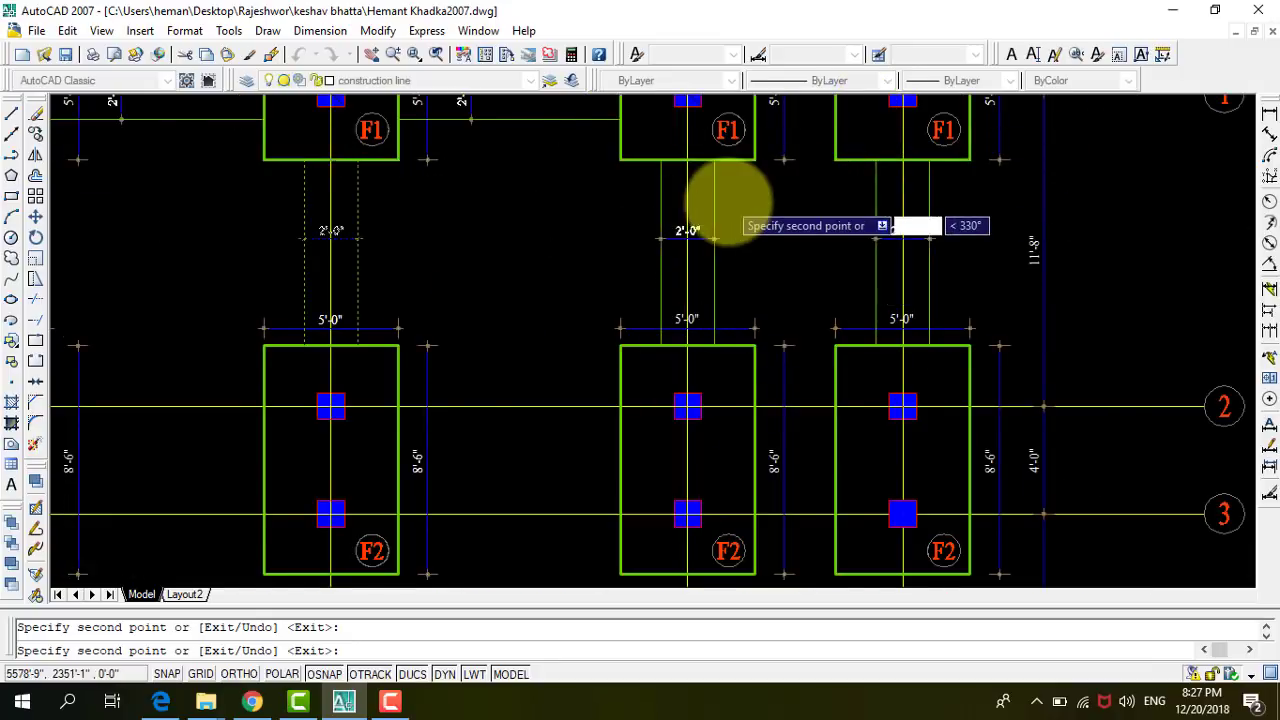
scroll(680, 270, down, 3)
scroll(185, 505, up, 5)
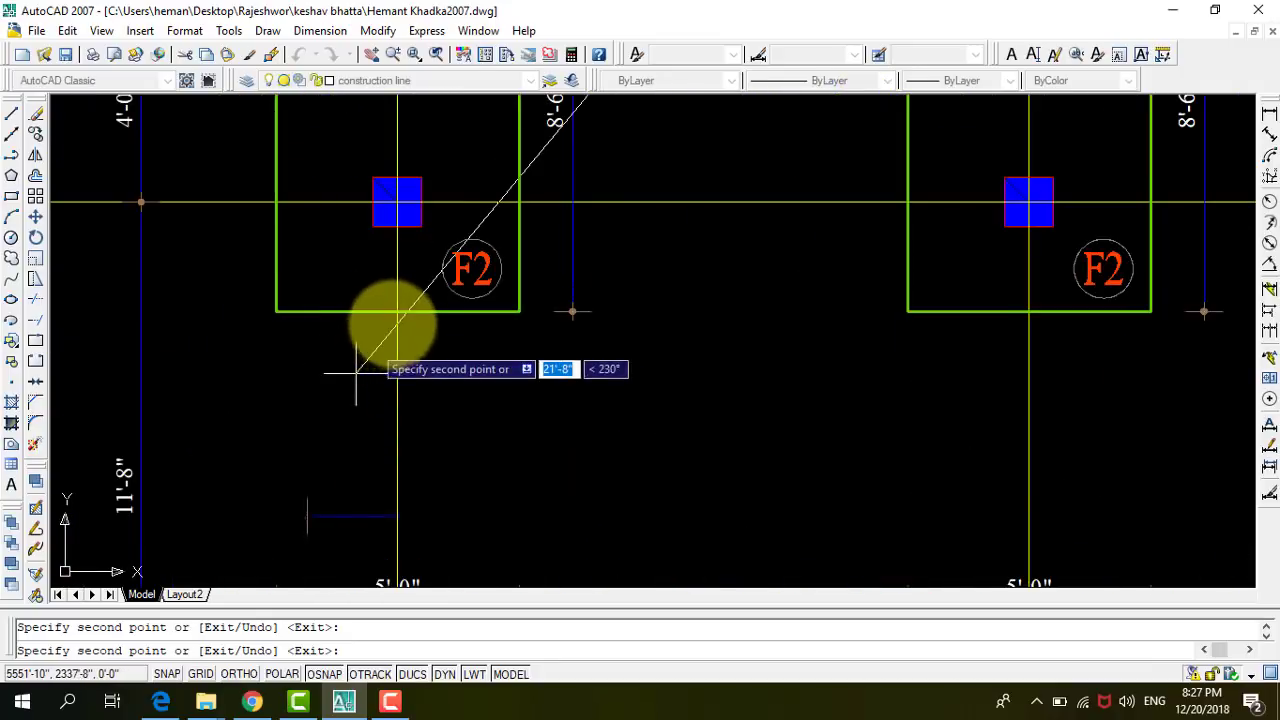
scroll(243, 300, down, 4)
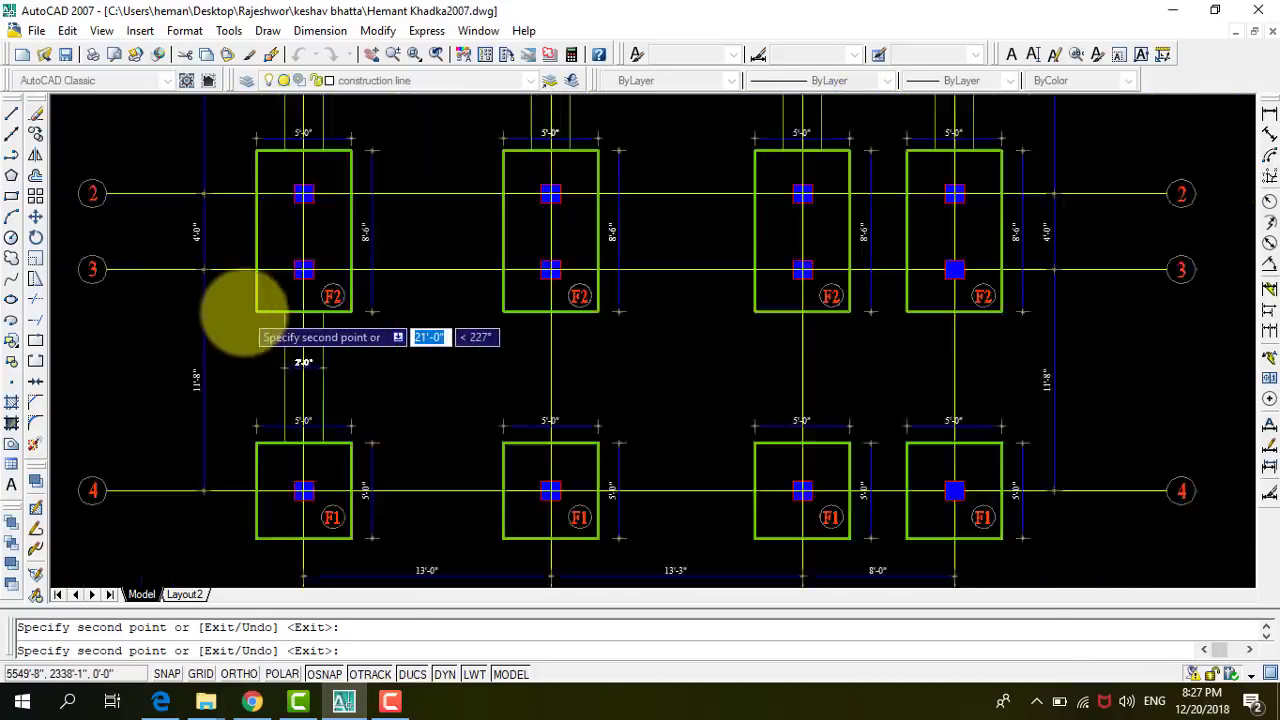
scroll(545, 293, up, 4)
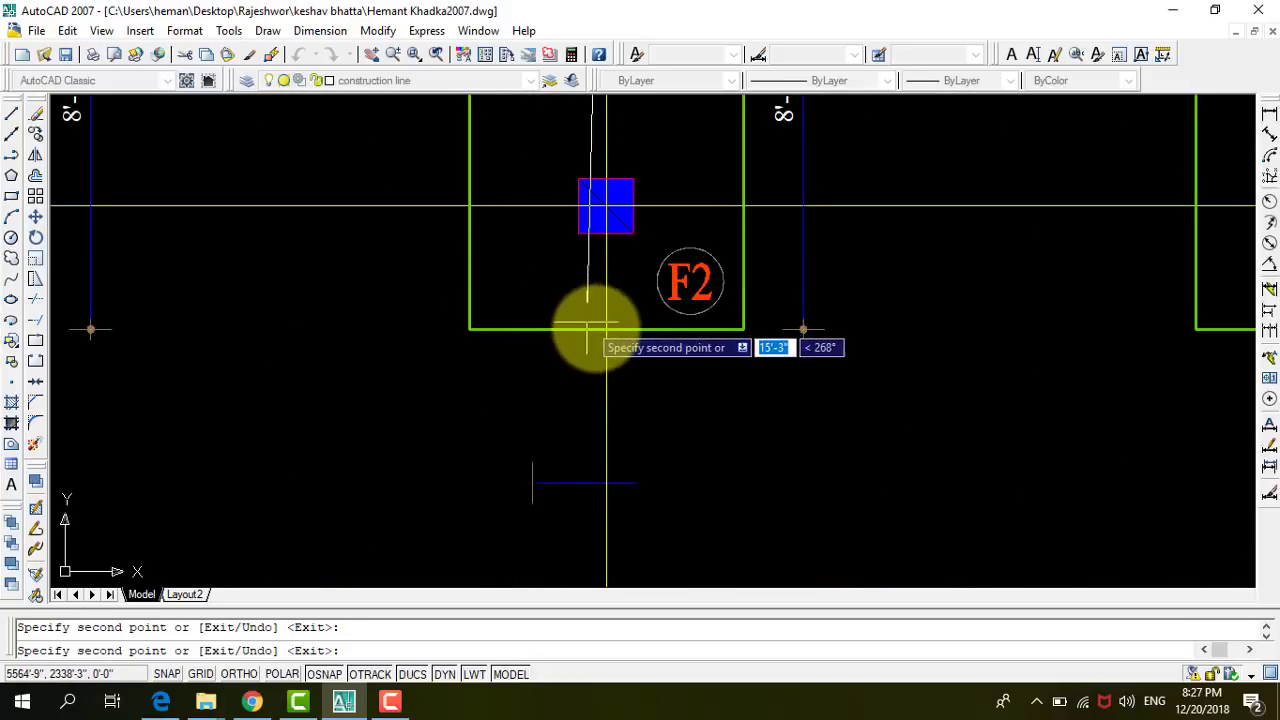
scroll(323, 323, down, 2)
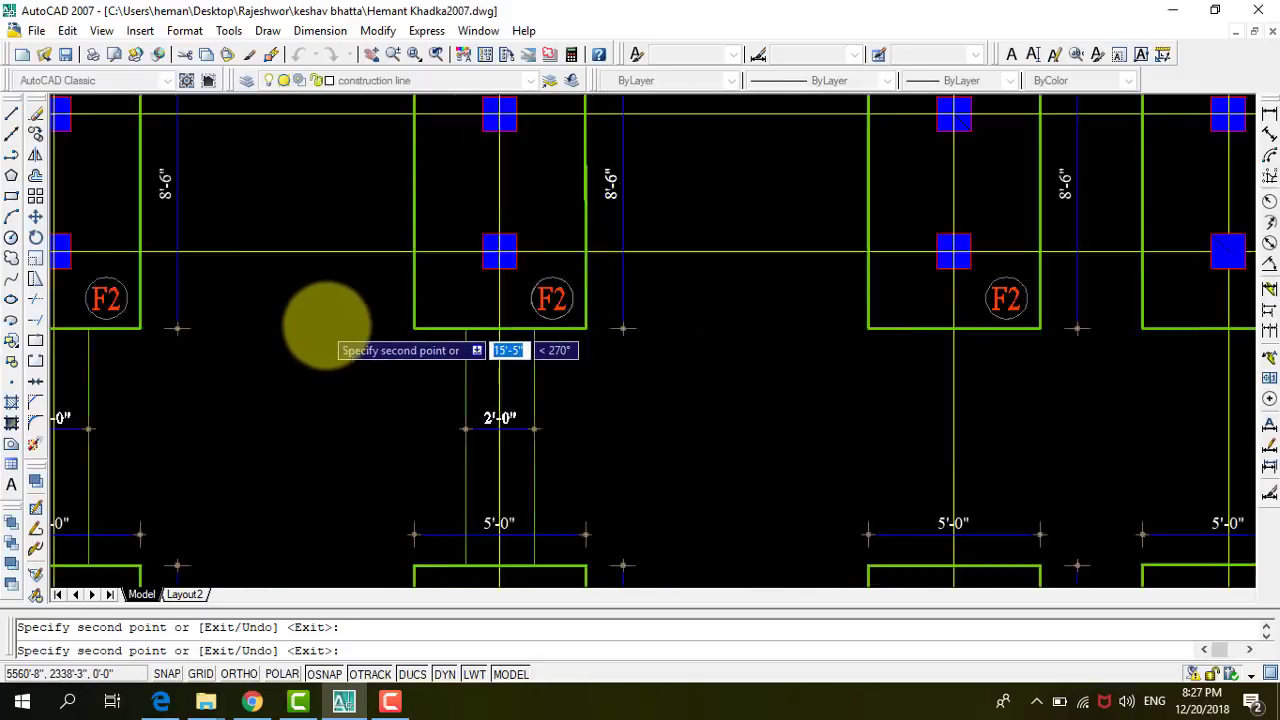
scroll(729, 351, down, 2)
scroll(760, 342, up, 3)
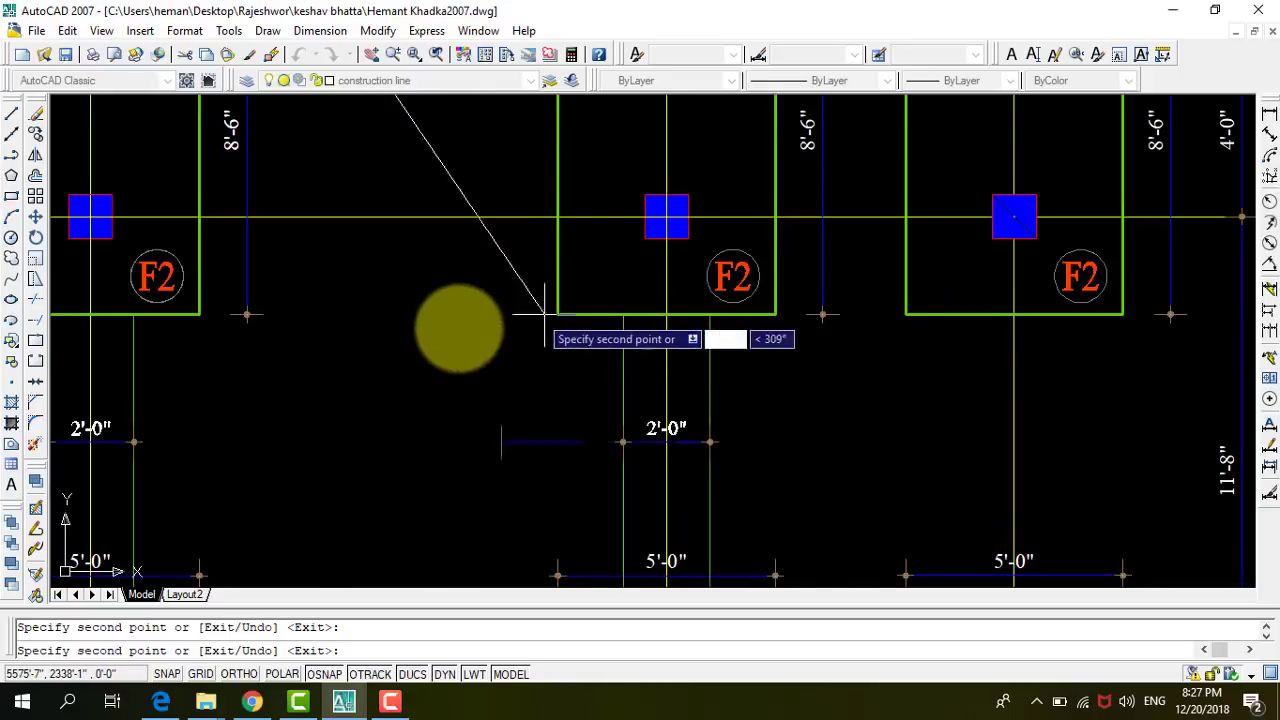
scroll(600, 320, down, 4)
scroll(580, 320, up, 3)
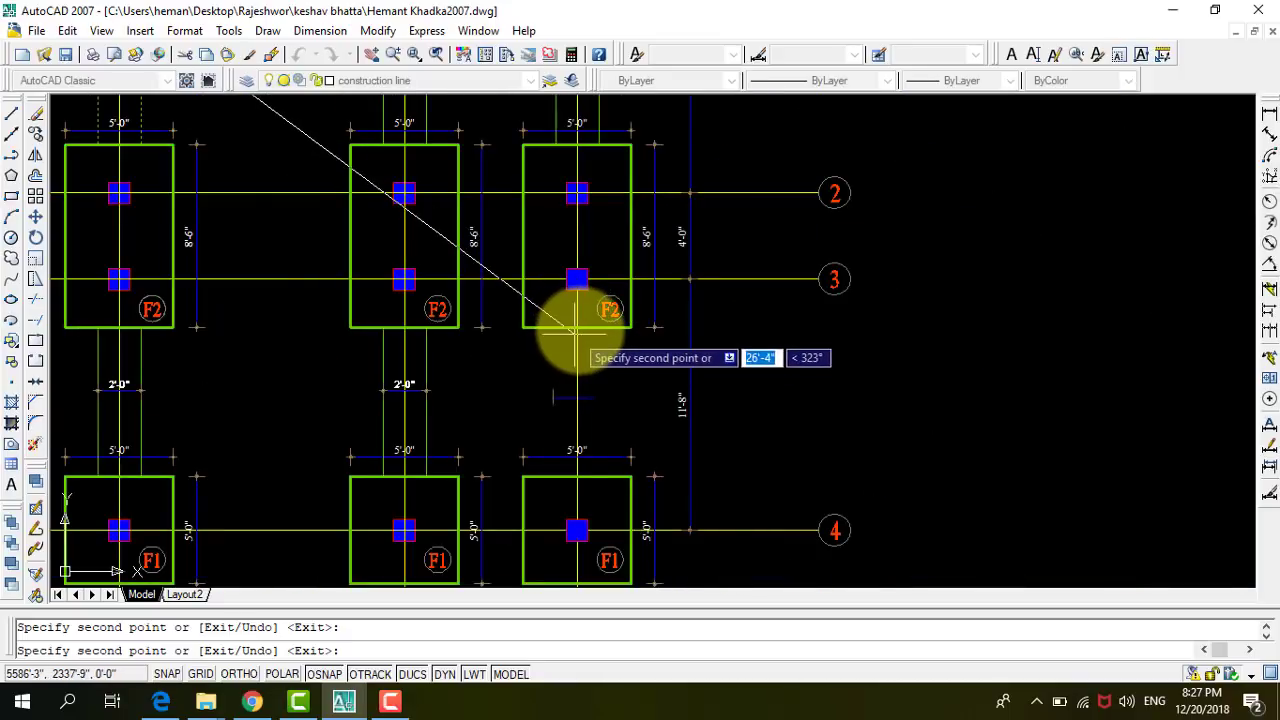
click(577, 327)
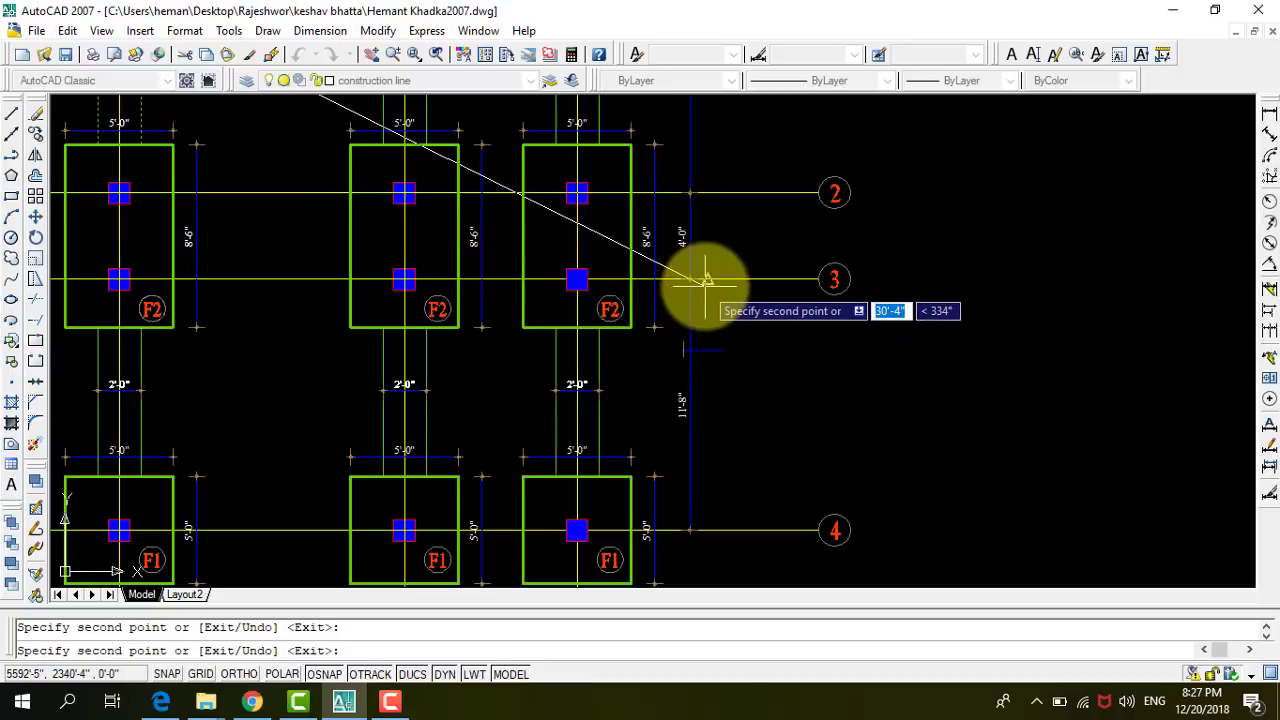
key(Escape)
scroll(815, 390, down, 3)
Select the upper and lower tie-beam lines with their 2'-0" dimension.
scroll(604, 170, up, 3)
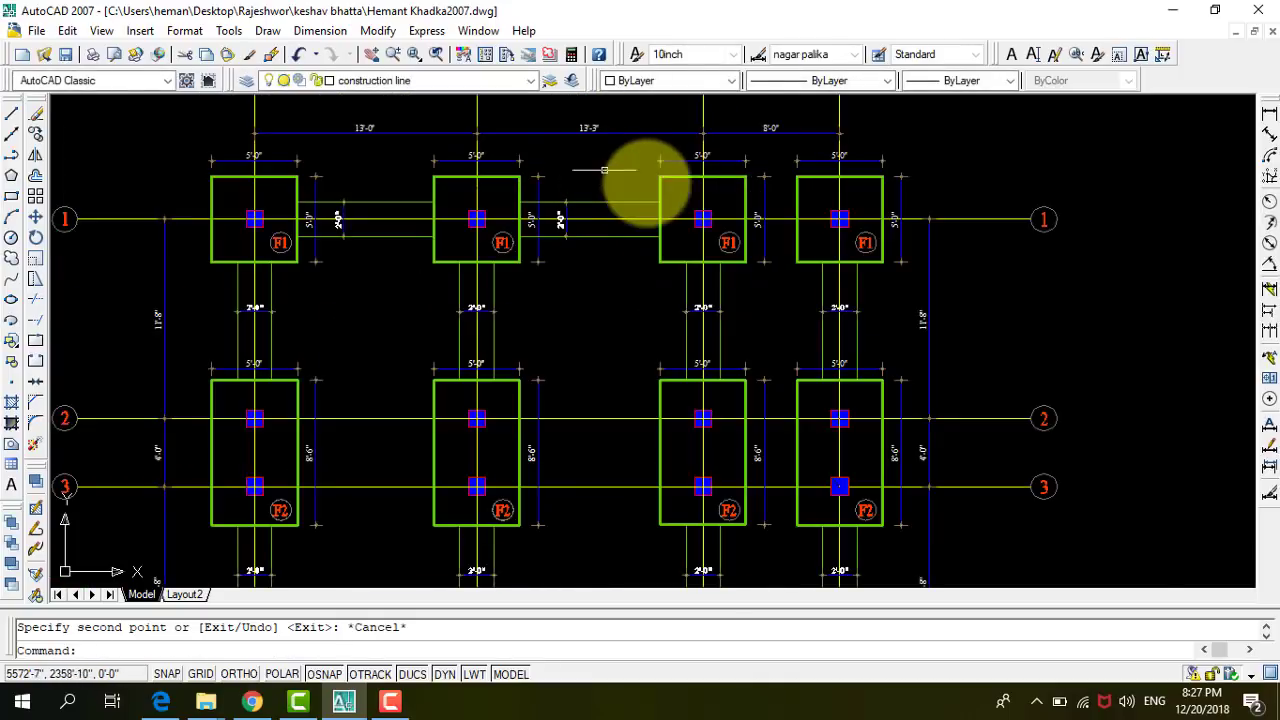
scroll(604, 170, up, 3)
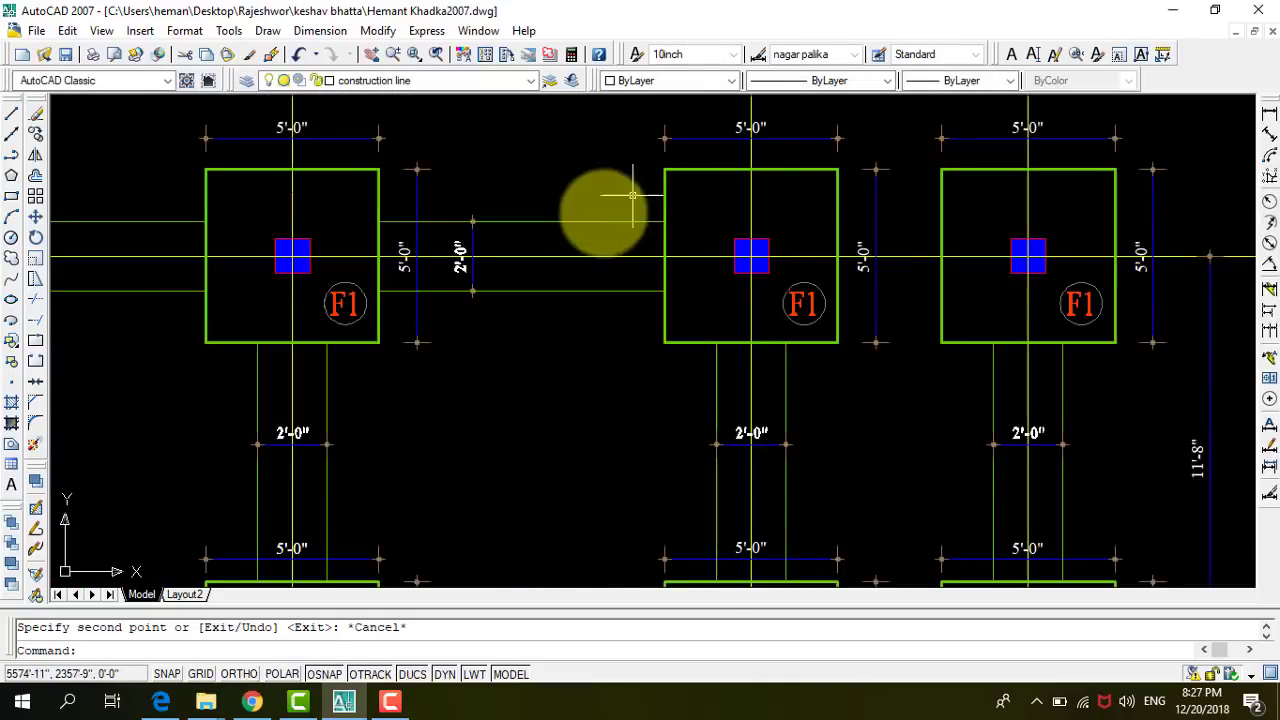
click(498, 230)
click(457, 196)
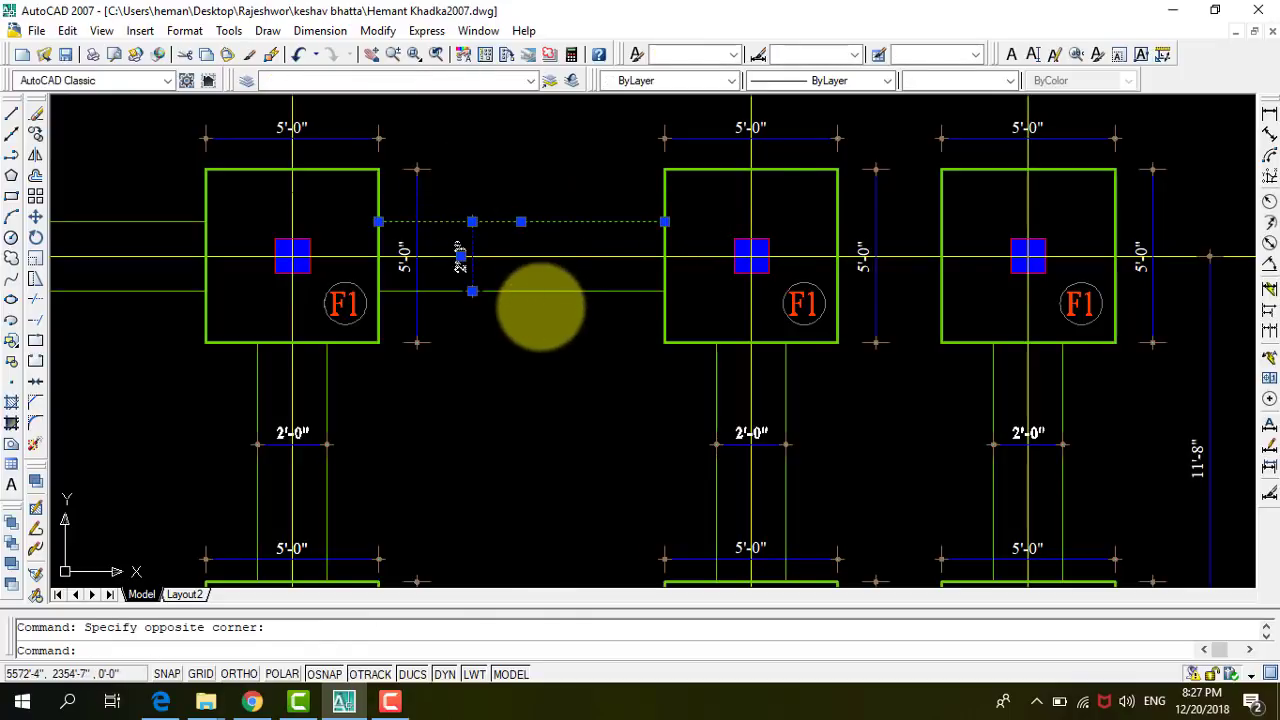
click(530, 280)
click(538, 298)
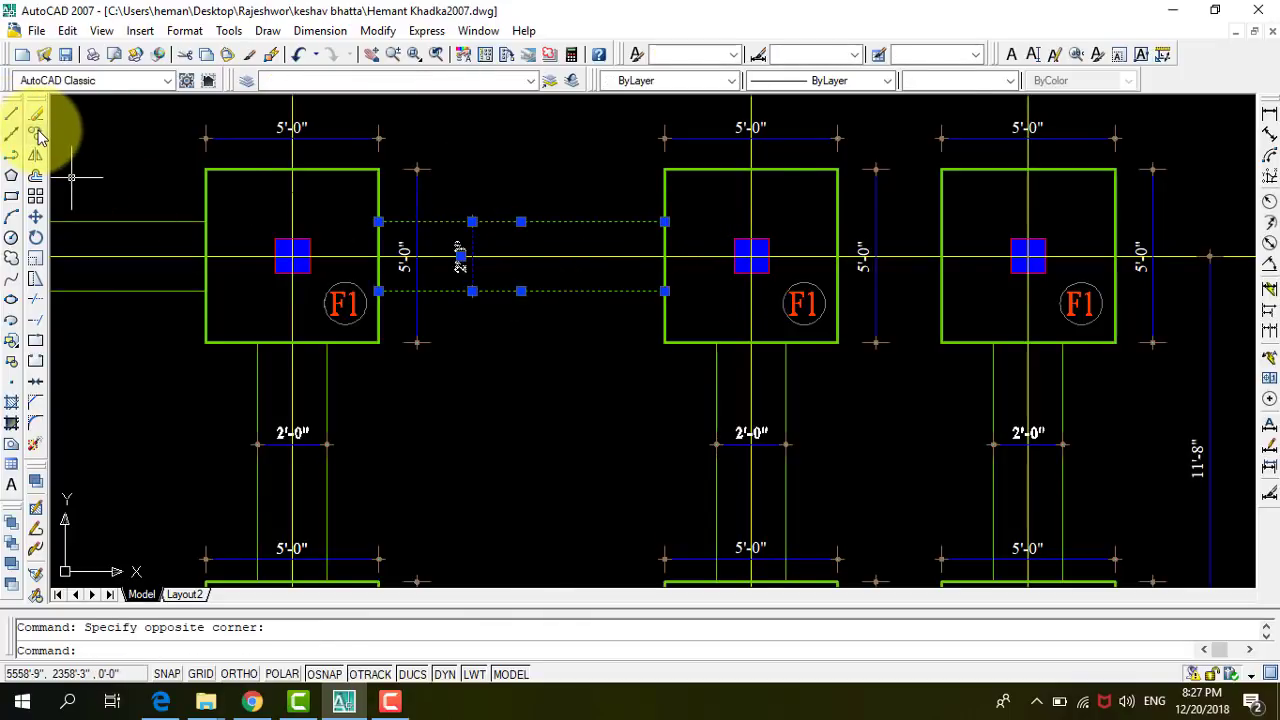
Copy them into the gap between the last two F1 footings and stretch the 2'-0" dimension into place.
click(36, 133)
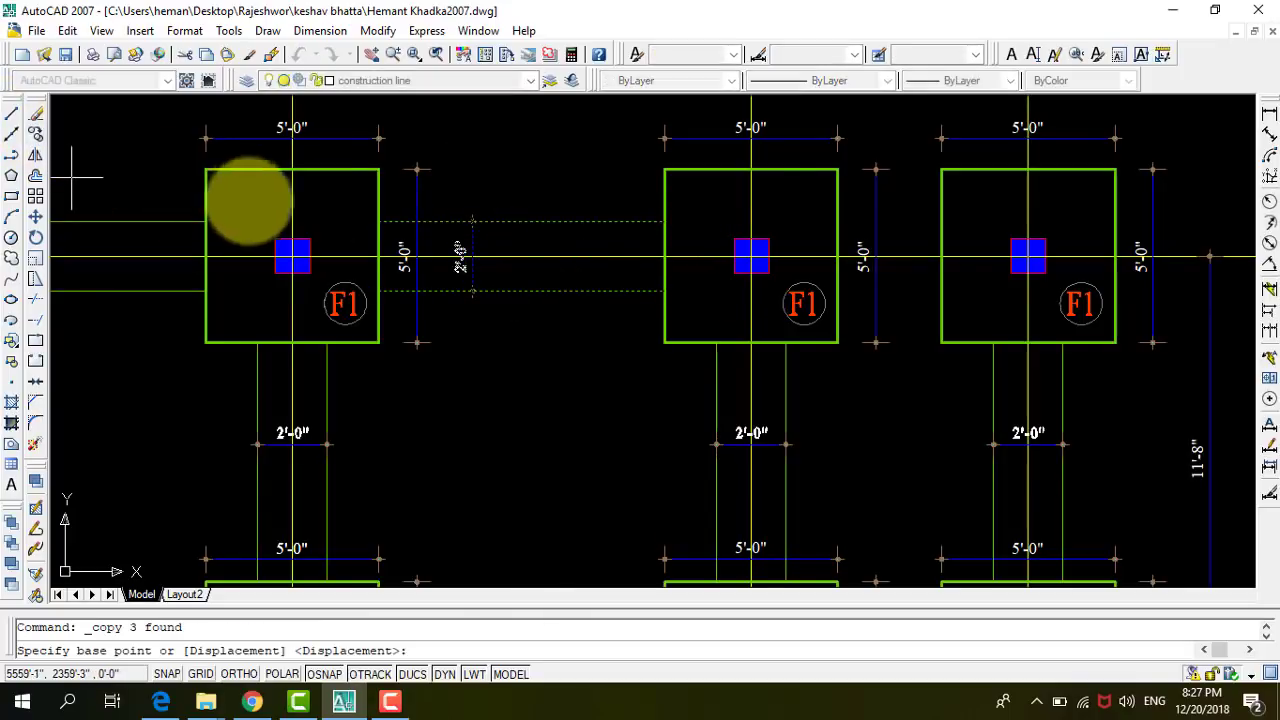
click(376, 258)
scroll(486, 252, down, 5)
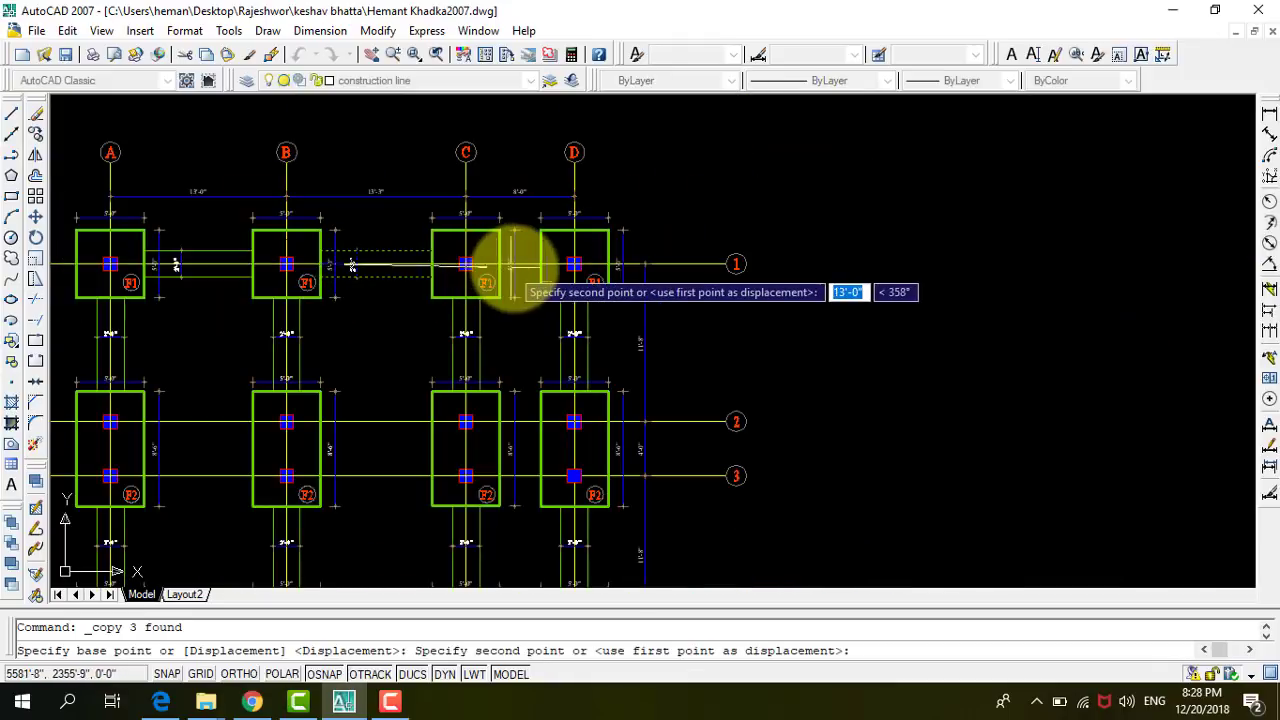
scroll(505, 262, up, 4)
scroll(497, 262, up, 3)
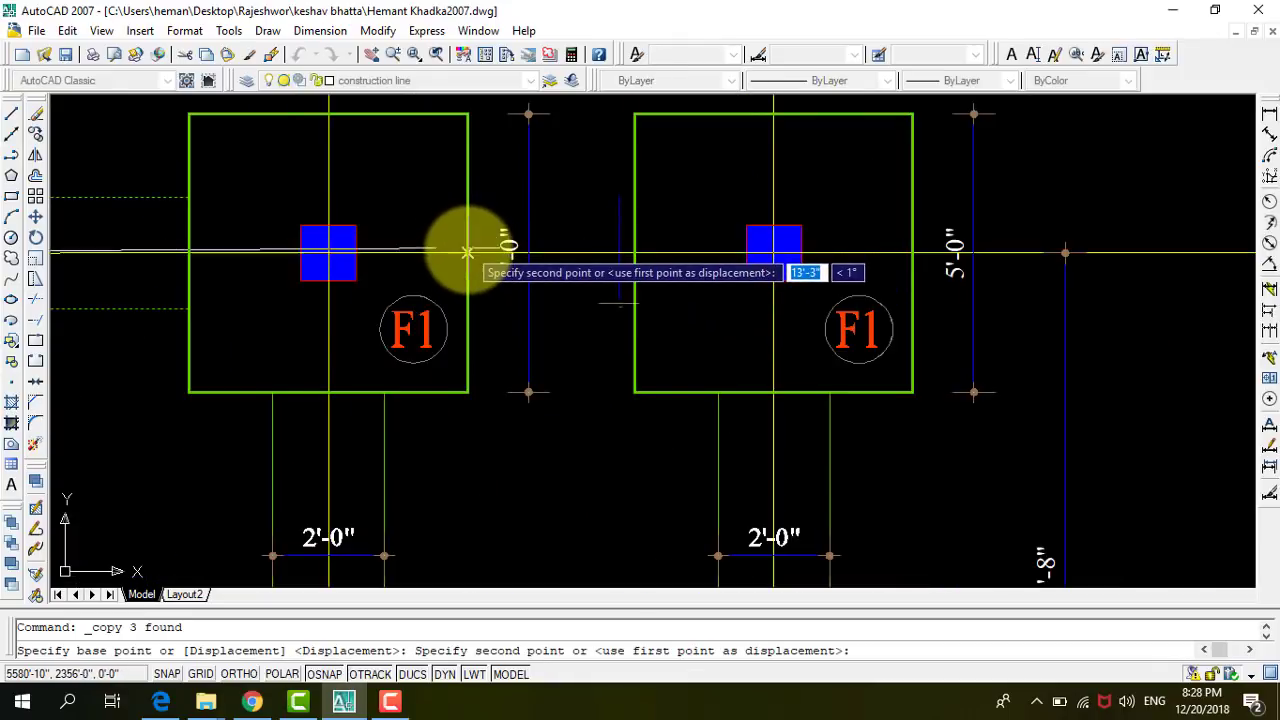
click(467, 252)
key(Escape)
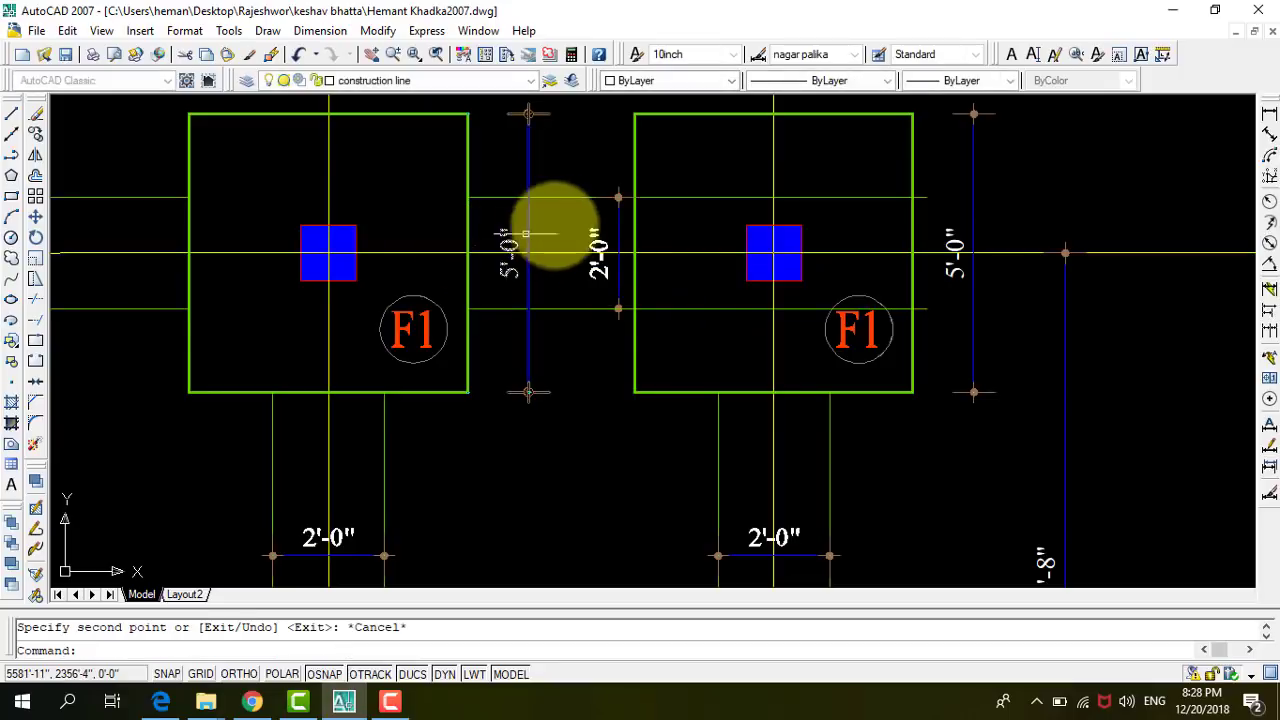
click(618, 197)
click(574, 197)
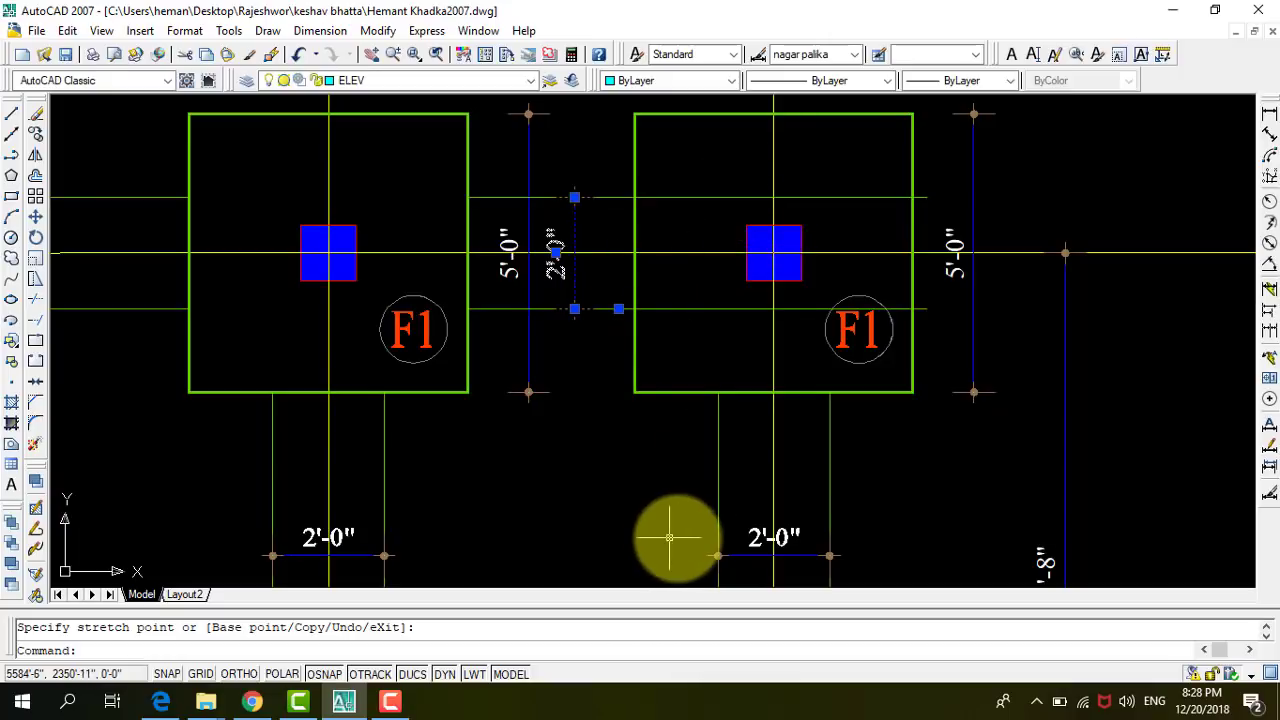
Trim the tie-beam lines inside the right F1 footing back to its outline and save the drawing.
text(r)
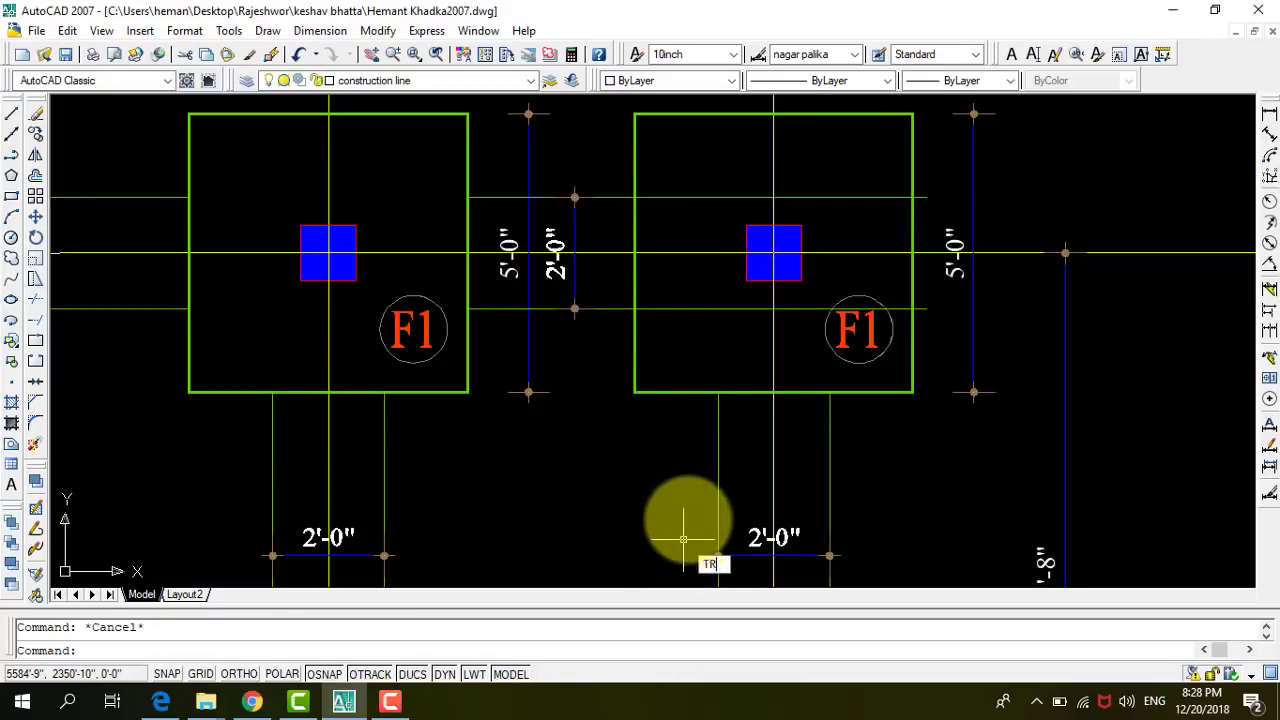
key(Return)
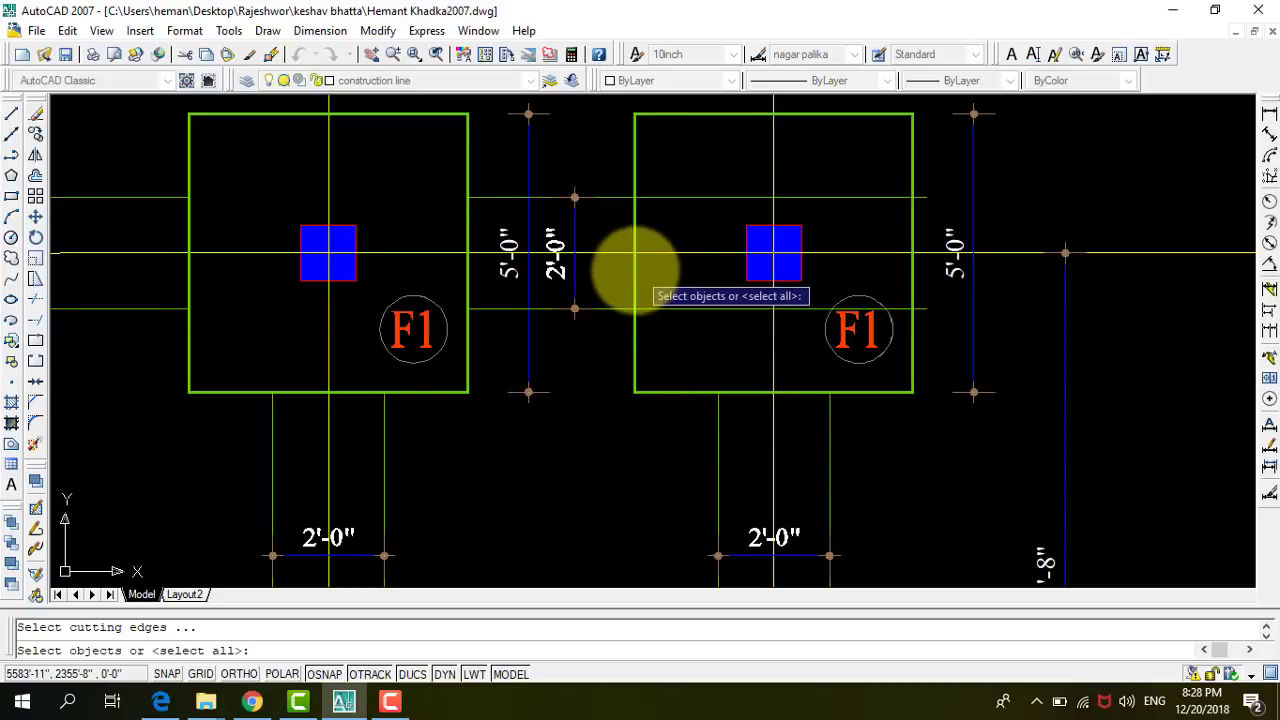
click(634, 270)
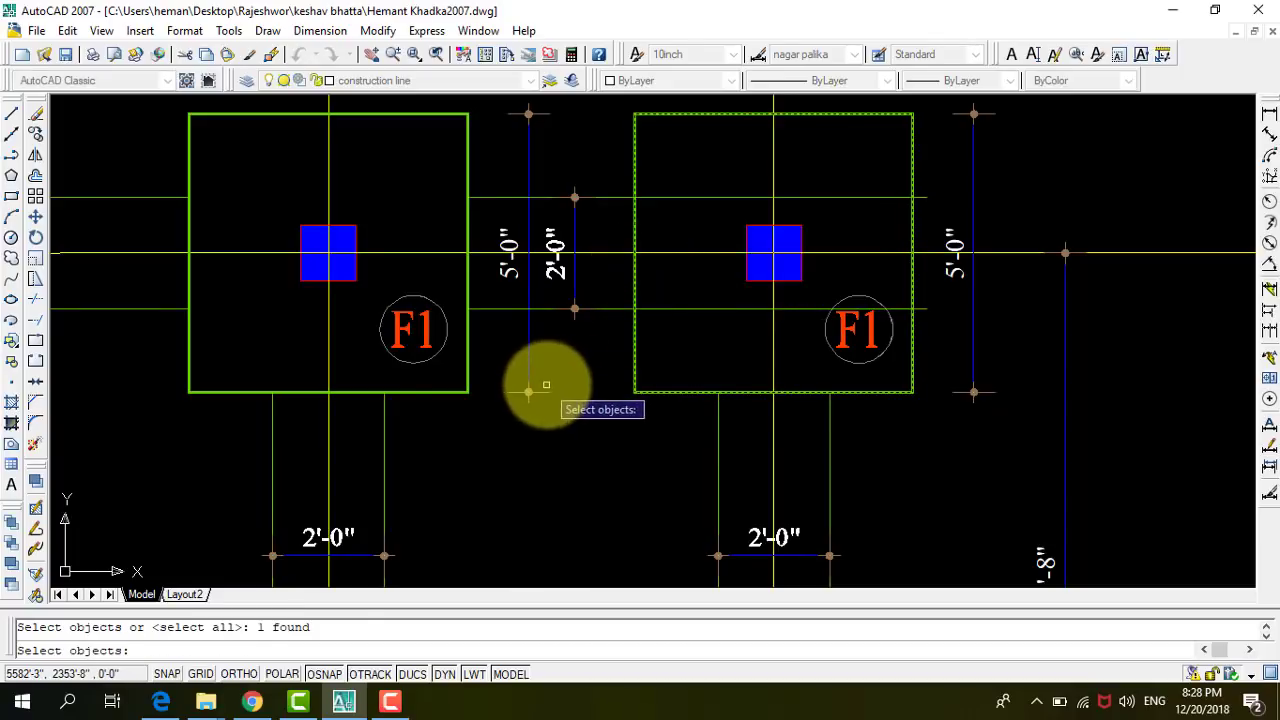
key(Return)
click(925, 208)
click(920, 264)
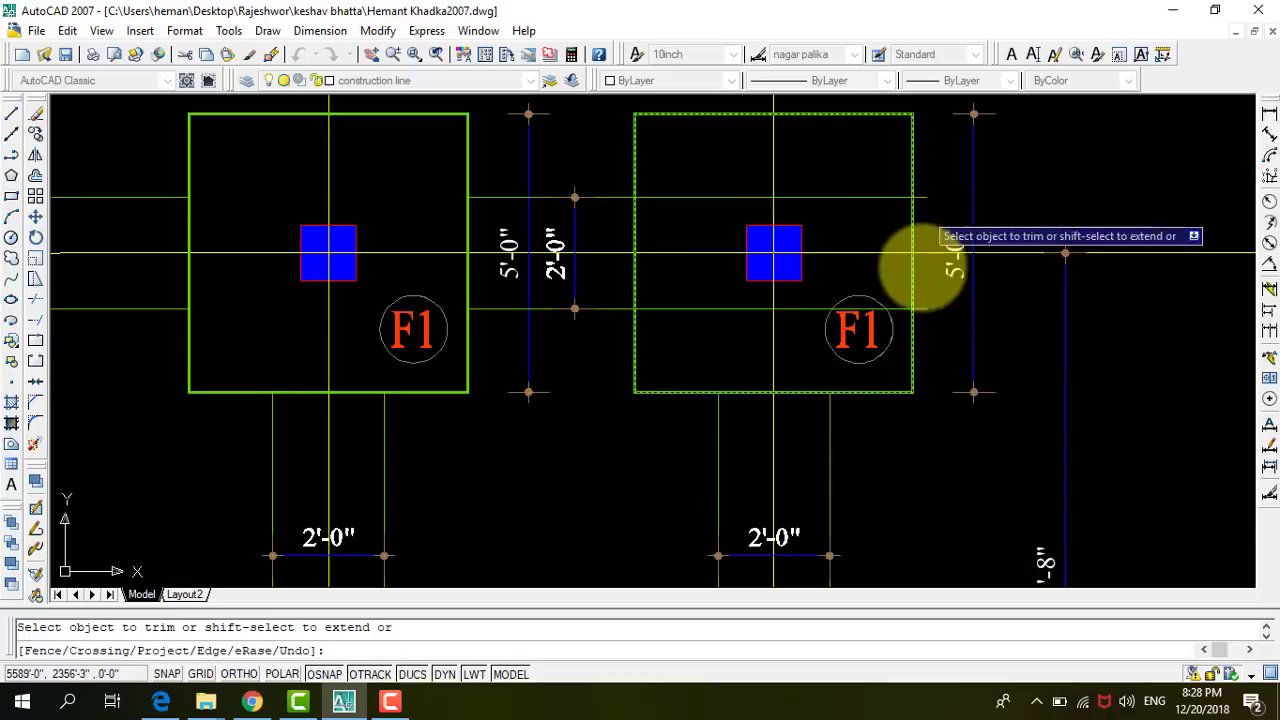
click(923, 308)
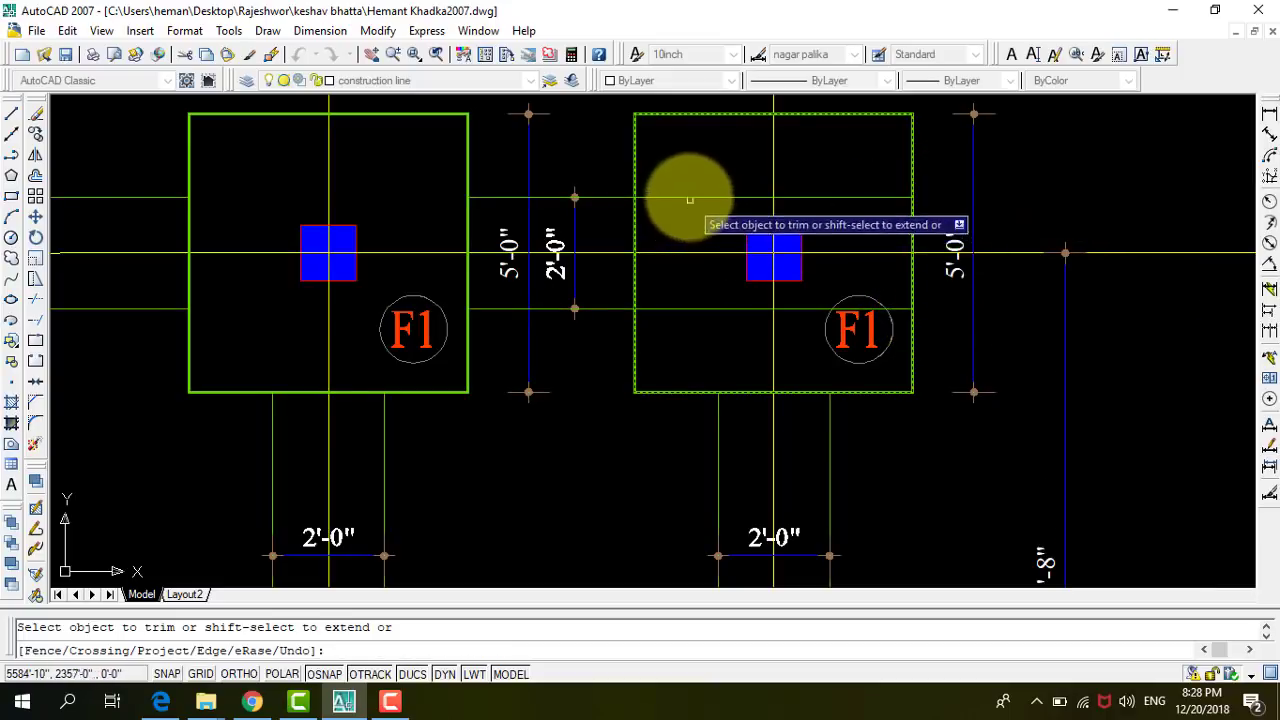
click(677, 308)
key(Escape)
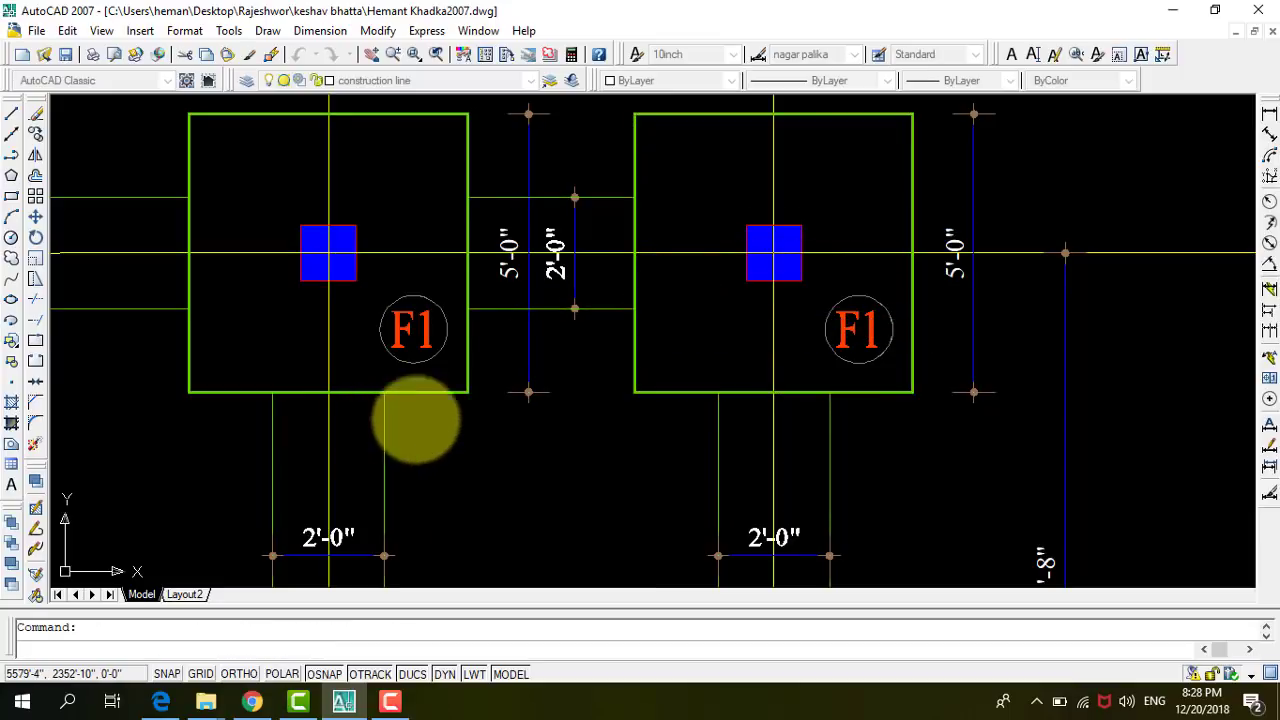
key(ctrl+s)
Select all tie-beam lines and 2'-0" dimensions between the F1 footings on grid line 1.
click(575, 308)
click(563, 266)
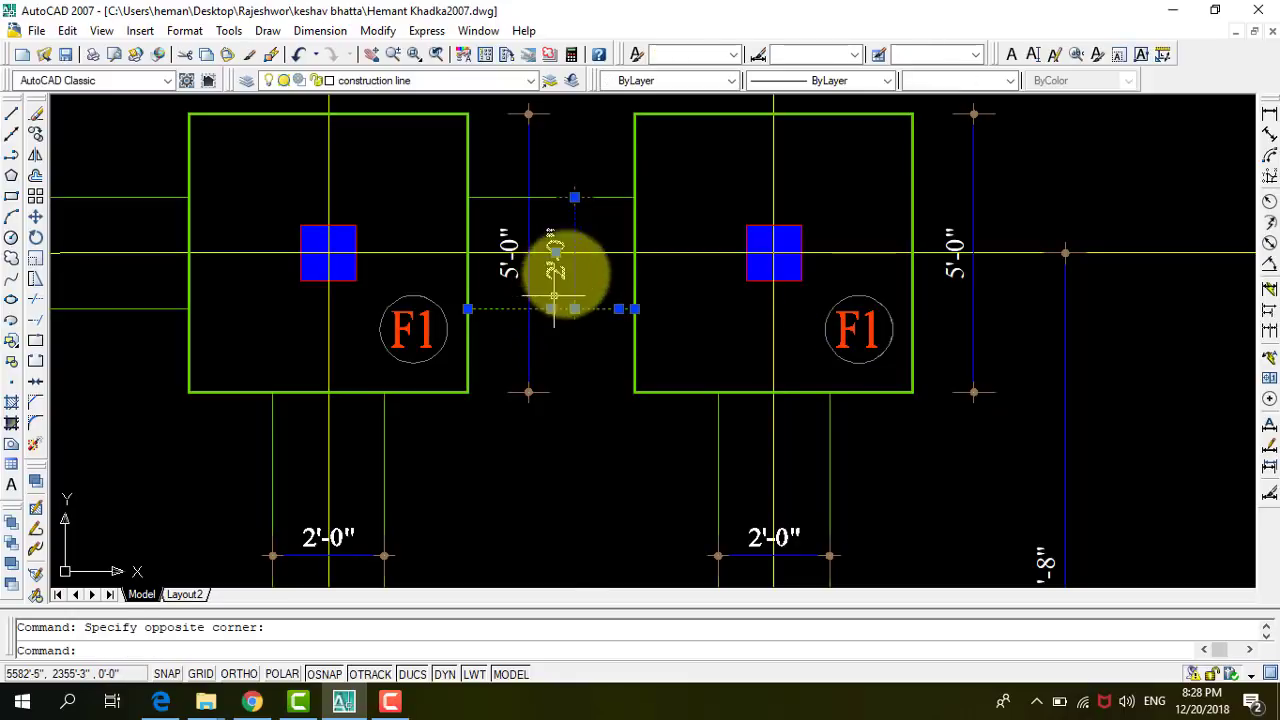
click(591, 214)
click(643, 156)
scroll(655, 175, down, 5)
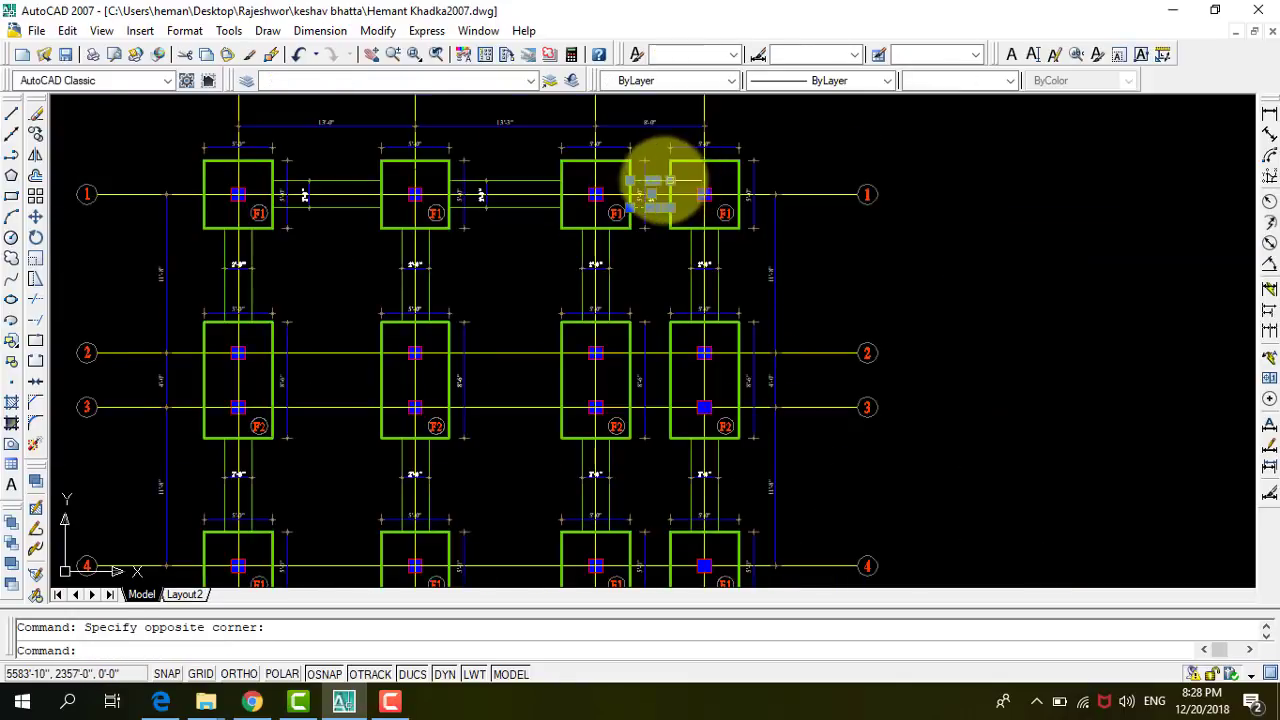
scroll(340, 178, up, 3)
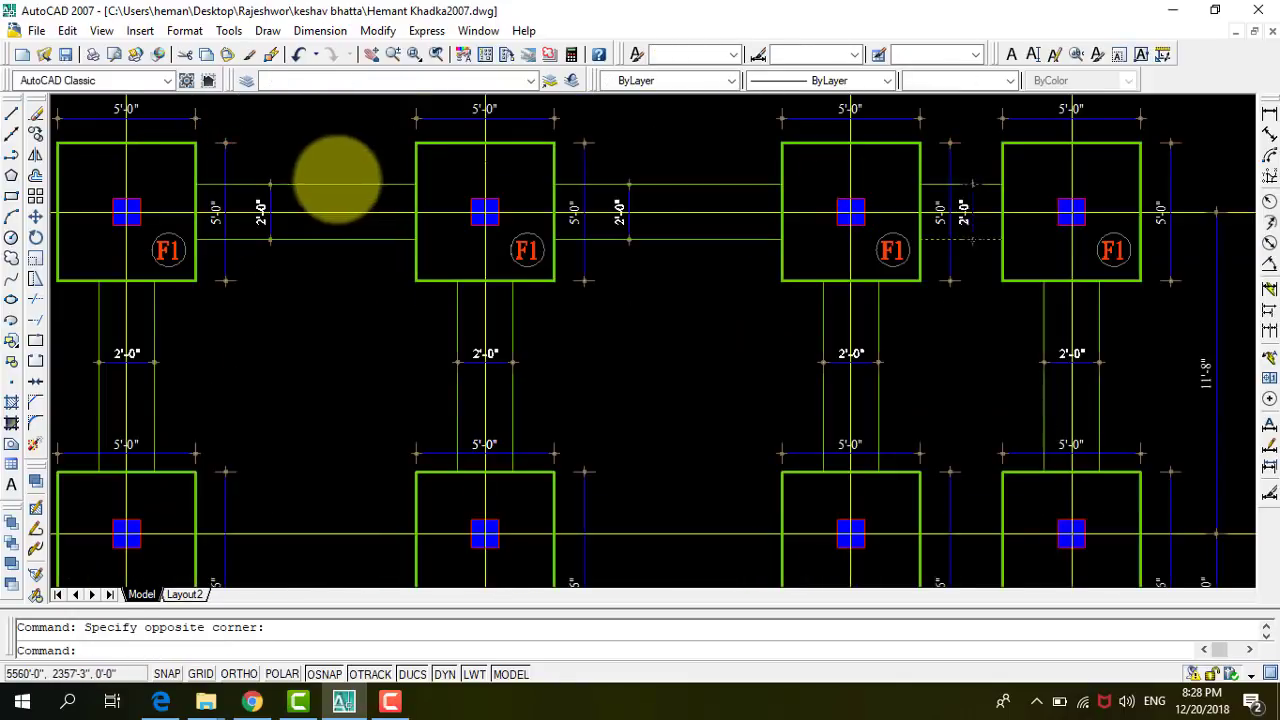
click(309, 190)
click(237, 168)
click(284, 264)
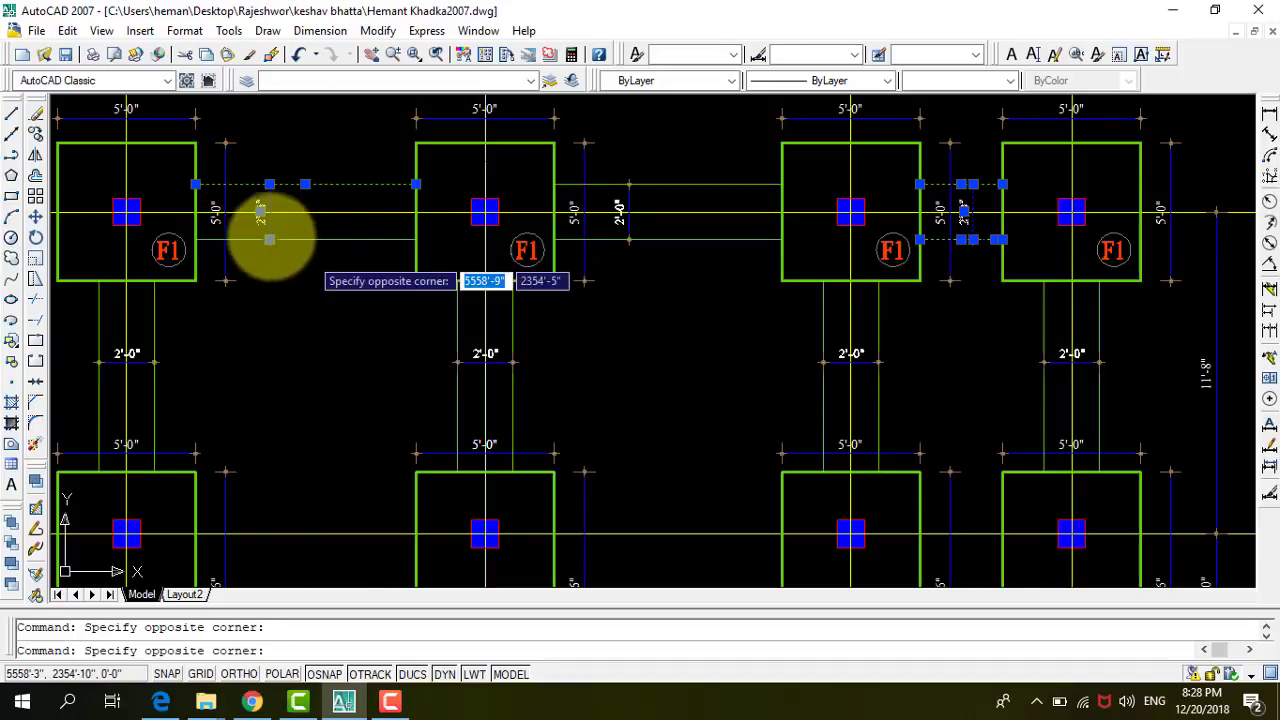
click(243, 220)
click(677, 192)
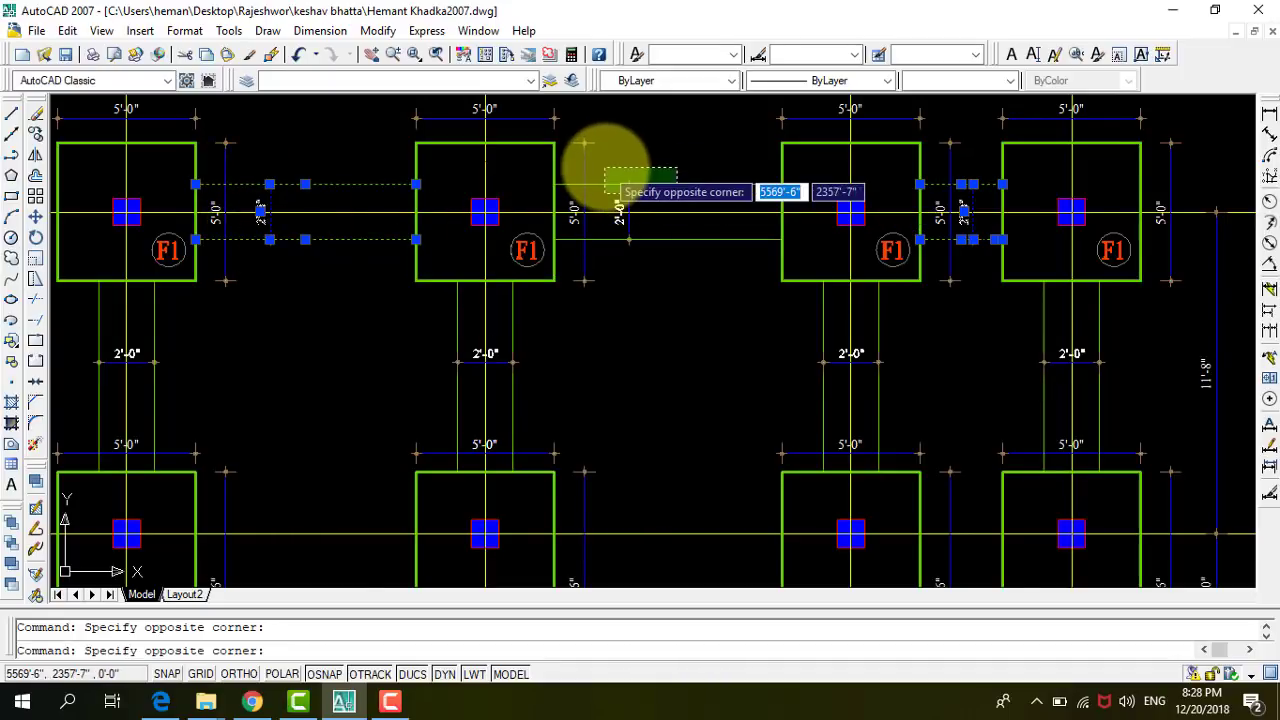
click(629, 185)
click(662, 250)
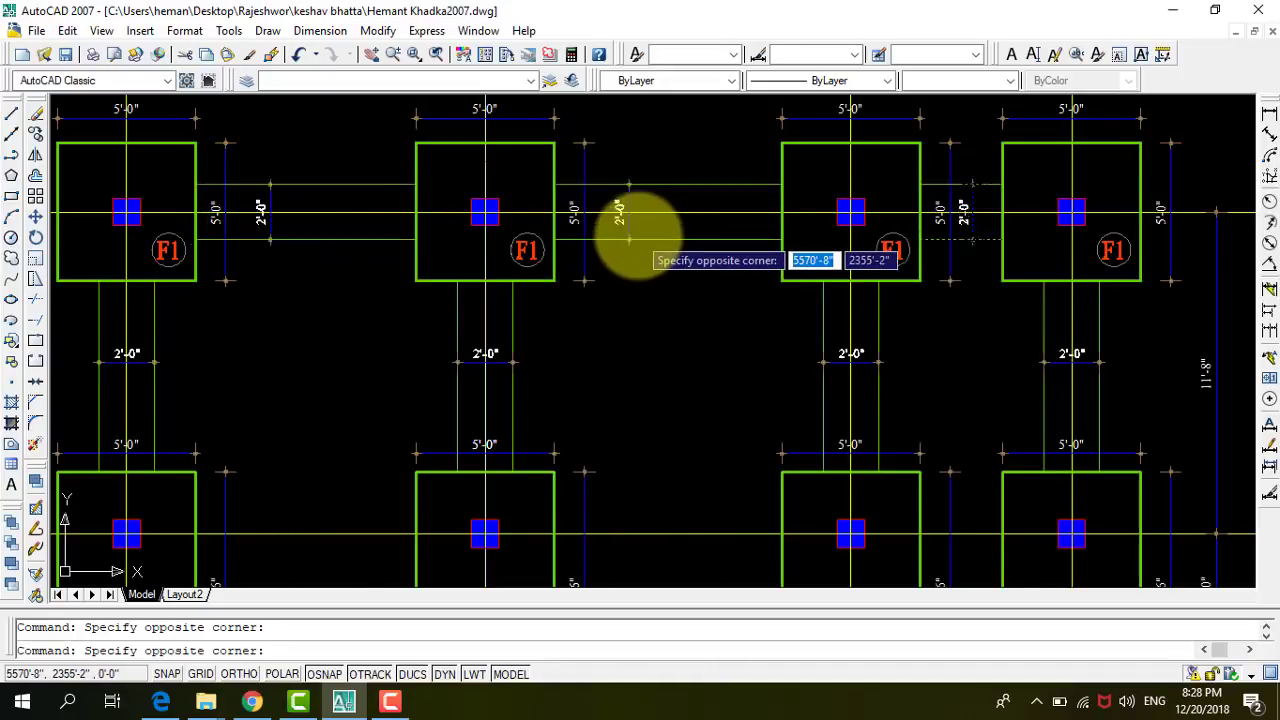
click(632, 238)
Copy the tie-beam row from the F1 column centre down between the F2 footings on grid line 2.
click(35, 134)
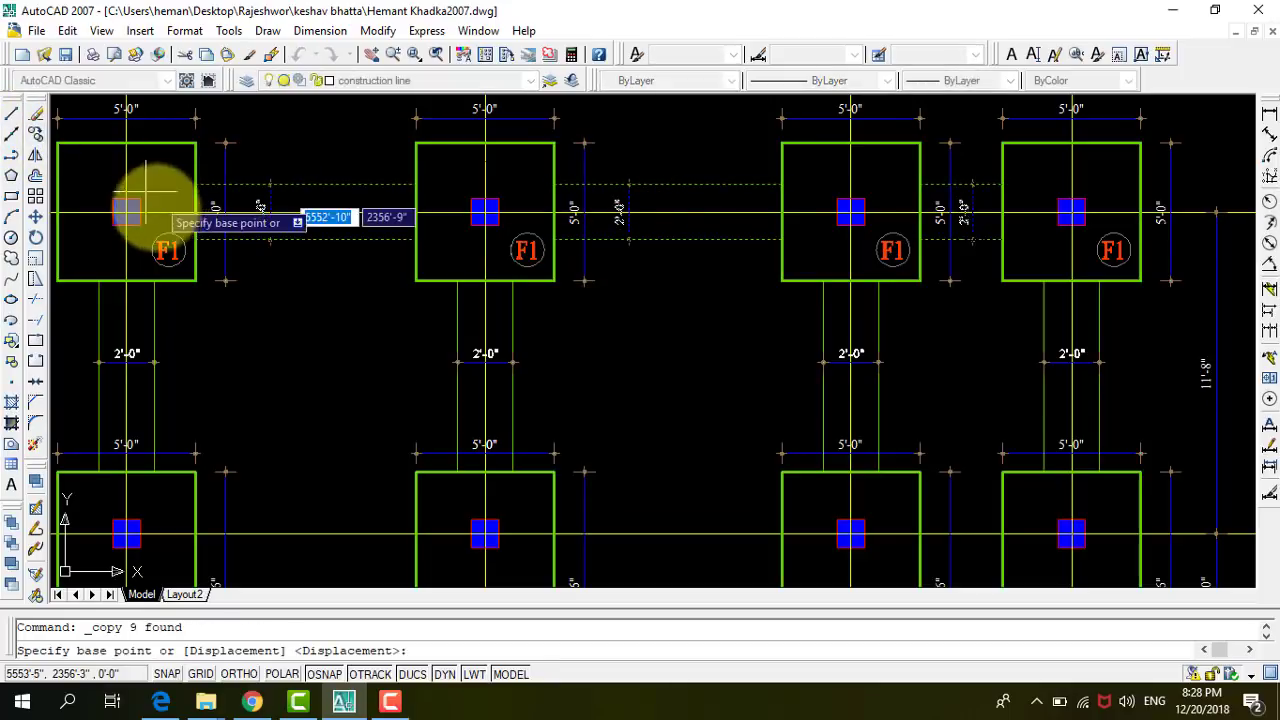
click(126, 211)
scroll(260, 250, down, 3)
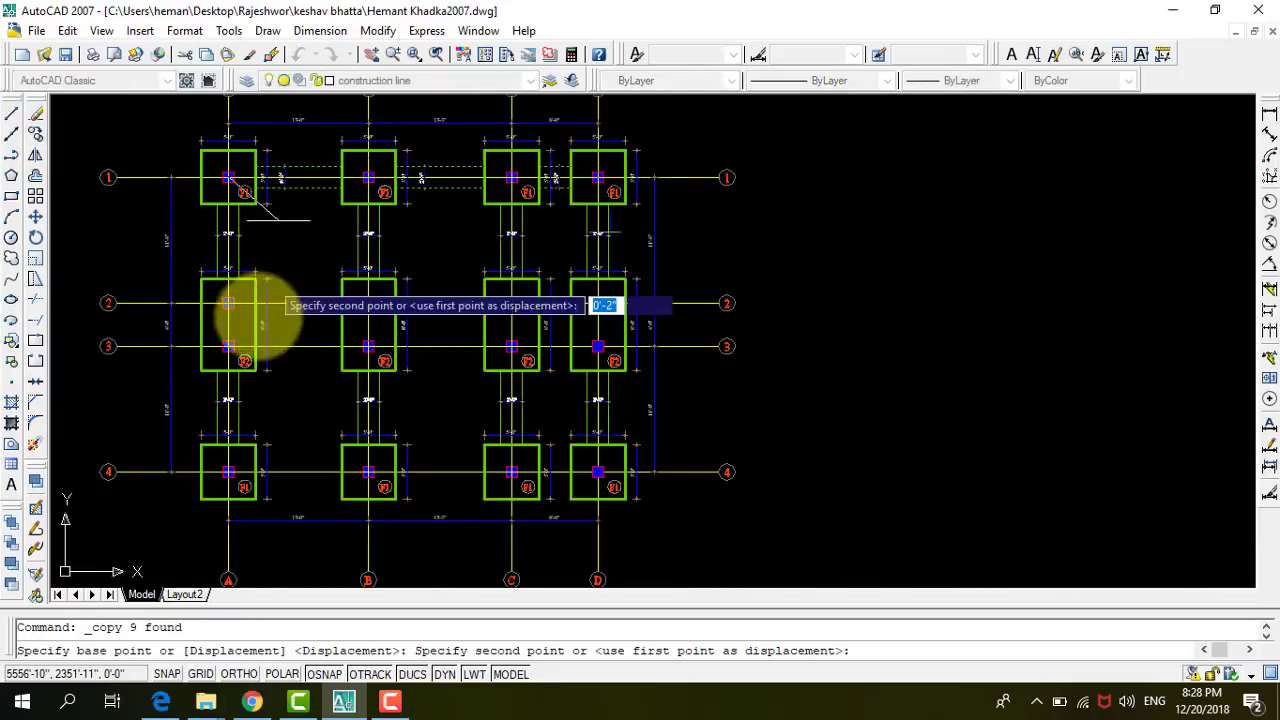
scroll(220, 325, up, 3)
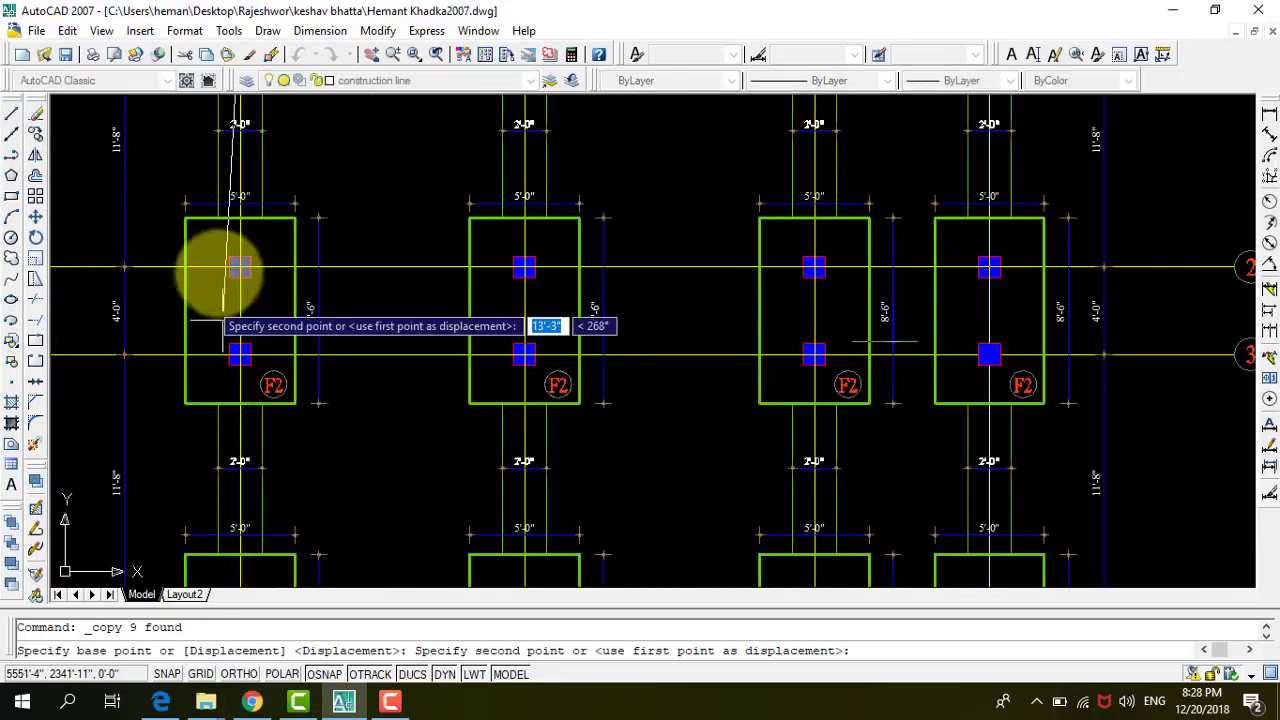
click(240, 268)
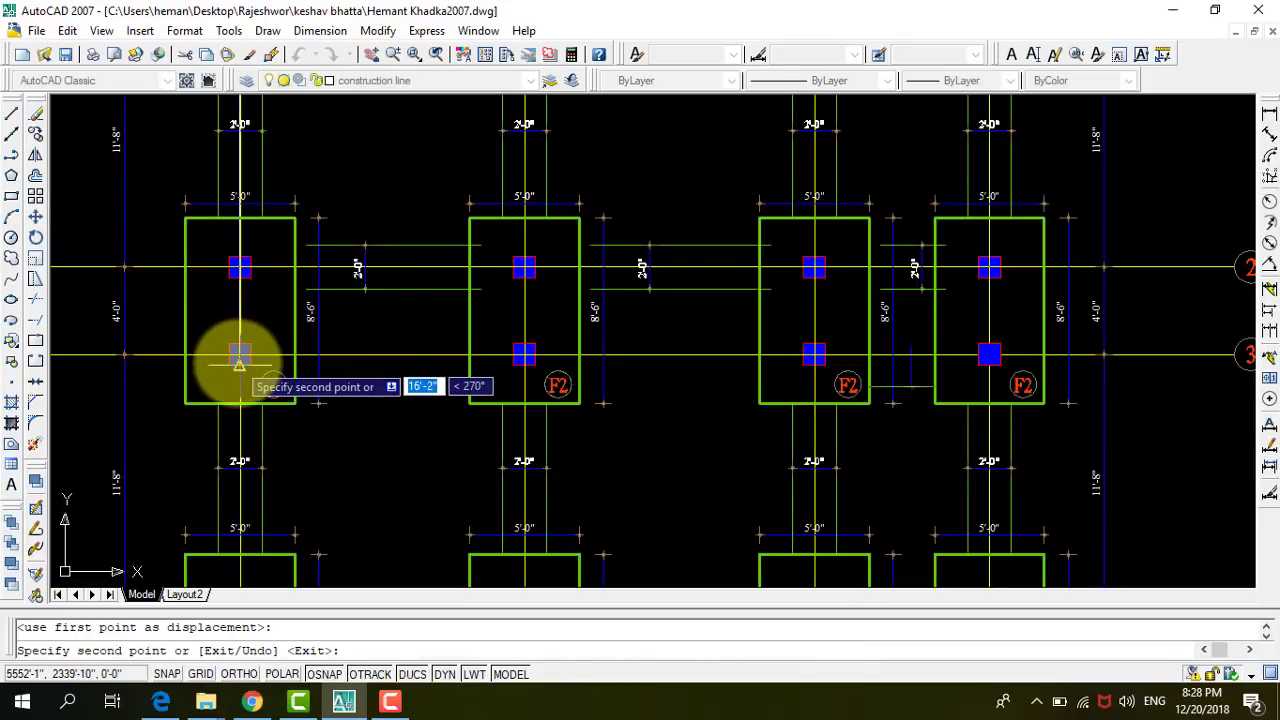
scroll(608, 286, down, 2)
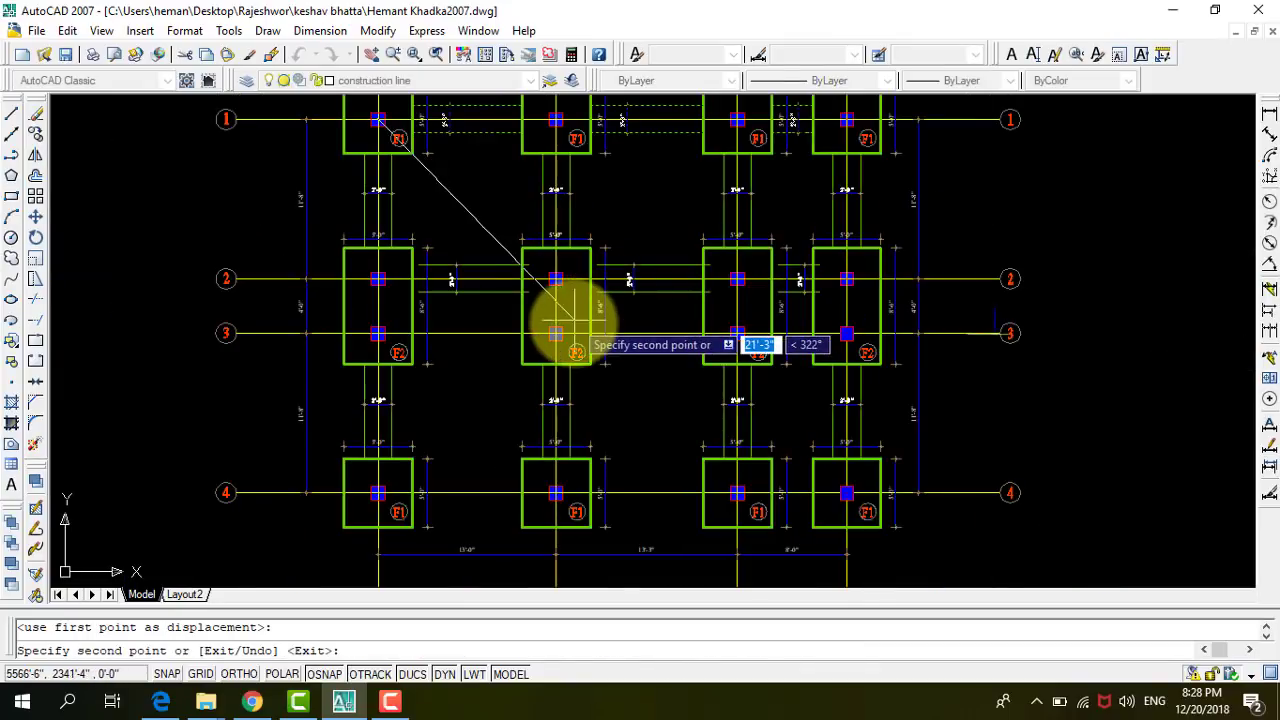
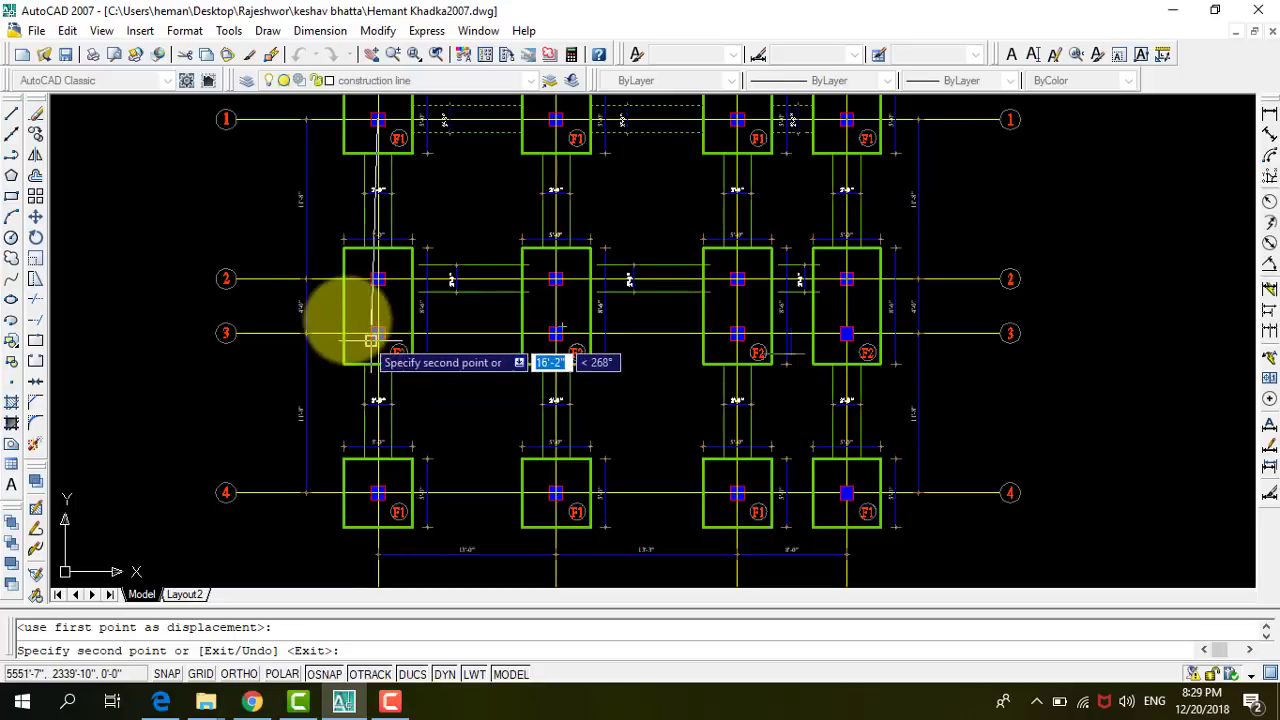
Place another copy of the 2'-0" dimension at a footing, then undo the misplaced copy.
scroll(371, 329, up, 3)
scroll(343, 320, up, 2)
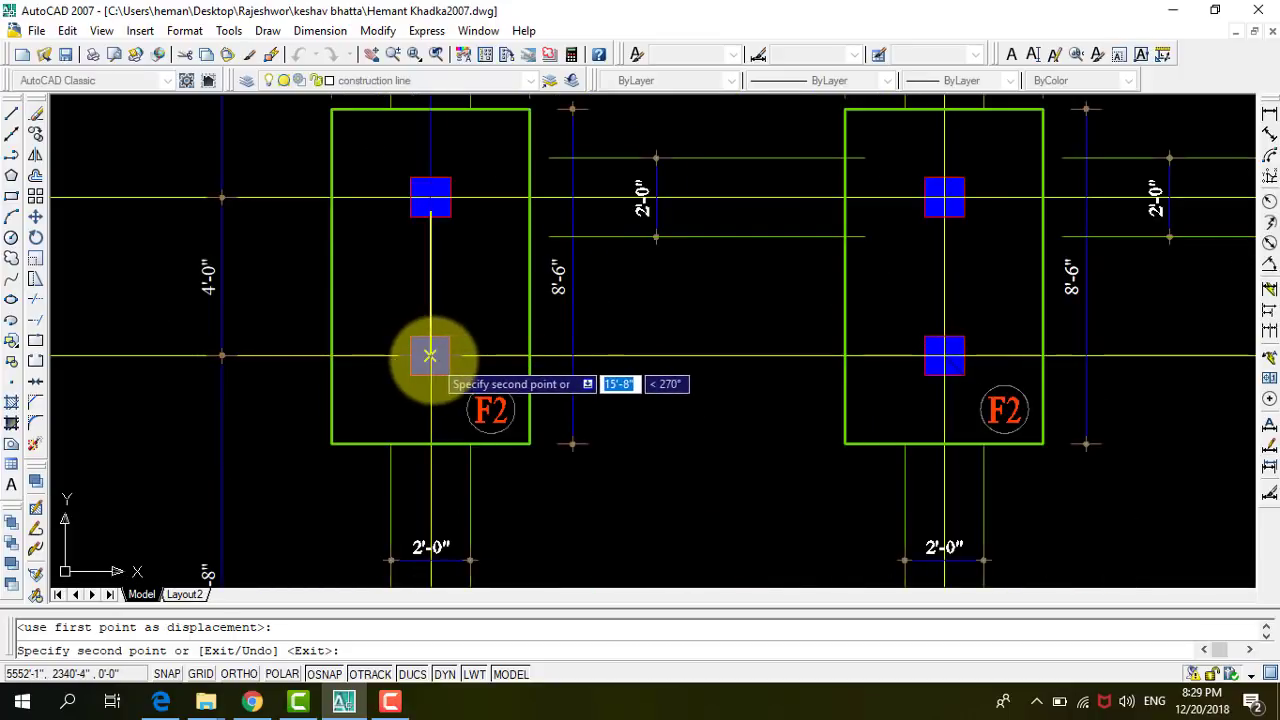
click(412, 355)
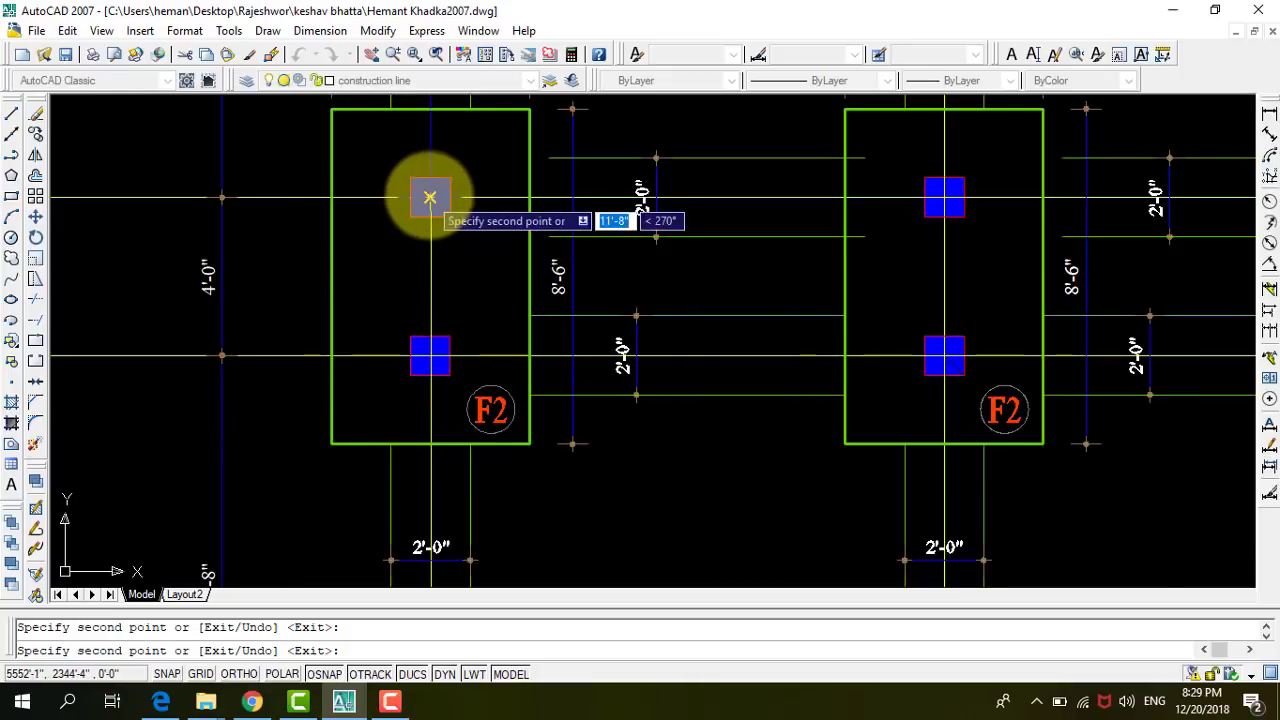
scroll(430, 197, down, 5)
scroll(450, 405, up, 2)
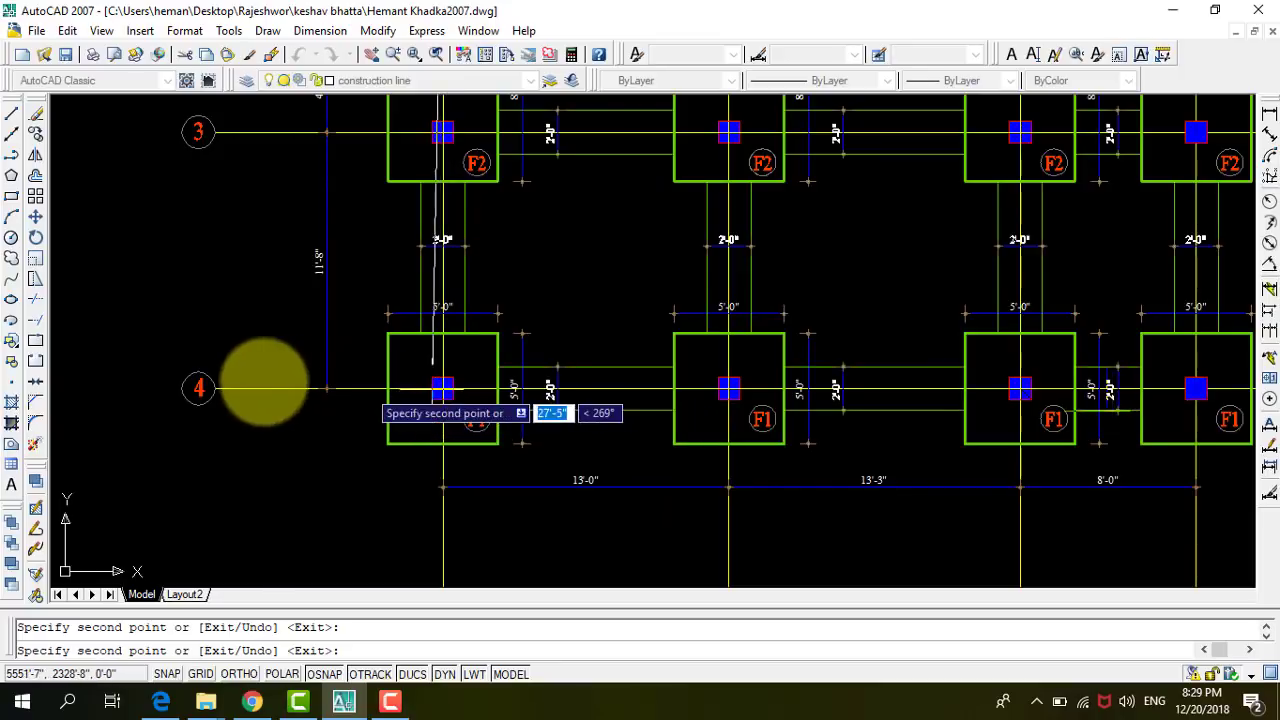
key(ctrl+z)
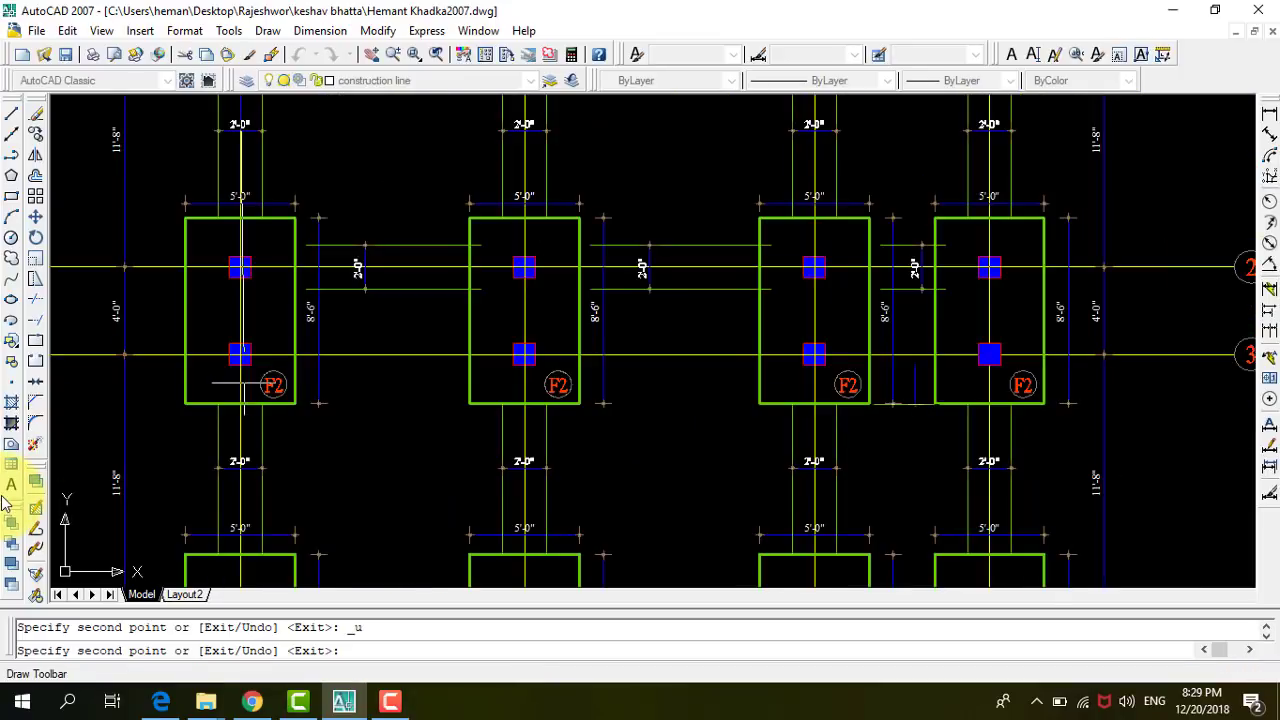
key(ctrl+z)
Re-place the 2'-0" dimension copy at the correct footing and end the copy command.
scroll(250, 385, down, 2)
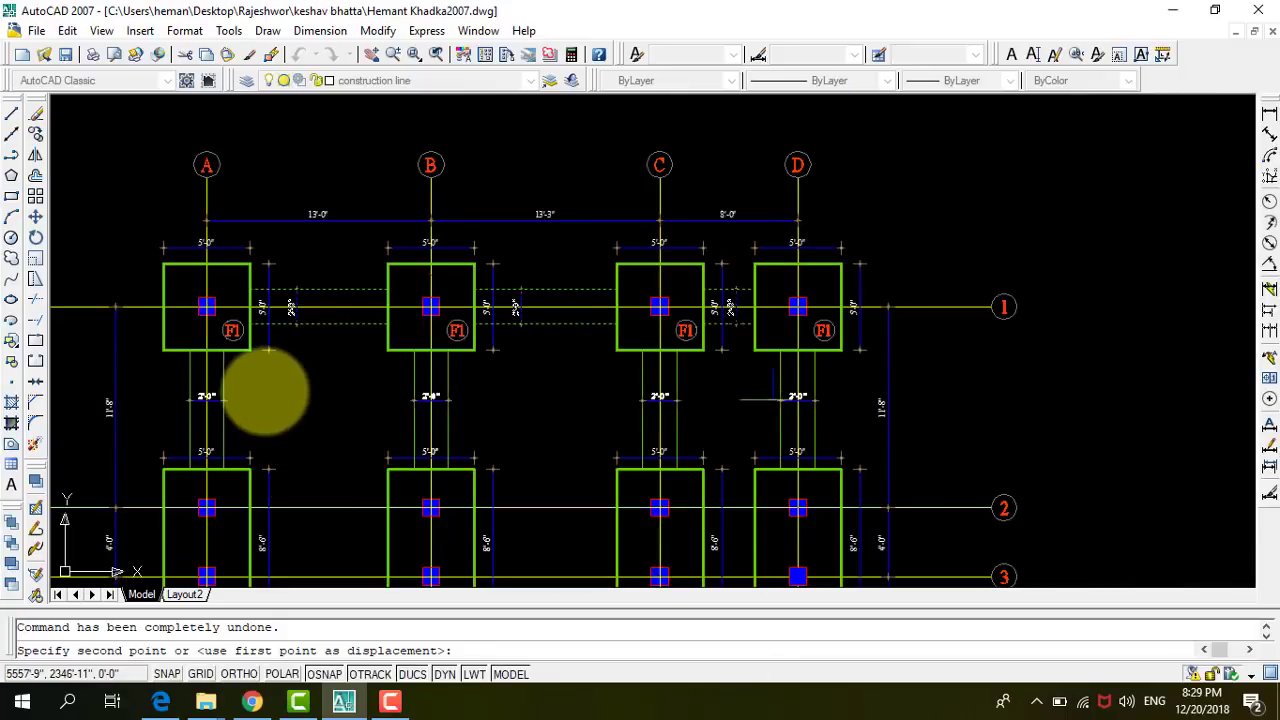
scroll(200, 470, up, 3)
scroll(290, 500, up, 1)
scroll(310, 555, up, 3)
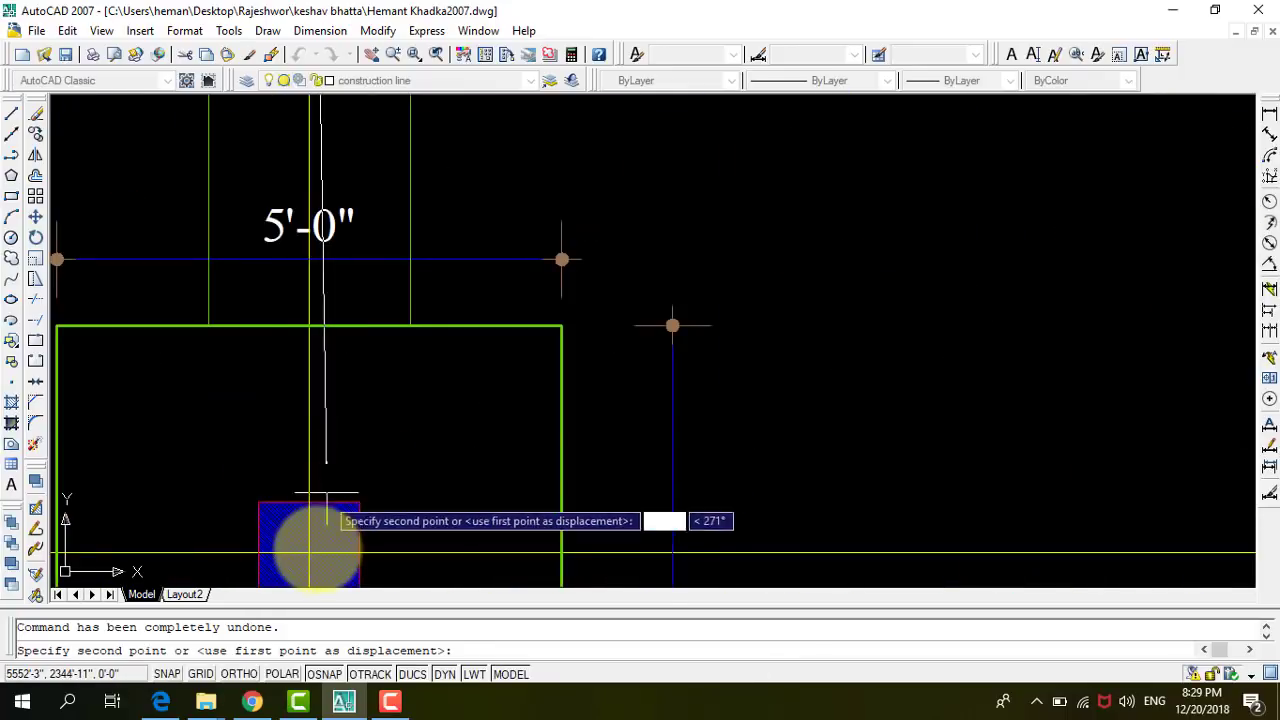
click(310, 565)
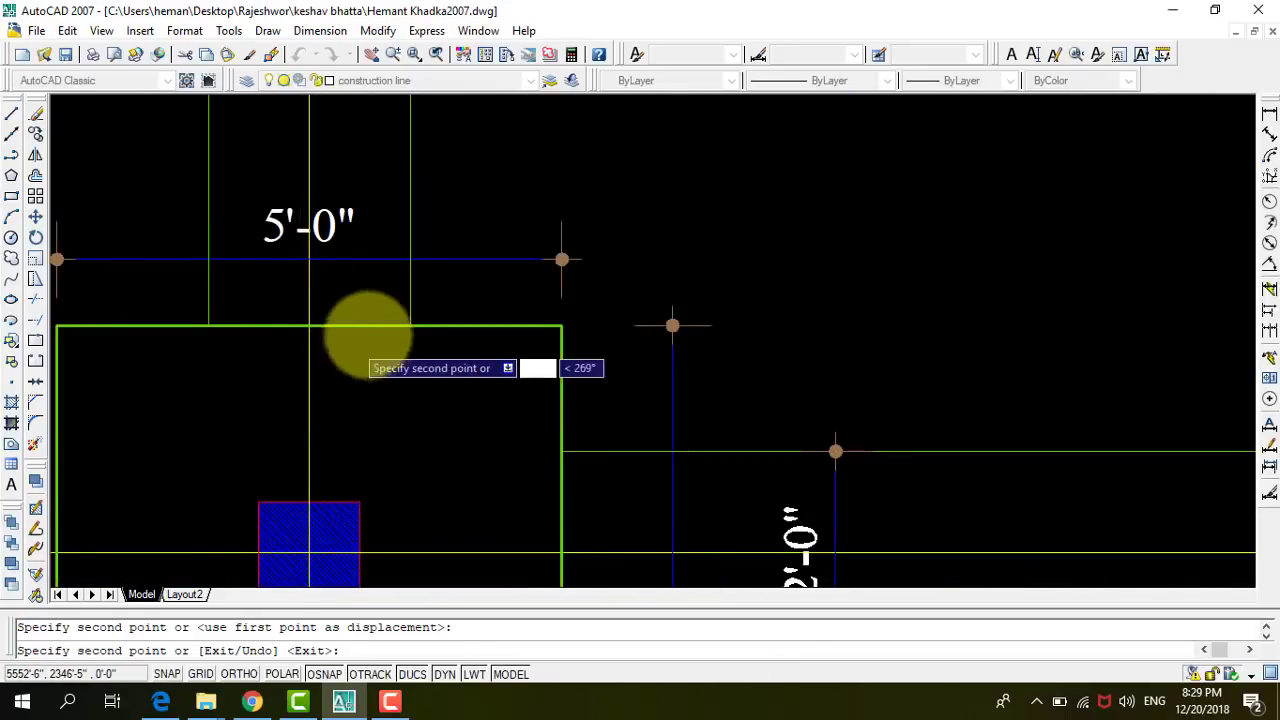
scroll(388, 340, down, 5)
scroll(500, 390, down, 2)
scroll(430, 420, up, 5)
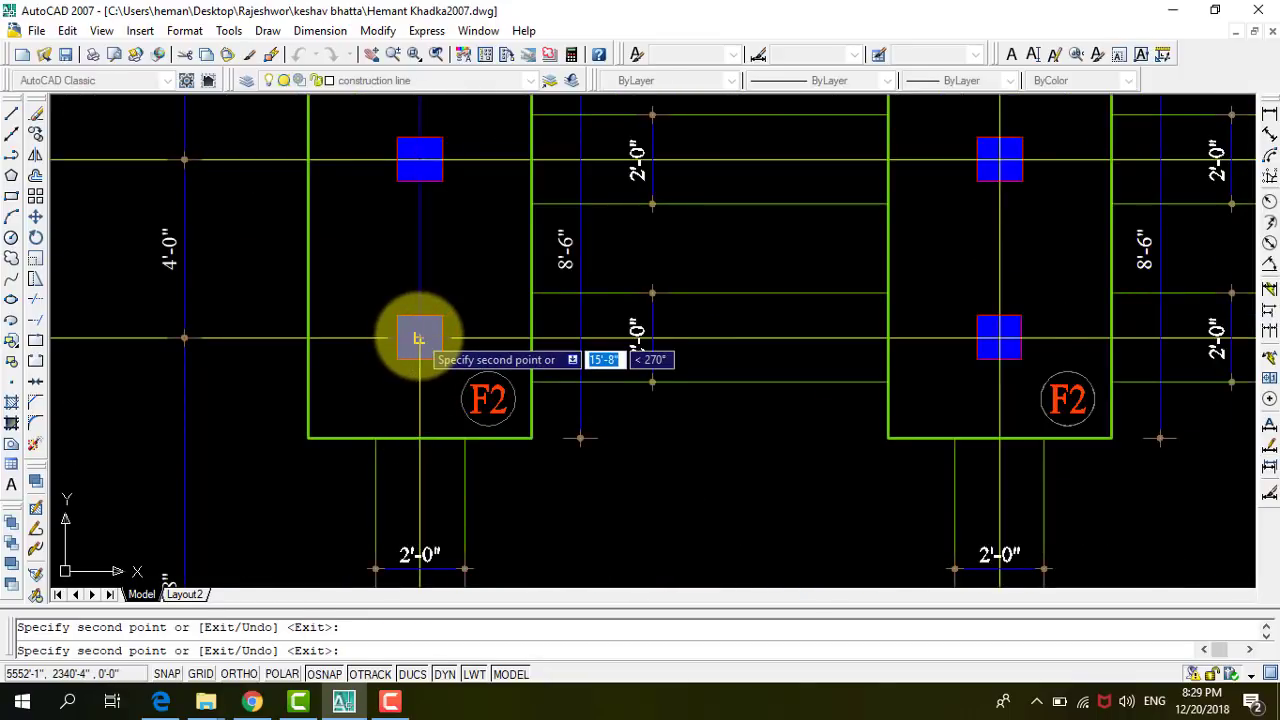
scroll(591, 271, down, 3)
scroll(580, 330, down, 1)
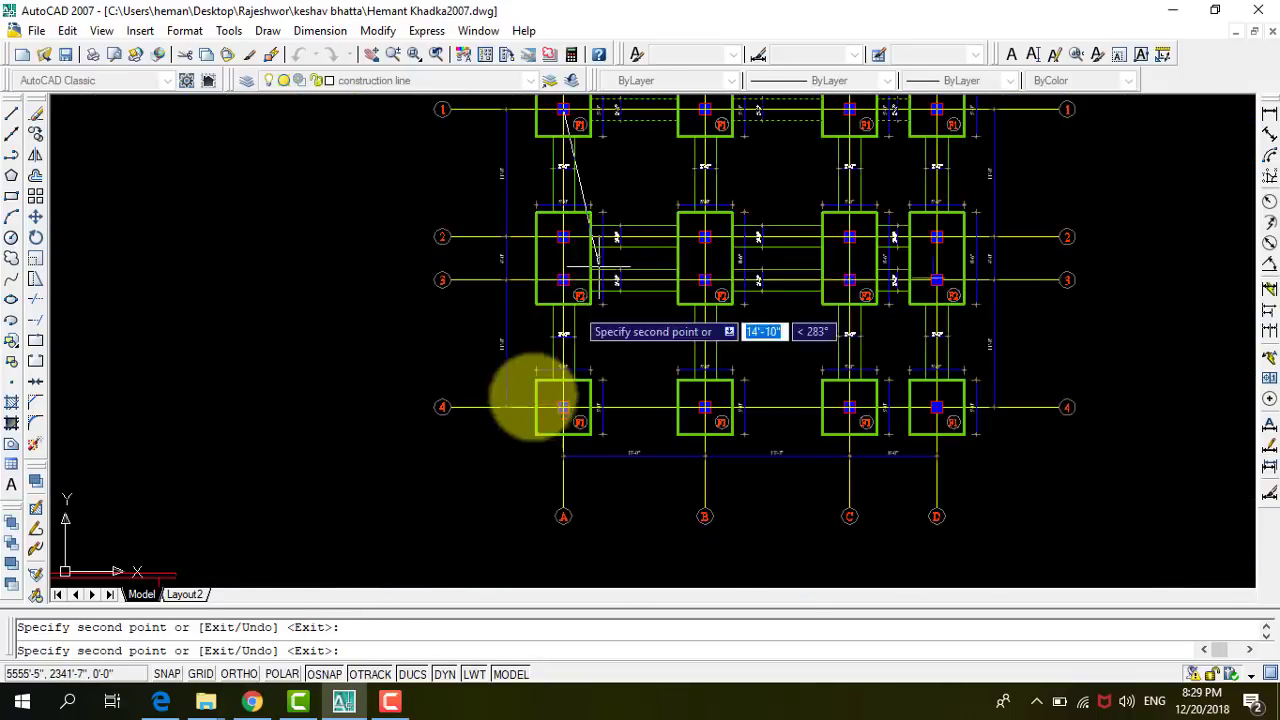
scroll(545, 410, up, 5)
scroll(585, 405, up, 2)
scroll(603, 372, up, 2)
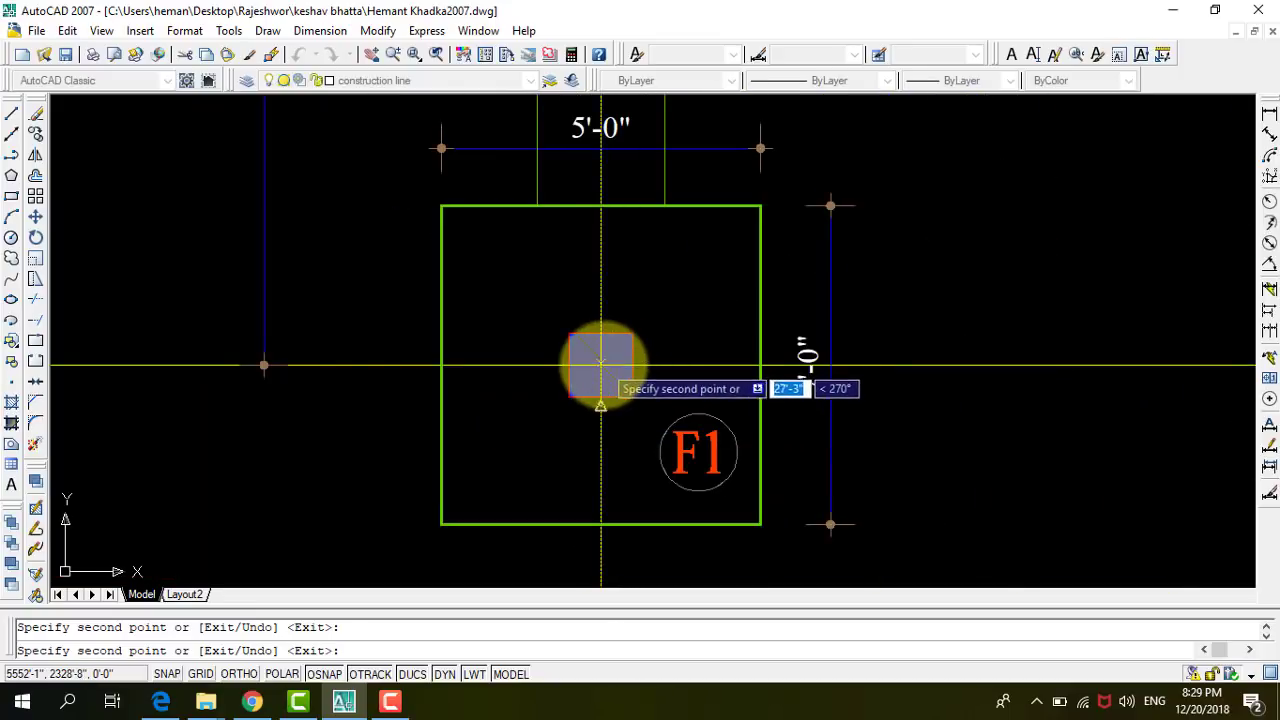
scroll(329, 366, down, 6)
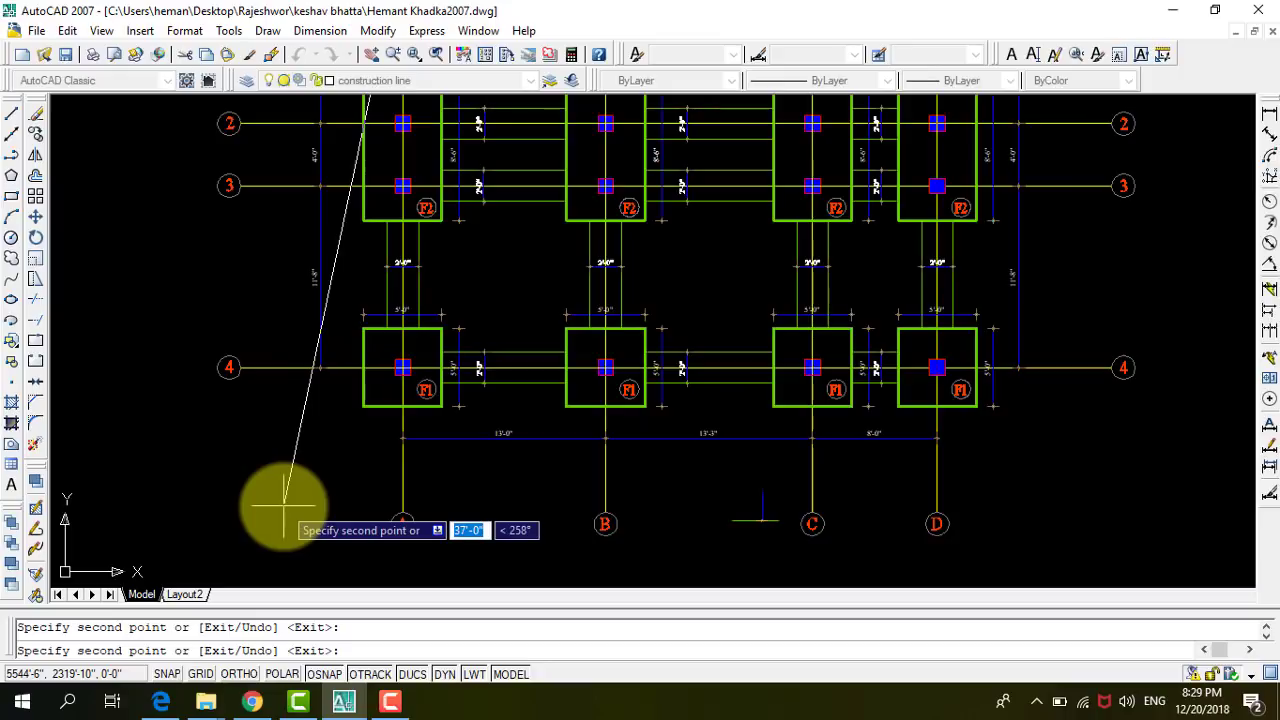
key(Escape)
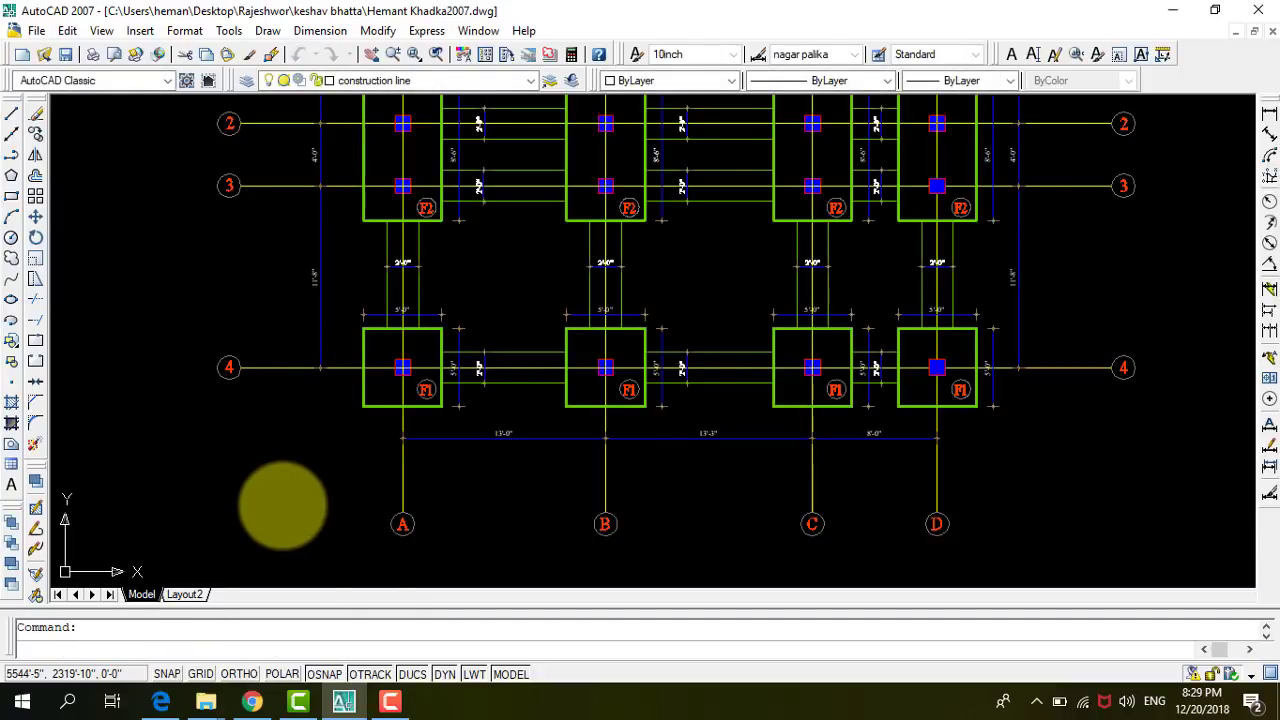
Save the drawing and copy the TRENCH LAYOUT PLAN title and scale below the new footing plan.
key(ctrl+s)
scroll(414, 380, down, 2)
scroll(443, 306, down, 2)
scroll(465, 292, up, 3)
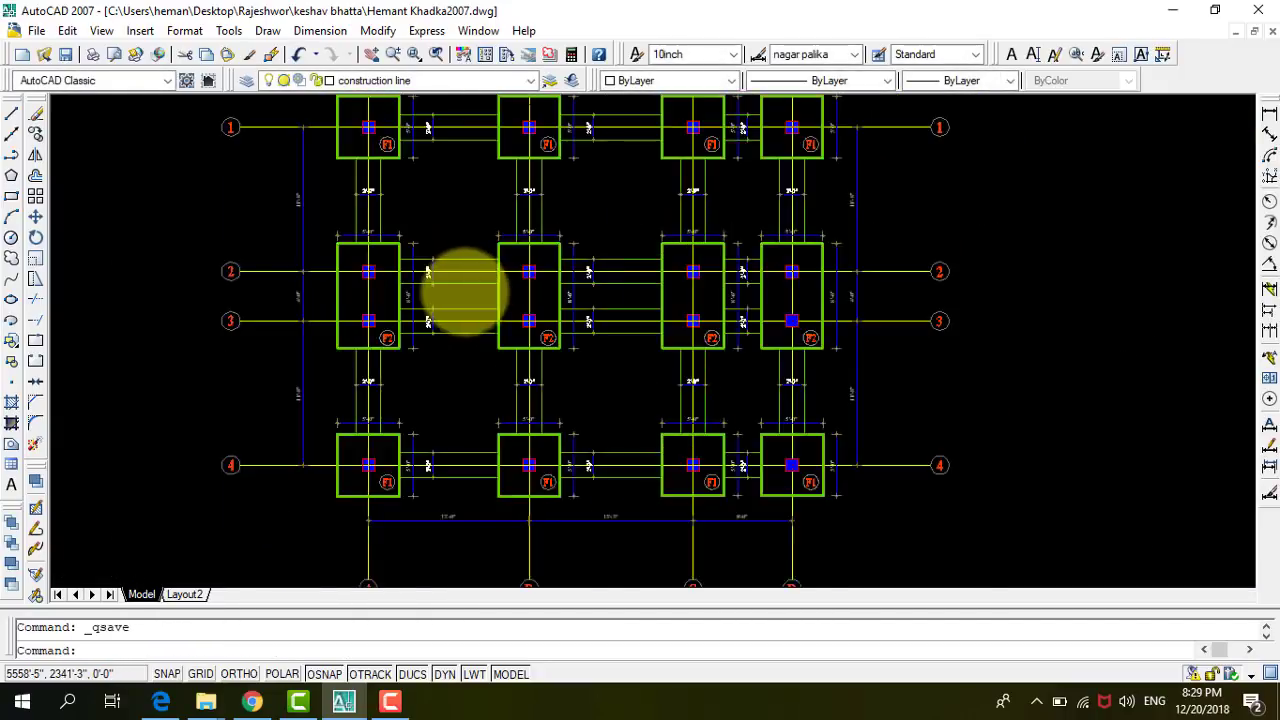
scroll(465, 292, down, 1)
scroll(457, 300, down, 1)
scroll(486, 257, down, 1)
scroll(606, 223, down, 2)
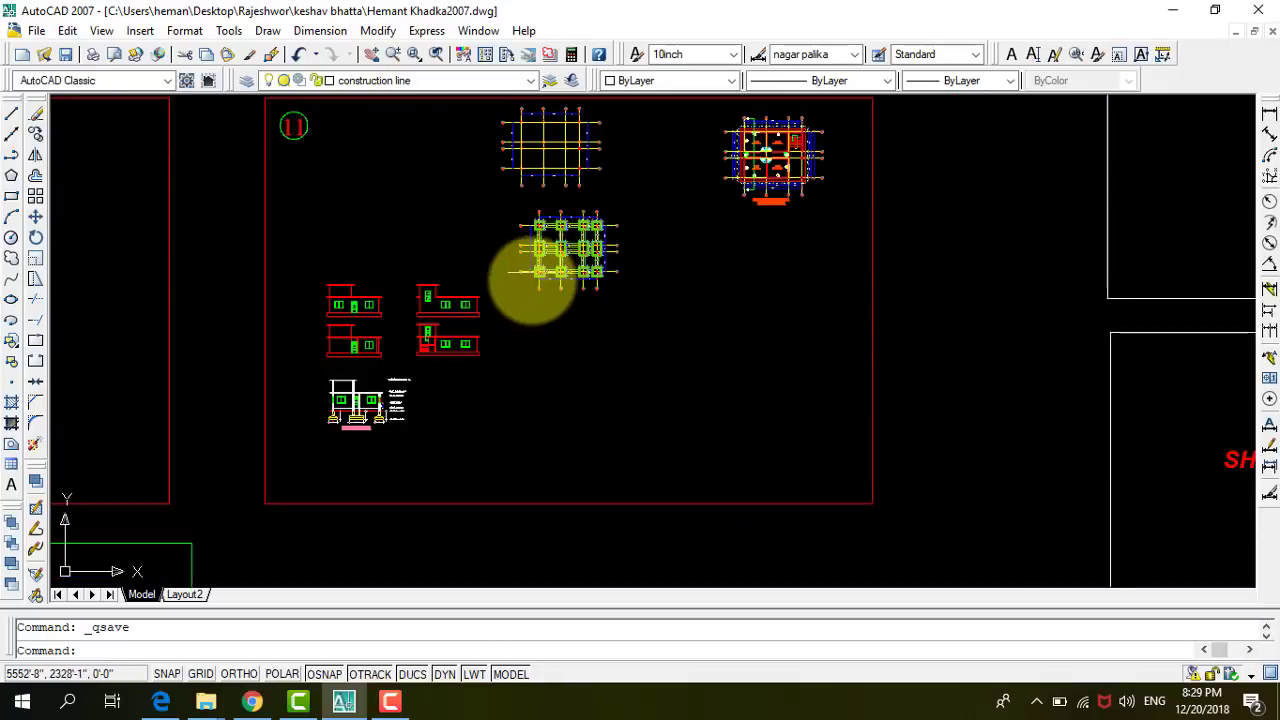
scroll(532, 284, up, 2)
scroll(551, 286, up, 2)
scroll(606, 257, down, 4)
scroll(623, 246, down, 1)
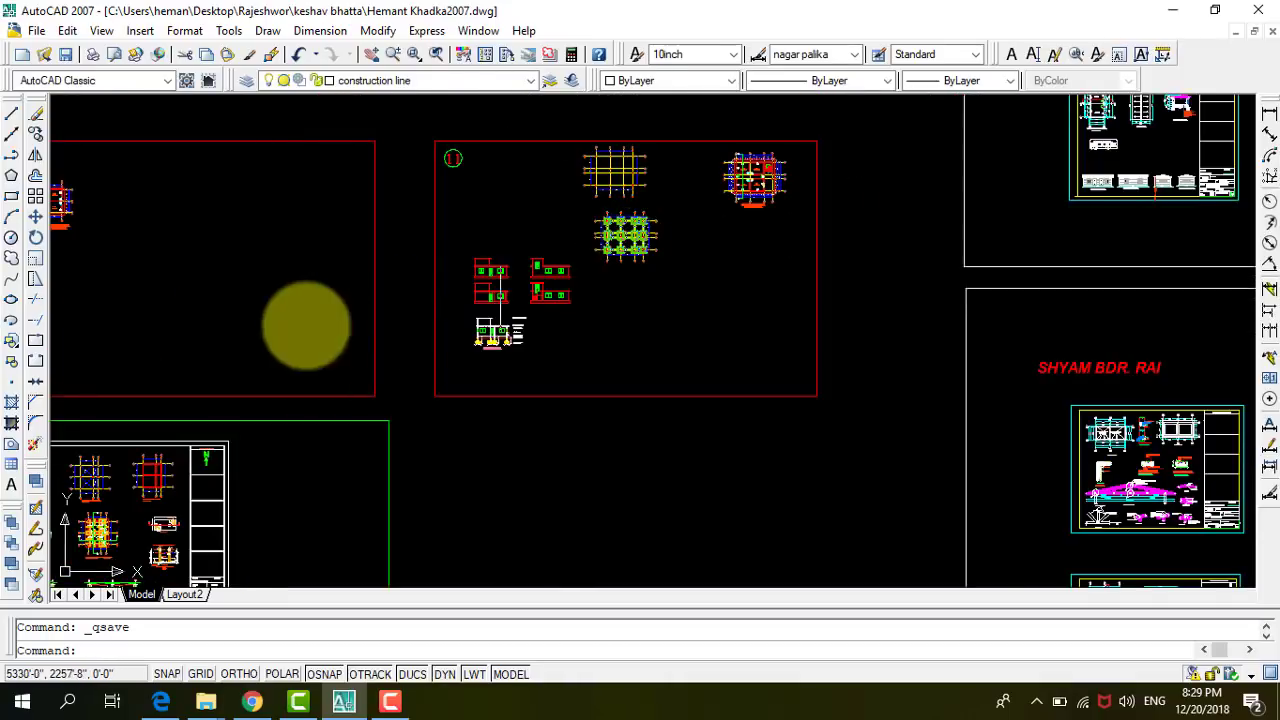
scroll(571, 214, down, 2)
scroll(323, 314, down, 1)
scroll(233, 370, up, 1)
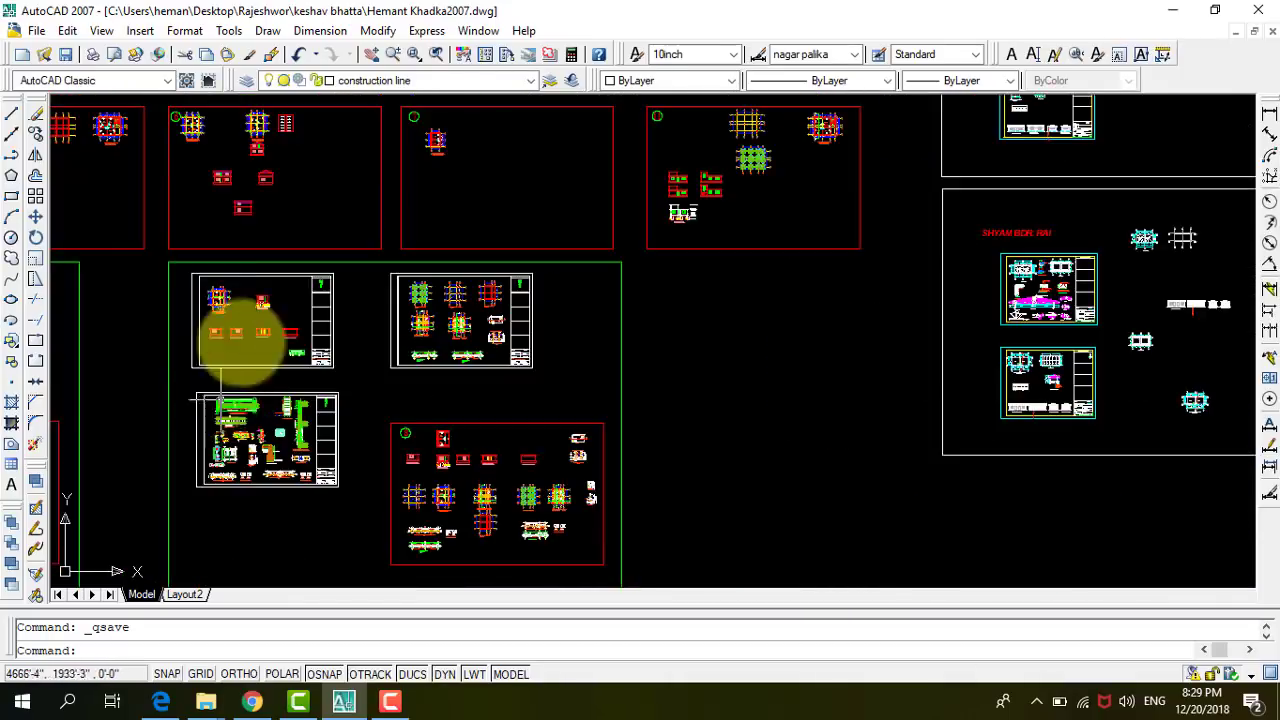
scroll(413, 300, up, 2)
scroll(410, 290, up, 2)
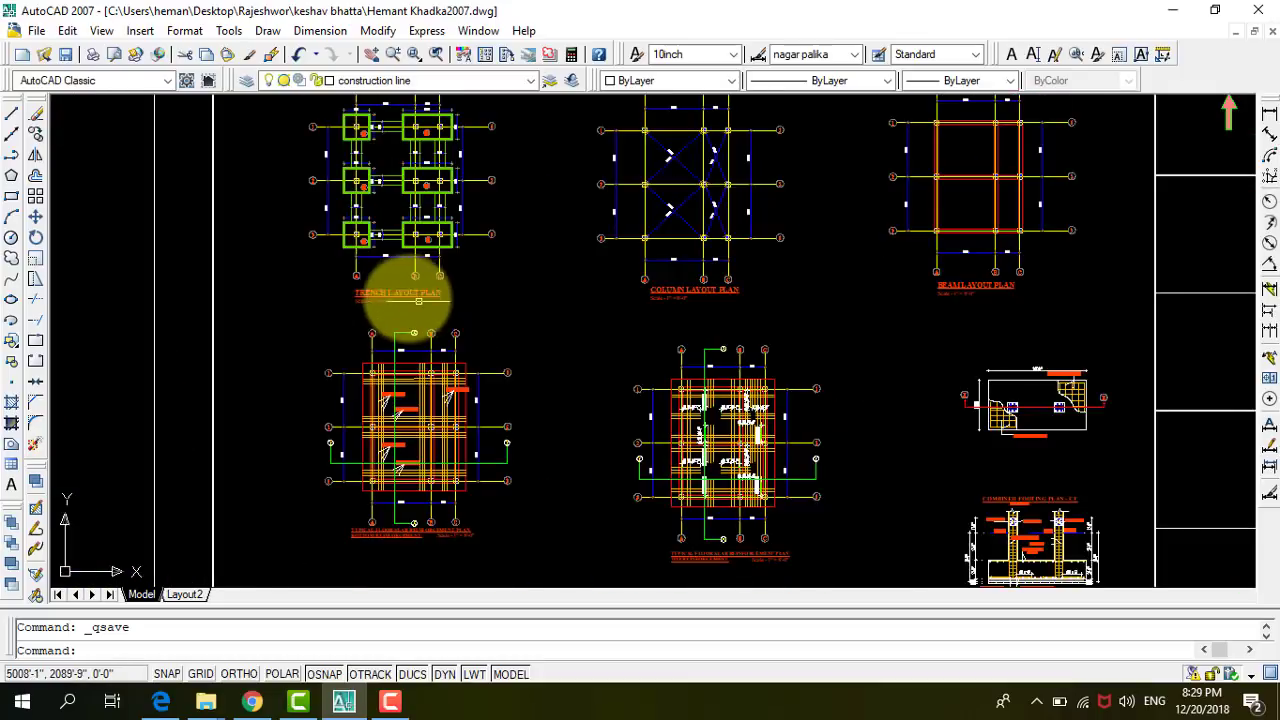
scroll(368, 312, up, 1)
click(362, 292)
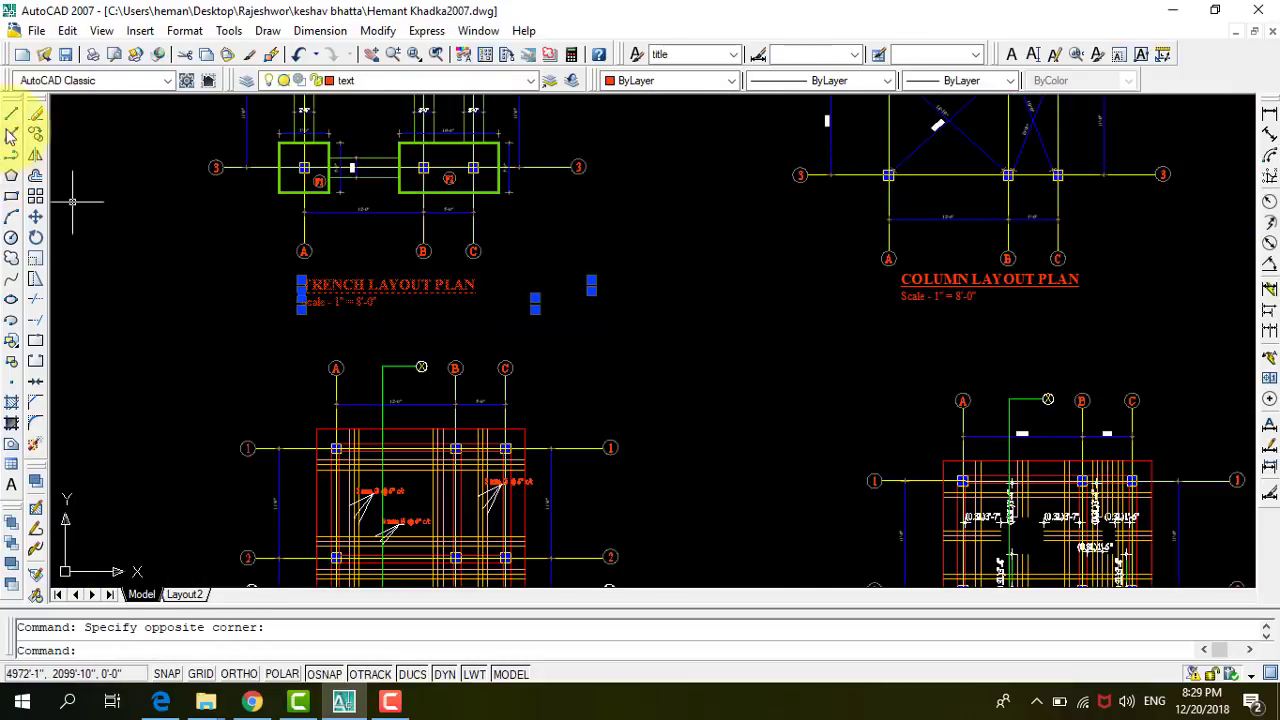
click(35, 134)
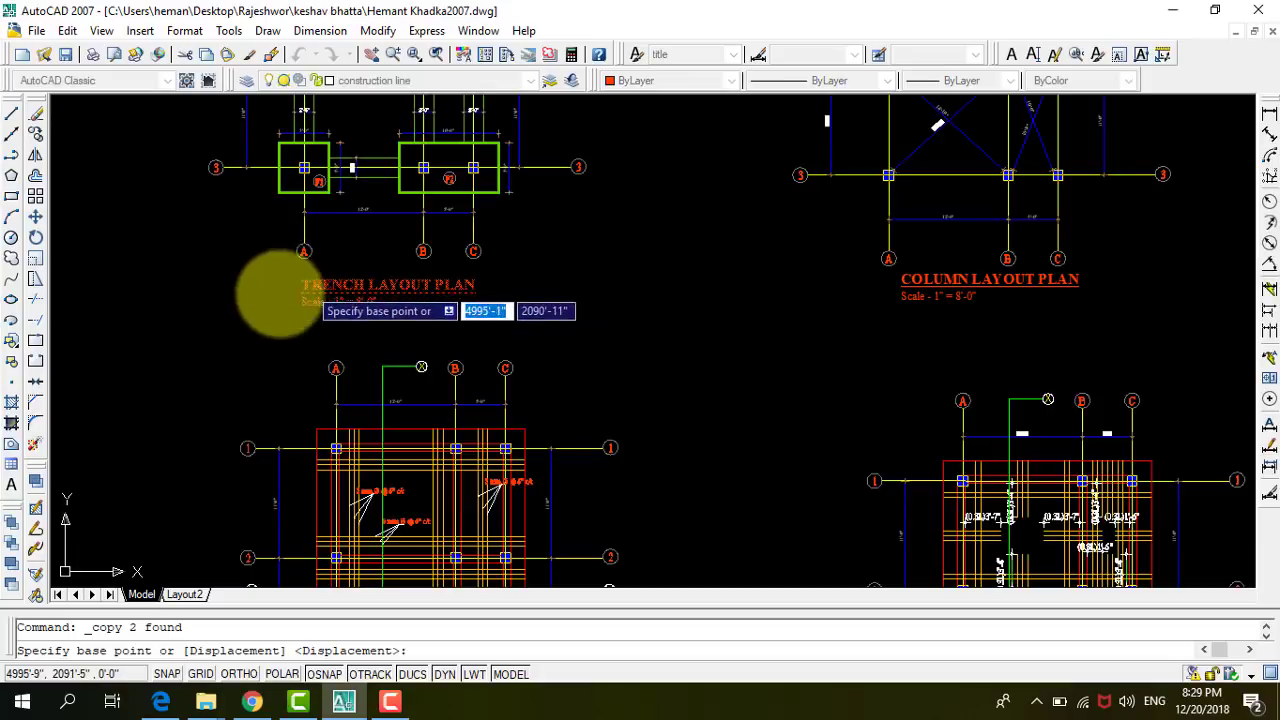
click(149, 363)
scroll(149, 363, down, 4)
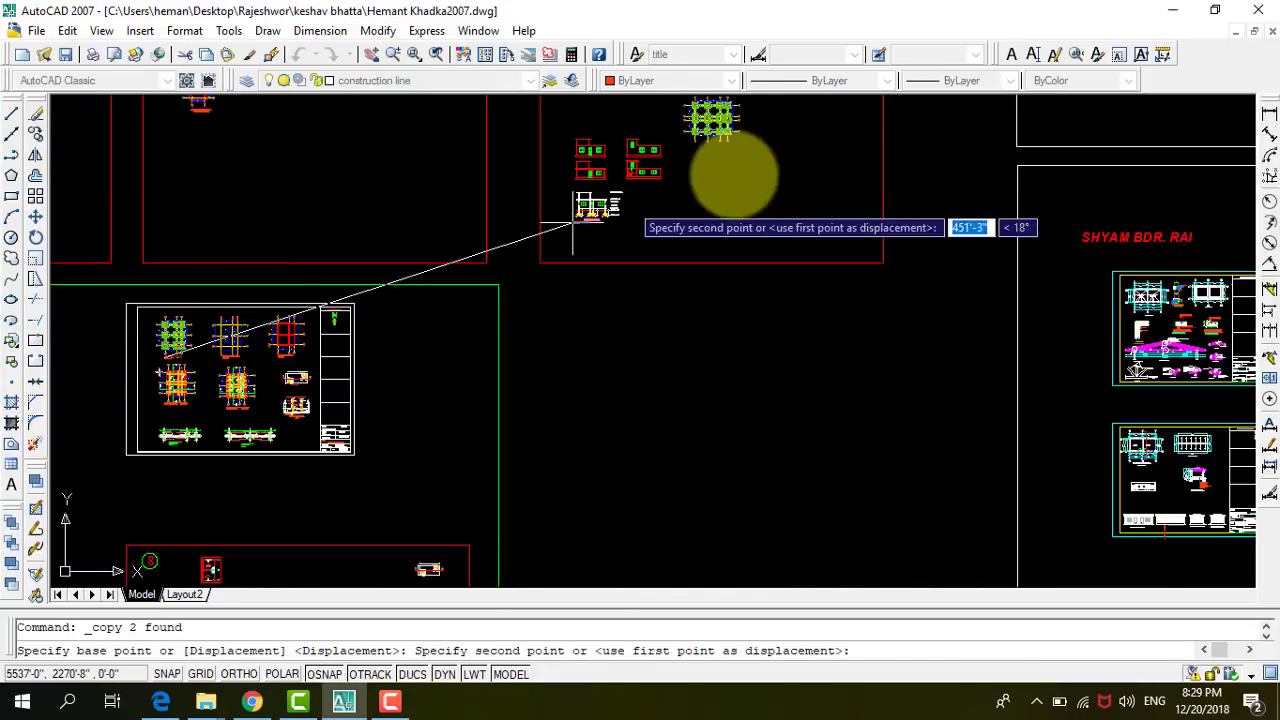
scroll(684, 185, up, 3)
scroll(650, 215, down, 2)
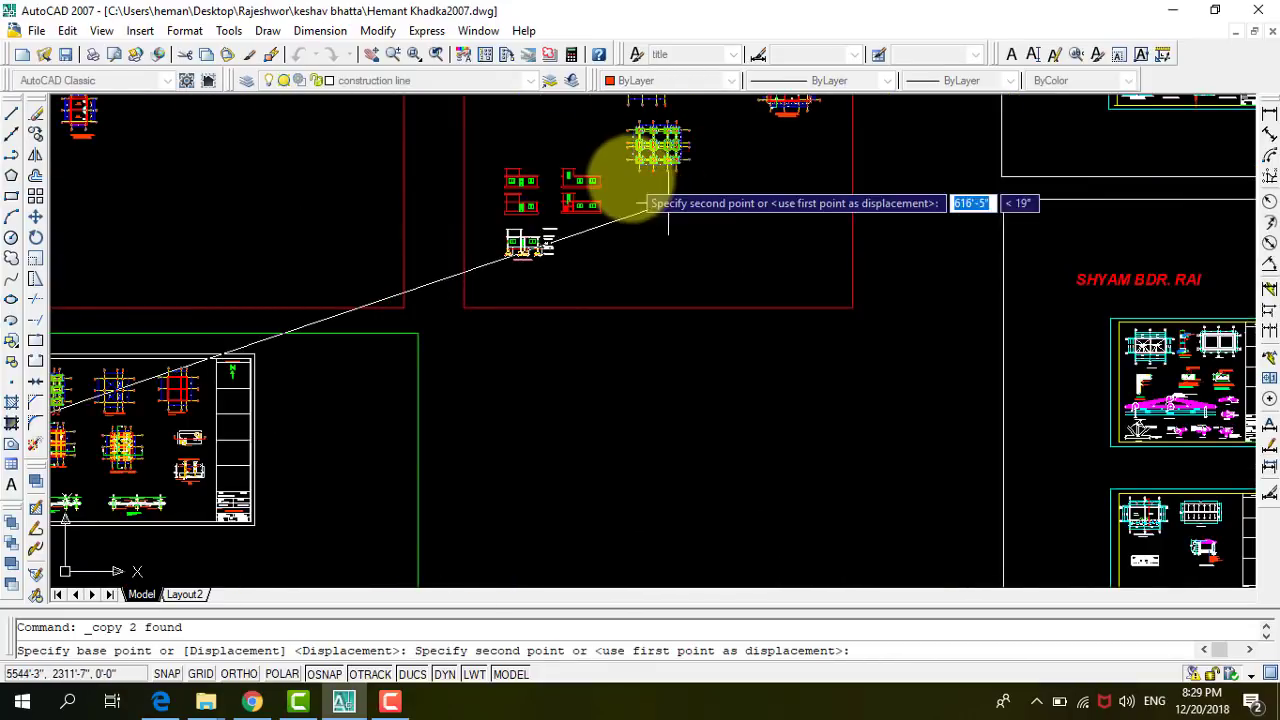
scroll(630, 190, up, 3)
scroll(650, 185, up, 1)
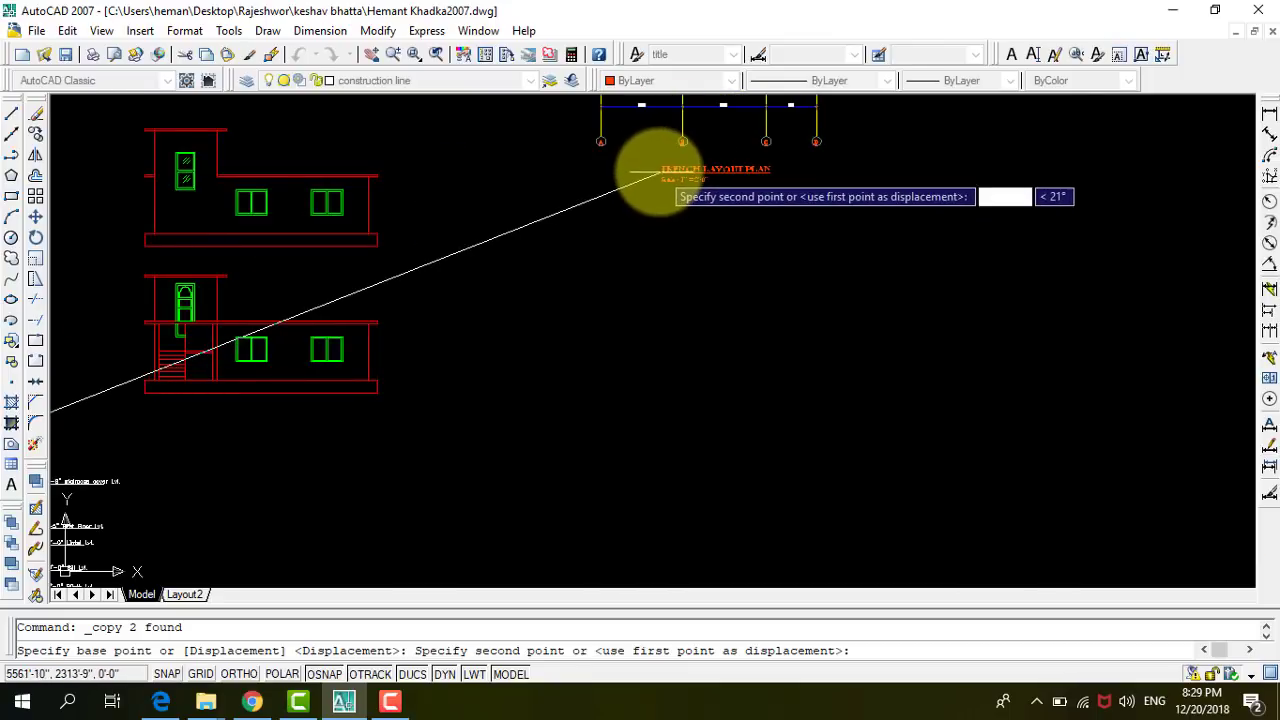
click(658, 172)
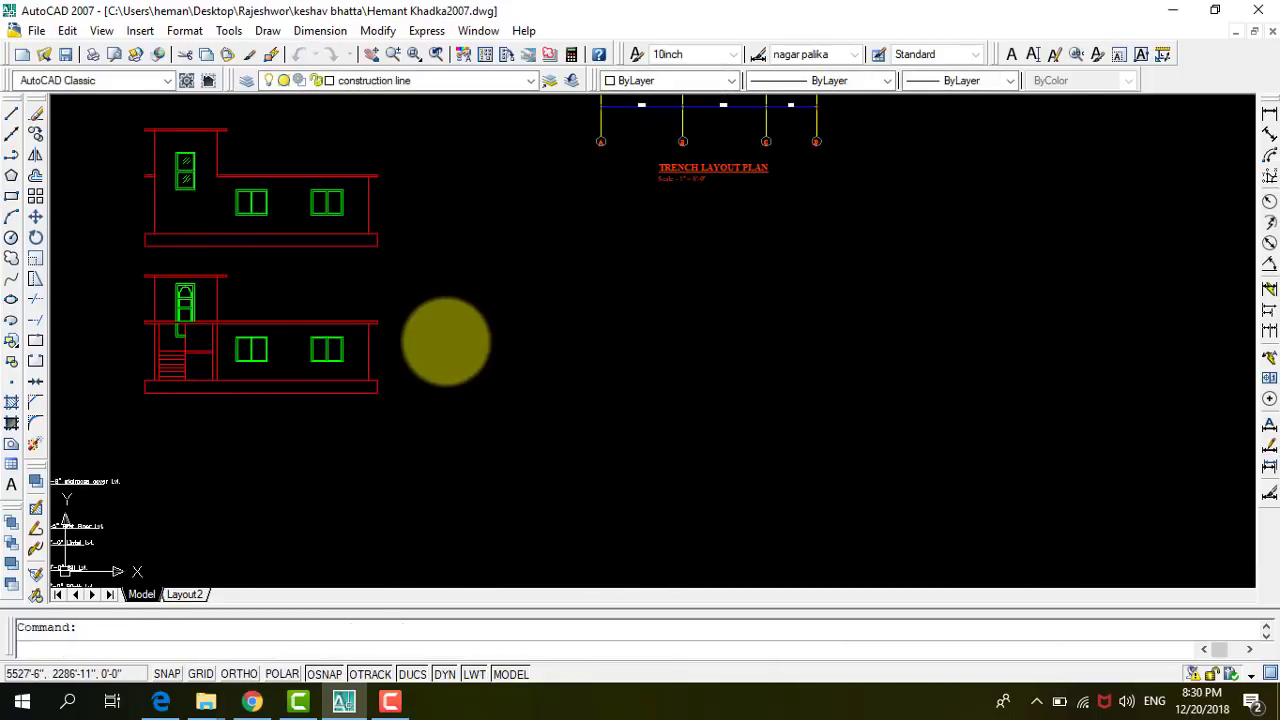
Move the copied title and 1" = 8'-0" scale note just below grid bubbles A–D.
scroll(466, 335, down, 5)
scroll(490, 332, down, 3)
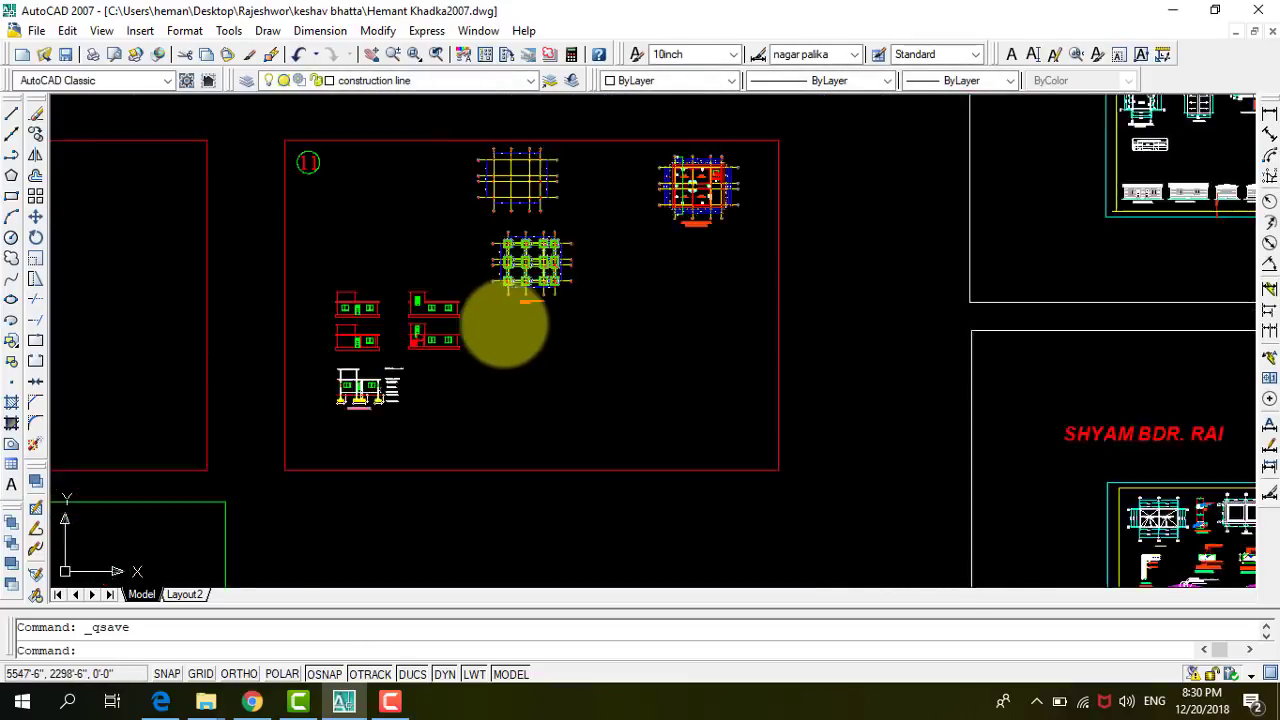
scroll(540, 295, up, 5)
scroll(560, 280, up, 3)
scroll(557, 300, up, 2)
click(557, 300)
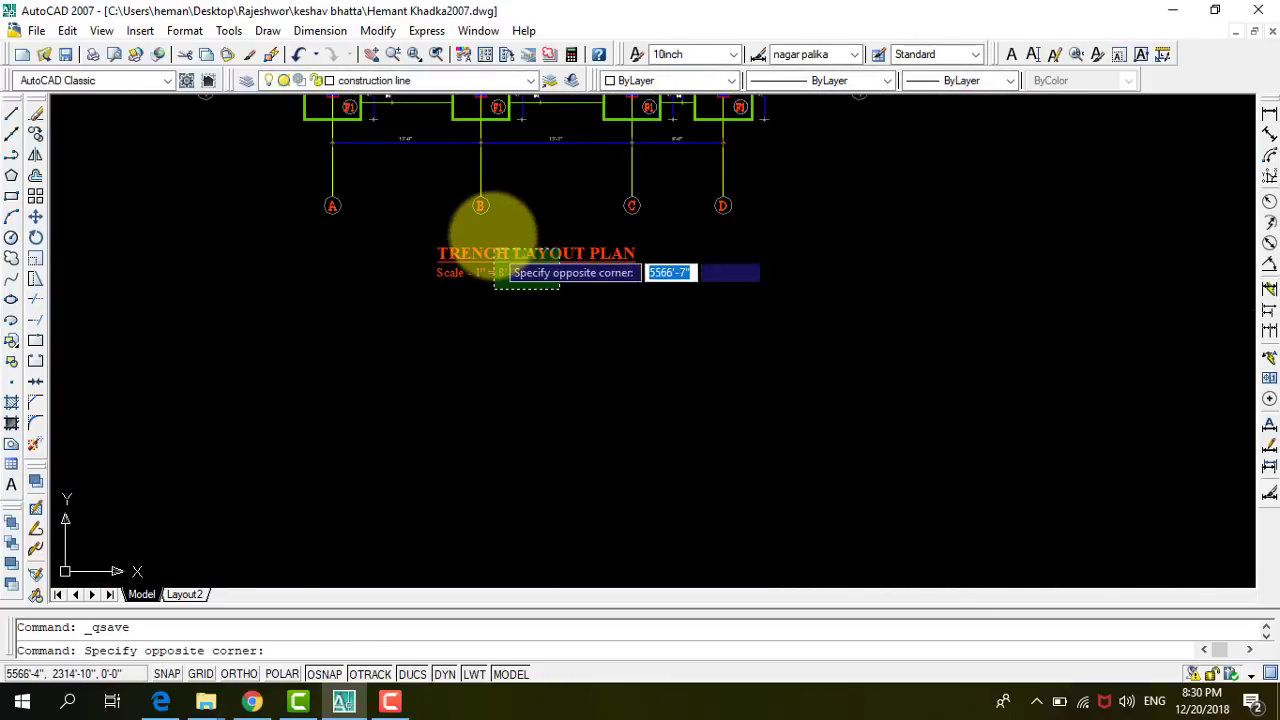
click(333, 236)
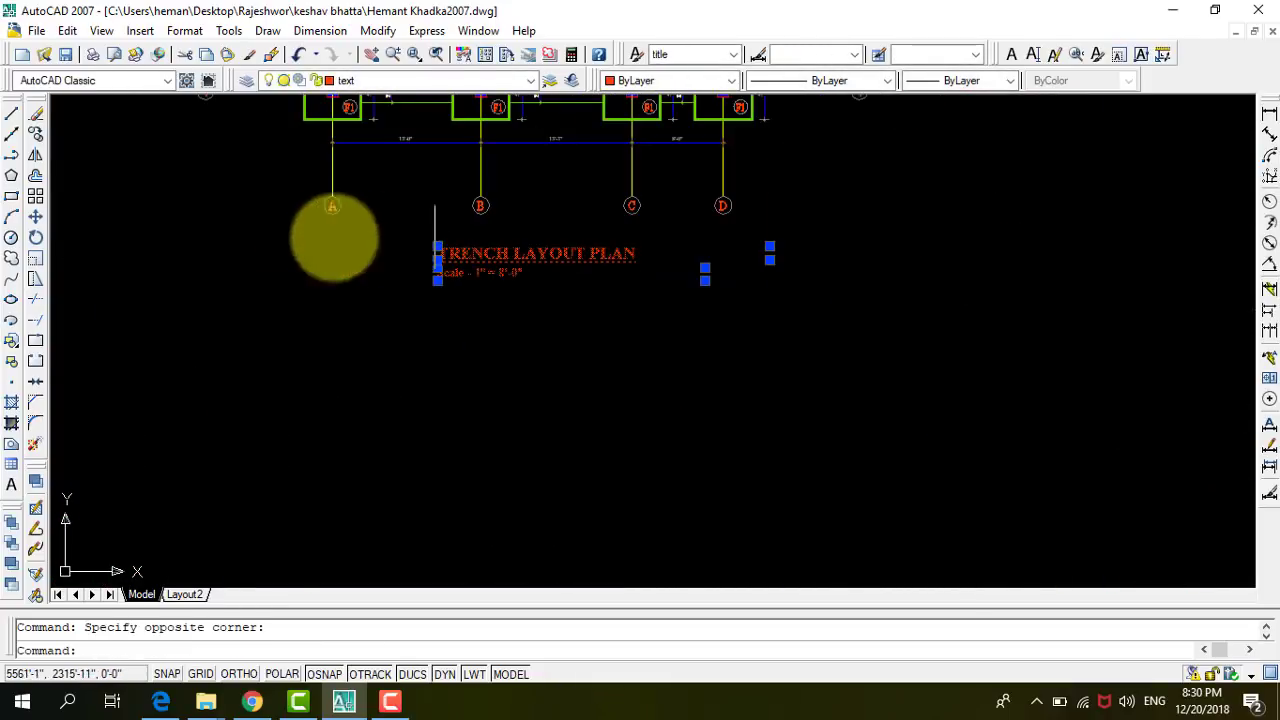
click(35, 218)
click(432, 268)
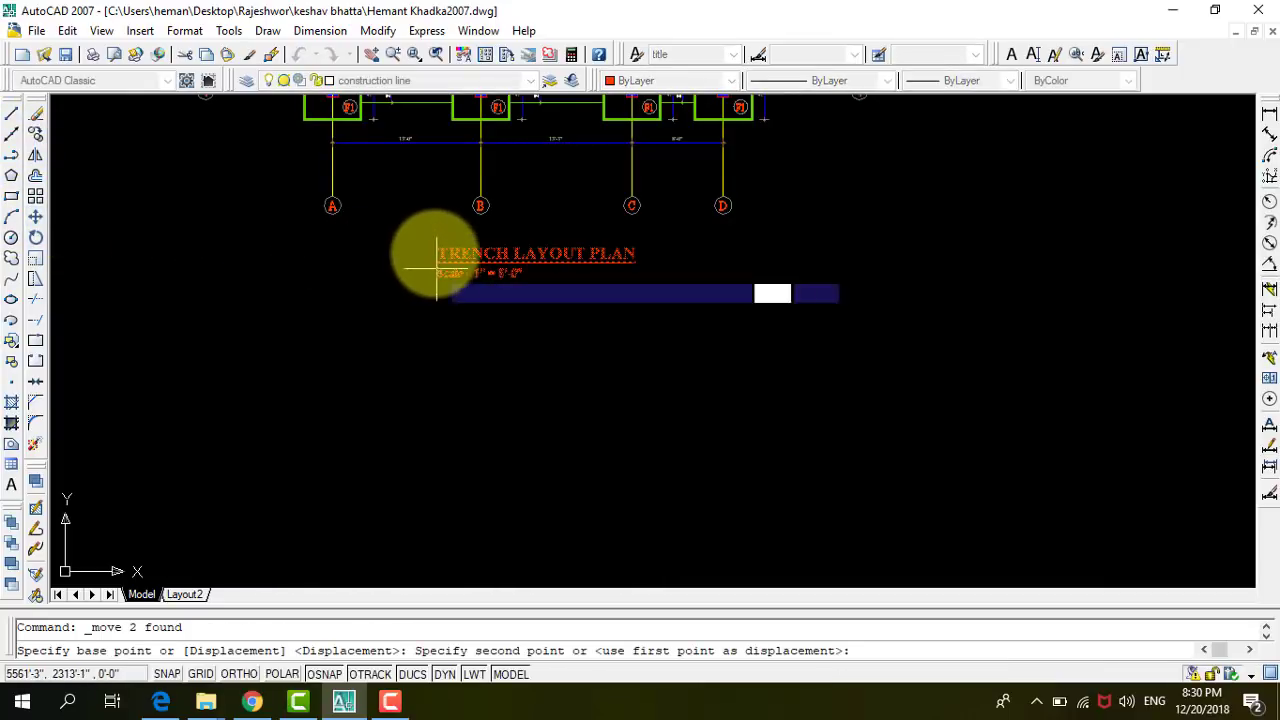
click(436, 246)
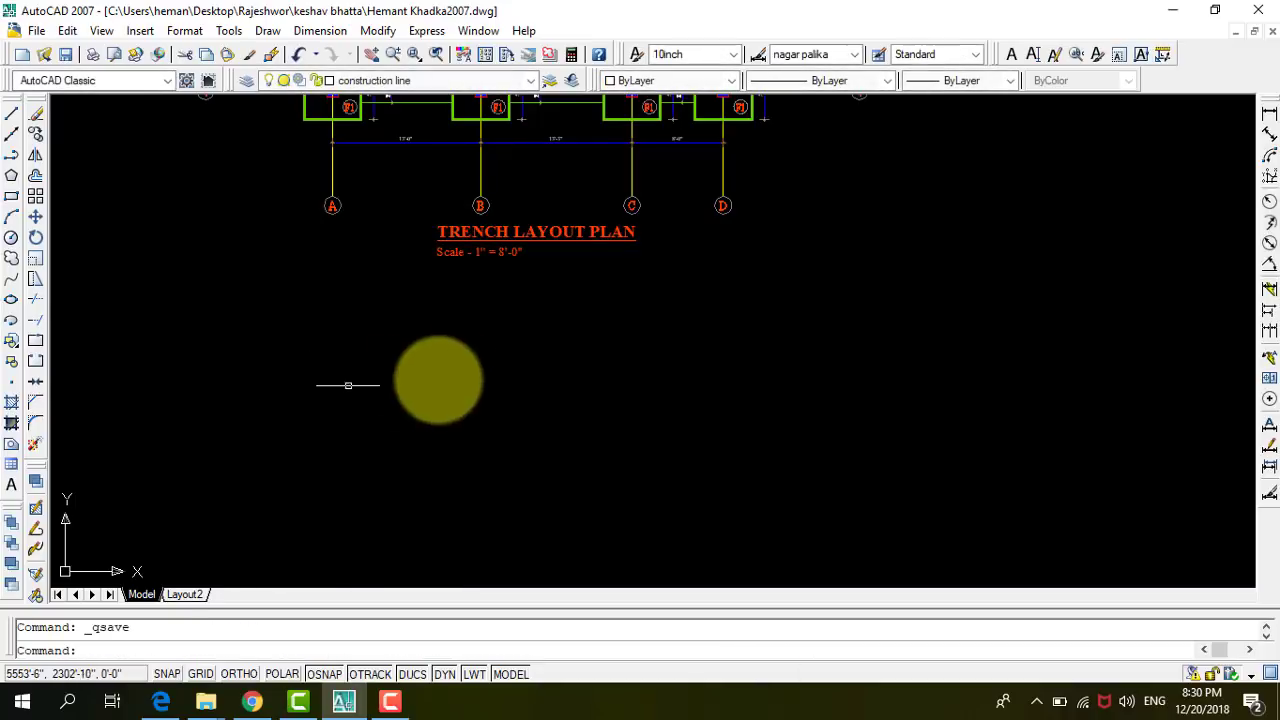
scroll(463, 363, down, 2)
scroll(463, 361, down, 3)
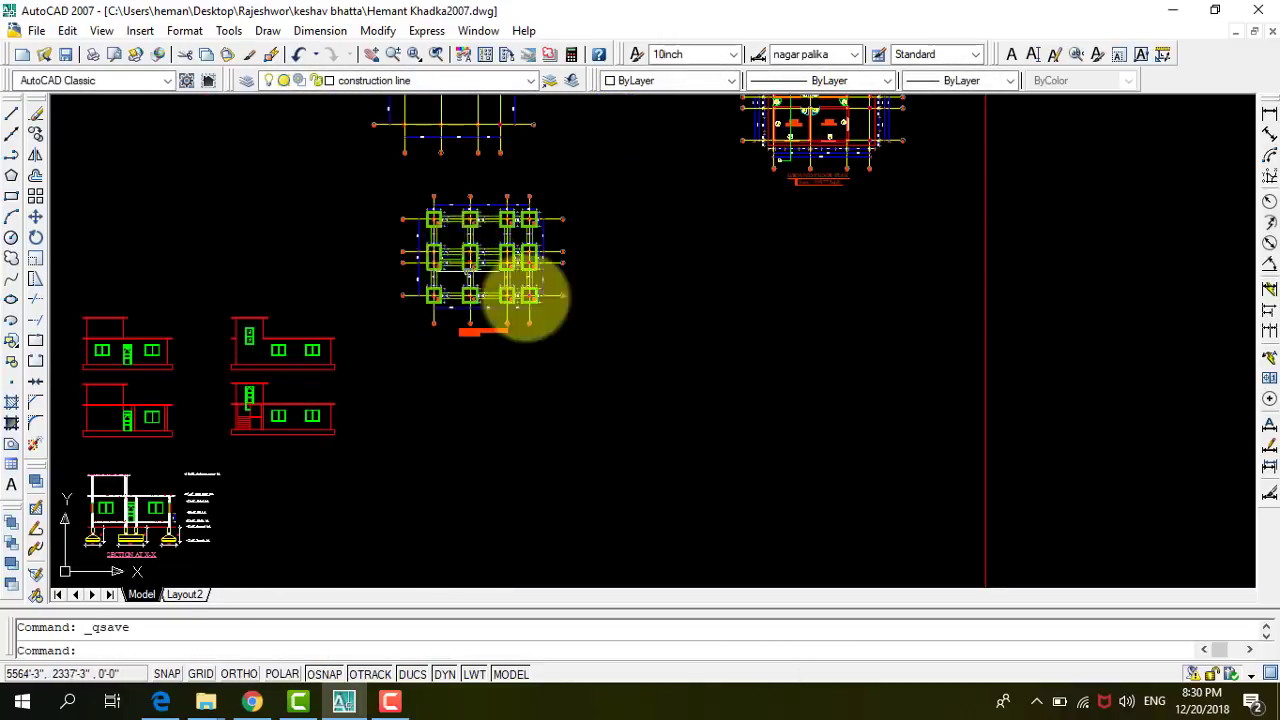
Zoom to frame sheet 11 and start a crossing window around the upper bare grid-line drawing.
scroll(545, 300, down, 1)
scroll(460, 282, up, 1)
scroll(510, 236, up, 2)
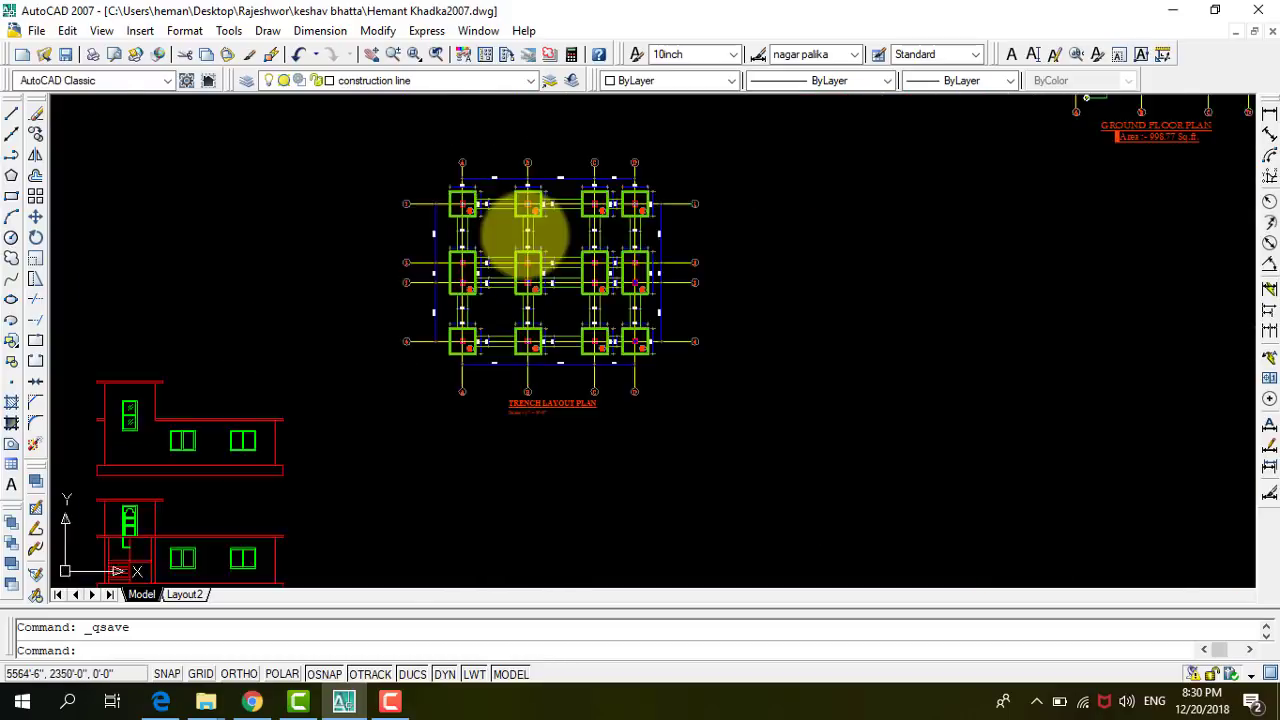
scroll(540, 240, up, 3)
scroll(749, 249, down, 1)
scroll(700, 260, down, 1)
scroll(610, 300, down, 2)
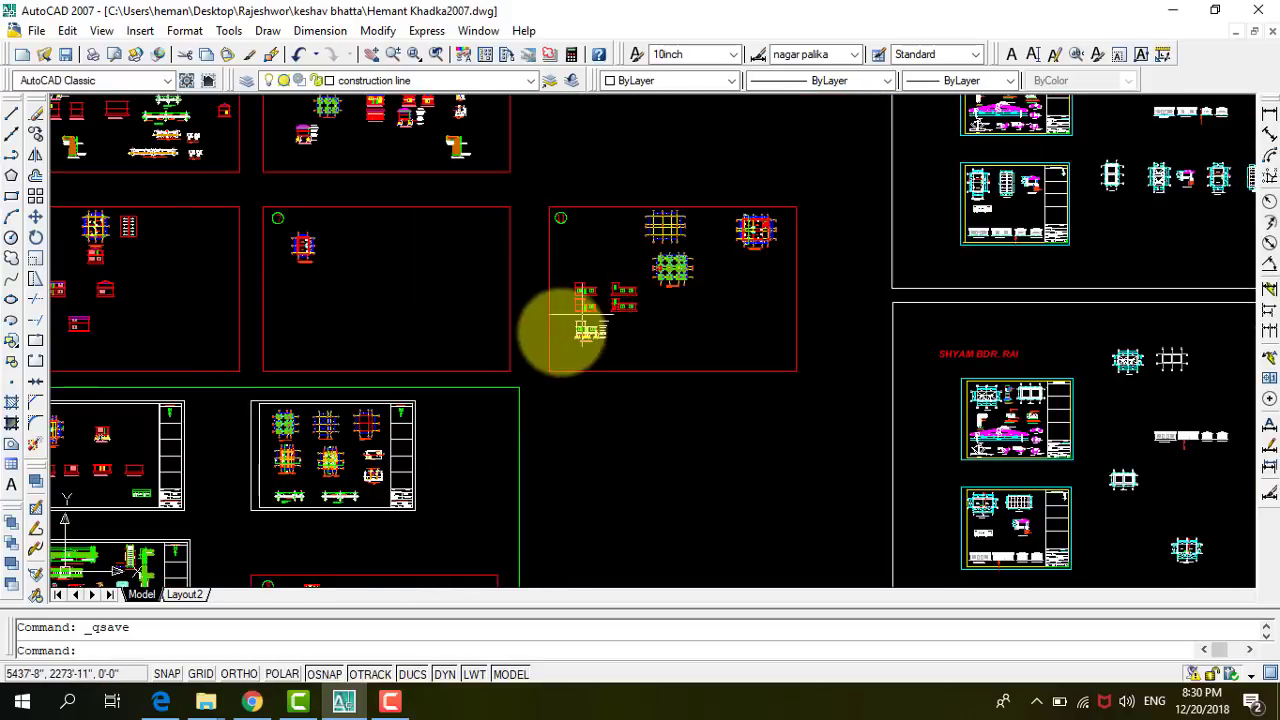
scroll(520, 355, down, 1)
scroll(258, 530, up, 1)
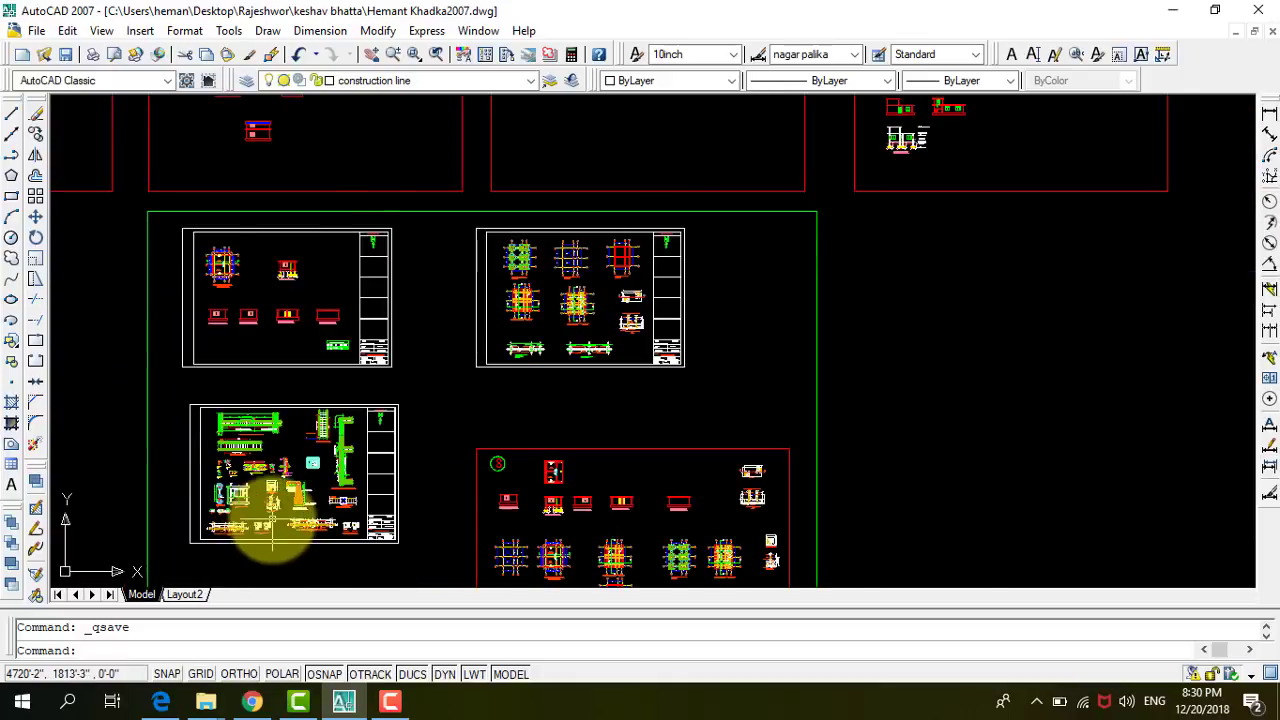
scroll(290, 480, up, 1)
scroll(260, 460, down, 2)
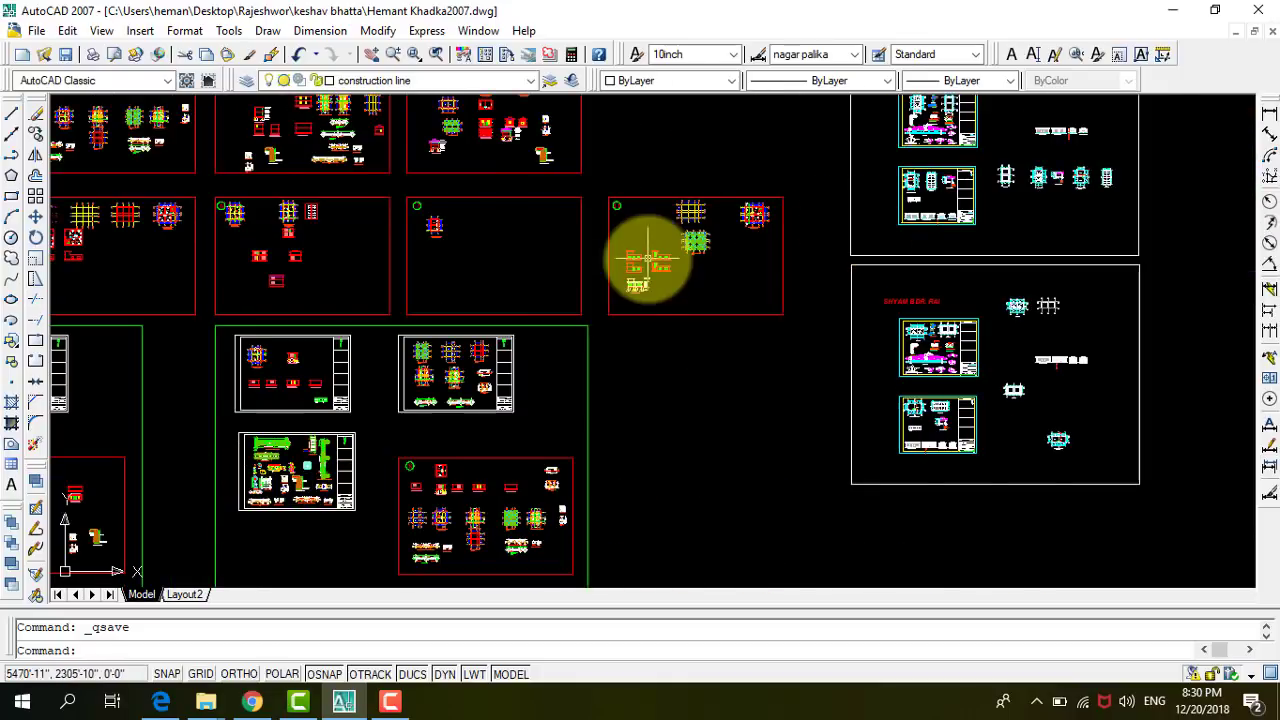
scroll(680, 240, up, 2)
scroll(650, 300, up, 2)
scroll(760, 285, up, 3)
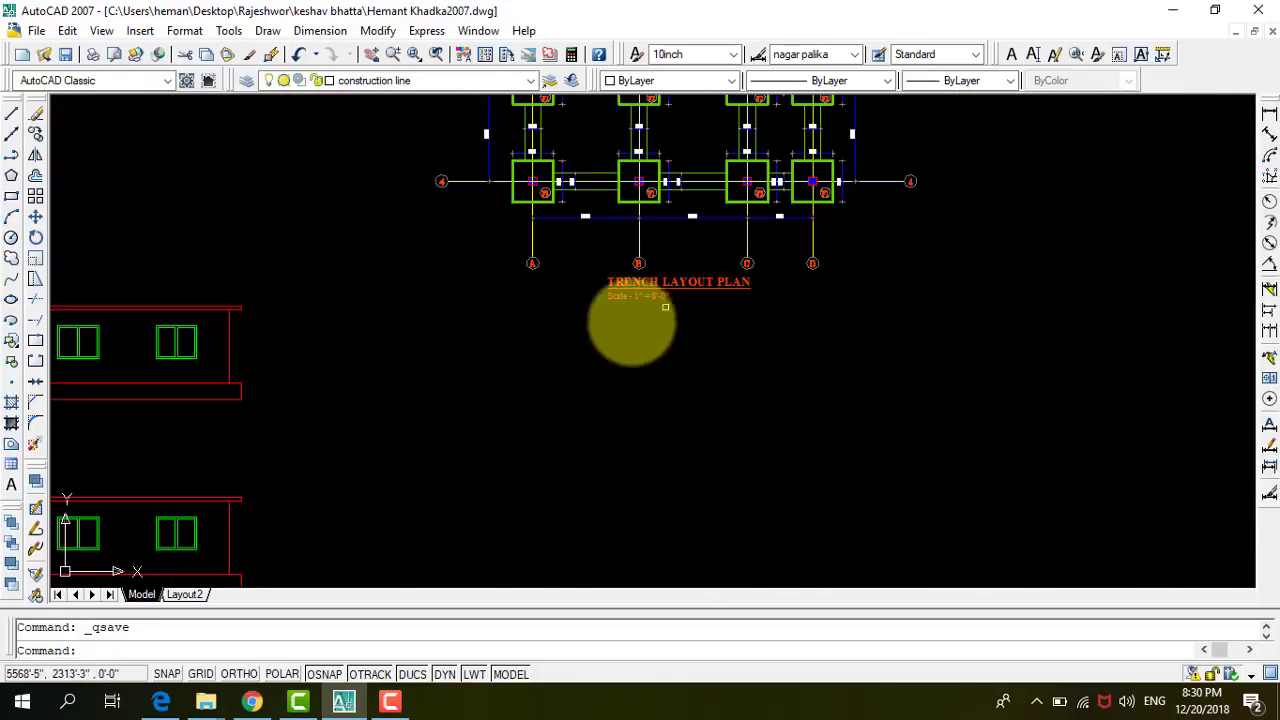
scroll(600, 362, down, 2)
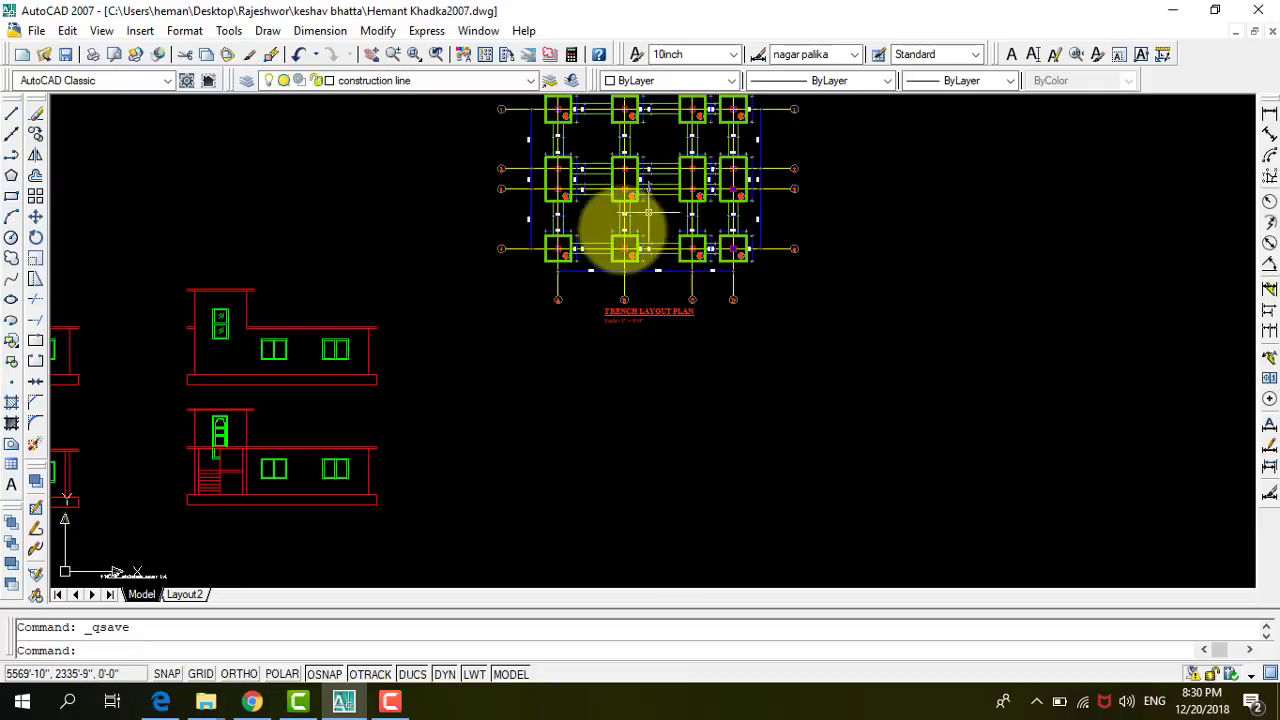
scroll(651, 309, up, 3)
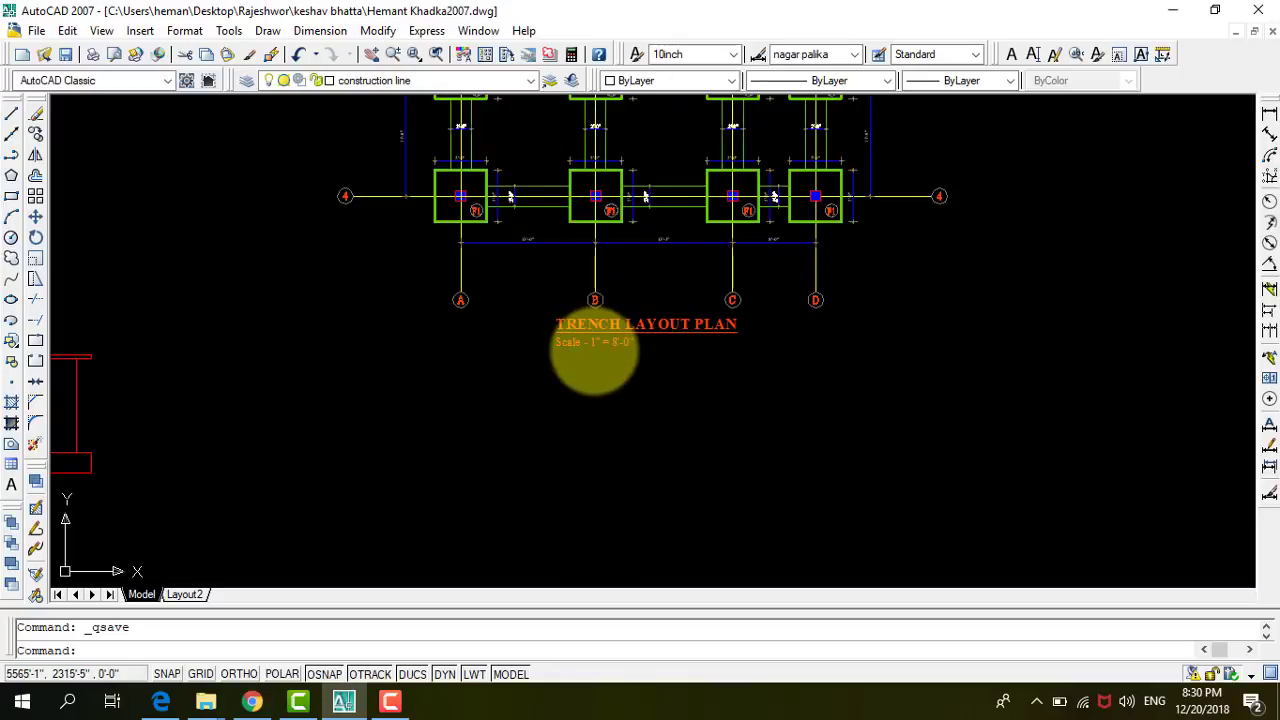
scroll(594, 350, down, 2)
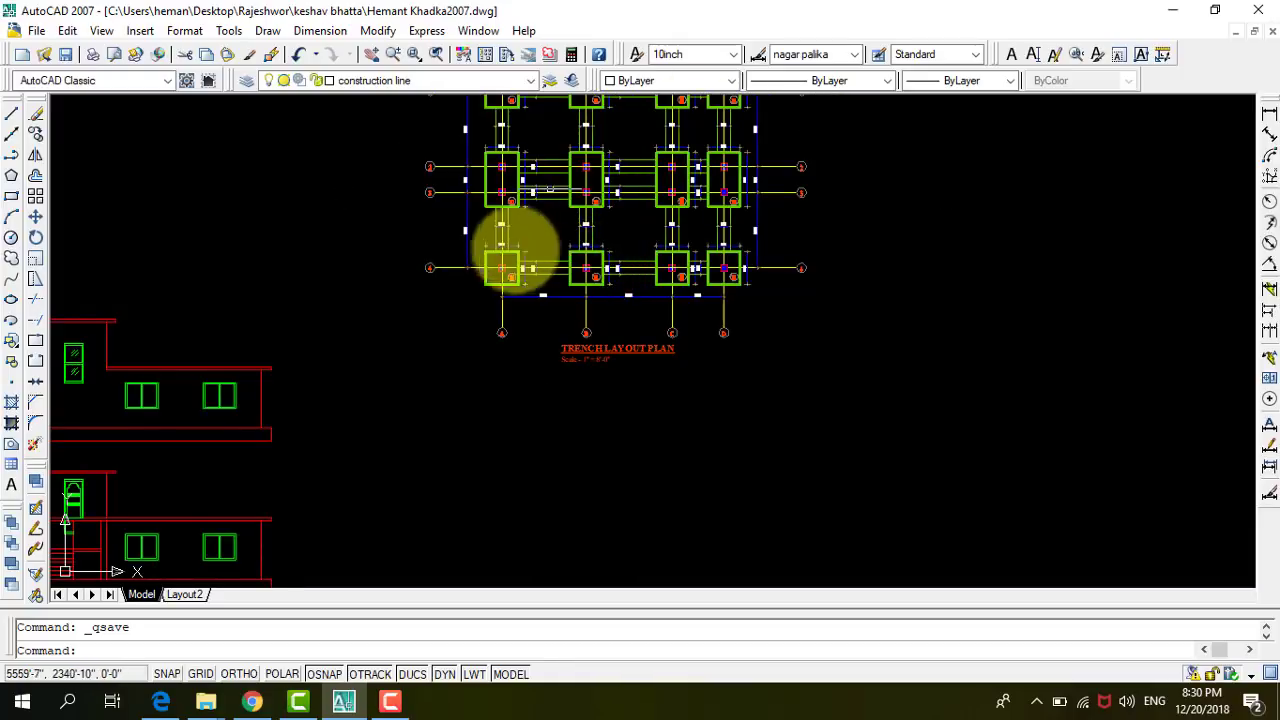
scroll(545, 235, up, 2)
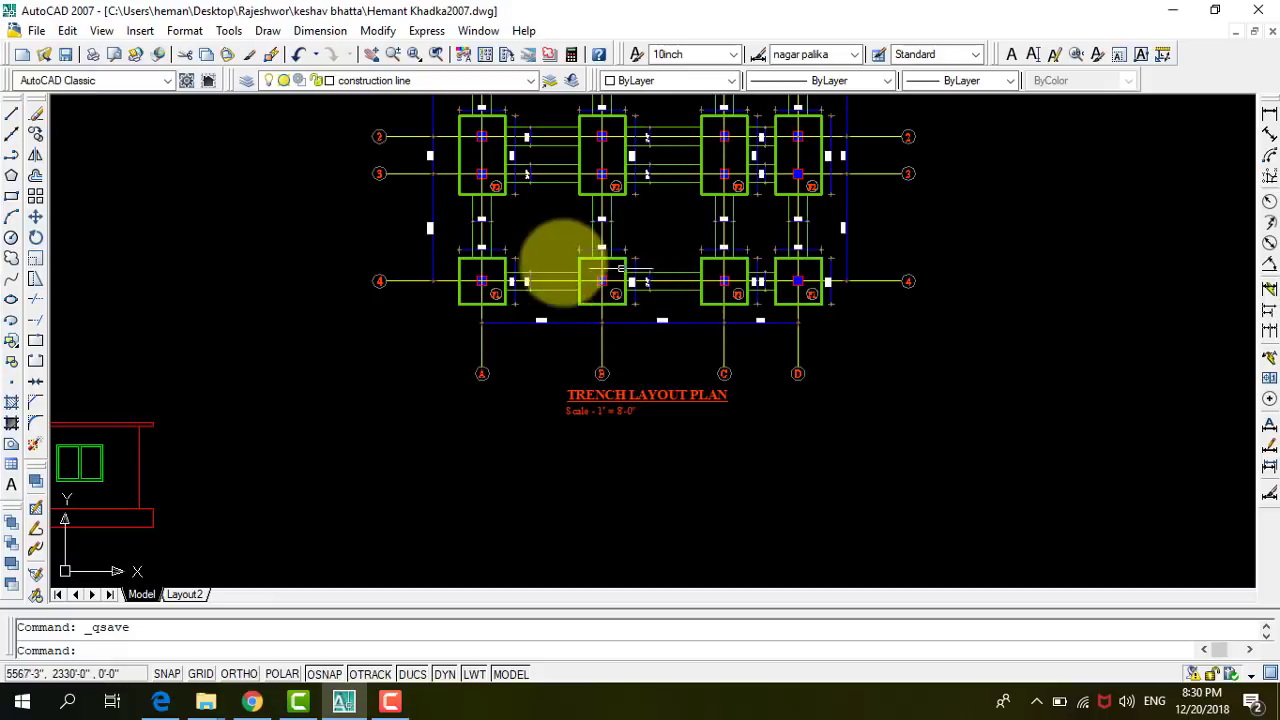
scroll(540, 350, down, 2)
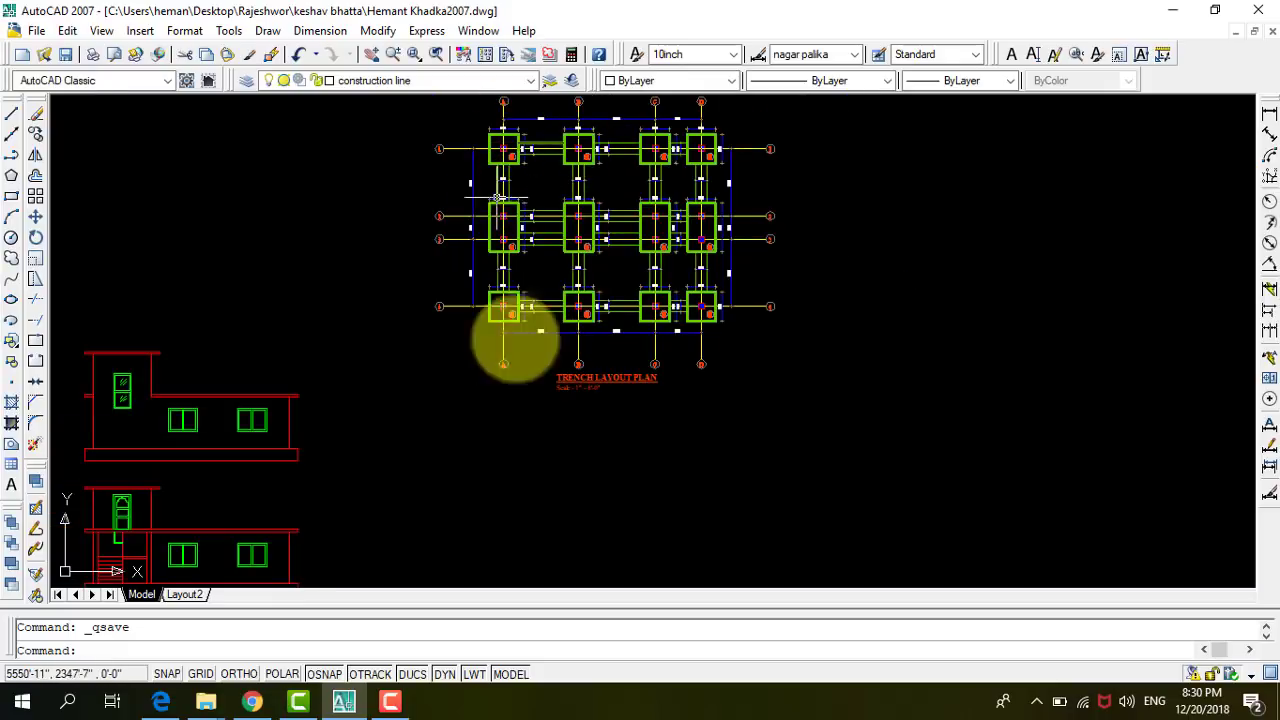
scroll(652, 175, down, 2)
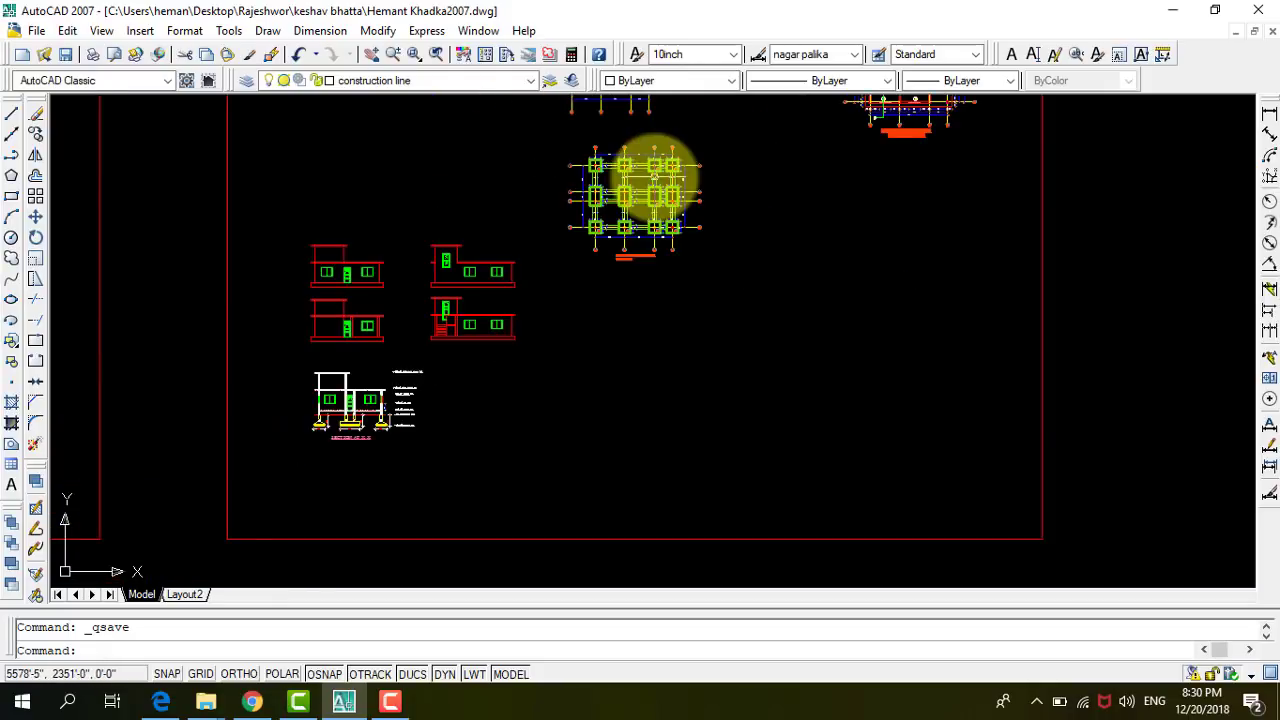
scroll(648, 185, down, 1)
scroll(650, 188, down, 1)
scroll(638, 132, up, 2)
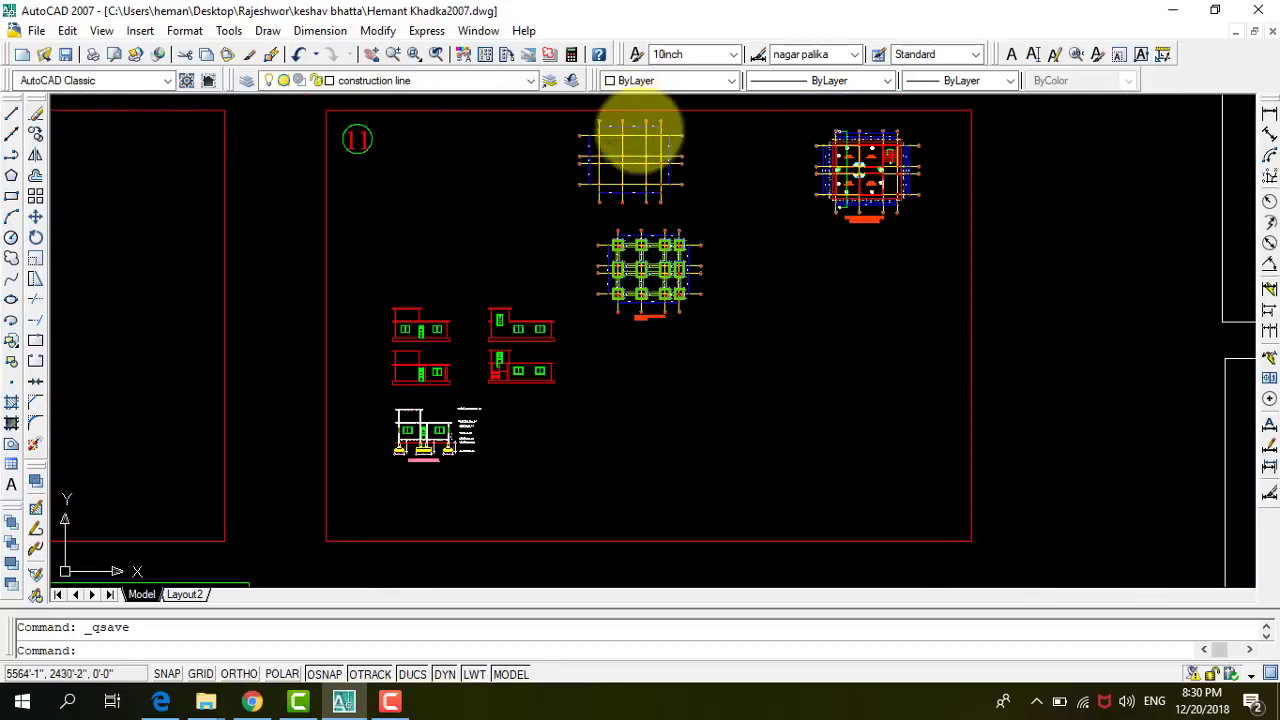
scroll(628, 130, up, 3)
scroll(630, 220, up, 1)
scroll(640, 200, down, 2)
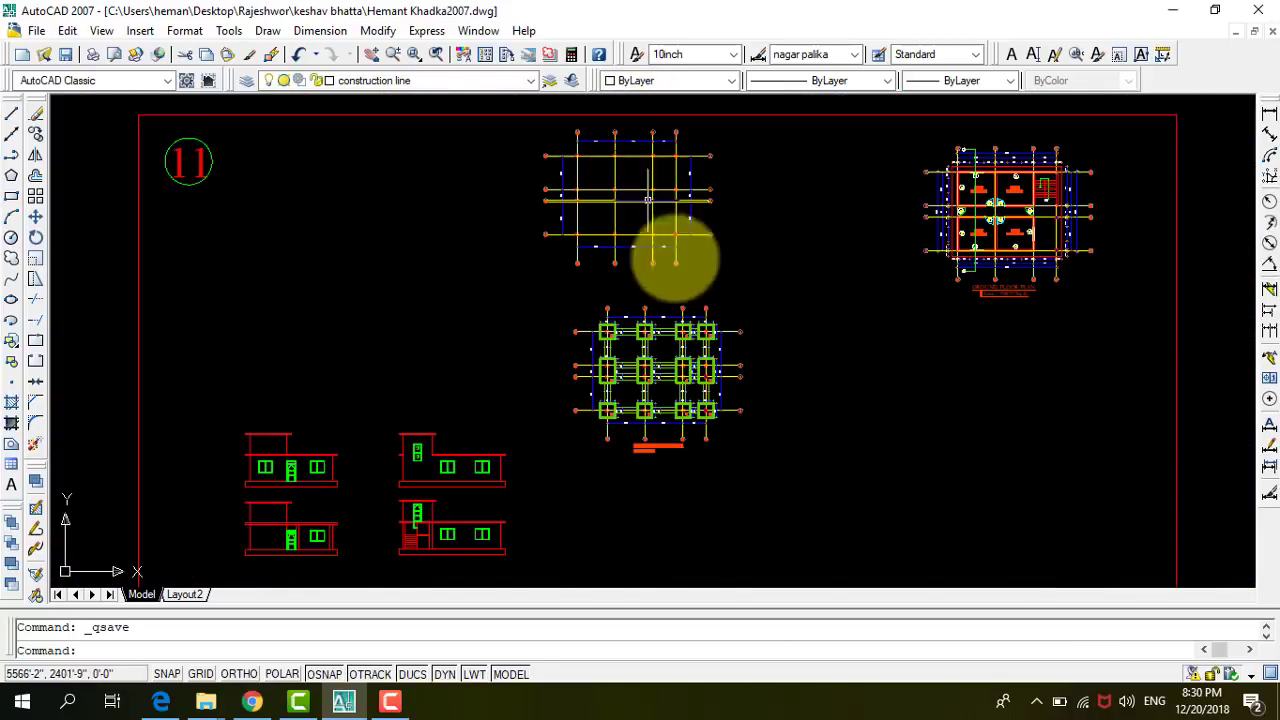
click(734, 277)
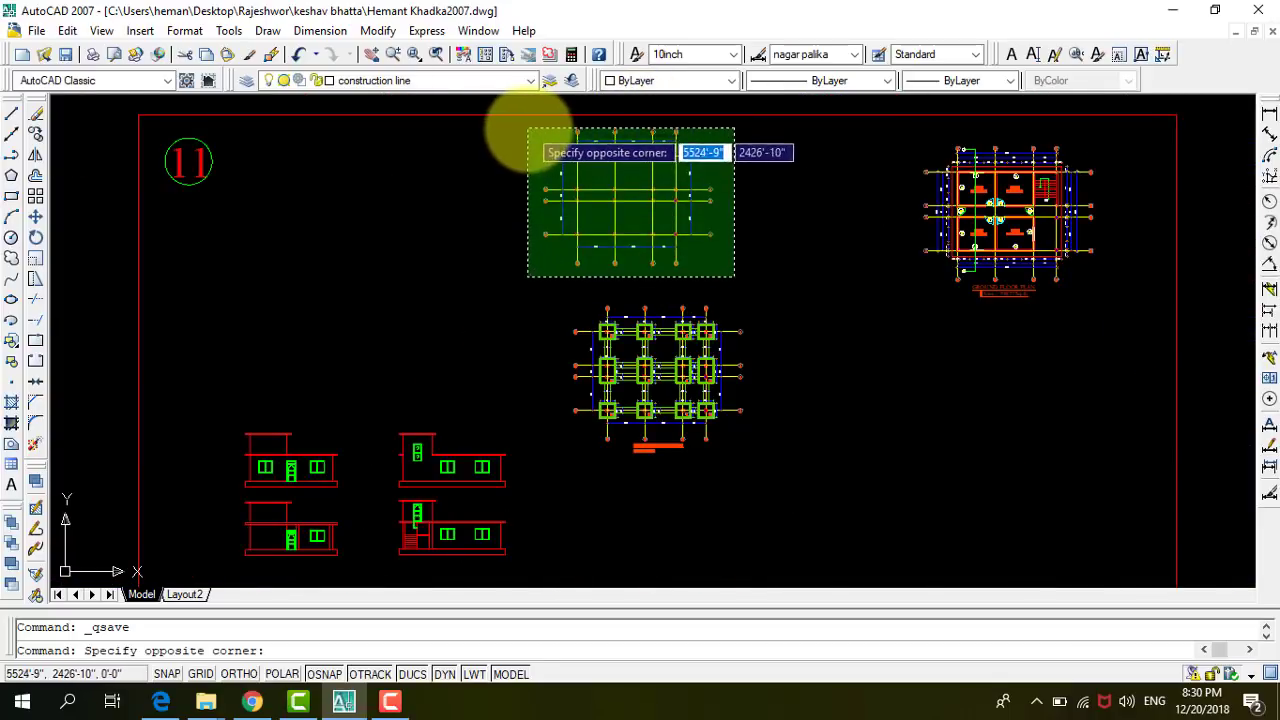
Select the whole grid-line drawing and start copying it from a base point on the grid.
click(528, 128)
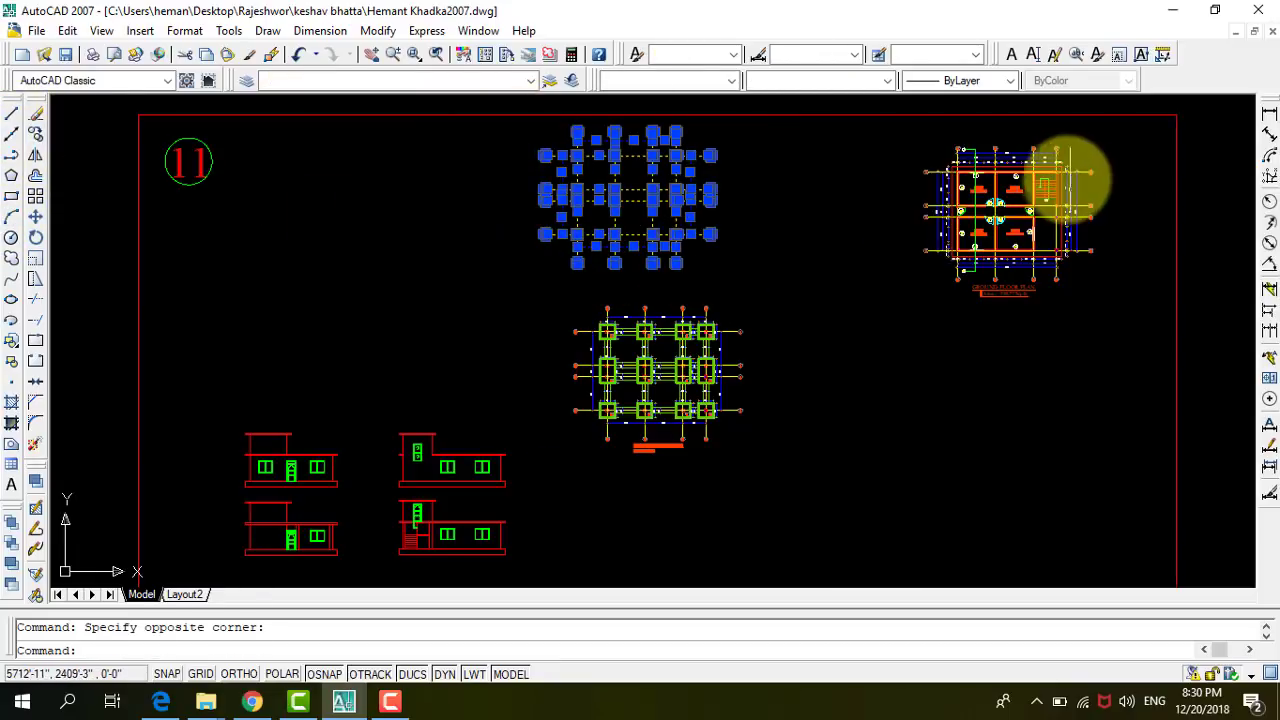
click(35, 137)
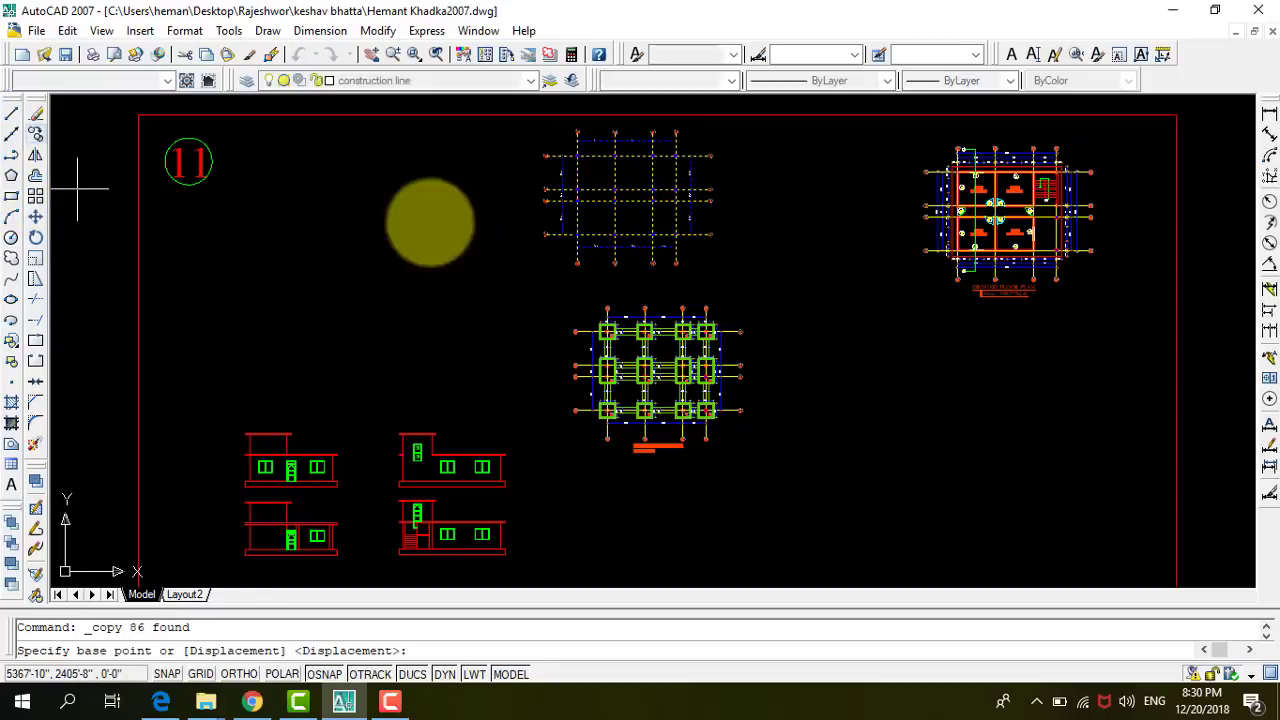
click(574, 157)
scroll(466, 189, down, 2)
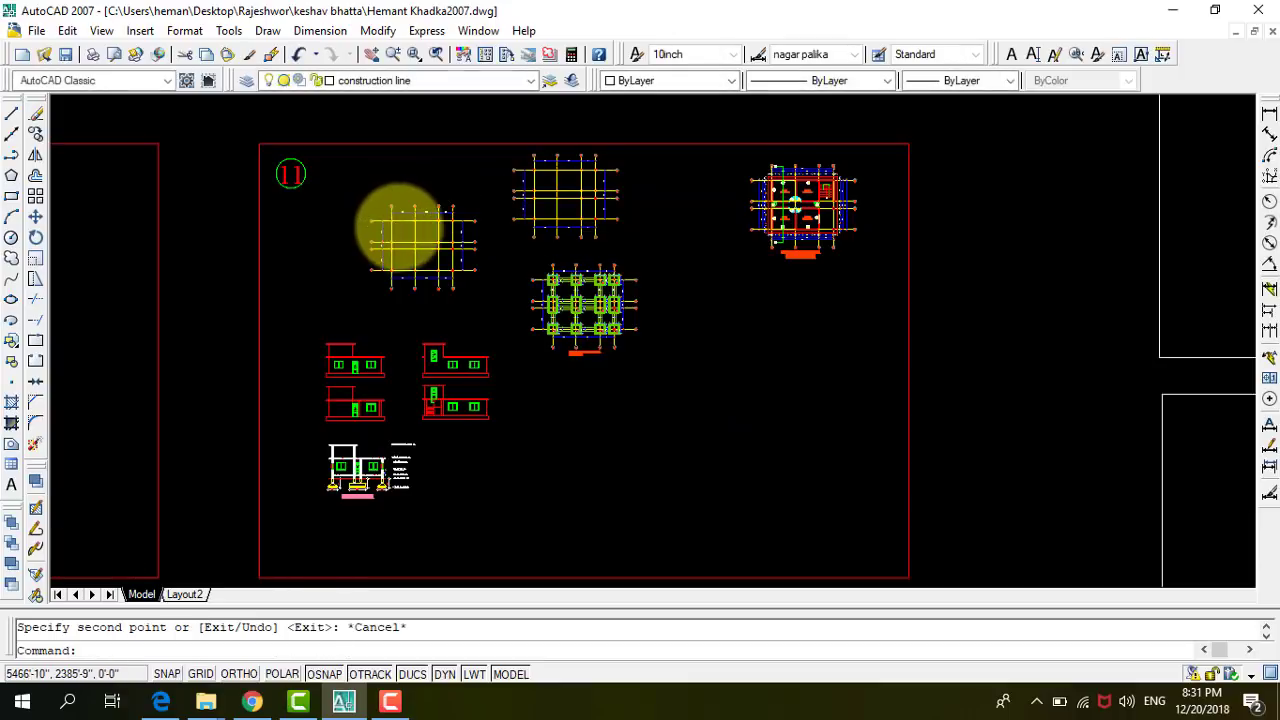
scroll(414, 257, up, 1)
scroll(394, 217, up, 4)
scroll(425, 299, down, 2)
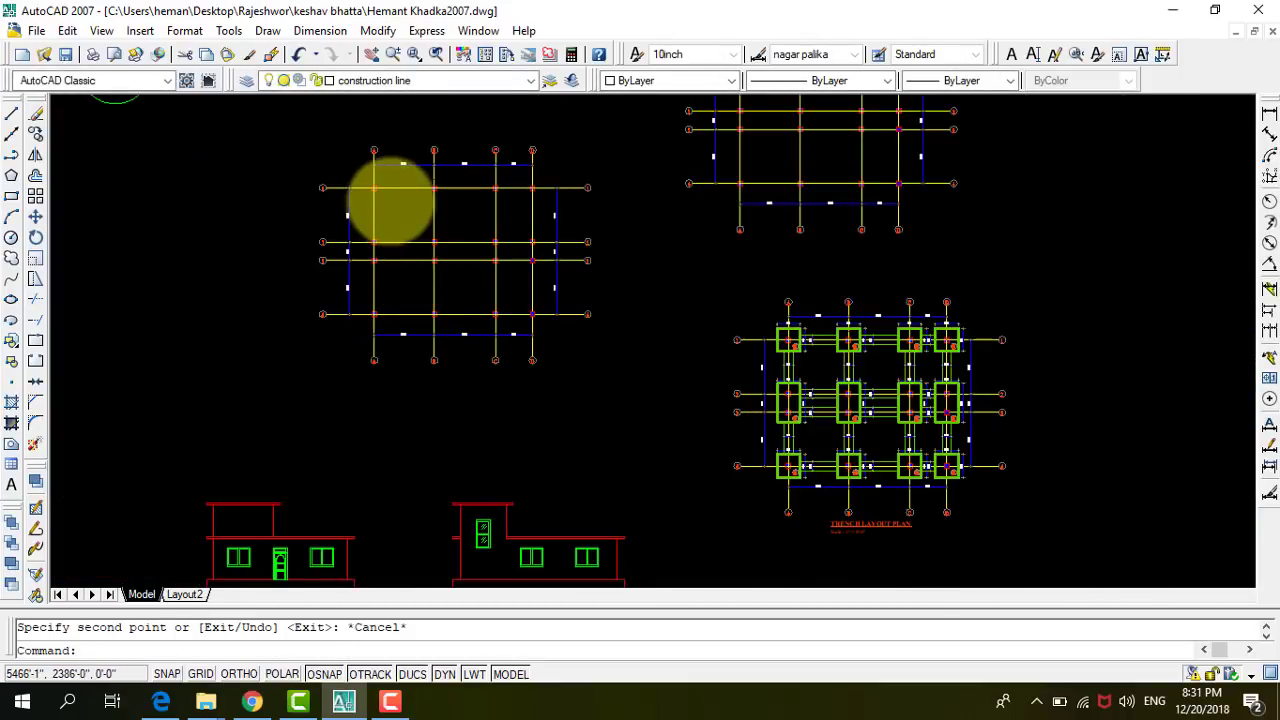
scroll(380, 170, up, 4)
scroll(355, 200, up, 2)
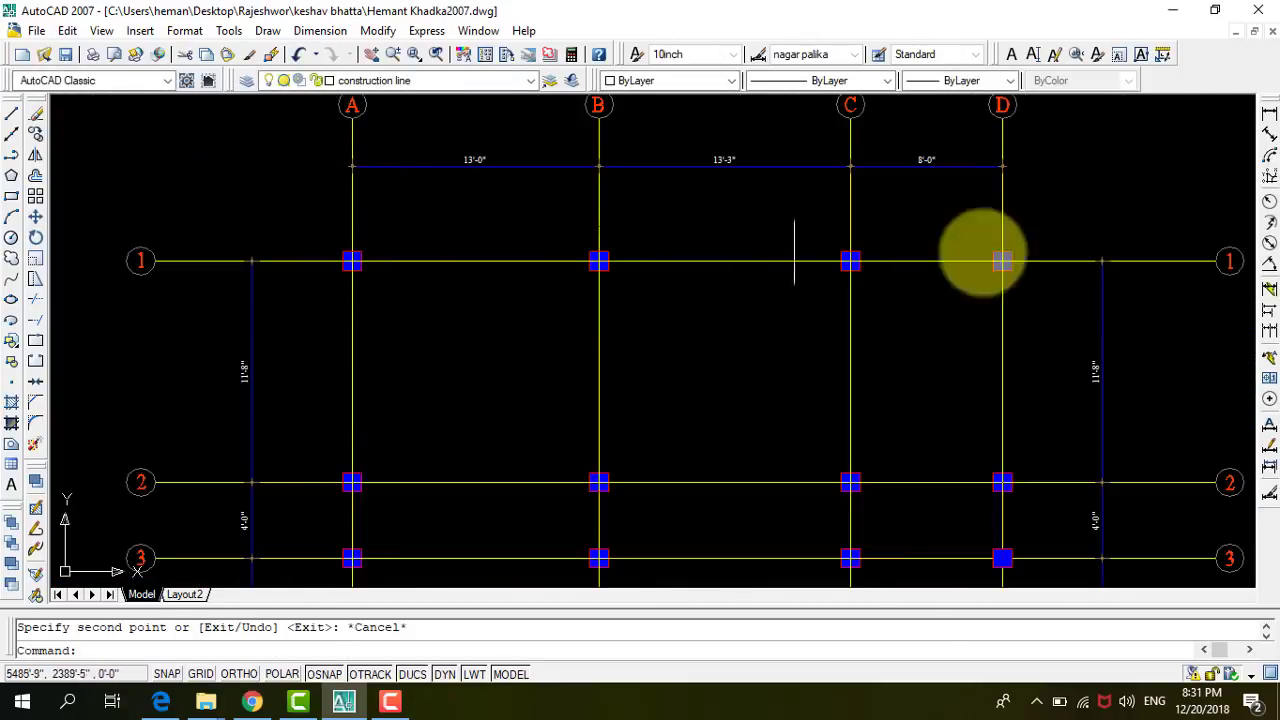
scroll(800, 245, down, 4)
scroll(617, 365, up, 3)
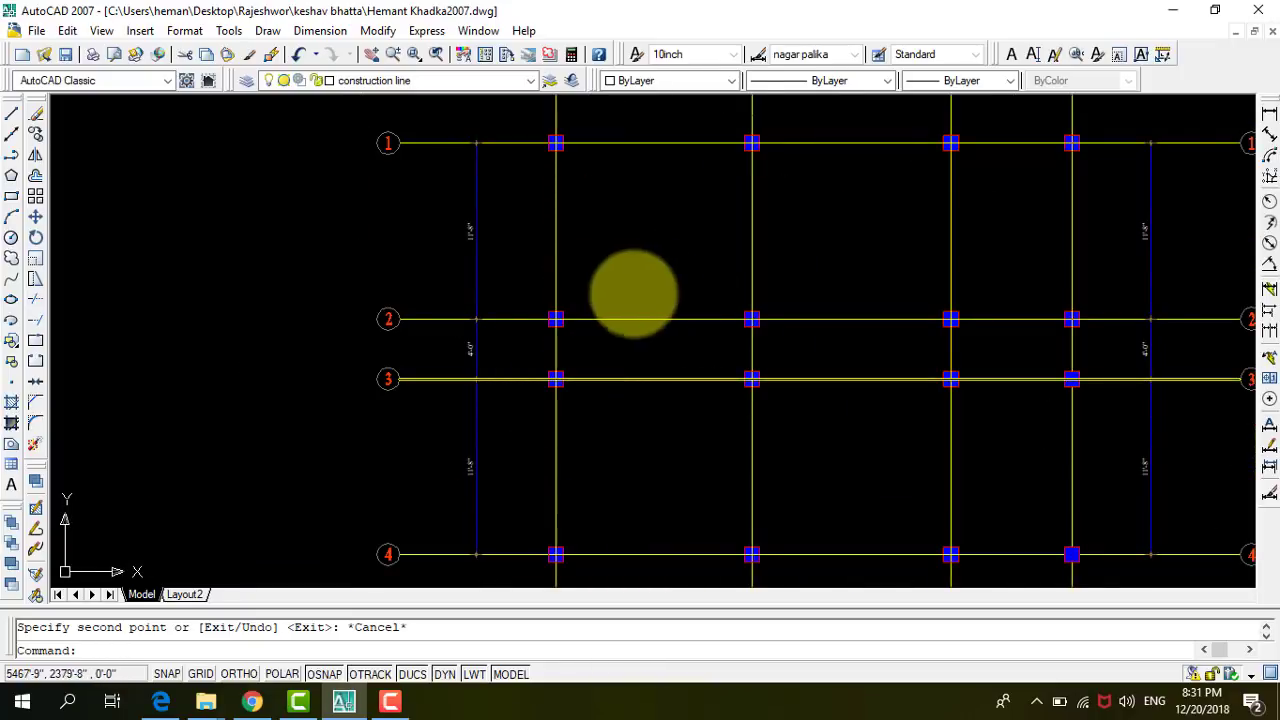
scroll(660, 265, down, 4)
scroll(668, 325, up, 3)
scroll(560, 305, down, 2)
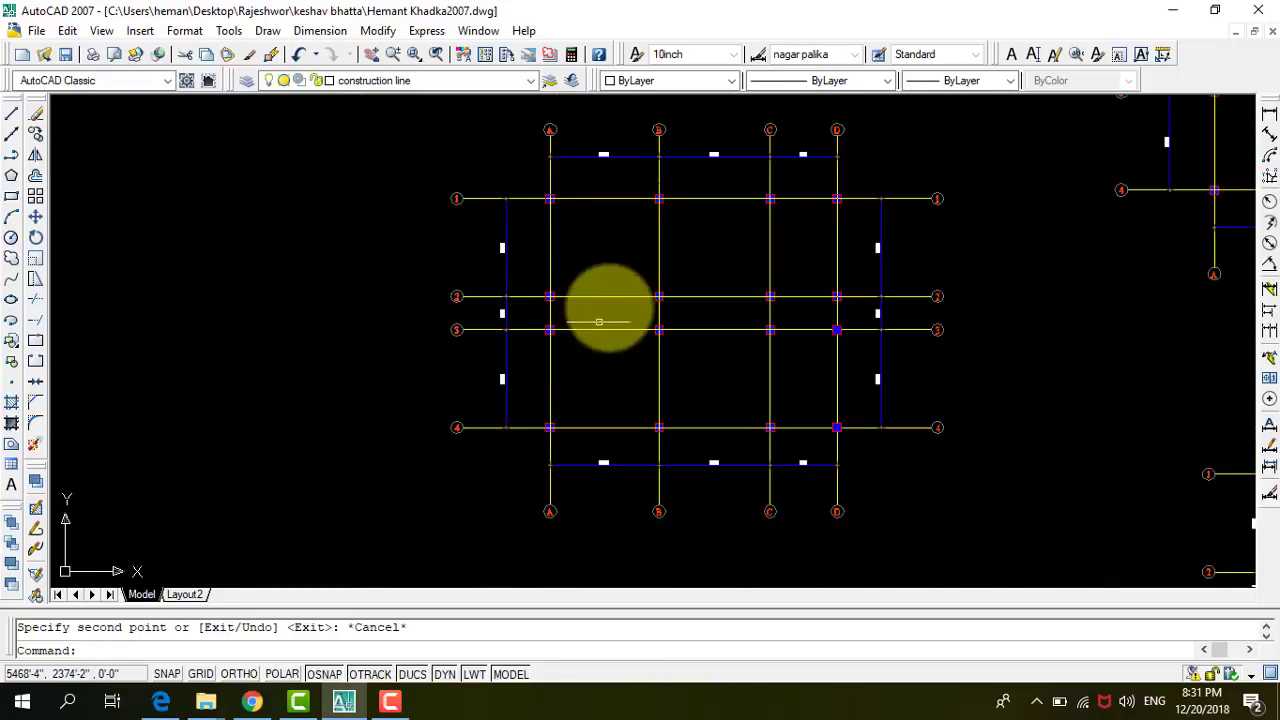
scroll(615, 300, up, 2)
scroll(409, 340, up, 2)
scroll(595, 390, down, 2)
scroll(560, 385, down, 3)
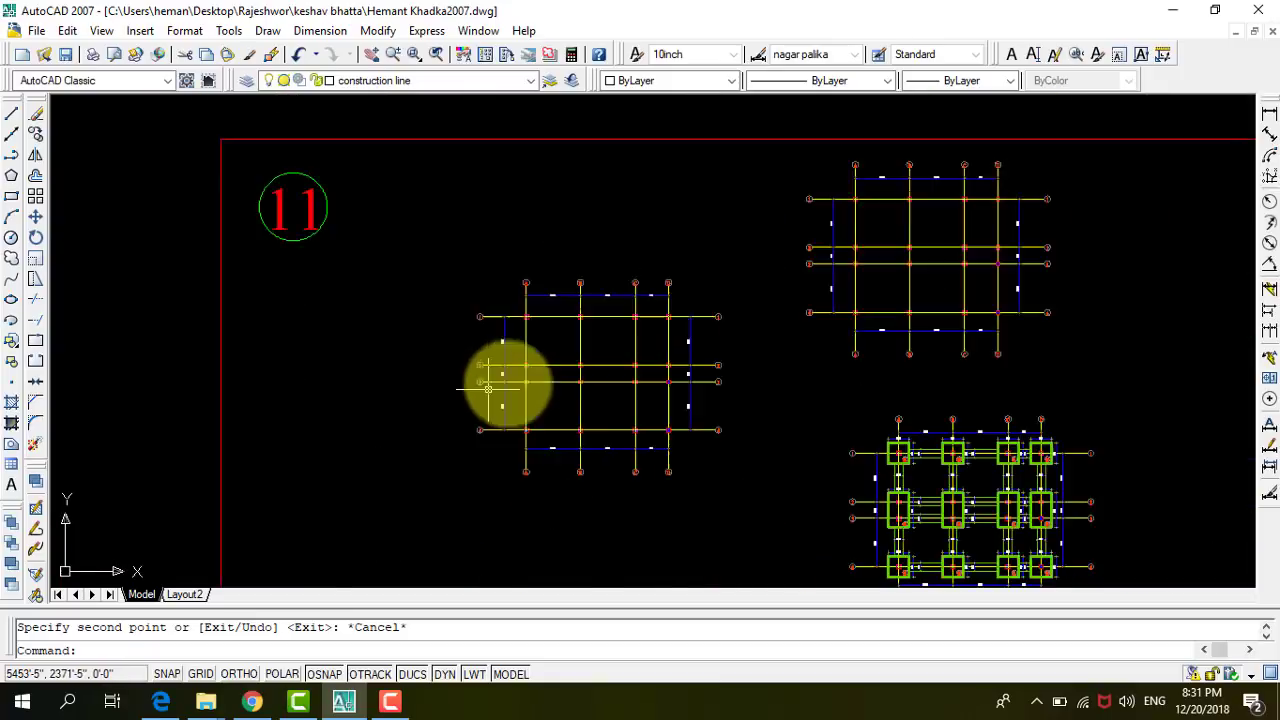
scroll(777, 289, down, 2)
scroll(791, 291, down, 2)
scroll(780, 297, down, 1)
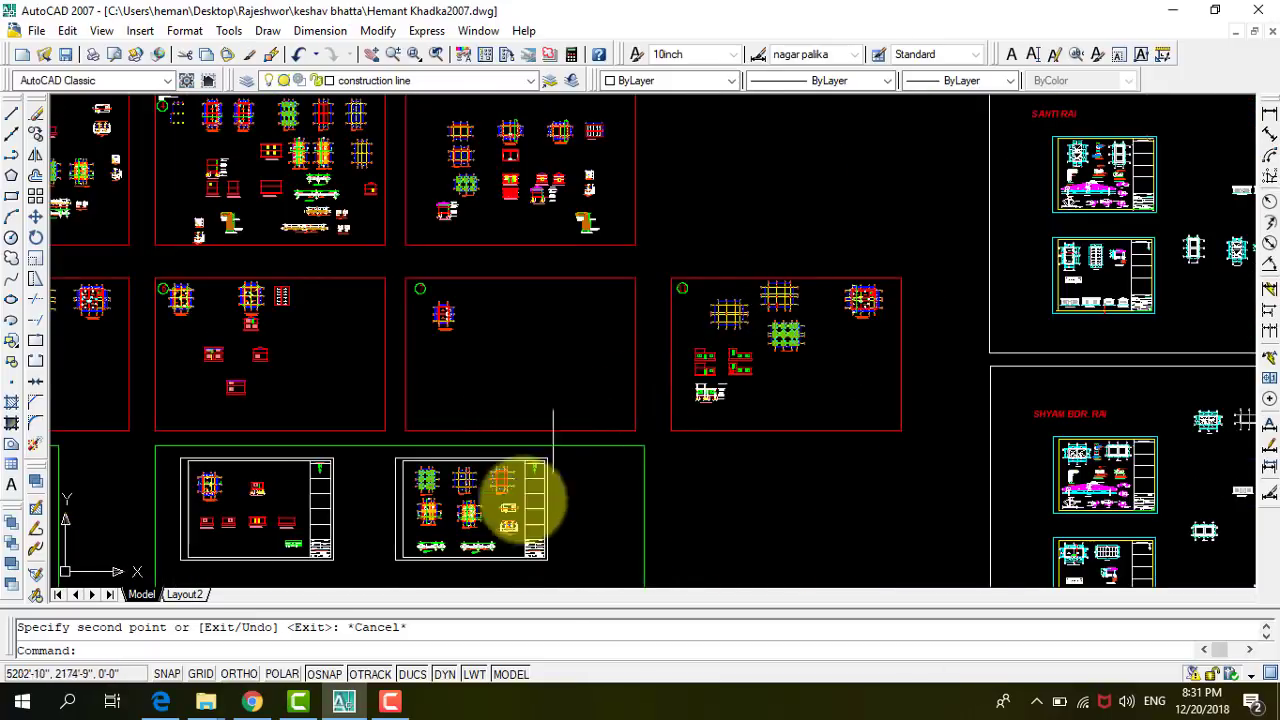
scroll(443, 529, up, 4)
scroll(457, 423, up, 4)
scroll(495, 330, up, 3)
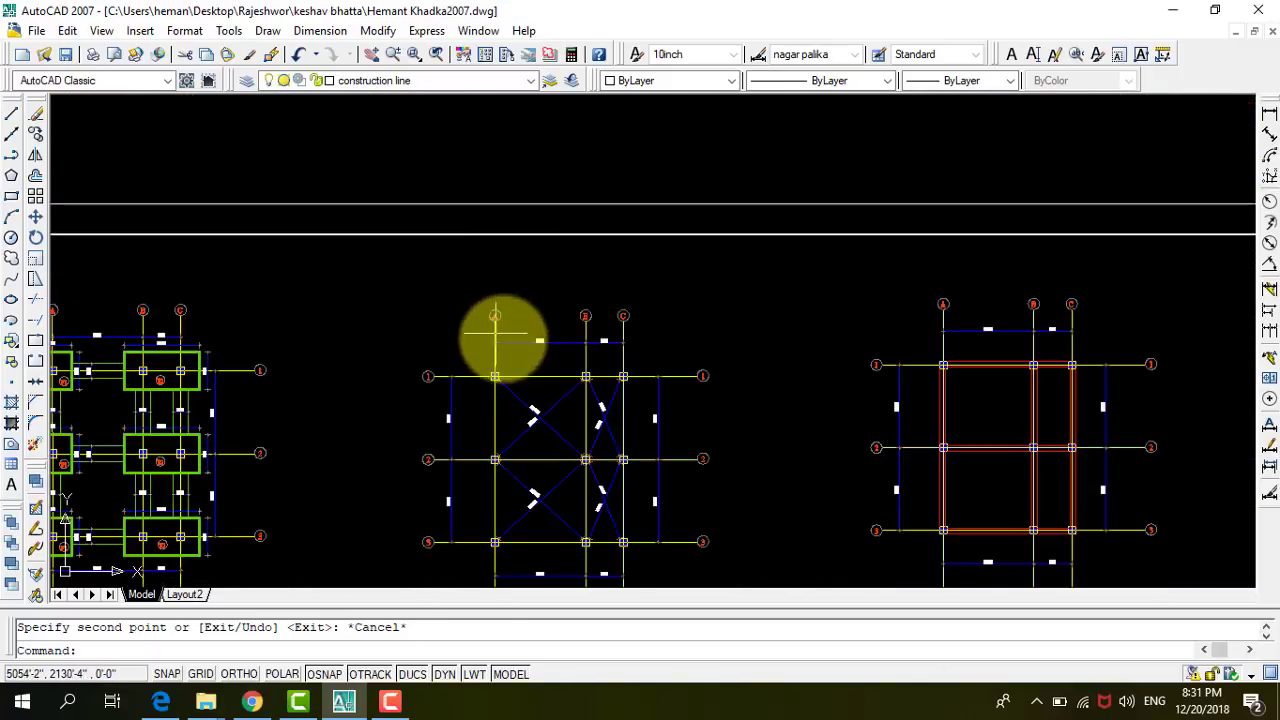
scroll(560, 340, down, 2)
scroll(650, 297, down, 3)
scroll(600, 320, down, 2)
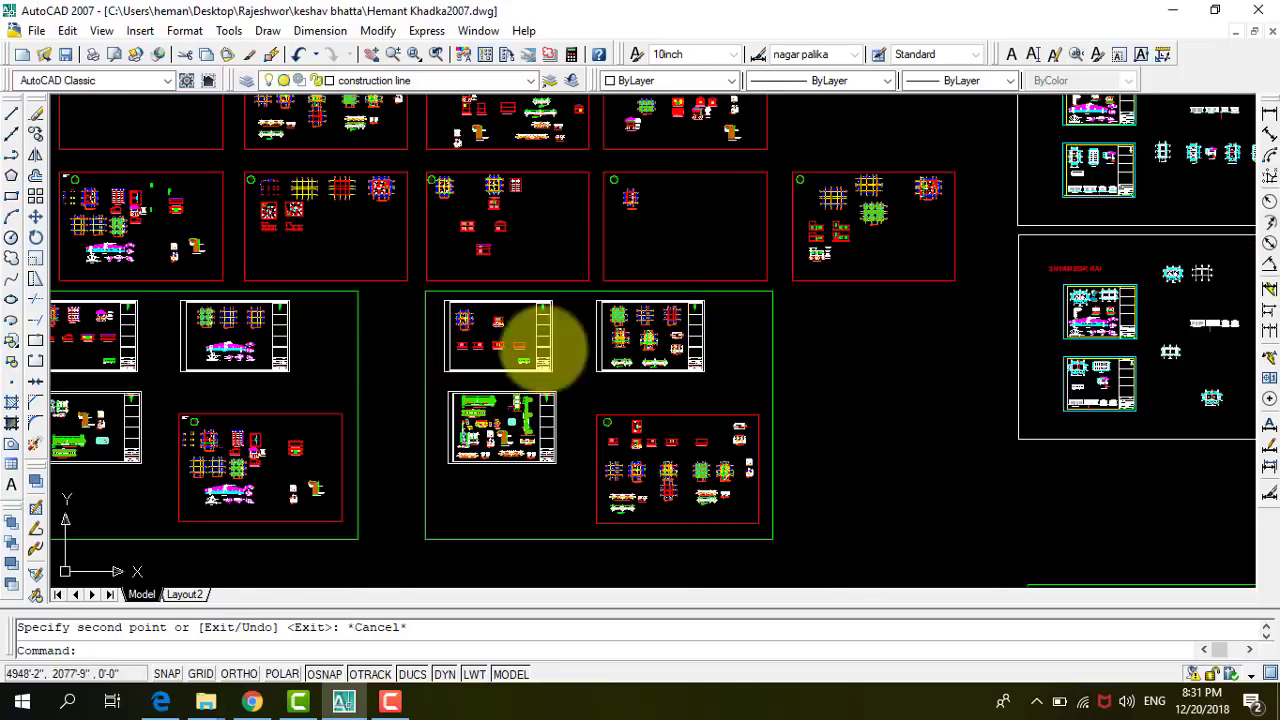
scroll(205, 478, up, 3)
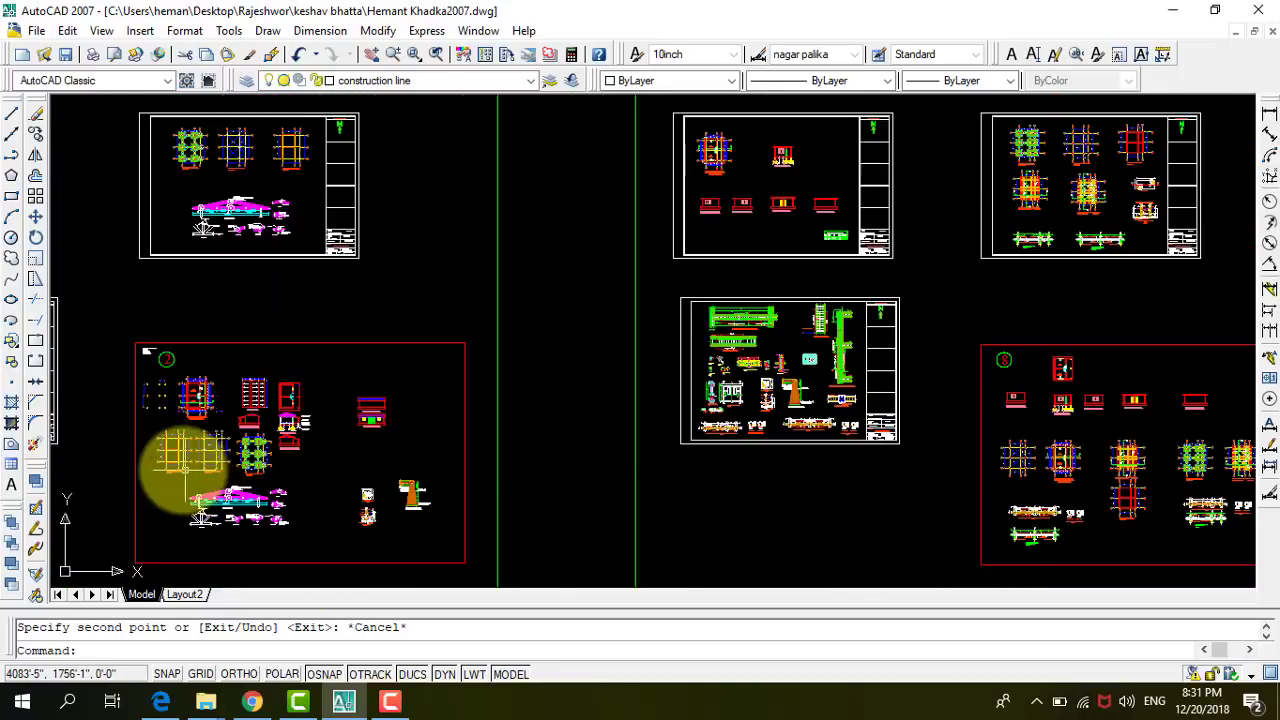
scroll(206, 480, up, 3)
scroll(222, 410, up, 3)
scroll(330, 340, up, 2)
scroll(492, 282, up, 3)
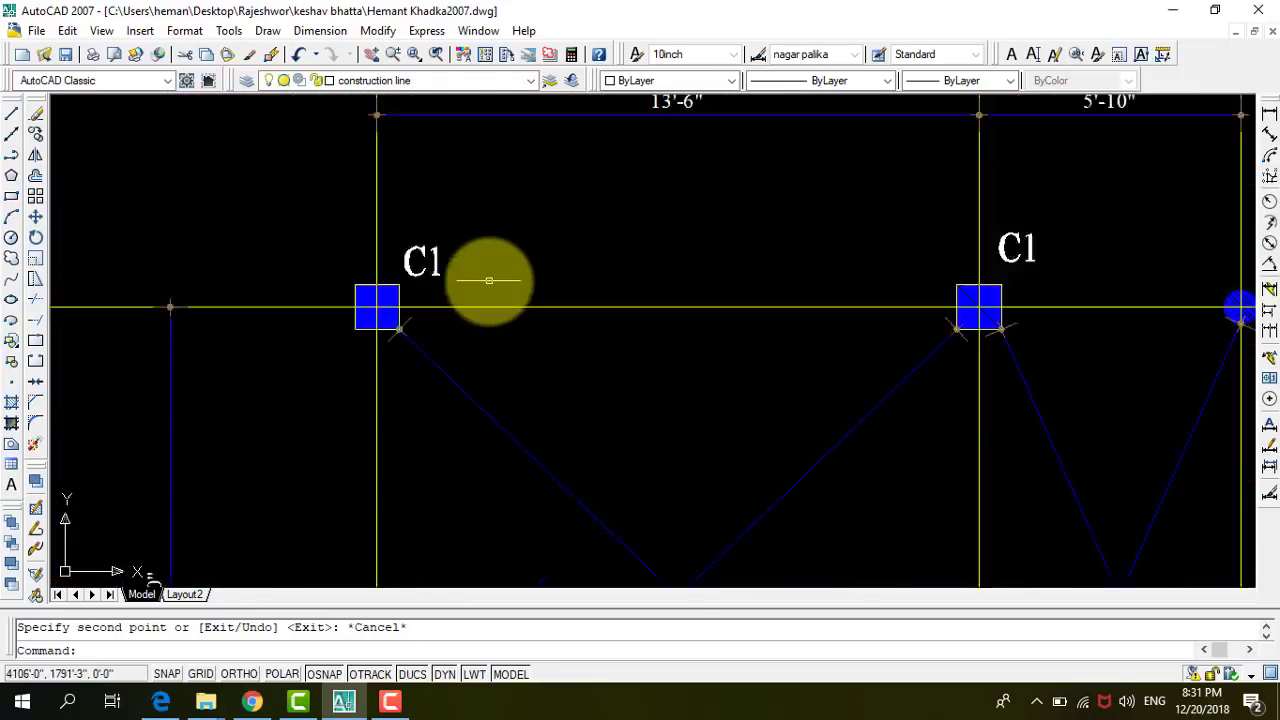
scroll(483, 277, up, 2)
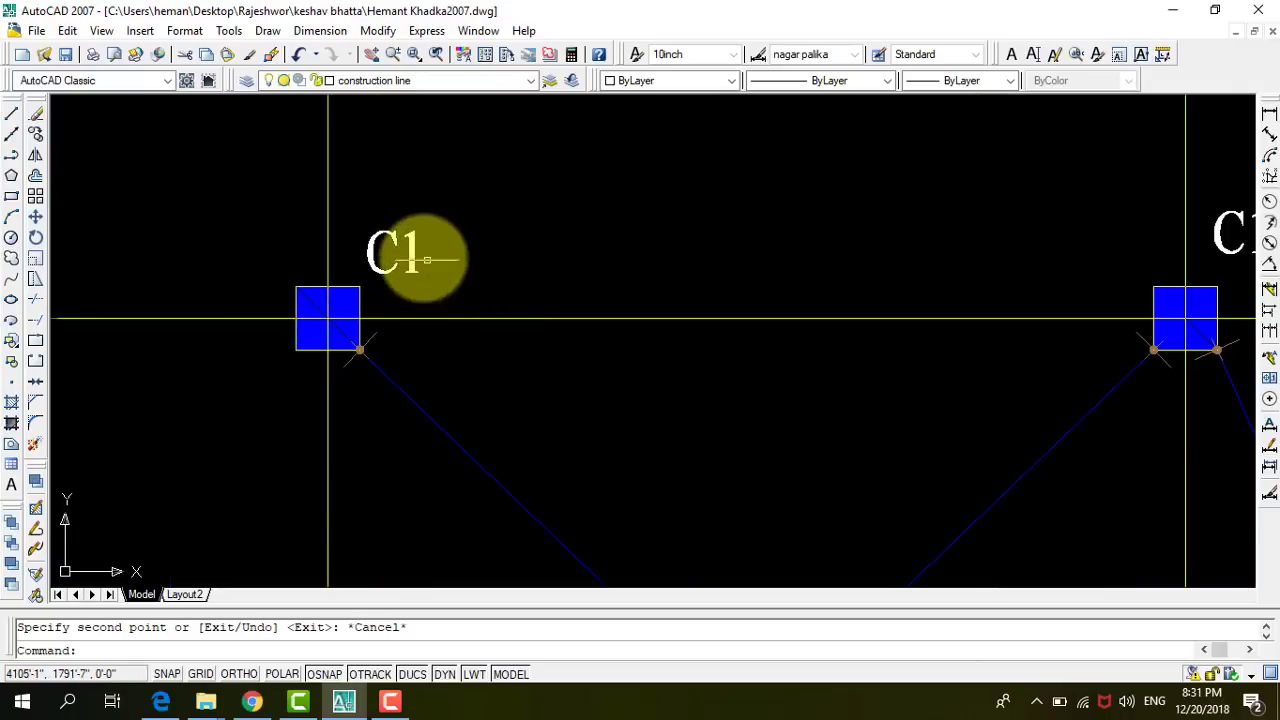
Copy the C1 label beside the columns on grid lines A, B, C and D.
click(34, 136)
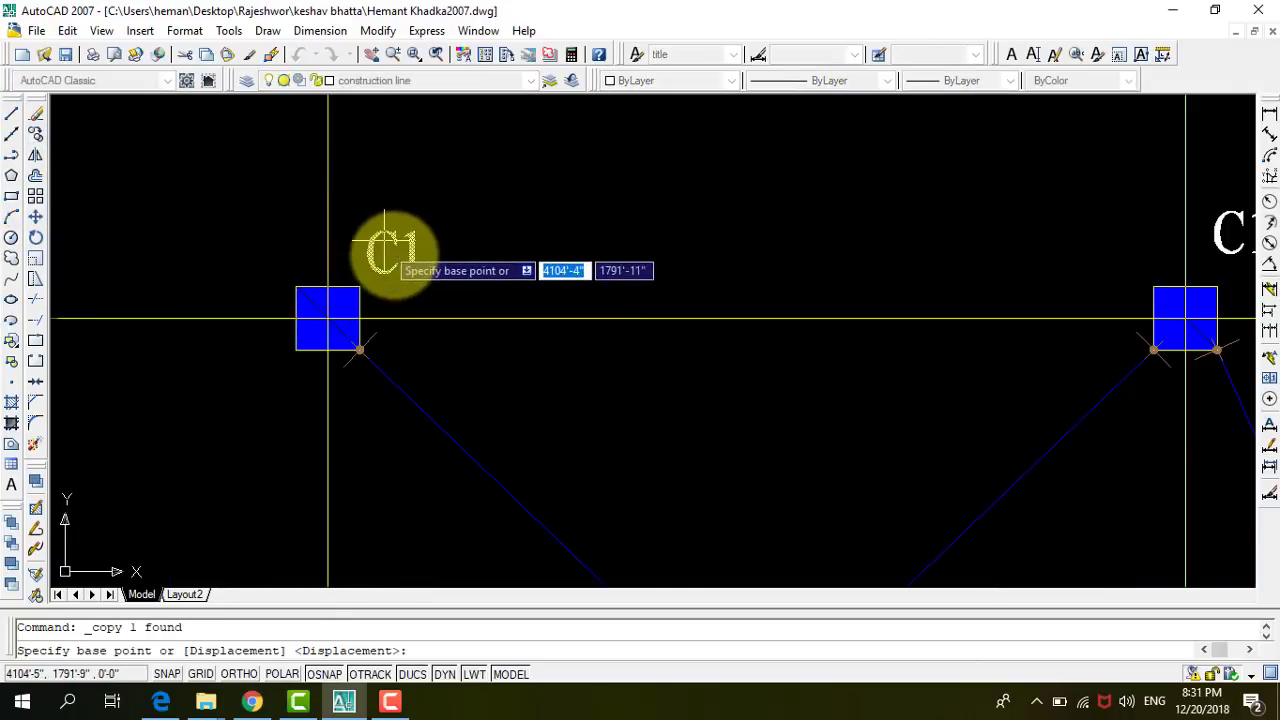
scroll(60, 385, down, 2)
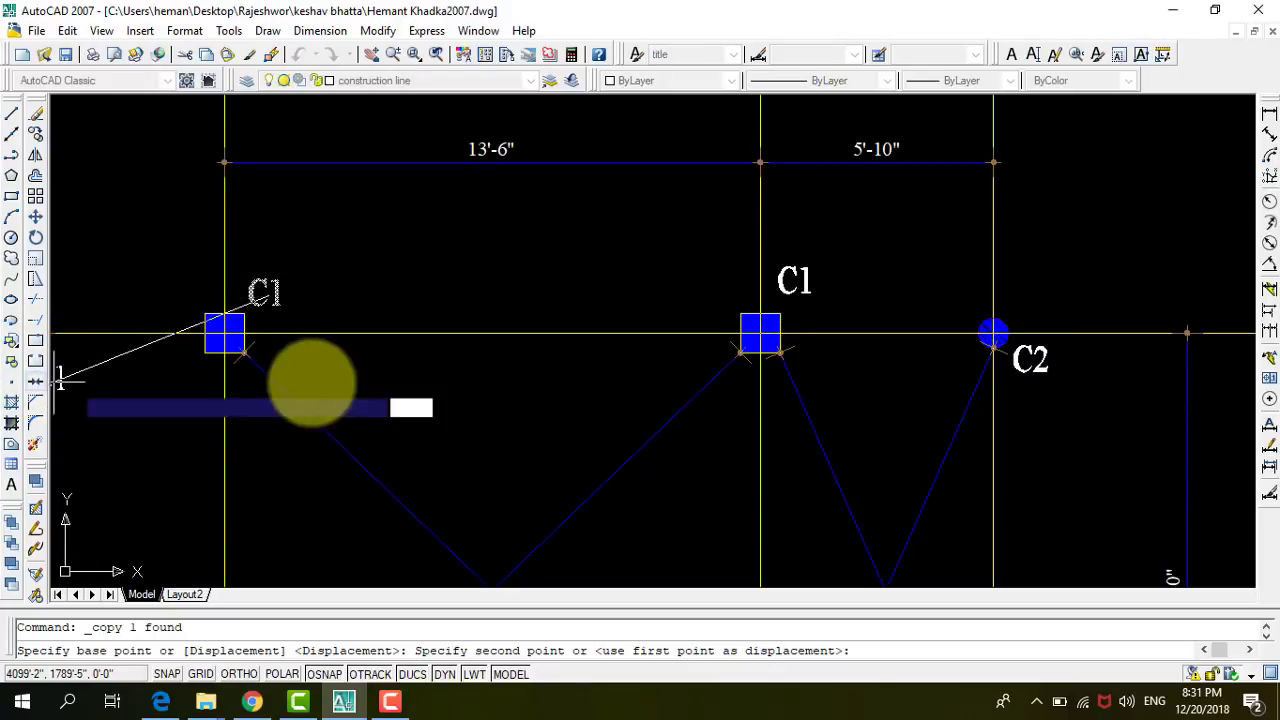
scroll(213, 467, down, 4)
scroll(213, 467, down, 3)
scroll(206, 471, down, 2)
scroll(206, 471, down, 2)
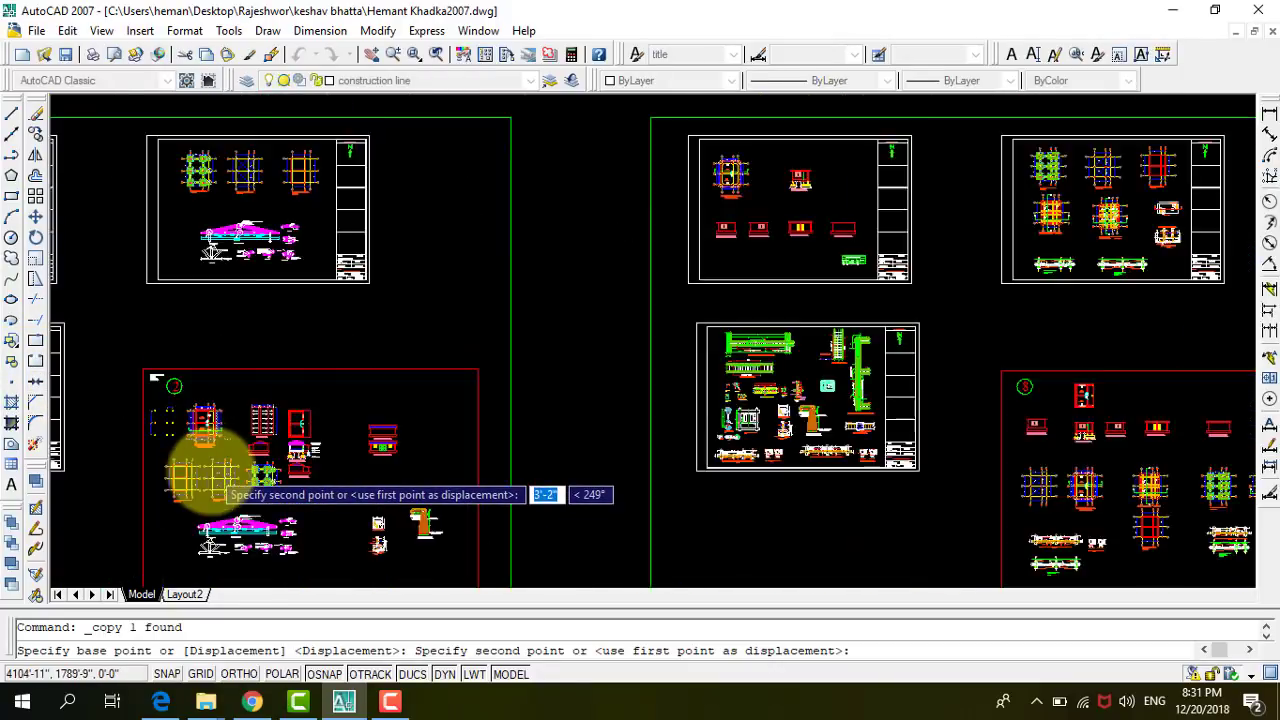
scroll(300, 445, down, 2)
scroll(420, 410, down, 2)
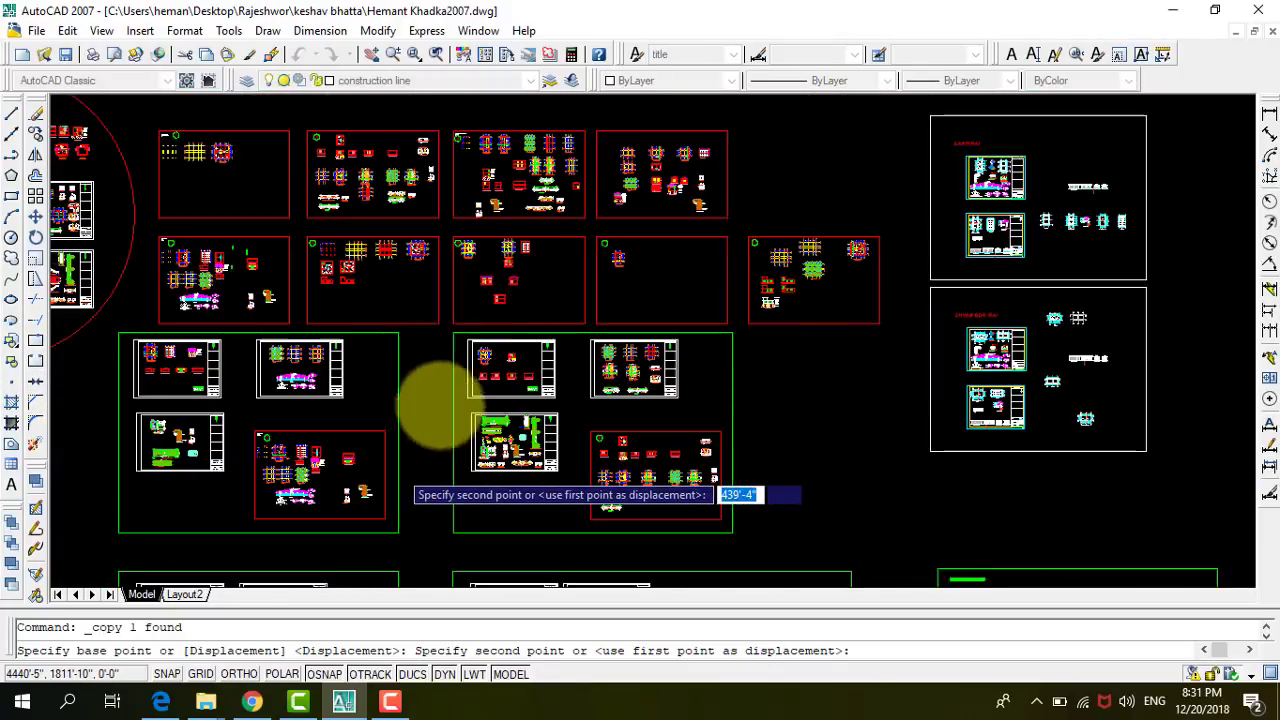
scroll(572, 270, up, 2)
scroll(640, 314, up, 2)
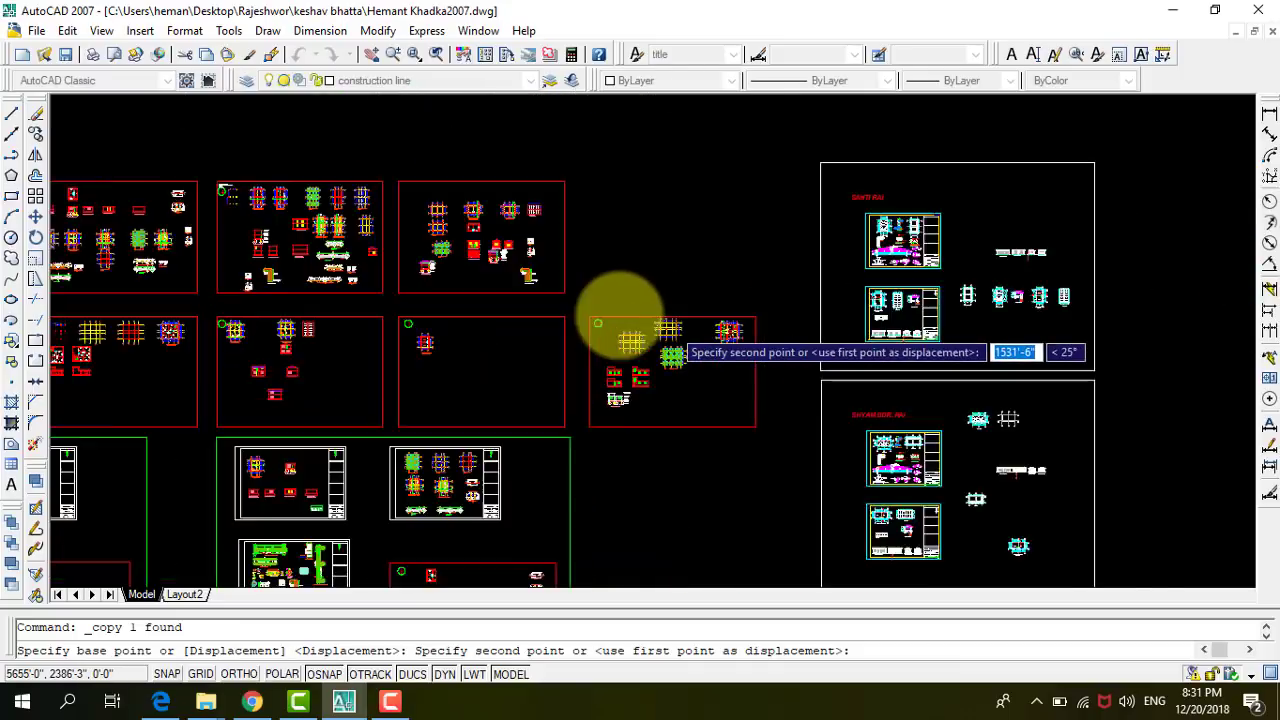
scroll(570, 335, up, 2)
scroll(540, 356, up, 2)
scroll(780, 318, up, 2)
scroll(780, 315, up, 2)
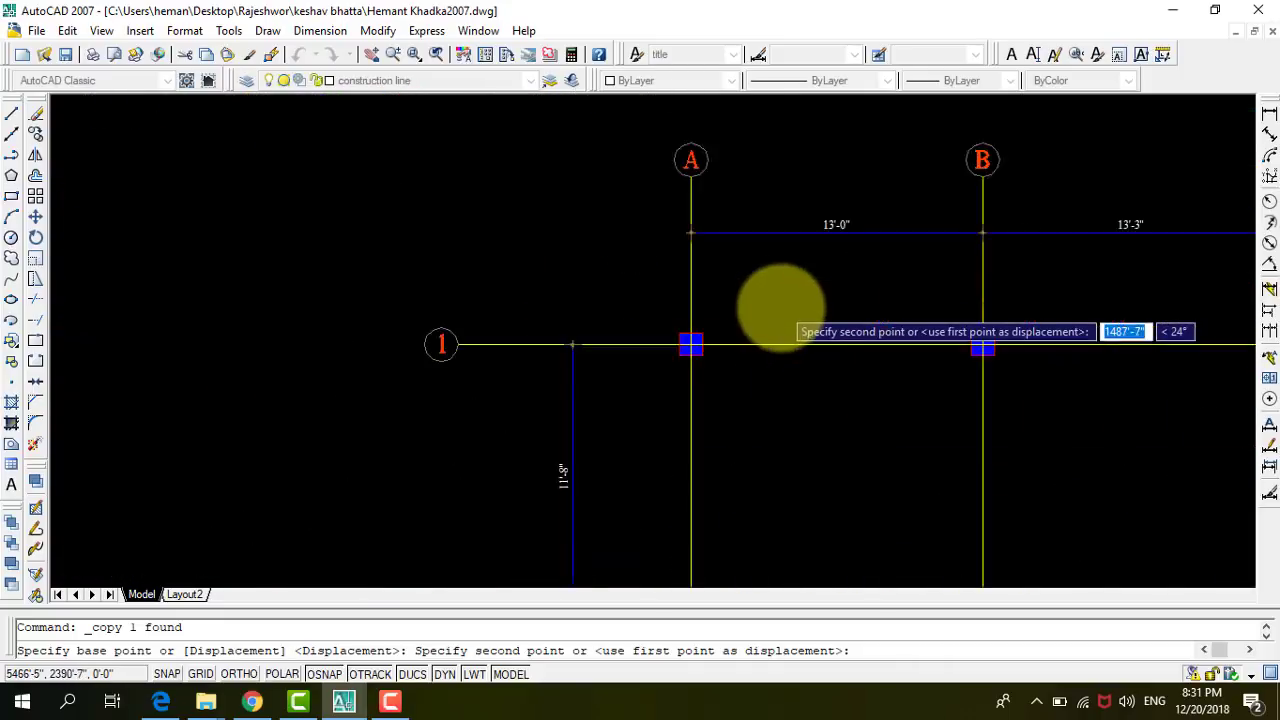
scroll(735, 322, up, 2)
click(624, 329)
scroll(624, 335, down, 2)
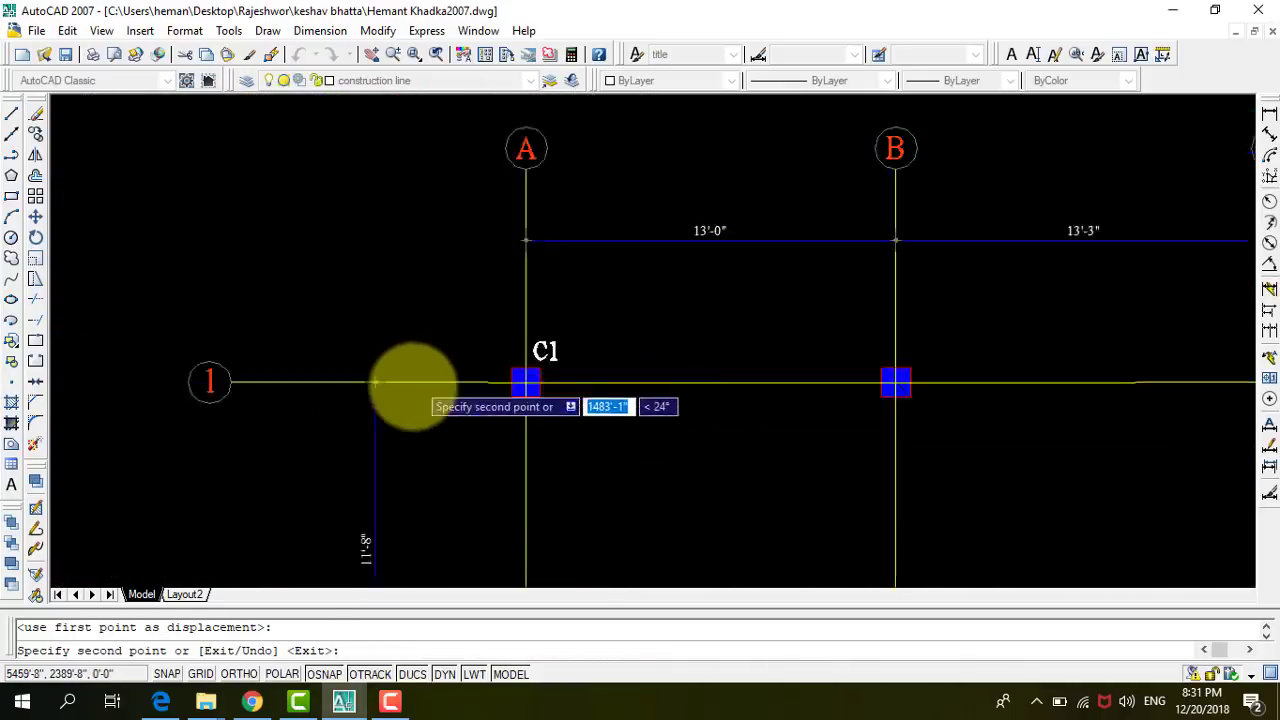
scroll(630, 370, down, 2)
scroll(742, 360, up, 4)
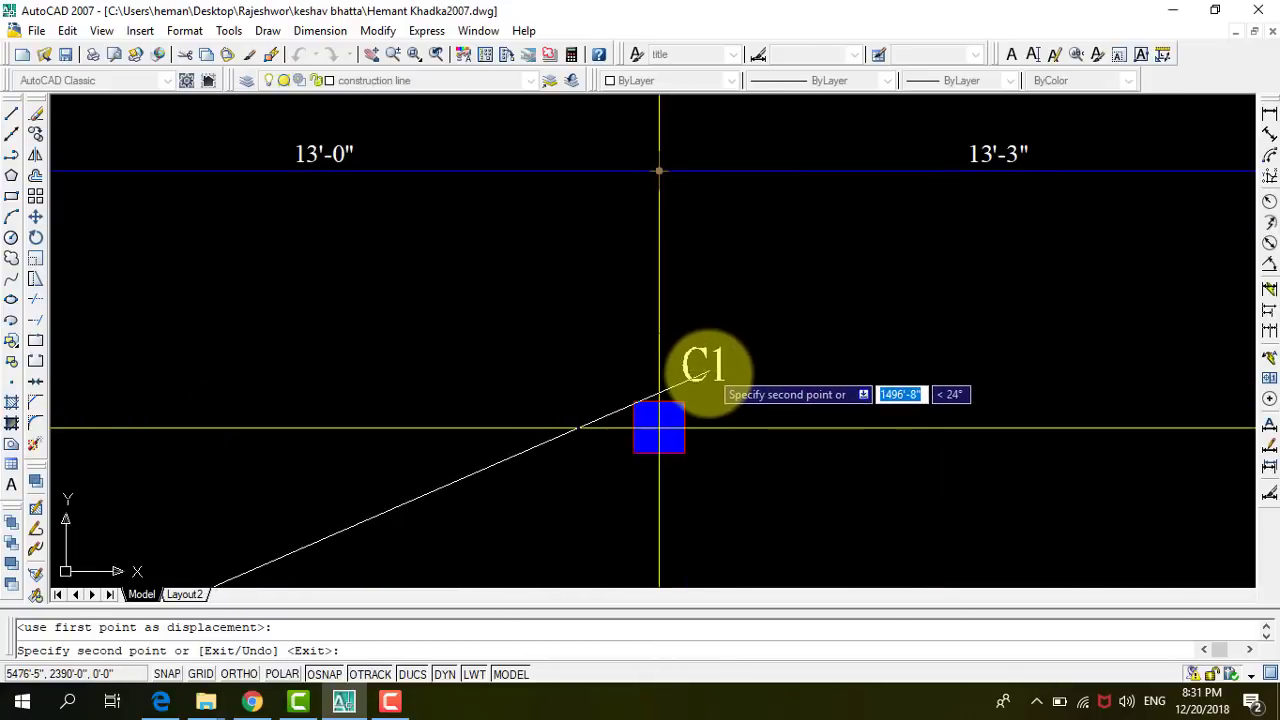
click(706, 374)
scroll(540, 395, down, 5)
scroll(651, 400, up, 1)
scroll(676, 390, up, 3)
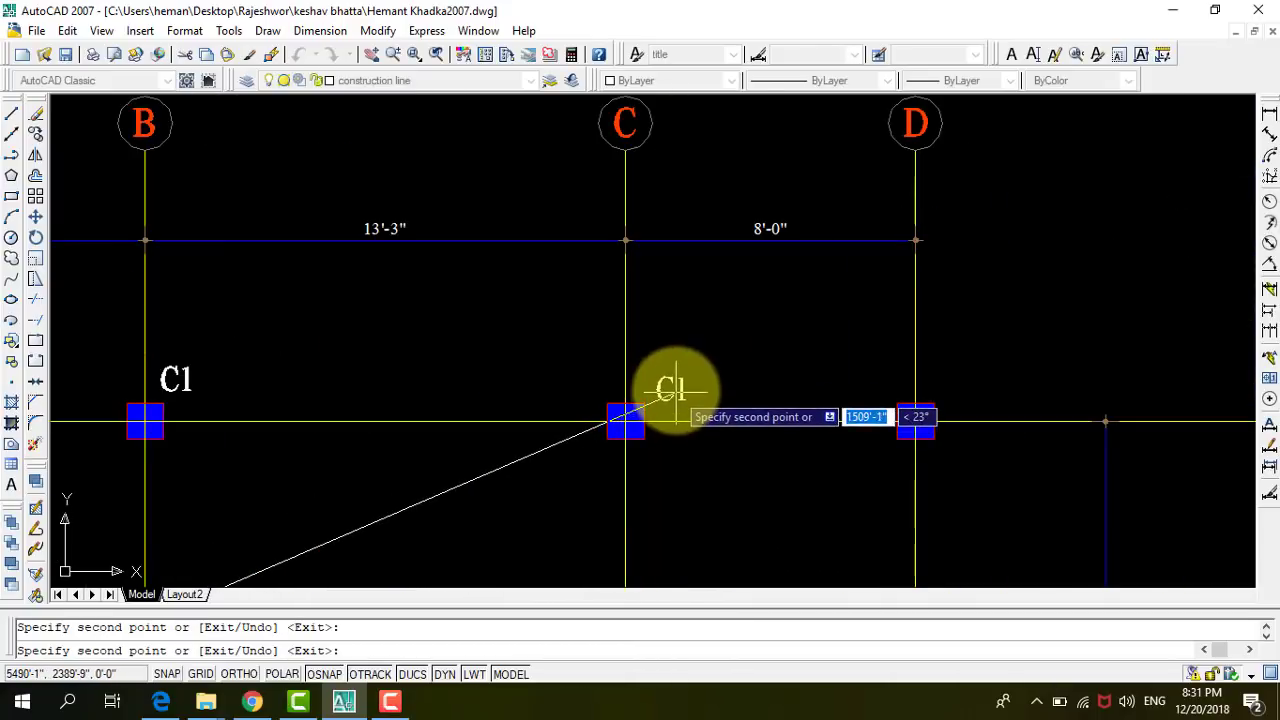
click(670, 378)
scroll(614, 414, down, 2)
scroll(723, 400, down, 2)
scroll(740, 393, up, 4)
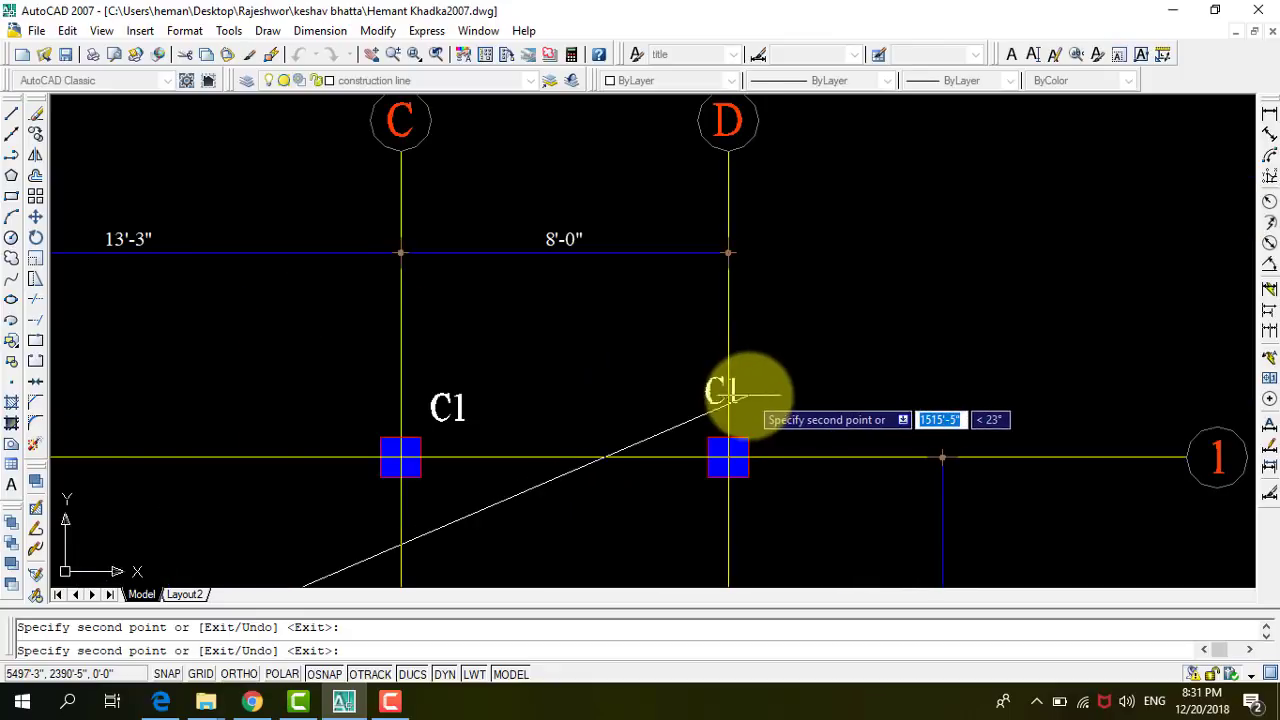
click(775, 400)
scroll(740, 330, down, 2)
scroll(486, 466, down, 3)
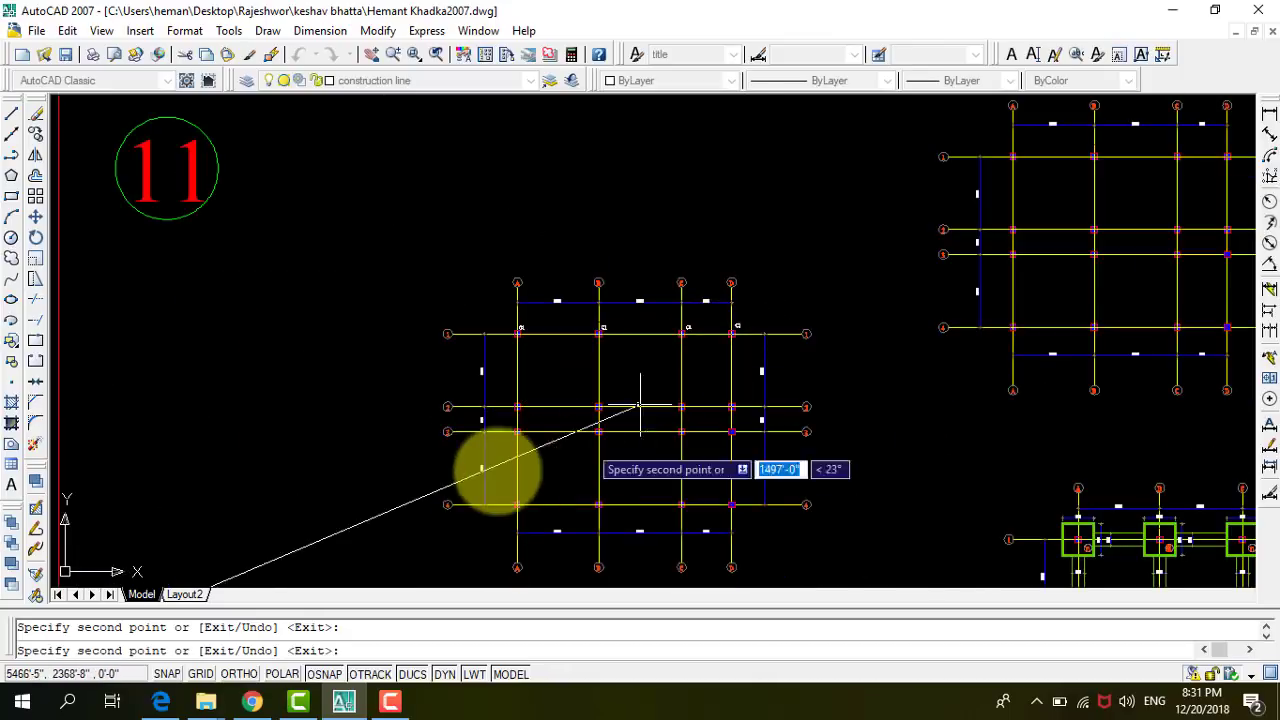
scroll(514, 400, up, 3)
scroll(577, 337, up, 3)
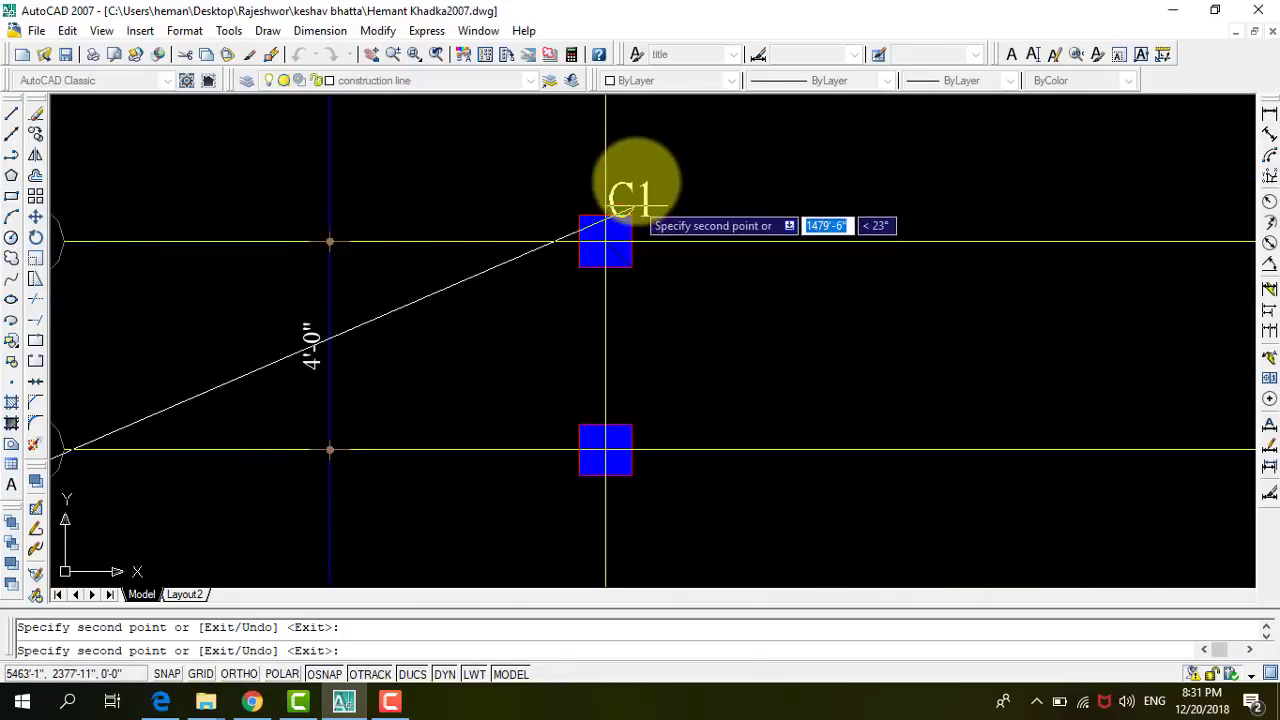
Place C1 label copies beside two row 2 columns.
click(645, 172)
scroll(480, 390, down, 3)
scroll(800, 300, up, 1)
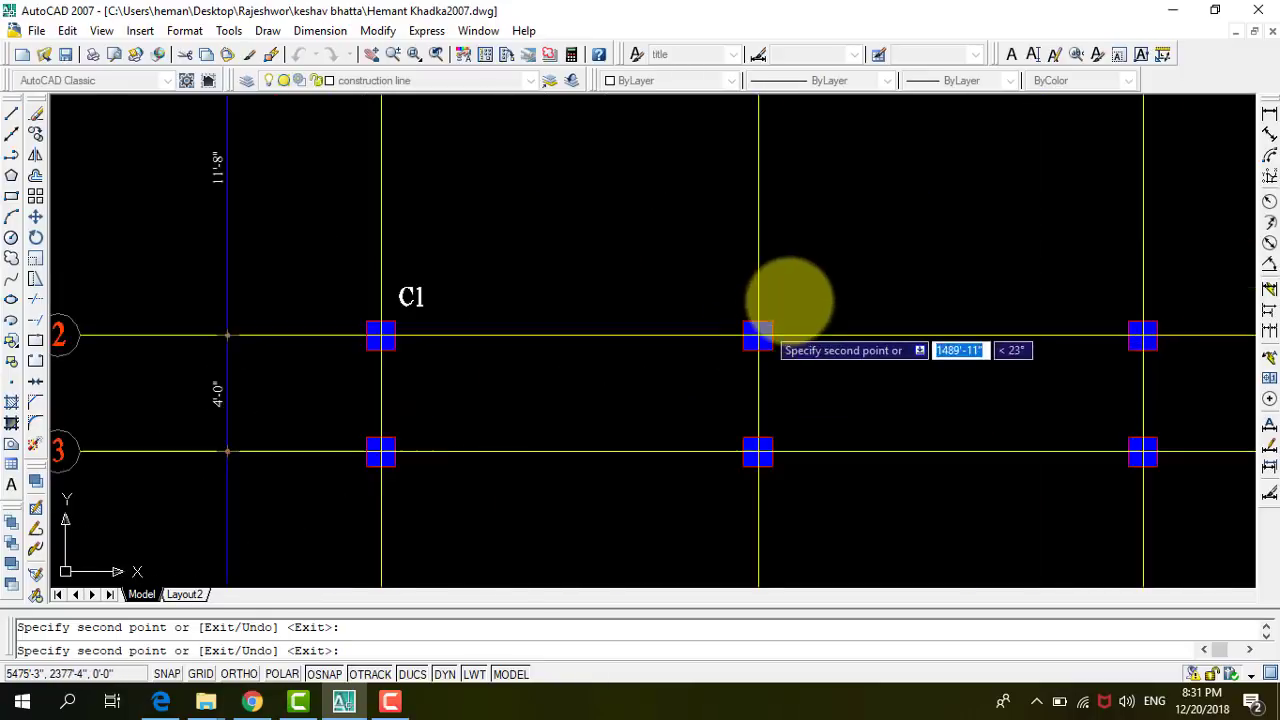
scroll(789, 296, up, 2)
click(793, 288)
scroll(540, 450, down, 4)
scroll(570, 459, up, 2)
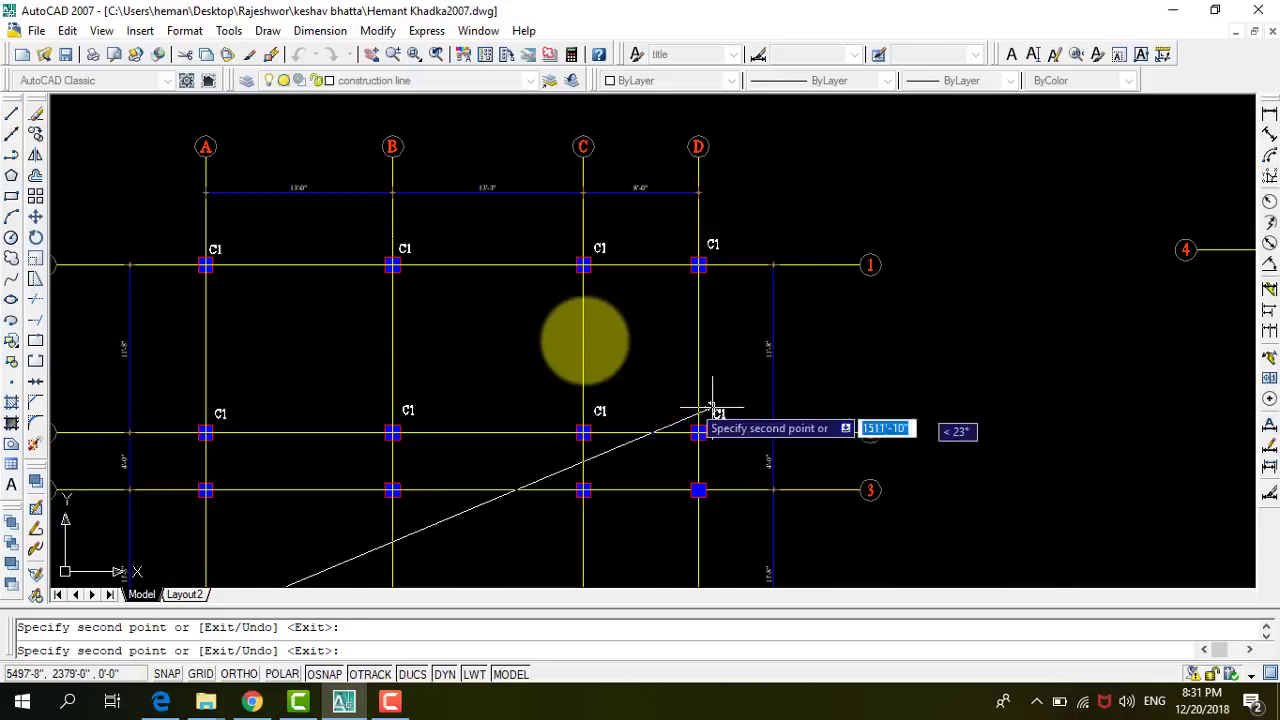
scroll(650, 380, down, 3)
scroll(588, 368, up, 3)
scroll(677, 426, up, 3)
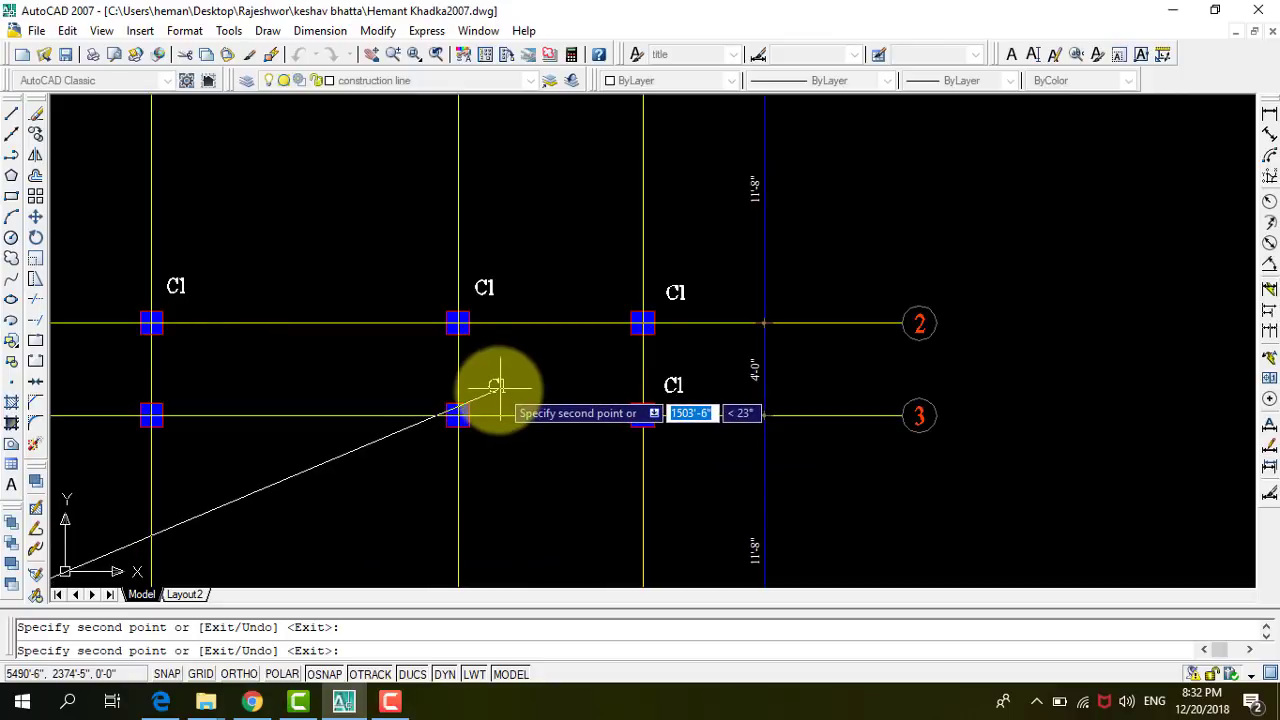
scroll(491, 391, down, 3)
scroll(543, 400, up, 2)
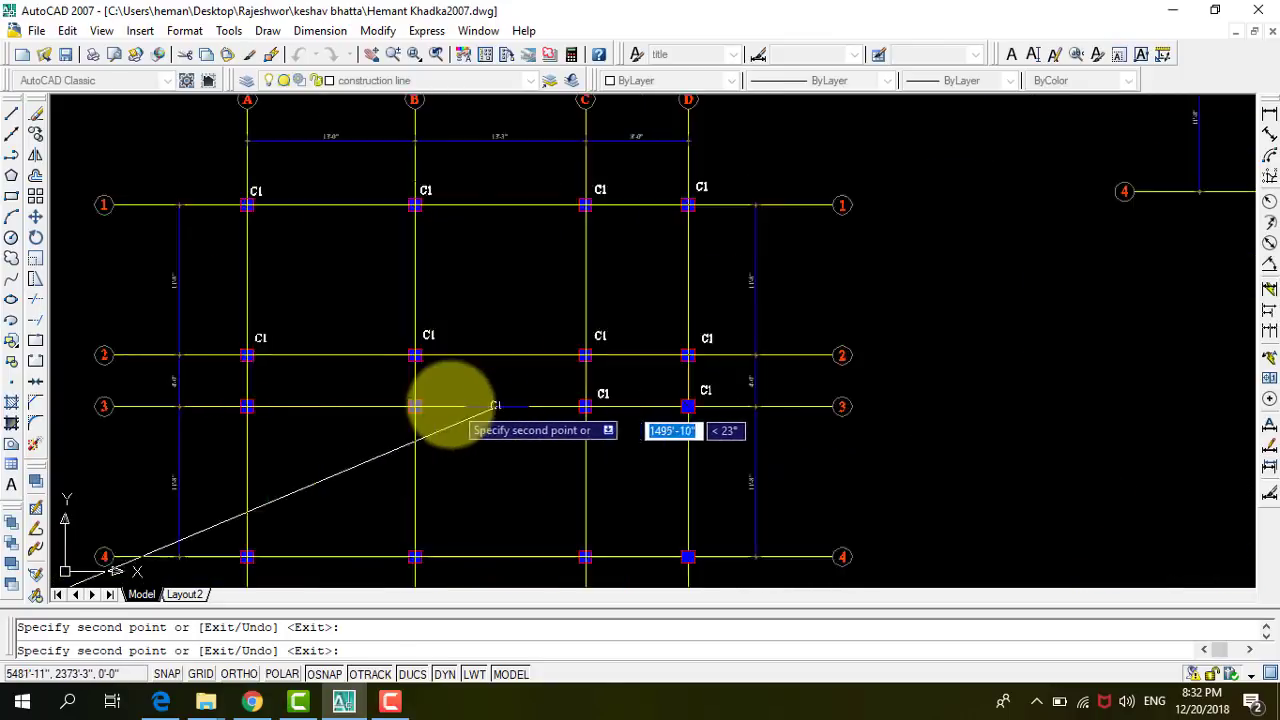
scroll(471, 394, up, 2)
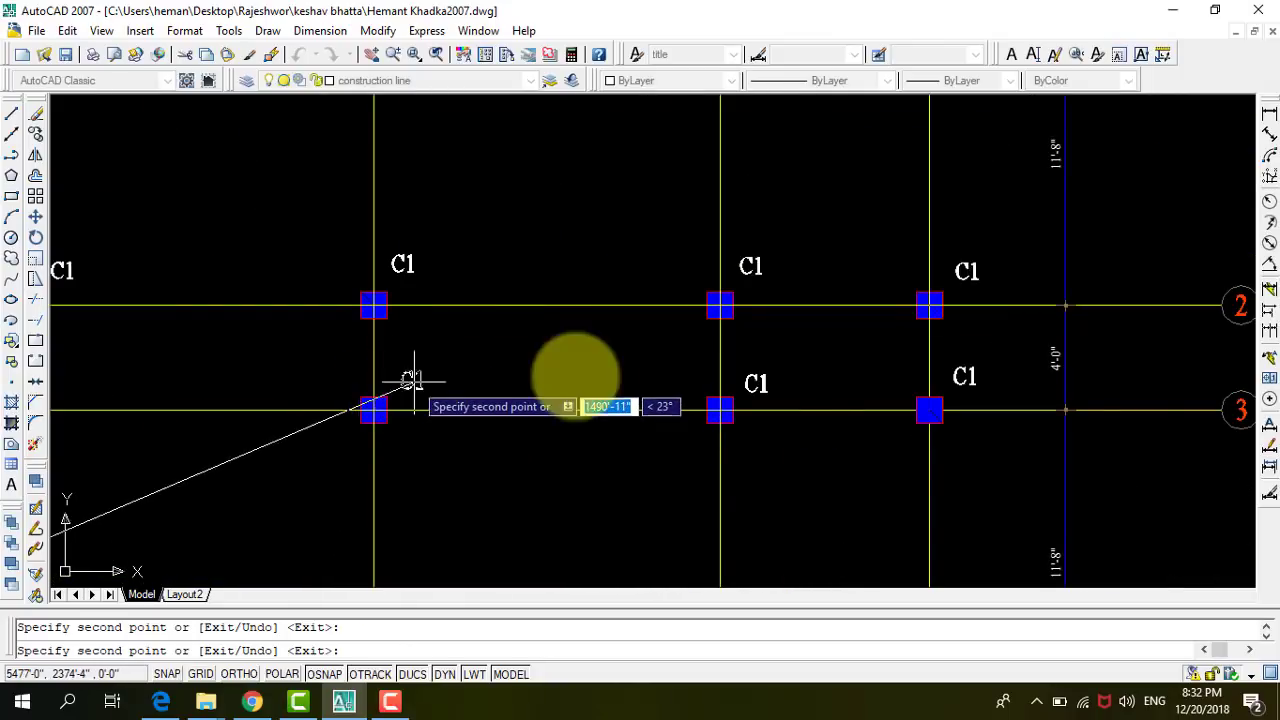
scroll(530, 388, down, 3)
scroll(375, 385, up, 3)
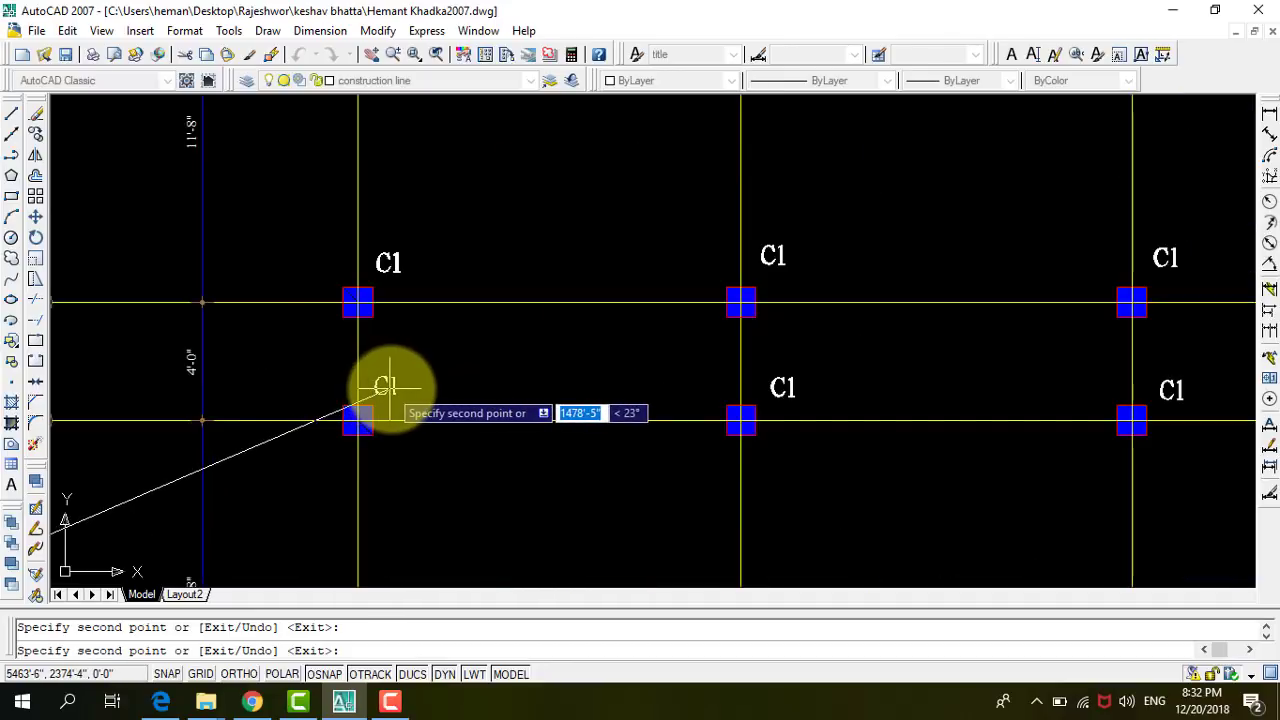
scroll(443, 294, down, 3)
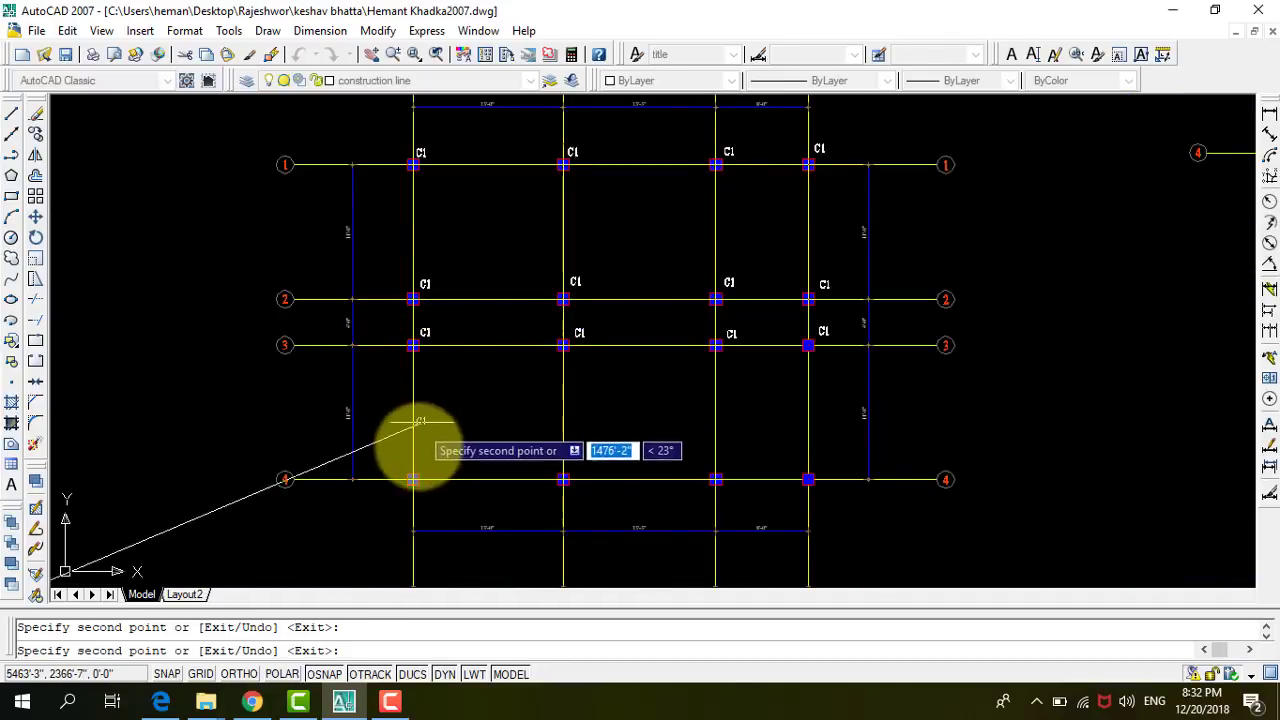
scroll(416, 445, up, 3)
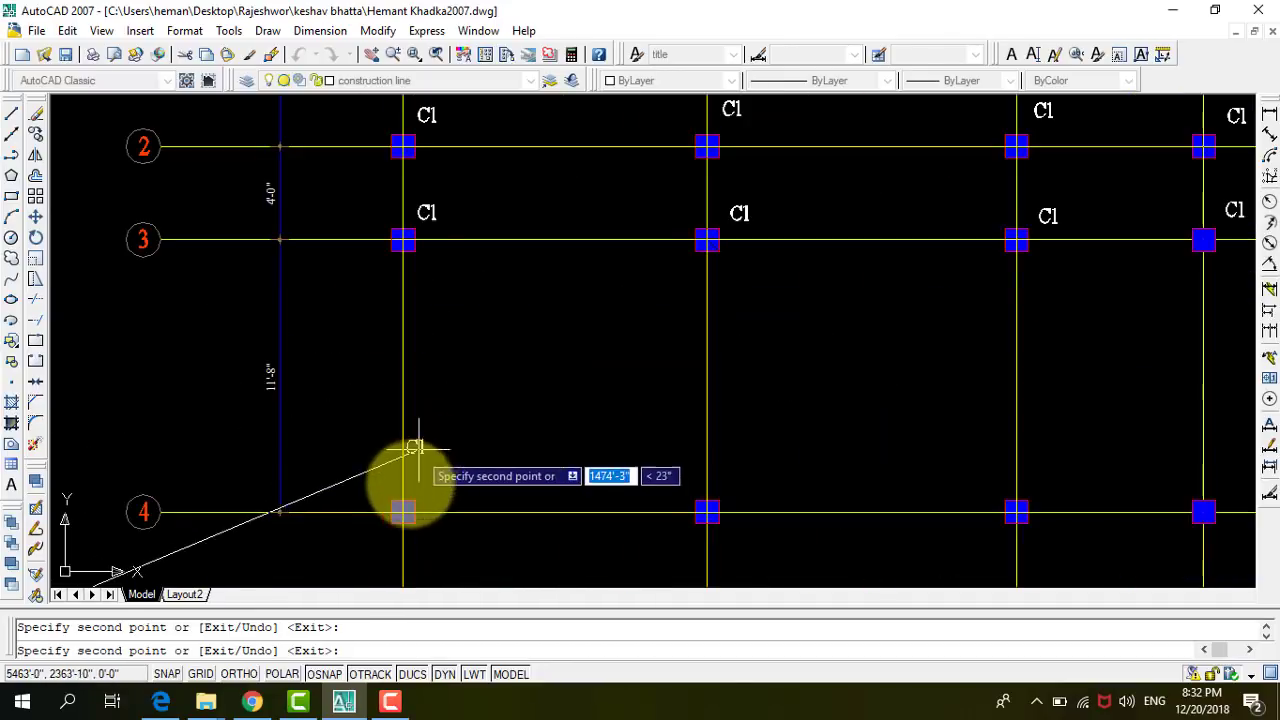
Label the four row 4 columns with C1, from leftmost to rightmost, and end the copy.
click(422, 547)
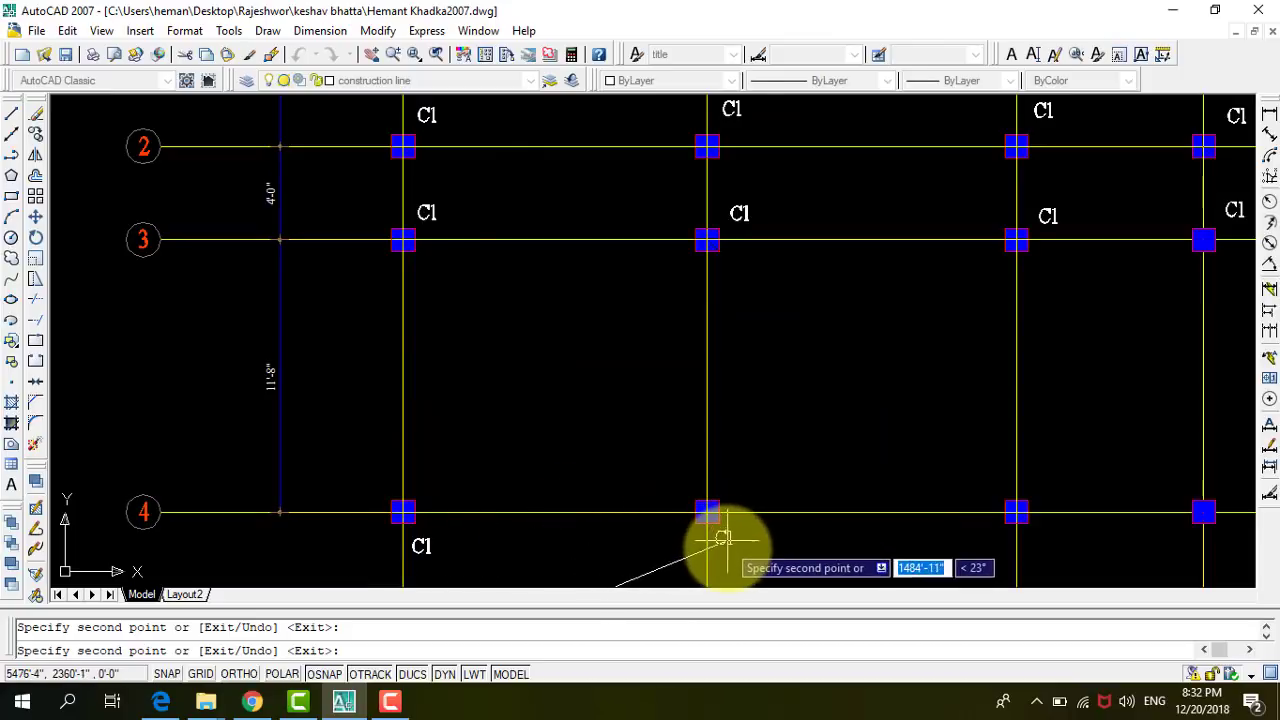
click(724, 546)
scroll(720, 543, down, 3)
scroll(551, 537, up, 2)
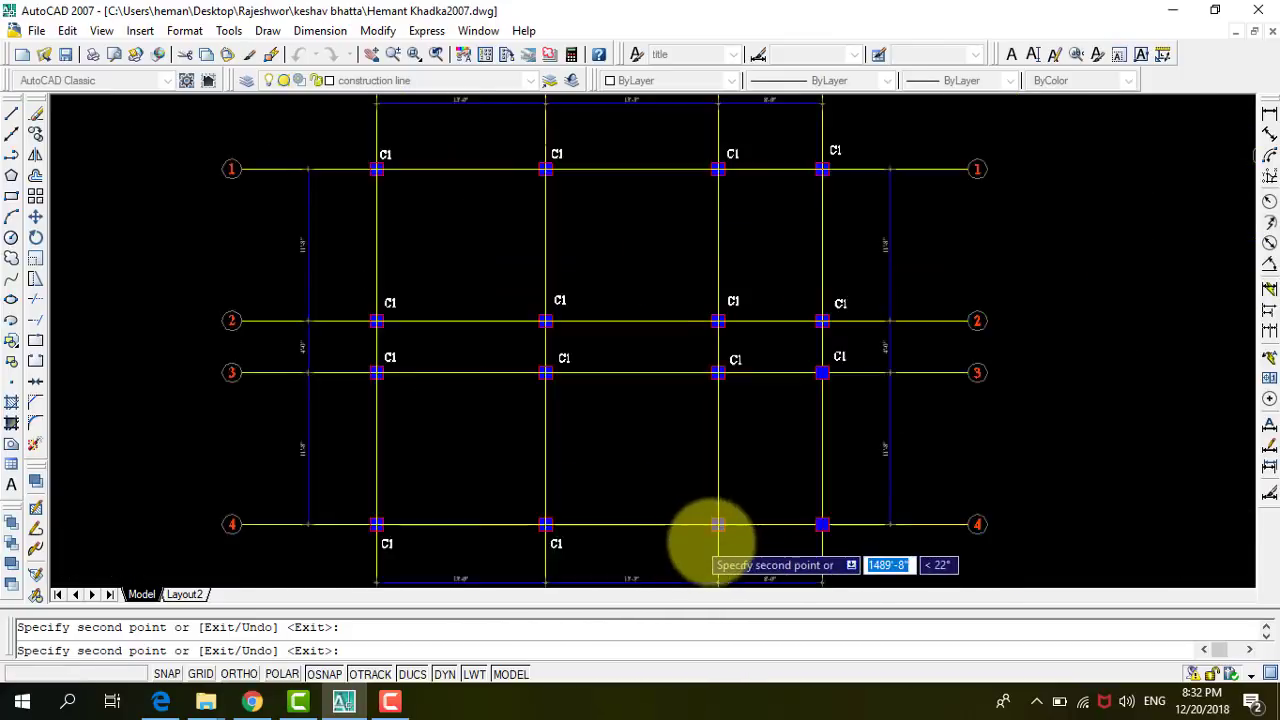
scroll(711, 537, up, 2)
click(748, 540)
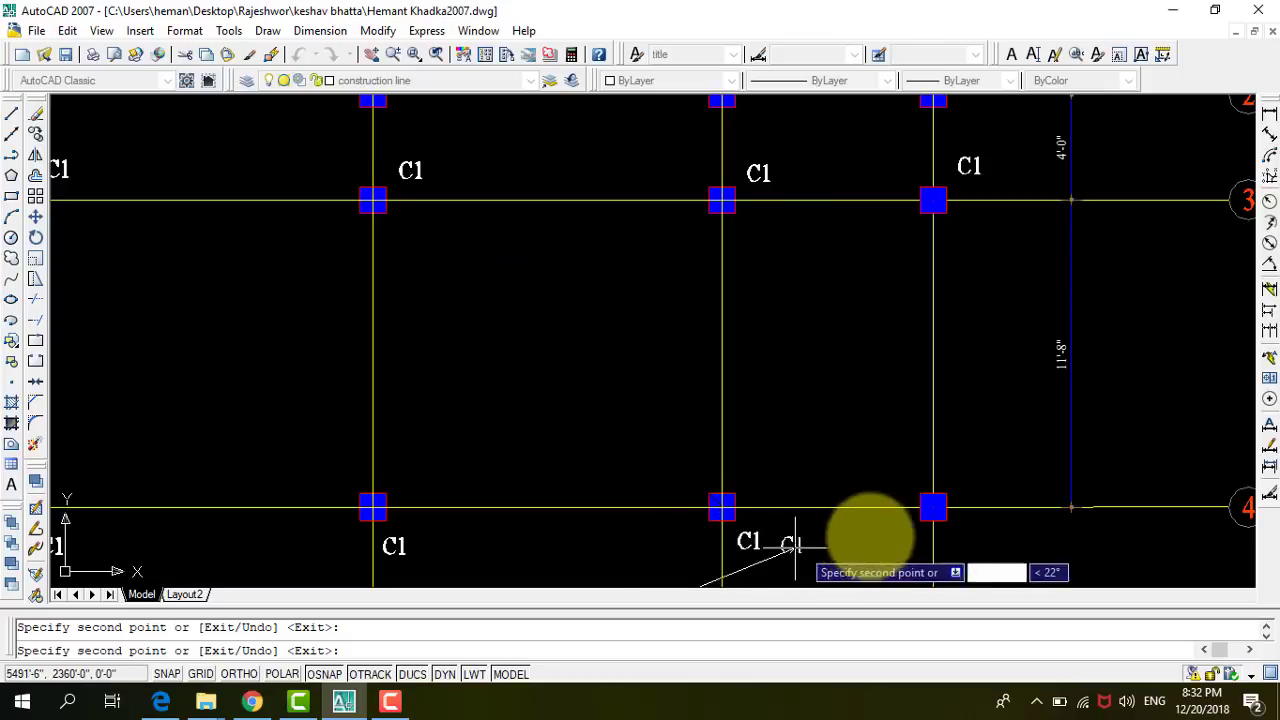
click(954, 540)
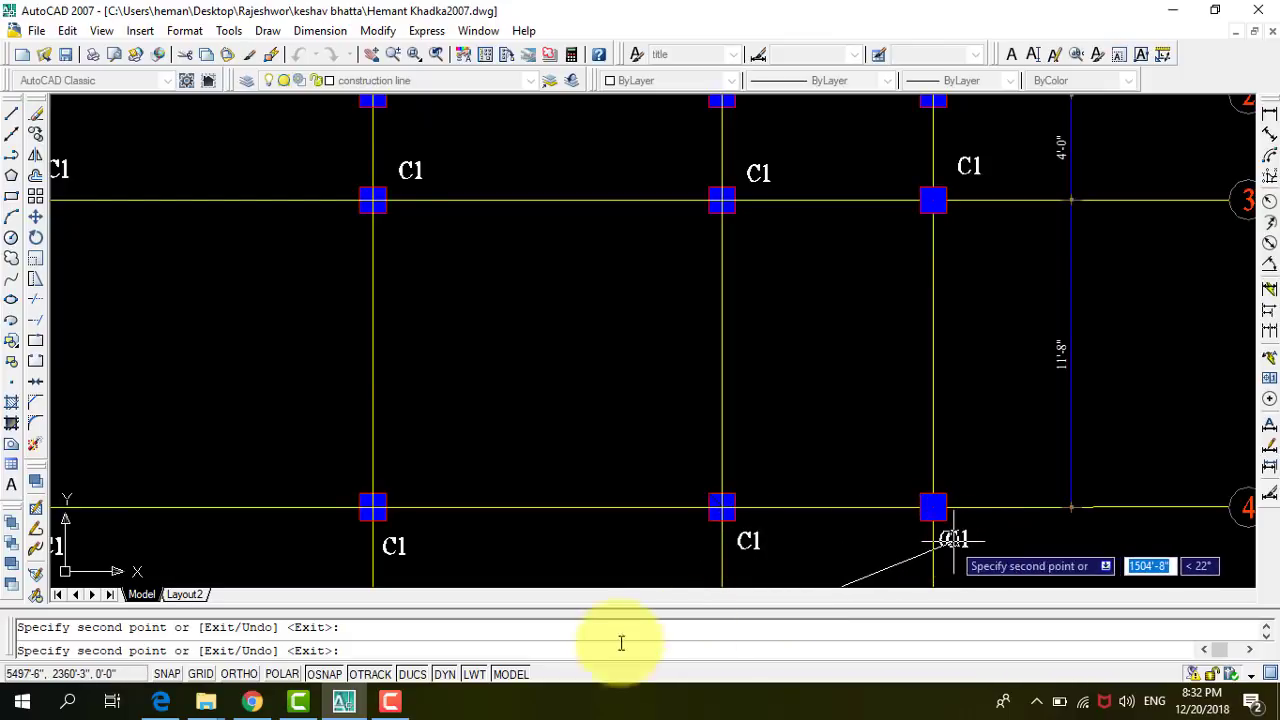
key(Escape)
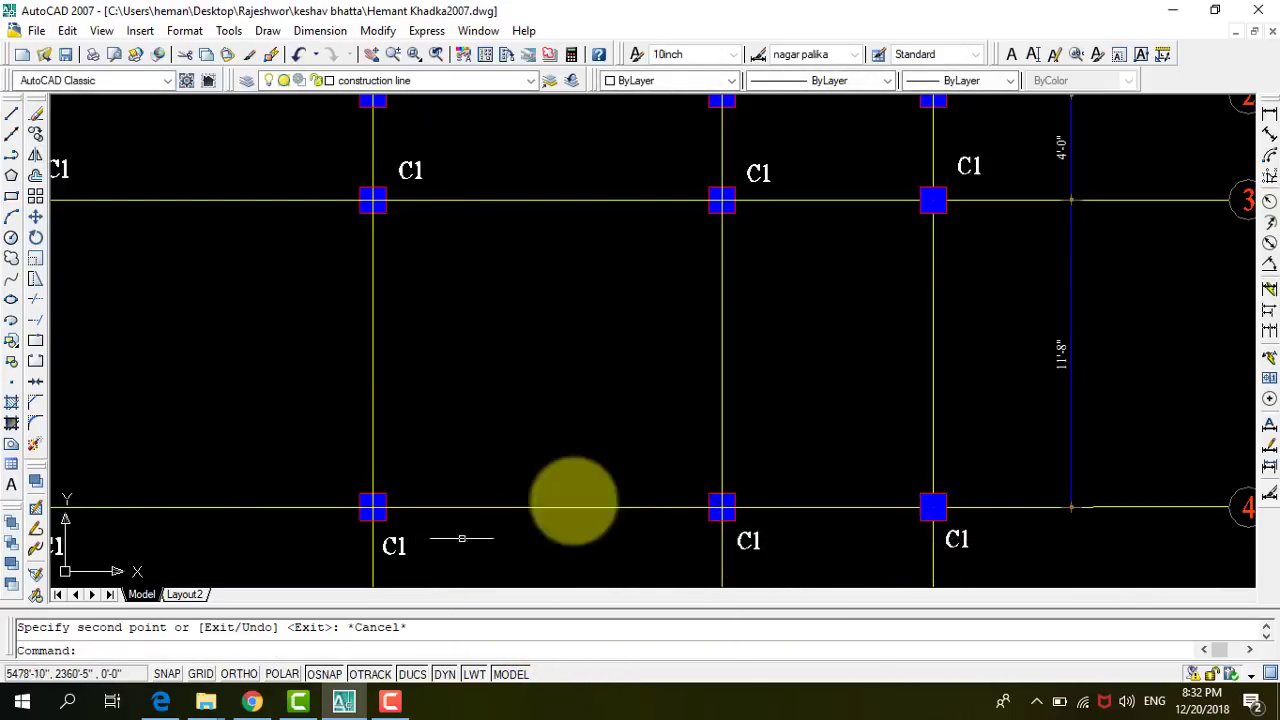
Zoom around the column grid and start the DIMALIGNED tool from the Dimension toolbar.
scroll(571, 500, down, 4)
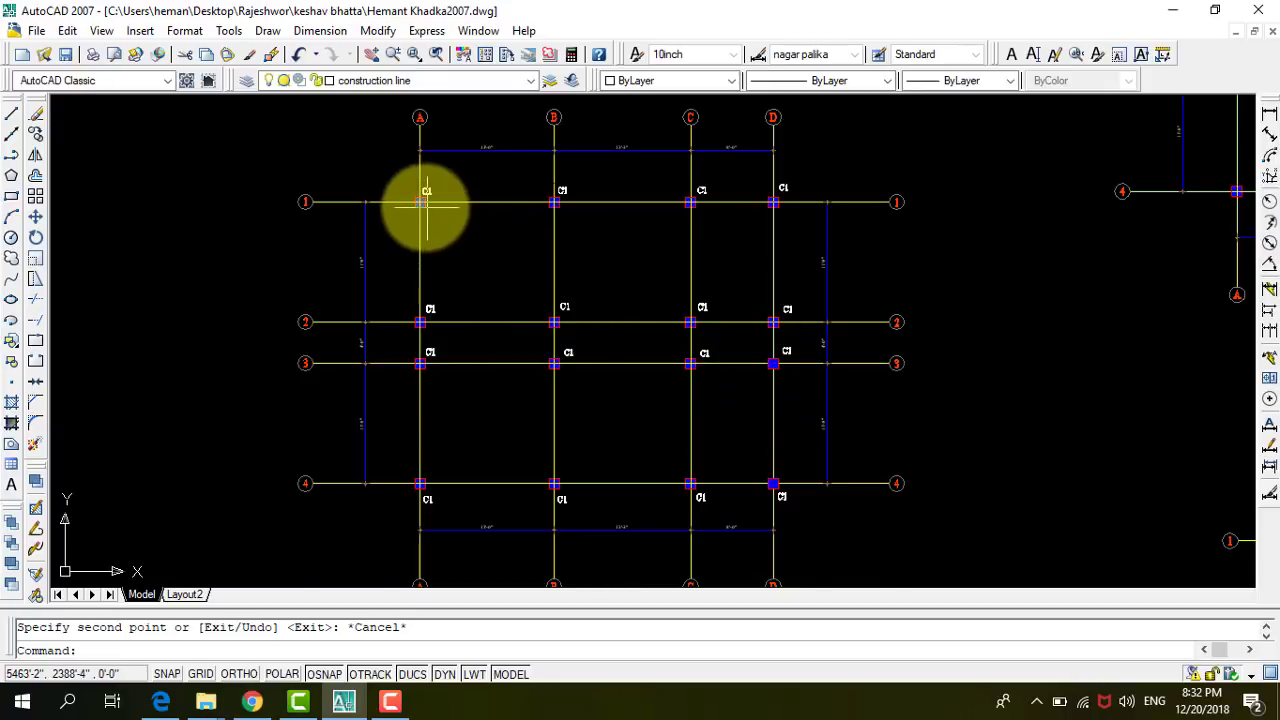
scroll(426, 205, up, 3)
scroll(528, 350, down, 2)
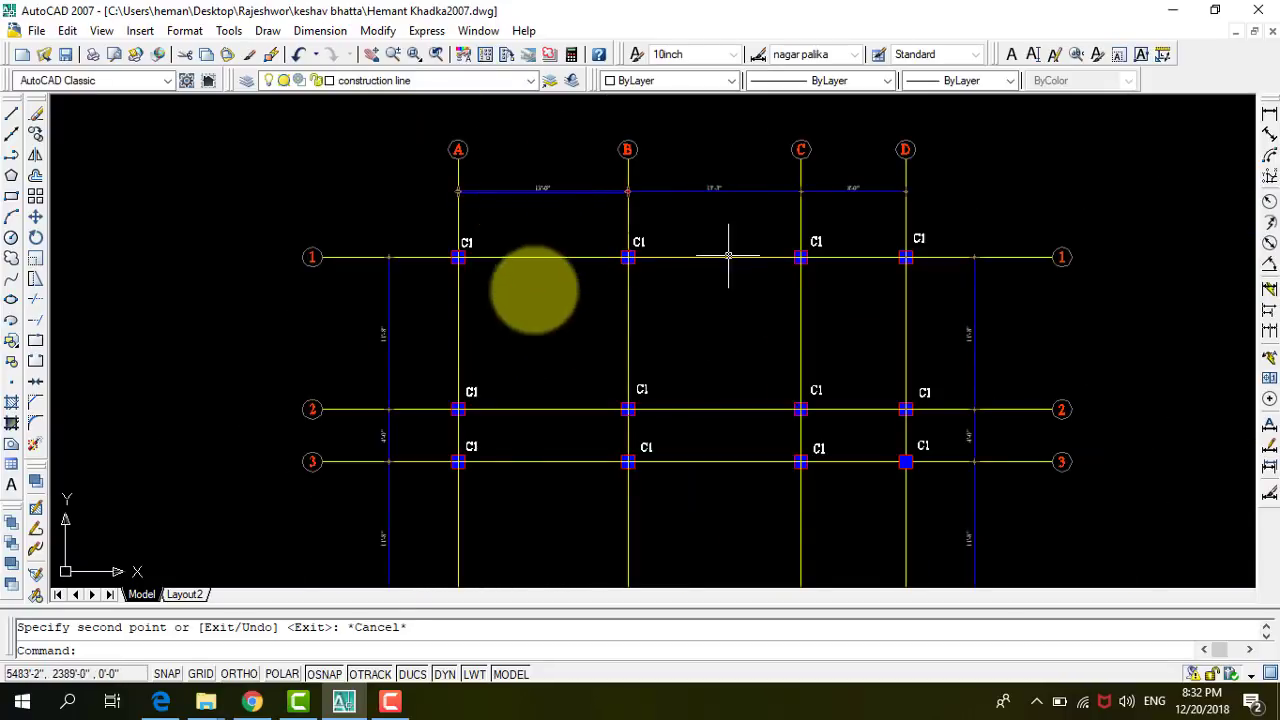
scroll(483, 283, up, 2)
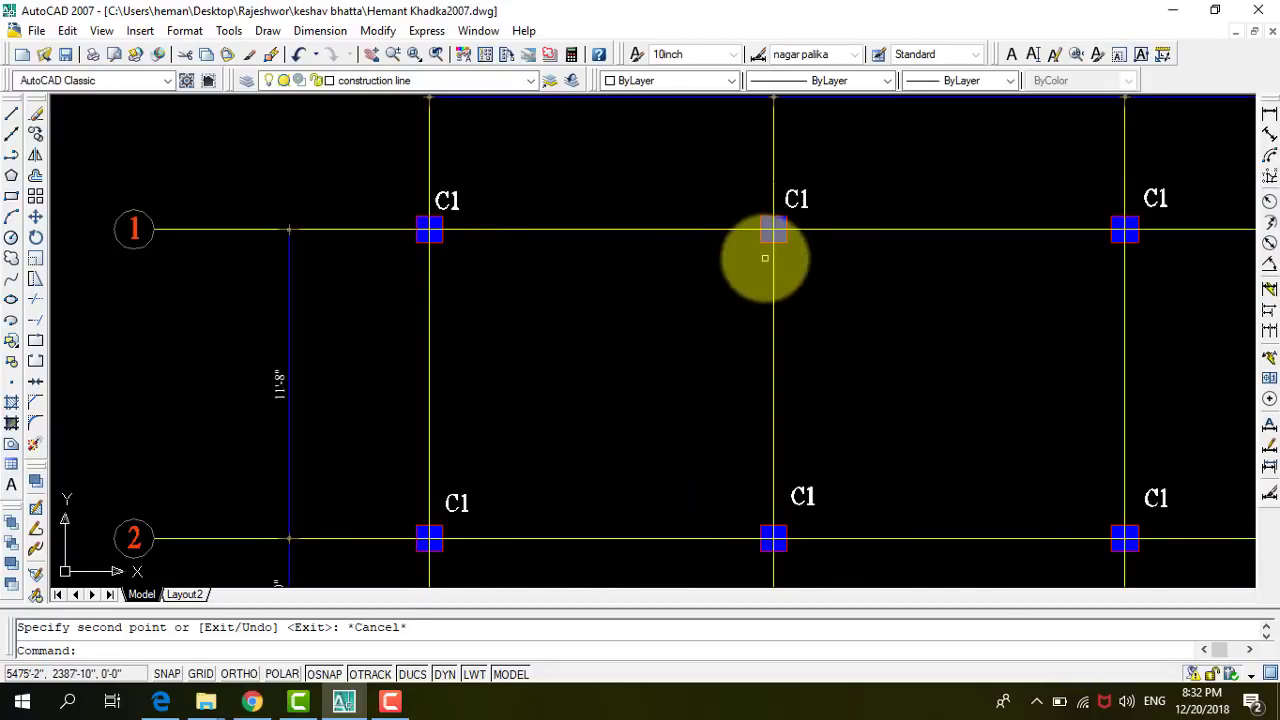
click(1266, 140)
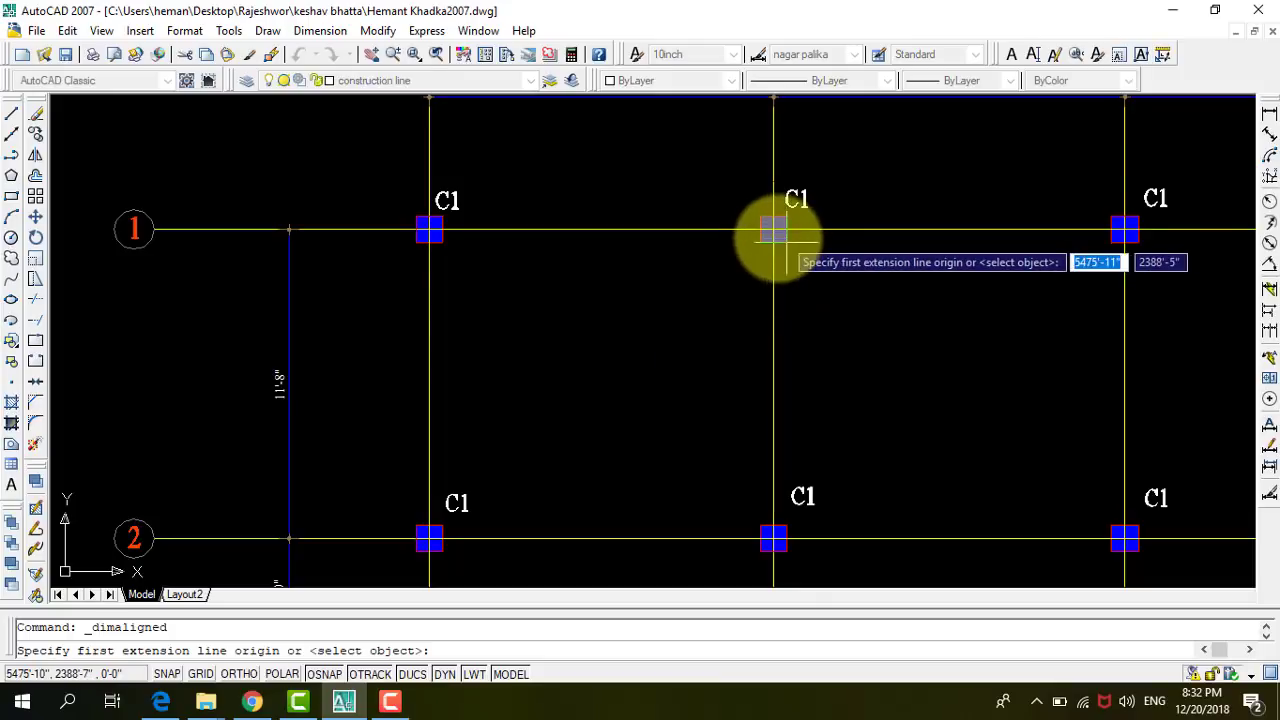
Add two crossing 16'-1" aligned diagonal dimensions between row 1 and row 2 columns.
click(762, 241)
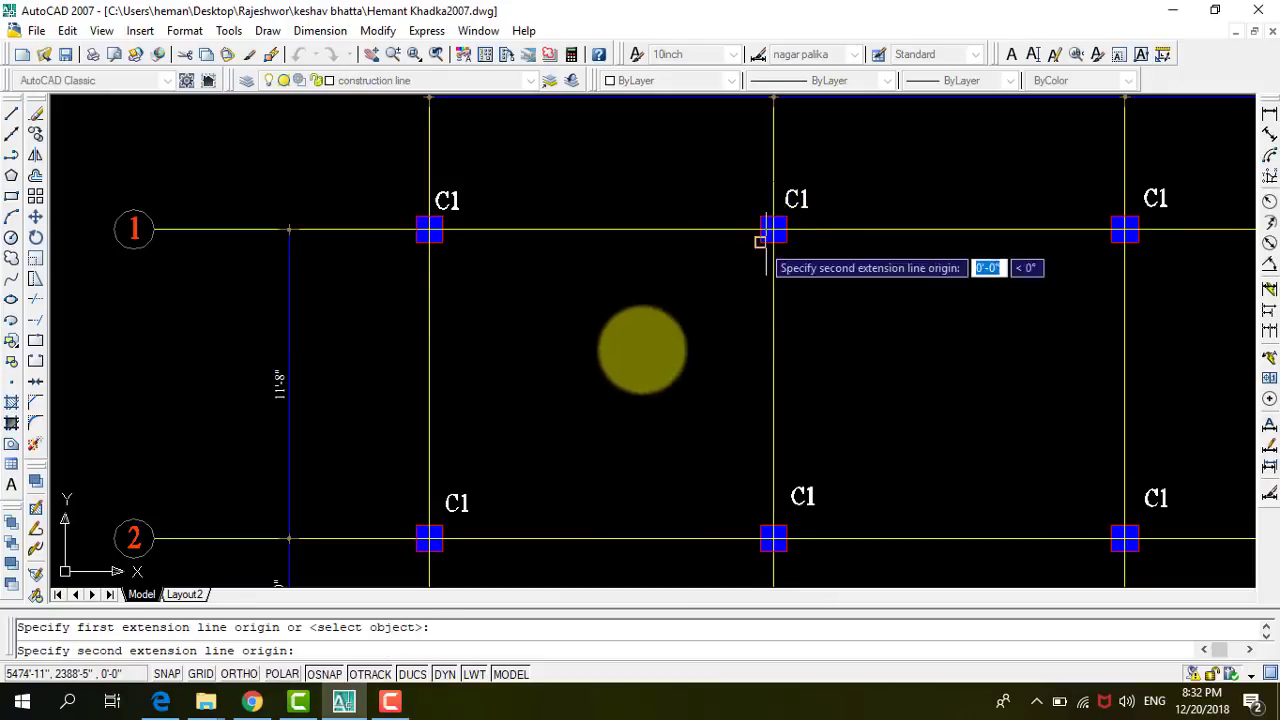
scroll(450, 558, up, 2)
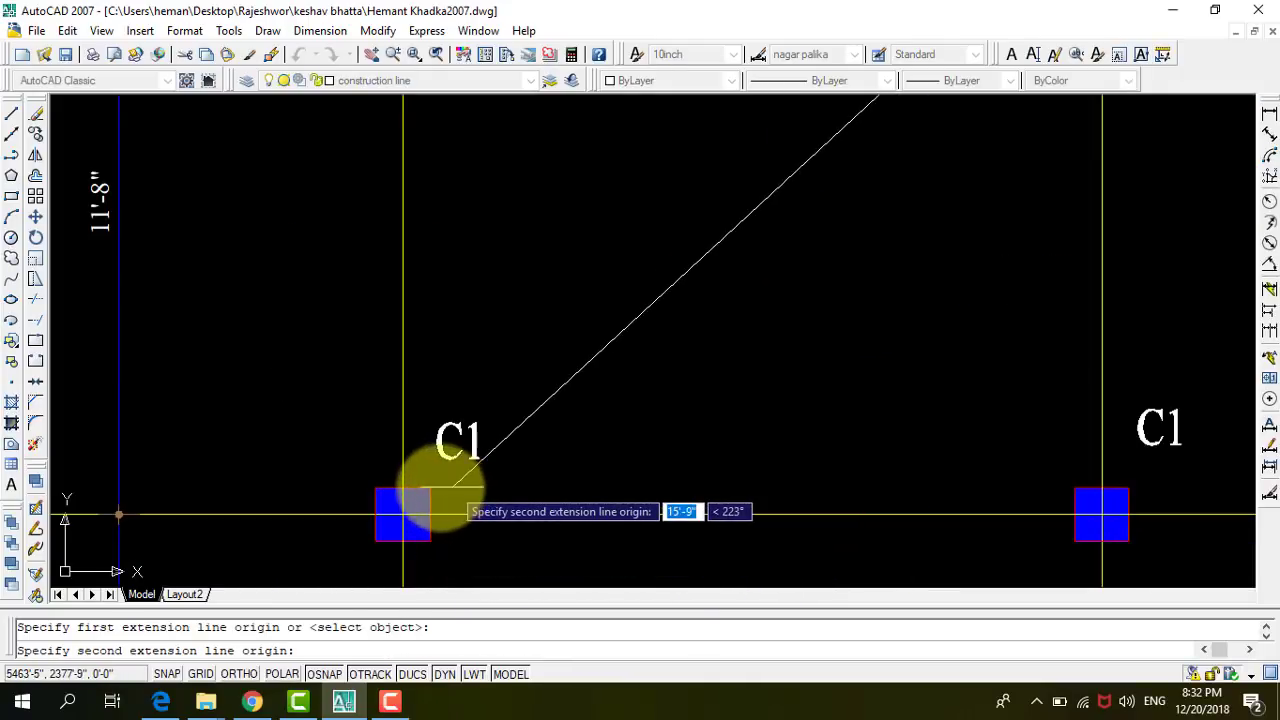
click(428, 487)
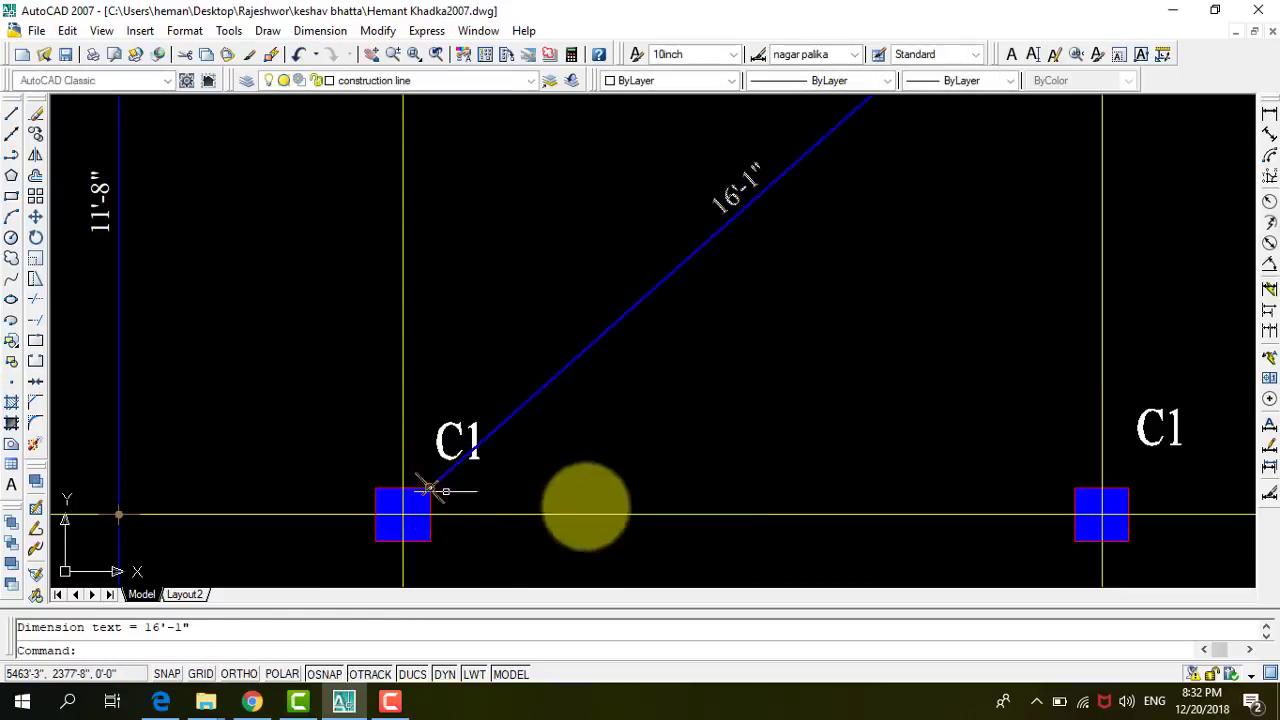
scroll(632, 440, down, 2)
scroll(532, 276, down, 3)
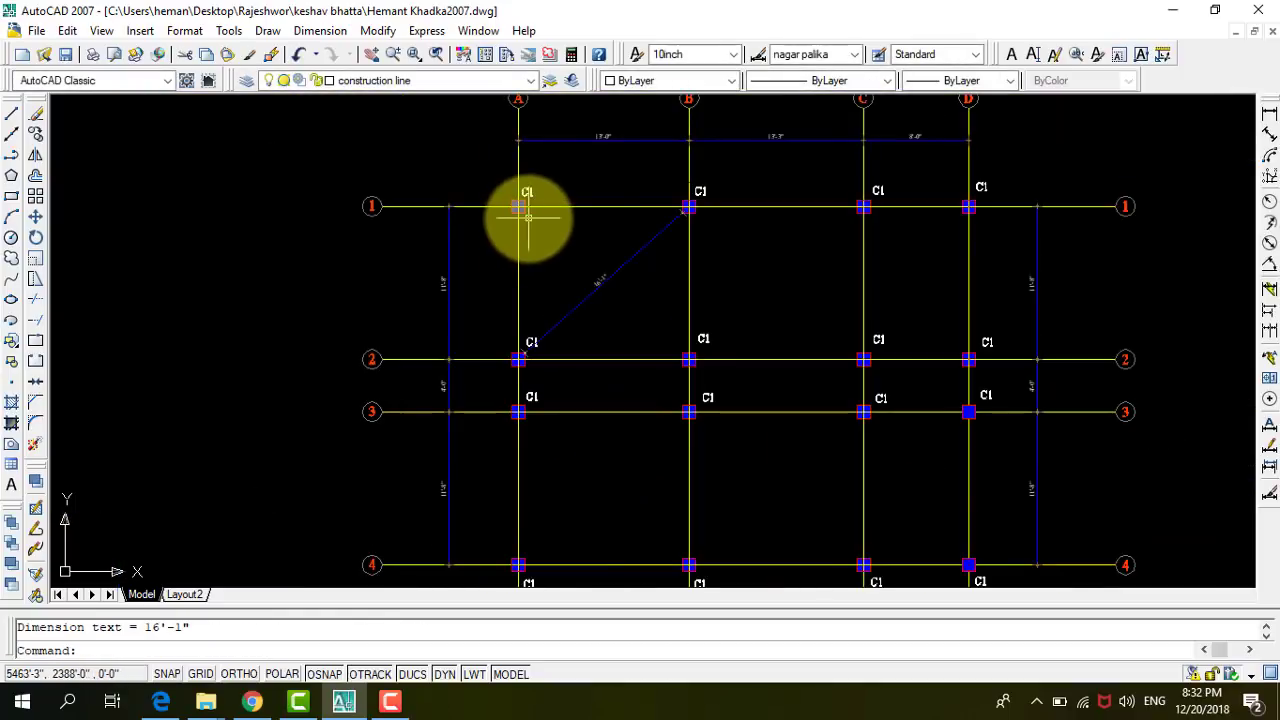
key(Return)
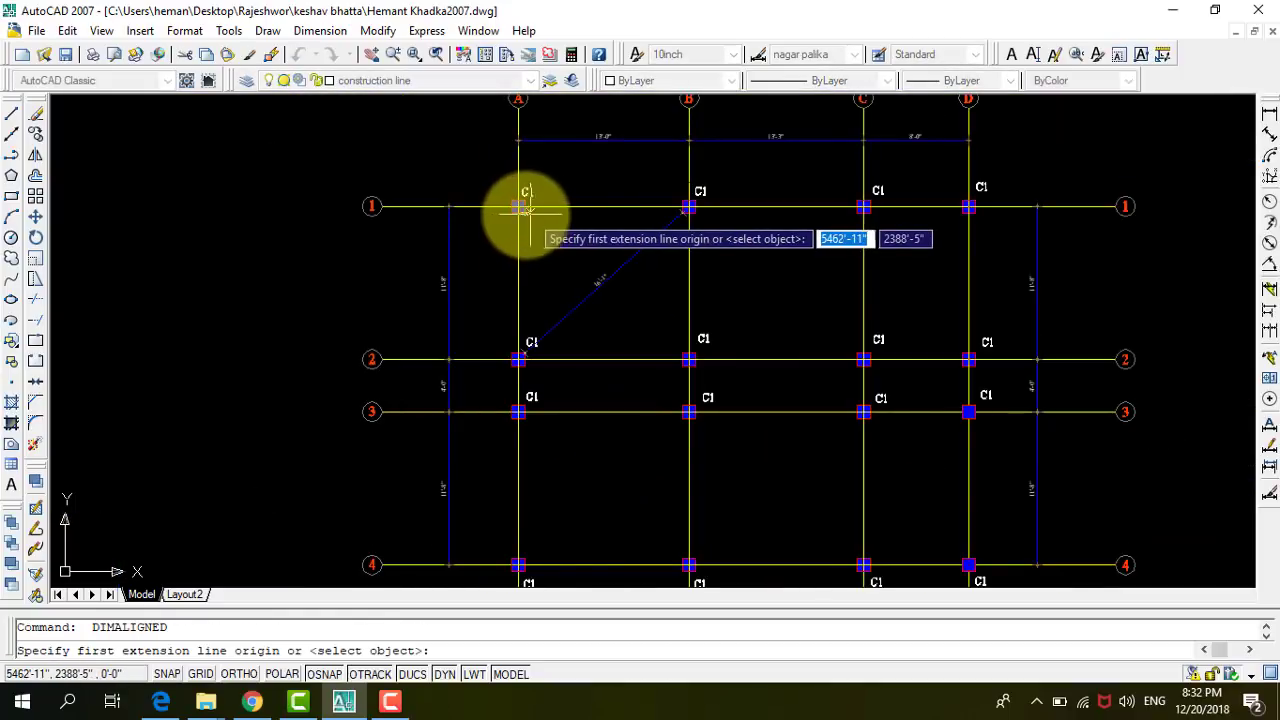
click(524, 211)
scroll(652, 345, up, 3)
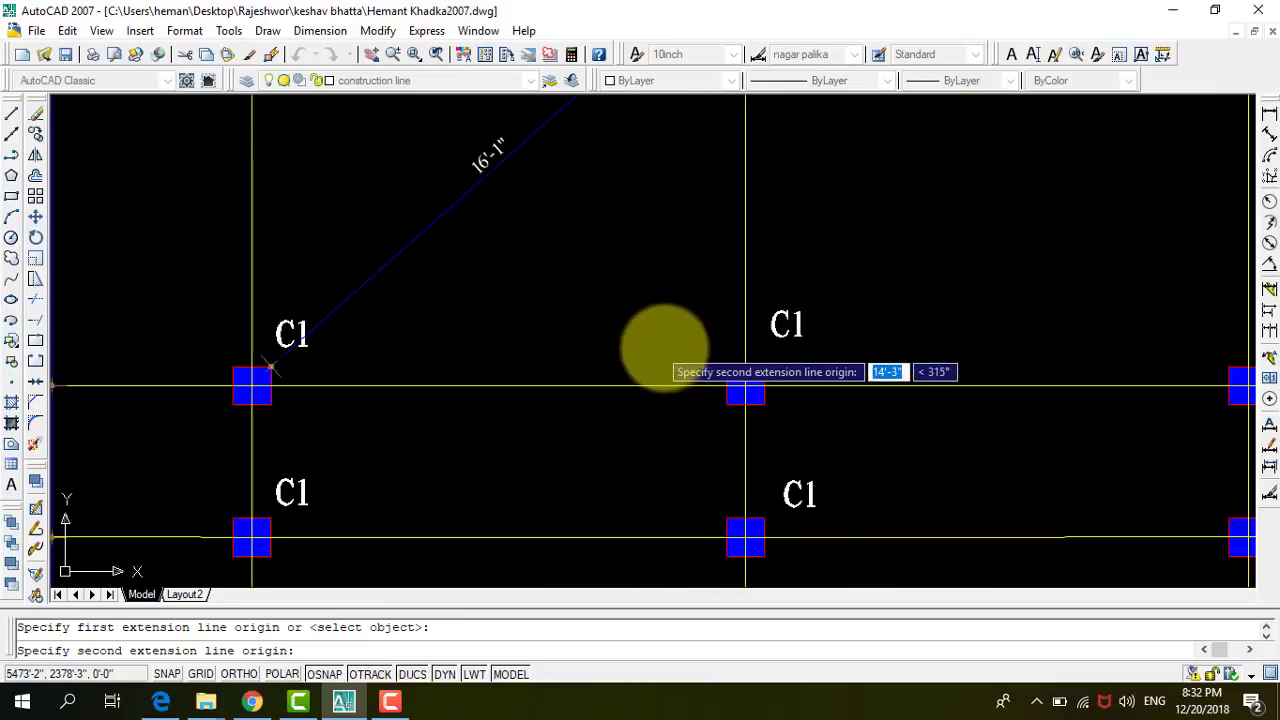
click(726, 368)
scroll(500, 323, down, 3)
Add the pair of crossing 16'-3" aligned diagonal dimensions in the next bay.
key(Return)
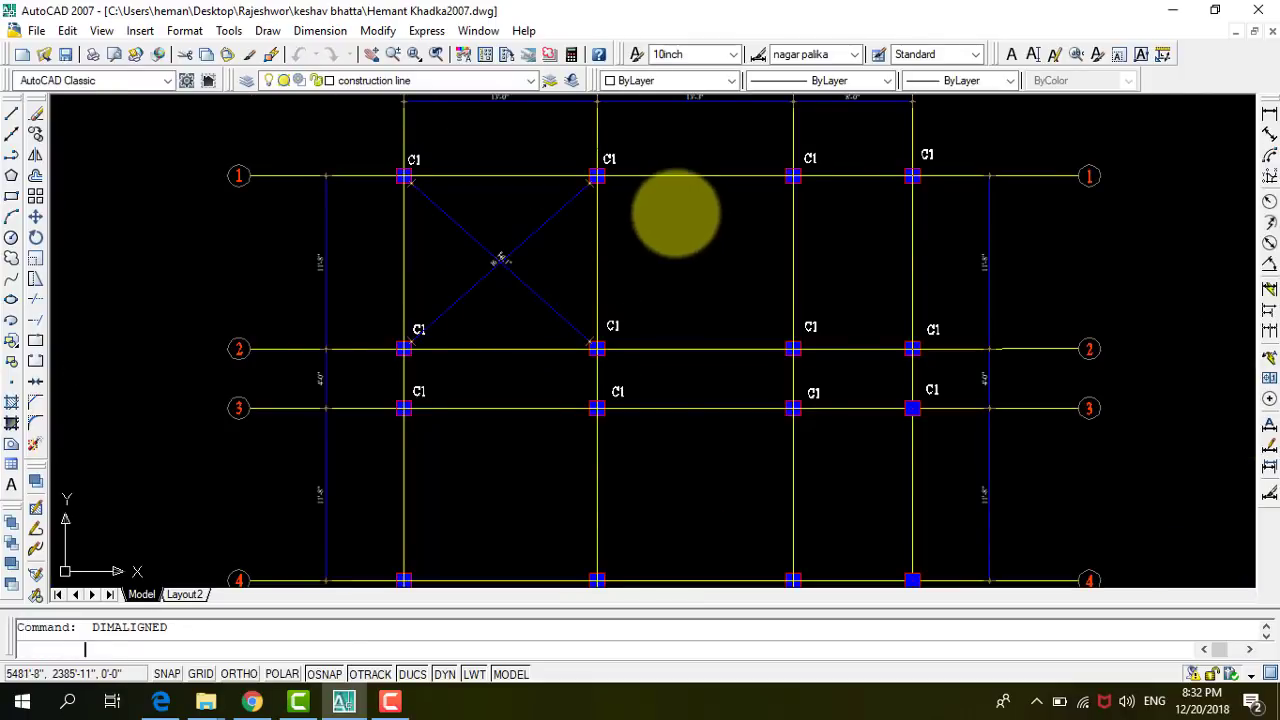
scroll(672, 207, up, 1)
scroll(612, 190, up, 1)
click(551, 161)
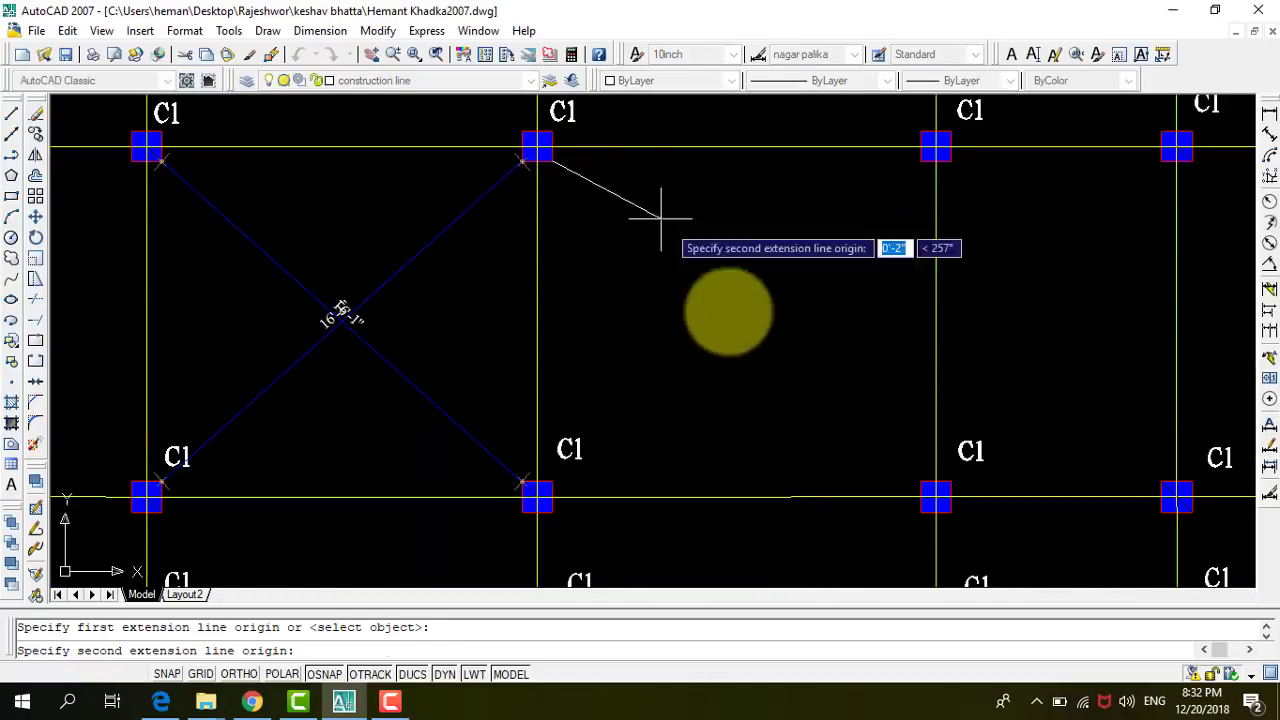
click(920, 482)
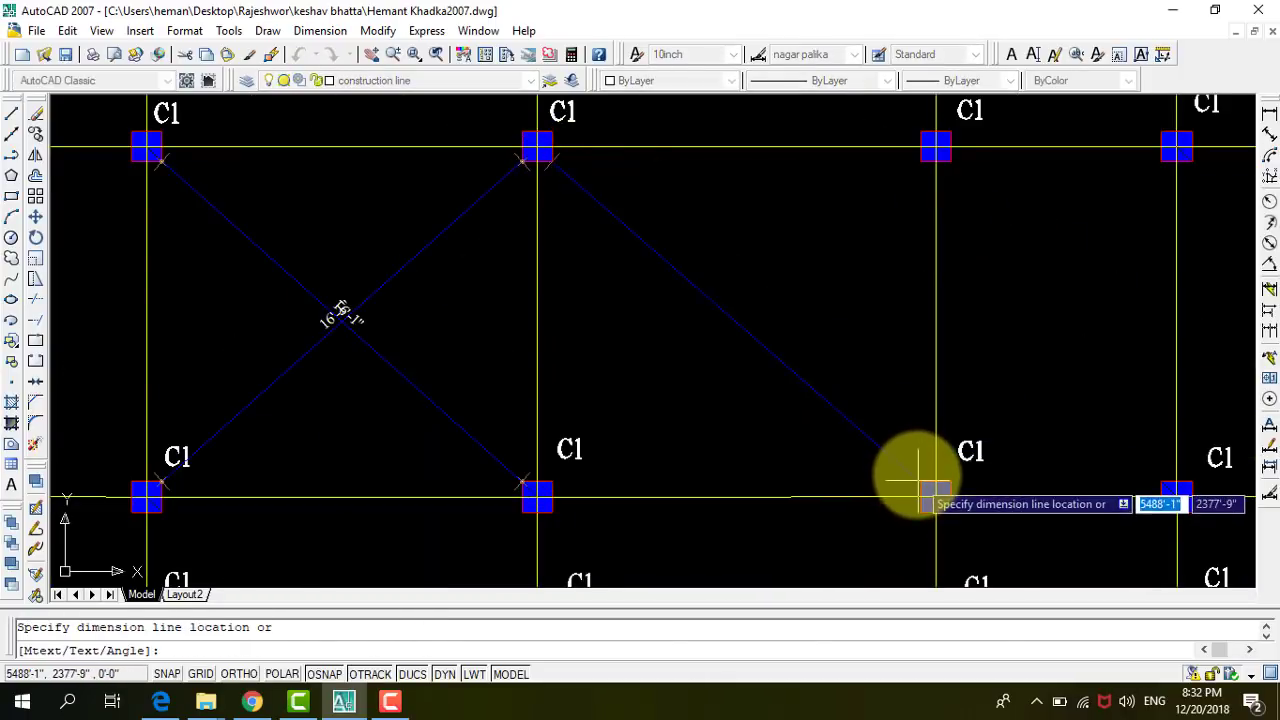
click(915, 473)
key(Return)
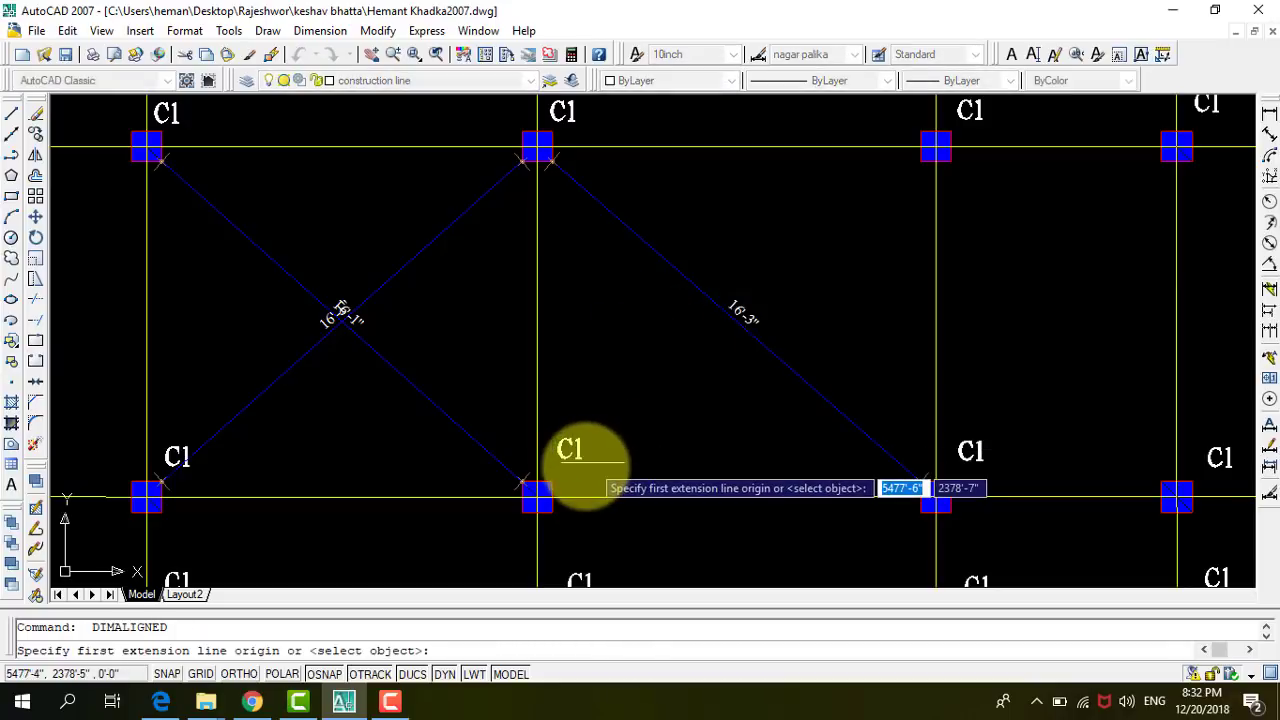
click(551, 481)
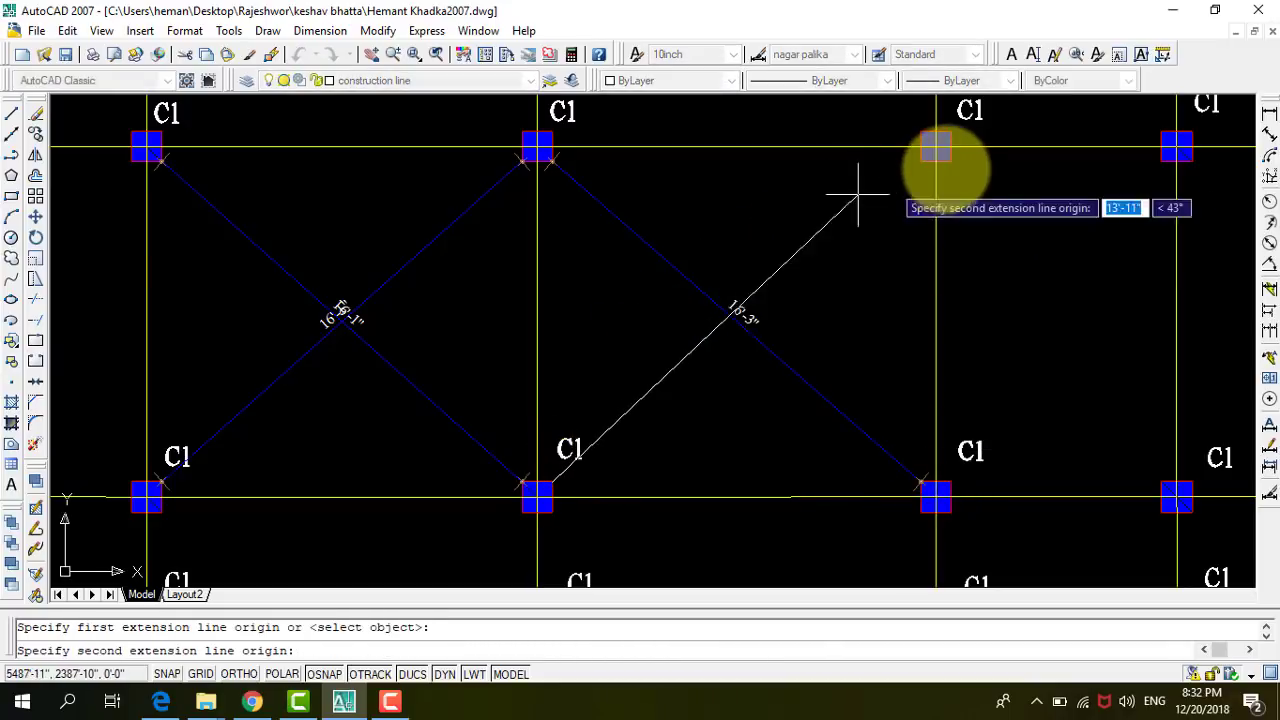
click(920, 160)
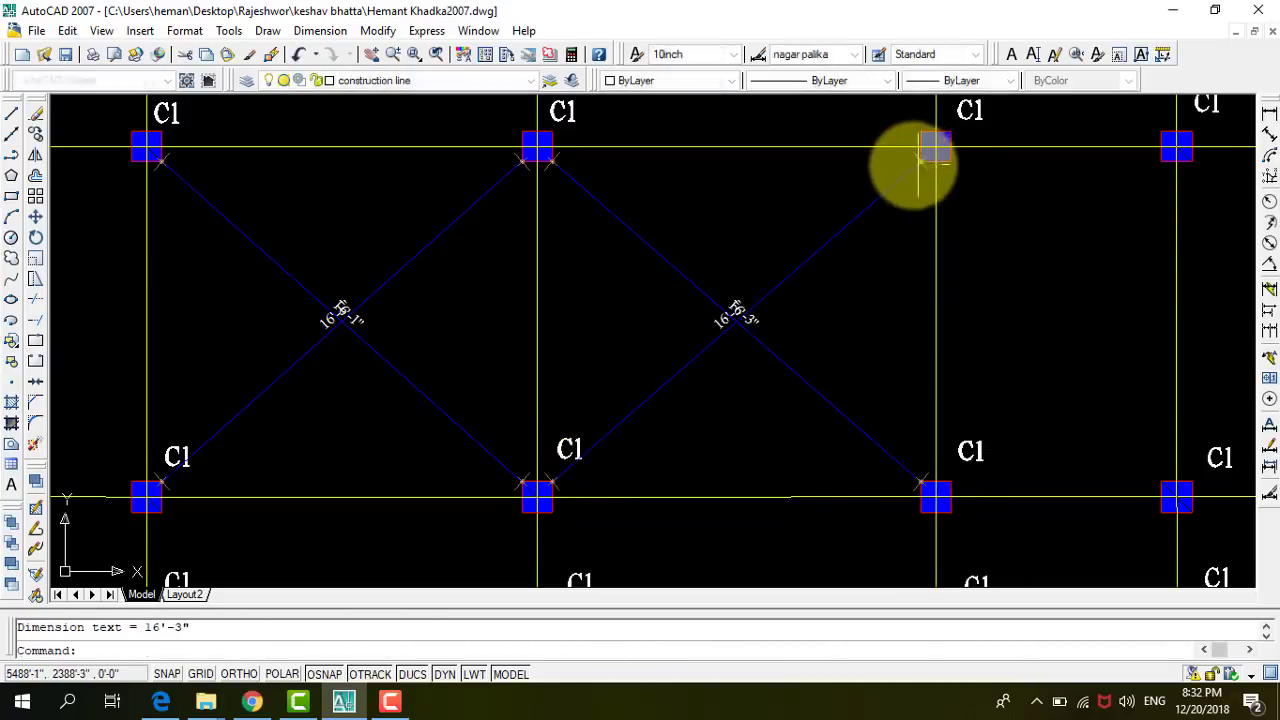
scroll(651, 309, down, 2)
scroll(791, 286, down, 2)
scroll(820, 251, up, 5)
Add the 12'-9" aligned diagonal dimension between the upper and lower columns.
key(Return)
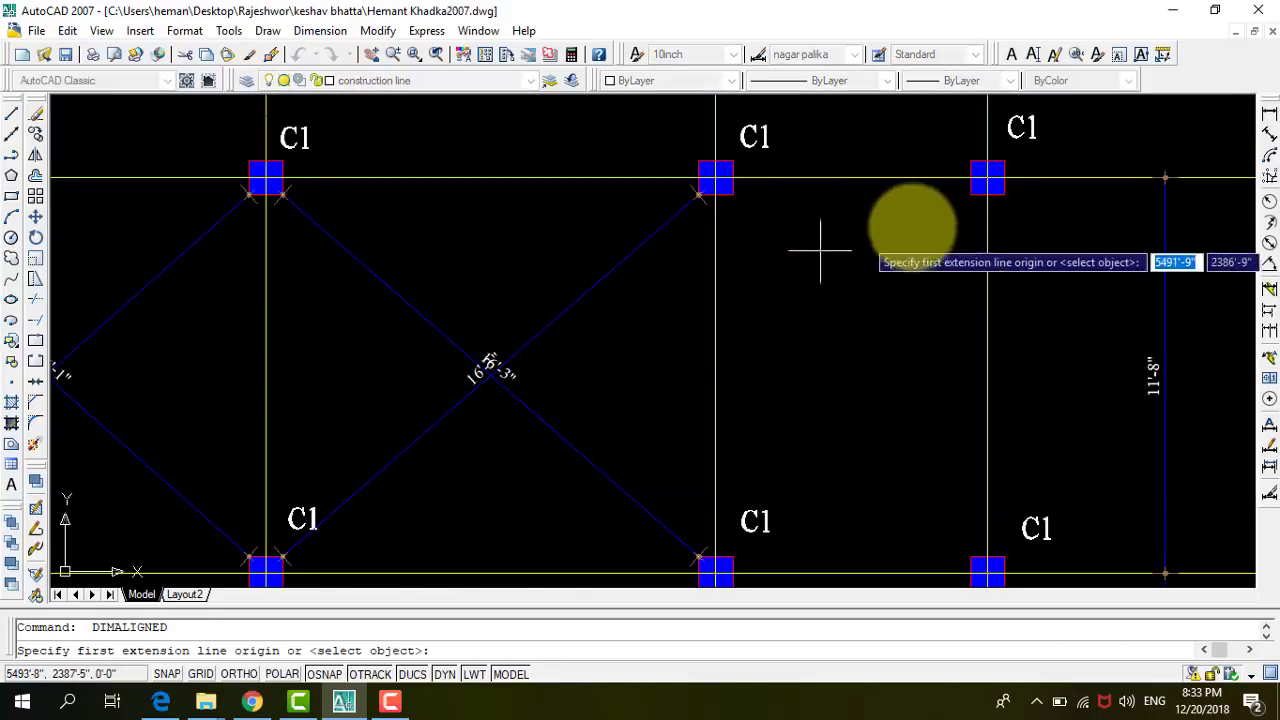
click(967, 197)
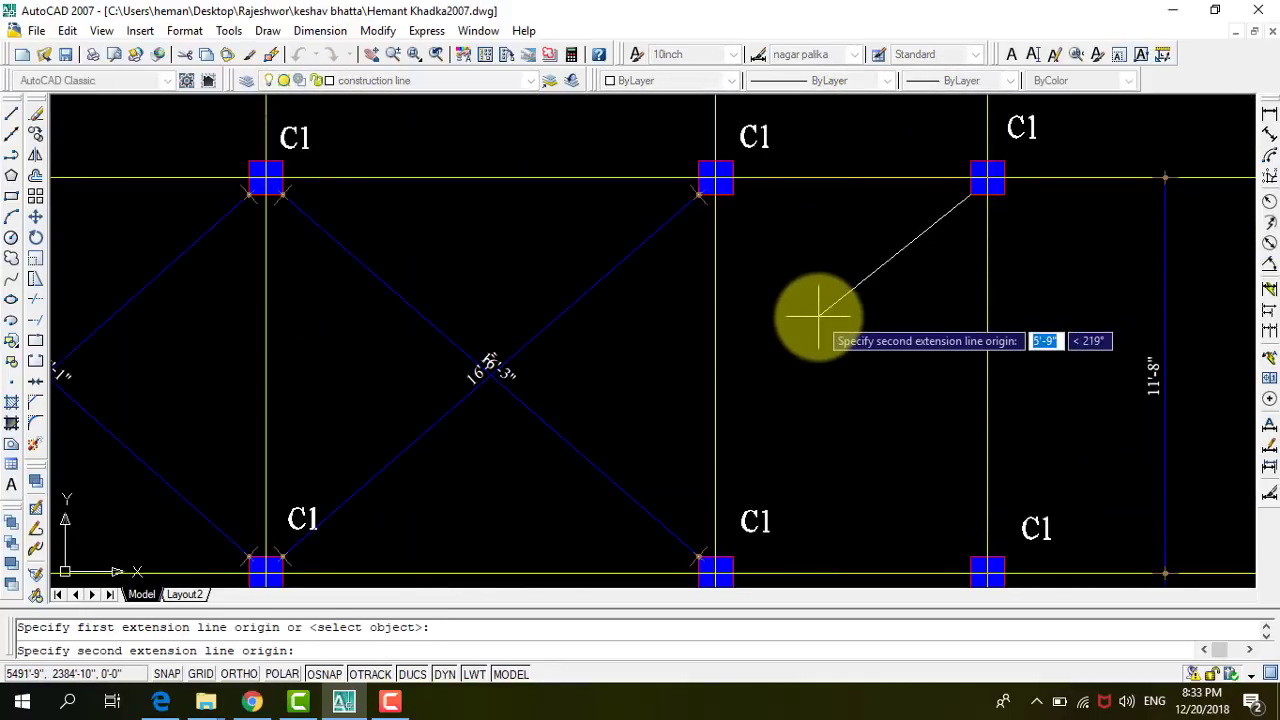
scroll(815, 300, down, 2)
scroll(775, 470, up, 5)
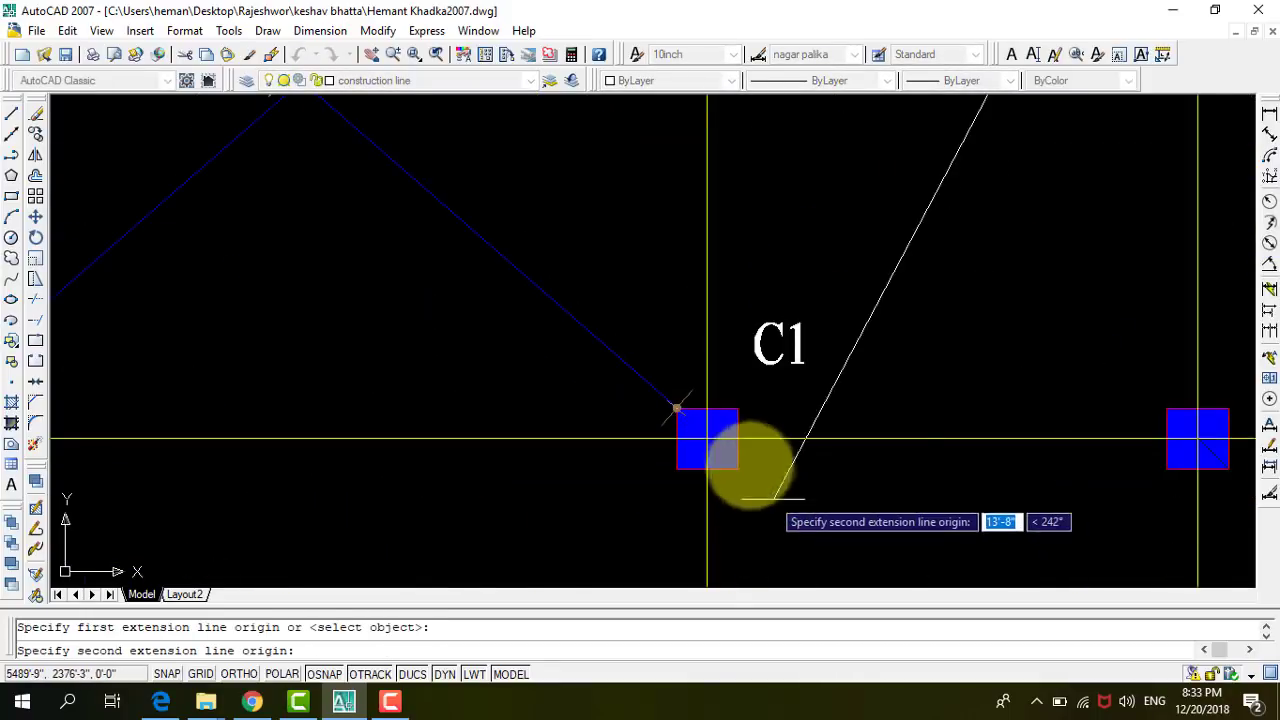
click(737, 408)
scroll(677, 449, down, 3)
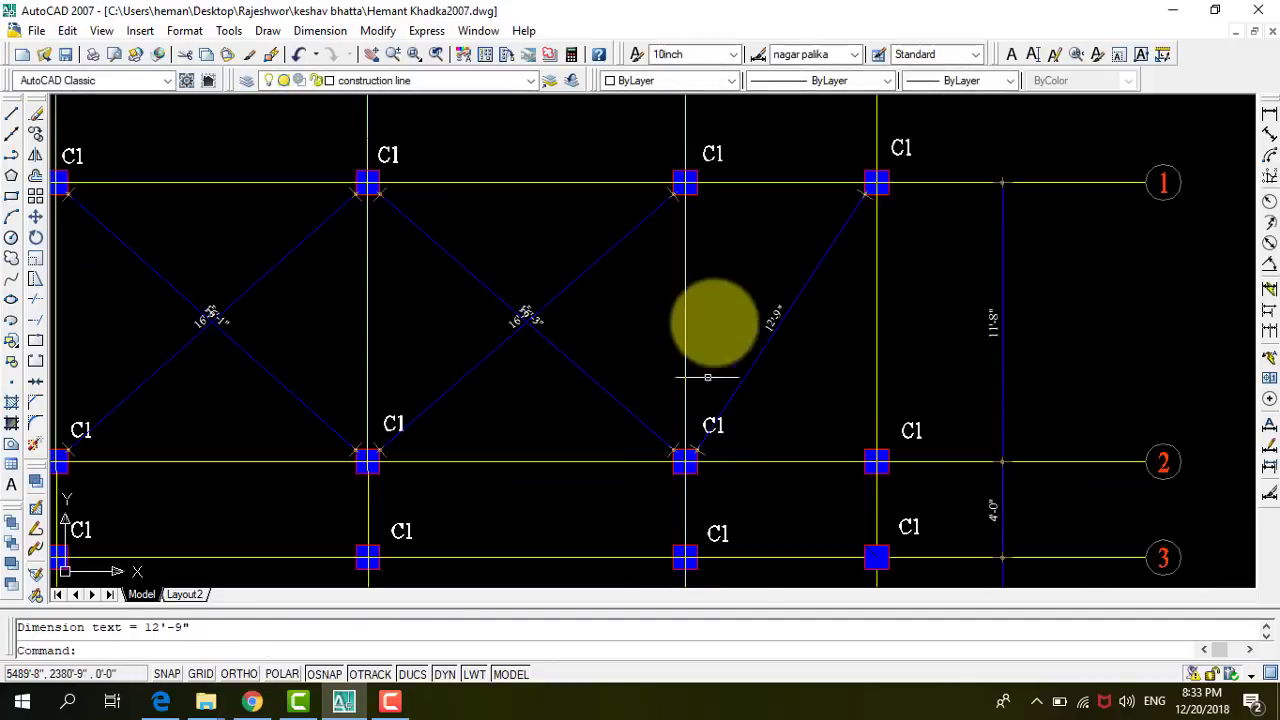
key(Return)
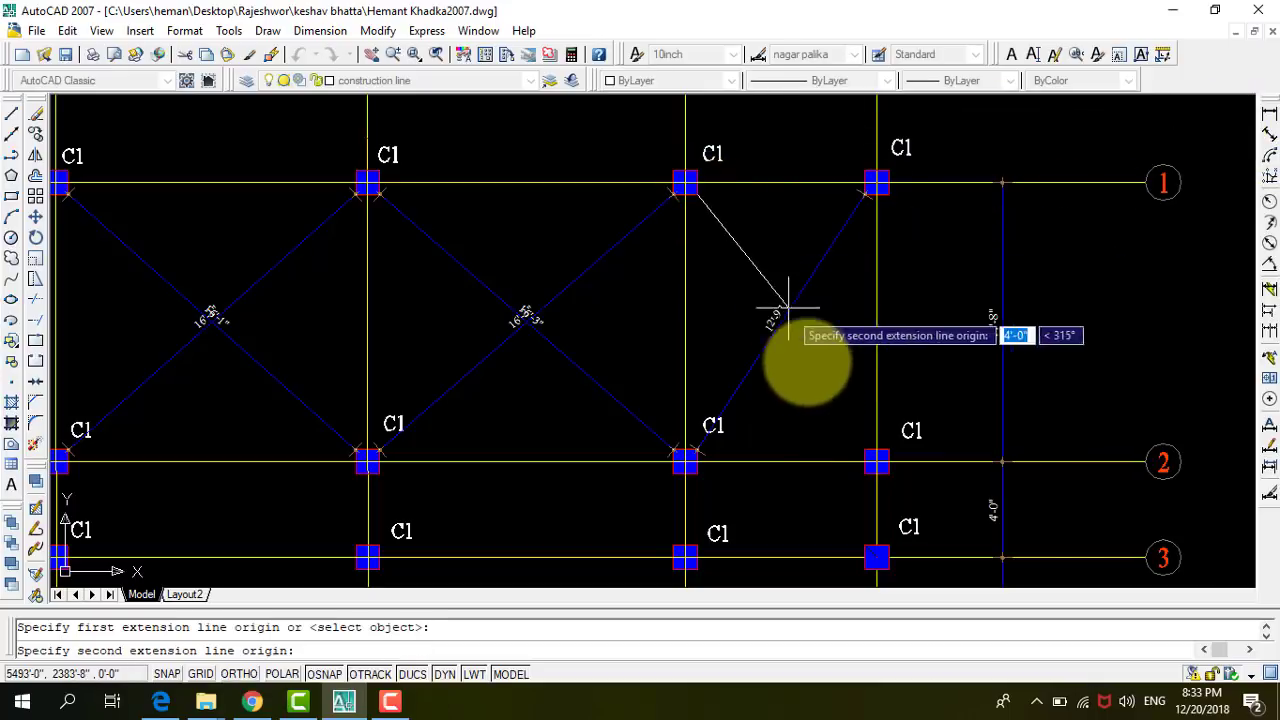
click(853, 414)
scroll(829, 271, down, 3)
scroll(762, 270, down, 2)
scroll(762, 270, up, 2)
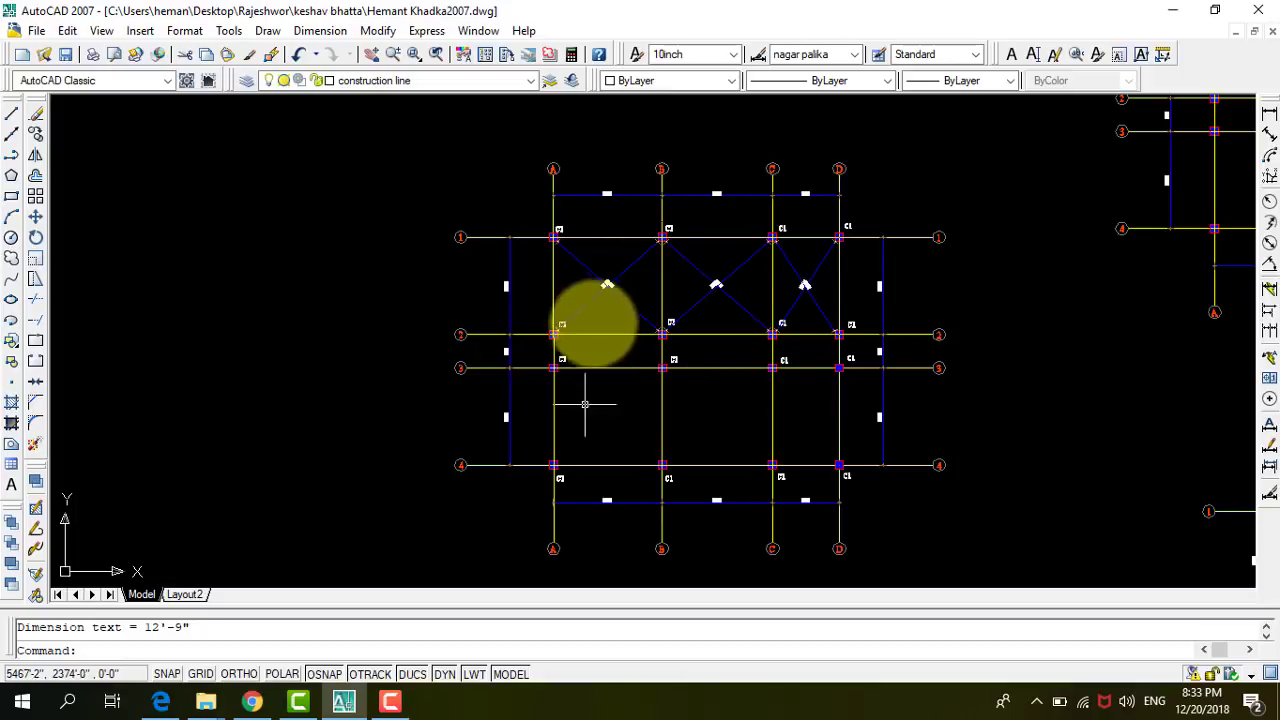
Add two crossing 12'-4" aligned dimensions between row 2 and row 3 columns.
scroll(585, 330, up, 1)
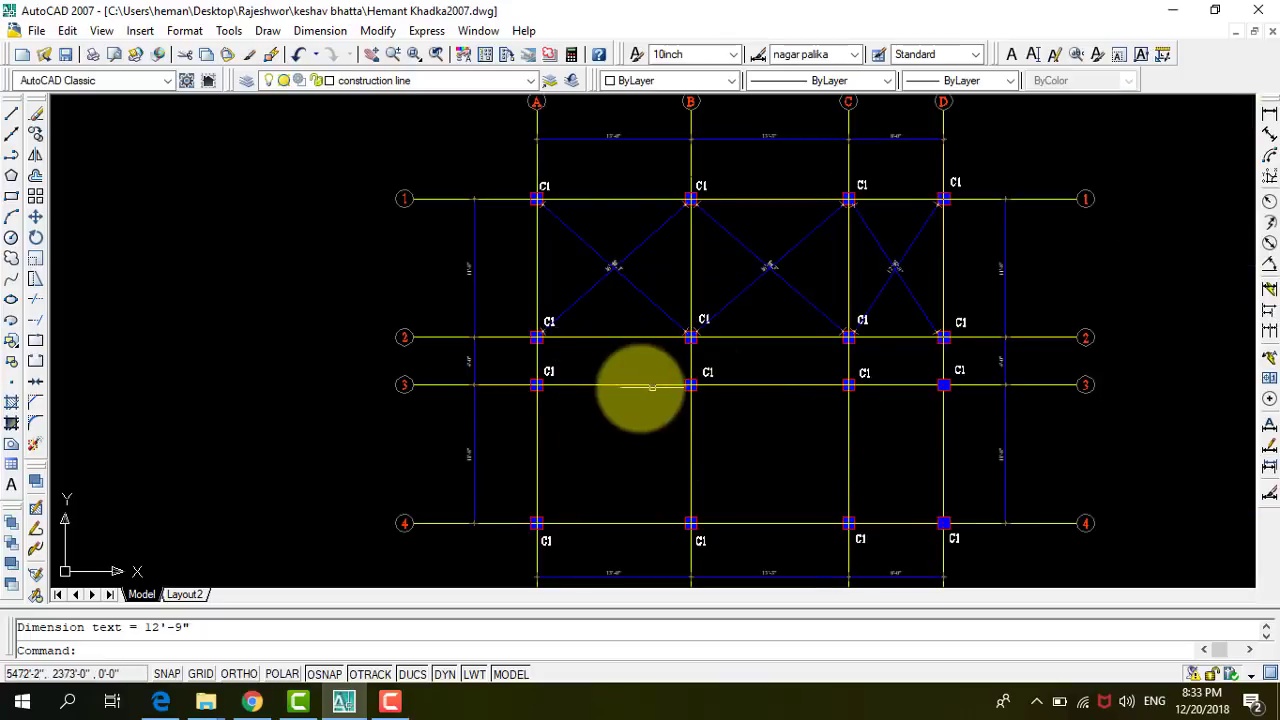
scroll(566, 369, up, 2)
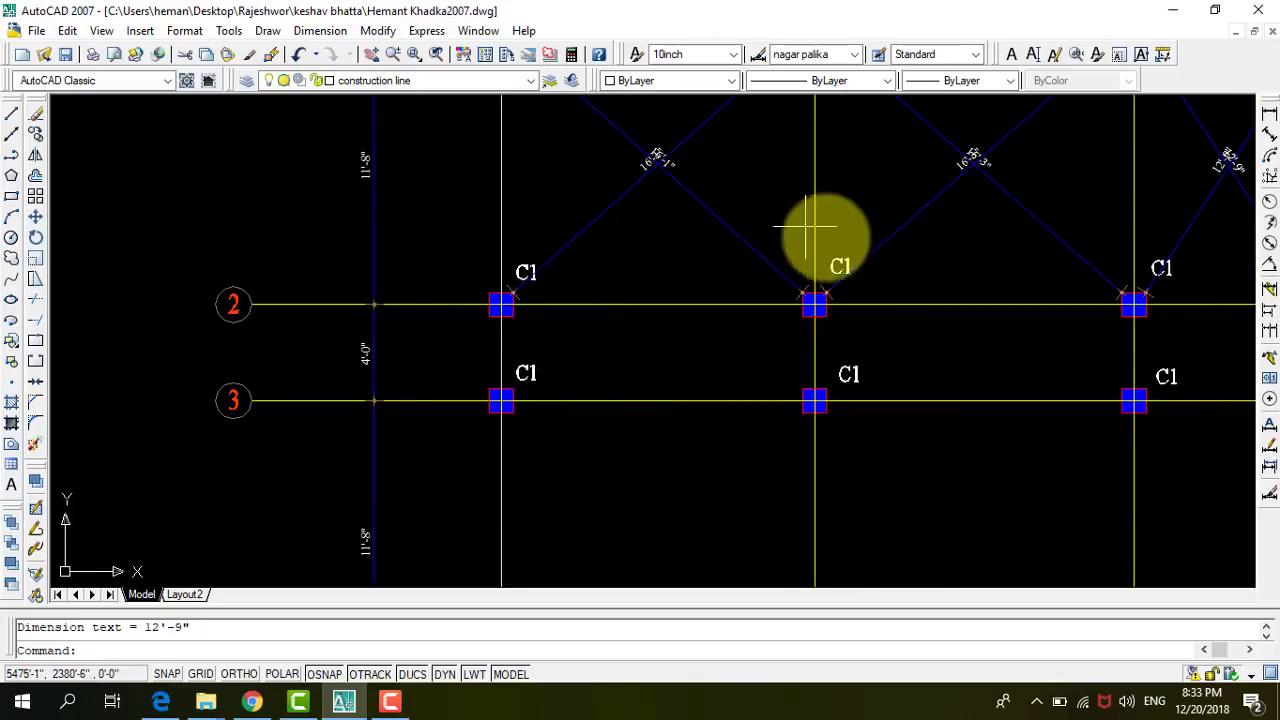
key(Return)
scroll(516, 327, up, 3)
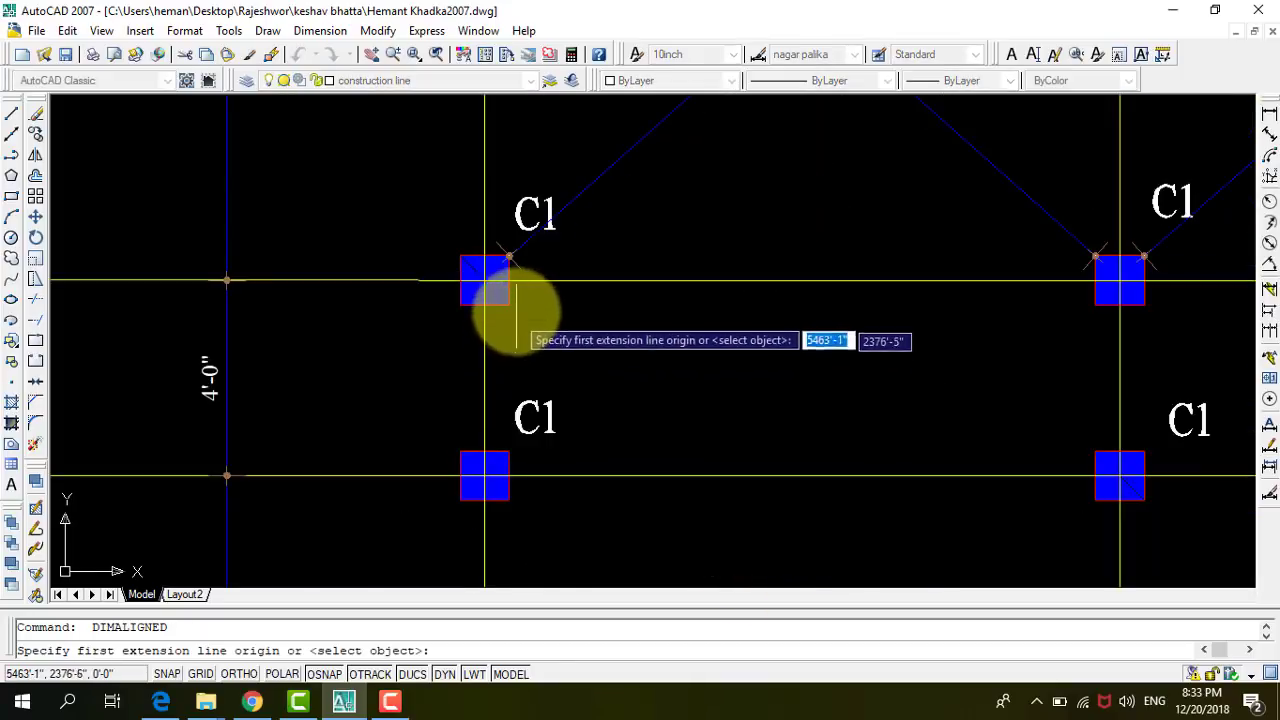
click(508, 303)
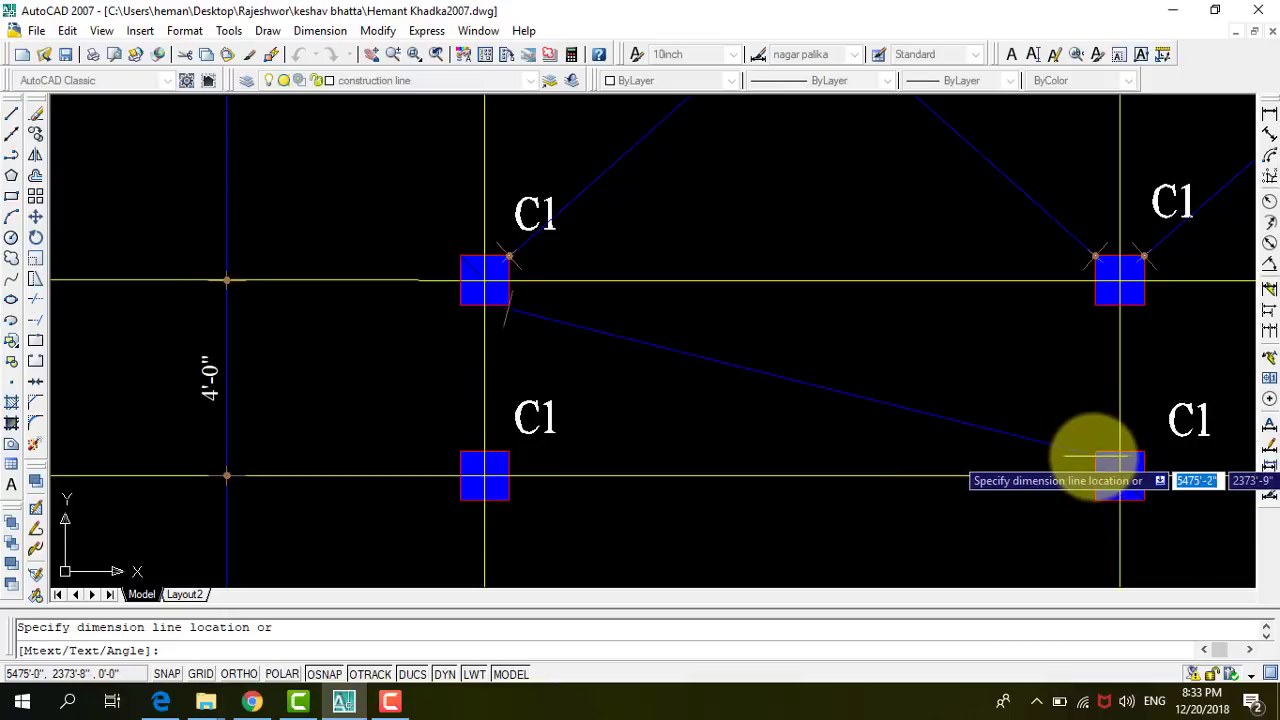
click(1095, 452)
key(Return)
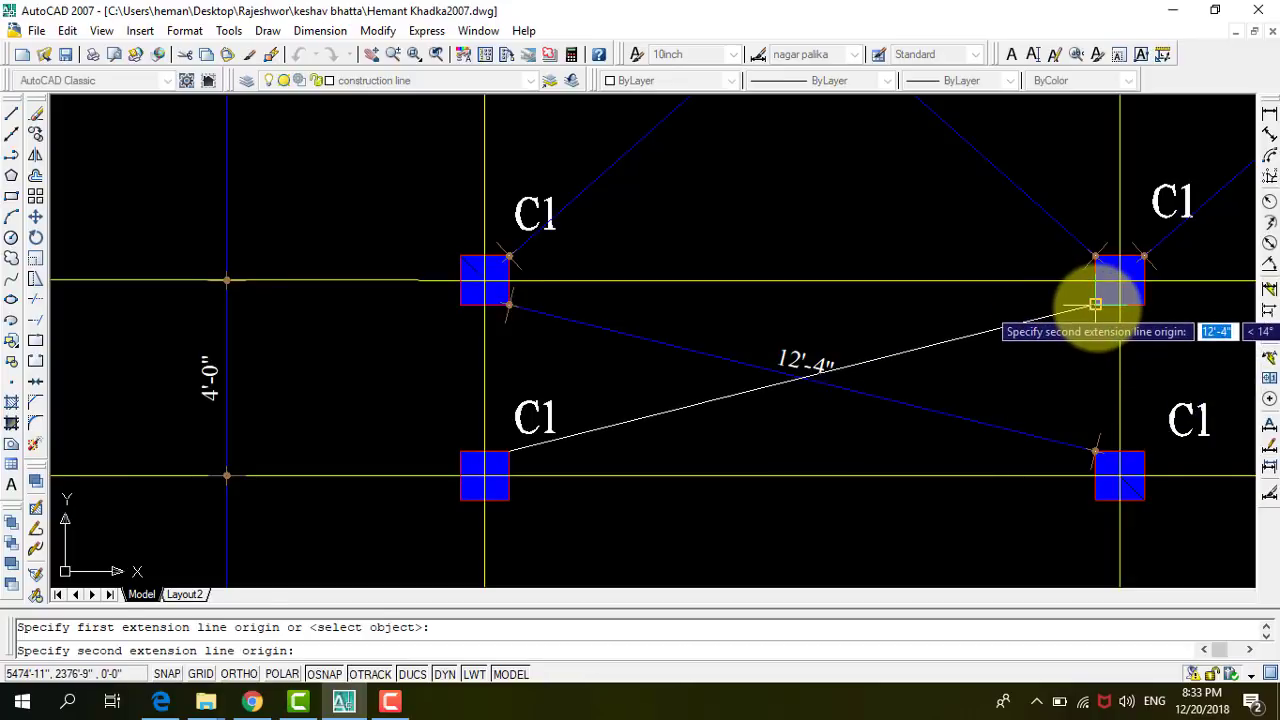
click(785, 365)
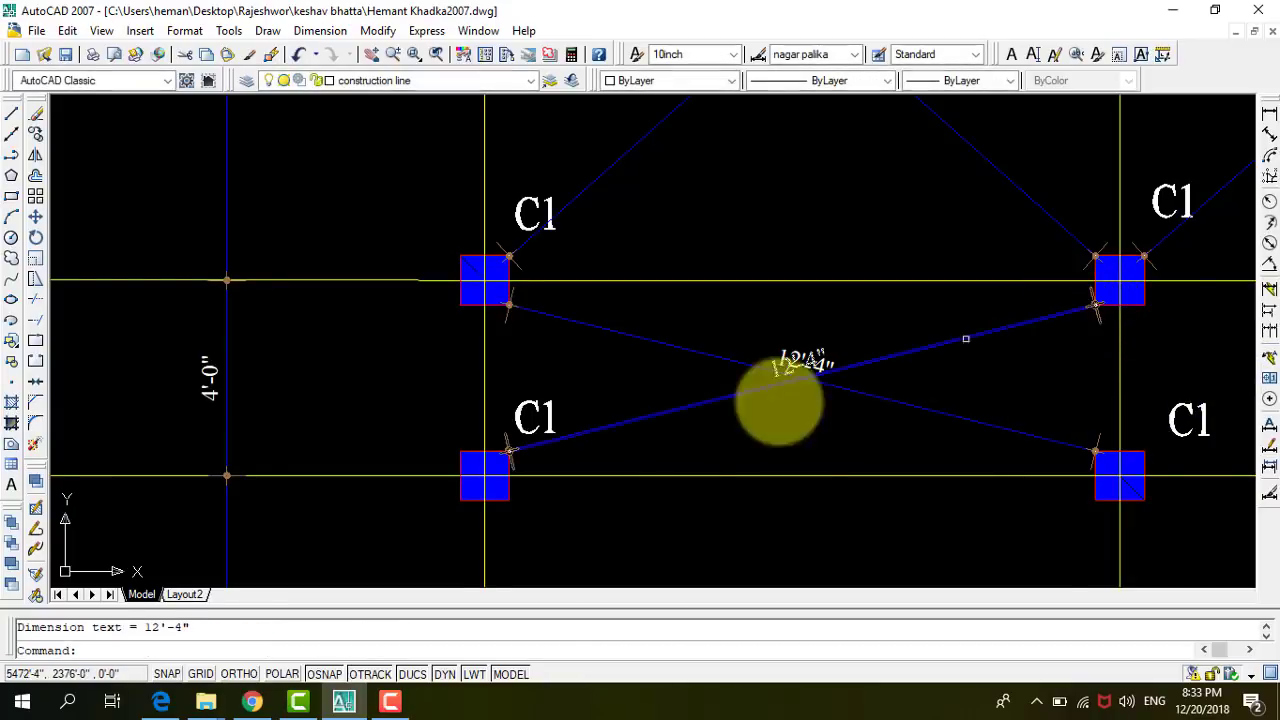
scroll(734, 457, down, 2)
scroll(906, 423, up, 3)
Add the crossing 12'-7" aligned diagonal dimensions in the next bay.
key(Return)
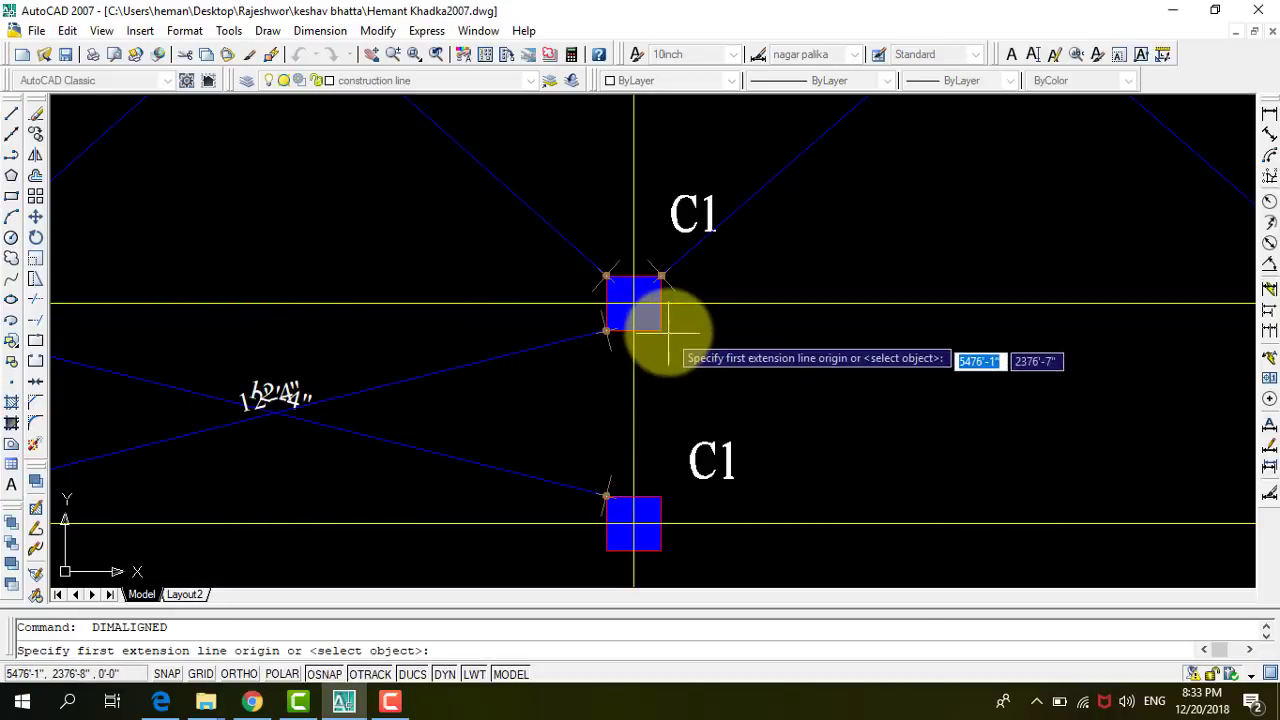
click(664, 330)
scroll(590, 376, down, 5)
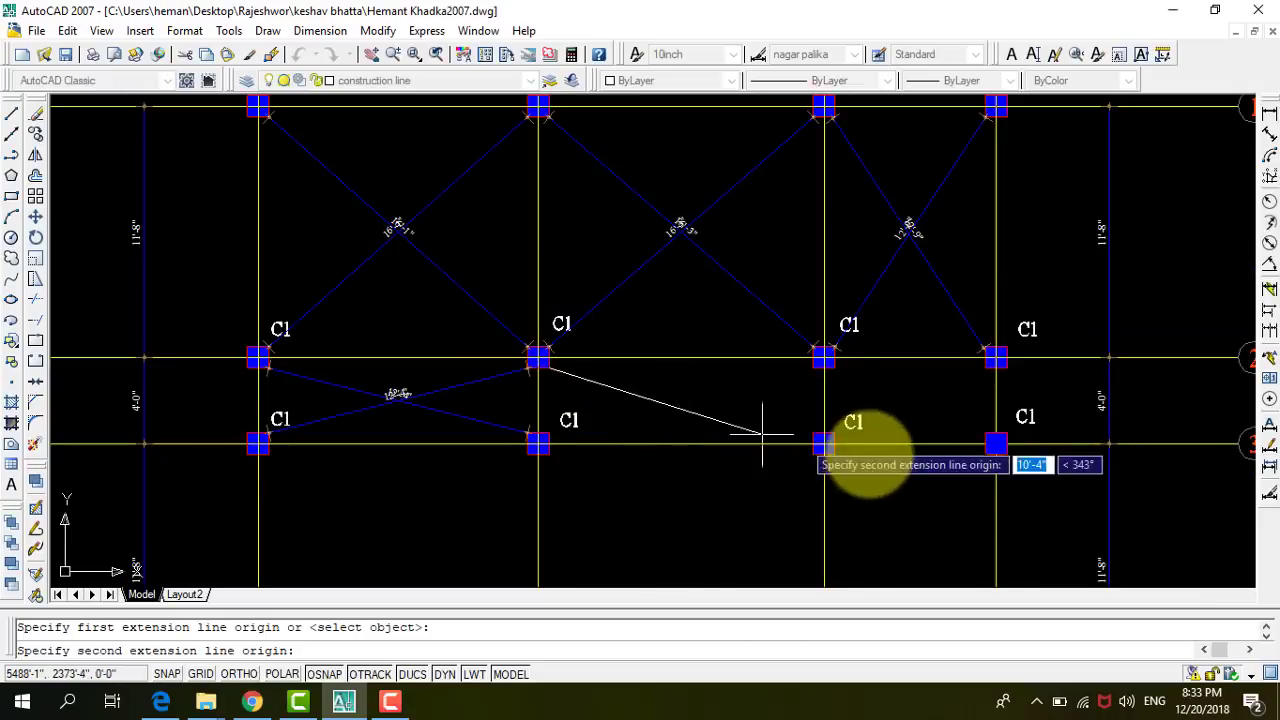
scroll(766, 429, up, 5)
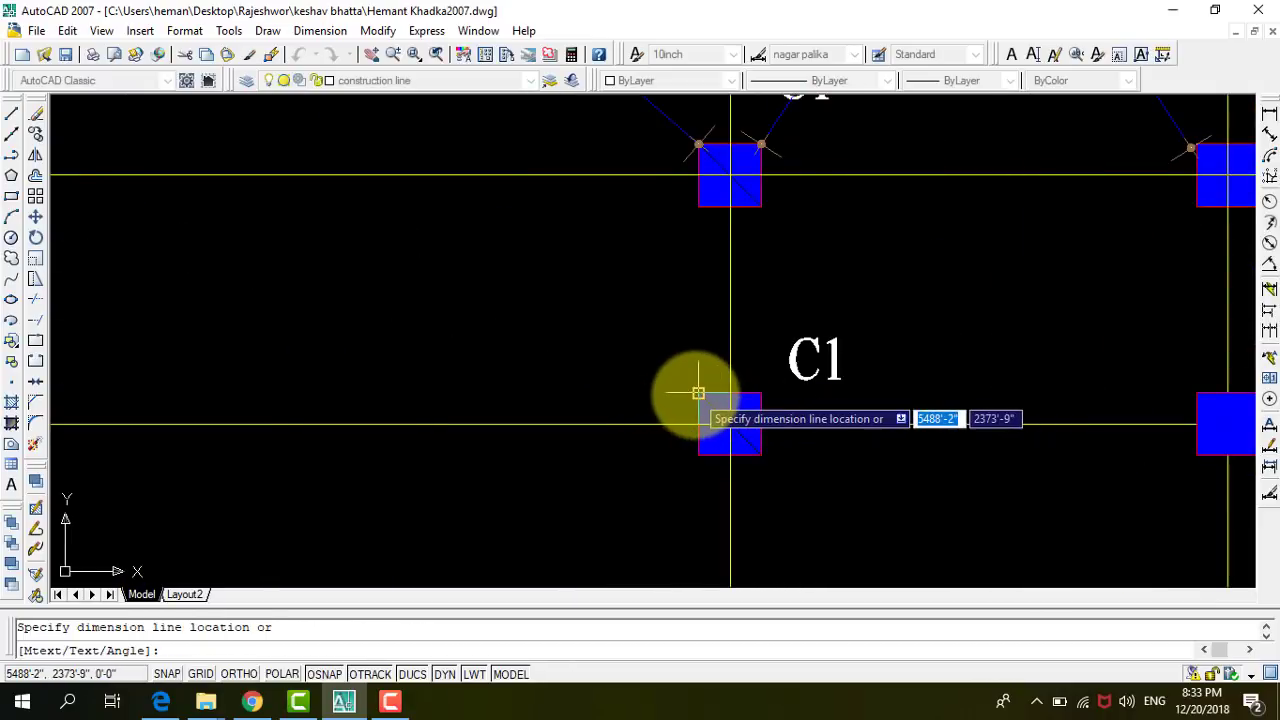
scroll(766, 323, down, 4)
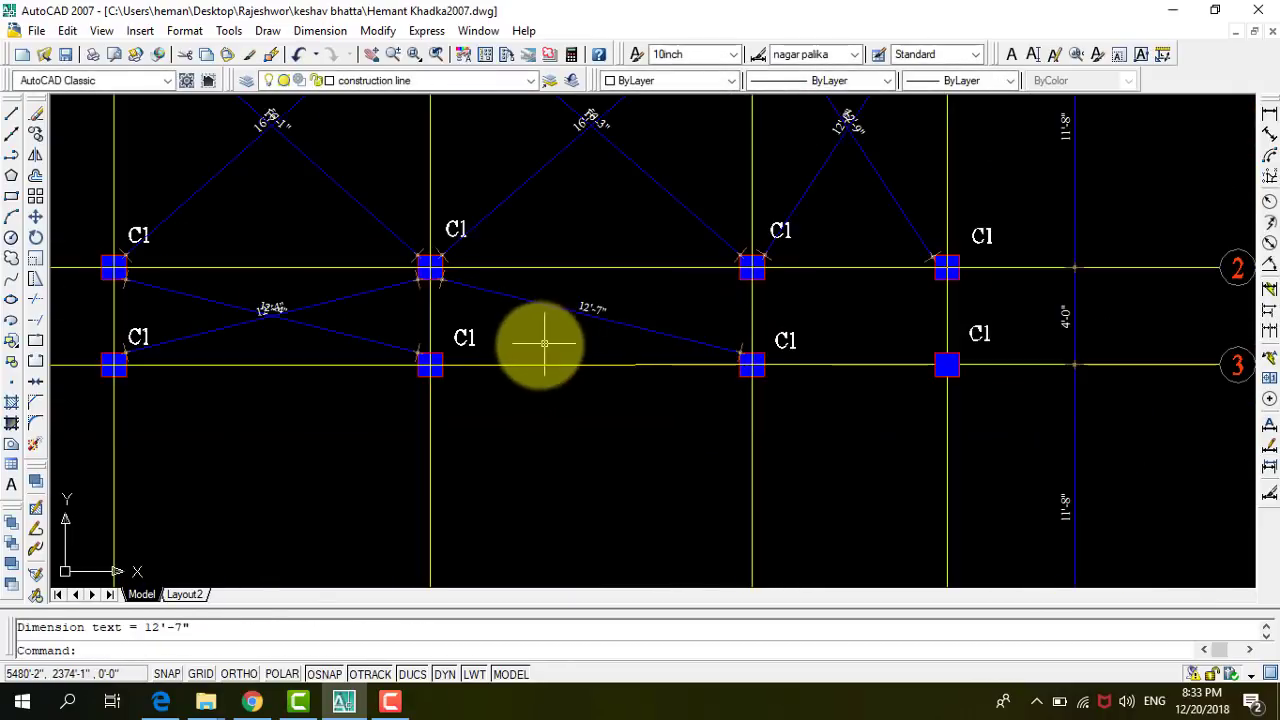
key(Return)
click(441, 352)
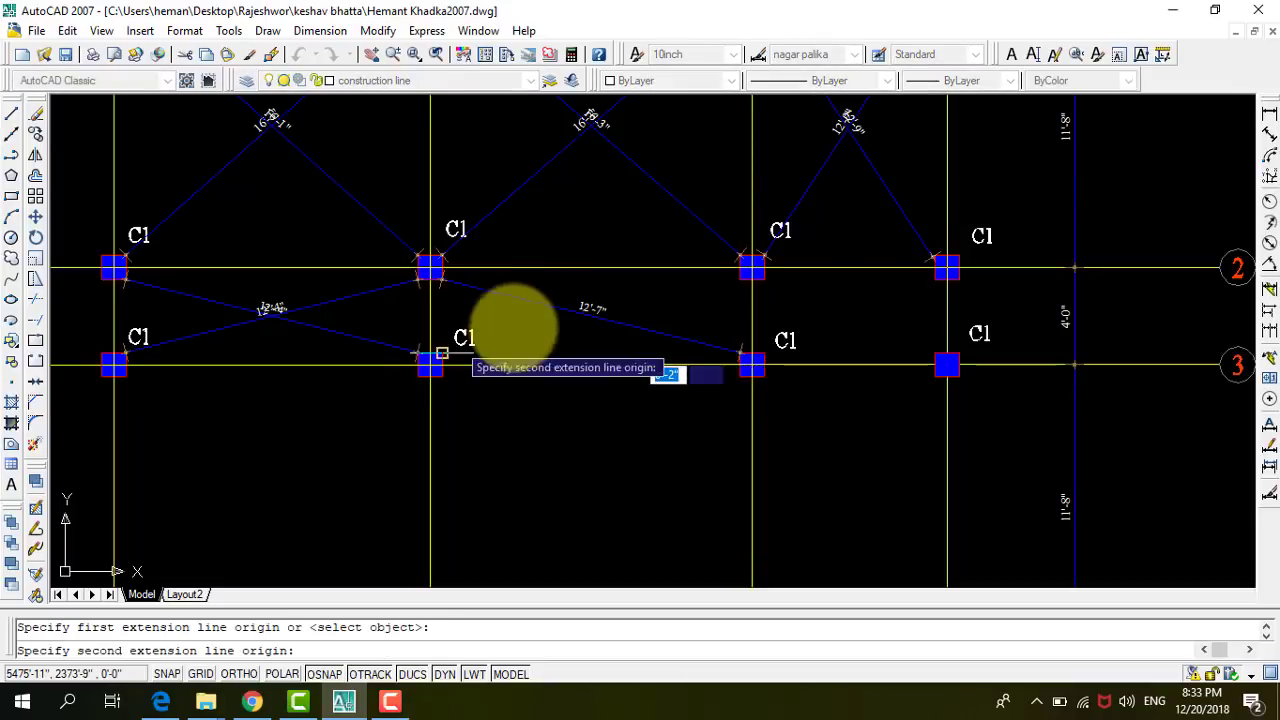
click(739, 279)
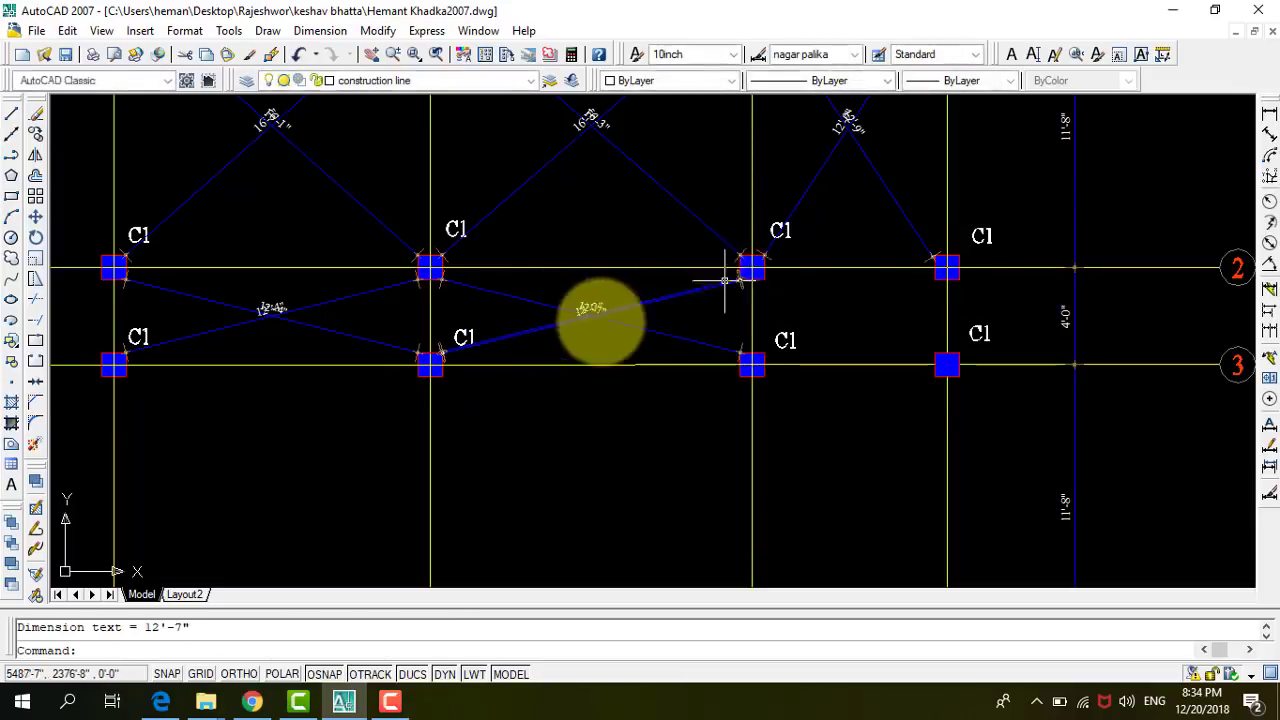
scroll(657, 314, down, 2)
scroll(700, 305, up, 3)
Add the crossing 7'-7" aligned diagonal dimension in the last bay.
key(Return)
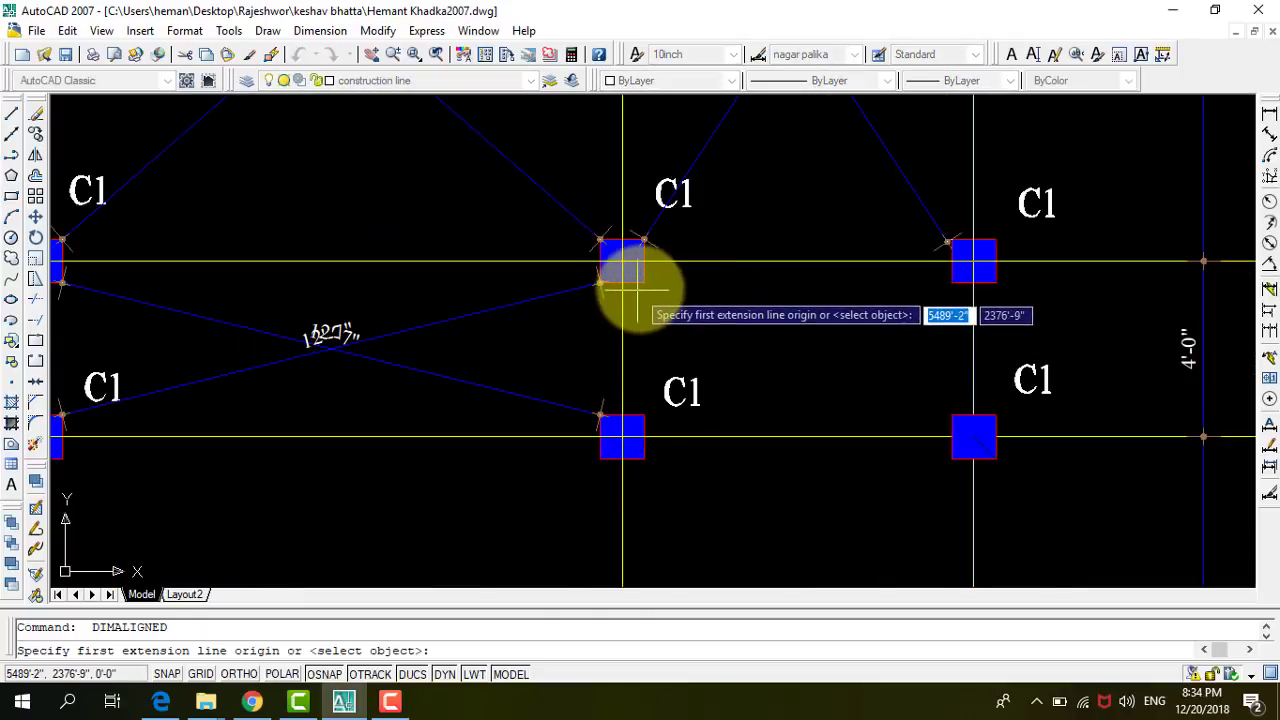
click(644, 283)
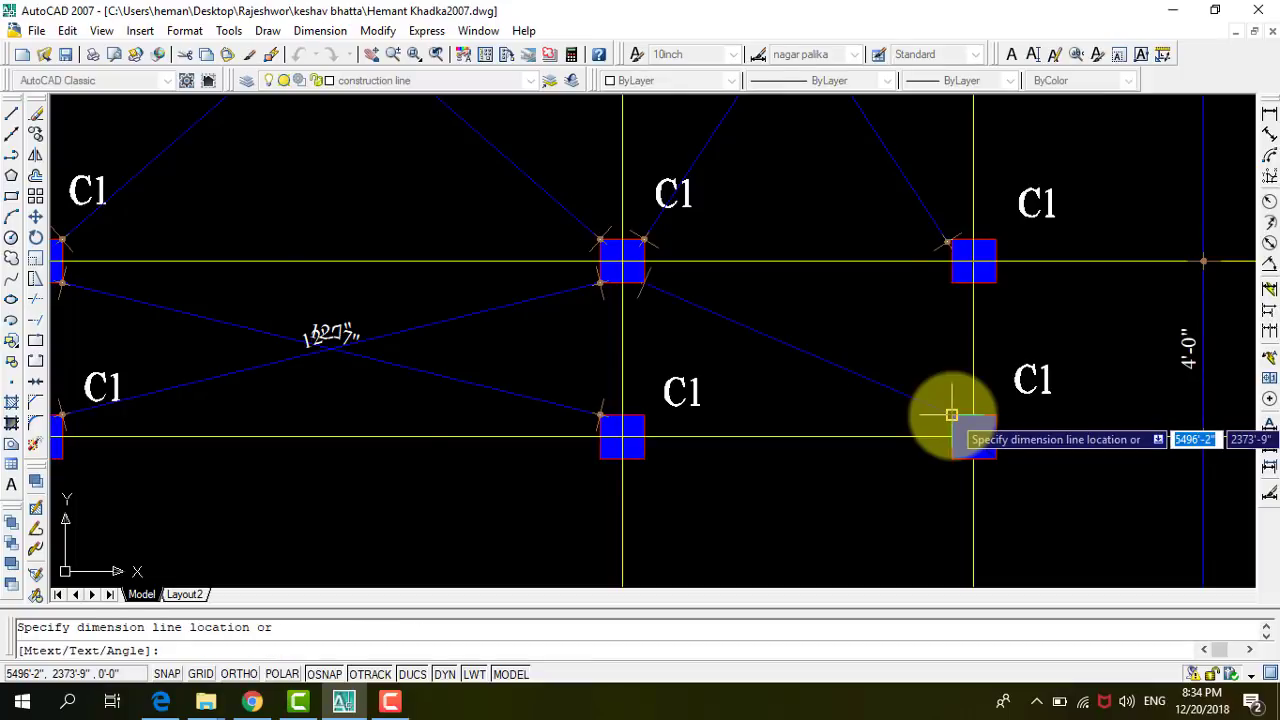
key(Return)
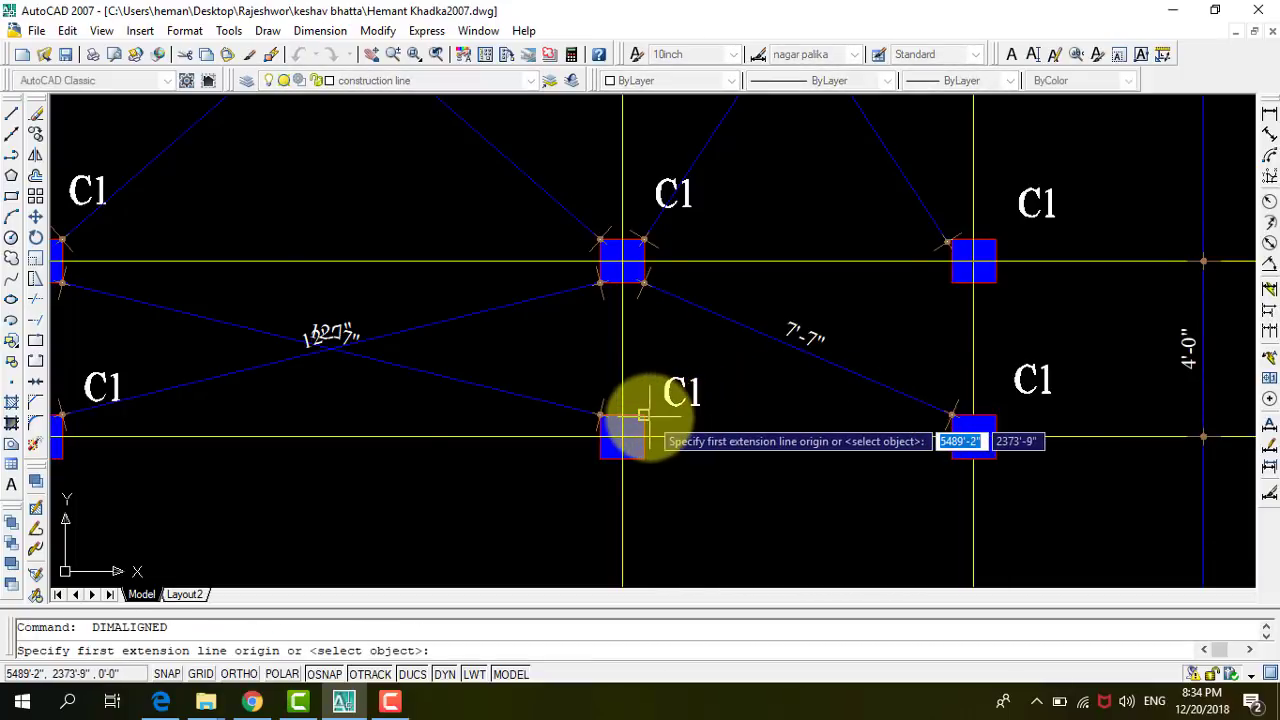
click(644, 415)
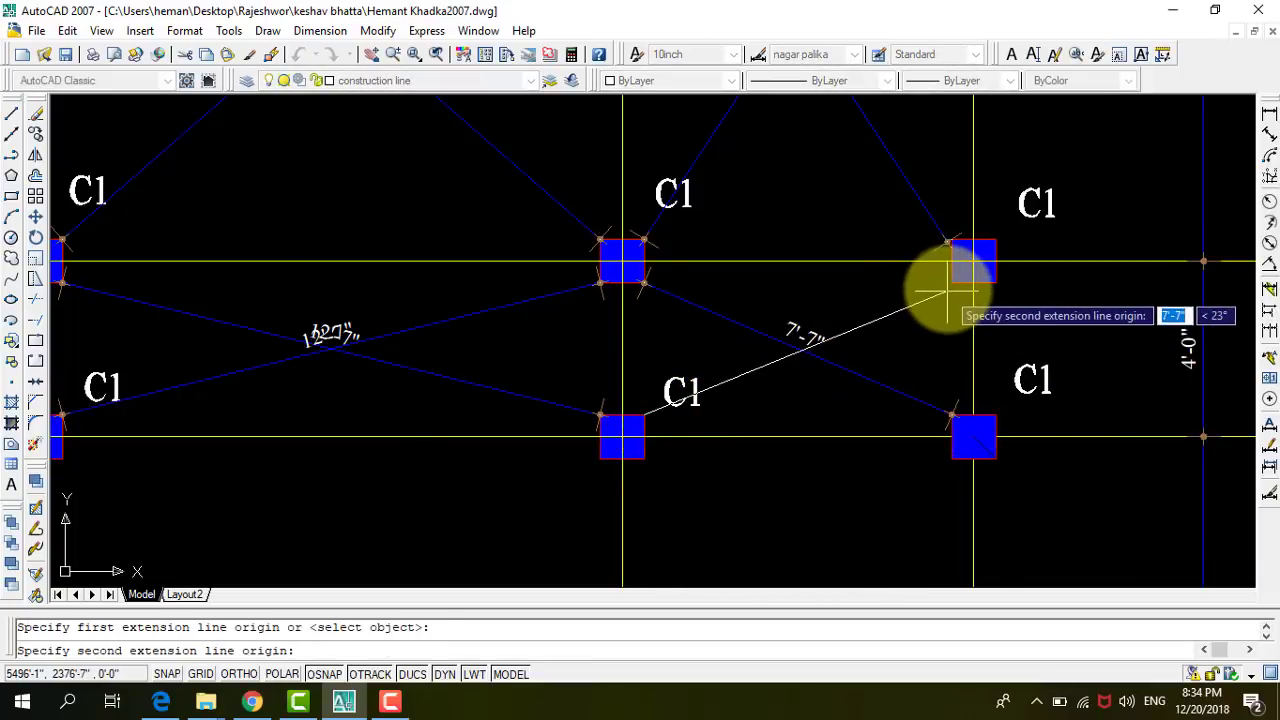
click(951, 283)
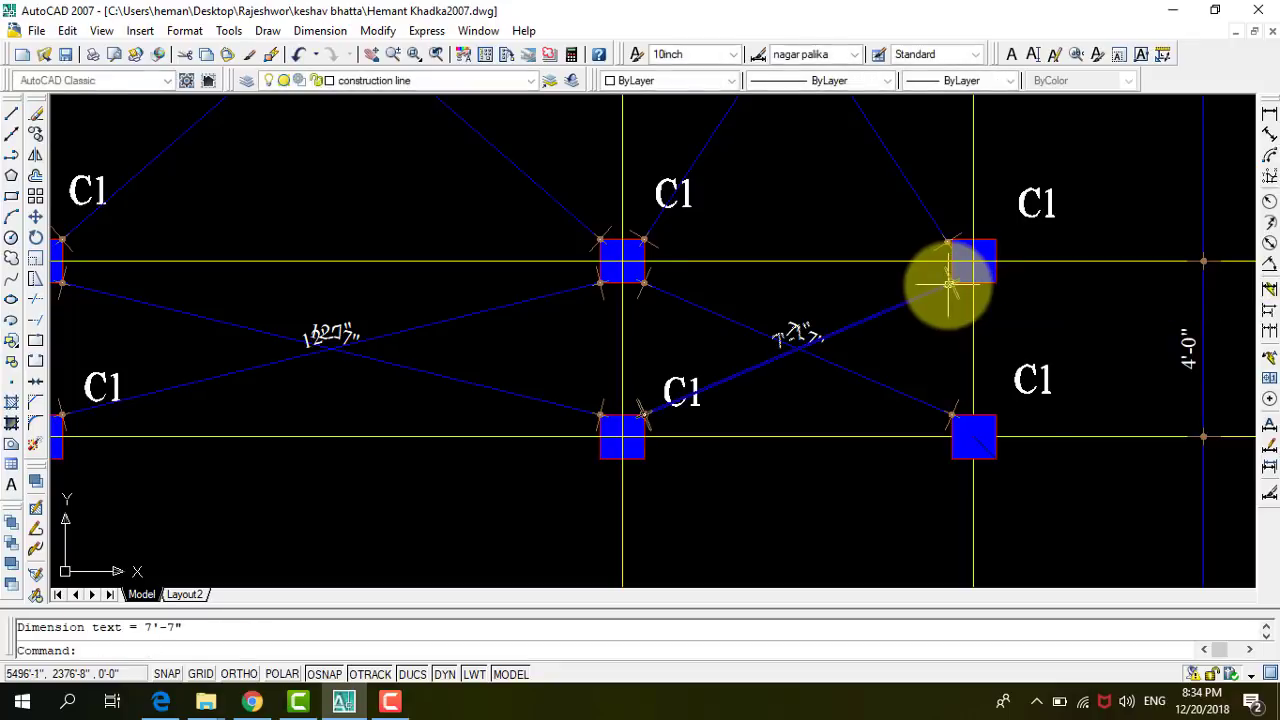
scroll(808, 286, down, 2)
scroll(838, 277, down, 2)
scroll(557, 286, down, 2)
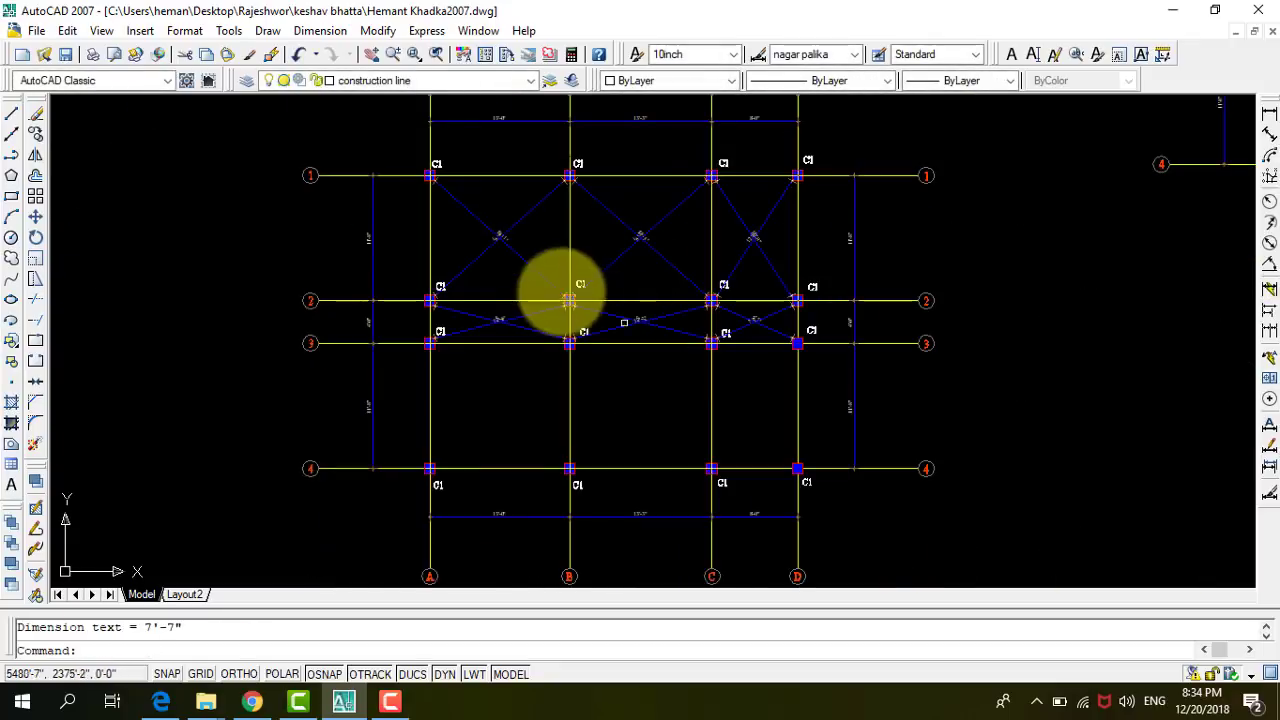
Separate the overlapping 16'-1" and 16'-3" diagonal labels along their own lines.
scroll(506, 209, up, 6)
scroll(446, 303, up, 2)
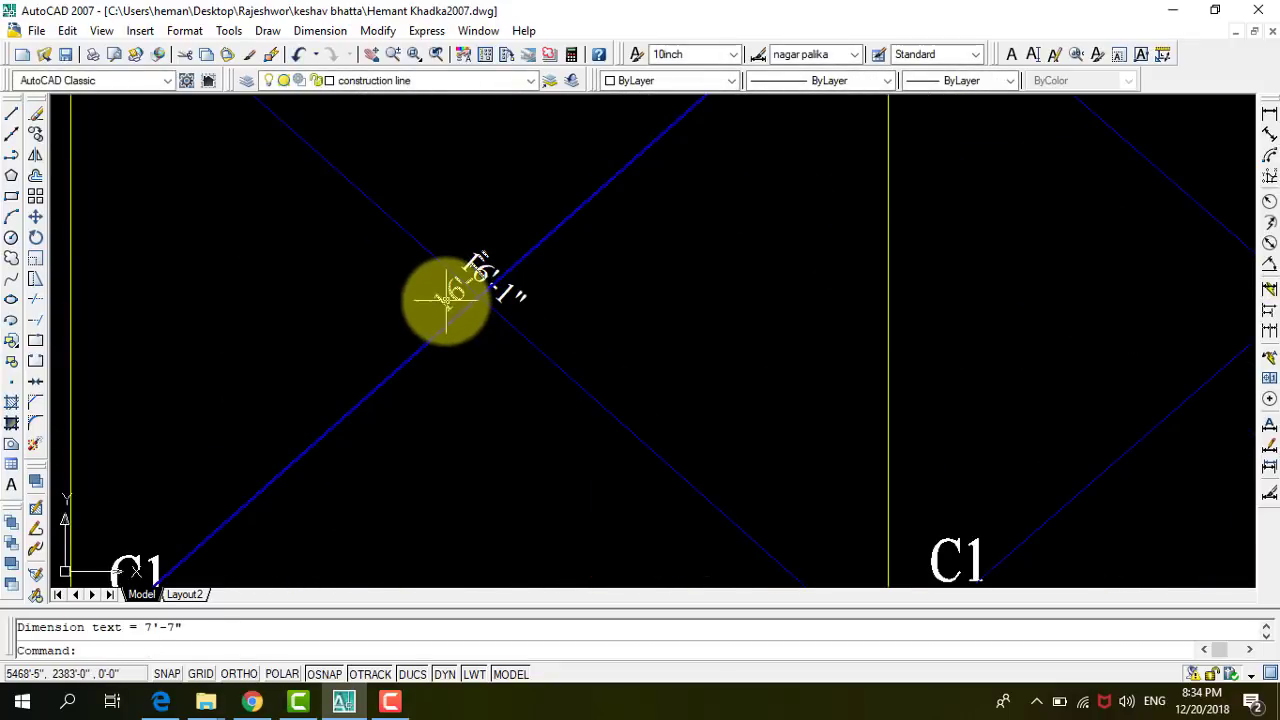
click(465, 281)
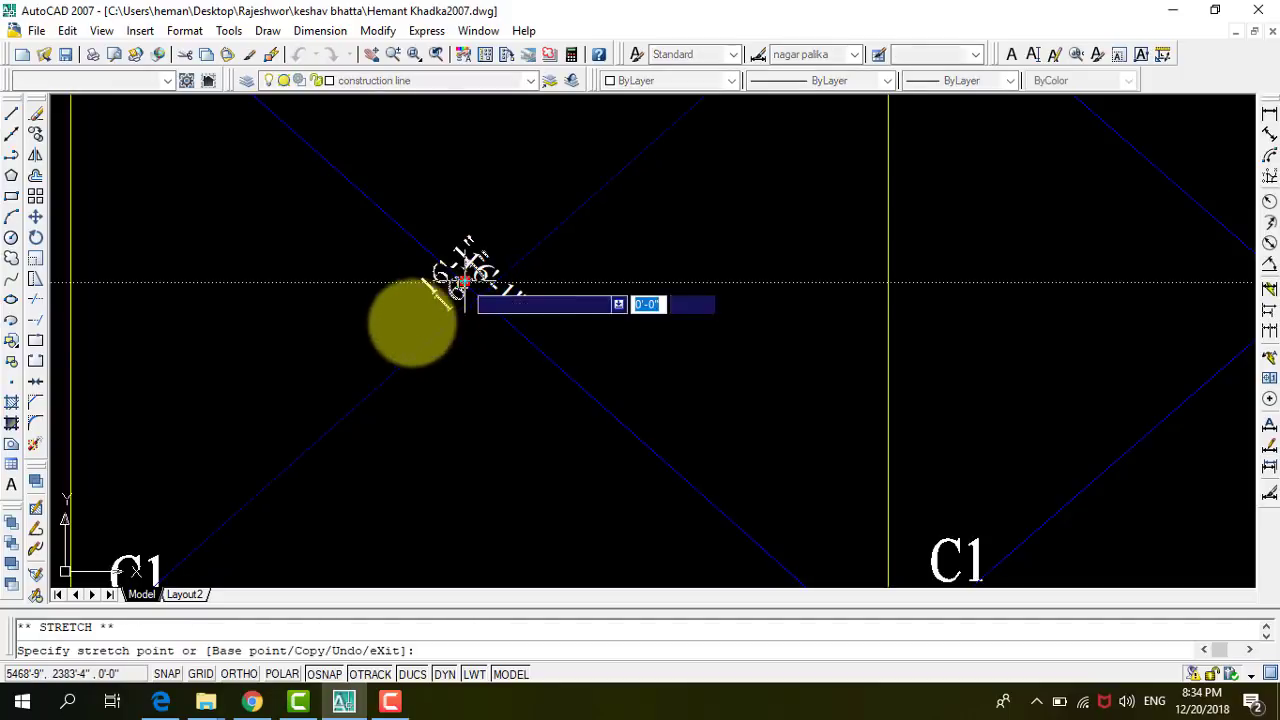
click(384, 378)
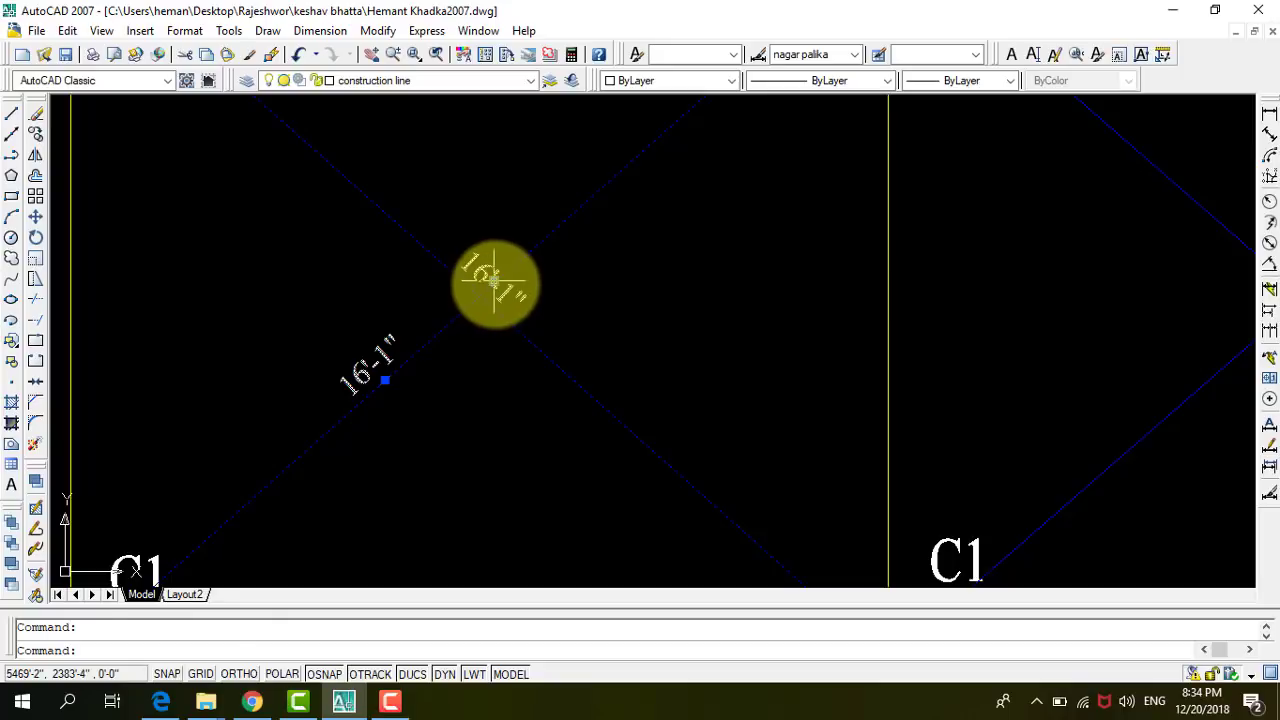
click(494, 281)
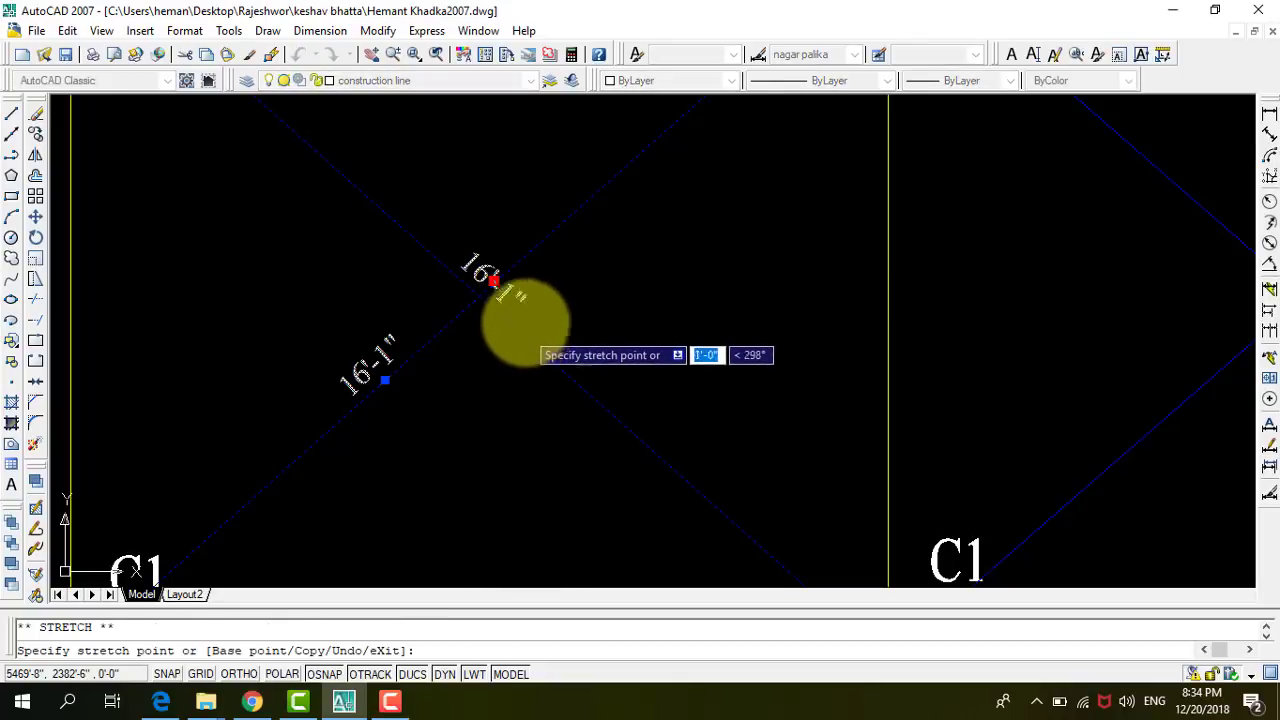
click(526, 322)
scroll(708, 314, down, 3)
scroll(680, 363, up, 3)
scroll(568, 430, up, 2)
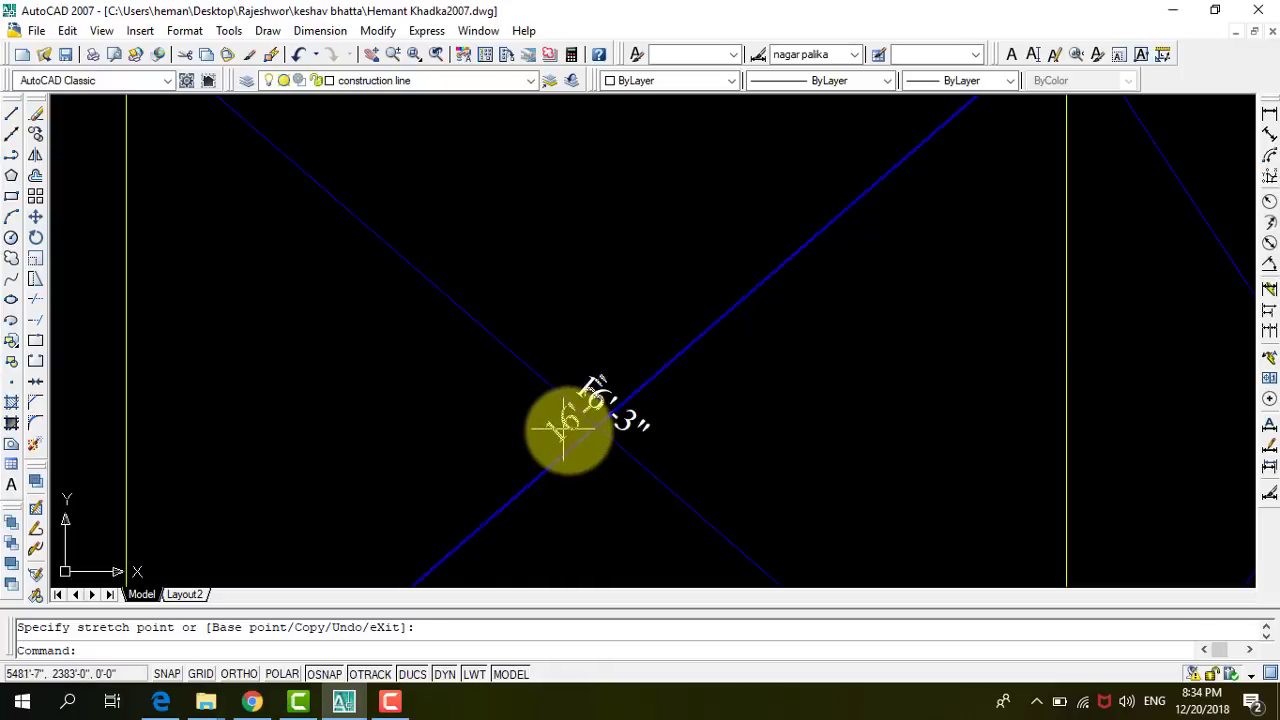
click(583, 405)
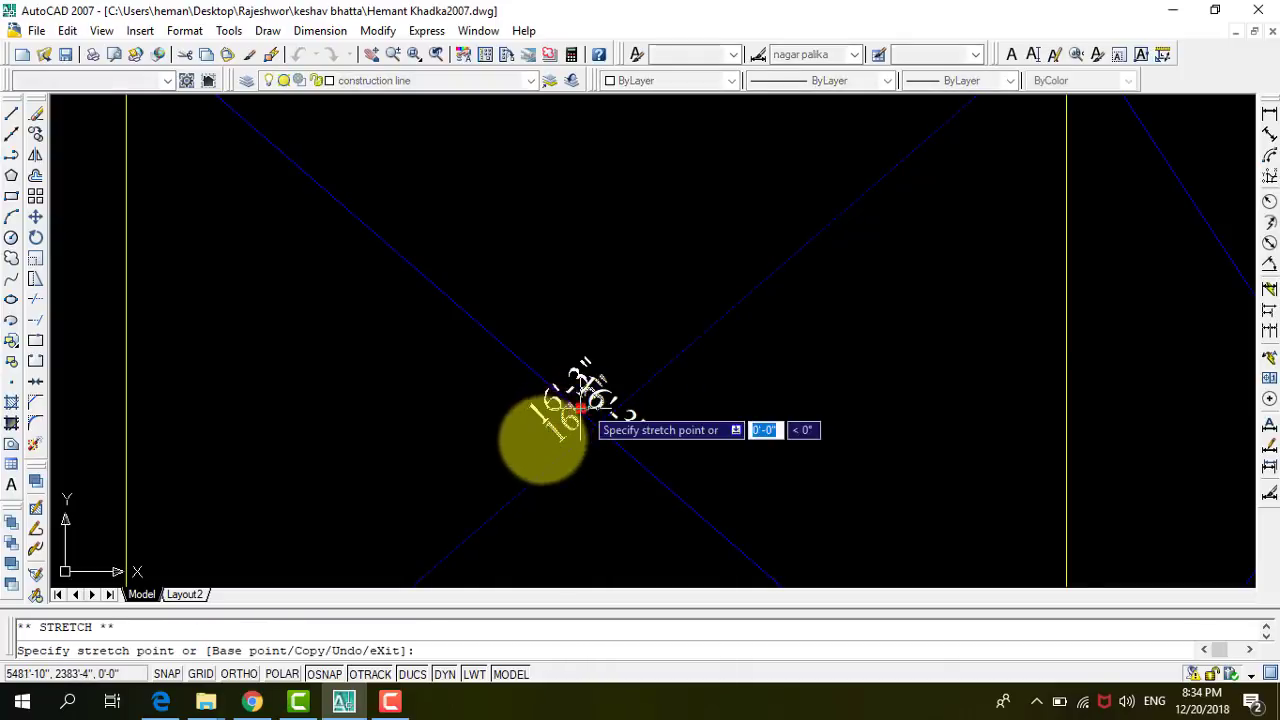
click(523, 488)
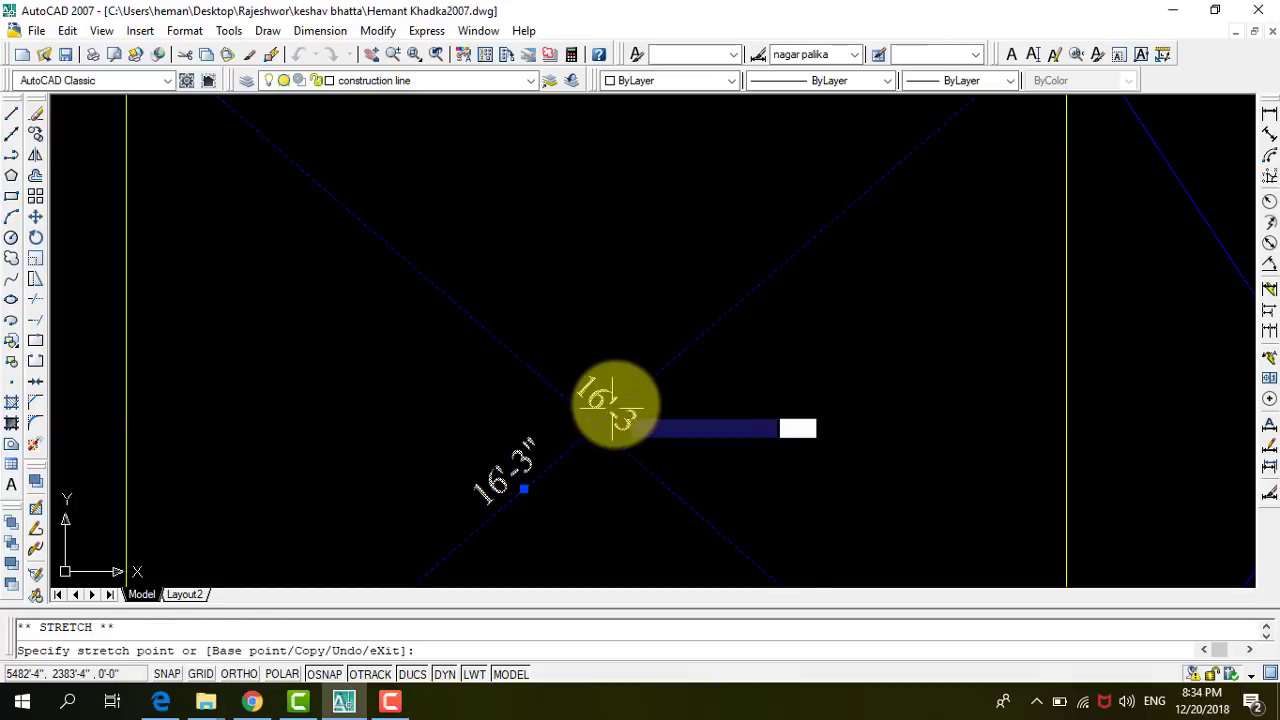
click(538, 373)
Move the overlapping 12'-9" and 12'-4" labels clear of the crossing along their lines.
scroll(380, 395, down, 3)
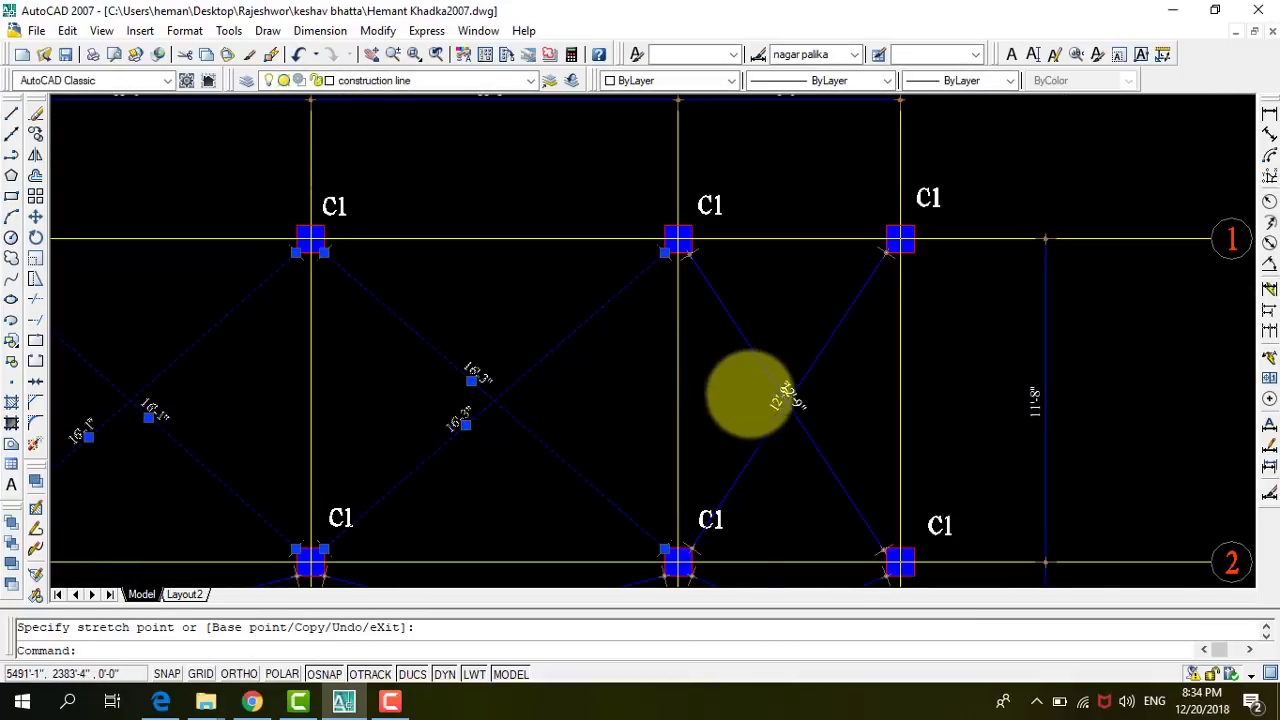
scroll(750, 393, up, 2)
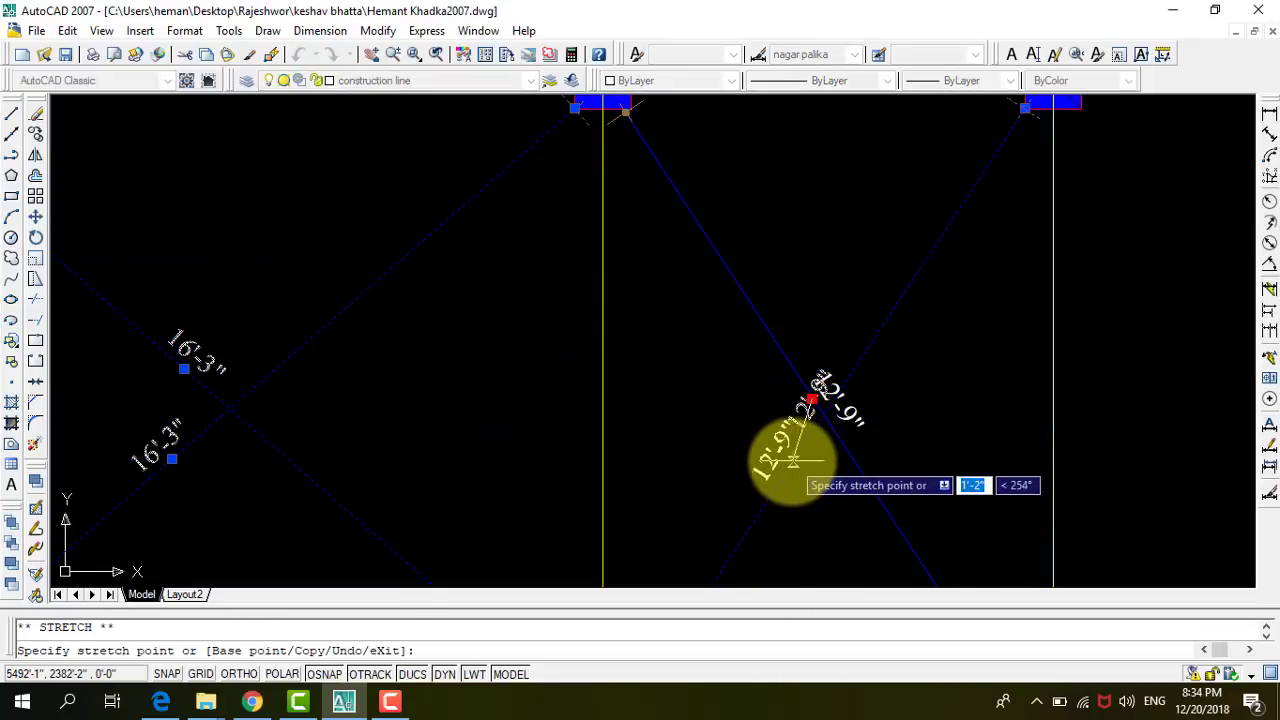
click(792, 460)
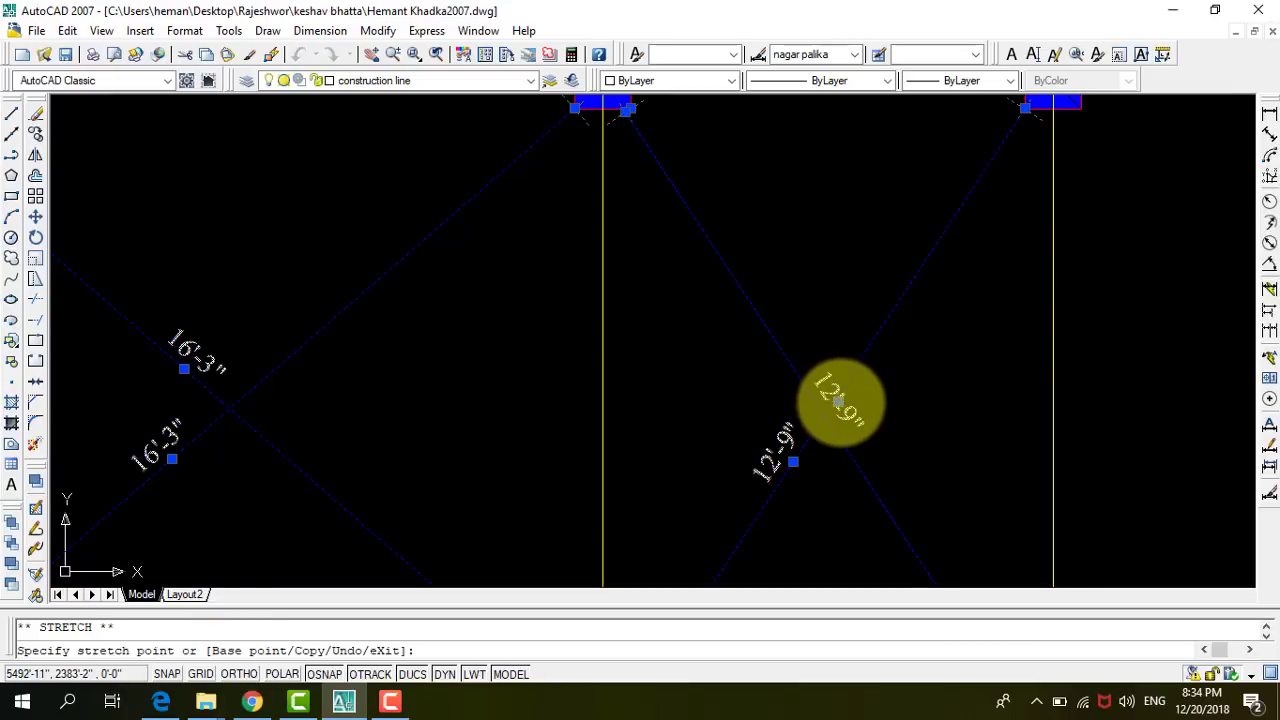
click(855, 460)
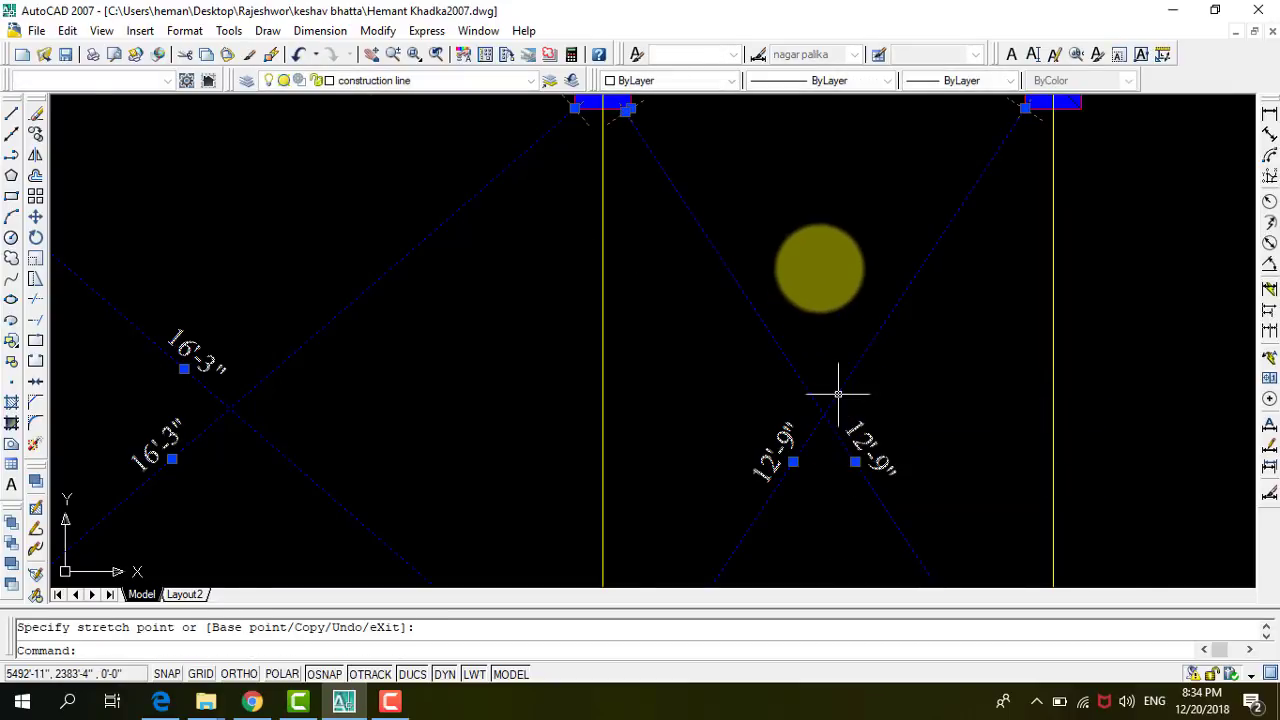
scroll(834, 389, down, 3)
scroll(780, 310, down, 3)
scroll(657, 325, up, 3)
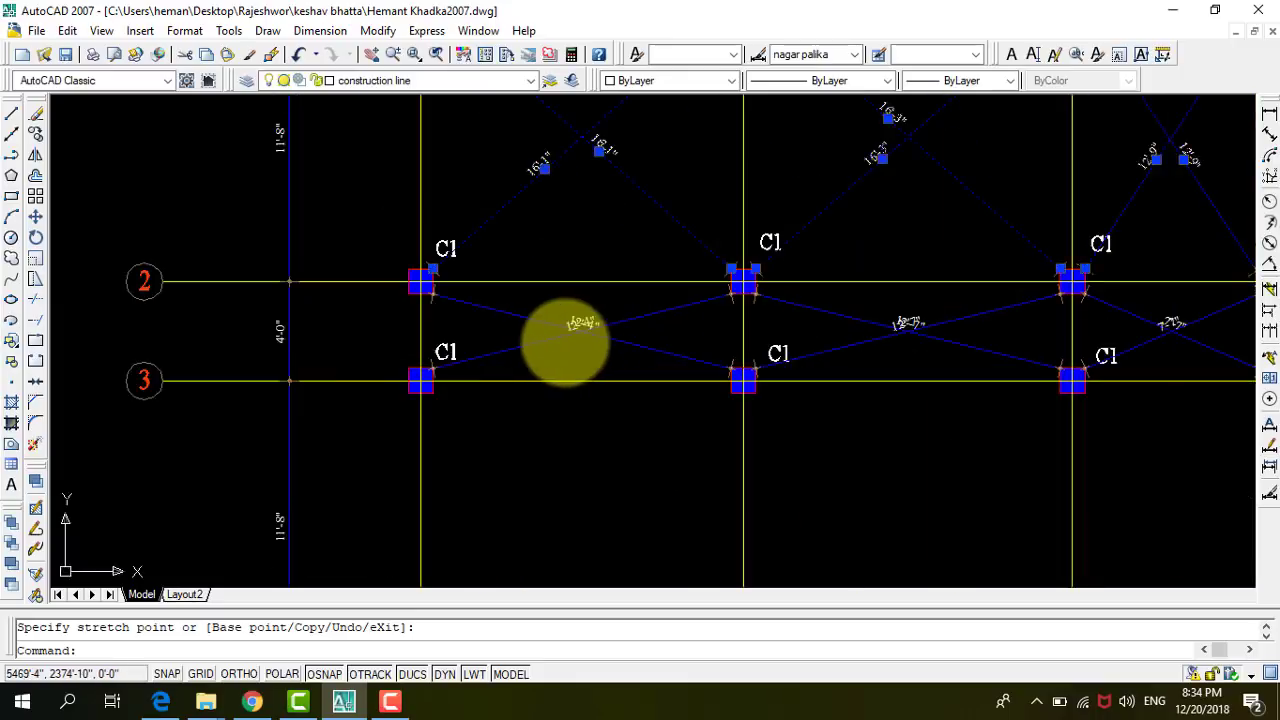
scroll(571, 334, up, 3)
scroll(563, 294, up, 2)
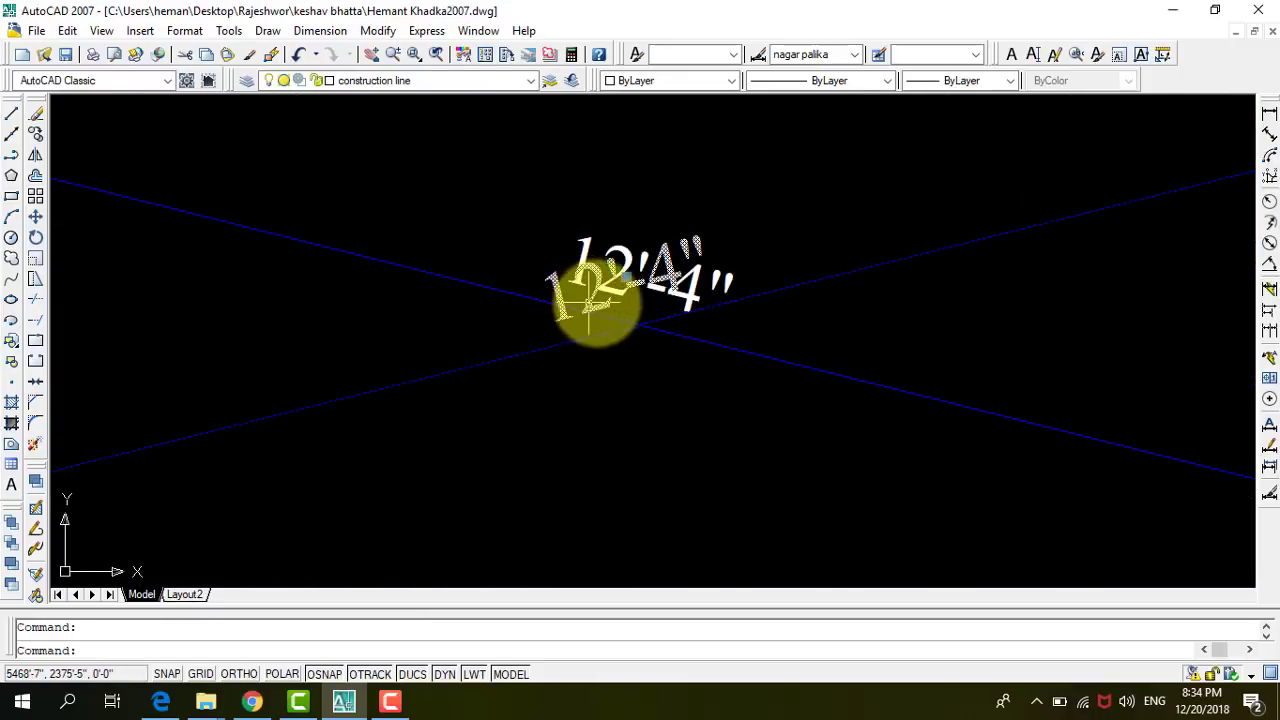
click(625, 278)
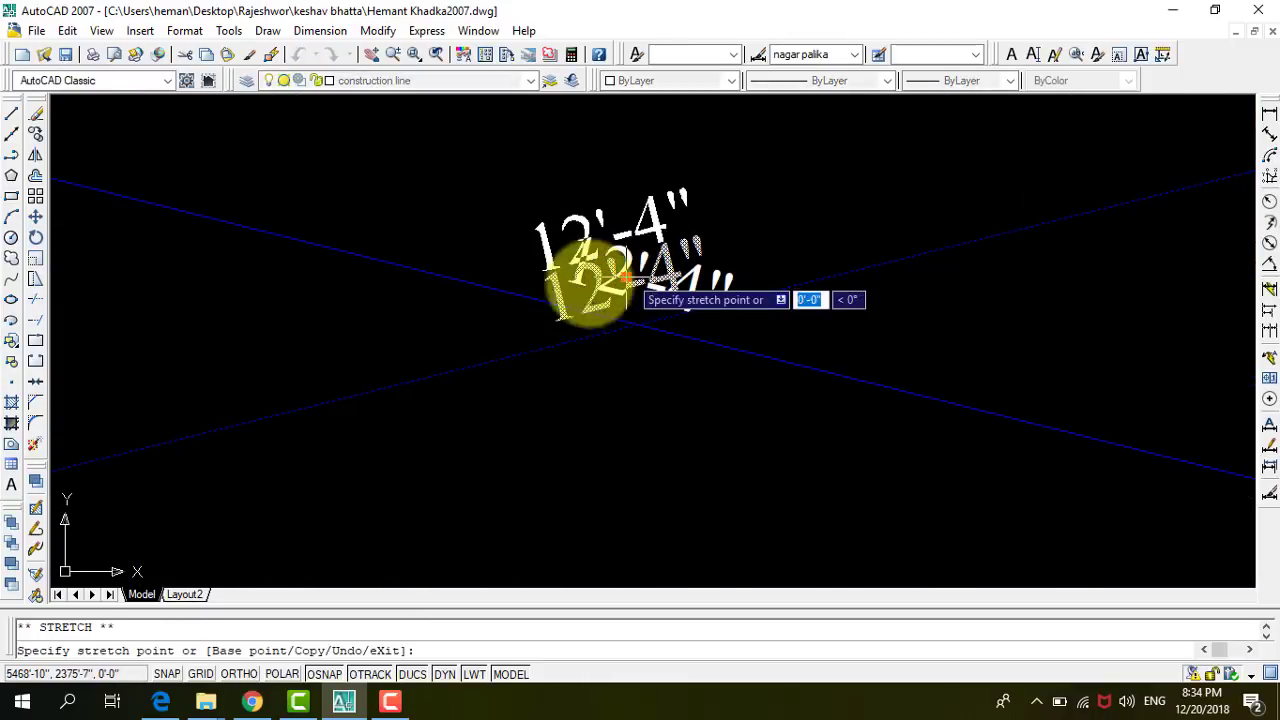
click(330, 401)
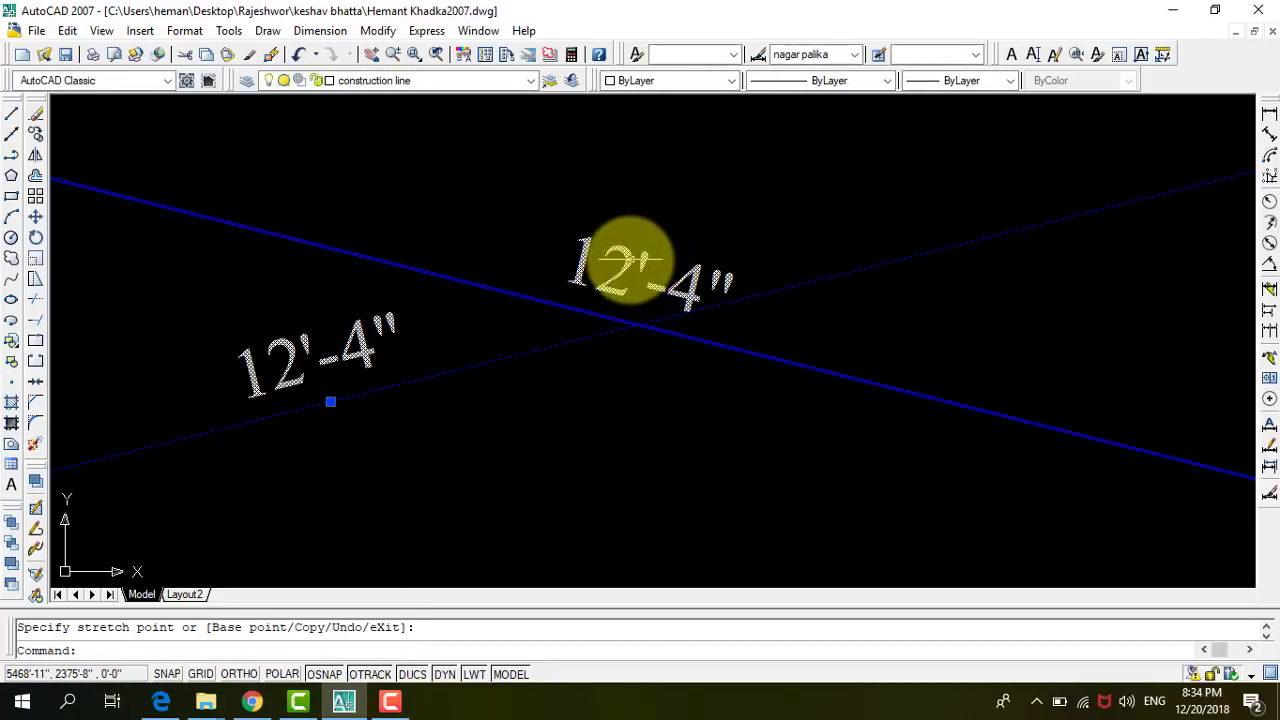
click(650, 278)
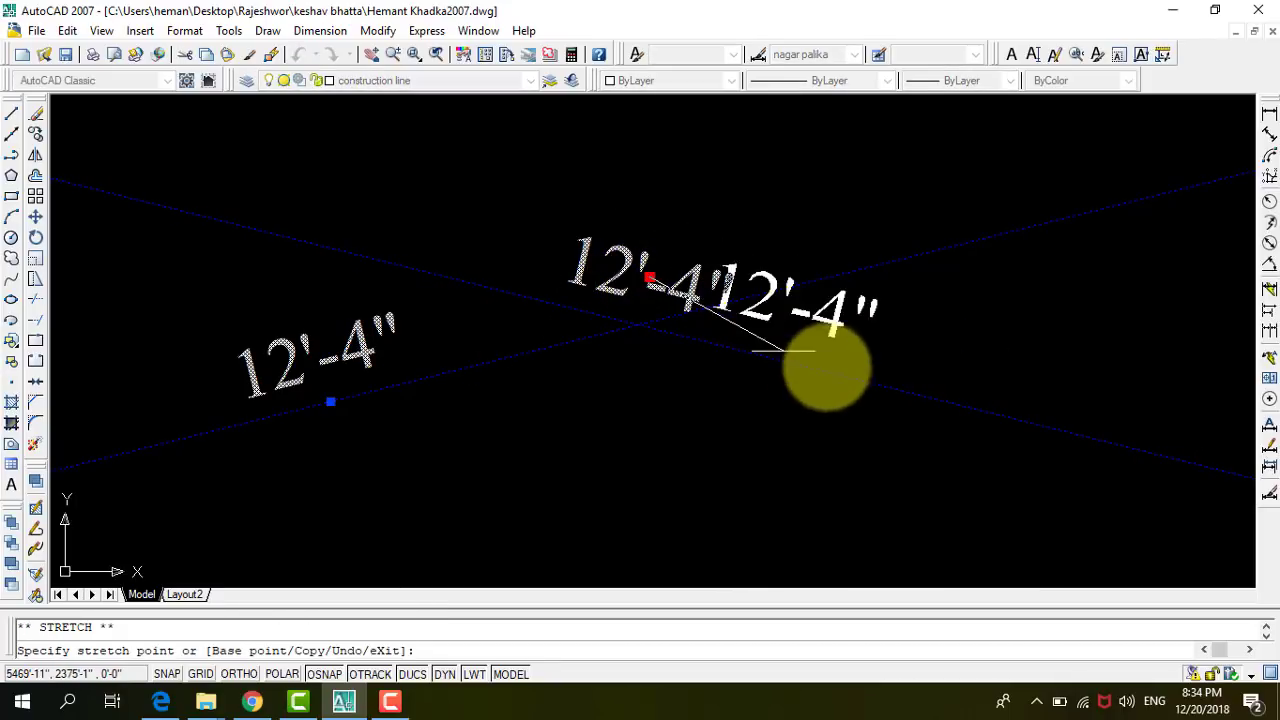
Pull apart the overlapping 12'-7" and 7'-7" labels so each sits on its own line.
scroll(600, 391, down, 5)
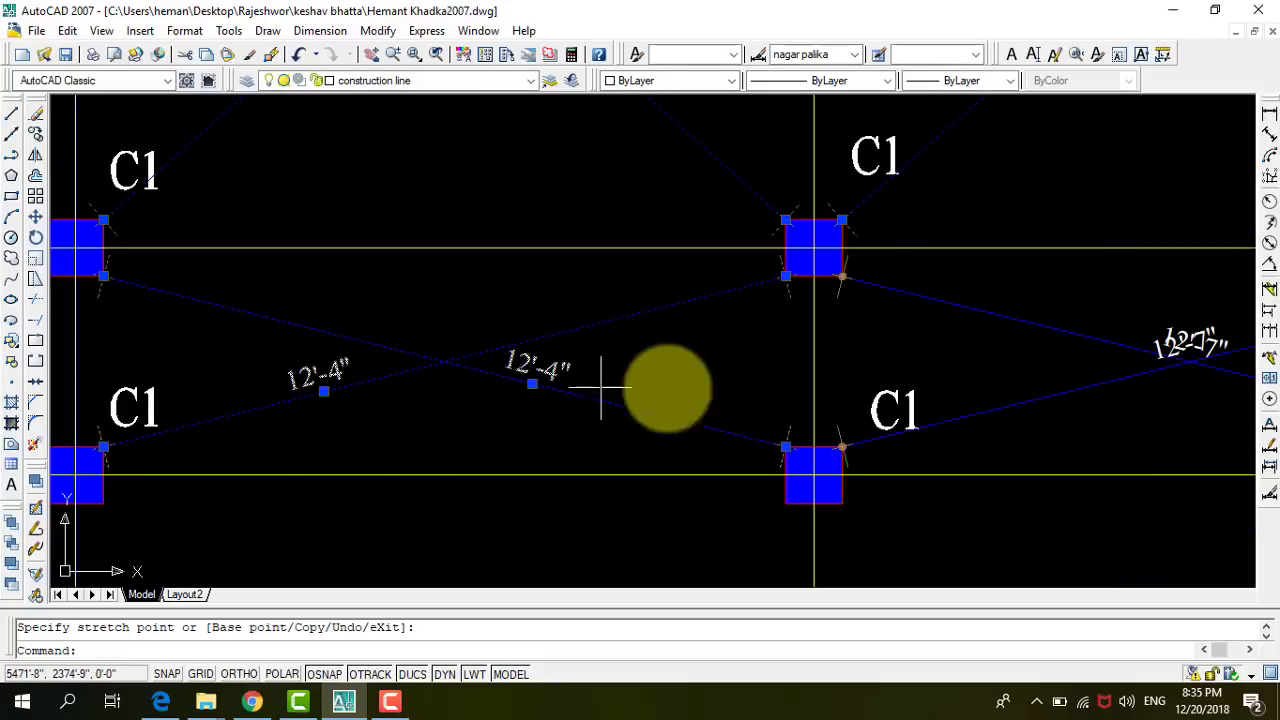
scroll(712, 347, down, 4)
scroll(712, 347, up, 3)
scroll(800, 343, up, 3)
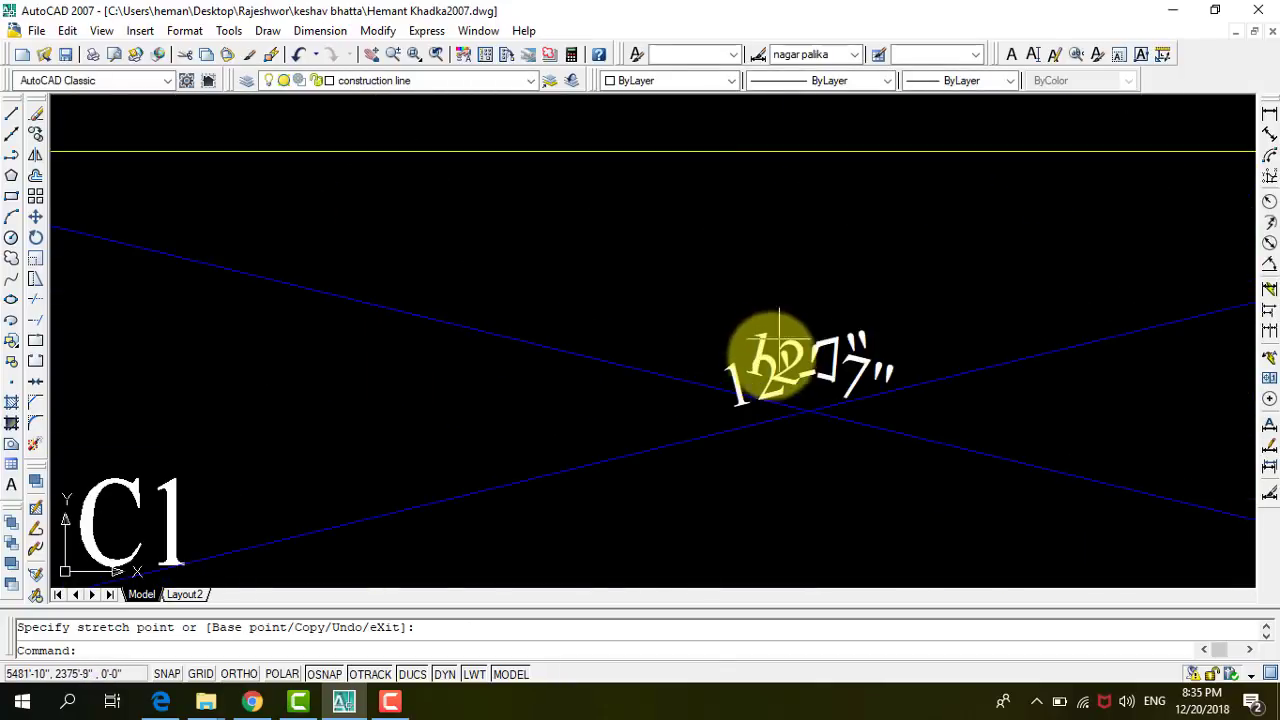
click(795, 368)
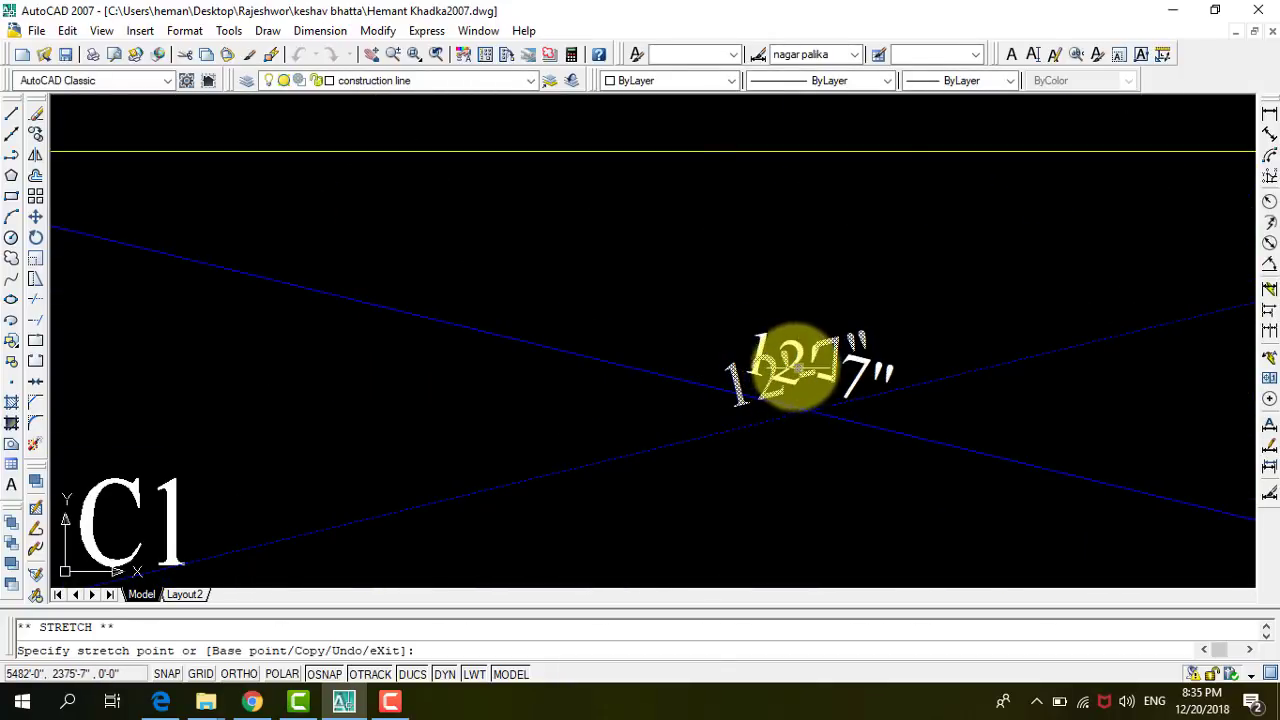
click(557, 470)
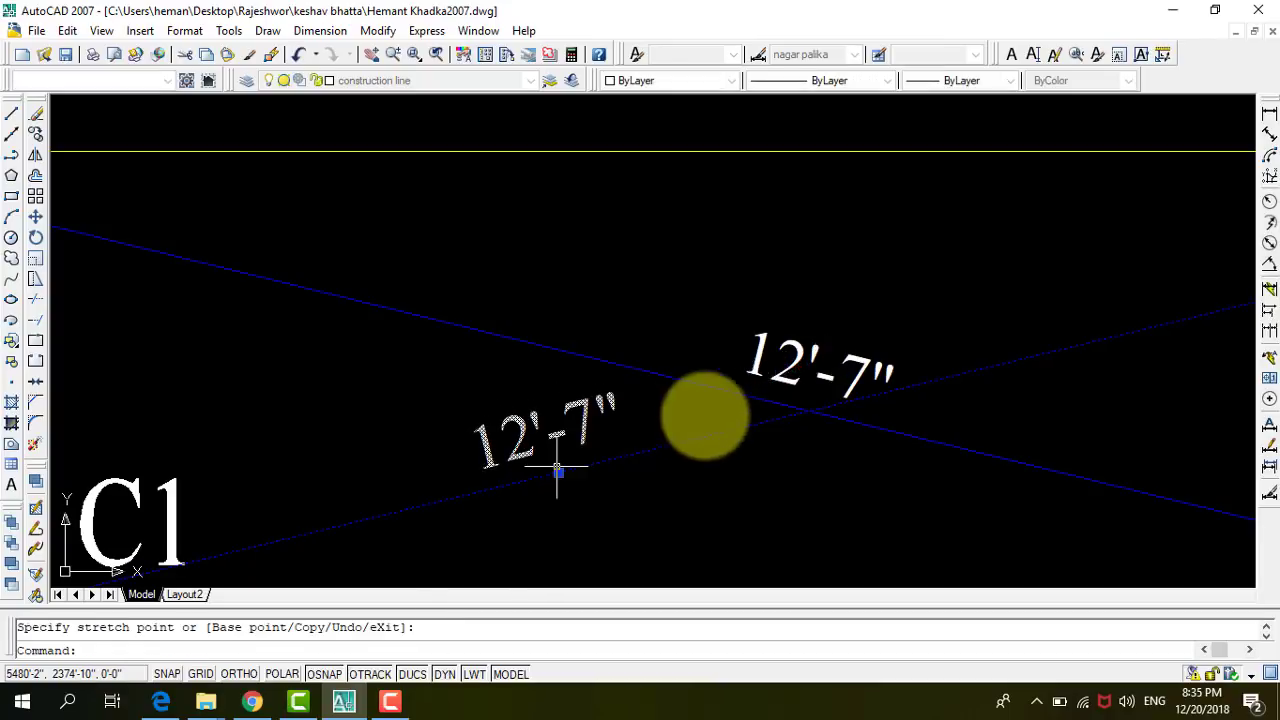
click(820, 368)
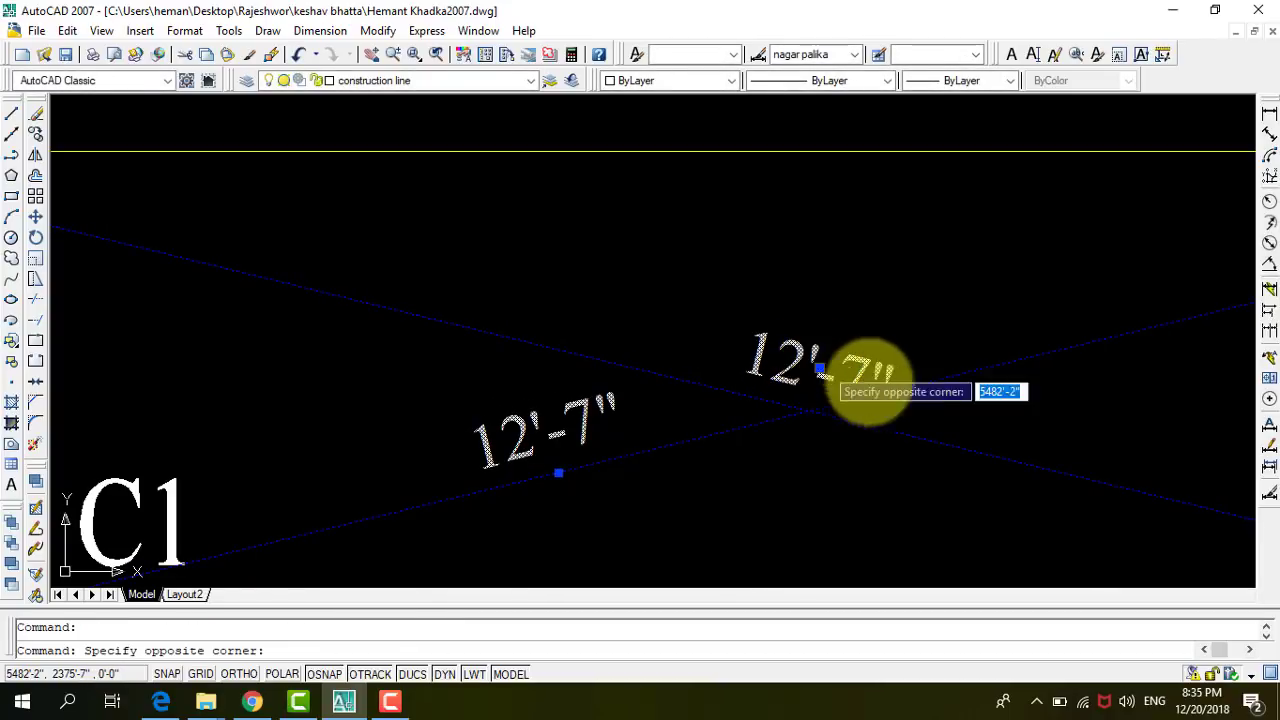
click(820, 368)
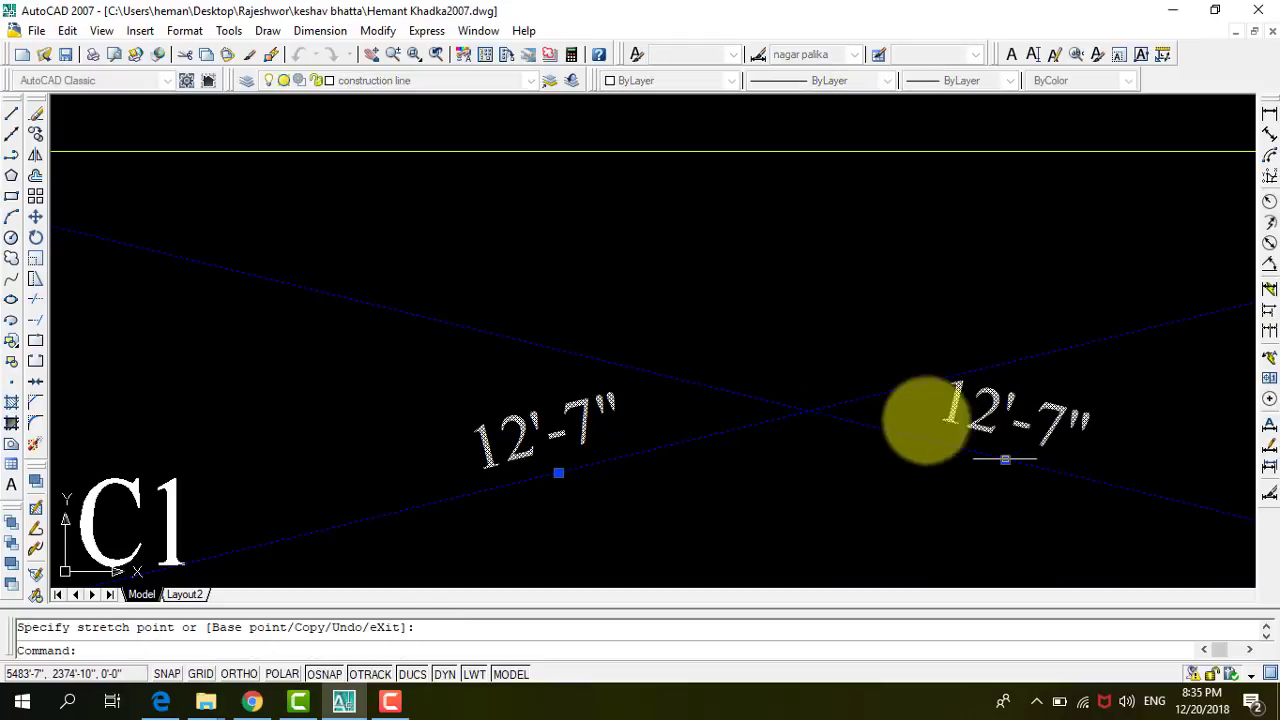
scroll(925, 420, down, 3)
scroll(794, 371, down, 1)
scroll(1100, 355, up, 4)
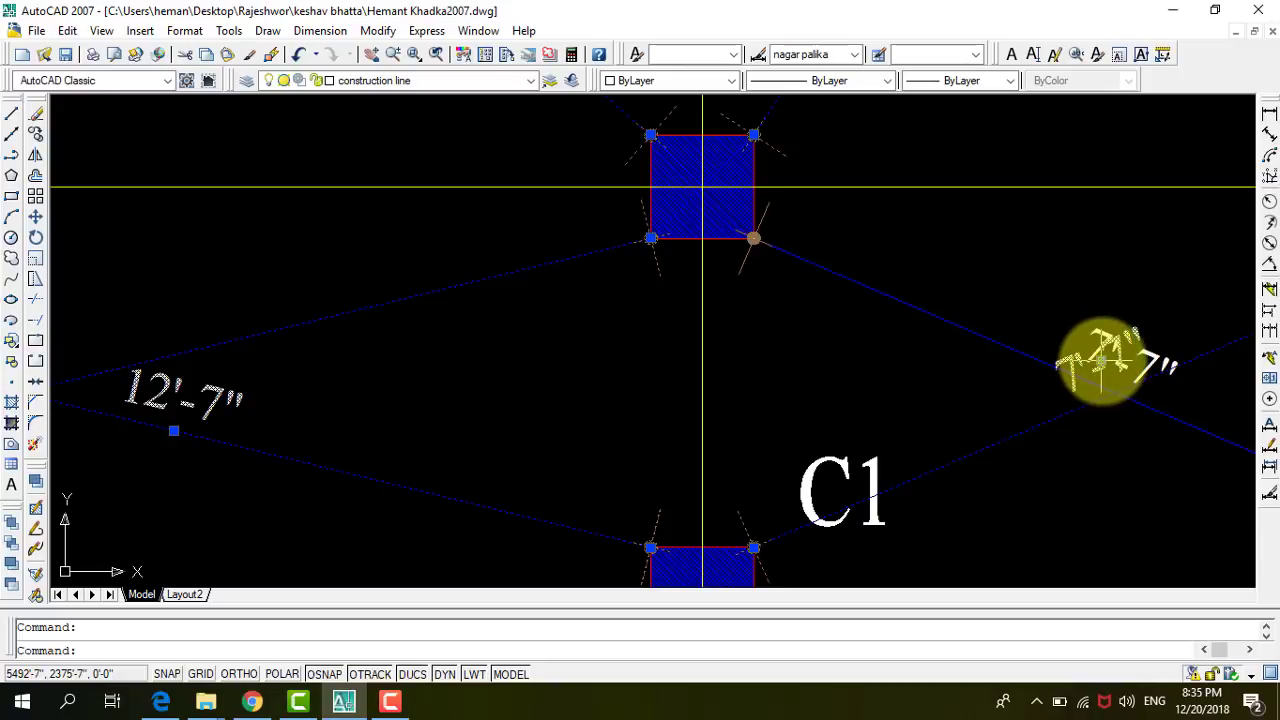
click(1100, 357)
click(1040, 410)
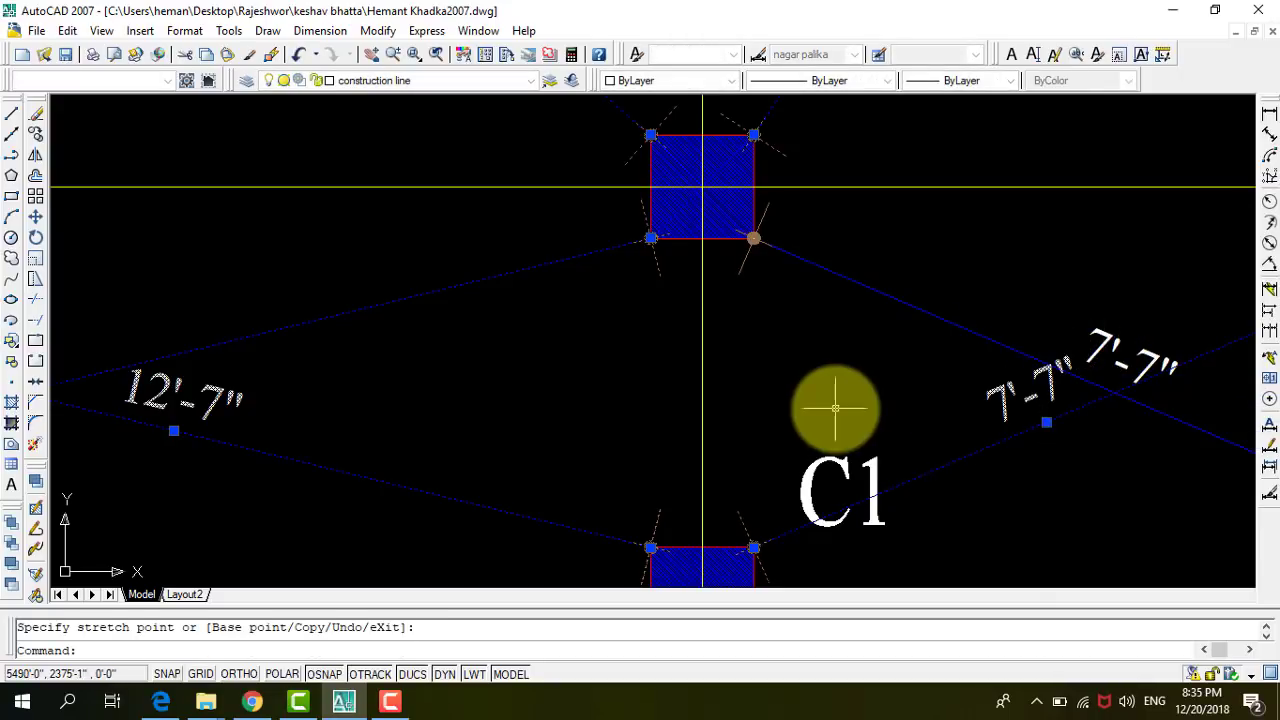
scroll(860, 398, down, 3)
scroll(935, 390, up, 1)
scroll(963, 380, up, 1)
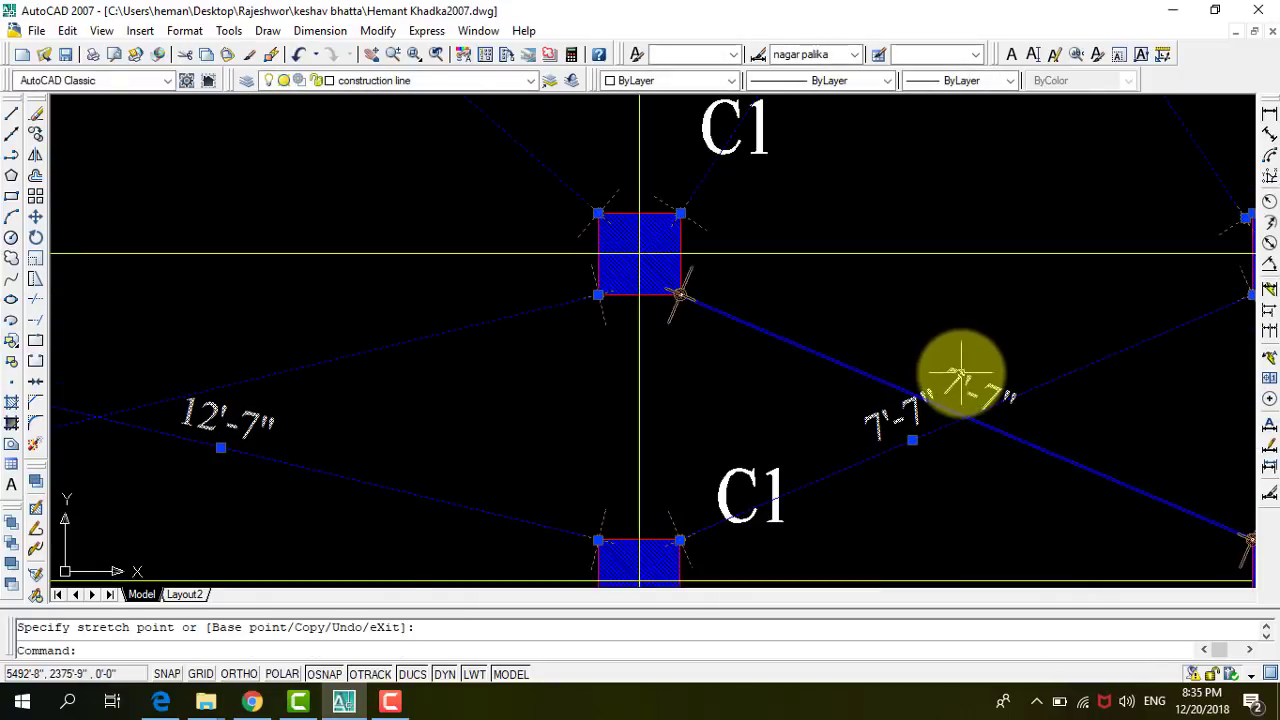
click(977, 393)
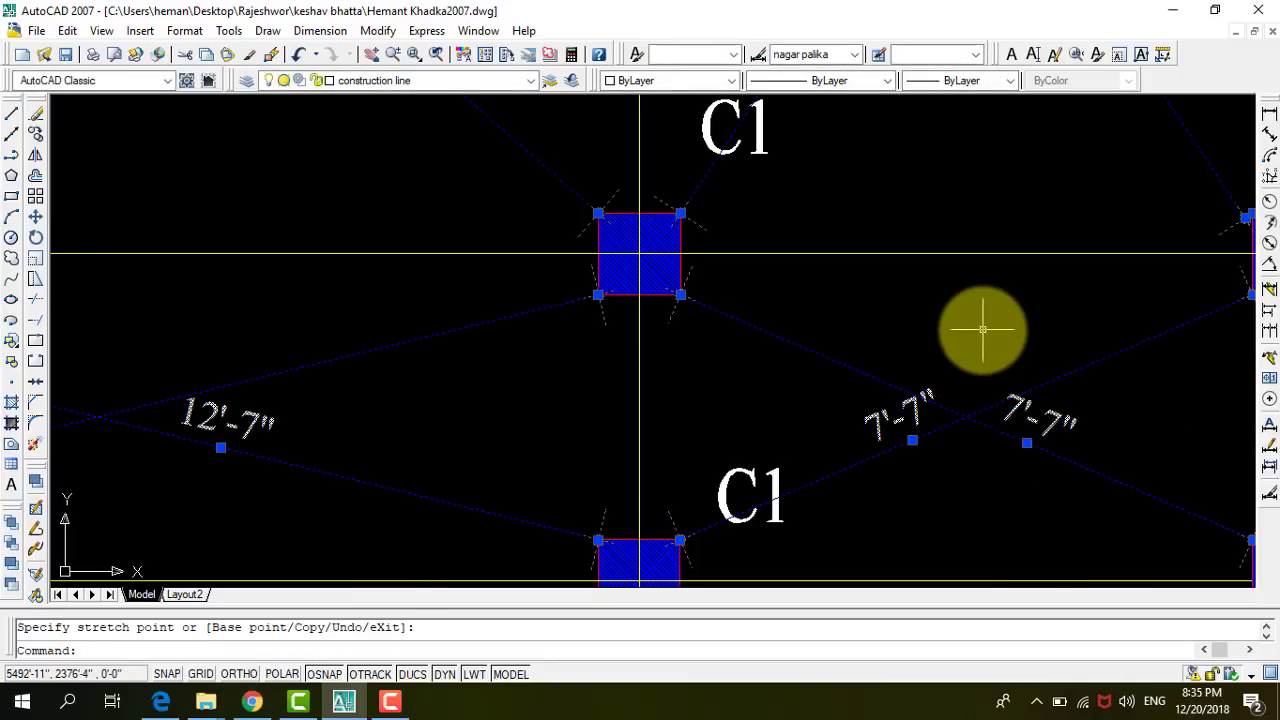
scroll(960, 340, down, 3)
scroll(777, 400, down, 2)
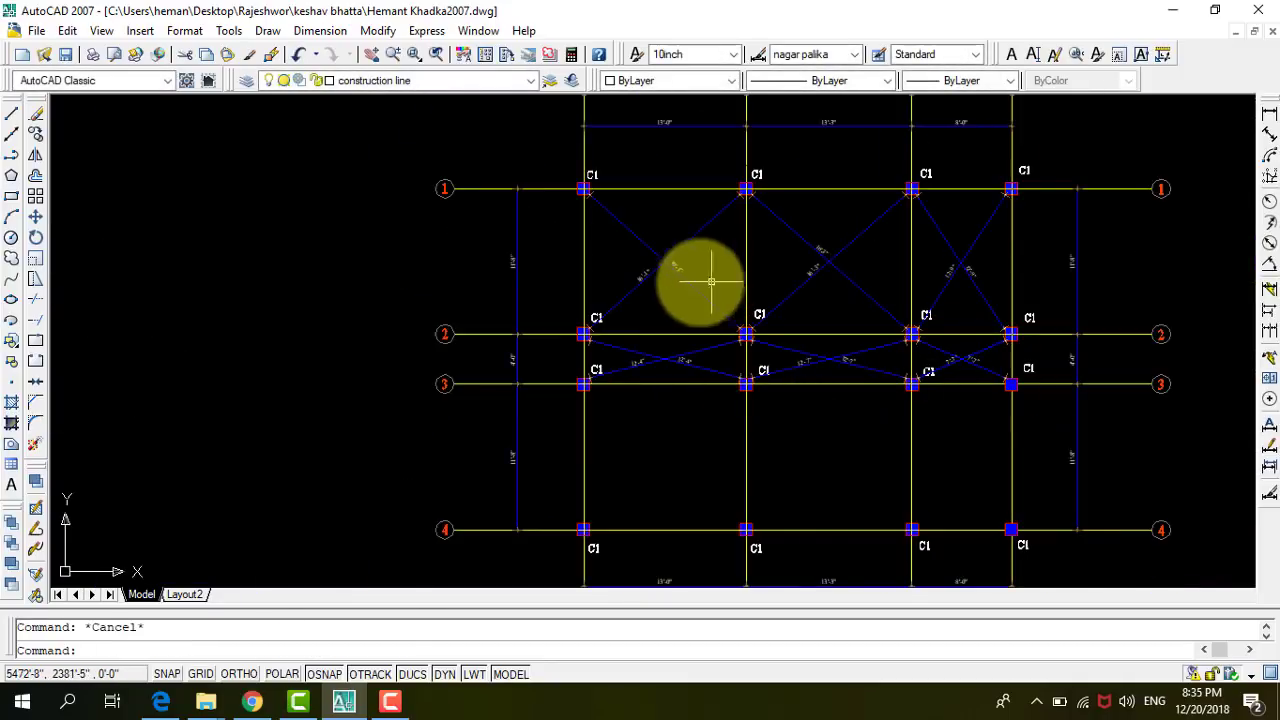
scroll(600, 280, up, 3)
Select the crossed diagonal lines and their labels between grid lines 1 and 2.
click(789, 273)
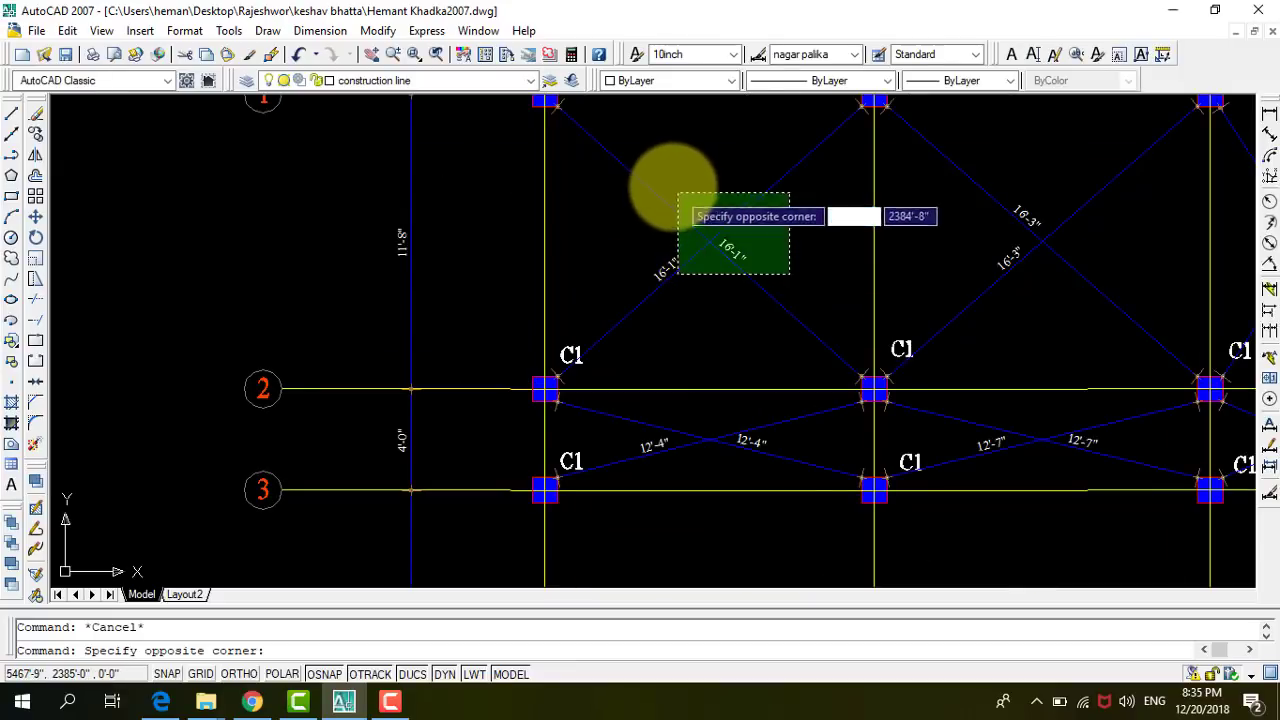
click(666, 189)
click(1120, 252)
click(1003, 215)
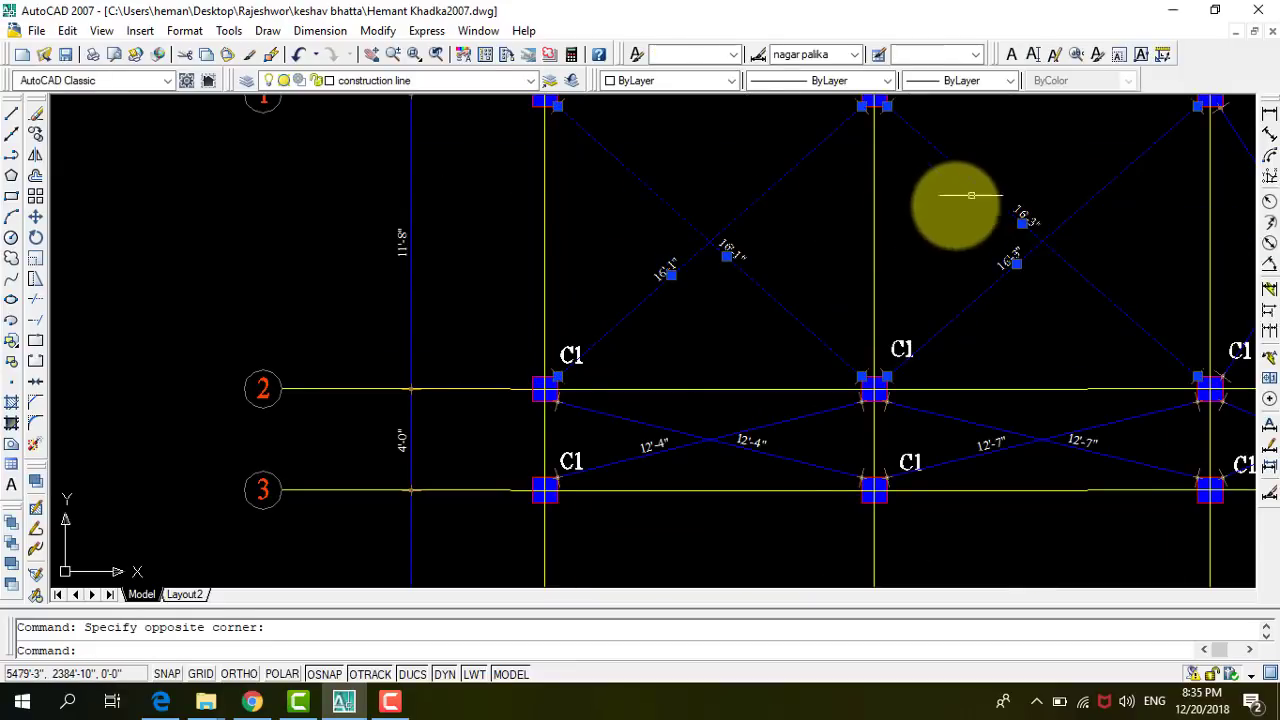
scroll(957, 206, down, 3)
scroll(794, 294, up, 1)
scroll(908, 277, up, 1)
click(1128, 304)
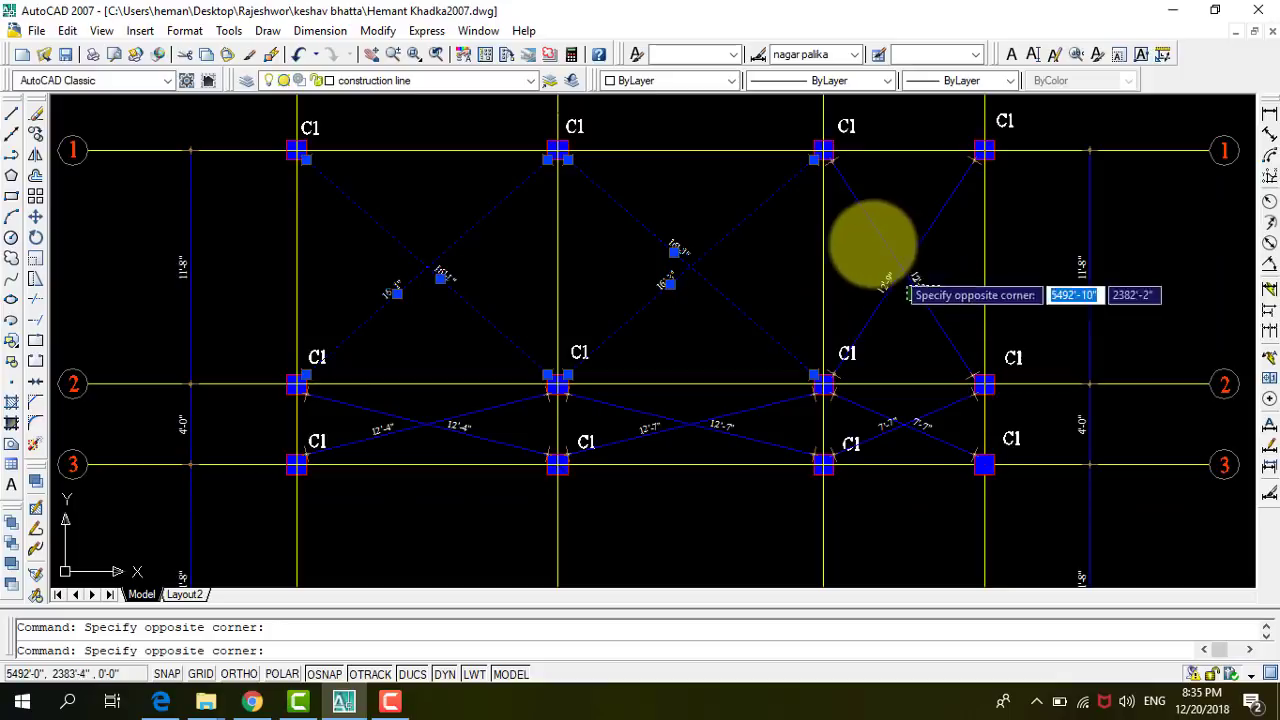
click(824, 198)
Copy the selected diagonals from the grid-line-1 column into the bays between grid lines 3 and 4.
click(35, 136)
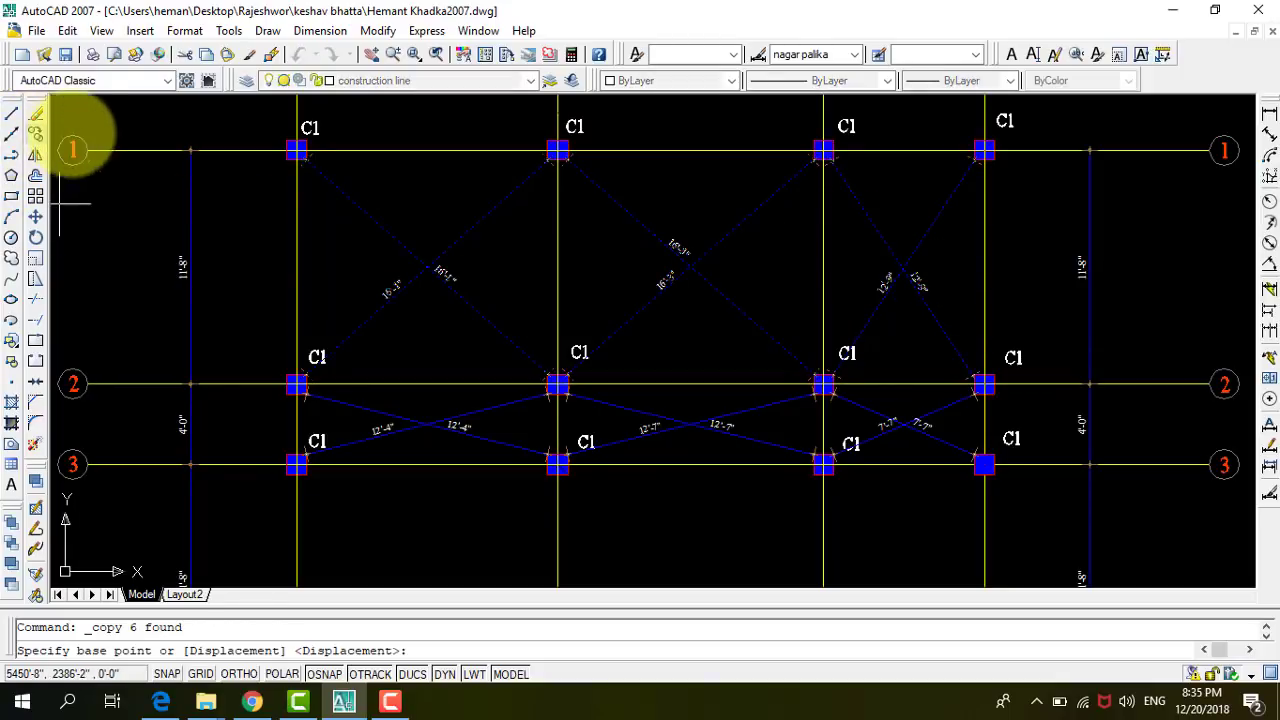
scroll(229, 143, up, 3)
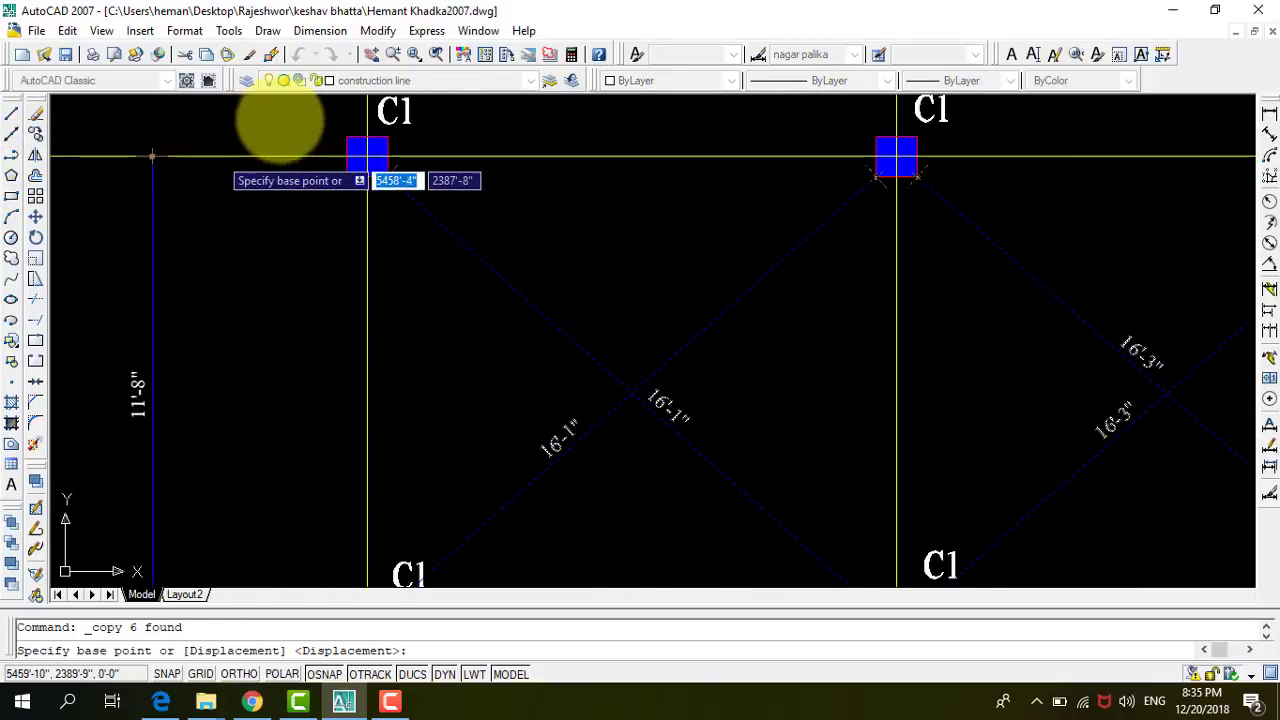
click(345, 136)
scroll(276, 140, down, 3)
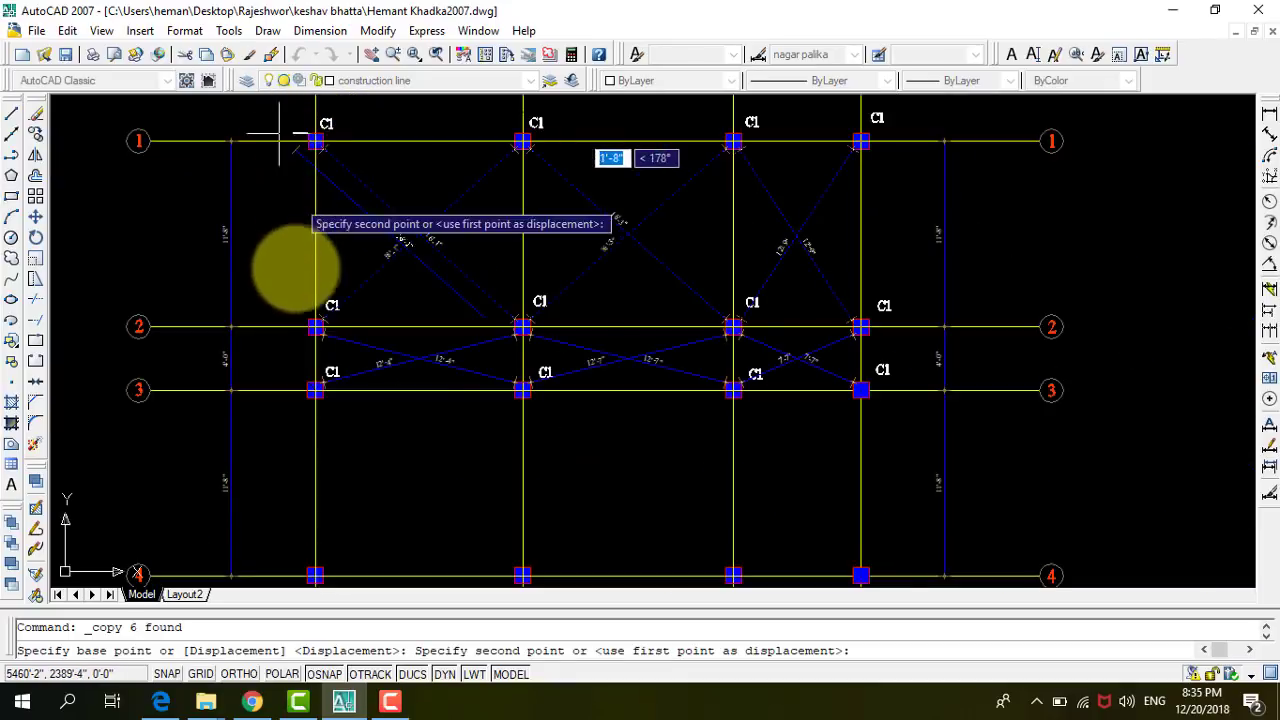
scroll(300, 400, up, 2)
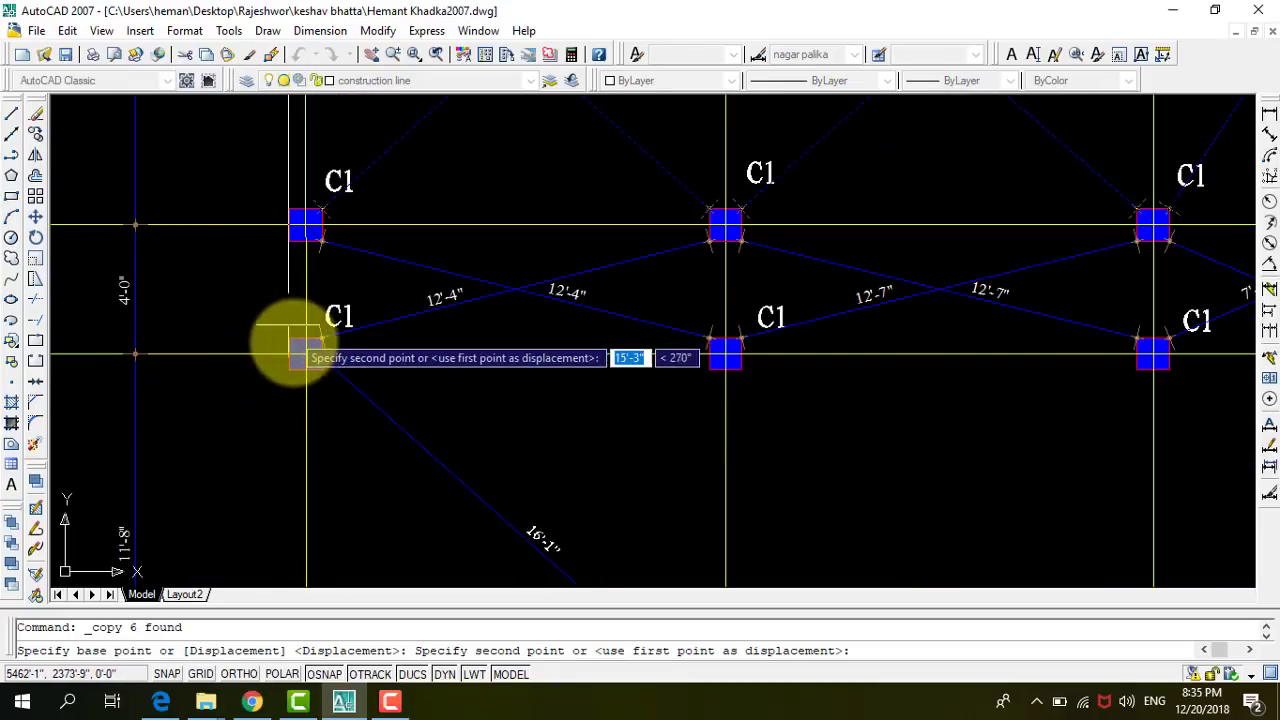
click(288, 341)
scroll(252, 217, down, 2)
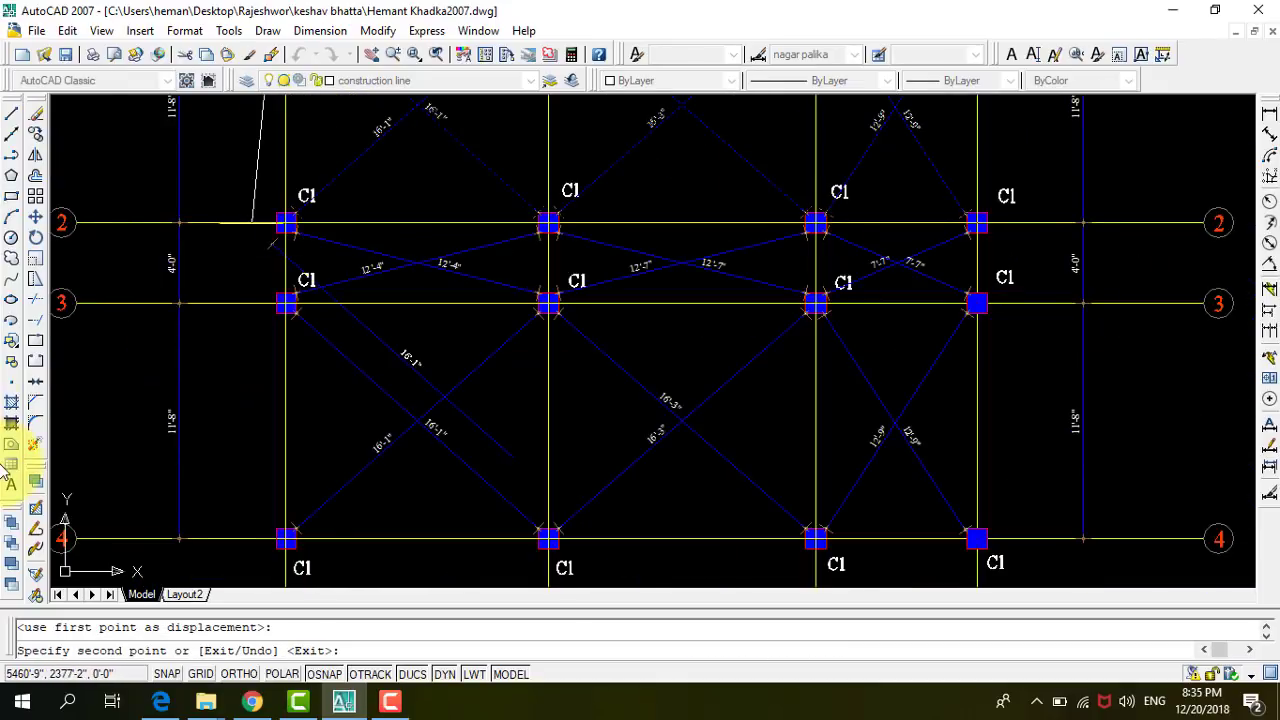
Save the drawing.
scroll(414, 371, down, 2)
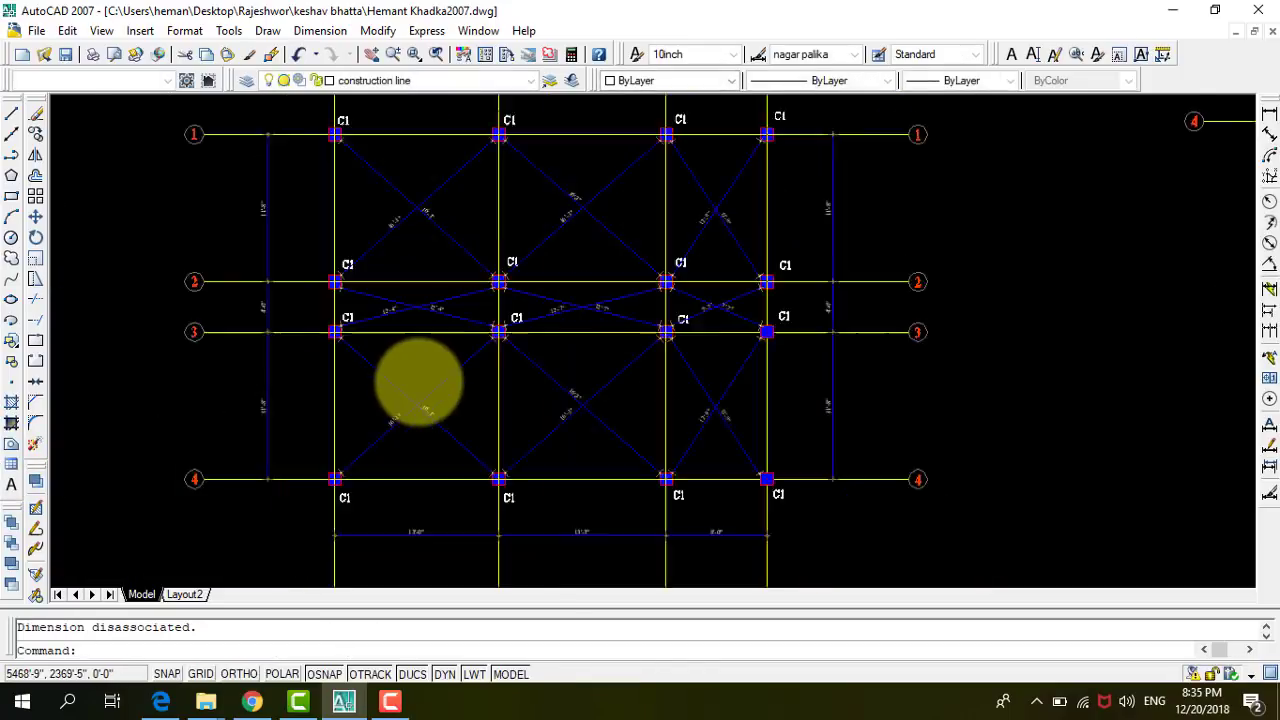
scroll(543, 380, down, 3)
scroll(814, 286, up, 3)
scroll(697, 373, down, 4)
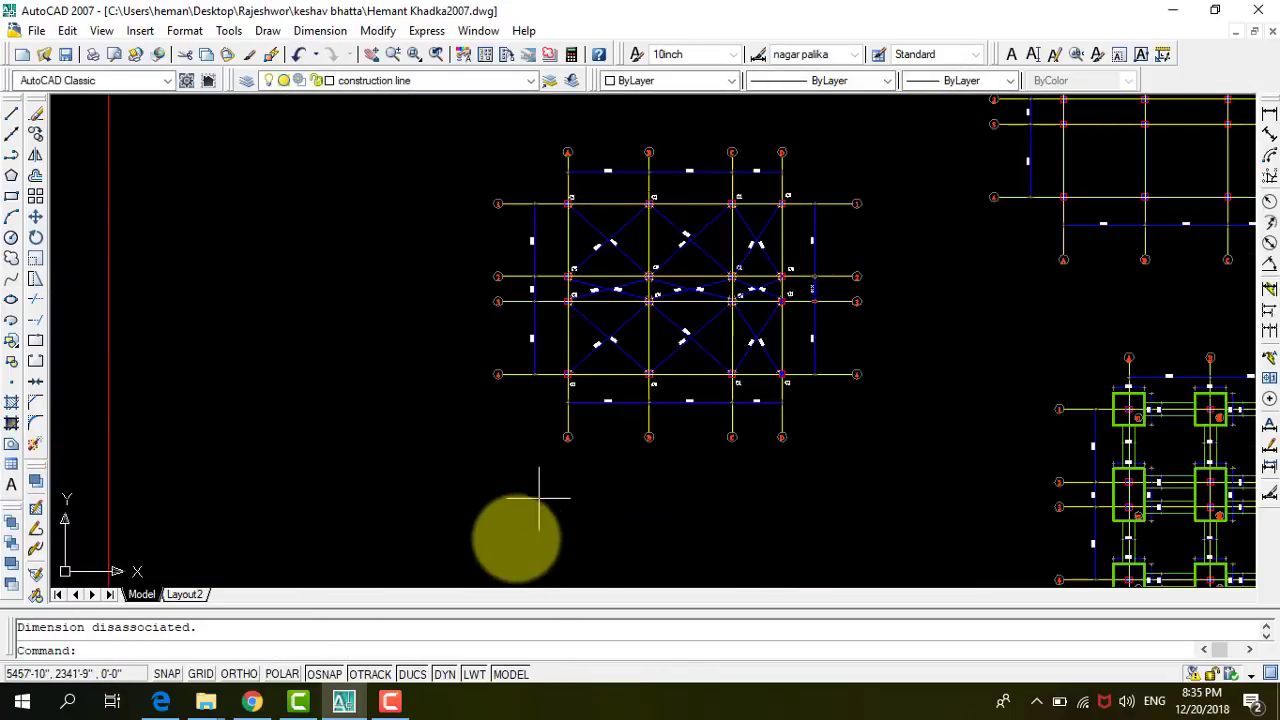
key(ctrl+s)
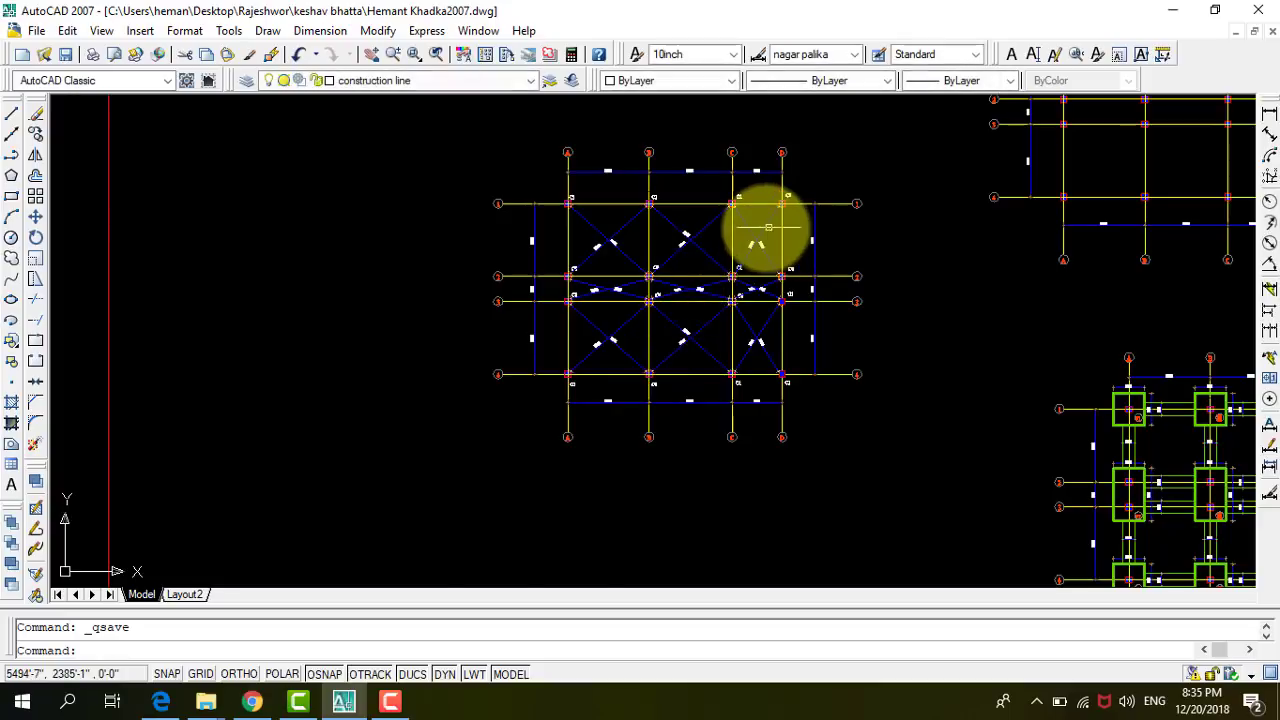
Zoom and pan until the sheet with the Column Layout Plan title is visible.
scroll(640, 323, up, 4)
scroll(648, 300, down, 5)
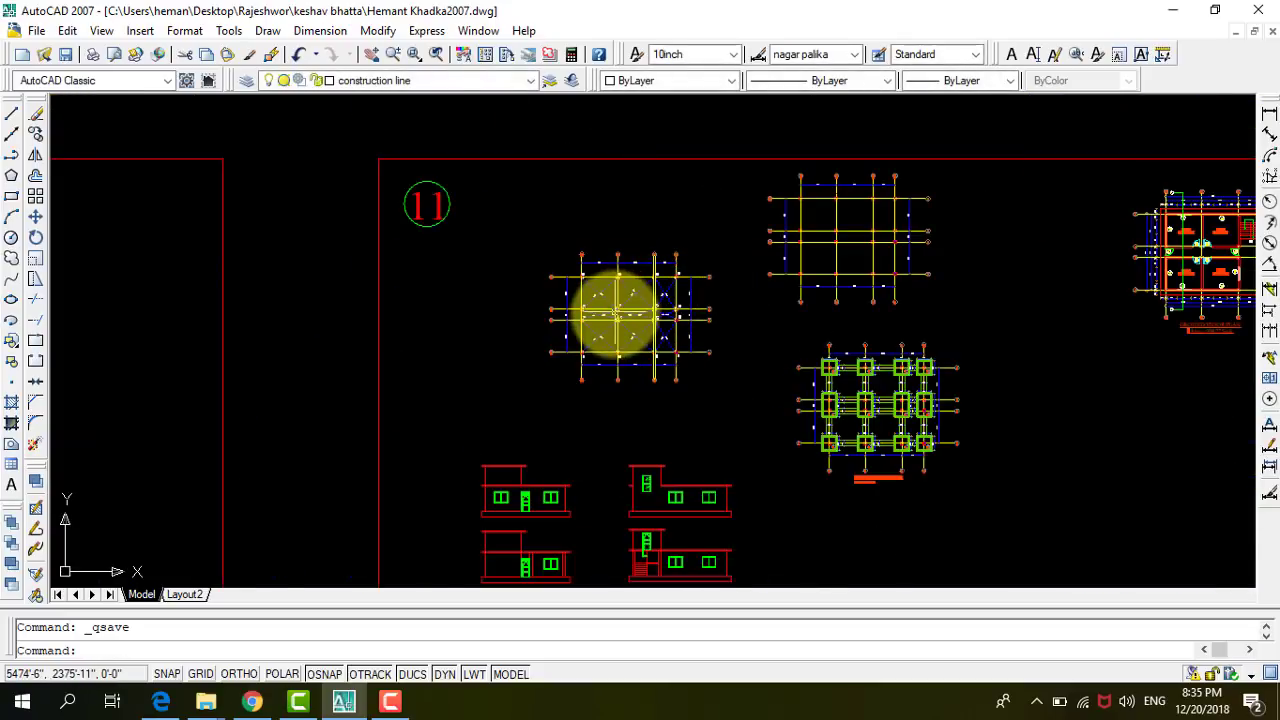
scroll(615, 315, down, 4)
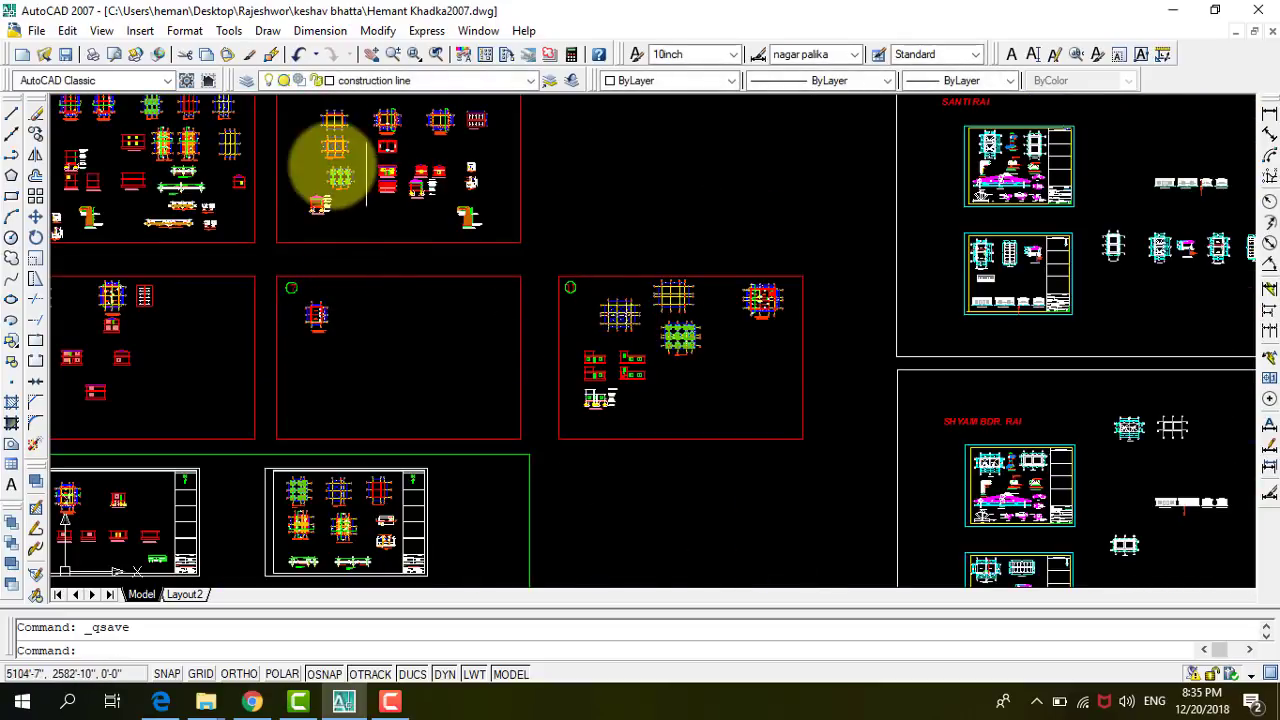
scroll(335, 125, up, 3)
scroll(314, 120, up, 2)
scroll(251, 137, up, 1)
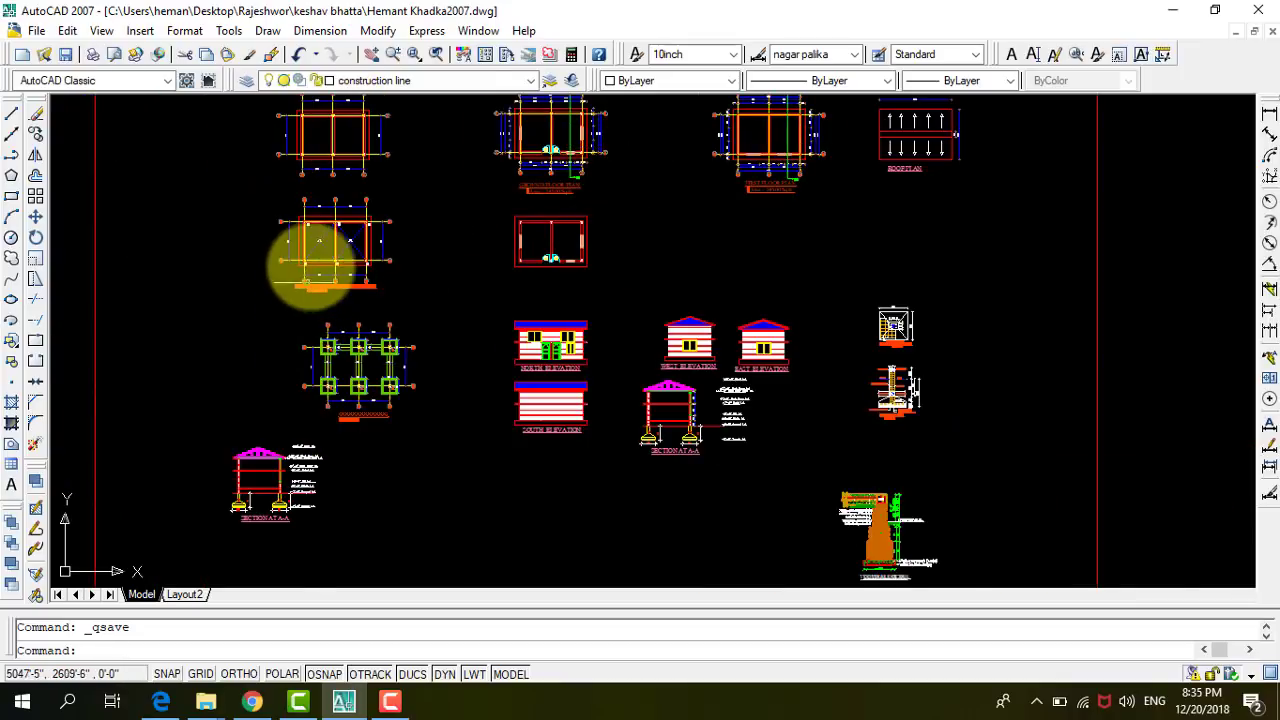
scroll(310, 268, up, 2)
scroll(806, 170, down, 4)
scroll(606, 271, up, 2)
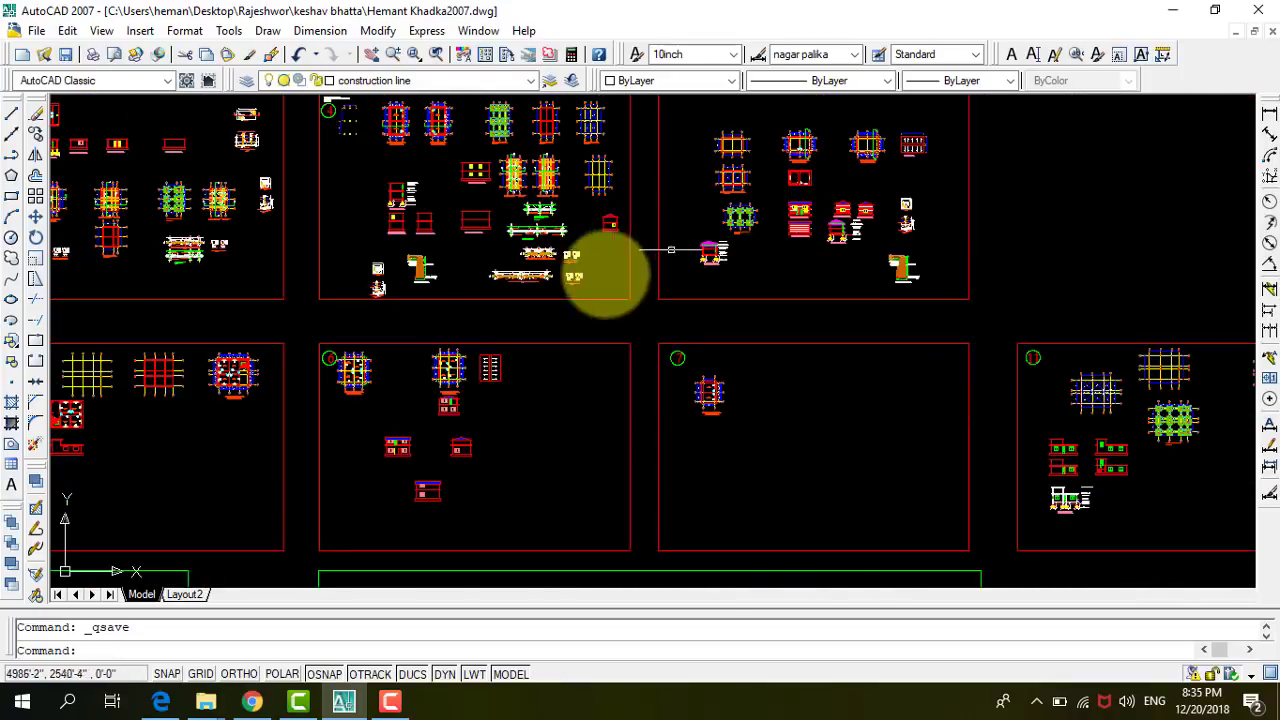
scroll(398, 318, down, 2)
scroll(405, 355, up, 3)
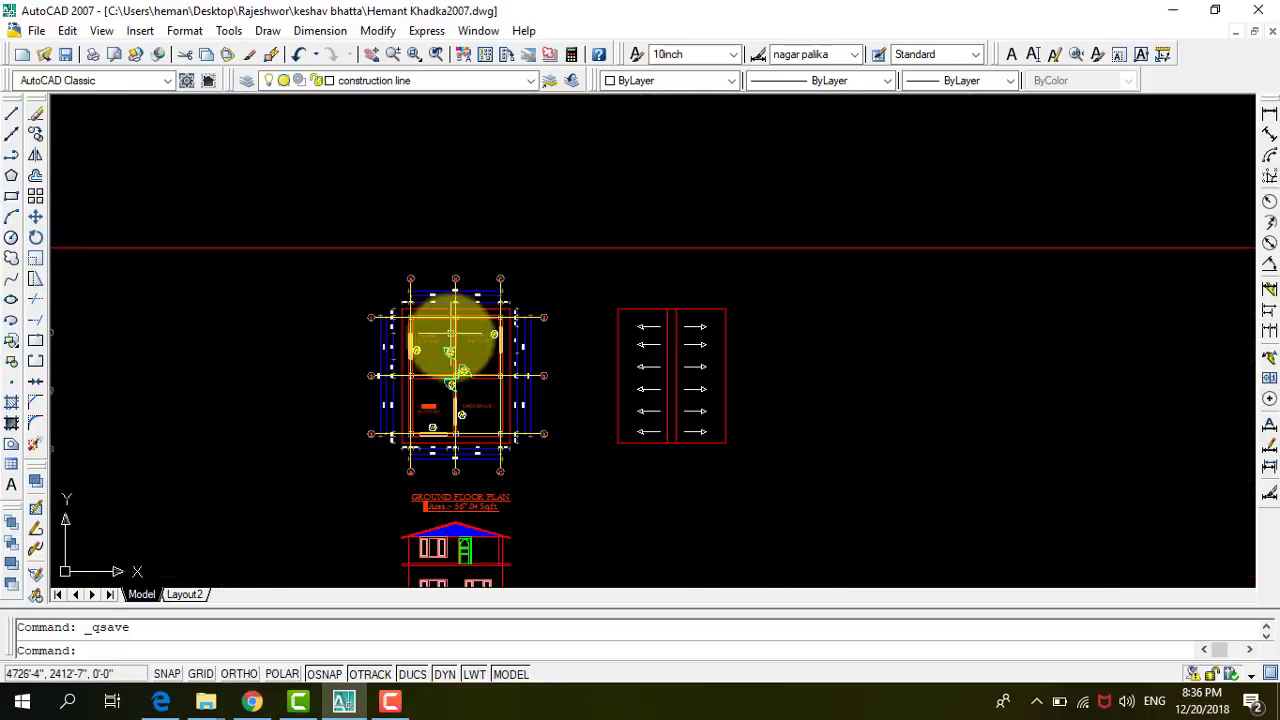
scroll(443, 329, up, 2)
scroll(371, 400, down, 3)
scroll(423, 271, down, 1)
scroll(360, 320, down, 2)
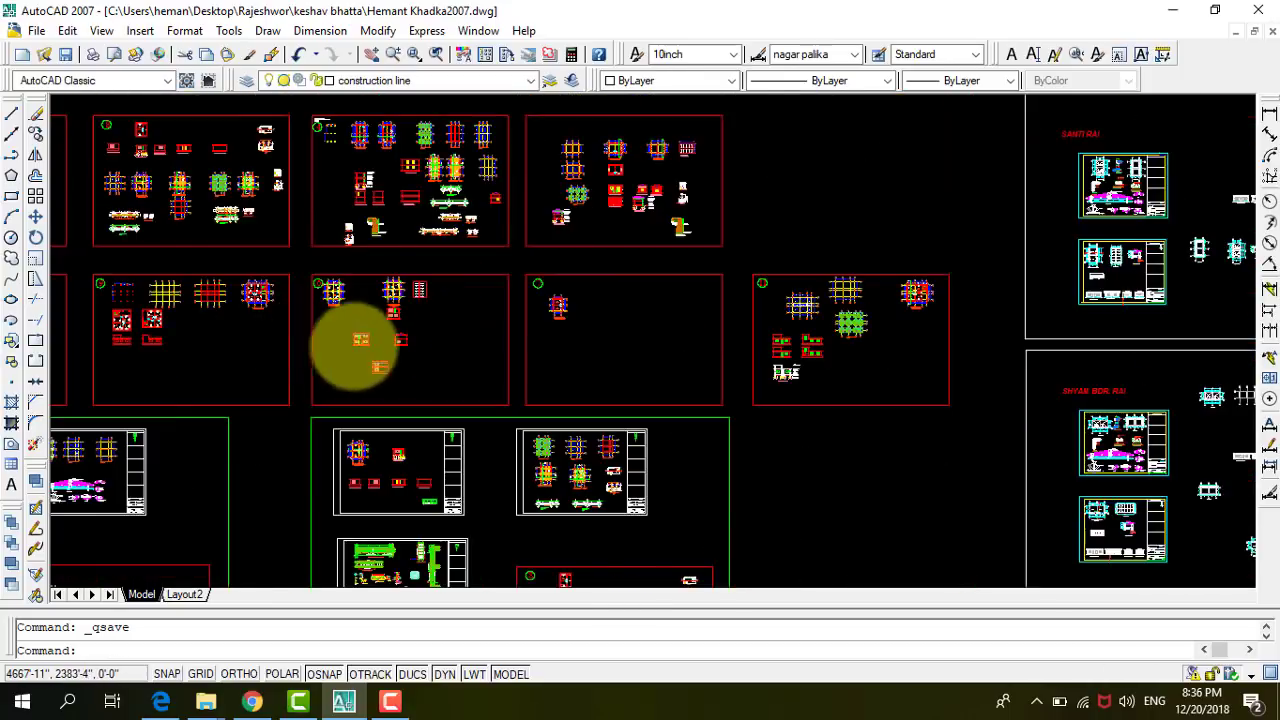
scroll(680, 349, down, 2)
scroll(646, 303, up, 2)
scroll(690, 295, up, 2)
scroll(690, 295, up, 3)
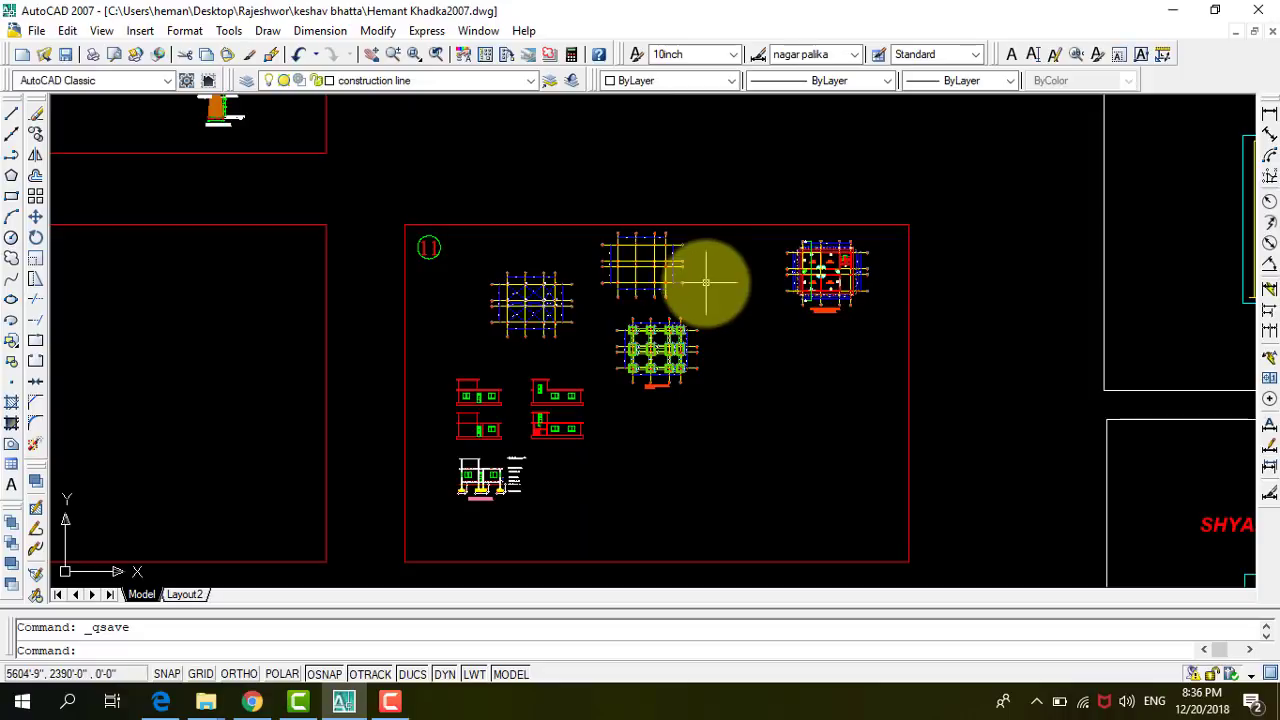
scroll(700, 282, down, 4)
scroll(450, 400, down, 2)
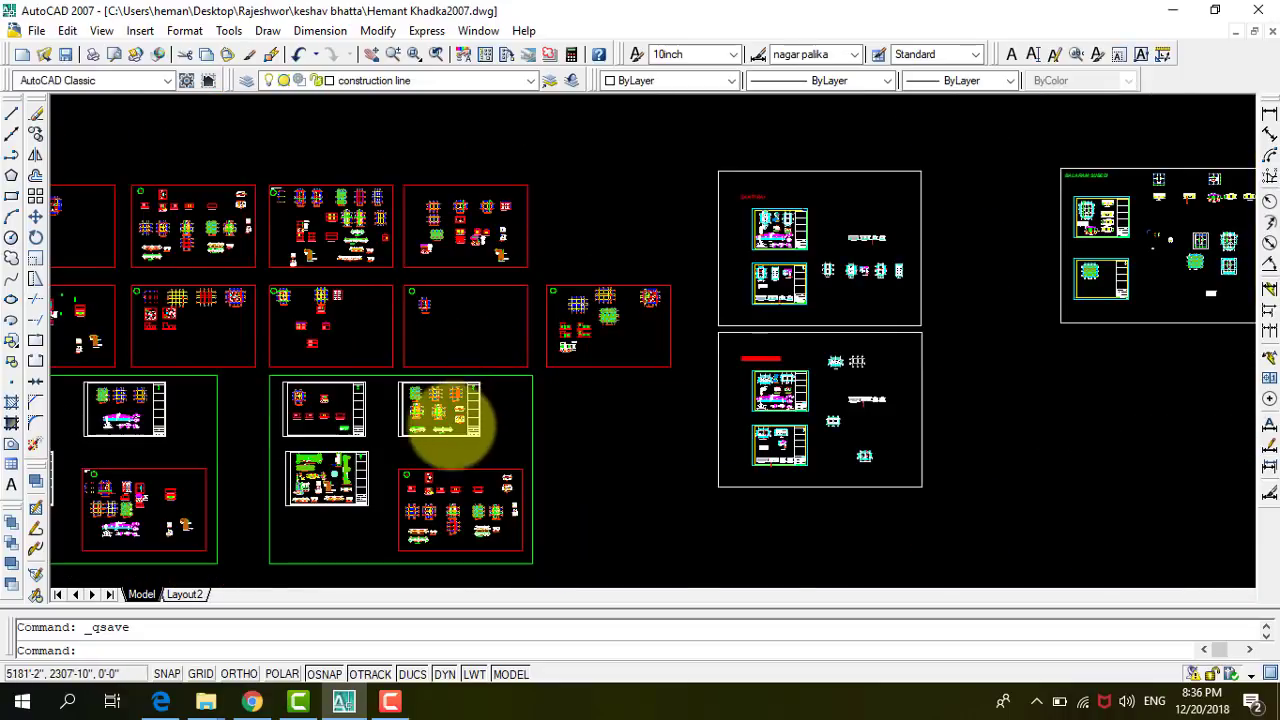
scroll(443, 426, up, 1)
scroll(443, 400, up, 2)
scroll(455, 300, up, 2)
scroll(380, 163, up, 1)
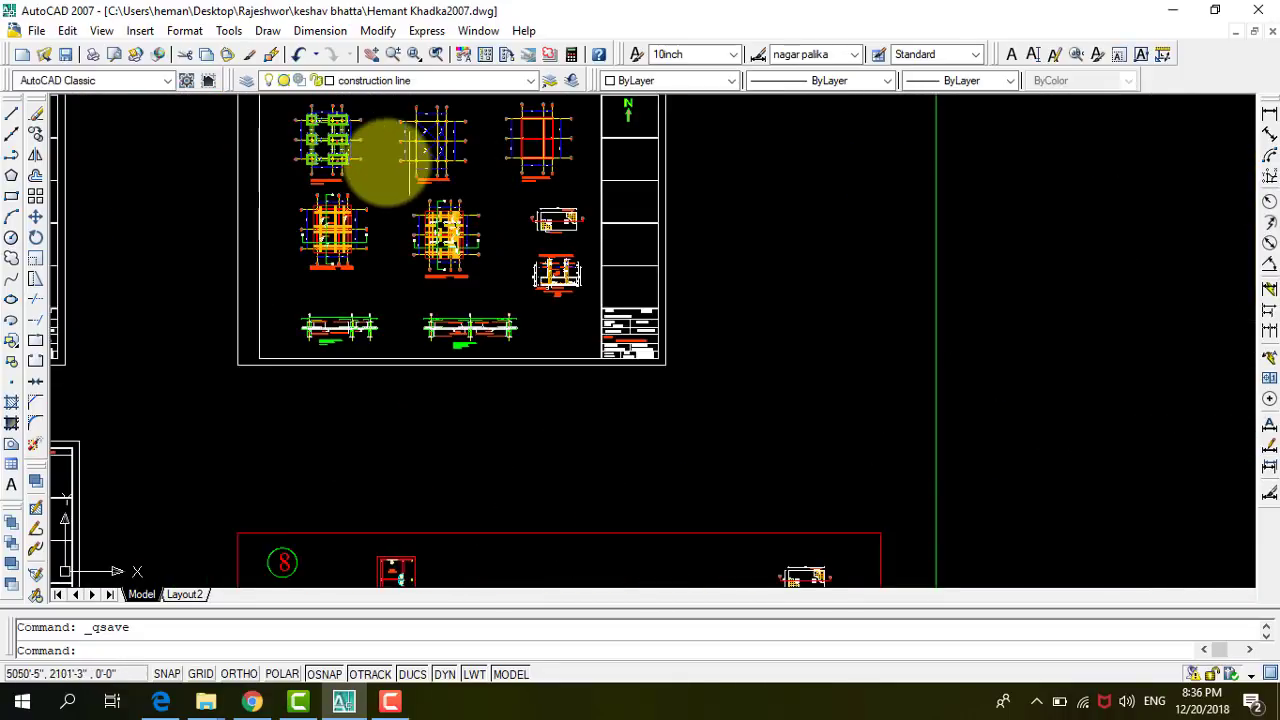
scroll(380, 163, up, 2)
scroll(543, 229, up, 2)
scroll(572, 265, up, 1)
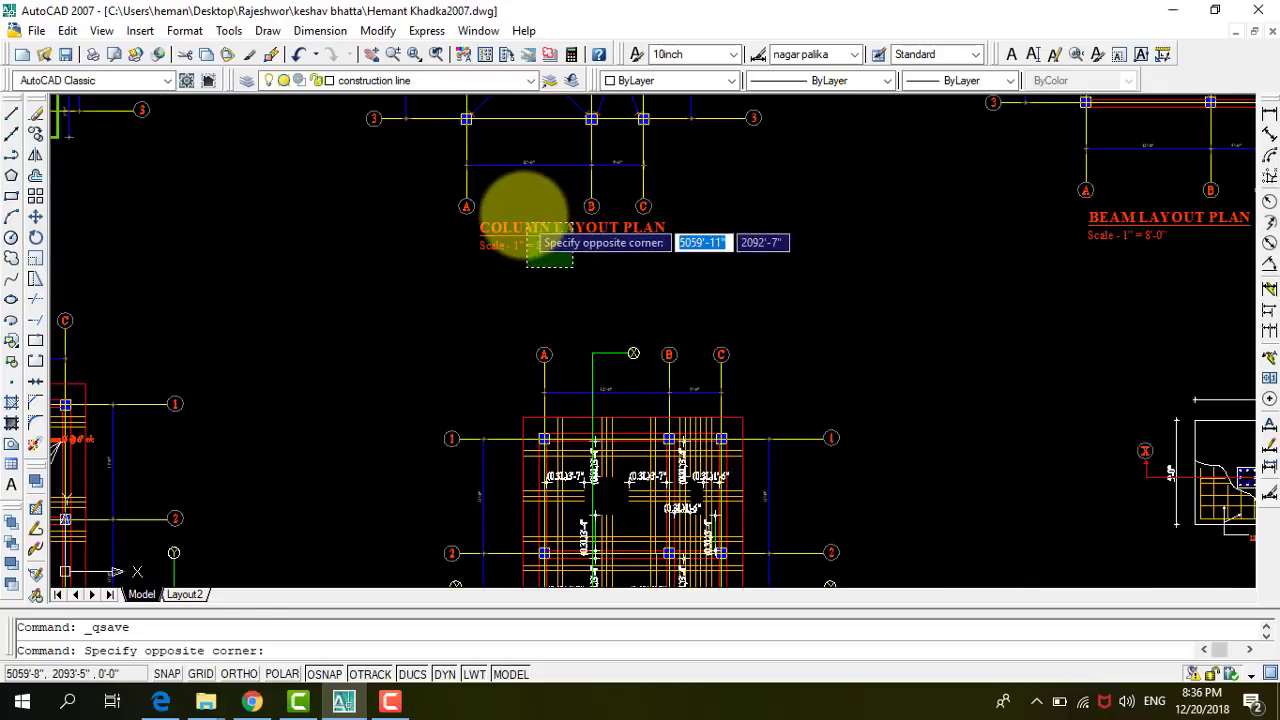
Copy the COLUMN LAYOUT PLAN title and its scale note to beneath grid bubbles A–D.
click(108, 155)
click(35, 135)
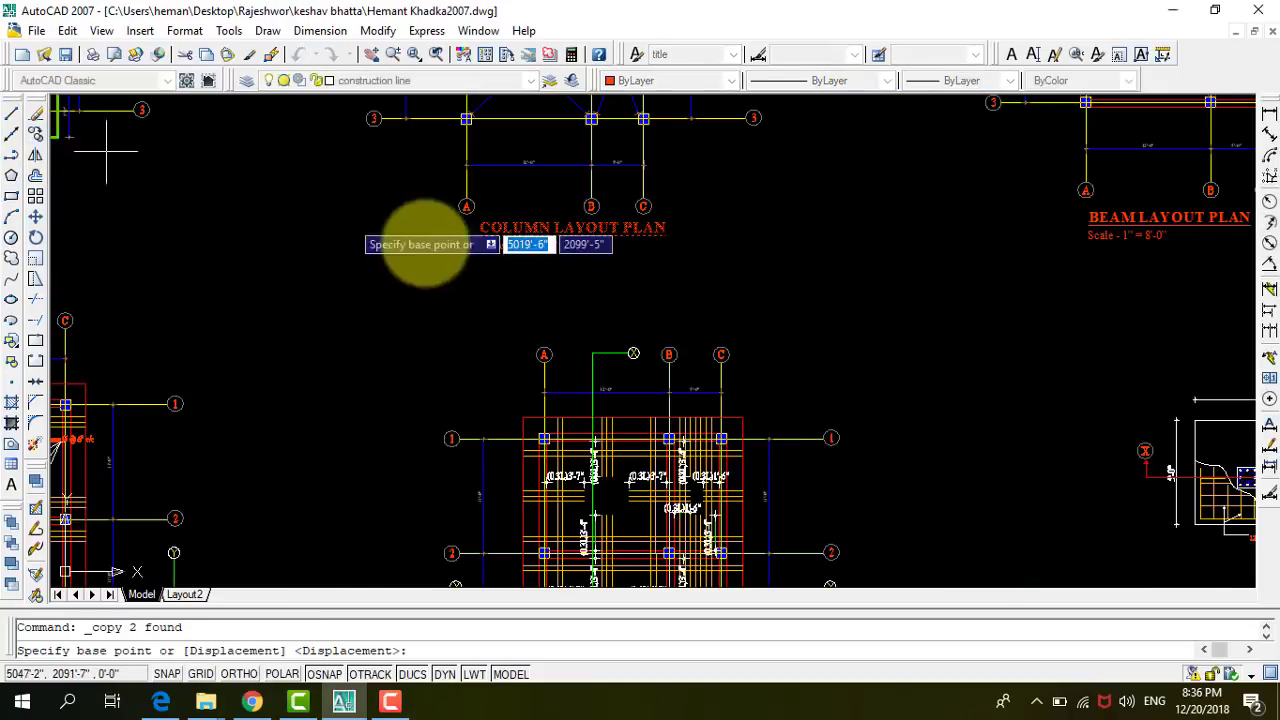
click(510, 270)
scroll(170, 335, down, 2)
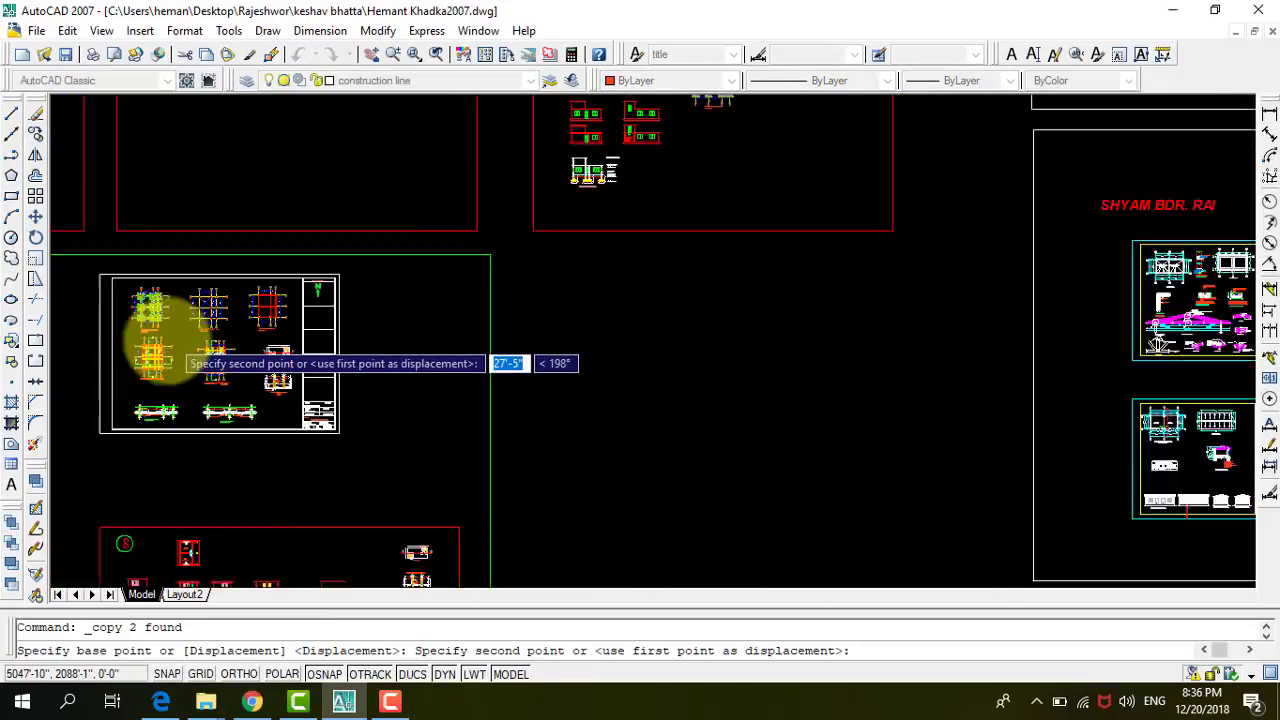
scroll(163, 340, down, 2)
scroll(160, 345, down, 2)
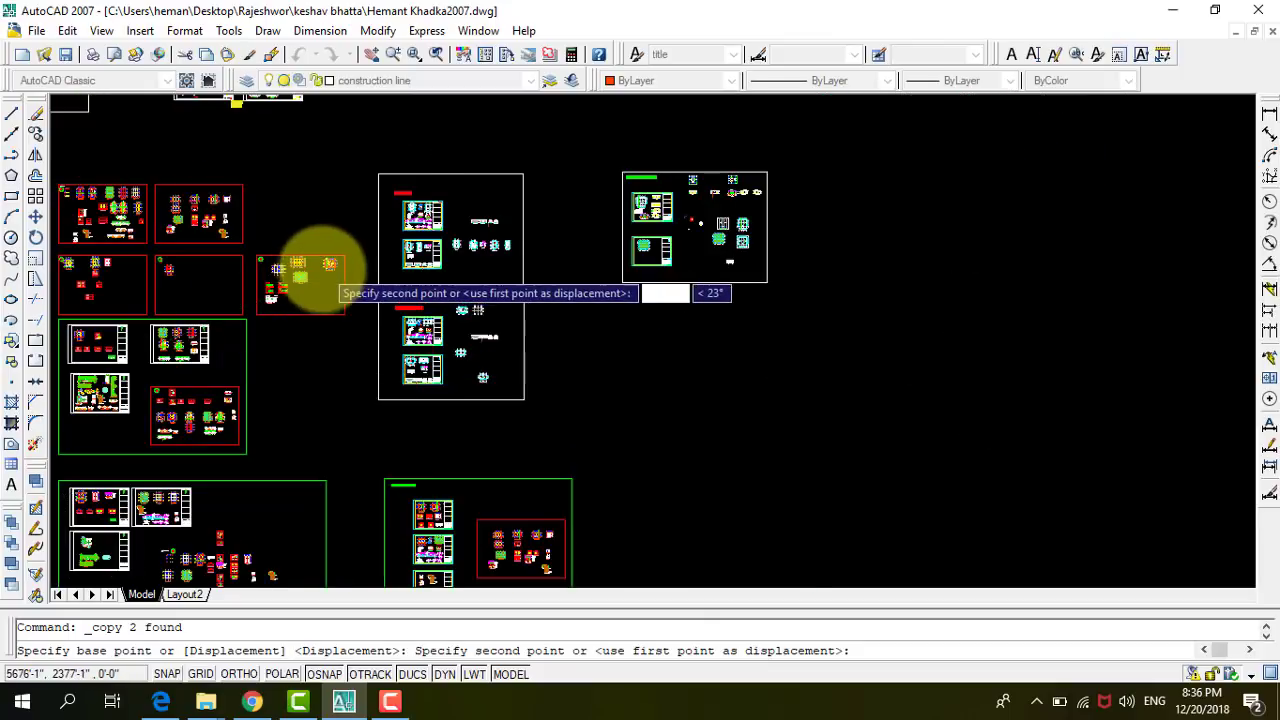
scroll(320, 280, up, 2)
scroll(205, 295, up, 3)
scroll(109, 286, up, 3)
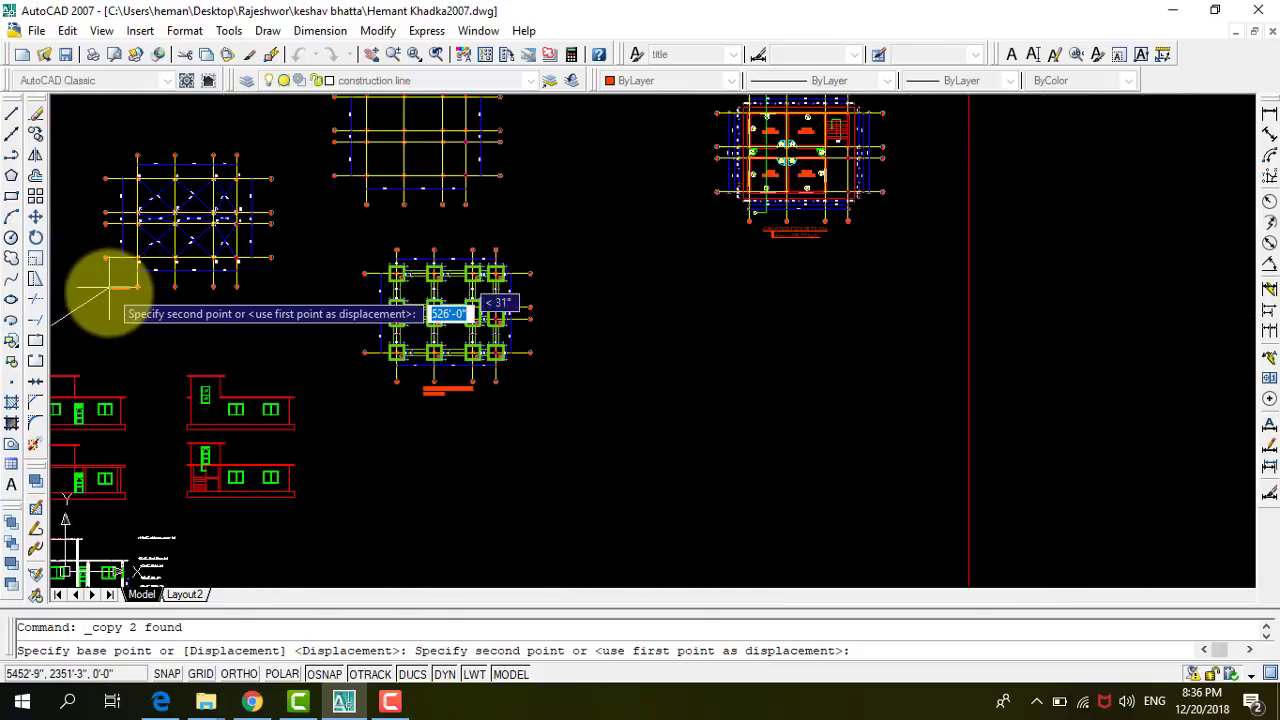
scroll(129, 320, up, 3)
click(273, 313)
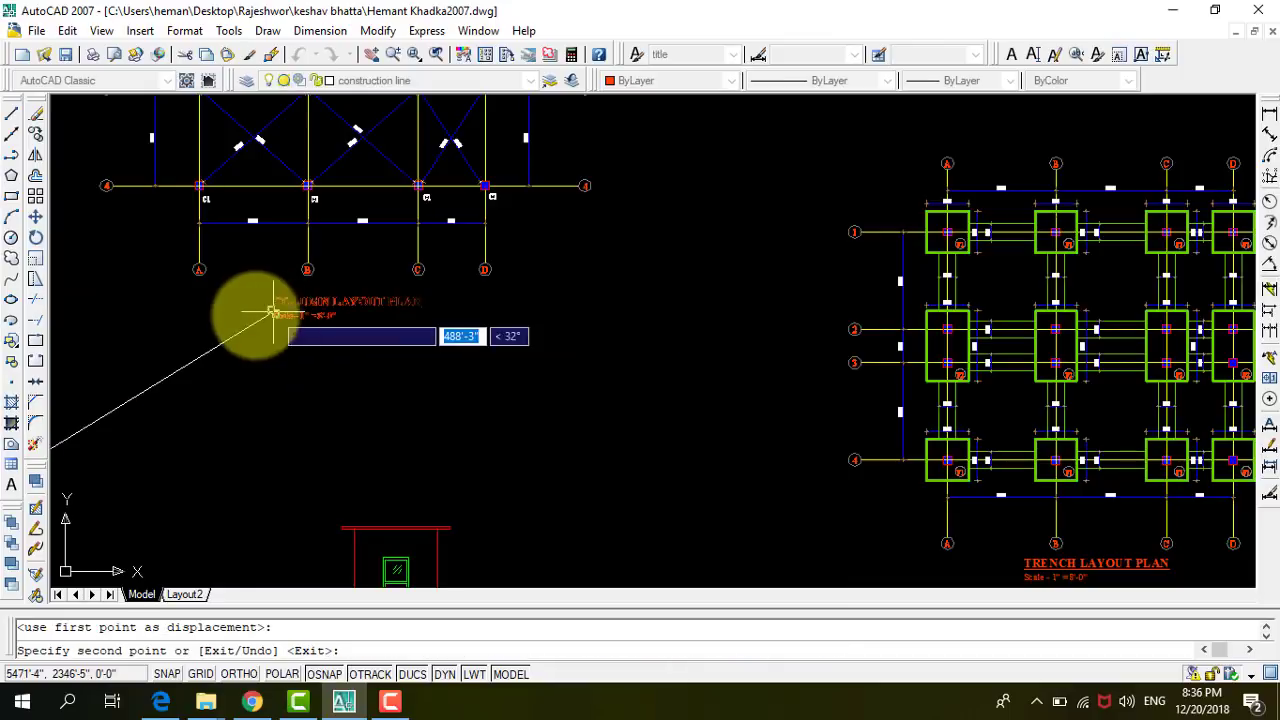
key(Escape)
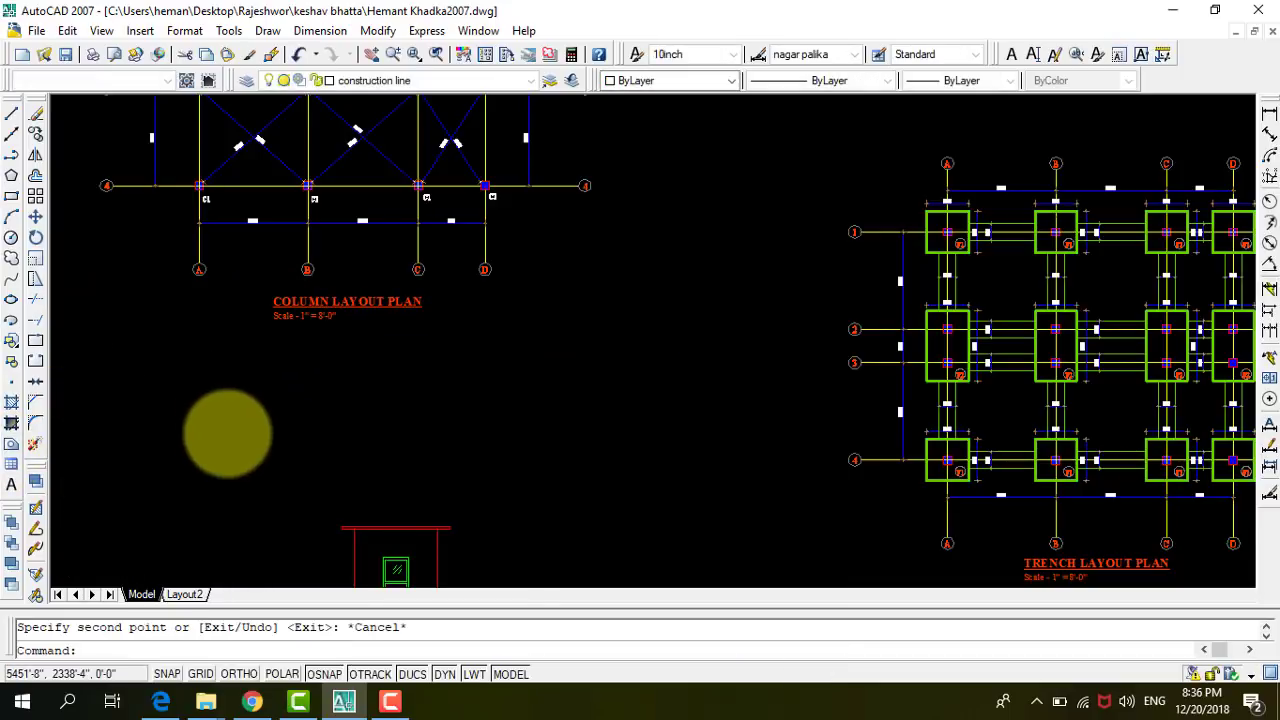
Copy the top-middle bare grid plan into the empty area right of the trench plan.
scroll(343, 408, down, 5)
scroll(430, 332, up, 2)
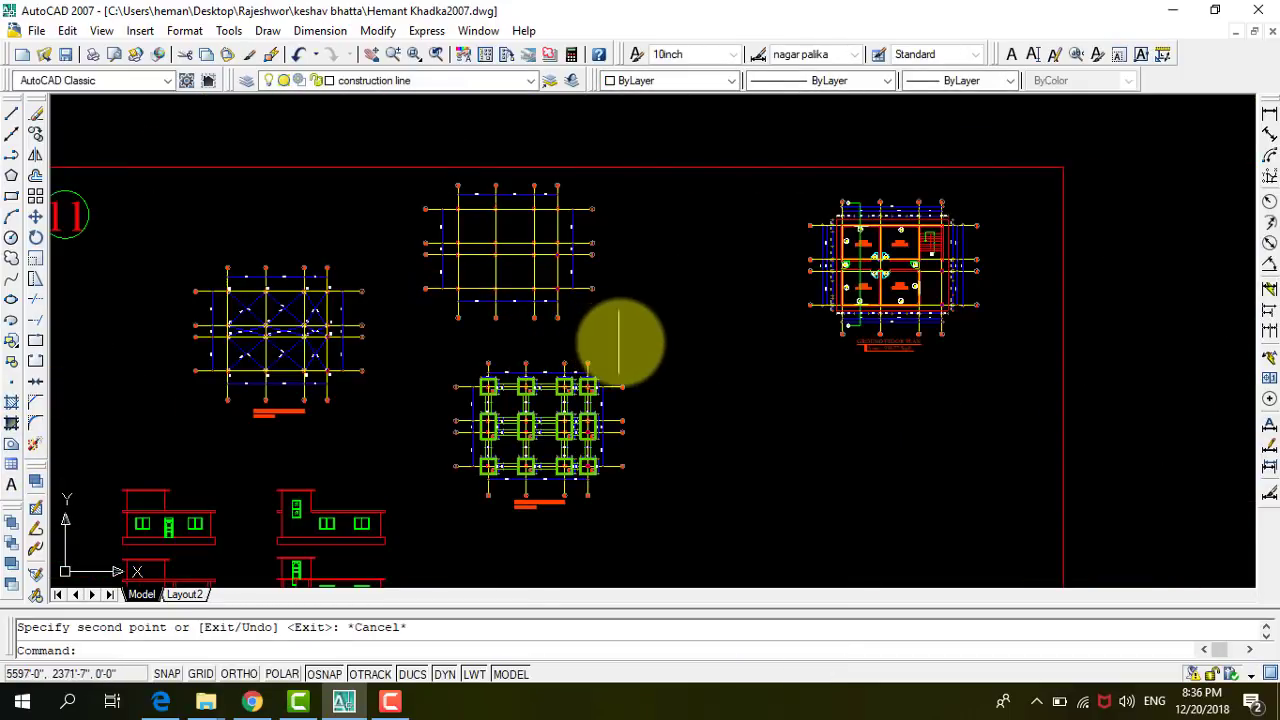
click(620, 341)
click(405, 175)
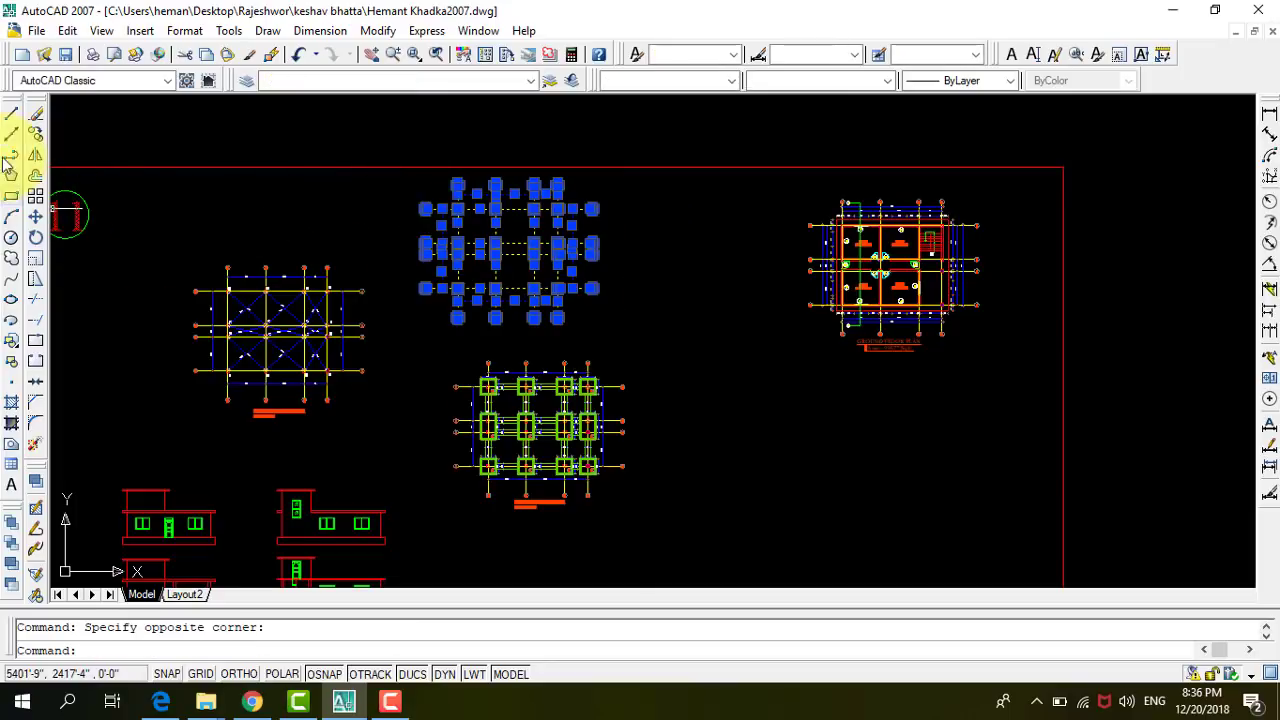
click(35, 137)
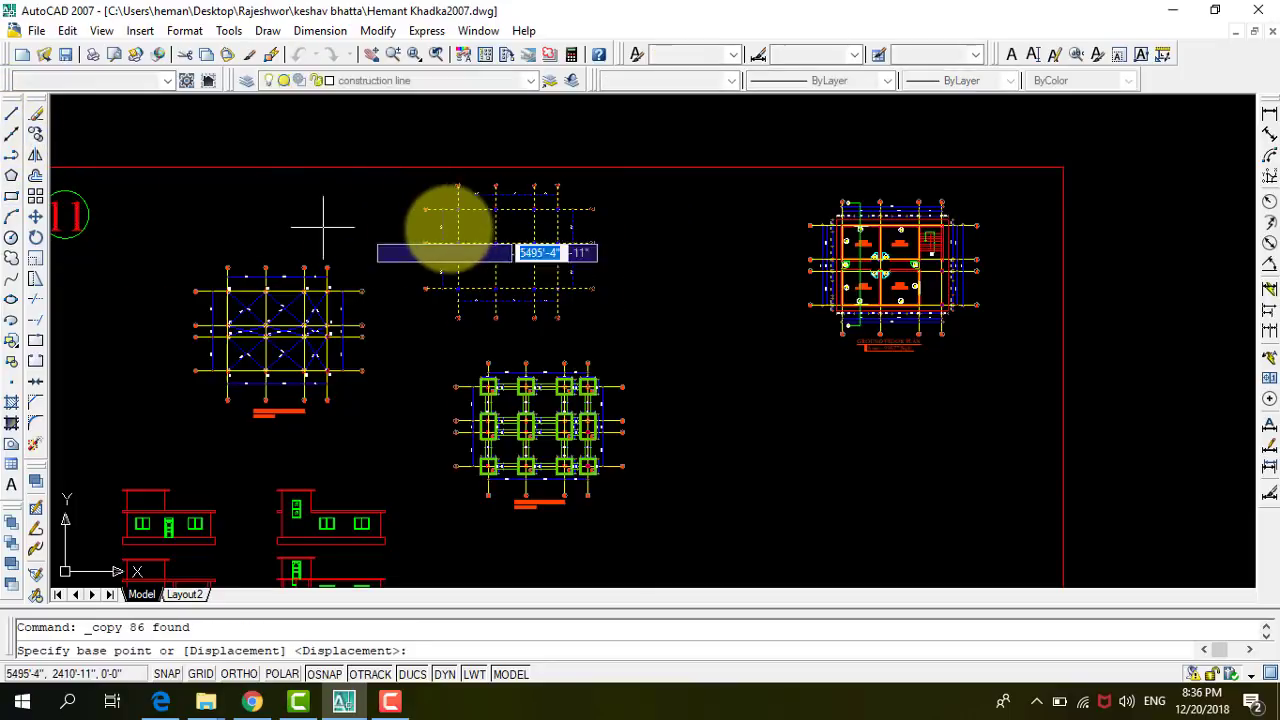
click(445, 190)
scroll(340, 250, down, 2)
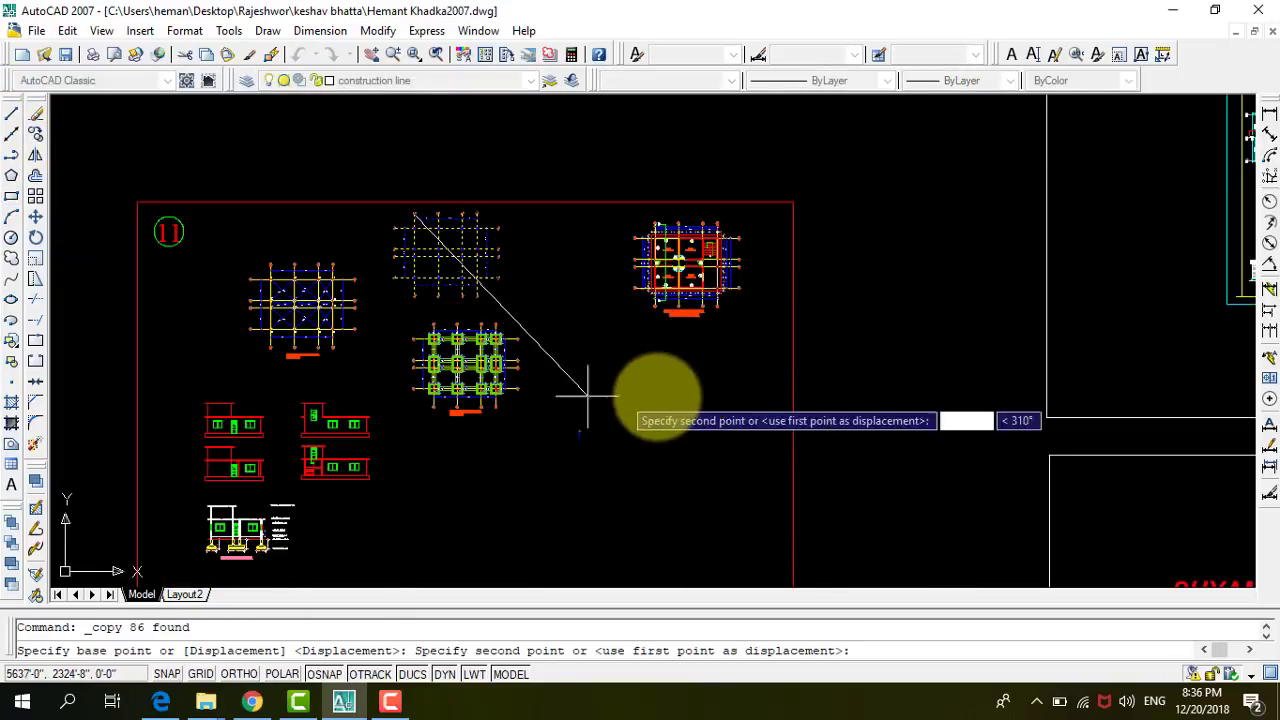
click(618, 372)
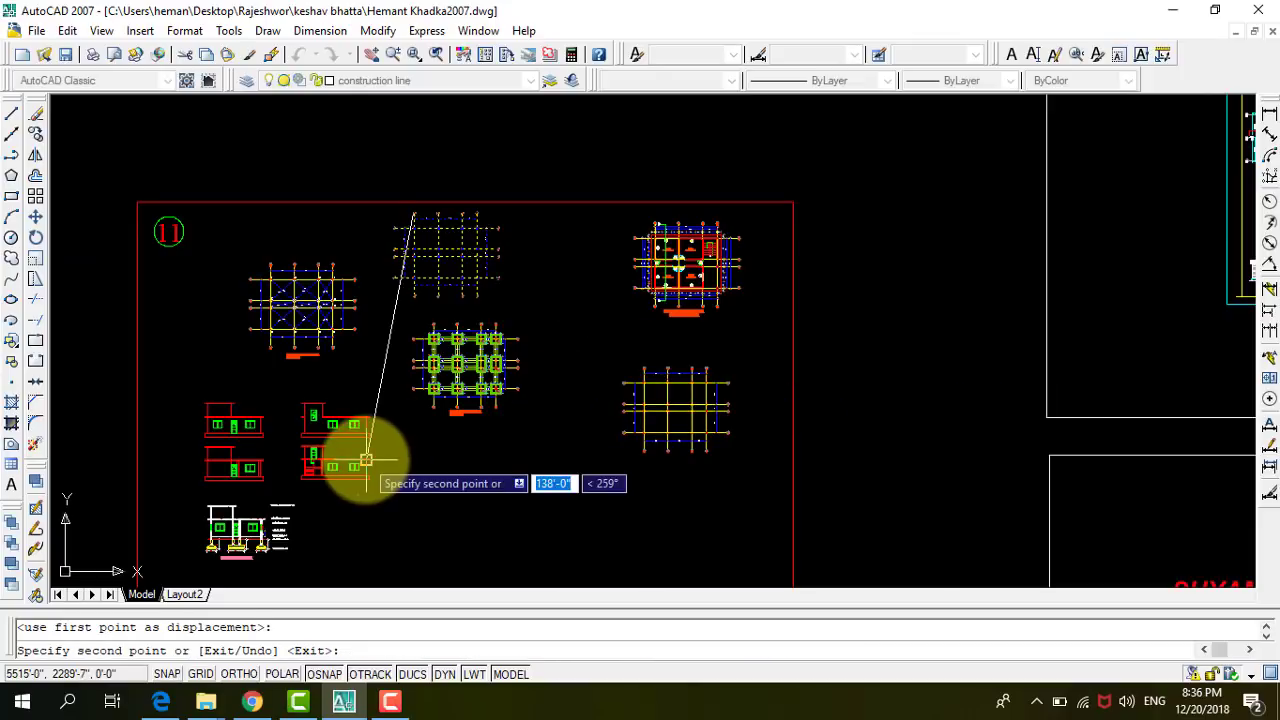
scroll(614, 374, up, 2)
scroll(594, 369, down, 1)
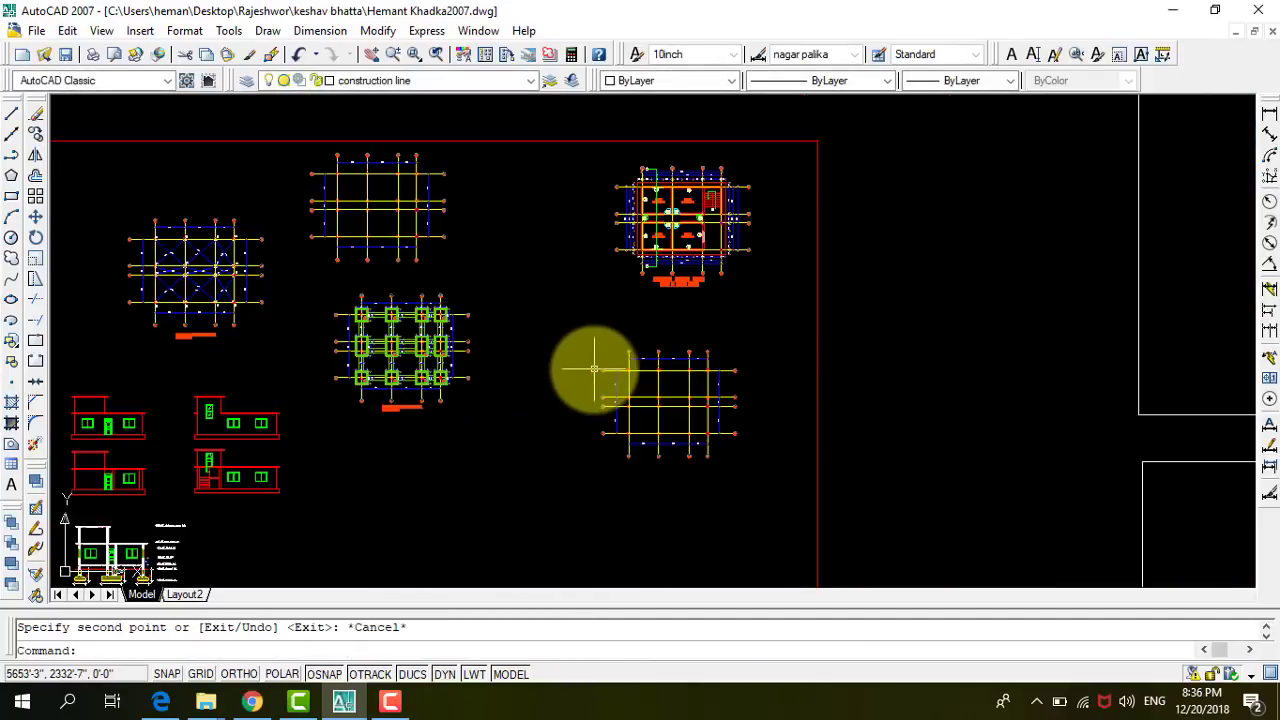
Start a rectangle at a corner on grid line 1, then cancel it without drawing anything.
scroll(605, 372, up, 5)
scroll(620, 375, up, 2)
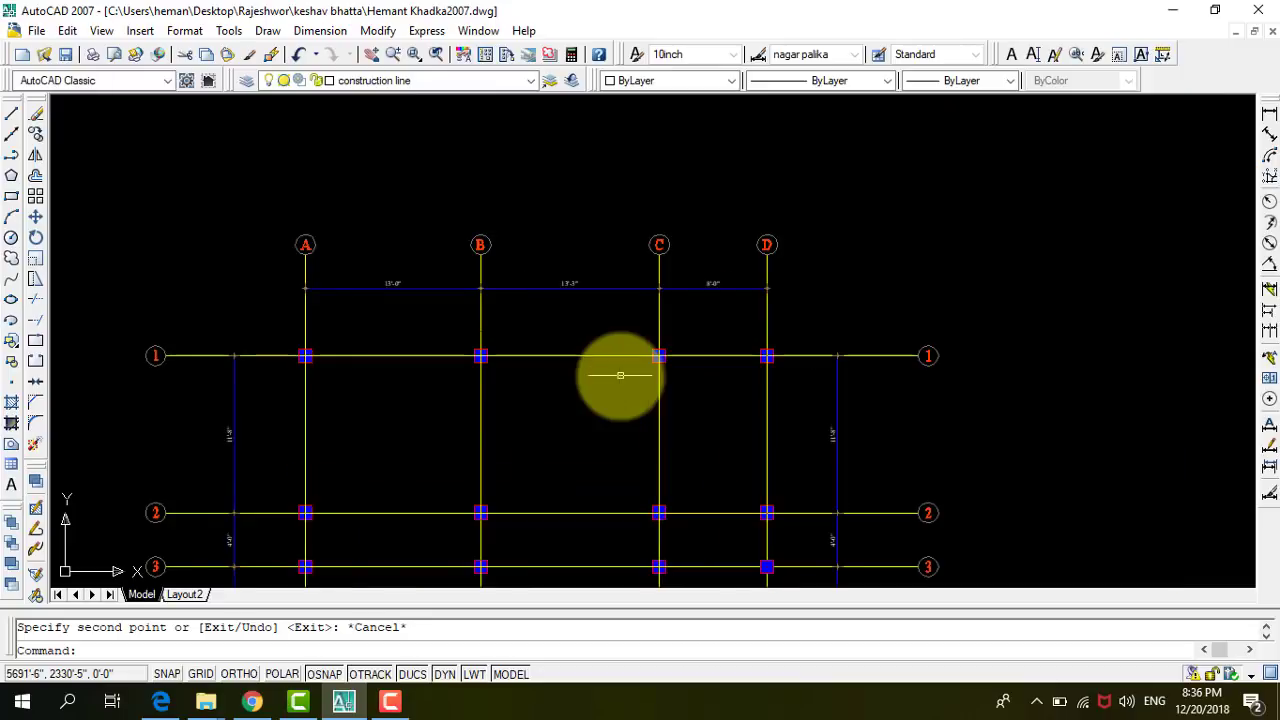
scroll(625, 322, down, 1)
scroll(671, 291, down, 1)
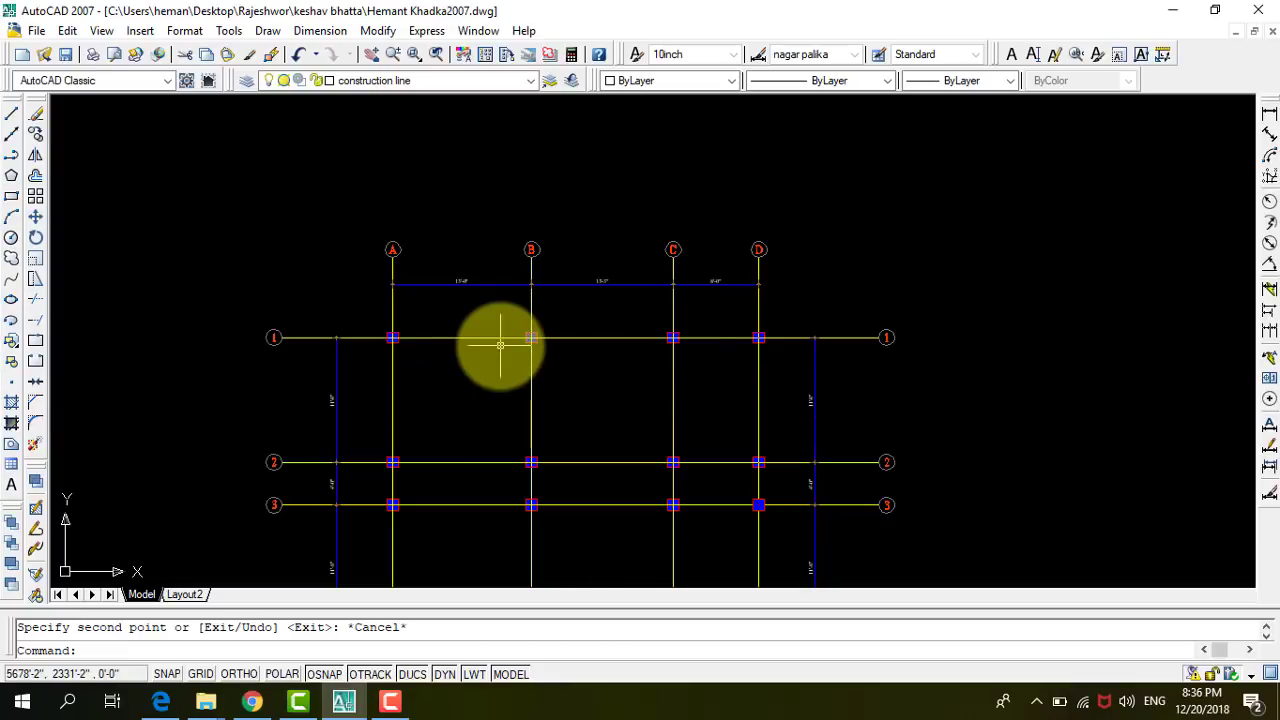
scroll(714, 314, down, 4)
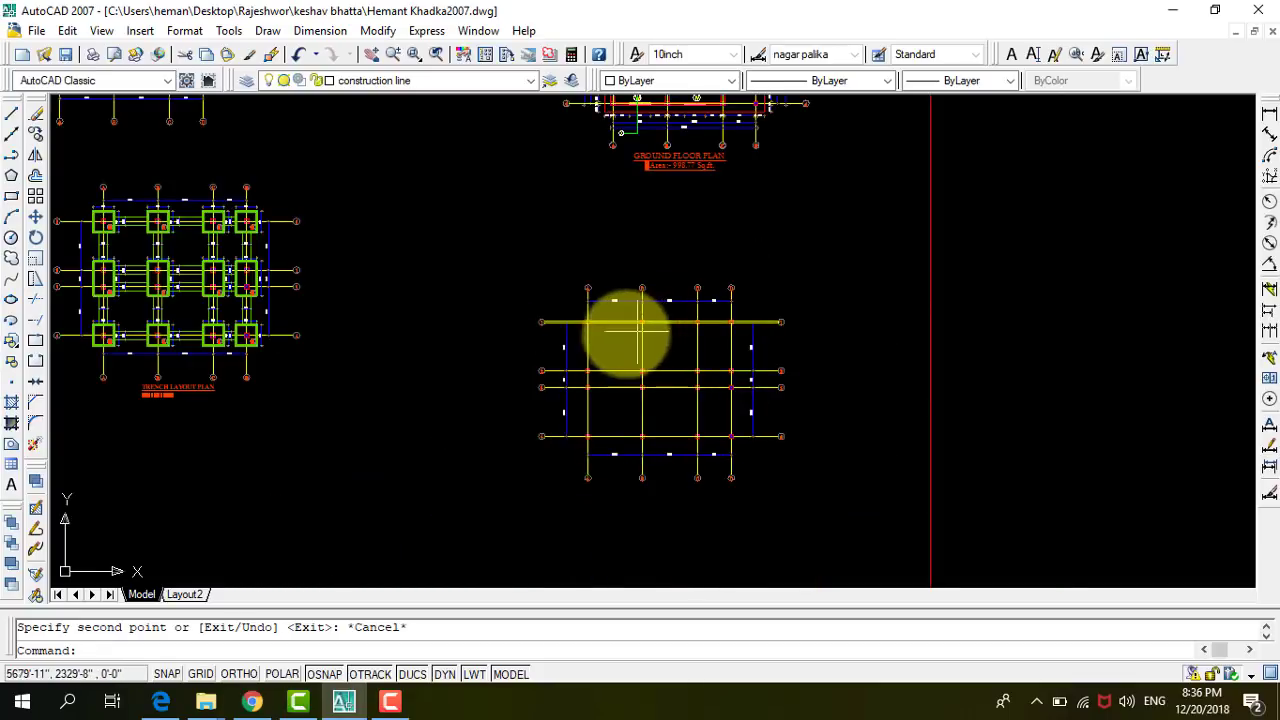
scroll(596, 322, up, 4)
scroll(466, 380, down, 4)
scroll(571, 129, up, 4)
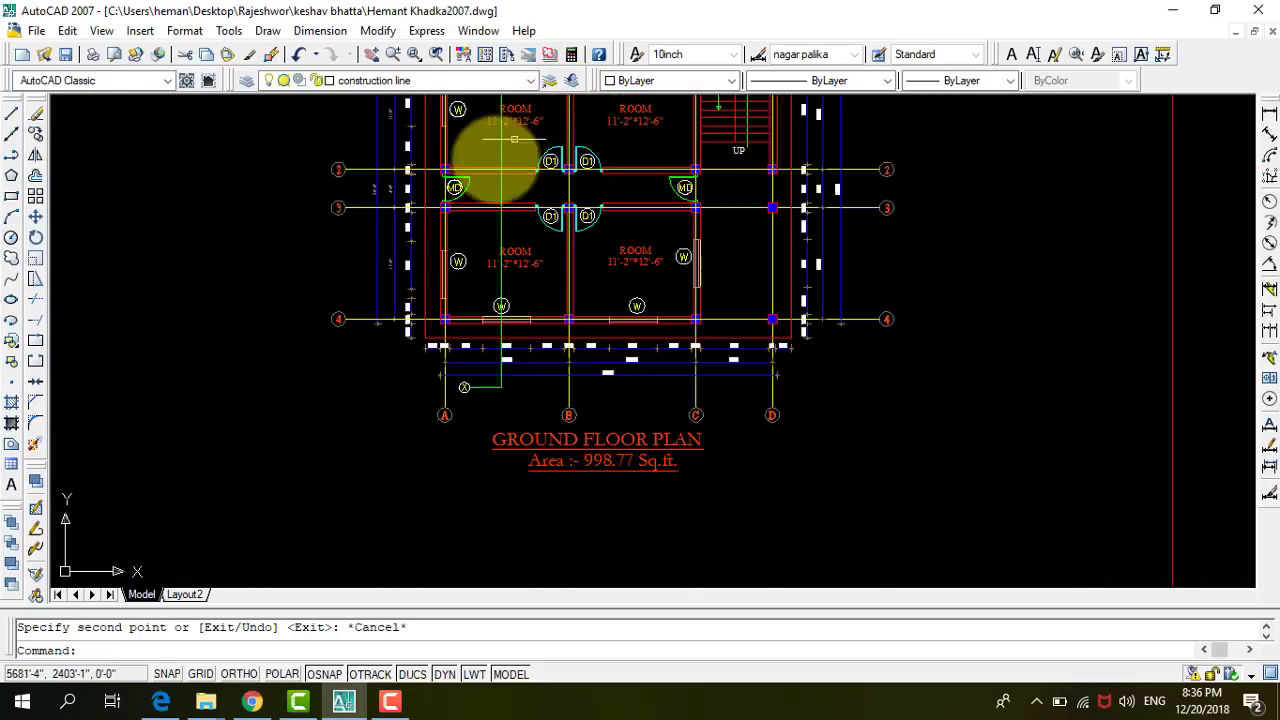
scroll(470, 175, down, 2)
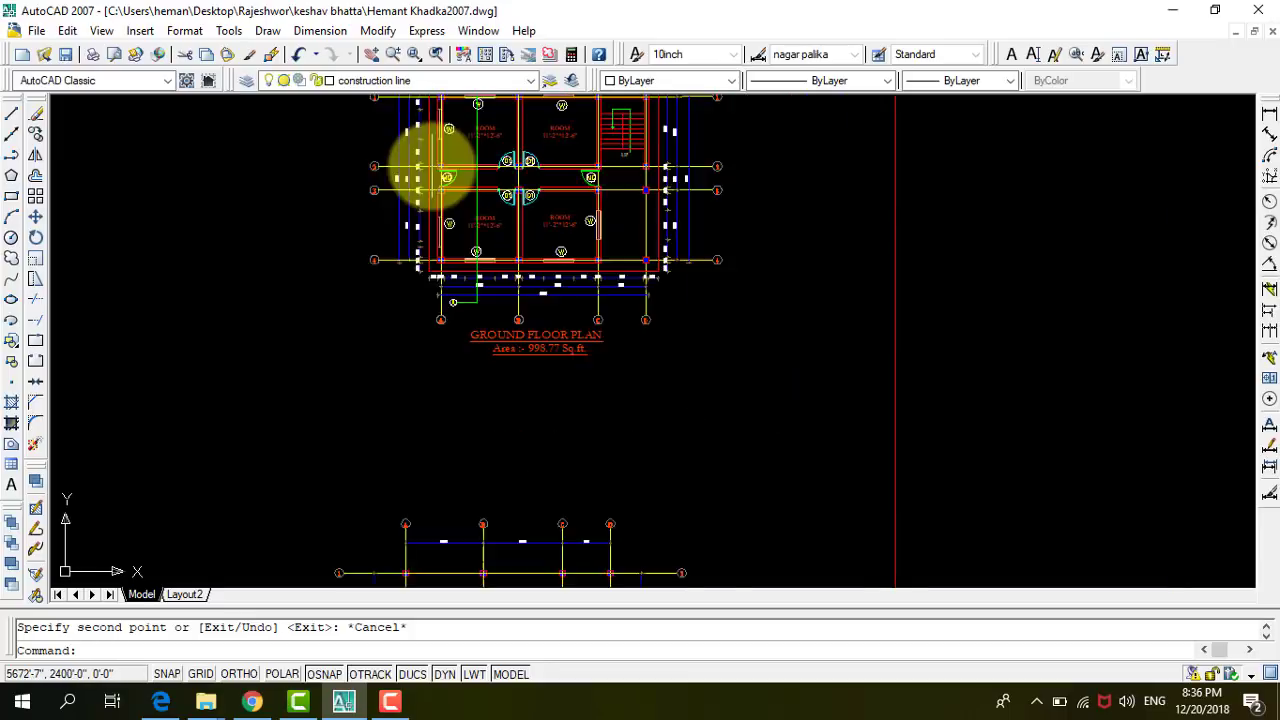
scroll(428, 157, down, 2)
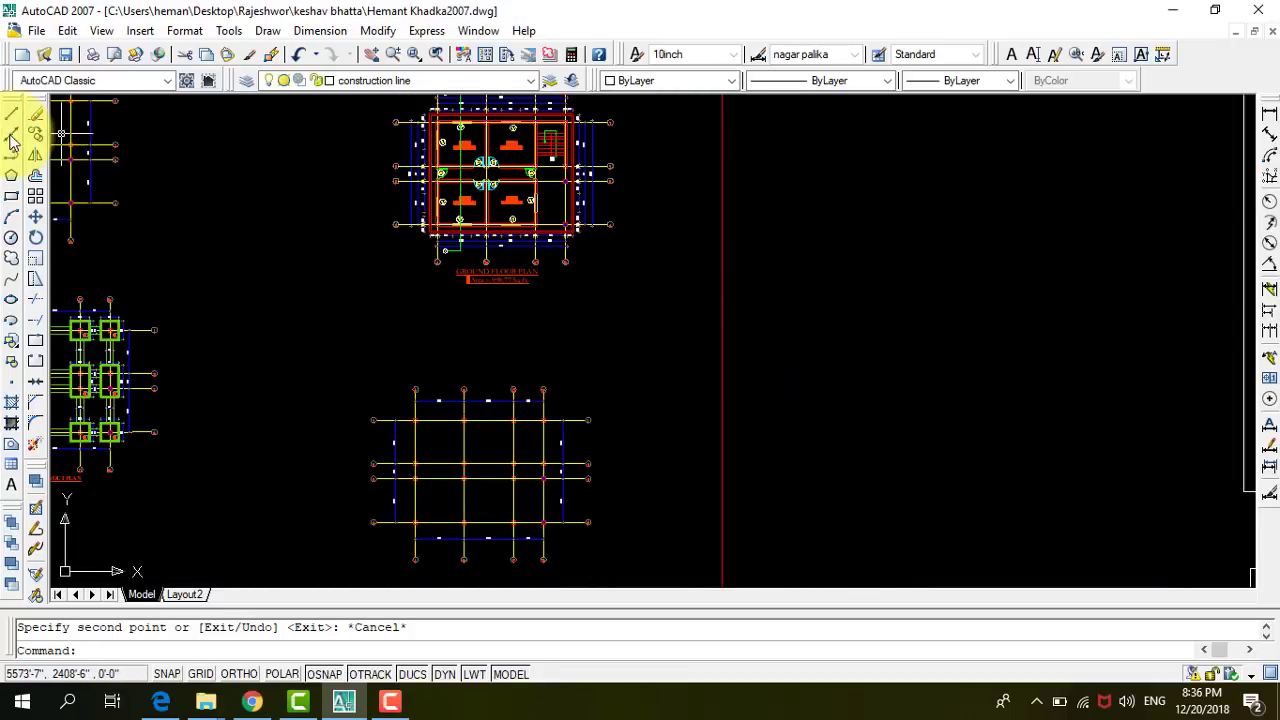
click(11, 197)
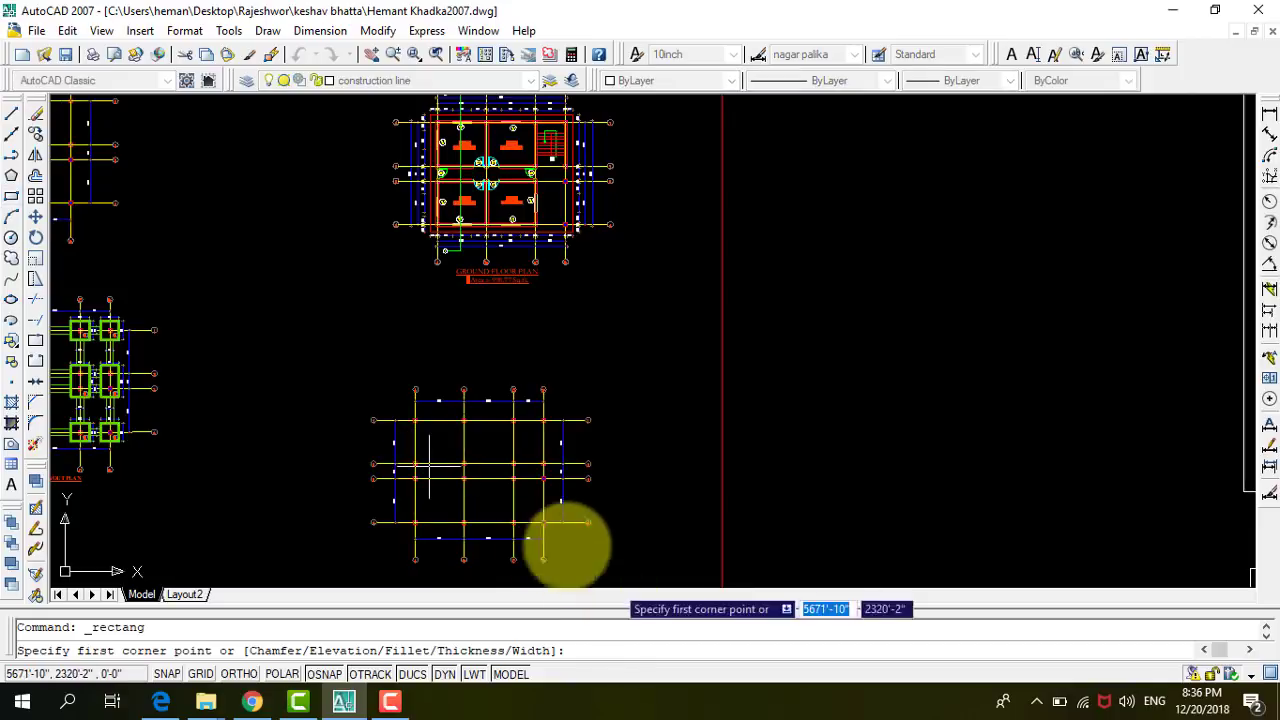
scroll(393, 420, up, 1)
scroll(385, 420, up, 3)
scroll(395, 400, up, 2)
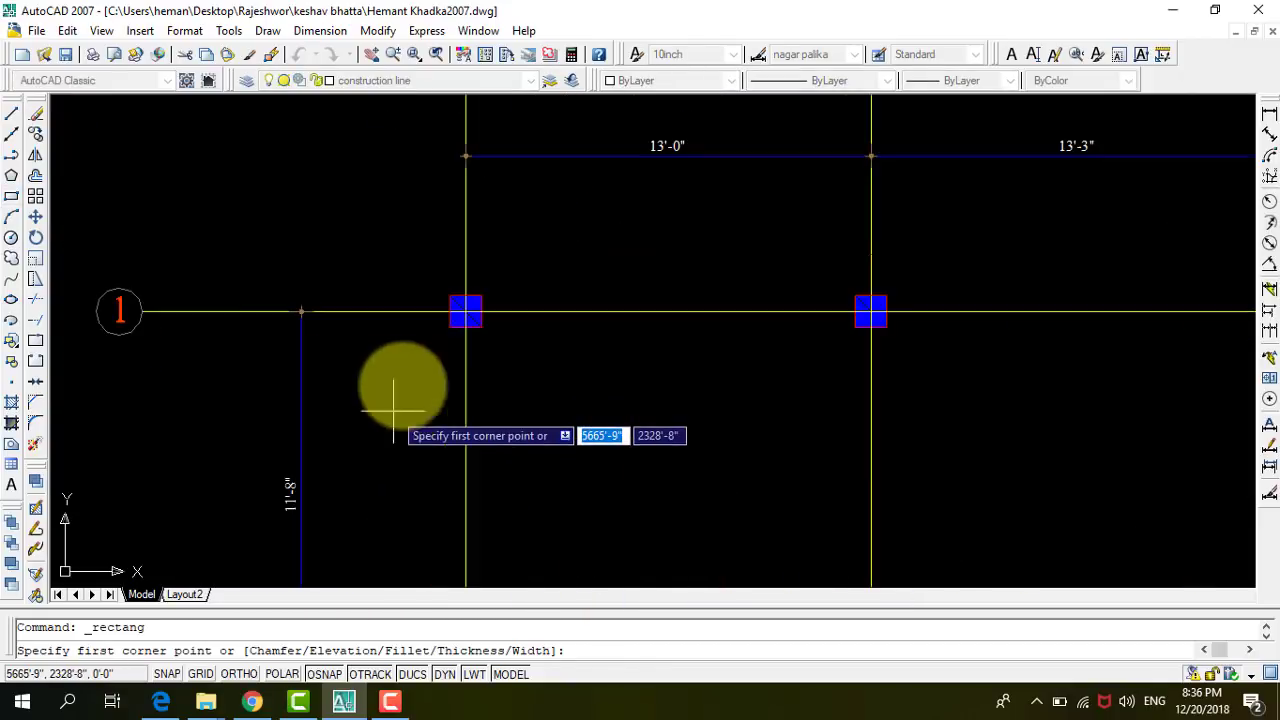
click(449, 296)
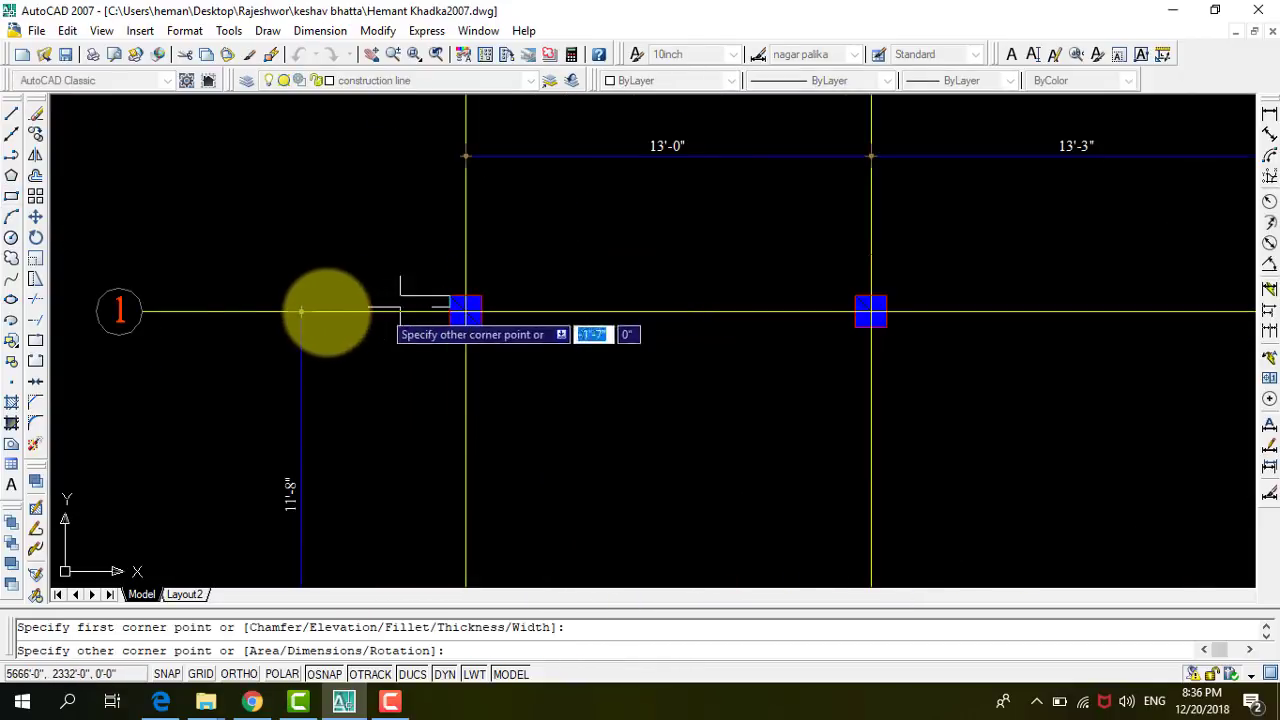
scroll(323, 309, down, 4)
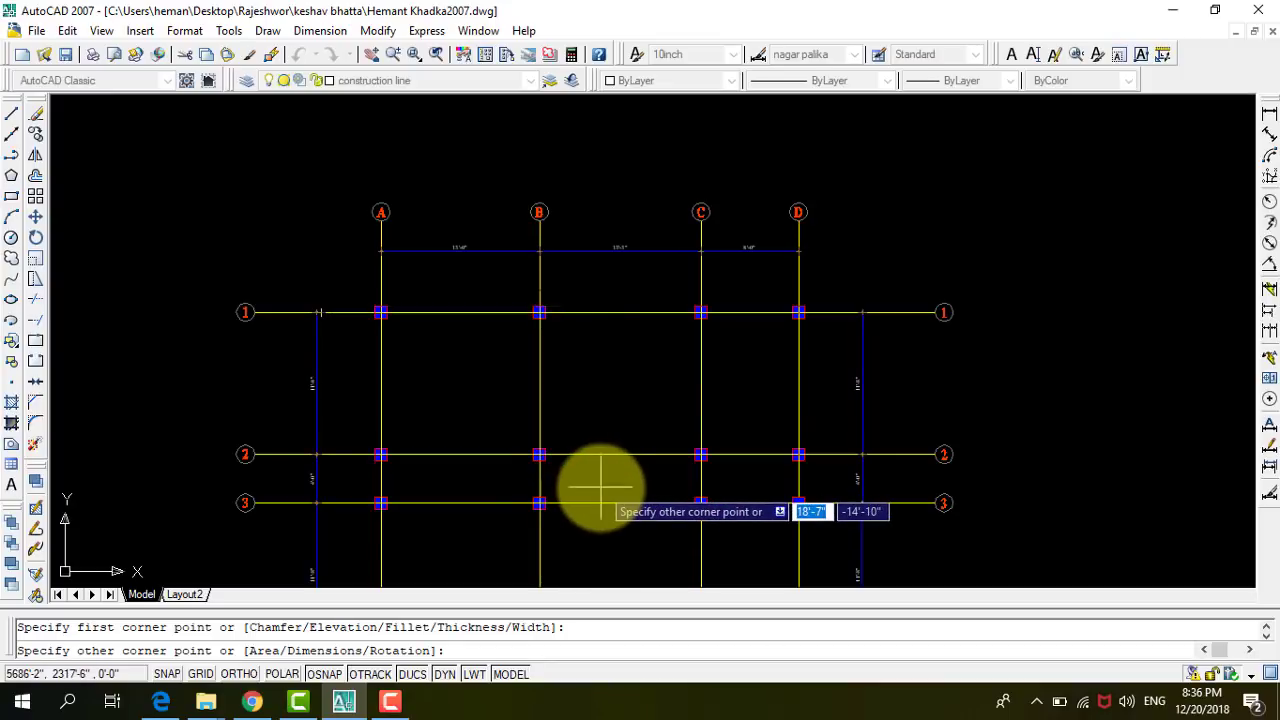
key(Escape)
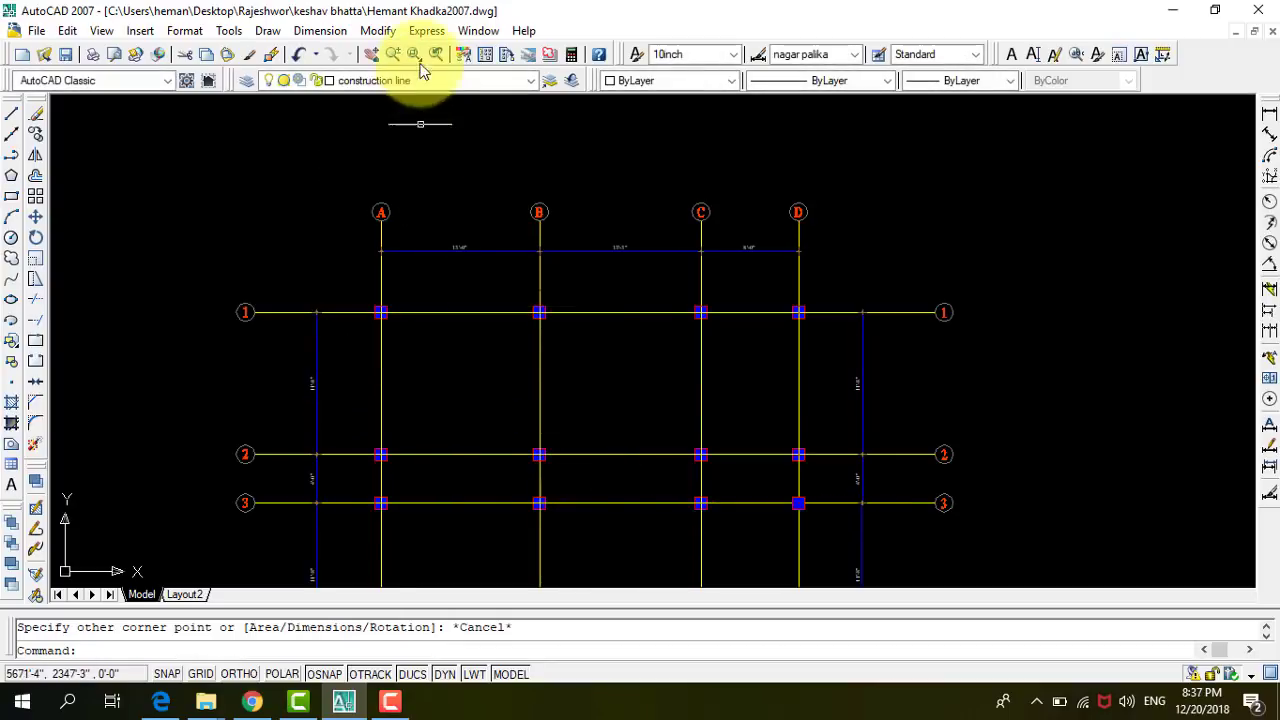
Set WALL as the current layer from the Layers toolbar dropdown.
click(409, 80)
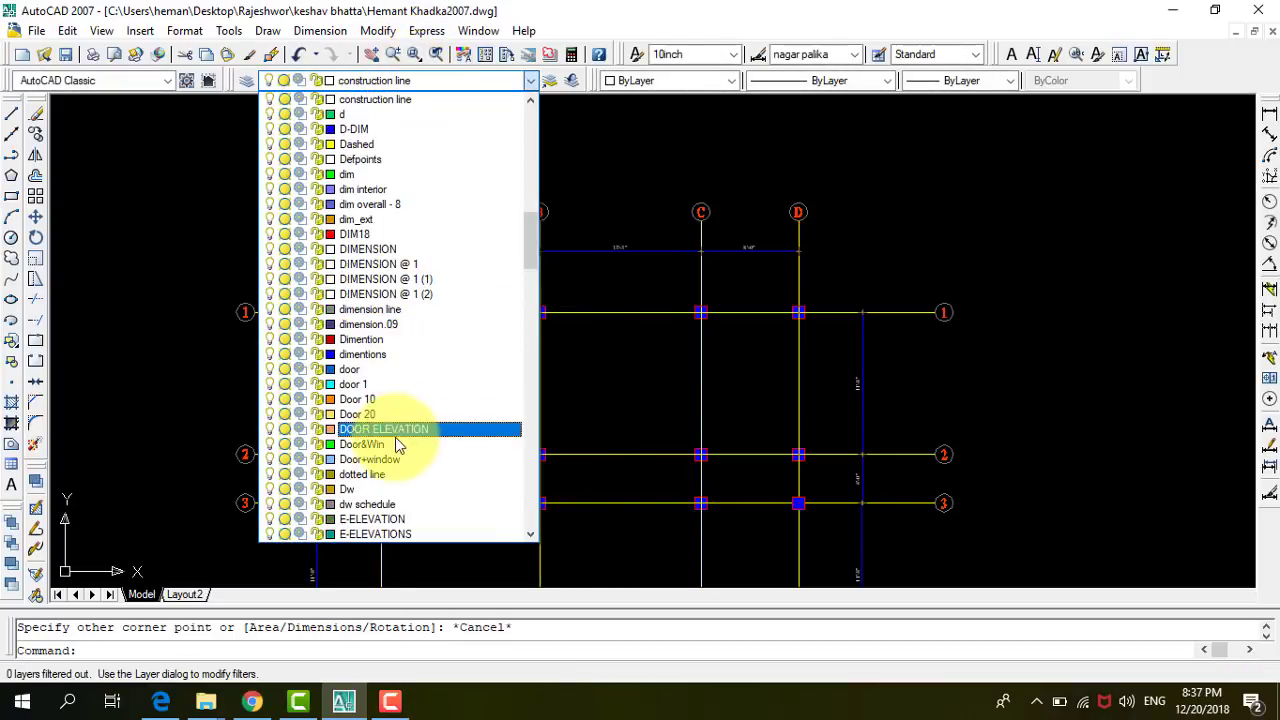
scroll(397, 444, down, 10)
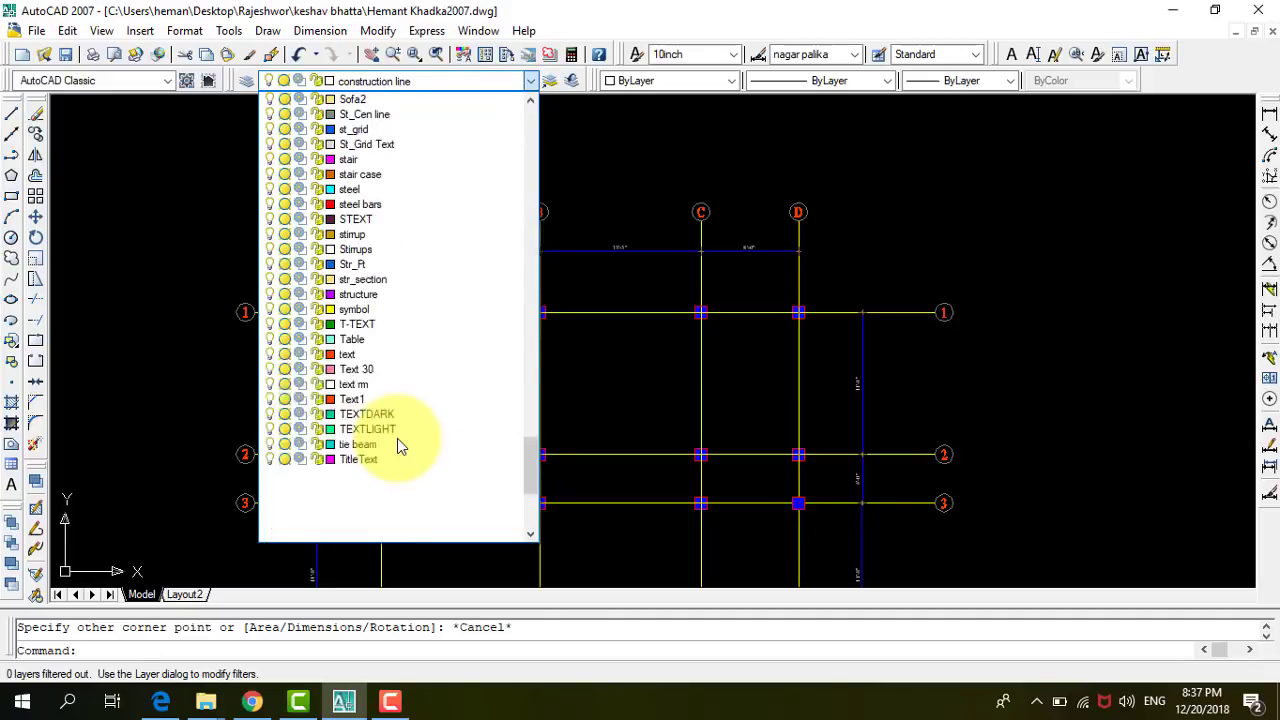
scroll(397, 444, up, 15)
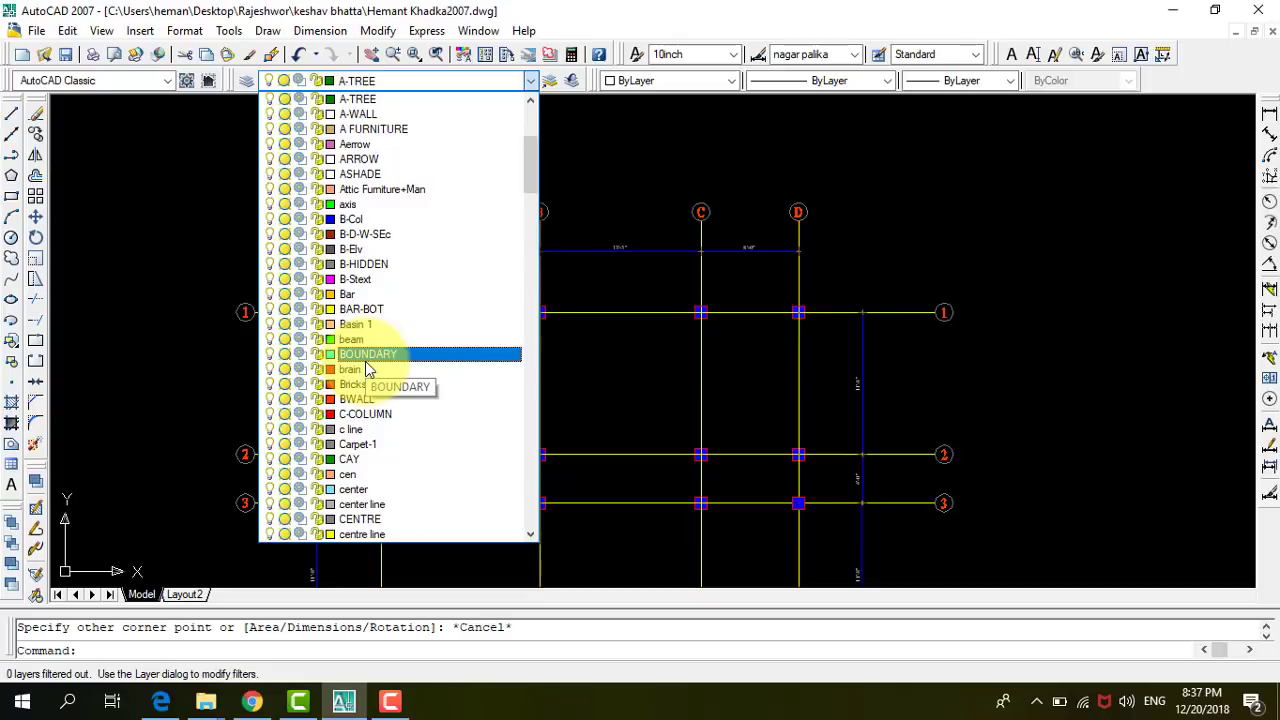
scroll(367, 370, down, 5)
scroll(374, 292, down, 5)
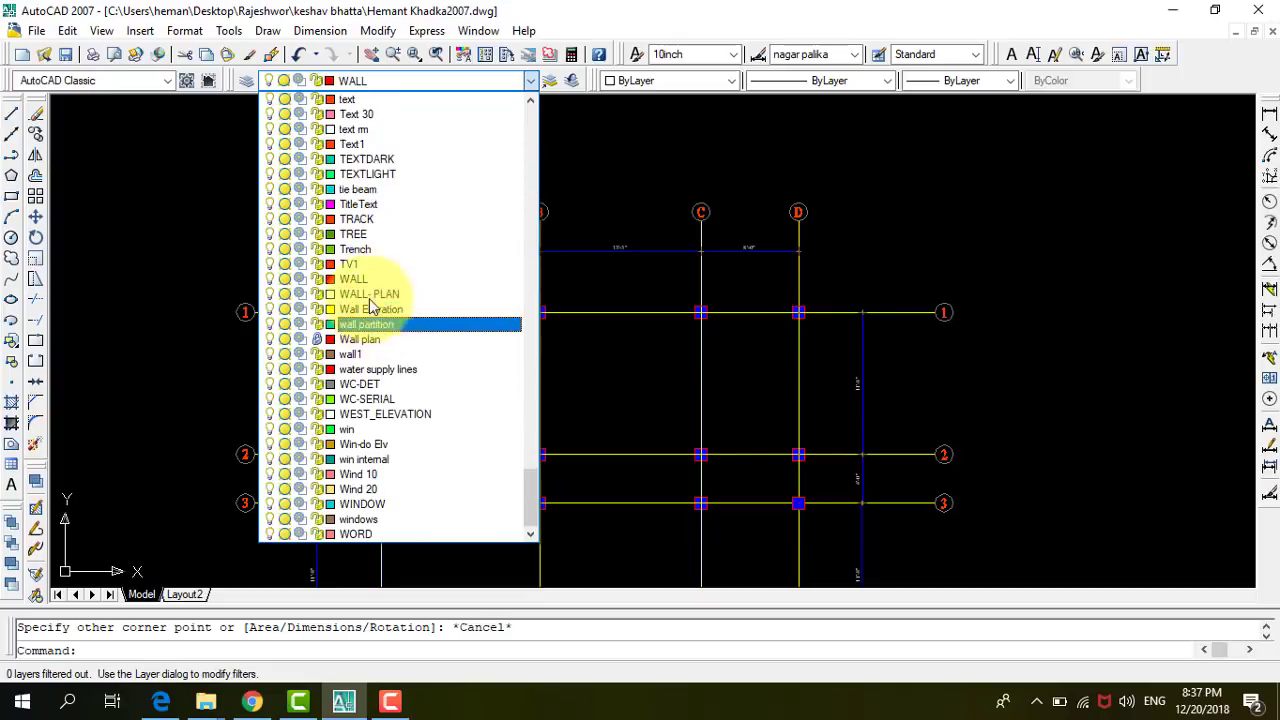
click(363, 280)
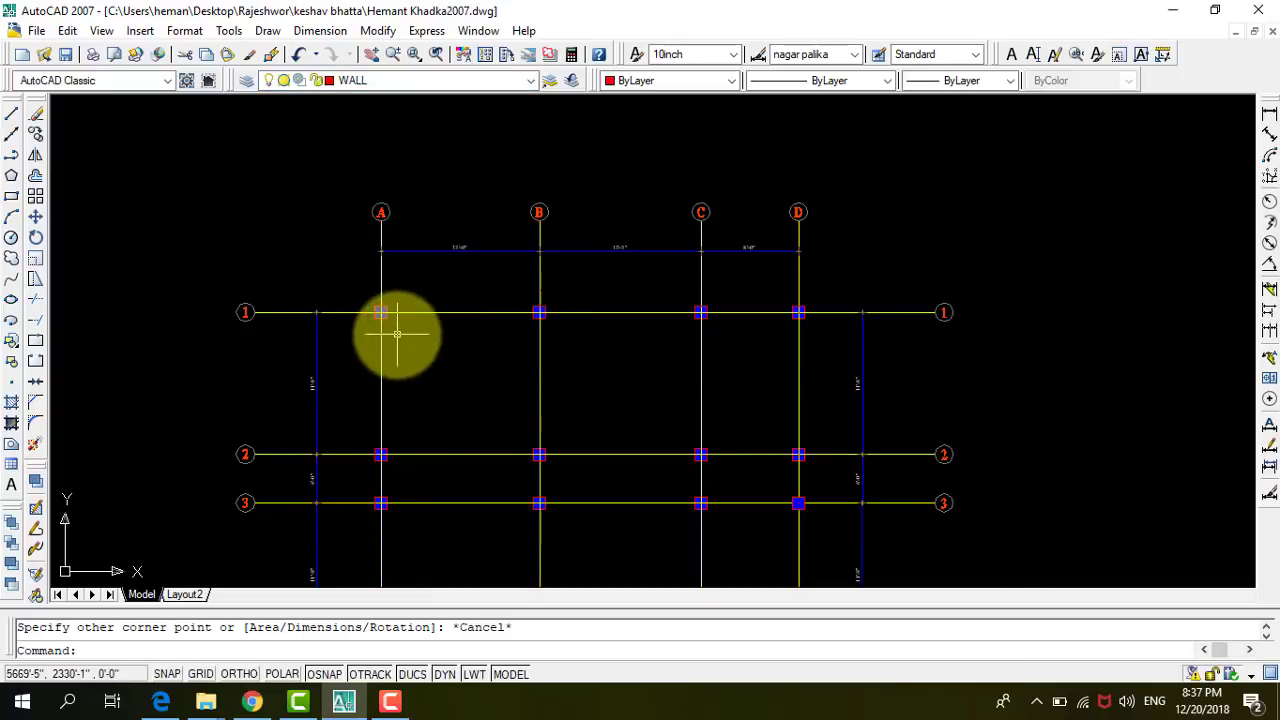
Draw the first two row-1 wall lines, from column A1 to the next column and on to column C.
click(10, 116)
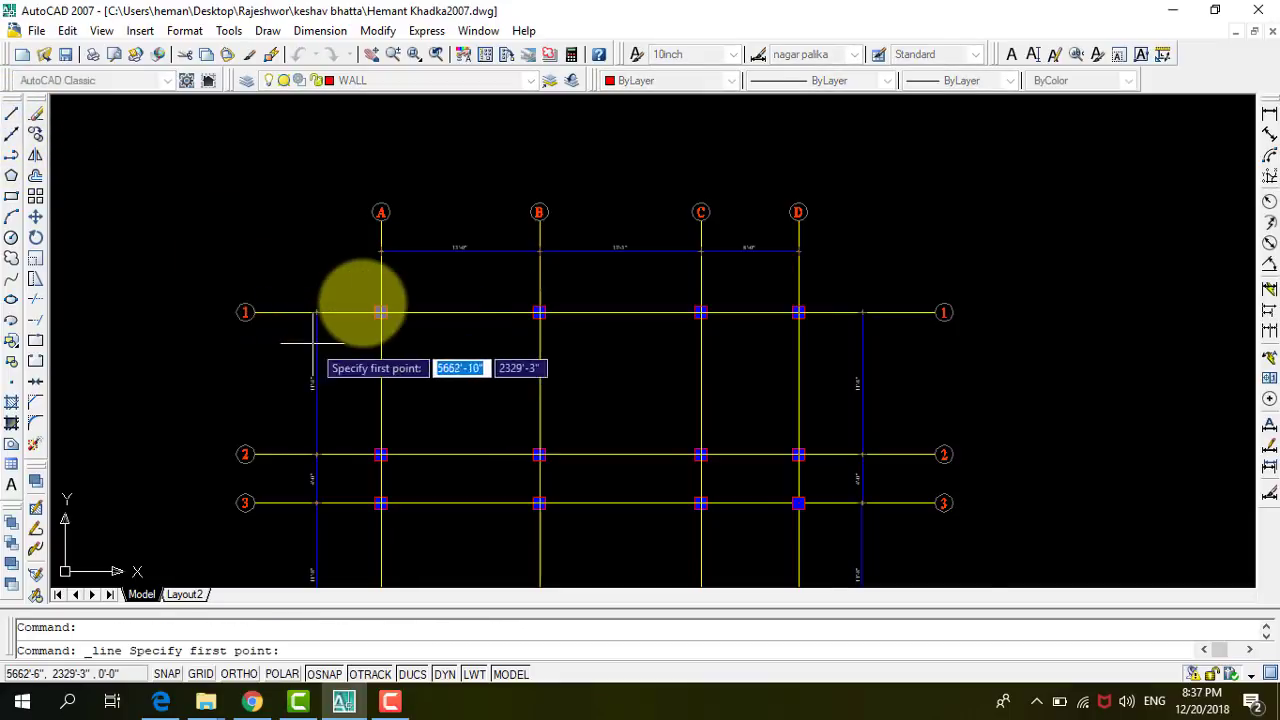
scroll(350, 300, up, 3)
scroll(390, 305, up, 3)
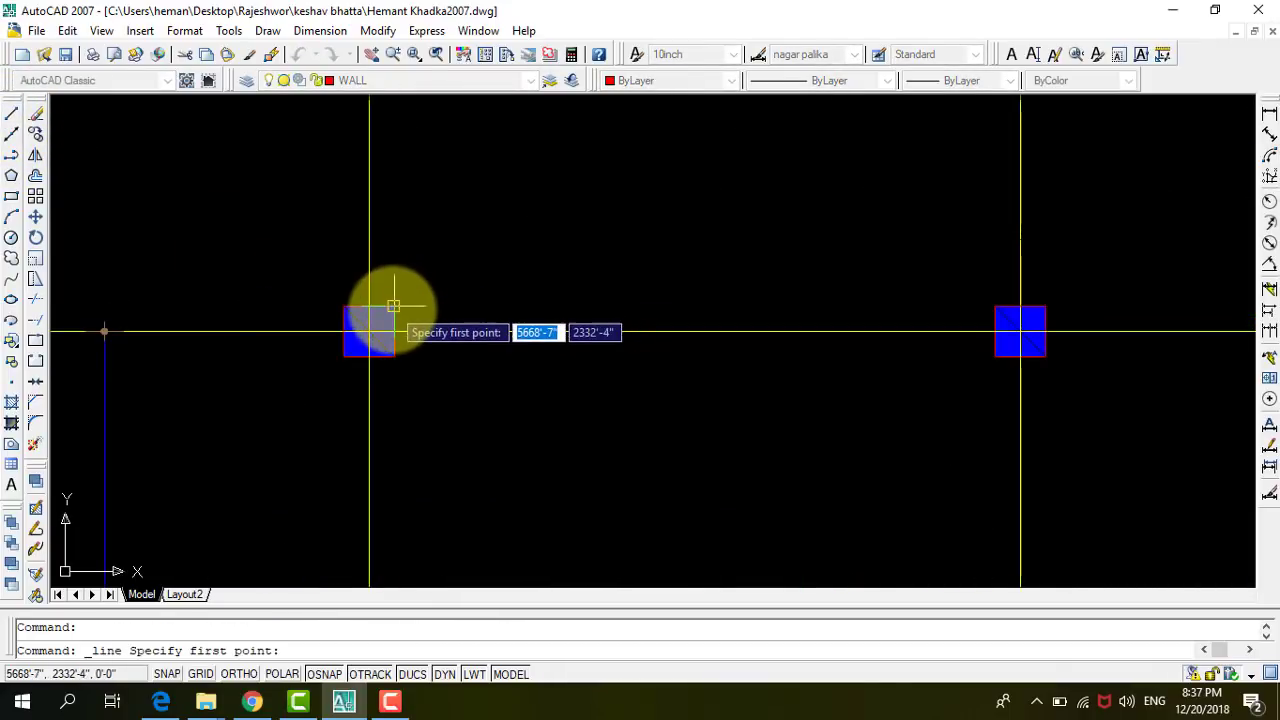
click(393, 306)
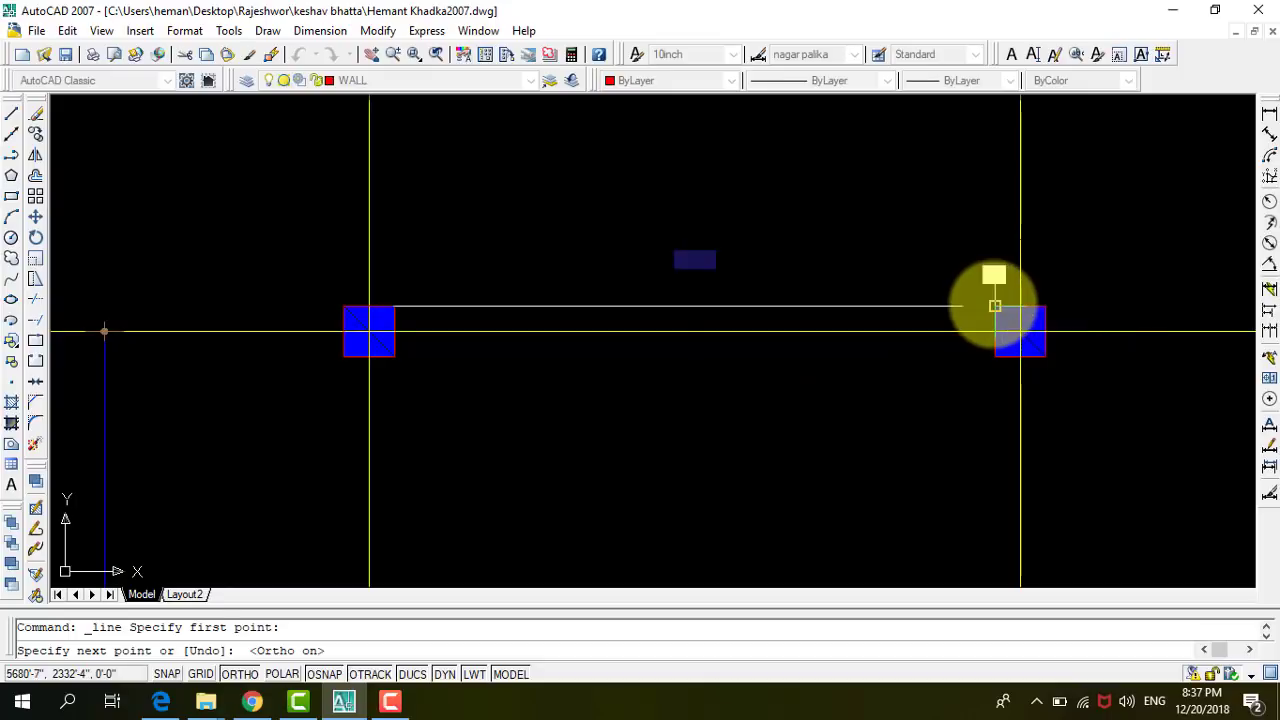
click(993, 305)
key(Return)
scroll(344, 425, down, 4)
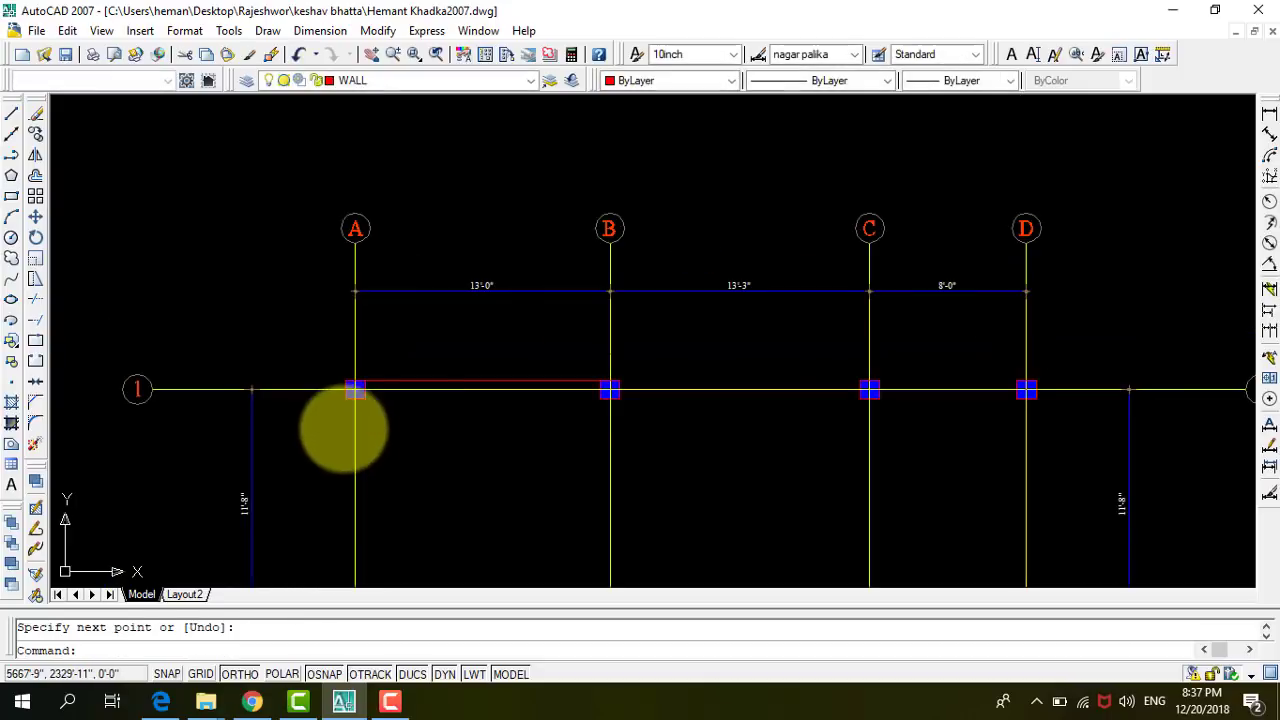
scroll(590, 395, up, 5)
key(Return)
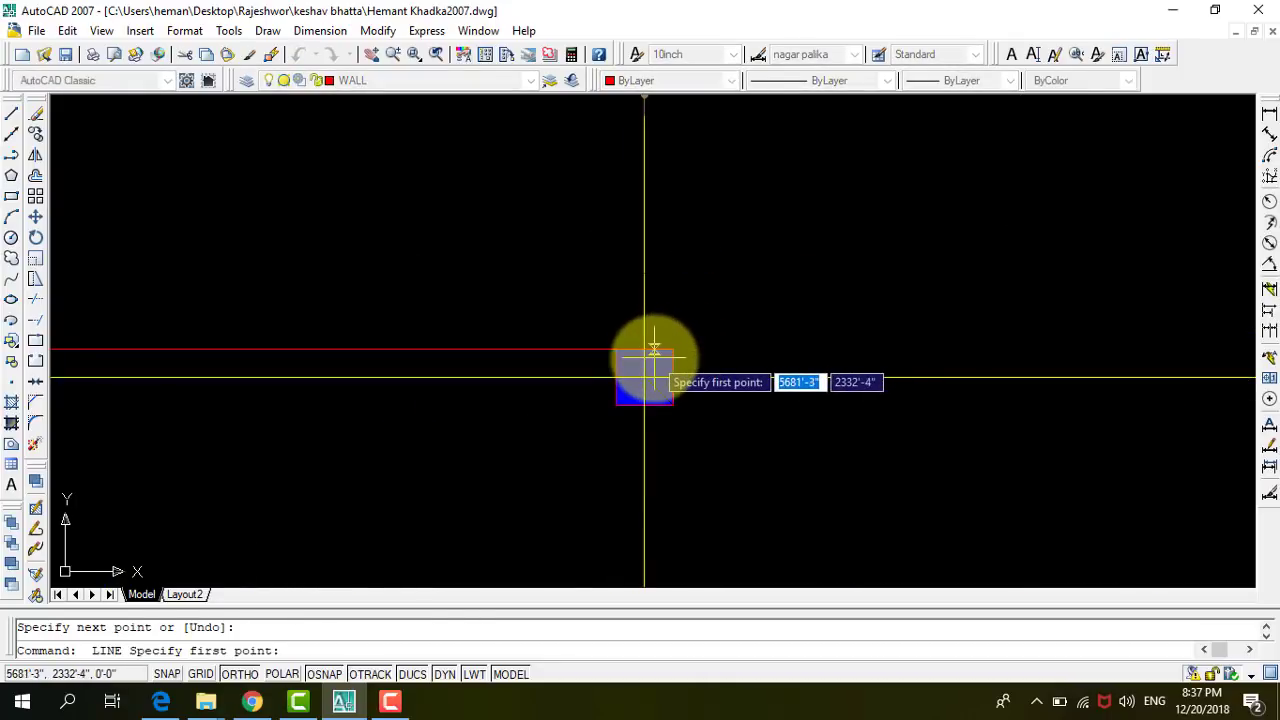
click(673, 349)
scroll(583, 409, down, 3)
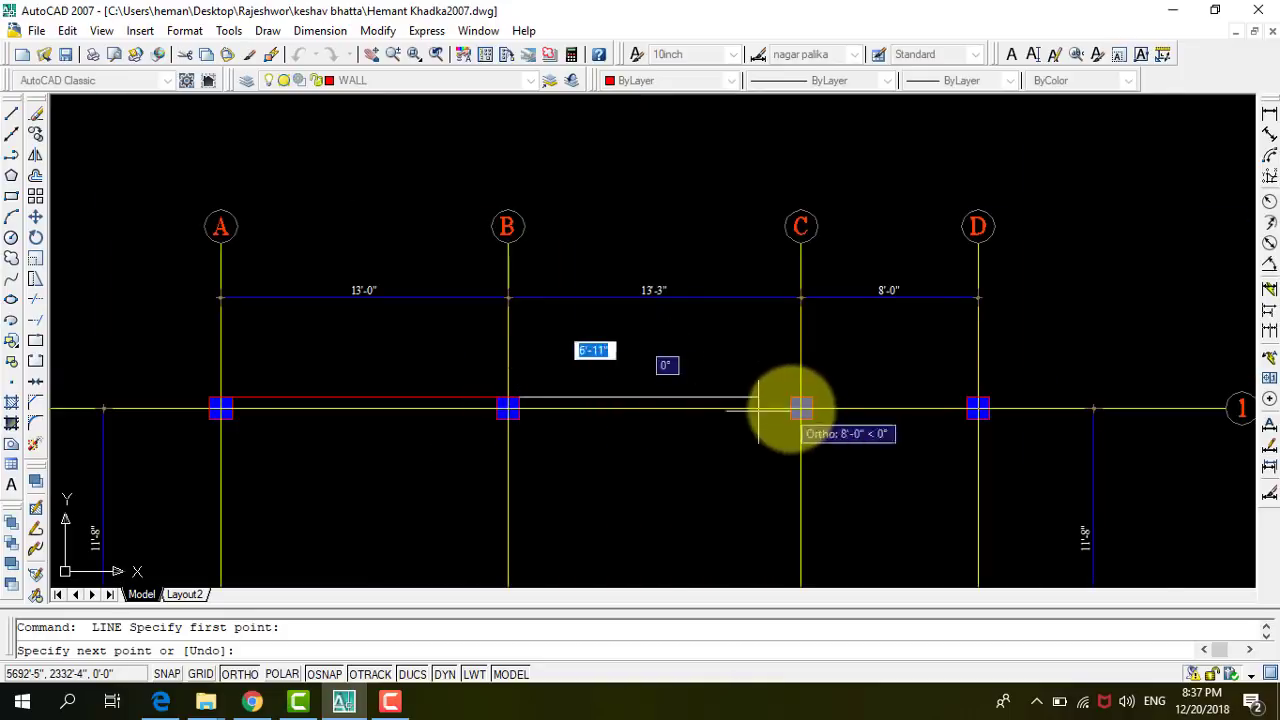
scroll(790, 400, up, 3)
click(784, 387)
key(Return)
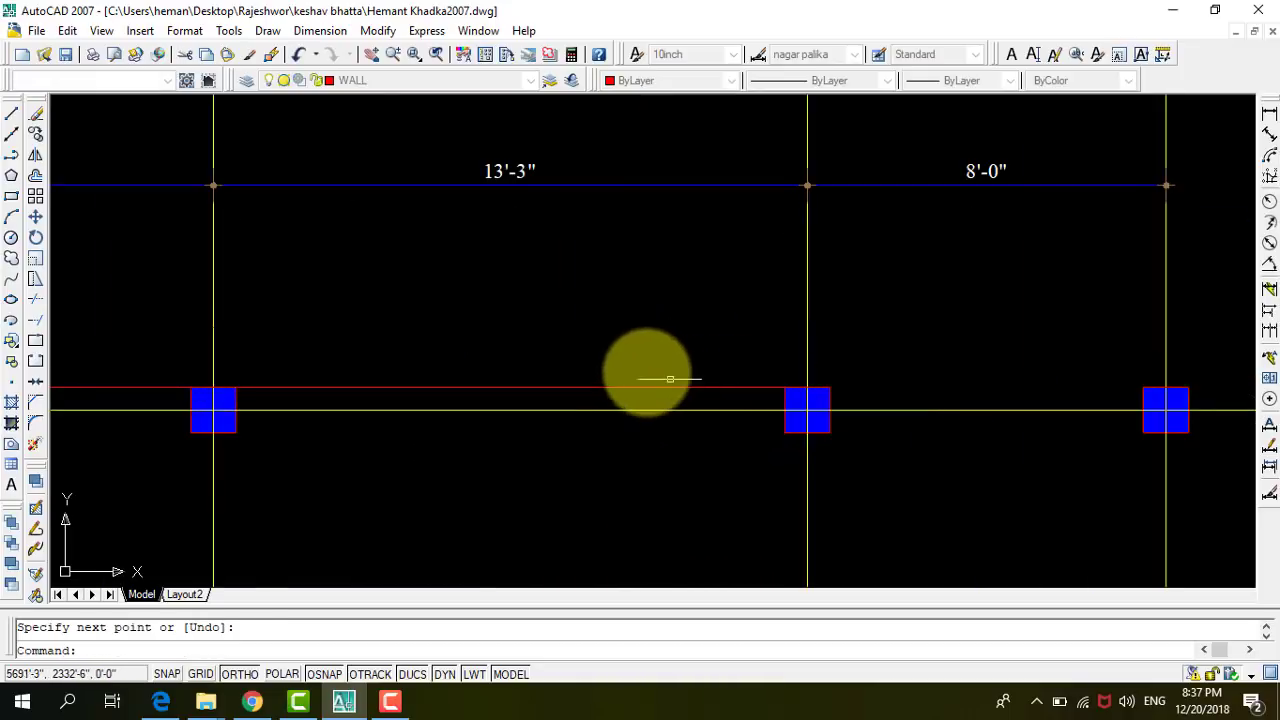
scroll(690, 370, down, 4)
scroll(714, 368, up, 3)
Draw the row-1 wall line from column C to column D.
key(Return)
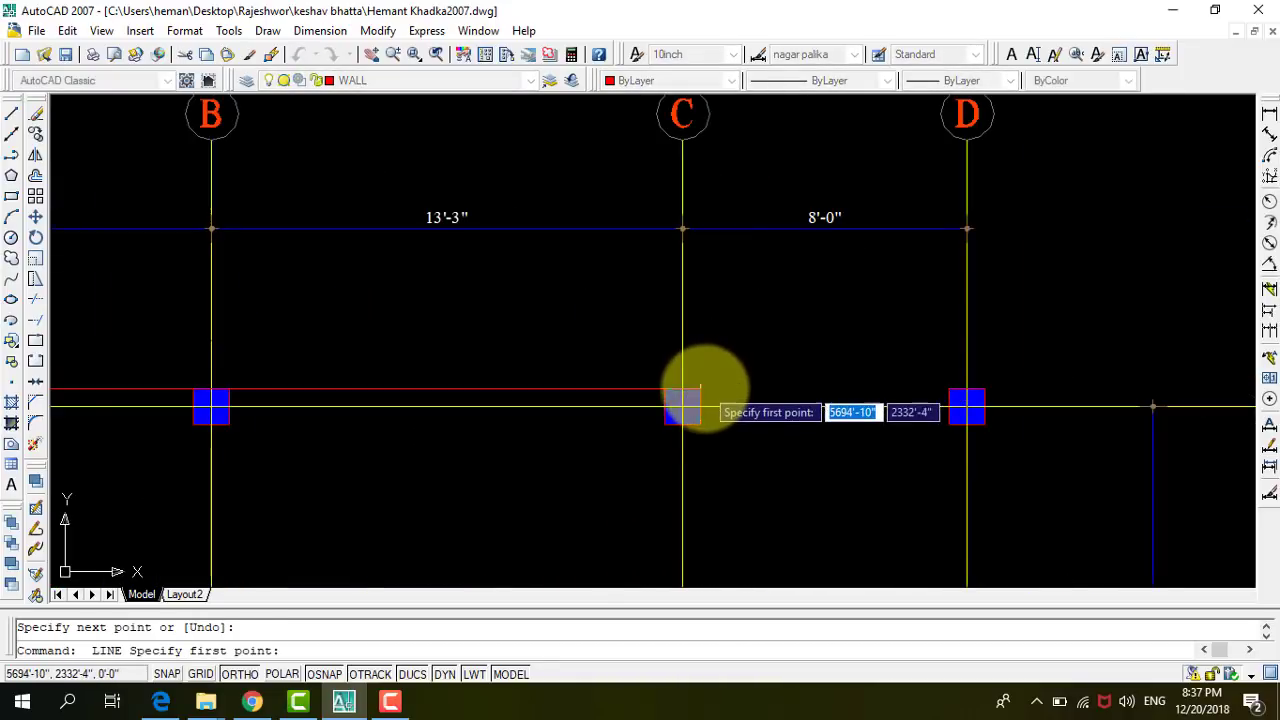
click(700, 387)
click(950, 389)
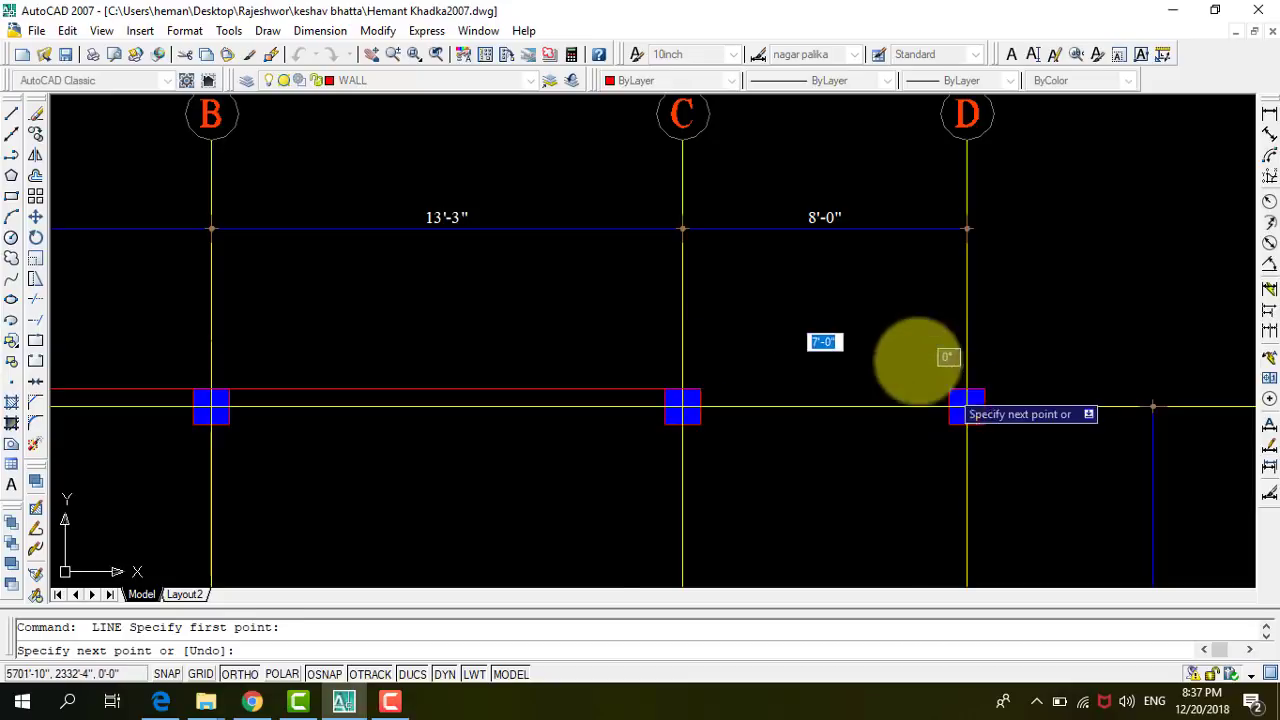
scroll(909, 357, down, 4)
scroll(857, 277, down, 2)
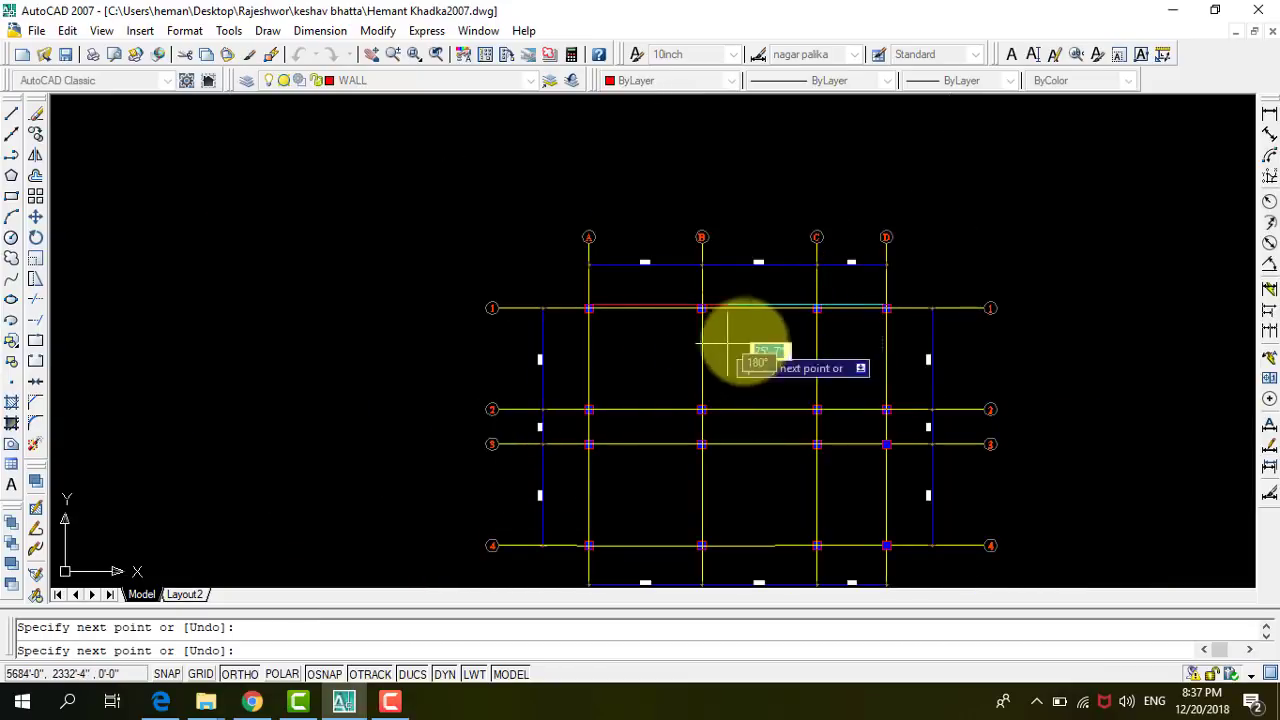
key(Return)
scroll(580, 394, up, 3)
scroll(595, 424, up, 5)
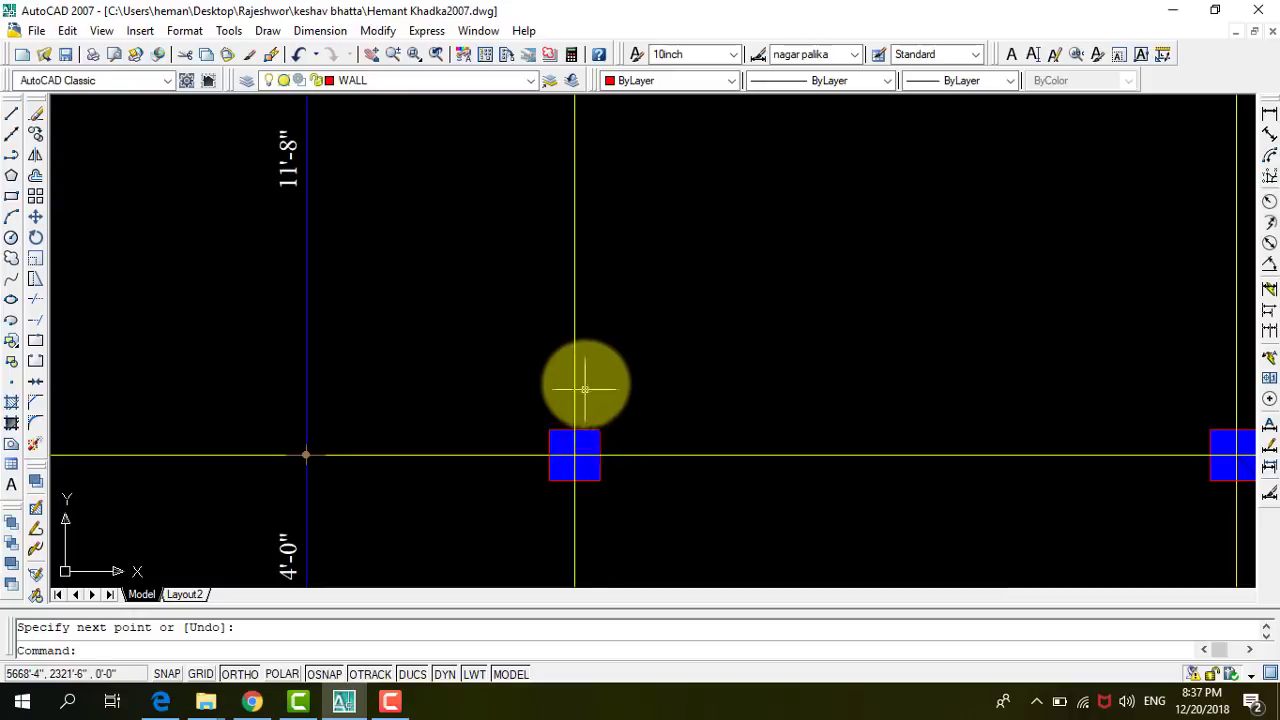
scroll(583, 383, down, 5)
scroll(566, 409, up, 4)
scroll(569, 383, down, 2)
scroll(580, 384, up, 2)
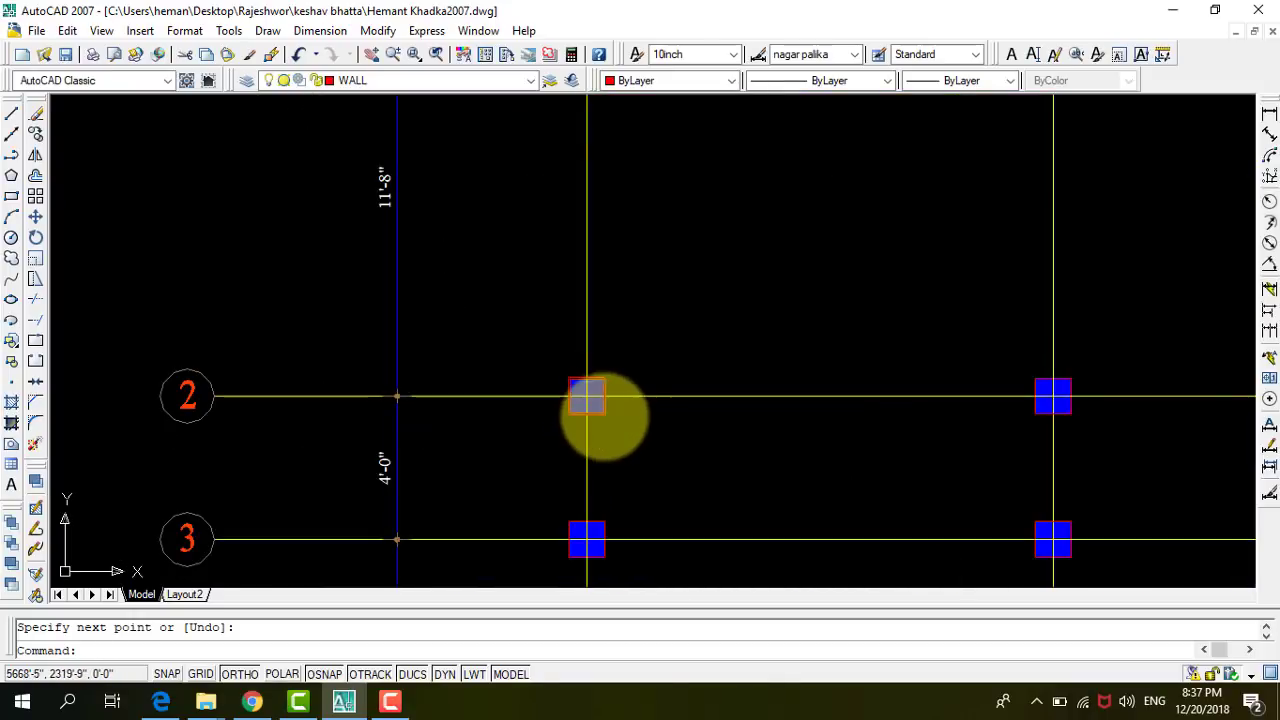
Draw the first two wall line segments along grid row 2 between the columns.
click(604, 413)
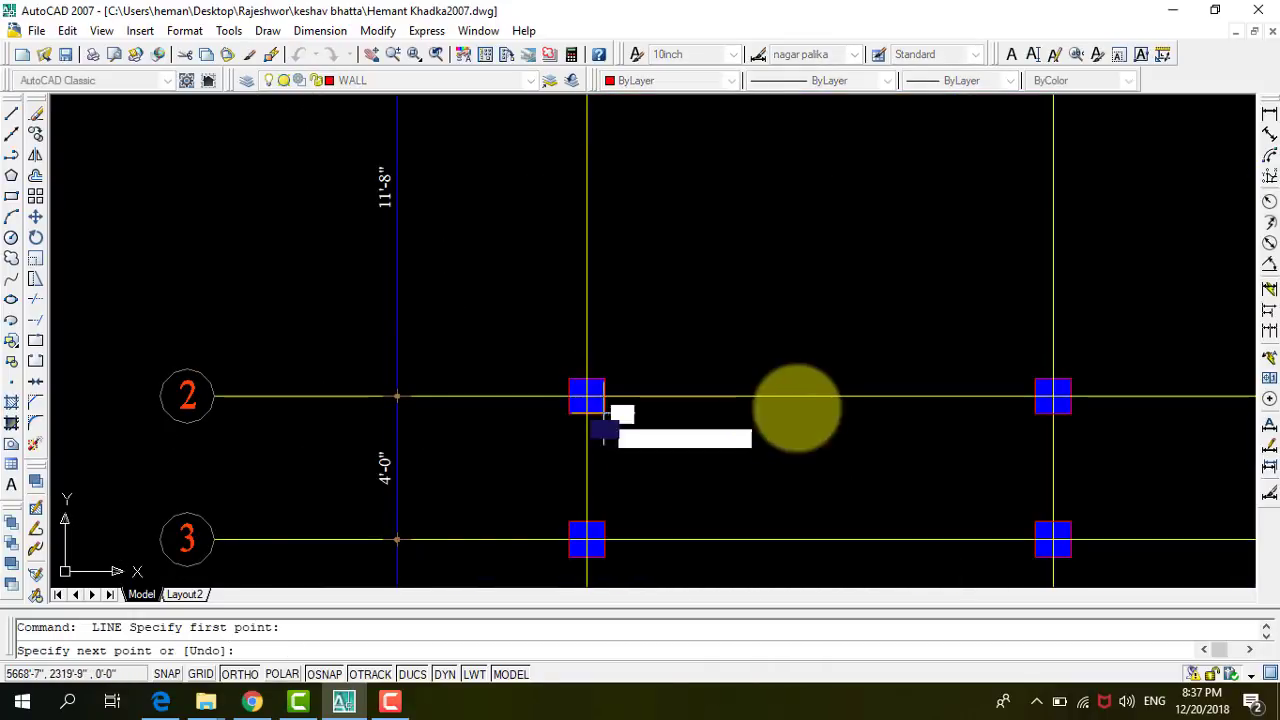
click(1035, 413)
key(Return)
scroll(686, 451, down, 3)
scroll(766, 434, up, 3)
key(Return)
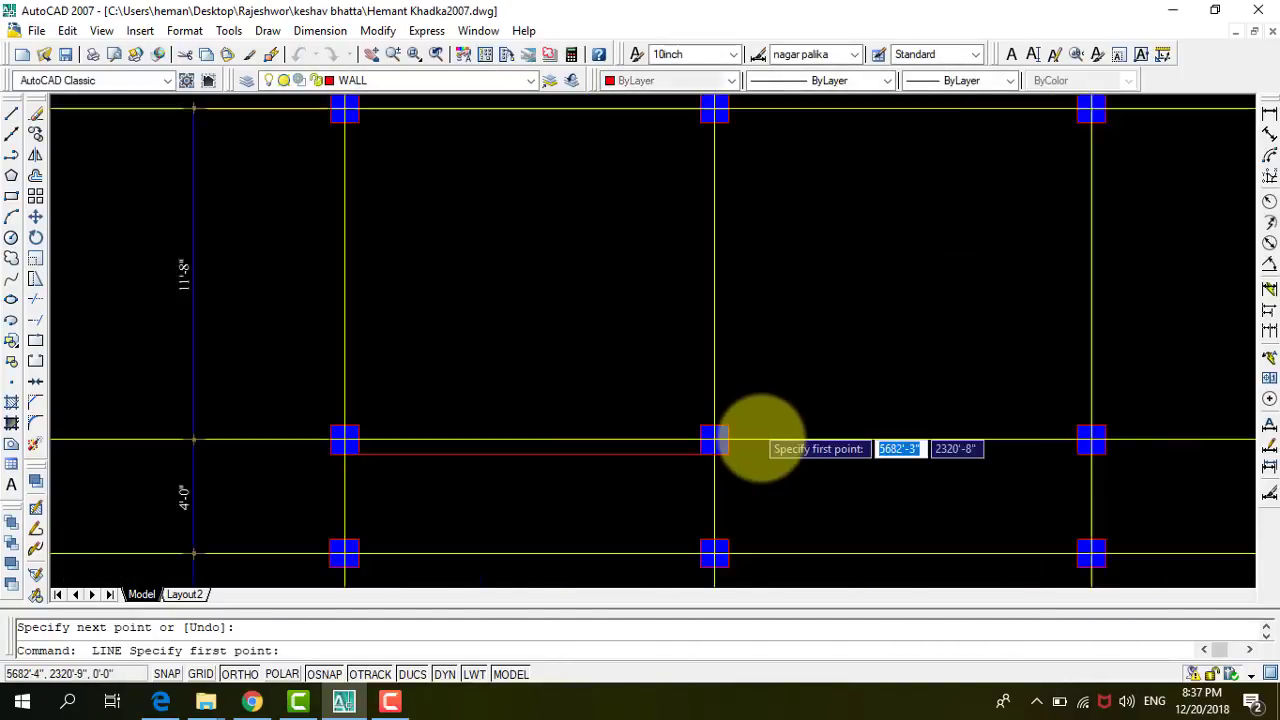
scroll(697, 458, up, 2)
click(665, 470)
scroll(663, 477, down, 3)
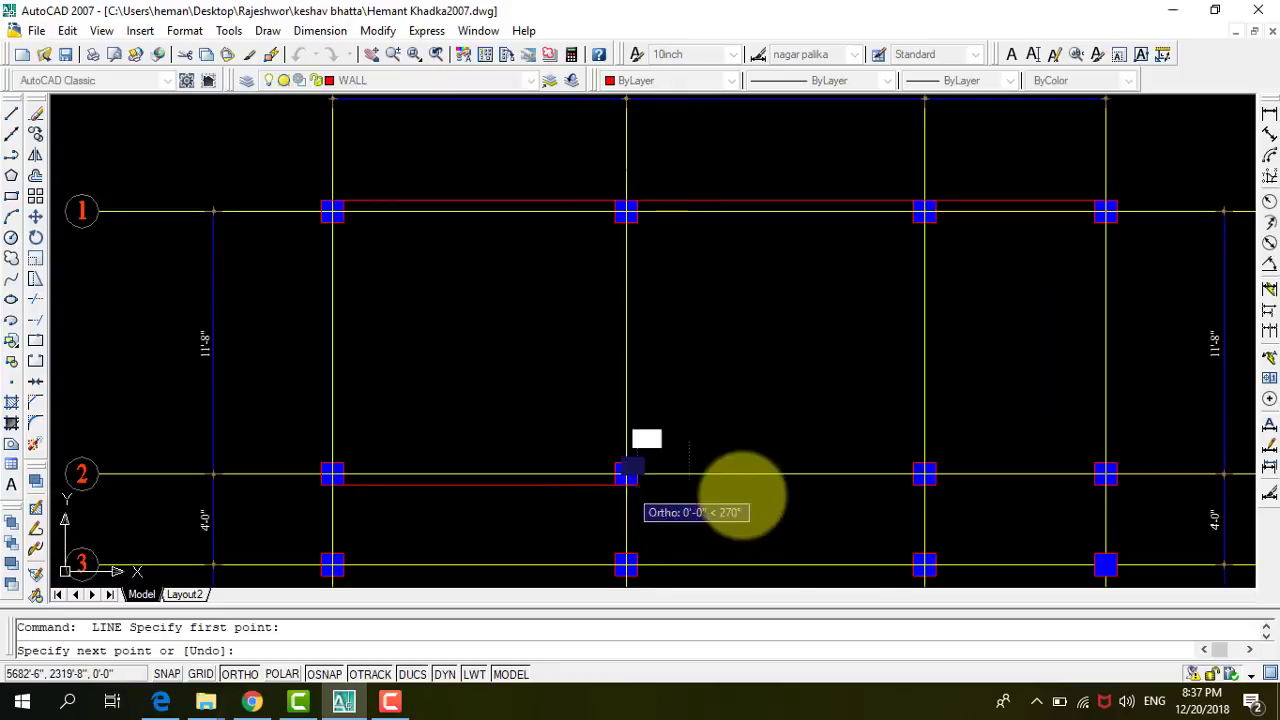
scroll(925, 476, up, 3)
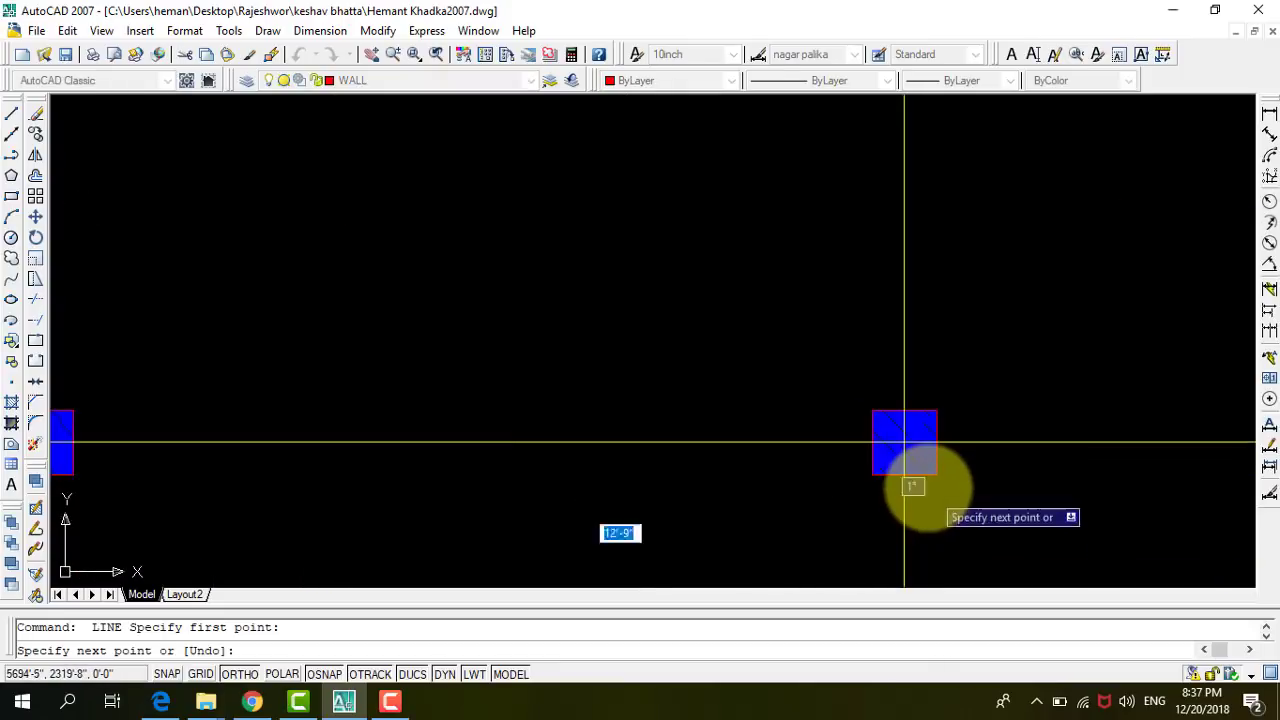
click(872, 474)
scroll(694, 514, down, 3)
key(Return)
scroll(714, 514, up, 3)
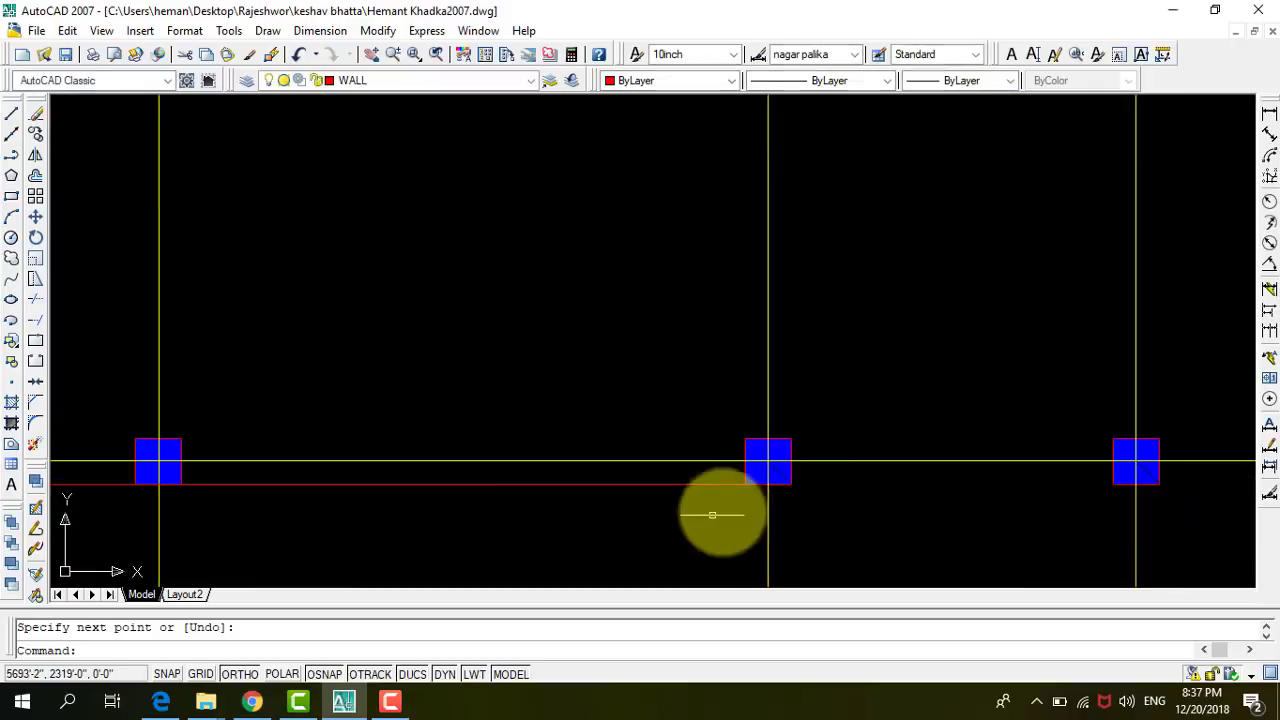
scroll(798, 486, up, 2)
Draw the last row-2 wall segment to the right-hand column.
key(Return)
click(786, 485)
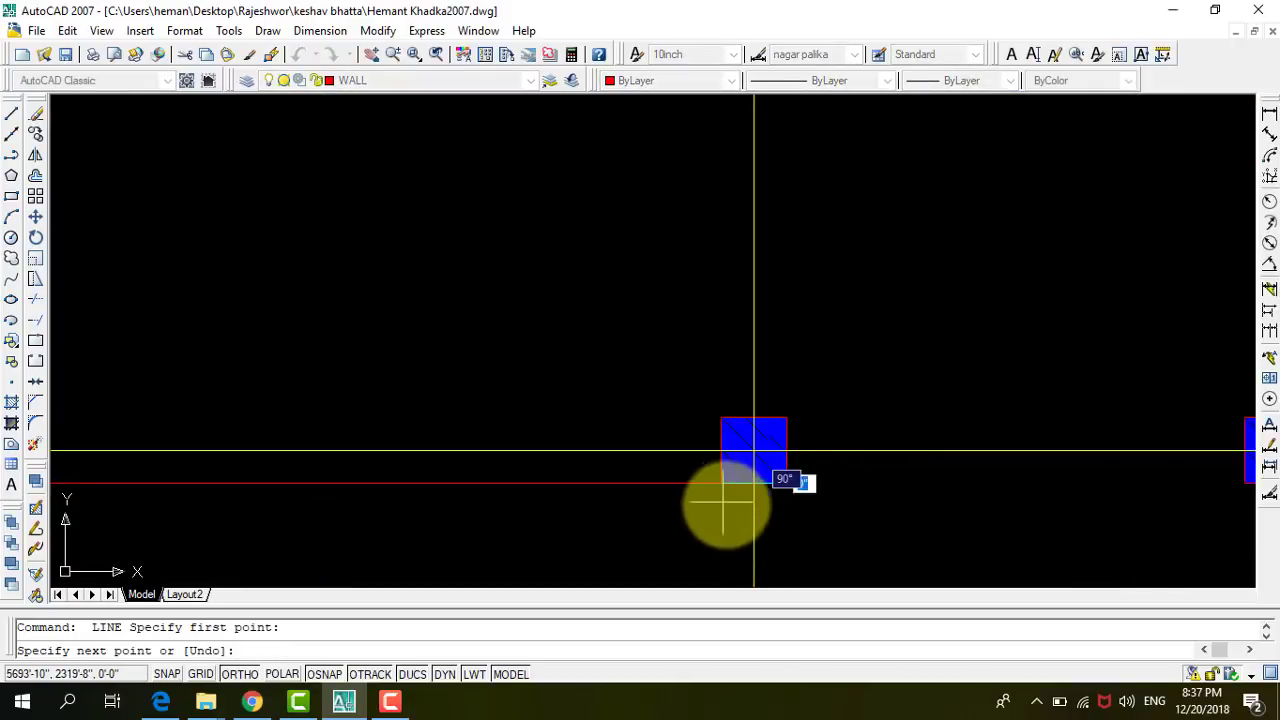
scroll(723, 503, down, 3)
scroll(932, 490, up, 2)
scroll(937, 482, up, 4)
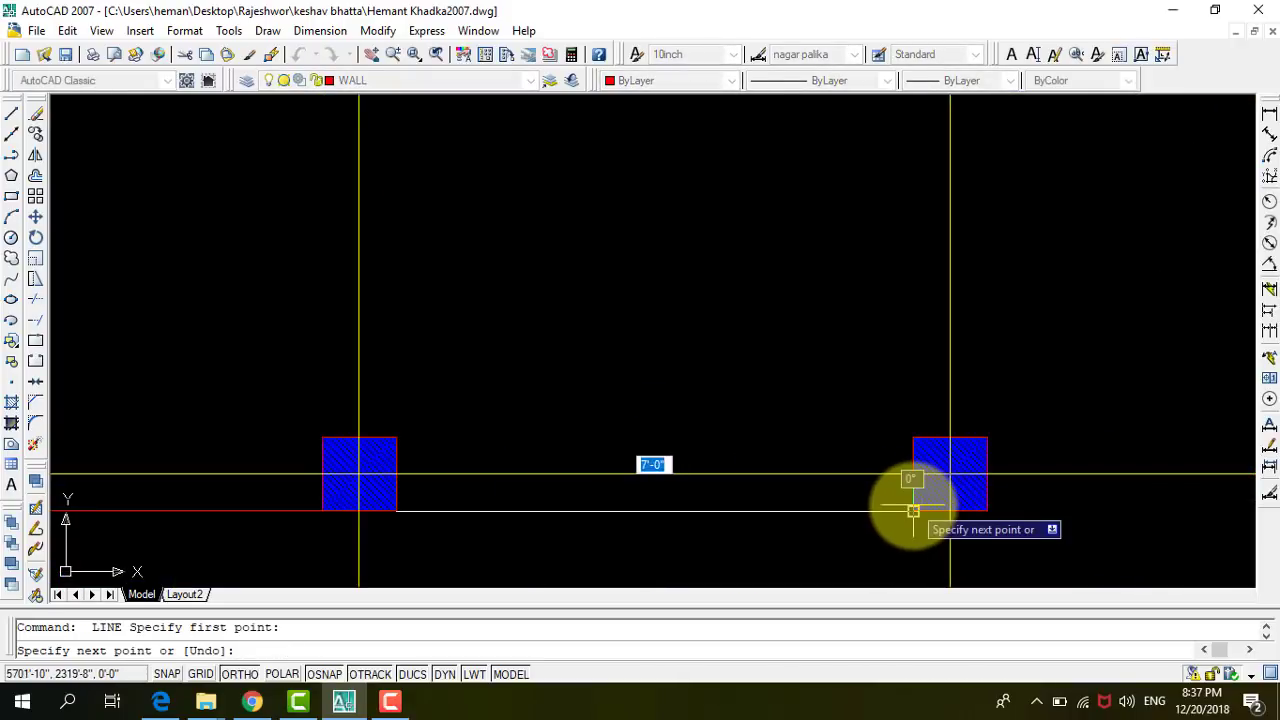
click(913, 511)
scroll(910, 505, down, 2)
key(Return)
Select the red wall line segments with selection windows.
click(783, 516)
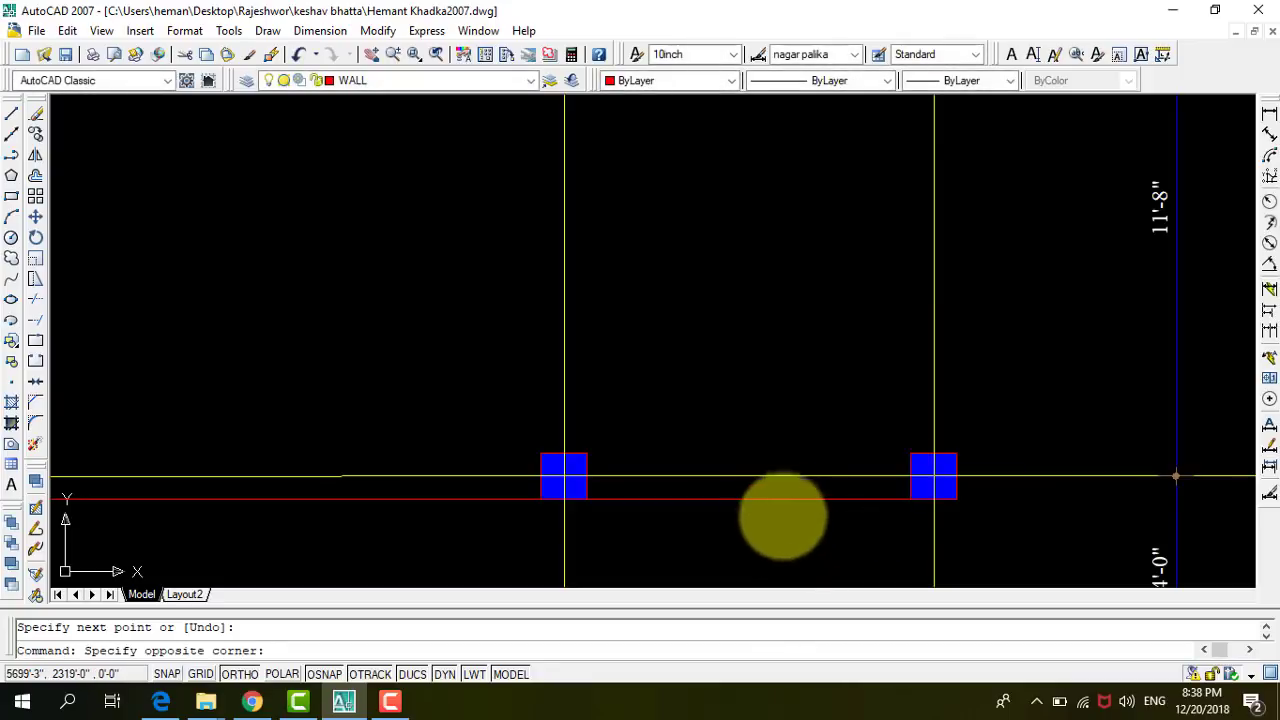
click(463, 518)
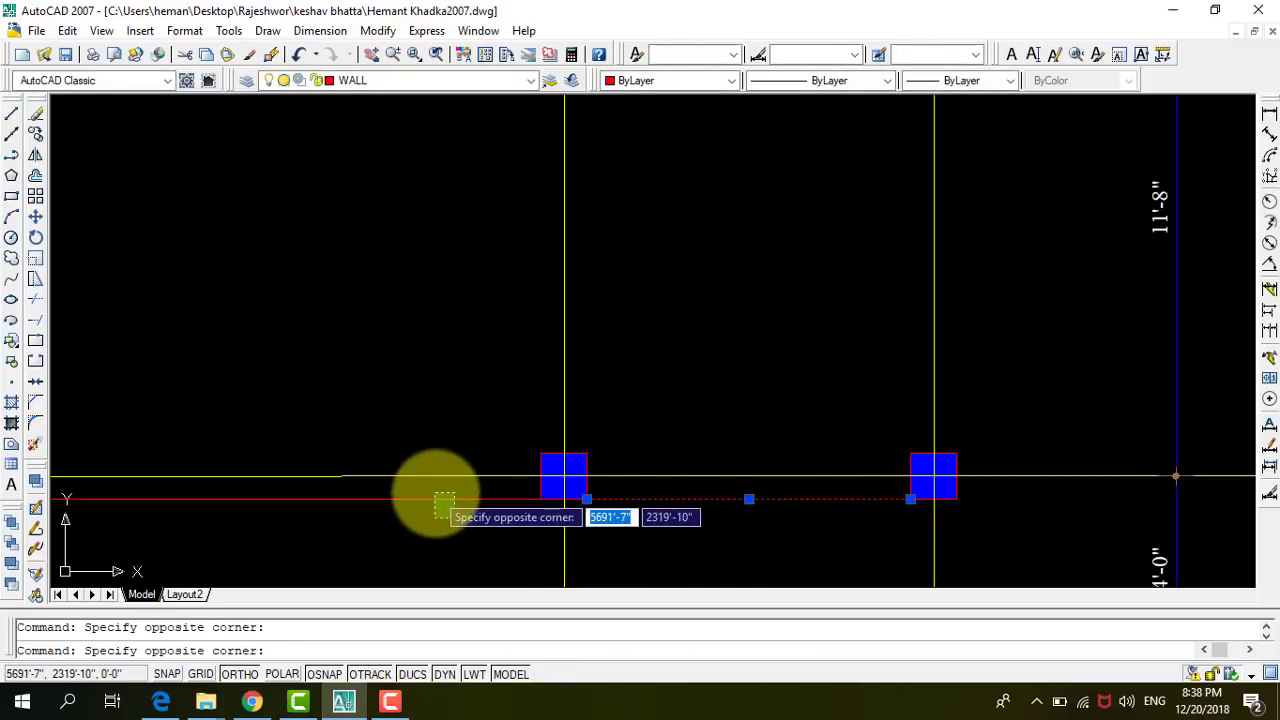
scroll(541, 446, down, 3)
click(731, 409)
scroll(326, 449, up, 4)
click(326, 449)
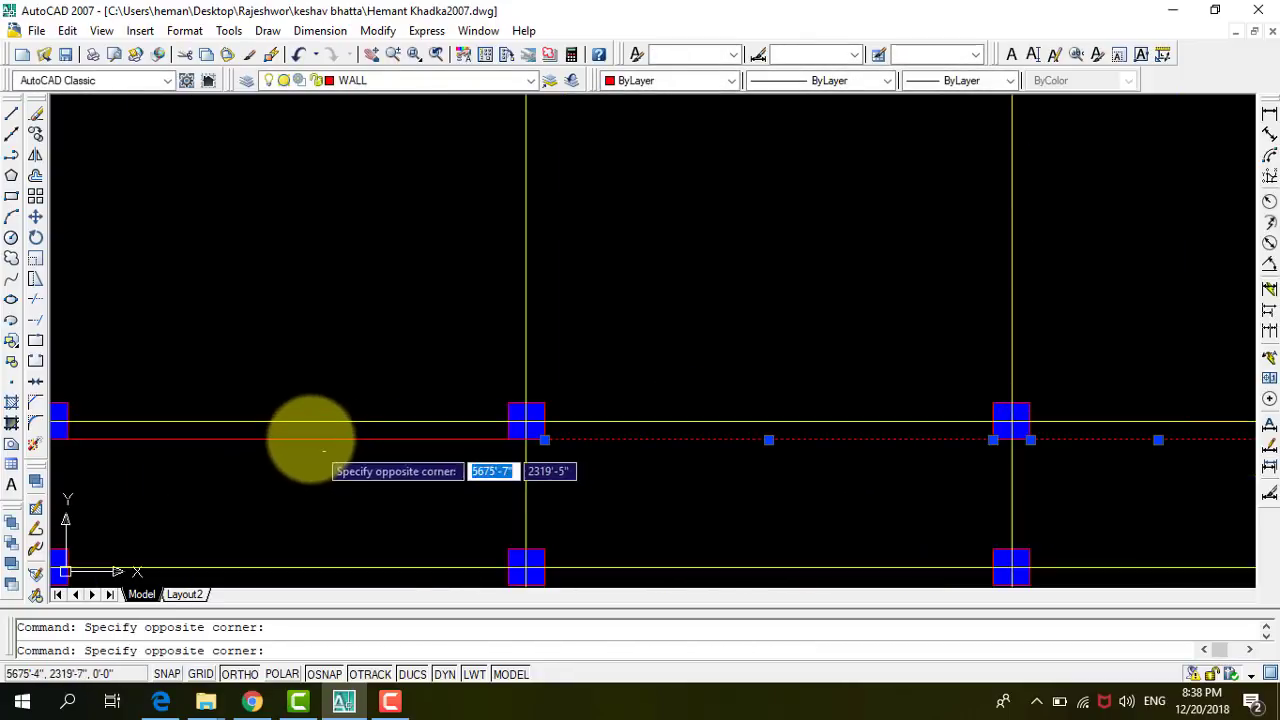
click(308, 437)
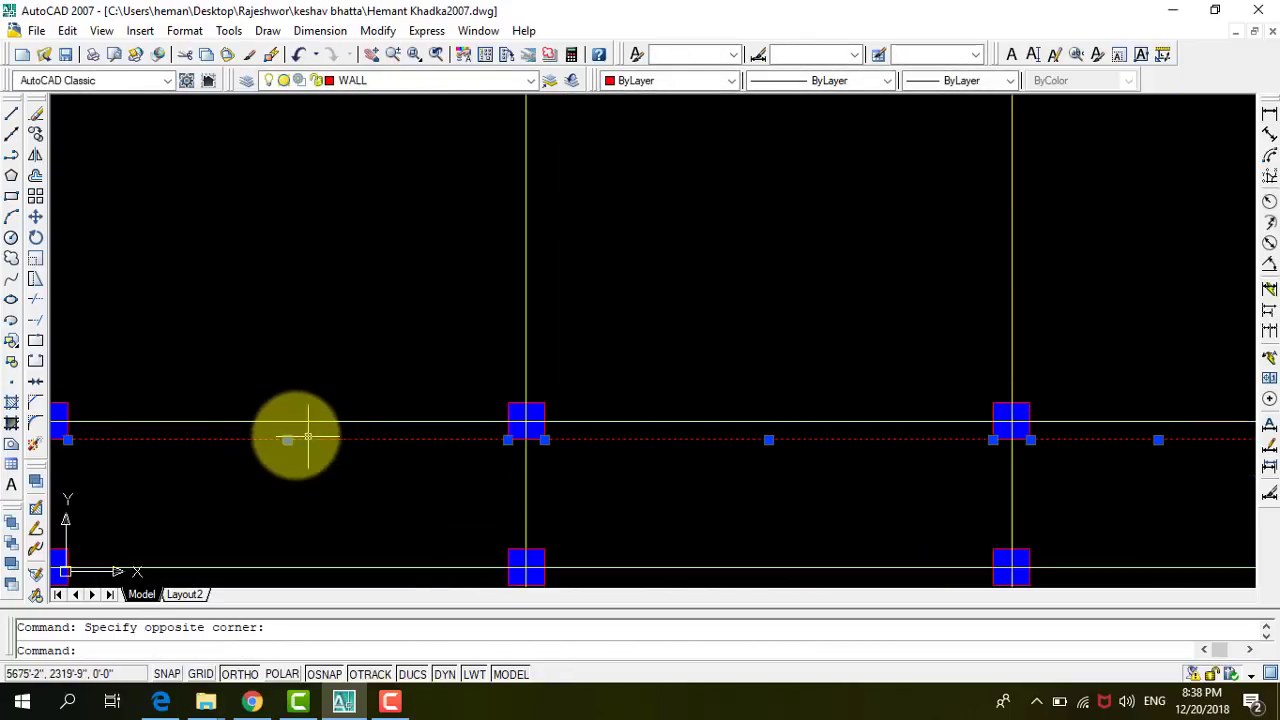
Copy the selected wall lines from the column base point onto grid rows 3 and 4.
click(35, 138)
scroll(291, 371, down, 3)
scroll(320, 343, up, 3)
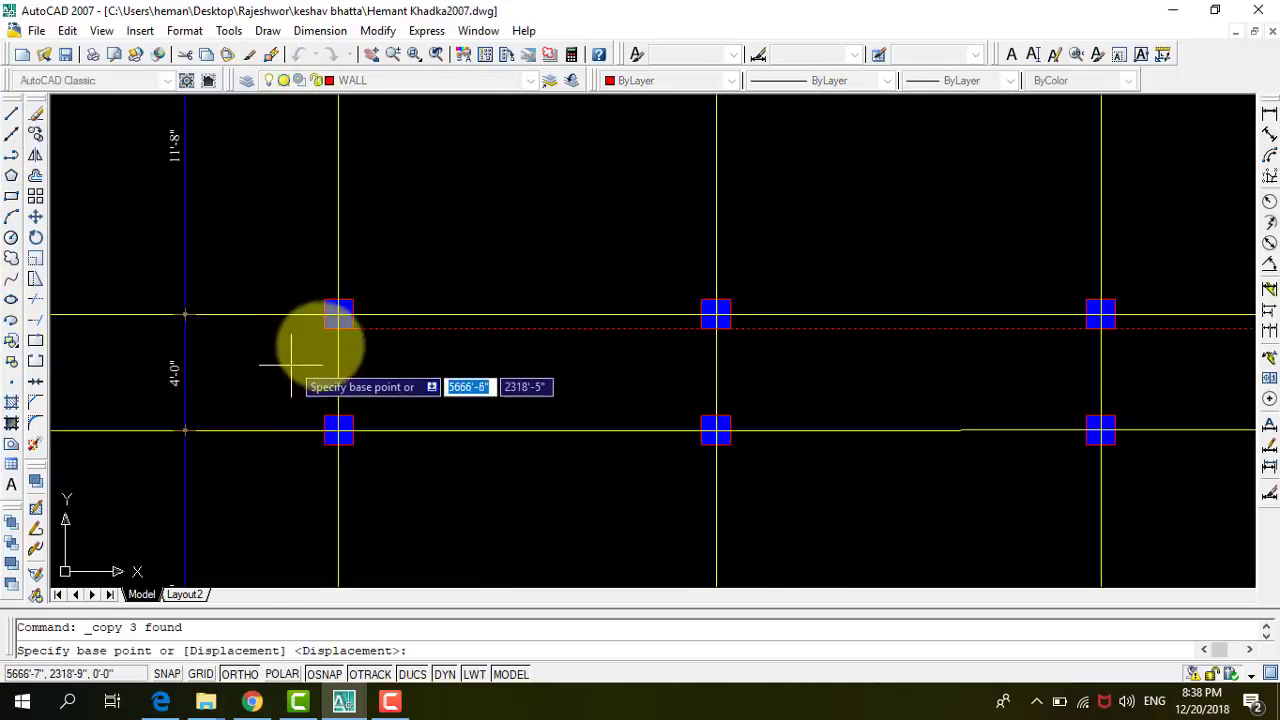
click(352, 327)
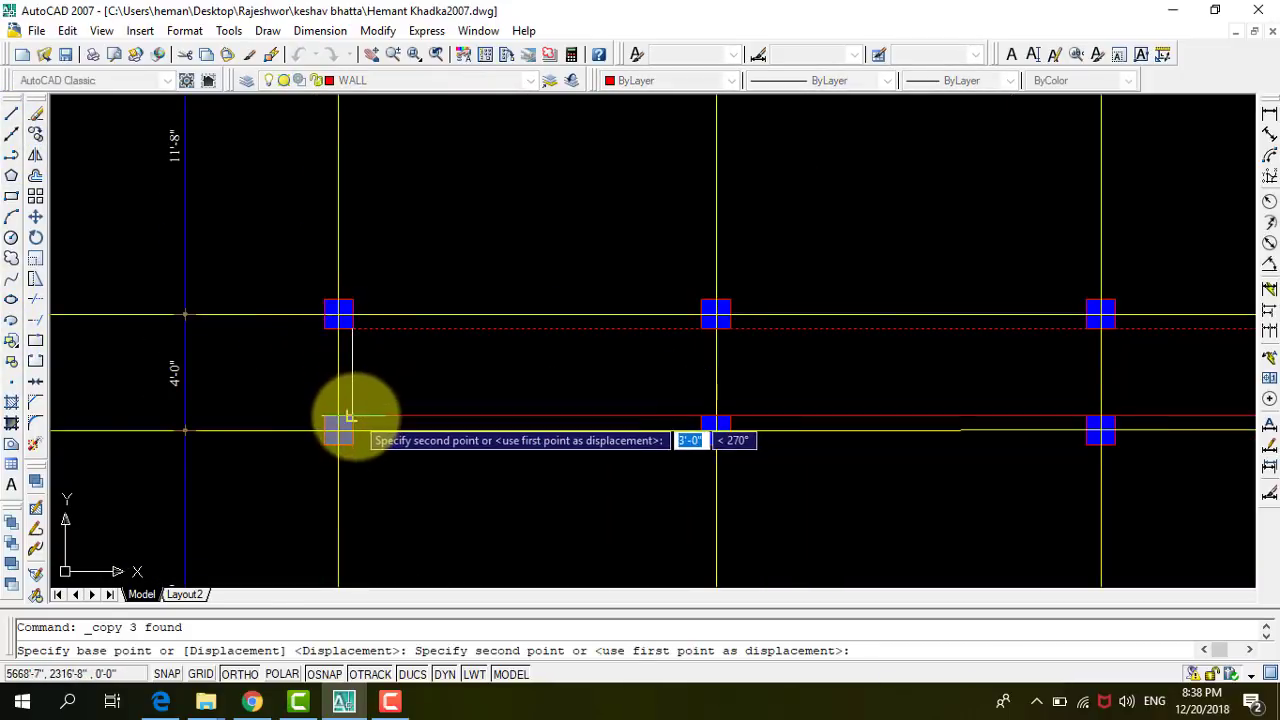
click(343, 416)
scroll(430, 315, down, 3)
scroll(429, 509, up, 3)
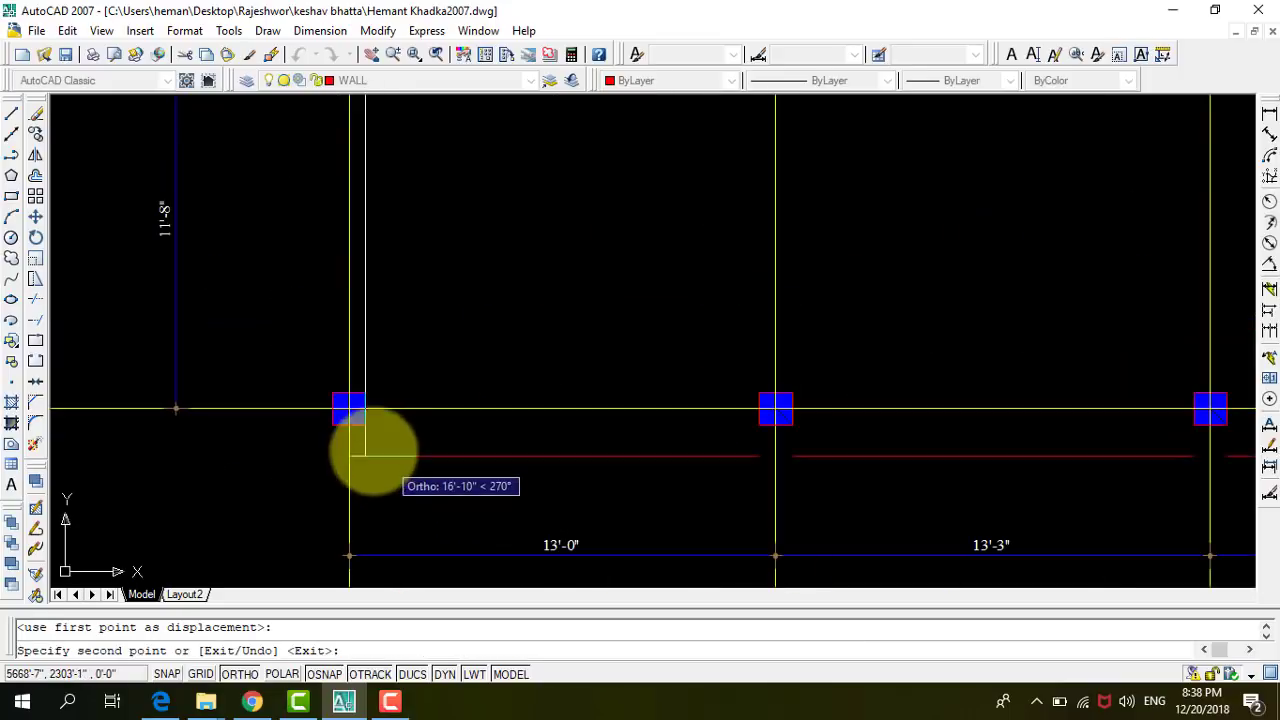
click(364, 425)
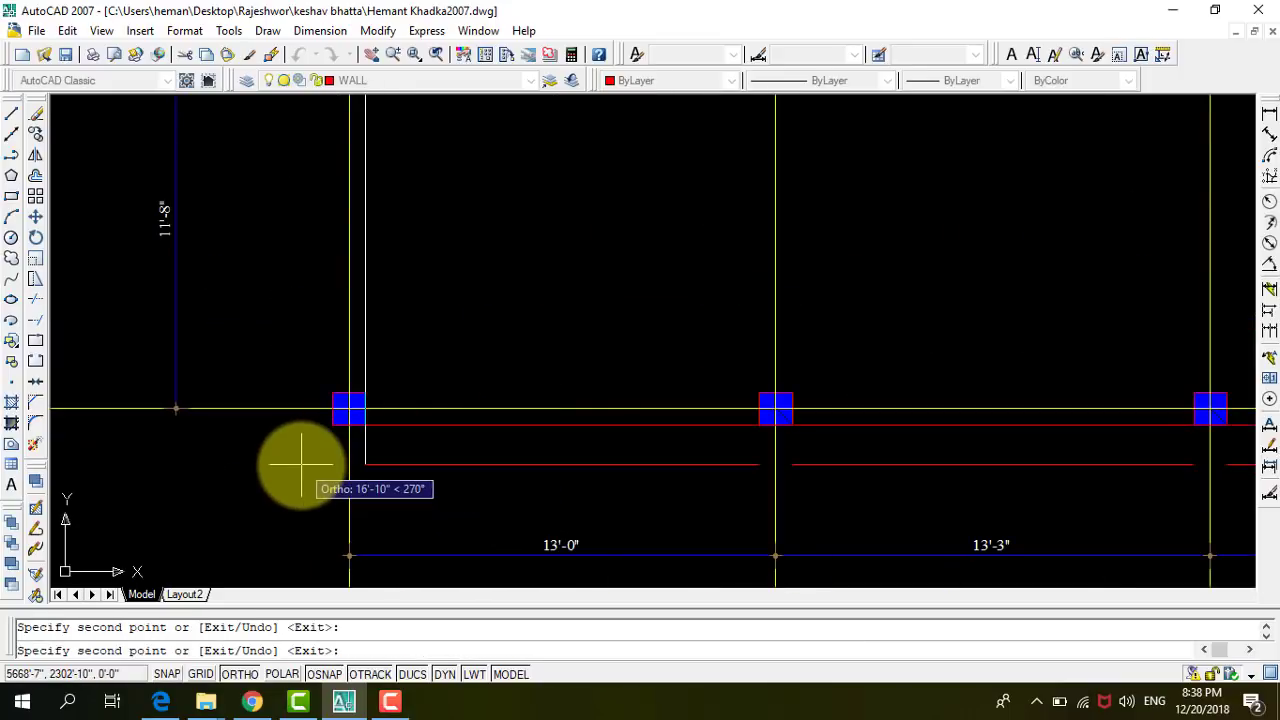
key(Escape)
scroll(560, 467, down, 3)
scroll(535, 330, down, 1)
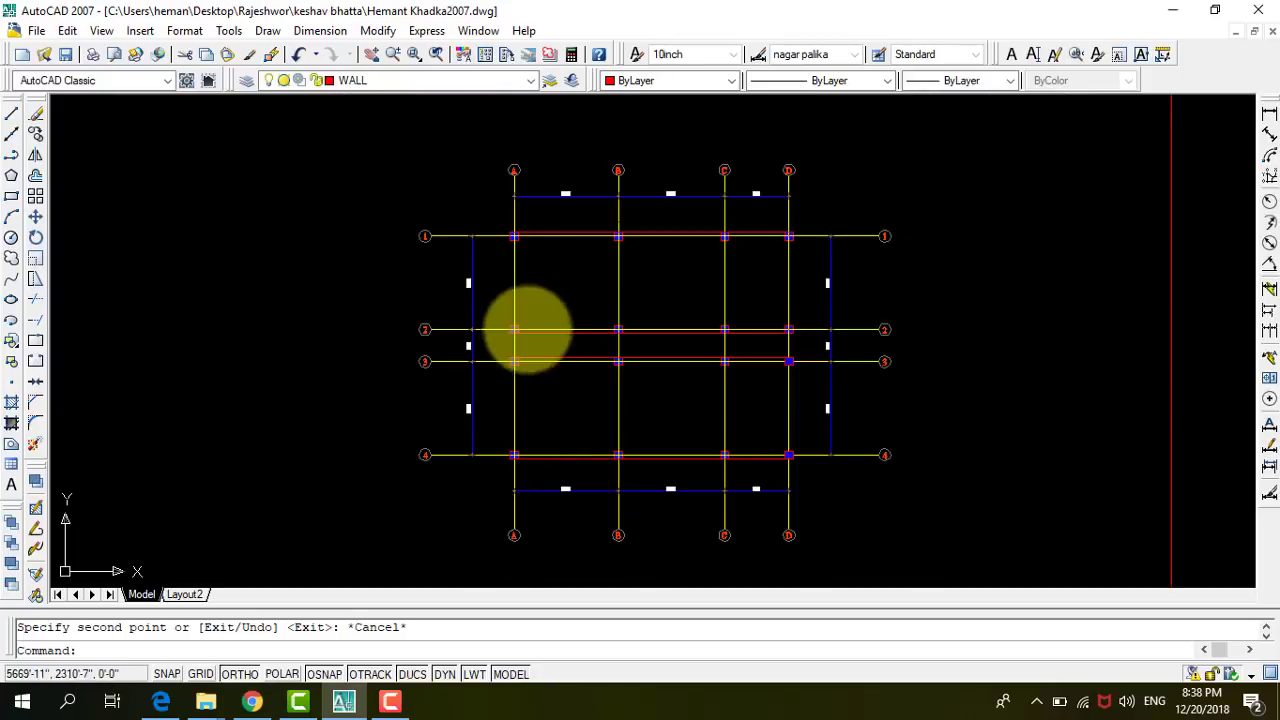
scroll(515, 235, up, 1)
Draw a vertical wall line beside column A from grid 1 to grid 2.
scroll(515, 234, up, 2)
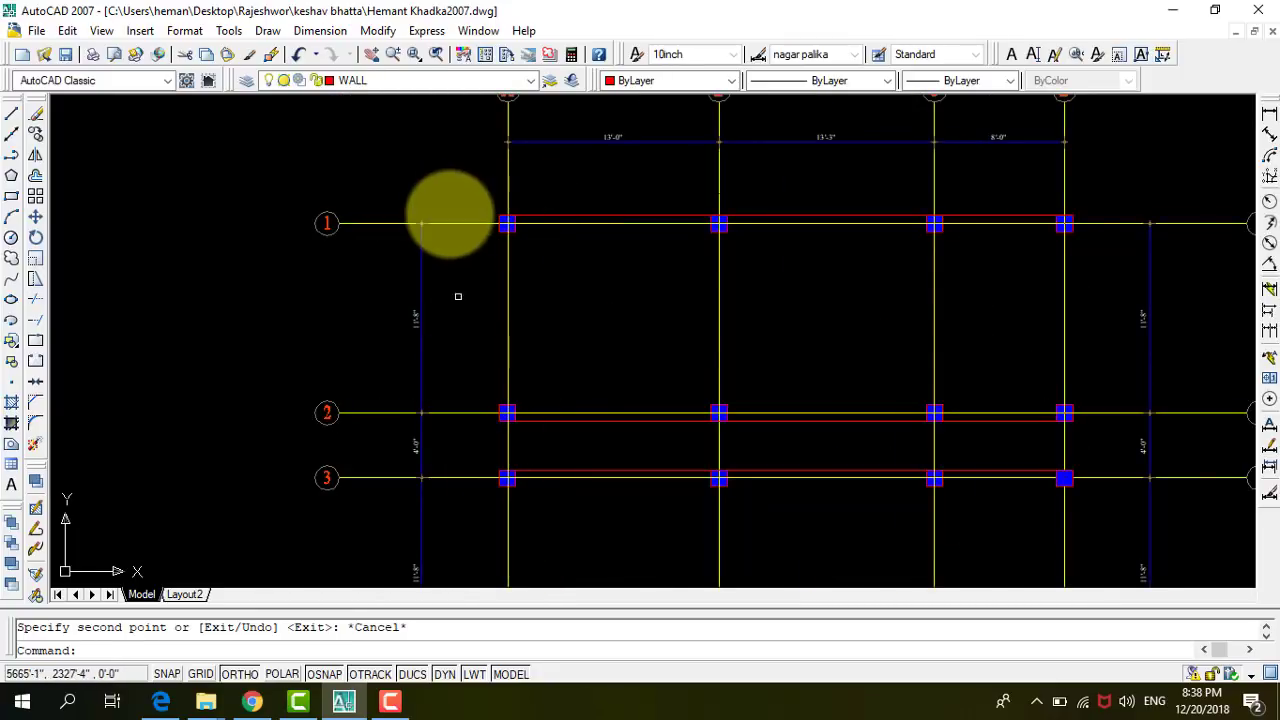
click(11, 118)
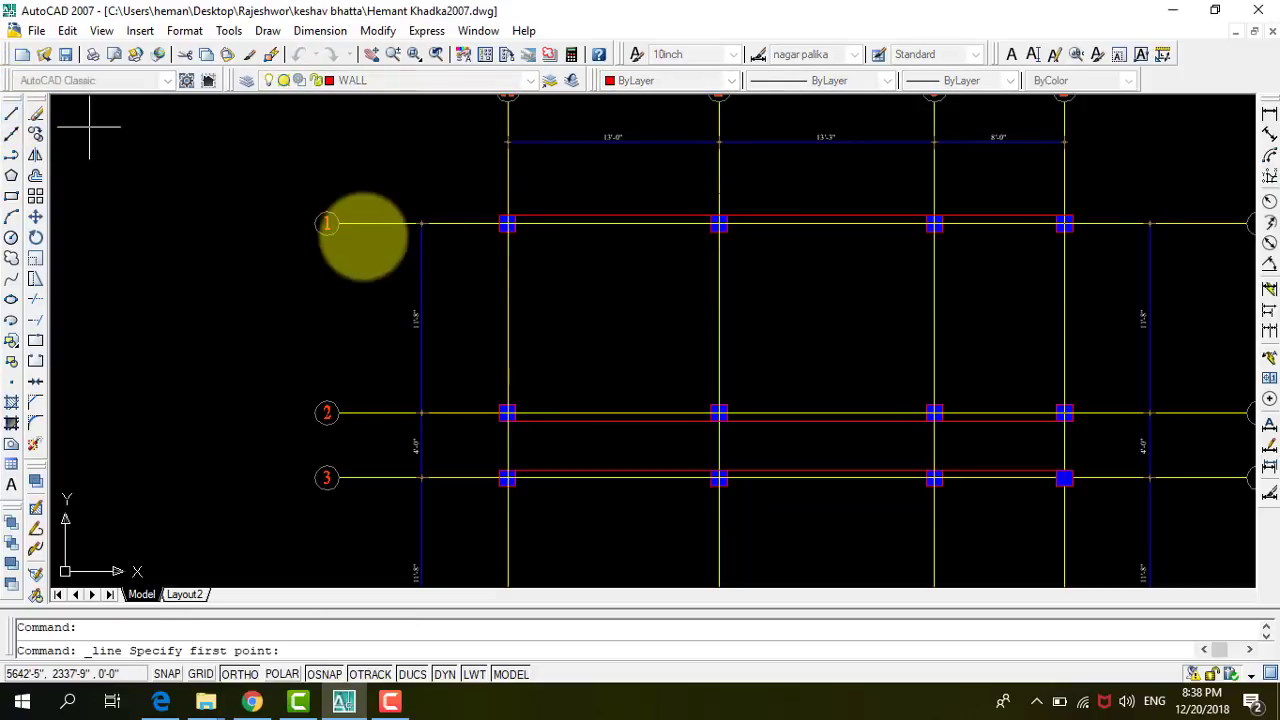
scroll(486, 229, up, 2)
scroll(510, 232, up, 3)
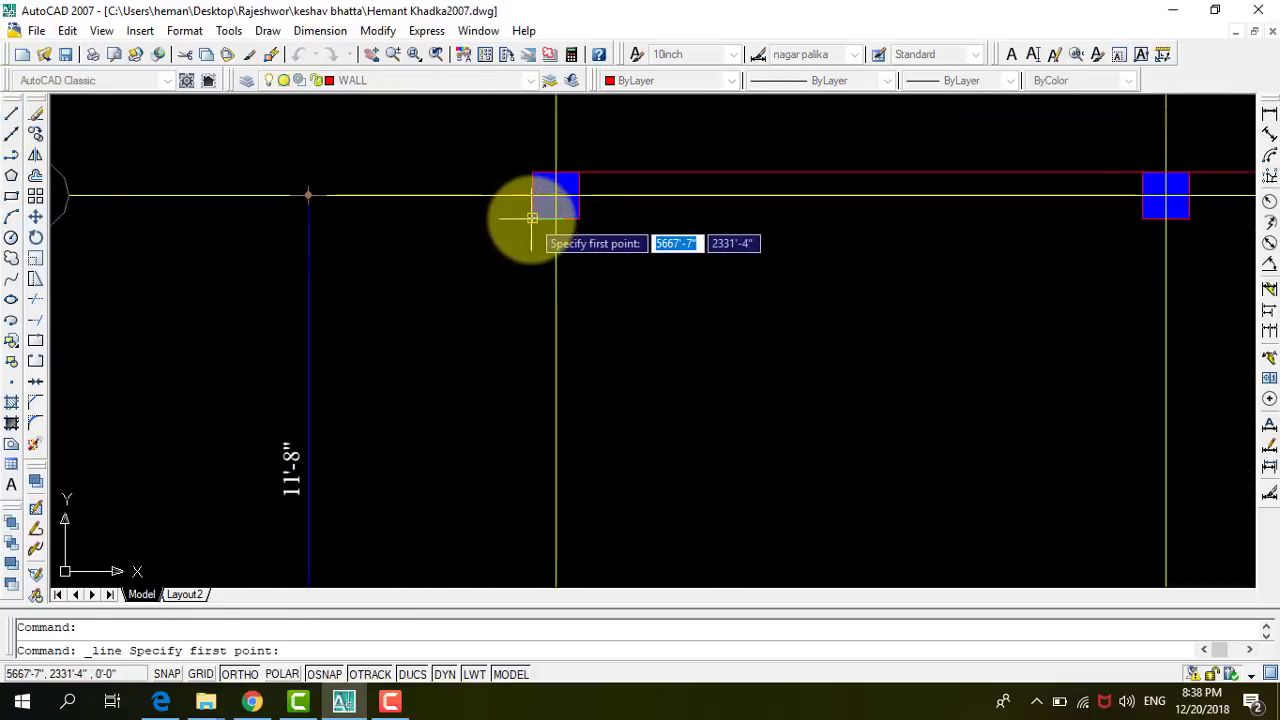
click(532, 218)
scroll(500, 200, down, 3)
scroll(512, 505, up, 3)
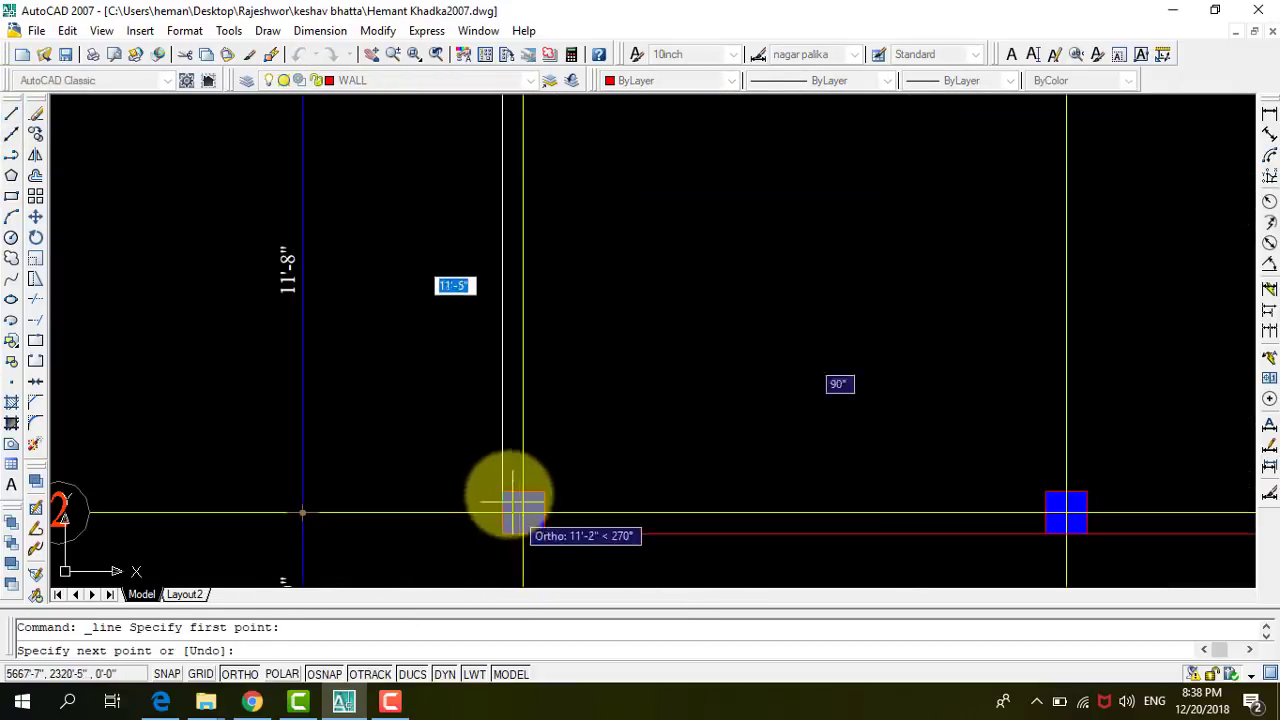
click(505, 497)
key(Return)
Draw the grid-A vertical wall line from grid 2 to grid 3.
scroll(470, 430, down, 3)
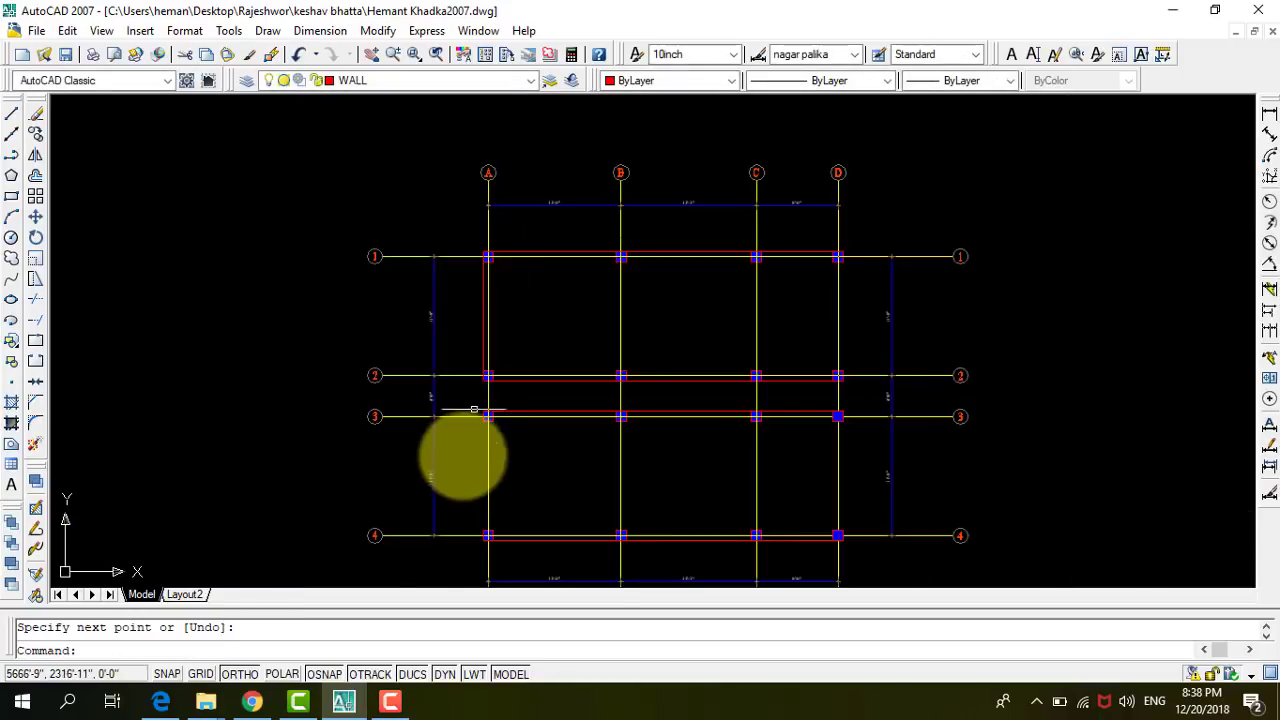
key(Return)
scroll(492, 360, up, 3)
scroll(492, 362, up, 3)
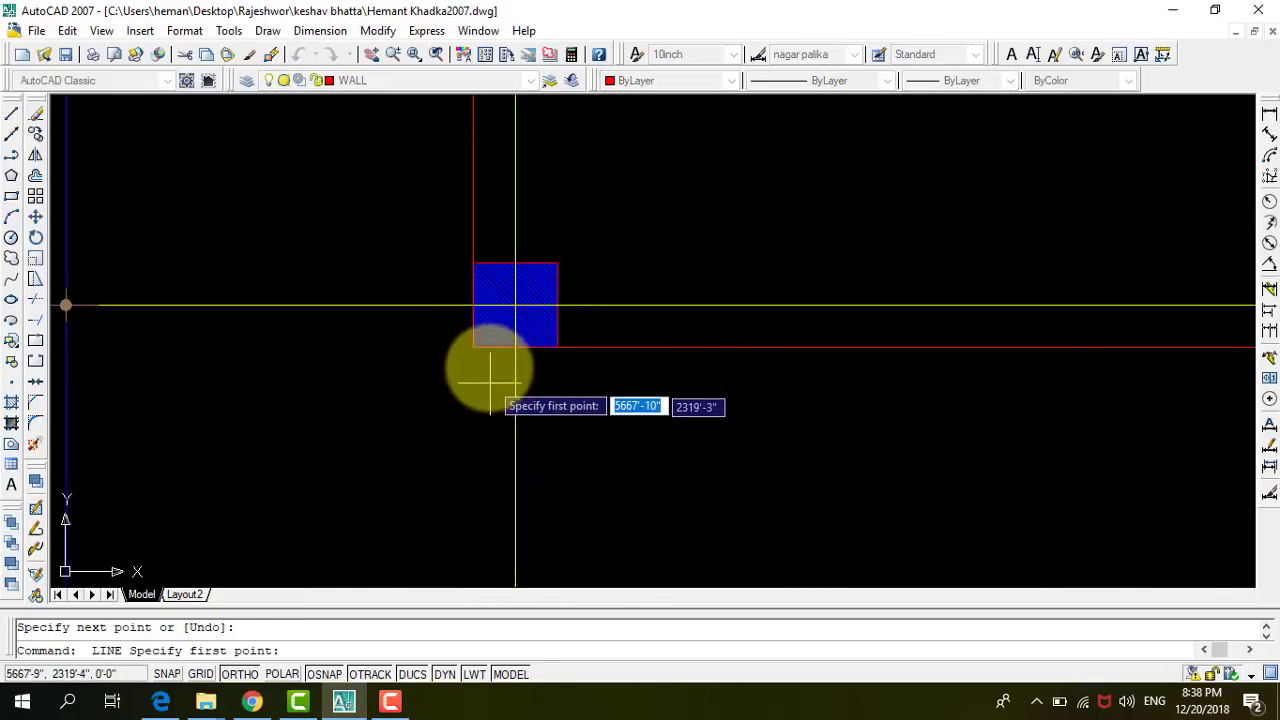
click(474, 347)
scroll(474, 340, down, 3)
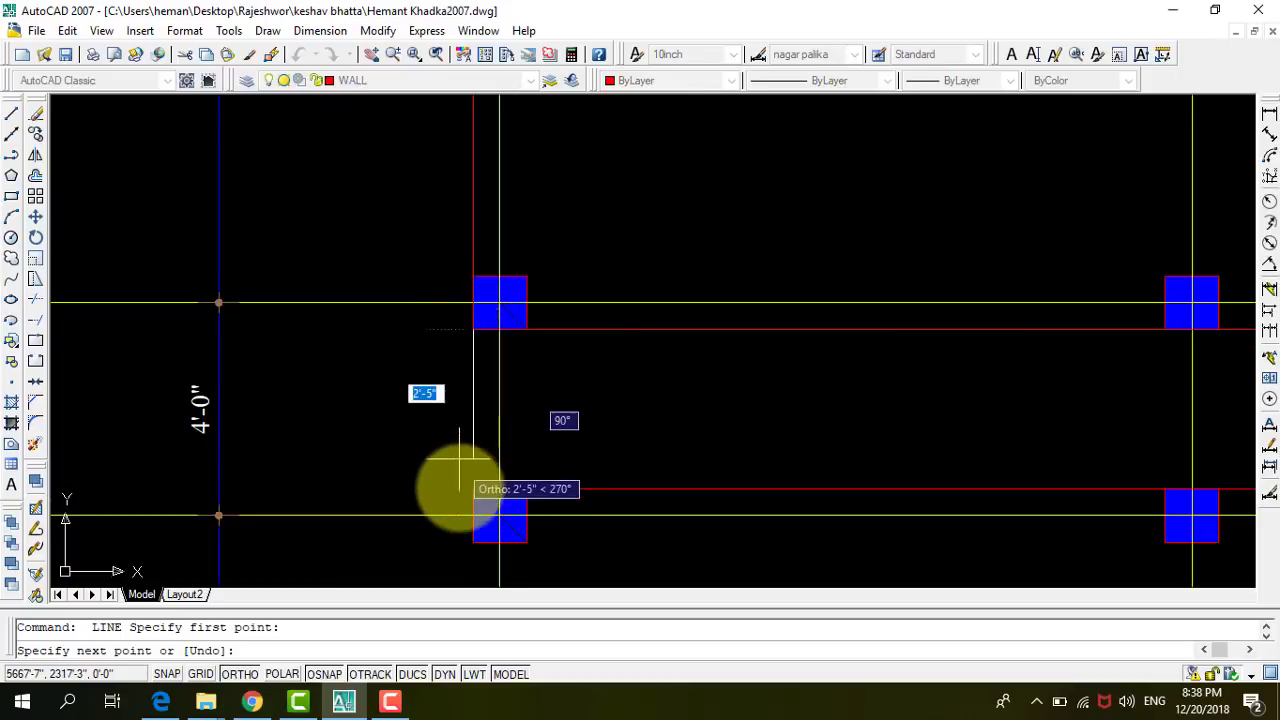
scroll(457, 486, up, 2)
scroll(465, 488, up, 2)
click(480, 491)
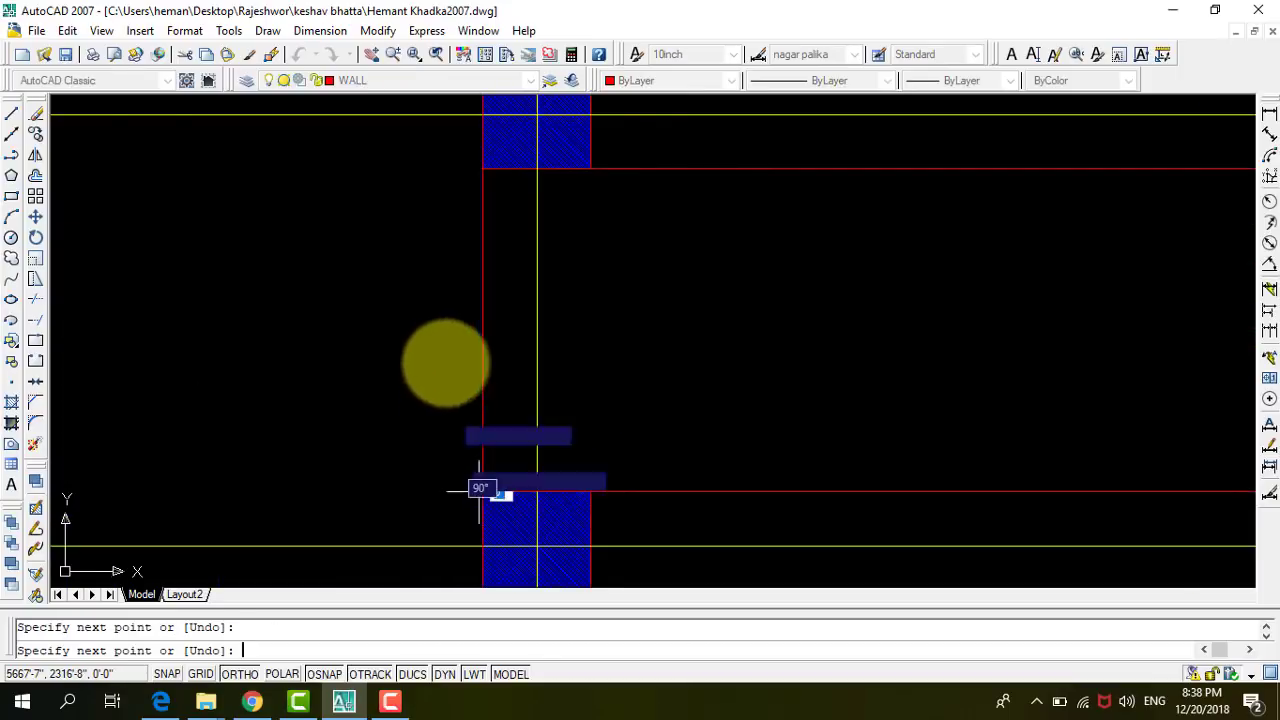
key(Return)
scroll(423, 294, down, 2)
Draw the grid-A vertical wall line from grid 3 to grid 4.
key(Return)
scroll(422, 403, up, 3)
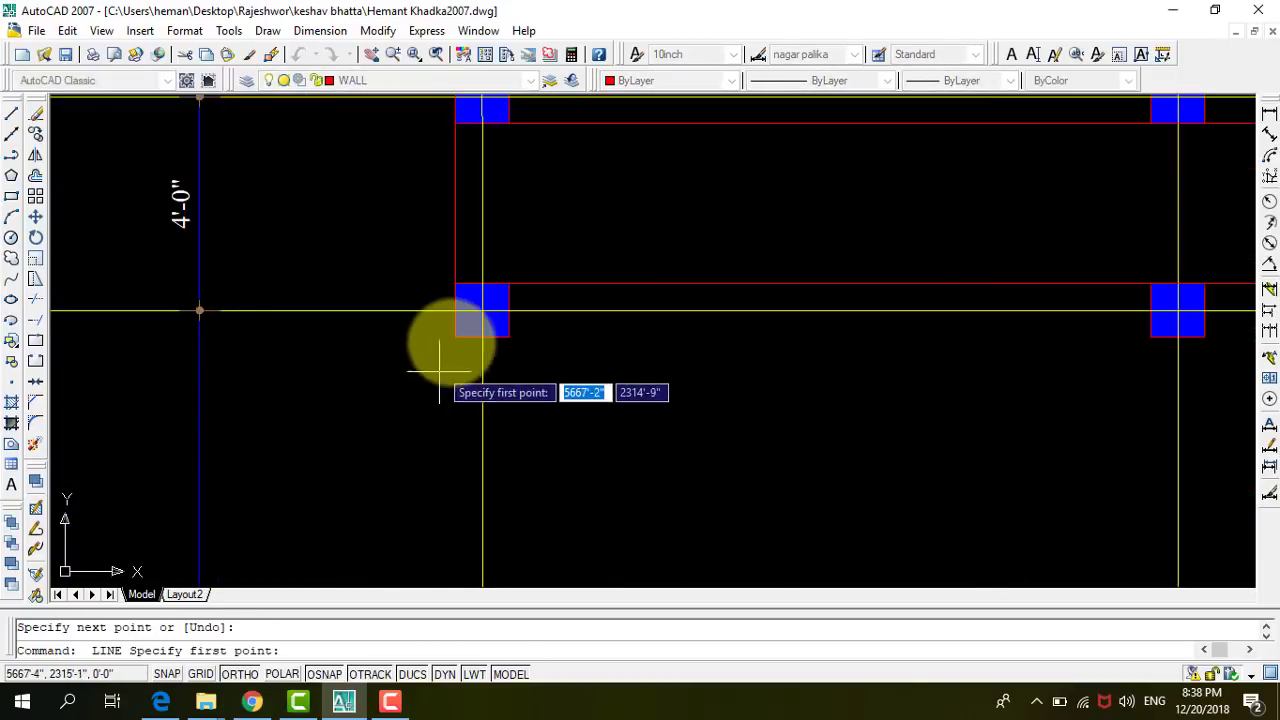
click(455, 337)
scroll(403, 290, down, 3)
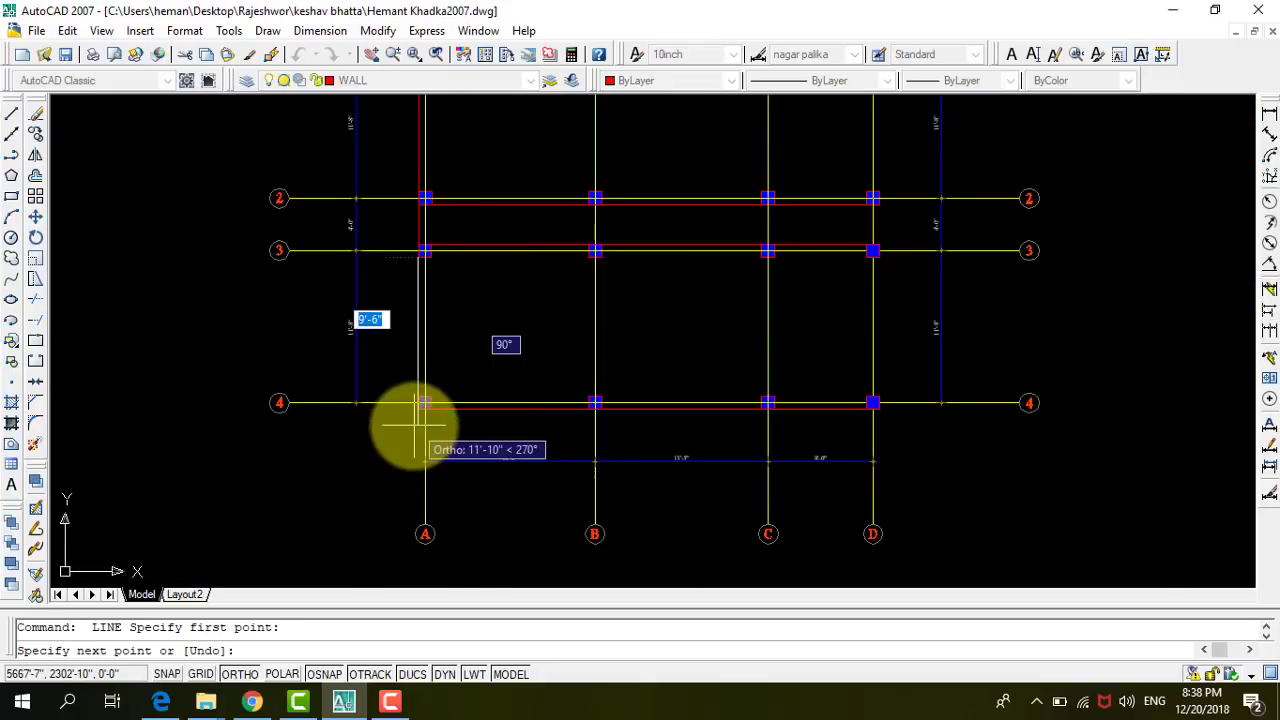
scroll(425, 400, up, 3)
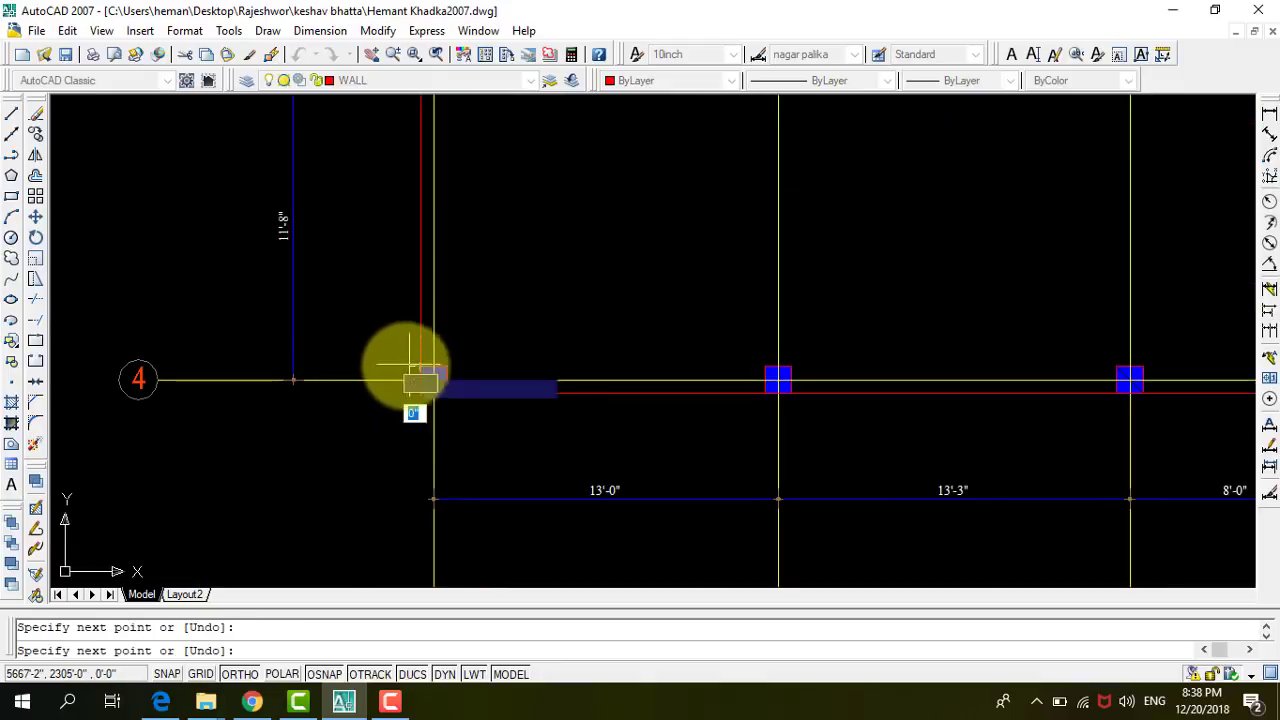
key(Return)
scroll(418, 311, down, 3)
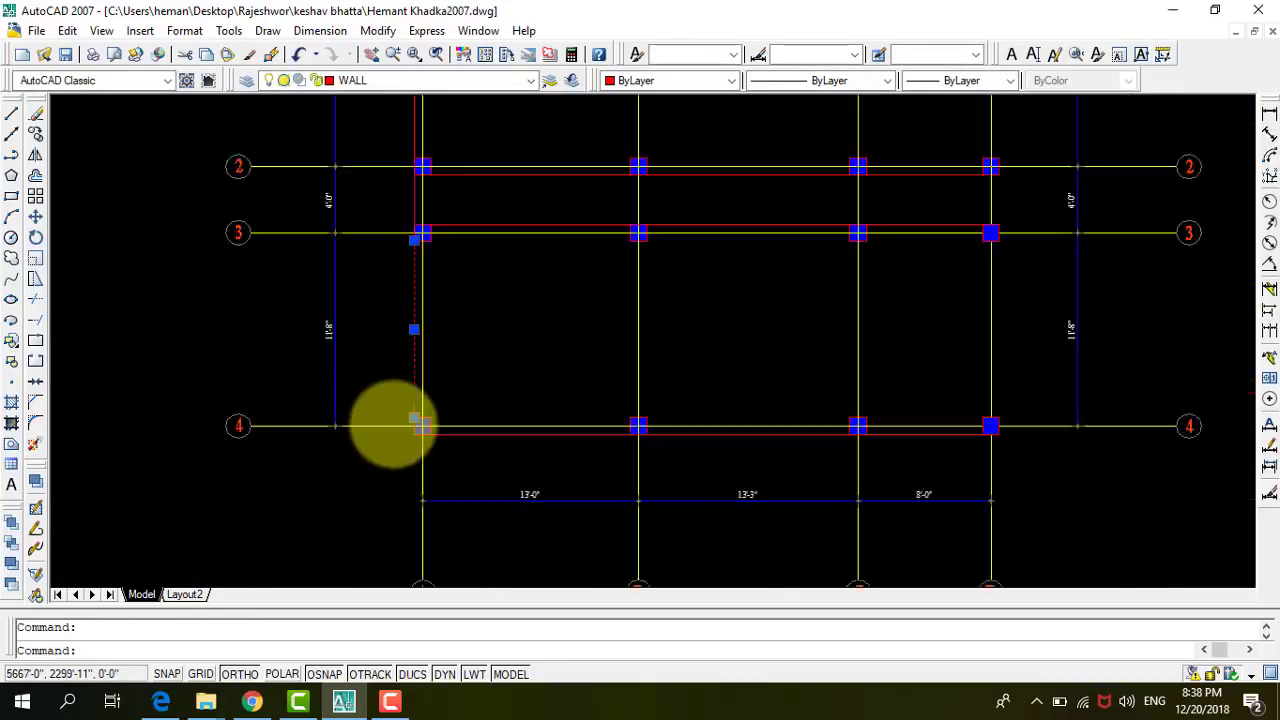
scroll(385, 300, down, 1)
scroll(427, 350, up, 3)
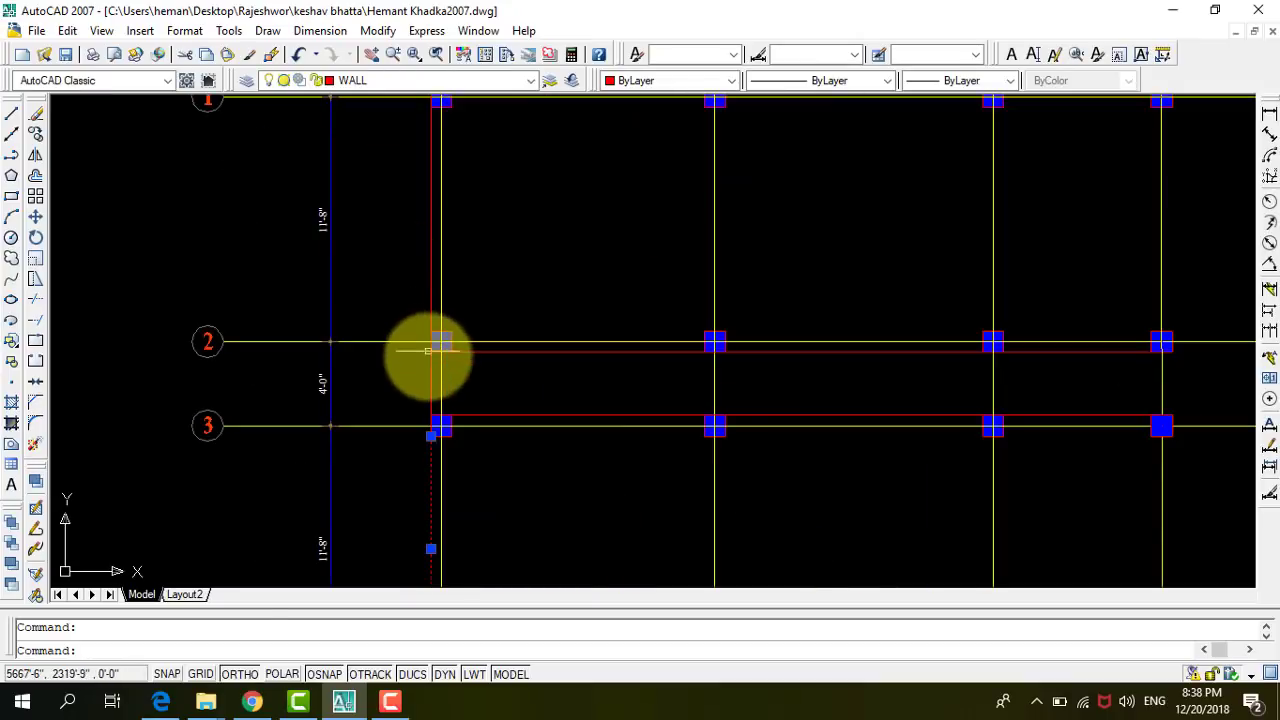
Copy the grid-A vertical wall lines from base point A-1 onto grids B, C and D.
click(430, 257)
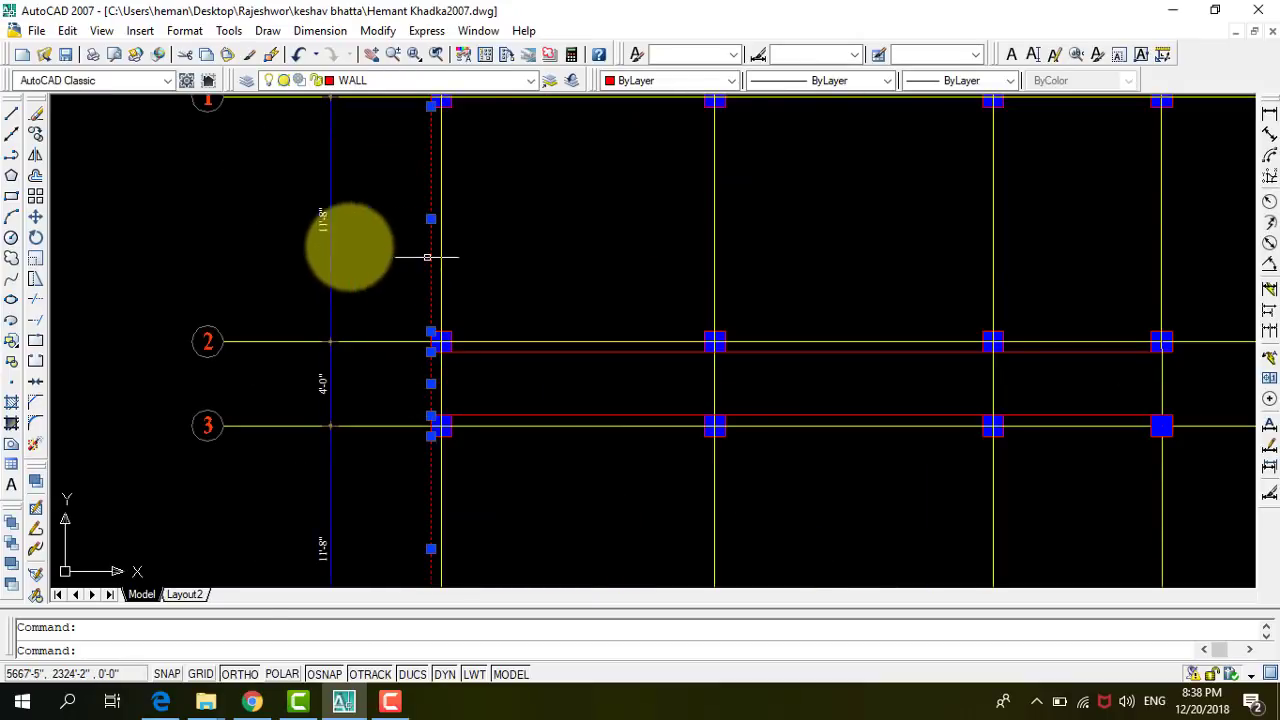
click(36, 136)
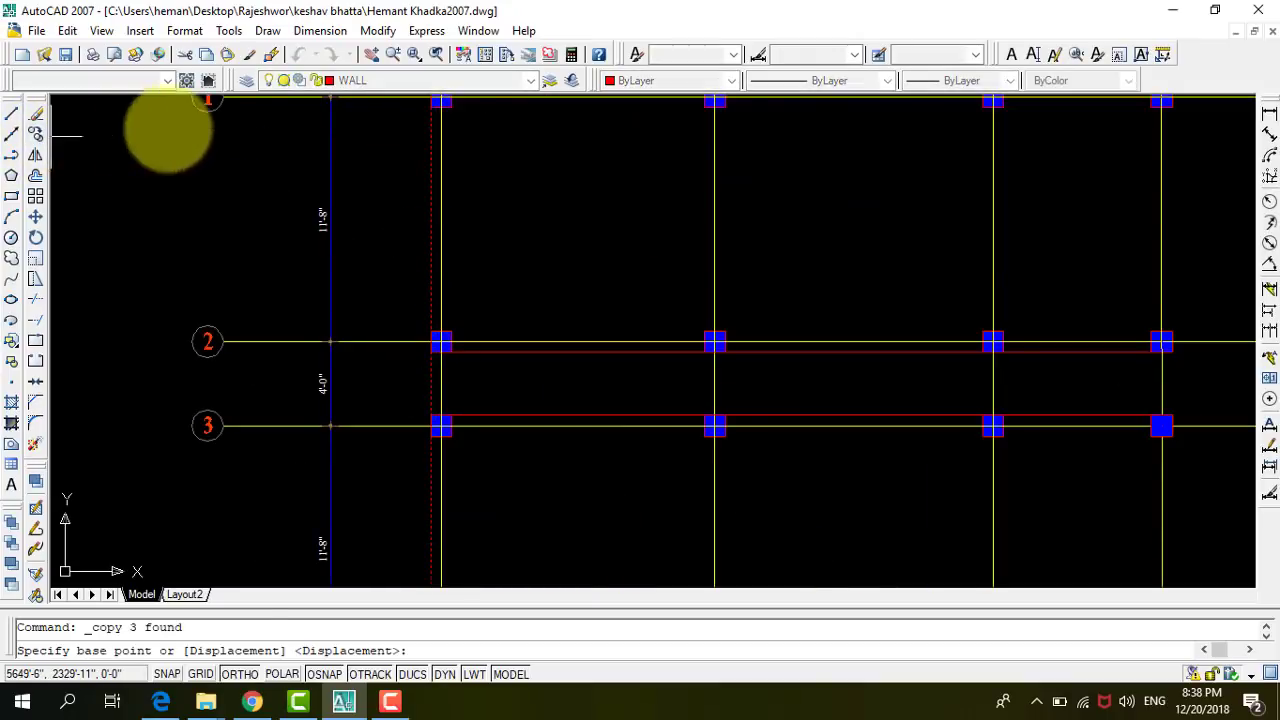
click(430, 103)
scroll(466, 320, down, 2)
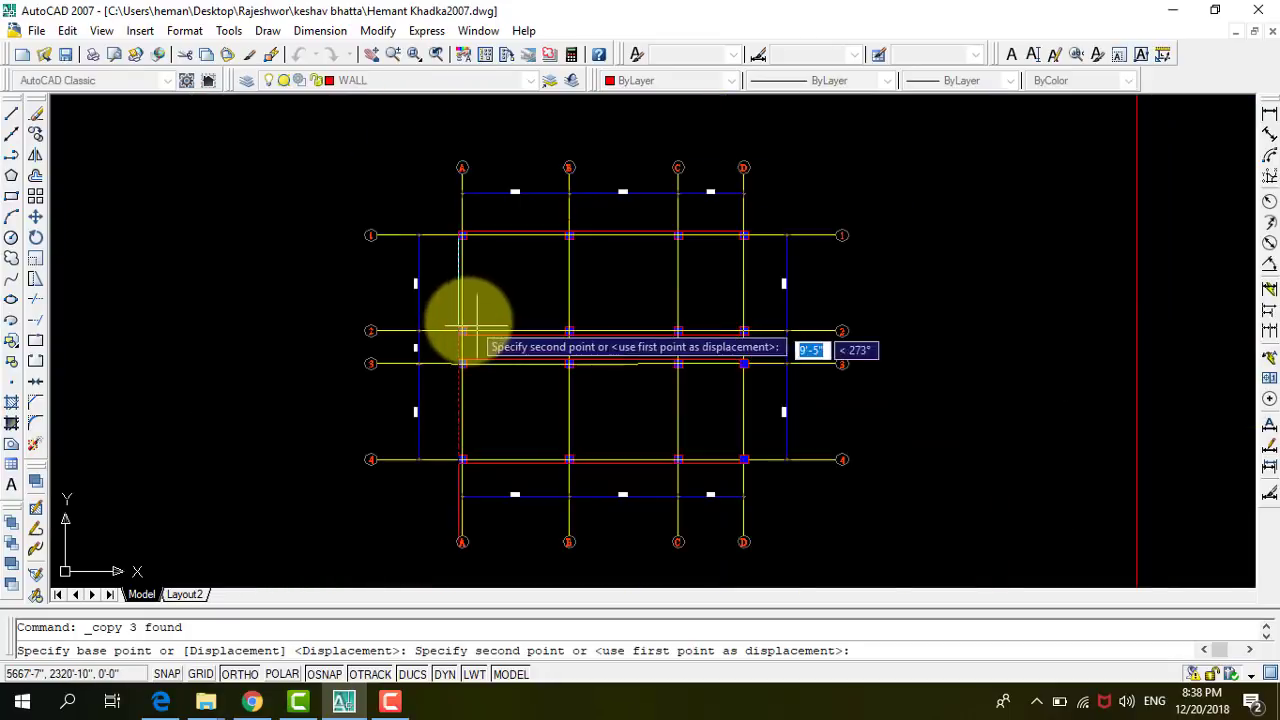
scroll(466, 320, down, 2)
scroll(467, 323, down, 2)
scroll(486, 200, up, 1)
scroll(486, 190, up, 4)
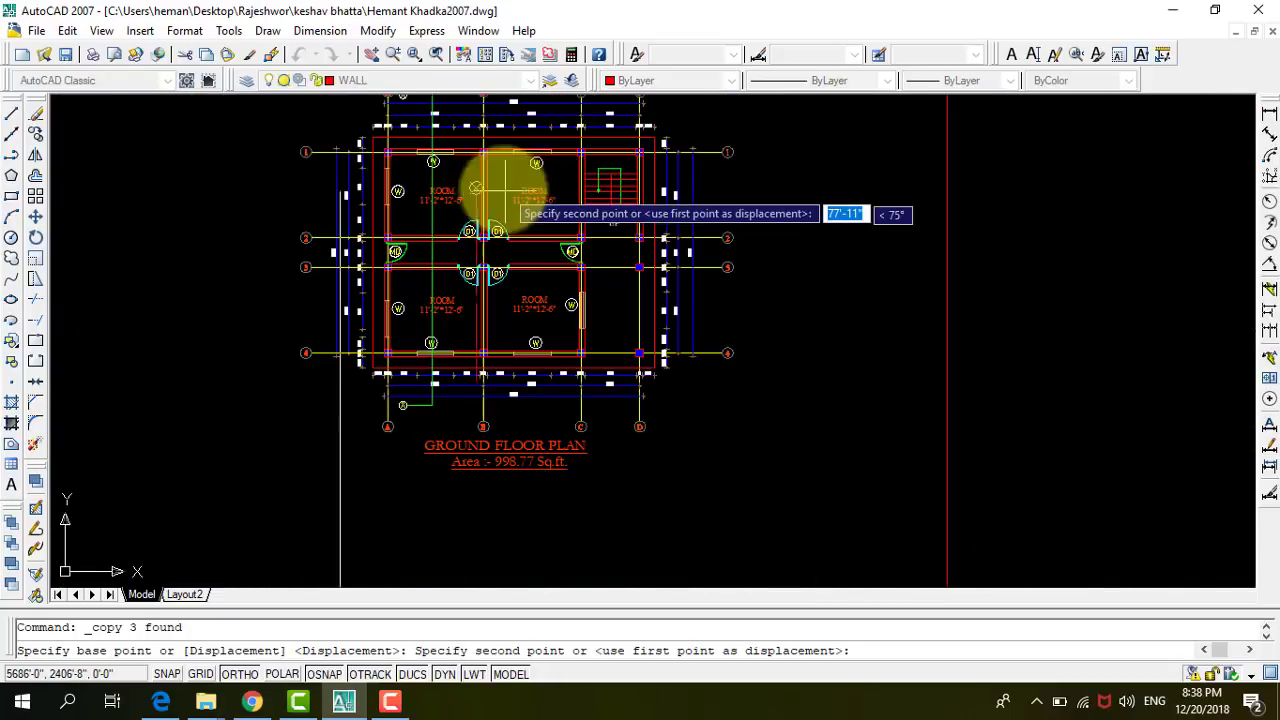
scroll(482, 160, up, 2)
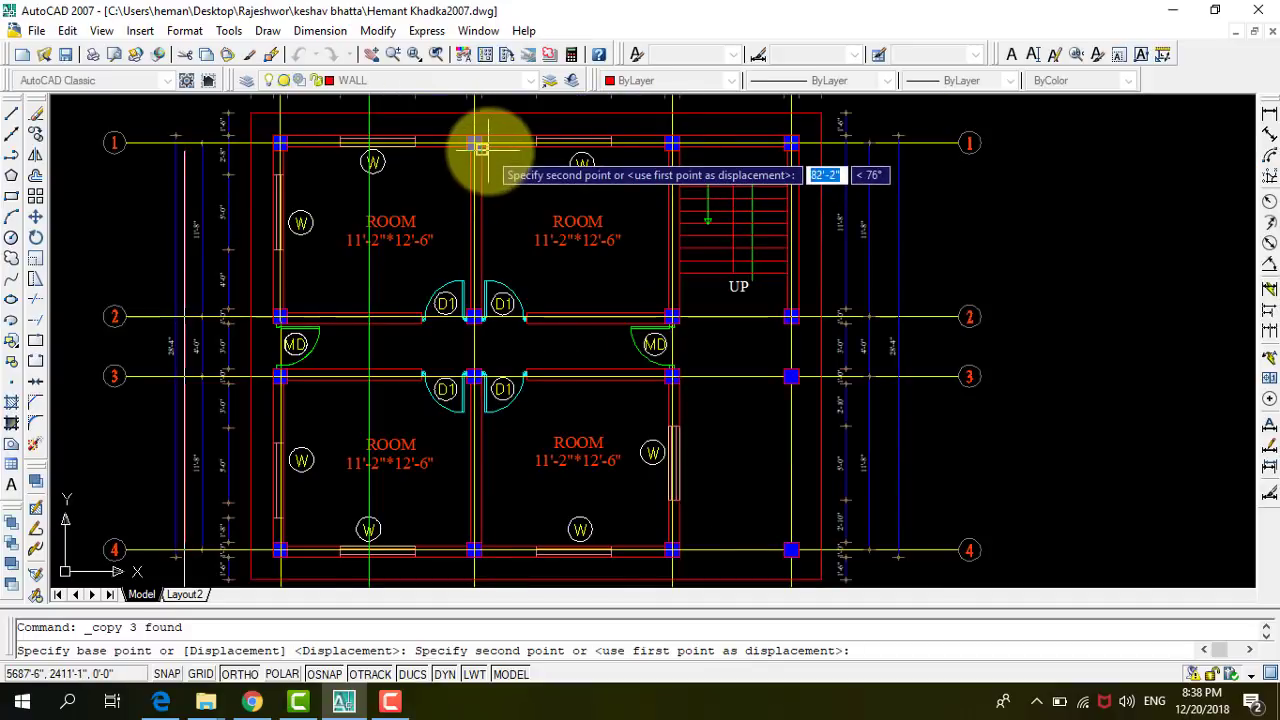
scroll(604, 128, down, 3)
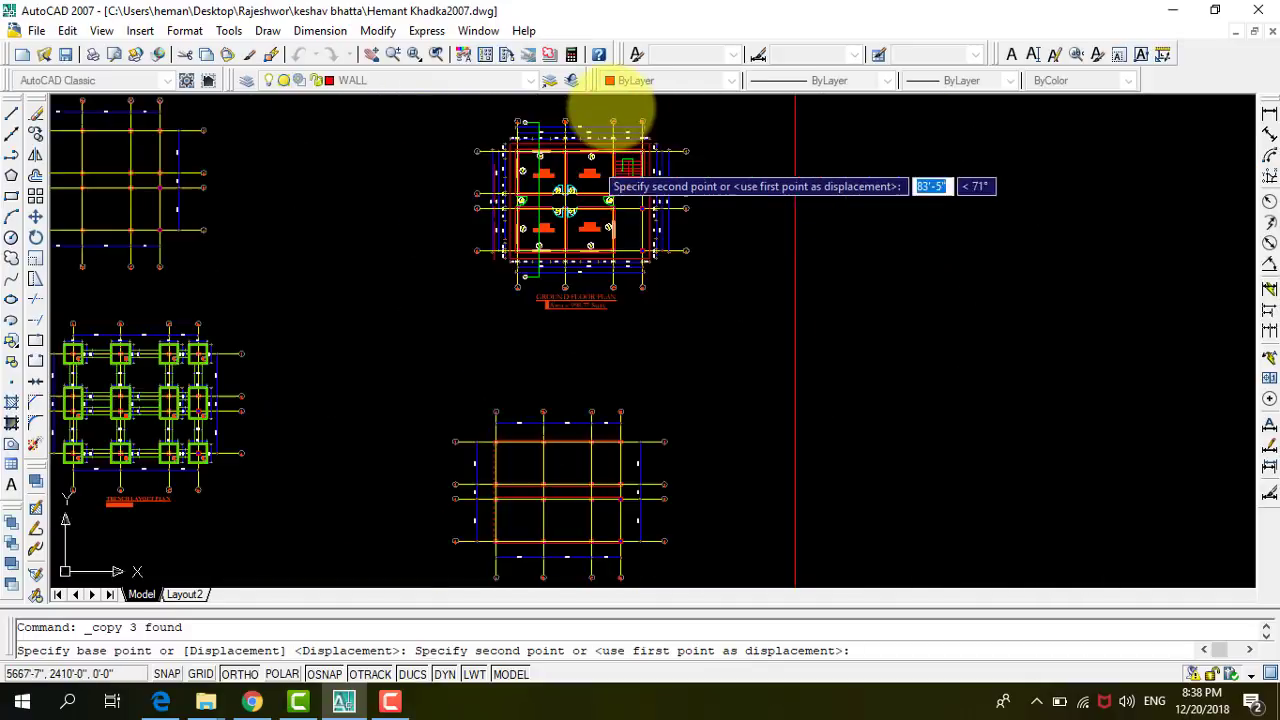
scroll(594, 240, down, 2)
scroll(606, 240, up, 1)
scroll(566, 211, up, 3)
scroll(520, 245, up, 2)
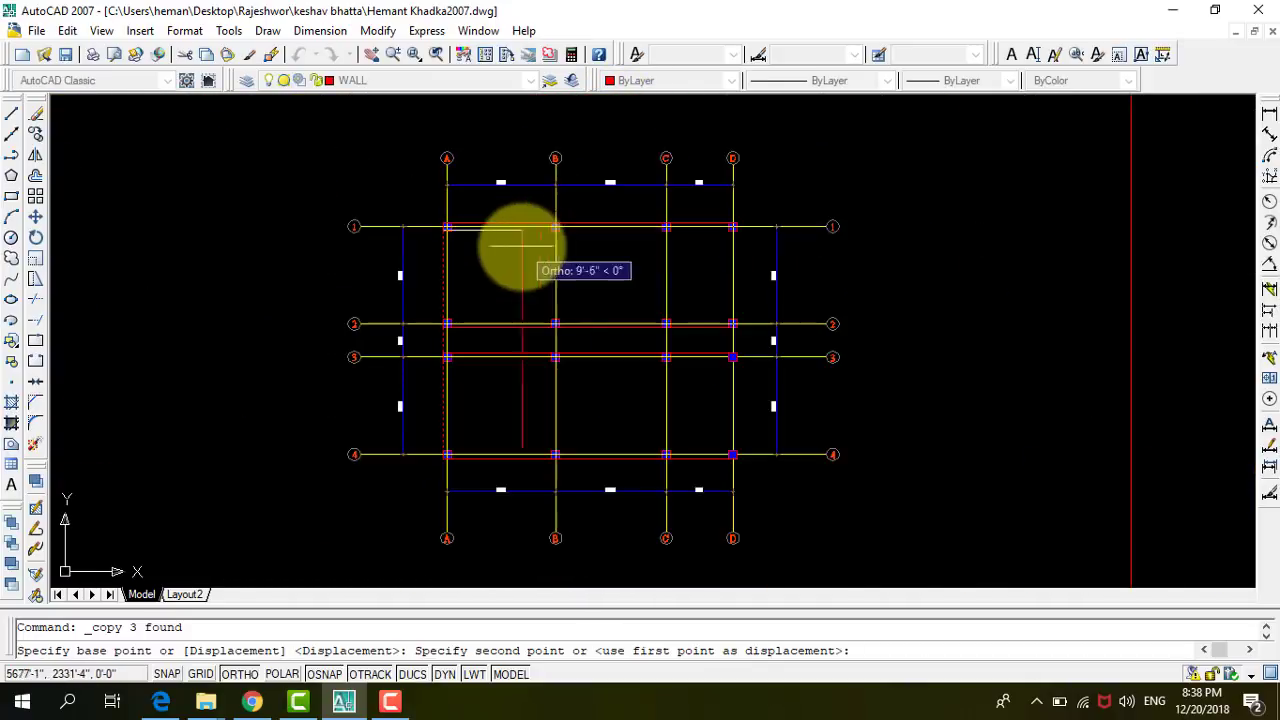
scroll(560, 225, up, 4)
scroll(588, 208, up, 2)
click(600, 207)
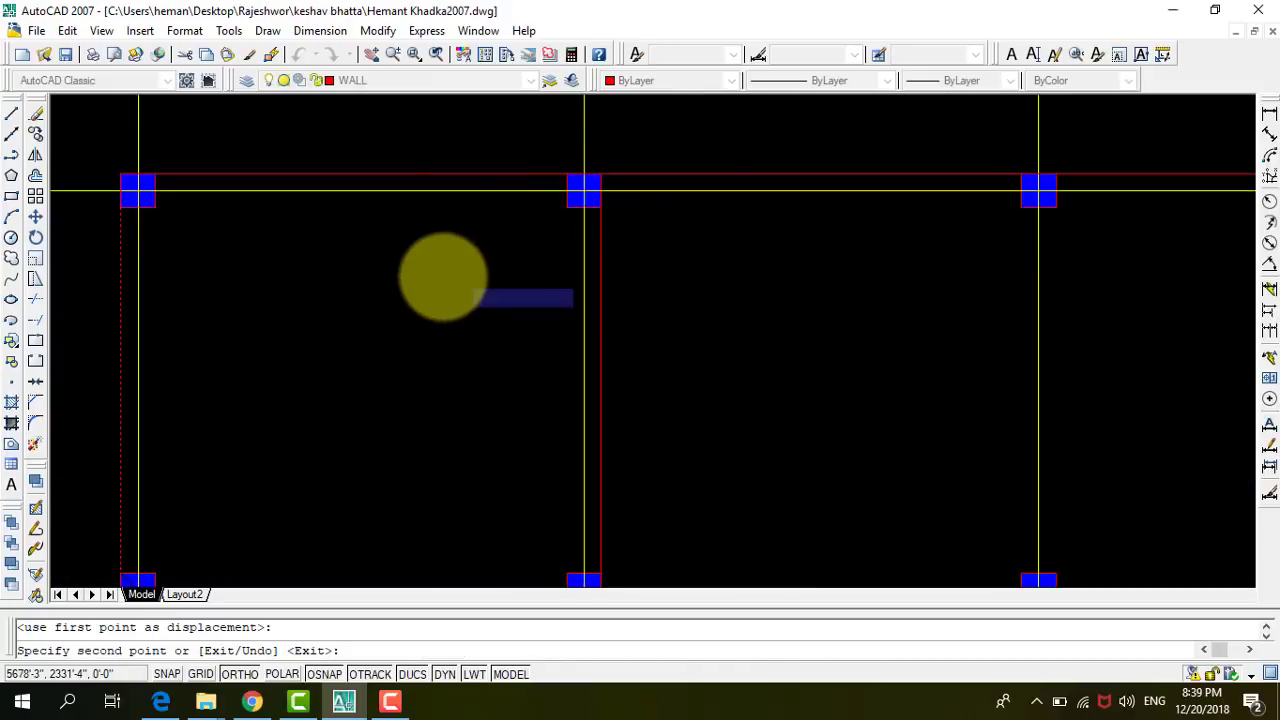
scroll(600, 257, down, 3)
scroll(591, 251, up, 3)
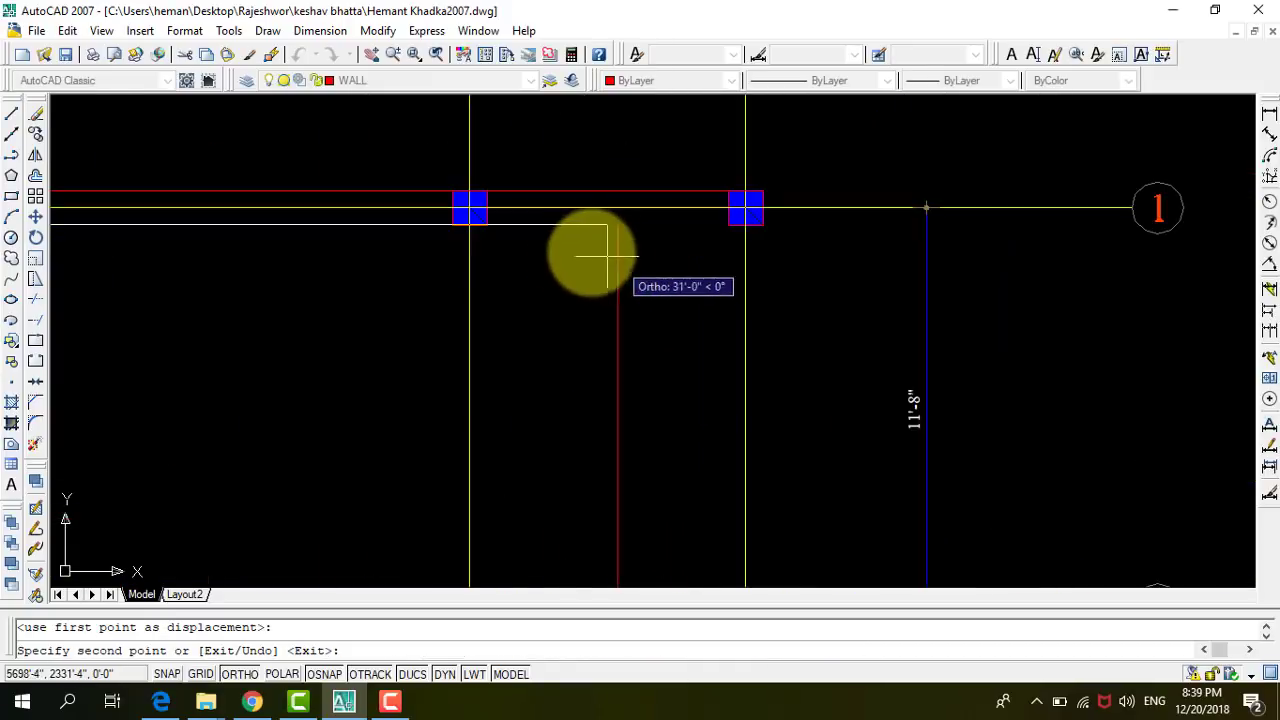
click(470, 207)
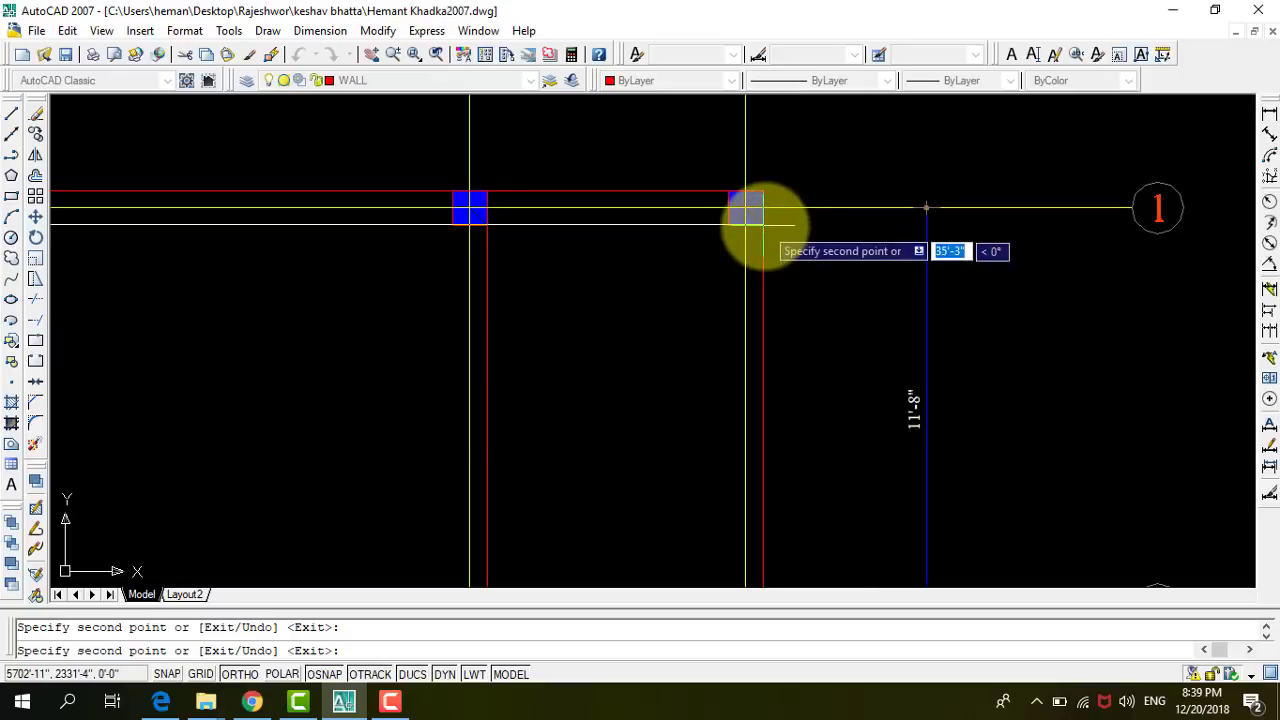
click(765, 224)
key(Escape)
Start the Offset command for a 9-unit offset distance.
scroll(800, 290, down, 2)
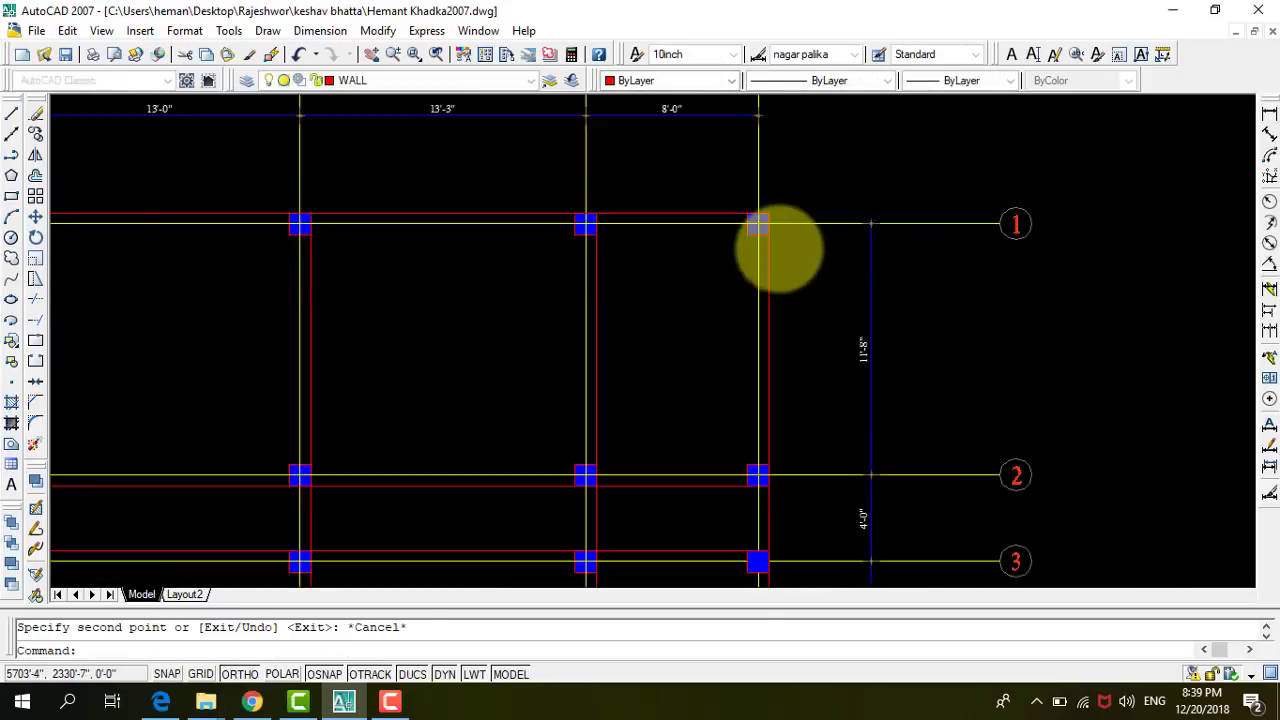
scroll(777, 251, down, 2)
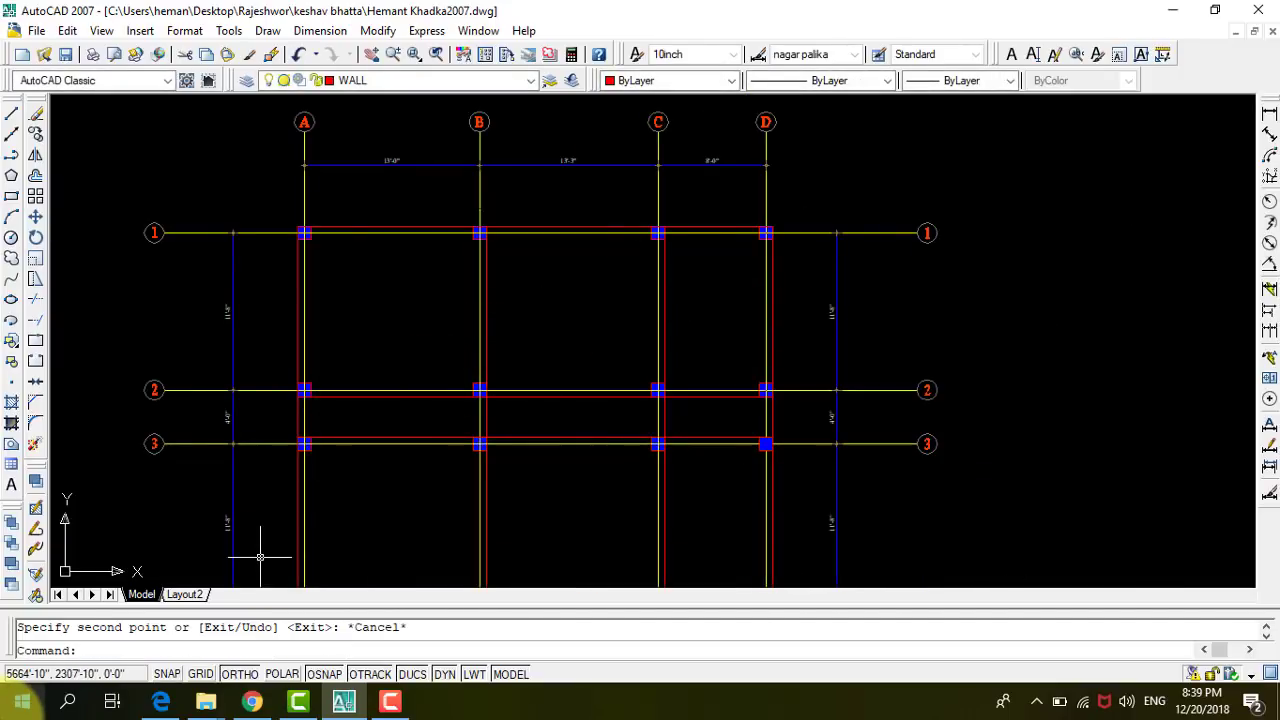
text(O)
key(Return)
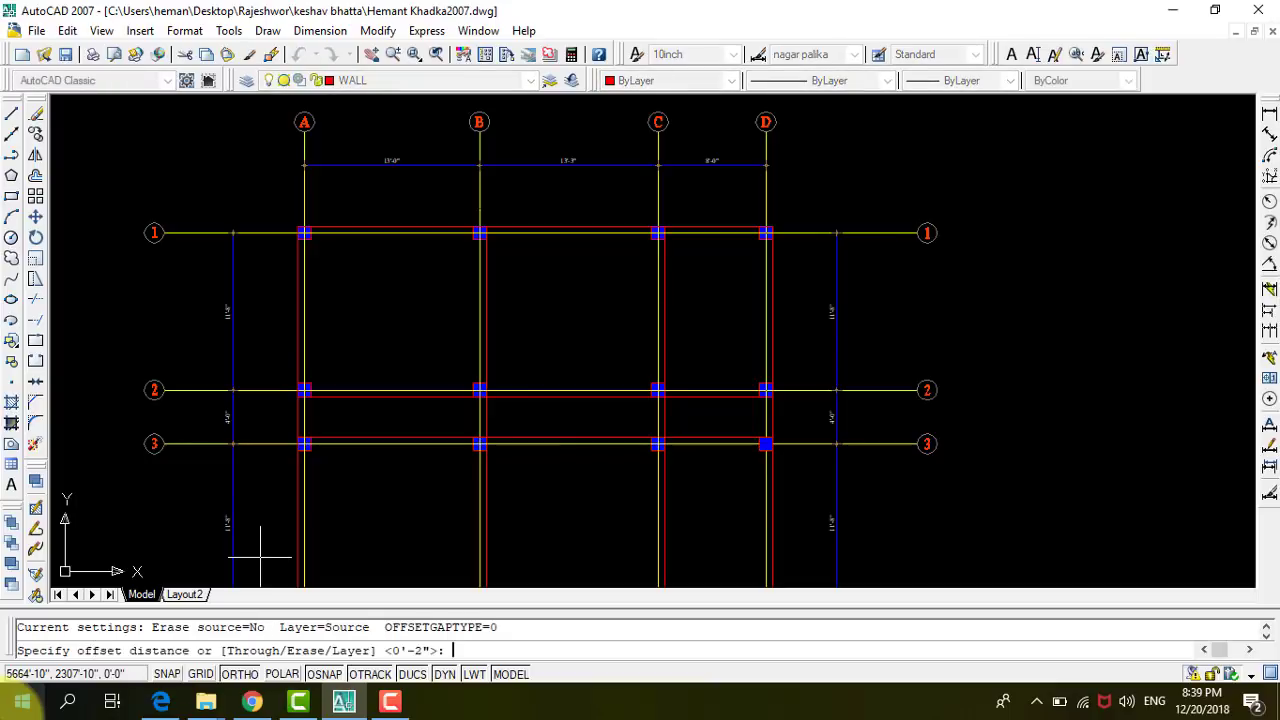
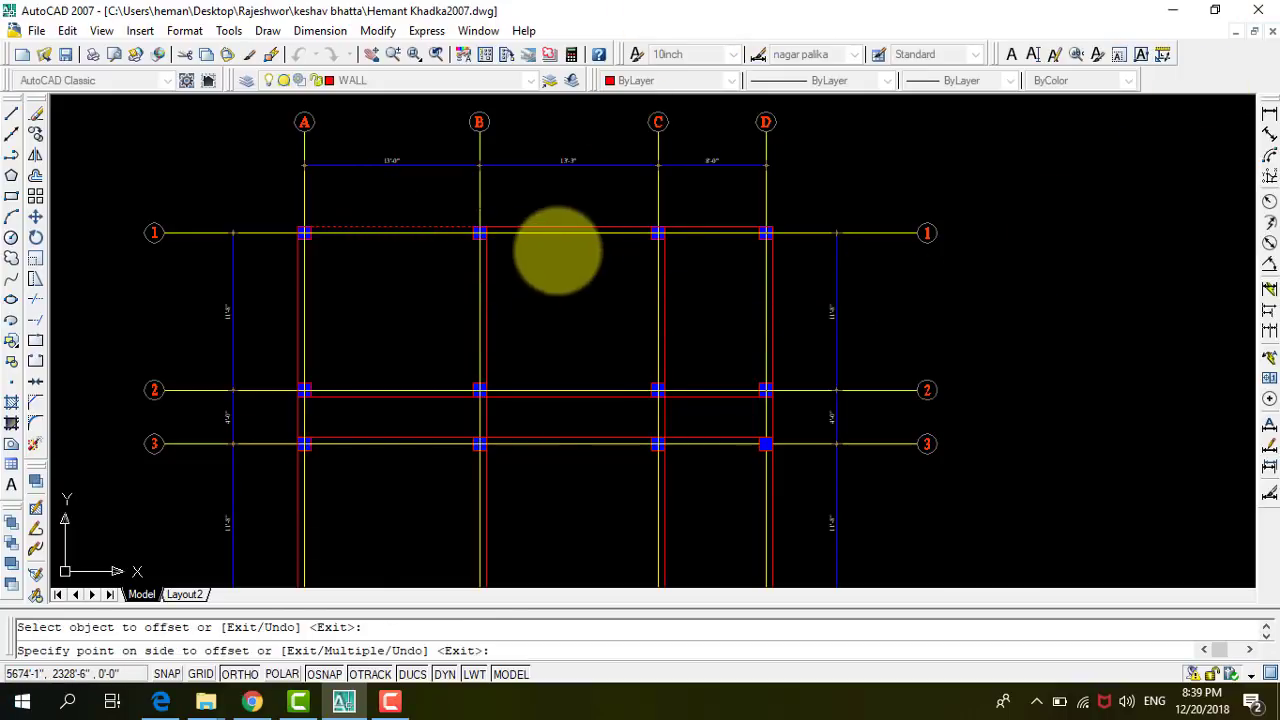
Offset the red beam lines along grid 1 into double lines, placing copies on the inner side.
click(565, 244)
scroll(571, 232, up, 5)
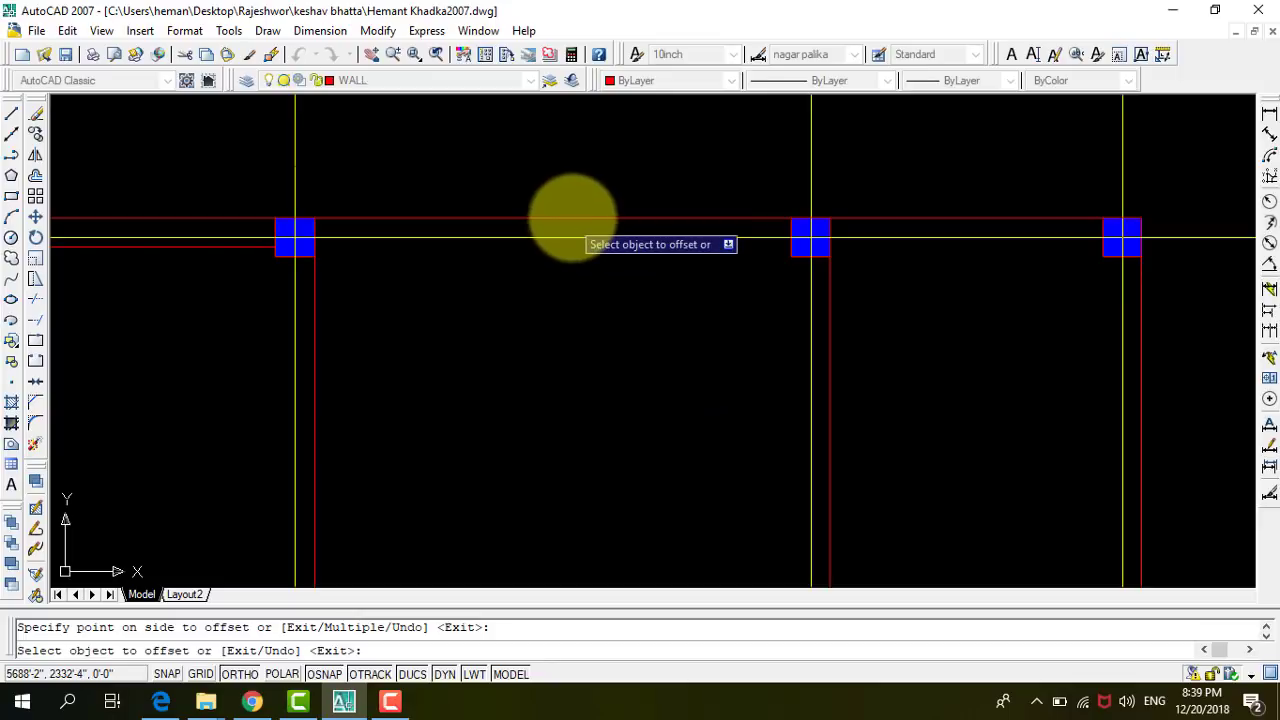
click(571, 232)
click(709, 294)
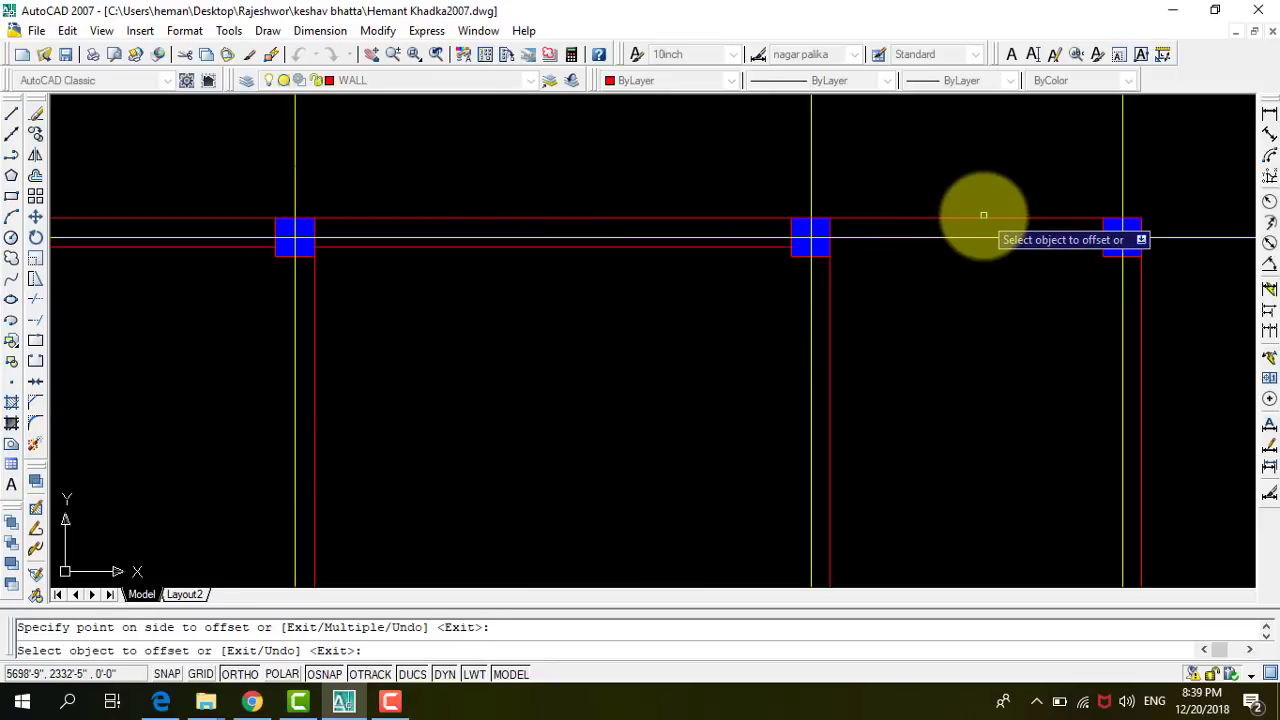
click(982, 218)
click(890, 312)
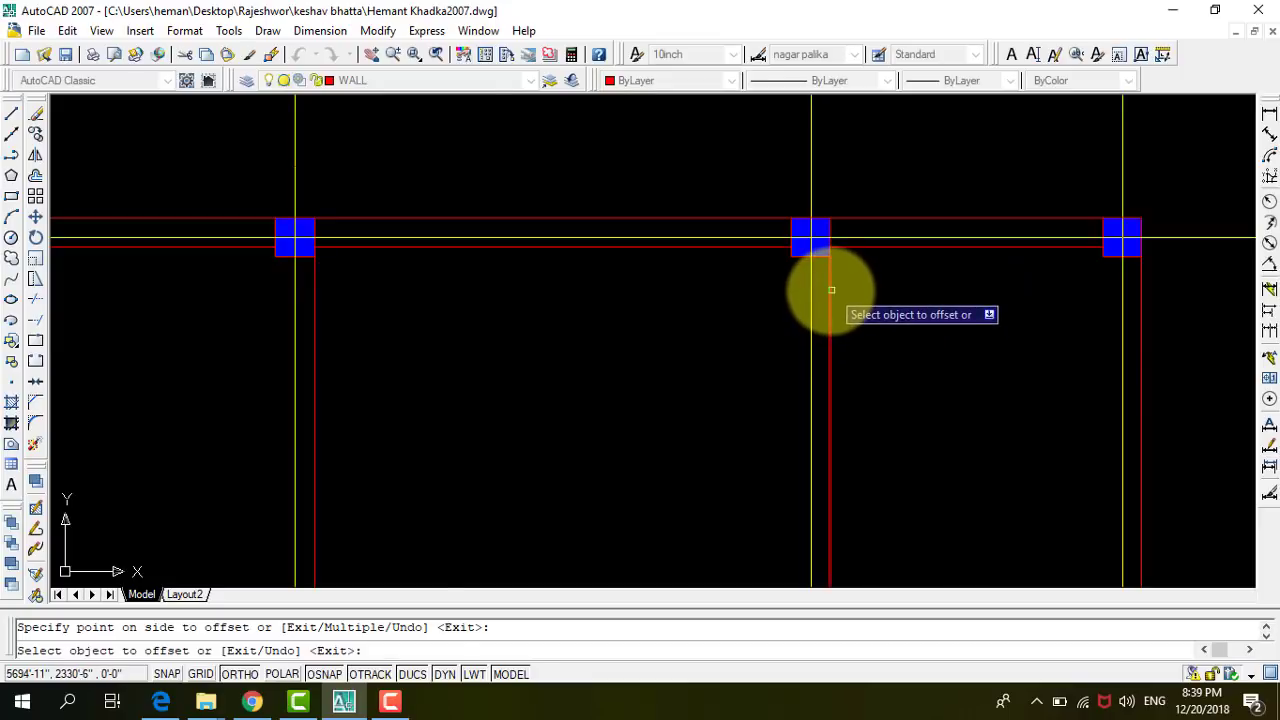
Double the vertical red beam lines beside the middle and right columns with parallel offsets.
click(831, 290)
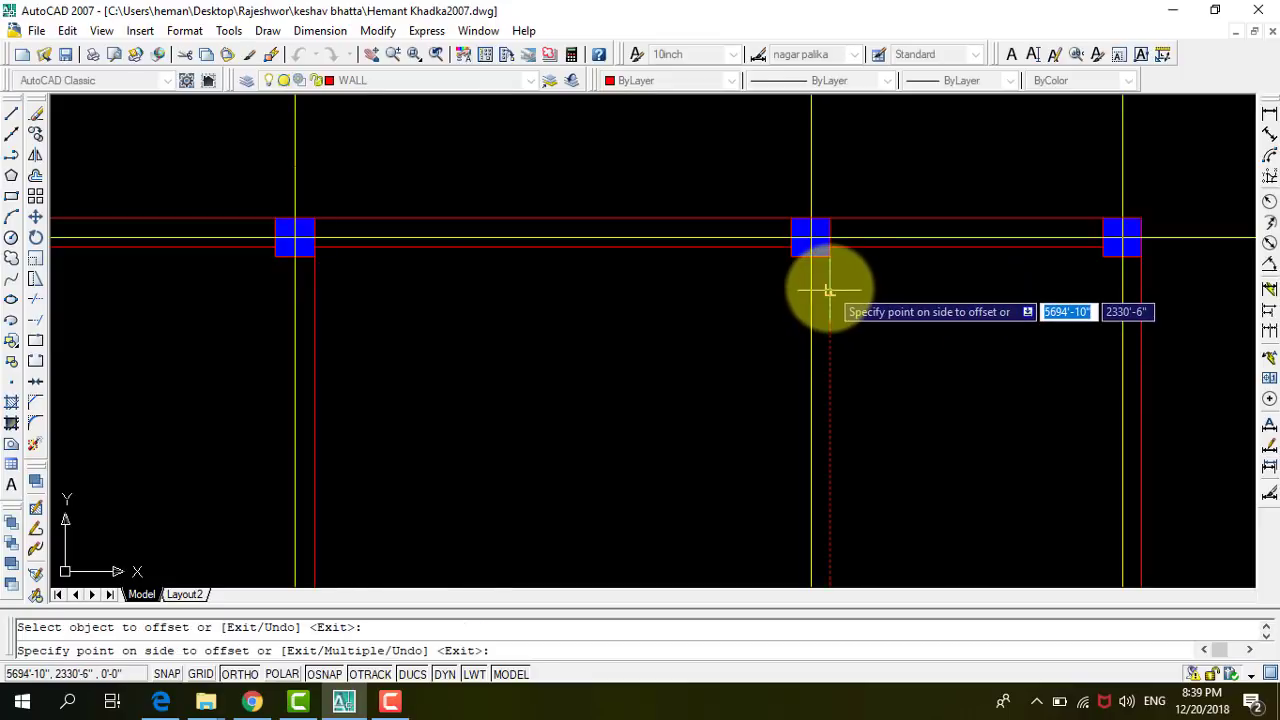
click(688, 293)
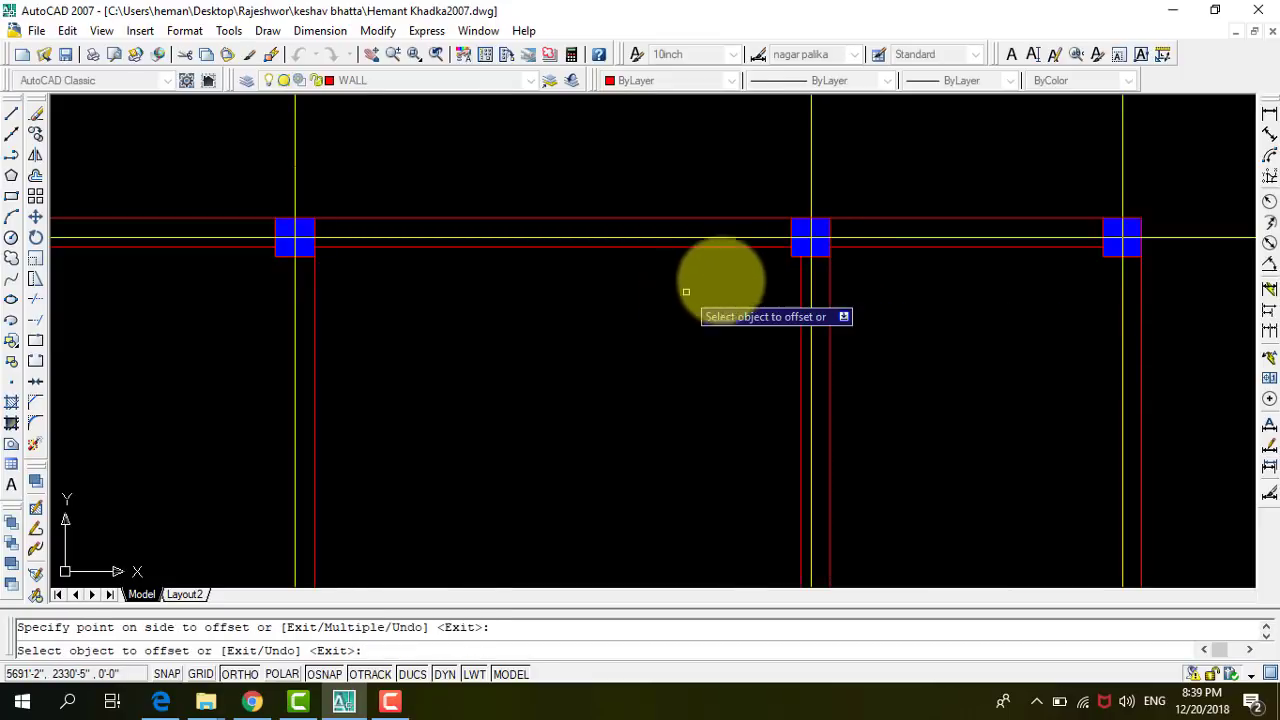
click(1143, 298)
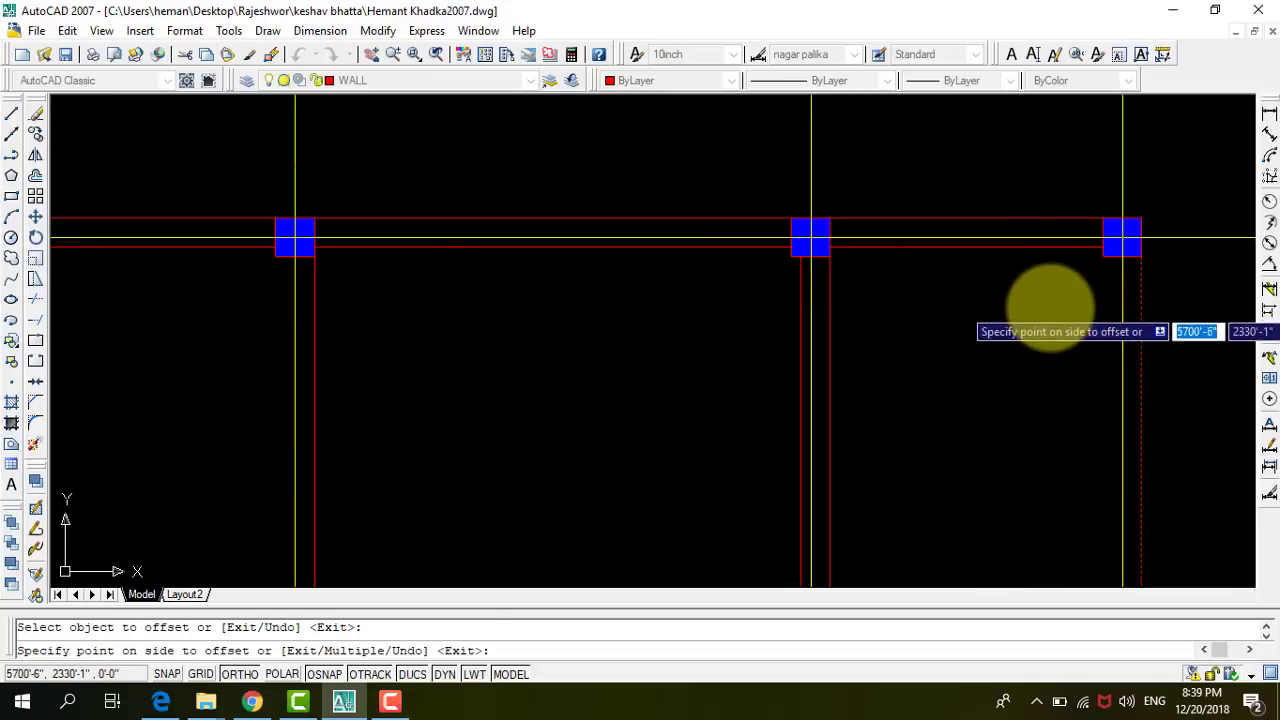
click(1049, 297)
scroll(1109, 205, down, 4)
scroll(740, 270, up, 2)
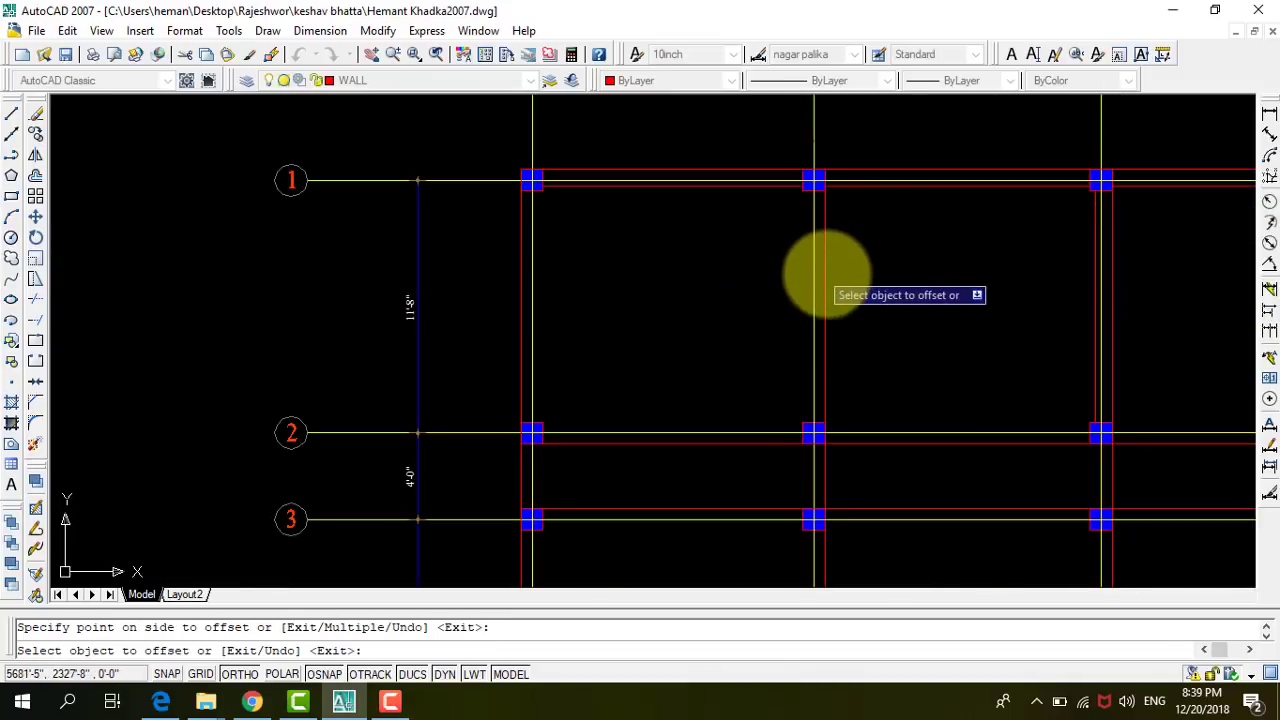
click(822, 272)
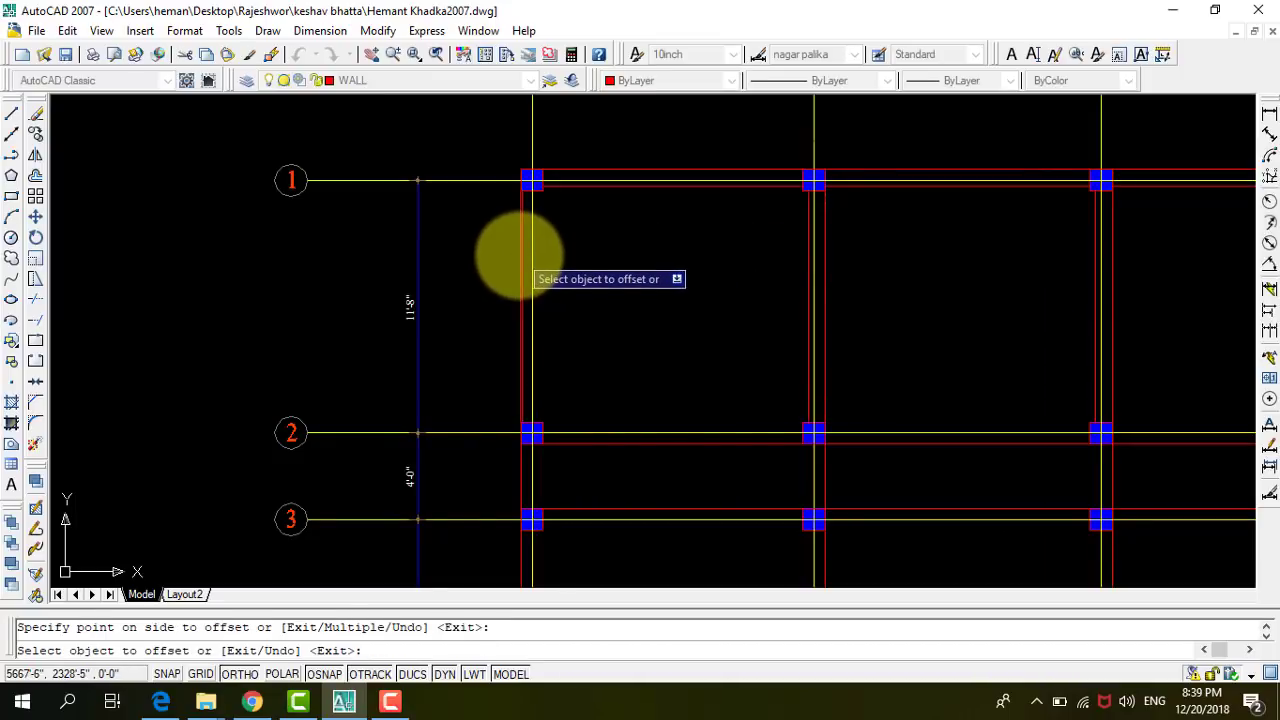
click(520, 260)
click(620, 205)
scroll(628, 200, down, 2)
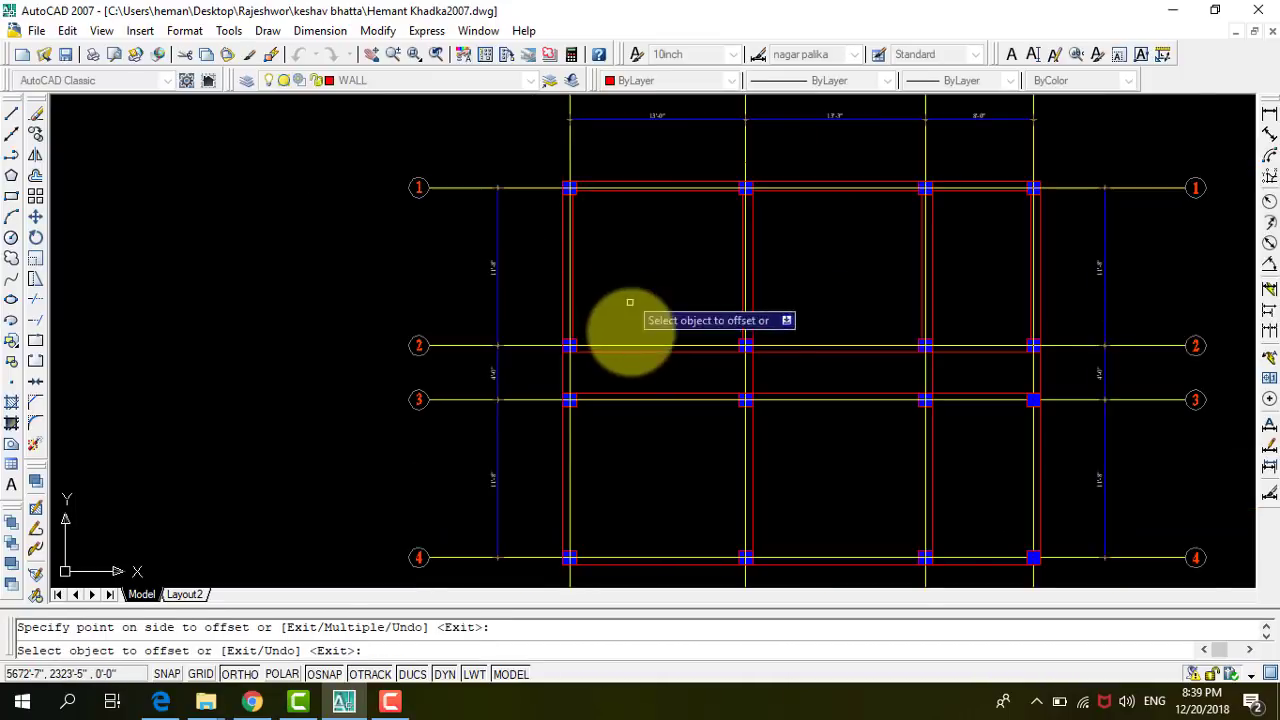
scroll(630, 300, up, 2)
Offset the two red beam lines along grid 2 upward to form double beams.
click(622, 350)
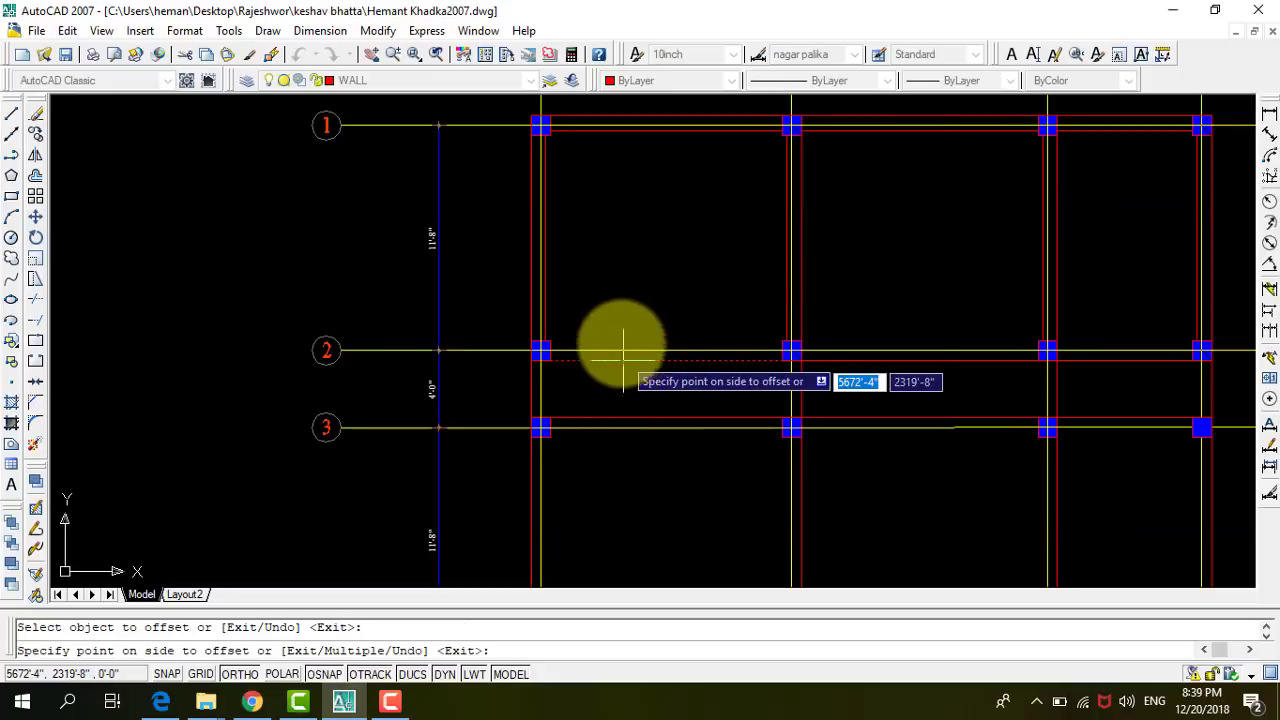
click(633, 277)
click(846, 357)
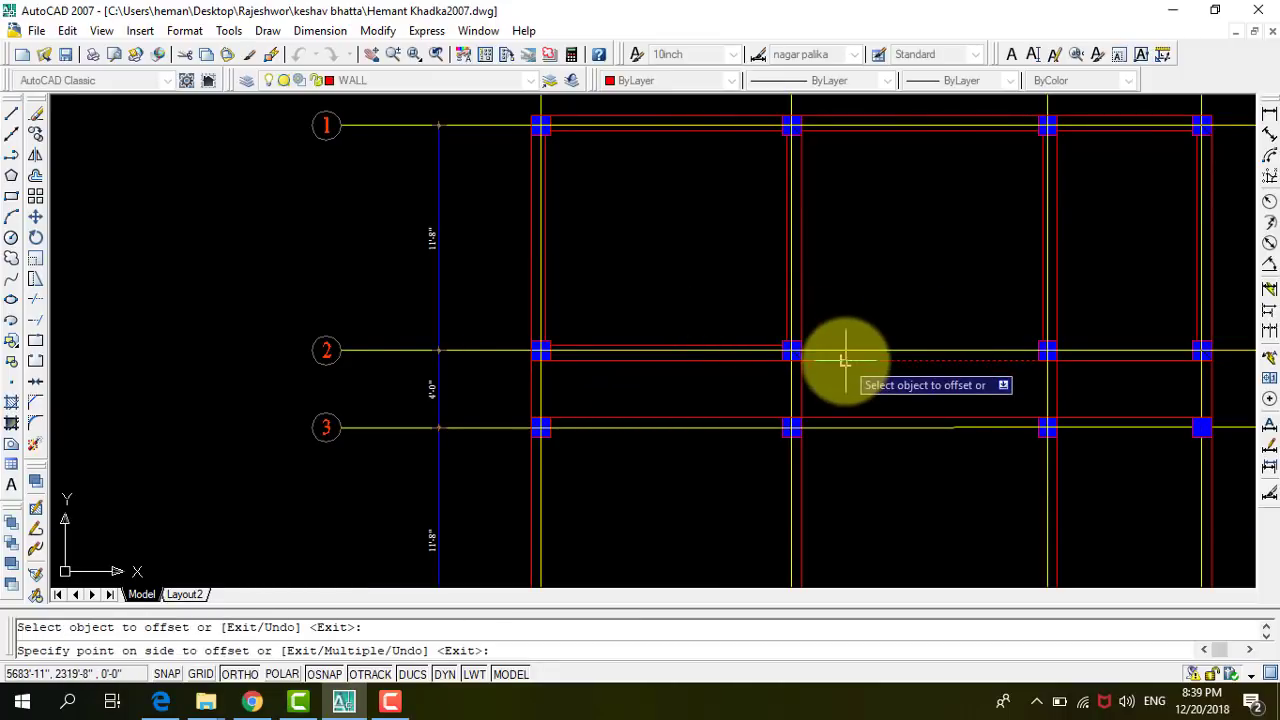
click(791, 286)
scroll(497, 315, down, 3)
scroll(637, 323, up, 2)
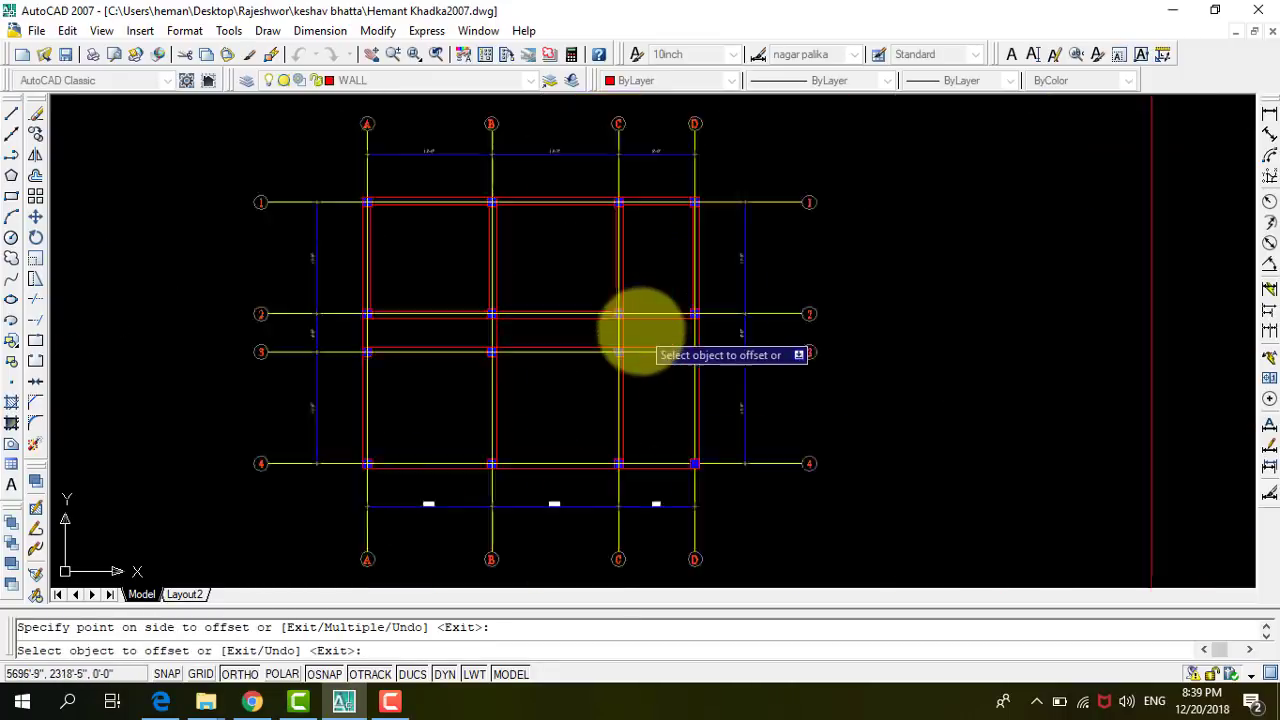
scroll(634, 309, up, 2)
scroll(632, 308, up, 1)
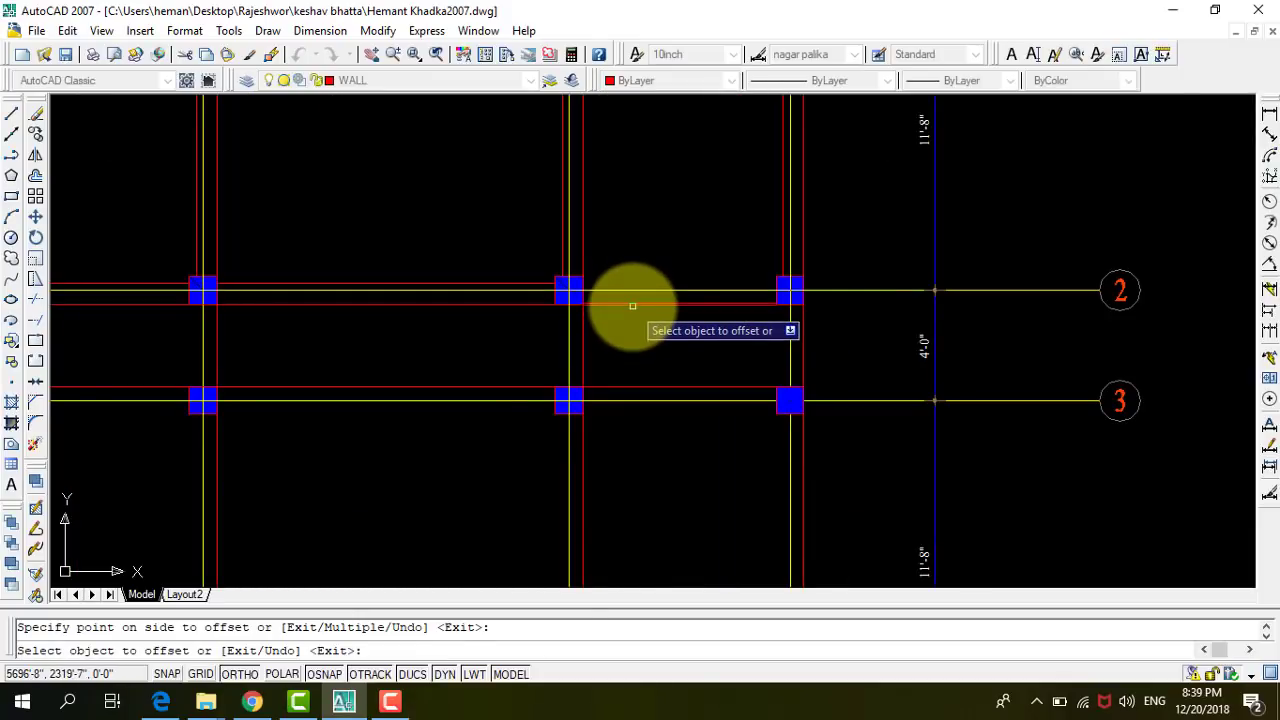
Double the red beam lines along grid 2 and grid 3 with parallel offsets.
click(632, 305)
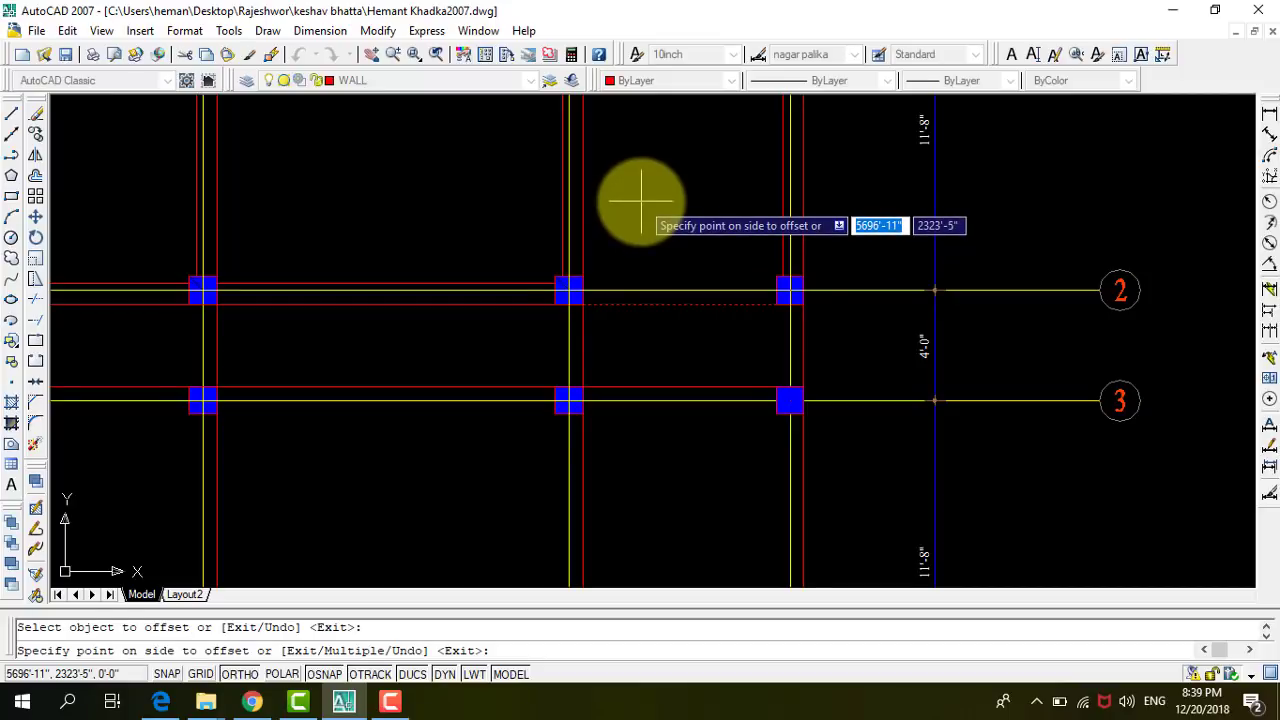
click(641, 200)
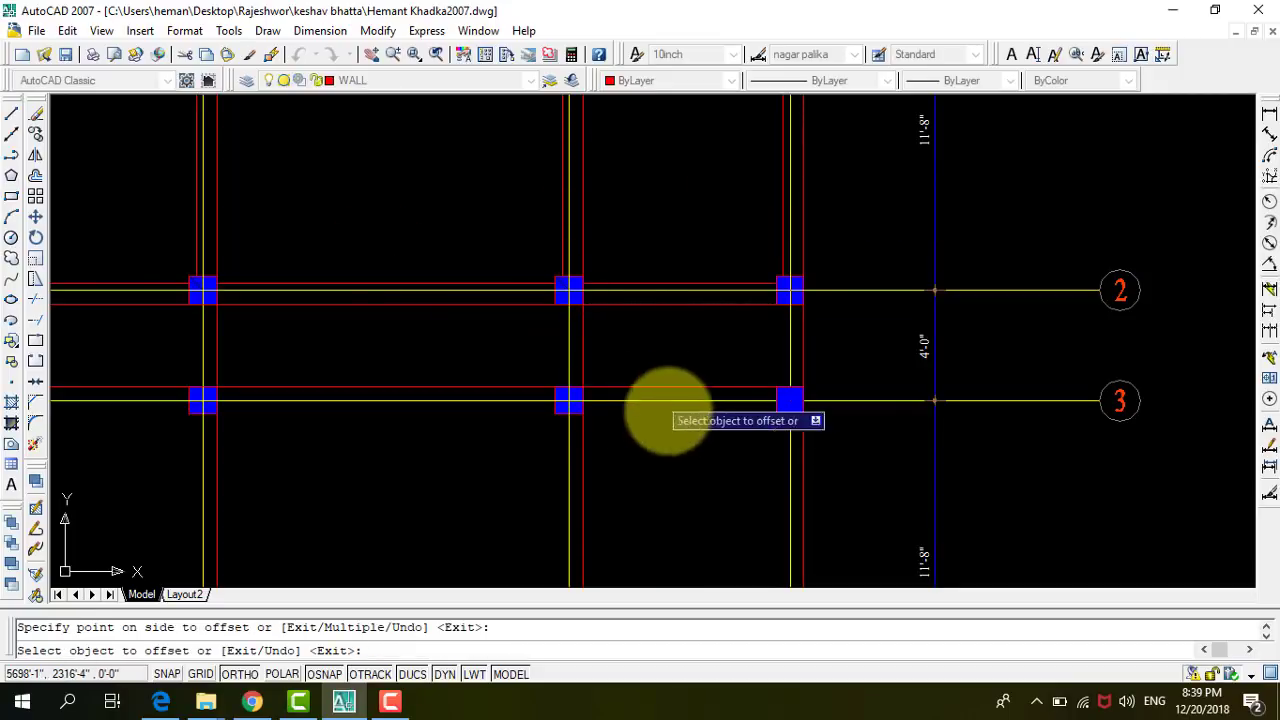
click(670, 388)
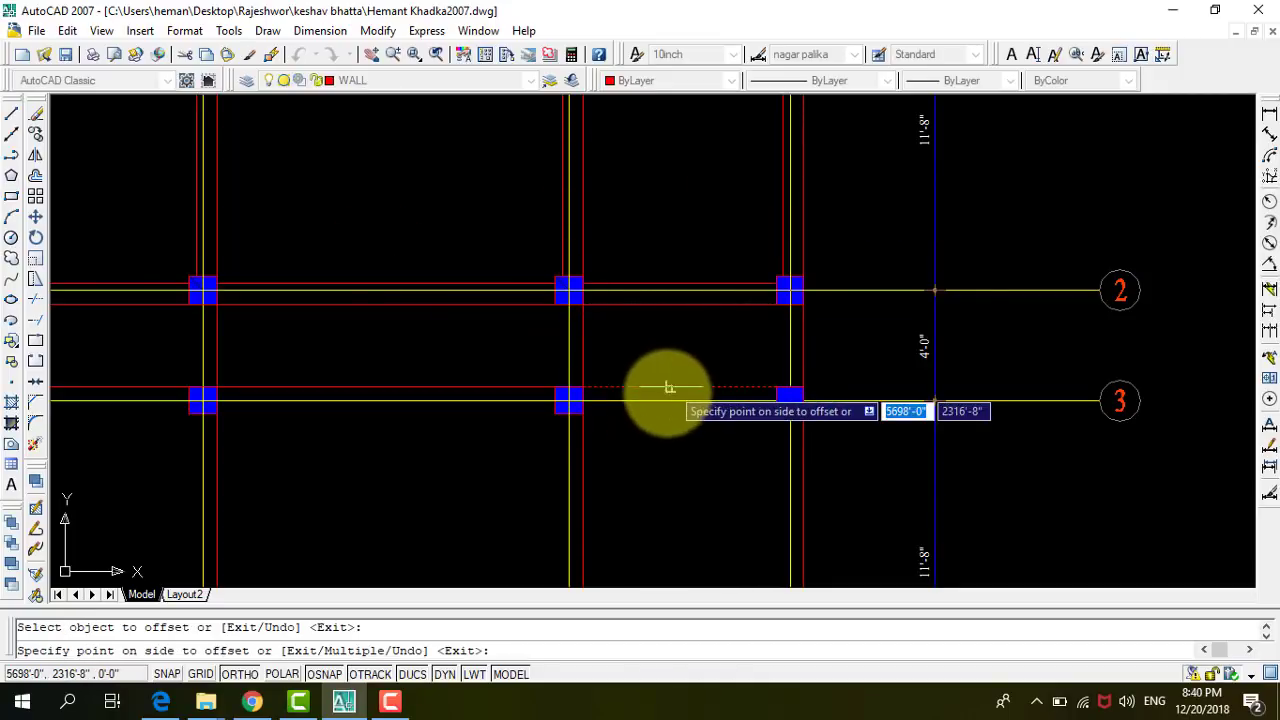
click(622, 460)
click(442, 386)
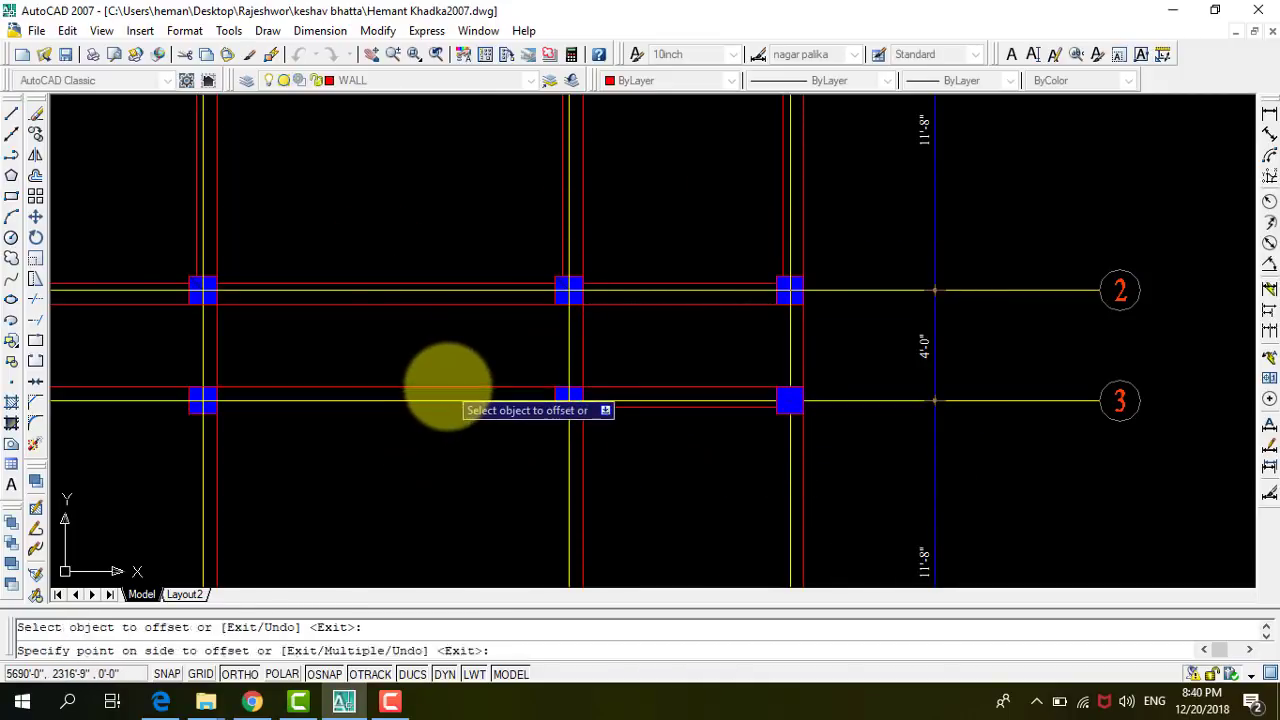
click(430, 457)
scroll(608, 457, down, 3)
scroll(608, 428, up, 2)
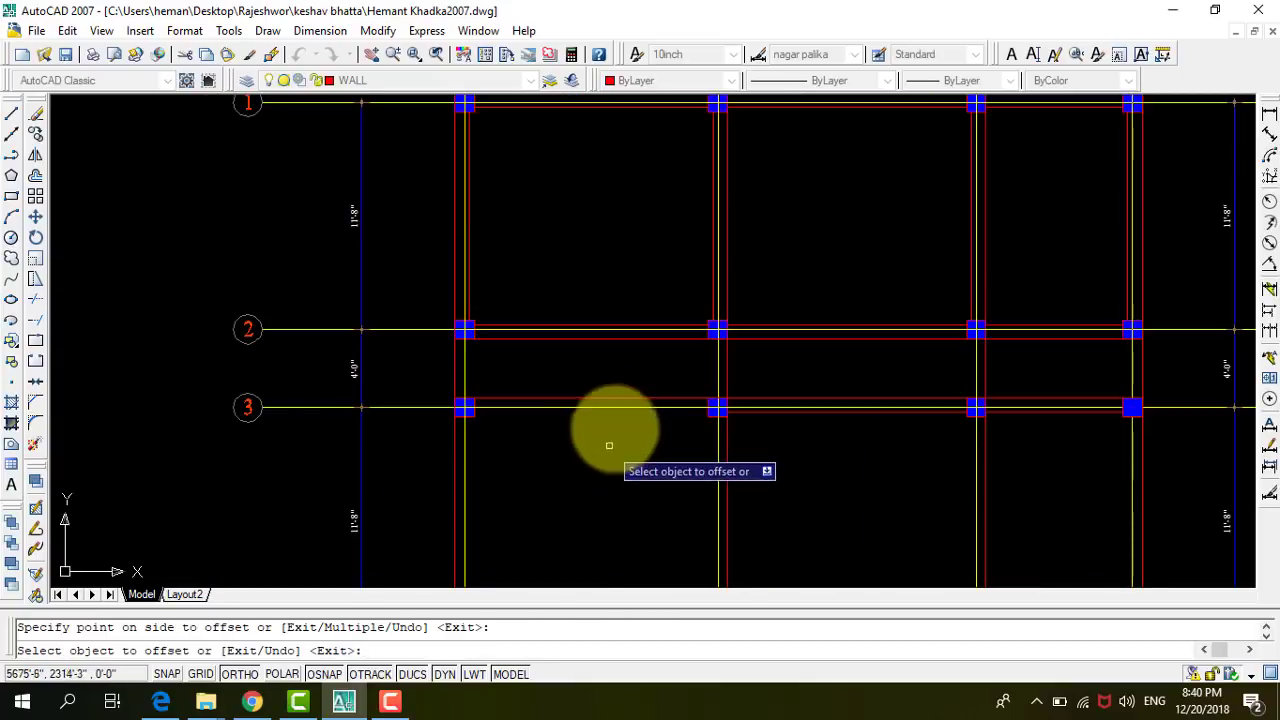
click(623, 399)
click(470, 460)
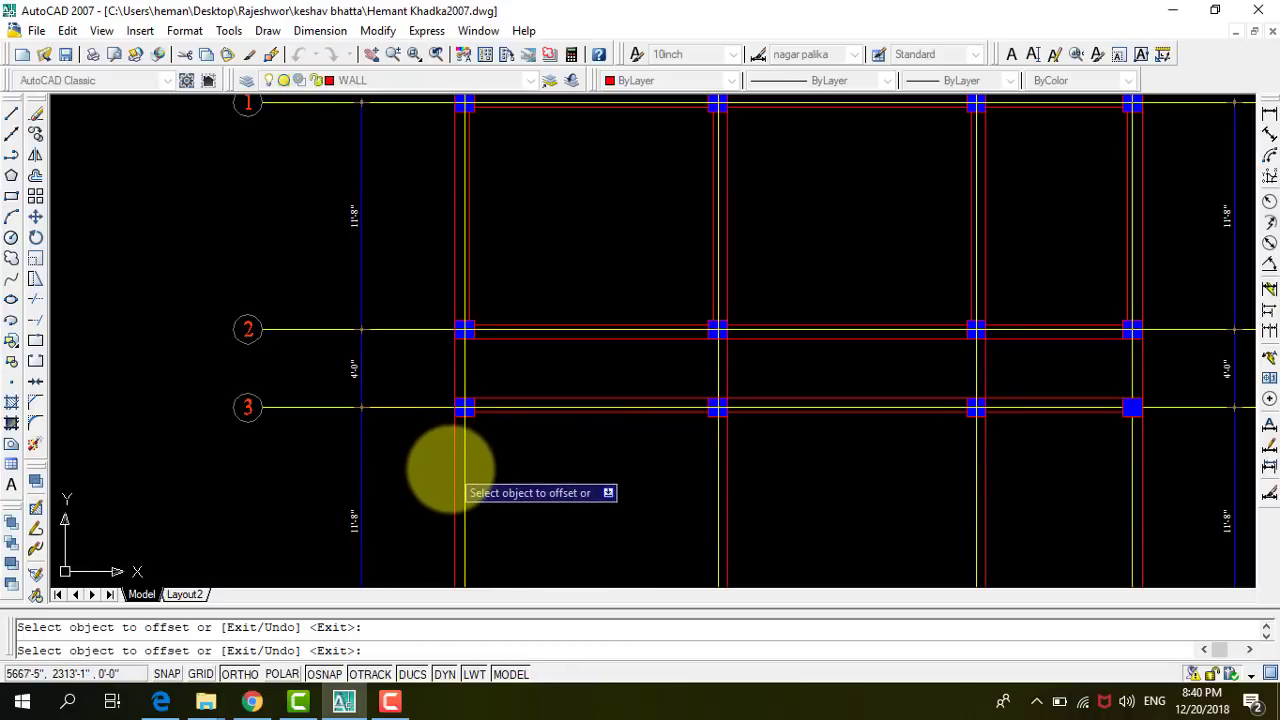
Offset the four vertical beam lines below grid 3 at each column into double lines.
click(456, 470)
click(525, 480)
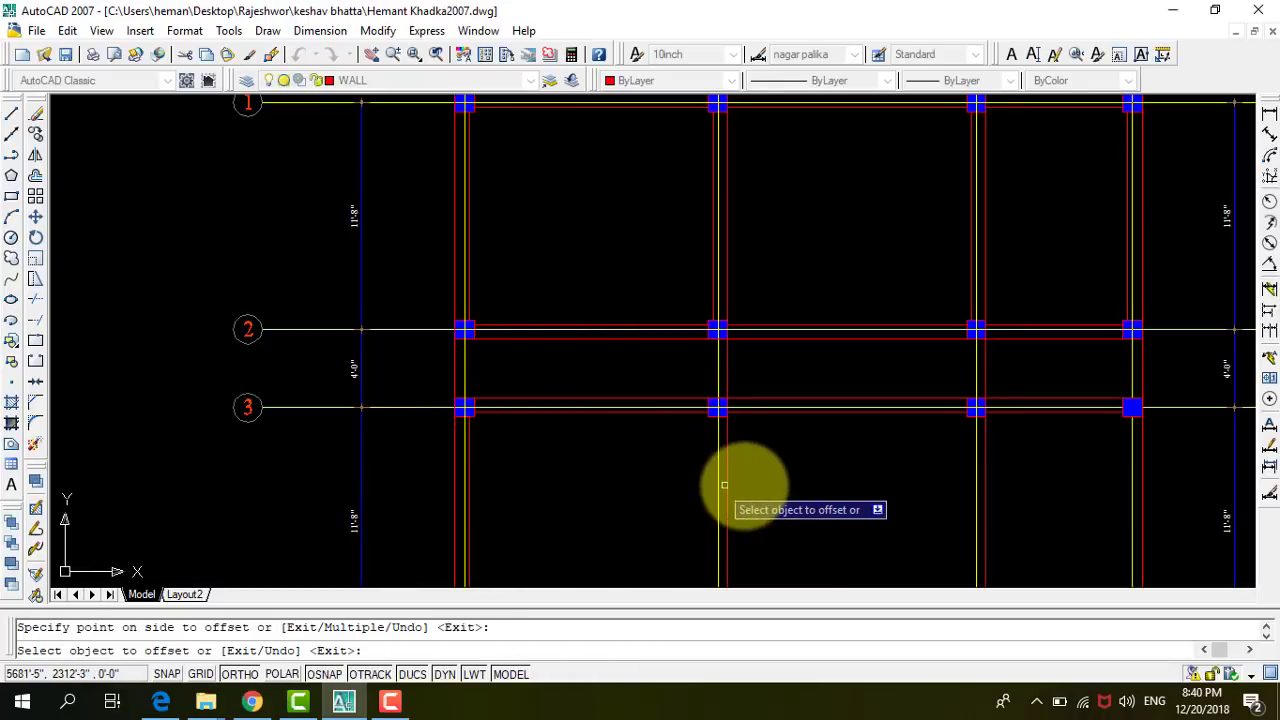
click(725, 482)
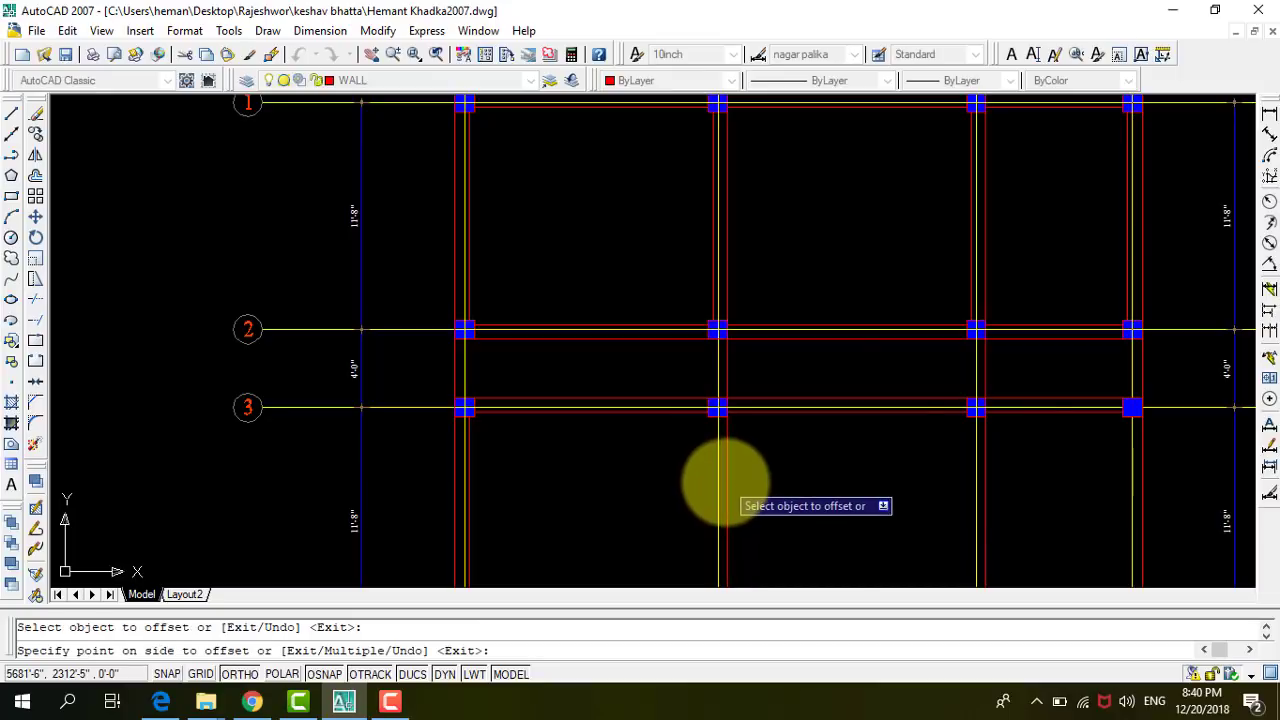
click(700, 474)
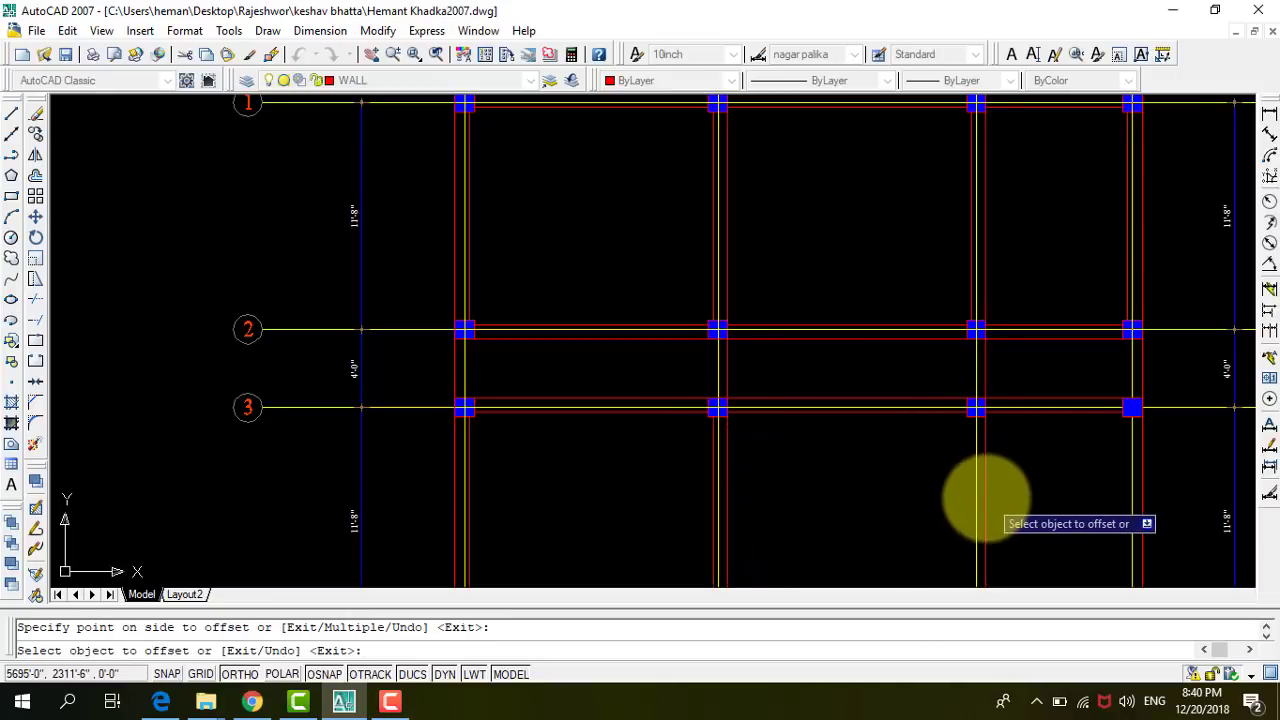
click(980, 497)
click(908, 491)
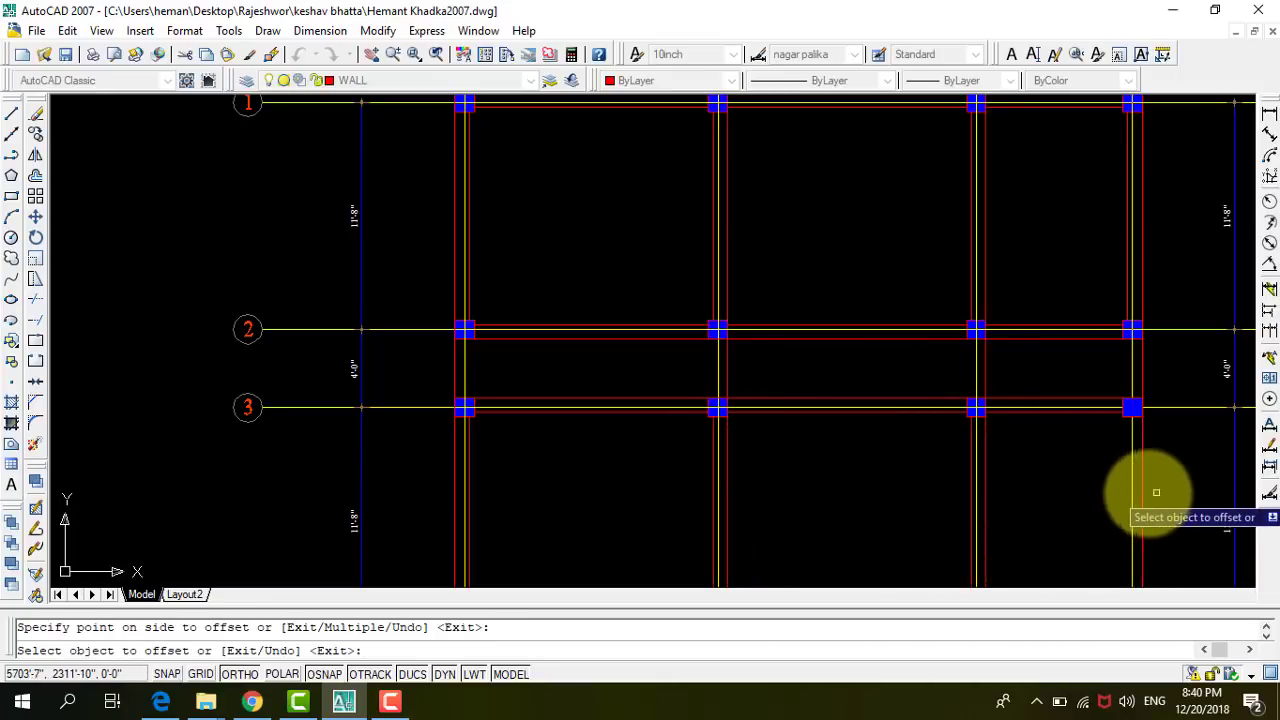
click(1137, 488)
click(1124, 486)
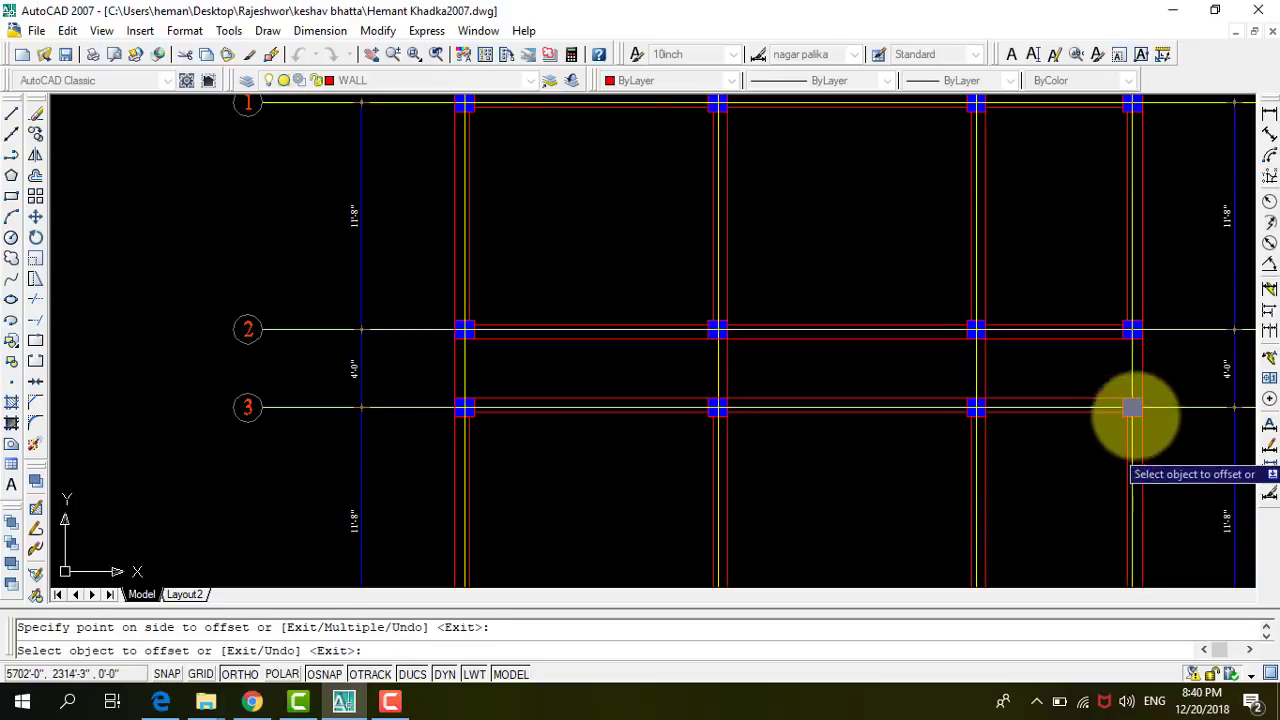
Double the four vertical beam lines between grids 2 and 3 at each column.
click(1142, 370)
click(1050, 362)
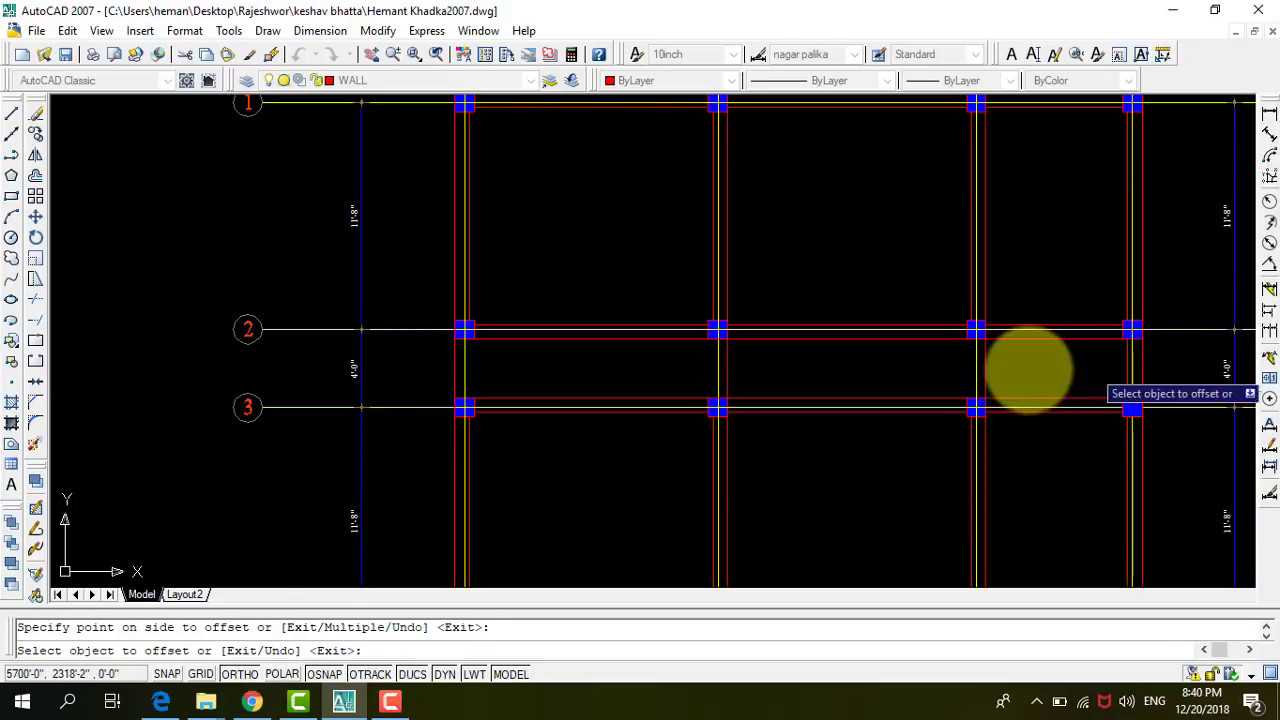
click(985, 366)
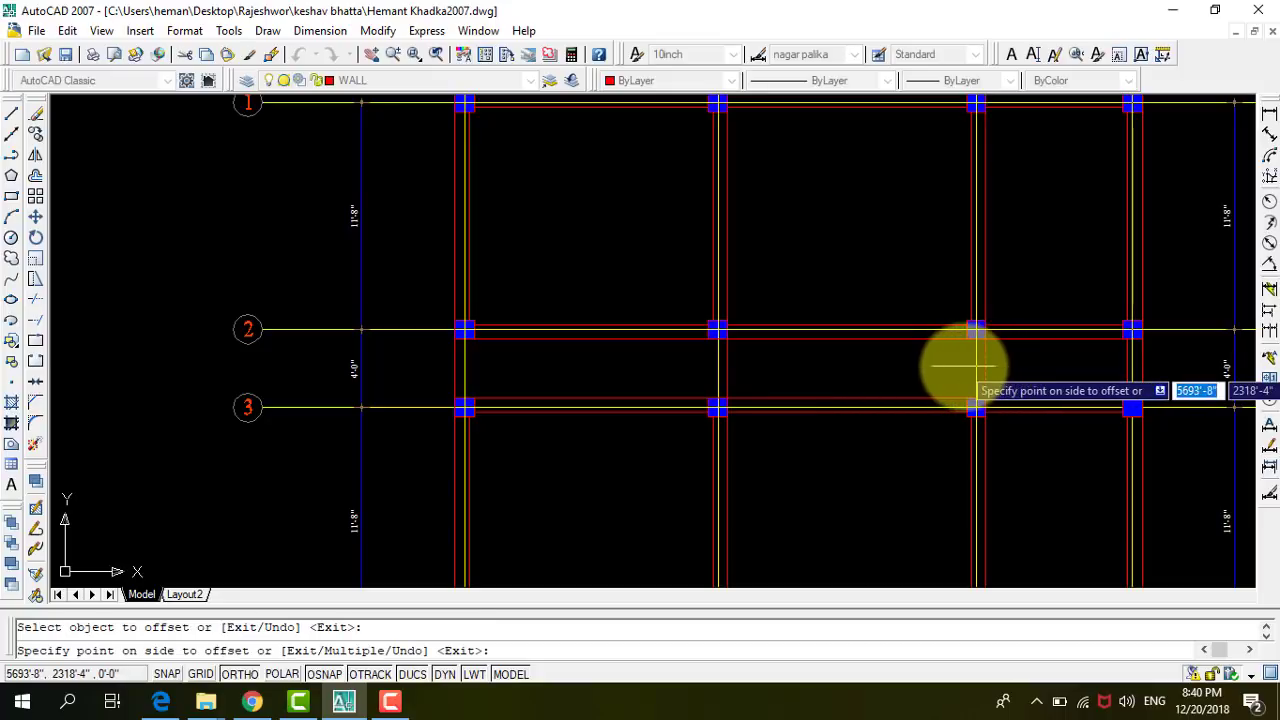
click(955, 364)
click(718, 367)
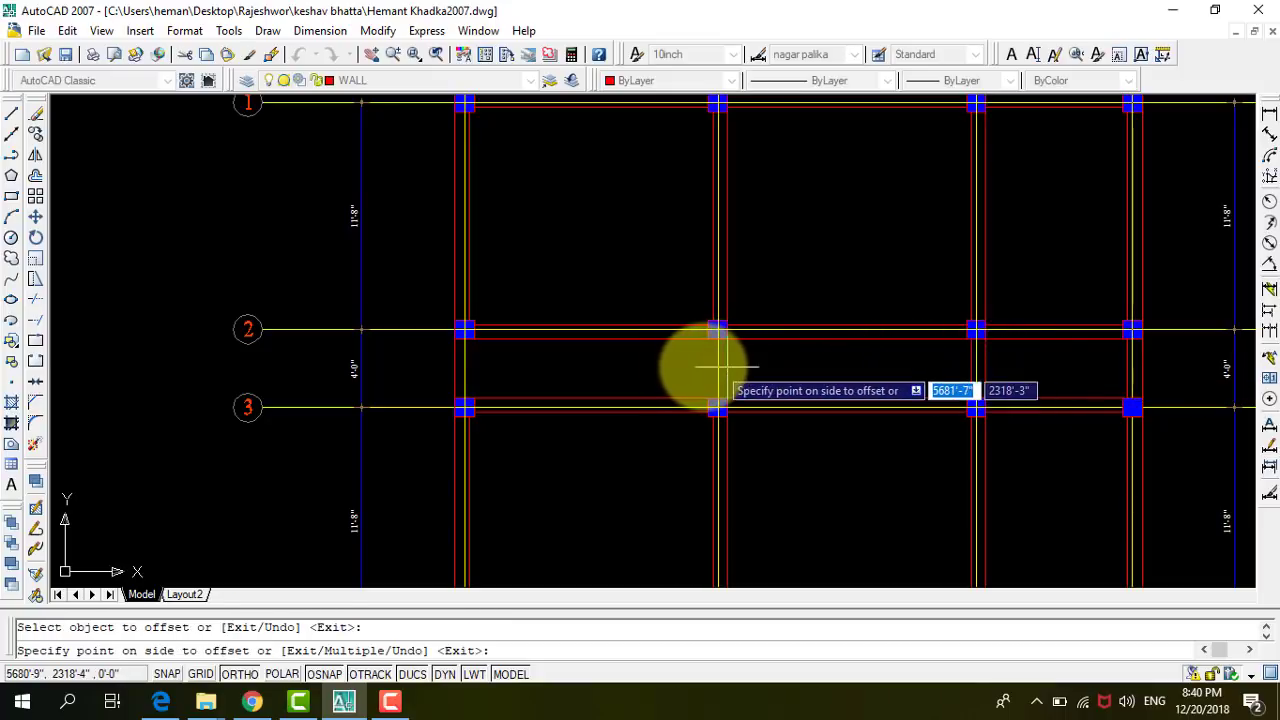
click(690, 368)
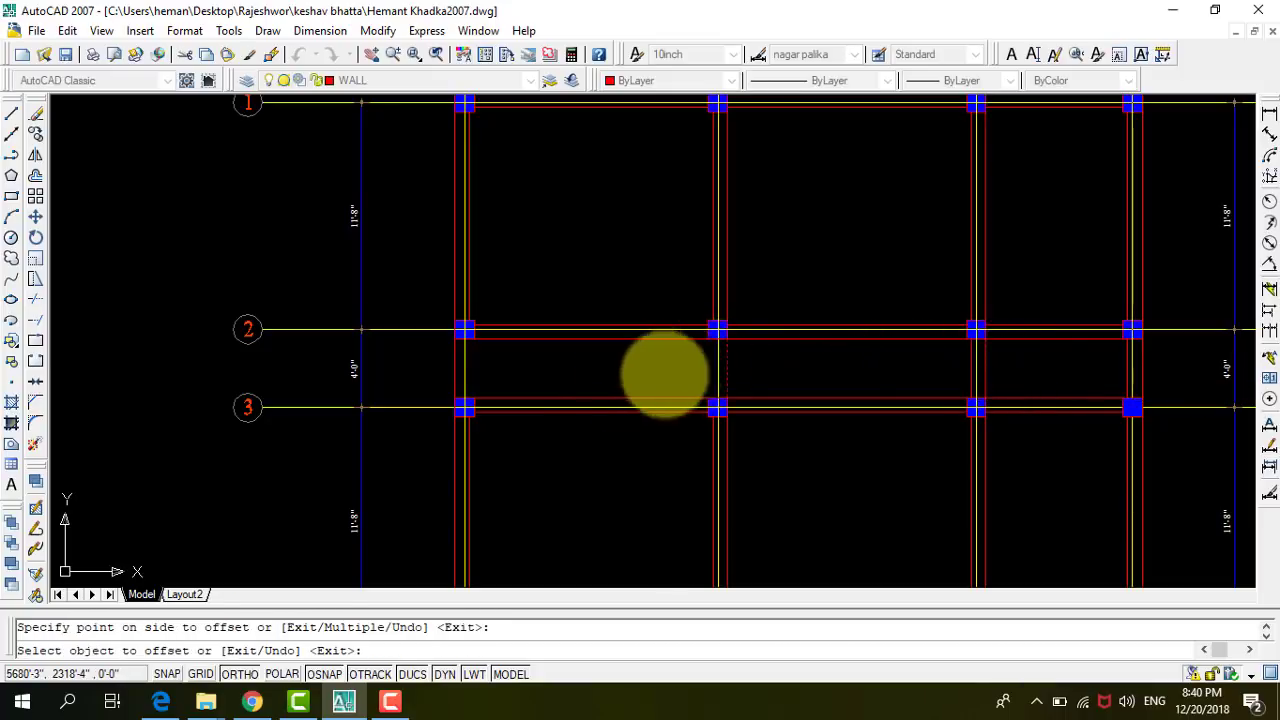
click(454, 364)
click(490, 370)
scroll(549, 210, down, 5)
scroll(565, 250, up, 3)
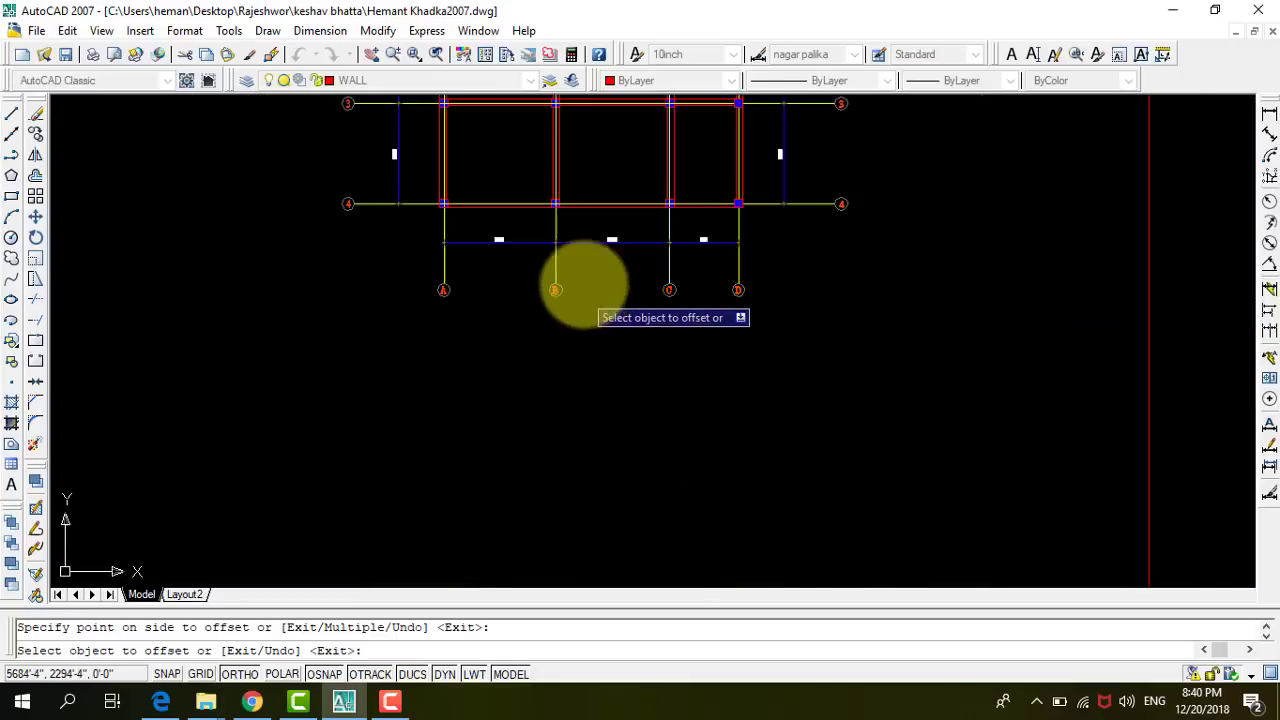
scroll(437, 205, up, 4)
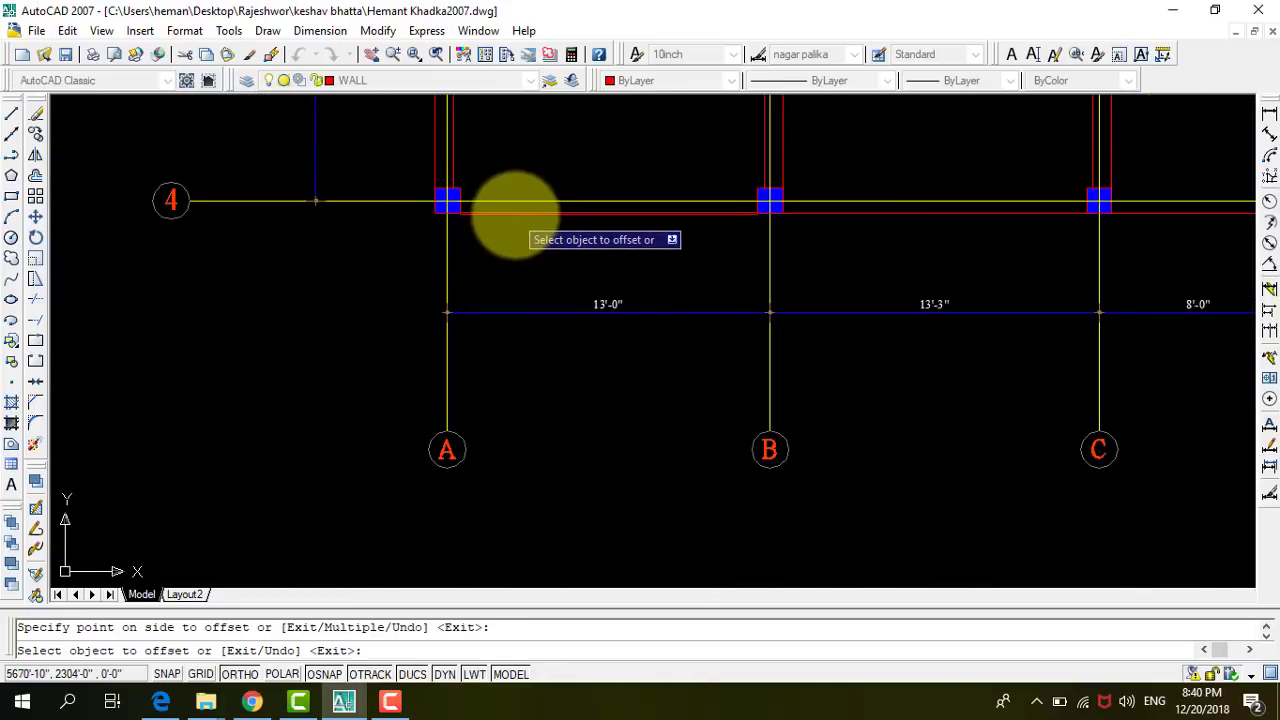
Offset the grid 4 beam lines between columns A–D upward and end the Offset command.
click(515, 212)
click(508, 182)
click(853, 212)
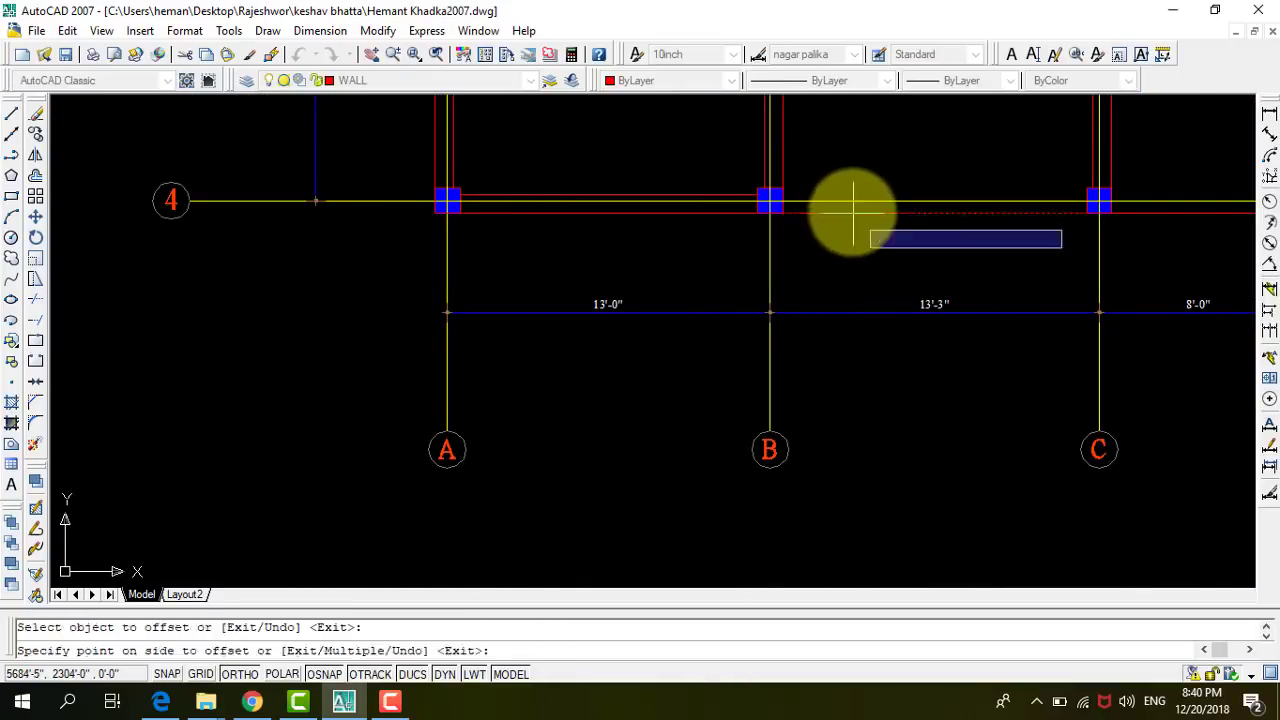
click(851, 178)
scroll(551, 277, down, 2)
scroll(800, 240, down, 2)
scroll(800, 265, up, 3)
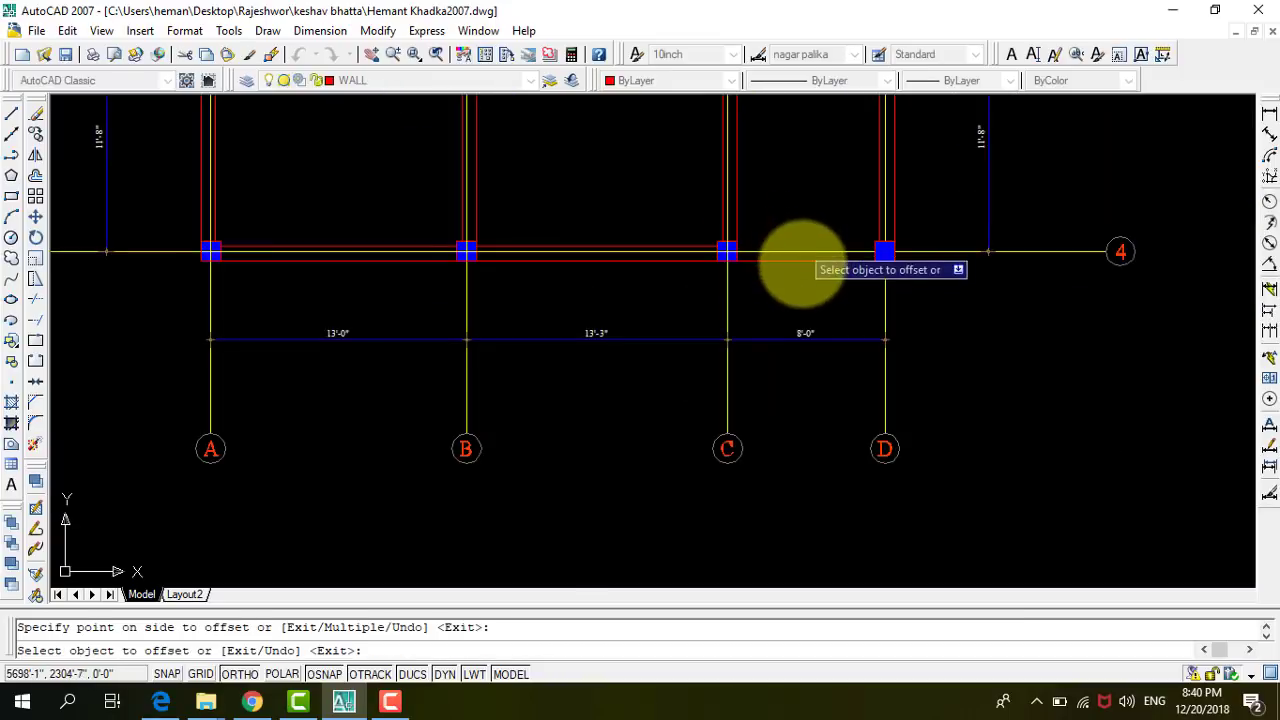
click(795, 255)
click(790, 238)
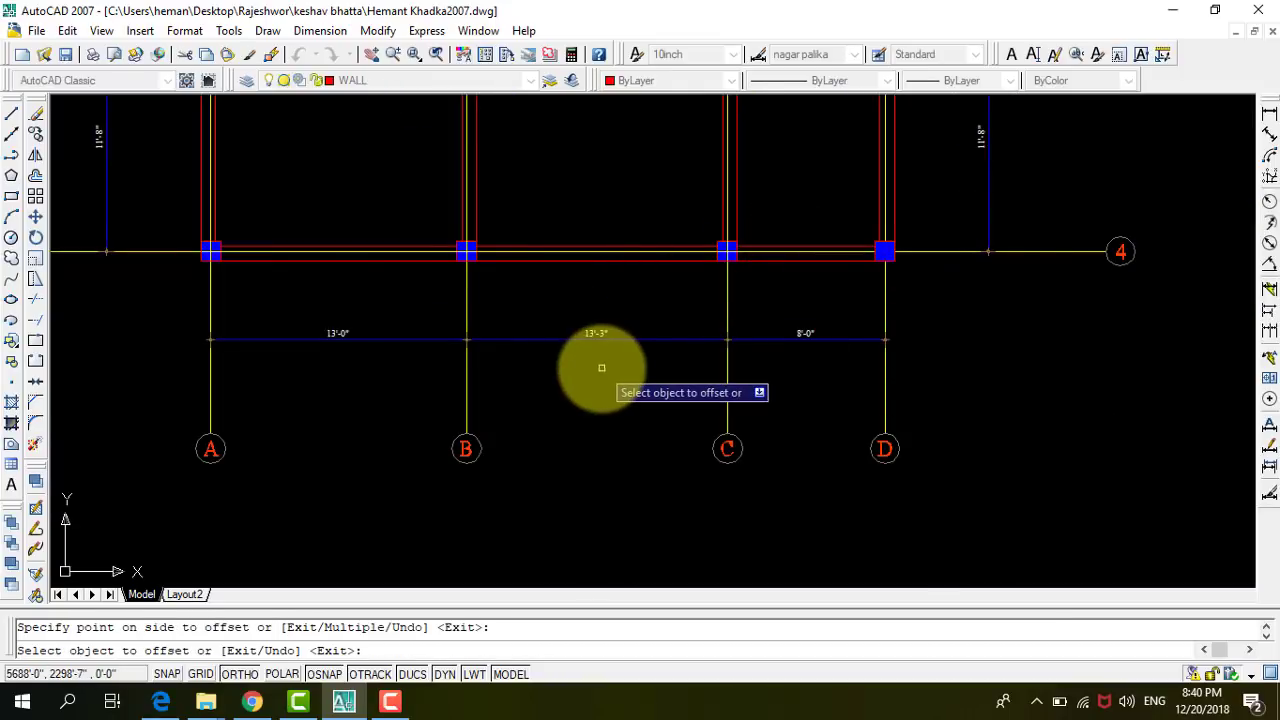
key(Return)
key(ctrl+s)
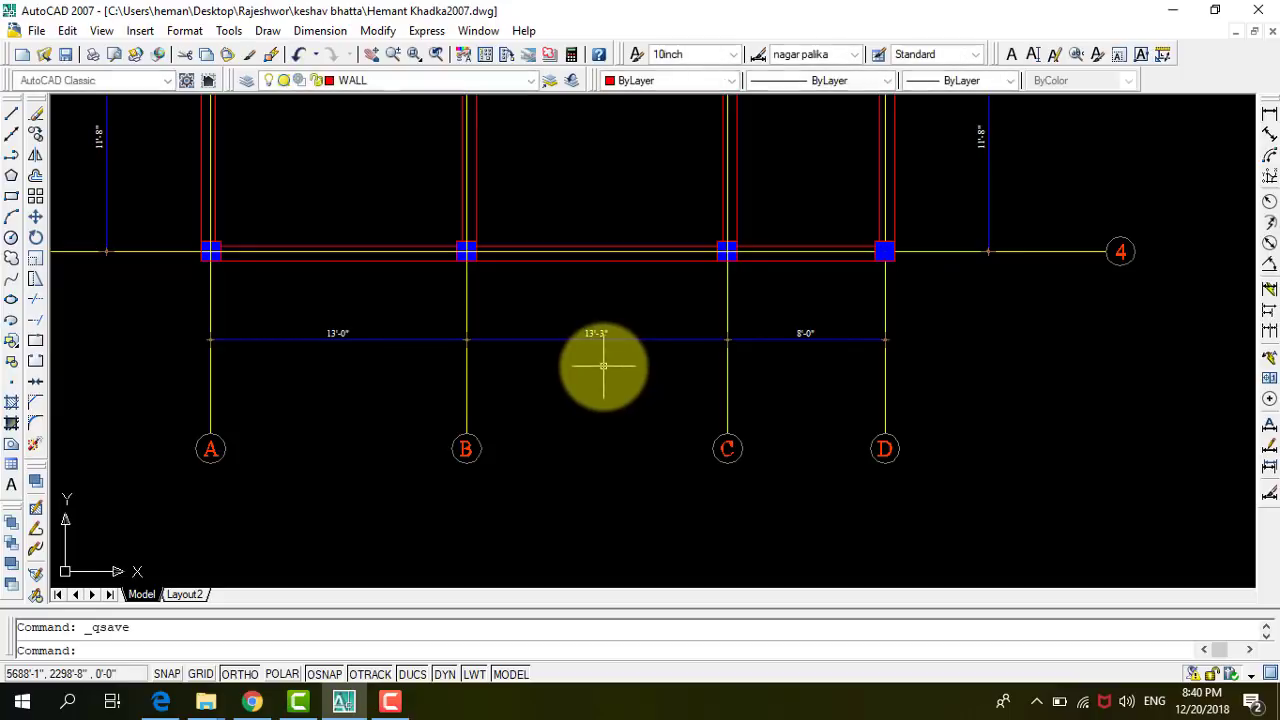
scroll(557, 386, down, 2)
scroll(607, 277, down, 2)
scroll(617, 258, up, 1)
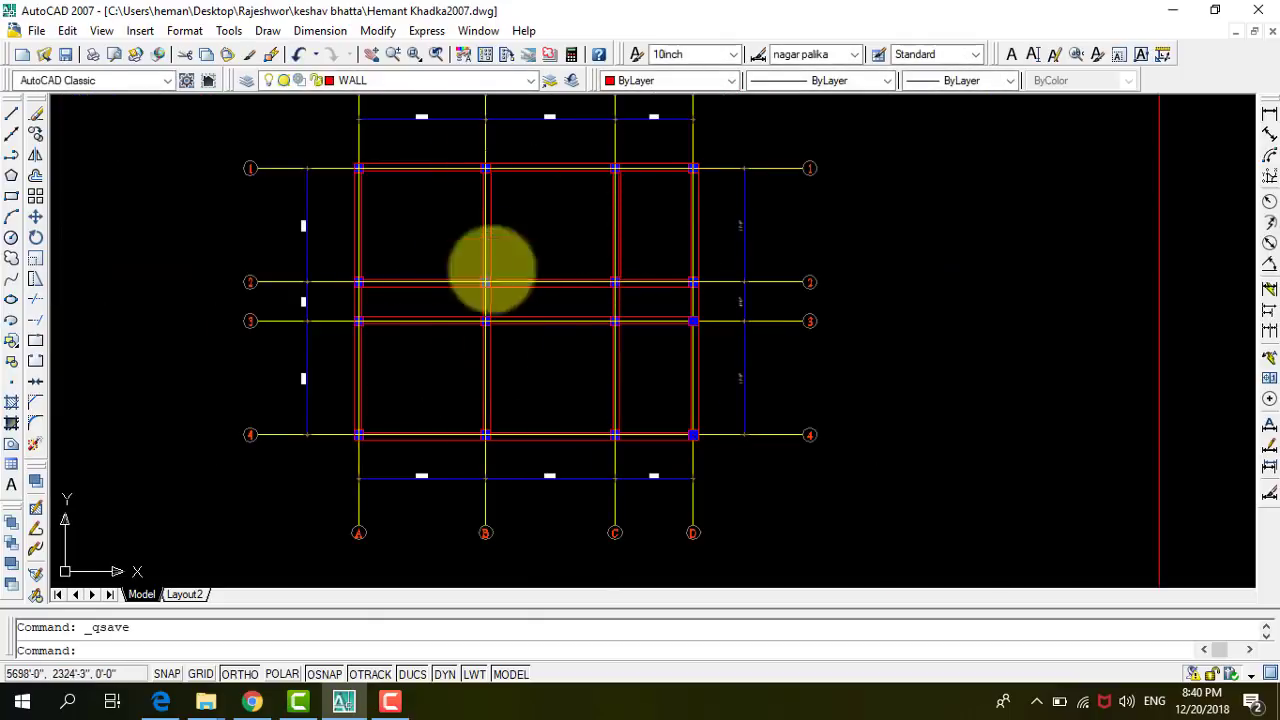
scroll(478, 310, up, 3)
scroll(539, 287, up, 2)
scroll(437, 337, down, 4)
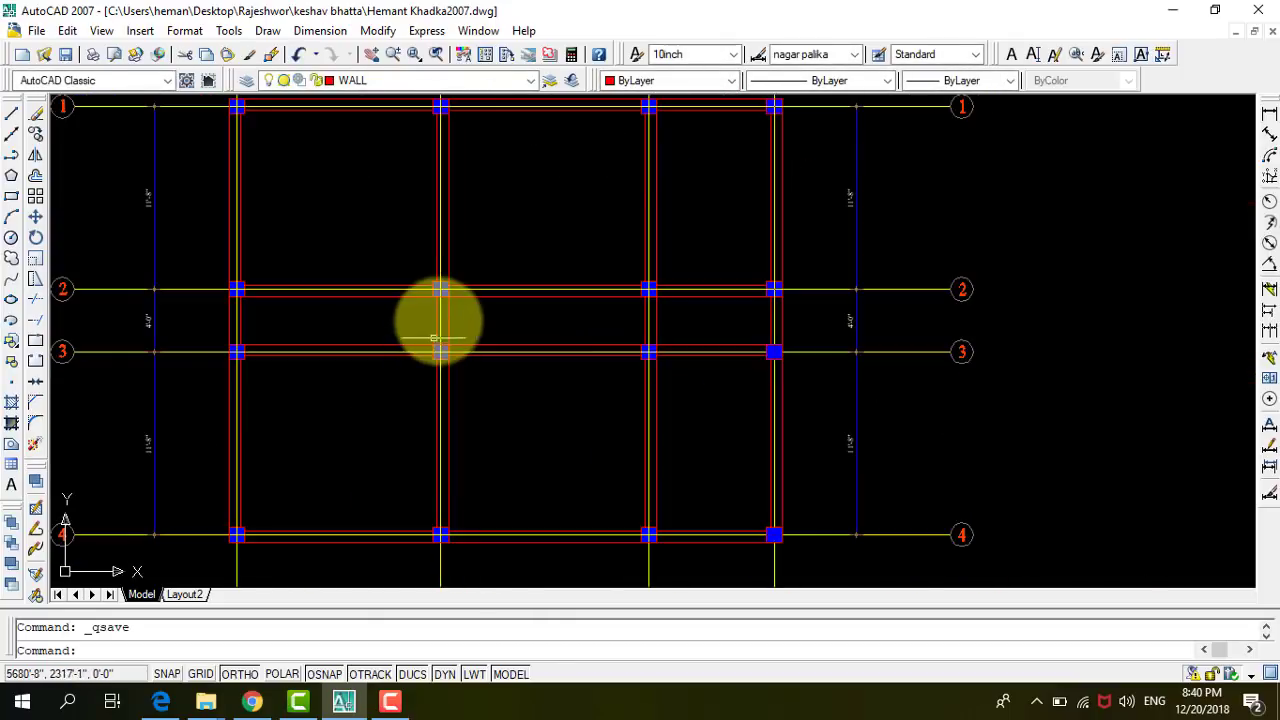
scroll(443, 323, down, 4)
scroll(515, 252, down, 2)
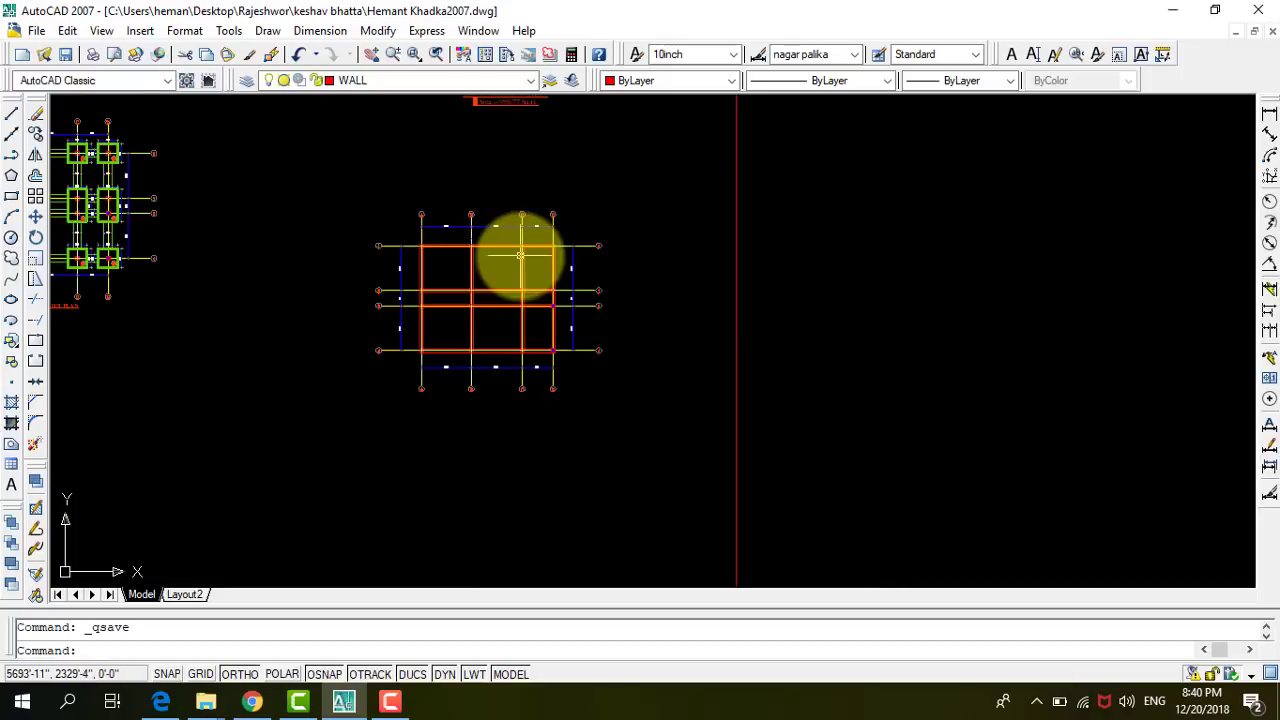
scroll(586, 263, up, 4)
scroll(591, 266, down, 2)
scroll(557, 268, up, 3)
scroll(557, 268, down, 3)
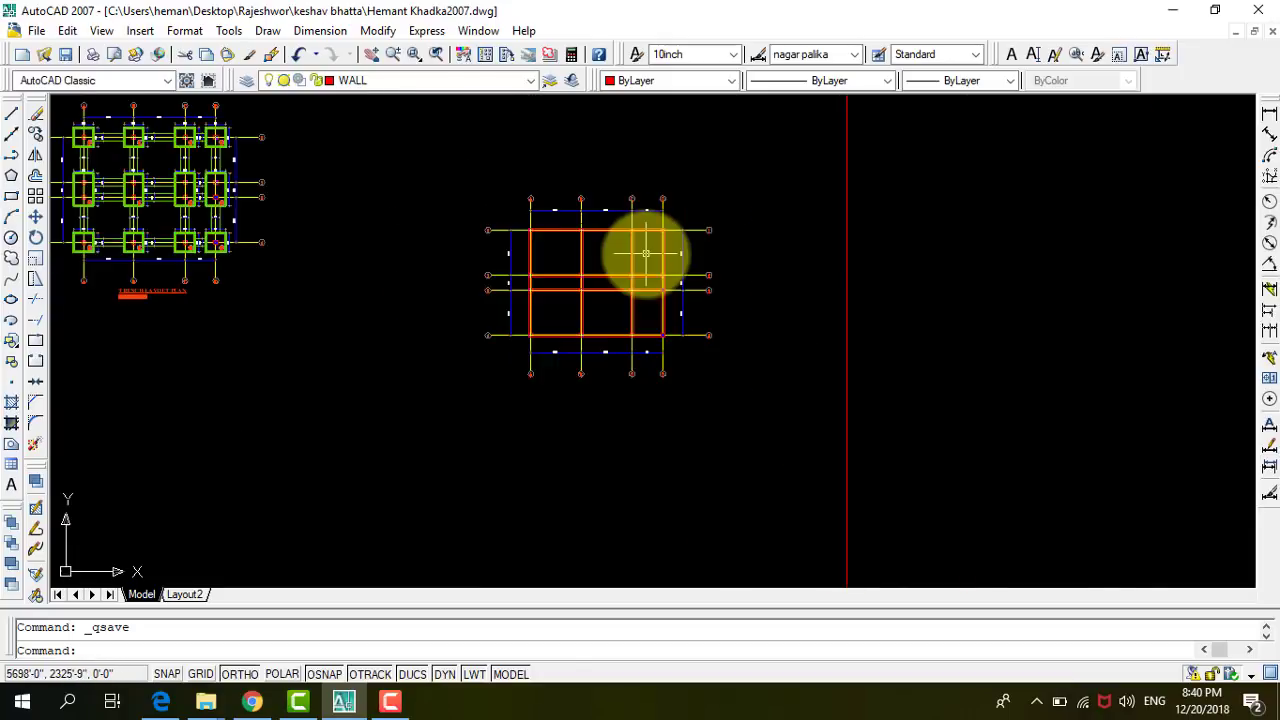
scroll(646, 251, down, 2)
scroll(376, 230, up, 1)
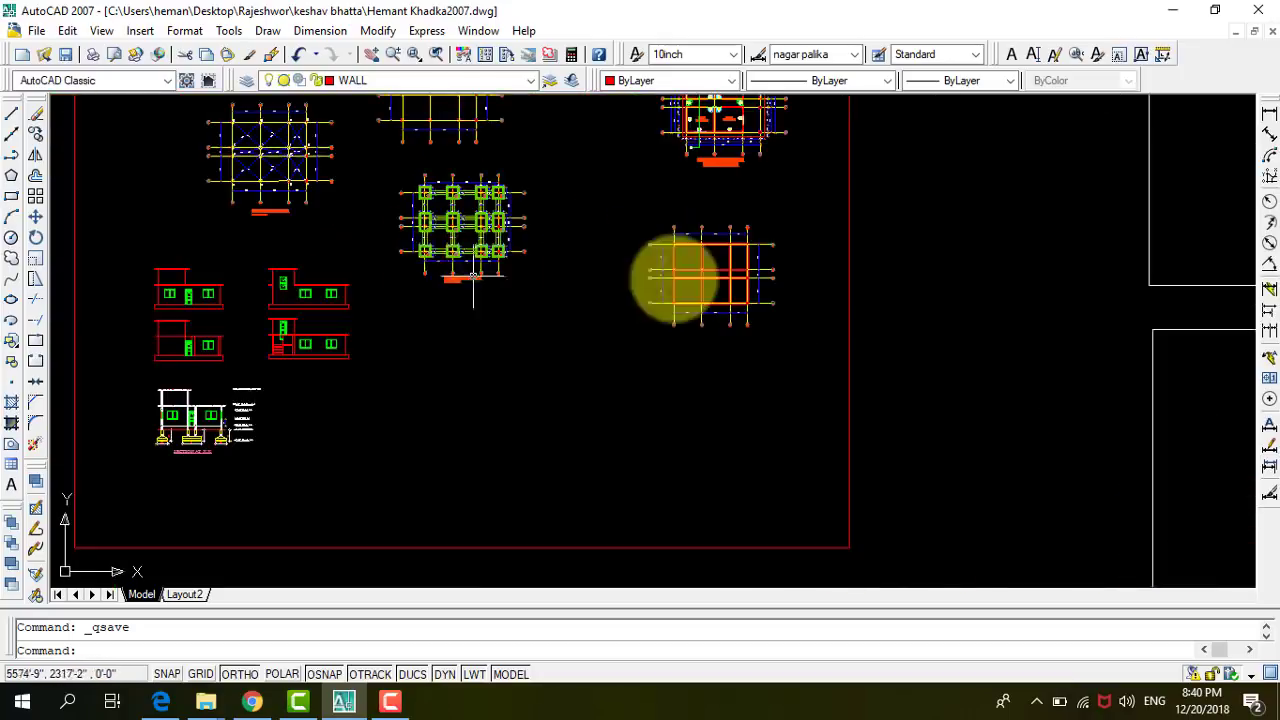
scroll(714, 286, down, 2)
scroll(586, 286, down, 2)
scroll(410, 280, up, 1)
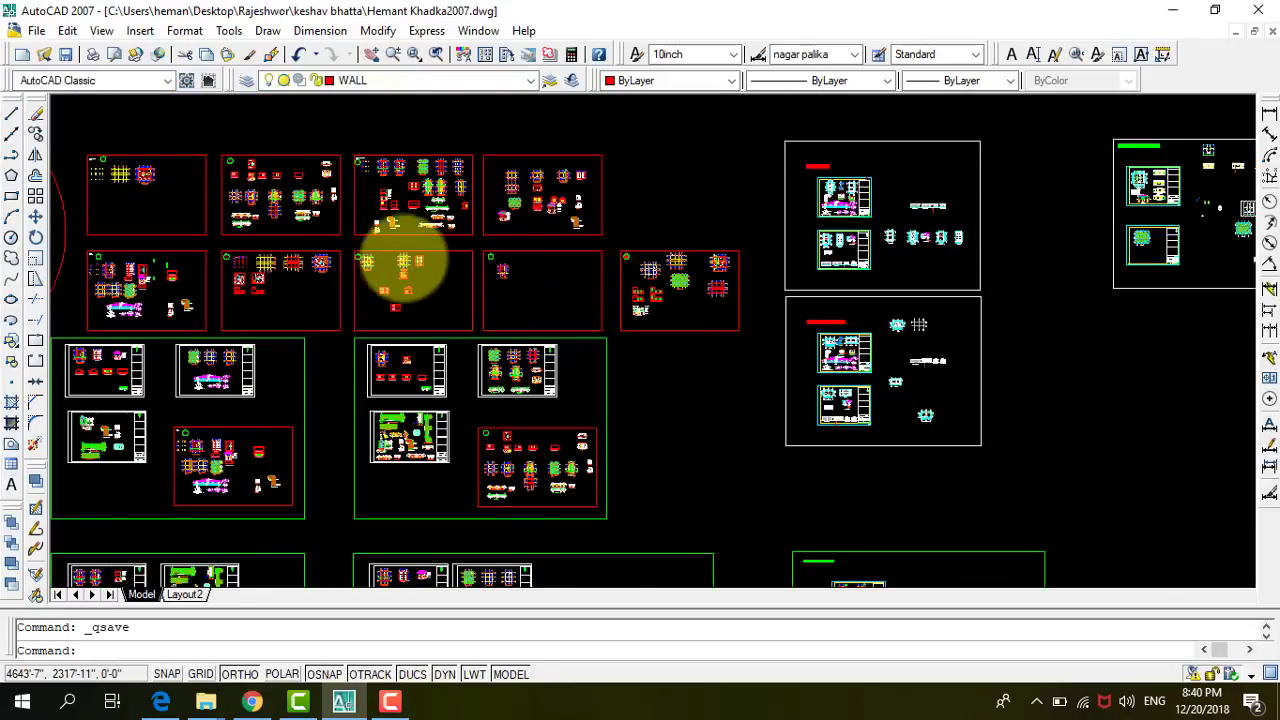
scroll(405, 250, up, 2)
scroll(395, 243, down, 1)
scroll(397, 243, up, 2)
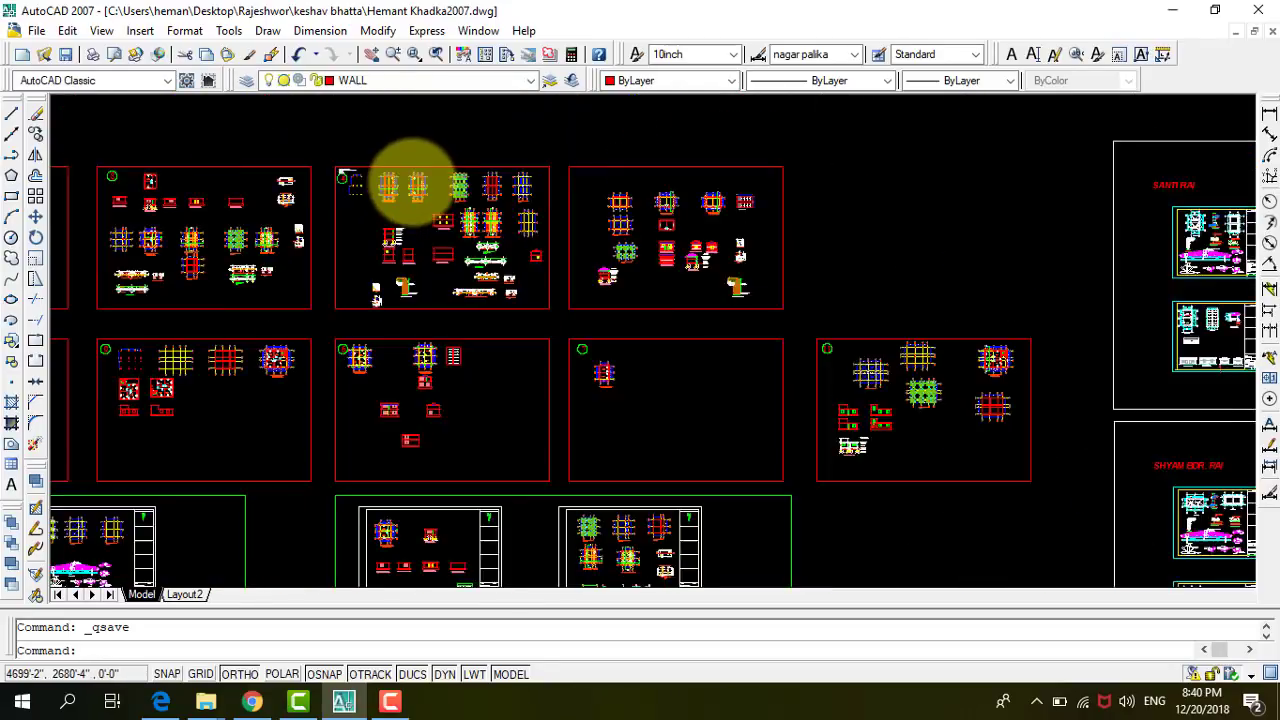
scroll(414, 180, up, 2)
scroll(420, 190, up, 2)
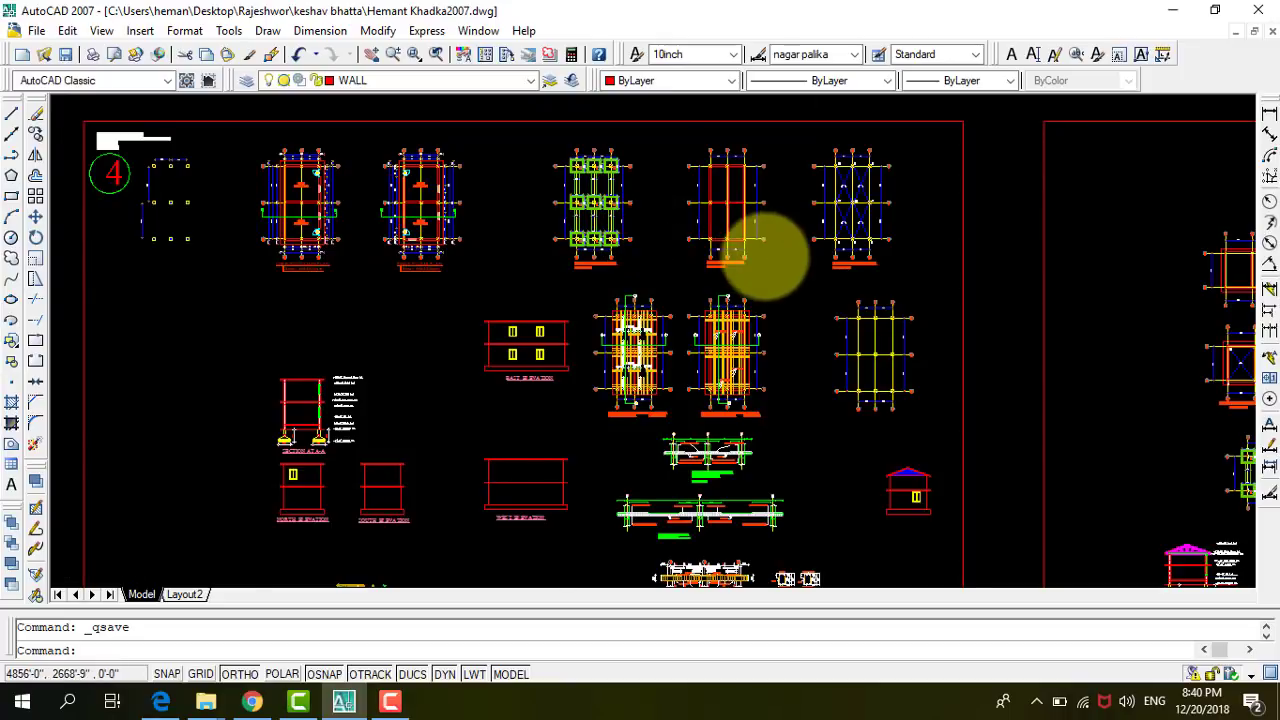
scroll(705, 265, up, 3)
Window-select the BEAM LAYOUT PLAN title and its scale note.
scroll(645, 290, up, 2)
click(597, 268)
click(500, 257)
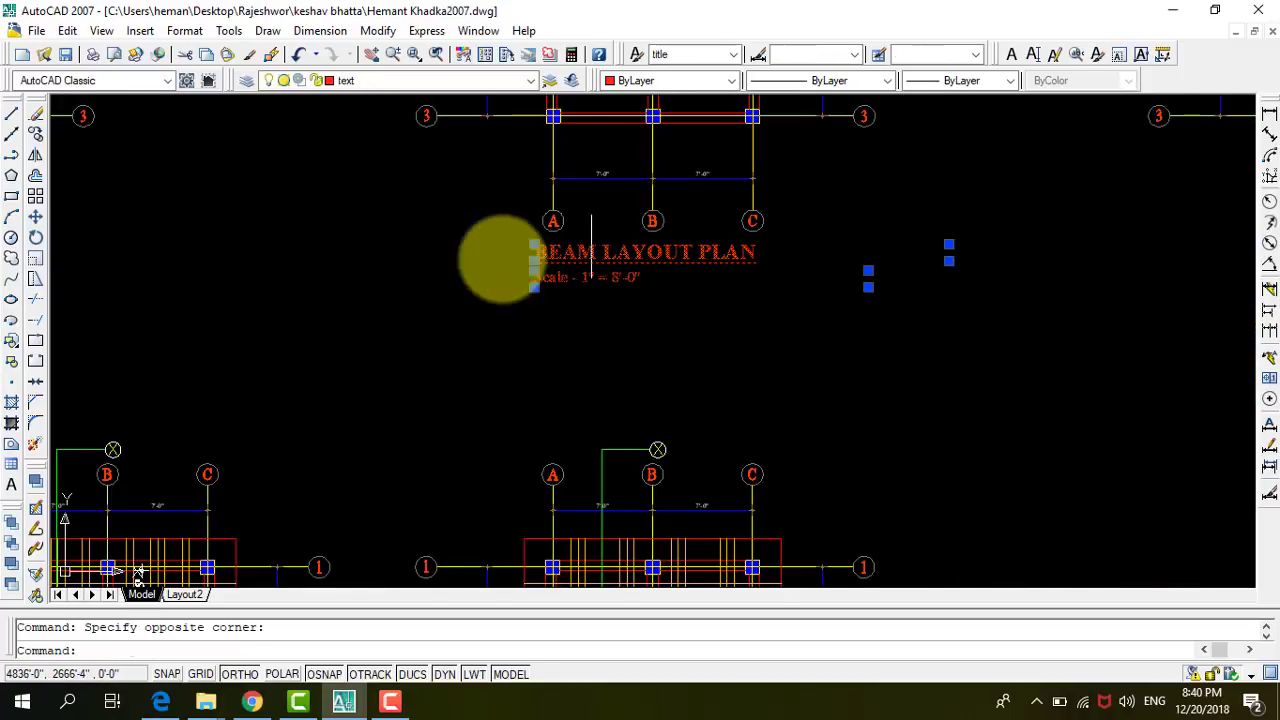
Copy the selected title and scale note beneath the new beam plan, then save the drawing.
click(36, 136)
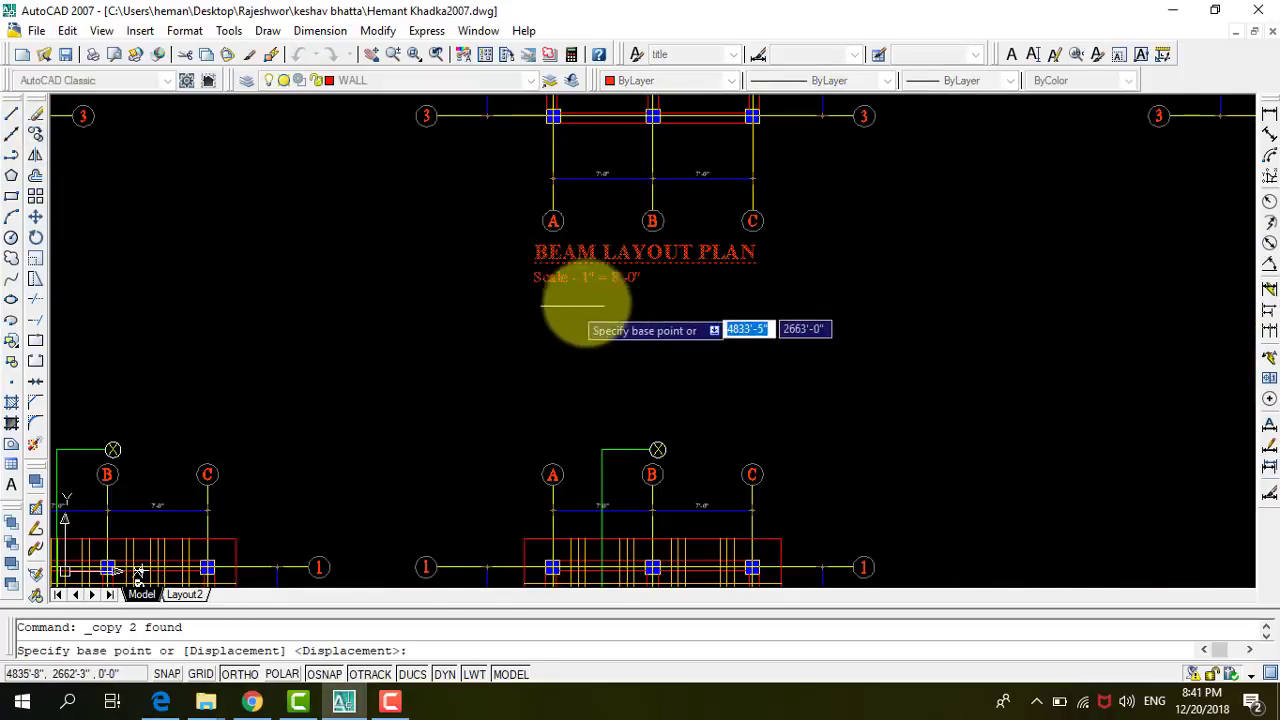
click(535, 261)
scroll(295, 350, down, 3)
scroll(243, 357, down, 2)
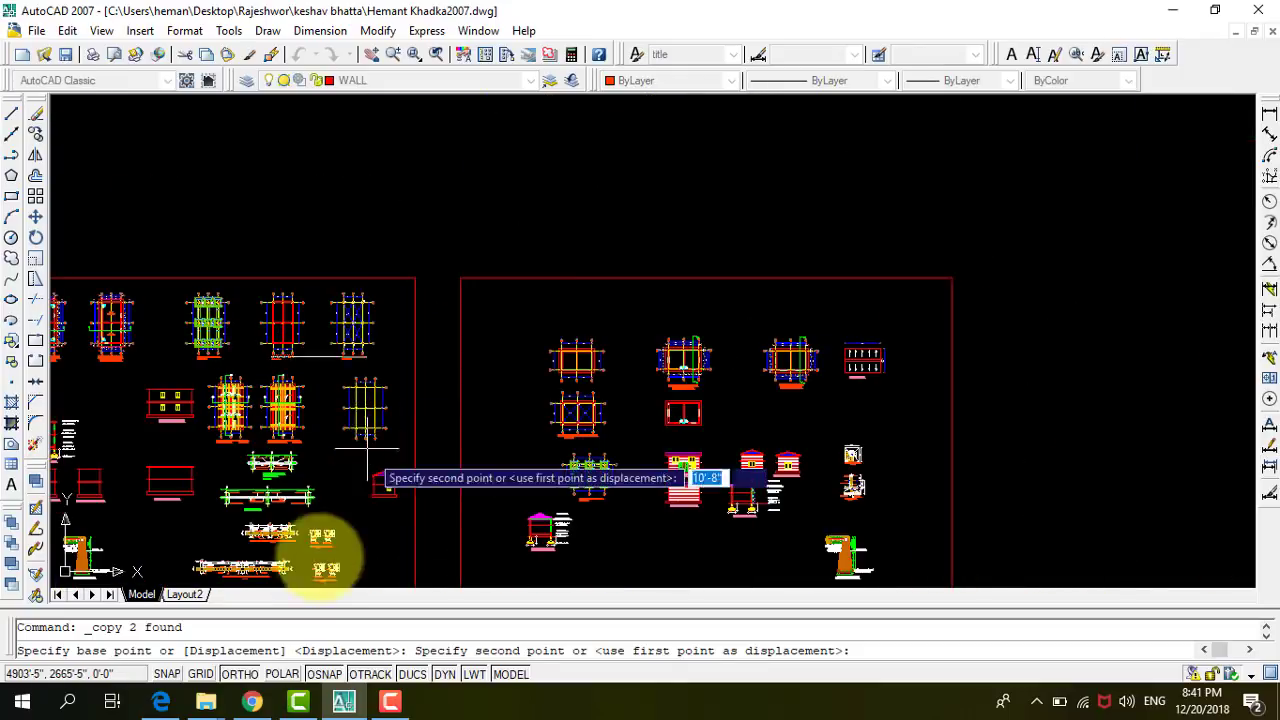
click(240, 676)
scroll(450, 310, down, 2)
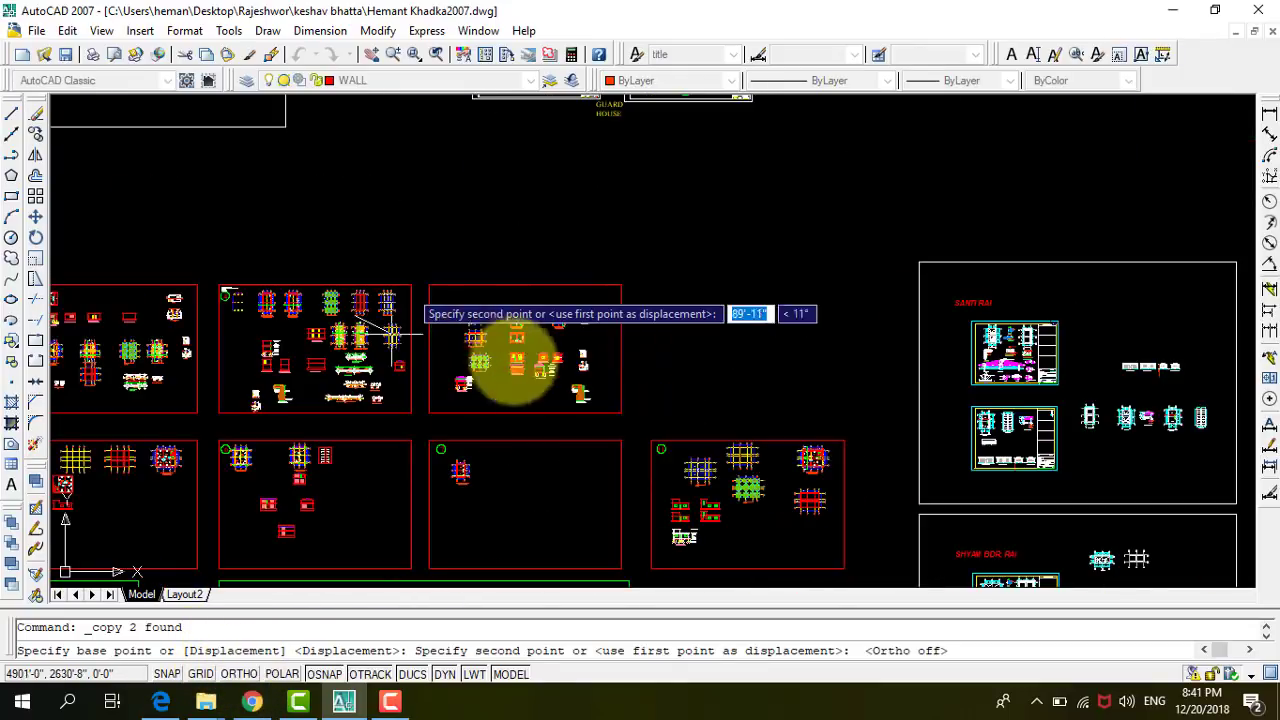
scroll(810, 525, up, 2)
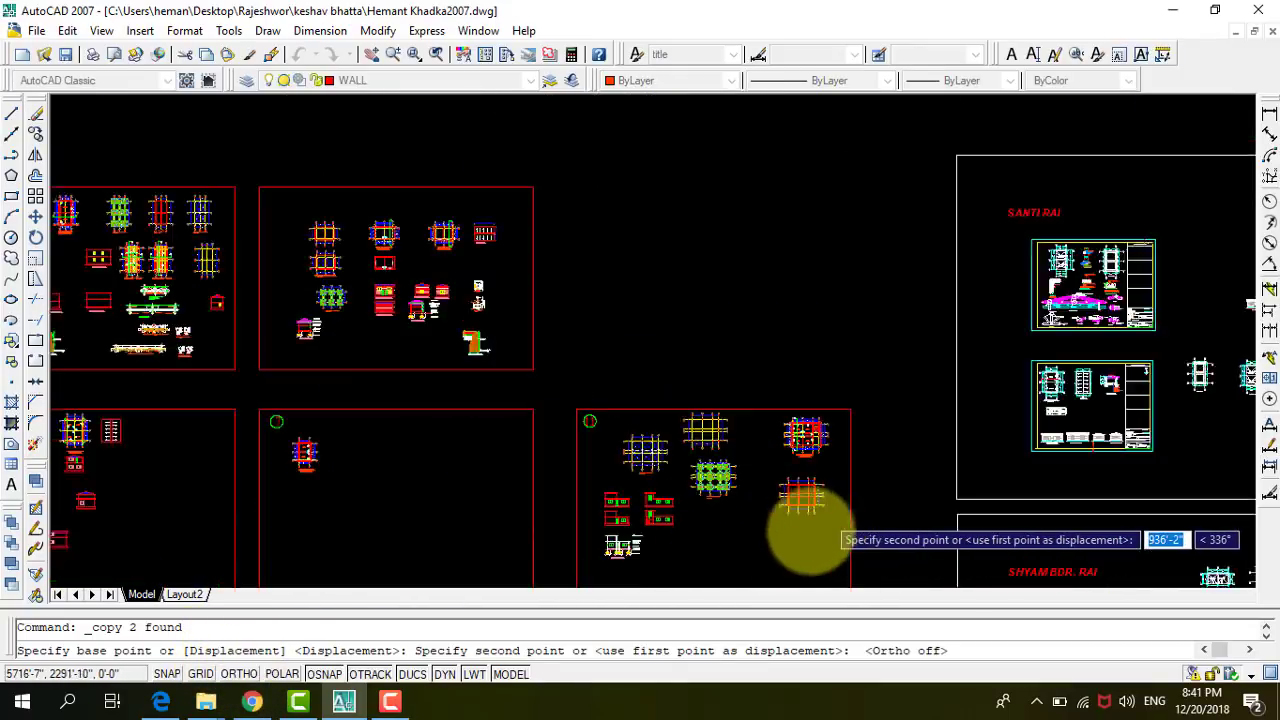
scroll(780, 535, up, 2)
scroll(740, 540, up, 2)
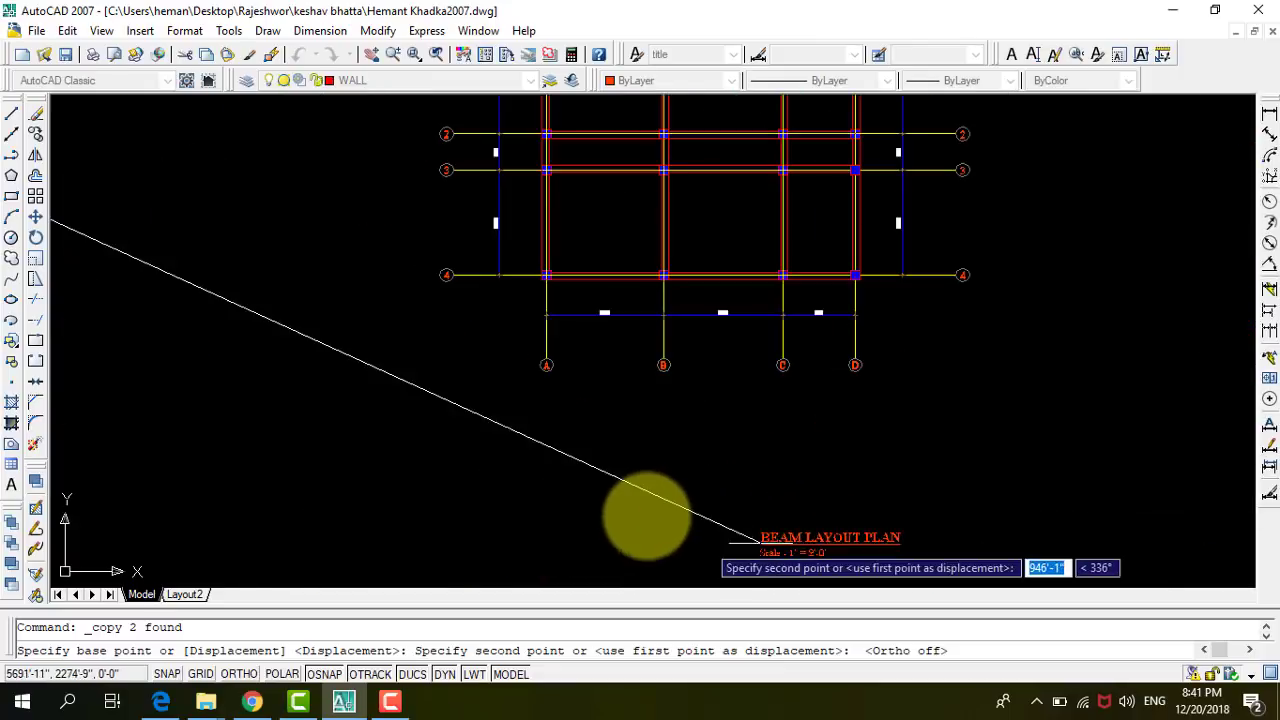
click(637, 400)
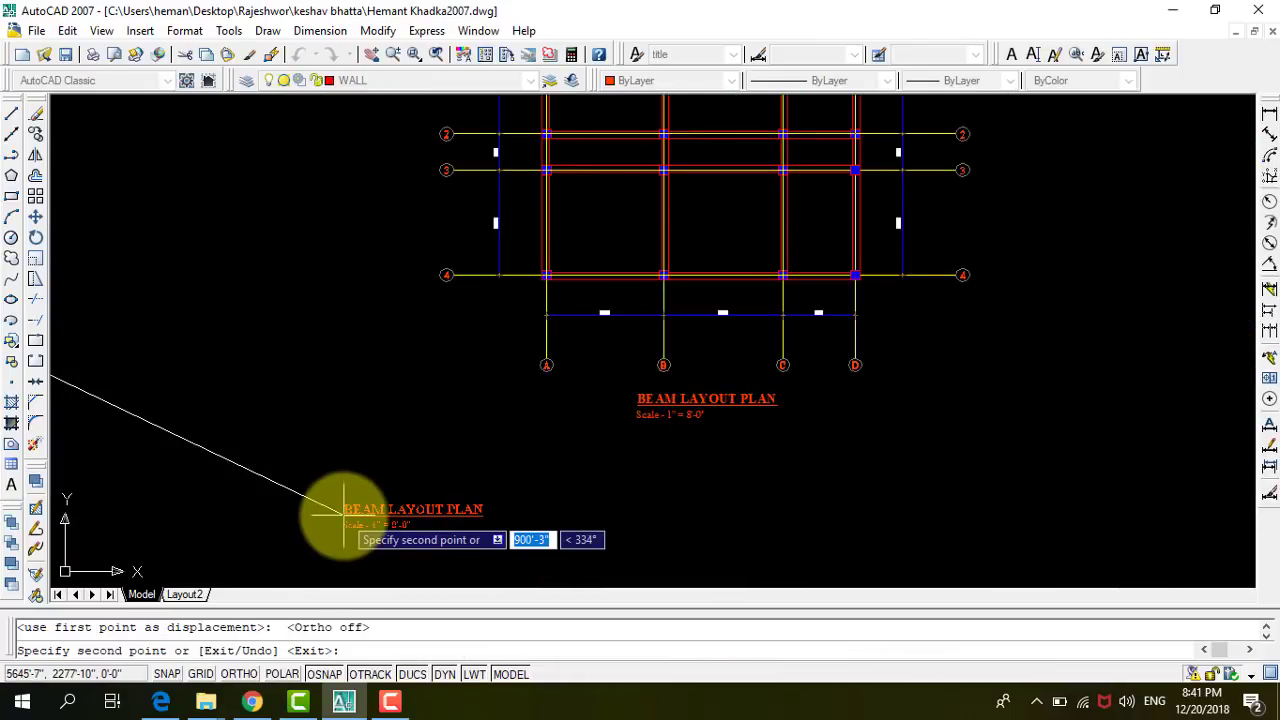
key(Escape)
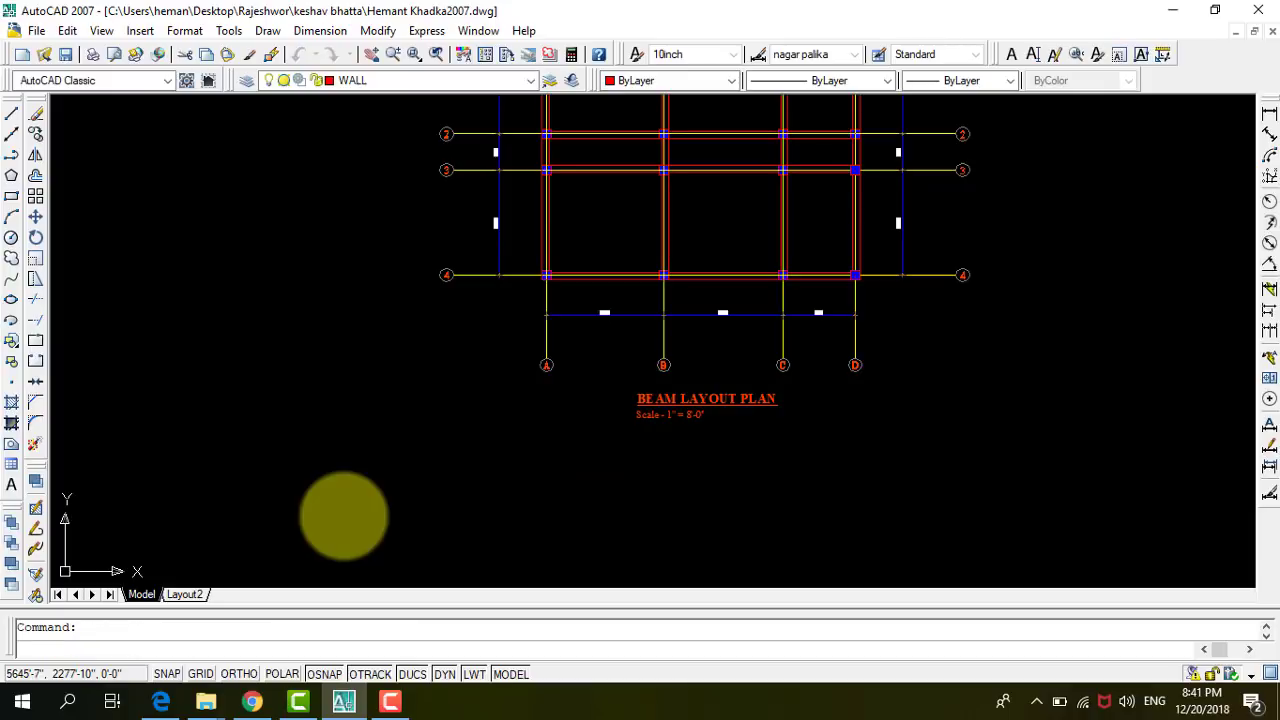
key(ctrl+s)
scroll(386, 455, down, 1)
scroll(690, 413, down, 2)
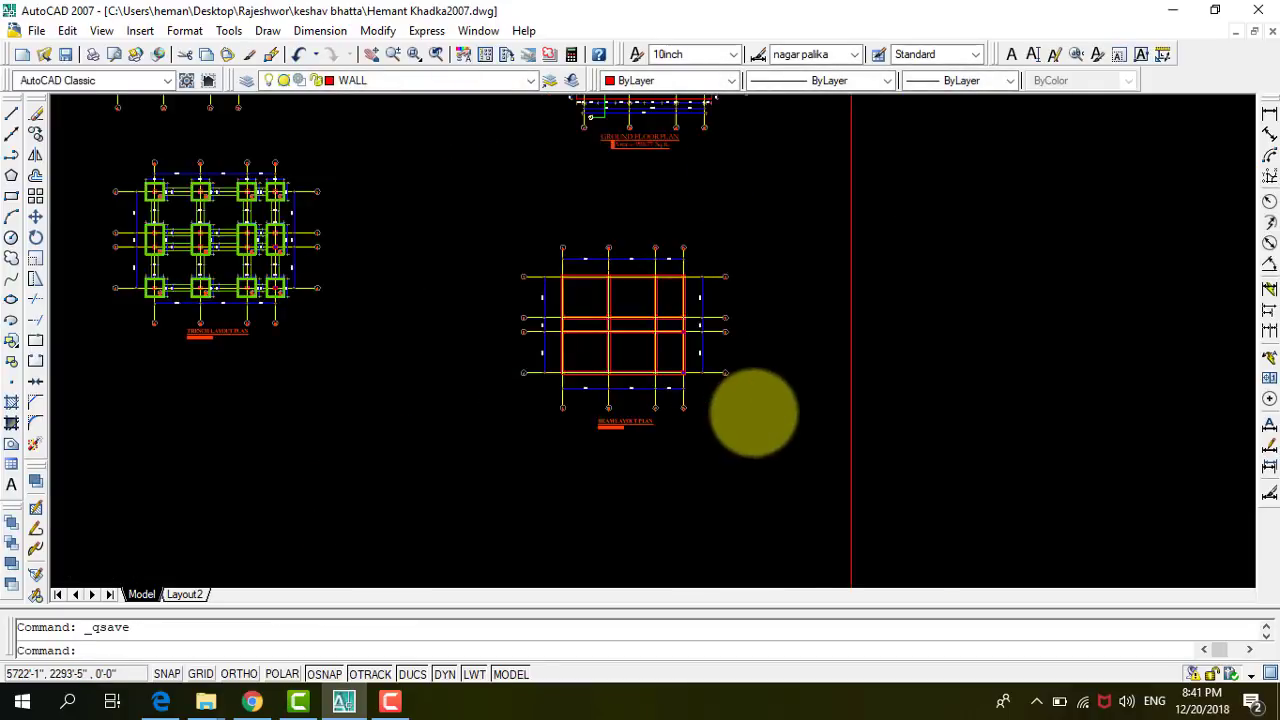
scroll(754, 412, down, 2)
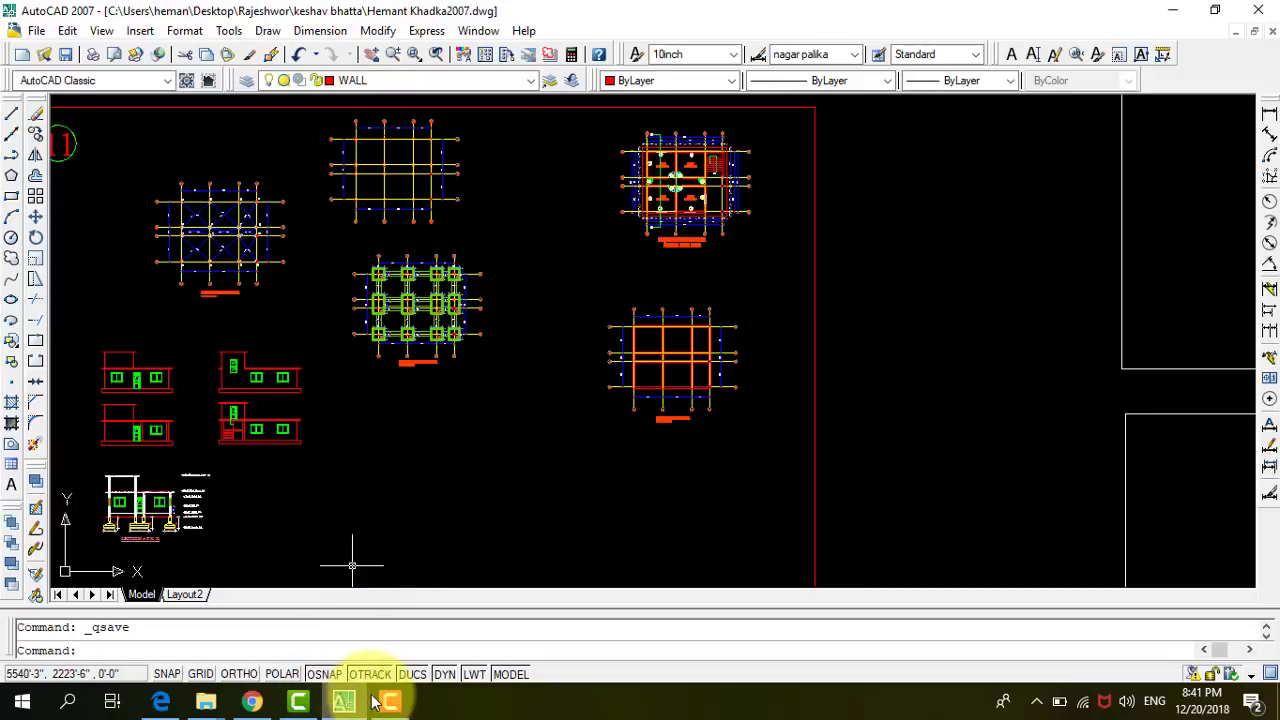
mouse_move(390, 702)
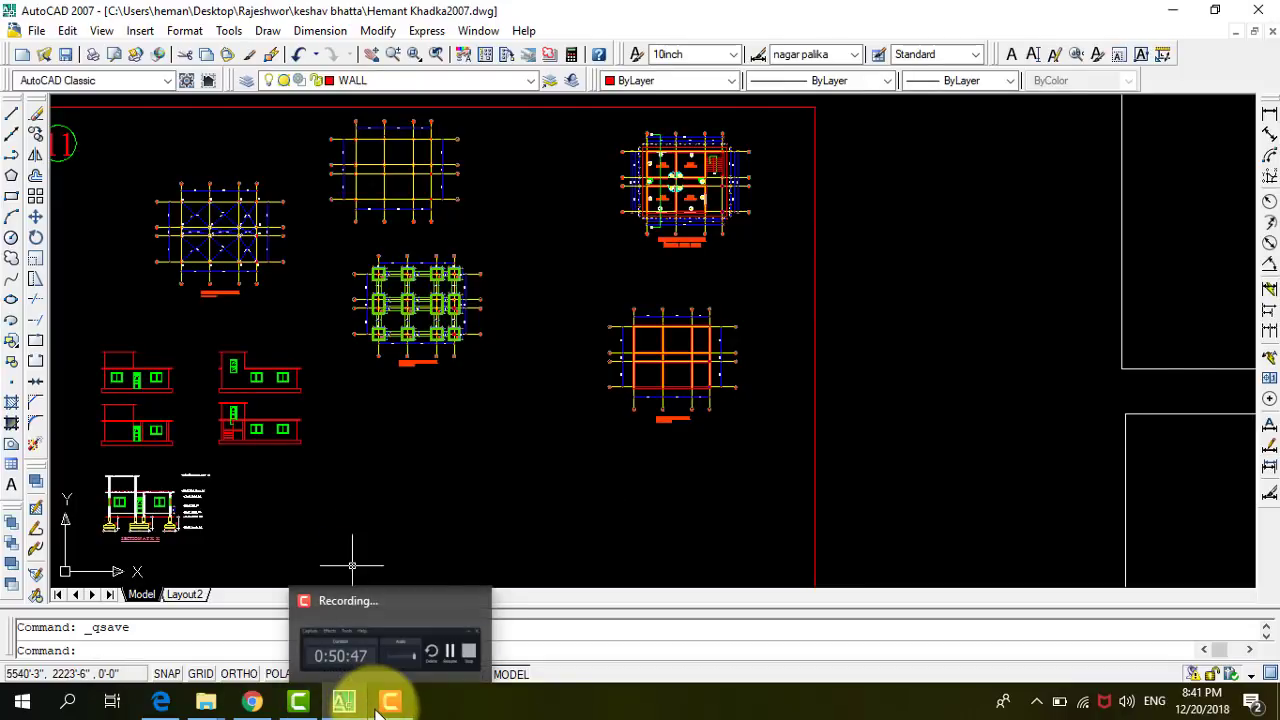
scroll(620, 315, down, 2)
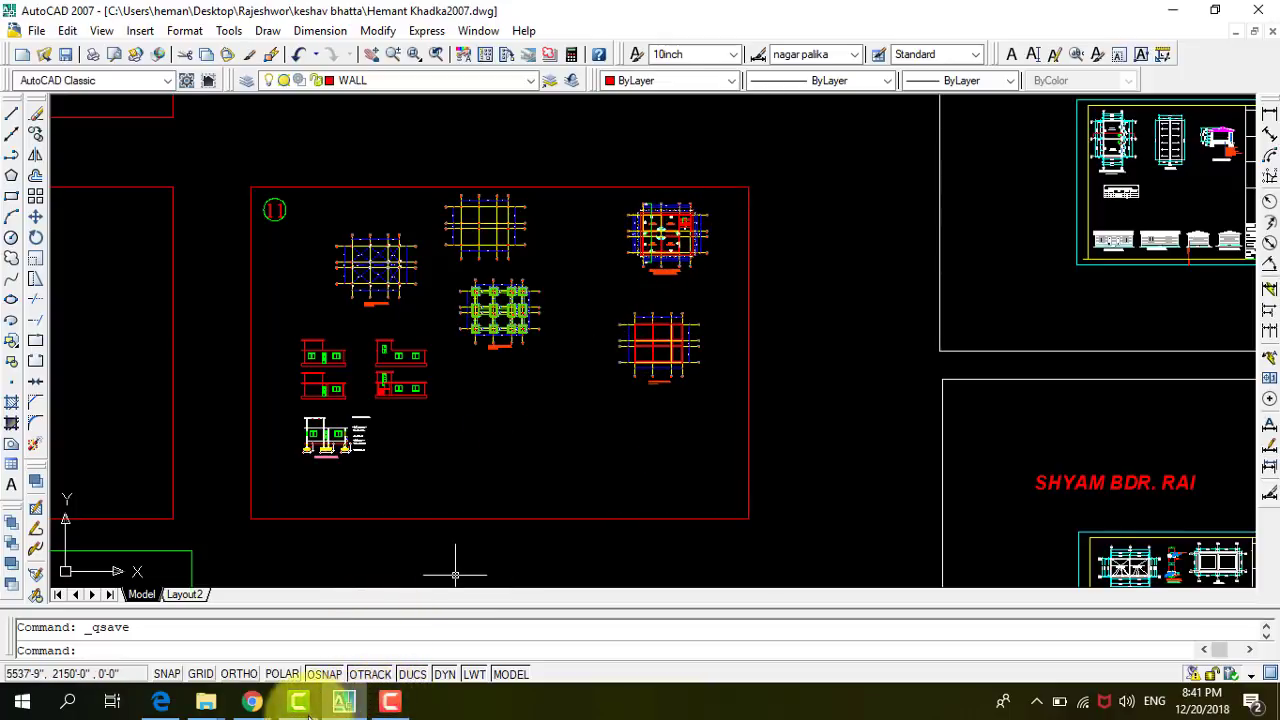
click(386, 705)
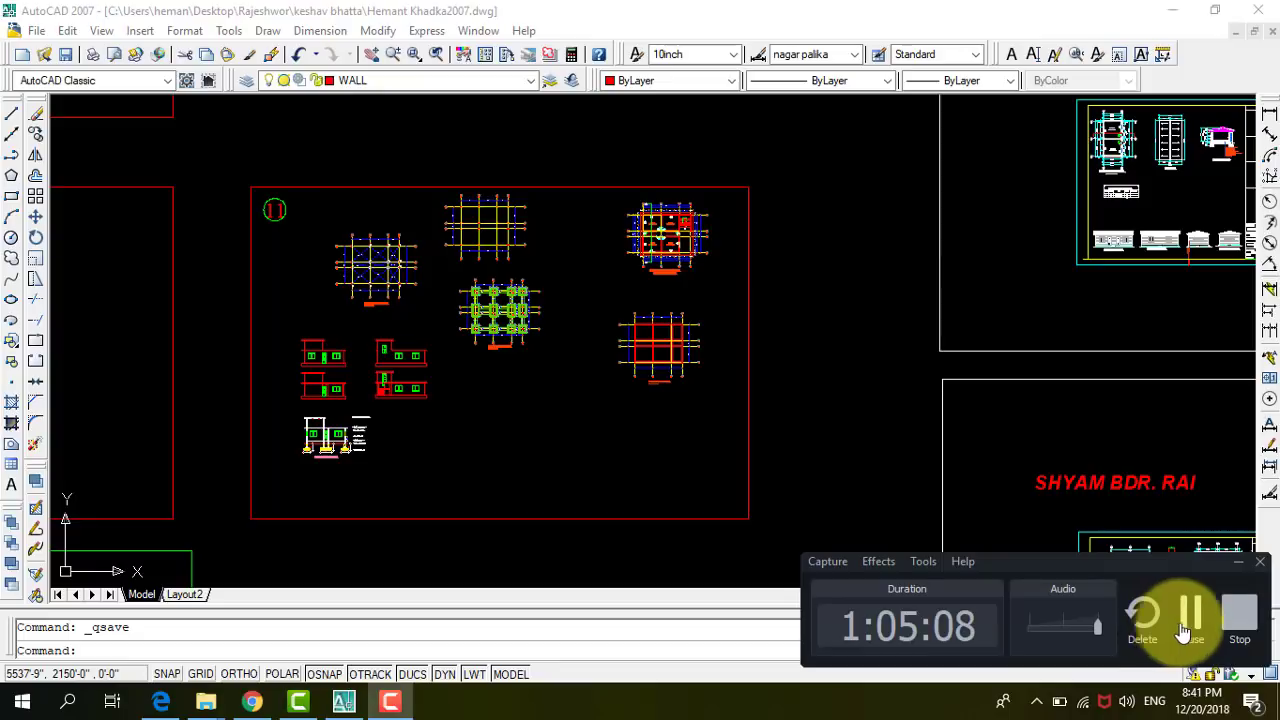
click(1236, 626)
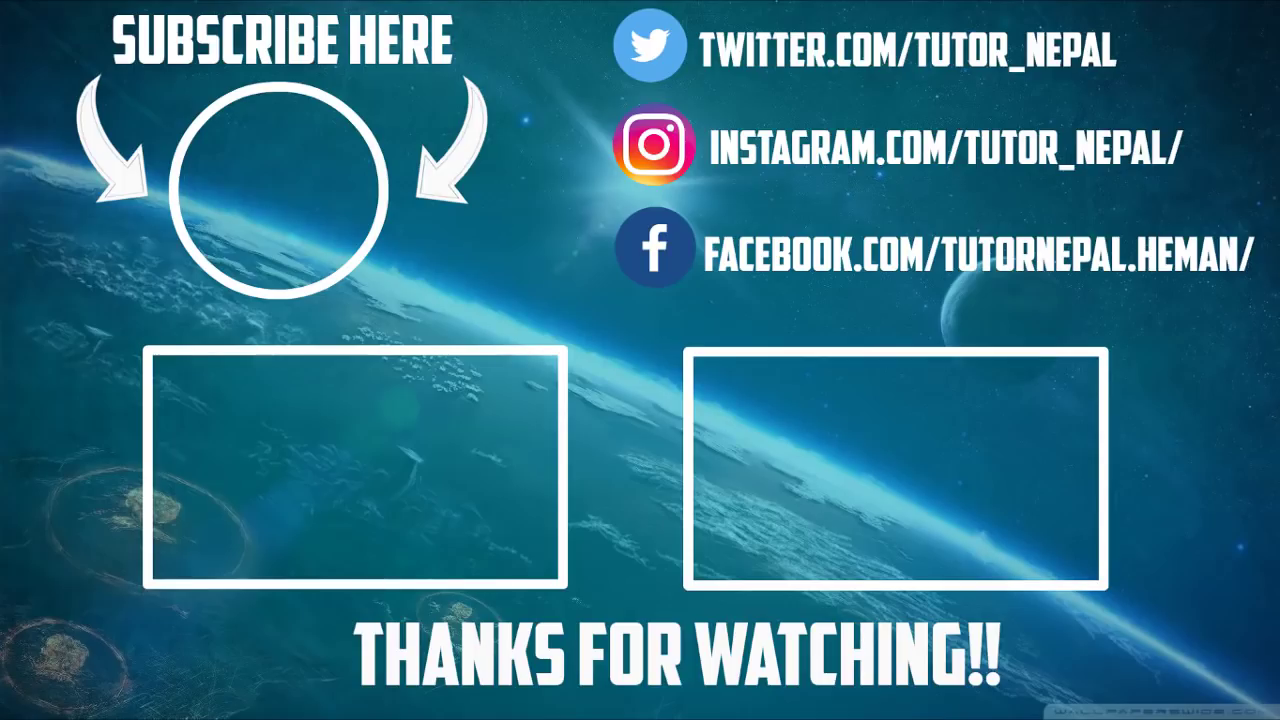